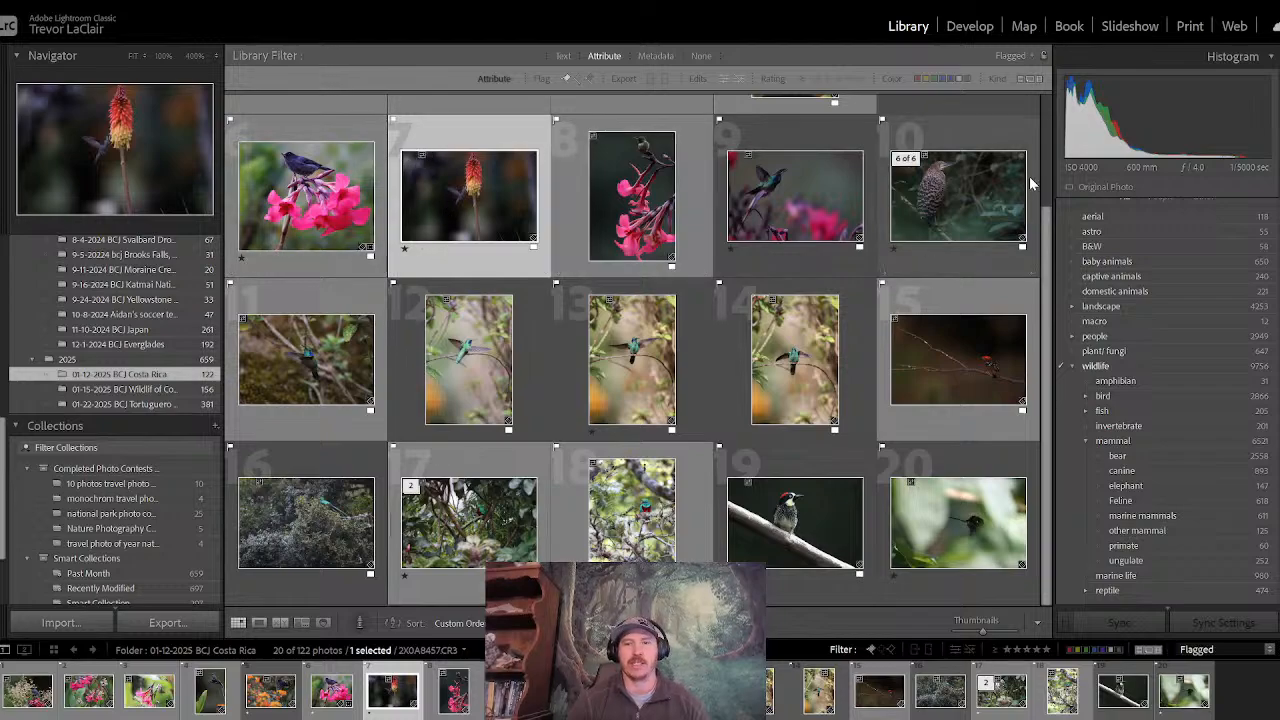
- Show the photo of the dark bird on pink flowers in Loupe view, with the left panels and filmstrip hidden
scroll(1046, 232, "up", 2)
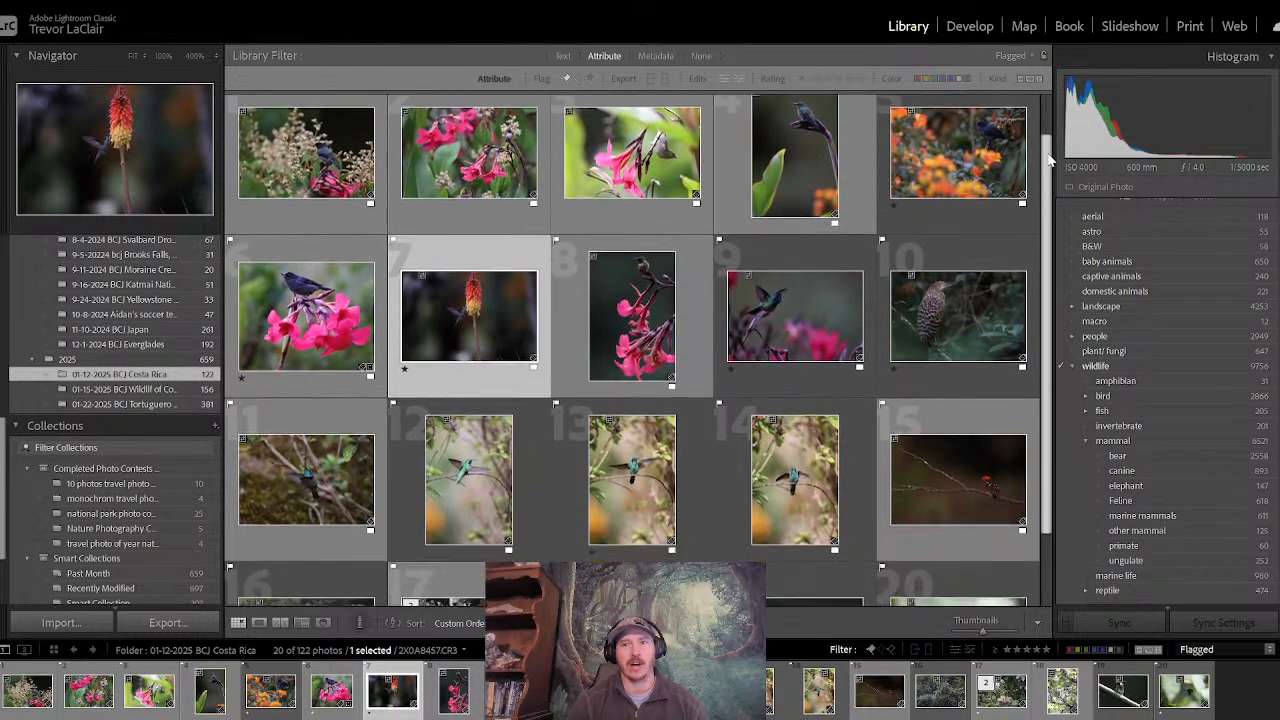
scroll(1050, 290, "down", 2)
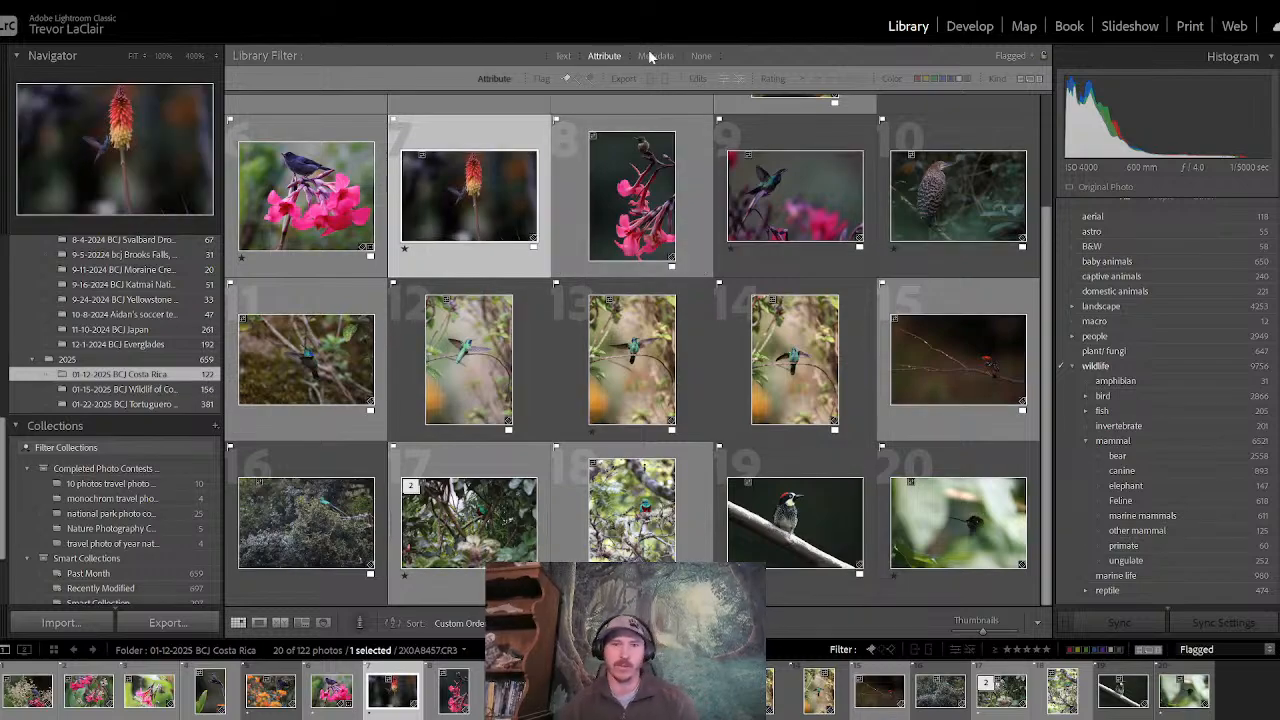
left_click(316, 224)
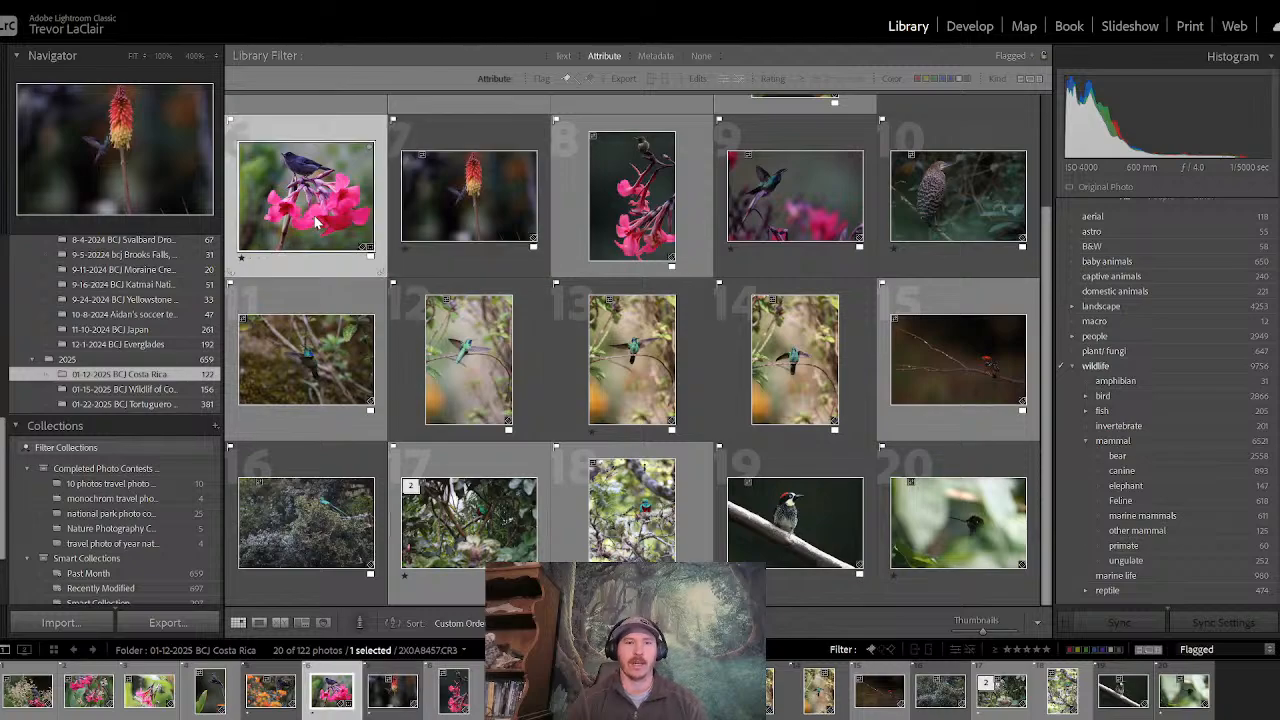
left_click(259, 622)
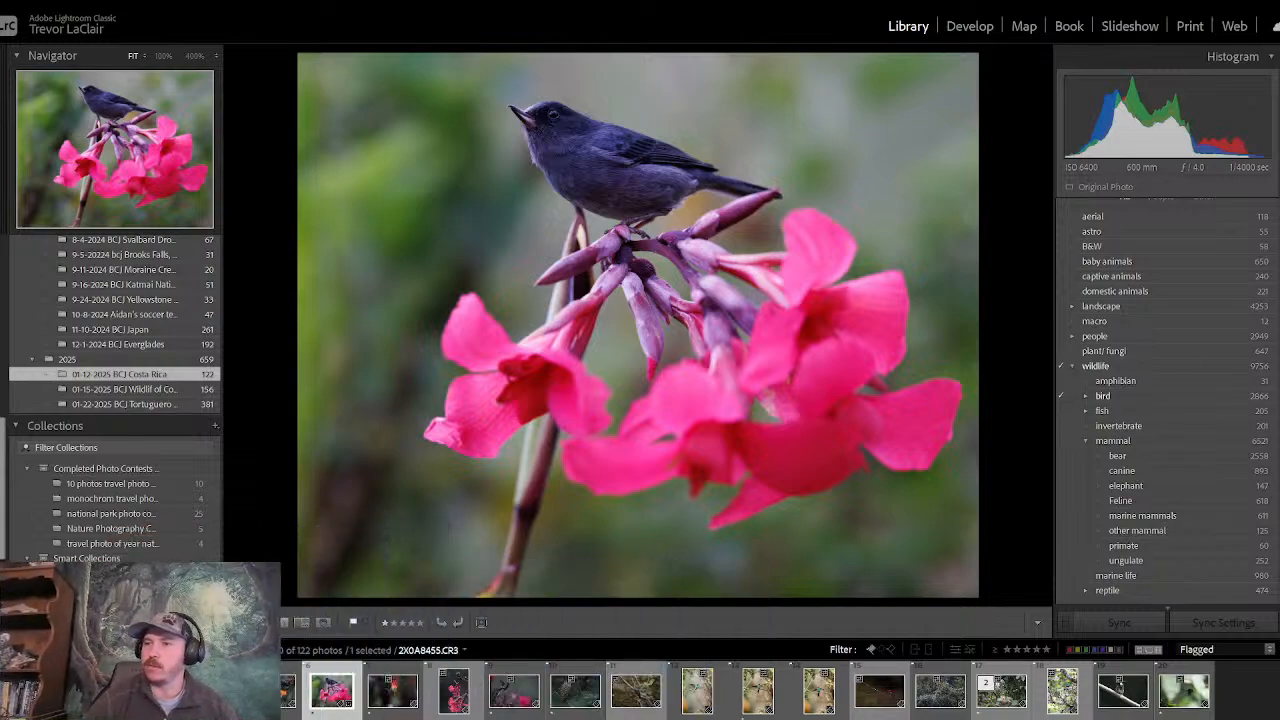
left_click(3, 328)
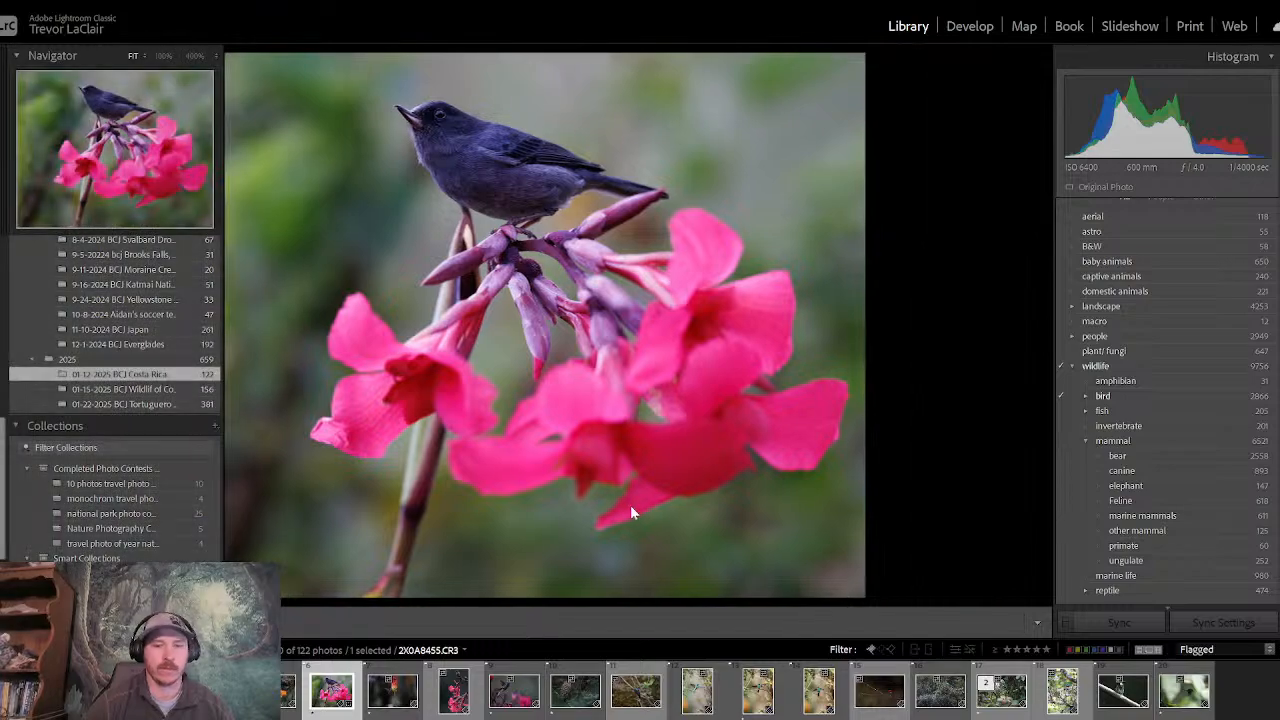
left_click(672, 717)
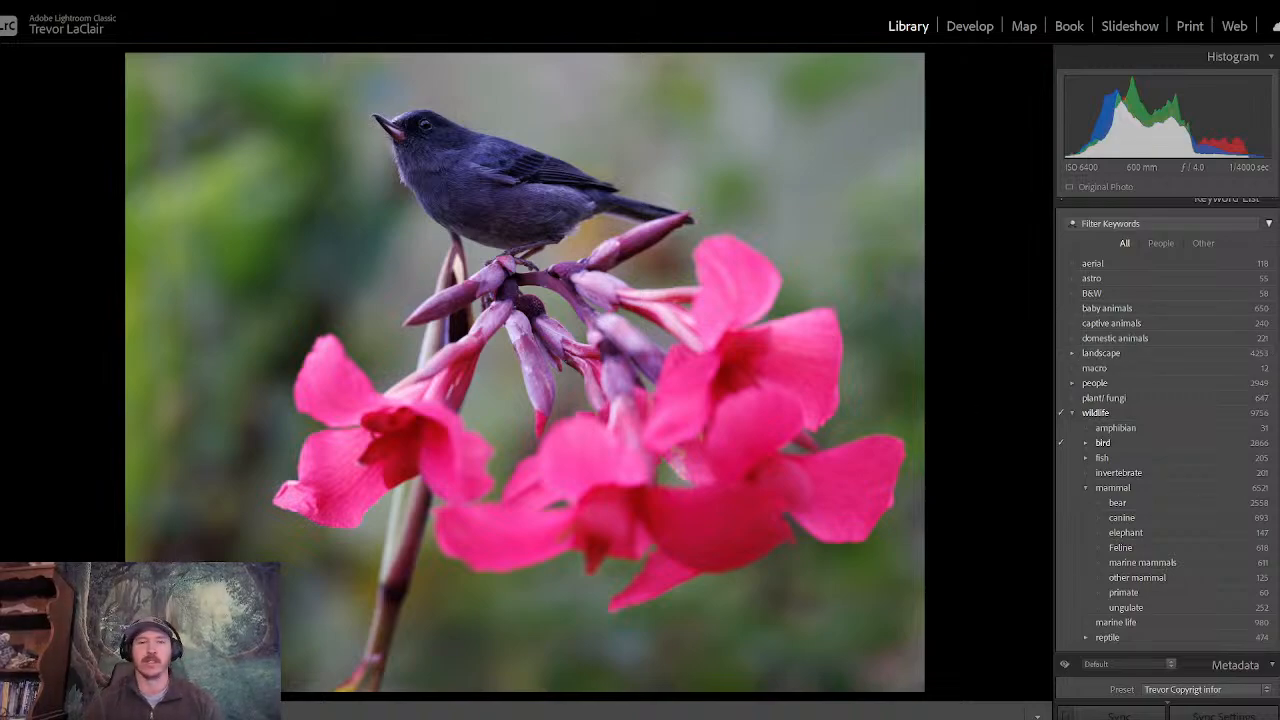
- Take the bird photo into the Develop module, hide the left panels and reset all of its existing edits
scroll(1165, 450, "down", 4)
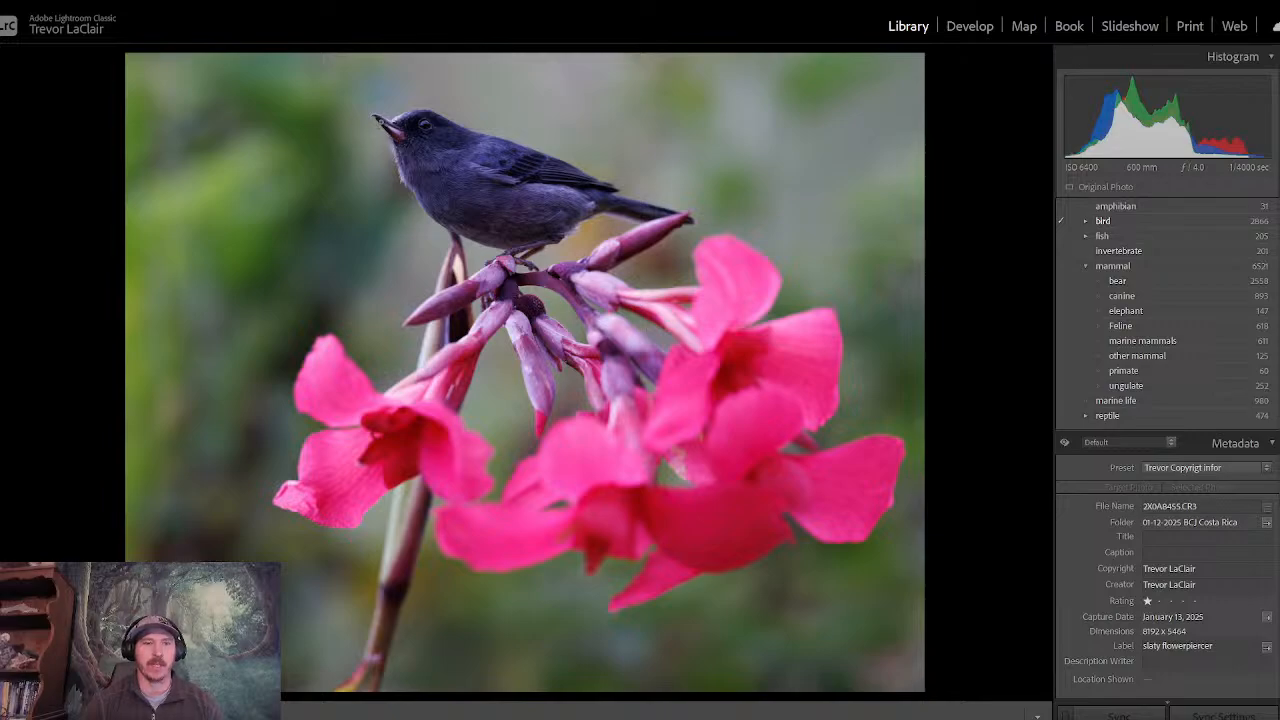
left_click(380, 120)
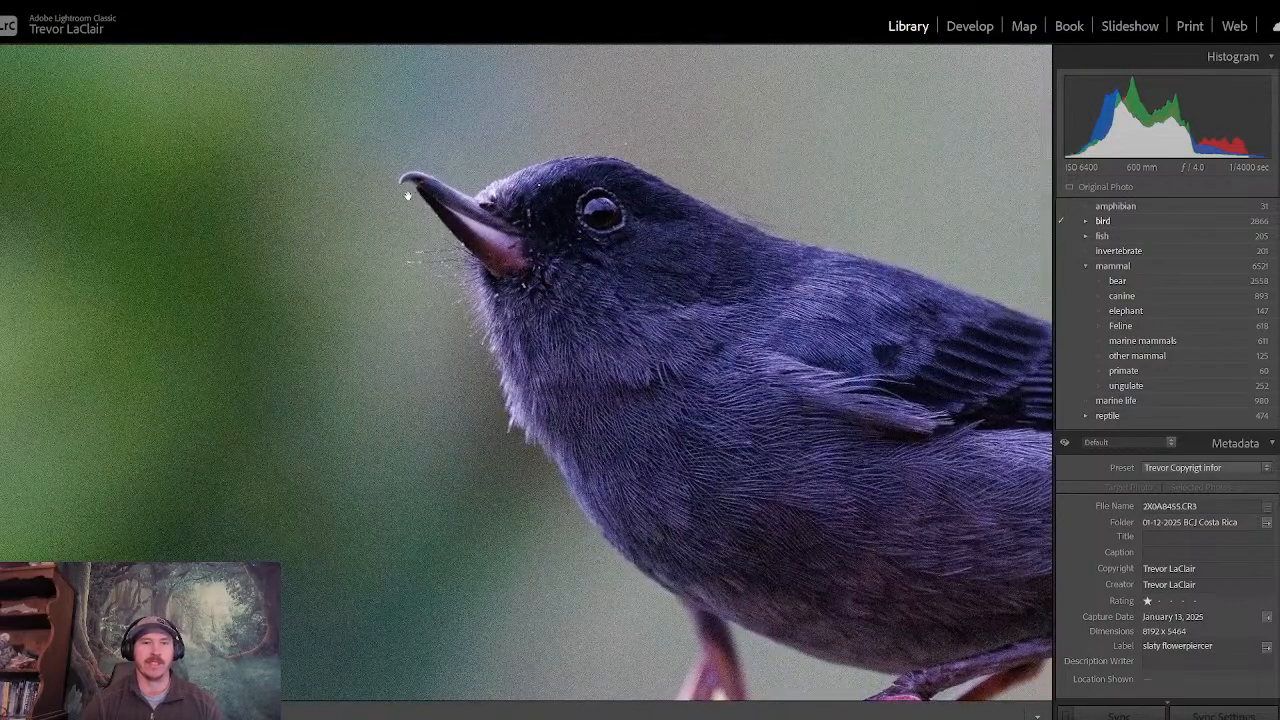
left_click(700, 271)
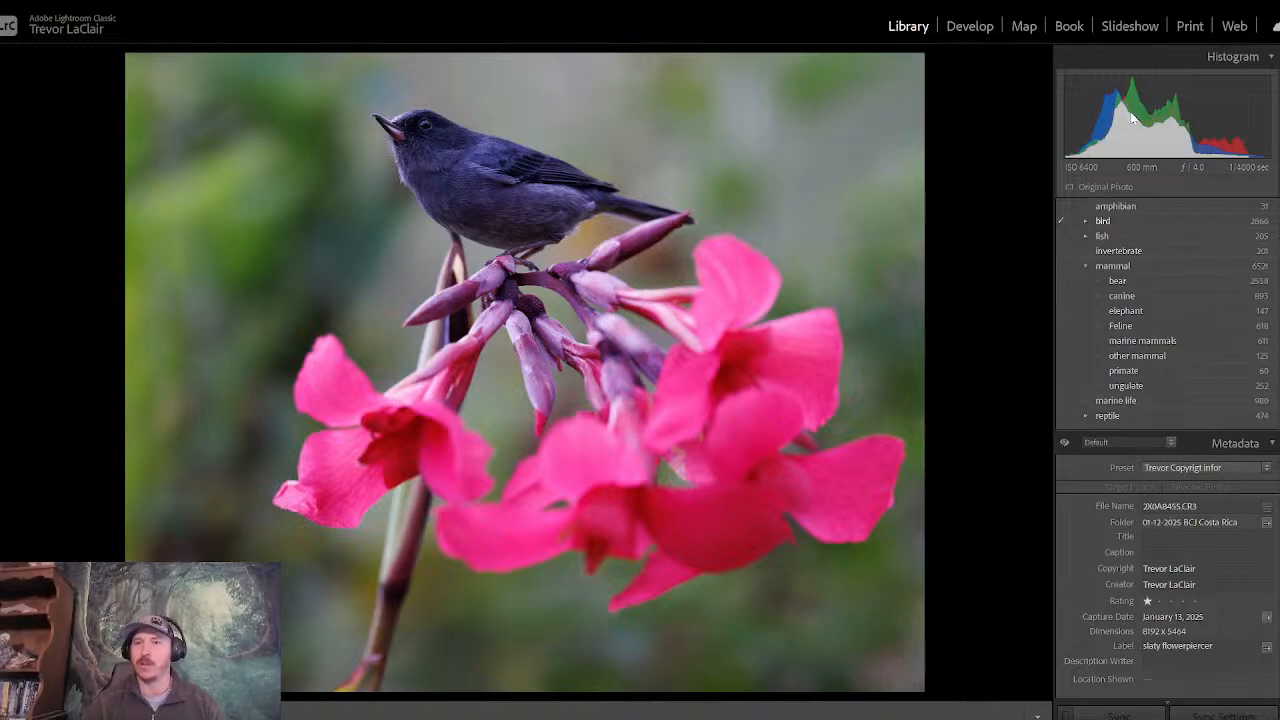
left_click(966, 28)
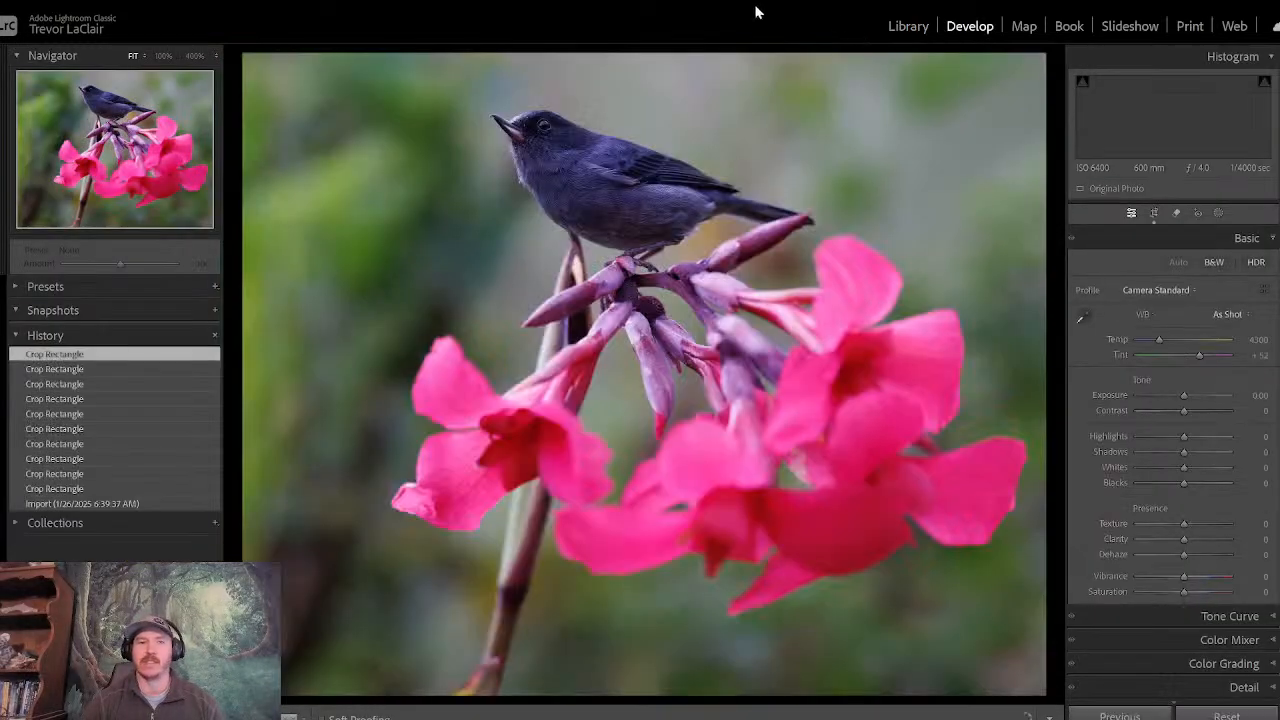
left_click(5, 395)
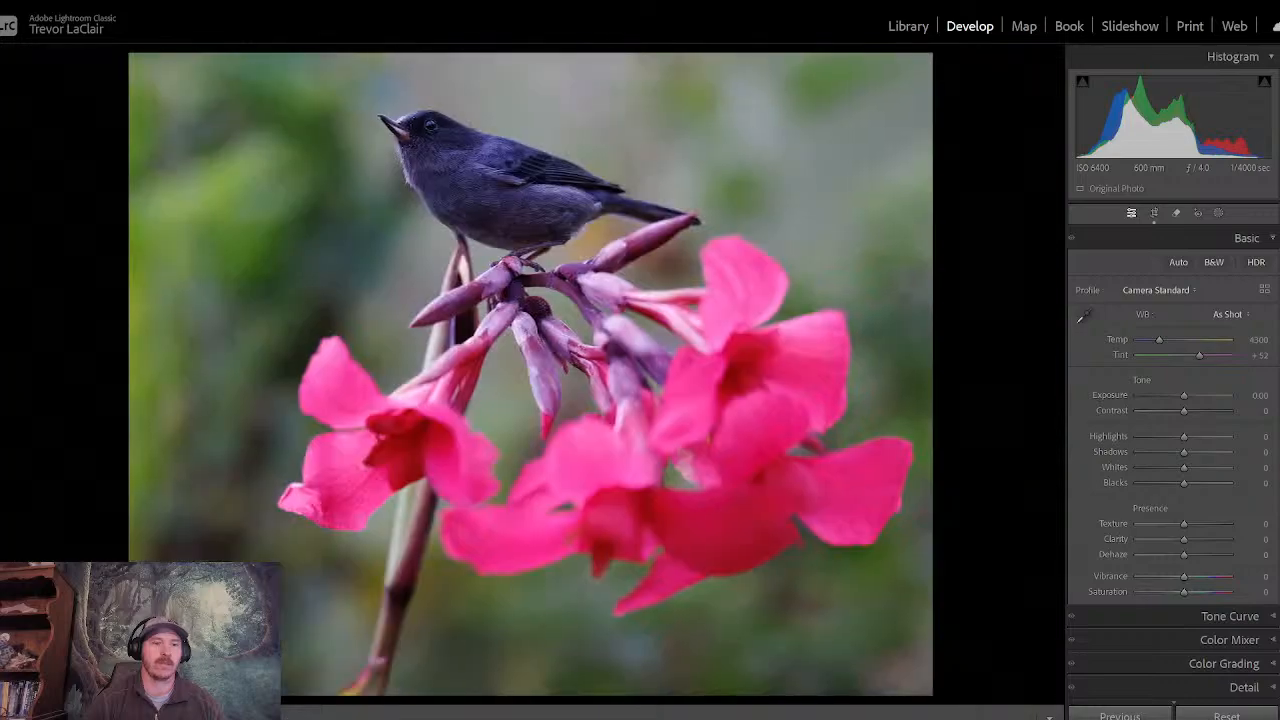
left_click(1156, 213)
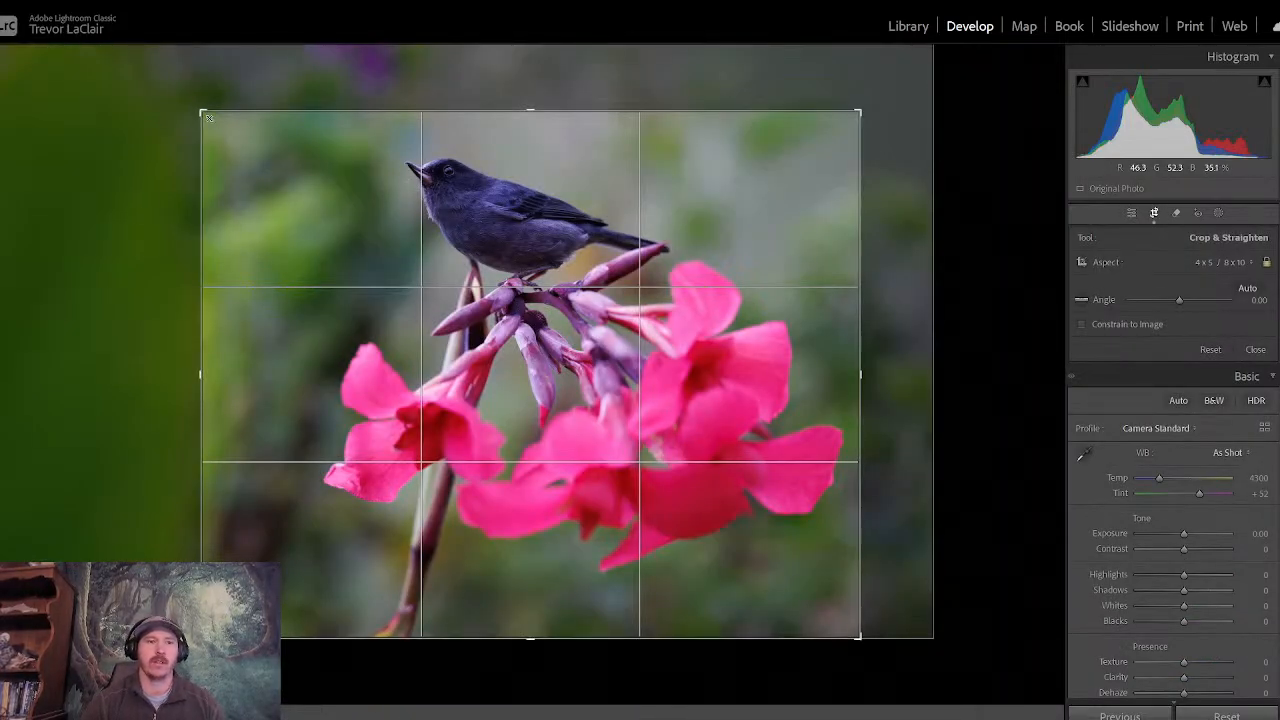
left_click(1227, 716)
key("r")
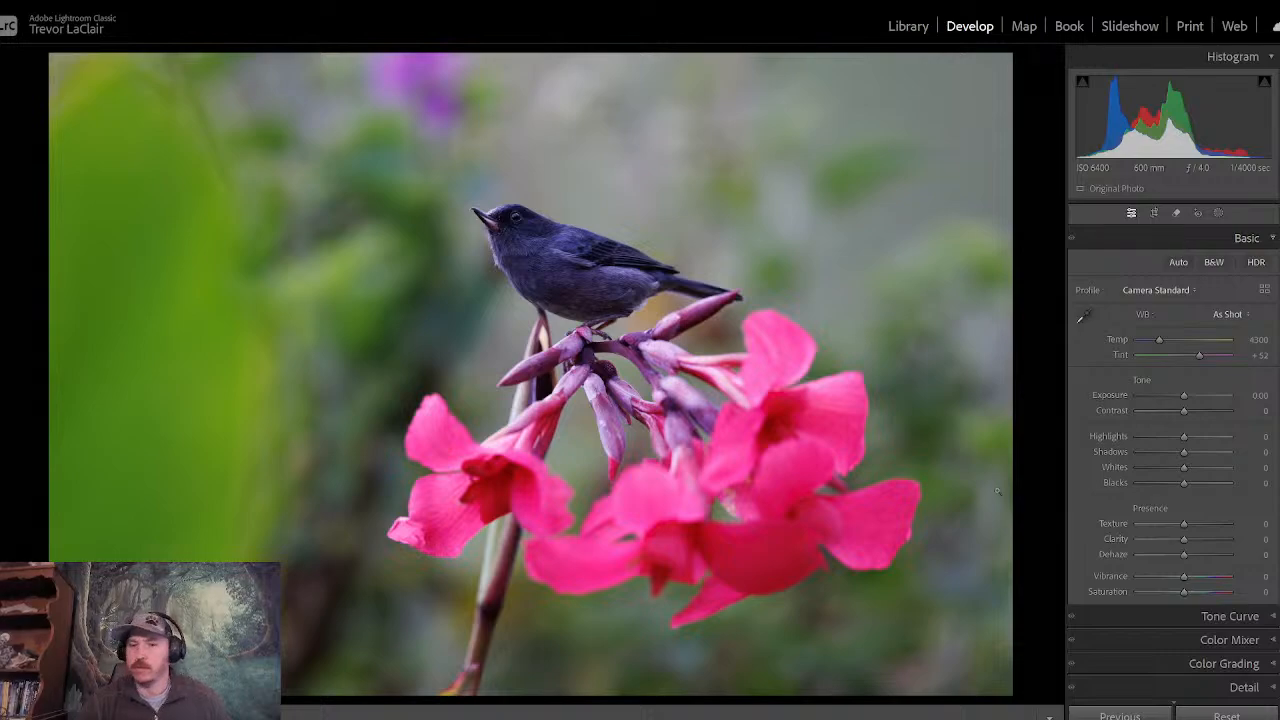
- Switch to YouTube Studio to check the live stream's dashboard and chat, and return to Lightroom Classic
left_click(768, 708)
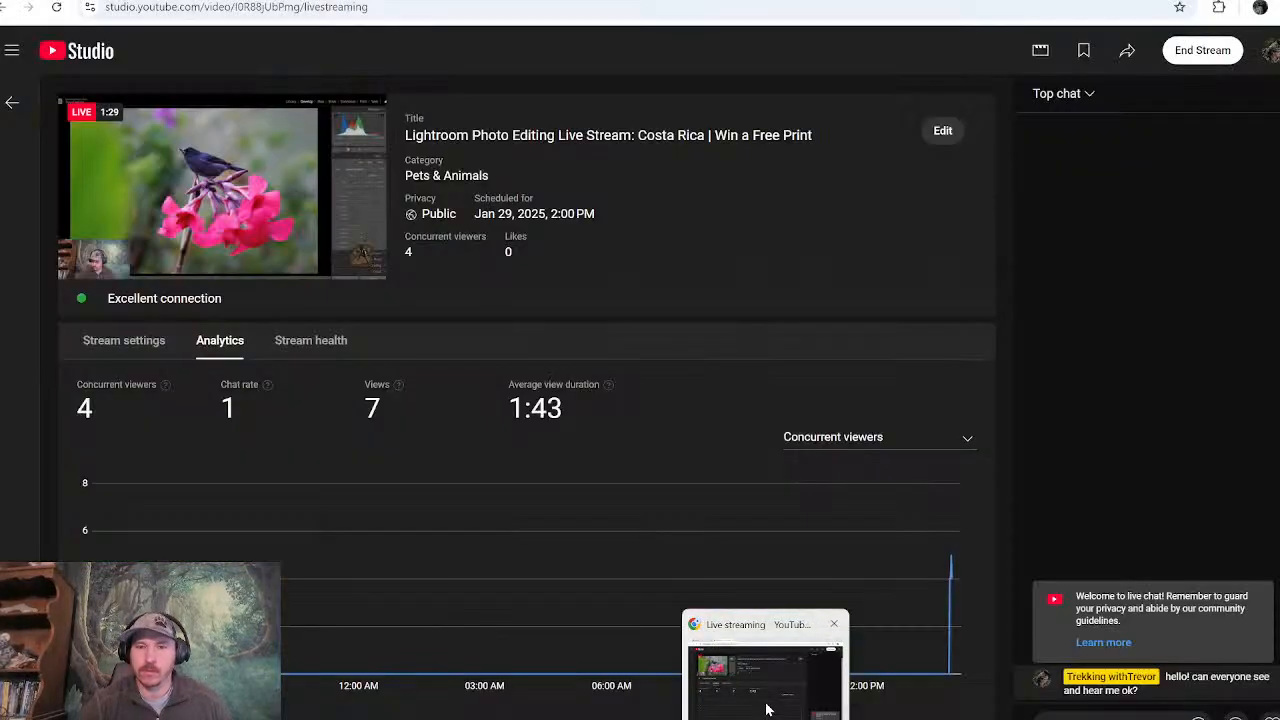
left_click(768, 708)
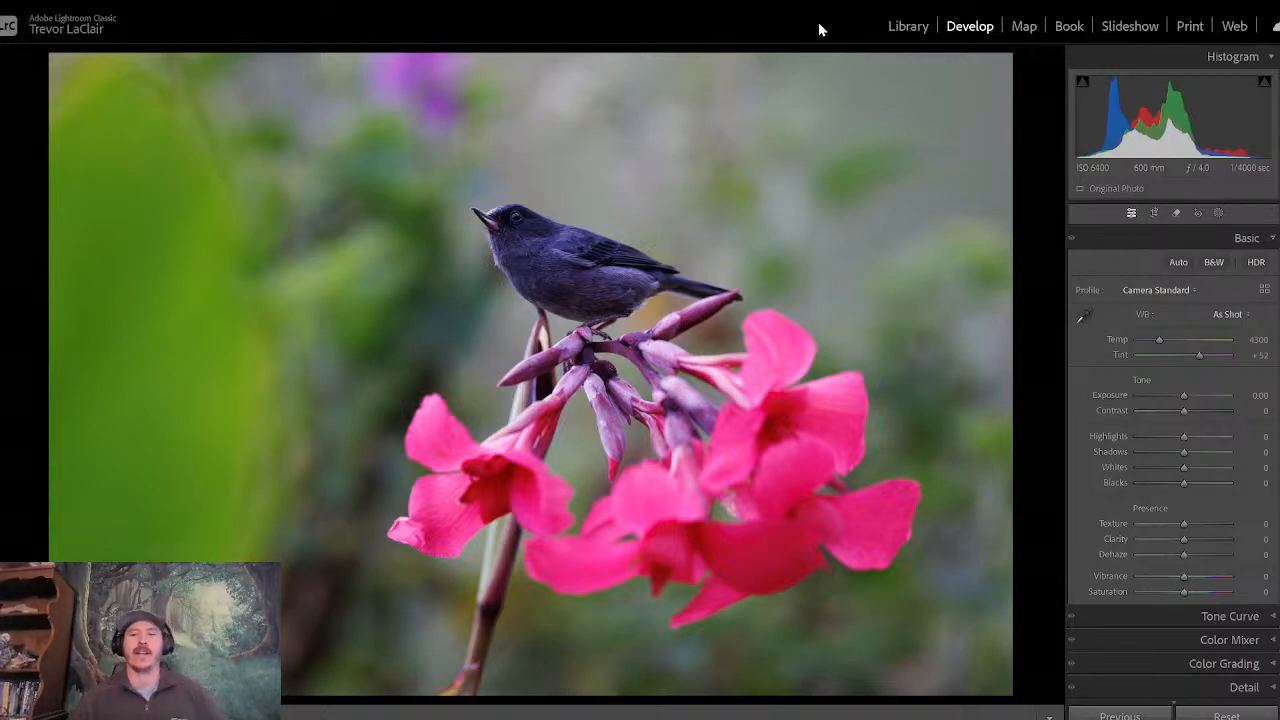
- Crop the photo tighter around the bird and pink flowers with the 4 x 5 / 8 x 10 aspect ratio
left_click(1155, 215)
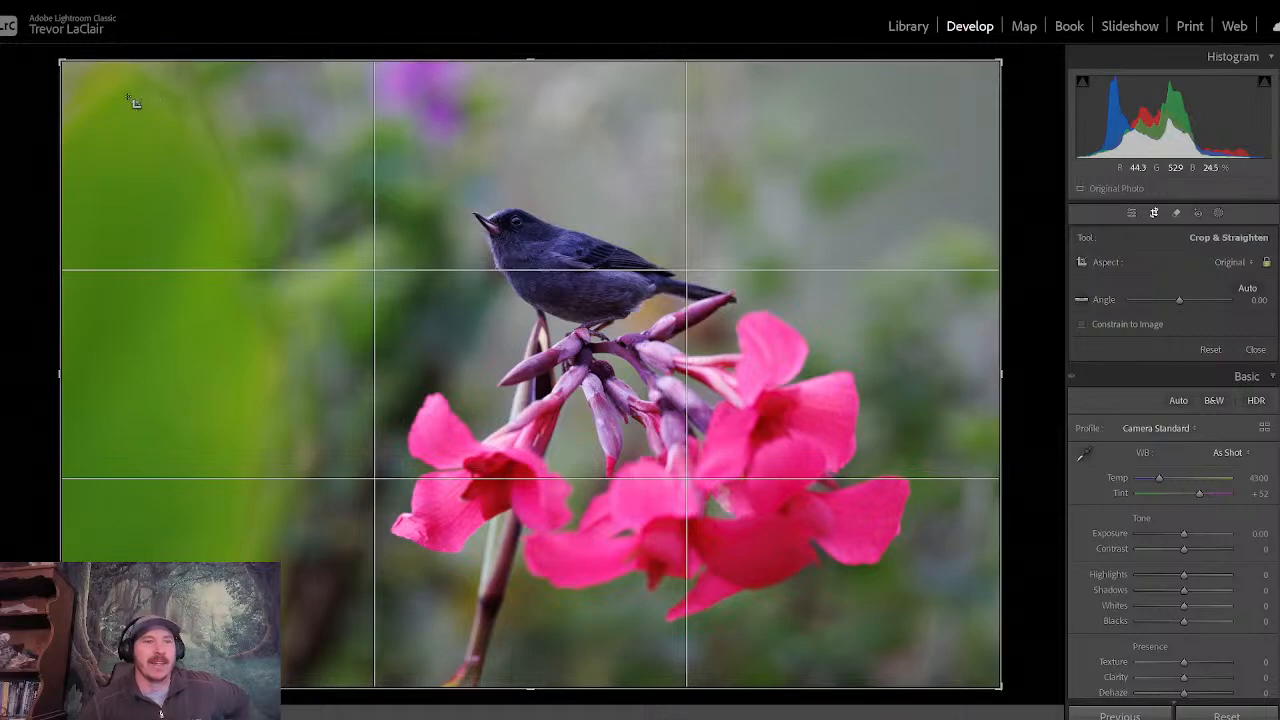
left_click_drag(60, 60, 188, 103)
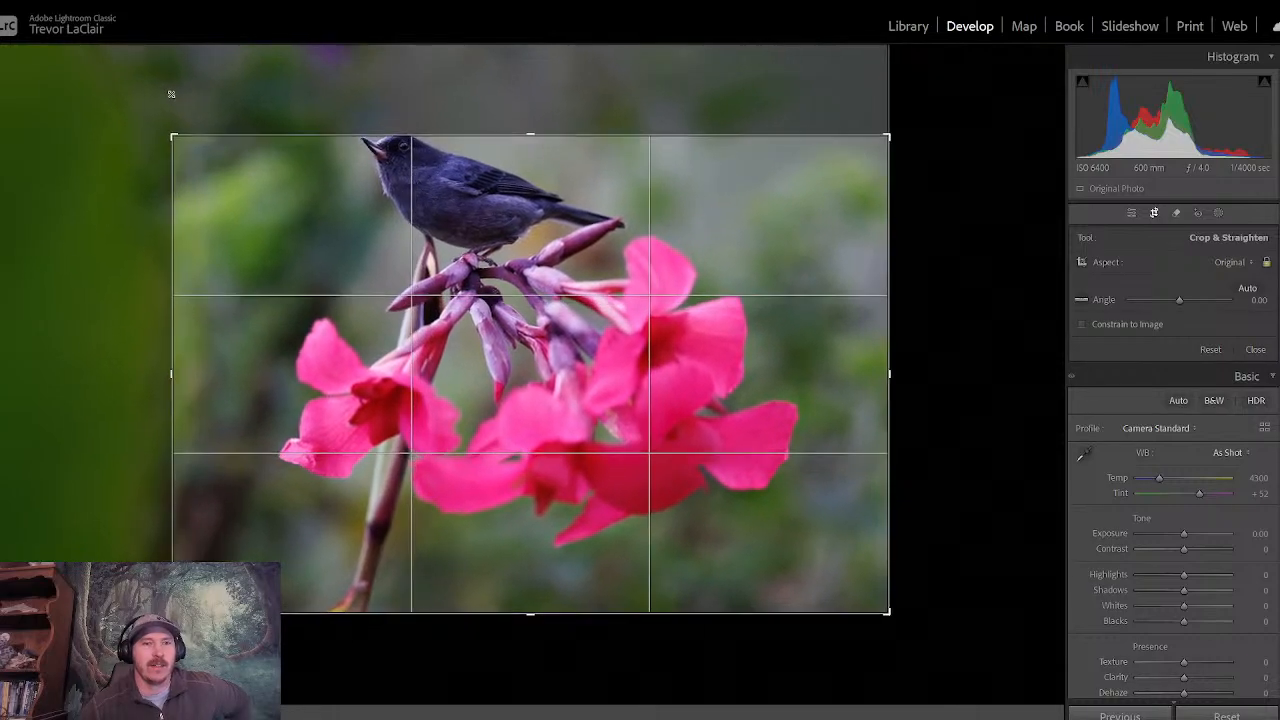
left_click(1230, 264)
left_click(1154, 358)
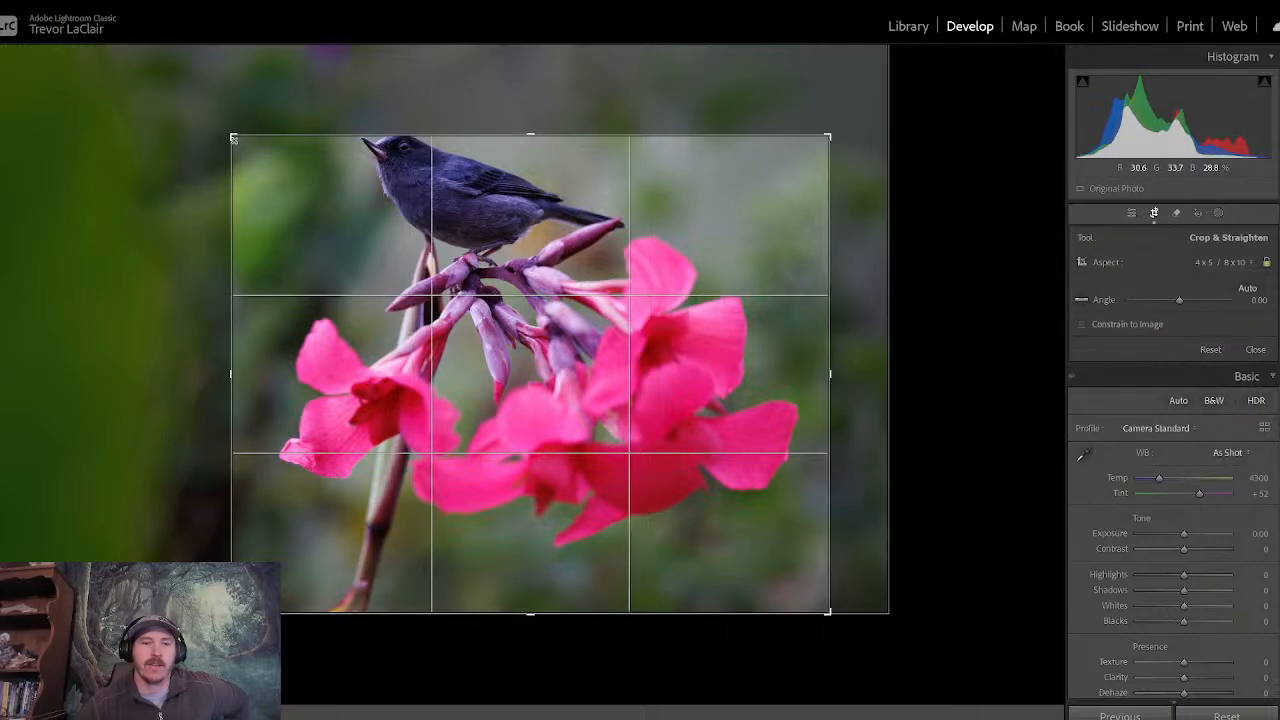
left_click_drag(231, 136, 199, 109)
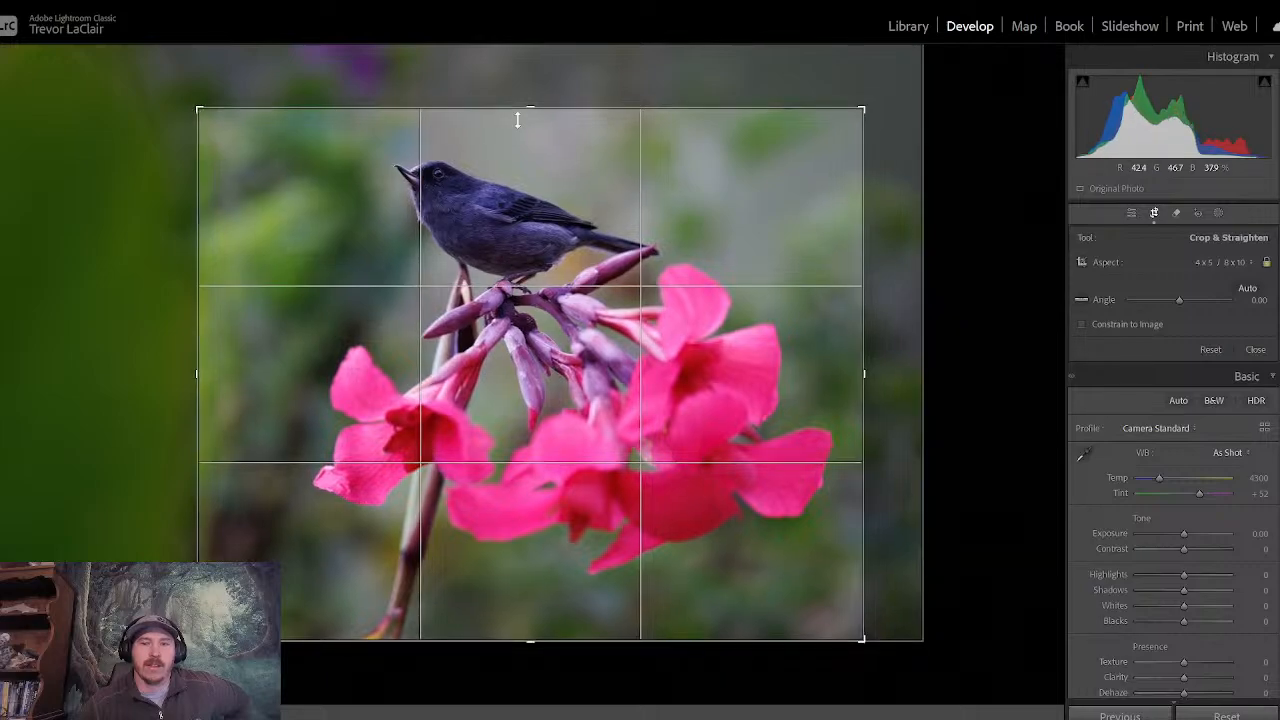
left_click_drag(746, 244, 752, 244)
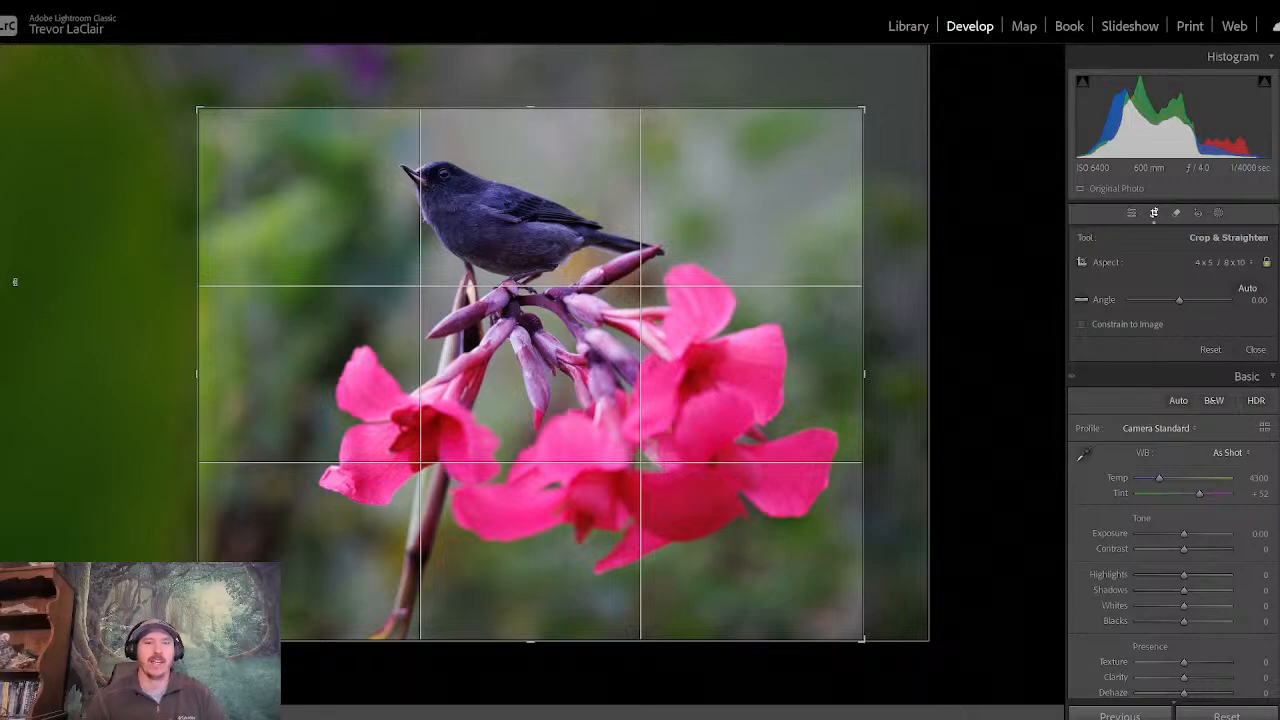
key("Return")
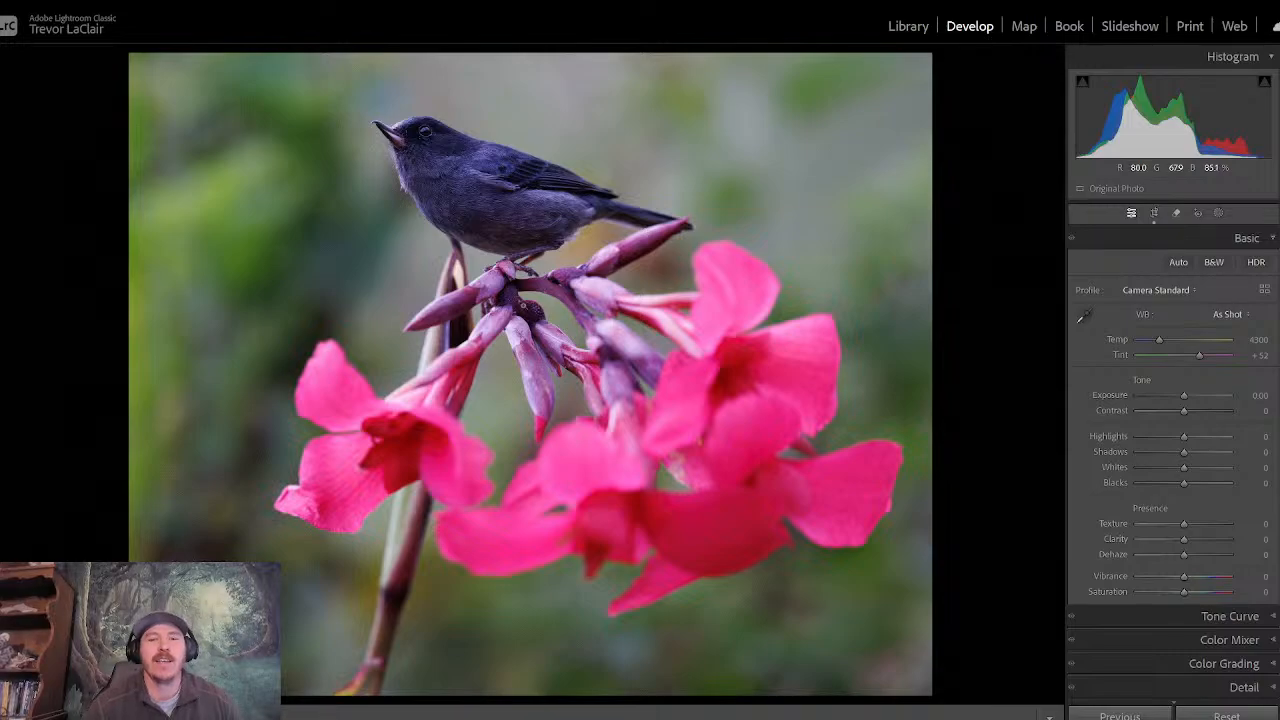
- Inspect the bird's head up close, and set the photo's Contrast to +10 and Shadows to +45
left_click(415, 136)
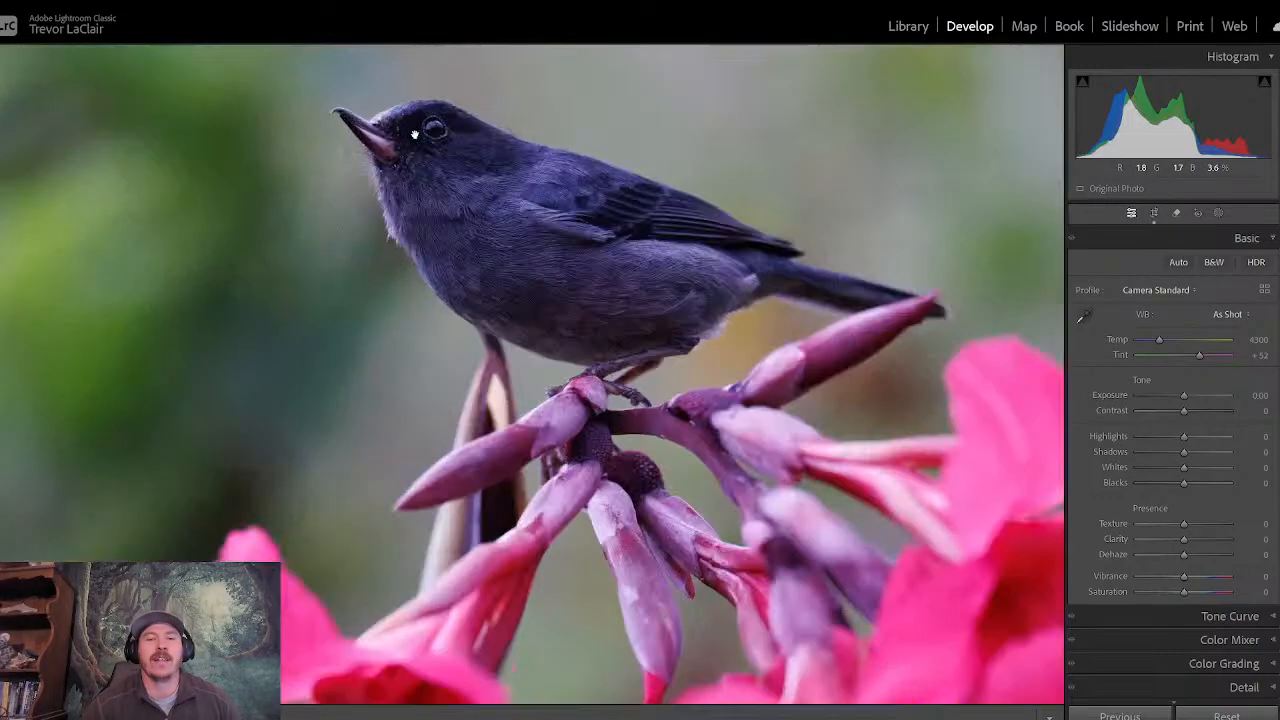
left_click_drag(415, 136, 430, 267)
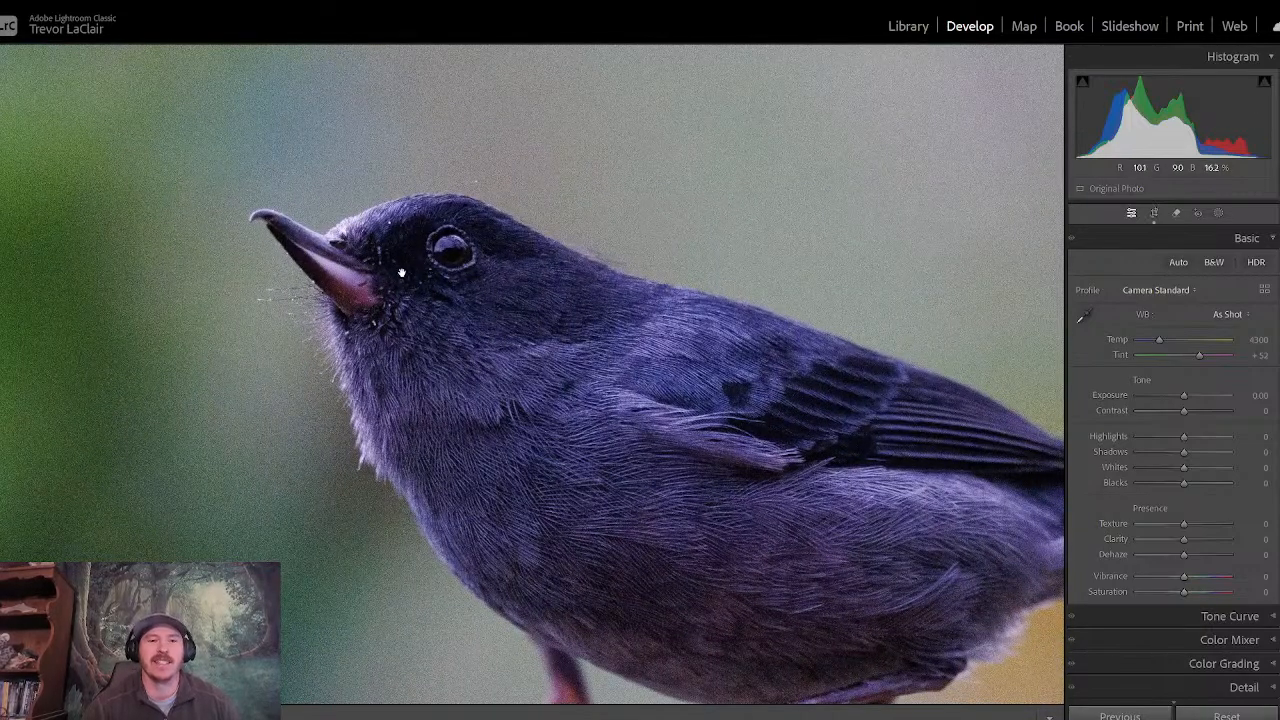
left_click(430, 250)
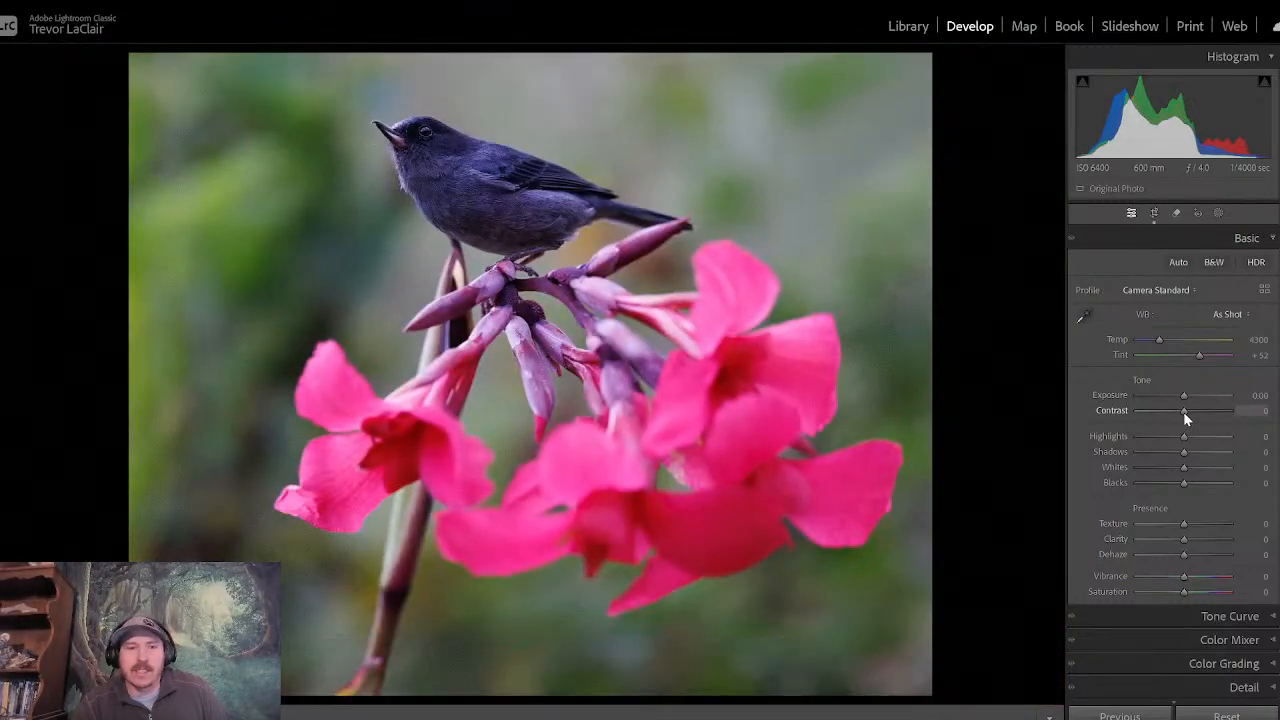
left_click_drag(1184, 419, 1189, 419)
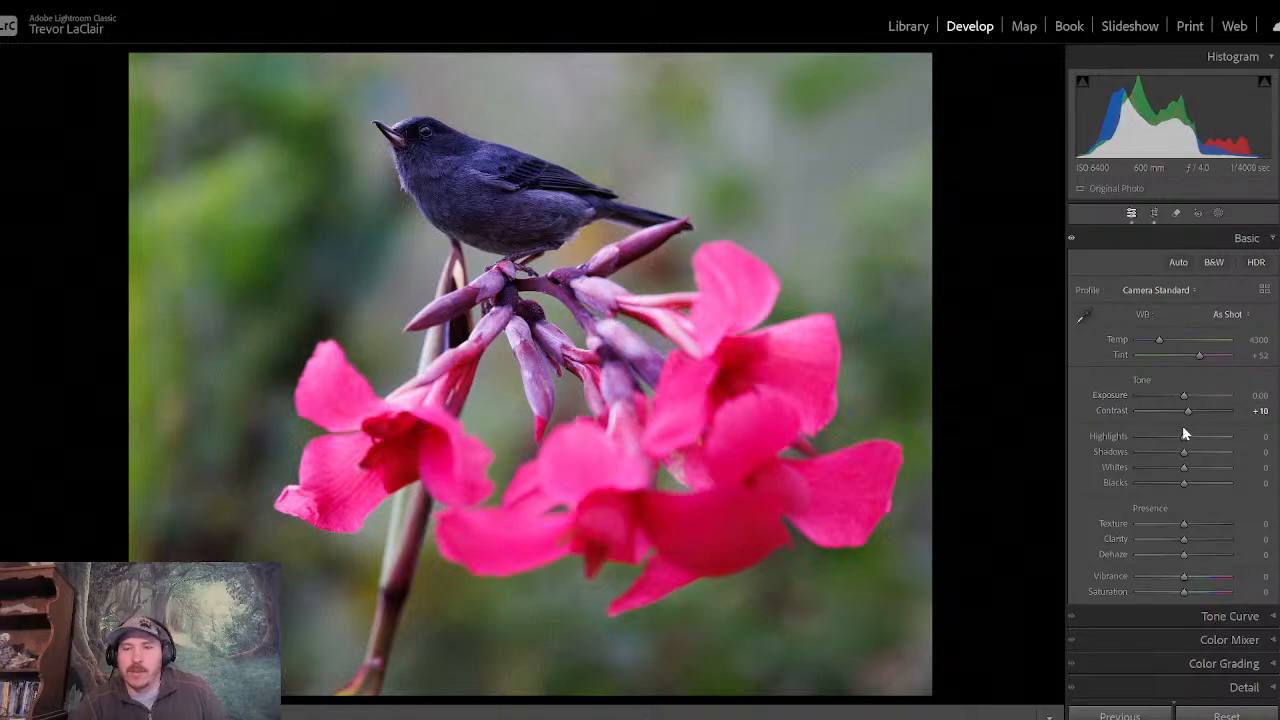
left_click_drag(1184, 455, 1204, 456)
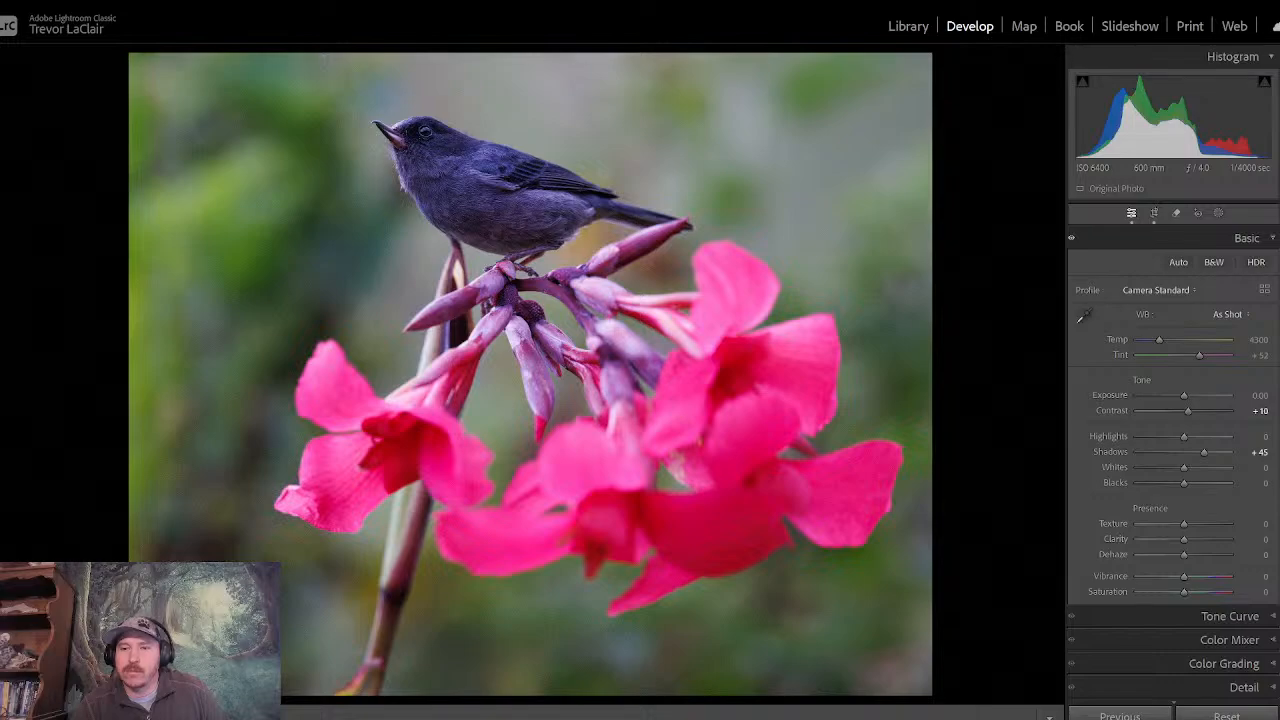
- Add a post-crop vignette with an Amount of -9 and go back to the Basic adjustments
scroll(1172, 460, "down", 3)
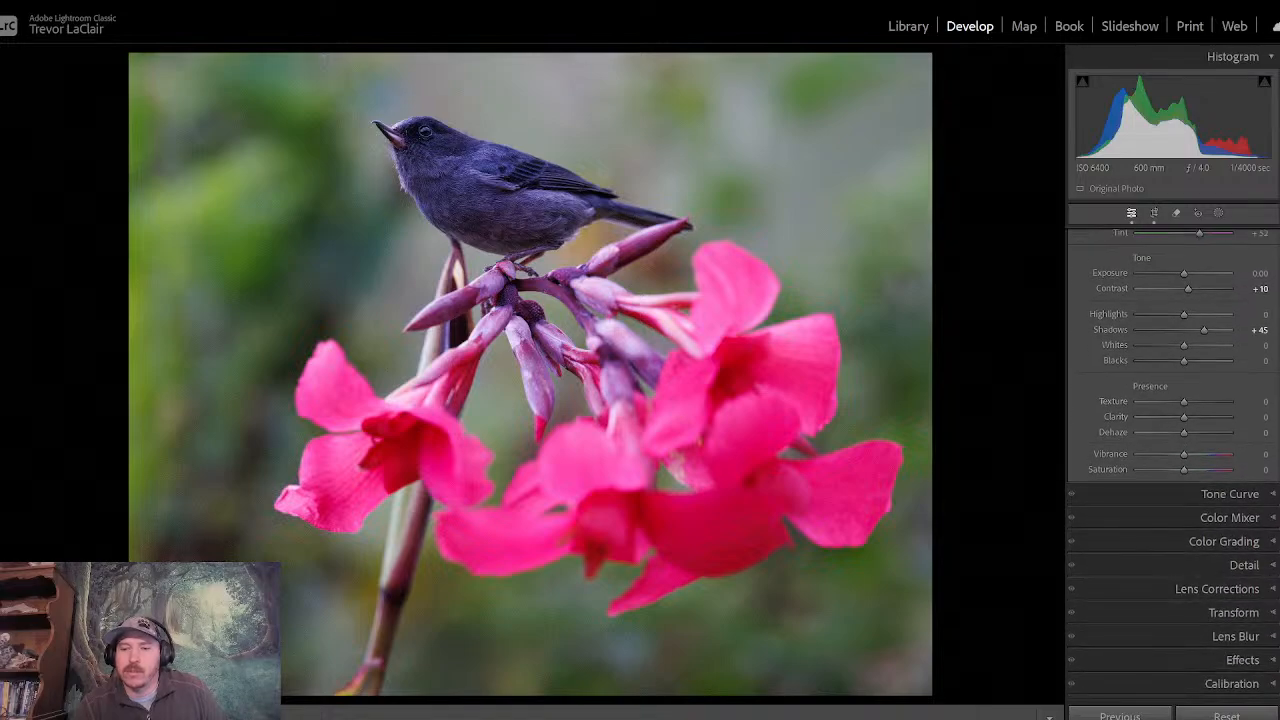
left_click(1272, 662)
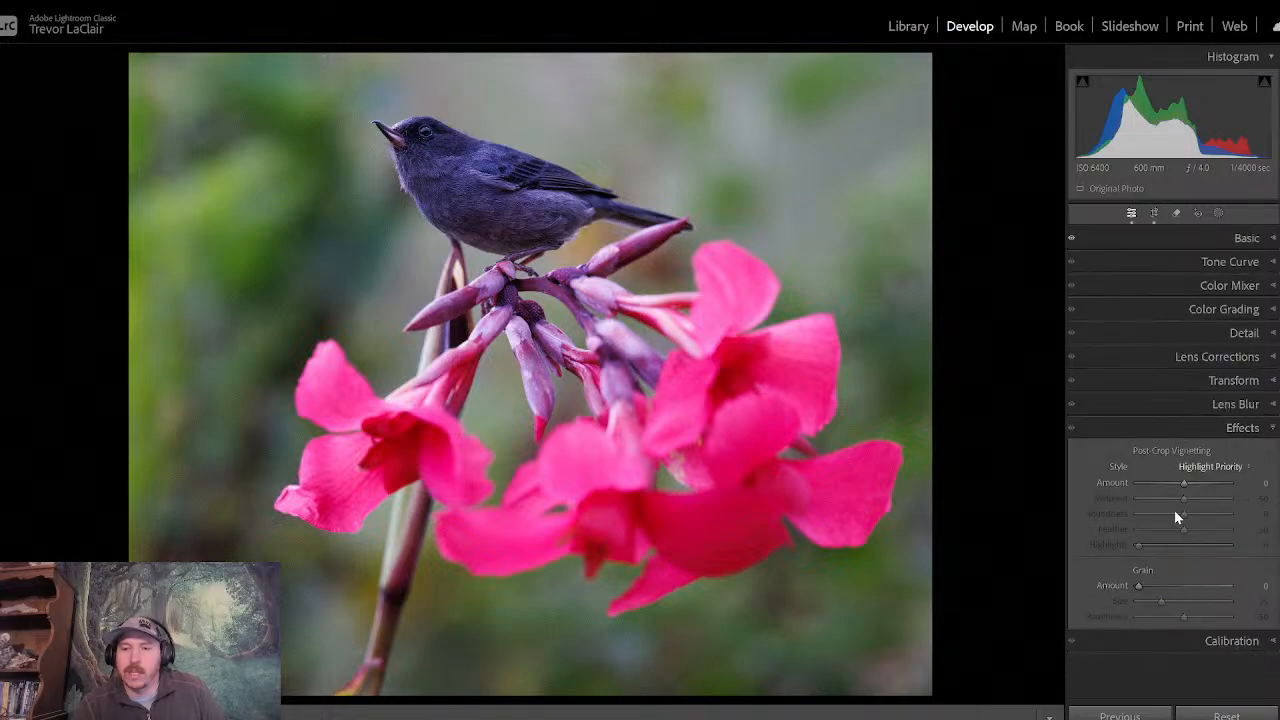
left_click_drag(1182, 484, 1178, 484)
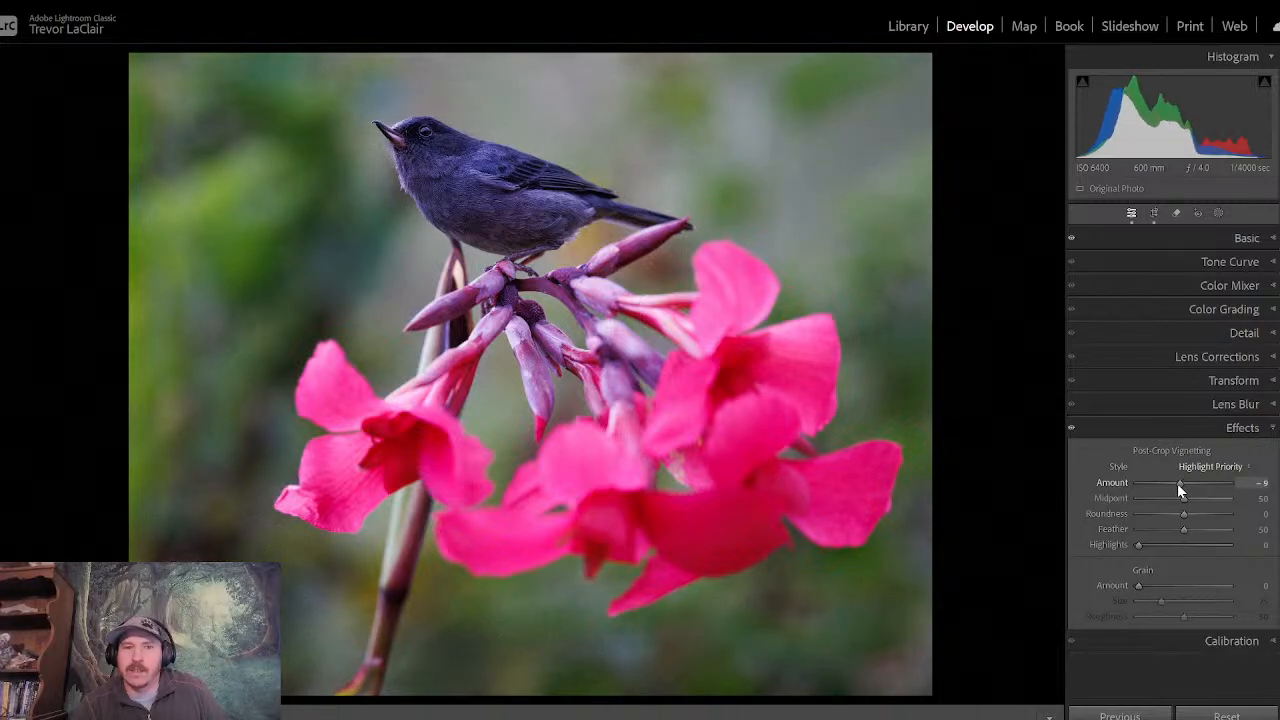
left_click(1154, 428)
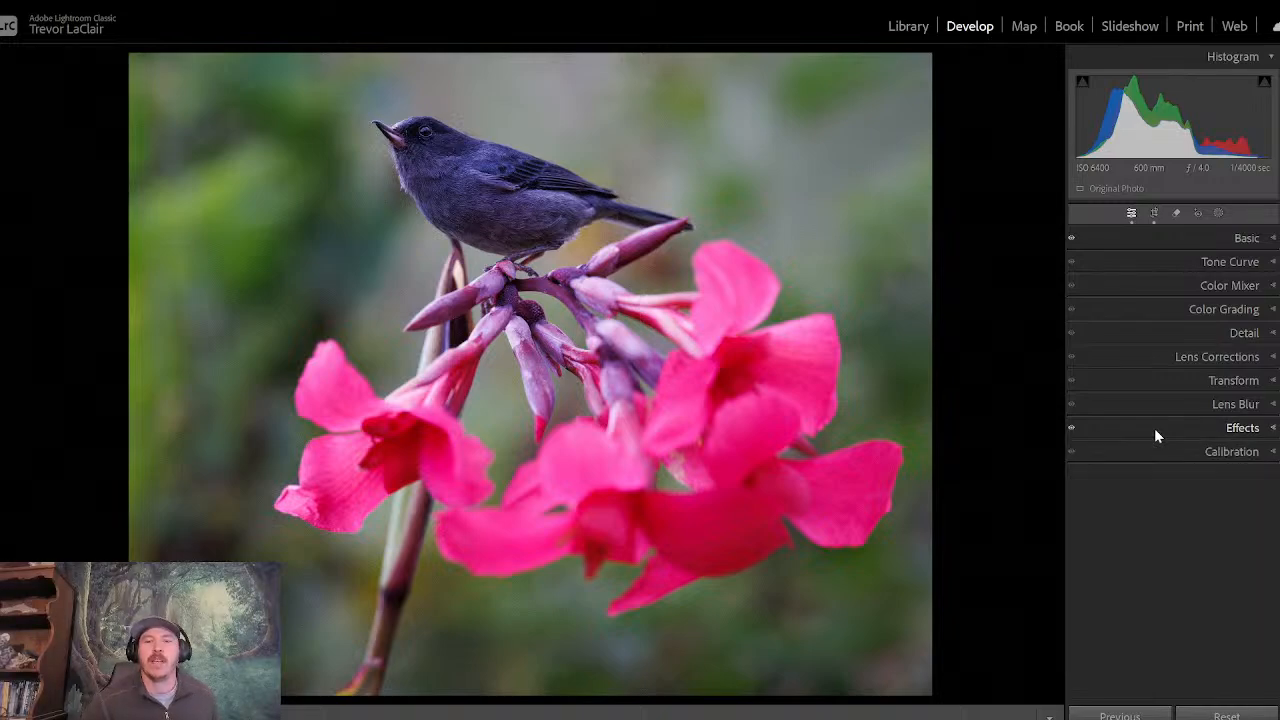
left_click(1156, 243)
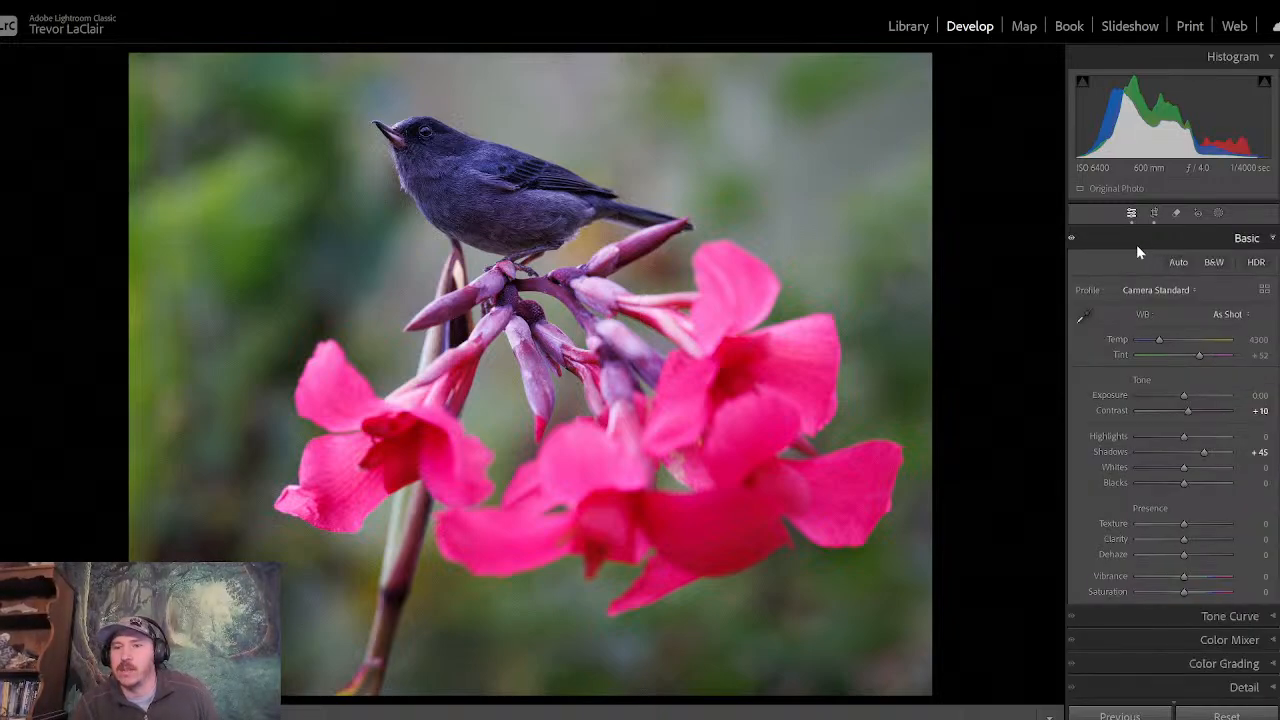
- Create a Select Subject mask and add a brush component that subtracts from it
left_click(1218, 214)
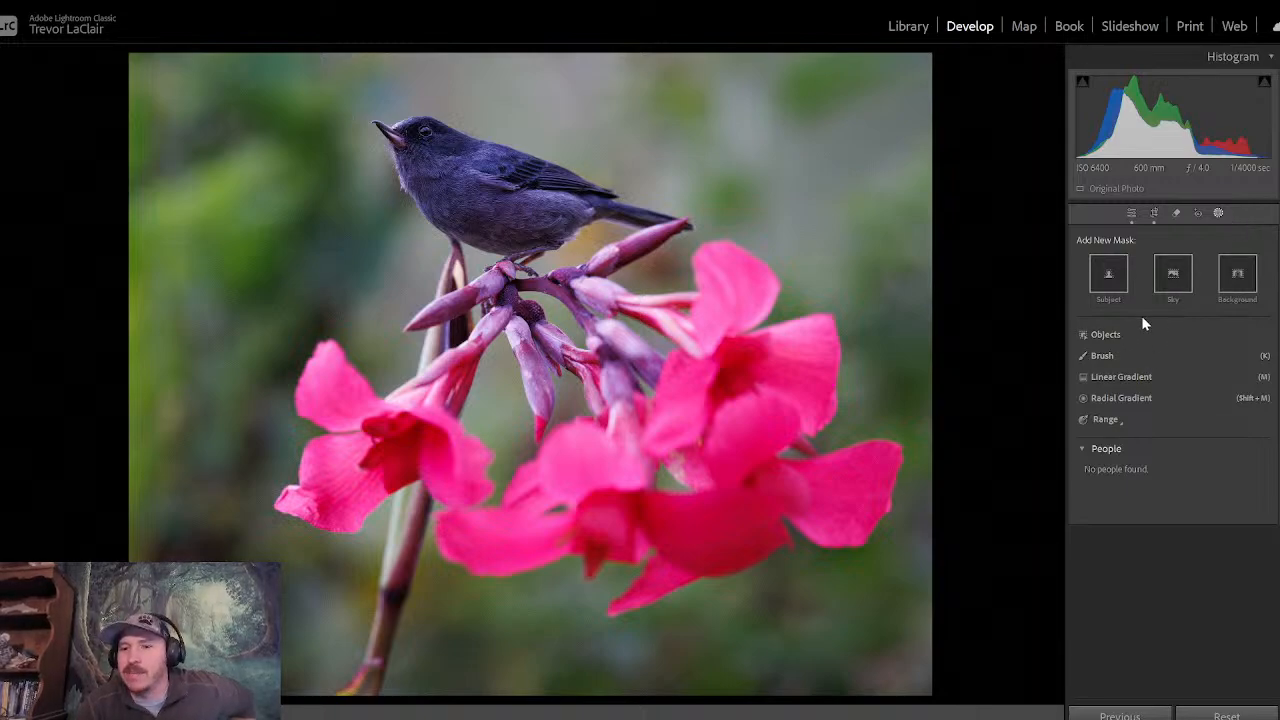
left_click(1108, 275)
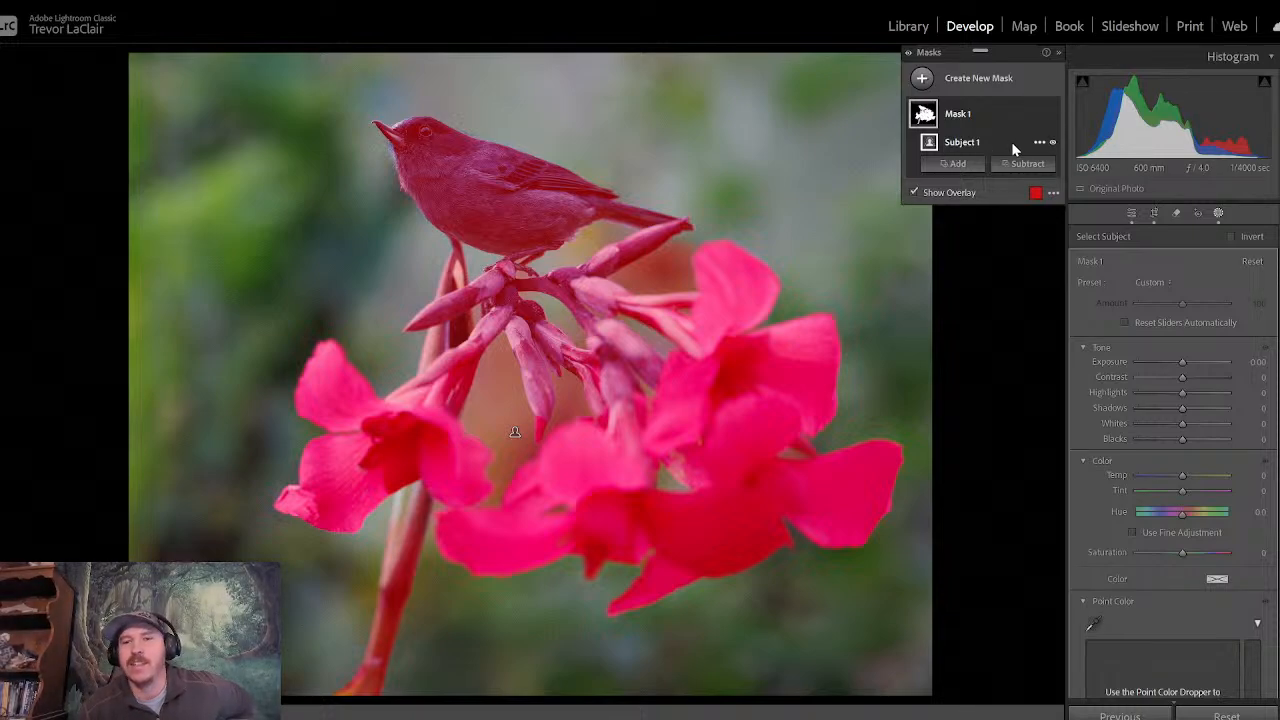
left_click(1026, 164)
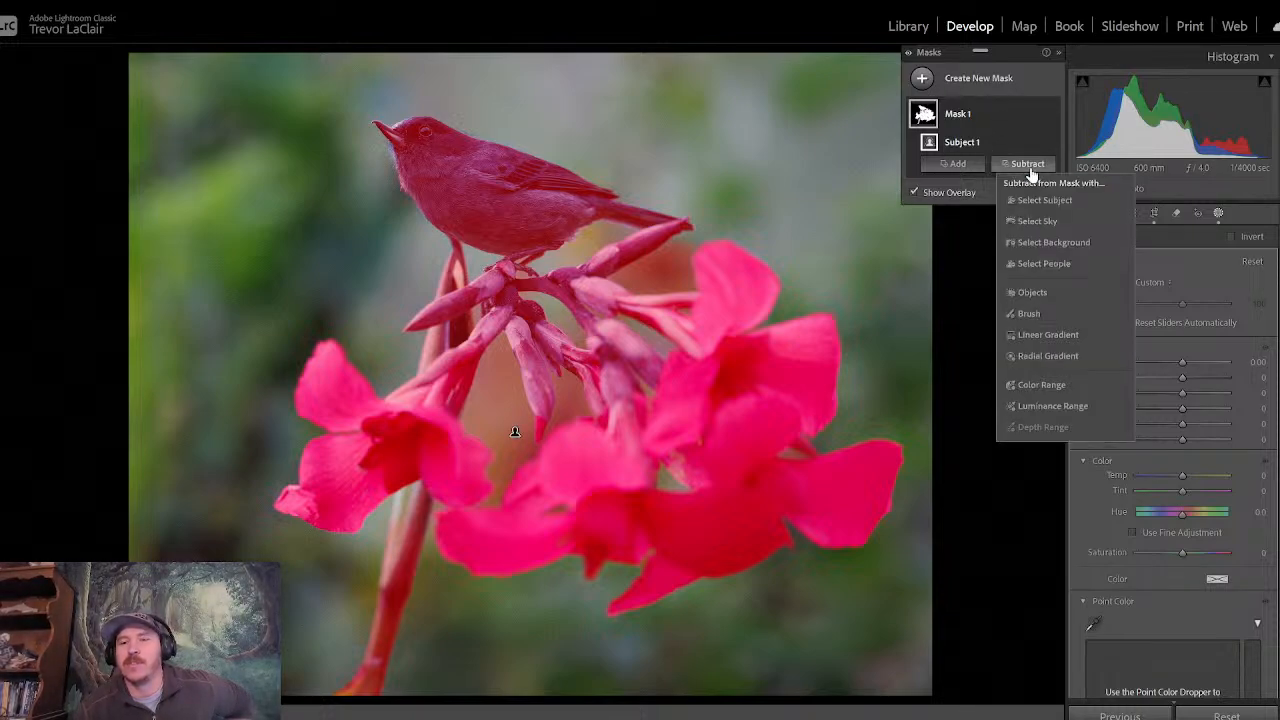
left_click(1044, 312)
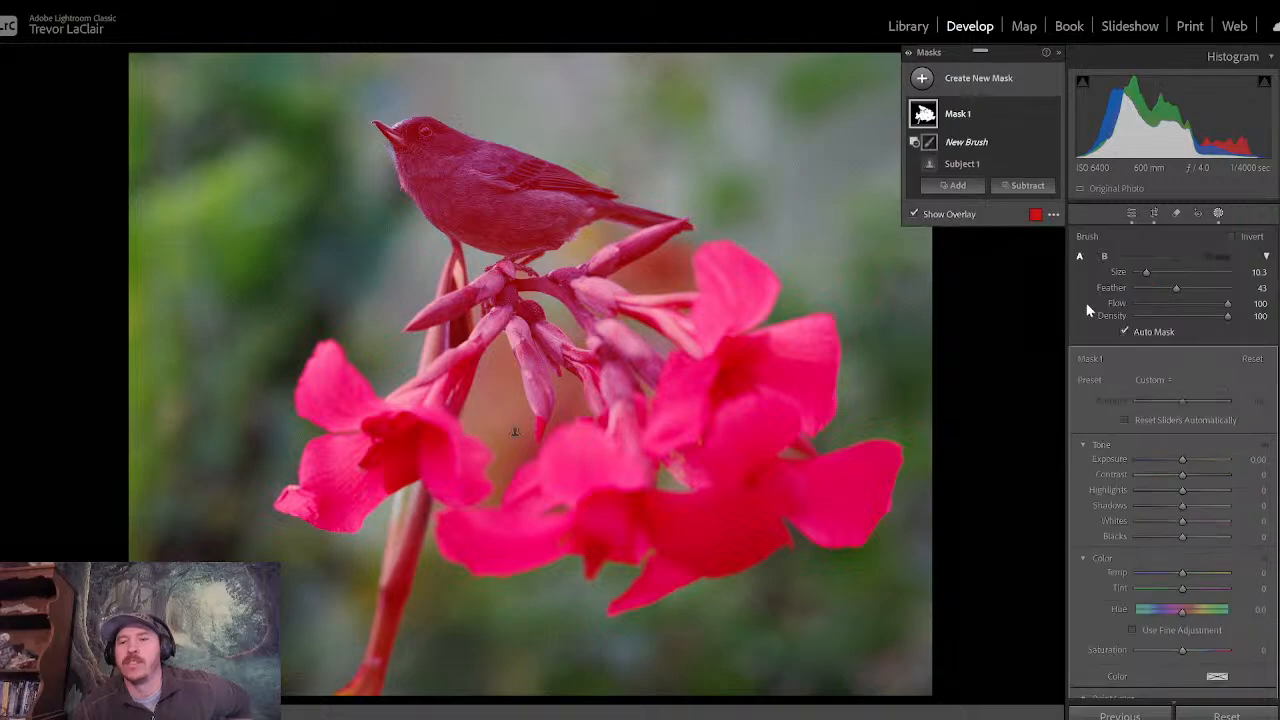
- Brush the pink flowers, stem and buds out of the mask, using brush sizes 27.3 and 16.6
left_click_drag(1143, 269, 1161, 272)
mouse_move(640, 563)
left_mouse_down()
mouse_move(829, 423)
mouse_move(329, 514)
mouse_move(332, 451)
left_mouse_up()
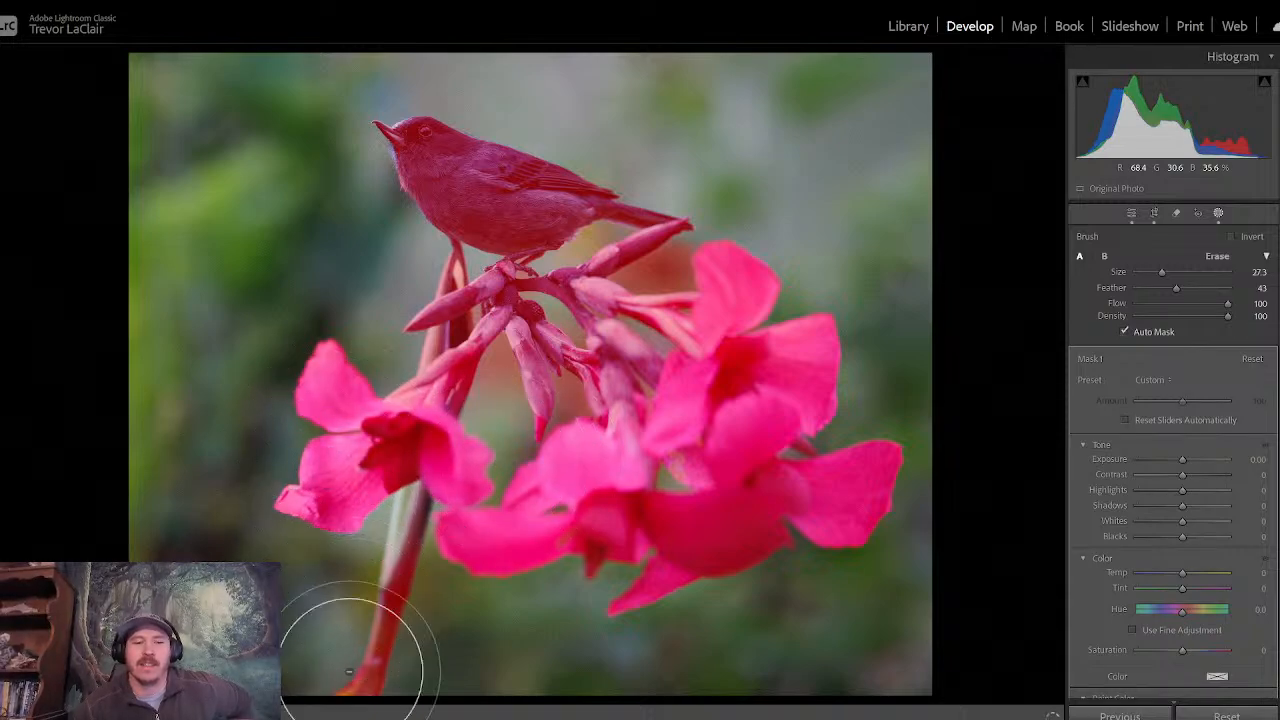
mouse_move(315, 527)
left_mouse_down()
mouse_move(330, 467)
mouse_move(591, 435)
mouse_move(383, 350)
mouse_move(709, 309)
mouse_move(766, 371)
left_mouse_up()
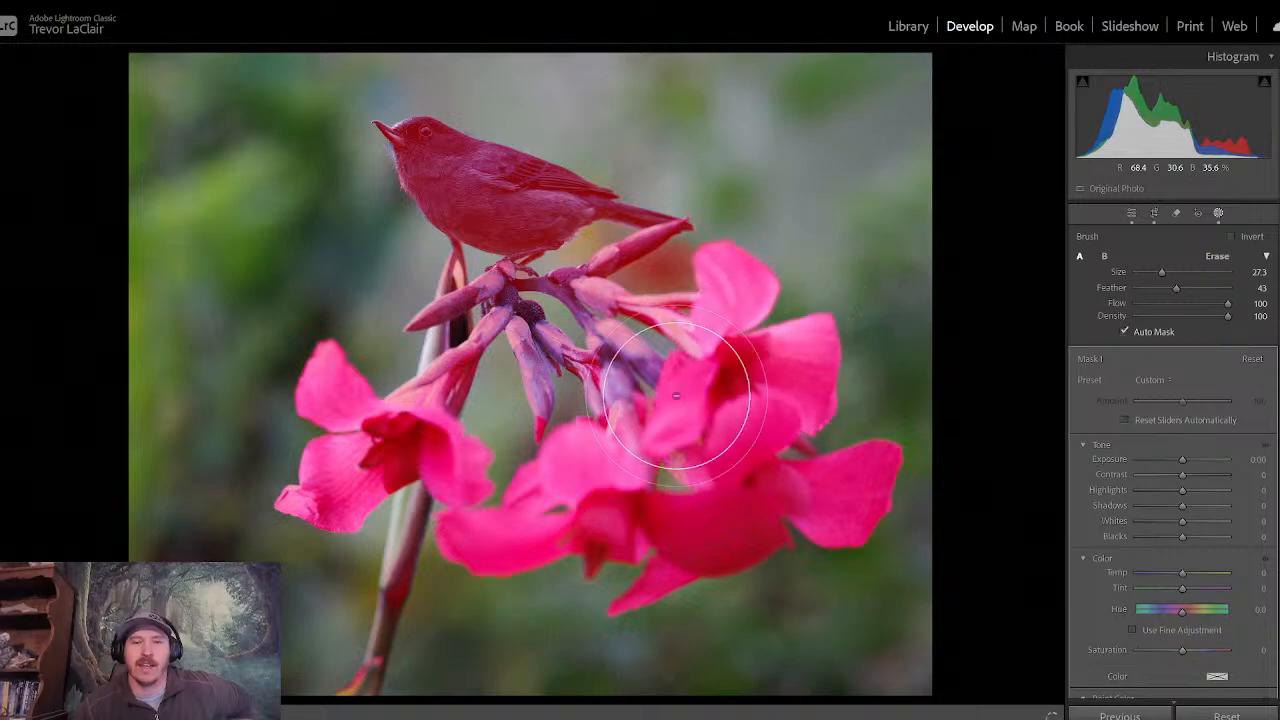
mouse_move(740, 292)
left_mouse_down()
mouse_move(747, 346)
mouse_move(663, 339)
mouse_move(633, 318)
mouse_move(680, 296)
mouse_move(643, 282)
mouse_move(670, 294)
mouse_move(505, 365)
mouse_move(417, 350)
mouse_move(380, 359)
mouse_move(358, 412)
mouse_move(509, 421)
mouse_move(625, 357)
left_mouse_up()
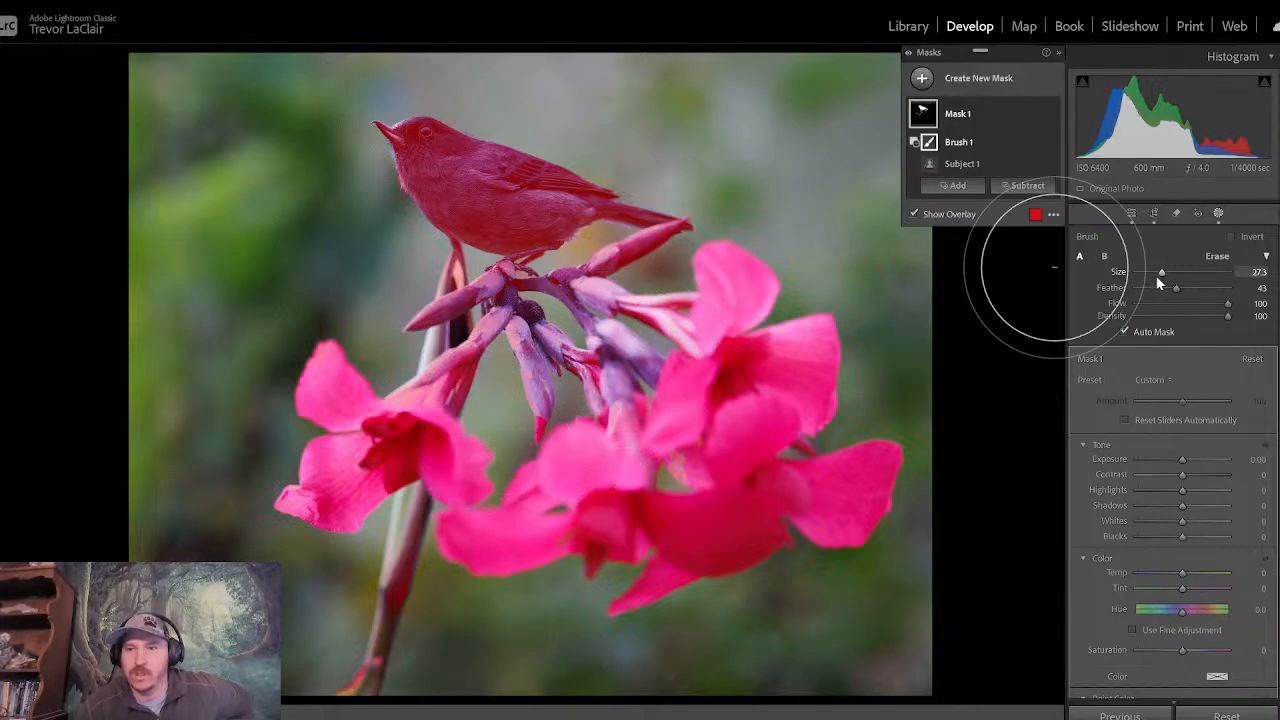
left_click_drag(1162, 276, 1151, 272)
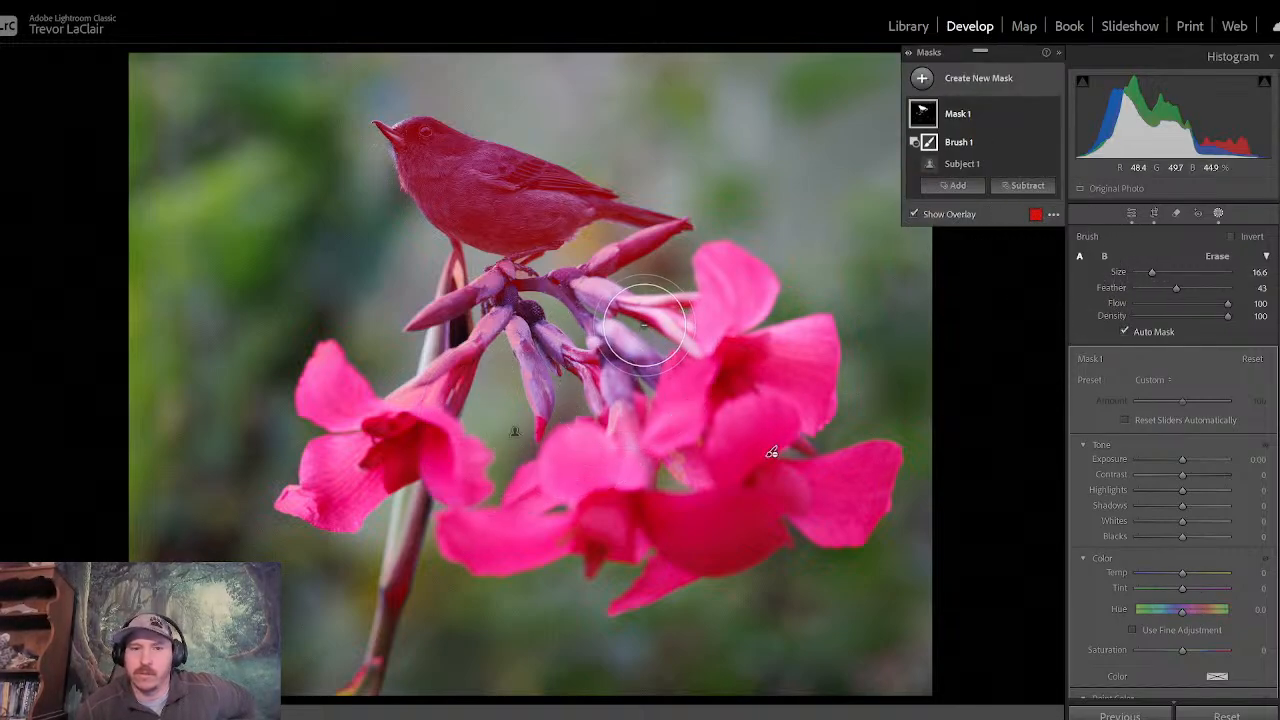
mouse_move(645, 276)
left_mouse_down()
mouse_move(684, 268)
mouse_move(597, 265)
mouse_move(658, 263)
mouse_move(680, 279)
mouse_move(531, 365)
mouse_move(504, 364)
mouse_move(433, 289)
mouse_move(368, 439)
mouse_move(278, 506)
mouse_move(391, 659)
mouse_move(326, 712)
mouse_move(412, 529)
mouse_move(483, 515)
mouse_move(651, 536)
mouse_move(614, 595)
mouse_move(784, 557)
mouse_move(824, 444)
mouse_move(775, 355)
mouse_move(779, 283)
mouse_move(616, 320)
mouse_move(530, 443)
mouse_move(447, 355)
mouse_move(556, 410)
left_mouse_up()
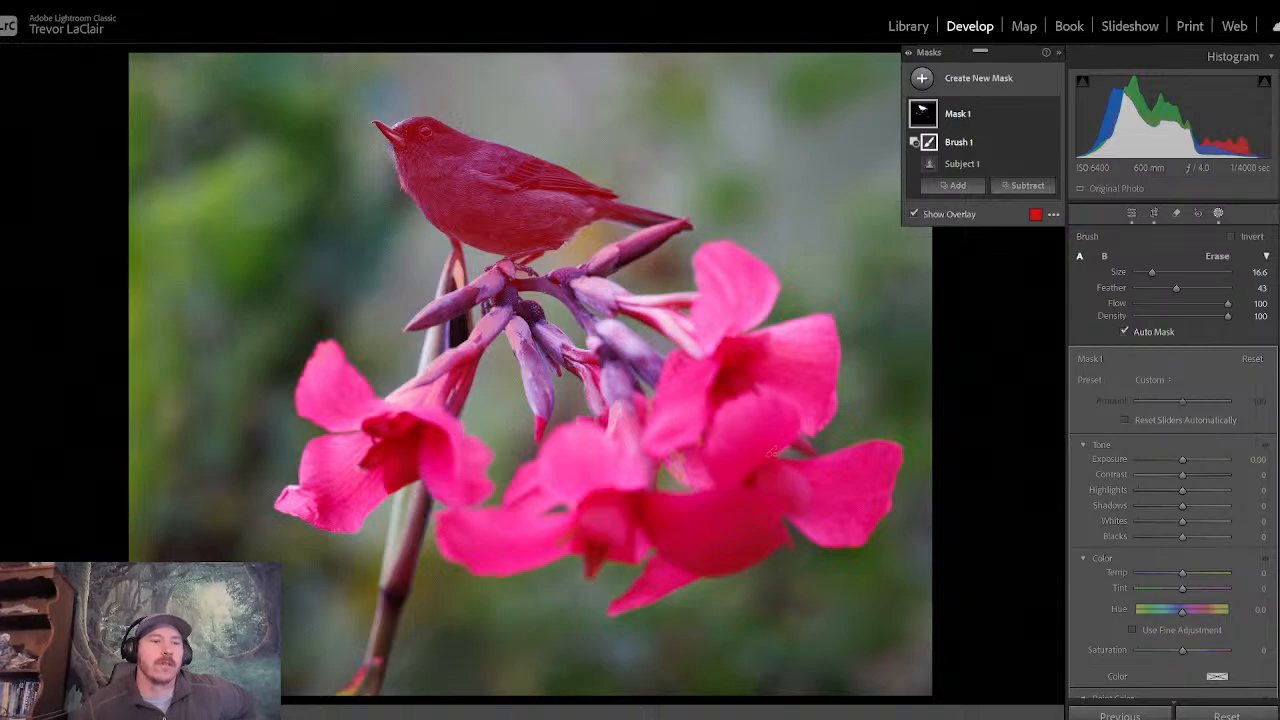
- At 100% zoom, brush the remaining mask off the stem and the buds below the bird's feet and tail
left_click(3, 385)
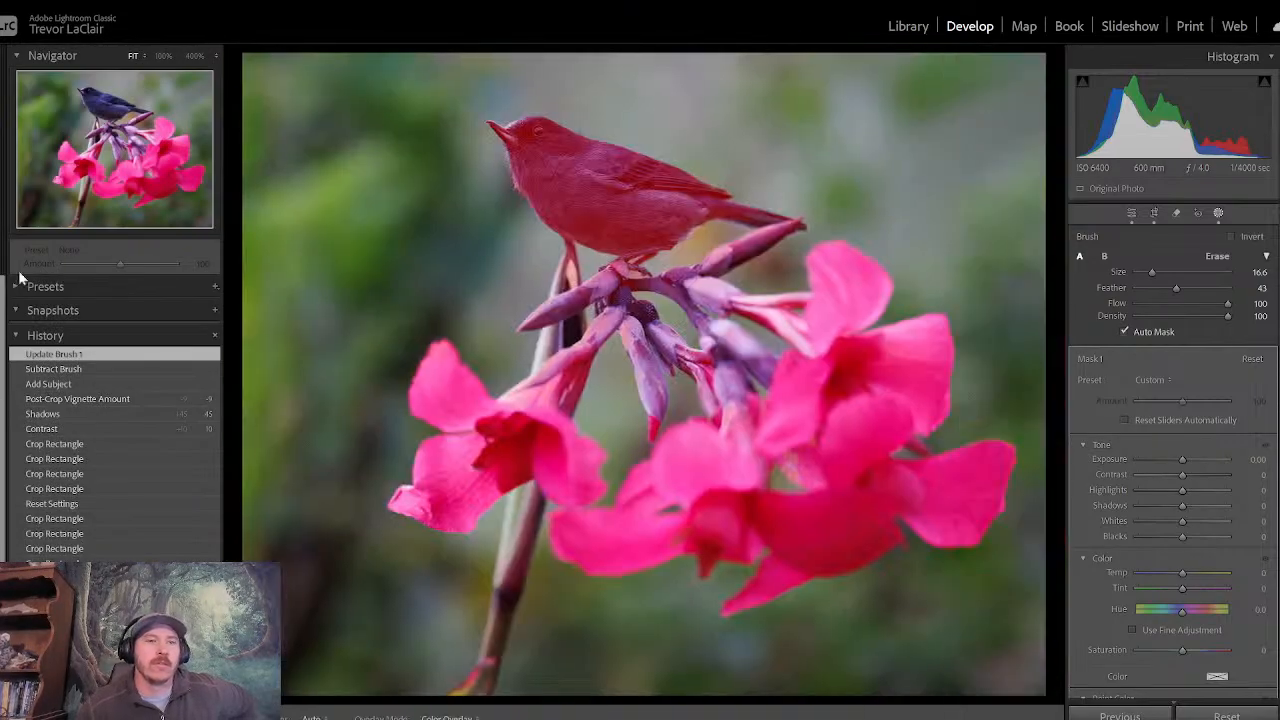
left_click(162, 56)
left_click_drag(91, 114, 108, 131)
key("h")
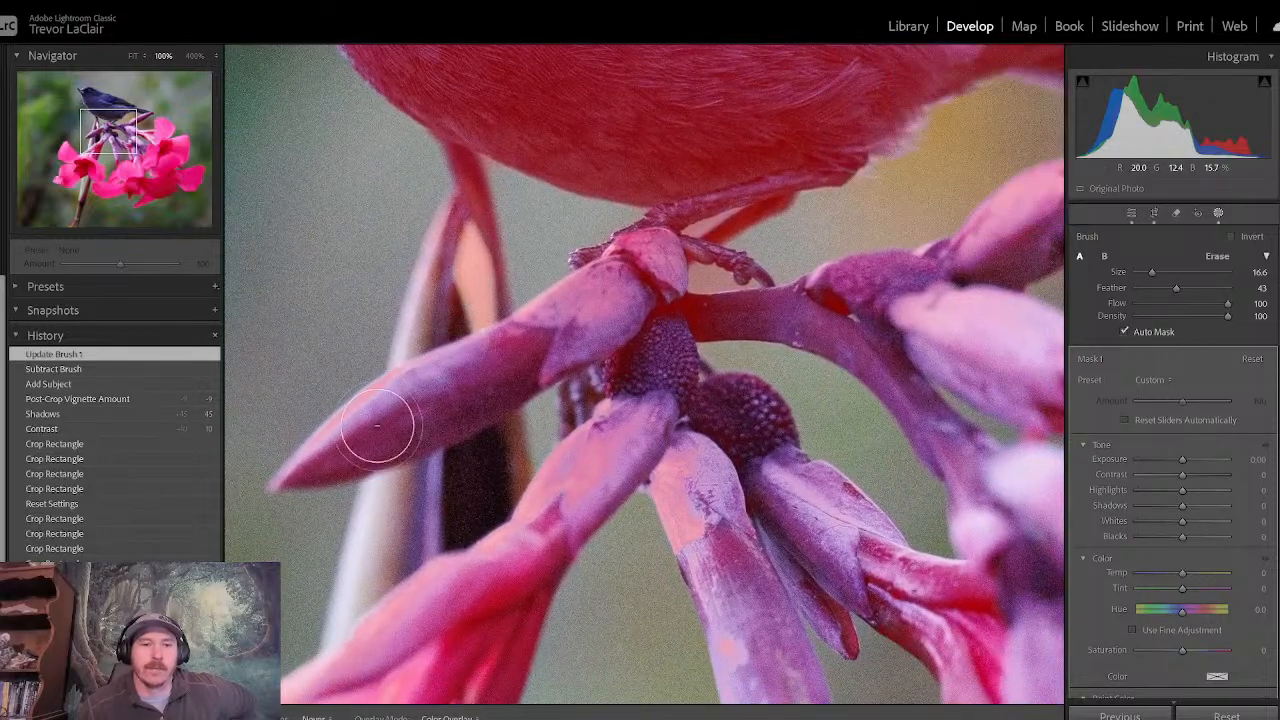
mouse_move(464, 247)
left_mouse_down()
mouse_move(449, 194)
mouse_move(460, 194)
left_mouse_up()
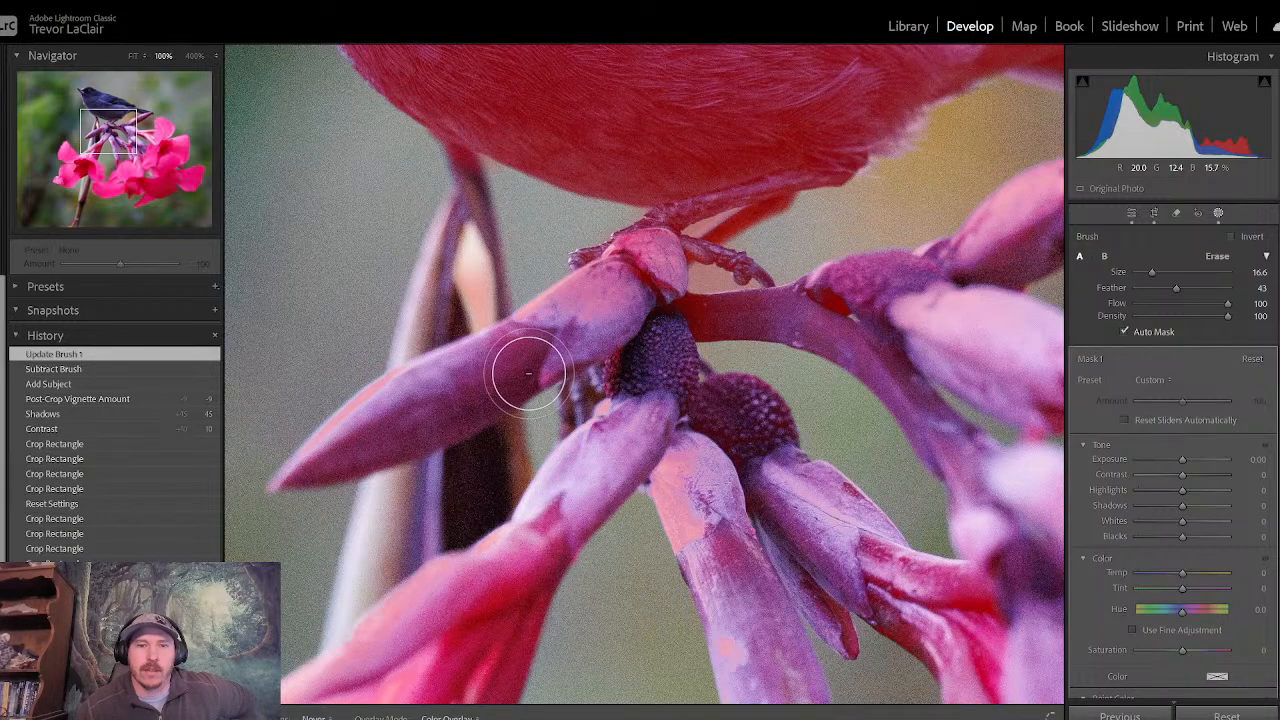
mouse_move(599, 304)
left_mouse_down()
mouse_move(648, 277)
mouse_move(643, 266)
left_mouse_up()
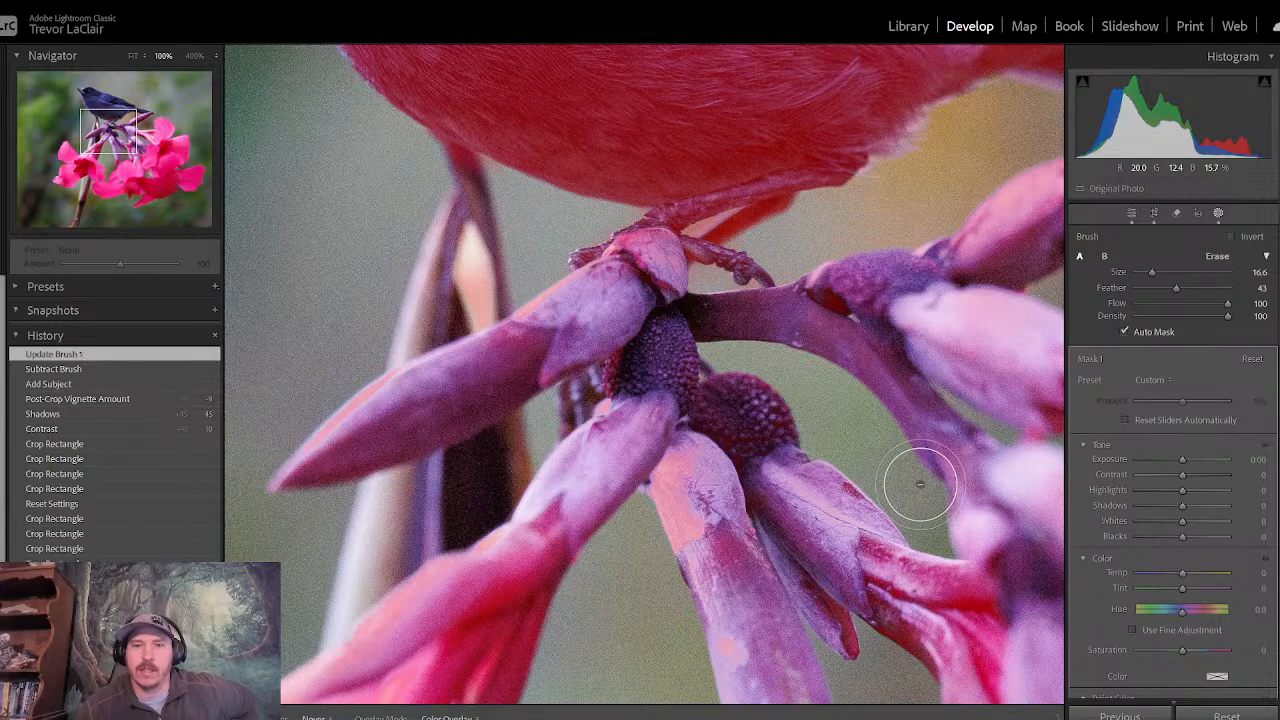
mouse_move(878, 207)
left_mouse_down()
mouse_move(971, 134)
mouse_move(928, 228)
left_mouse_up()
mouse_move(926, 165)
left_mouse_down()
mouse_move(790, 98)
mouse_move(640, 220)
mouse_move(514, 266)
mouse_move(529, 300)
mouse_move(660, 223)
mouse_move(620, 243)
mouse_move(563, 234)
mouse_move(700, 263)
mouse_move(677, 314)
mouse_move(420, 418)
mouse_move(743, 493)
mouse_move(641, 311)
mouse_move(893, 196)
left_mouse_up()
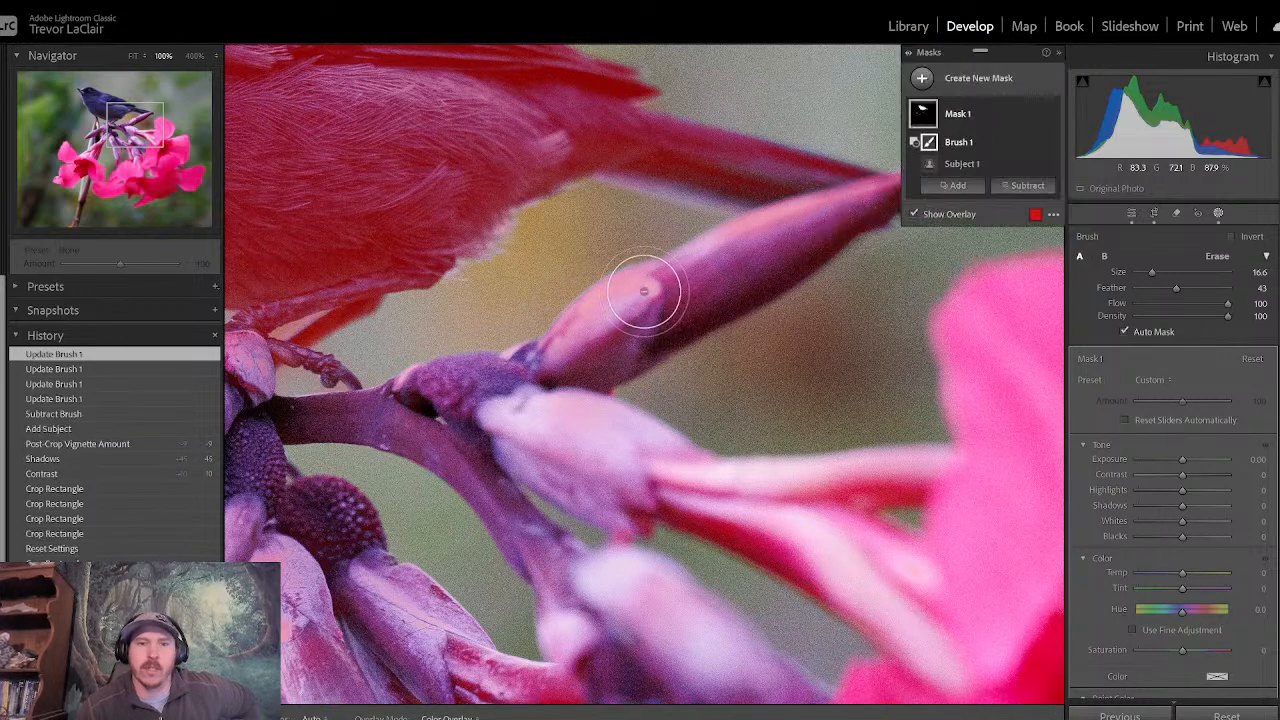
left_click_drag(643, 294, 577, 266)
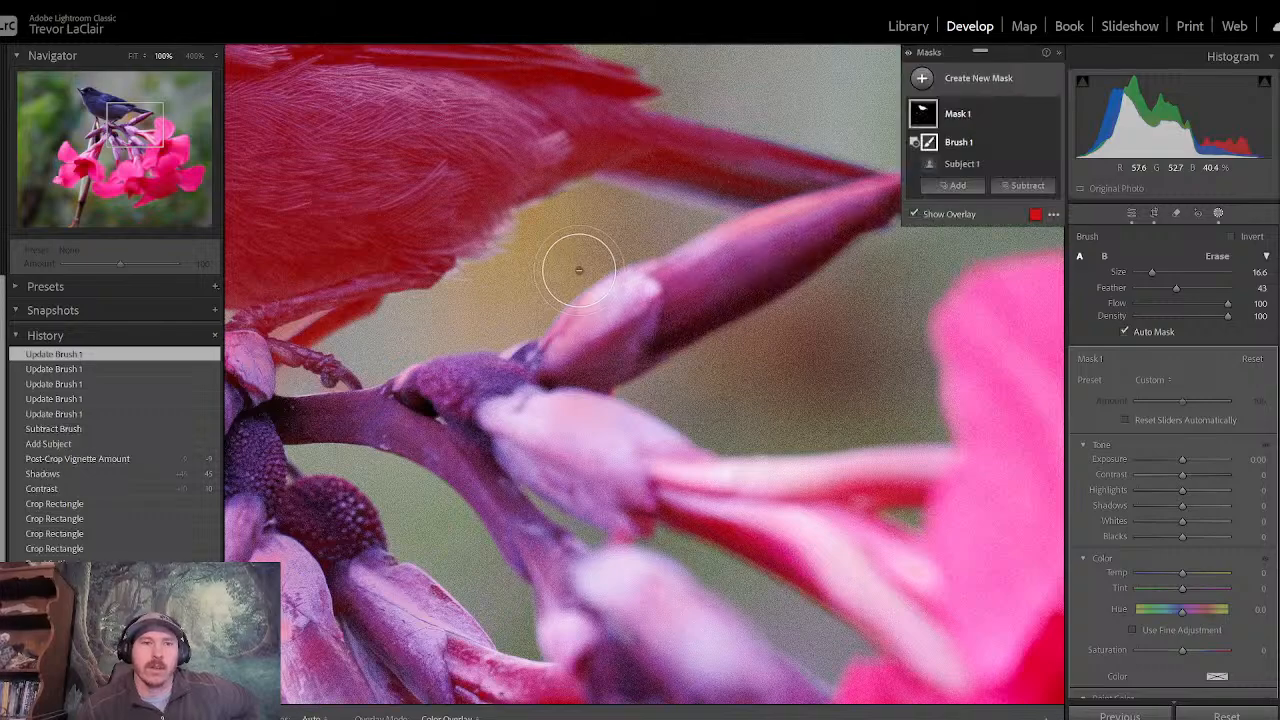
- Fit the photo in view, compare it with and without the mask overlay, and brush leftover mask off the central petals and buds
left_click(130, 58)
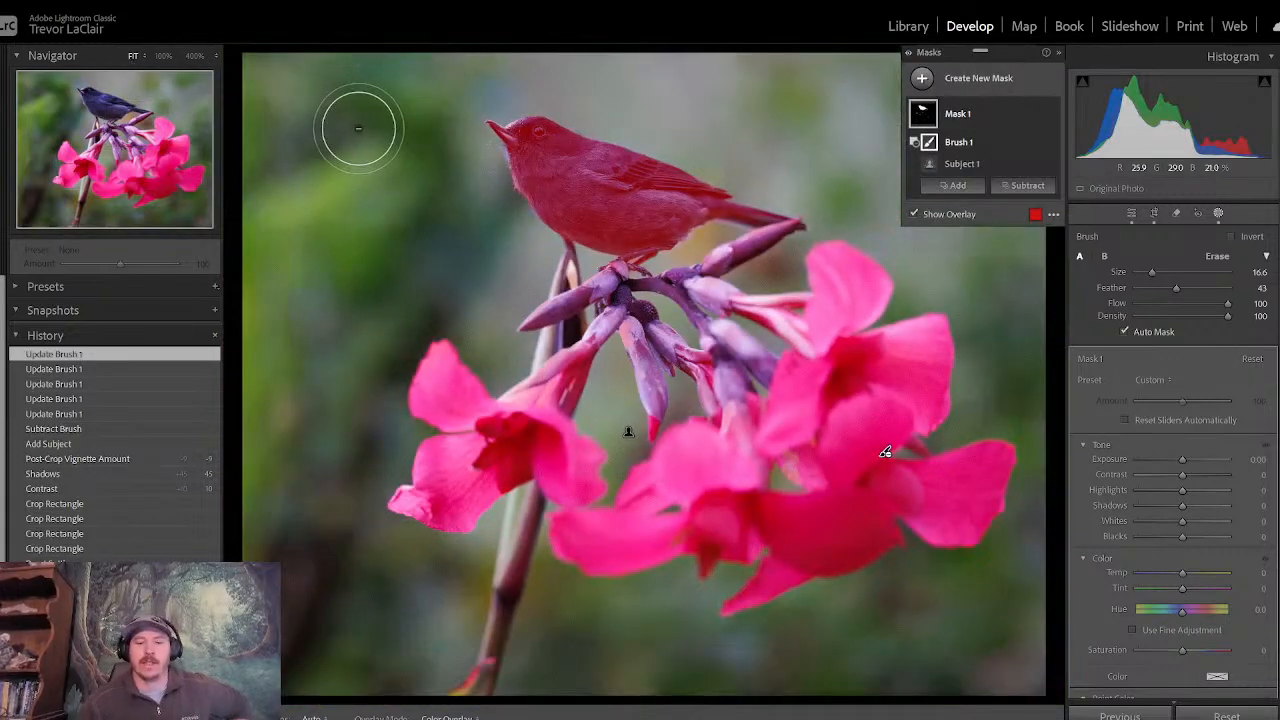
key("o")
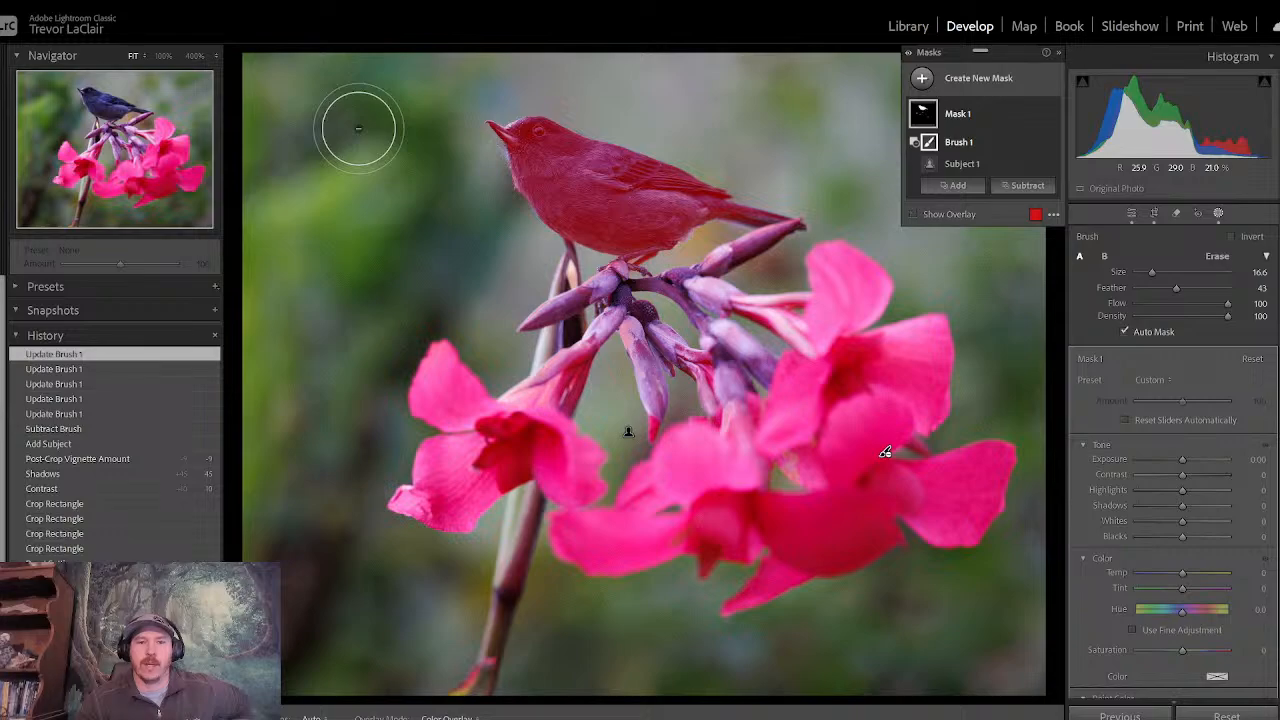
key("o")
key("o")
key("h")
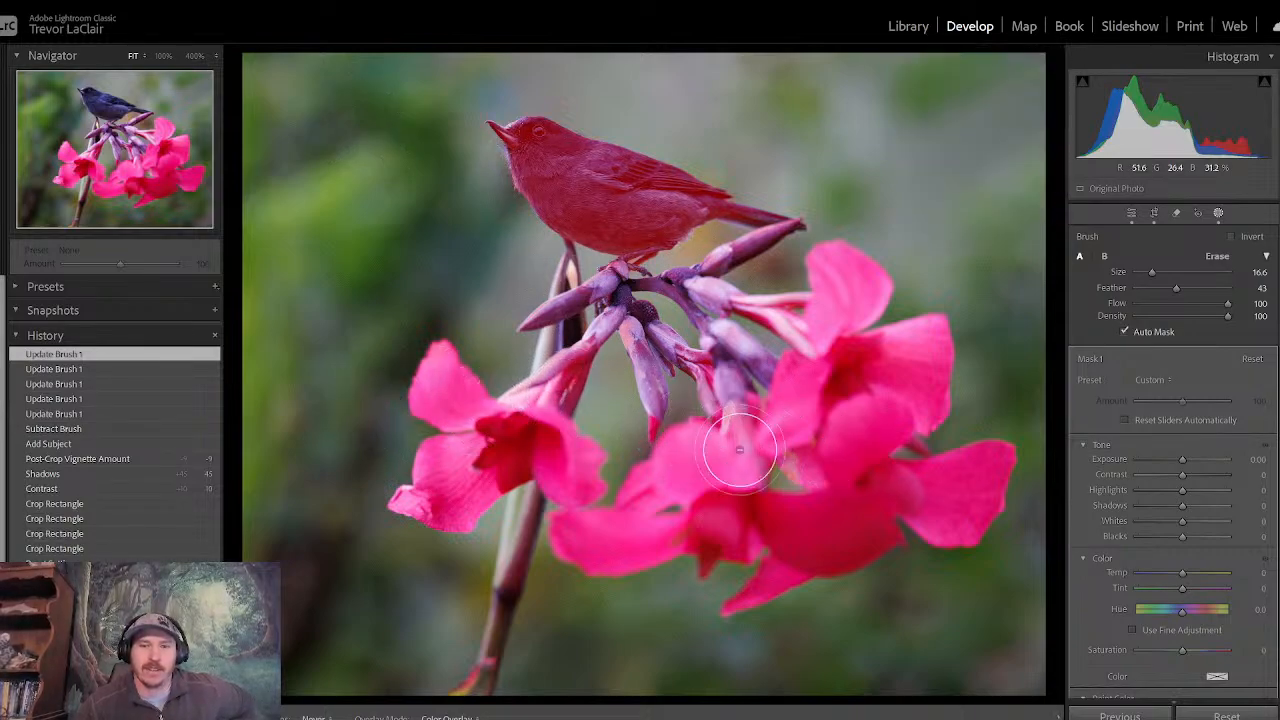
key("h")
key("o")
key("o")
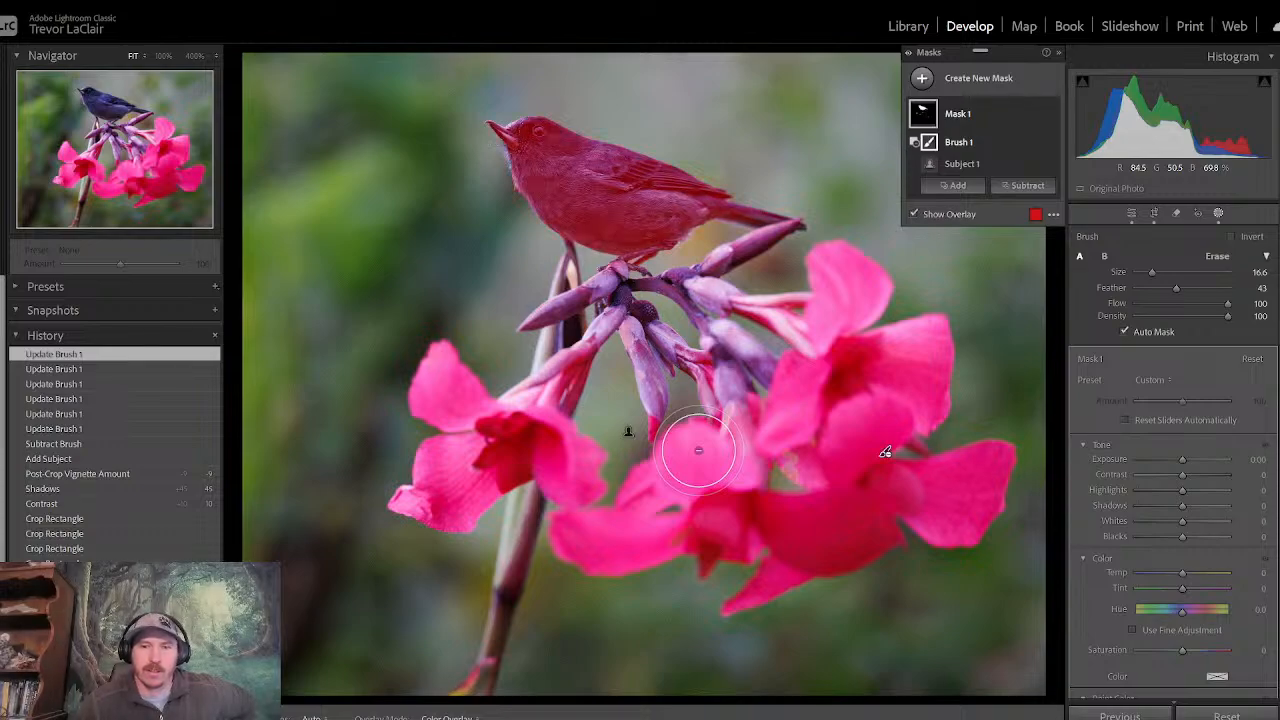
key("h")
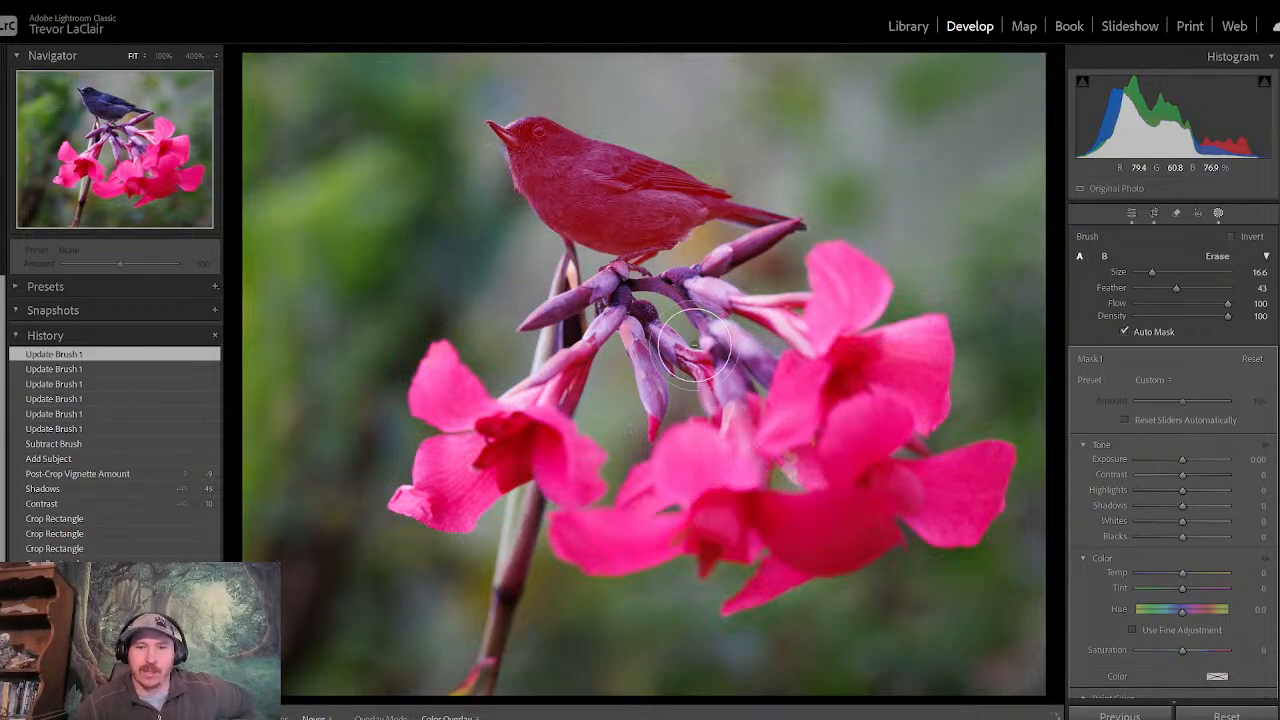
key("h")
key("o")
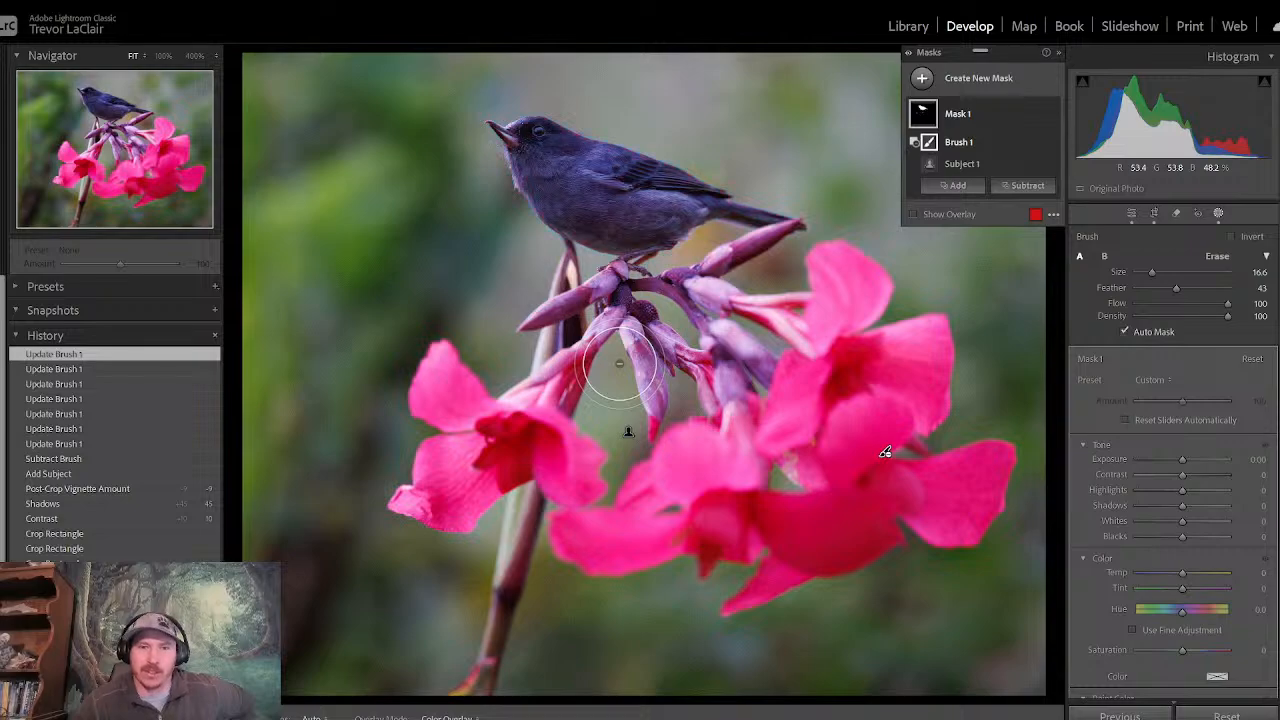
- Brush any remaining mask off the upper petal of the flower on the stem side, checking with the overlay
key("h")
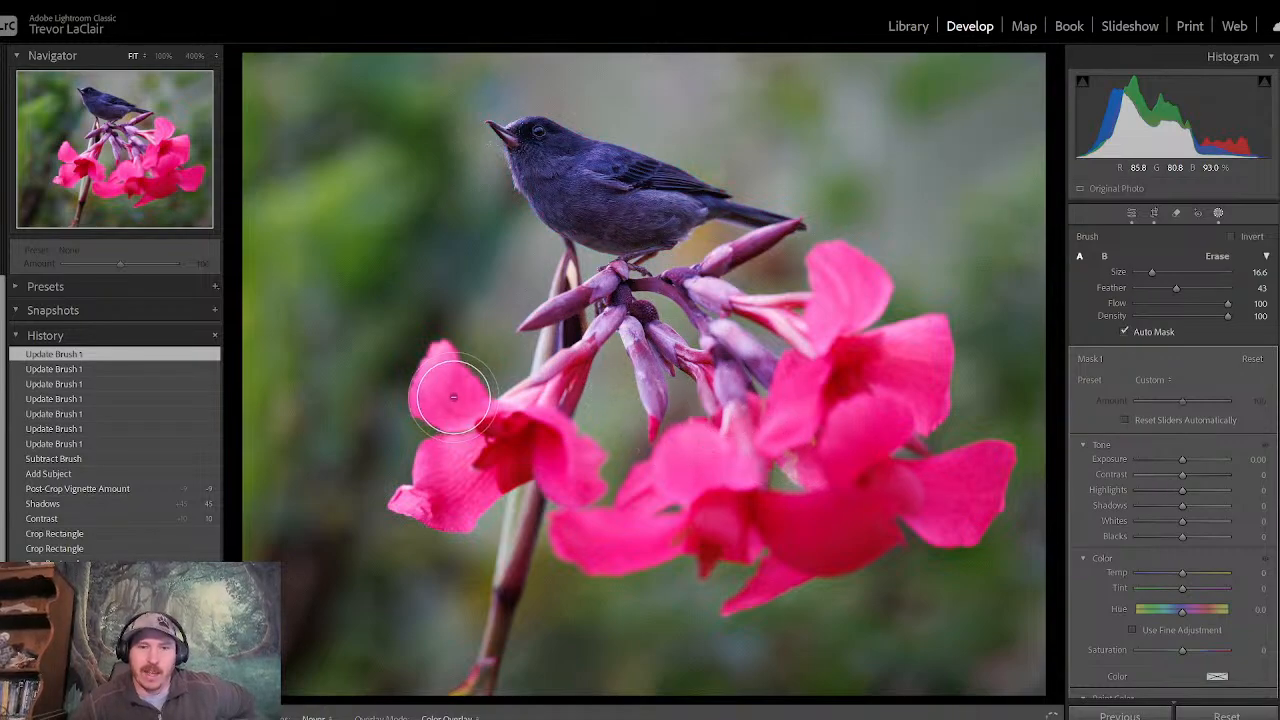
key("h")
left_click_drag(432, 374, 441, 399)
key("o")
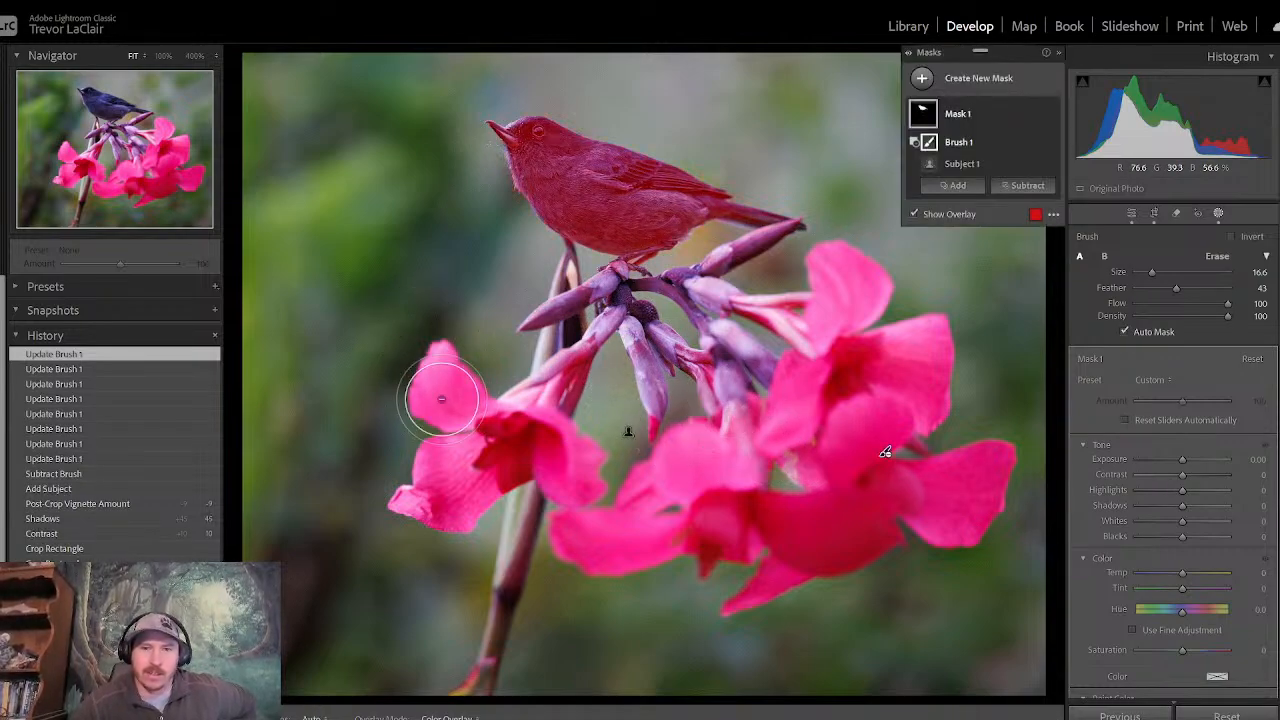
key("o")
- Clean the mask off the central buds, the buds under the tail and the main stem, toggling the overlay to check
key("o")
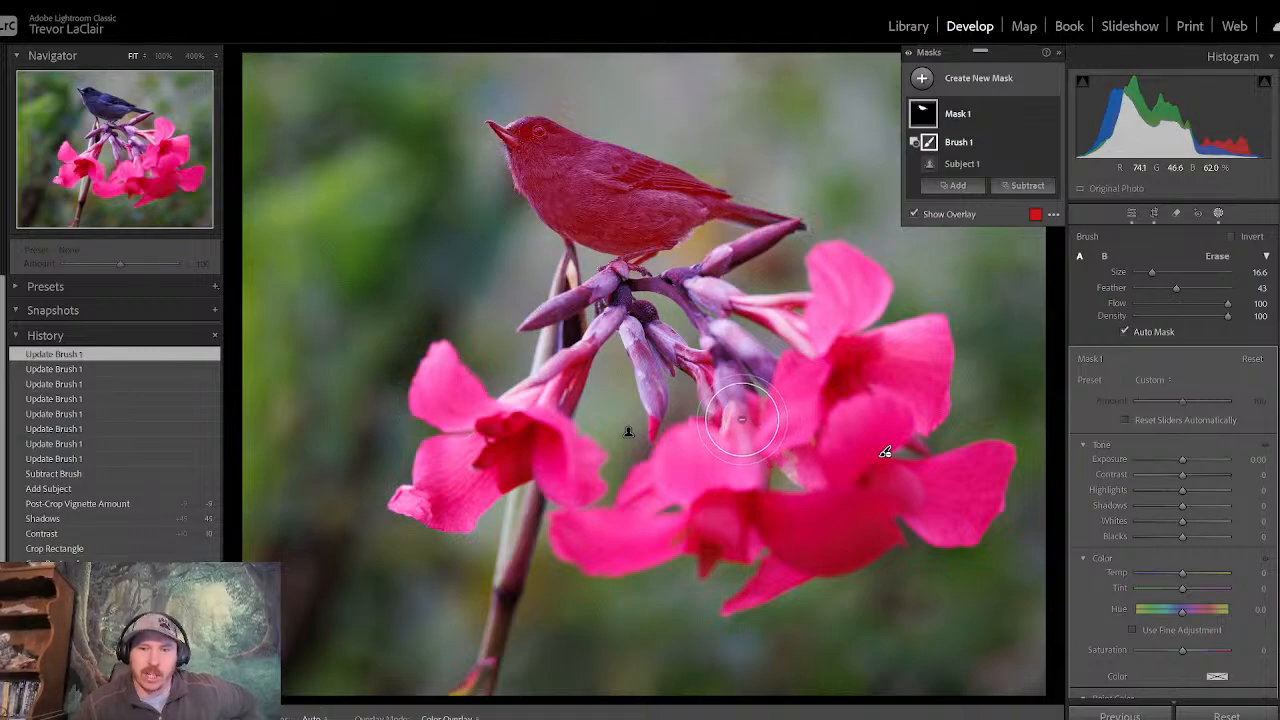
mouse_move(745, 425)
left_mouse_down()
mouse_move(725, 440)
mouse_move(731, 404)
left_mouse_up()
key("o")
key("o")
key("o")
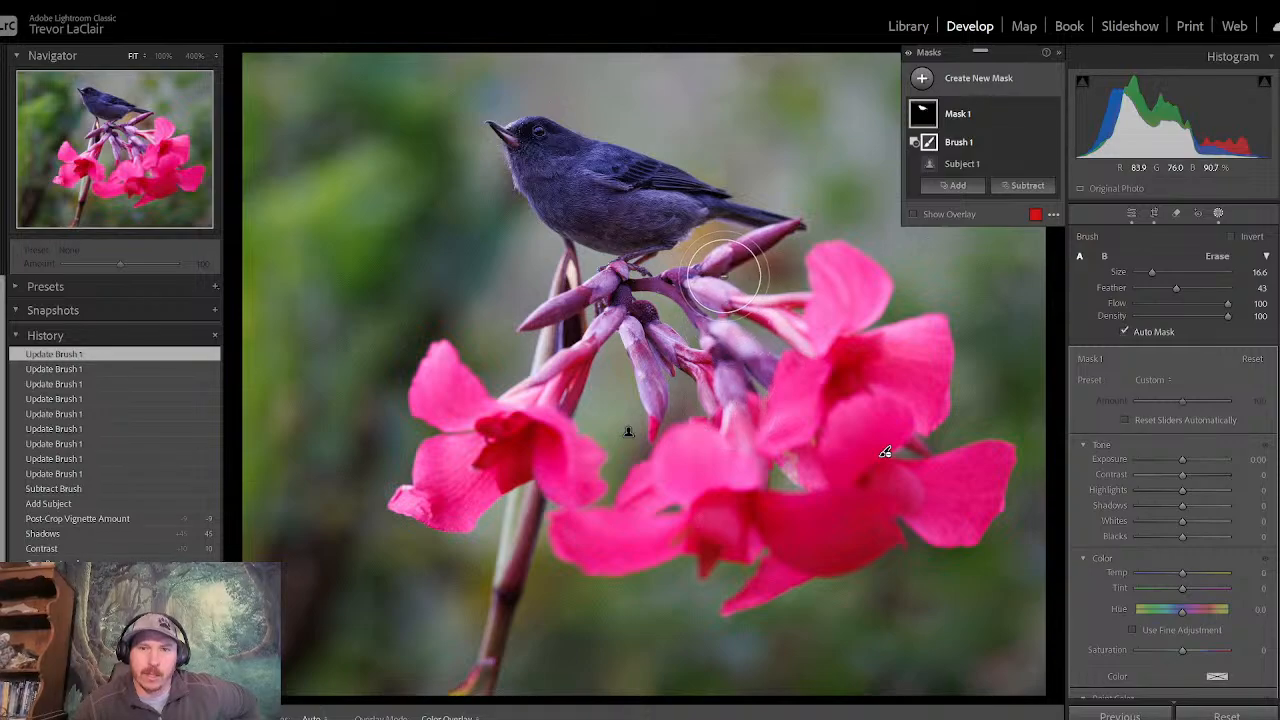
mouse_move(722, 300)
left_mouse_down()
mouse_move(712, 262)
mouse_move(719, 270)
left_mouse_up()
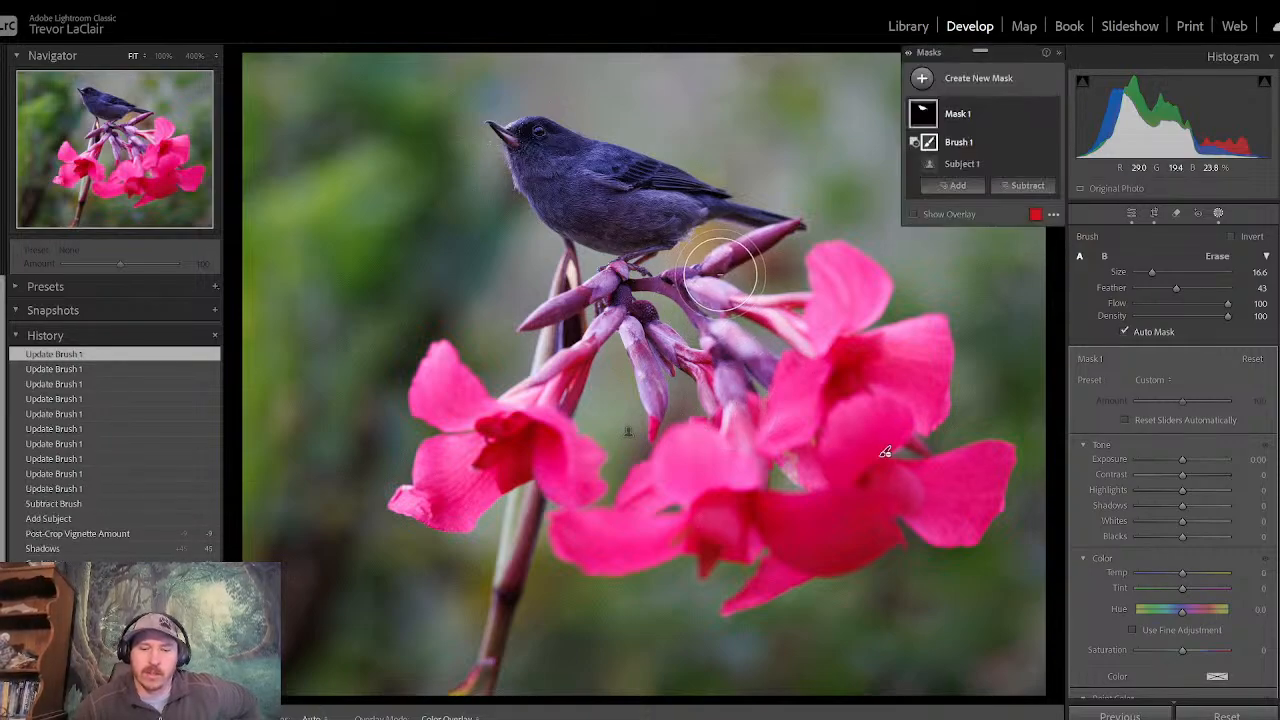
key("o")
key("o")
key("o")
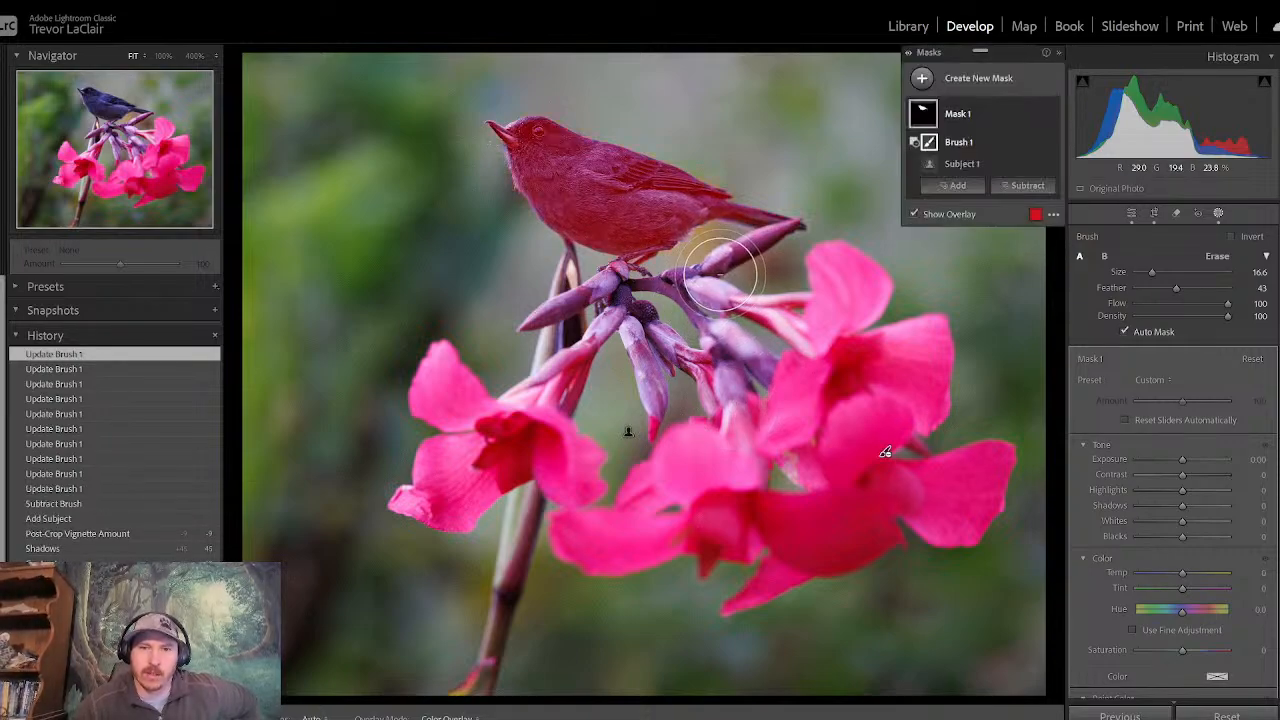
mouse_move(544, 310)
left_mouse_down()
mouse_move(523, 289)
mouse_move(550, 360)
mouse_move(451, 563)
mouse_move(475, 551)
left_mouse_up()
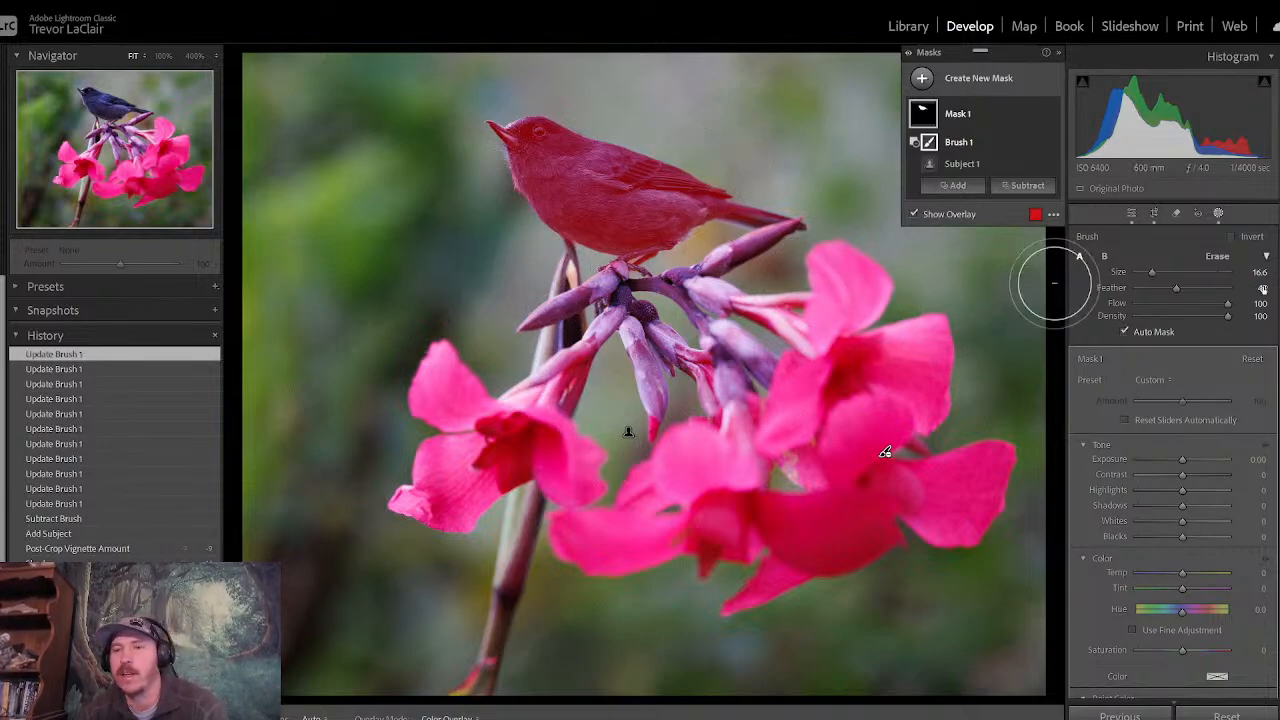
- Set the bird mask's Shadows to 19, Exposure to 0.61, Clarity to 15 and Texture to 13
scroll(1172, 460, "down", 2)
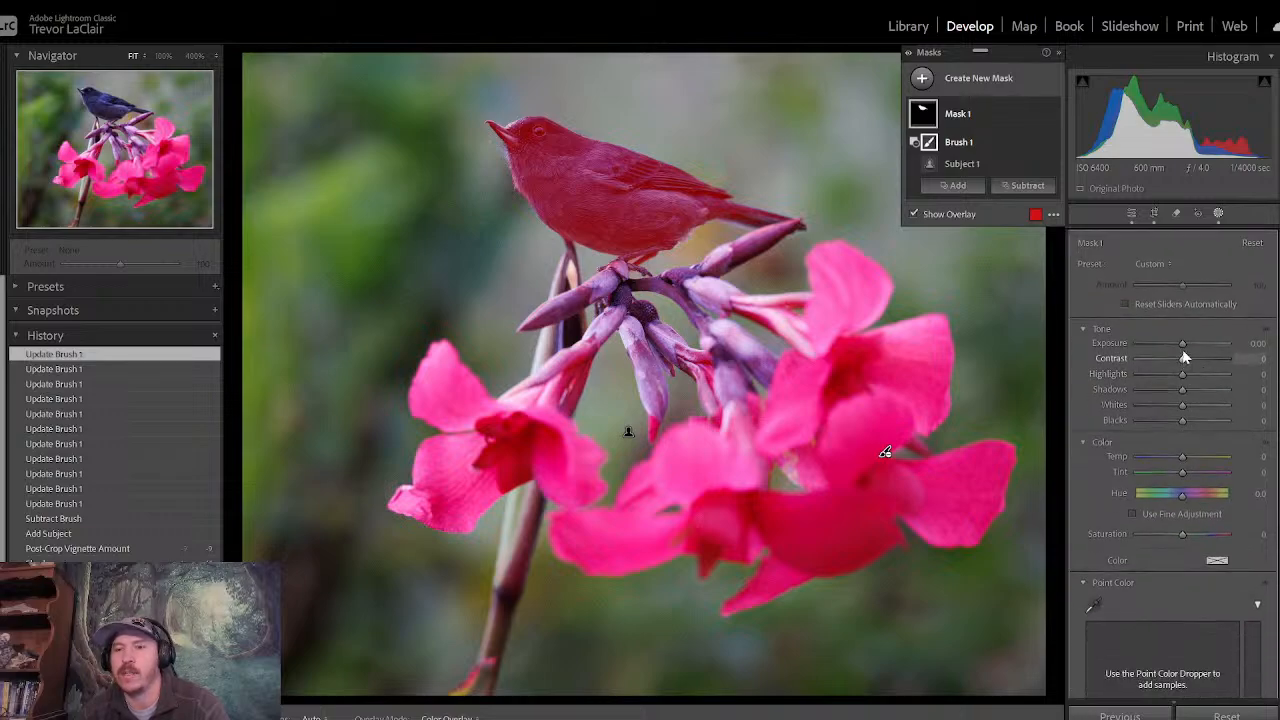
left_click_drag(1180, 388, 1190, 346)
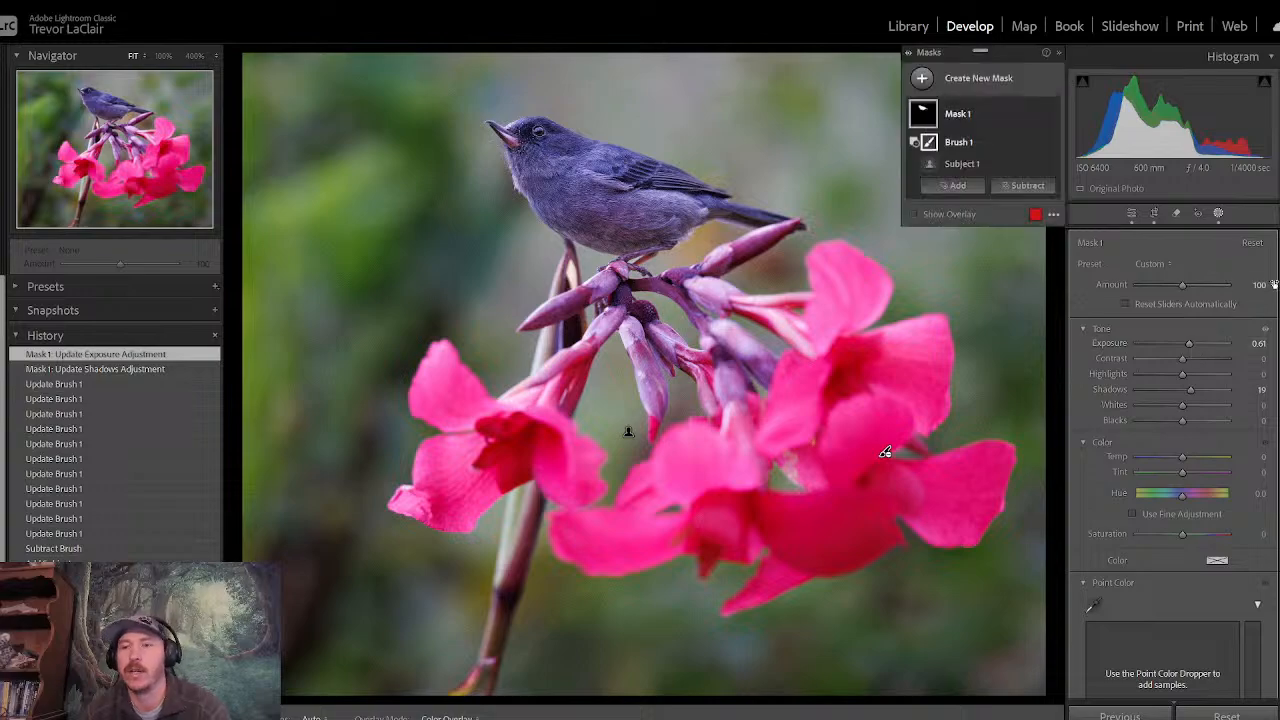
scroll(1170, 450, "down", 5)
scroll(1251, 478, "down", 4)
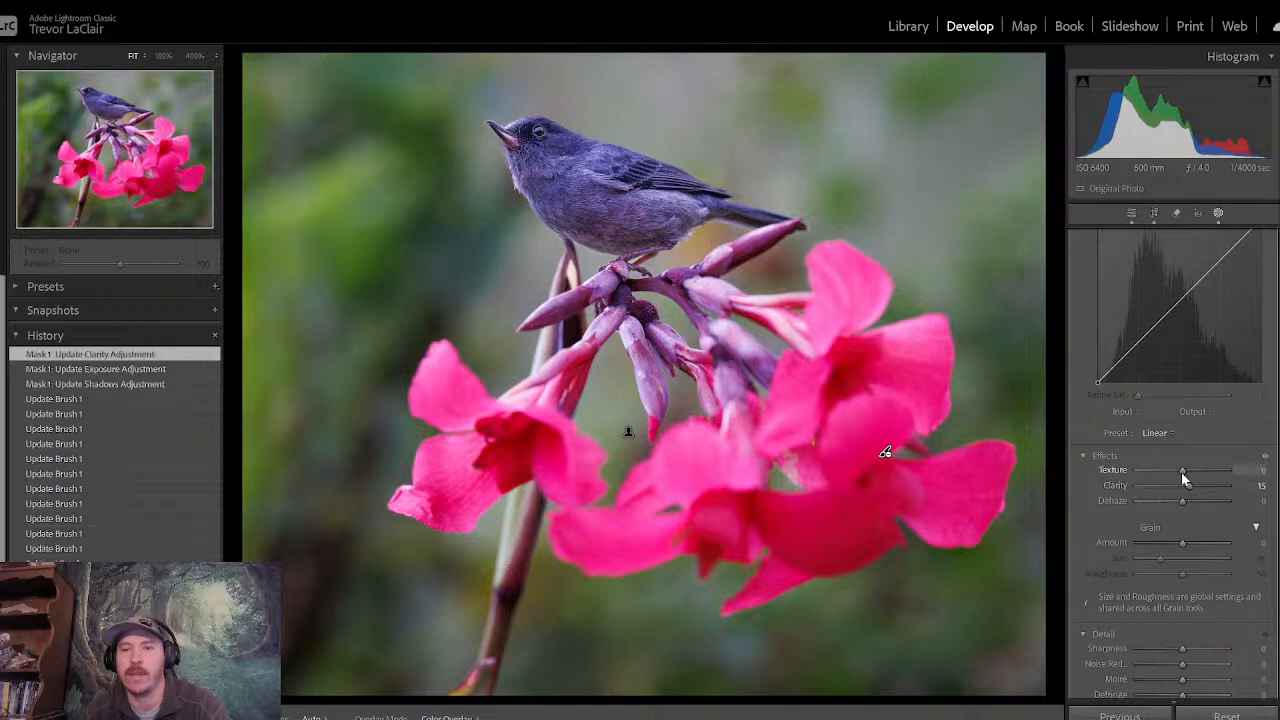
left_click_drag(1183, 472, 1189, 477)
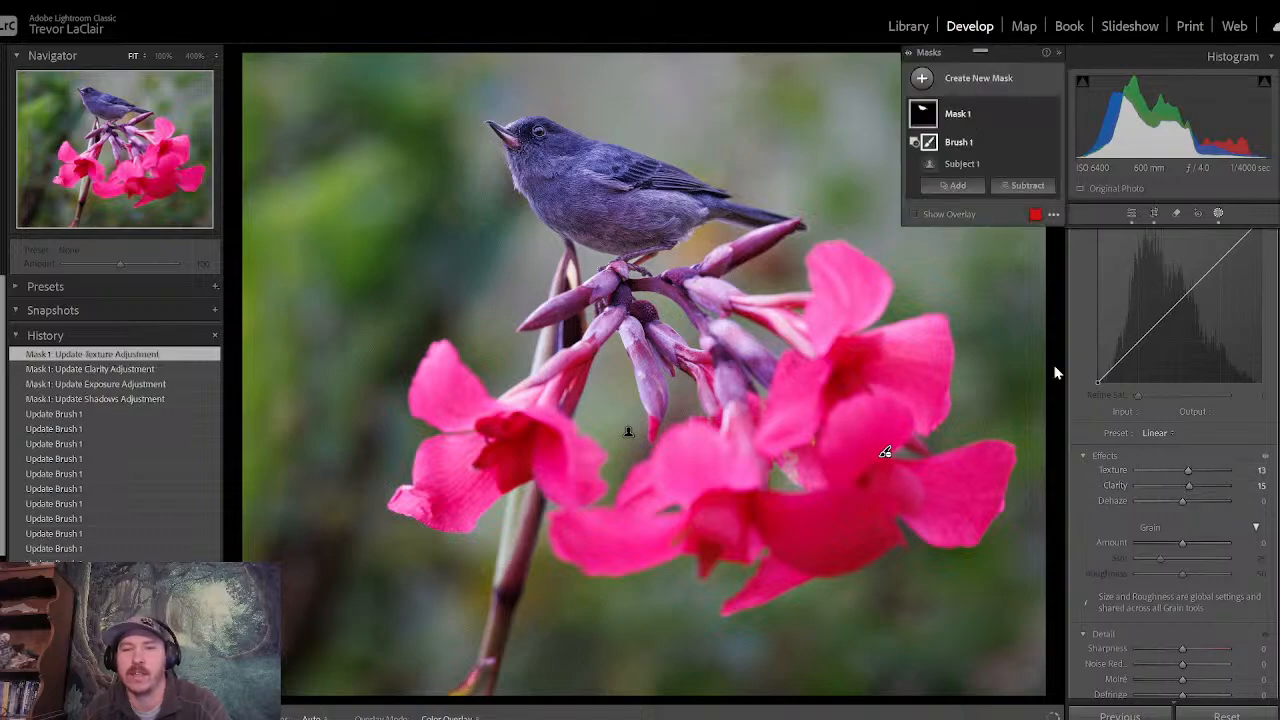
- Inspect the bird's feathers at 100% zoom and undo the stray brush stroke on its body
left_click(162, 56)
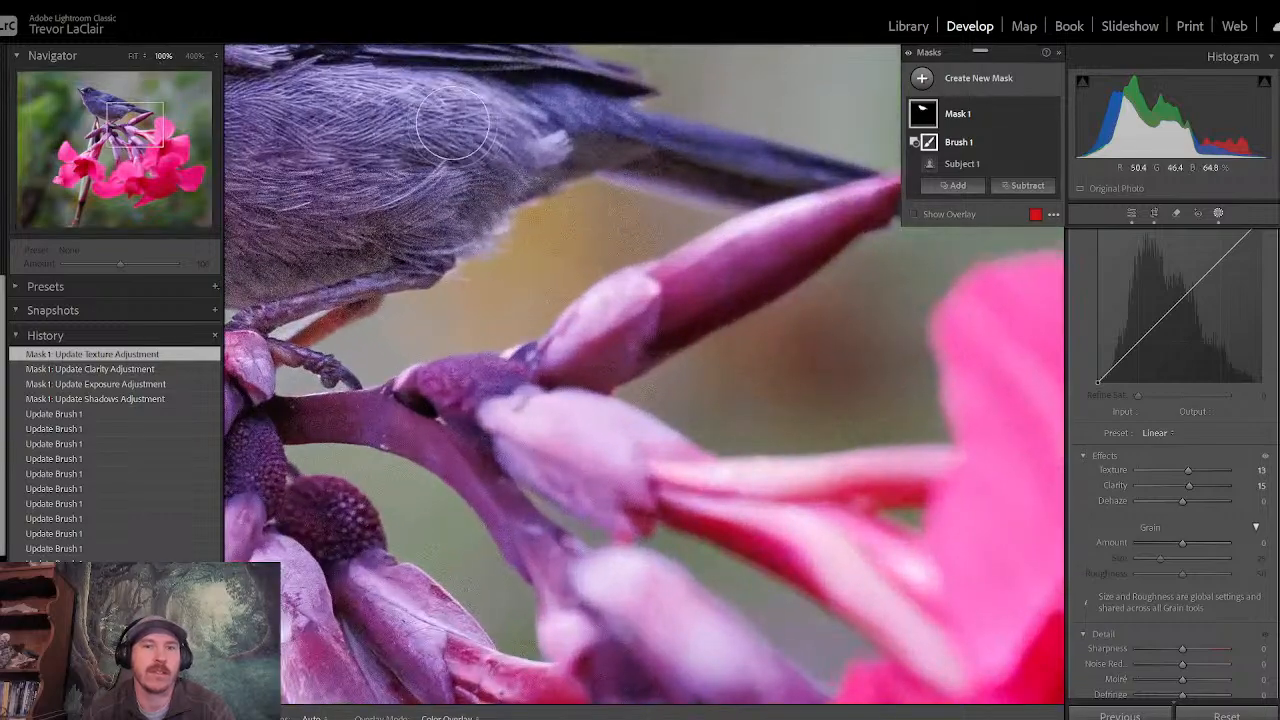
left_click(416, 113)
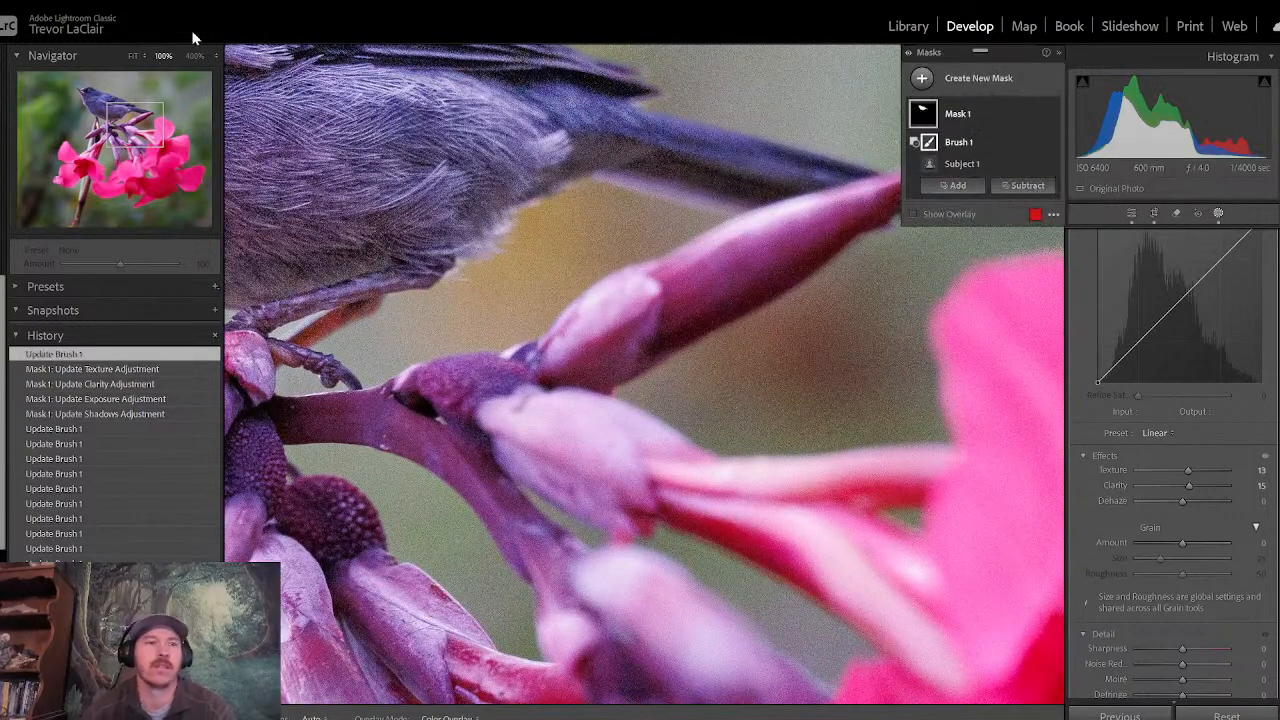
left_click(48, 8)
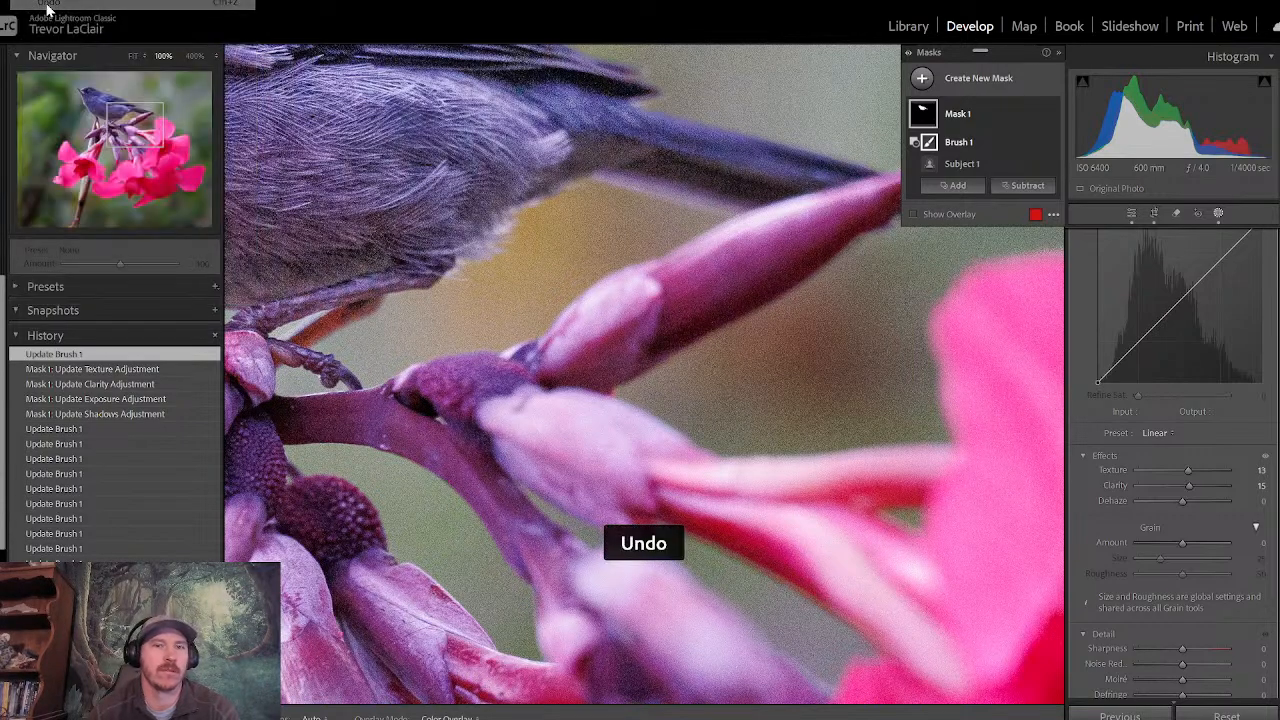
- Inspect the bird's head and feathers at 100% zoom and compare them with the fitted view of the whole photo
left_click(992, 116)
left_click_drag(134, 123, 99, 102)
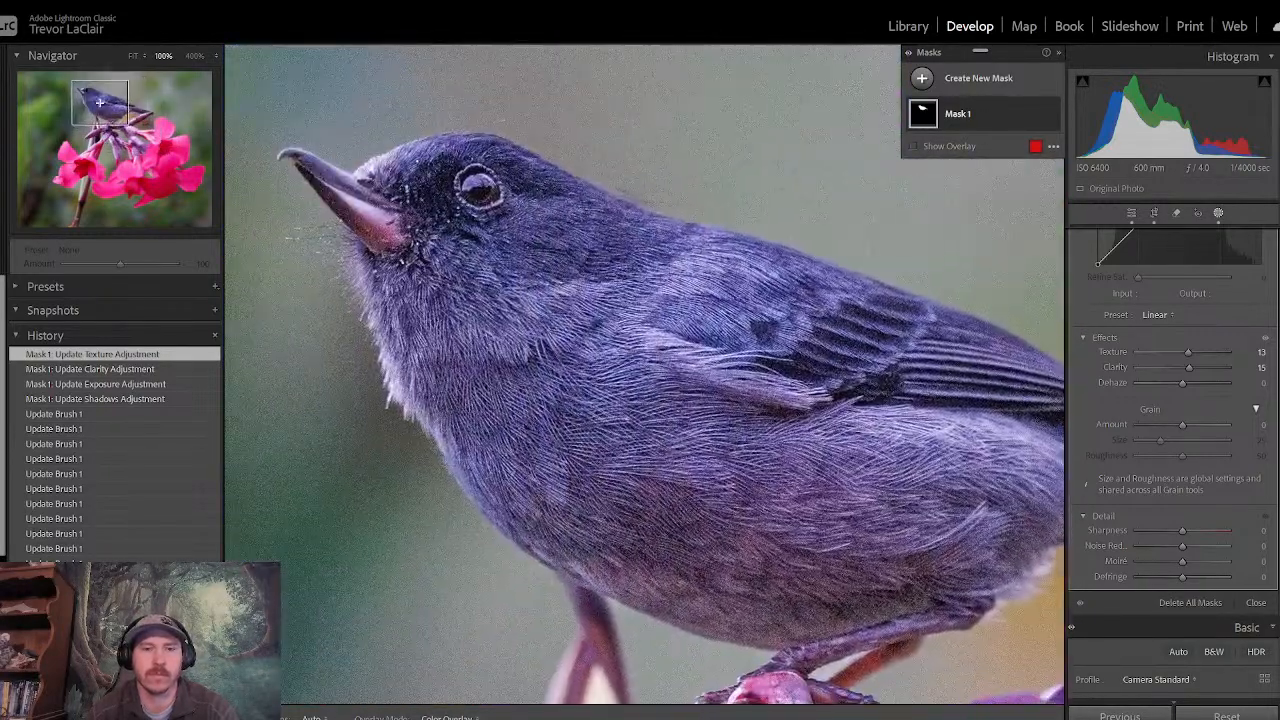
left_click(133, 57)
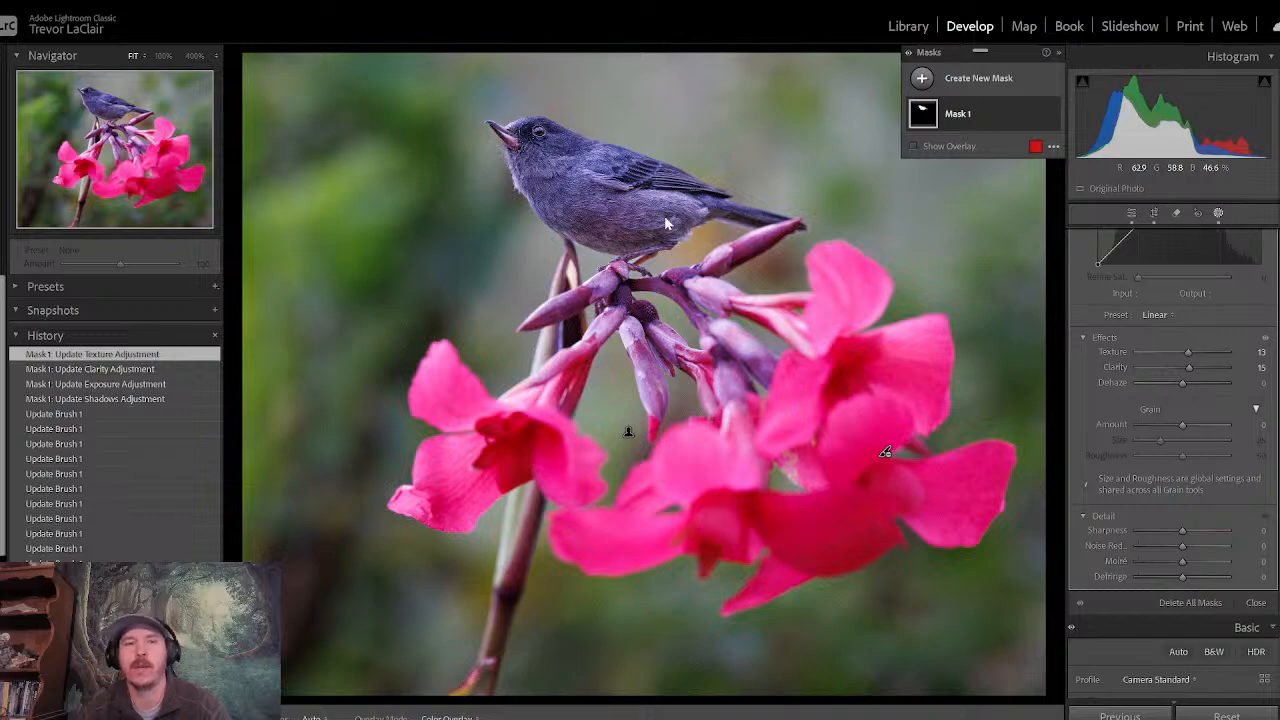
left_click(164, 57)
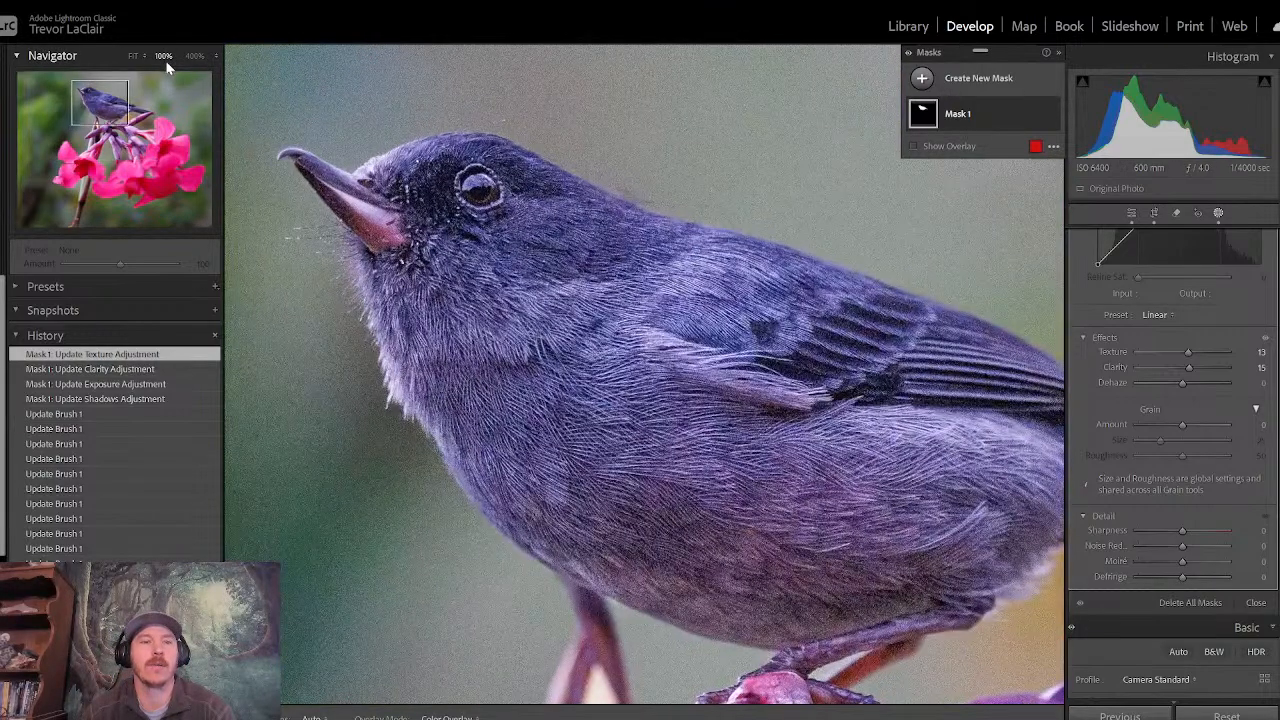
left_click(95, 101)
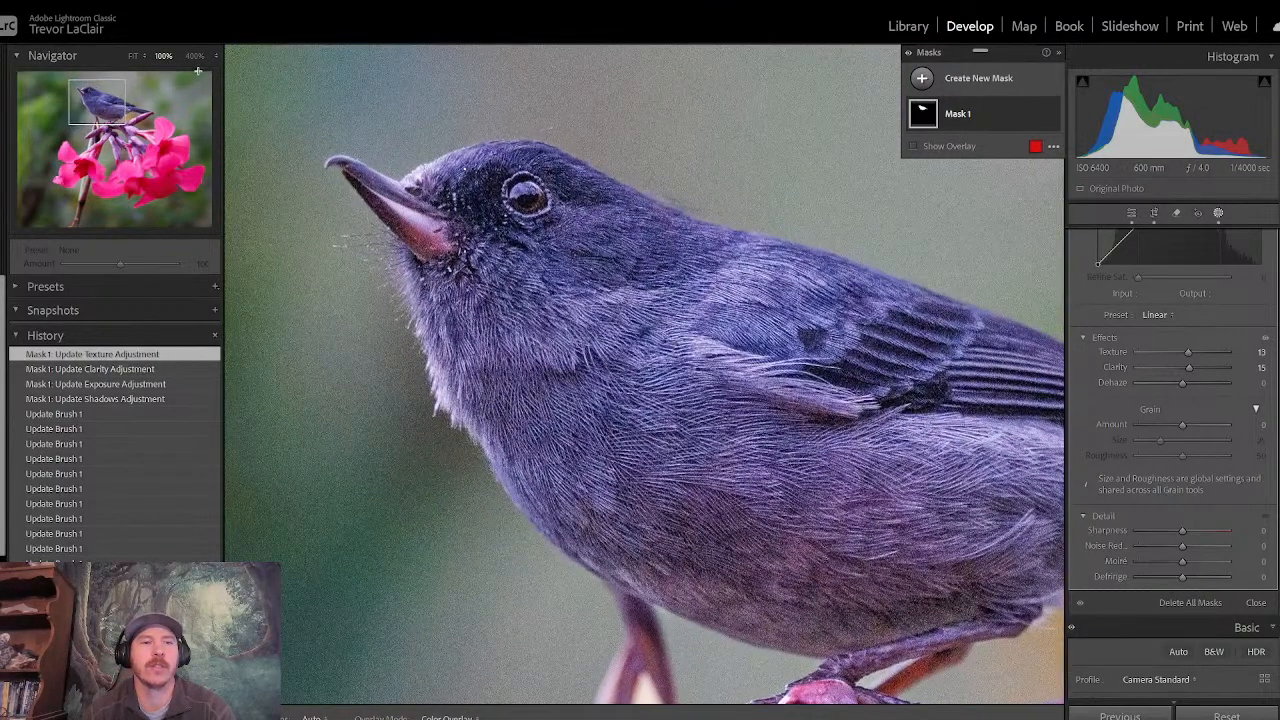
- Create a new brush mask and paint it over the bird's entire eye at 400% zoom
left_click(194, 57)
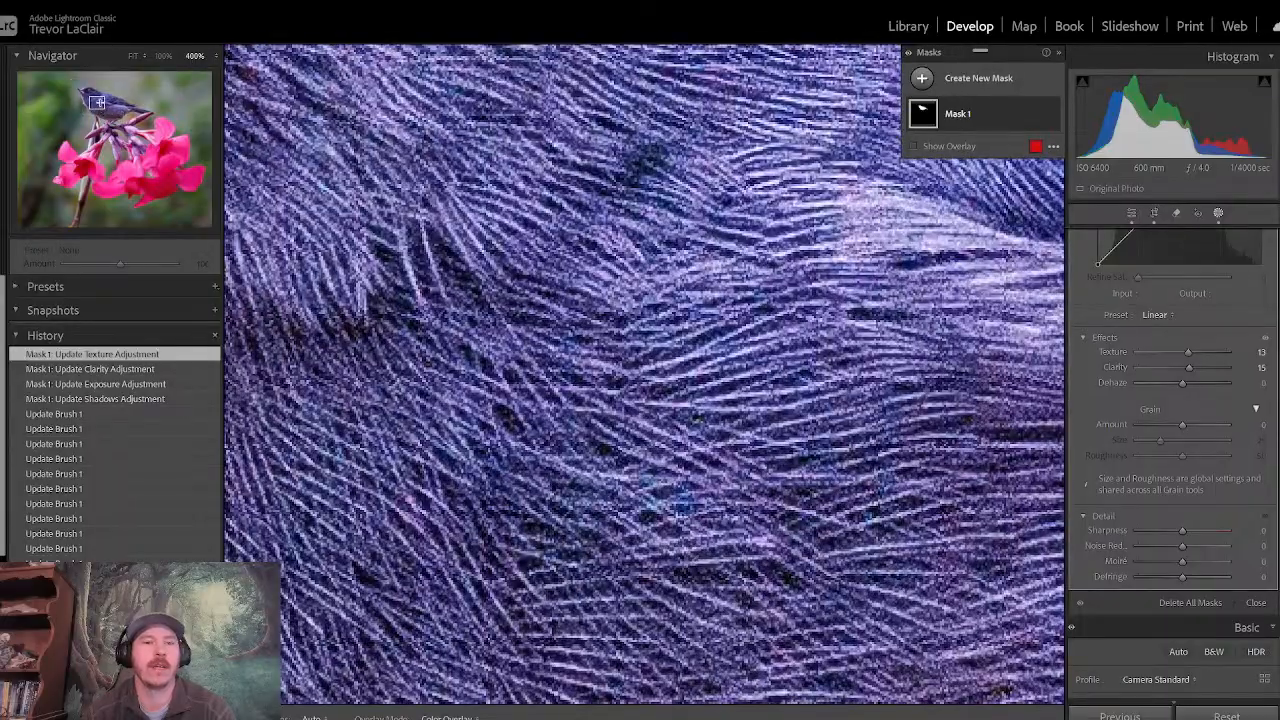
left_click_drag(98, 101, 89, 88)
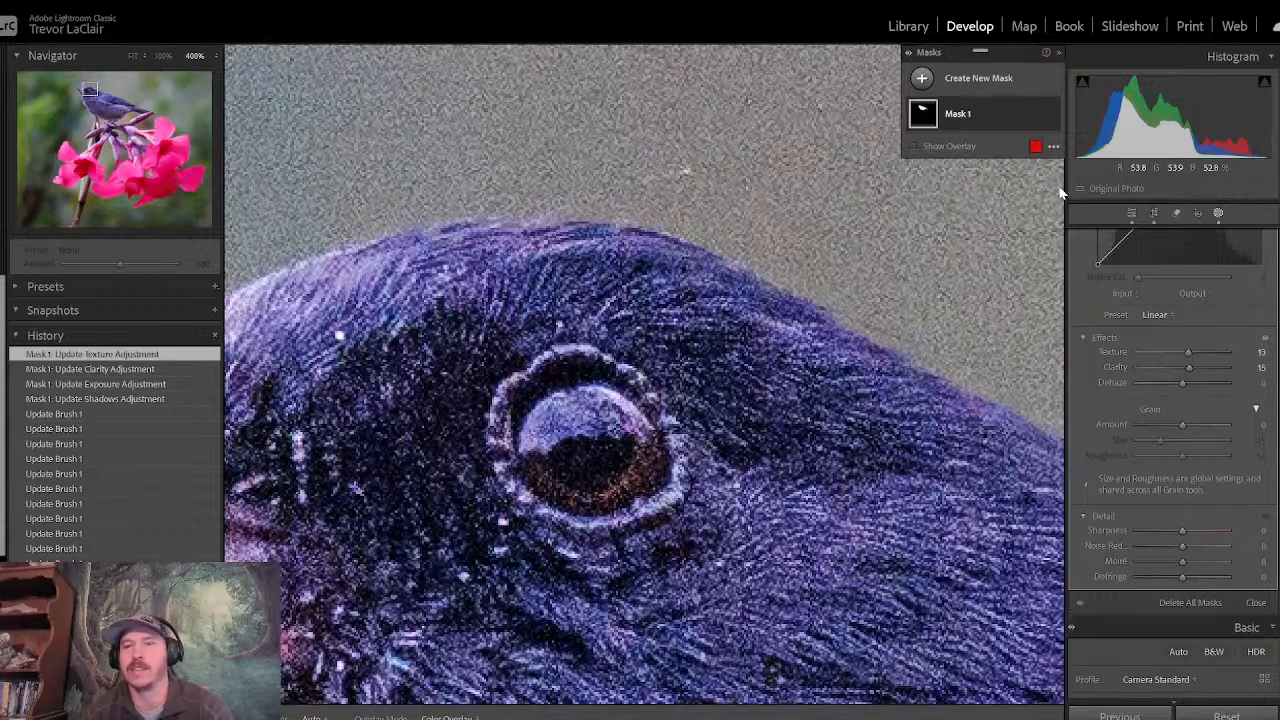
left_click(922, 79)
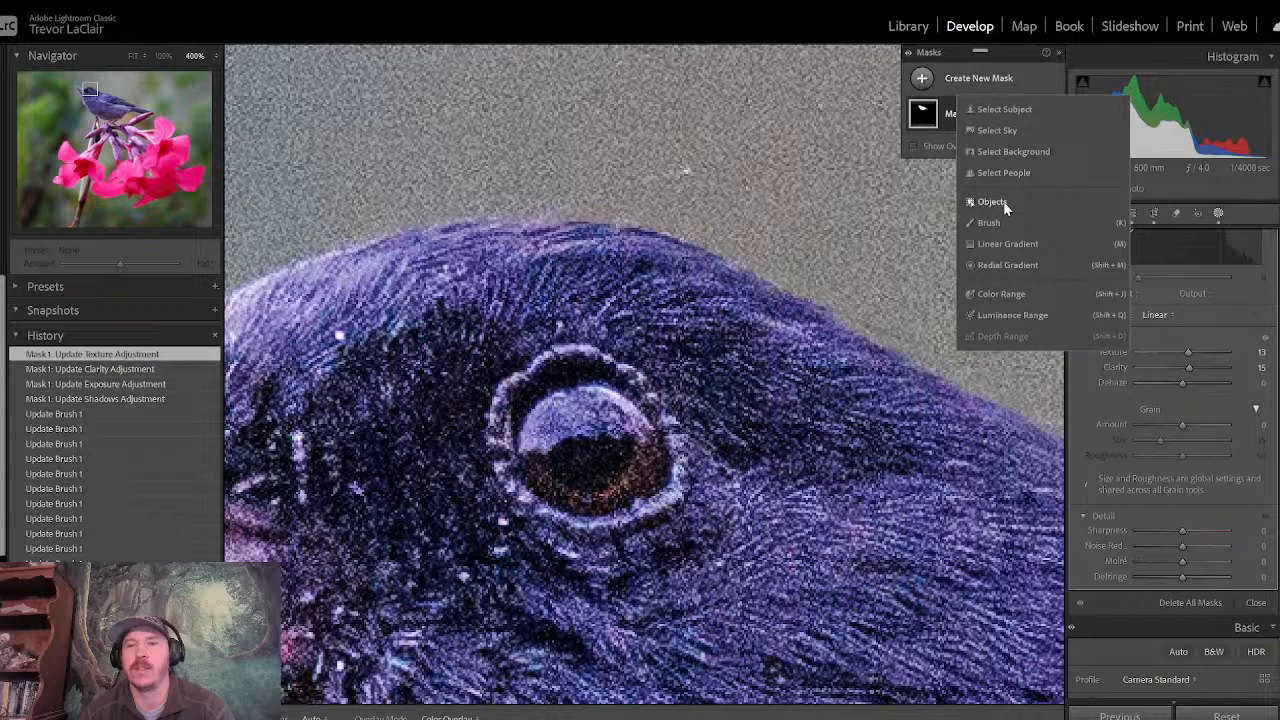
left_click(1001, 221)
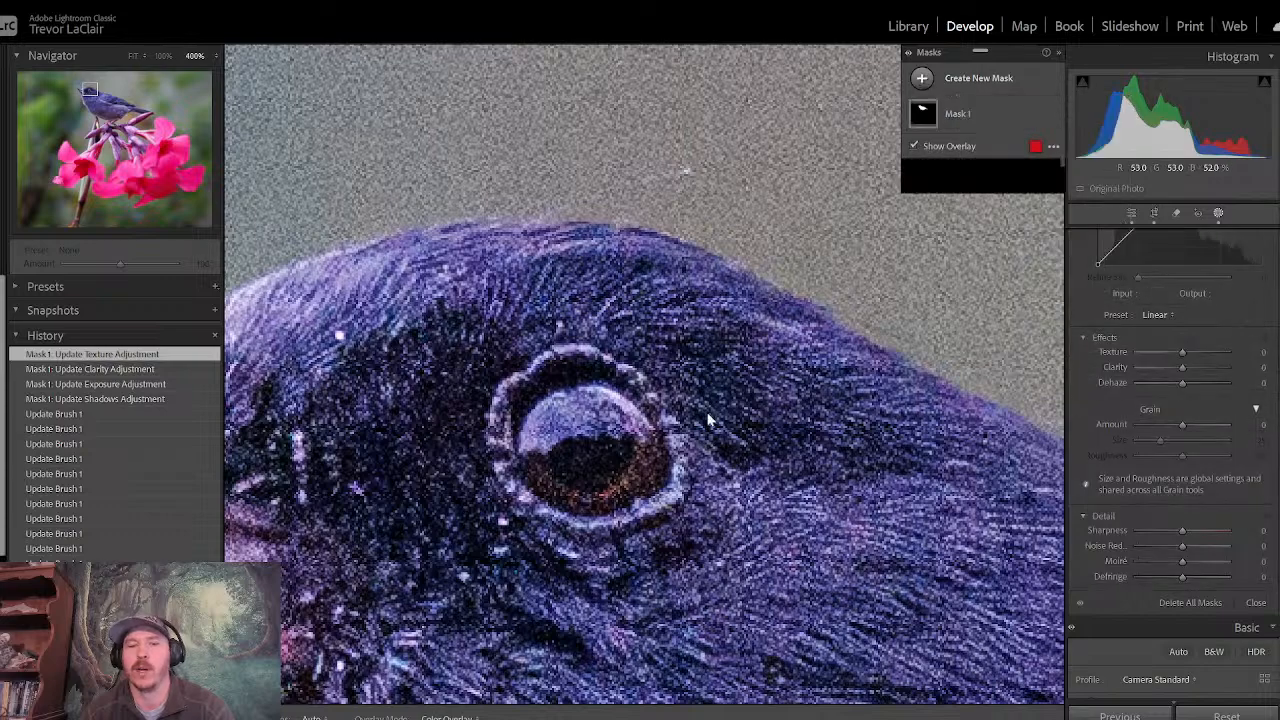
left_click(595, 471)
mouse_move(595, 471)
left_mouse_down()
mouse_move(570, 466)
mouse_move(556, 442)
mouse_move(589, 427)
mouse_move(612, 438)
mouse_move(594, 457)
mouse_move(597, 423)
left_mouse_up()
- Set the eye mask's Exposure to 0.28 and Clarity to 21
left_click(164, 57)
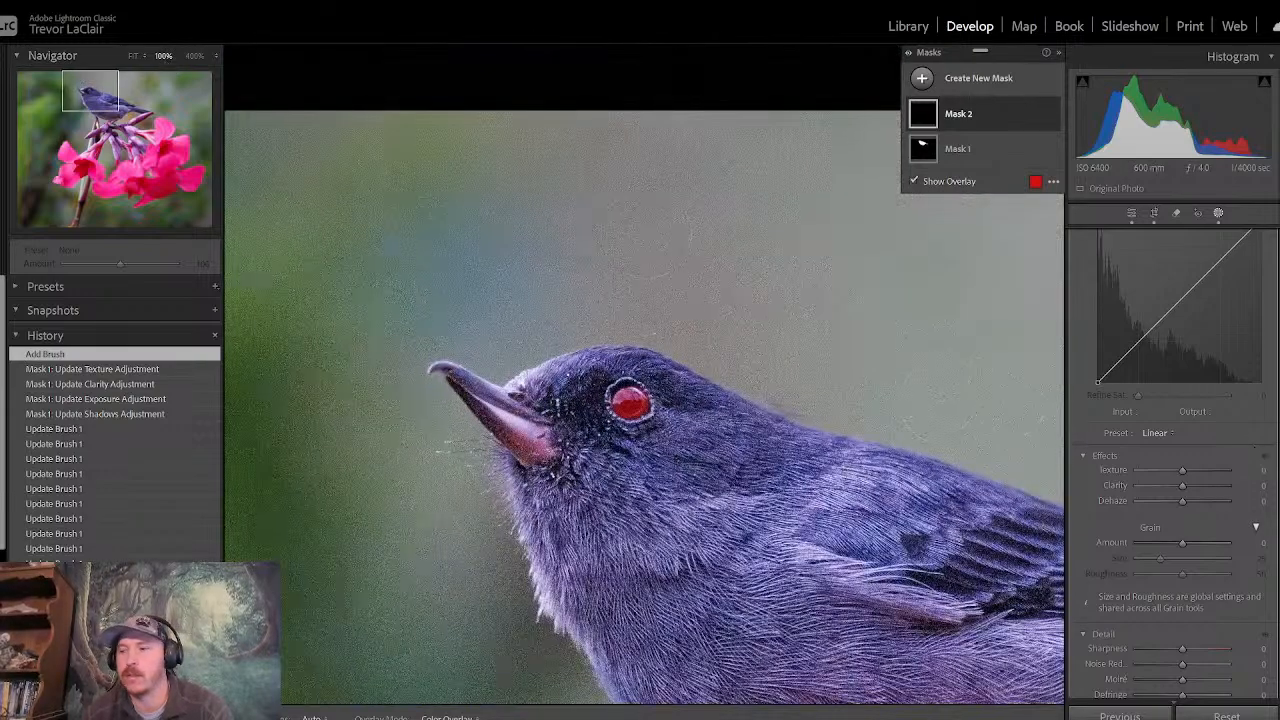
scroll(1170, 450, "up", 5)
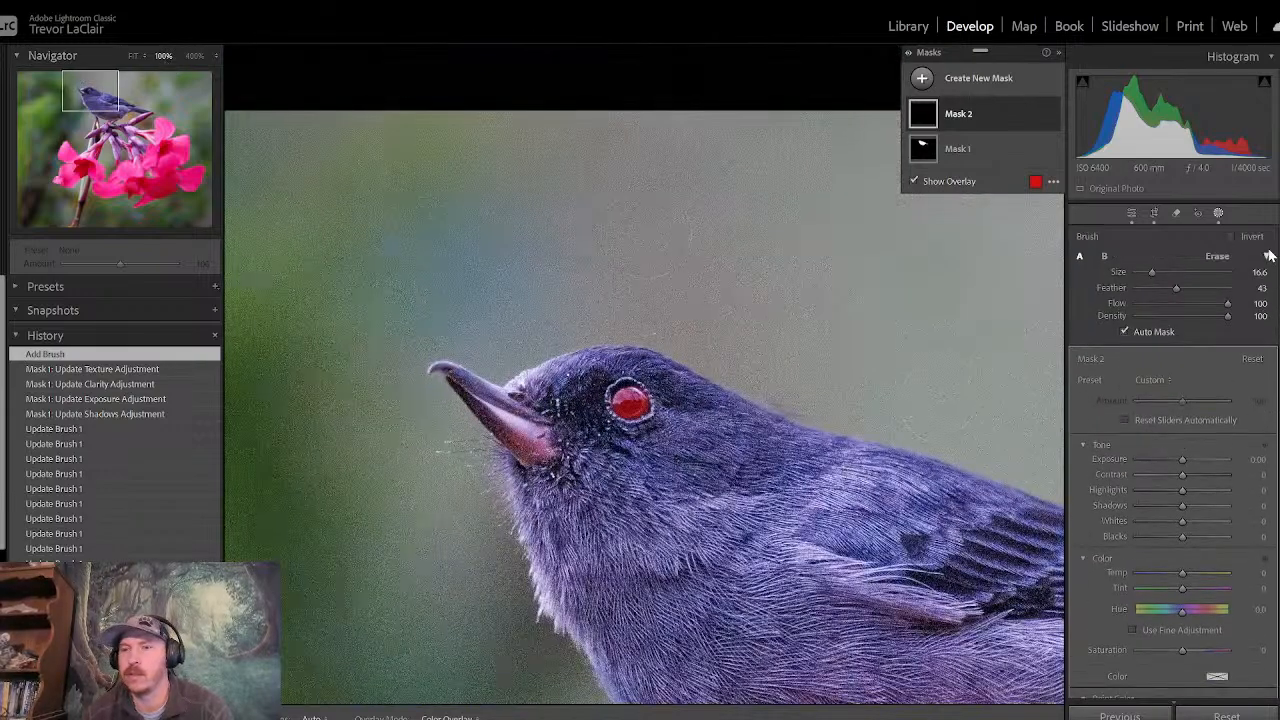
mouse_move(1181, 461)
left_mouse_down()
mouse_move(1236, 458)
mouse_move(1186, 462)
left_mouse_up()
double_click(1188, 459)
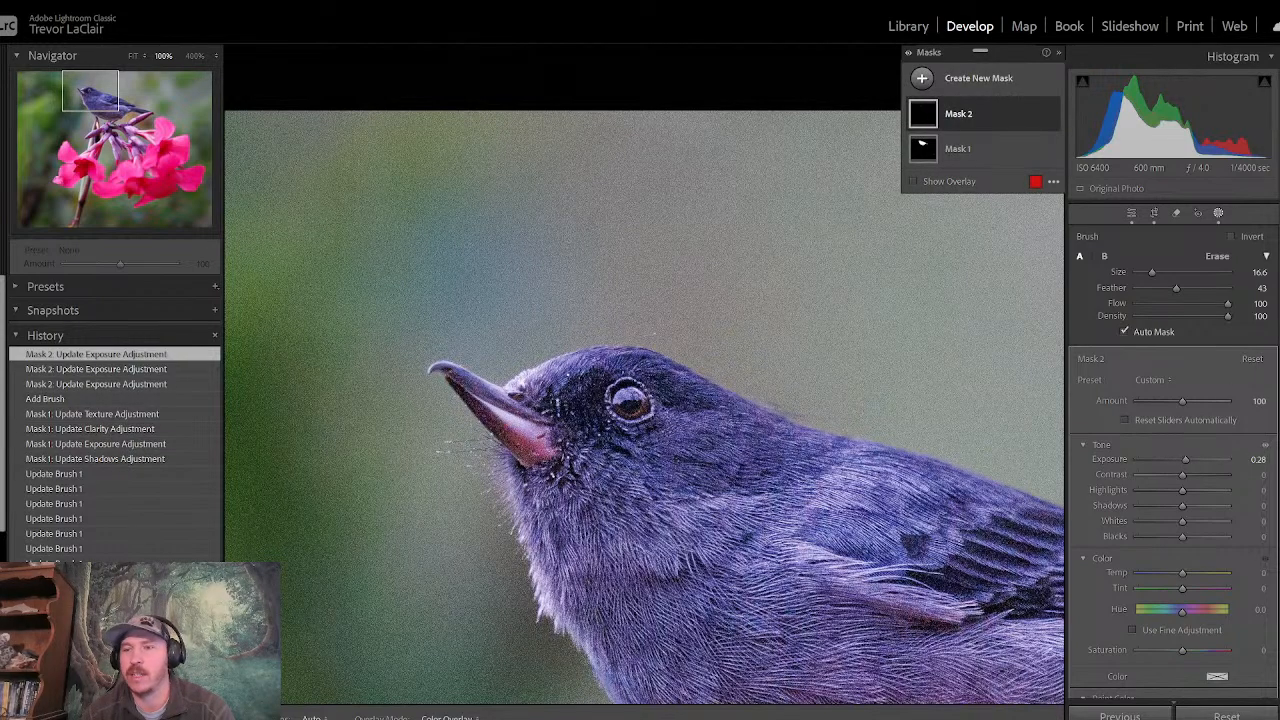
scroll(1180, 531, "down", 6)
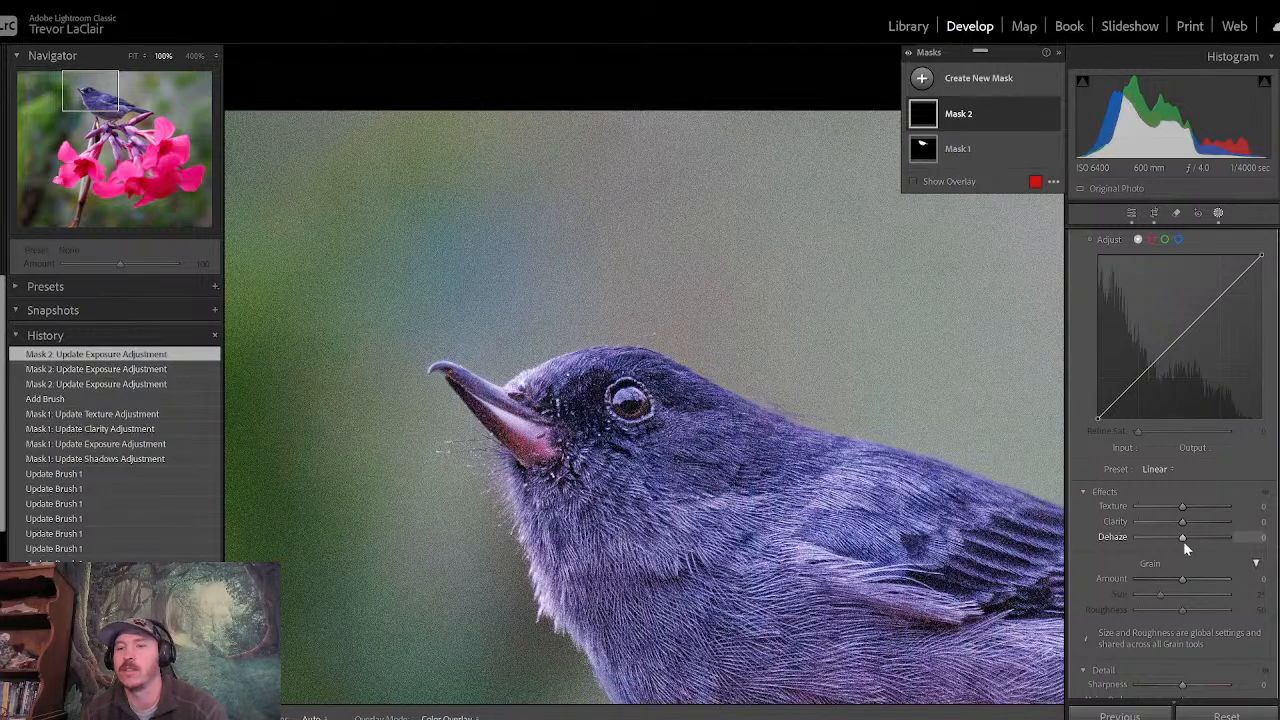
left_click_drag(1180, 527, 1193, 523)
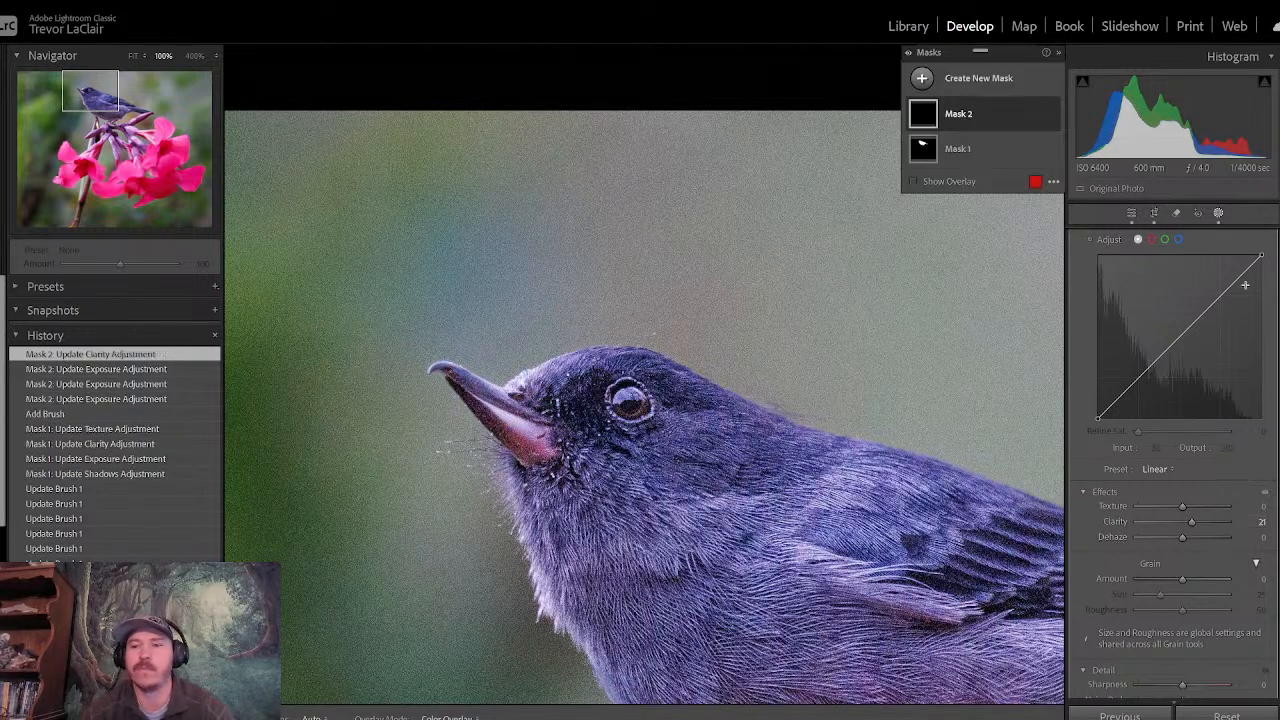
- Paint another new brush mask over the dark pupil of the bird's eye and set its Blacks to -52
scroll(1190, 520, "up", 8)
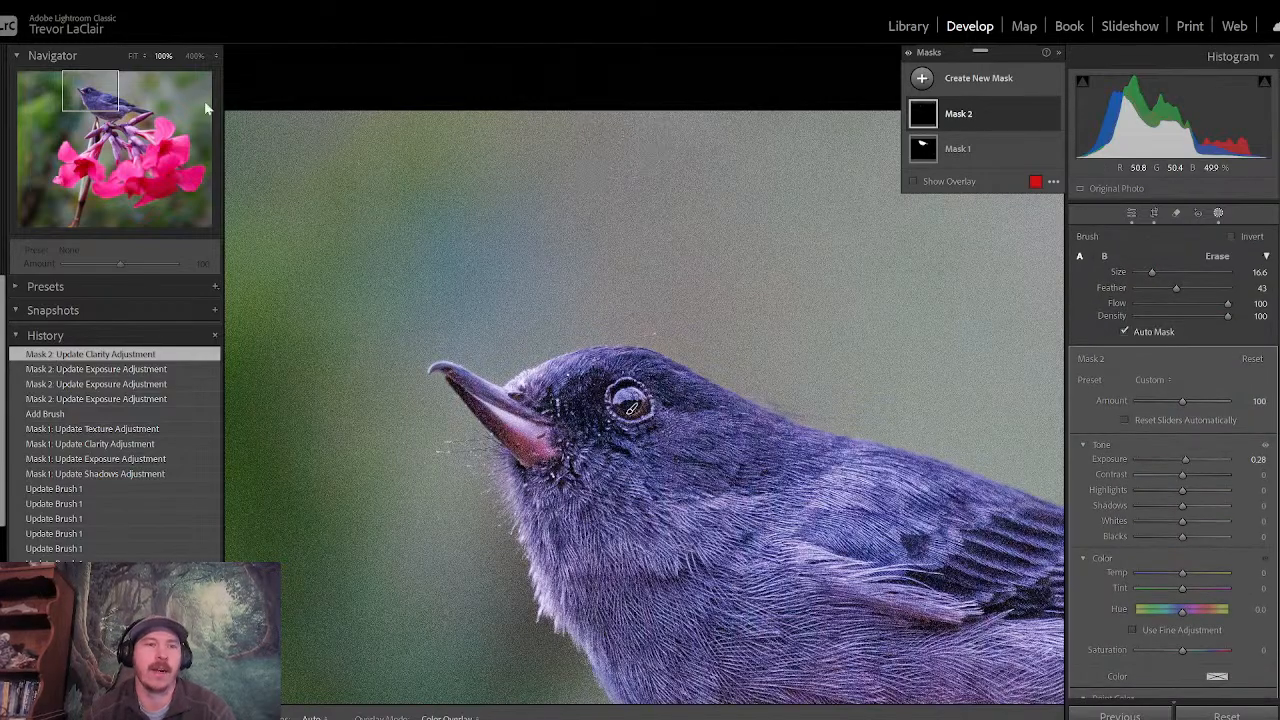
left_click(196, 58)
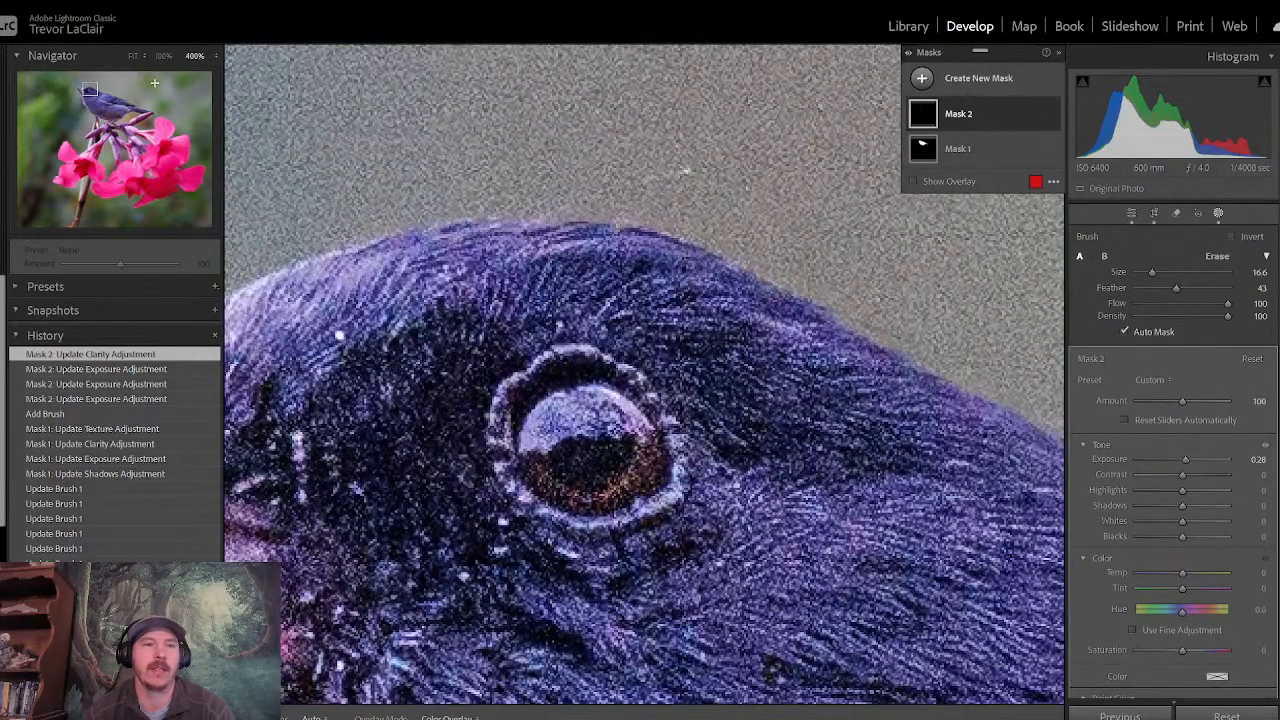
left_click(919, 80)
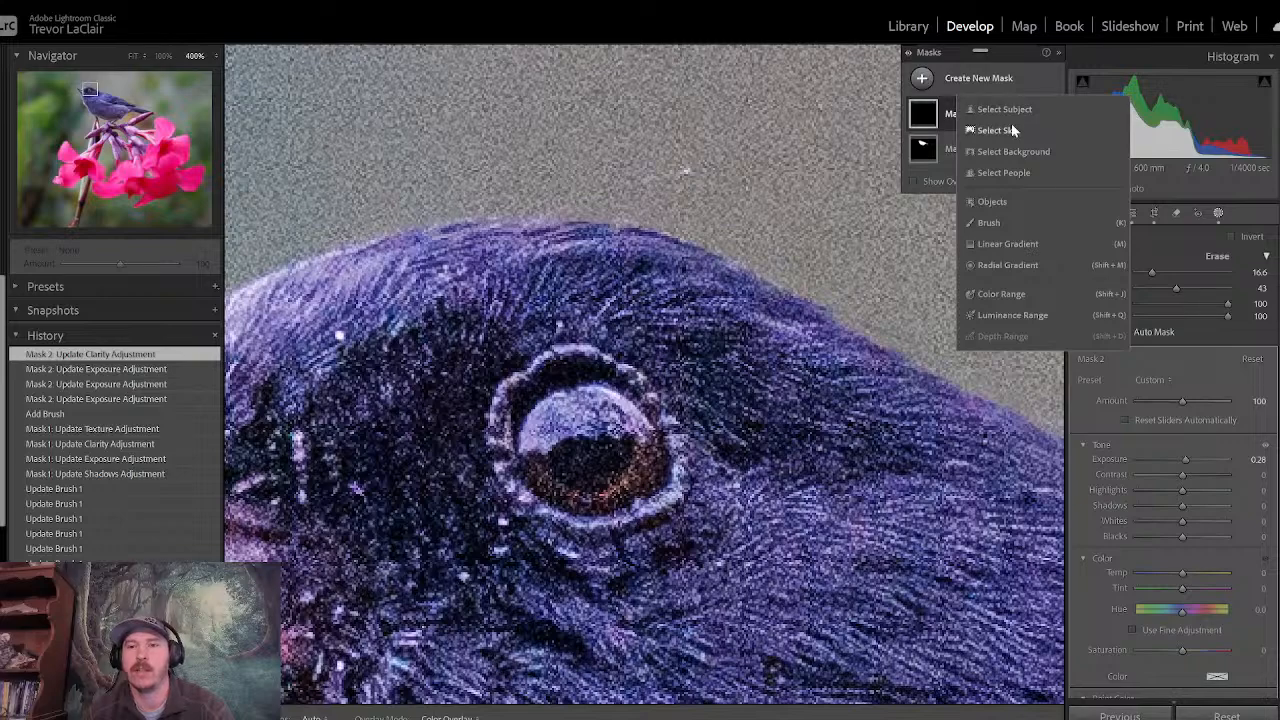
left_click(1003, 223)
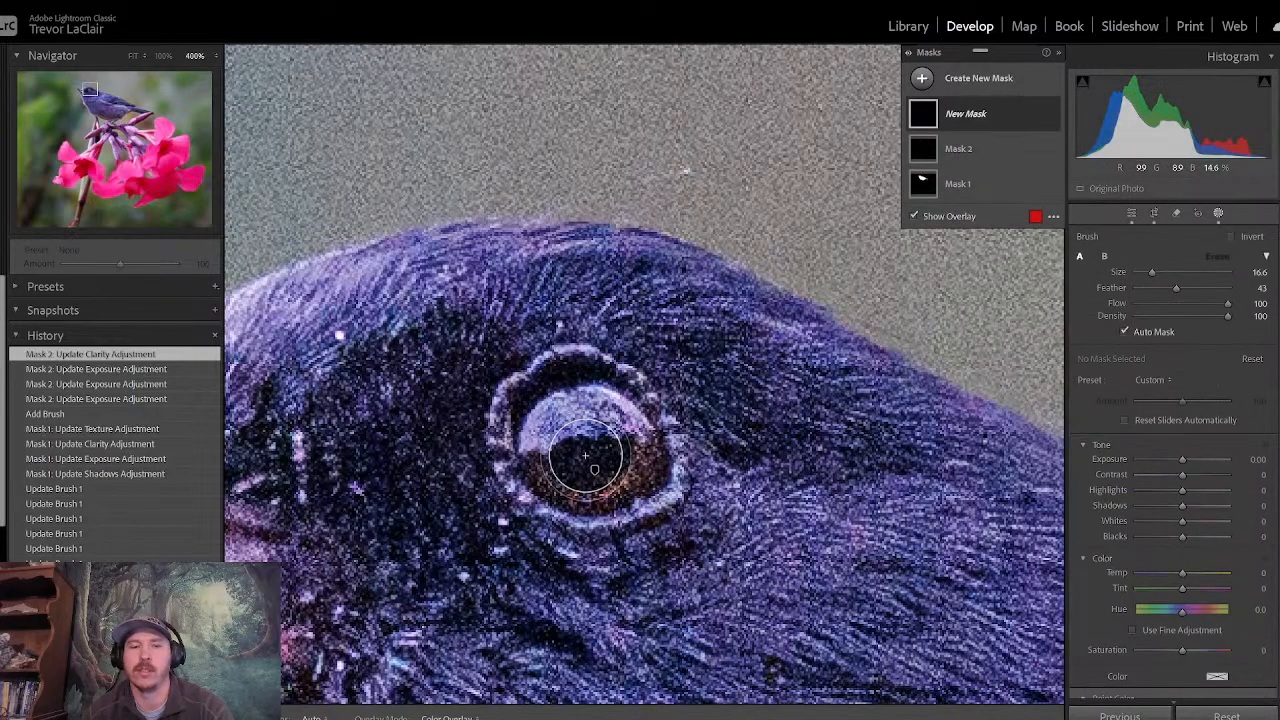
left_click_drag(586, 447, 592, 438)
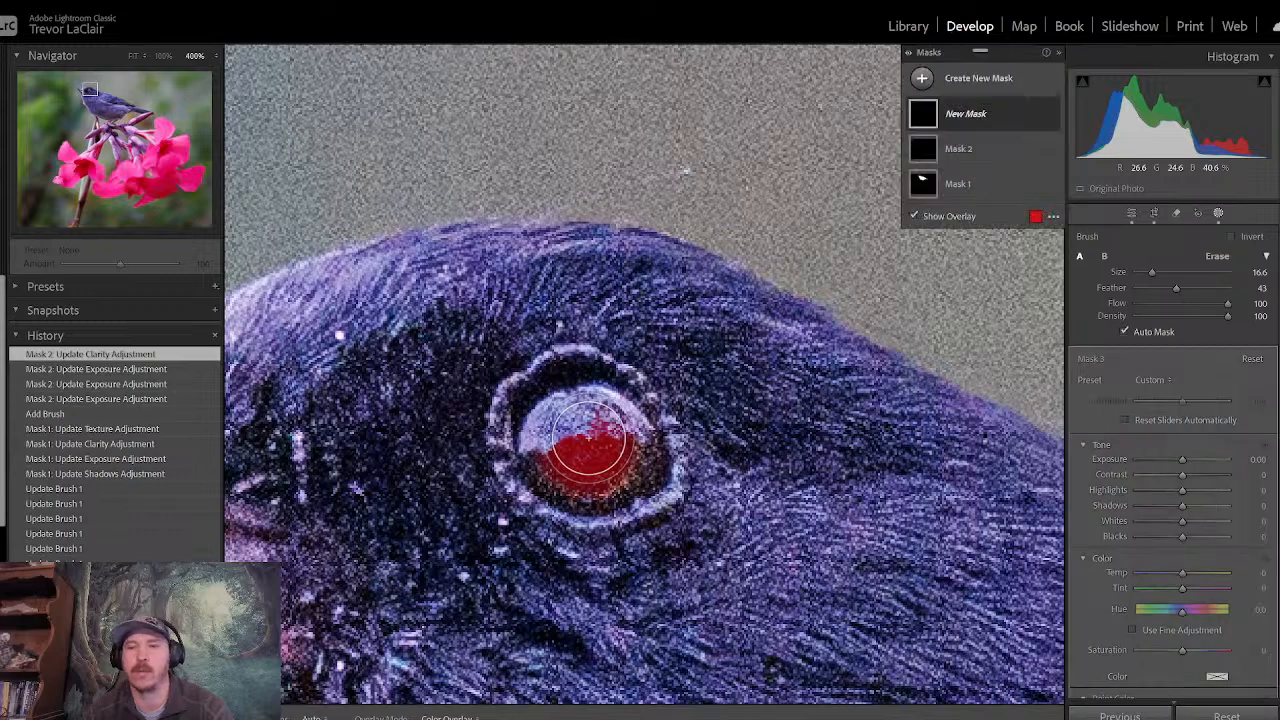
left_click(1183, 460)
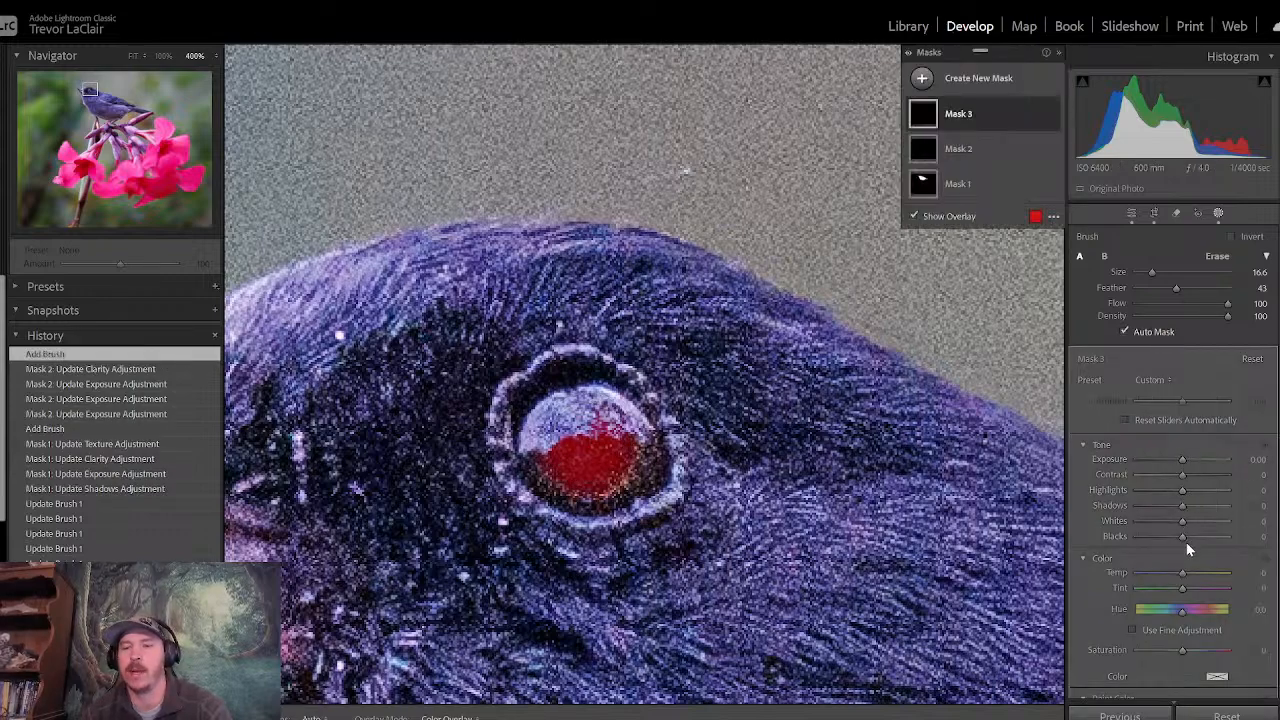
left_click_drag(1182, 537, 1158, 542)
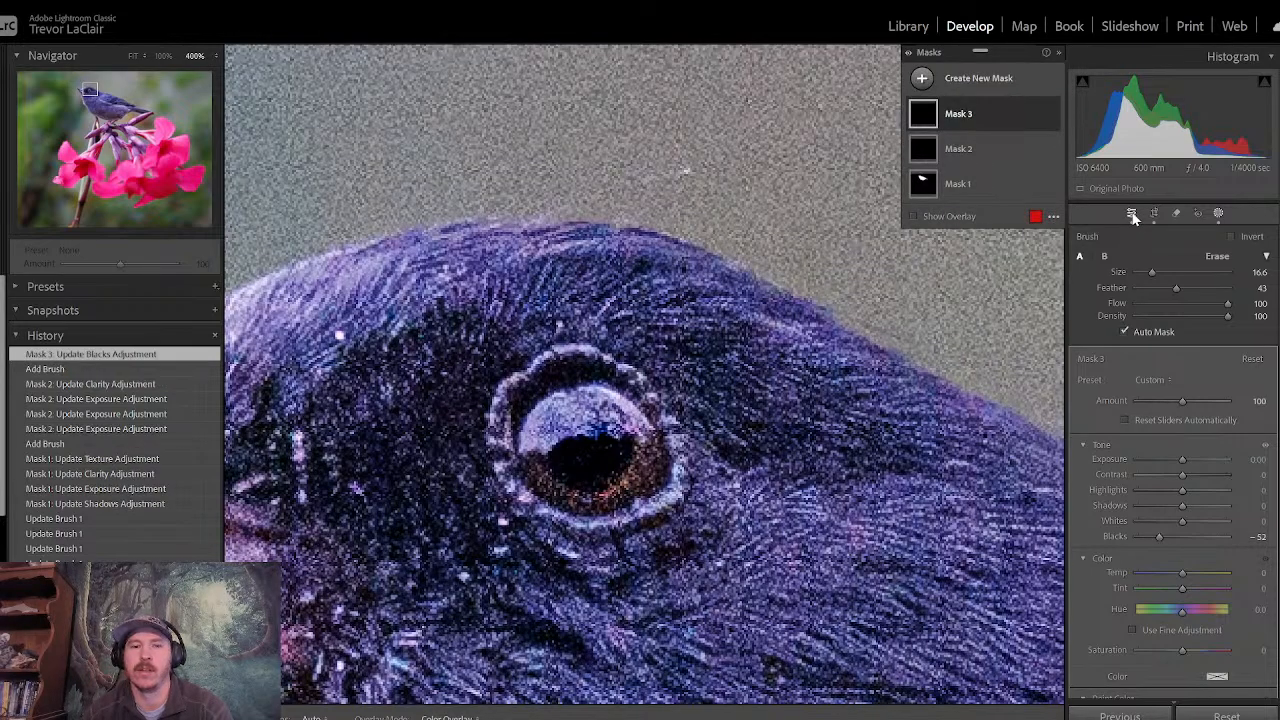
left_click(1132, 214)
- Compare the whole photo before and after the edits several times in the fitted view
key("z")
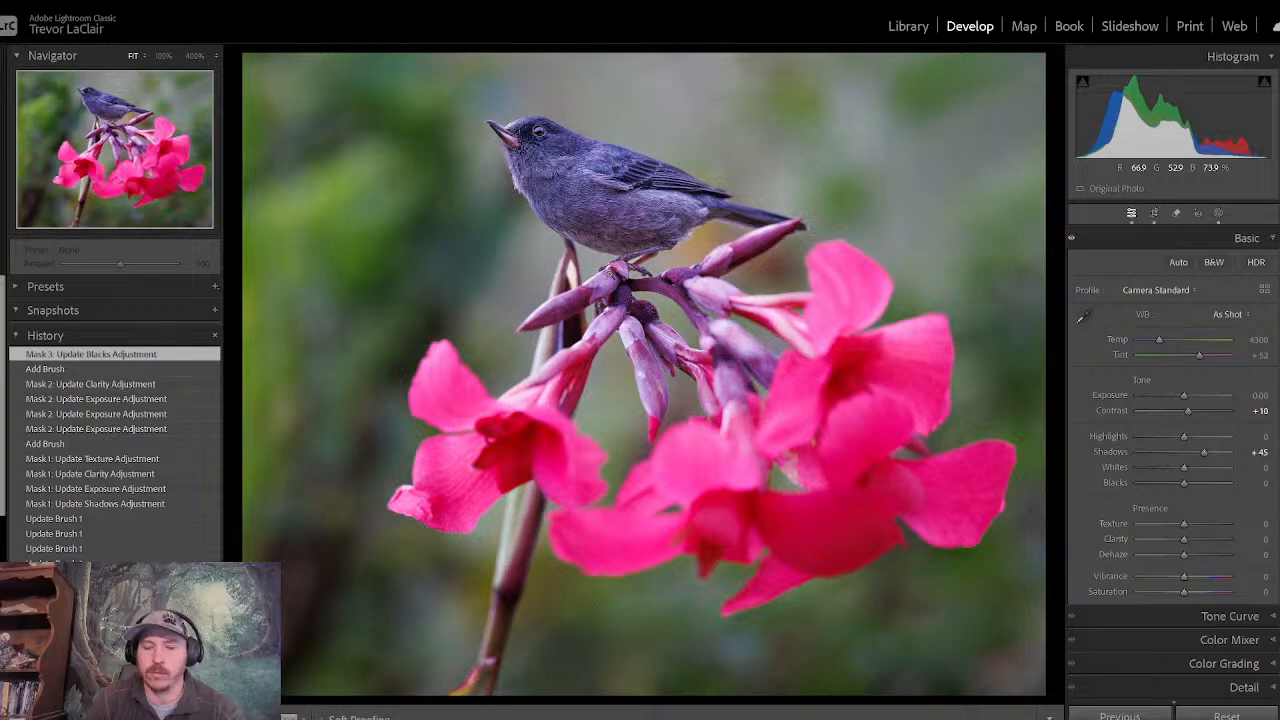
key("backslash")
key("backslash")
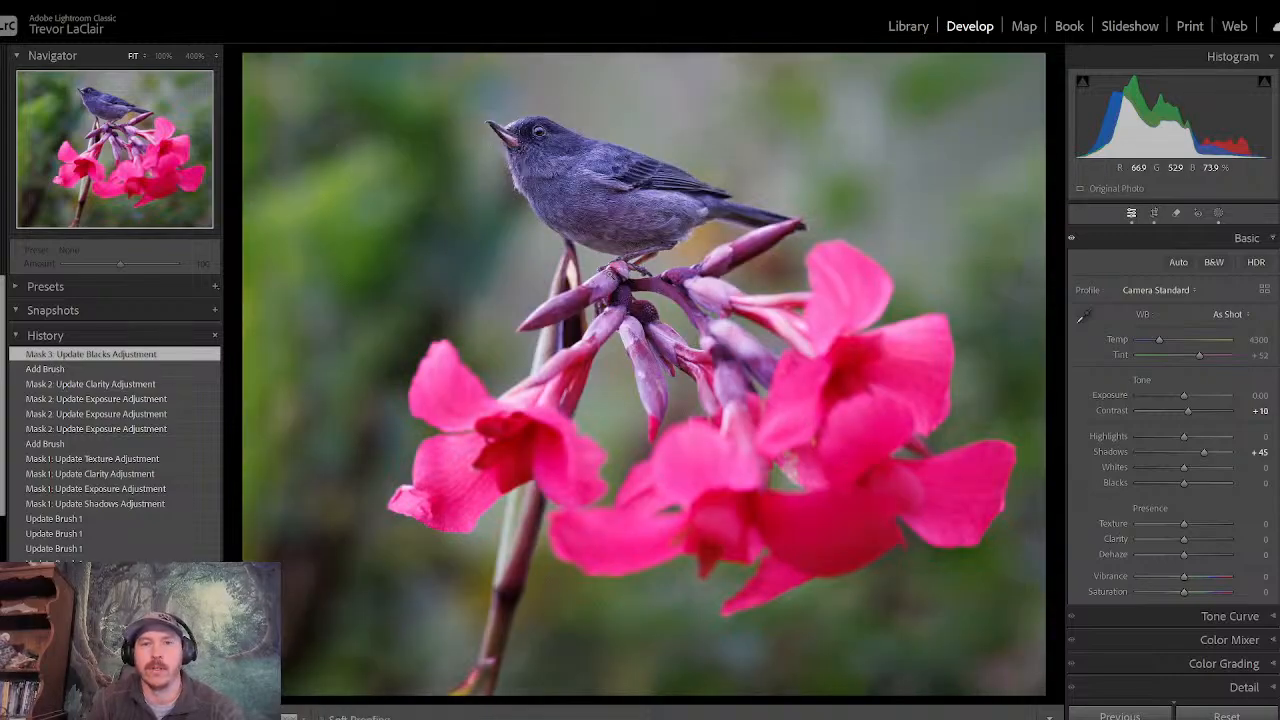
key("backslash")
key("backslash")
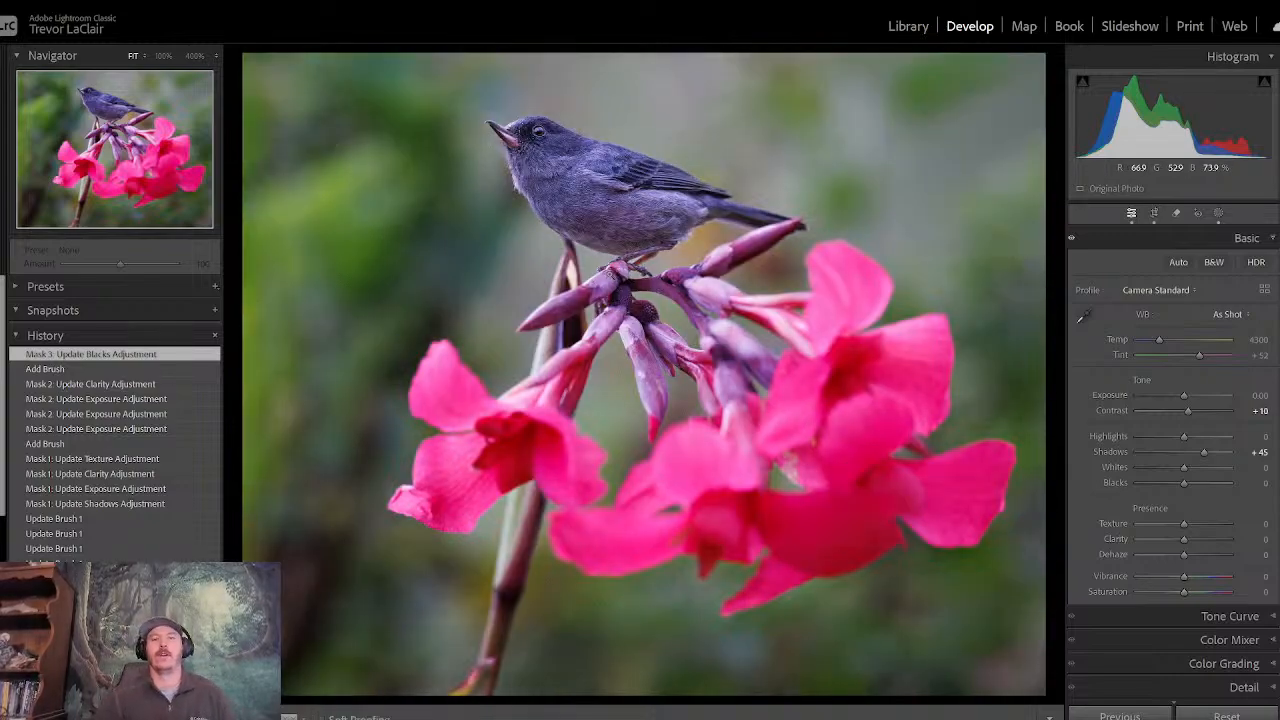
key("backslash")
key("backslash")
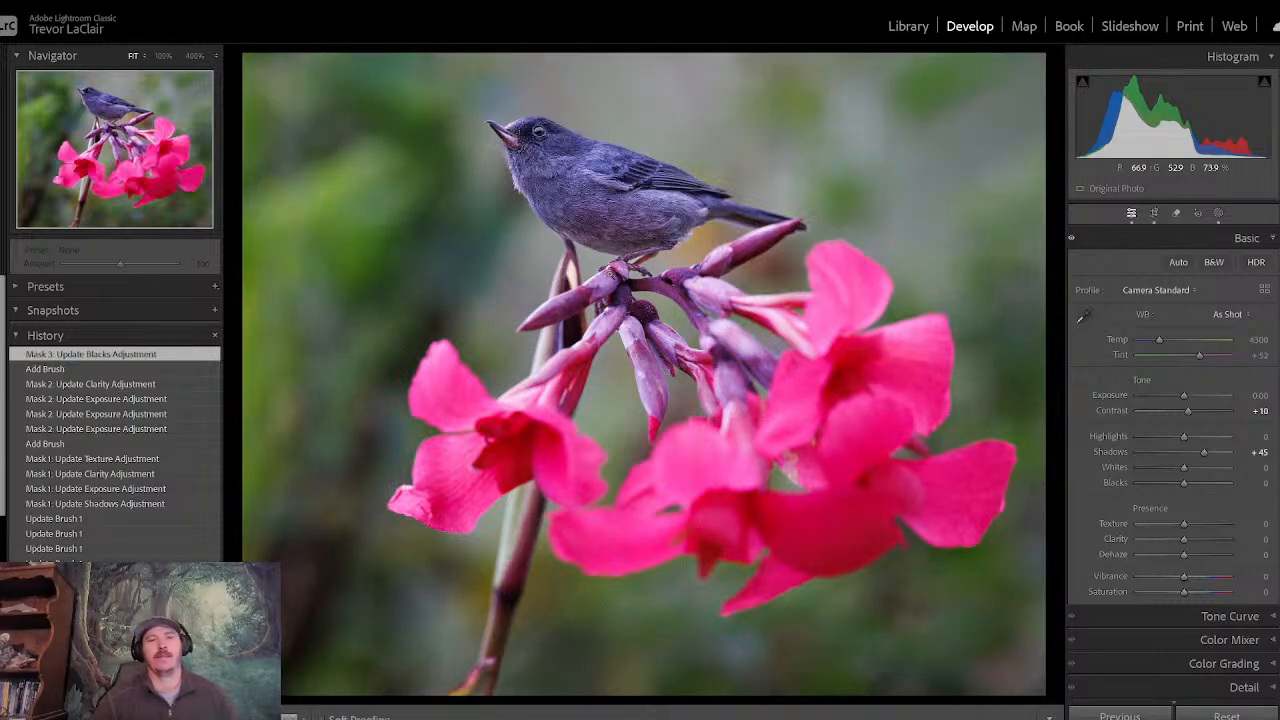
key("backslash")
key("backslash")
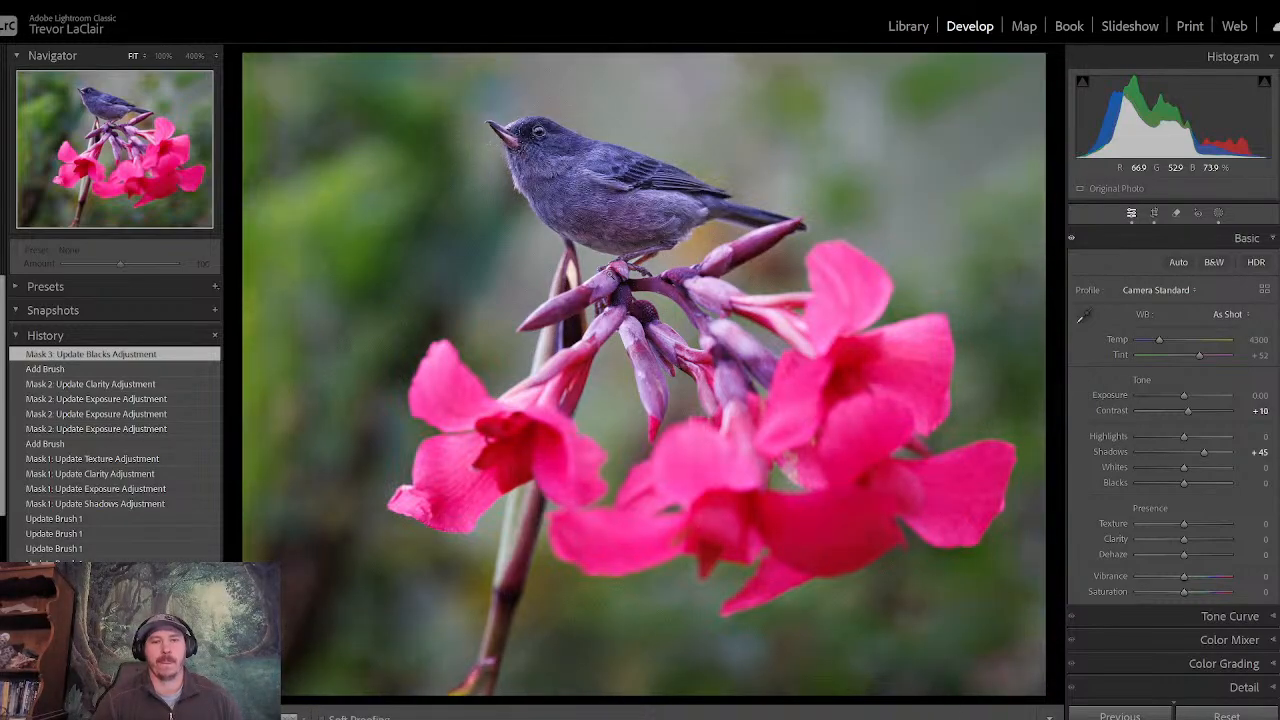
key("backslash")
key("backslash")
key("backslash")
key("backslash")
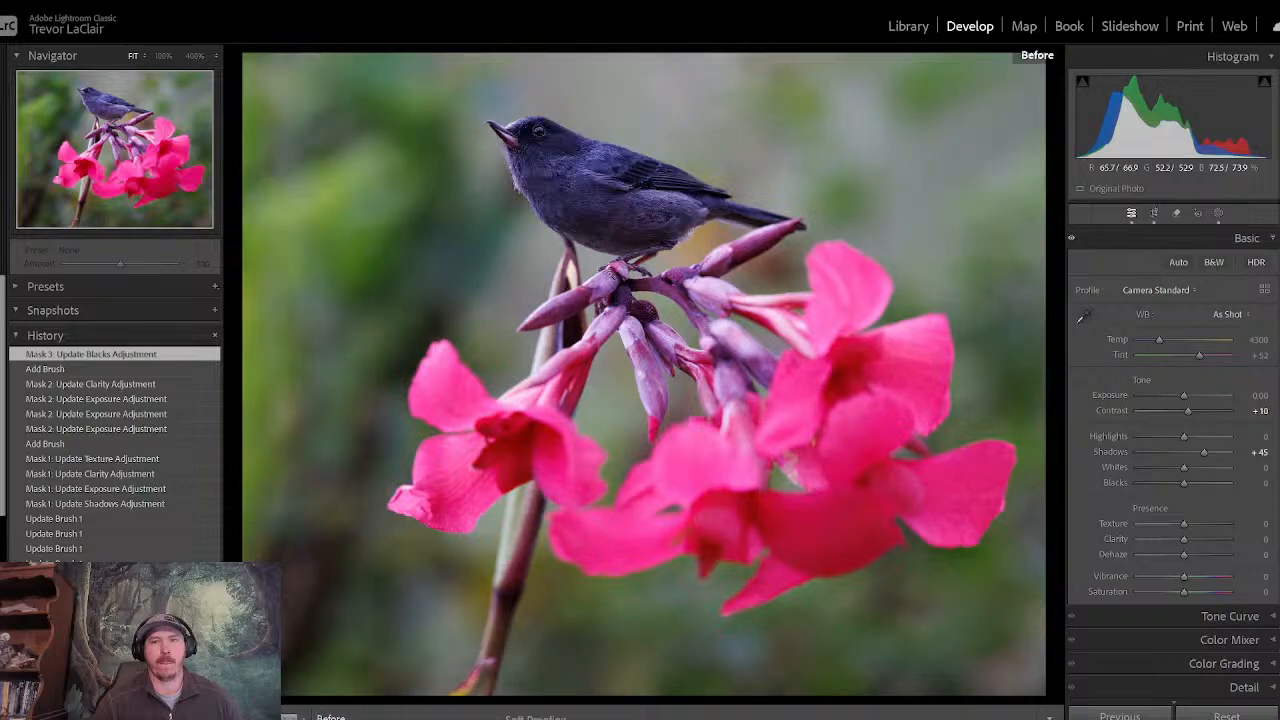
key("backslash")
key("backslash")
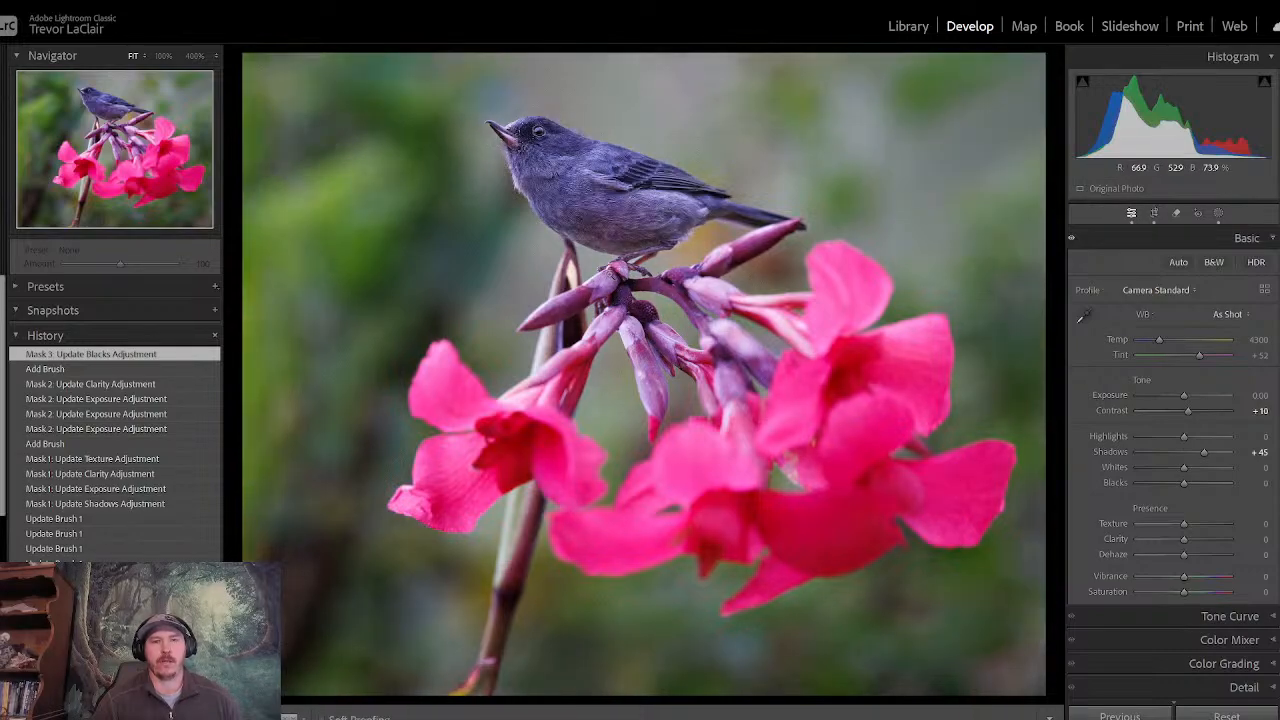
key("backslash")
key("backslash")
key("backslash")
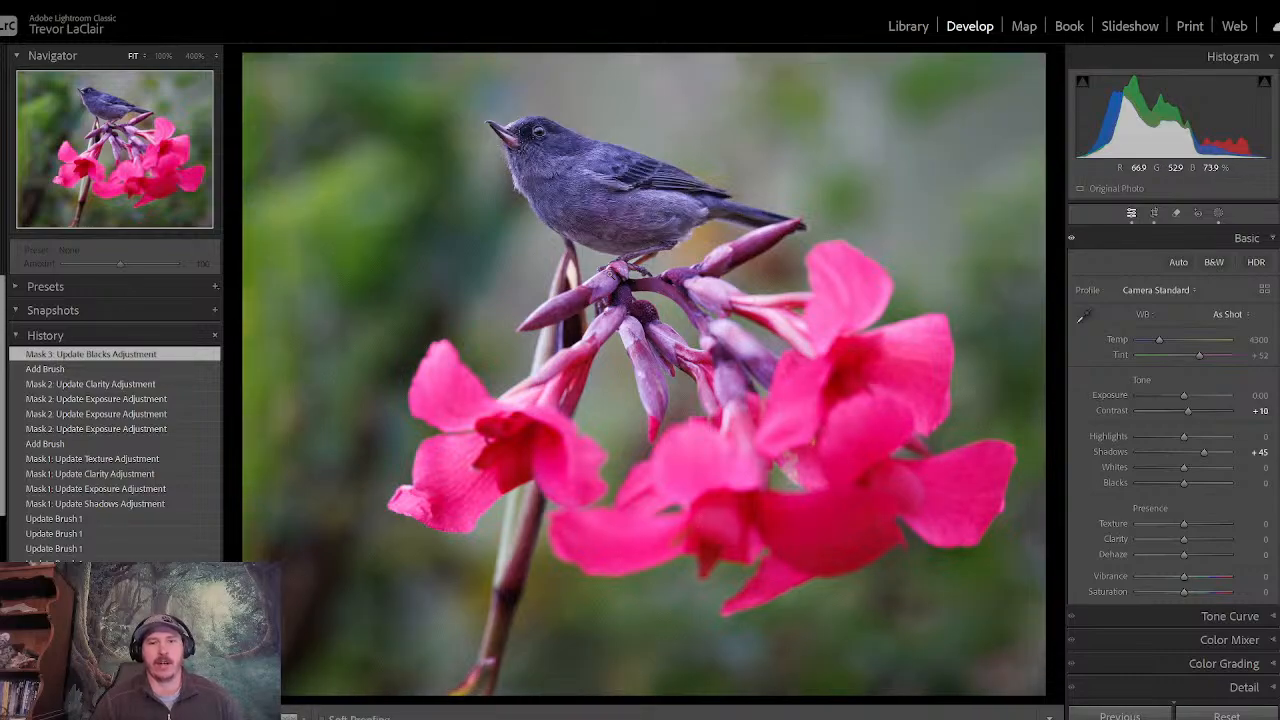
key("backslash")
key("backslash")
key("backslash")
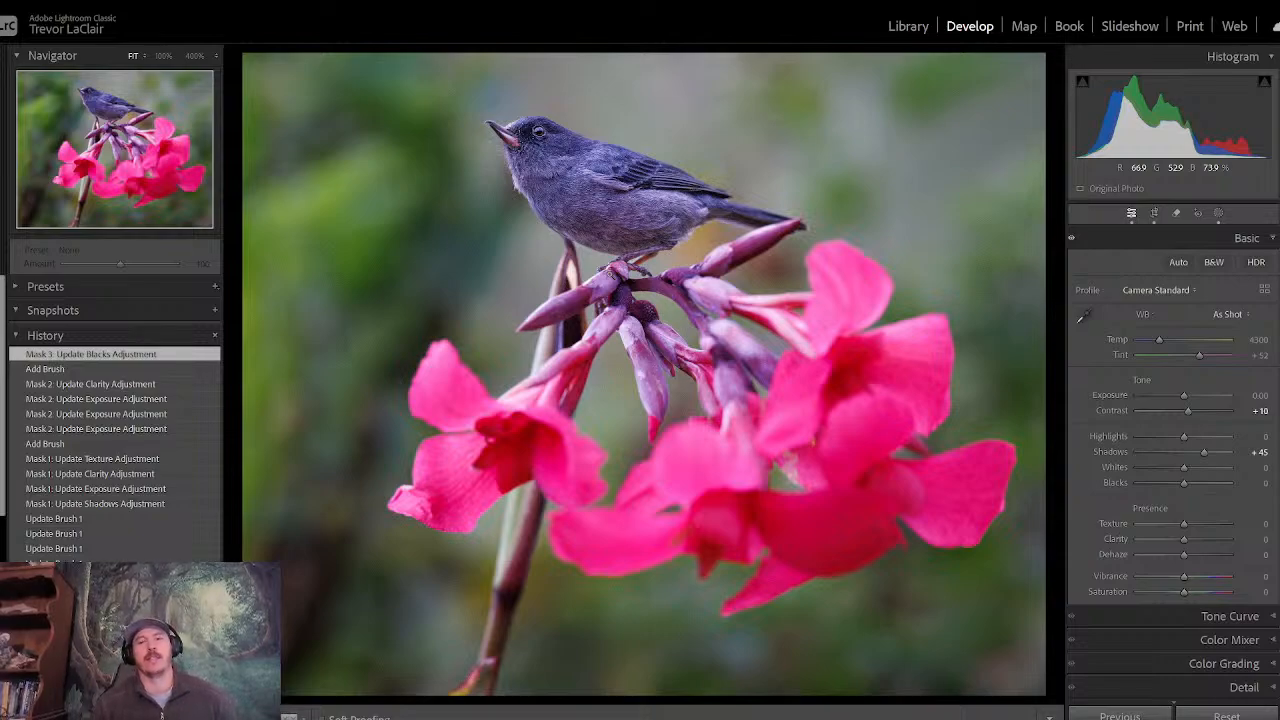
- Add a radial gradient mask centred around the bird and flowers, then invert it to target the surroundings
left_click(1218, 214)
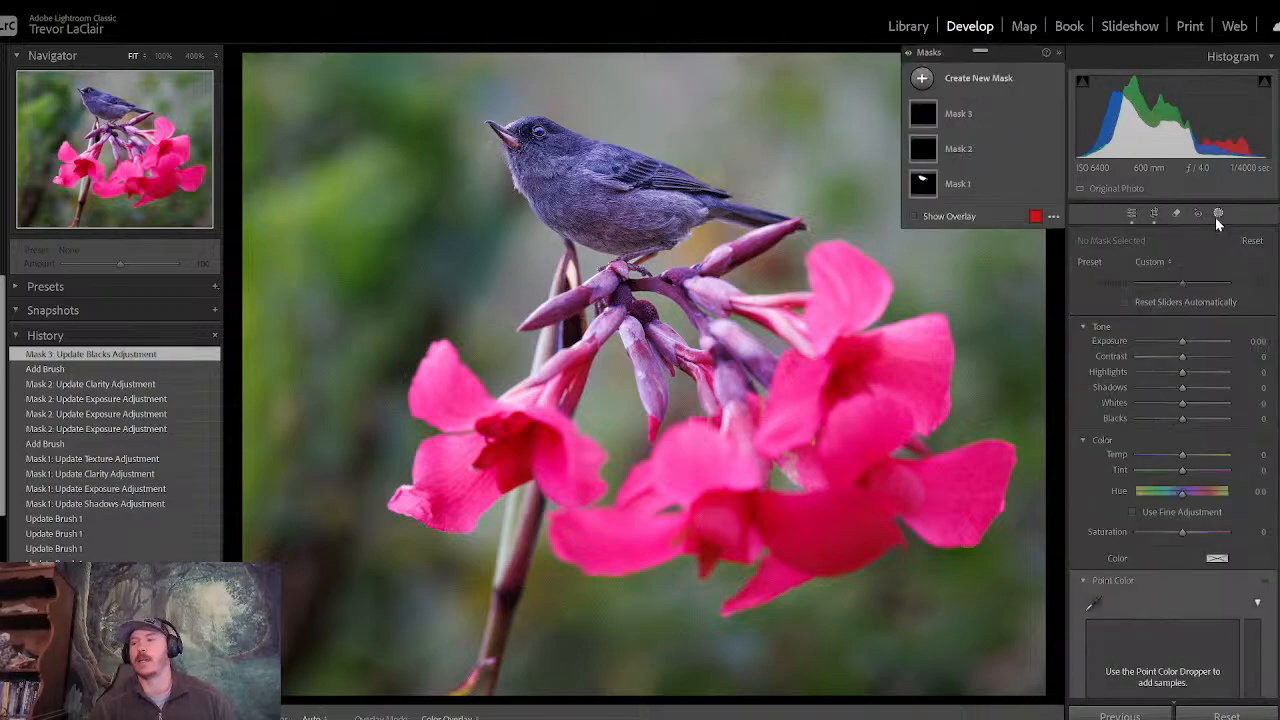
left_click(920, 80)
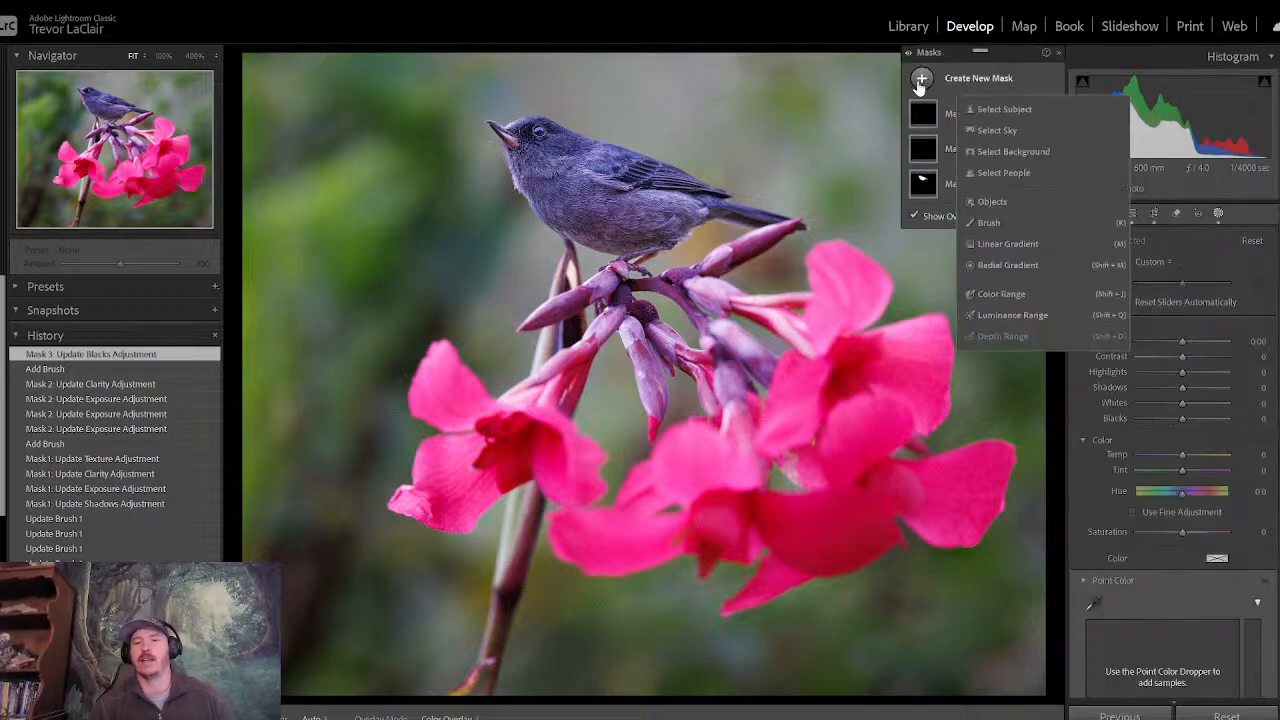
left_click(1010, 266)
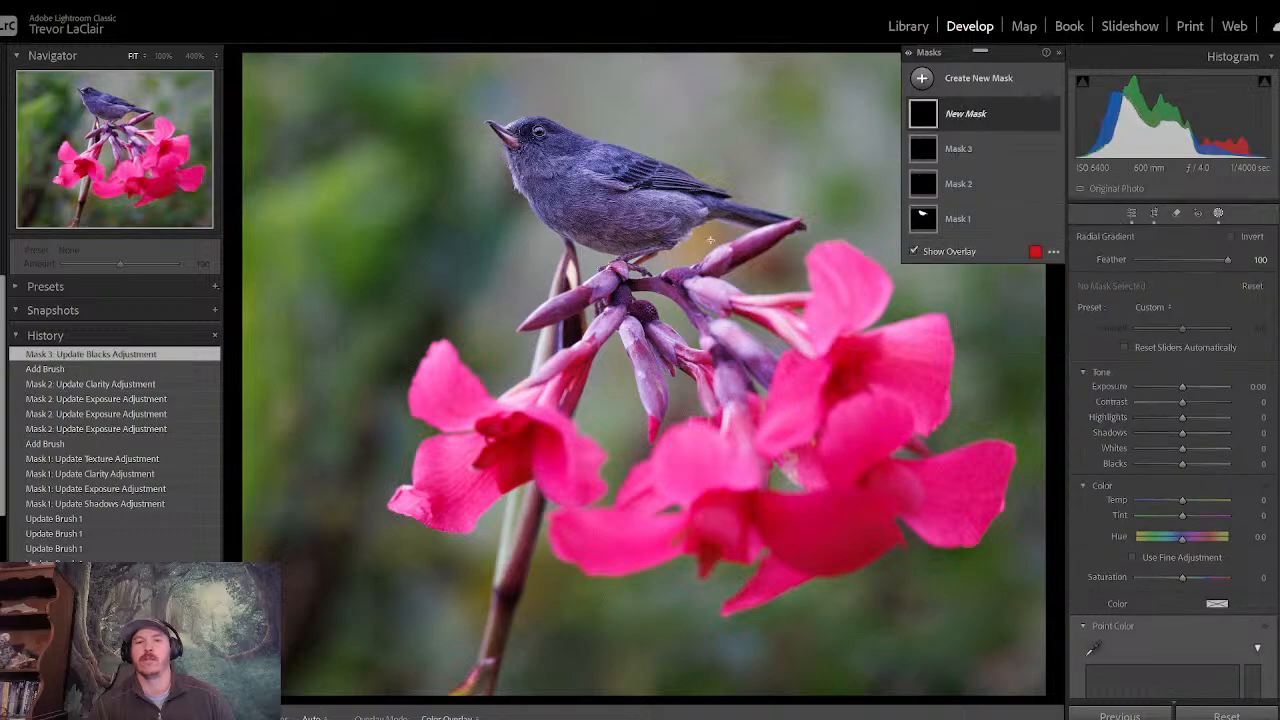
left_click_drag(920, 535, 953, 580)
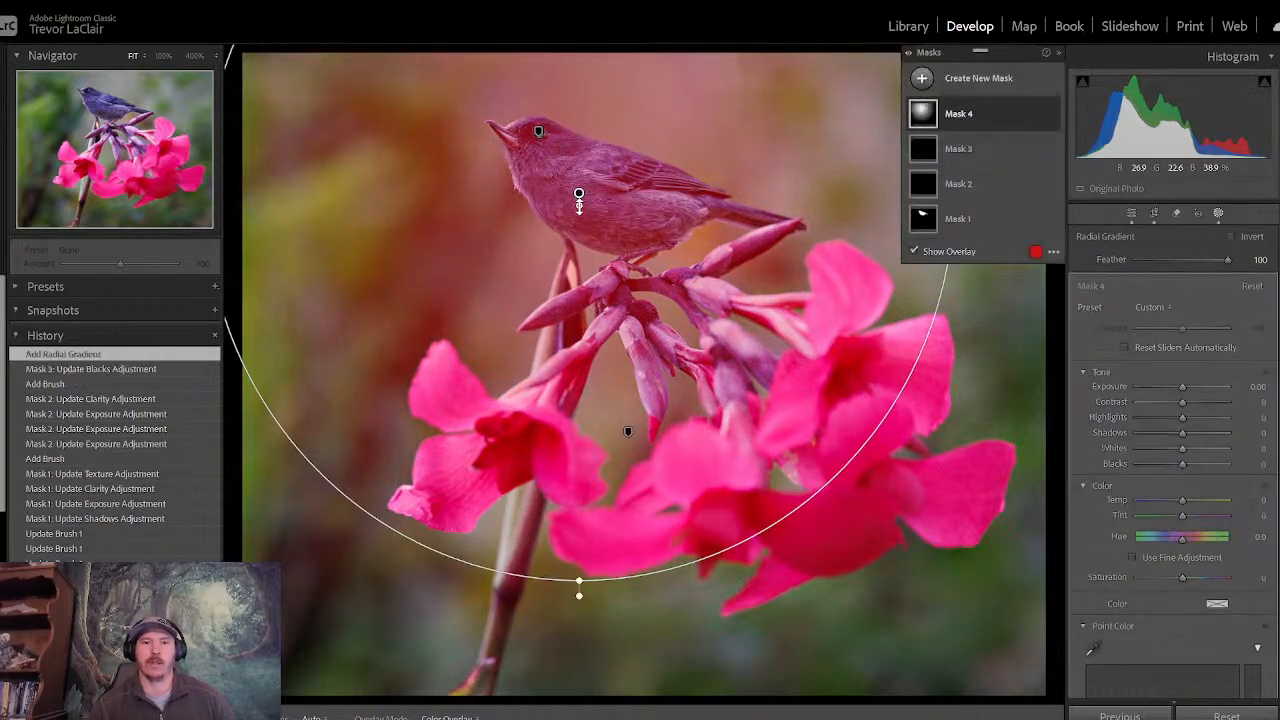
left_click_drag(578, 194, 662, 269)
left_click_drag(287, 268, 312, 269)
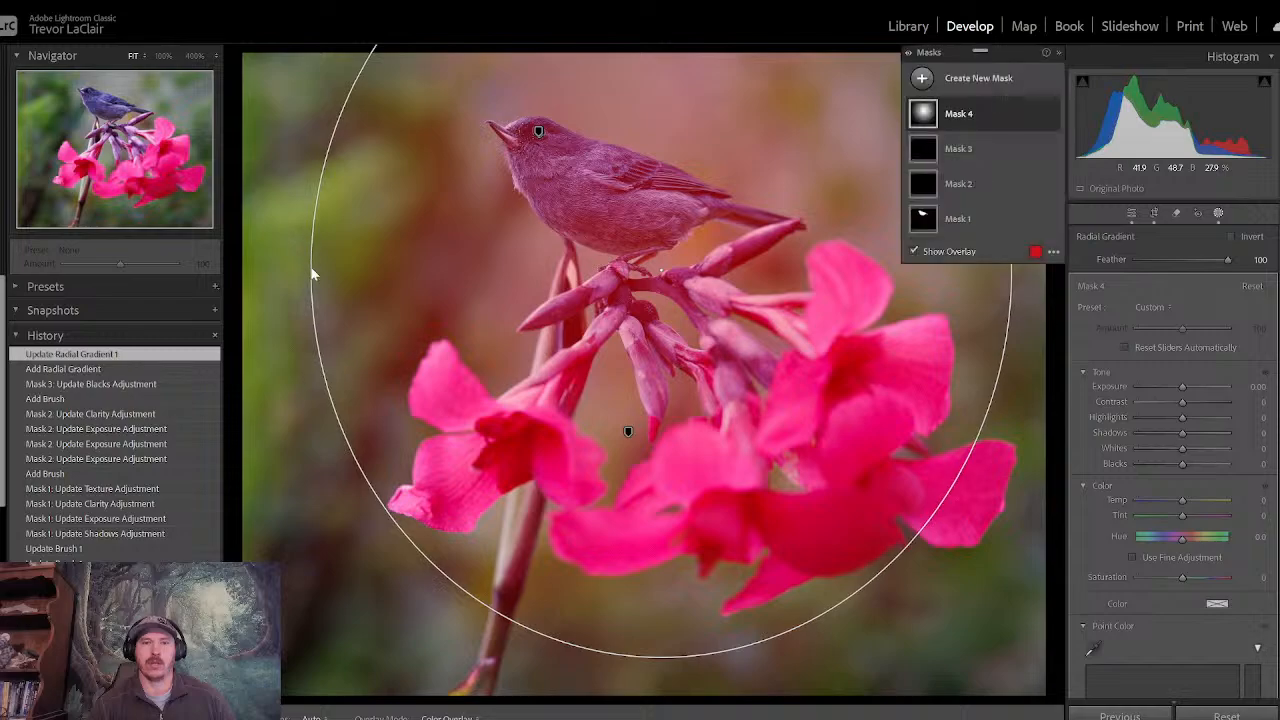
left_click_drag(683, 250, 656, 263)
left_click(1232, 237)
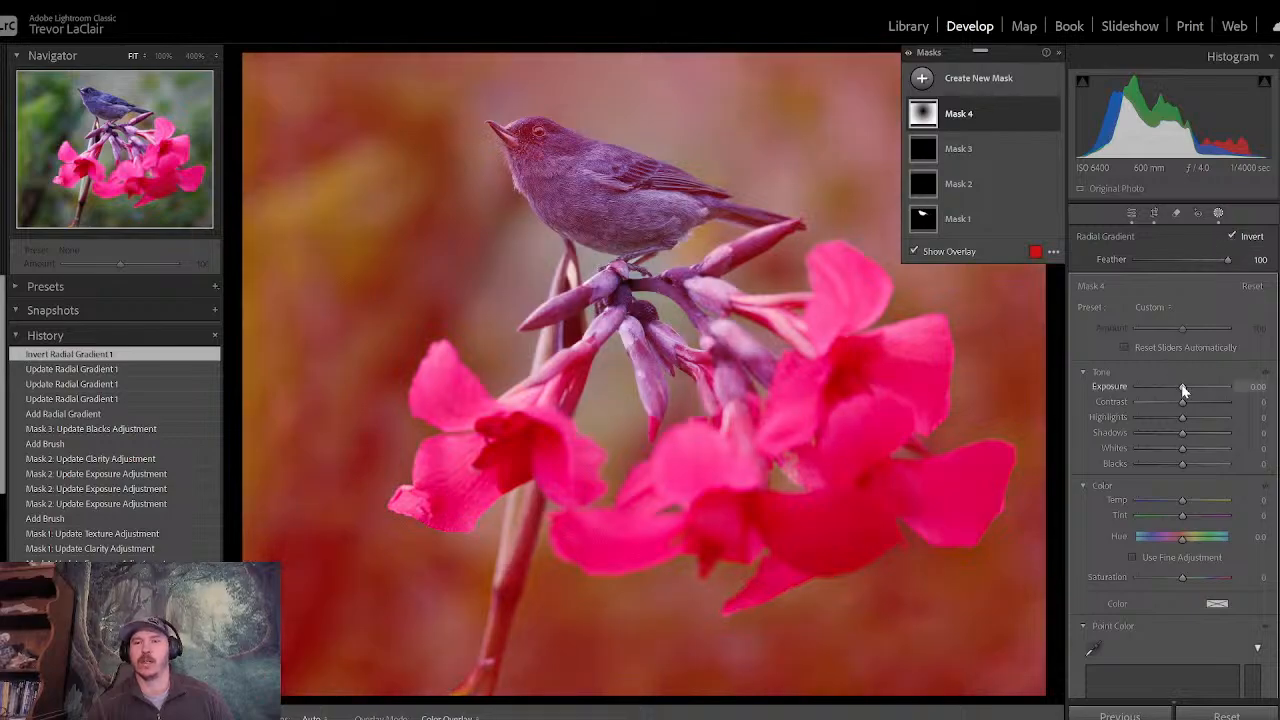
- Set the inverted radial gradient mask's Exposure to -0.19, shift the gradient slightly over the bird and flowers, and leave masking
left_click_drag(1182, 388, 1179, 386)
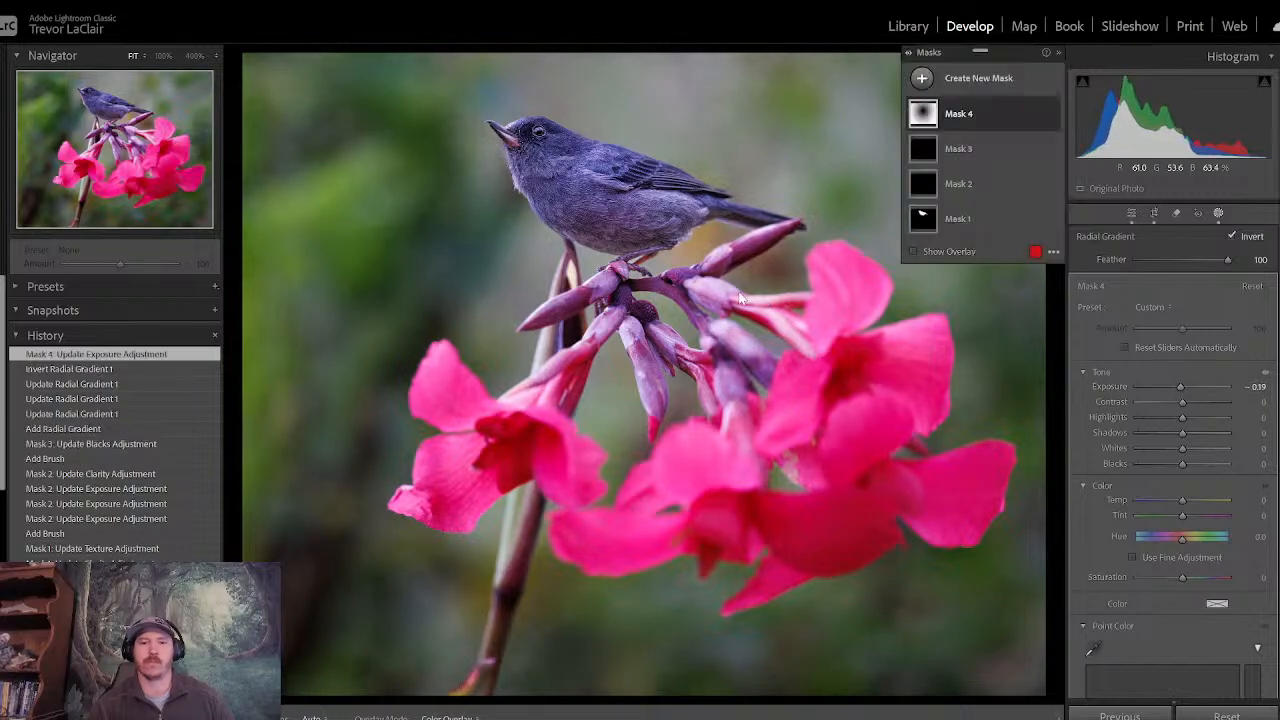
left_click_drag(670, 300, 673, 311)
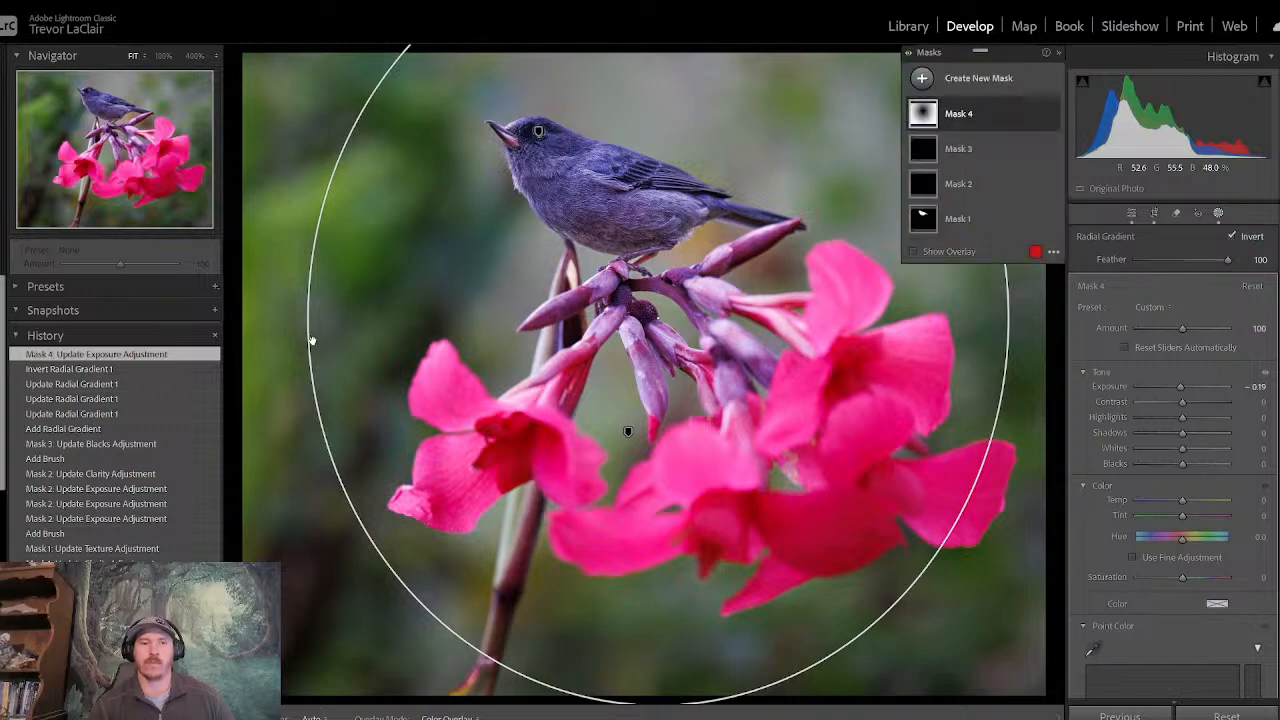
left_click(1131, 214)
- Compare the flowerpiercer photo before and after all edits several times to judge the darkened surroundings
key("backslash")
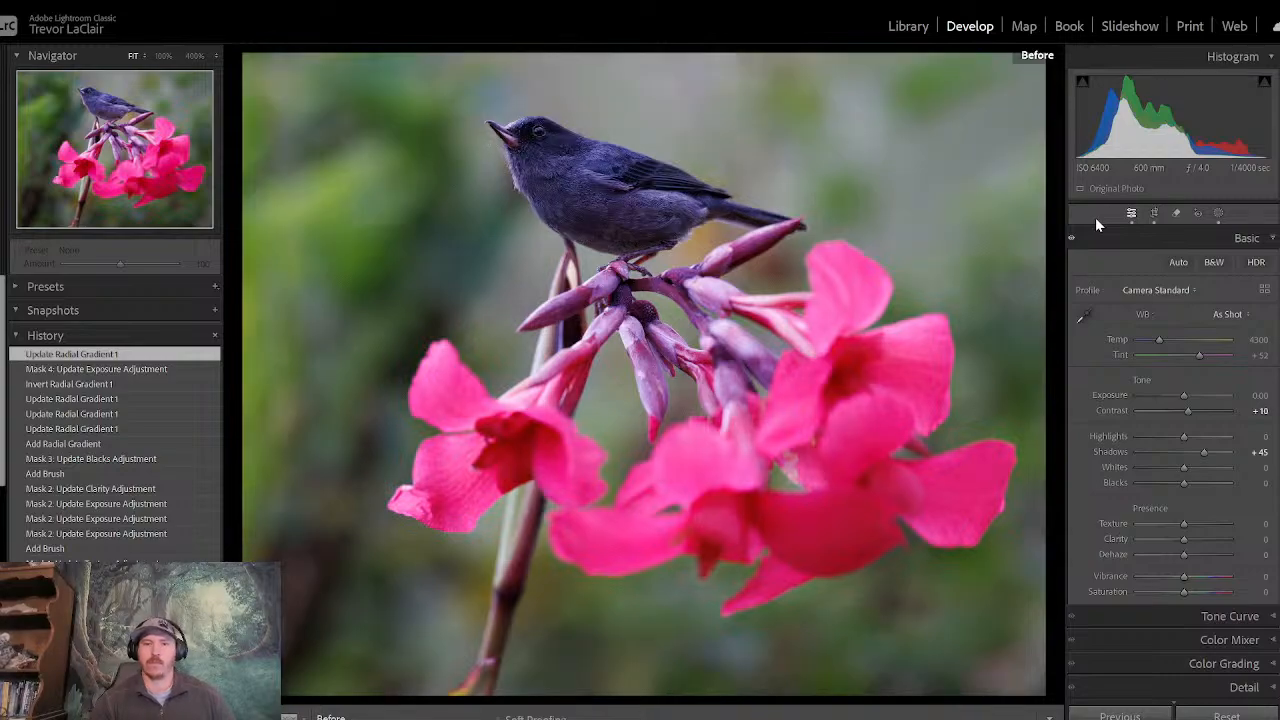
key("backslash")
key("backslash")
key("backslash")
key("backslash")
key("backslash")
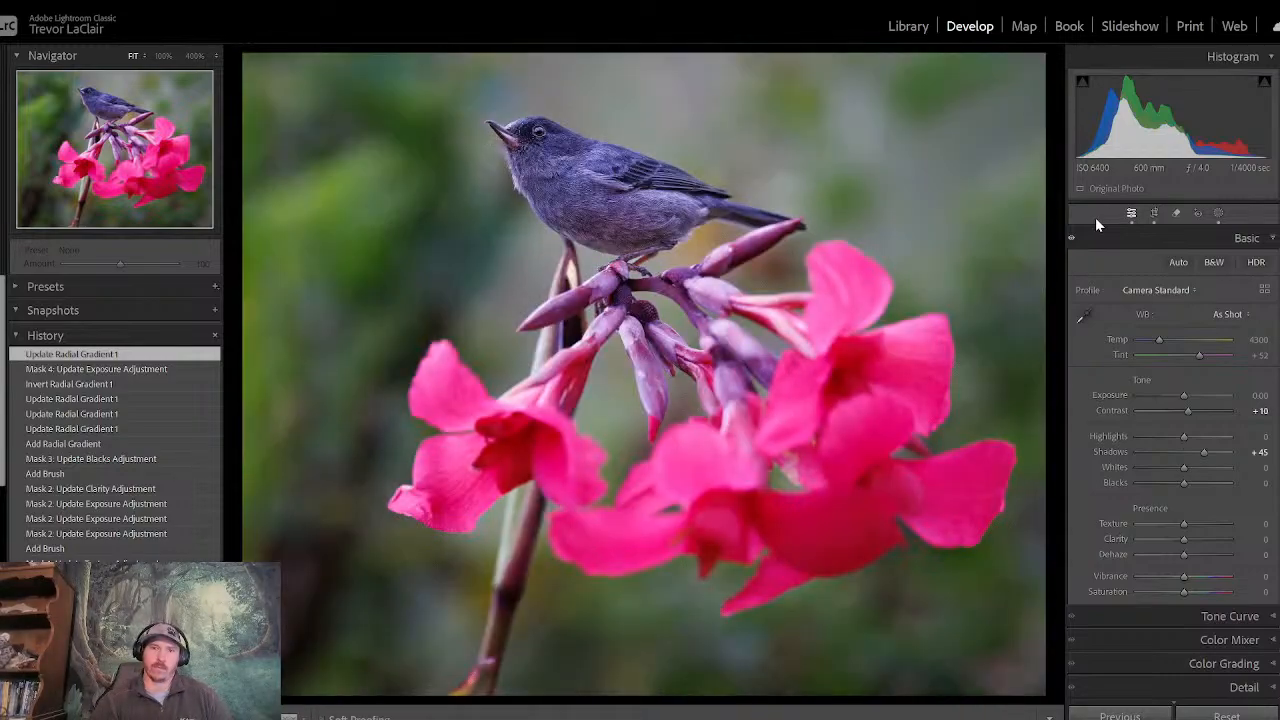
key("backslash")
key("backslash")
key("backslash")
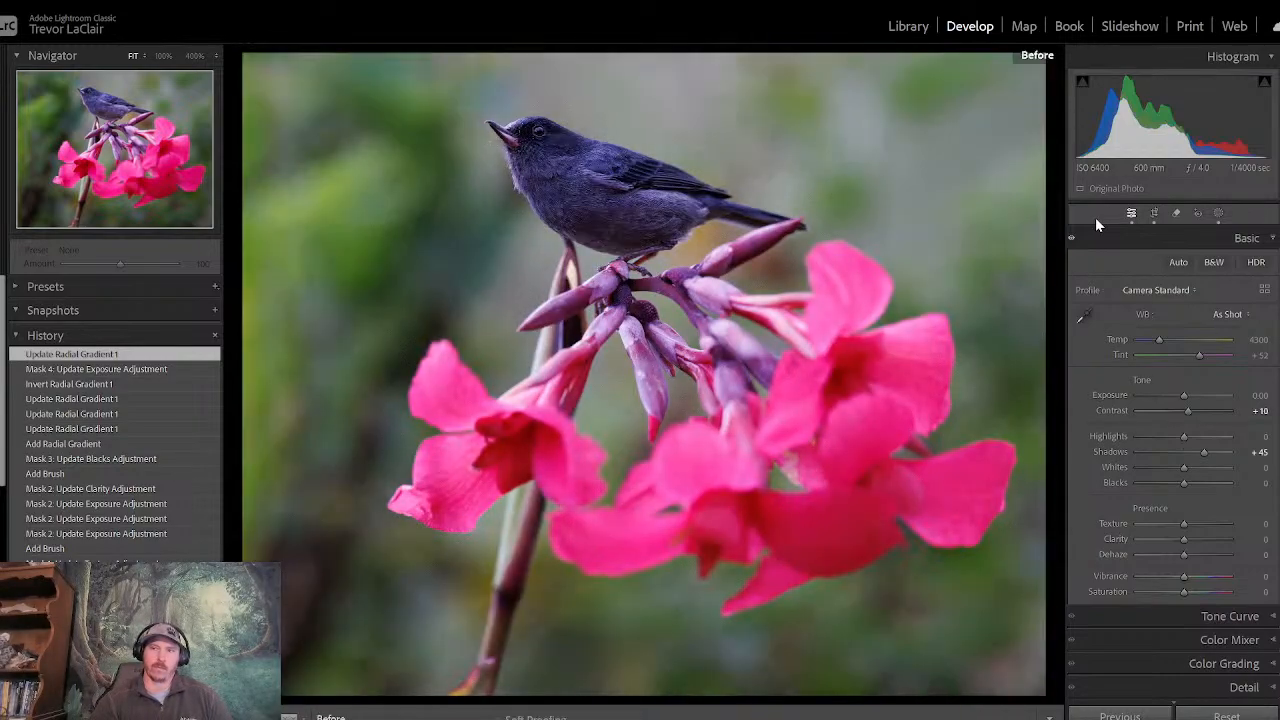
key("backslash")
key("backslash")
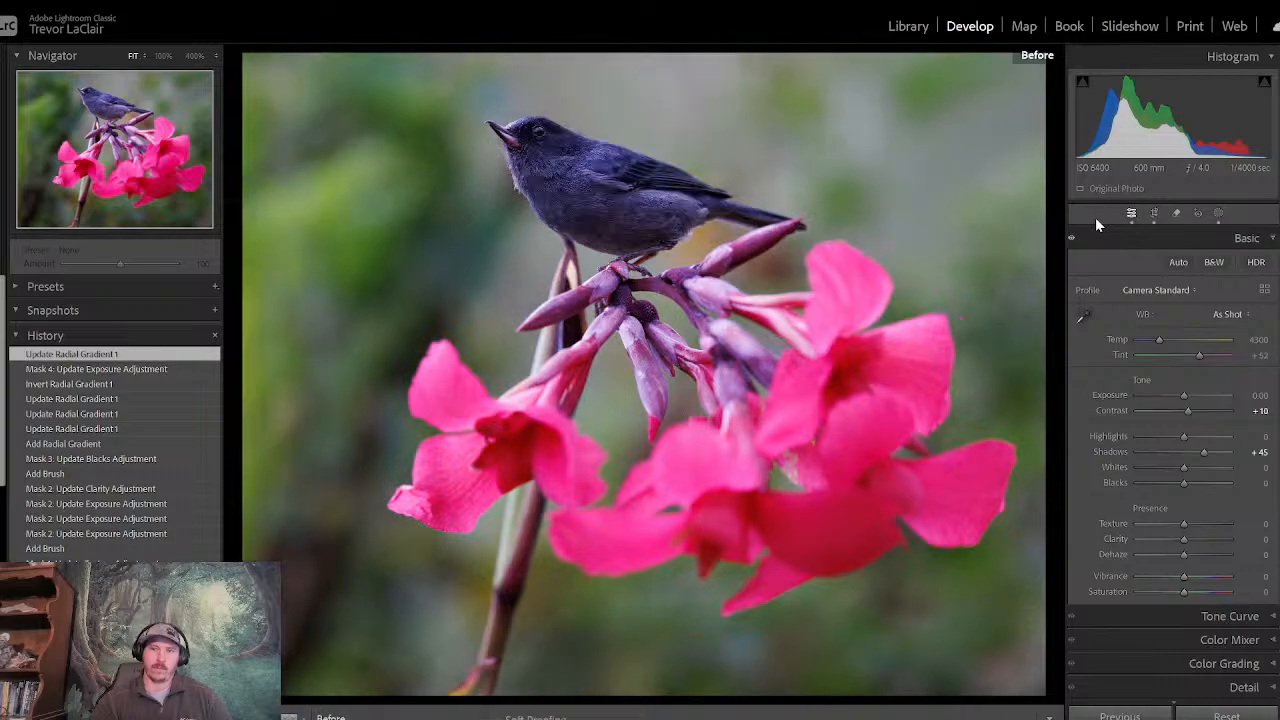
key("backslash")
key("backslash")
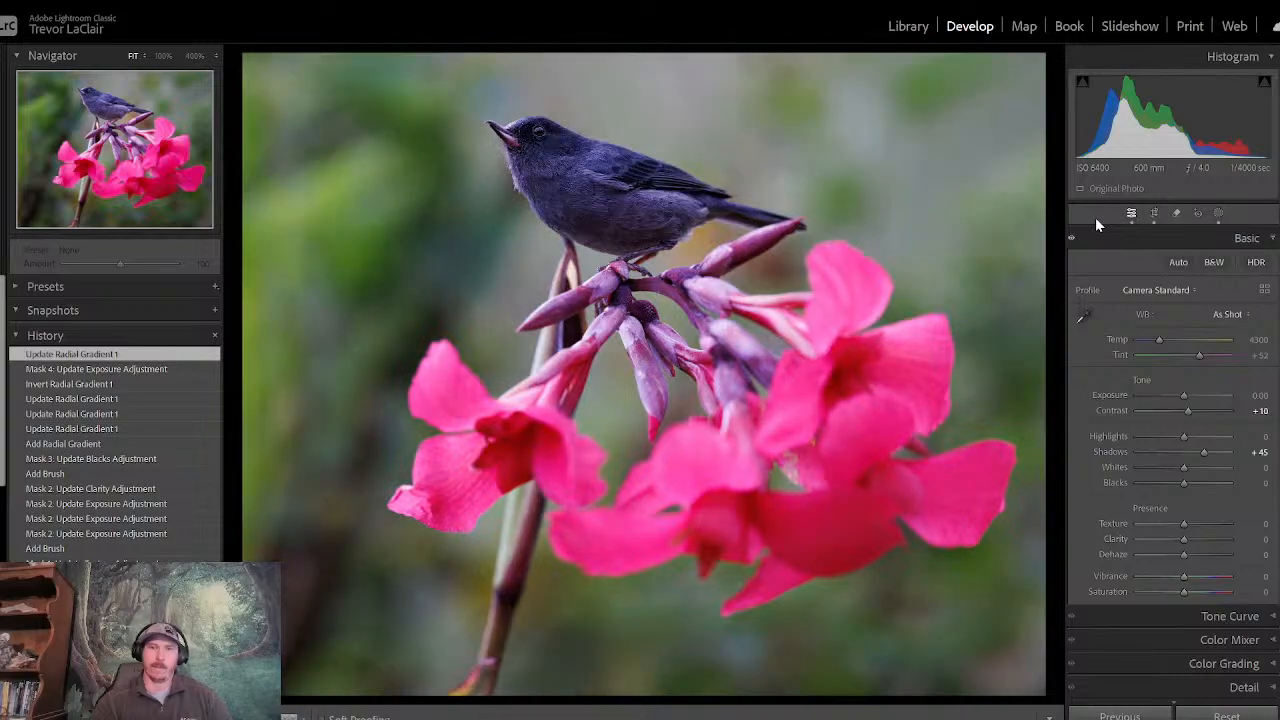
key("backslash")
key("backslash")
key("backslash")
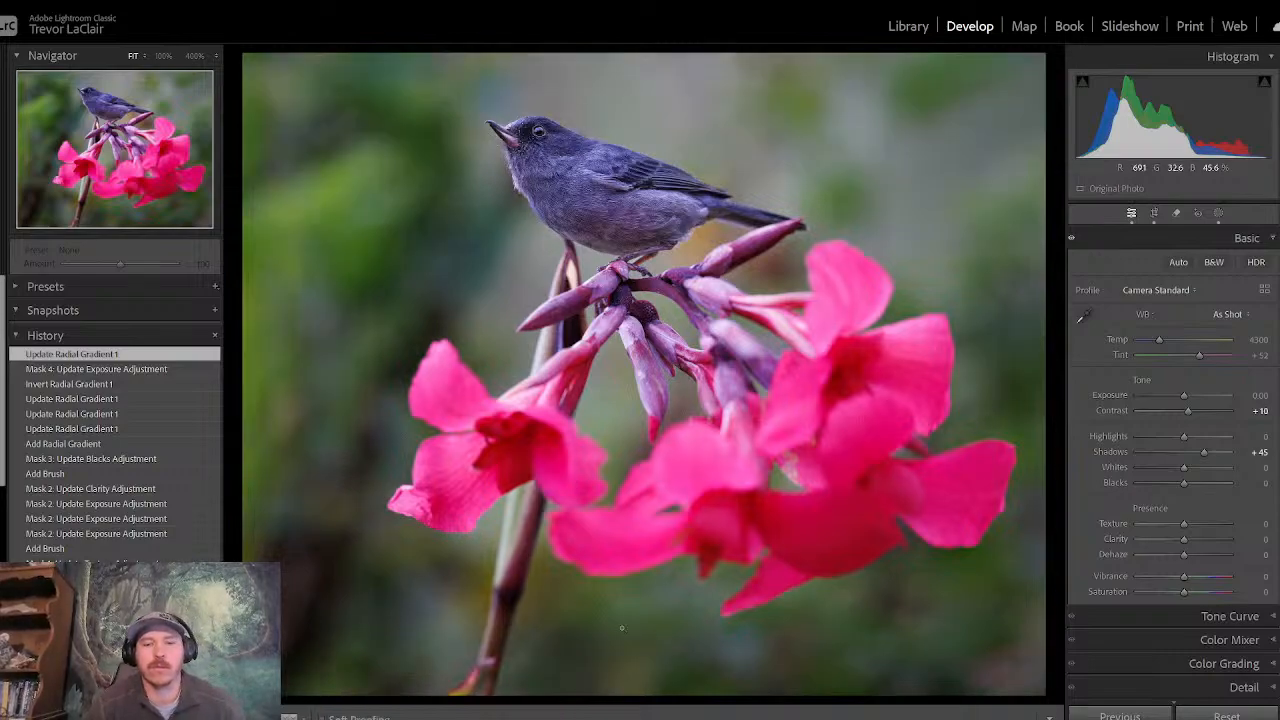
- Rate the edited flowerpiercer photo three stars and switch to the Library module
mouse_move(622, 716)
key("3")
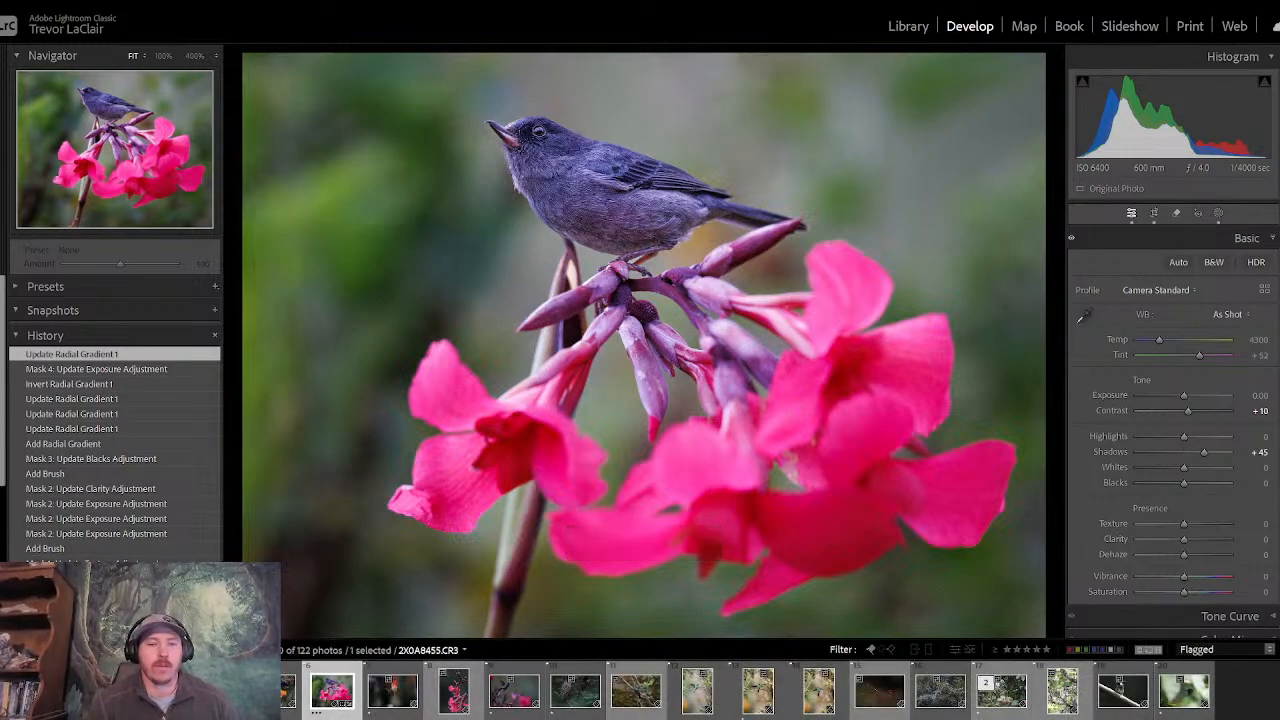
left_click(908, 27)
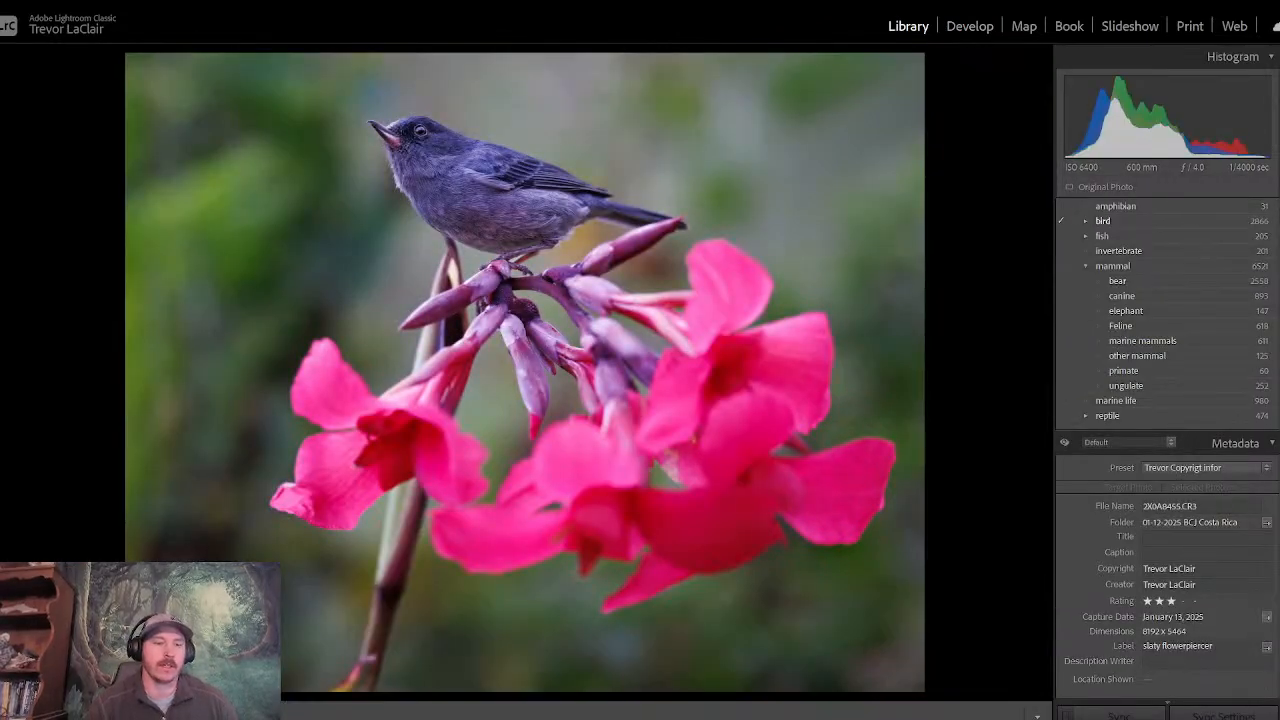
- Review the flagged Costa Rica photos one by one in full screen, starting from the first in the grid, and return to the grid
key("g")
left_click(88, 180)
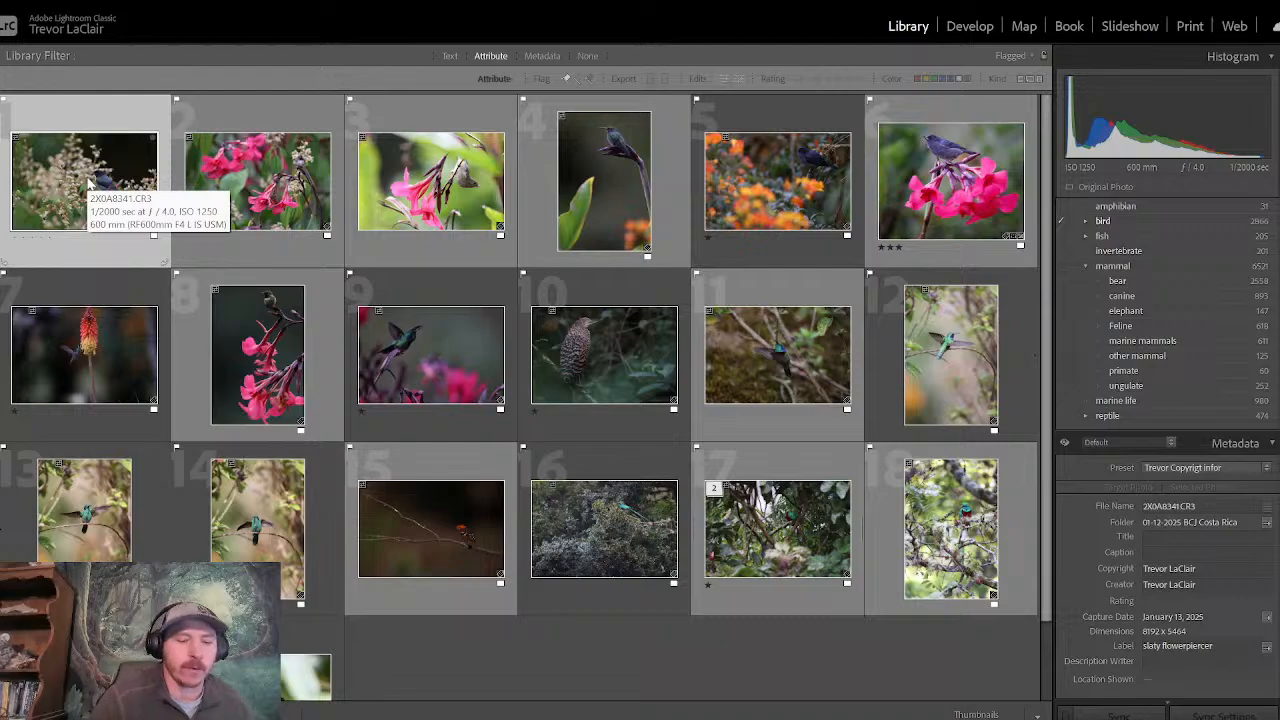
key("f")
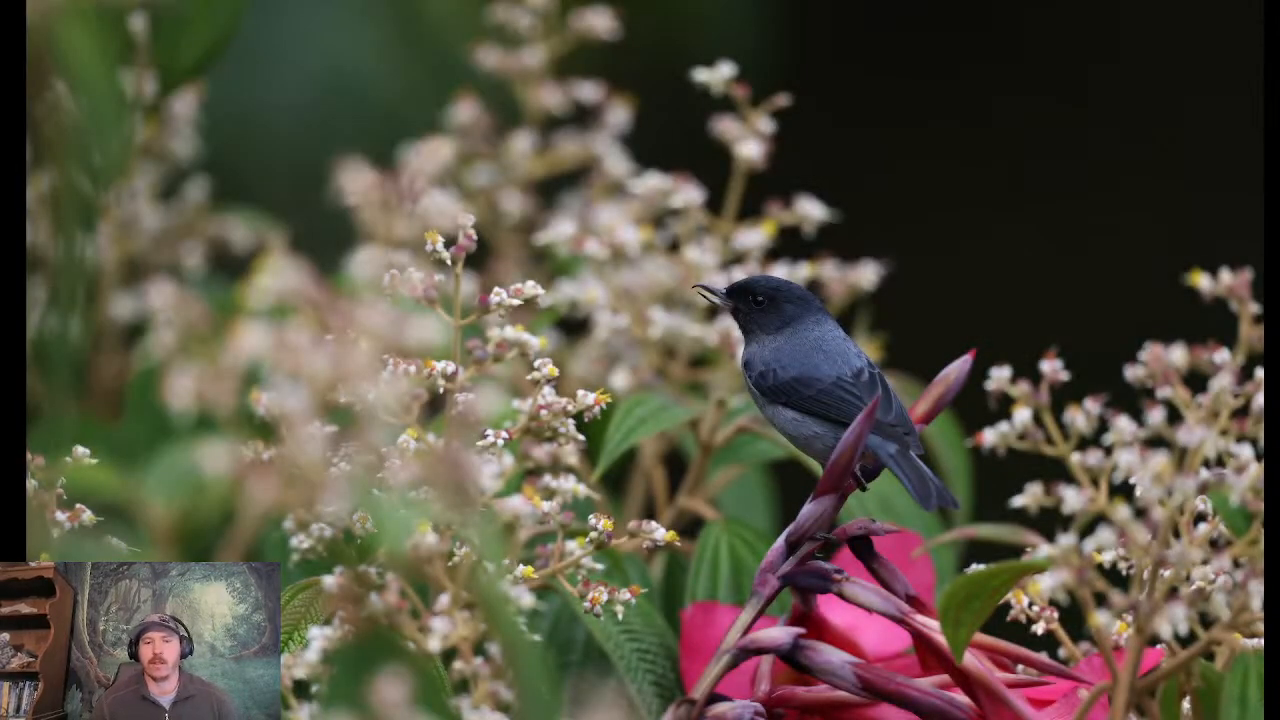
key("Right")
key("Left")
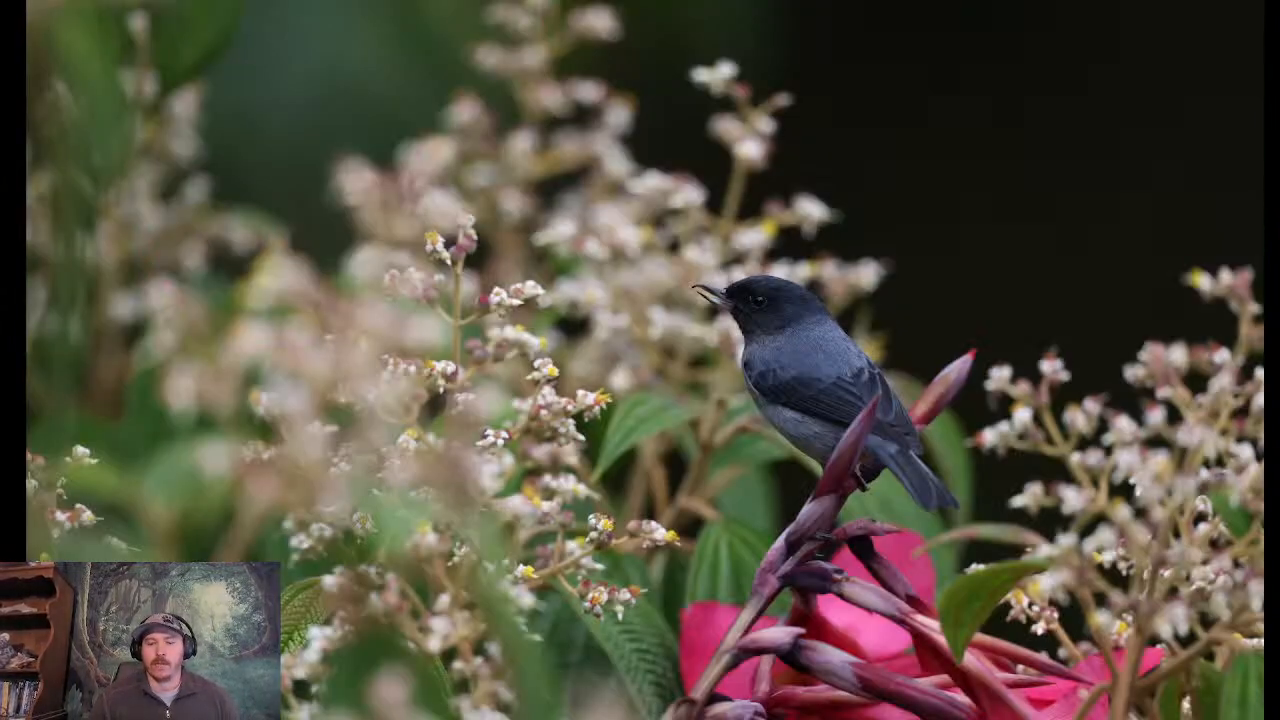
key("Right")
key("Right")
key("Right")
key("Right")
key("Right")
key("Right")
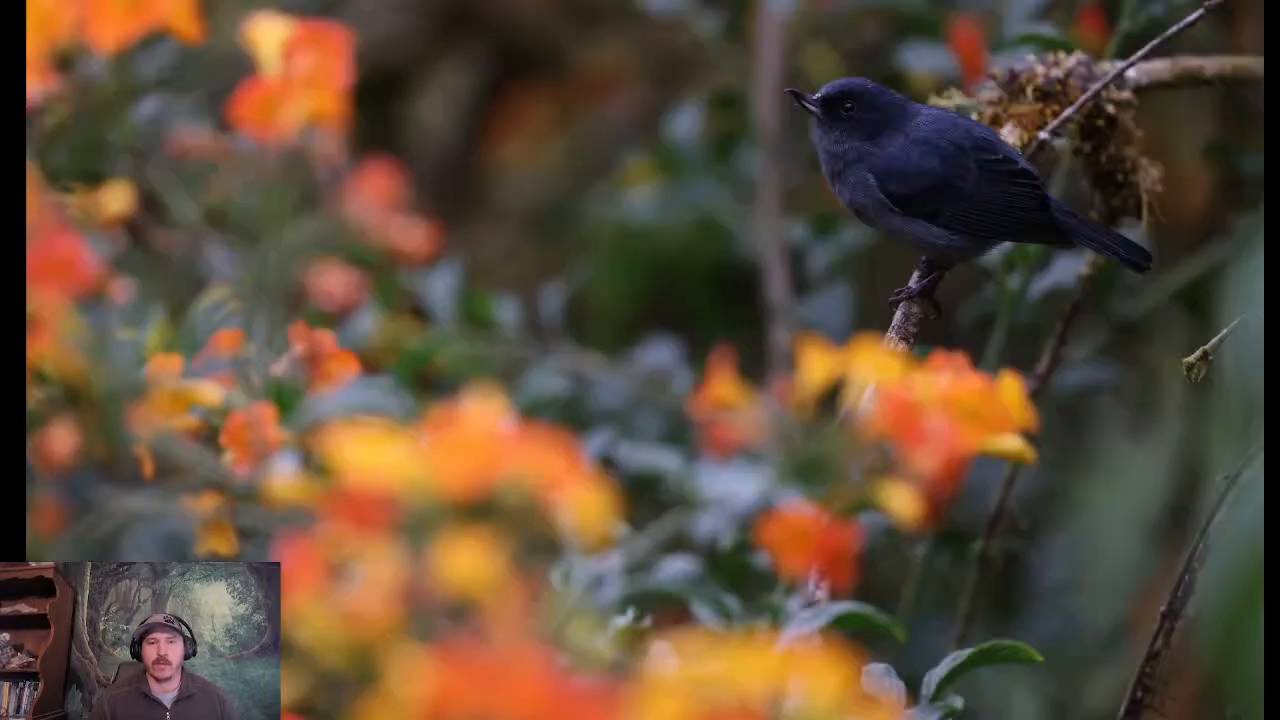
key("Right")
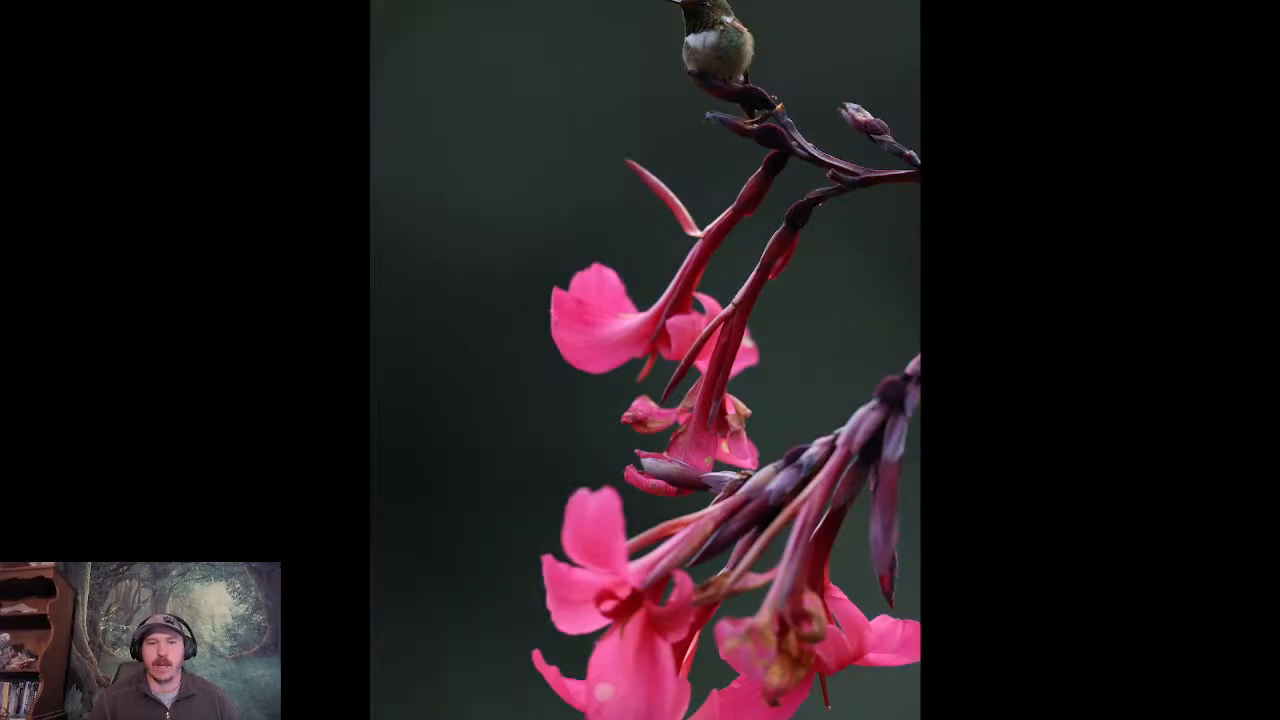
key("Right")
key("Right")
key("Right")
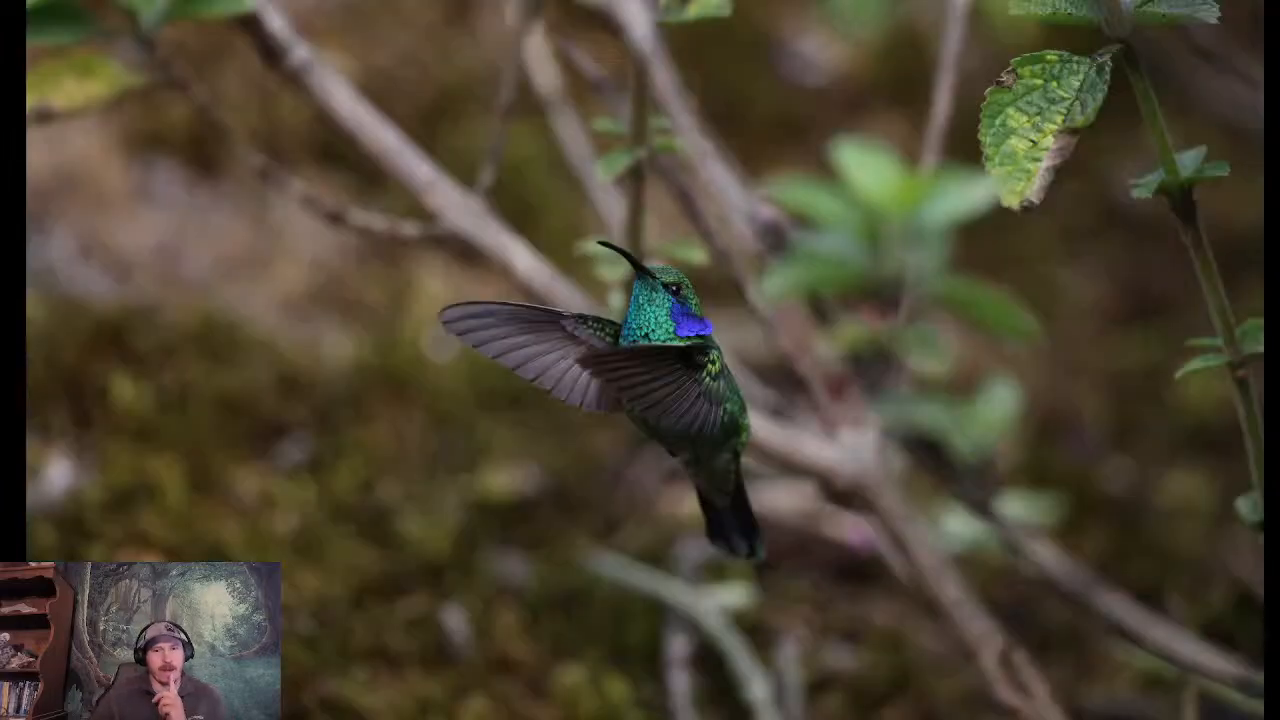
key("Right")
key("Right")
key("Right")
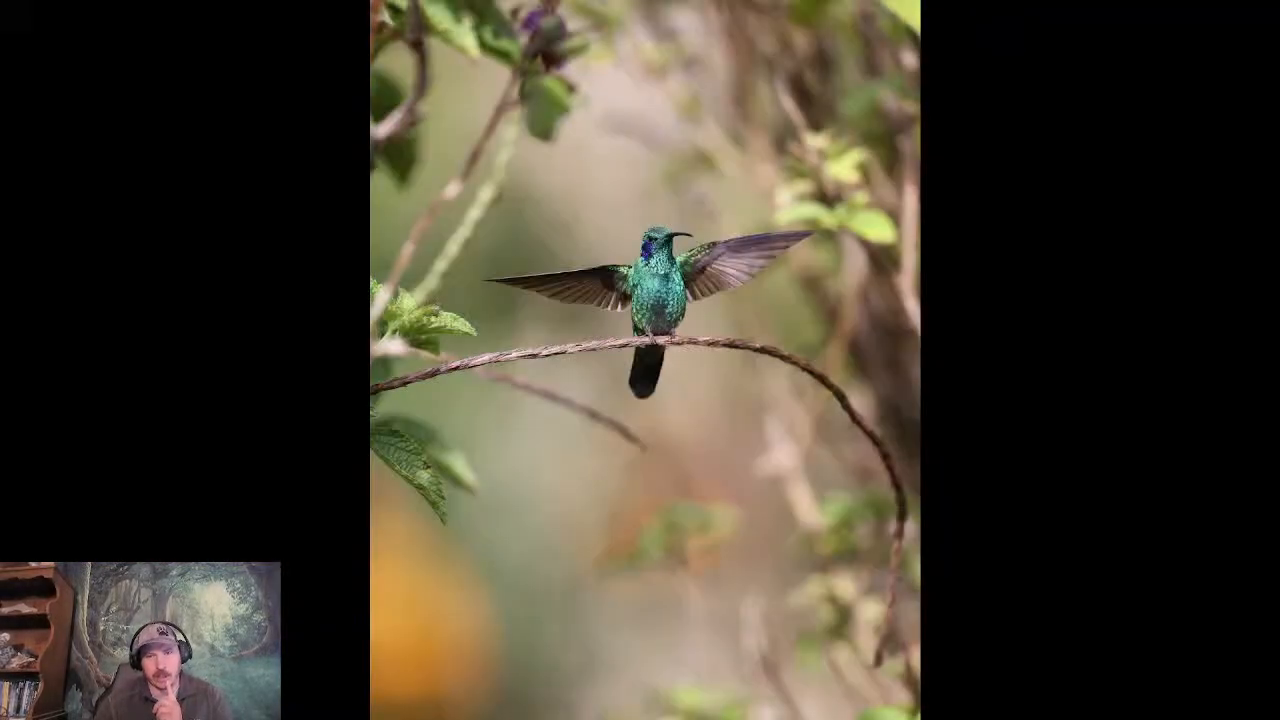
key("Right")
key("Right")
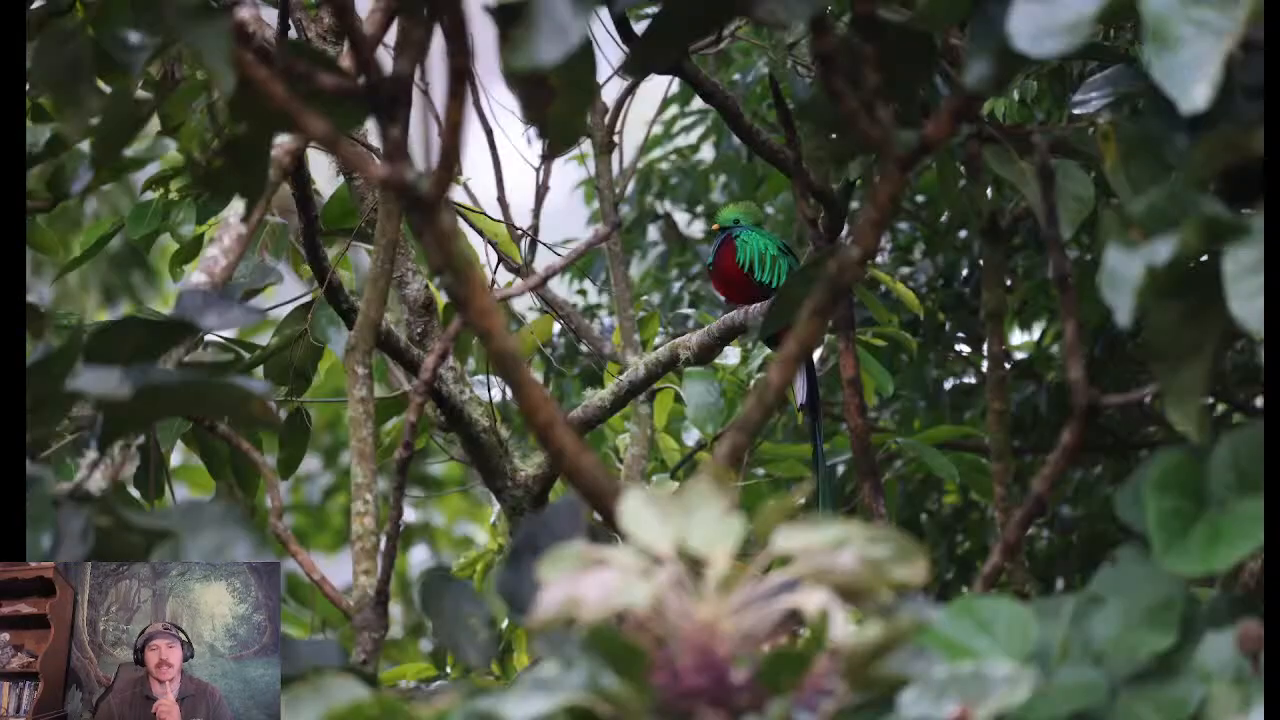
key("Right")
key("Right")
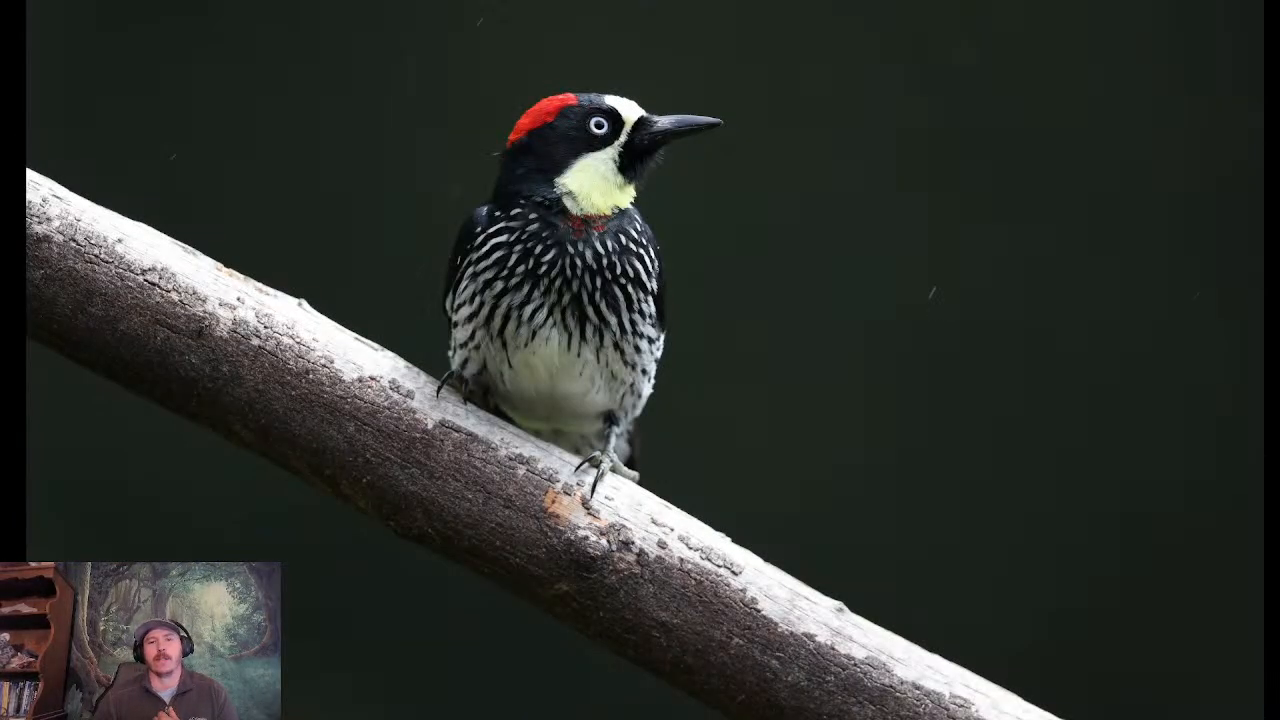
key("Right")
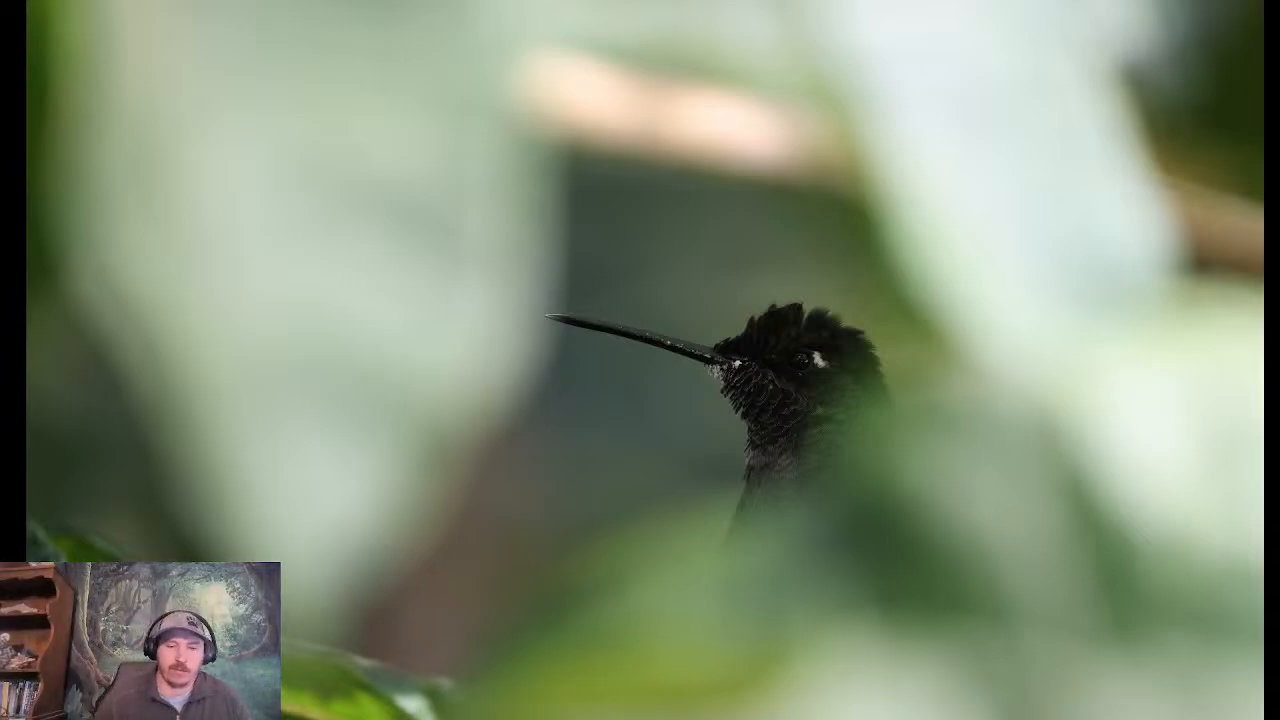
key("Escape")
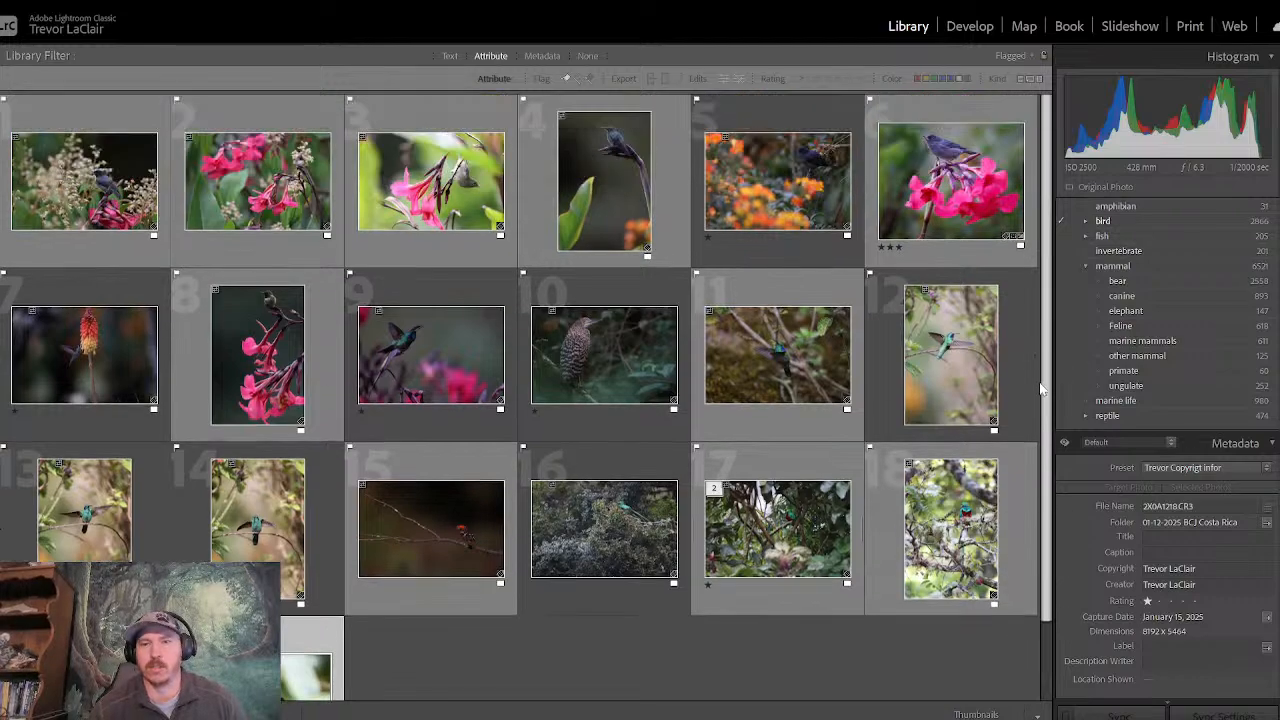
scroll(1038, 370, "up", 2)
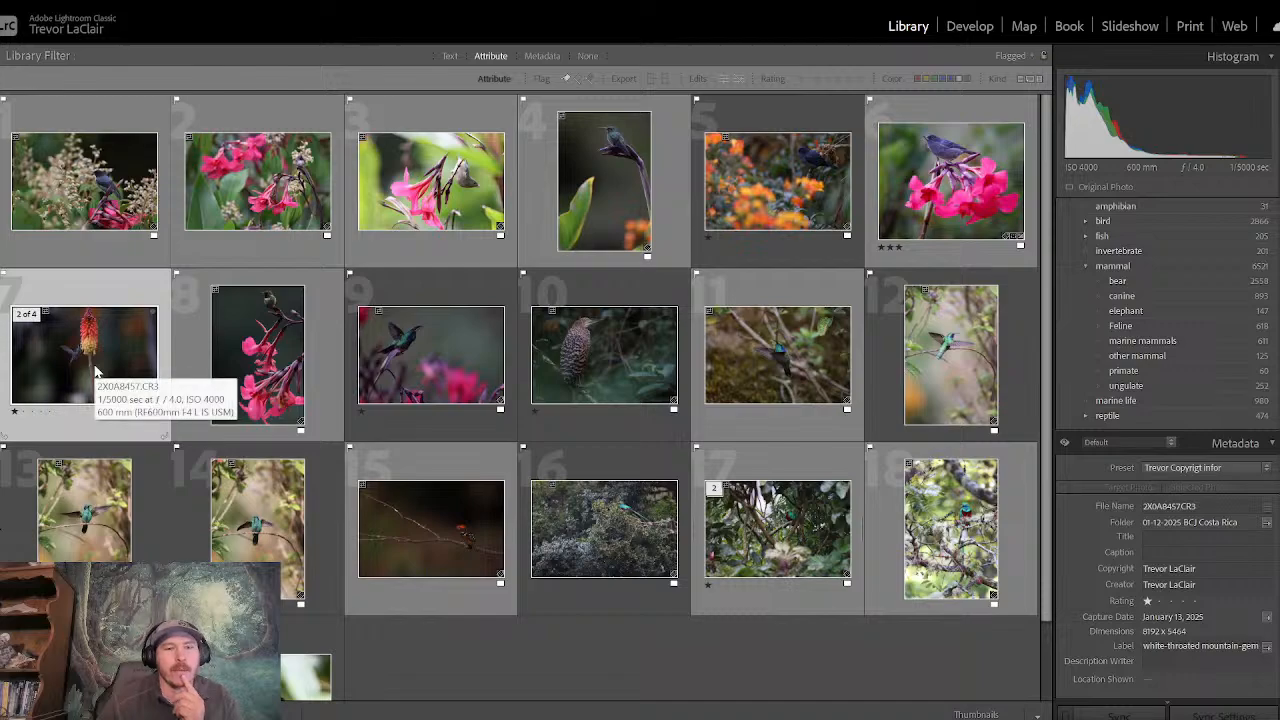
- Examine the photo of the hummingbird feeding at the red and yellow flower spike up close, reveal the folder list, and return to the grid
double_click(96, 372)
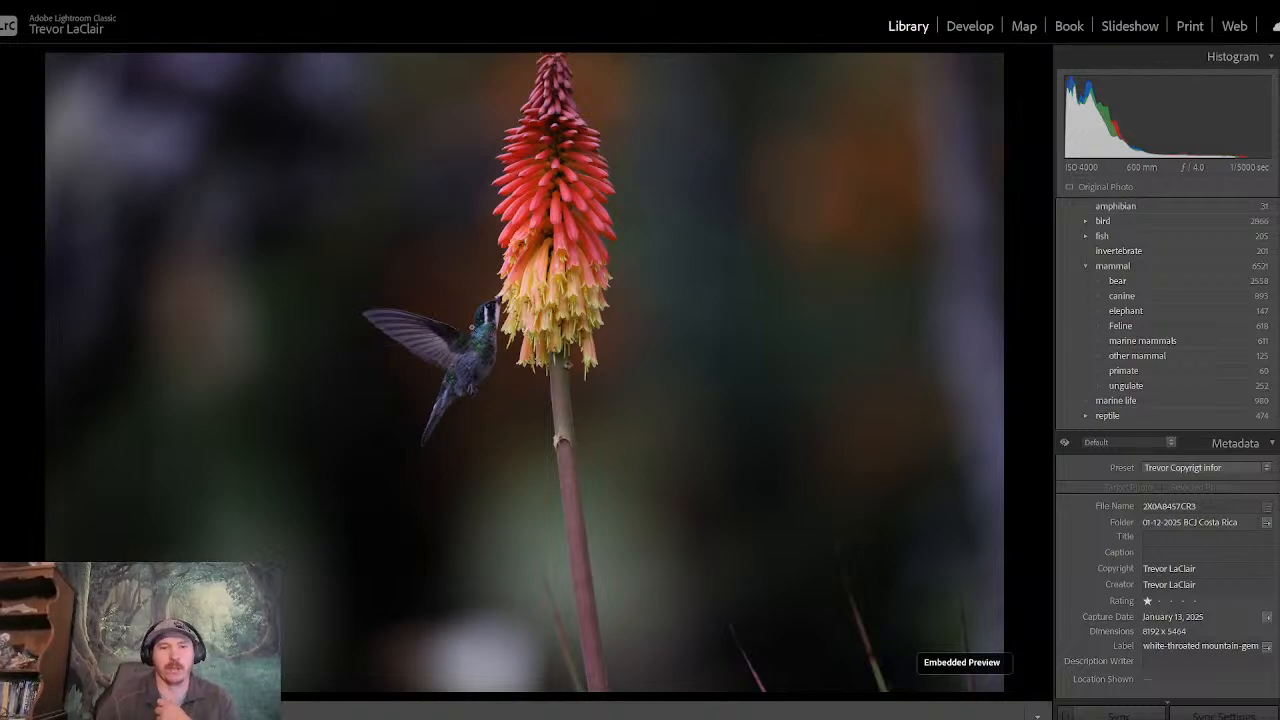
left_click(471, 328)
left_click(472, 329)
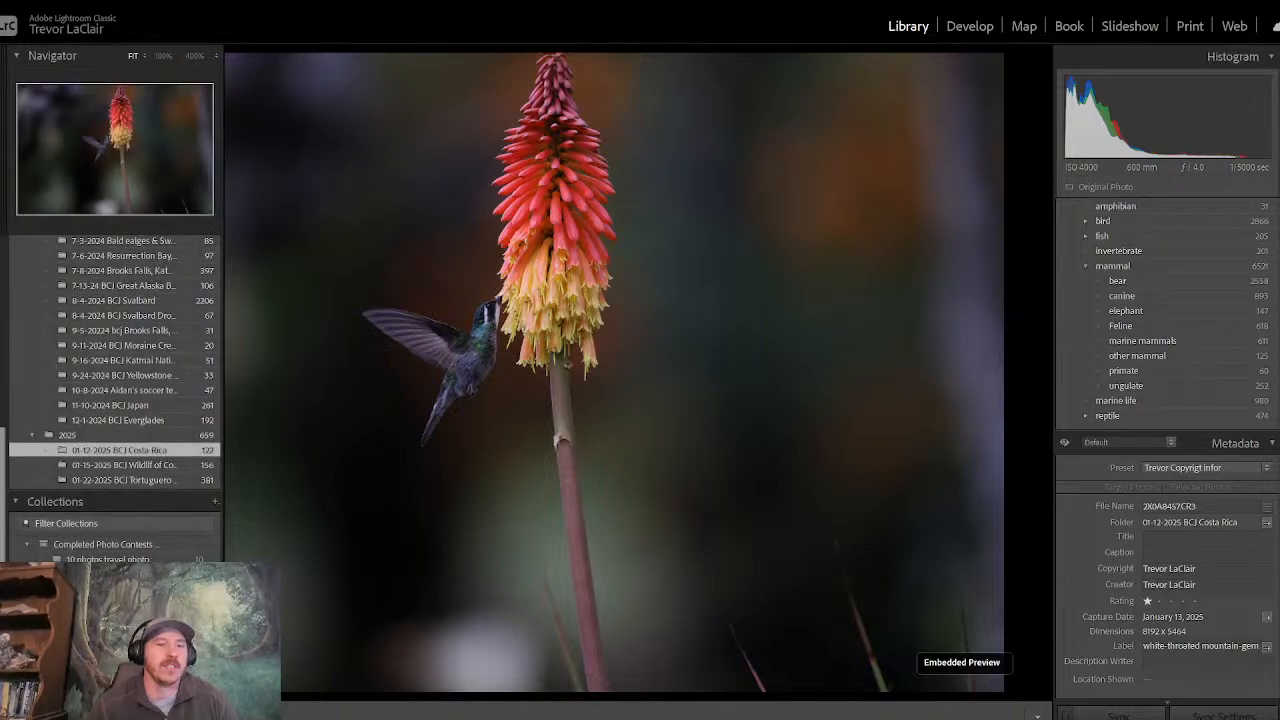
left_click(3, 325)
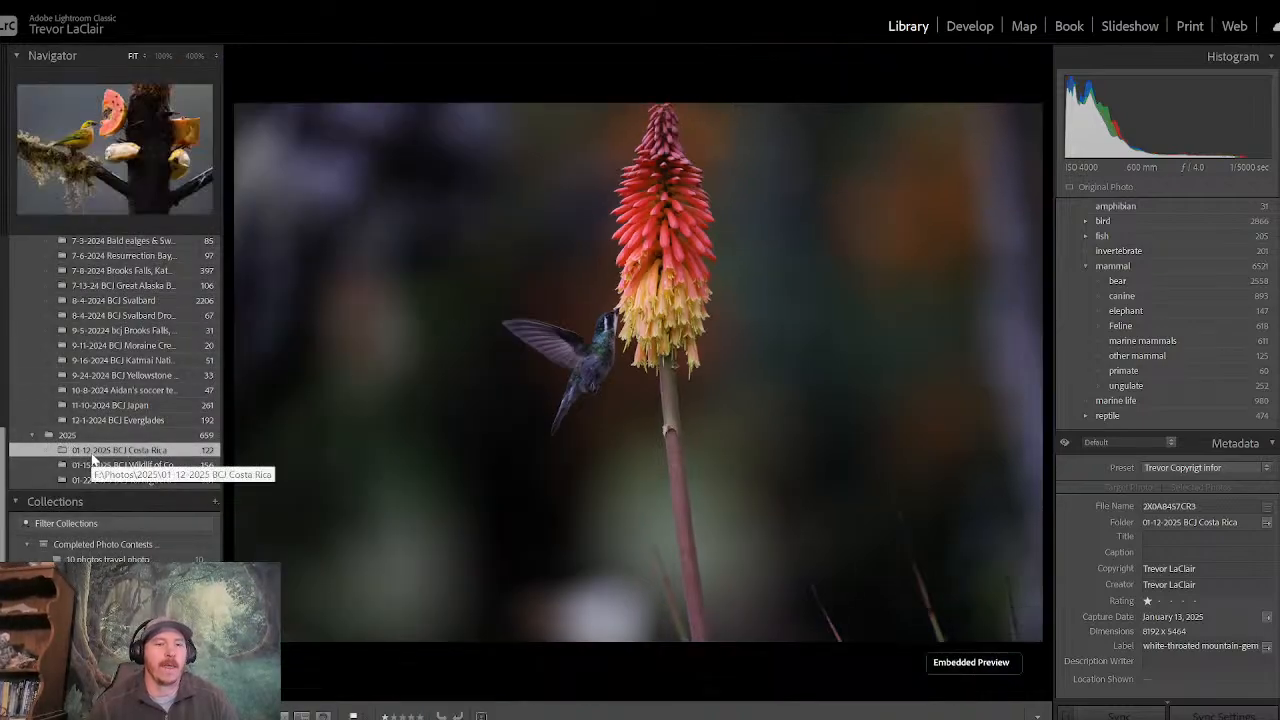
key("g")
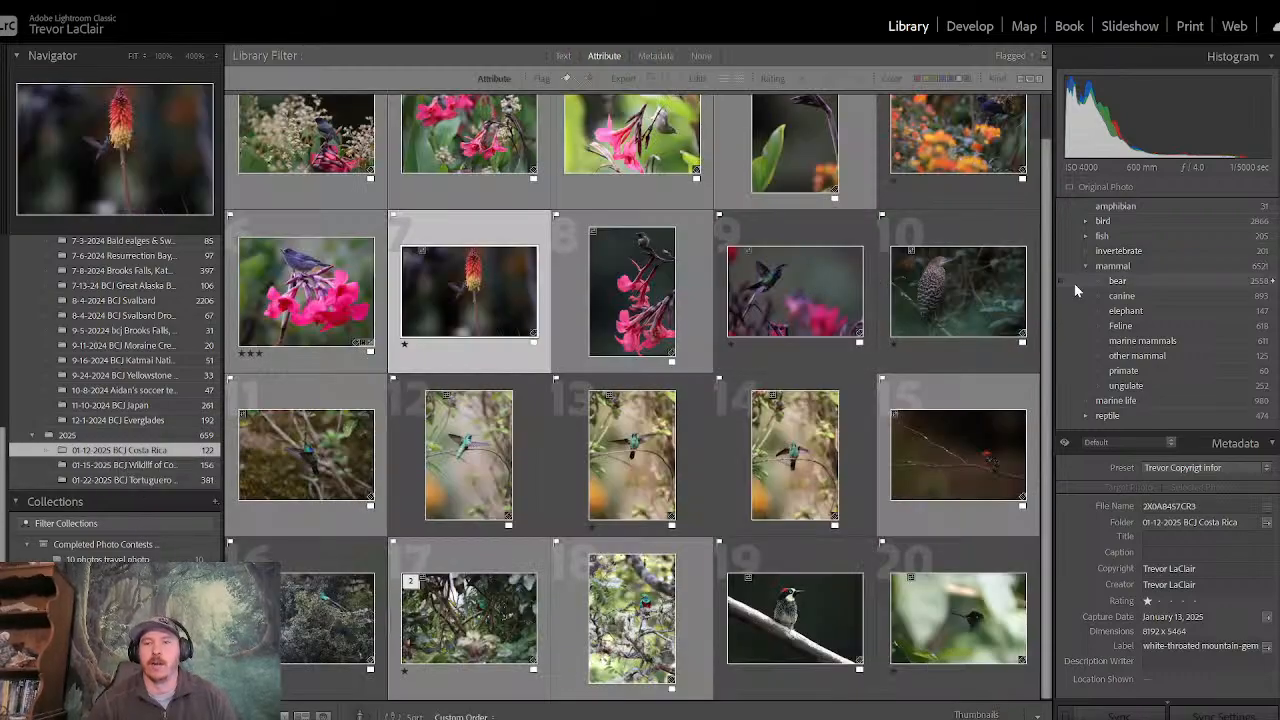
- Look through the flagged photo grid, view the upright resplendent quetzal photo enlarged, and return to the grid
scroll(1037, 170, "up", 1)
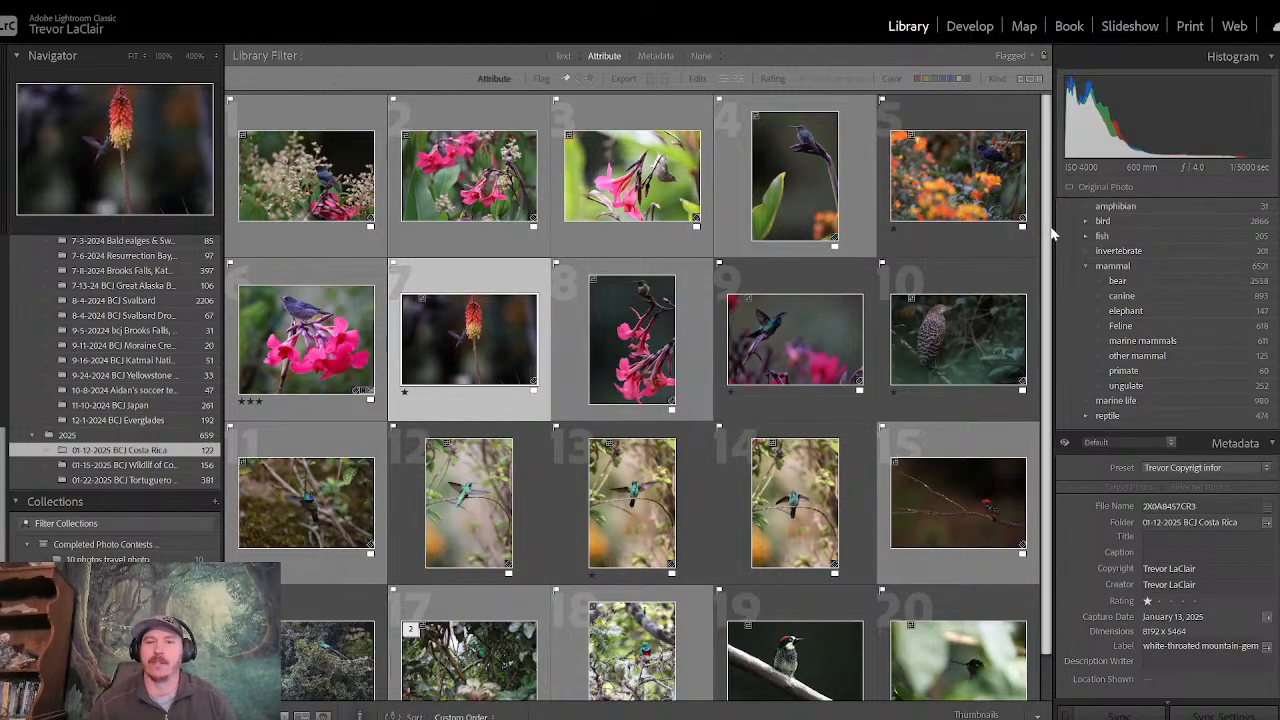
scroll(1050, 233, "down", 1)
scroll(1050, 320, "up", 1)
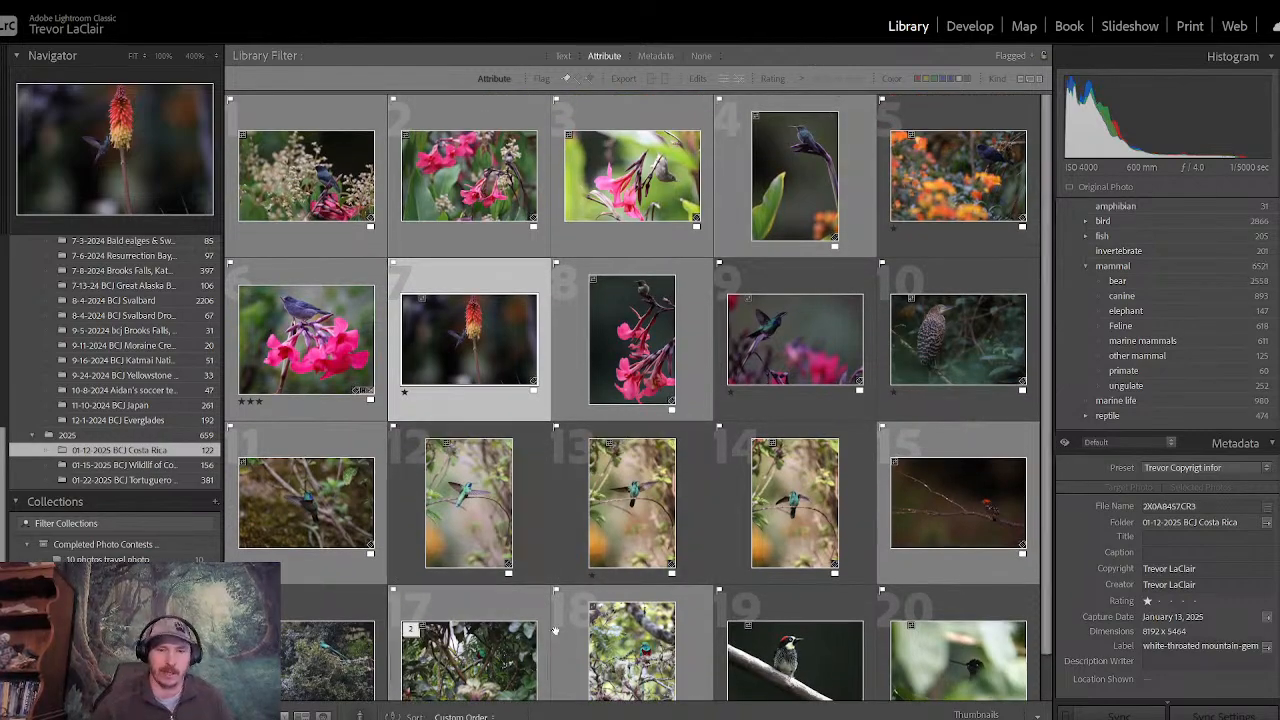
left_click(620, 645)
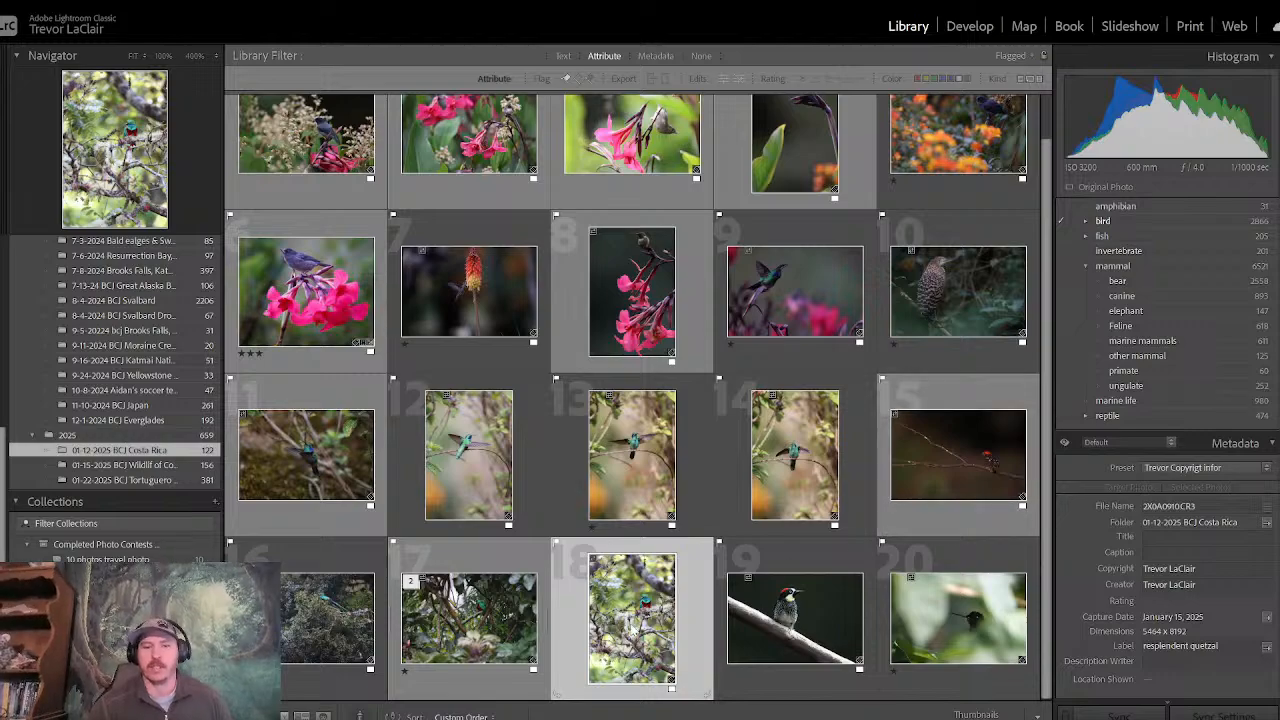
key("e")
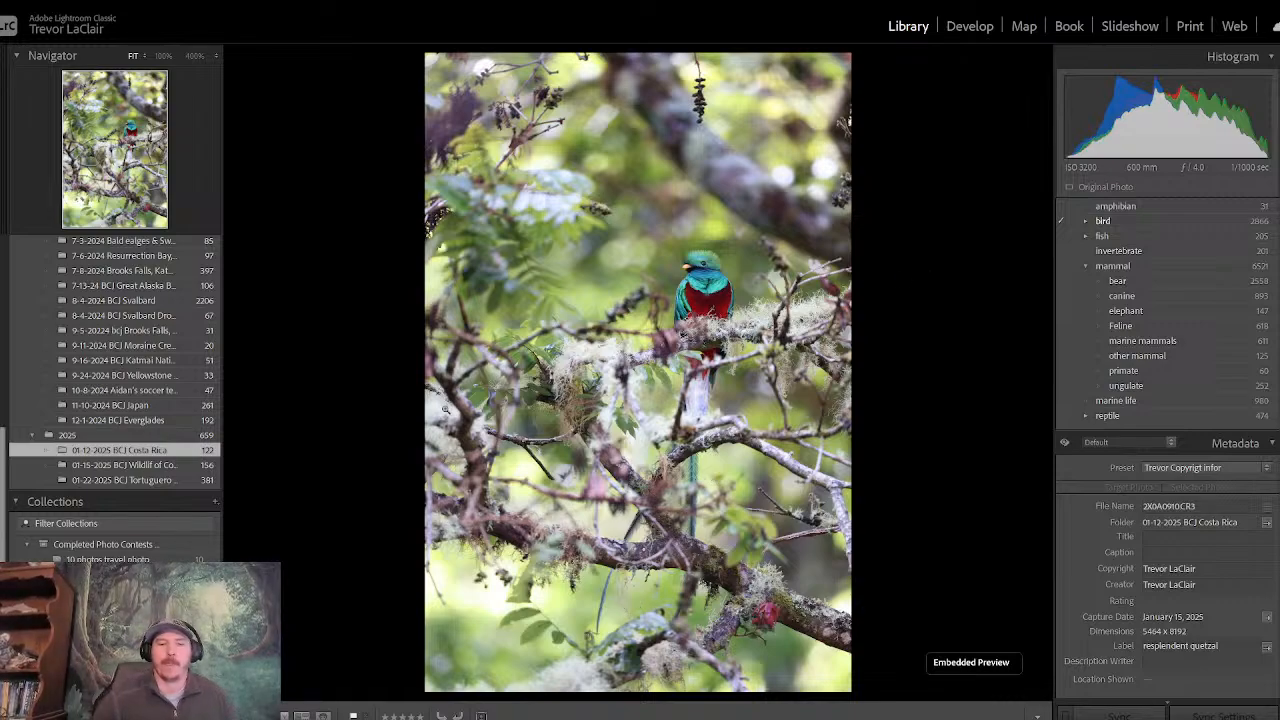
key("g")
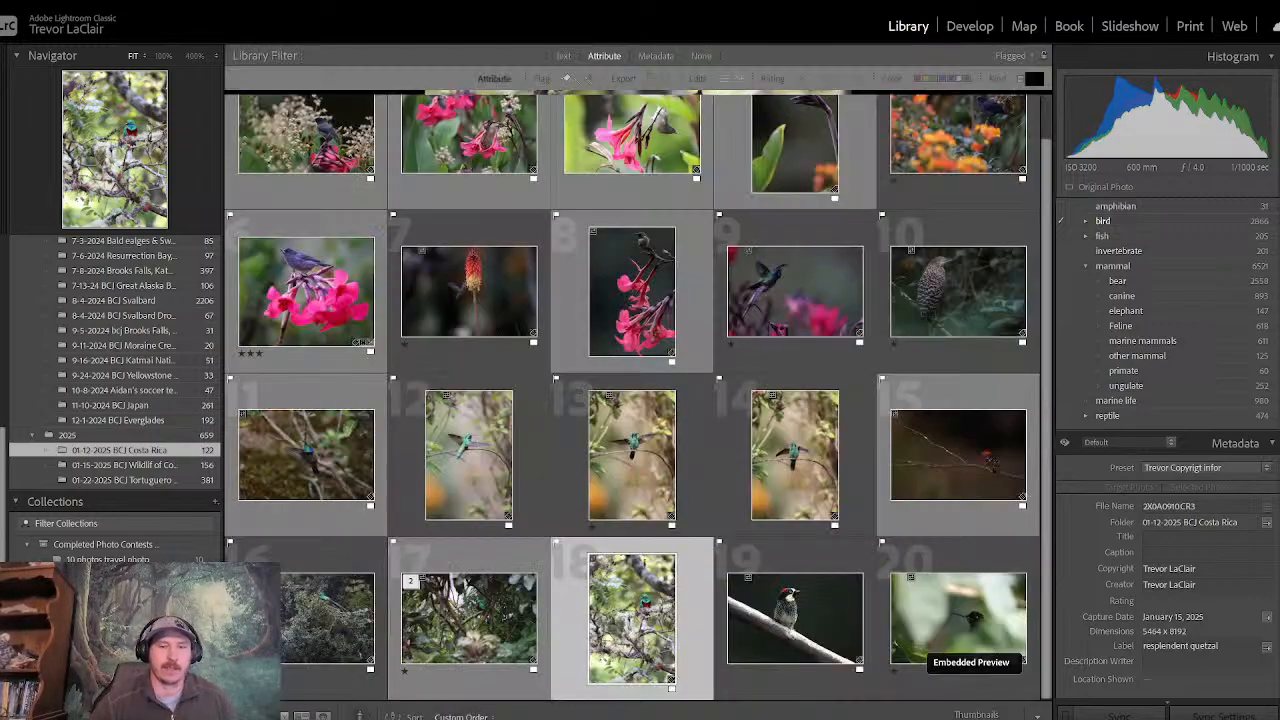
- Browse the photos in the 01-15-2025 BCJ Wildlif of Costa Rica folder and through to the end of the 01-22-2025 BCJ Tortuguero folder
left_click(134, 468)
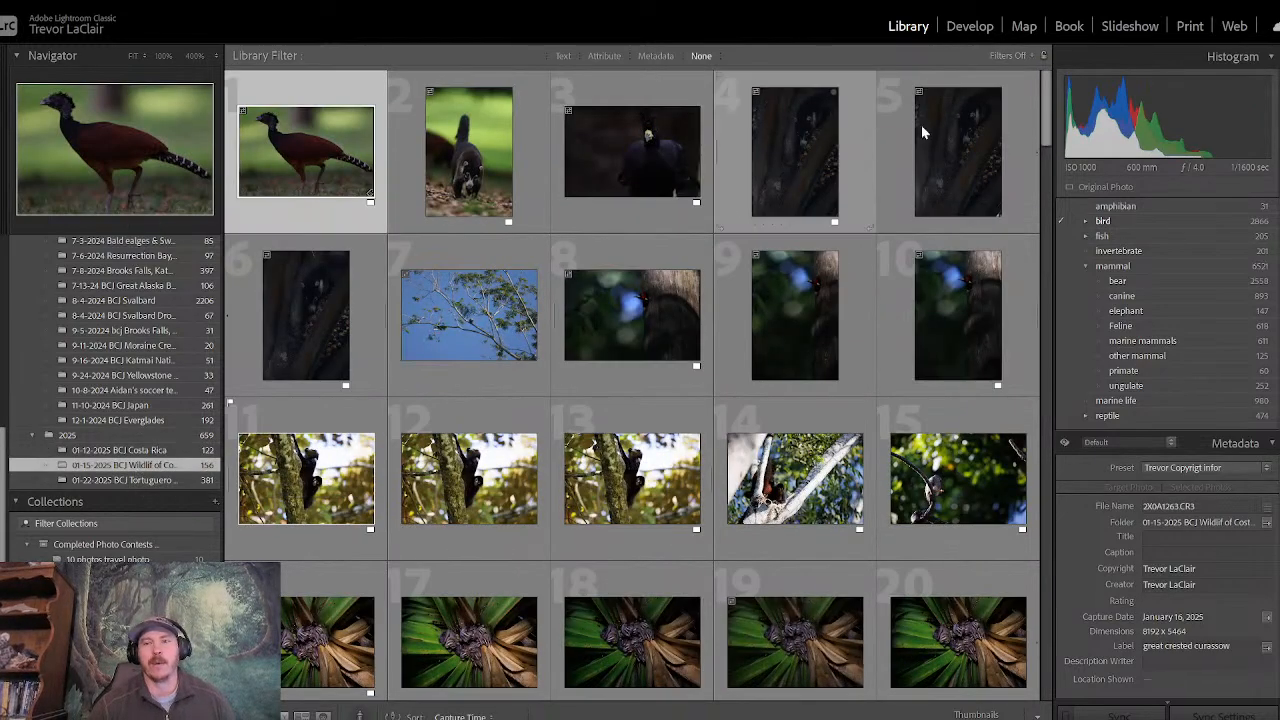
mouse_move(1046, 108)
left_mouse_down()
mouse_move(1035, 640)
mouse_move(1030, 110)
left_mouse_up()
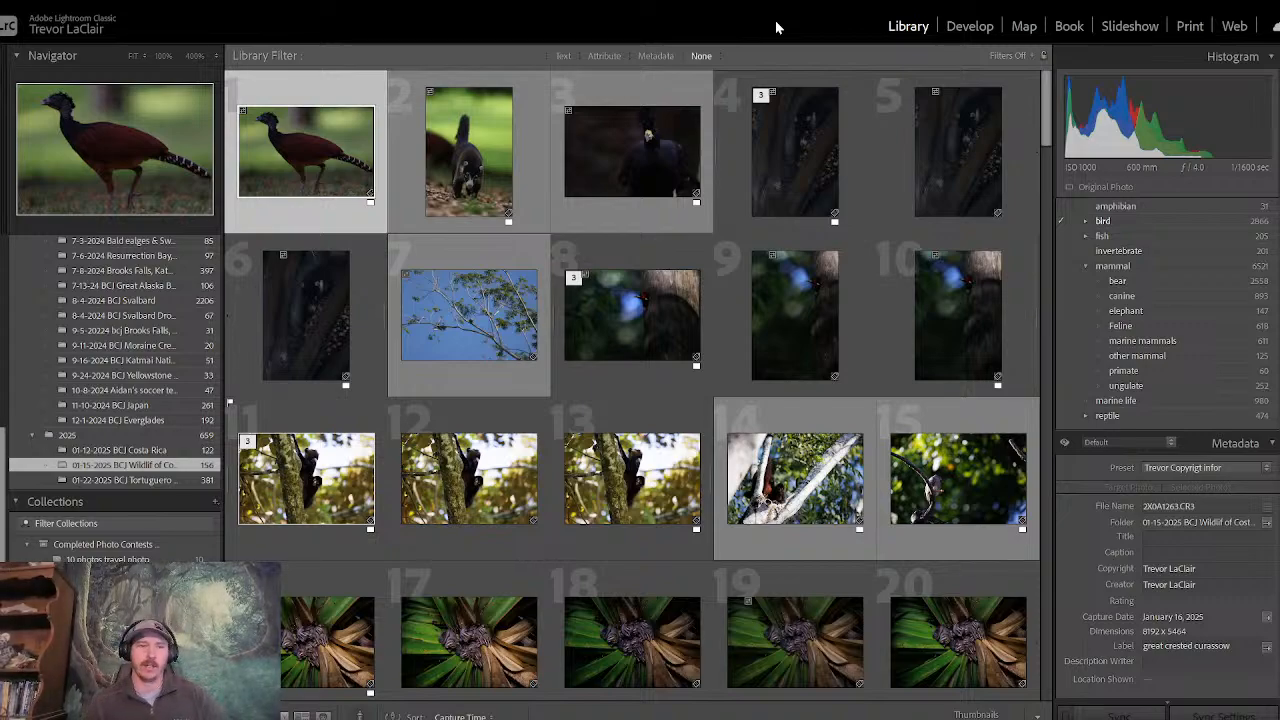
left_click(129, 482)
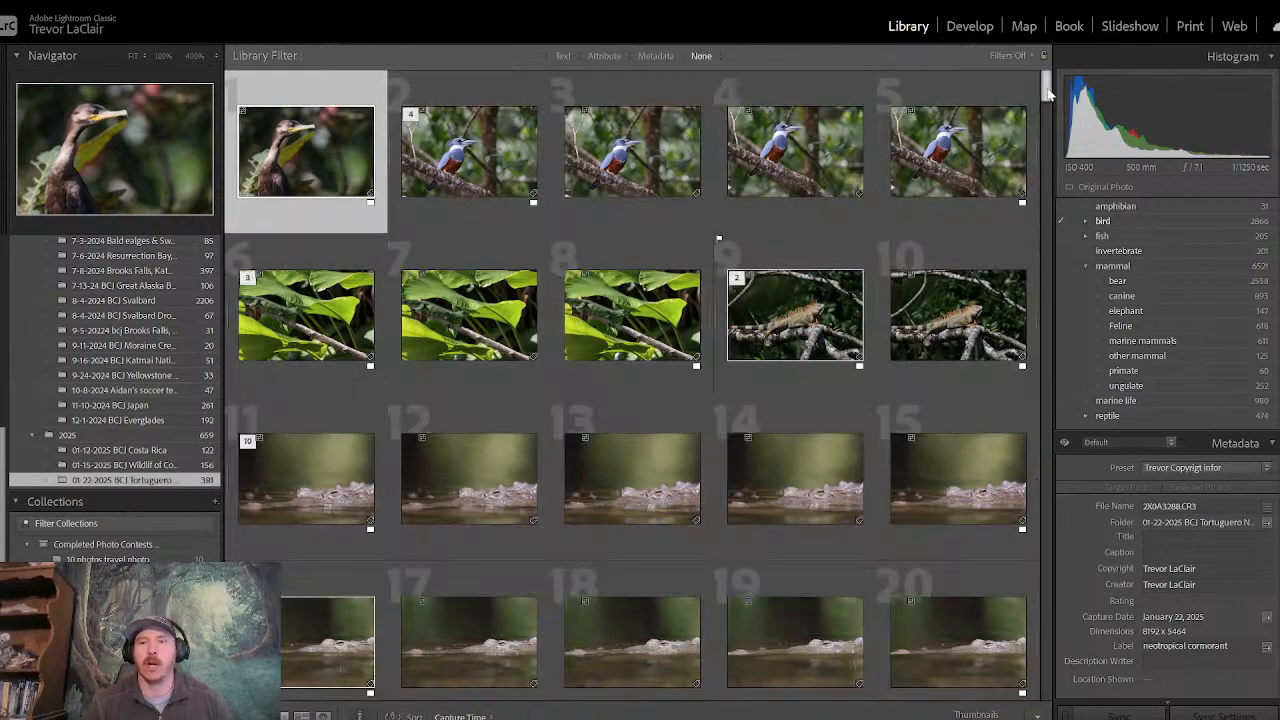
left_click_drag(1049, 93, 1043, 710)
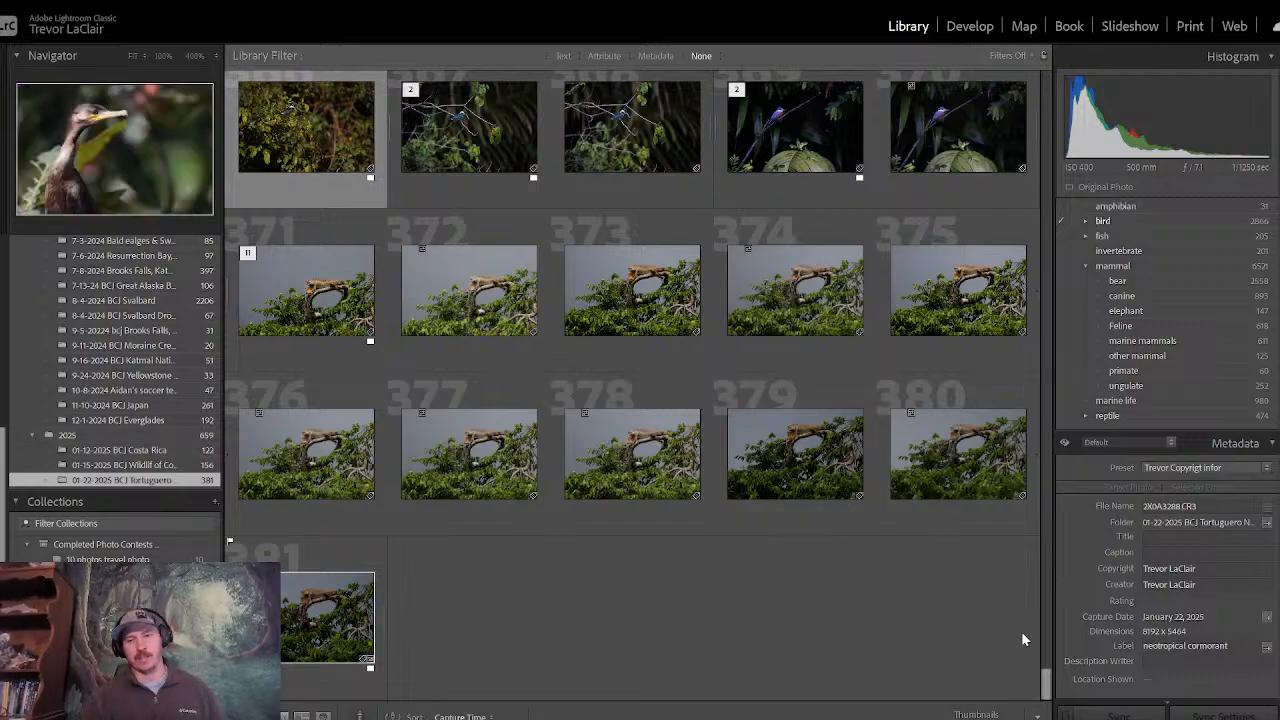
- Return to the start of the 01-22-2025 BCJ Tortuguero folder and examine the metadata of the first ringed kingfisher photo
left_click_drag(1048, 683, 986, 48)
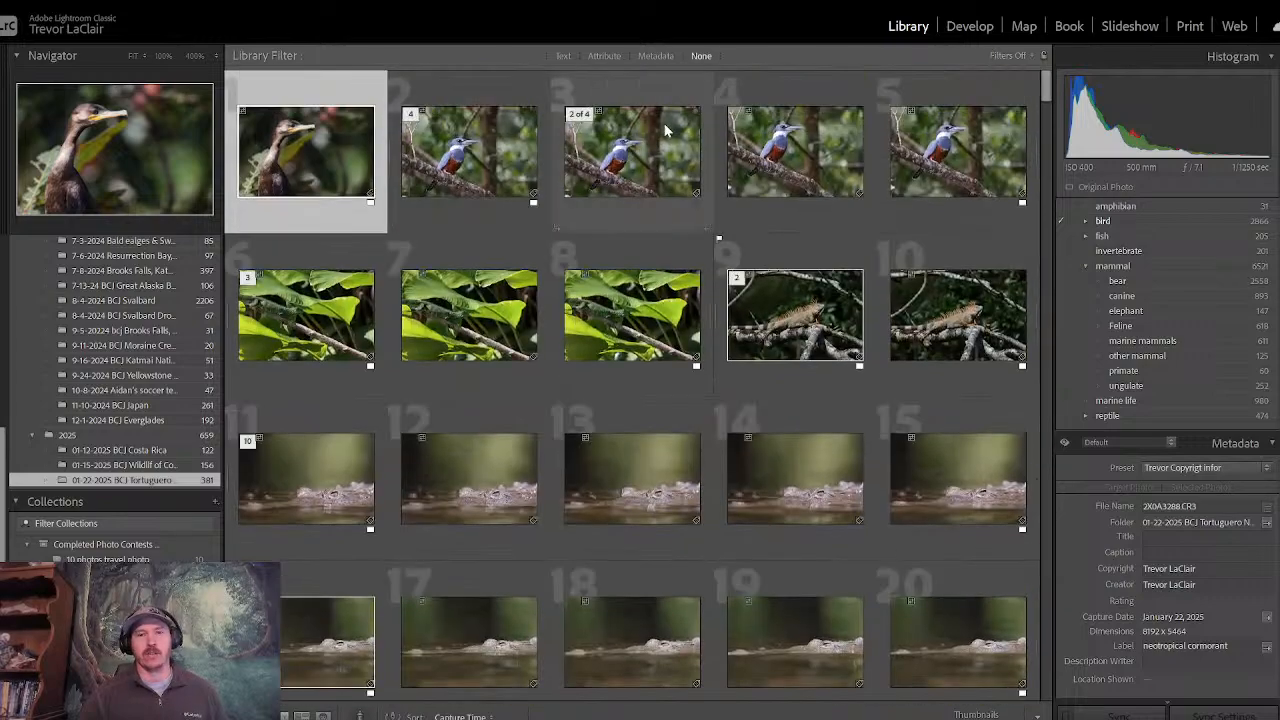
left_click(535, 165)
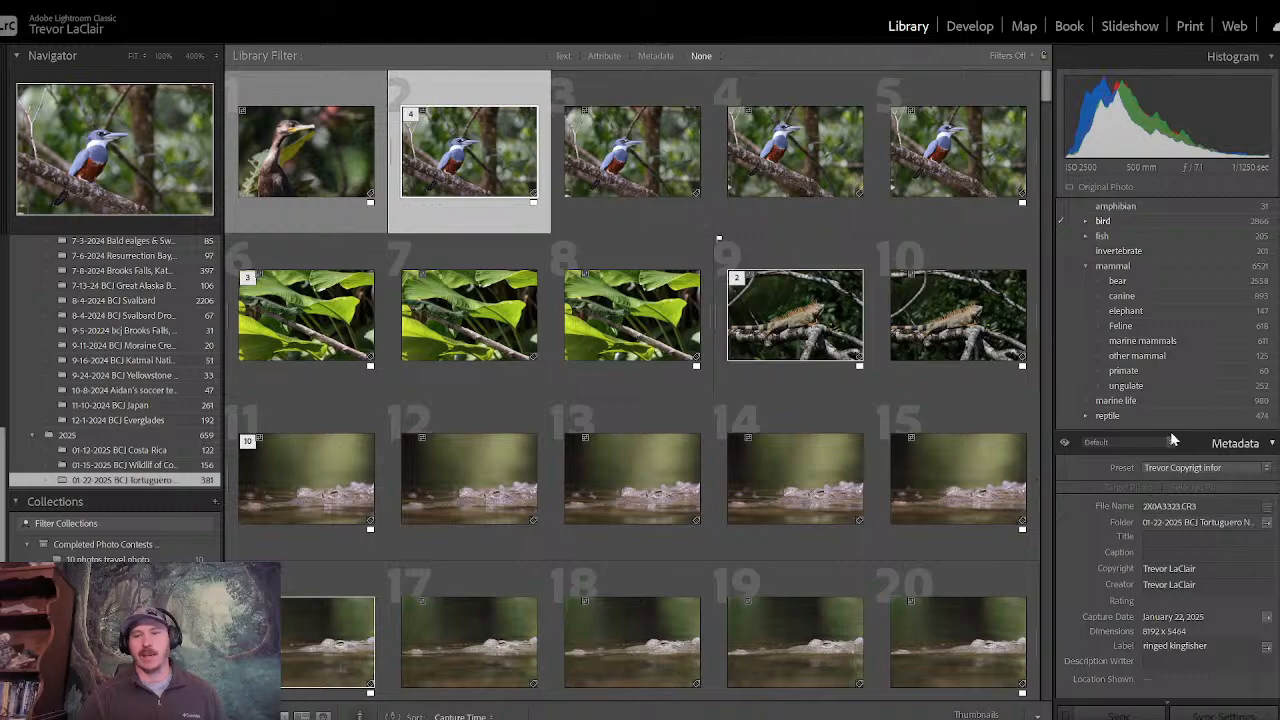
scroll(1226, 568, "down", 2)
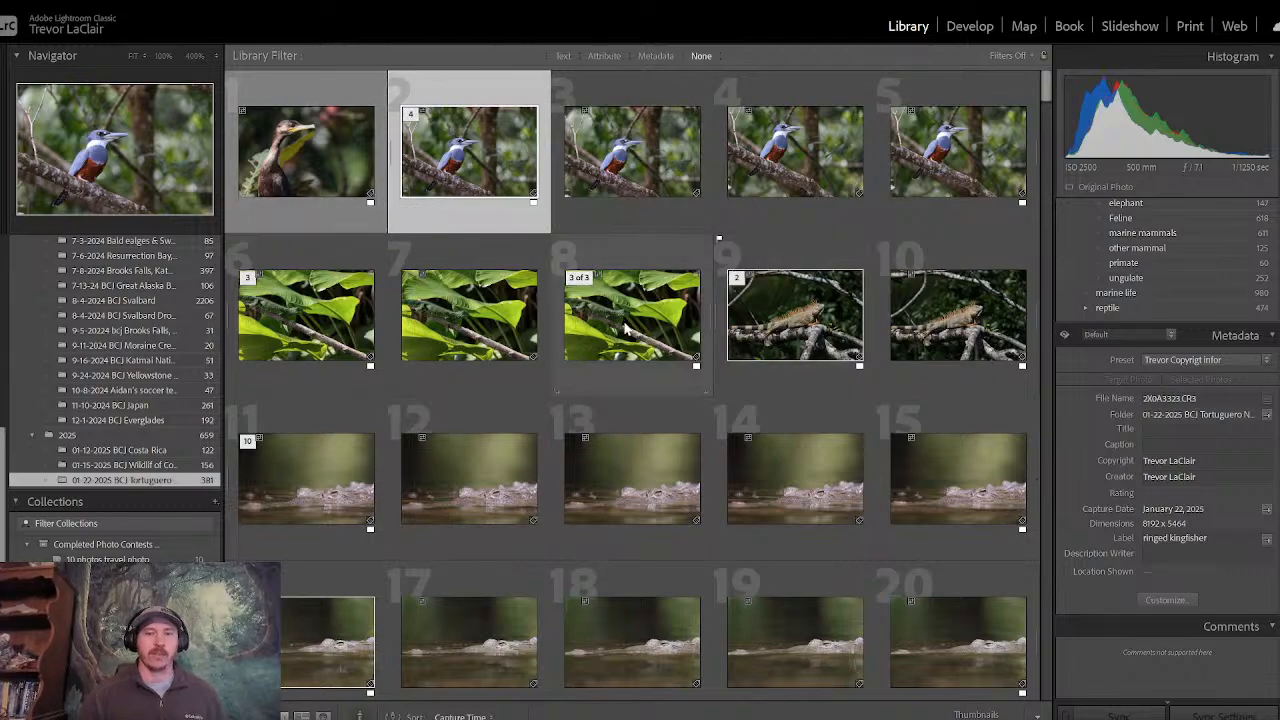
- Look at the 01-12-2025 BCJ Costa Rica, 01-15-2025 BCJ Wildlif of Costa Rica and 01-22-2025 BCJ Tortuguero folders in turn
left_click(167, 452)
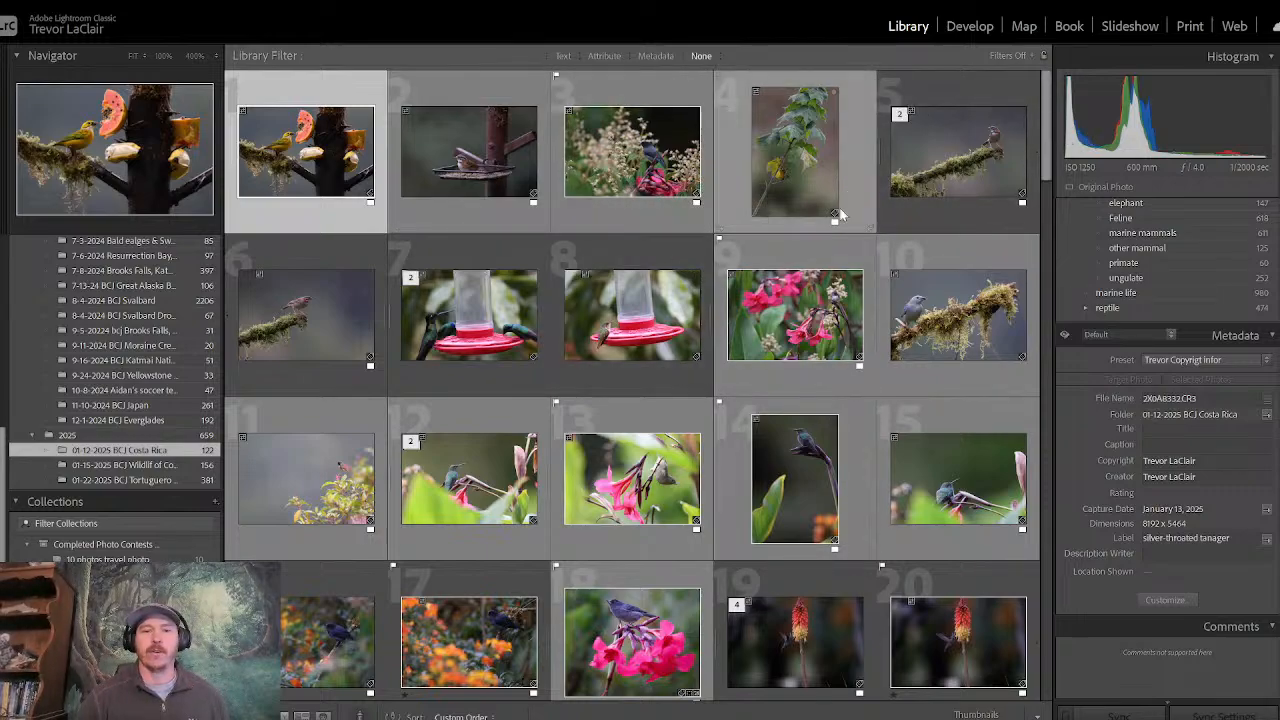
left_click(128, 466)
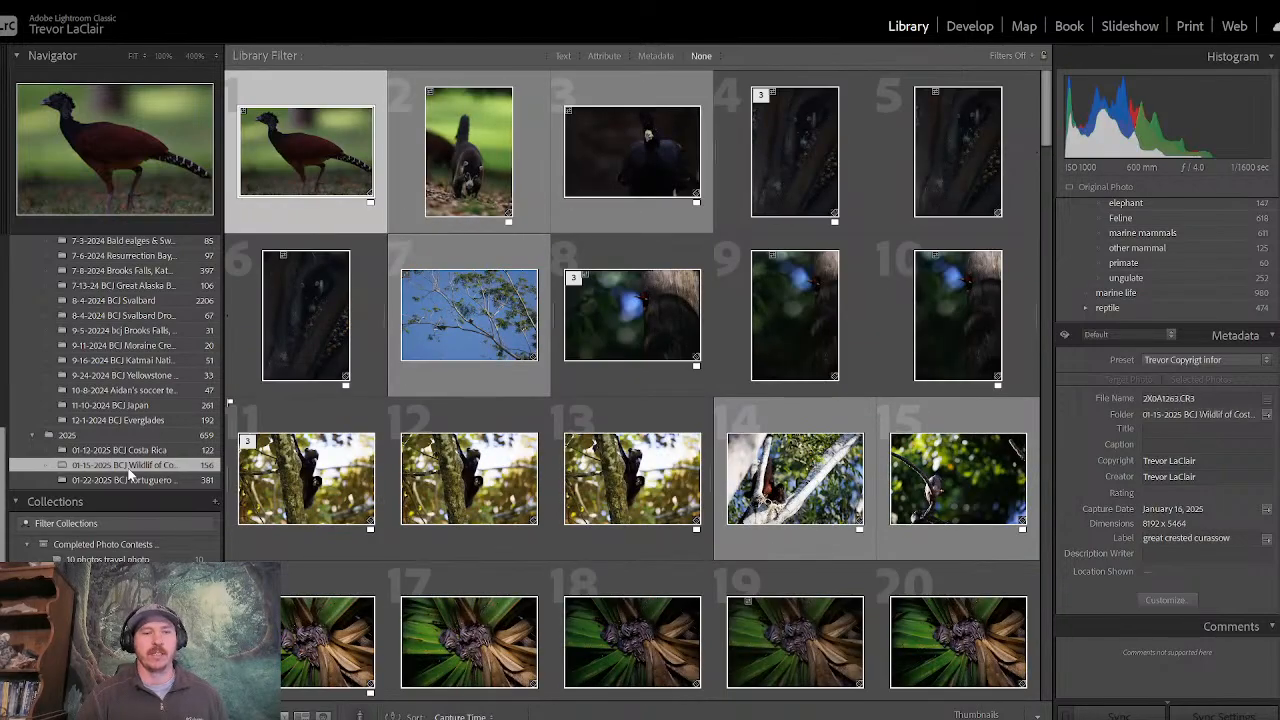
left_click(130, 480)
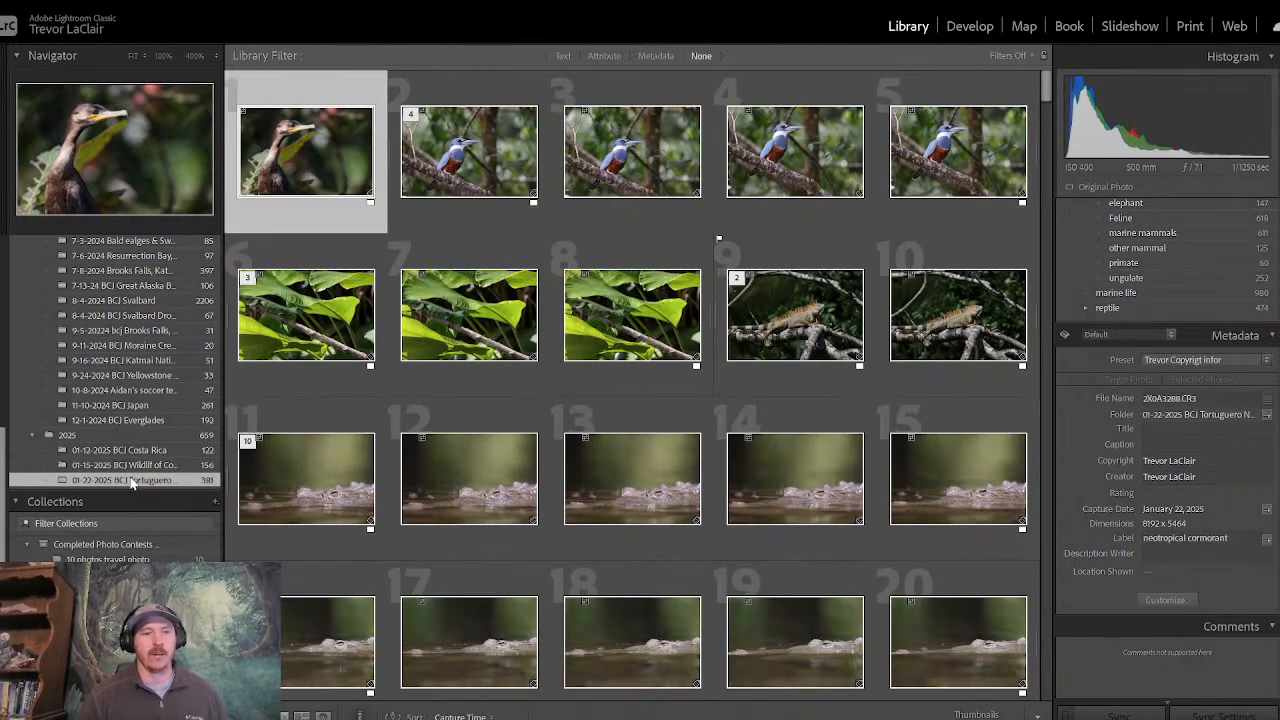
- Open the 01-12-2025 BCJ Costa Rica folder and filter its grid to show only flagged photos
left_click(150, 451)
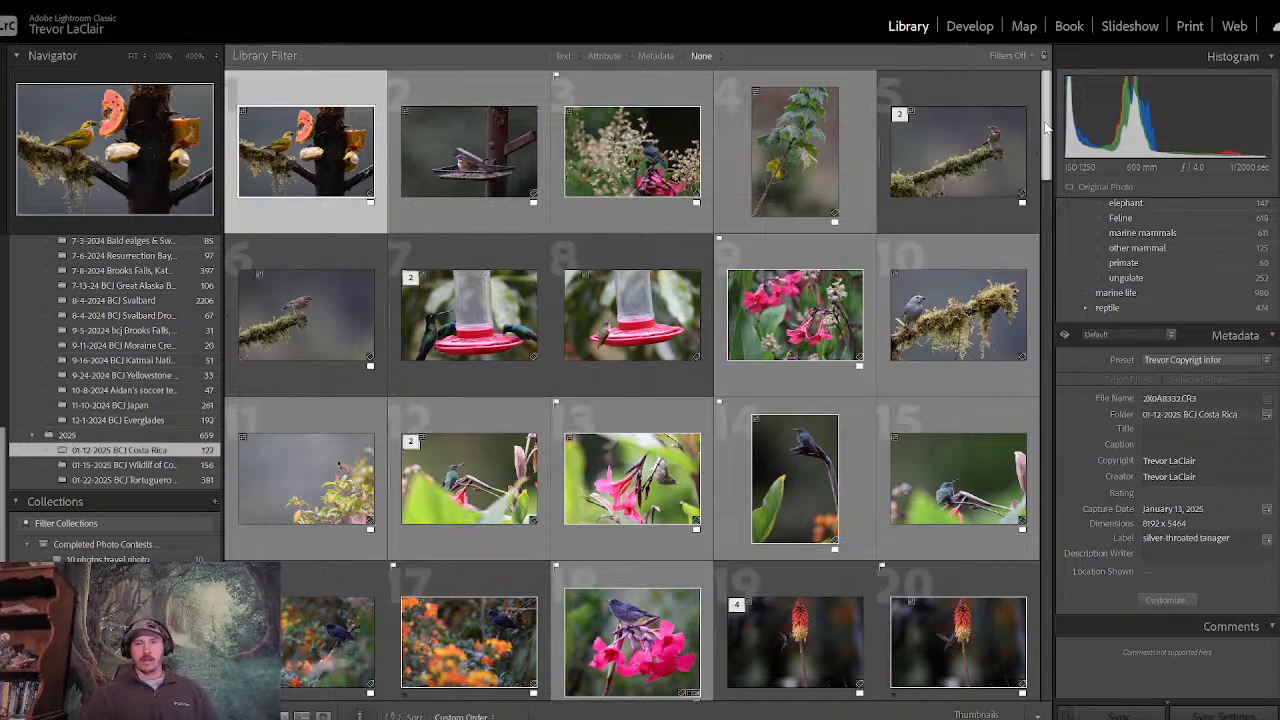
scroll(1021, 129, "down", 1)
scroll(1021, 129, "up", 1)
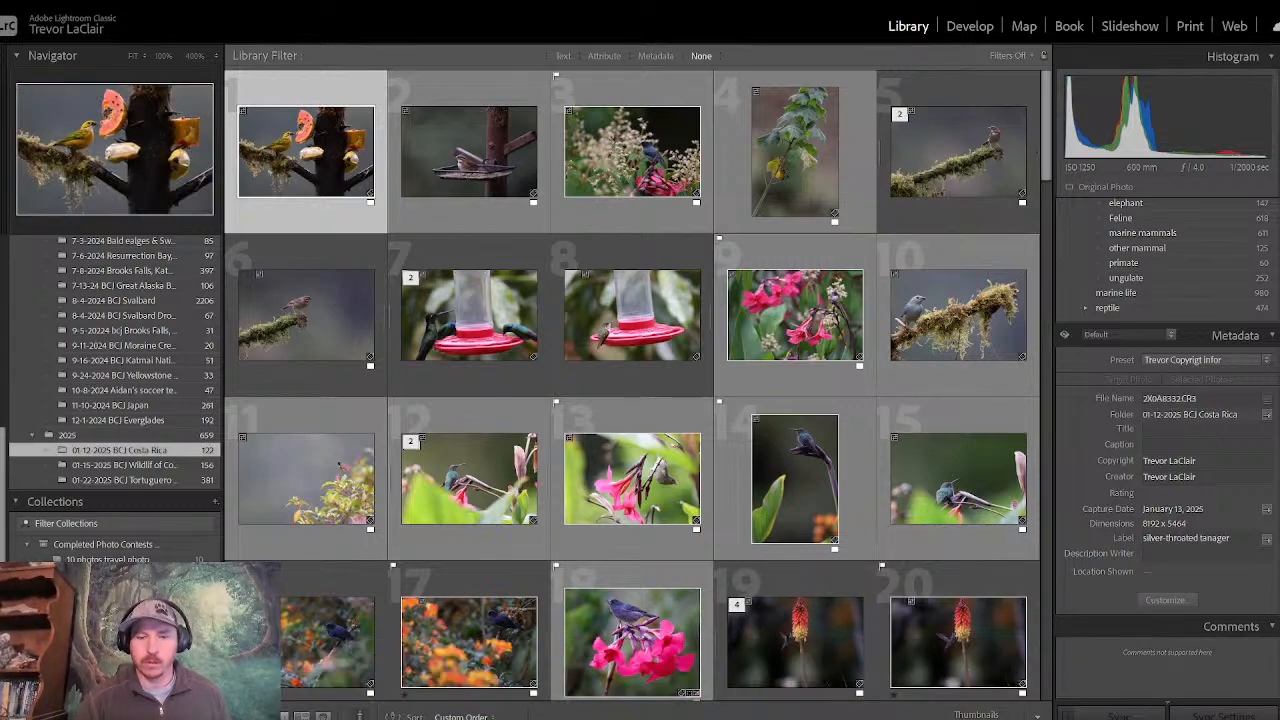
mouse_move(835, 716)
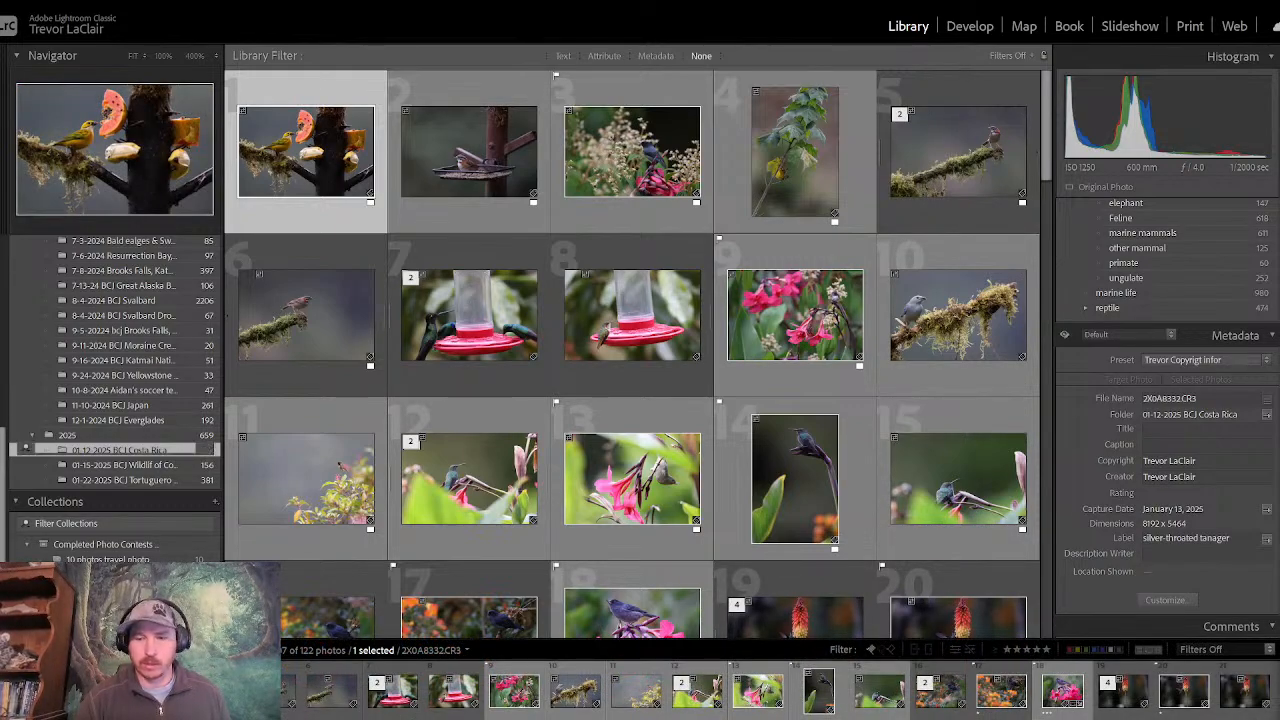
left_click(845, 717)
left_click(871, 650)
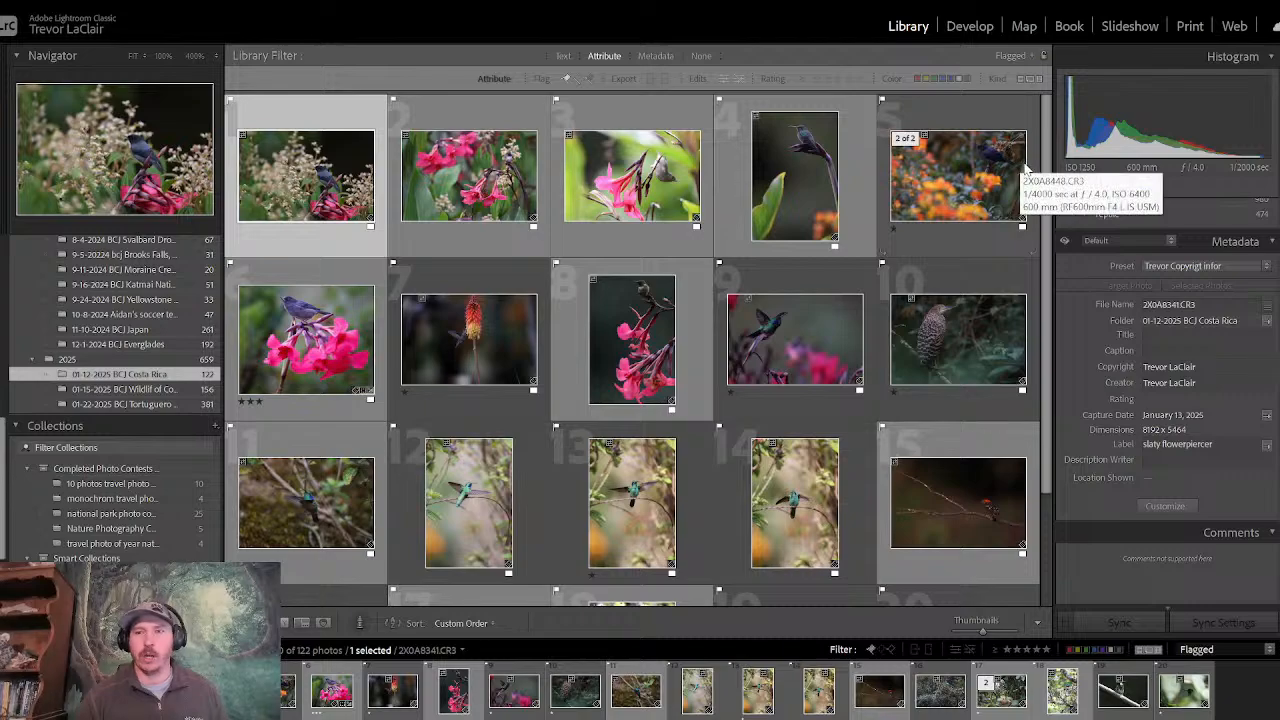
scroll(1050, 284, "down", 1)
scroll(1030, 119, "up", 1)
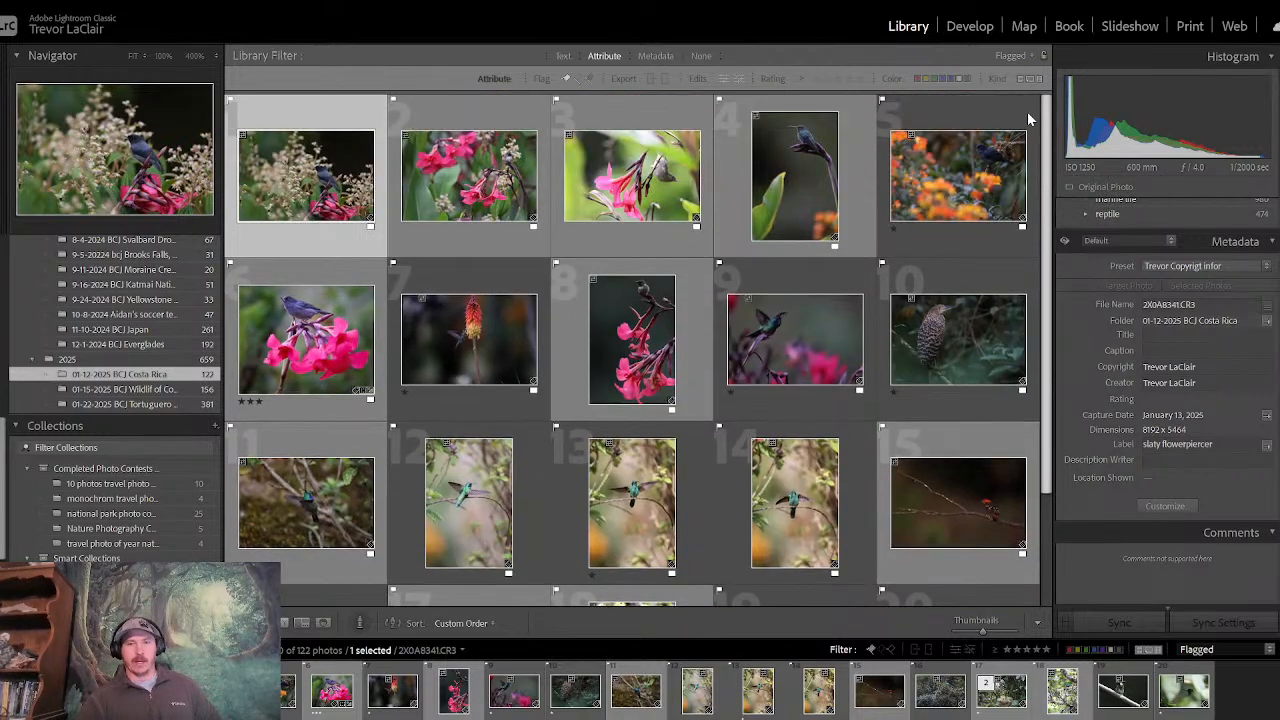
- Enlarge the one-star photo of the hummingbird at the red and yellow flower spike and open it for developing
left_click(420, 300)
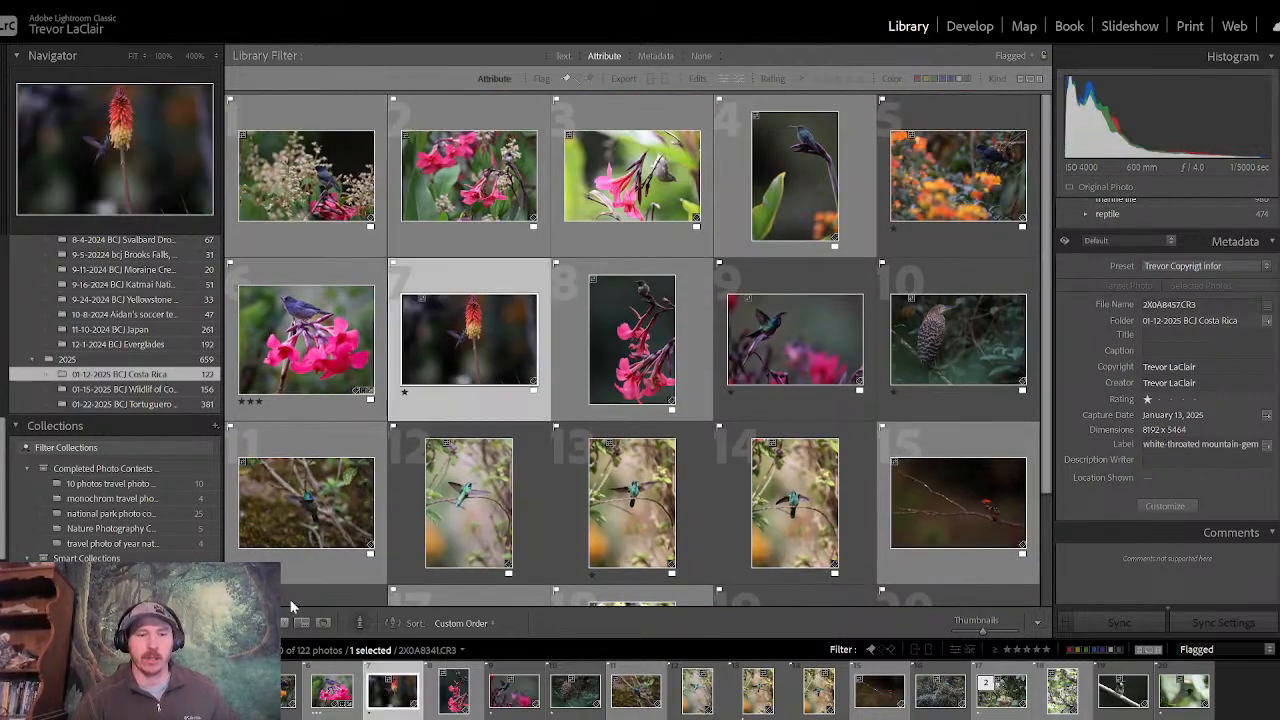
key("e")
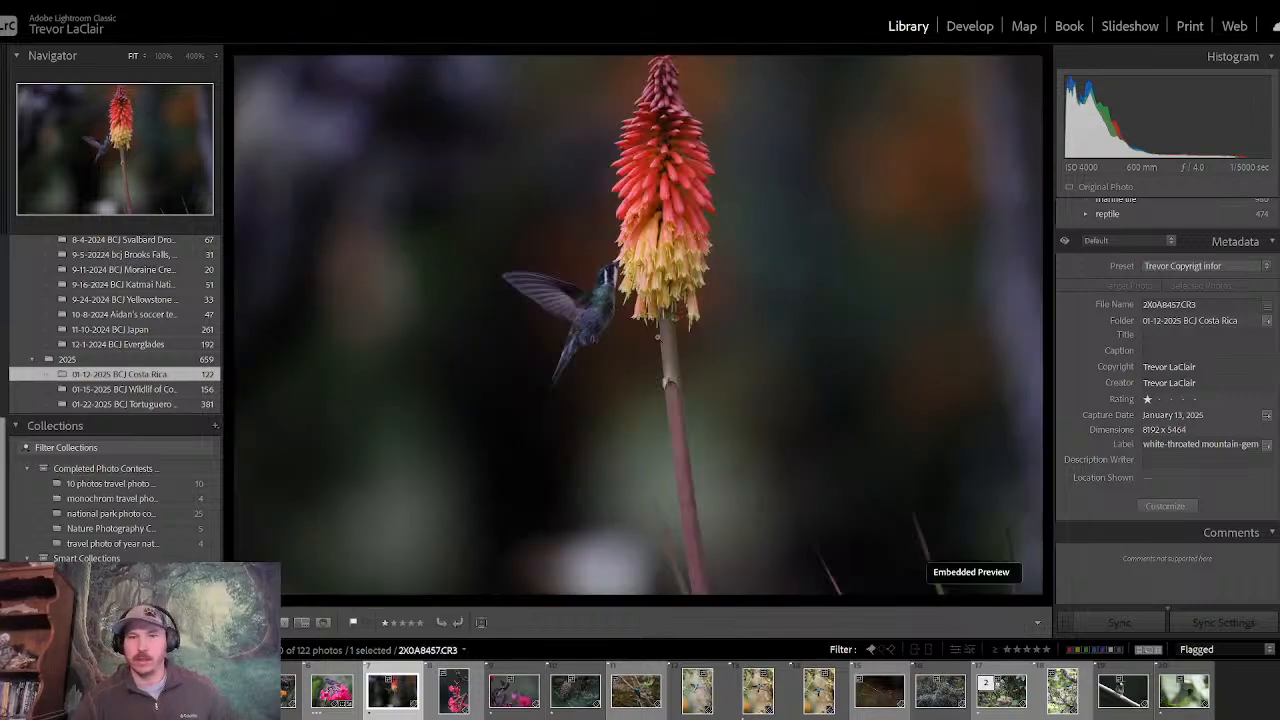
left_click(969, 25)
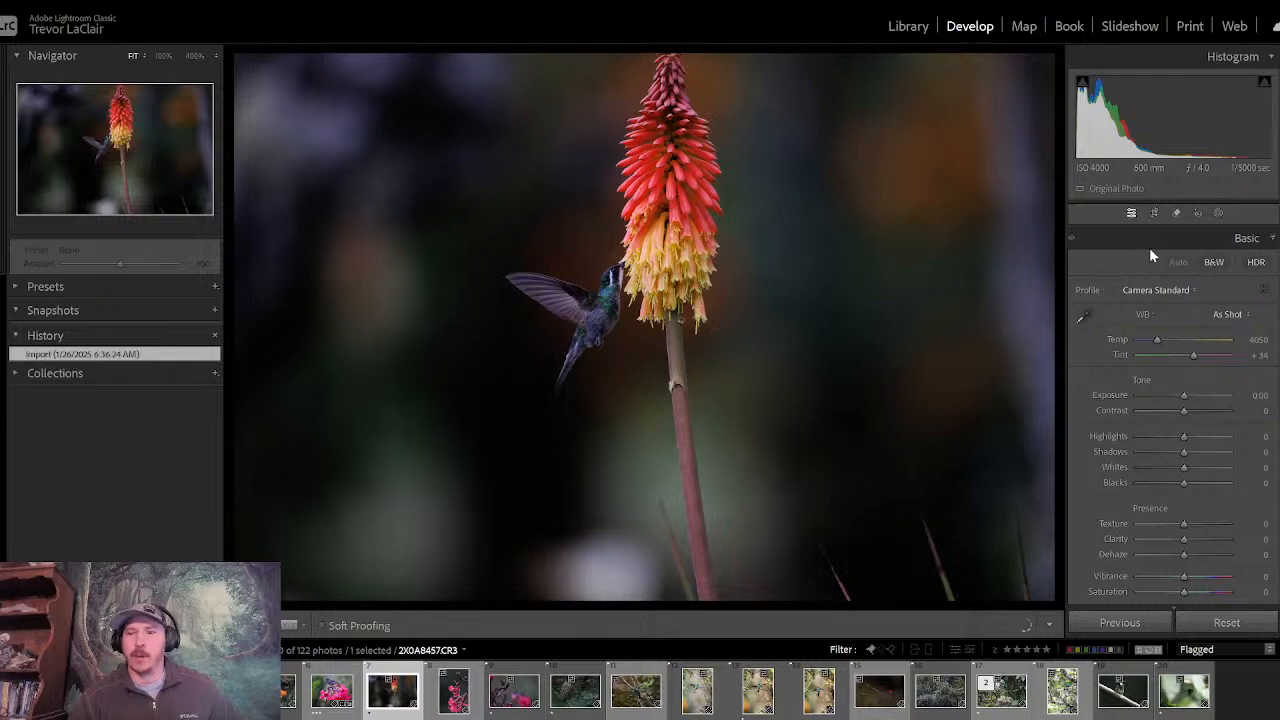
- Crop the photo to an upright 16 x 10 frame at full image height around the hummingbird and flower spike
left_click(1154, 213)
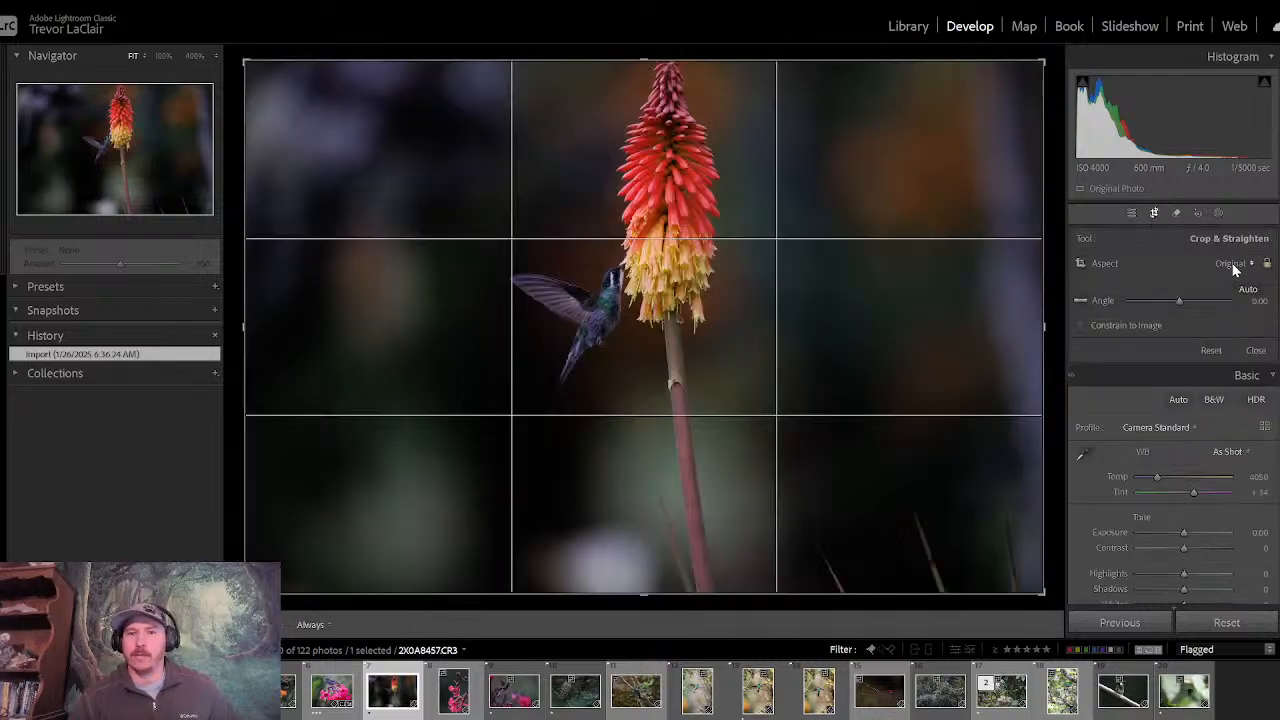
left_click(1233, 265)
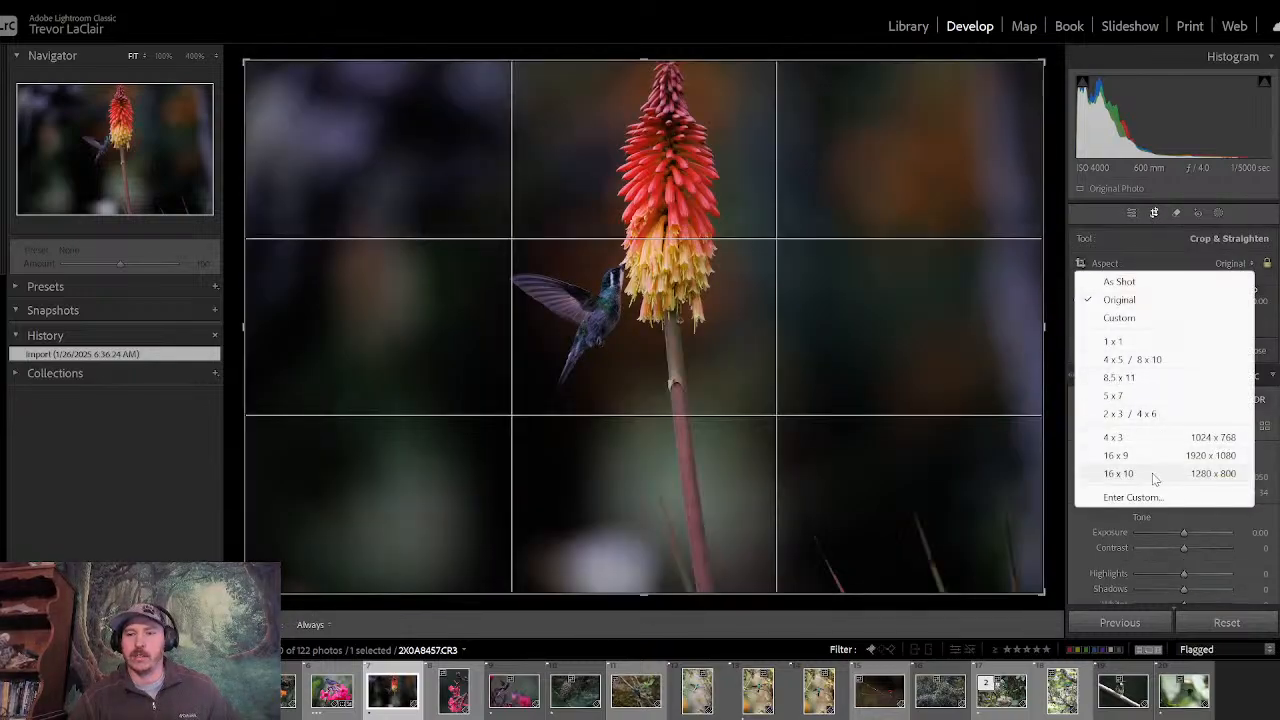
left_click(1120, 474)
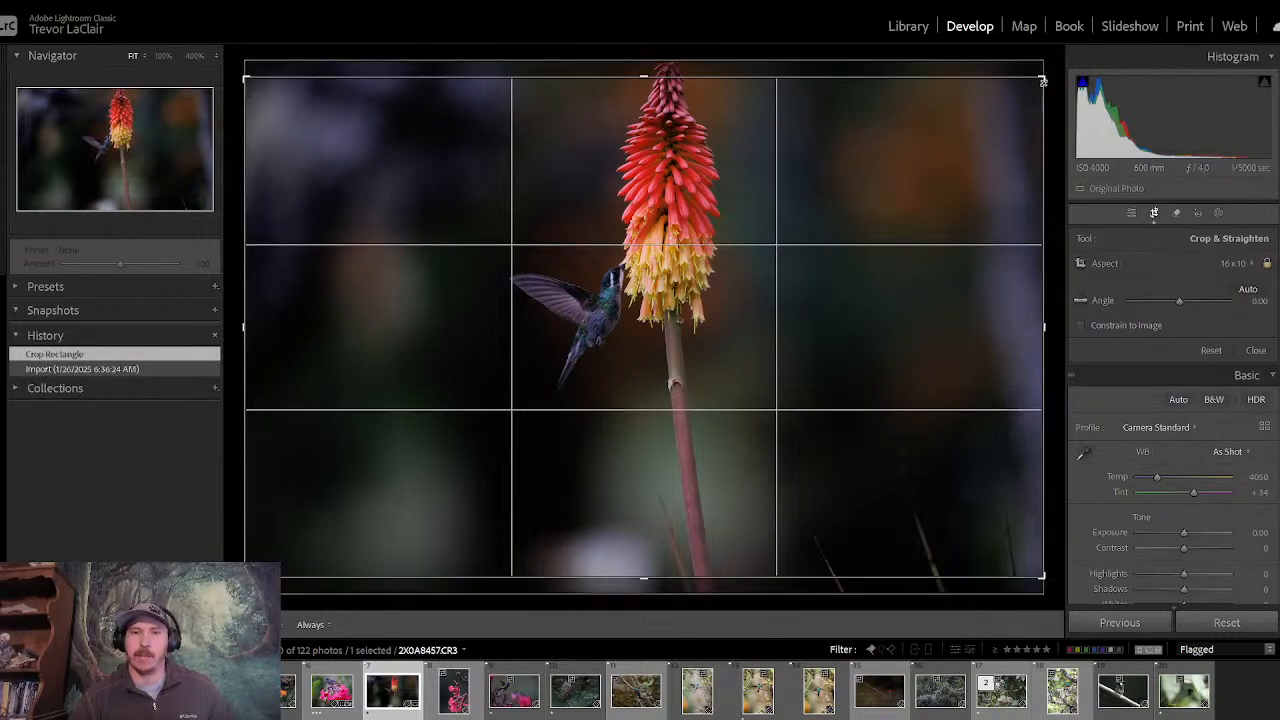
key("x")
left_click_drag(697, 249, 500, 254)
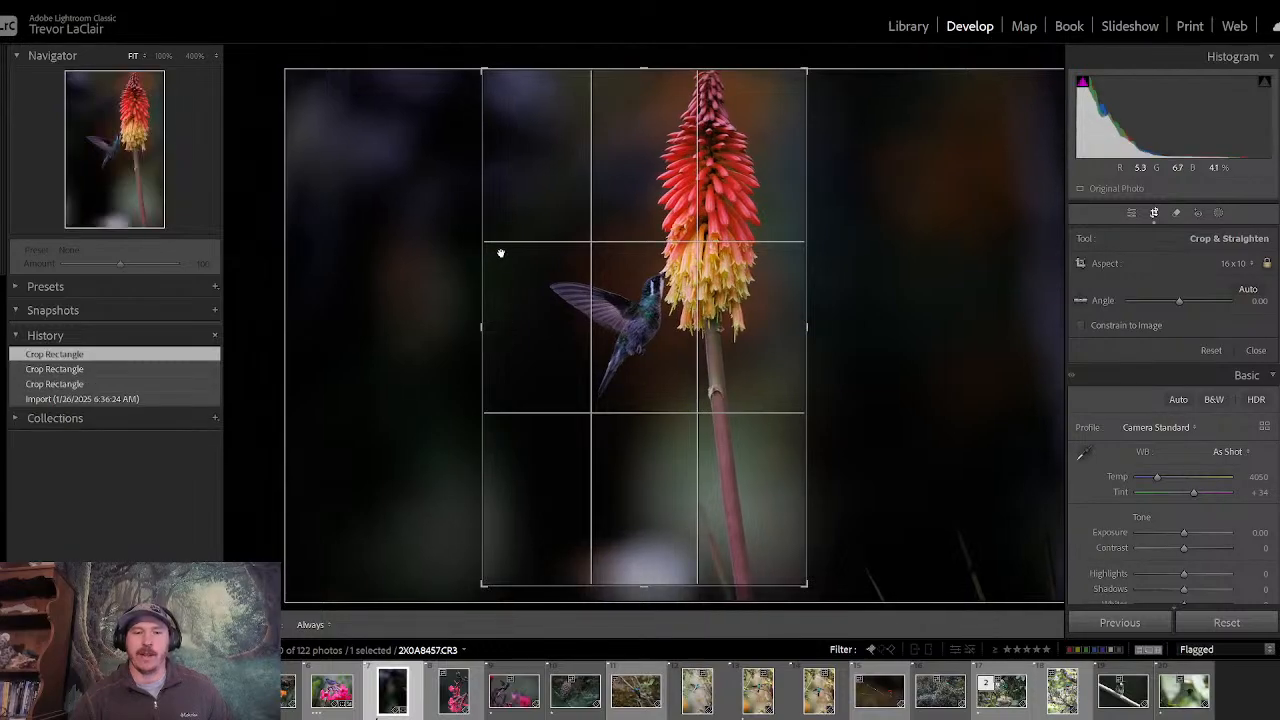
left_click_drag(484, 587, 475, 596)
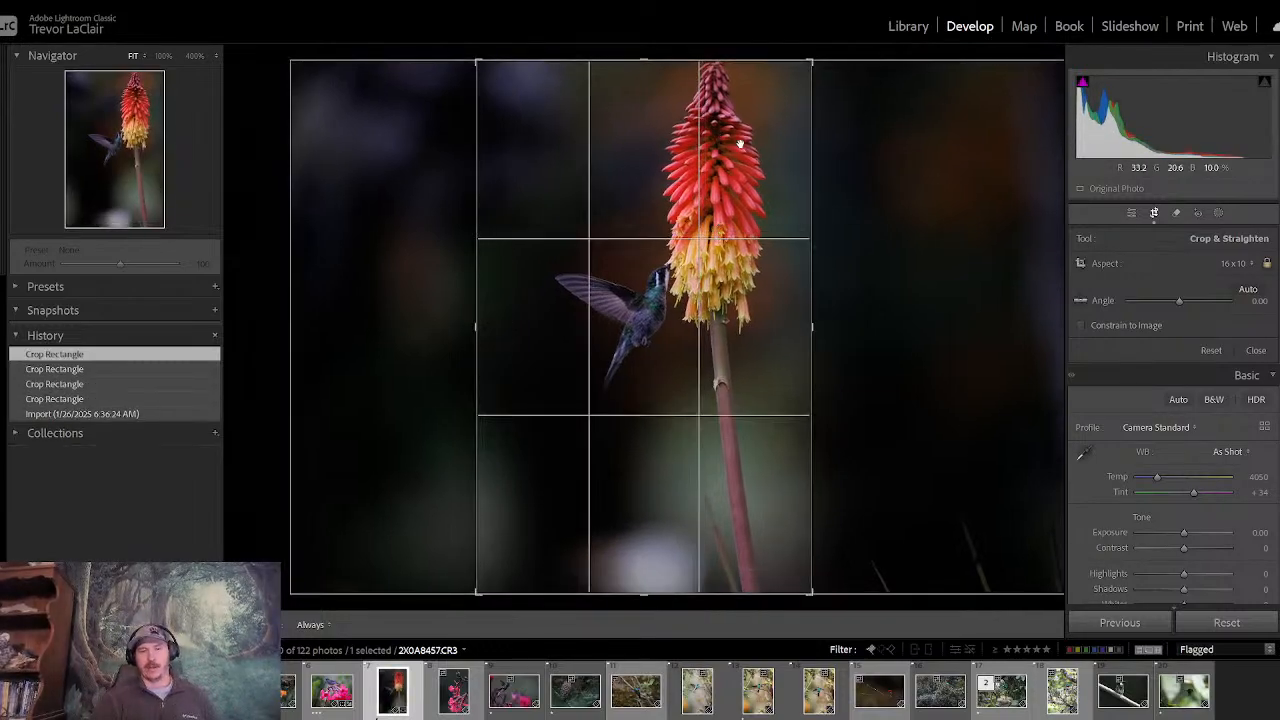
left_click_drag(740, 145, 737, 146)
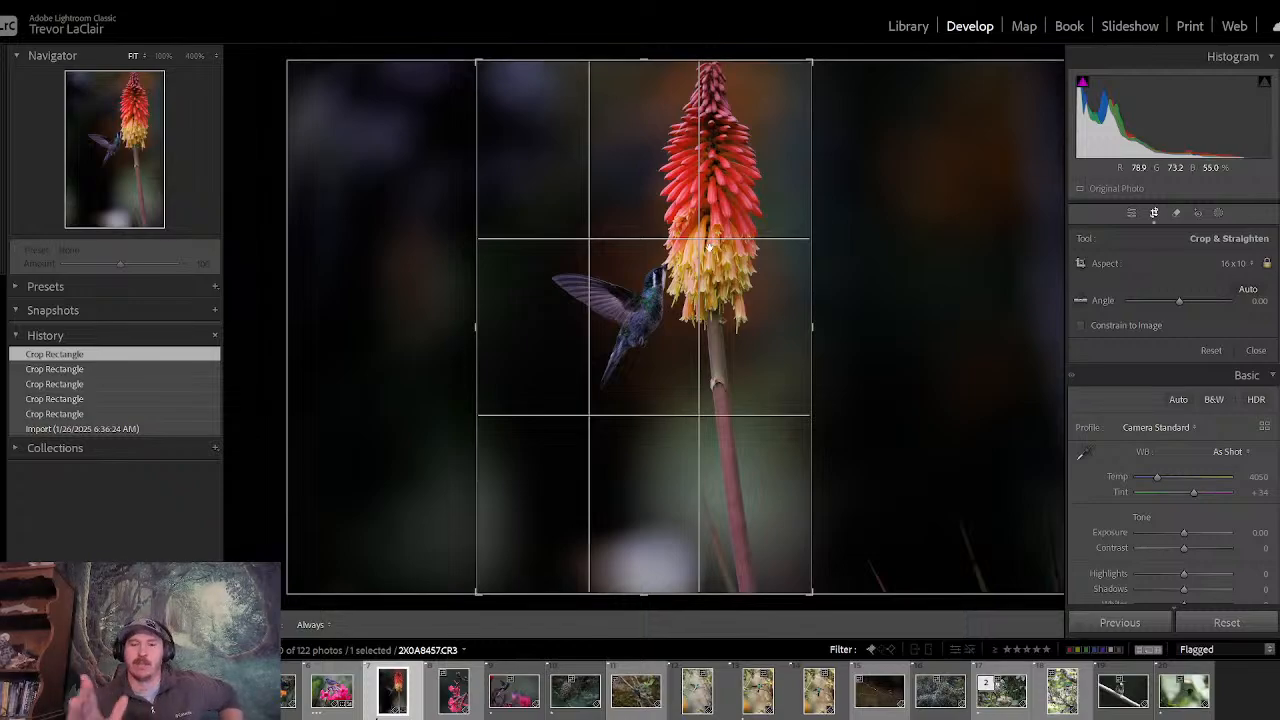
key("Return")
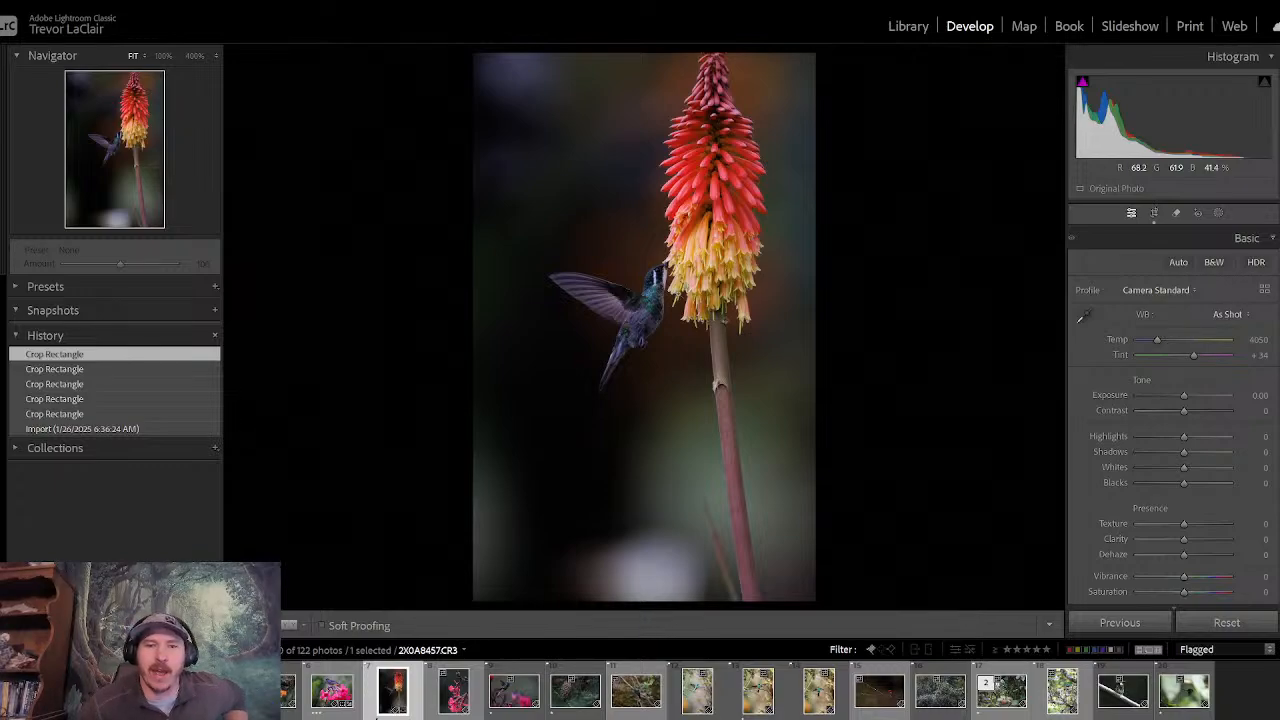
- Add a Select Subject mask over the hummingbird and flower, and set its Clarity to 22 and Texture to 6
left_click(1220, 213)
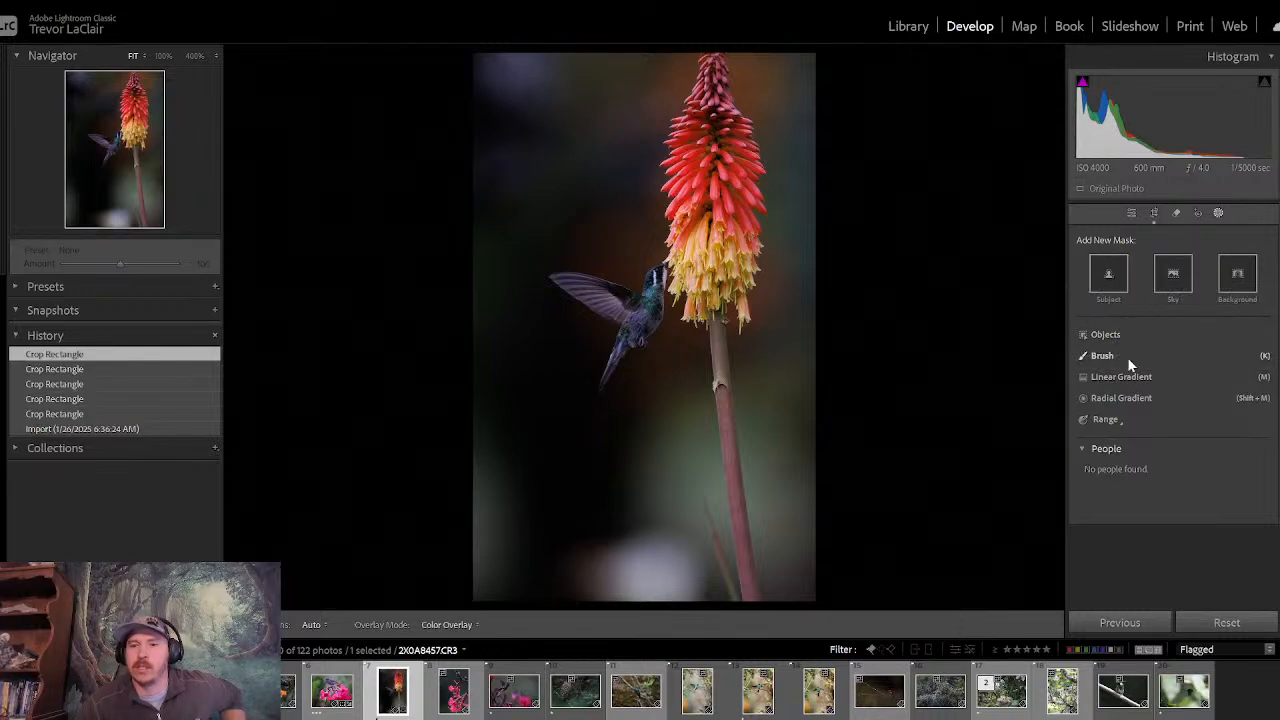
left_click(1115, 277)
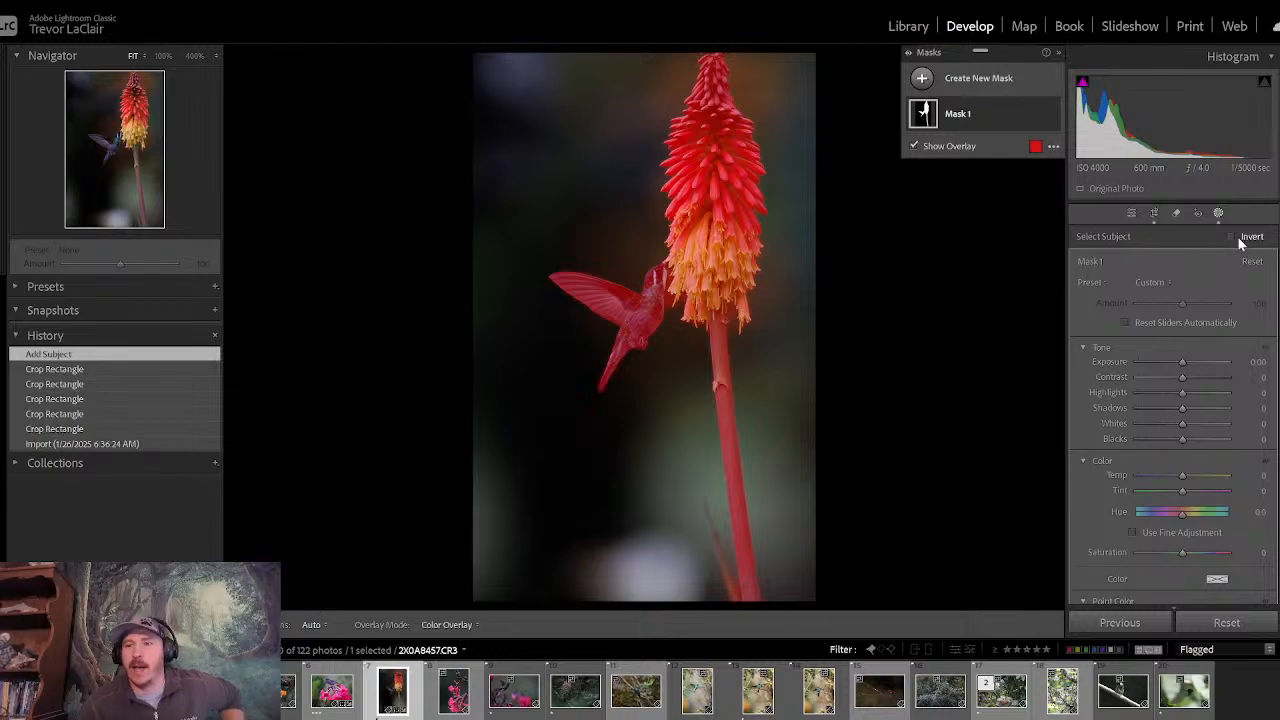
scroll(1170, 420, "down", 10)
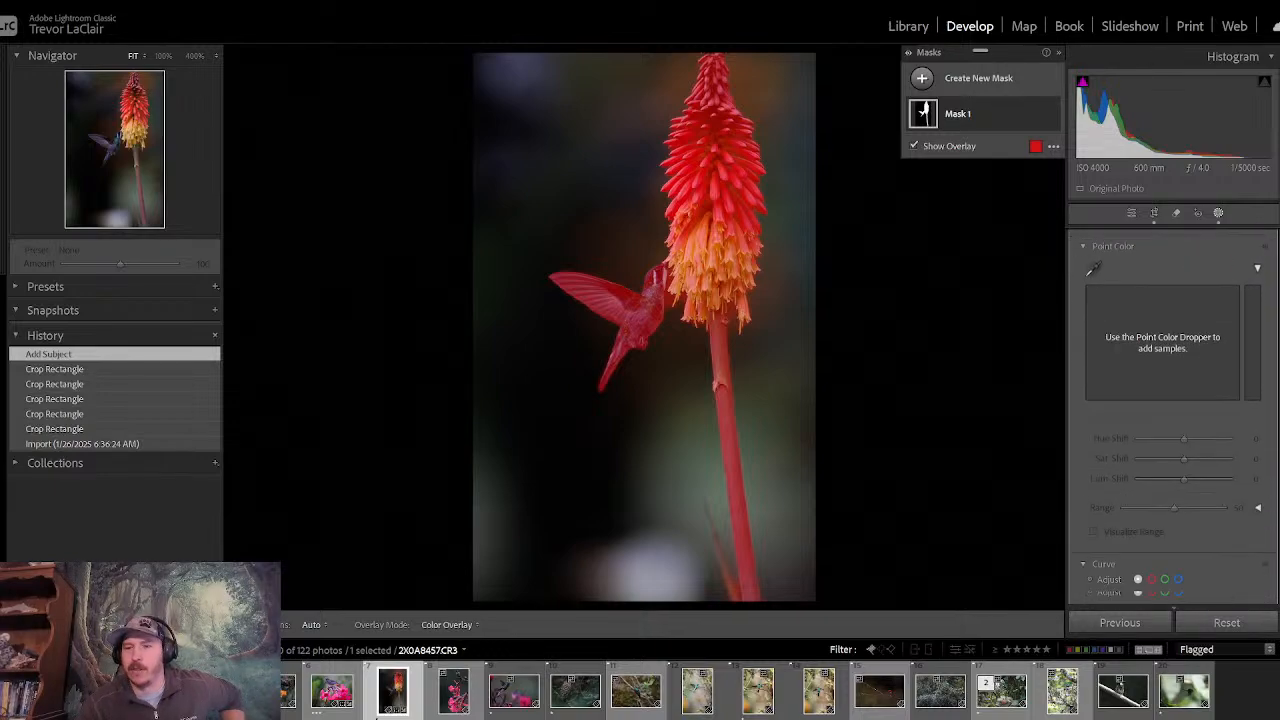
scroll(1182, 393, "up", 3)
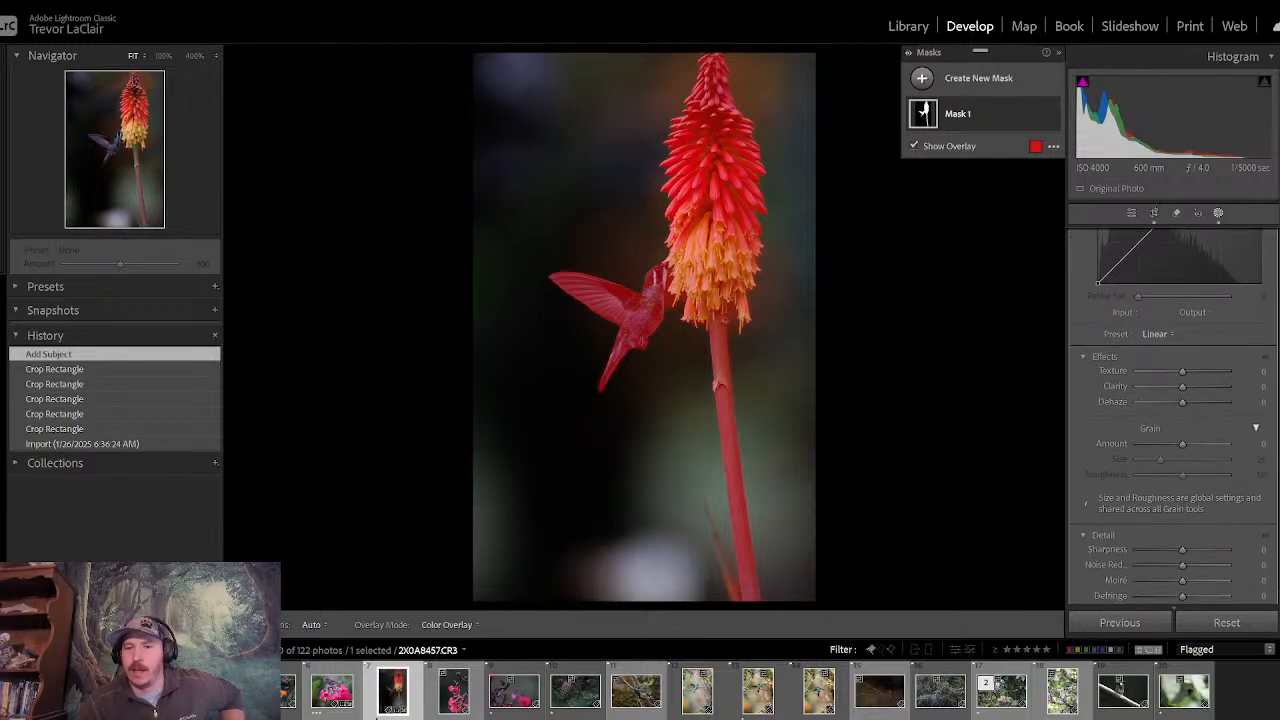
left_click_drag(1182, 393, 1192, 392)
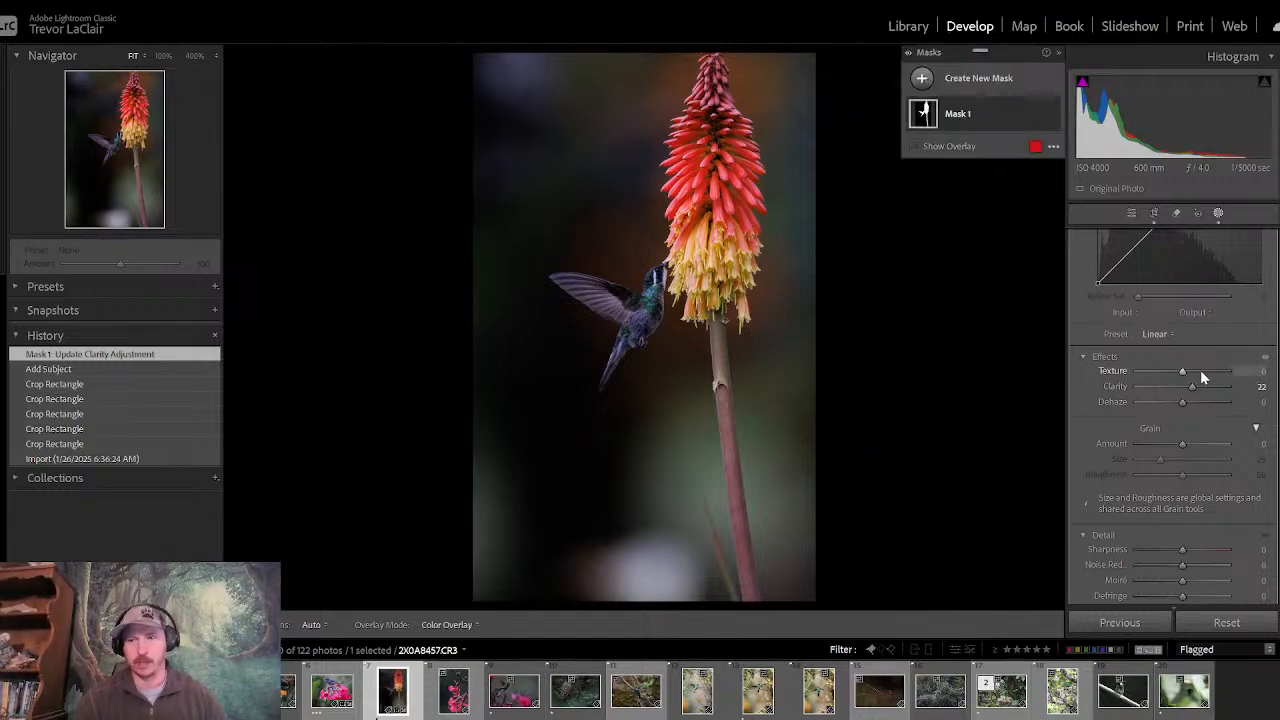
left_click_drag(1181, 372, 1183, 372)
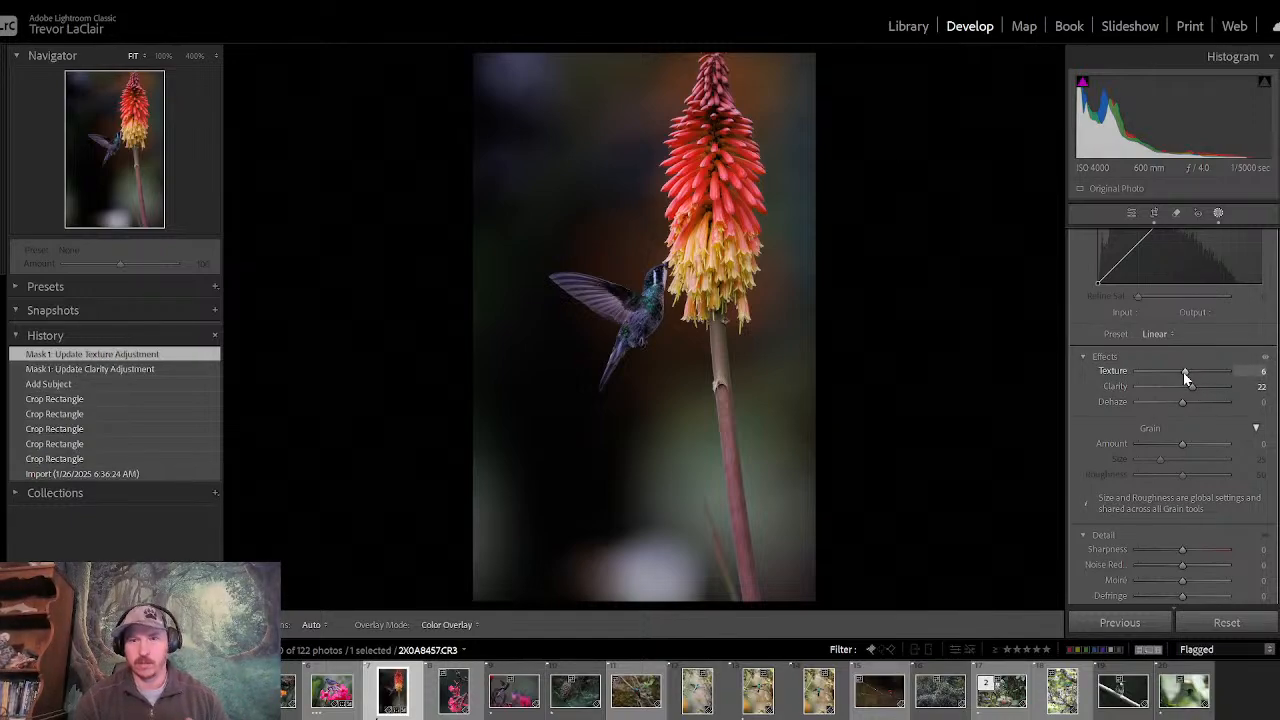
- Adjust the subject mask's tone to Shadows 42, Exposure 0.65 and Highlights −34
scroll(1183, 372, "up", 5)
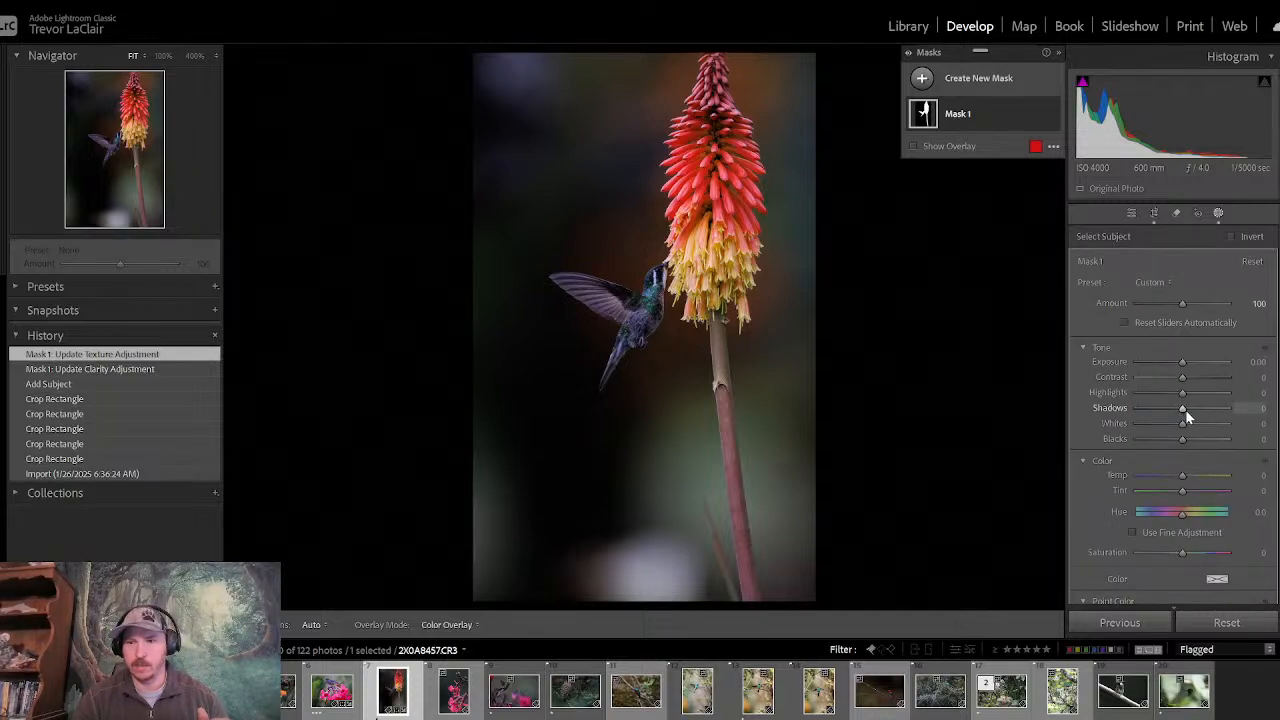
left_click_drag(1182, 411, 1270, 413)
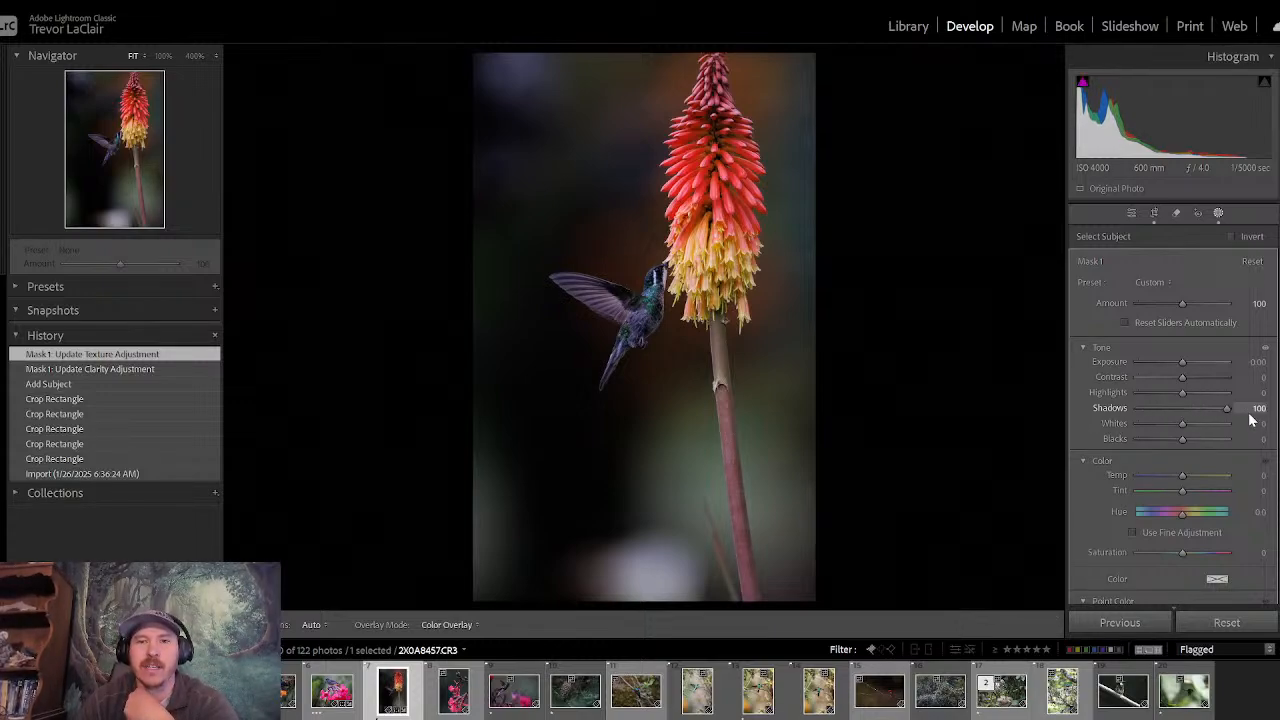
double_click(1091, 411)
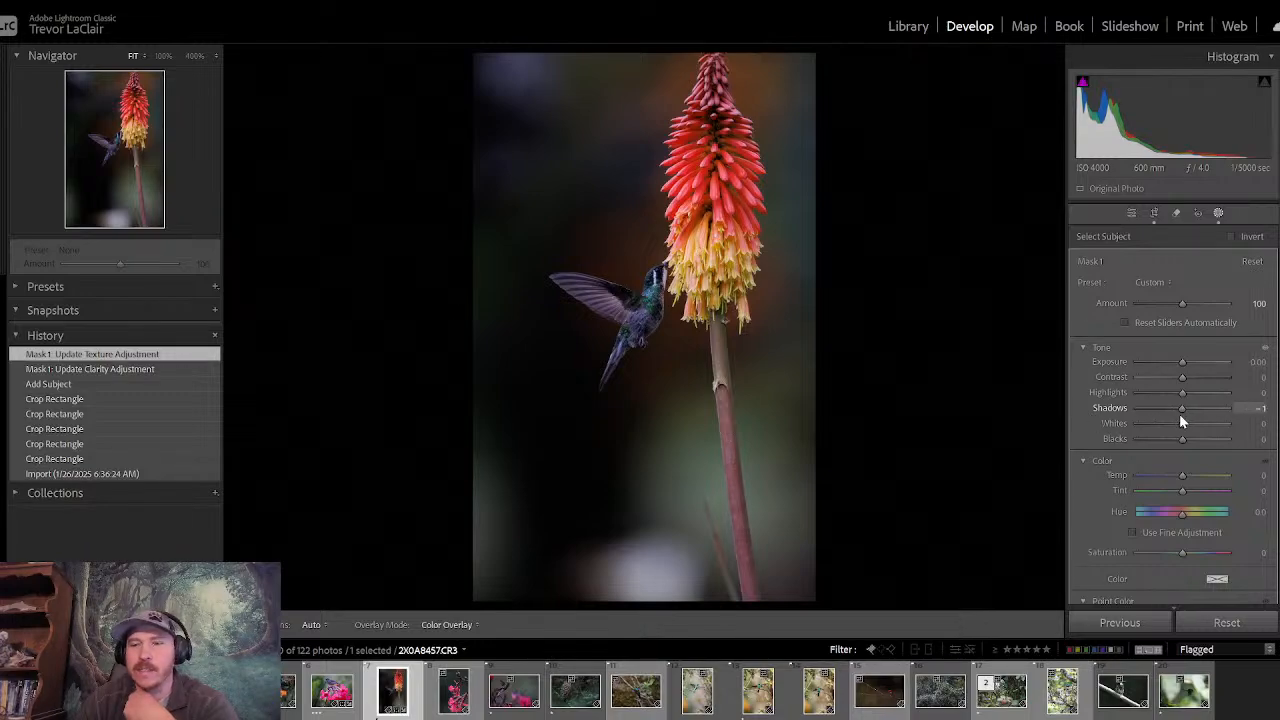
left_click_drag(1181, 410, 1198, 413)
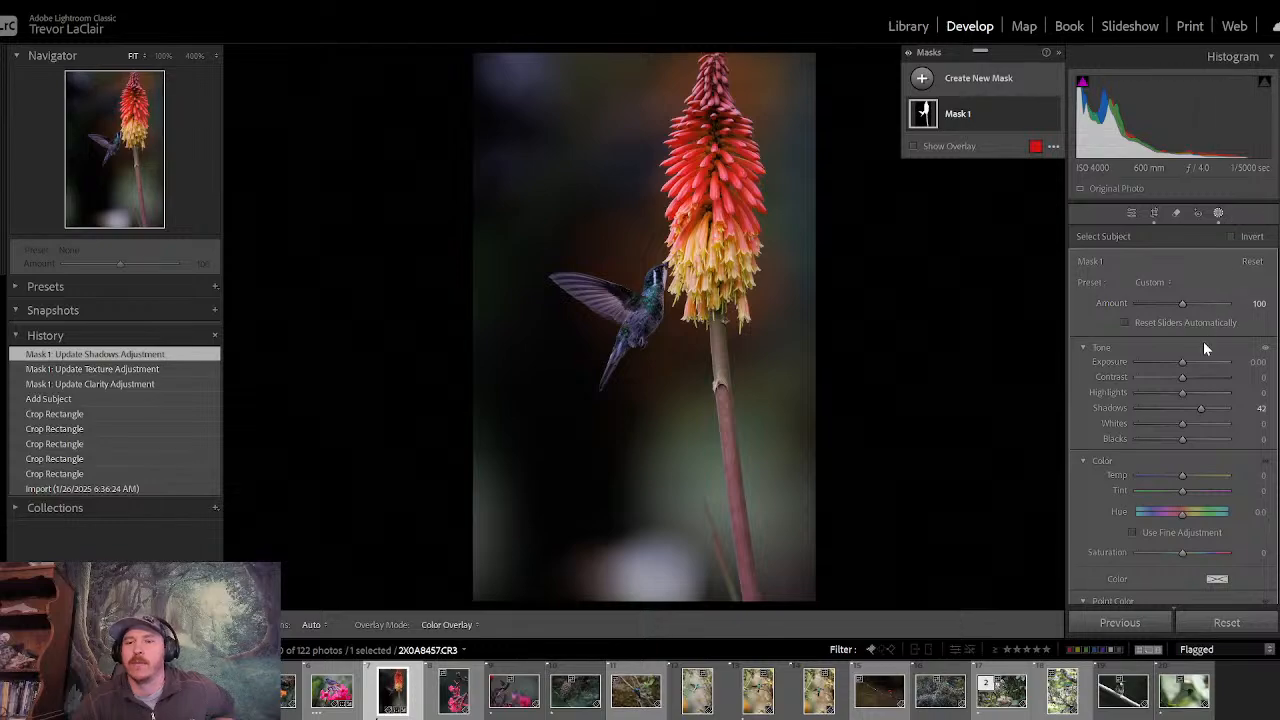
left_click_drag(1182, 363, 1169, 394)
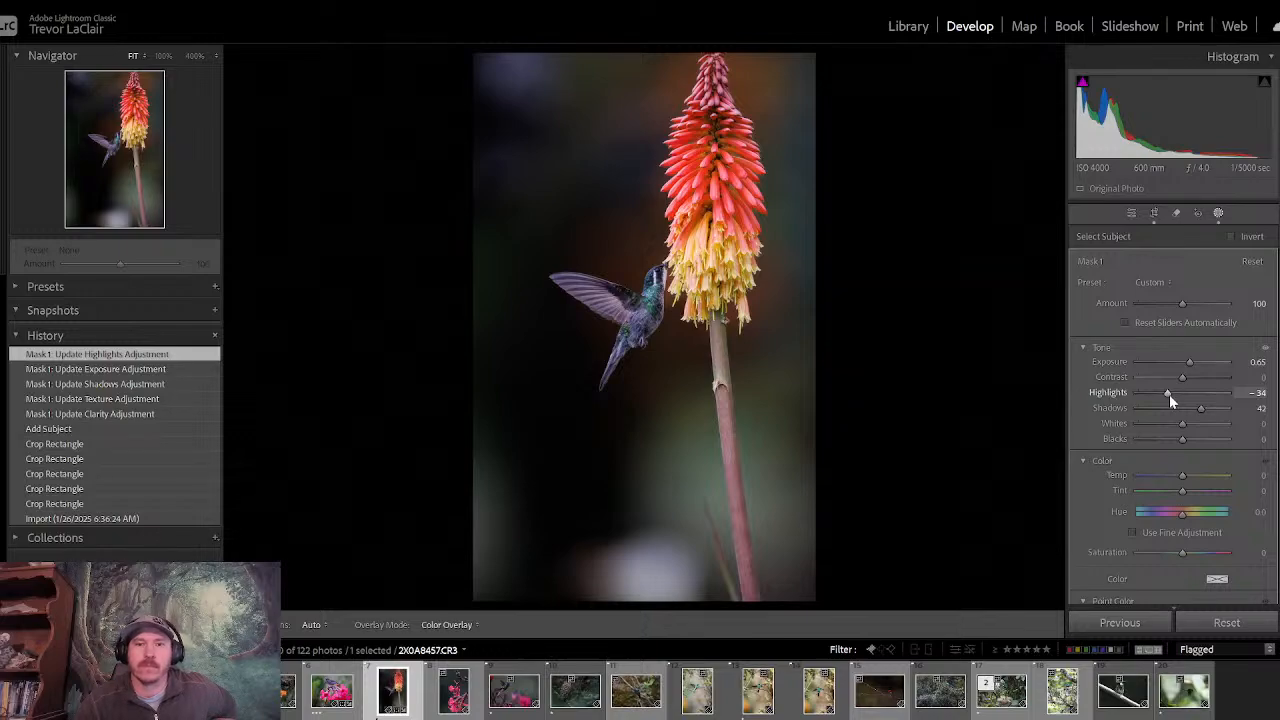
- Compare the hummingbird photo before and after the edits several times
key("backslash")
key("backslash")
key("backslash")
key("backslash")
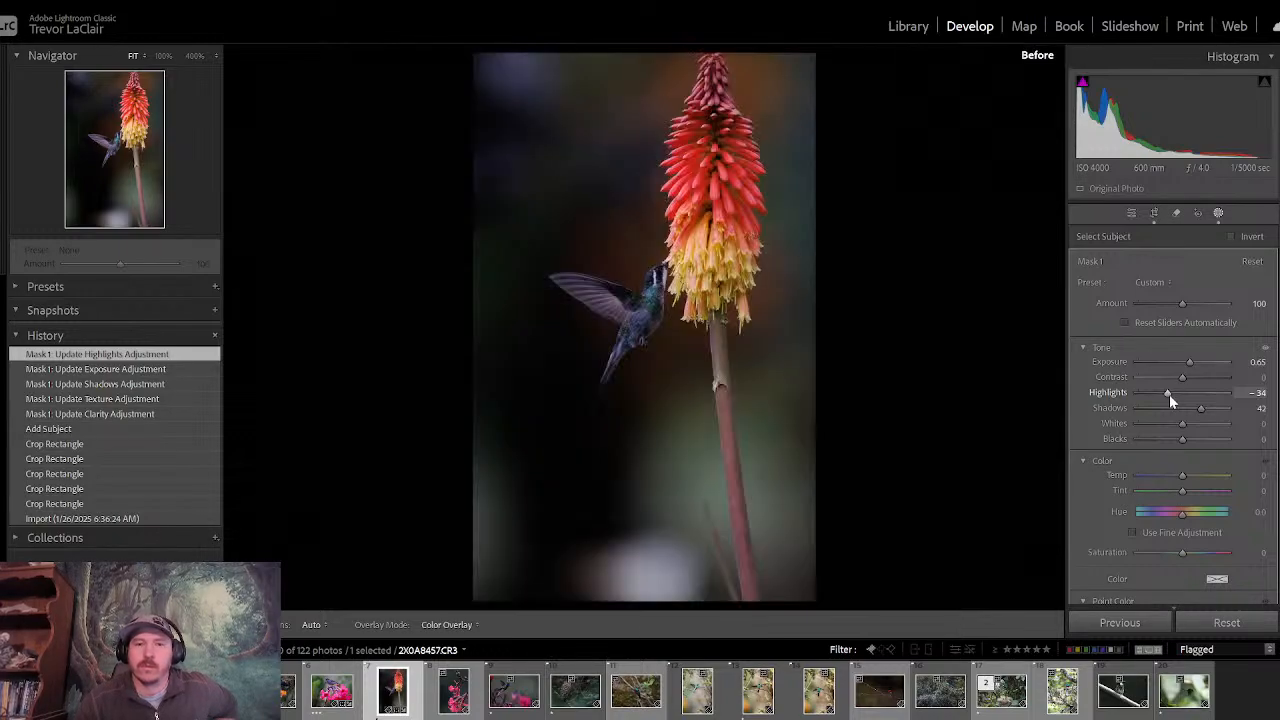
key("backslash")
key("backslash")
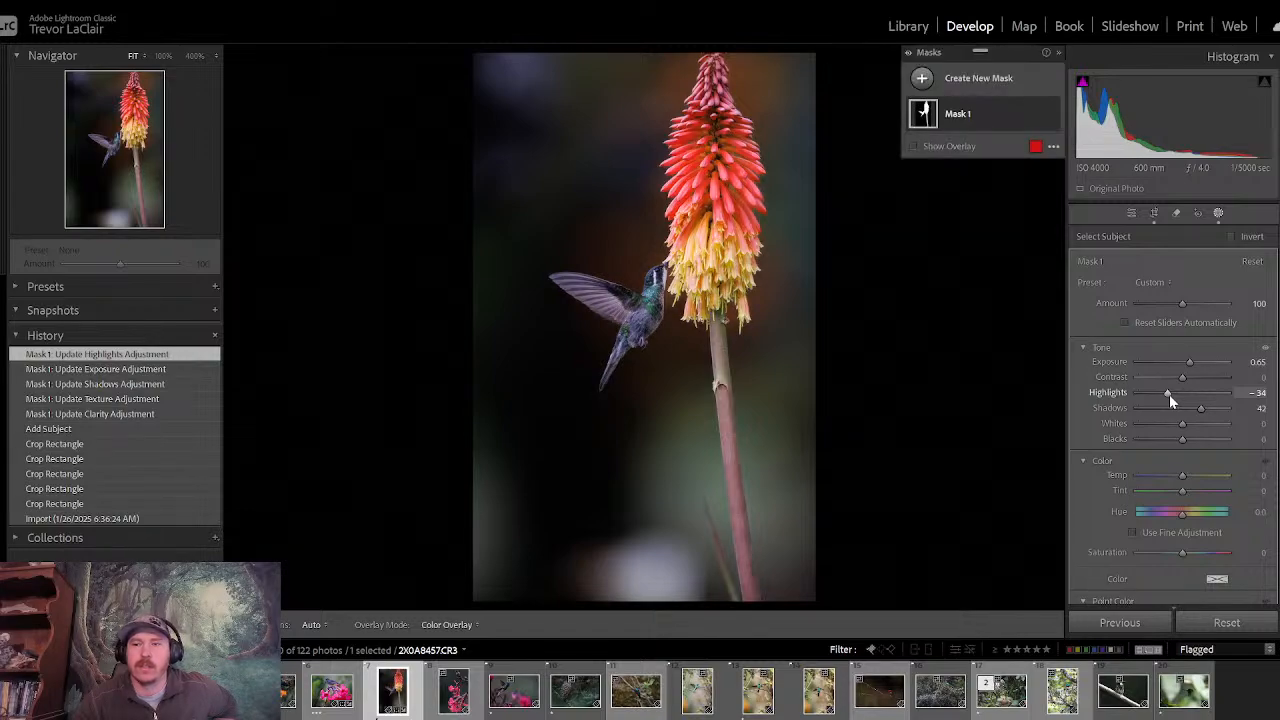
key("backslash")
key("backslash")
key("backslash")
key("backslash")
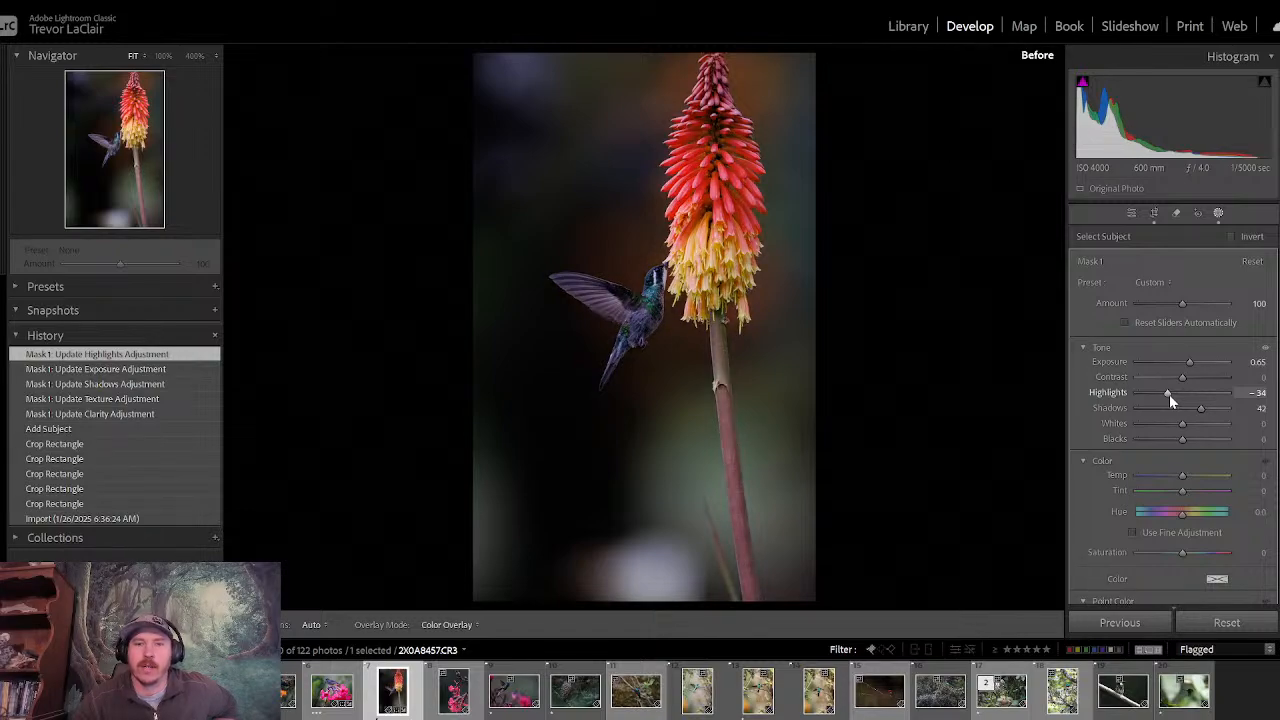
- Paint a Brush mask over the pale blurred spot in the background at the base of the photo
key("backslash")
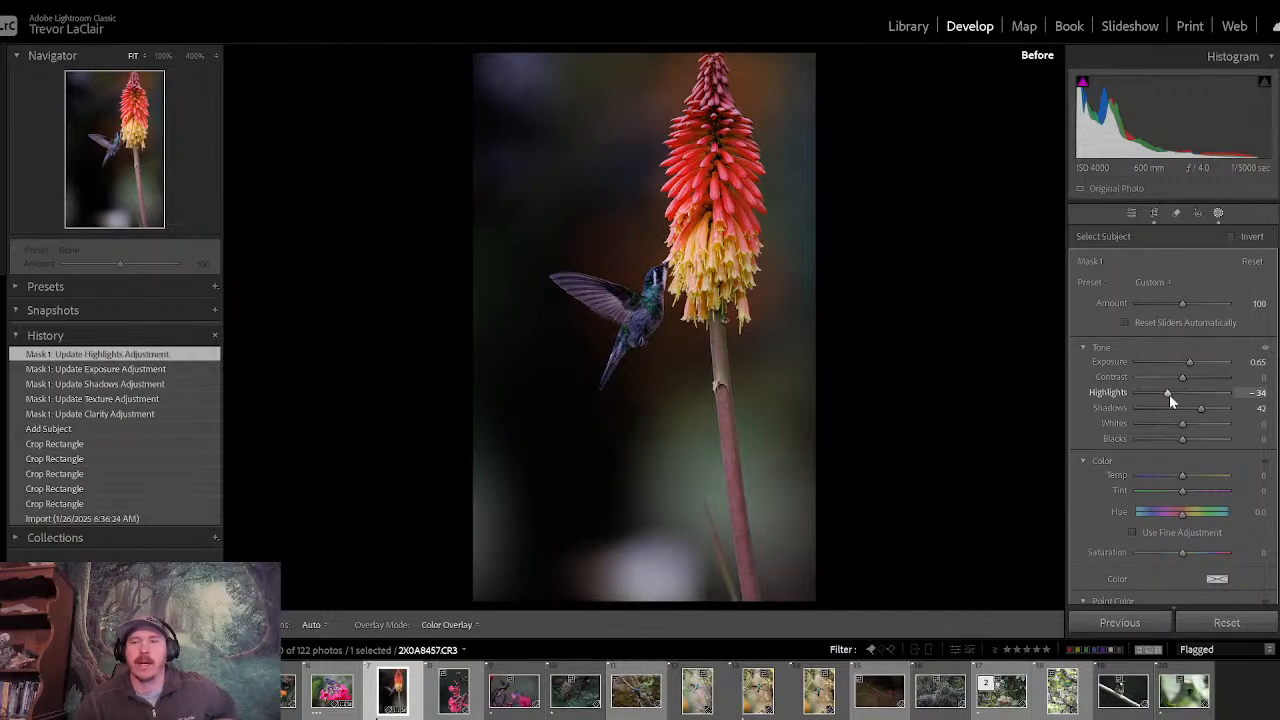
left_click(1218, 214)
left_click(922, 78)
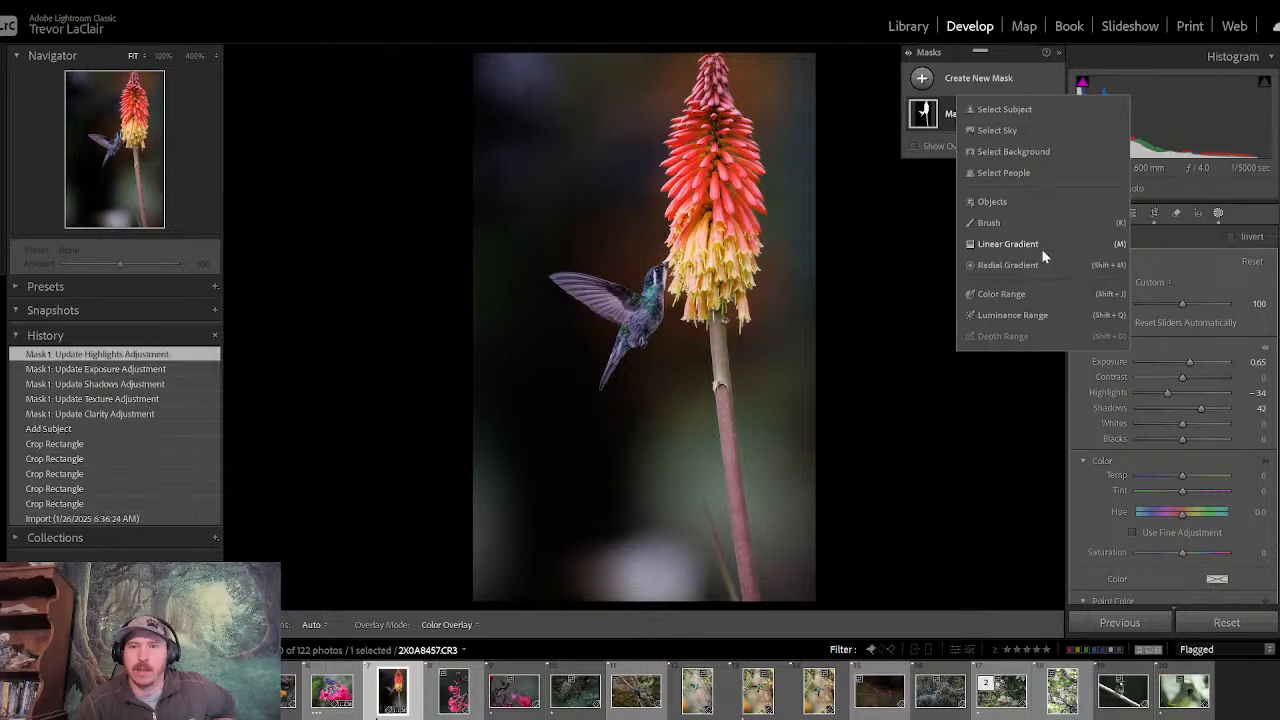
left_click(1000, 223)
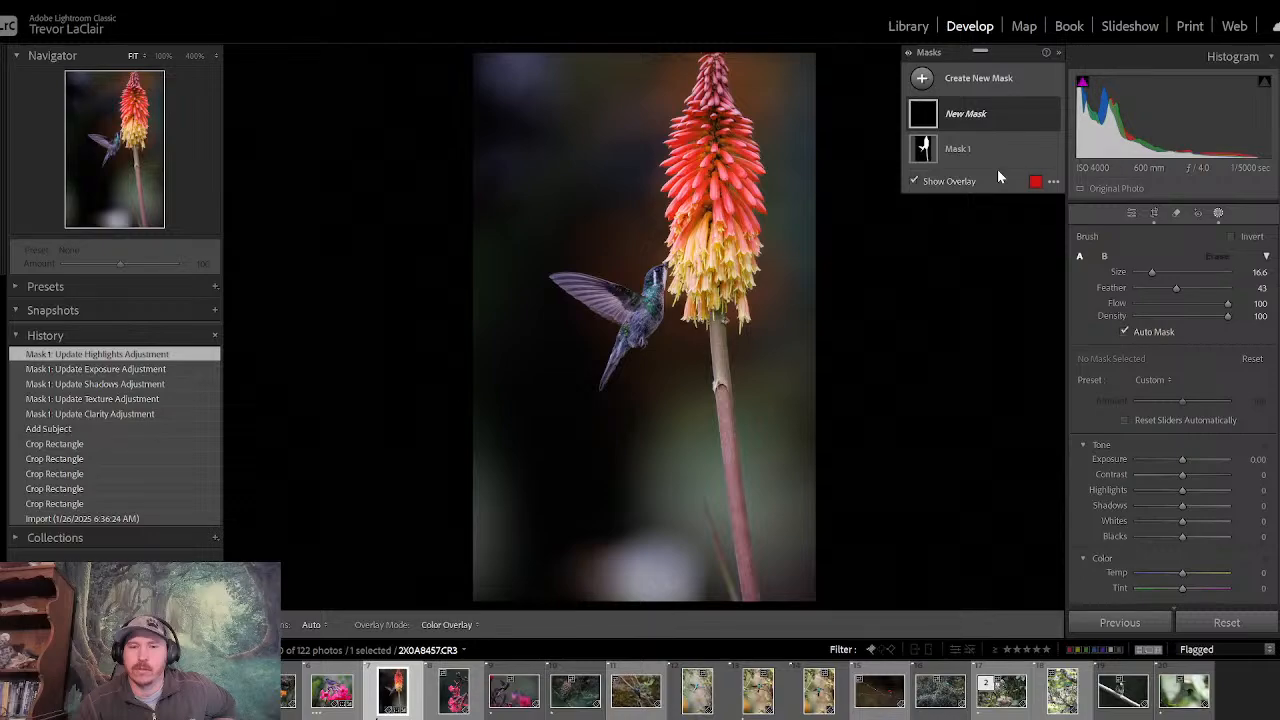
mouse_move(643, 579)
left_mouse_down()
mouse_move(615, 580)
mouse_move(636, 563)
mouse_move(666, 571)
mouse_move(671, 589)
left_mouse_up()
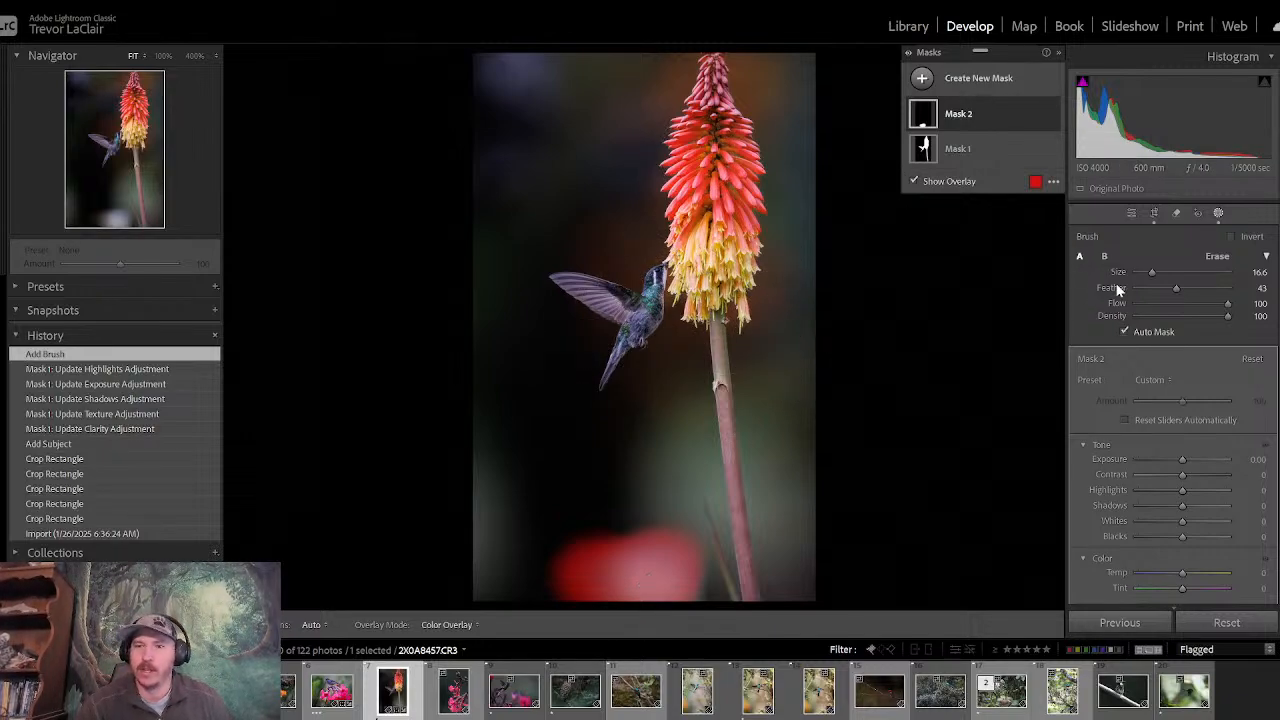
key("o")
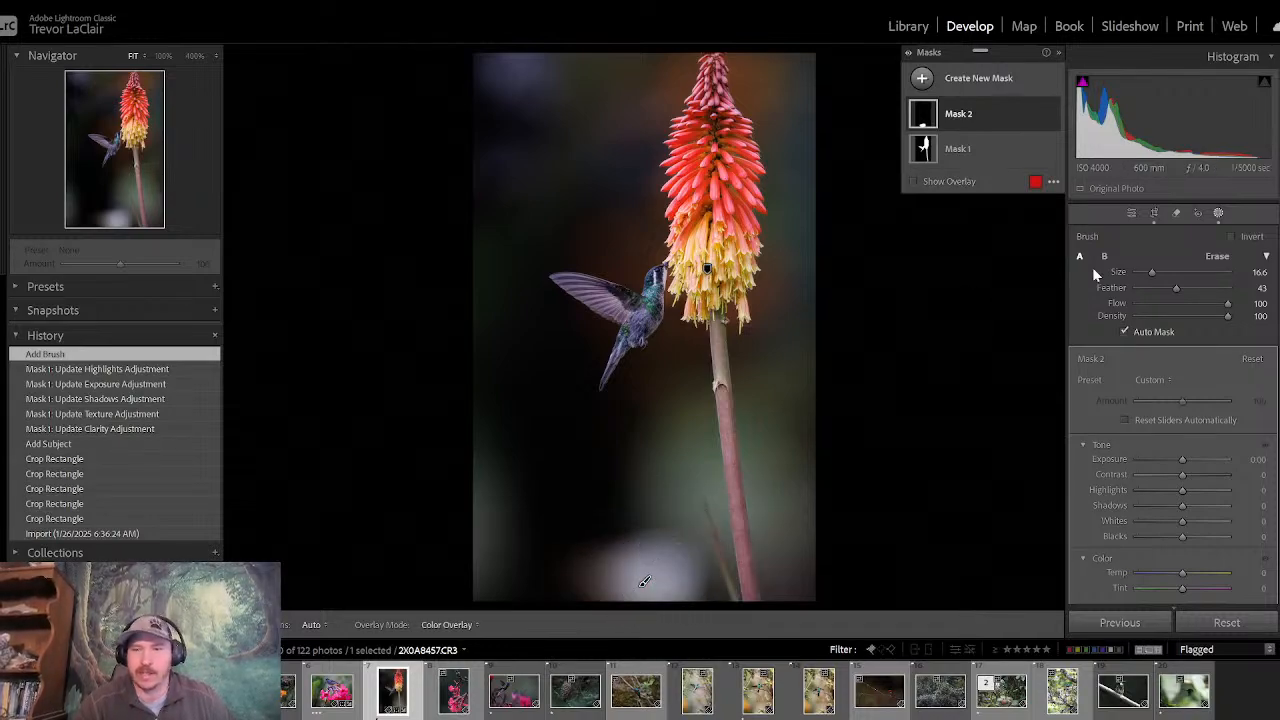
- Try lowering the Exposure of the brushed spot, reset it, and delete the Brush mask
left_click_drag(1186, 462, 1160, 466)
double_click(1176, 462)
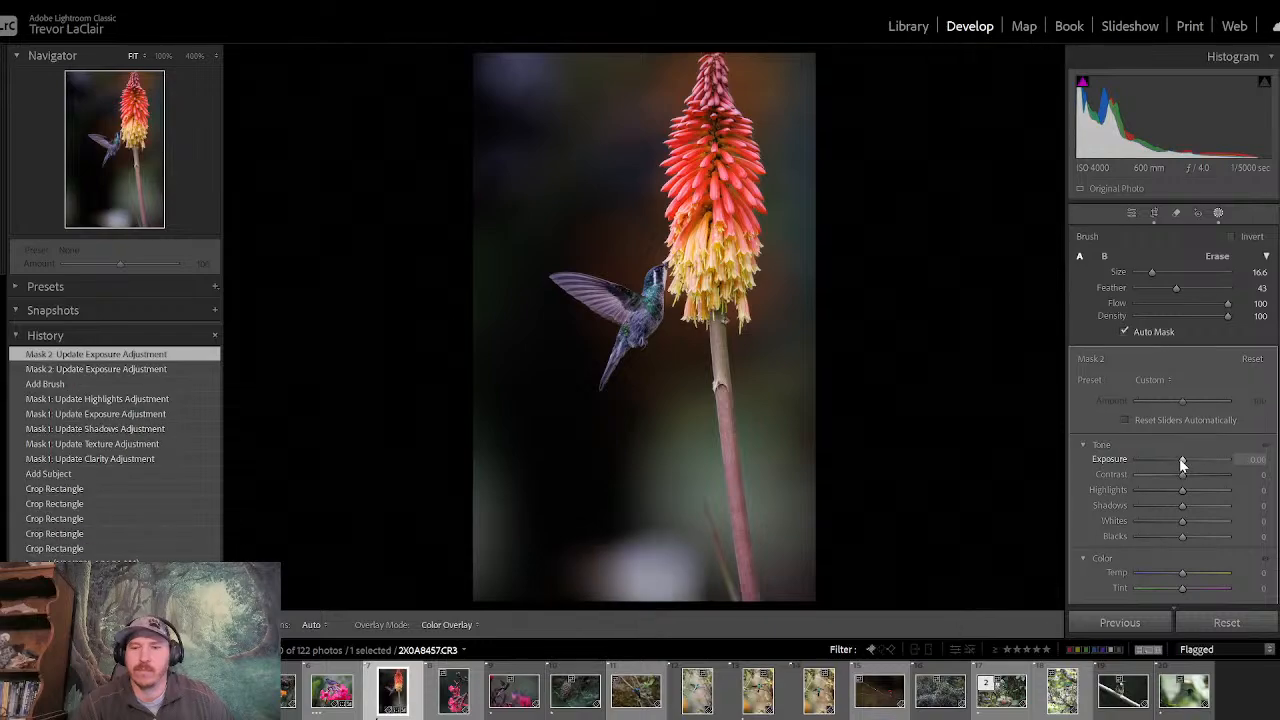
left_click_drag(1178, 458, 1179, 463)
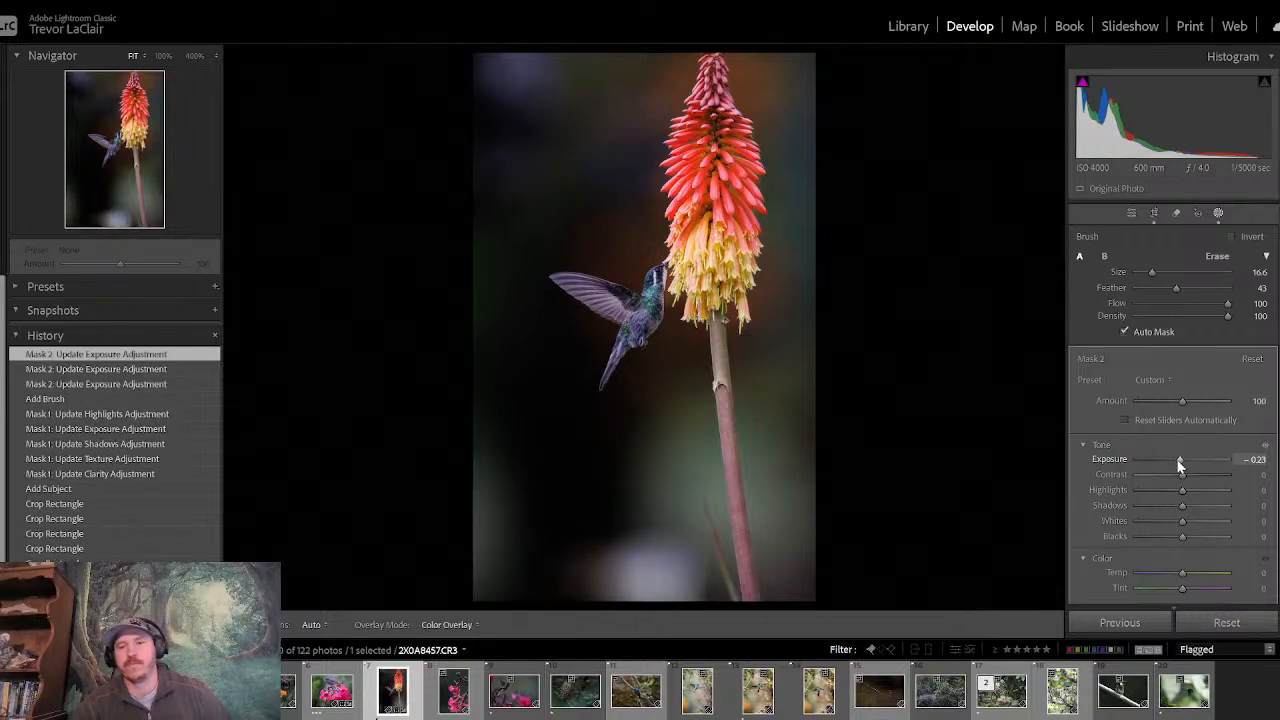
double_click(1179, 462)
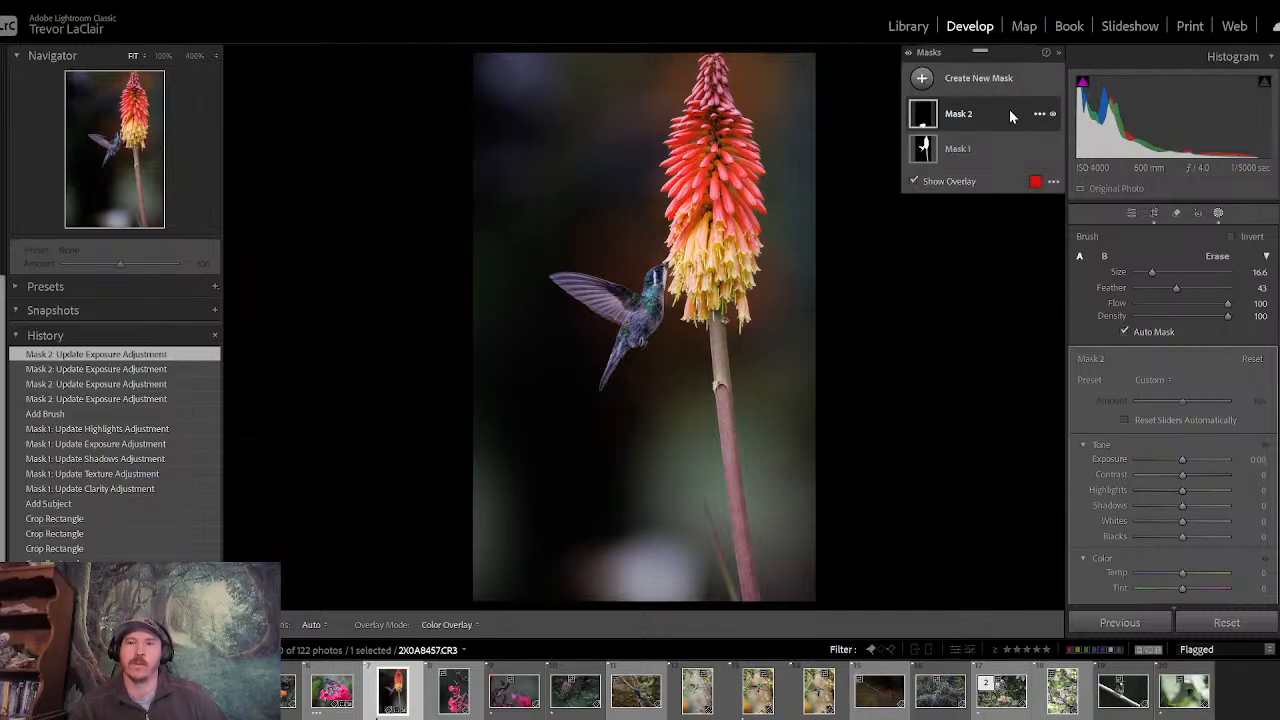
left_click(1039, 115)
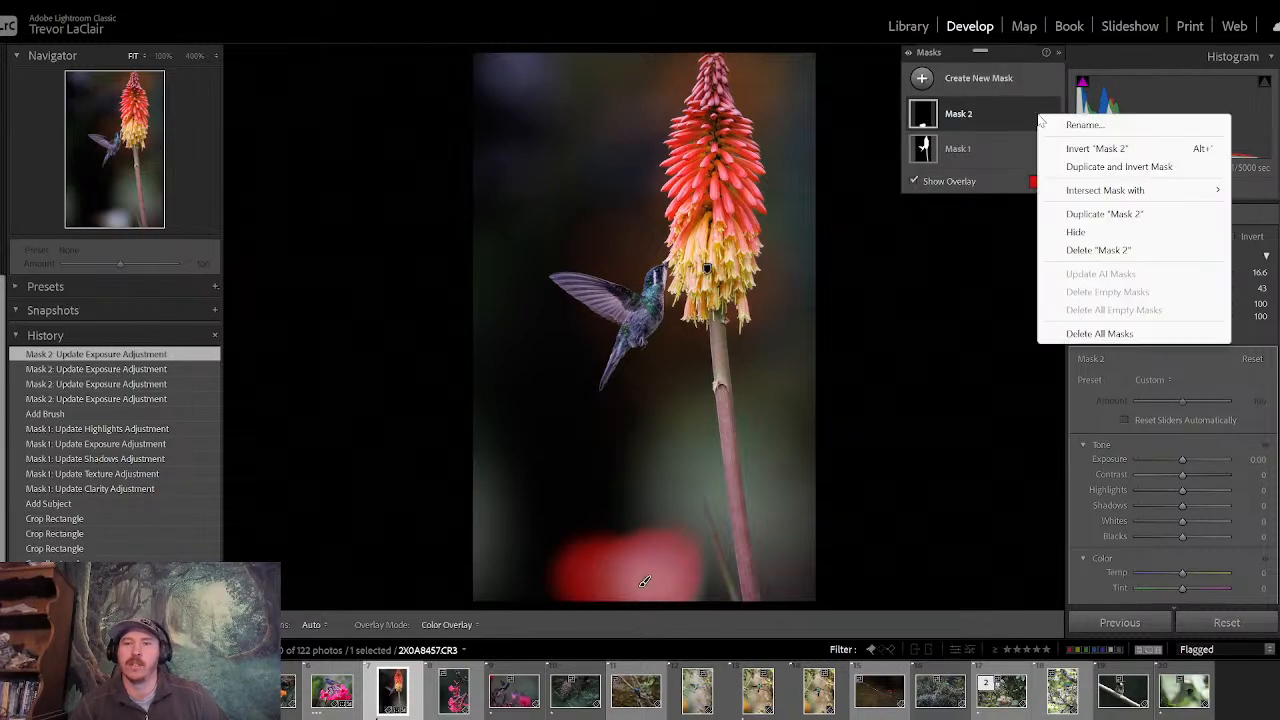
left_click(1097, 252)
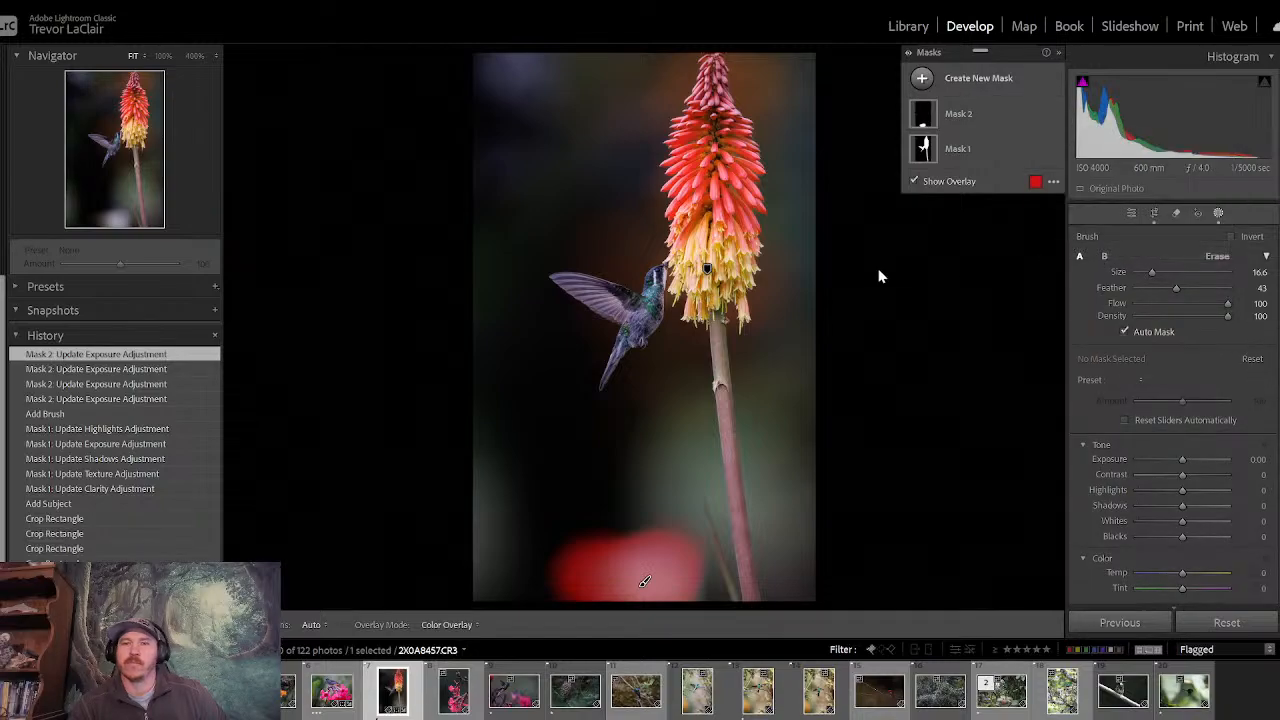
- Add a Linear Gradient mask rising from the photo's bottom edge over about its lower third, with Exposure −0.93 and Highlights −31
left_click(922, 80)
left_click(1016, 243)
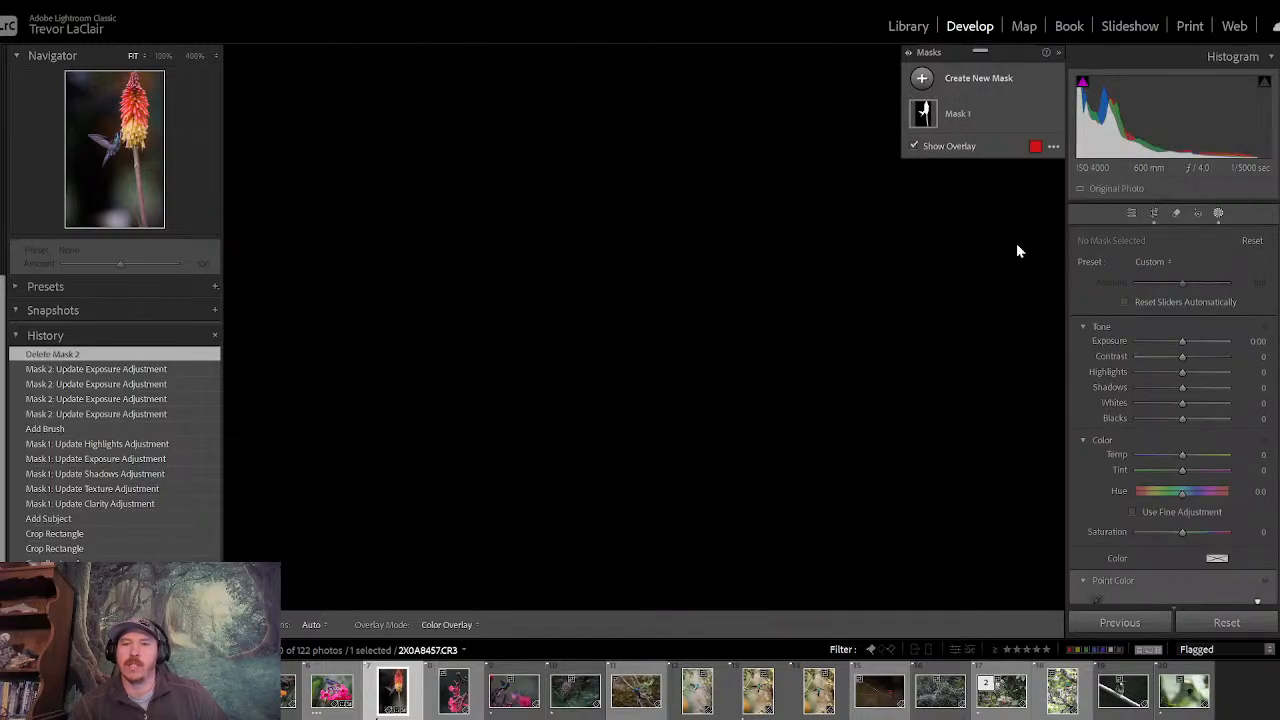
left_click_drag(675, 598, 674, 424)
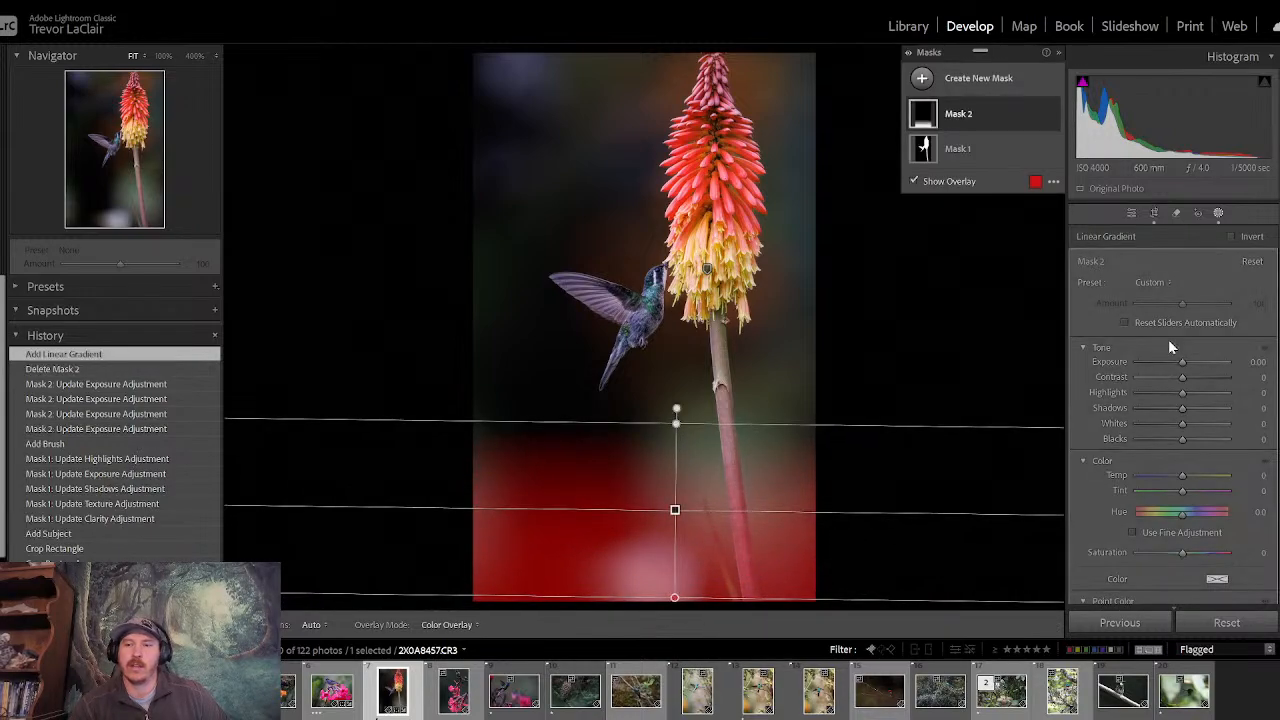
left_click_drag(1184, 366, 1165, 399)
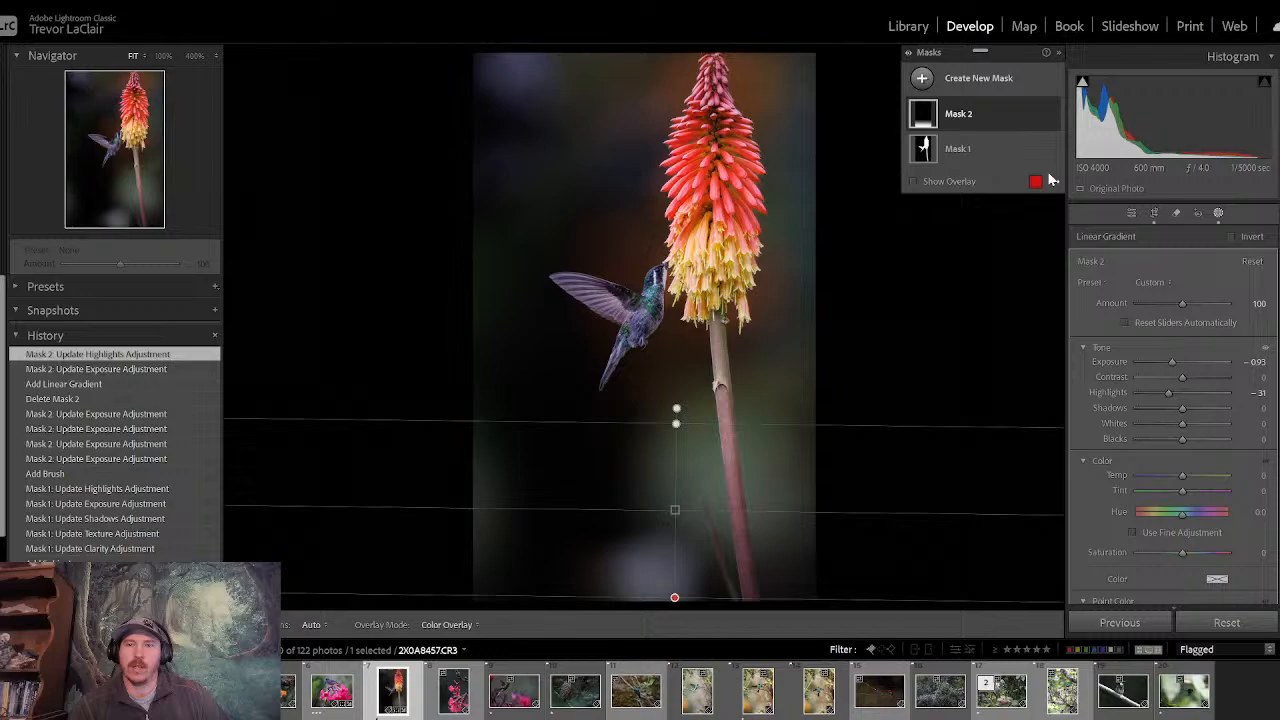
- Subtract the subject from the linear gradient mask with Select Subject and check the mask overlay along the stem
left_click(1039, 114)
left_click(1007, 122)
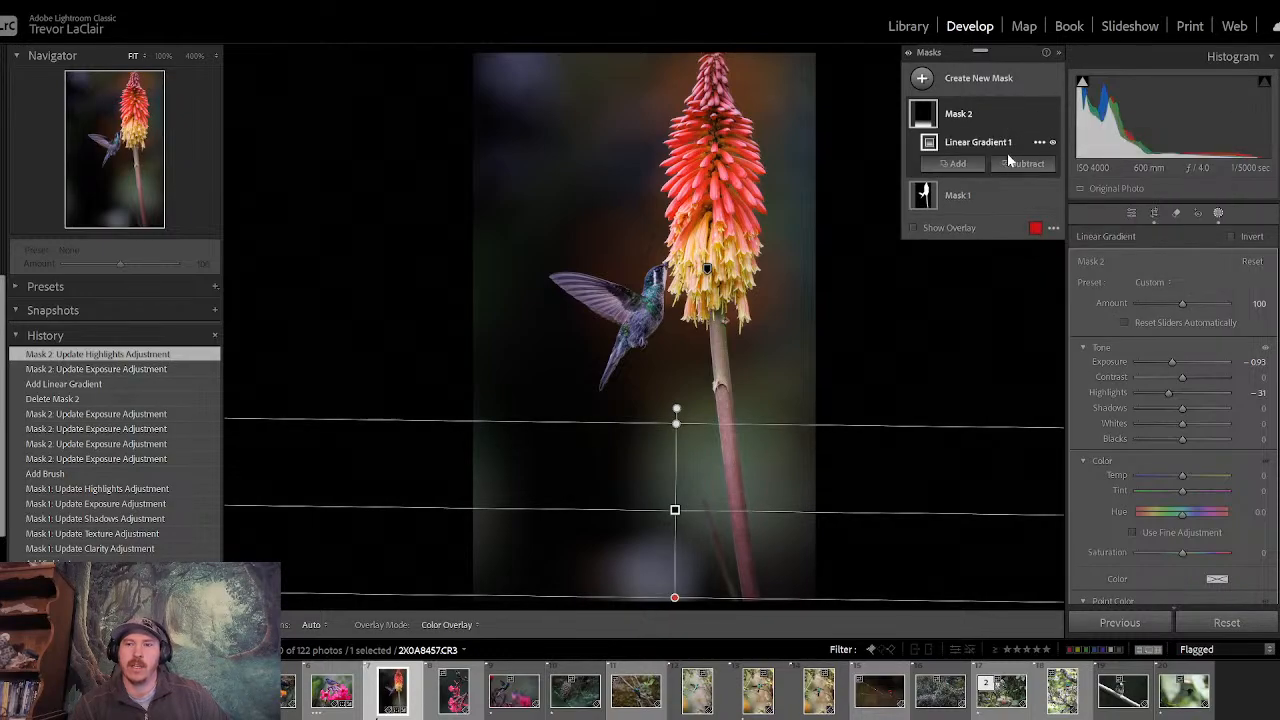
left_click(1025, 164)
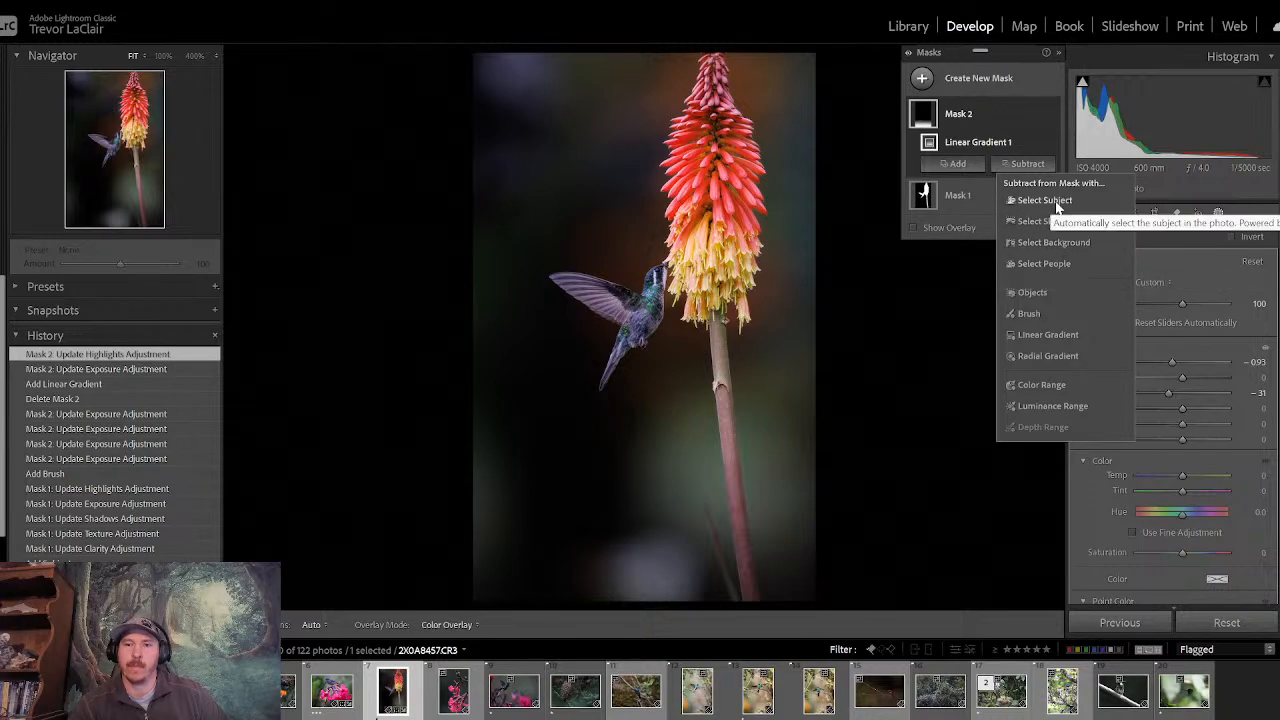
left_click(1044, 200)
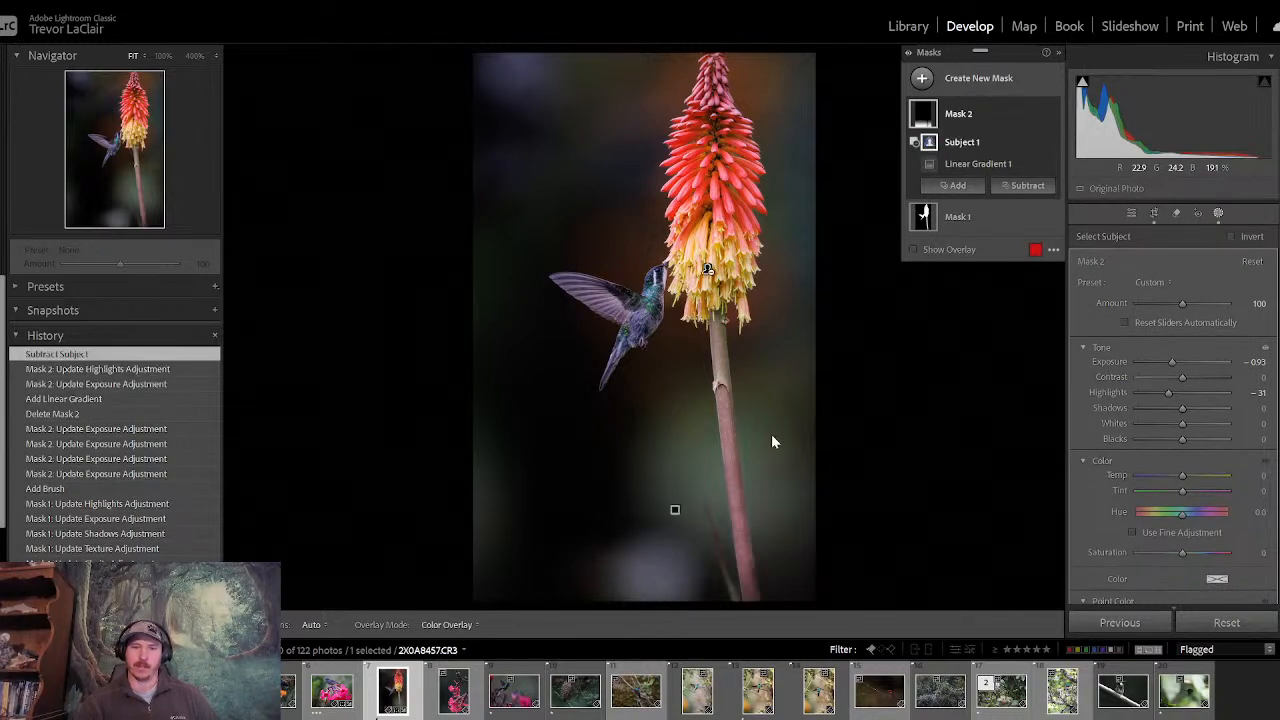
key("o")
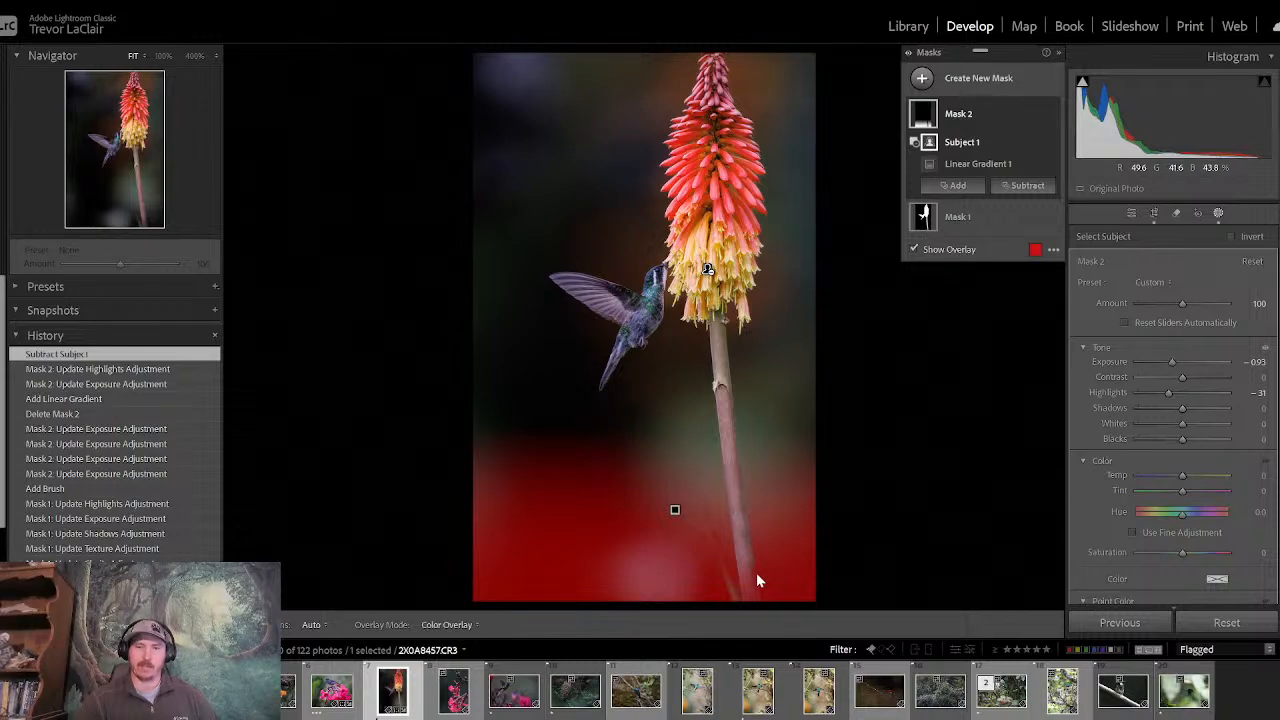
key("o")
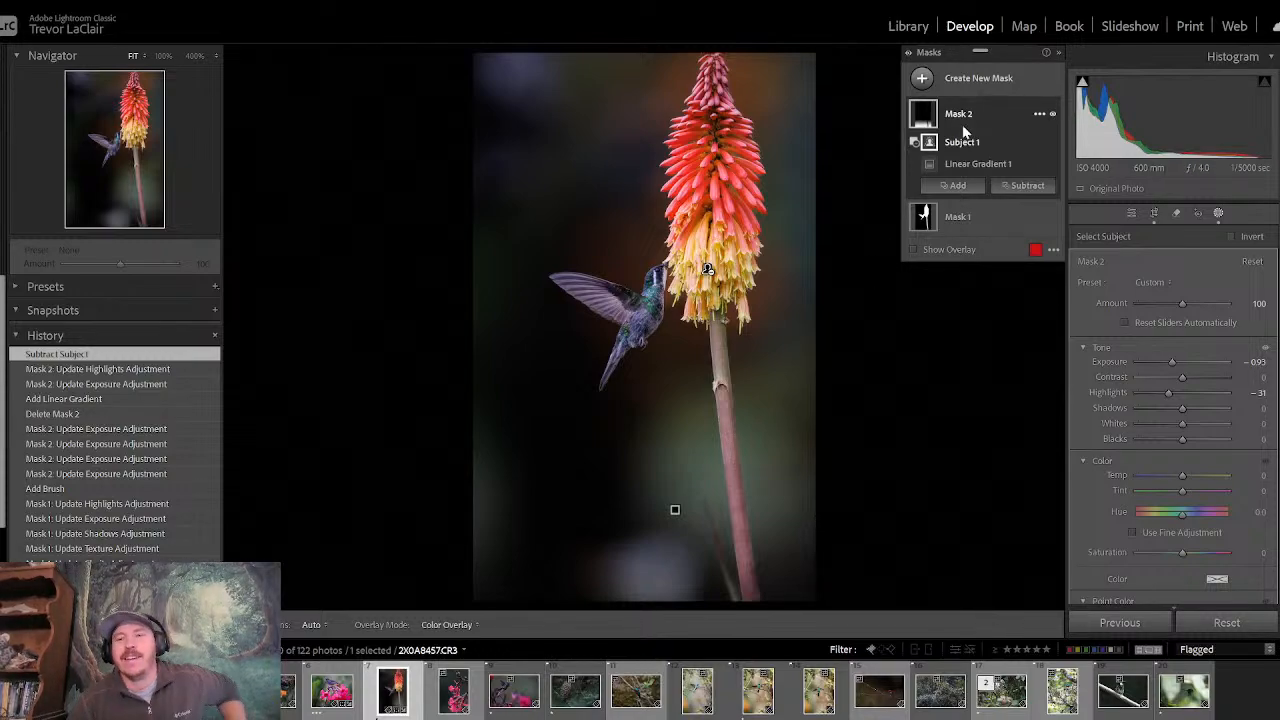
- Recrop the photo to an upright 4 x 5 / 8 x 10 frame keeping the flower tip and excluding the pale spot at the base
left_click(1154, 214)
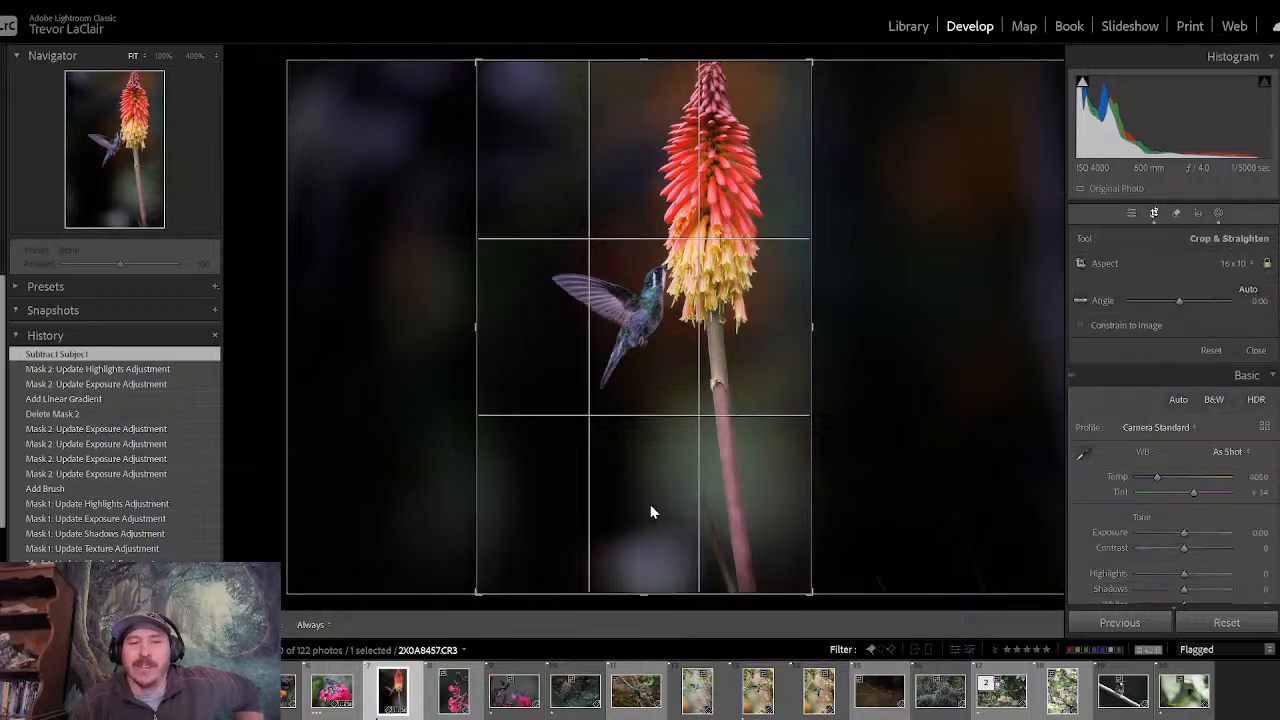
left_click(1230, 264)
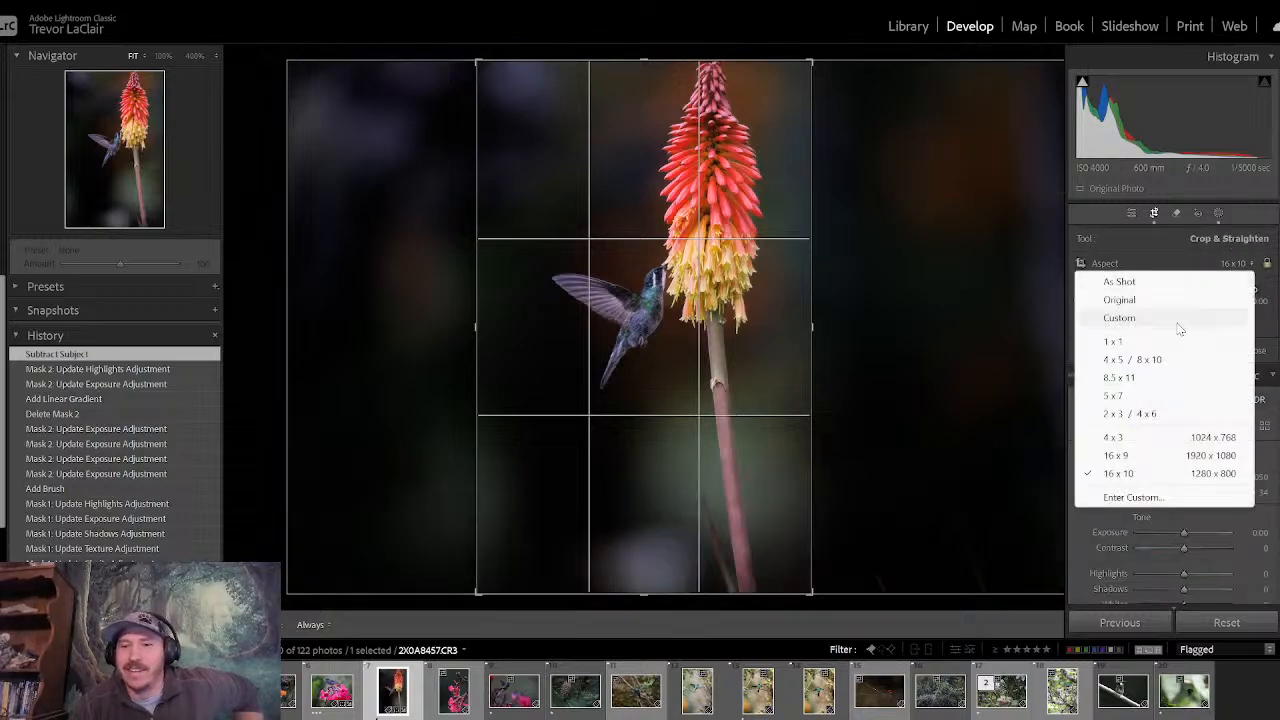
left_click(1163, 360)
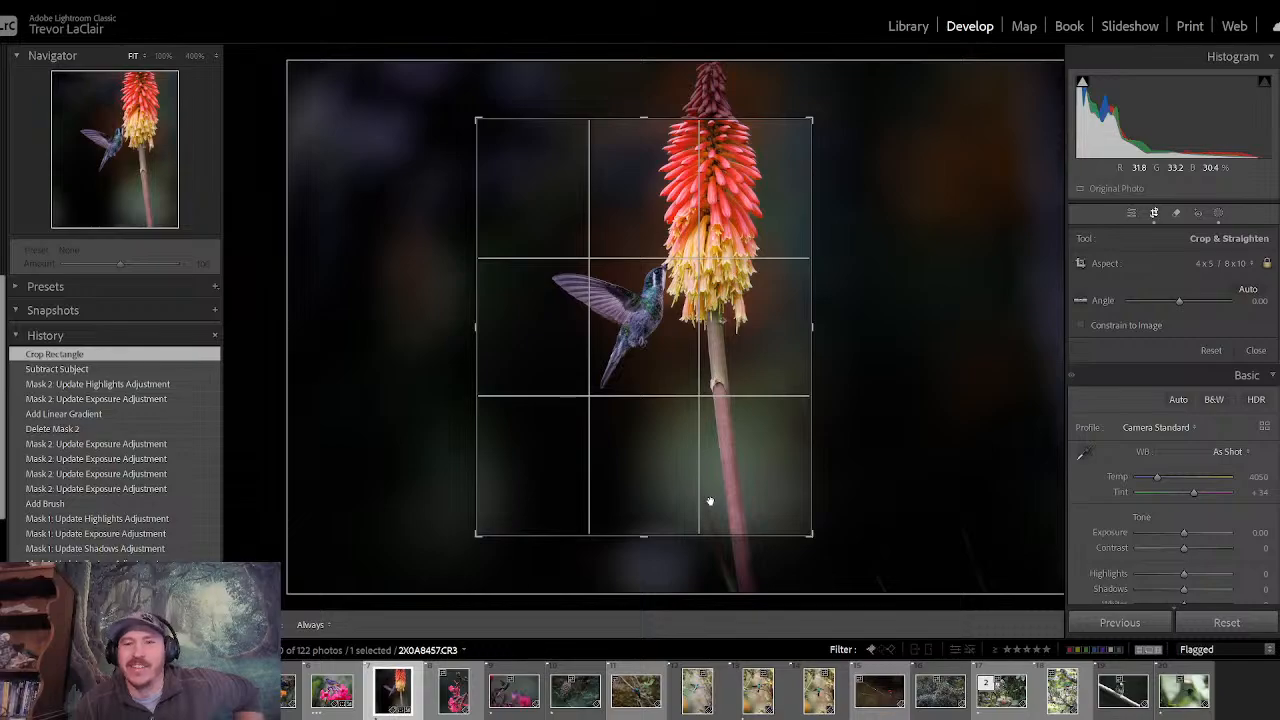
left_click_drag(809, 119, 839, 78)
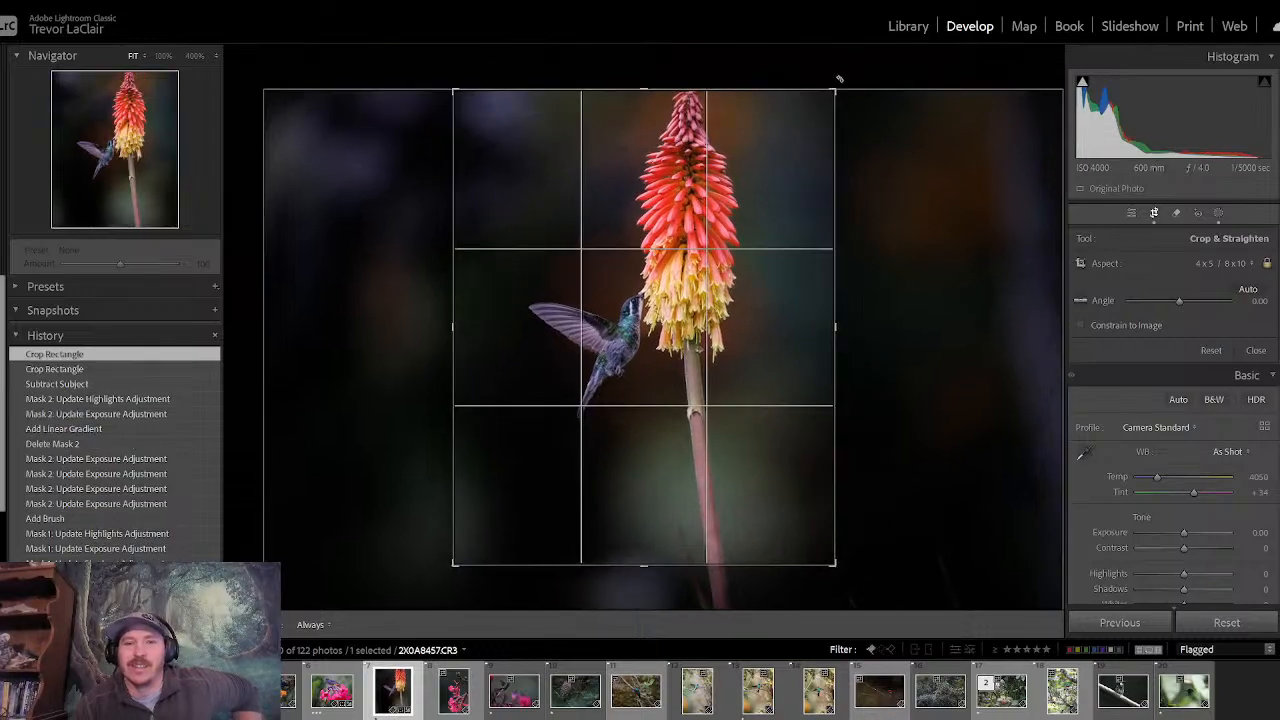
left_click_drag(769, 163, 784, 173)
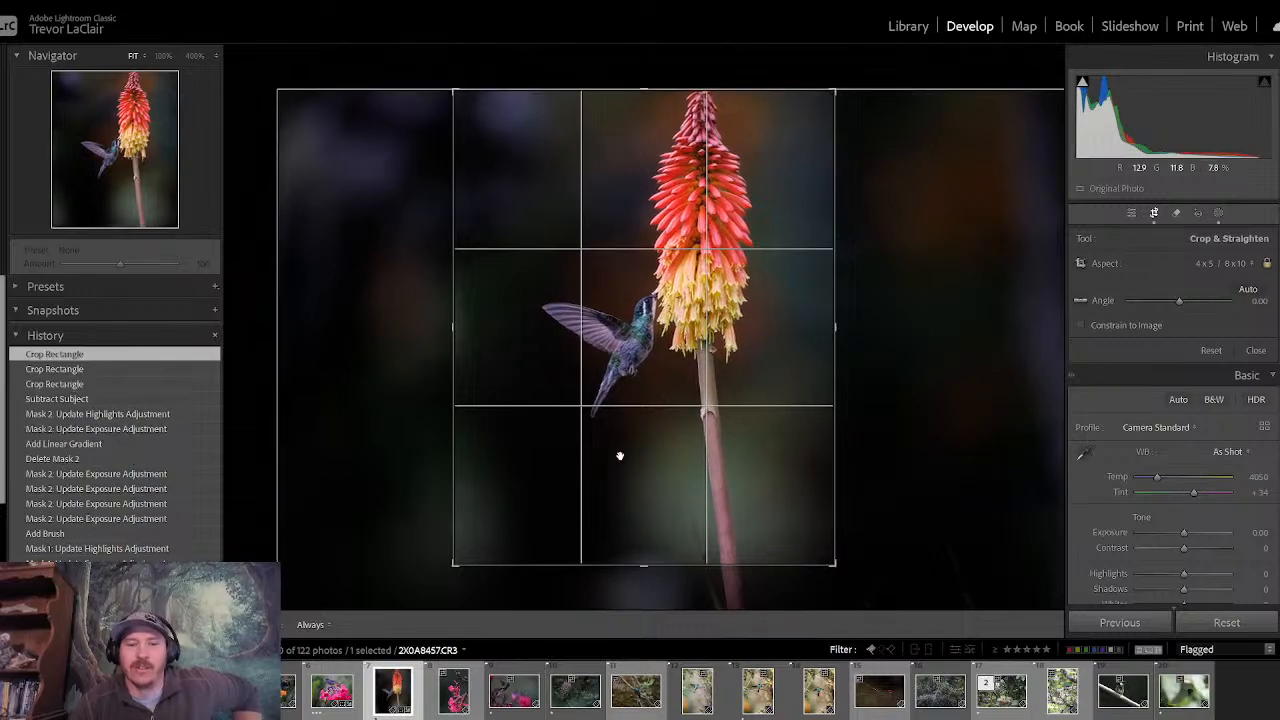
left_click_drag(452, 564, 451, 560)
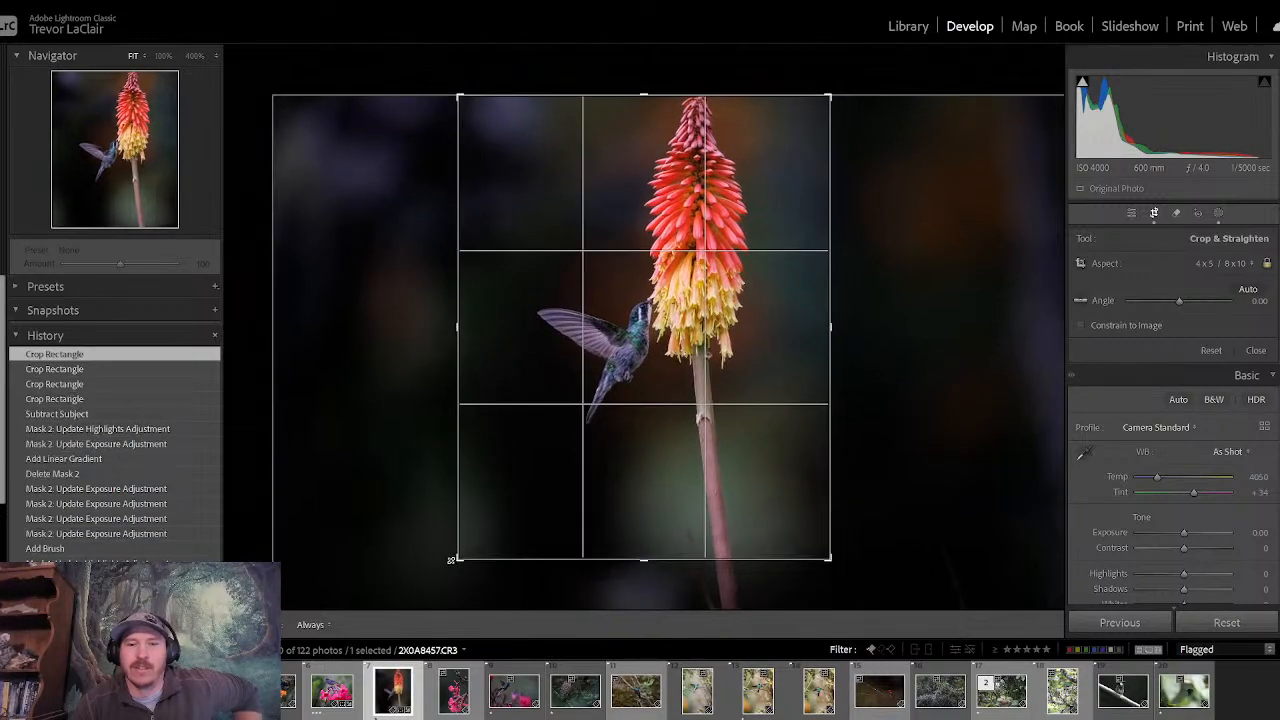
key("Return")
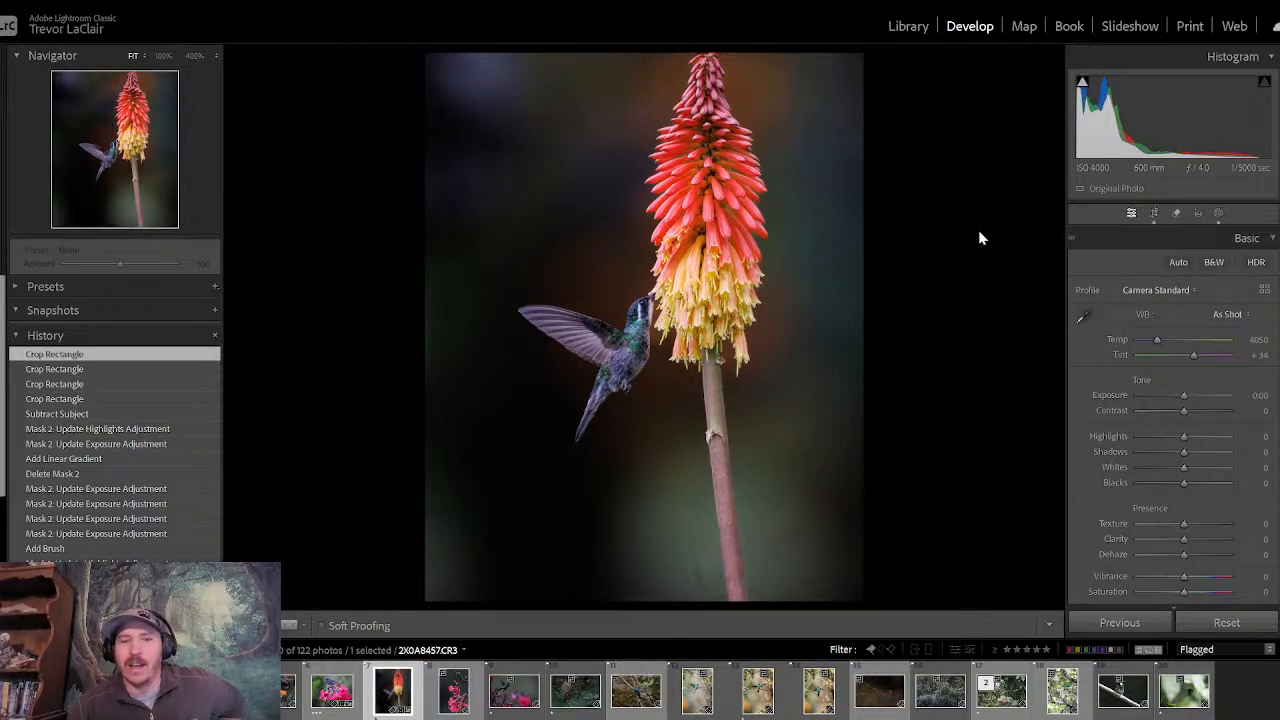
- Add an inverted Radial Gradient mask as a tall ellipse around the hummingbird and flower, and set its Exposure to −0.33
left_click(1218, 213)
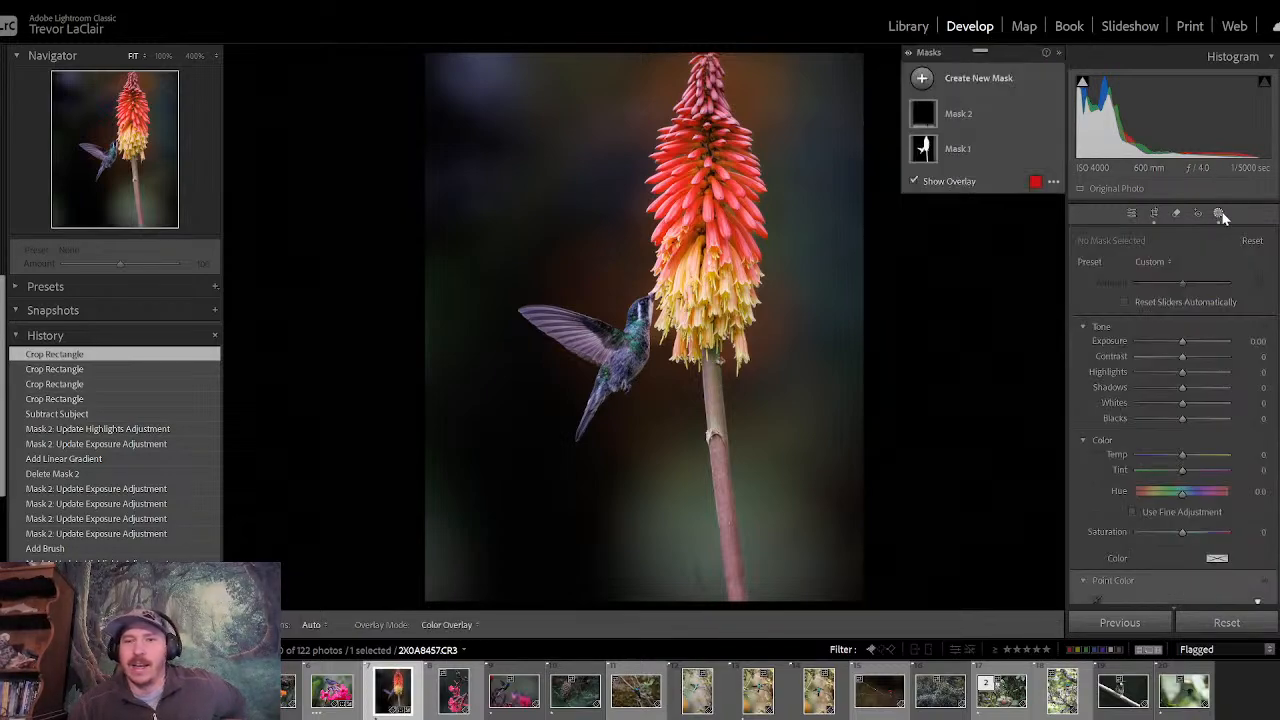
left_click(924, 79)
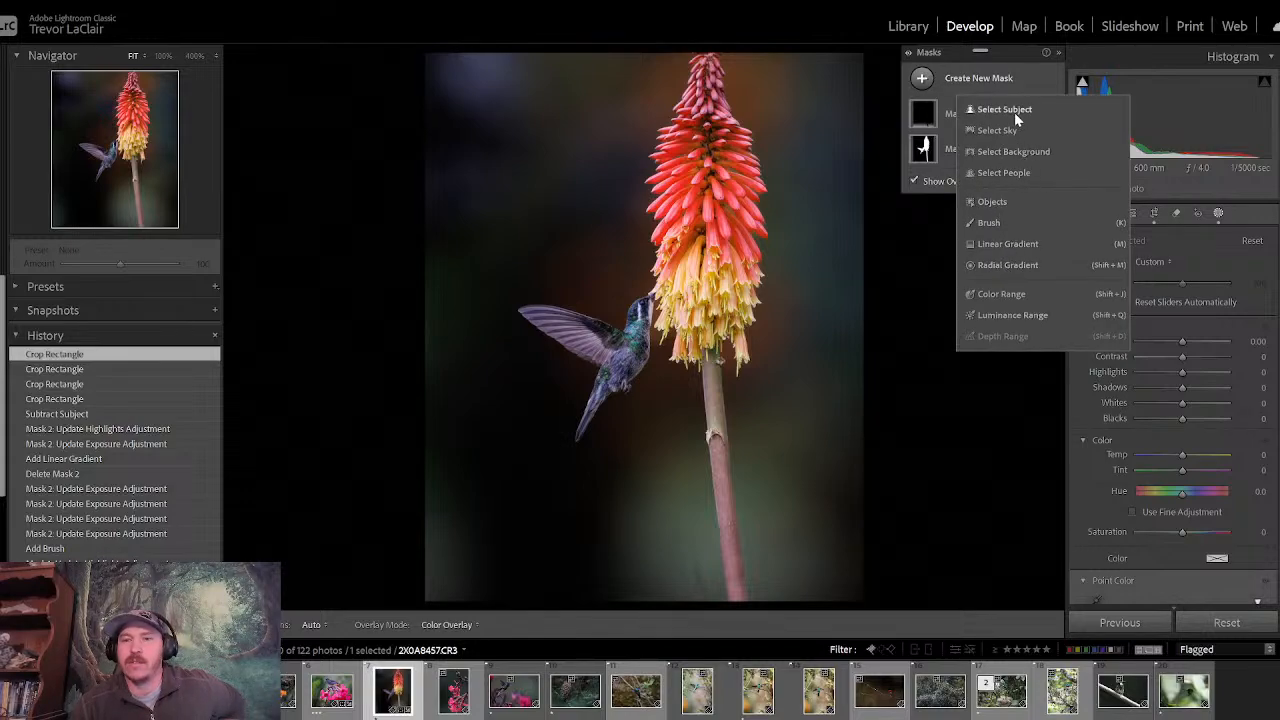
left_click(1011, 262)
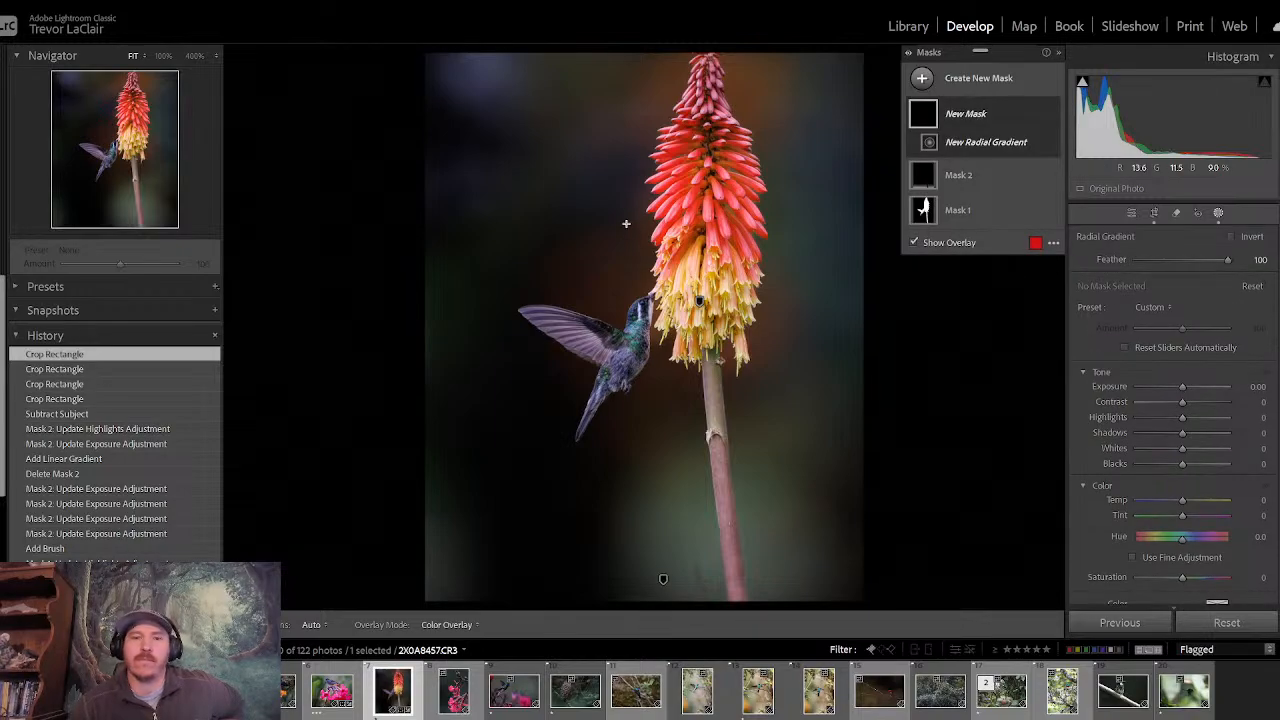
left_click_drag(623, 201, 826, 608)
left_click_drag(623, 202, 646, 295)
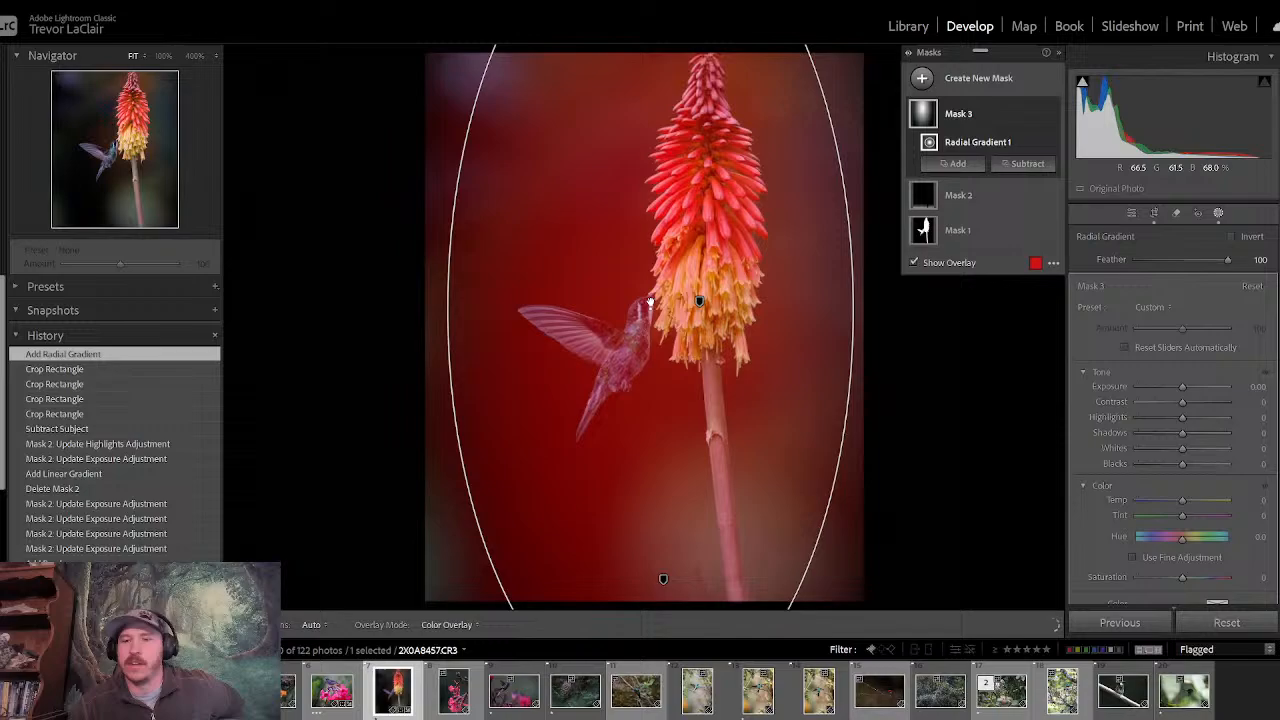
left_click(1232, 236)
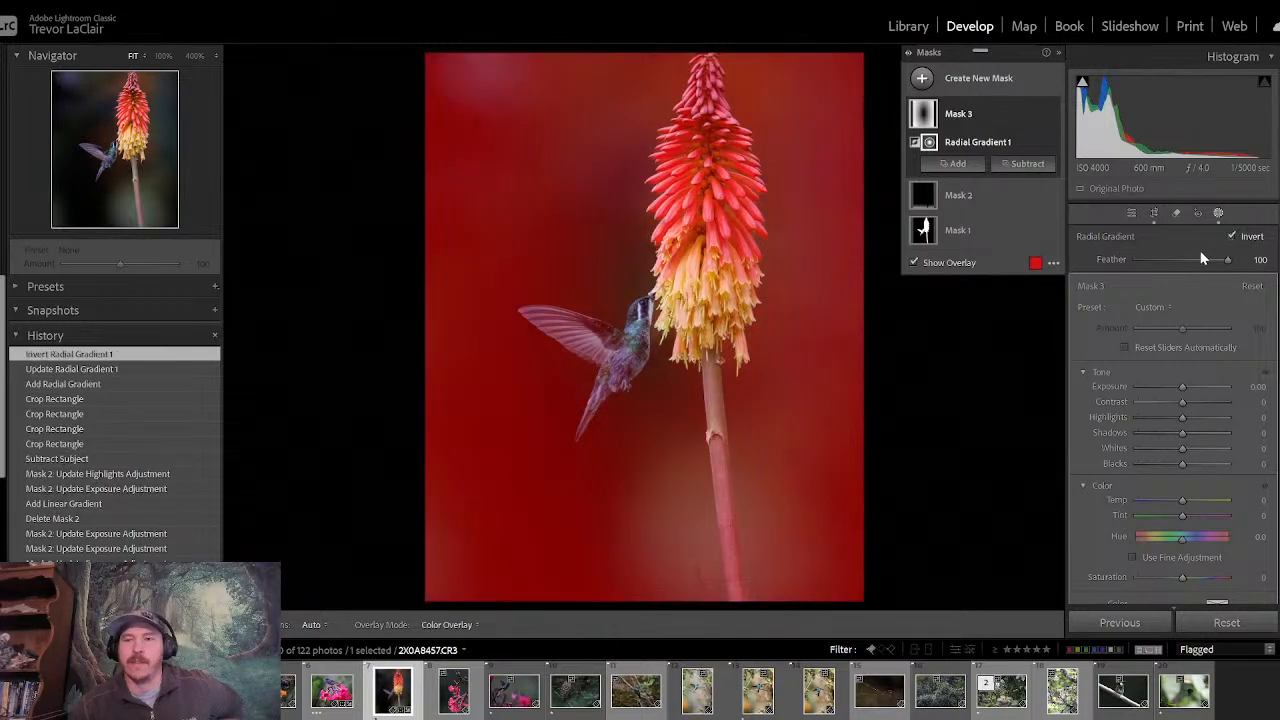
left_click_drag(1181, 389, 1176, 388)
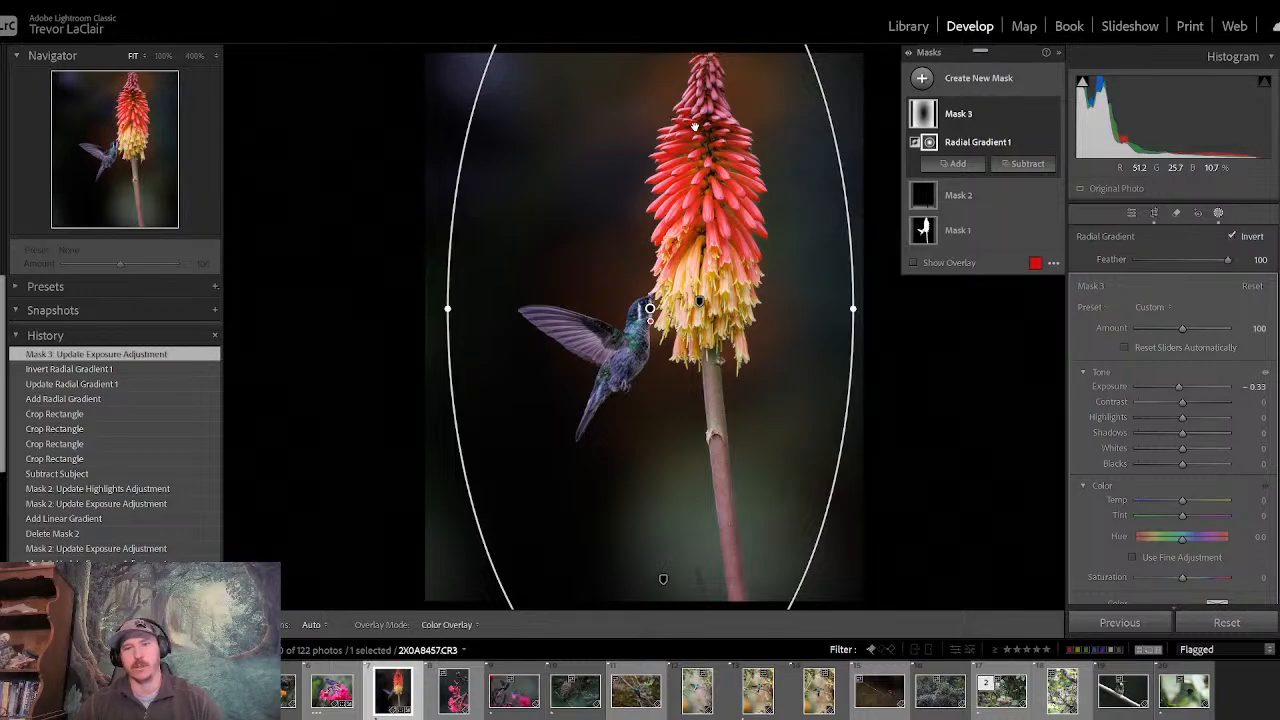
- Compare the recropped hummingbird photo before and after the edits repeatedly
left_click(1131, 215)
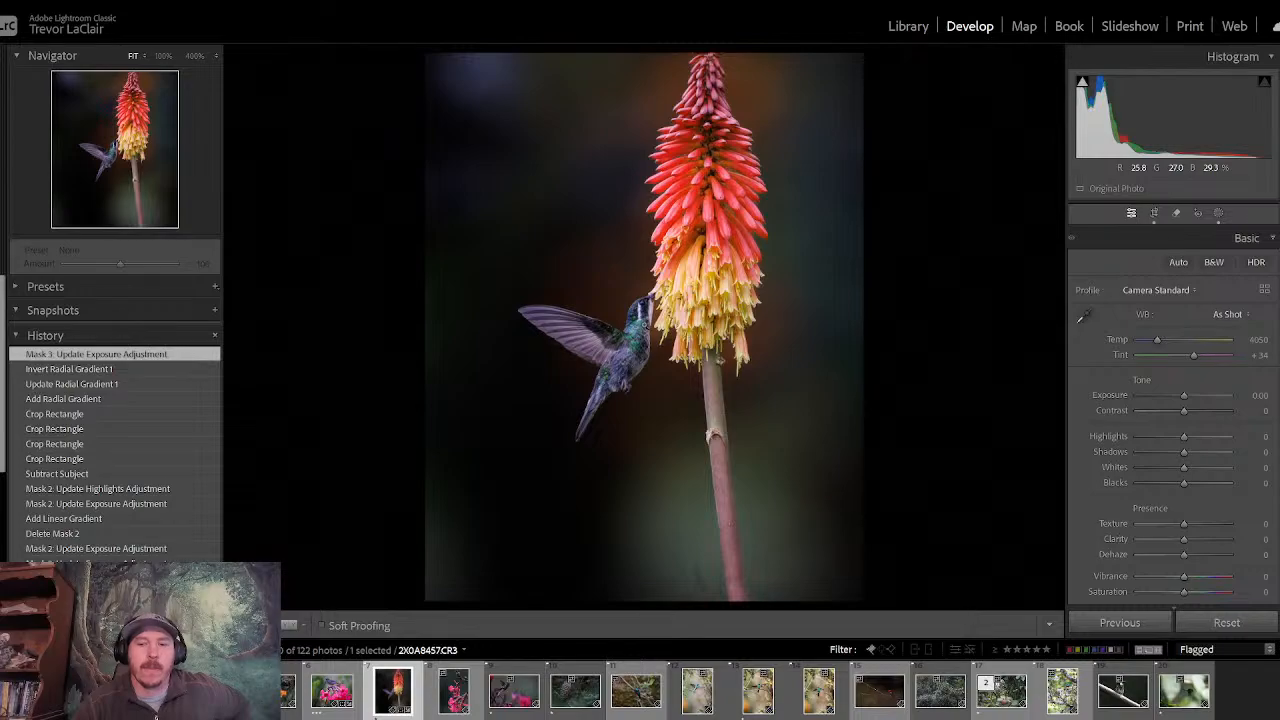
key("backslash")
key("backslash")
key("backslash")
key("backslash")
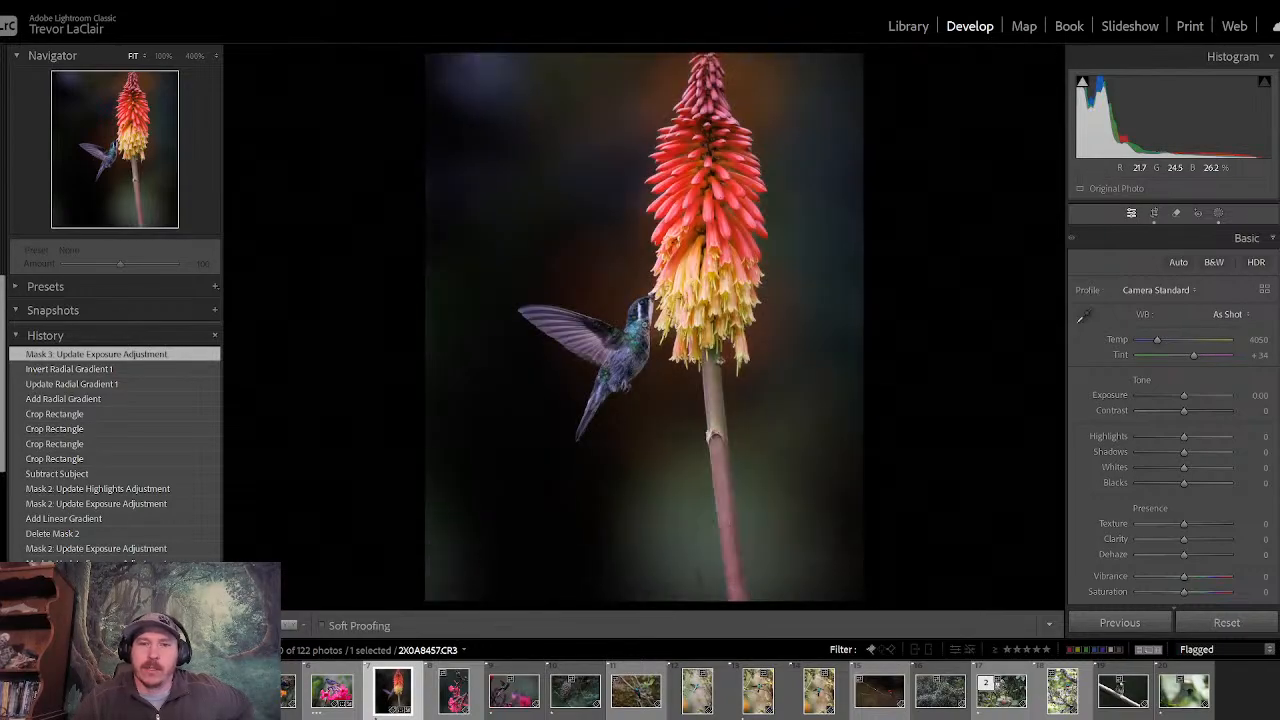
key("backslash")
key("backslash")
key("backslash")
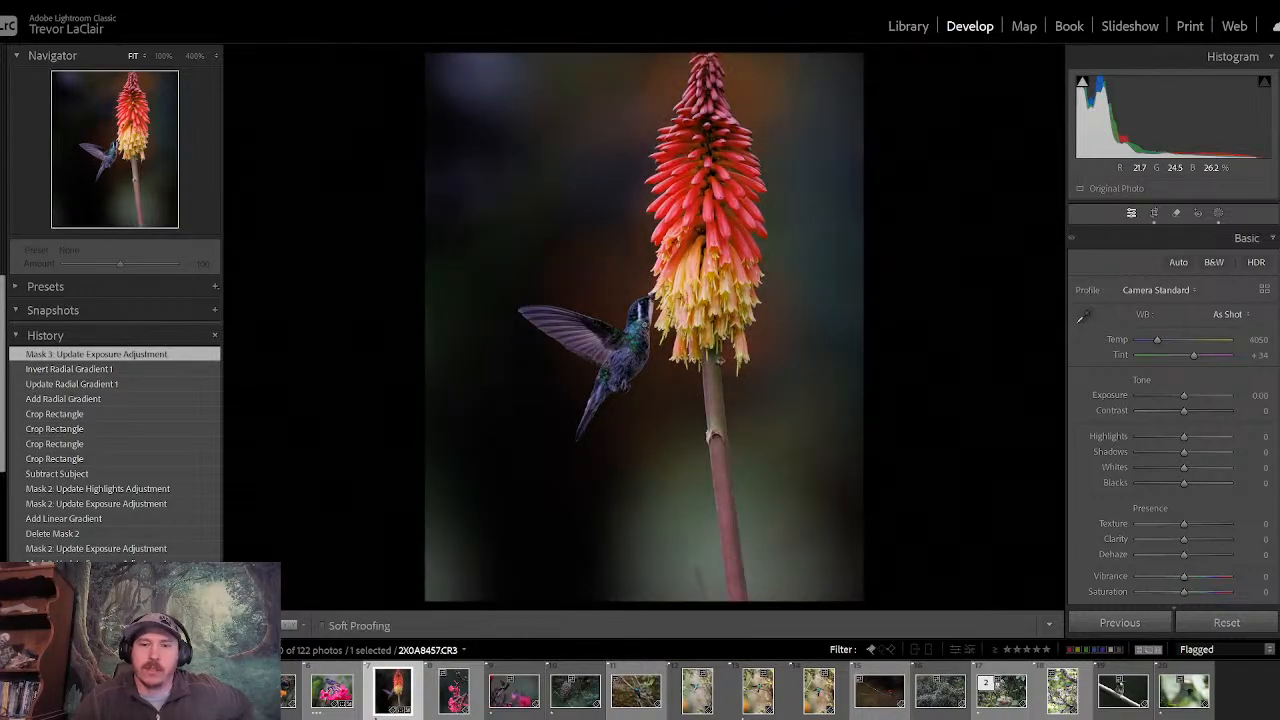
- Compare the hummingbird photo before and after, and examine the bird's head and the flower spike at 400% and 100% magnification
key("backslash")
key("backslash")
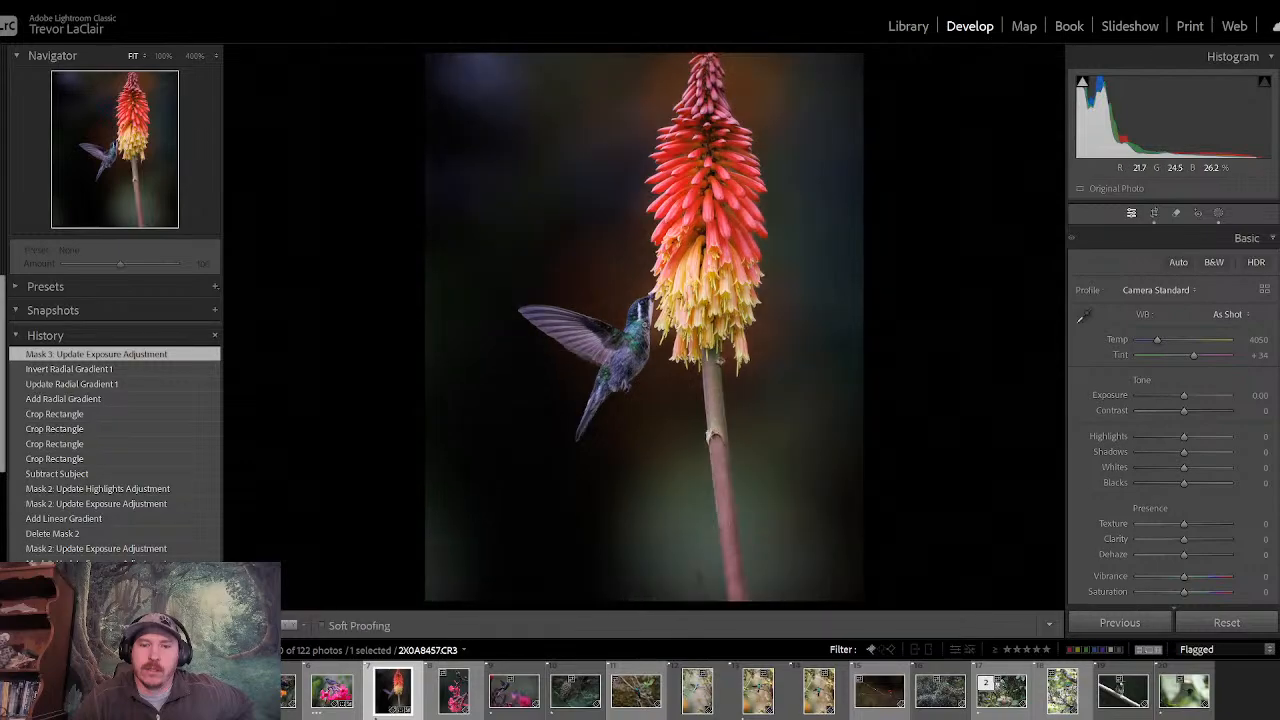
key("backslash")
key("backslash")
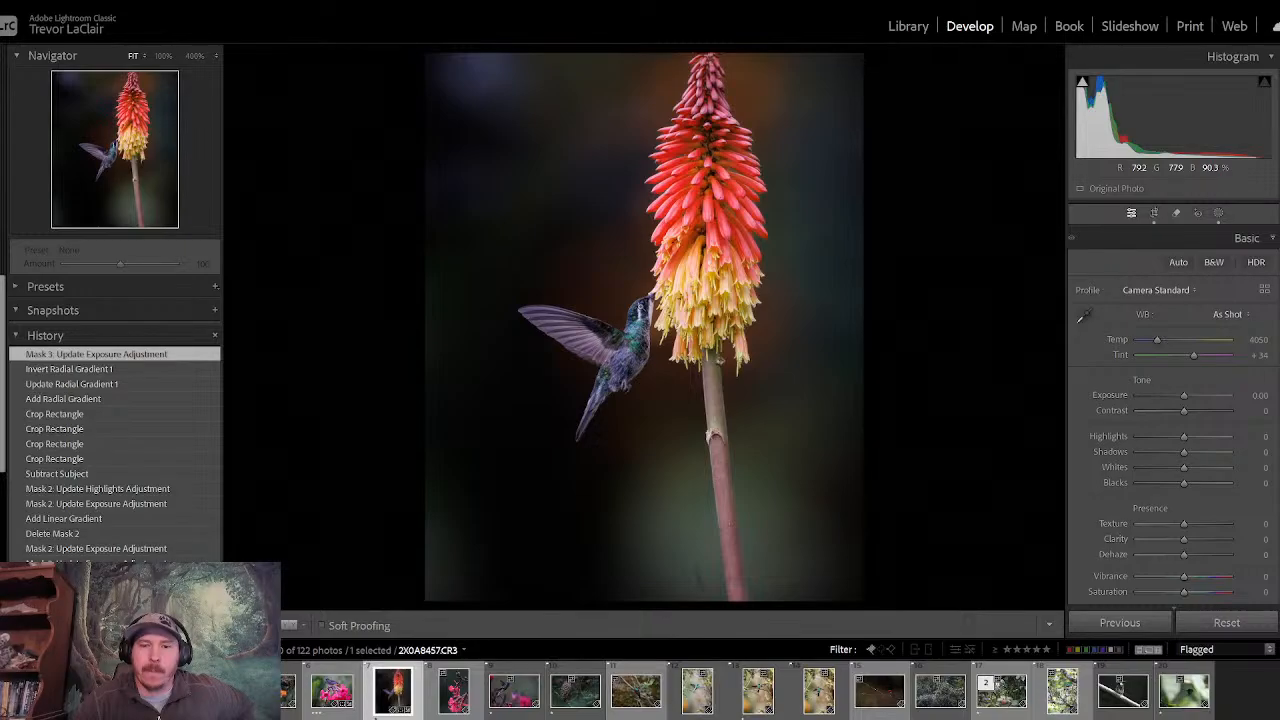
left_click(640, 307)
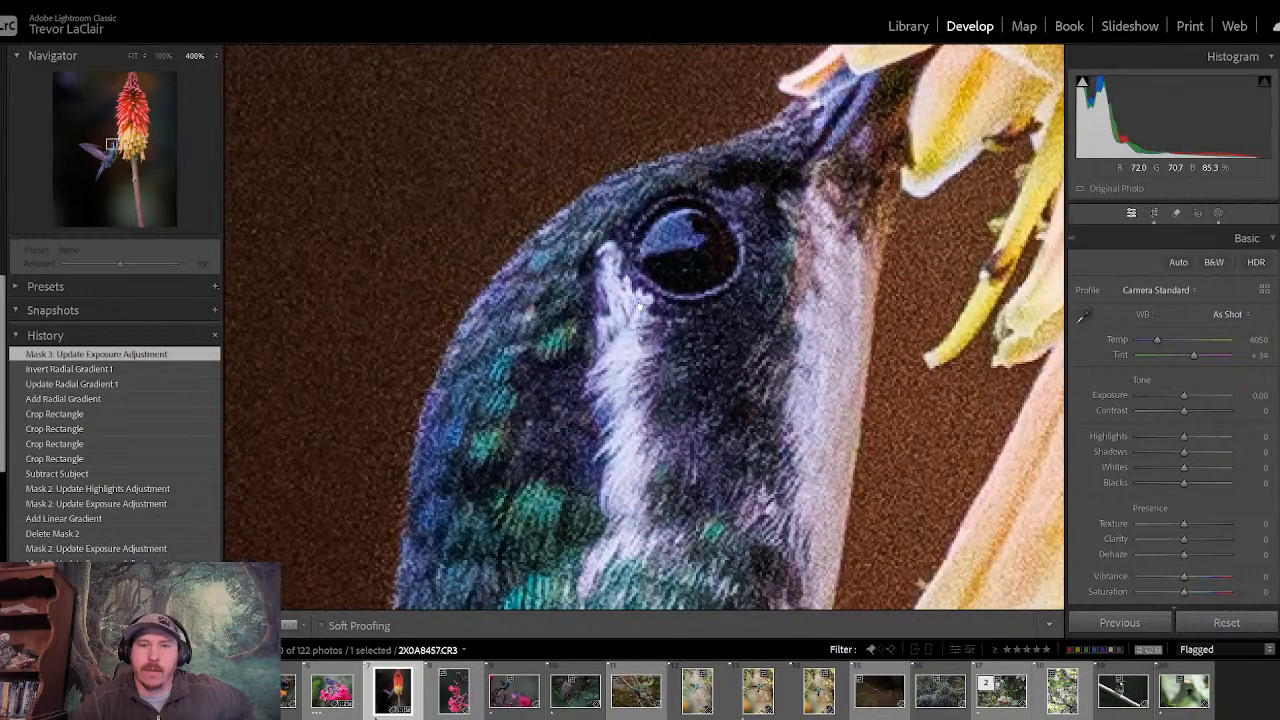
left_click_drag(722, 272, 602, 269)
left_click(161, 56)
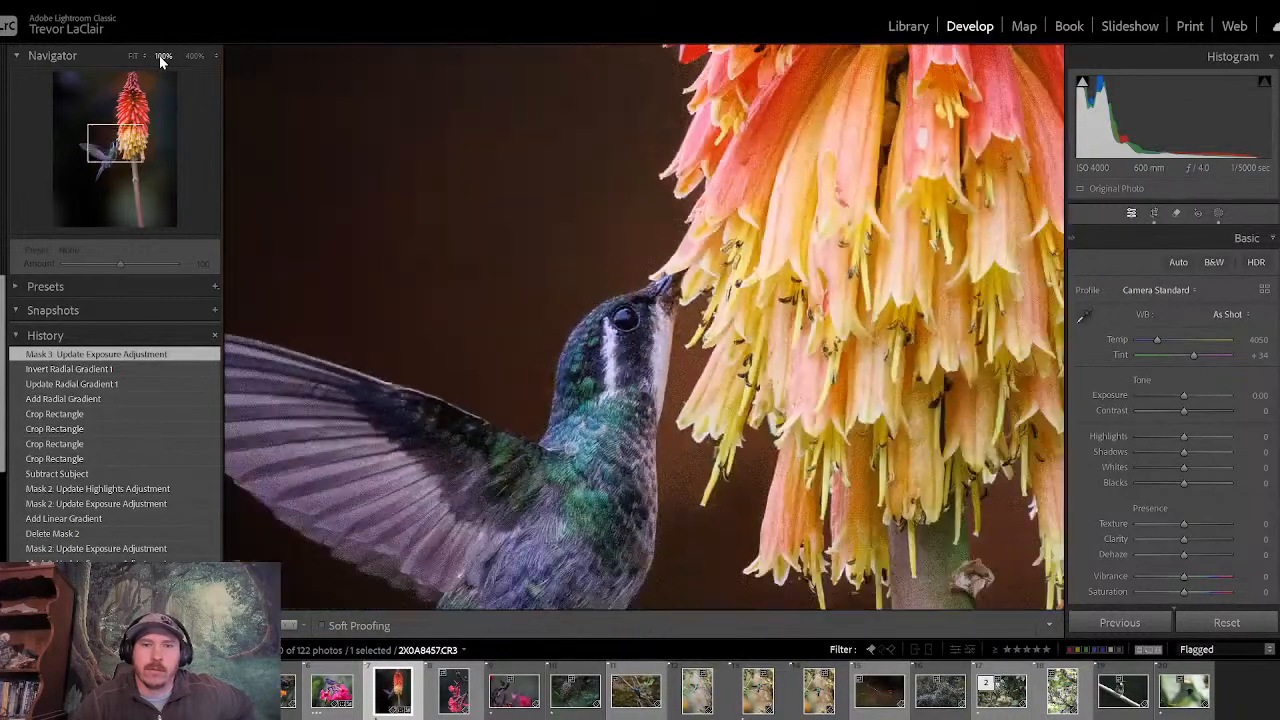
left_click_drag(648, 360, 460, 380)
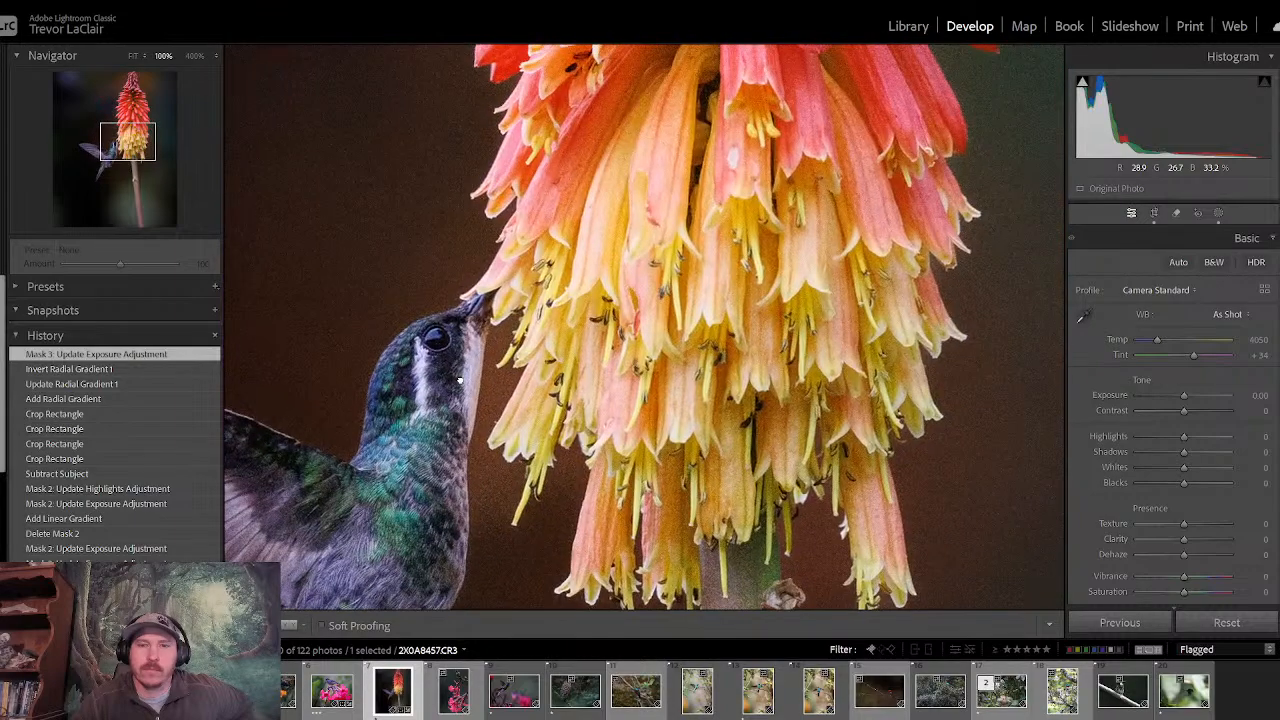
left_click_drag(862, 161, 669, 636)
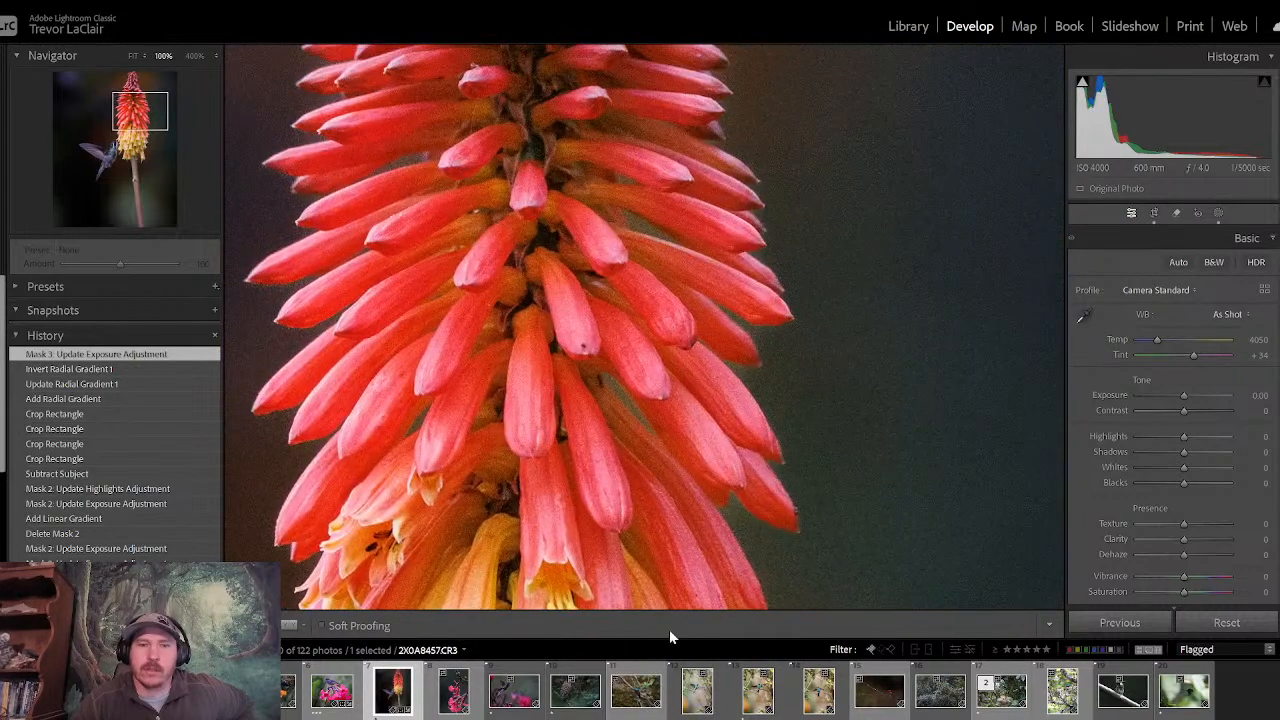
left_click_drag(490, 125, 731, 149)
left_click_drag(633, 601, 612, 62)
left_click_drag(262, 522, 403, 408)
- Maximize the photo editor window again and examine the hummingbird's body and the full length of the stem at 100%
key("super+Down")
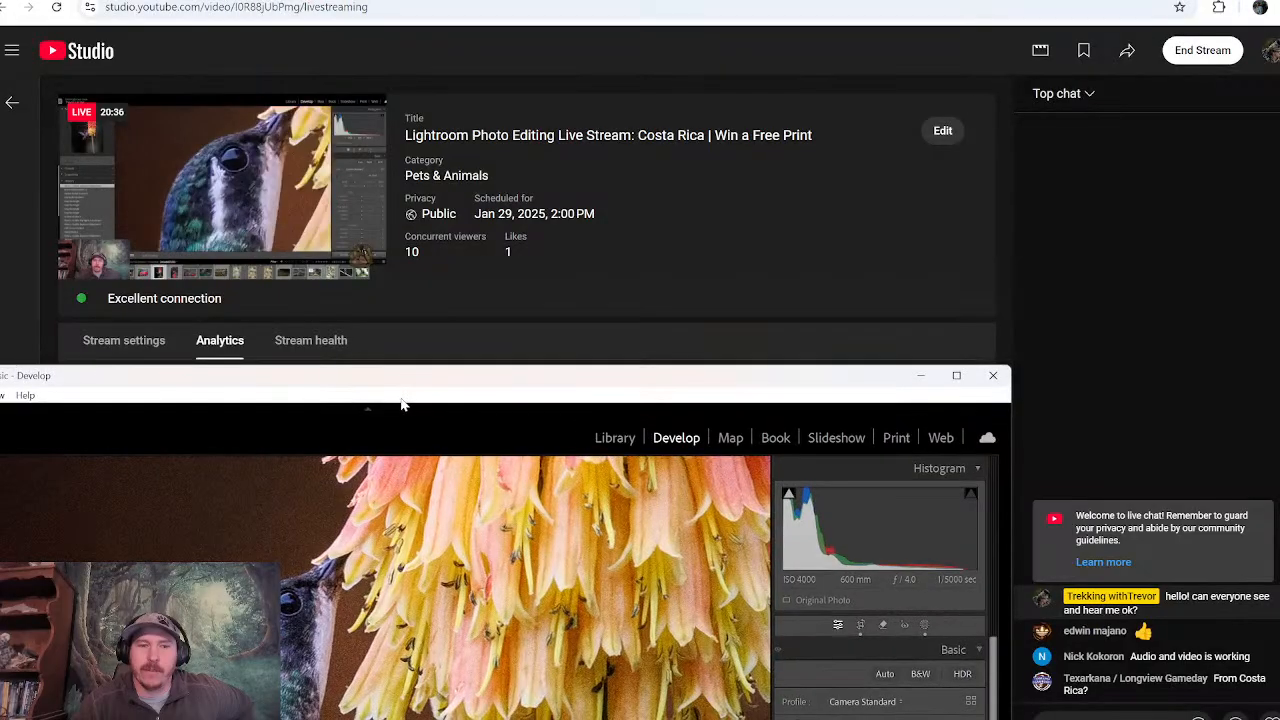
left_click(956, 376)
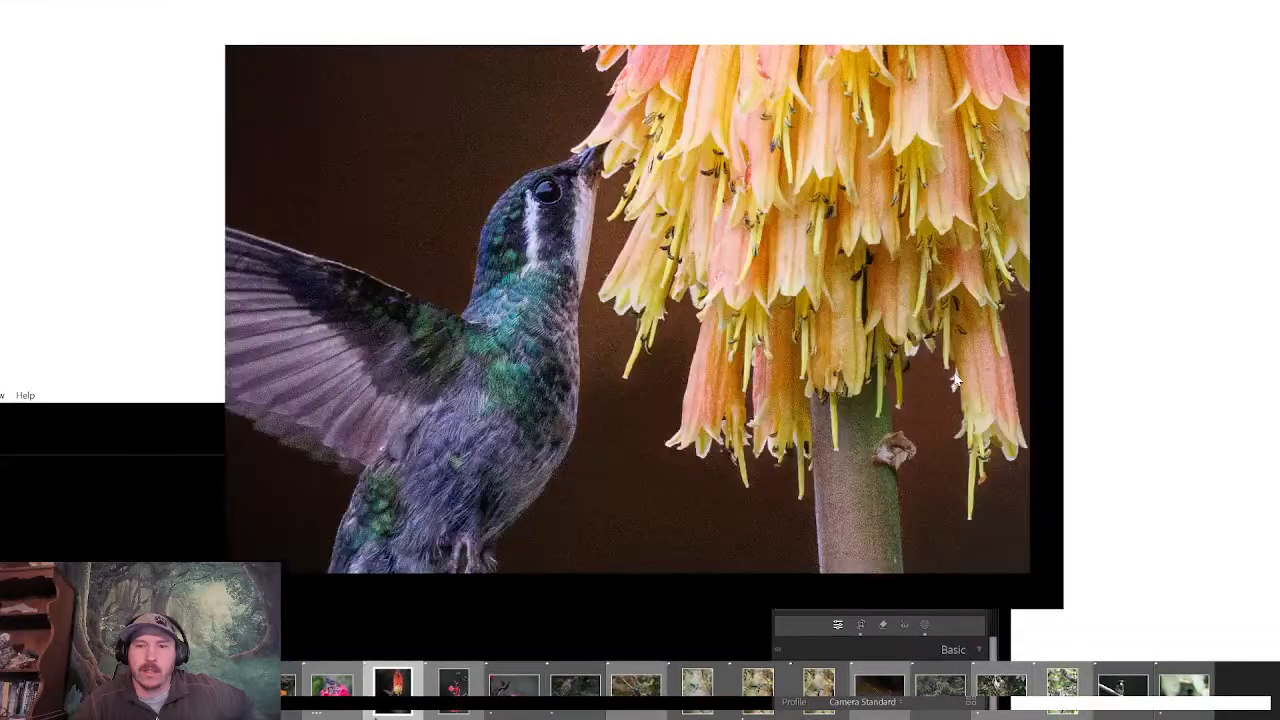
left_click_drag(495, 386, 386, 258)
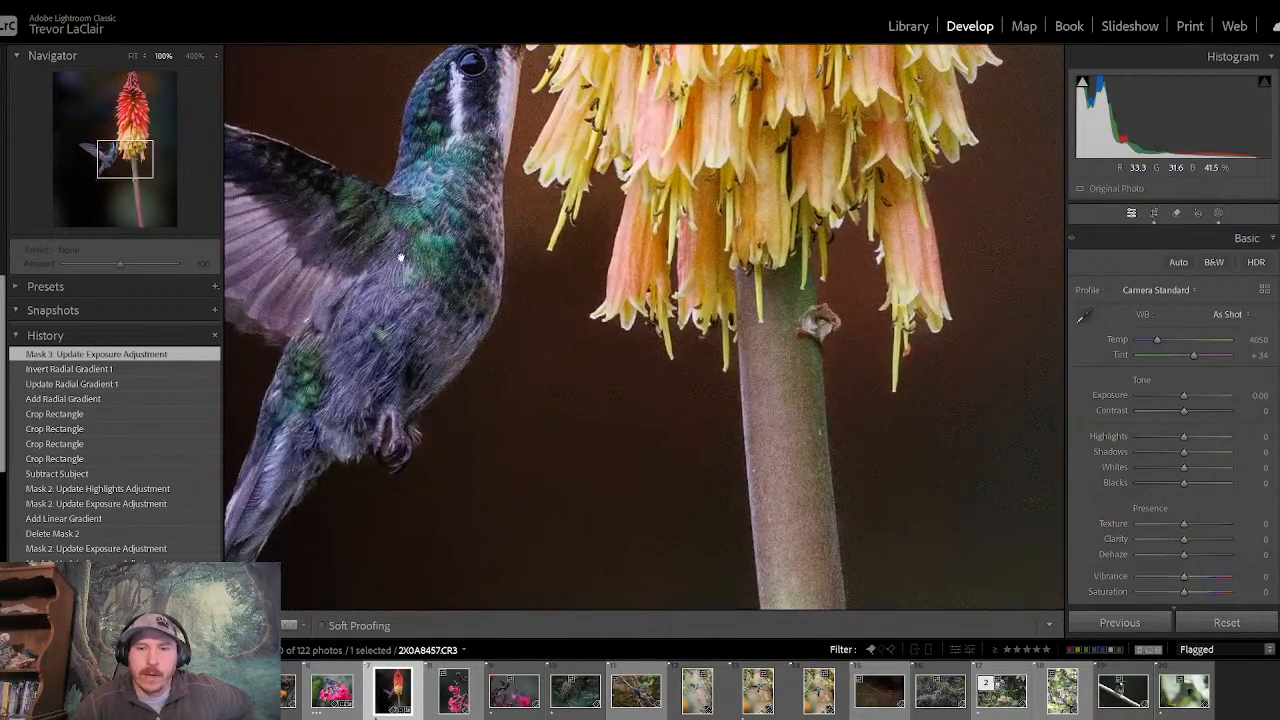
left_click_drag(857, 449, 680, 70)
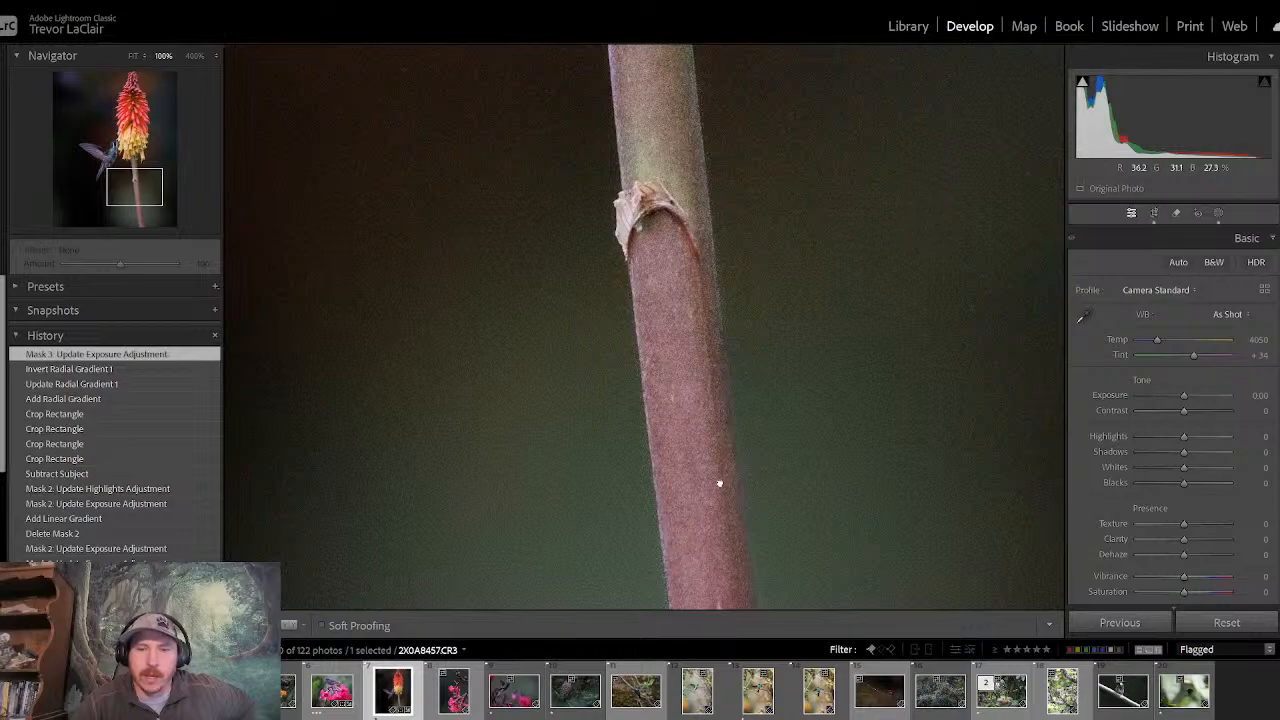
left_click_drag(717, 486, 667, 66)
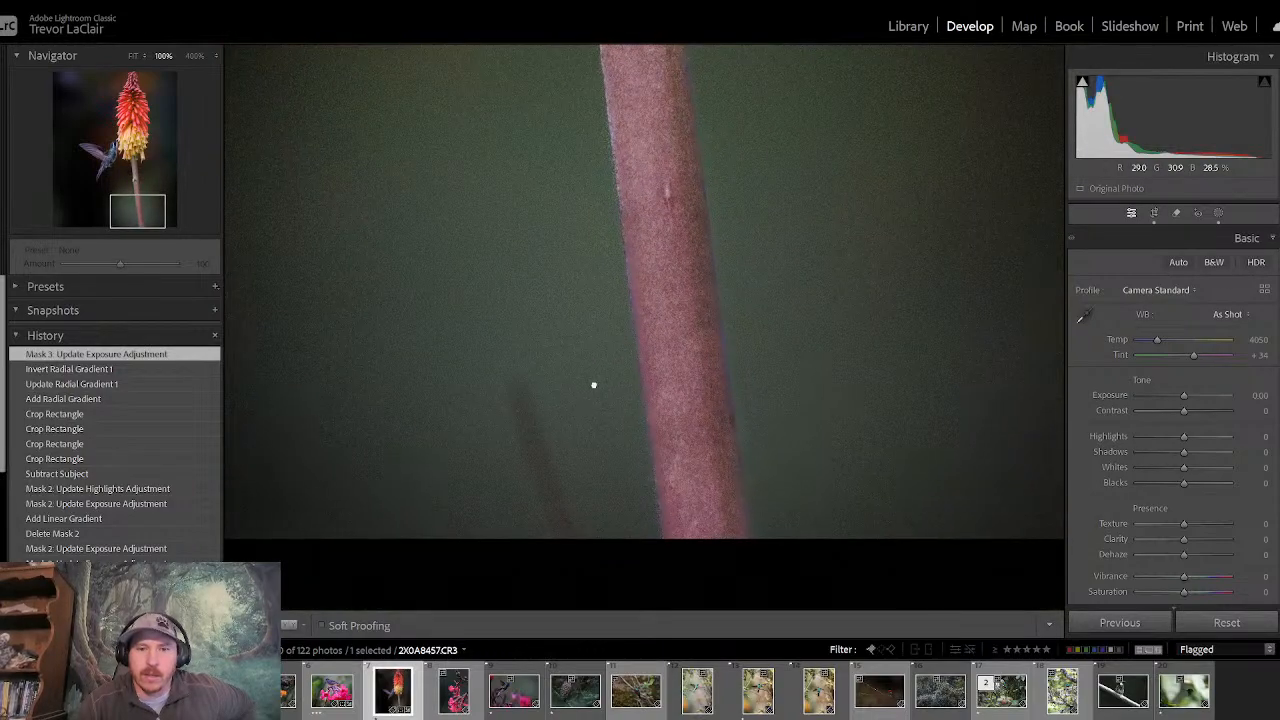
left_click_drag(594, 383, 706, 395)
left_click(631, 224)
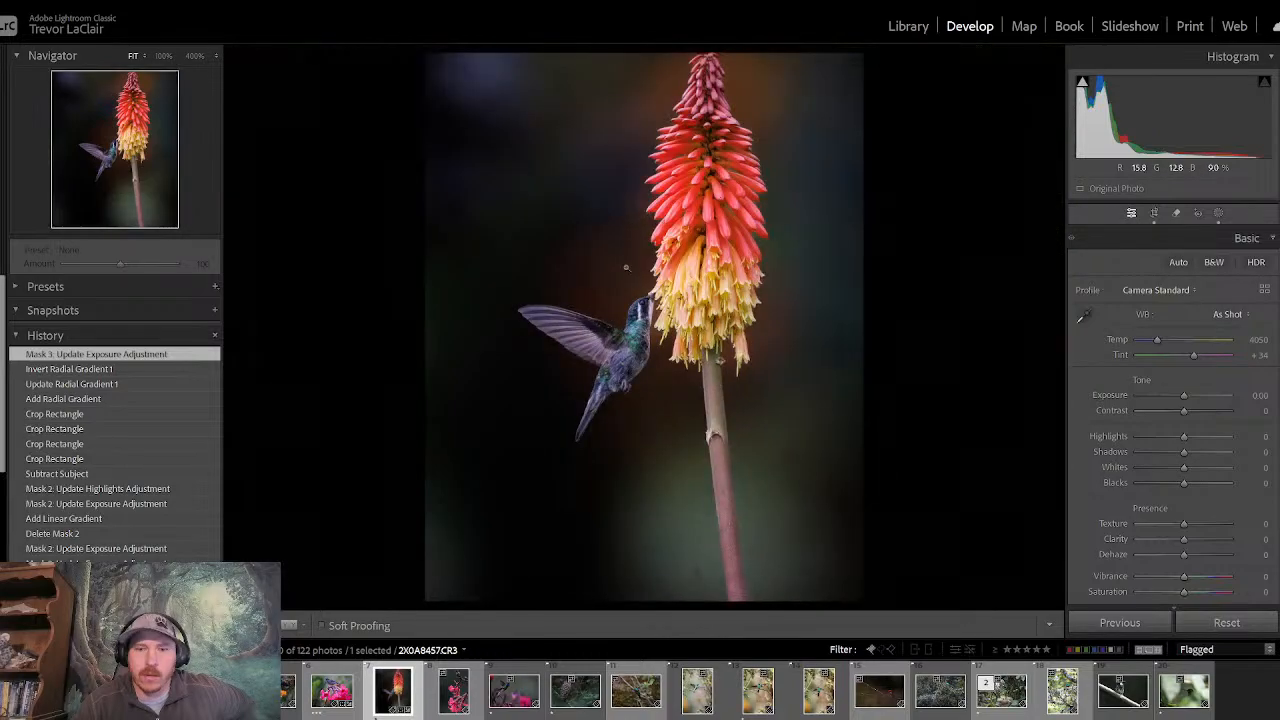
- Compare the whole hummingbird and flower spike photo before and after the edits several times
key("backslash")
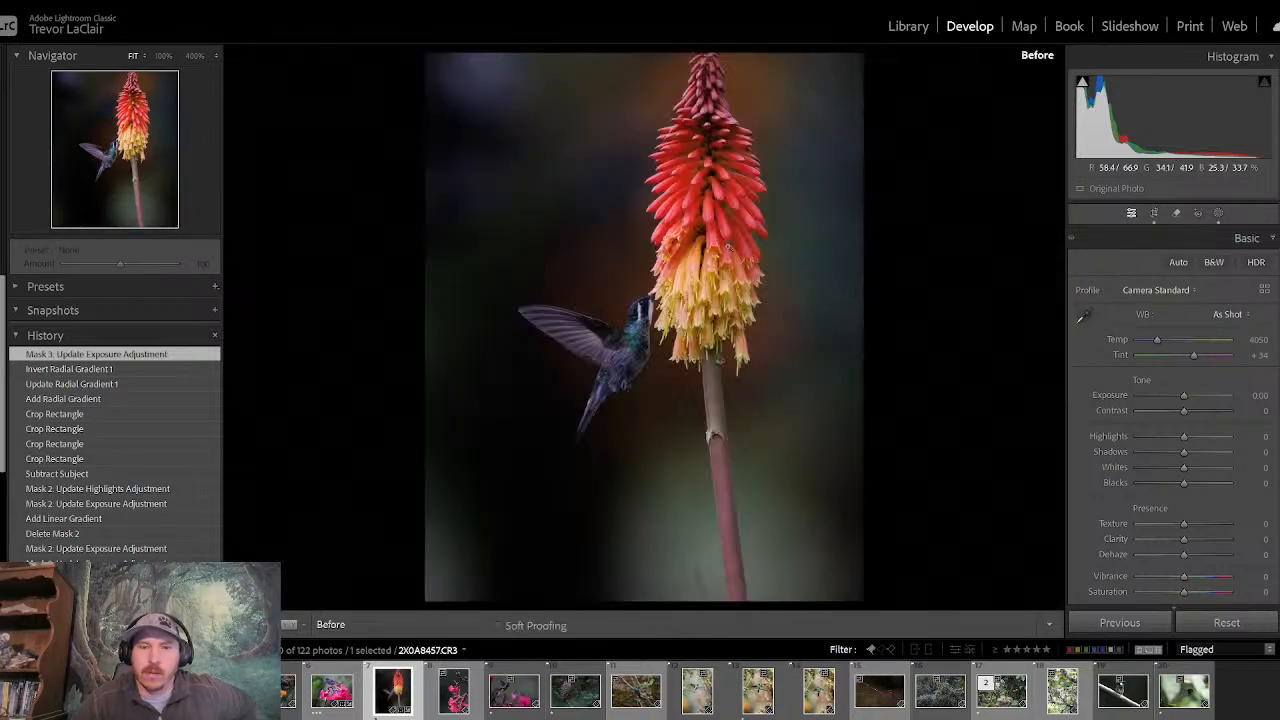
key("backslash")
key("backslash")
key("backslash")
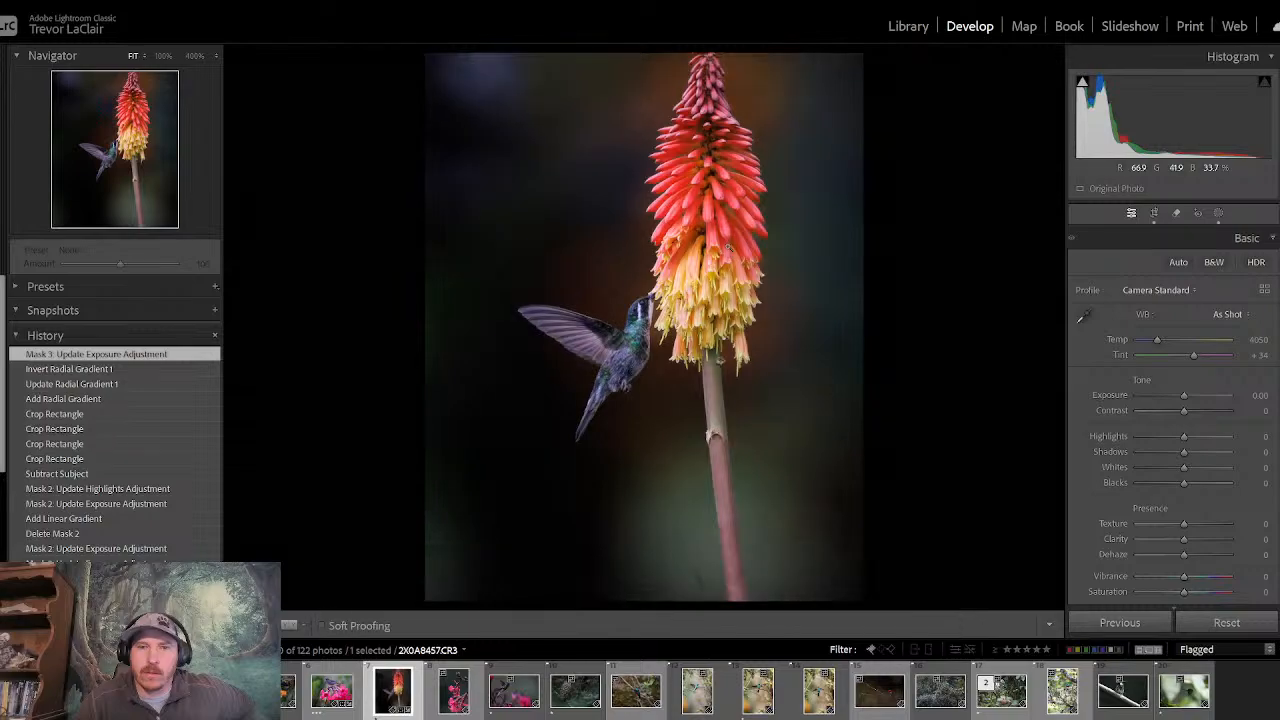
key("backslash")
key("backslash")
key("backslash")
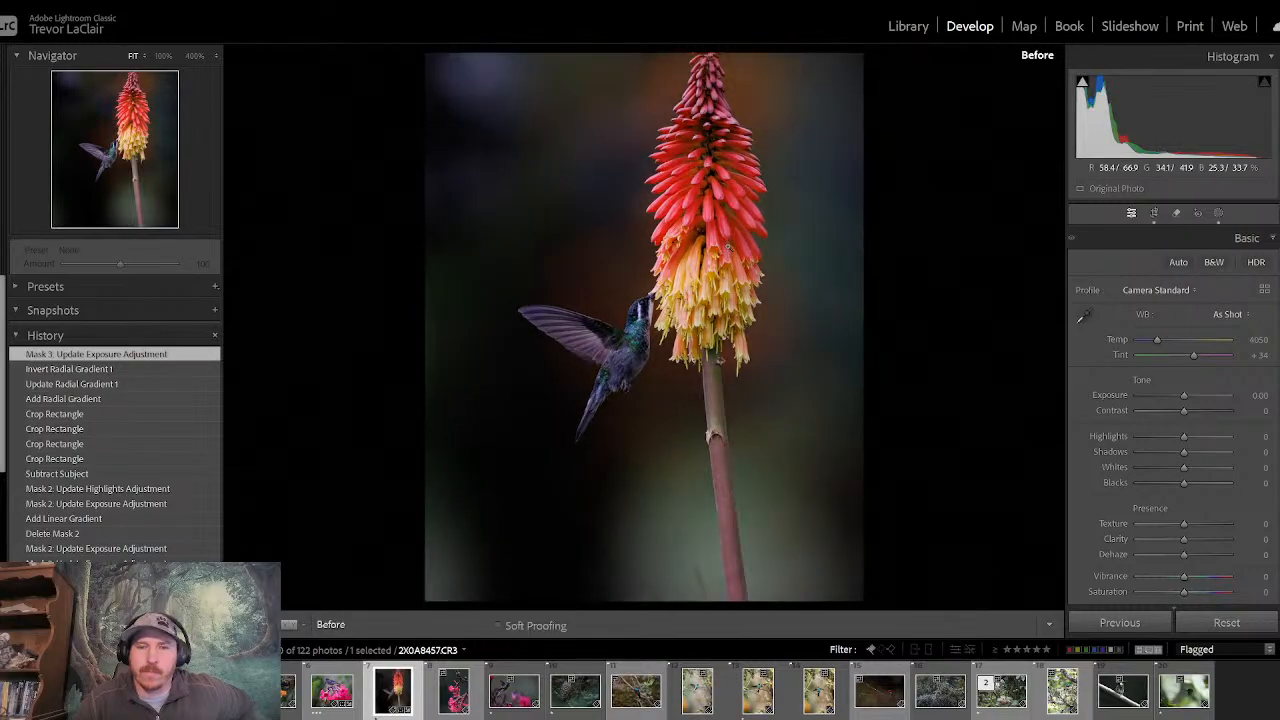
key("backslash")
- Return to the Library grid and set the hummingbird and flower spike photo's rating to three stars
left_click(905, 27)
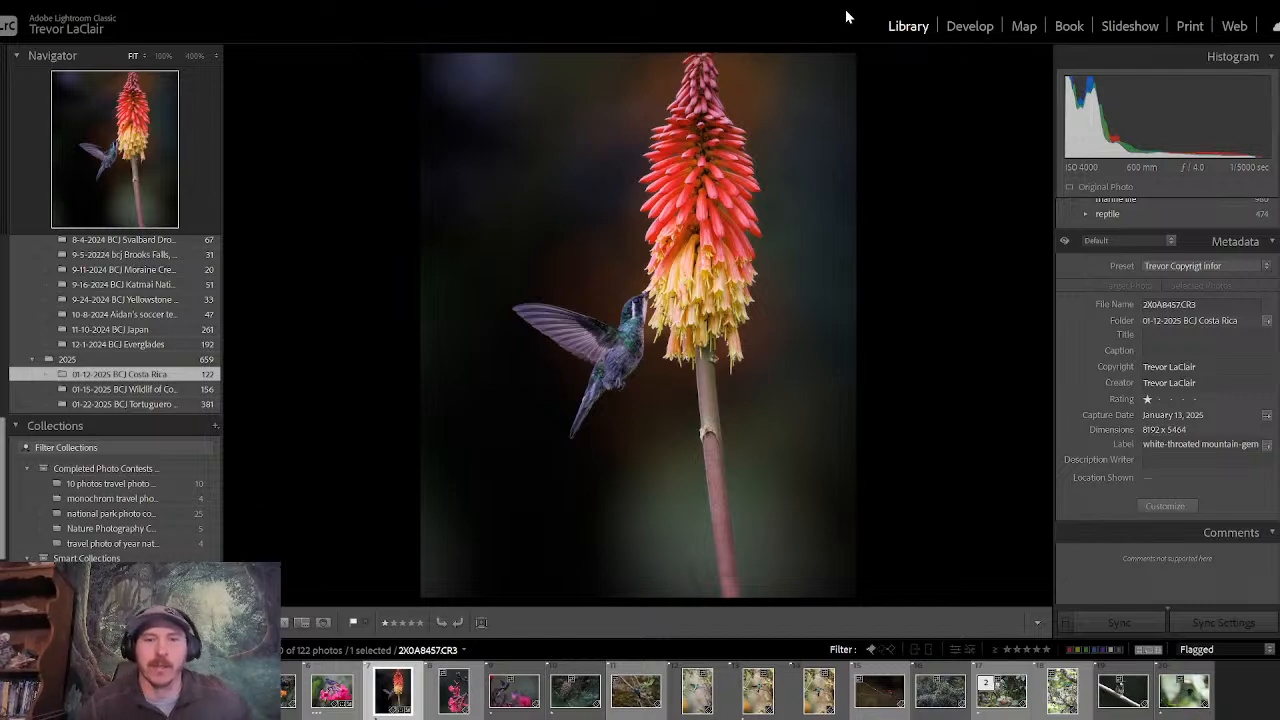
left_click(959, 30)
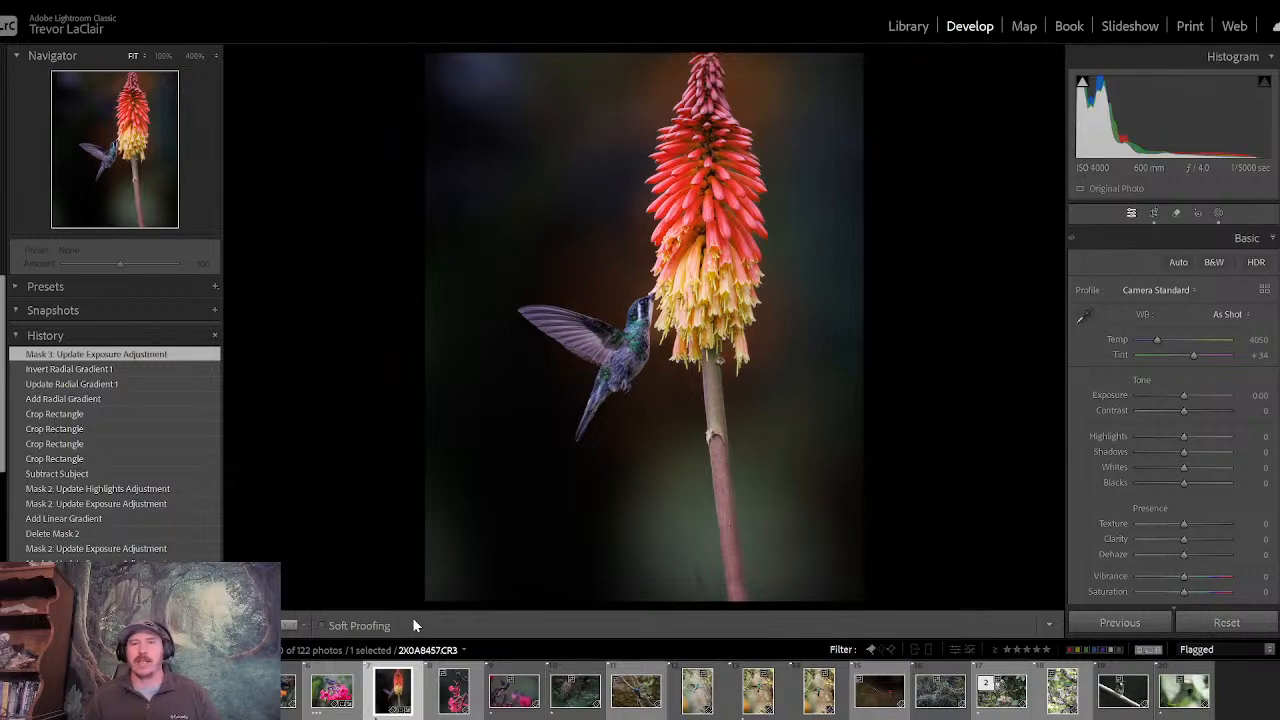
left_click(905, 27)
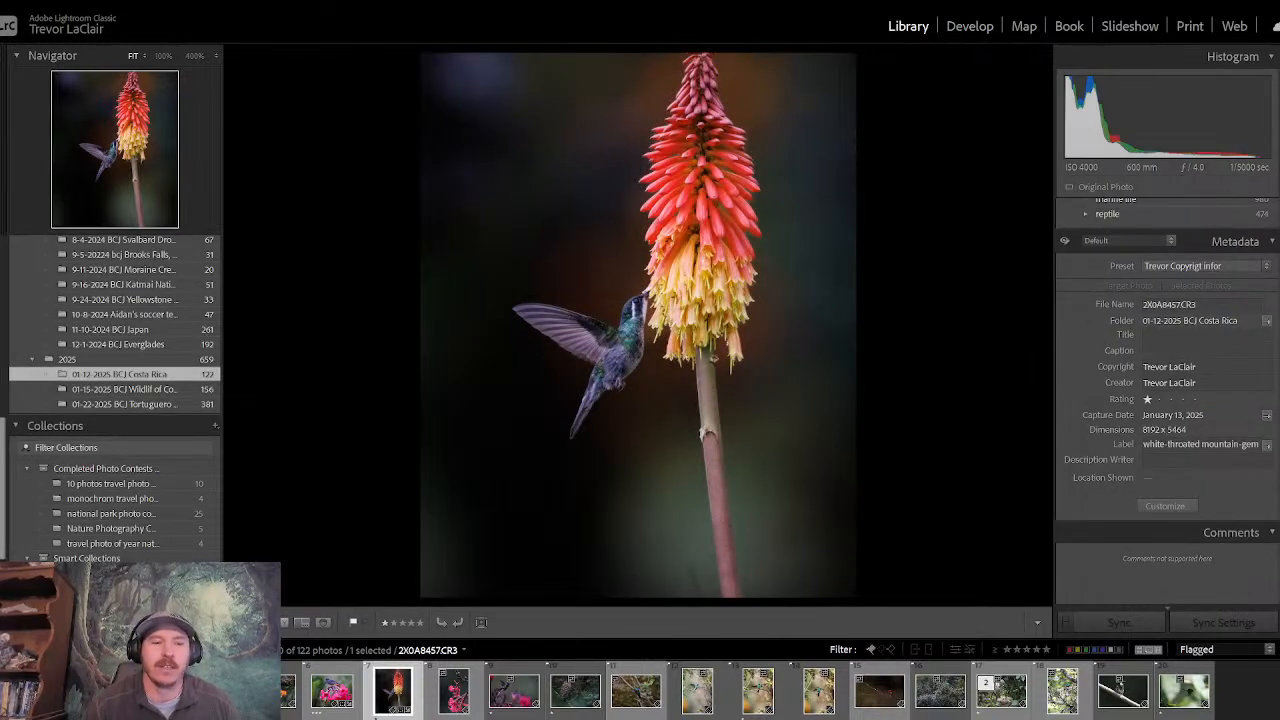
key("g")
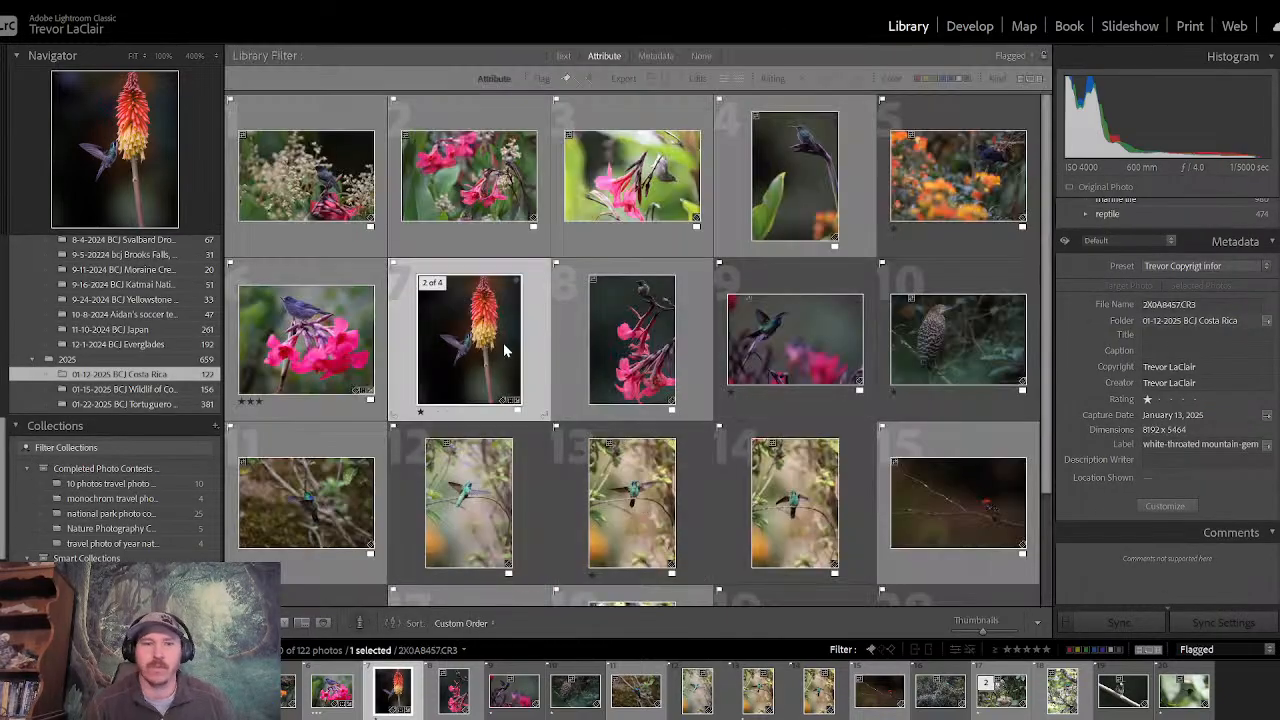
key("3")
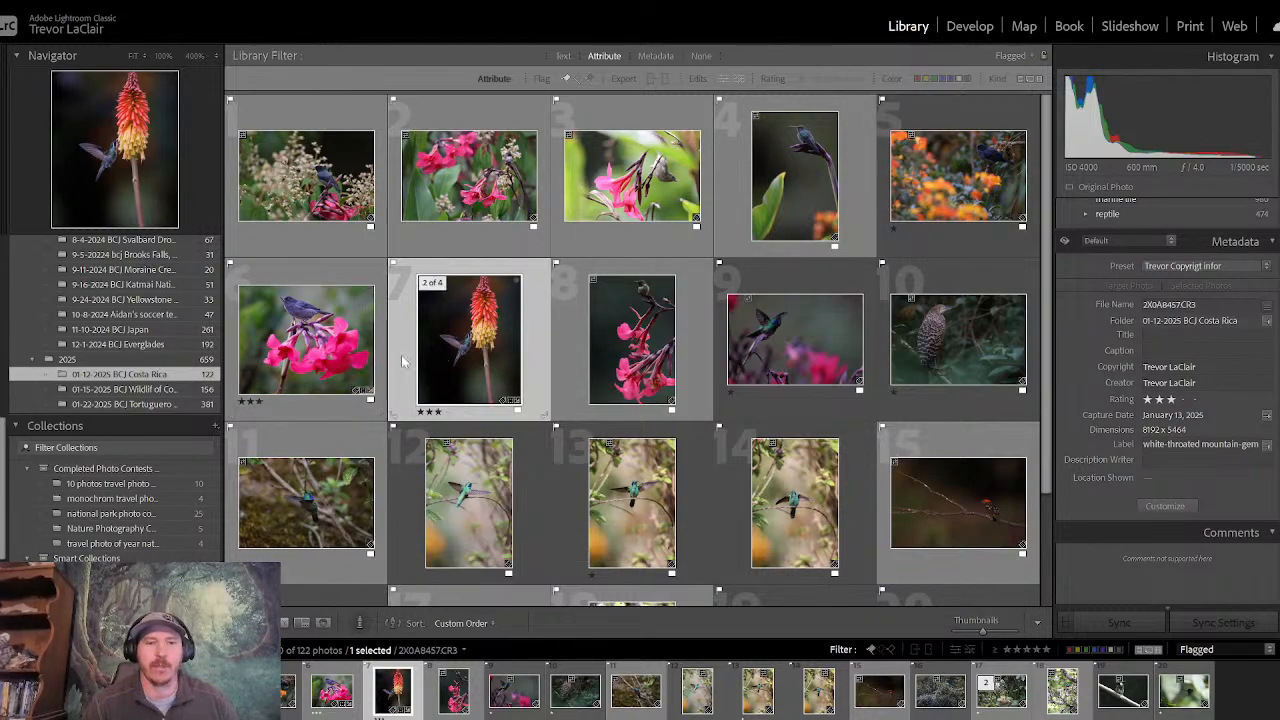
- Open the slaty flowerpiercer photo in Develop and set its Highlights to −62 and Exposure to +0.09
left_click(262, 375)
key("e")
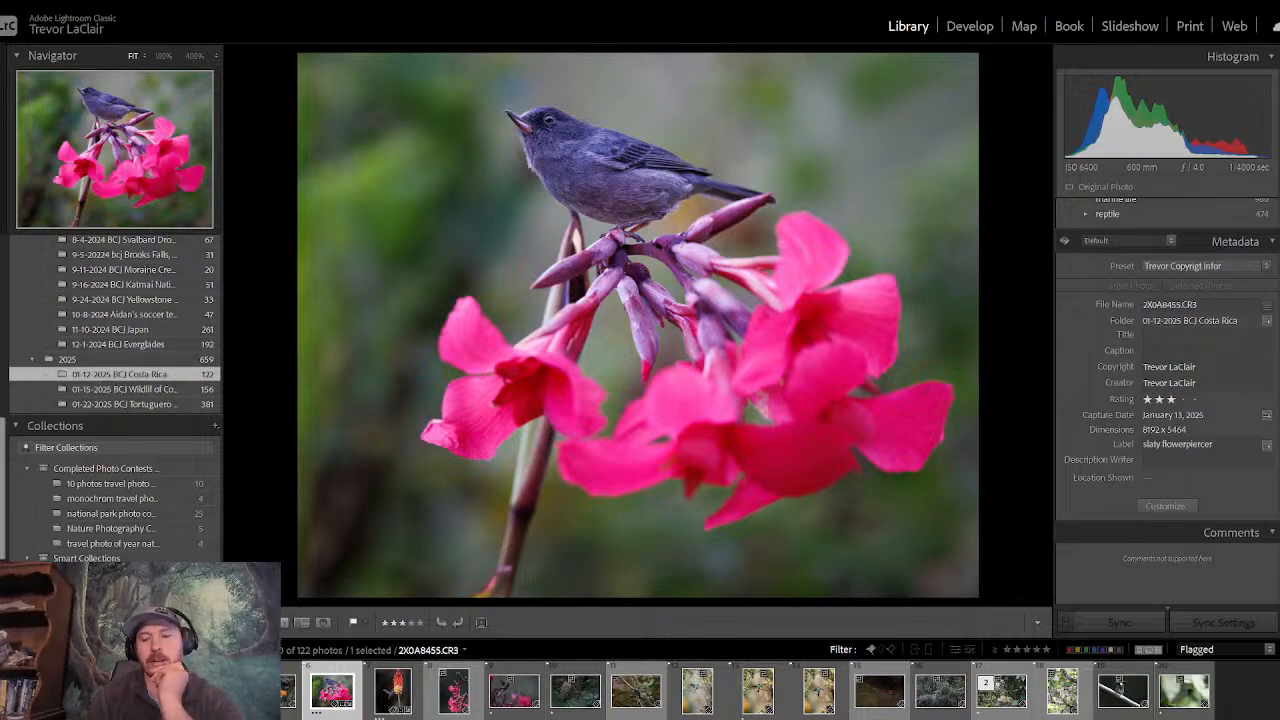
key("g")
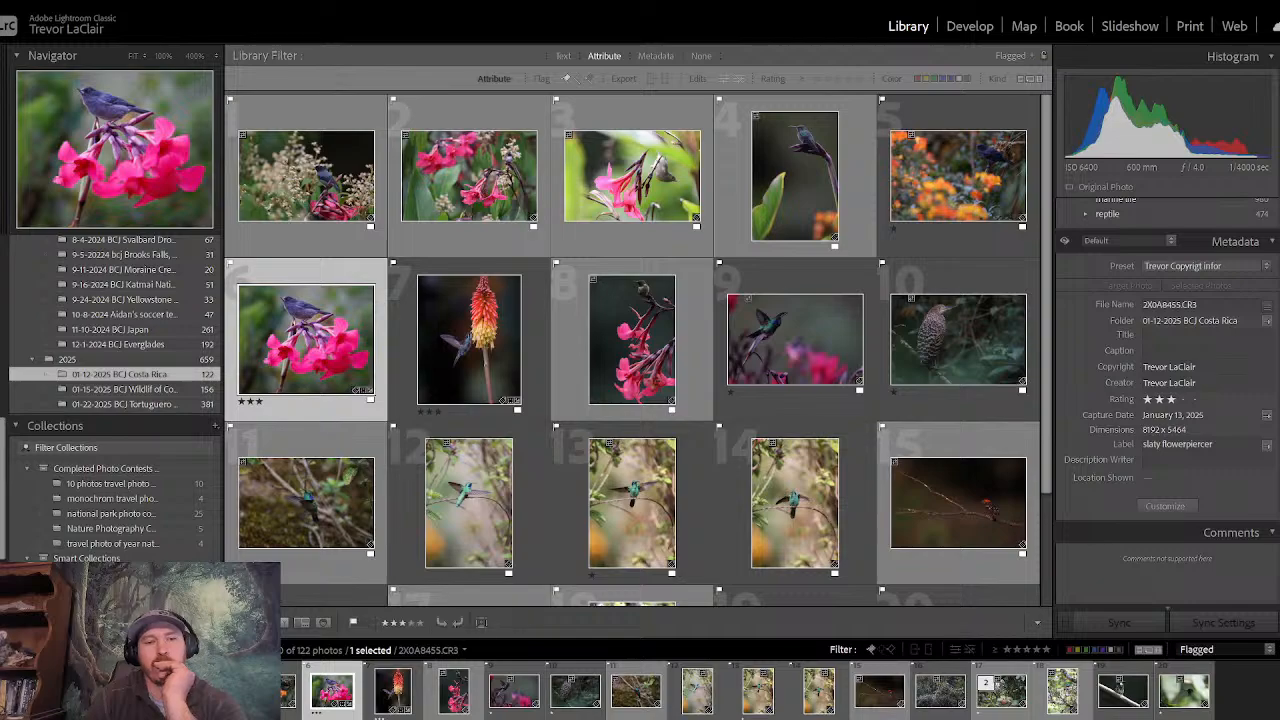
key("e")
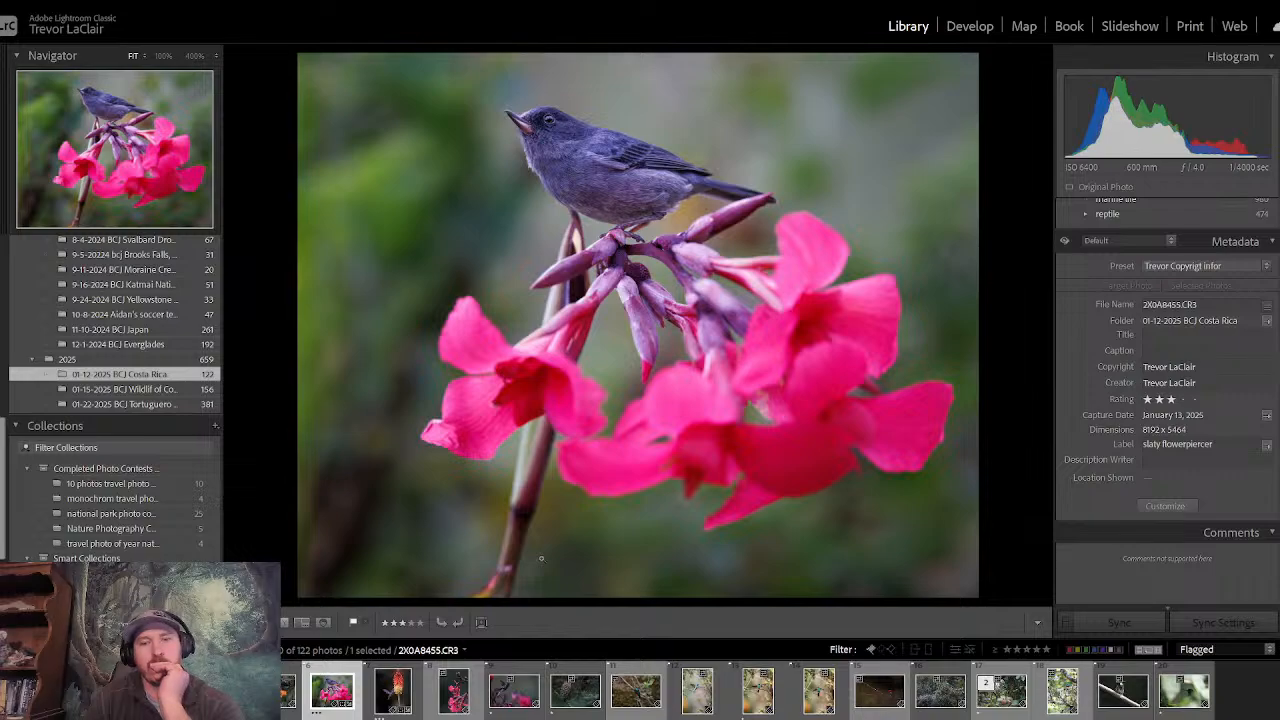
left_click(966, 28)
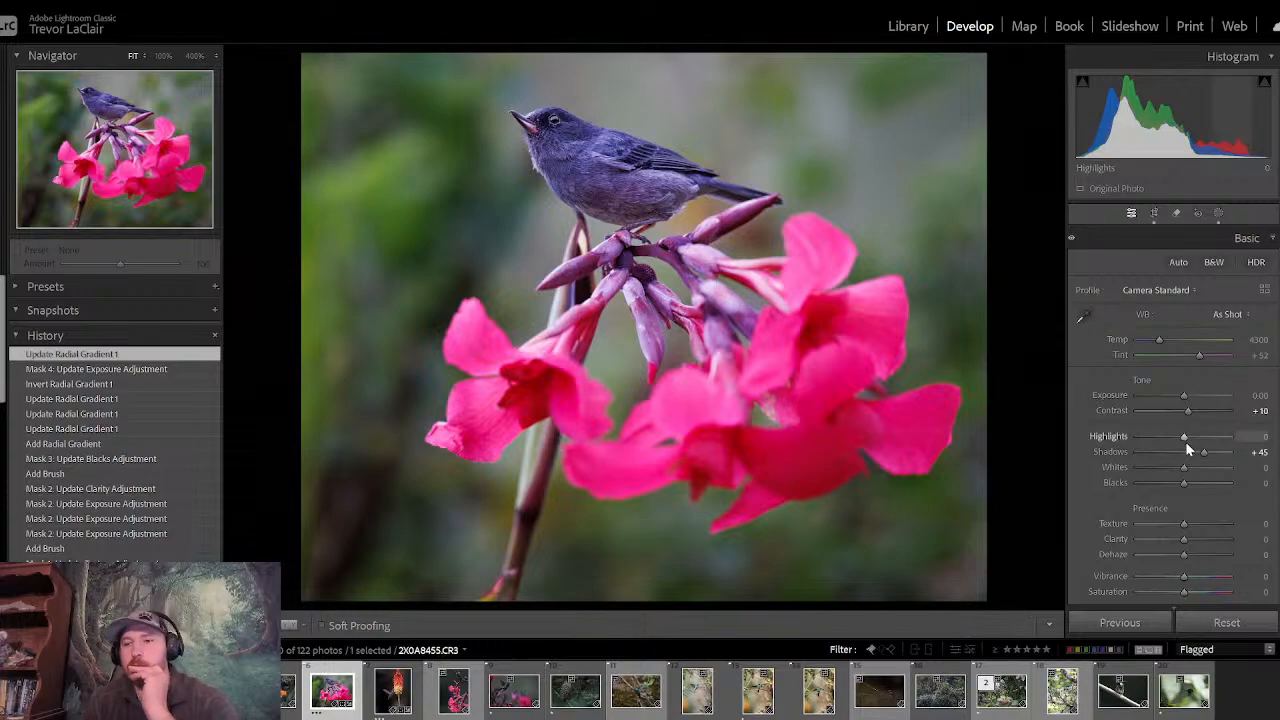
left_click_drag(1185, 441, 1184, 467)
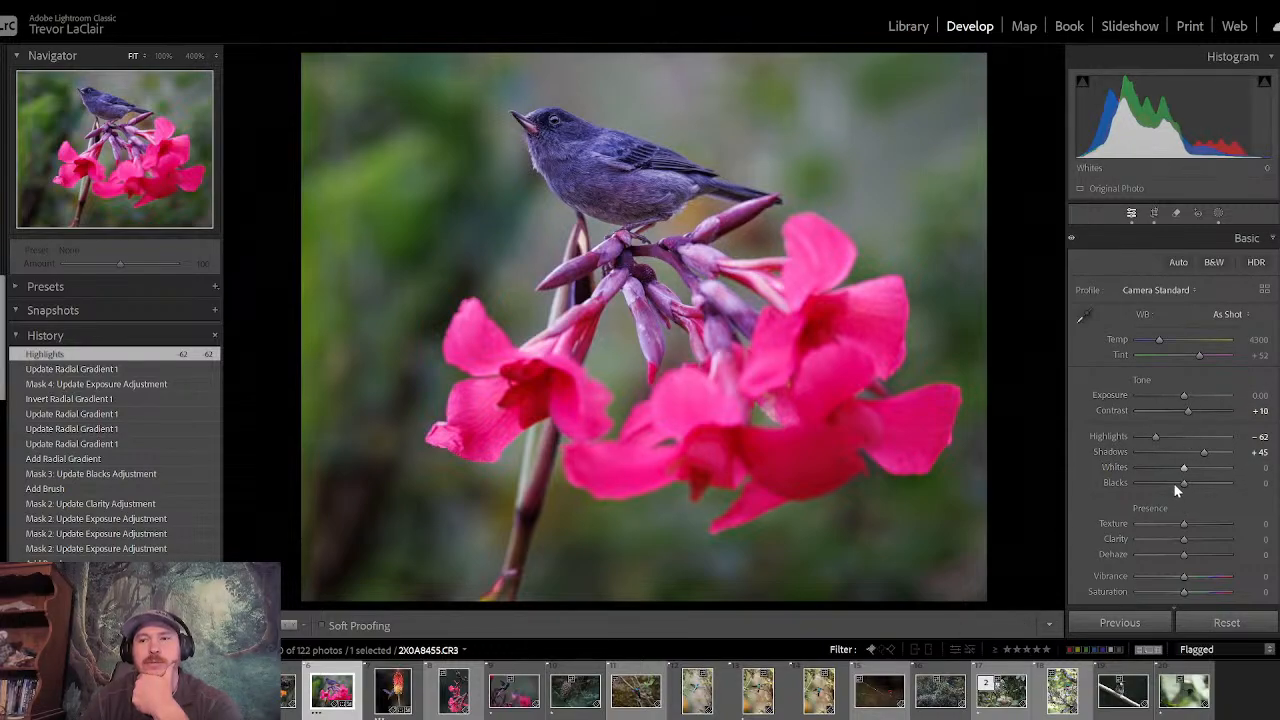
left_click_drag(1185, 396, 1187, 401)
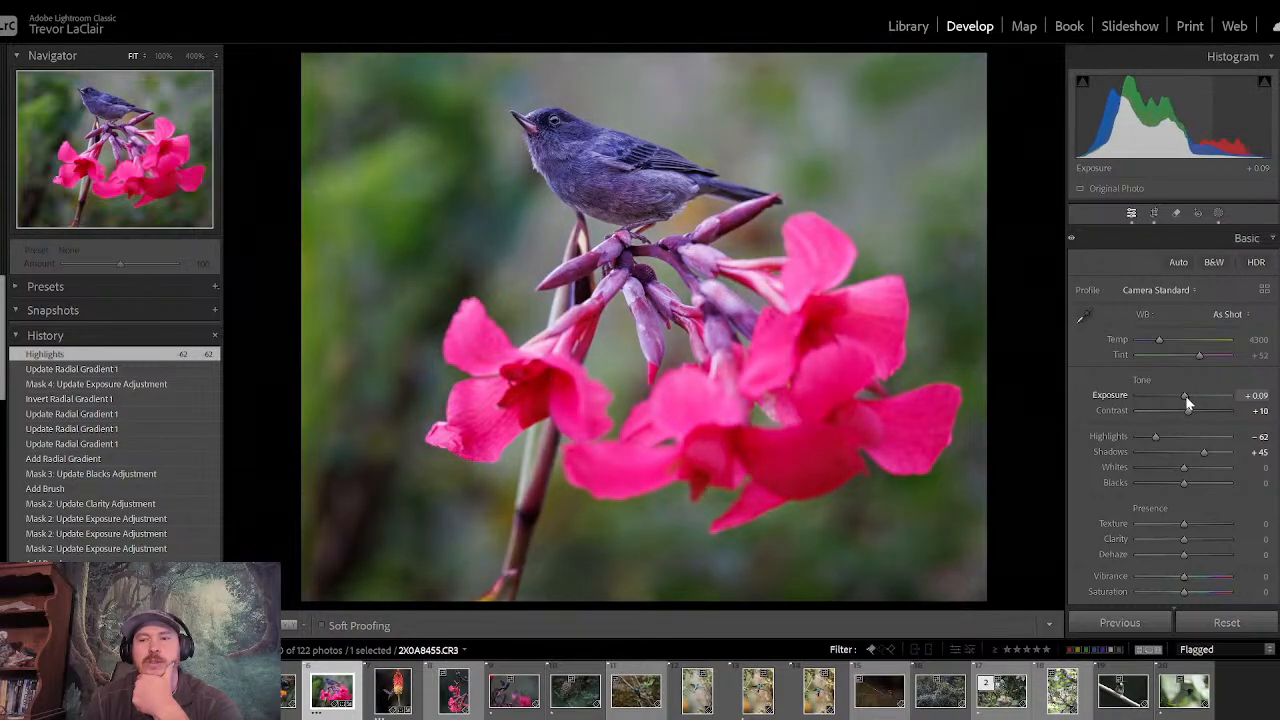
- Examine the flowerpiercer's head and plumage detail at 100% and return to the full view
left_click(551, 120)
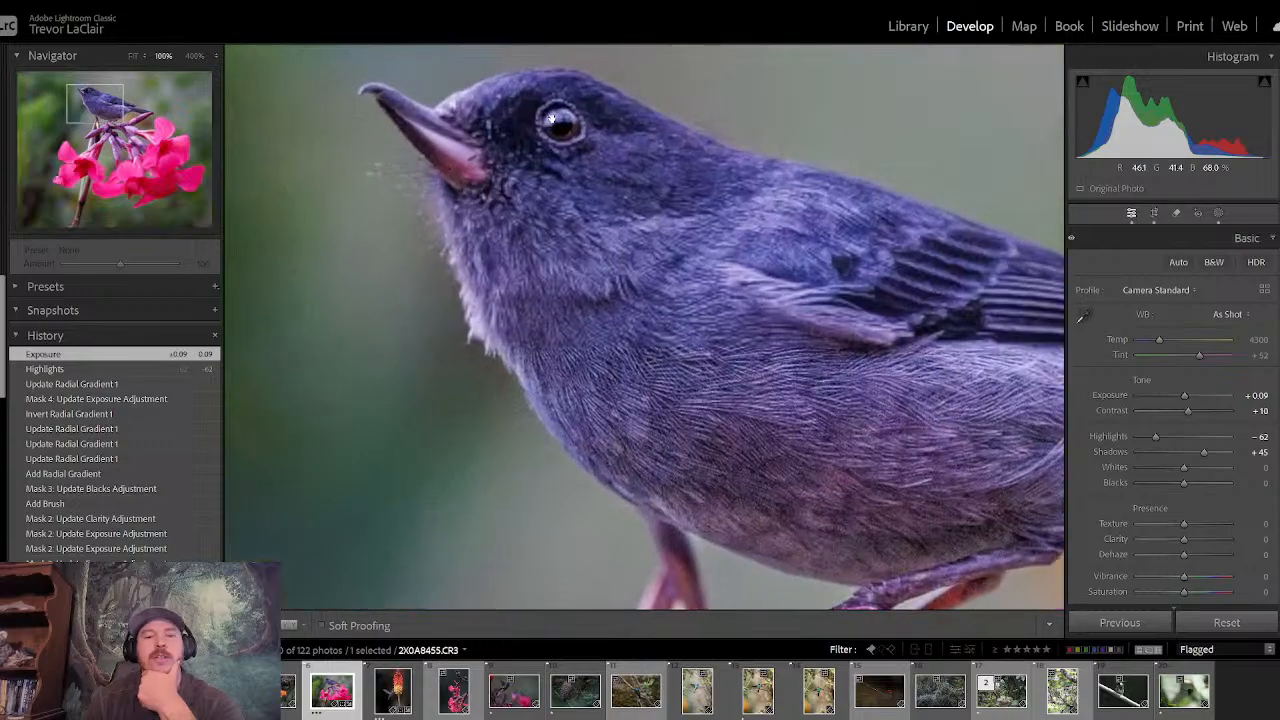
left_click_drag(551, 120, 576, 240)
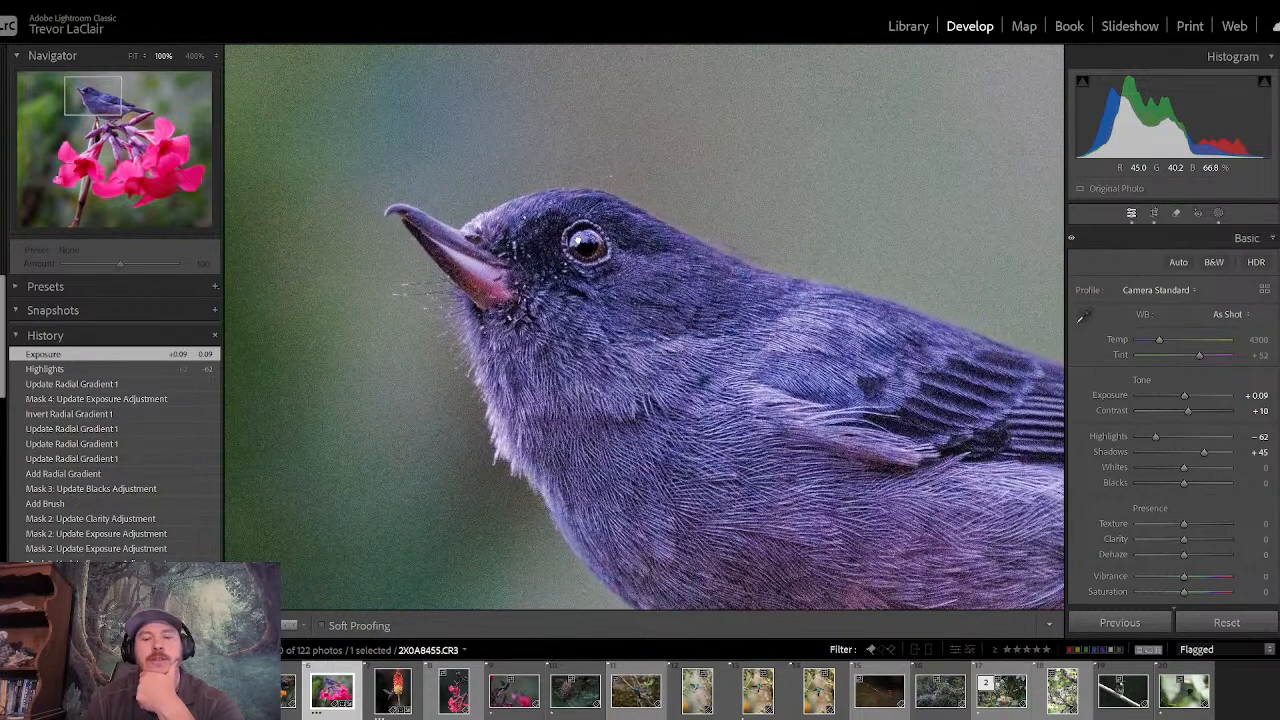
left_click(578, 242)
- Compare the flowerpiercer photo before and after its edits repeatedly
key("backslash")
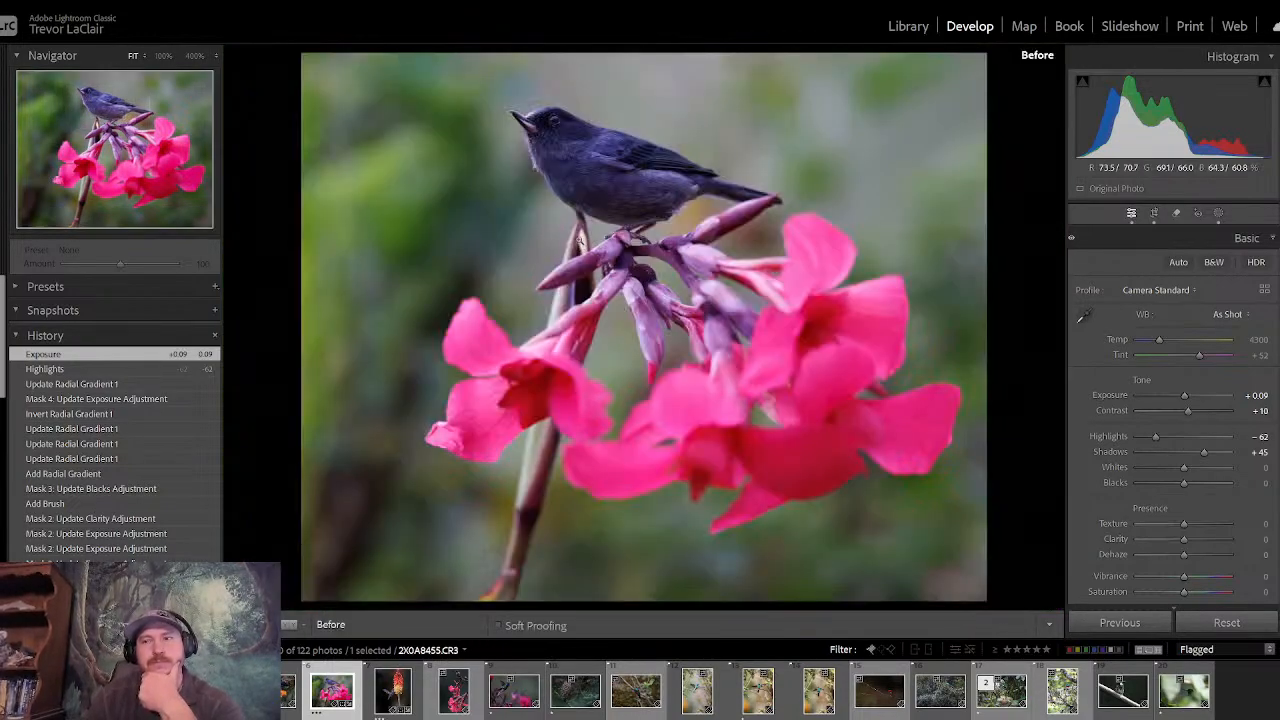
key("backslash")
key("backslash")
key("backslash")
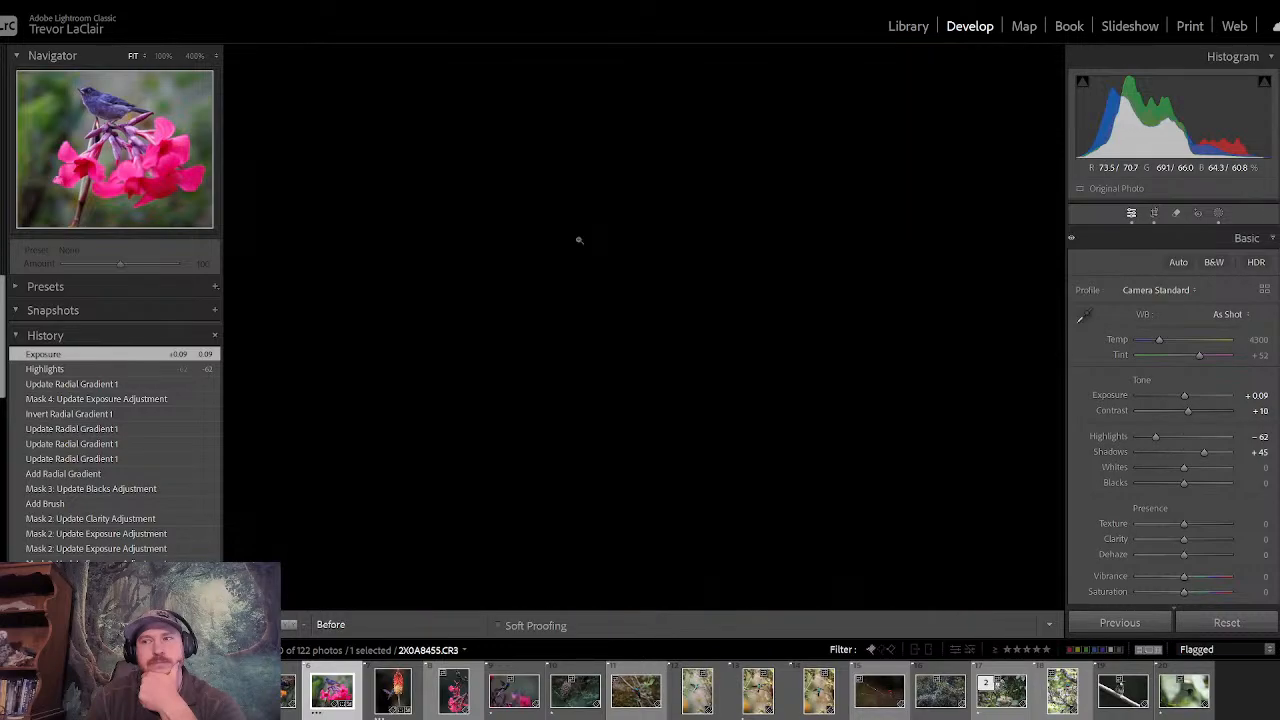
key("backslash")
key("backslash")
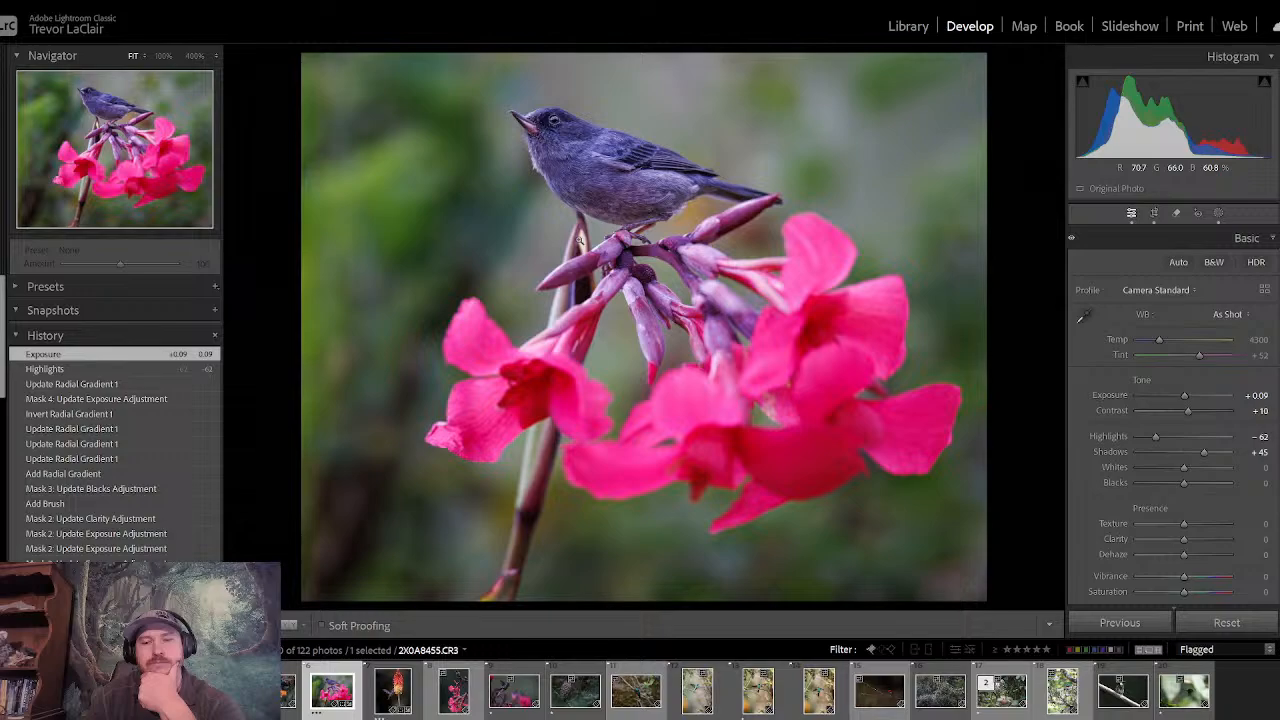
key("backslash")
key("backslash")
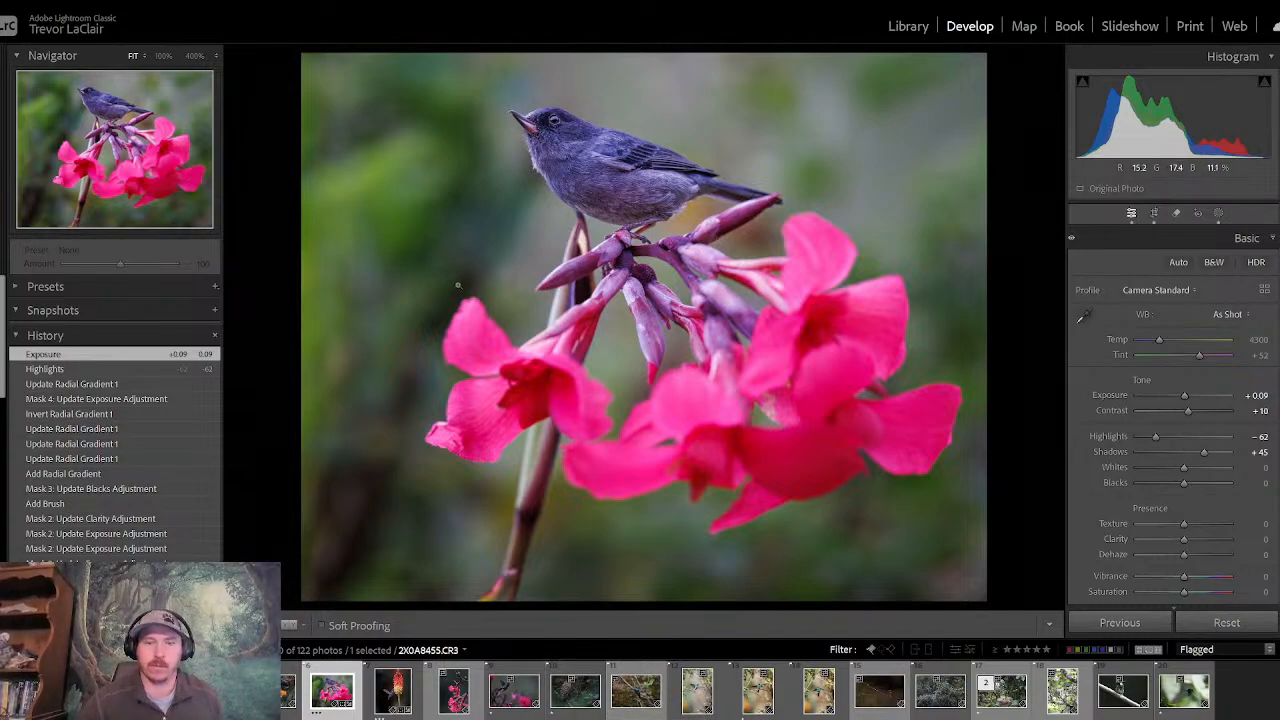
key("backslash")
key("backslash")
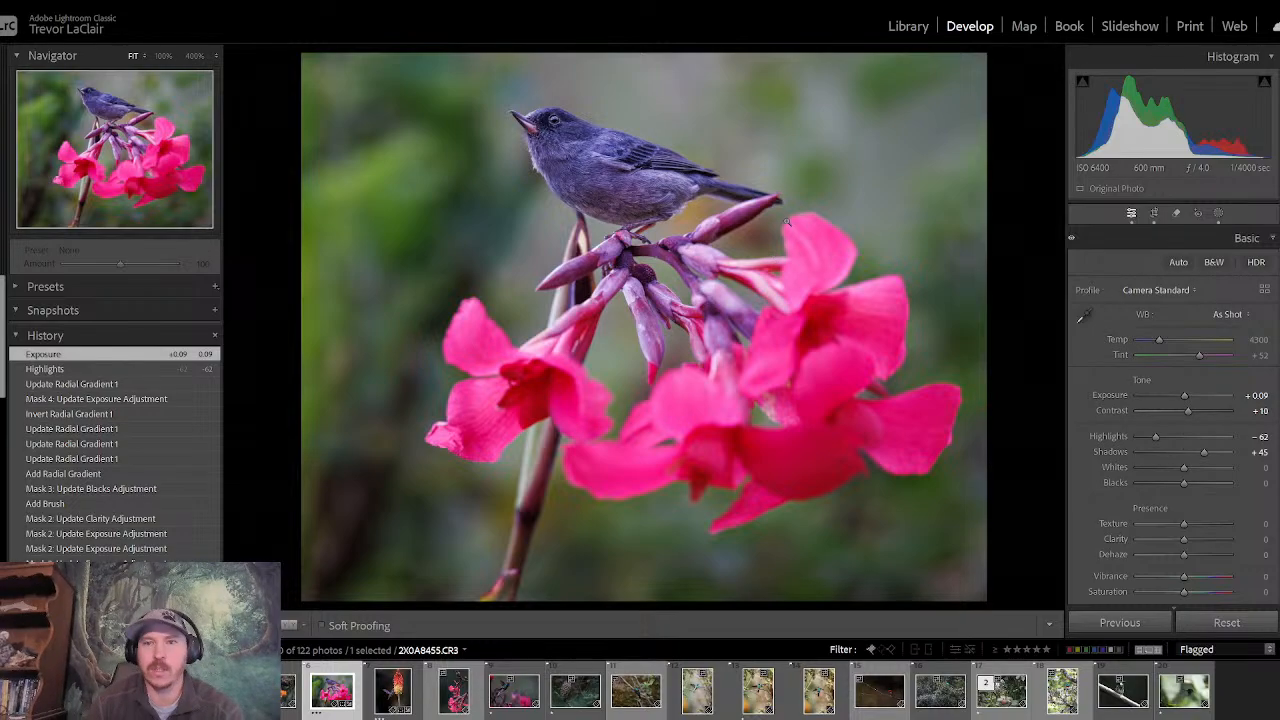
- Return to the Library grid and look through the remaining flagged Costa Rica bird photos
left_click(908, 26)
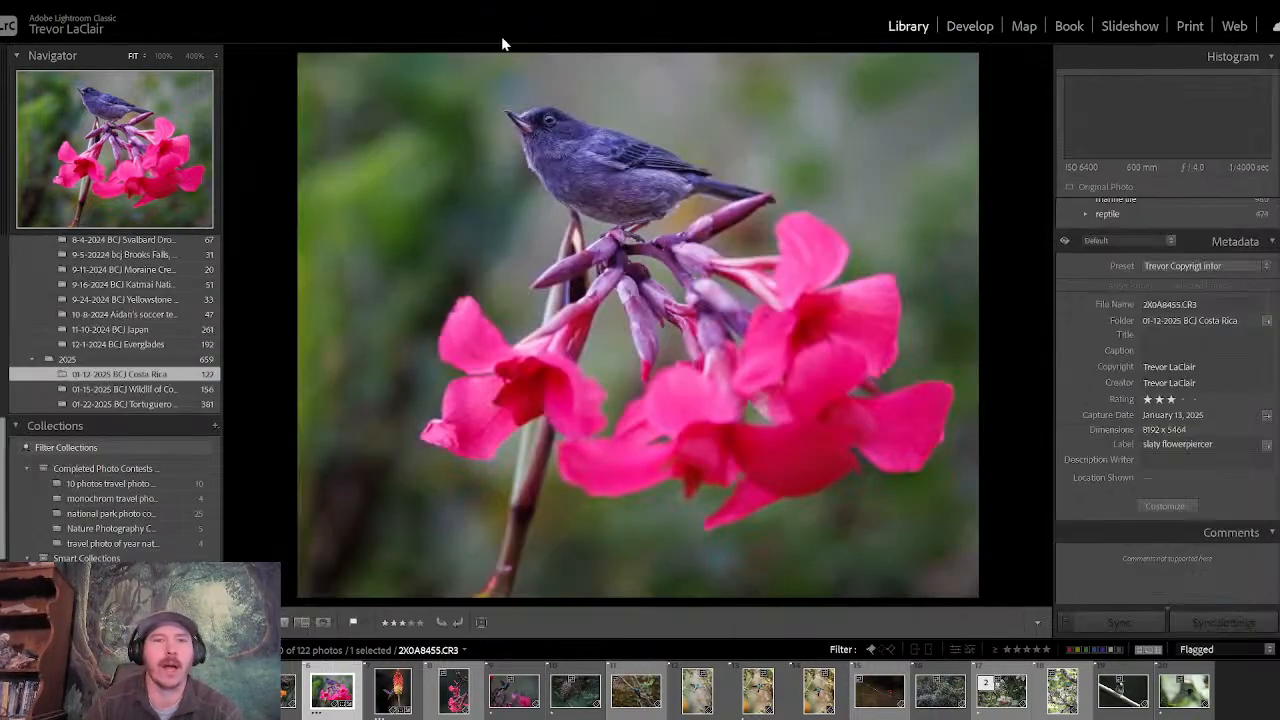
key("g")
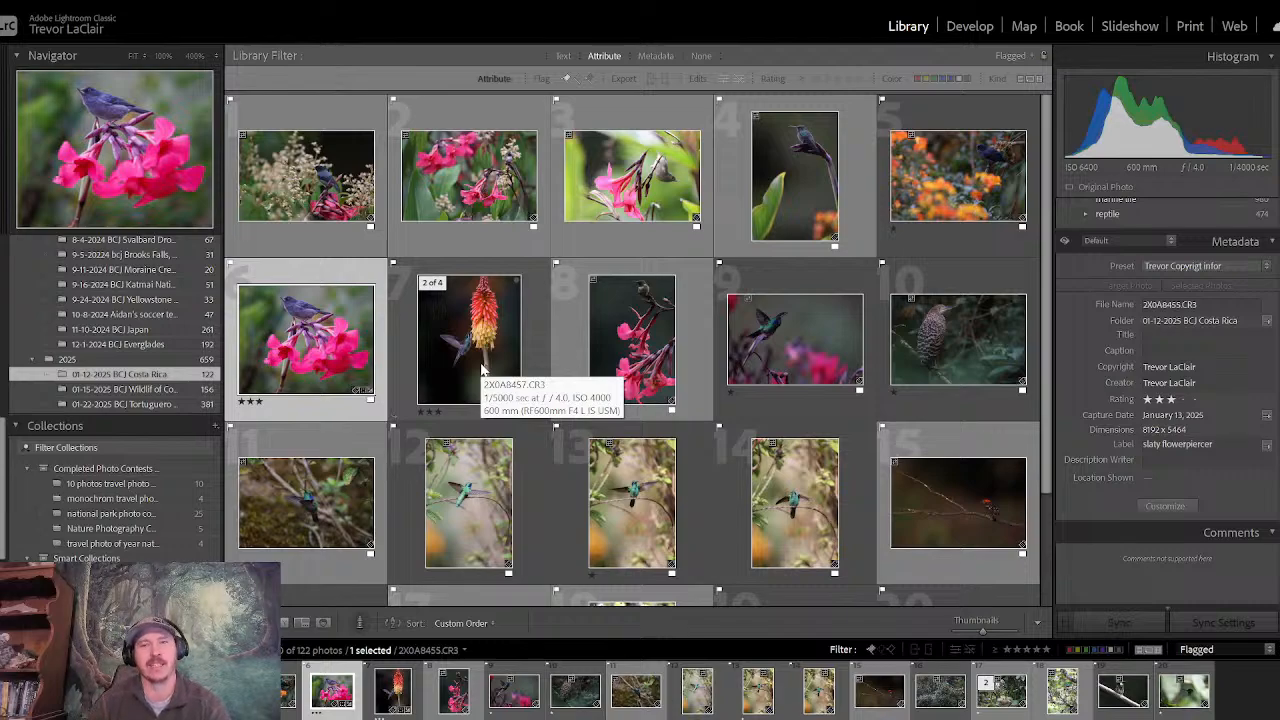
scroll(1046, 323, "down", 2)
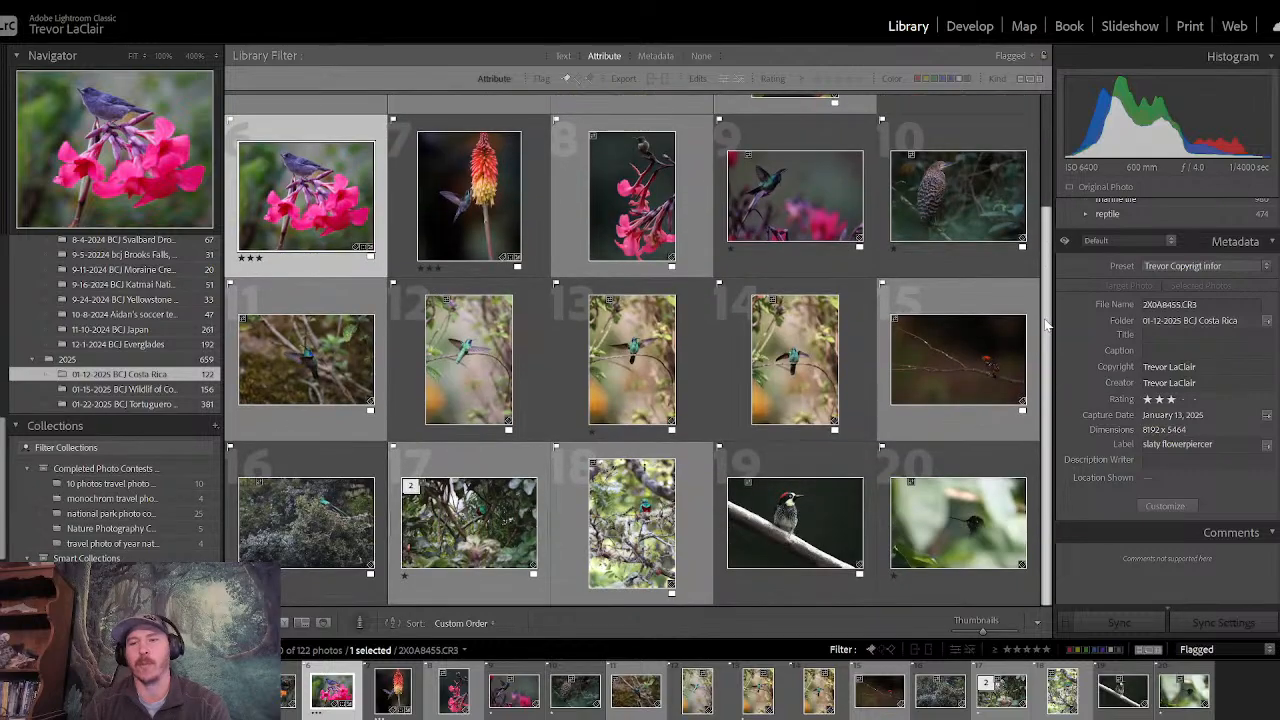
- Look through the flagged photos in the grid, open the resplendent quetzal portrait and compare it with the two neighbouring quetzal shots
left_click_drag(1046, 323, 1043, 135)
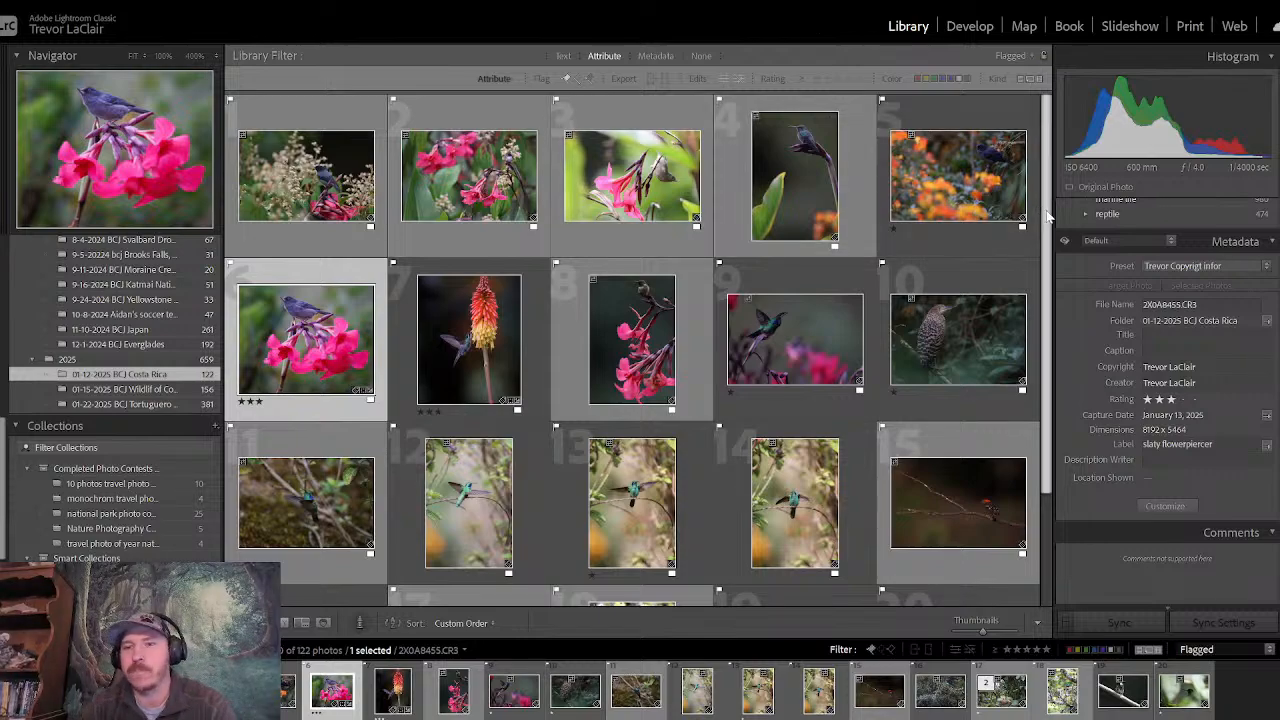
scroll(1050, 363, "down", 2)
scroll(1050, 363, "up", 2)
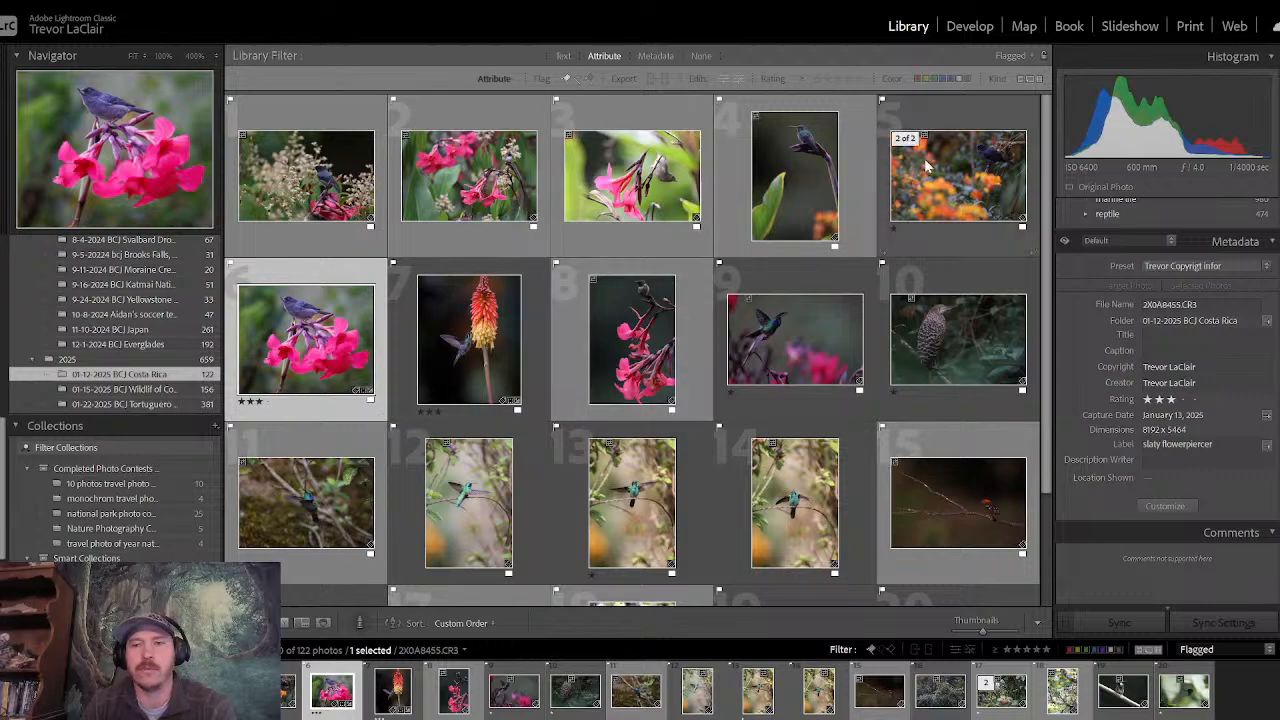
scroll(1048, 383, "down", 2)
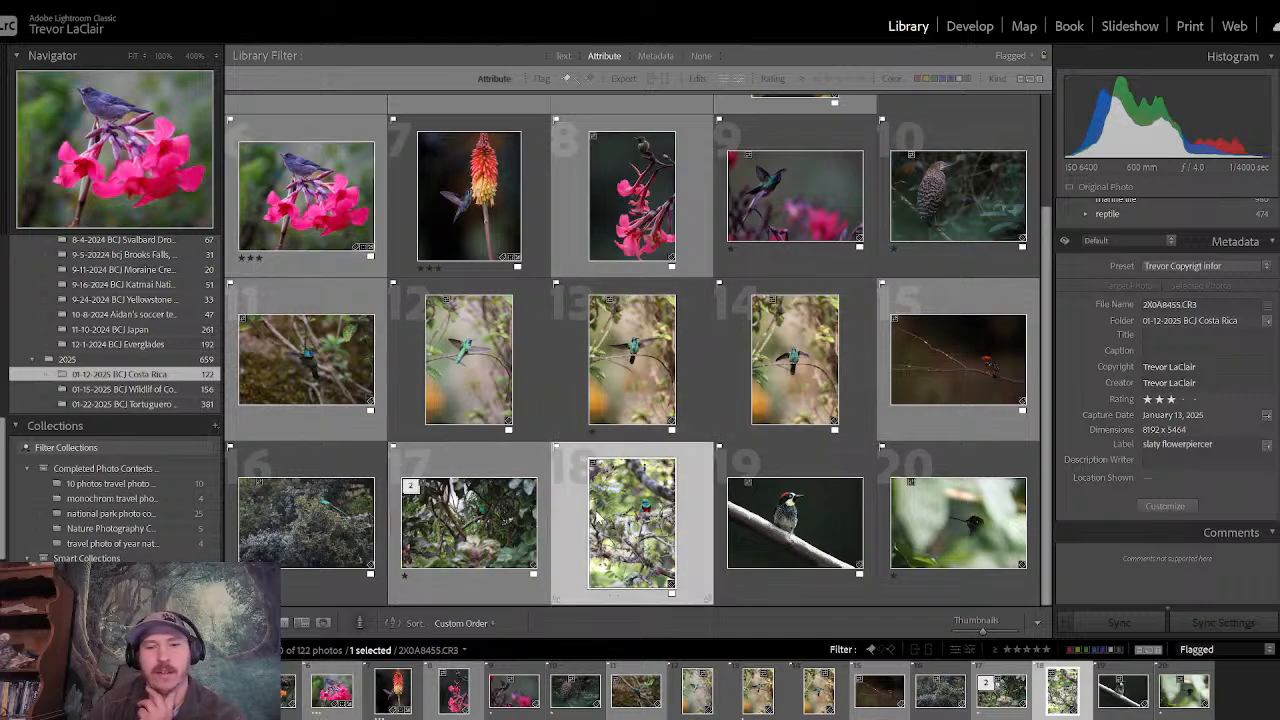
double_click(632, 522)
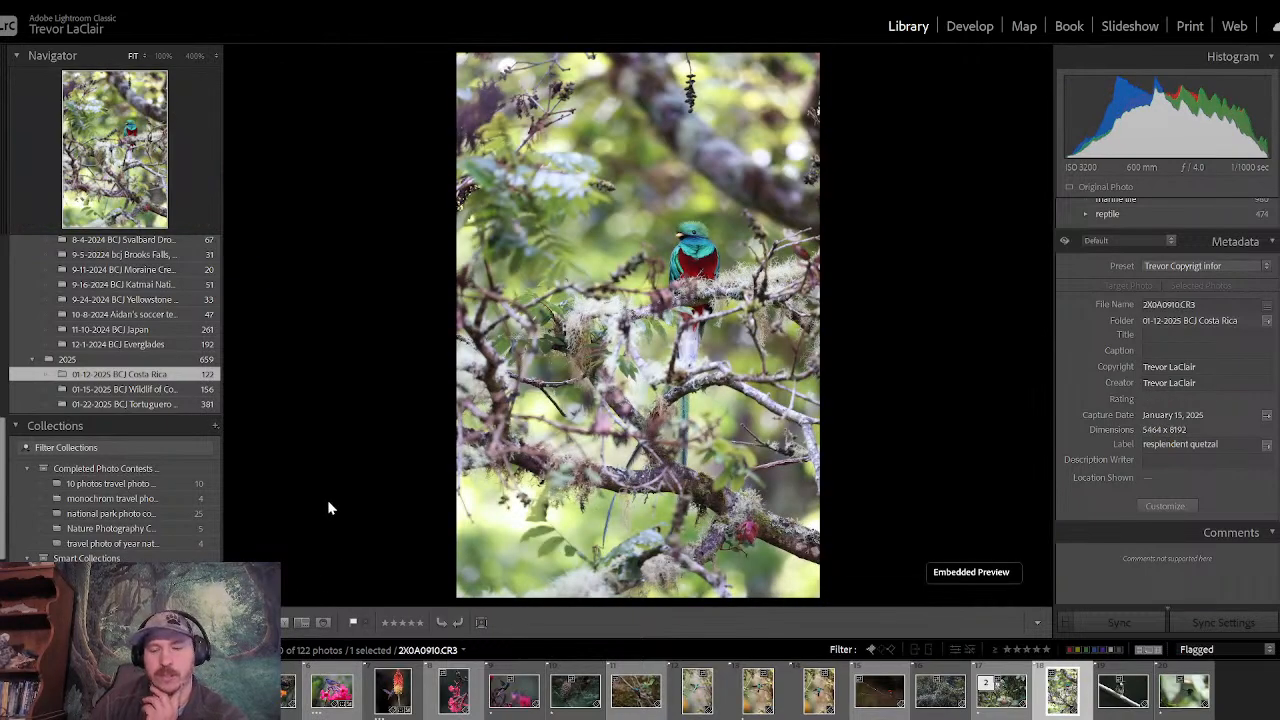
key("Left")
key("Left")
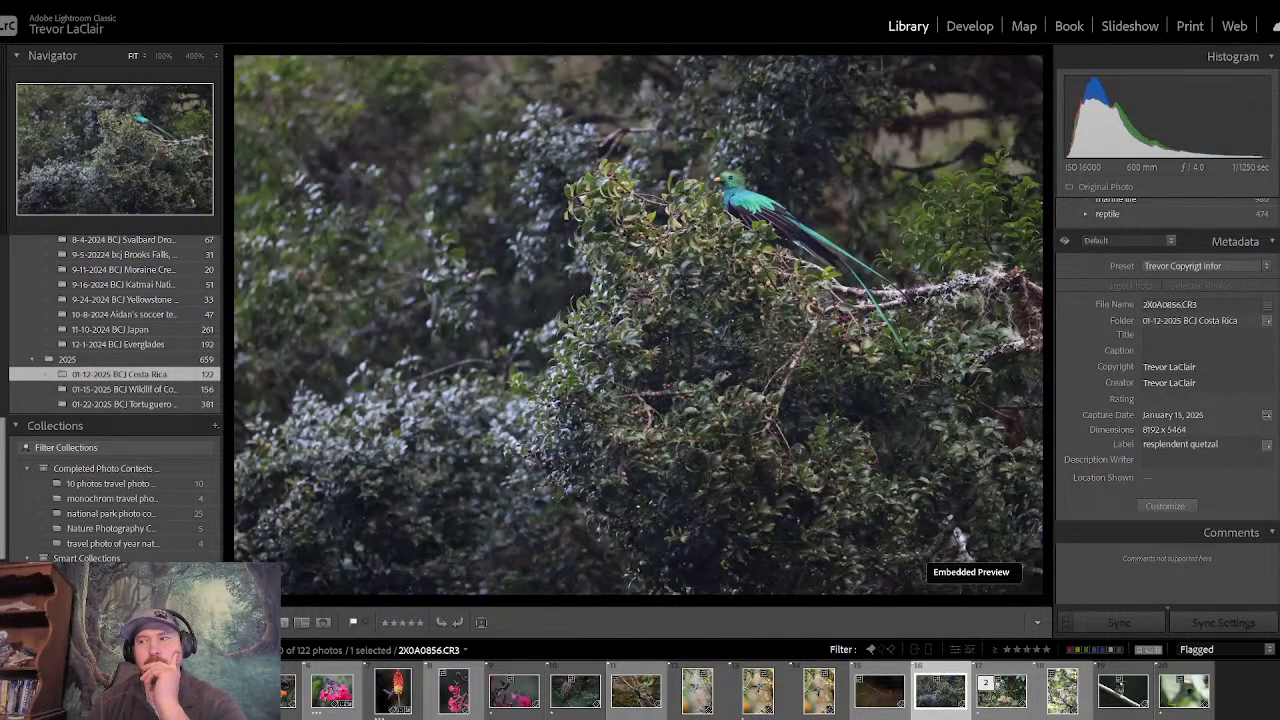
key("Right")
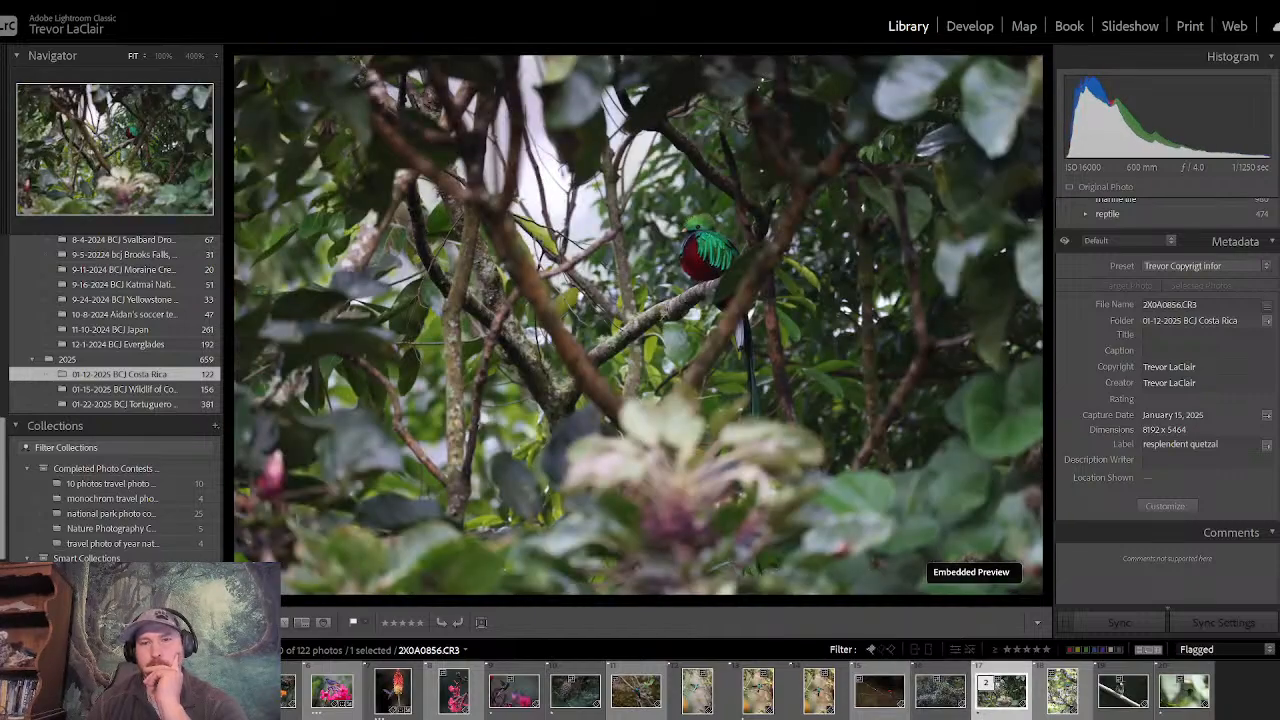
key("Right")
key("Left")
key("Left")
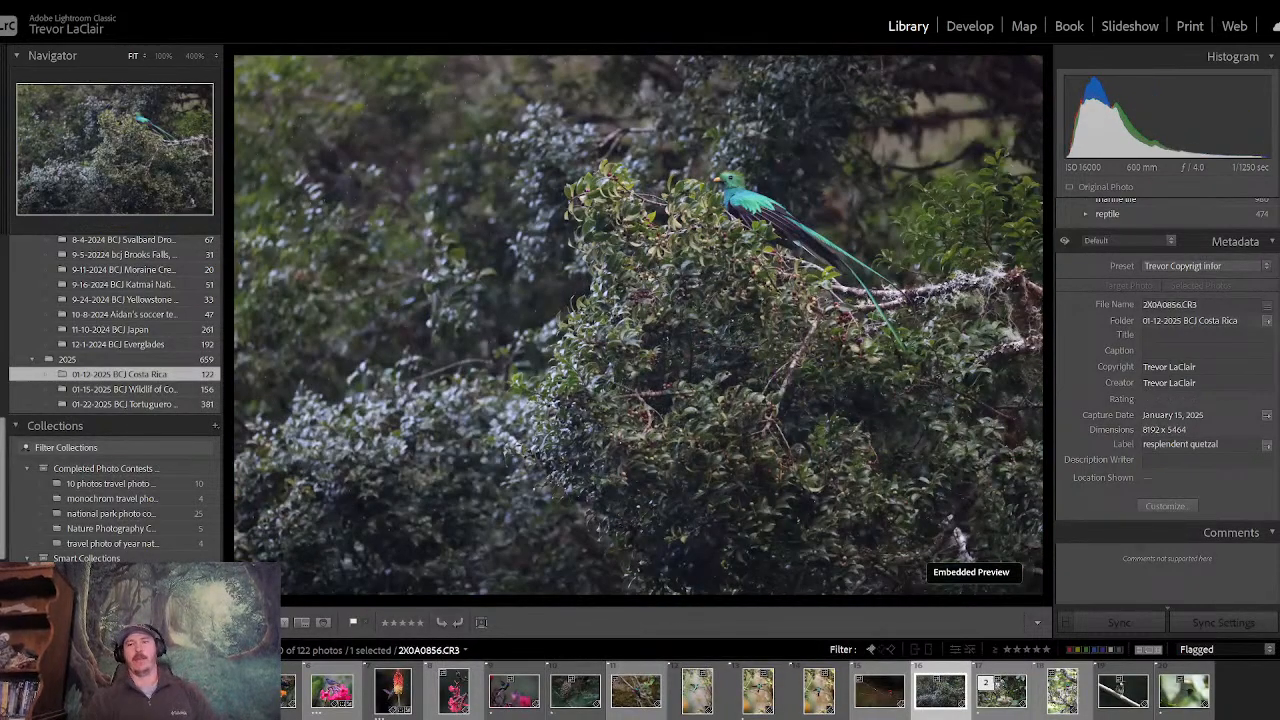
- Open the photo of the quetzal perched on the bush in Develop and check its composition with the crop overlay, without cropping it
left_click(970, 26)
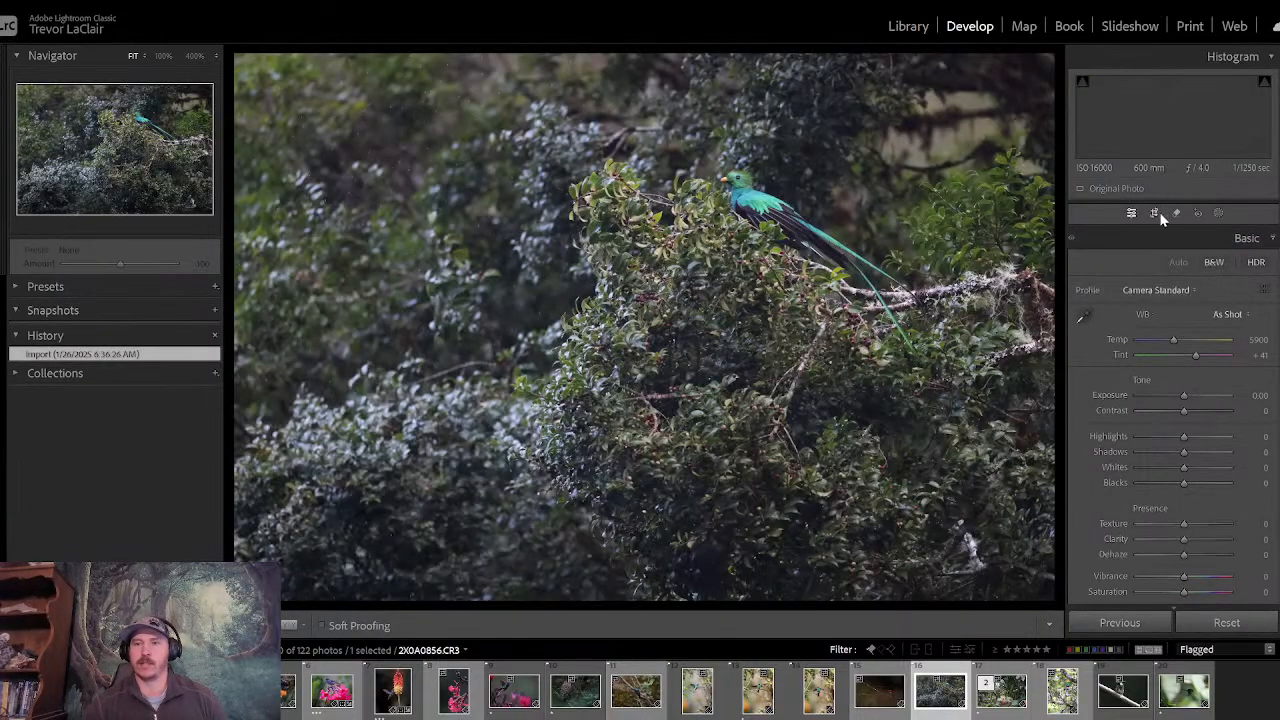
left_click(1154, 213)
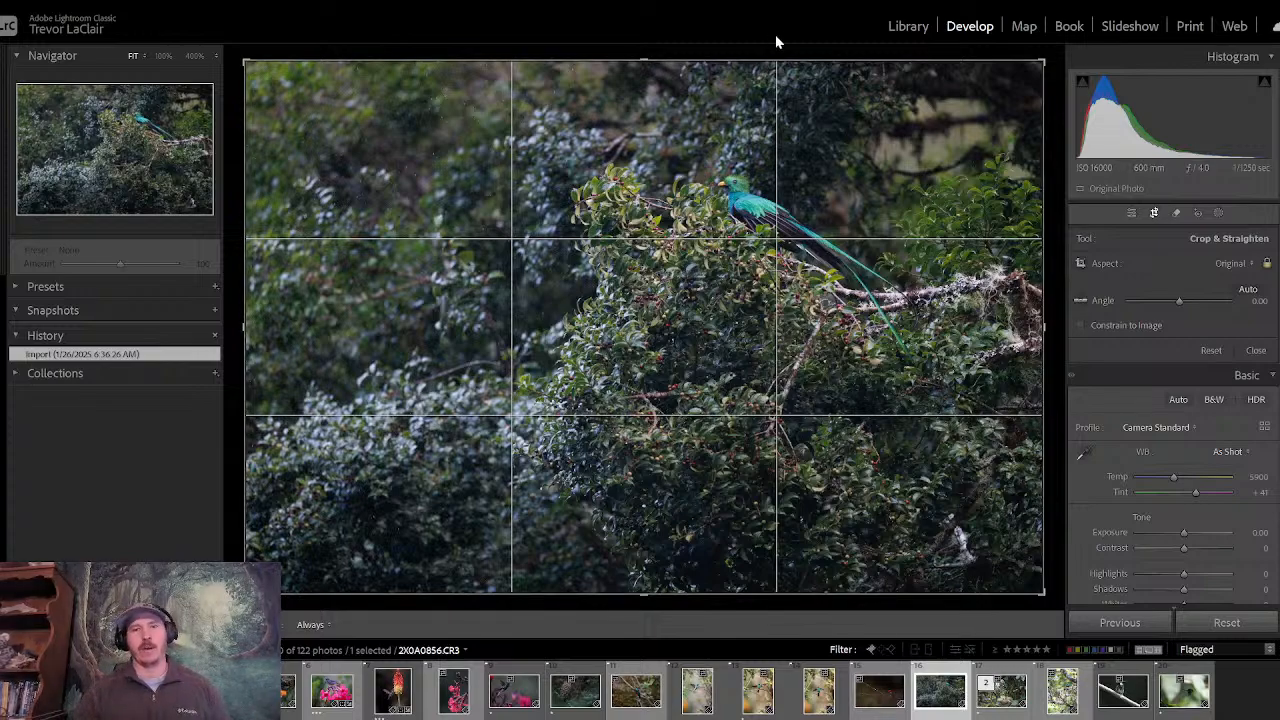
key("r")
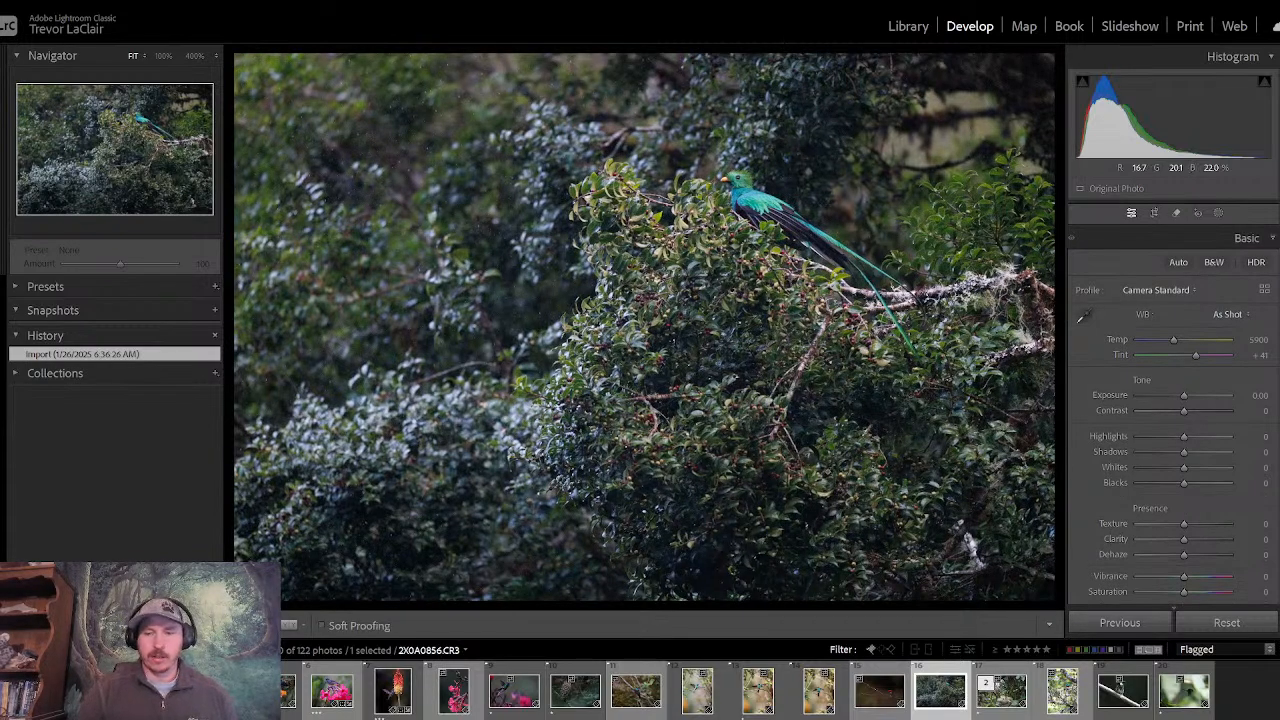
- Compare the three resplendent quetzal photos in Develop, switching repeatedly between the bush, forest and mossy-branch shots
key("Right")
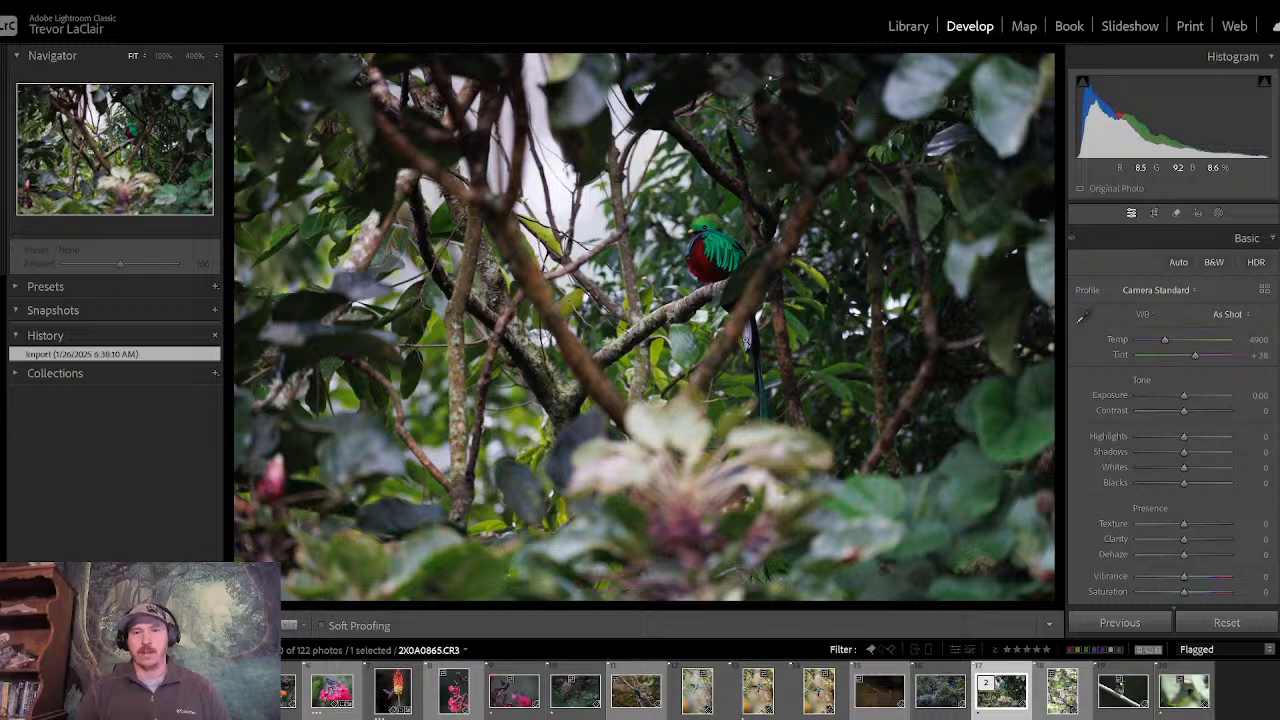
key("Right")
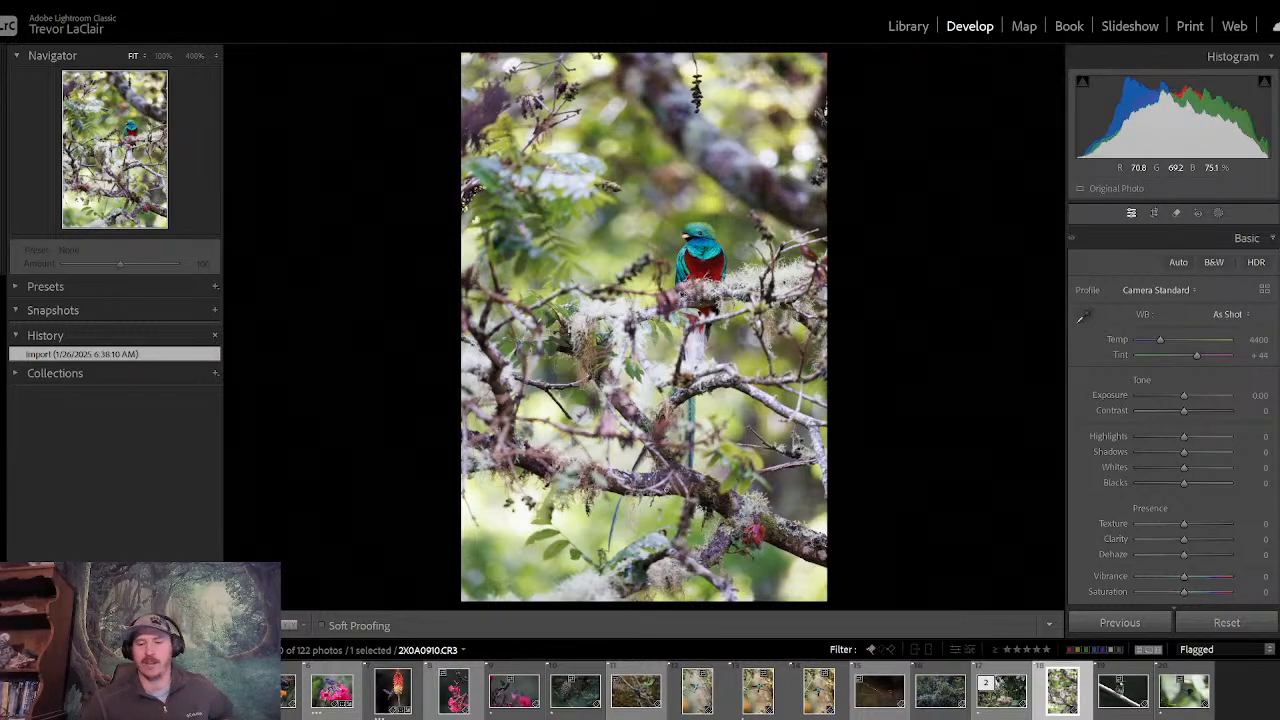
key("Left")
key("Left")
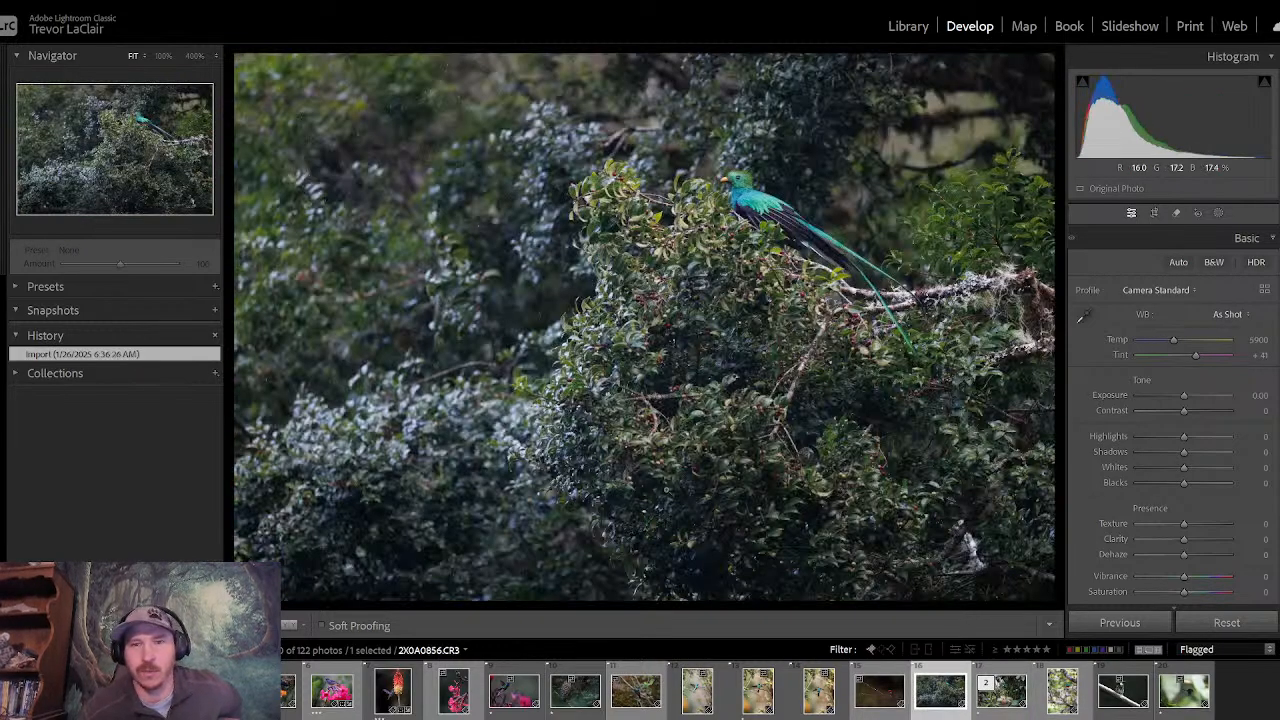
key("Right")
key("Right")
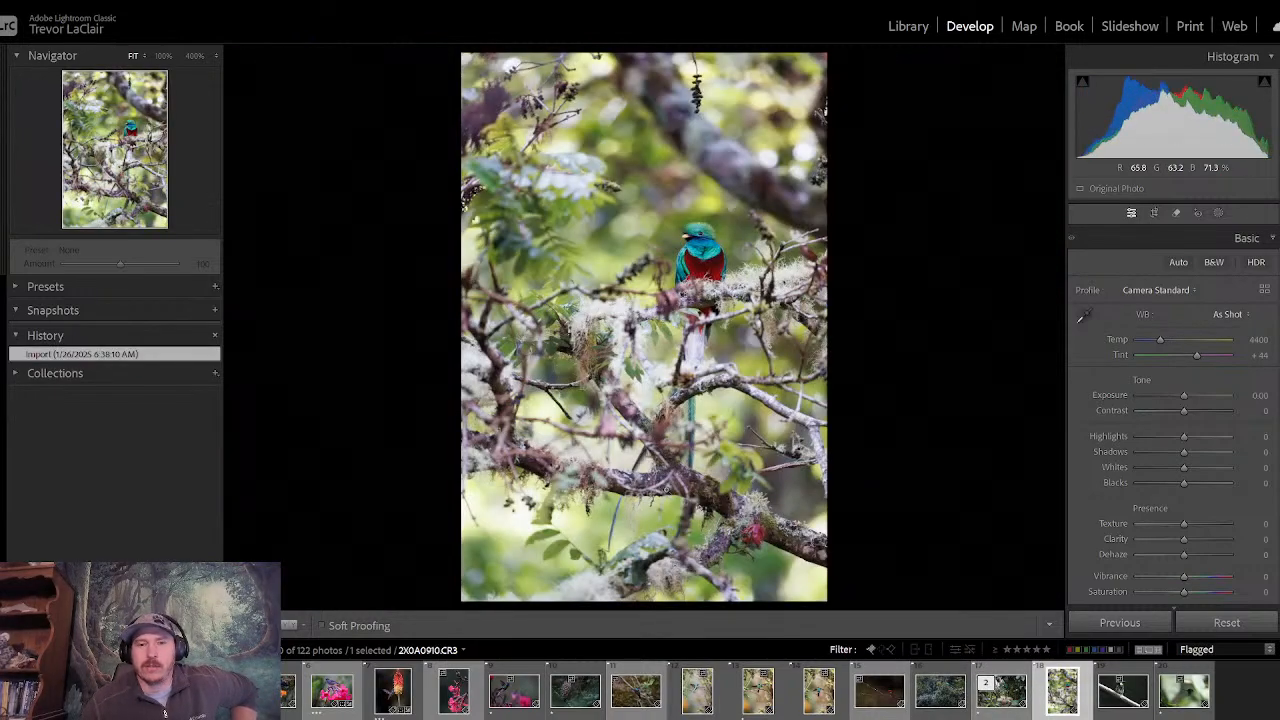
key("Left")
key("Left")
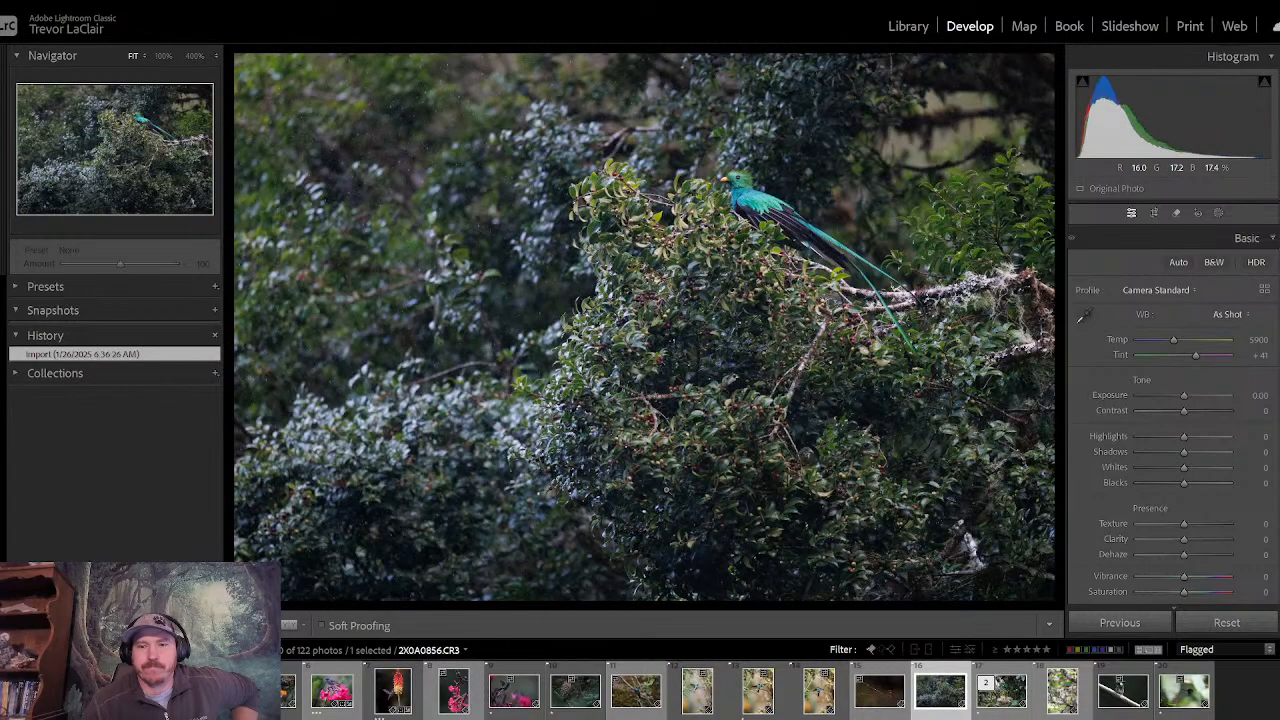
key("Right")
key("Right")
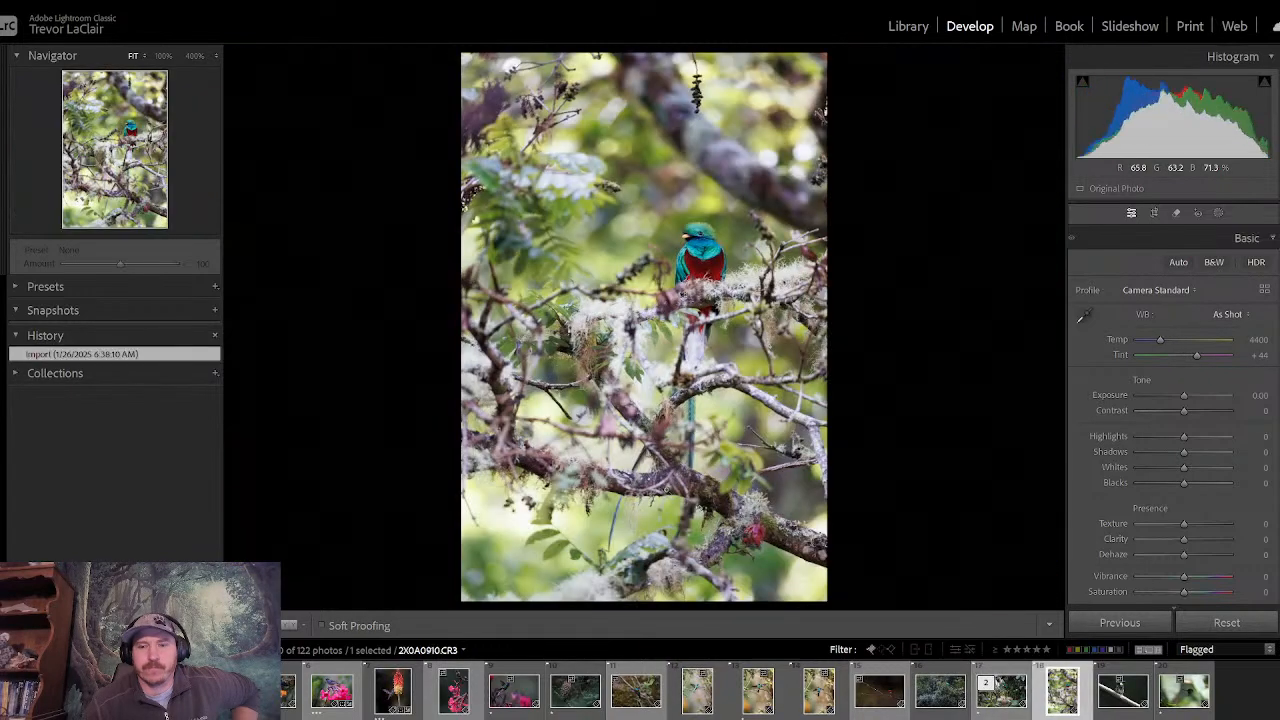
key("Left")
key("Left")
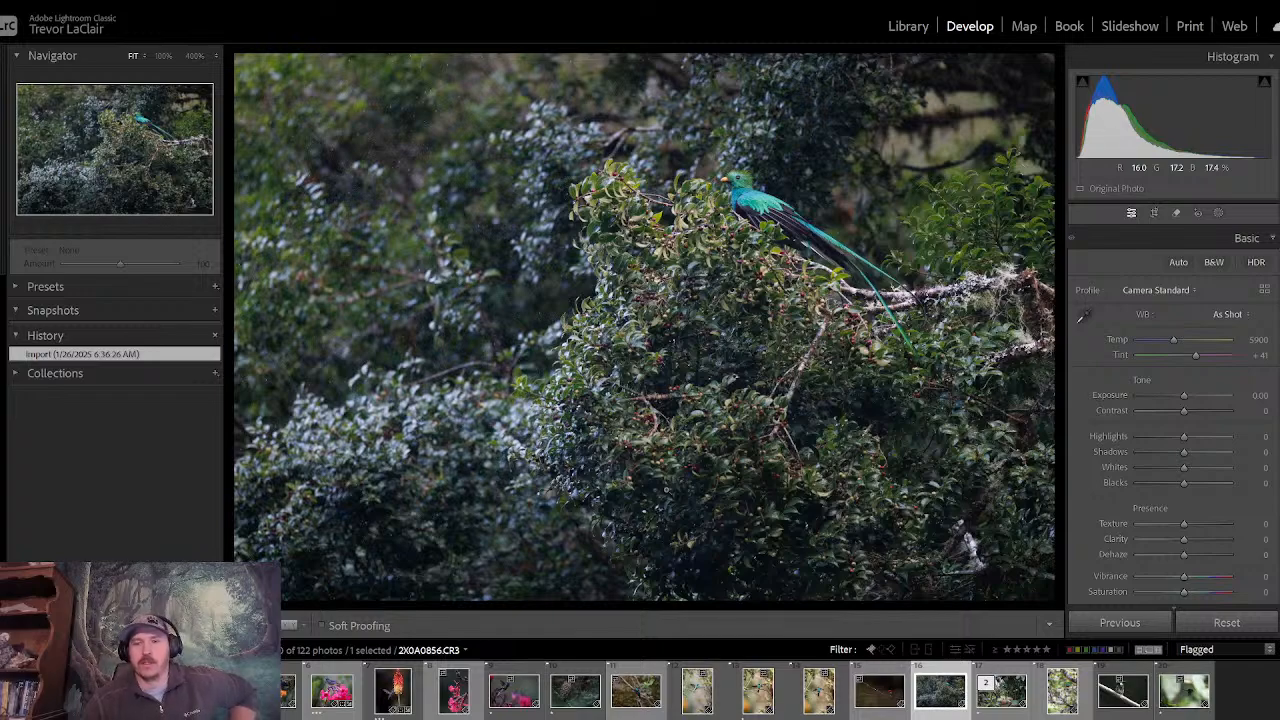
key("Right")
key("Right")
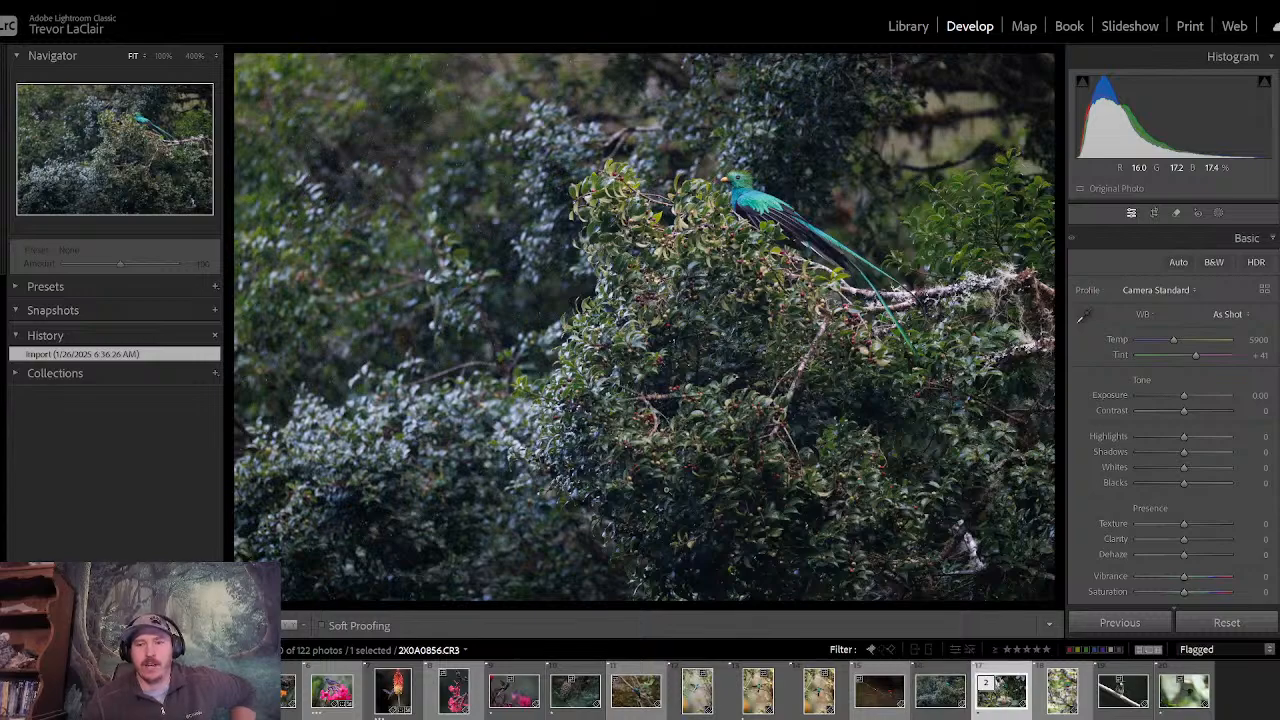
key("Left")
key("Left")
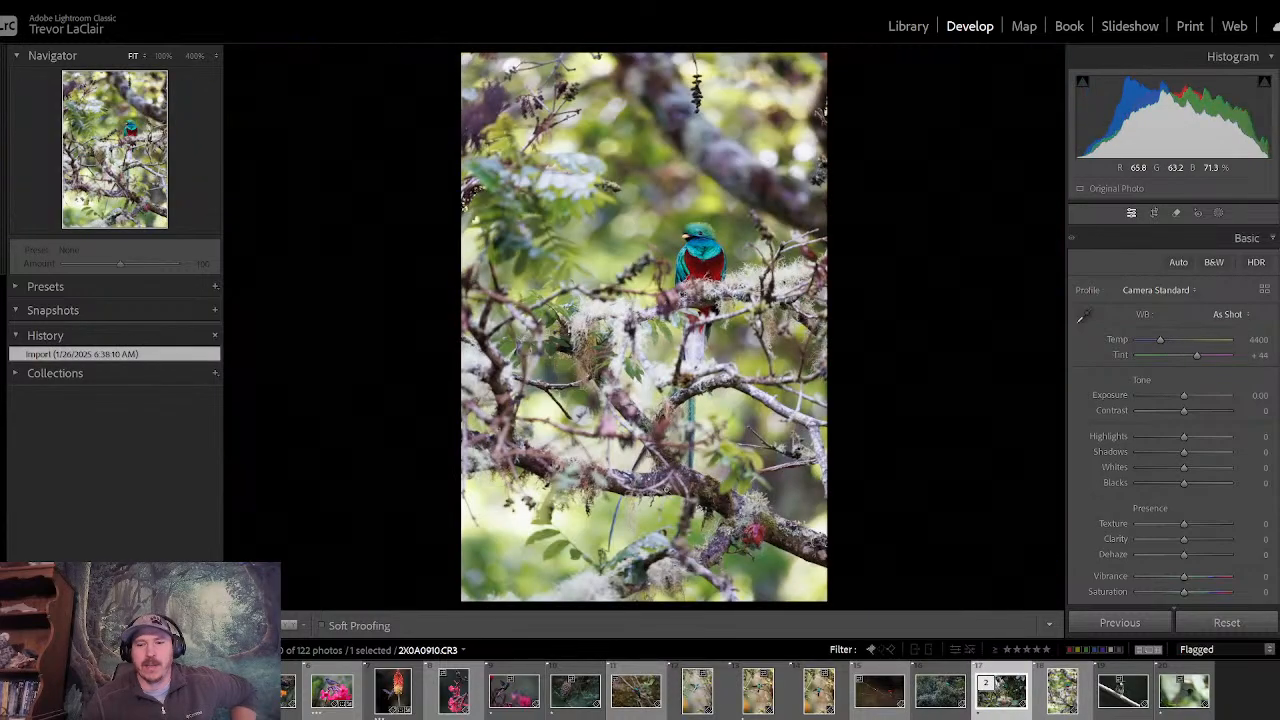
key("Right")
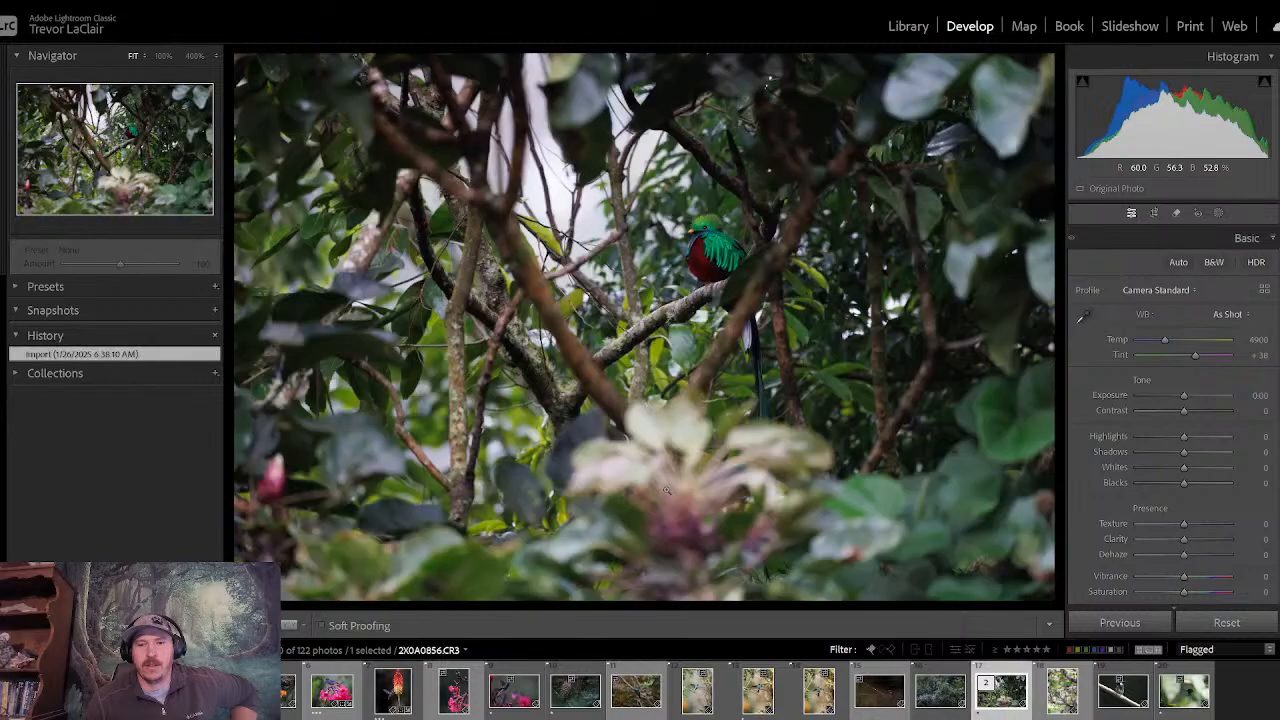
key("Right")
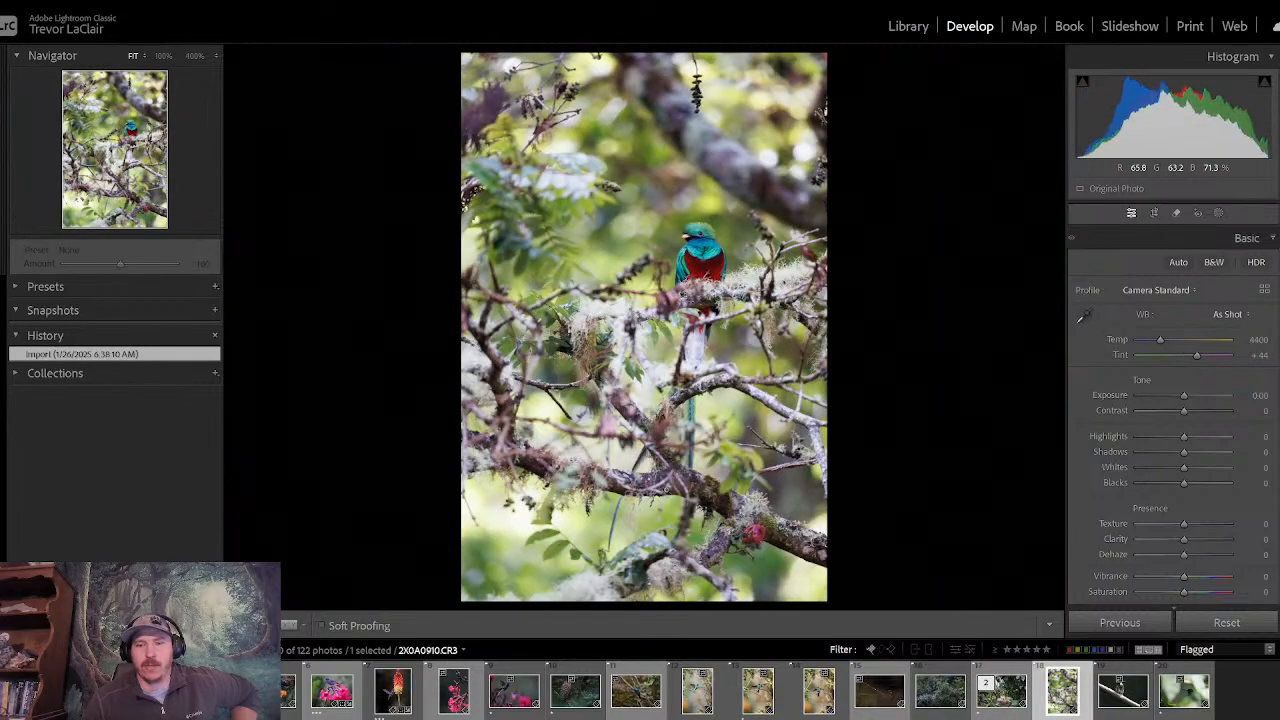
- Go back through the quetzal shots to the flame-colored tanager photo and return to the Library grid
key("Left")
key("Left")
key("Left")
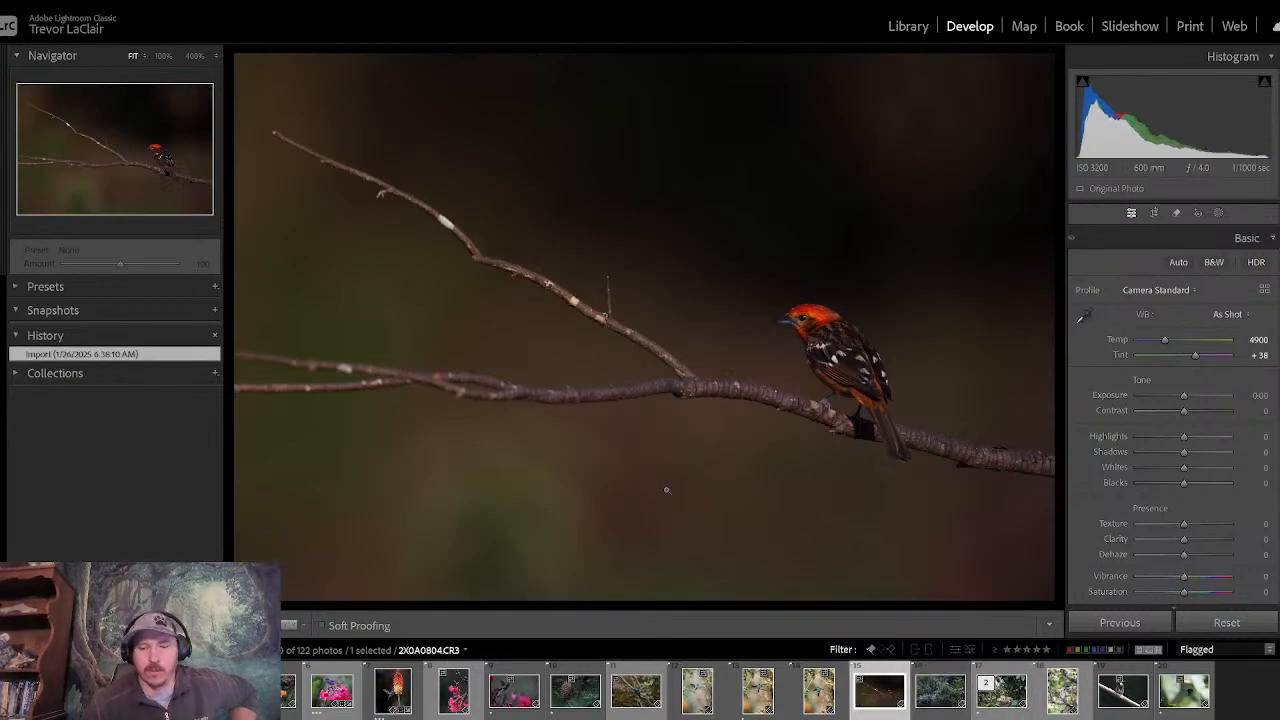
left_click(908, 27)
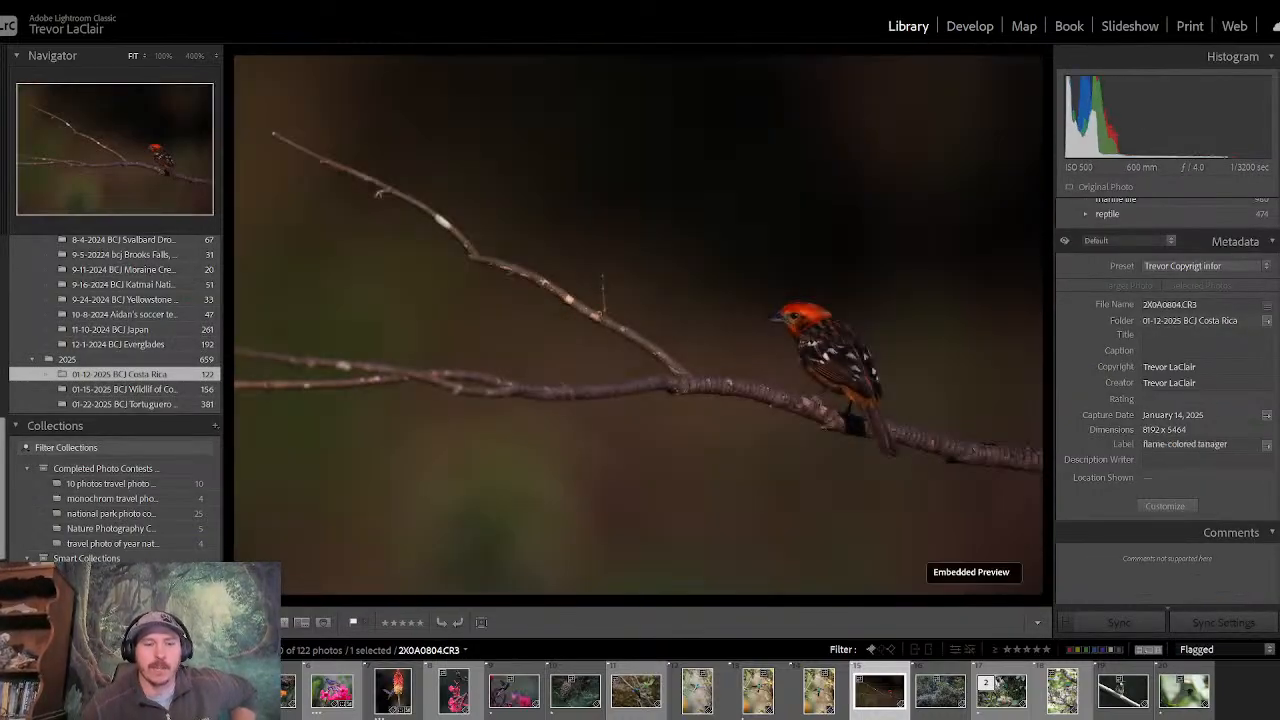
key("g")
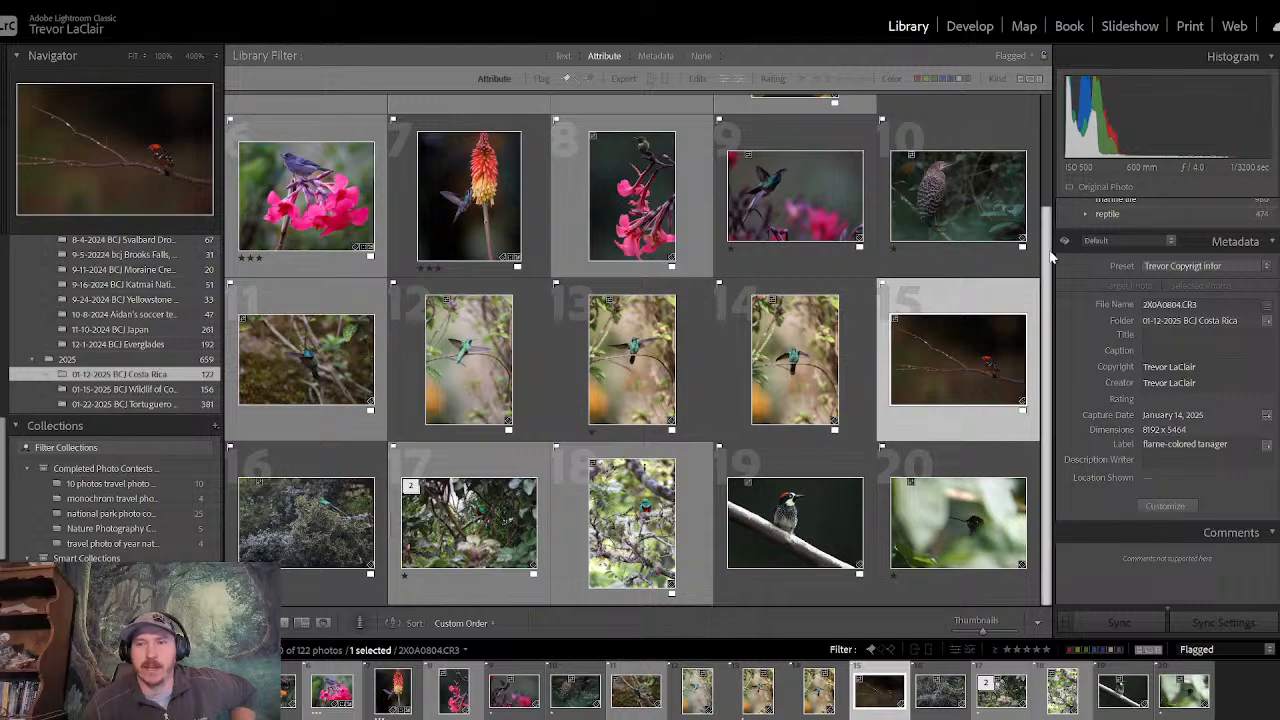
- Review the whole grid of flagged Costa Rica photos from the first row to the last
scroll(1050, 125, "up", 2)
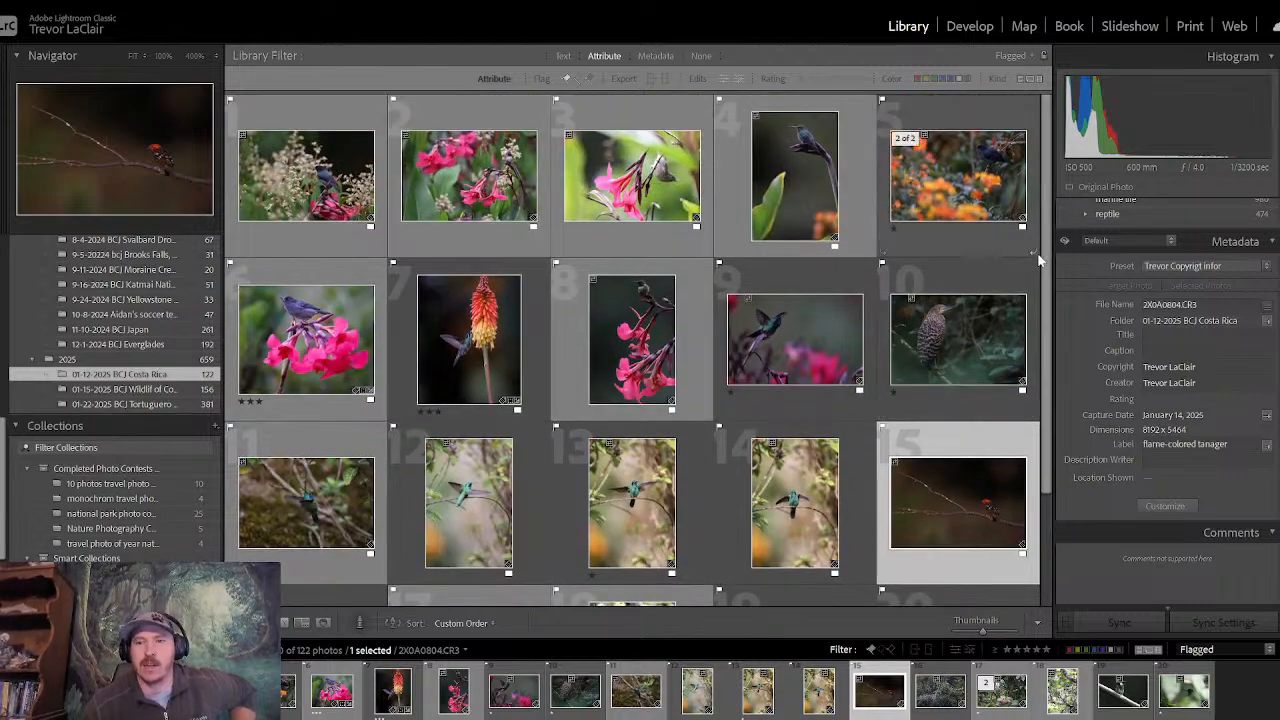
scroll(1046, 255, "down", 2)
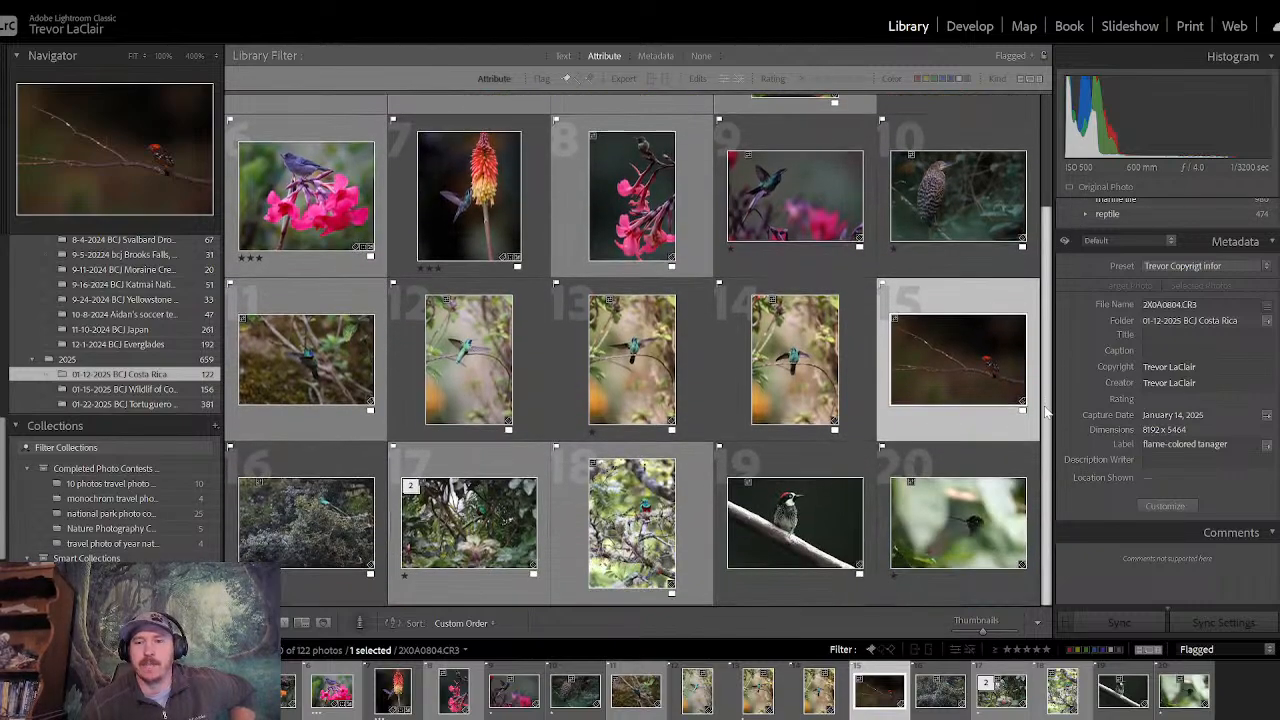
scroll(1050, 225, "up", 2)
scroll(1048, 225, "down", 2)
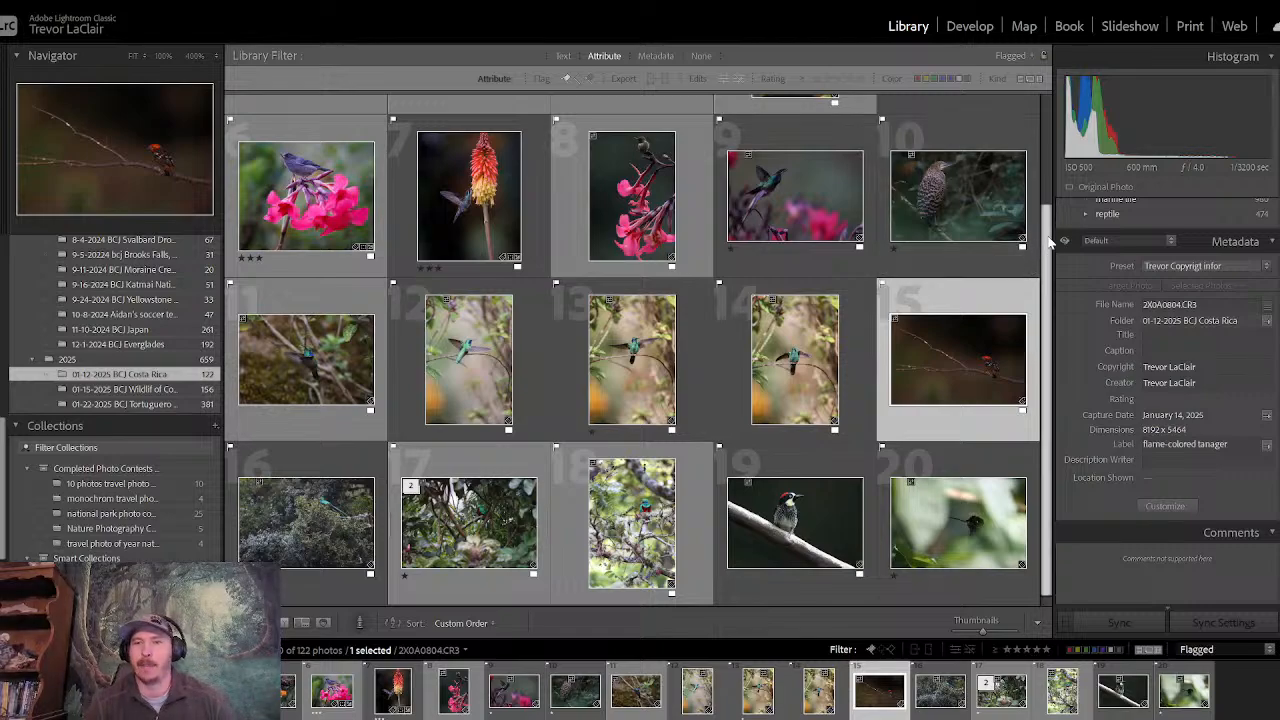
scroll(1050, 240, "up", 2)
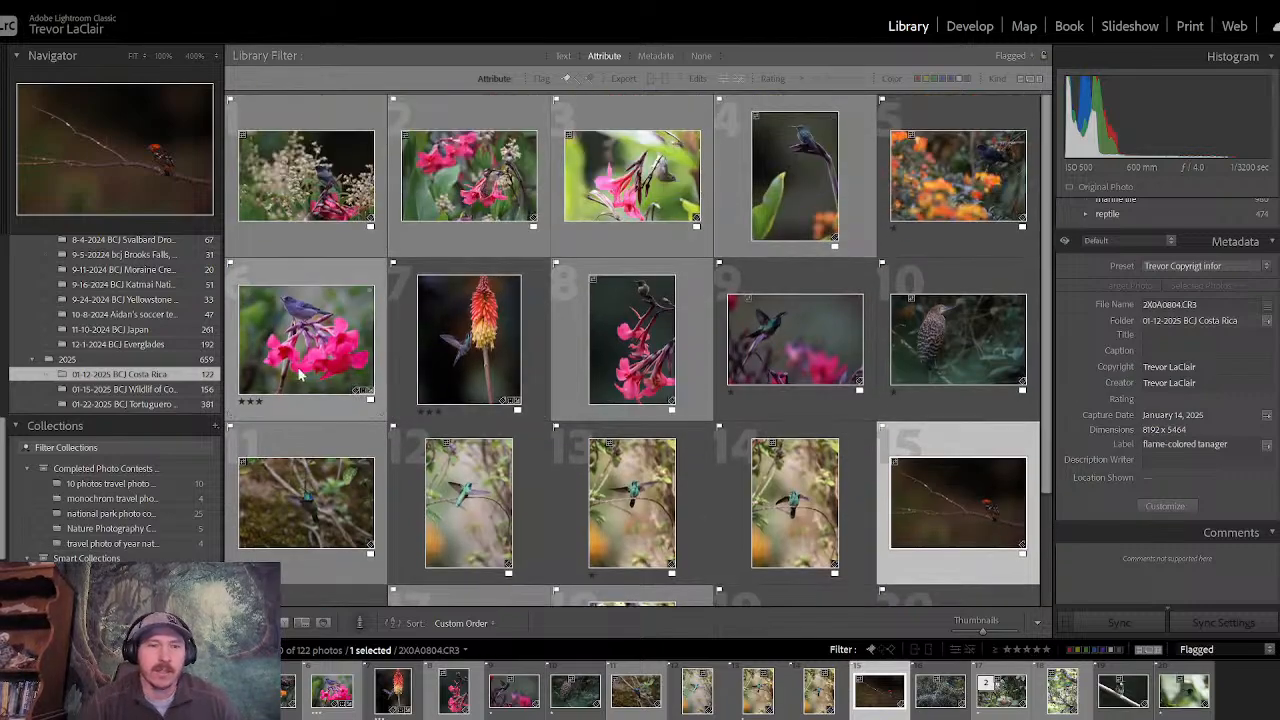
scroll(1032, 397, "down", 2)
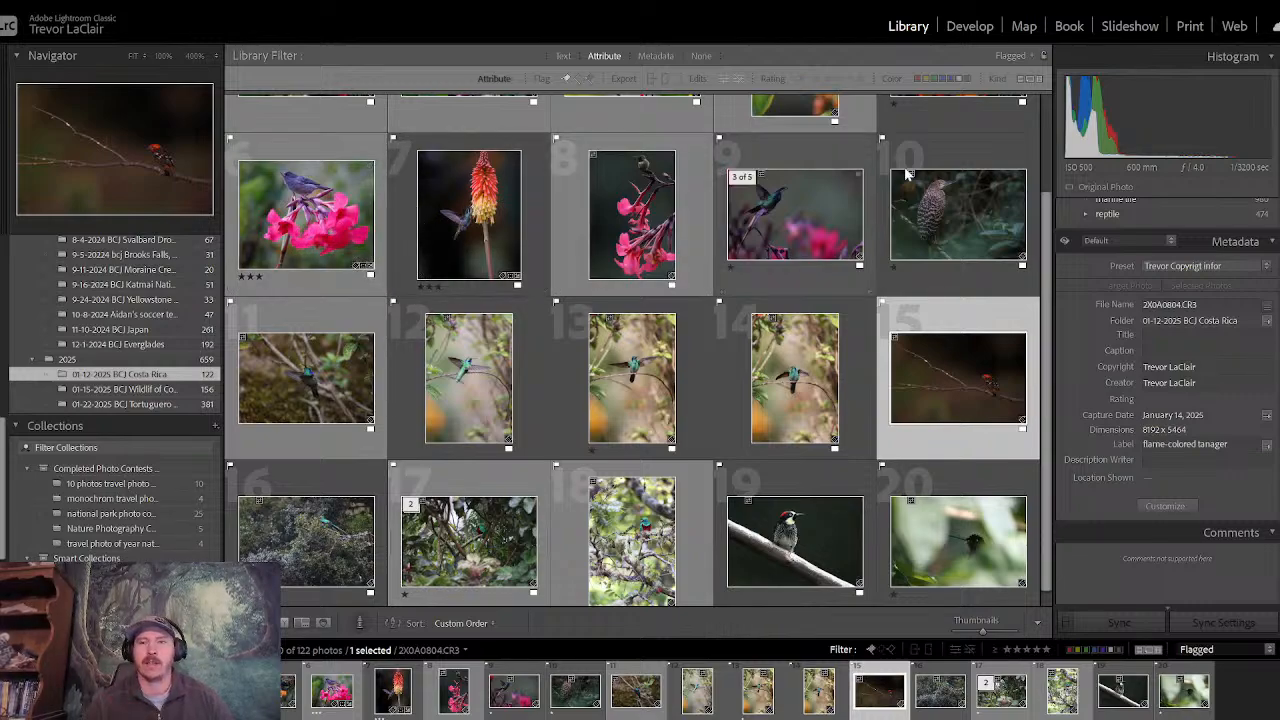
left_click_drag(1044, 243, 1047, 127)
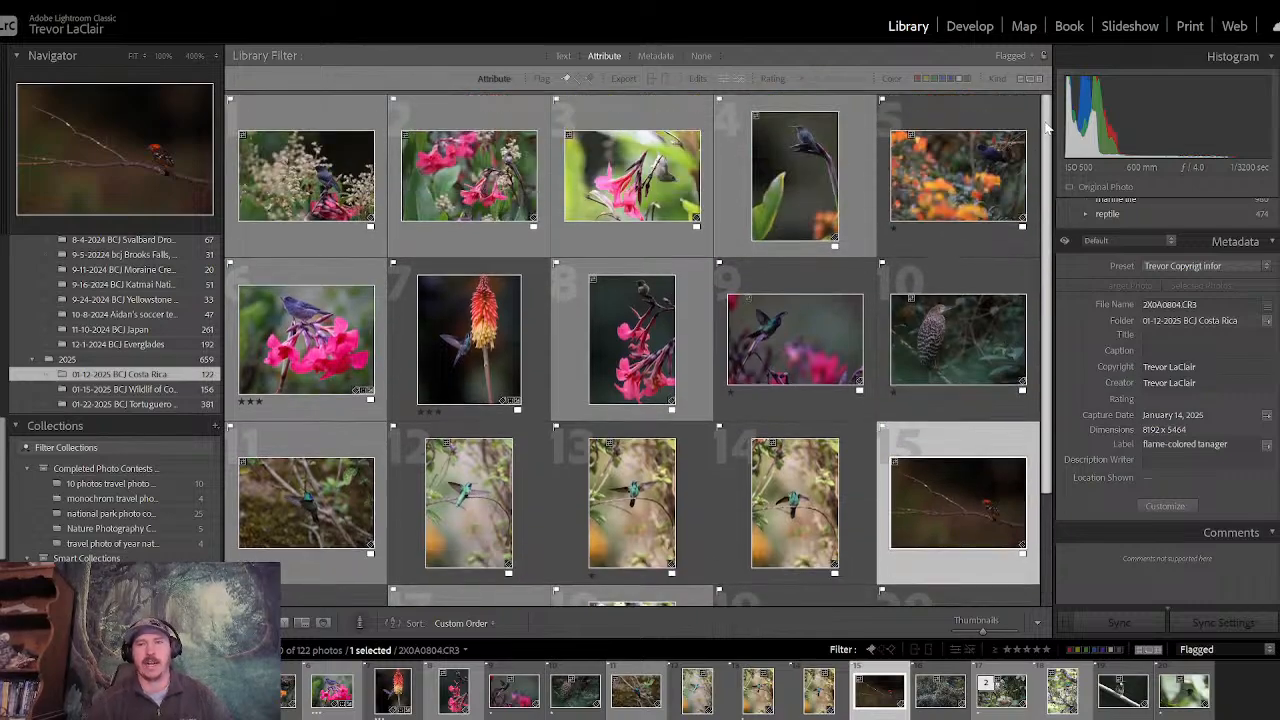
left_click_drag(1045, 131, 1052, 293)
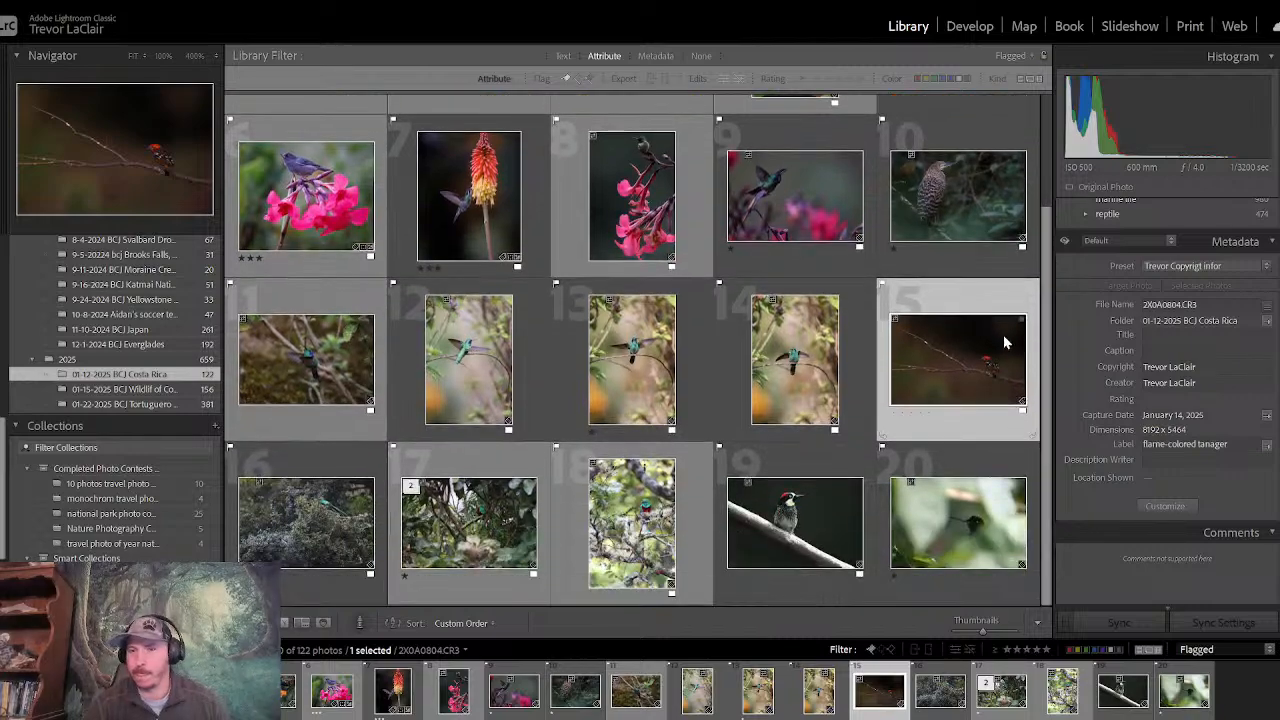
- View the photo of the dark hummingbird among blurred leaves enlarged and in Develop, and return to the Library grid
left_click(955, 520)
key("1")
left_click(302, 622)
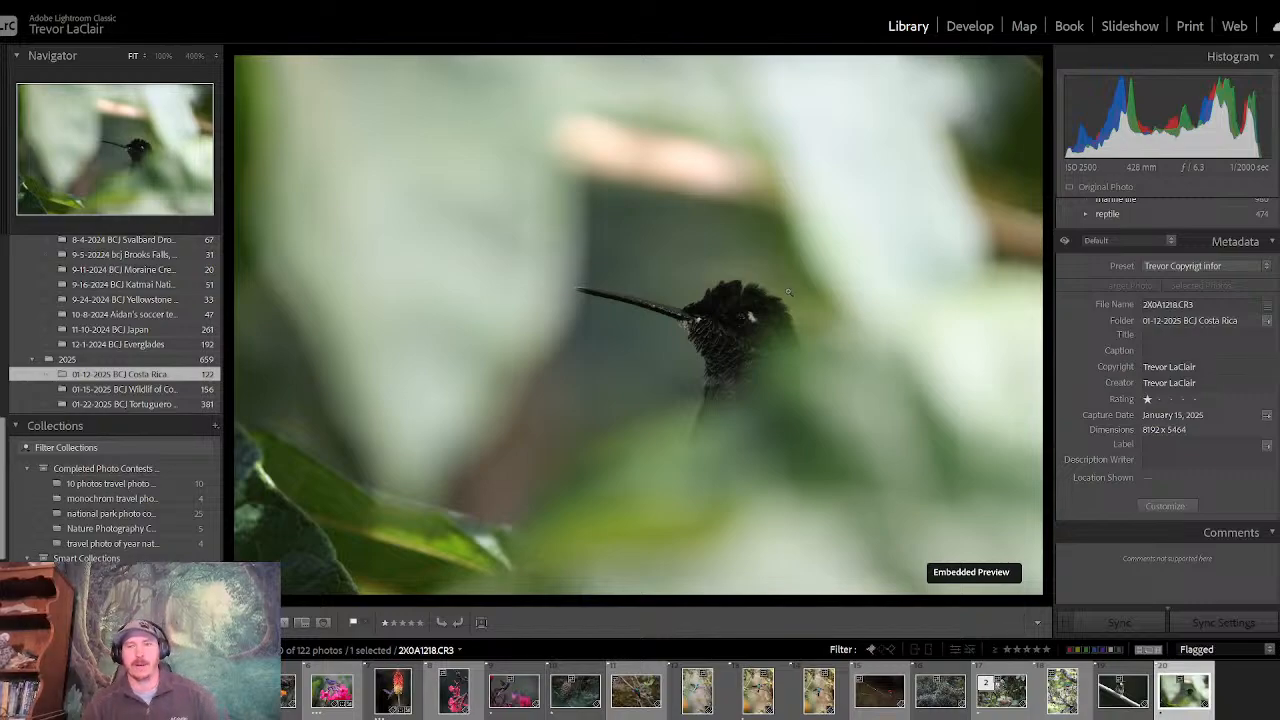
left_click(986, 27)
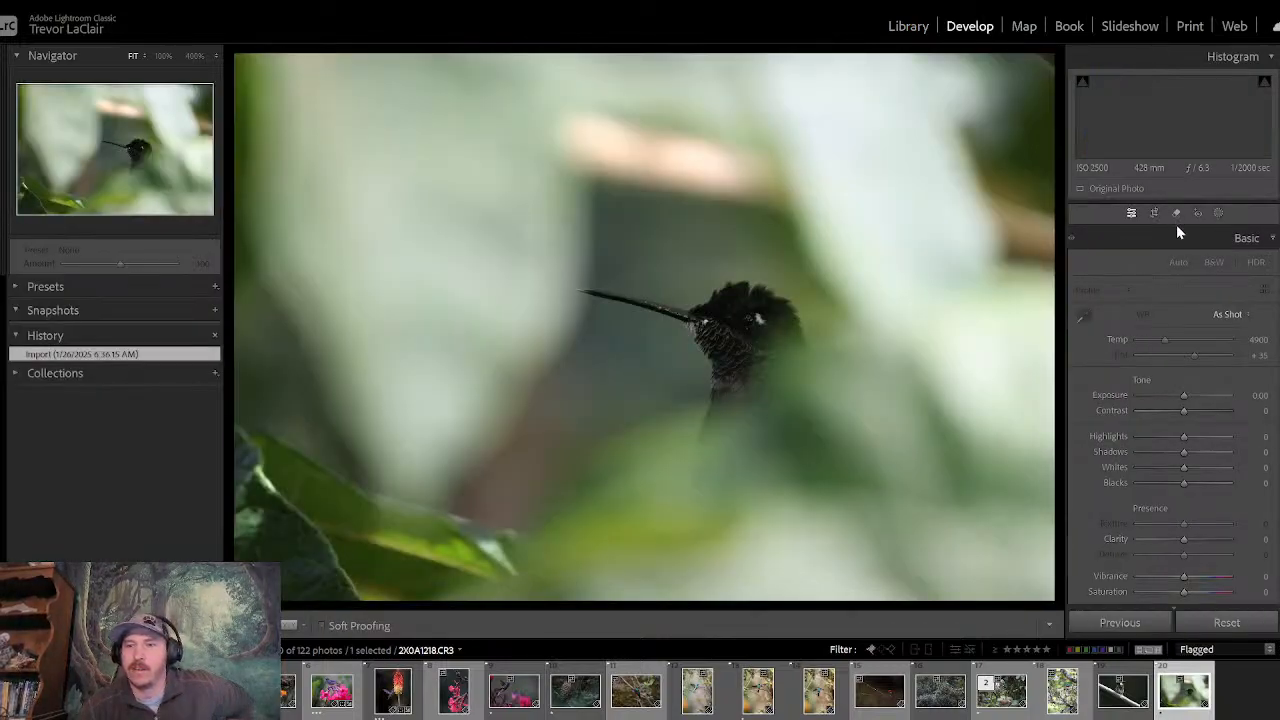
left_click(908, 26)
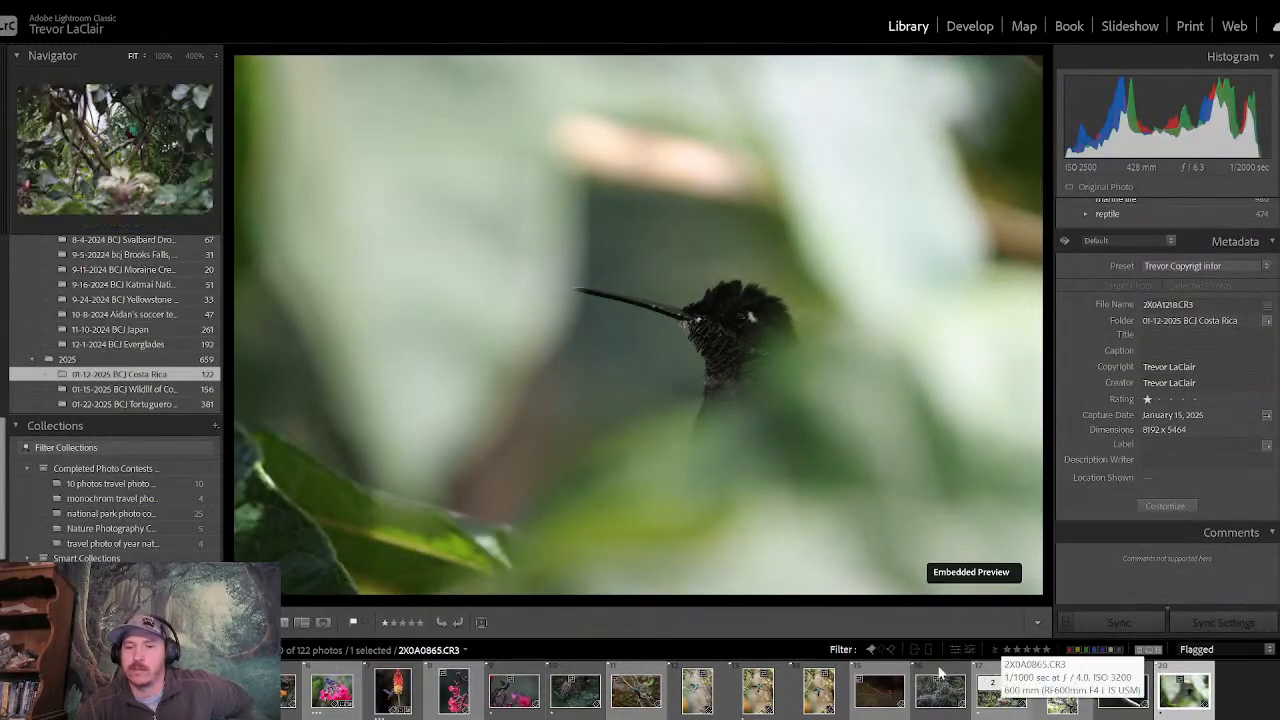
key("g")
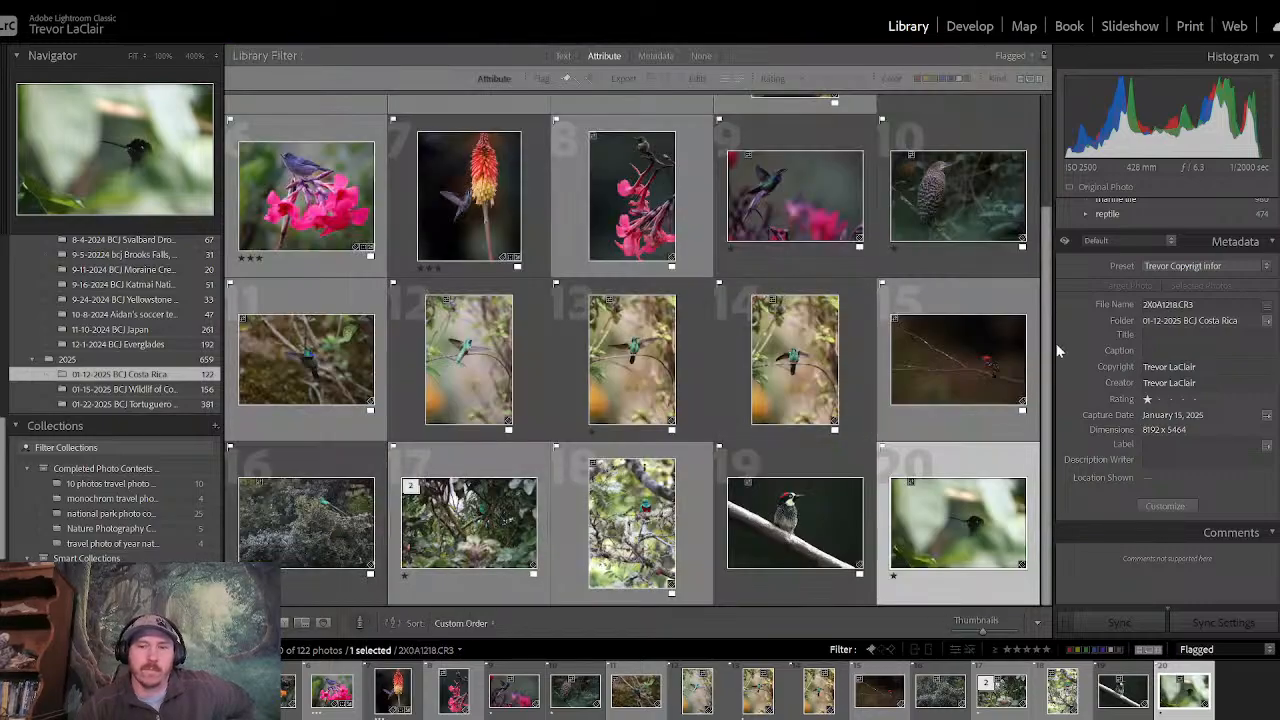
- Turn off the flagged filter to check the unfiltered hummingbird frames of the folder, and show only flagged photos again
left_click(870, 649)
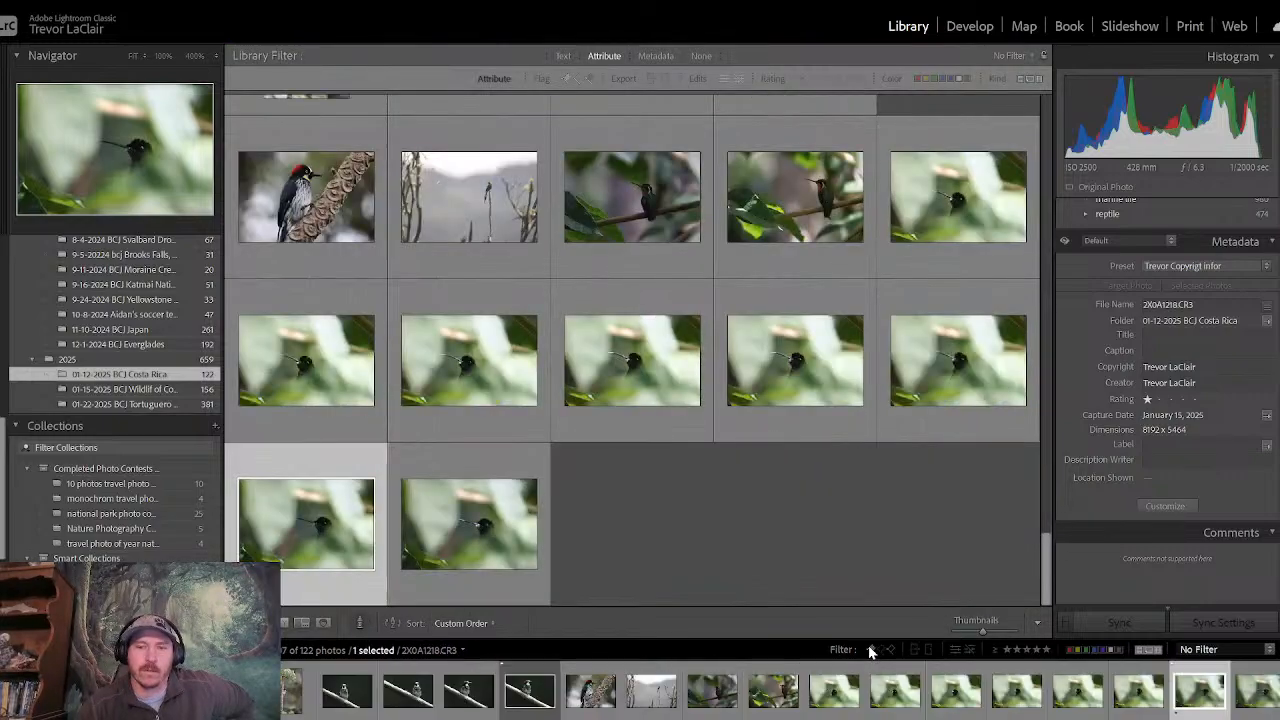
left_click(938, 213)
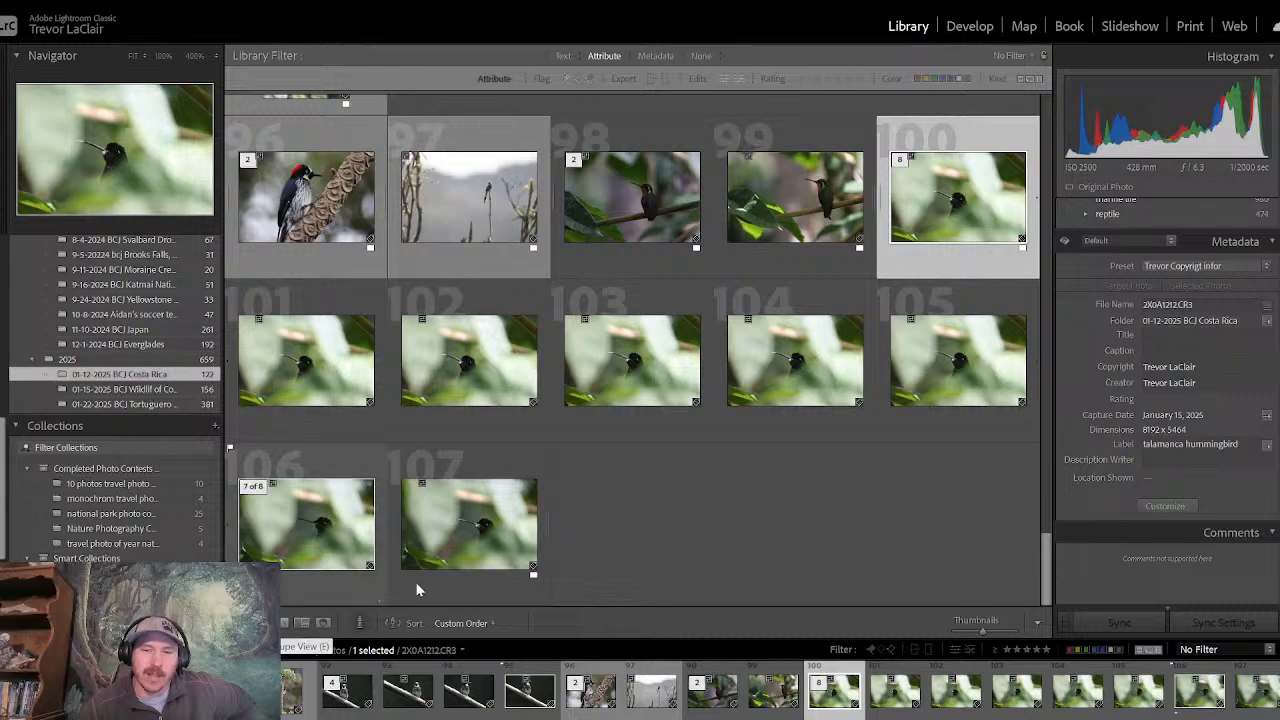
left_click(872, 650)
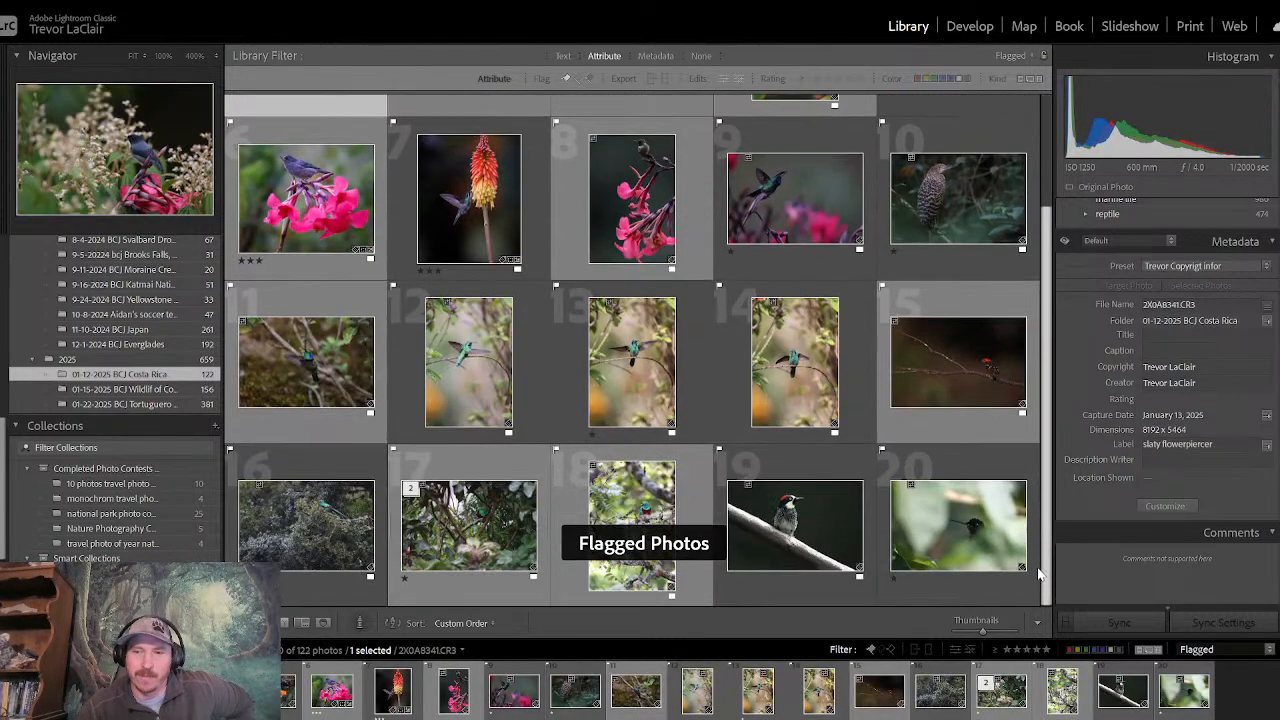
- Open the last flagged photo, the dark hummingbird among blurred leaves, in Develop and crop it tighter around the bird at 4 x 5 / 8 x 10
left_click(1032, 572)
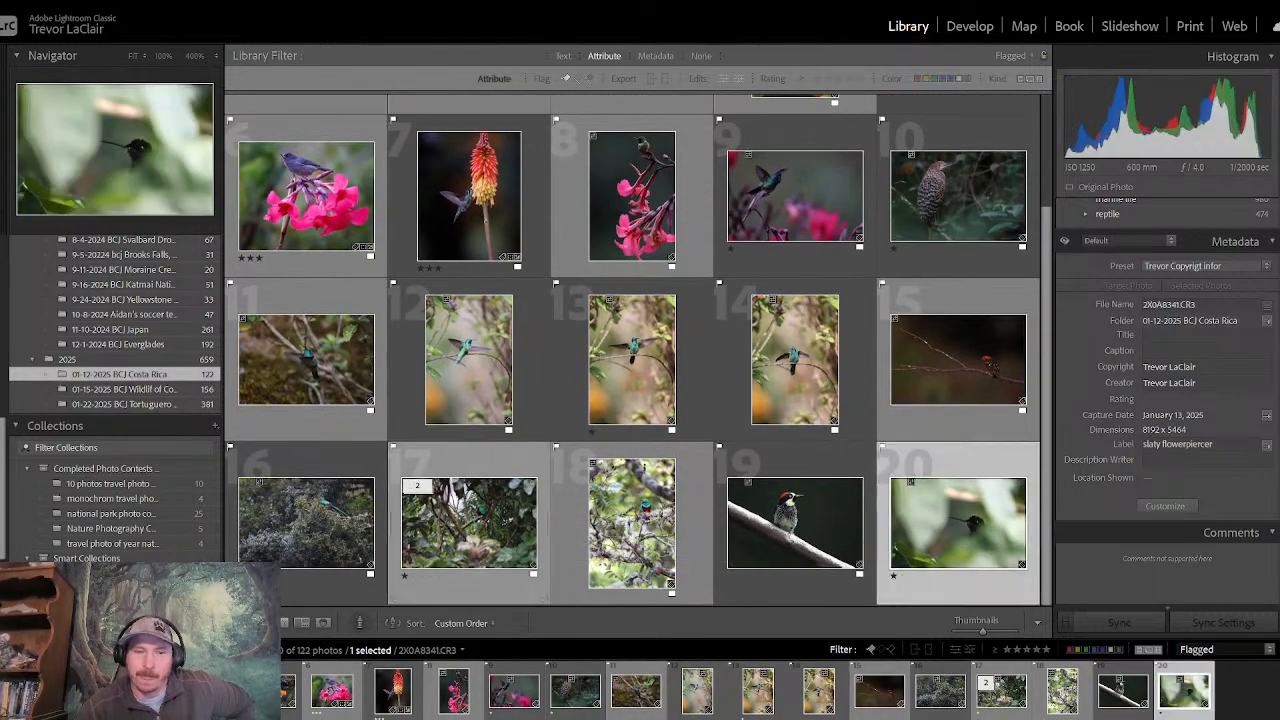
double_click(1030, 570)
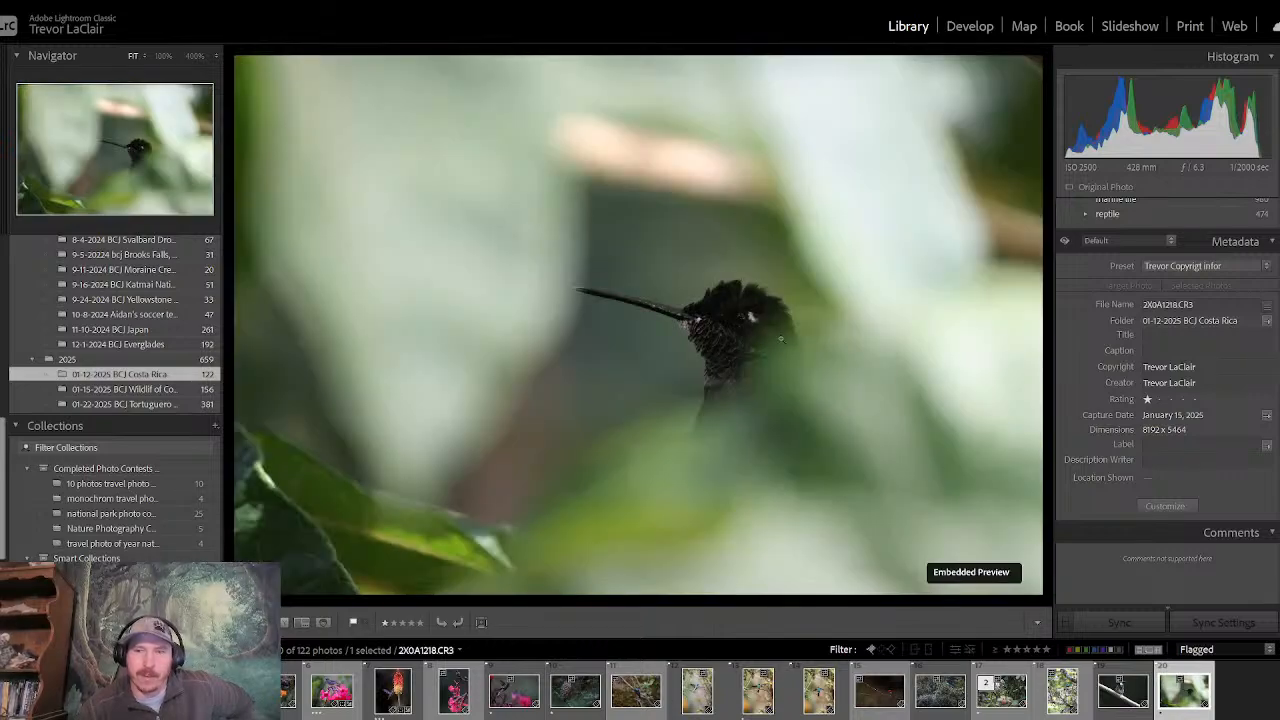
left_click(969, 26)
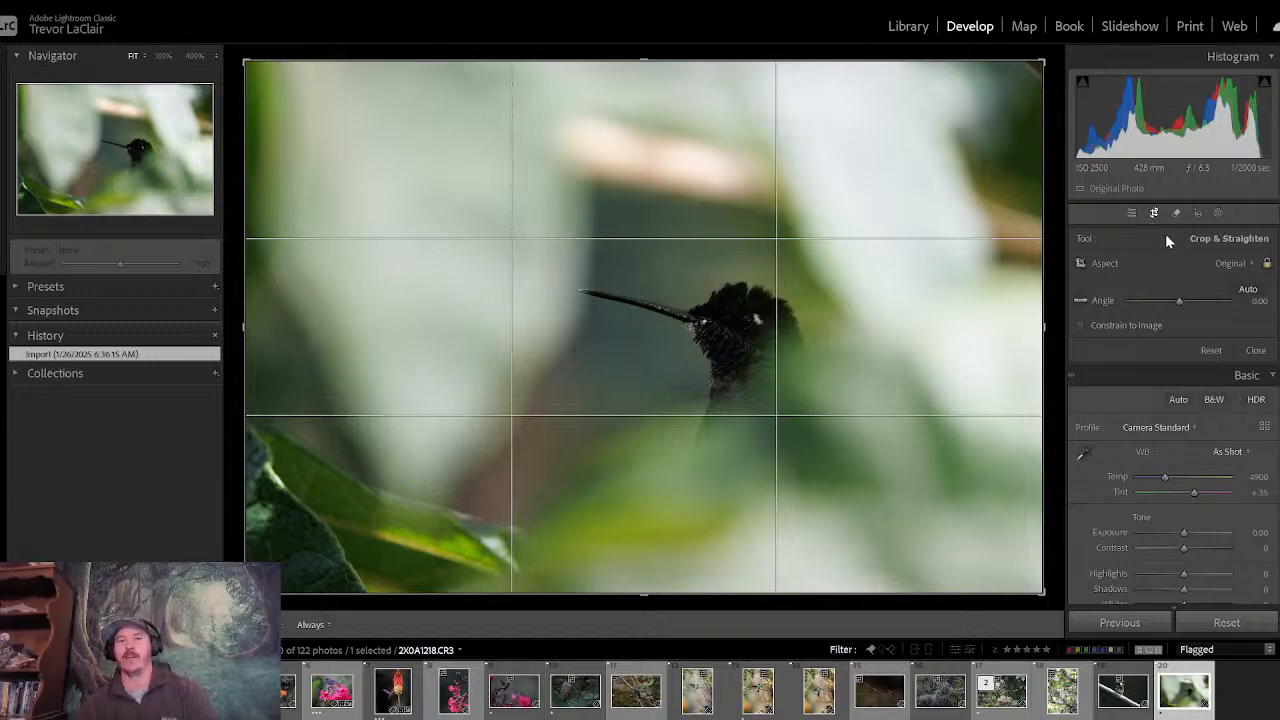
left_click(1232, 266)
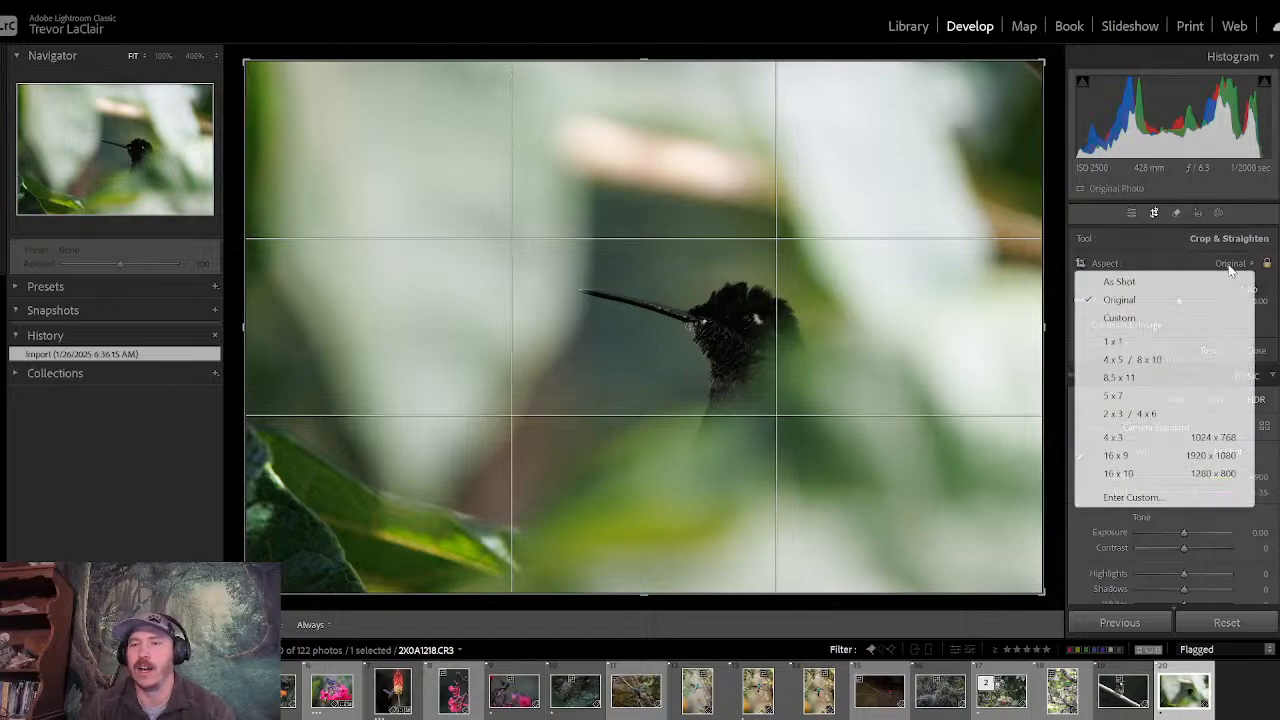
left_click(1172, 358)
left_click_drag(815, 336, 748, 334)
left_click_drag(310, 58, 352, 90)
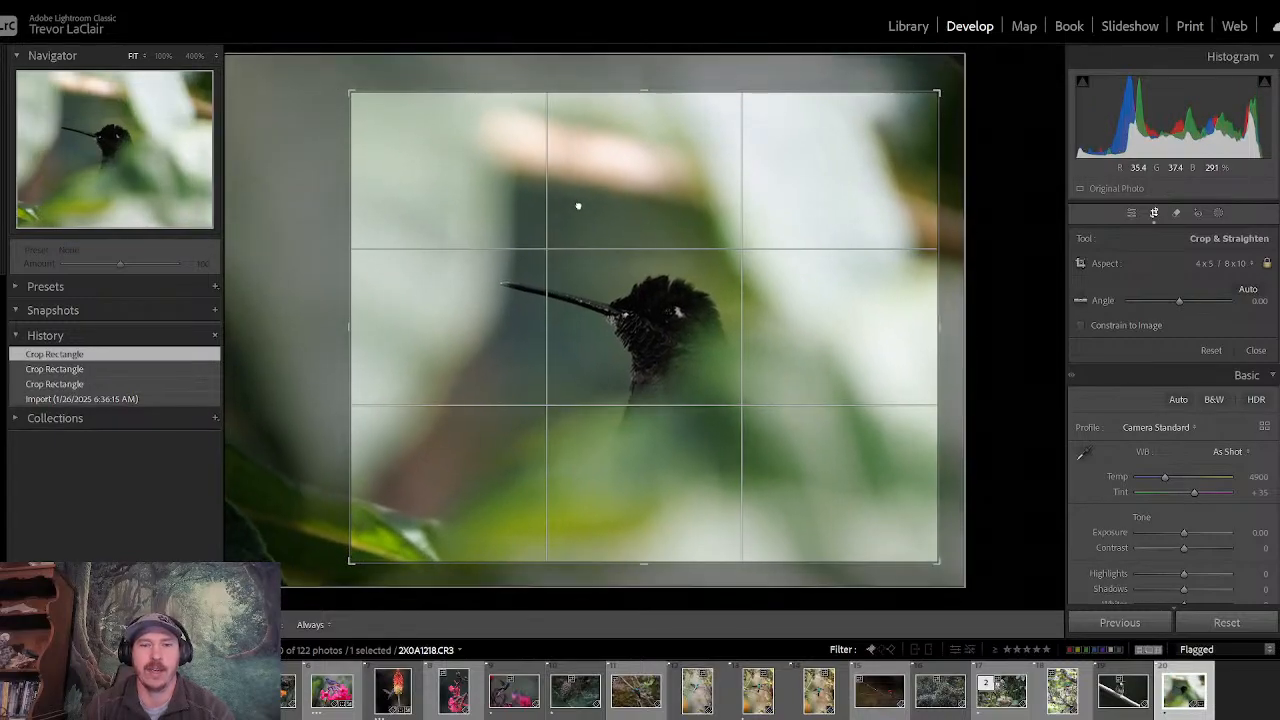
left_click_drag(577, 206, 588, 206)
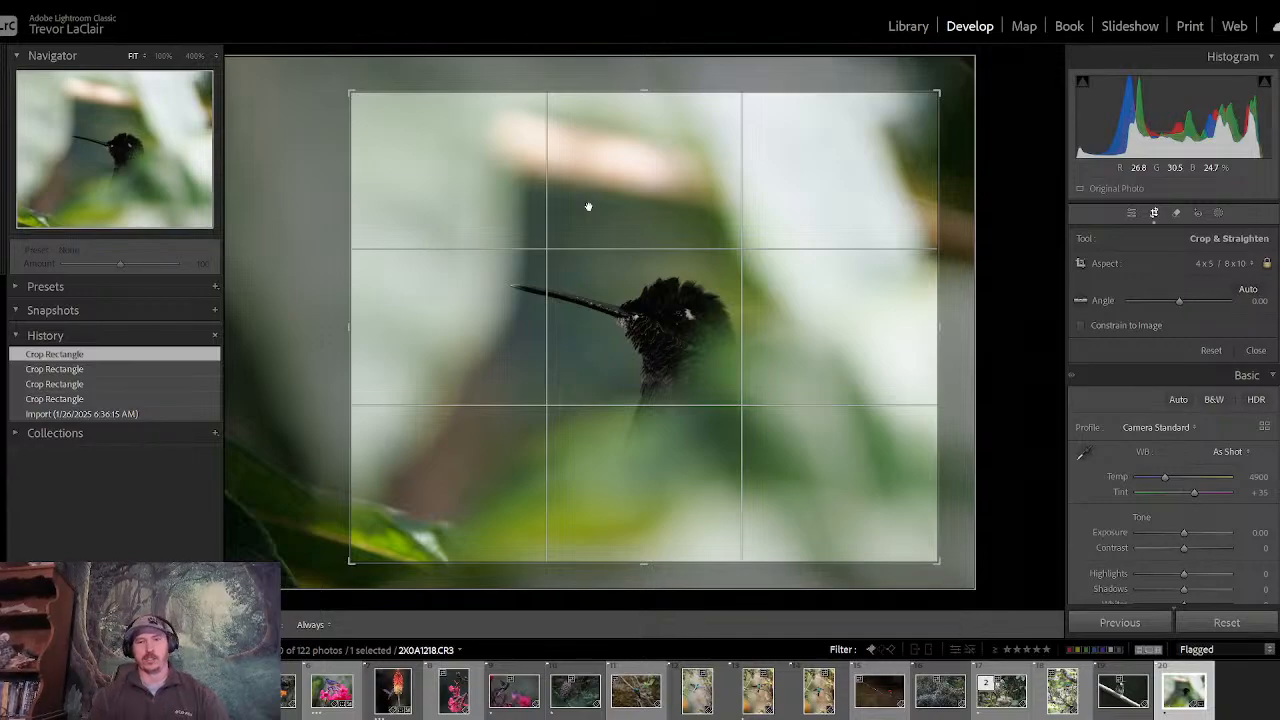
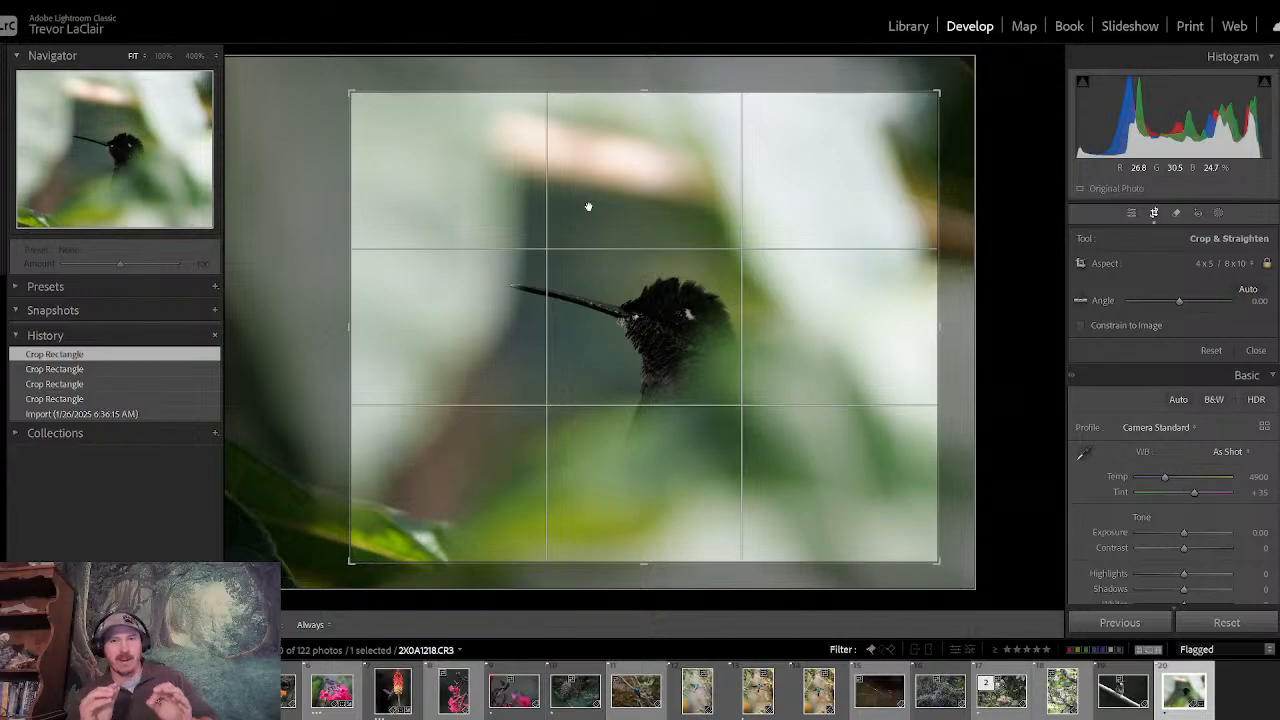
- Apply the crop and lower the whole photo's highlights to −61
key("Return")
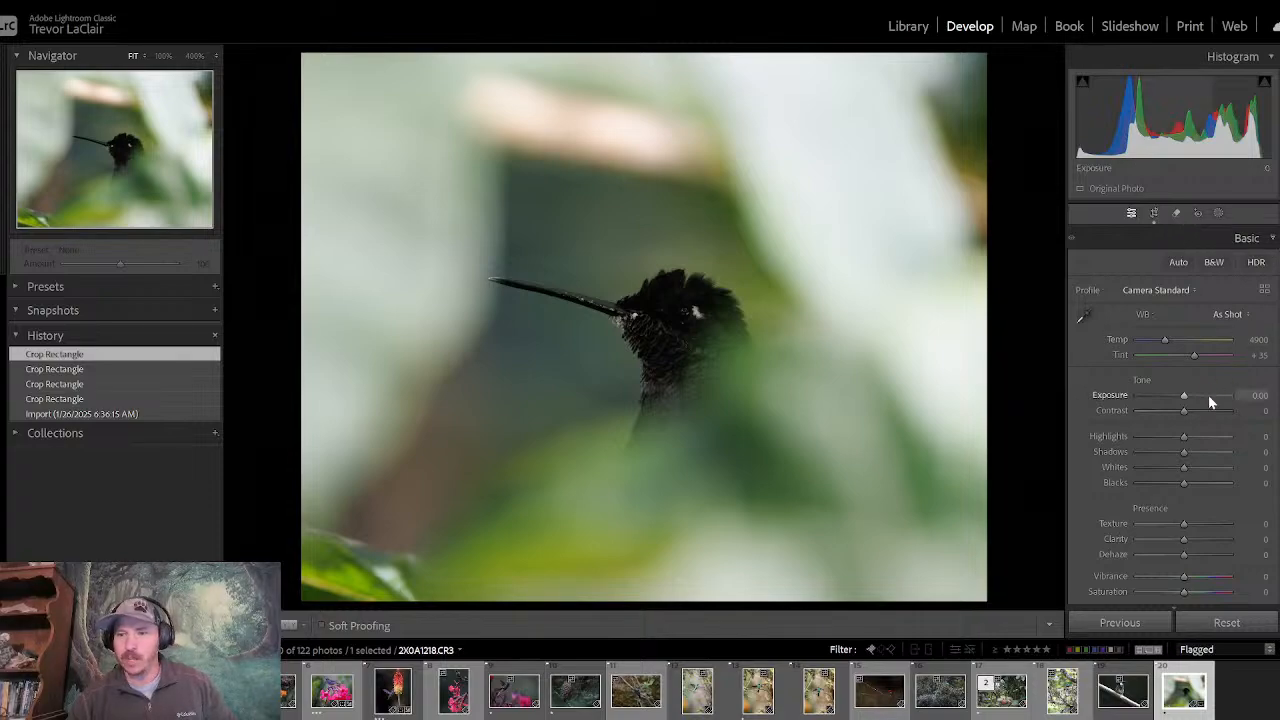
left_click_drag(1185, 445, 1156, 436)
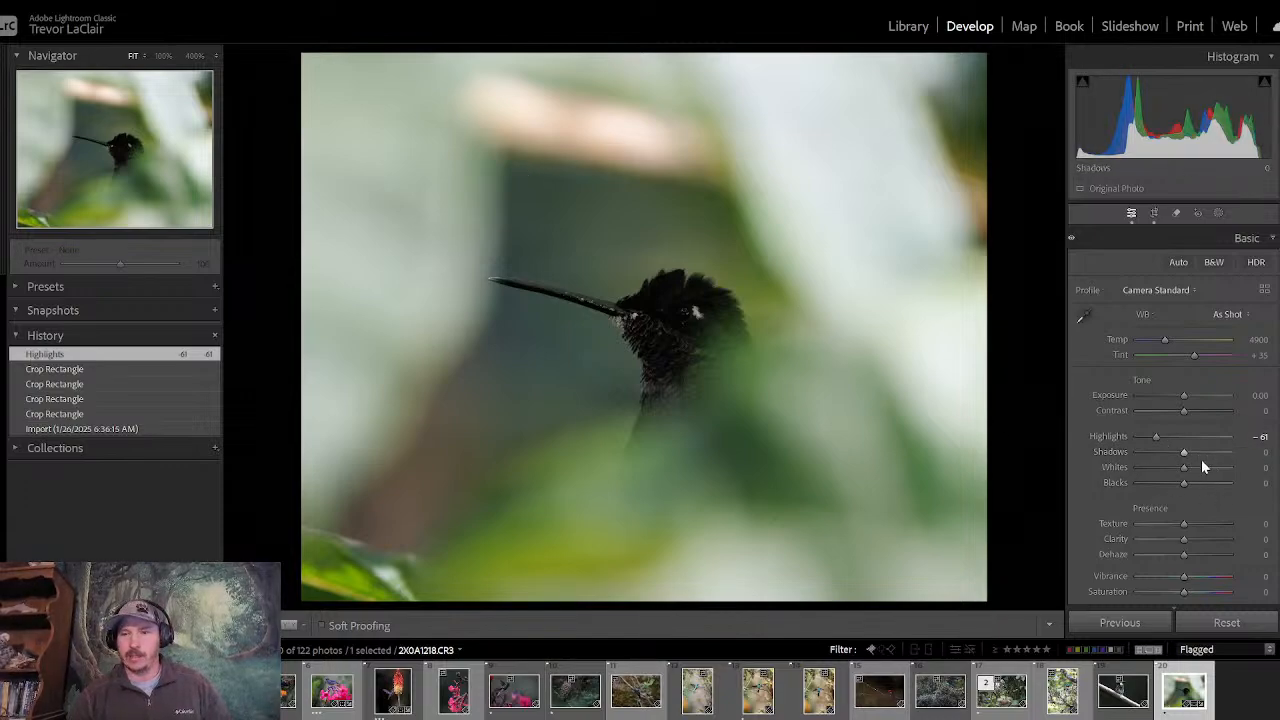
- Darken the surroundings with an inverted radial gradient mask centred on the hummingbird, using feather 41 and exposure −1.63
left_click(1218, 214)
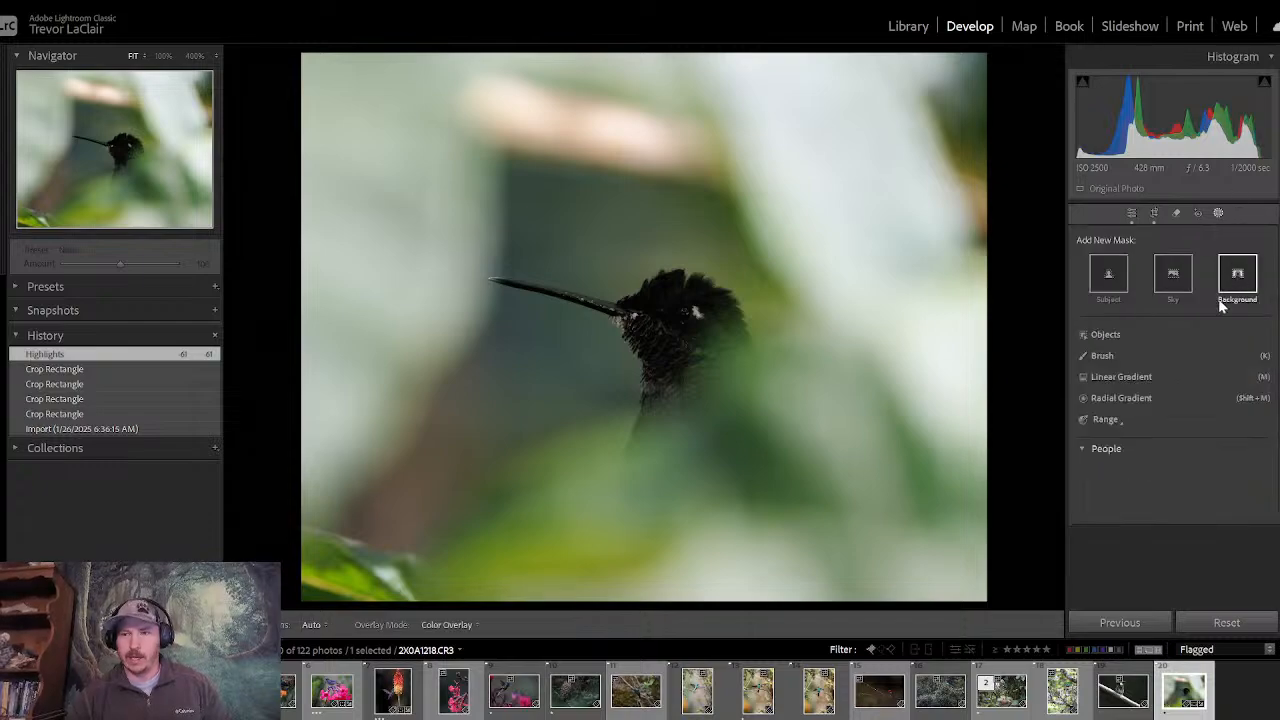
left_click(1104, 400)
left_click_drag(630, 314, 882, 508)
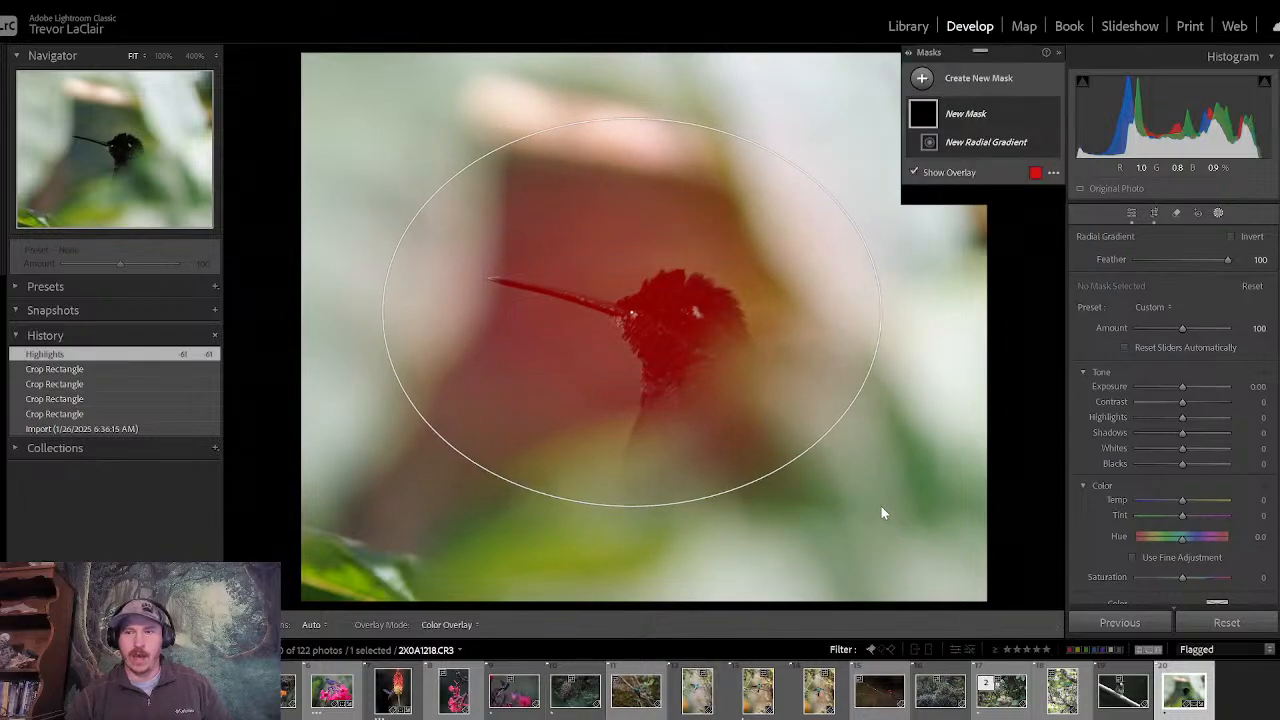
left_click(1231, 237)
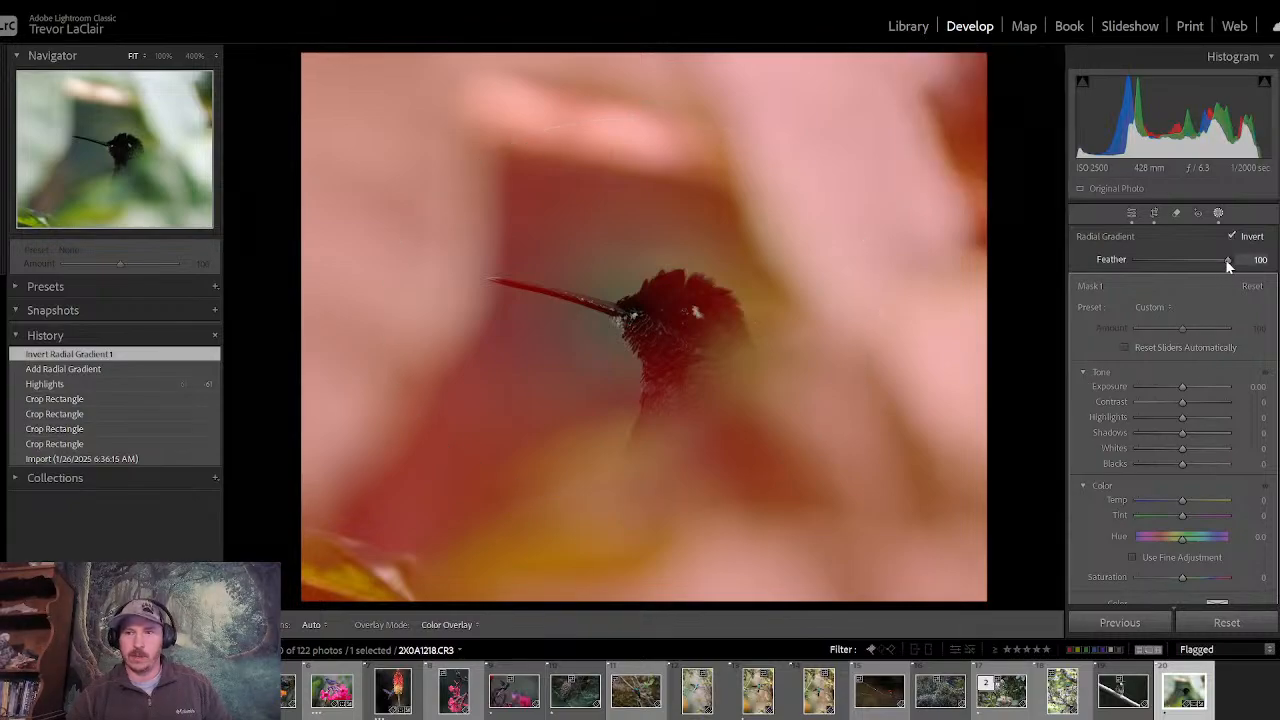
left_click_drag(1228, 261, 1174, 265)
left_click_drag(656, 317, 658, 307)
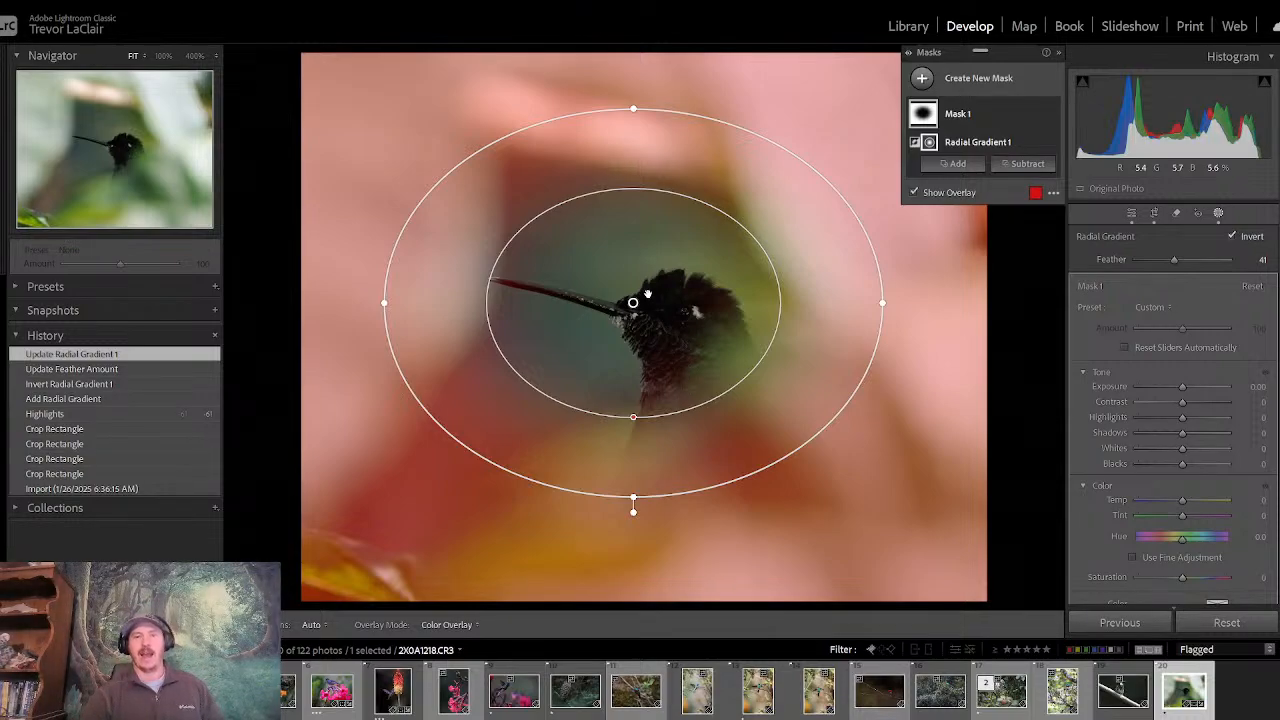
left_click_drag(633, 303, 629, 310)
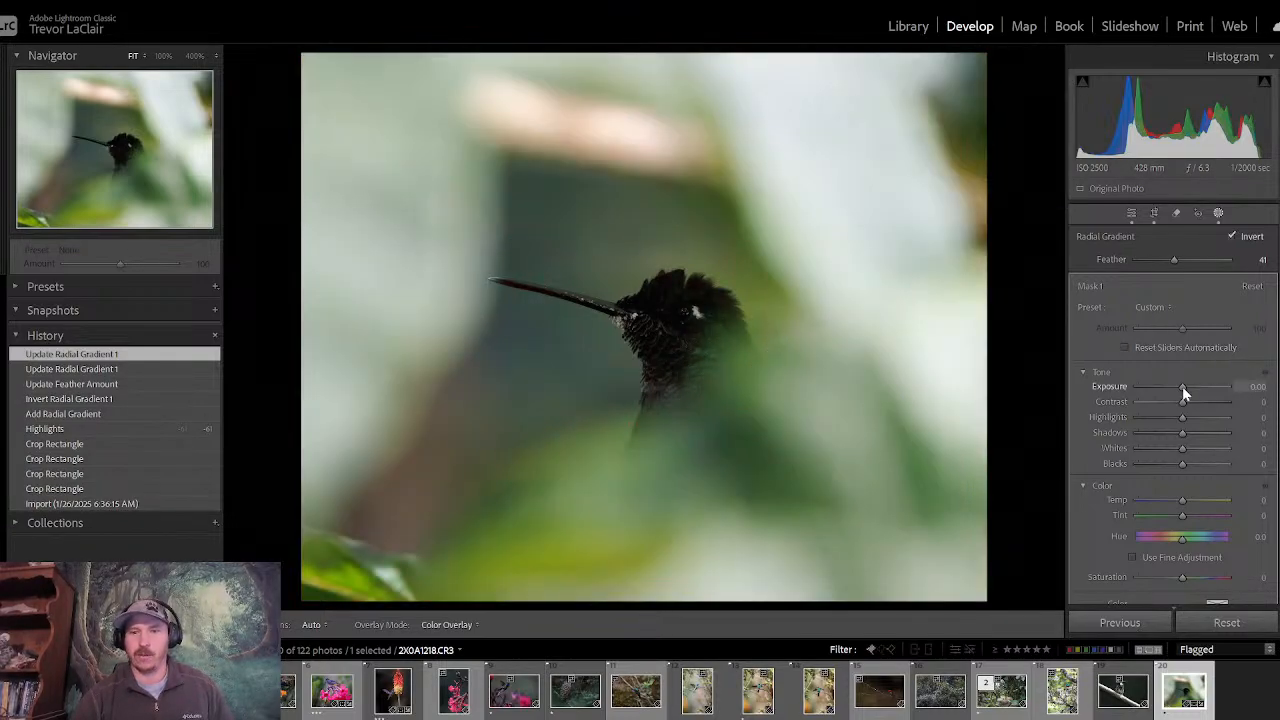
left_click_drag(1182, 386, 1164, 396)
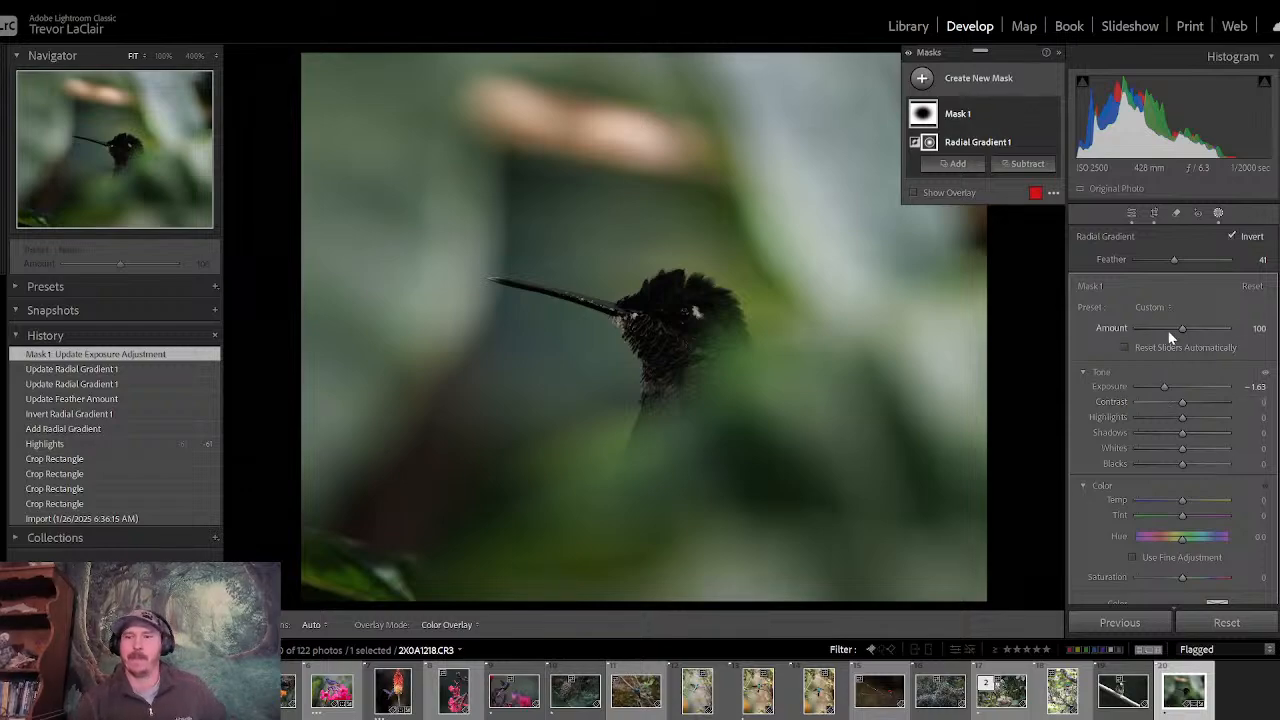
- Brighten the hummingbird with a second radial gradient mask around its head and beak, using feather 54 and exposure 0.65
left_click(926, 88)
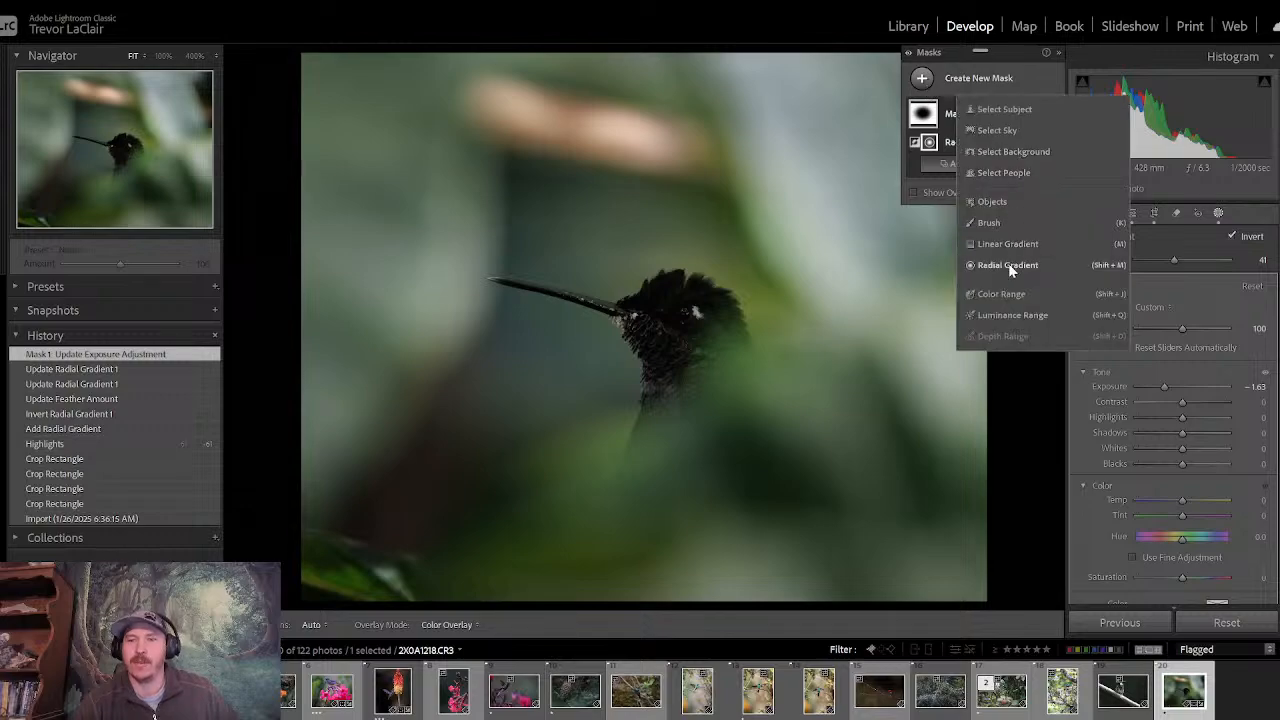
left_click(1009, 267)
mouse_move(580, 293)
left_mouse_down()
mouse_move(759, 371)
mouse_move(801, 414)
mouse_move(814, 451)
left_mouse_up()
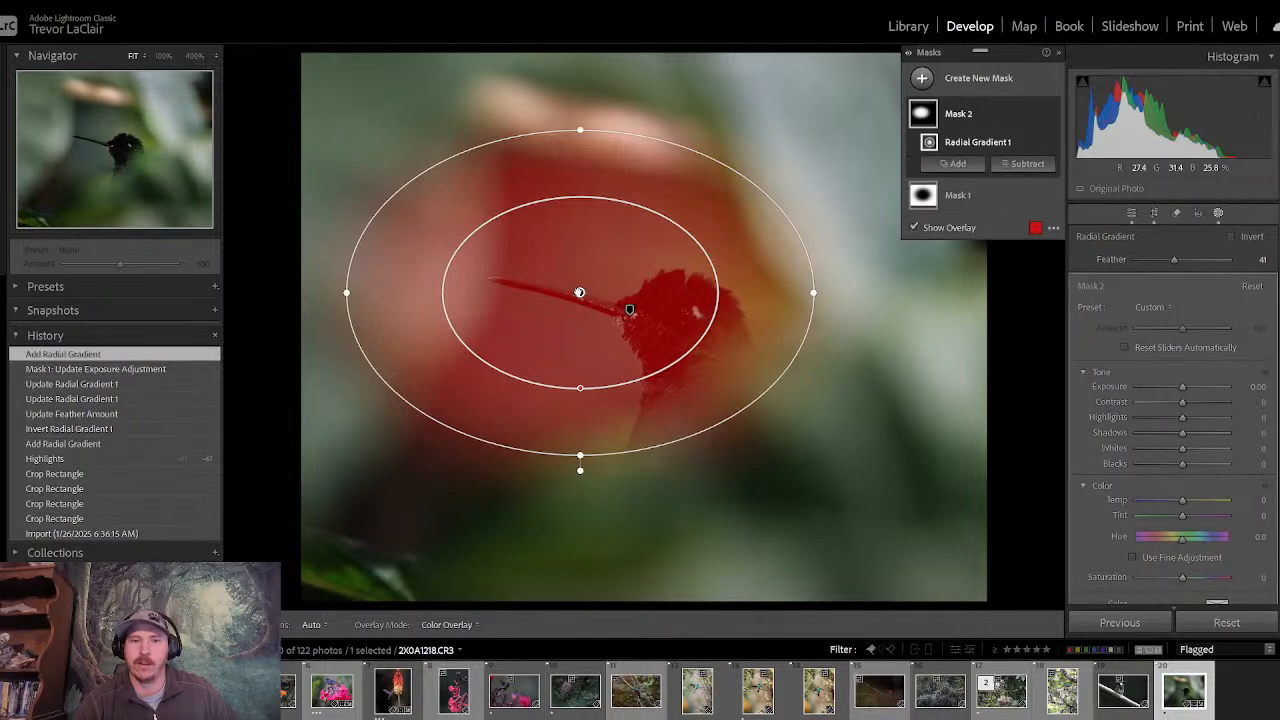
left_click_drag(580, 290, 622, 297)
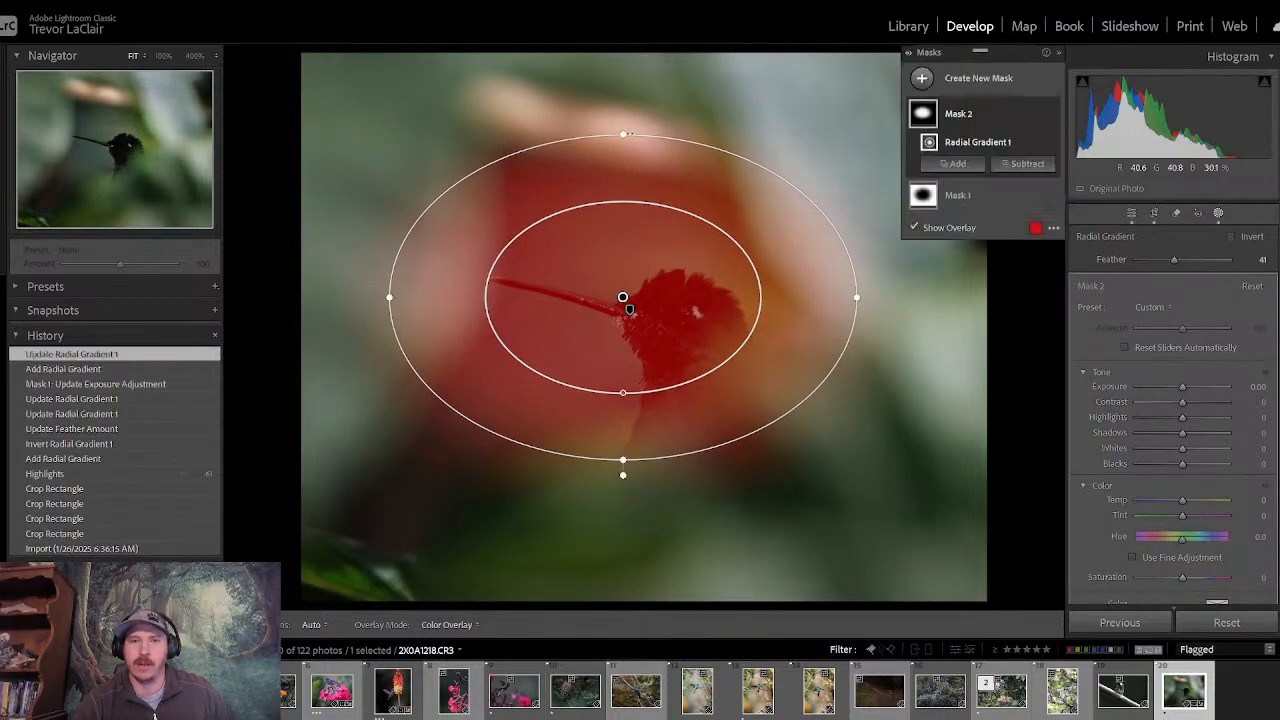
left_click_drag(622, 135, 622, 129)
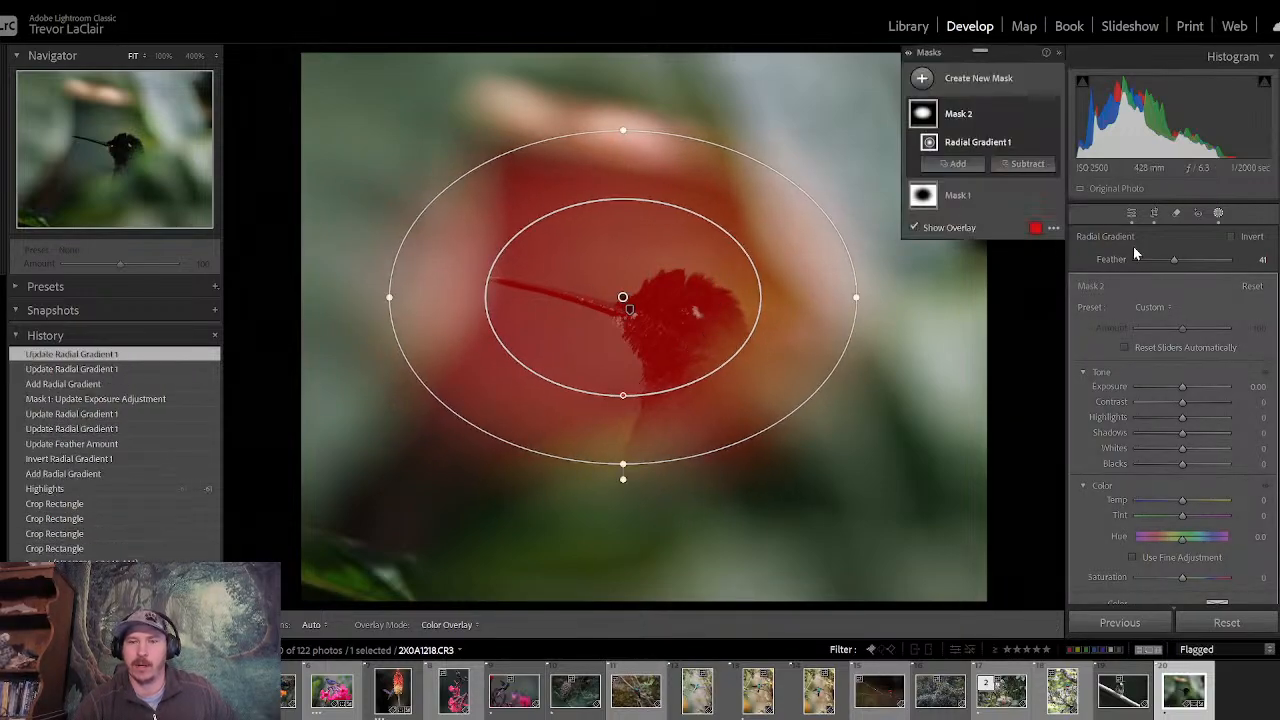
left_click_drag(1174, 261, 1193, 263)
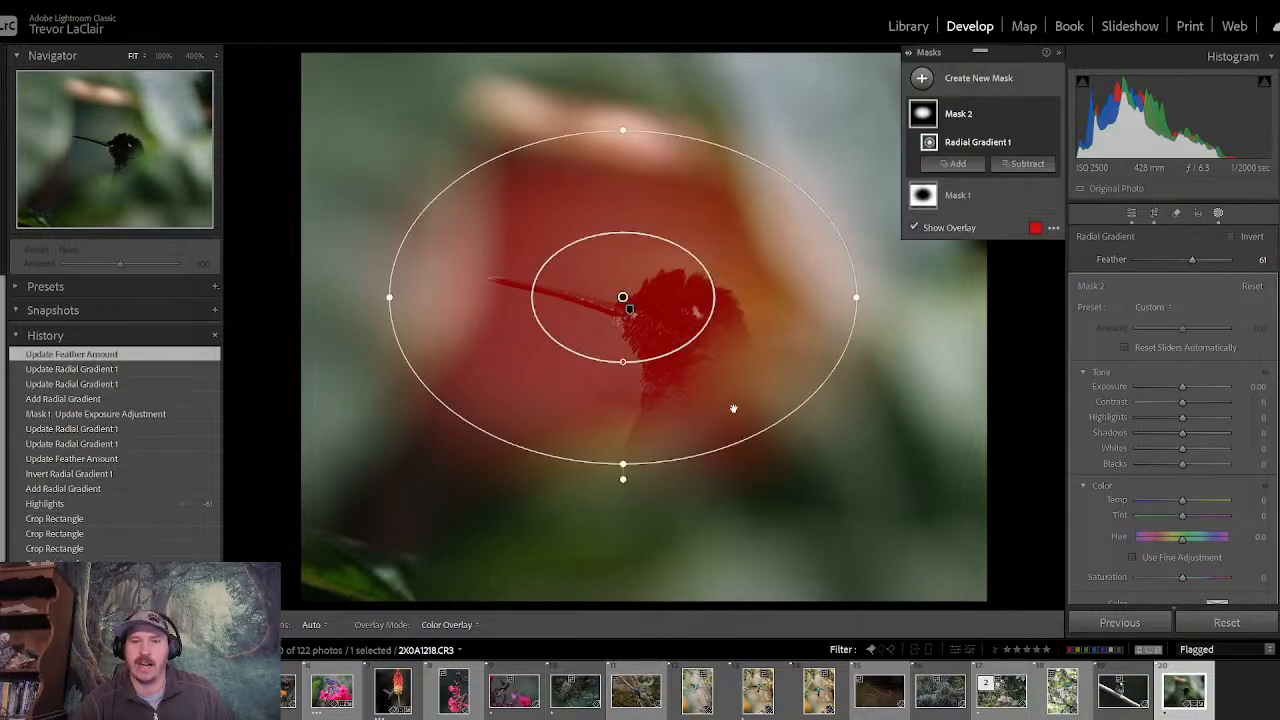
left_click_drag(622, 297, 640, 308)
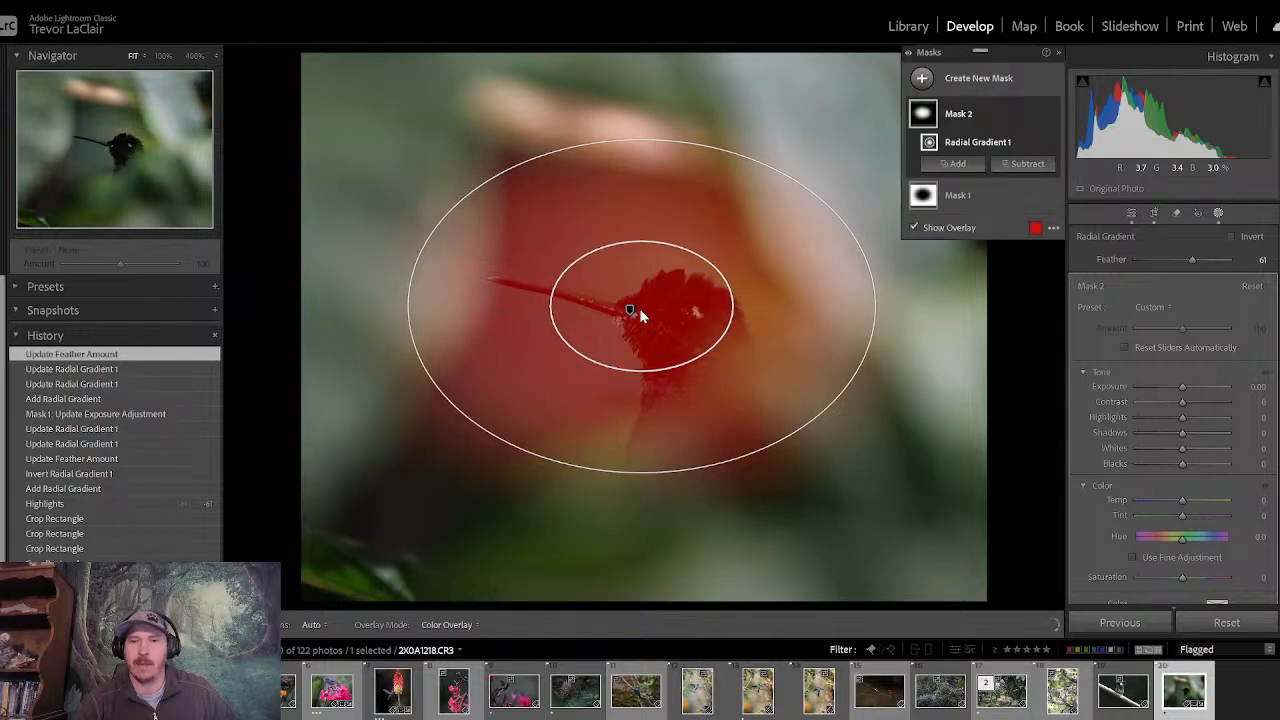
left_click_drag(1190, 259, 1181, 259)
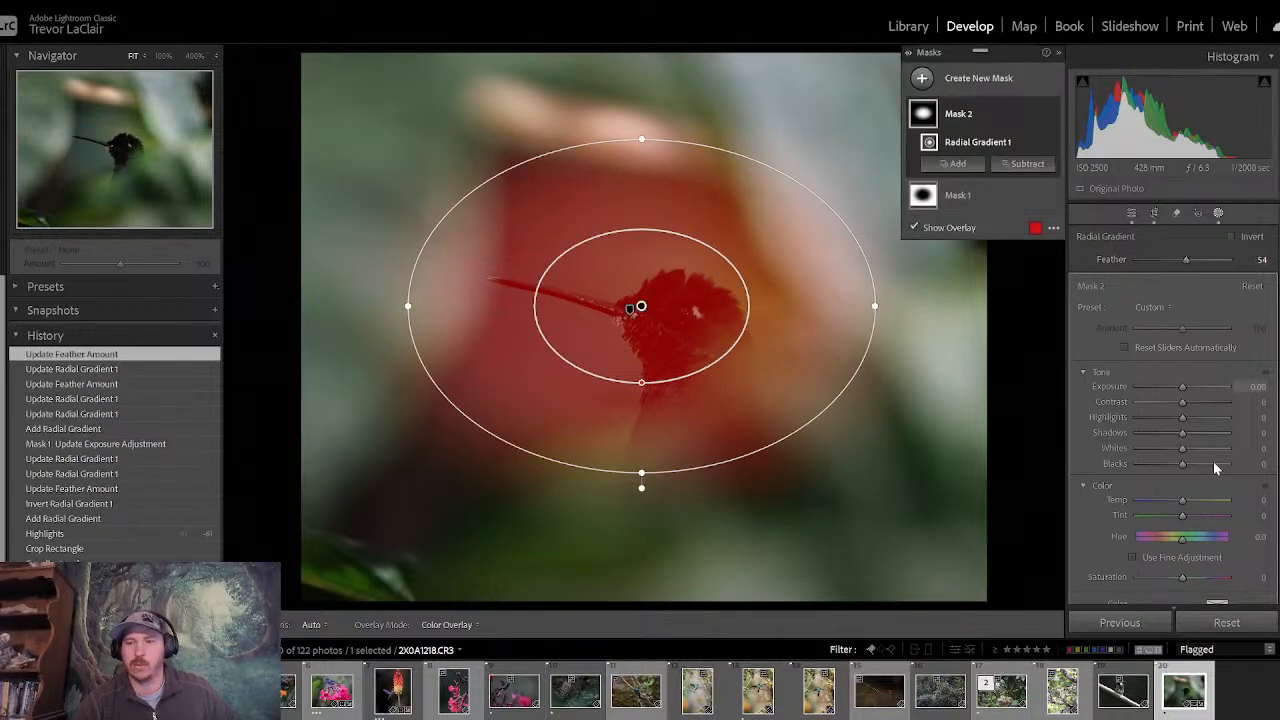
left_click_drag(1181, 388, 1188, 389)
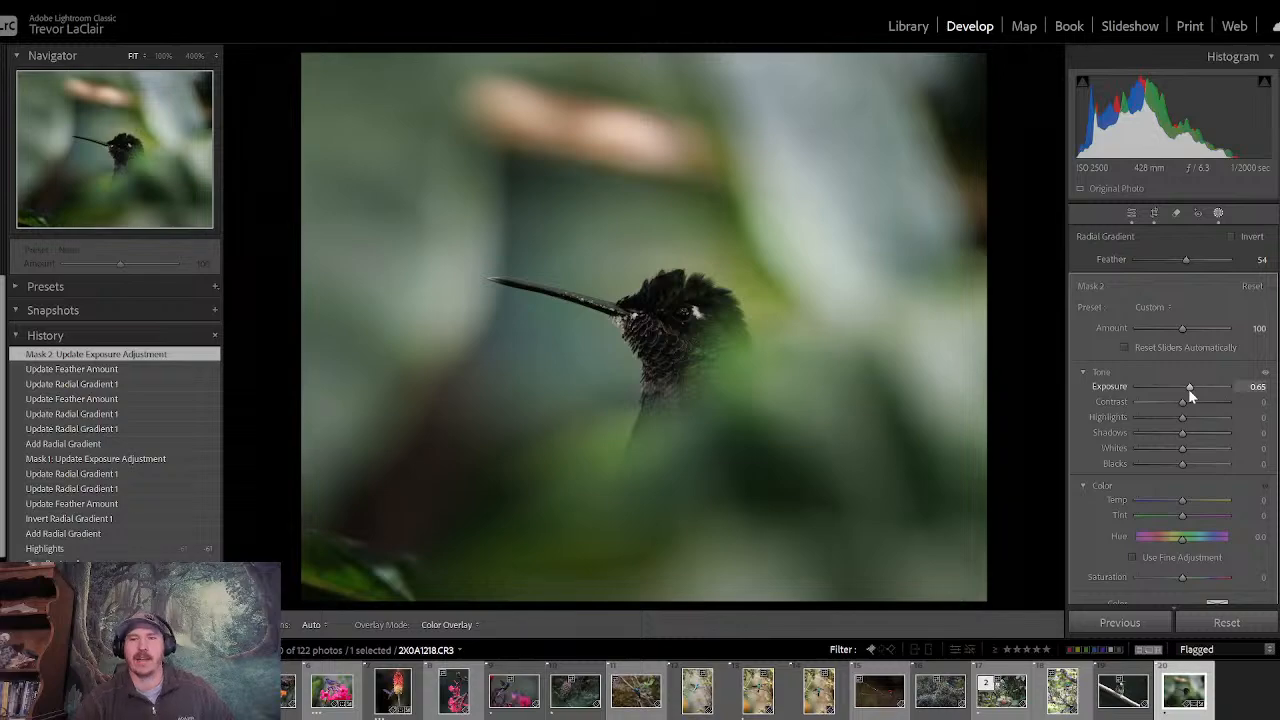
- Add a post-crop vignette with an amount of −10 and return to the basic adjustments
left_click(1133, 213)
scroll(1172, 416, "down", 5)
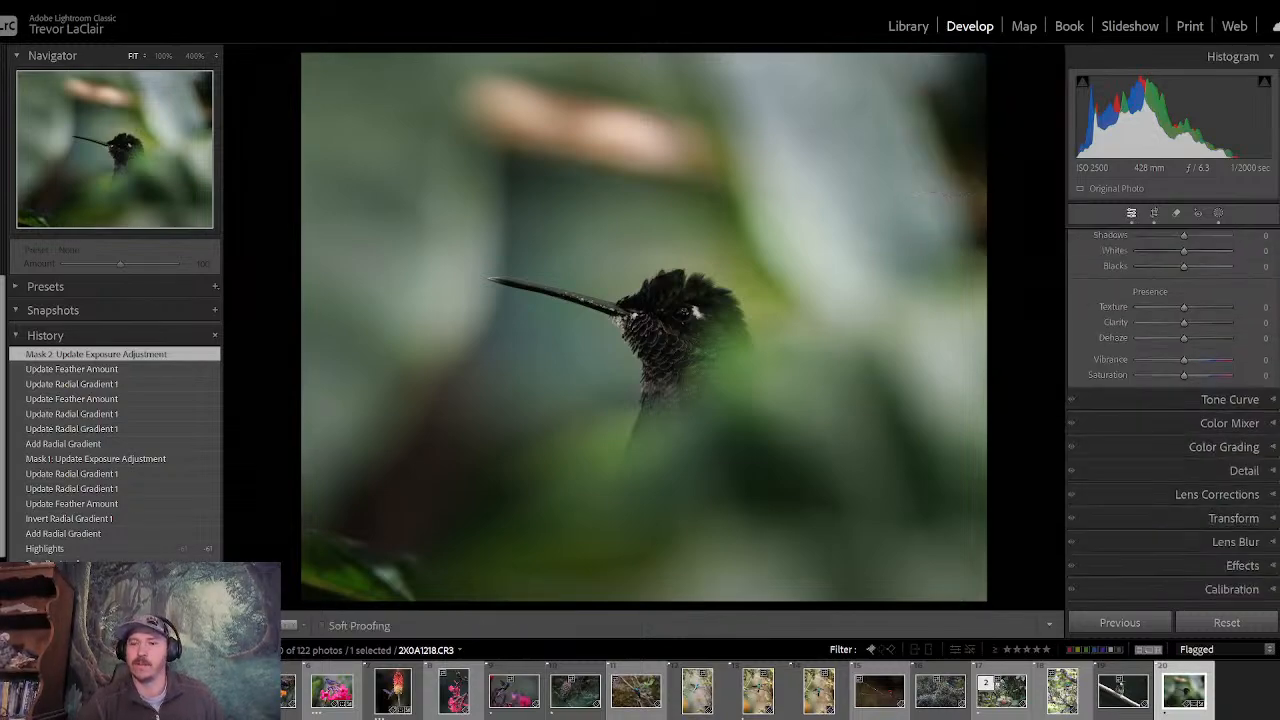
left_click(1274, 566)
scroll(1275, 569, "down", 5)
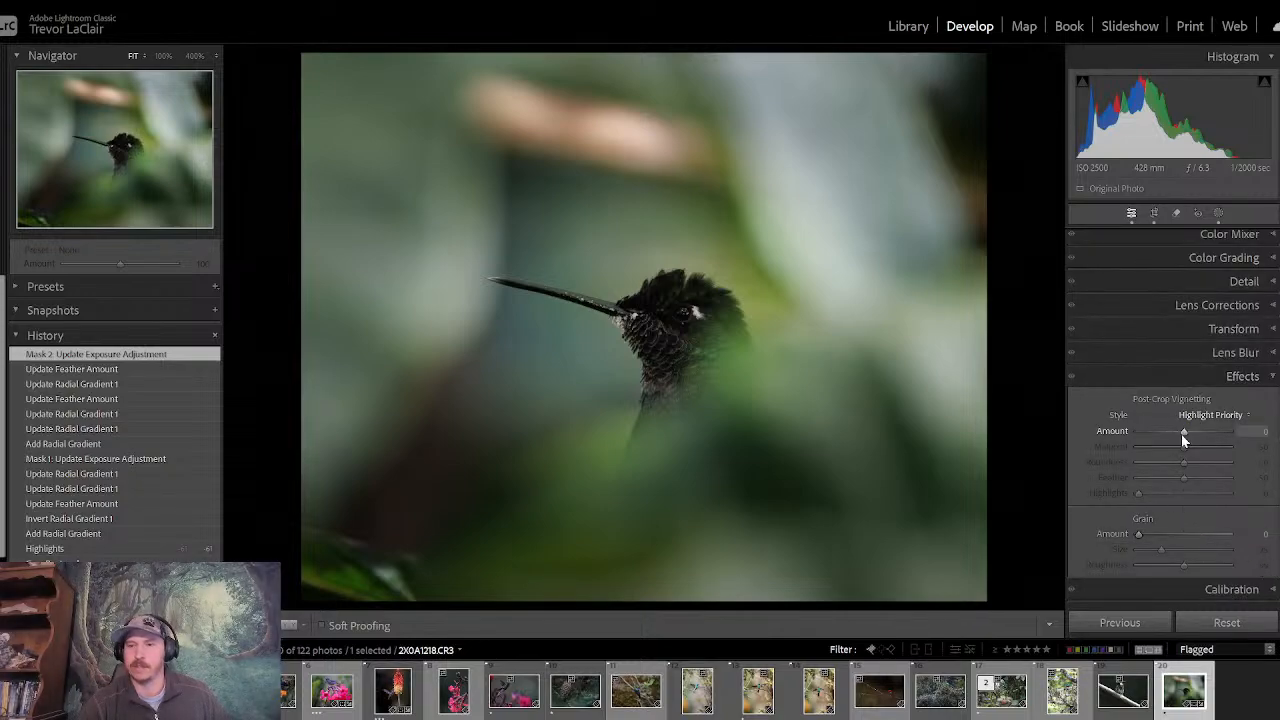
left_click_drag(1181, 433, 1177, 433)
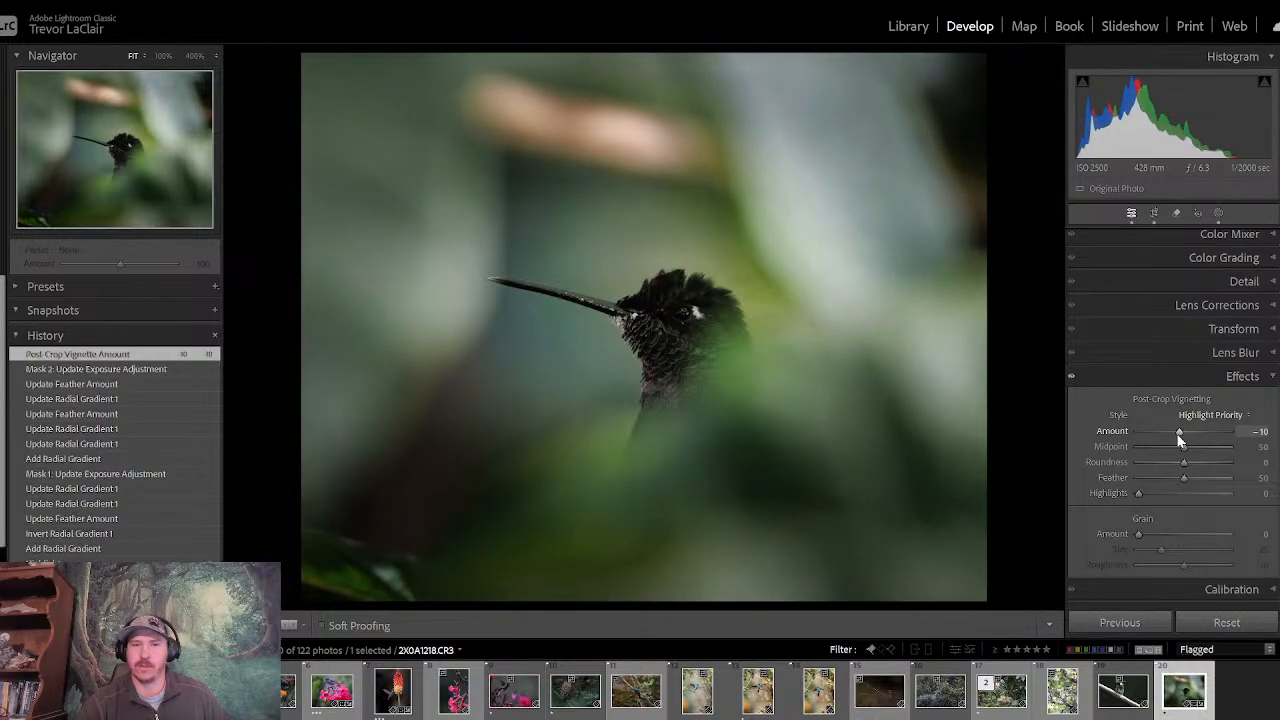
left_click(1188, 380)
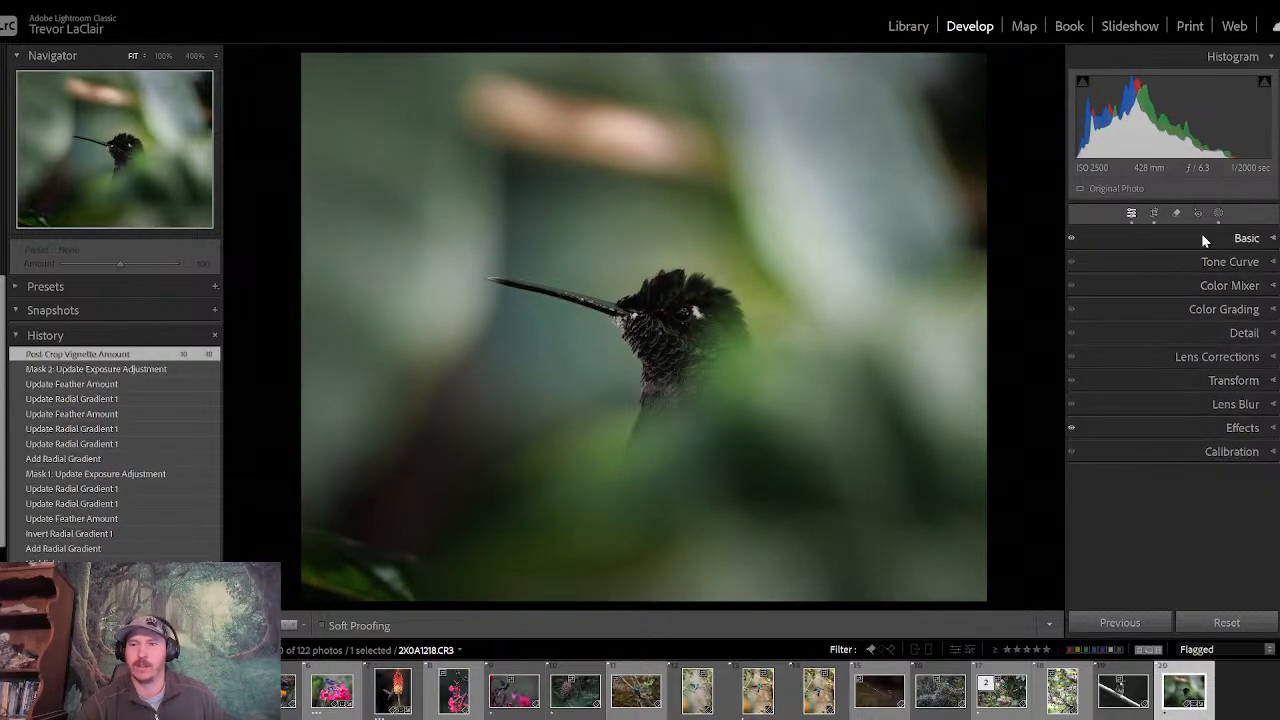
left_click(1201, 233)
- Compare the edited hummingbird photo repeatedly with its before version
key("backslash")
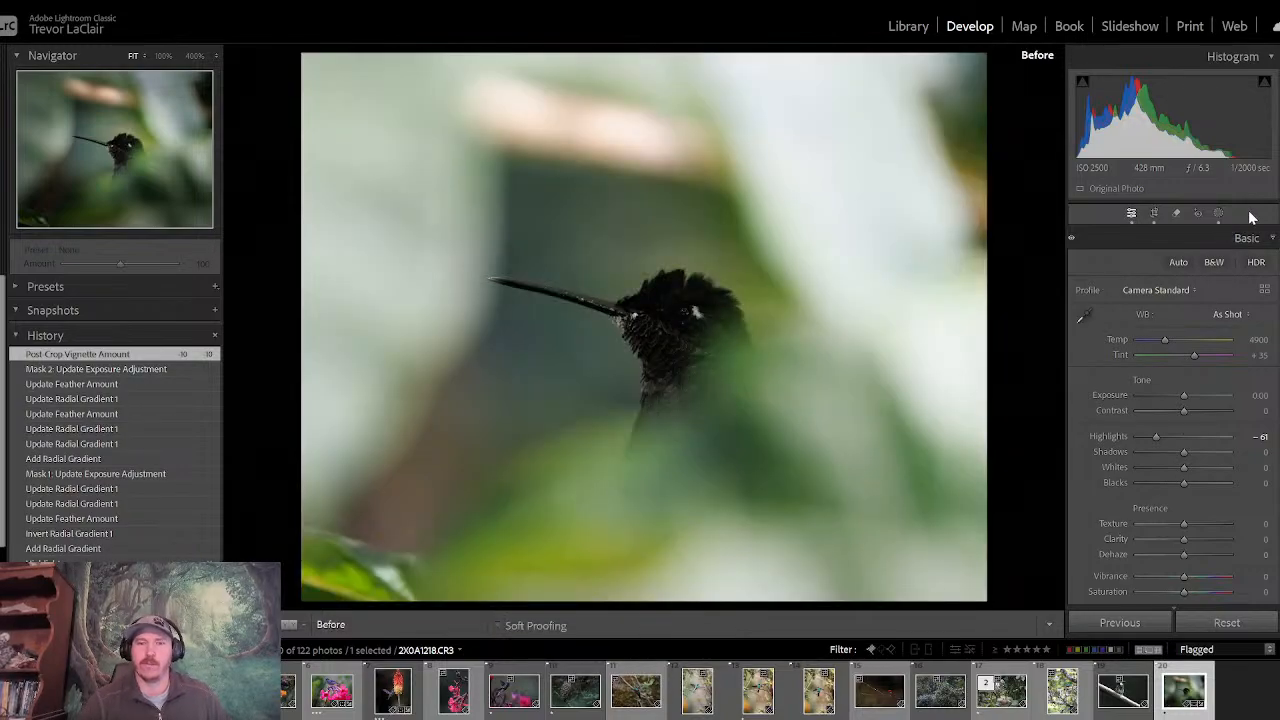
key("backslash")
key("backslash")
key("backslash")
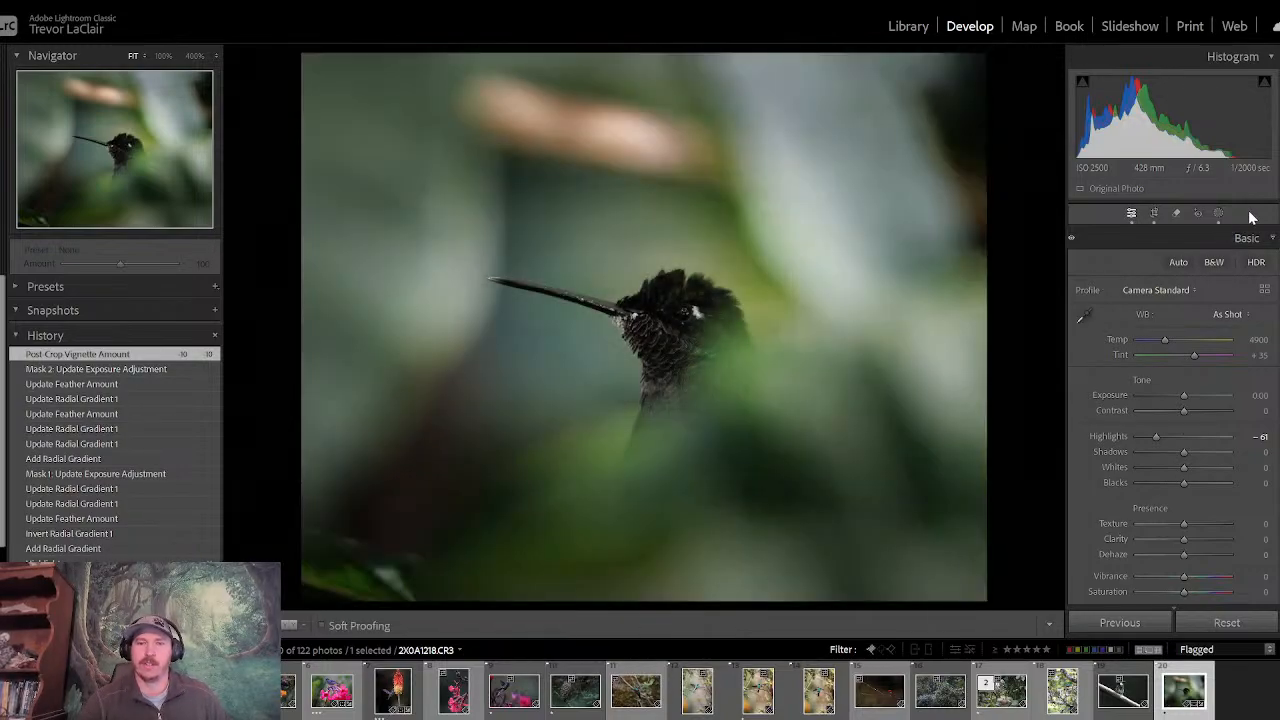
key("backslash")
key("backslash")
key("backslash")
key("backslash")
key("backslash")
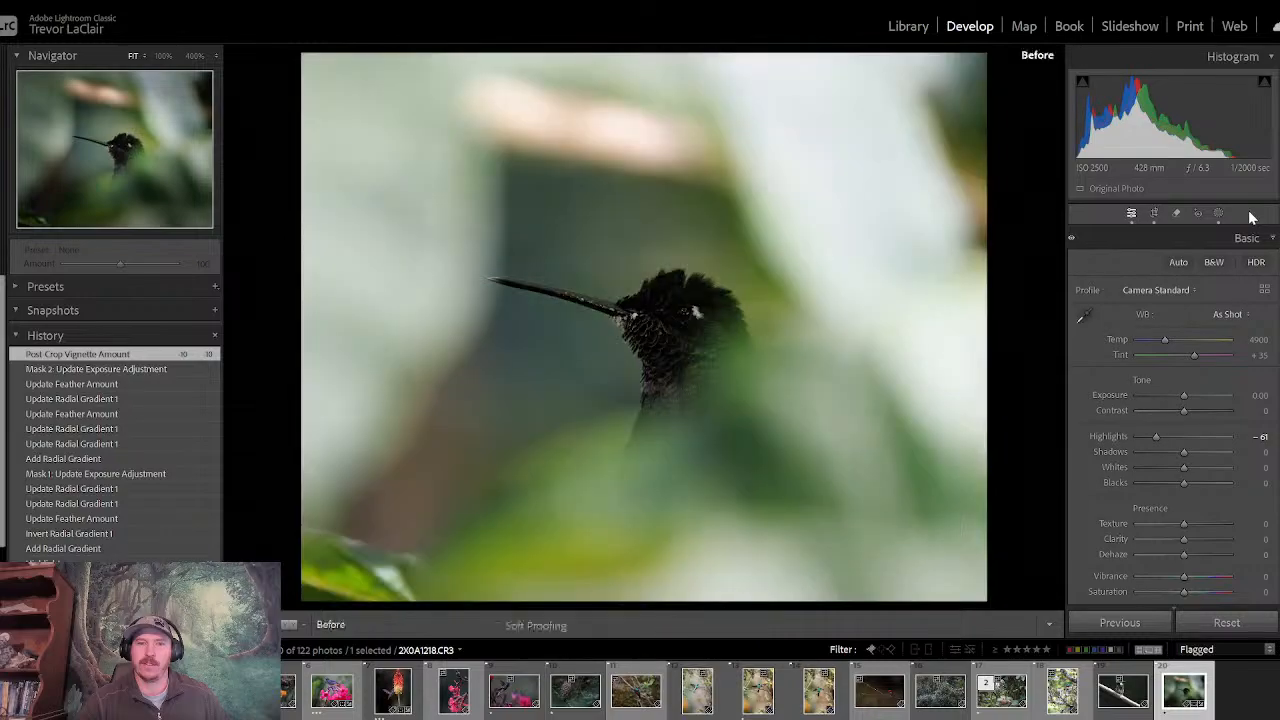
key("backslash")
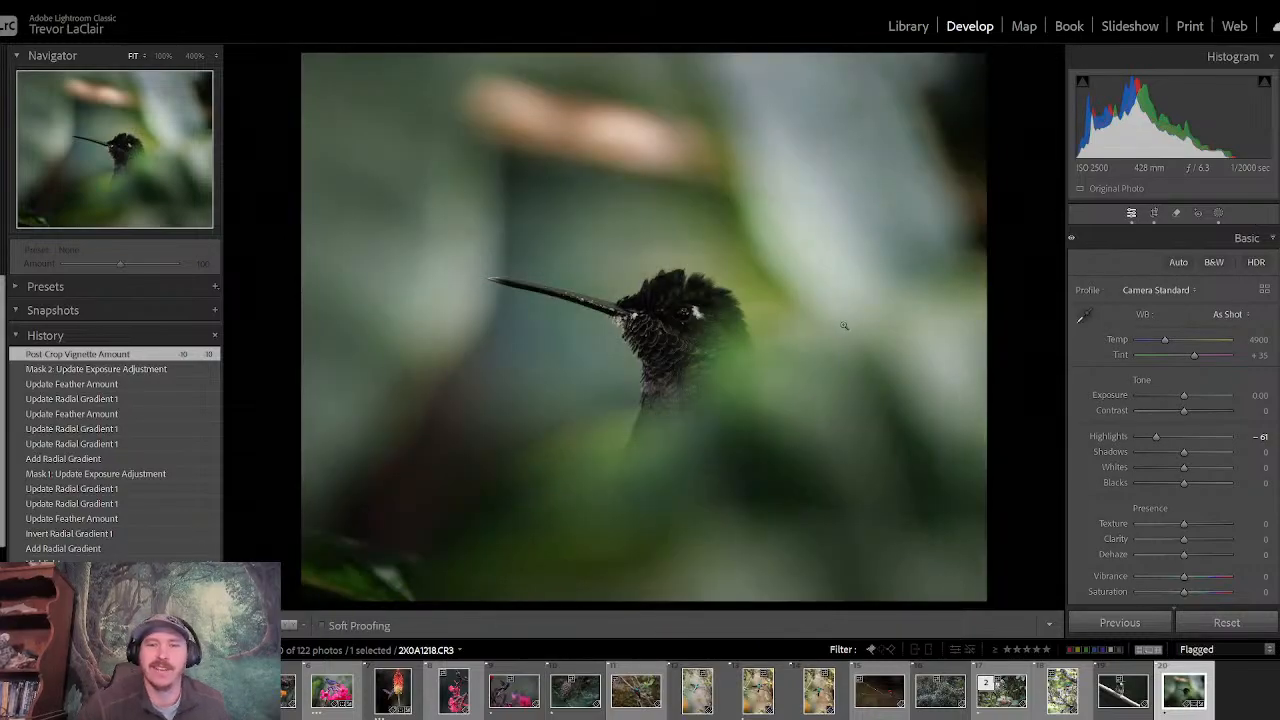
- Examine the hummingbird's eye, throat feathers and beak at 100% magnification
left_click(704, 314)
left_click_drag(626, 347, 549, 337)
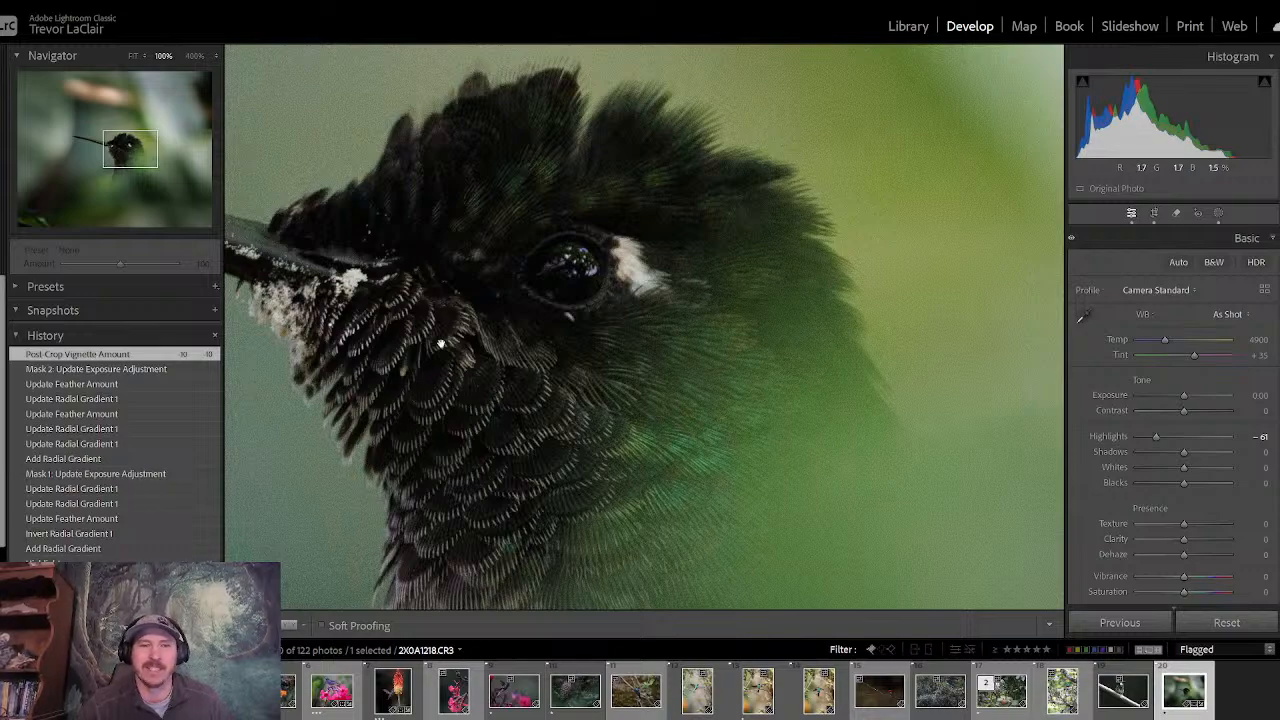
left_click_drag(440, 344, 944, 428)
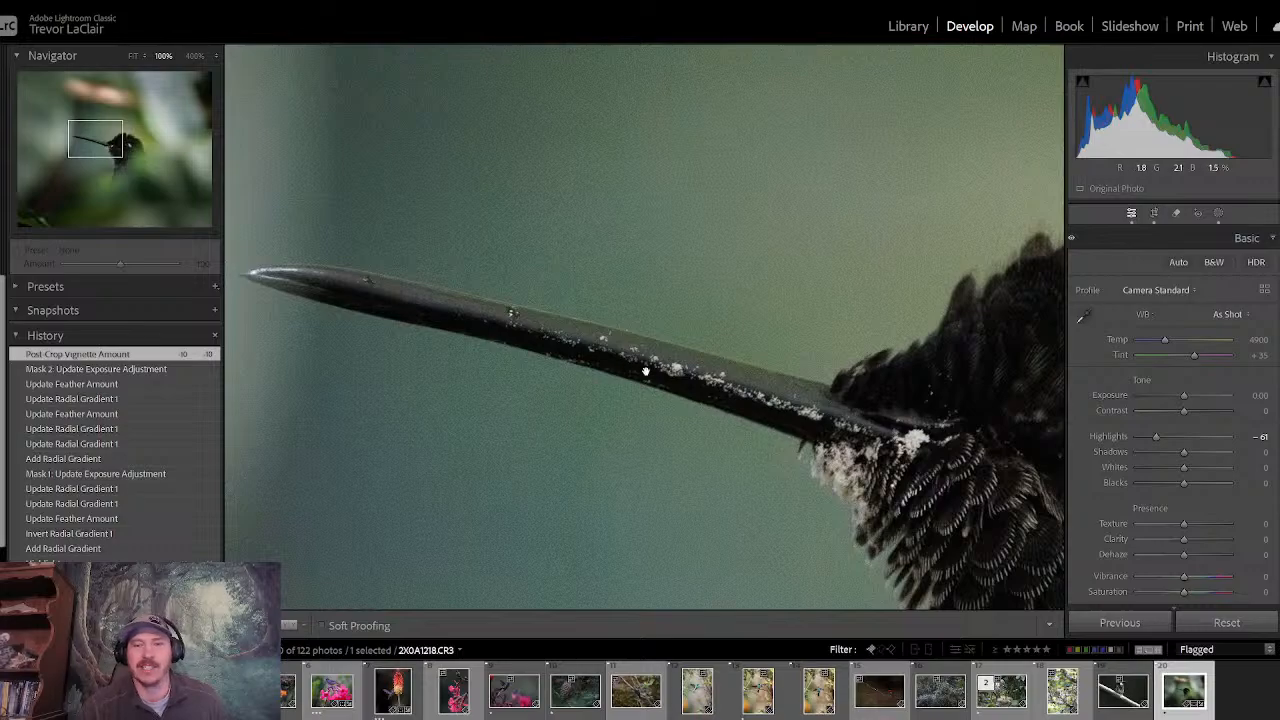
left_click_drag(437, 346, 249, 246)
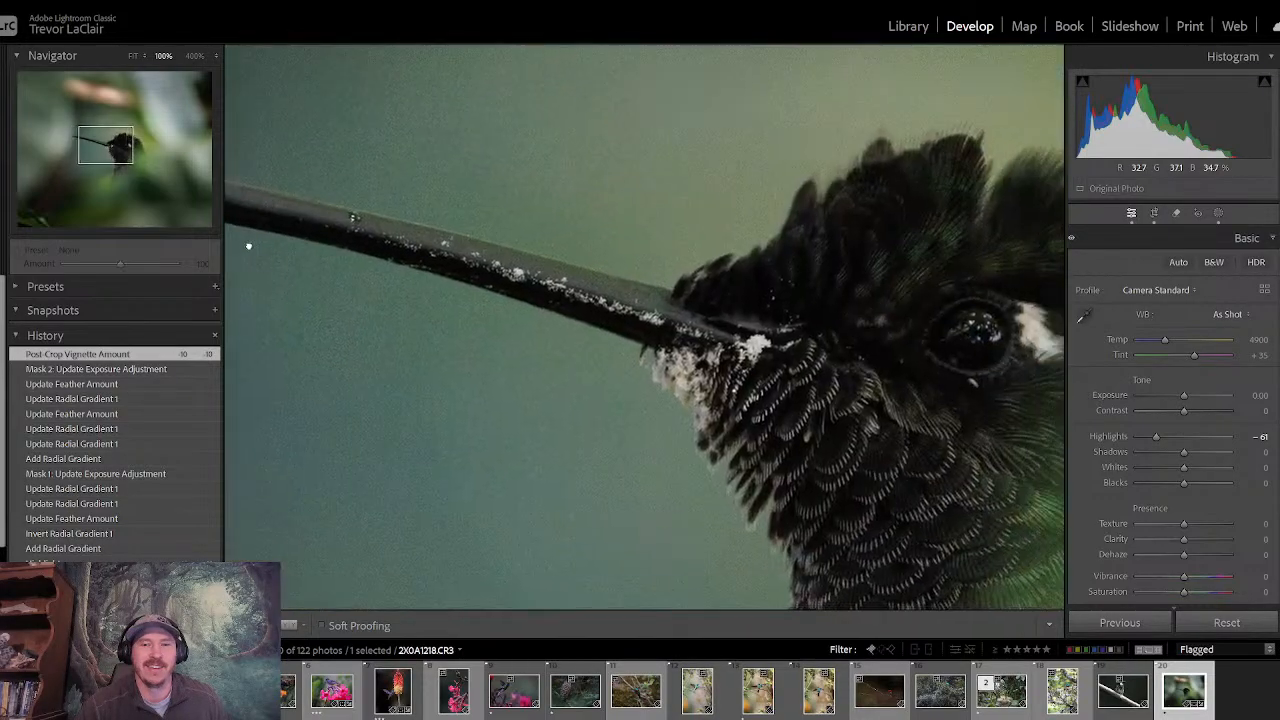
left_click_drag(725, 364, 525, 340)
left_click_drag(786, 414, 586, 374)
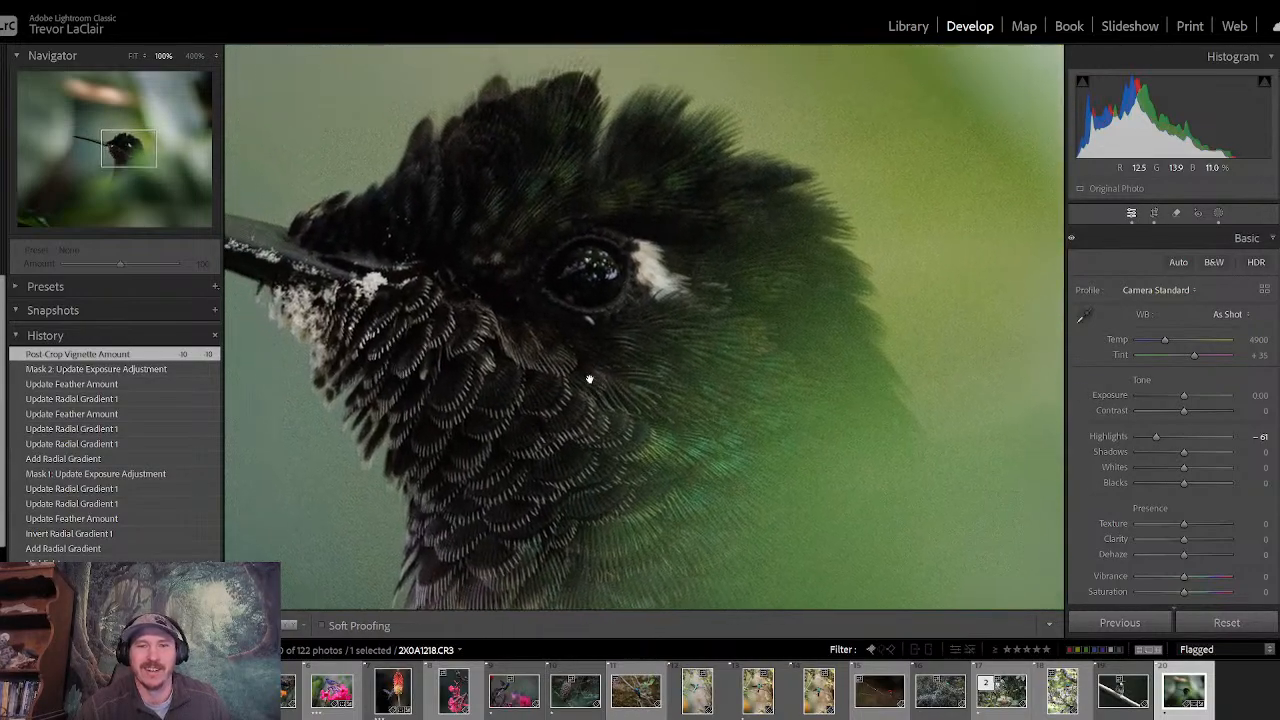
- Paint a new brush mask over the hummingbird's eye with brush size 12.6 and Auto Mask on
left_click(1219, 213)
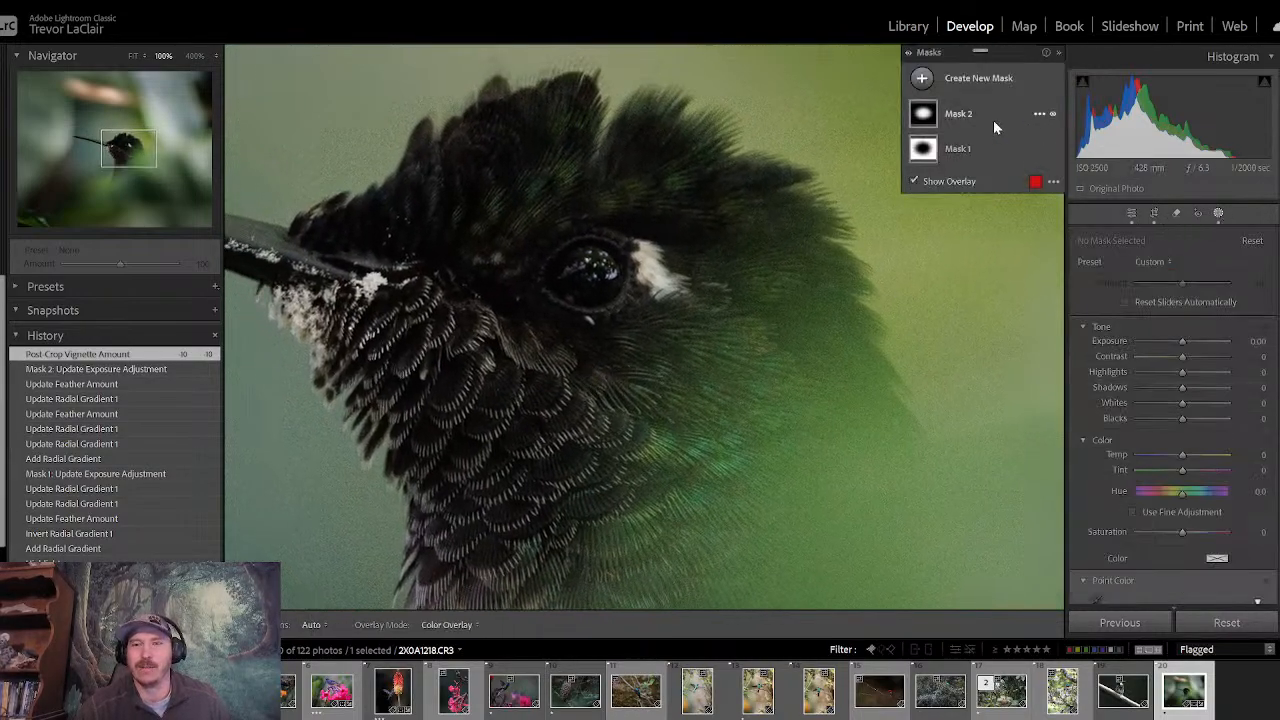
left_click(922, 78)
left_click(989, 222)
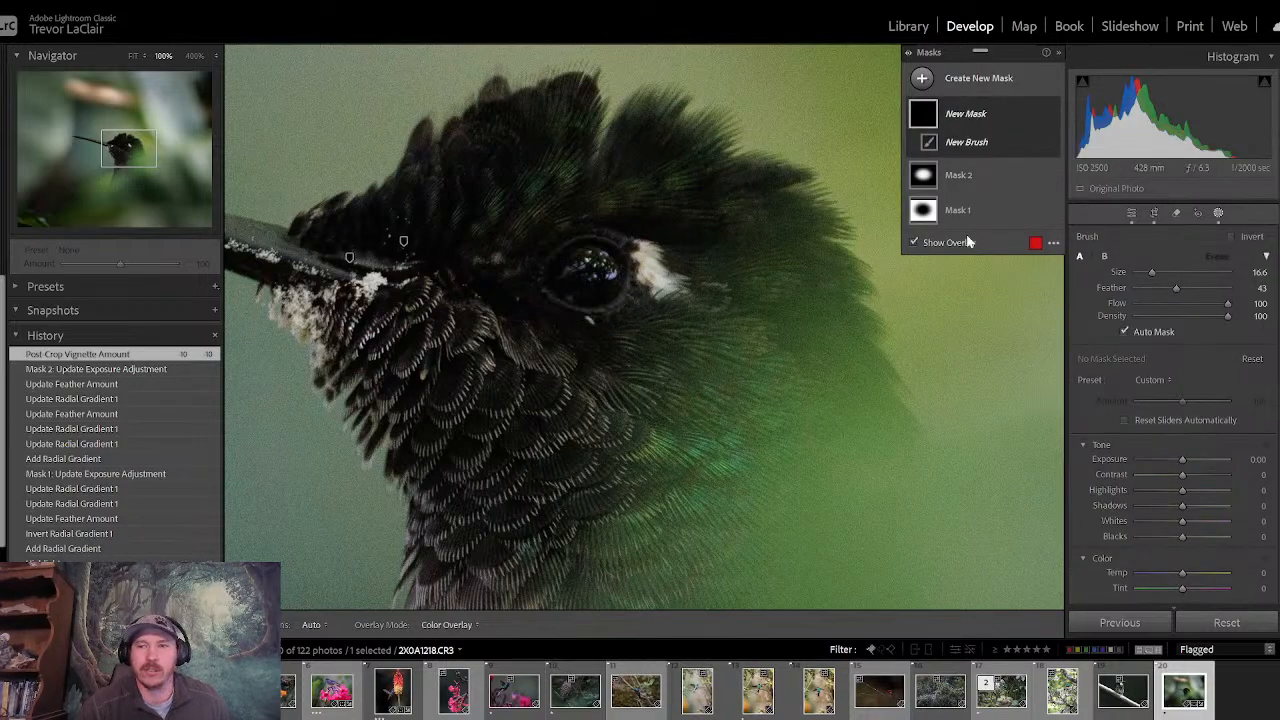
left_click_drag(1155, 276, 1147, 272)
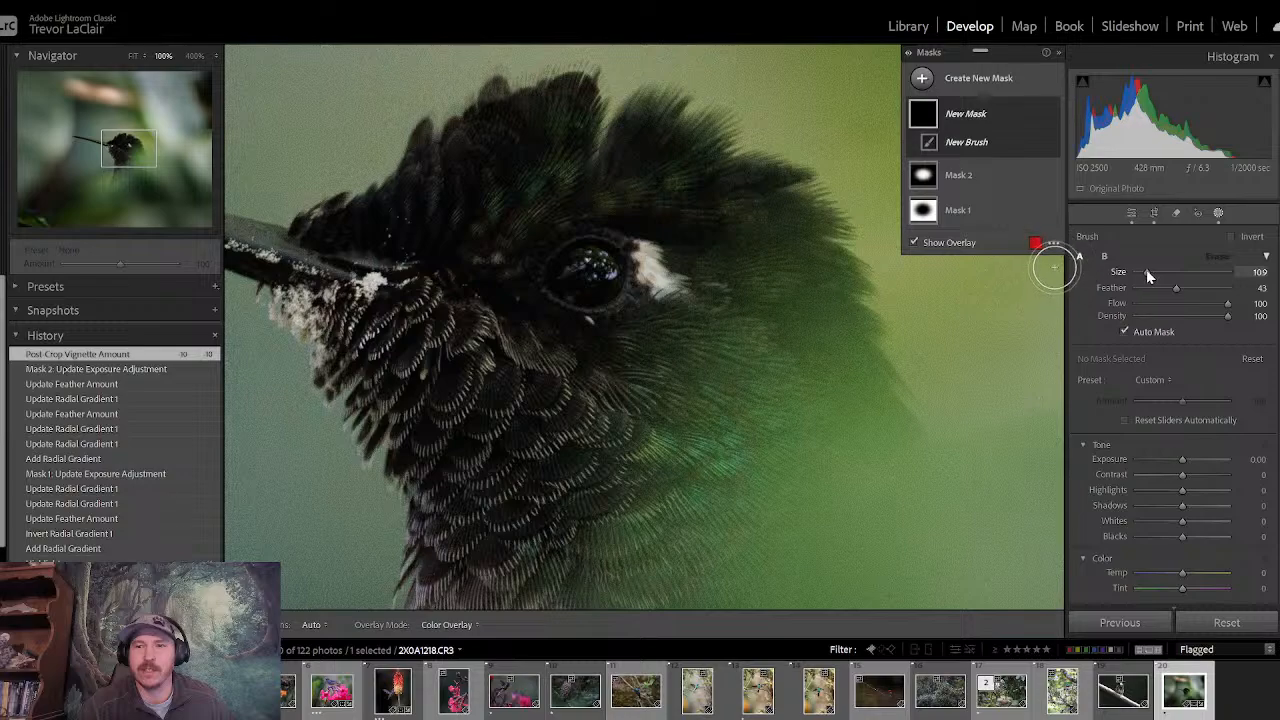
key("h")
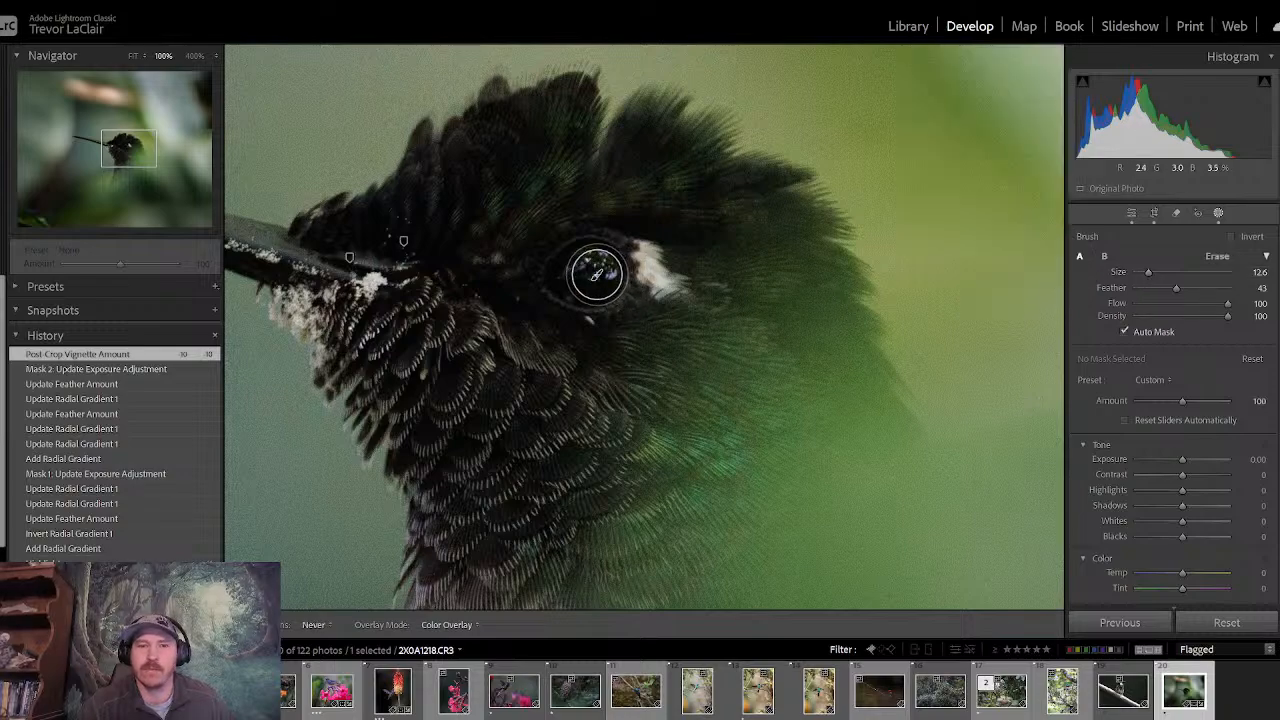
left_click_drag(594, 274, 578, 274)
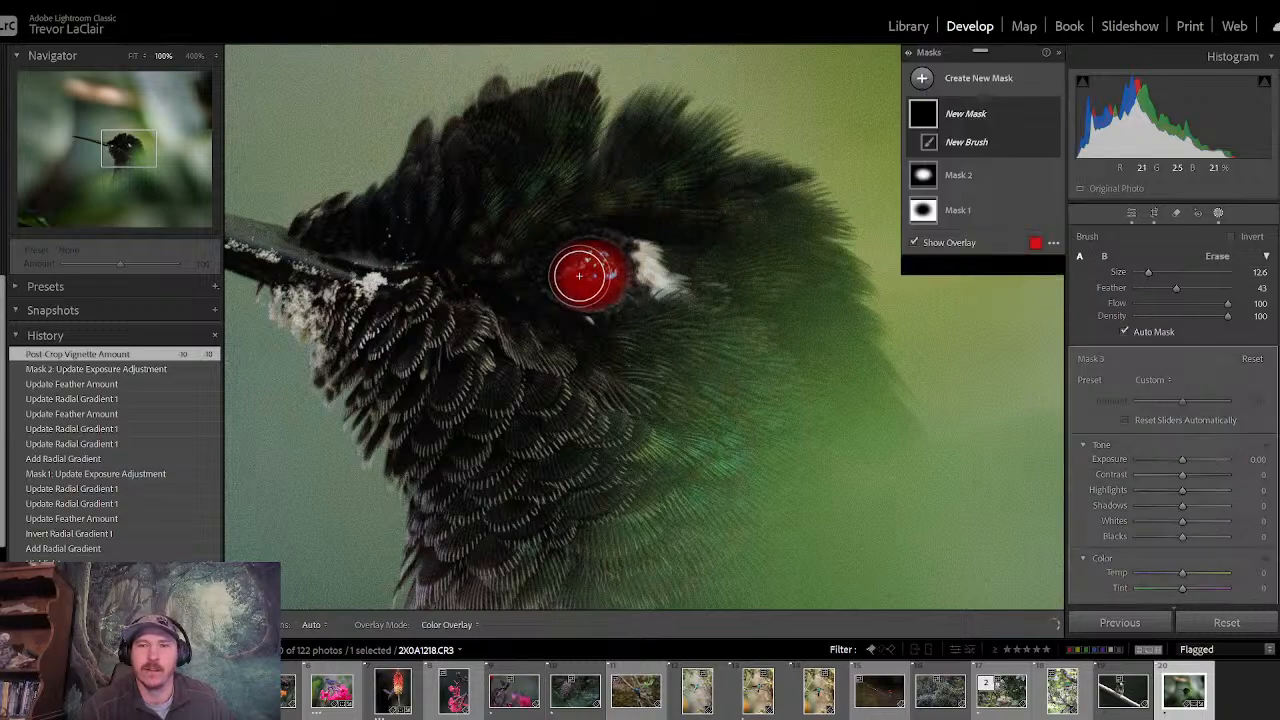
left_click(1131, 218)
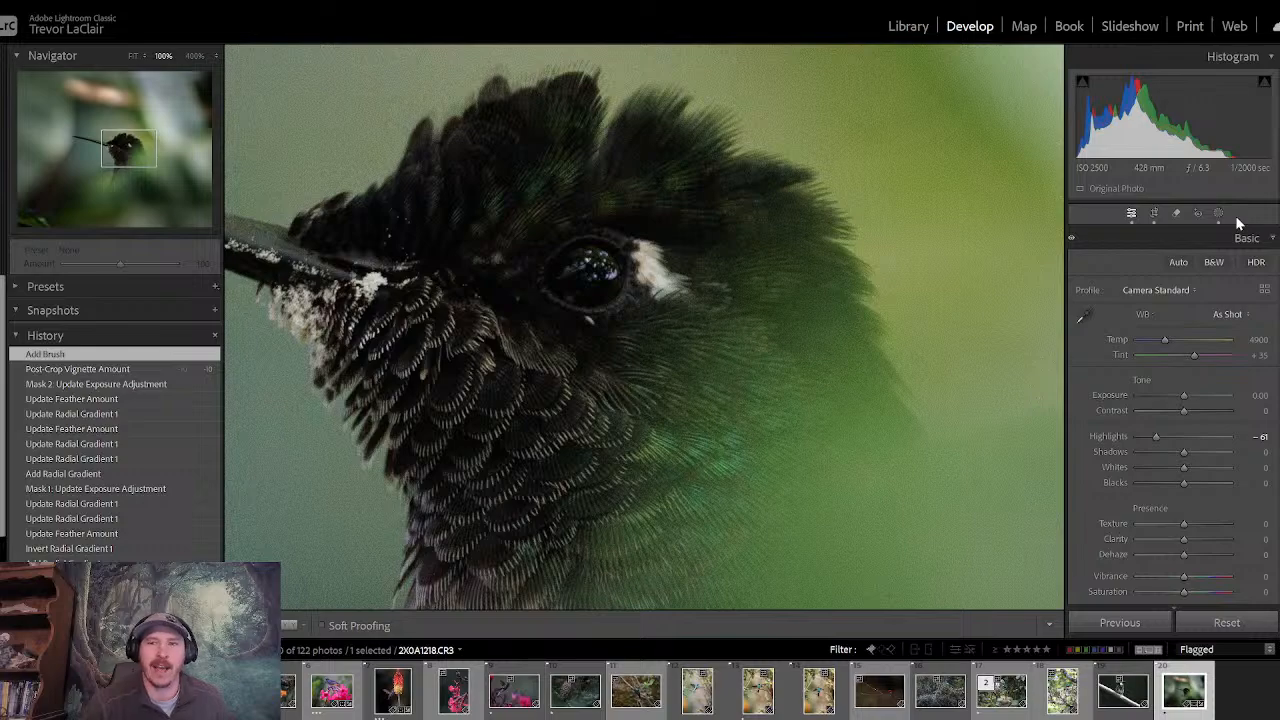
left_click(1218, 214)
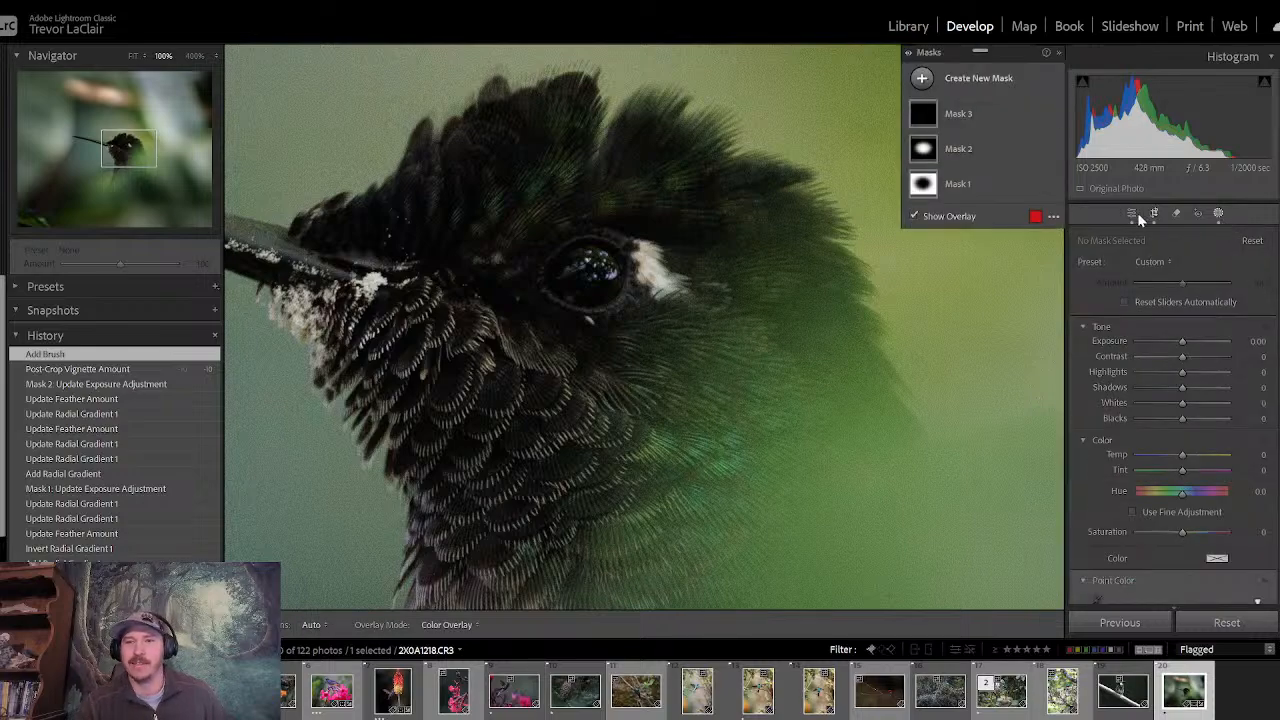
- Raise the eye brush mask's exposure to 0.88 and return to the basic adjustments
left_click(991, 111)
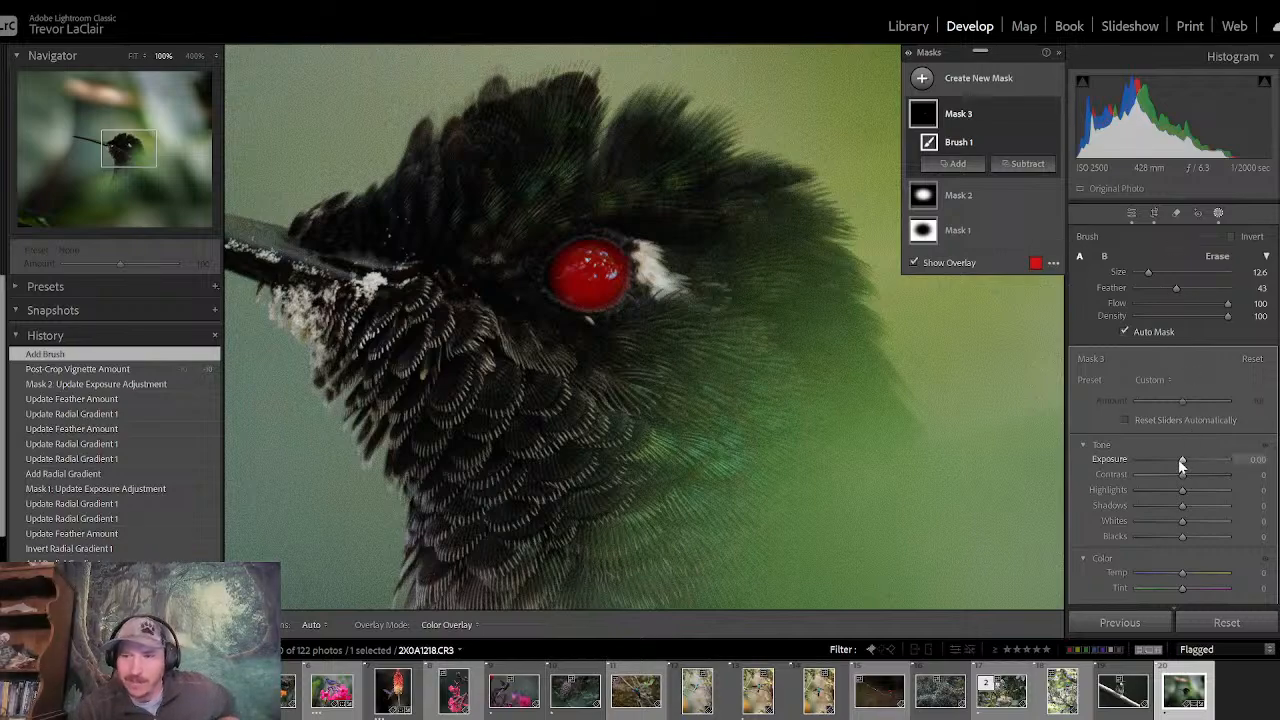
left_click_drag(1180, 460, 1180, 458)
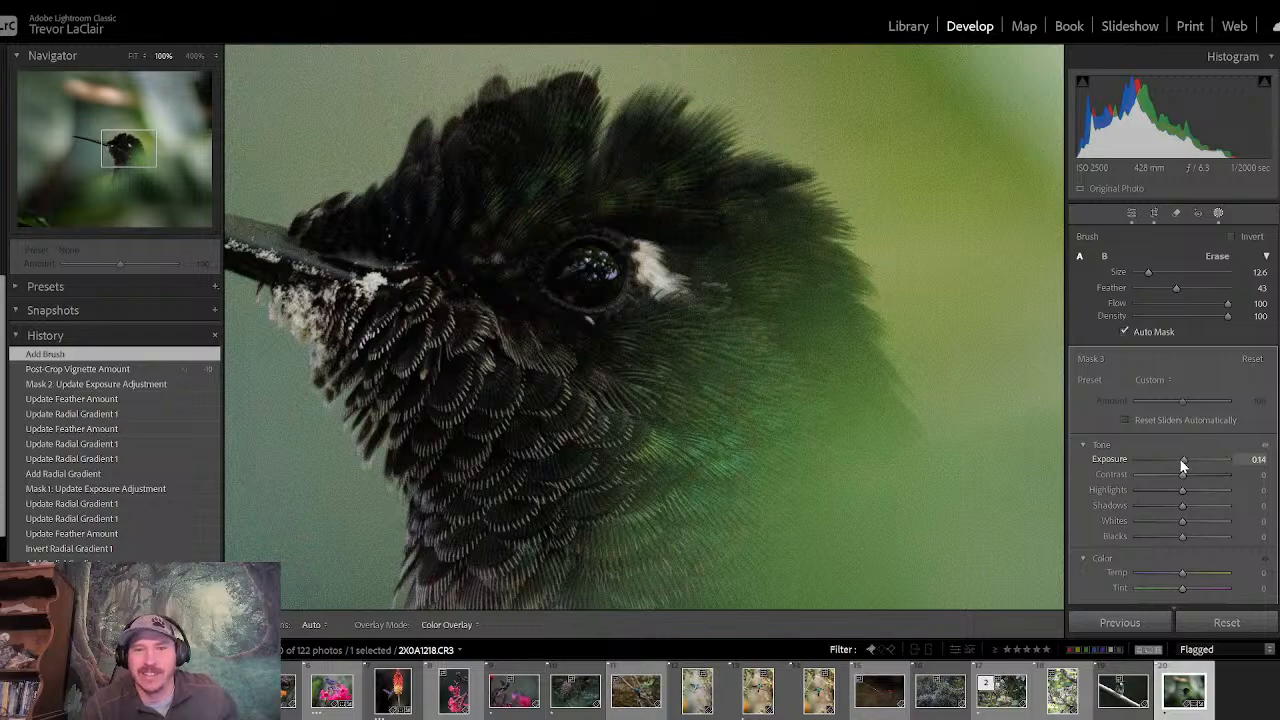
left_click_drag(1181, 460, 1191, 464)
double_click(1189, 461)
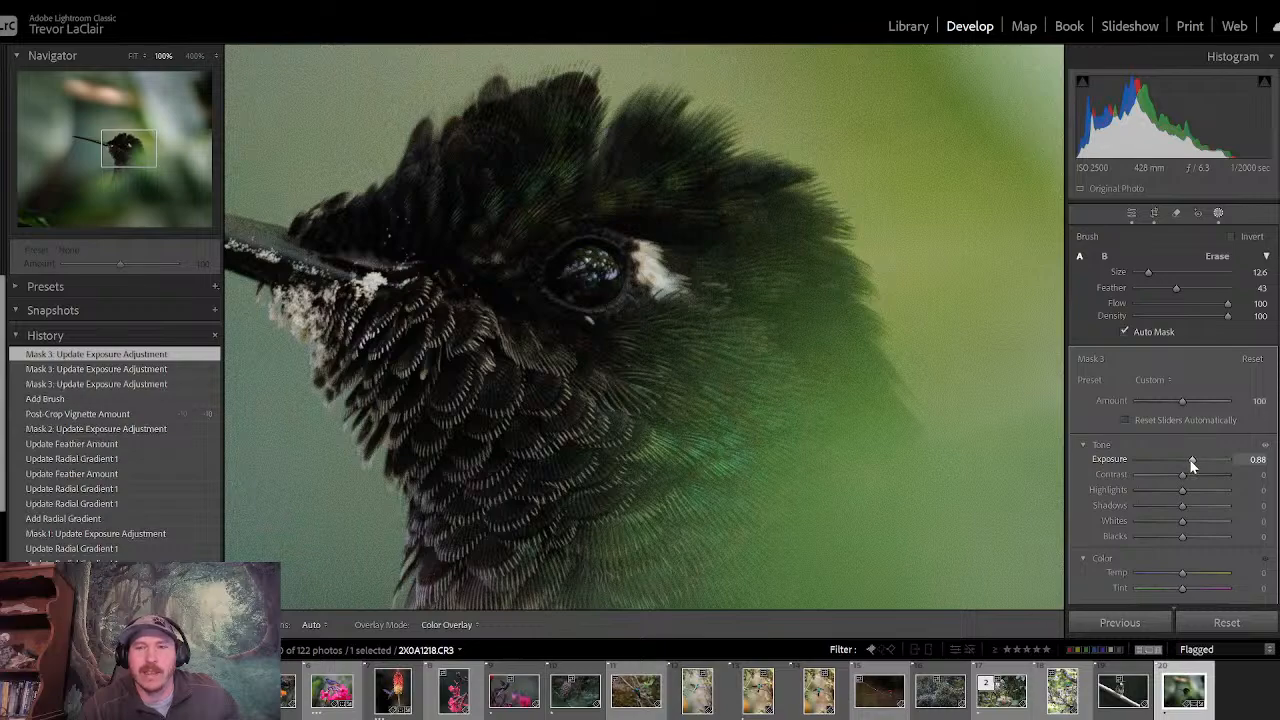
left_click(1132, 214)
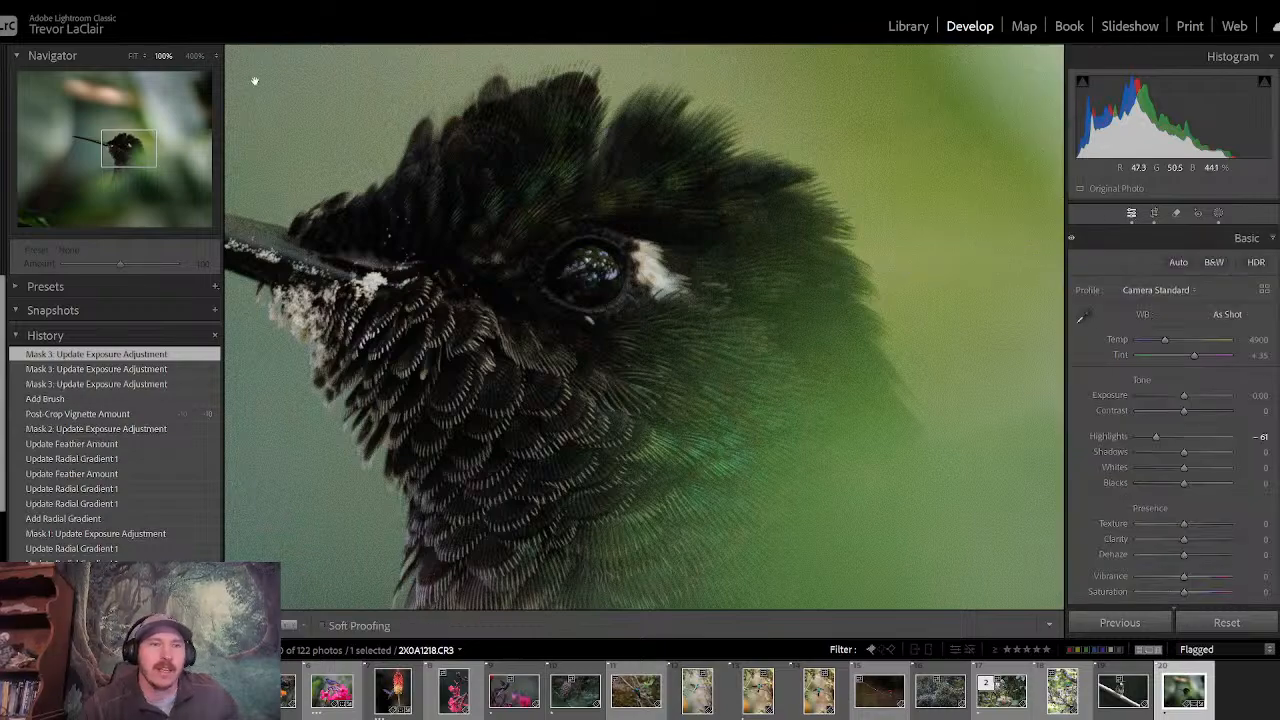
- Compare the whole hummingbird photo, fitted to the view, repeatedly with its before version
left_click(133, 57)
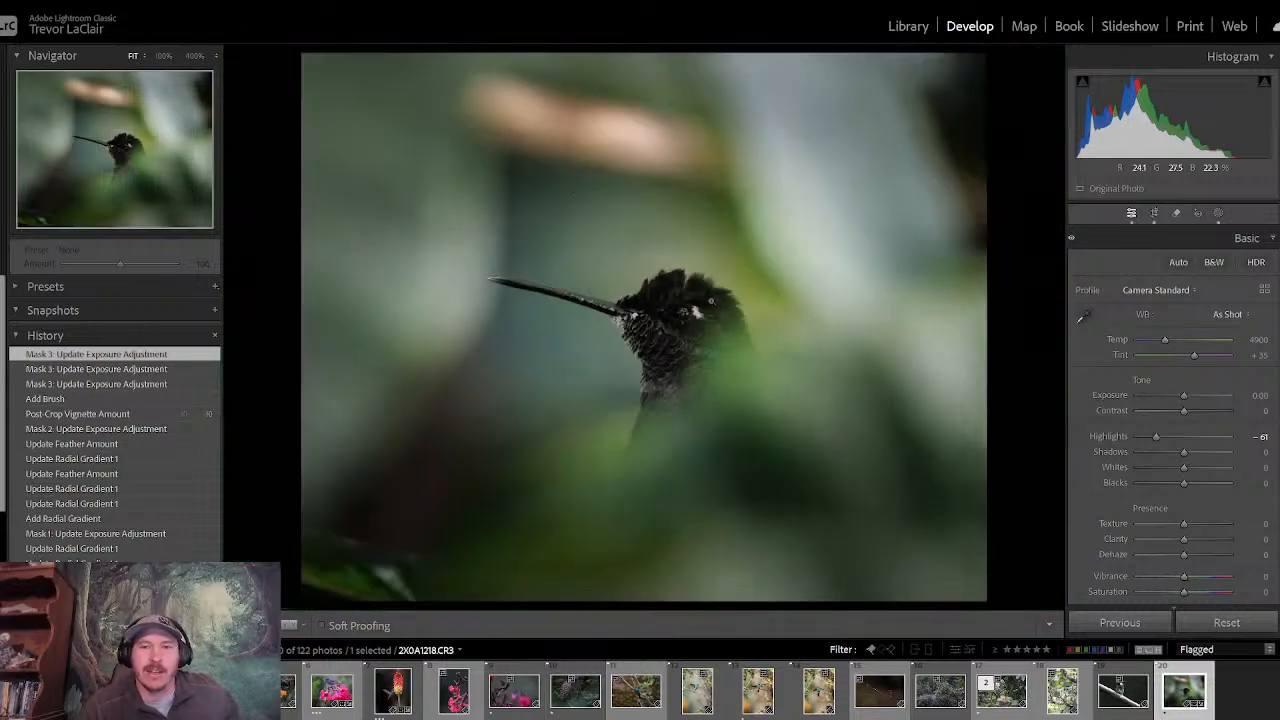
key("backslash")
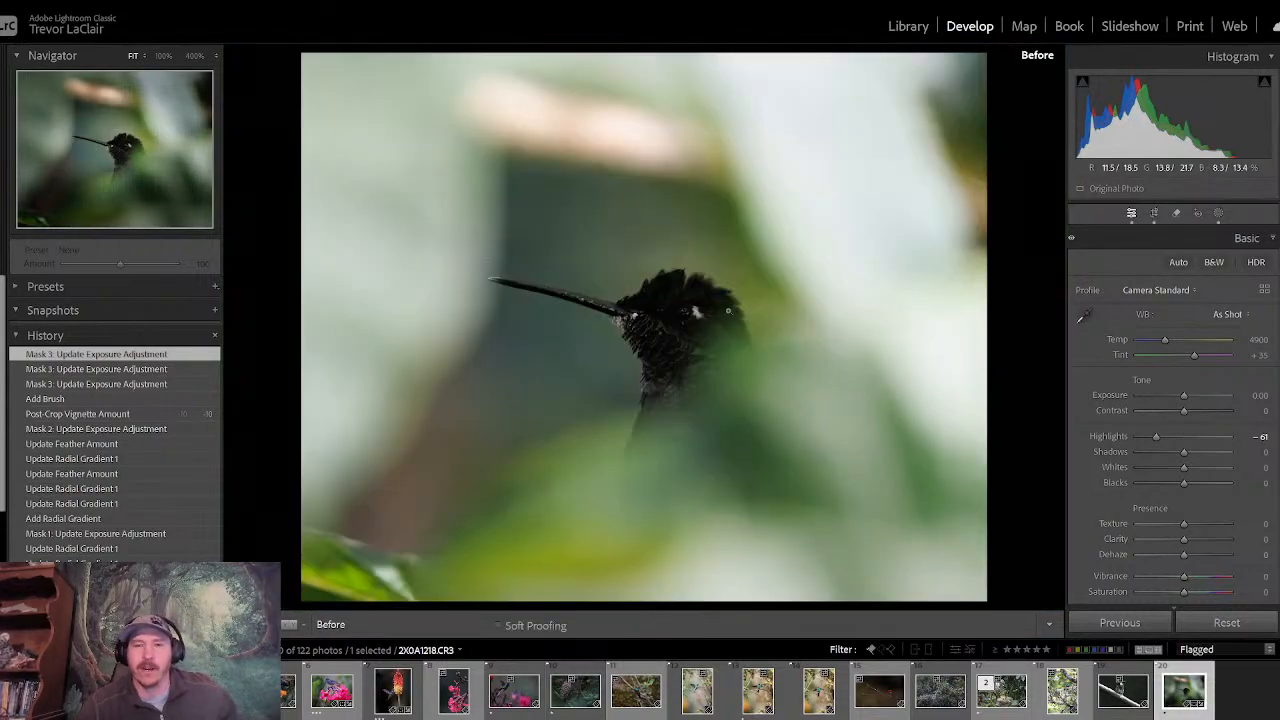
key("backslash")
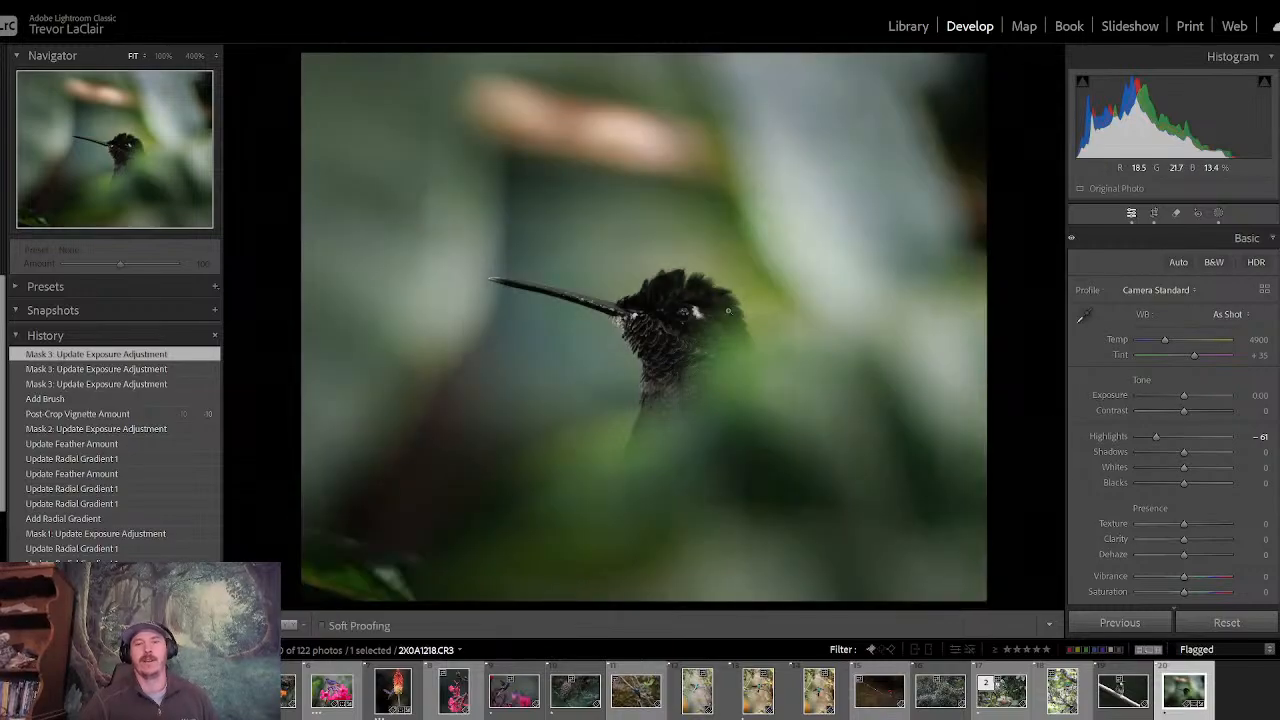
key("backslash")
key("backslash")
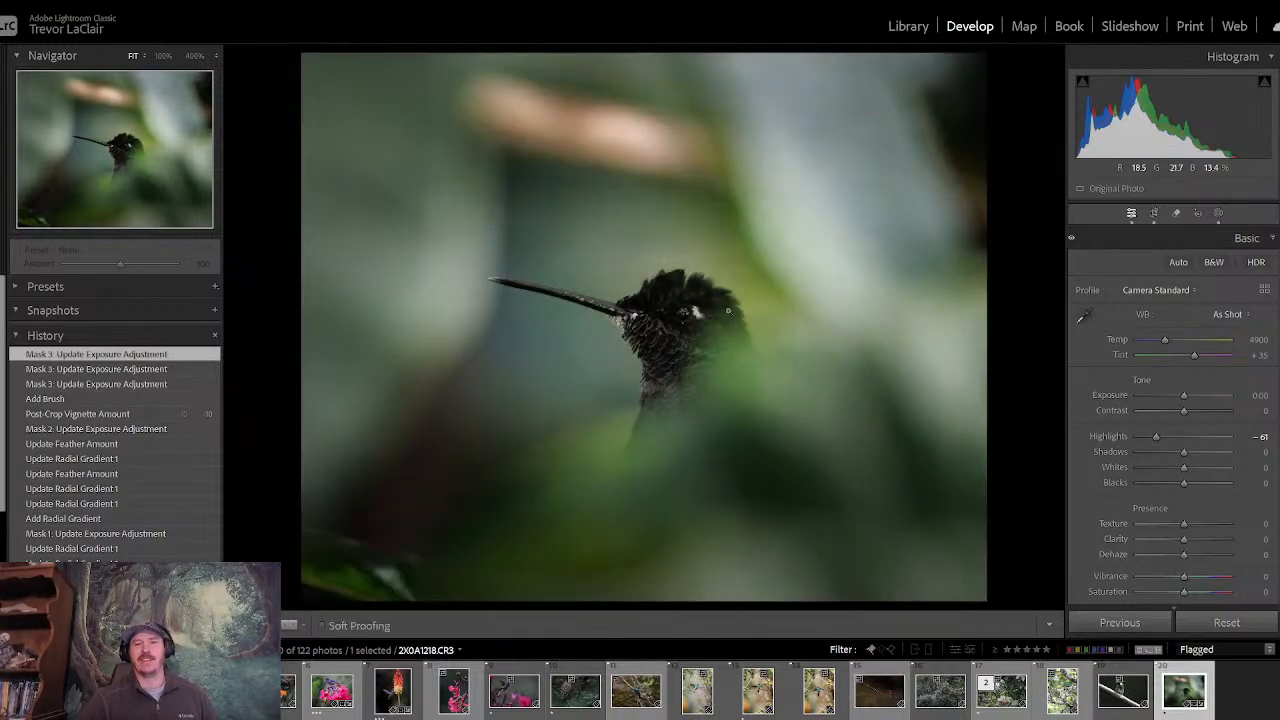
key("backslash")
key("backslash")
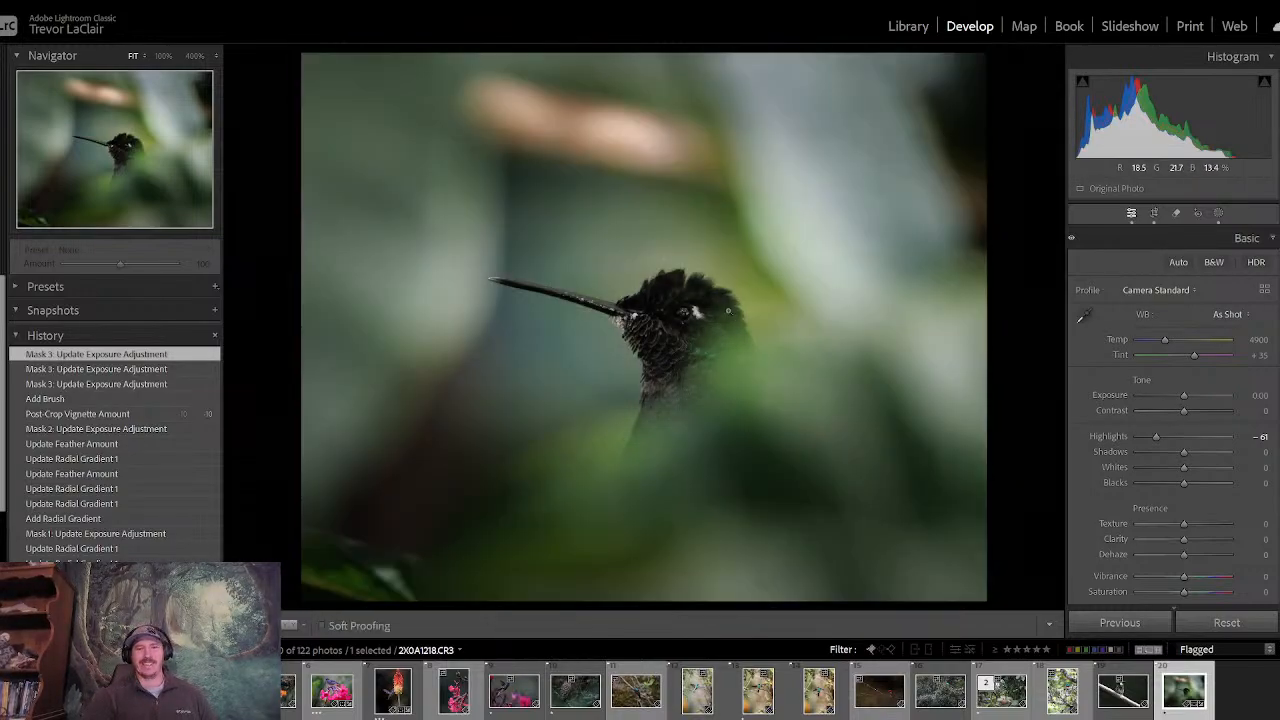
key("backslash")
key("backslash")
key("backslash")
key("backslash")
key("backslash")
key("backslash")
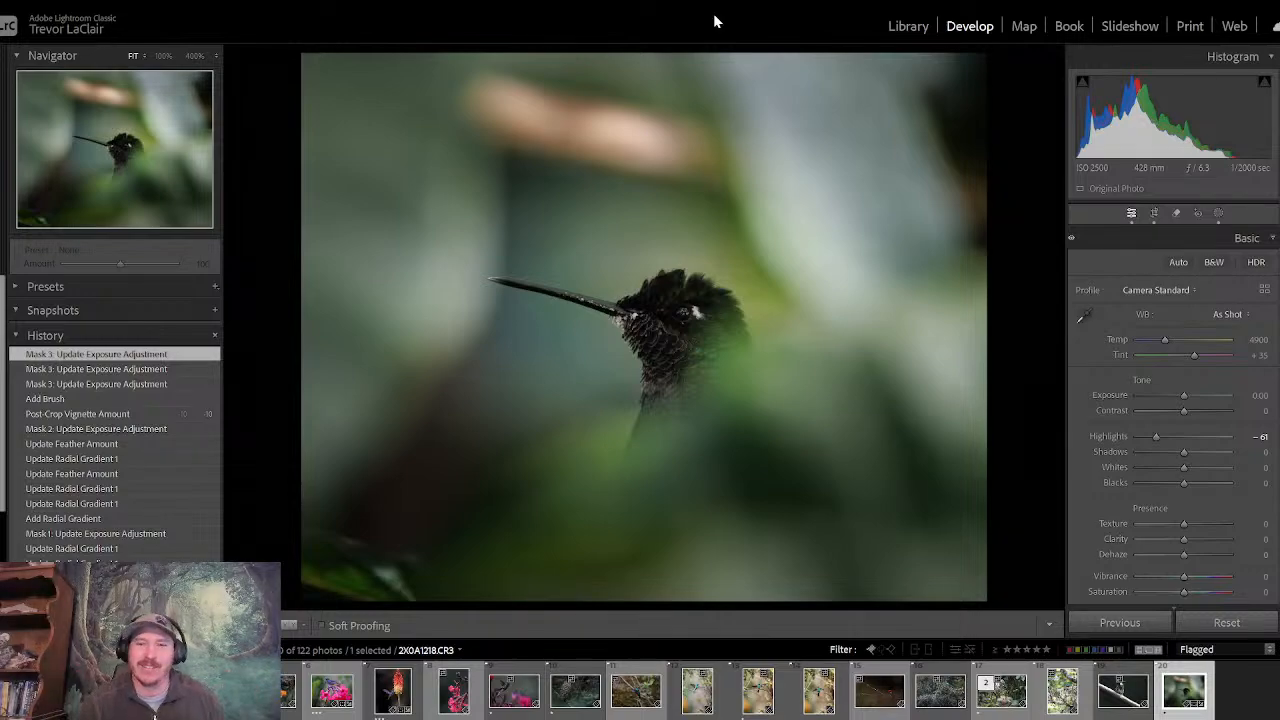
key("backslash")
key("backslash")
key("backslash")
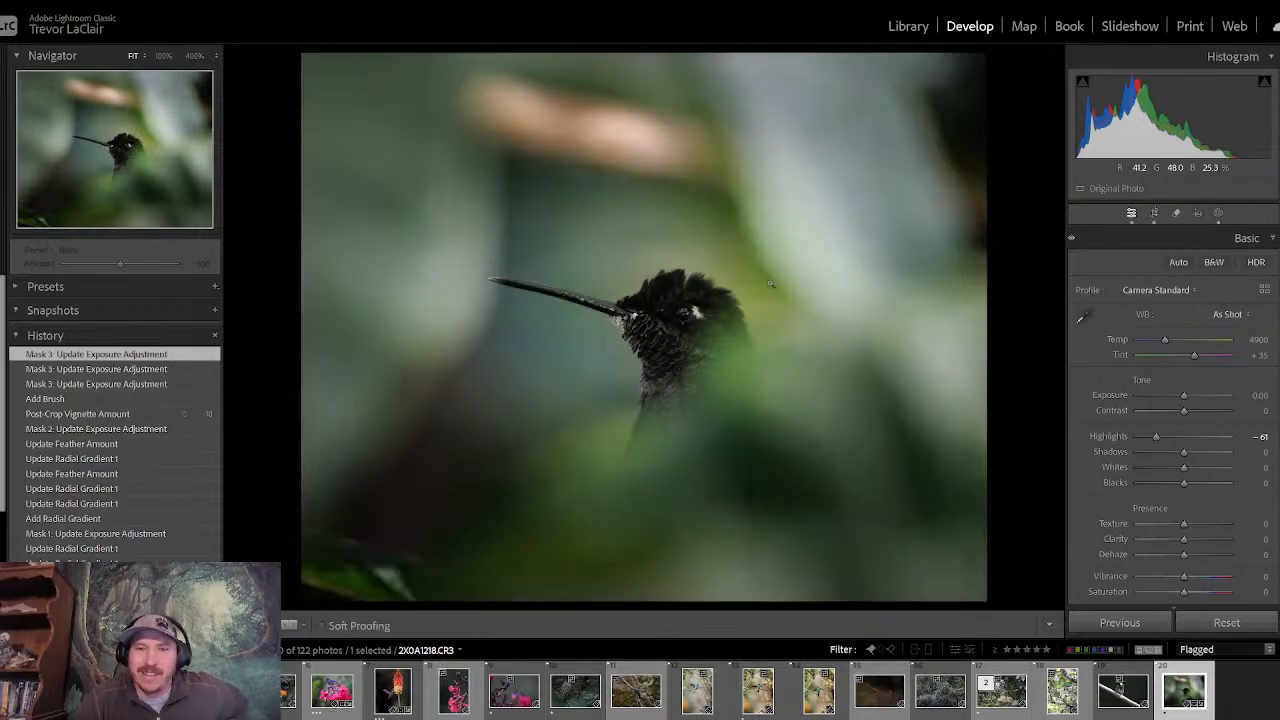
key("backslash")
key("backslash")
key("backslash")
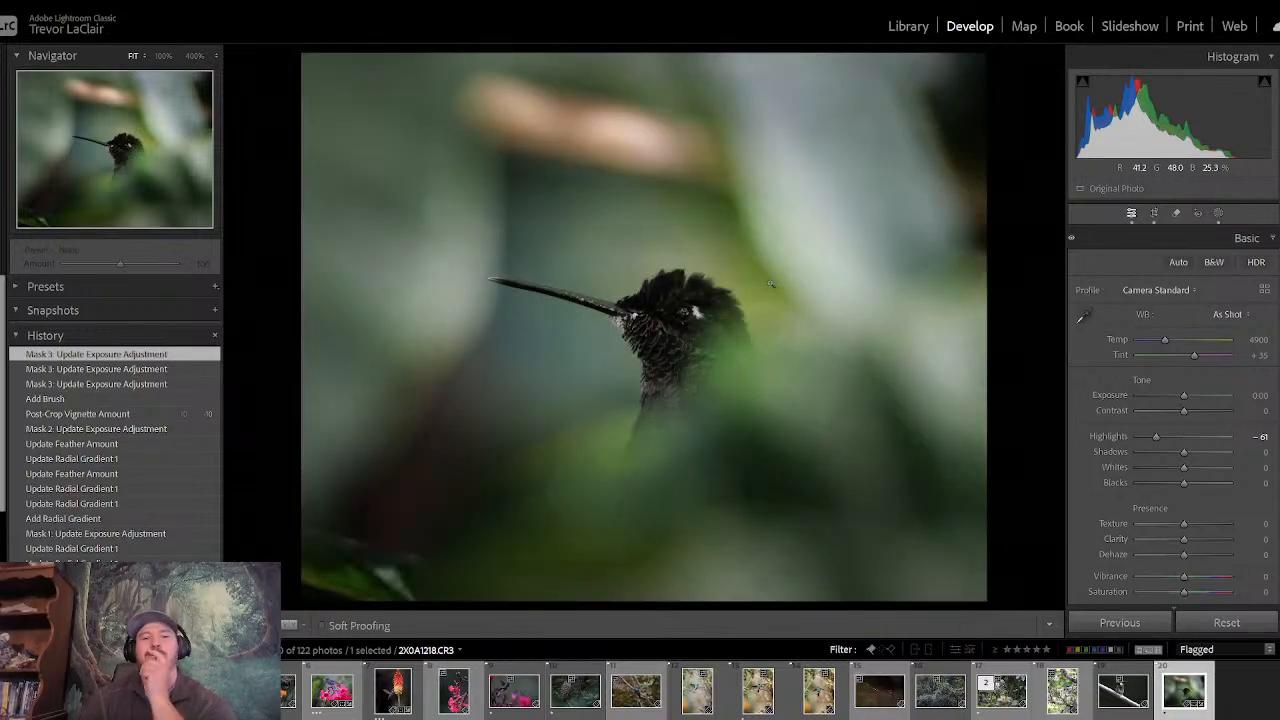
key("backslash")
key("backslash")
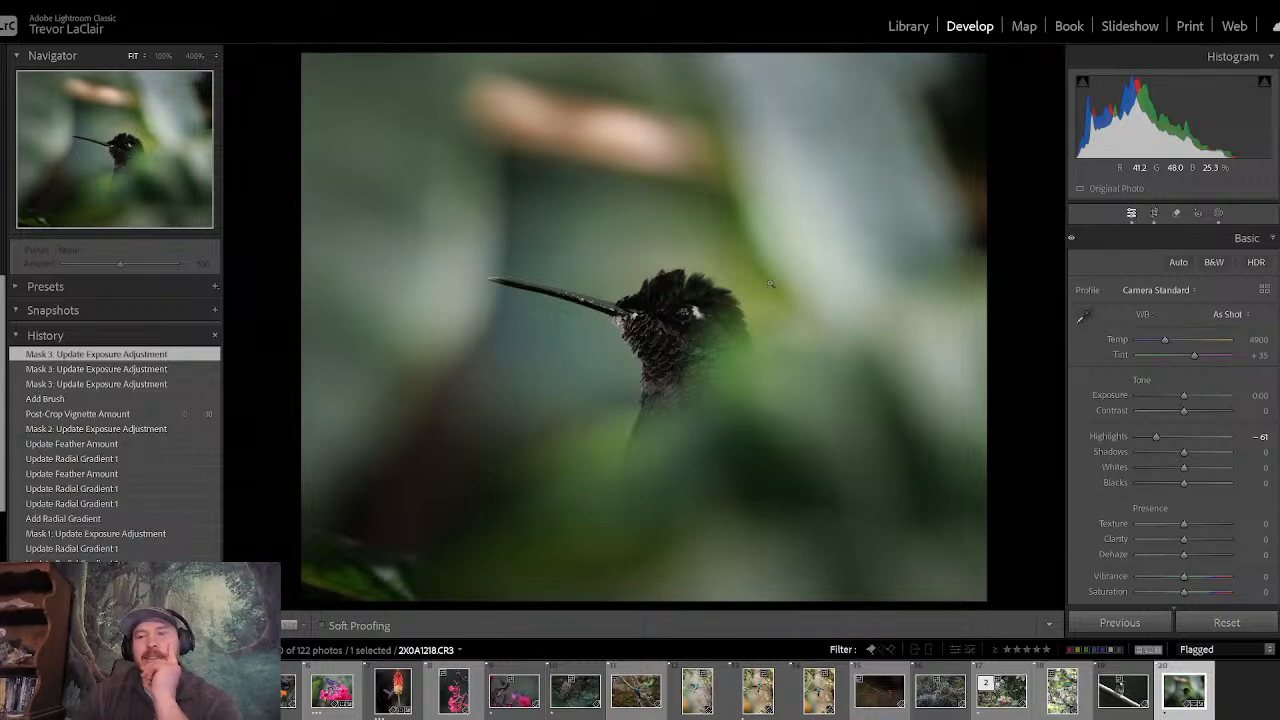
- Try lowering the yellow luminance to −18 in the Color Mixer and reset it to 0
right_click(1203, 247)
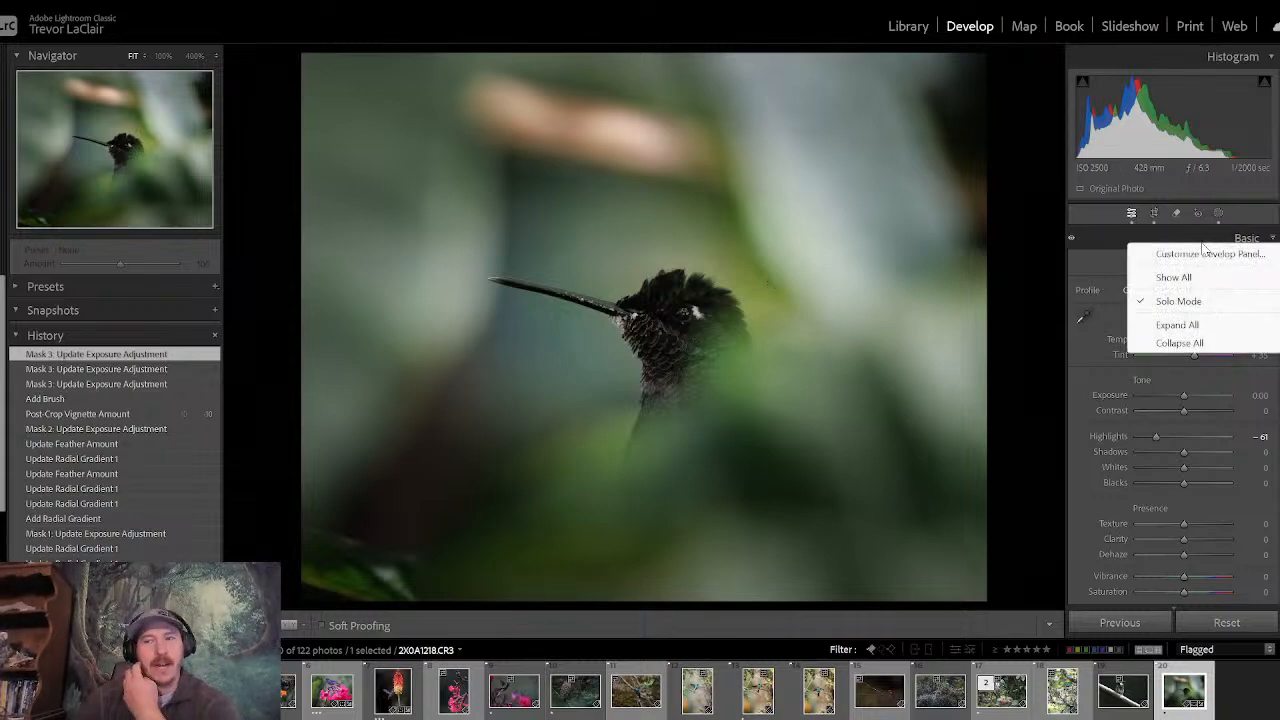
left_click(1195, 237)
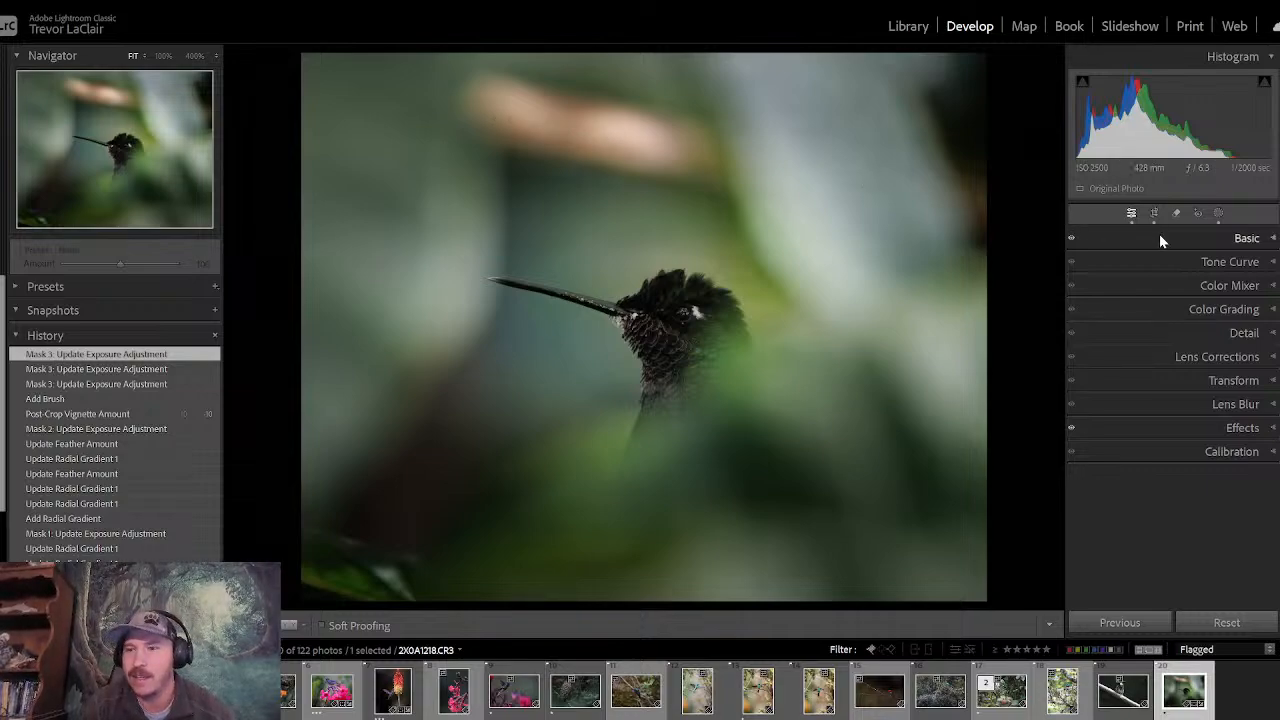
left_click(1180, 286)
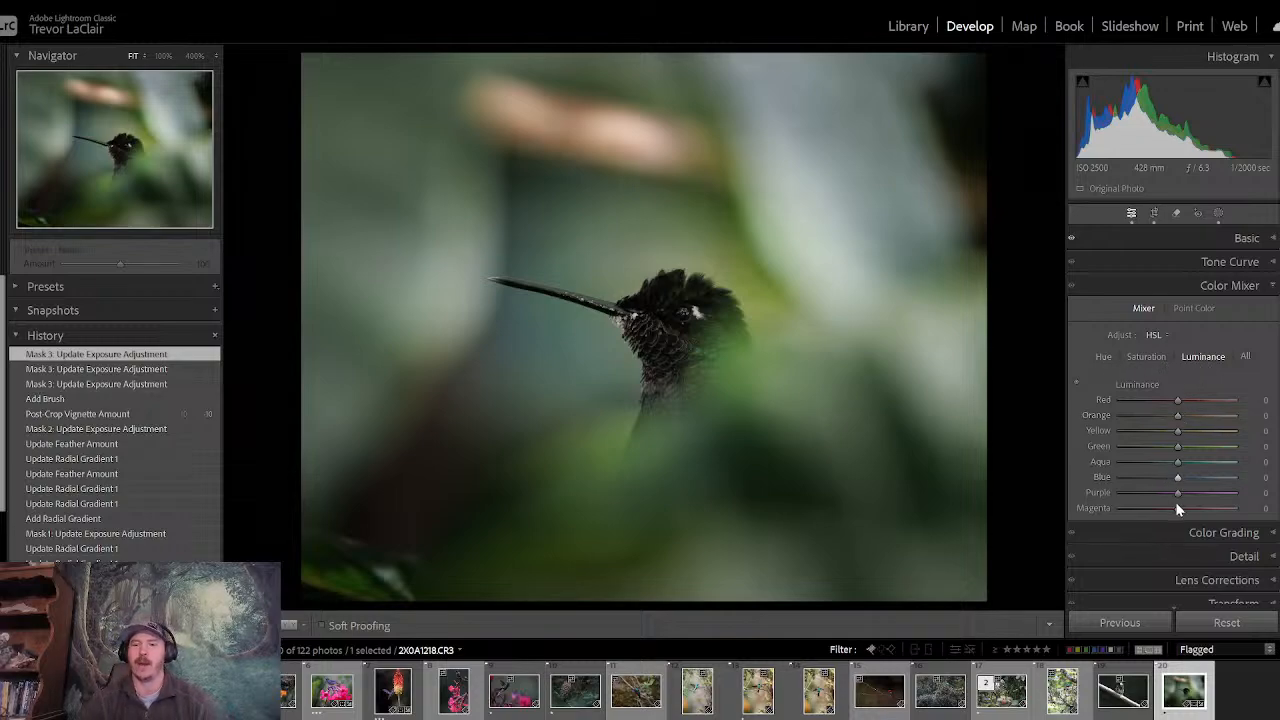
mouse_move(1183, 438)
left_mouse_down()
mouse_move(1098, 432)
mouse_move(1181, 425)
mouse_move(1083, 432)
mouse_move(1172, 430)
left_mouse_up()
double_click(1171, 430)
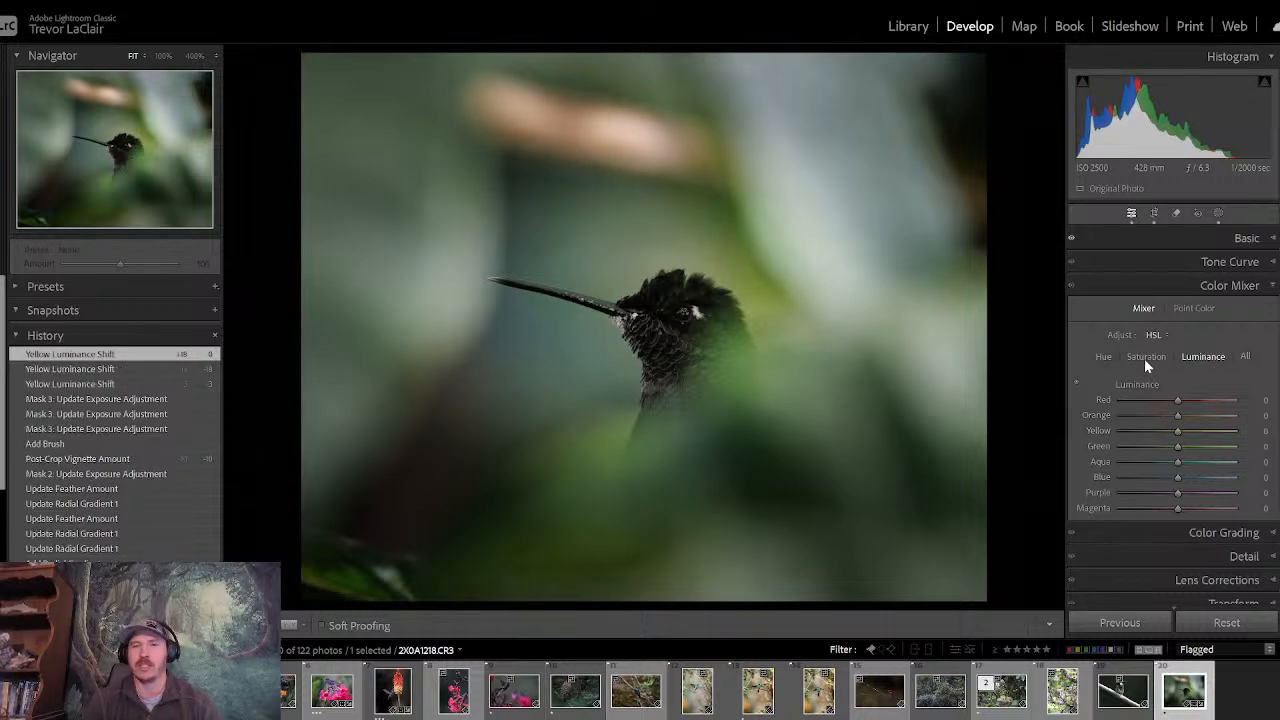
- Use targeted adjustment on the tan blur above the bird: luminance orange −41, yellow −18; saturation orange −41, yellow −11
left_click(1076, 383)
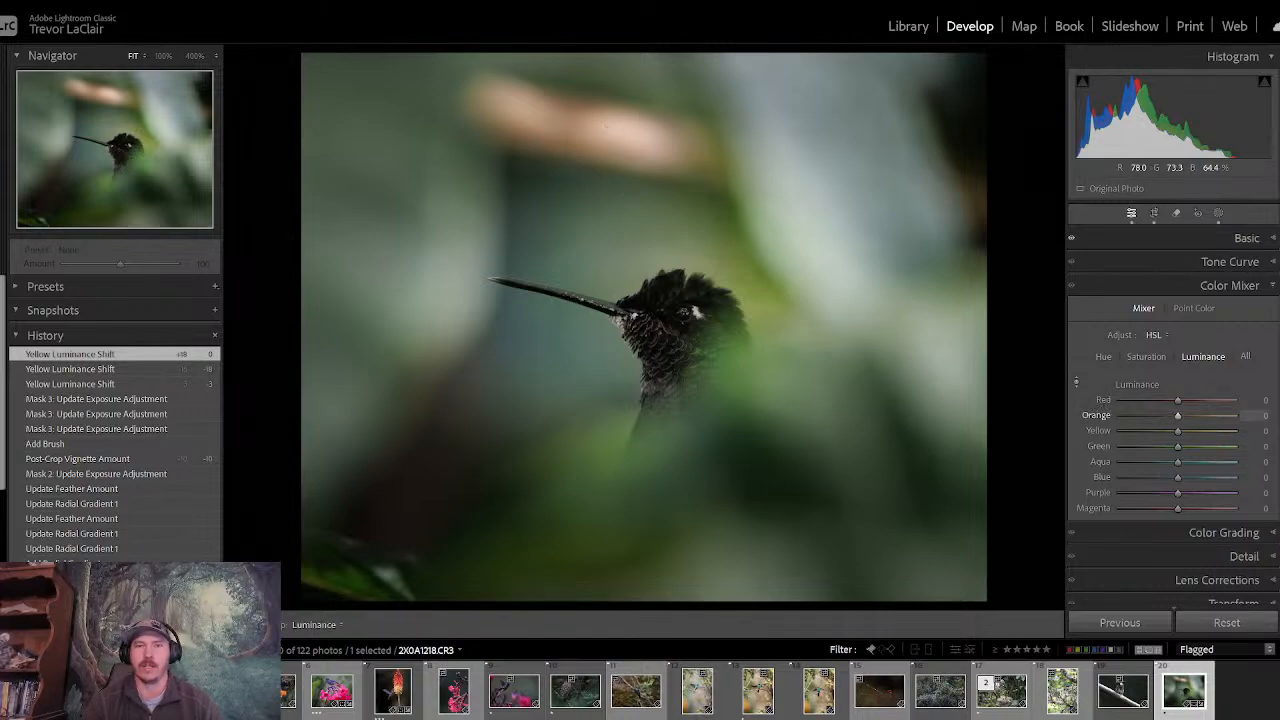
left_click_drag(605, 125, 614, 185)
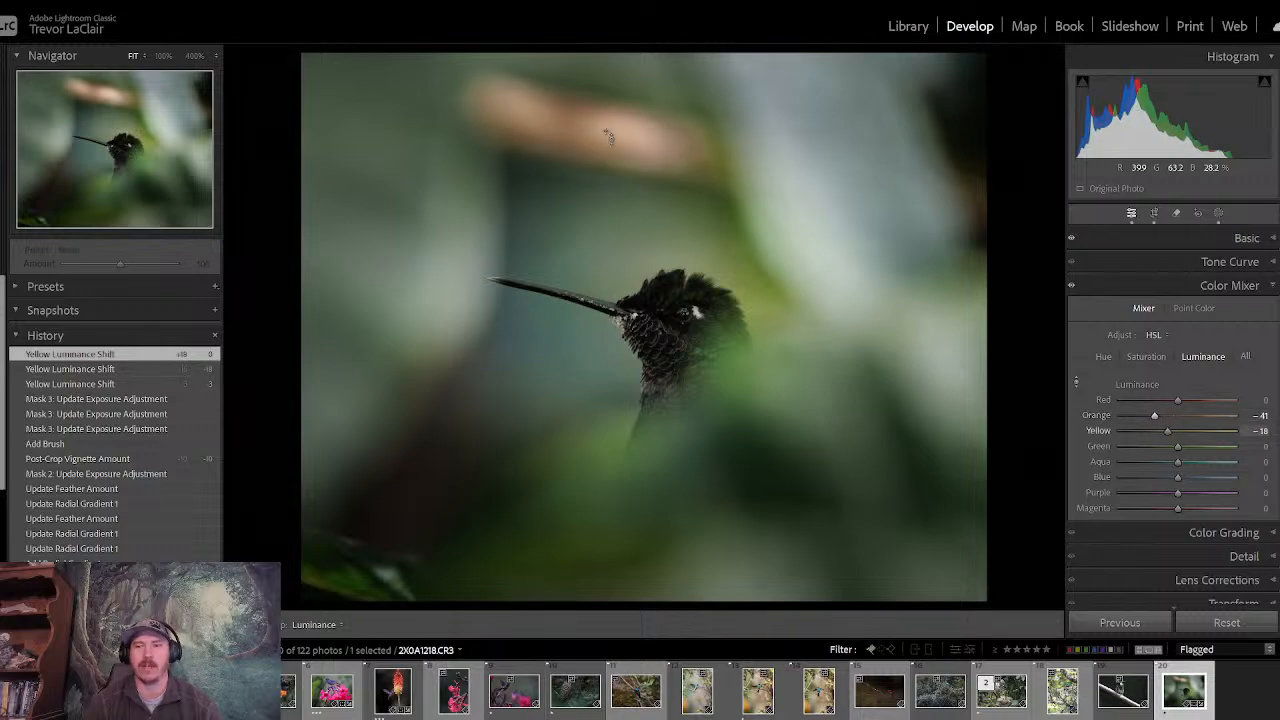
left_click(1153, 360)
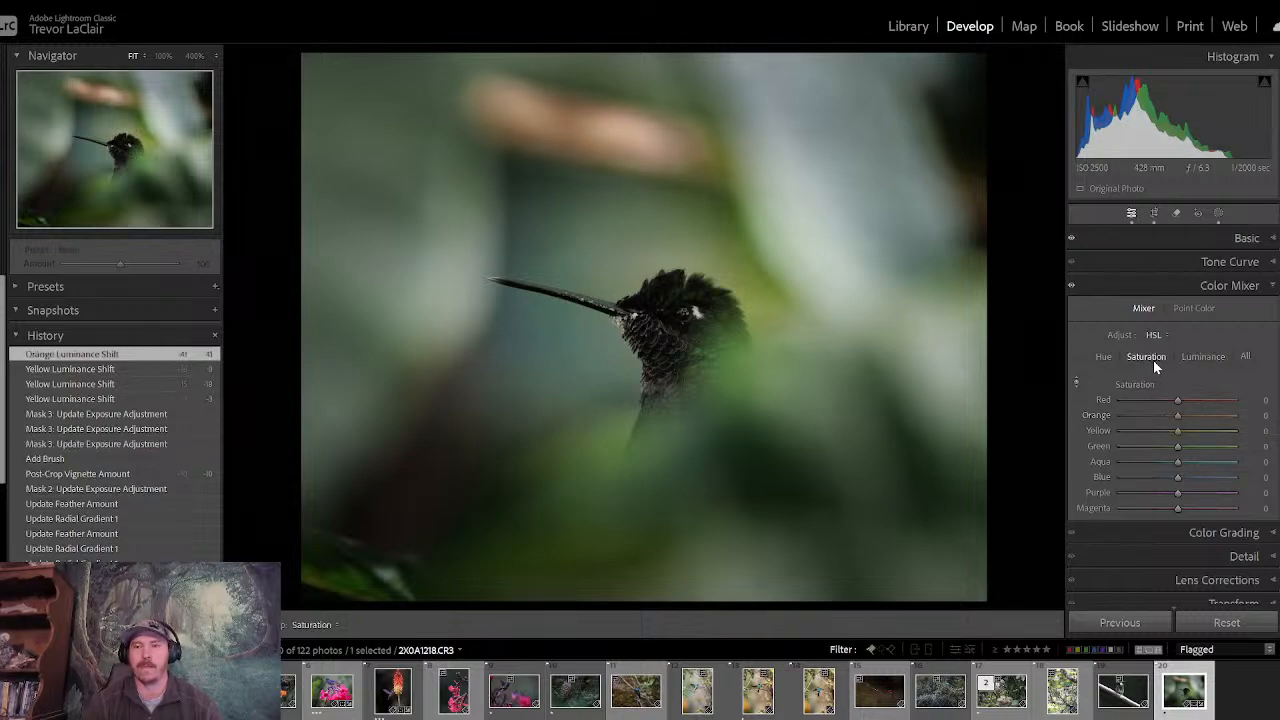
left_click(1076, 382)
left_click(1076, 386)
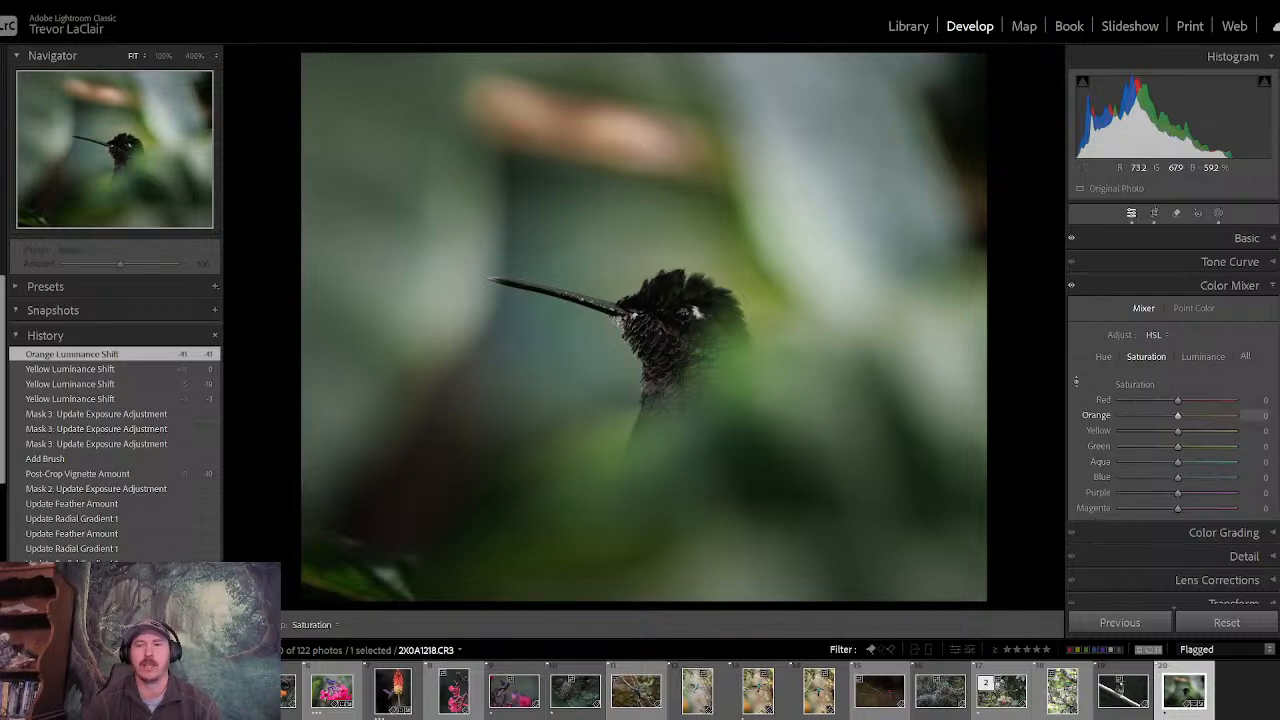
left_click_drag(630, 135, 630, 176)
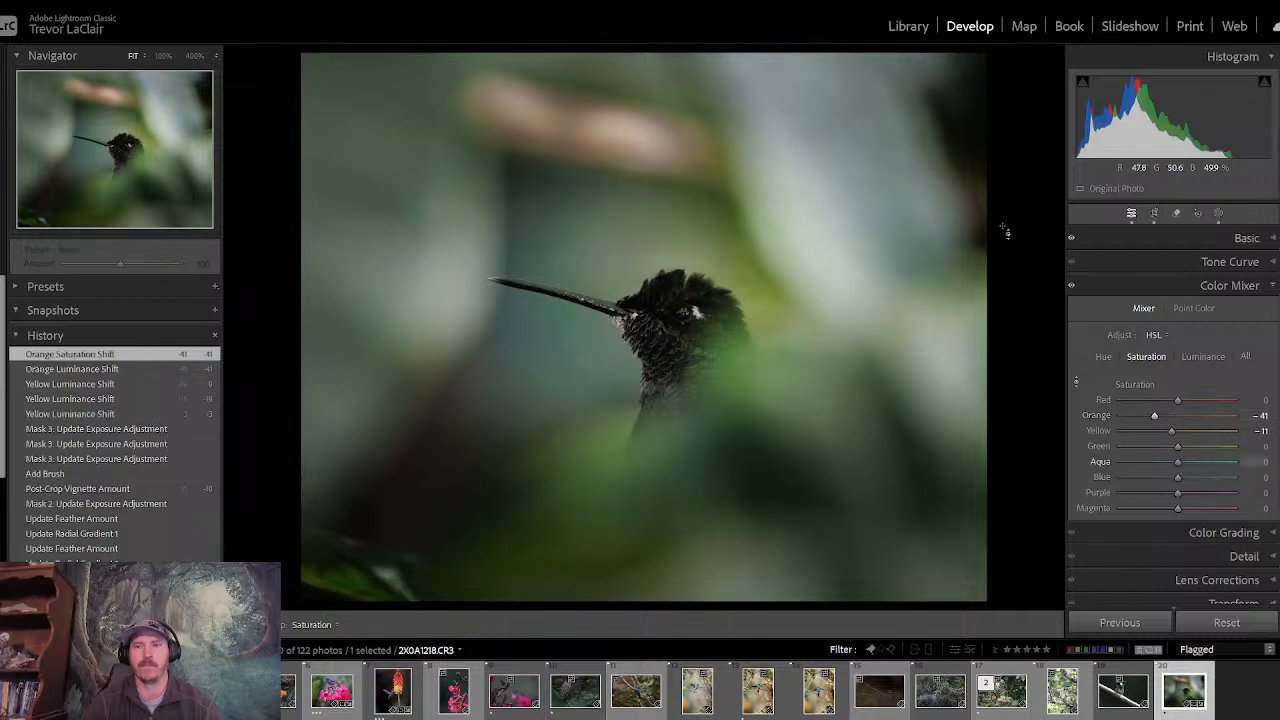
left_click(1104, 289)
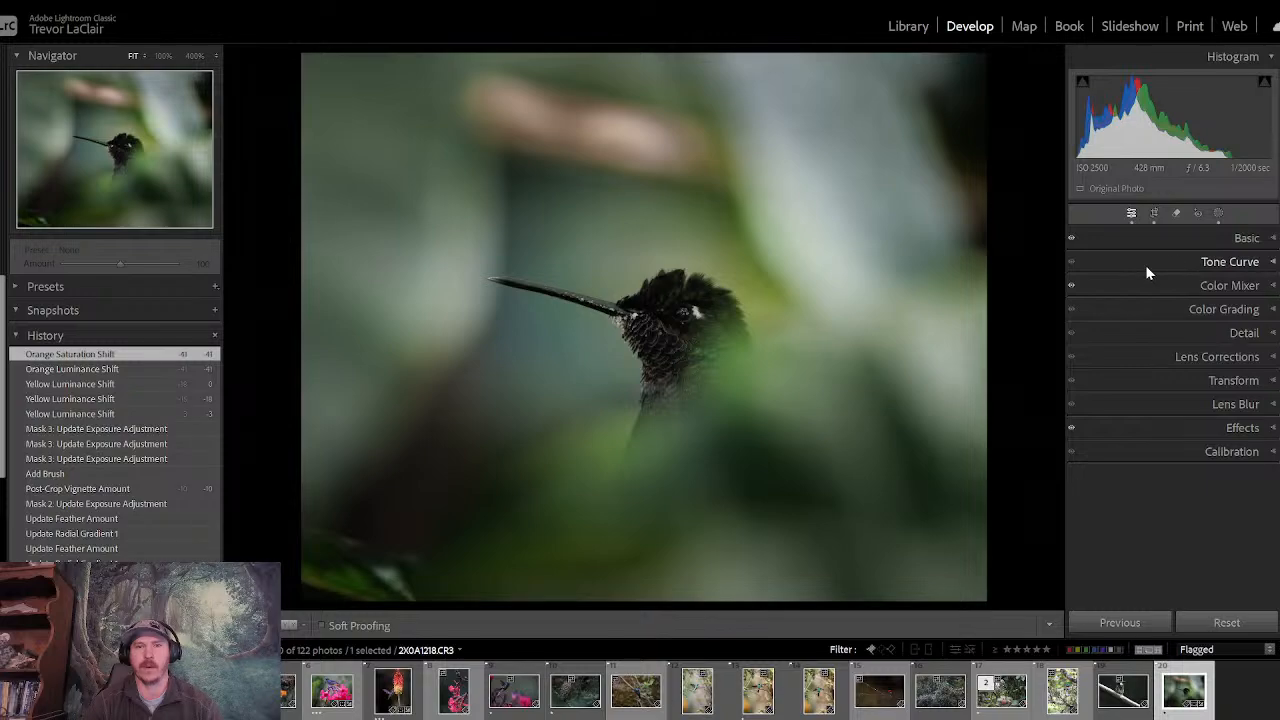
- Check the darkened, desaturated tan blur against the before version of the photo
key("backslash")
key("backslash")
key("backslash")
key("backslash")
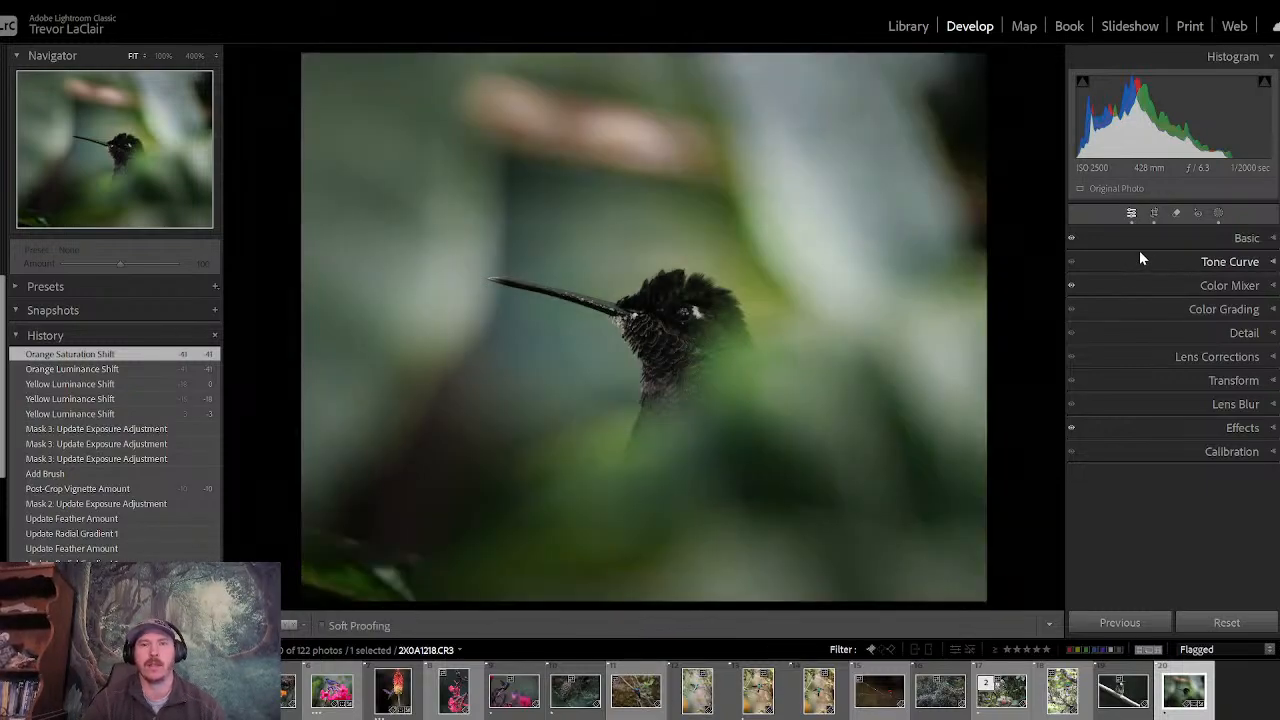
key("backslash")
key("backslash")
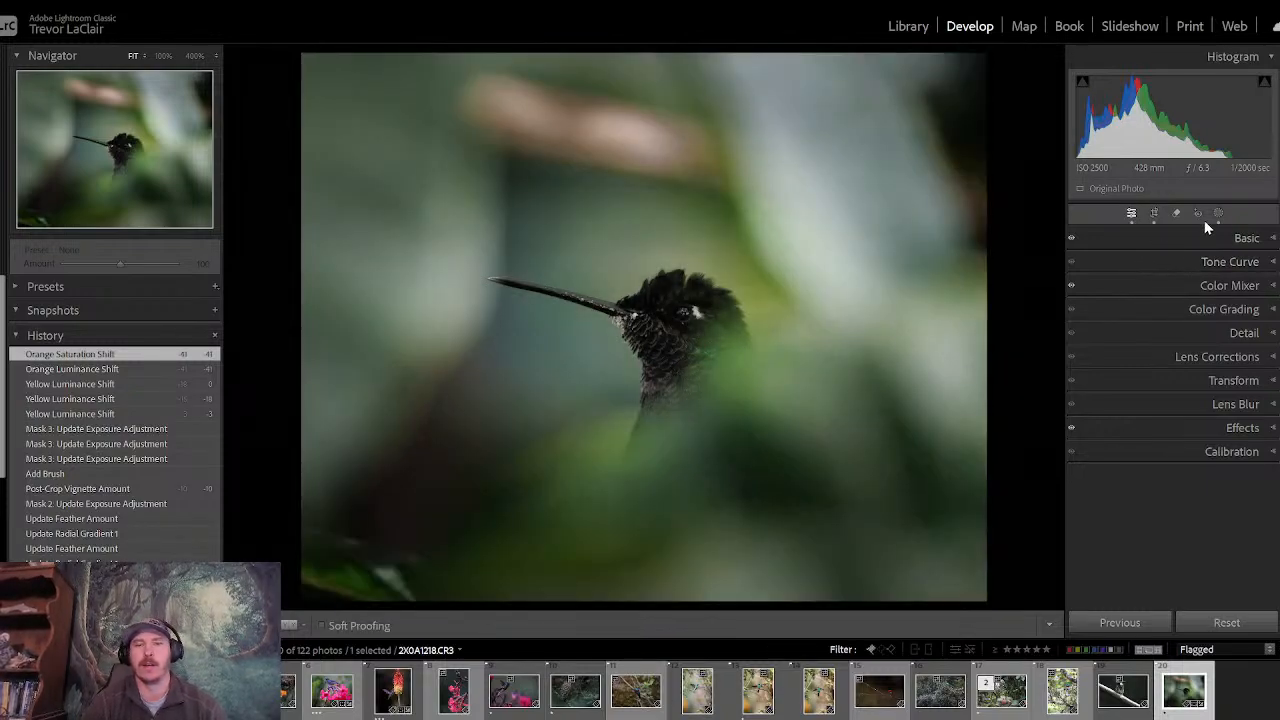
- Add a linear gradient mask from the photo's upper edge down to the bird's head and set its exposure to −0.84
left_click(1219, 214)
left_click(922, 78)
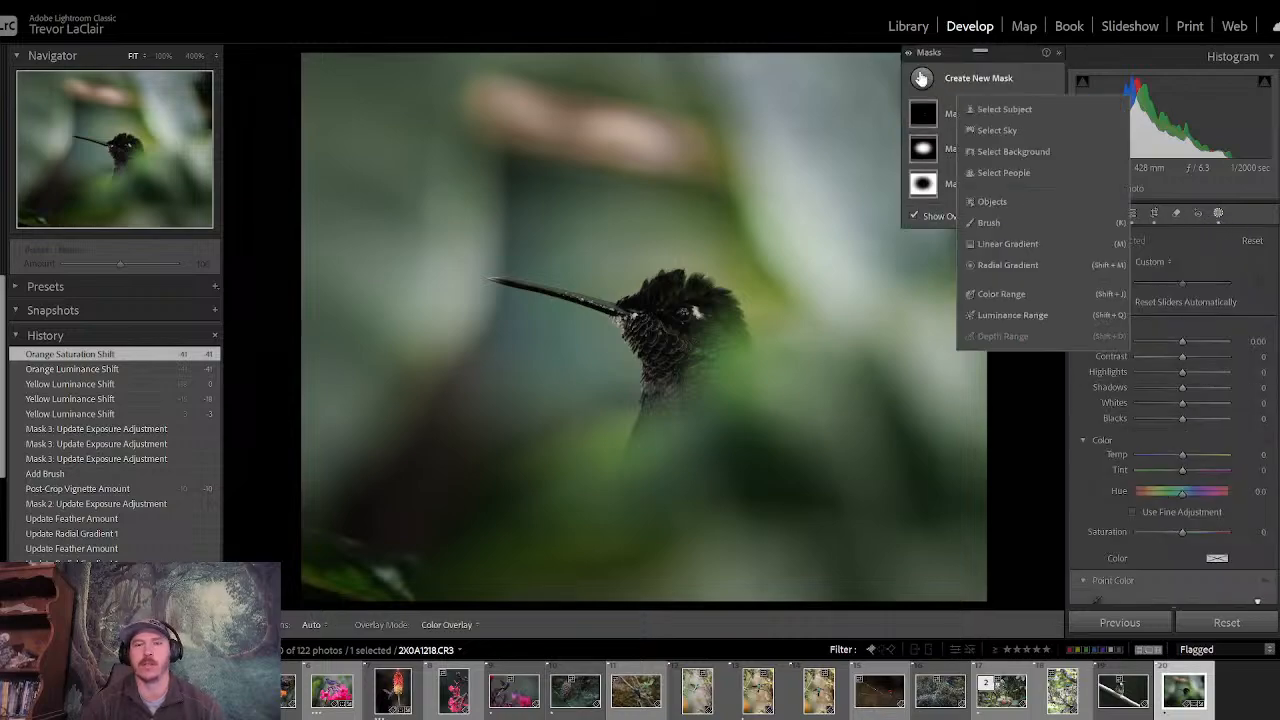
left_click(999, 243)
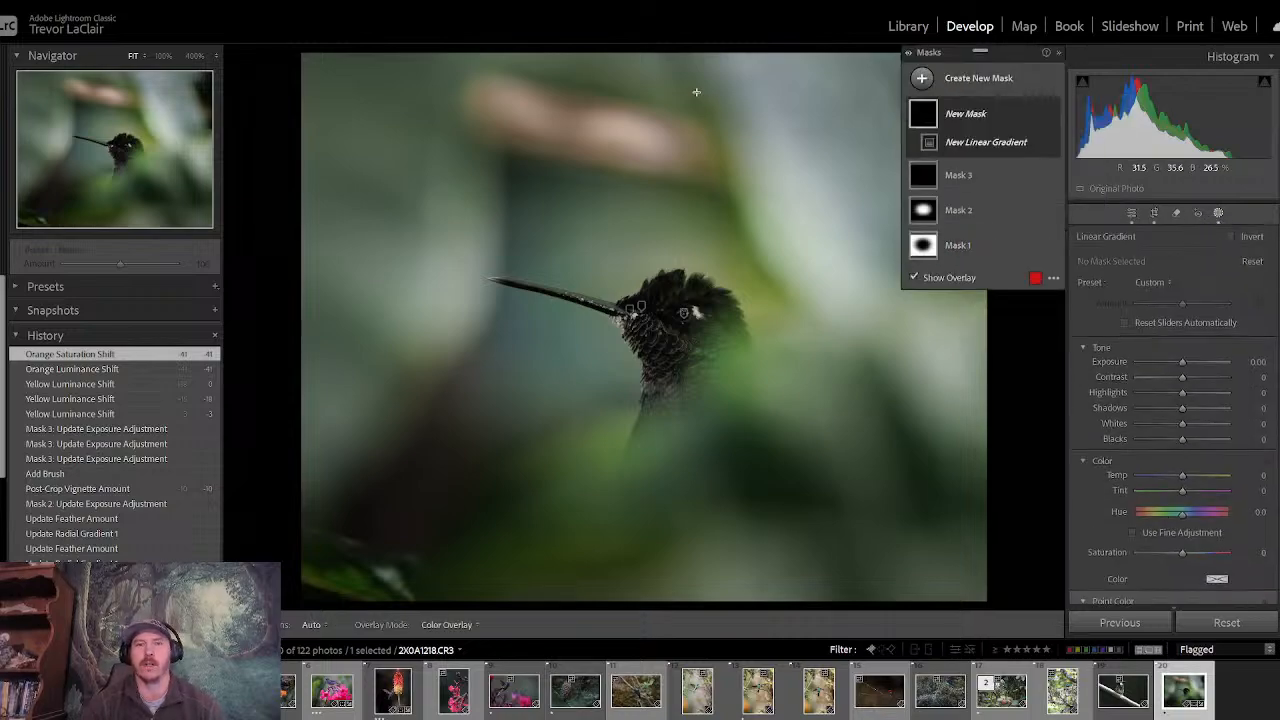
left_click_drag(664, 108, 652, 272)
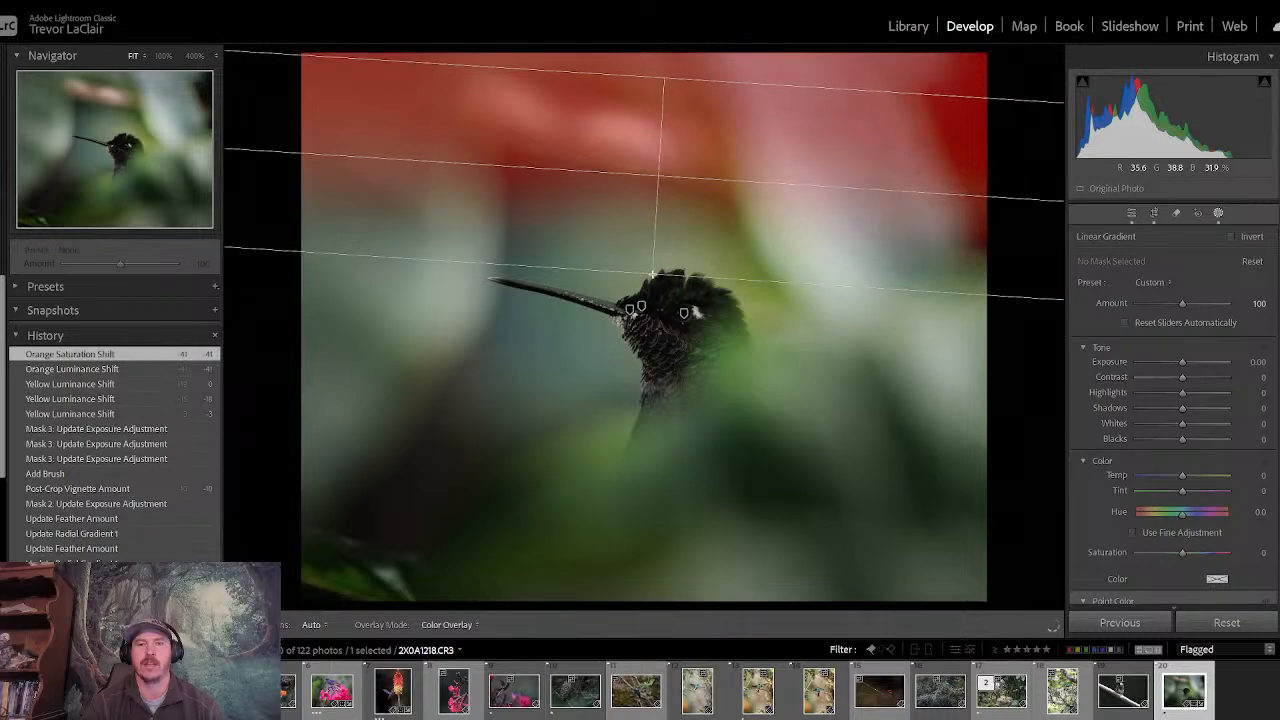
left_click_drag(657, 177, 671, 181)
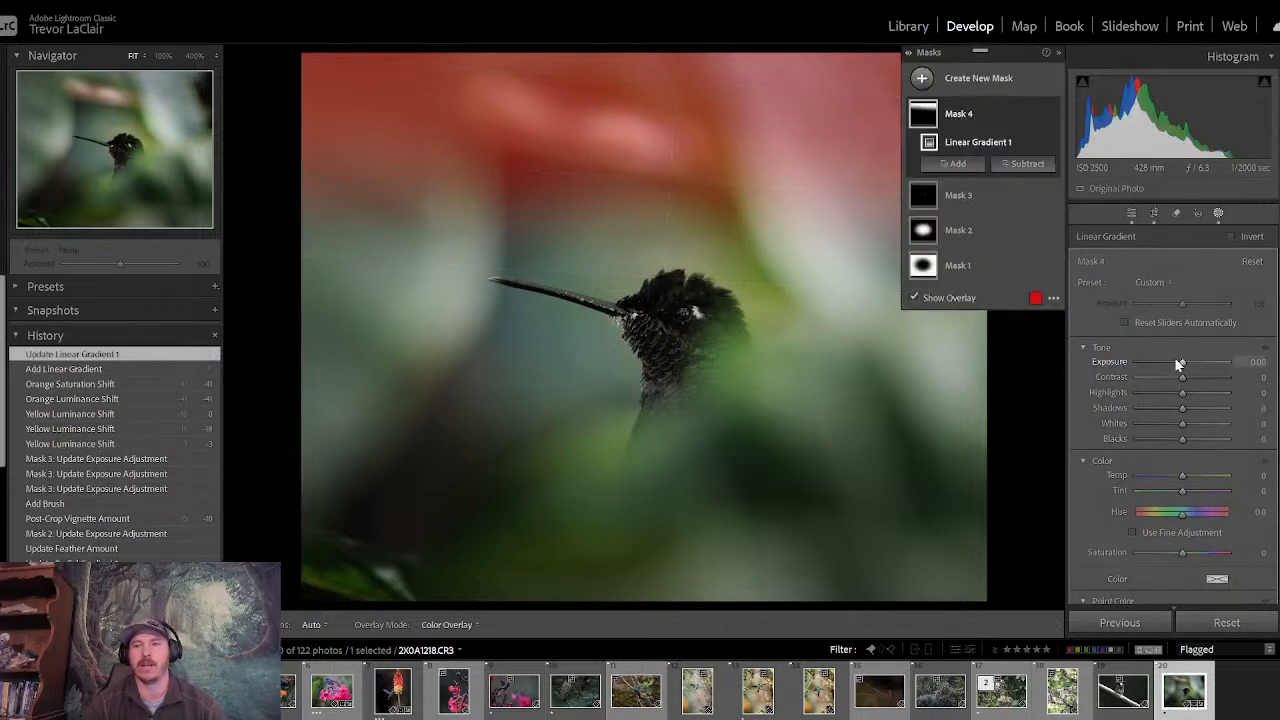
left_click_drag(1176, 359, 1169, 358)
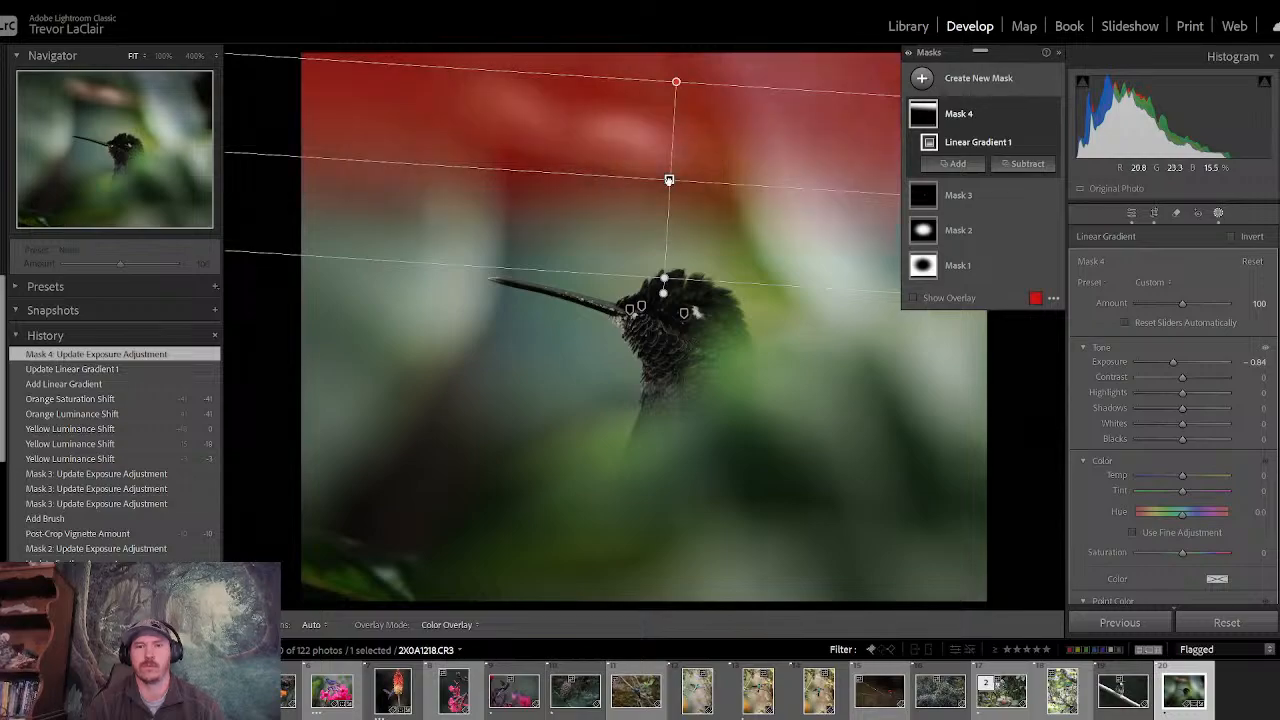
left_click_drag(669, 180, 666, 183)
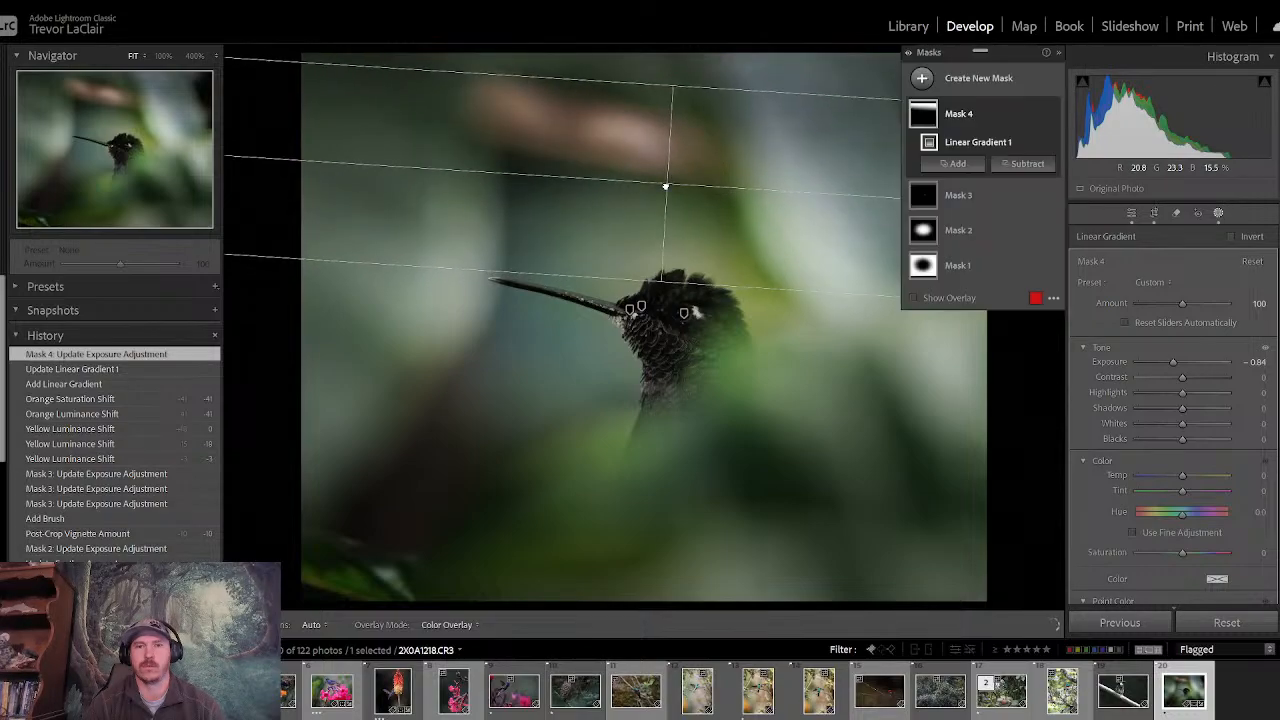
left_click(1134, 214)
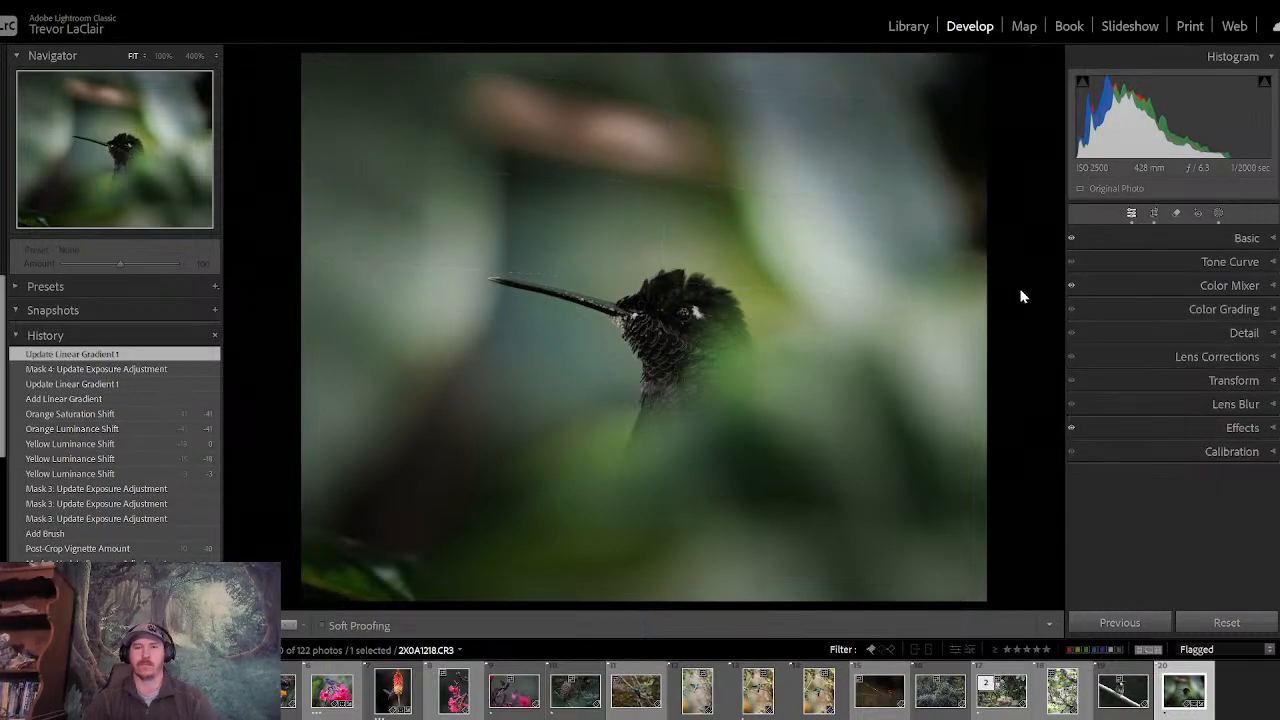
- Compare the photo with the darkened upper background repeatedly against its before version
key("backslash")
key("backslash")
key("backslash")
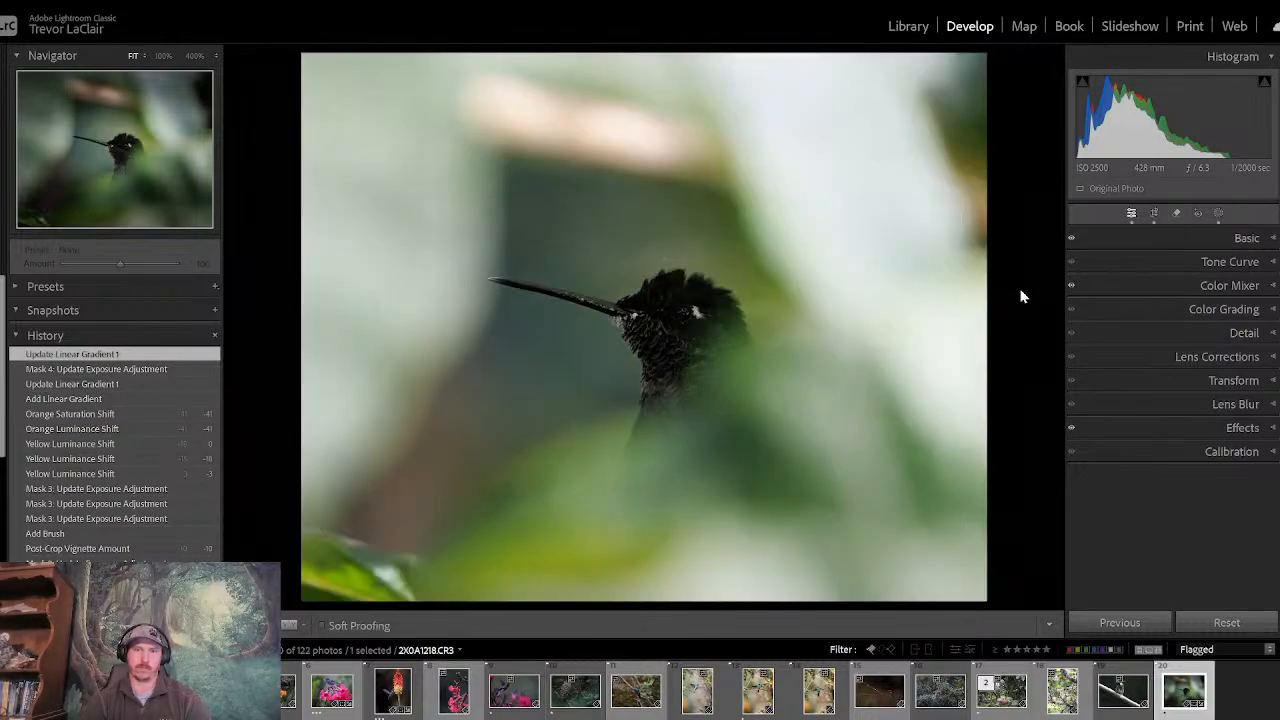
key("backslash")
key("backslash")
key("backslash")
key("backslash")
key("backslash")
key("backslash")
key("backslash")
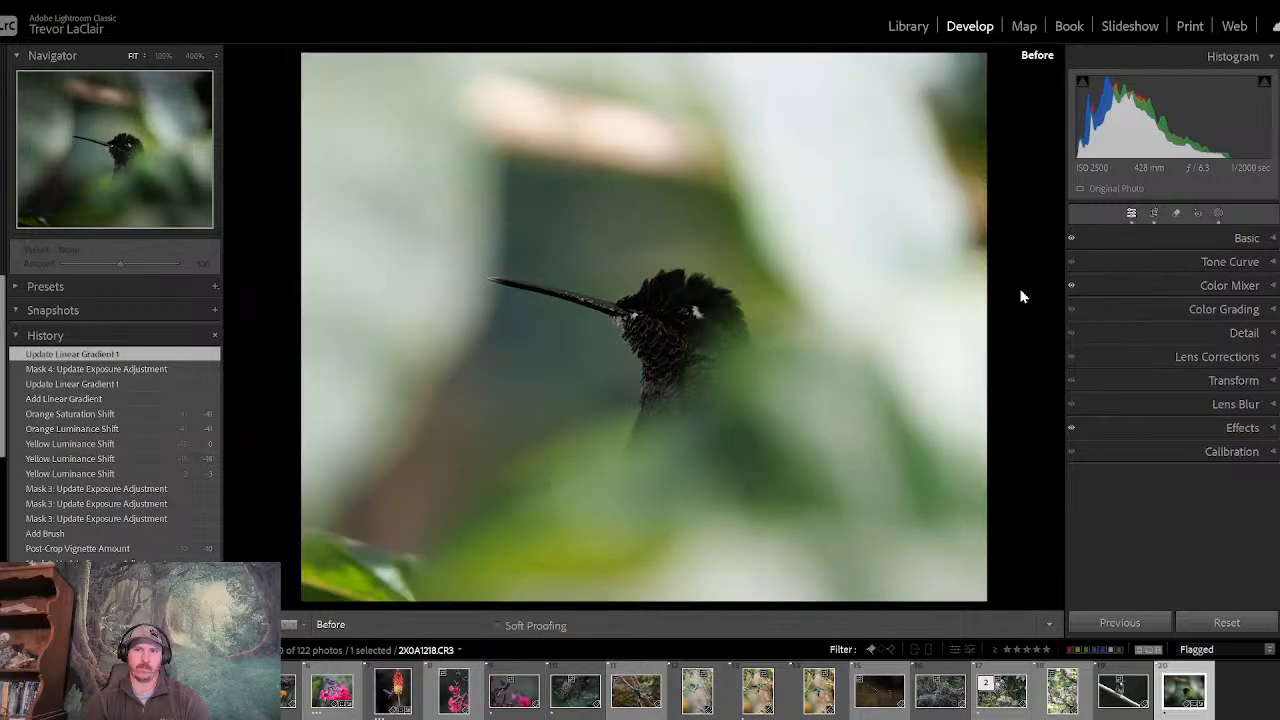
key("backslash")
key("backslash")
key("backslash")
key("backslash")
key("backslash")
key("backslash")
key("backslash")
key("backslash")
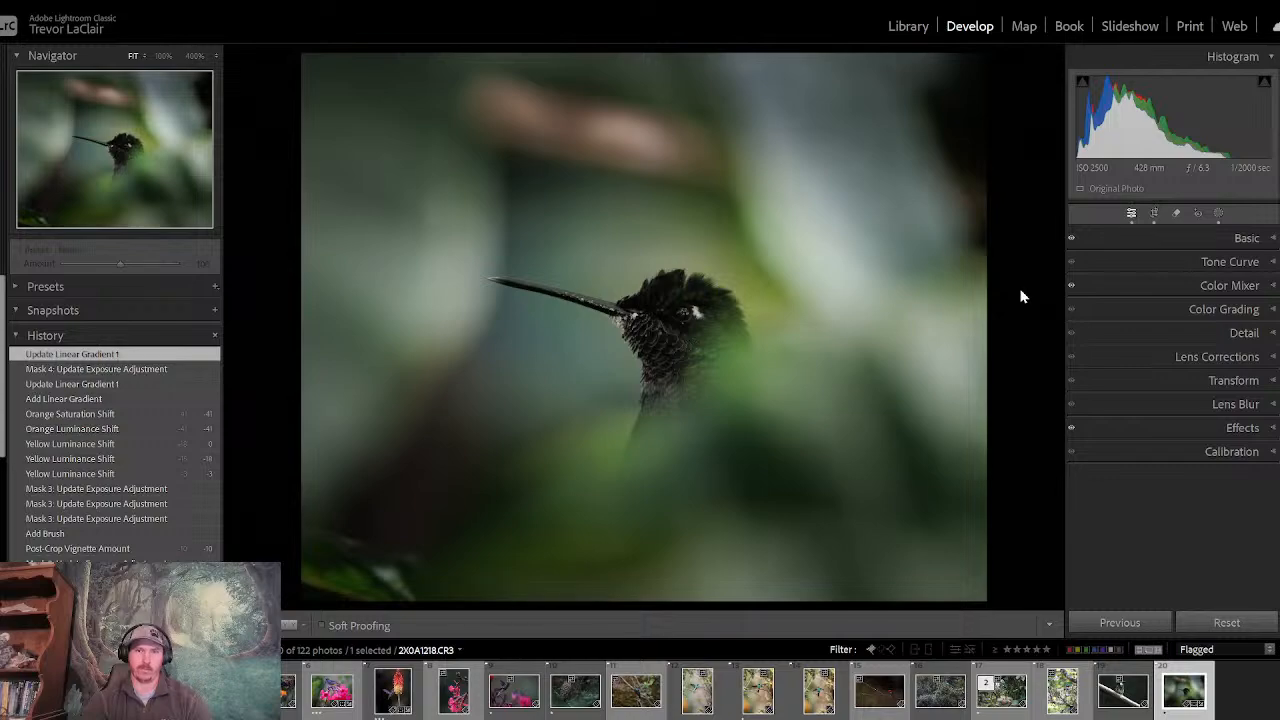
- Toggle repeatedly between the before and edited versions of the whole hummingbird photo to judge the overall edit
key("backslash")
key("backslash")
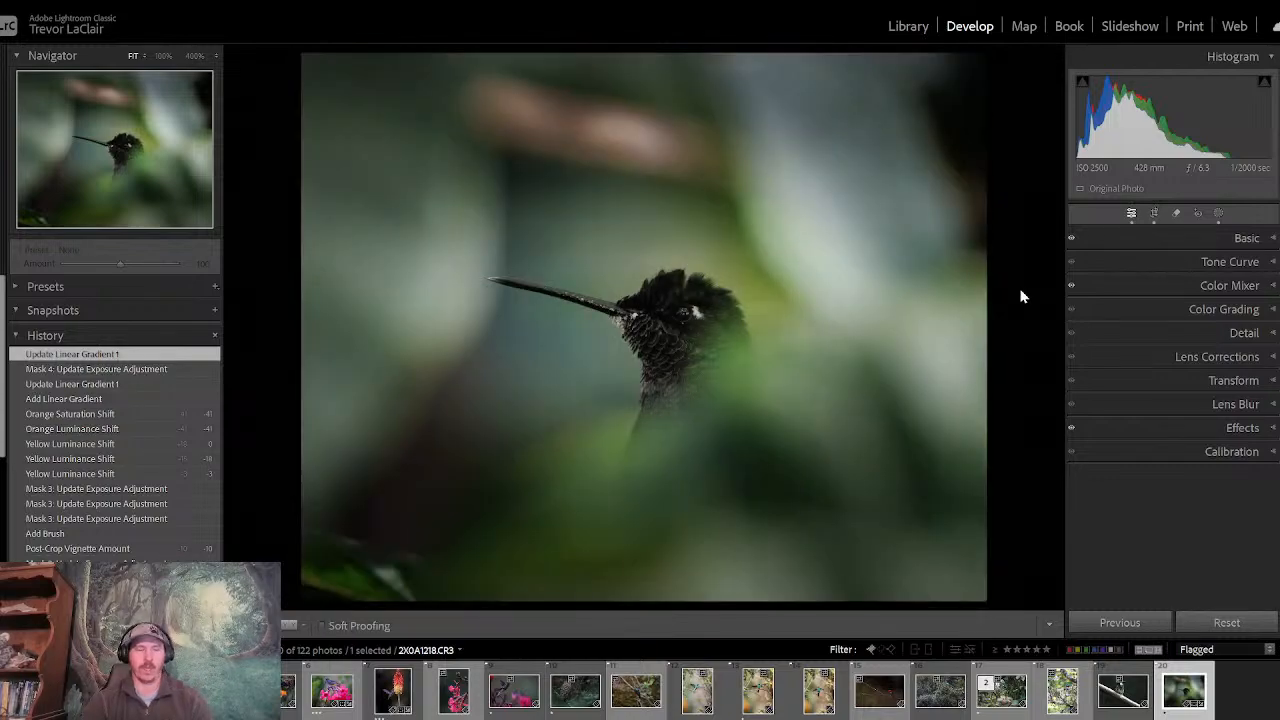
key("backslash")
key("backslash")
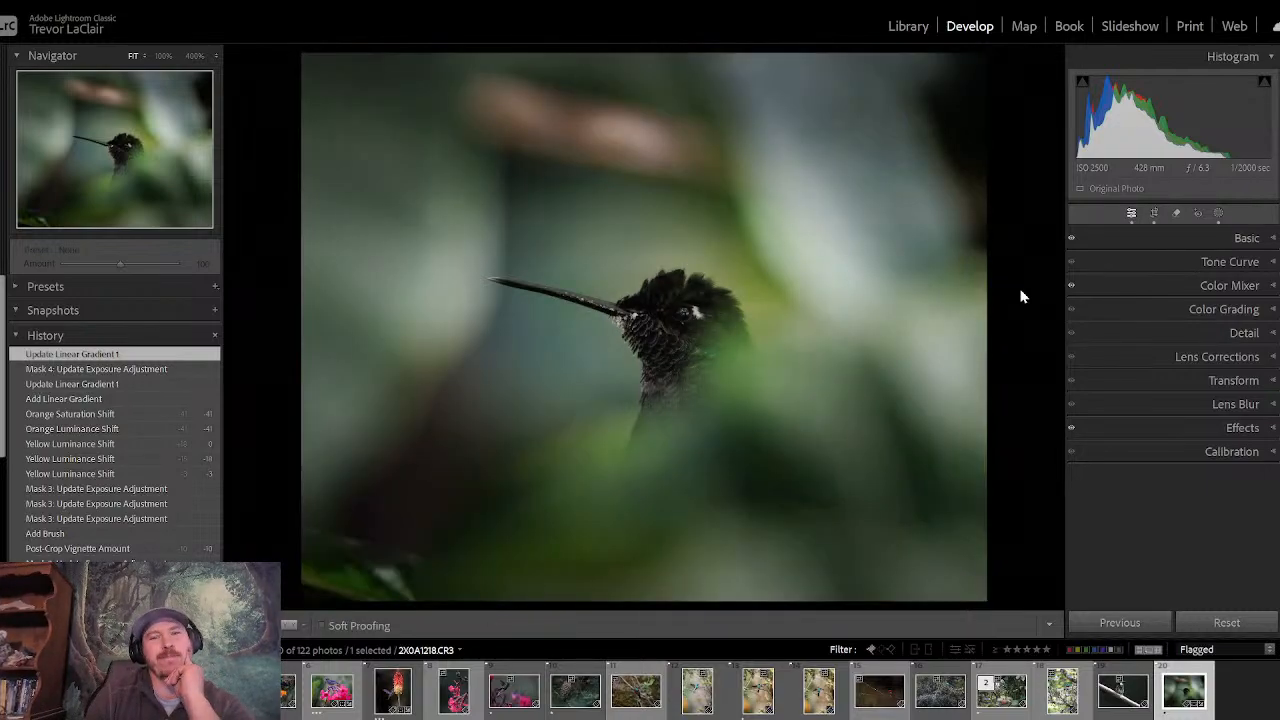
key("backslash")
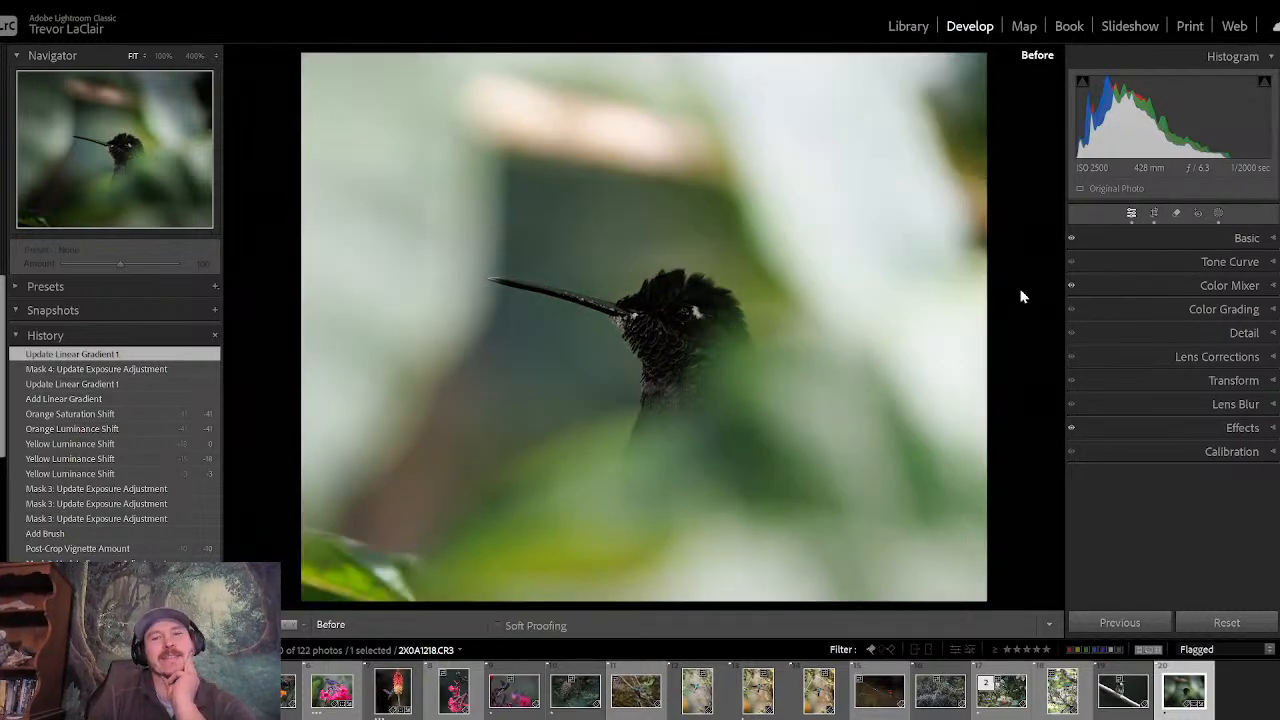
key("backslash")
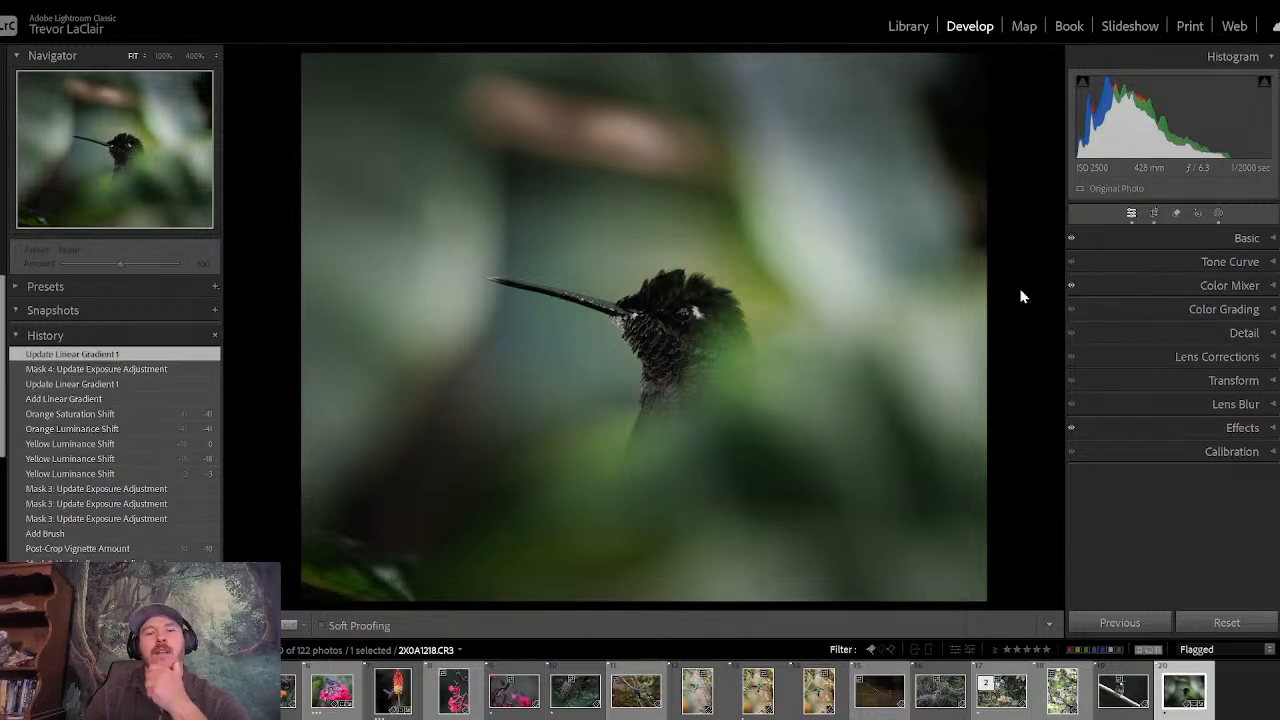
key("backslash")
key("backslash")
key("backslash")
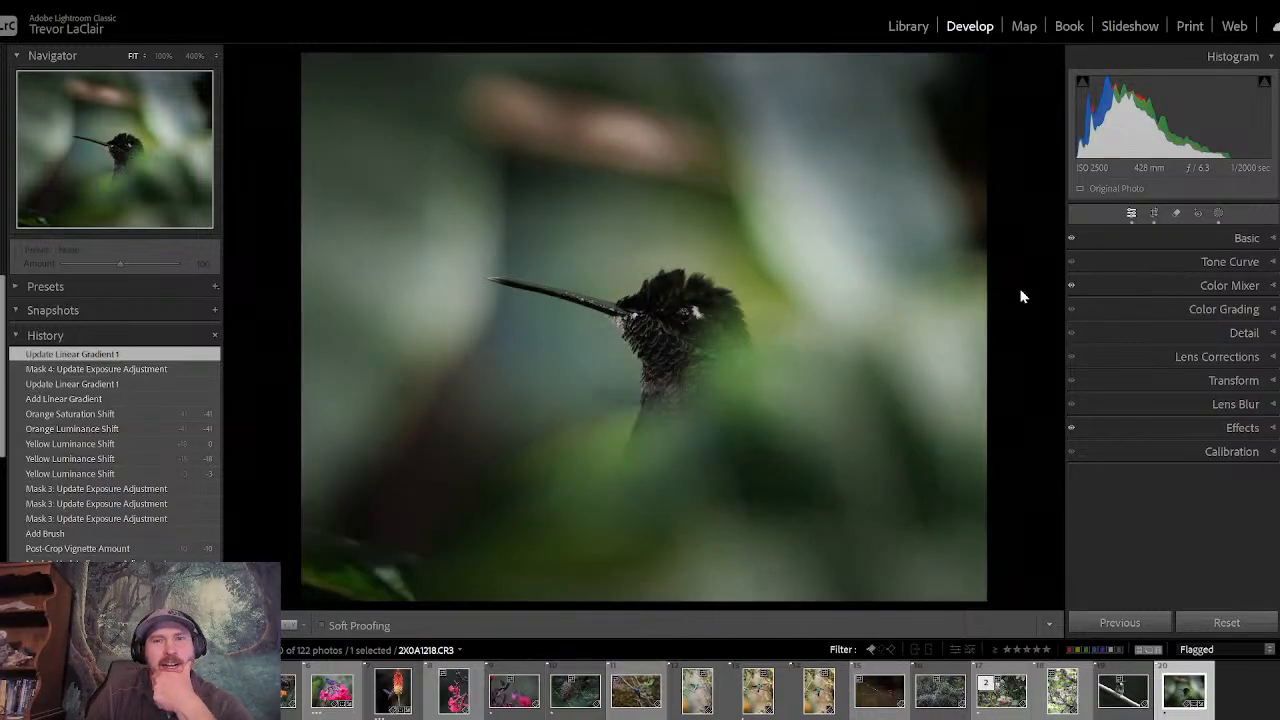
key("backslash")
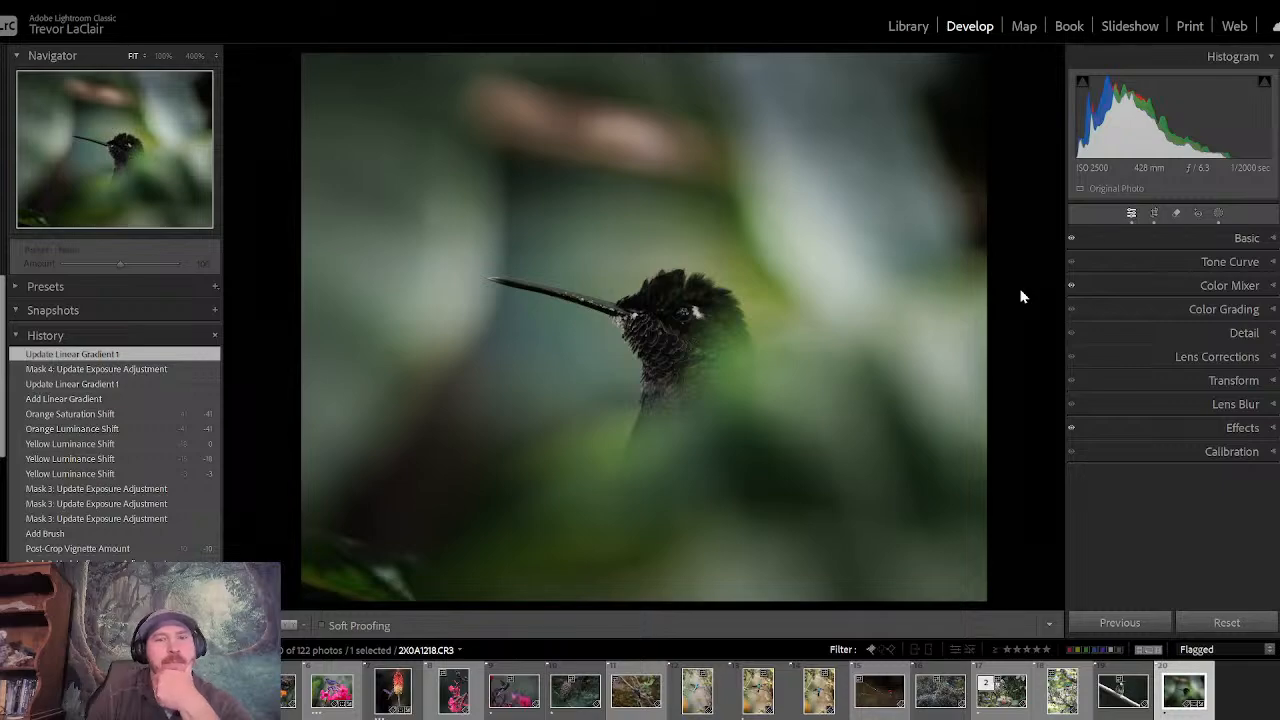
key("backslash")
key("backslash")
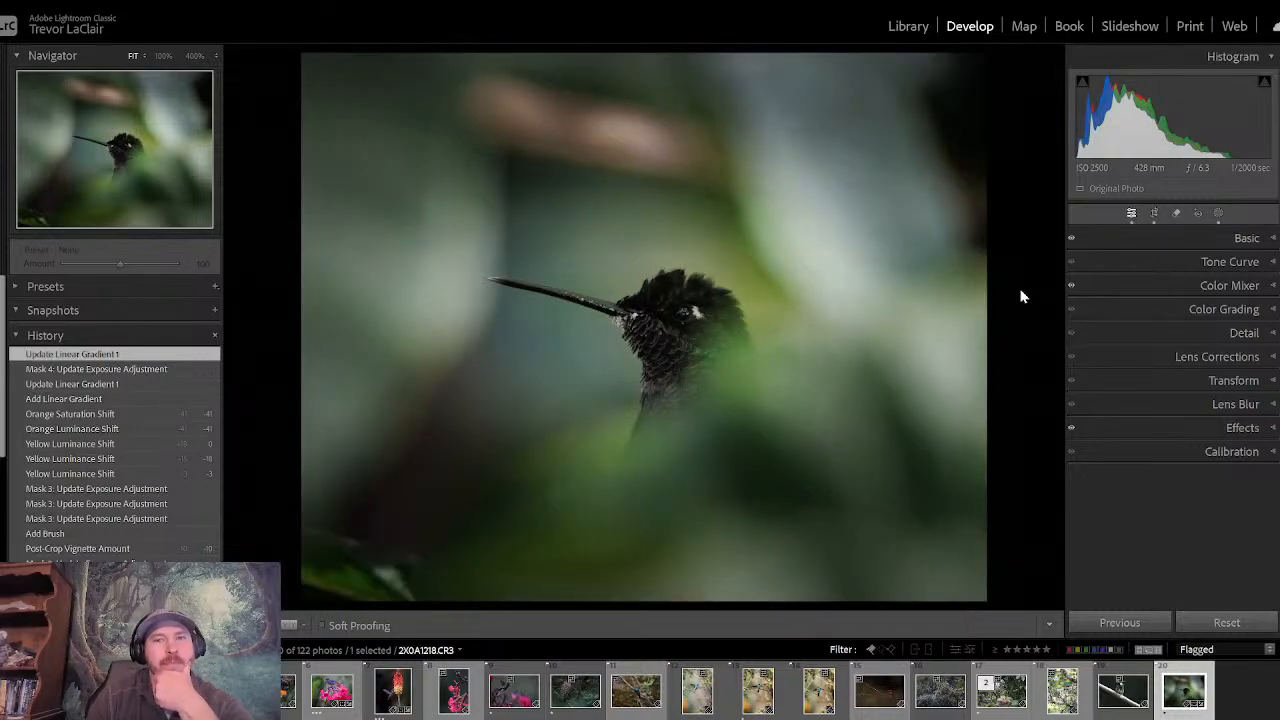
key("backslash")
key("backslash")
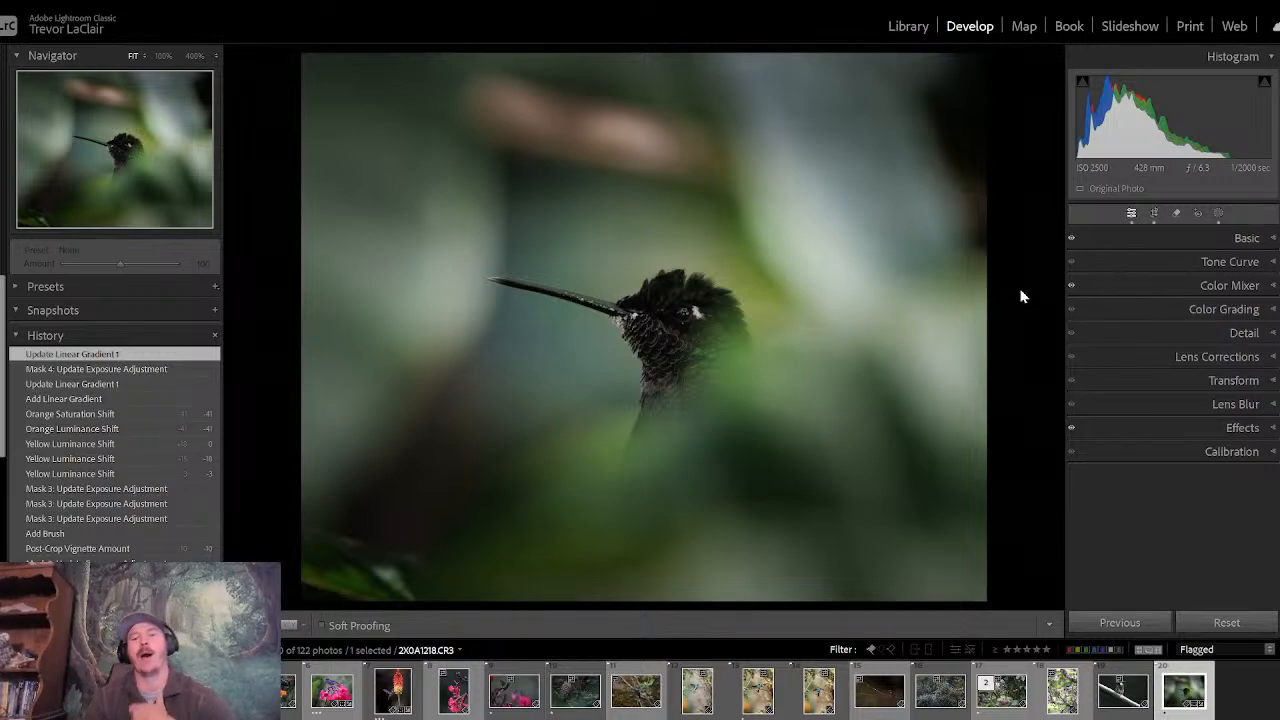
- Add a new brush mask painted over the hummingbird's head and neck and set its exposure to 0.88
left_click(1219, 213)
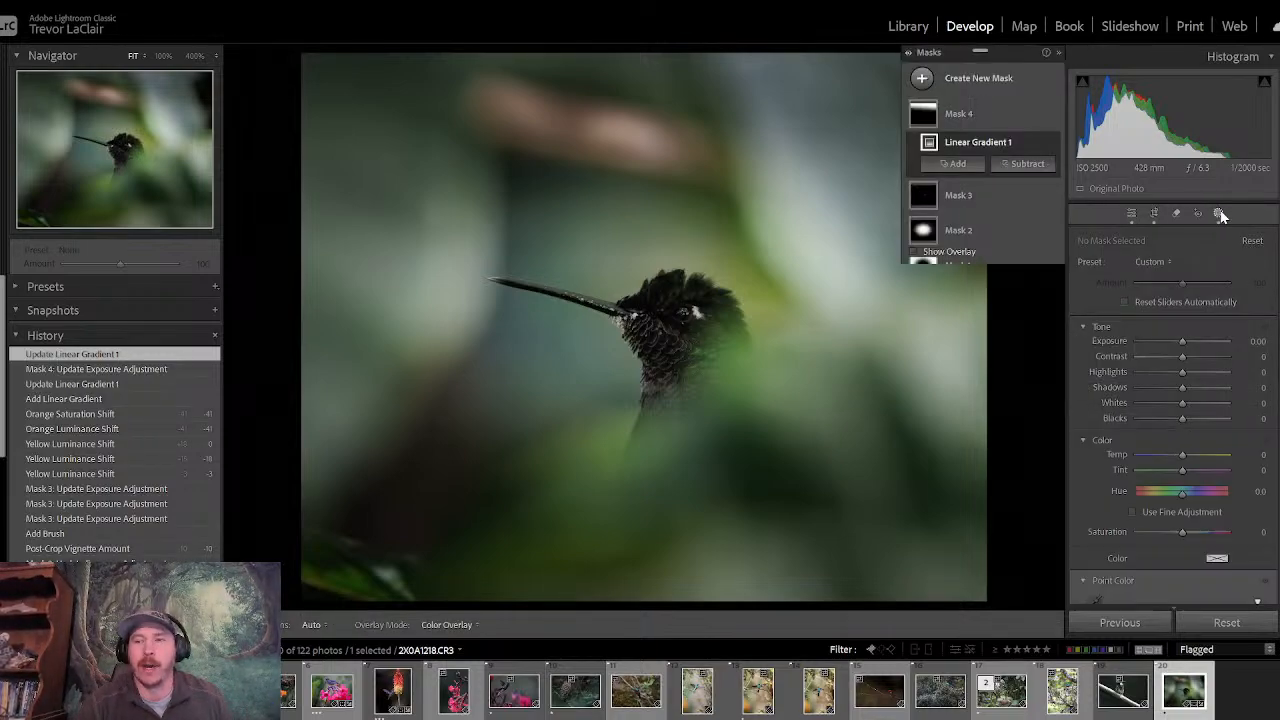
left_click(920, 77)
left_click(996, 223)
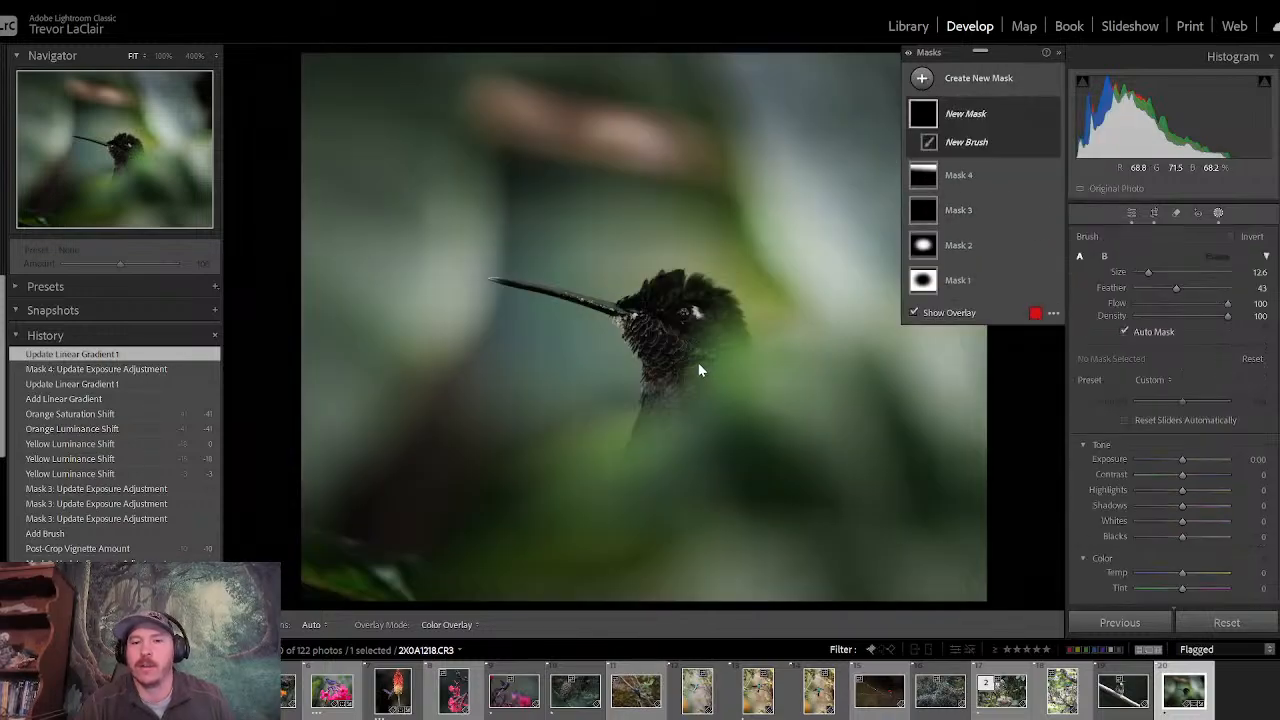
mouse_move(684, 350)
left_mouse_down()
mouse_move(663, 366)
mouse_move(723, 340)
mouse_move(709, 306)
mouse_move(669, 294)
mouse_move(636, 314)
mouse_move(669, 331)
mouse_move(677, 353)
left_mouse_up()
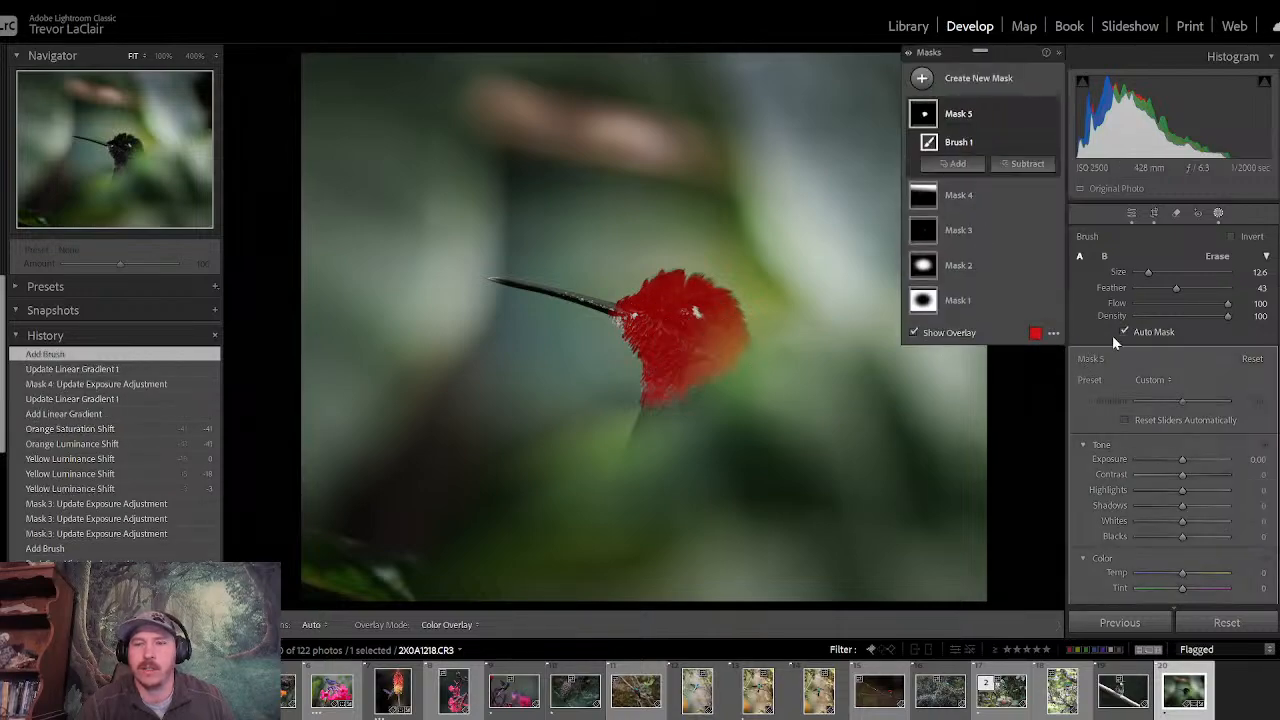
left_click(1181, 461)
left_click_drag(1181, 459, 1190, 459)
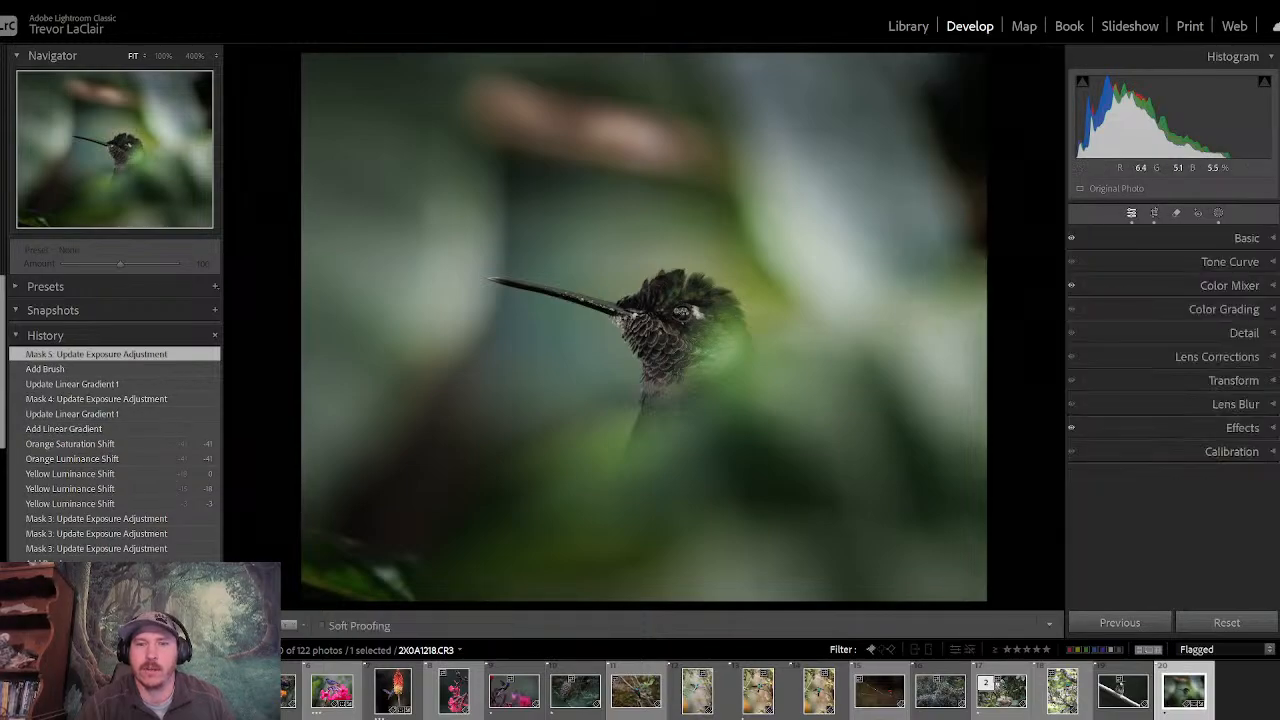
- Inspect the brightened feathers and eye of the hummingbird at 100%, and return to the full photo
left_click(675, 311)
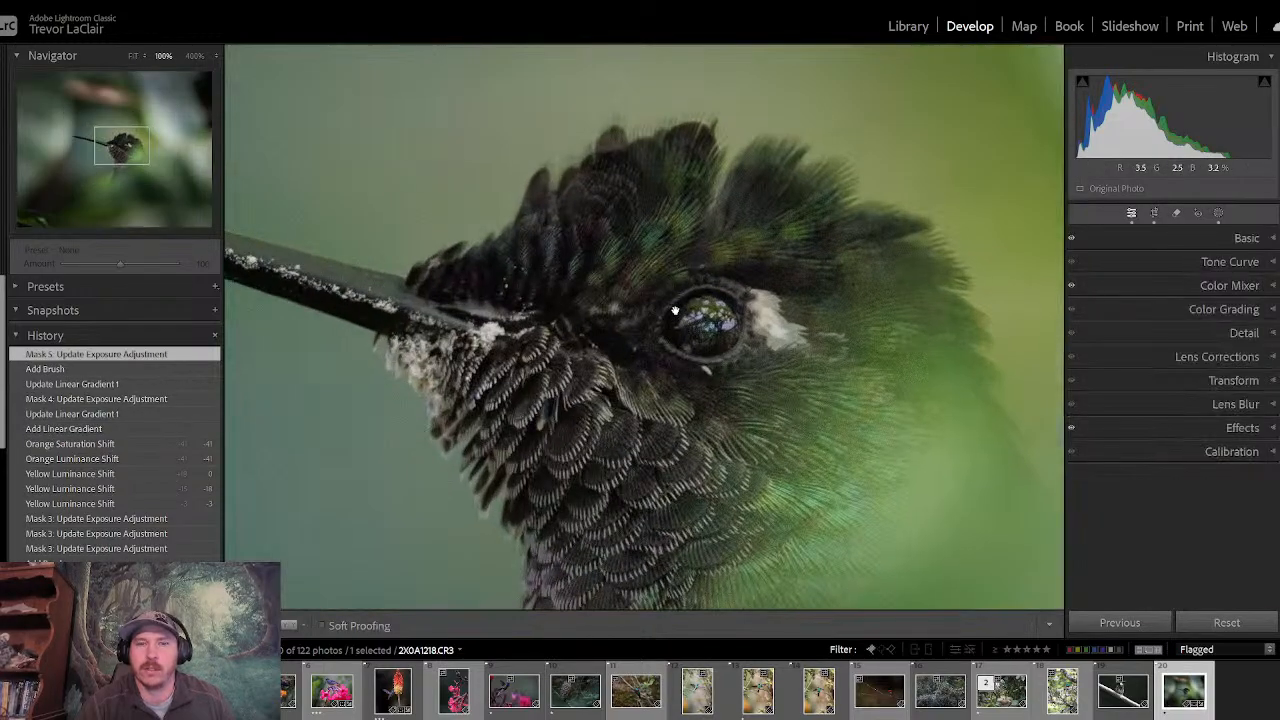
left_click_drag(654, 392, 503, 177)
left_click(507, 176)
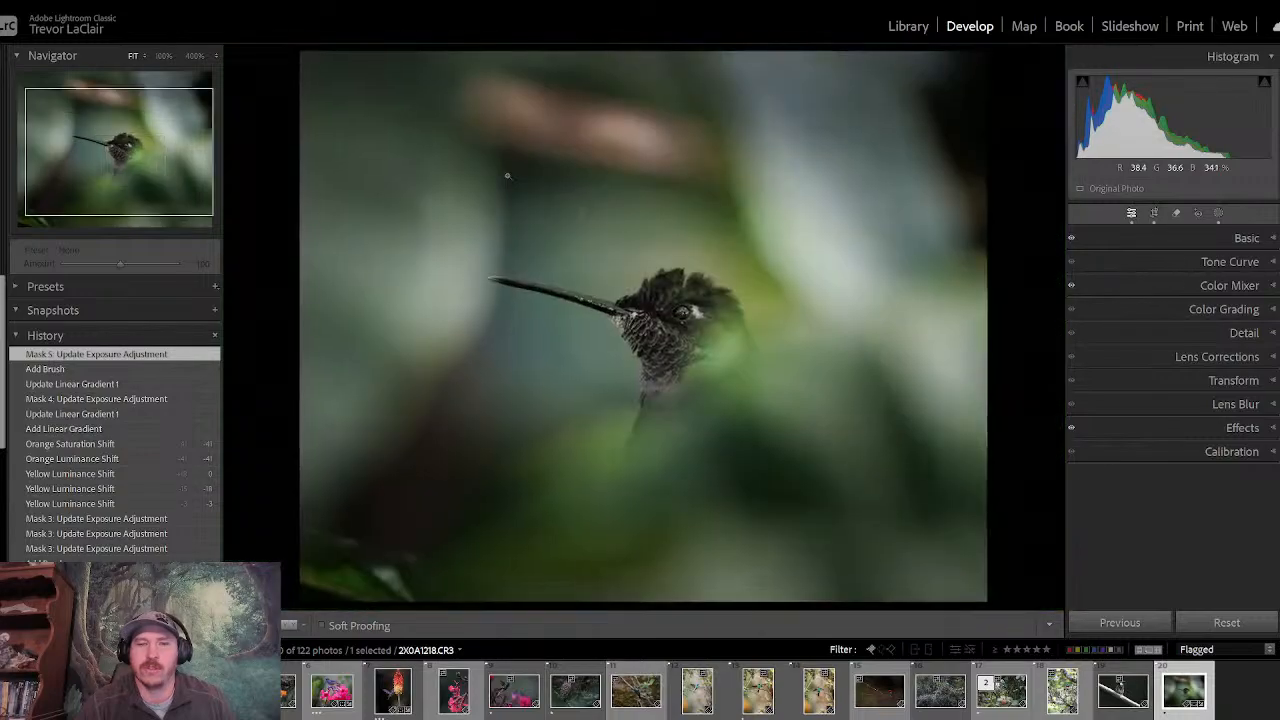
- Compare the photo with the brightened head several times against its before version
key("backslash")
key("backslash")
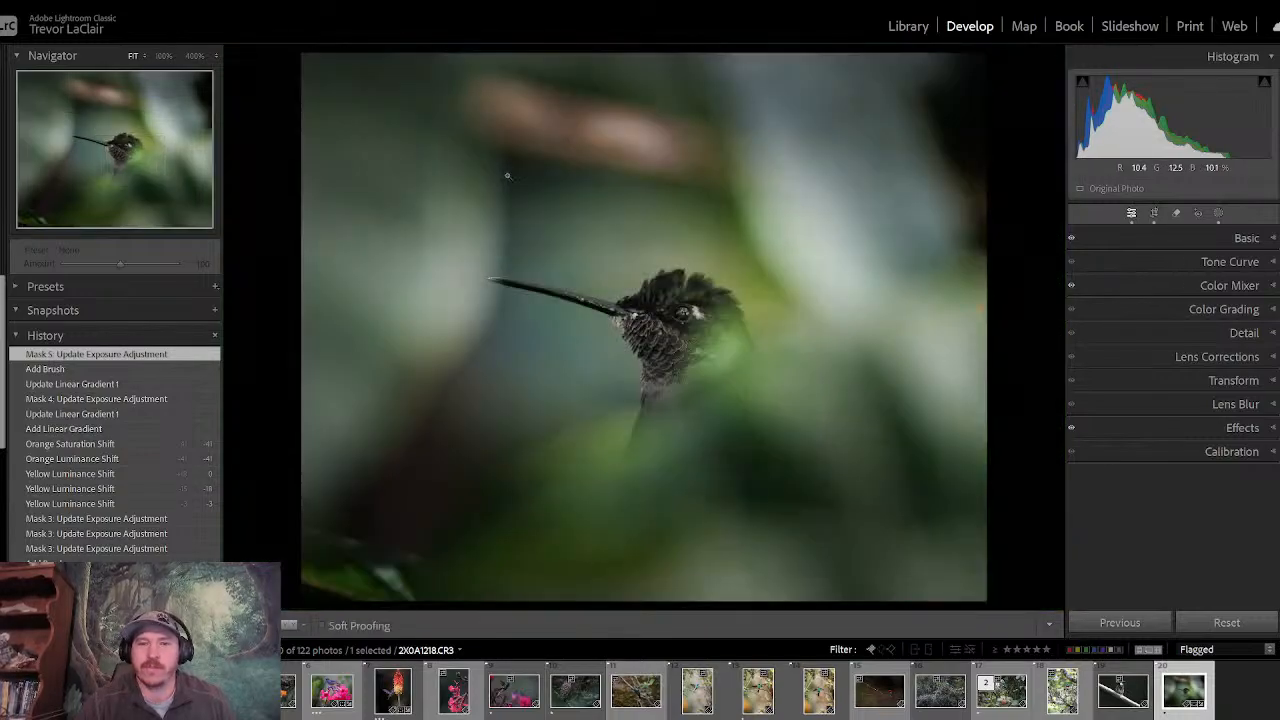
key("backslash")
key("backslash")
key("backslash")
key("backslash")
key("backslash")
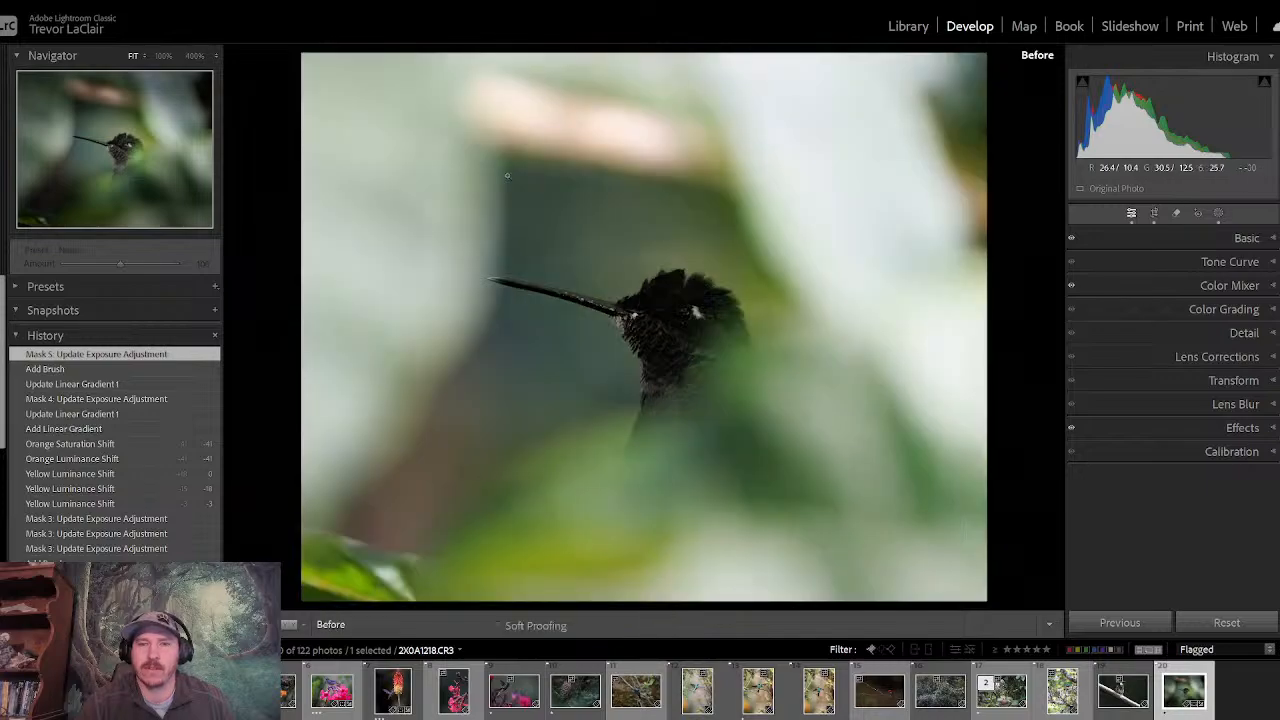
key("backslash")
key("backslash")
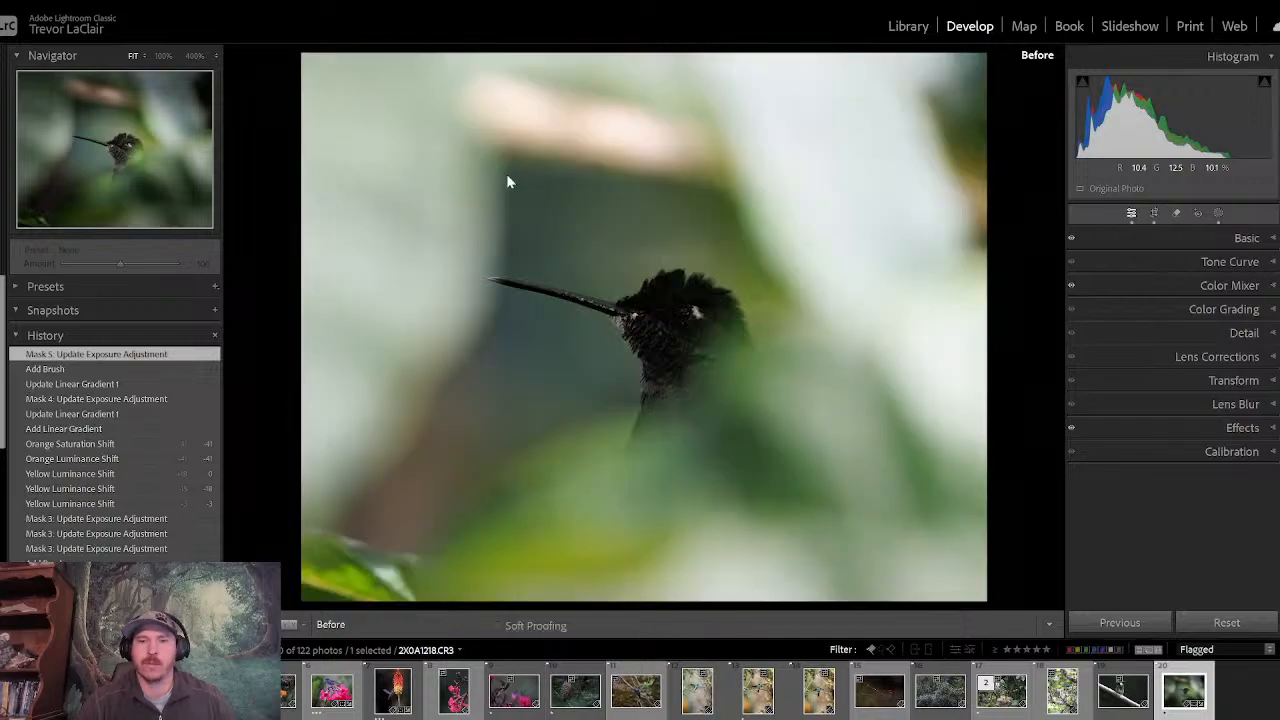
key("backslash")
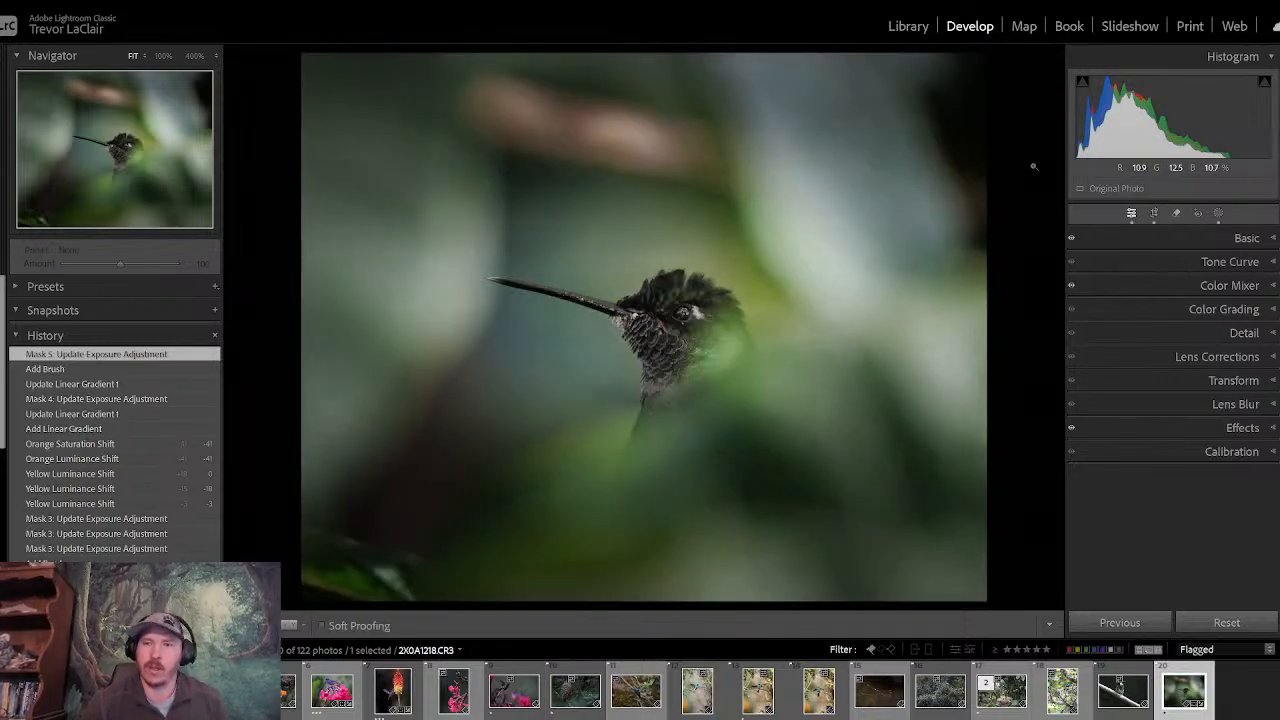
- Subtract the blurred green area behind the bird's head and neck from the head brush mask using a subtracting brush
left_click(1216, 214)
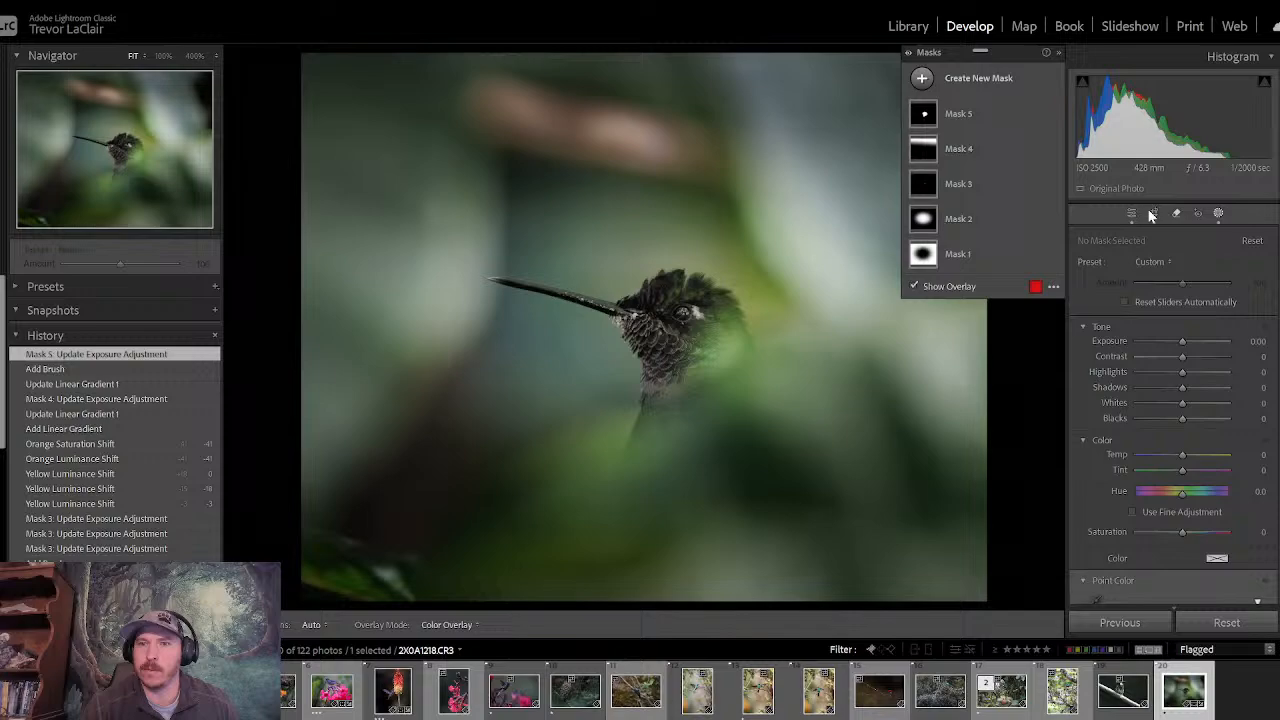
left_click(986, 117)
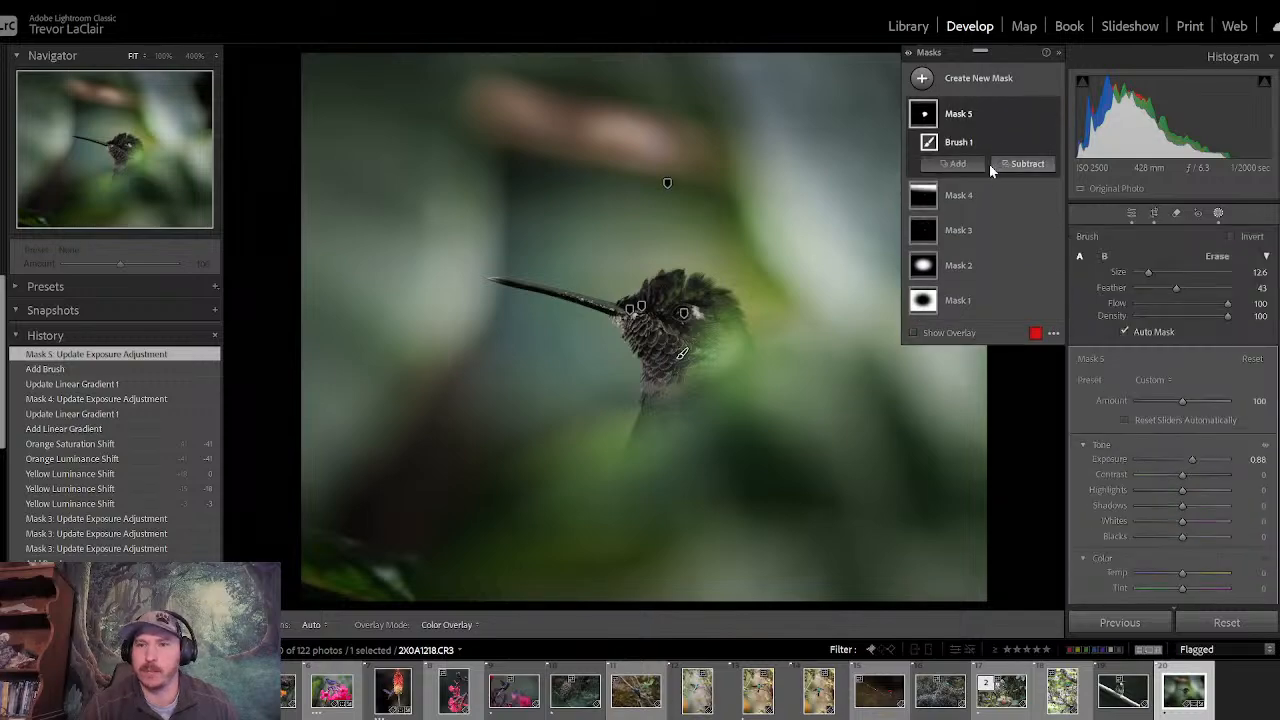
left_click(1025, 163)
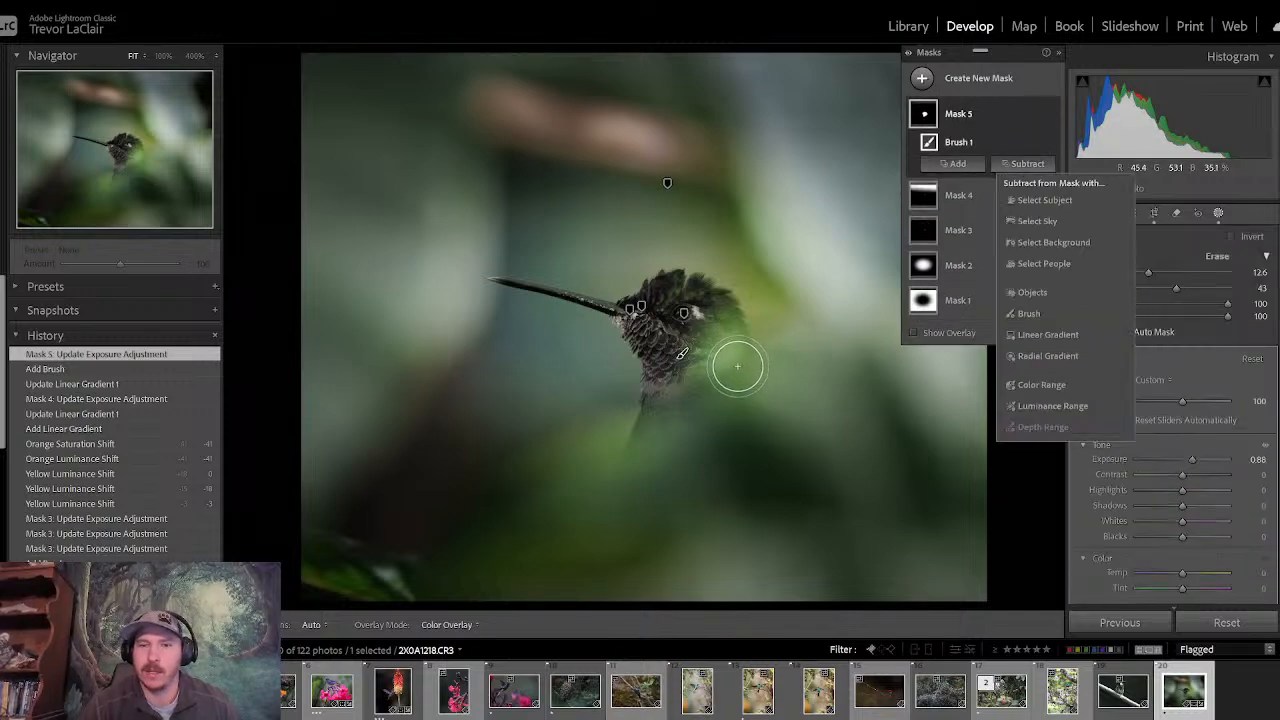
left_click_drag(737, 363, 718, 372)
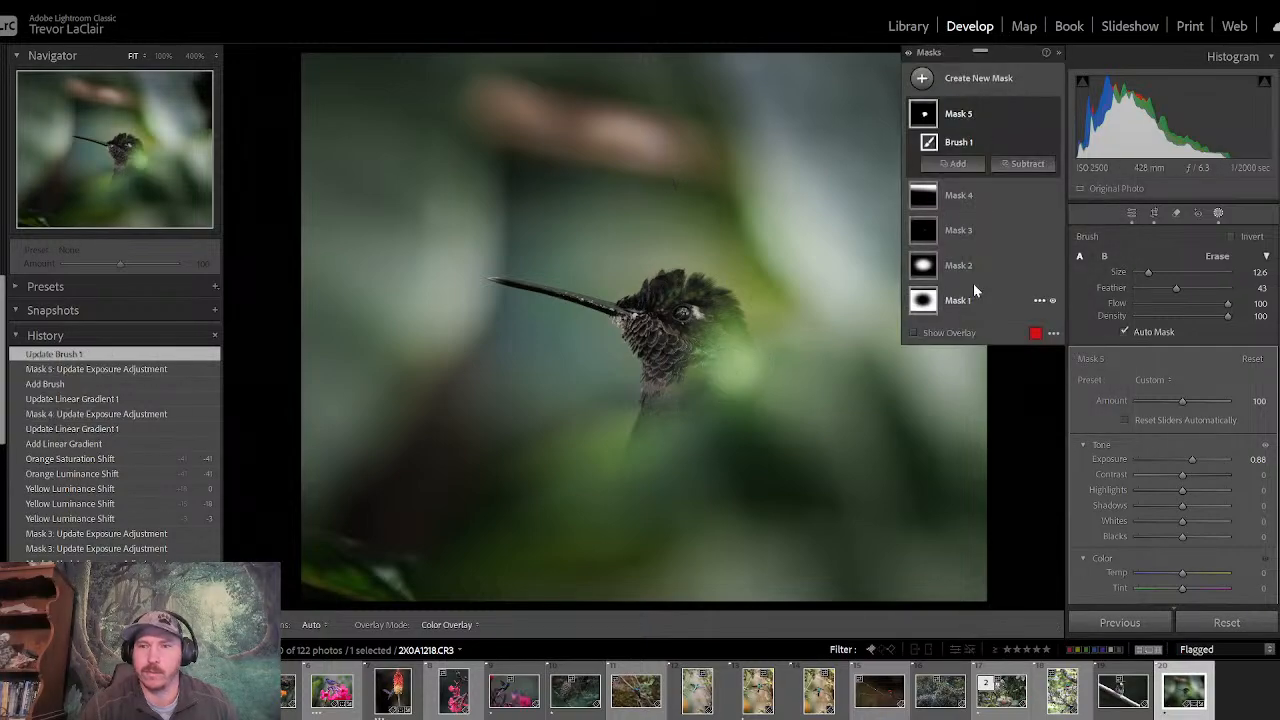
left_click(1025, 163)
left_click(1038, 315)
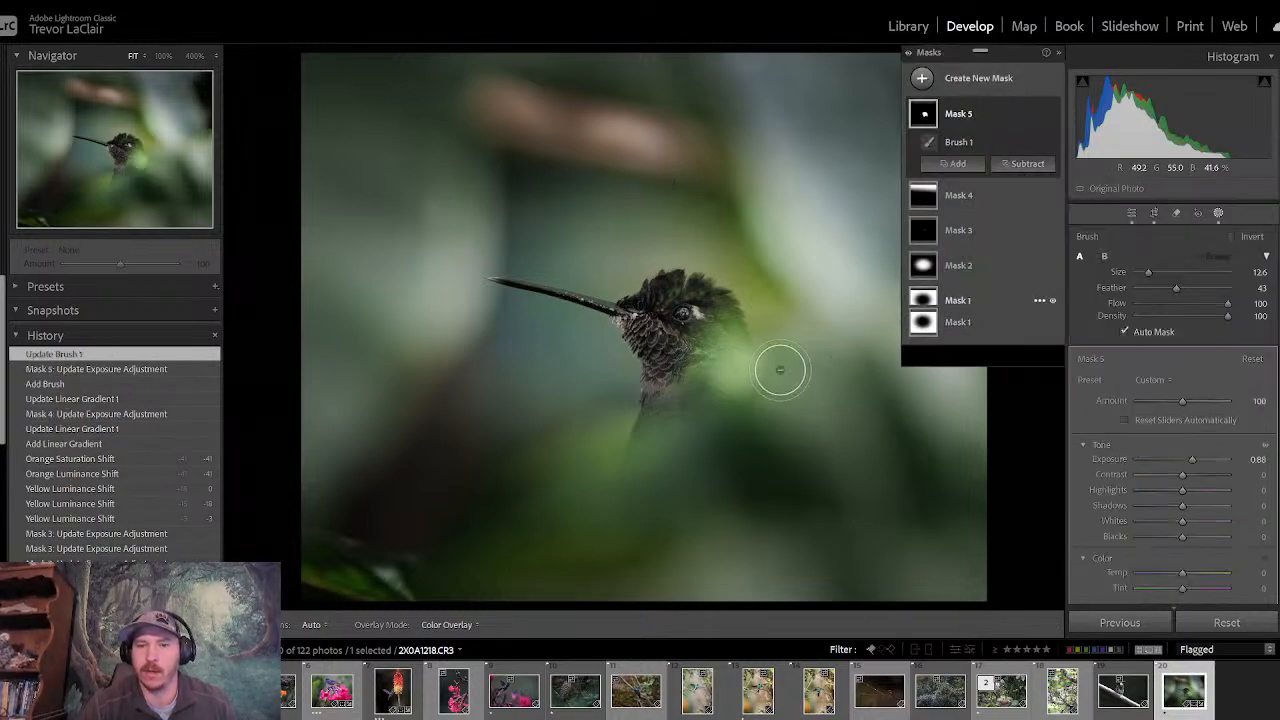
mouse_move(730, 384)
left_mouse_down()
mouse_move(718, 384)
mouse_move(741, 353)
mouse_move(743, 384)
mouse_move(719, 389)
mouse_move(723, 371)
mouse_move(752, 347)
left_mouse_up()
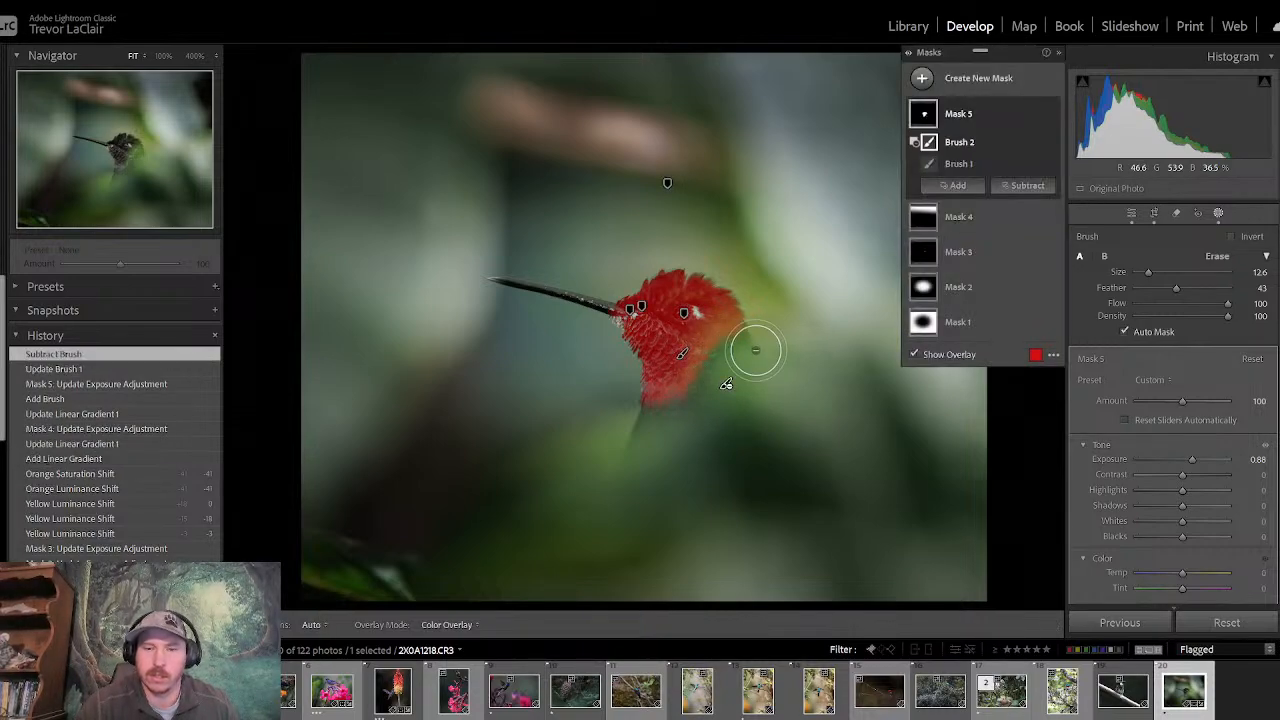
key("o")
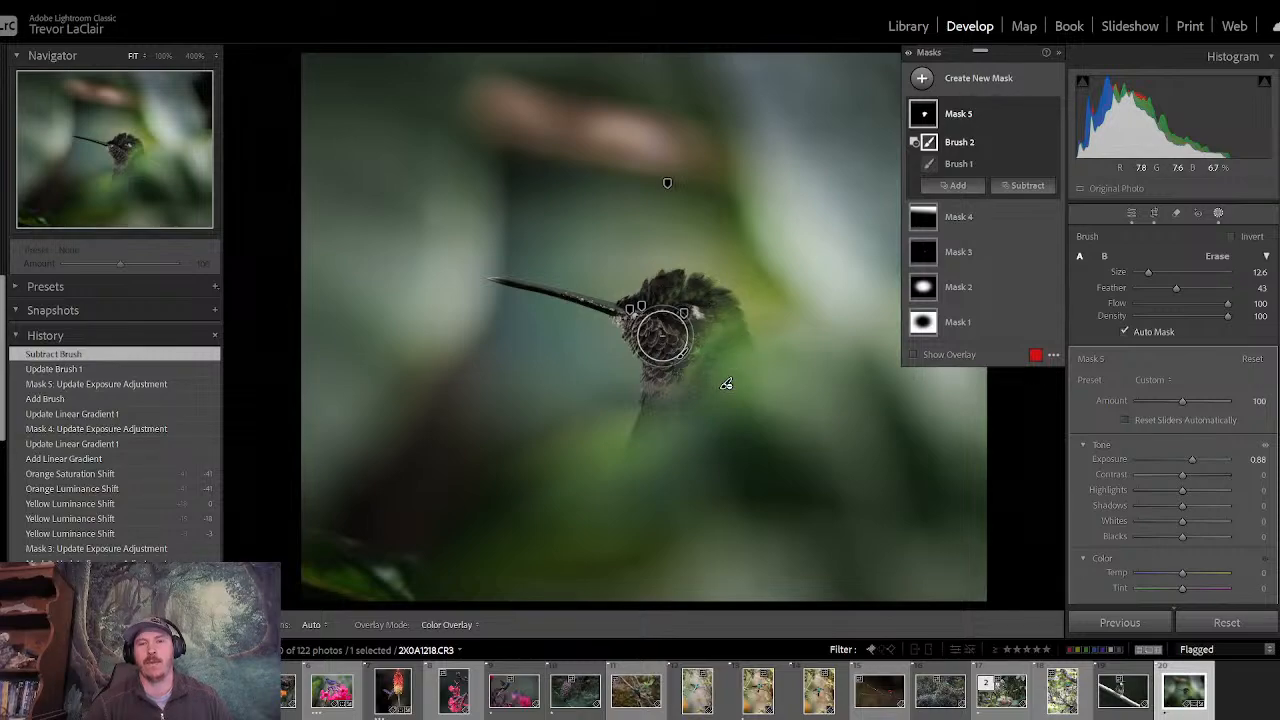
key("h")
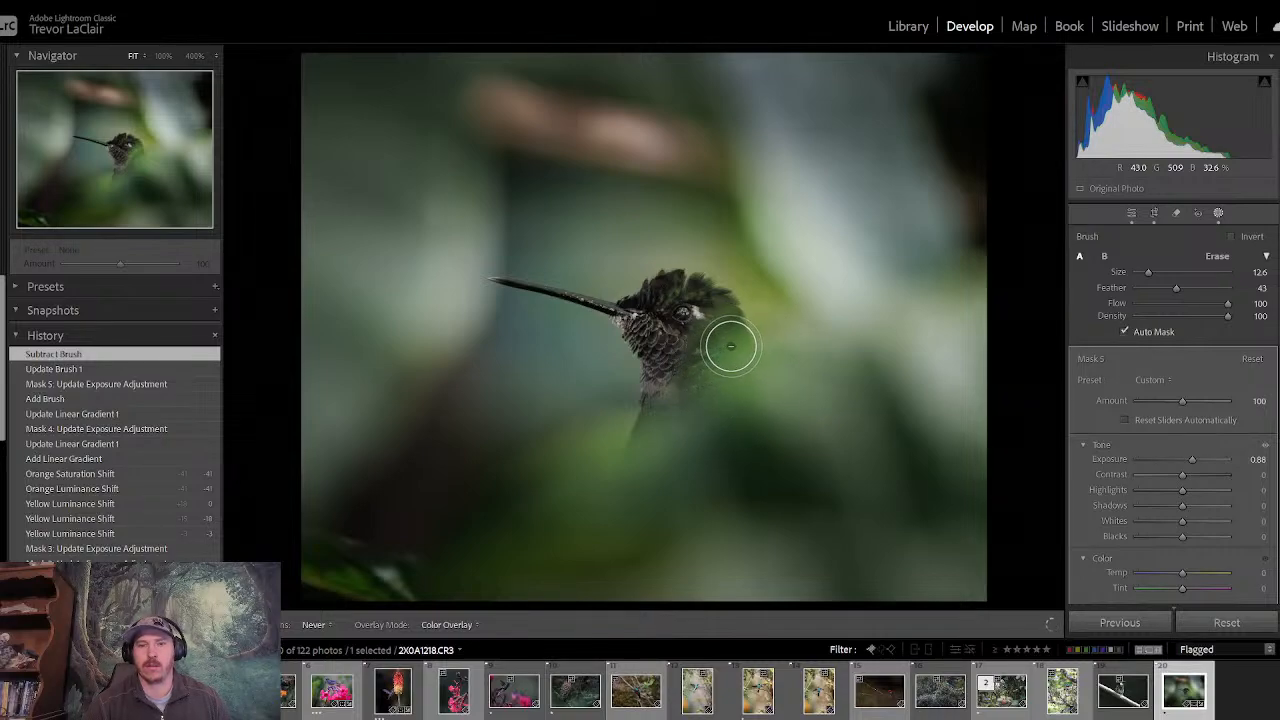
left_click_drag(731, 346, 737, 337)
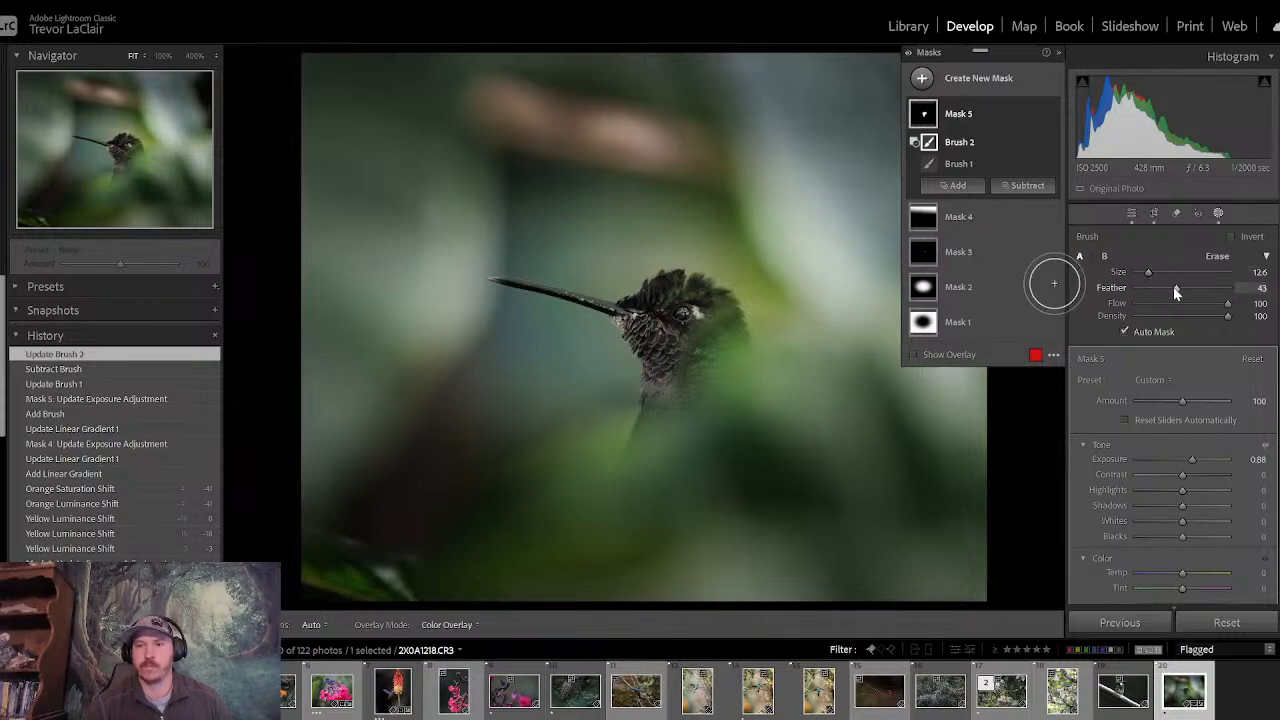
- Set the subtracting brush to size 8.6 and feather 73, refine the mask's edge behind the head, and close masking
mouse_move(1175, 287)
left_mouse_down()
mouse_move(1203, 287)
mouse_move(1144, 276)
left_mouse_up()
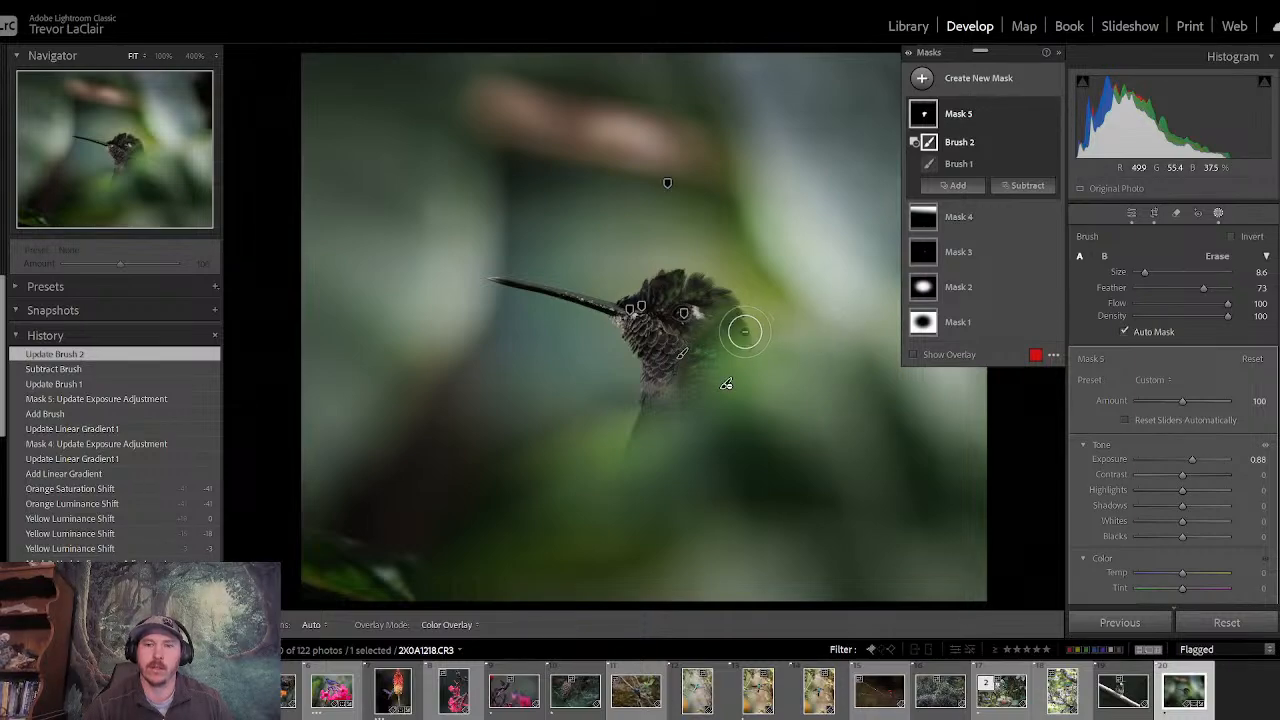
mouse_move(745, 331)
left_mouse_down()
mouse_move(711, 346)
mouse_move(717, 334)
mouse_move(749, 320)
mouse_move(717, 363)
left_mouse_up()
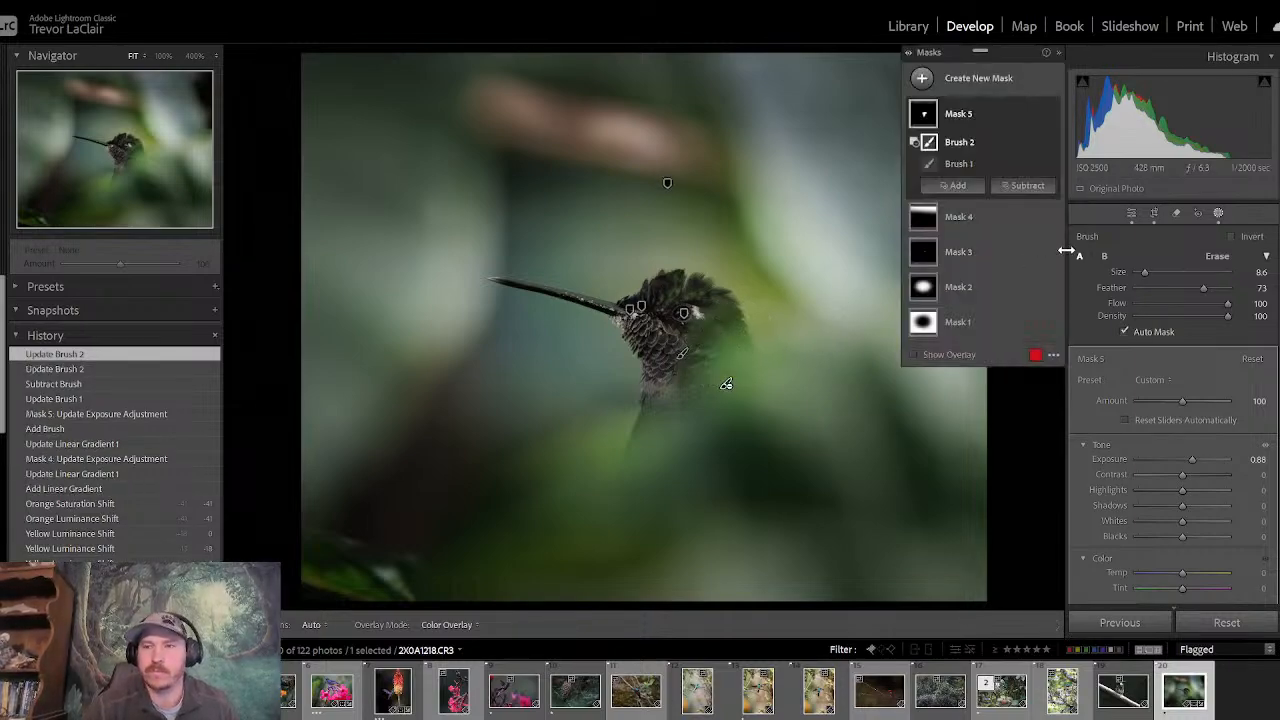
left_click(1131, 213)
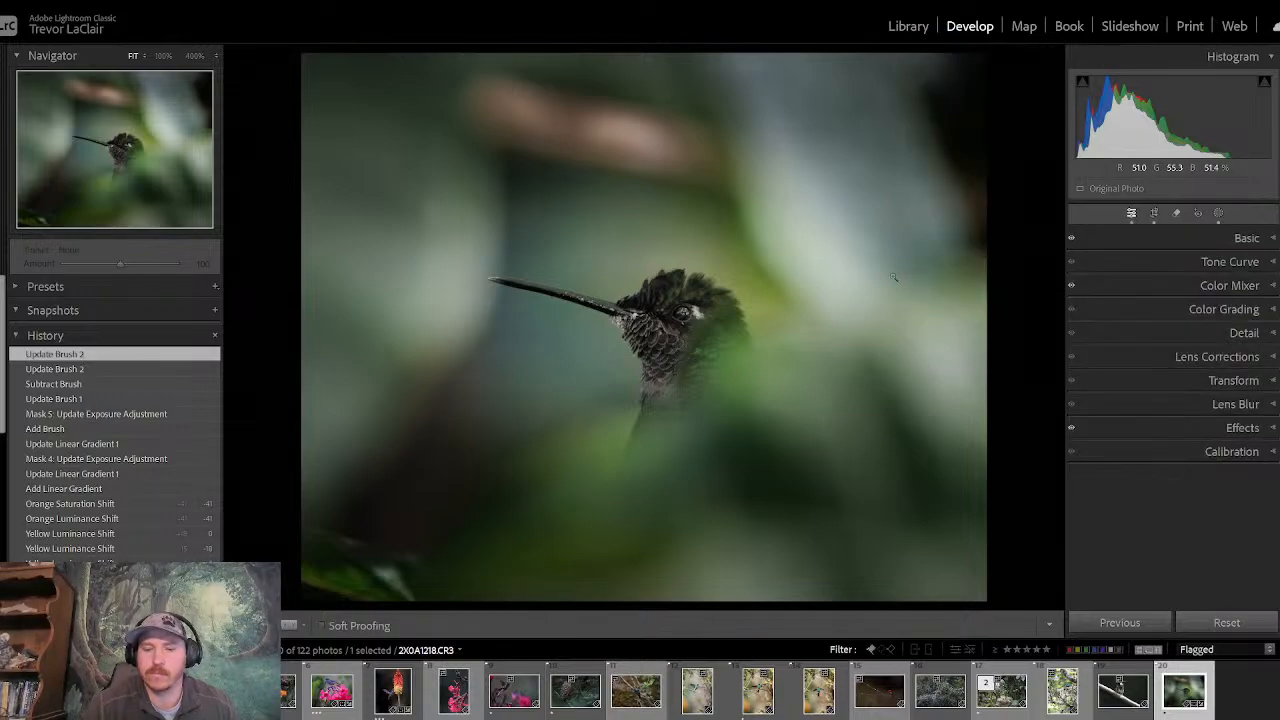
- Check the refined head mask by comparing the photo against its before version
key("backslash")
key("backslash")
key("backslash")
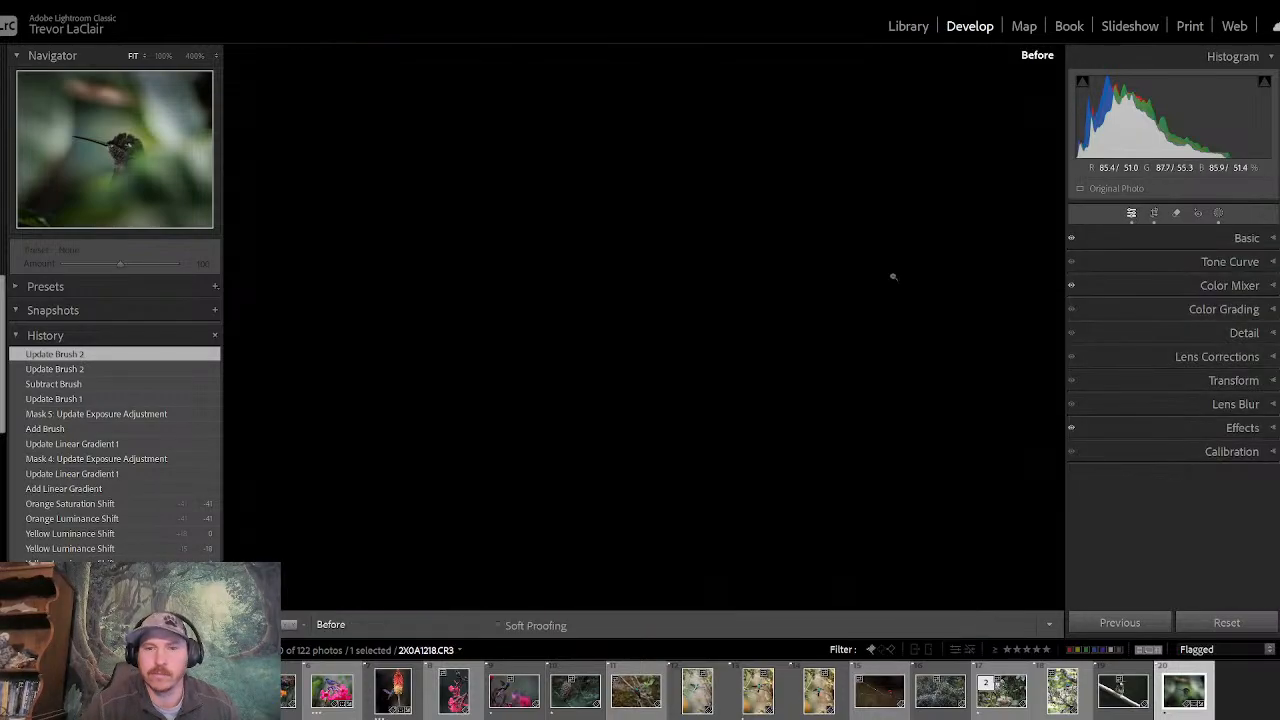
key("backslash")
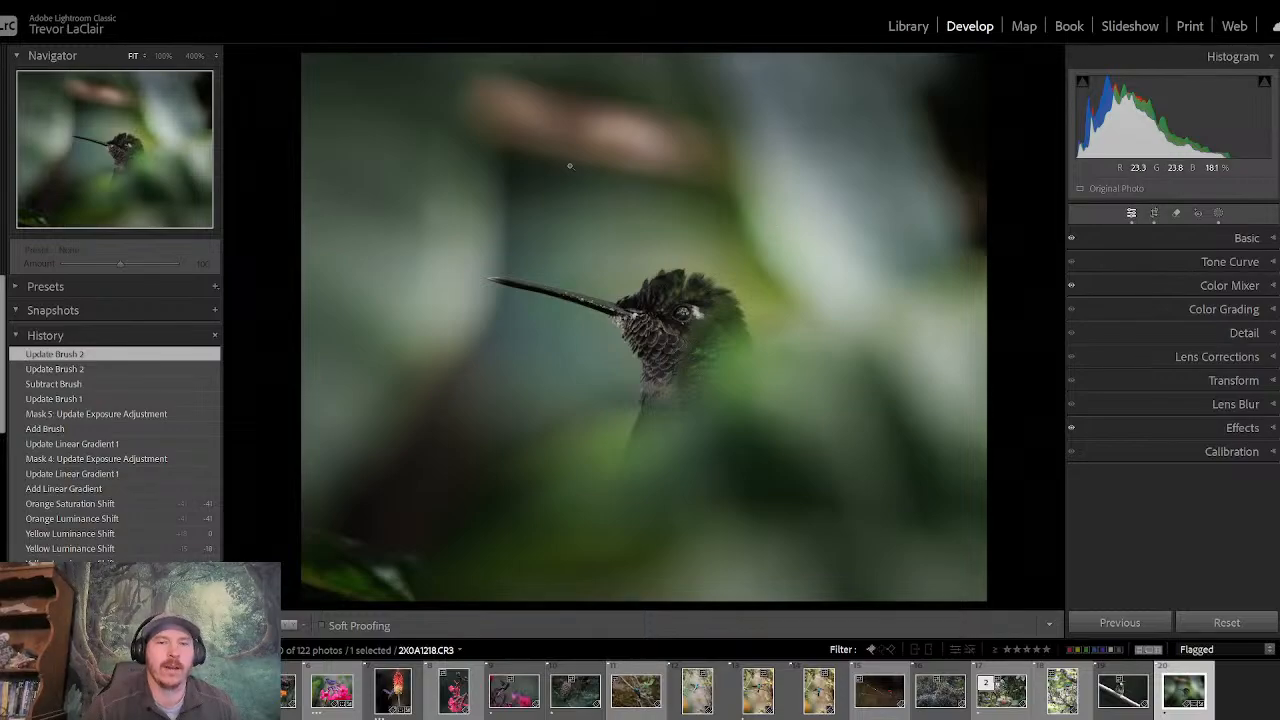
- Examine the transition between the bird's head feathers and the green blur at 100%
left_click(164, 55)
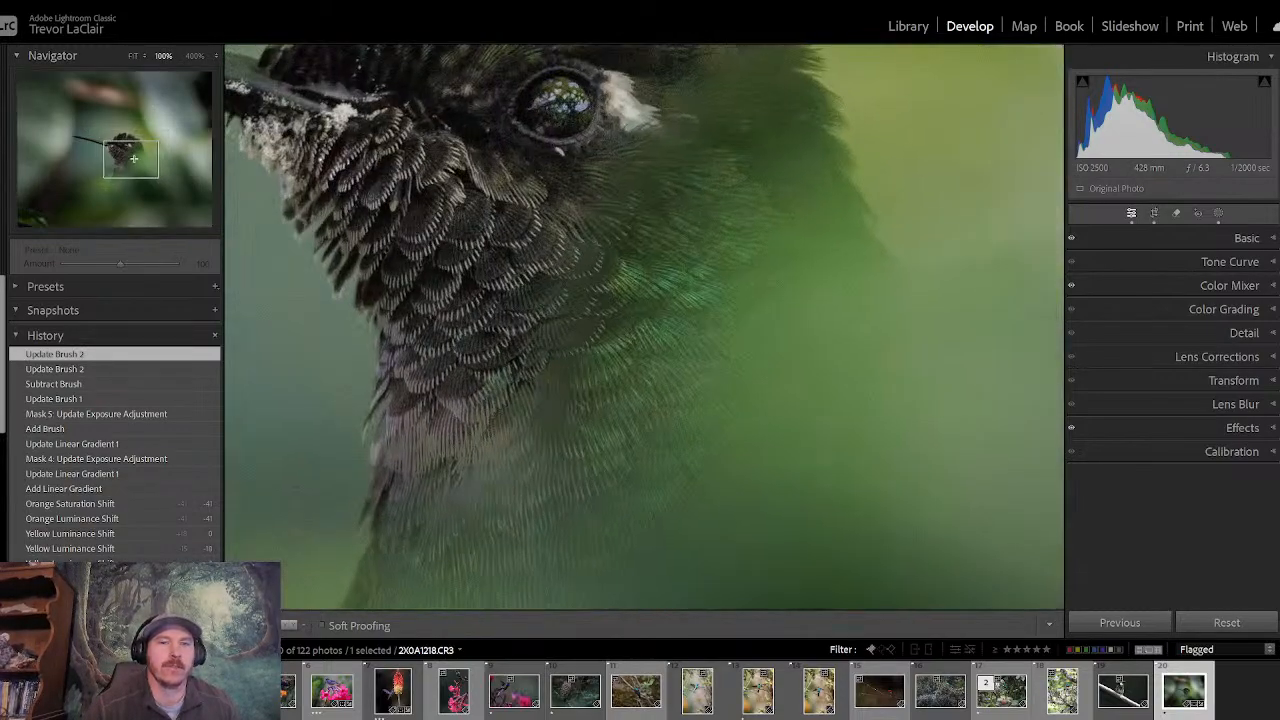
mouse_move(133, 158)
left_mouse_down()
mouse_move(135, 147)
mouse_move(131, 168)
mouse_move(132, 151)
mouse_move(138, 160)
left_mouse_up()
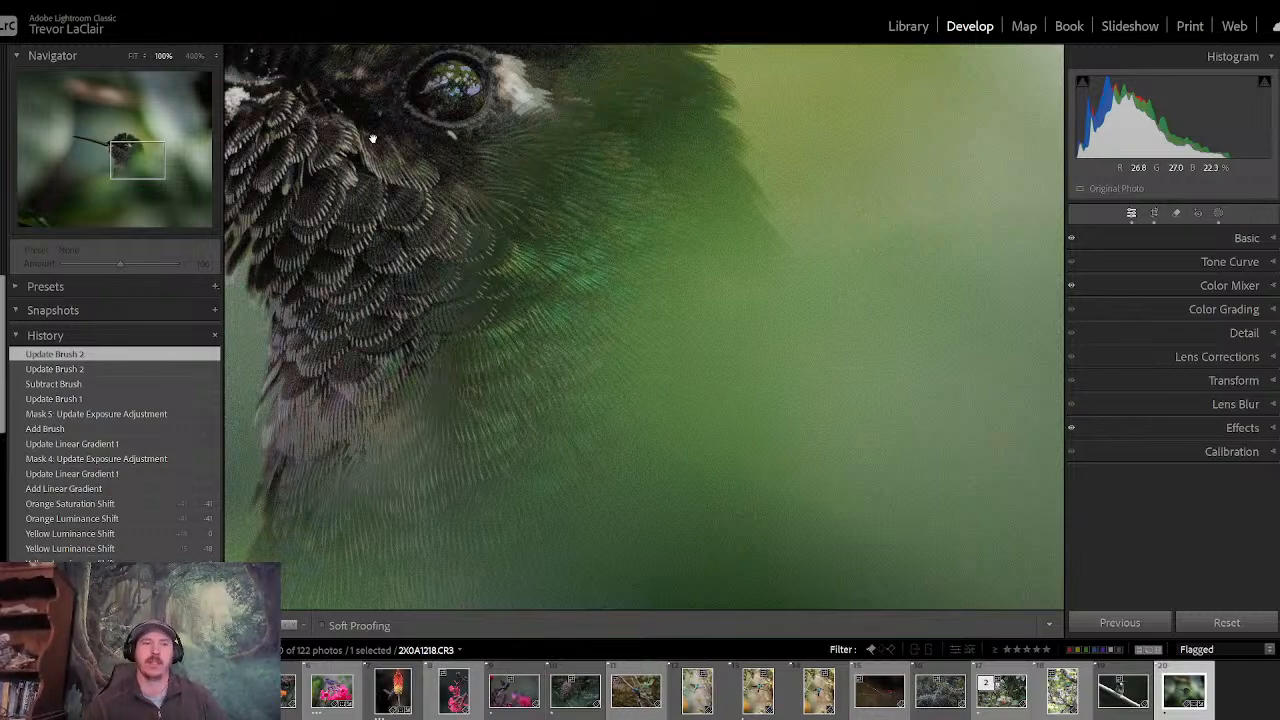
left_click(140, 152)
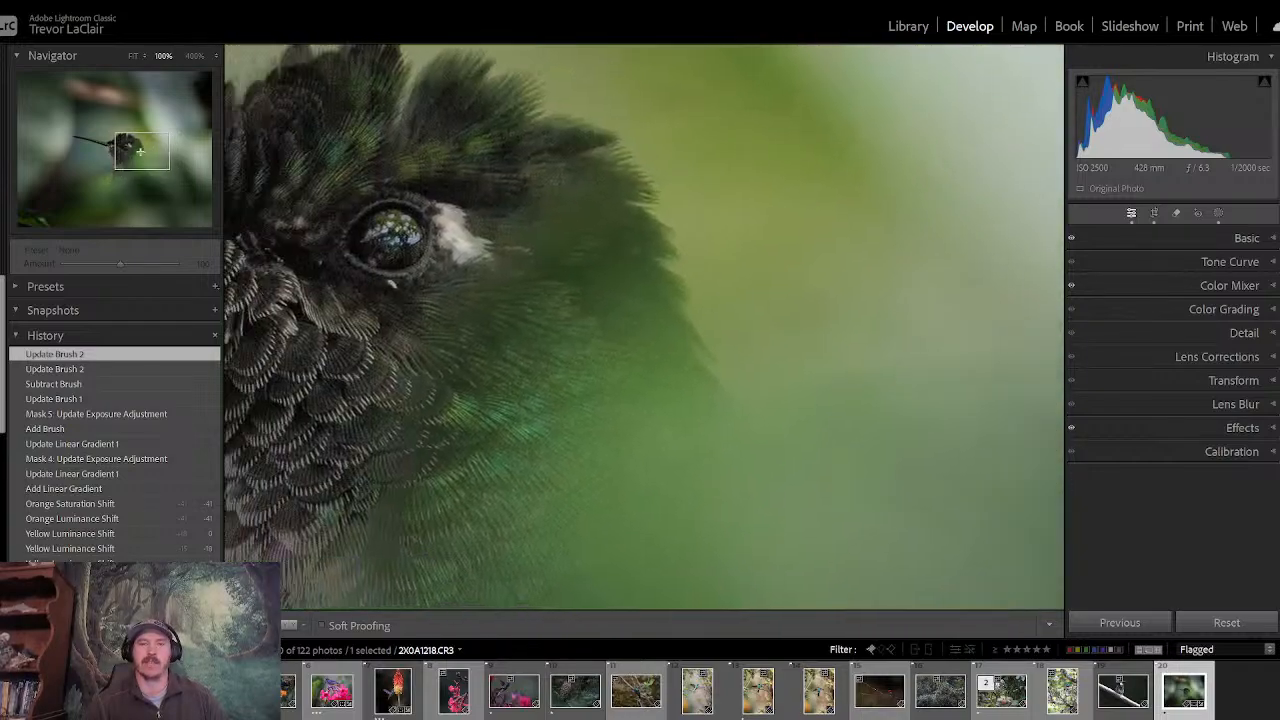
- Examine the hummingbird's bill, throat and crown feathers at 100%, and return to the whole photo
left_click_drag(140, 152, 122, 155)
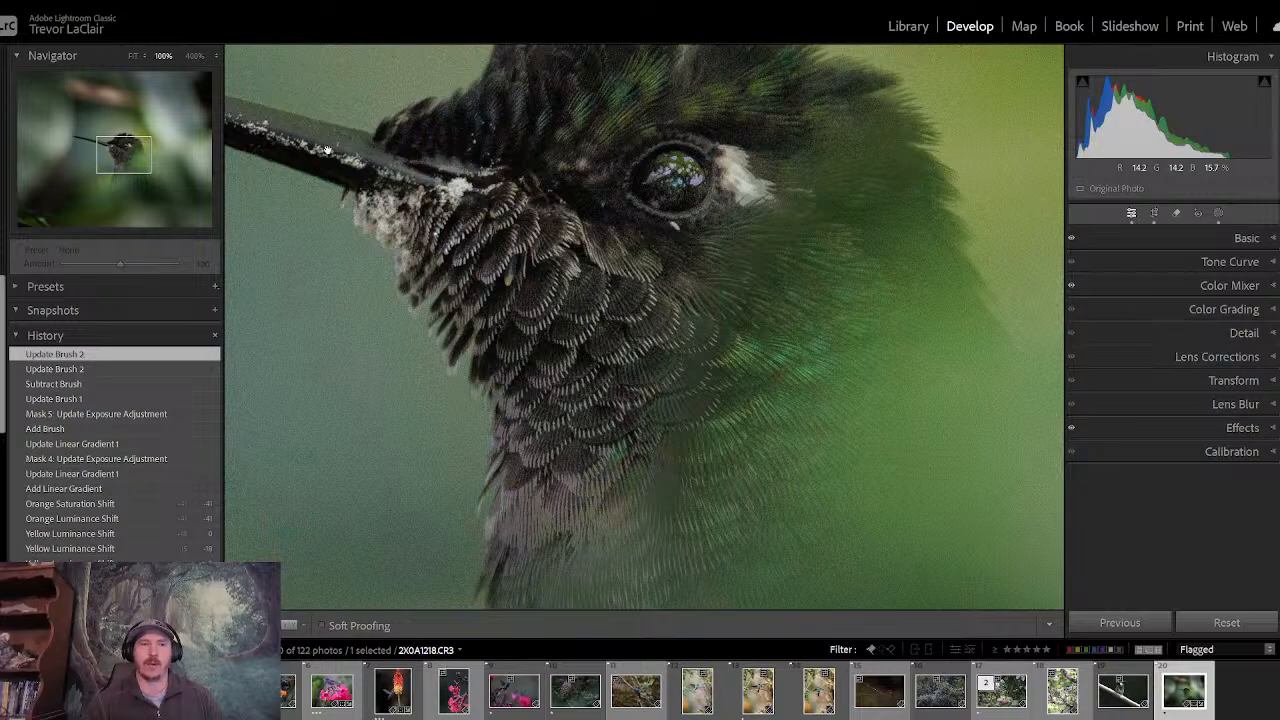
left_click_drag(146, 159, 122, 148)
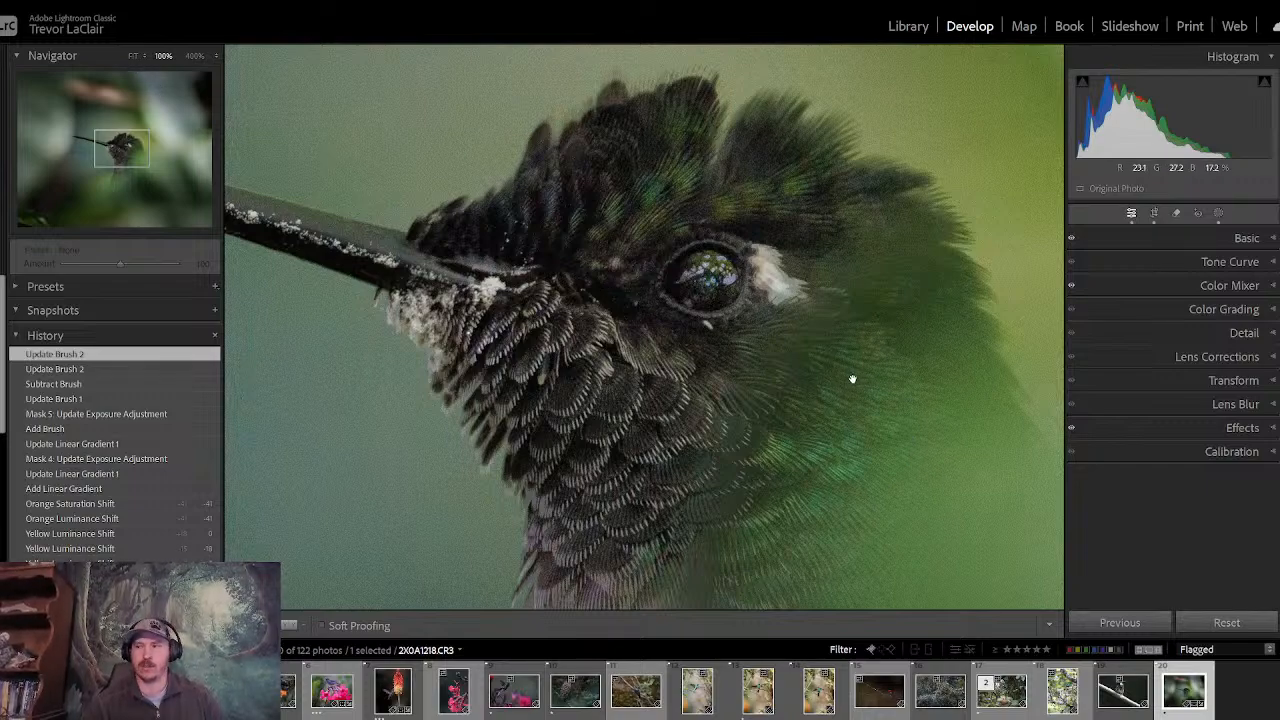
left_click(135, 57)
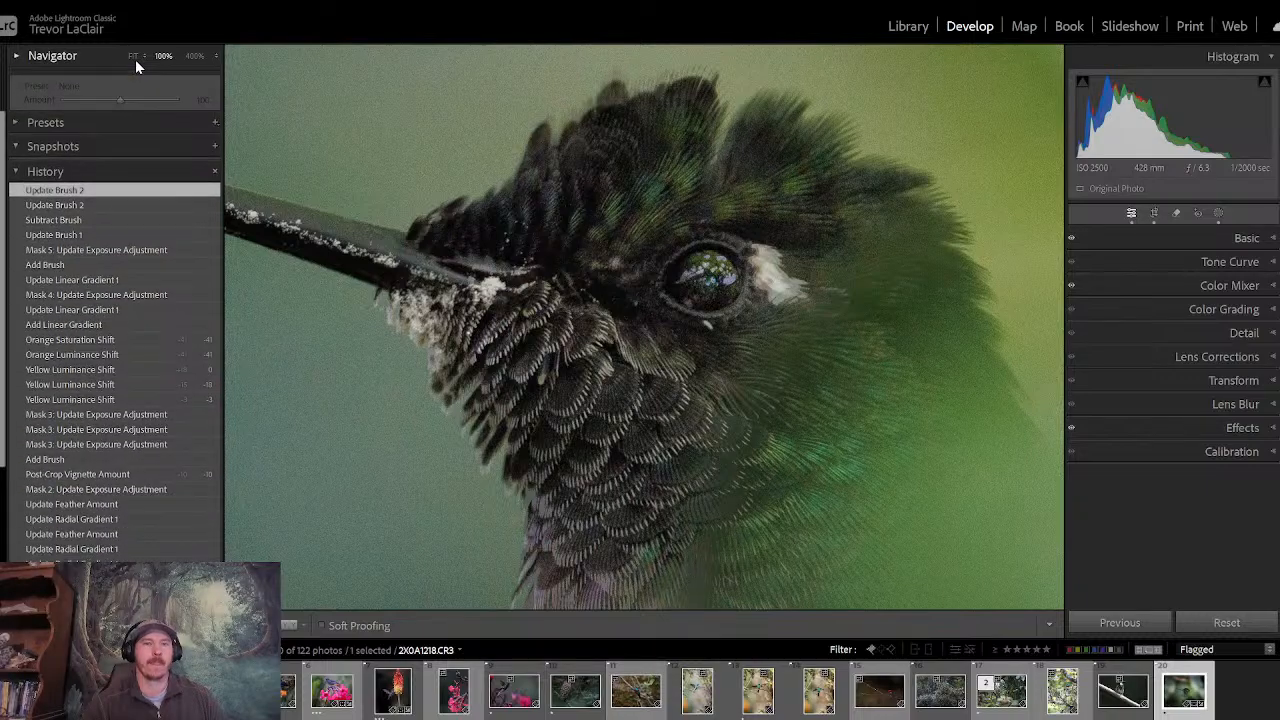
left_click(132, 55)
left_click(134, 57)
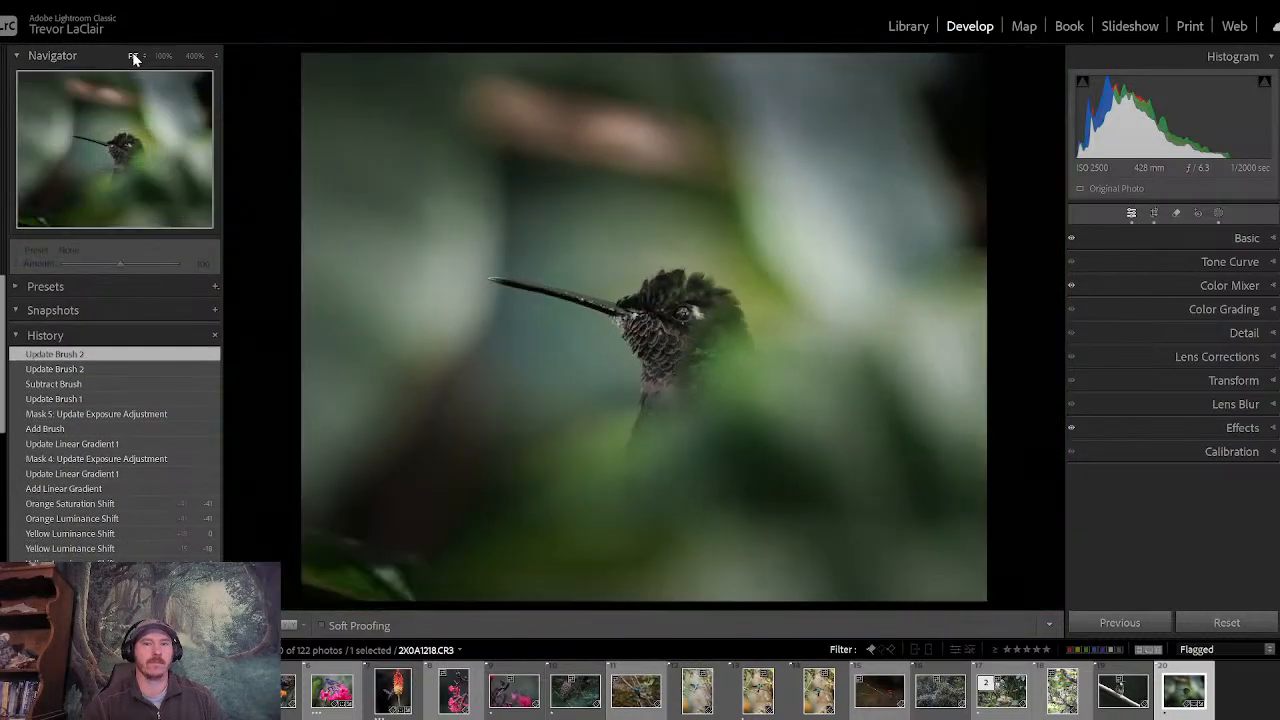
- Compare the fully edited hummingbird photo repeatedly with its before version at fit view
key("backslash")
key("backslash")
key("backslash")
key("backslash")
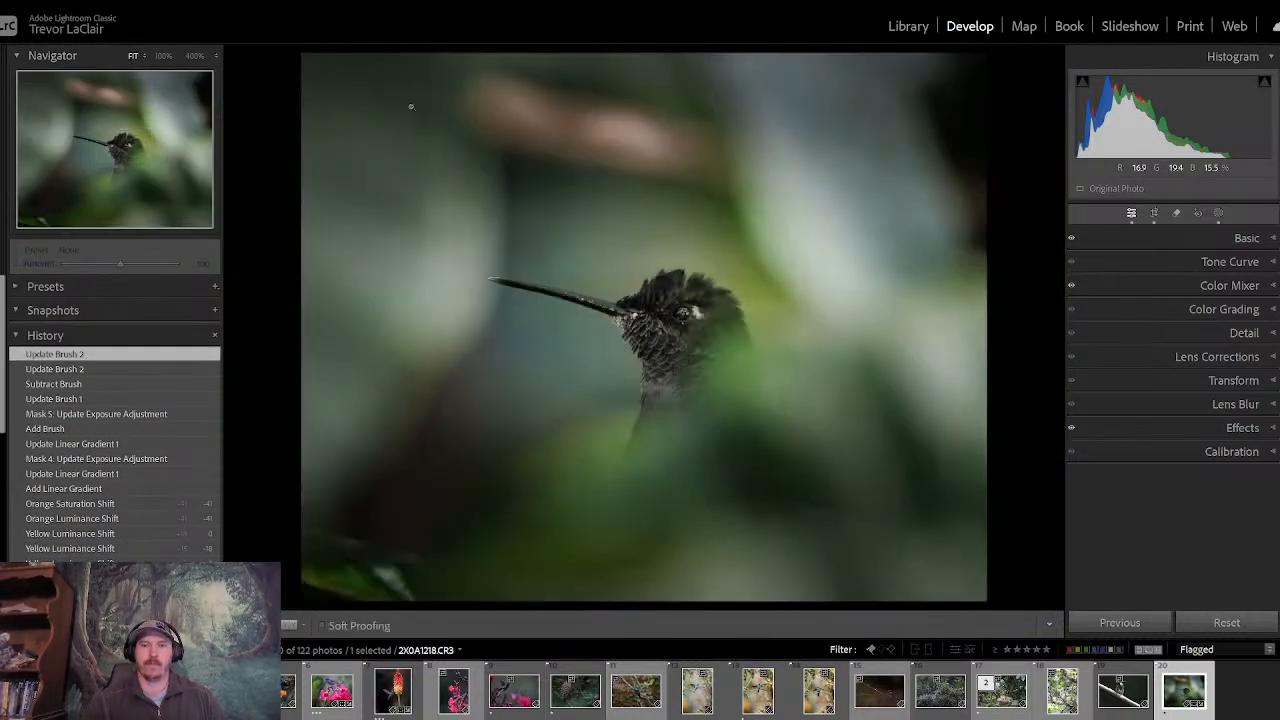
key("backslash")
key("backslash")
key("backslash")
key("backslash")
key("backslash")
key("backslash")
key("backslash")
key("backslash")
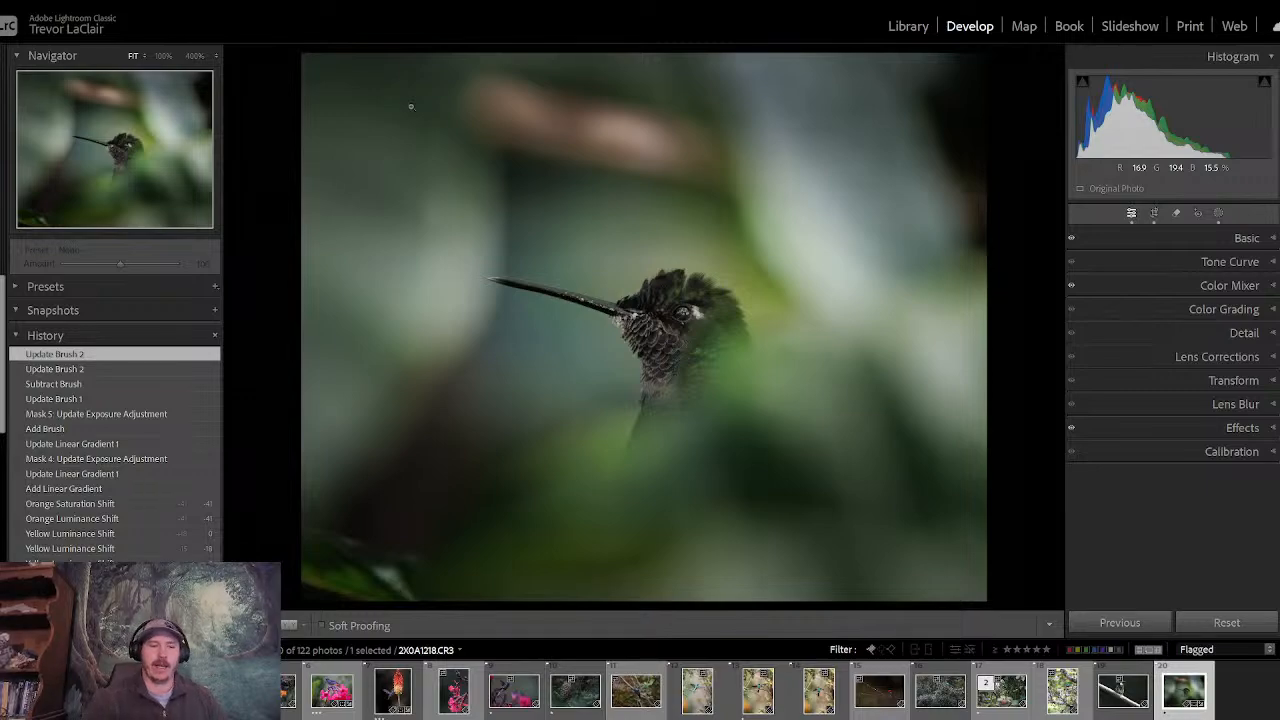
- Rate the hummingbird photo three stars and open the vertical quetzal photo 2X0A0910.CR3
key("3")
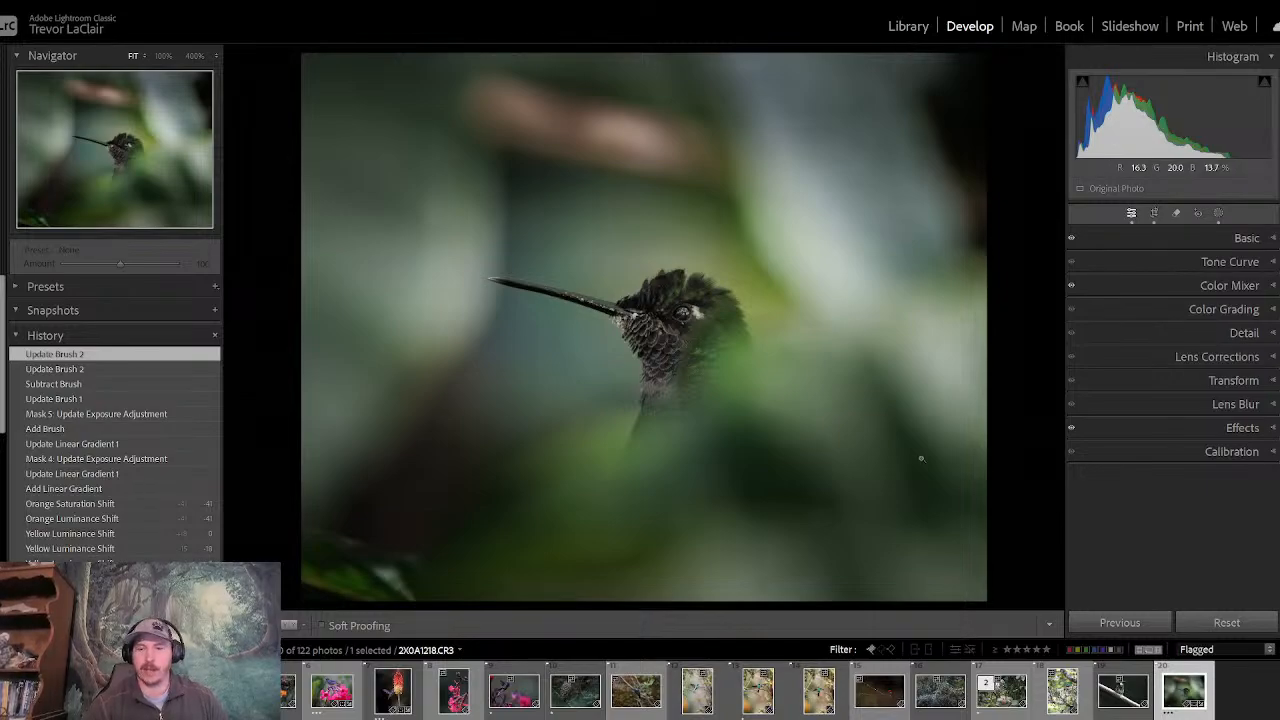
left_click(942, 709)
key("Right")
key("Right")
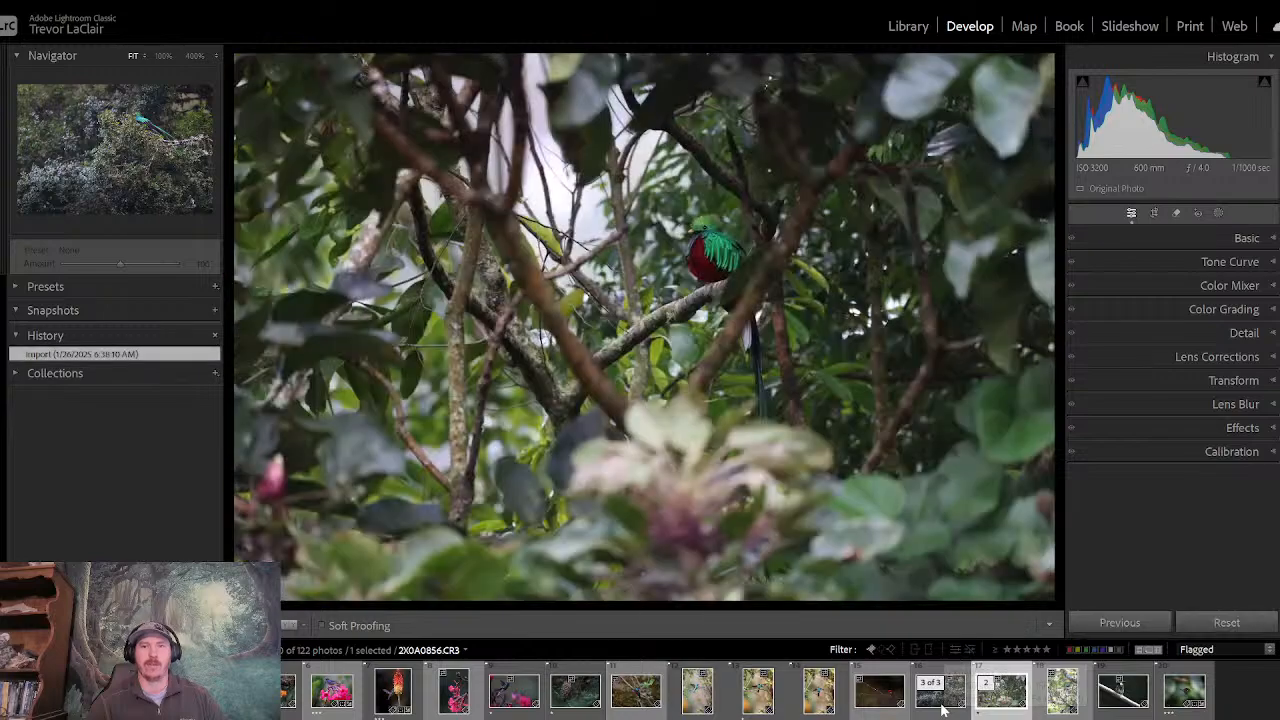
key("Right")
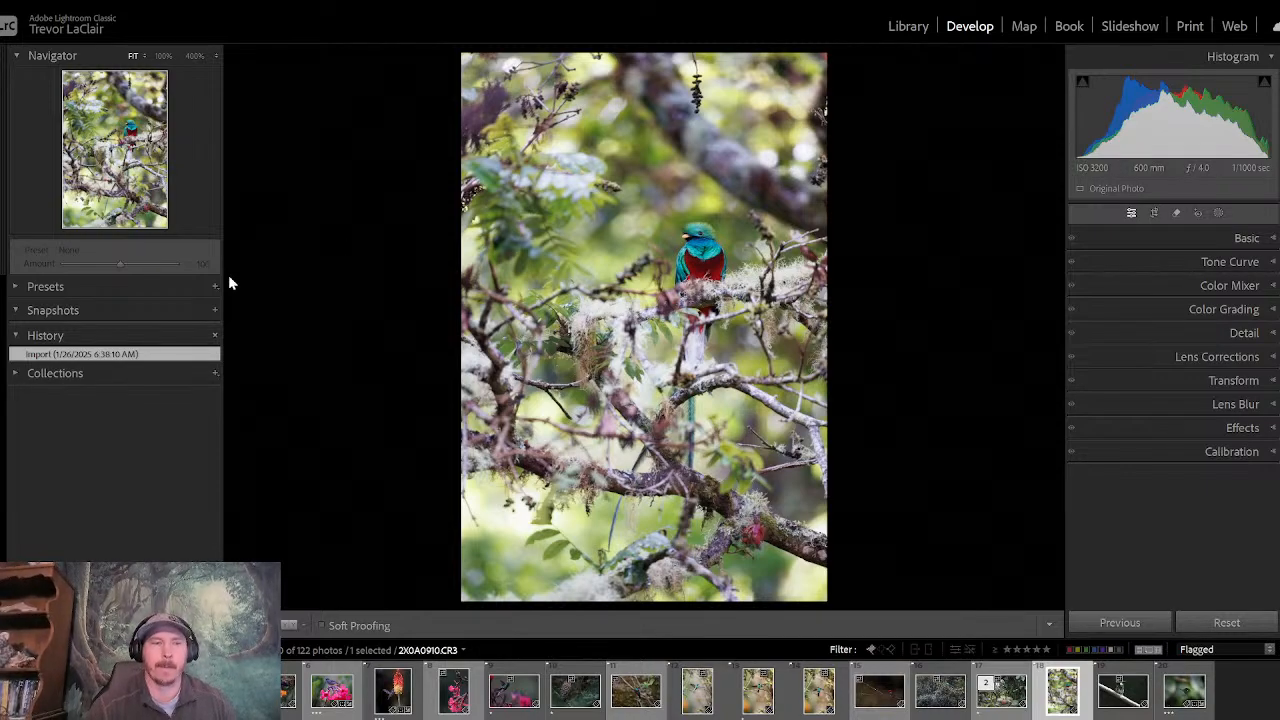
- Crop the quetzal photo to the 4 x 5 / 8 x 10 aspect, keeping the full width and the photo's lower edge
left_click(1155, 213)
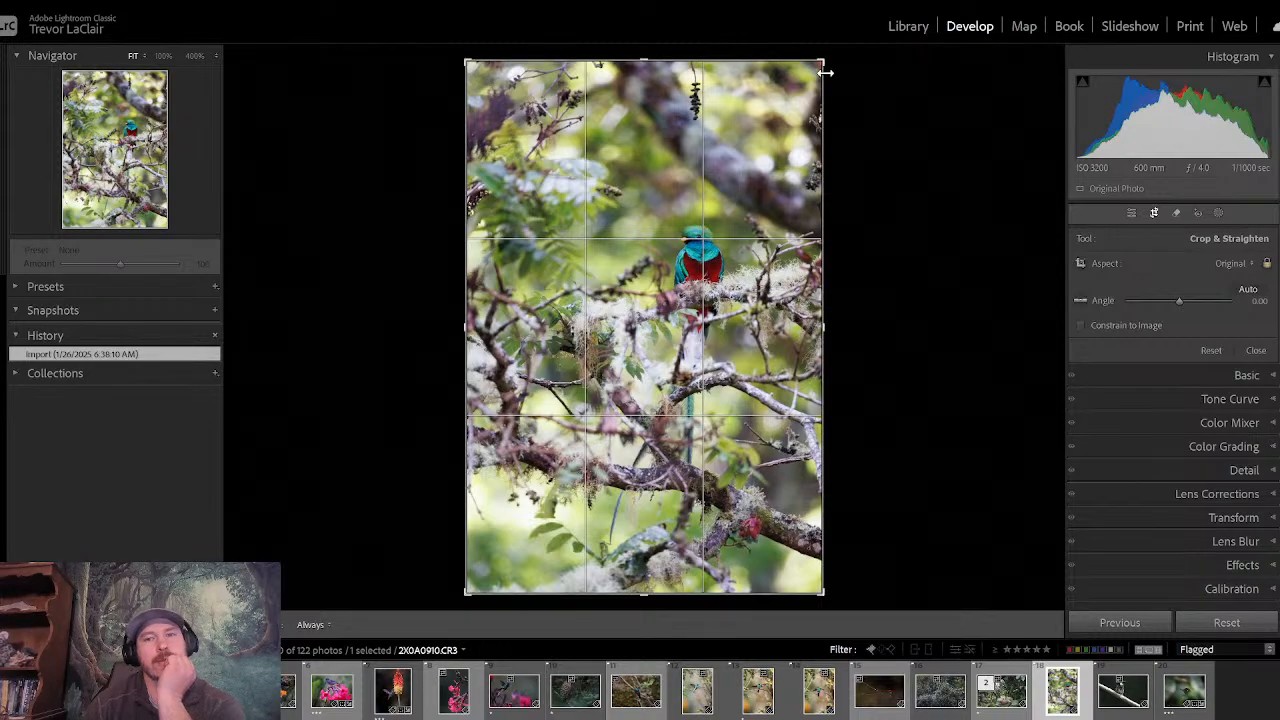
left_click(1243, 264)
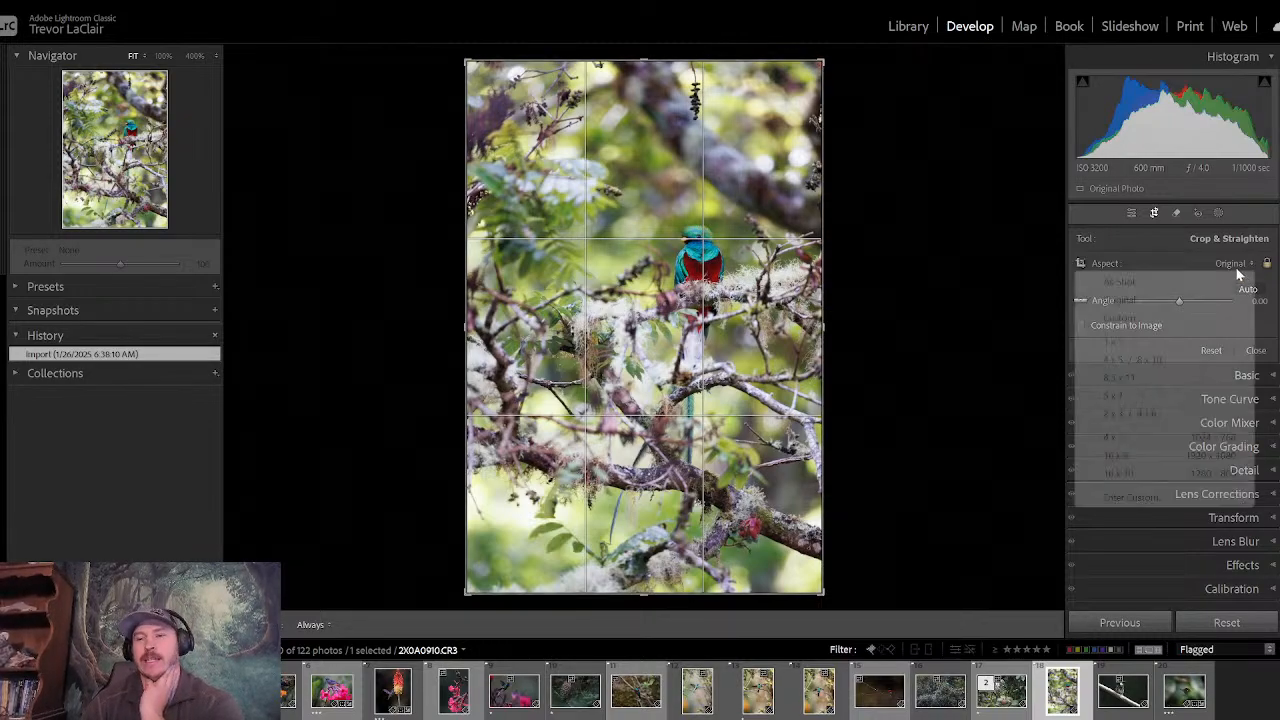
left_click(1140, 359)
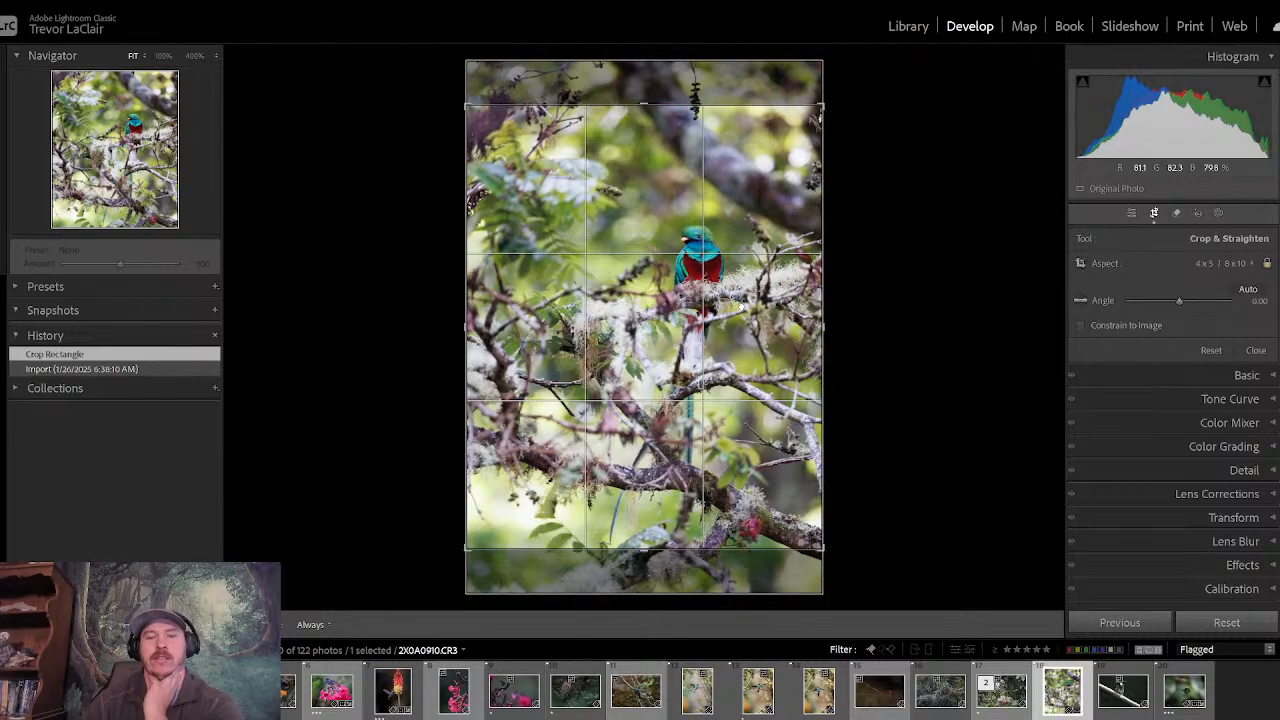
left_click_drag(757, 233, 790, 246)
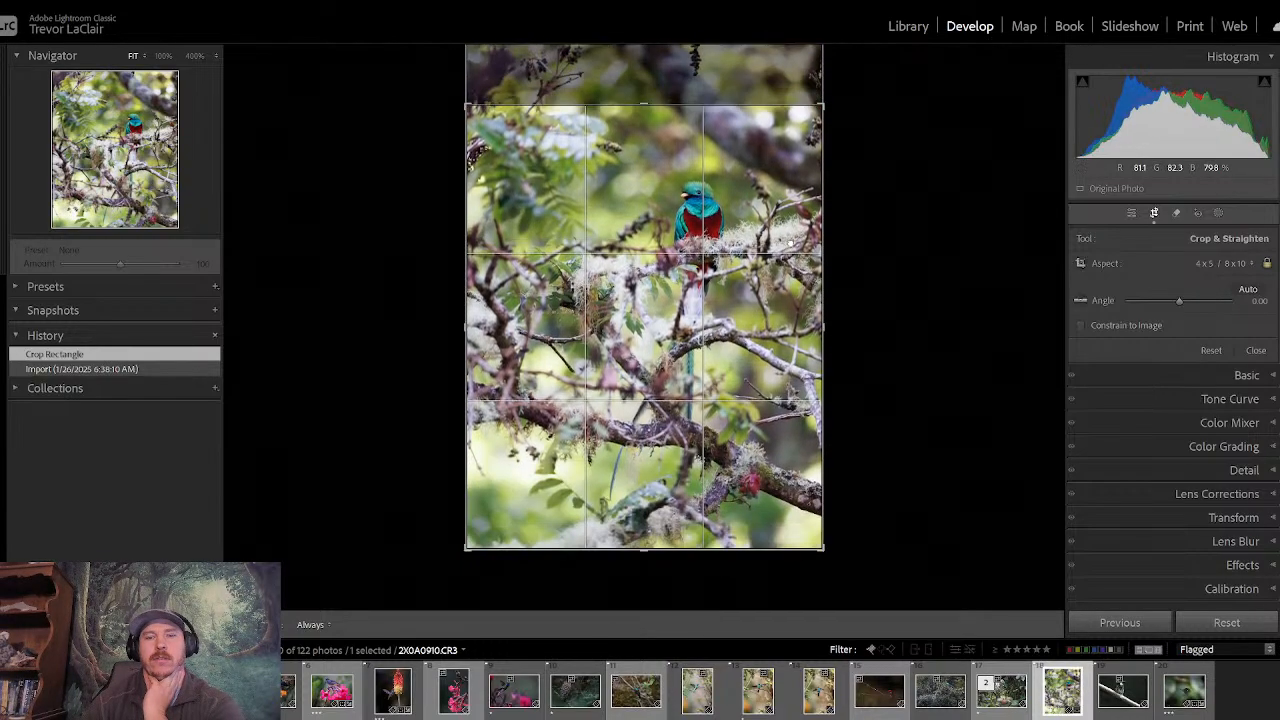
key("Return")
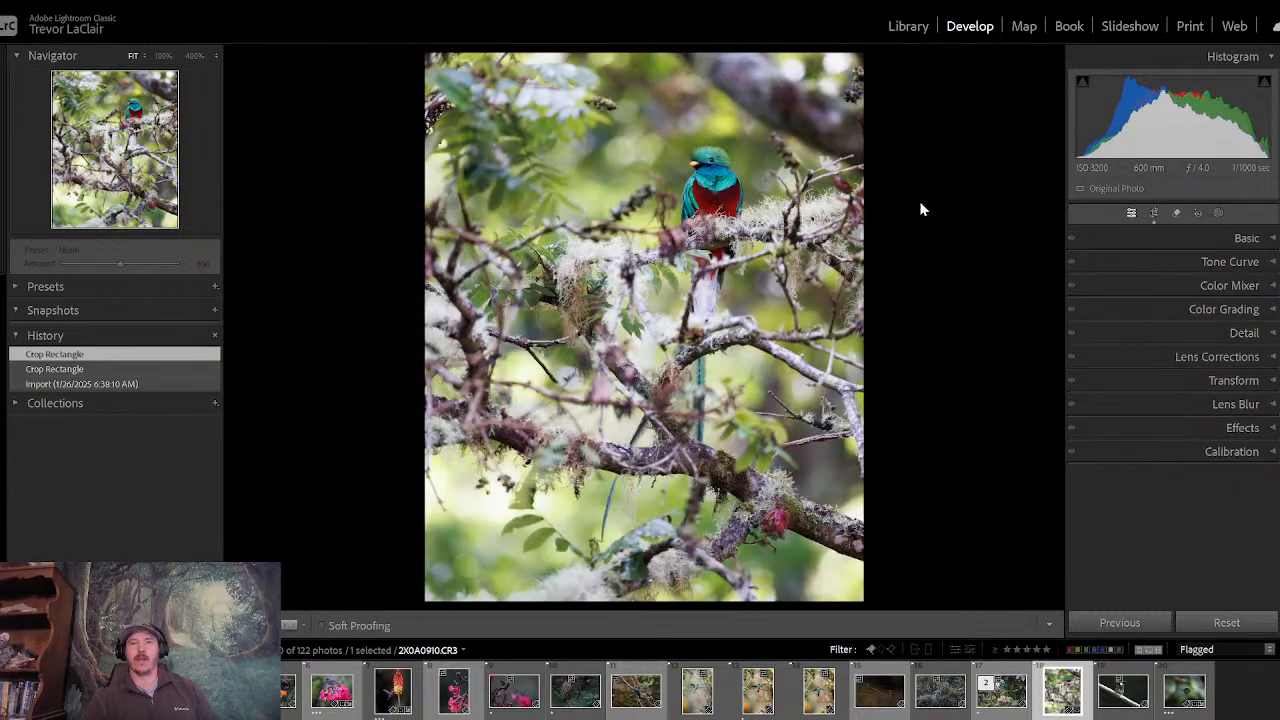
- Try the 4 x 5 crop against the photo's upper edge, and move it back down to the lower edge
left_click(1154, 213)
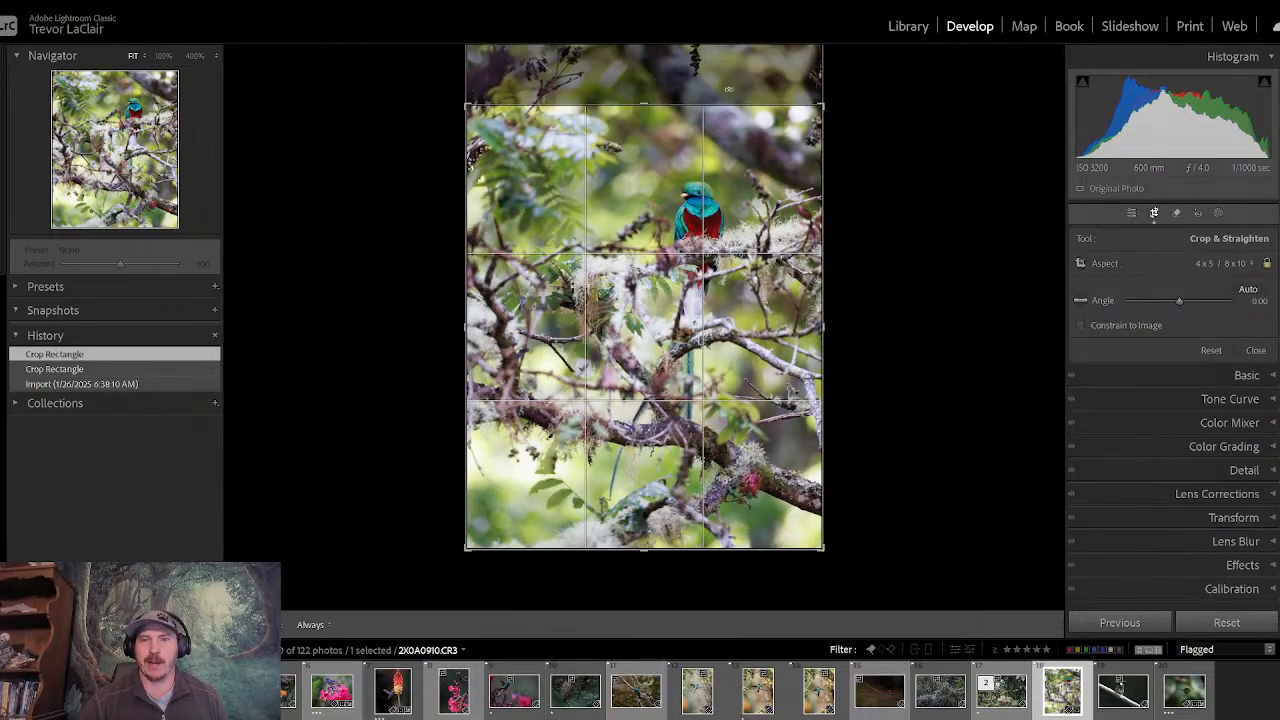
left_click_drag(623, 92, 683, 152)
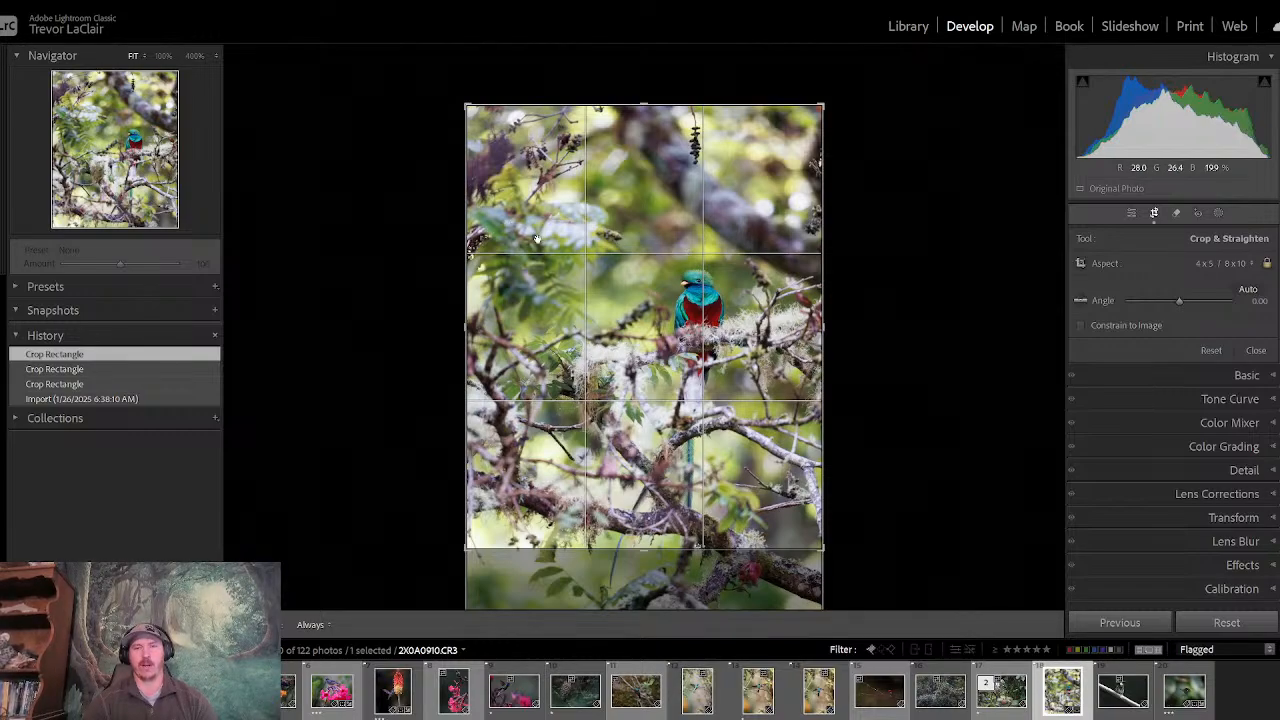
left_click_drag(666, 341, 676, 195)
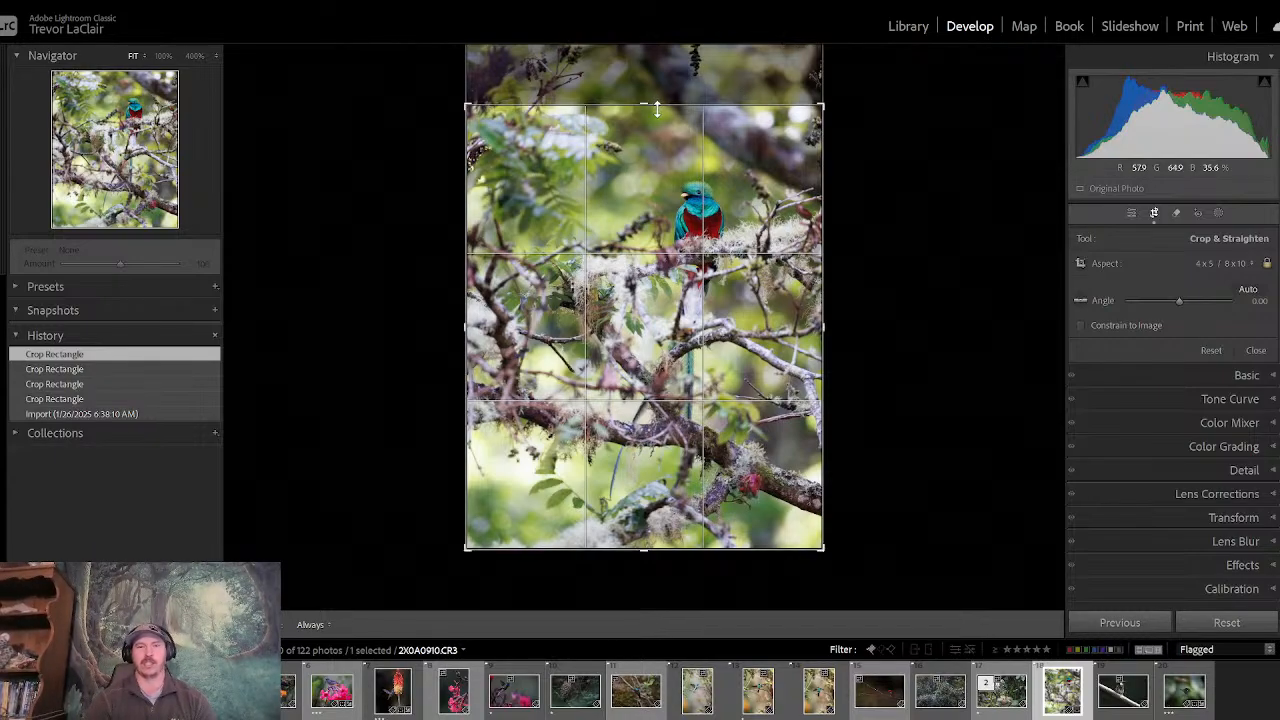
key("Return")
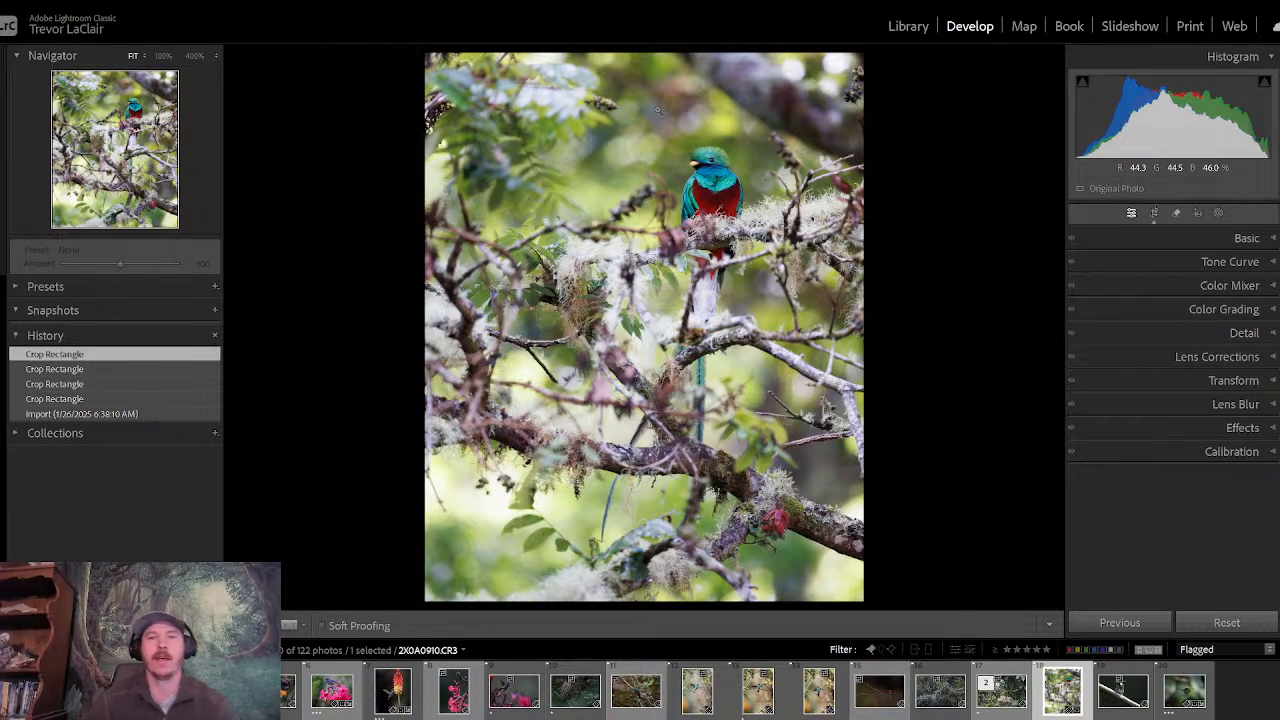
- Turn on the shadow clipping warning and set the quetzal photo's exposure to -0.20
left_click(1145, 238)
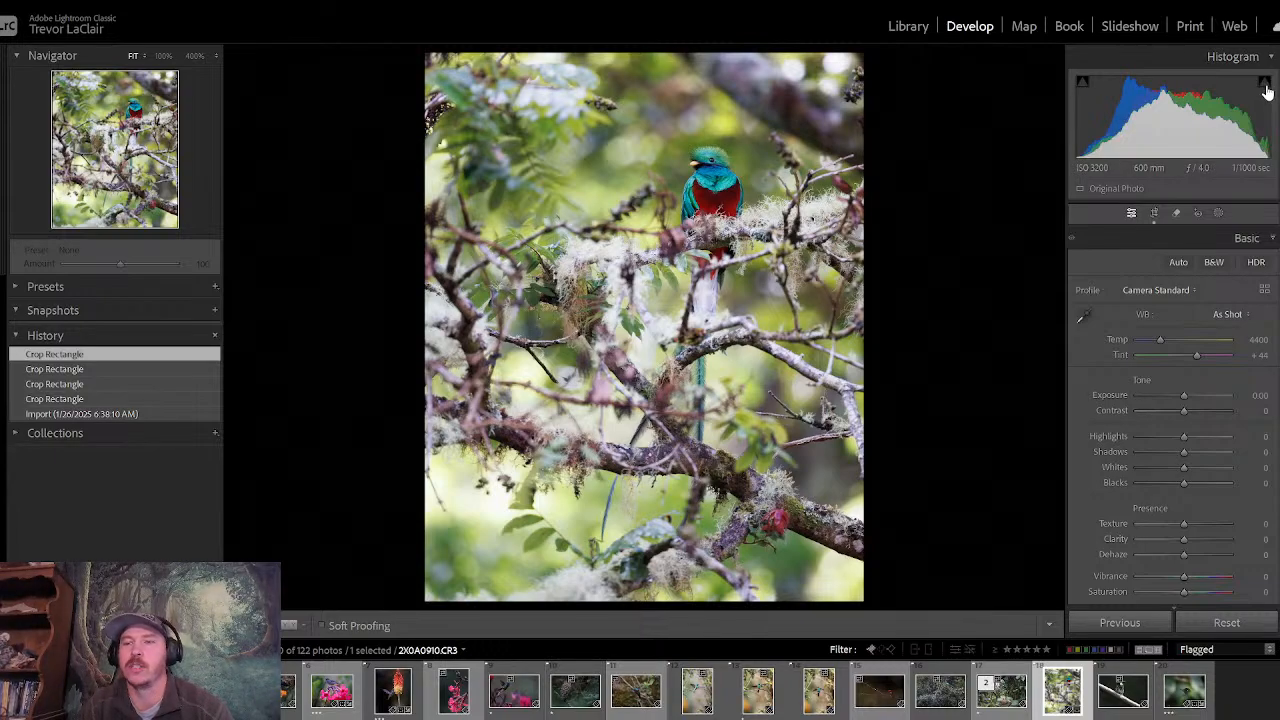
left_click_drag(1184, 398, 1183, 402)
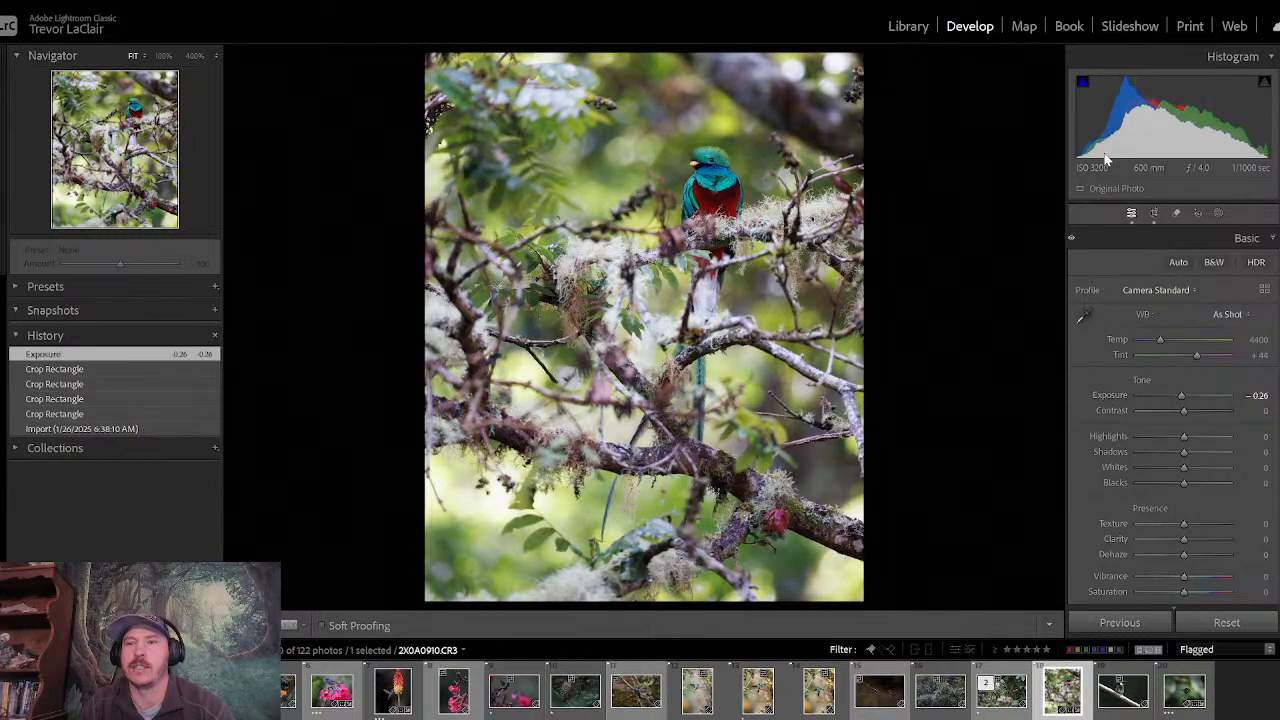
left_click(1085, 89)
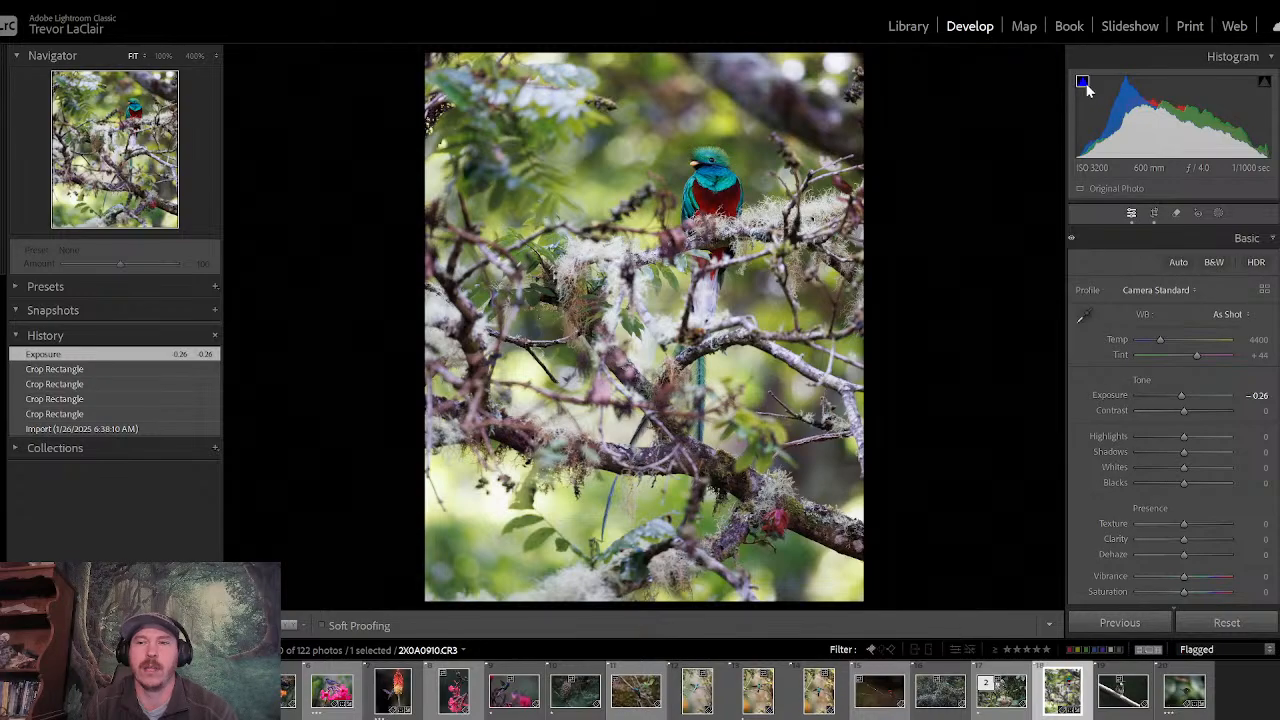
left_click_drag(1178, 395, 1159, 397)
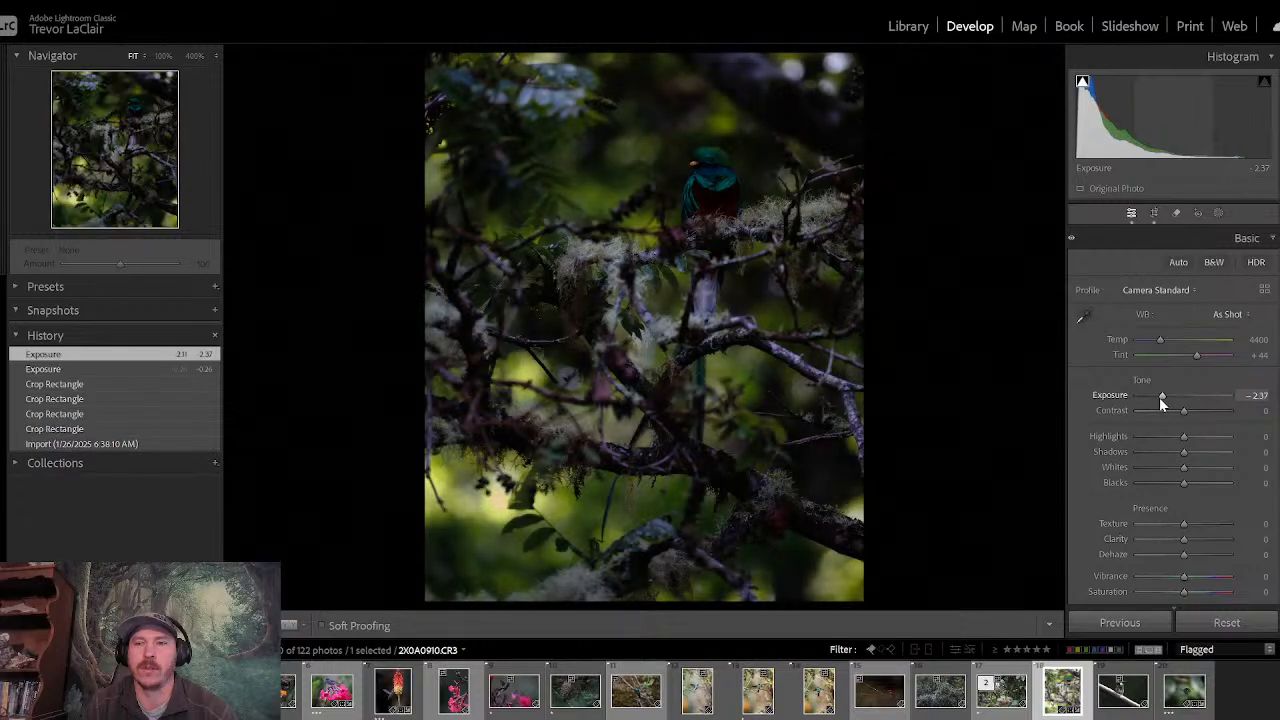
double_click(1159, 397)
left_click(1181, 396)
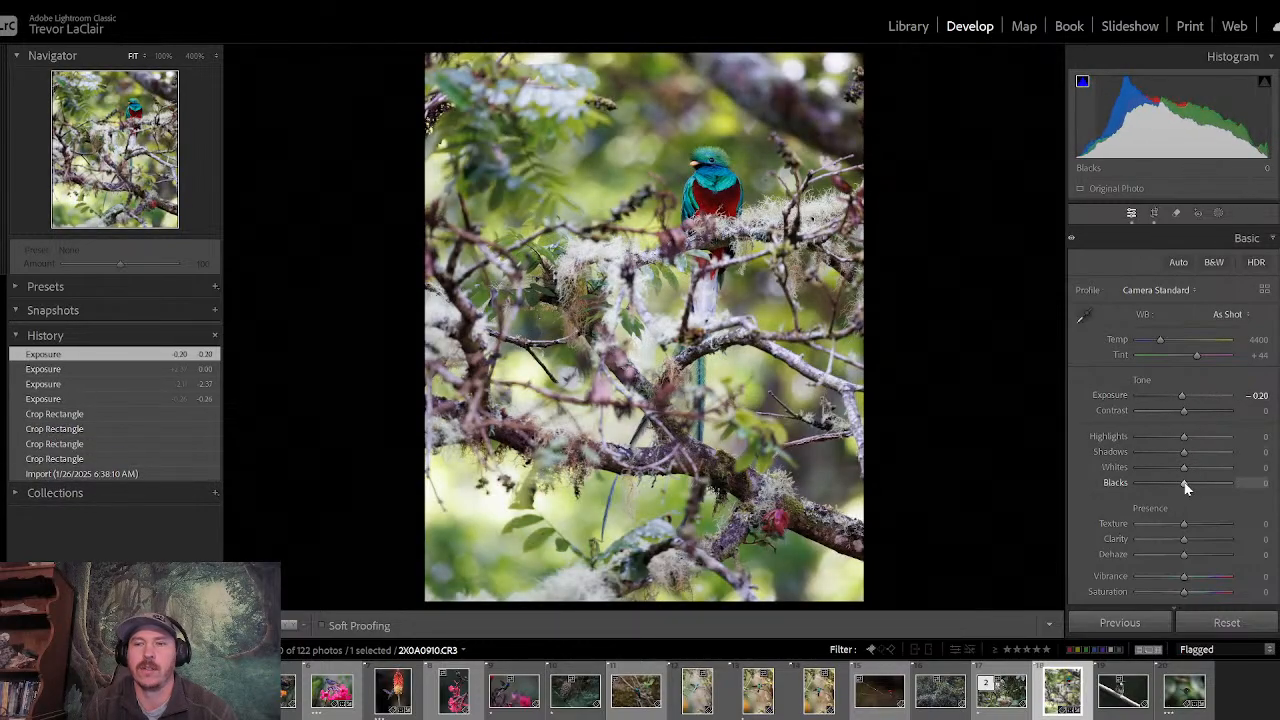
- Try lowering the blacks to -100 and -9, reset them to 0, and inspect the quetzal's plumage at 100%
left_click_drag(1167, 483, 1138, 486)
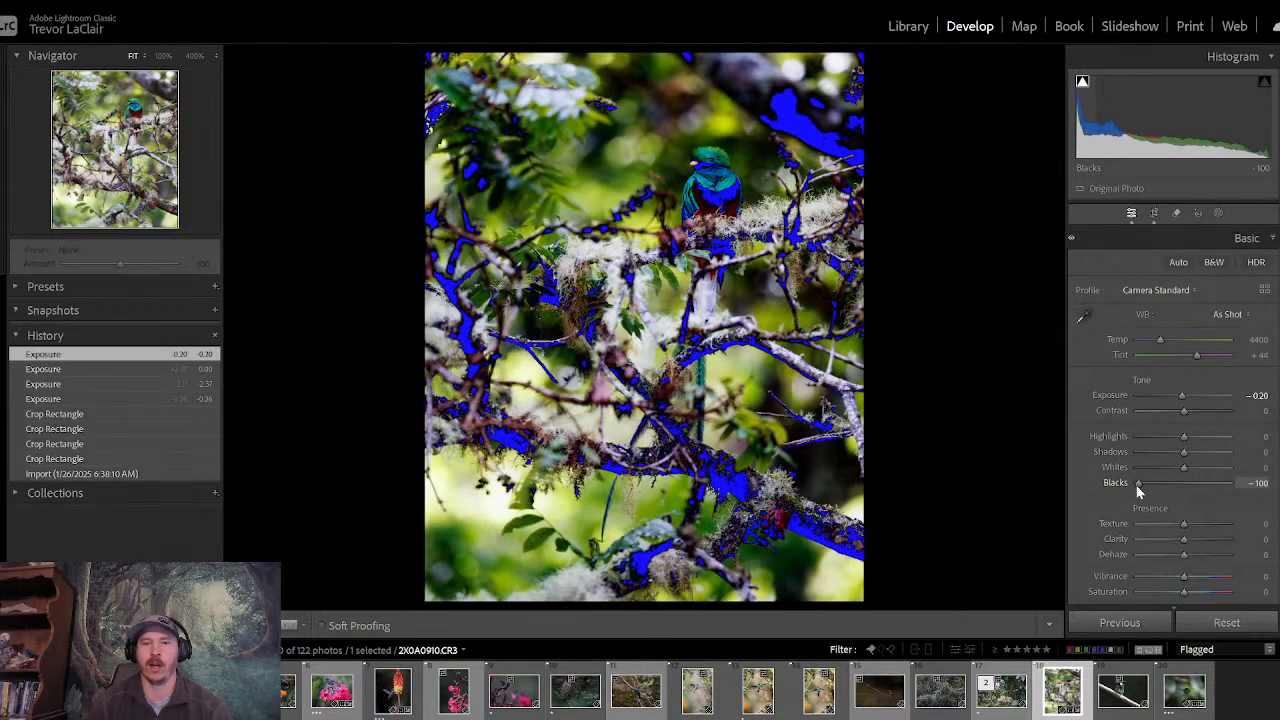
left_click_drag(1144, 484, 1179, 488)
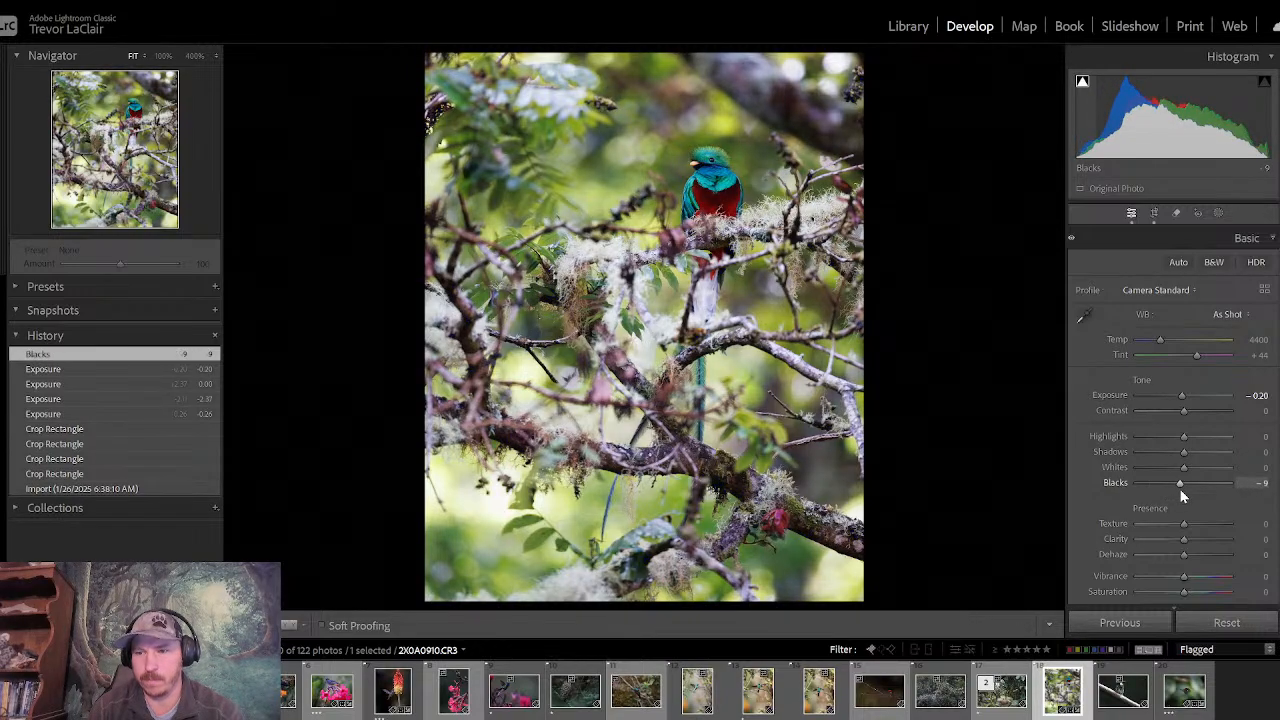
double_click(1179, 488)
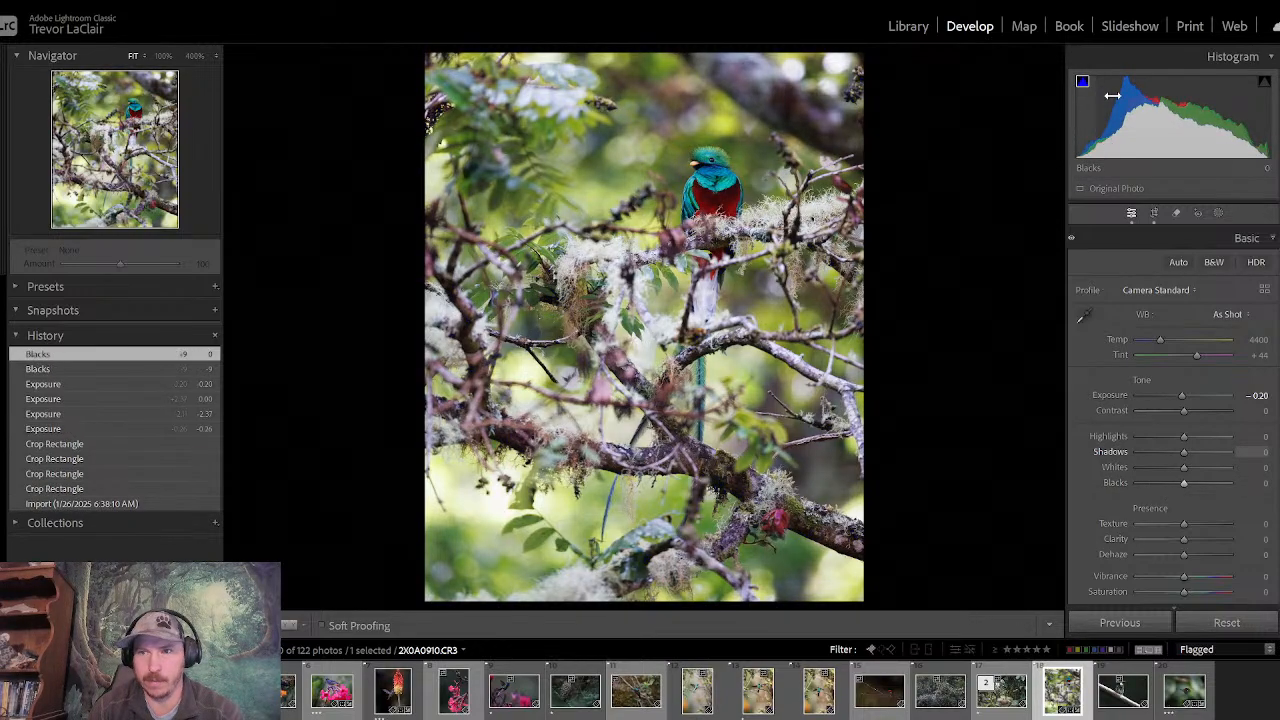
left_click(700, 164)
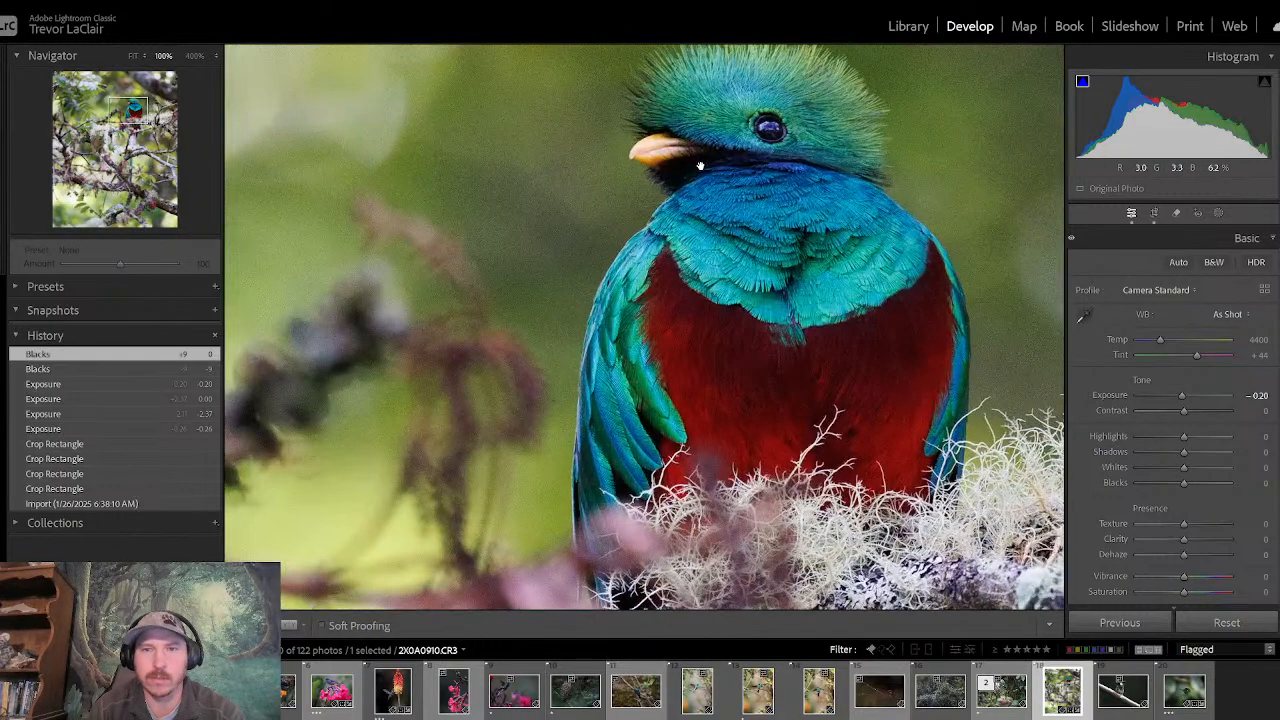
left_click_drag(745, 169, 664, 147)
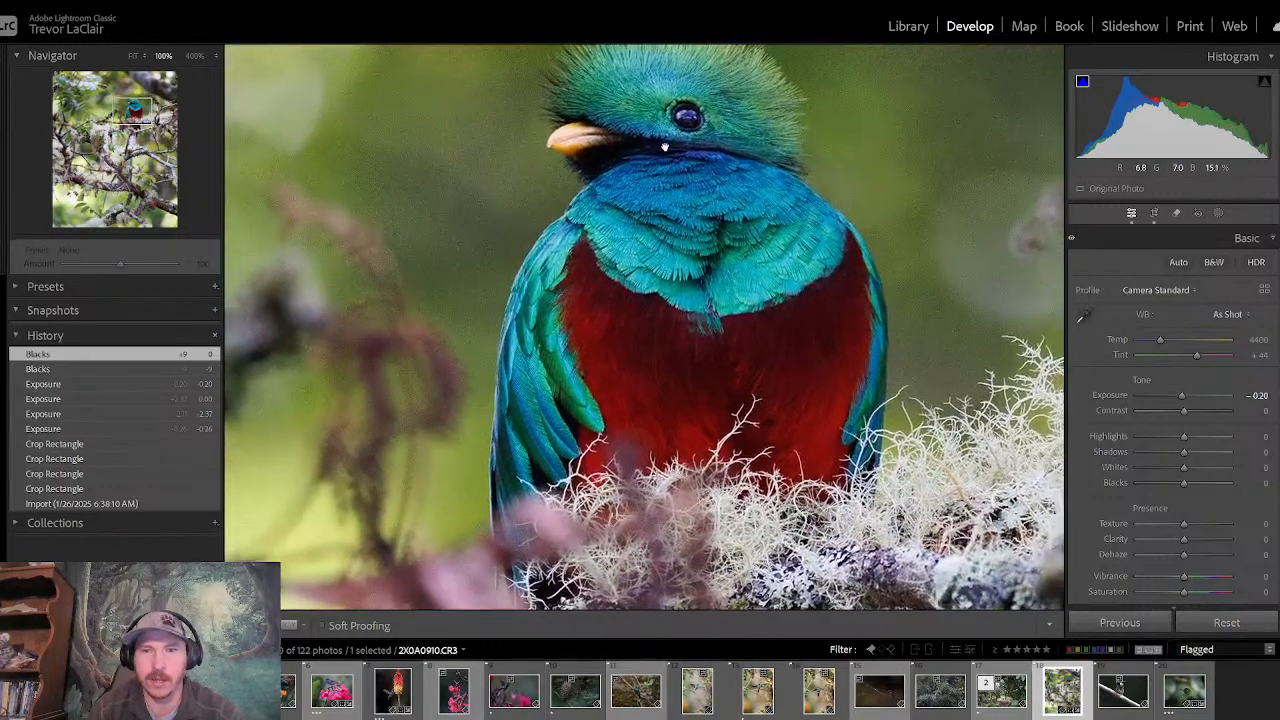
left_click(664, 147)
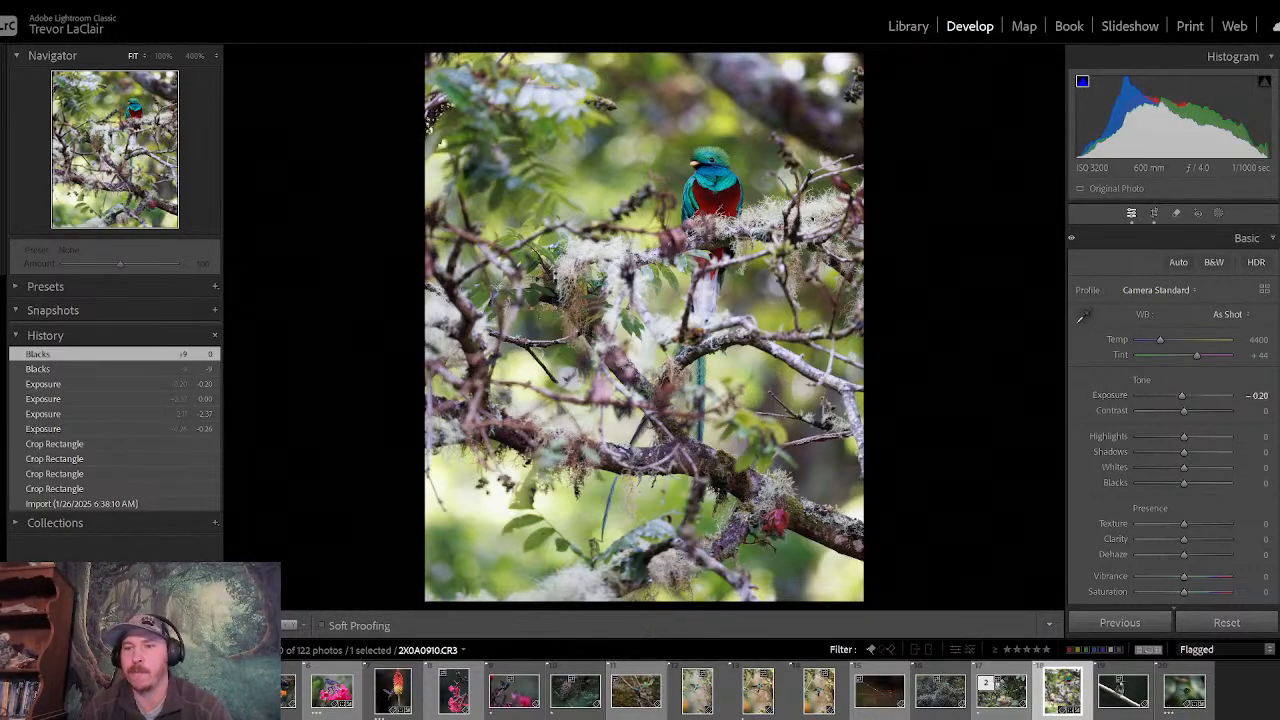
- Set the highlights to -90, judging the white moss on the branches at 100%
scroll(1278, 432, "down", 3)
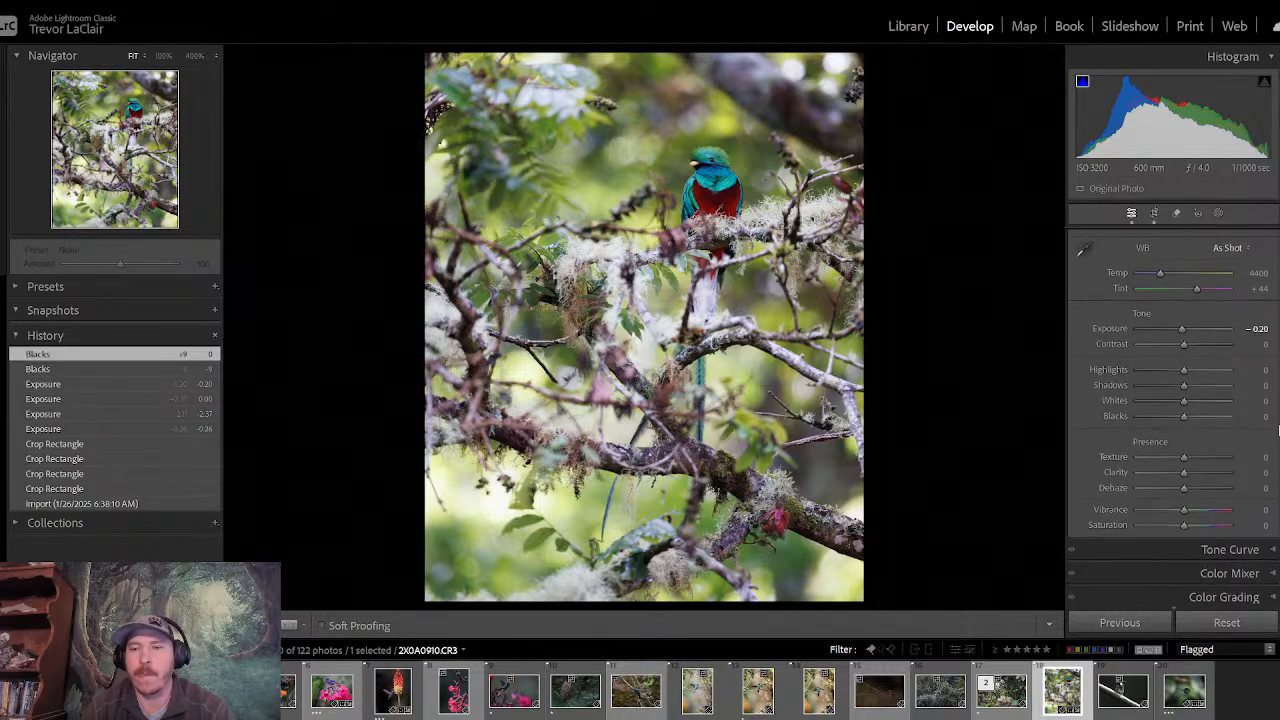
scroll(1278, 432, "down", 2)
scroll(1278, 428, "up", 3)
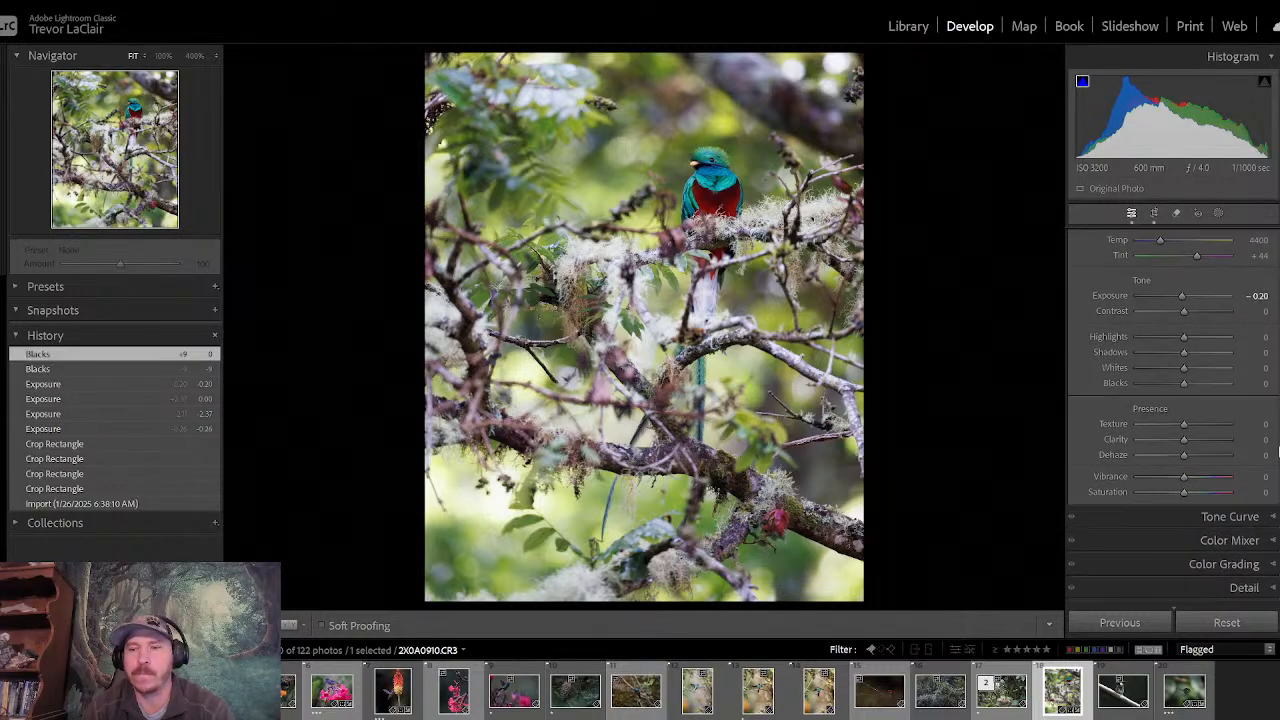
scroll(1278, 428, "up", 2)
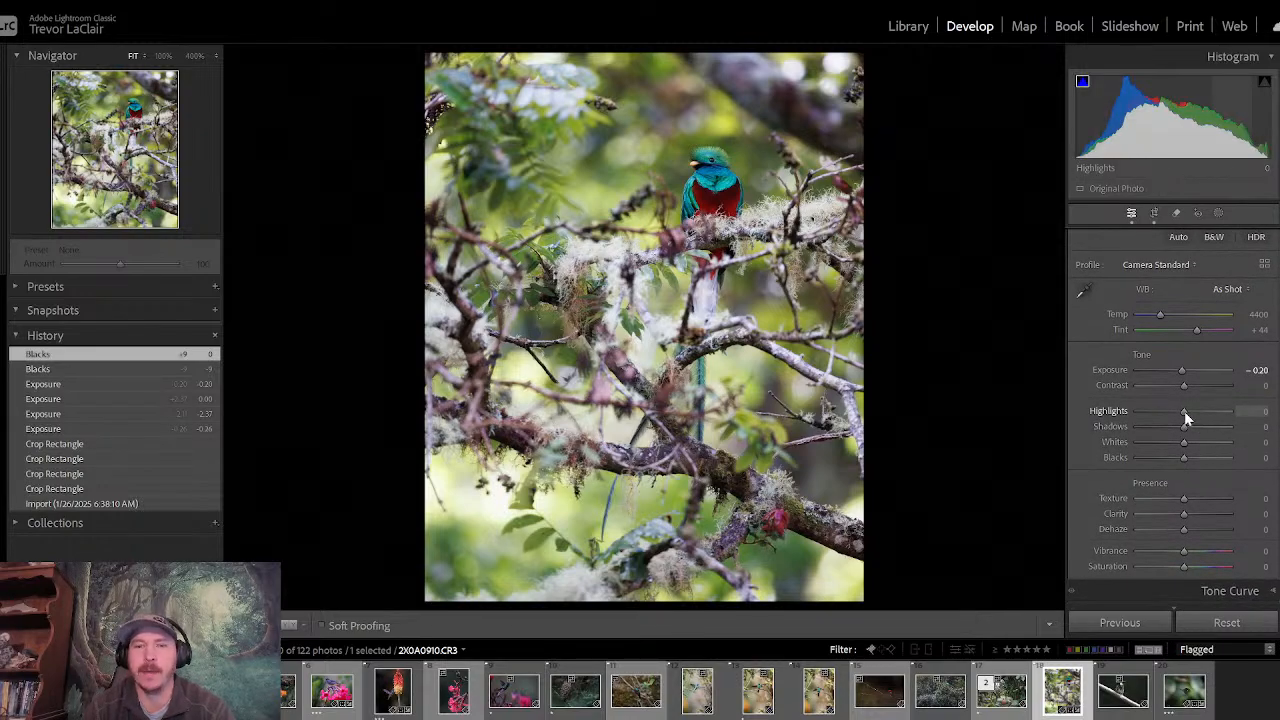
left_click_drag(1185, 412, 1145, 428)
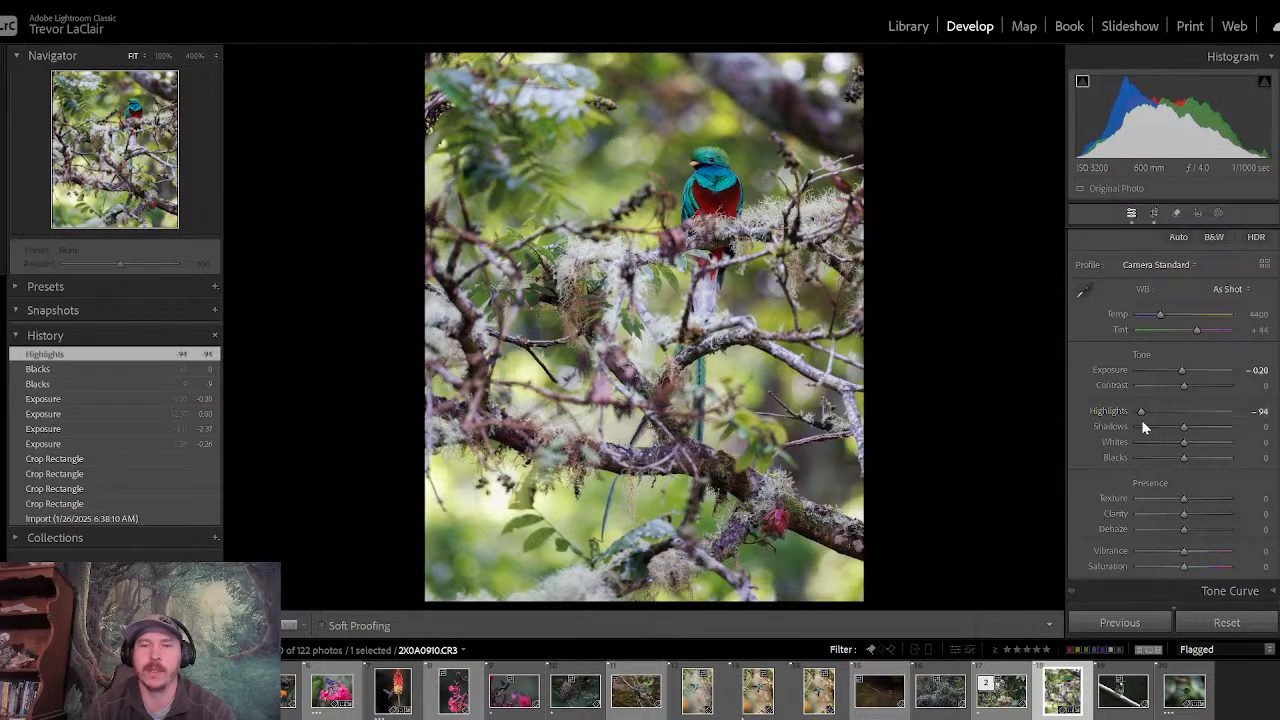
left_click(589, 256)
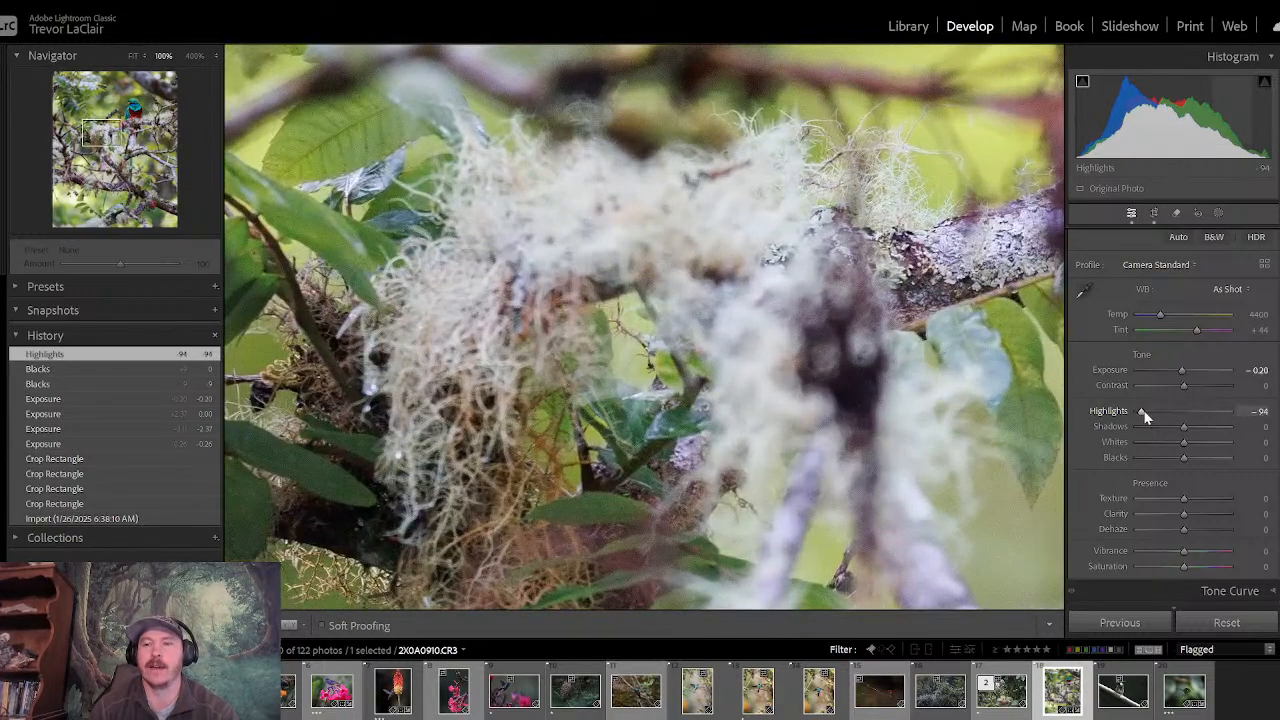
left_click_drag(1187, 406, 1144, 414)
key("z")
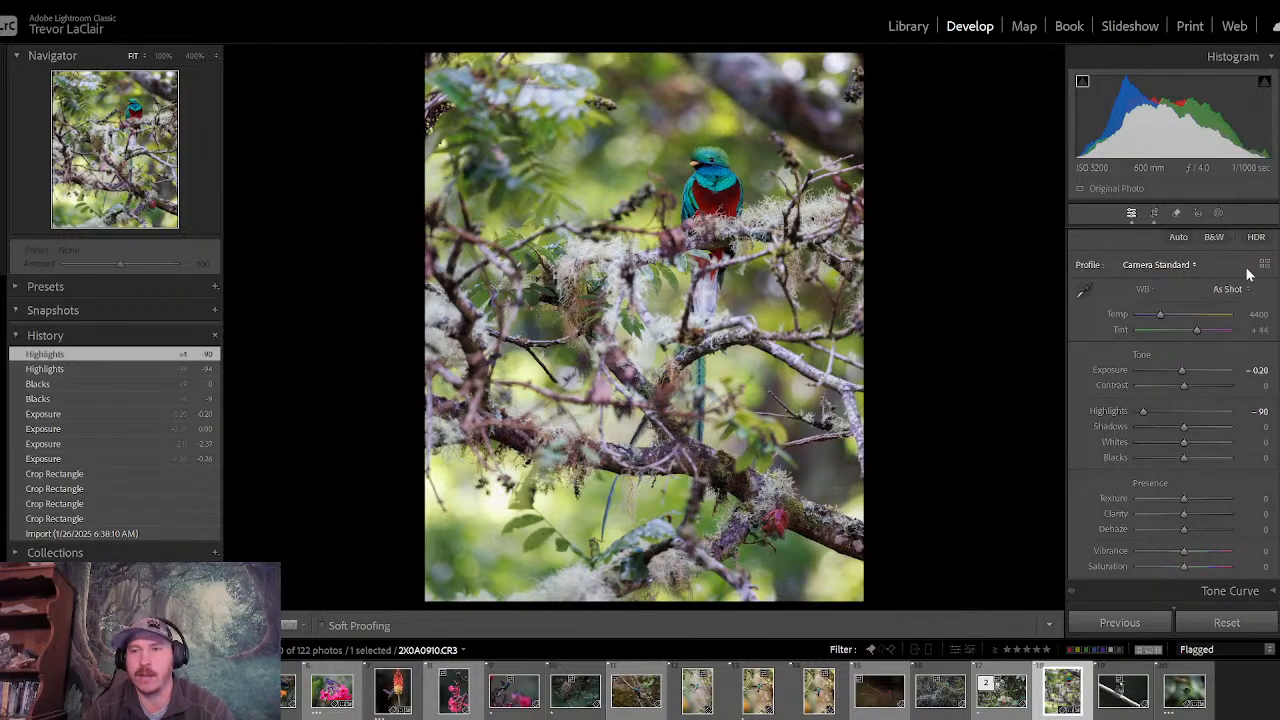
- Add a tall radial gradient mask centred on the quetzal and its tail, and invert it to affect the surroundings
left_click(1220, 213)
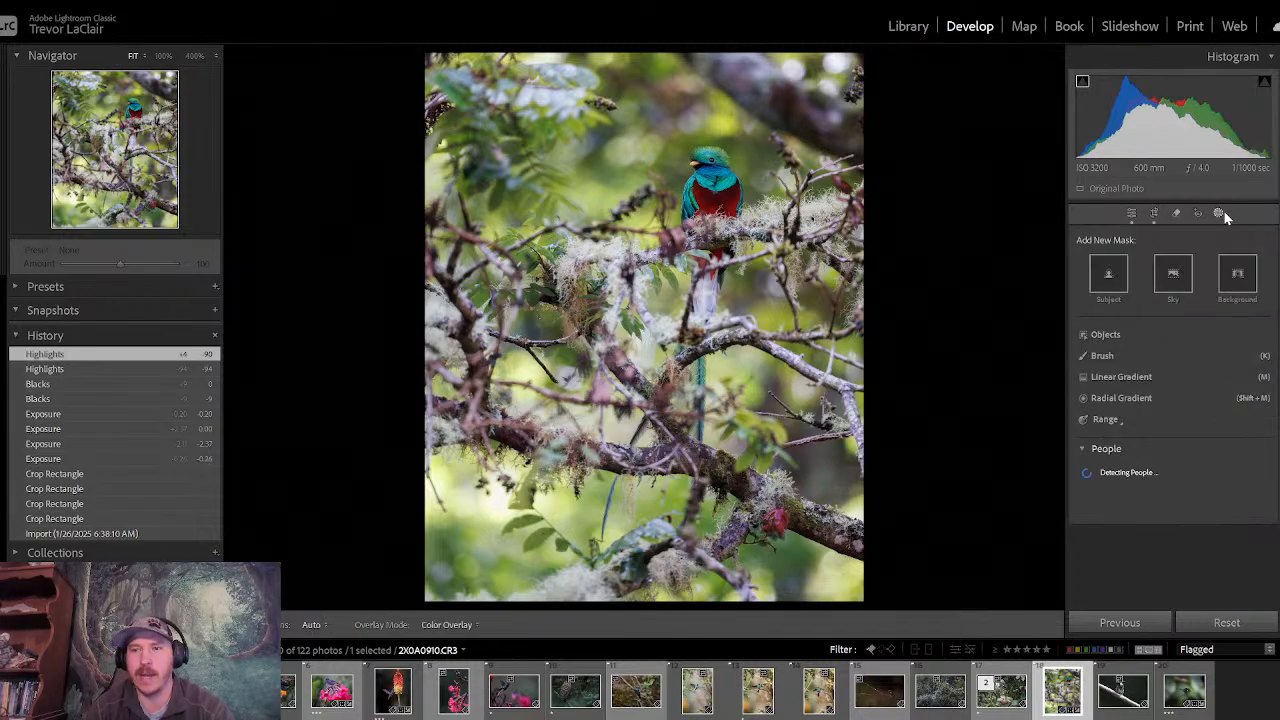
left_click(1118, 398)
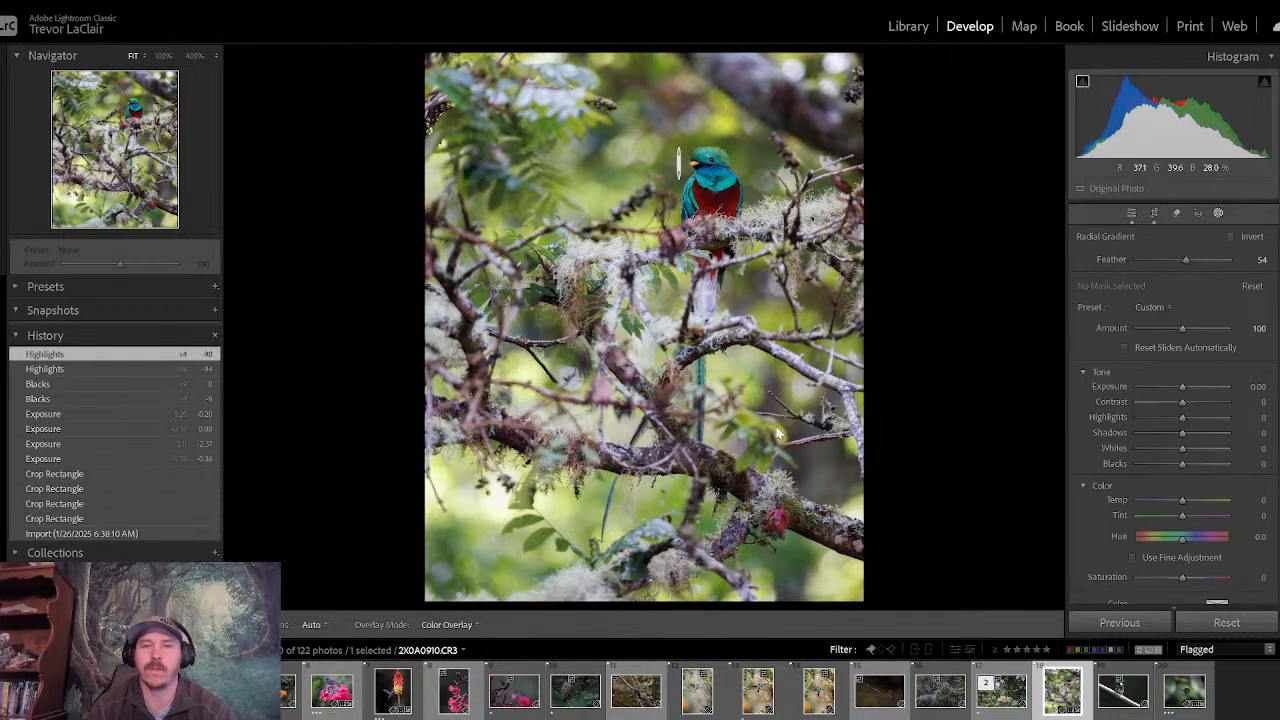
left_click_drag(679, 163, 856, 590)
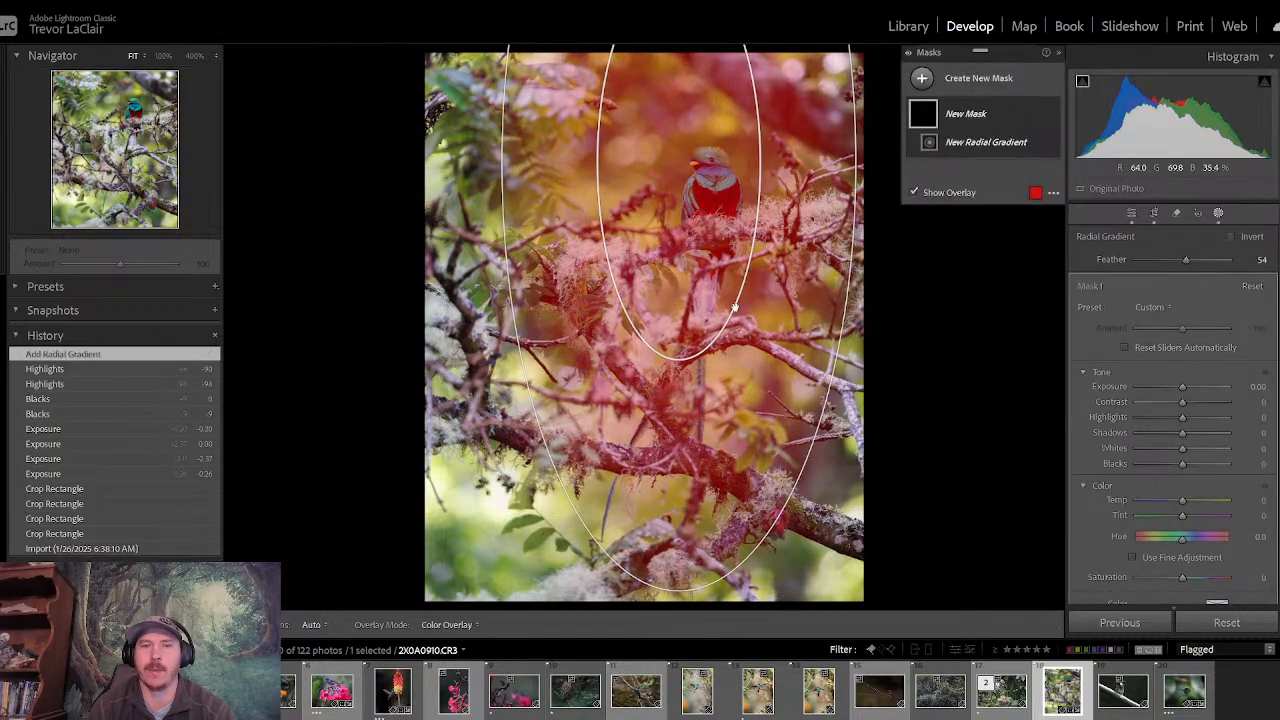
left_click_drag(680, 163, 698, 316)
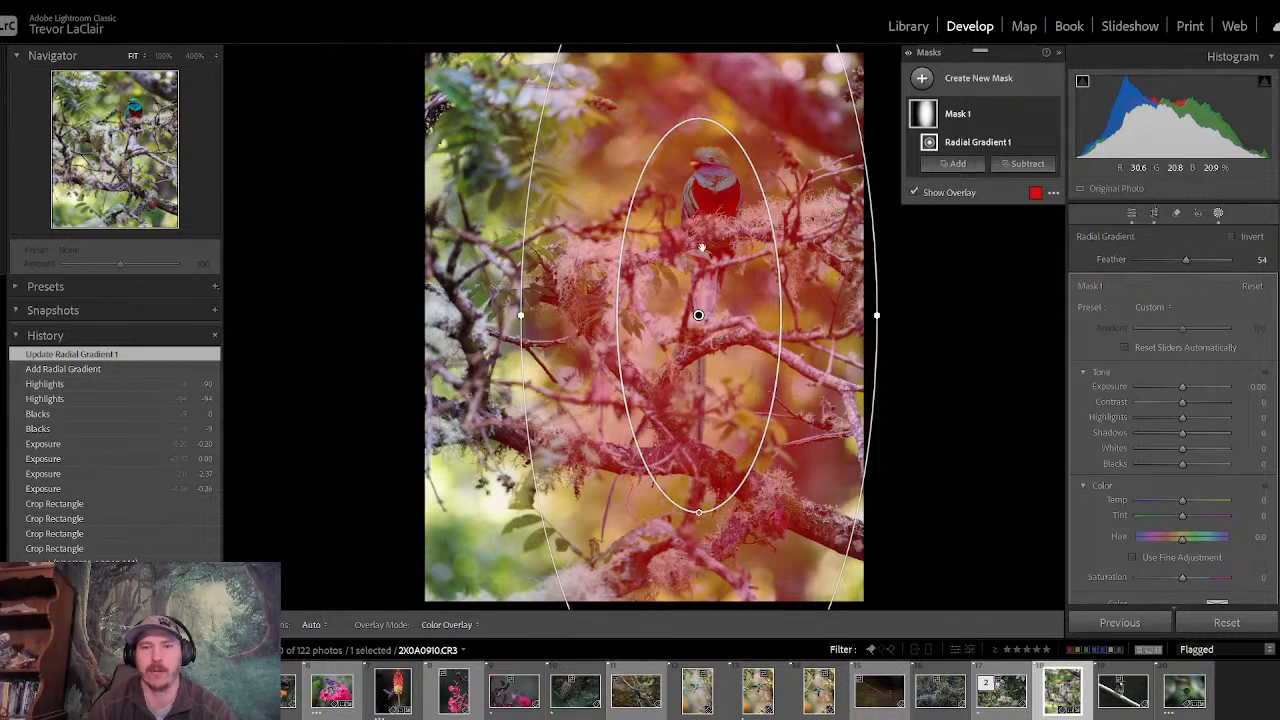
left_click_drag(698, 316, 700, 297)
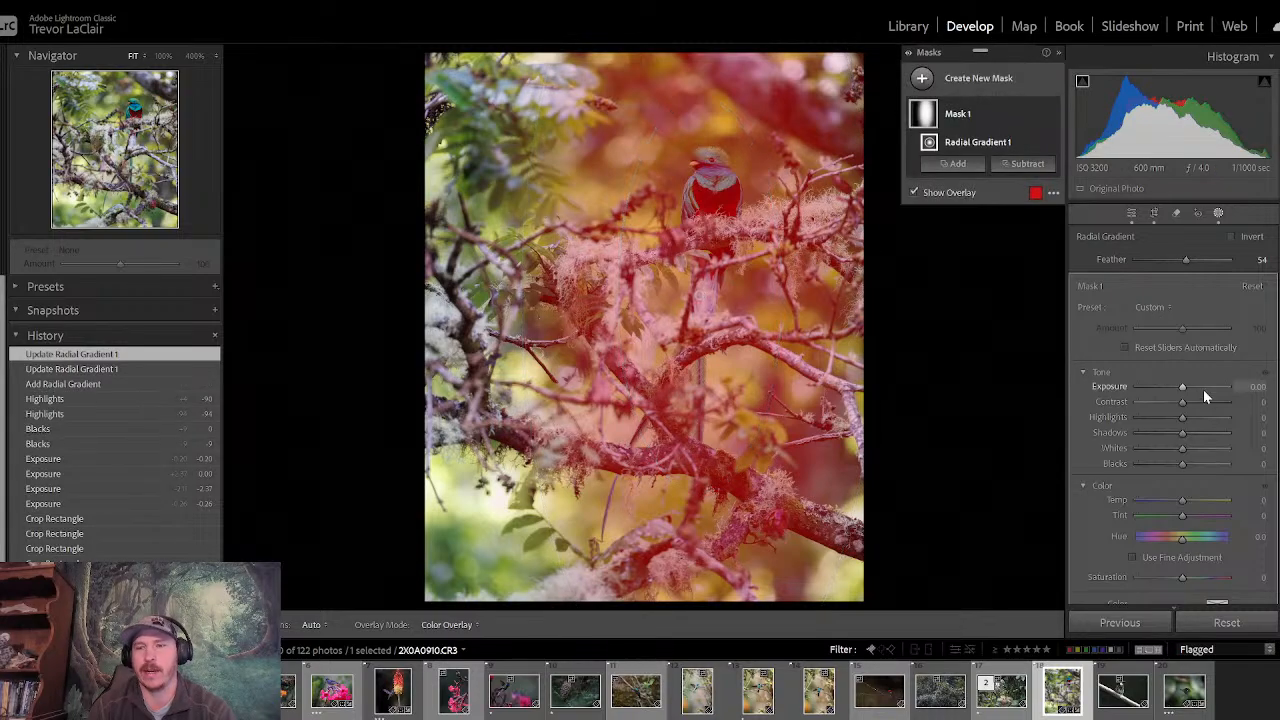
left_click(1231, 236)
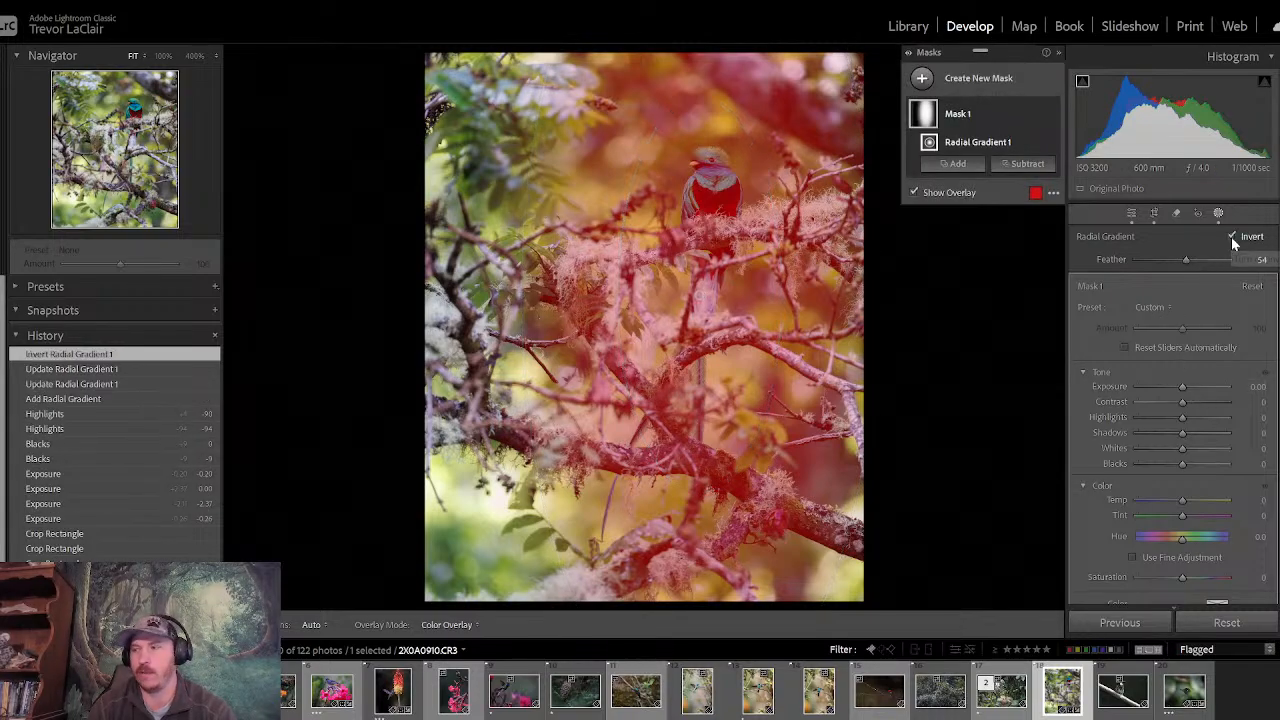
- Set the inverted mask's exposure to -0.56, dehaze to -28 and clarity to -21, checking its coverage with the overlay
left_click_drag(1185, 391, 1178, 392)
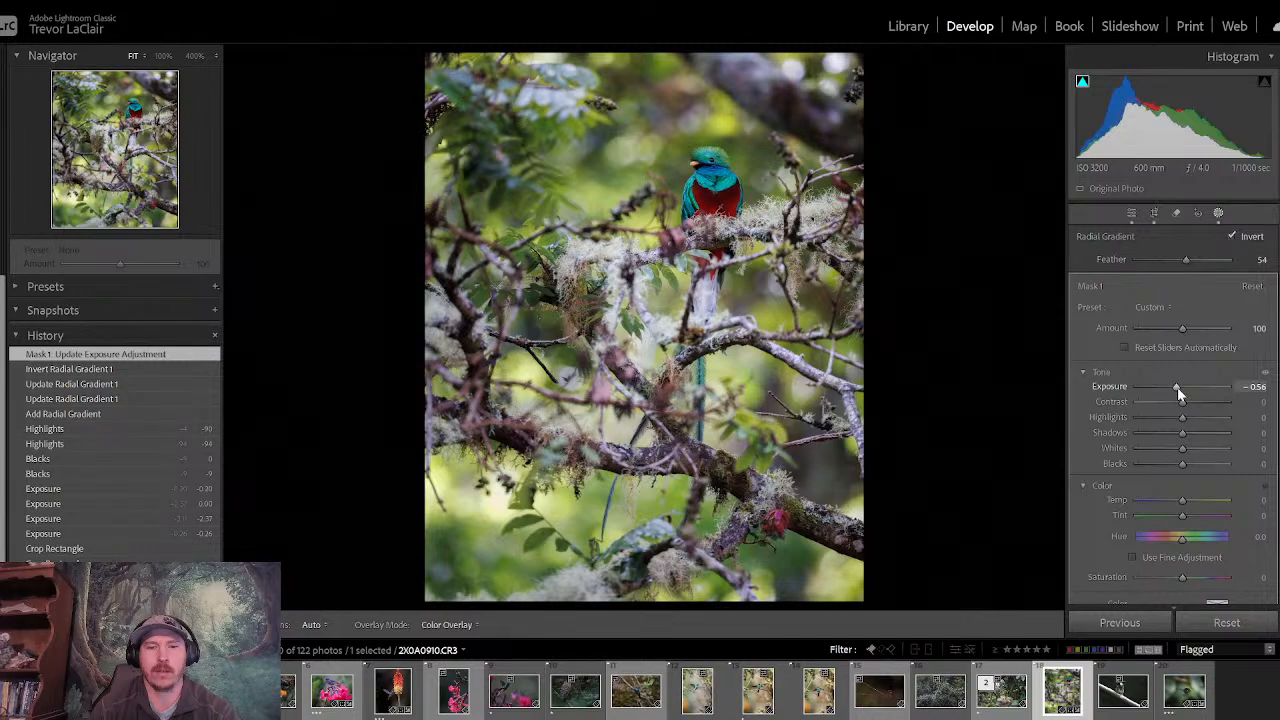
scroll(1175, 415, "down", 10)
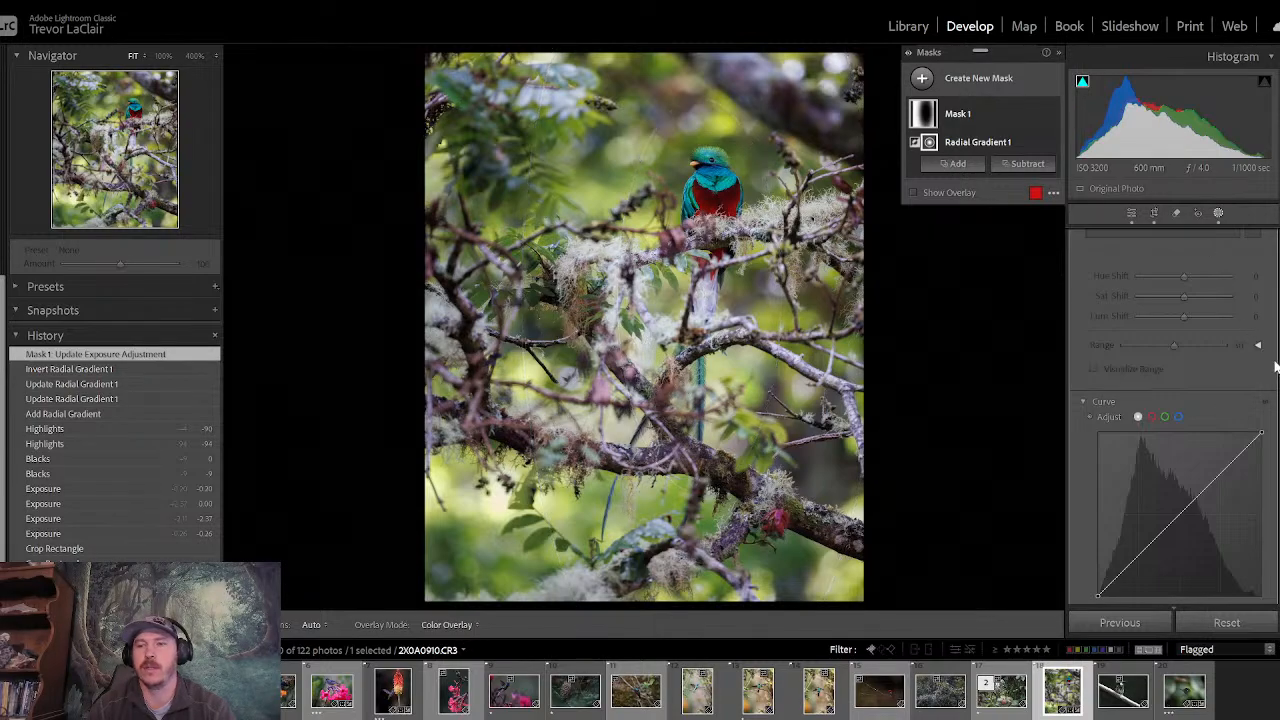
scroll(1234, 466, "down", 5)
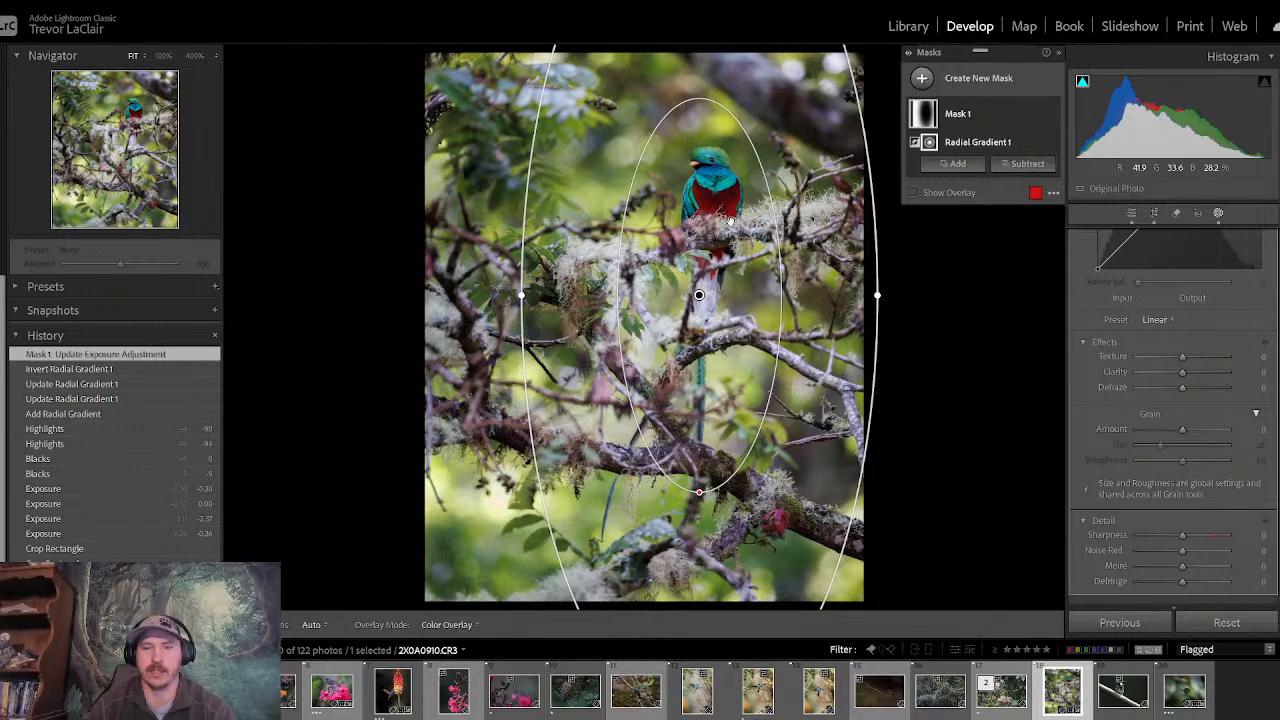
key("o")
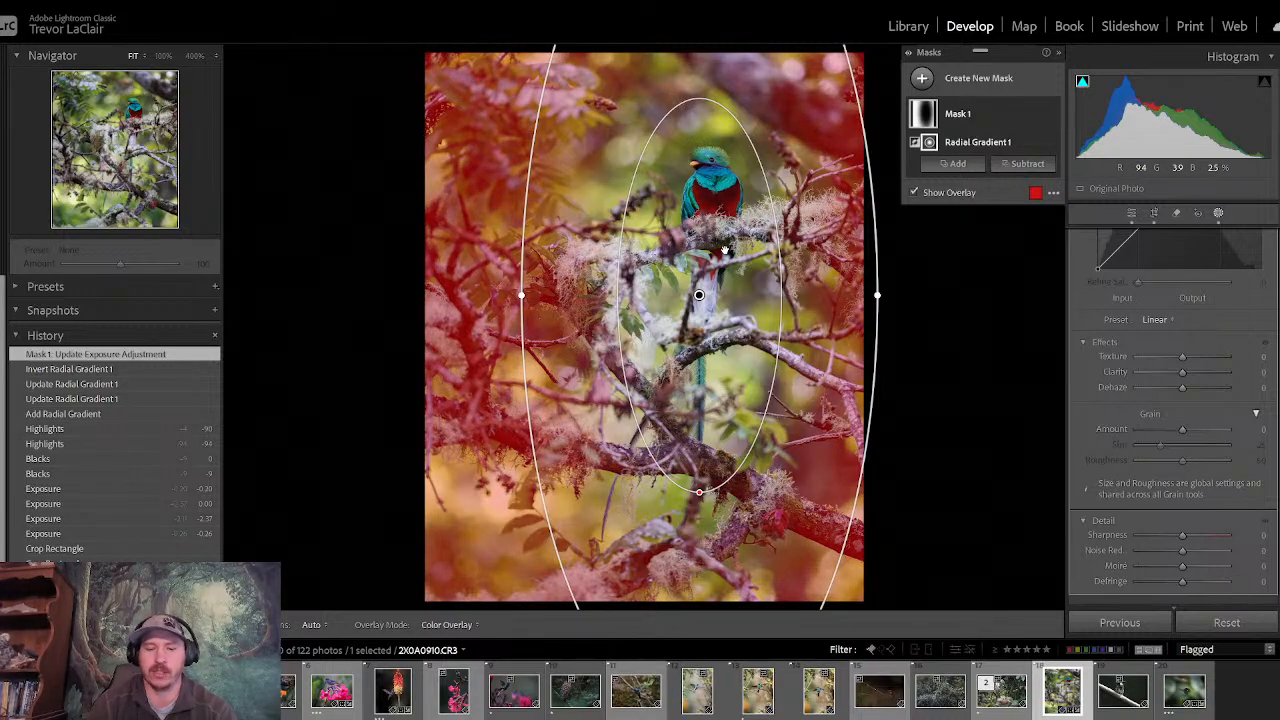
key("o")
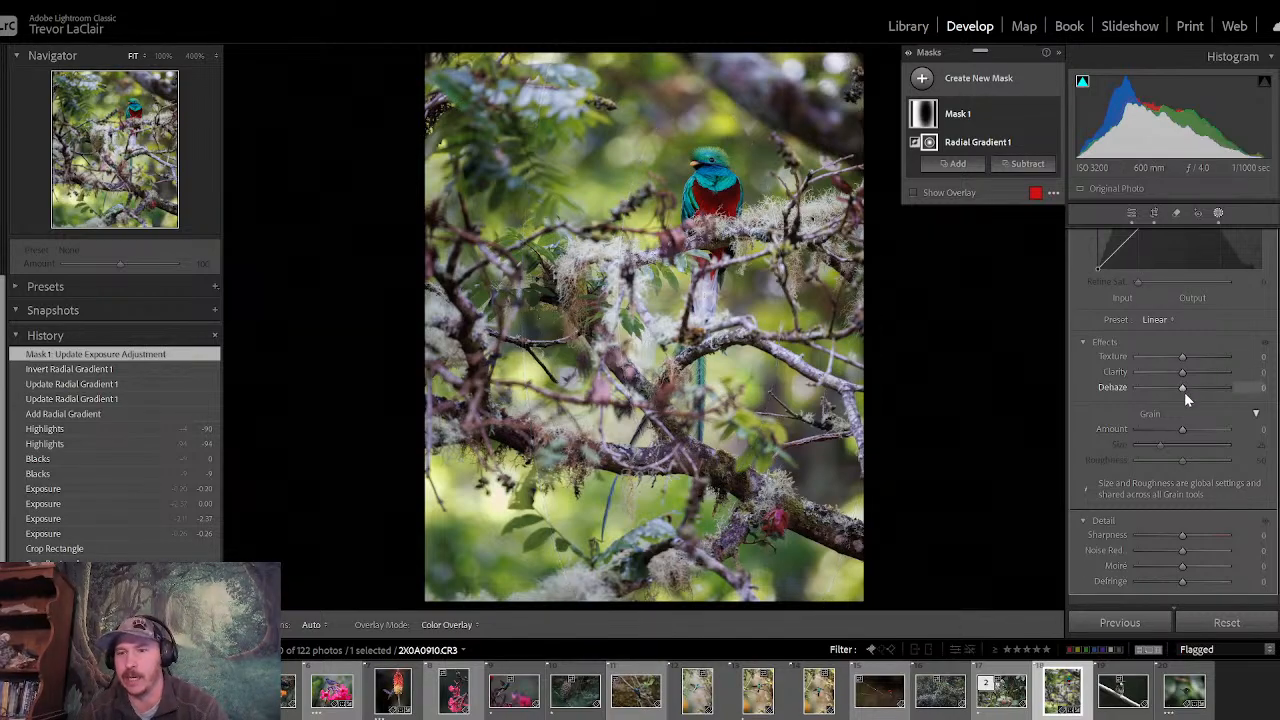
mouse_move(1183, 388)
left_mouse_down()
mouse_move(1167, 391)
mouse_move(1174, 376)
left_mouse_up()
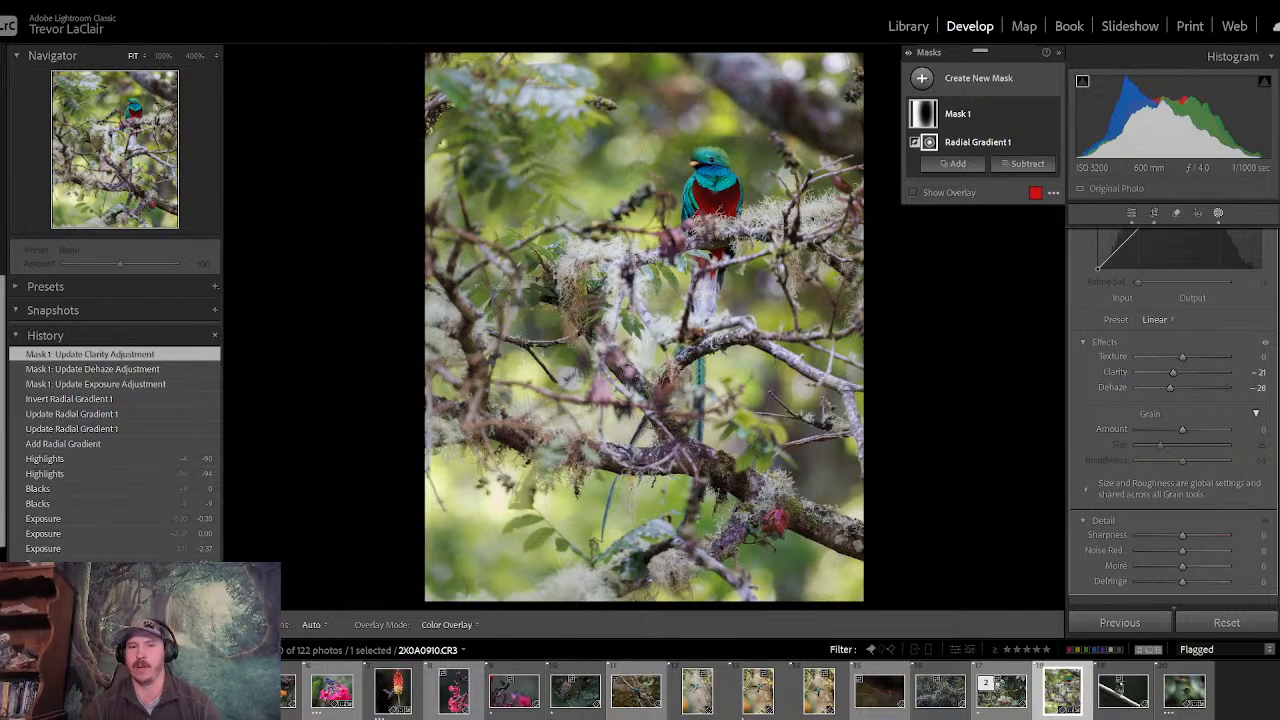
- Darken the surroundings further by setting the inverted mask's exposure to -1.02
scroll(1277, 258, "up", 10)
scroll(1277, 258, "up", 2)
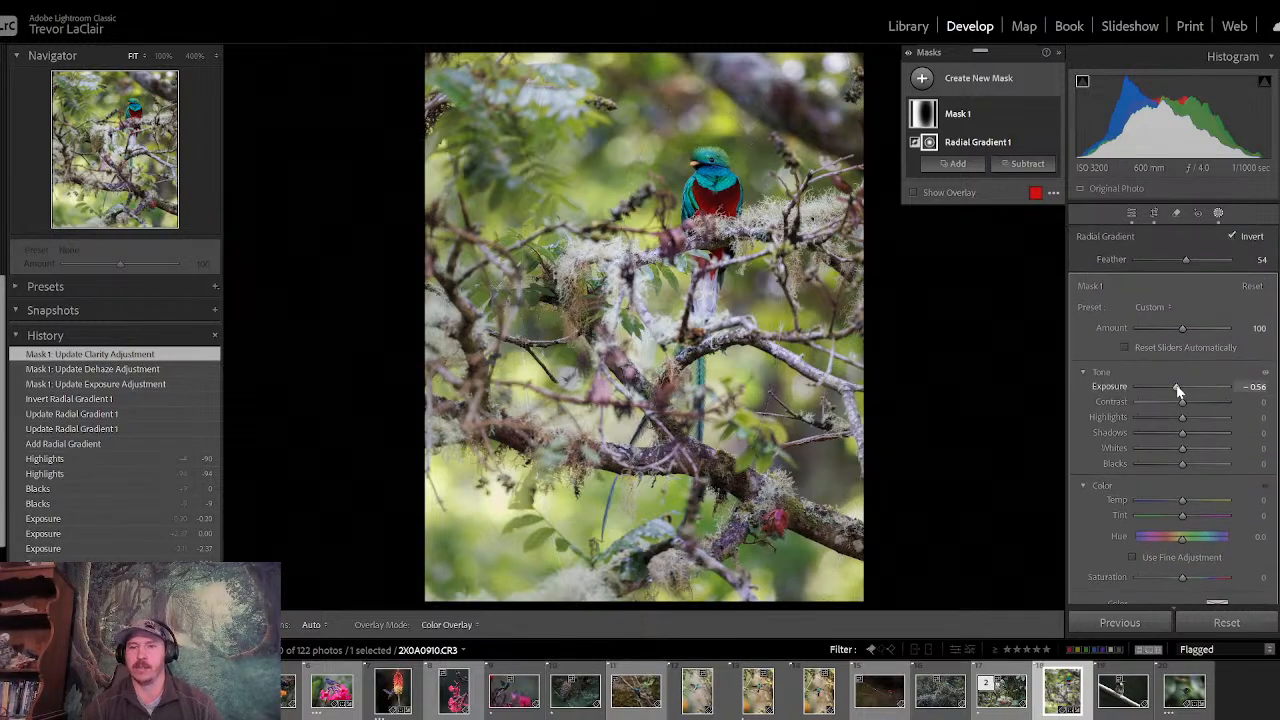
left_click_drag(1178, 390, 1171, 386)
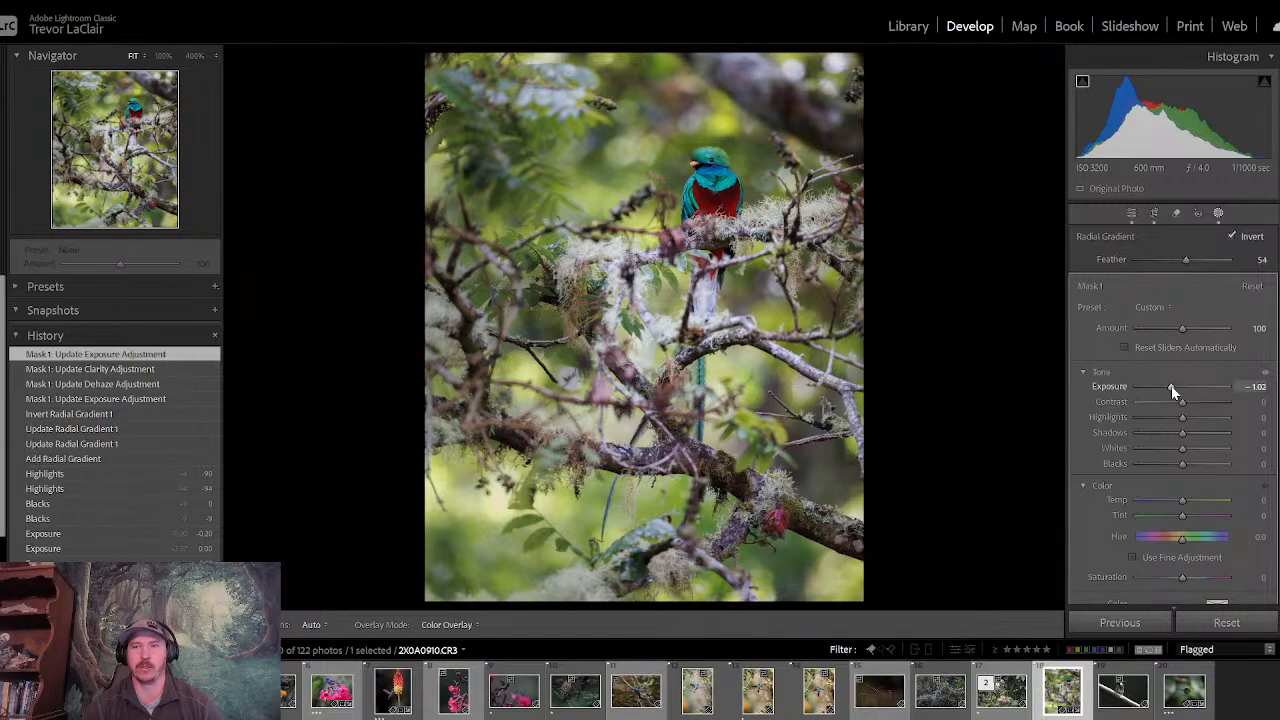
- Leave masking and compare the quetzal photo before and after the tone and mask edits
left_click(1132, 213)
key("backslash")
key("backslash")
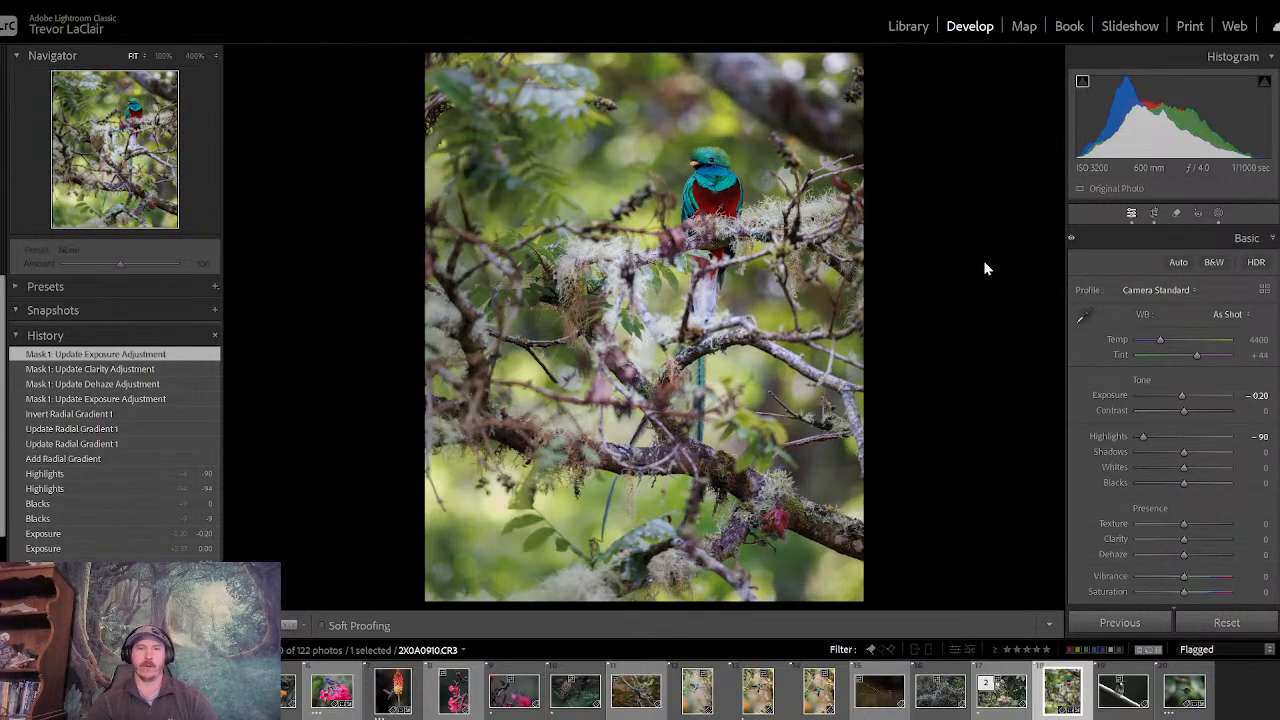
key("backslash")
key("backslash")
key("backslash")
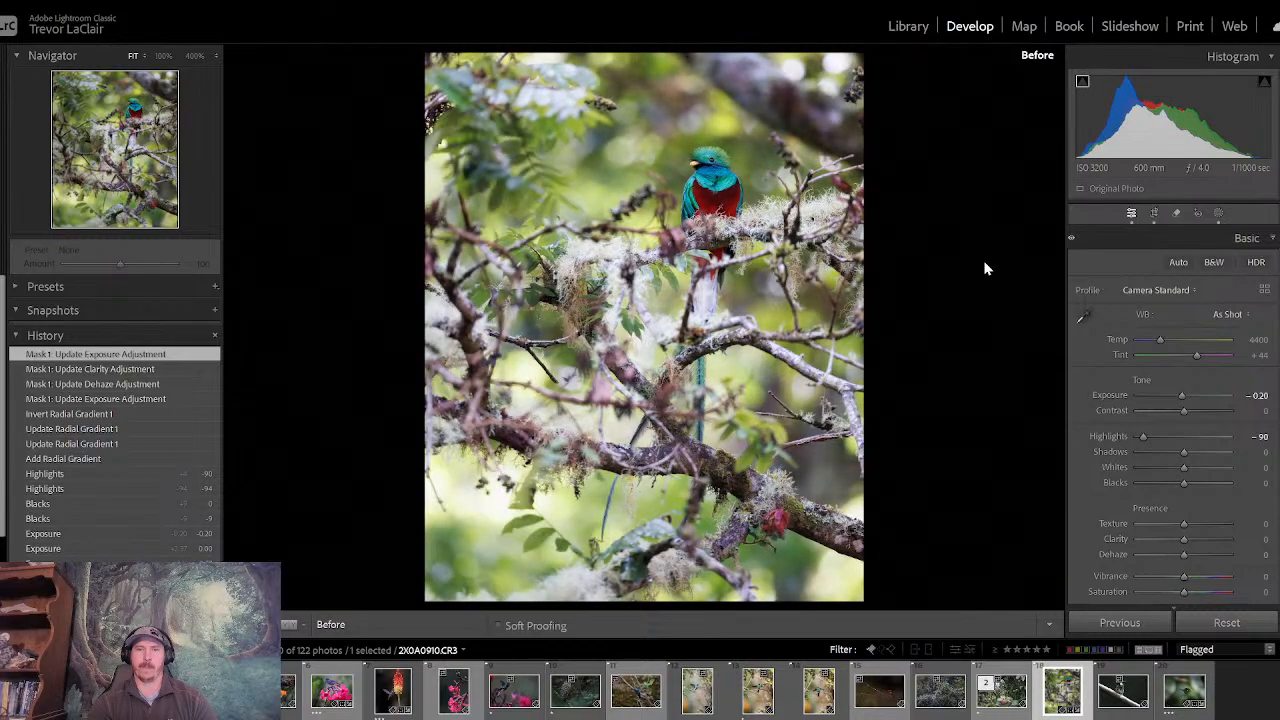
key("backslash")
key("backslash")
key("backslash")
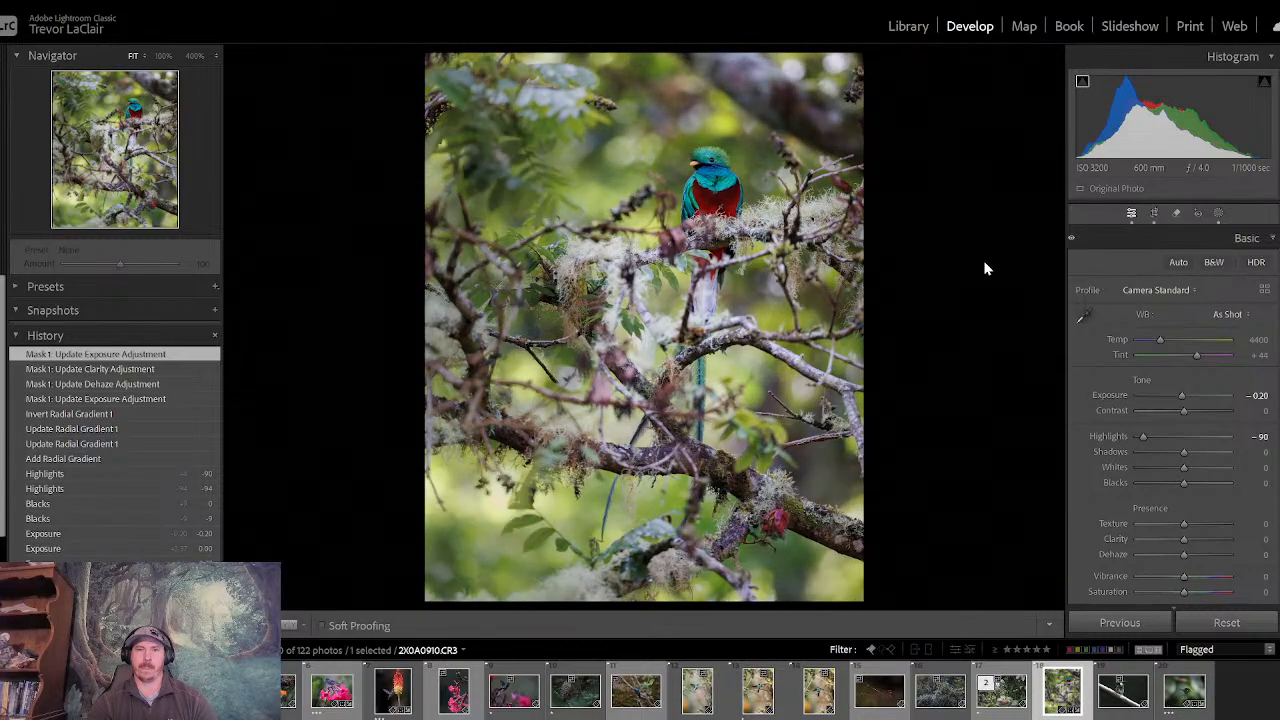
key("backslash")
key("backslash")
key("backslash")
key("backslash")
key("backslash")
key("backslash")
key("backslash")
key("backslash")
key("backslash")
key("backslash")
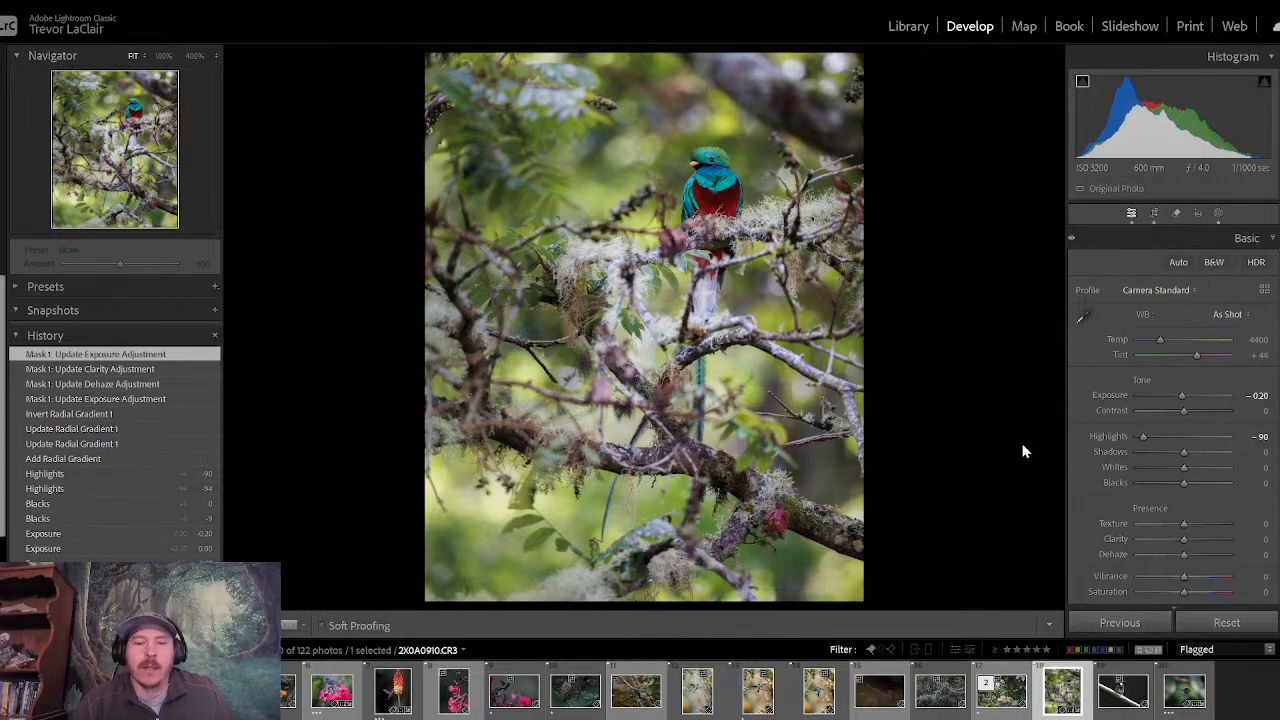
- Sample the green background foliage with the targeted saturation adjustment to lower yellow saturation to -16 and green to -19
left_click(1184, 239)
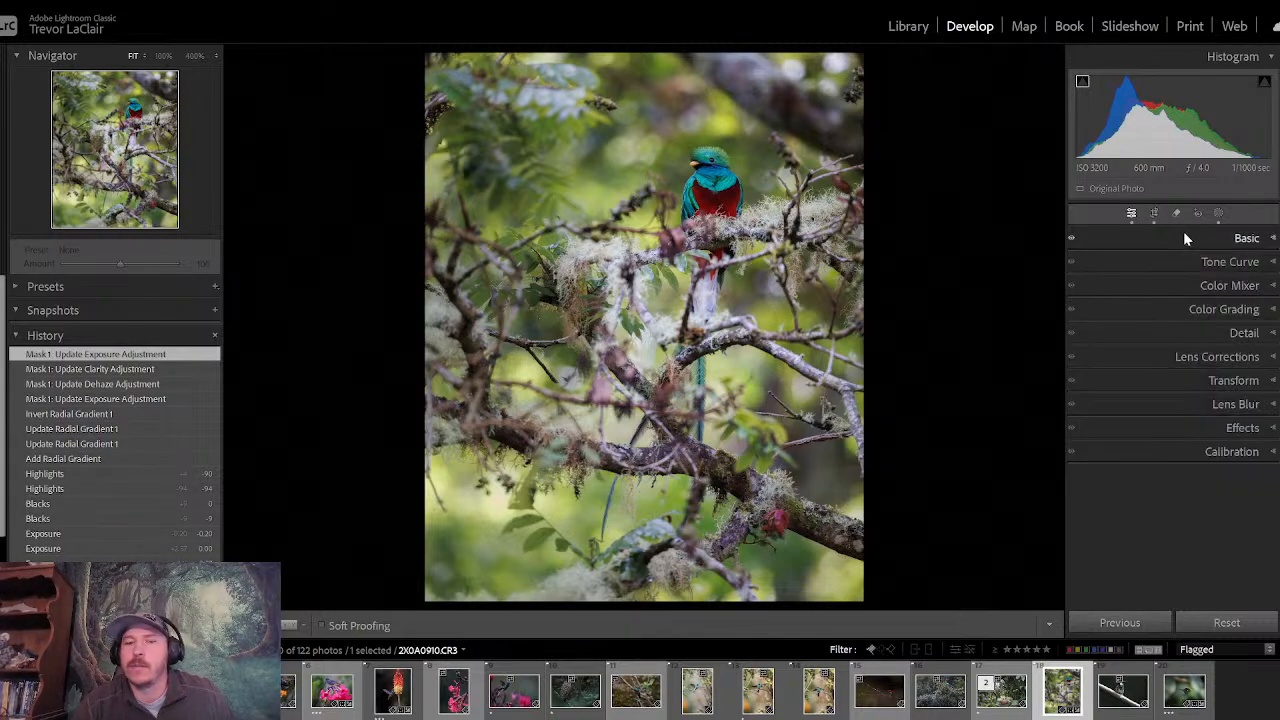
left_click(1165, 284)
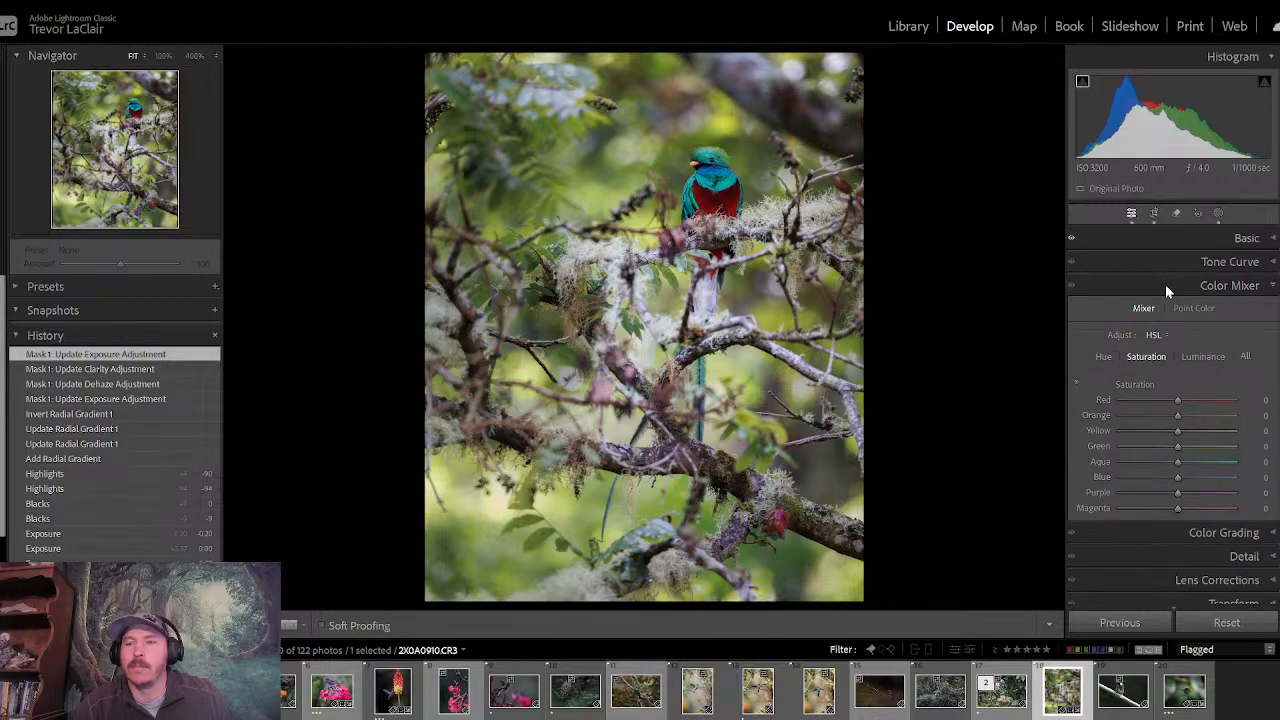
left_click(1076, 384)
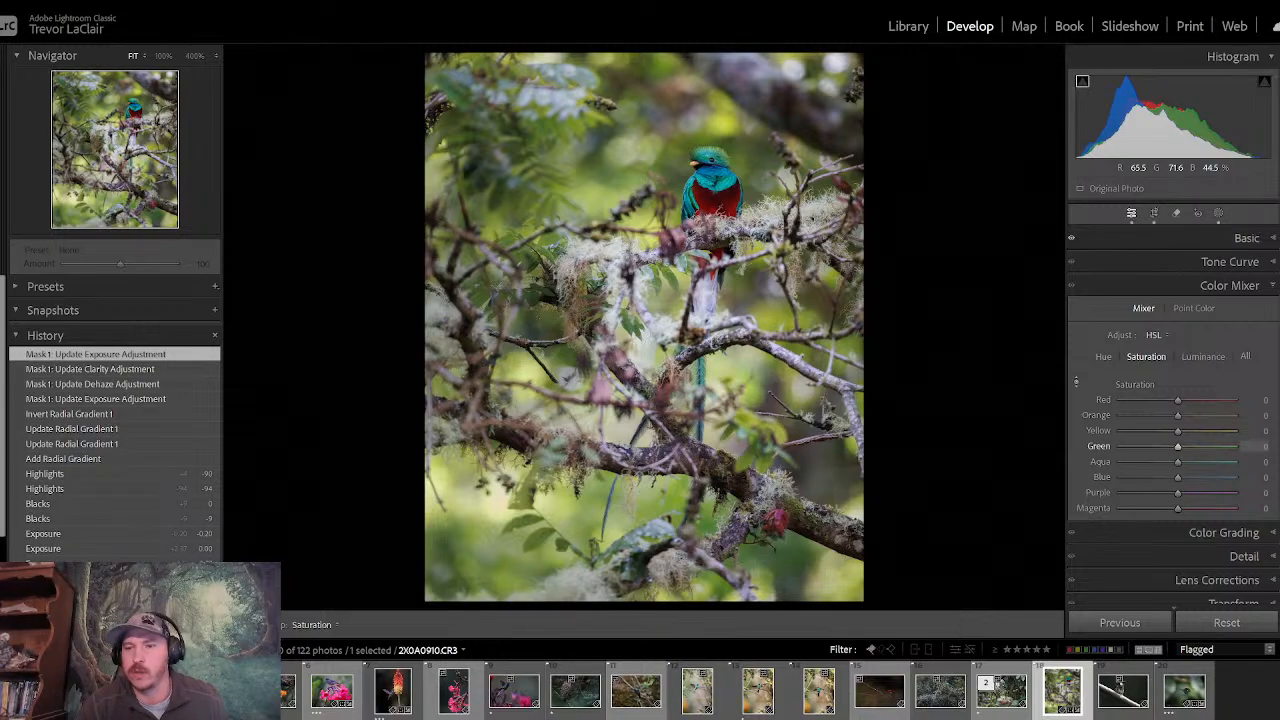
left_click_drag(482, 492, 482, 506)
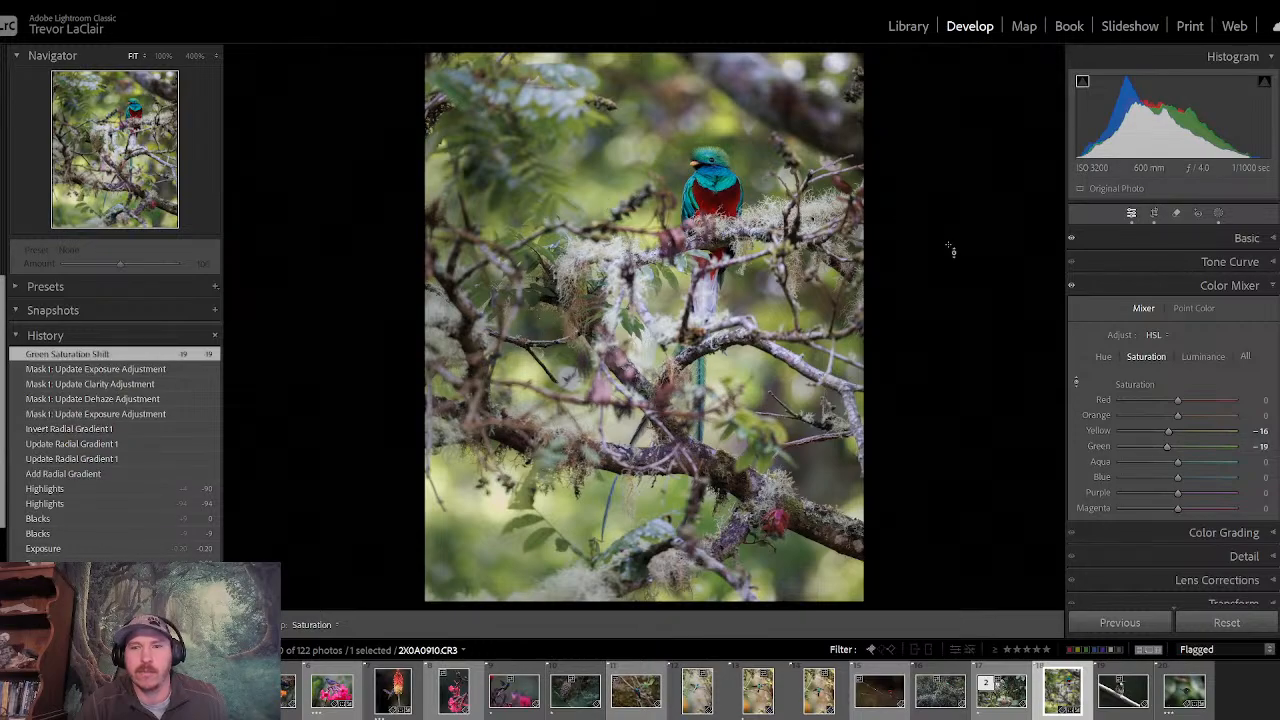
left_click(1120, 290)
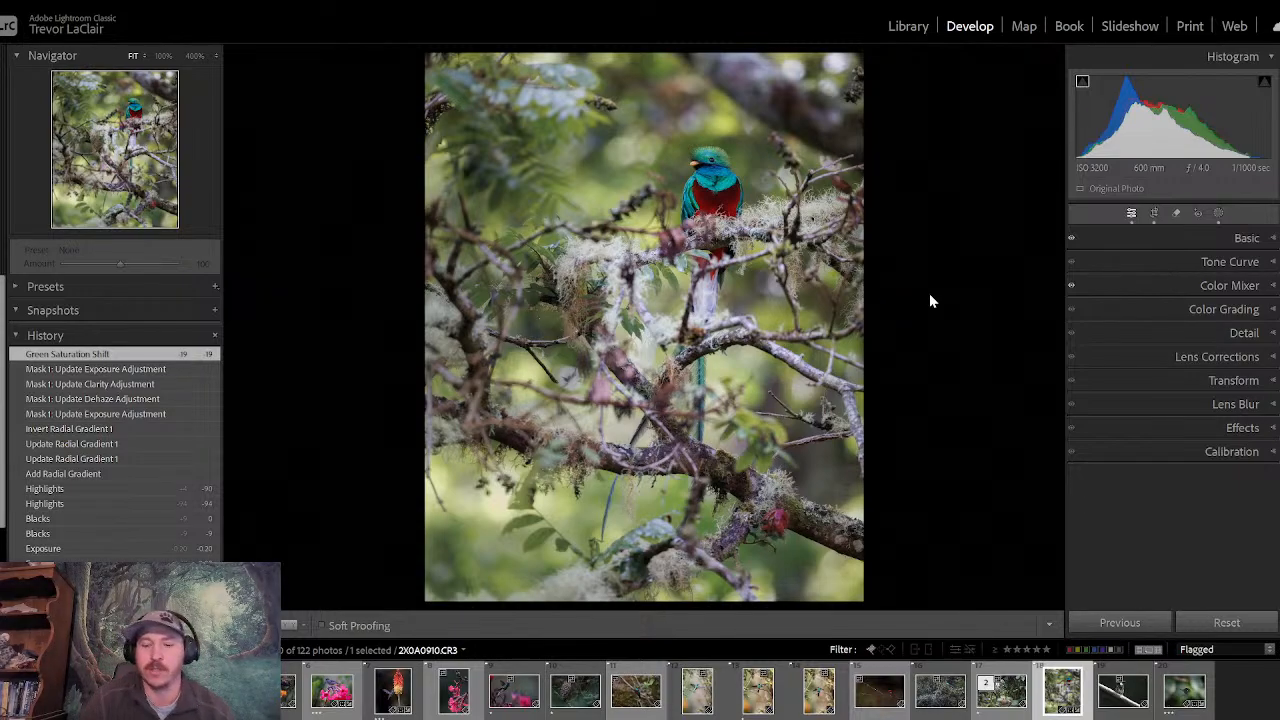
- Compare the before and after views of the quetzal photo to judge the desaturated greens
key("backslash")
key("backslash")
key("backslash")
key("backslash")
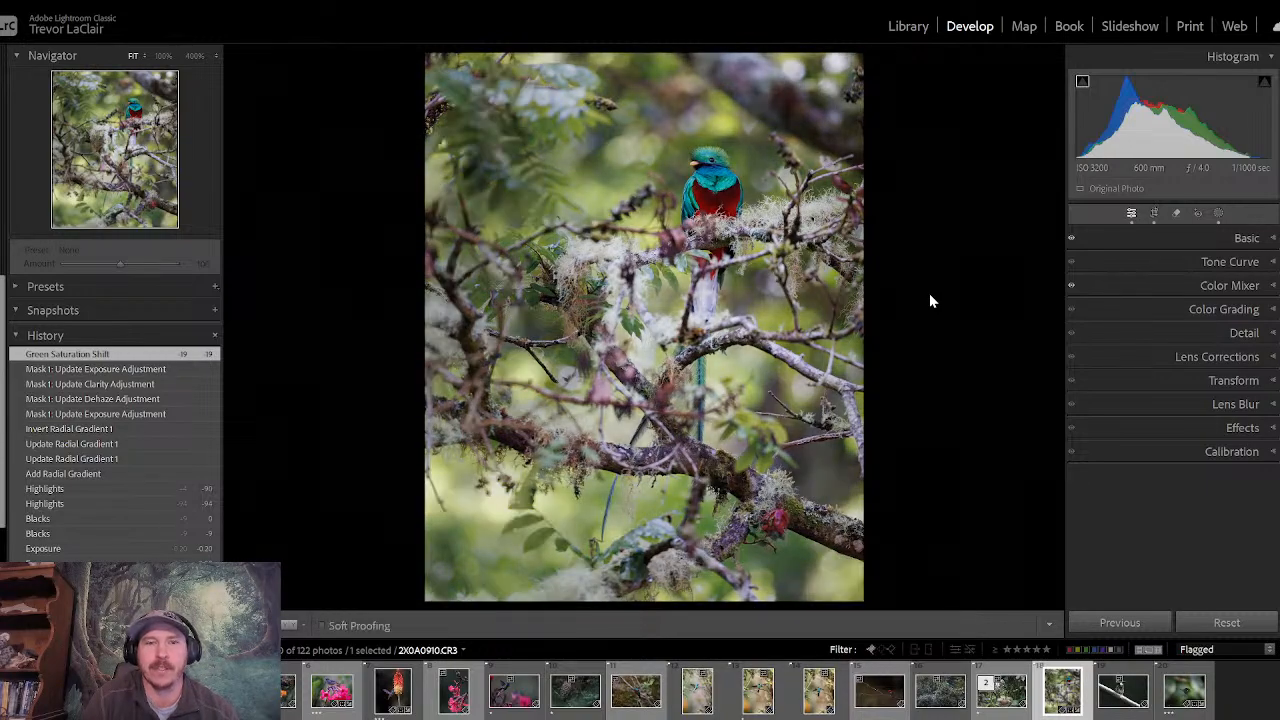
key("backslash")
key("backslash")
key("backslash")
key("backslash")
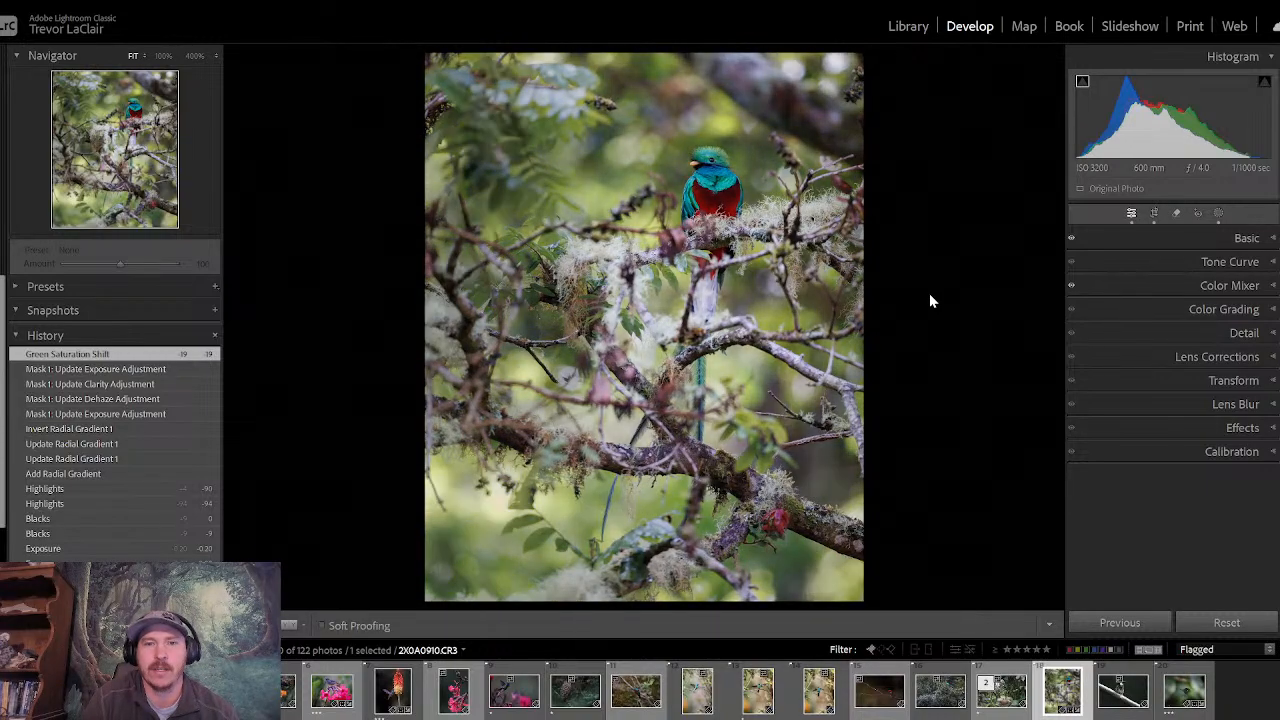
key("backslash")
key("backslash")
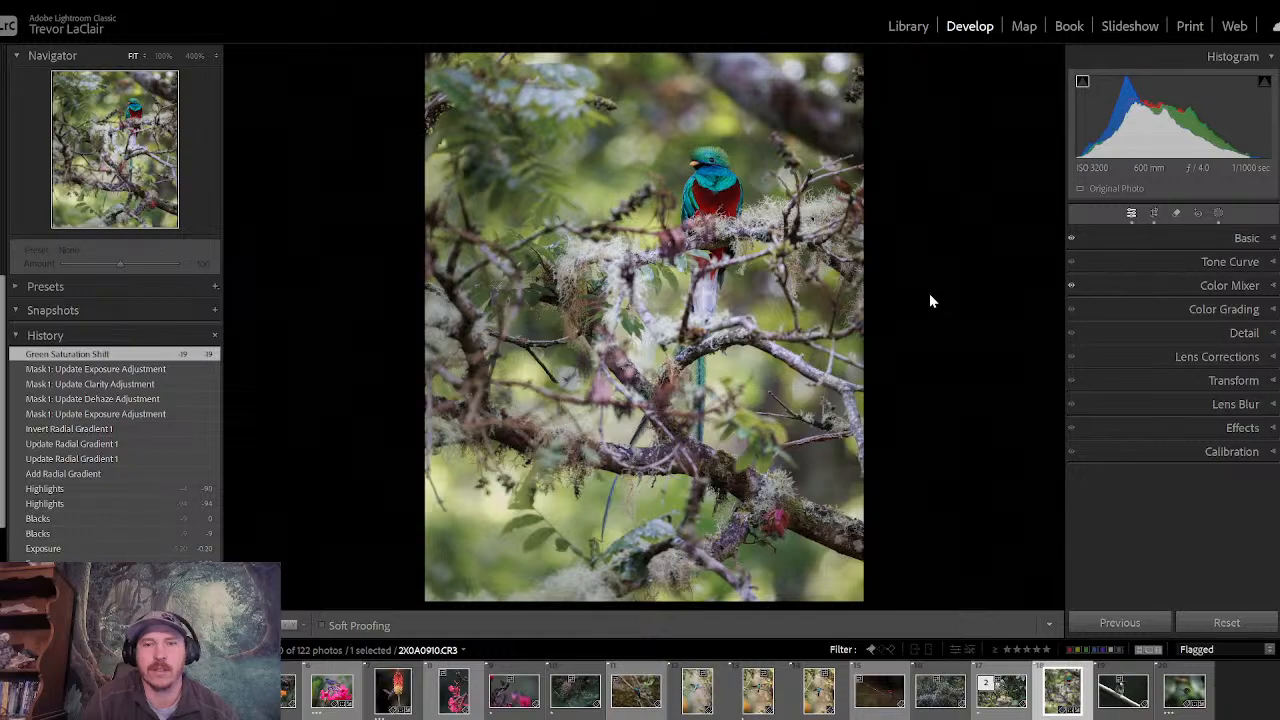
- Add a second radial gradient mask centred around the quetzal and set its exposure to 0.33
left_click(1217, 214)
left_click(923, 79)
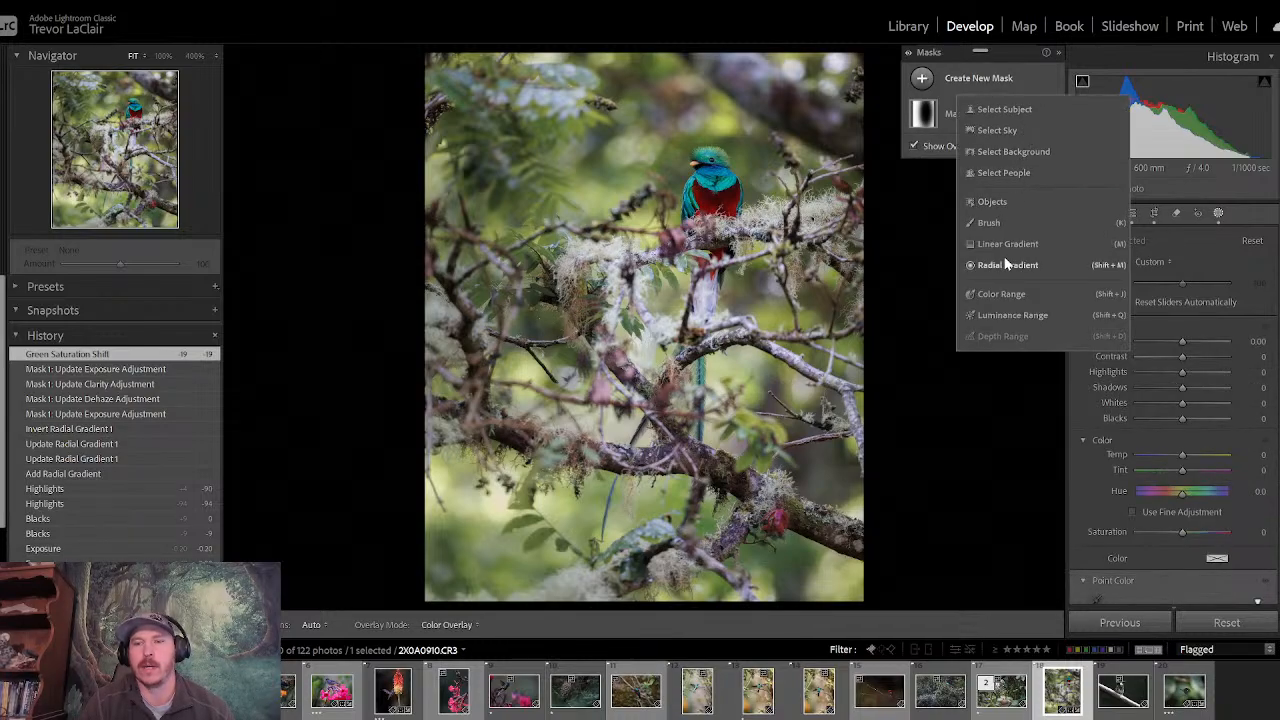
left_click(1006, 265)
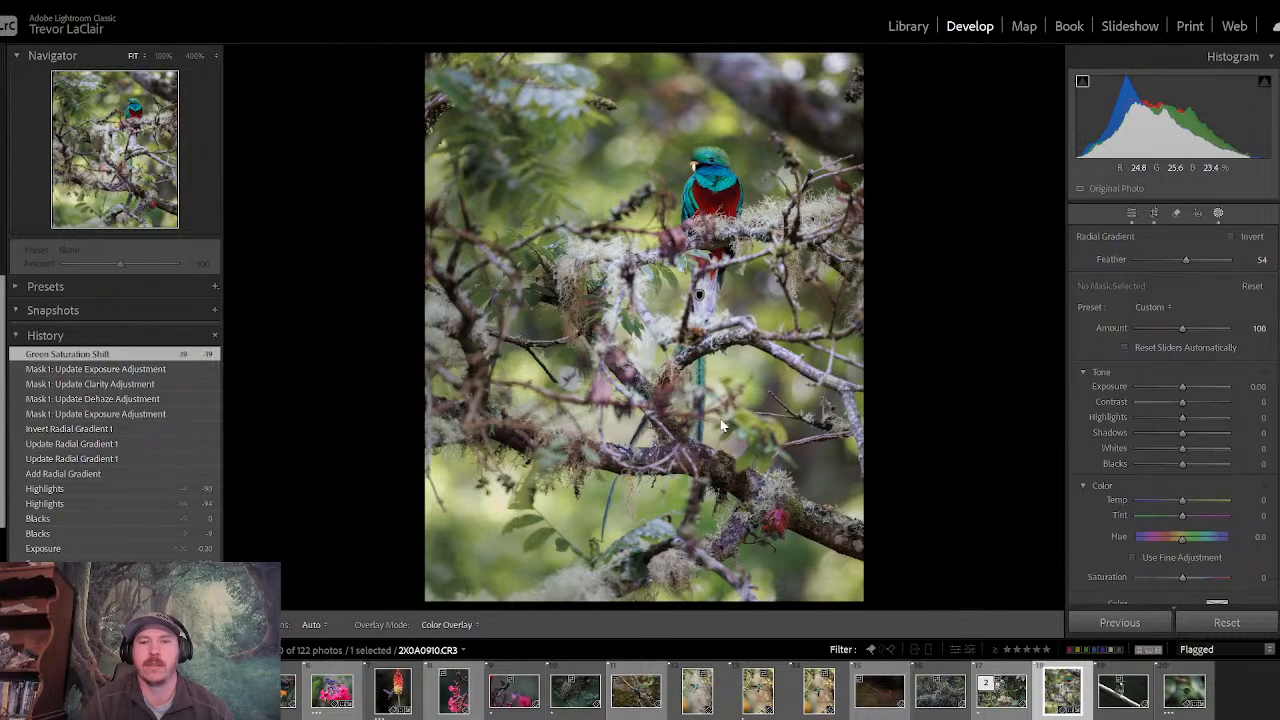
mouse_move(695, 243)
left_mouse_down()
mouse_move(757, 442)
mouse_move(840, 478)
left_mouse_up()
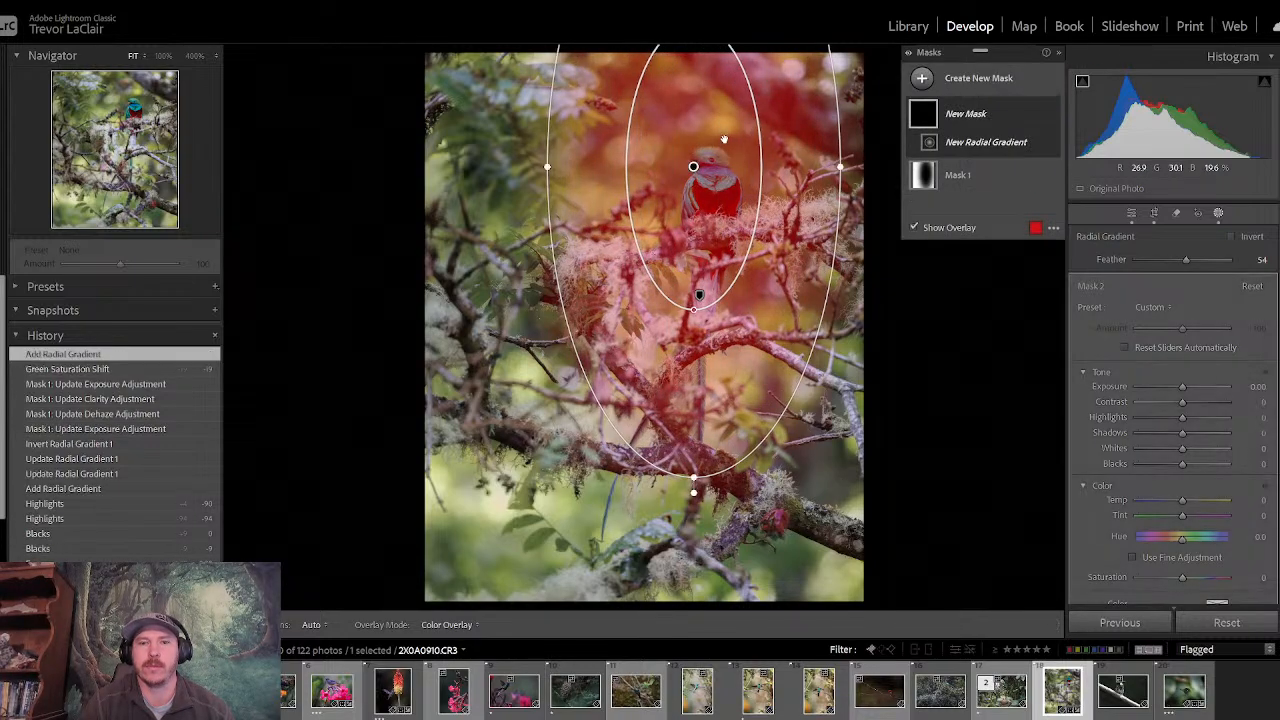
left_click_drag(695, 166, 703, 256)
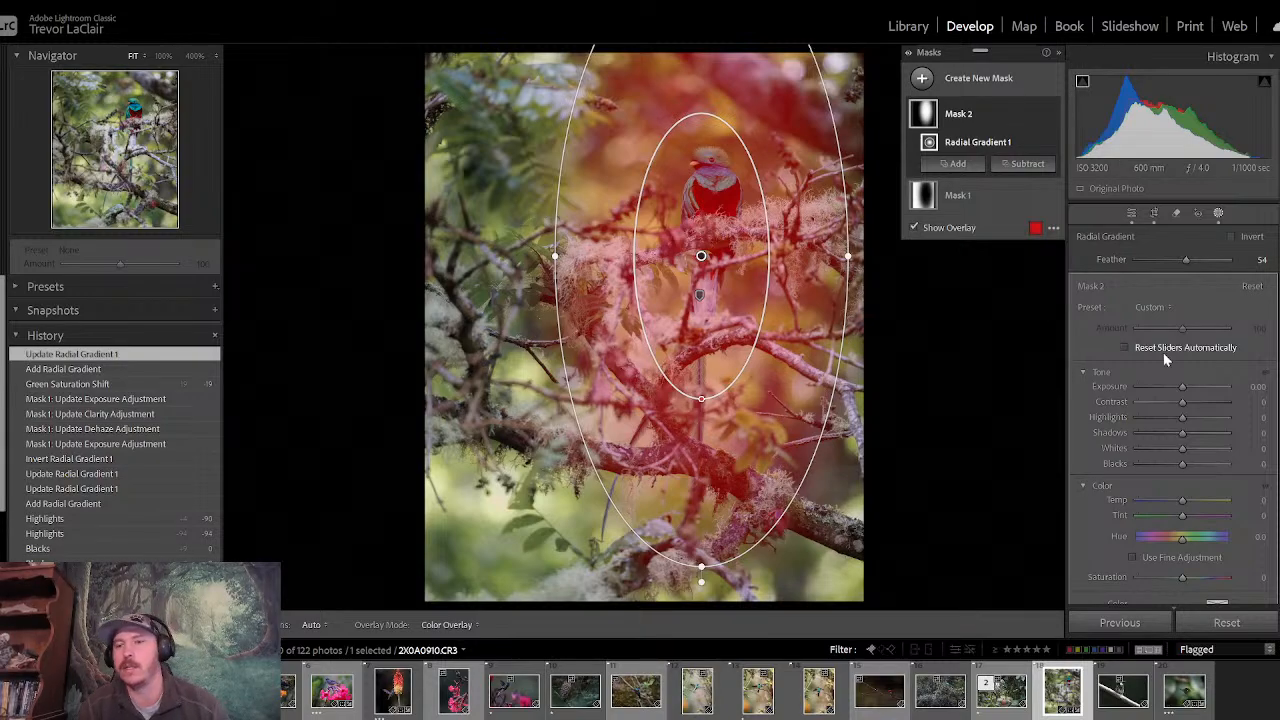
left_click_drag(1186, 387, 1185, 388)
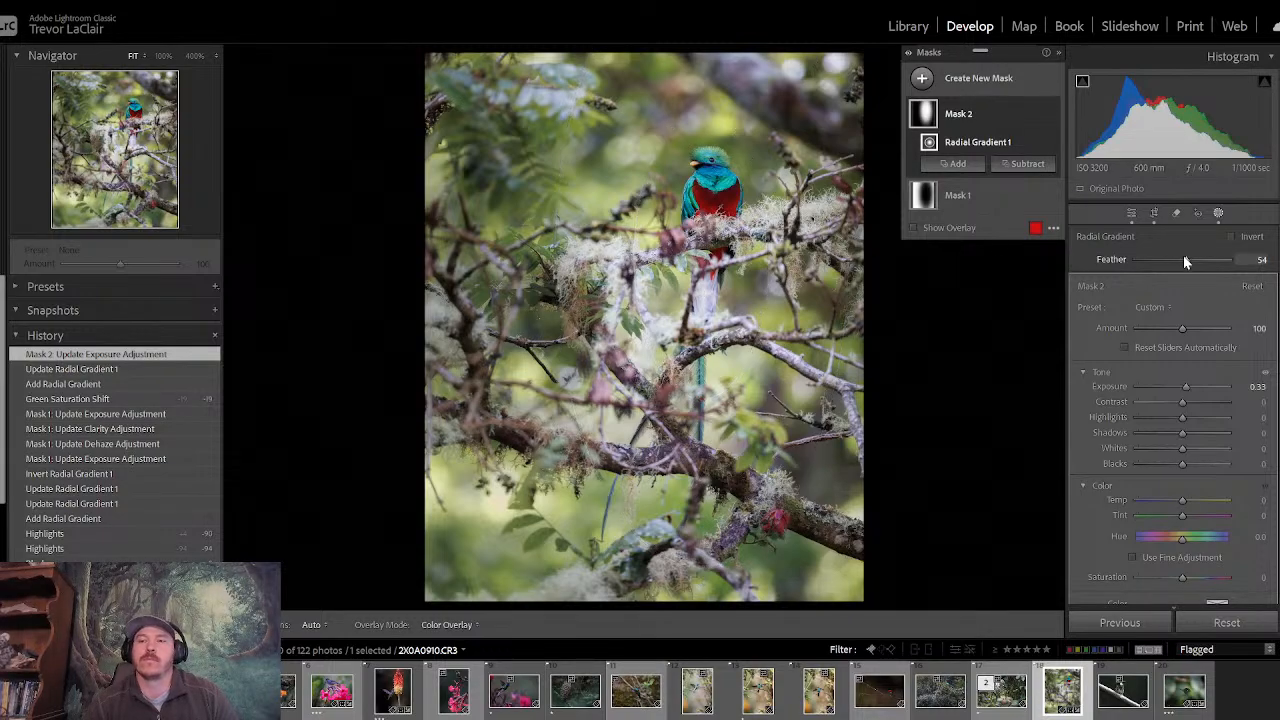
- Set the second mask's feather to 97, narrow and shorten its ellipse, and recentre it around the bird
left_click_drag(1187, 262, 1227, 264)
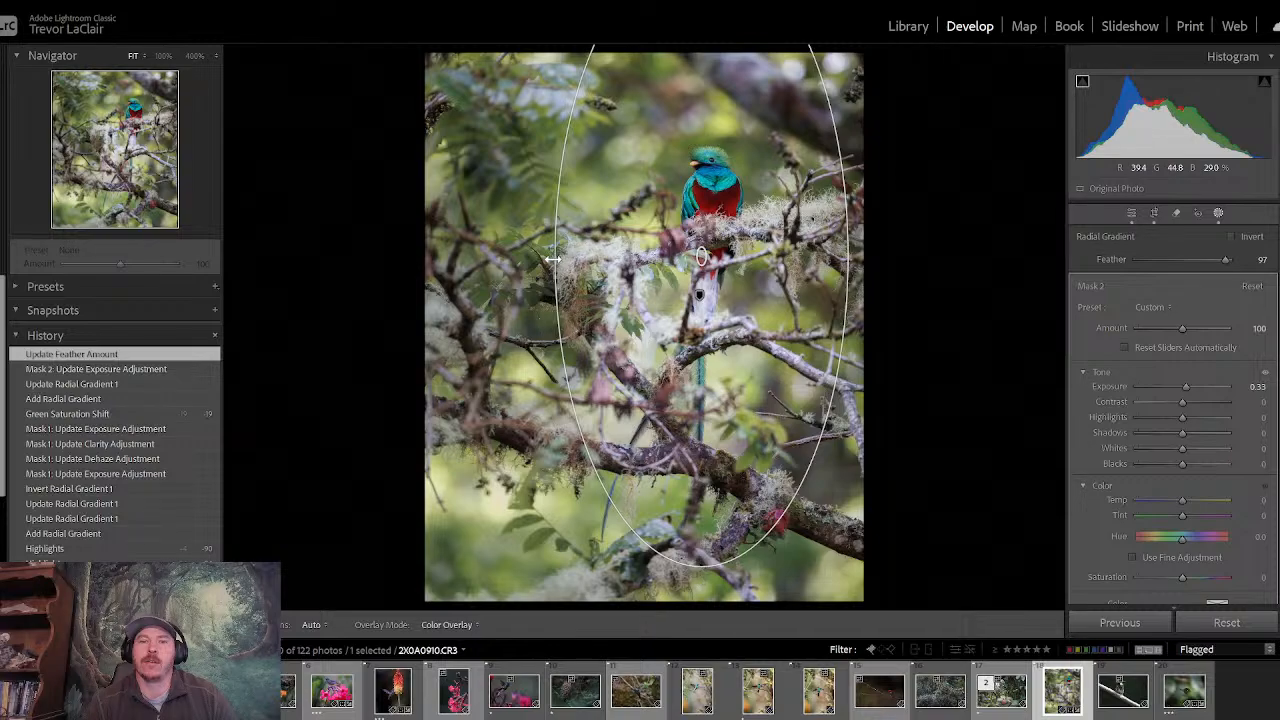
left_click_drag(579, 257, 597, 257)
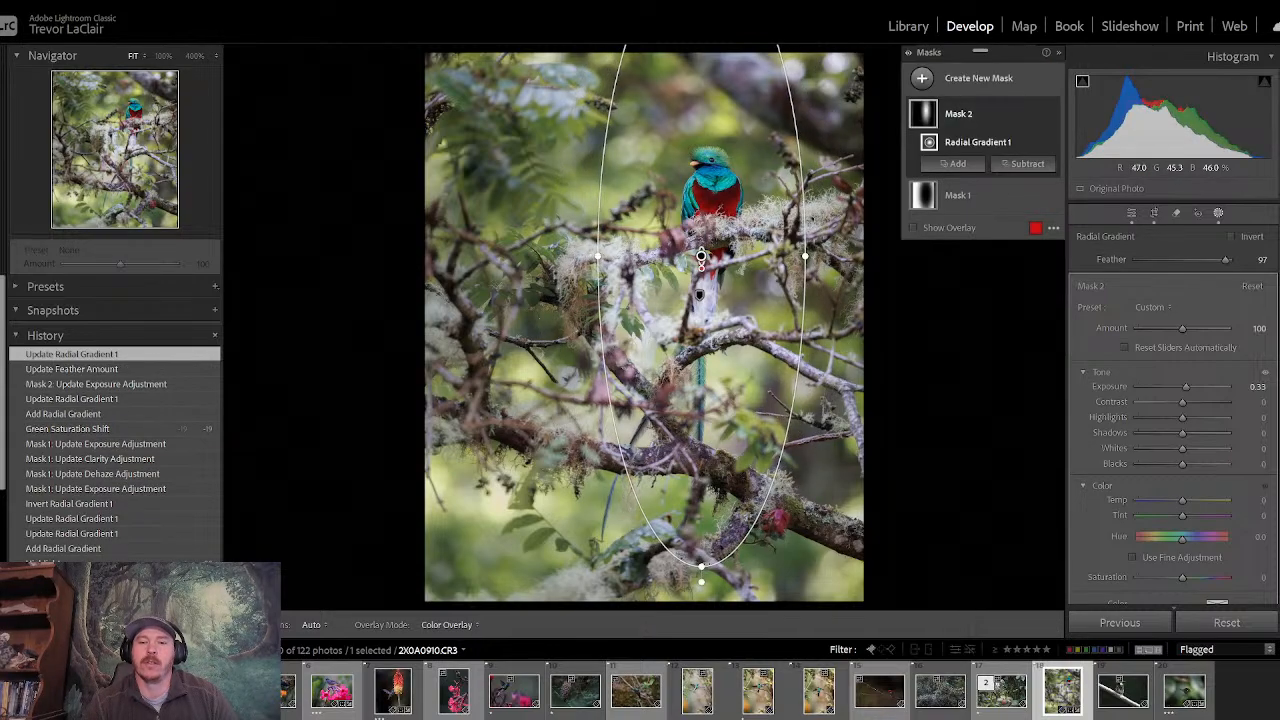
left_click_drag(702, 566, 702, 470)
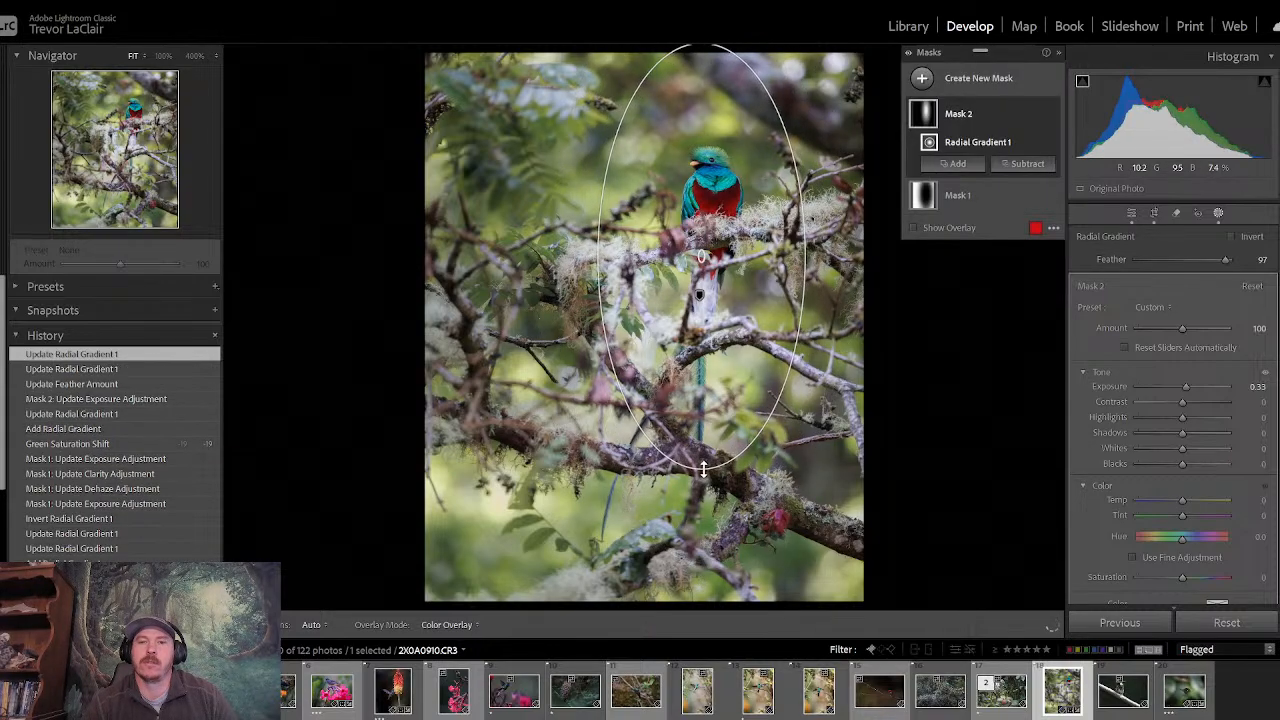
mouse_move(704, 252)
left_mouse_down()
mouse_move(706, 265)
mouse_move(705, 163)
mouse_move(694, 245)
left_mouse_up()
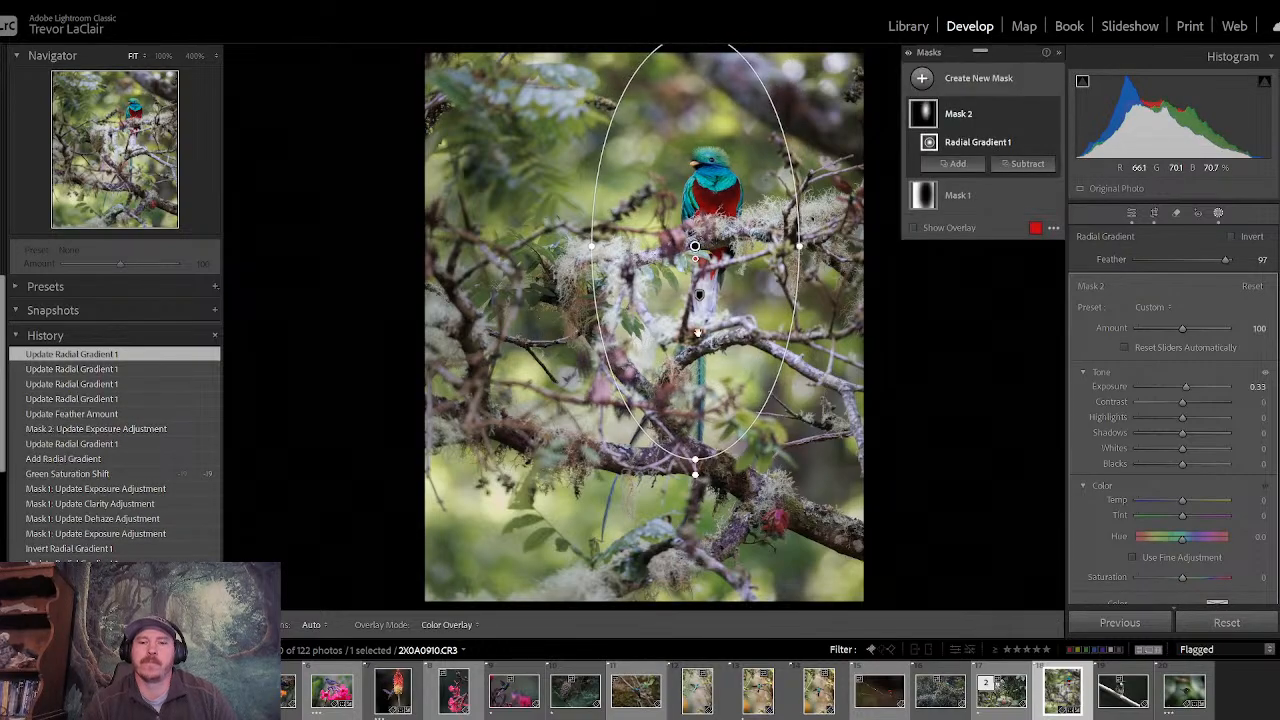
- Shrink the second radial mask's ellipse to a near circle around the quetzal's upper body and centre it on the bird's chest
left_click_drag(694, 460, 697, 343)
left_click_drag(696, 244, 704, 210)
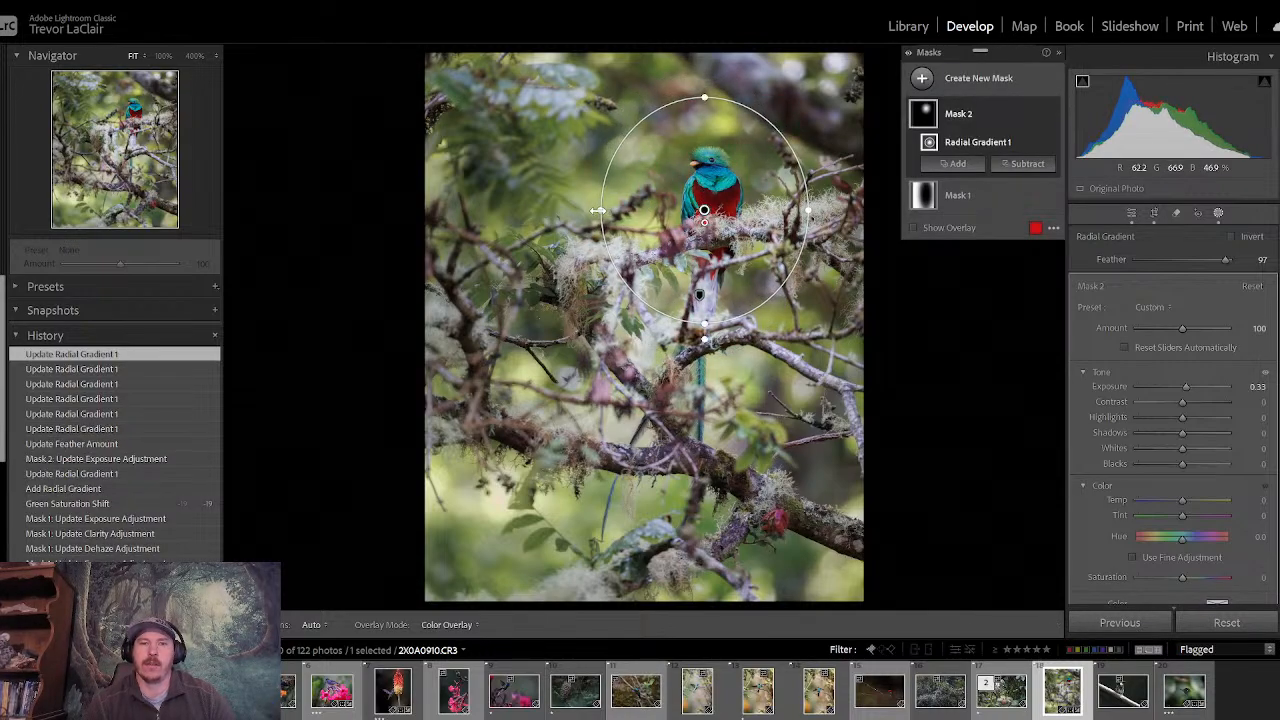
left_click_drag(597, 211, 622, 211)
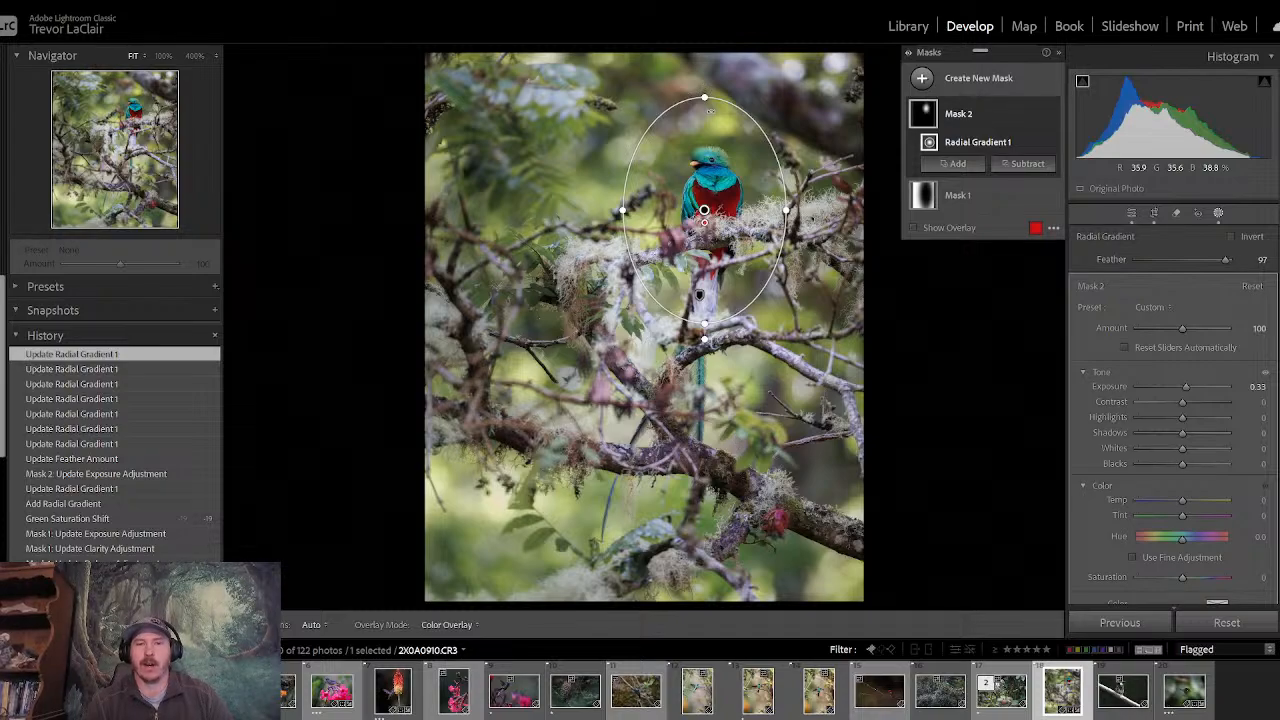
- Reset the second mask's exposure to 0, raise it slightly again and leave masking
double_click(1189, 385)
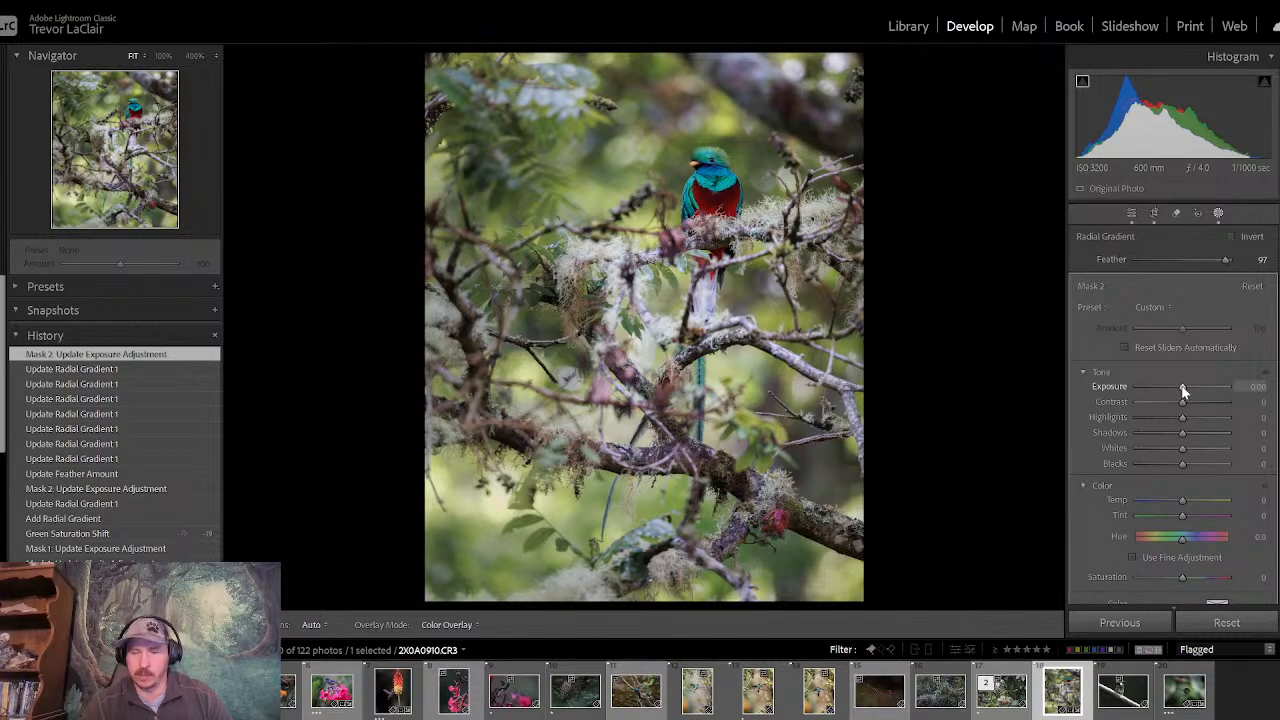
left_click_drag(1183, 388, 1189, 389)
left_click(1130, 213)
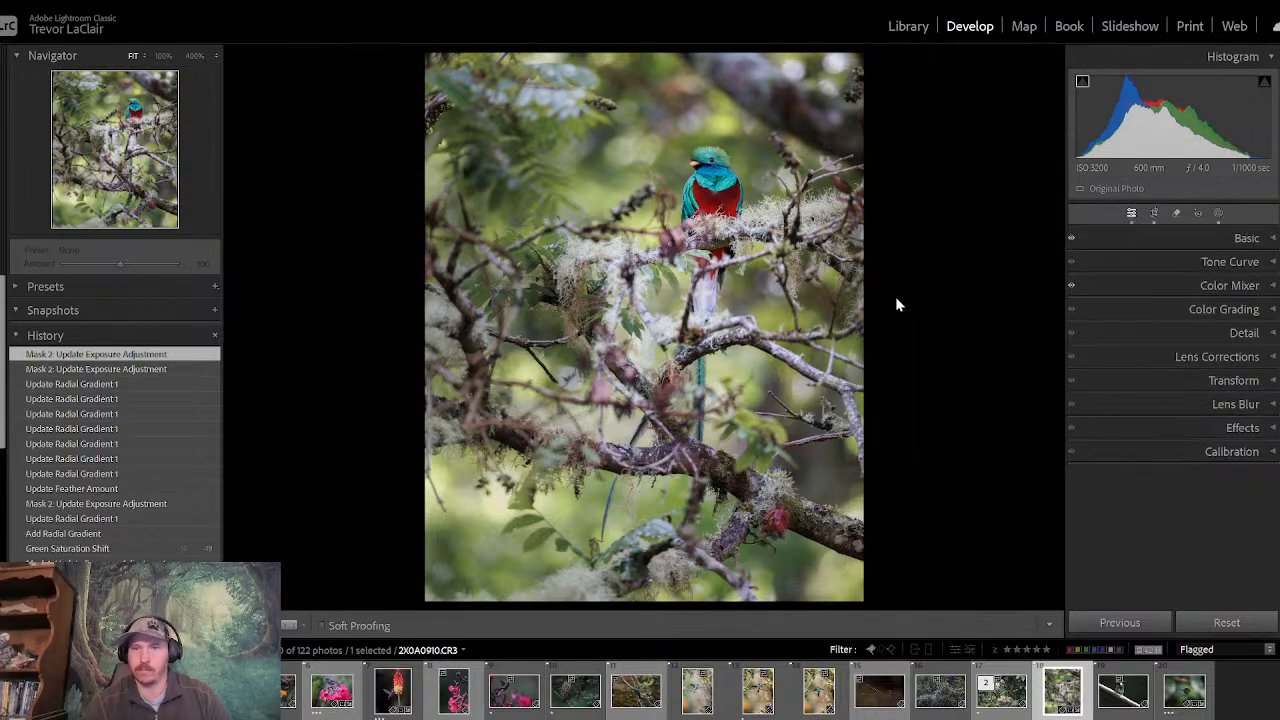
- Compare the before and after views of the masked quetzal photo and examine the bird's head and feather detail at 100%
key("backslash")
key("backslash")
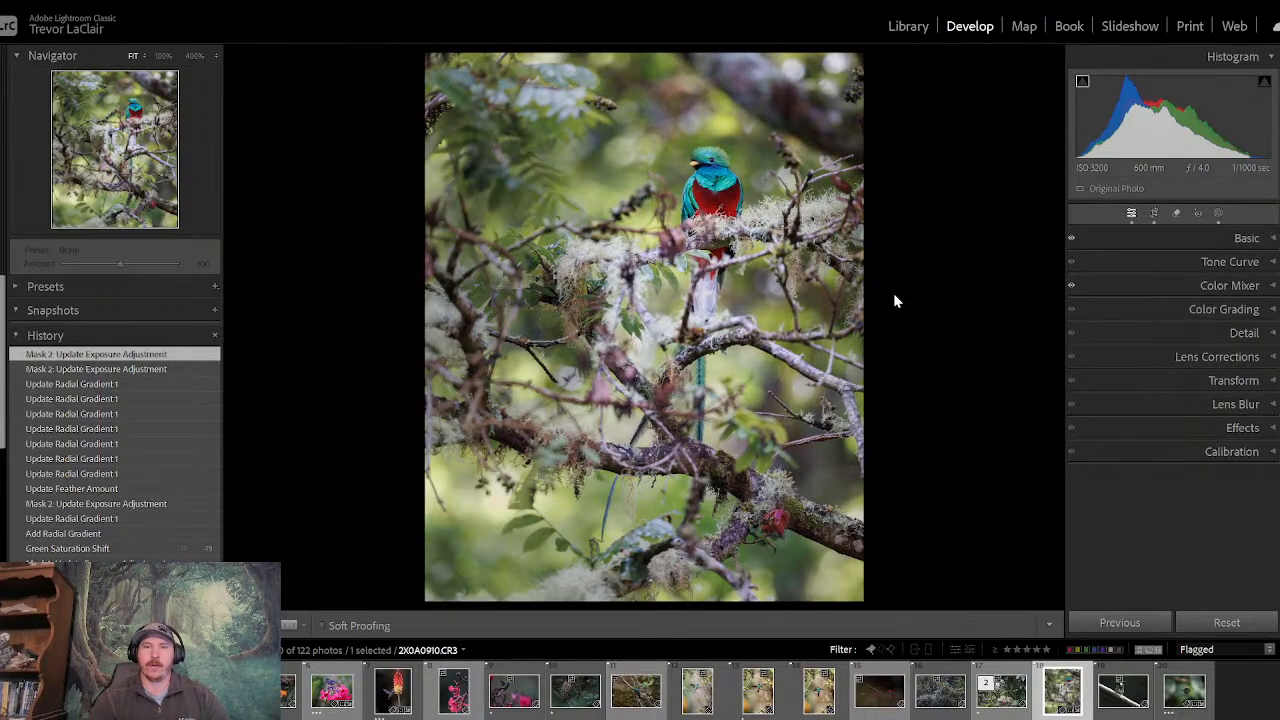
key("backslash")
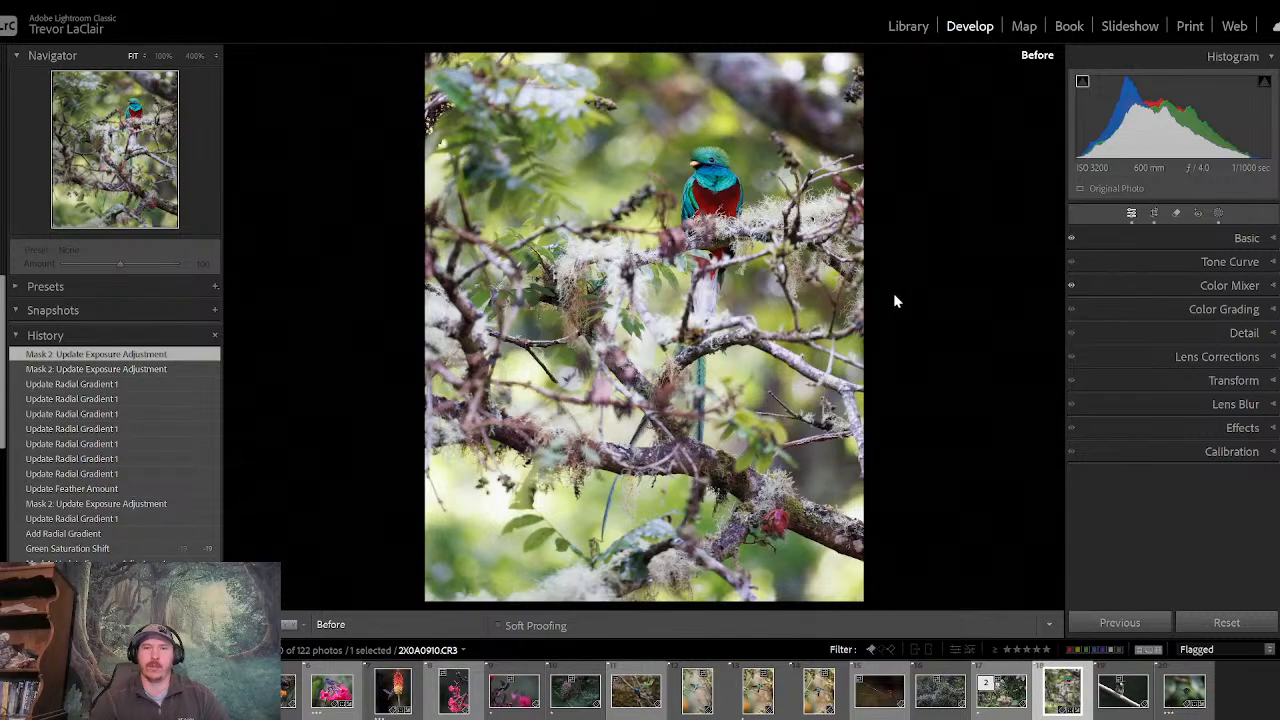
key("backslash")
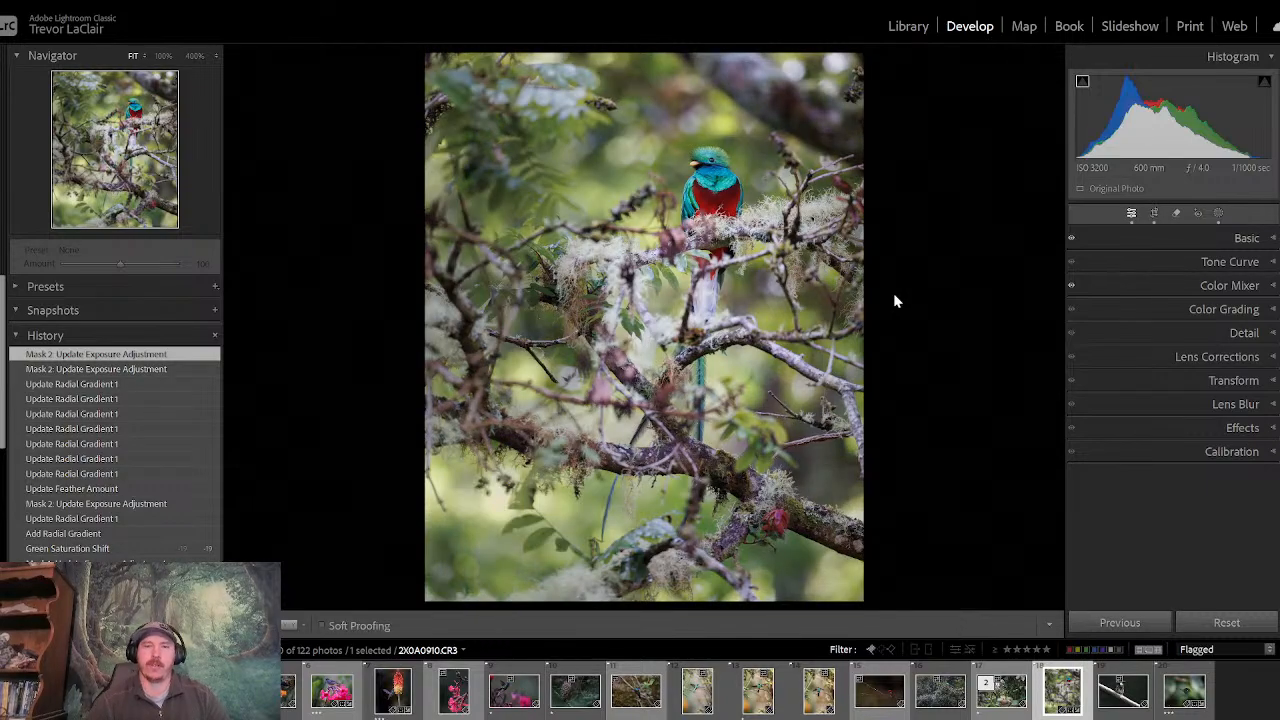
left_click(703, 162)
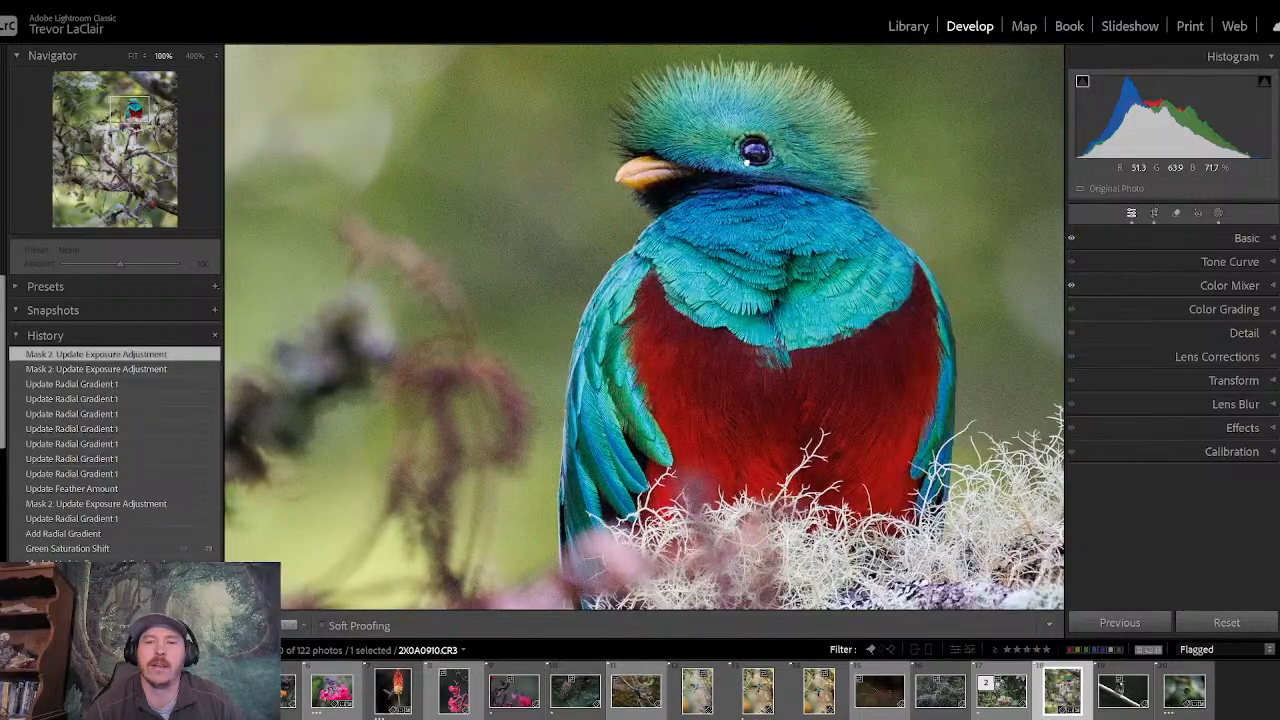
left_click_drag(703, 162, 656, 292)
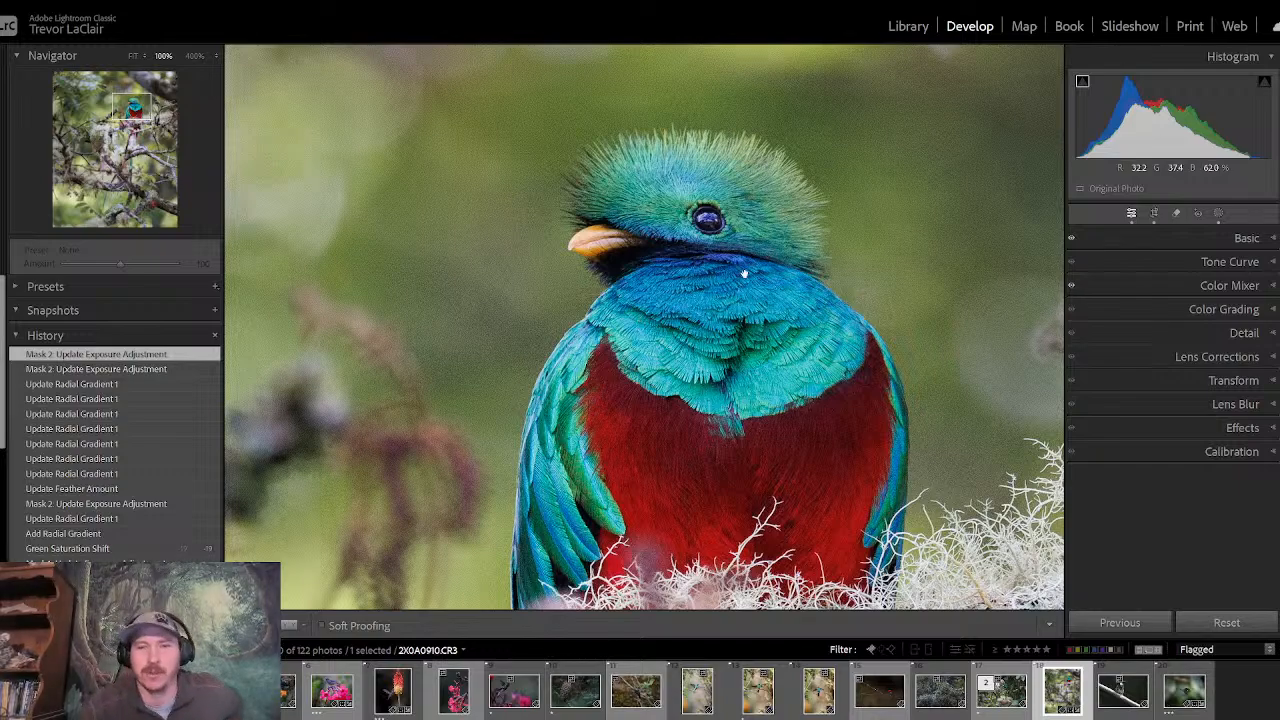
mouse_move(746, 274)
left_mouse_down()
mouse_move(740, 201)
mouse_move(732, 295)
left_mouse_up()
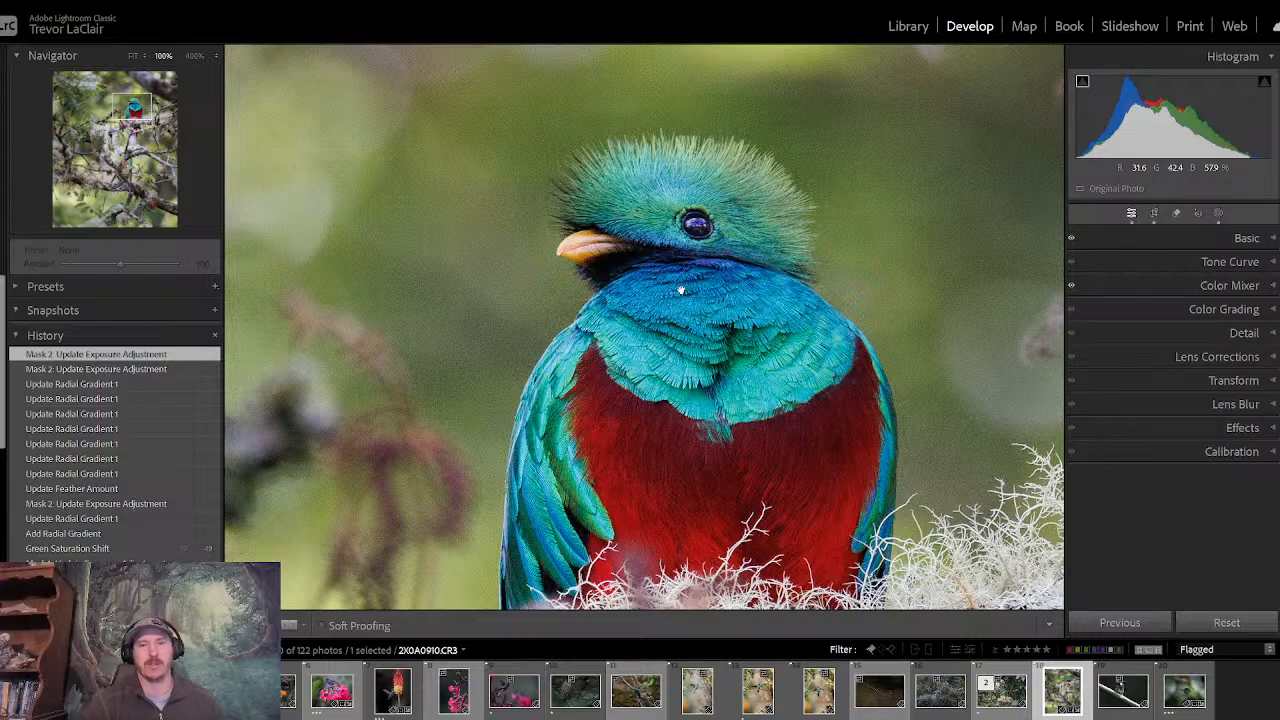
left_click(689, 257)
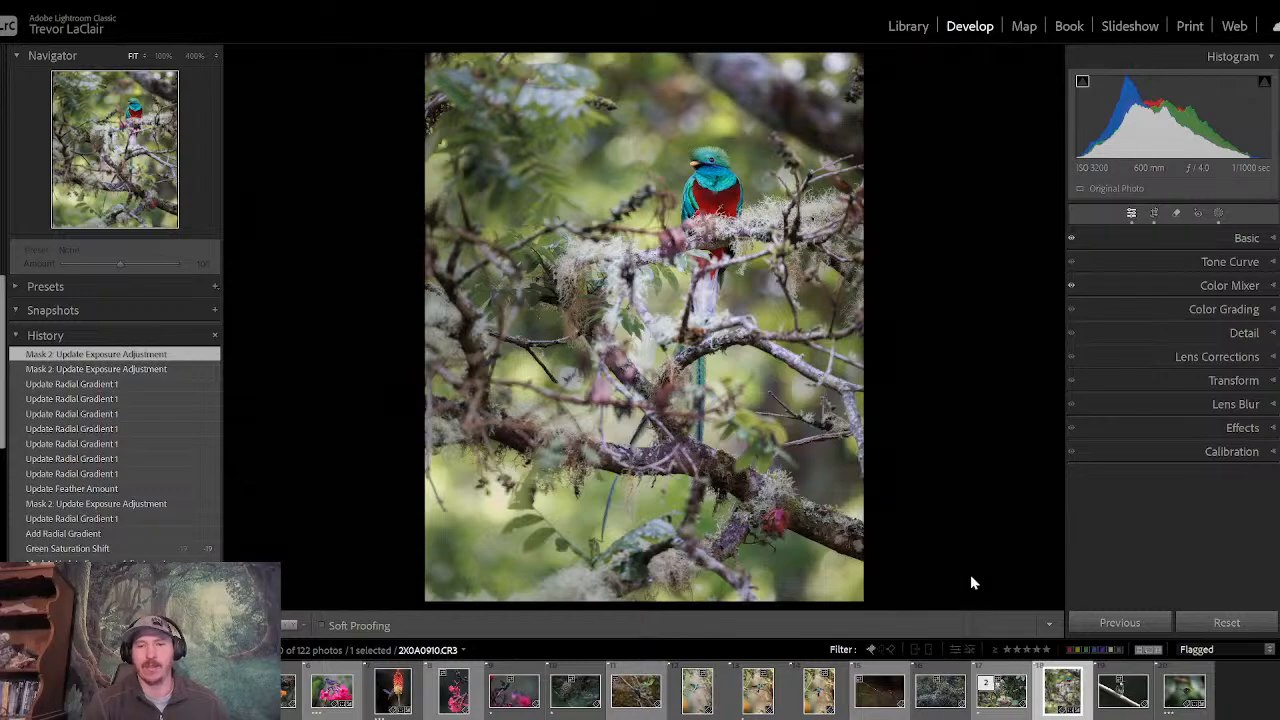
- Review the two preceding quetzal photos in the dark foliage and return to the vertical quetzal photo
key("Left")
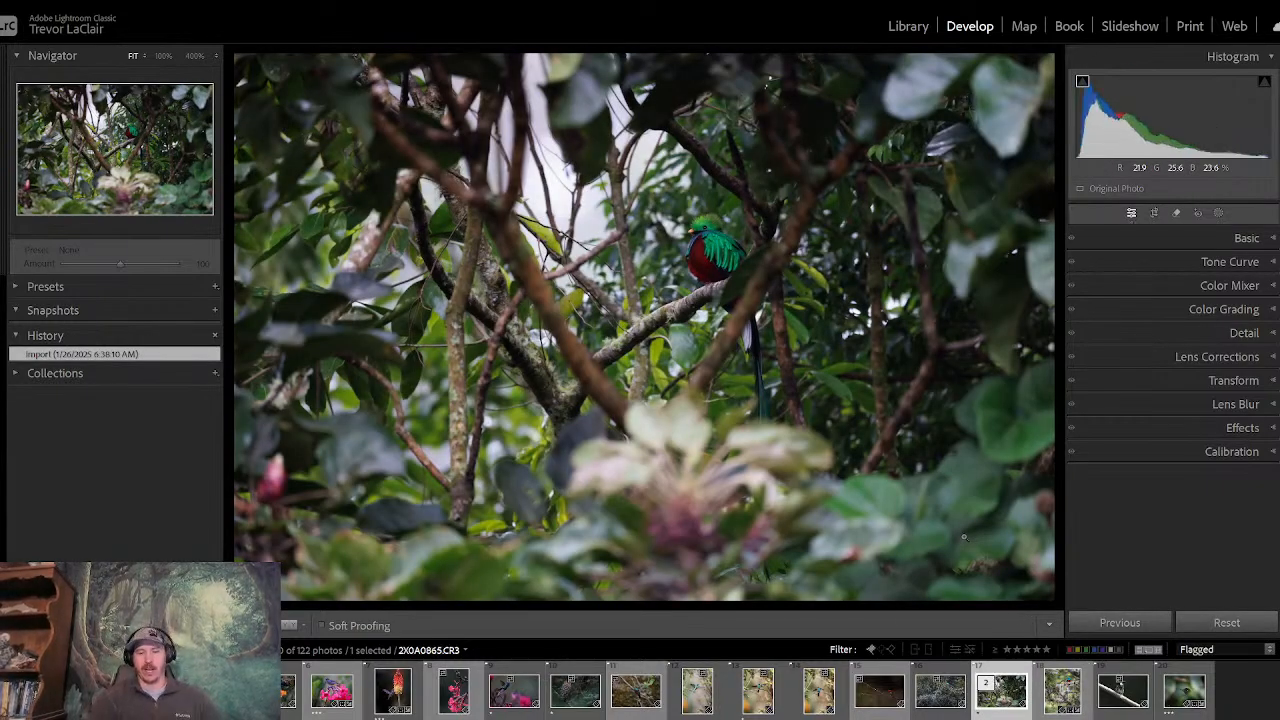
key("Left")
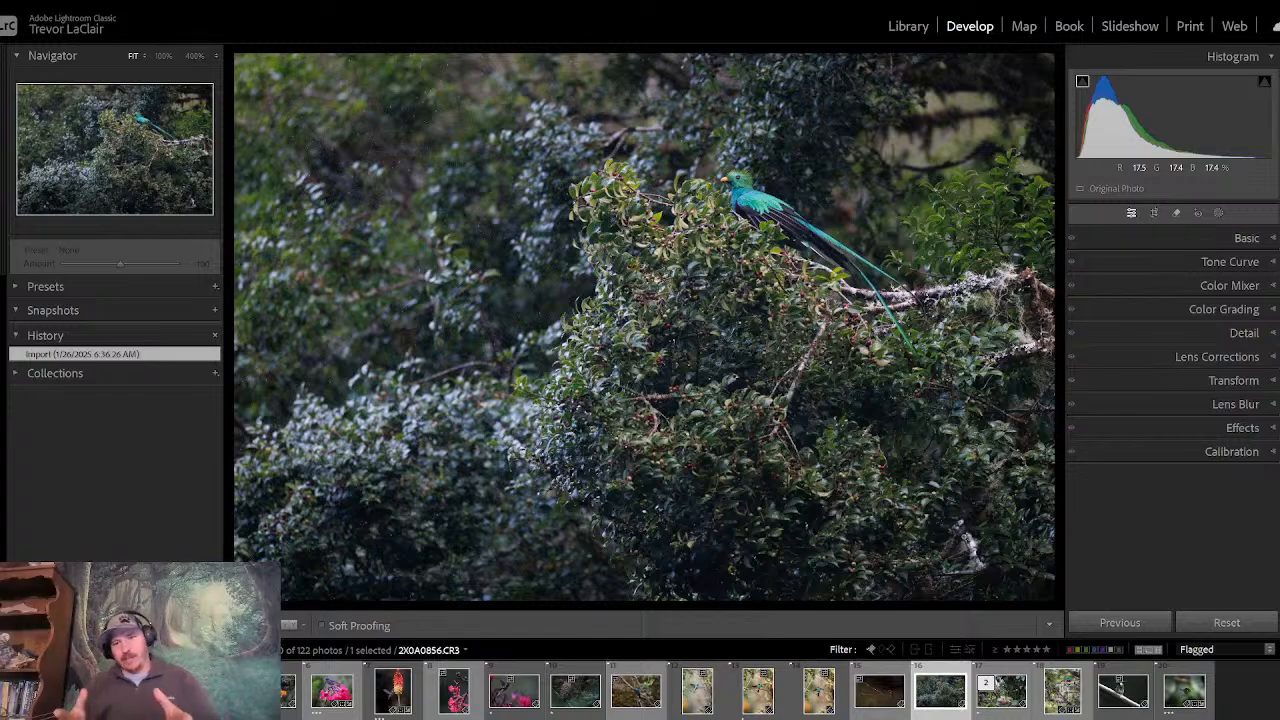
key("Right")
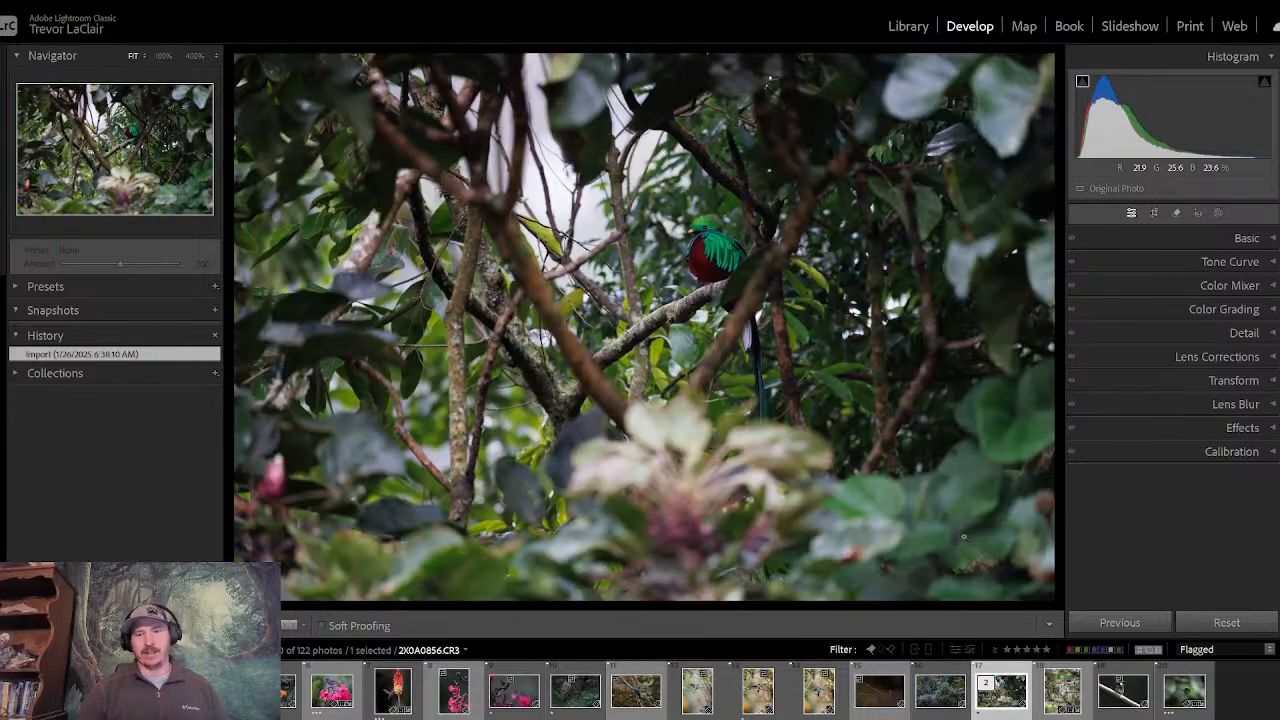
key("Right")
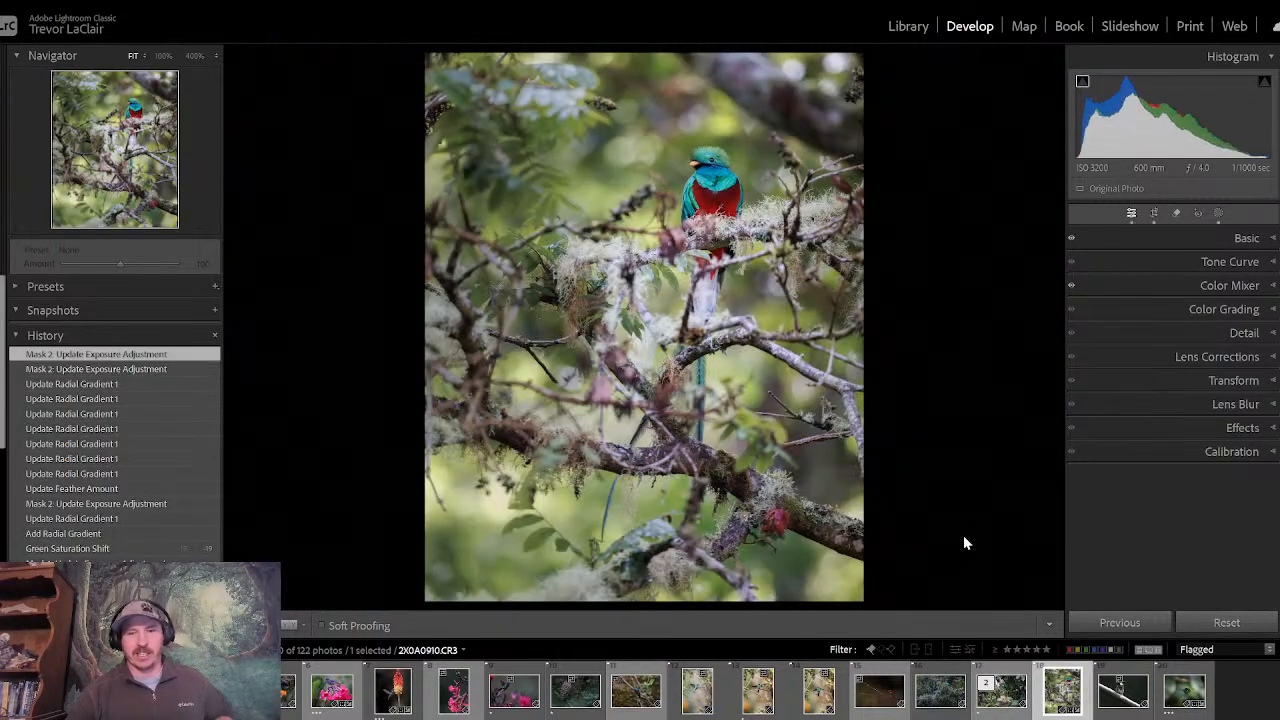
- Show the basic adjustments and switch repeatedly between before and after views to judge the overall edit of the quetzal
left_click(1197, 238)
key("backslash")
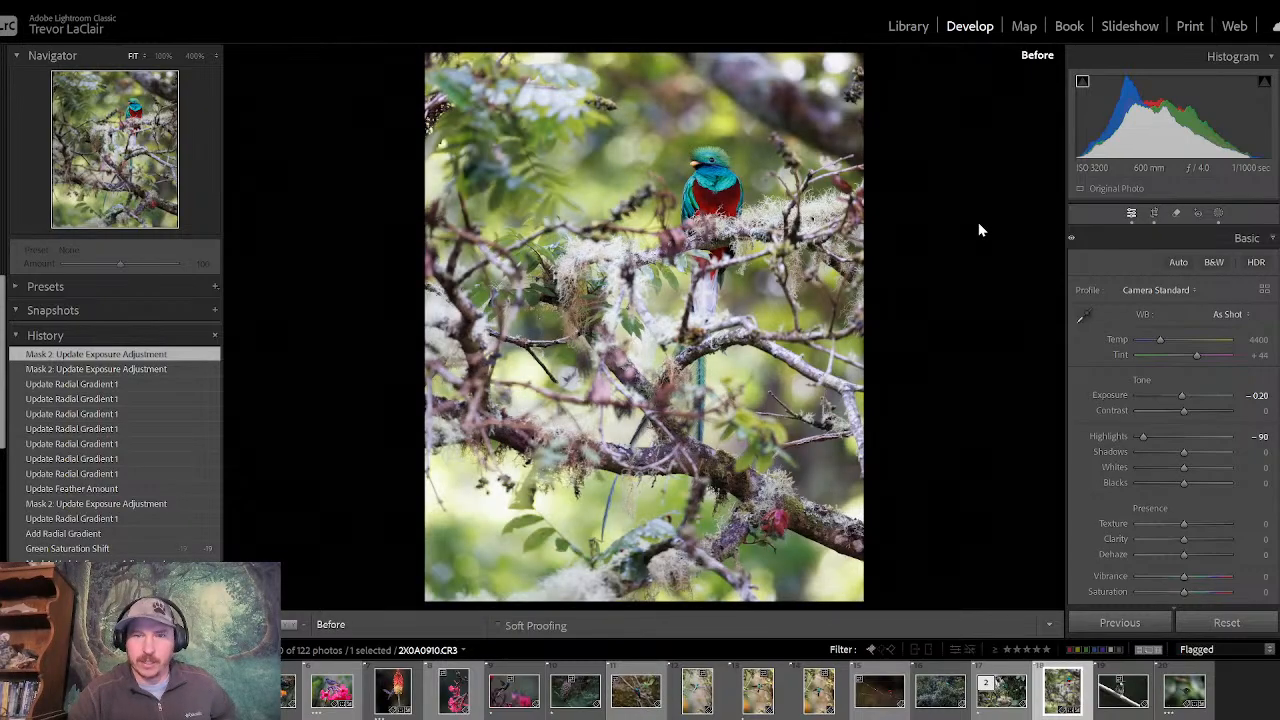
key("backslash")
key("backslash")
key("backslash")
key("backslash")
key("backslash")
key("backslash")
key("backslash")
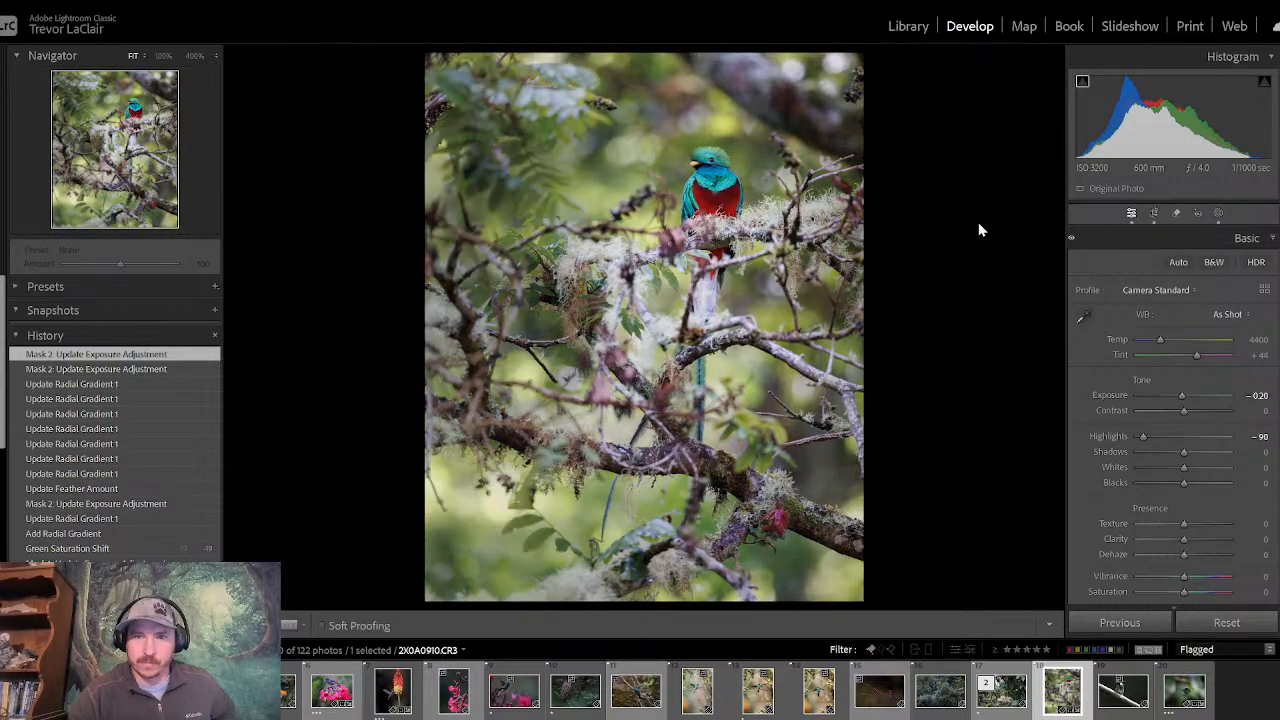
key("backslash")
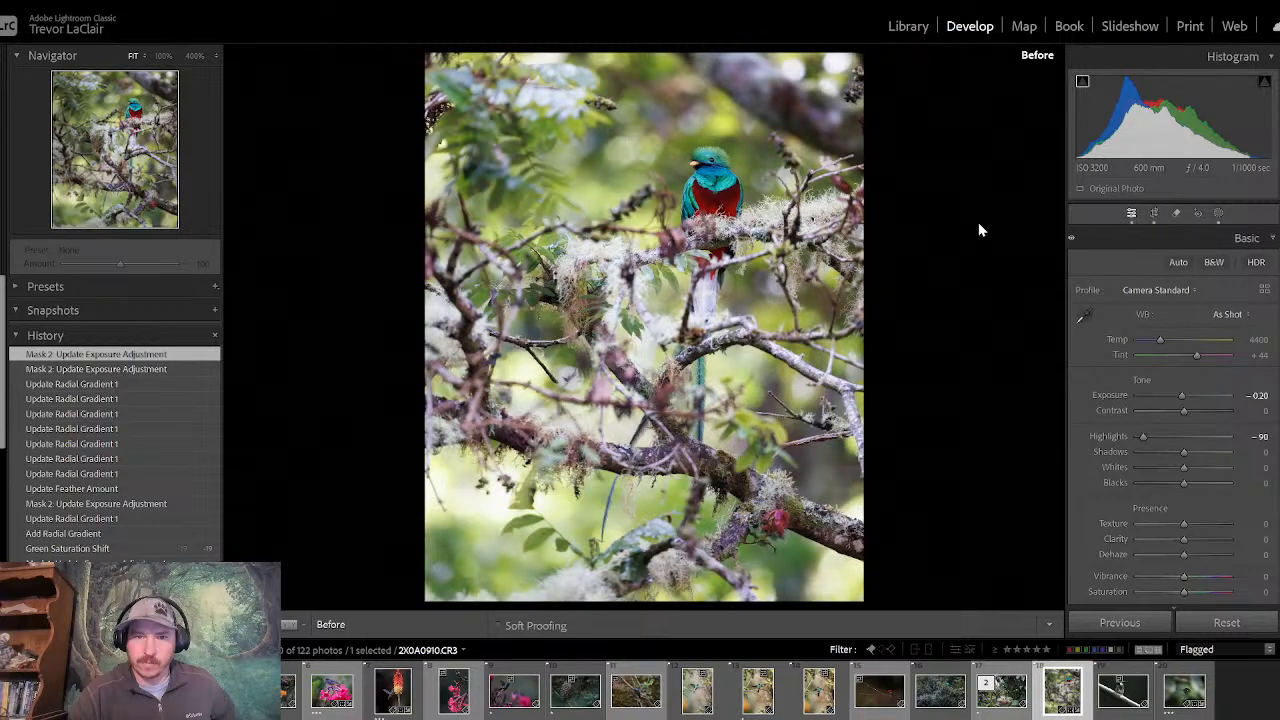
key("backslash")
- Examine the quetzal's eye and plumage sharpness at 100% and 400%, and return to the whole photo
left_click(707, 163)
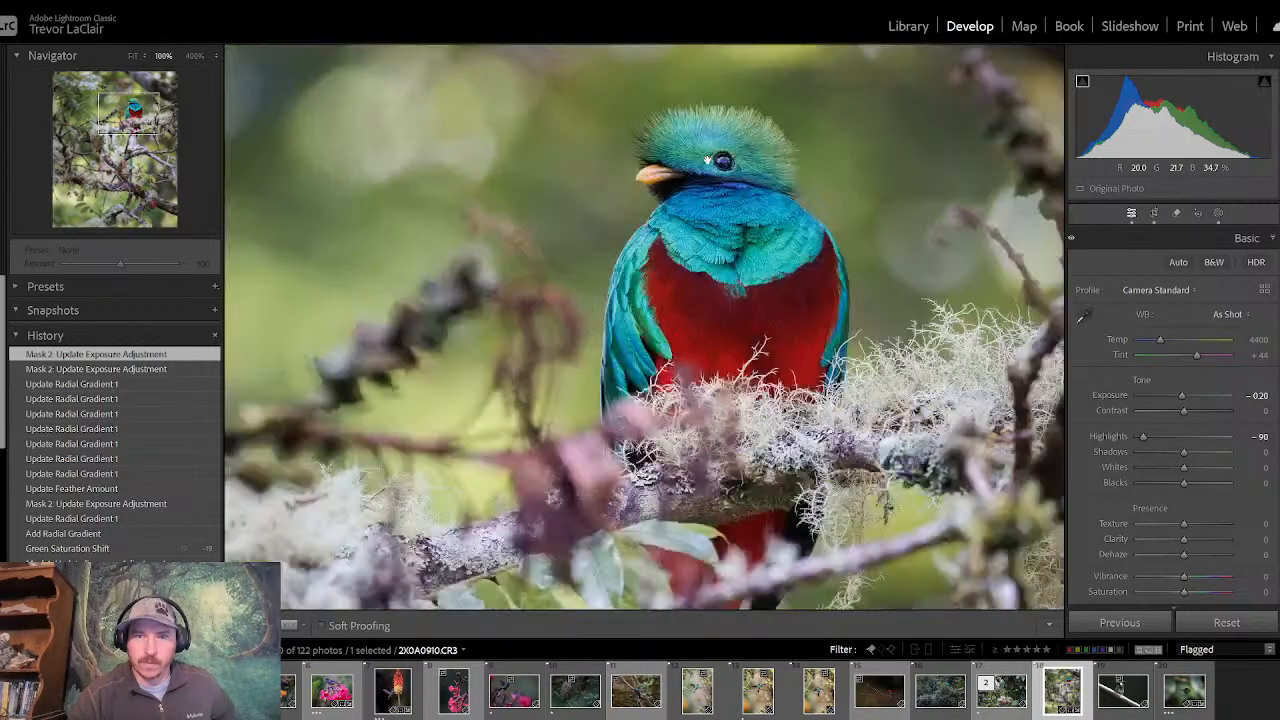
left_click_drag(763, 187, 744, 319)
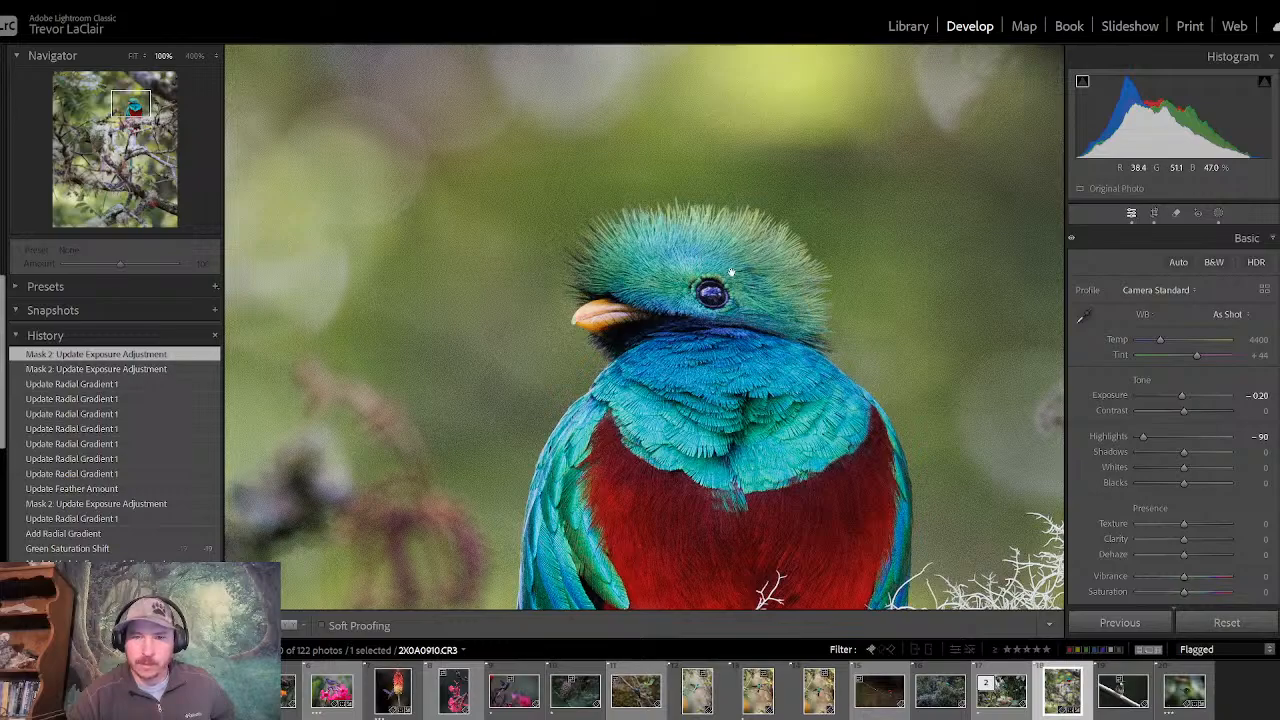
left_click(195, 55)
left_click_drag(760, 205, 538, 310)
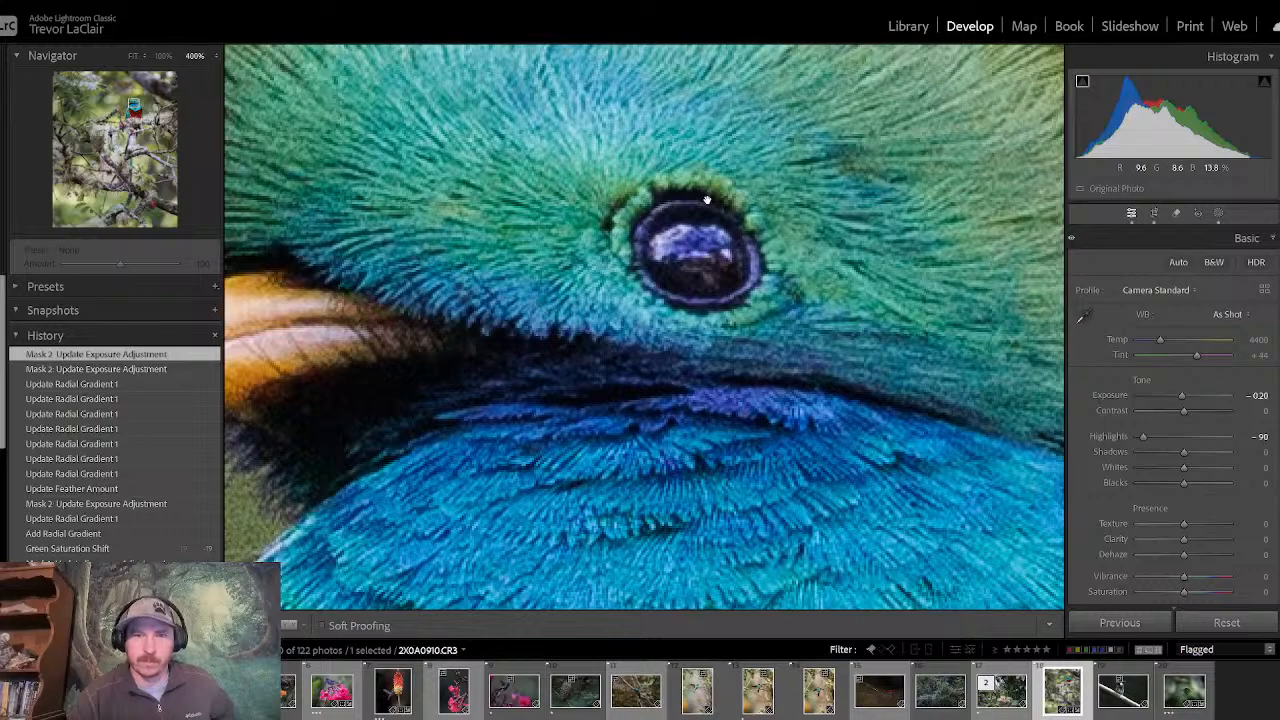
left_click_drag(707, 200, 620, 270)
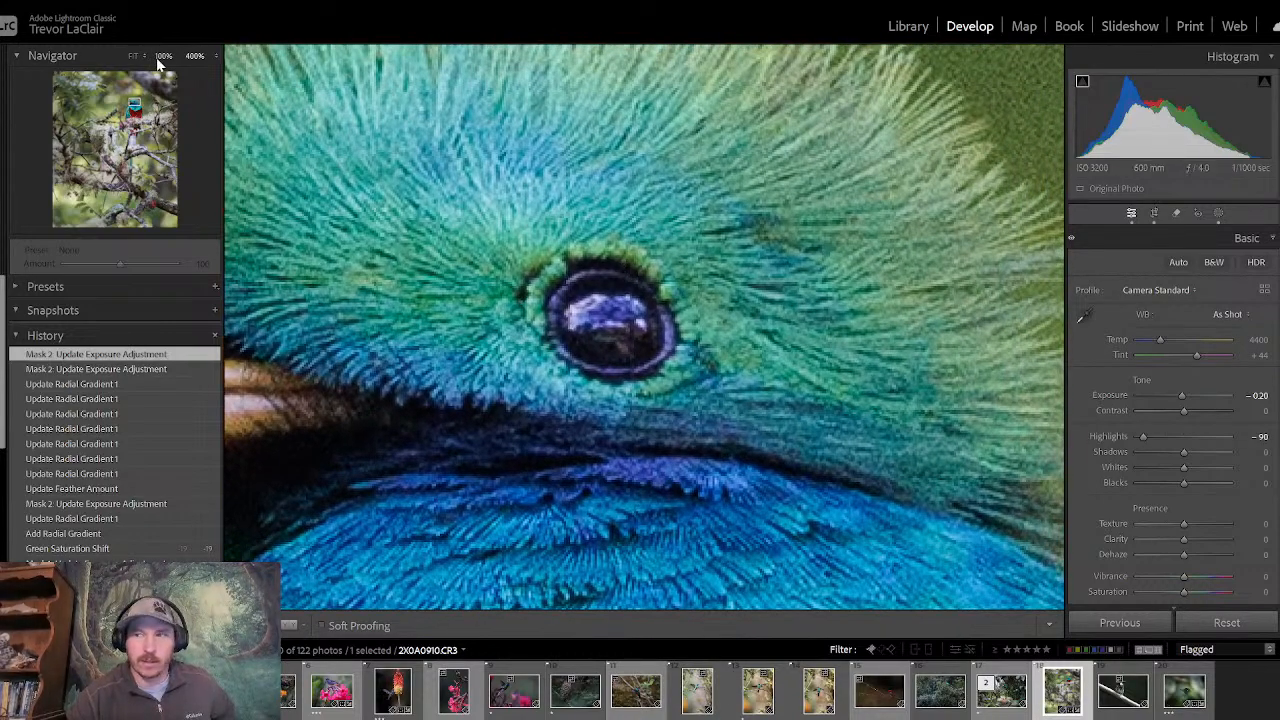
left_click(161, 56)
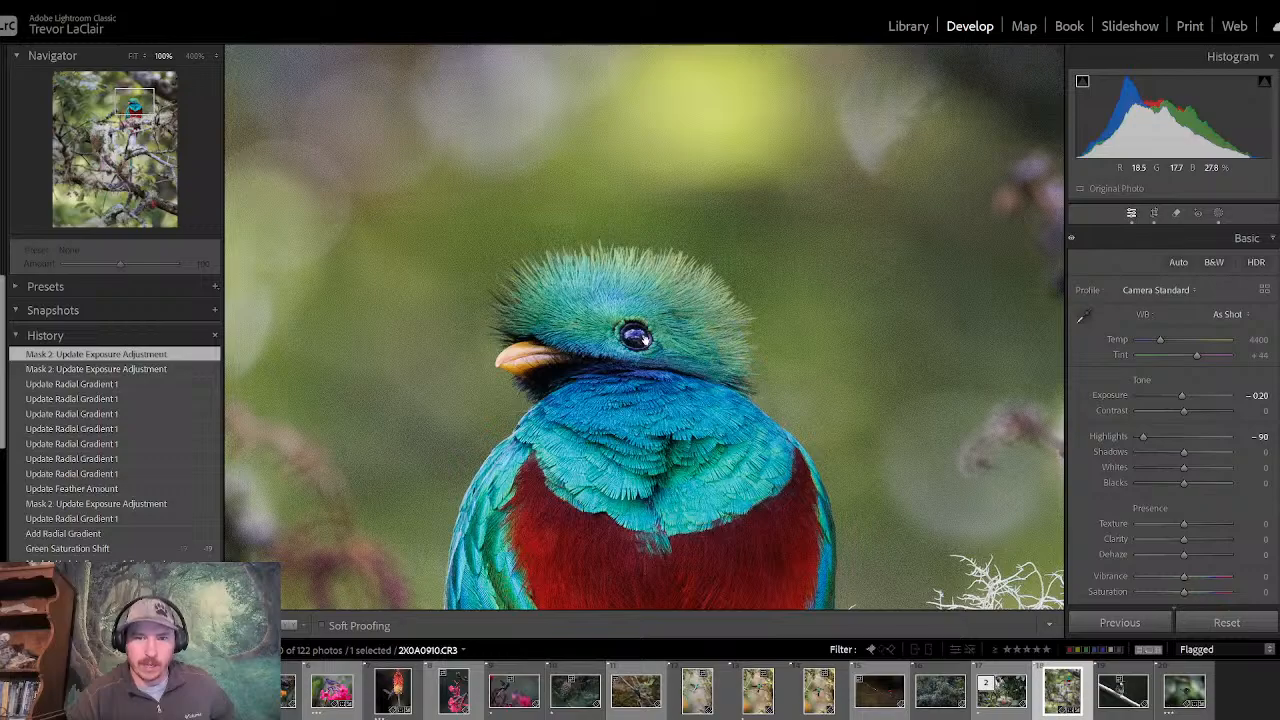
left_click_drag(626, 363, 631, 268)
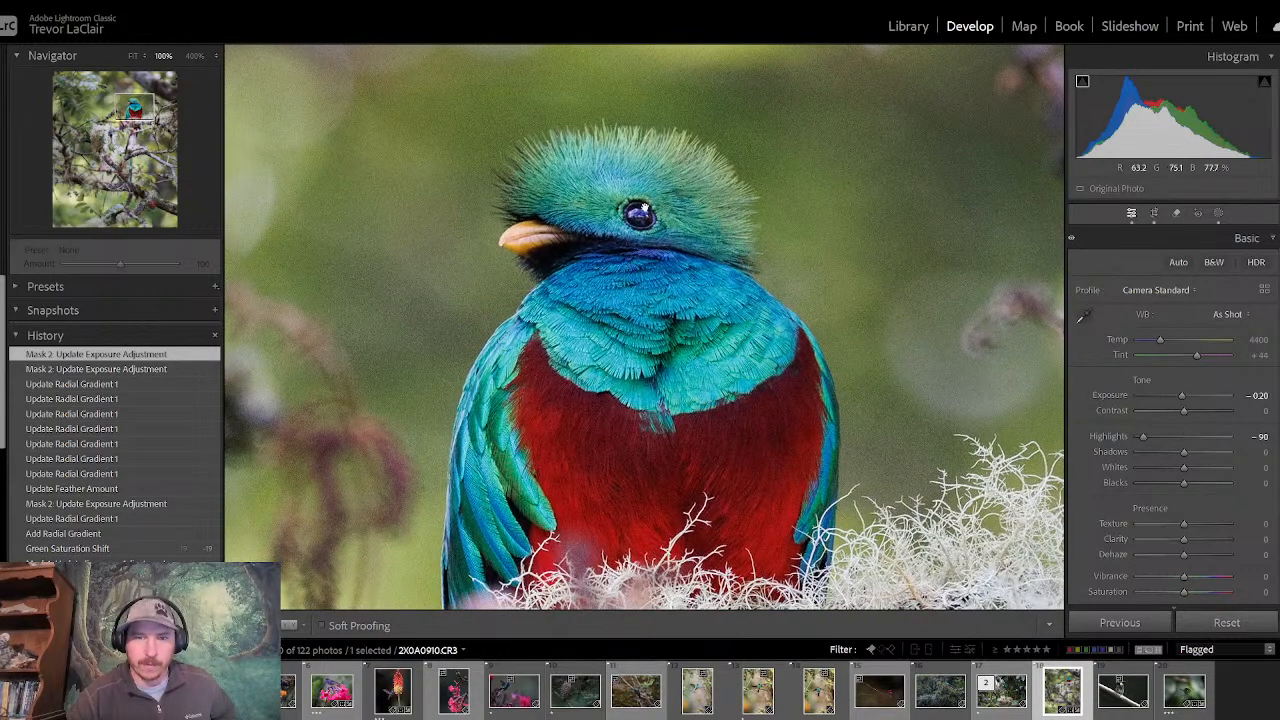
left_click_drag(657, 426, 651, 320)
left_click(650, 320)
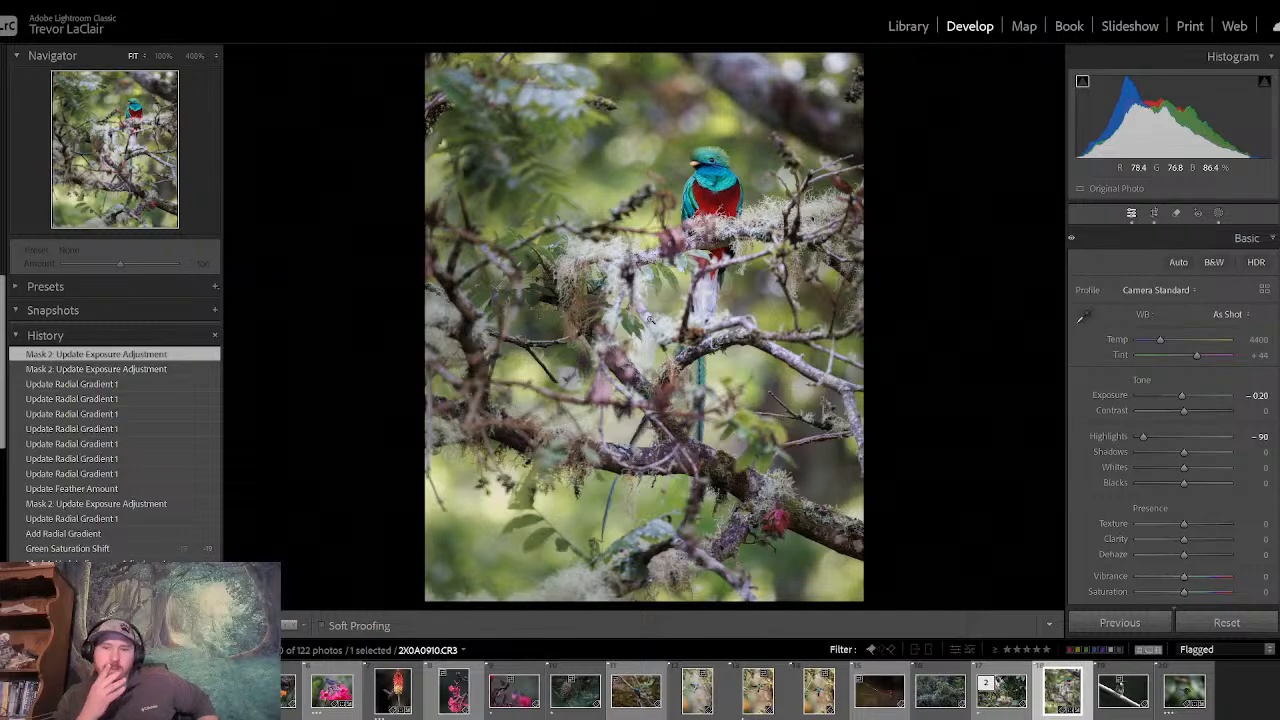
- Compare the before and after views of the full quetzal photo to assess the background colours
key("backslash")
key("backslash")
key("backslash")
key("backslash")
key("backslash")
key("backslash")
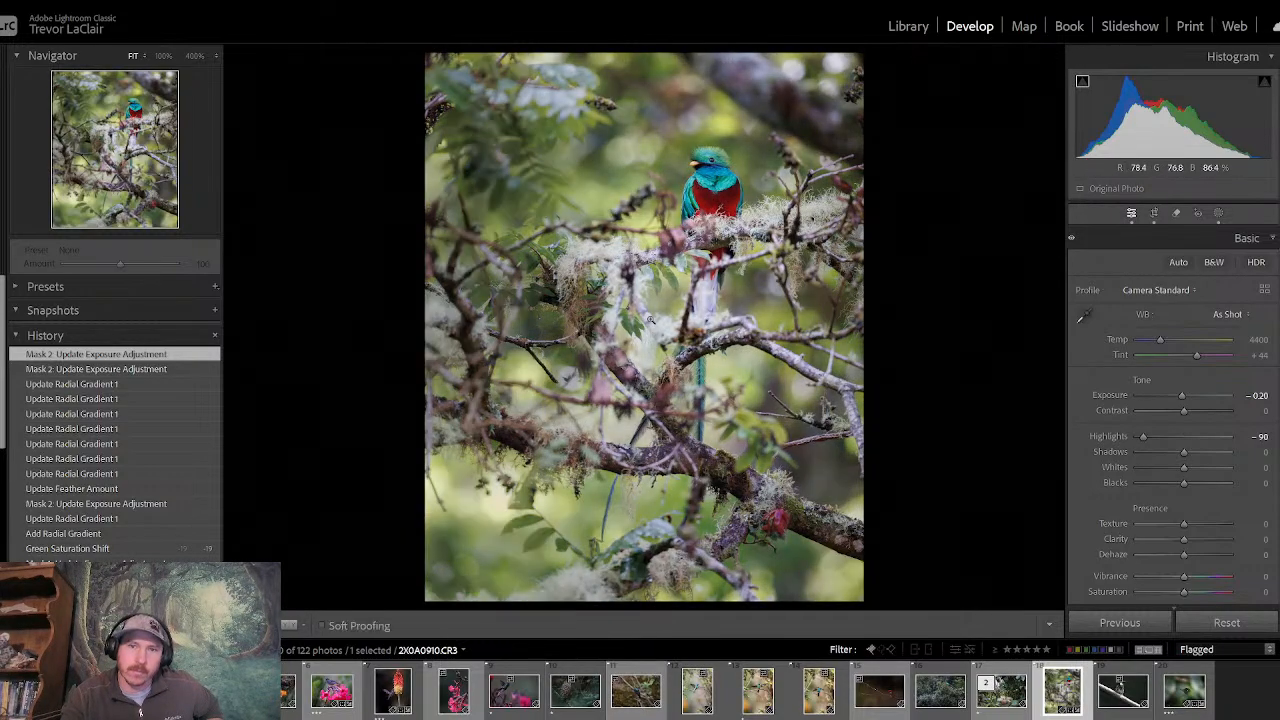
key("backslash")
key("backslash")
key("backslash")
key("backslash")
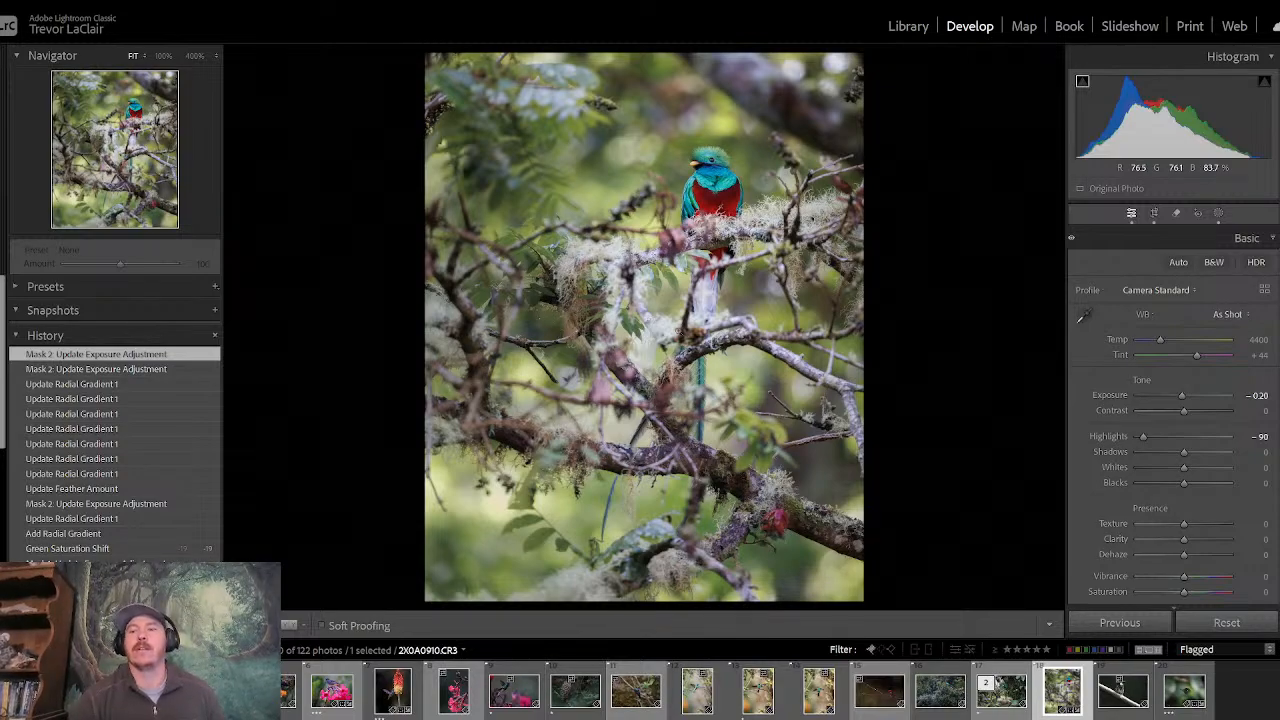
- Sample the background foliage with the targeted hue adjustment to shift yellow hue to +9 and green to +11
left_click(1166, 237)
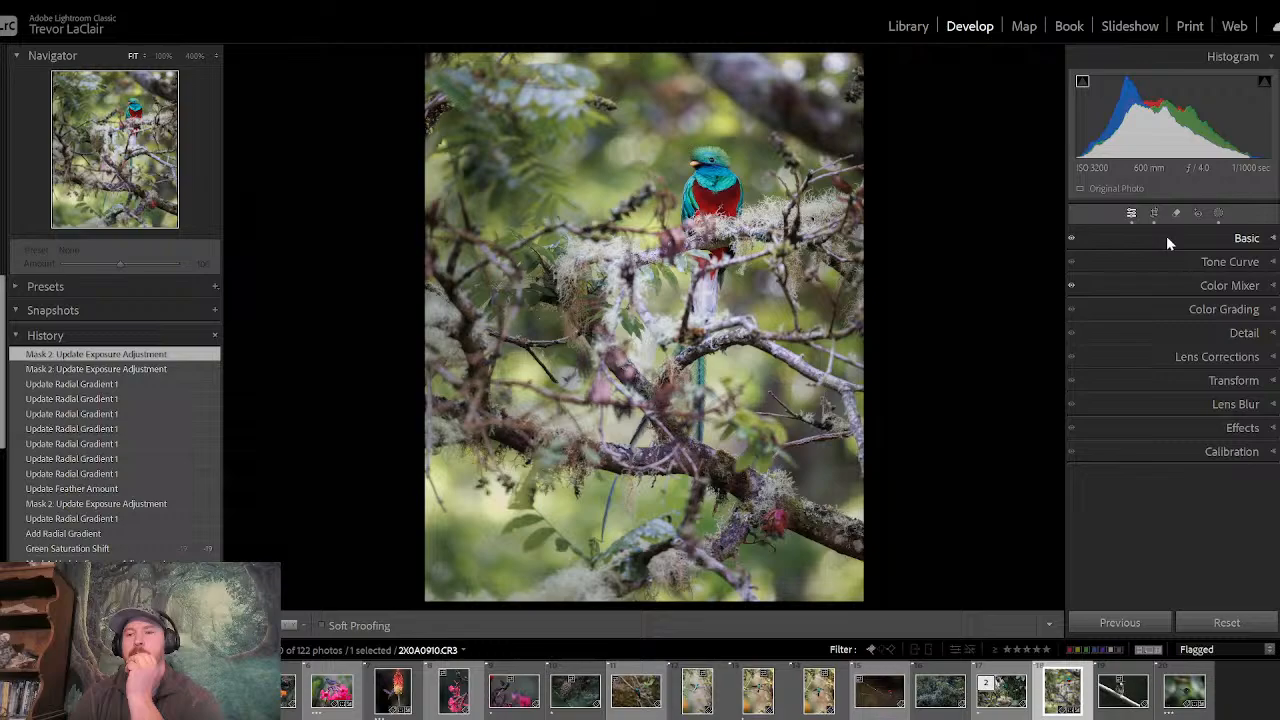
left_click(1151, 286)
left_click(1104, 357)
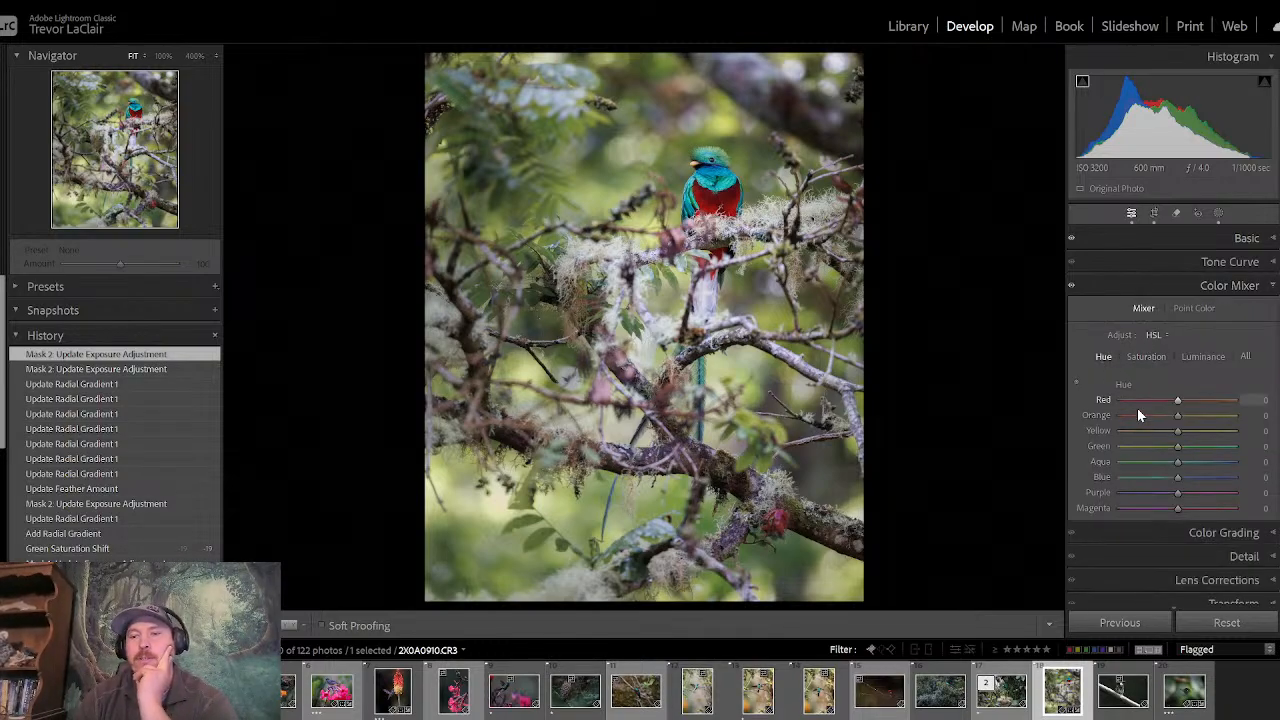
left_click(1076, 383)
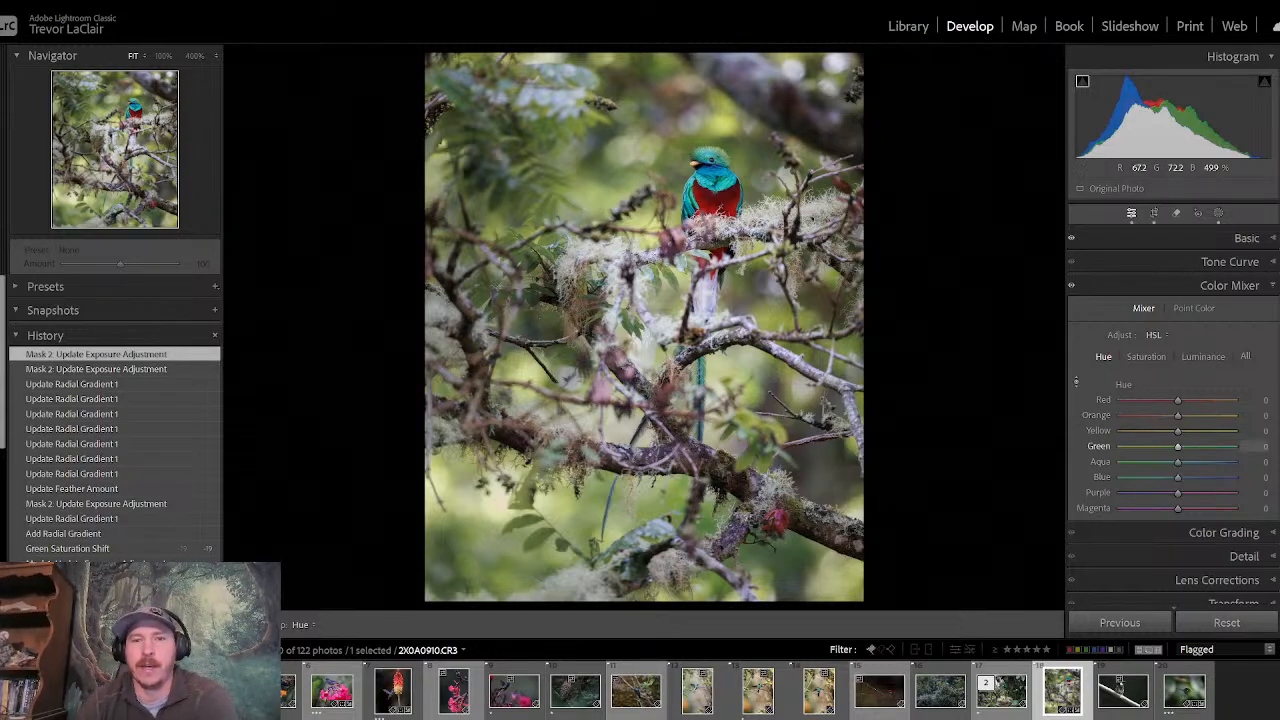
mouse_move(480, 500)
left_mouse_down()
mouse_move(480, 474)
mouse_move(480, 496)
mouse_move(480, 485)
left_mouse_up()
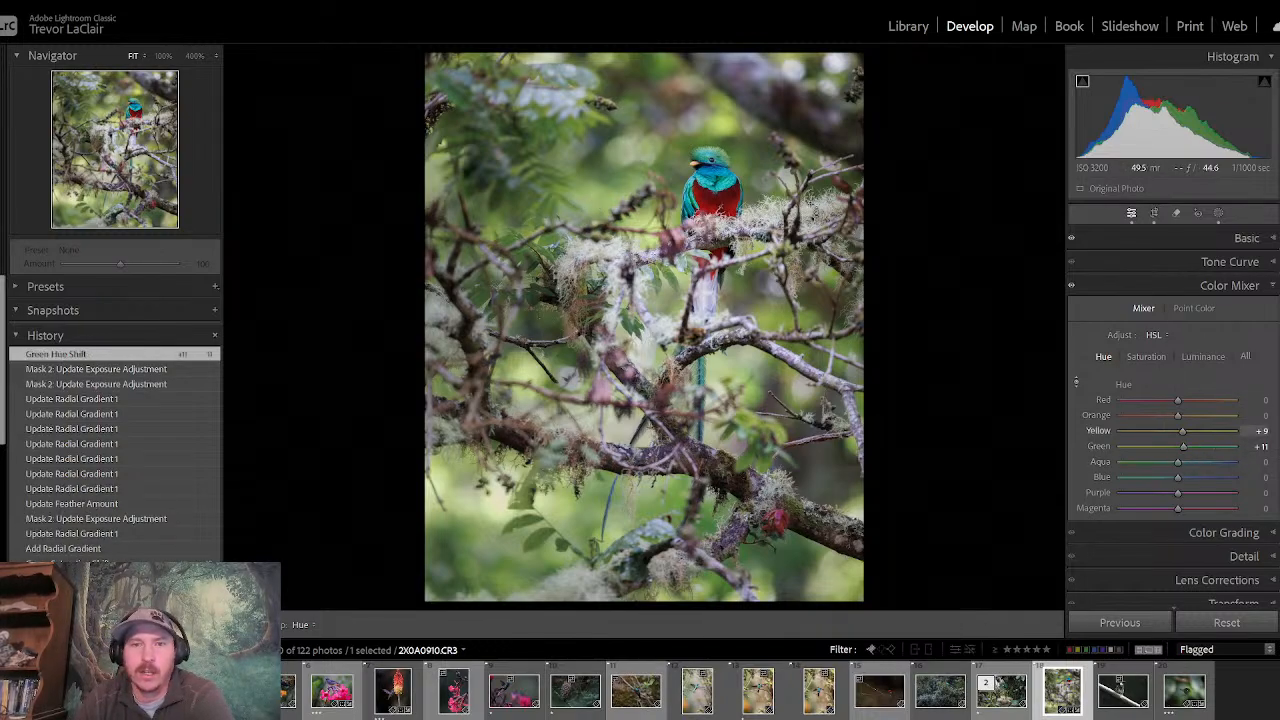
left_click(1146, 285)
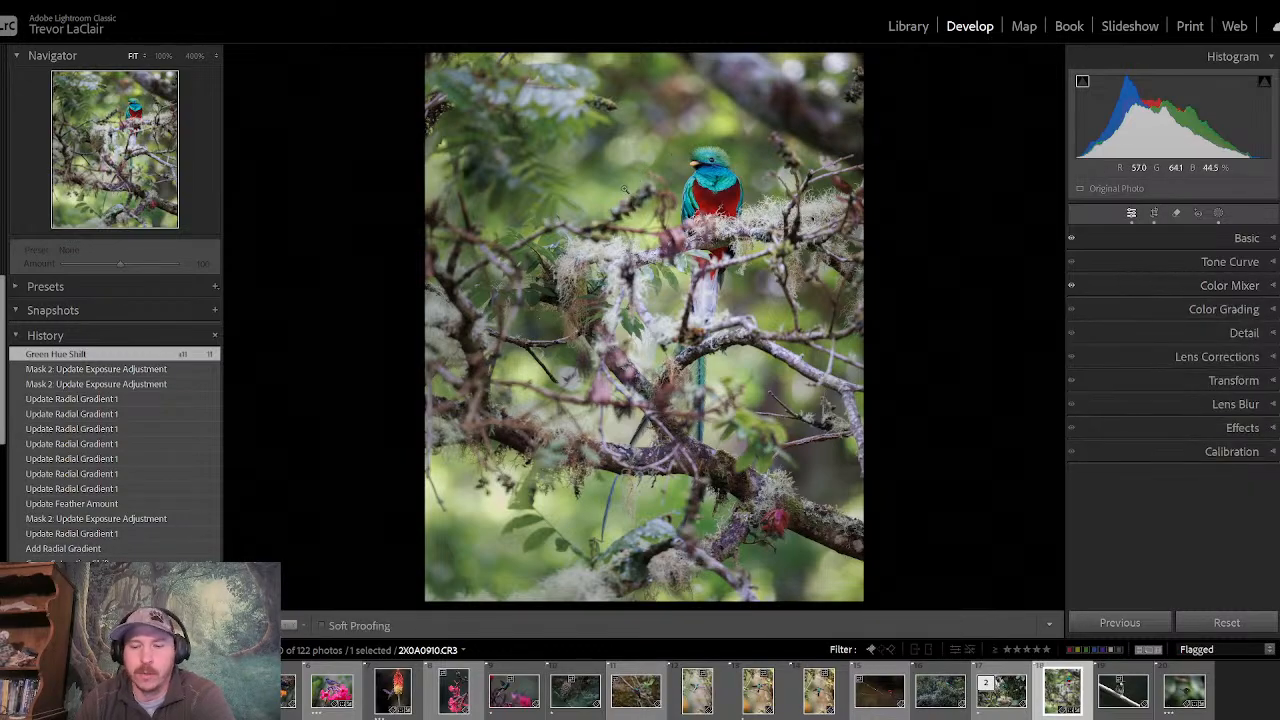
- Switch between the before and after views of the quetzal photo to judge the shifted foliage hues
key("backslash")
key("backslash")
key("backslash")
key("backslash")
key("backslash")
key("backslash")
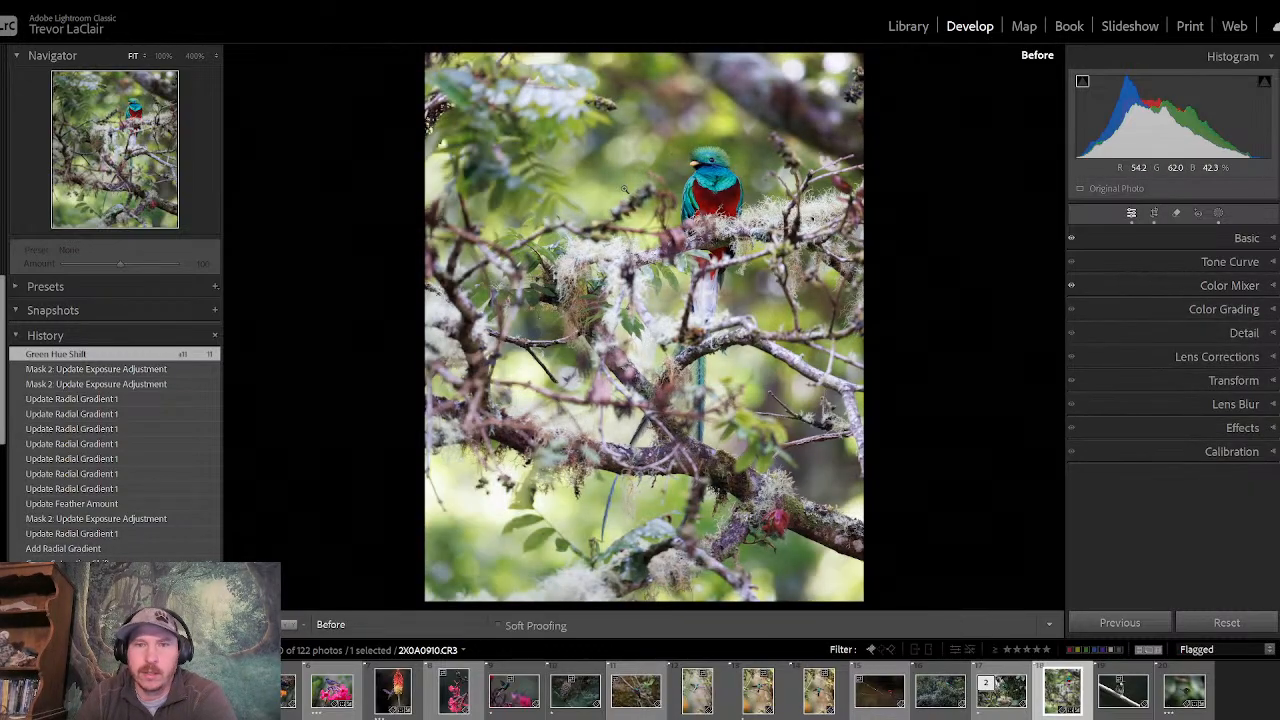
key("backslash")
key("backslash")
key("backslash")
key("backslash")
key("backslash")
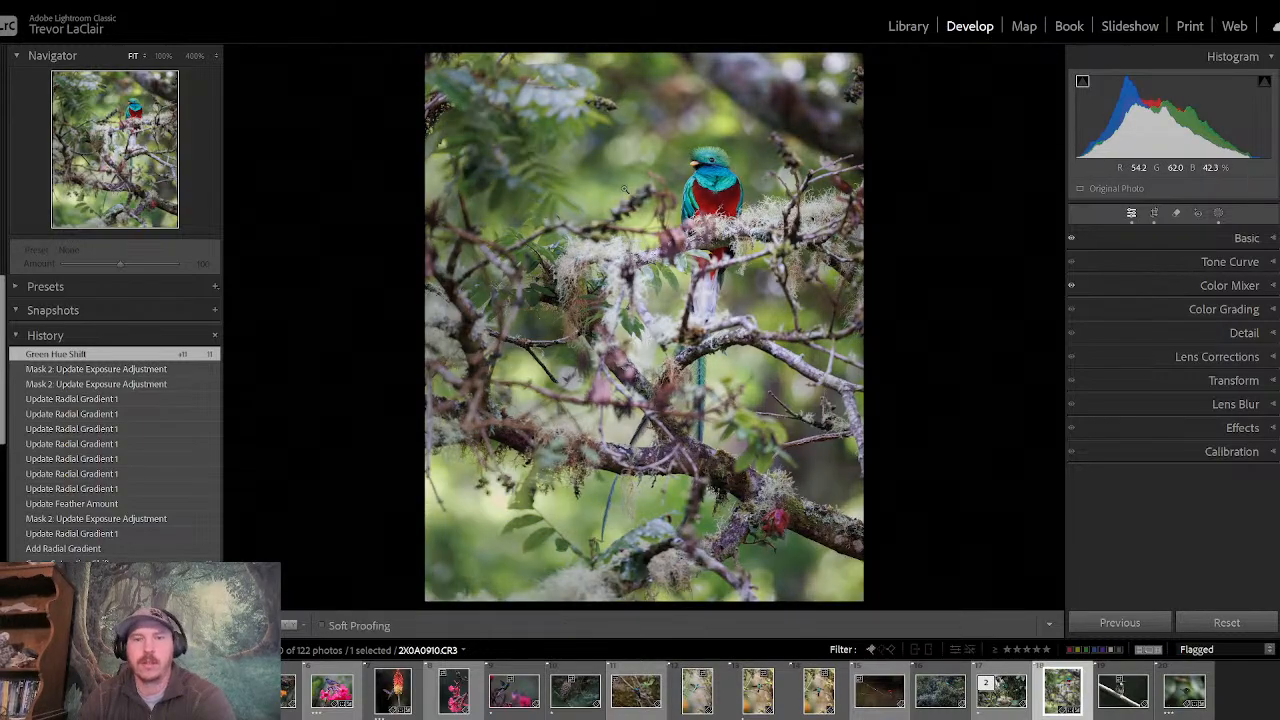
- Compare the original and edited versions of the quetzal photo repeatedly to assess the overall edit
key("backslash")
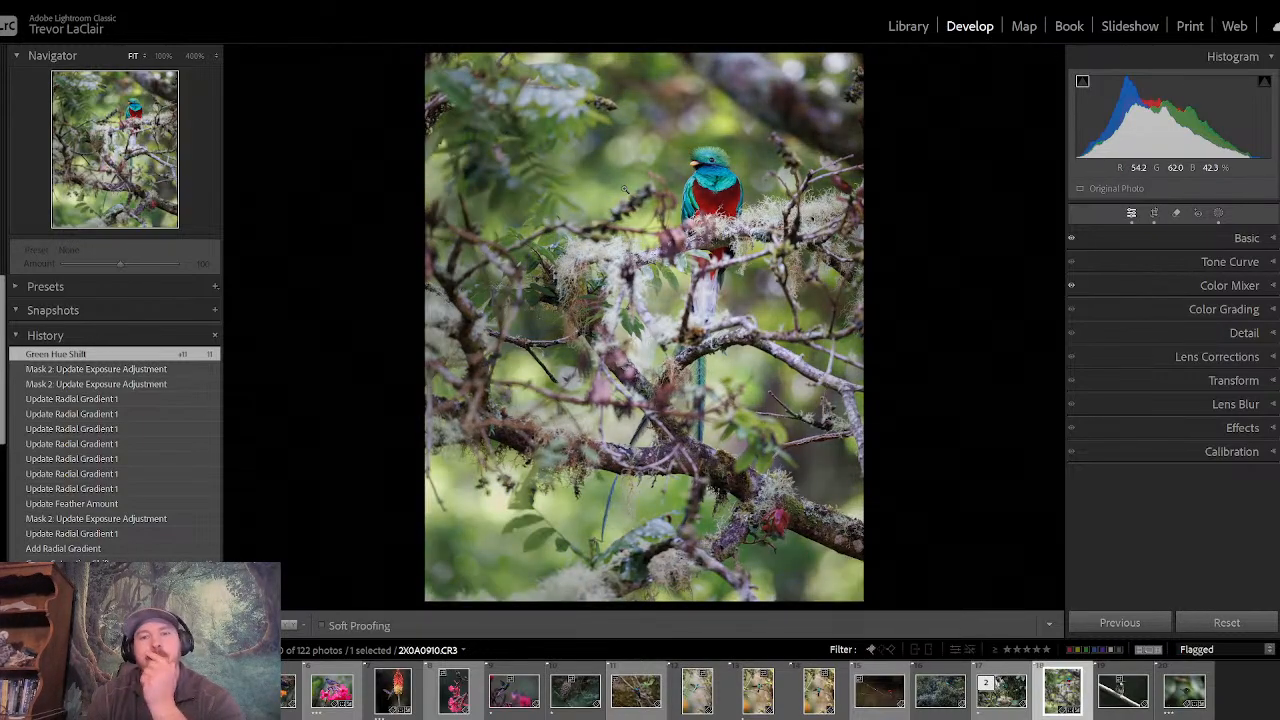
key("backslash")
key("backslash")
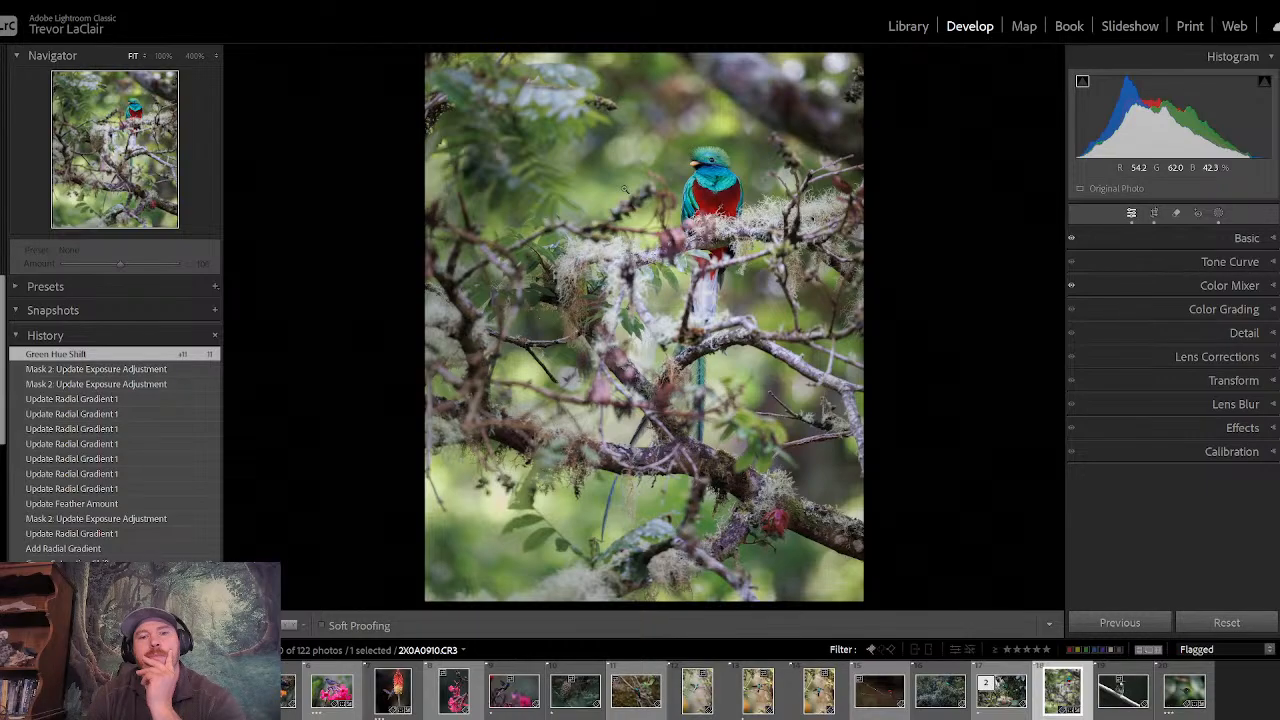
key("backslash")
key("backslash")
key("backslash")
key("backslash")
key("backslash")
key("backslash")
key("backslash")
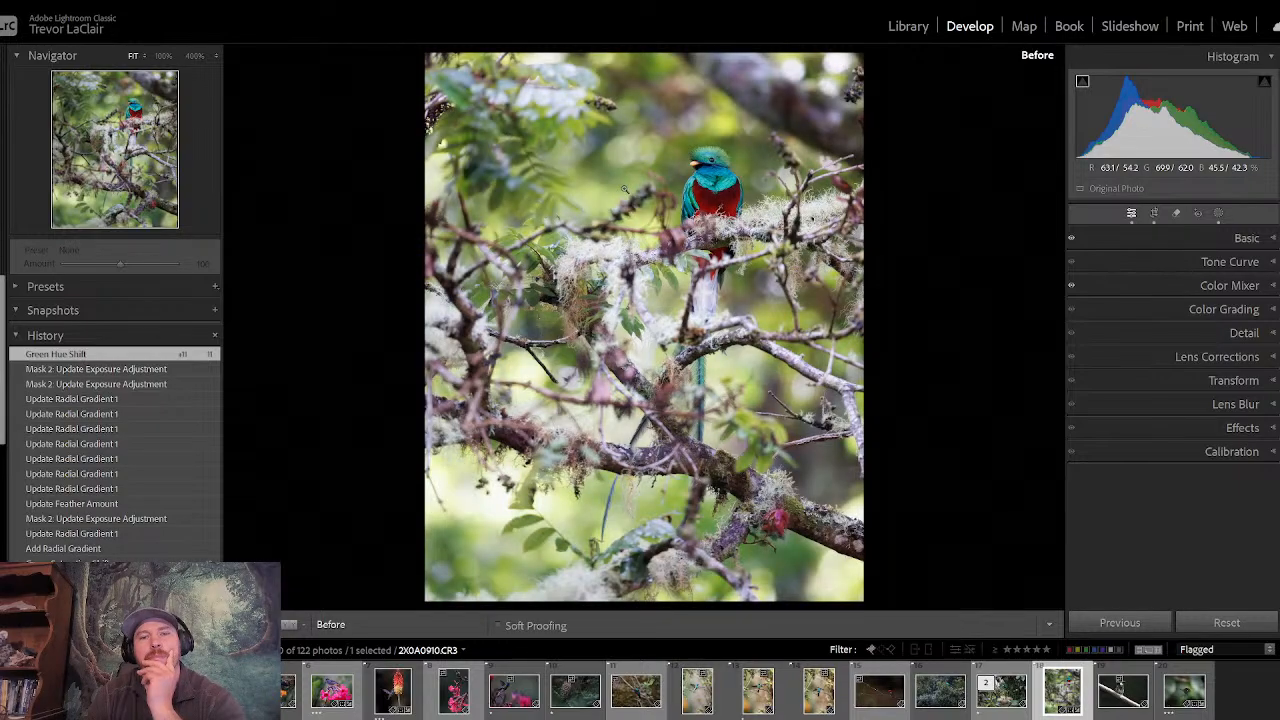
key("backslash")
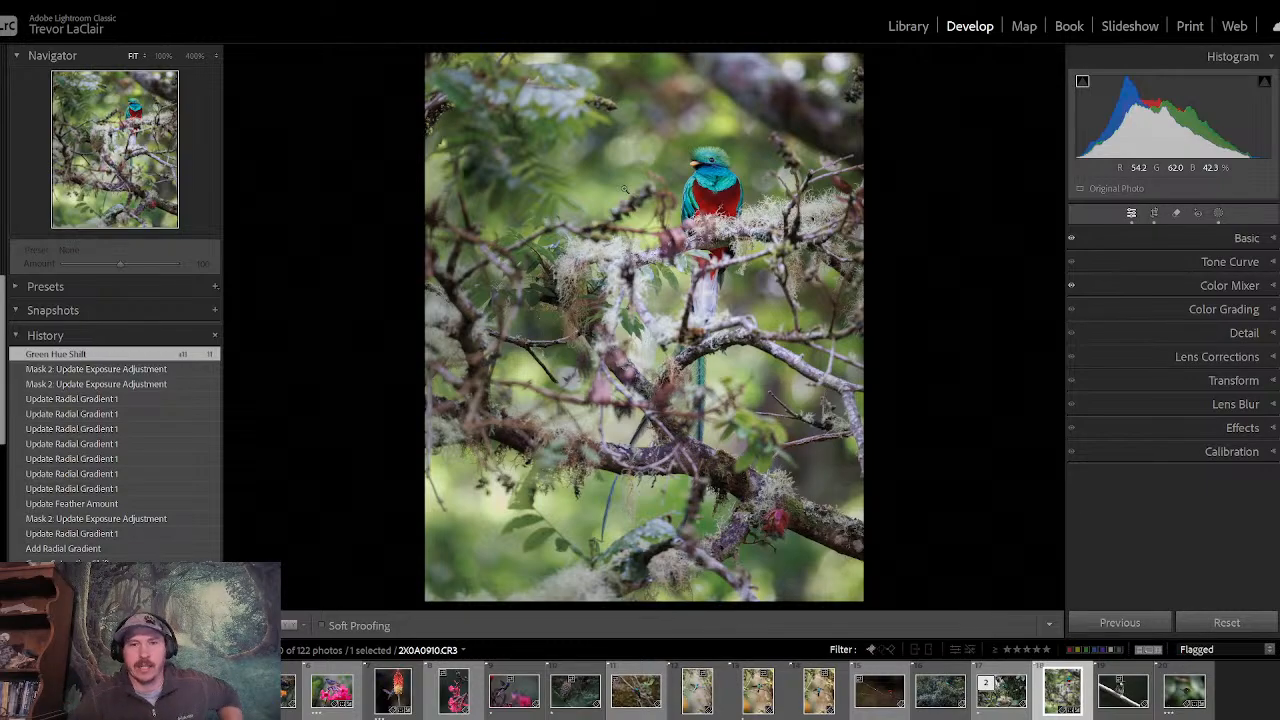
key("backslash")
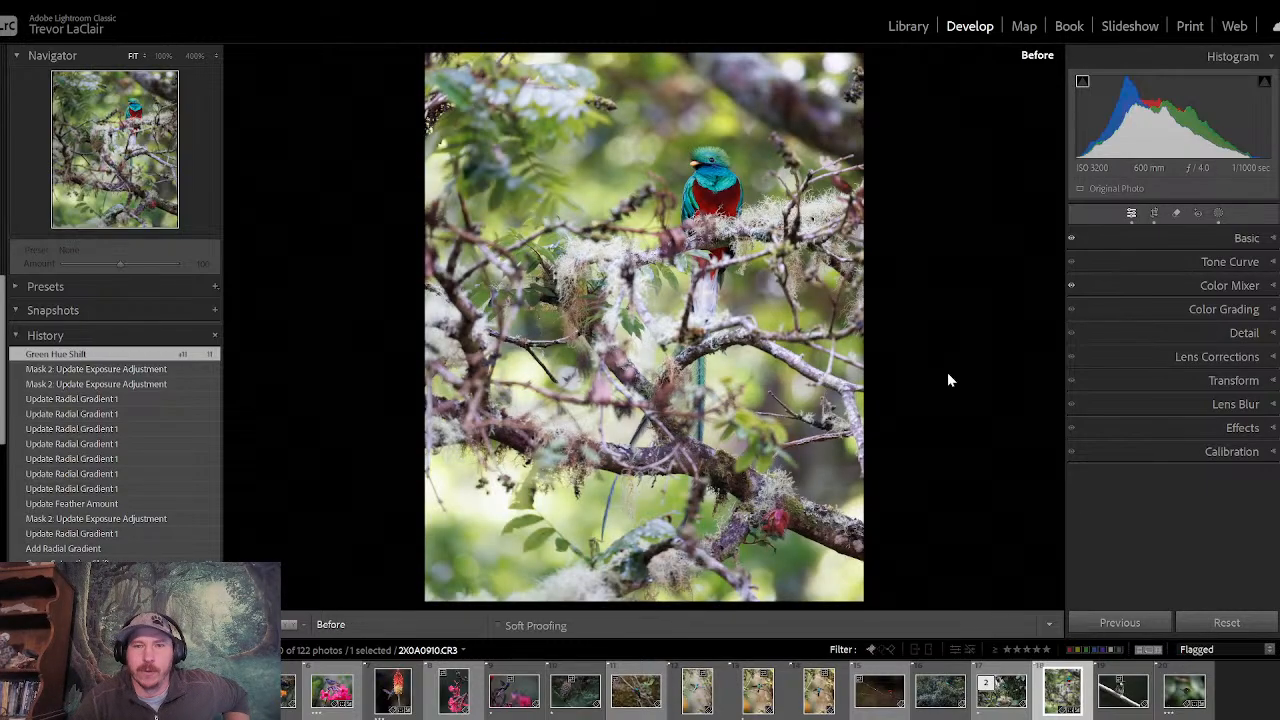
key("backslash")
key("backslash")
key("backslash")
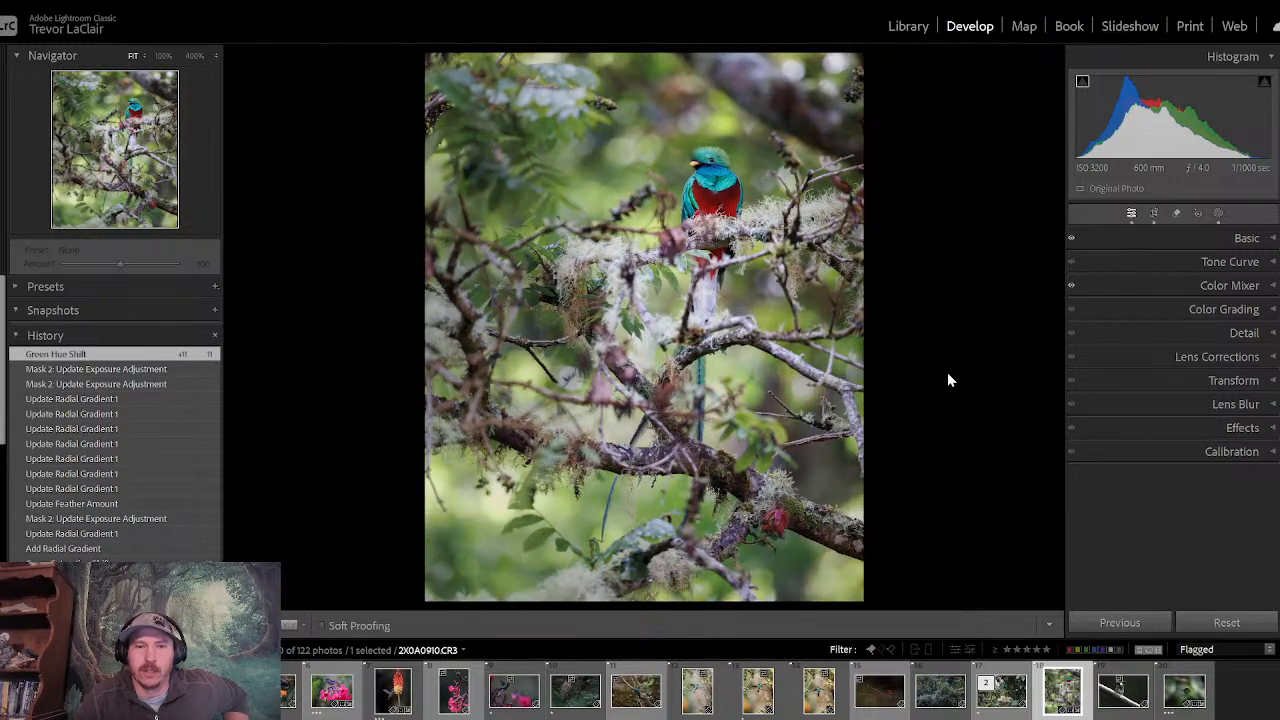
key("backslash")
key("backslash")
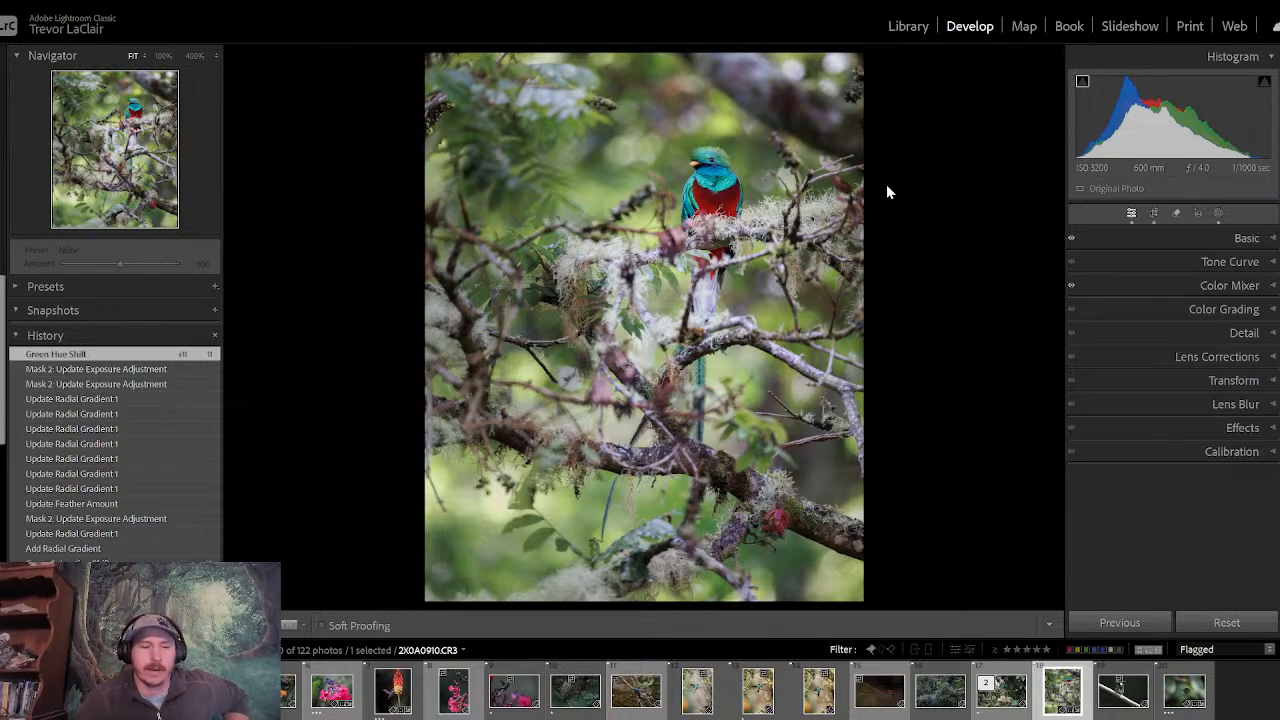
- Rate the vertical quetzal photo three stars and return to the Library grid of flagged photos
key("3")
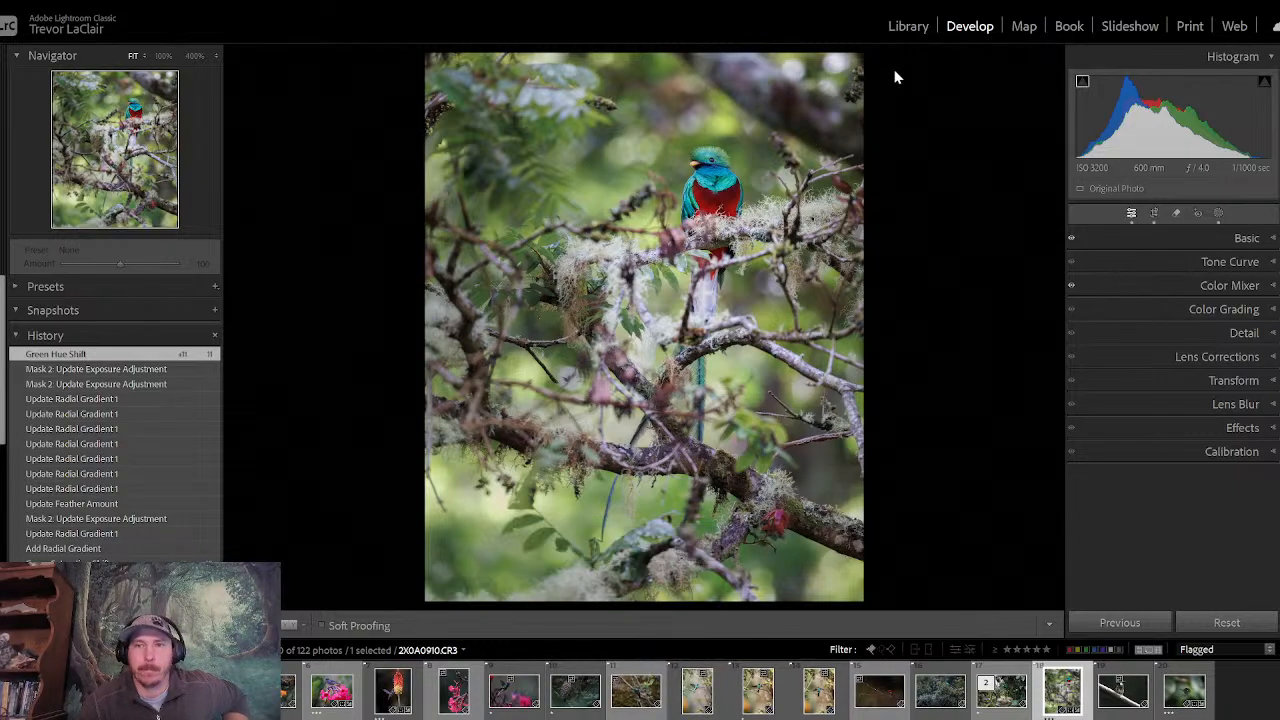
left_click(906, 26)
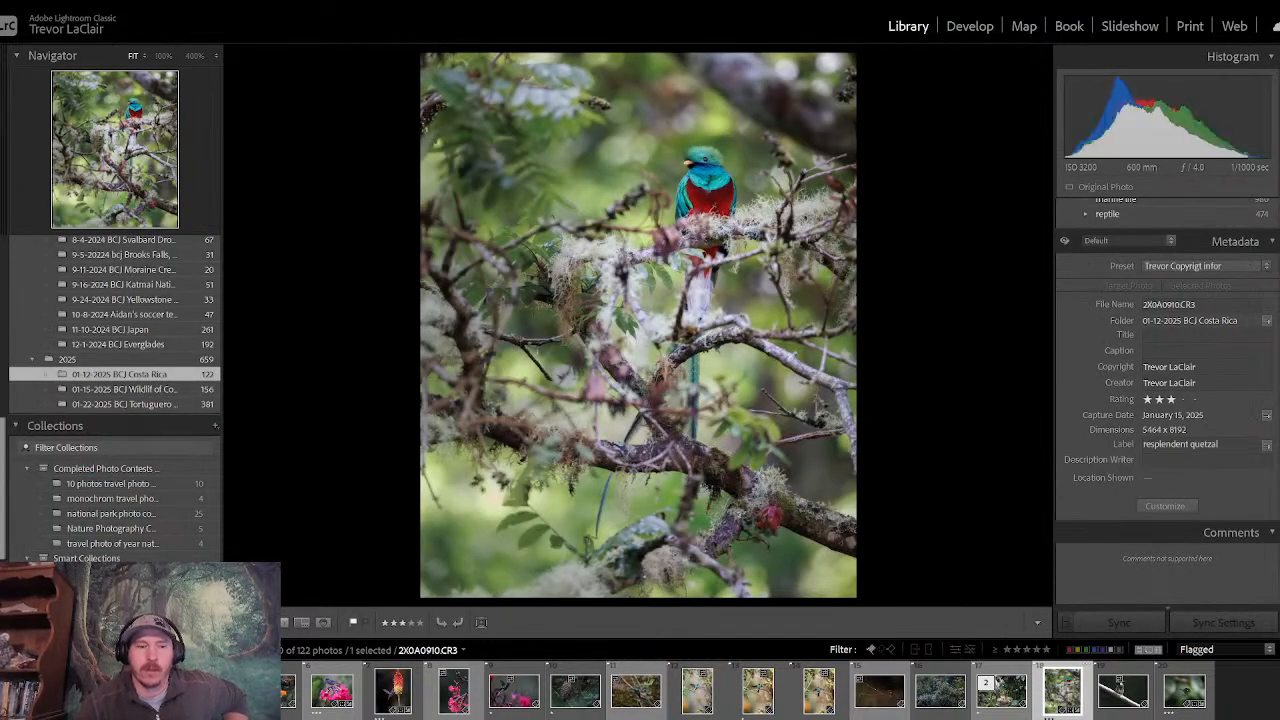
key("g")
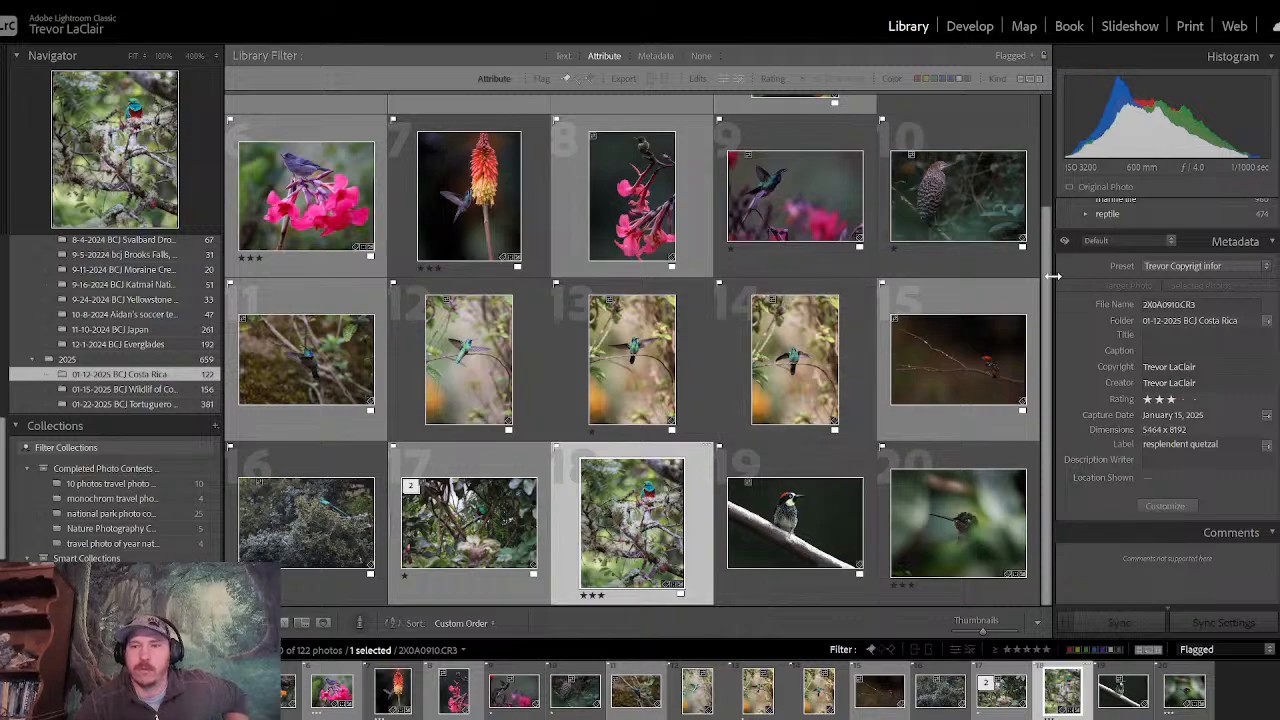
- Look over the flagged Costa Rica photos in the grid and open the first one, the slaty flowerpiercer, full screen
scroll(1046, 271, "up", 1)
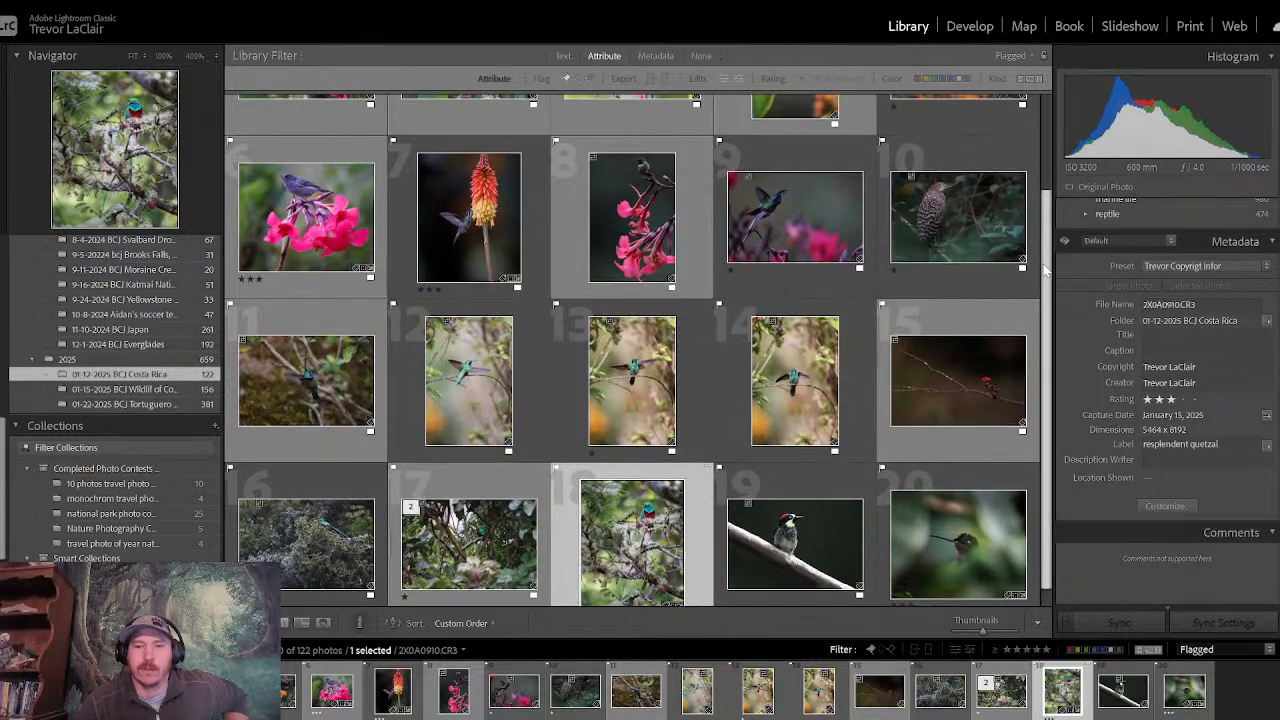
scroll(1046, 271, "down", 1)
left_click_drag(1052, 287, 1044, 148)
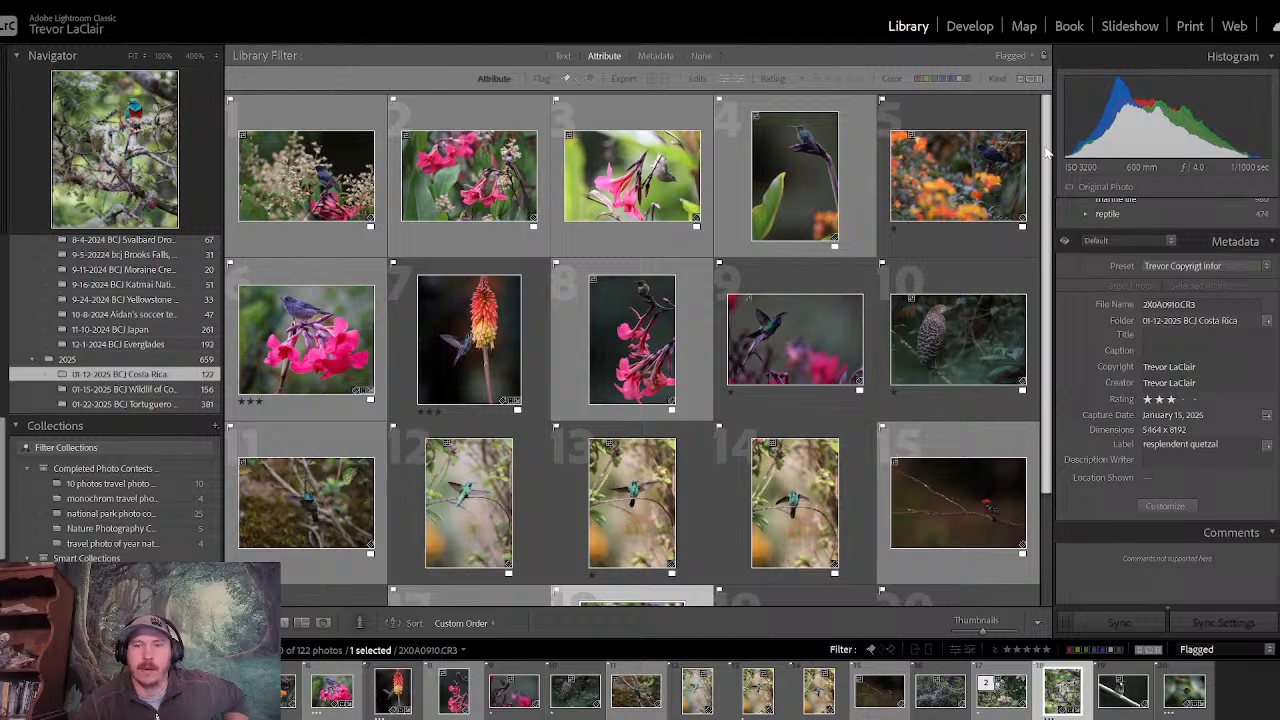
scroll(1047, 152, "down", 1)
scroll(1040, 318, "down", 5)
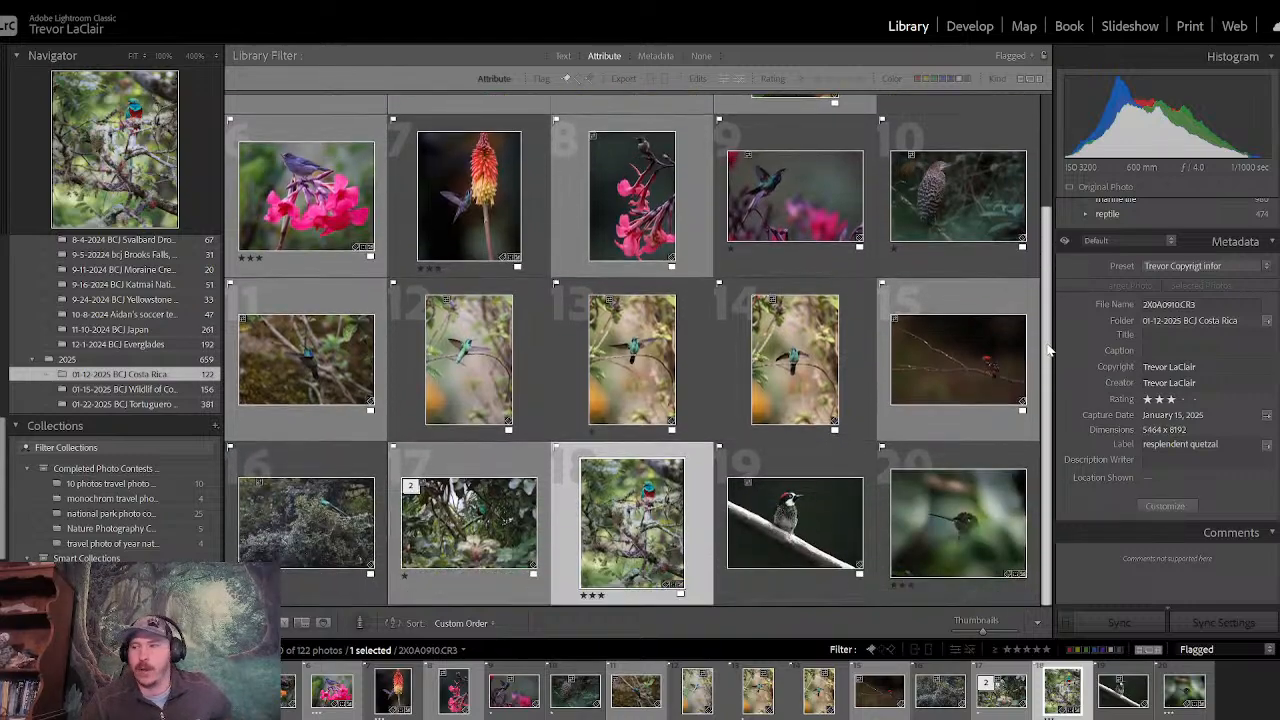
scroll(1054, 295, "up", 2)
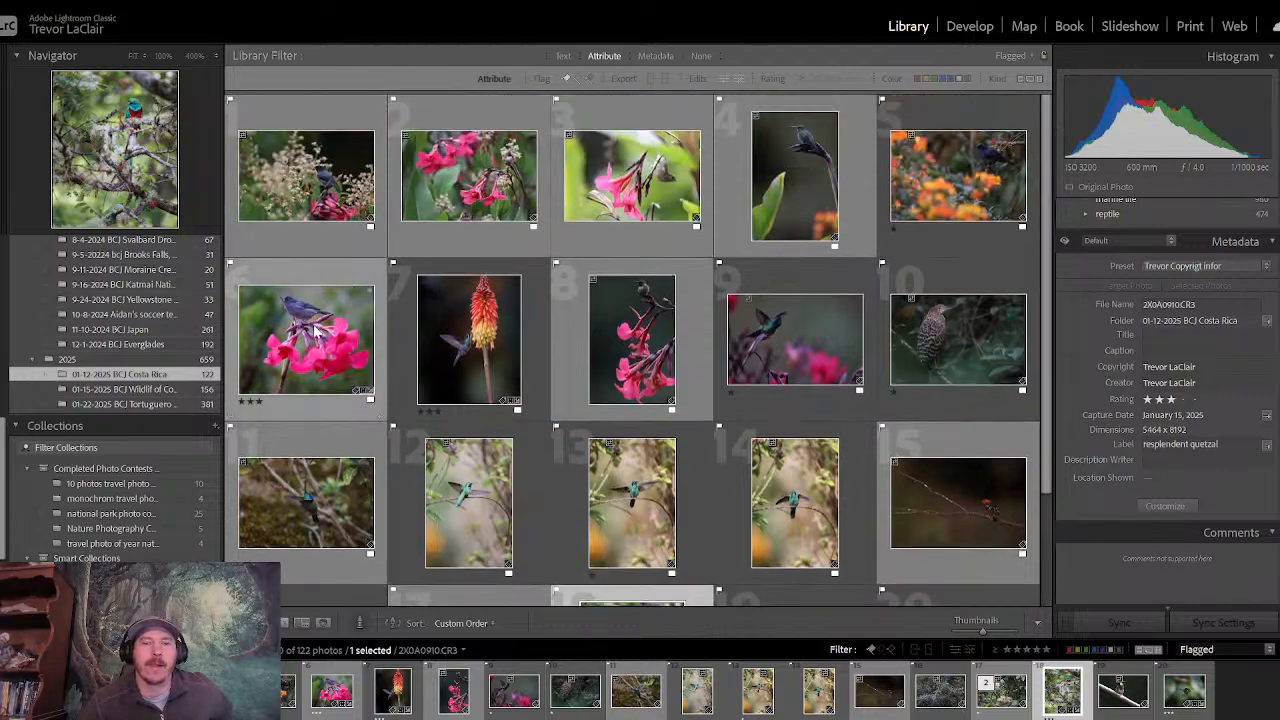
left_click(302, 185)
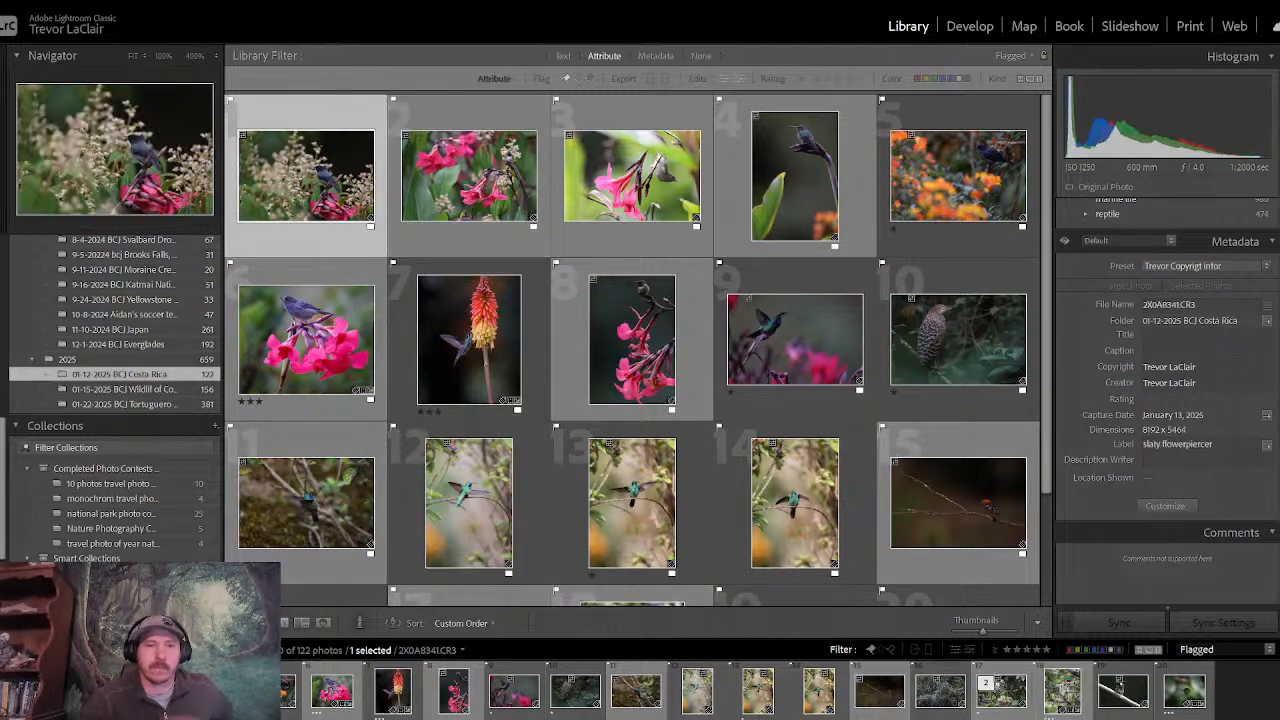
key("f")
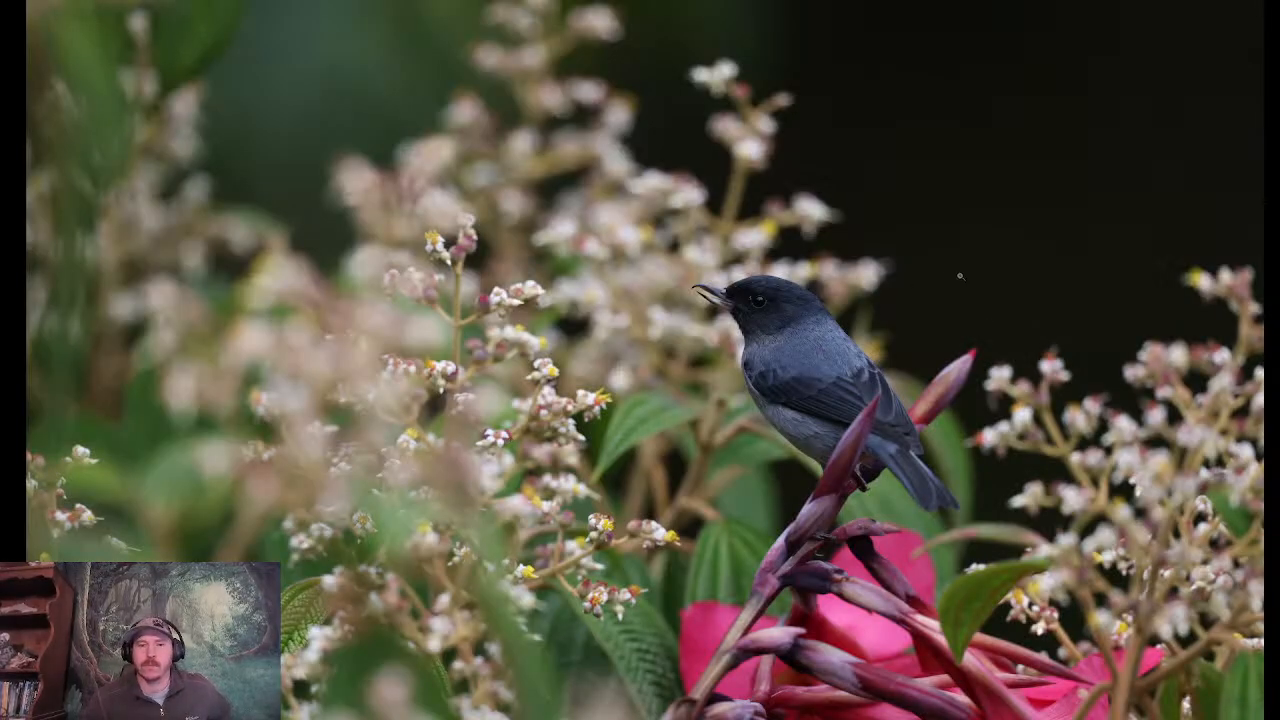
- Review the flagged photos full screen, moving forward from the slaty flowerpiercer to the spotted heron on the mossy branch
key("Right")
key("Right")
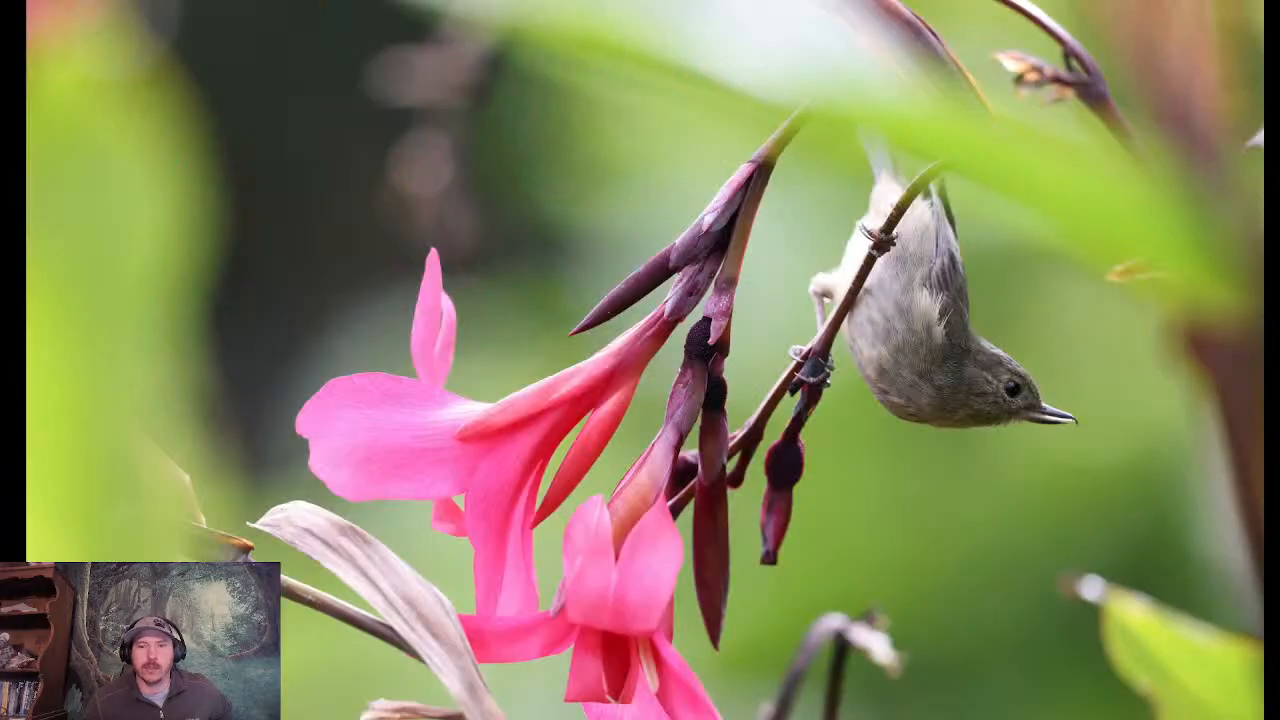
key("Right")
key("Right")
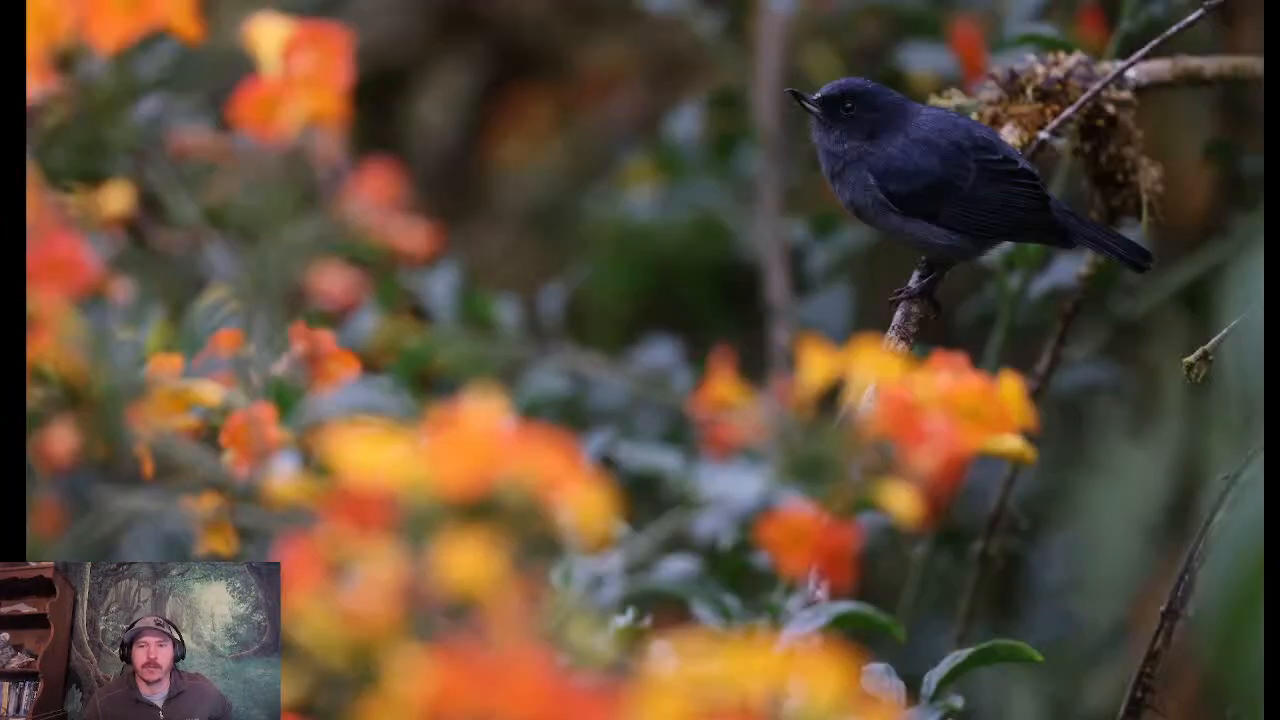
key("Right")
key("Right")
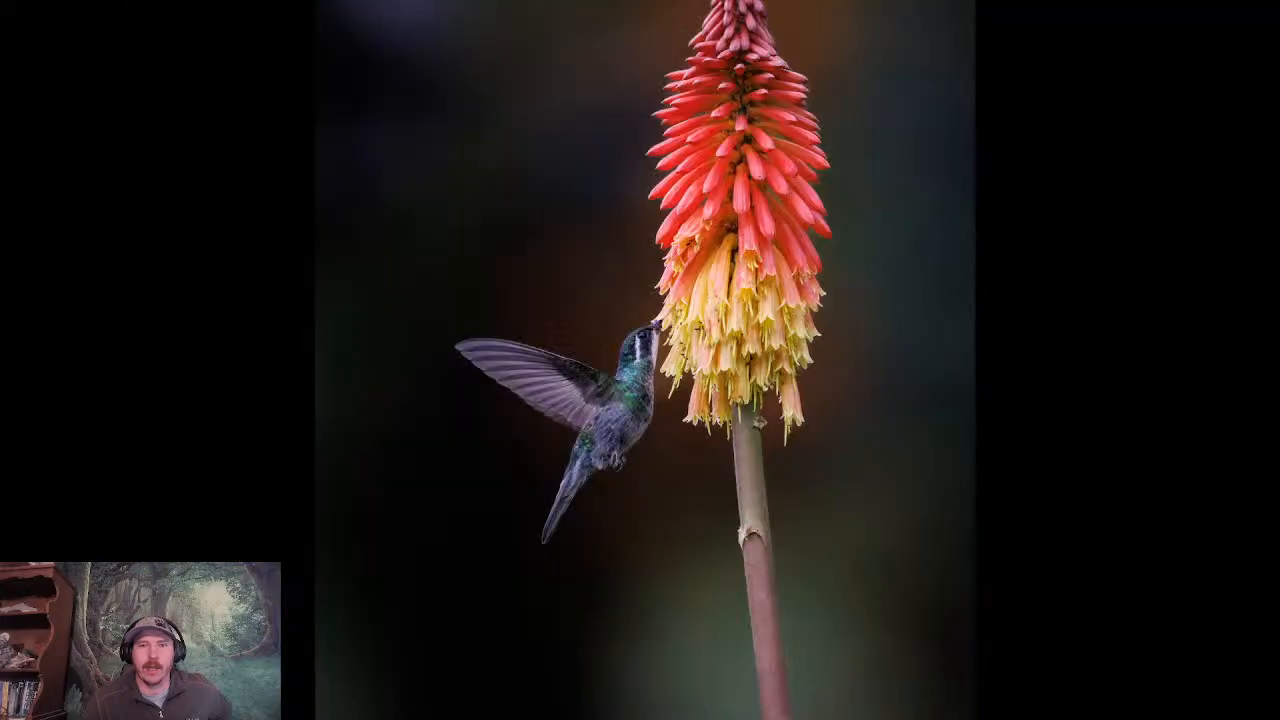
key("Right")
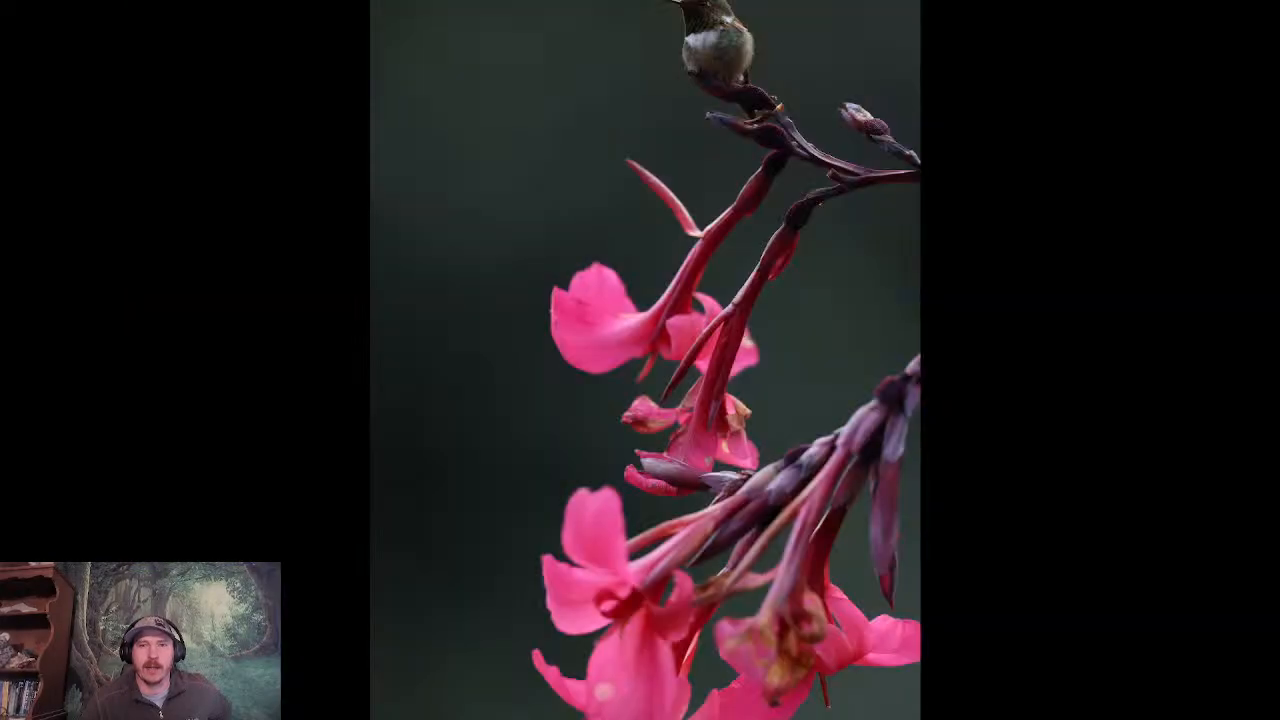
key("Right")
key("Right")
key("Right")
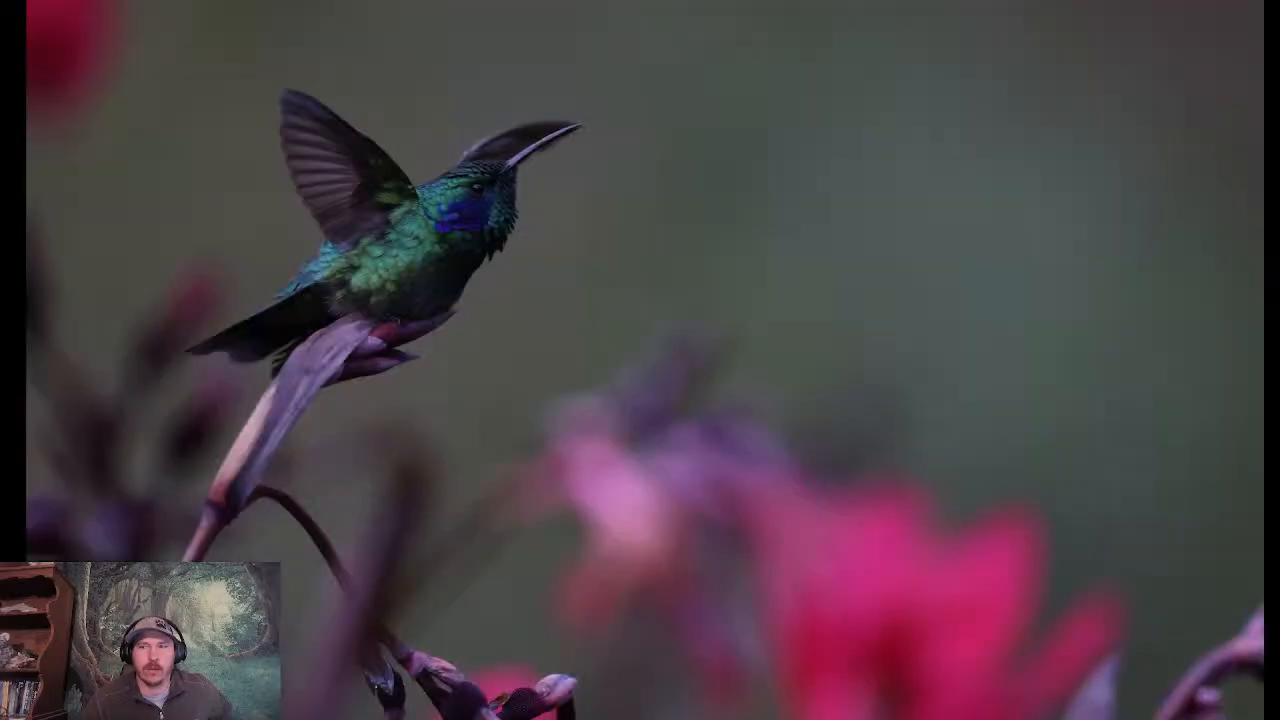
key("Right")
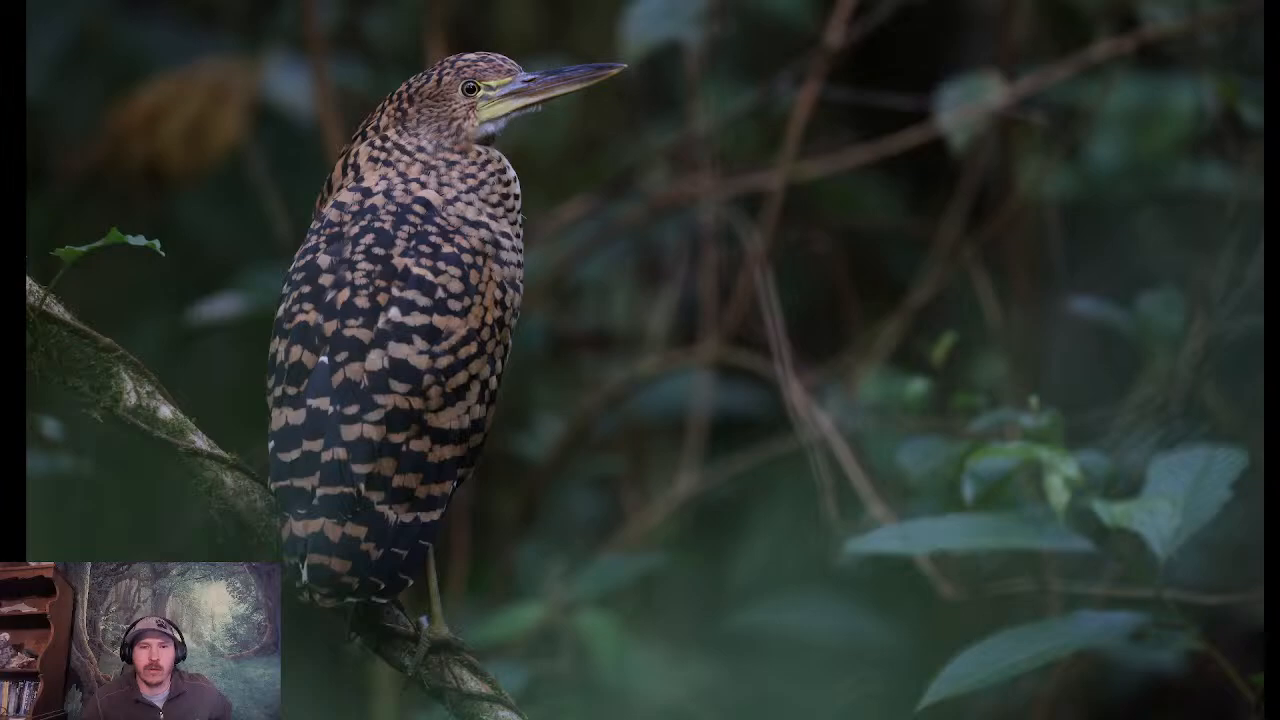
- Review the green hummingbird series and the red-headed bird full screen, ending on the front-facing hummingbird with lowered wings
key("Left")
key("Right")
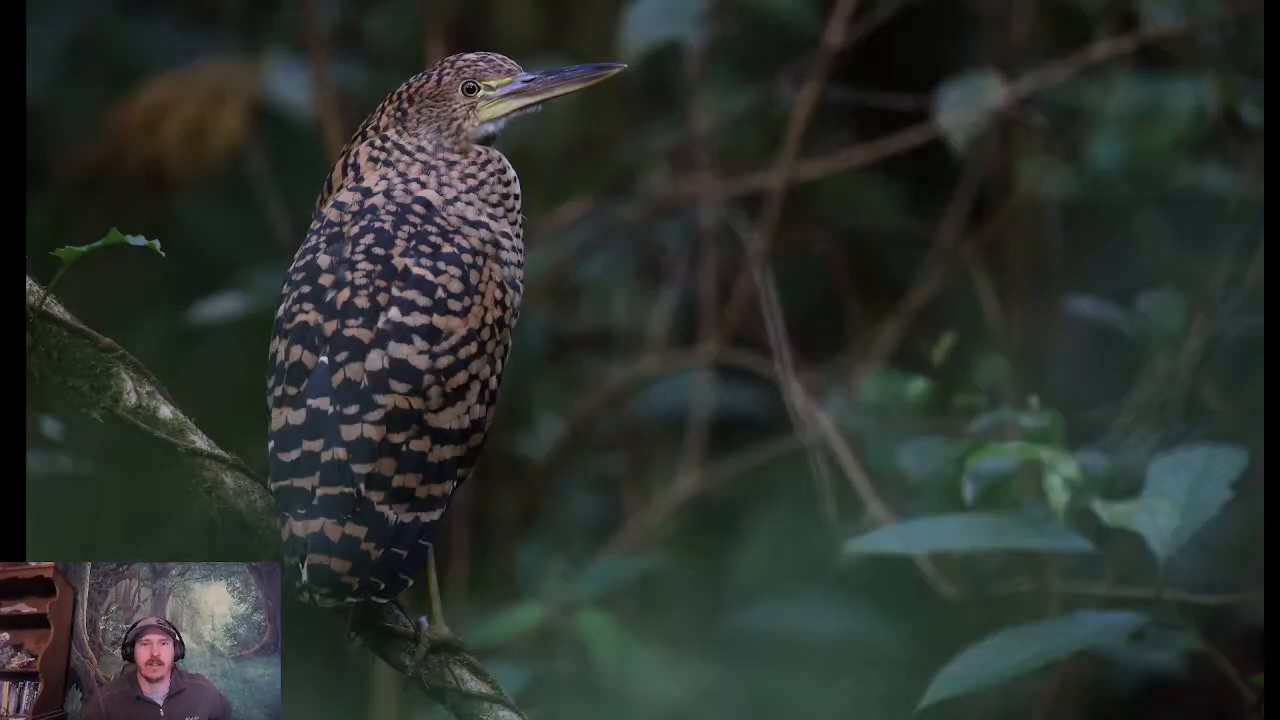
key("Left")
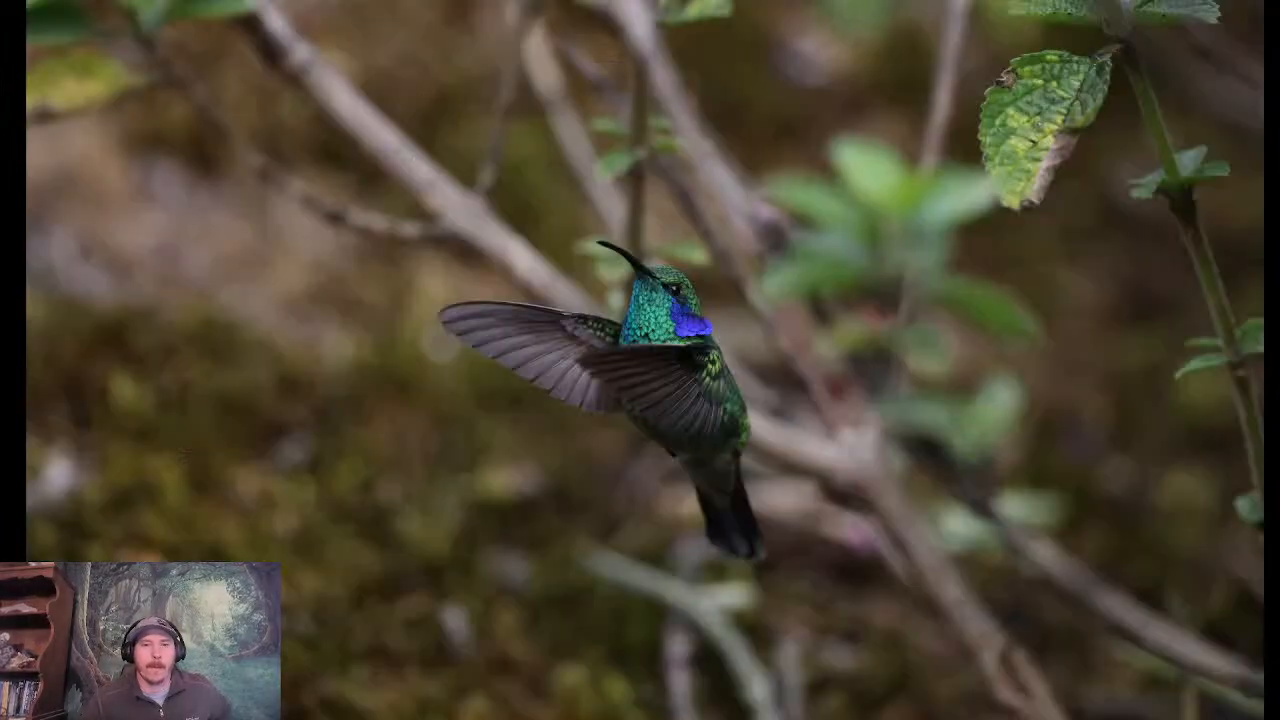
key("Left")
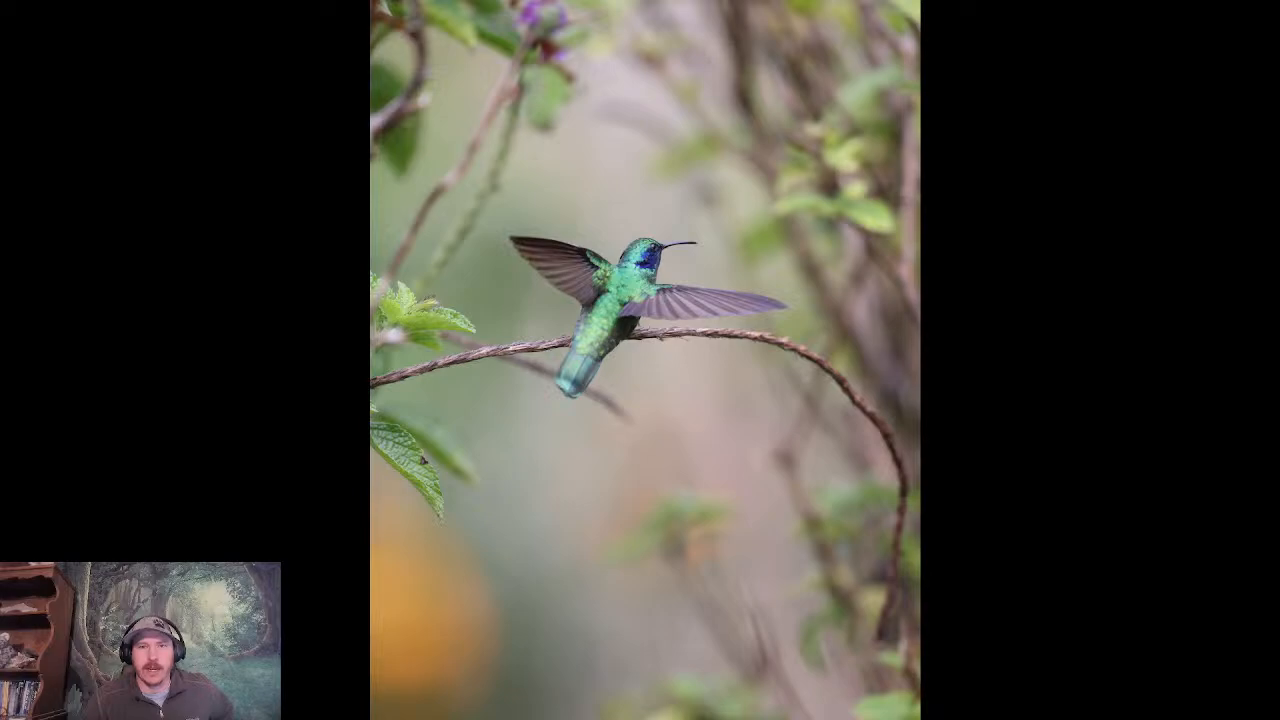
key("Left")
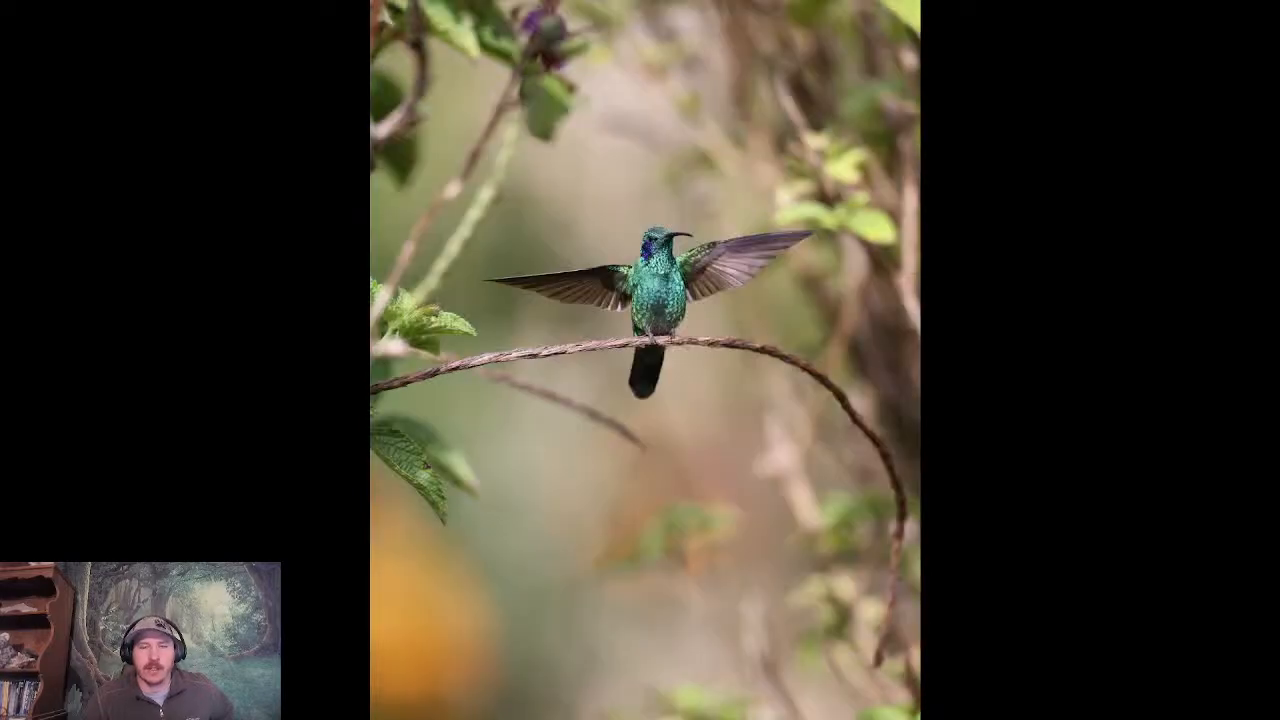
key("Left")
key("Left")
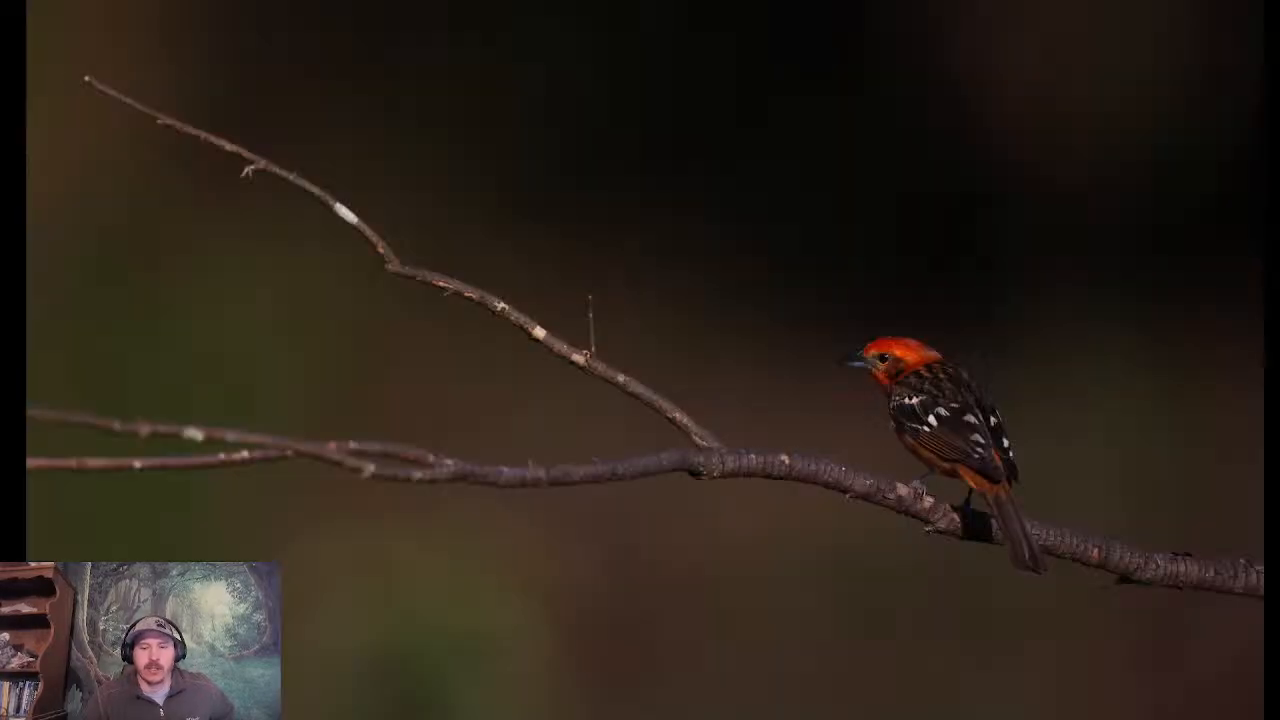
key("Right")
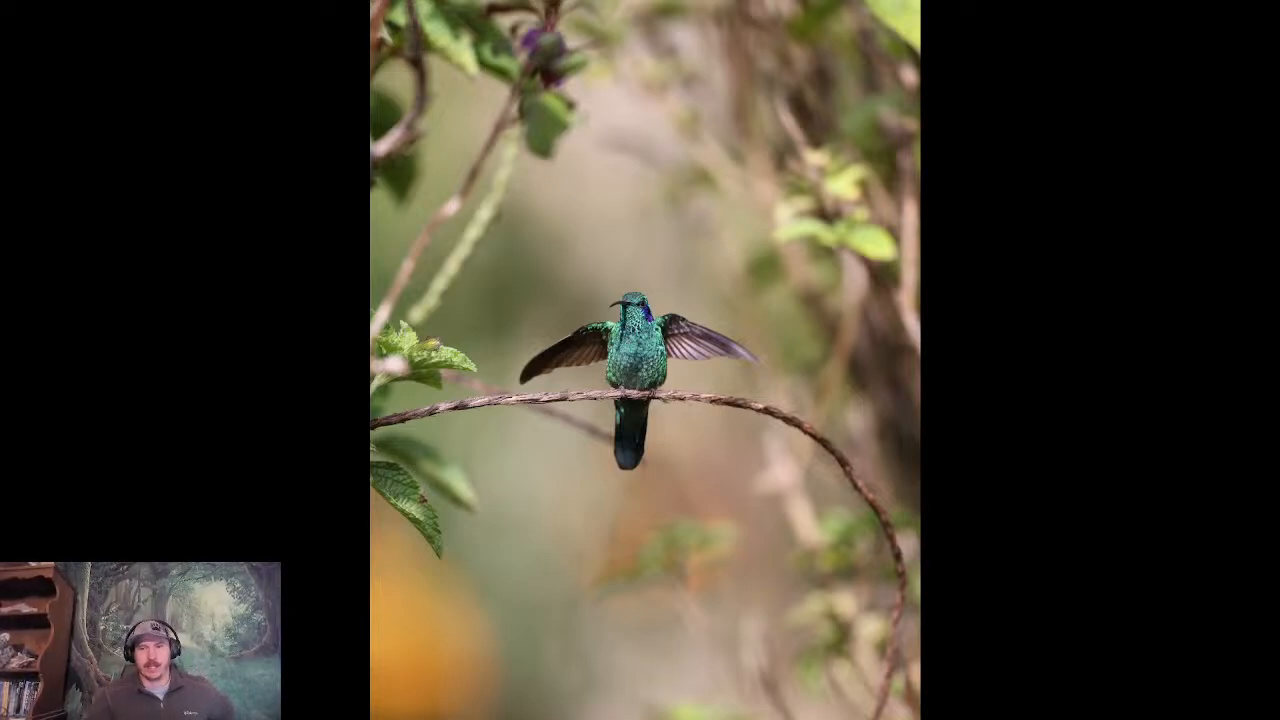
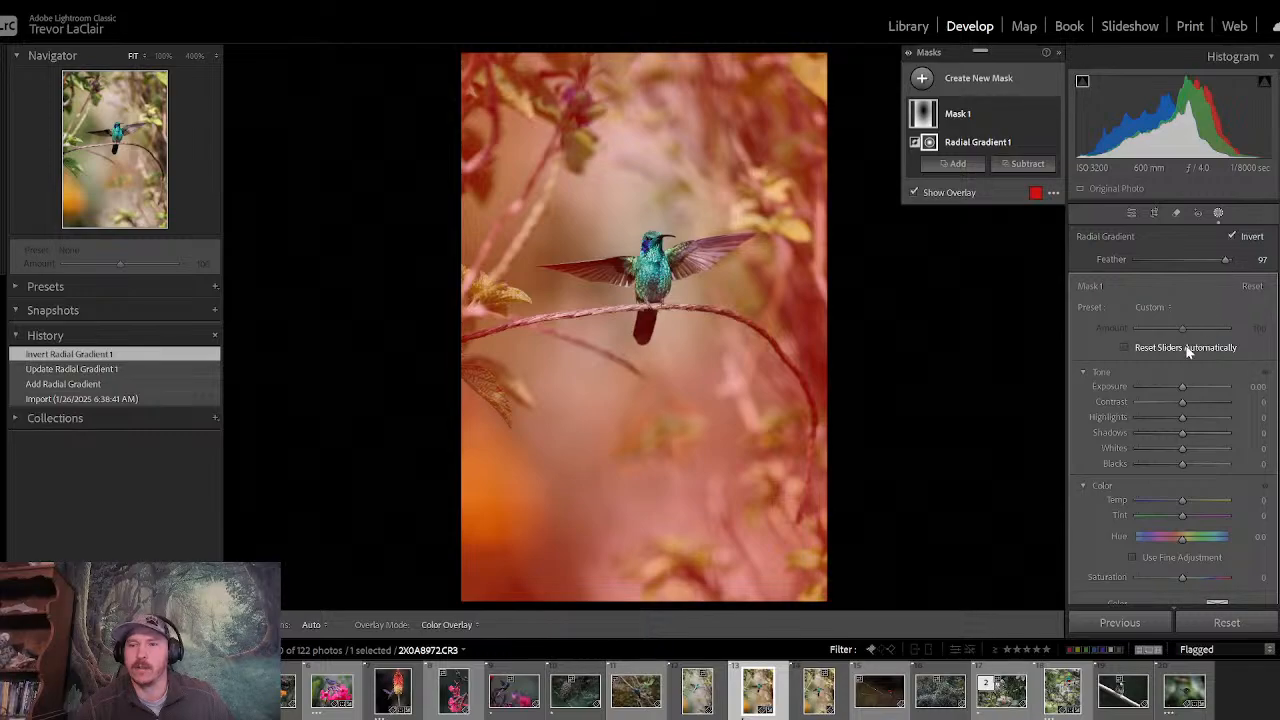
- Set the inverted radial mask's exposure to -0.33 and lower the photo's orange luminance to -35 using the blurred orange flower
left_click_drag(1179, 388, 1176, 387)
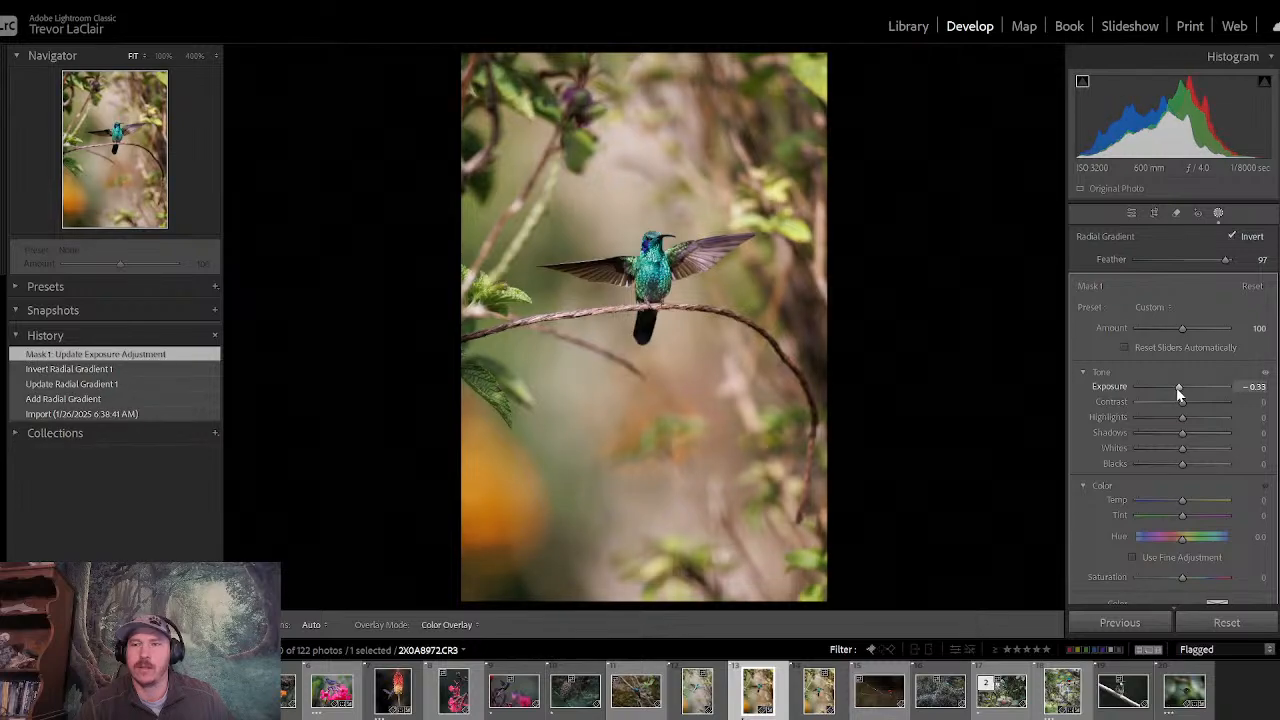
left_click(1131, 213)
left_click(1242, 238)
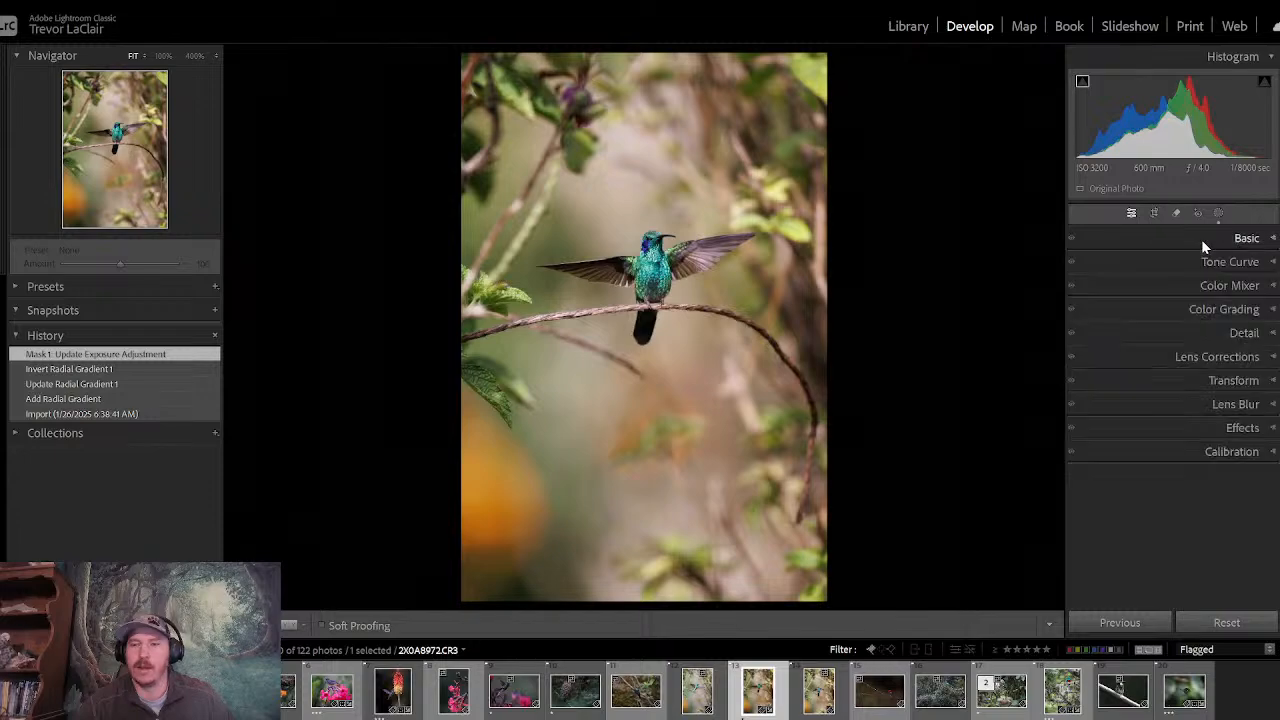
left_click(1191, 287)
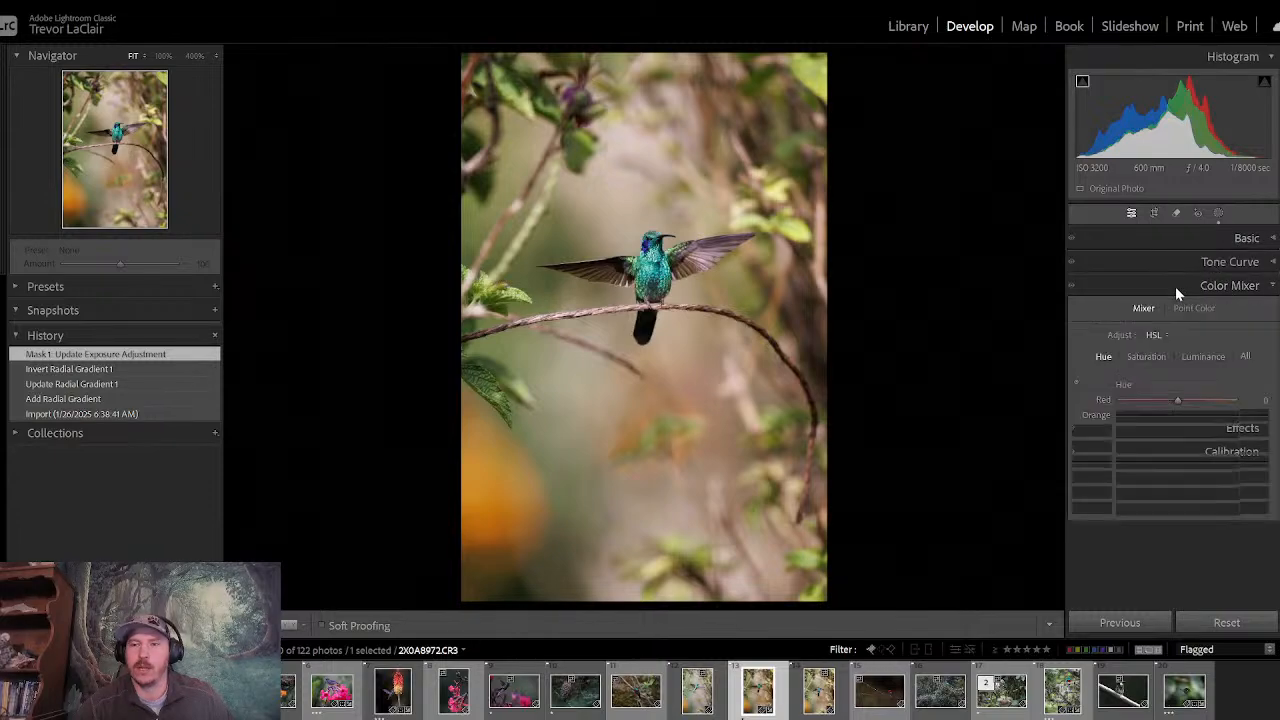
left_click(1150, 357)
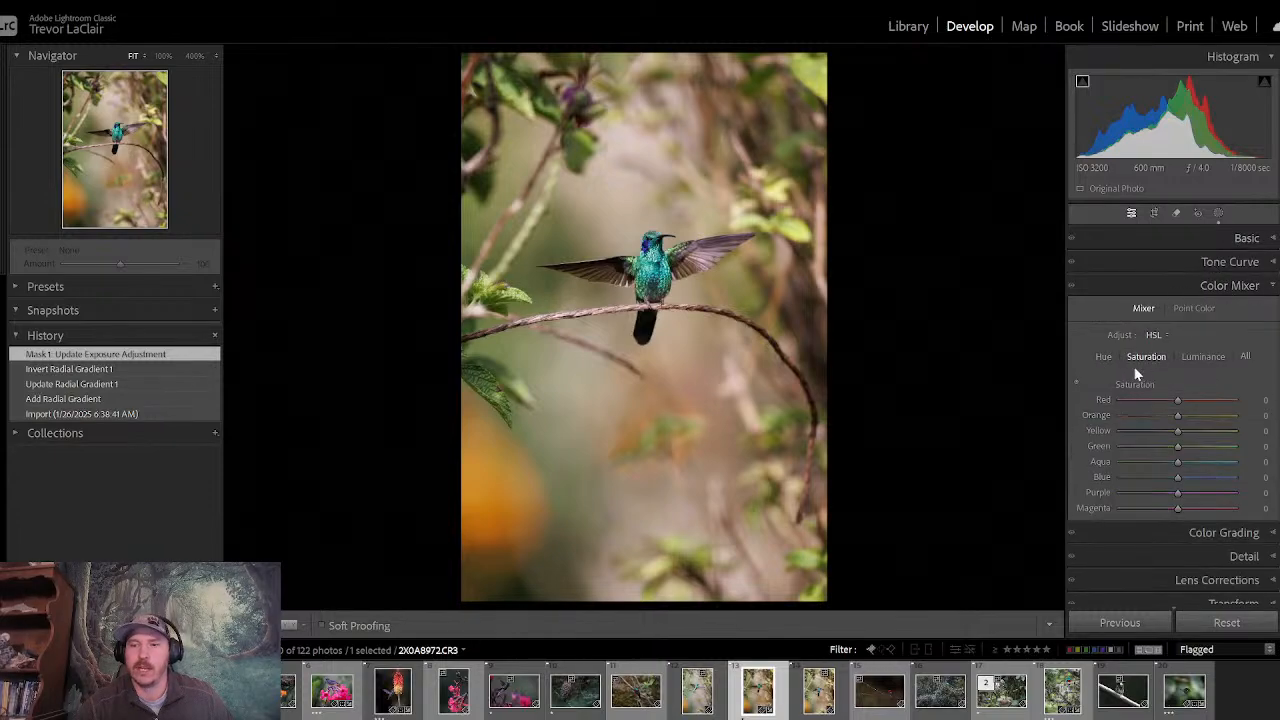
left_click(1076, 384)
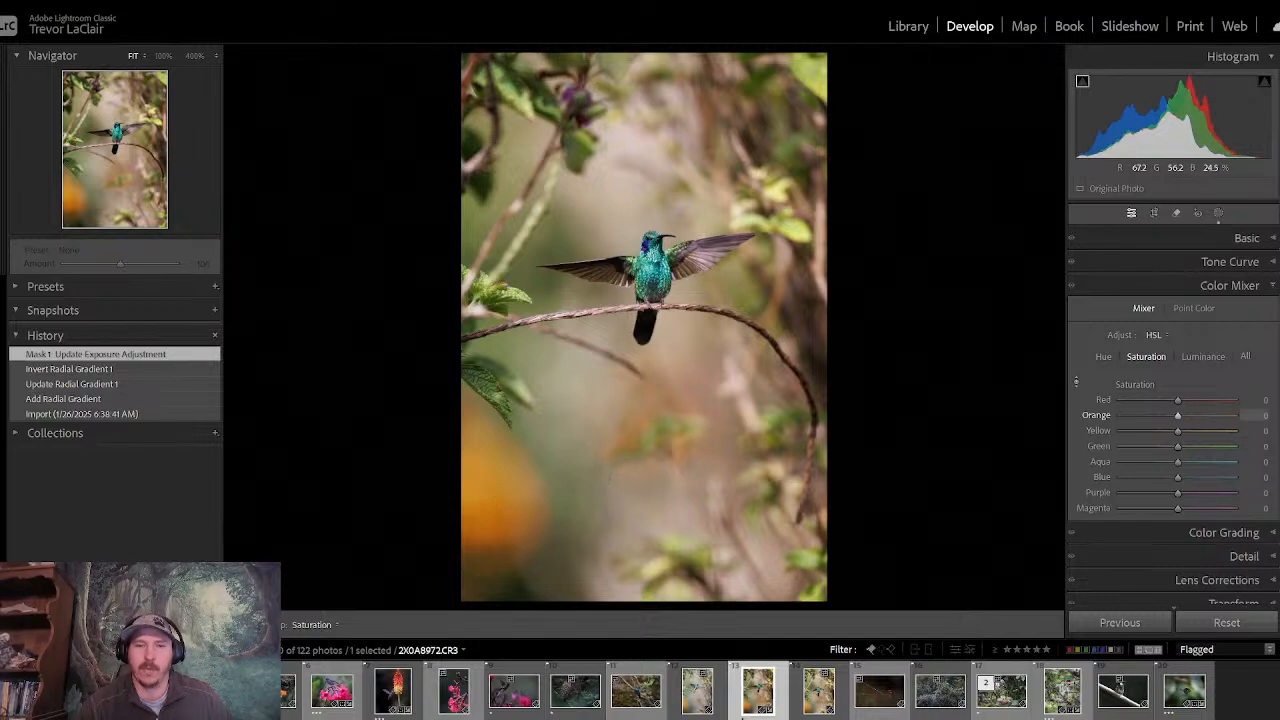
left_click(1201, 358)
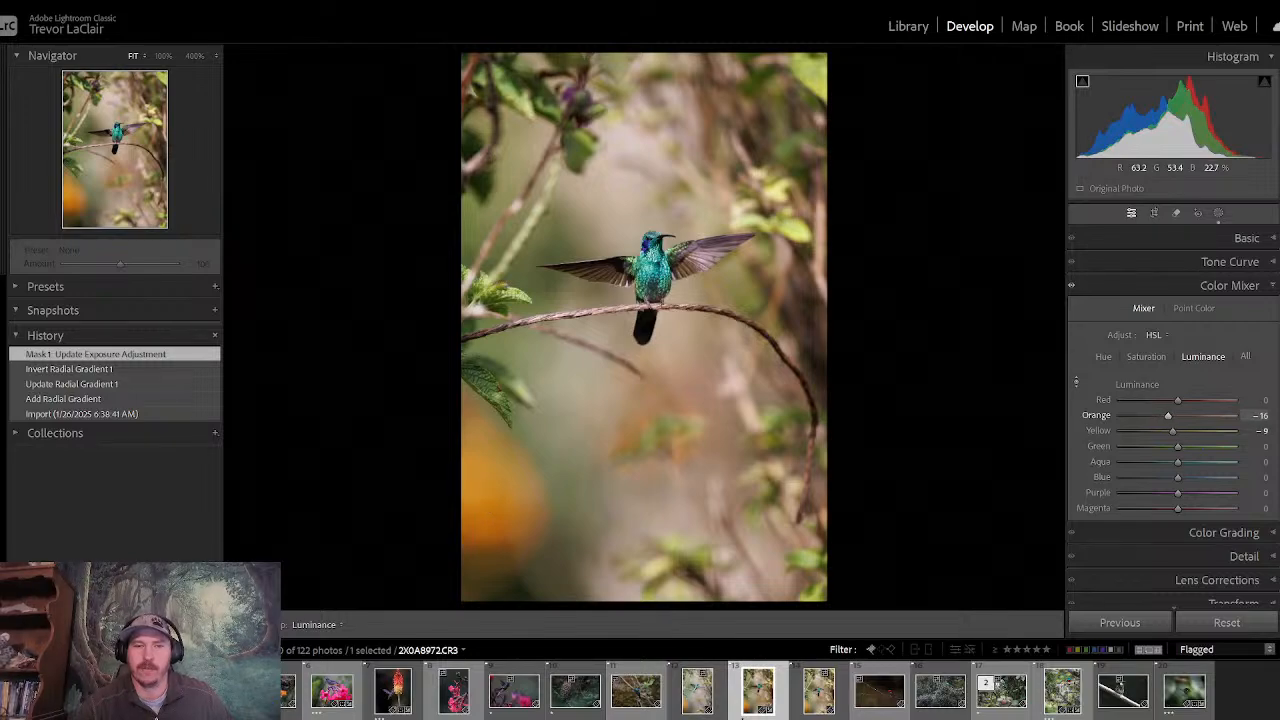
left_click_drag(508, 487, 508, 504)
left_click(1151, 286)
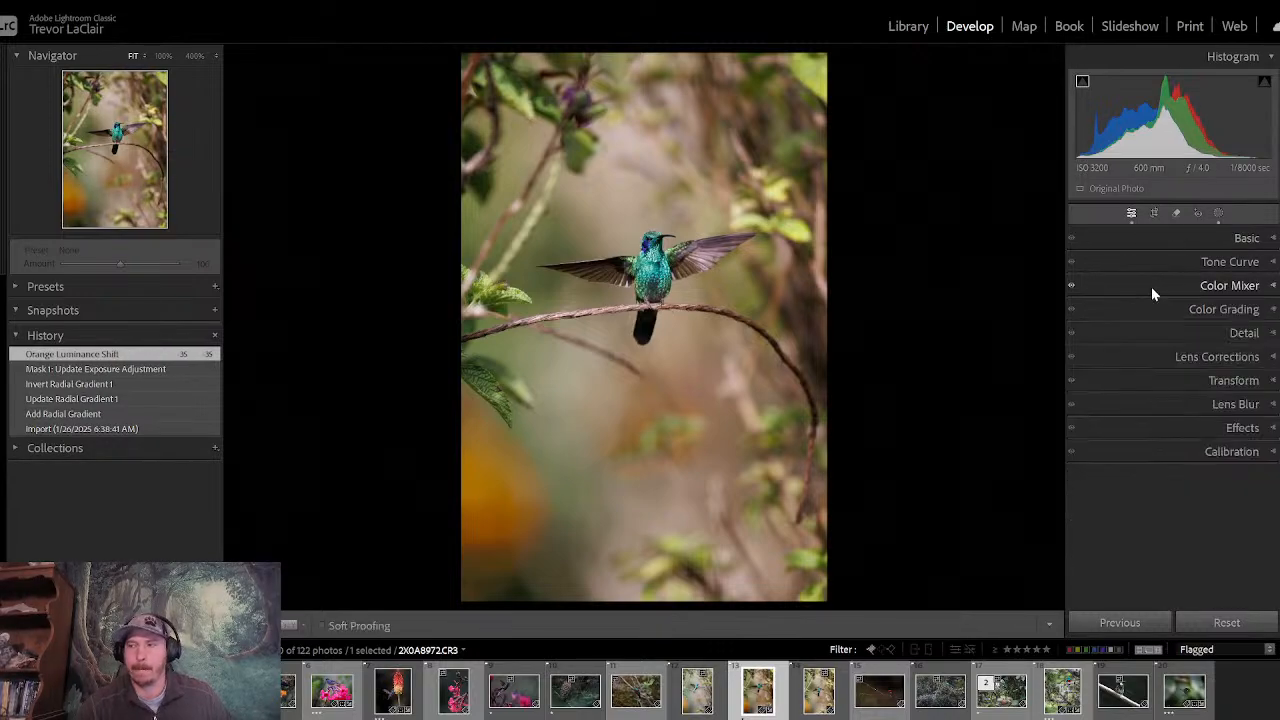
- Soften and darken the background in Mask 1 with dehaze -33, clarity -21 and exposure -0.70
left_click(1218, 213)
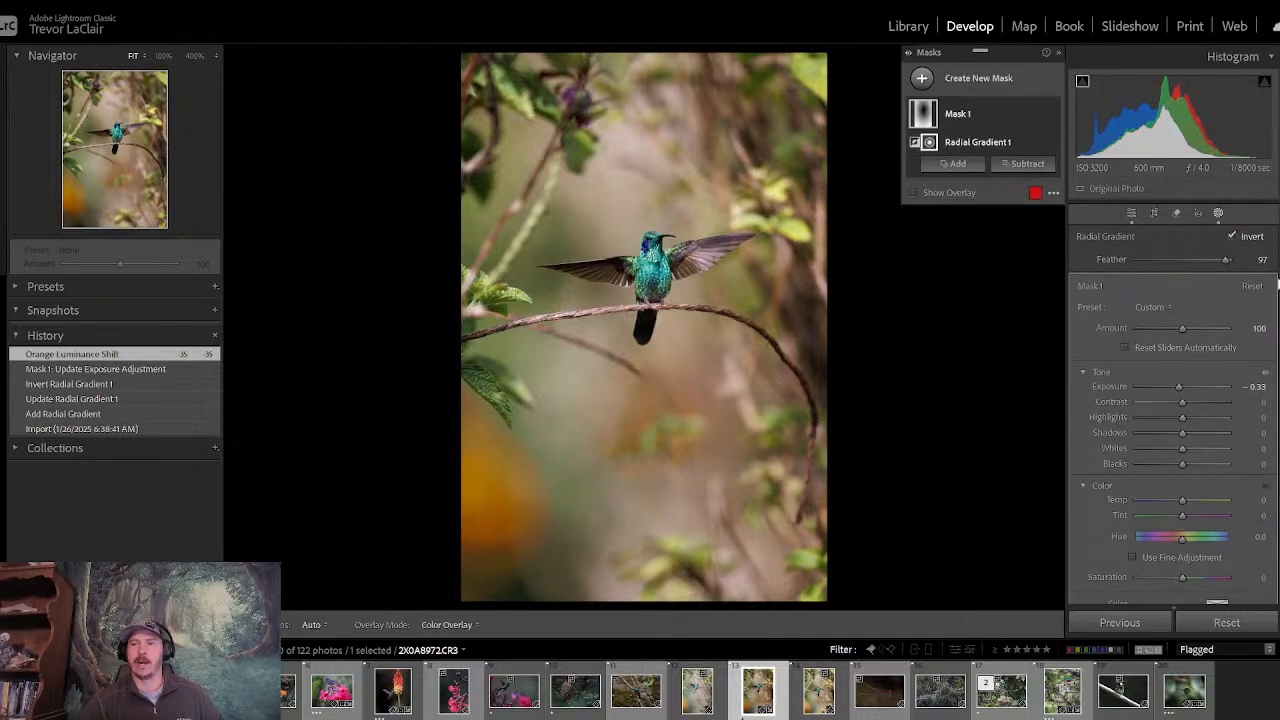
scroll(1278, 470, "down", 10)
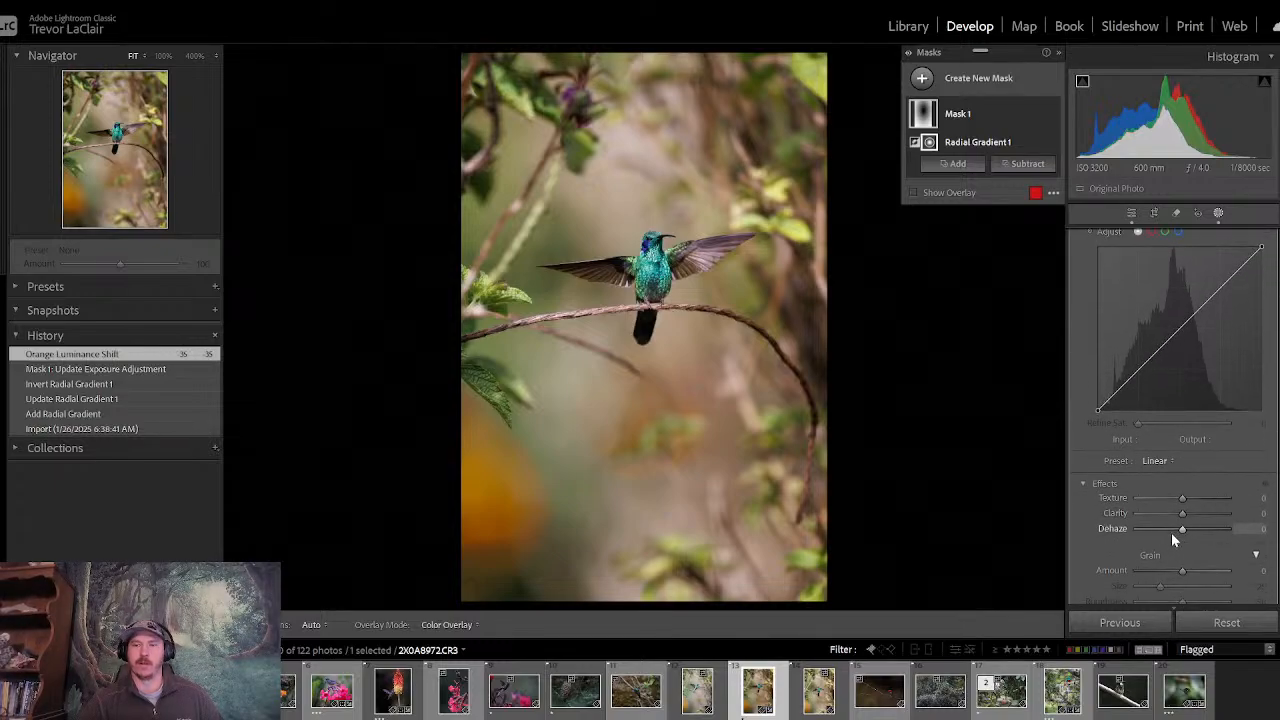
mouse_move(1182, 531)
left_mouse_down()
mouse_move(1168, 534)
mouse_move(1172, 516)
left_mouse_up()
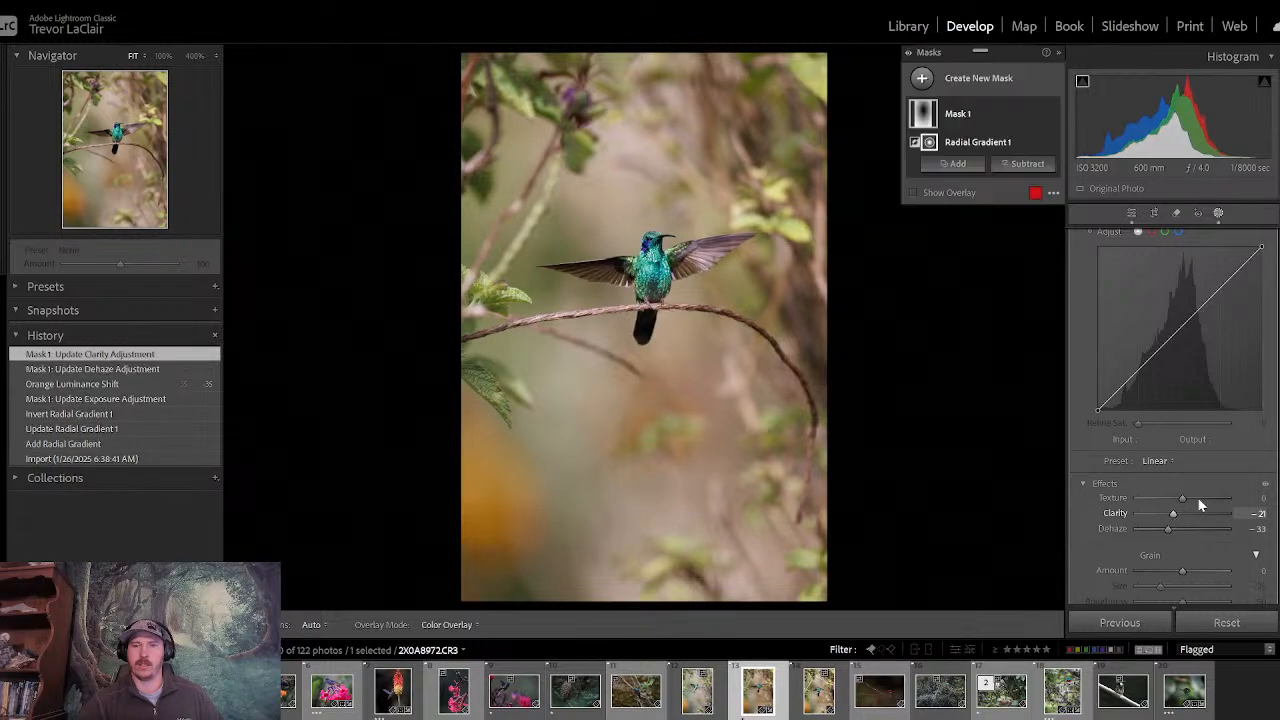
scroll(1170, 420, "up", 5)
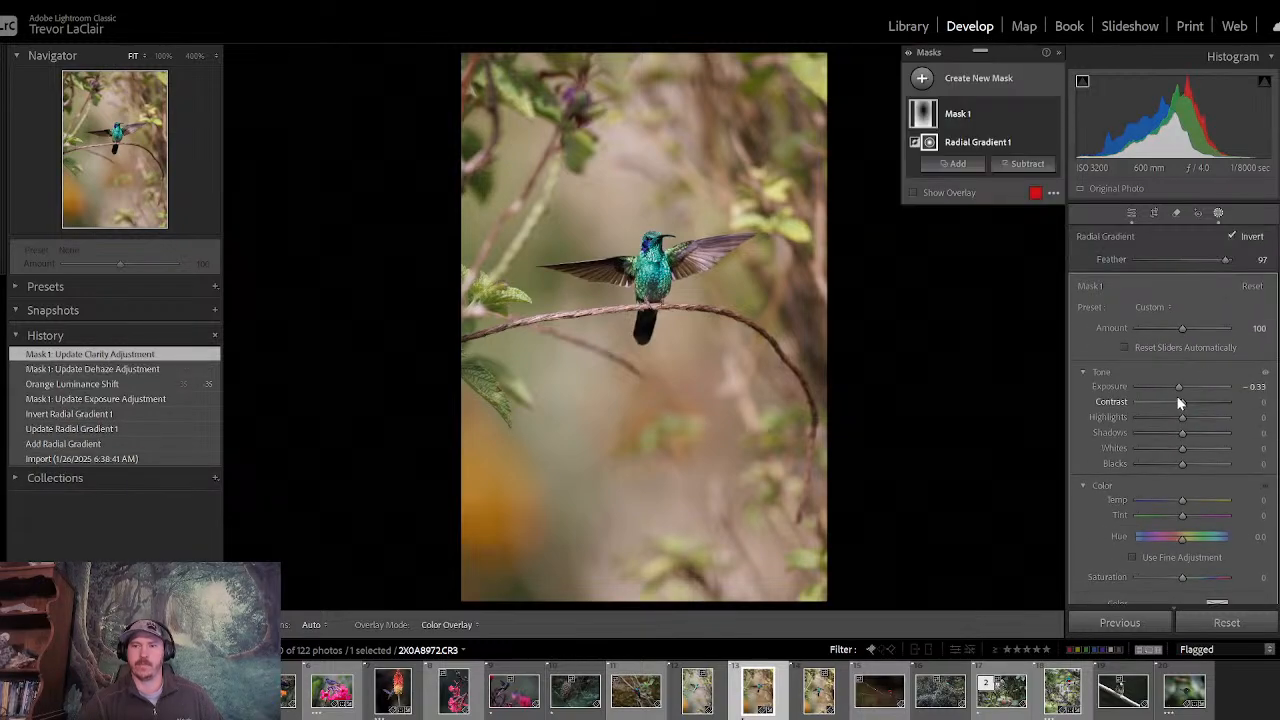
left_click_drag(1178, 386, 1175, 387)
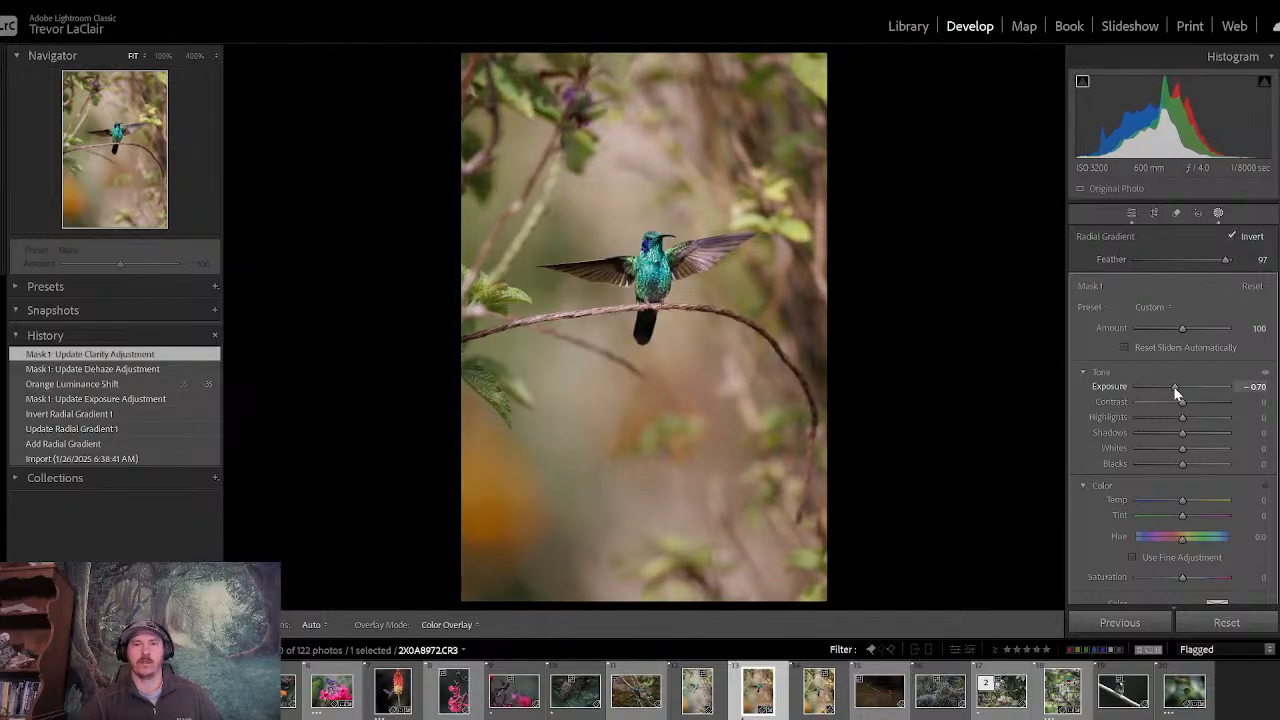
left_click(1175, 387)
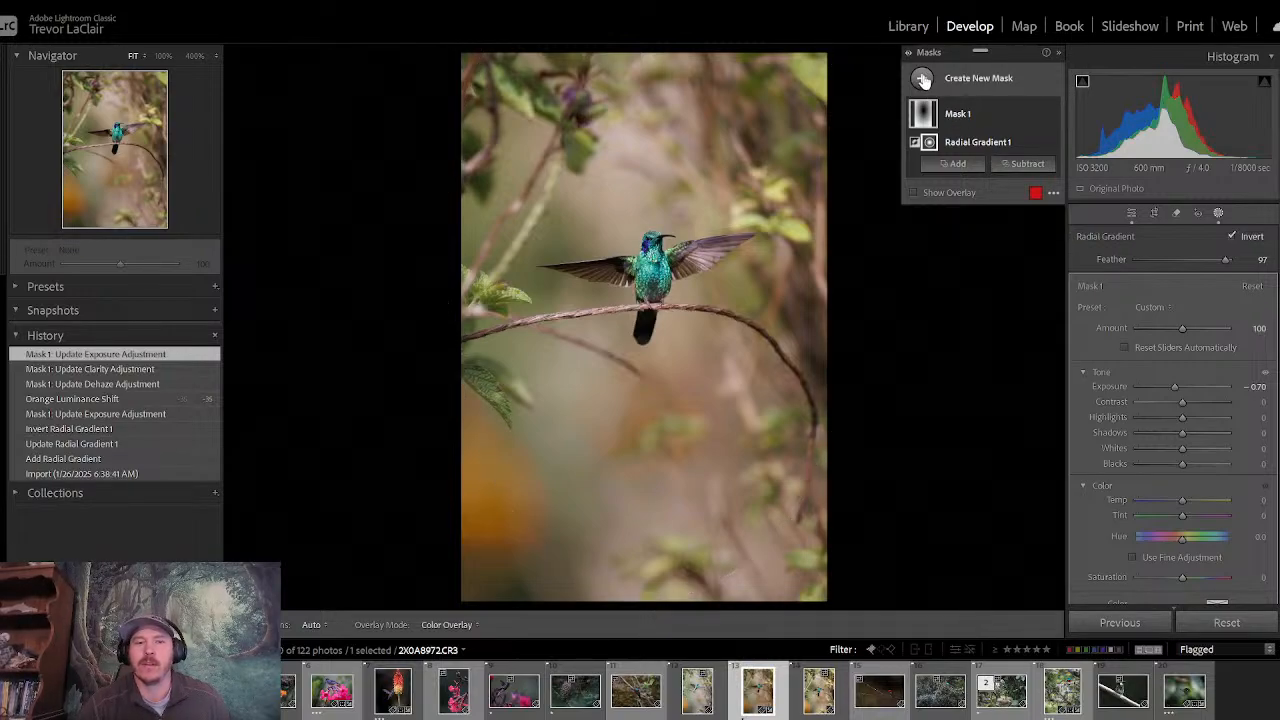
- Add a Highlight Priority post-crop vignette with an amount of -12
left_click(922, 79)
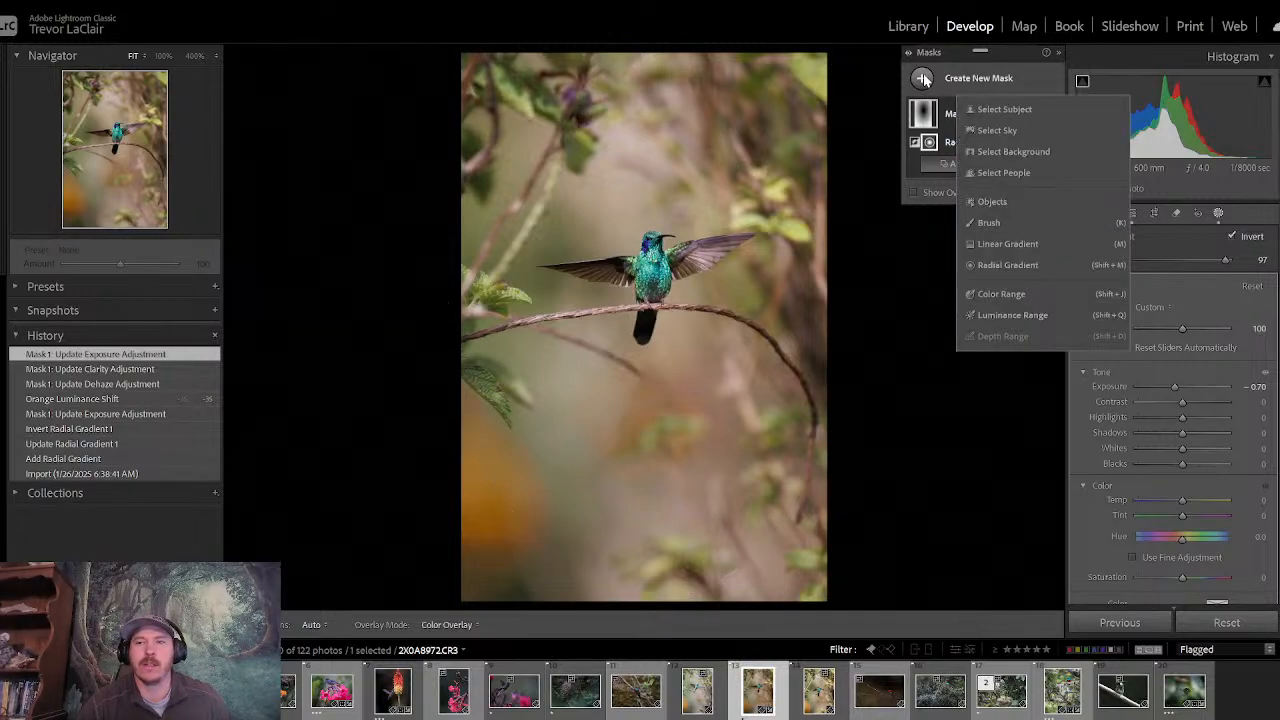
left_click(1184, 237)
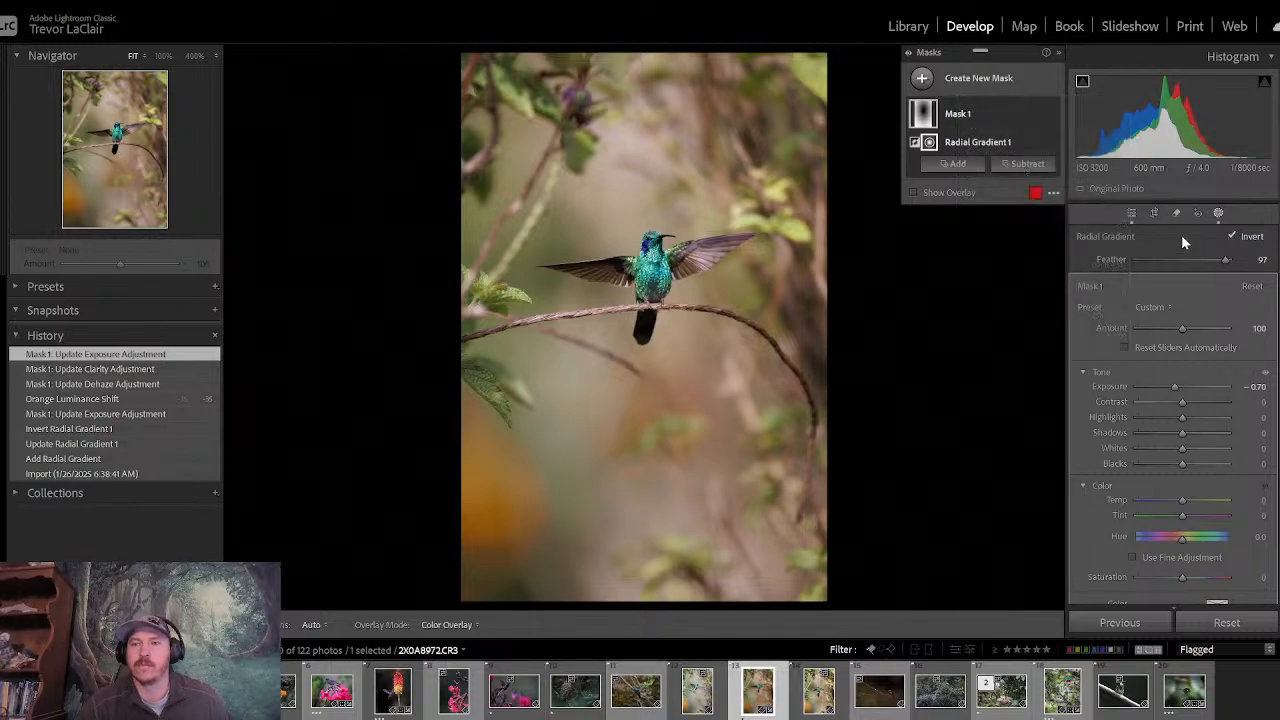
left_click(1130, 213)
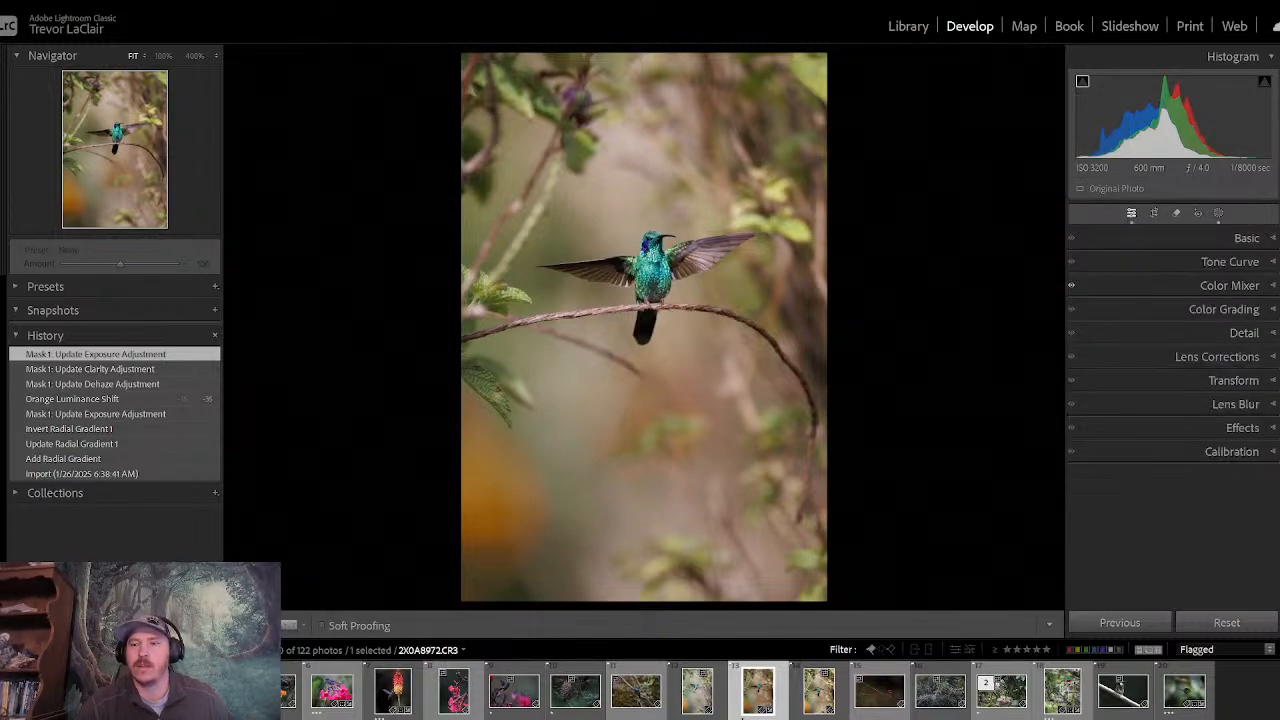
left_click(1201, 432)
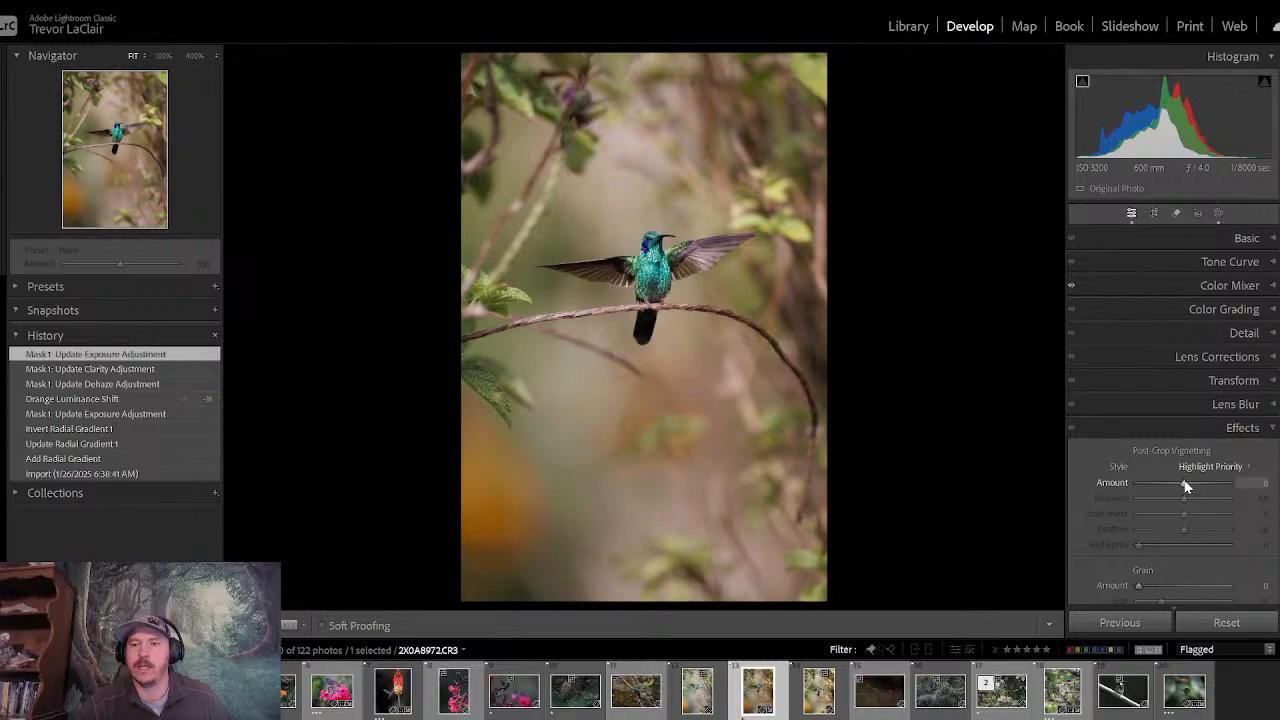
left_click_drag(1186, 486, 1177, 486)
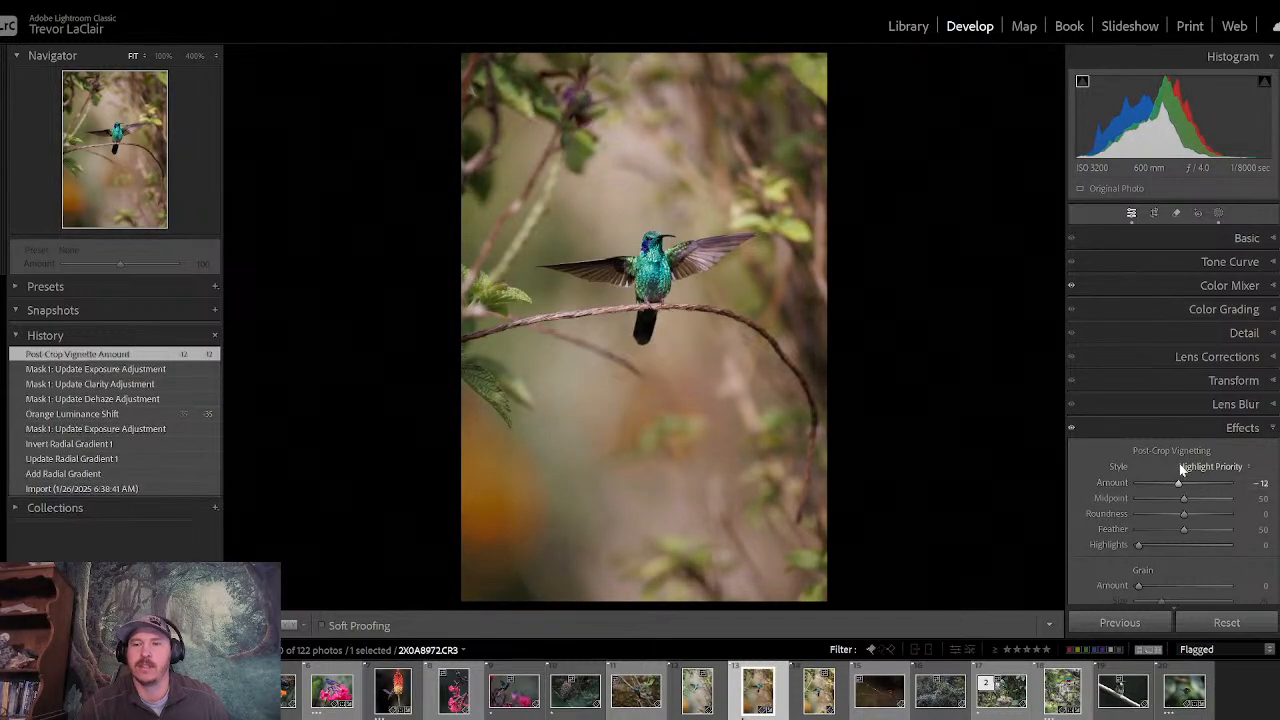
left_click(1177, 429)
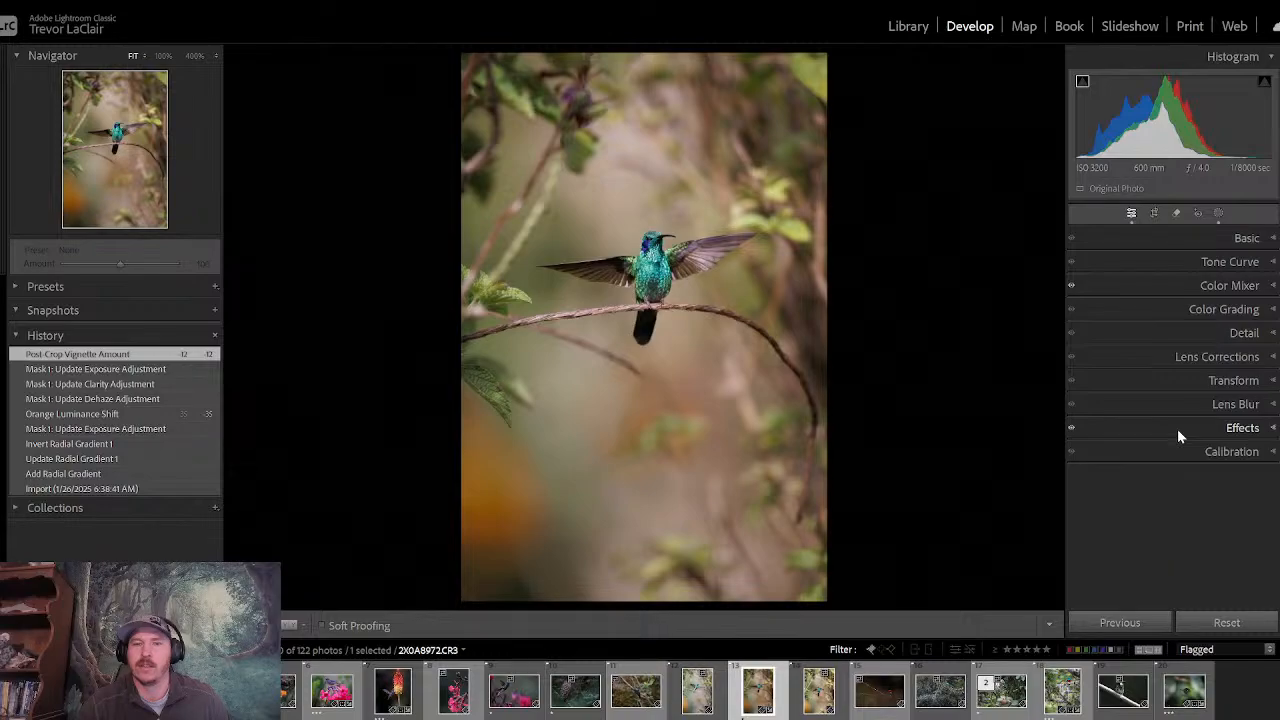
- Compare the before and after versions of the hummingbird photo several times, ending on the edited version
left_click(1186, 238)
key("backslash")
key("backslash")
key("backslash")
key("backslash")
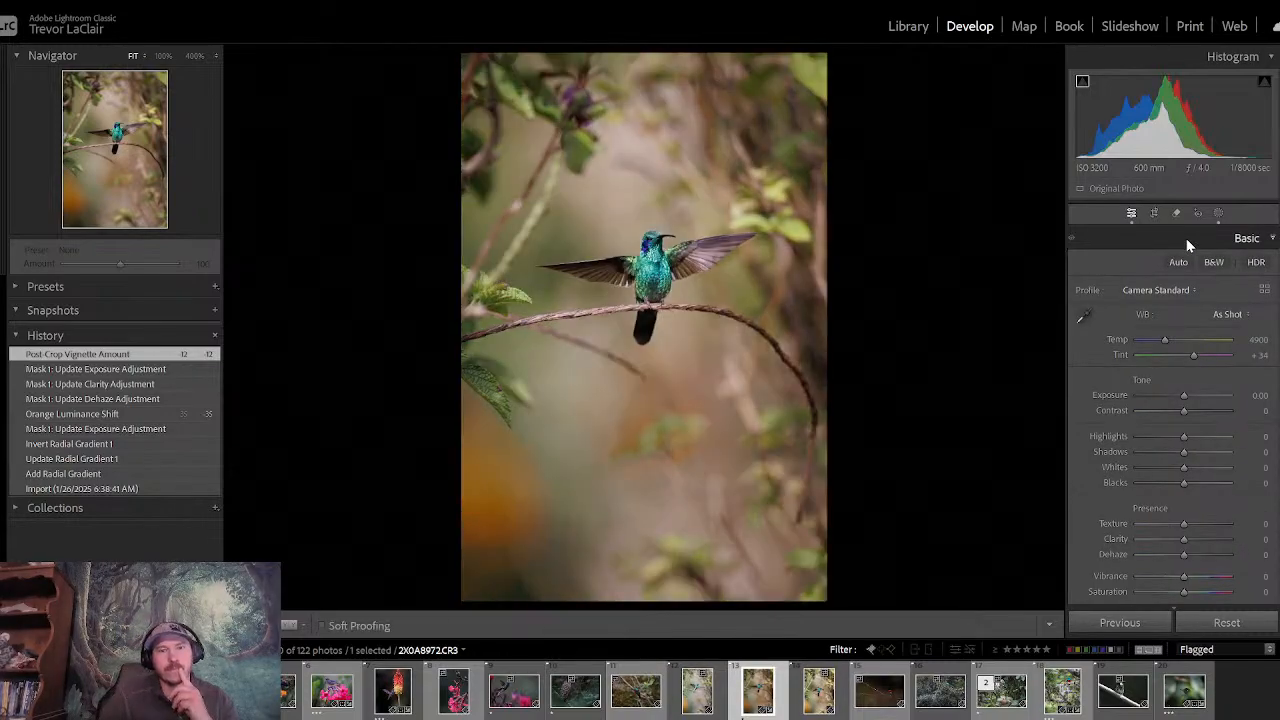
key("backslash")
key("backslash")
key("backslash")
key("backslash")
key("backslash")
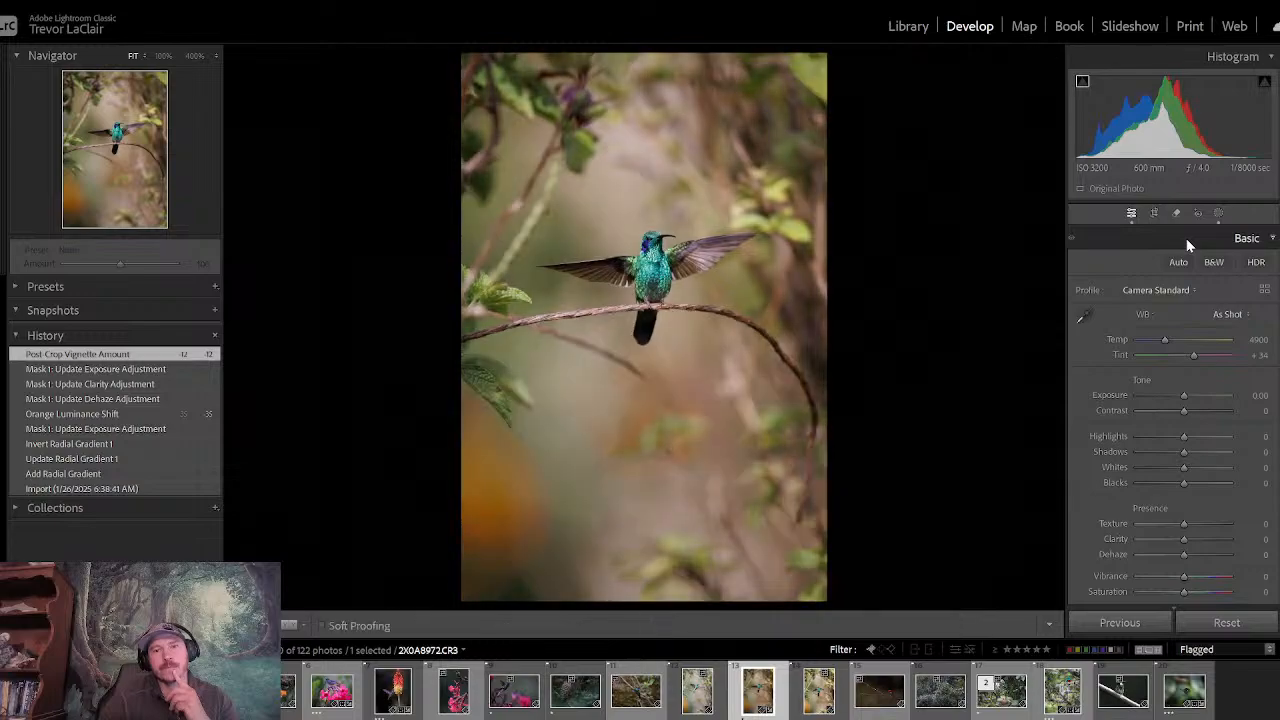
key("backslash")
key("backslash")
key("backslash")
key("backslash")
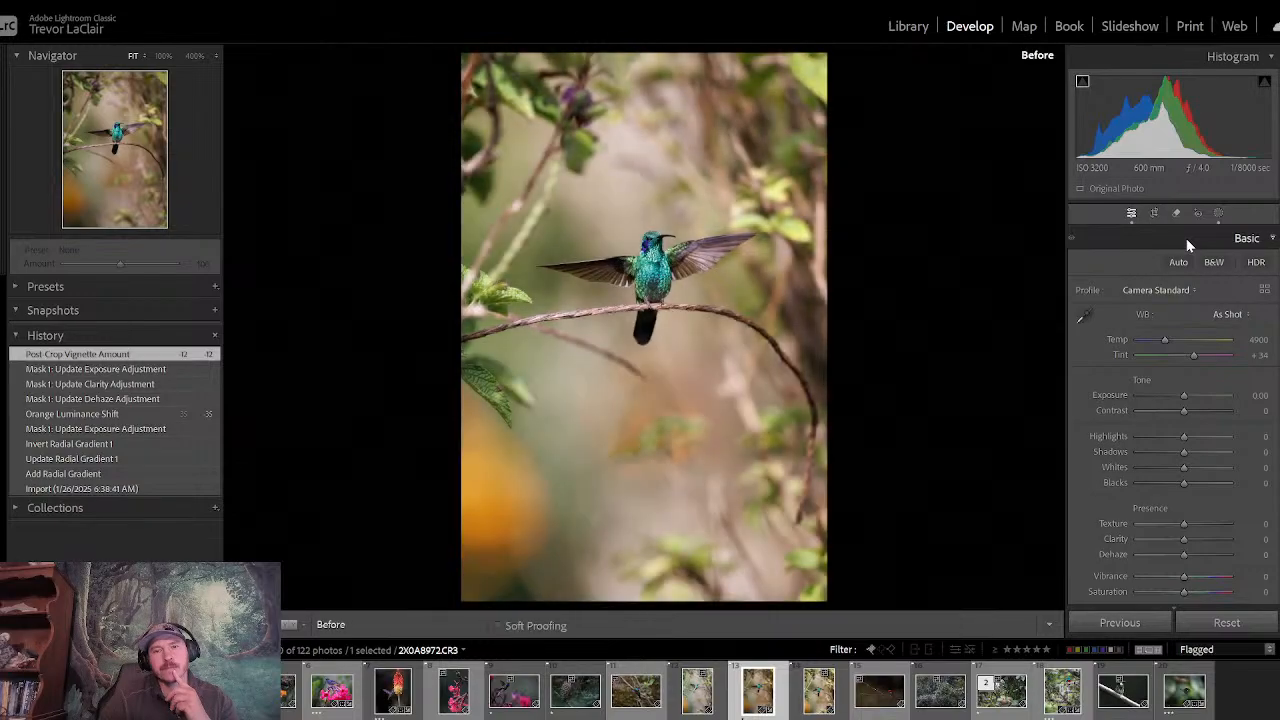
key("backslash")
key("backslash")
key("backslash")
key("backslash")
key("backslash")
key("backslash")
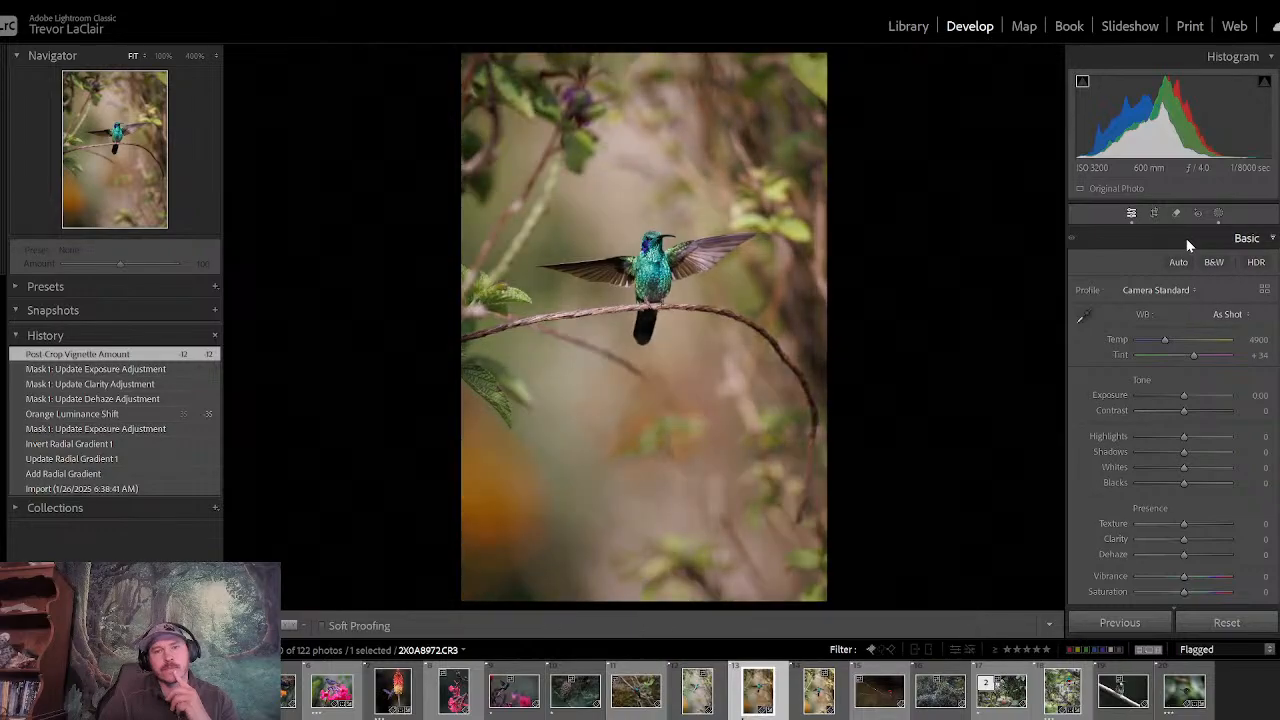
key("backslash")
key("backslash")
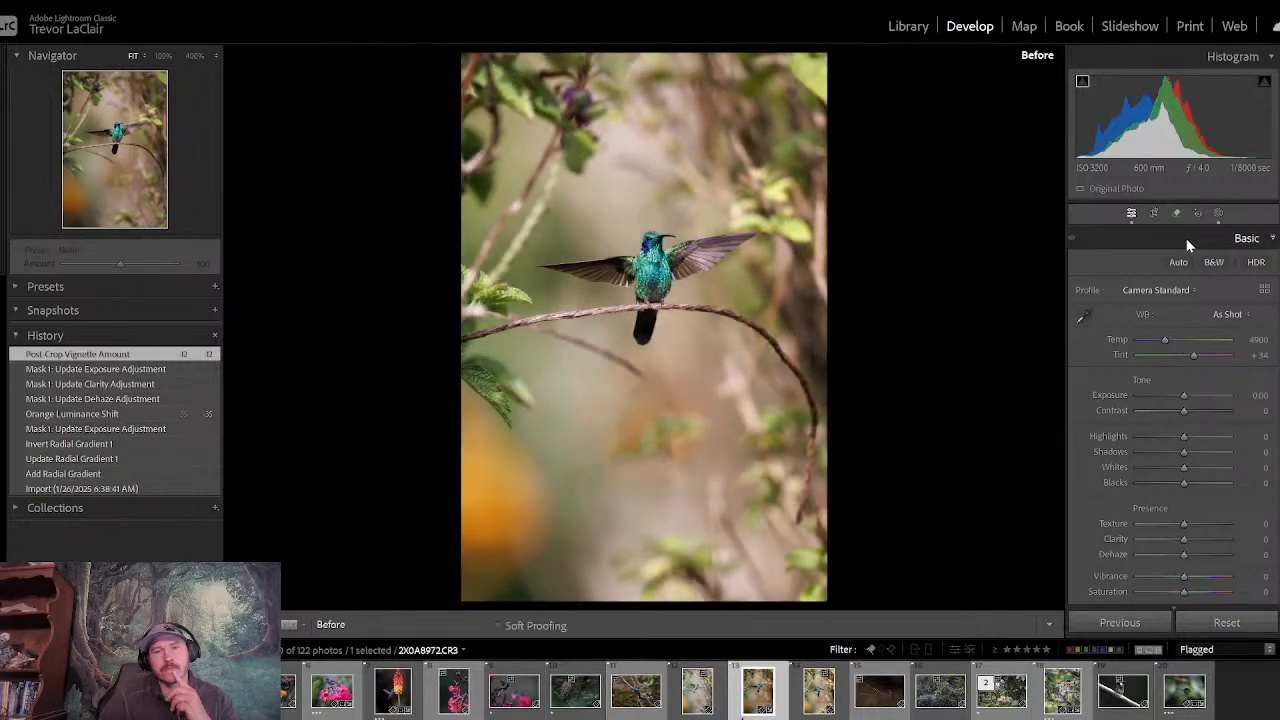
key("backslash")
key("backslash")
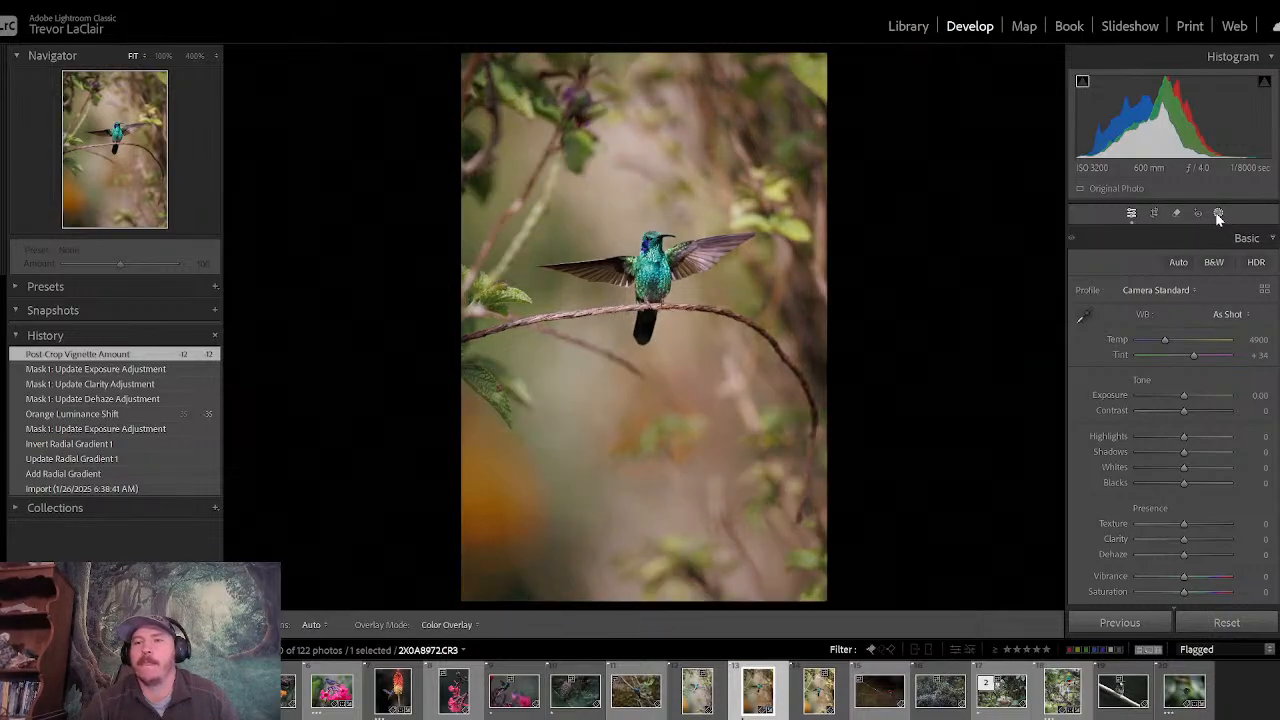
- Add a radial gradient mask centred on the hummingbird's body and subtract the automatically selected subject from it
left_click(1218, 214)
left_click(921, 78)
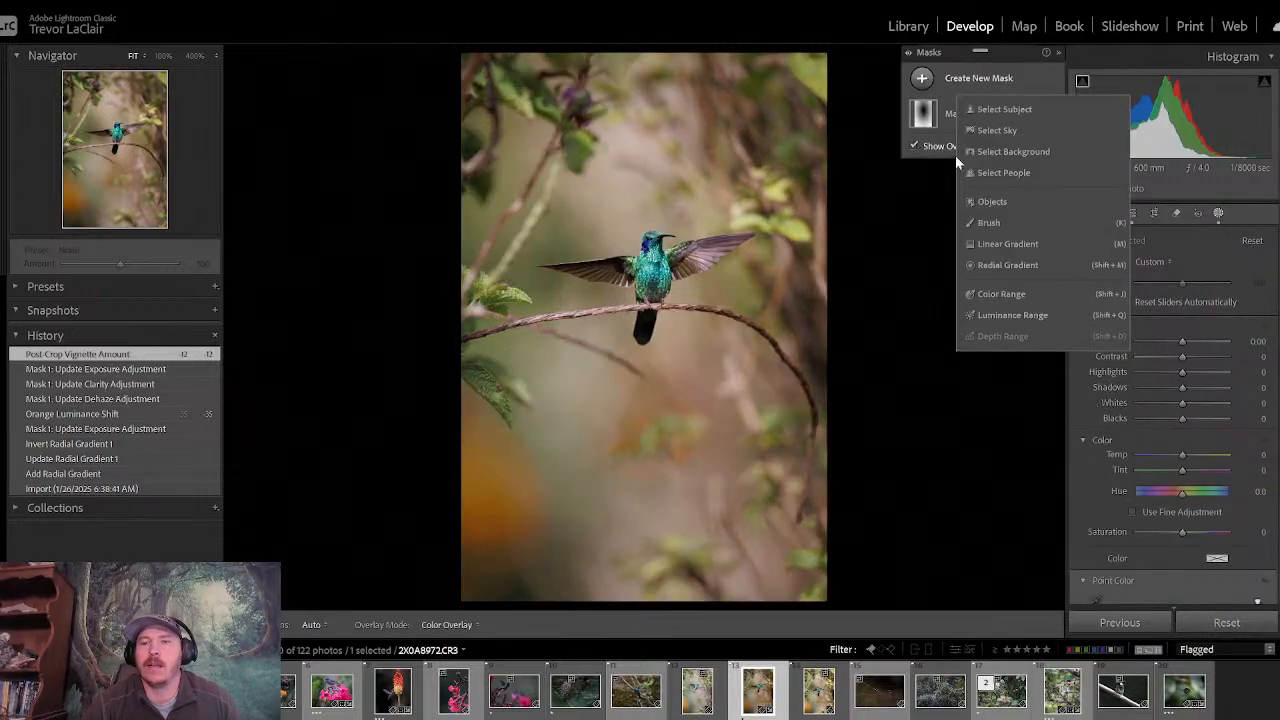
left_click(1005, 265)
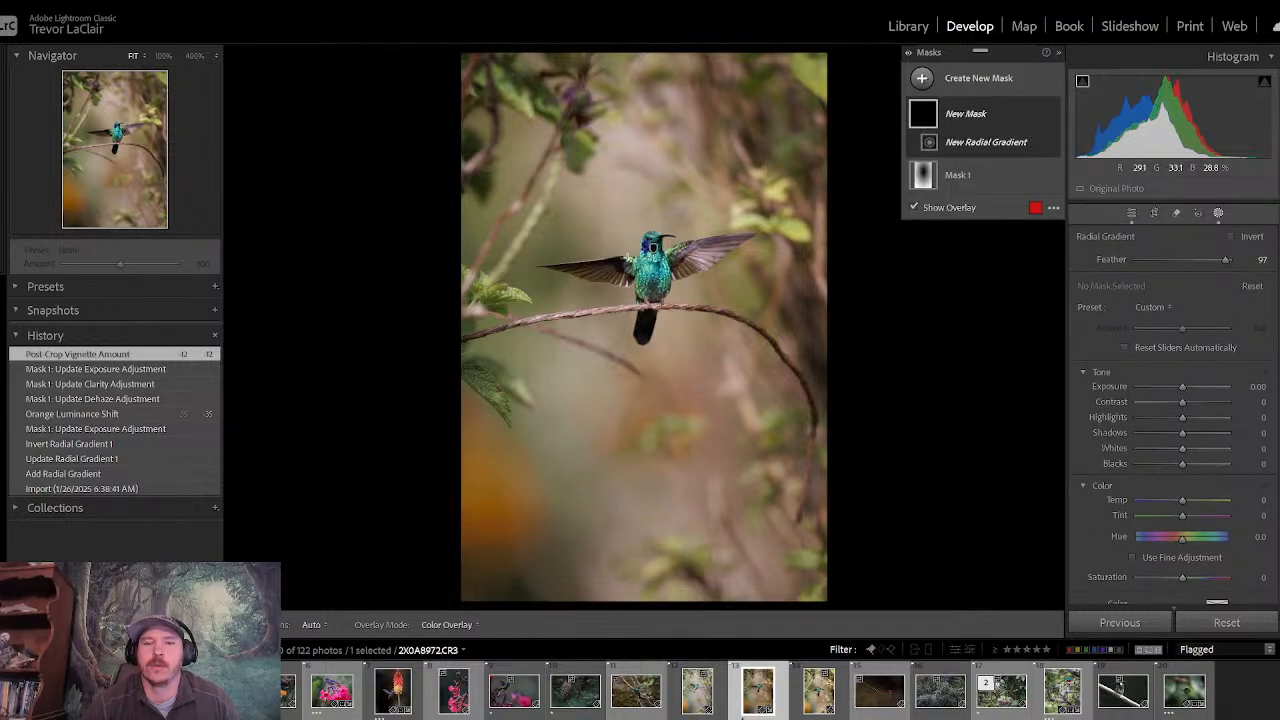
left_click_drag(627, 257, 720, 392)
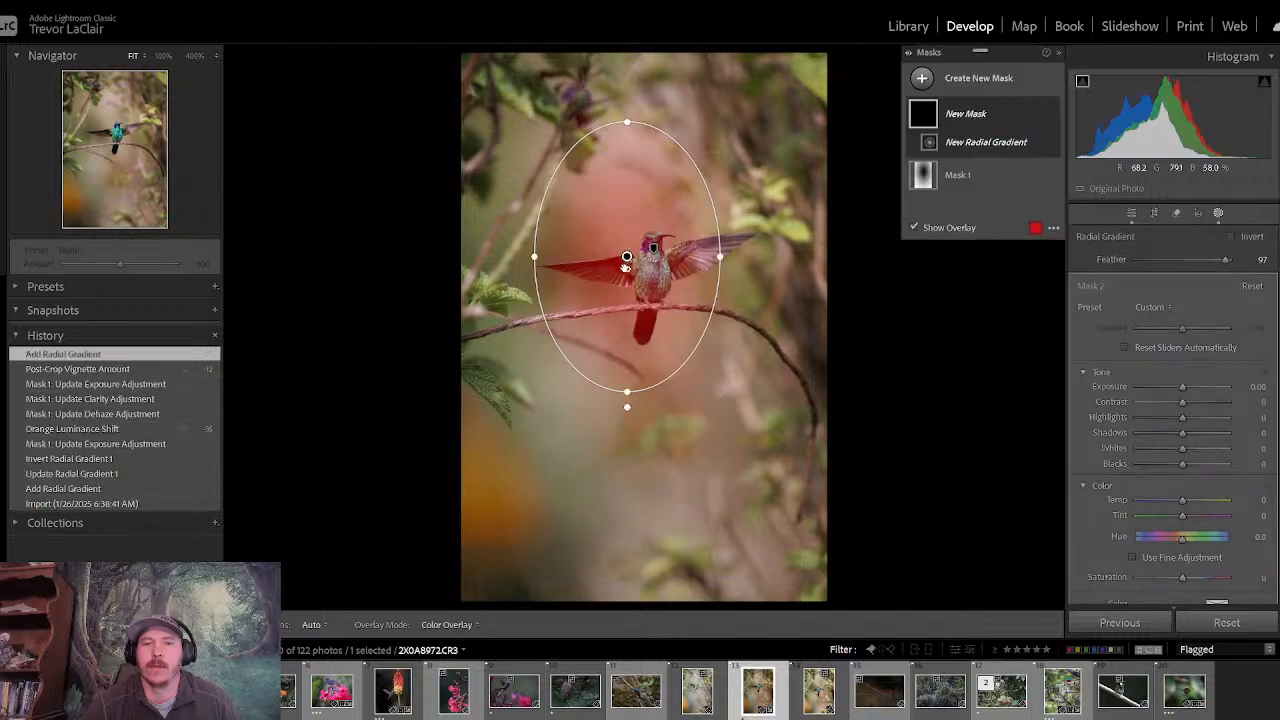
left_click_drag(627, 257, 650, 269)
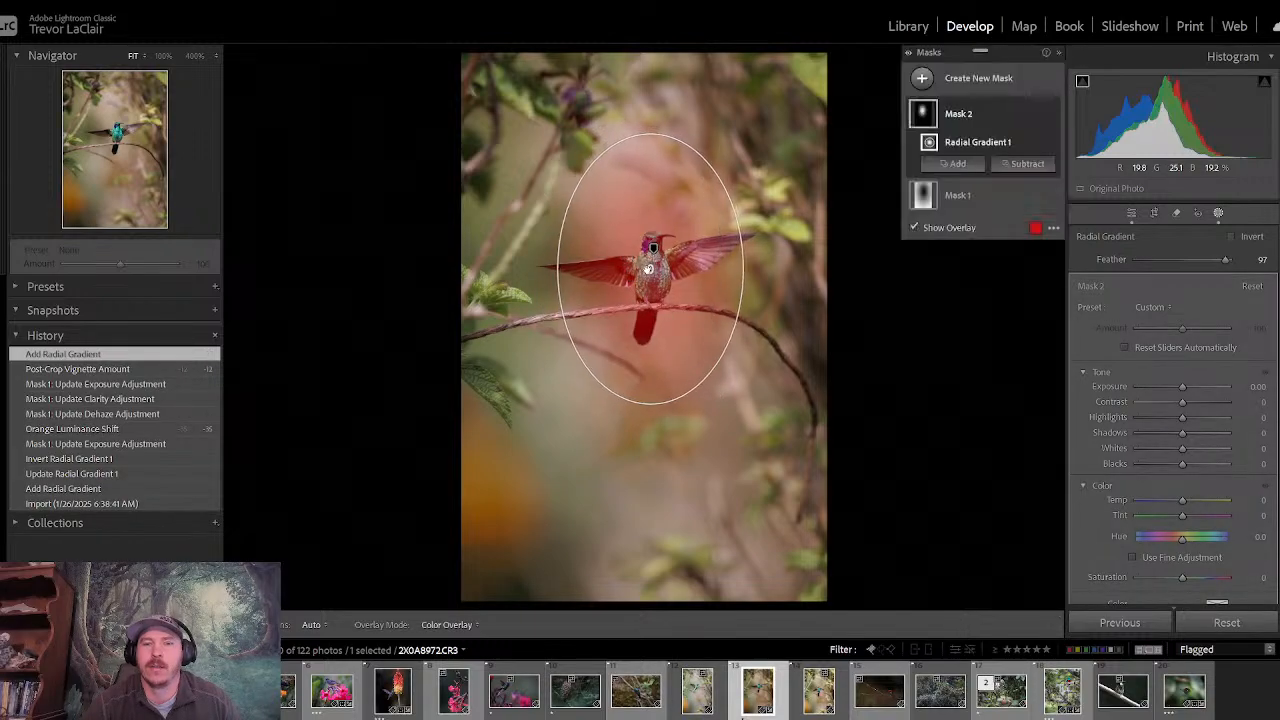
left_click(1024, 164)
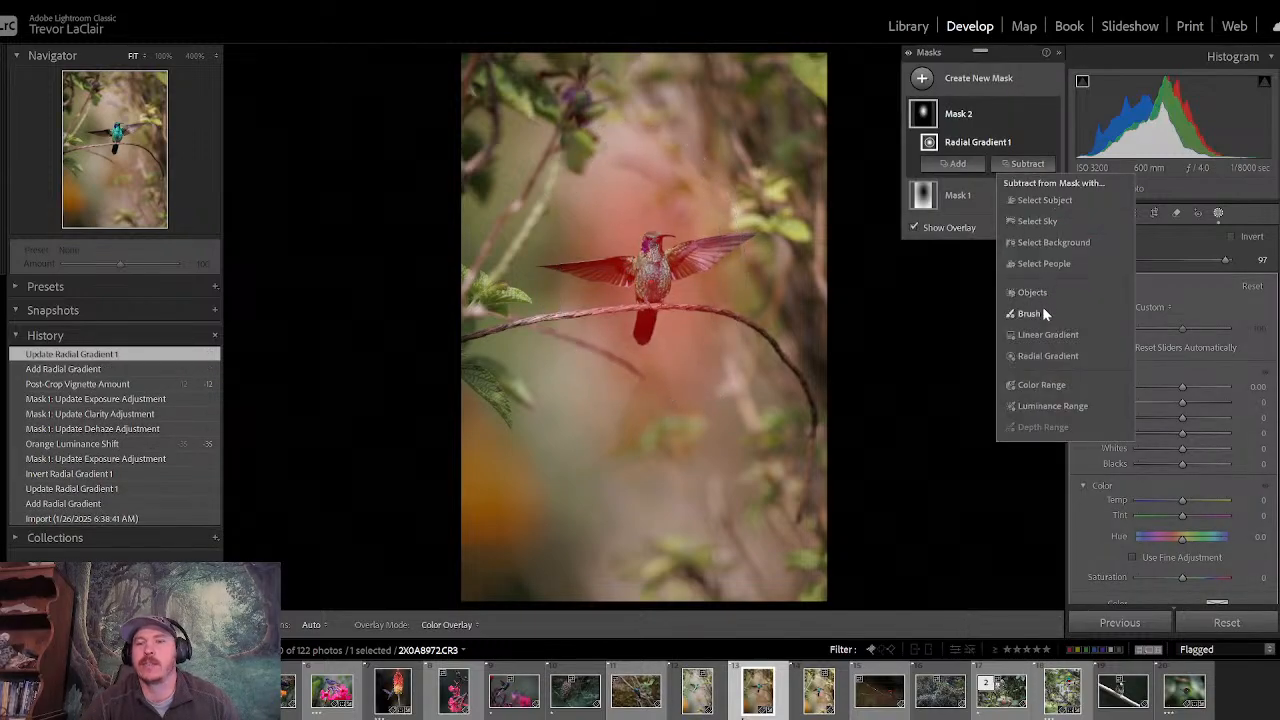
left_click(1057, 203)
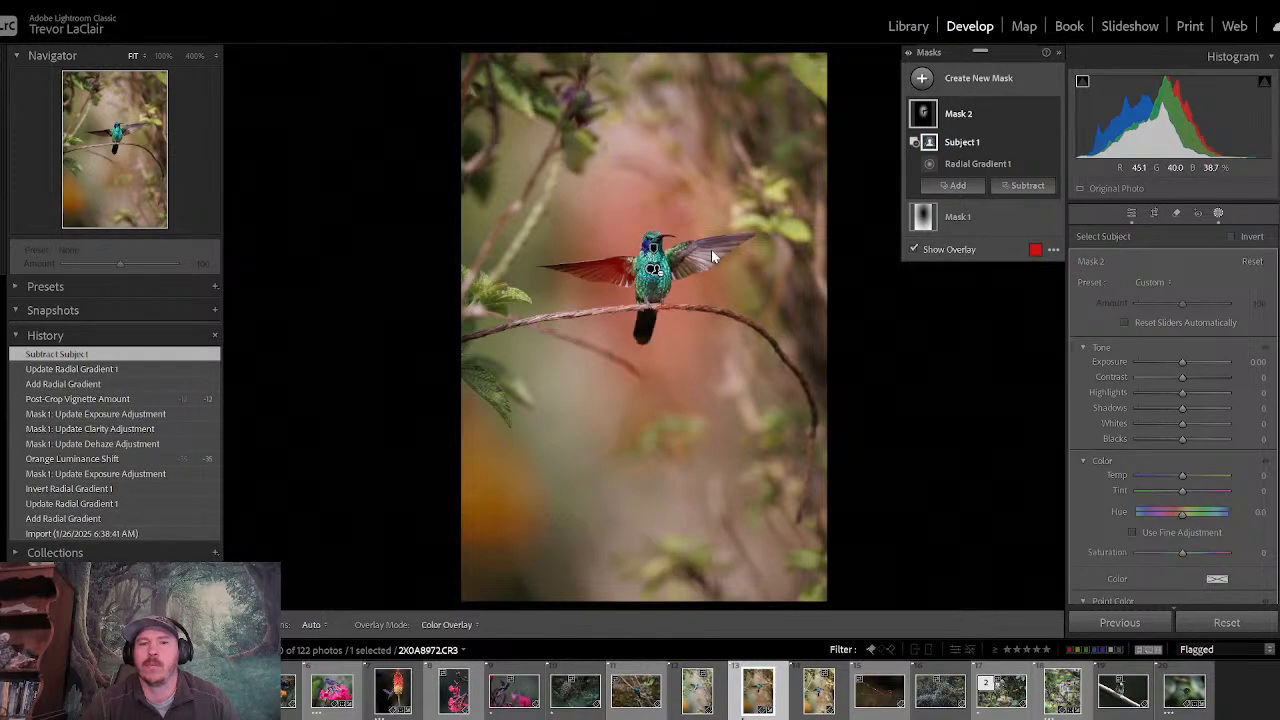
- Subtract a brush from Mask 2, raise its size to 16.6, and paint over the inner part of the hummingbird's left-hand wing
left_click(1016, 188)
left_click(1030, 335)
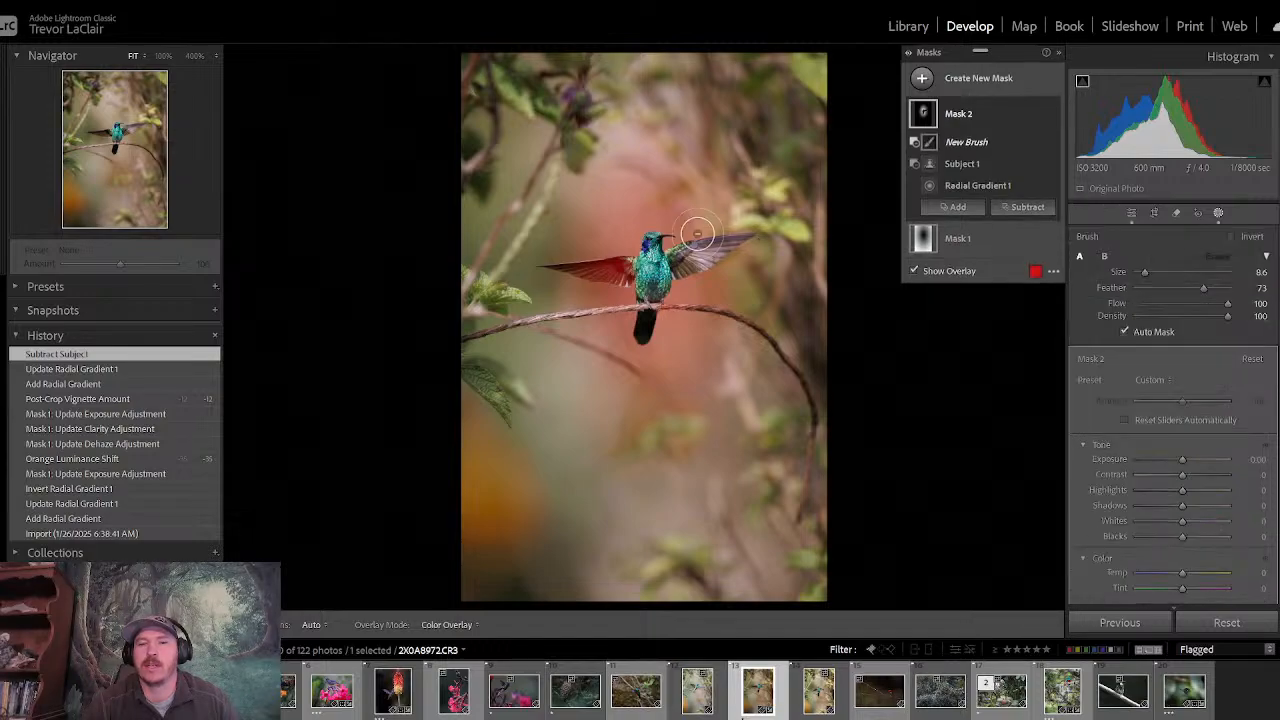
left_click(164, 56)
left_click_drag(537, 223, 441, 195)
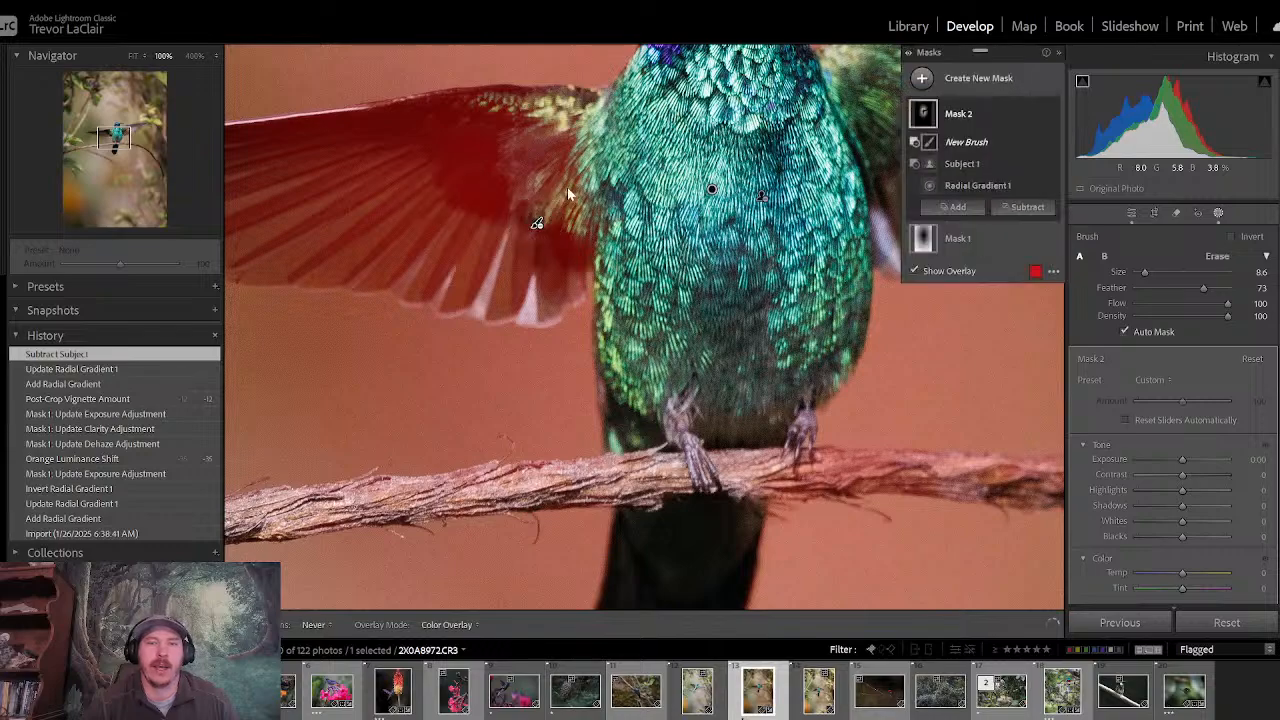
left_click_drag(1146, 276, 1149, 269)
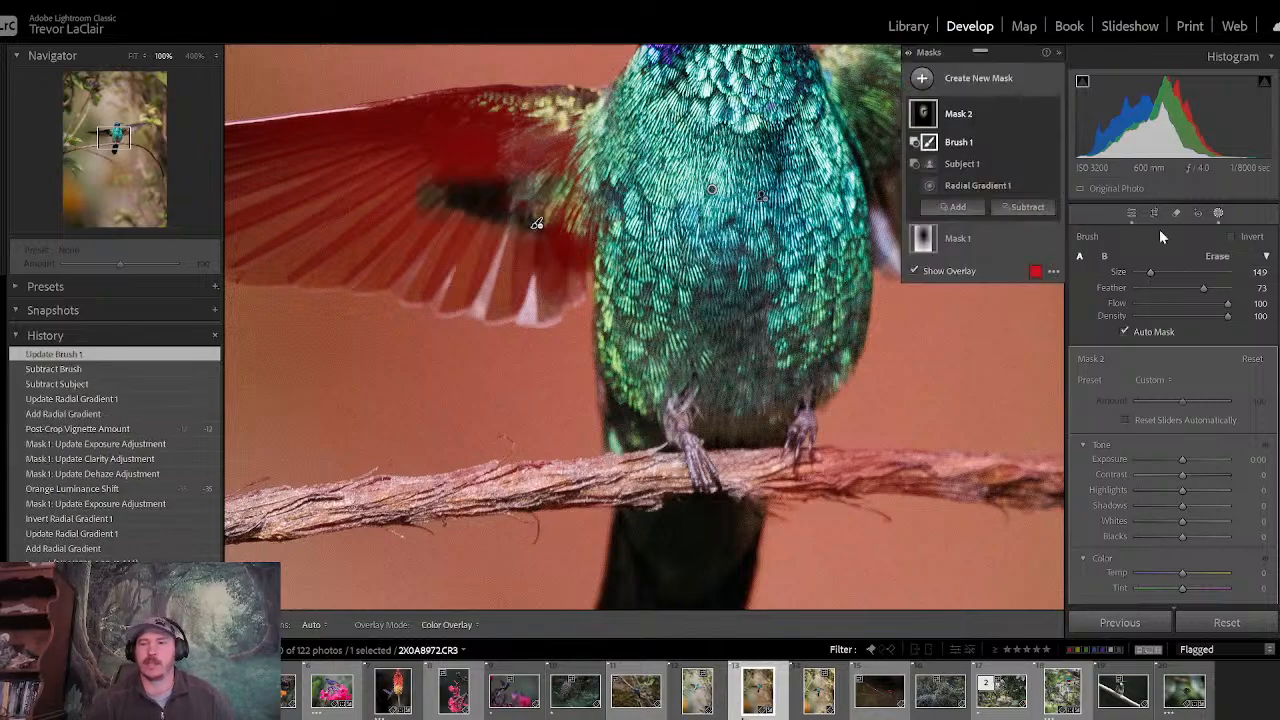
left_click_drag(1151, 278, 1153, 274)
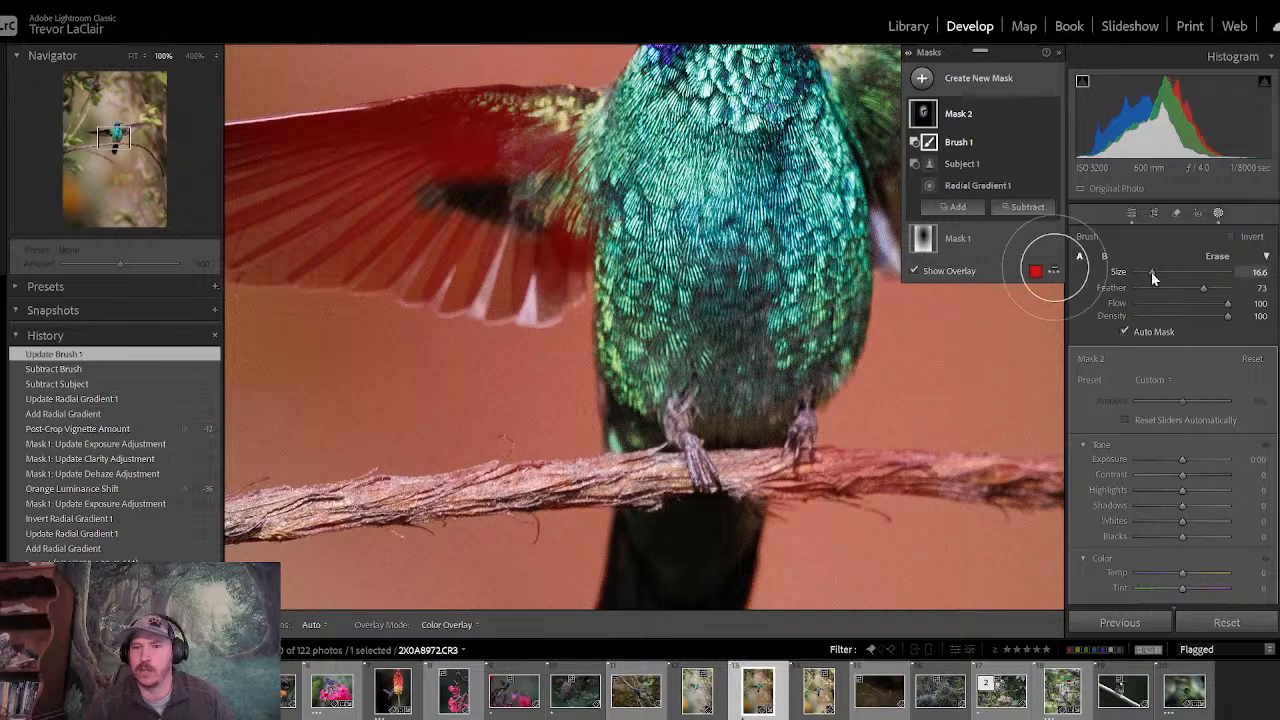
key("h")
mouse_move(467, 200)
left_mouse_down()
mouse_move(457, 158)
mouse_move(558, 130)
mouse_move(398, 146)
mouse_move(451, 131)
mouse_move(402, 175)
mouse_move(407, 243)
mouse_move(498, 276)
mouse_move(544, 271)
mouse_move(585, 234)
mouse_move(425, 219)
mouse_move(376, 256)
mouse_move(299, 209)
mouse_move(345, 168)
mouse_move(402, 157)
mouse_move(295, 157)
left_mouse_up()
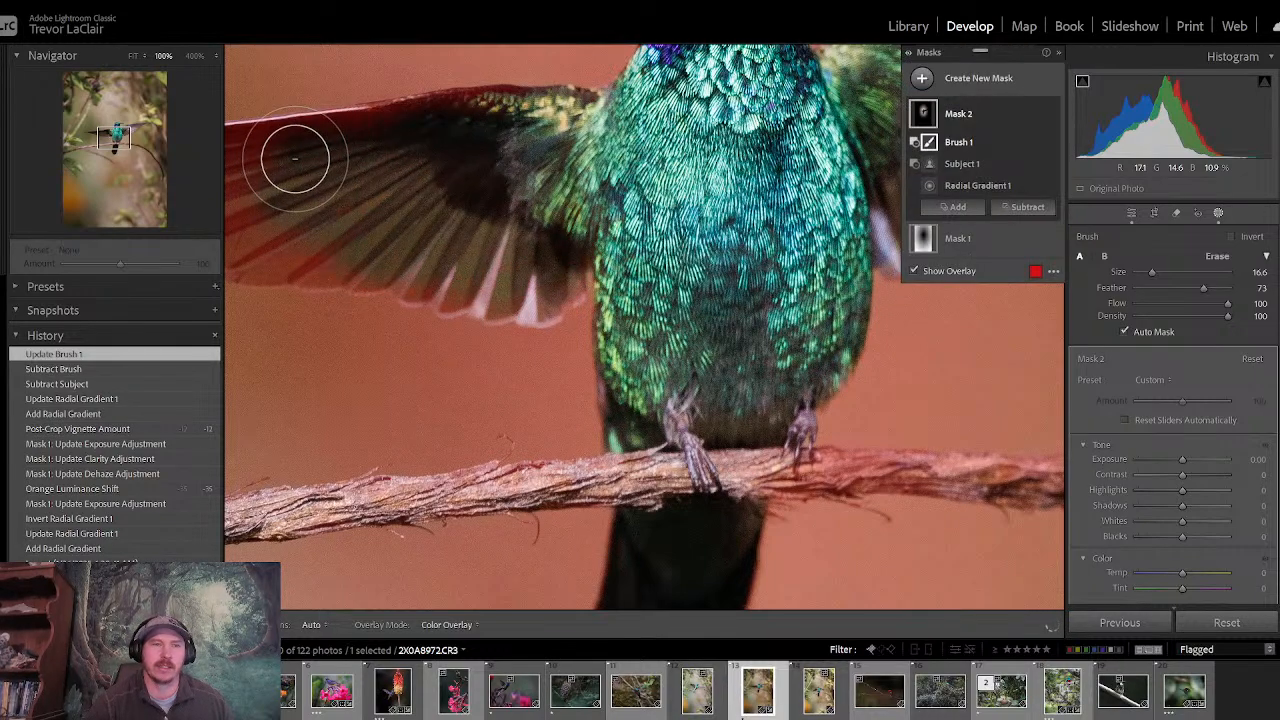
- Brush the outer left-hand wing out of Mask 2 up to its tip, using brush size 9.2 along the top edge
left_click_drag(117, 140, 97, 139)
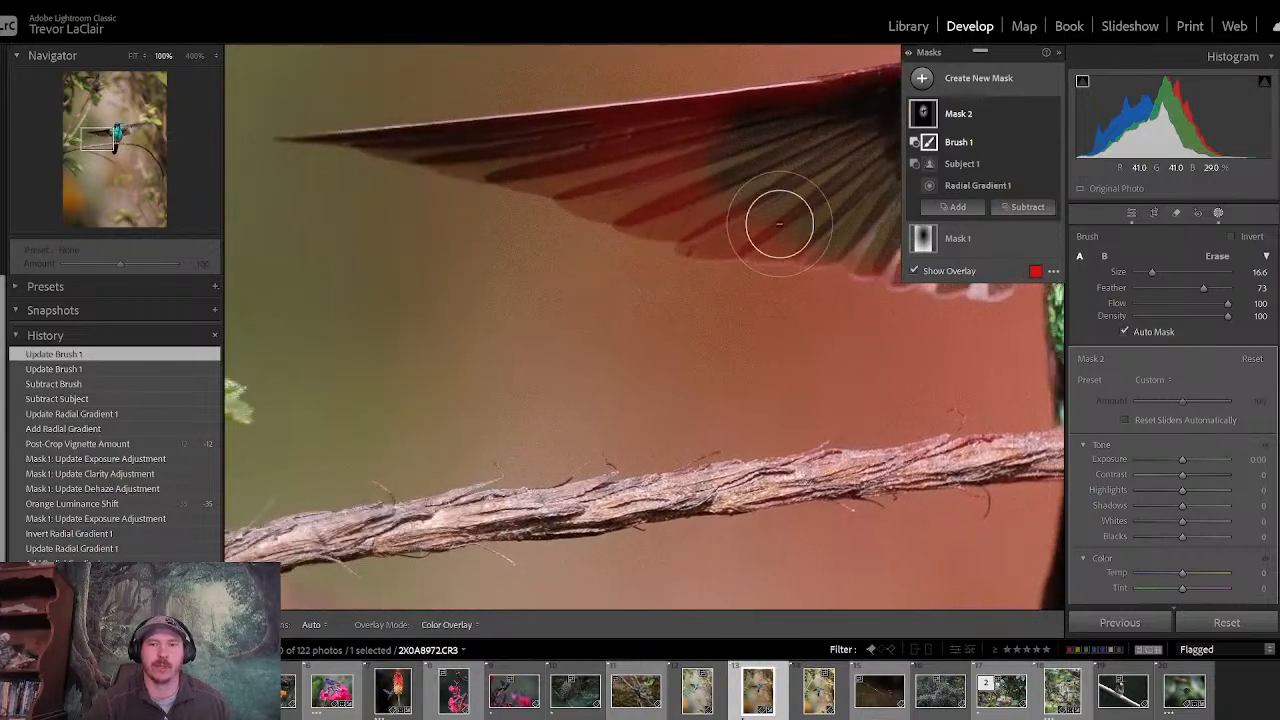
mouse_move(803, 214)
left_mouse_down()
mouse_move(729, 206)
mouse_move(710, 217)
mouse_move(774, 214)
mouse_move(749, 229)
mouse_move(671, 200)
mouse_move(731, 152)
mouse_move(669, 146)
mouse_move(709, 134)
mouse_move(617, 166)
mouse_move(631, 183)
mouse_move(566, 160)
mouse_move(640, 197)
mouse_move(771, 174)
mouse_move(877, 125)
mouse_move(971, 109)
mouse_move(1017, 189)
mouse_move(989, 257)
mouse_move(871, 246)
mouse_move(849, 229)
mouse_move(757, 214)
left_mouse_up()
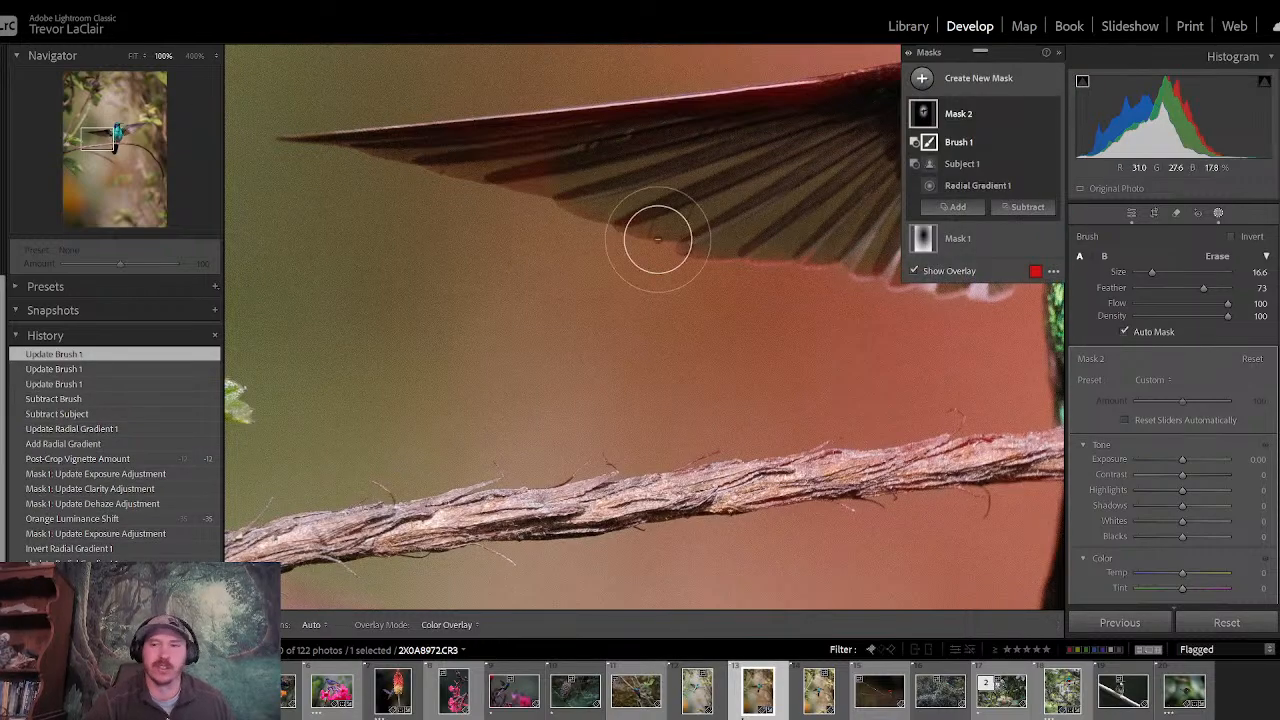
left_click_drag(1153, 274, 1146, 274)
mouse_move(600, 174)
left_mouse_down()
mouse_move(360, 140)
mouse_move(649, 130)
mouse_move(542, 156)
mouse_move(545, 173)
mouse_move(674, 150)
mouse_move(779, 107)
mouse_move(988, 75)
mouse_move(845, 100)
left_mouse_up()
- Brush the perch branch out of Mask 2 from the hummingbird's feet towards the photo's left side
left_click(100, 140)
mouse_move(100, 140)
left_mouse_down()
mouse_move(144, 129)
mouse_move(126, 137)
mouse_move(117, 123)
mouse_move(120, 154)
mouse_move(118, 142)
left_mouse_up()
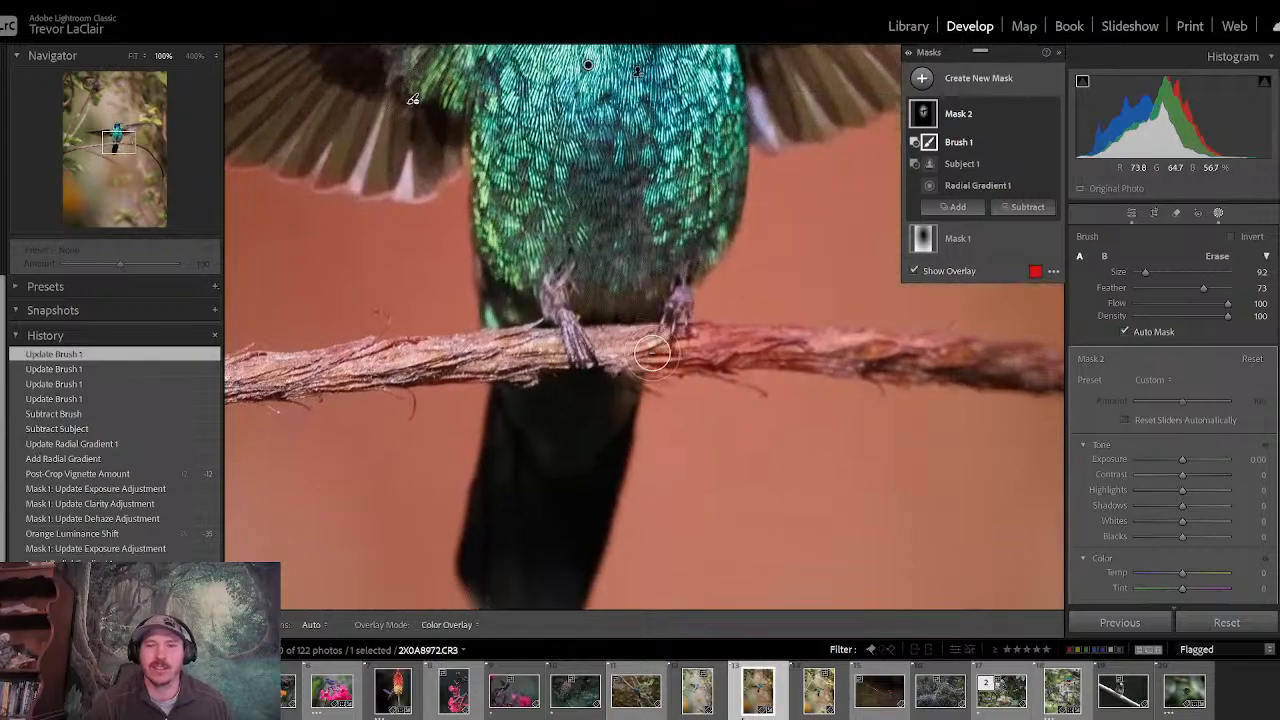
mouse_move(655, 357)
left_mouse_down()
mouse_move(793, 343)
mouse_move(378, 358)
mouse_move(254, 380)
mouse_move(350, 378)
left_mouse_up()
left_click_drag(118, 134, 99, 145)
left_click_drag(566, 318, 572, 330)
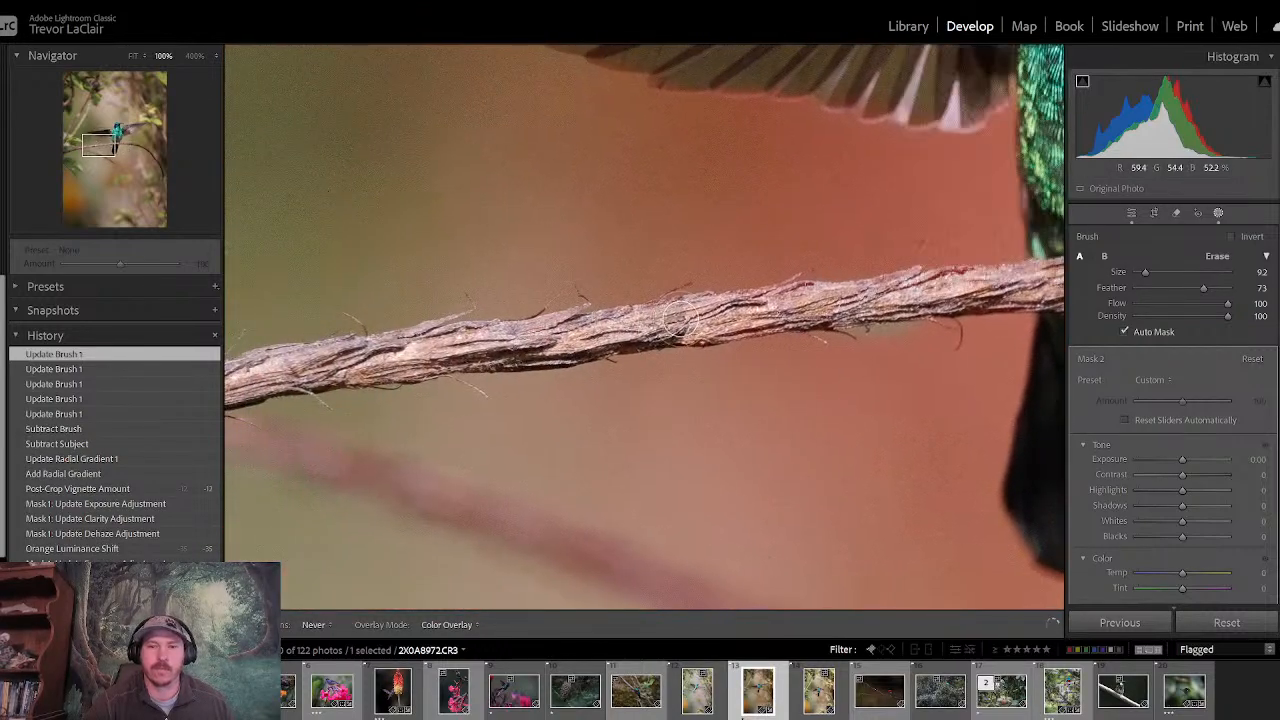
left_click_drag(826, 300, 848, 300)
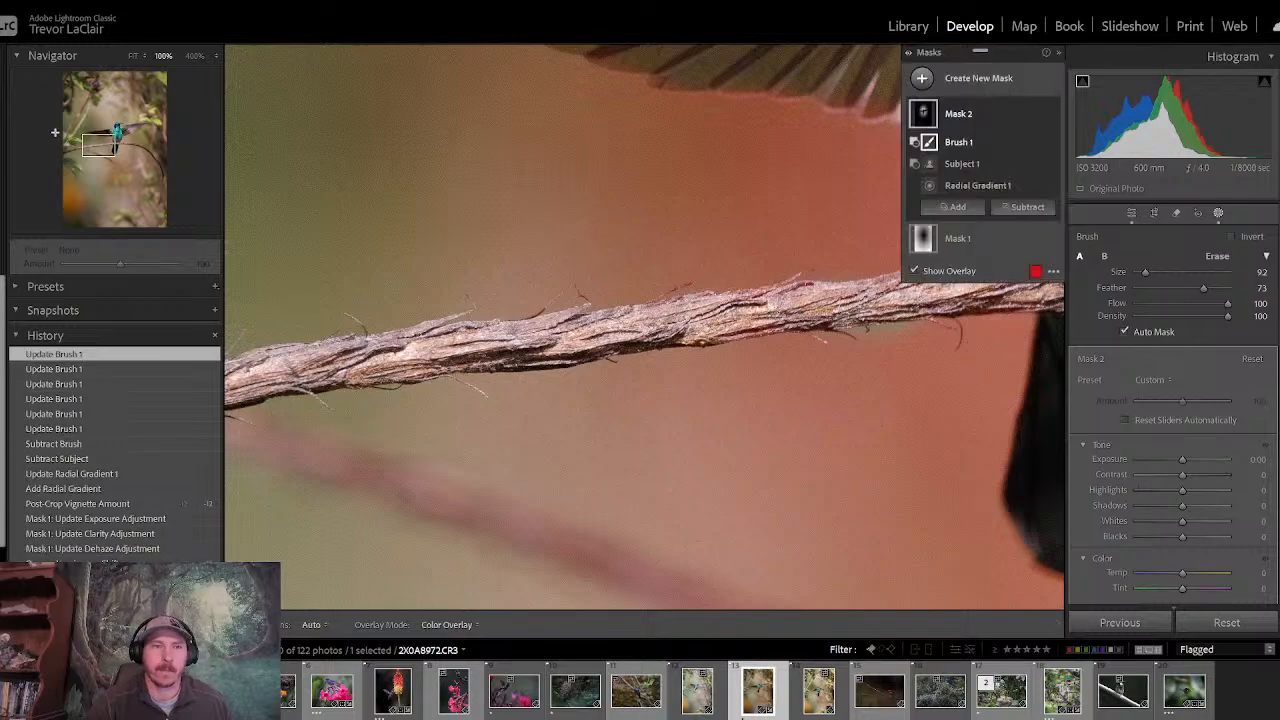
- Brush the perch branch out of Mask 2 from the feet along its curve on the photo's right side
left_click_drag(90, 147, 116, 141)
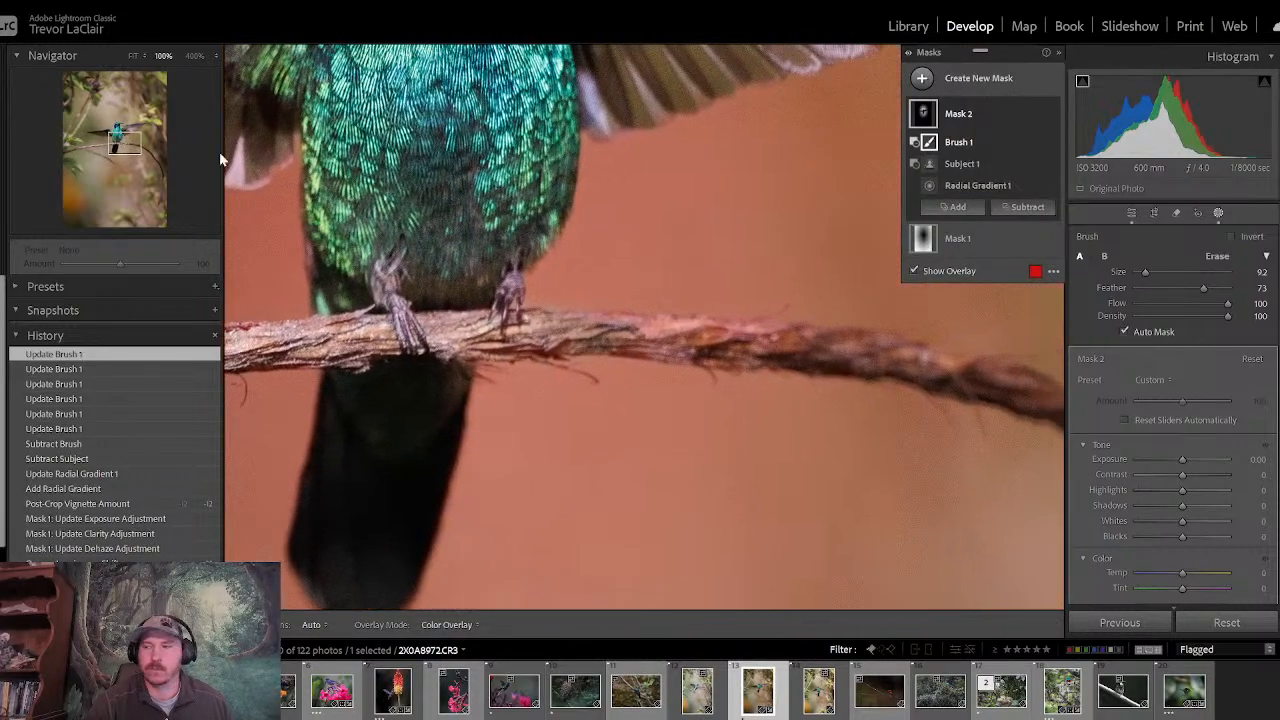
mouse_move(518, 331)
left_mouse_down()
mouse_move(710, 334)
mouse_move(756, 341)
mouse_move(635, 340)
mouse_move(865, 359)
mouse_move(755, 346)
left_mouse_up()
mouse_move(683, 228)
left_mouse_down()
mouse_move(457, 130)
mouse_move(326, 228)
left_mouse_up()
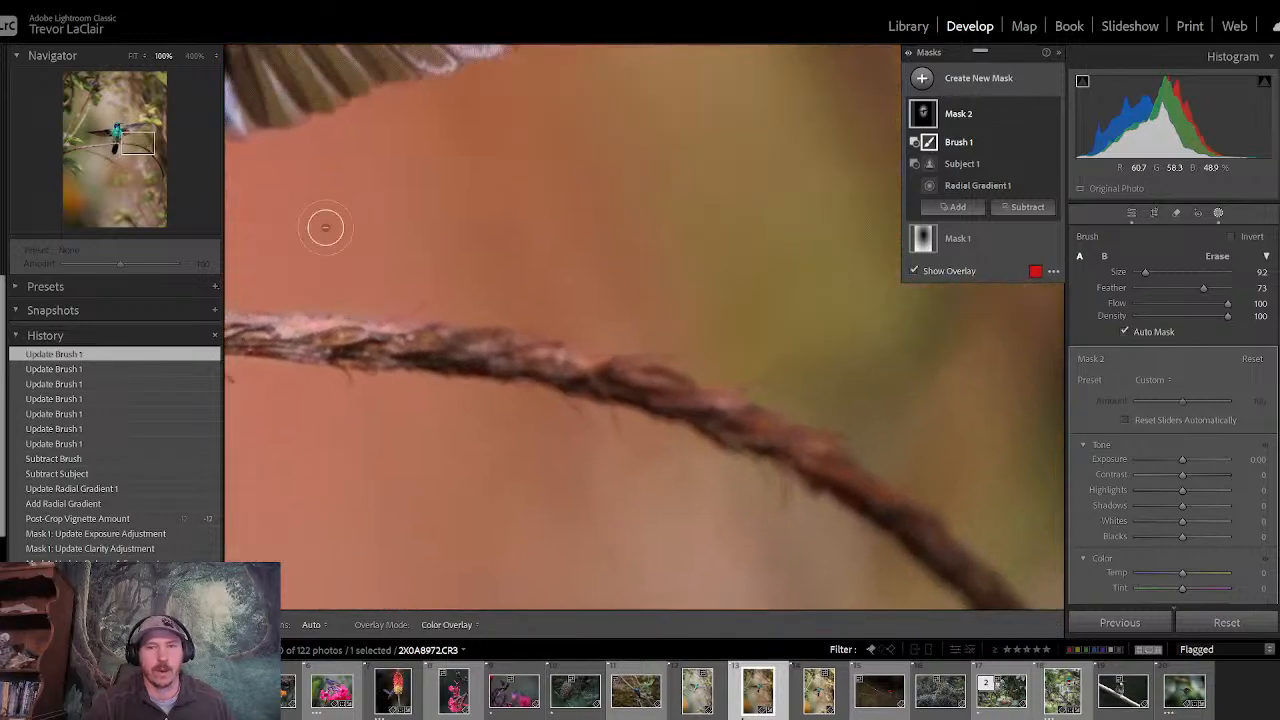
left_click_drag(442, 342, 666, 391)
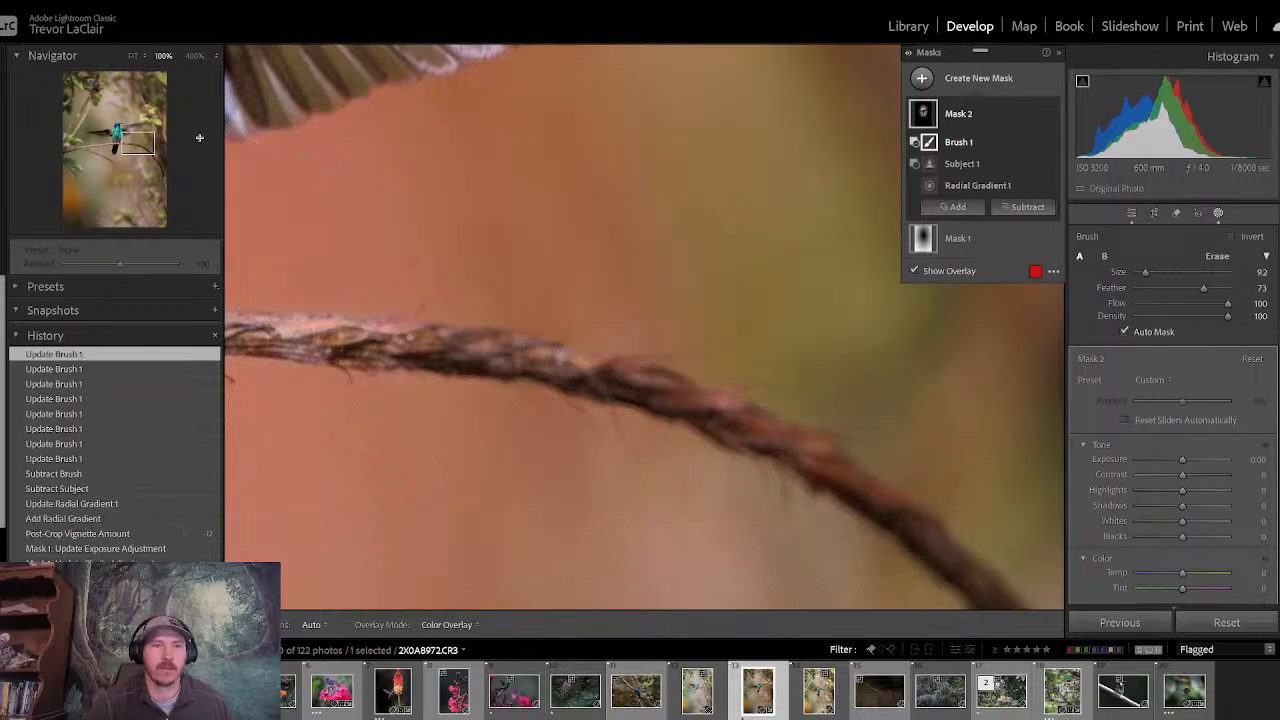
- Inspect the right-hand wing up close and the whole photo without the mask overlay
left_click_drag(131, 135, 127, 140)
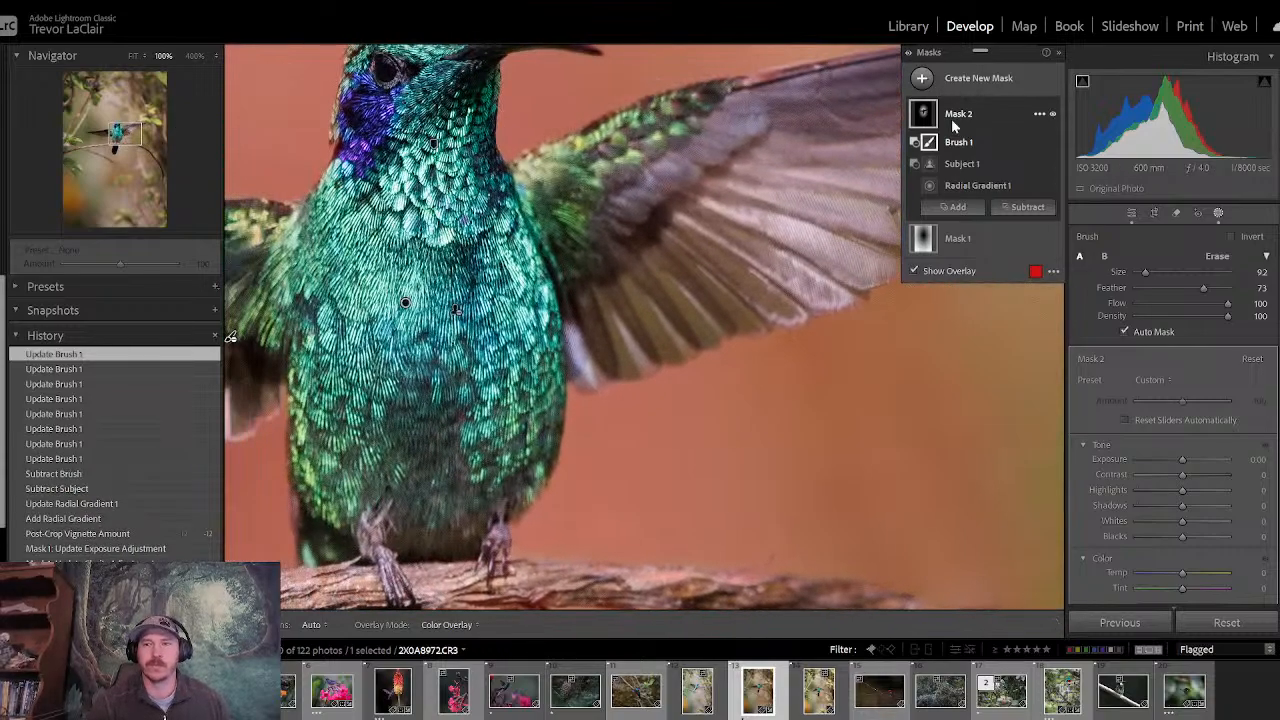
left_click(1132, 213)
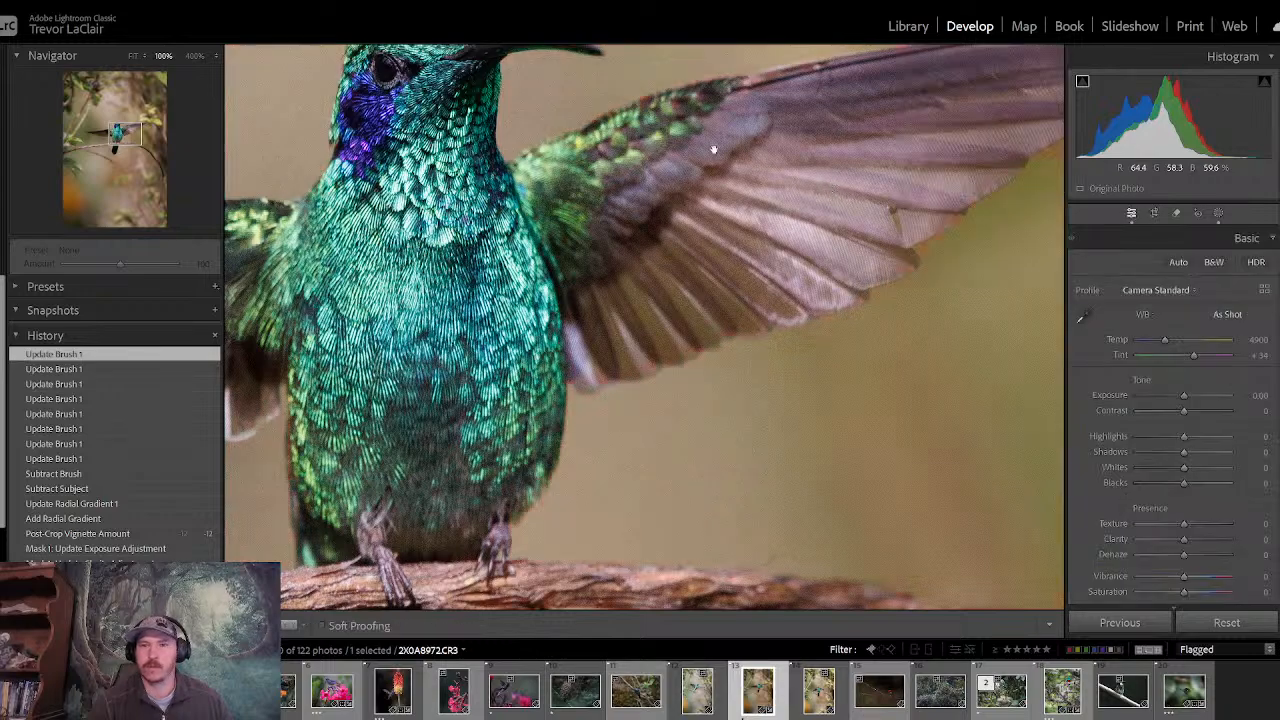
left_click_drag(478, 171, 614, 247)
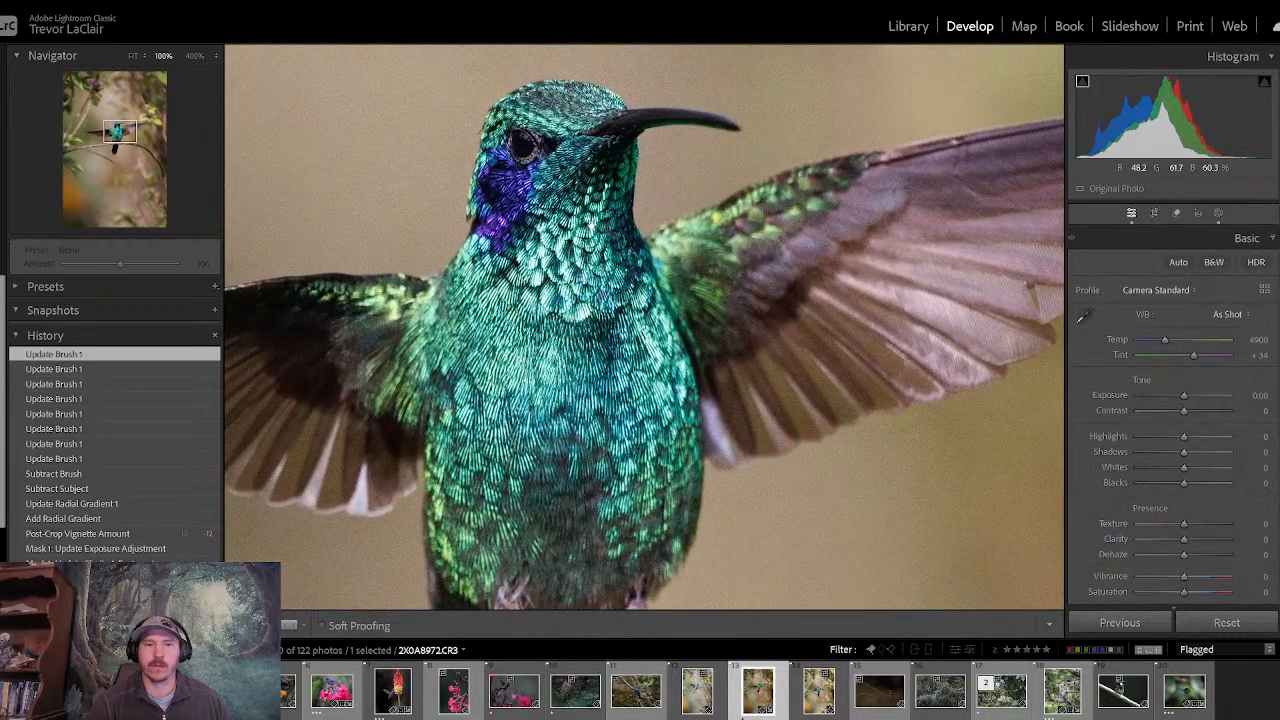
- Try a higher exposure in Mask 2, reset it to 0, and lower the mask's dehaze into negative values instead
left_click(1218, 213)
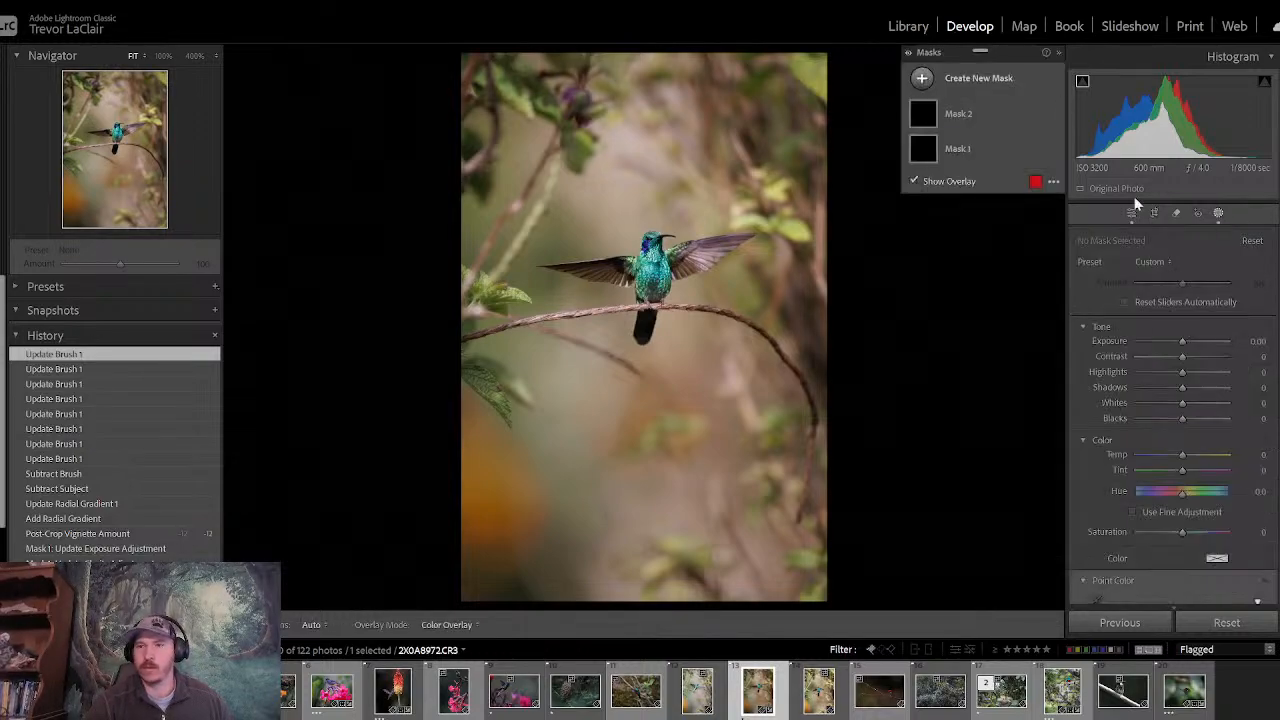
left_click(984, 153)
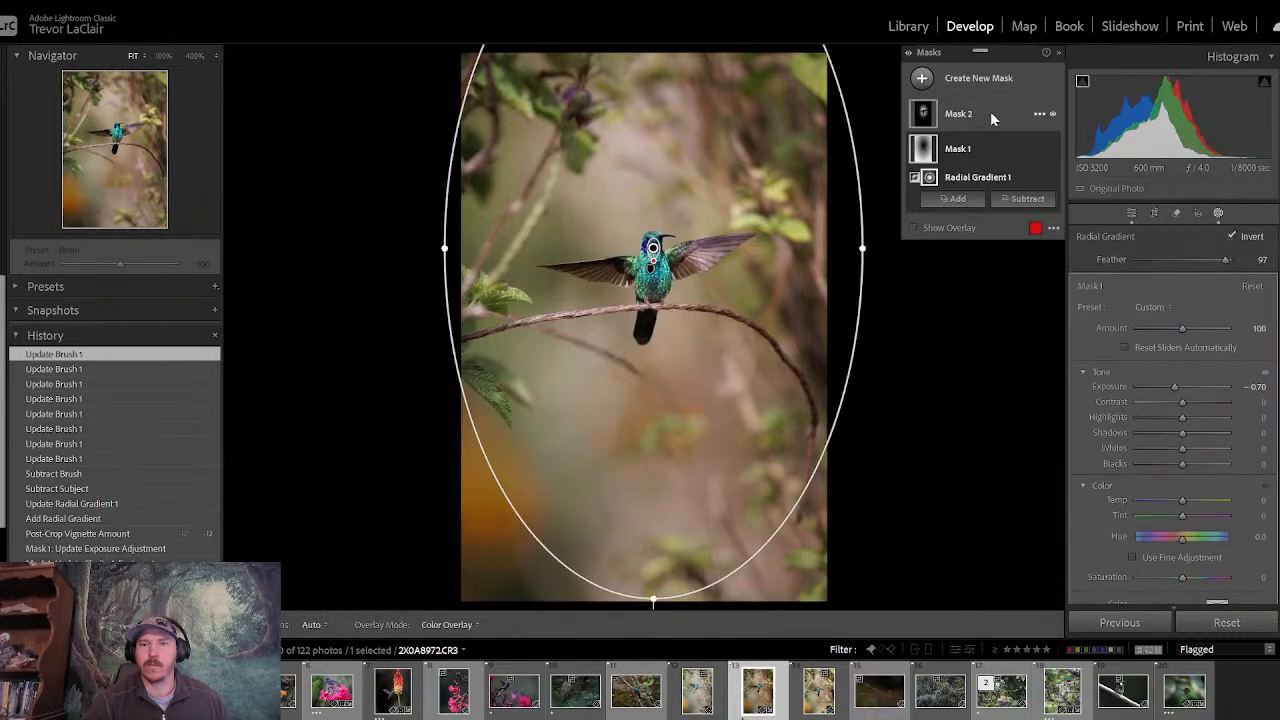
left_click(991, 115)
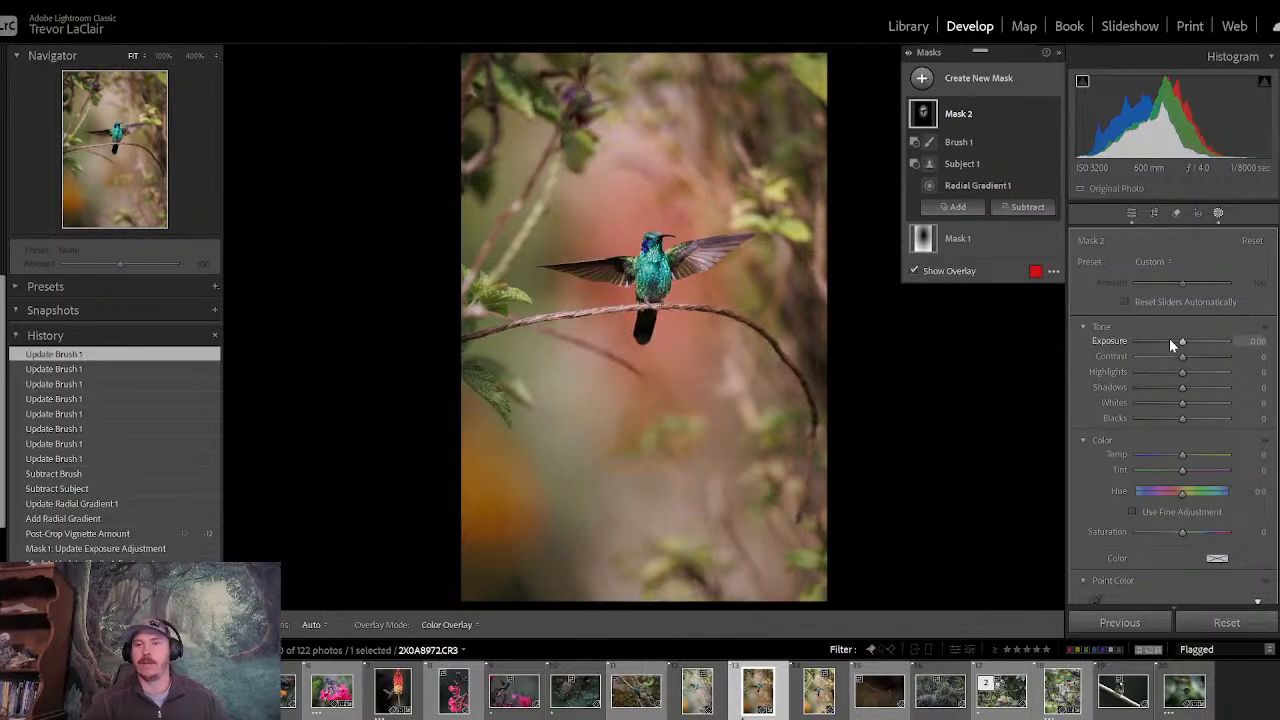
left_click_drag(1182, 342, 1193, 343)
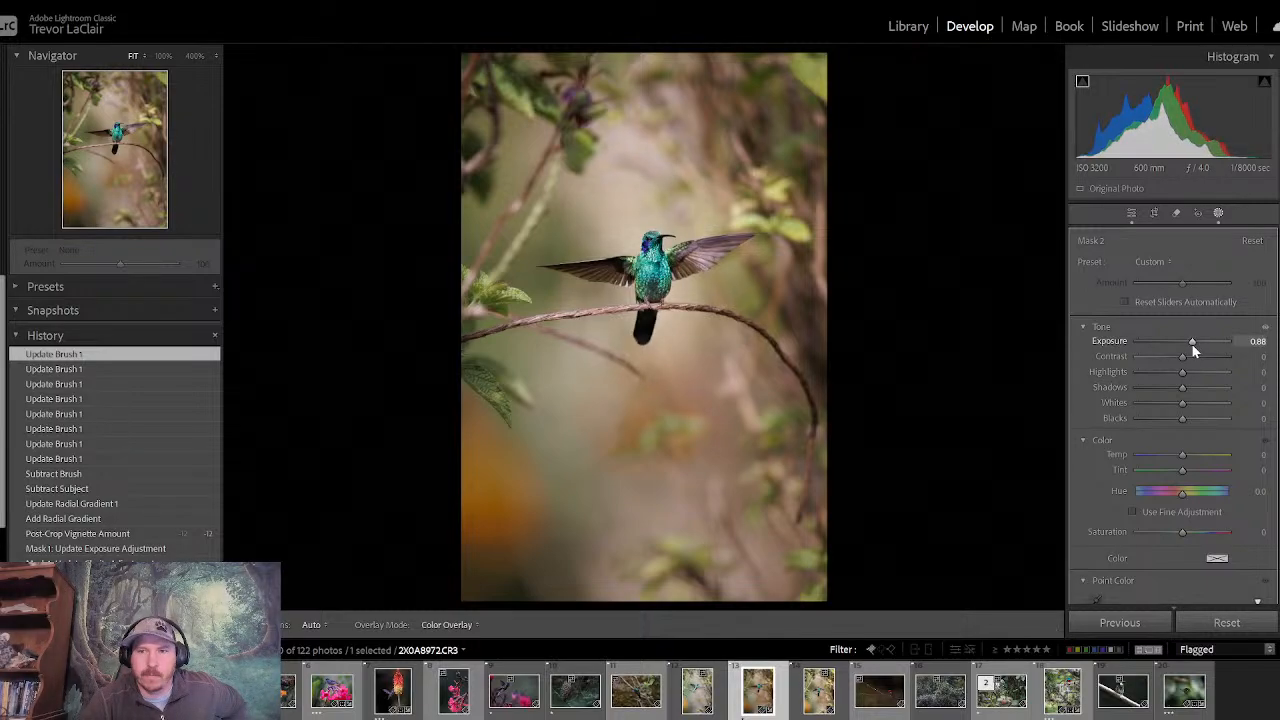
double_click(1193, 343)
scroll(1172, 420, "down", 10)
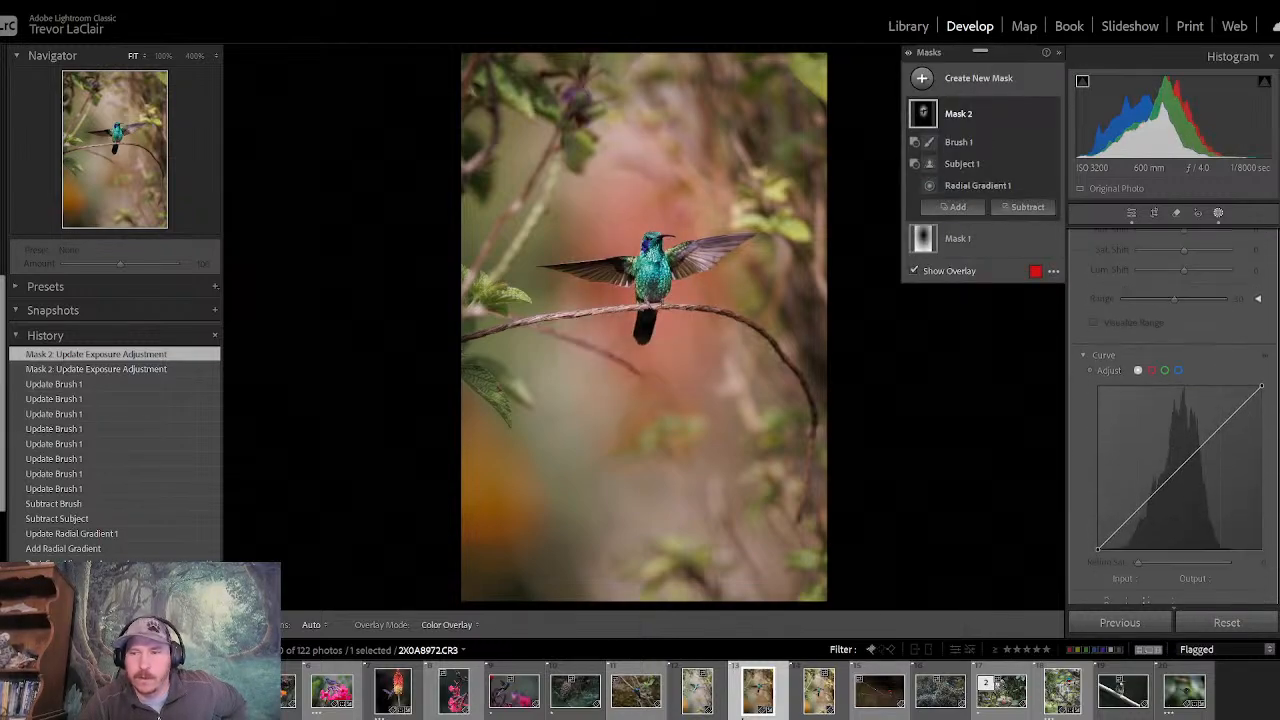
left_click_drag(1183, 489, 1142, 496)
key("shift+w")
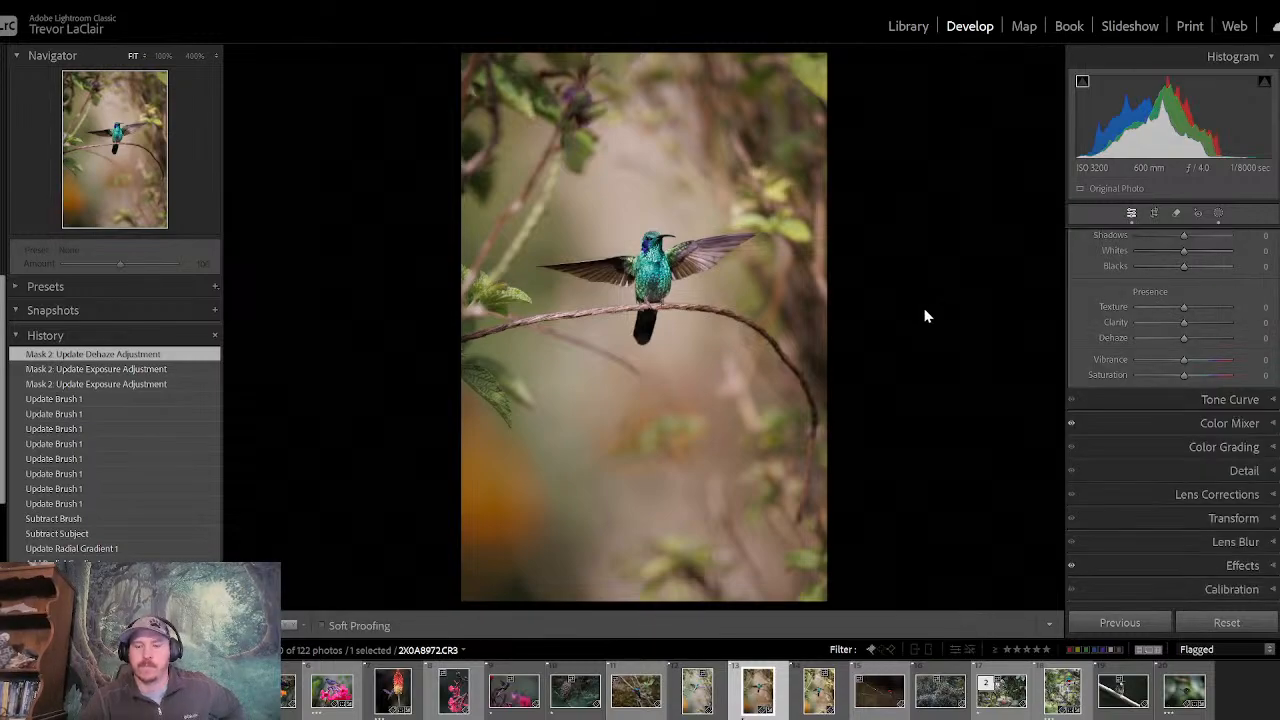
- Compare the photo before and after all edits repeatedly to judge the softened glow around the hummingbird
key("backslash")
key("backslash")
key("backslash")
key("backslash")
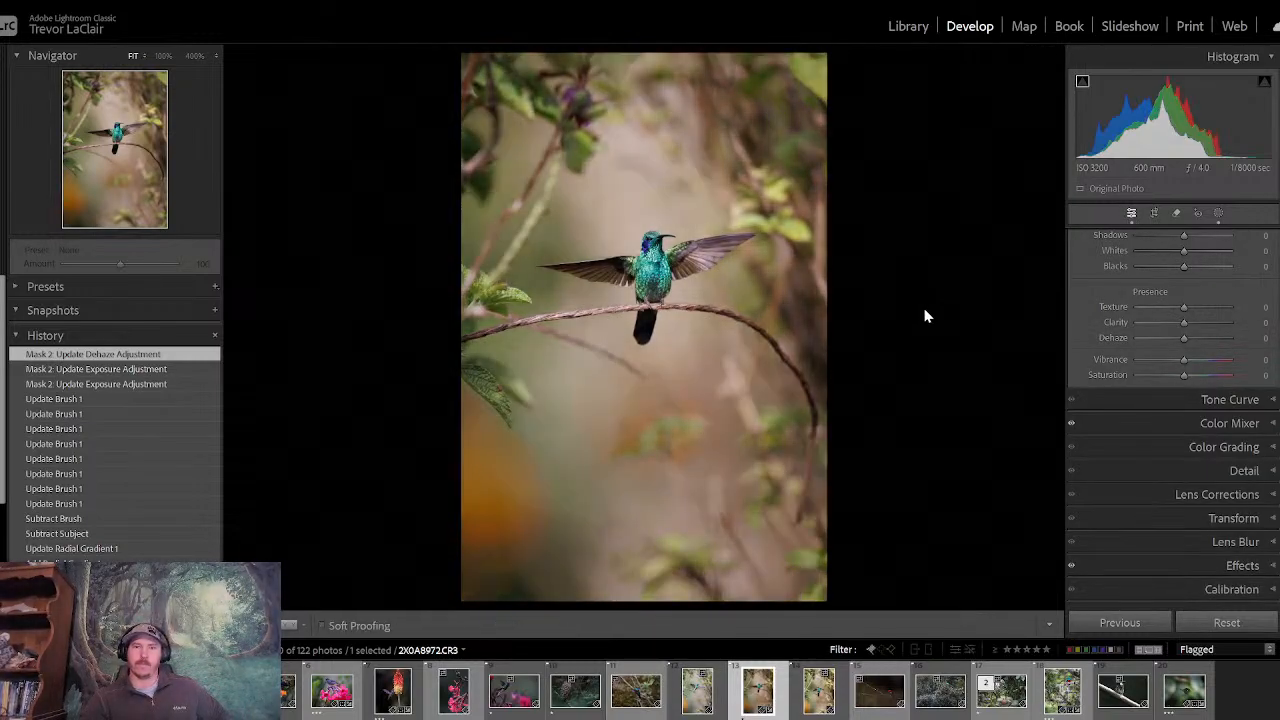
key("backslash")
key("backslash")
key("backslash")
key("backslash")
key("backslash")
key("backslash")
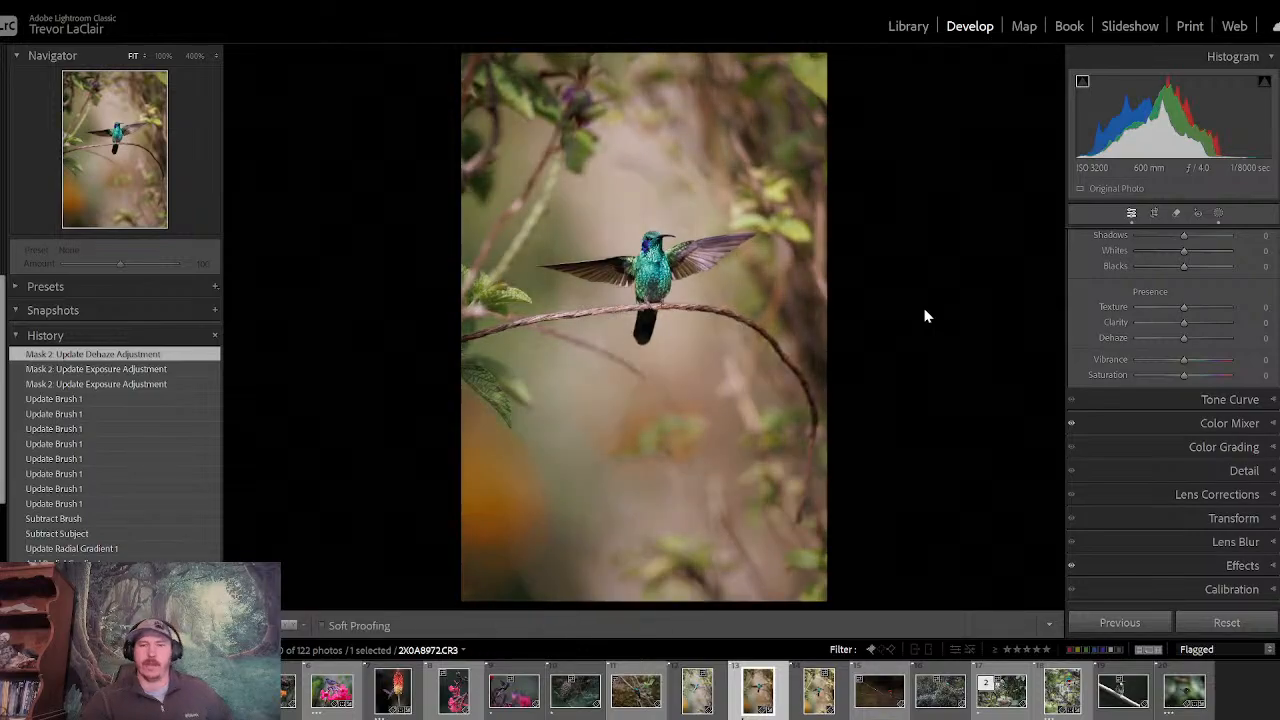
key("backslash")
key("backslash")
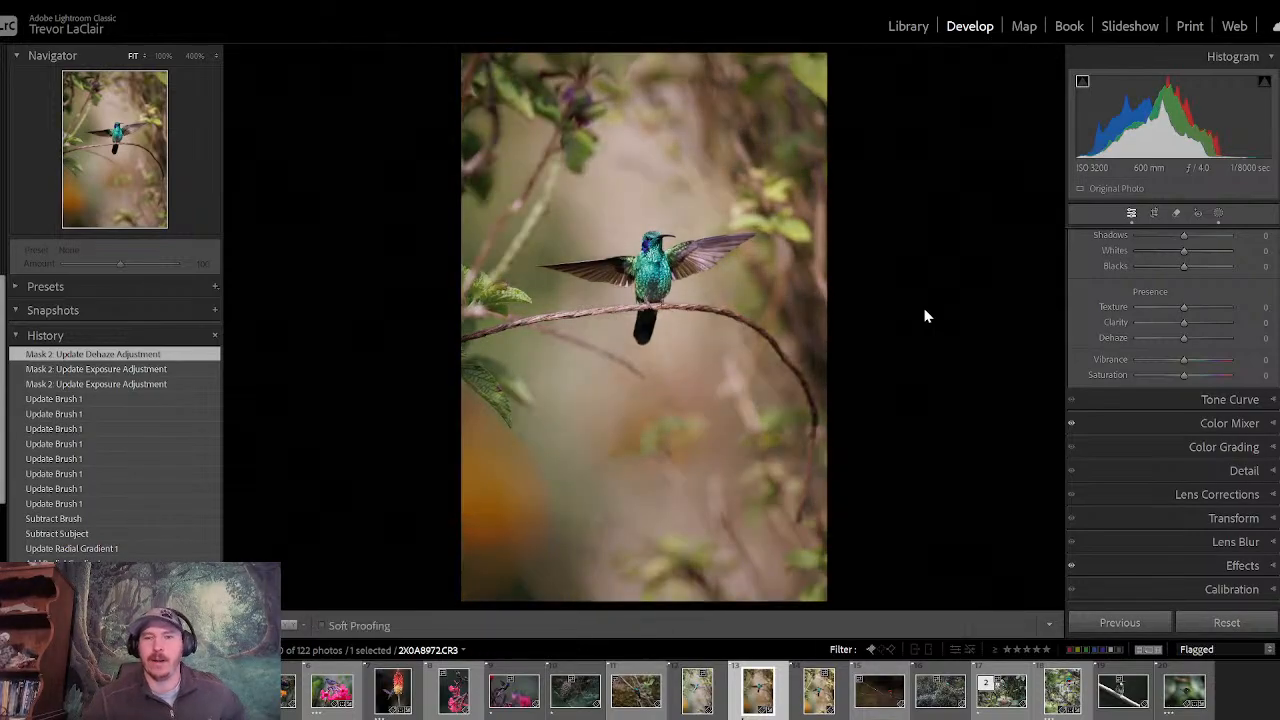
- Reopen Mask 2 among the photo's masks and show its overlay around the hummingbird
left_click(1218, 214)
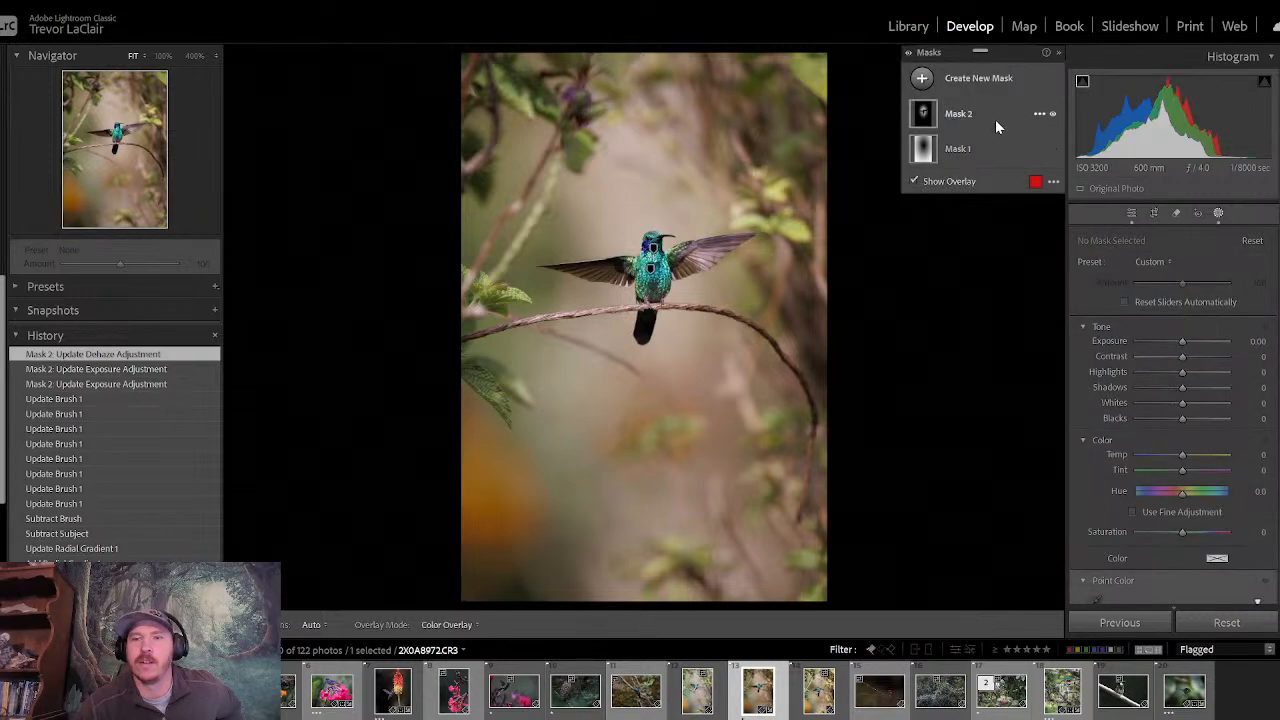
left_click(995, 119)
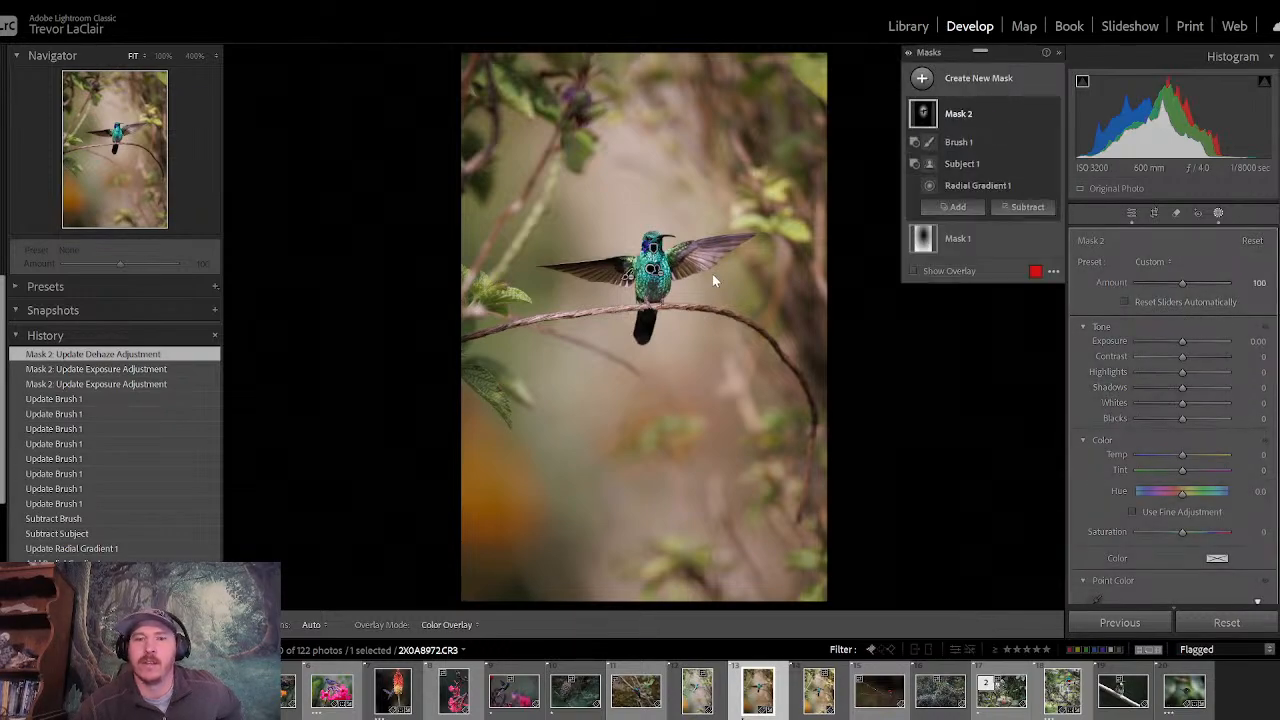
left_click(655, 268)
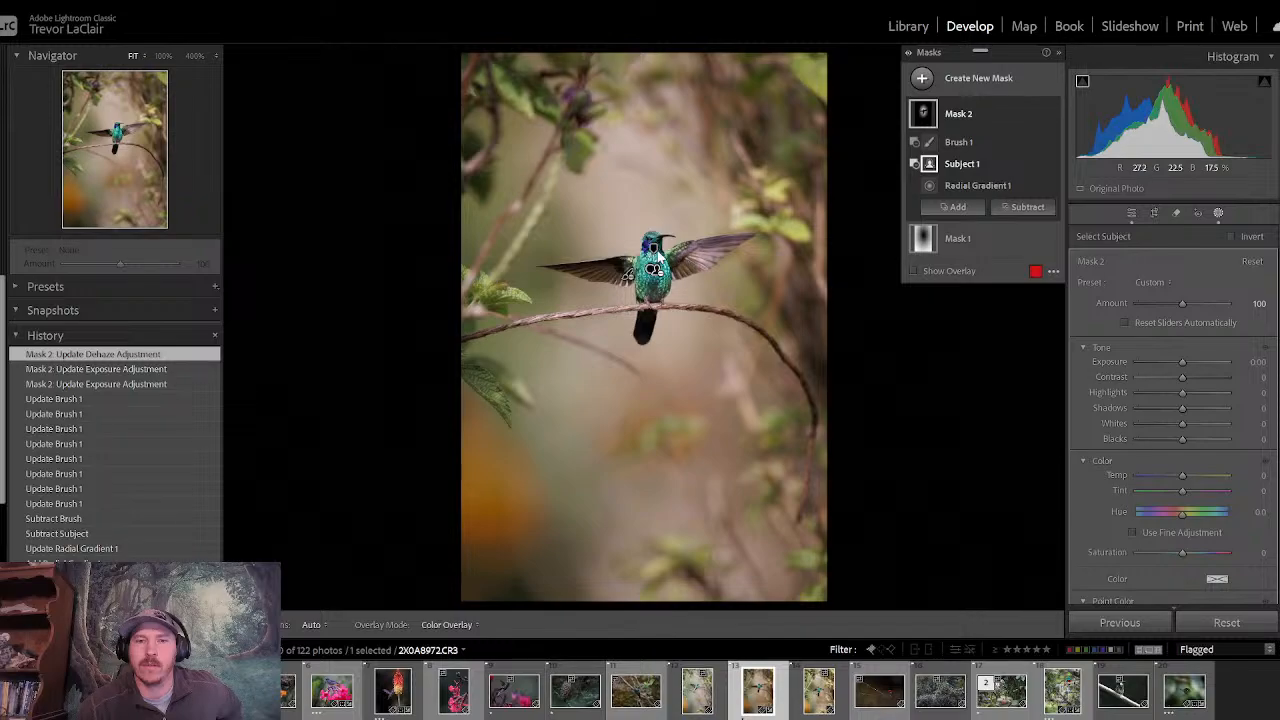
mouse_move(654, 278)
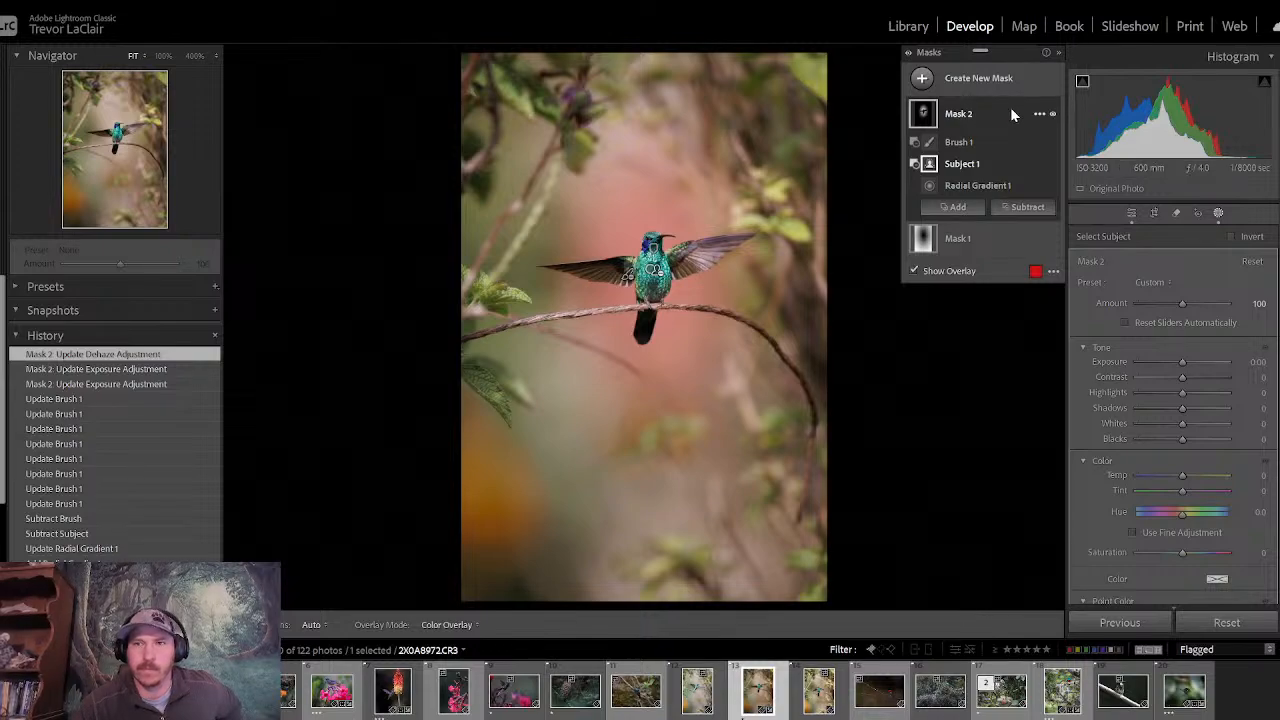
double_click(986, 116)
left_click(803, 298)
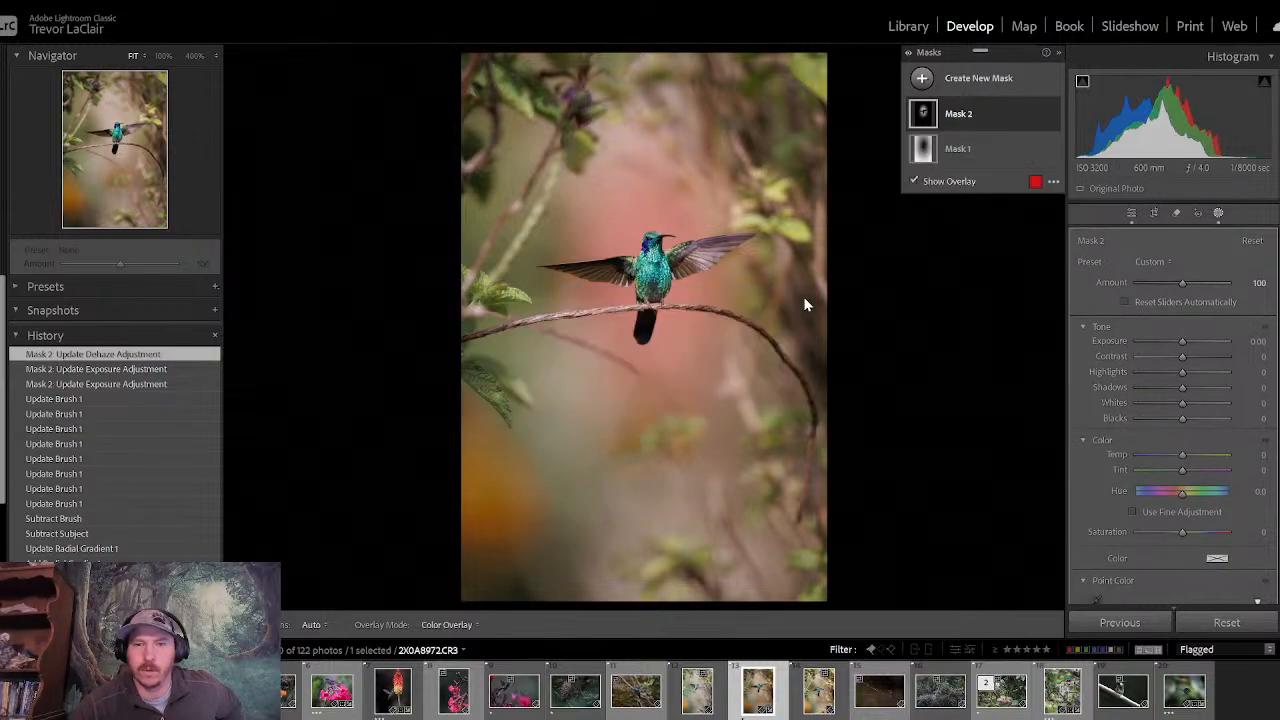
- Select Mask 2's radial gradient and enlarge it outward past the wings and farther above and below the hummingbird
left_click(654, 272)
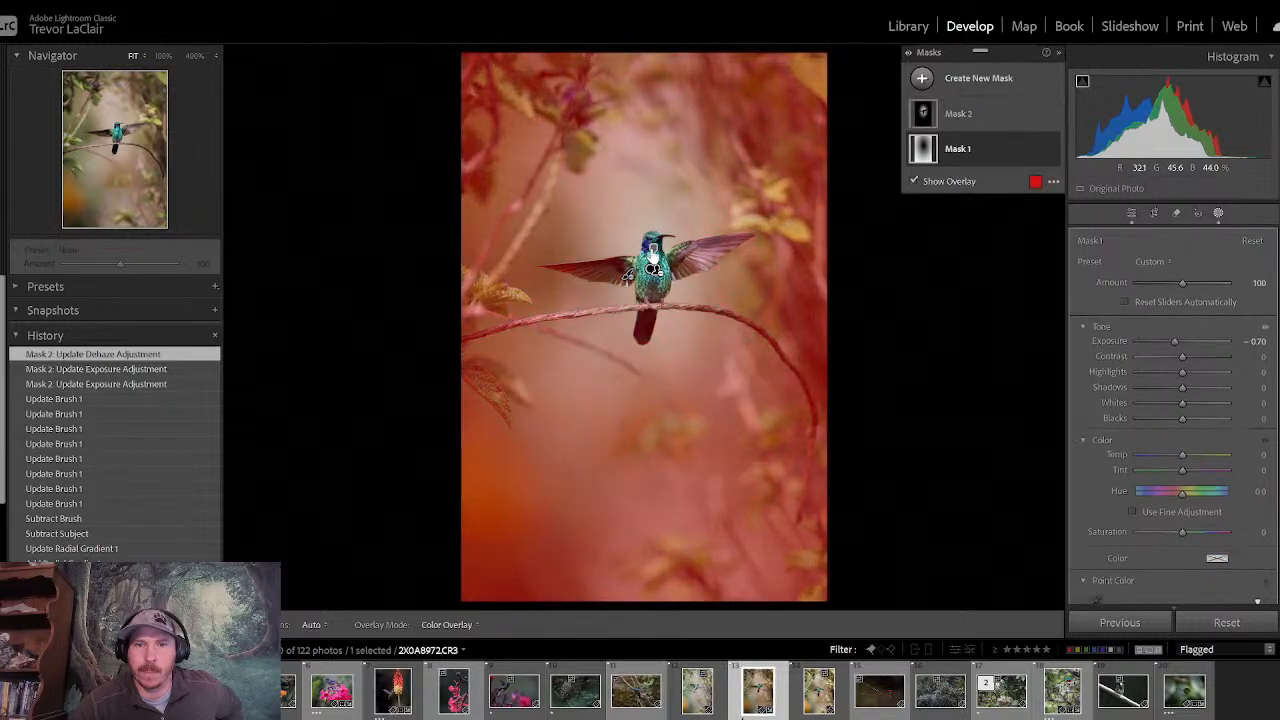
left_click(653, 276)
left_click(653, 276)
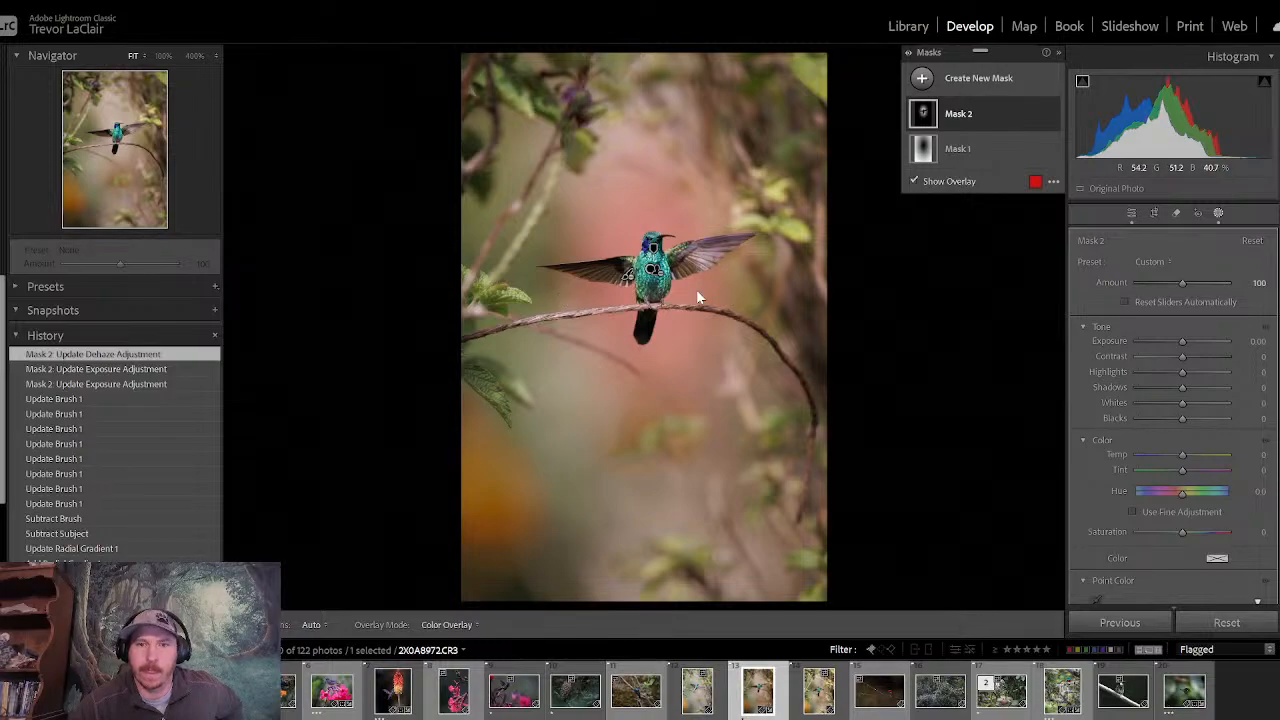
left_click(164, 57)
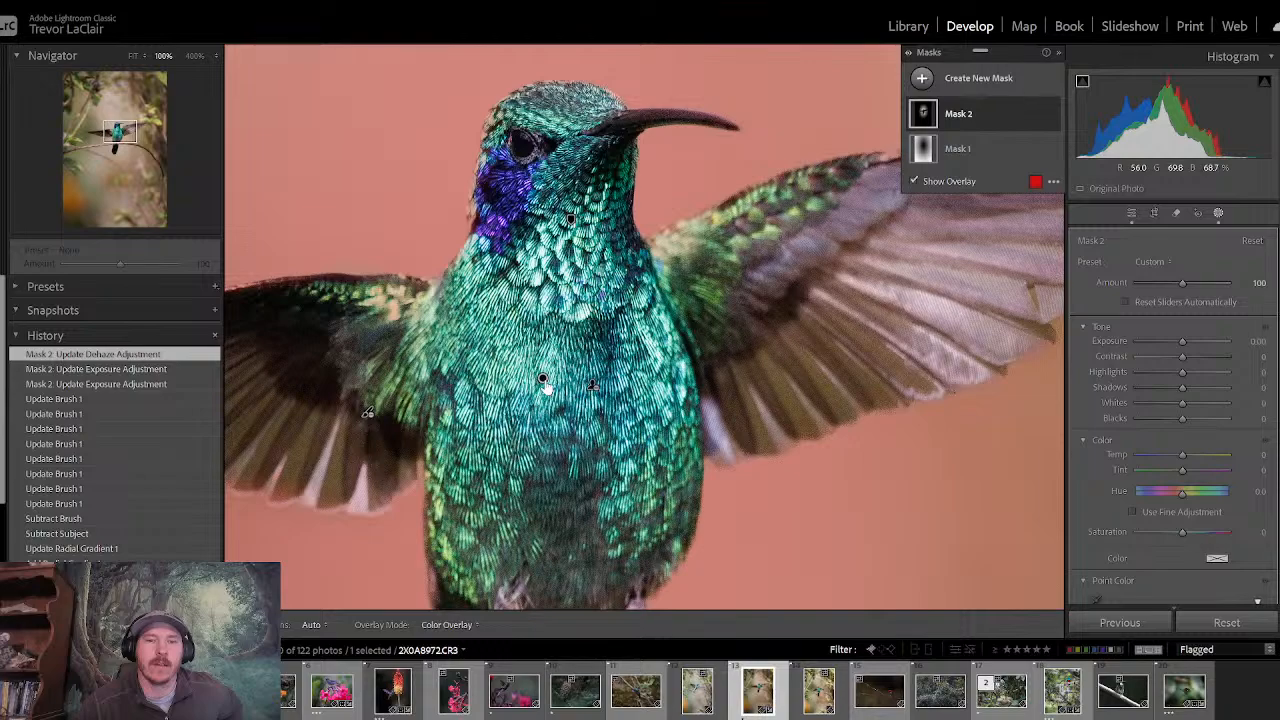
left_click(543, 380)
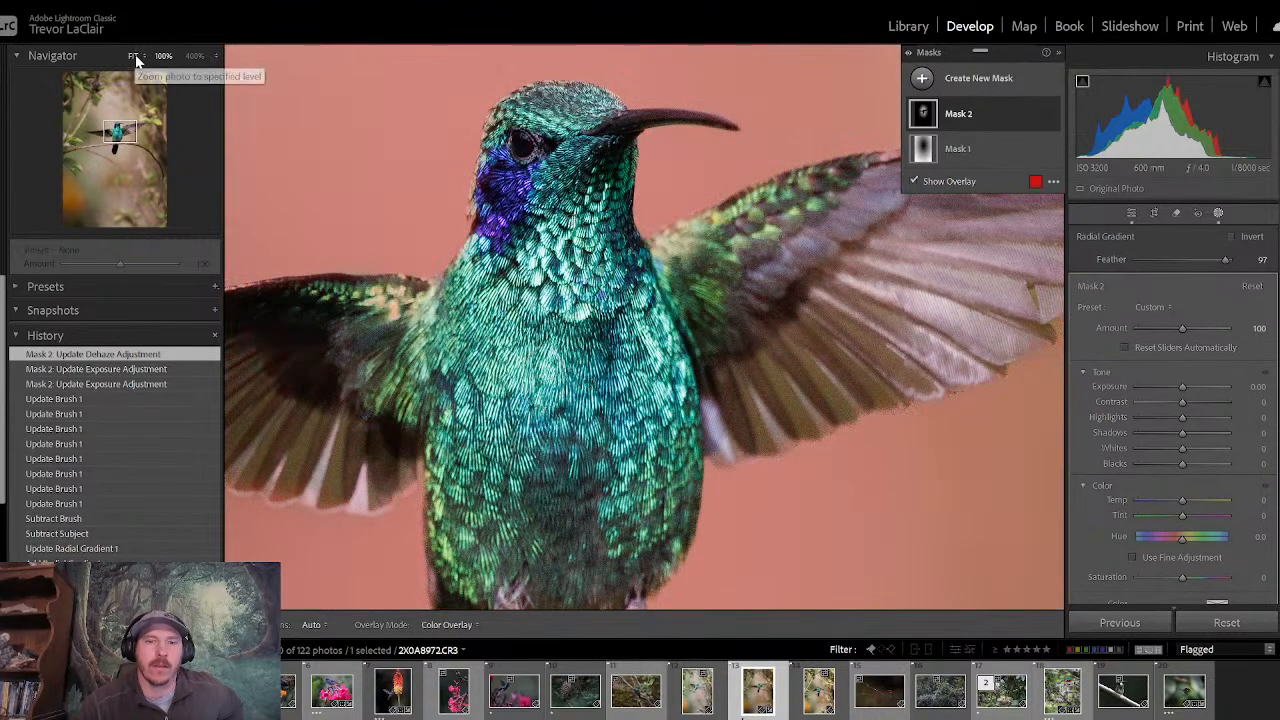
left_click(134, 57)
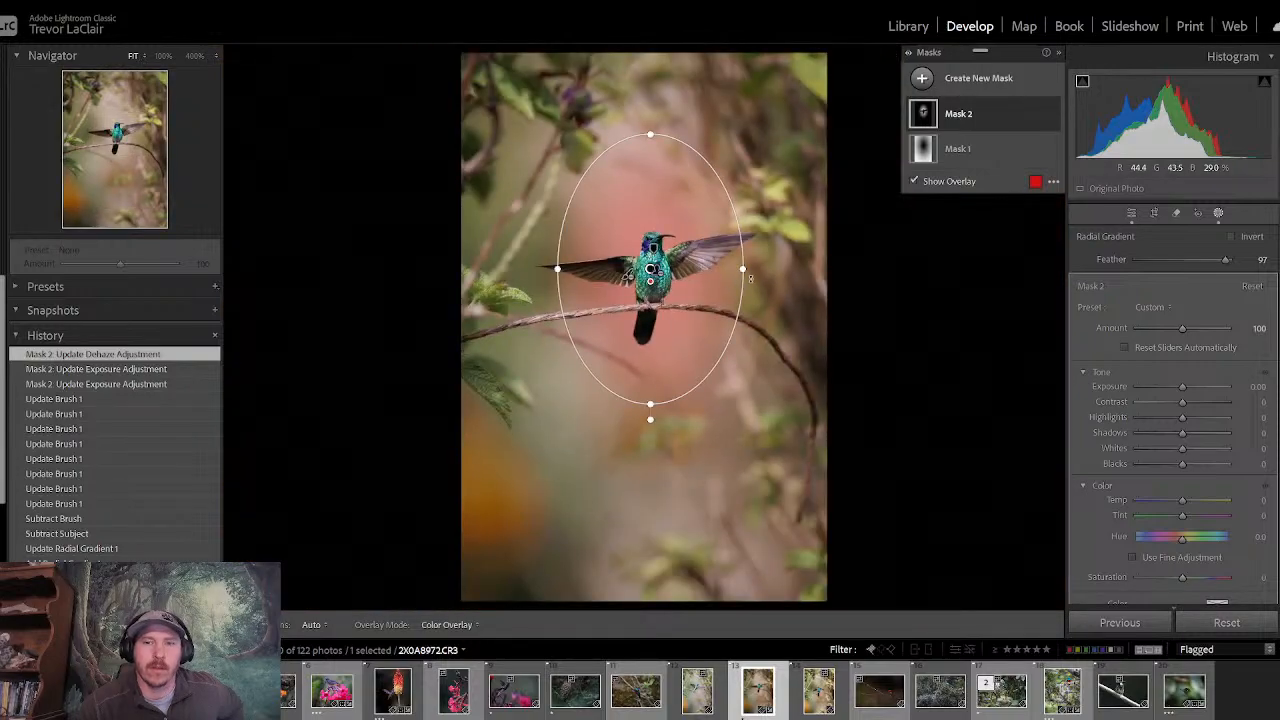
left_click_drag(745, 271, 777, 271)
left_click_drag(650, 404, 650, 428)
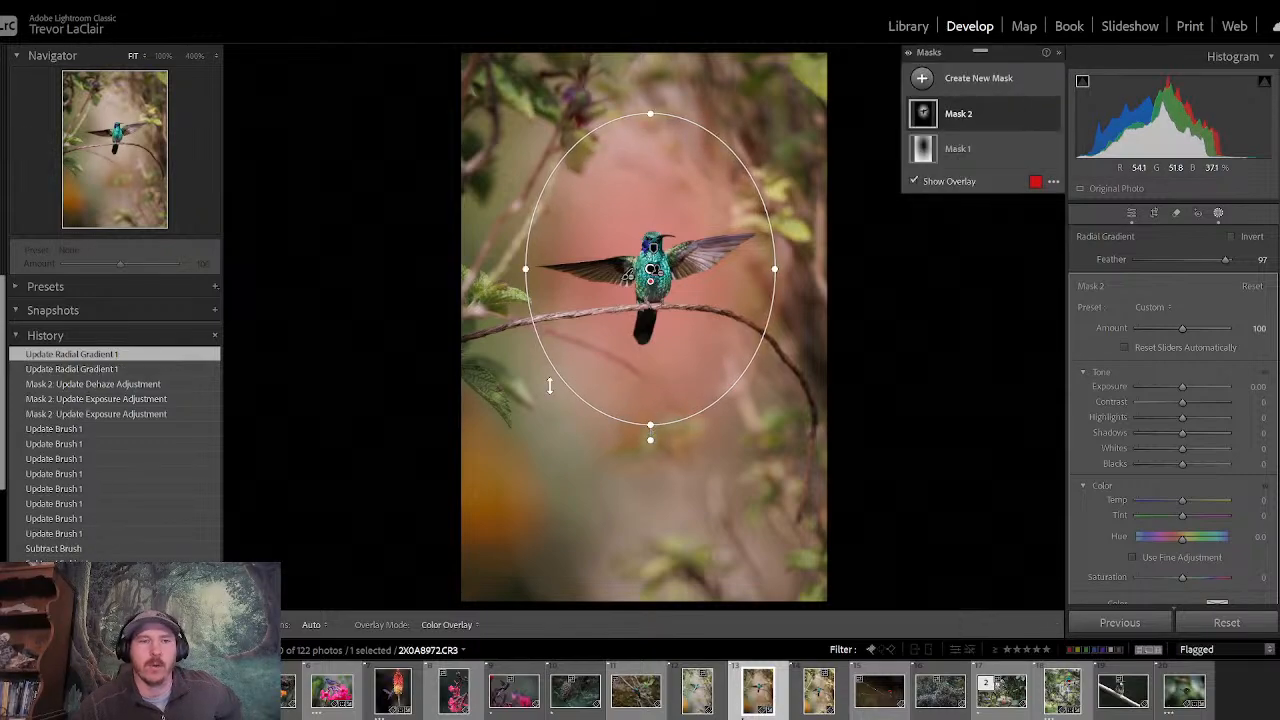
- Extend Mask 2's subtracting brush along the perch branch on both sides of the feet, working at 100% zoom
left_click(992, 119)
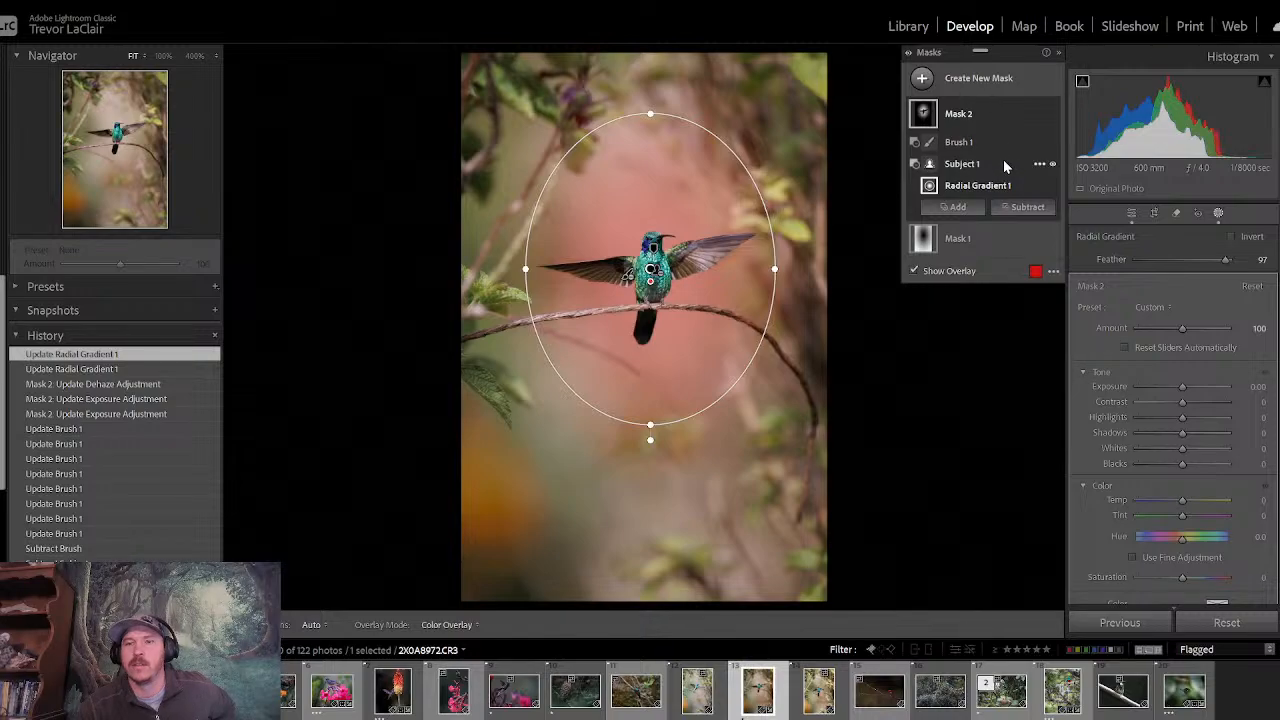
left_click(1002, 141)
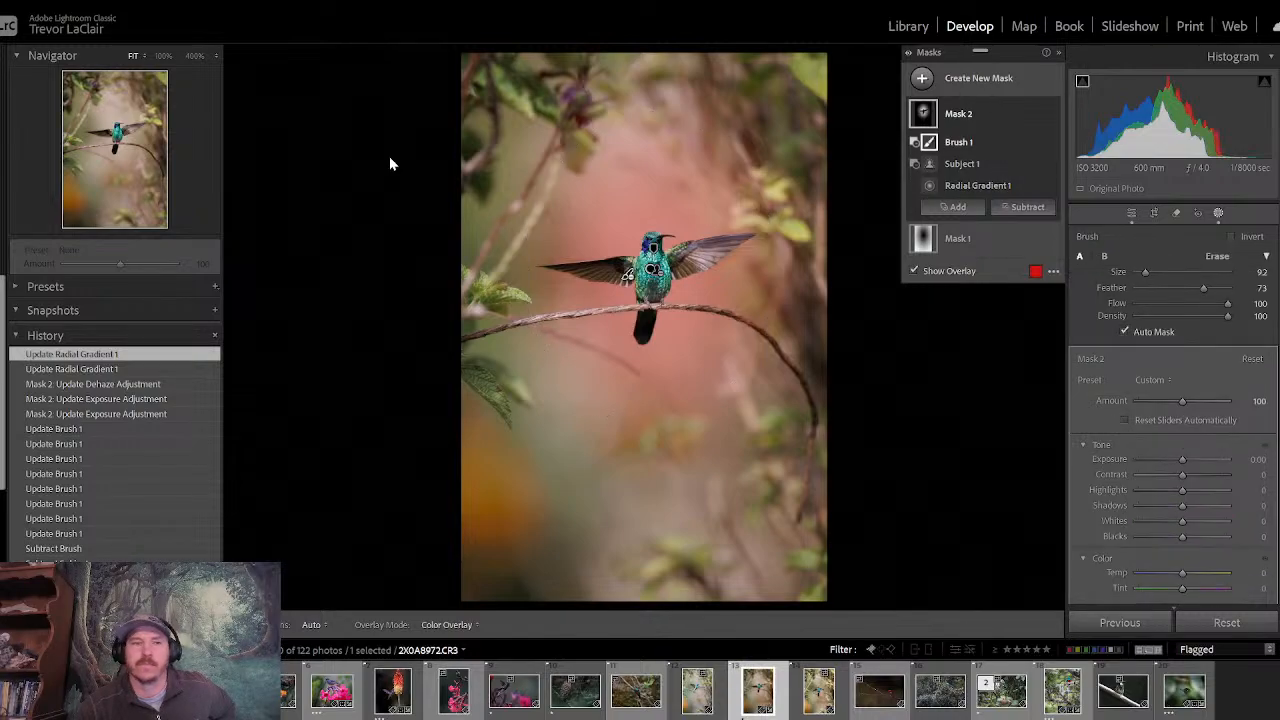
left_click(164, 57)
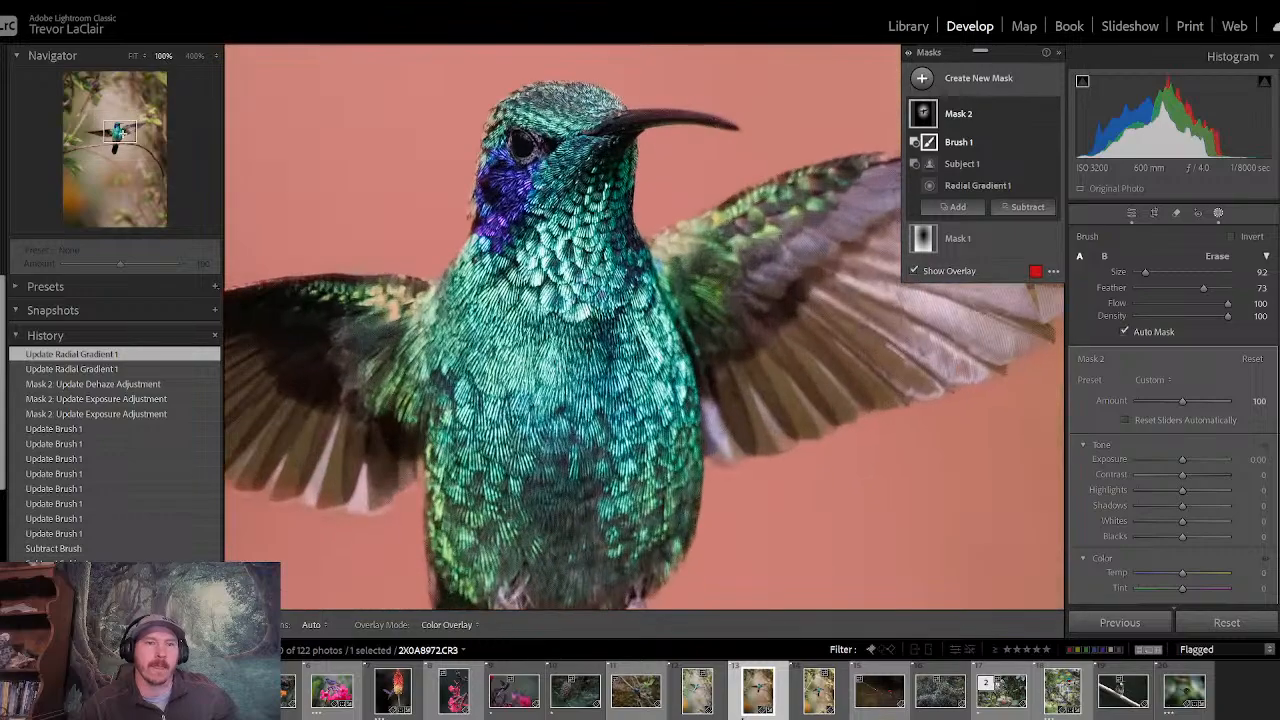
left_click_drag(123, 133, 125, 141)
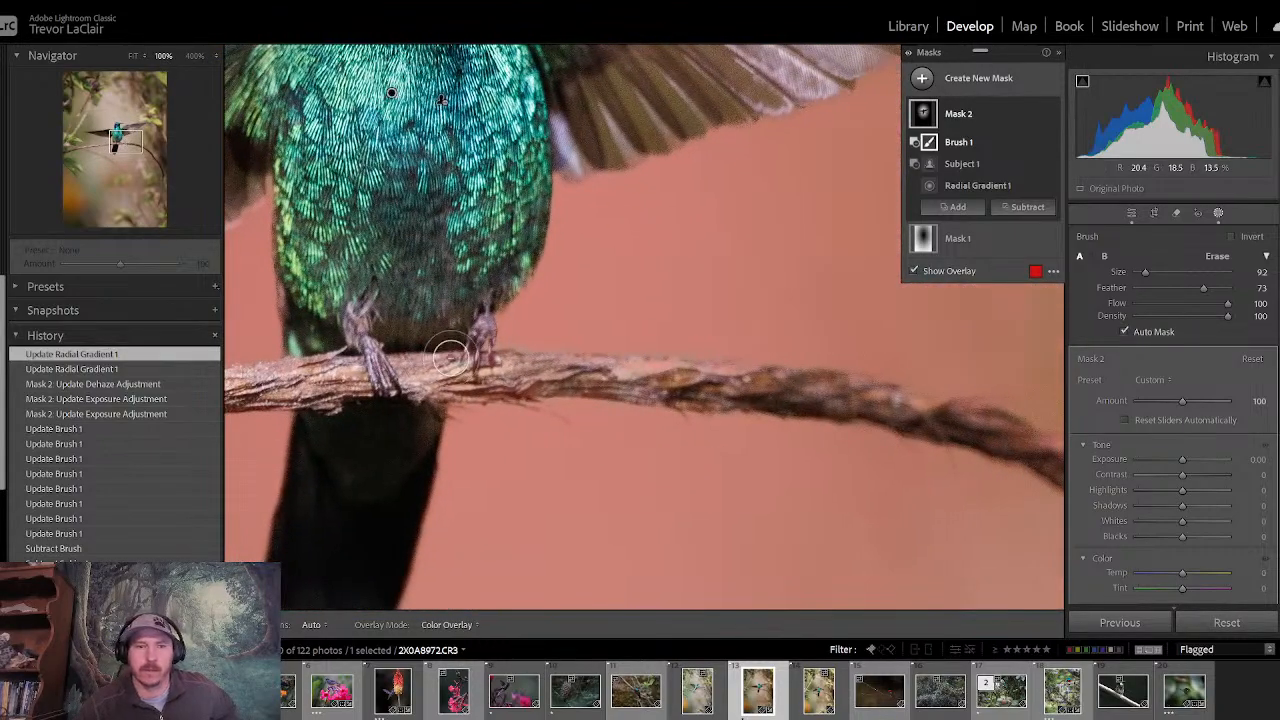
key("h")
mouse_move(595, 374)
left_mouse_down()
mouse_move(730, 377)
mouse_move(990, 426)
left_mouse_up()
key("h")
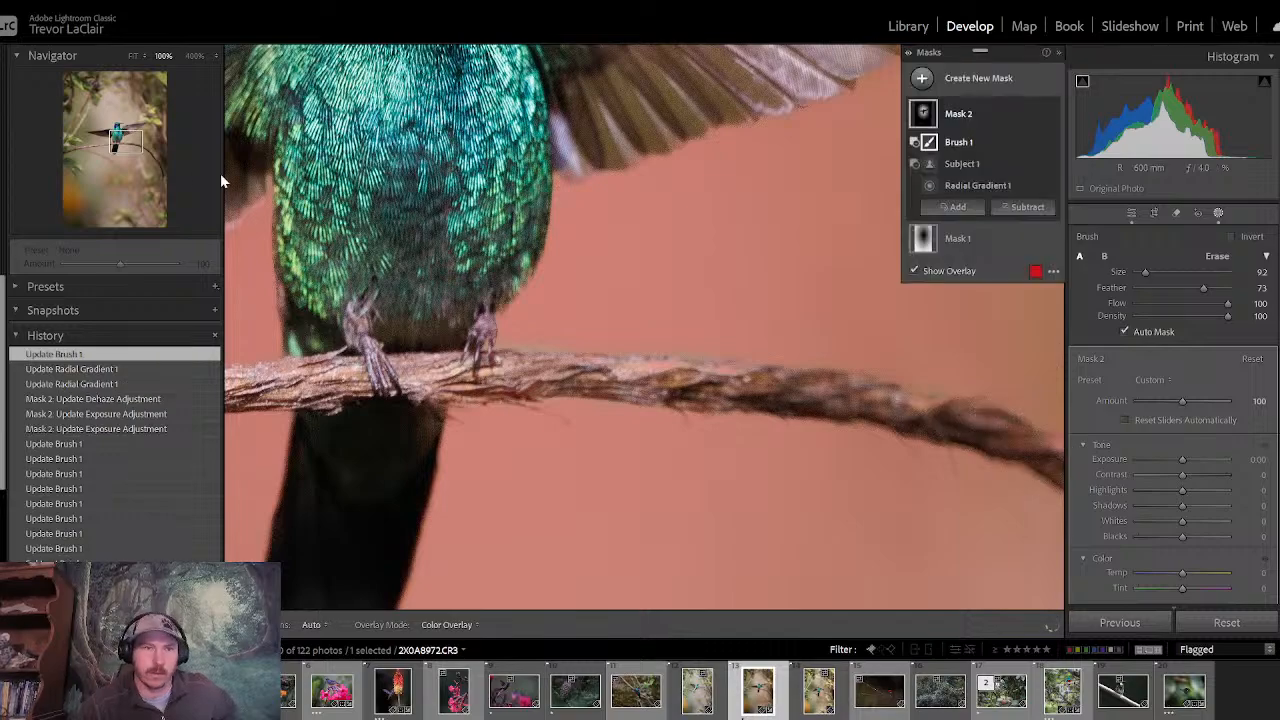
mouse_move(992, 519)
left_mouse_down()
mouse_move(424, 298)
mouse_move(405, 314)
mouse_move(563, 386)
mouse_move(700, 498)
left_mouse_up()
left_click_drag(149, 147, 110, 148)
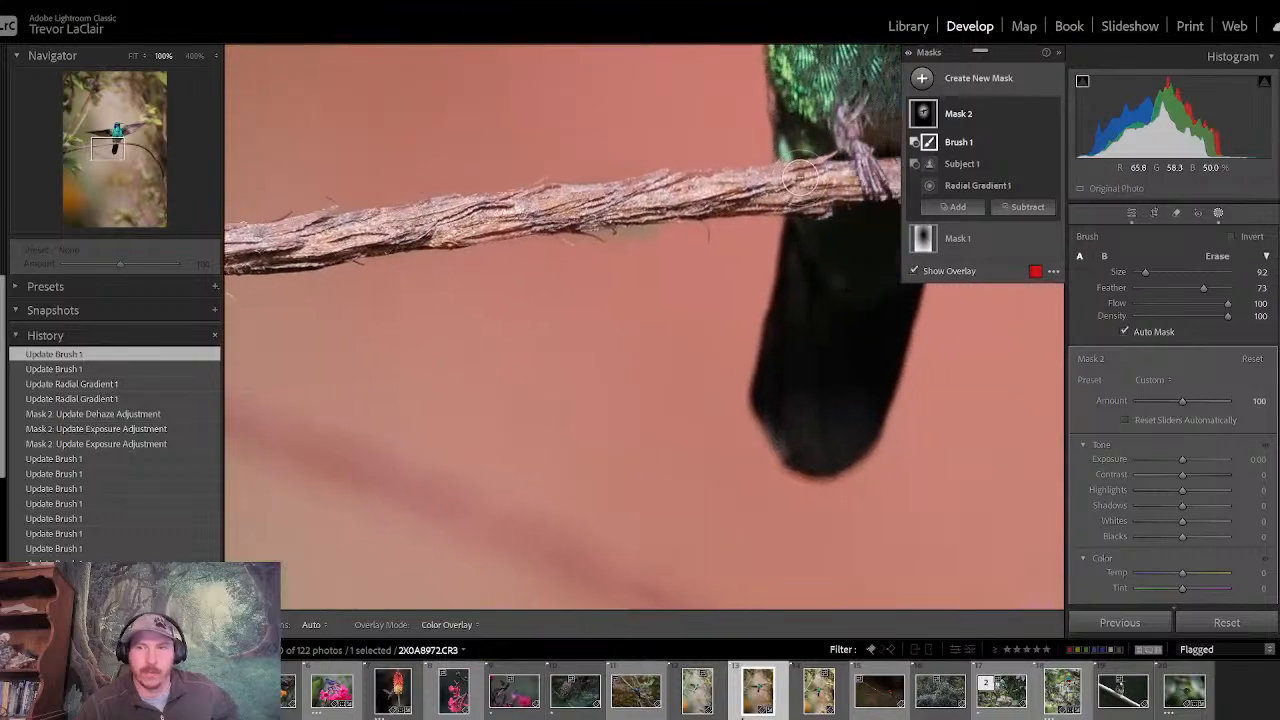
- Add a brush to Mask 2 and paint back the small background patch just under the branch beside the tail
left_click(957, 207)
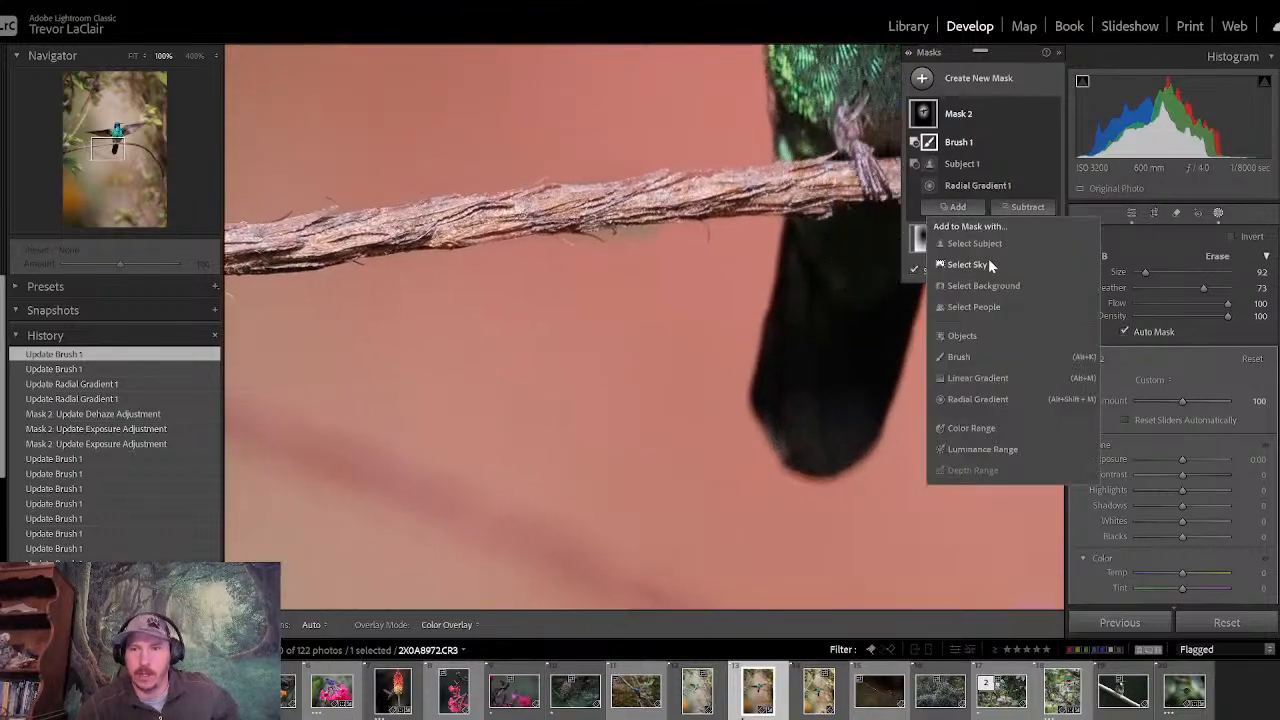
left_click(971, 357)
mouse_move(643, 259)
left_mouse_down()
mouse_move(608, 252)
mouse_move(666, 249)
left_mouse_up()
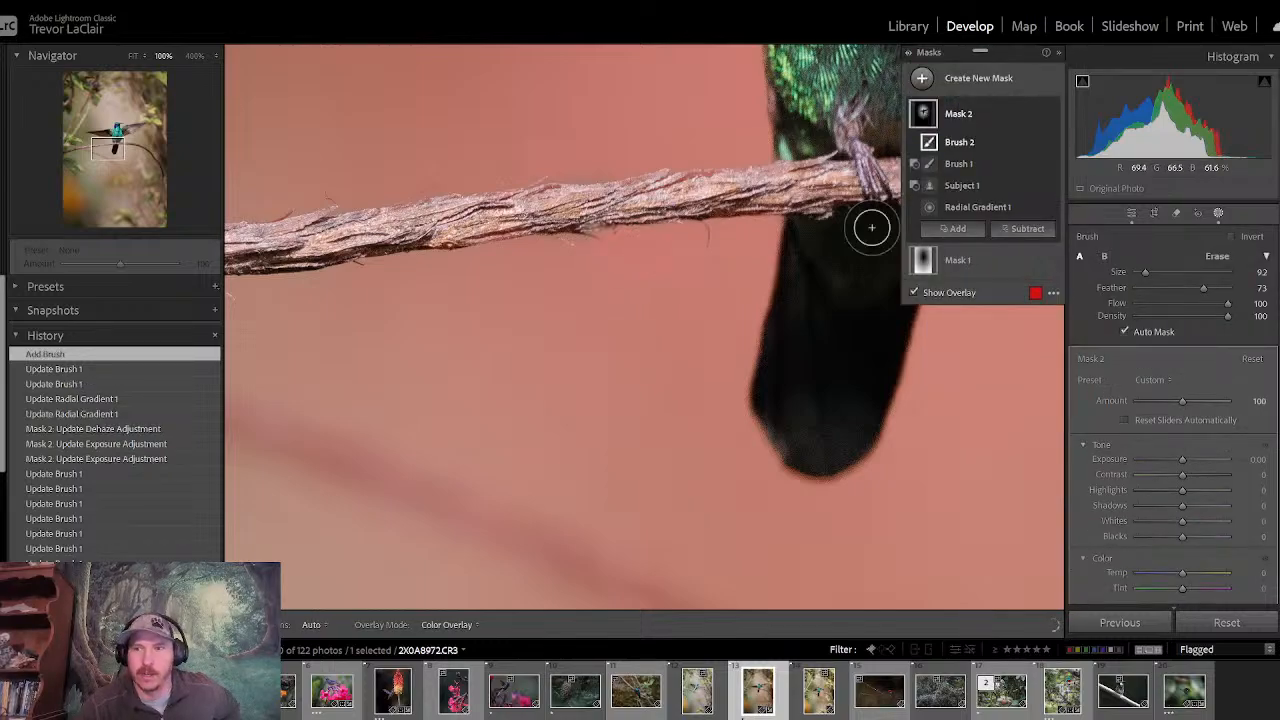
left_click(1131, 214)
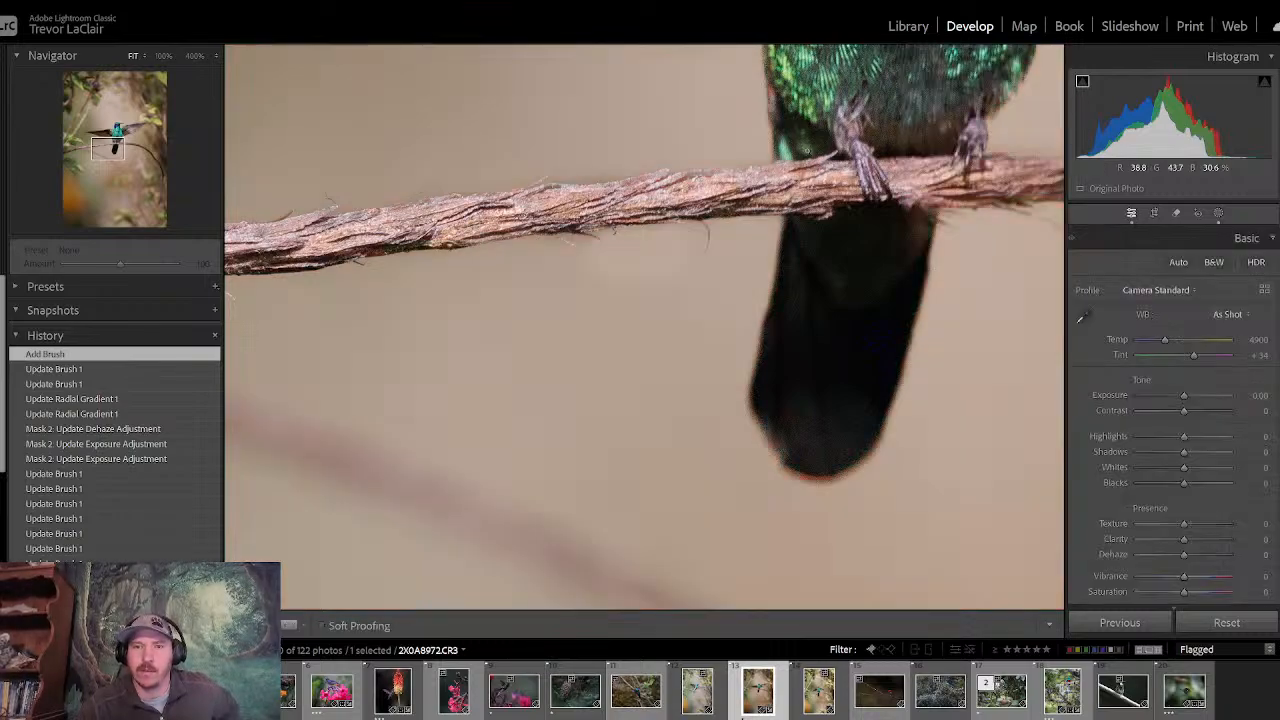
- Compare the whole photo before and after all edits repeatedly to judge the enlarged glow
left_click(807, 151)
key("backslash")
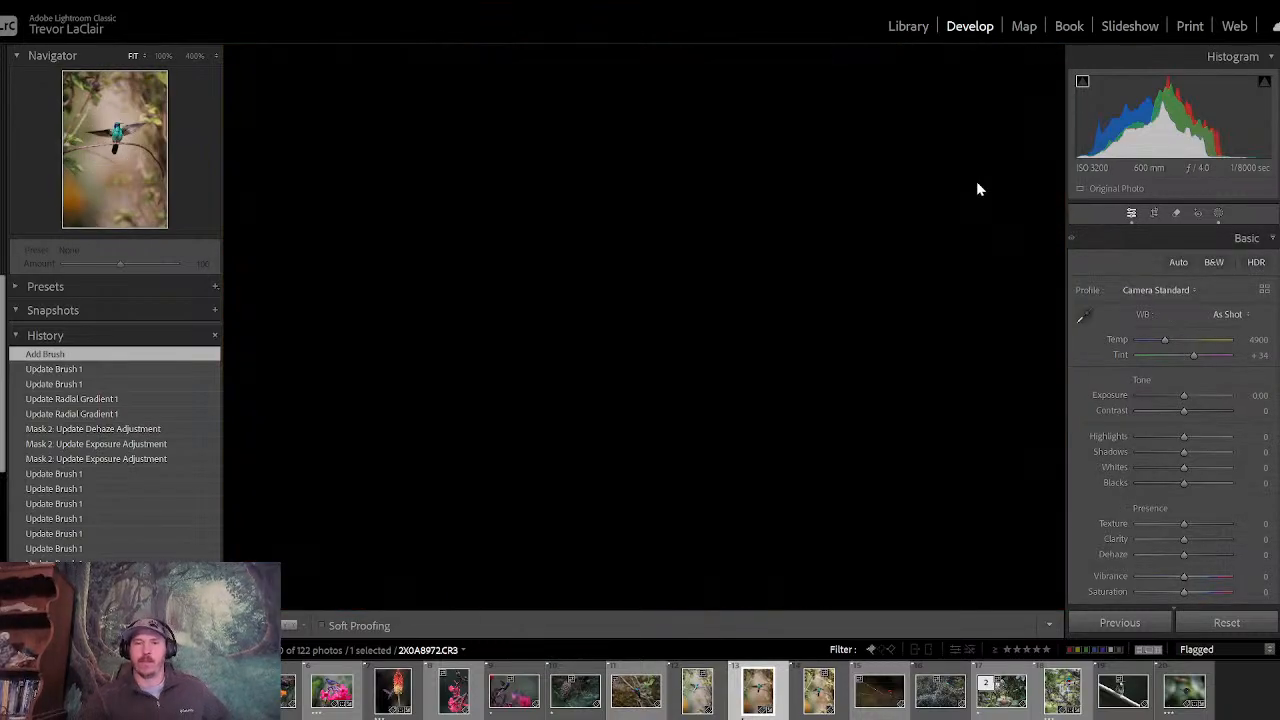
key("backslash")
key("backslash")
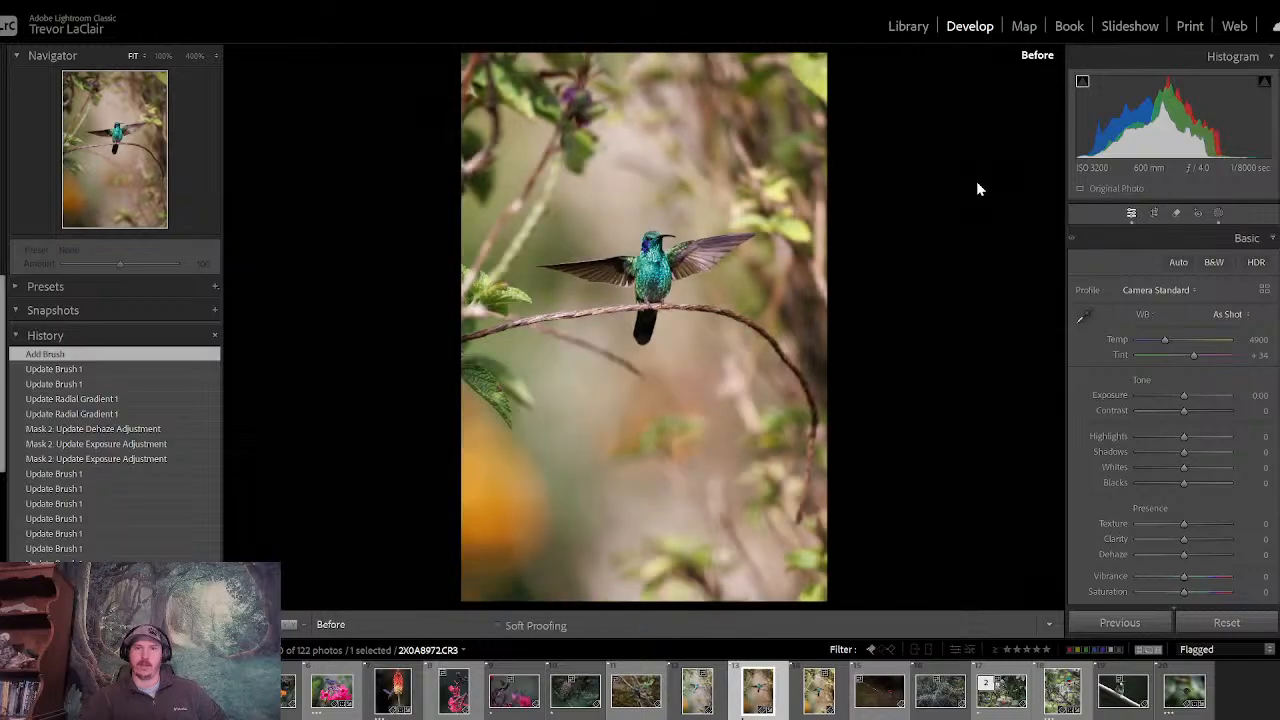
key("backslash")
key("backslash")
key("backslash")
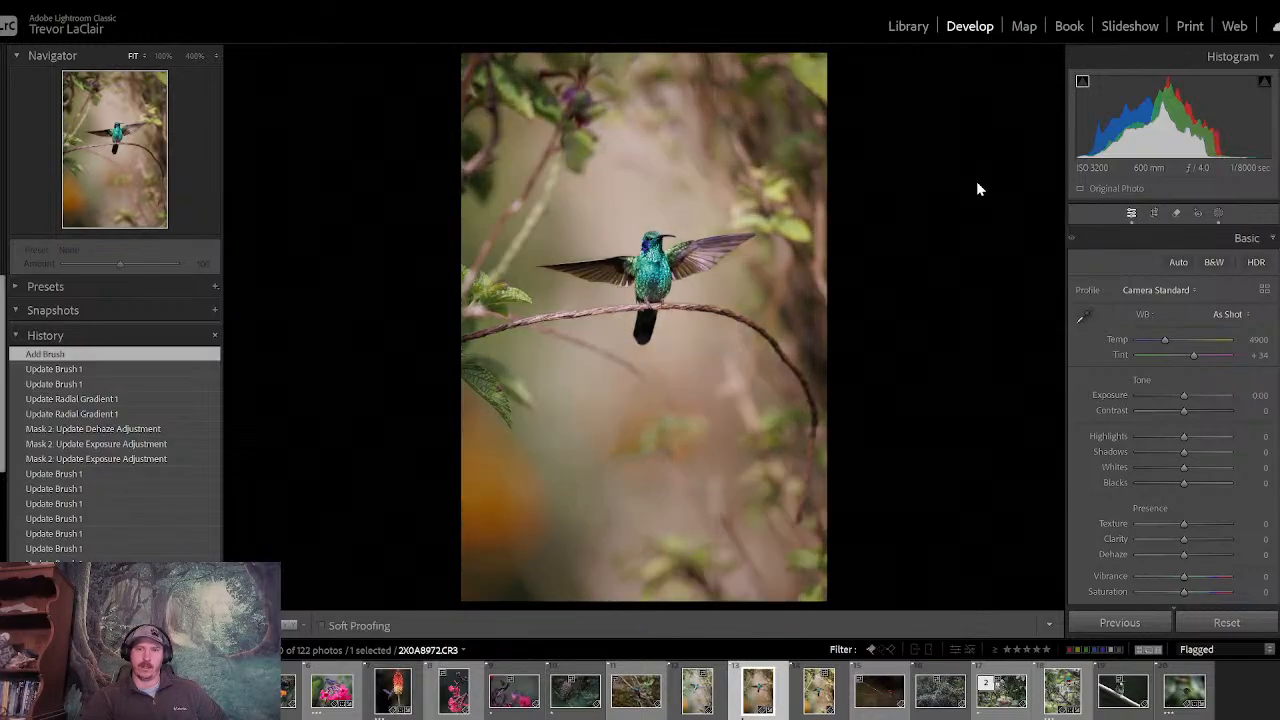
key("backslash")
key("backslash")
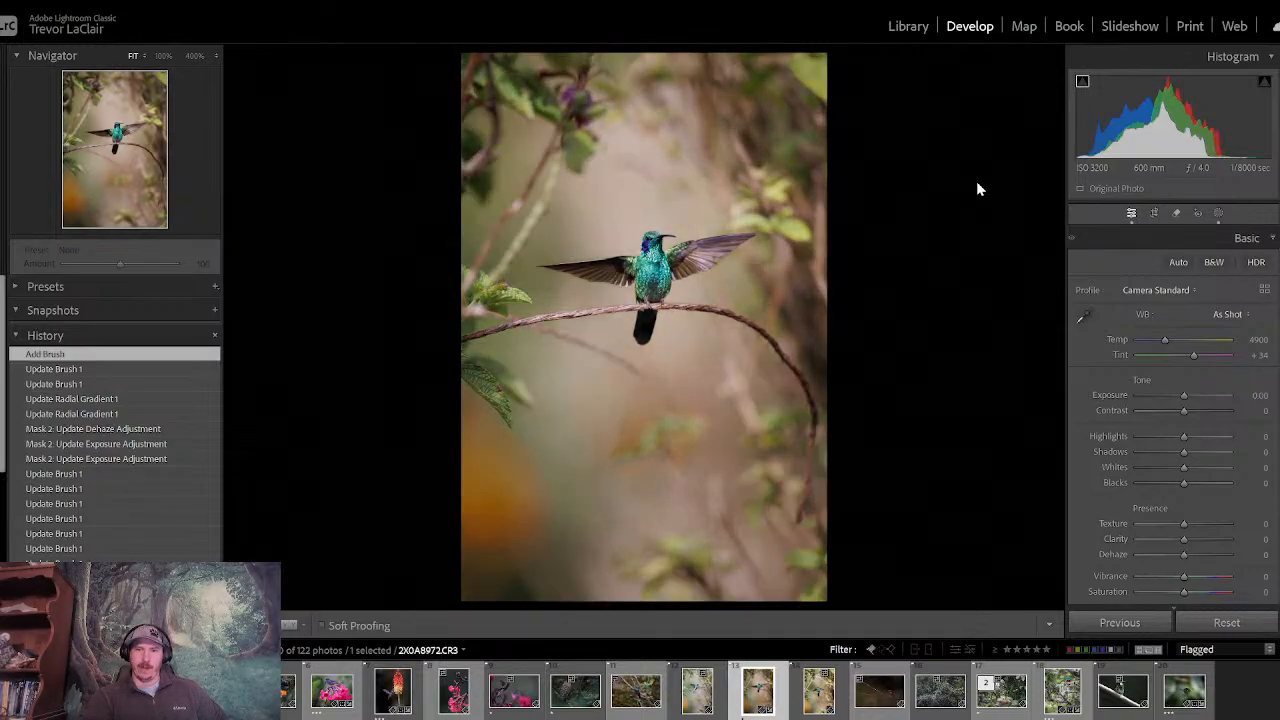
key("backslash")
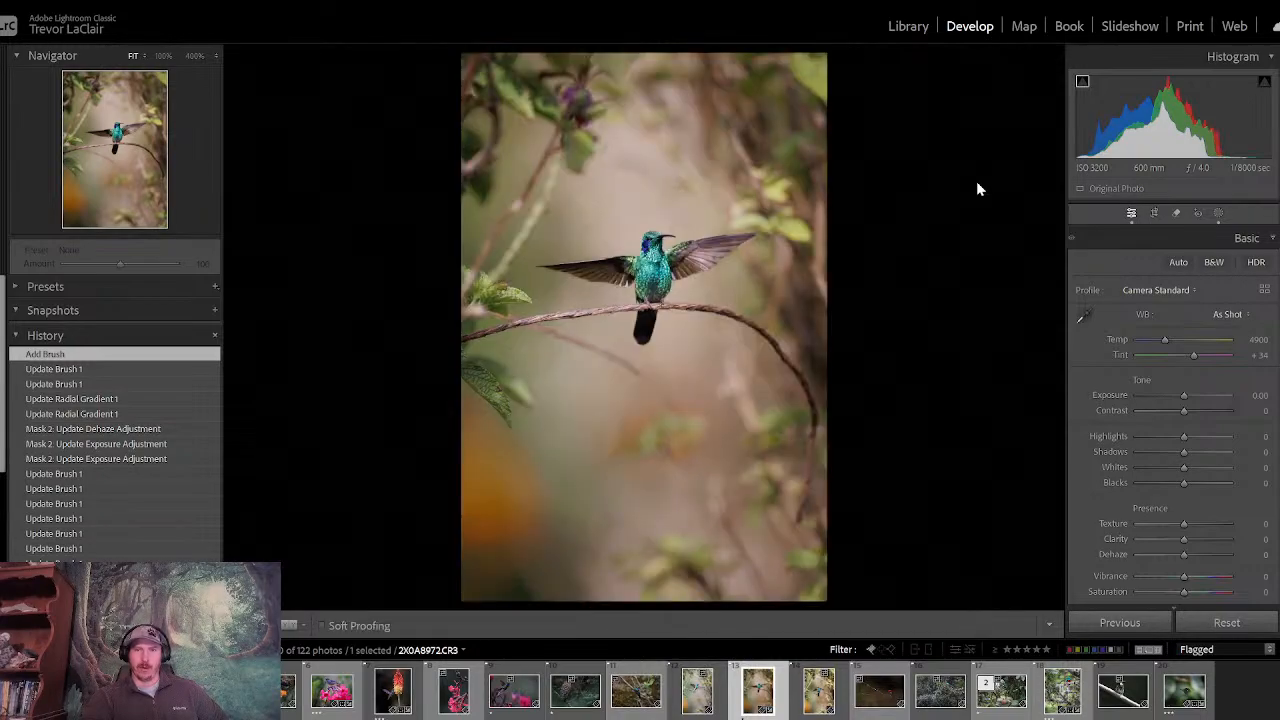
key("backslash")
- Create a new mask on the hummingbird with automatic subject selection
left_click(1218, 214)
left_click(923, 80)
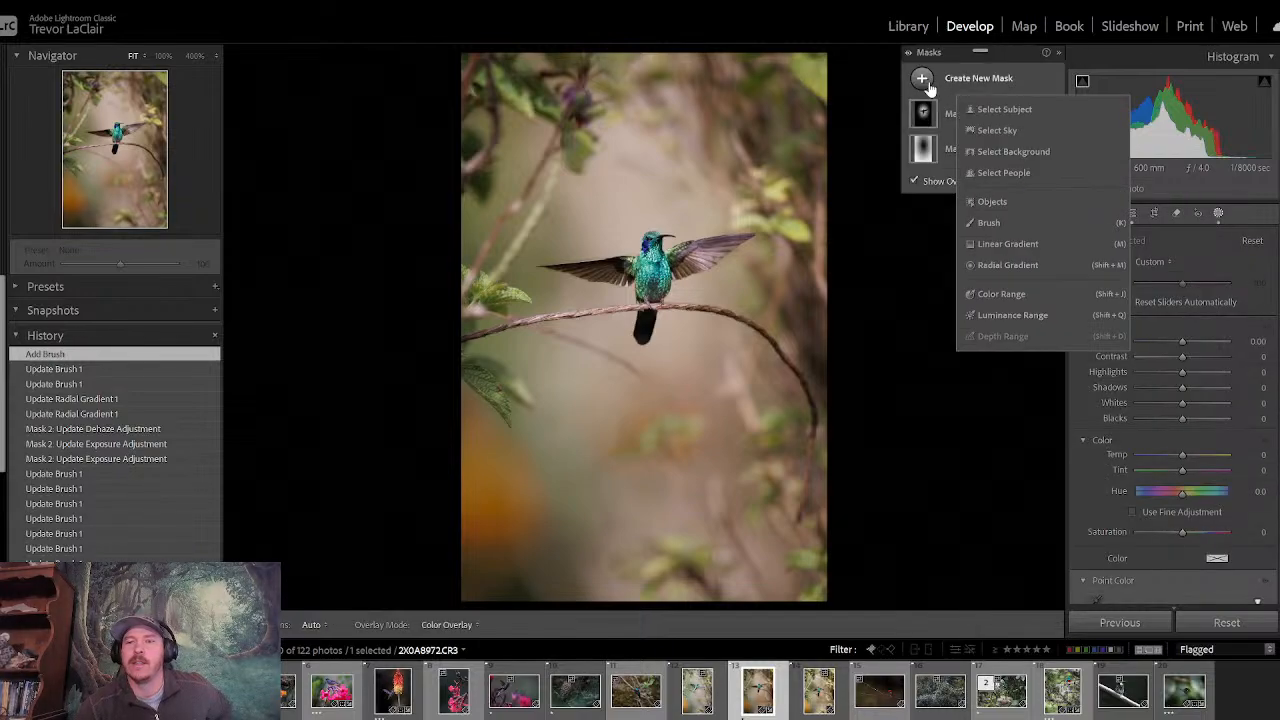
left_click(1003, 111)
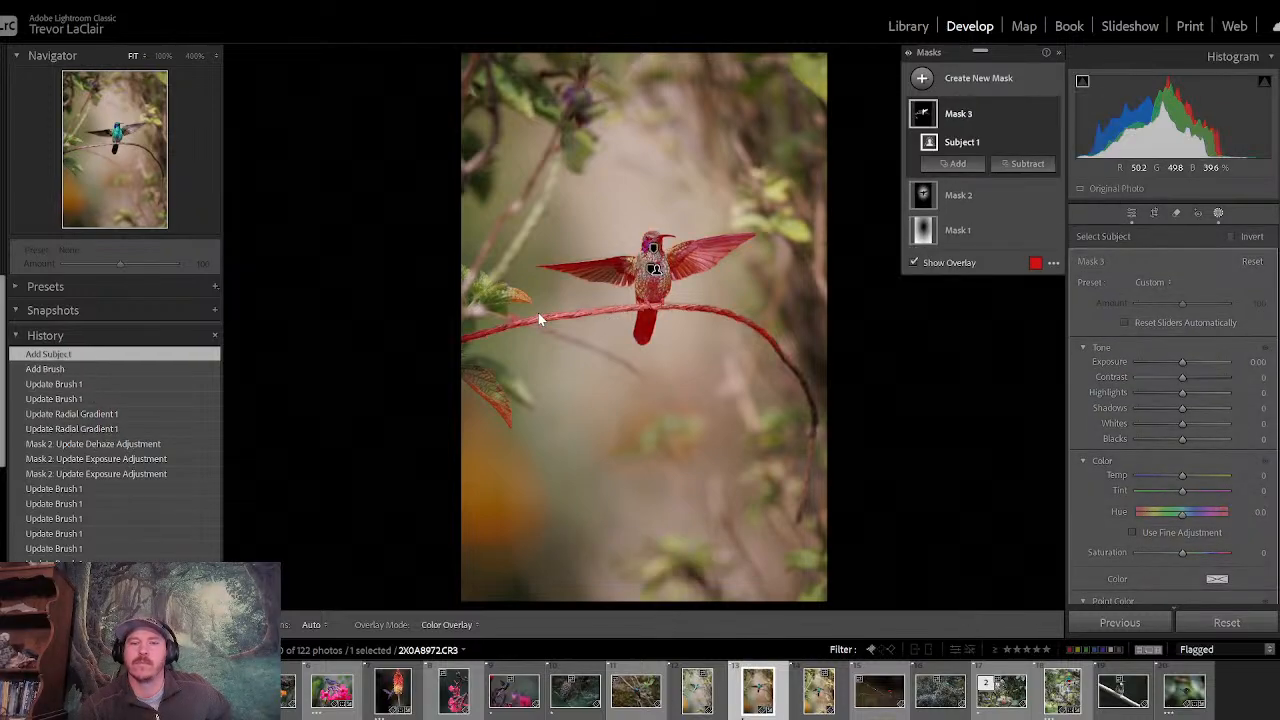
- Subtract the leaf below the perch and the far left end of the branch from Mask 3 with a brush
left_click(1027, 164)
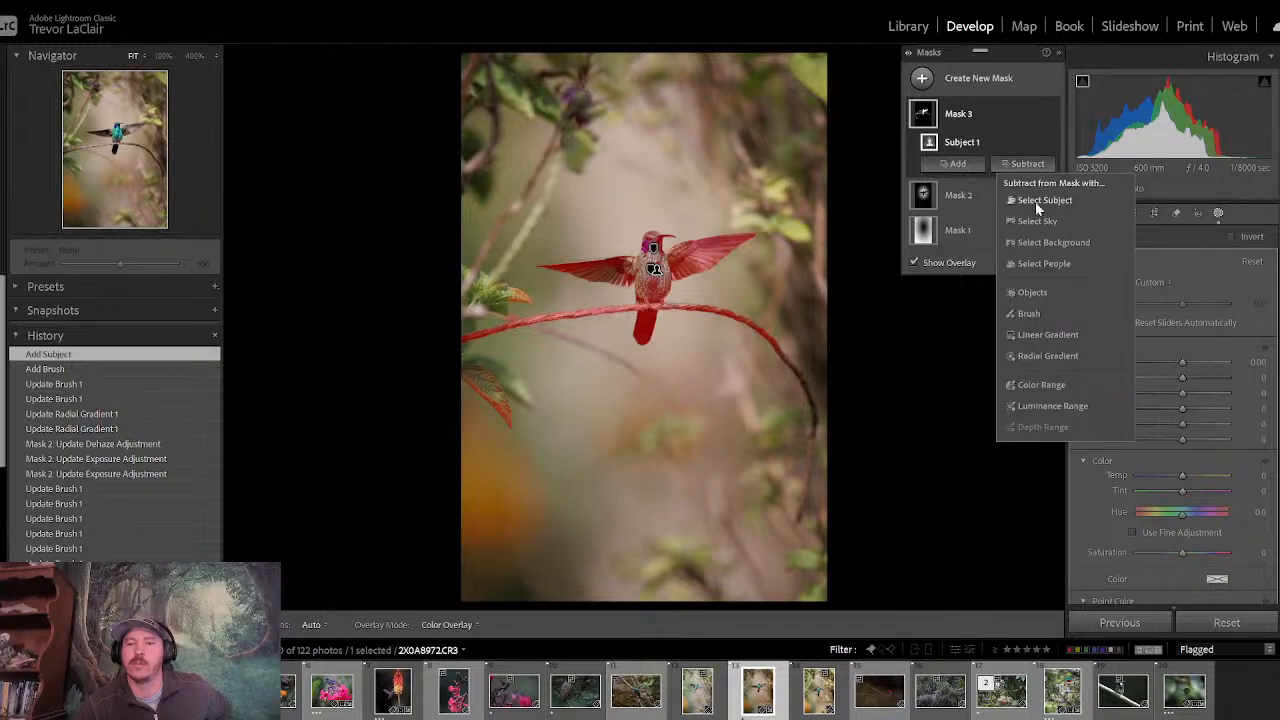
left_click(1033, 310)
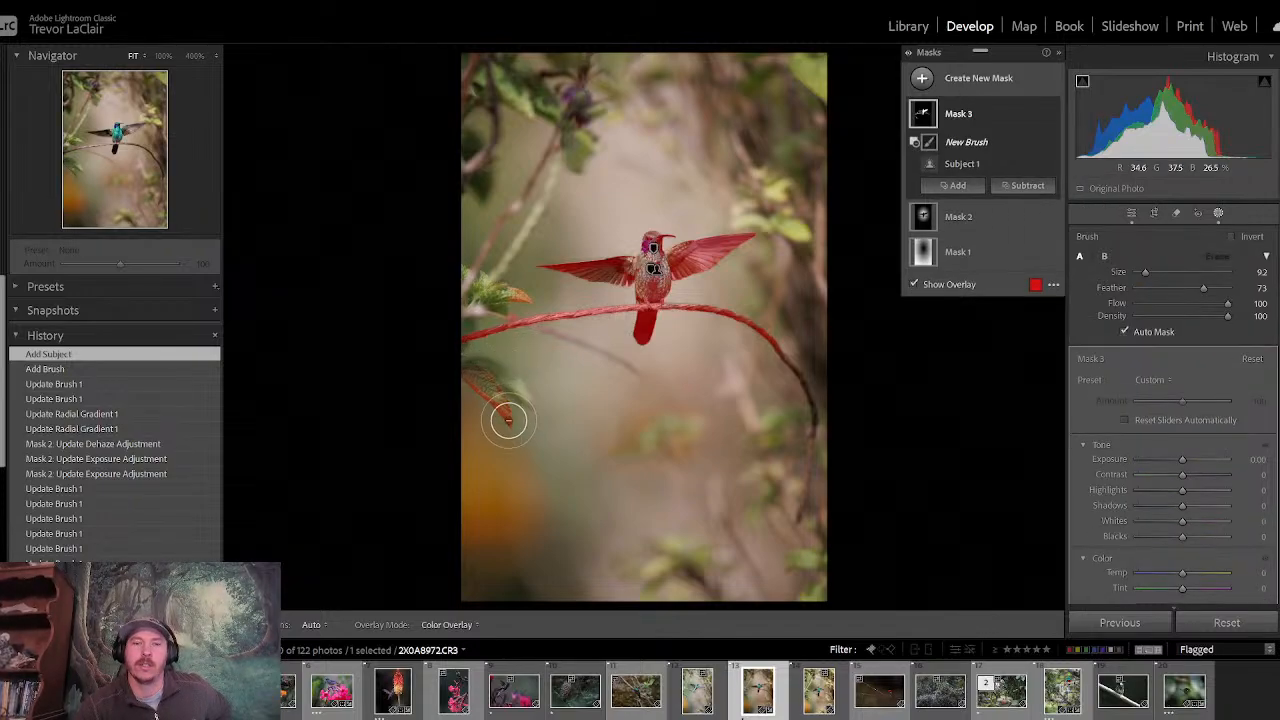
key("h")
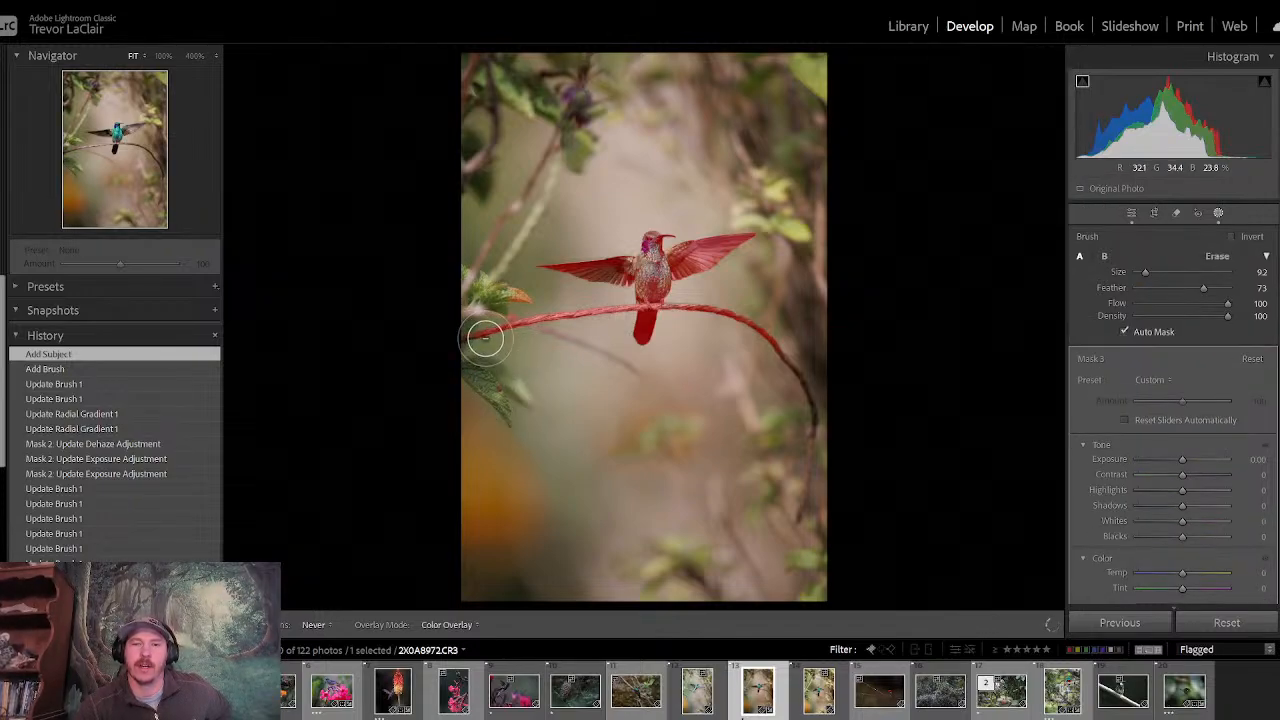
mouse_move(485, 339)
left_mouse_down()
mouse_move(515, 329)
mouse_move(453, 334)
mouse_move(544, 319)
mouse_move(514, 331)
left_mouse_up()
key("h")
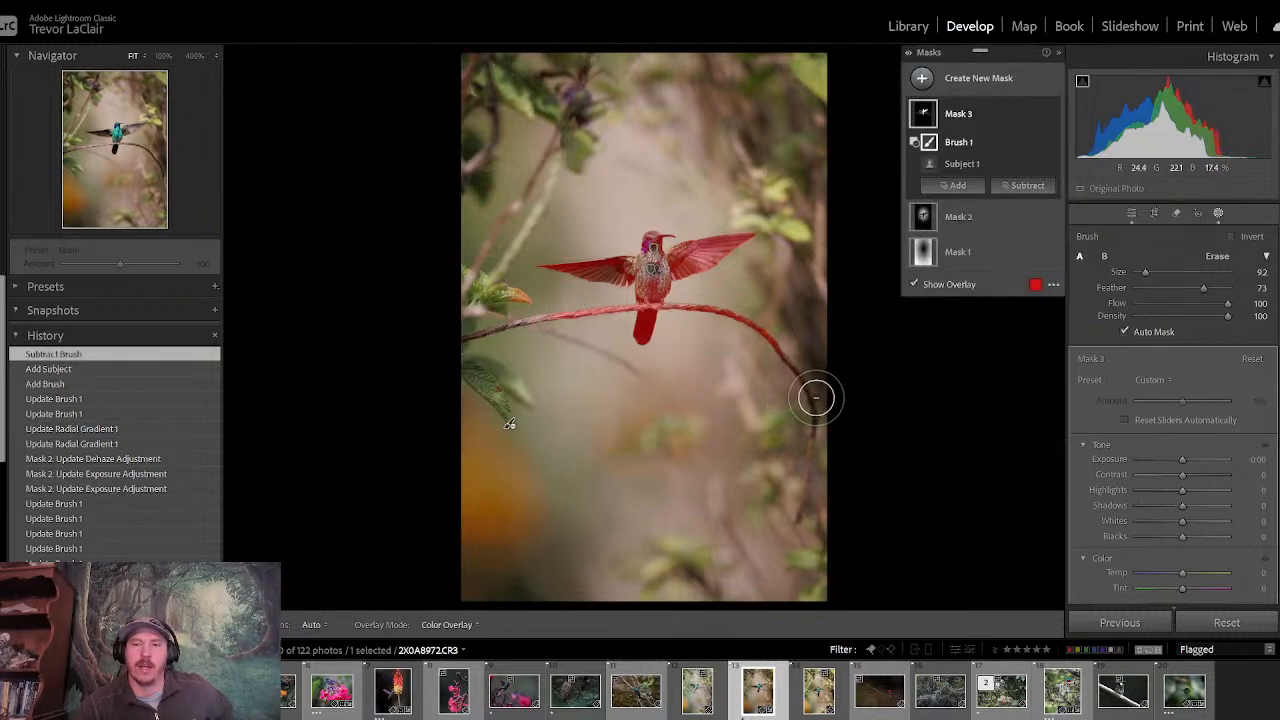
left_click(1129, 214)
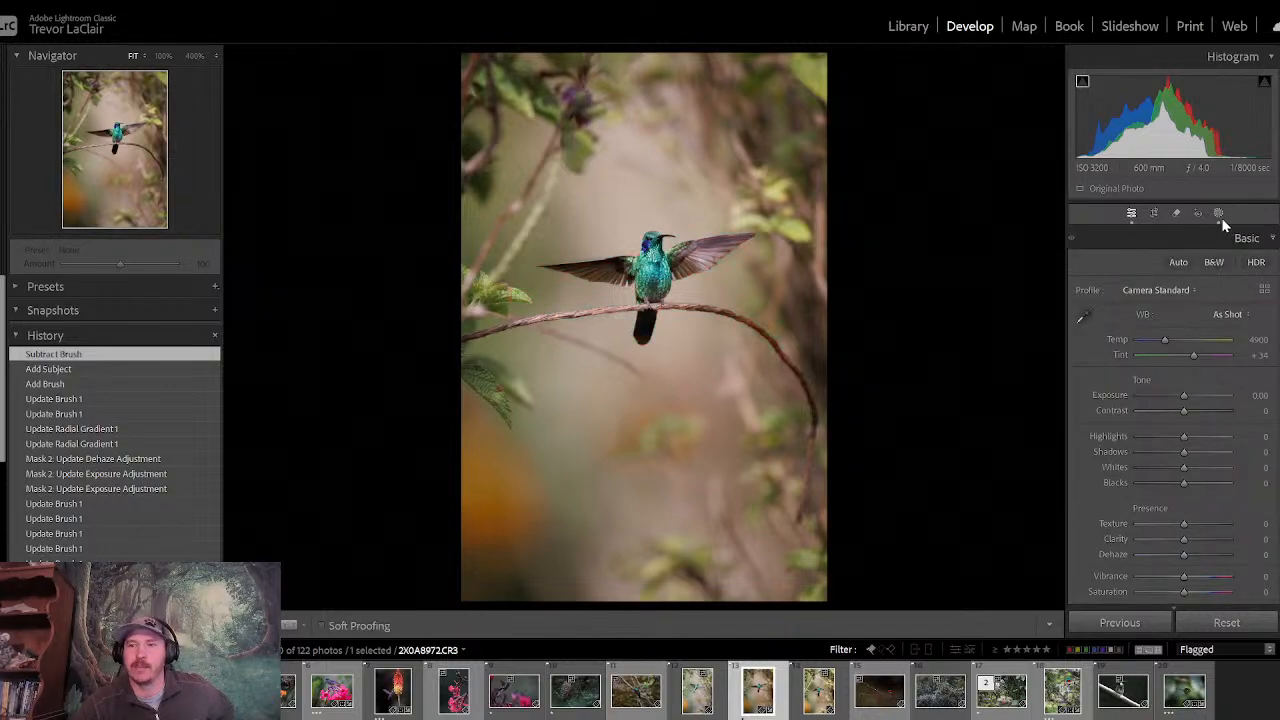
- Set the clarity of Mask 3 on the hummingbird and branch to 23
left_click(1219, 215)
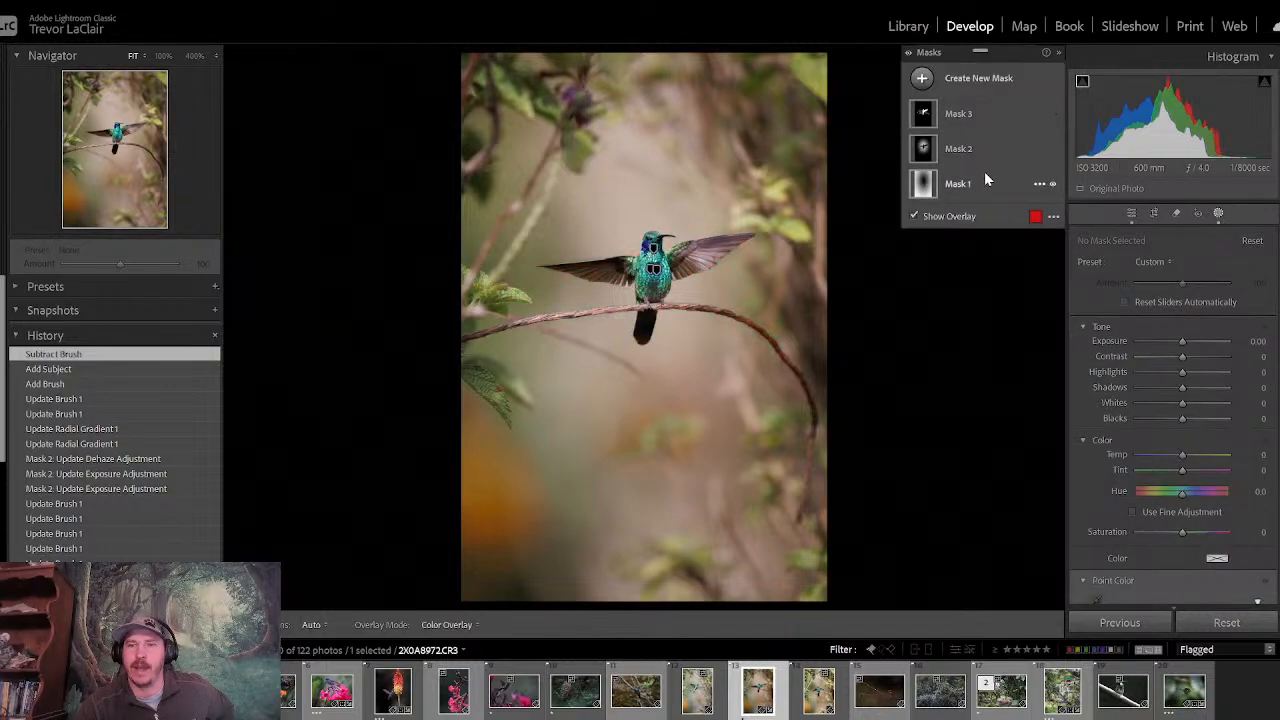
left_click(991, 114)
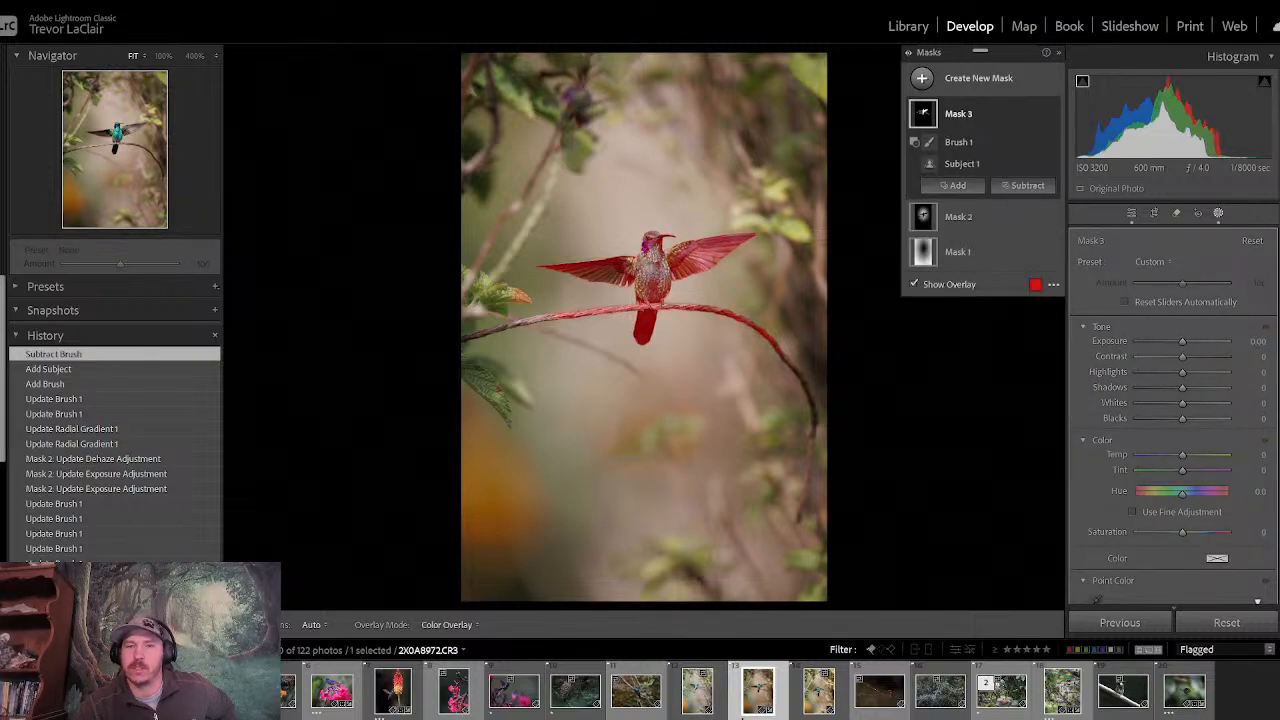
scroll(1170, 420, "down", 10)
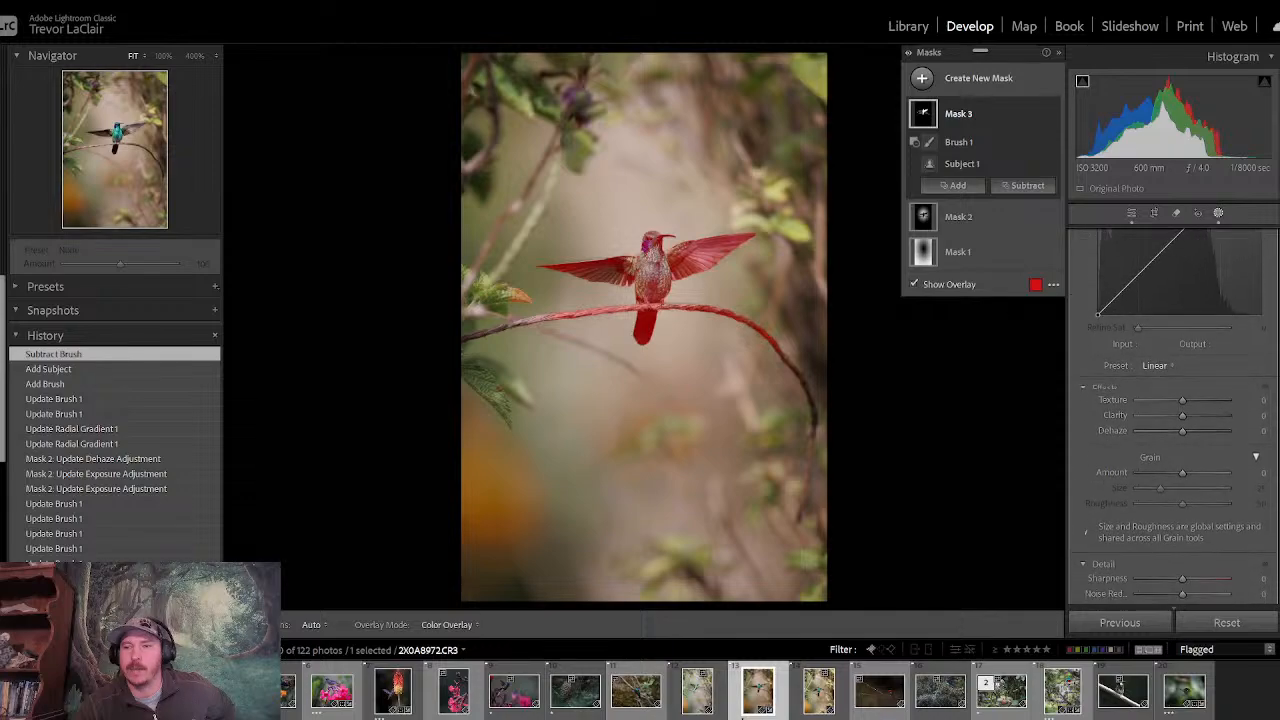
left_click_drag(1183, 420, 1185, 417)
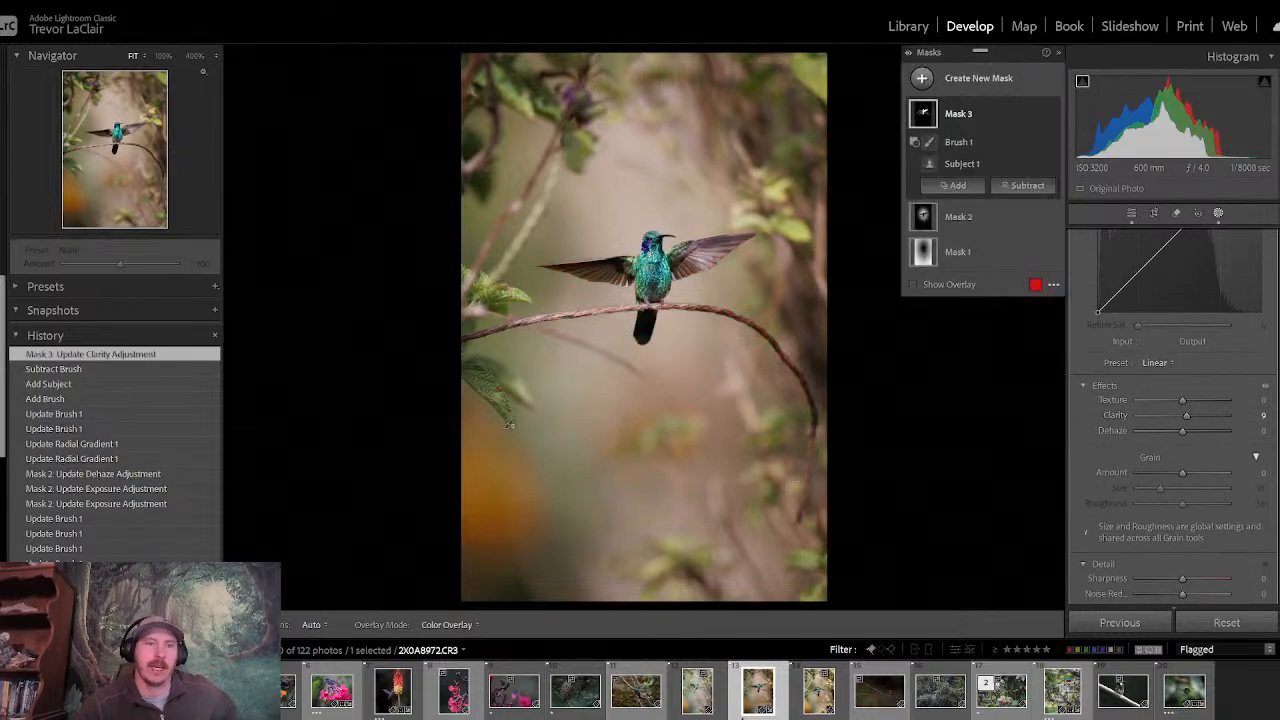
left_click(164, 56)
left_click_drag(109, 148, 118, 128)
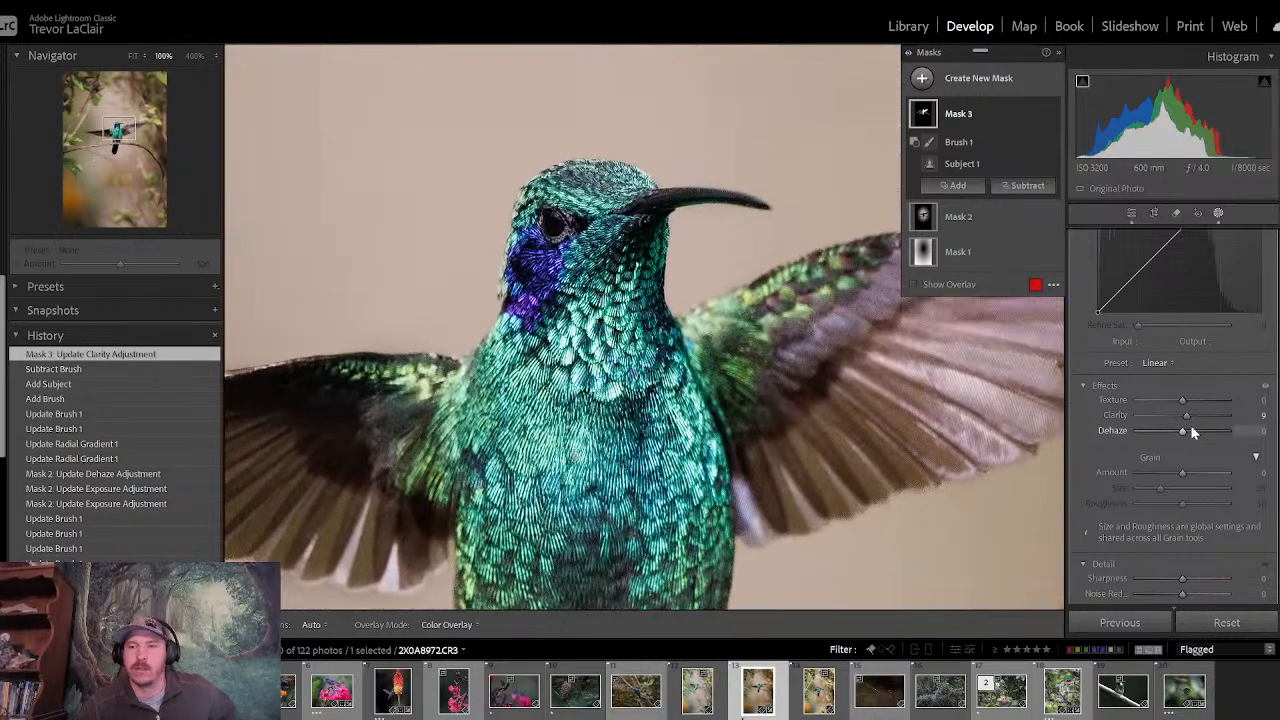
left_click_drag(1190, 425, 1193, 420)
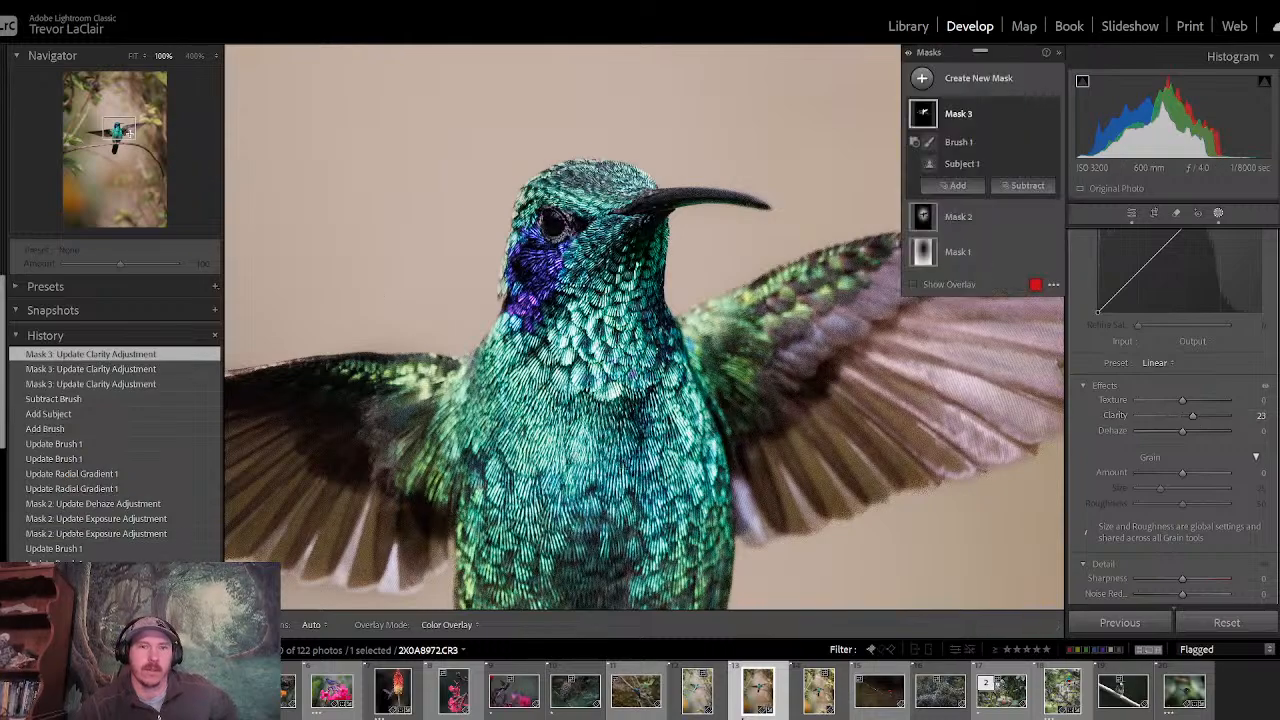
- Create a size 75 brush mask over the hummingbird's eye and set its exposure to 1.12
mouse_move(129, 133)
left_mouse_down()
mouse_move(98, 136)
mouse_move(134, 121)
mouse_move(110, 126)
mouse_move(125, 134)
left_mouse_up()
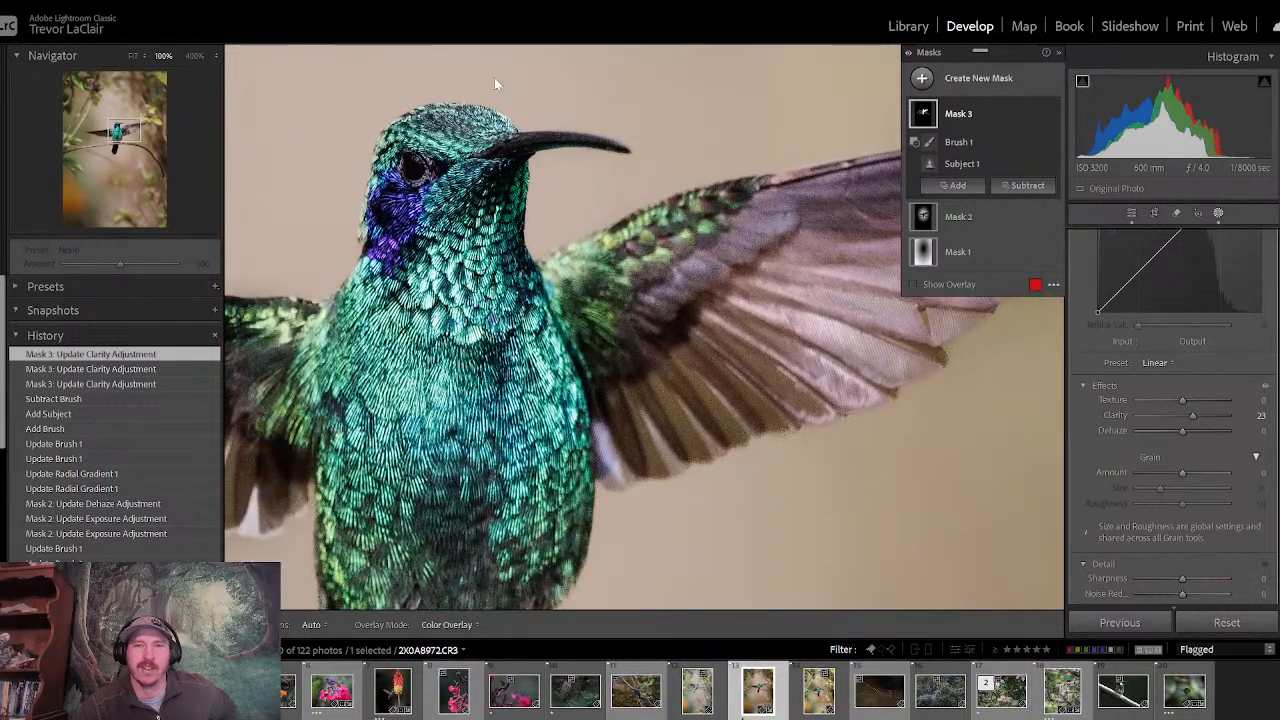
left_click(922, 79)
left_click(996, 222)
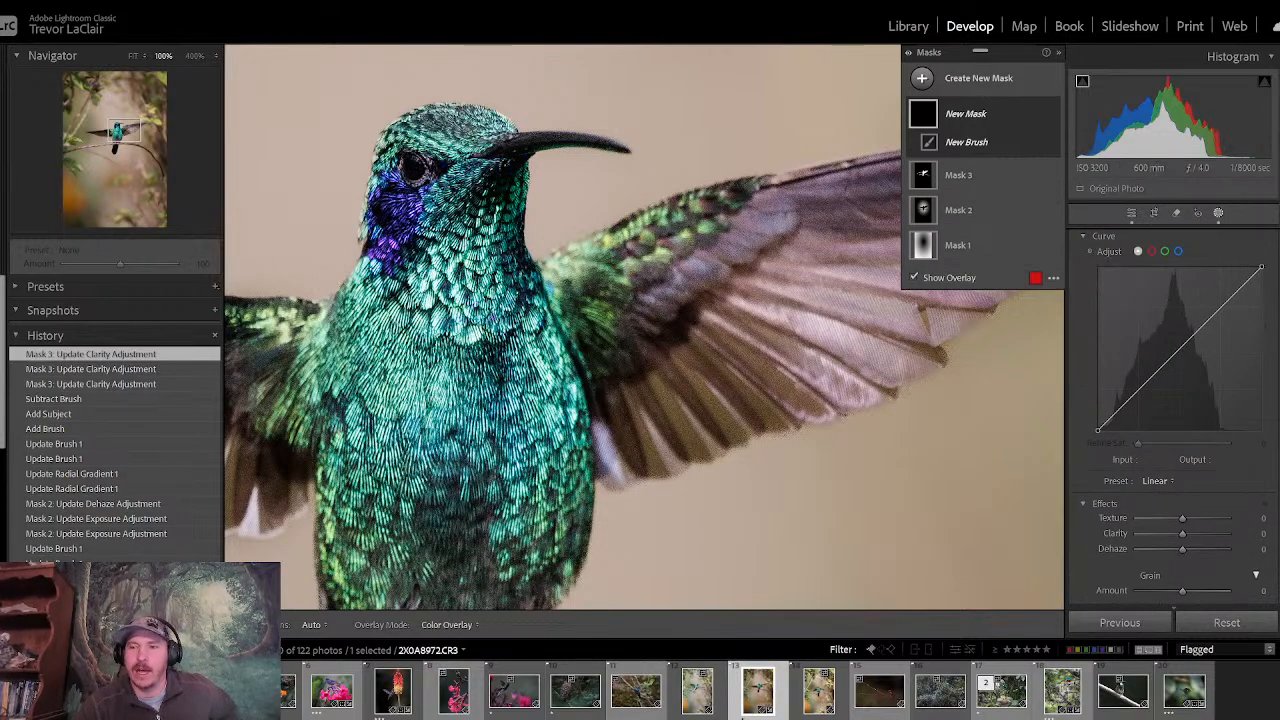
scroll(1174, 420, "up", 6)
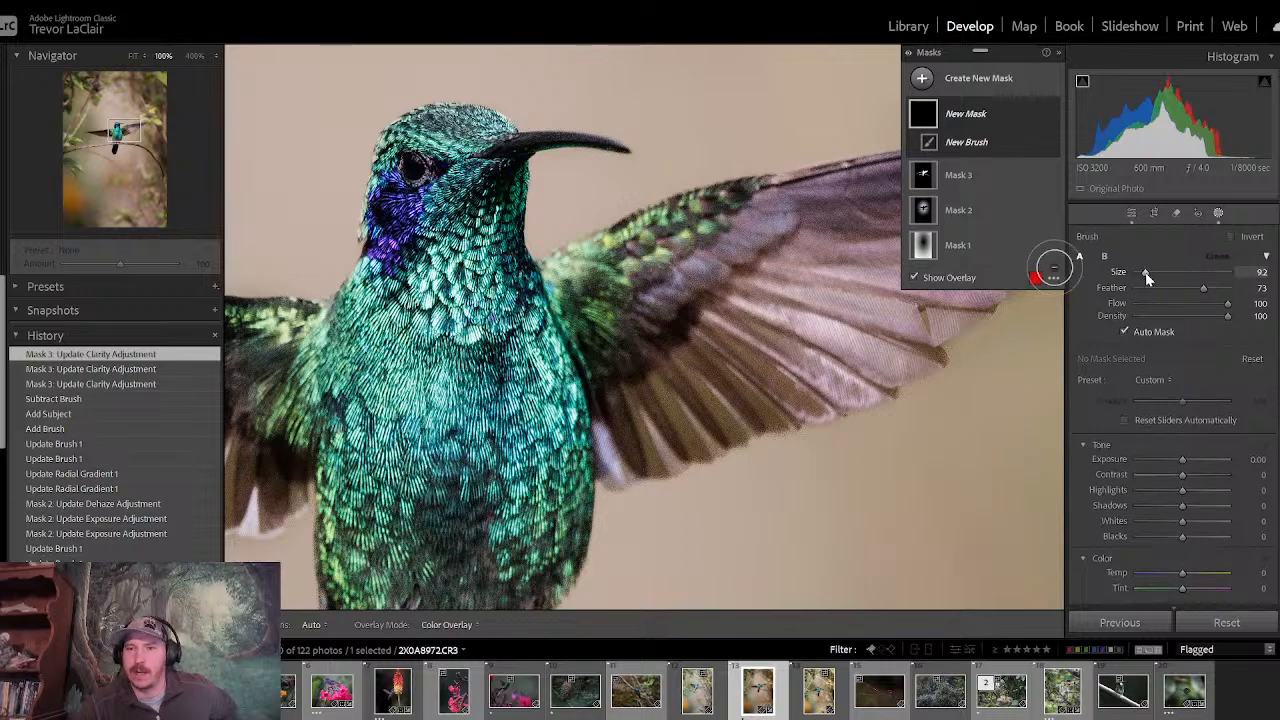
left_click_drag(1146, 273, 1144, 273)
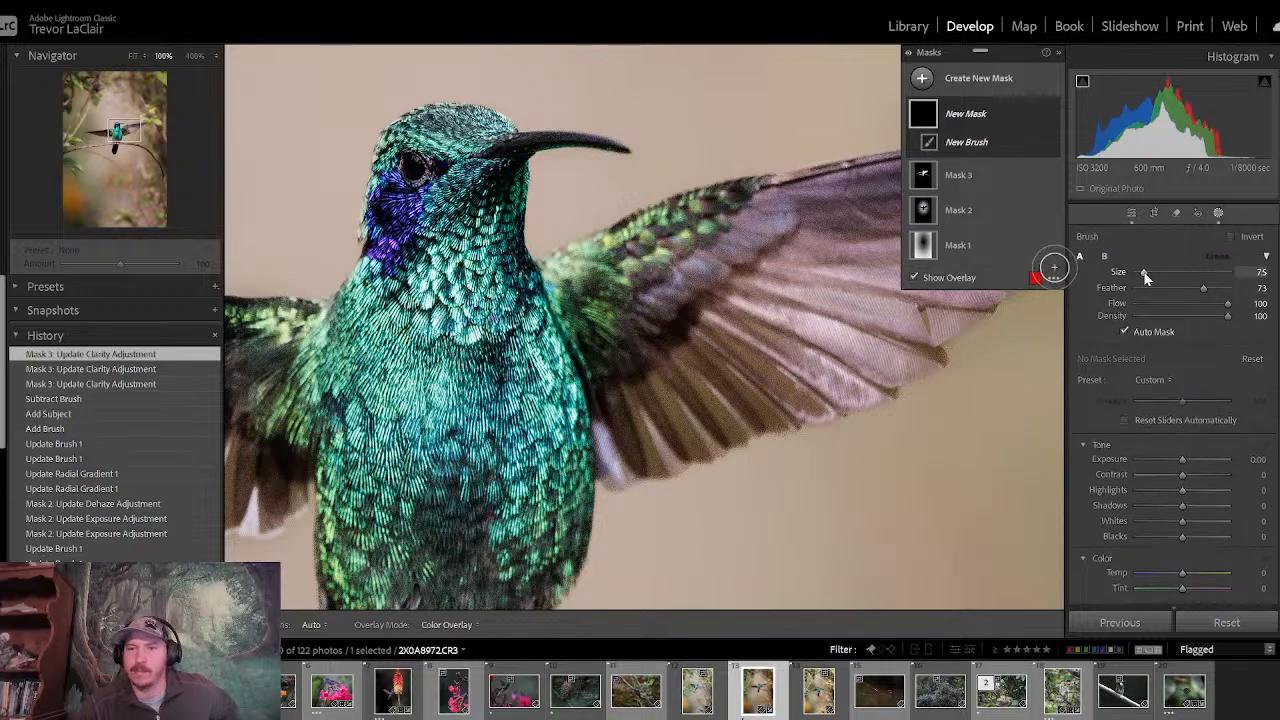
left_click(414, 169)
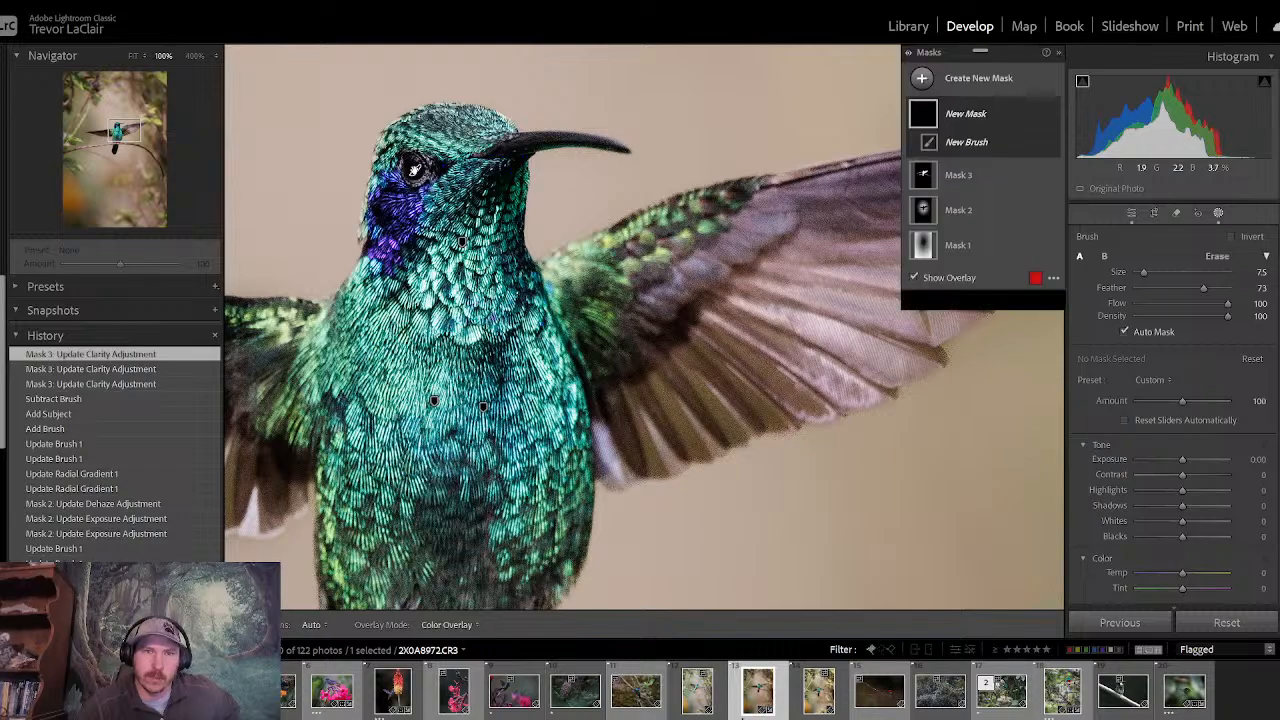
left_click_drag(1179, 463, 1196, 462)
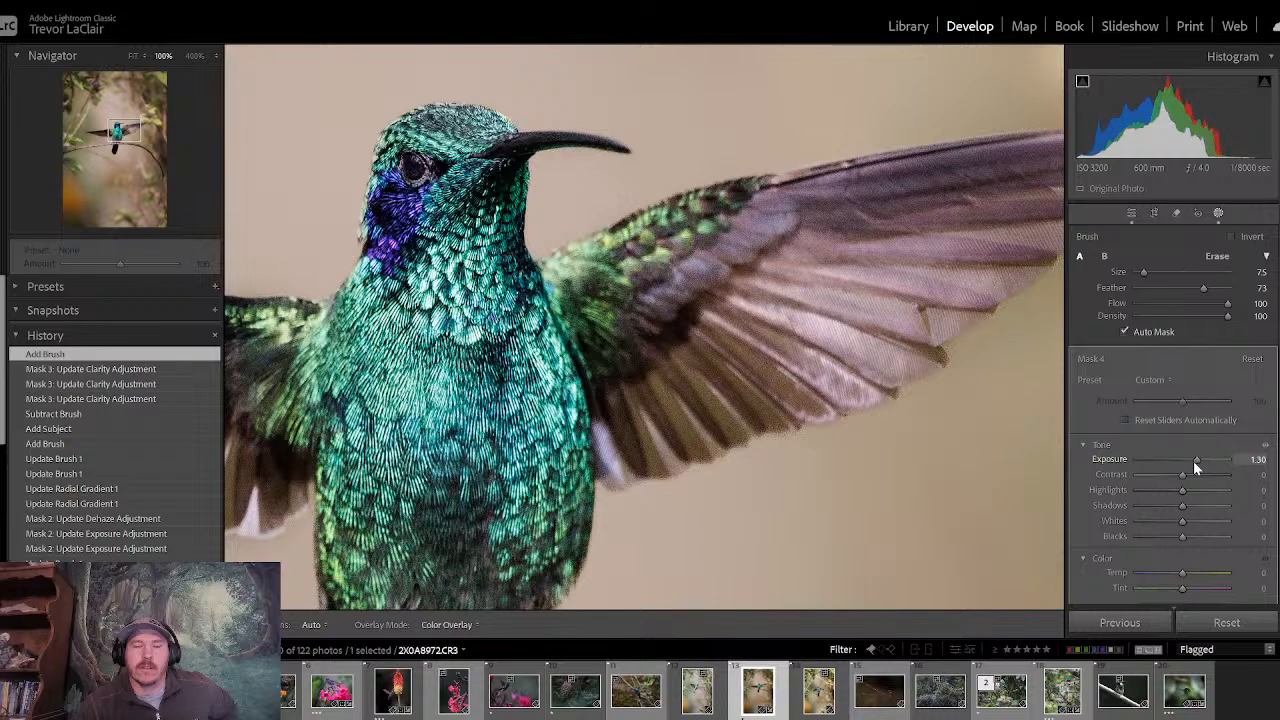
left_click_drag(1193, 461, 1191, 461)
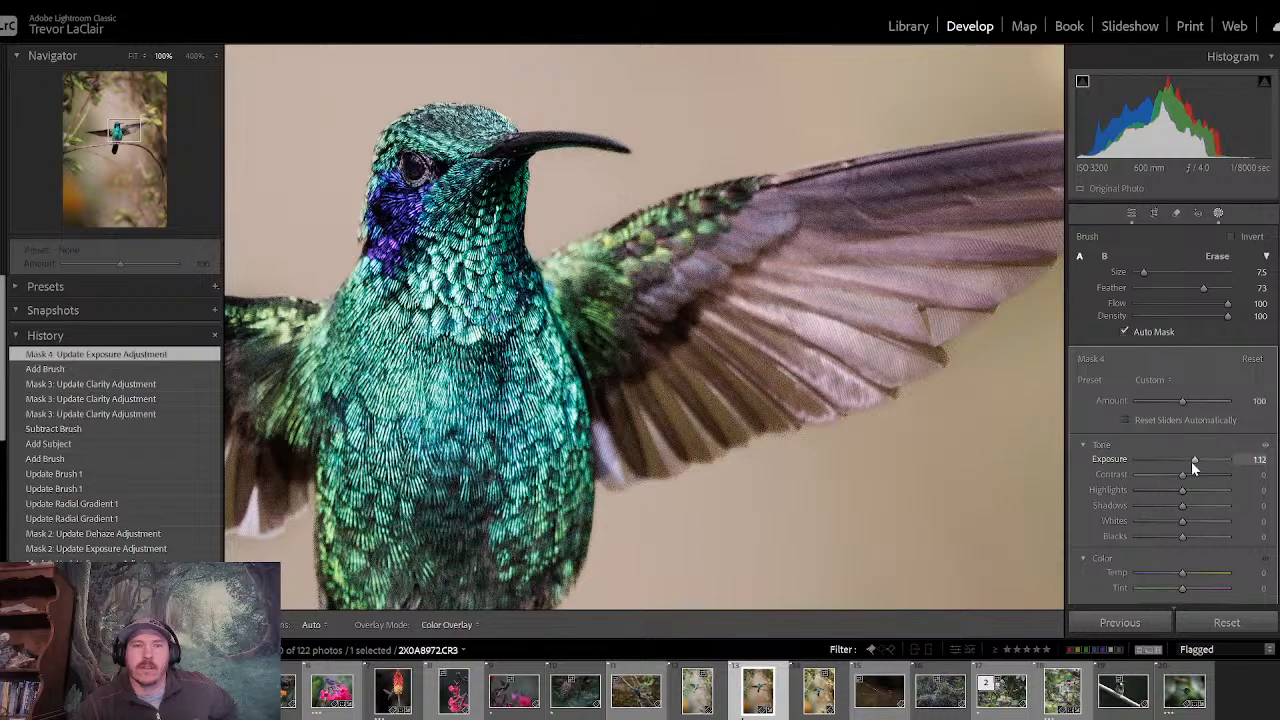
- Compare the whole photo before and after all edits repeatedly to judge the bird and eye enhancements
left_click(1131, 213)
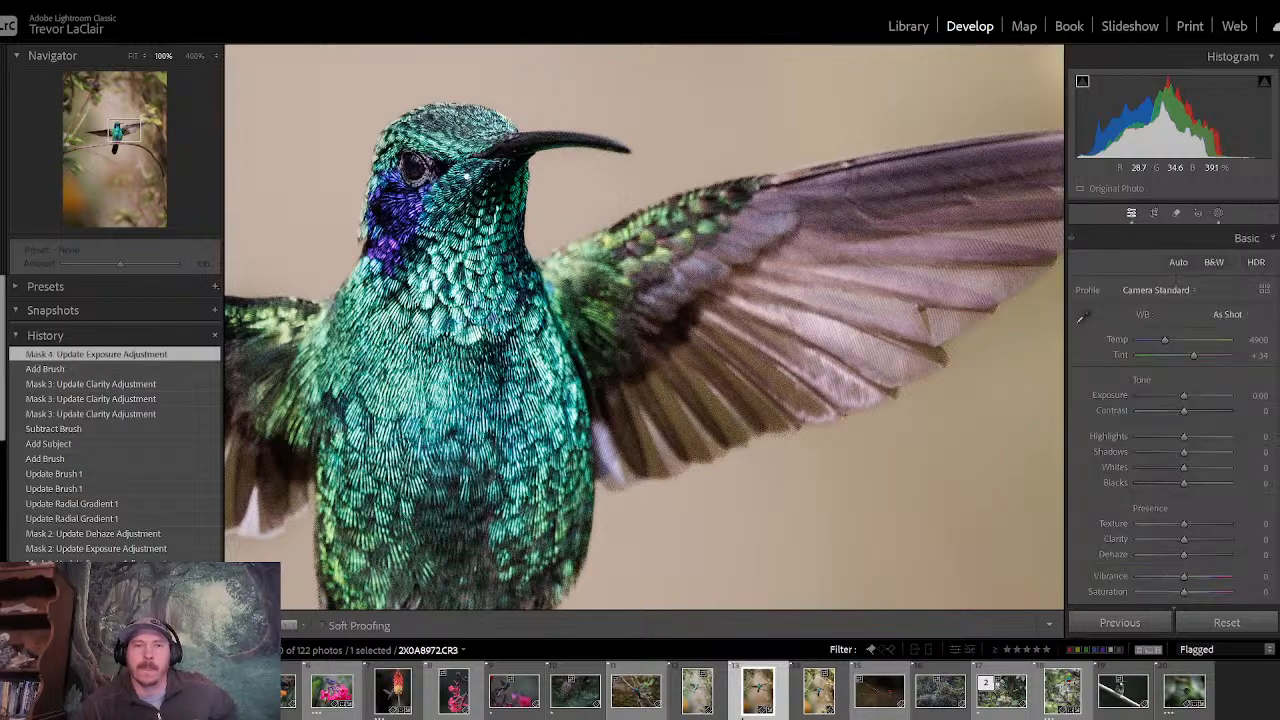
left_click(970, 267)
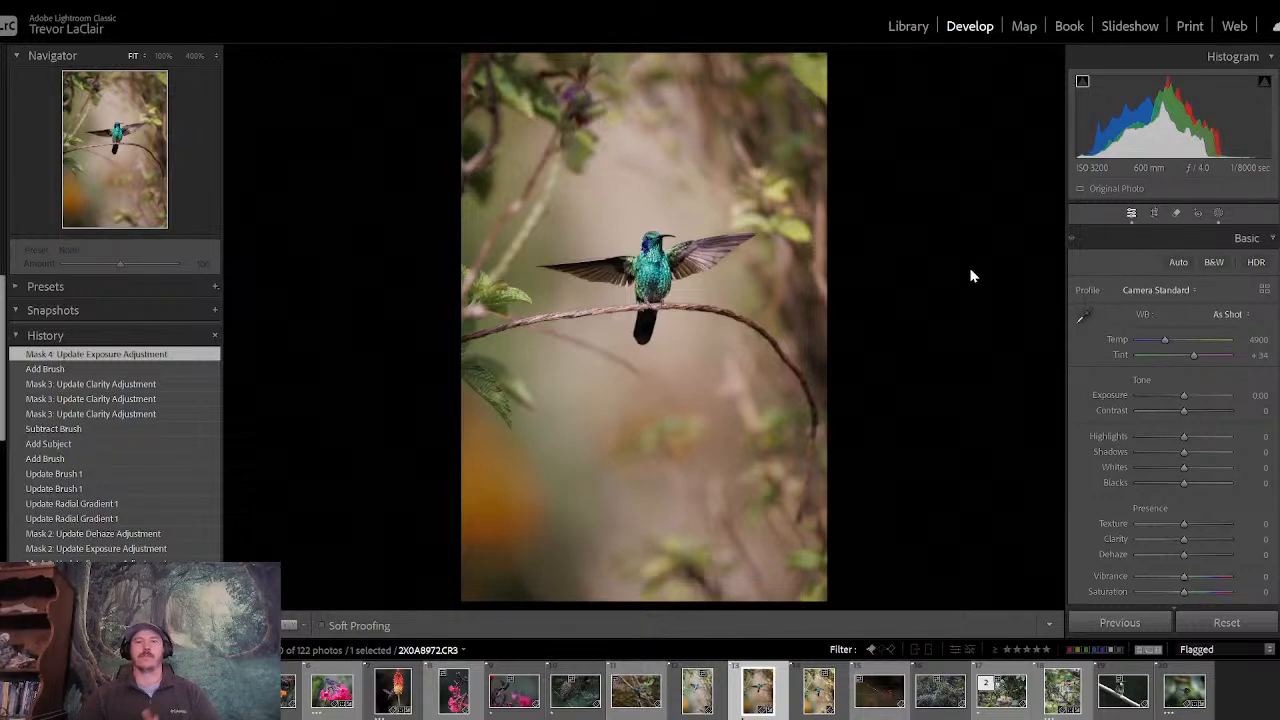
key("backslash")
key("backslash")
key("backslash")
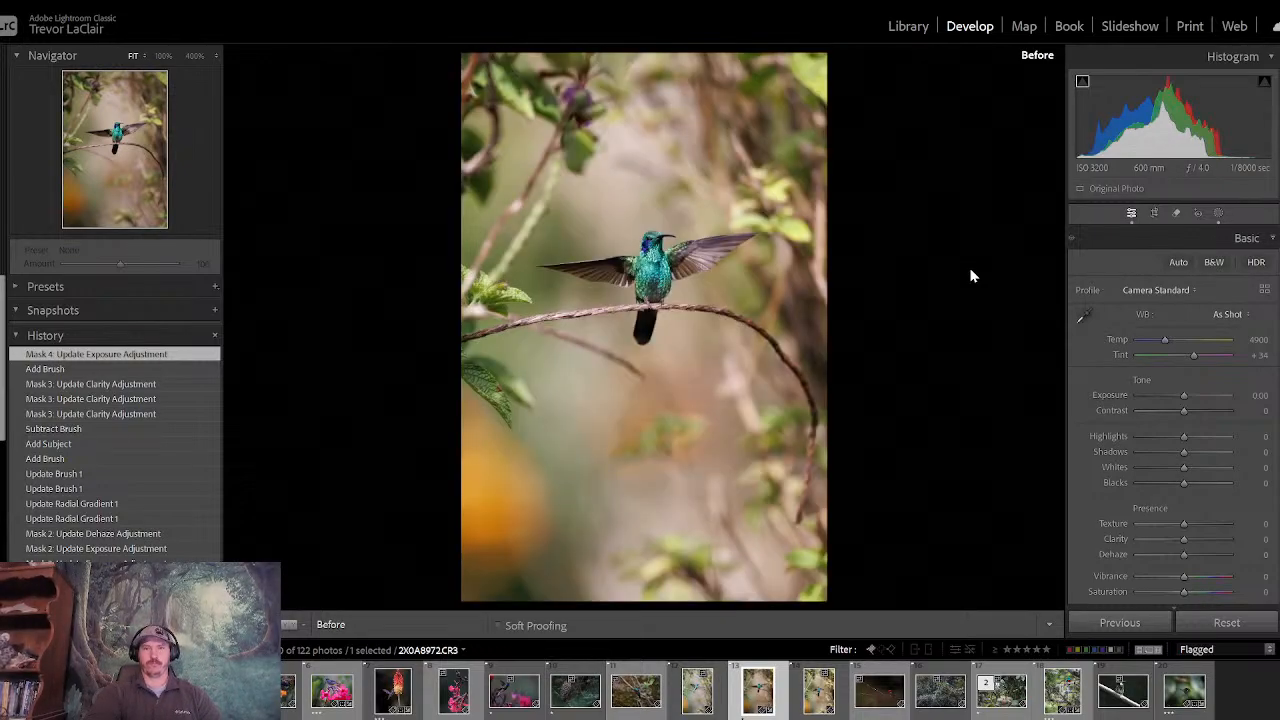
key("backslash")
key("backslash")
key("backslash")
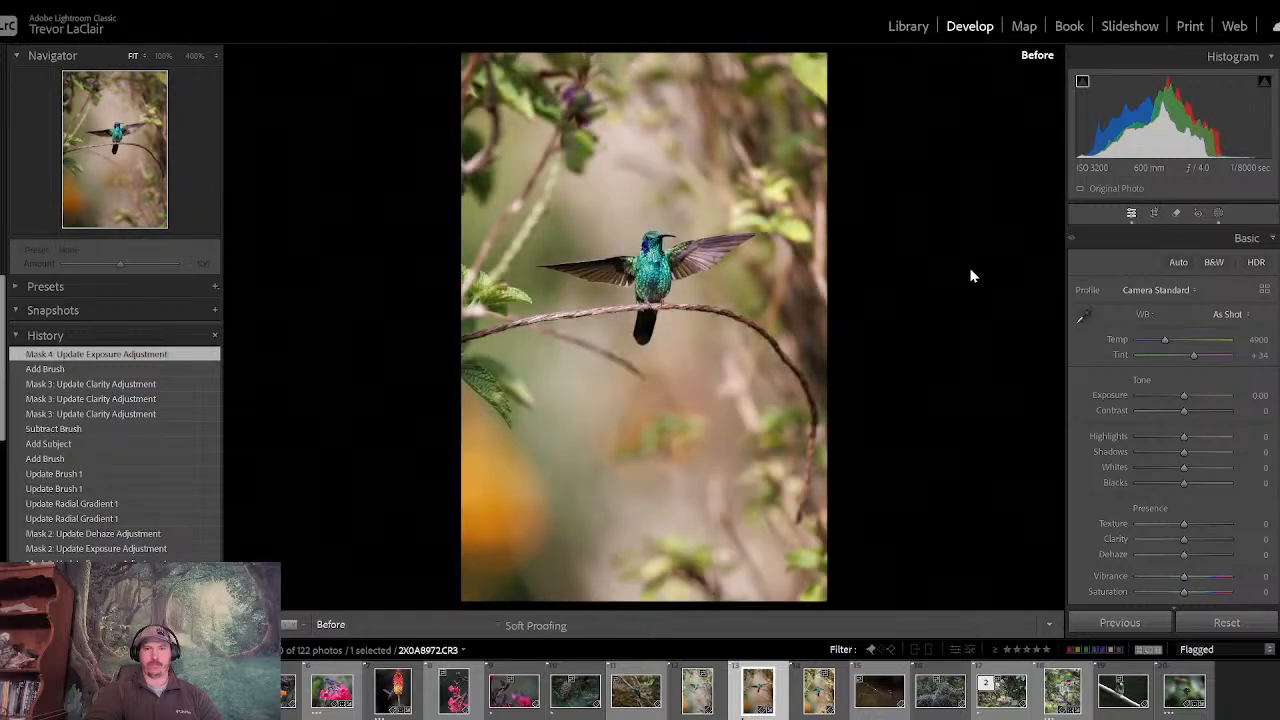
key("backslash")
key("backslash")
key("backslash")
key("backslash")
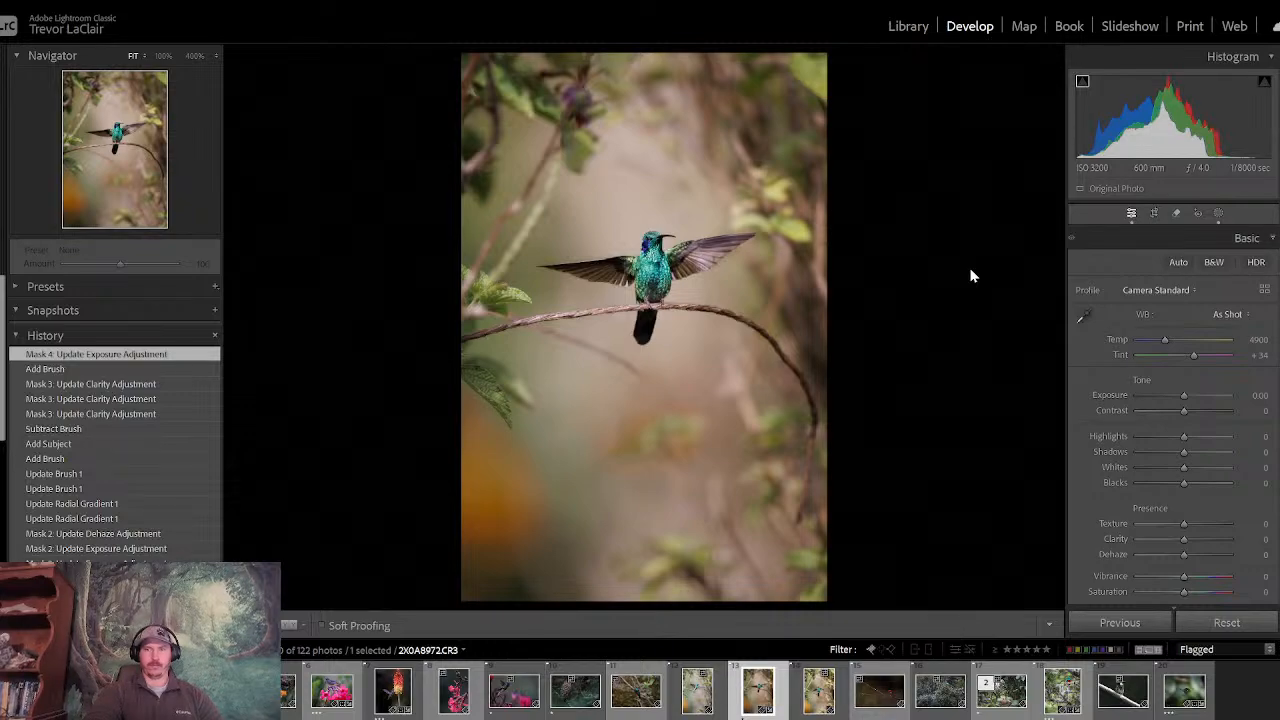
- Set the exposure to 1.35 on the background glow's Mask 2 and to -0.28 on the surrounding Mask 1
left_click(1219, 214)
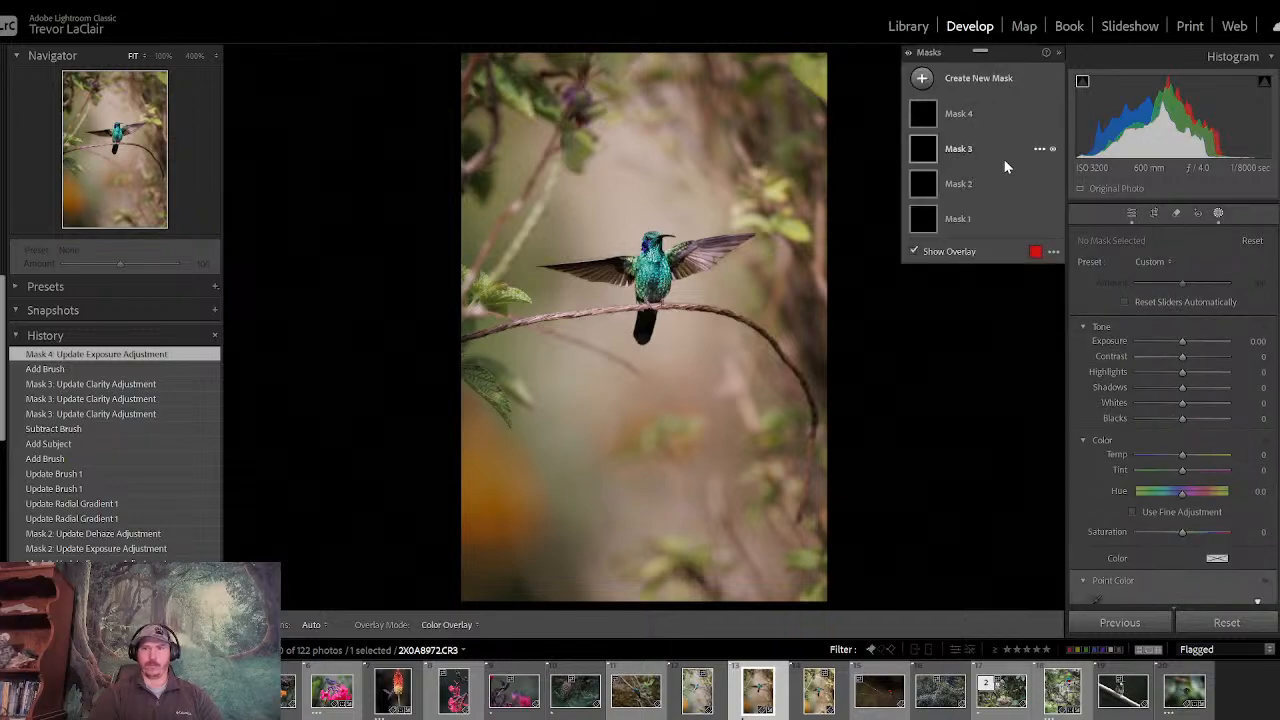
left_click(989, 185)
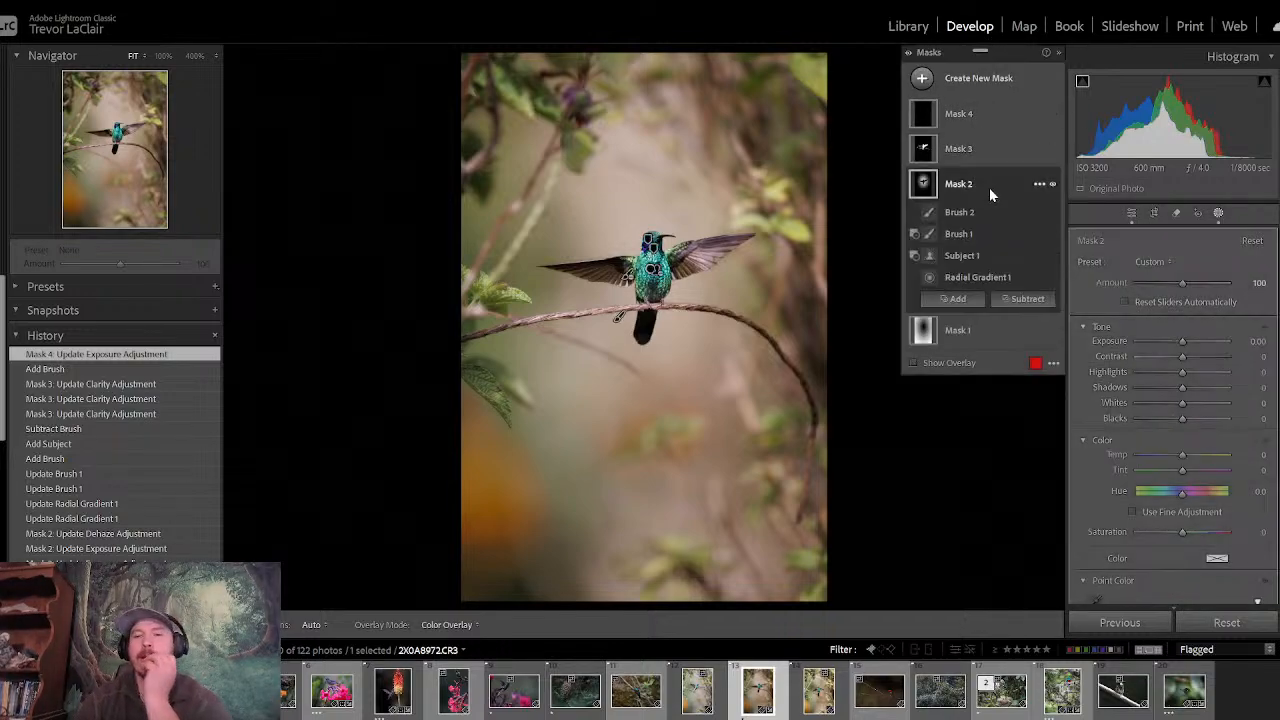
left_click_drag(1184, 345, 1198, 349)
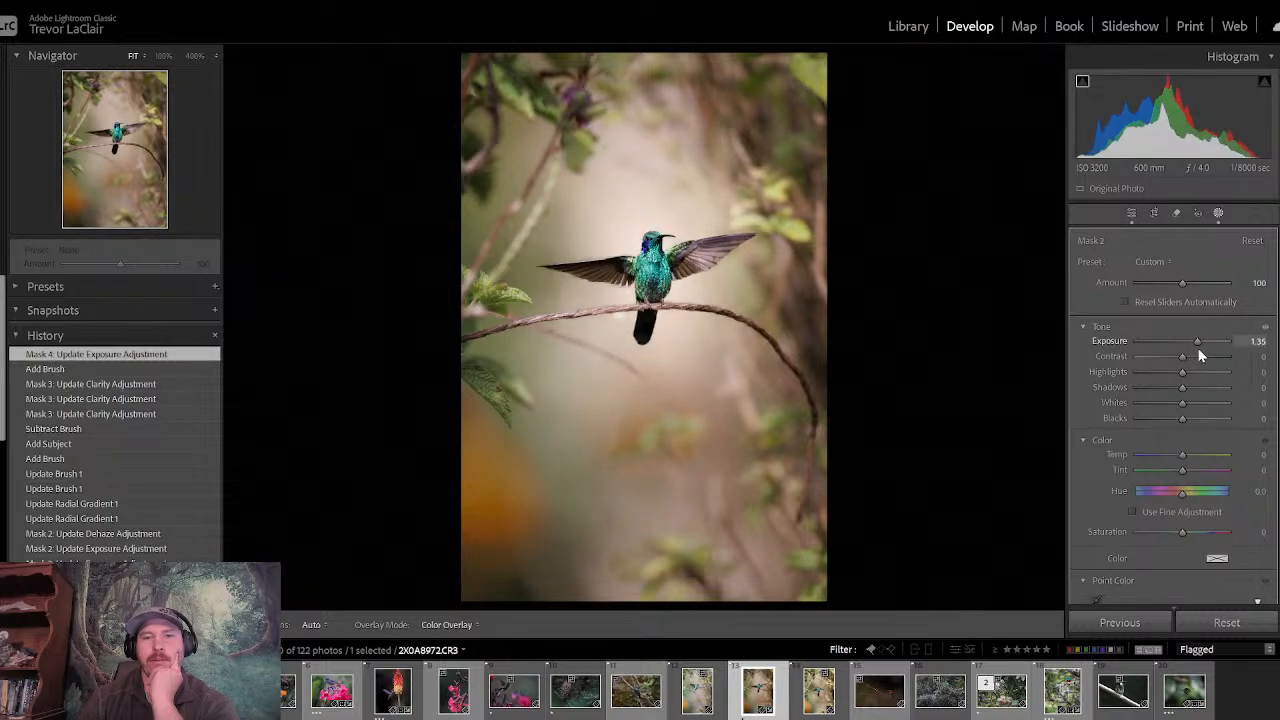
left_click(985, 330)
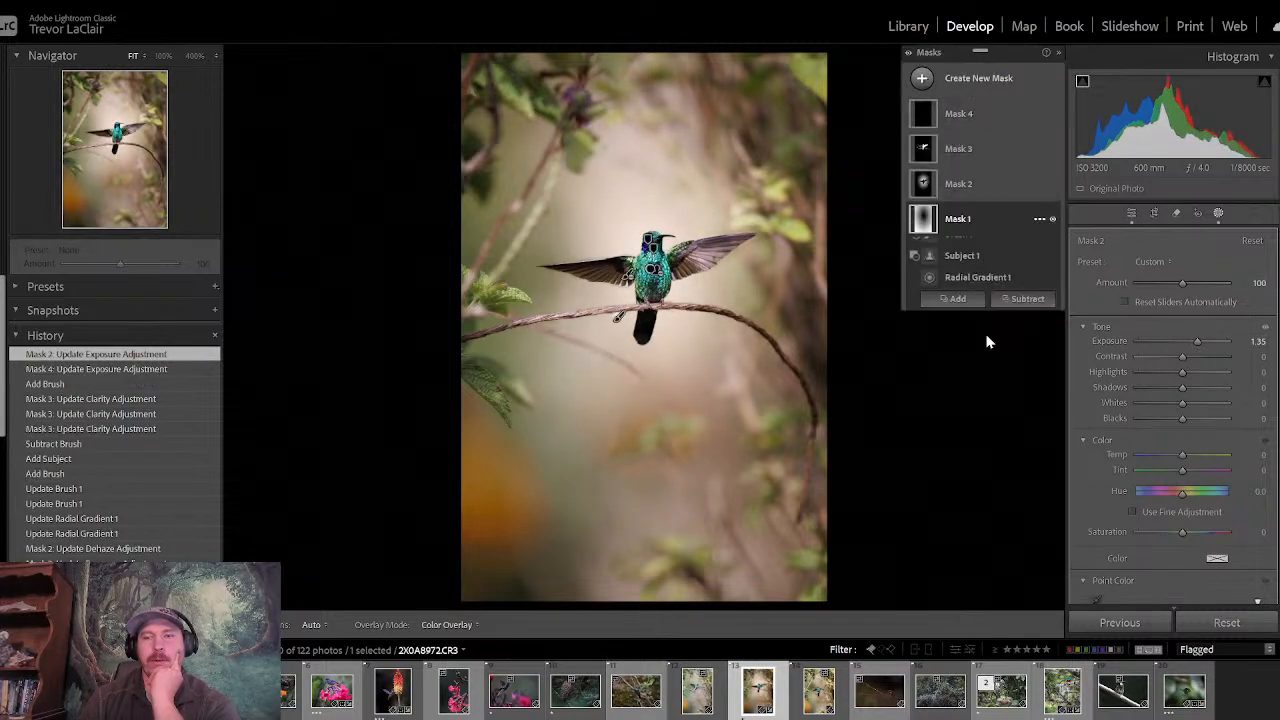
left_click_drag(1176, 386, 1180, 393)
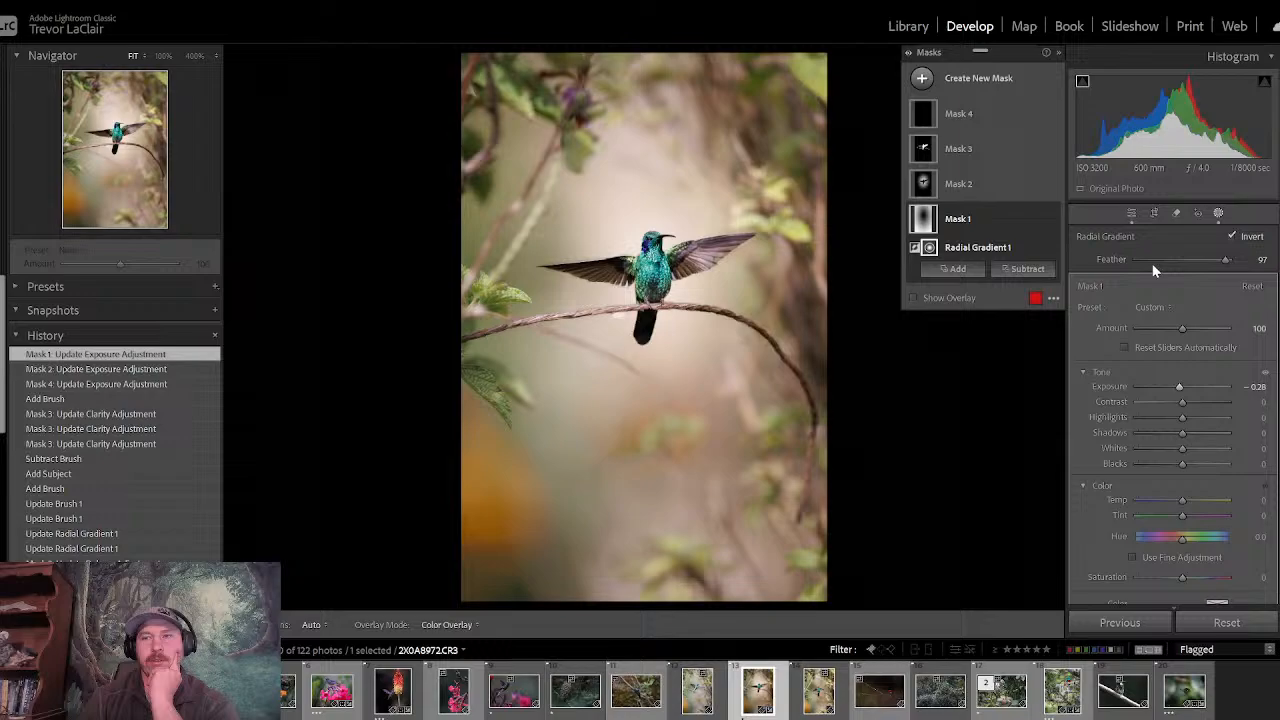
- Toggle between the original and edited photo repeatedly to judge the brighter glow and the surrounding darkening
left_click(1131, 214)
key("backslash")
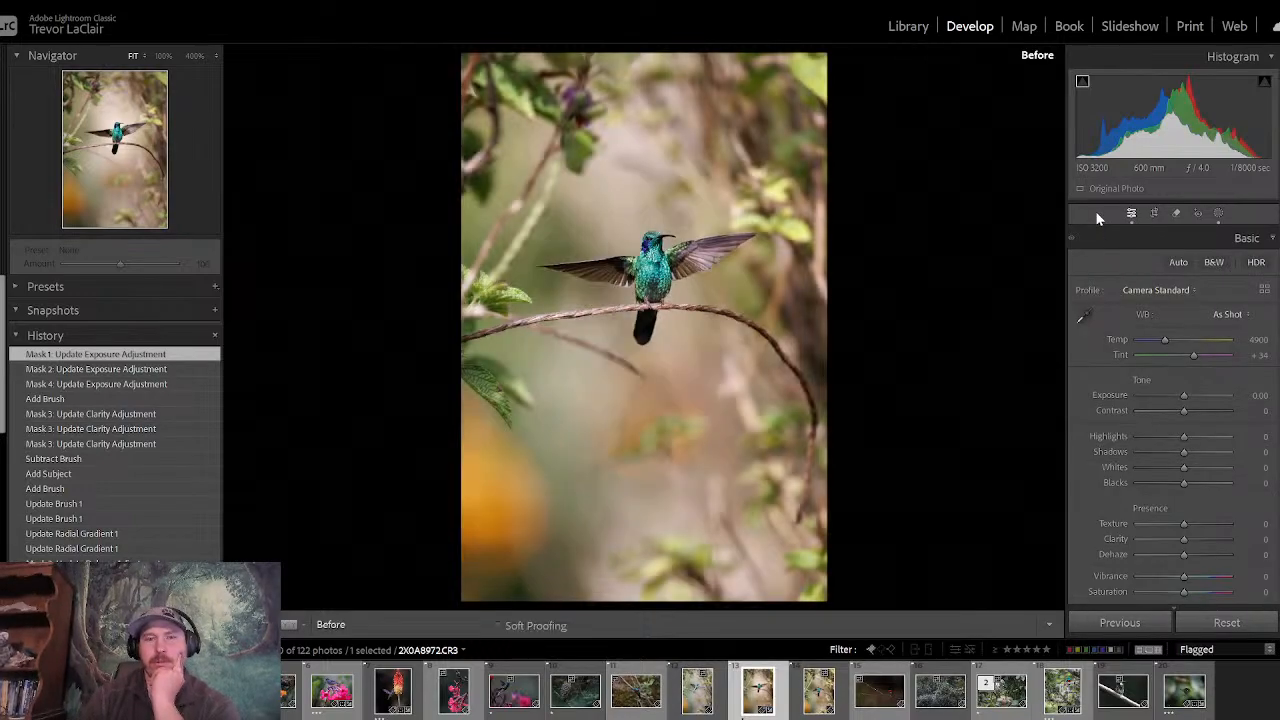
key("backslash")
key("backslash")
key("backslash")
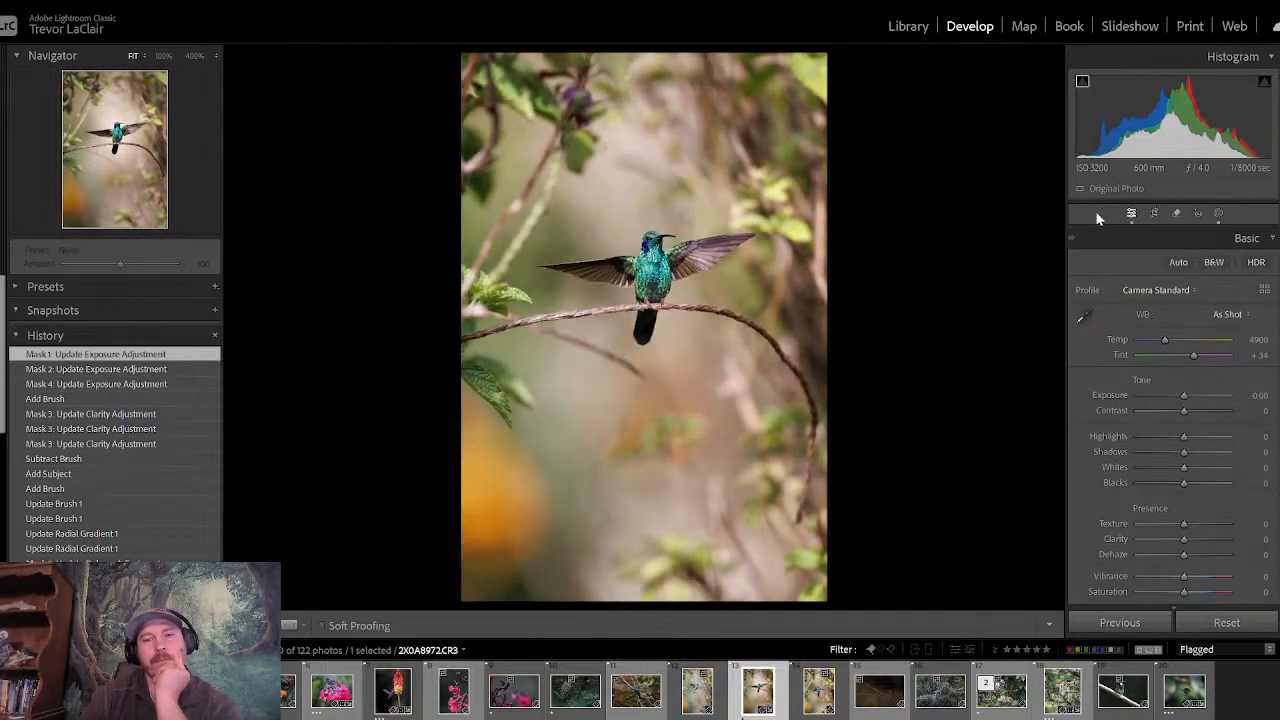
key("backslash")
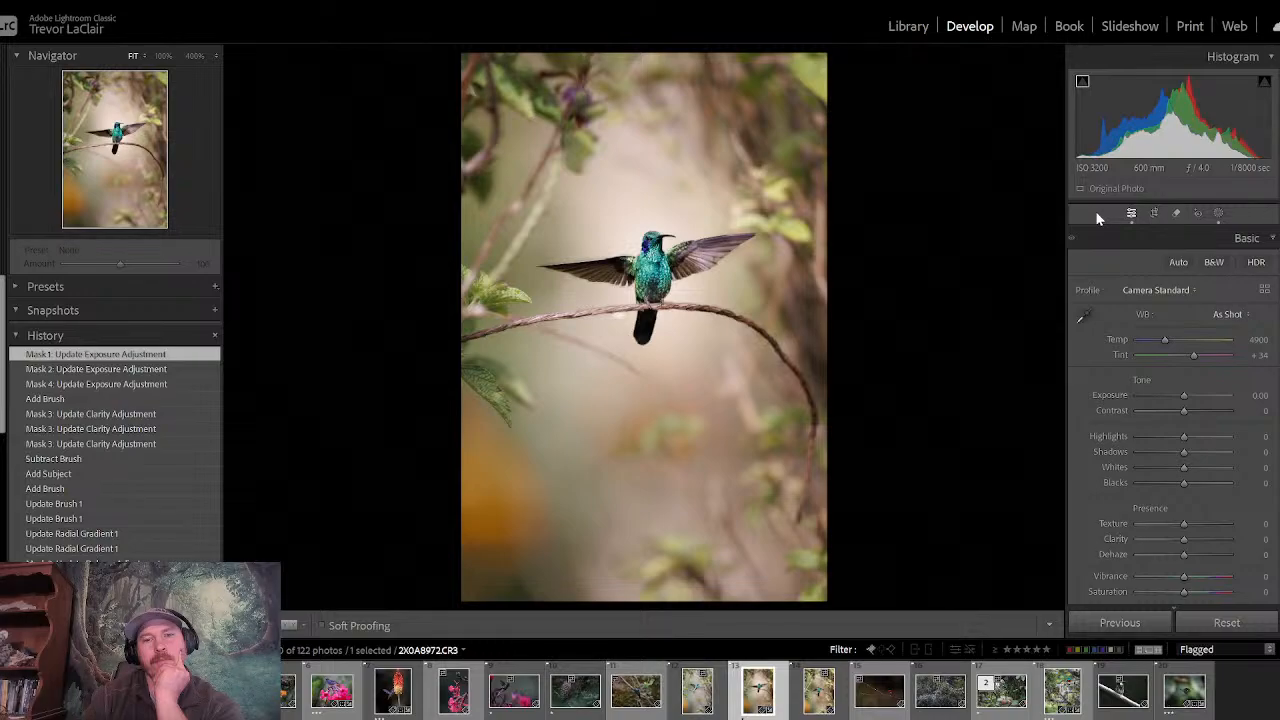
key("backslash")
key("backslash")
key("backslash")
key("backslash")
key("backslash")
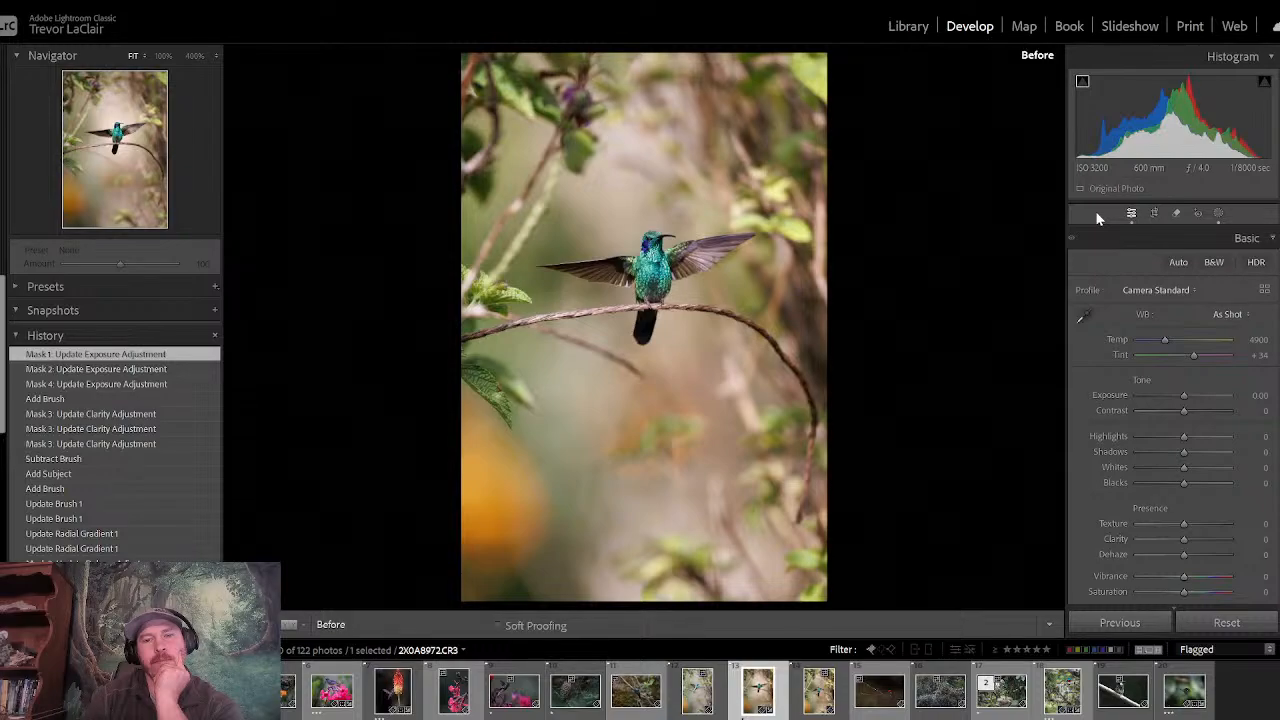
key("backslash")
key("backslash")
key("backslash")
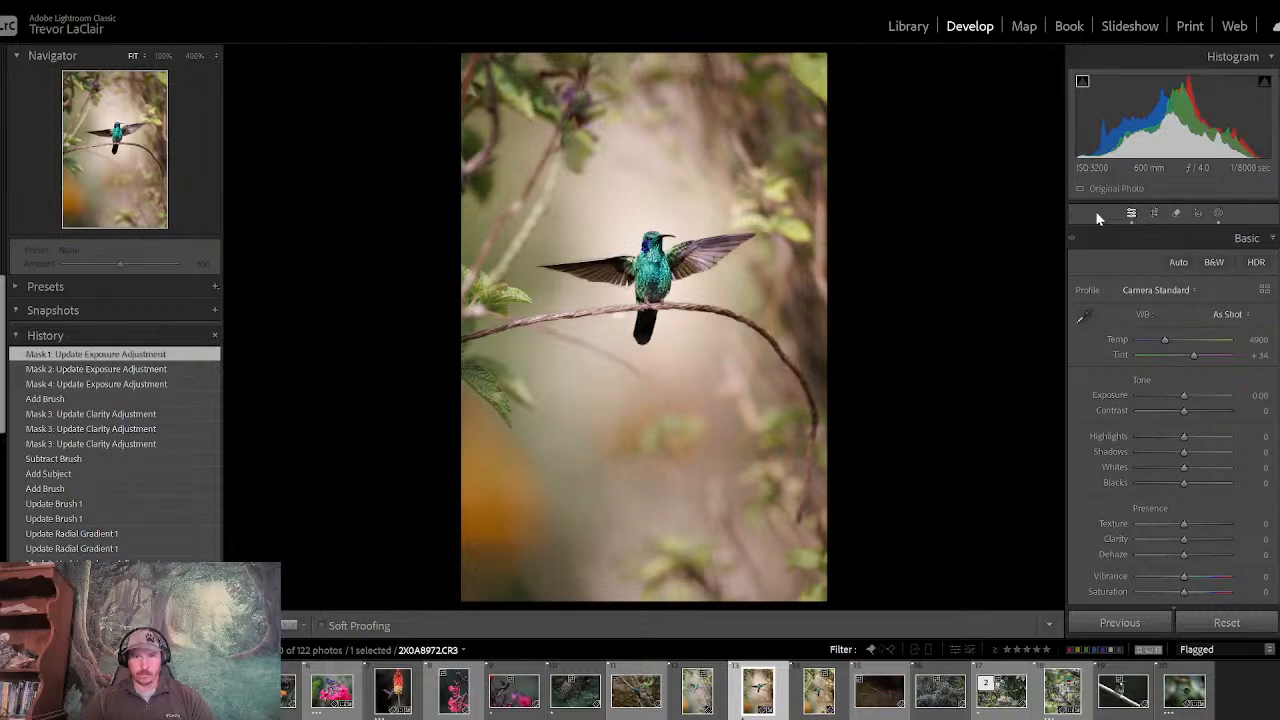
- Create a new mask with automatic background selection
left_click(1218, 212)
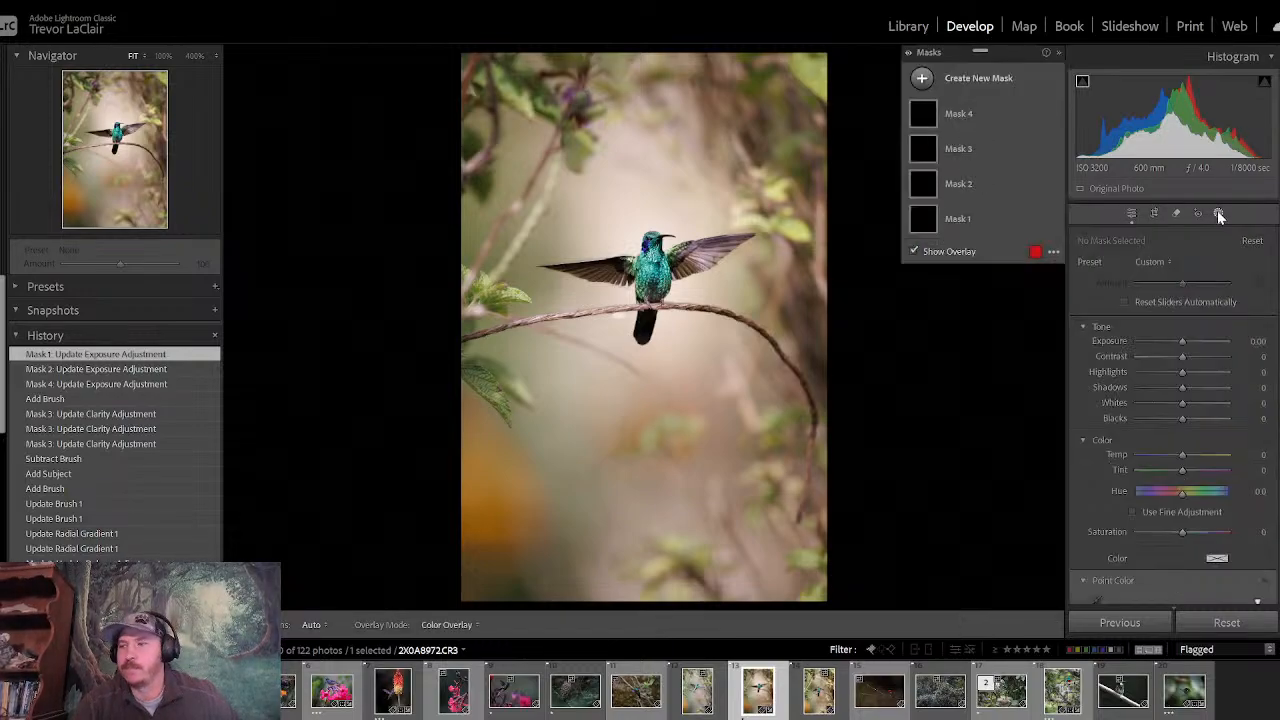
left_click(925, 82)
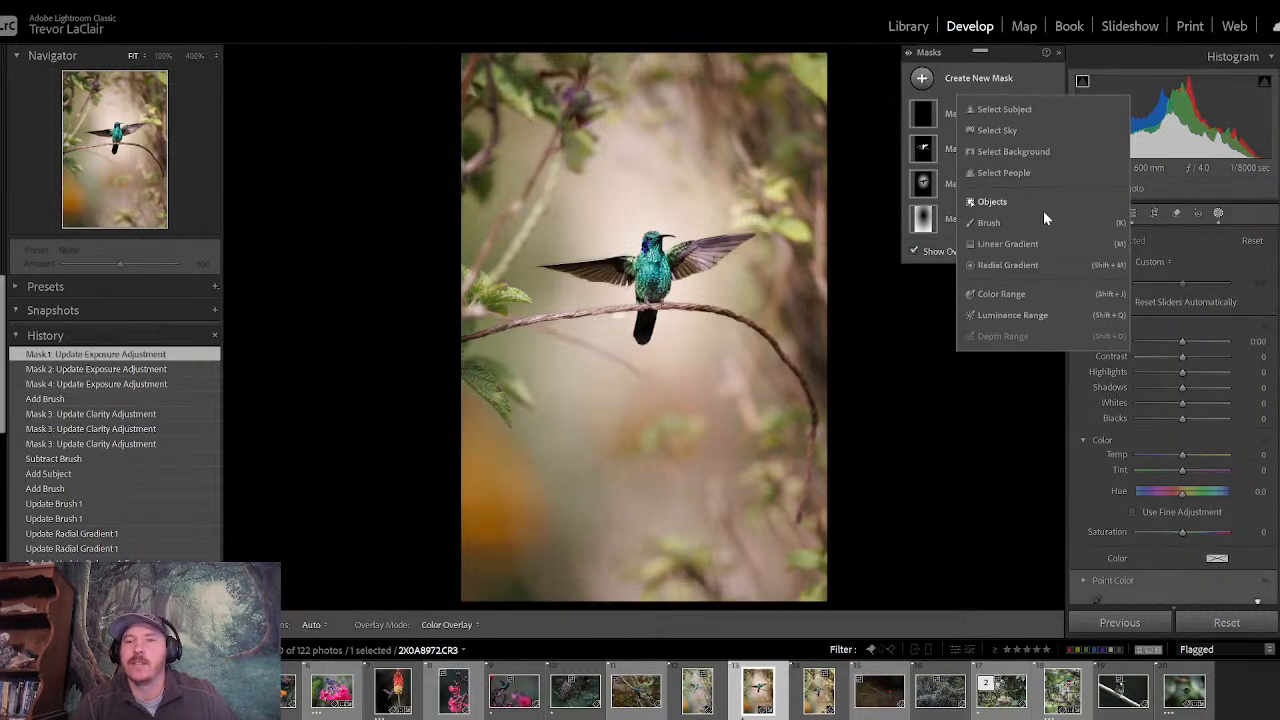
left_click(1036, 153)
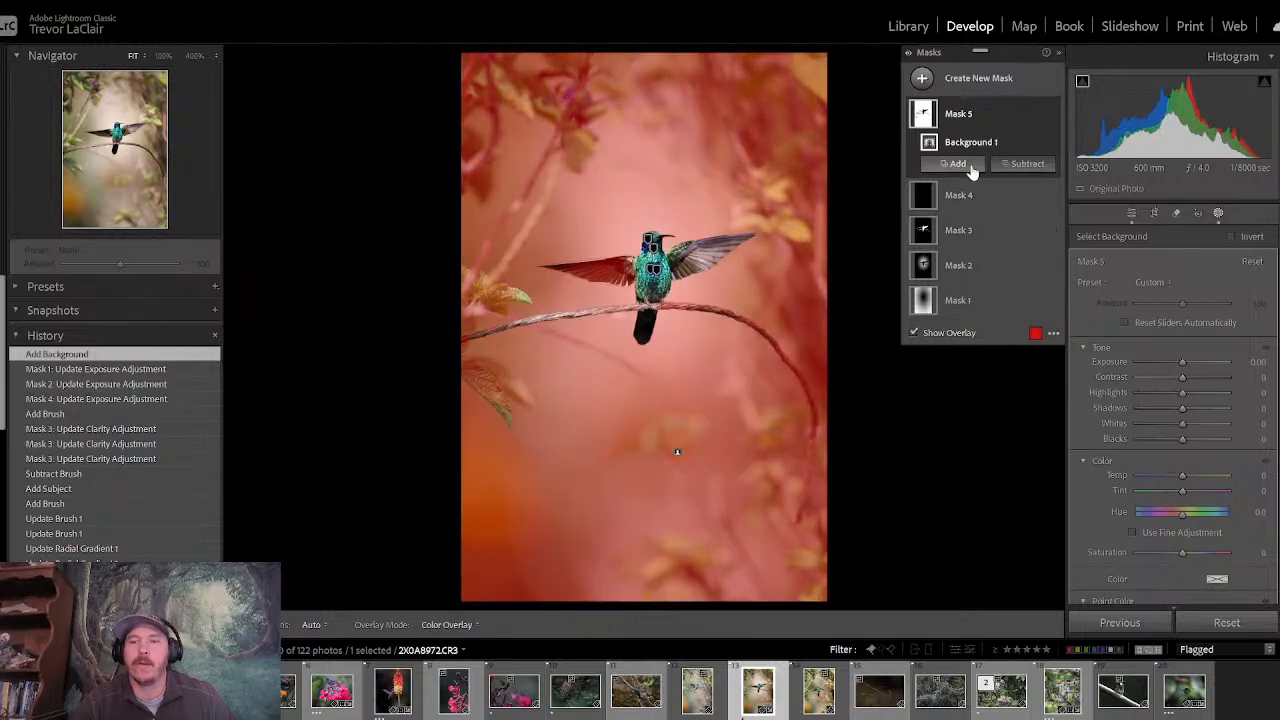
- Subtract the inner feathers of the left-hand wing, beside the body, from the background mask using a brush enlarged to size 18.3
left_click(1012, 166)
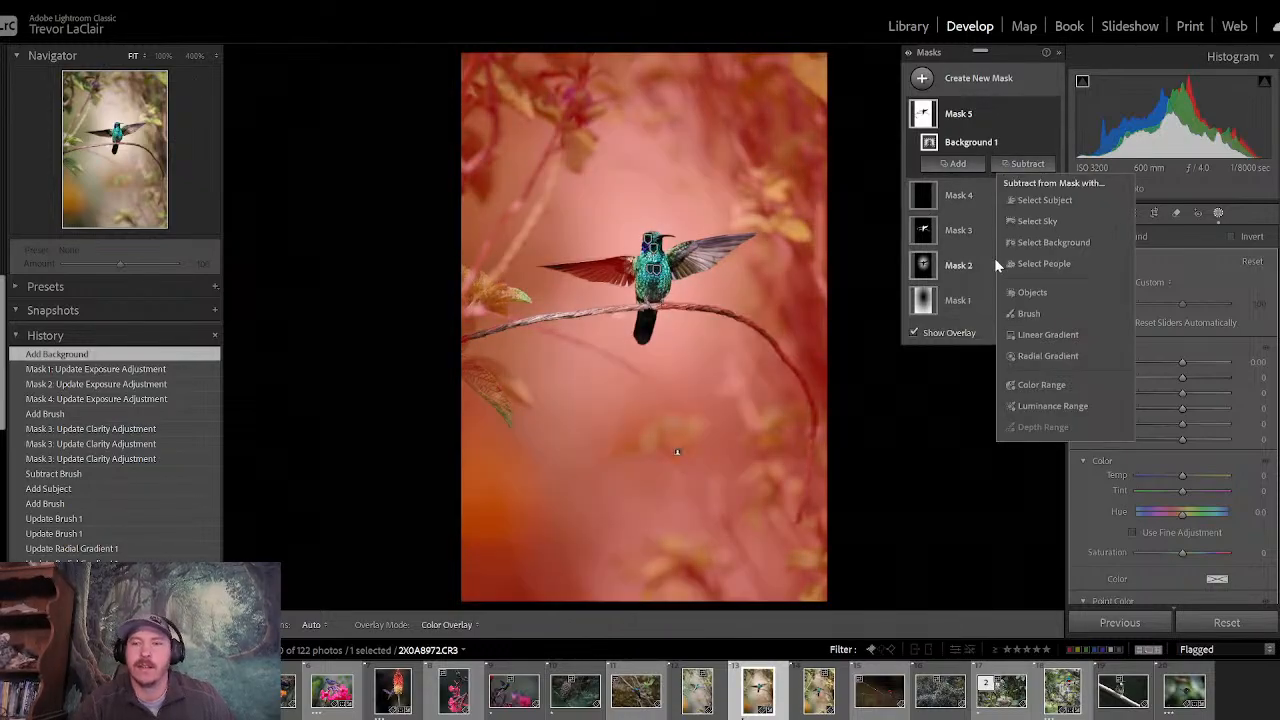
left_click(1028, 313)
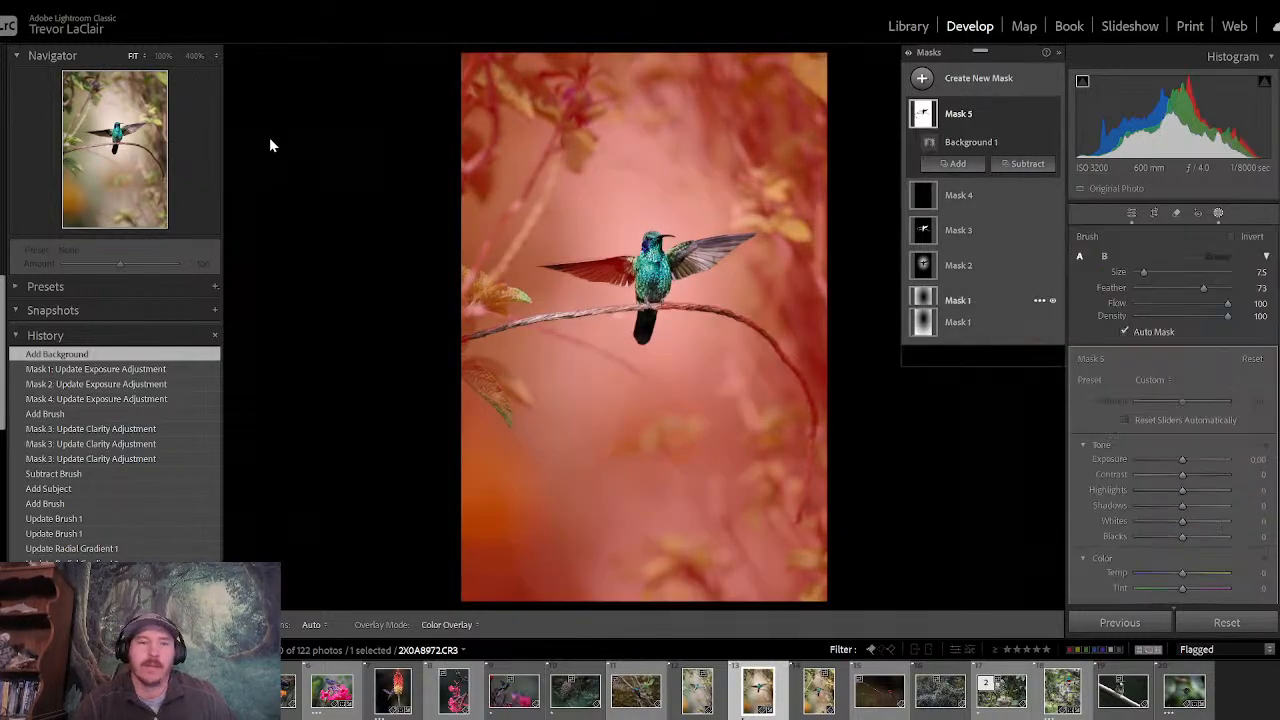
left_click(163, 55)
left_click_drag(124, 131, 105, 136)
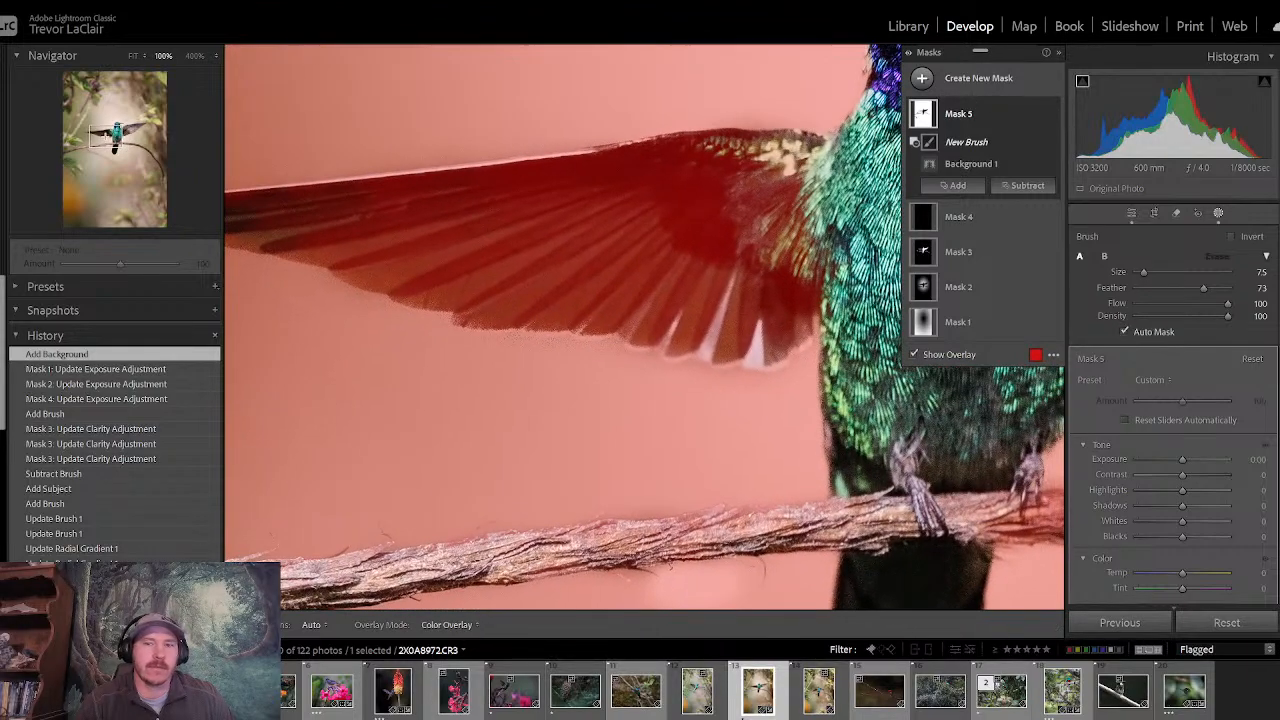
left_click_drag(733, 264, 664, 282)
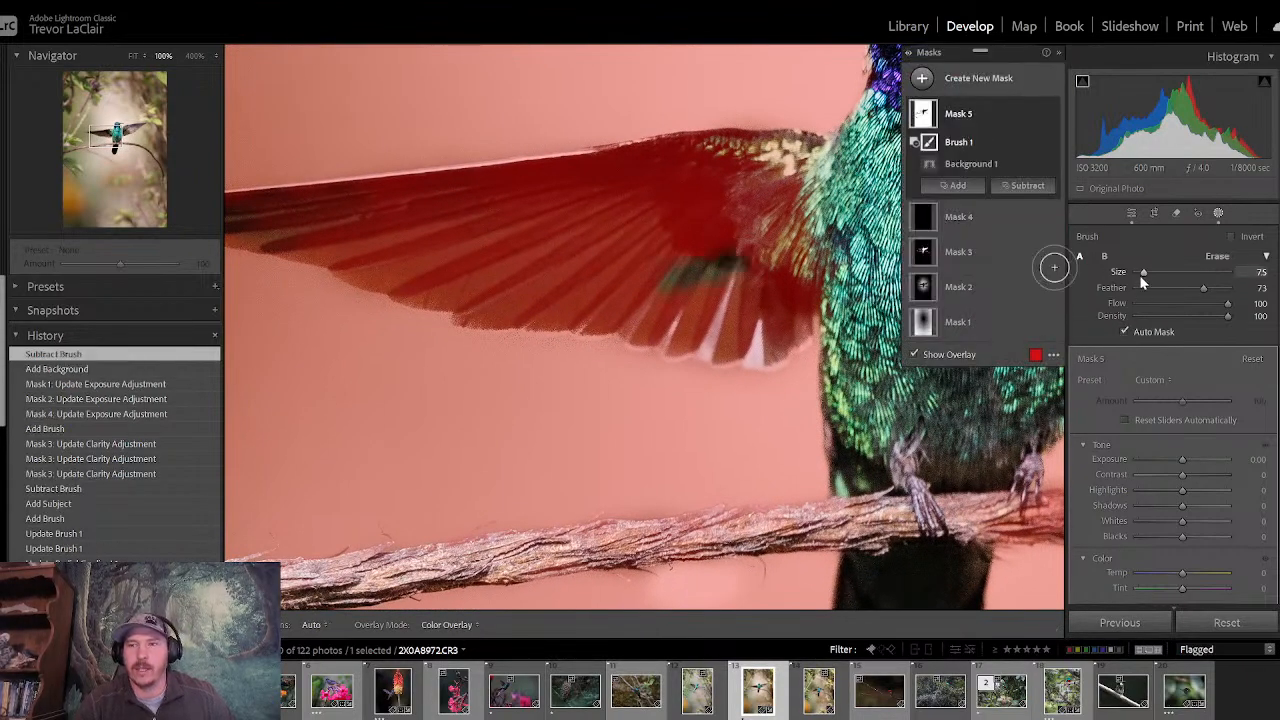
left_click_drag(1142, 274, 1151, 275)
mouse_move(750, 271)
left_mouse_down()
mouse_move(797, 221)
mouse_move(686, 213)
mouse_move(787, 213)
mouse_move(671, 214)
mouse_move(730, 235)
mouse_move(771, 271)
mouse_move(775, 299)
mouse_move(735, 262)
left_mouse_up()
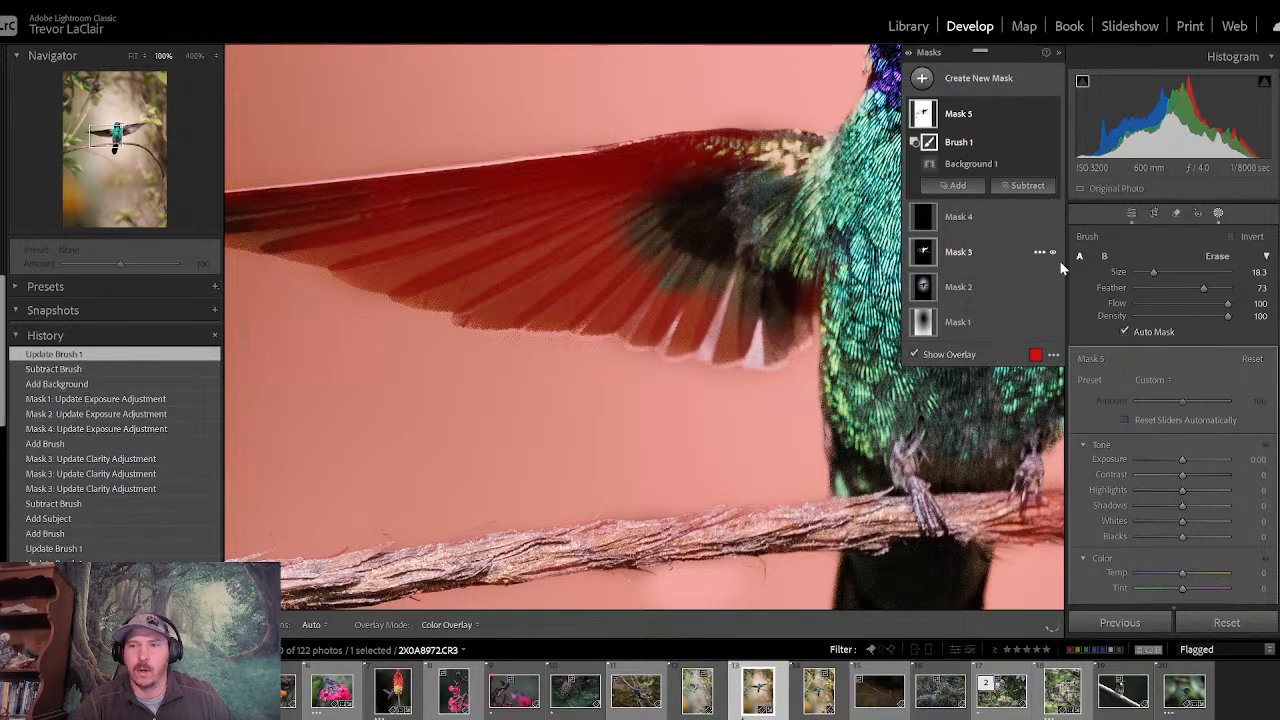
- Set the subtracting brush to size 15.4 and feather 58 and remove the middle of the left-hand wing from the background mask
left_click_drag(1151, 274, 1147, 273)
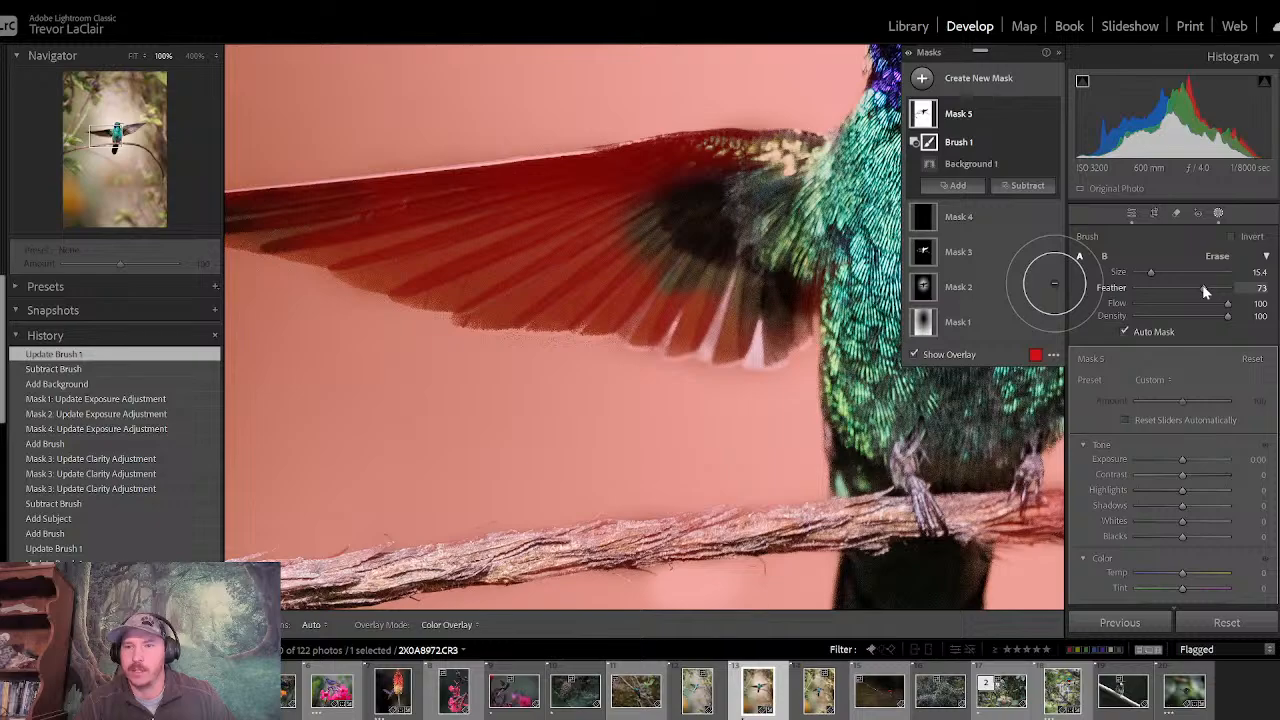
left_click_drag(1204, 289, 1189, 289)
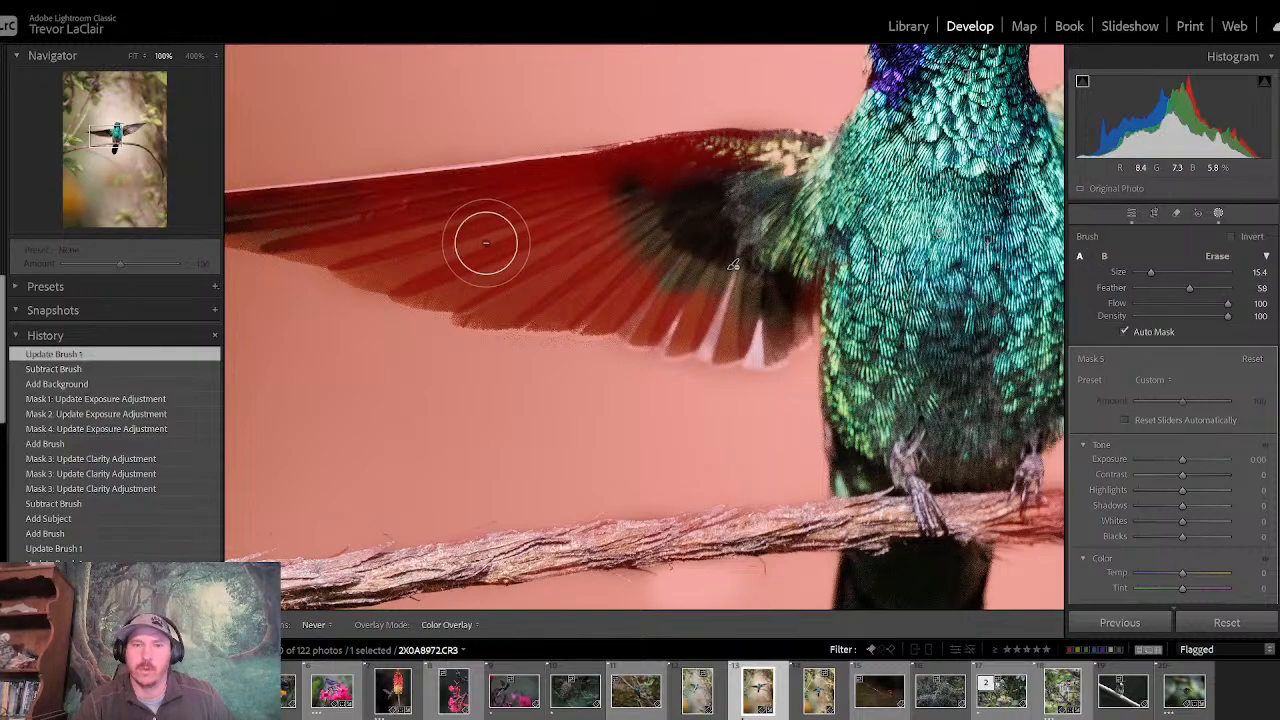
mouse_move(486, 242)
left_mouse_down()
mouse_move(650, 225)
mouse_move(742, 184)
mouse_move(645, 187)
mouse_move(735, 173)
mouse_move(802, 254)
mouse_move(773, 316)
mouse_move(792, 298)
mouse_move(735, 328)
mouse_move(595, 289)
mouse_move(558, 293)
mouse_move(651, 276)
mouse_move(568, 255)
mouse_move(522, 289)
mouse_move(488, 290)
mouse_move(605, 290)
mouse_move(473, 299)
mouse_move(462, 256)
mouse_move(387, 242)
mouse_move(668, 178)
mouse_move(390, 212)
left_mouse_up()
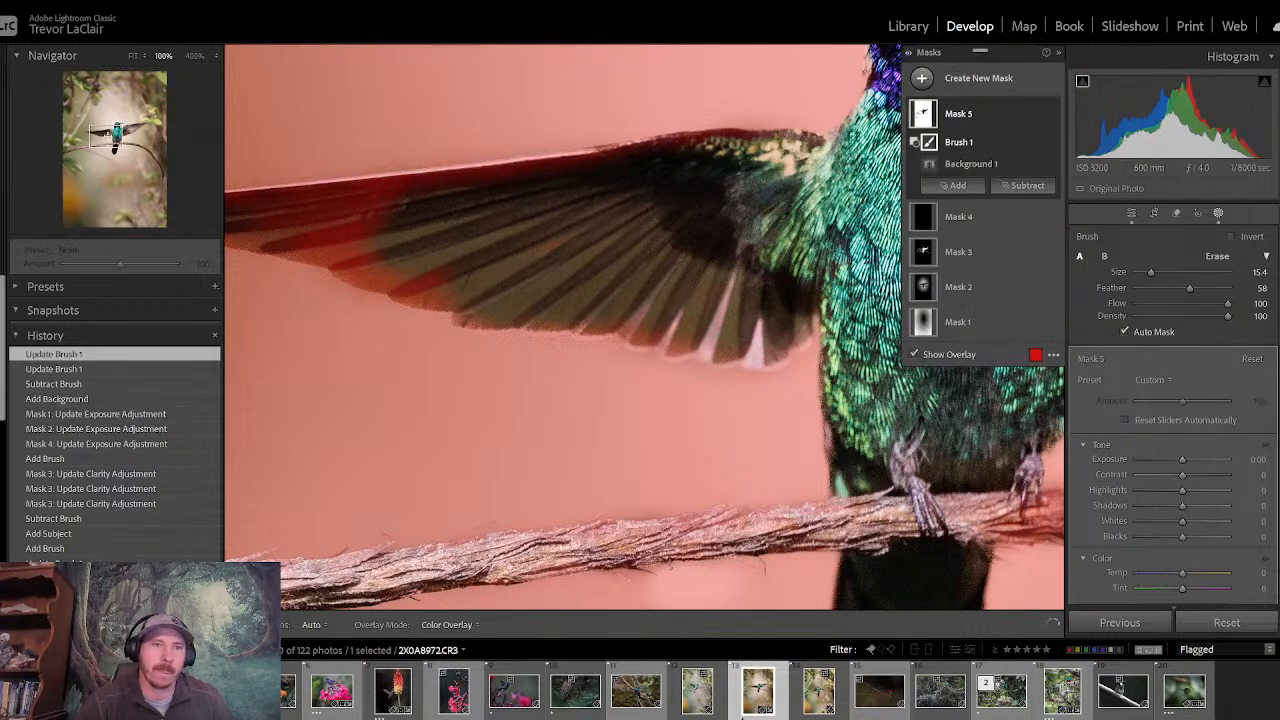
- Subtract the outer left-hand wing from the background mask out to its tip, reducing the brush size to 8.6 for the narrow end
left_click_drag(109, 134, 97, 135)
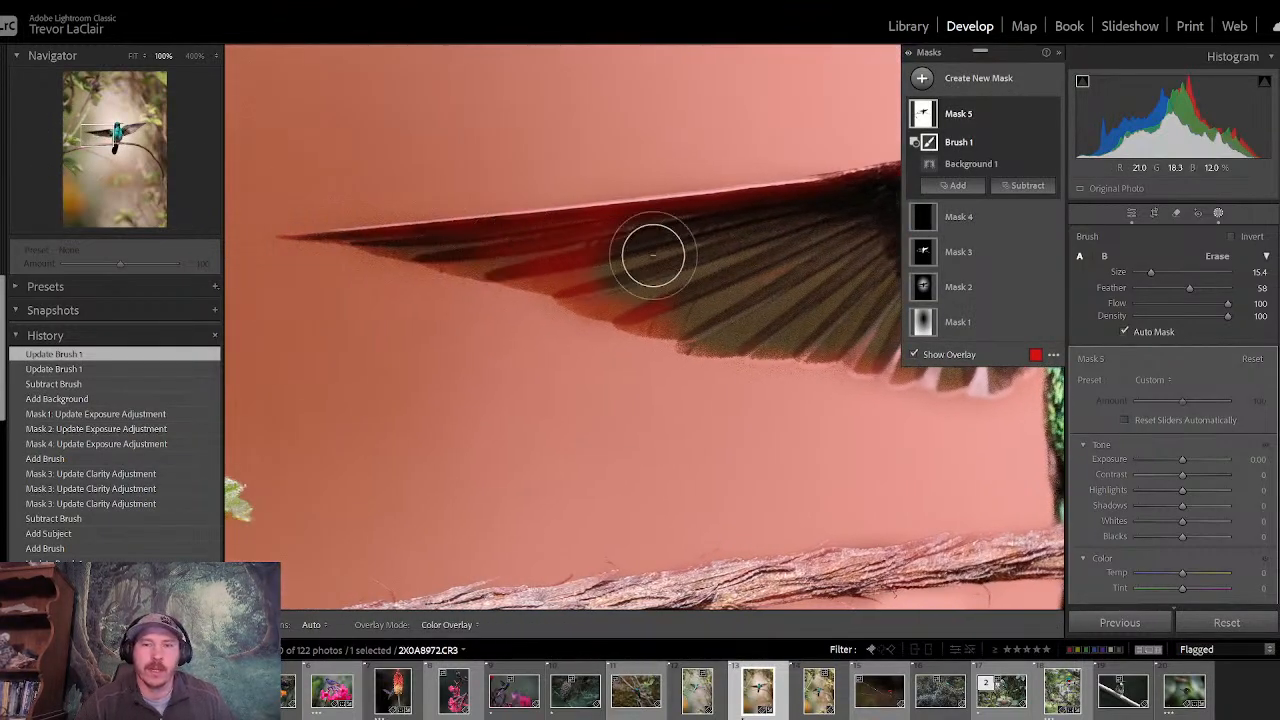
key("h")
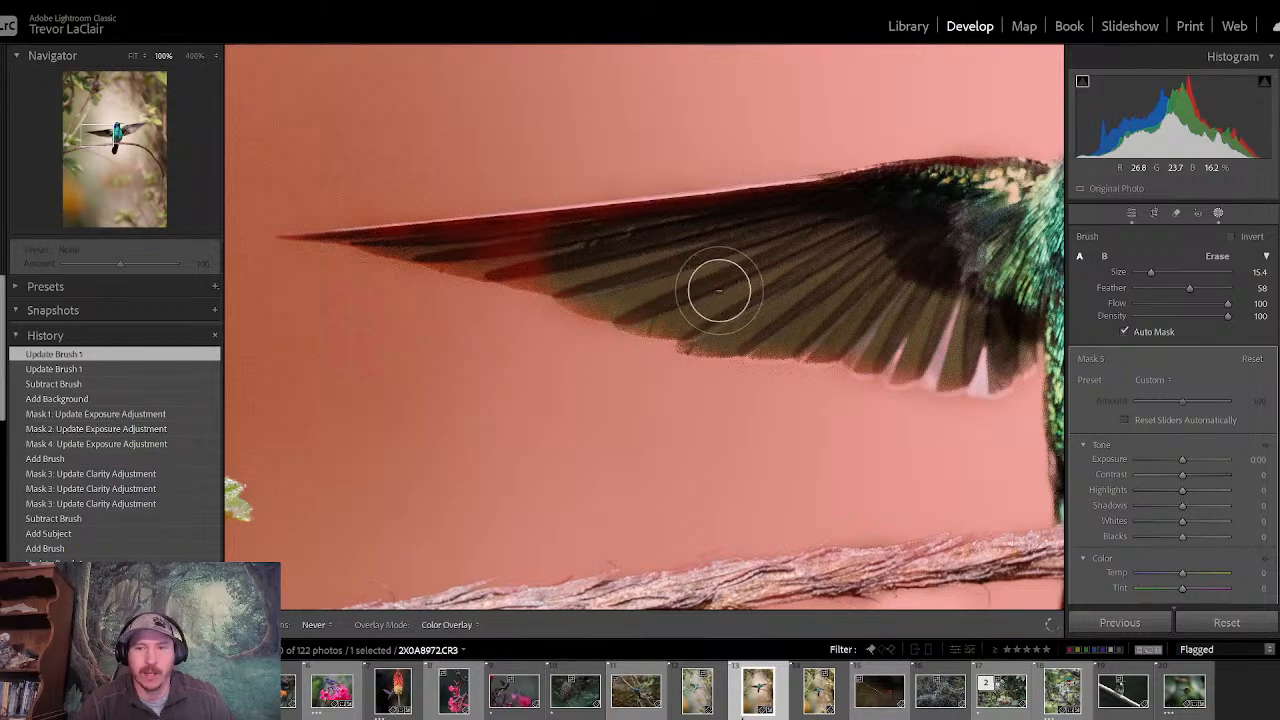
left_click_drag(719, 290, 684, 270)
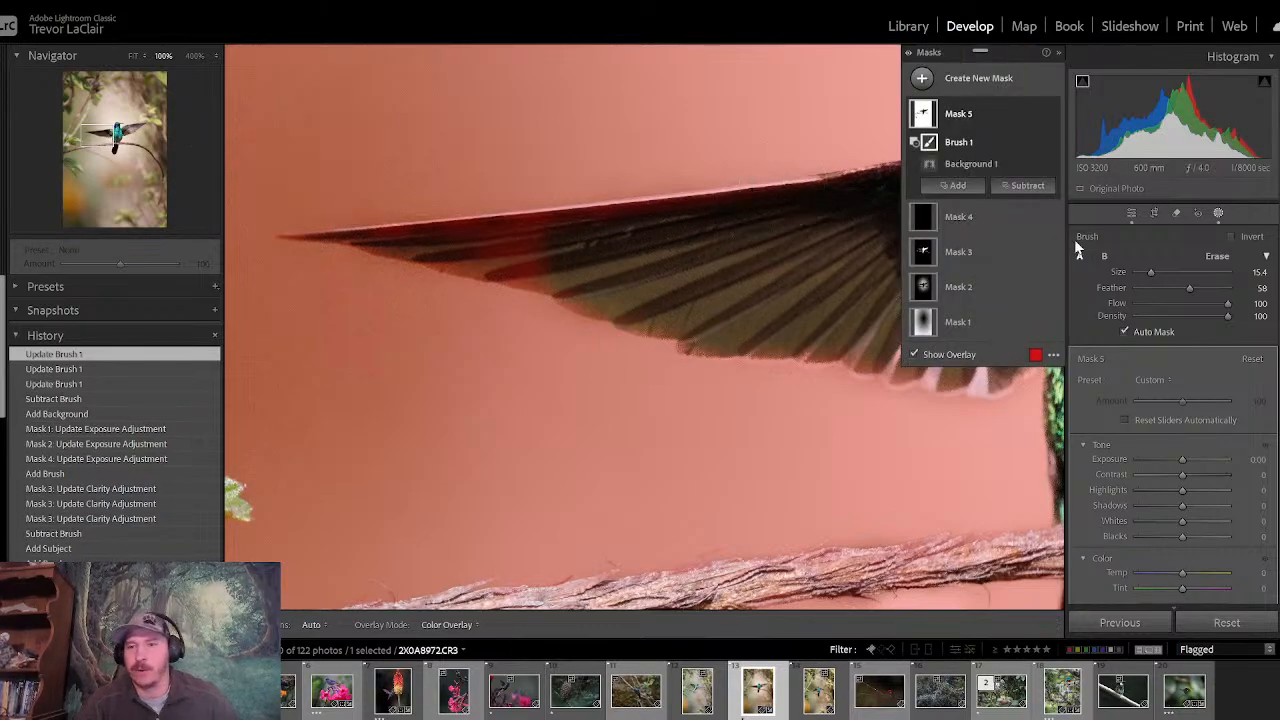
left_click_drag(1150, 276, 1145, 273)
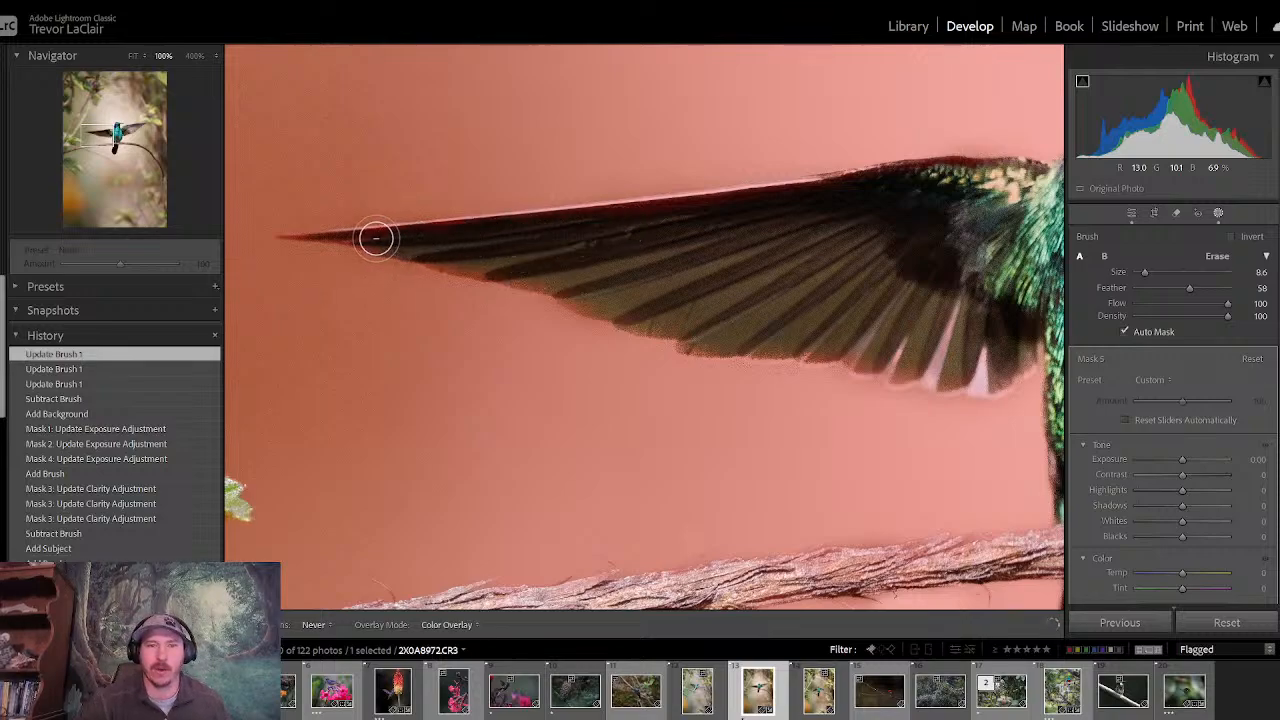
left_click_drag(475, 263, 469, 249)
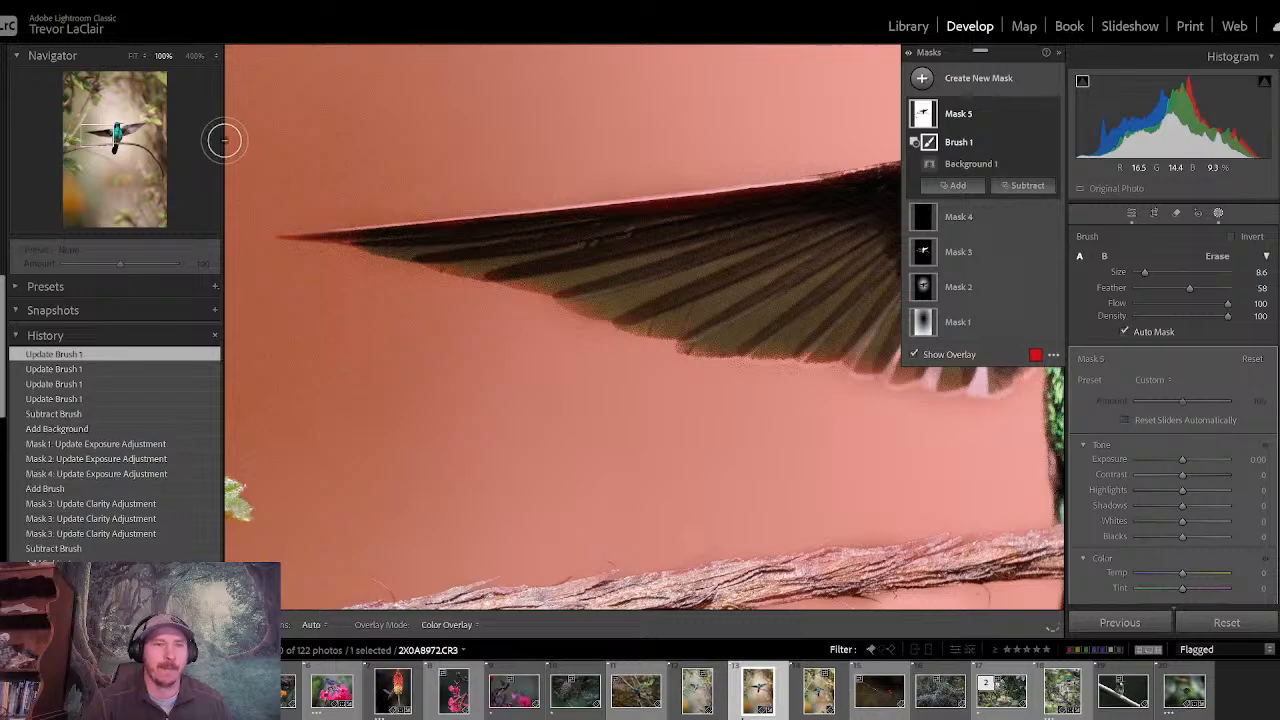
- Examine the bird's head, body and other wing up close, and the whole photo without the mask overlay
left_click(104, 133)
mouse_move(105, 133)
left_mouse_down()
mouse_move(145, 132)
mouse_move(124, 132)
left_mouse_up()
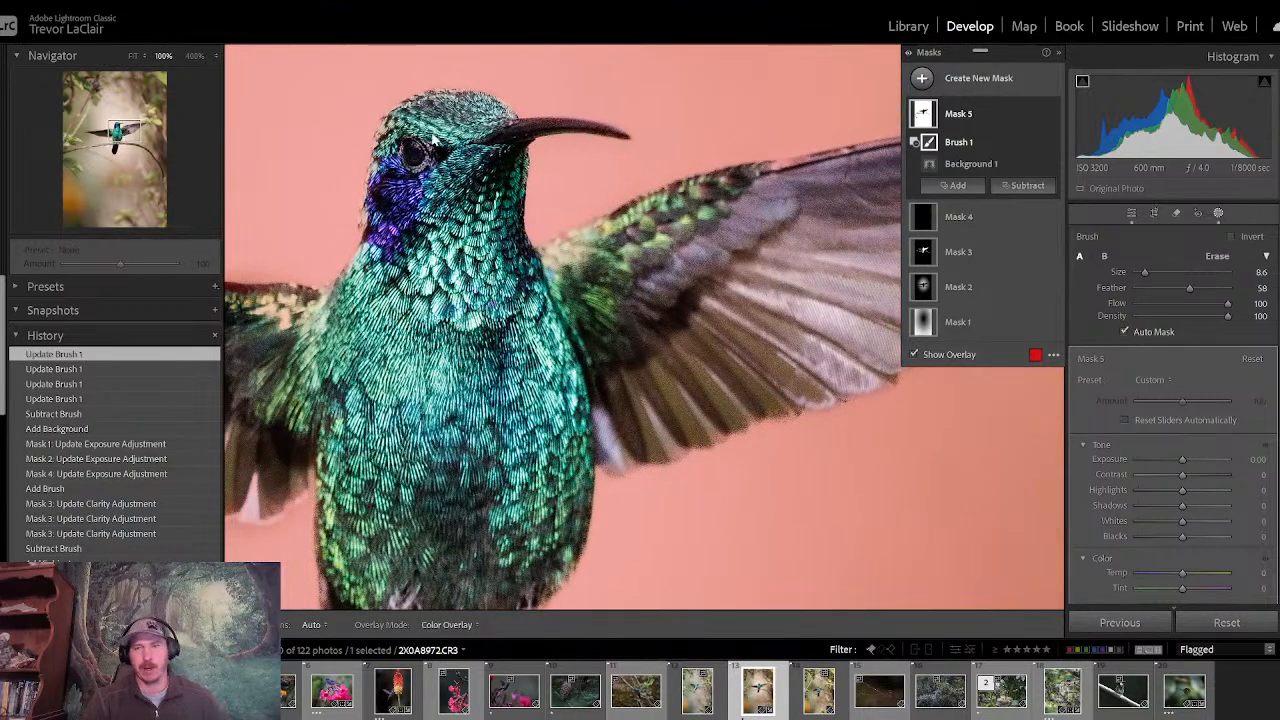
left_click(1132, 213)
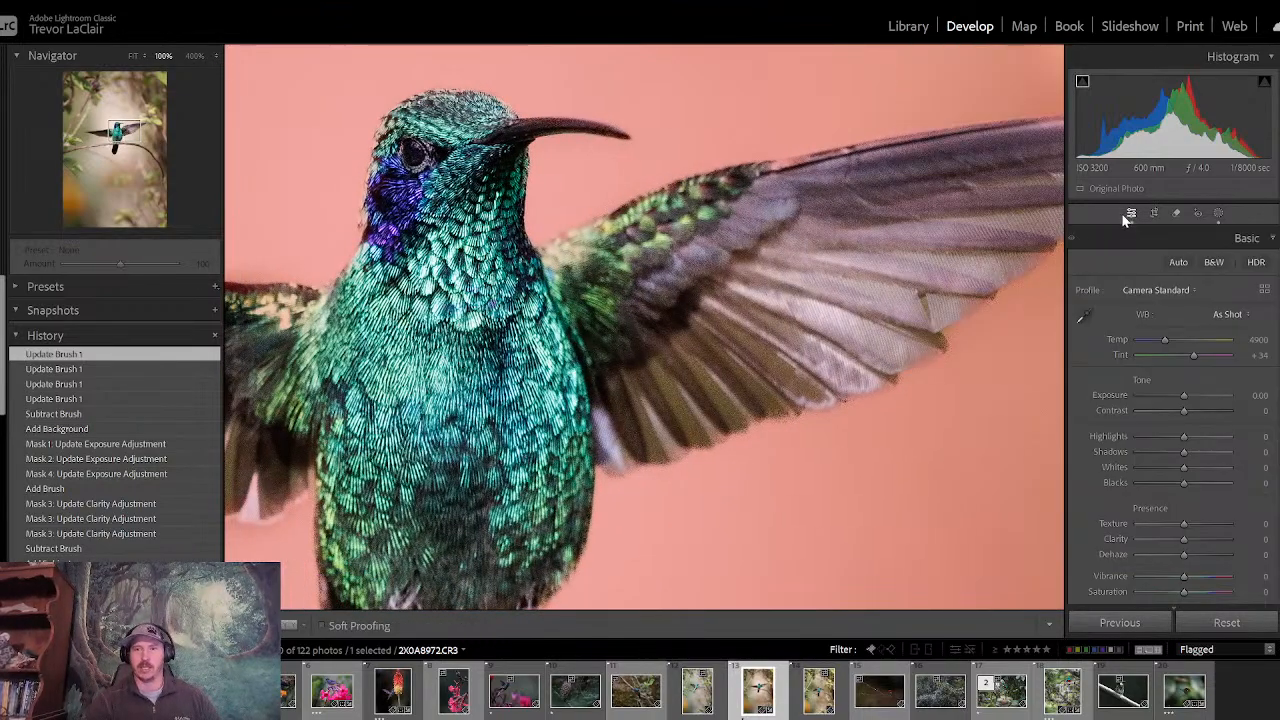
left_click(453, 142)
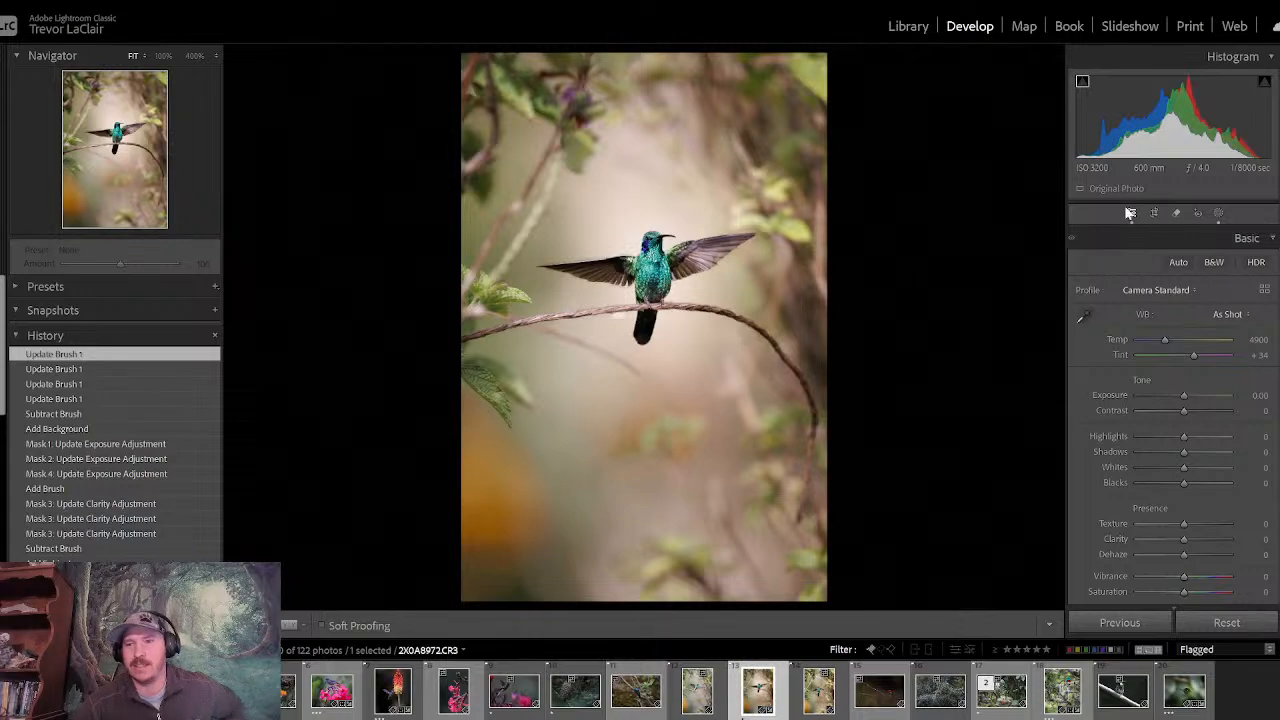
left_click(1218, 213)
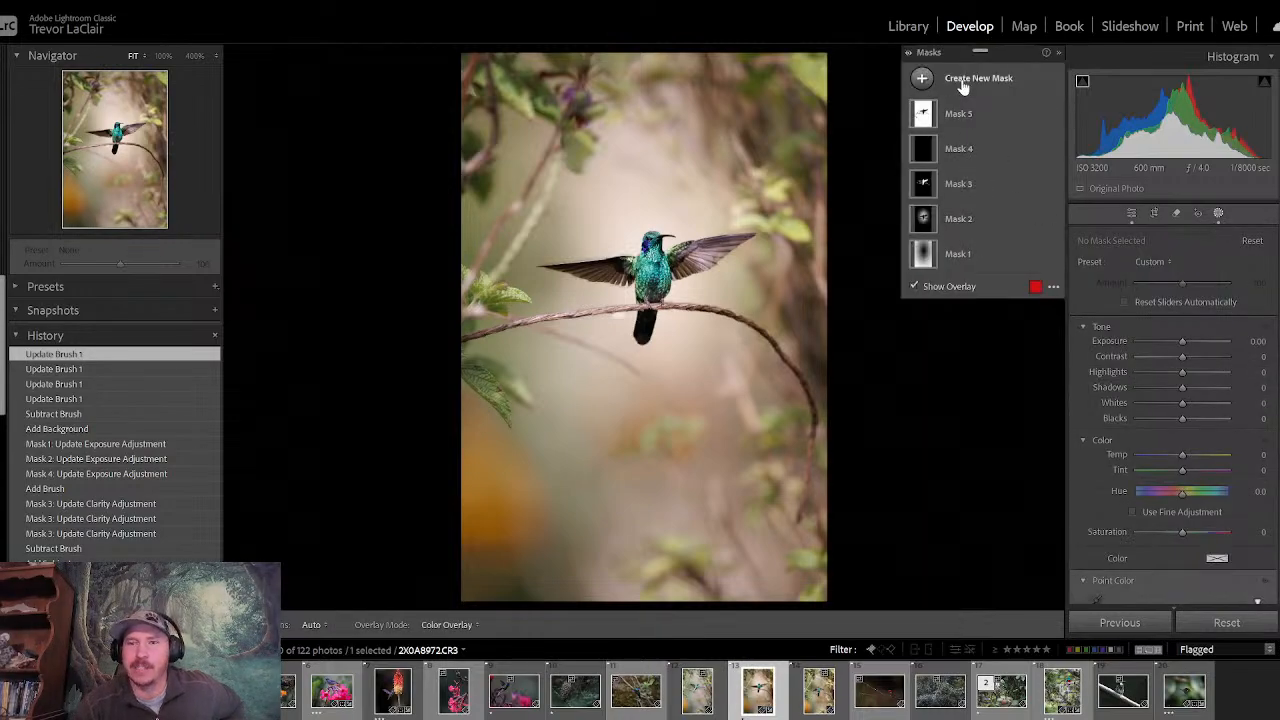
left_click(1125, 214)
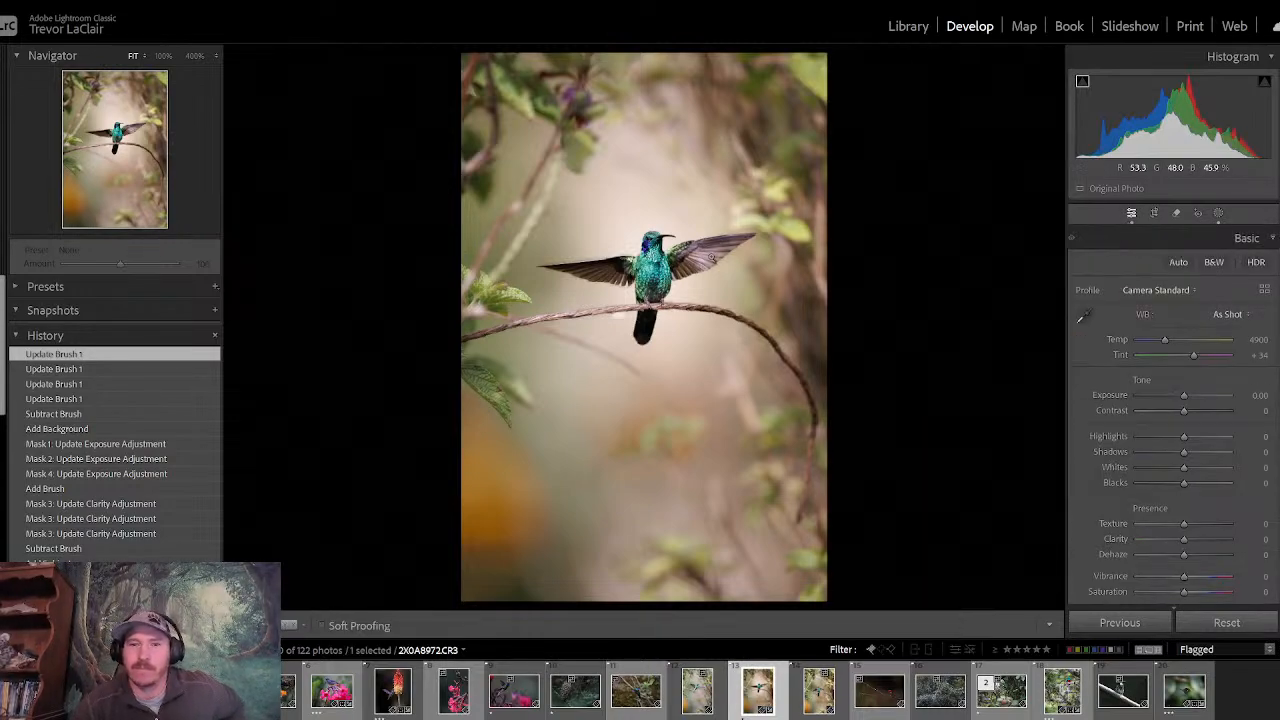
left_click(665, 241)
left_click(986, 266)
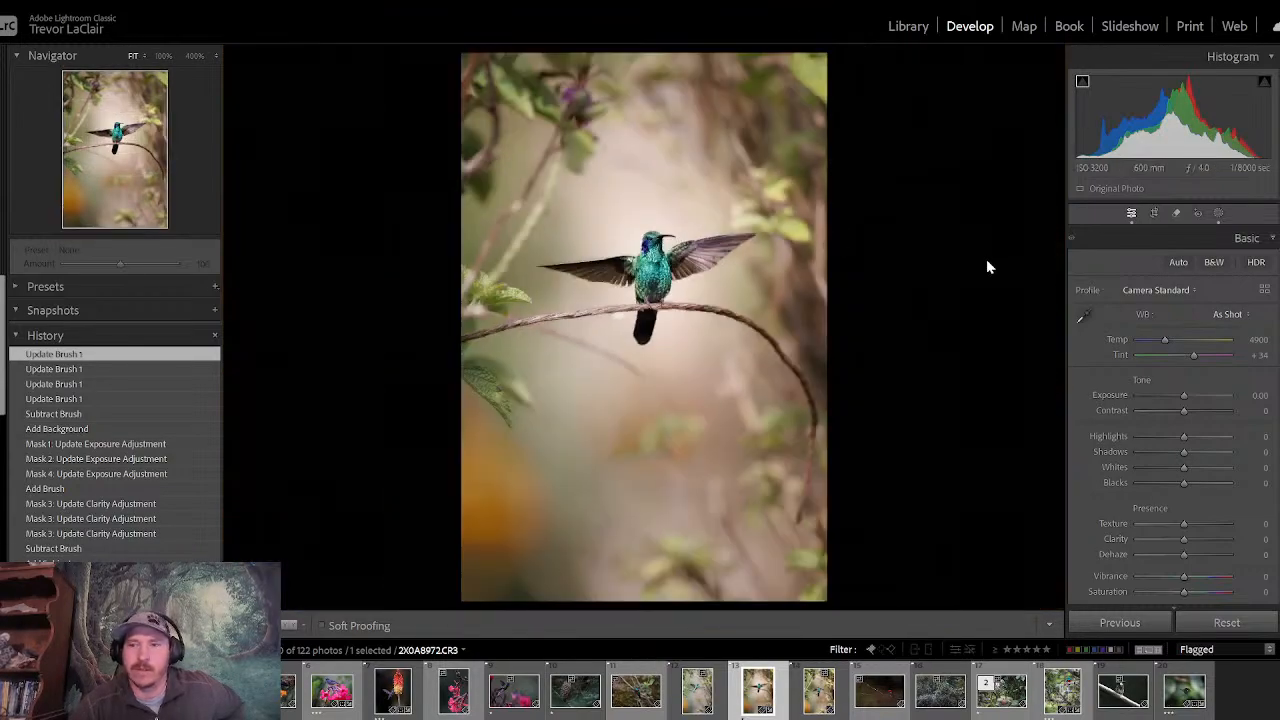
- Cool the background by setting the temperature of Mask 5 to -15
left_click(1218, 213)
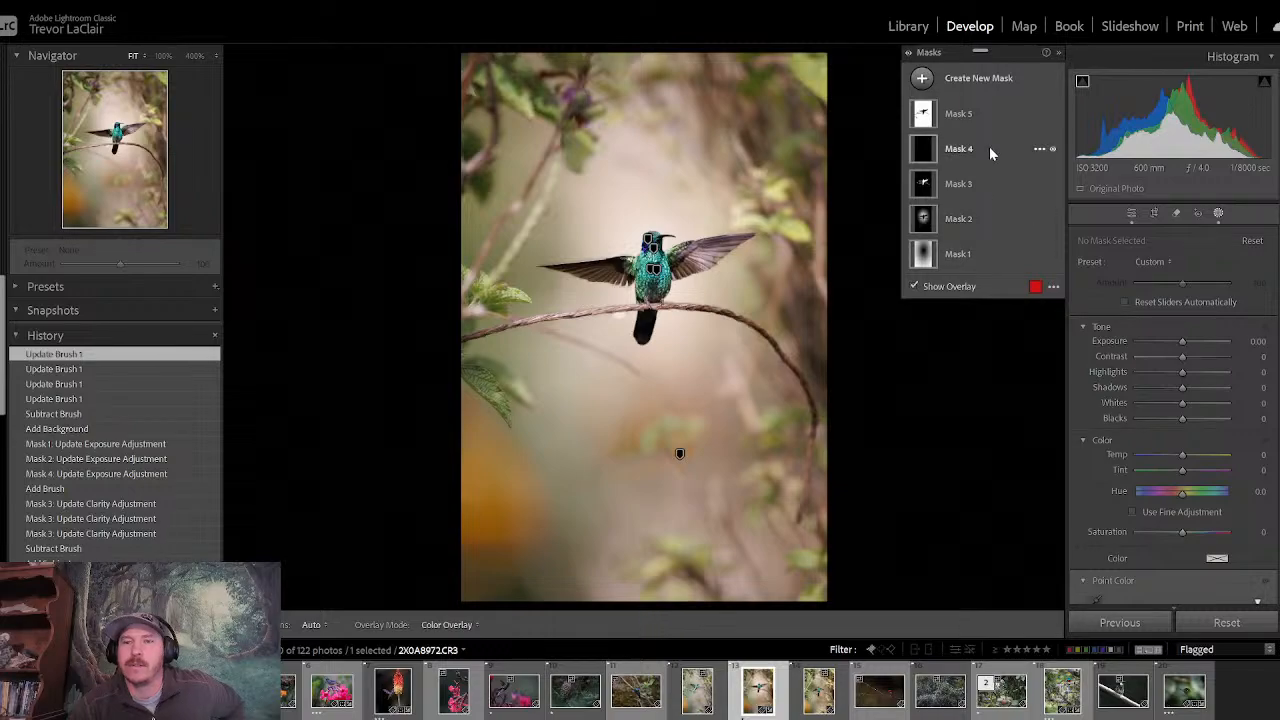
left_click(994, 117)
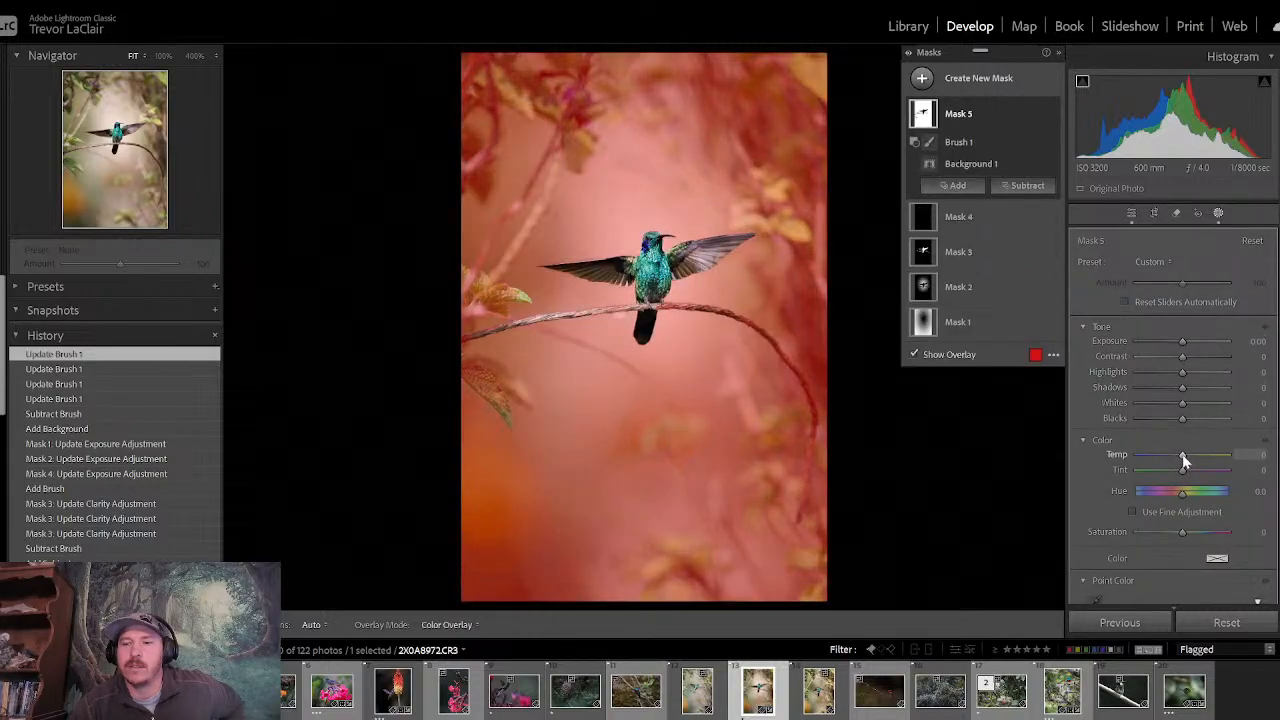
left_click_drag(1183, 455, 1170, 459)
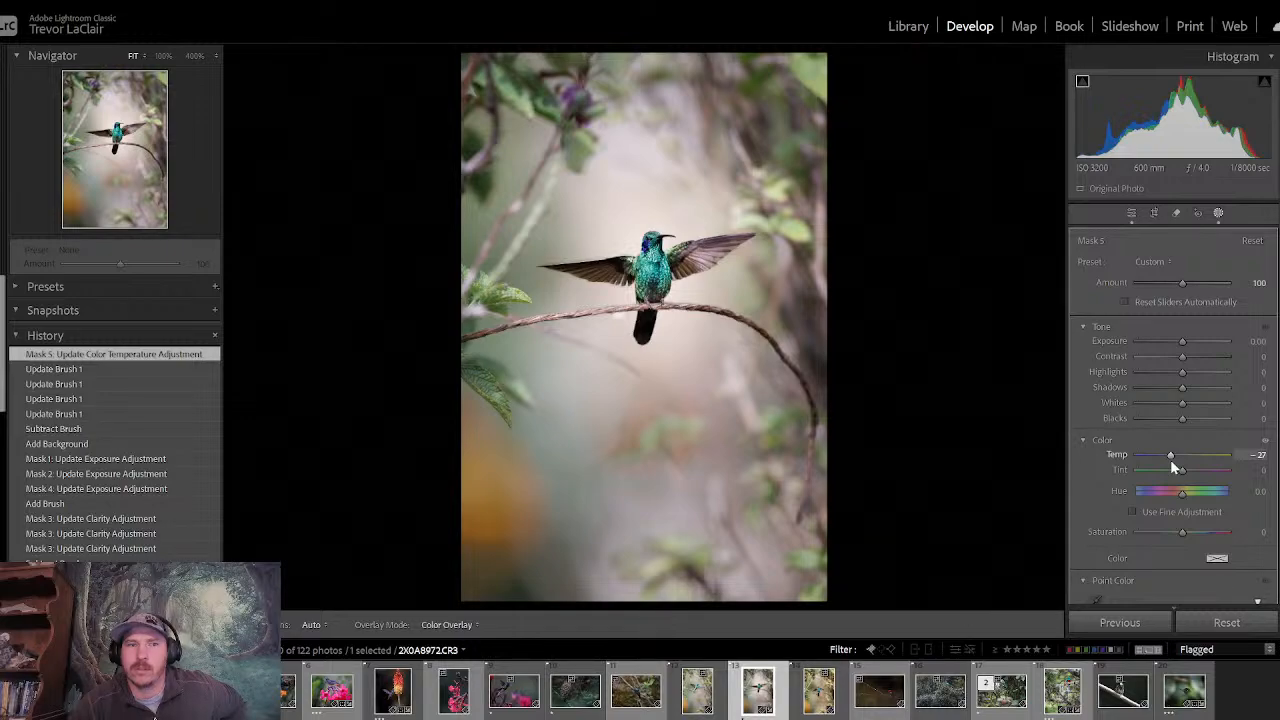
left_click_drag(1171, 460, 1176, 460)
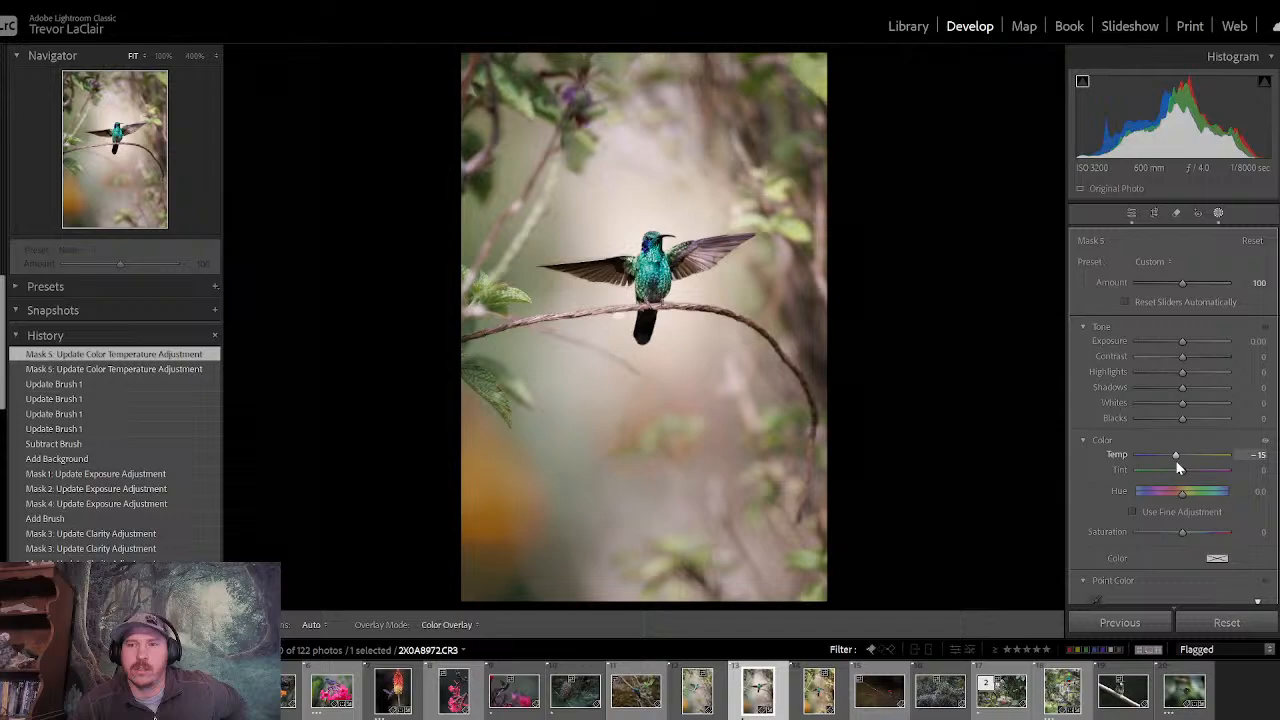
- Compare the whole photo before and after all edits repeatedly to judge the cooler background and overall result
left_click(1131, 214)
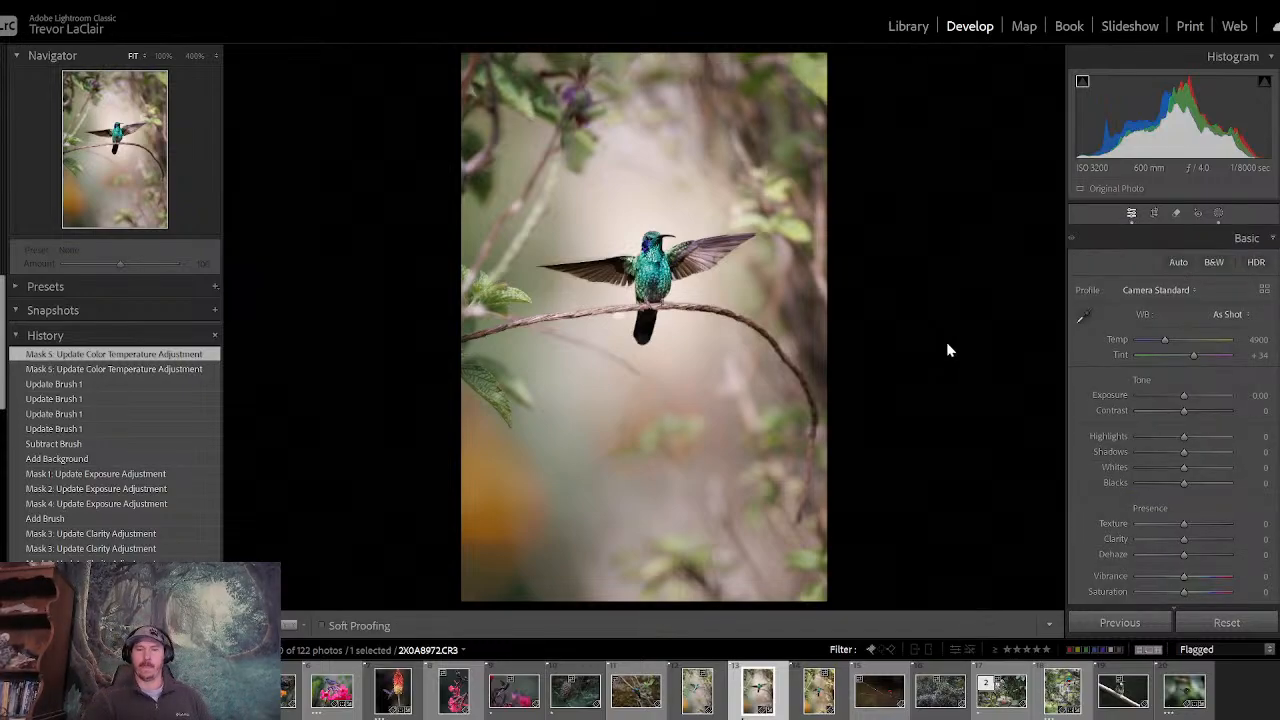
key("backslash")
key("backslash")
key("backslash")
key("backslash")
key("backslash")
key("backslash")
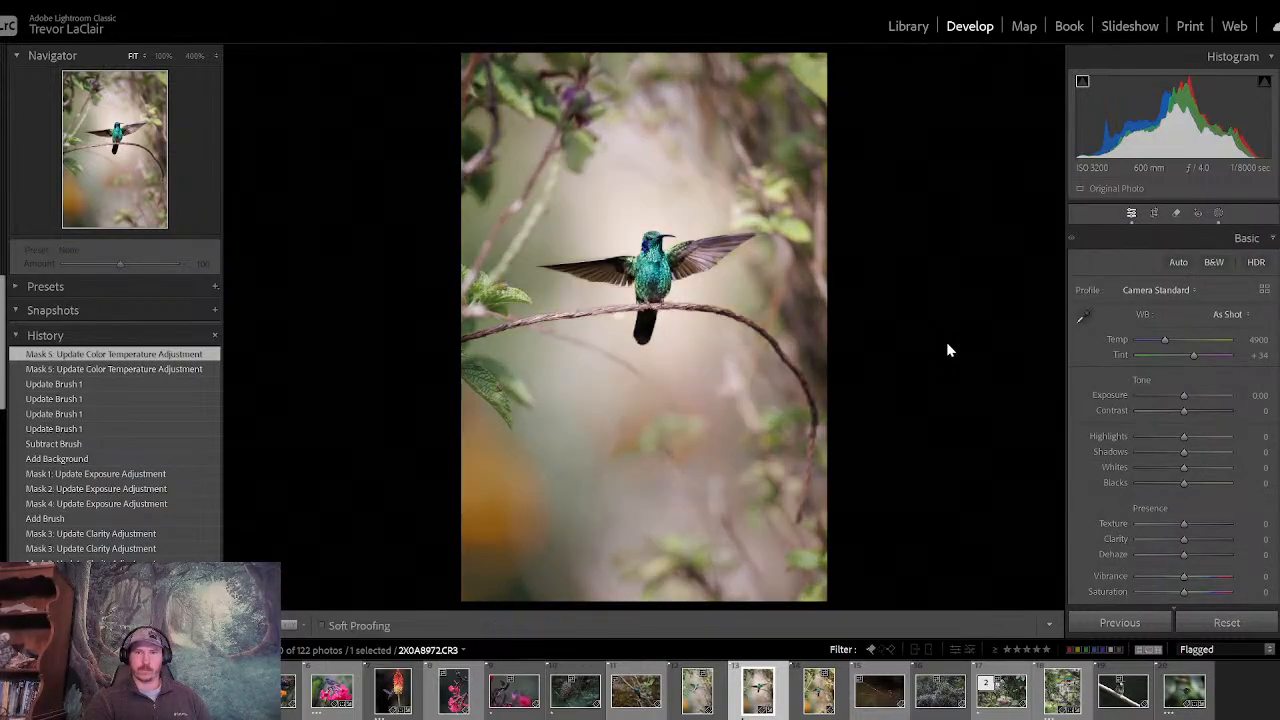
key("backslash")
key("backslash")
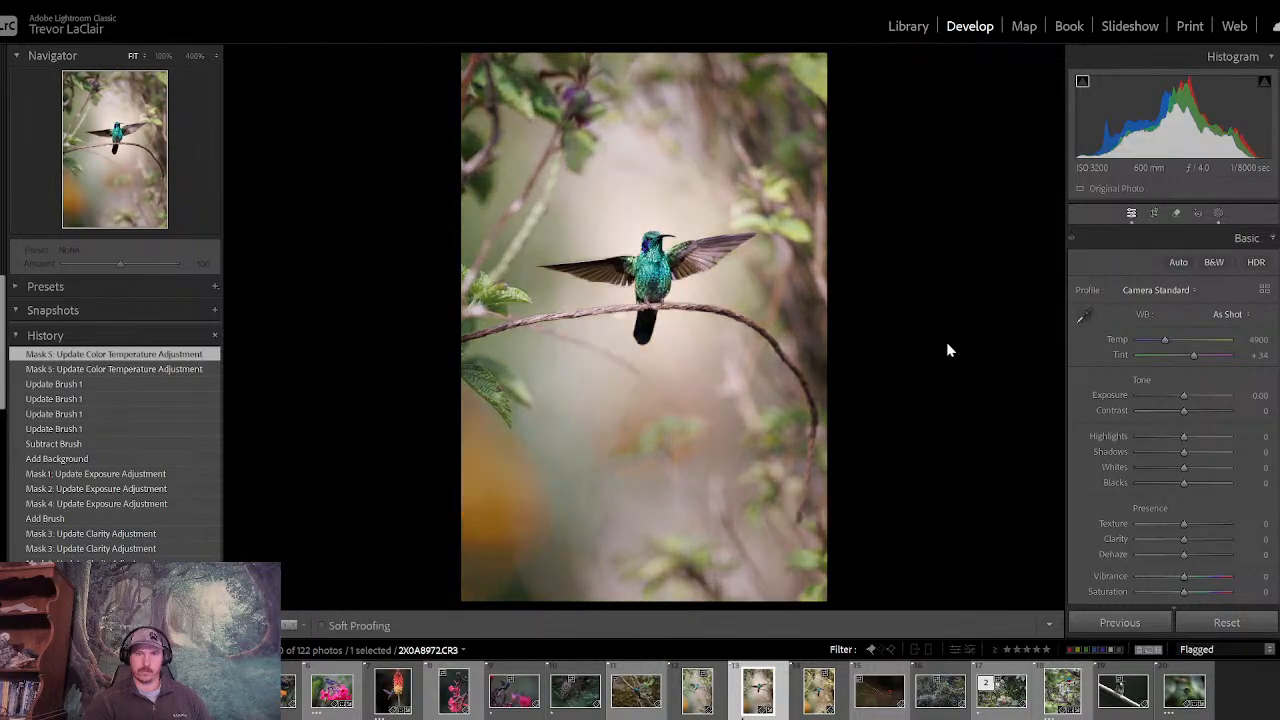
key("backslash")
key("backslash")
key("backslash")
key("backslash")
key("backslash")
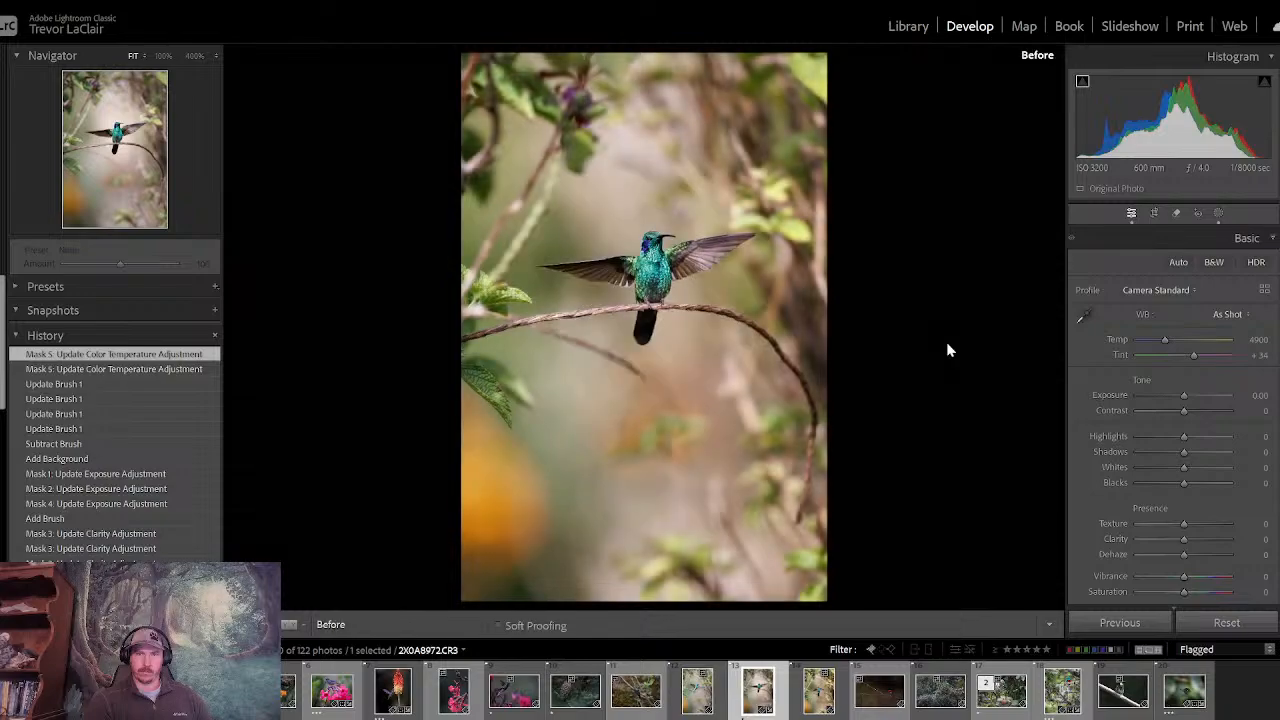
key("backslash")
key("backslash")
key("backslash")
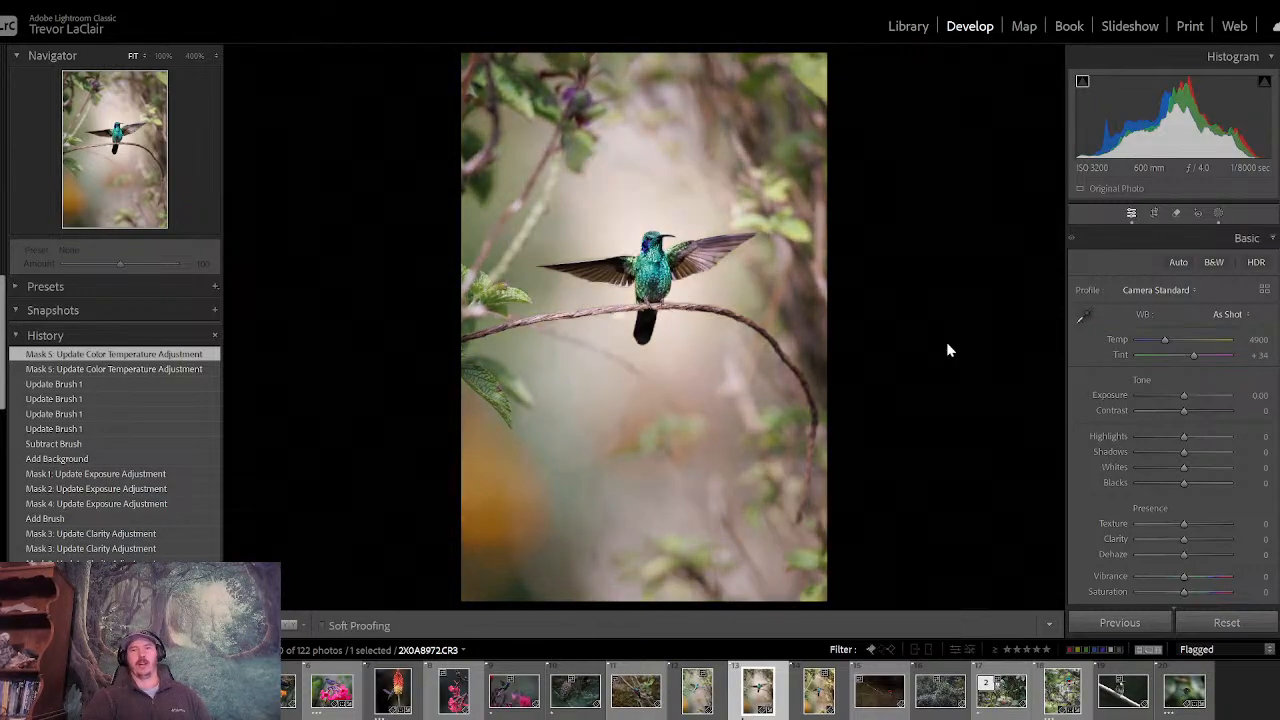
key("backslash")
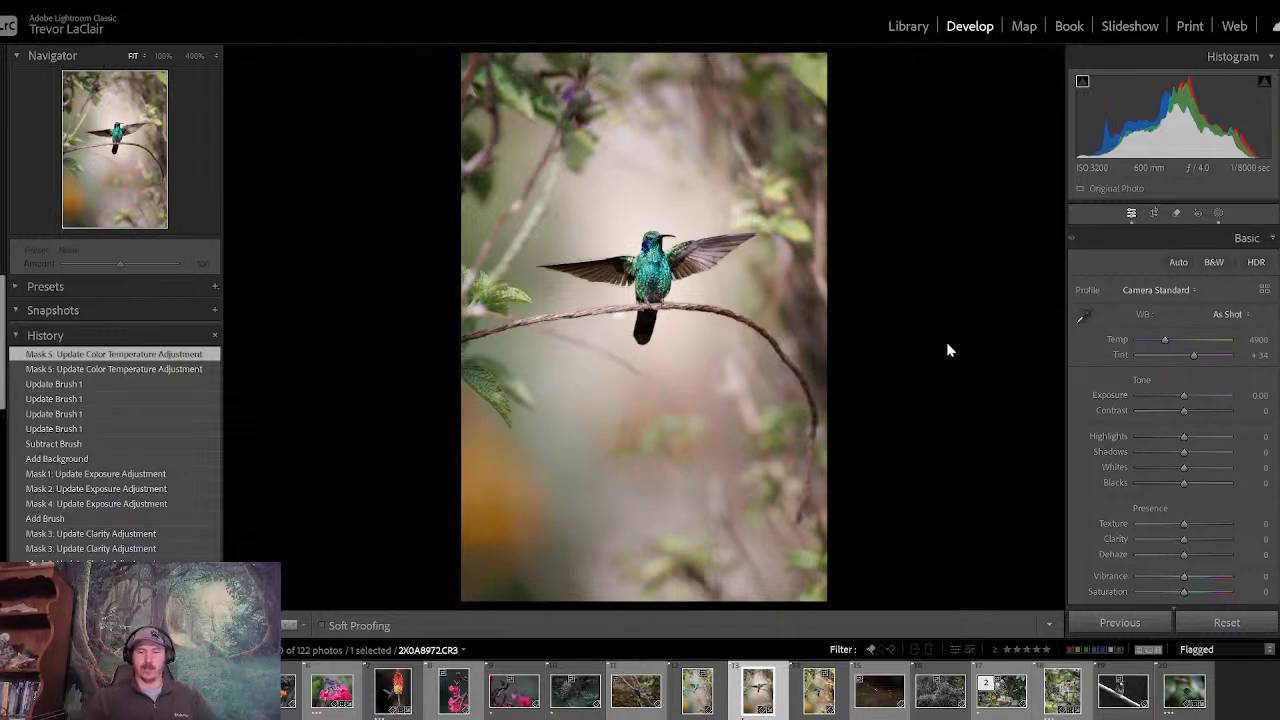
key("backslash")
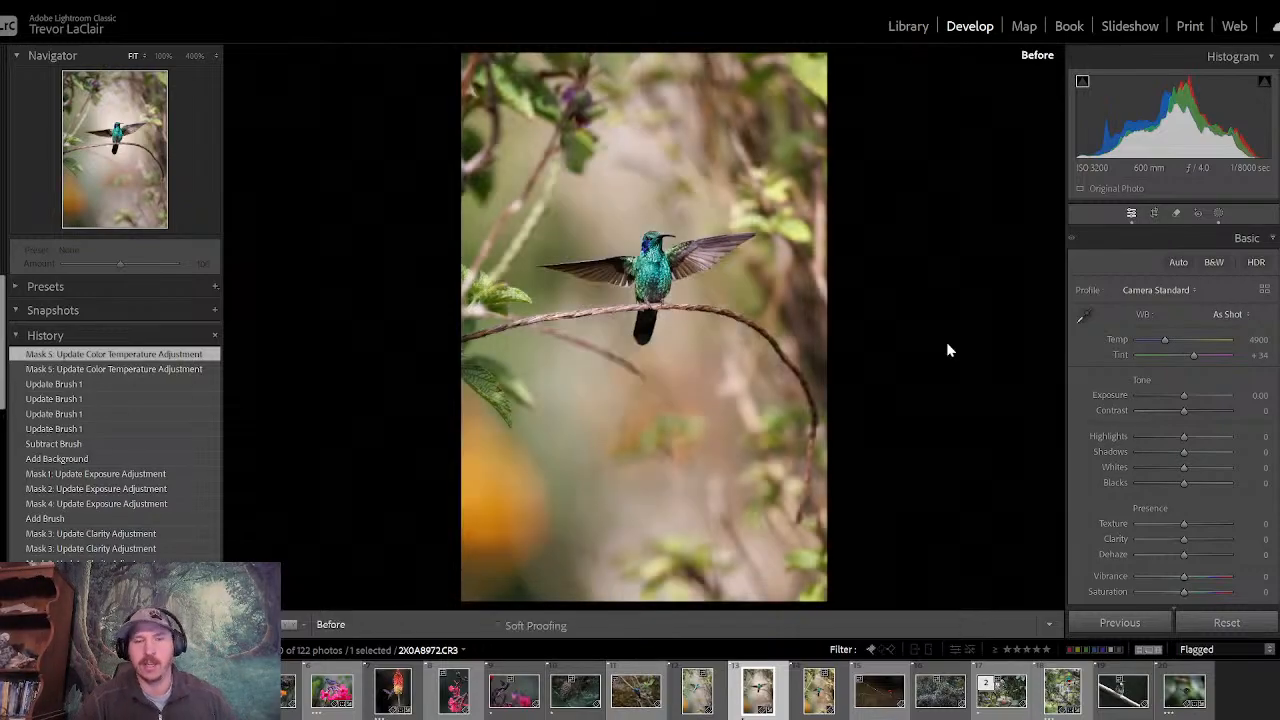
key("backslash")
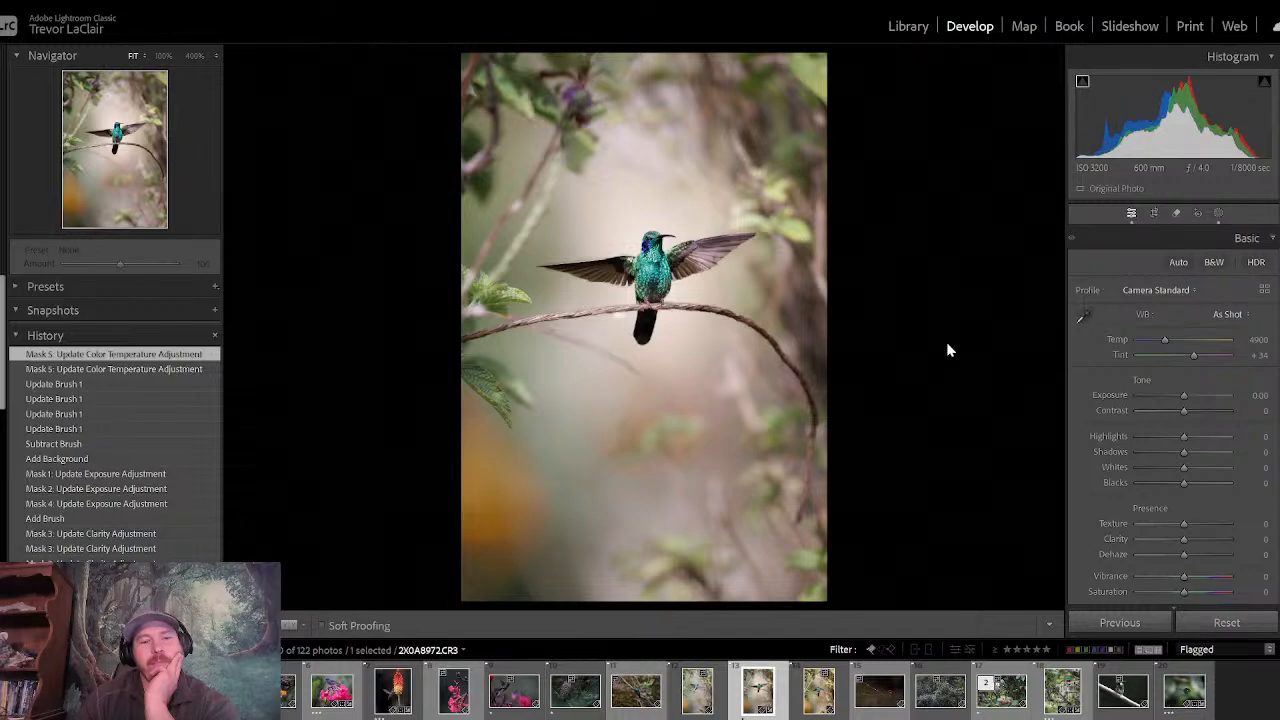
- Show the library grid filtered to flagged photos rated one star and higher
left_click(908, 27)
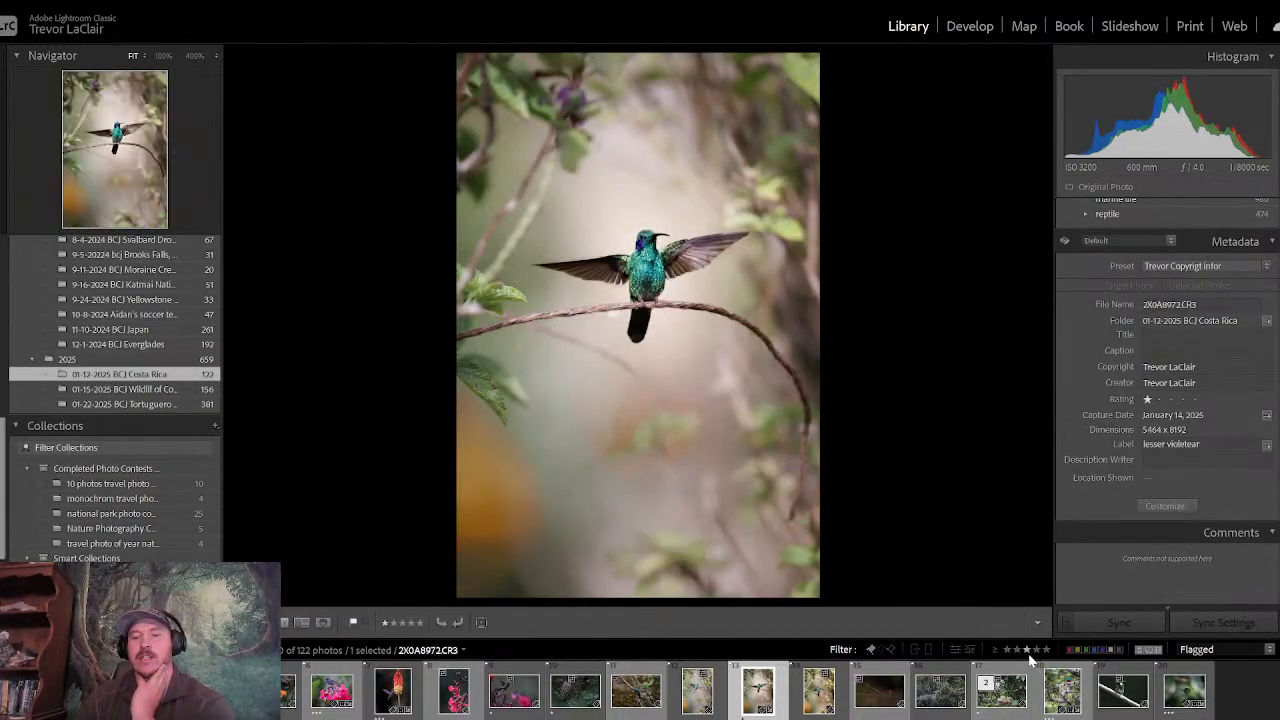
left_click(1027, 650)
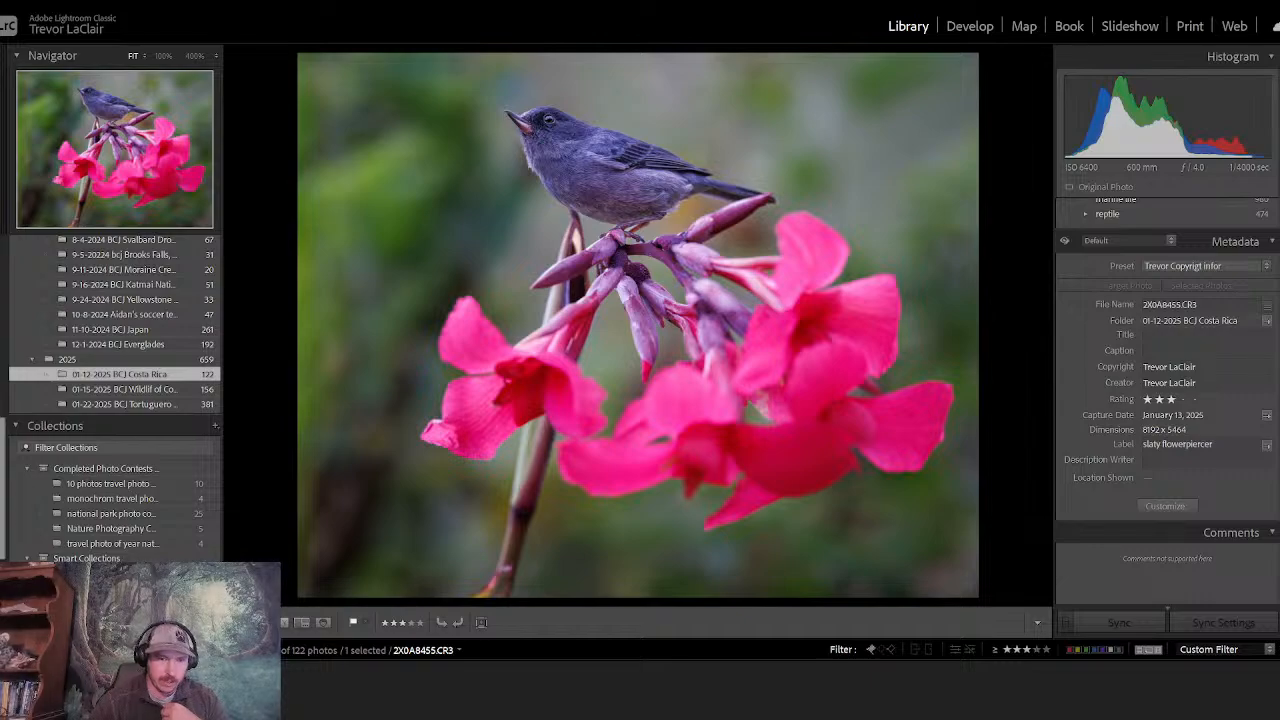
key("g")
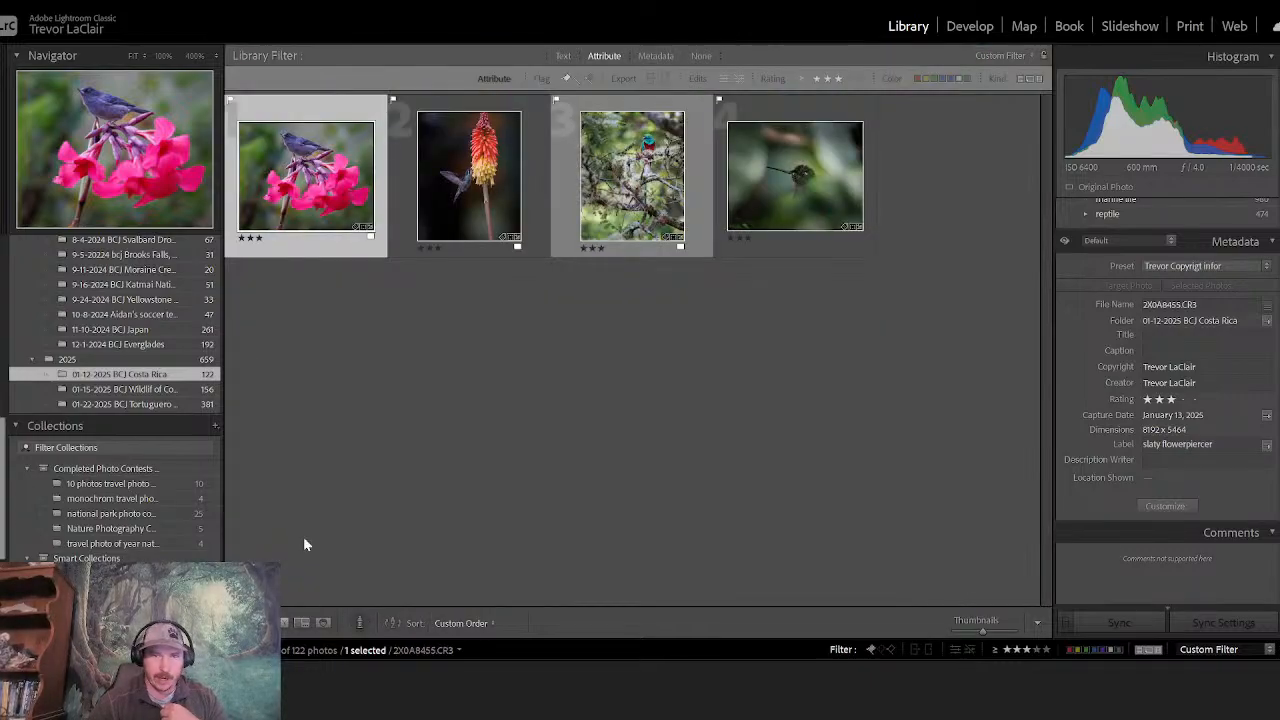
left_click(1009, 650)
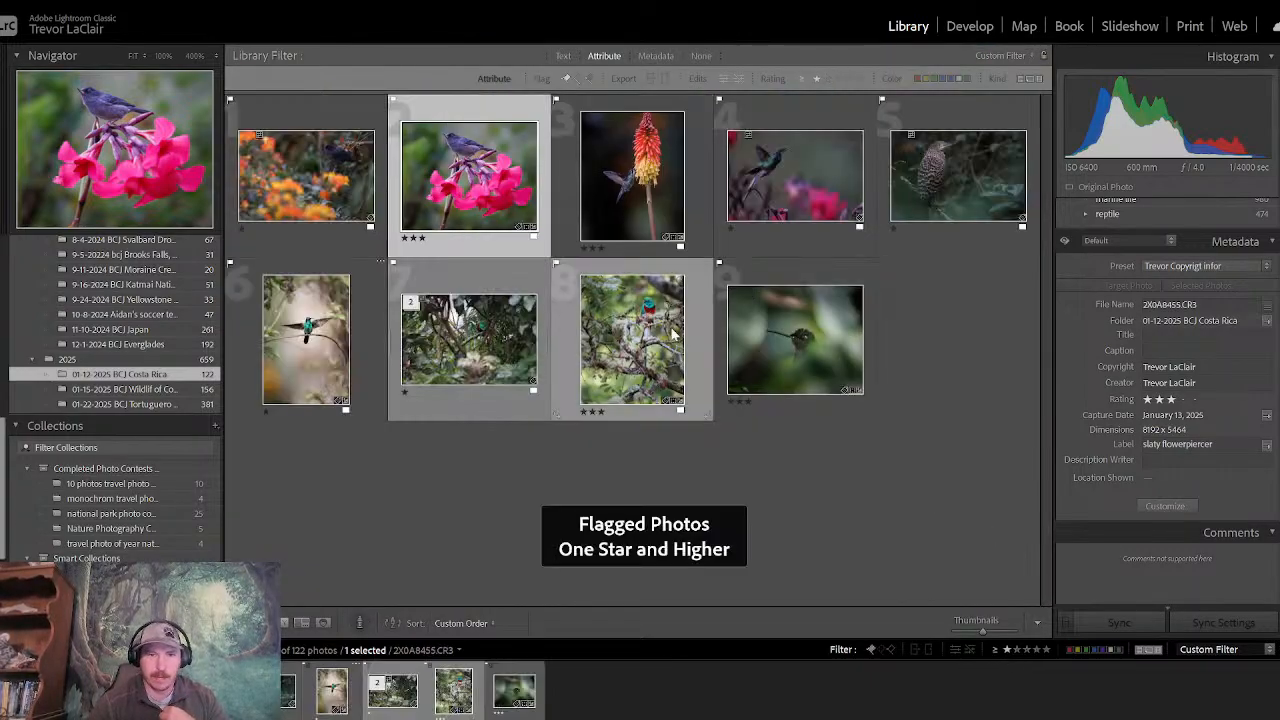
- Rate the spread-winged hummingbird photo three stars and filter the flagged photos to three stars and higher
left_click(308, 355)
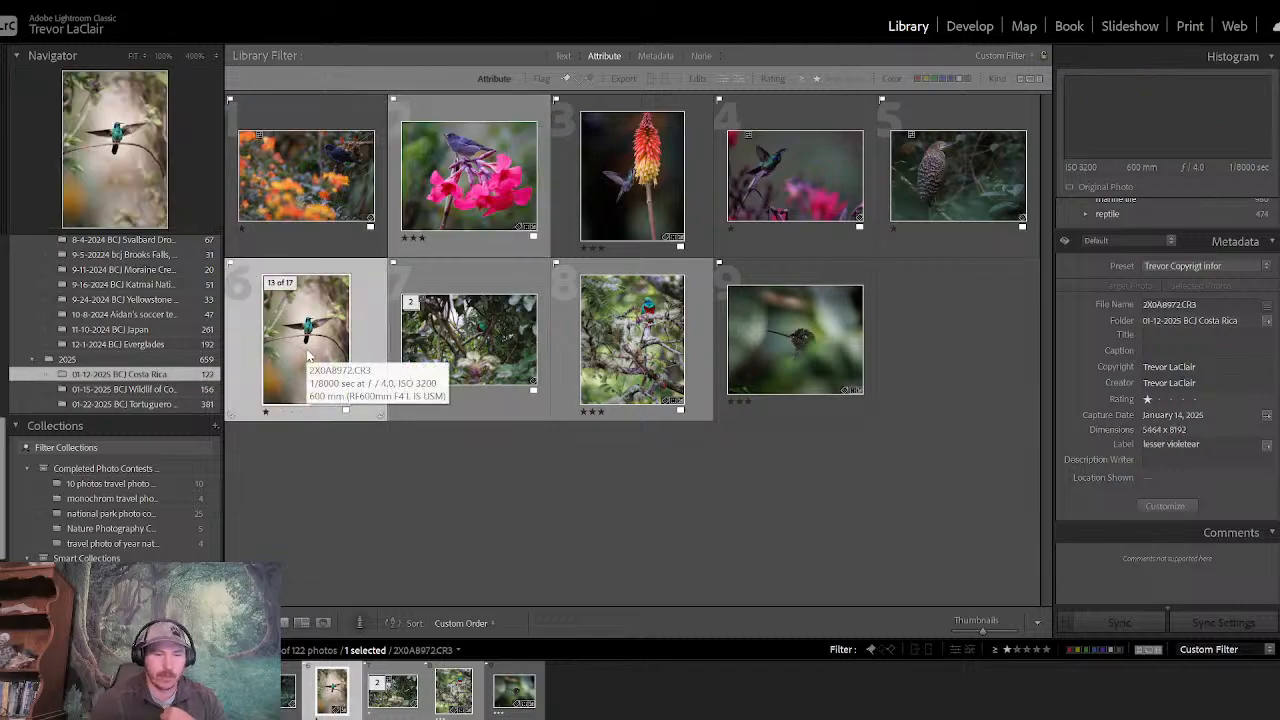
key("3")
left_click(1028, 651)
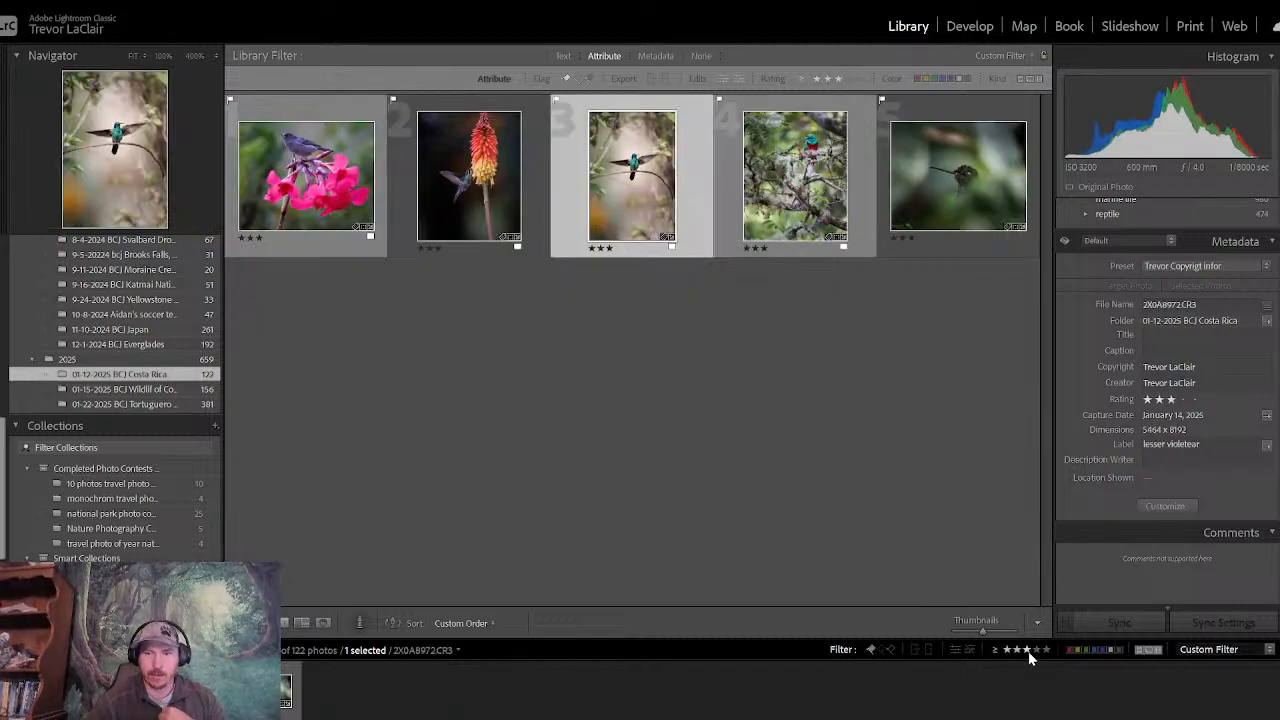
- Review the three-star photos full screen one after another, from the flowerpiercer on pink blossoms to the hummingbird behind leaves
left_click(335, 207)
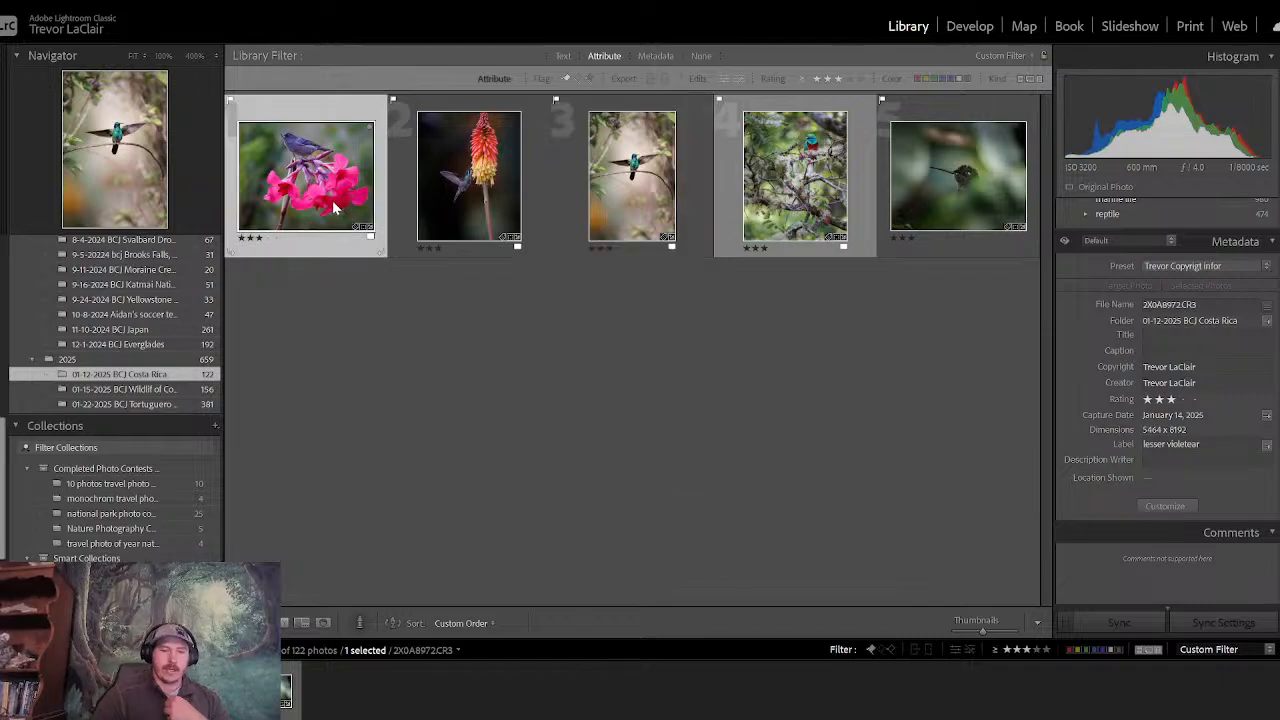
key("f")
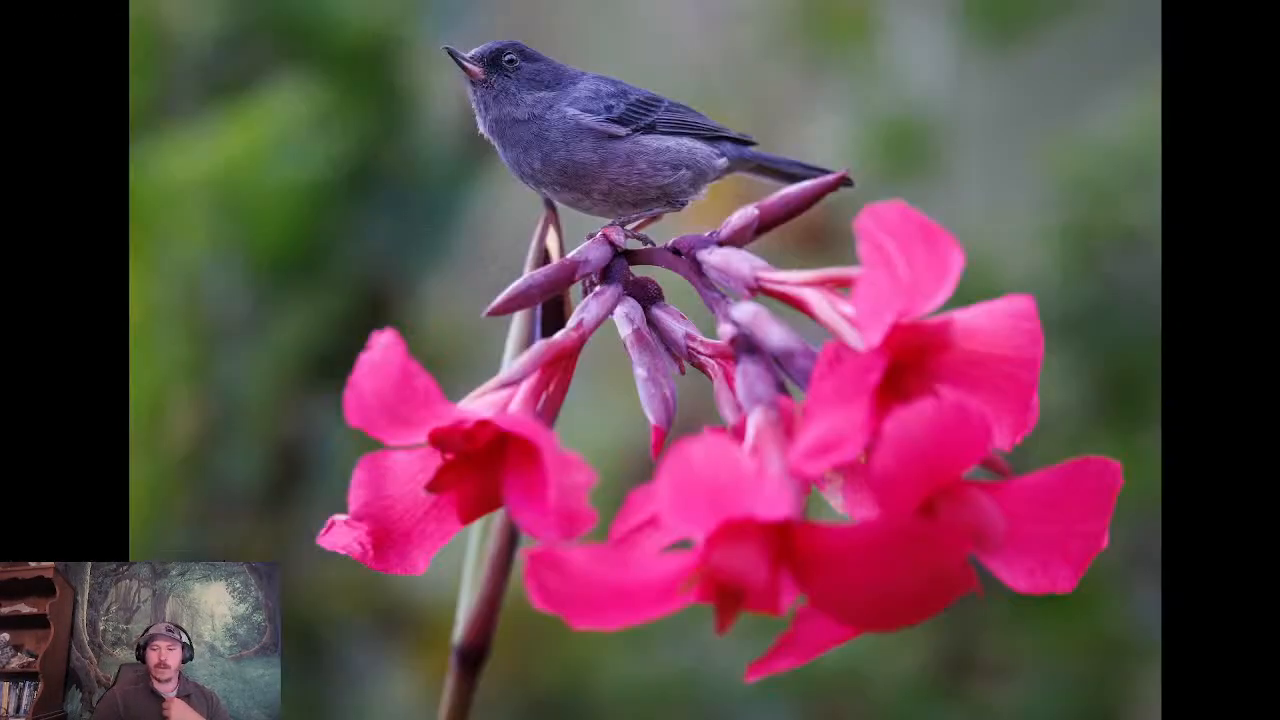
key("f")
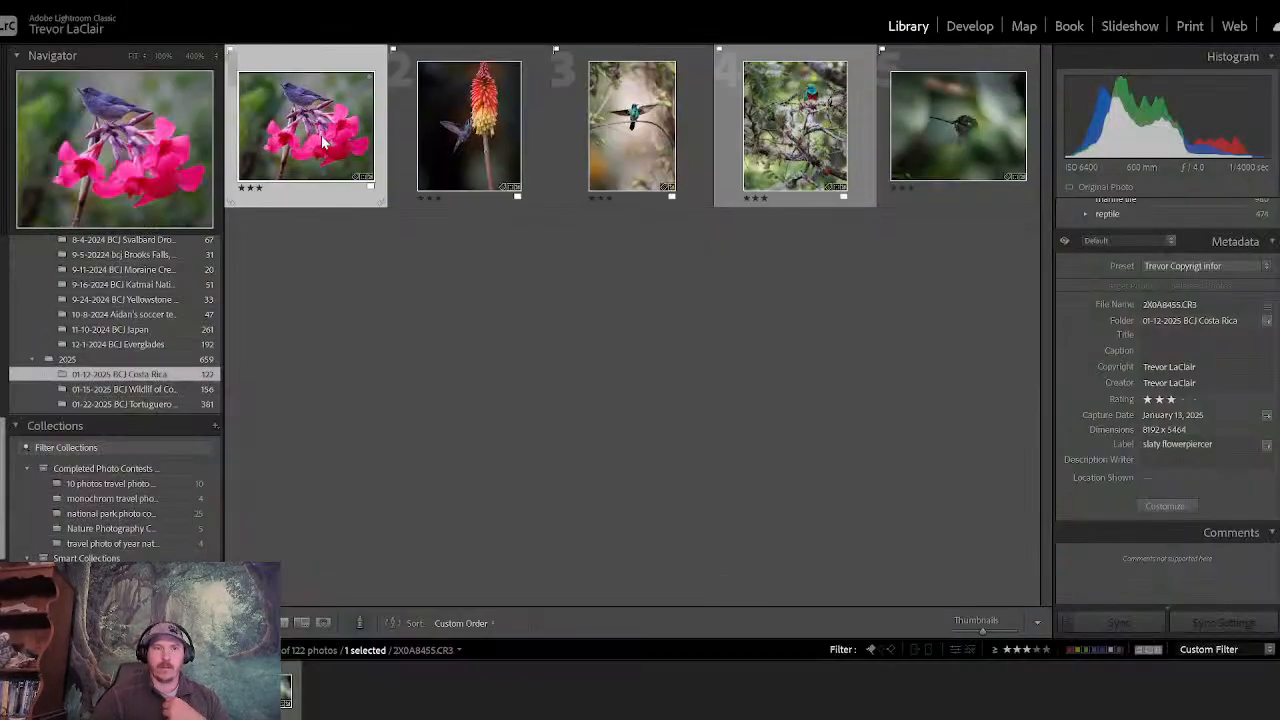
key("e")
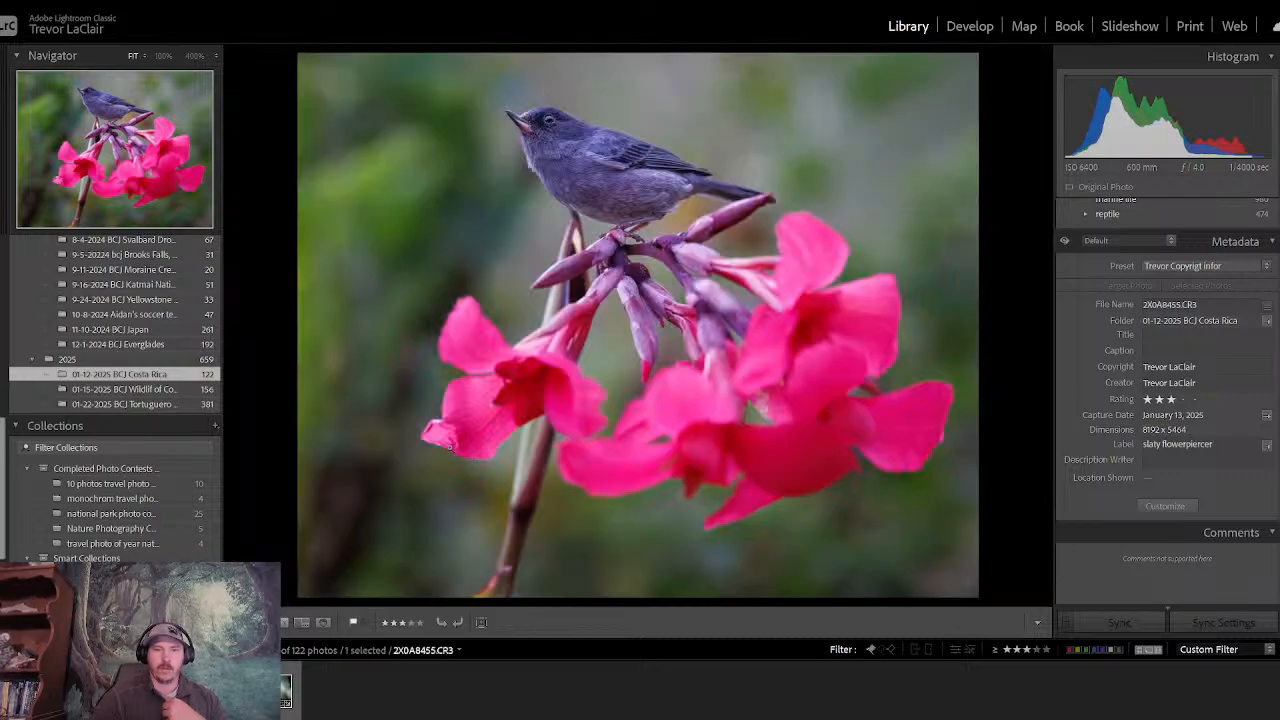
key("f")
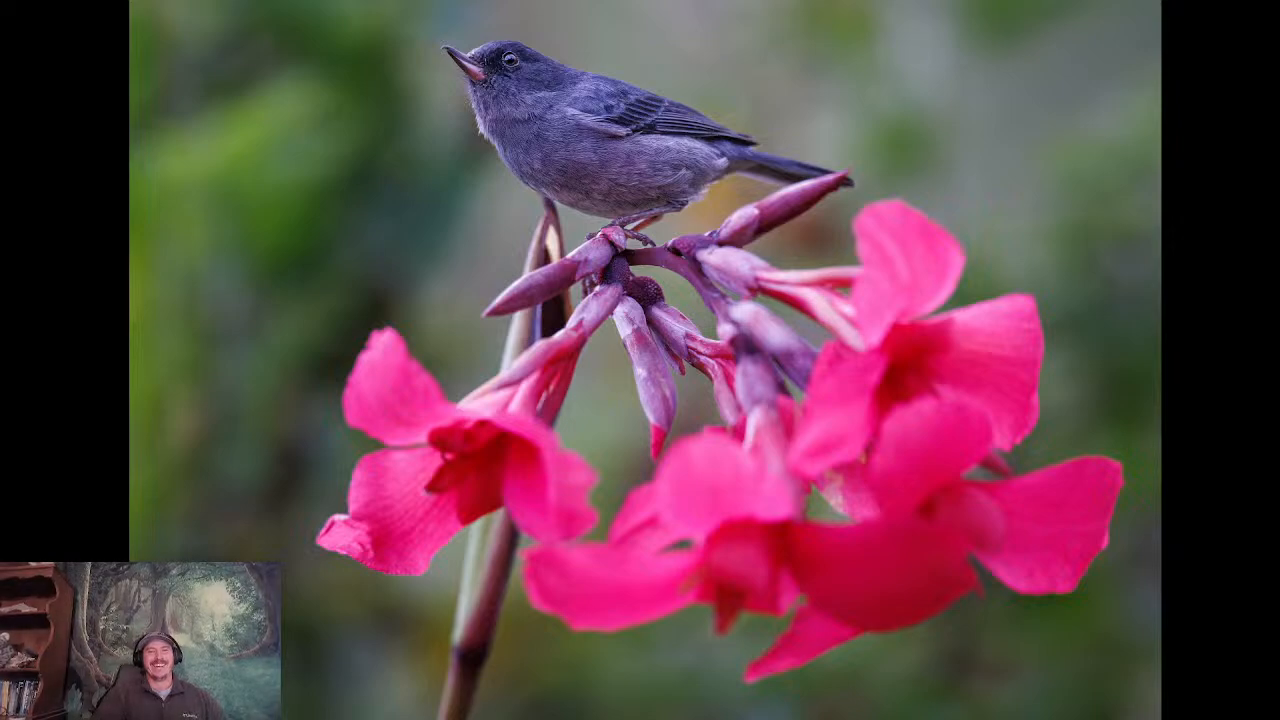
key("Right")
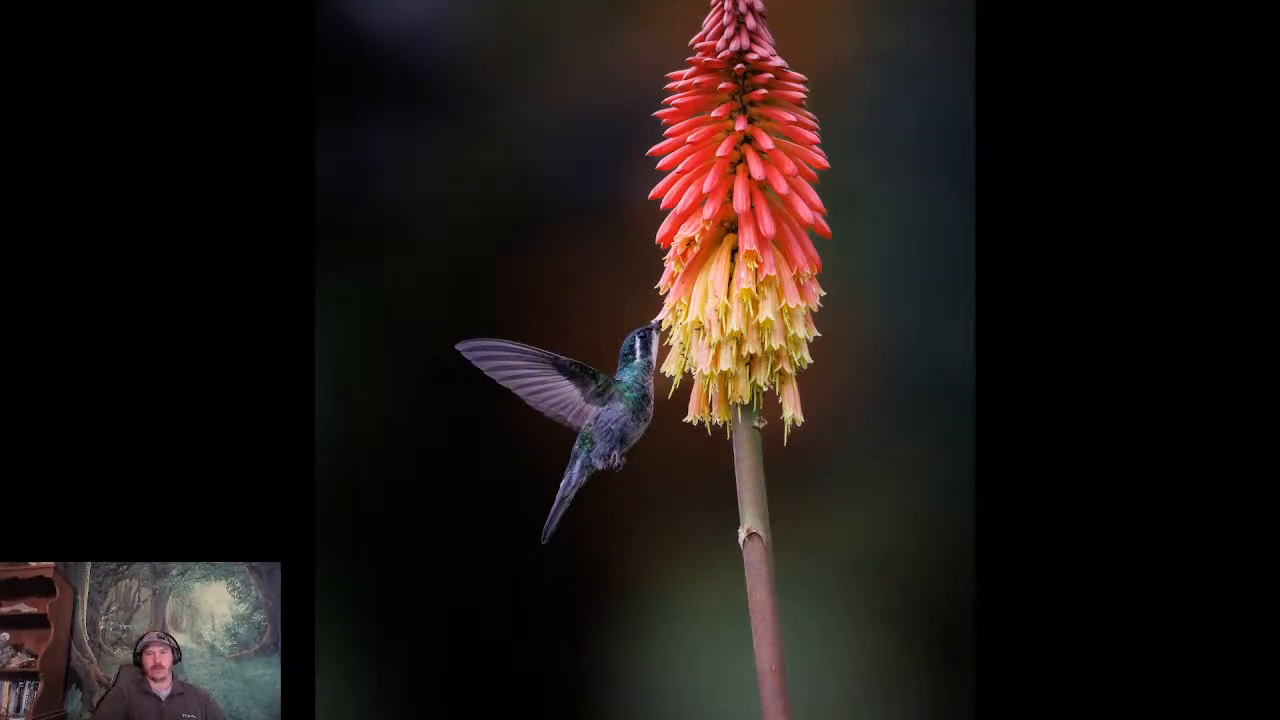
key("Right")
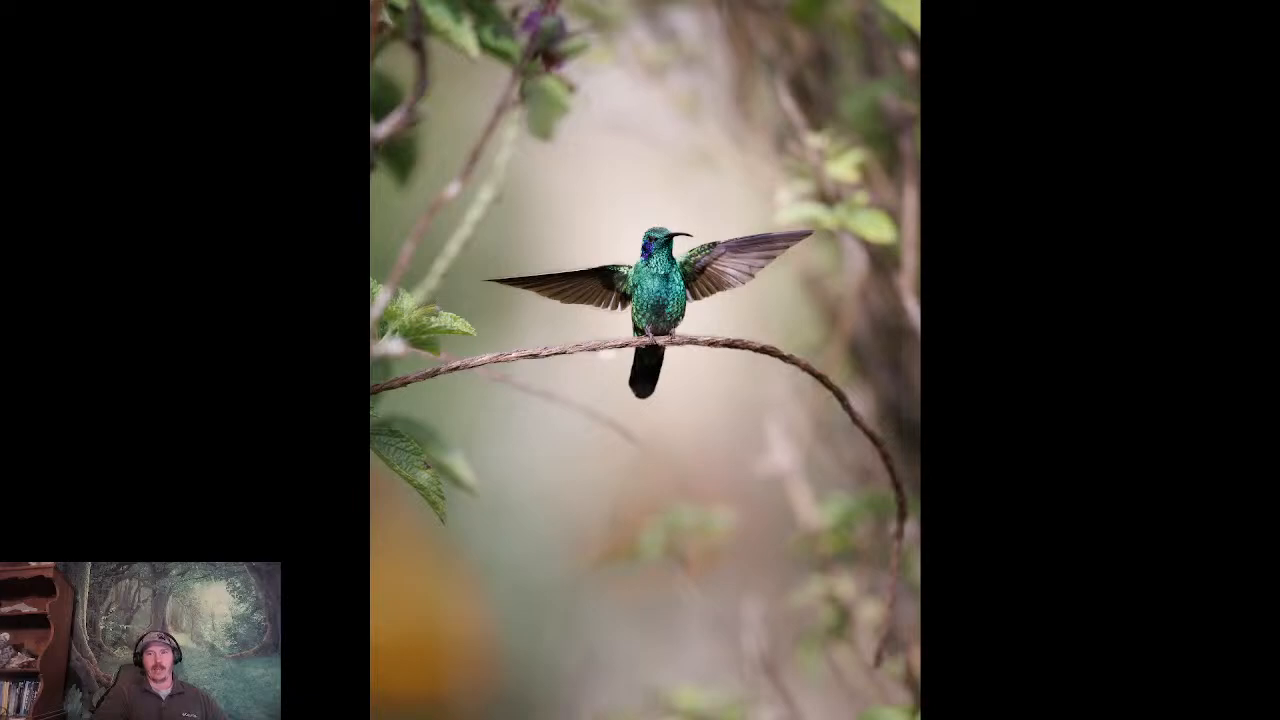
key("Right")
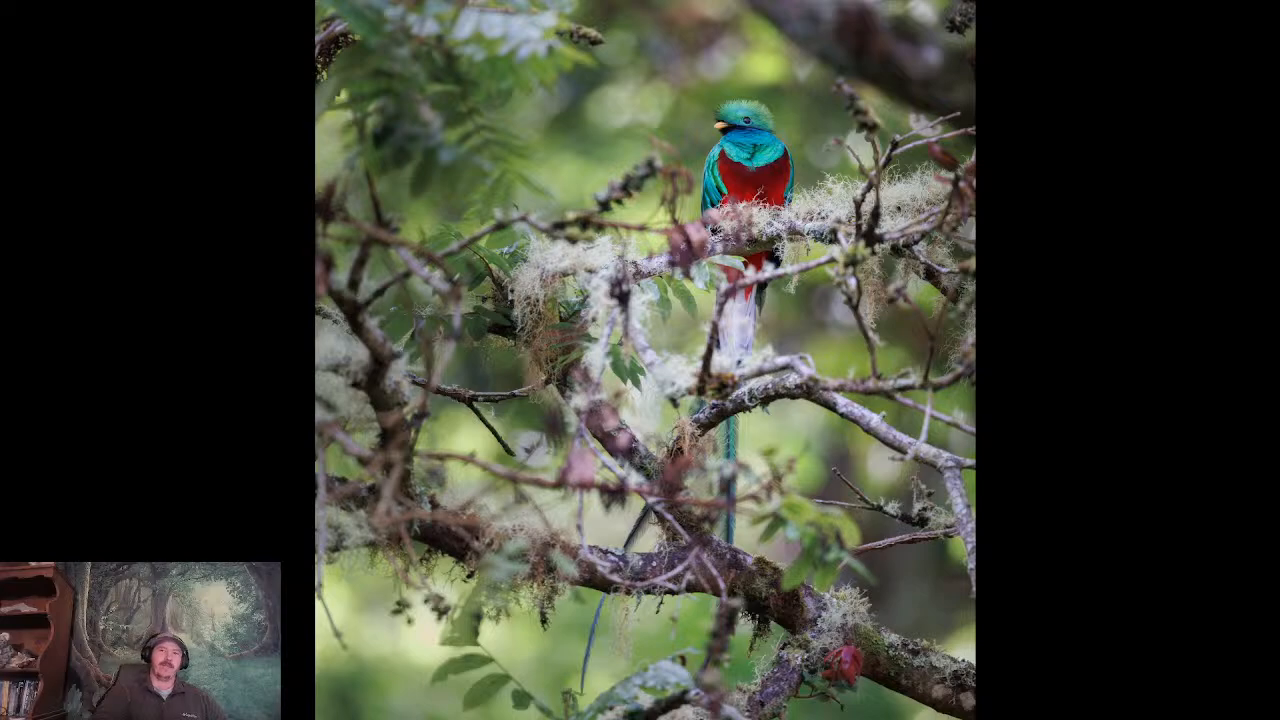
key("Right")
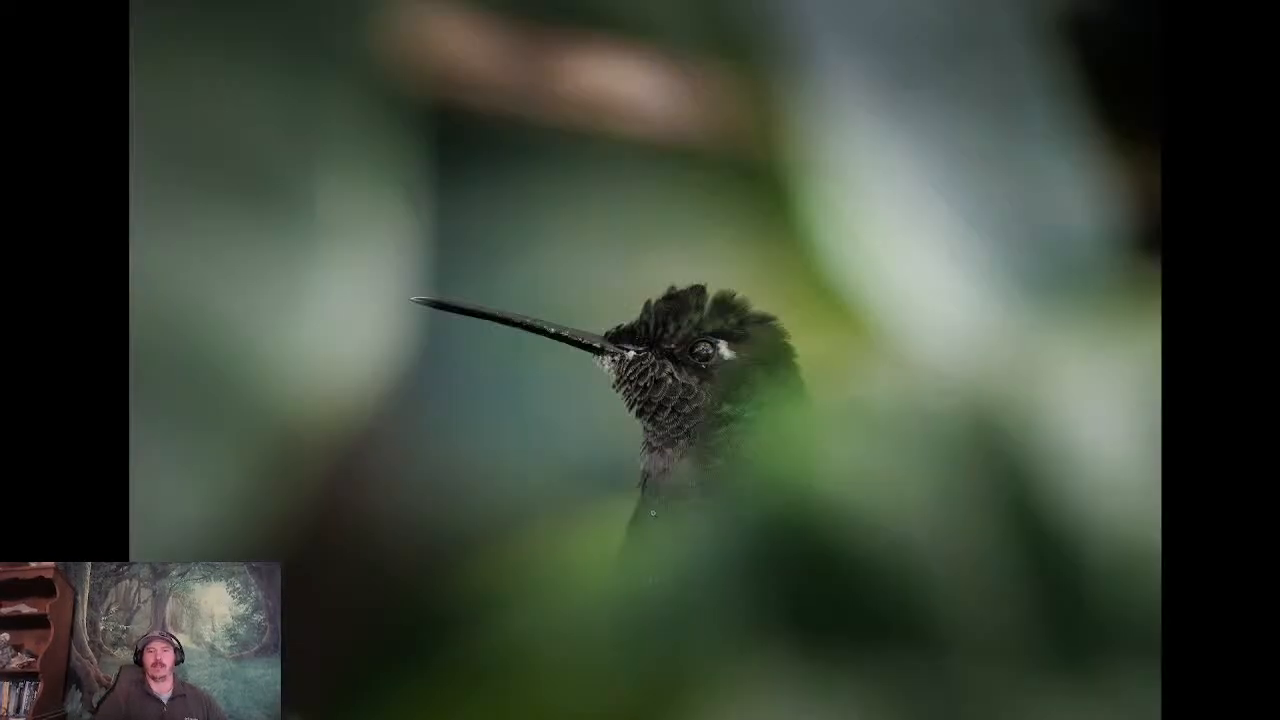
left_click(652, 511)
left_click(652, 511)
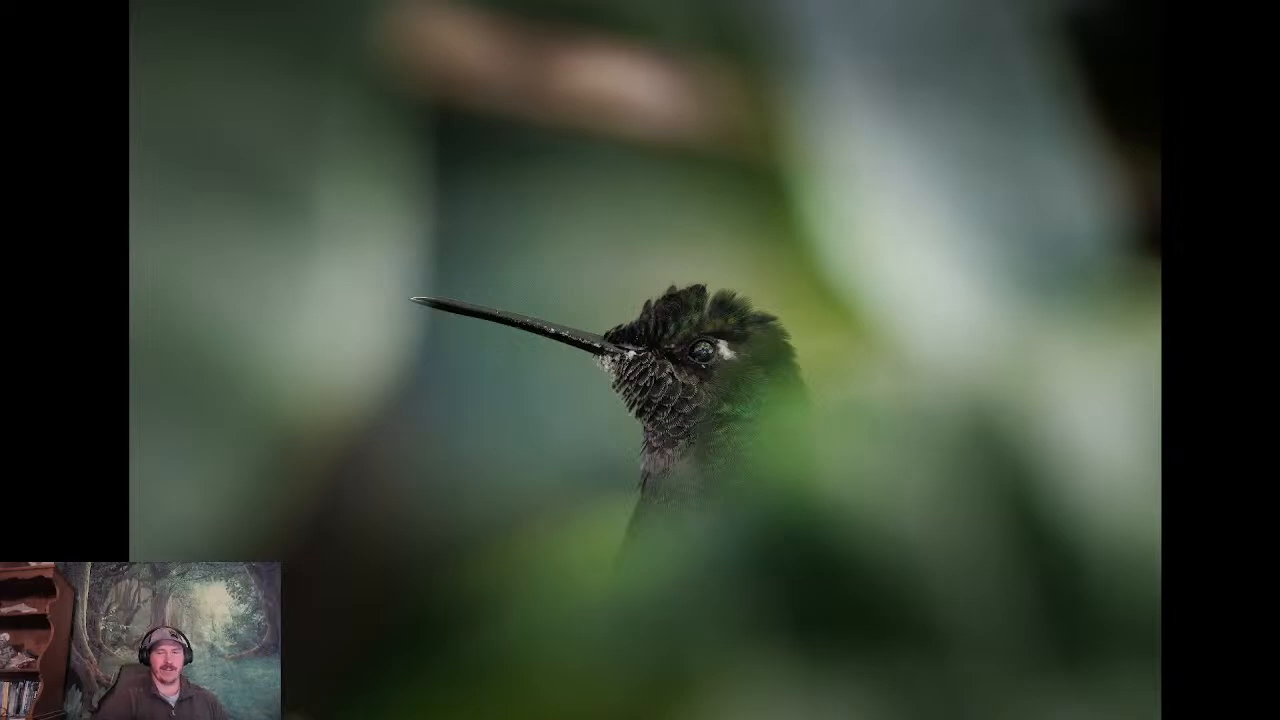
key("Escape")
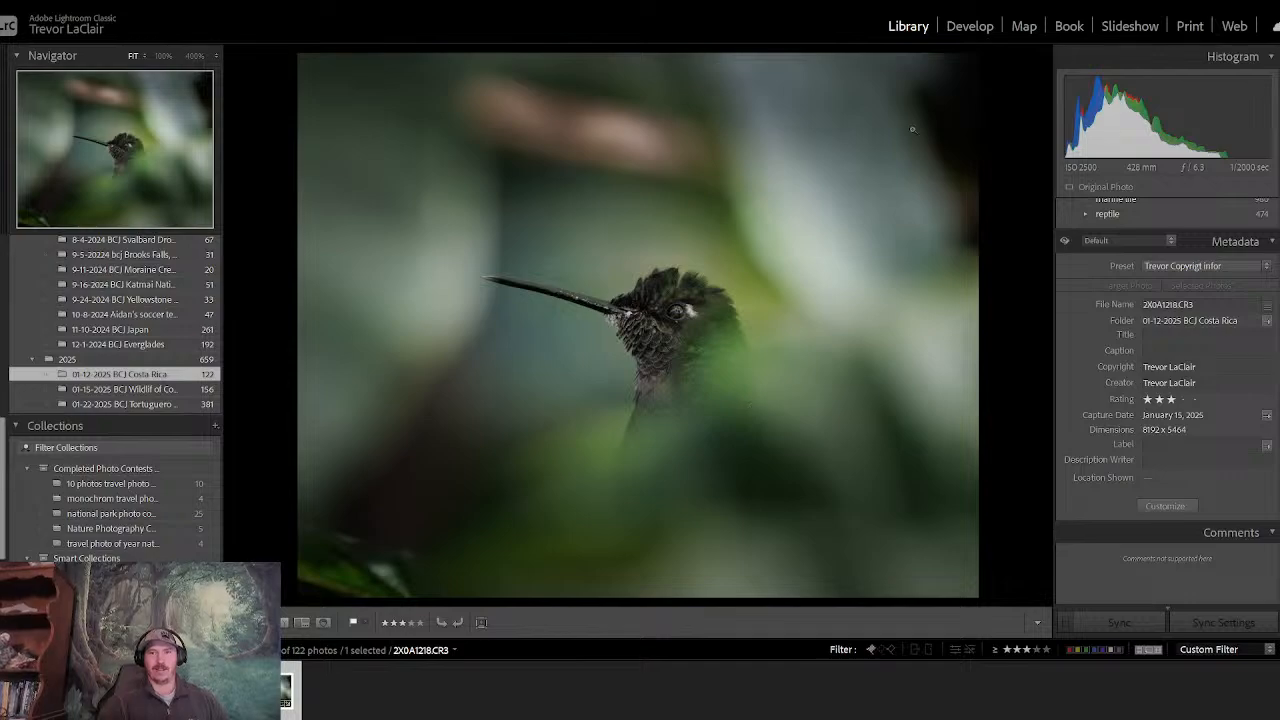
- Compare the photo of the hummingbird behind blurred leaves before and after its edits in the Develop module
left_click(966, 27)
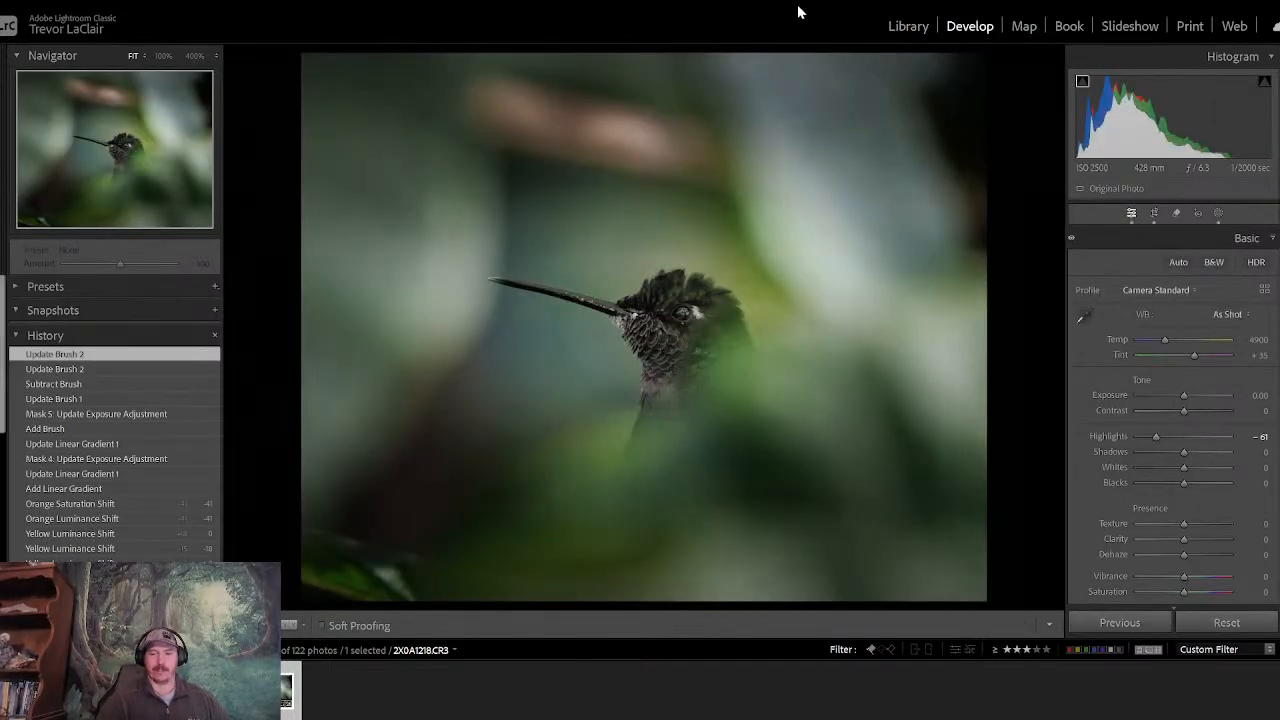
key("backslash")
key("backslash")
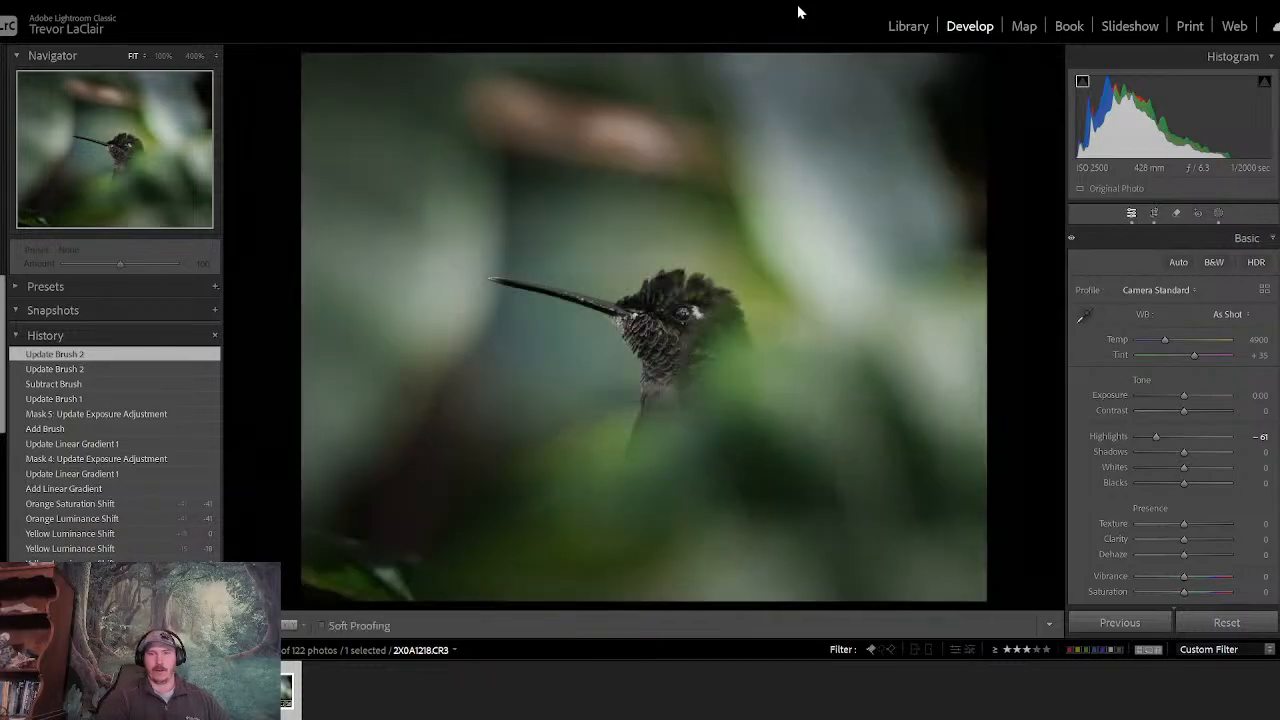
- Compare the quetzal photo before and after its edits repeatedly
key("Left")
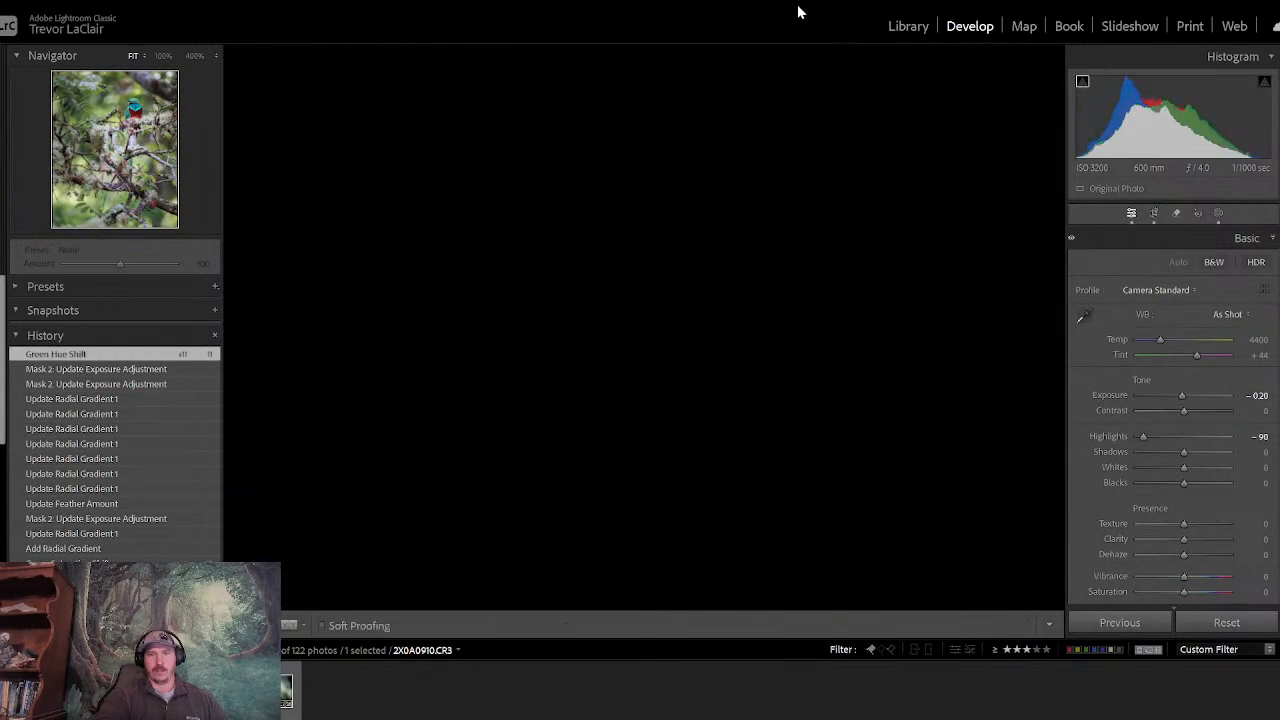
key("backslash")
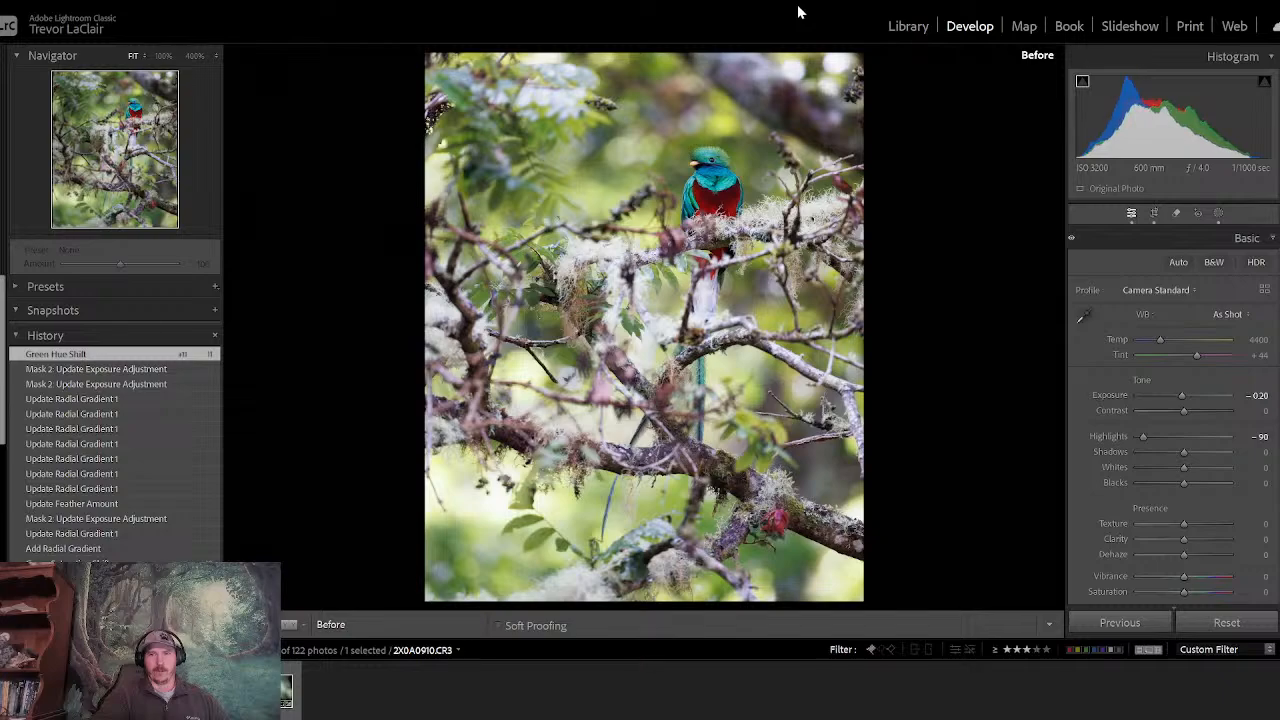
key("backslash")
key("backslash")
key("backslash")
key("backslash")
key("backslash")
- Compare the spread-winged hummingbird photo before and after its edits
key("Right")
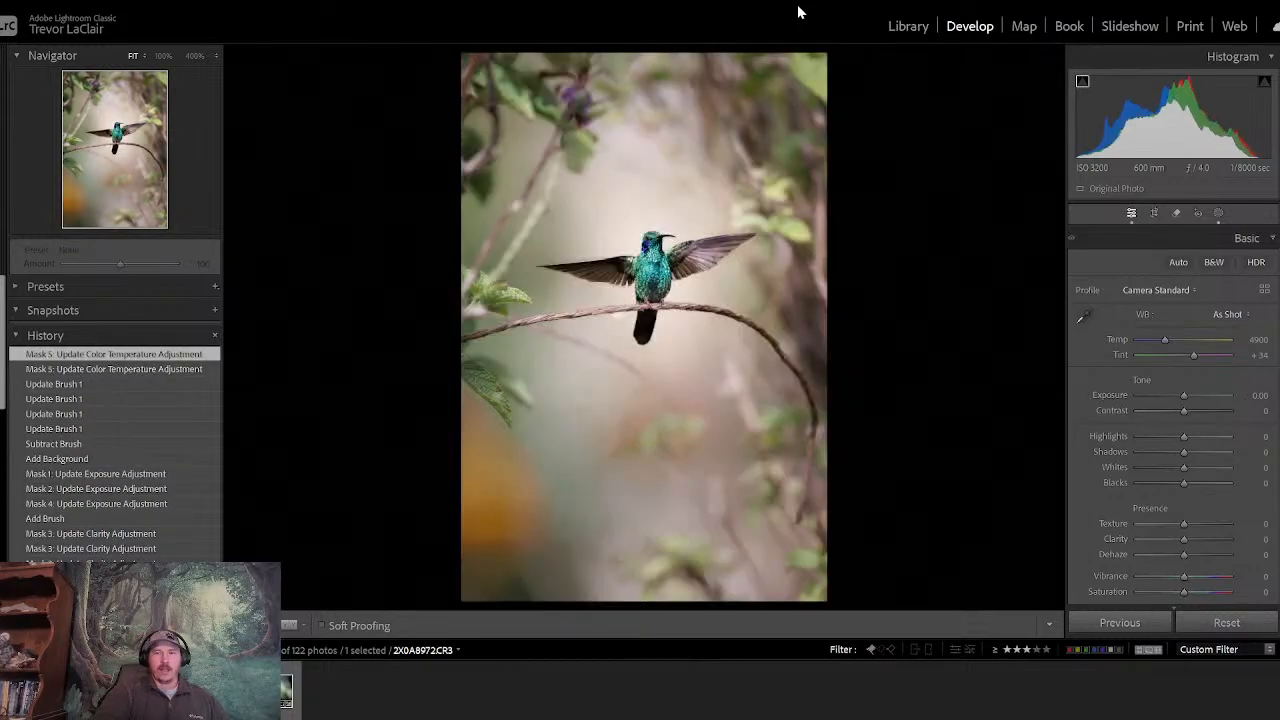
key("backslash")
key("backslash")
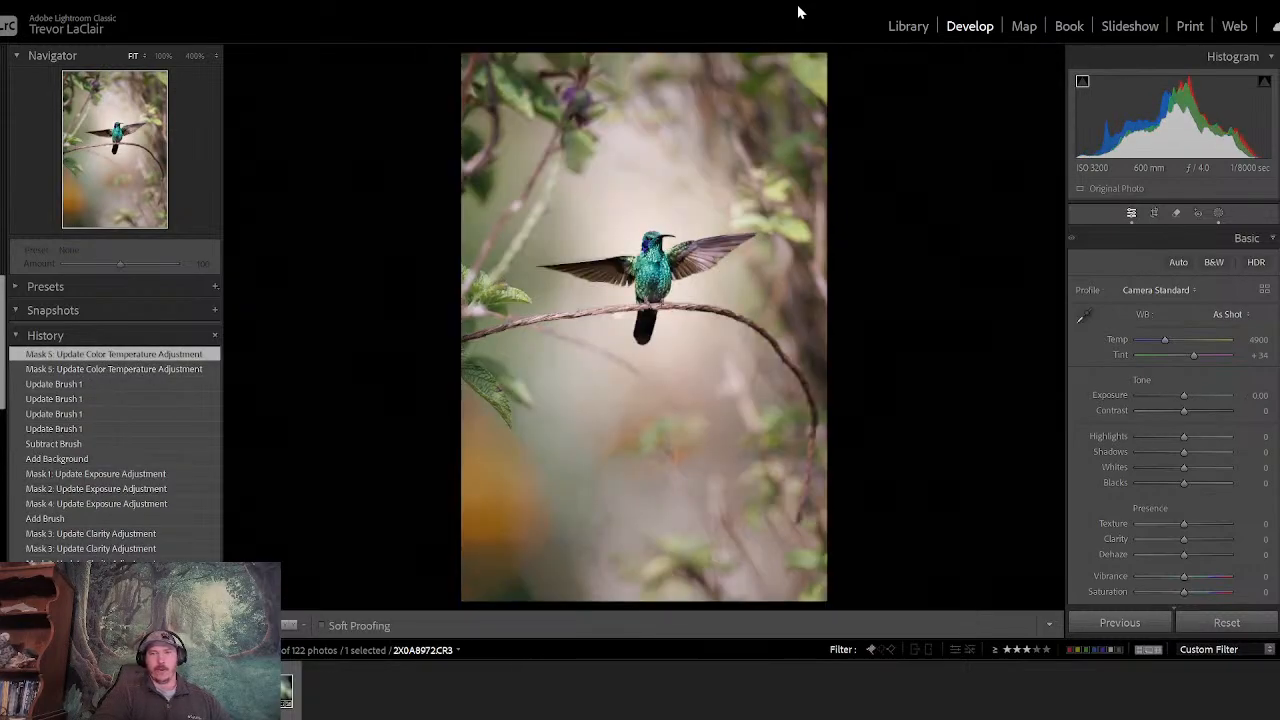
- Skip past the hummingbird at the red and yellow flower and compare the flowerpiercer photo before and after its edits repeatedly
key("Right")
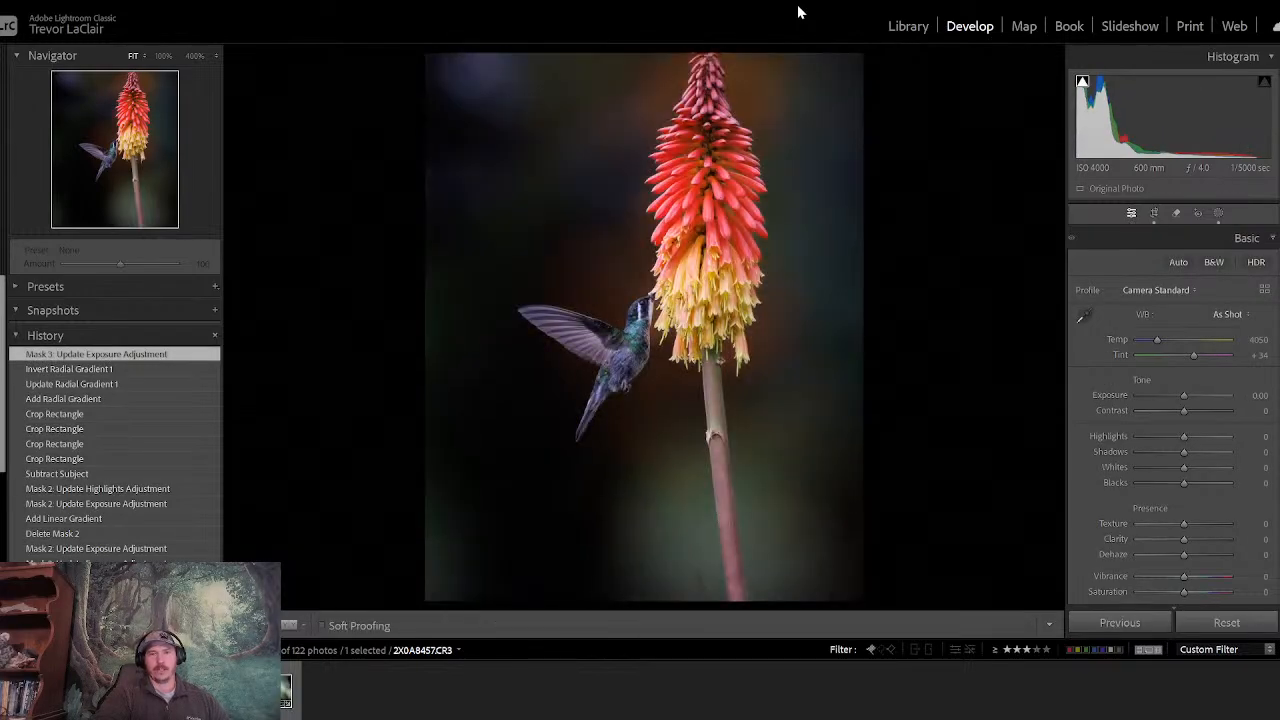
key("Right")
key("backslash")
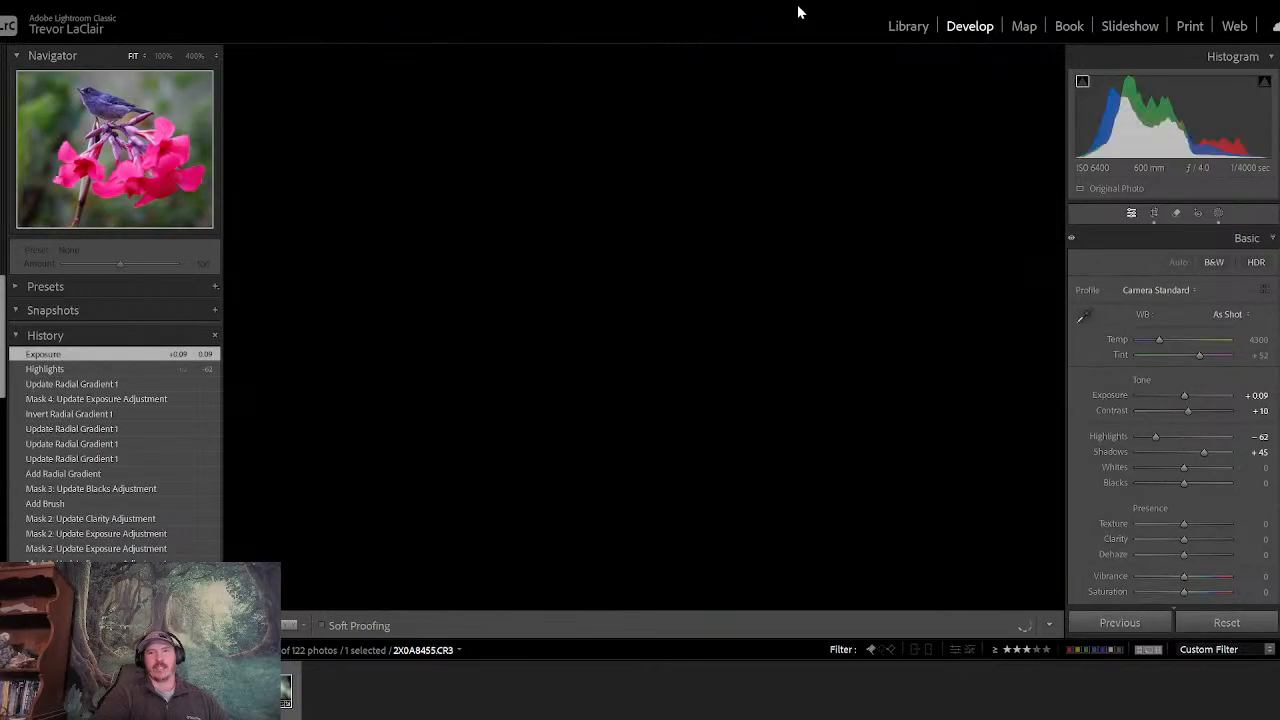
key("backslash")
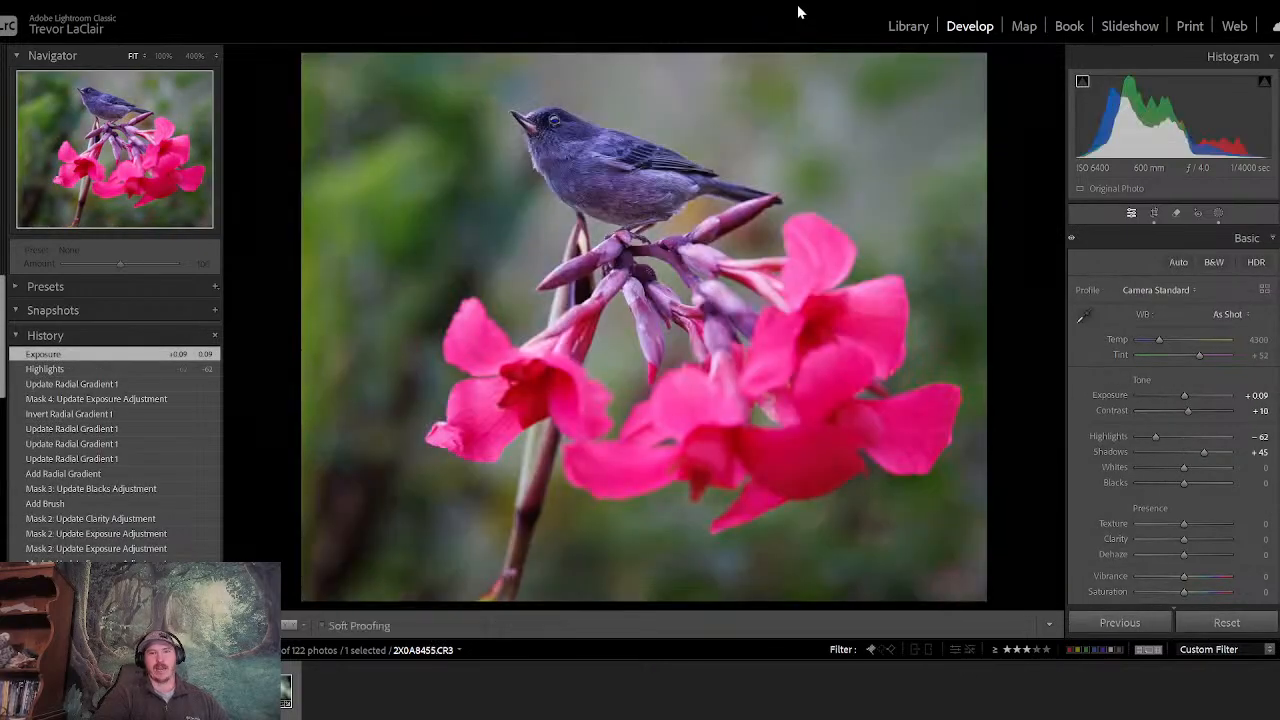
key("backslash")
key("backslash")
key("backslash")
key("backslash")
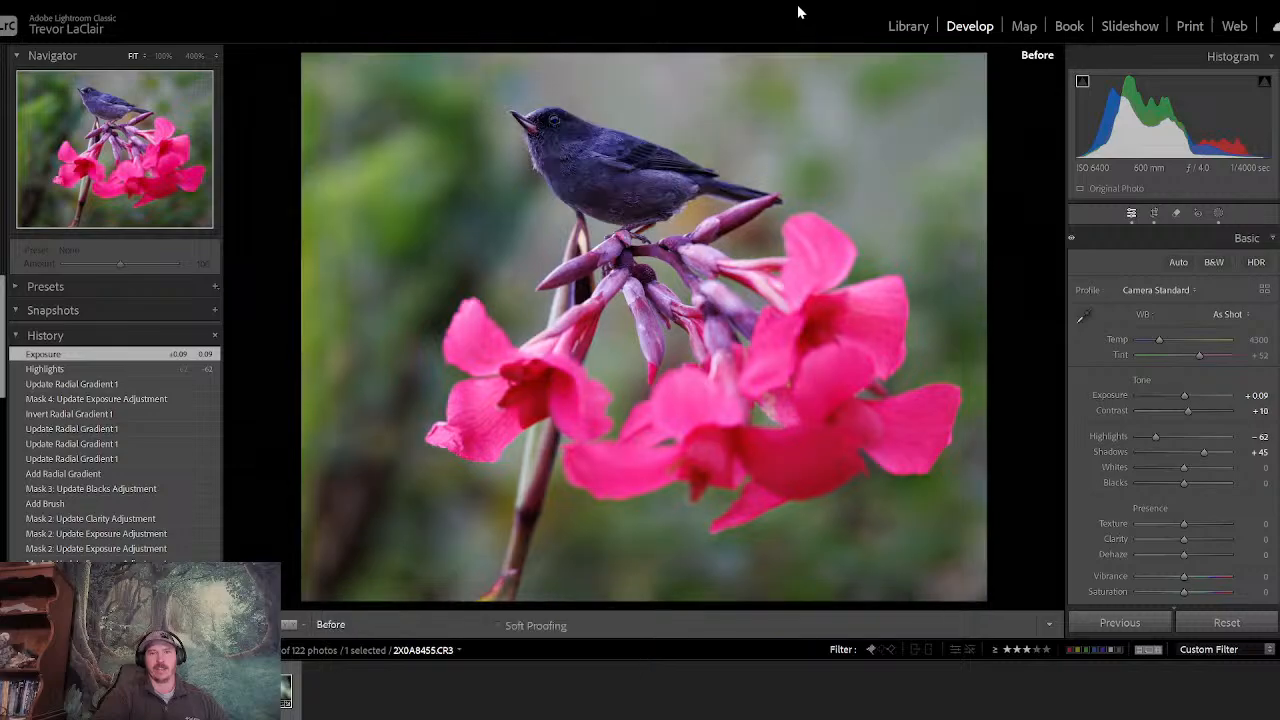
key("backslash")
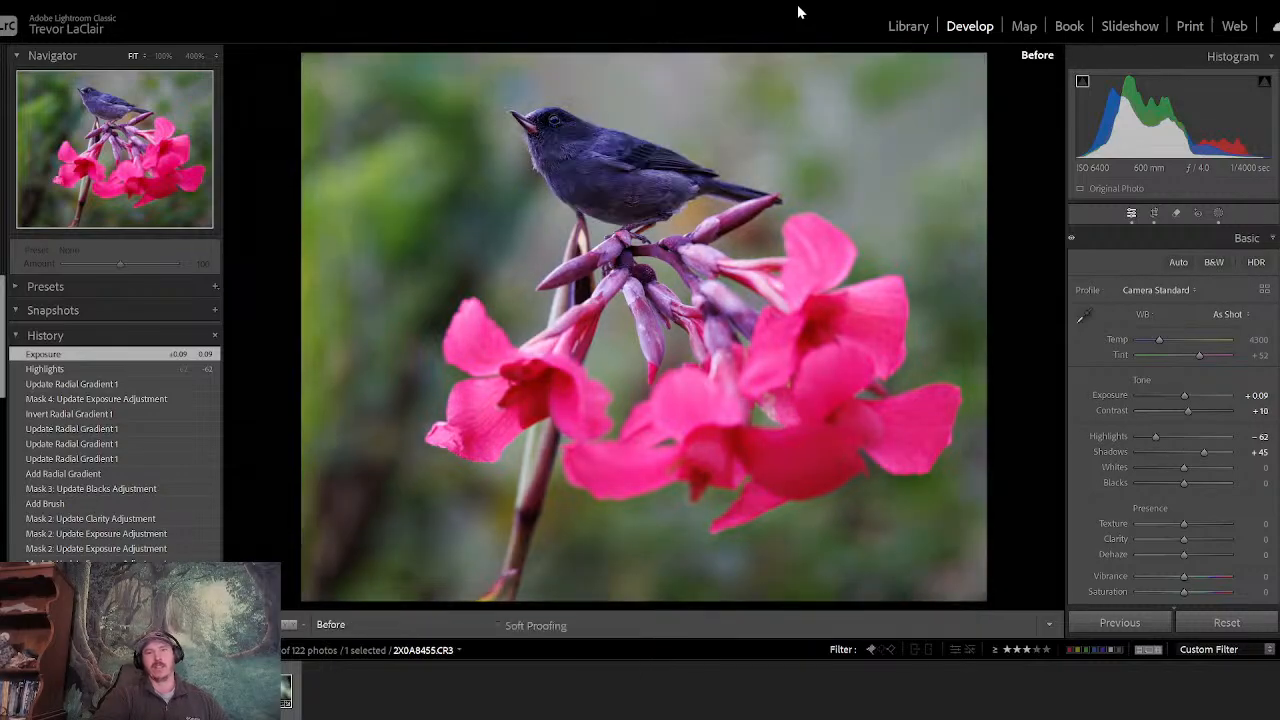
key("backslash")
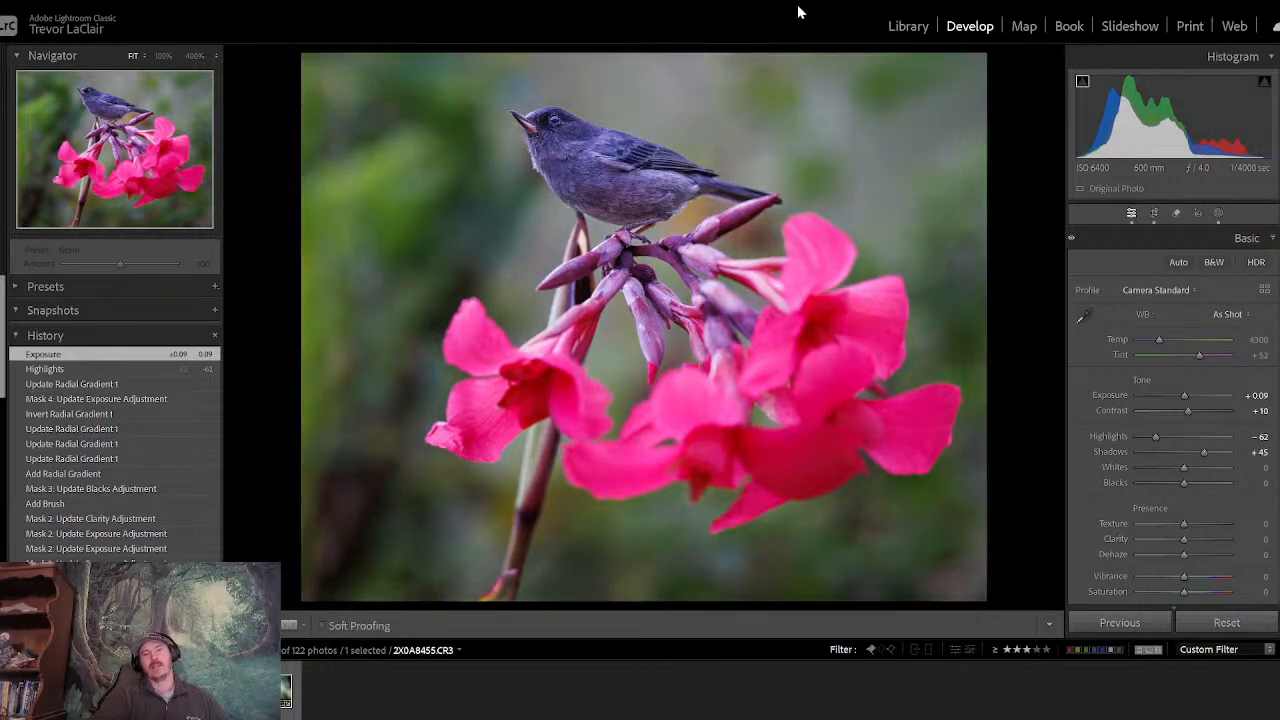
key("backslash")
key("backslash")
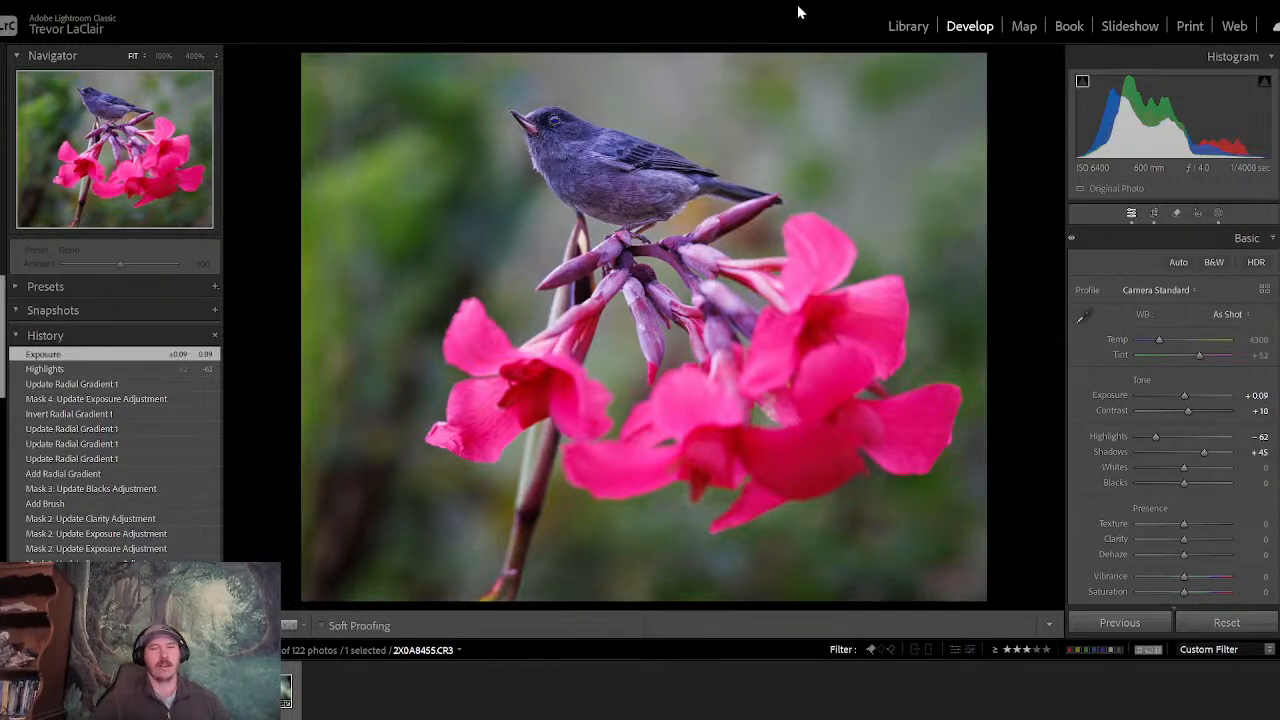
- Show the 01-15-2025 BCJ Wildlife folder as a library grid filtered to flagged photos of any rating
left_click(908, 28)
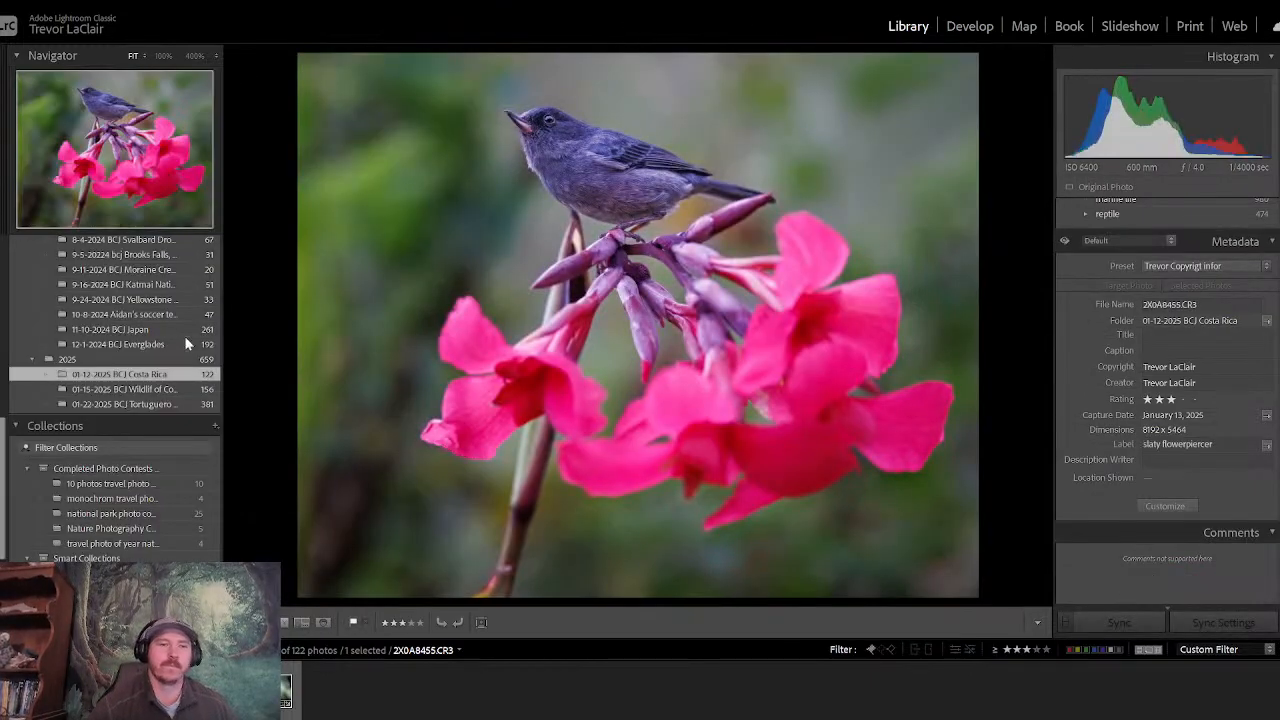
left_click(152, 390)
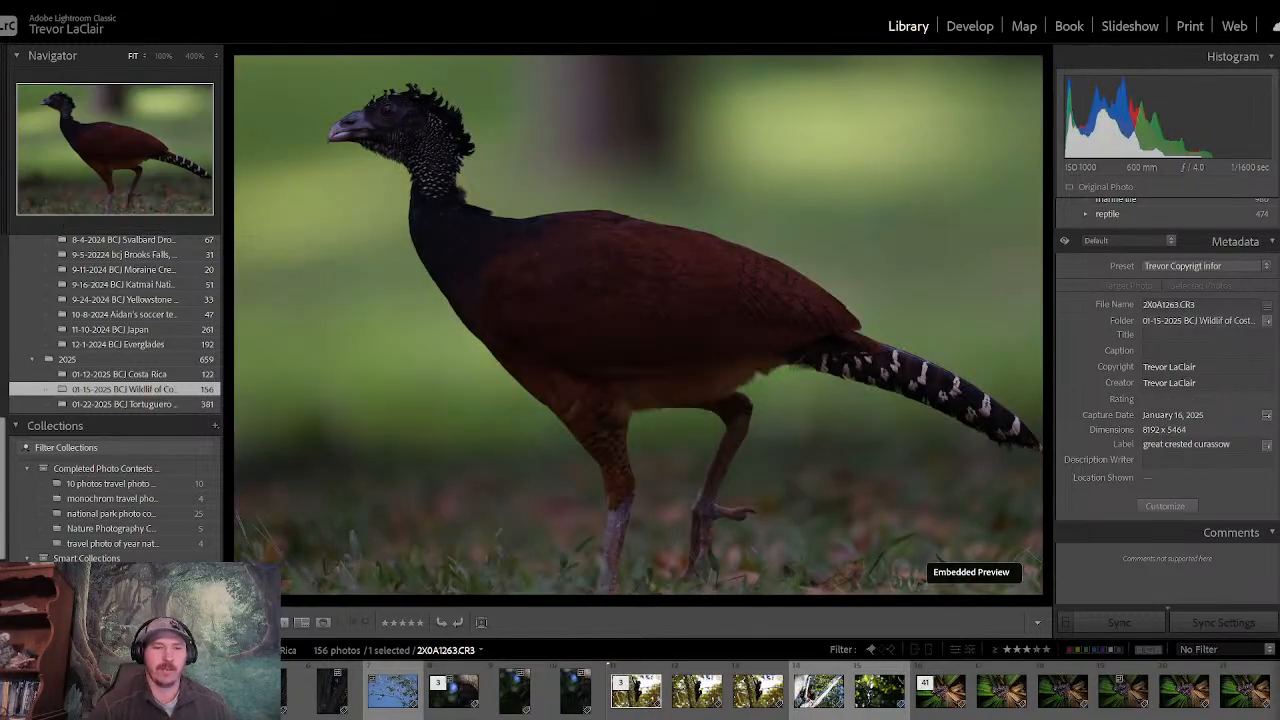
left_click(871, 650)
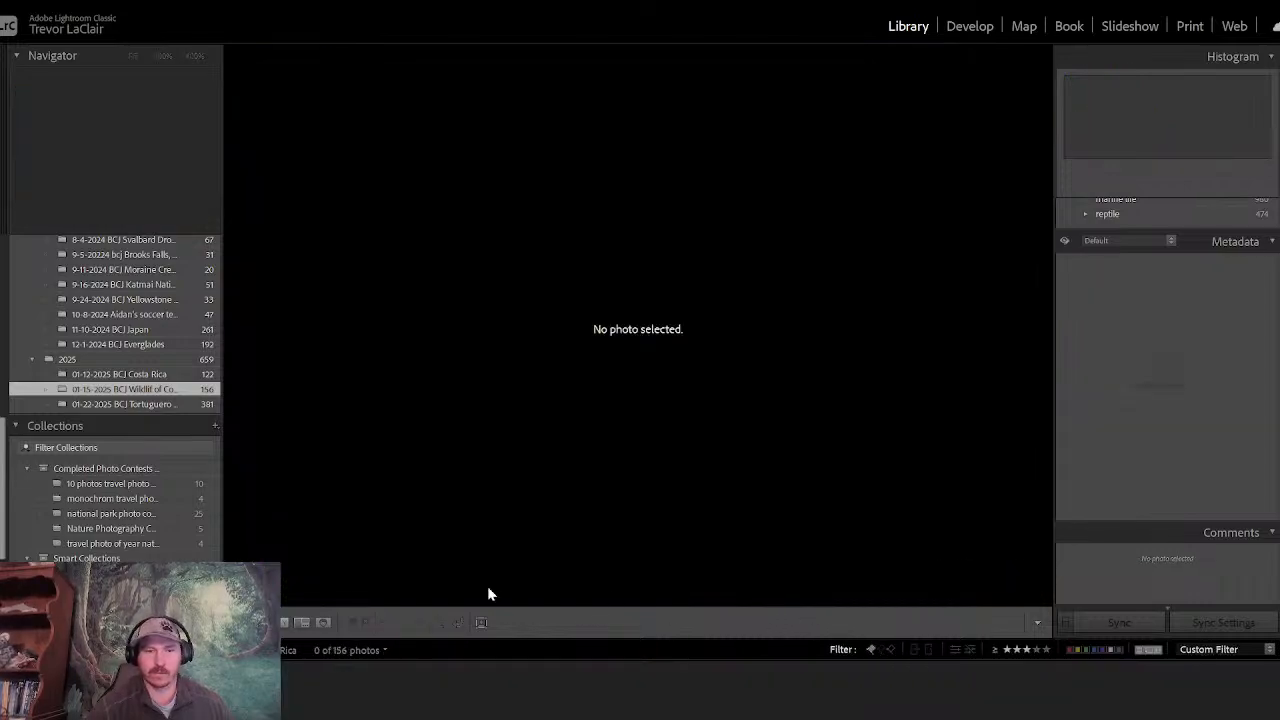
left_click(1005, 655)
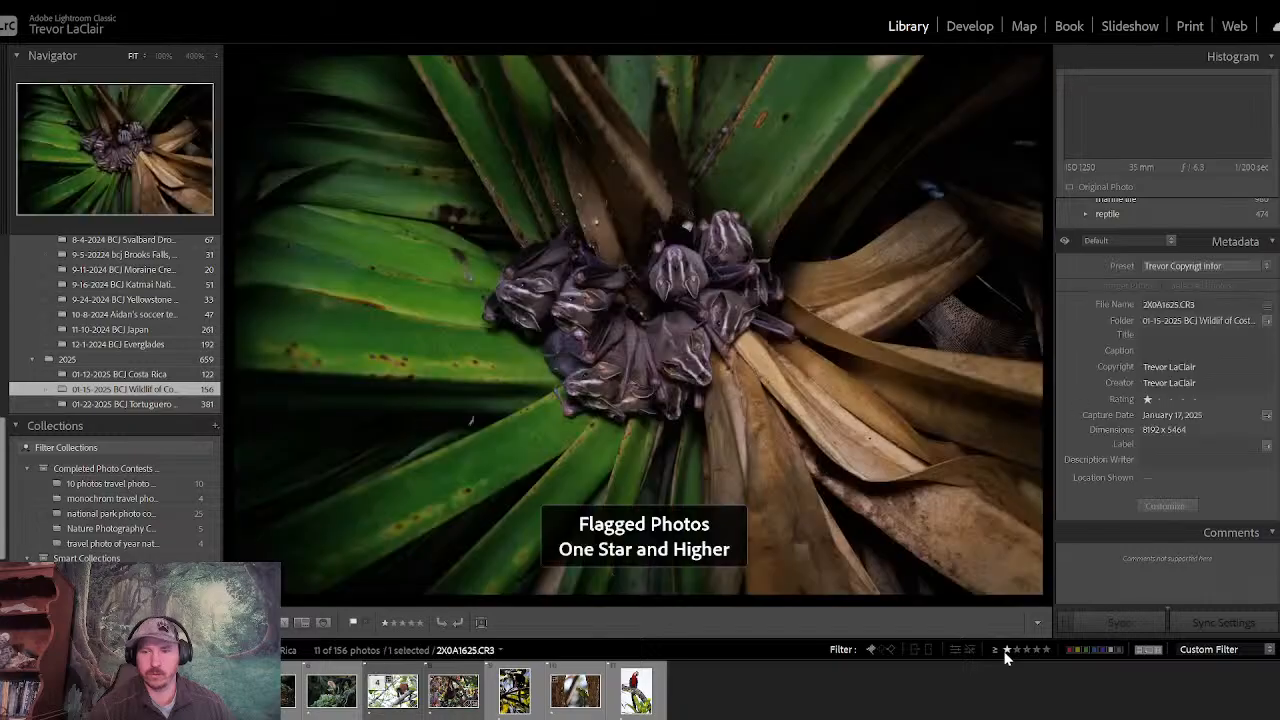
left_click(1005, 655)
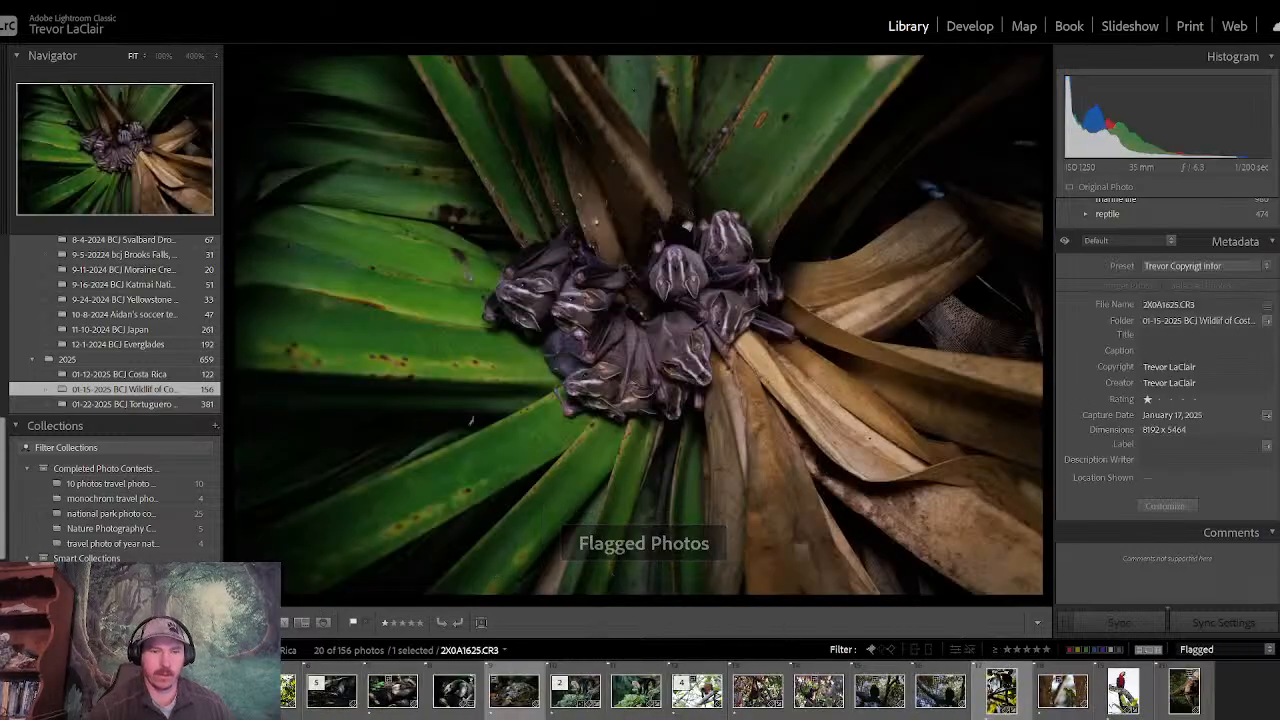
left_click(284, 622)
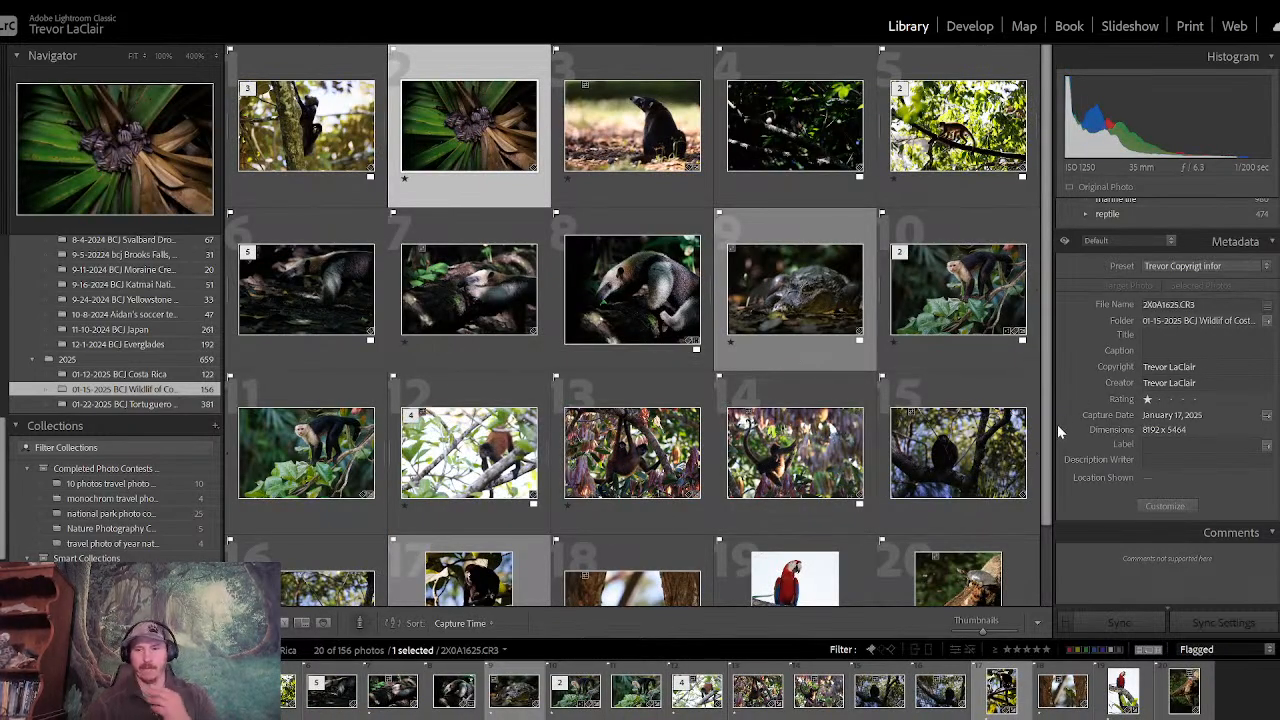
- Look over the flagged photos, then examine the bats clustered under the palm leaves at 100% zoom
left_click_drag(1048, 434, 1049, 554)
scroll(1050, 560, "up", 2)
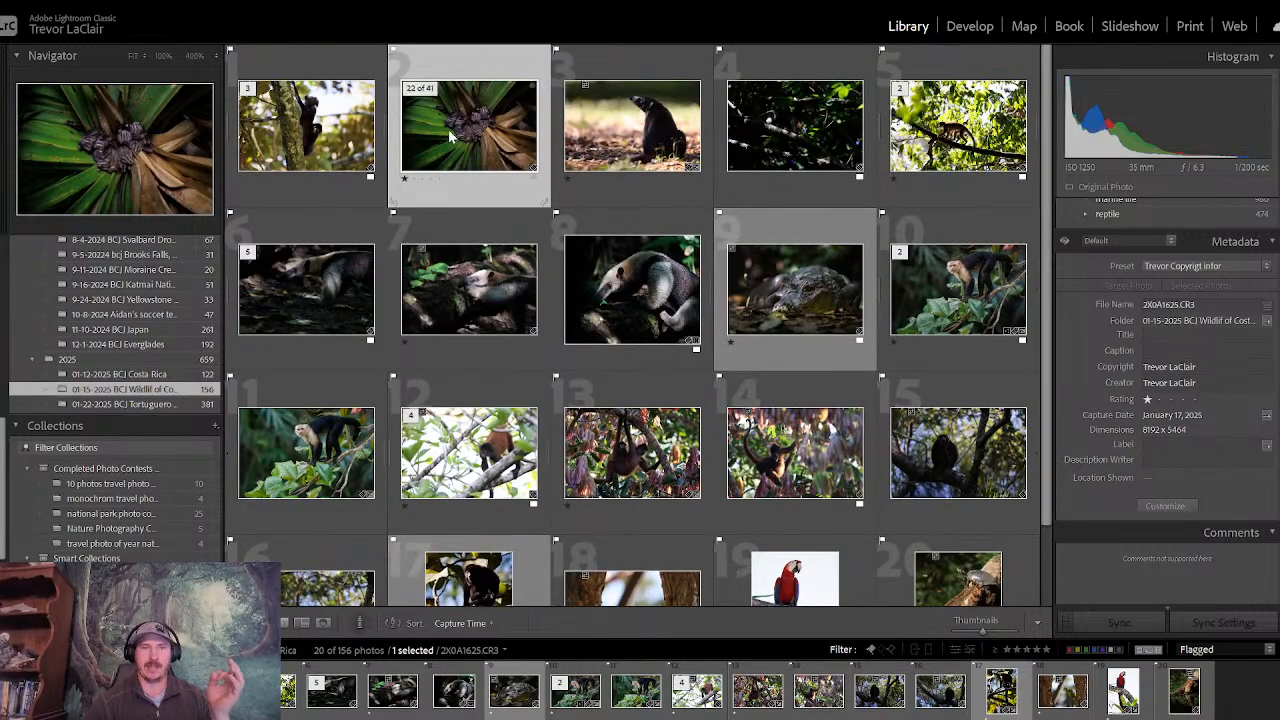
key("e")
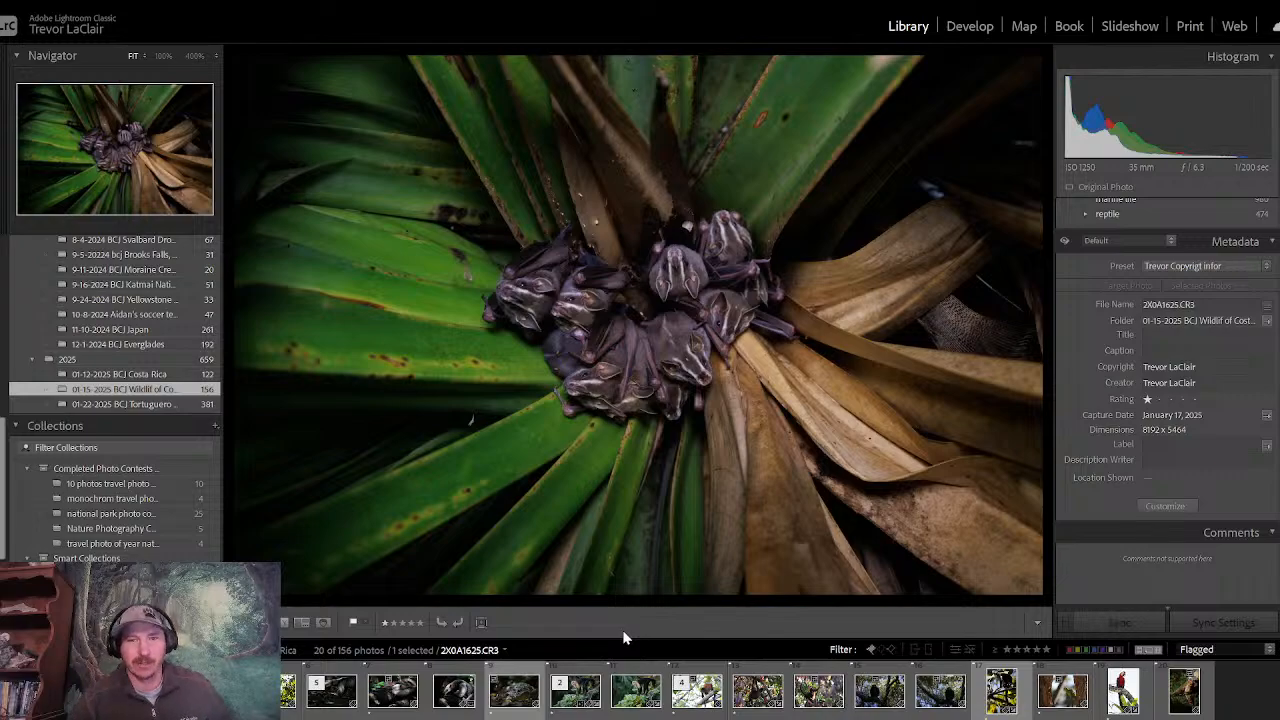
left_click(665, 325)
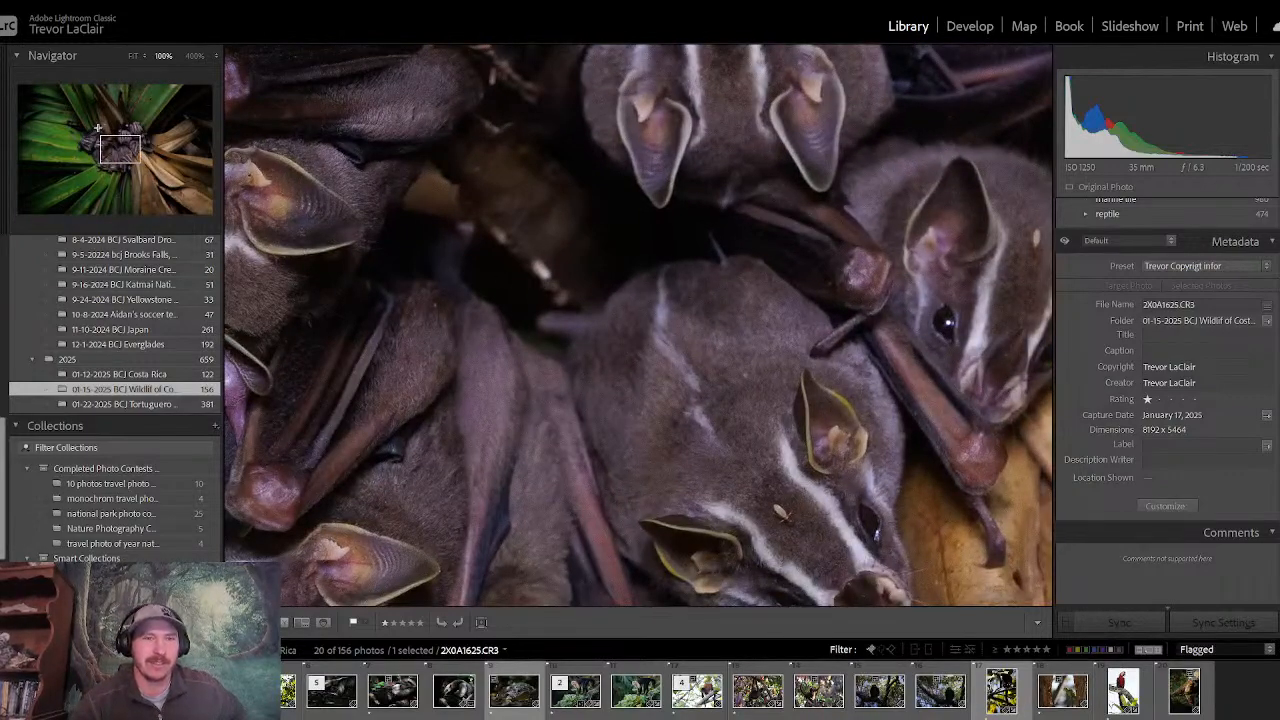
- Inspect the bats at the lower-left of the cluster at 100% zoom and return to the full photo
mouse_move(120, 148)
left_mouse_down()
mouse_move(113, 167)
mouse_move(102, 146)
mouse_move(134, 150)
mouse_move(130, 140)
mouse_move(104, 161)
left_mouse_up()
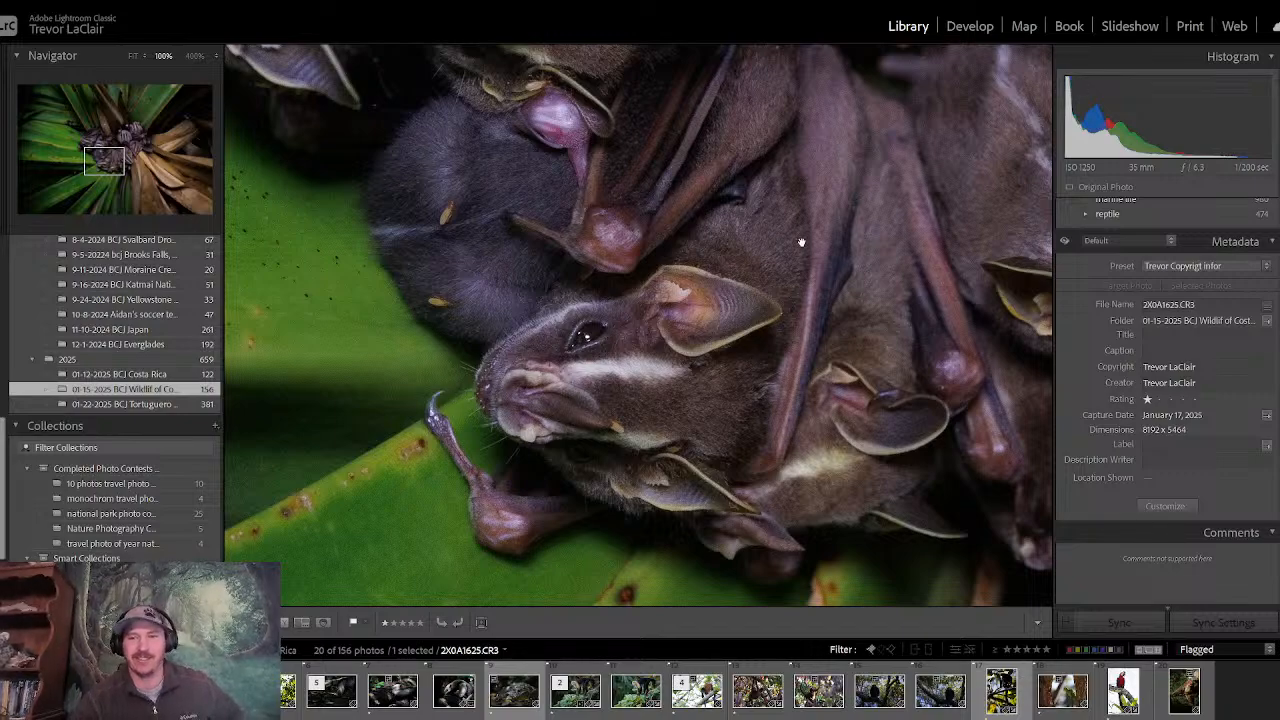
left_click(110, 165)
mouse_move(110, 165)
left_mouse_down()
mouse_move(120, 153)
mouse_move(102, 142)
mouse_move(106, 165)
left_mouse_up()
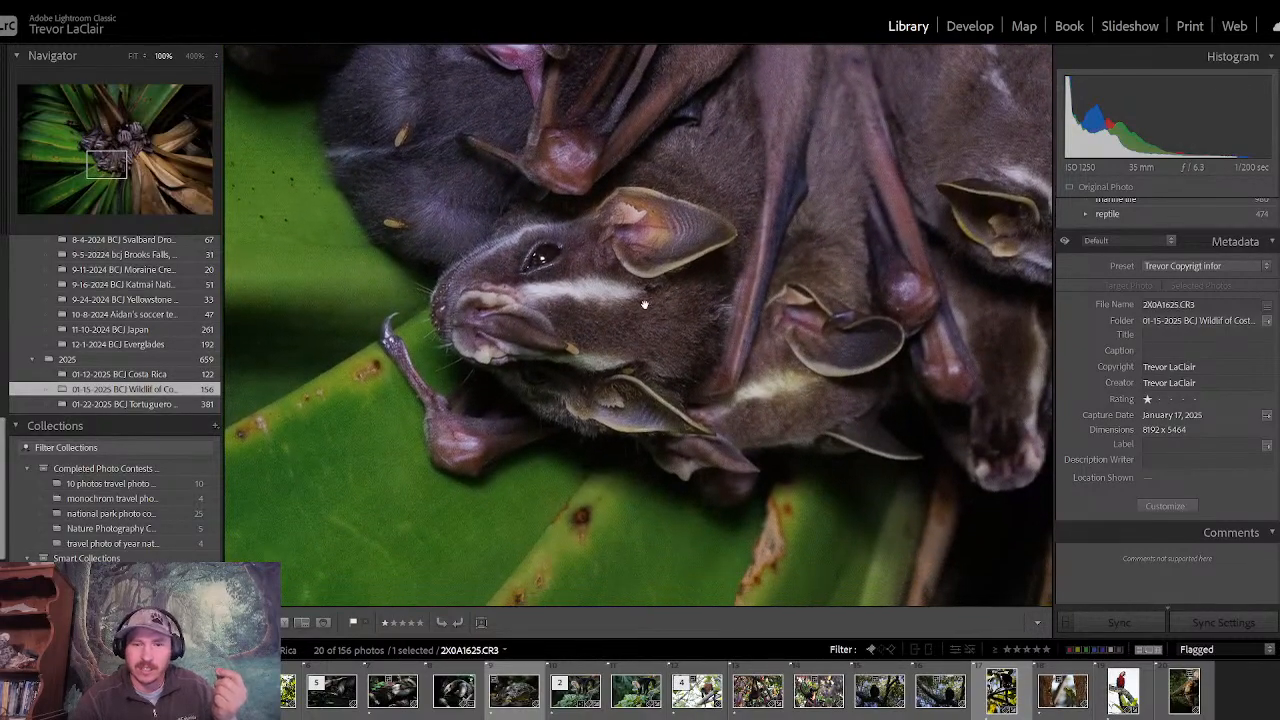
left_click(708, 260)
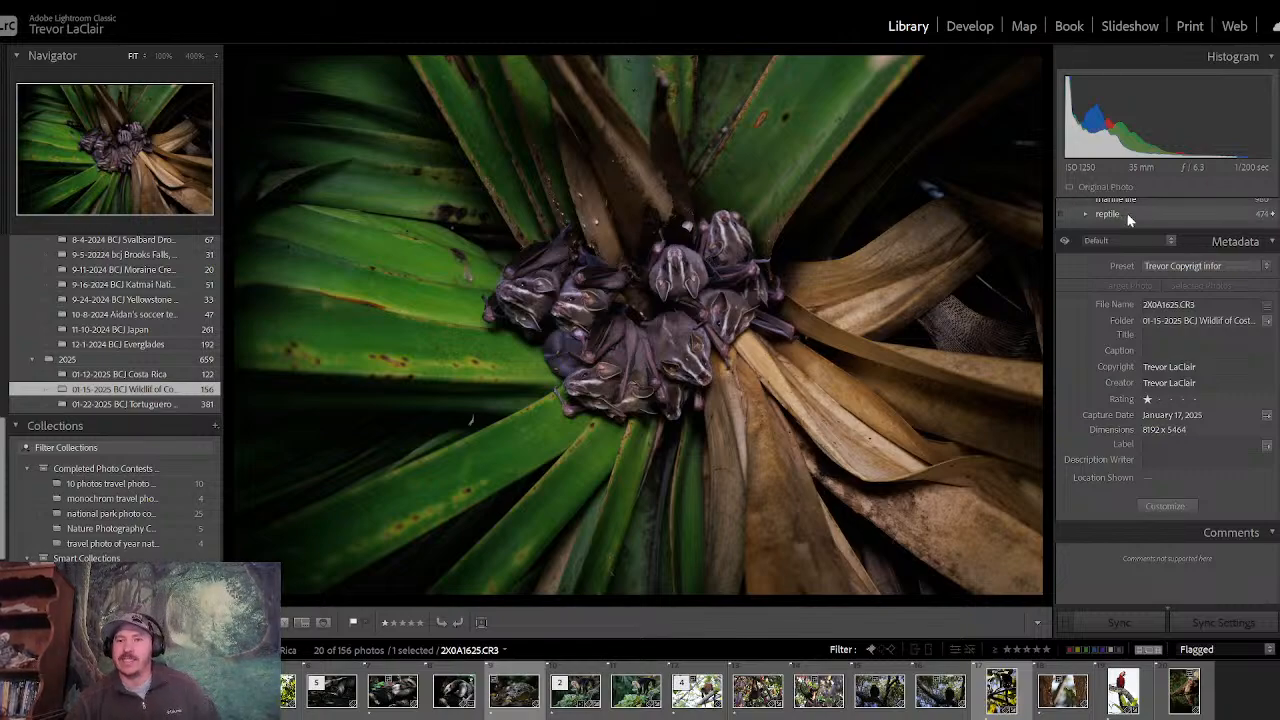
- Start developing the bat photo, setting Contrast to +7, Saturation to -15, Clarity to +30 and Texture to +5
left_click(1194, 242)
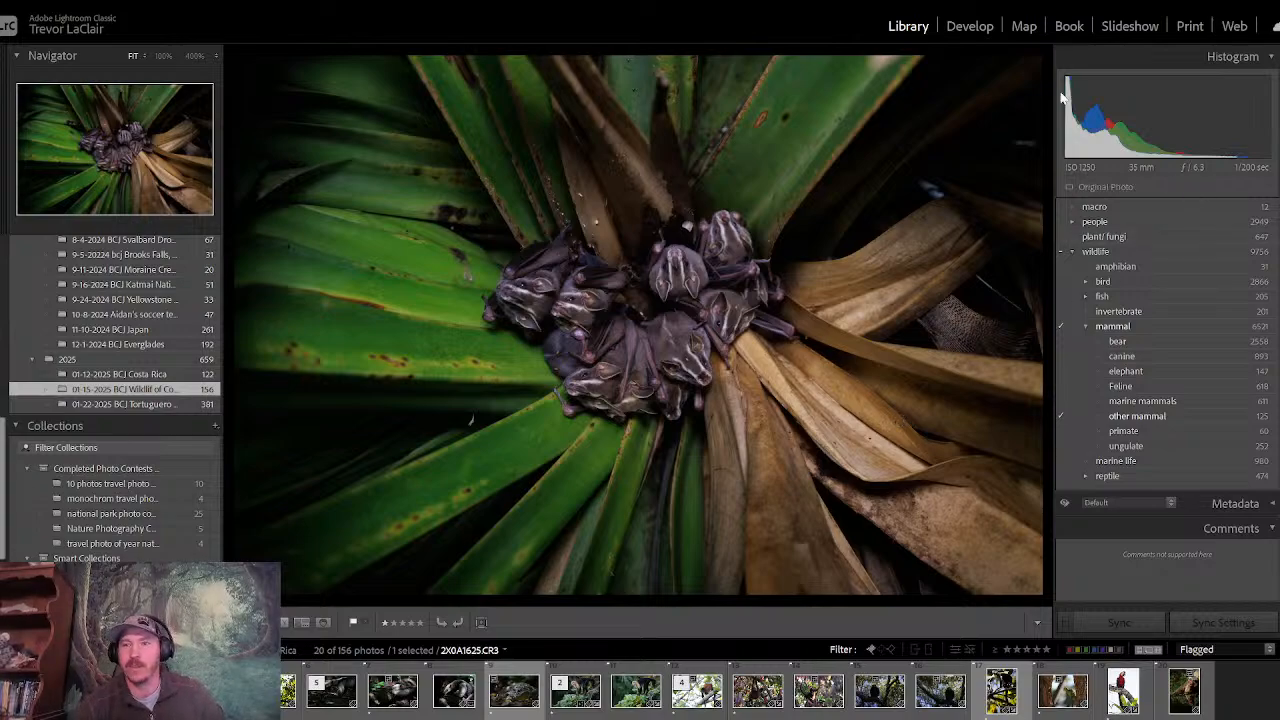
left_click(967, 30)
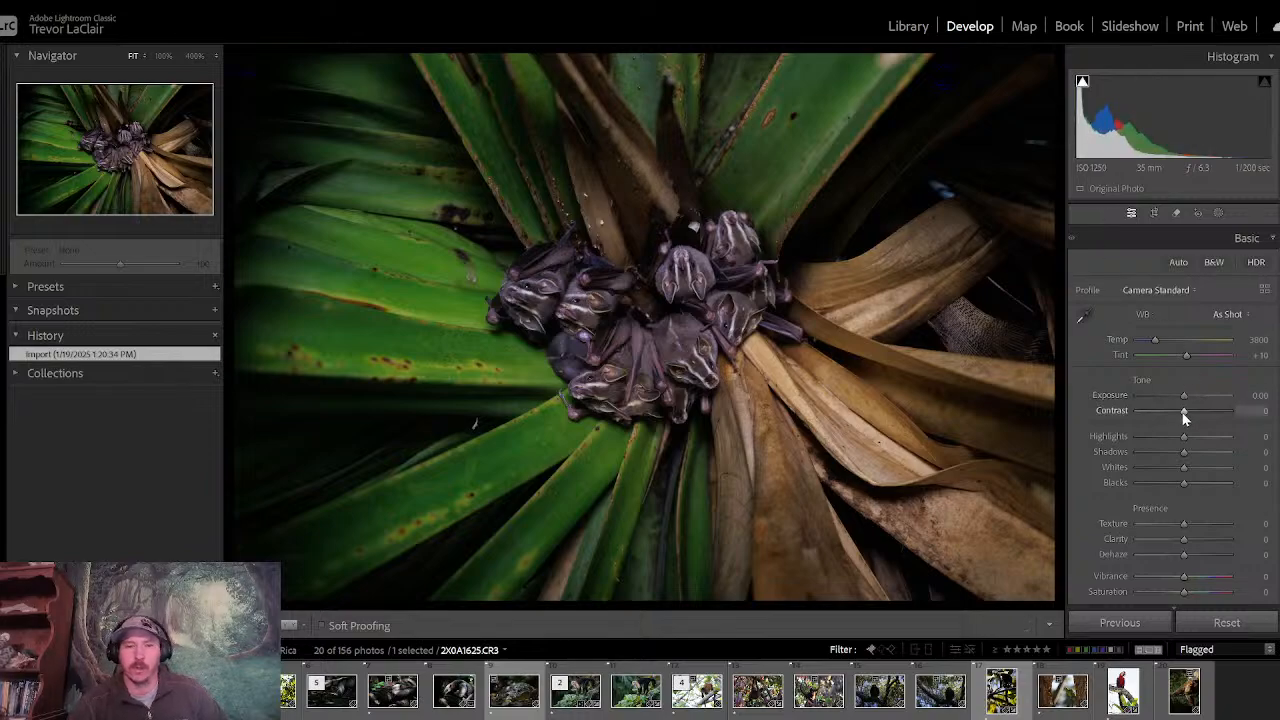
left_click_drag(1183, 414, 1187, 422)
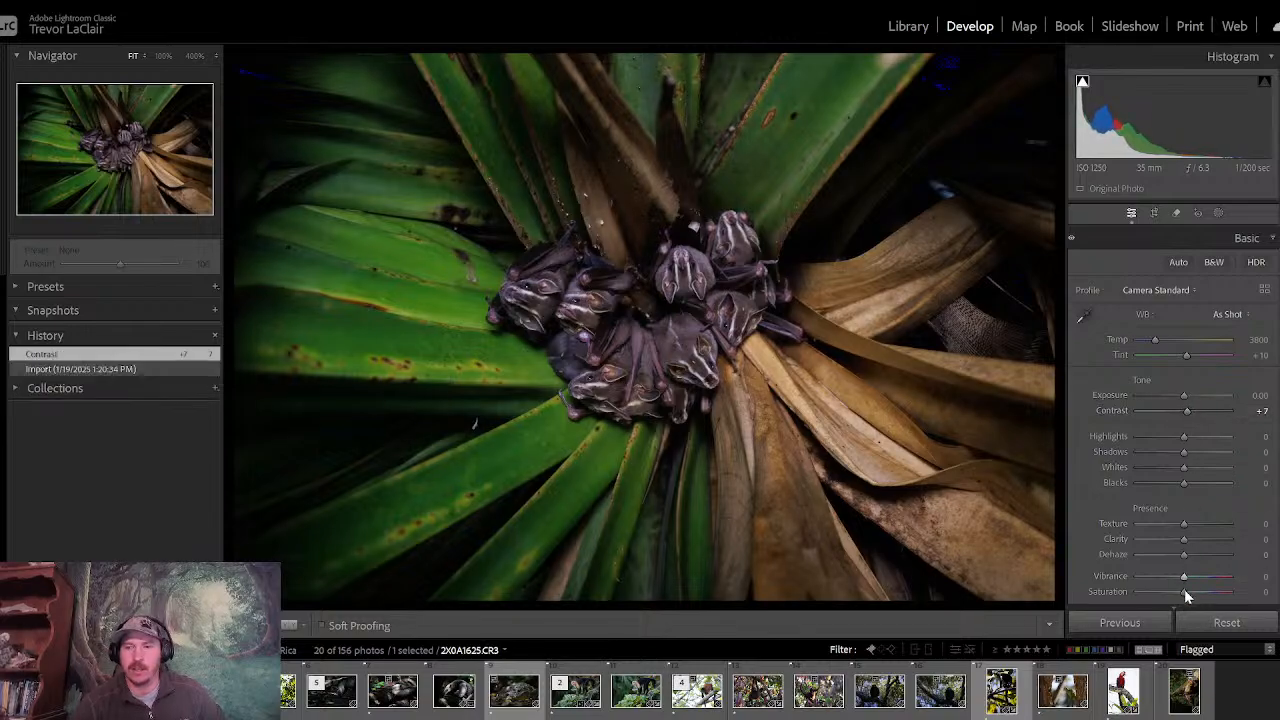
left_click_drag(1182, 592, 1173, 592)
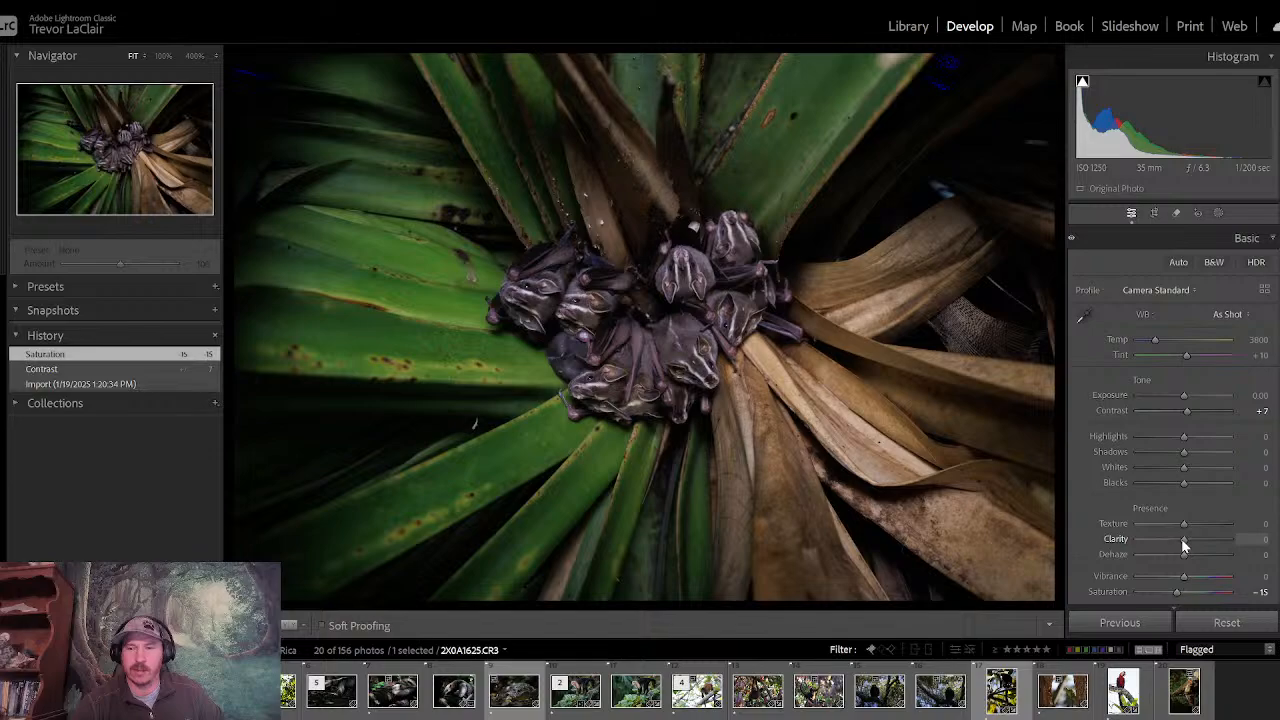
mouse_move(1184, 544)
left_mouse_down()
mouse_move(1200, 543)
mouse_move(1187, 546)
mouse_move(1197, 540)
mouse_move(1186, 525)
left_mouse_up()
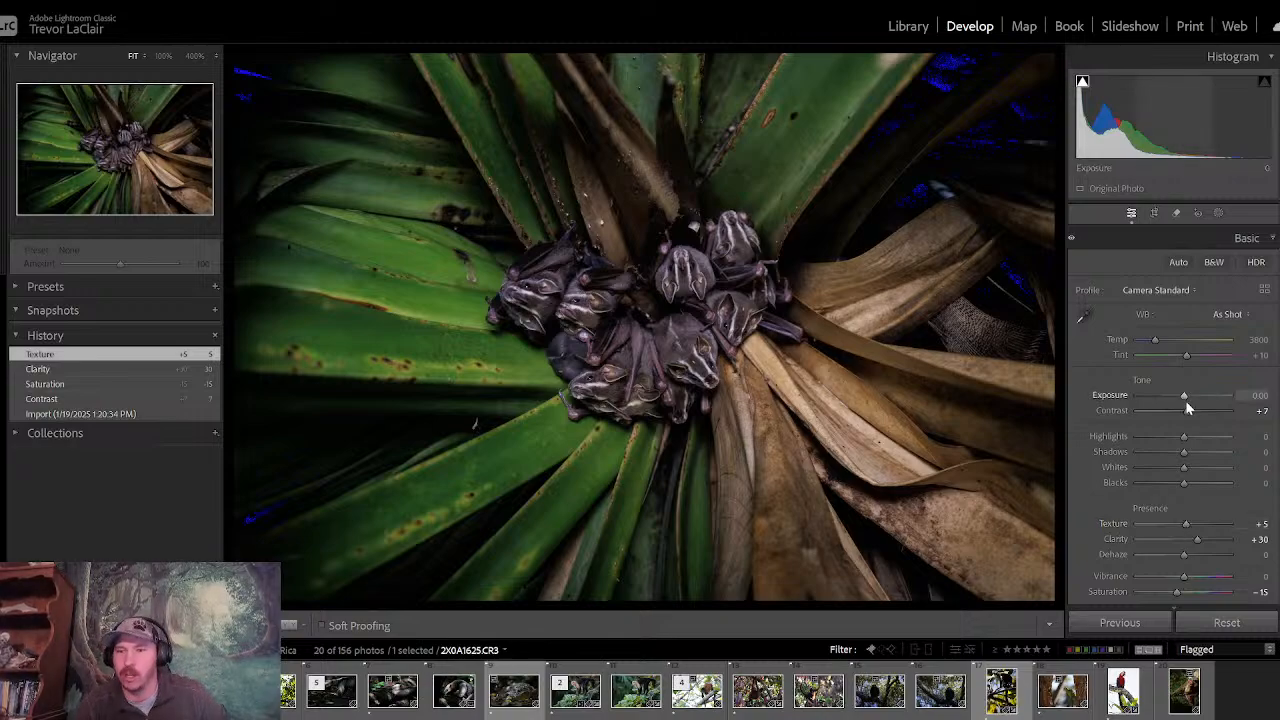
- Brighten the bat photo with Exposure at +0.89 and reduce Highlights to -100
left_click_drag(1185, 437, 1189, 399)
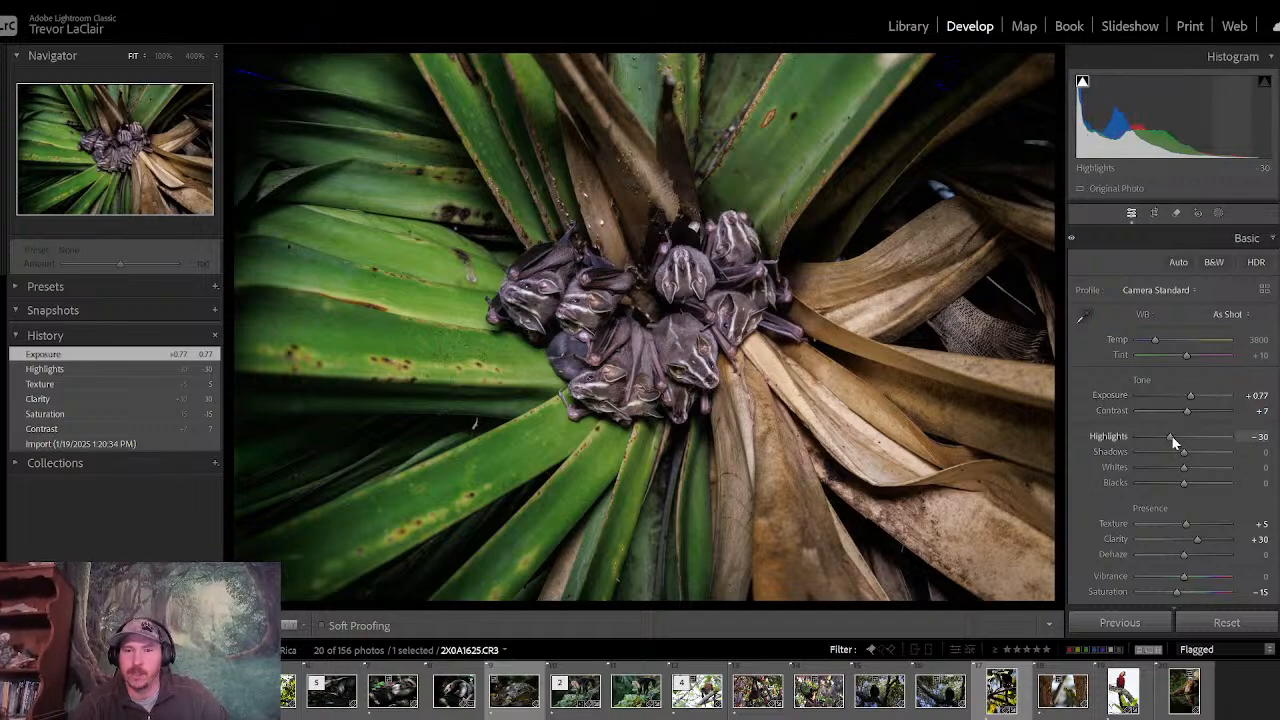
left_click_drag(1173, 440, 1107, 442)
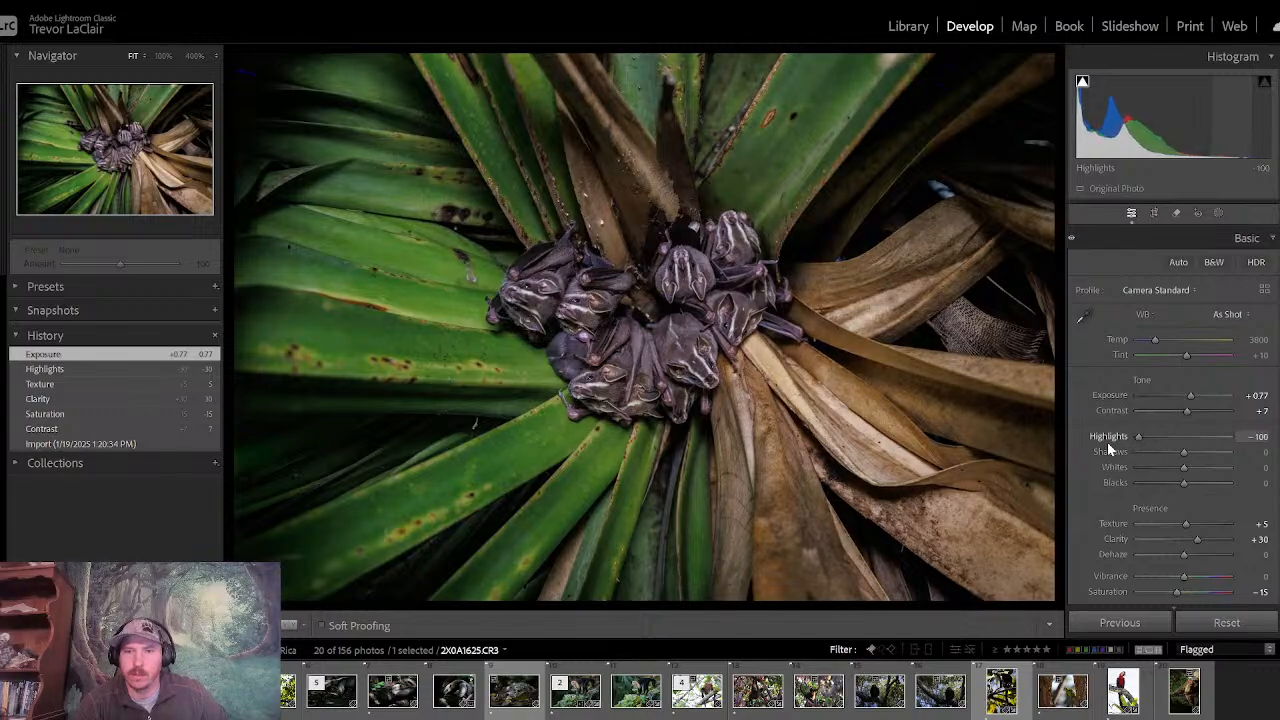
left_click_drag(1190, 395, 1191, 394)
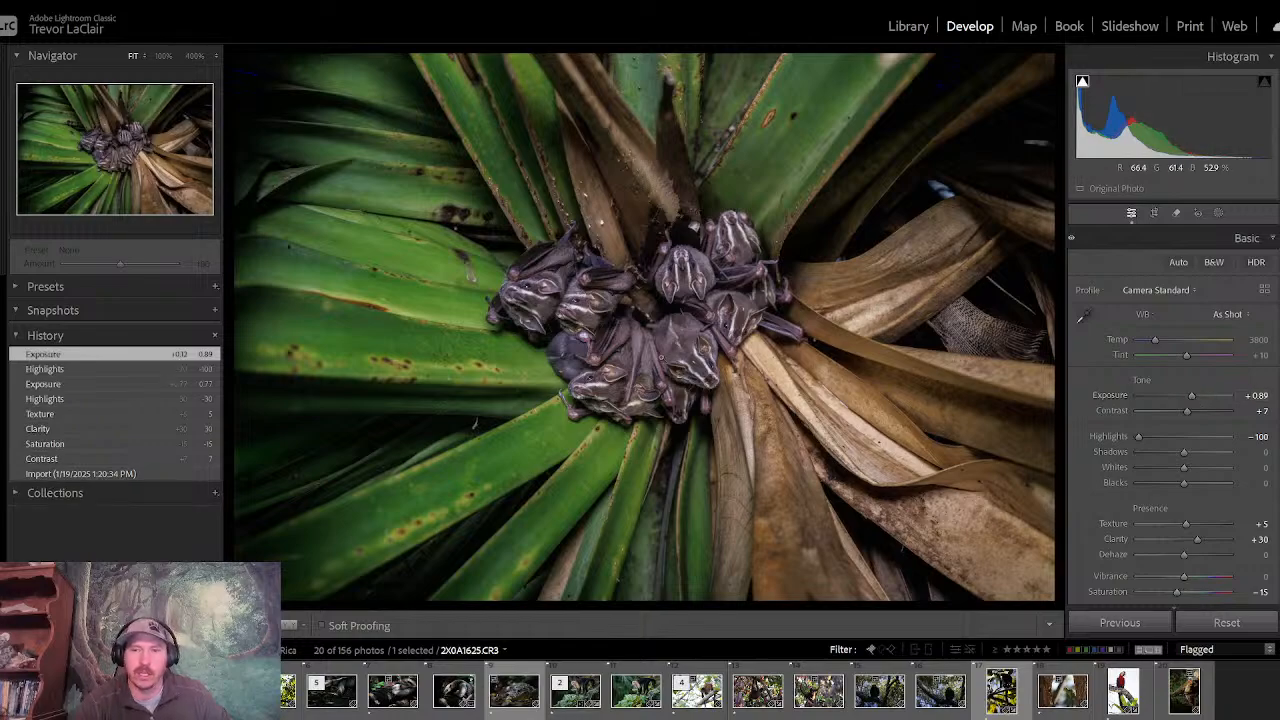
- Darken the bat photo's edges with a post-crop vignette amount of -11
left_click(1160, 237)
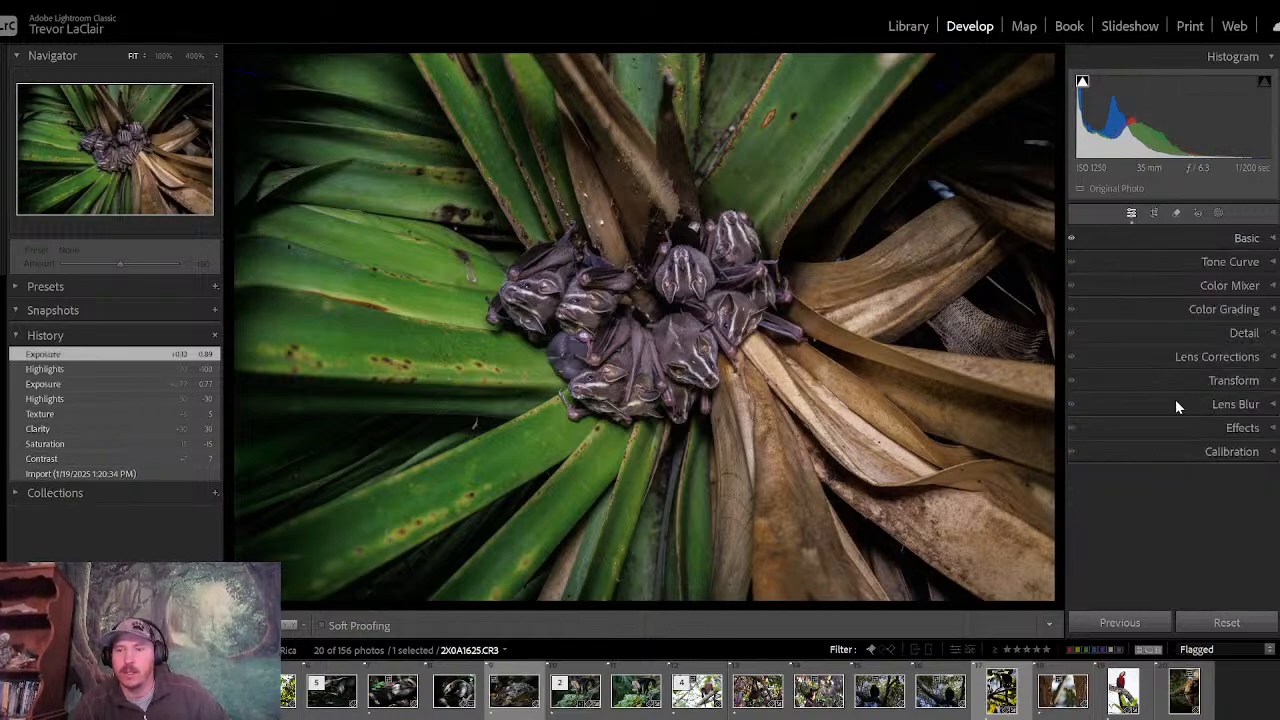
left_click(1186, 428)
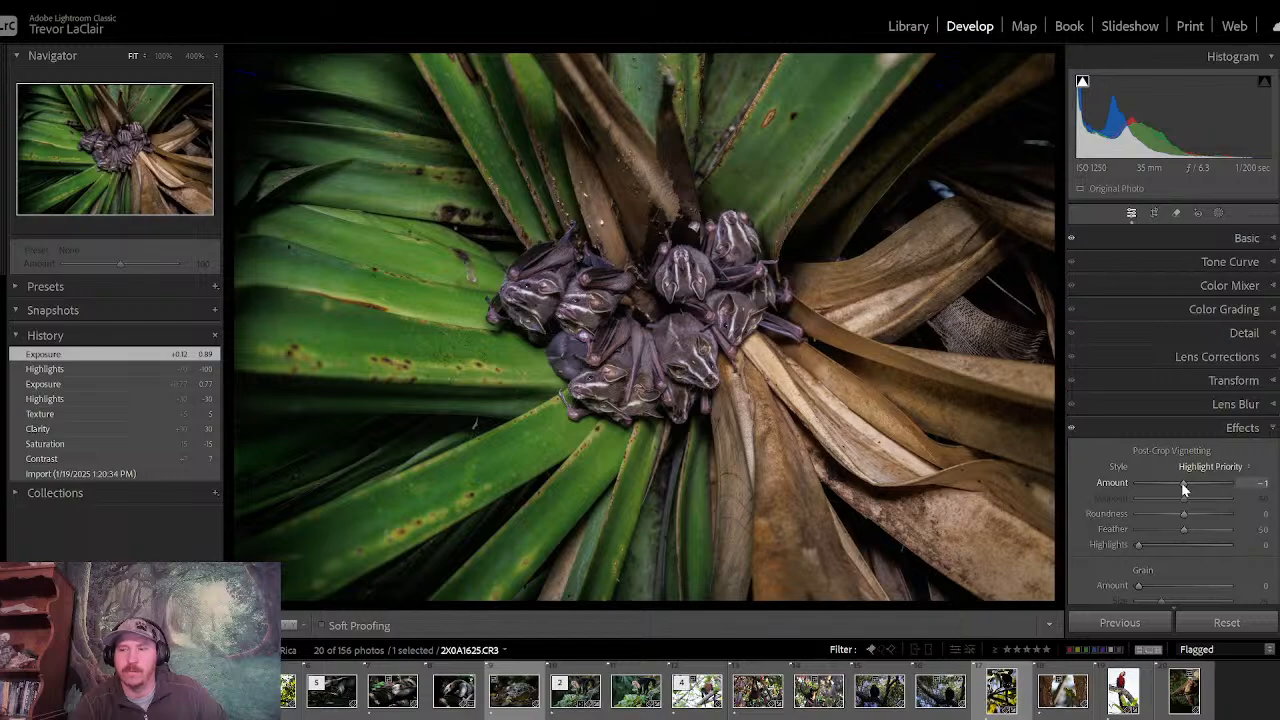
left_click_drag(1181, 482, 1177, 483)
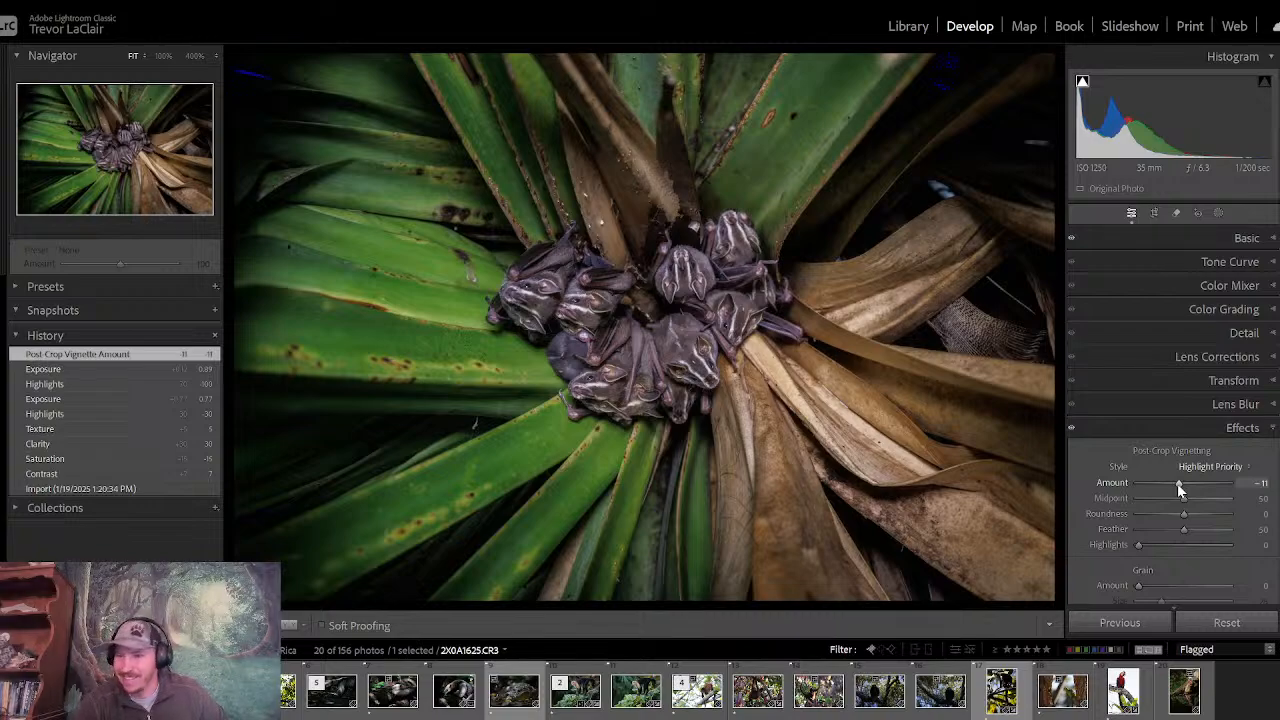
left_click(1185, 428)
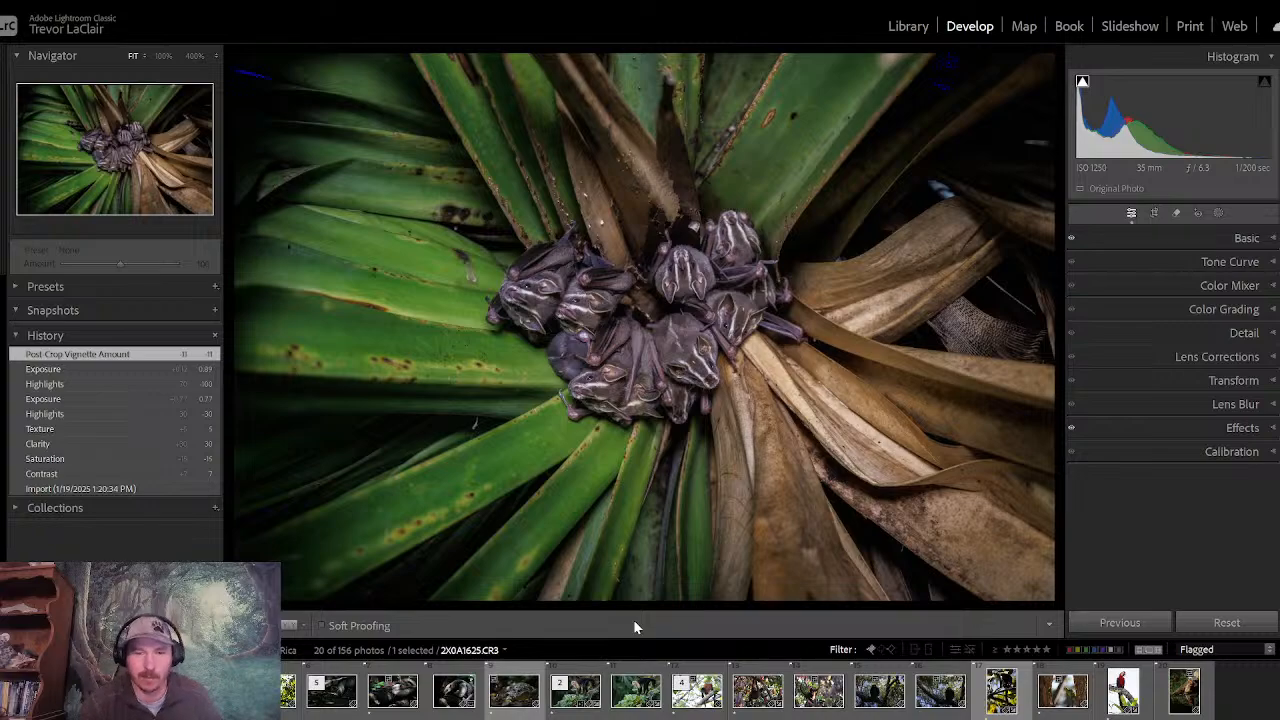
left_click(1170, 240)
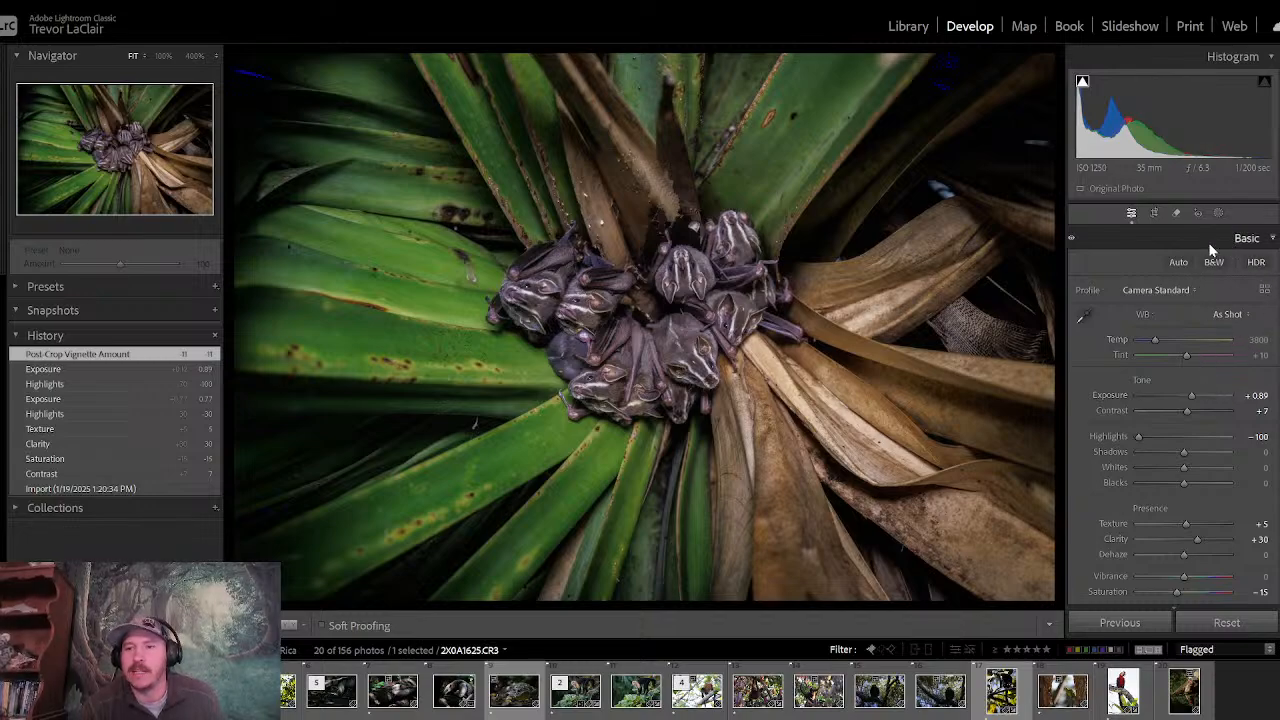
left_click(1188, 238)
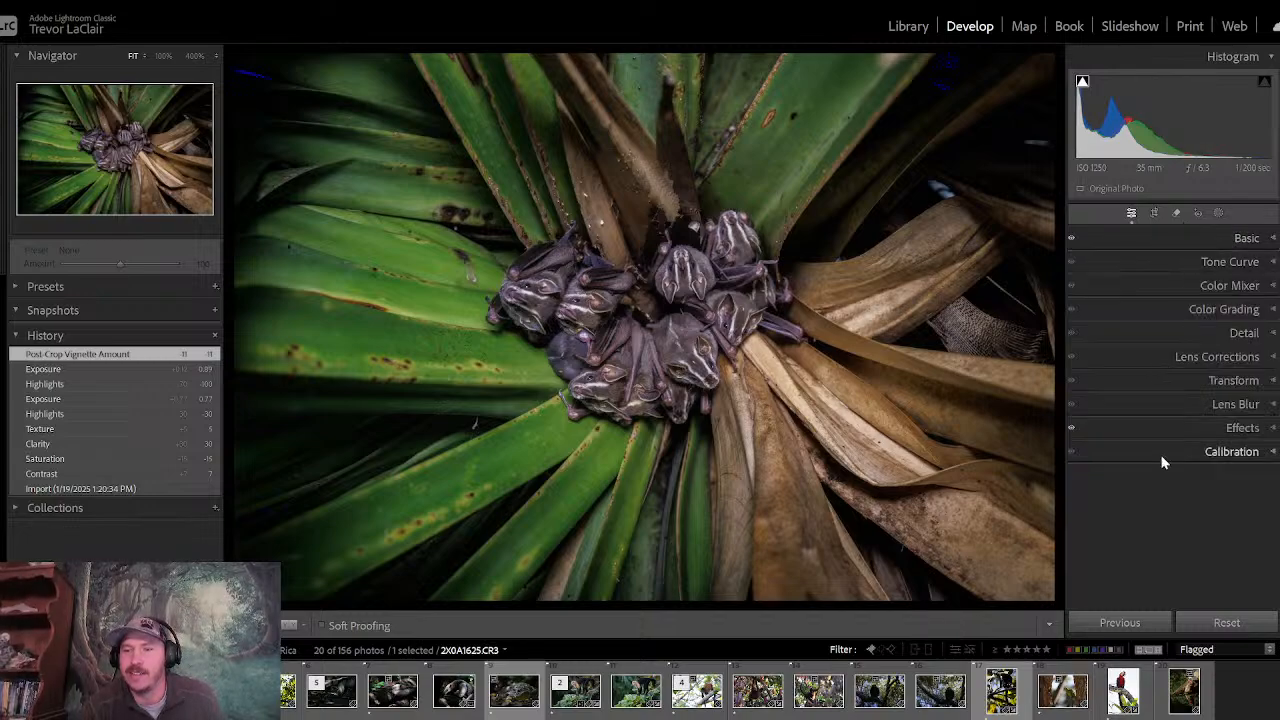
left_click(1191, 425)
left_click(1191, 425)
left_click(1188, 242)
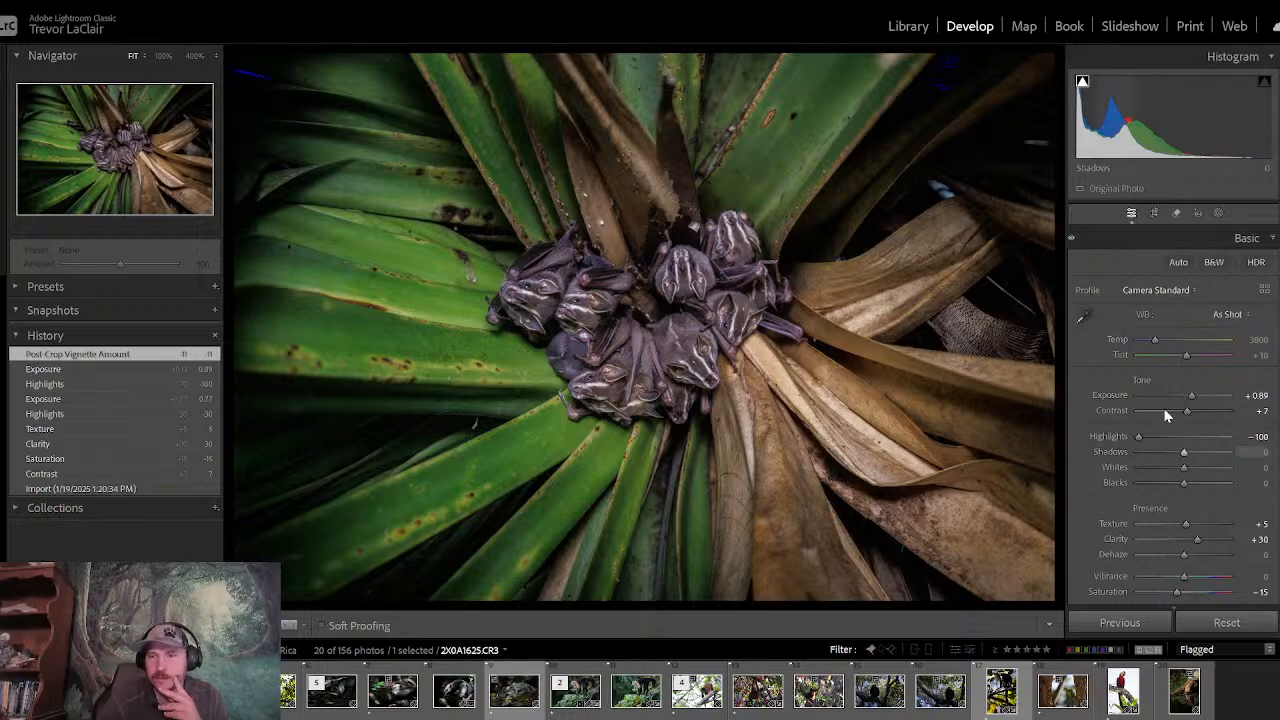
- Mask the surroundings with a large inverted radial gradient centred on the bat cluster, with Feather at 52
left_click(1218, 212)
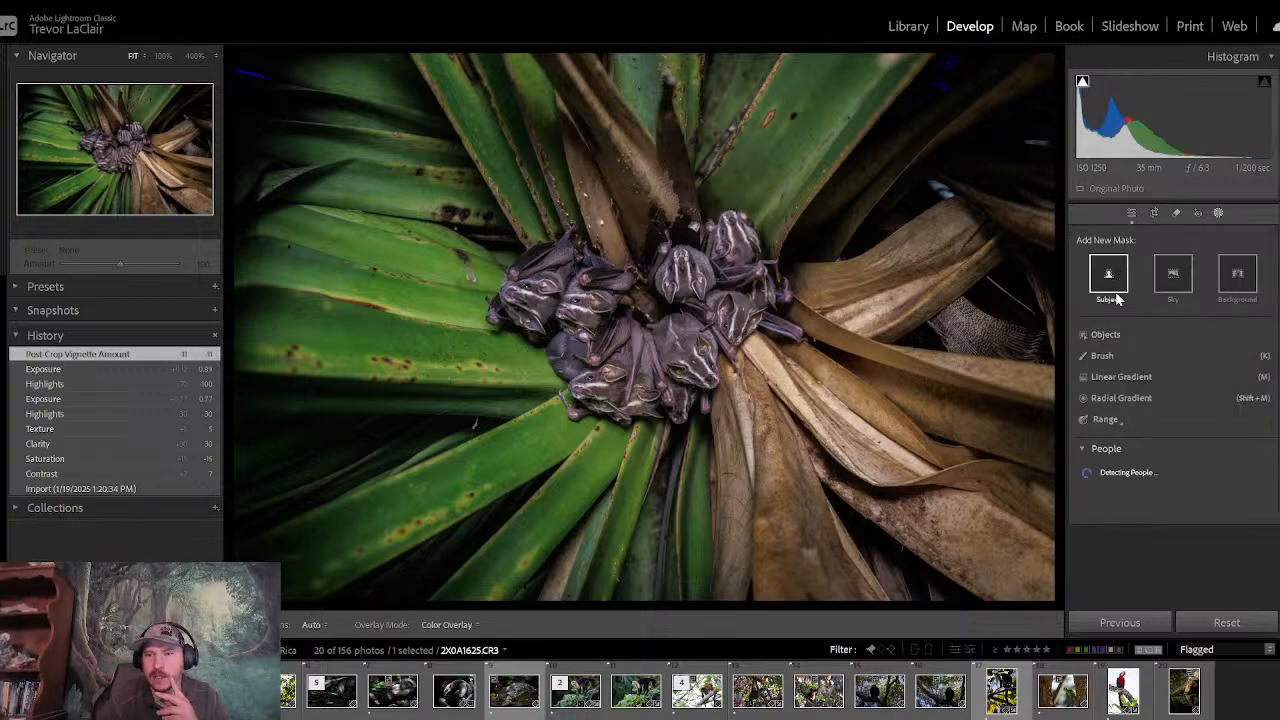
left_click(1111, 398)
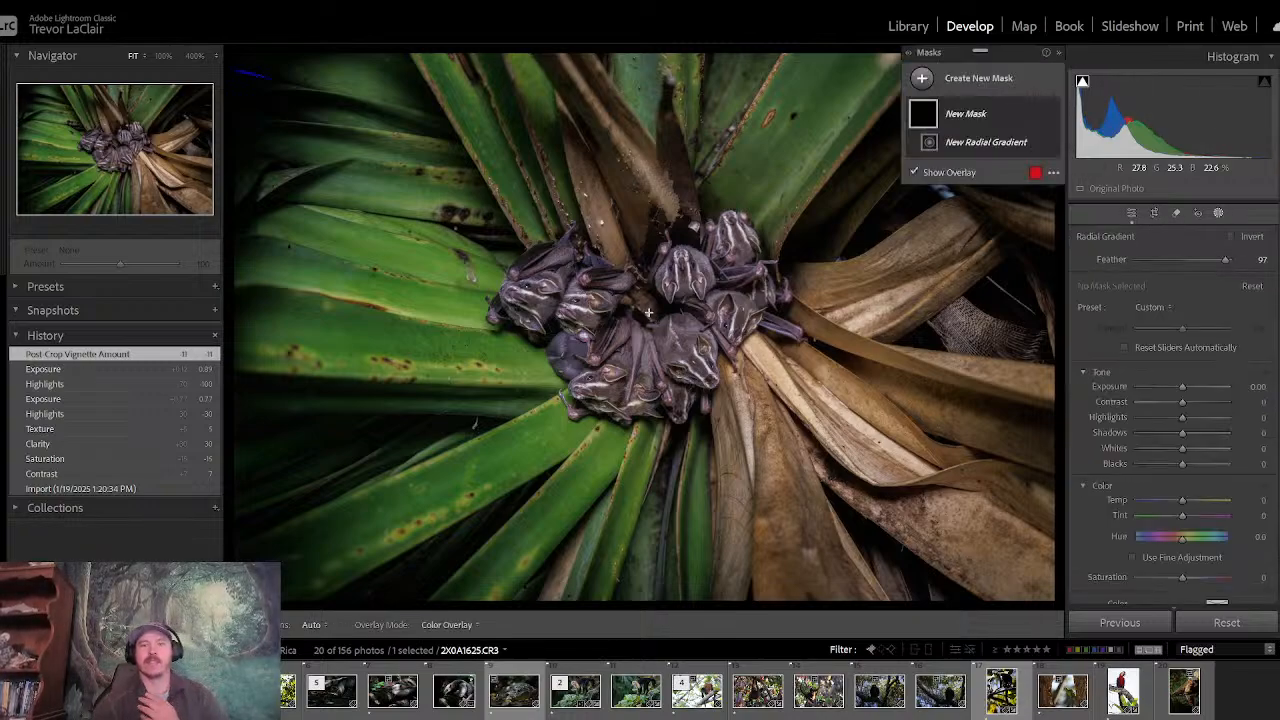
mouse_move(648, 312)
left_mouse_down()
mouse_move(912, 528)
mouse_move(1099, 626)
mouse_move(1204, 703)
left_mouse_up()
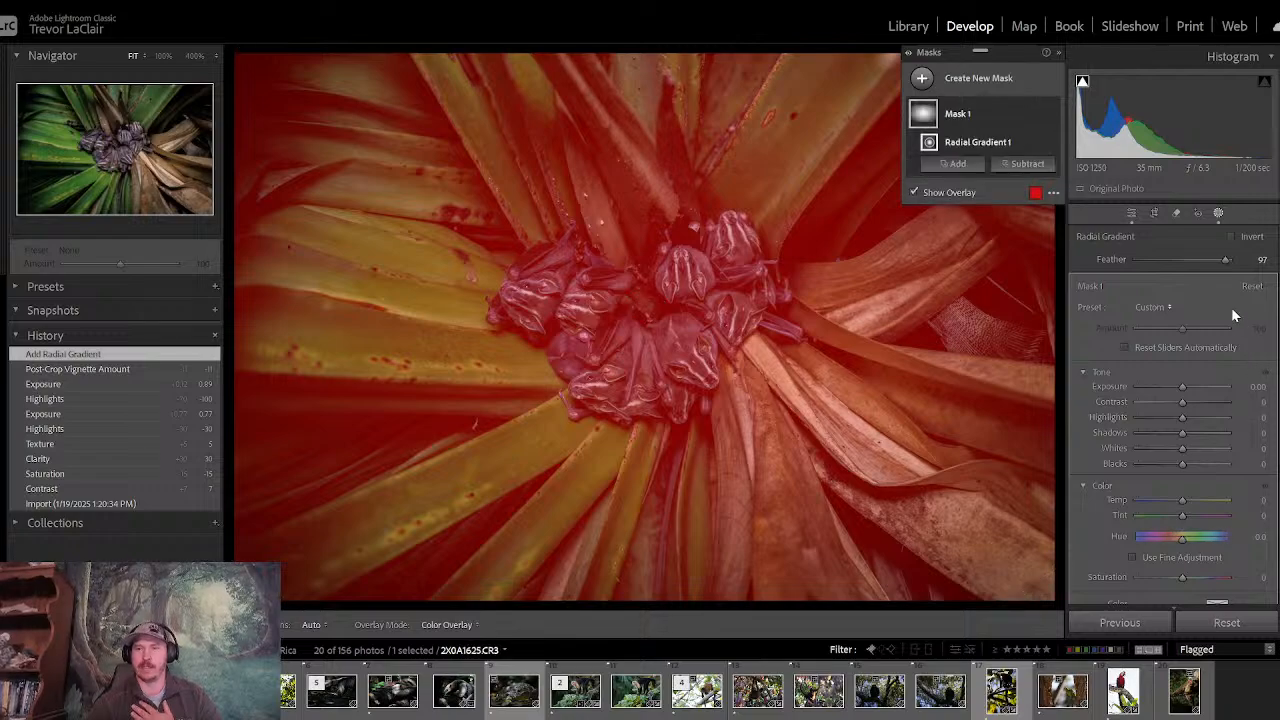
left_click_drag(1227, 260, 1190, 262)
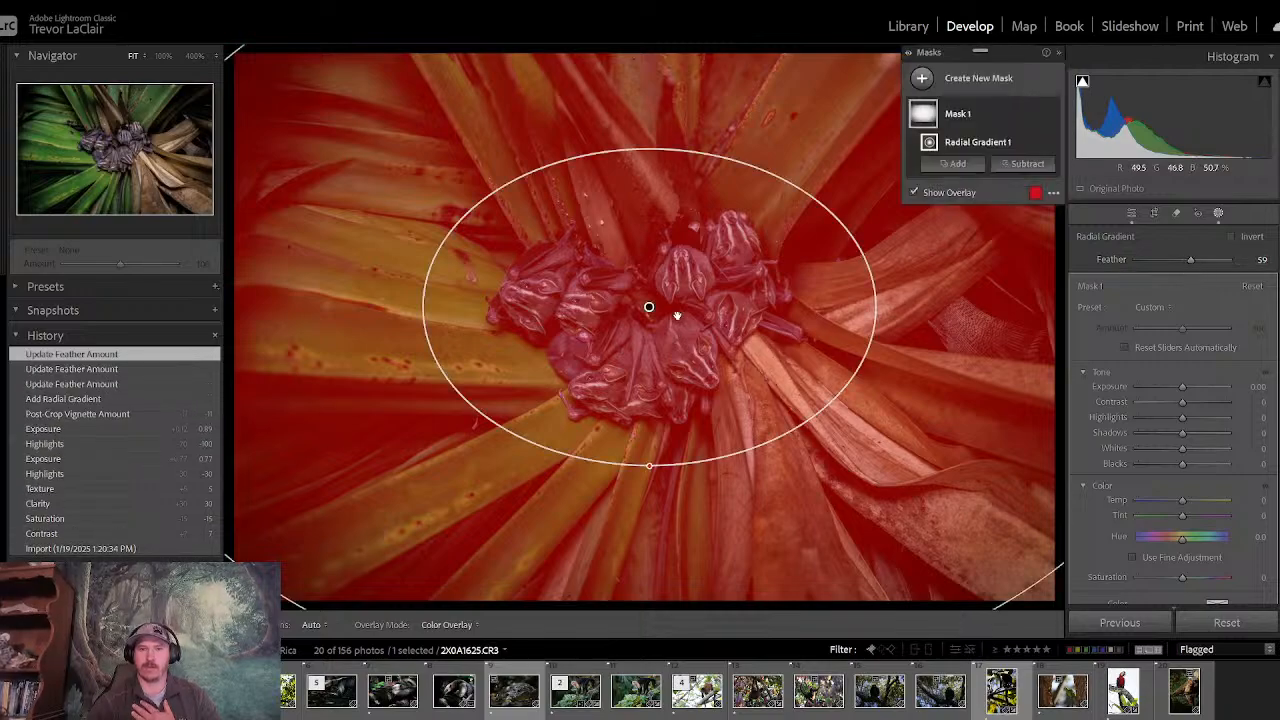
left_click(1231, 236)
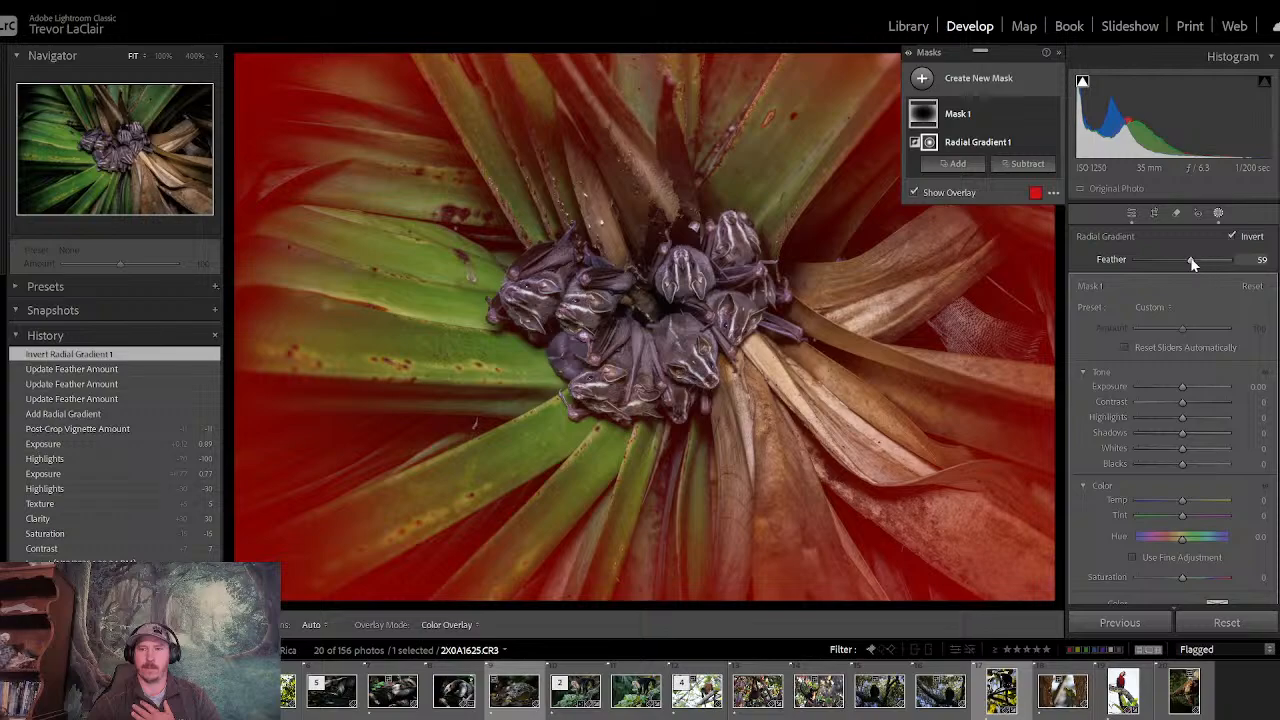
mouse_move(1192, 262)
left_mouse_down()
mouse_move(1203, 263)
mouse_move(1186, 263)
left_mouse_up()
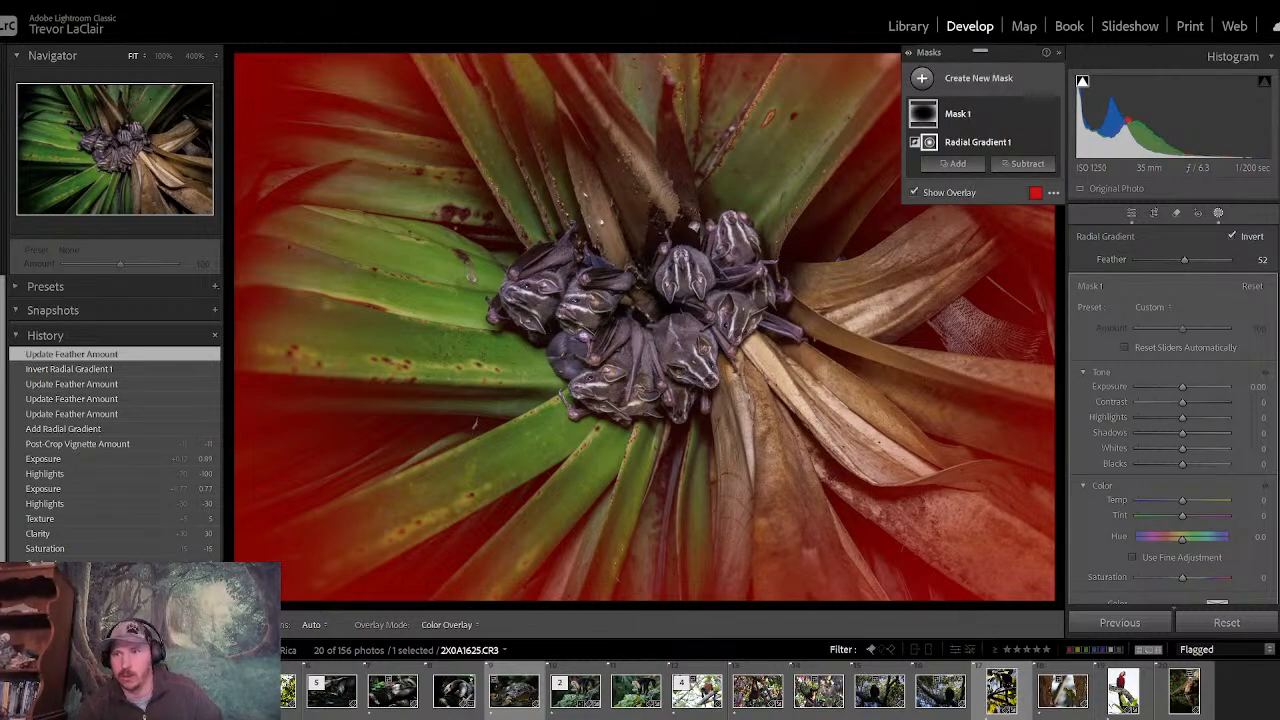
- Soften the masked surroundings with Clarity at -48 and Texture at -16, leaving Dehaze at 0, and close masking
scroll(1172, 413, "down", 10)
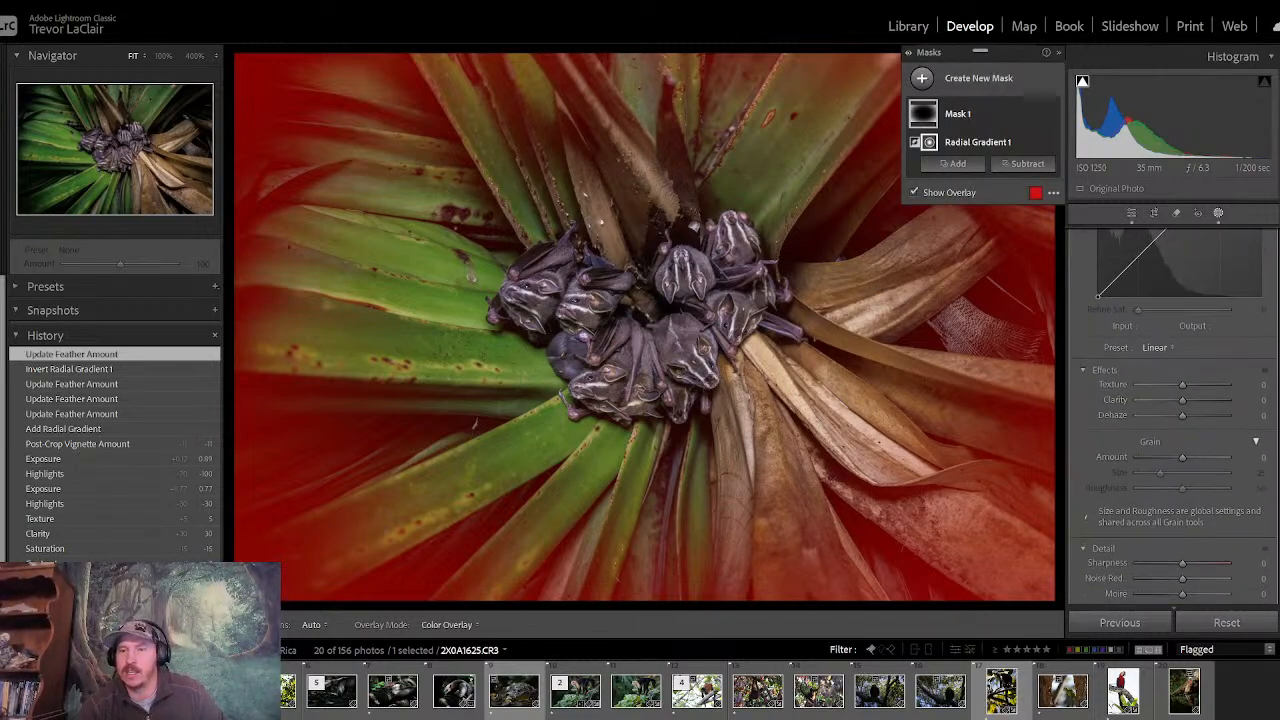
mouse_move(1181, 416)
left_mouse_down()
mouse_move(1174, 401)
mouse_move(1103, 411)
mouse_move(1166, 406)
mouse_move(1180, 417)
mouse_move(1119, 420)
mouse_move(1166, 425)
left_mouse_up()
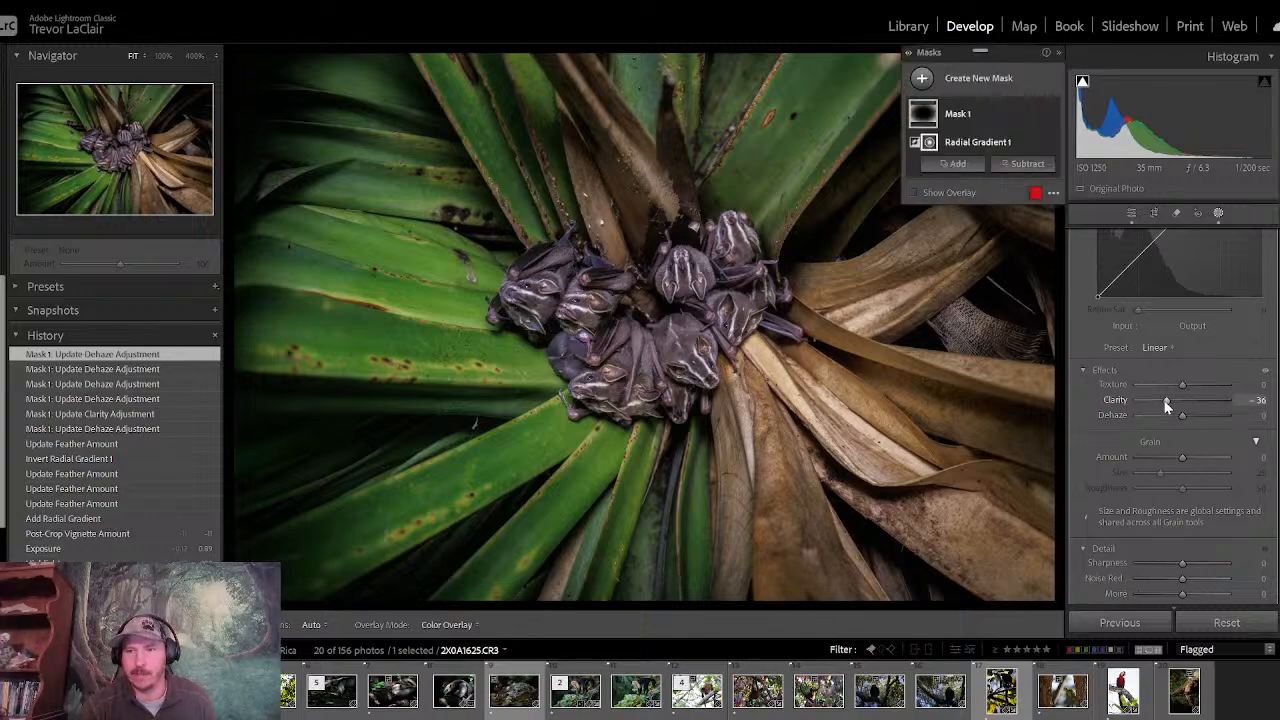
left_click_drag(1165, 401, 1175, 385)
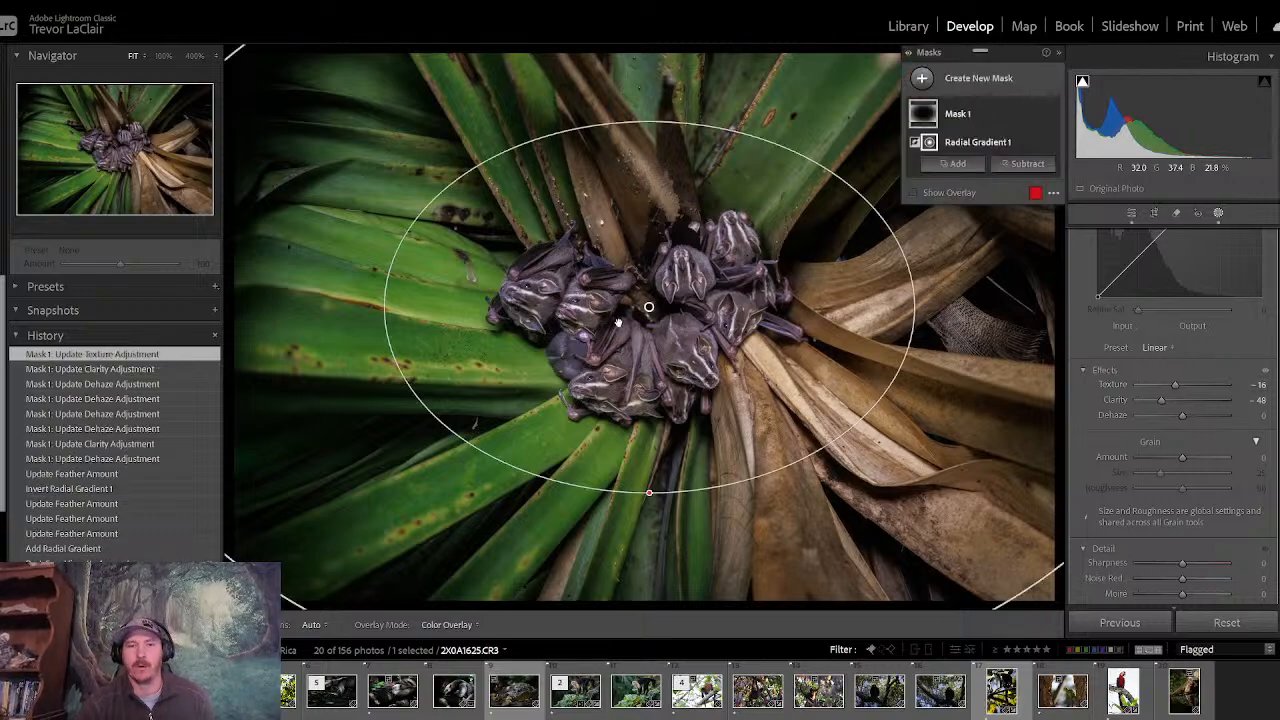
left_click(1131, 213)
- Compare the bat photo before and after its edits repeatedly
key("backslash")
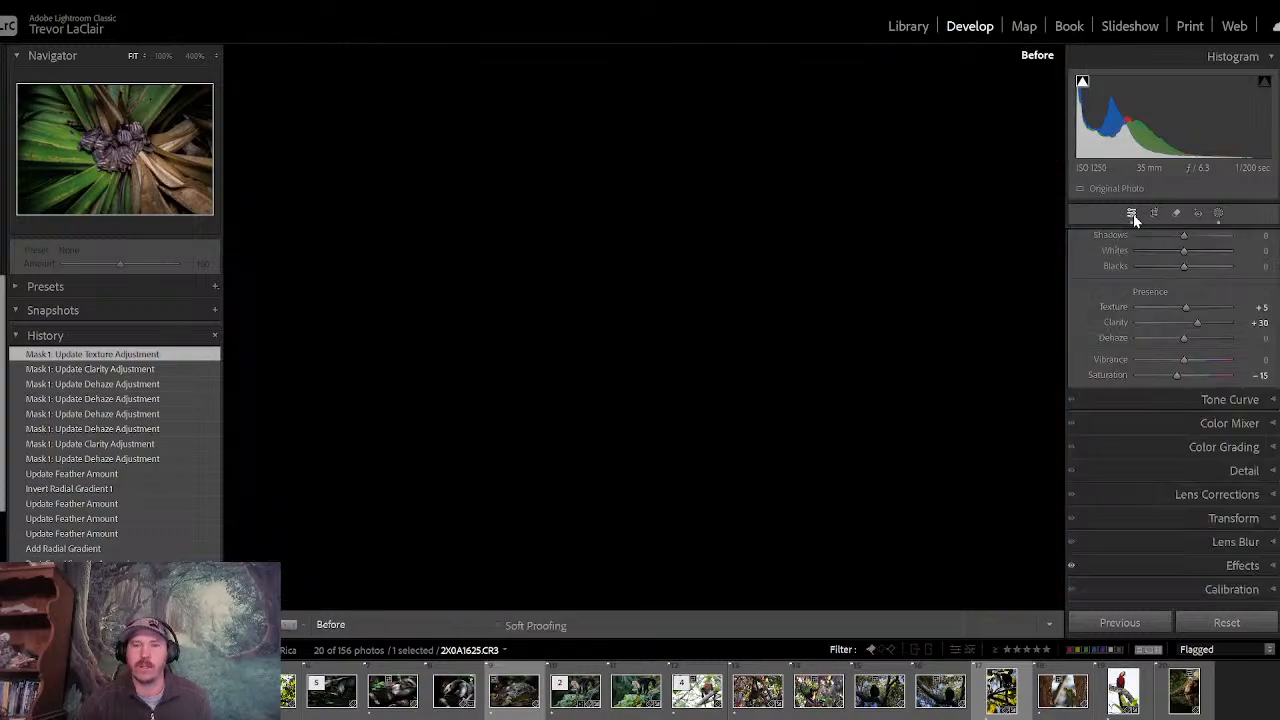
key("backslash")
key("backslash")
key("backslash")
key("backslash")
key("backslash")
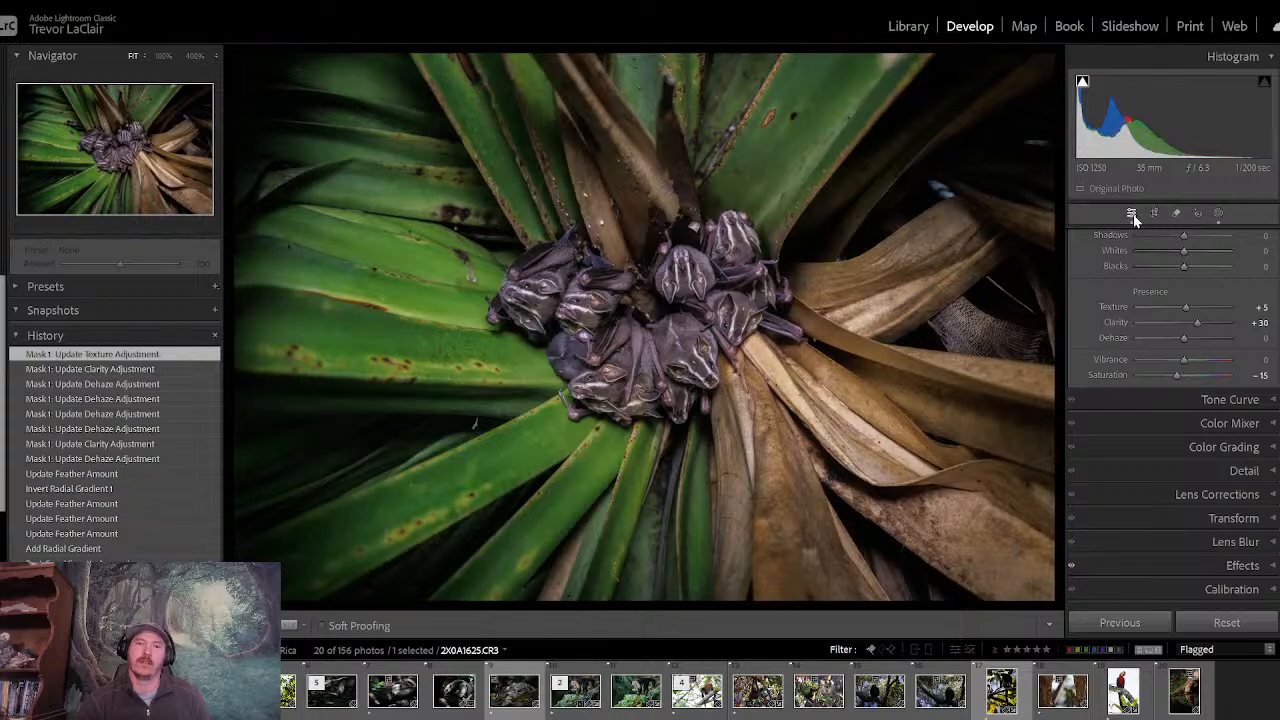
key("backslash")
key("backslash")
key("backslash")
key("backslash")
key("backslash")
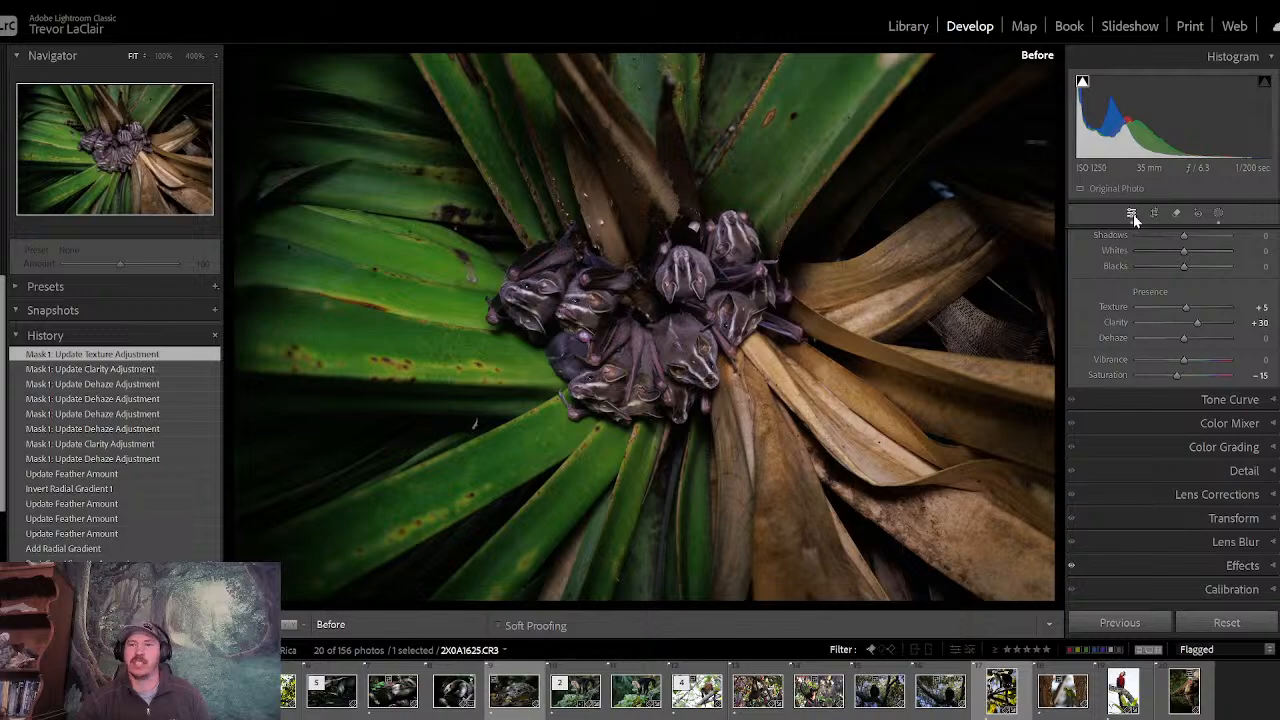
key("backslash")
key("backslash")
key("backslash")
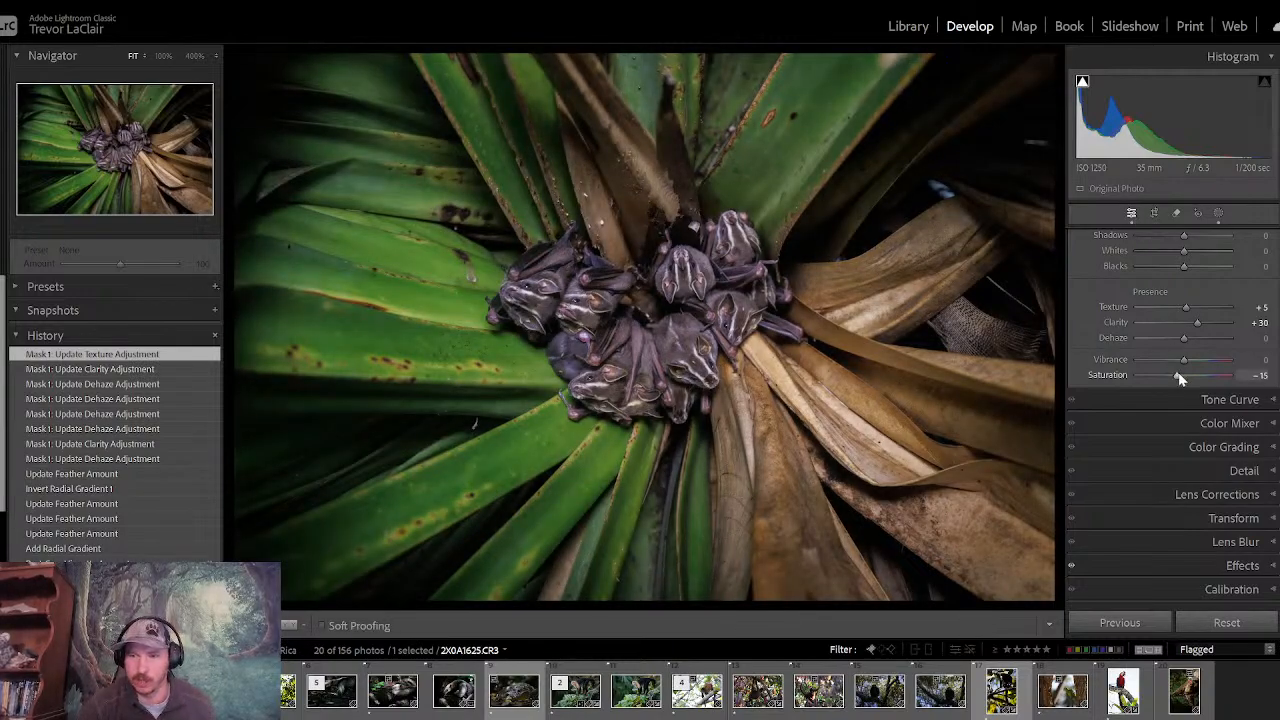
- Set the bat photo's overall Saturation to -17
left_click_drag(1178, 375, 1177, 375)
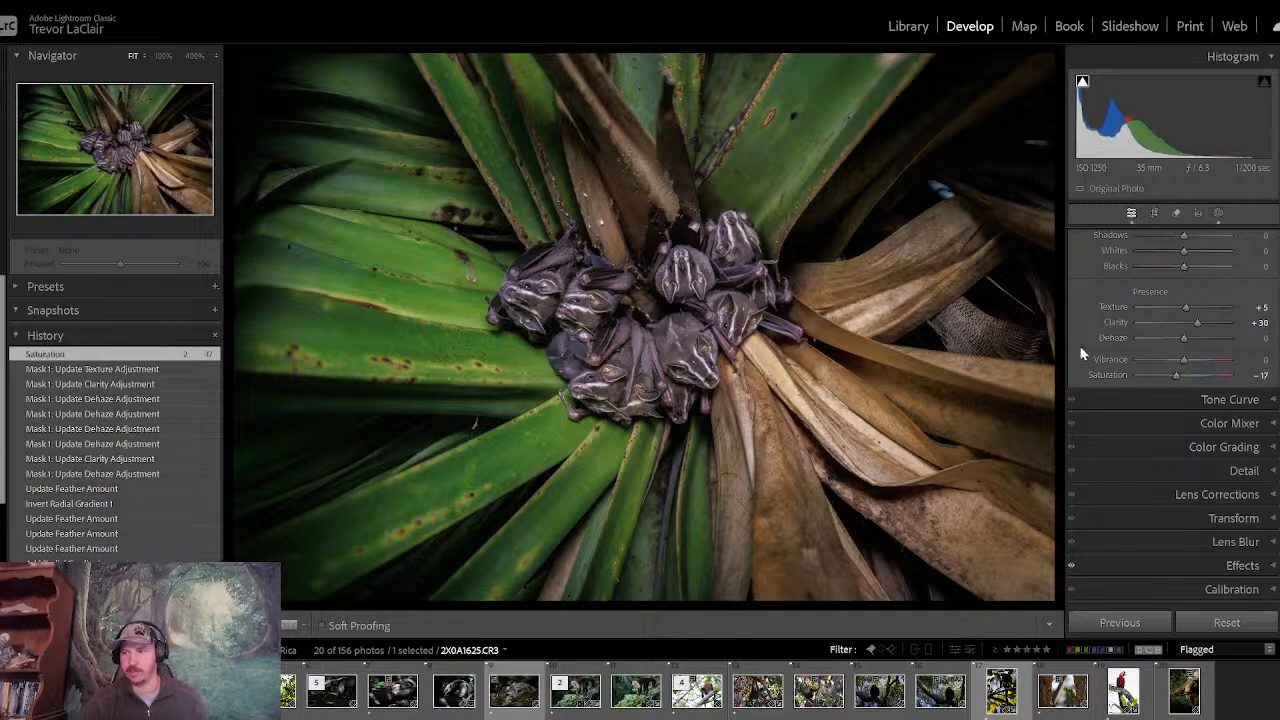
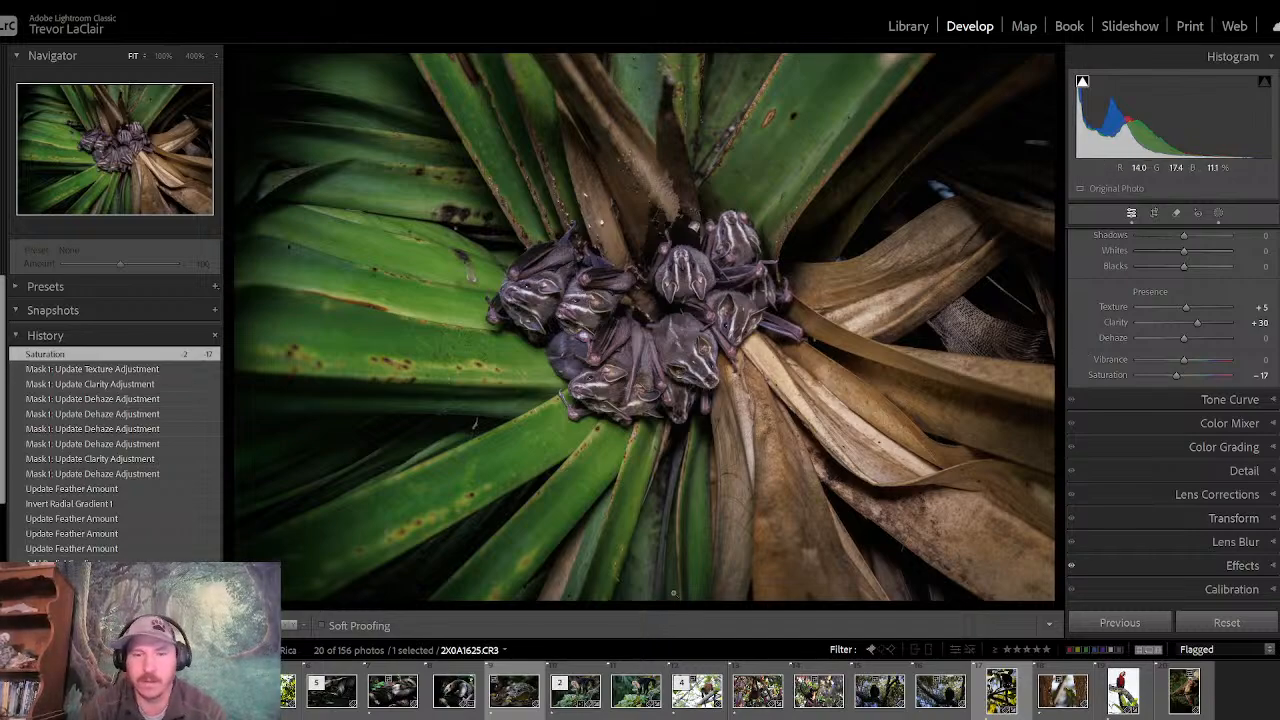
- Compare the desaturated bat photo with its unedited version several times
key("backslash")
key("backslash")
key("backslash")
key("backslash")
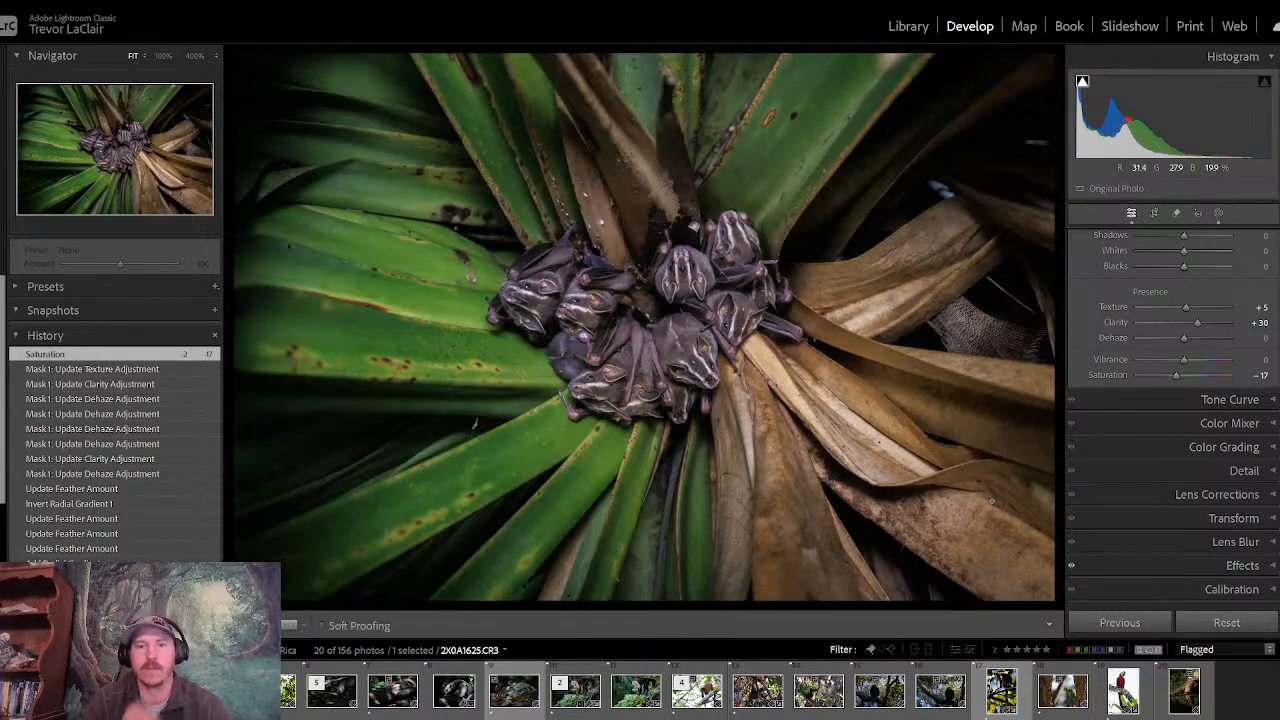
key("backslash")
key("backslash")
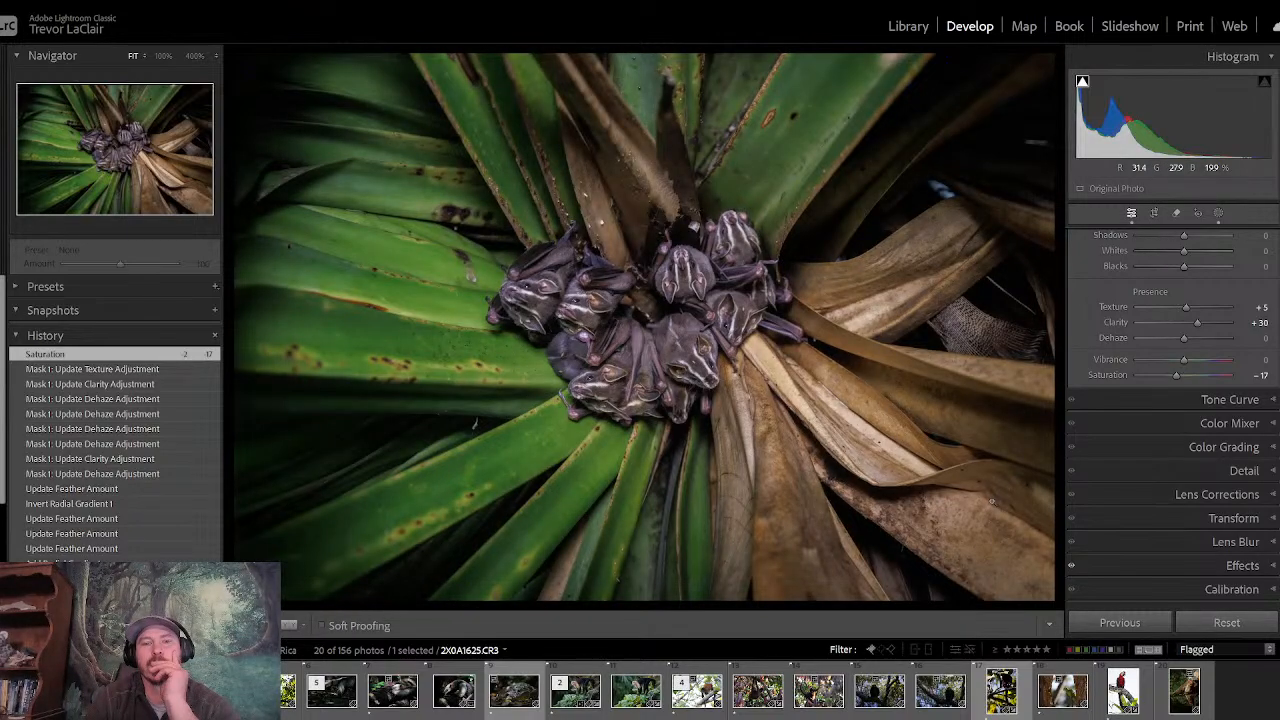
key("backslash")
key("backslash")
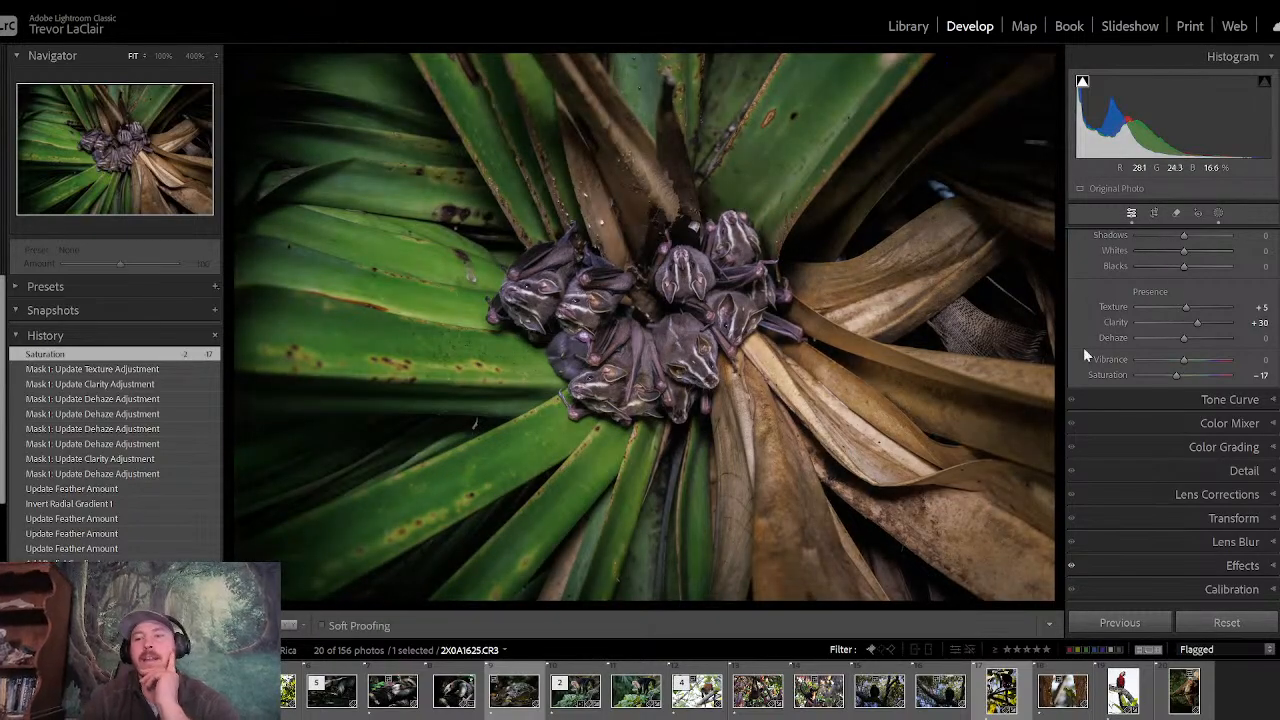
- Add a second radial gradient mask over the bat cluster and nudge its centre into the middle of the group
left_click(1219, 213)
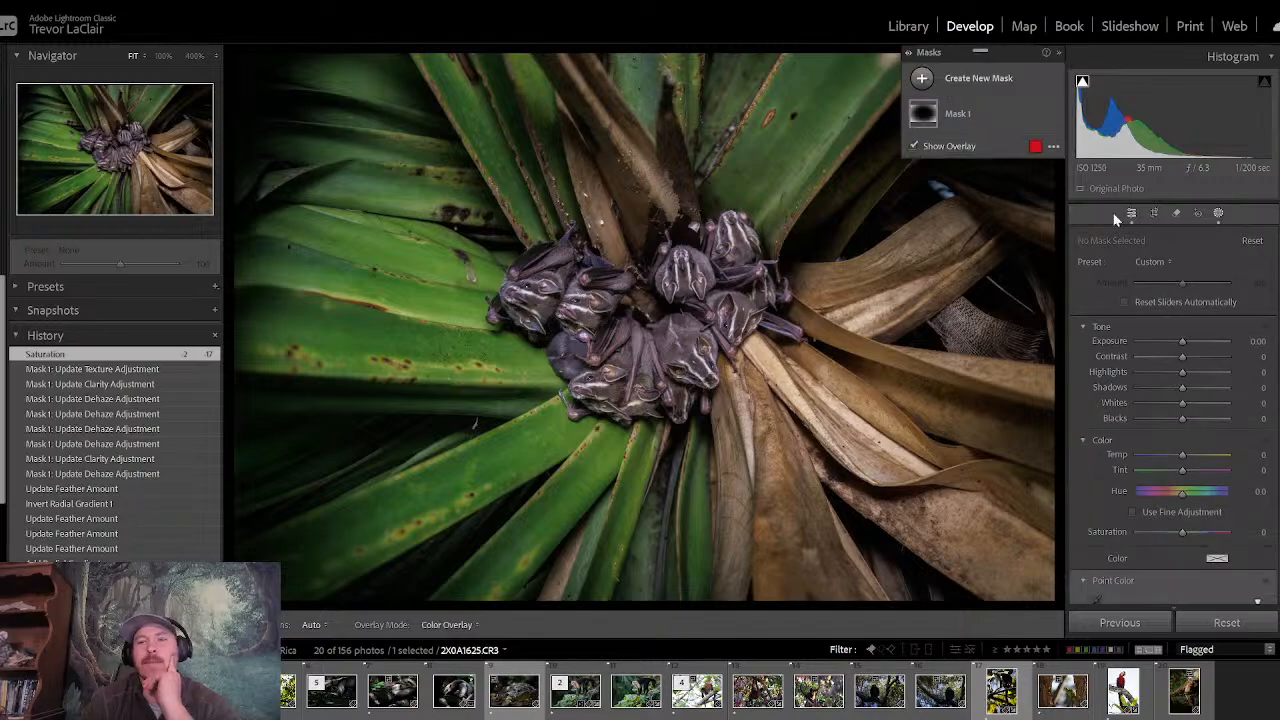
left_click(922, 78)
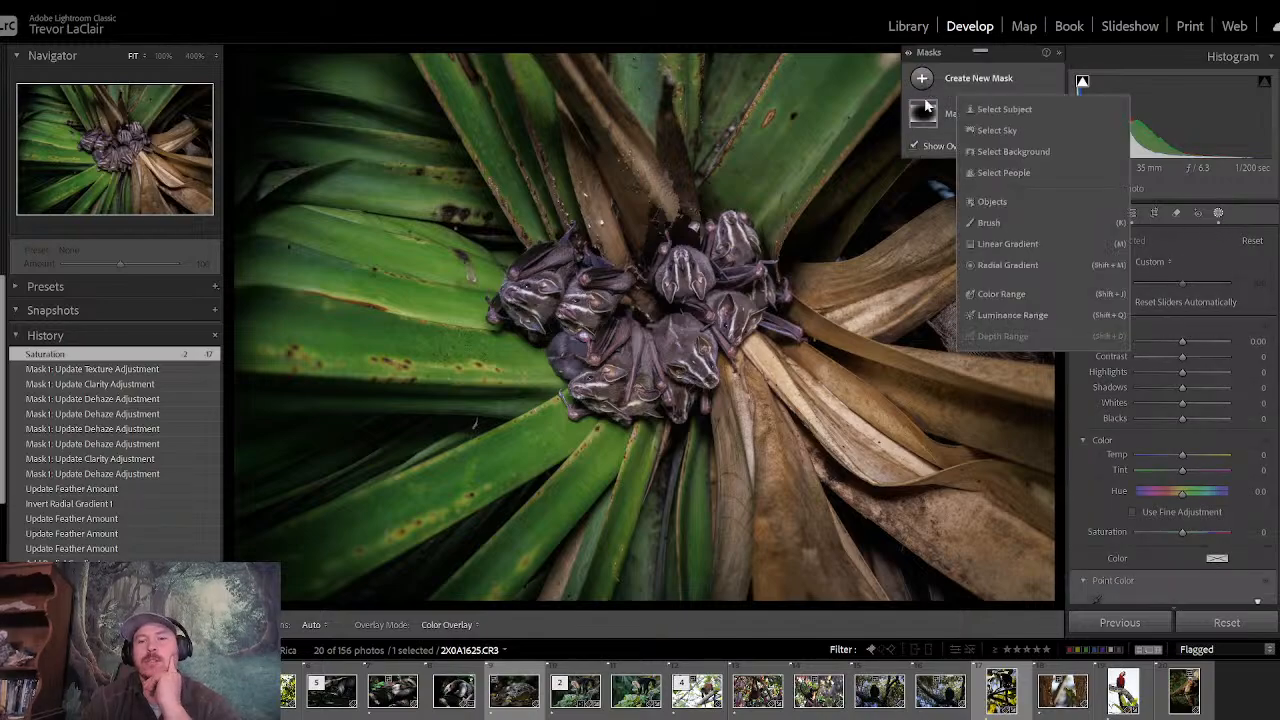
left_click(995, 265)
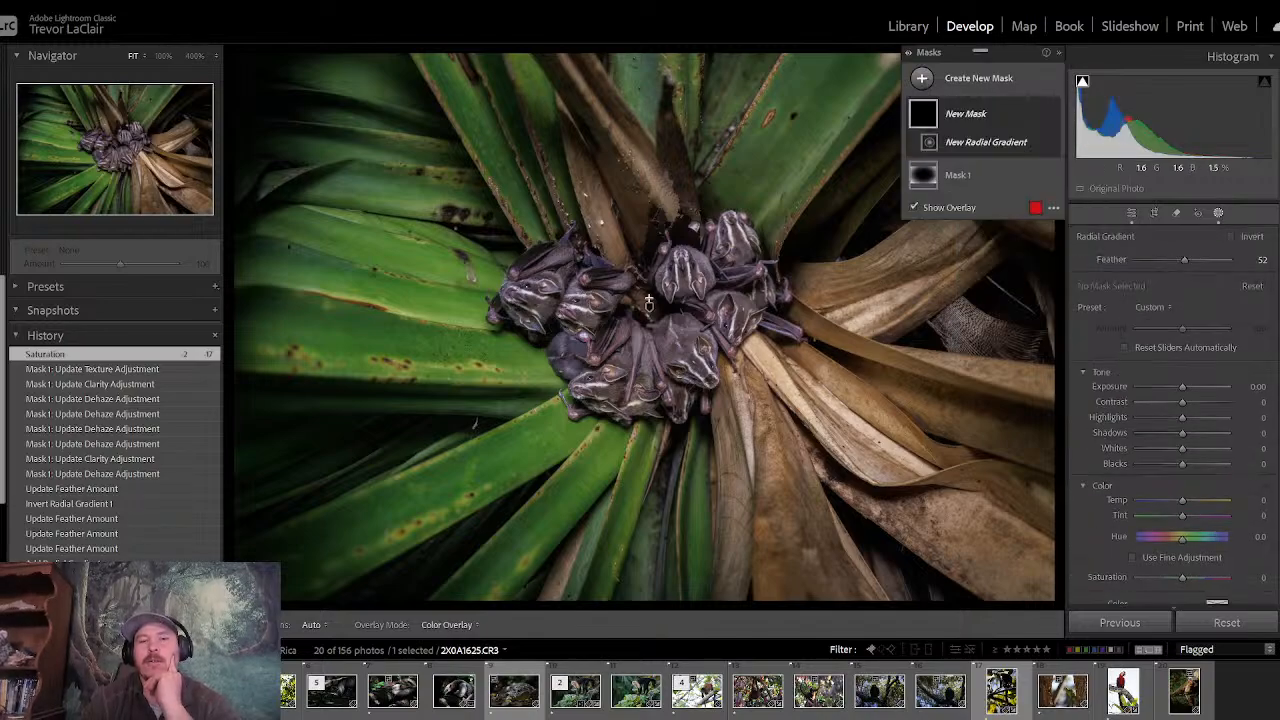
left_click_drag(612, 298, 992, 584)
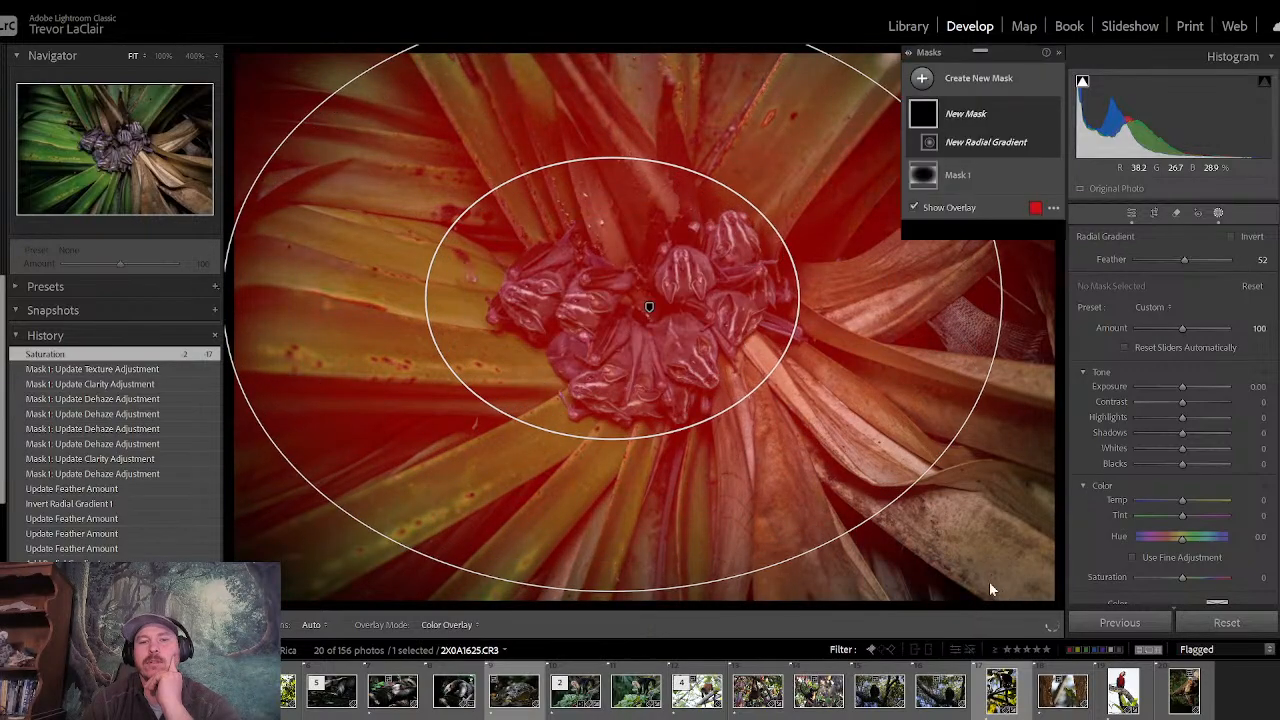
left_click(650, 307)
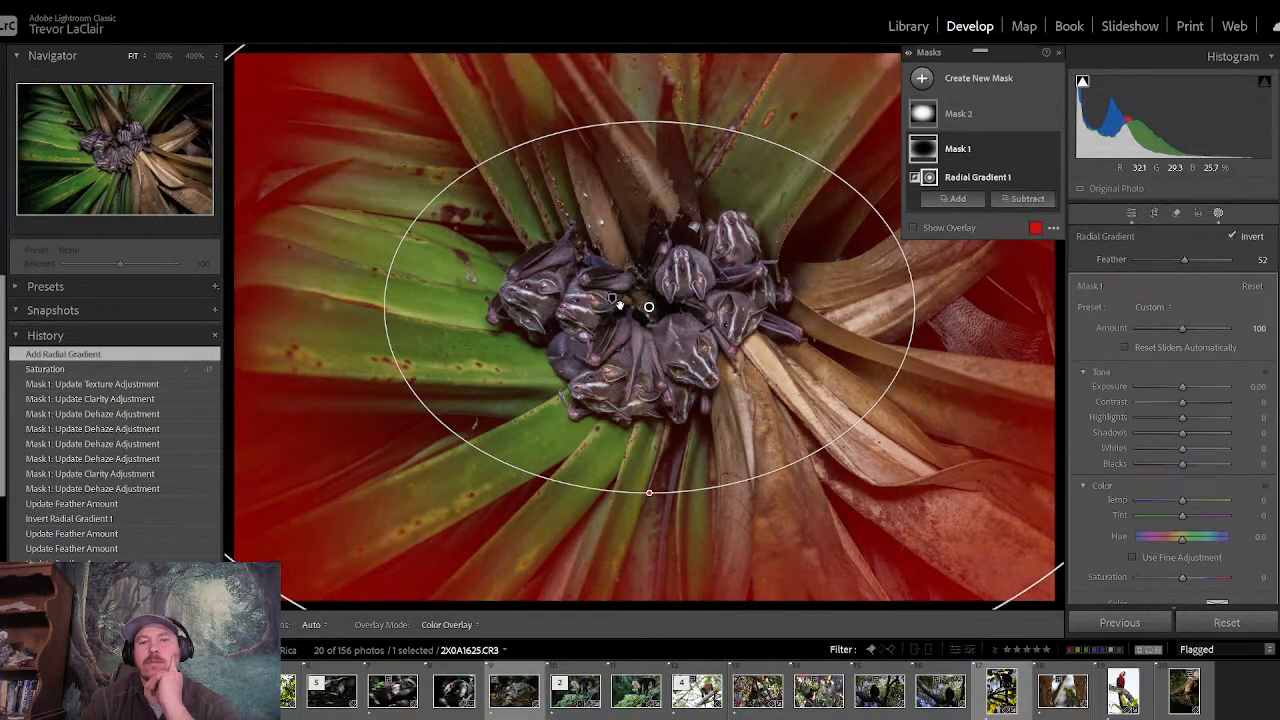
mouse_move(653, 310)
left_mouse_down()
mouse_move(614, 297)
mouse_move(643, 309)
left_mouse_up()
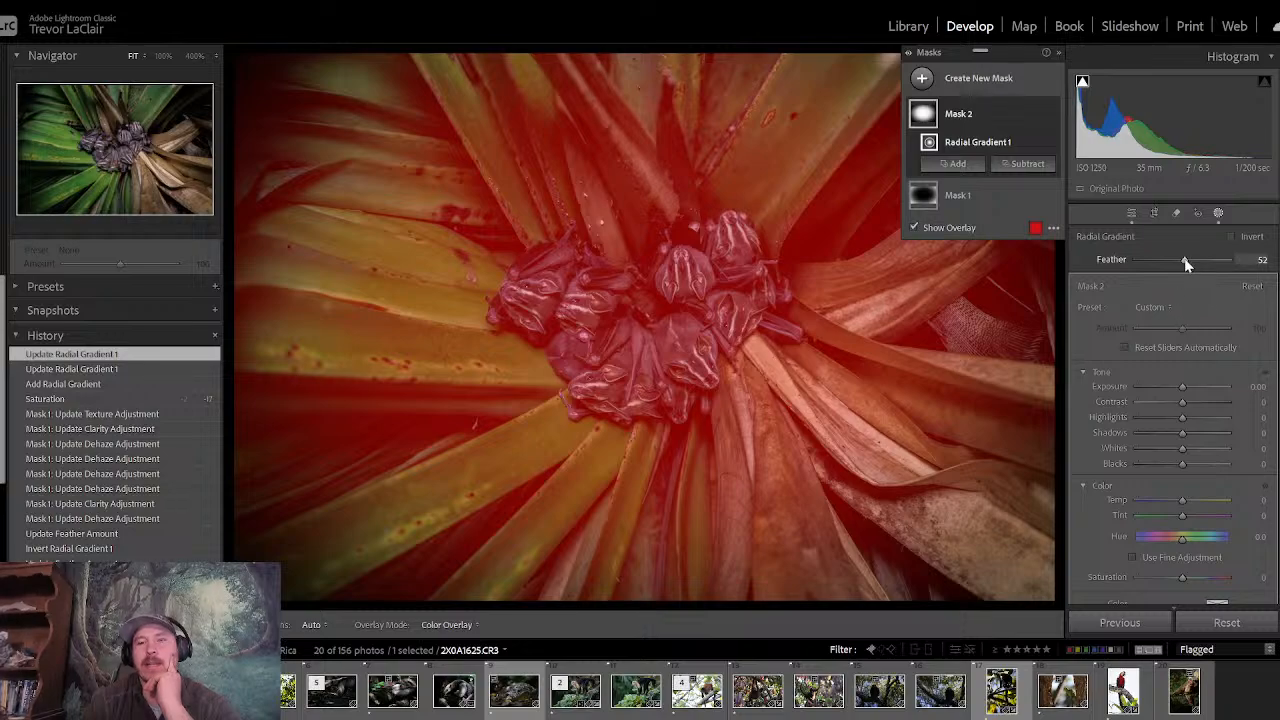
- Set the new radial gradient's Feather to 49 and shrink its width and height to fit closer around the bats
left_click_drag(1184, 260, 1200, 261)
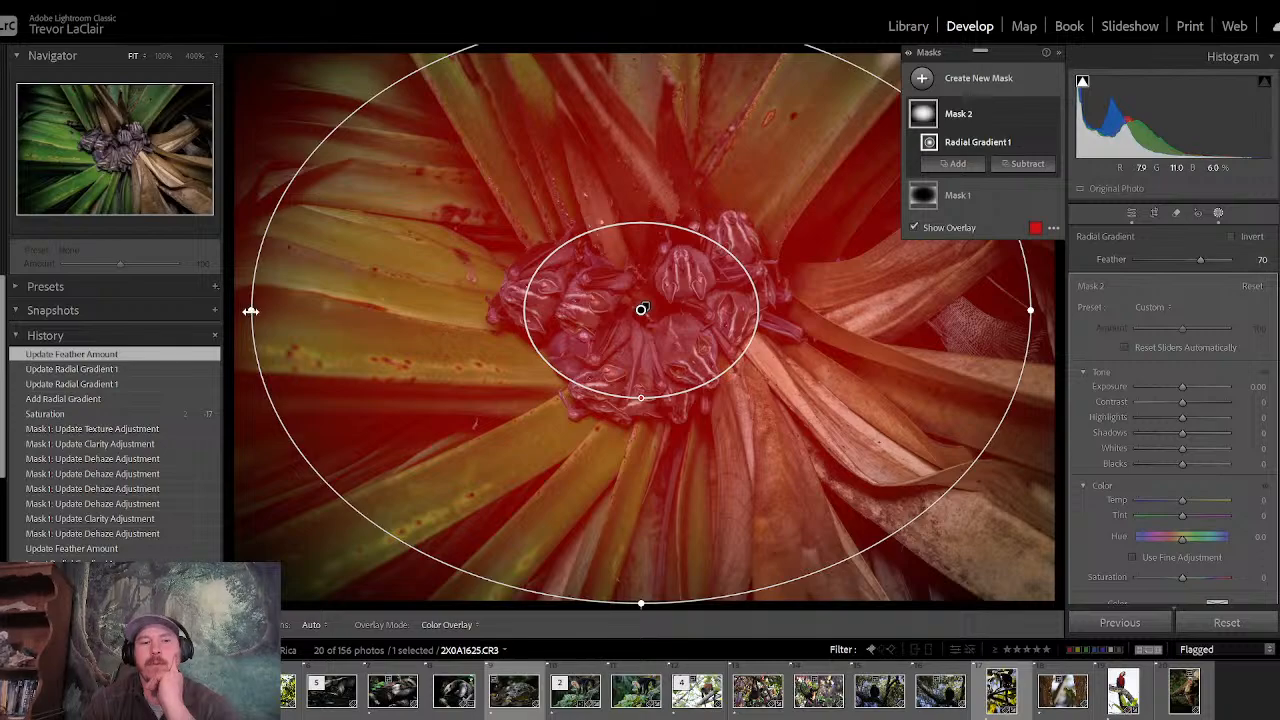
left_click_drag(1199, 261, 1182, 262)
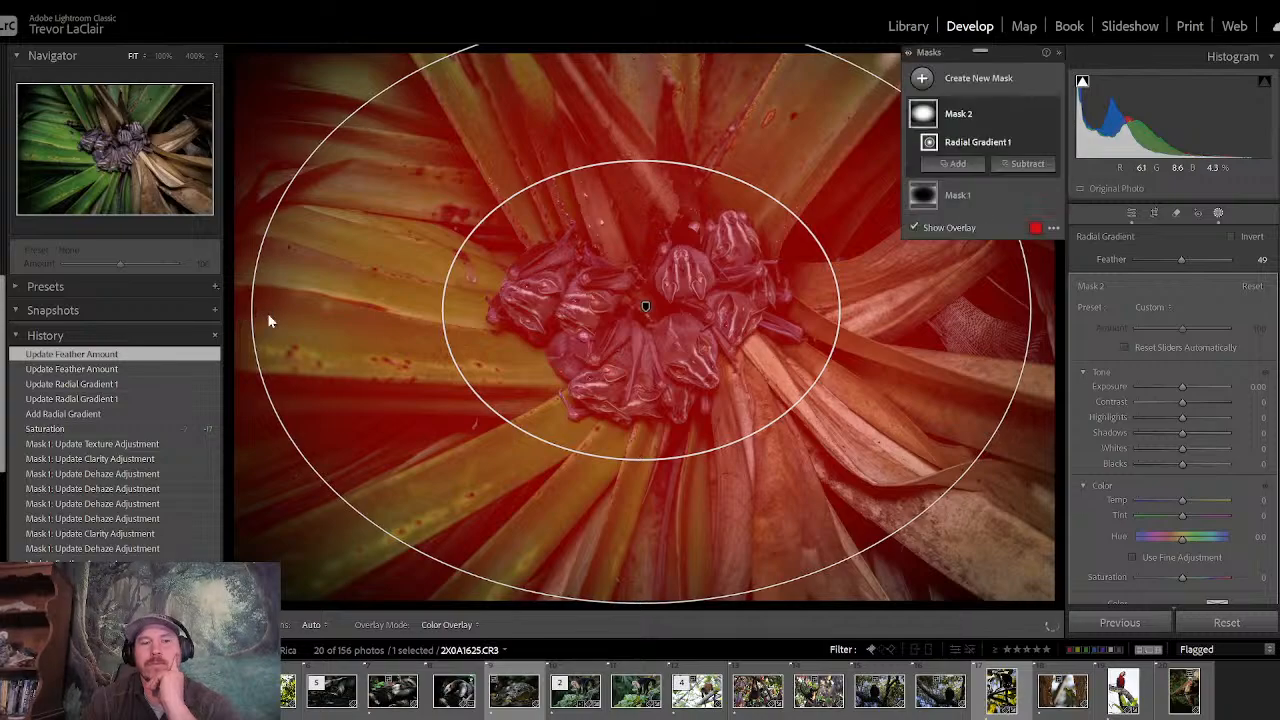
left_click_drag(252, 313, 312, 311)
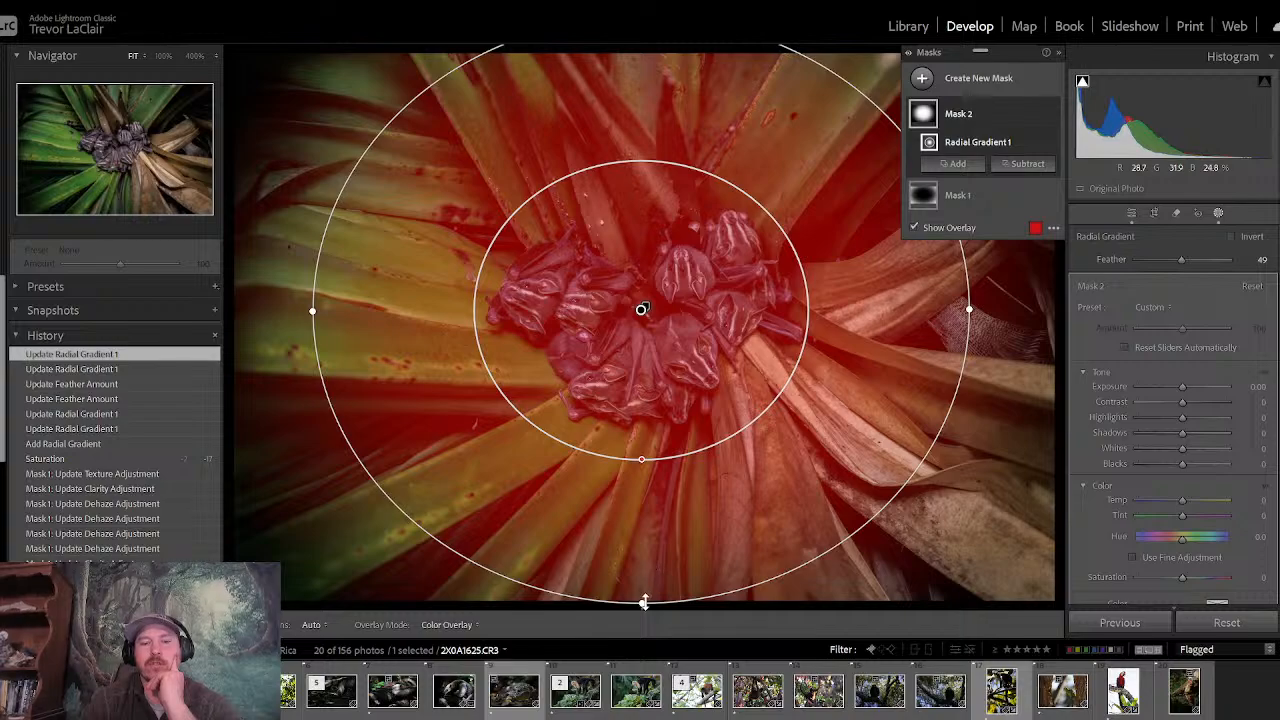
left_click_drag(642, 603, 641, 562)
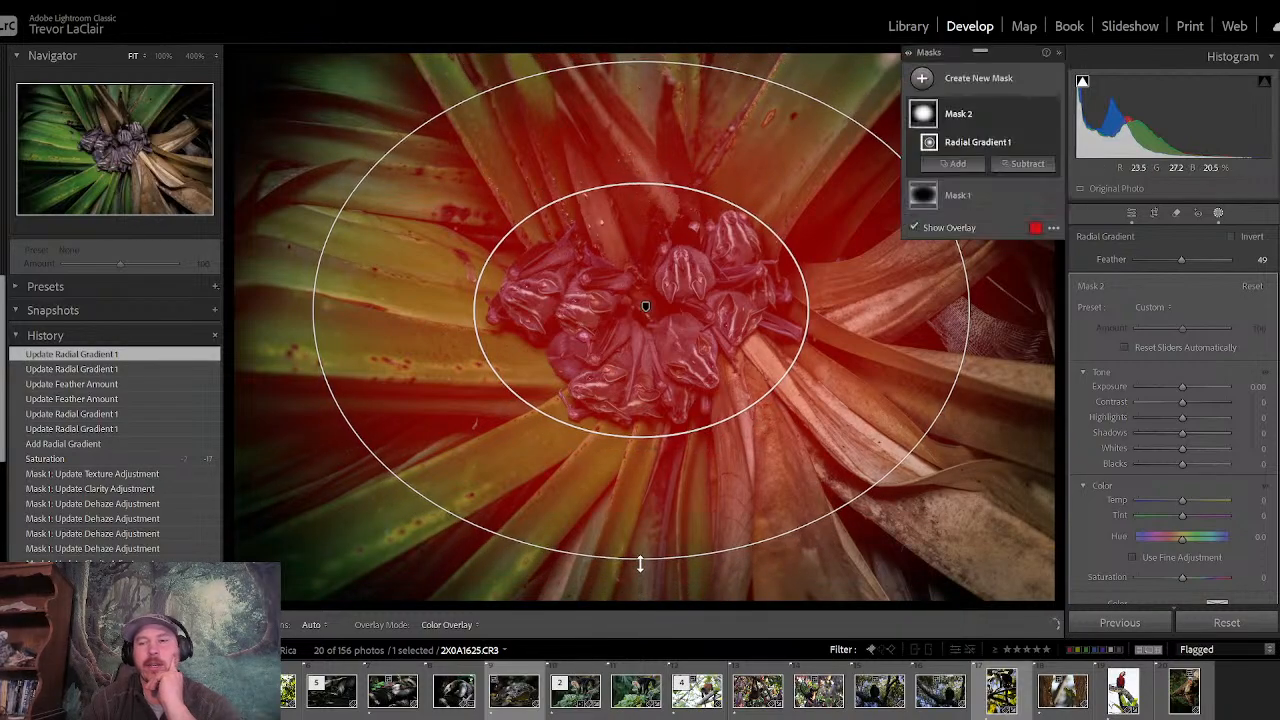
- Raise the bat cluster mask's Clarity to 41 and close masking
scroll(1224, 361, "down", 2)
scroll(1237, 465, "down", 5)
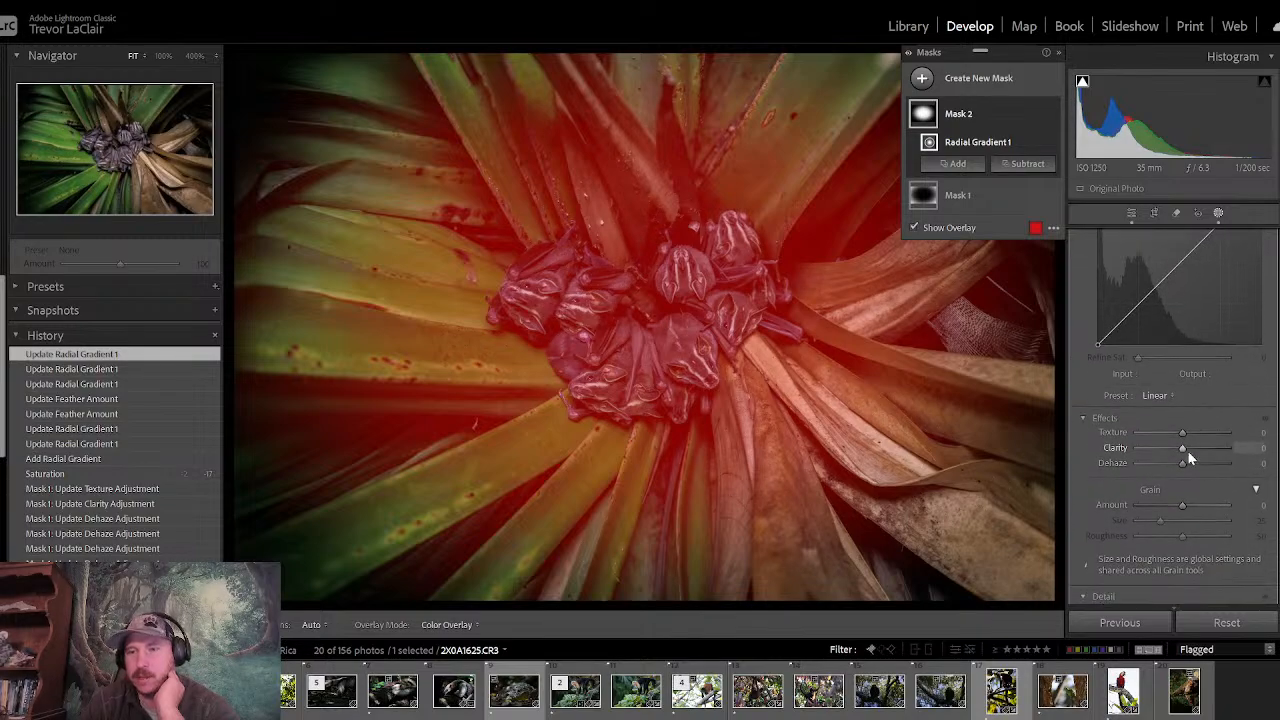
left_click_drag(1181, 449, 1199, 452)
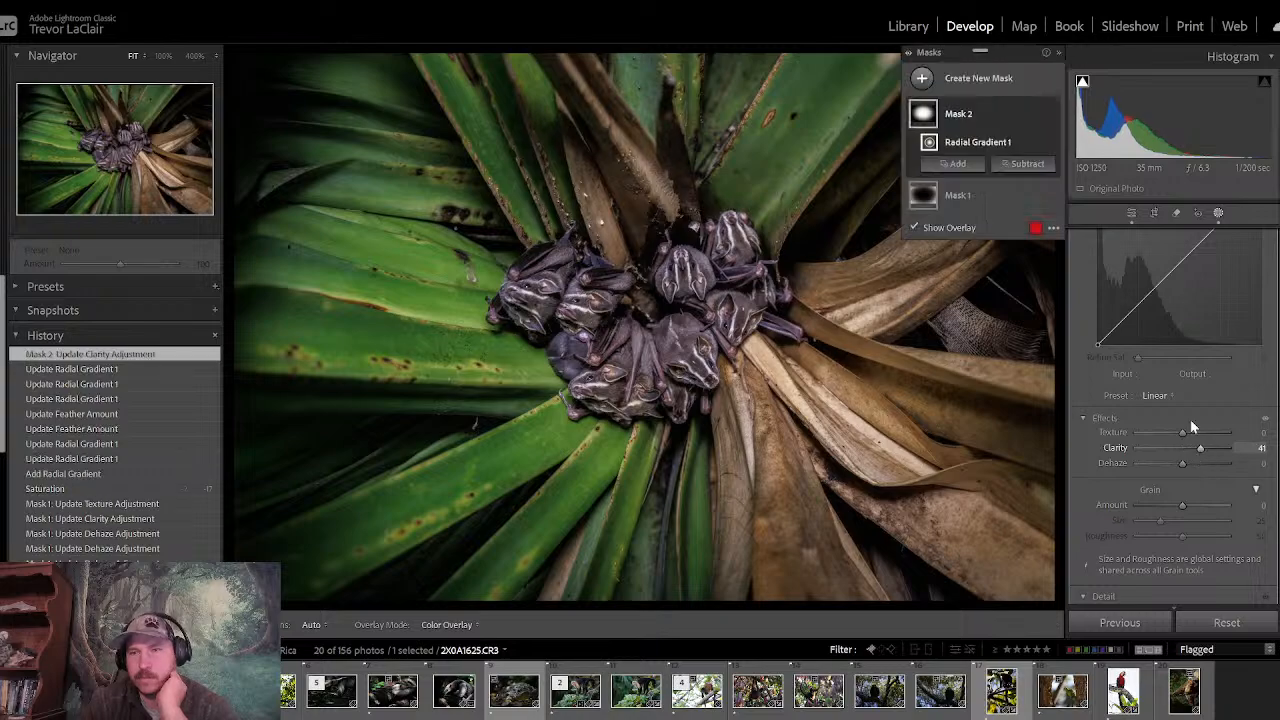
left_click(1131, 212)
- Inspect the bats' faces and fur at 100% zoom, and compare the whole photo before and after its edits
left_click(660, 330)
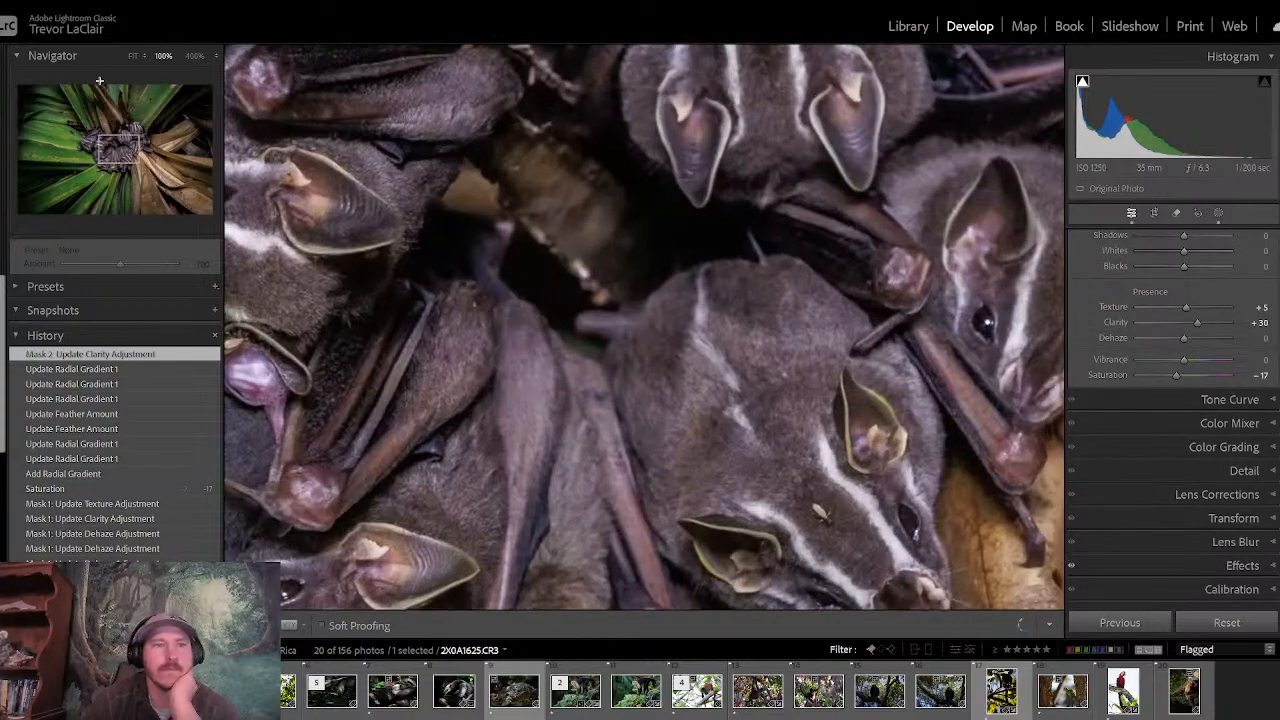
left_click_drag(123, 145, 84, 142)
mouse_move(95, 131)
left_mouse_down()
mouse_move(120, 132)
mouse_move(97, 147)
mouse_move(126, 131)
mouse_move(114, 129)
mouse_move(146, 142)
mouse_move(123, 165)
mouse_move(106, 153)
left_mouse_up()
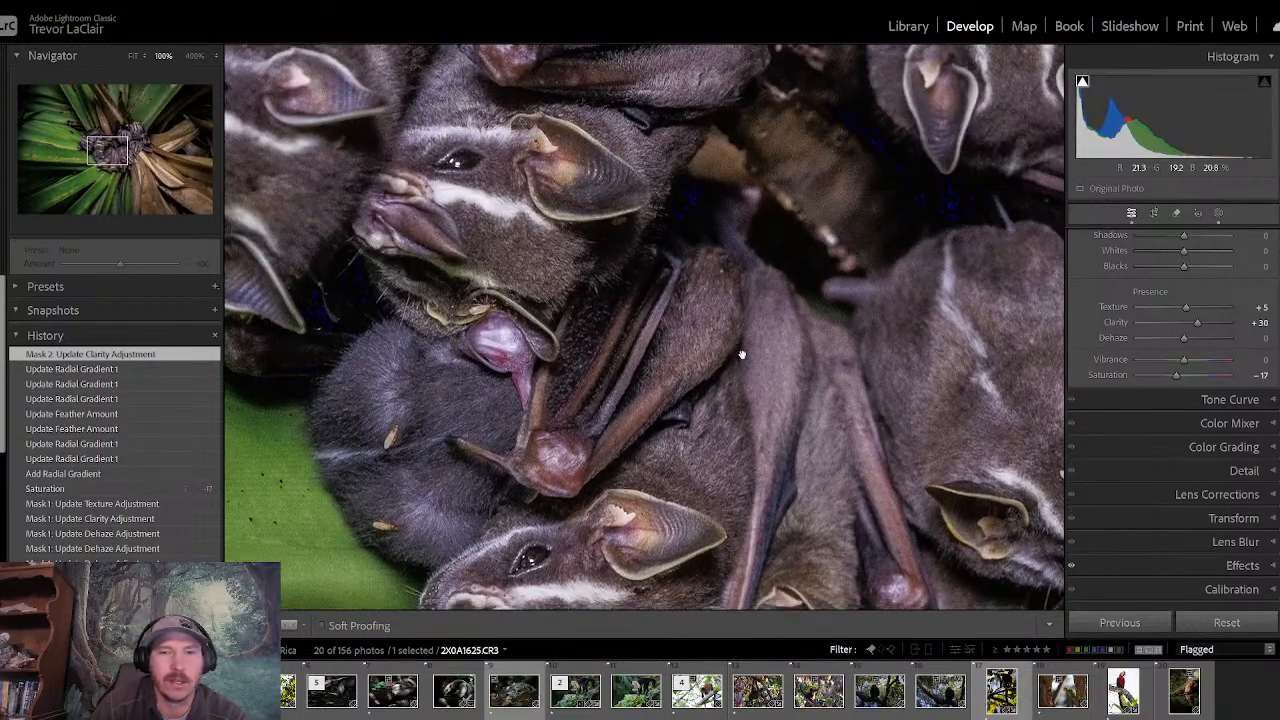
left_click(745, 358)
key("backslash")
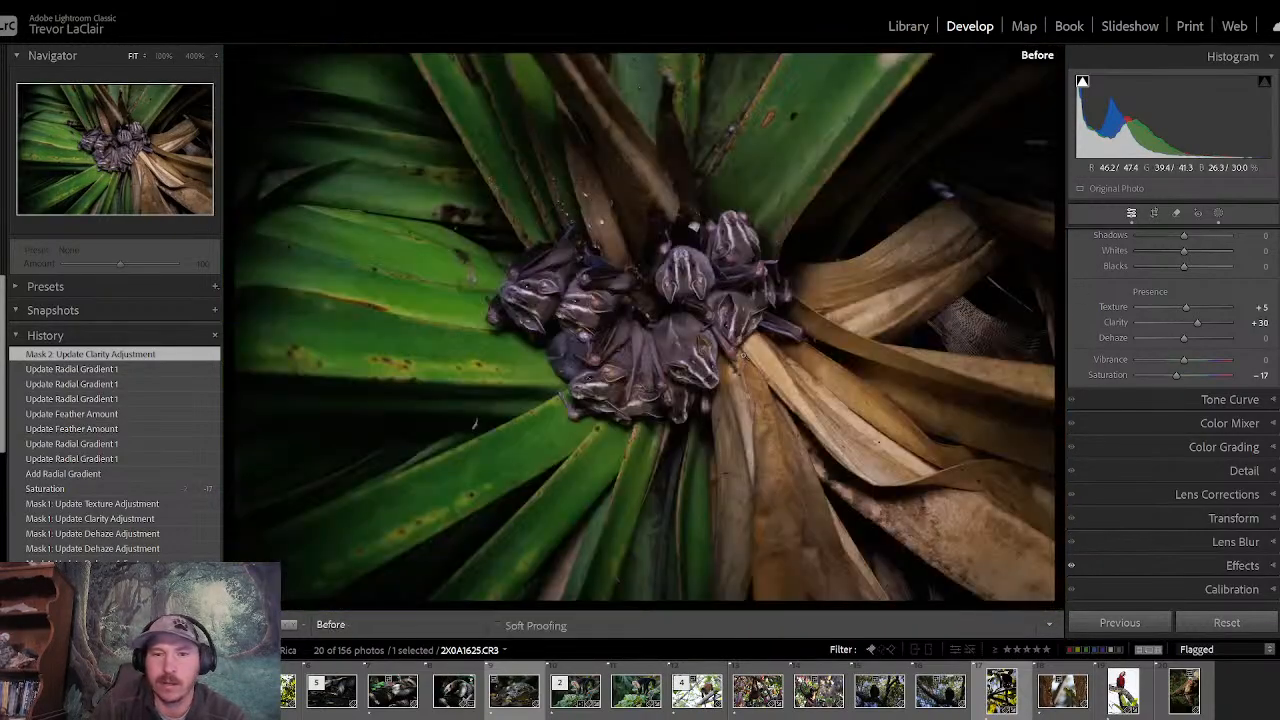
key("backslash")
key("backslash")
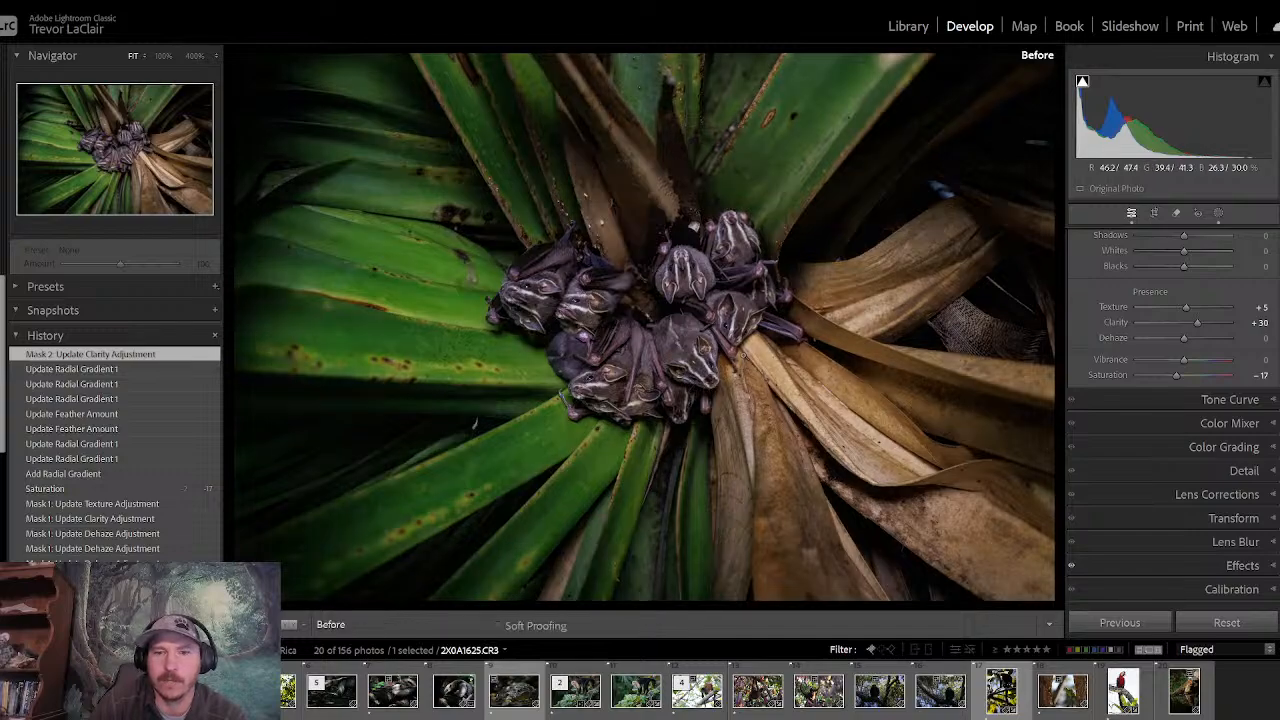
key("backslash")
key("backslash")
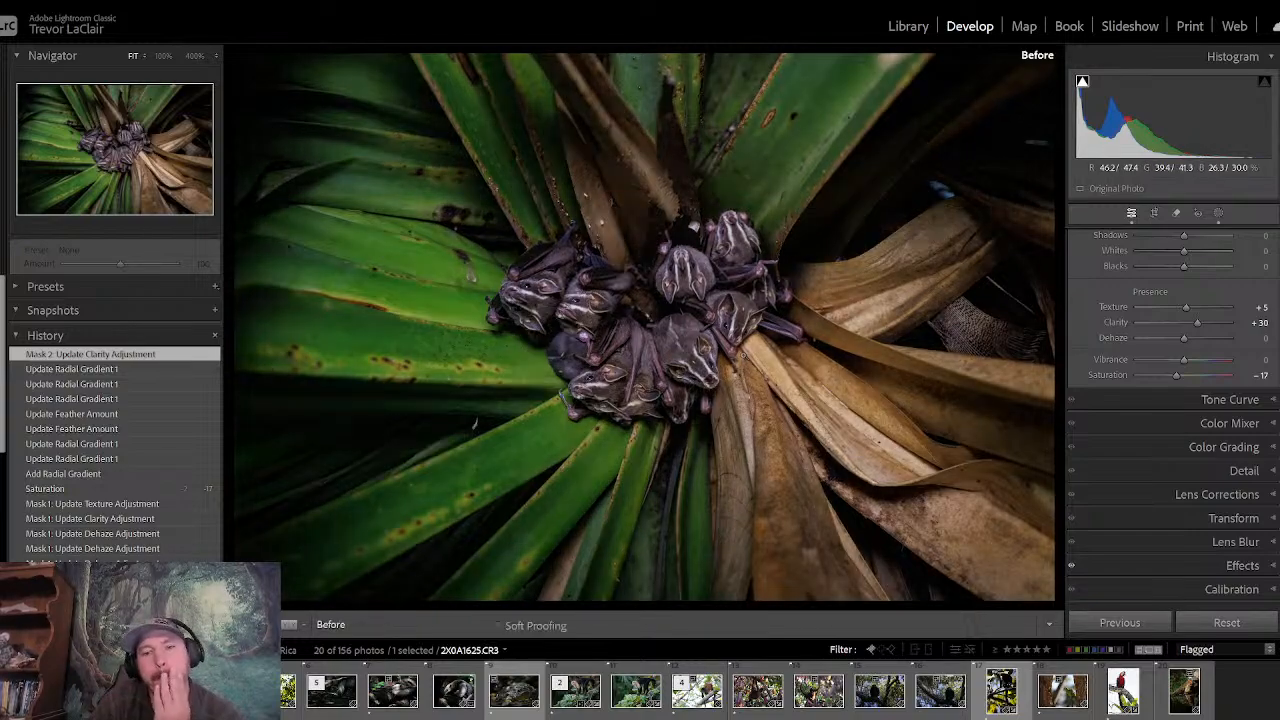
key("backslash")
key("backslash")
key("backslash")
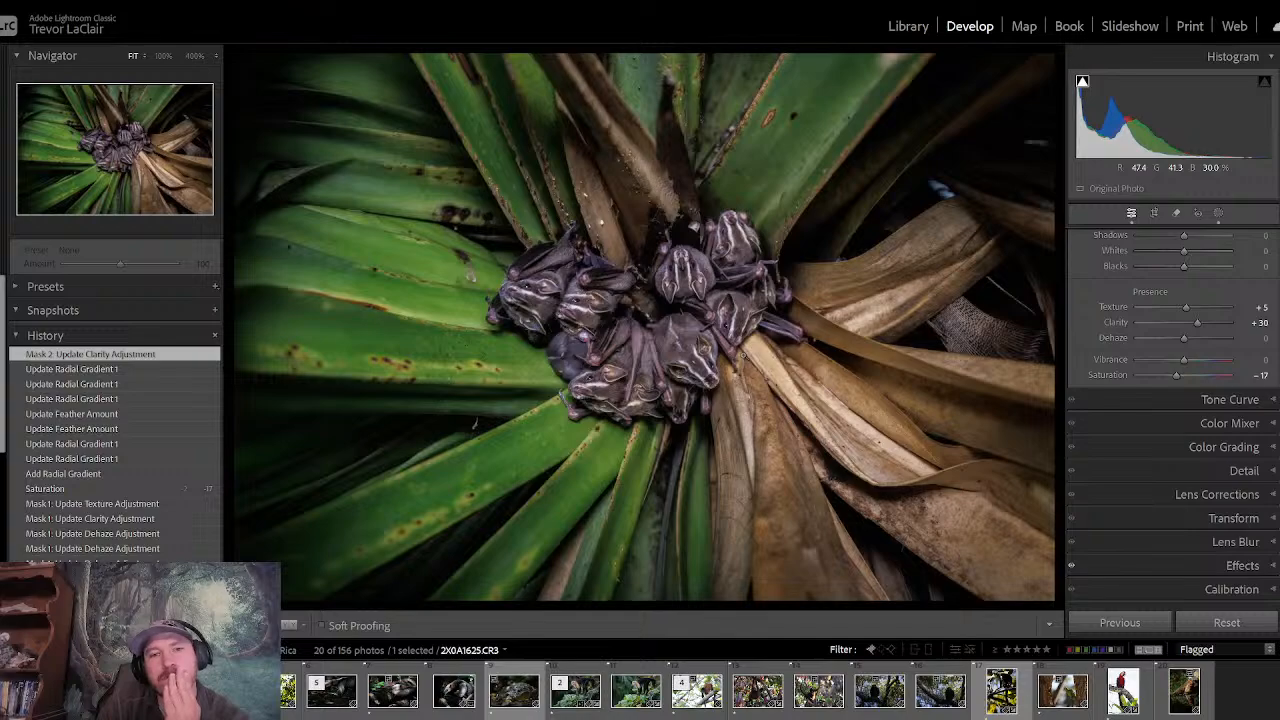
key("backslash")
key("backslash")
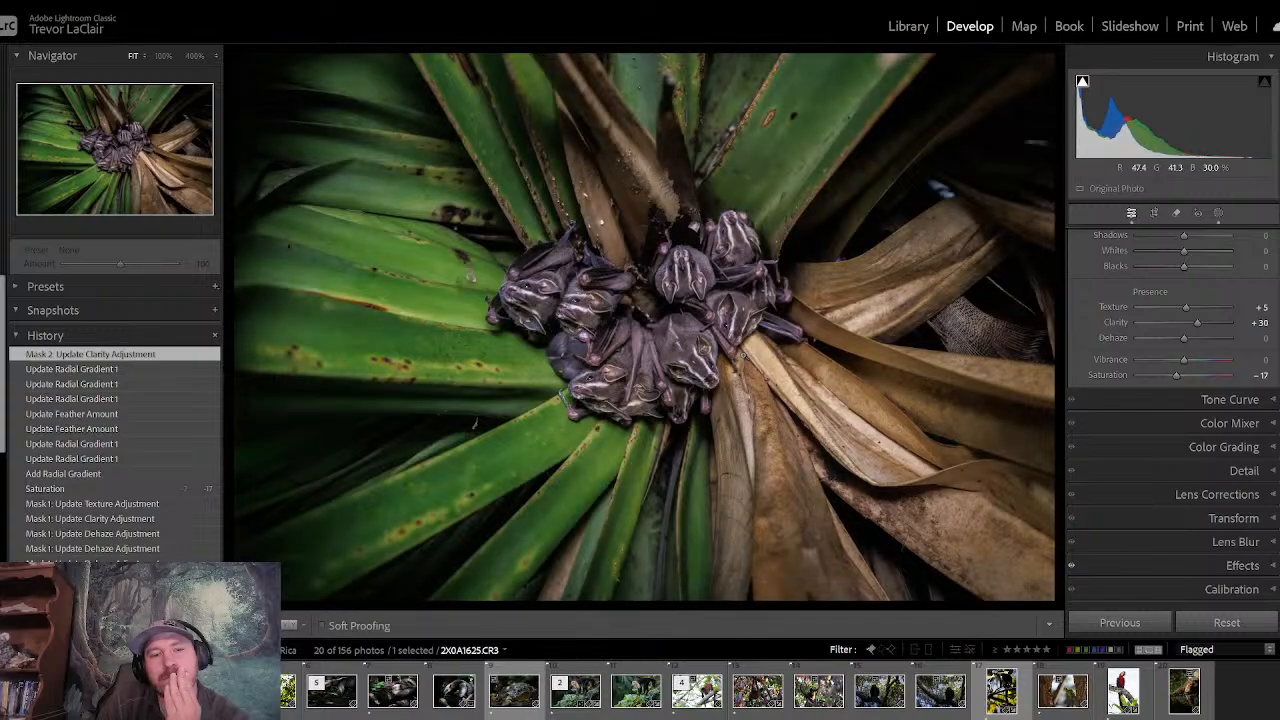
- Rate the bat cluster photo 3 stars and advance to the caiman photo
key("3")
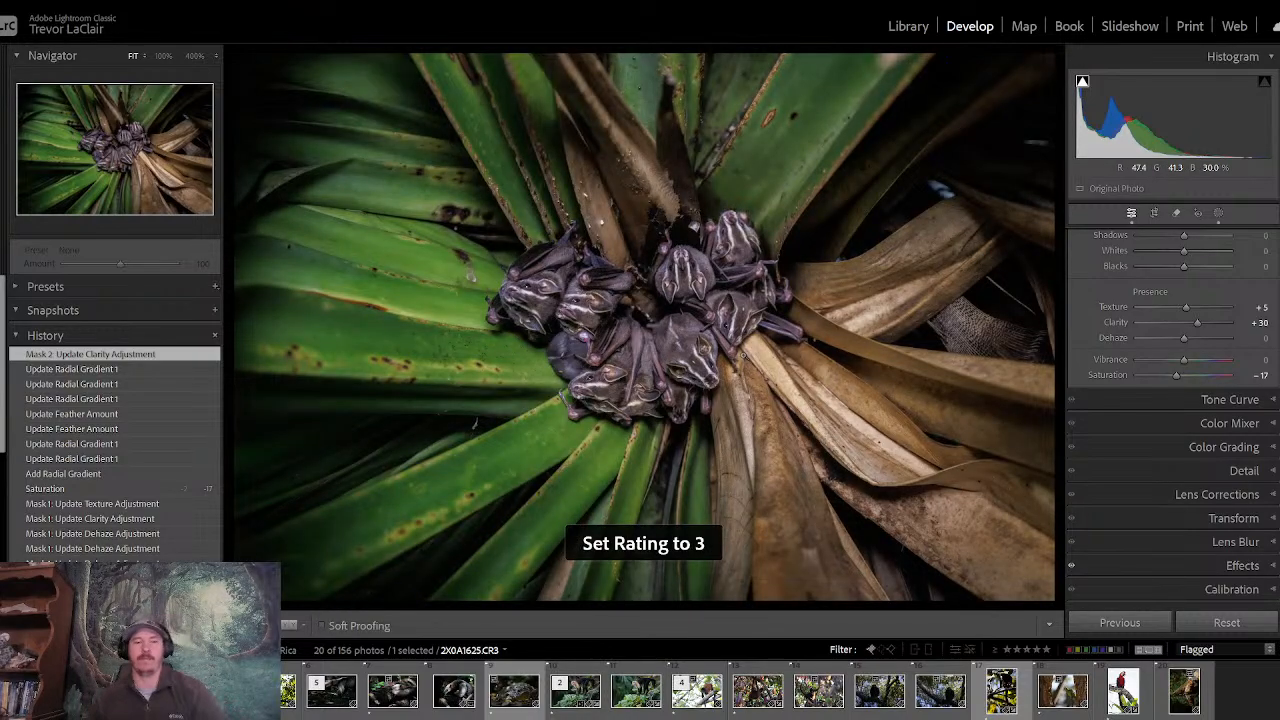
key("Right")
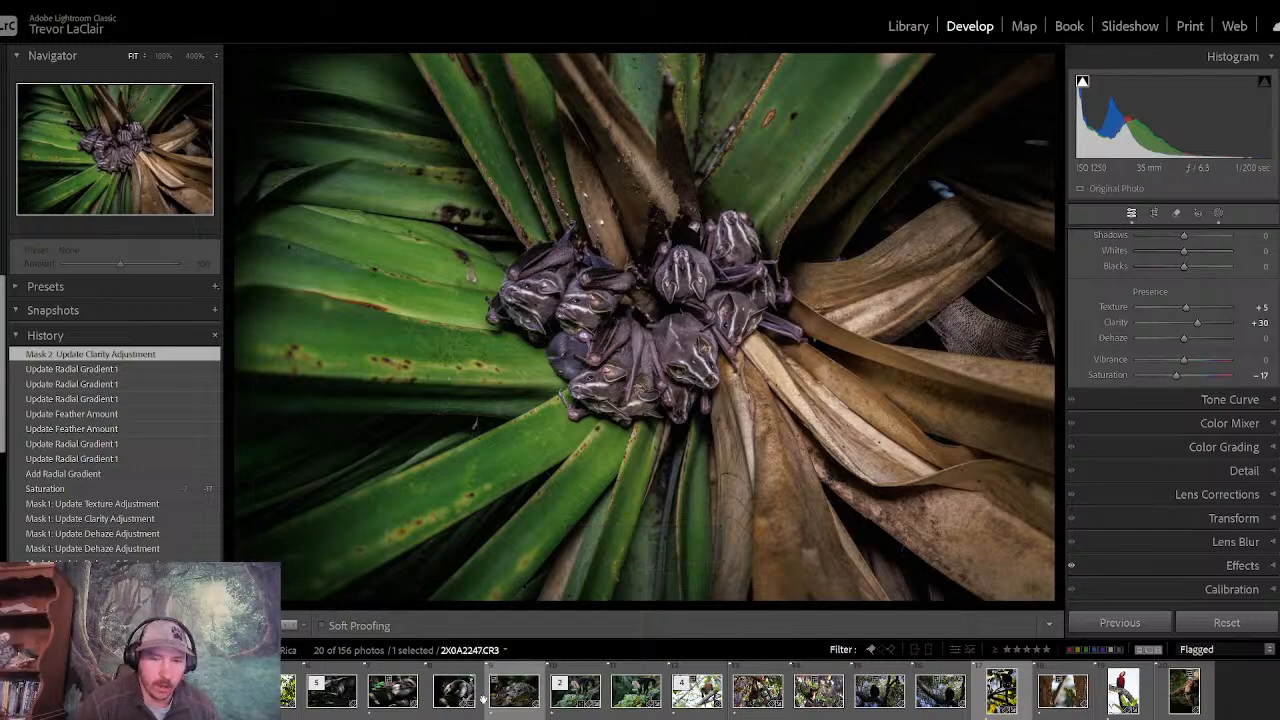
key("Right")
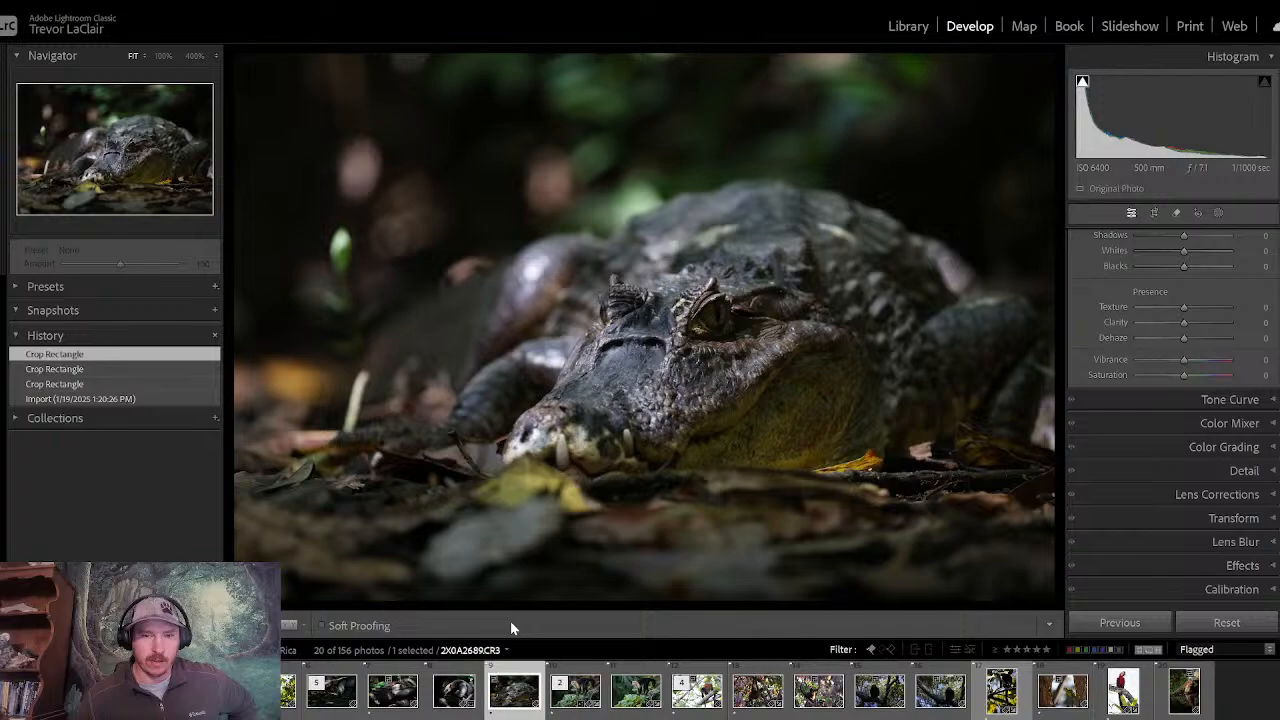
- Look through the remaining flagged monkey and parrot photos, up to the scarlet macaw, for the next one to edit
key("Right")
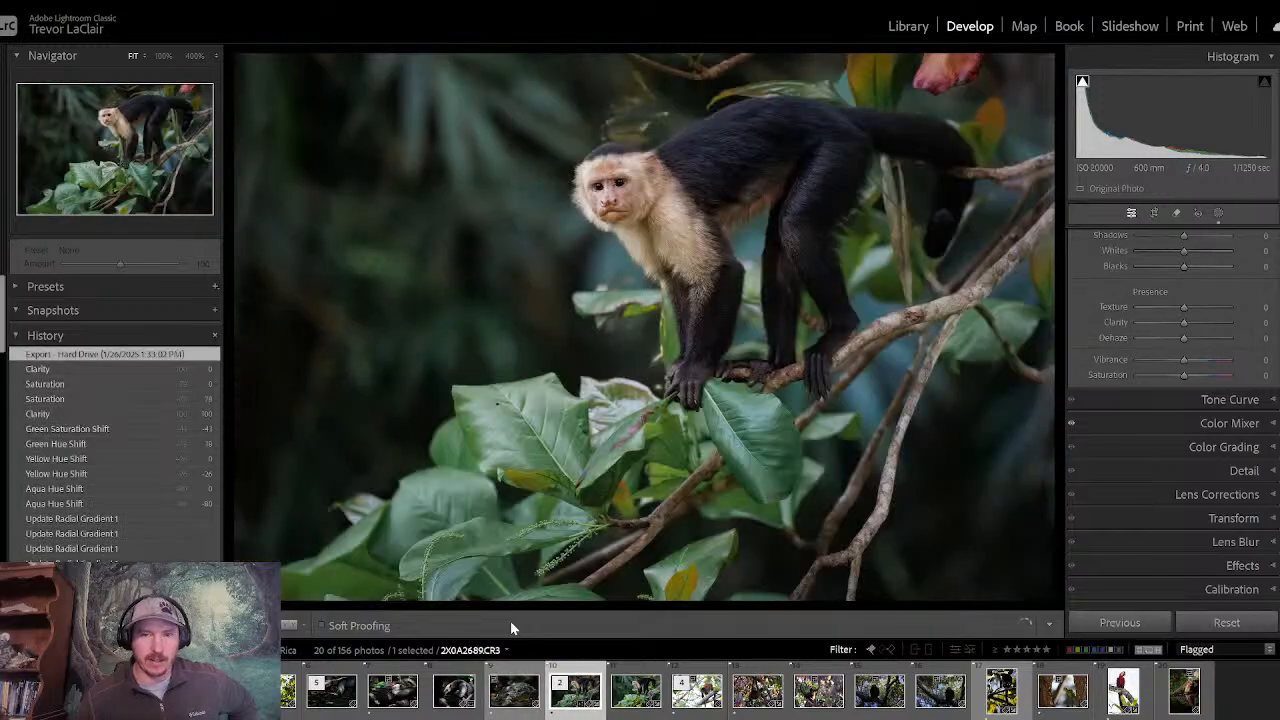
key("Right")
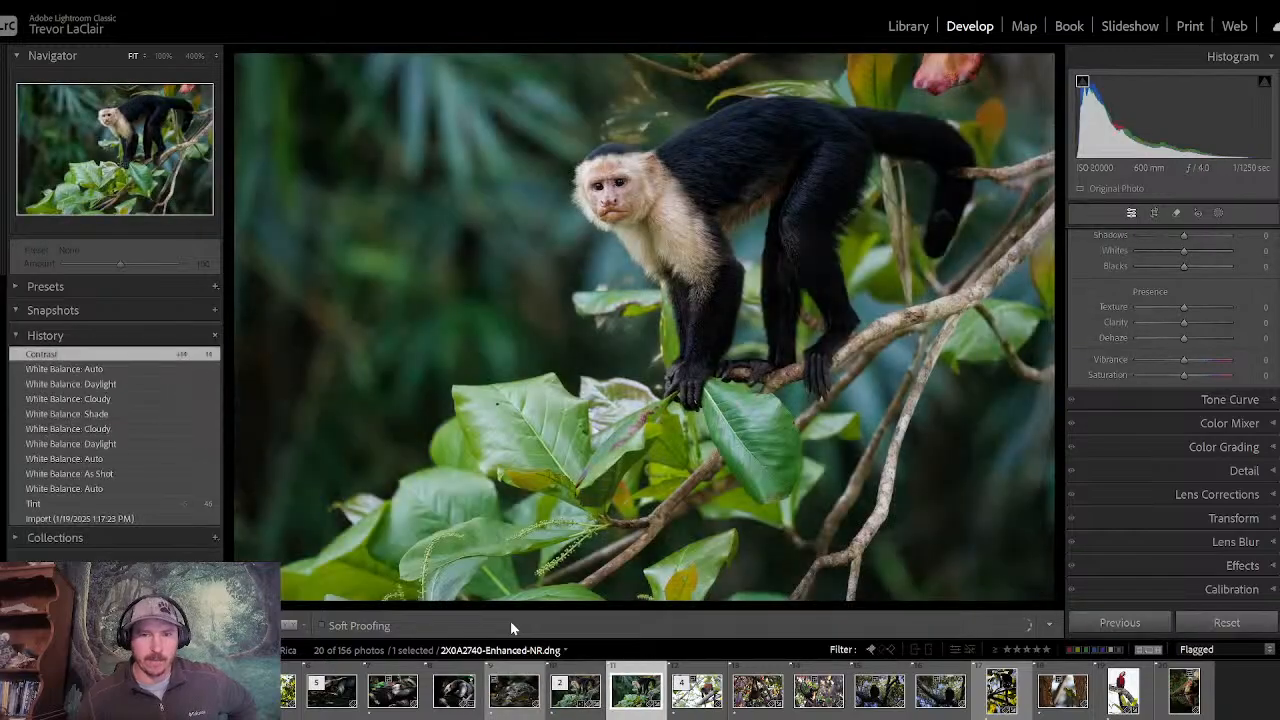
key("Right")
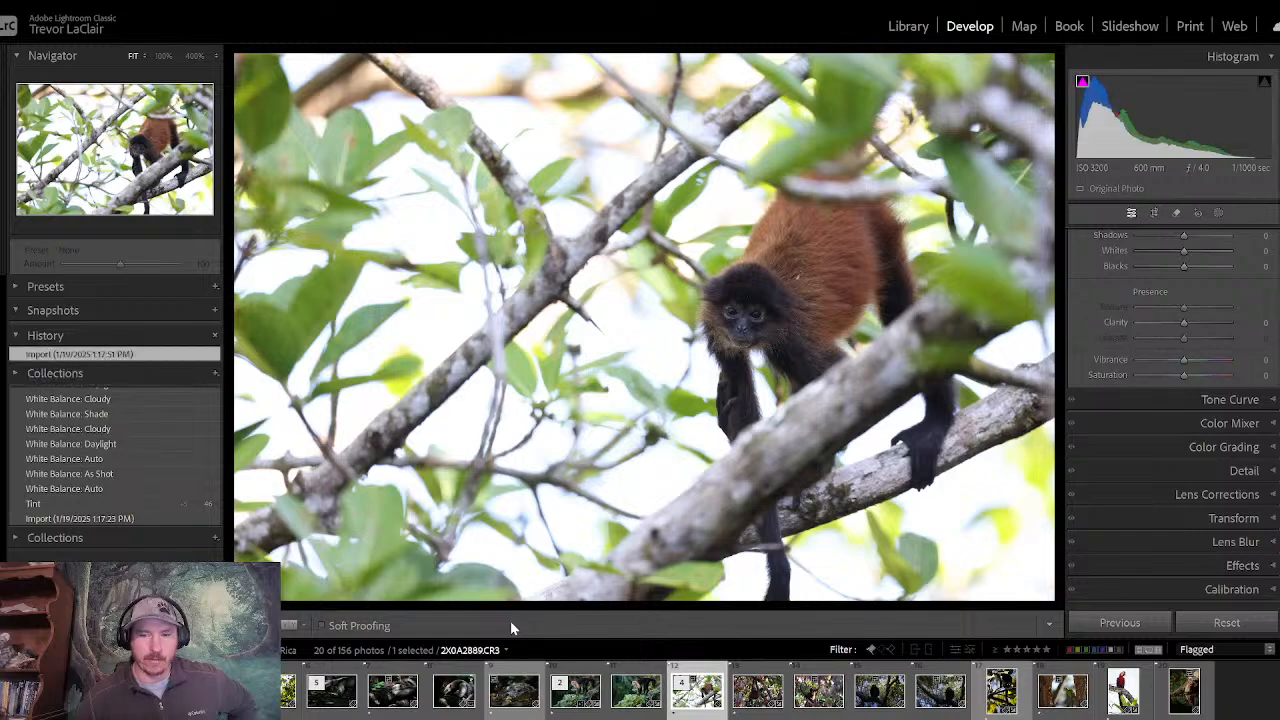
key("Right")
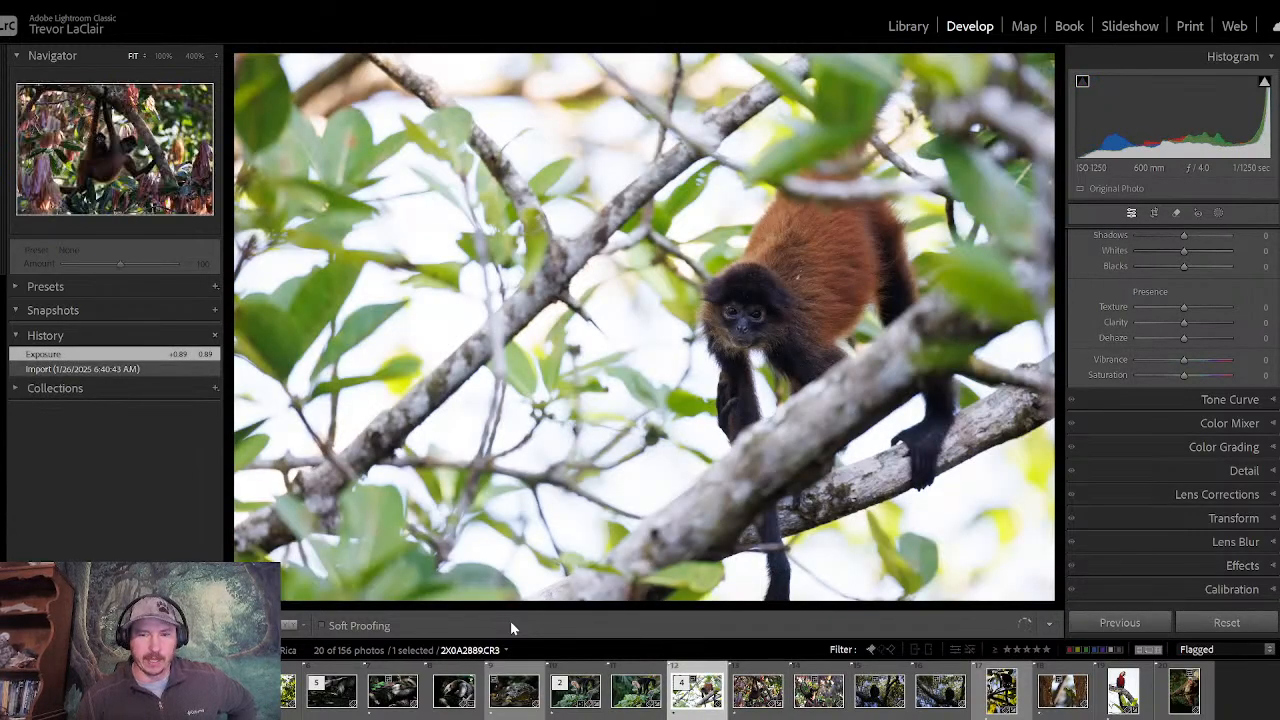
key("Right")
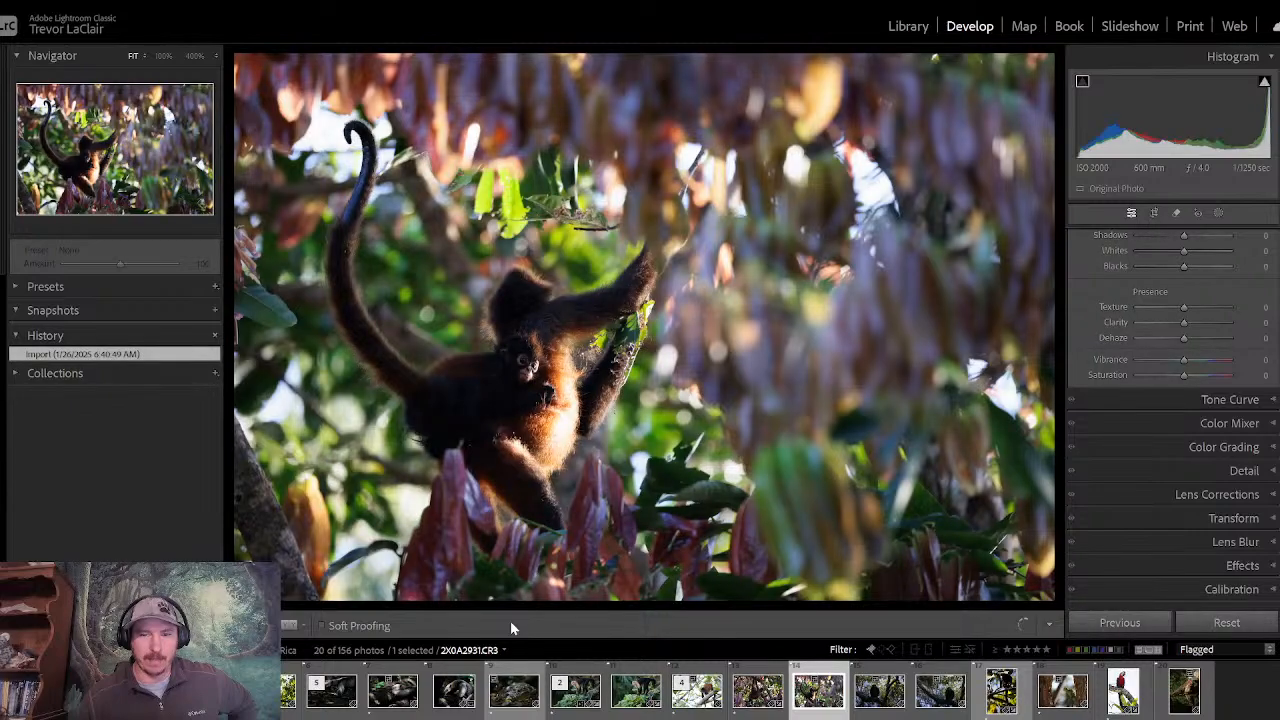
key("Right")
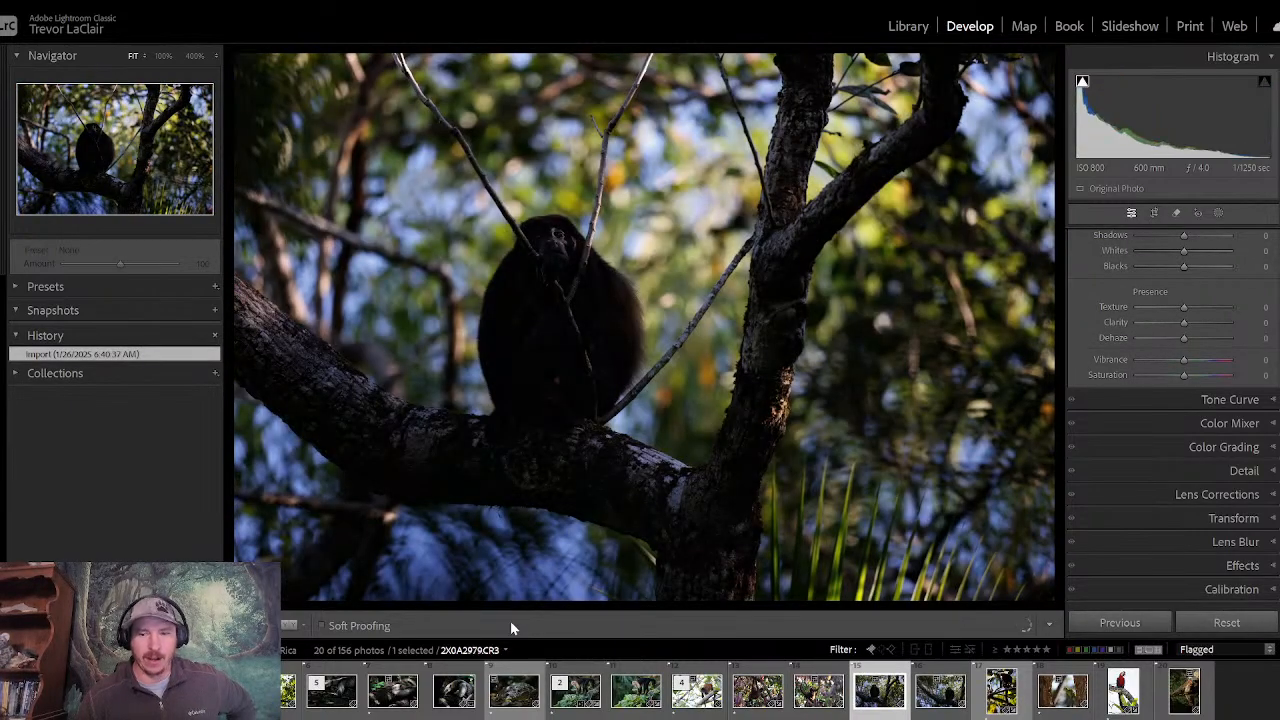
key("Right")
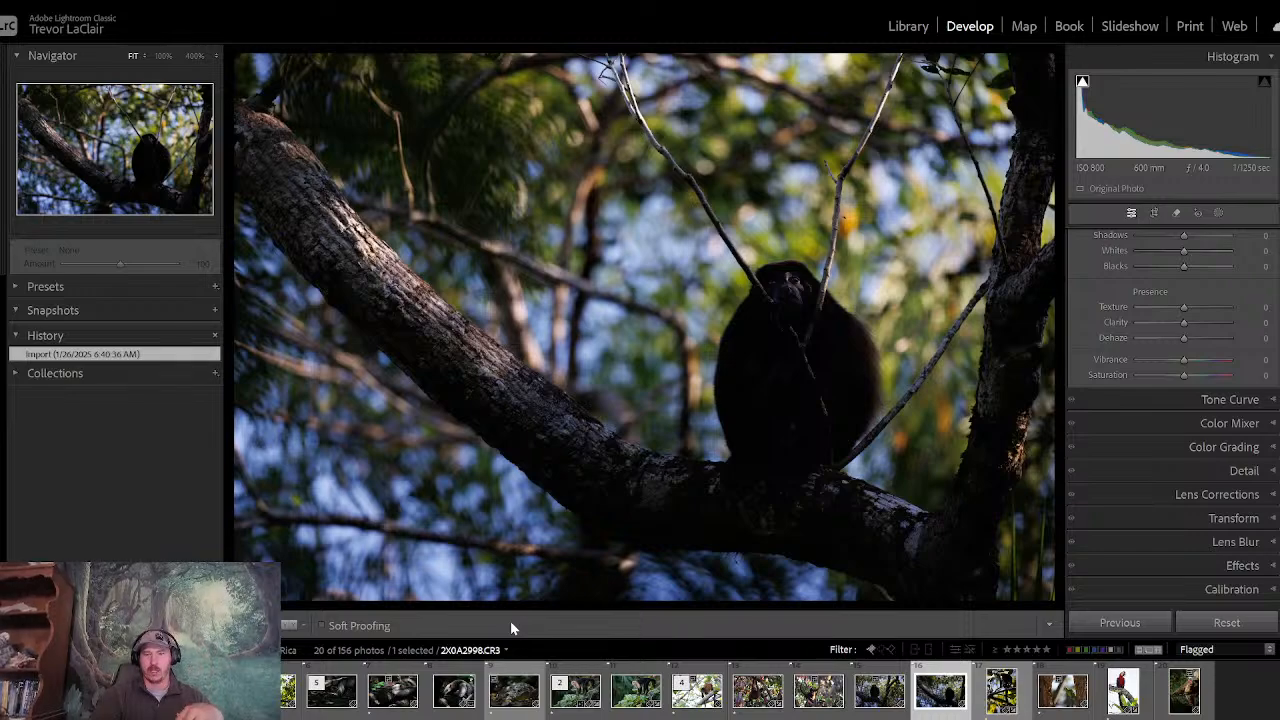
key("Right")
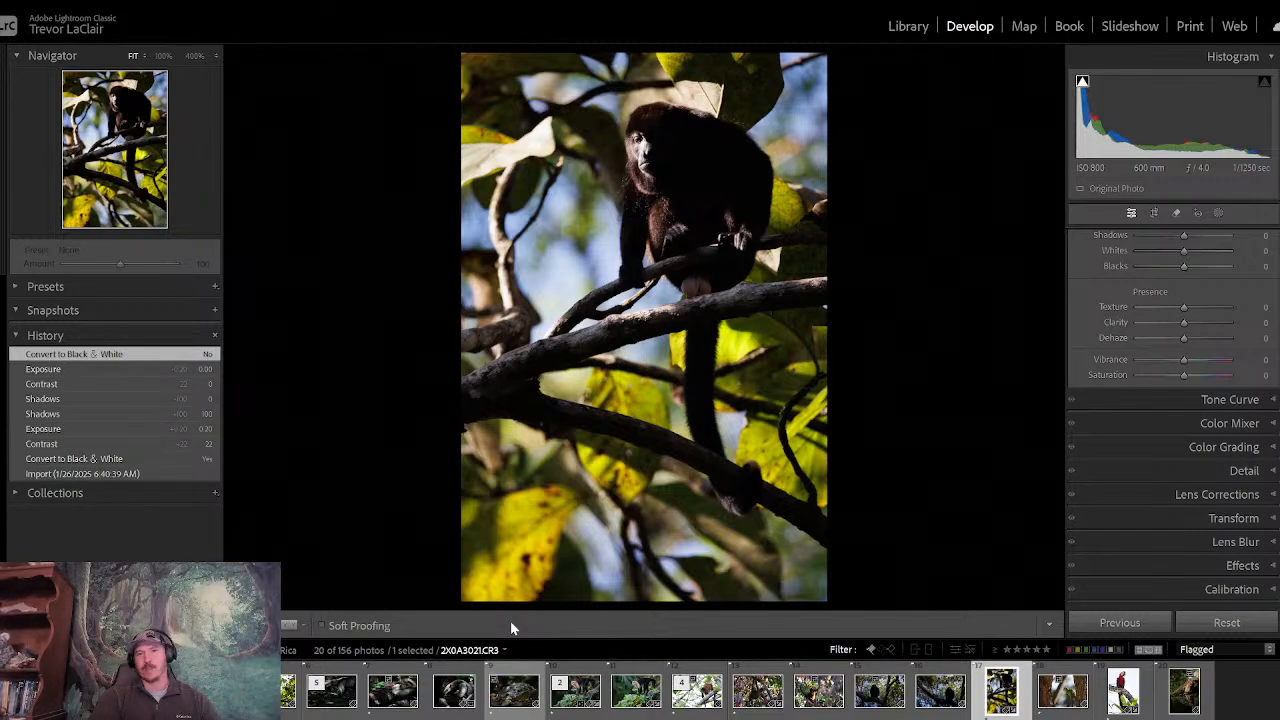
key("Right")
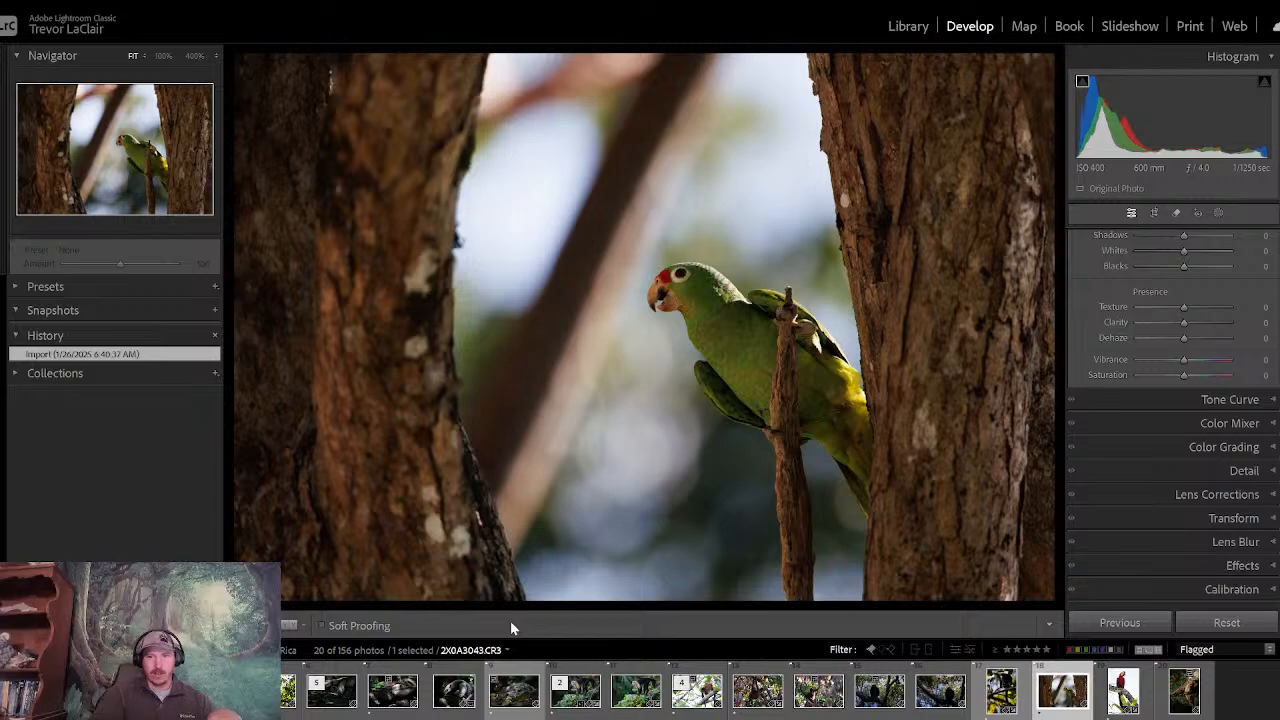
key("Right")
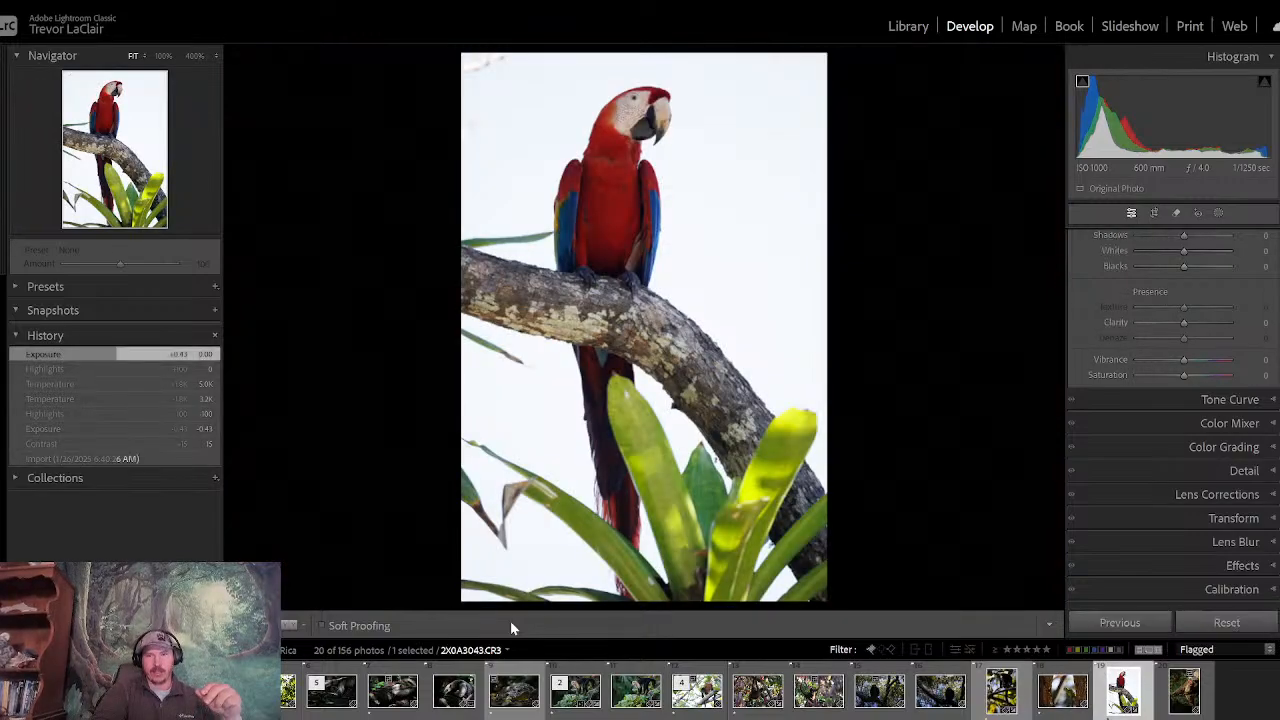
- Compare the turtle, green parrot and scarlet macaw photos, and open the macaw photo for developing
key("Right")
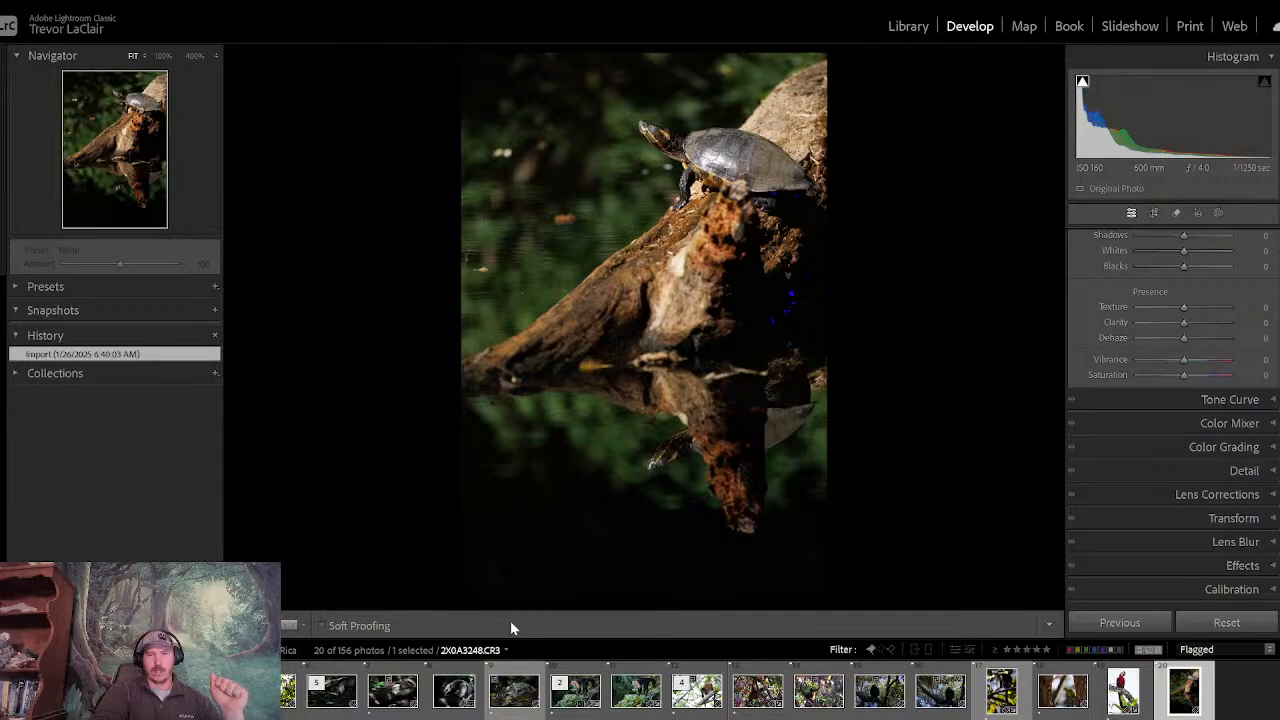
key("Left")
key("Left")
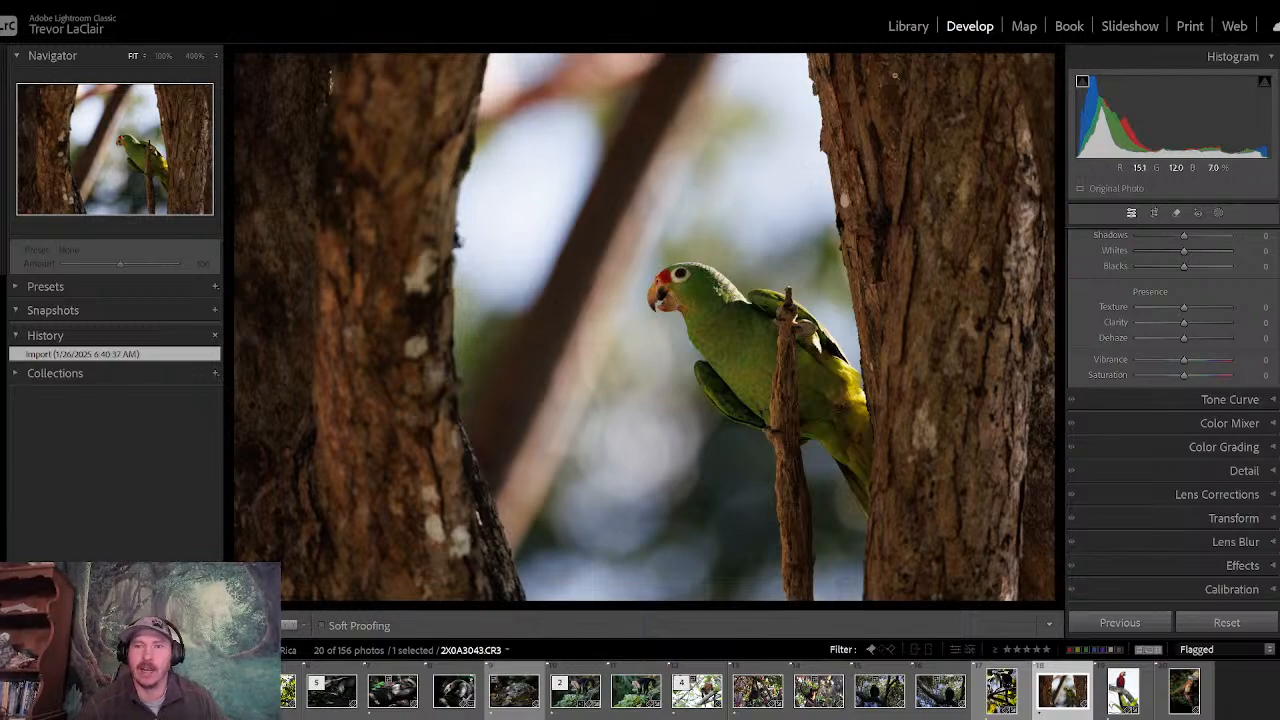
left_click(919, 37)
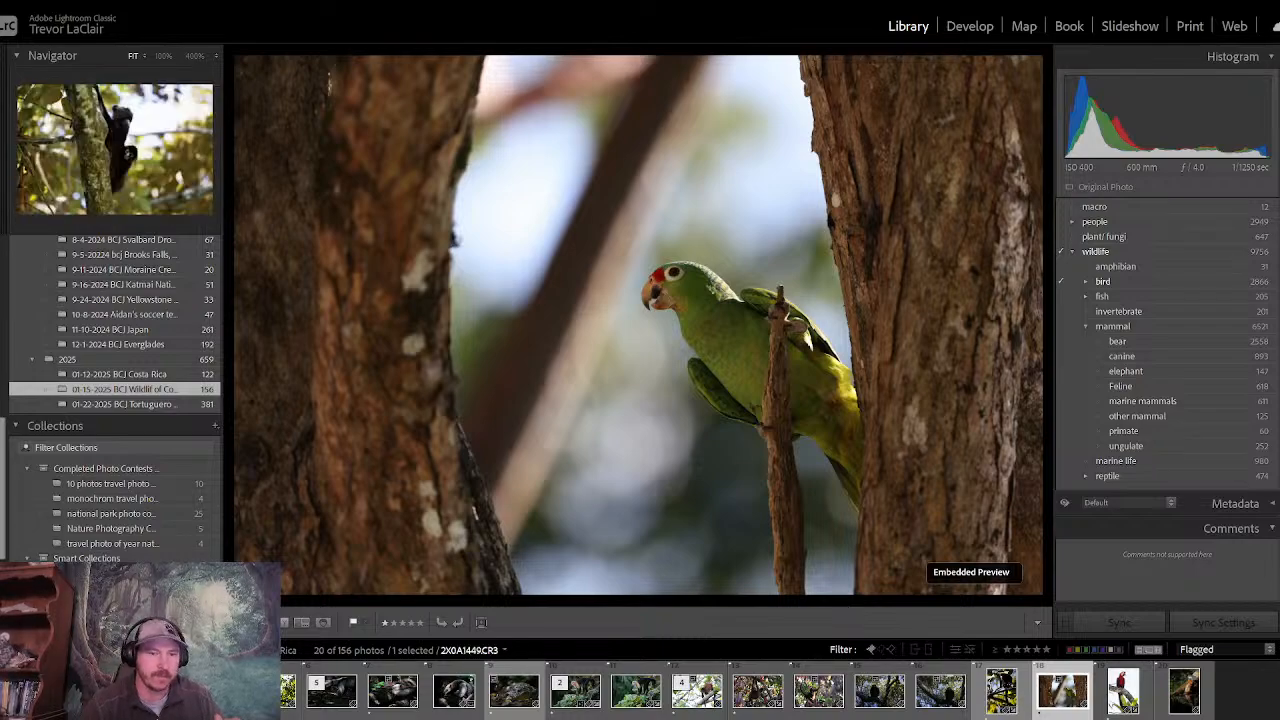
key("g")
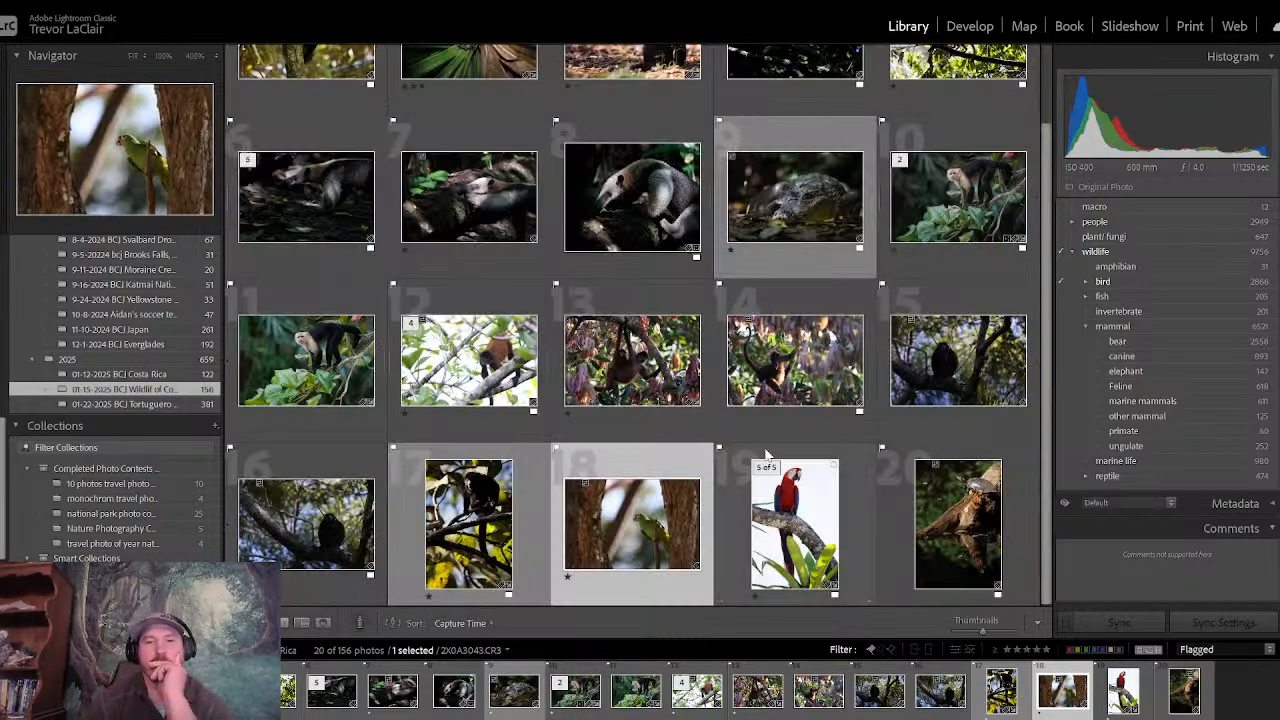
left_click(817, 484)
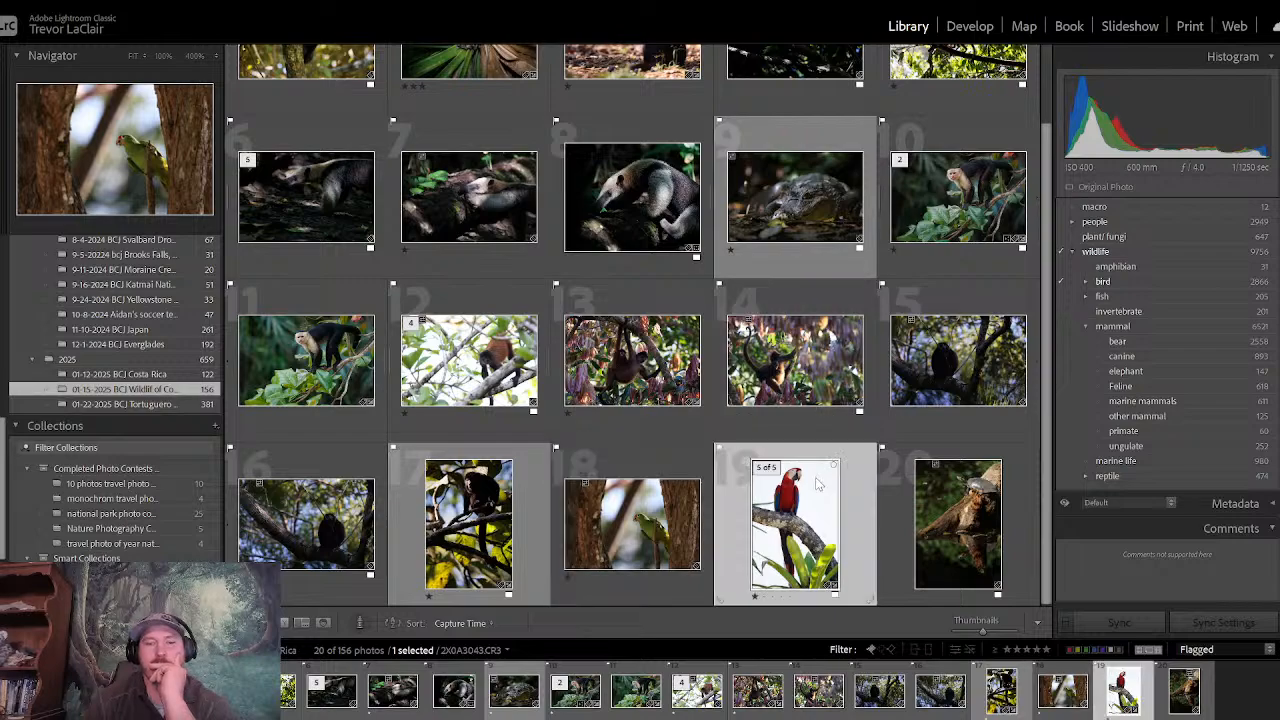
key("e")
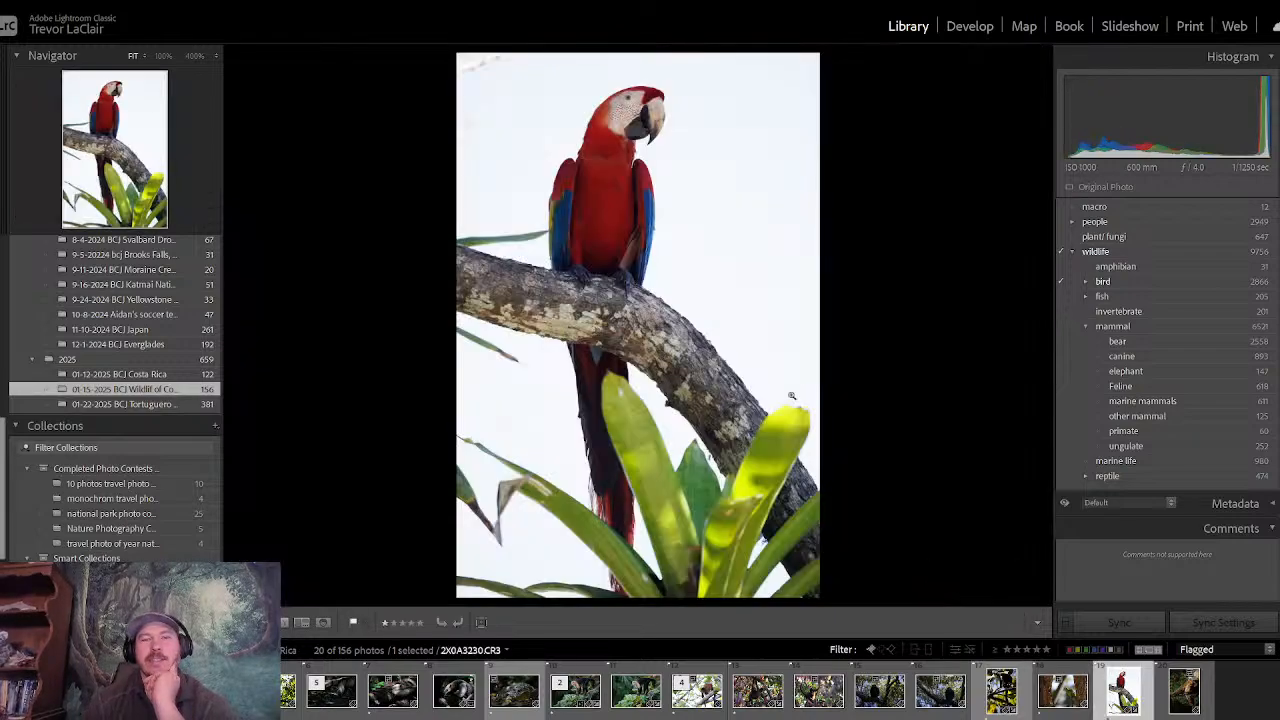
left_click(964, 27)
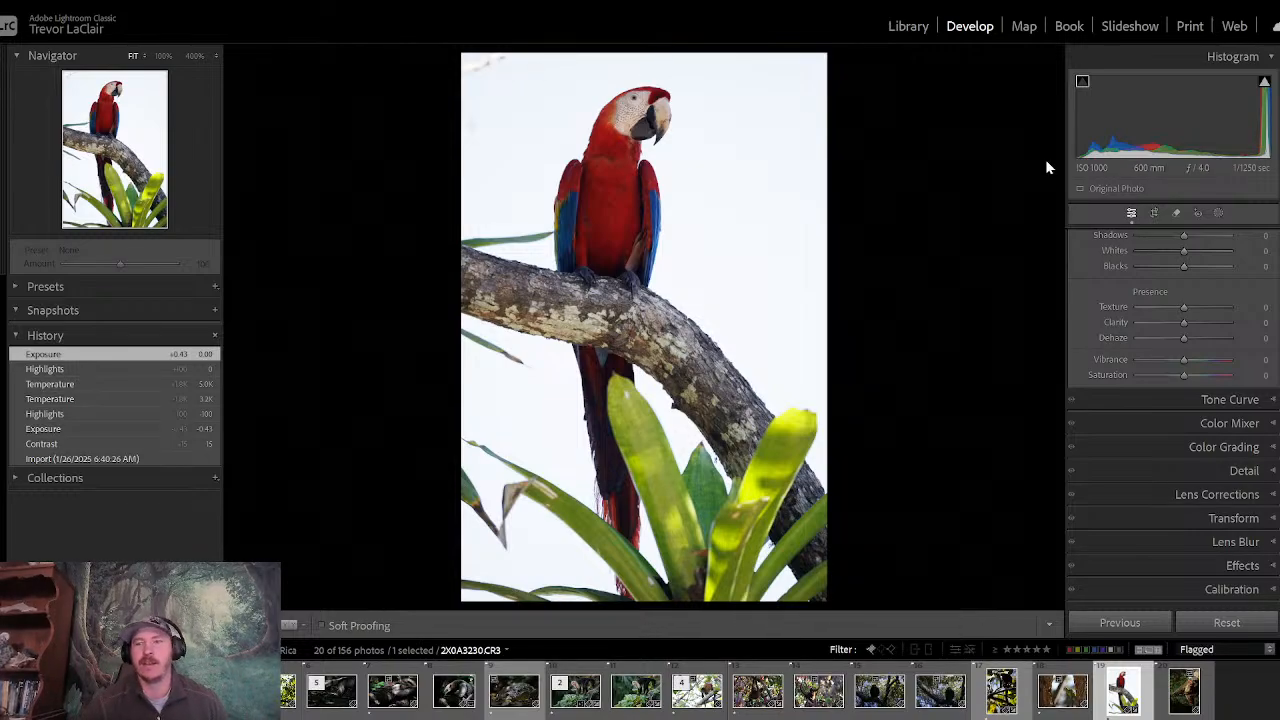
- Crop the macaw photo slightly tighter at its original aspect ratio, reposition the frame around the bird and apply the crop
left_click(1155, 214)
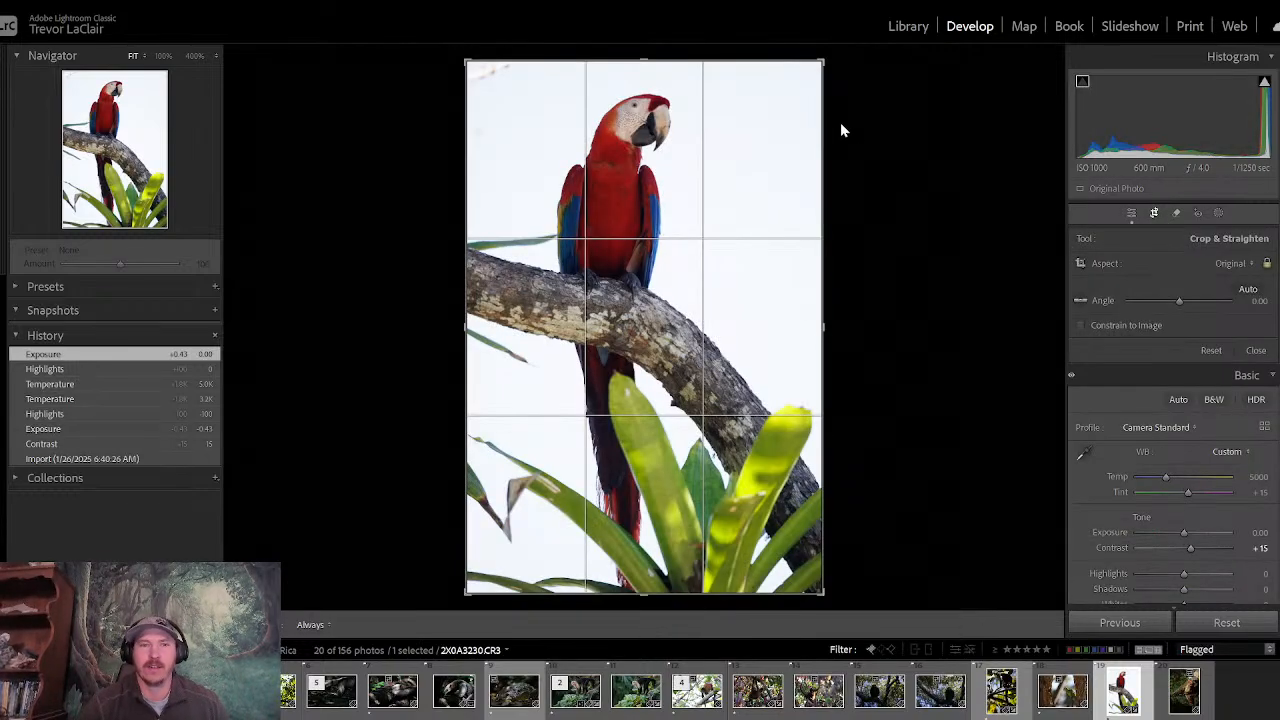
left_click_drag(464, 60, 475, 71)
left_click_drag(548, 89, 545, 100)
key("Return")
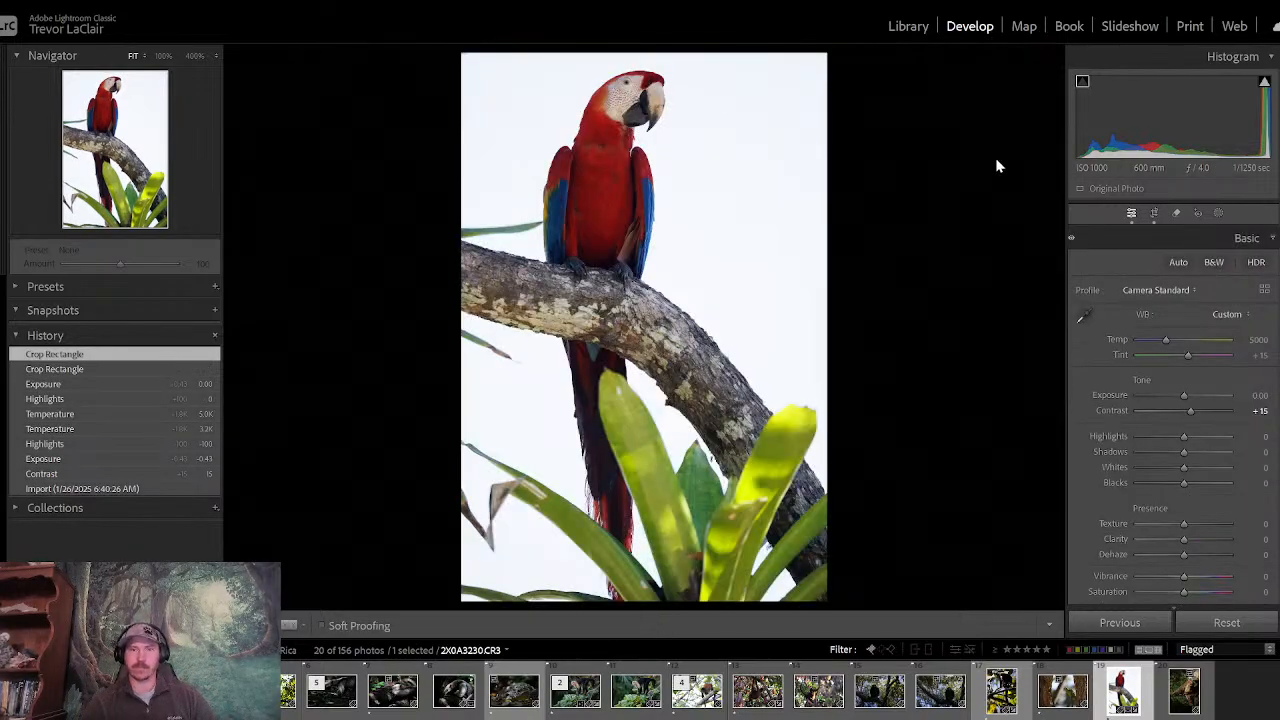
- Set the macaw photo's Contrast to 20, try lifting its Shadows, reset Shadows to 0 and close the basic adjustments
double_click(1187, 419)
left_click_drag(1185, 417, 1203, 456)
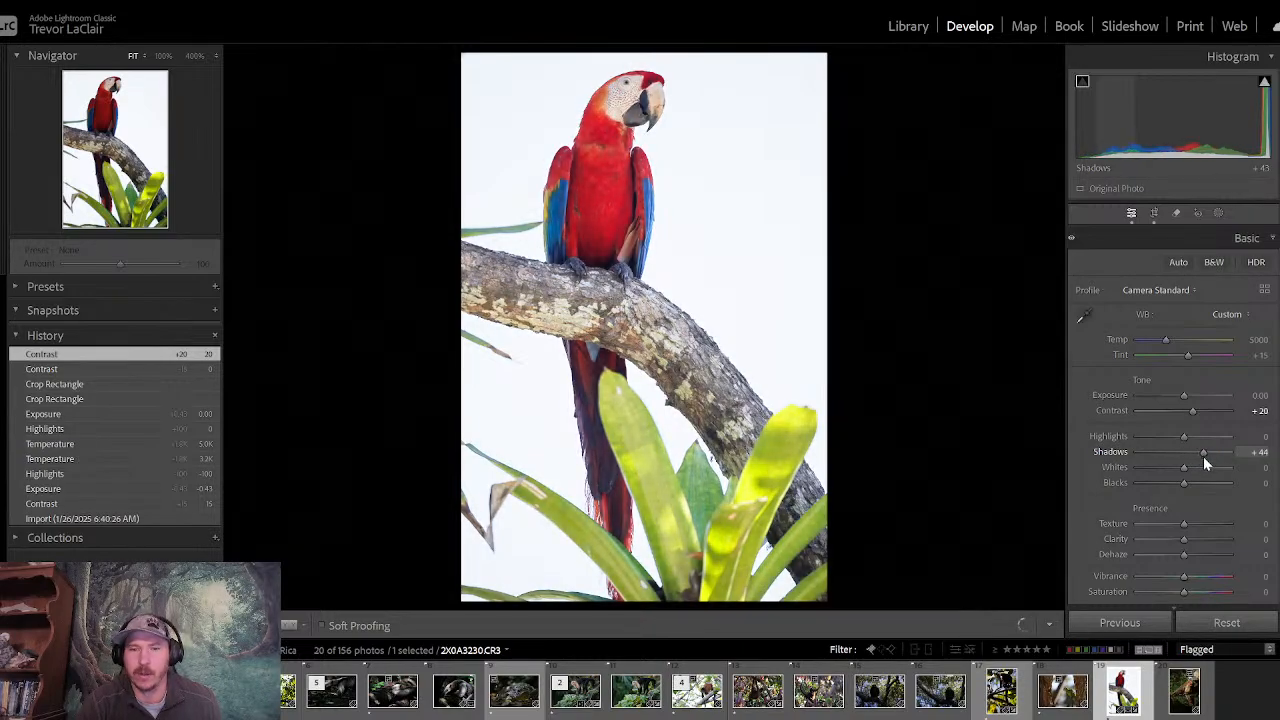
double_click(1200, 455)
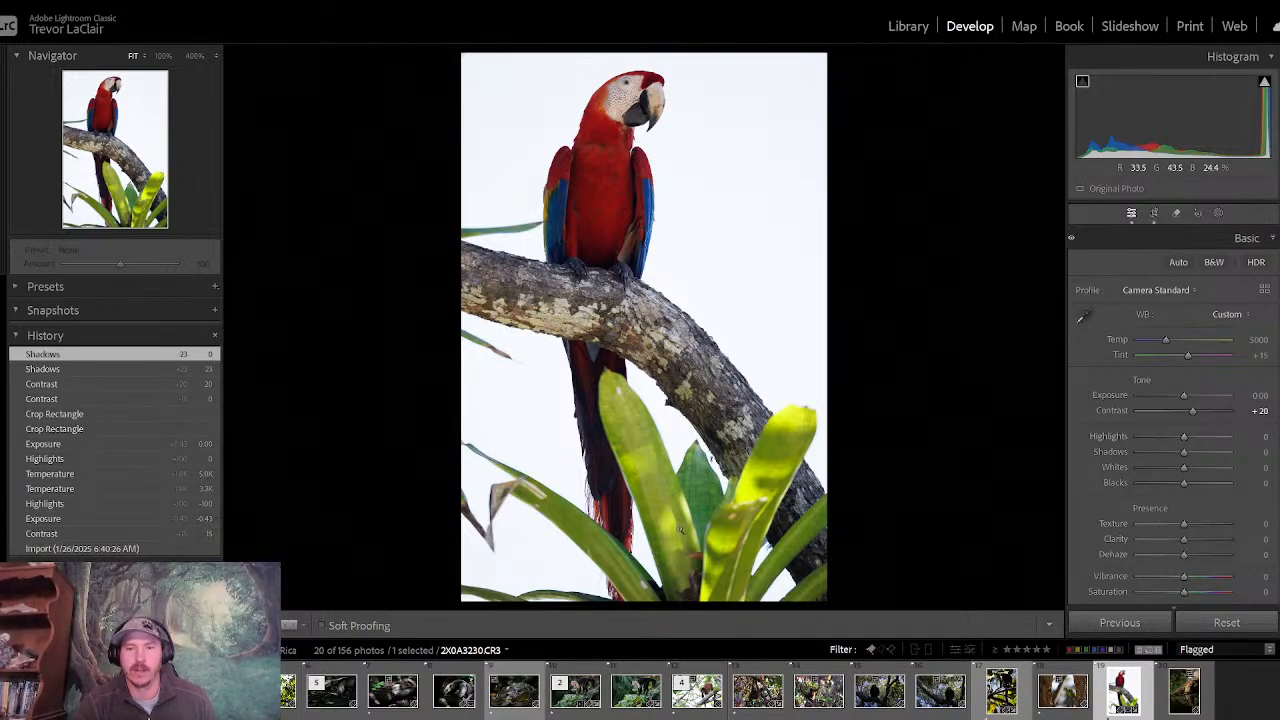
left_click(1193, 238)
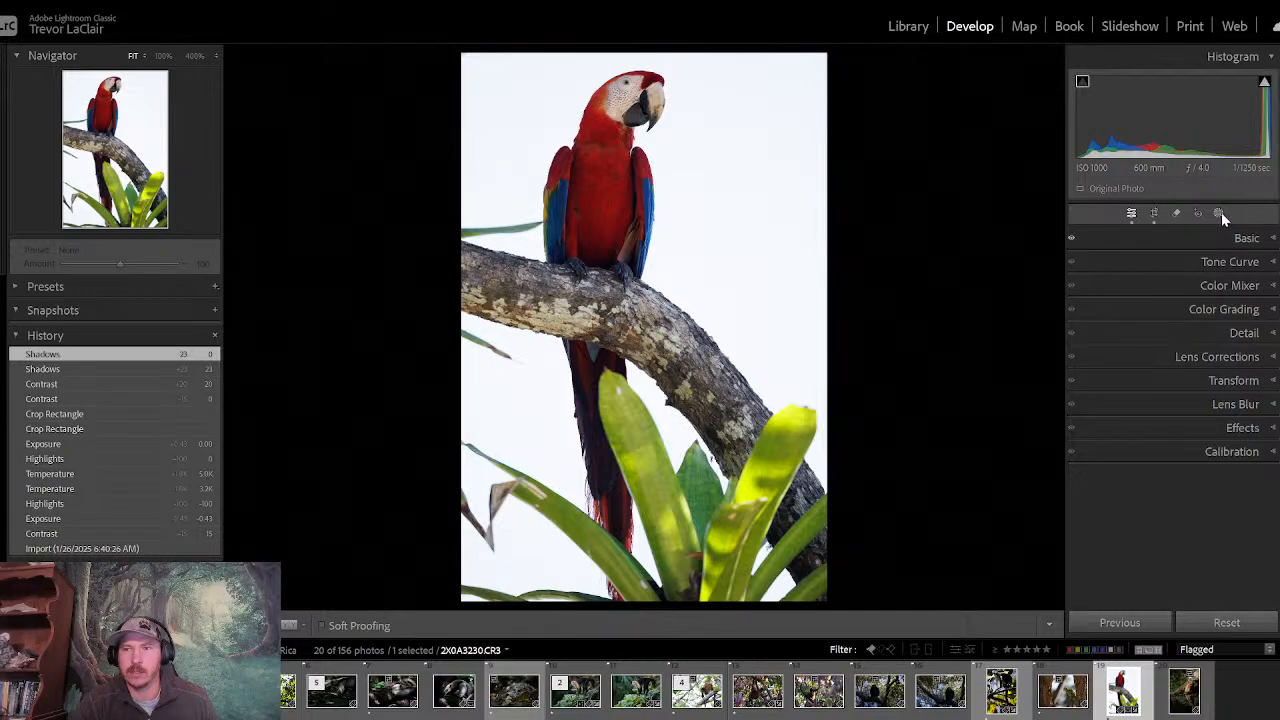
- Create a Select Subject mask on the macaw and add a Brush component to it
left_click(1219, 213)
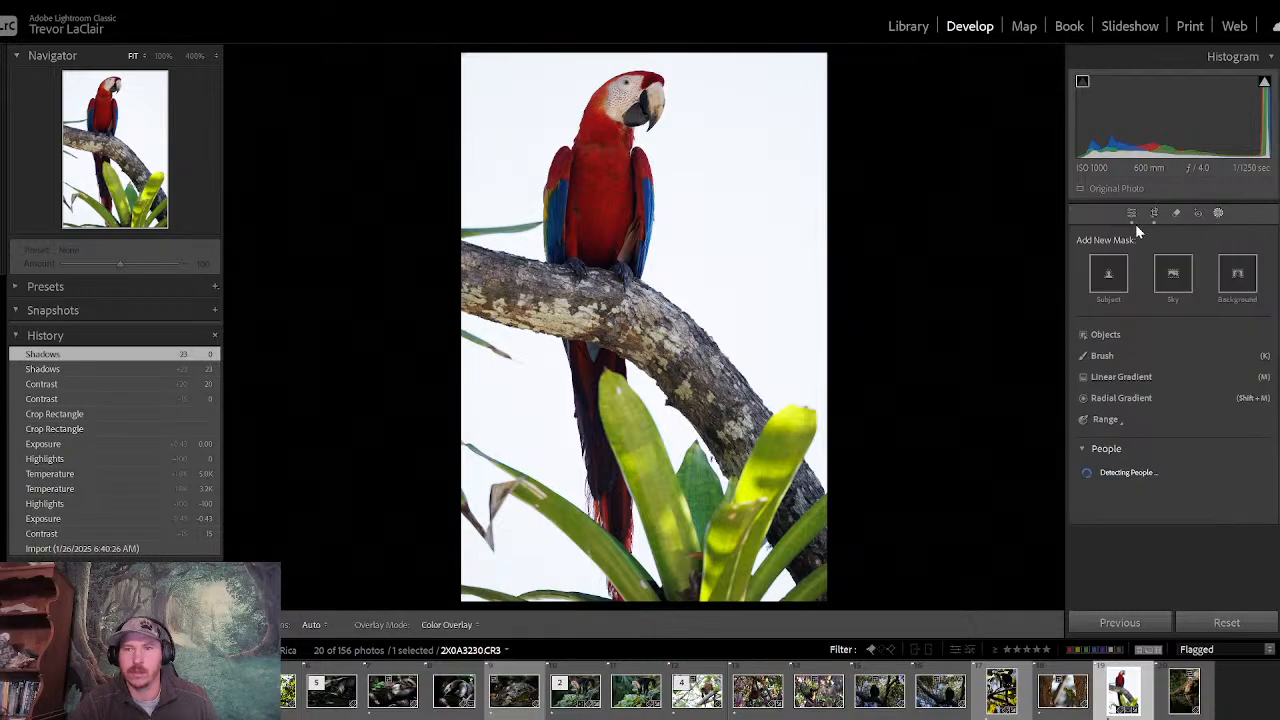
left_click(1110, 274)
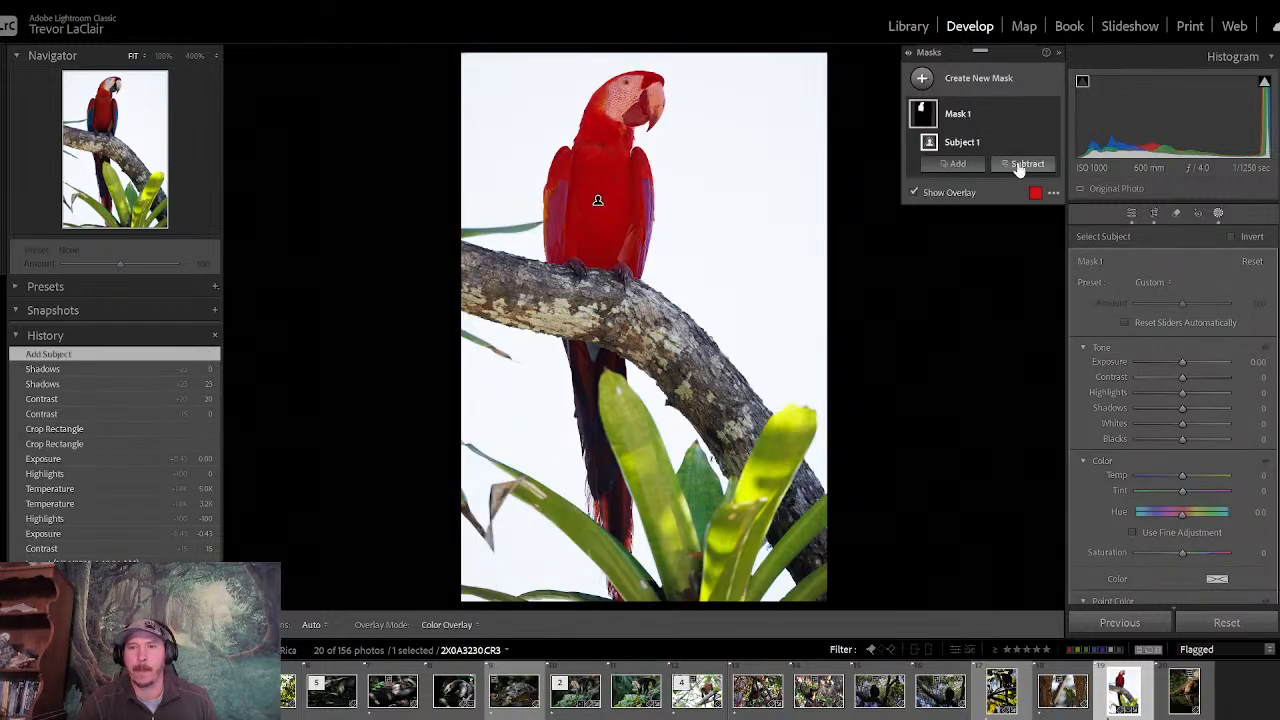
left_click(962, 164)
left_click(960, 313)
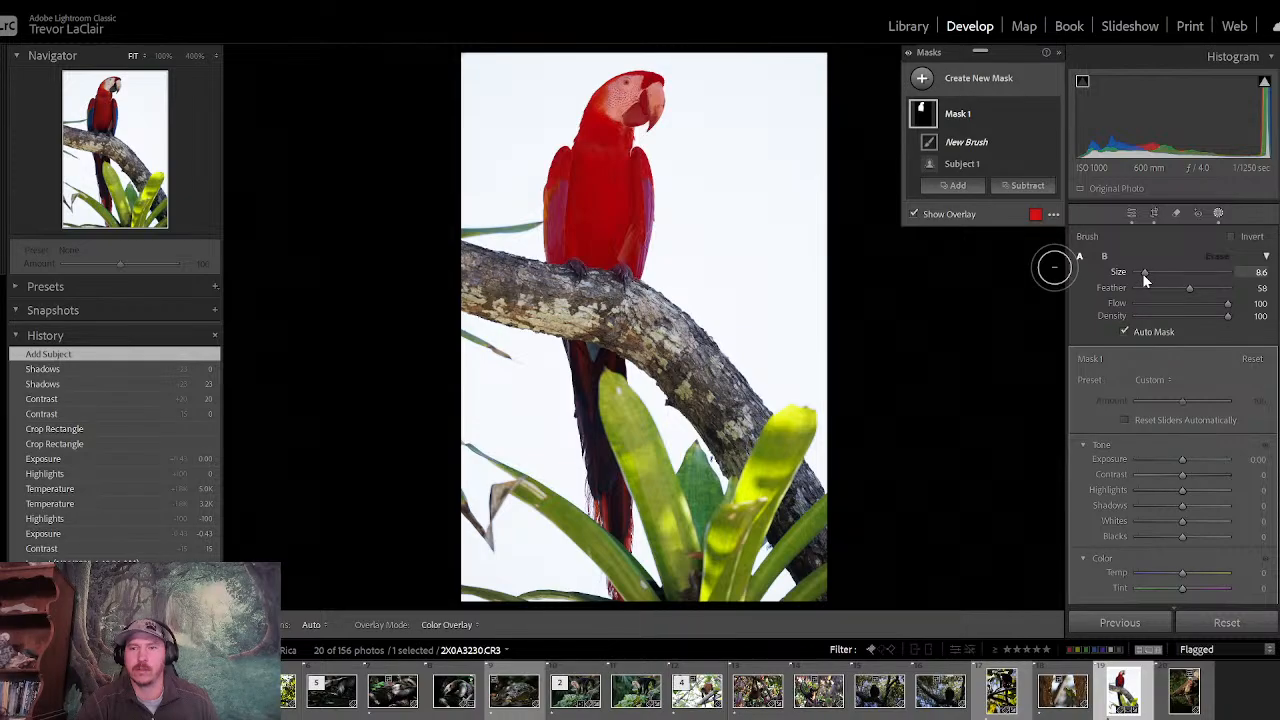
- Paint the macaw's upper tail feathers beneath the branch into the mask with Auto Mask off, using brush sizes 20.5 and 13.2
left_click_drag(1145, 280, 1140, 278)
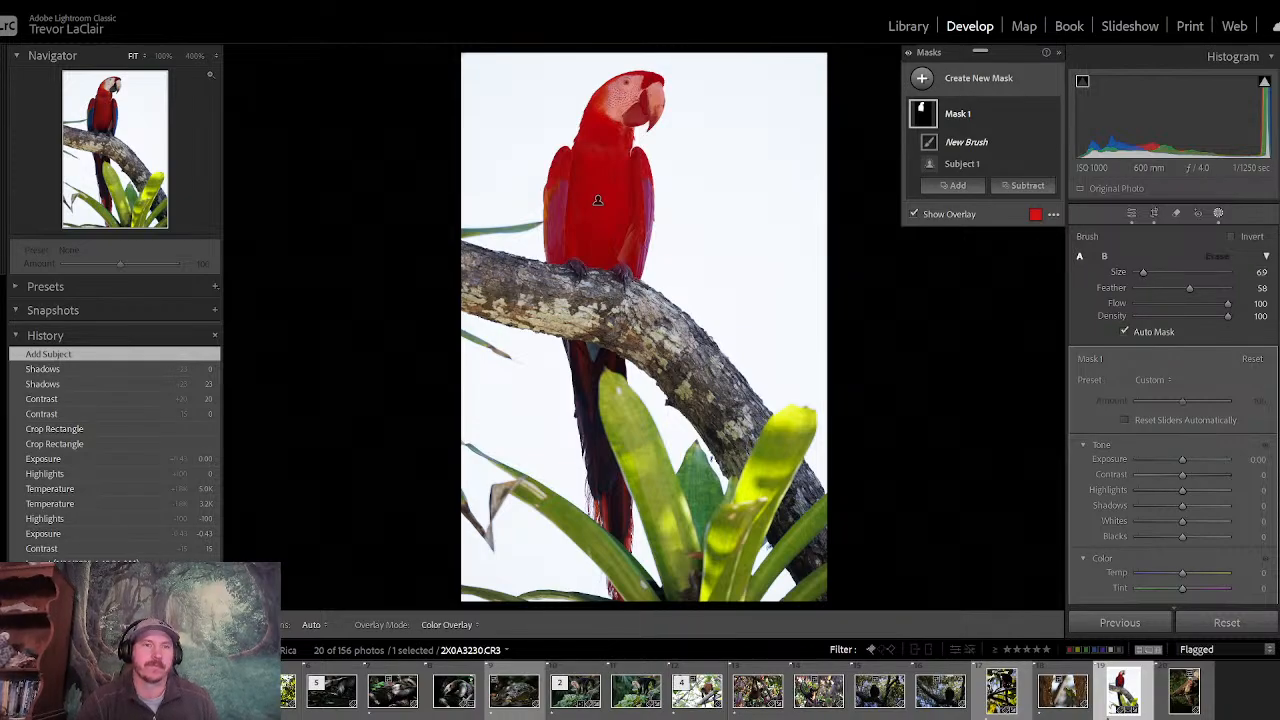
left_click(162, 56)
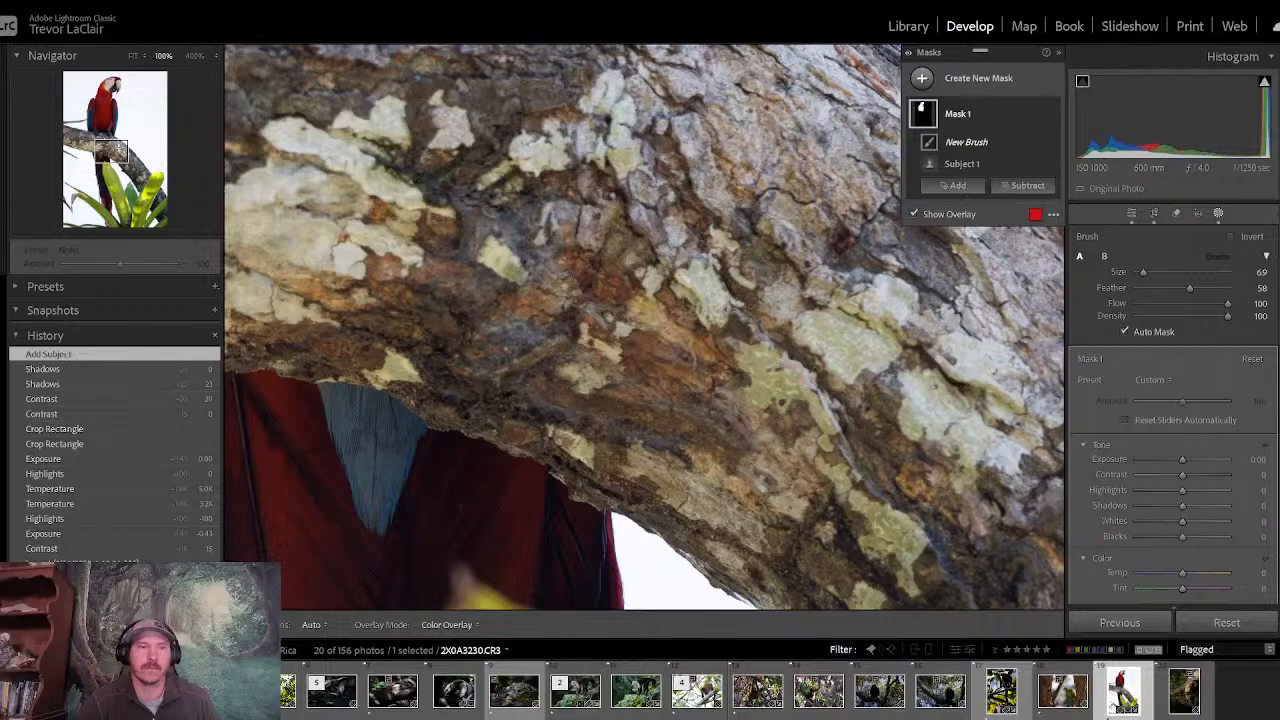
left_click_drag(119, 149, 116, 161)
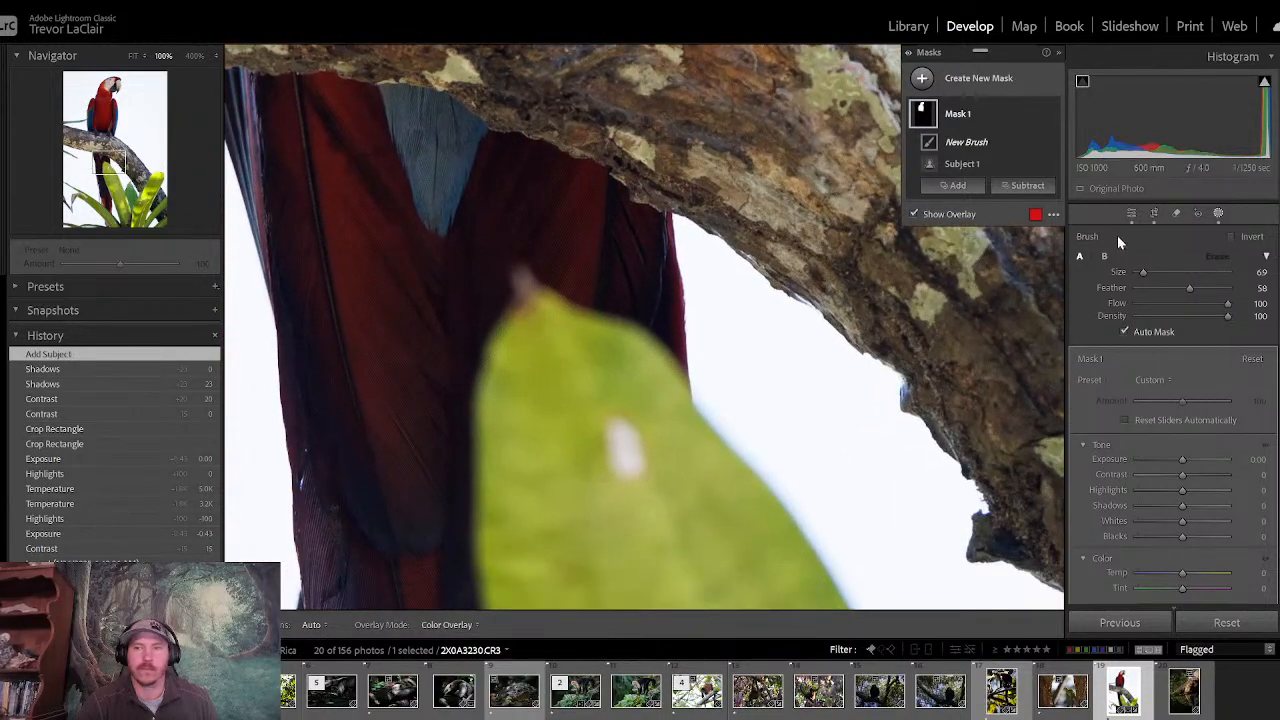
left_click_drag(1143, 277, 1155, 279)
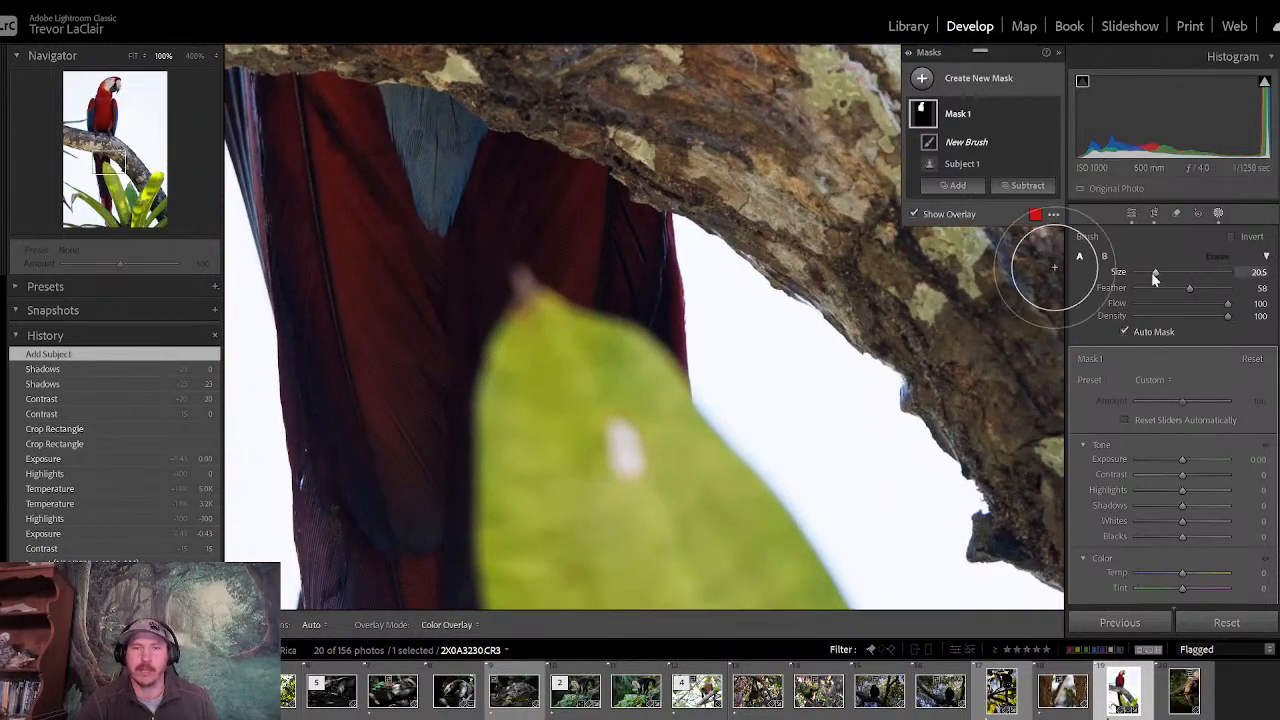
mouse_move(429, 294)
left_mouse_down()
mouse_move(408, 223)
mouse_move(397, 249)
mouse_move(384, 177)
mouse_move(373, 189)
mouse_move(323, 163)
mouse_move(436, 165)
mouse_move(574, 256)
left_mouse_up()
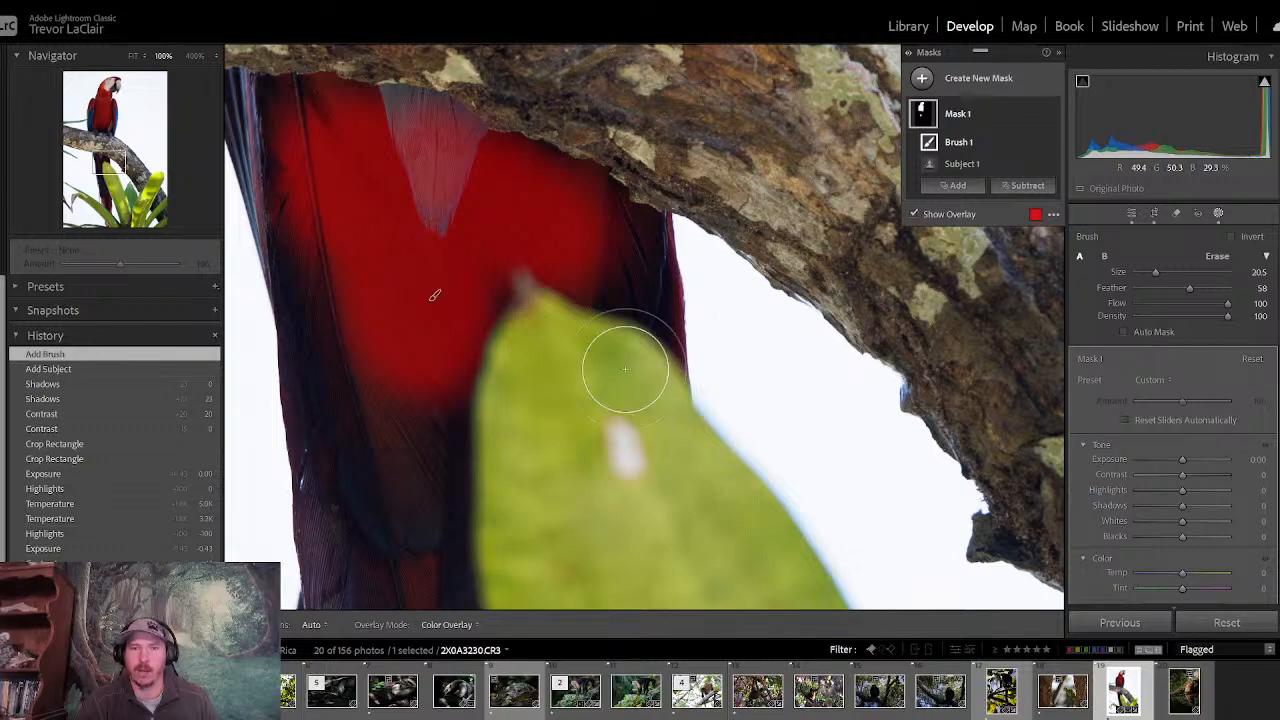
mouse_move(591, 291)
left_mouse_down()
mouse_move(586, 251)
mouse_move(619, 270)
mouse_move(623, 280)
mouse_move(515, 198)
mouse_move(437, 166)
mouse_move(325, 146)
left_mouse_up()
left_click_drag(118, 167, 99, 160)
mouse_move(599, 196)
left_mouse_down()
mouse_move(549, 189)
mouse_move(580, 249)
mouse_move(600, 371)
mouse_move(594, 566)
mouse_move(640, 591)
mouse_move(673, 594)
mouse_move(660, 457)
mouse_move(683, 374)
mouse_move(723, 306)
mouse_move(731, 317)
left_mouse_up()
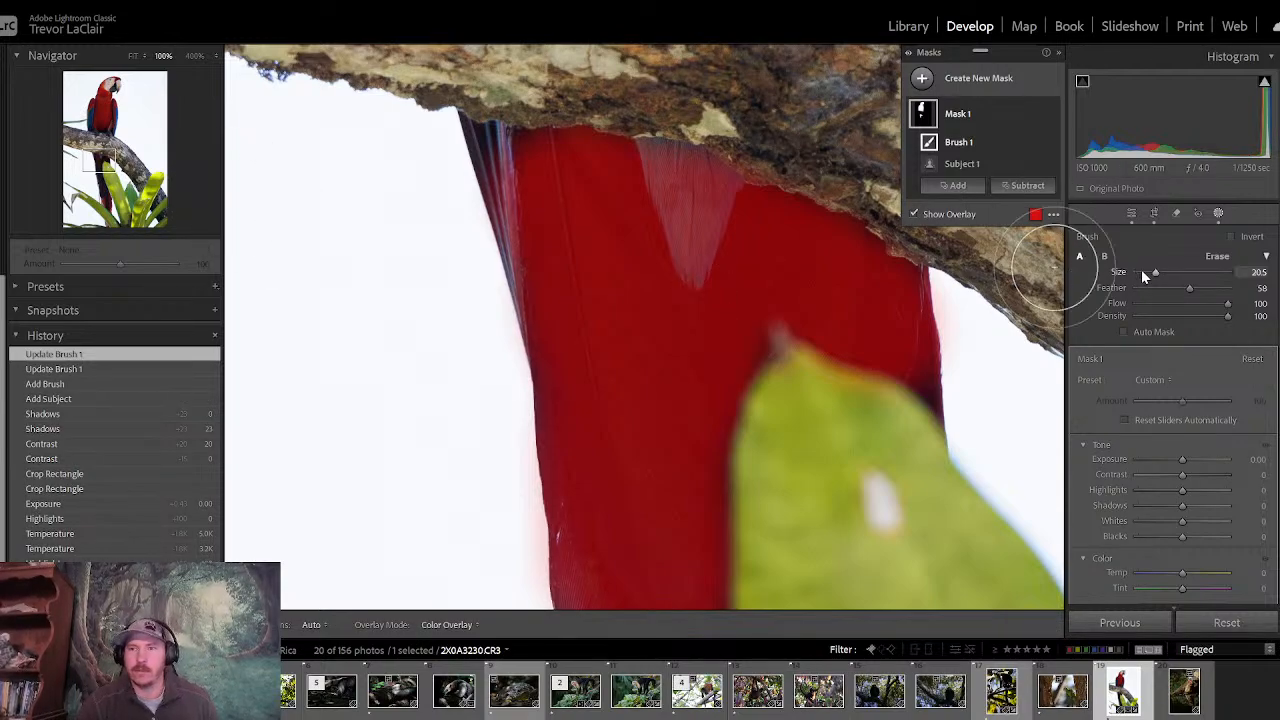
left_click_drag(1158, 277, 1150, 274)
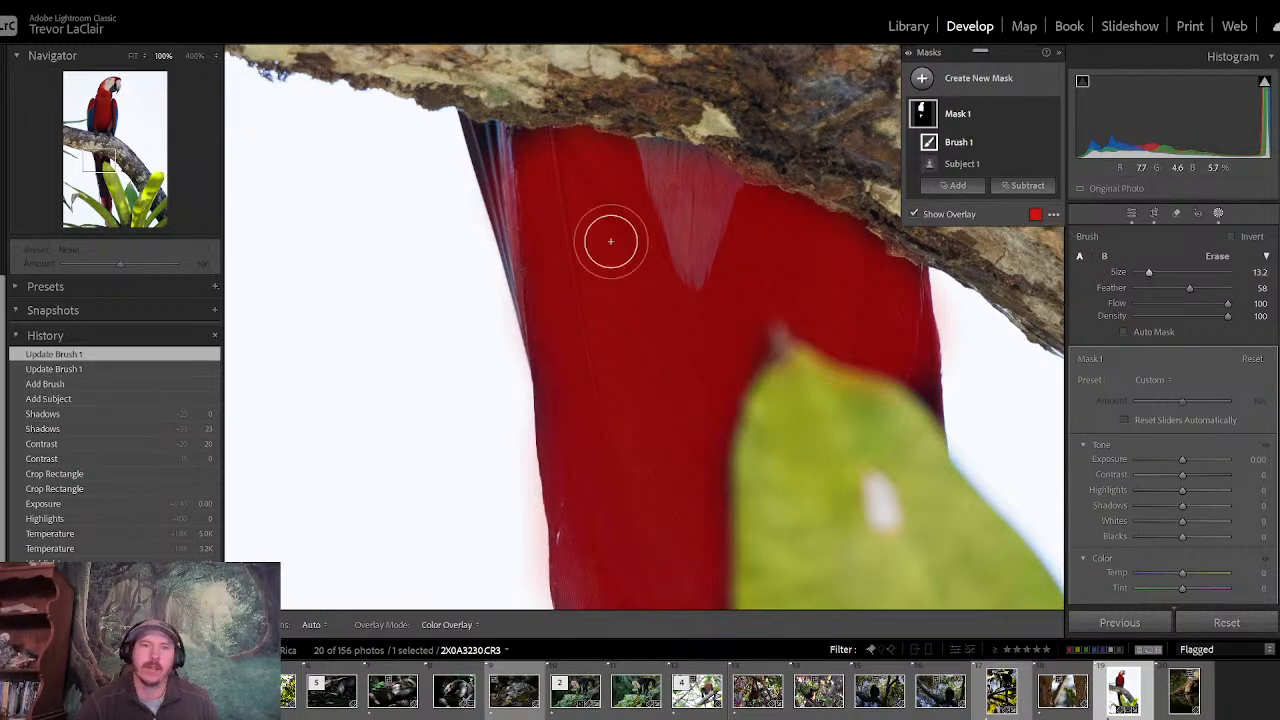
mouse_move(533, 196)
left_mouse_down()
mouse_move(500, 153)
mouse_move(546, 274)
left_mouse_up()
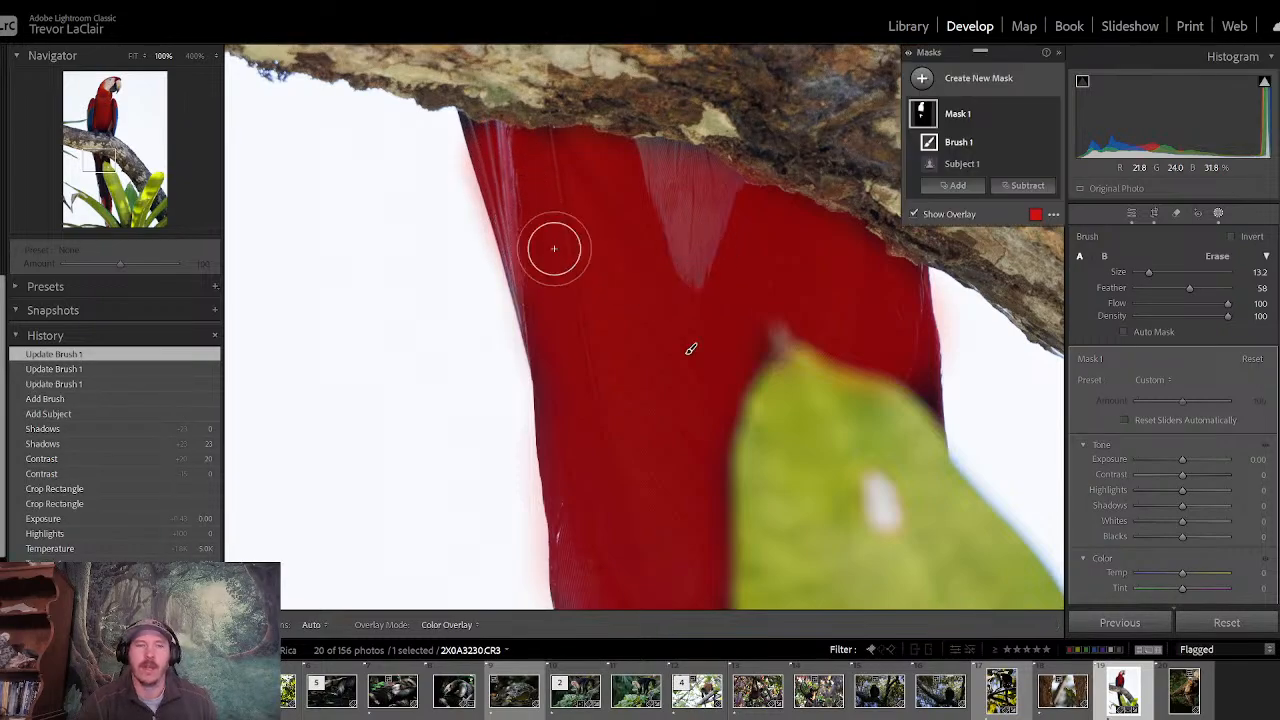
- Paint the middle stretch of the tail beside the large leaf into the mask, using brush size 18.3 and 12.0 along the outer edge
left_click_drag(99, 159, 101, 181)
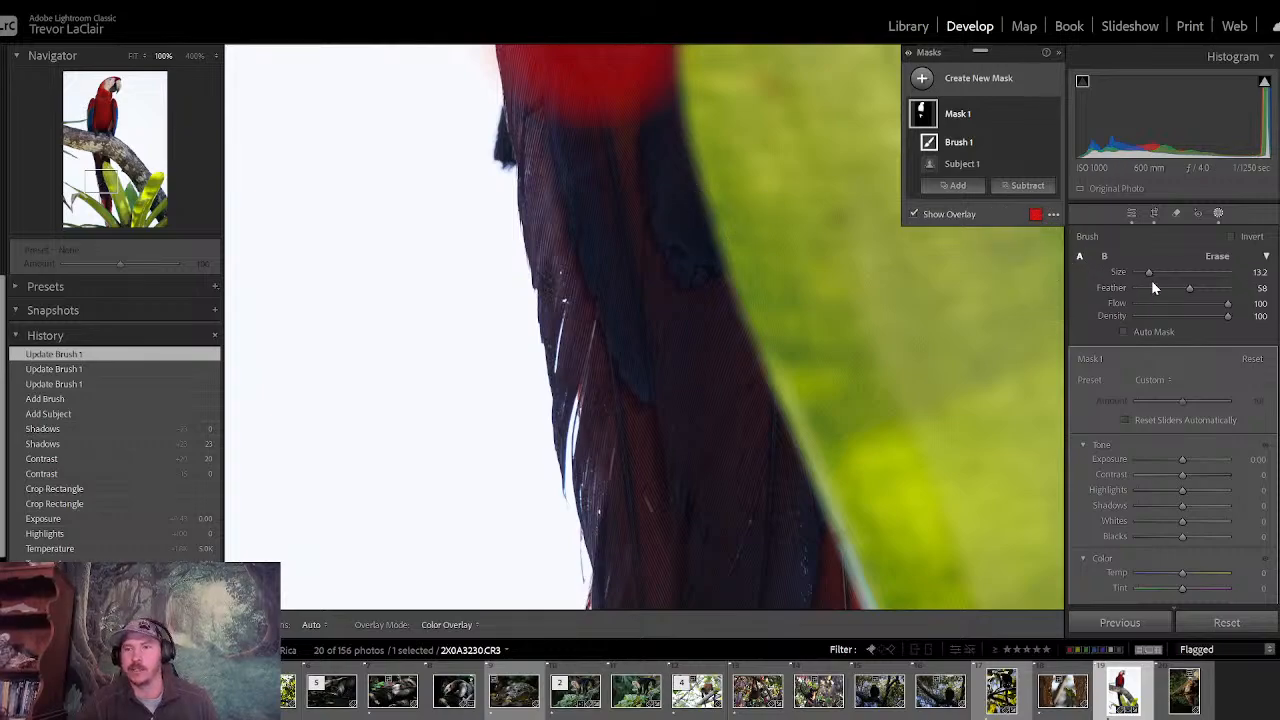
scroll(1058, 267, "up", 3)
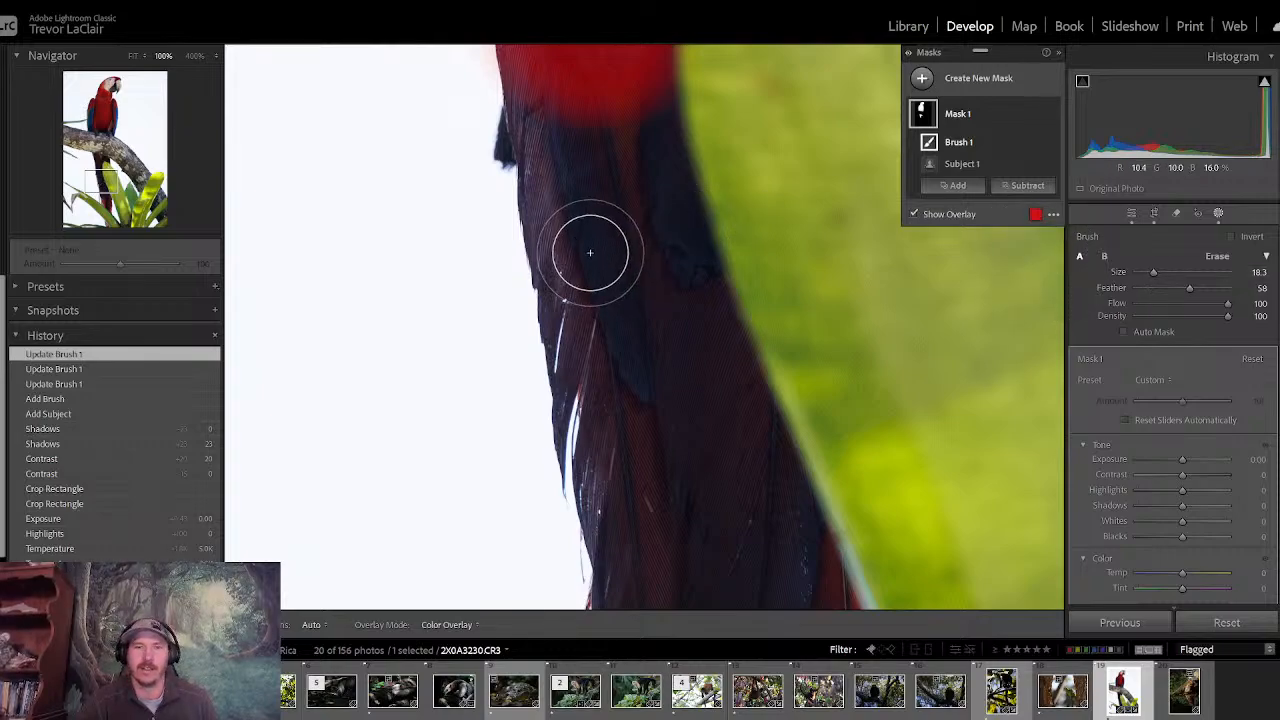
mouse_move(591, 254)
left_mouse_down()
mouse_move(601, 139)
mouse_move(623, 137)
mouse_move(627, 119)
mouse_move(639, 215)
mouse_move(672, 326)
mouse_move(696, 357)
mouse_move(682, 322)
mouse_move(708, 432)
mouse_move(736, 470)
mouse_move(717, 408)
mouse_move(798, 590)
mouse_move(637, 591)
mouse_move(628, 415)
mouse_move(678, 516)
mouse_move(616, 292)
mouse_move(603, 312)
mouse_move(589, 307)
mouse_move(563, 109)
left_mouse_up()
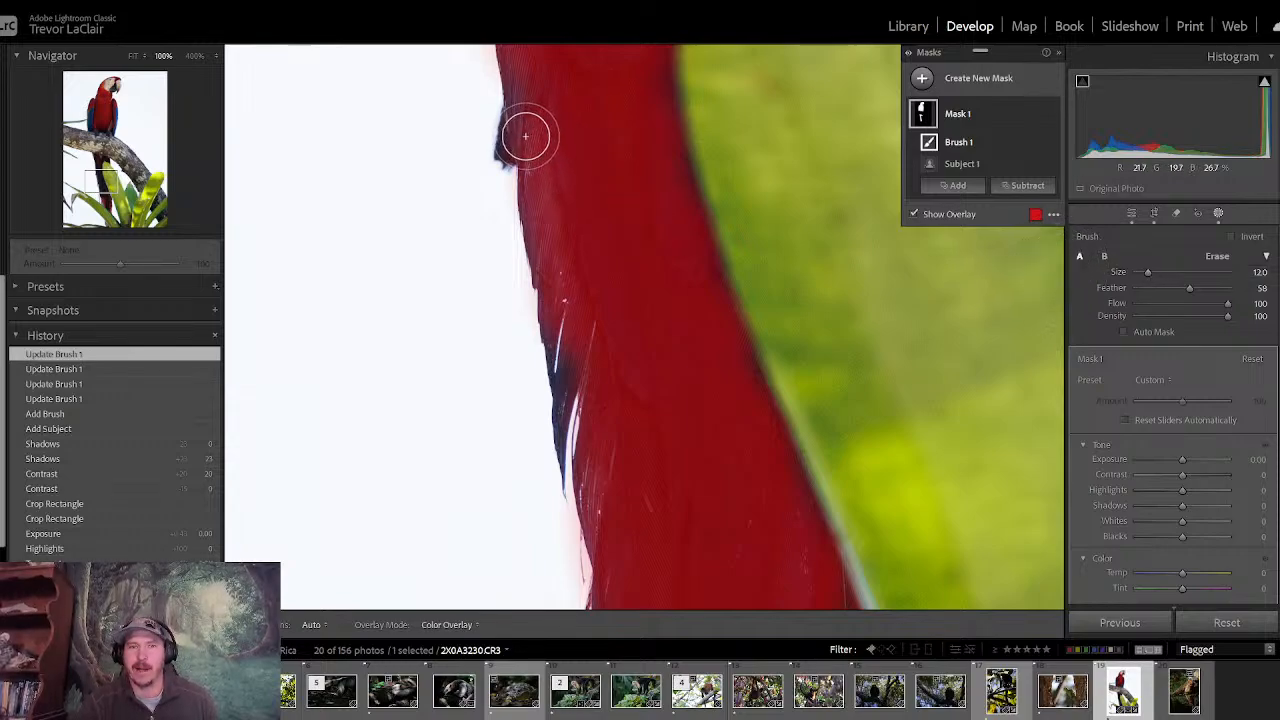
left_click_drag(523, 129, 525, 136)
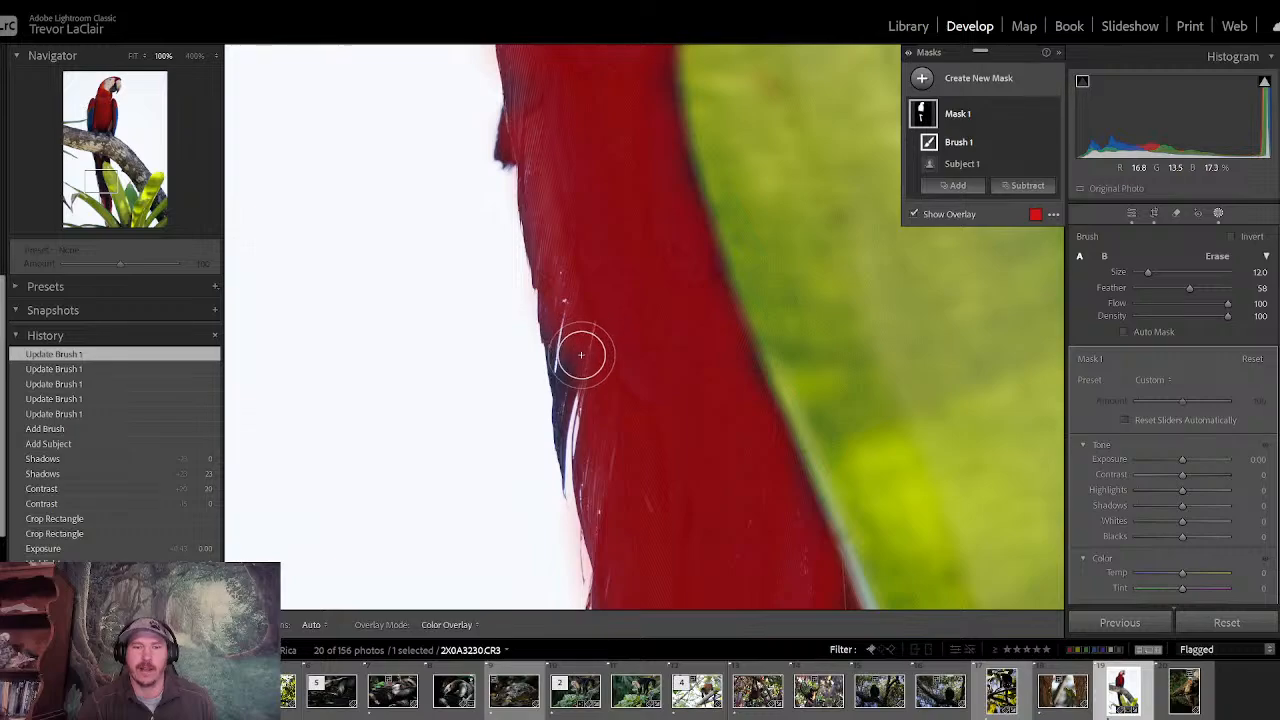
mouse_move(571, 334)
left_mouse_down()
mouse_move(569, 309)
mouse_move(580, 429)
mouse_move(607, 449)
left_mouse_up()
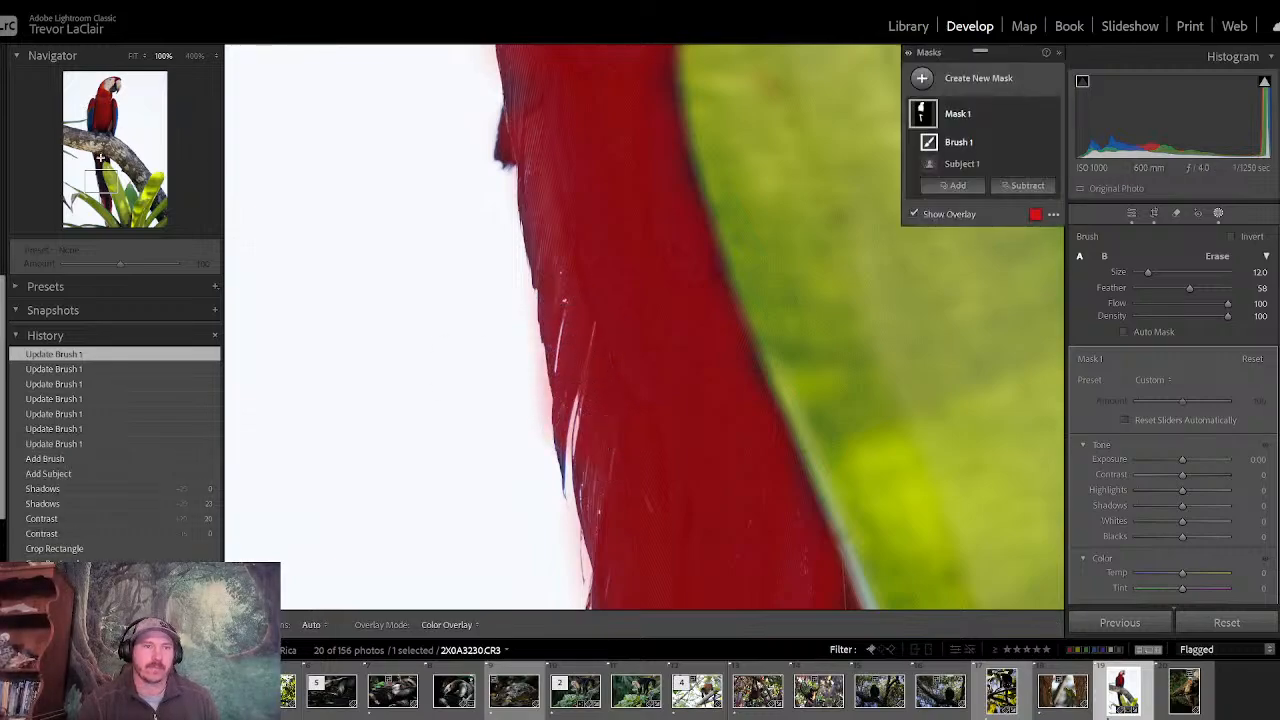
- Extend the brush mask over the lower tail where the dark feathers end, using brush sizes 12.0 and 18.8
left_click_drag(100, 175, 102, 196)
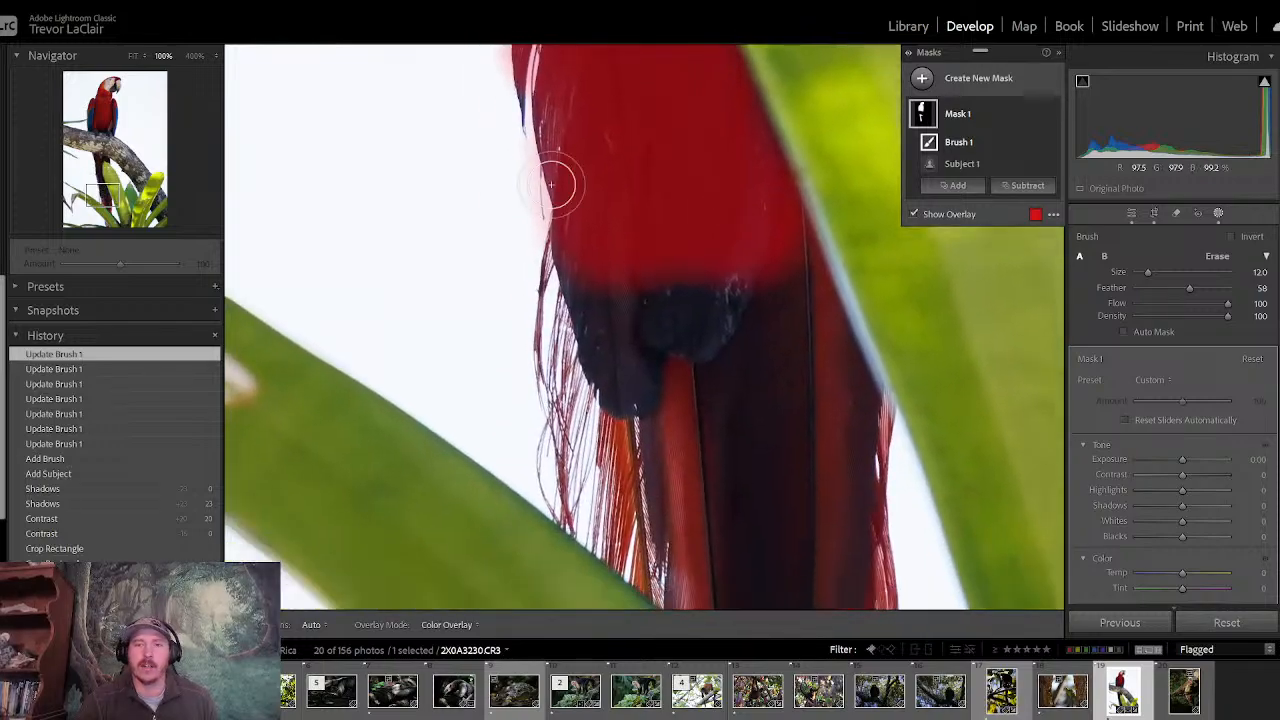
mouse_move(735, 126)
left_mouse_down()
mouse_move(766, 240)
mouse_move(860, 400)
mouse_move(857, 425)
left_mouse_up()
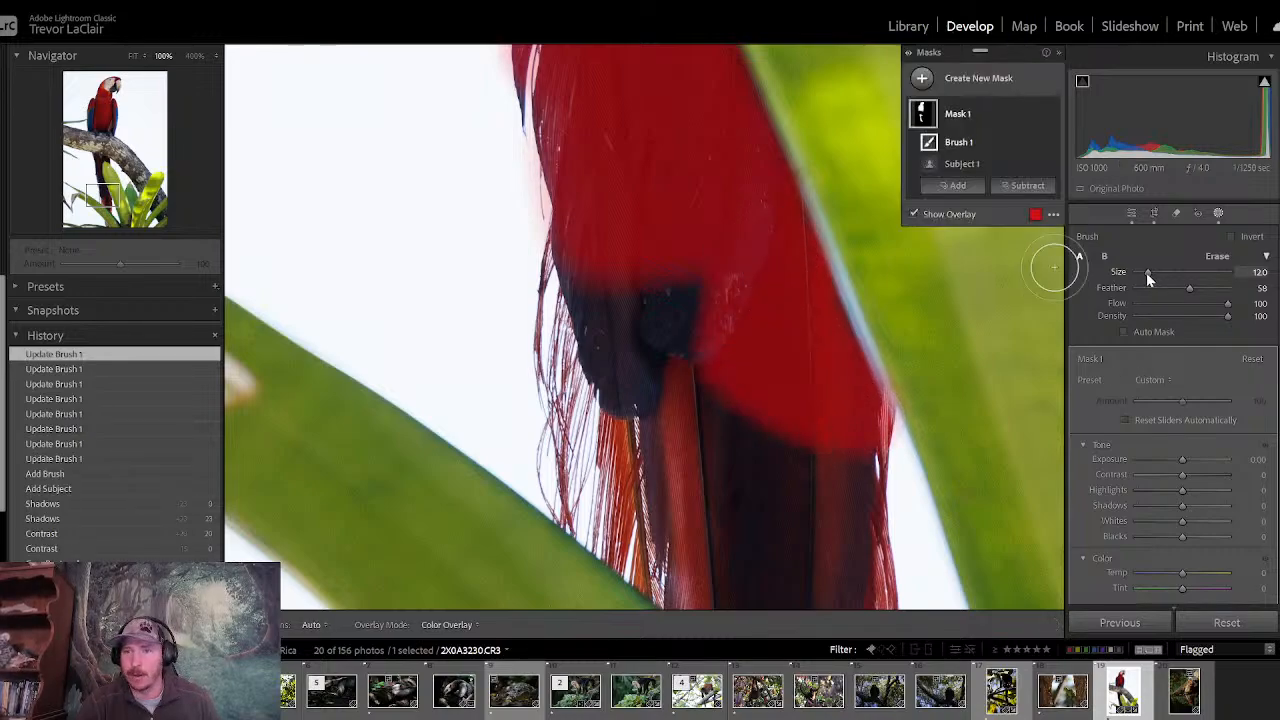
left_click_drag(1147, 275, 1154, 275)
mouse_move(714, 300)
left_mouse_down()
mouse_move(697, 329)
mouse_move(663, 246)
mouse_move(657, 323)
mouse_move(626, 277)
mouse_move(617, 289)
mouse_move(640, 391)
mouse_move(730, 471)
mouse_move(694, 391)
mouse_move(795, 465)
left_mouse_up()
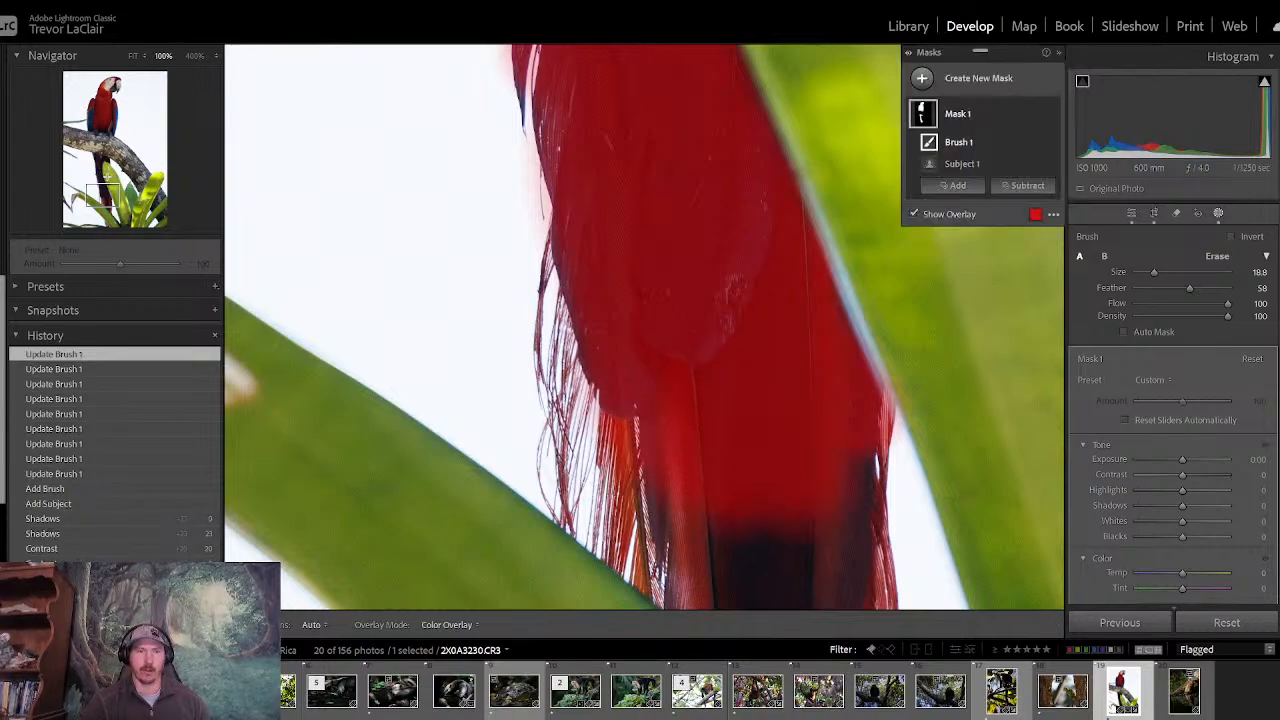
- Paint the dark tail tip down to the crossing green leaf into the mask, reducing the brush size to 13.2 and 10.9 near the edges
left_click_drag(105, 200, 109, 212)
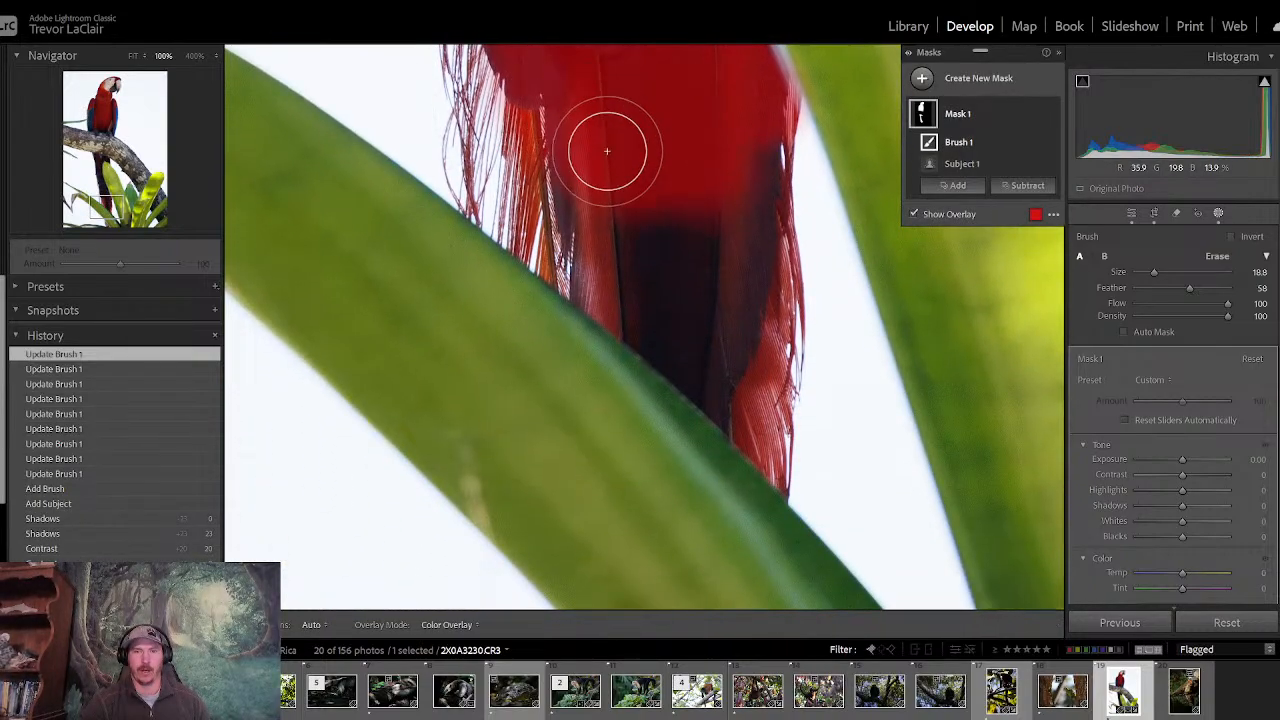
mouse_move(608, 159)
left_mouse_down()
mouse_move(619, 258)
mouse_move(680, 326)
mouse_move(681, 265)
mouse_move(717, 146)
mouse_move(734, 143)
mouse_move(755, 258)
mouse_move(736, 343)
left_mouse_up()
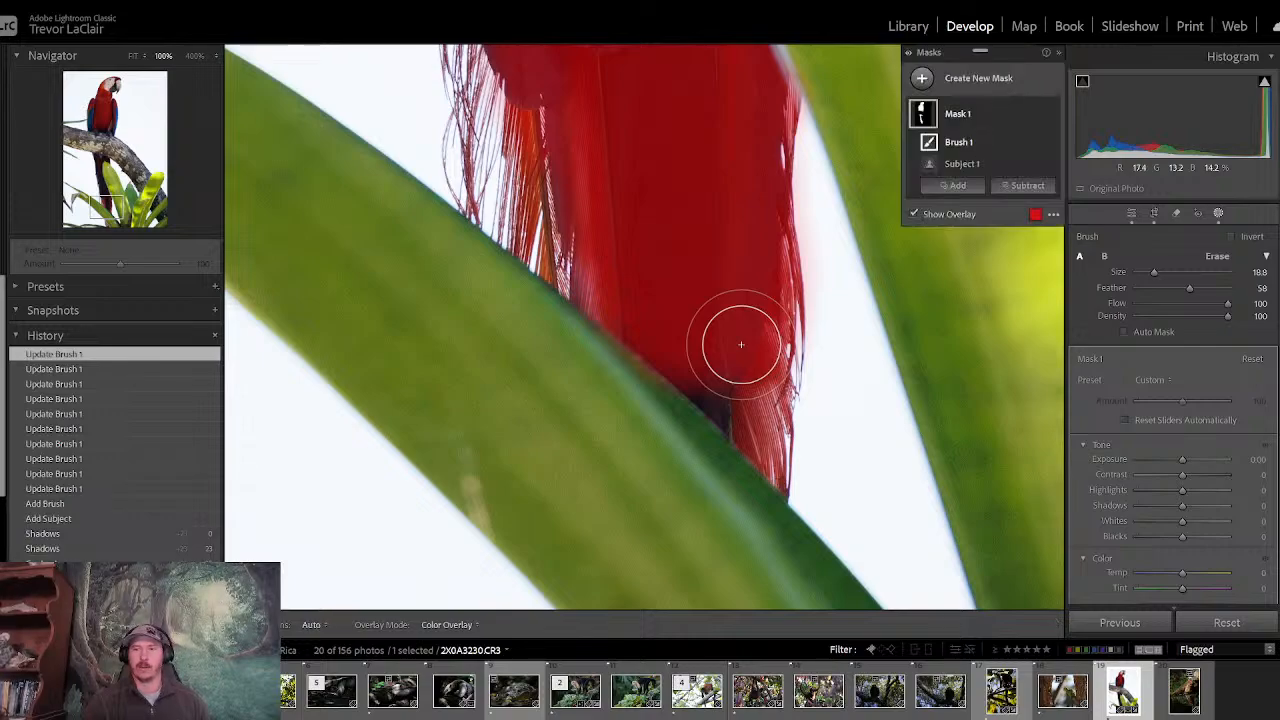
left_click_drag(1156, 275, 1149, 276)
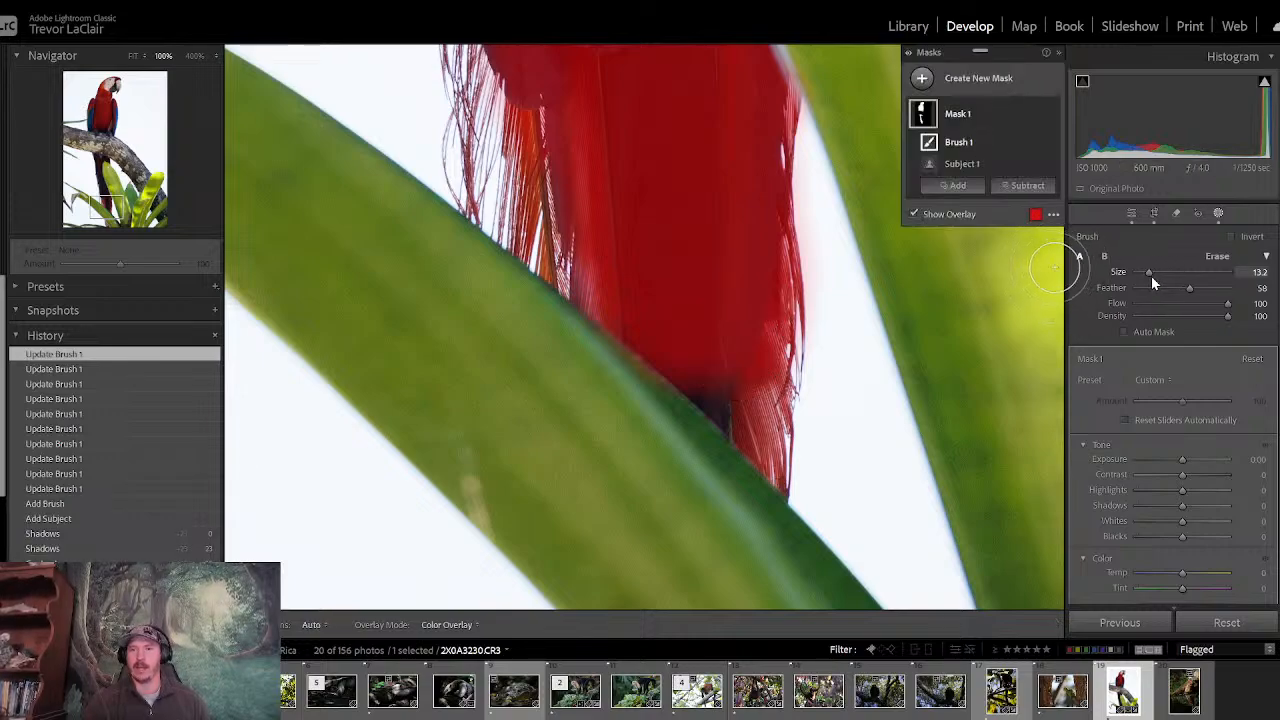
mouse_move(700, 374)
left_mouse_down()
mouse_move(780, 463)
mouse_move(760, 334)
left_mouse_up()
left_click_drag(600, 289, 598, 251)
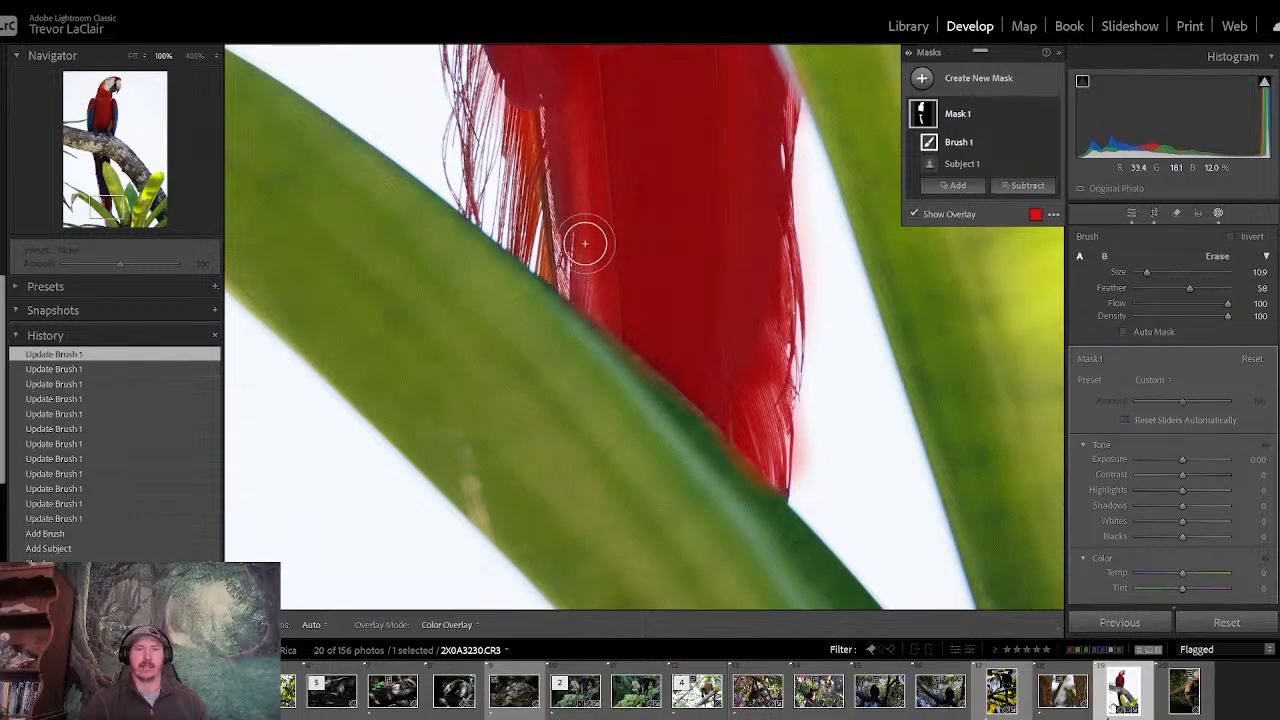
left_click_drag(571, 200, 572, 140)
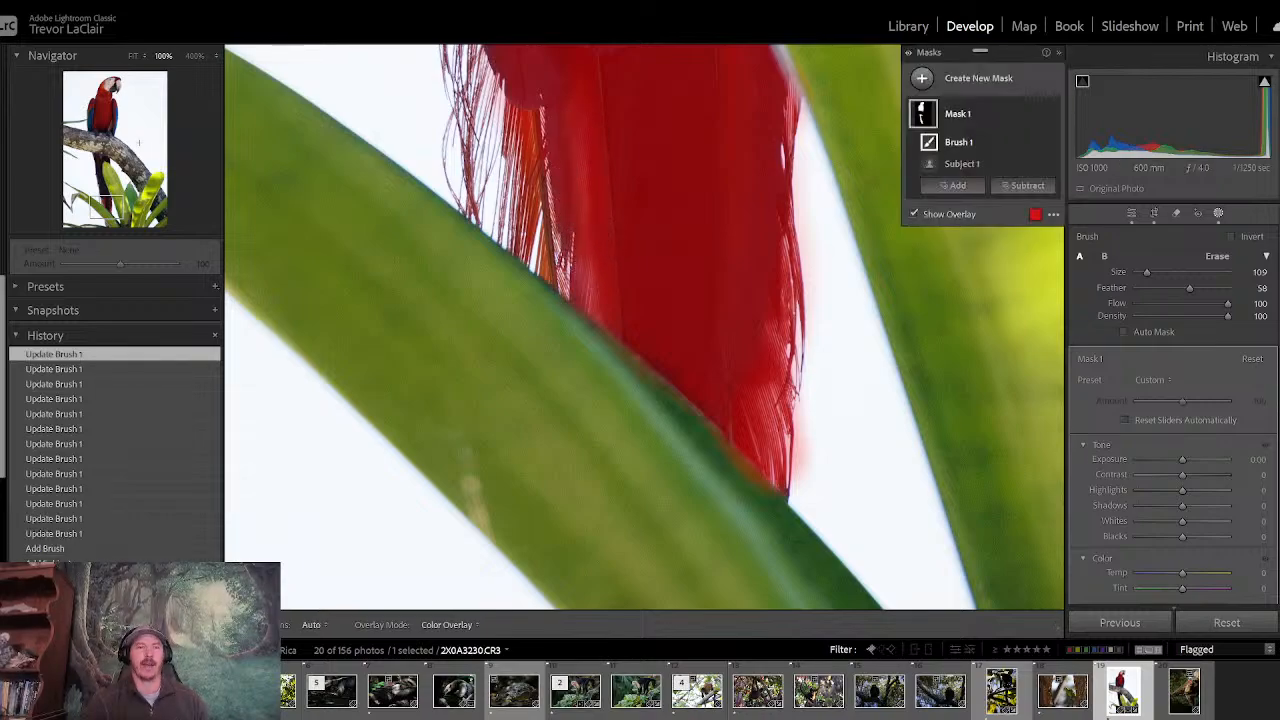
- Fill the remaining gaps in the brush mask along the tail's edges, from beside the large leaf up to the branch
left_click_drag(116, 208, 103, 172)
left_click_drag(463, 240, 460, 268)
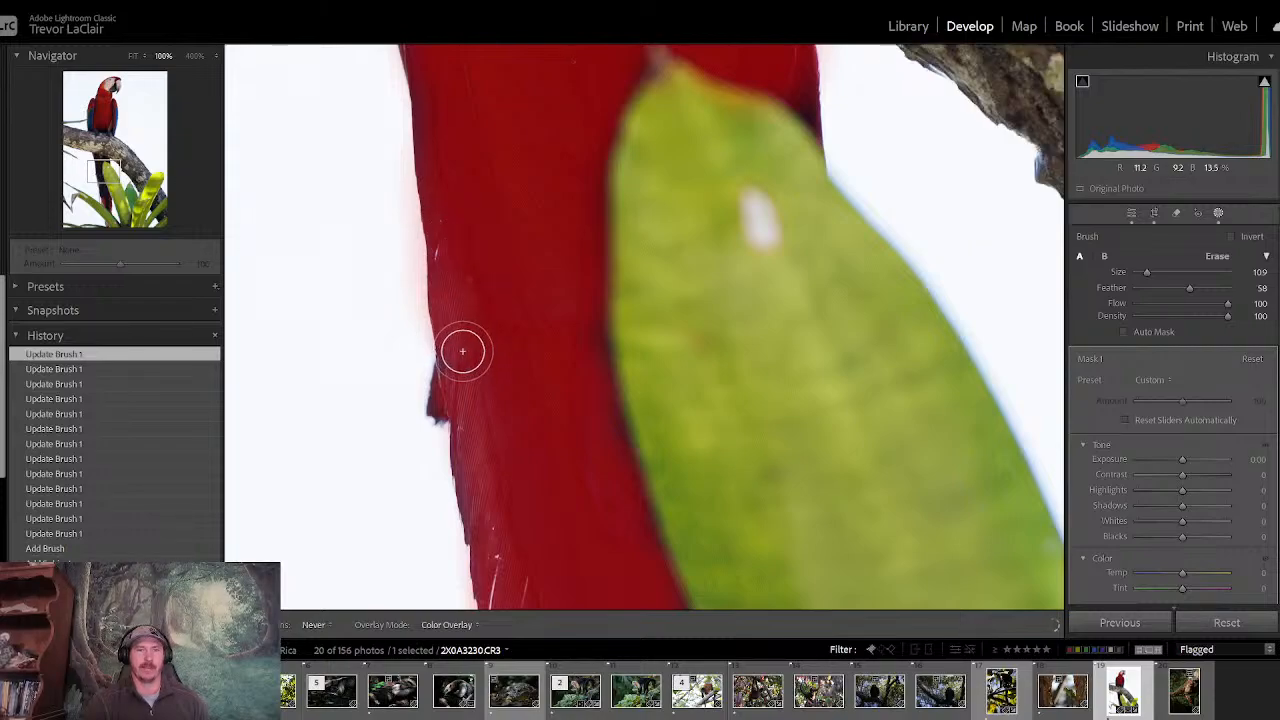
mouse_move(462, 351)
left_mouse_down()
mouse_move(482, 471)
mouse_move(486, 418)
left_mouse_up()
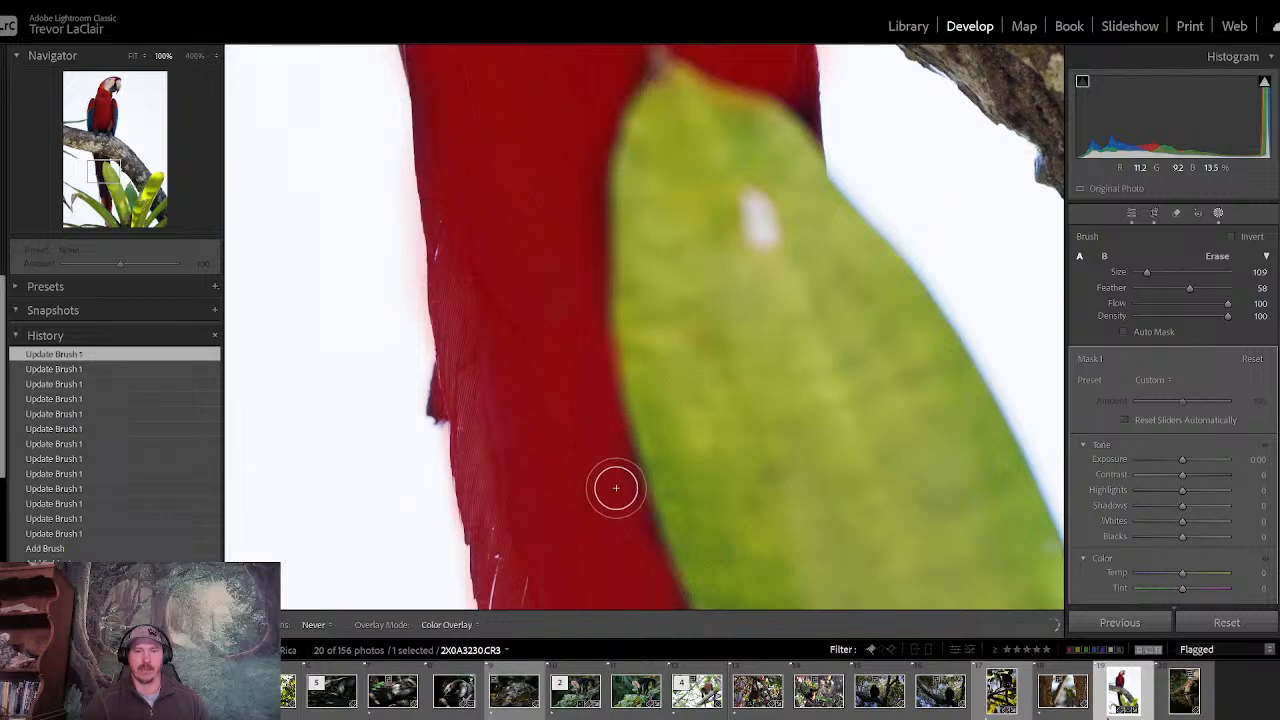
left_click_drag(640, 545, 643, 551)
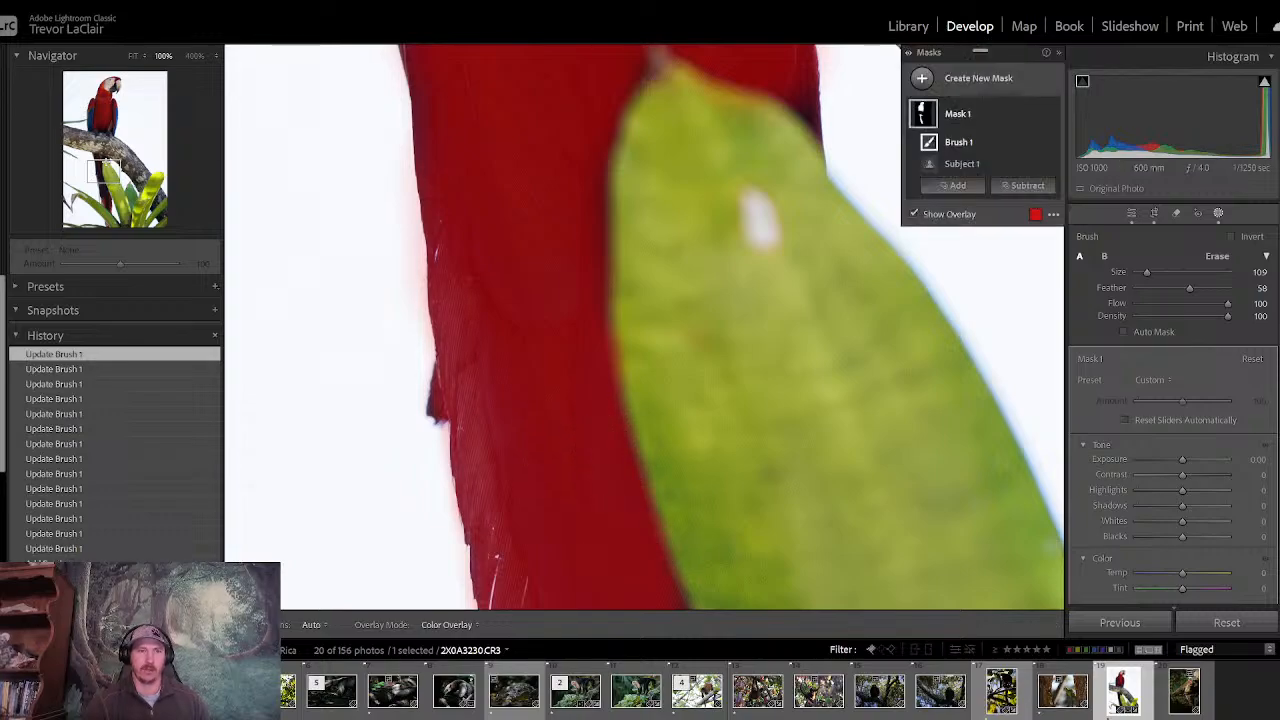
left_click_drag(104, 171, 107, 184)
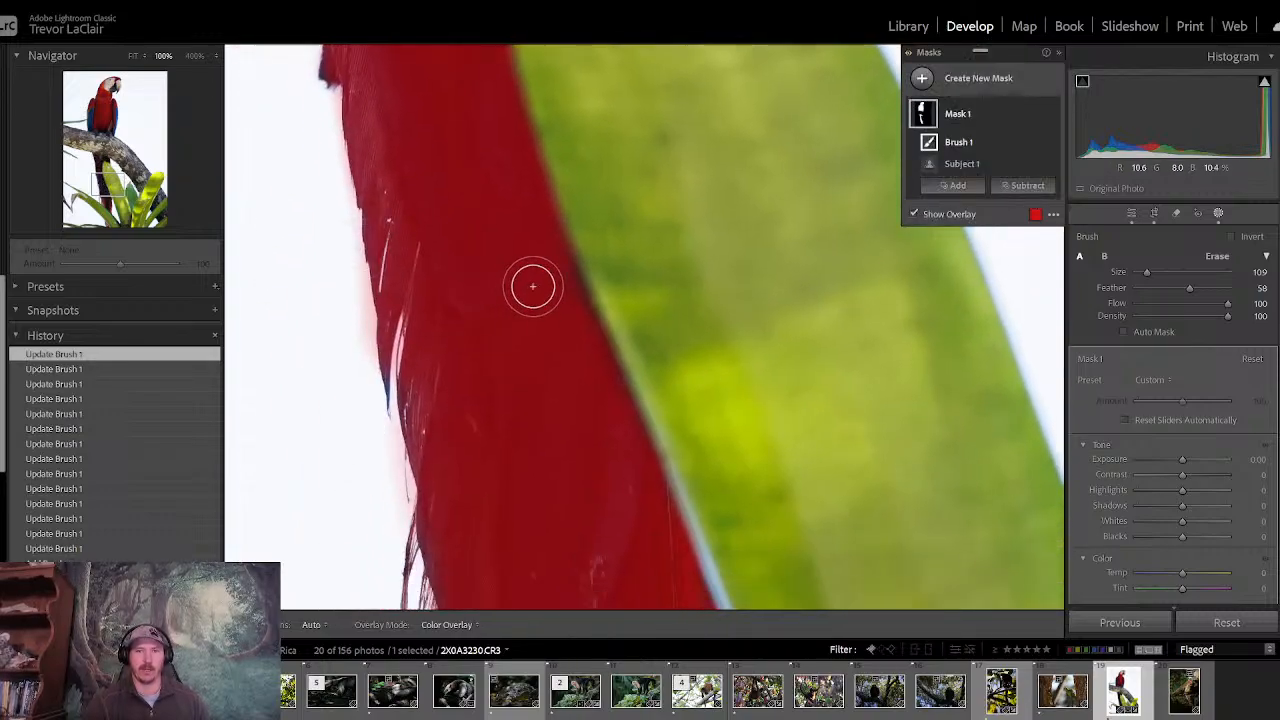
left_click_drag(543, 277, 566, 328)
left_click_drag(592, 387, 592, 388)
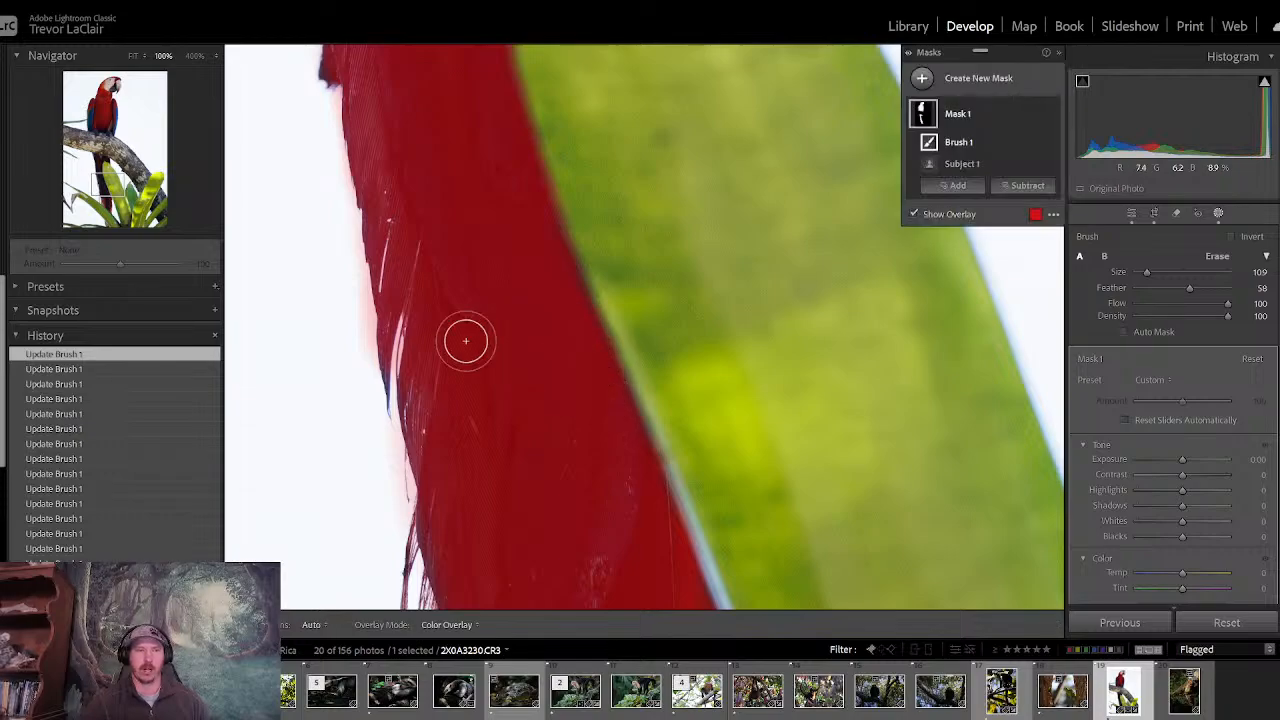
left_click_drag(108, 187, 101, 162)
left_click_drag(907, 424, 909, 424)
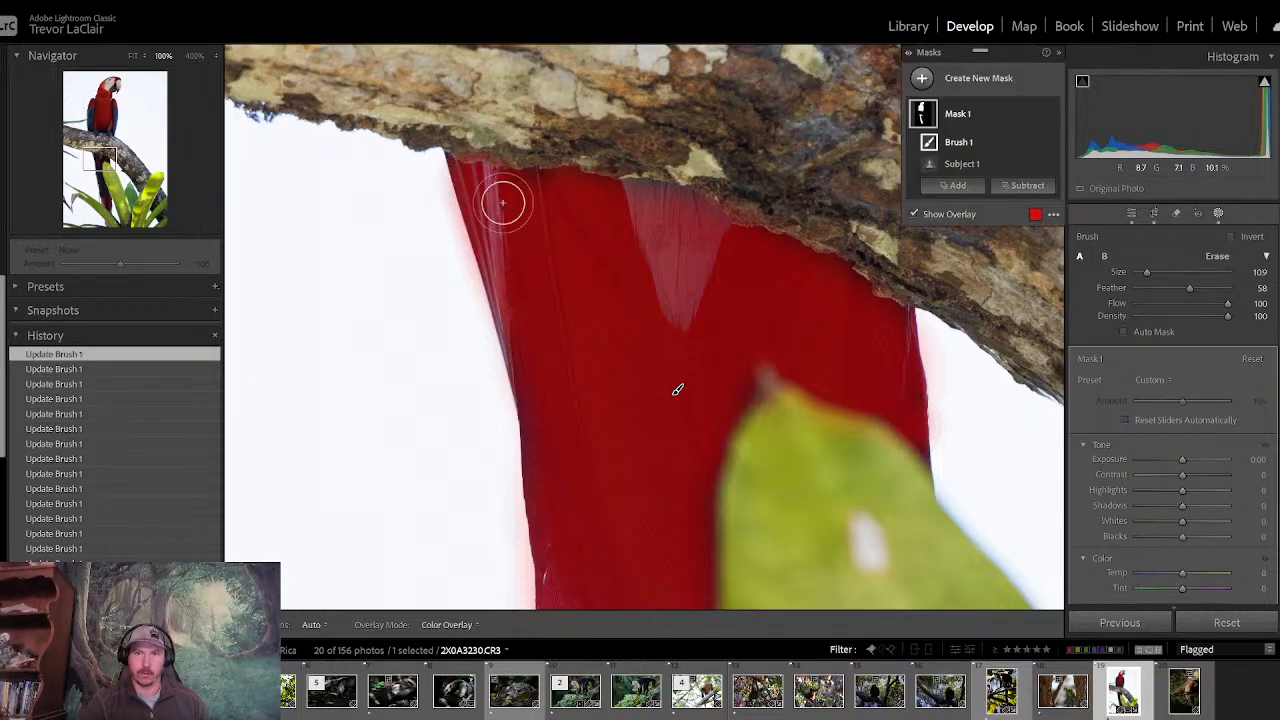
- Paint both of the macaw's feet on the branch into the mask at brush size 10.9
left_click_drag(99, 157, 99, 133)
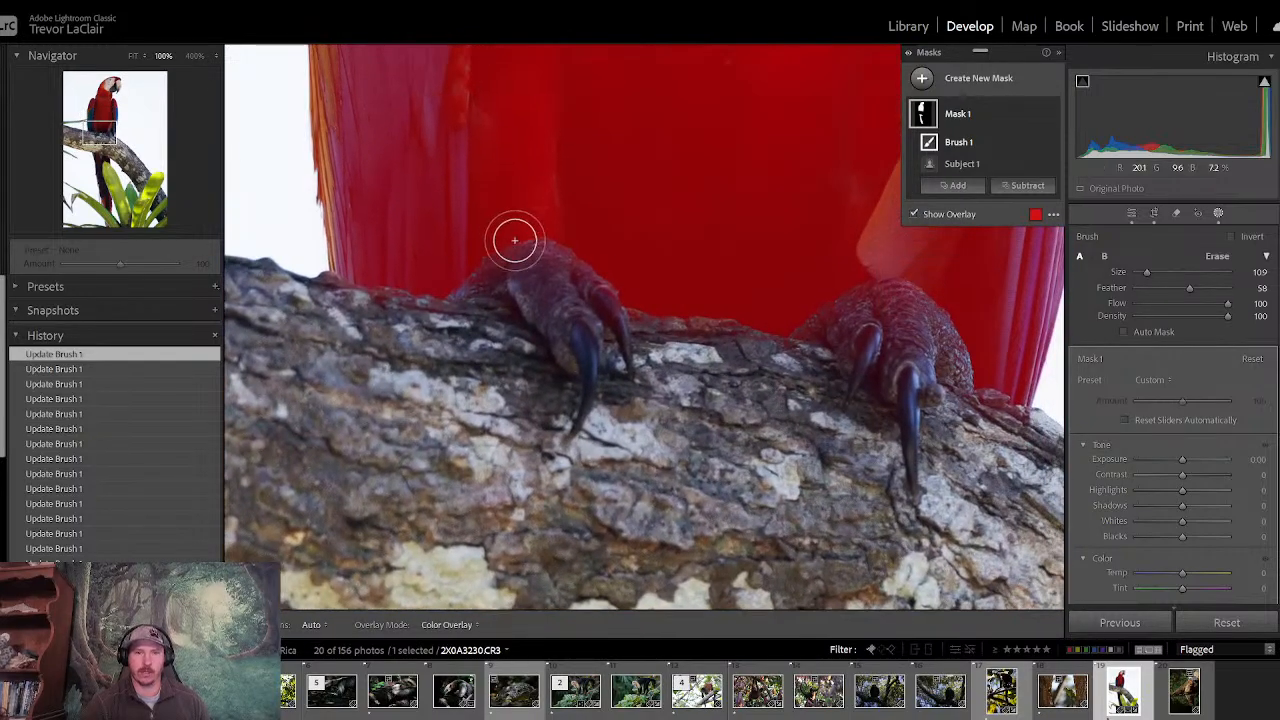
mouse_move(511, 237)
left_mouse_down()
mouse_move(577, 339)
mouse_move(527, 262)
mouse_move(587, 270)
mouse_move(611, 290)
mouse_move(553, 265)
mouse_move(503, 285)
mouse_move(466, 282)
left_mouse_up()
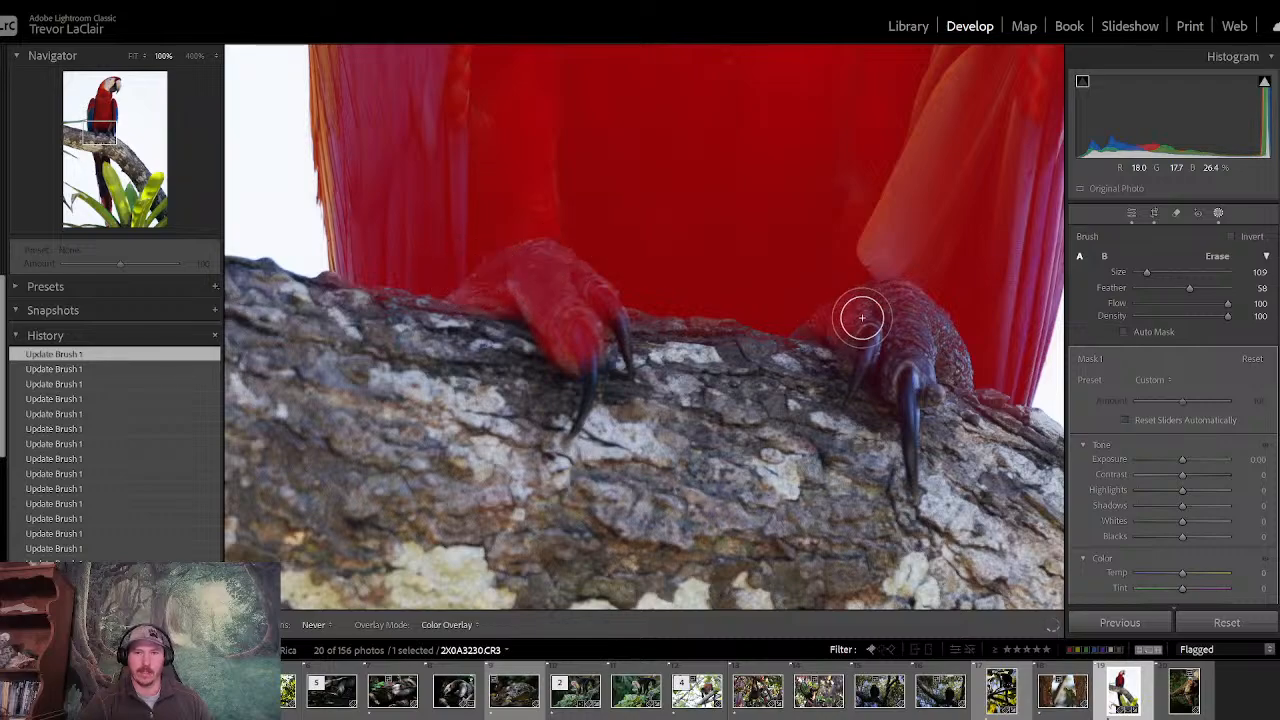
mouse_move(862, 318)
left_mouse_down()
mouse_move(954, 320)
mouse_move(834, 306)
mouse_move(902, 353)
mouse_move(951, 334)
mouse_move(974, 363)
mouse_move(842, 341)
left_mouse_up()
mouse_move(104, 130)
left_mouse_down()
mouse_move(106, 85)
mouse_move(93, 121)
left_mouse_up()
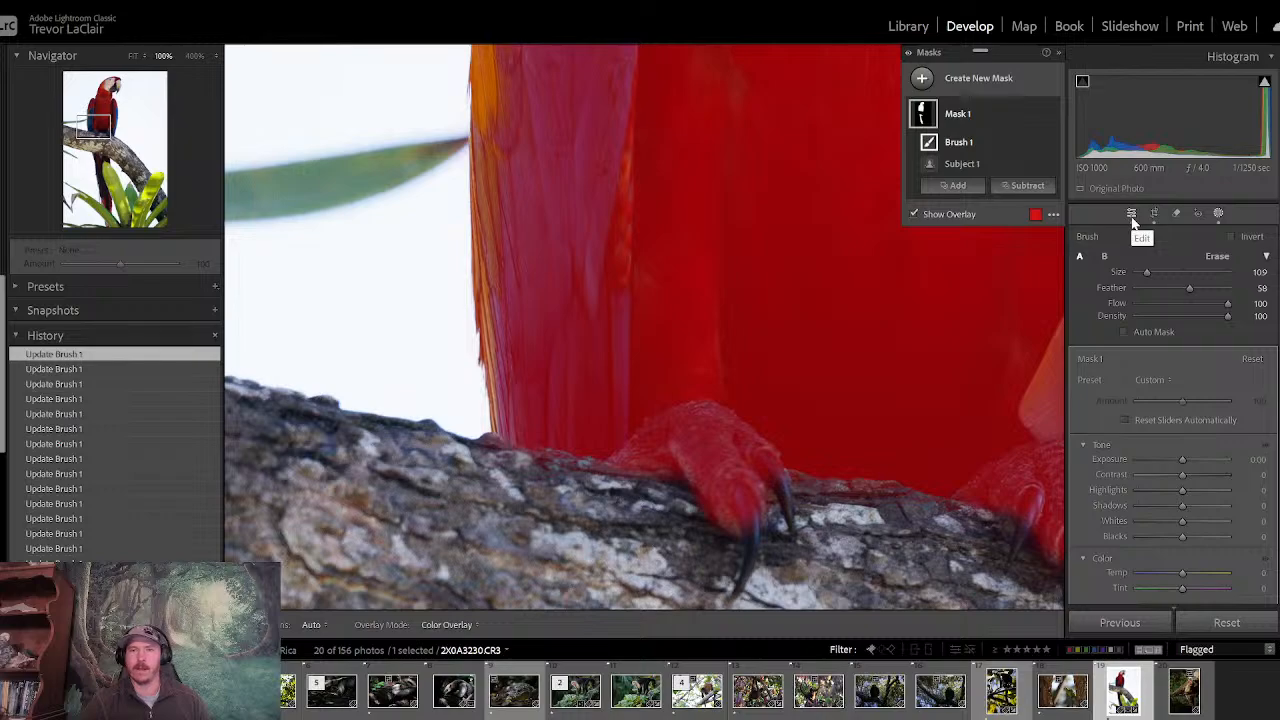
- Hide the mask overlay and set the macaw mask's Shadows to 21, Highlights to -84 and Clarity to 13
left_click(133, 56)
key("o")
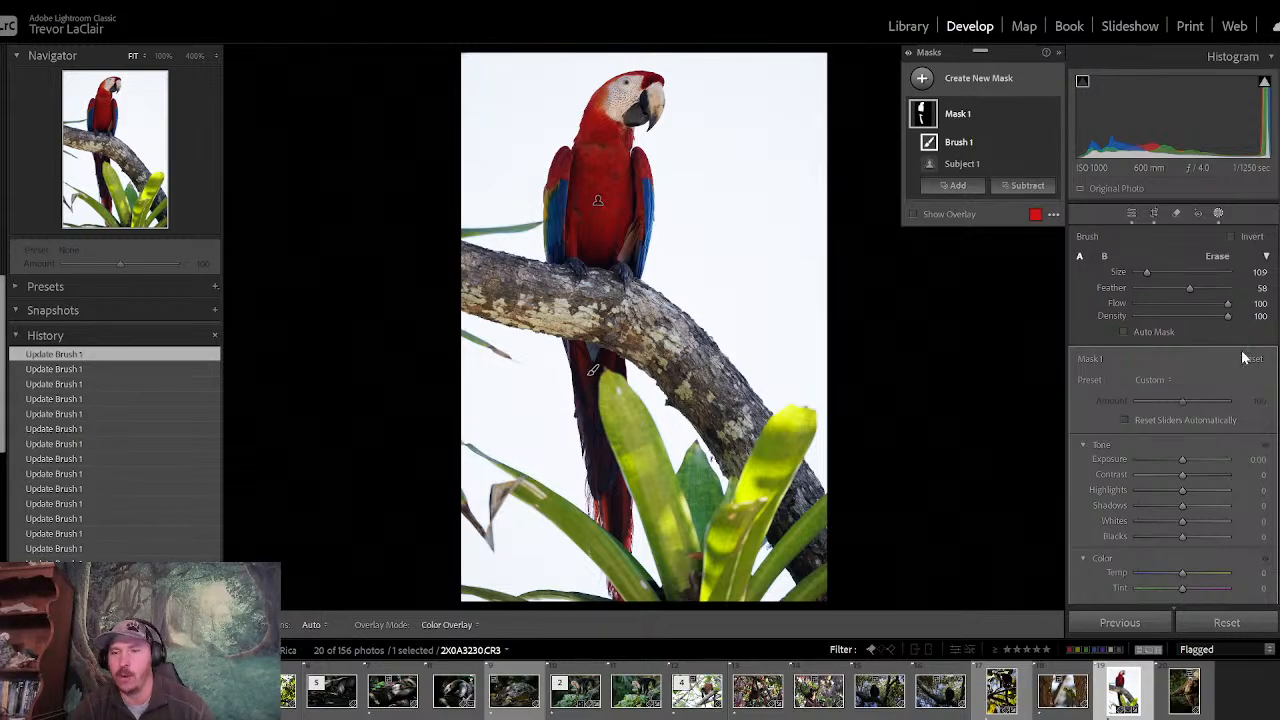
left_click_drag(1181, 508, 1145, 495)
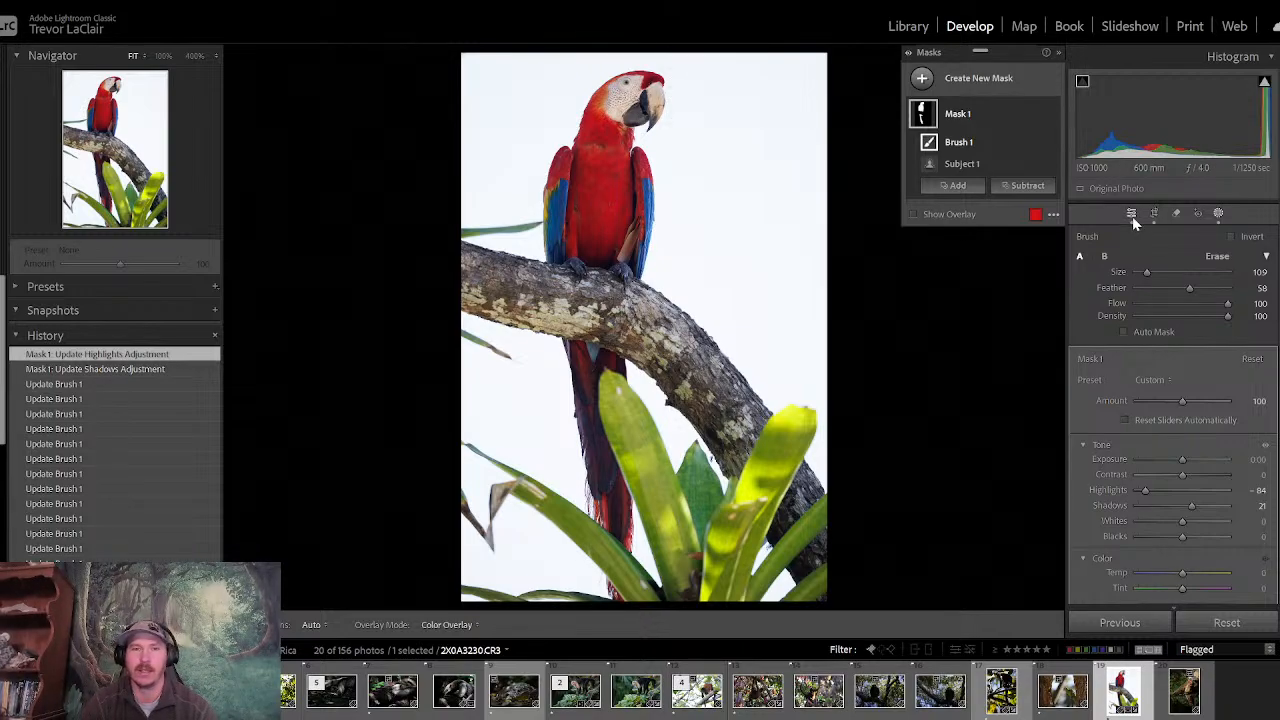
scroll(1172, 420, "down", 10)
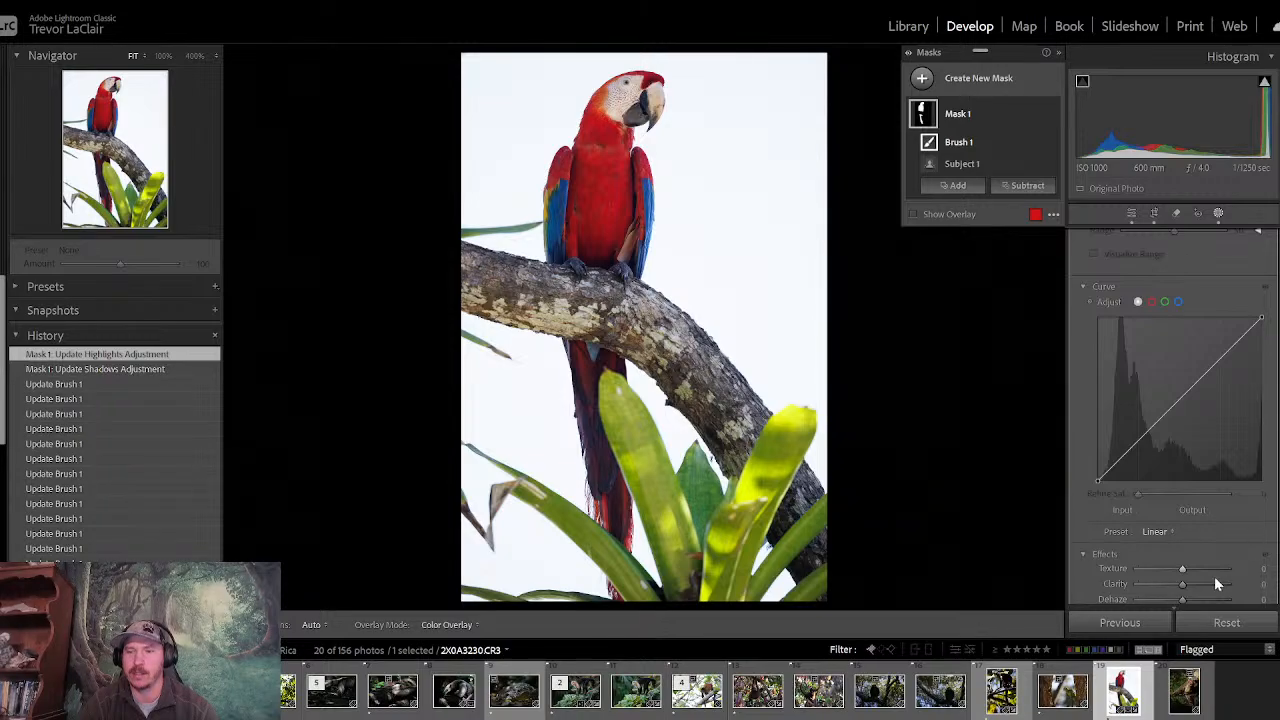
left_click_drag(1182, 584, 1180, 582)
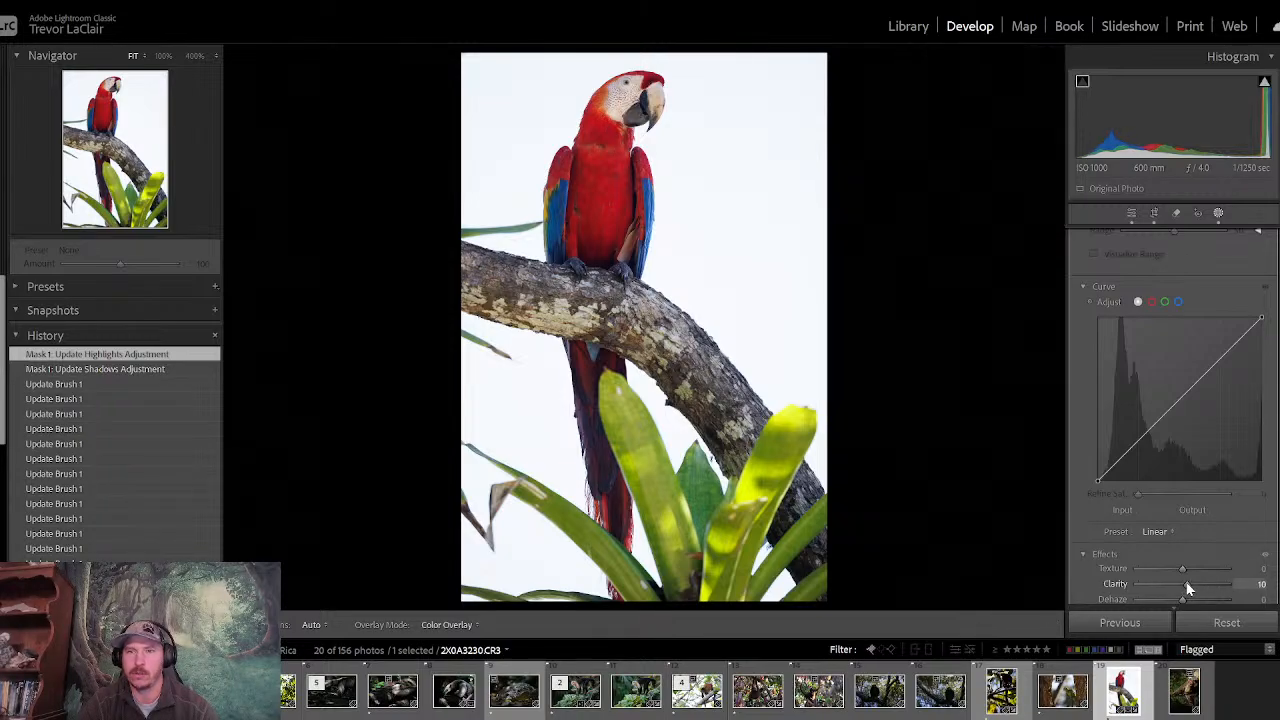
left_click_drag(1187, 581, 1188, 582)
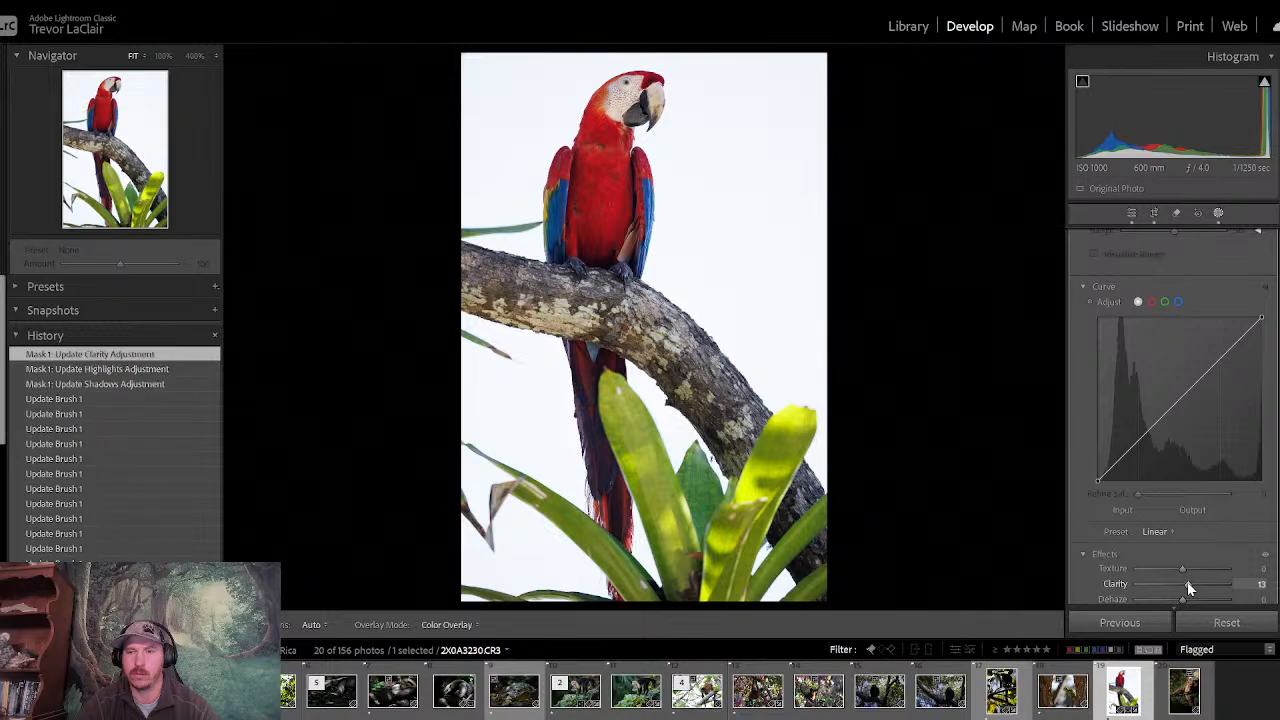
left_click(1133, 218)
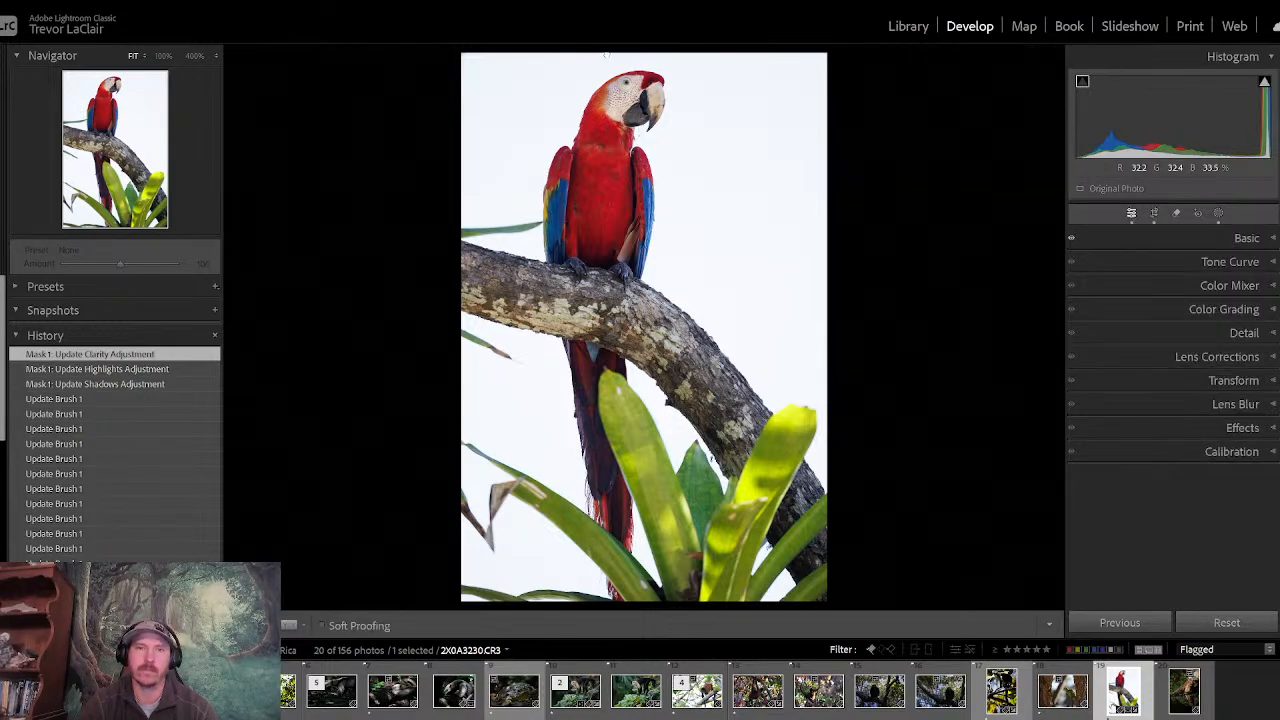
- Create a new Brush mask and paint it over the macaw's eye at brush size 10.9
left_click(622, 77)
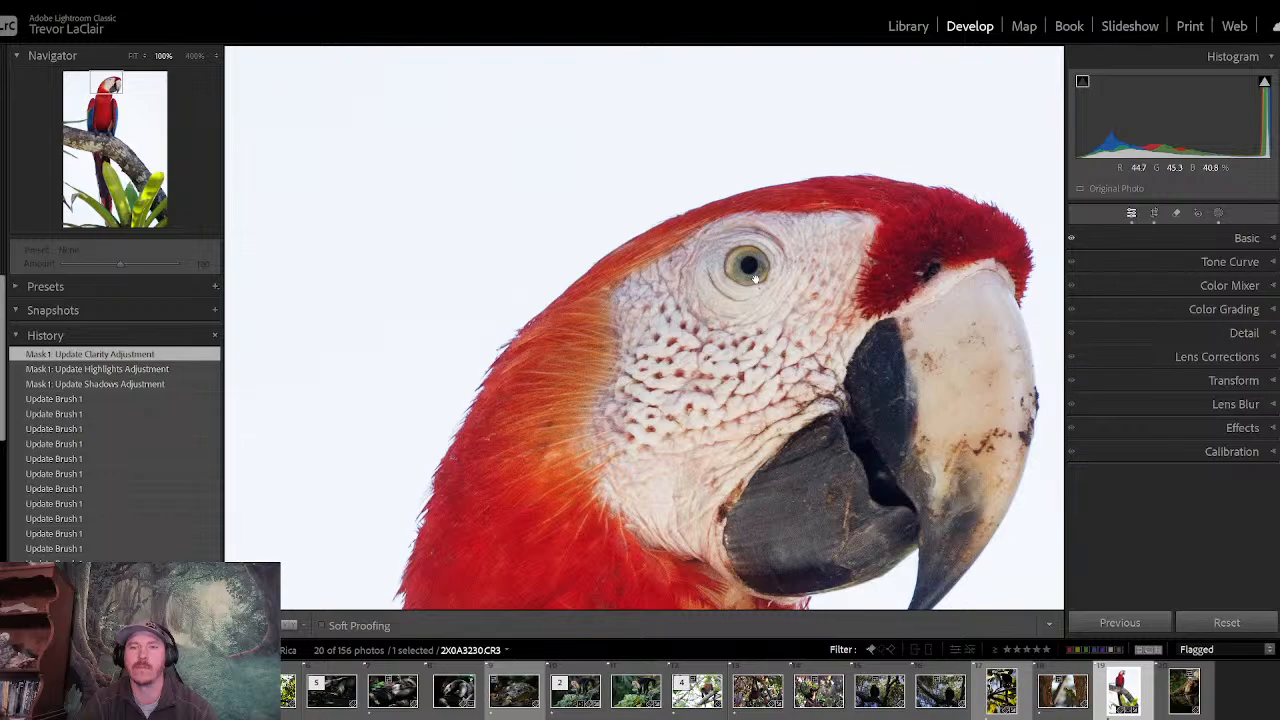
left_click(1217, 214)
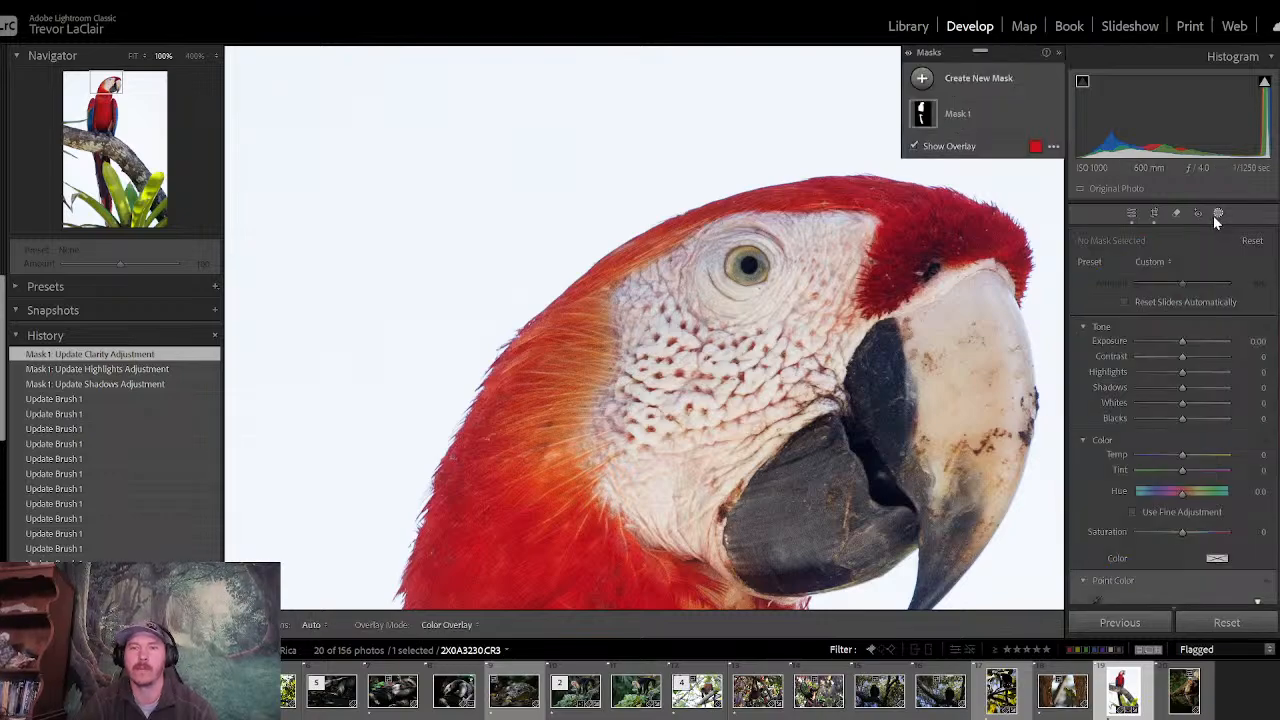
left_click(922, 78)
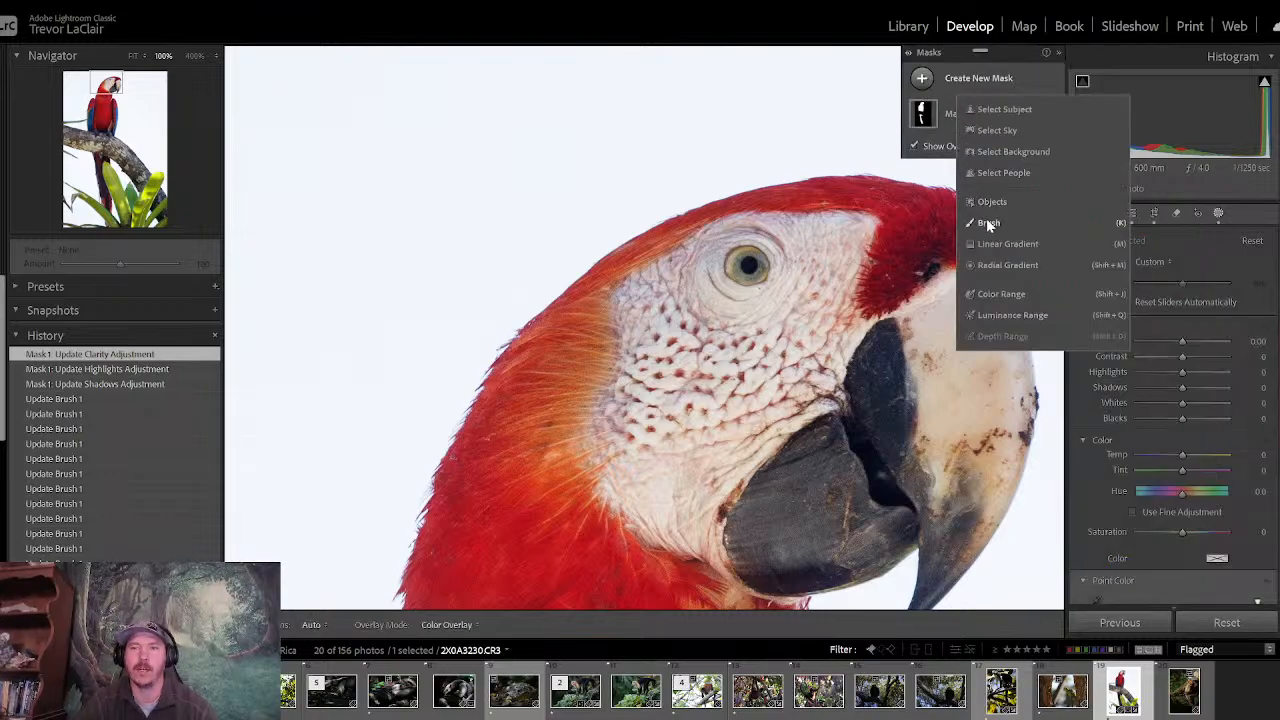
left_click(986, 222)
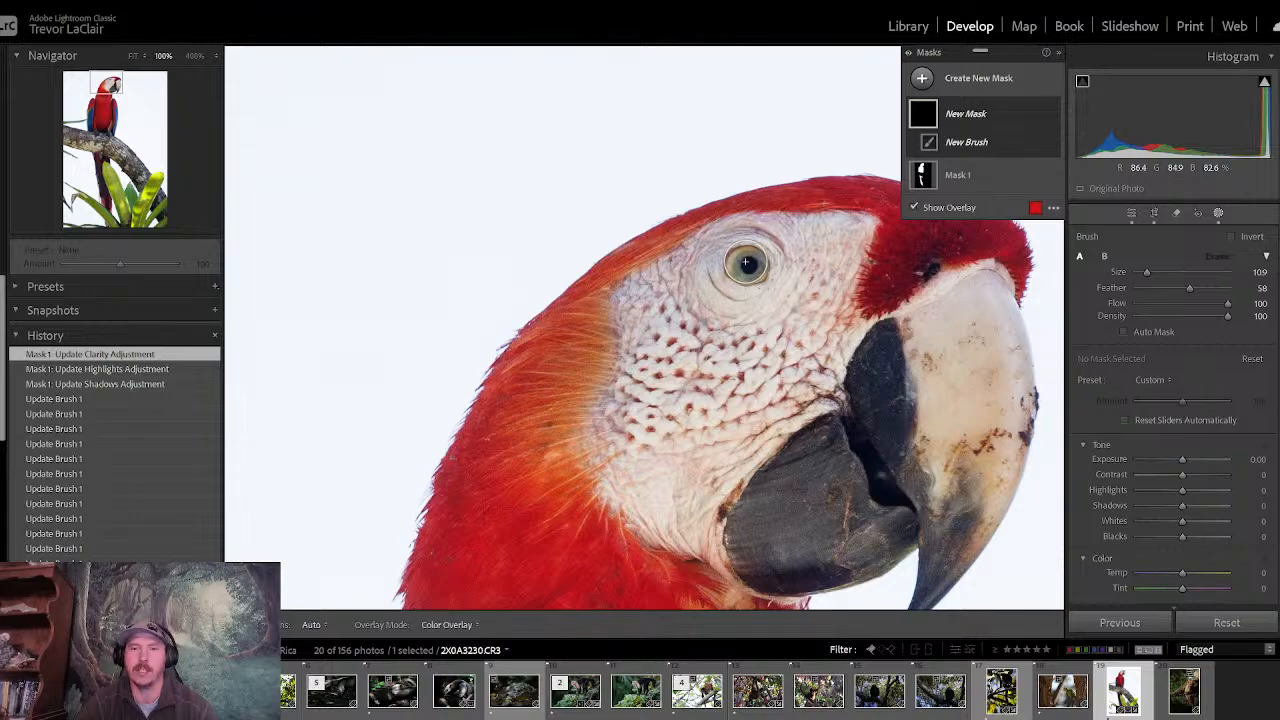
left_click(747, 265)
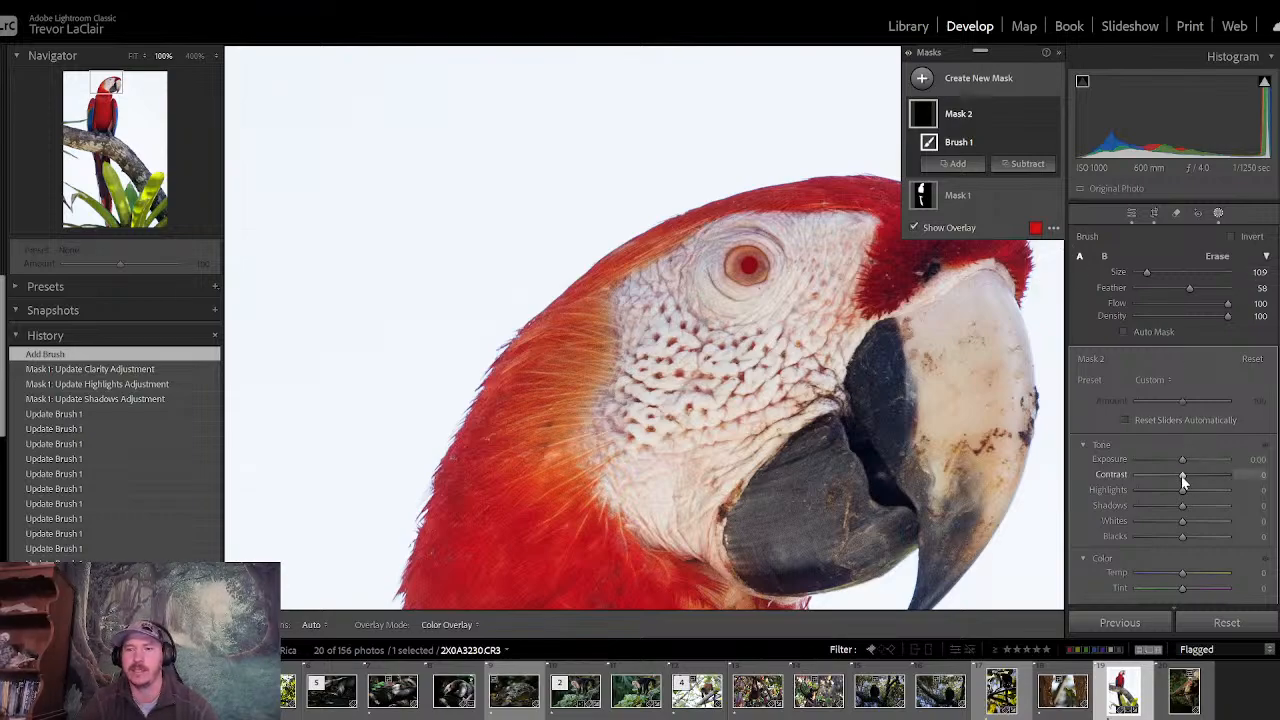
- Set the eye mask's Exposure to 0.51 and Clarity to 12, and close masking
left_click_drag(1181, 460, 1188, 463)
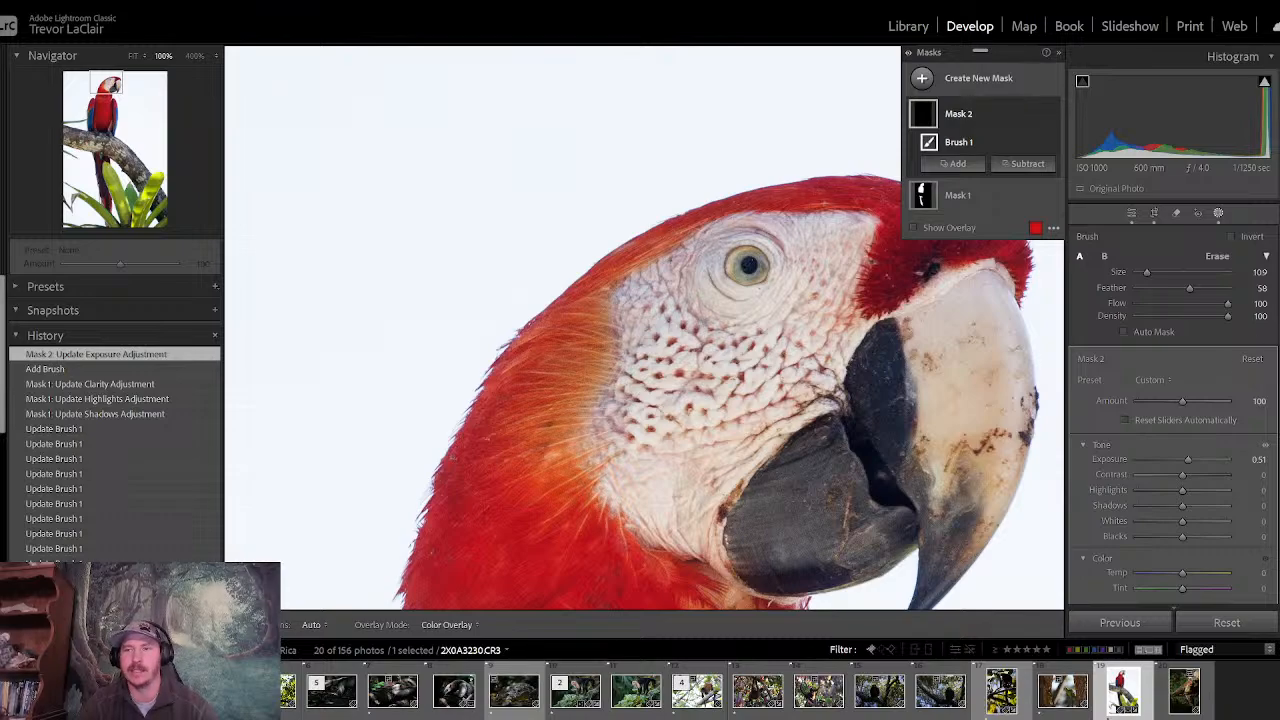
scroll(1173, 420, "down", 5)
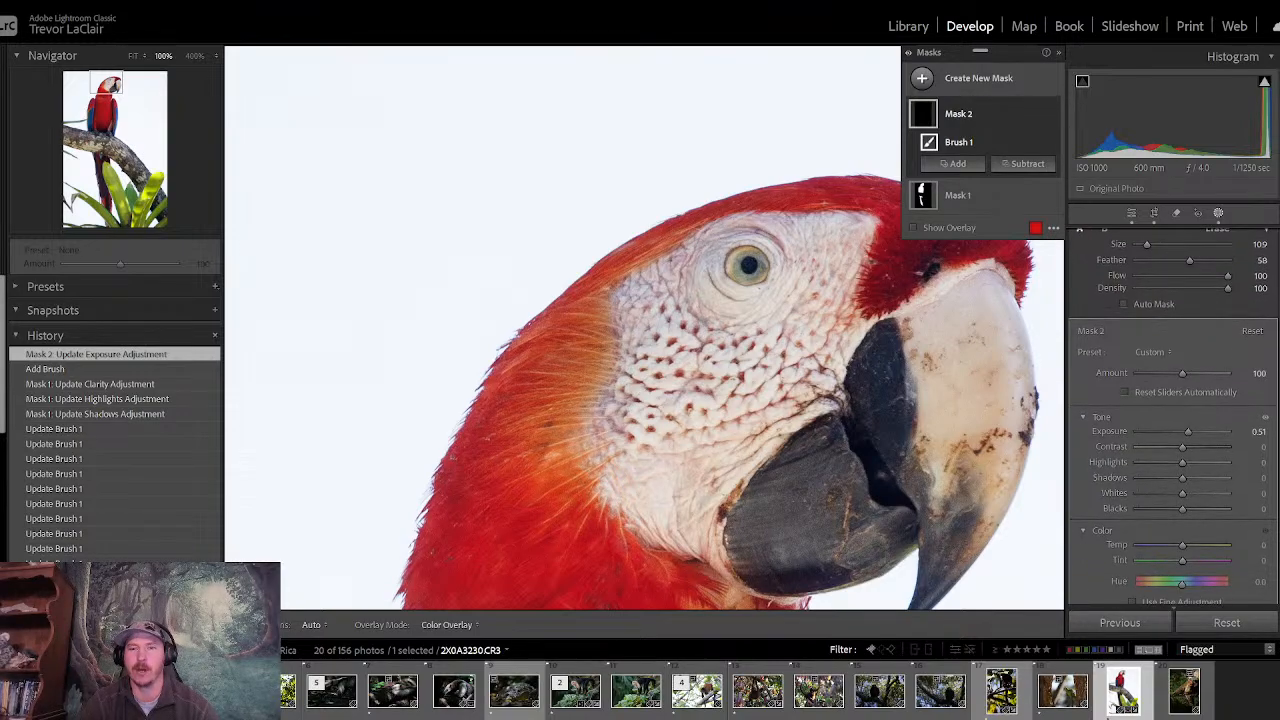
scroll(1173, 420, "down", 4)
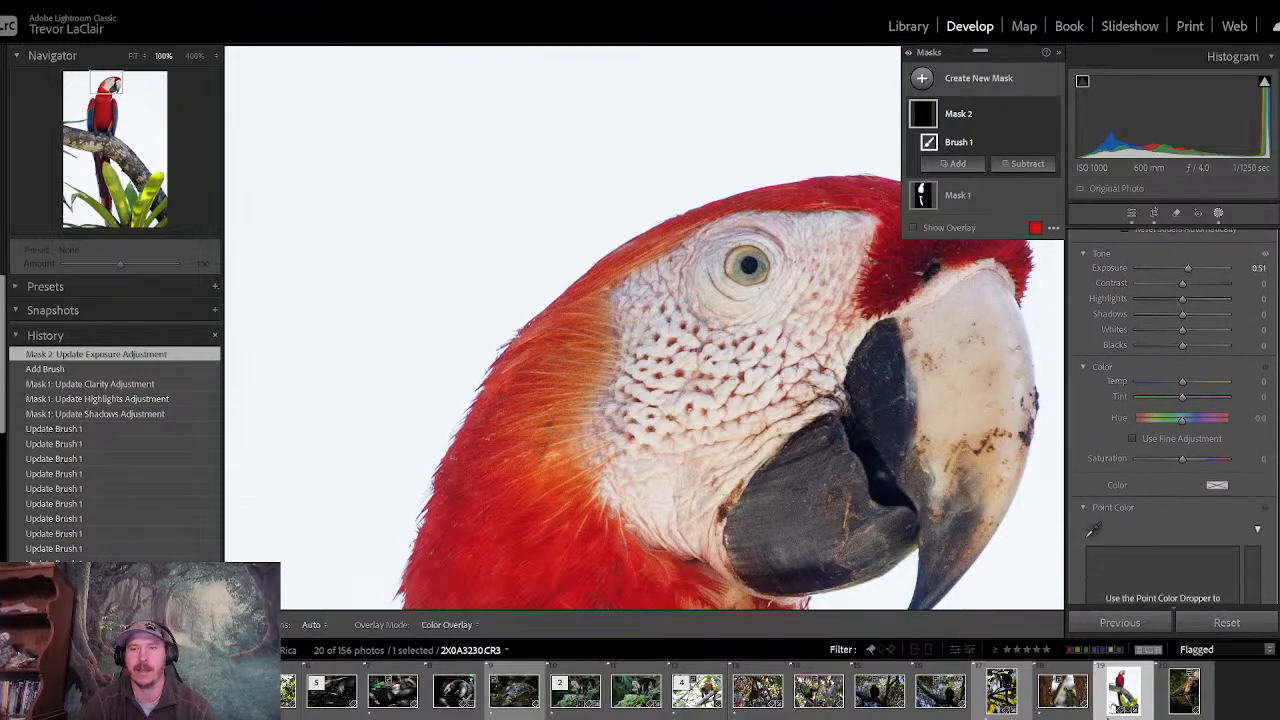
scroll(1173, 420, "down", 10)
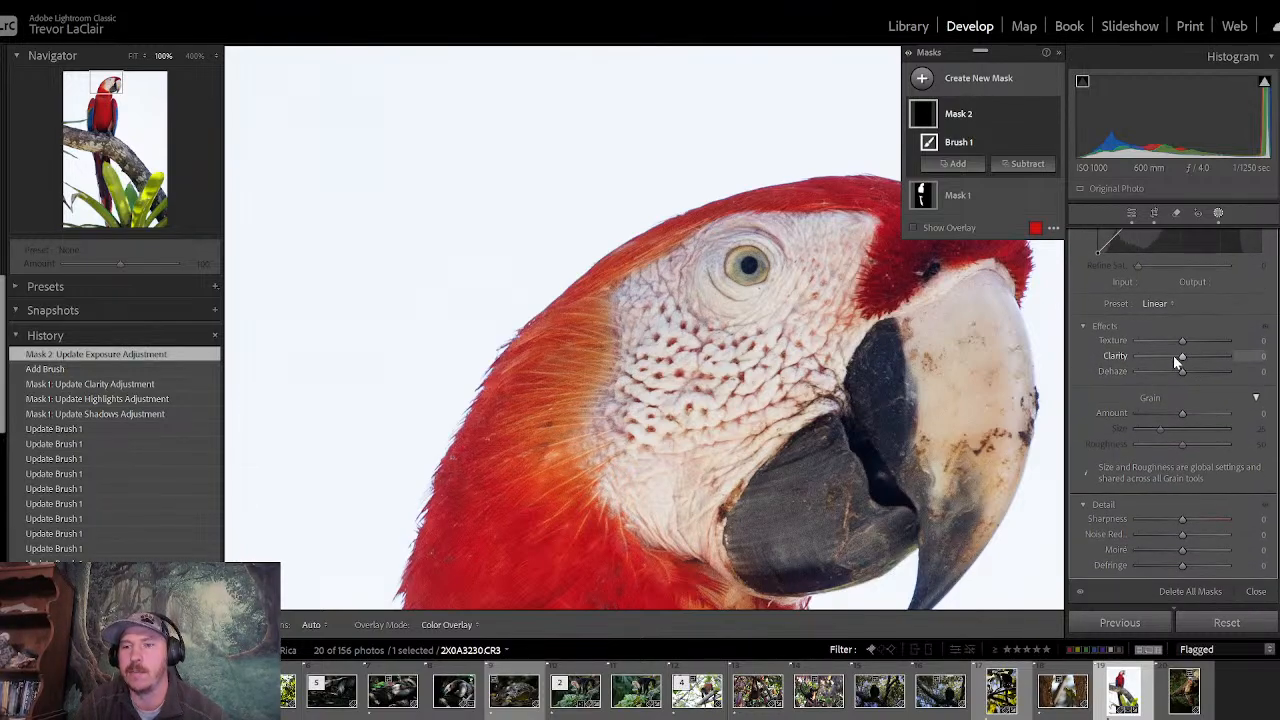
left_click_drag(1181, 357, 1186, 357)
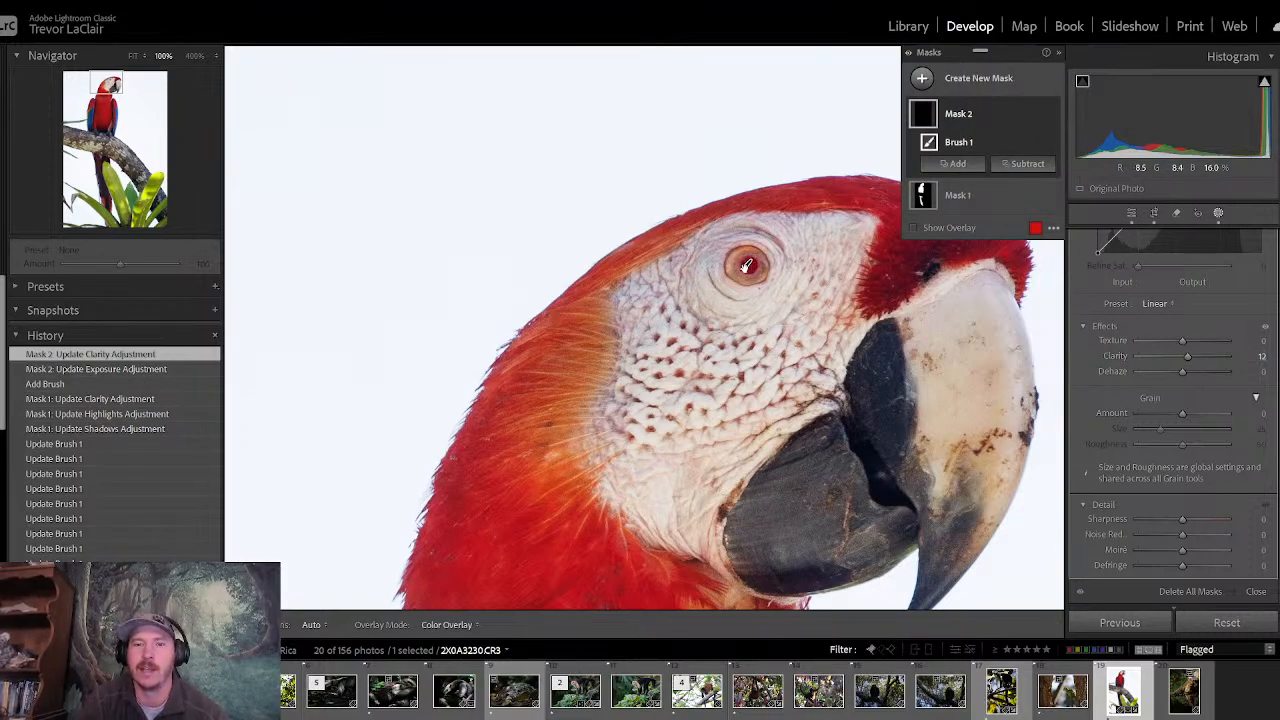
scroll(1257, 257, "up", 10)
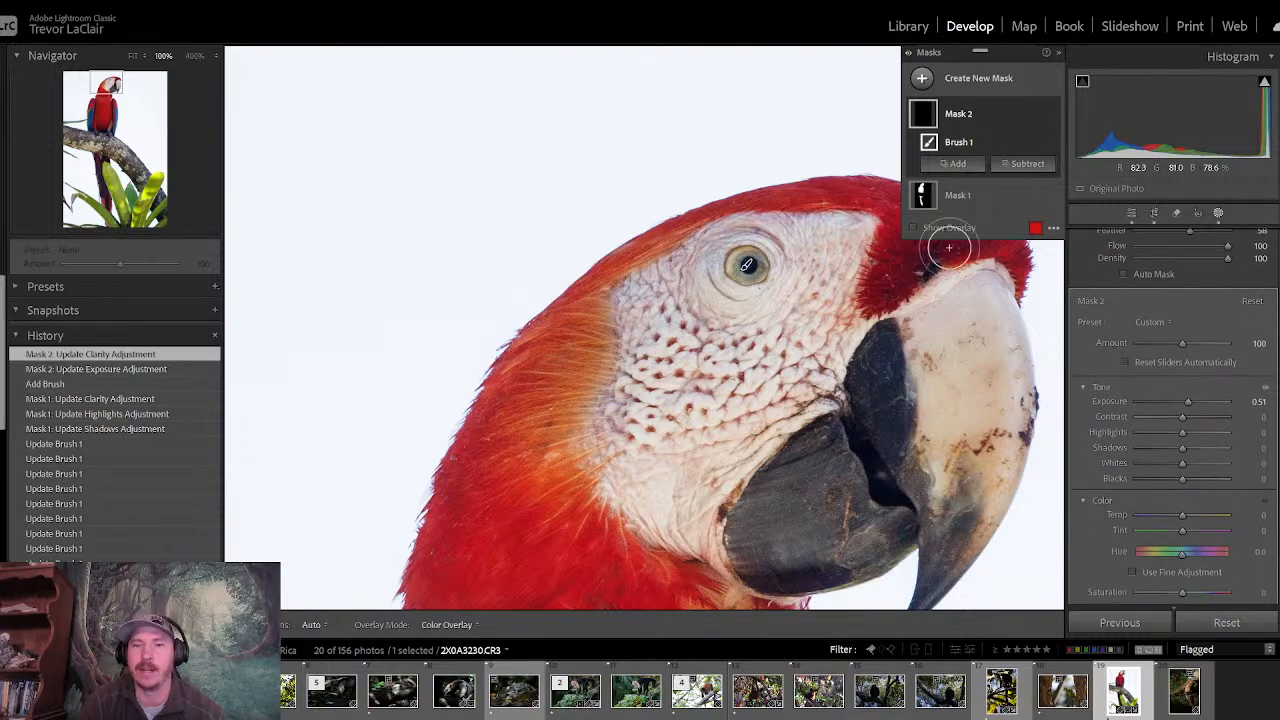
left_click(1128, 214)
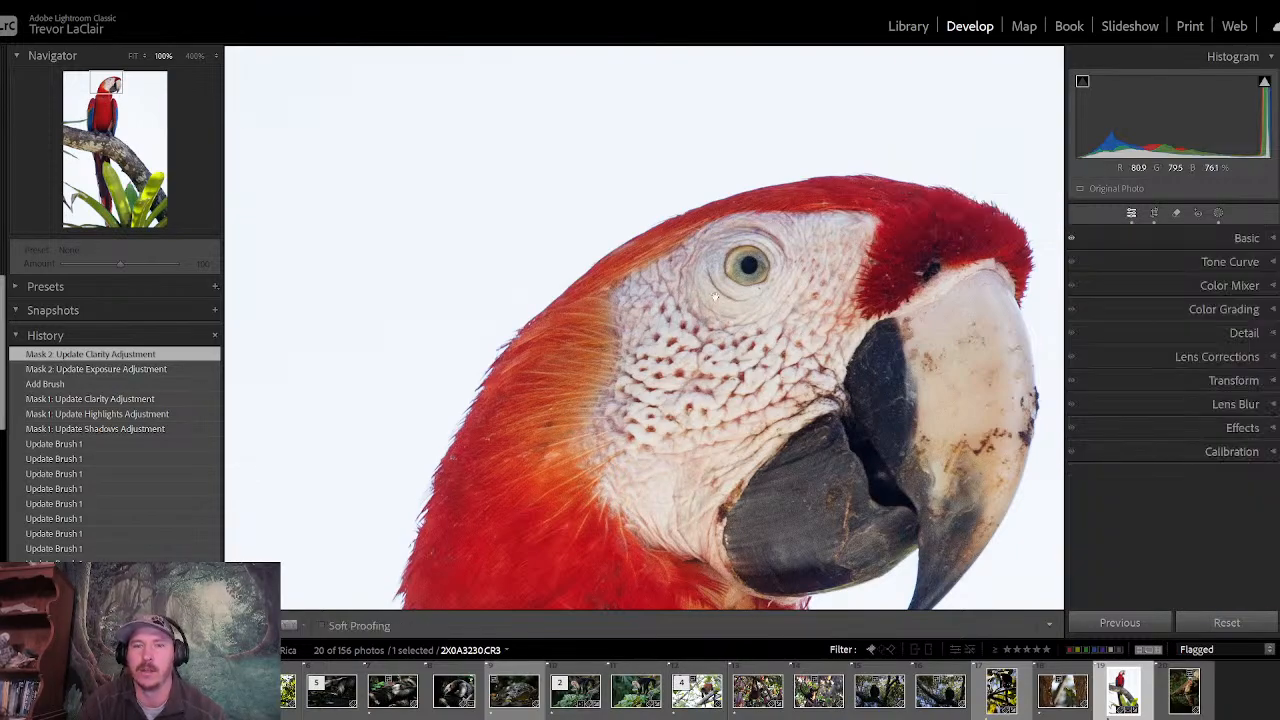
- Lower the whole photo's Highlights to -100 in the Basic adjustments
left_click(747, 275)
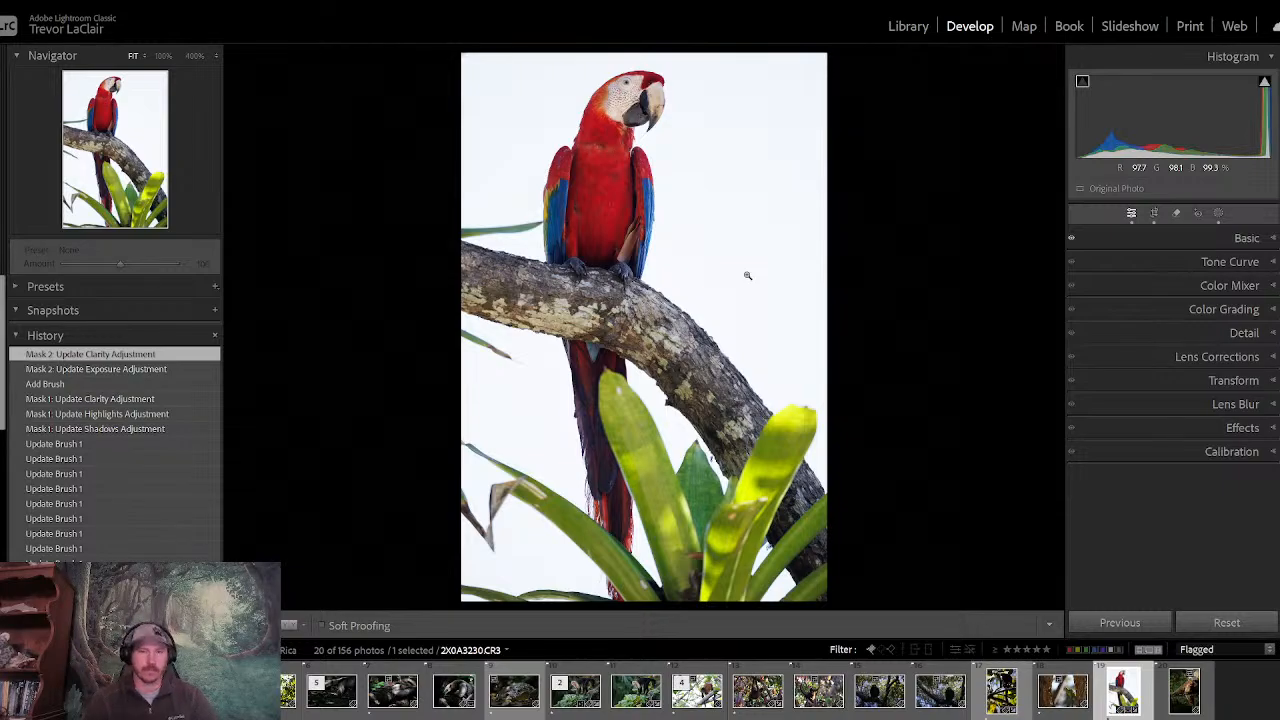
left_click(1208, 238)
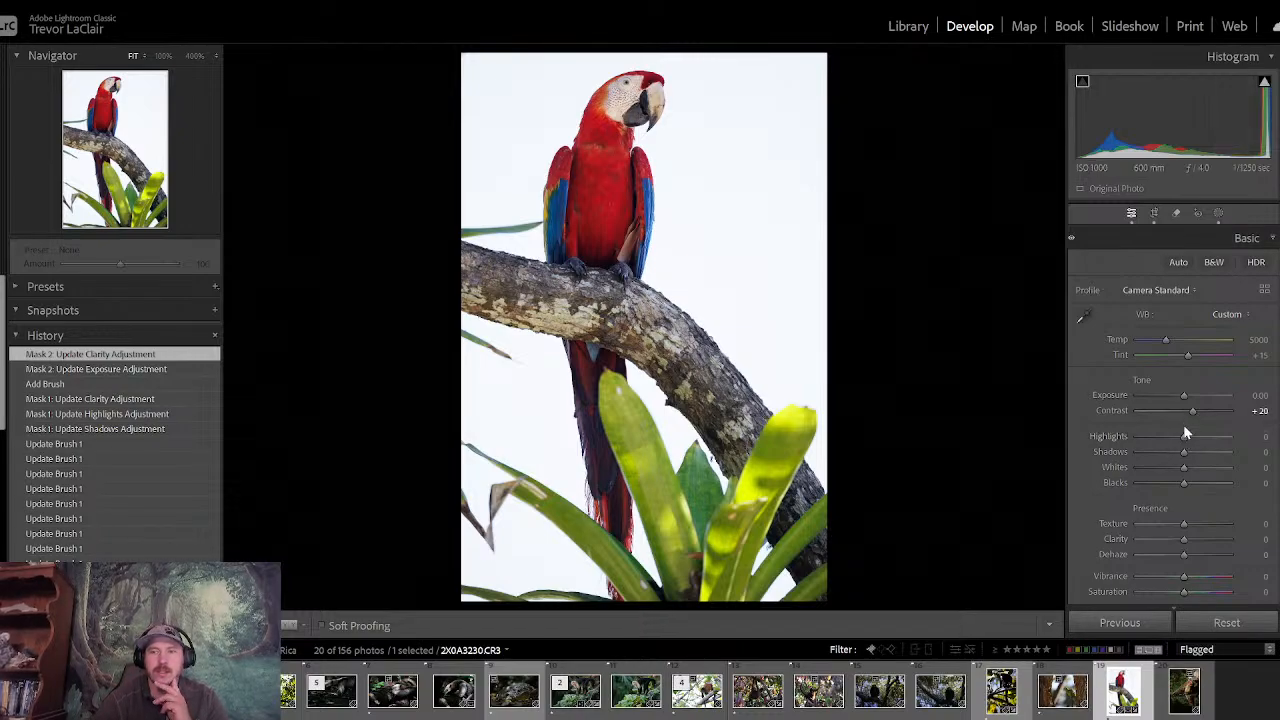
left_click_drag(1187, 441, 1135, 449)
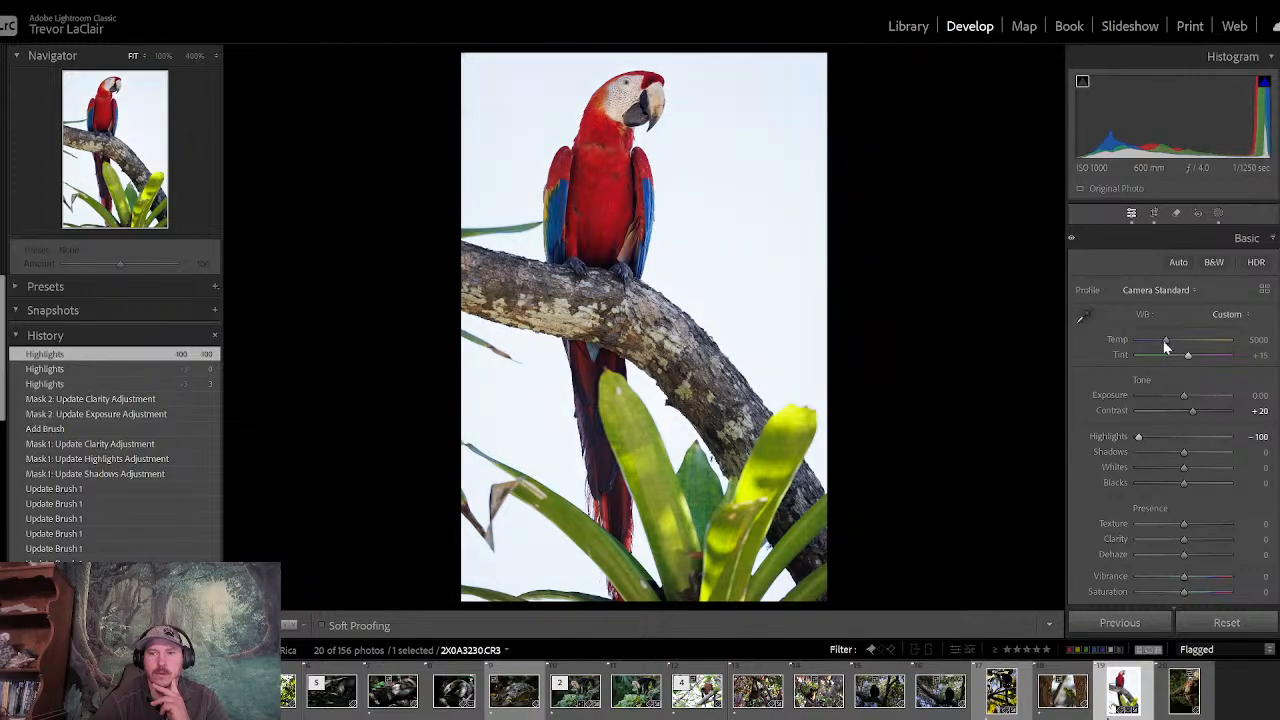
- Try a cooler Temp on the whole photo, and reset both Temp and Highlights to their starting values
left_click_drag(1164, 340, 1159, 340)
double_click(1159, 340)
double_click(1142, 435)
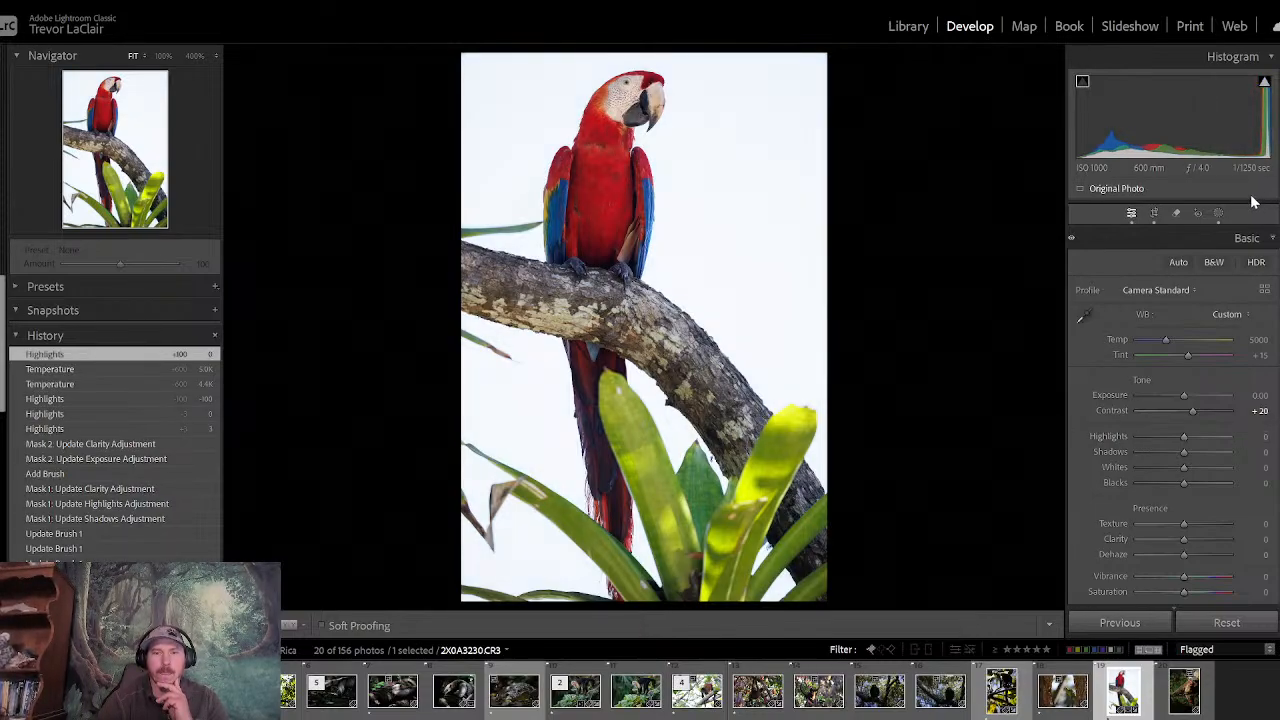
left_click(1205, 239)
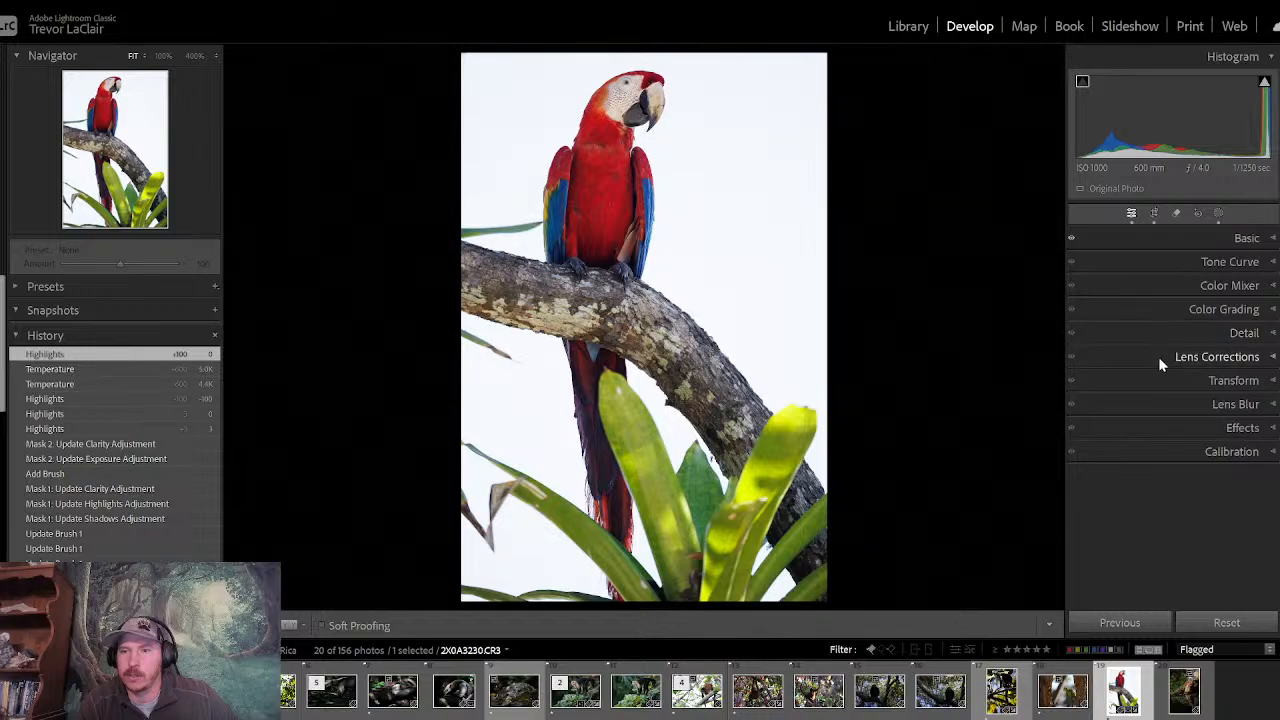
- Try raising the green leaves' Luminance to Yellow +27 and Green +24 in the Color Mixer, and reset both to 0
left_click(1163, 286)
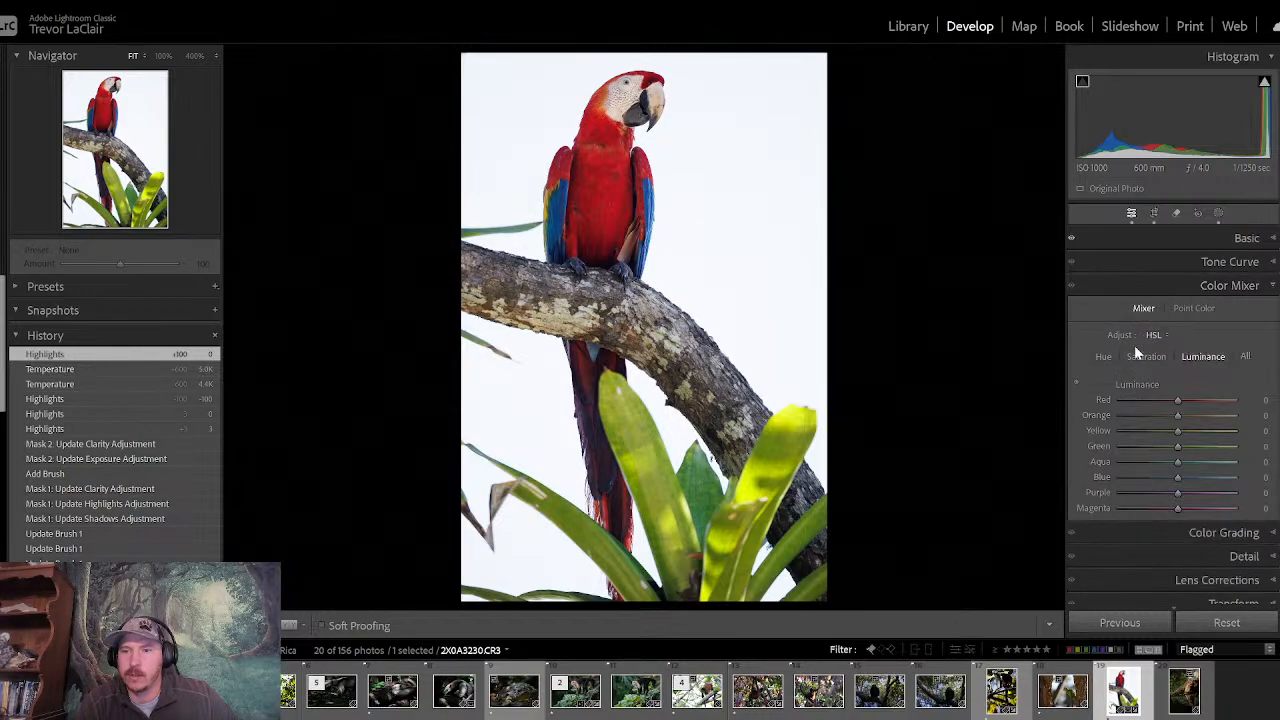
left_click(1074, 383)
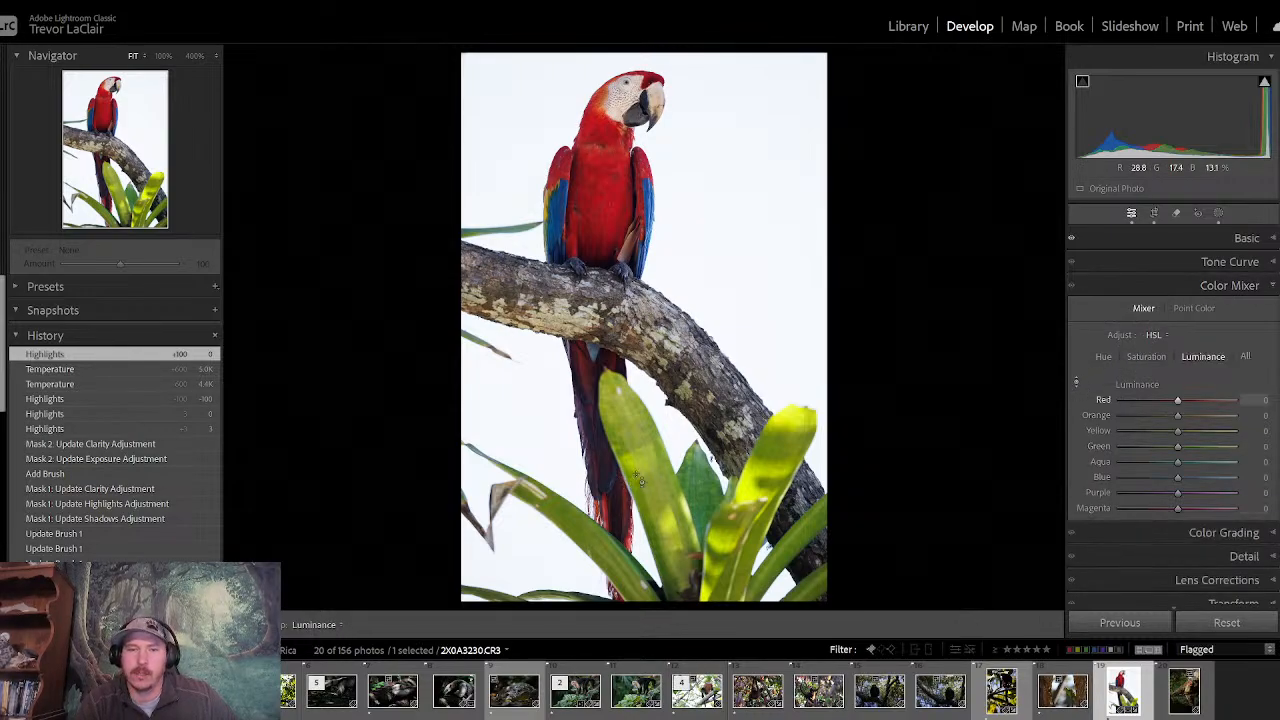
mouse_move(642, 450)
left_mouse_down()
mouse_move(642, 510)
mouse_move(642, 437)
left_mouse_up()
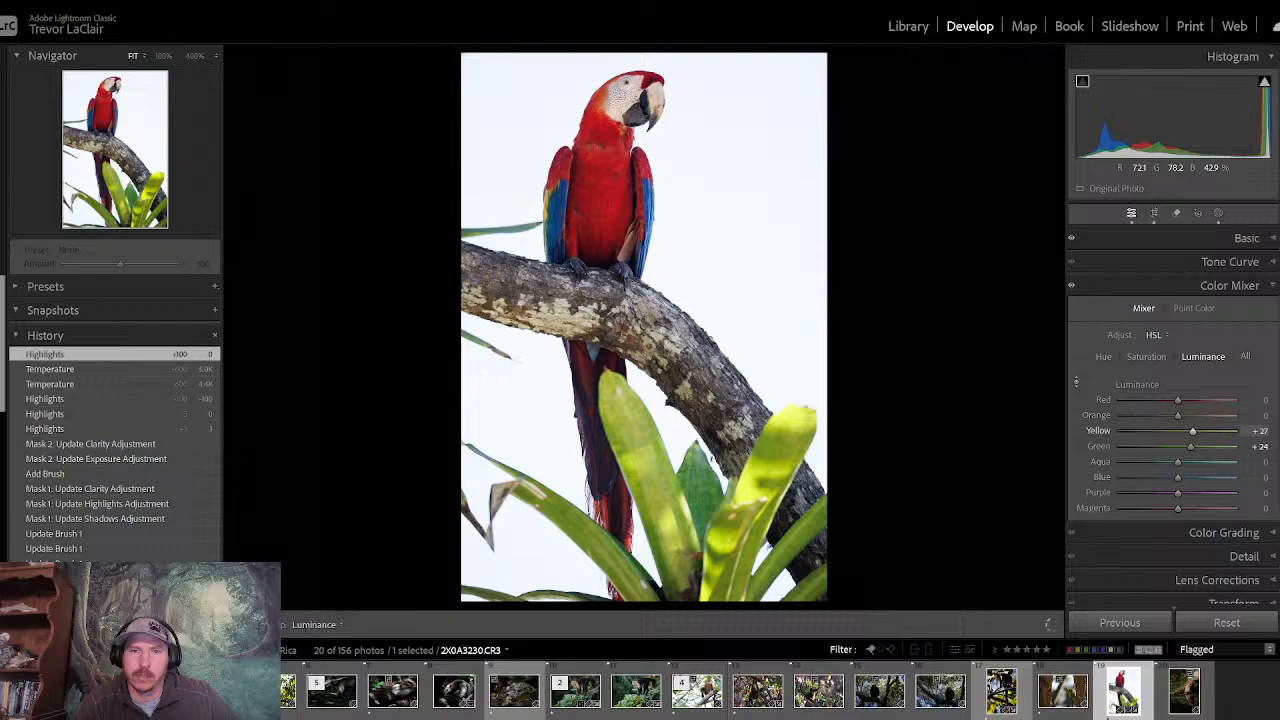
double_click(1193, 430)
double_click(1187, 446)
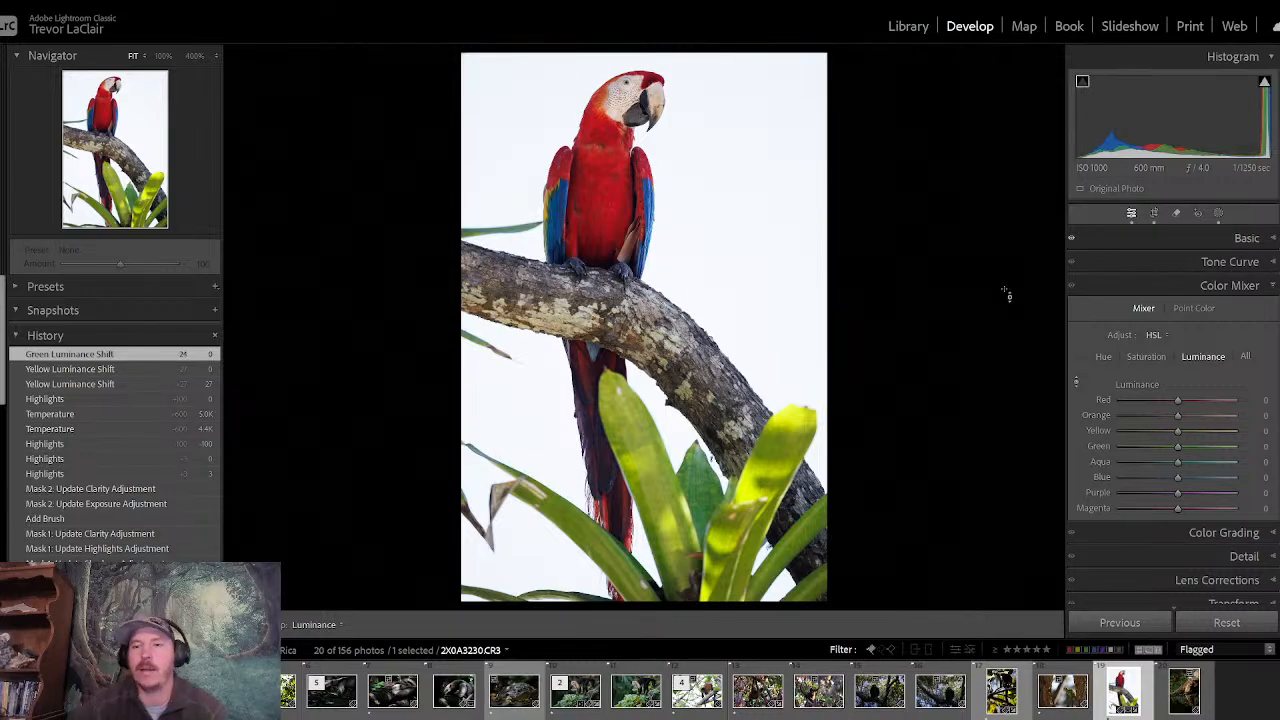
- Lower the leaves' Saturation in the Color Mixer to Yellow -12 and Green -15 using targeted adjustment on the photo
left_click(1135, 288)
left_click(1135, 288)
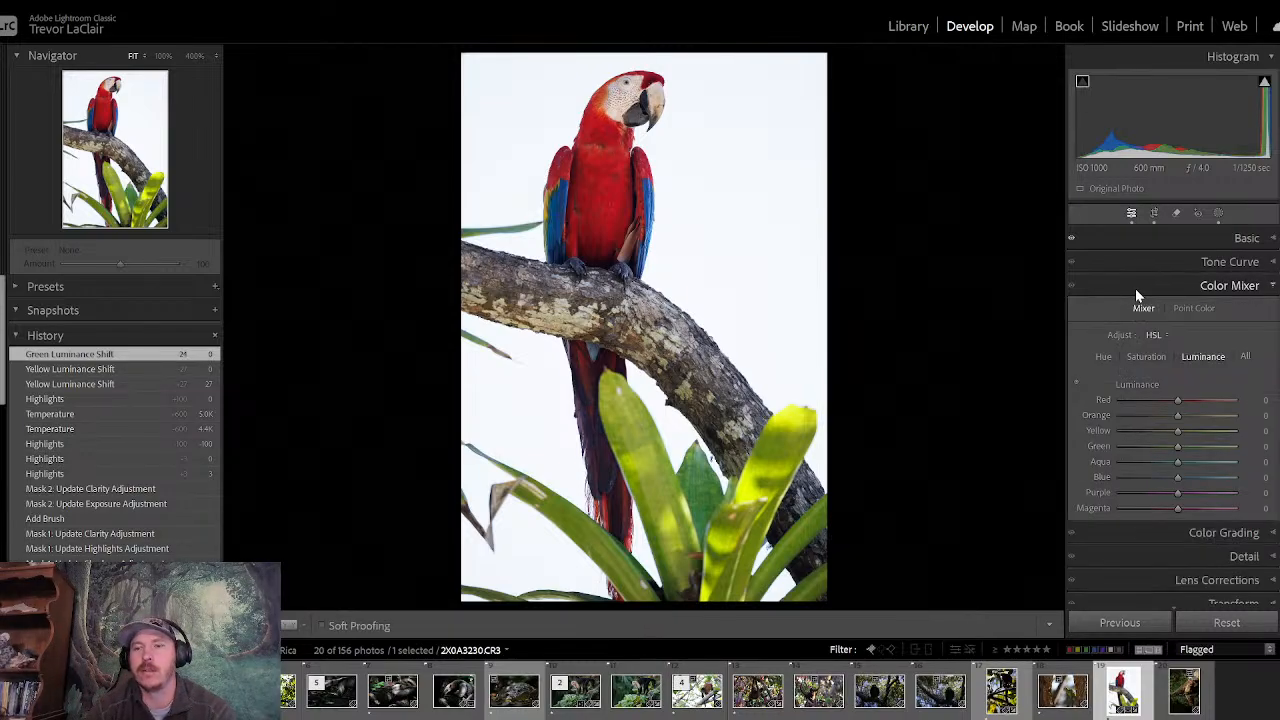
left_click(1140, 358)
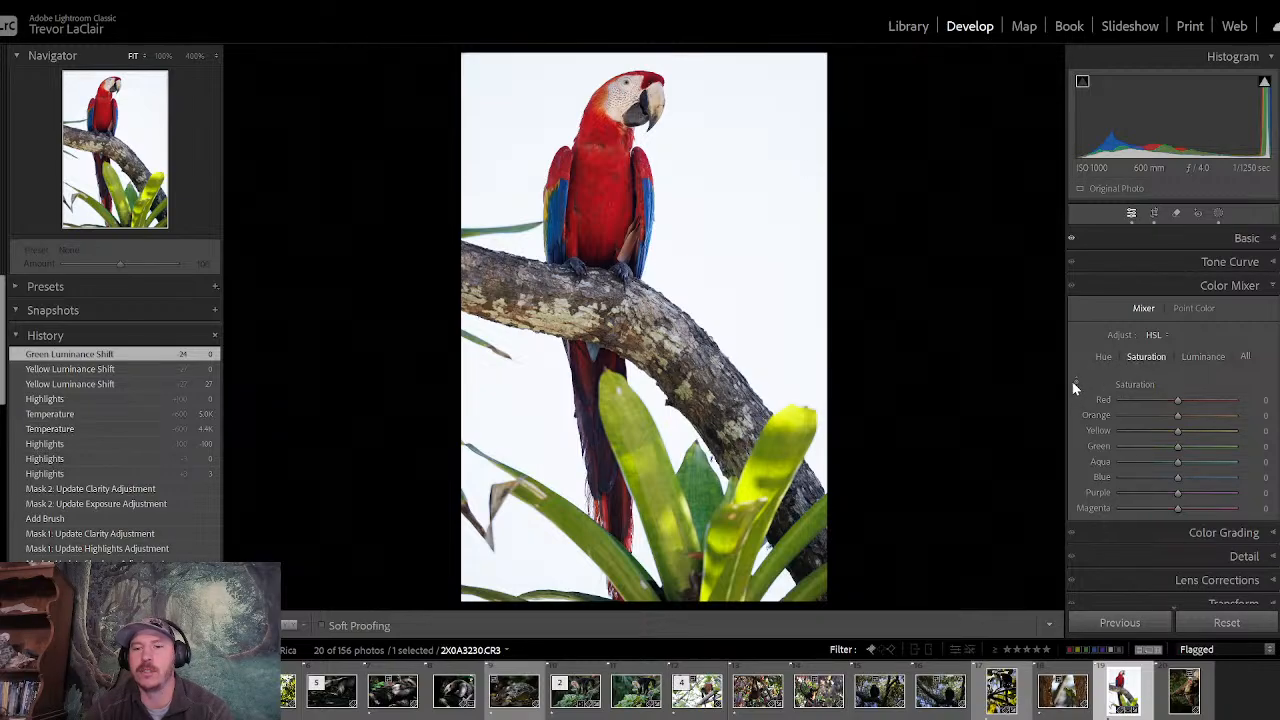
left_click(1073, 383)
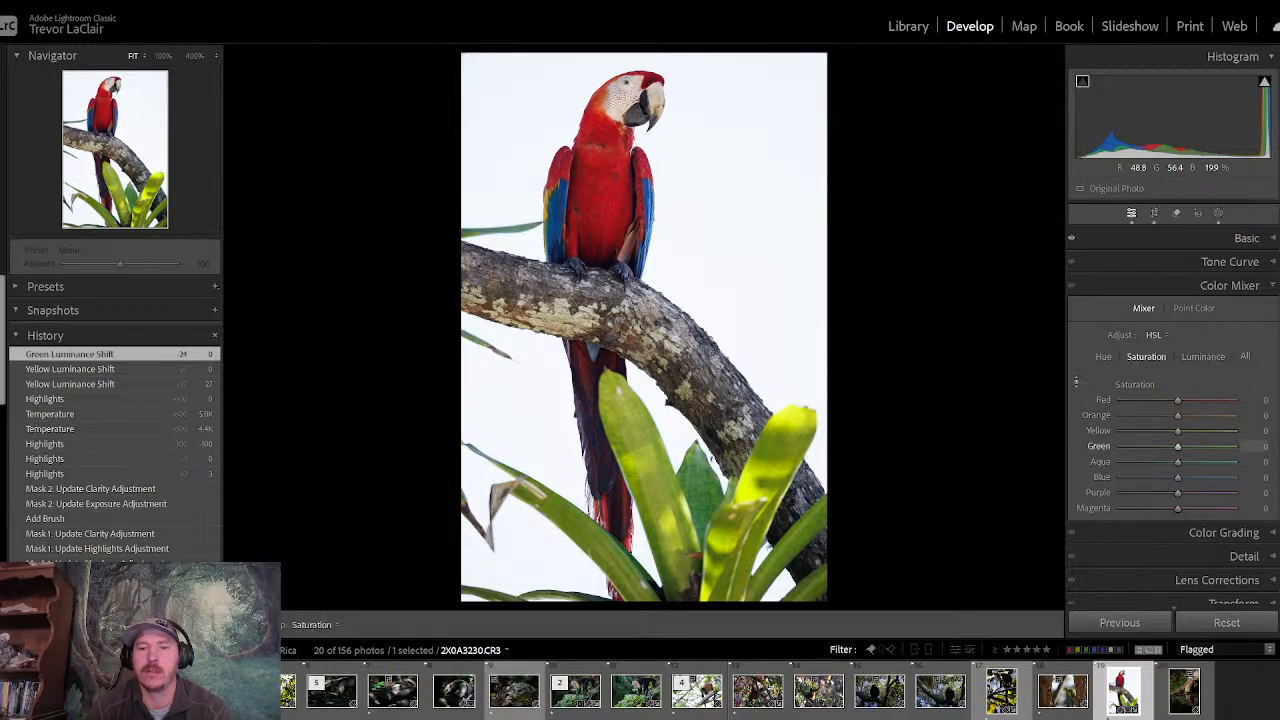
left_click_drag(642, 462, 642, 478)
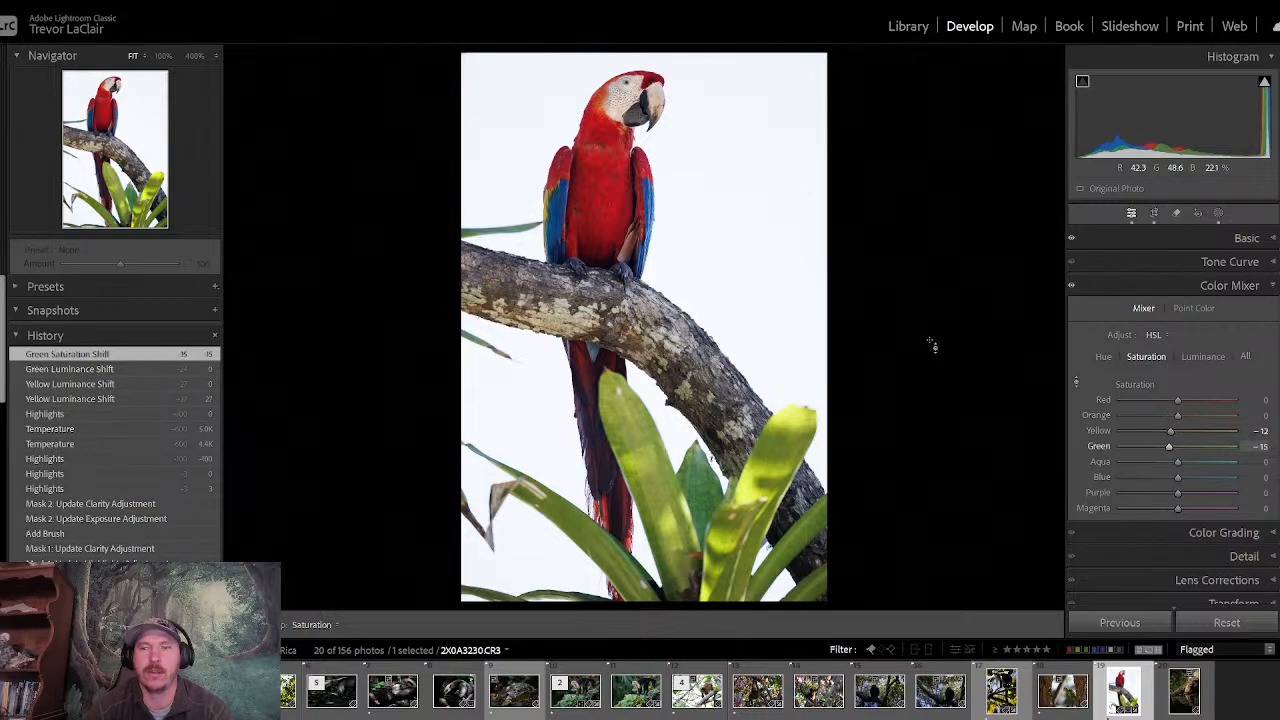
left_click(1140, 285)
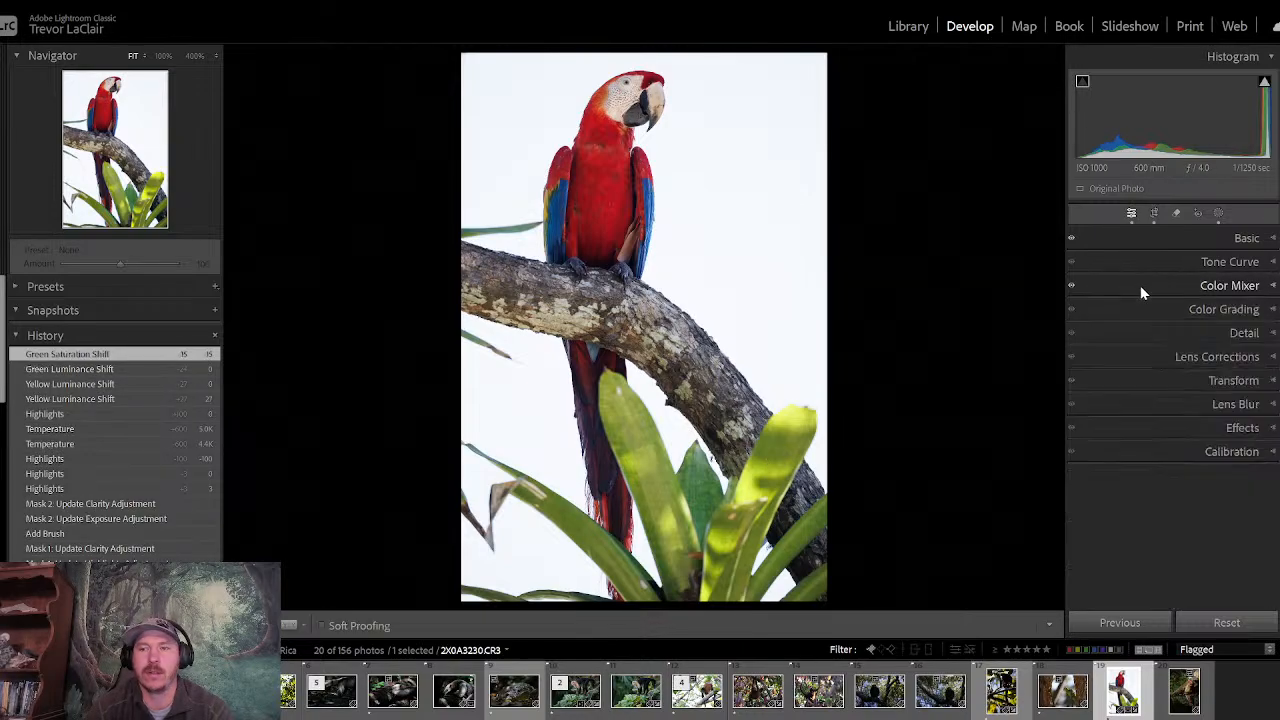
- Inspect the macaw's wing and head at 100% zoom, and compare the whole photo before and after the edits
left_click(558, 211)
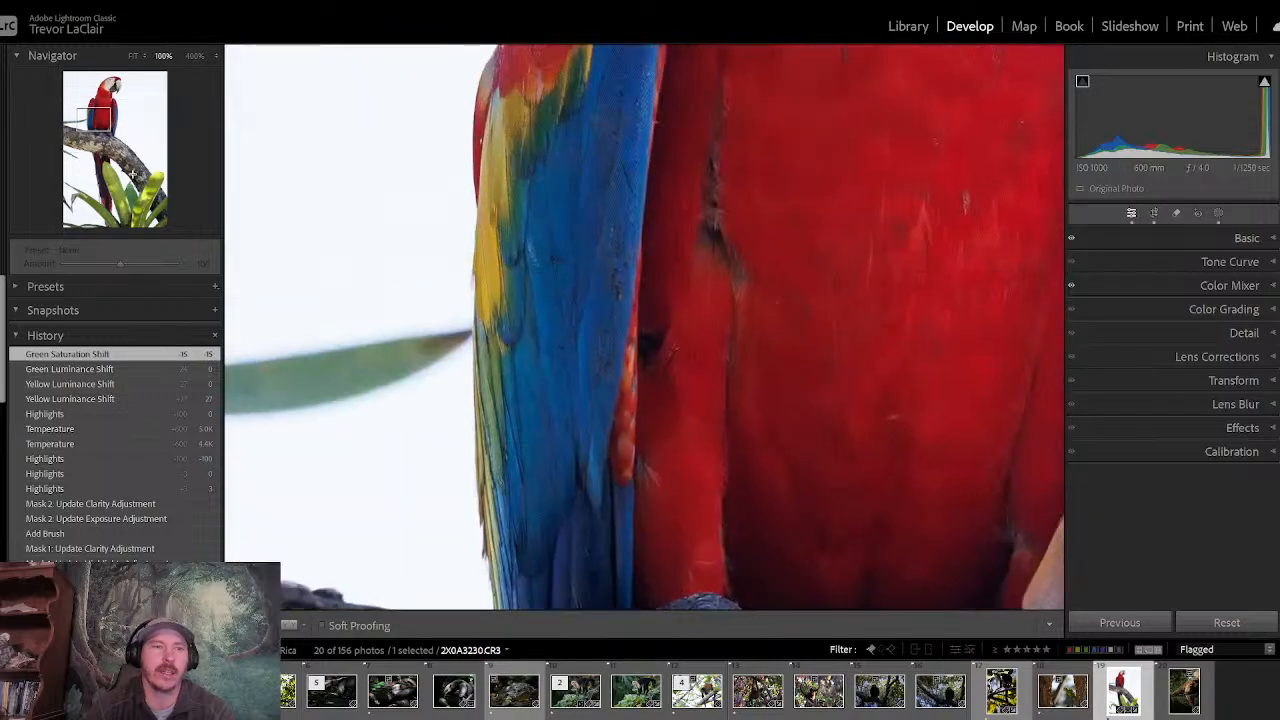
left_click_drag(99, 120, 110, 90)
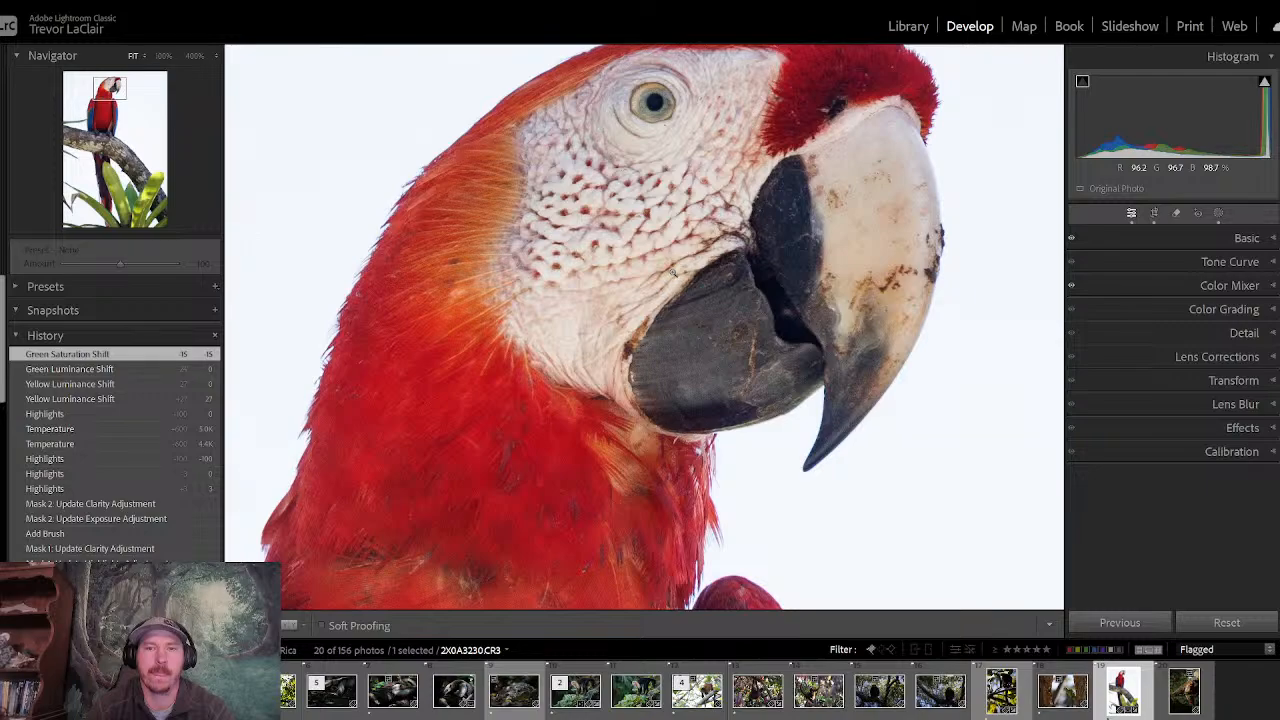
left_click(673, 272)
key("backslash")
key("backslash")
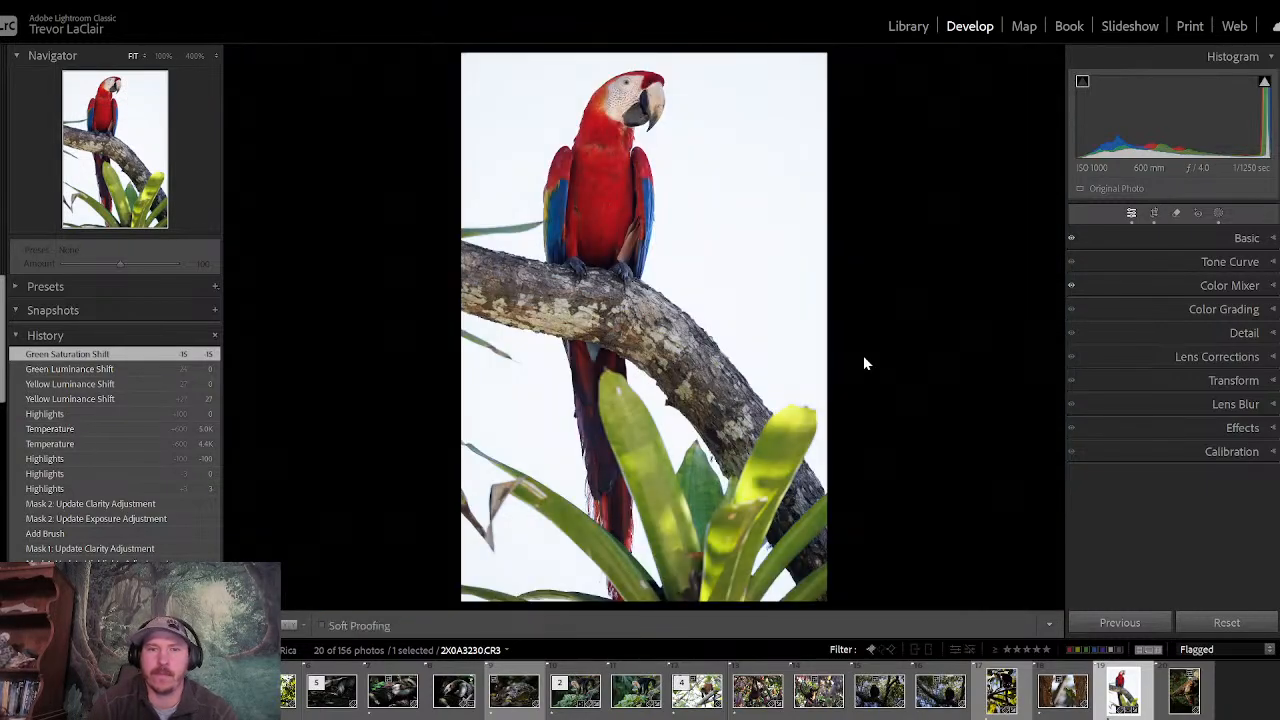
key("backslash")
key("backslash")
key("backslash")
key("backslash")
key("backslash")
key("backslash")
key("backslash")
key("backslash")
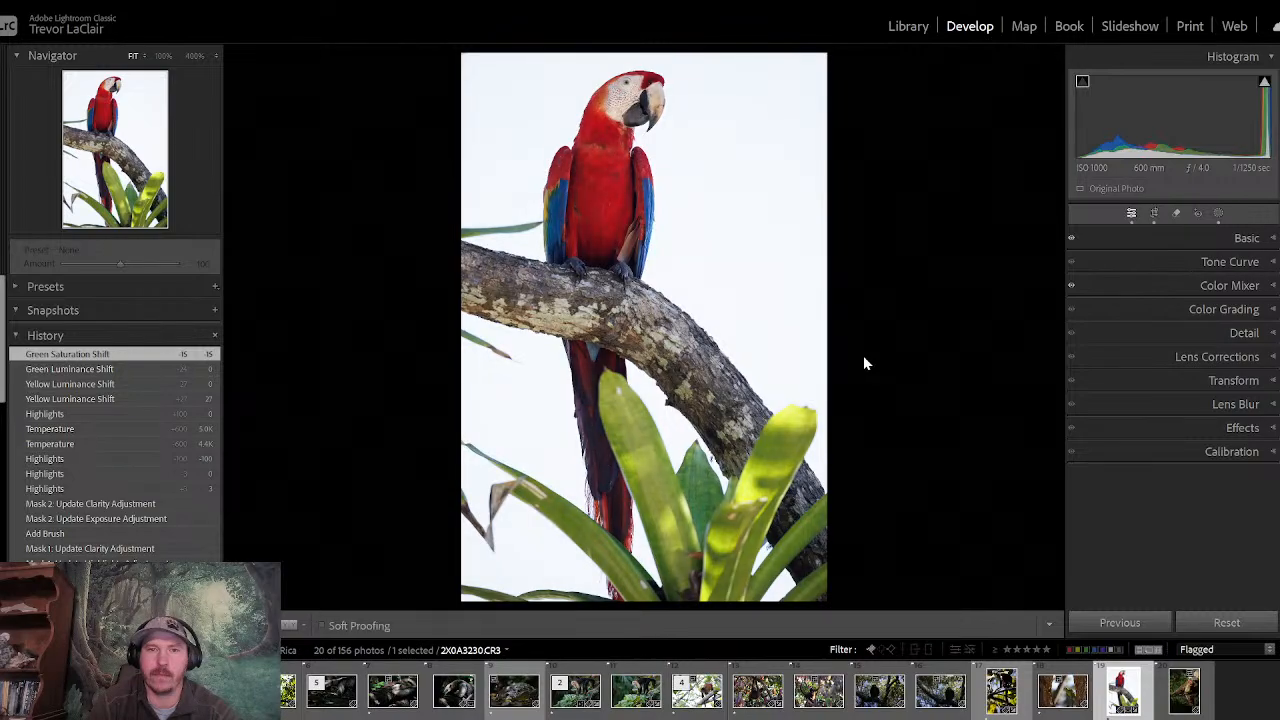
key("backslash")
key("backslash")
key("backslash")
key("backslash")
key("backslash")
key("backslash")
key("backslash")
key("backslash")
key("backslash")
key("backslash")
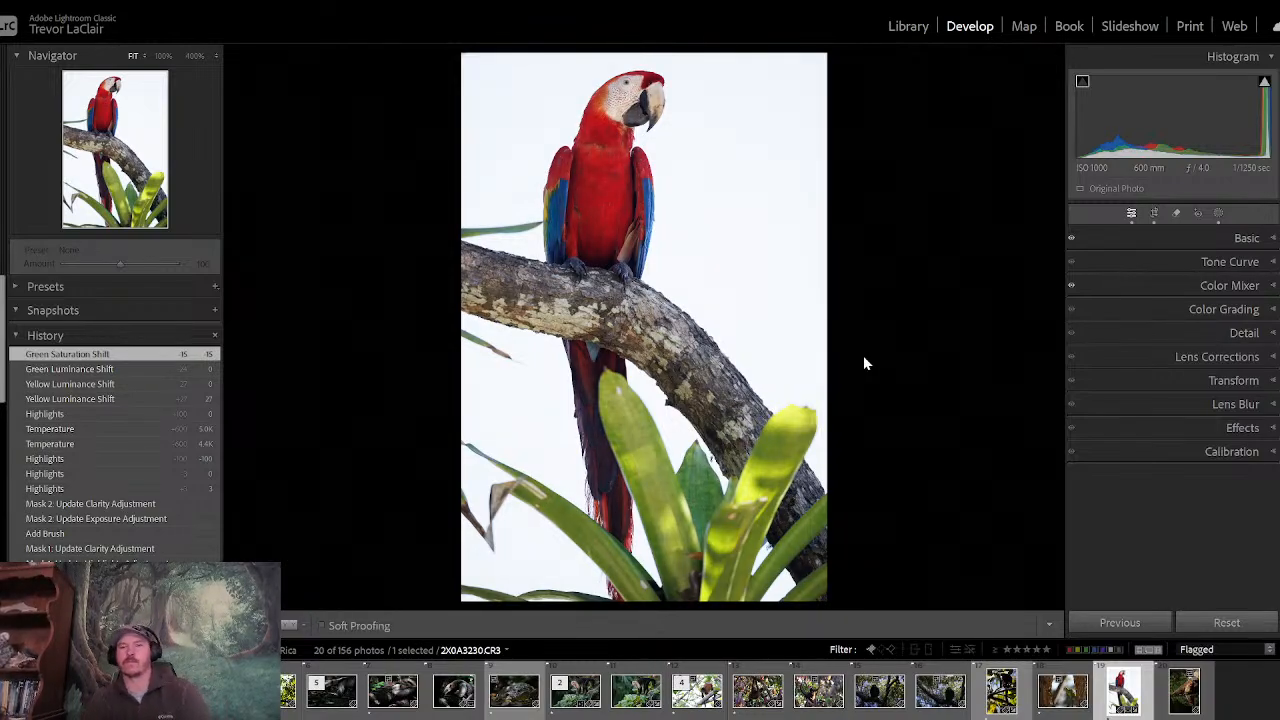
- Create a new mask on the macaw photo that automatically selects the sky
left_click(1219, 213)
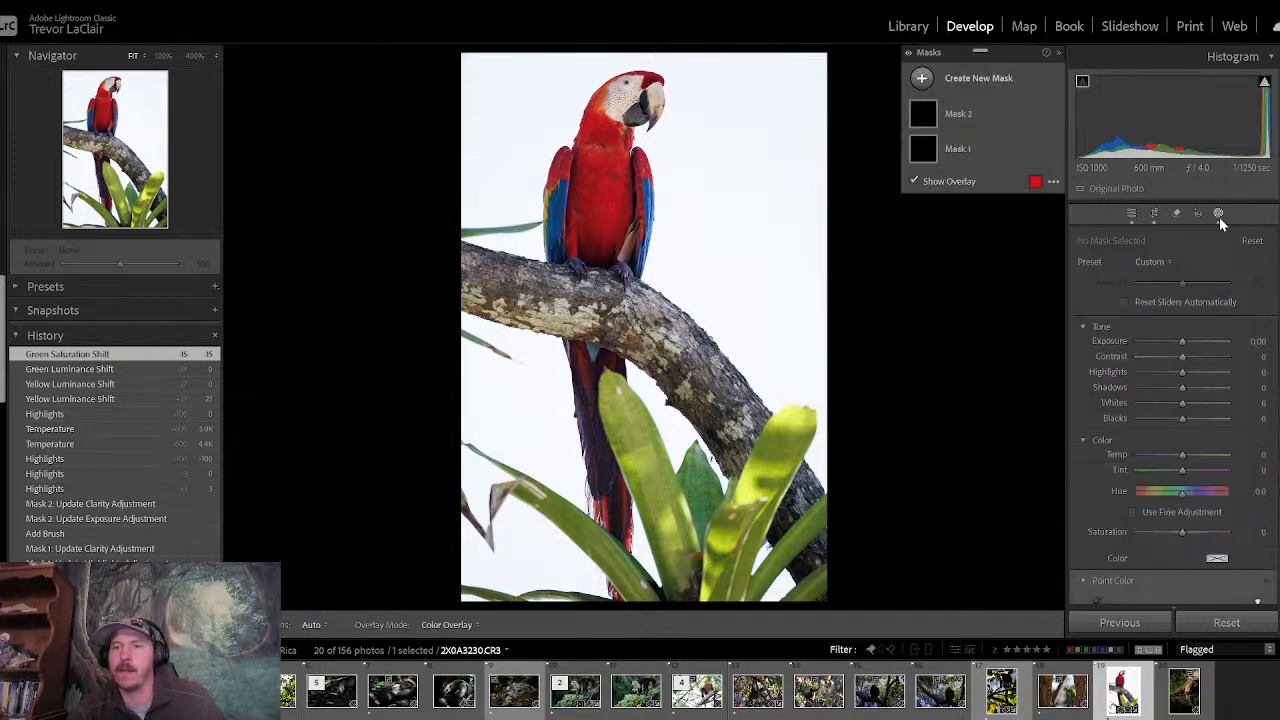
left_click(920, 80)
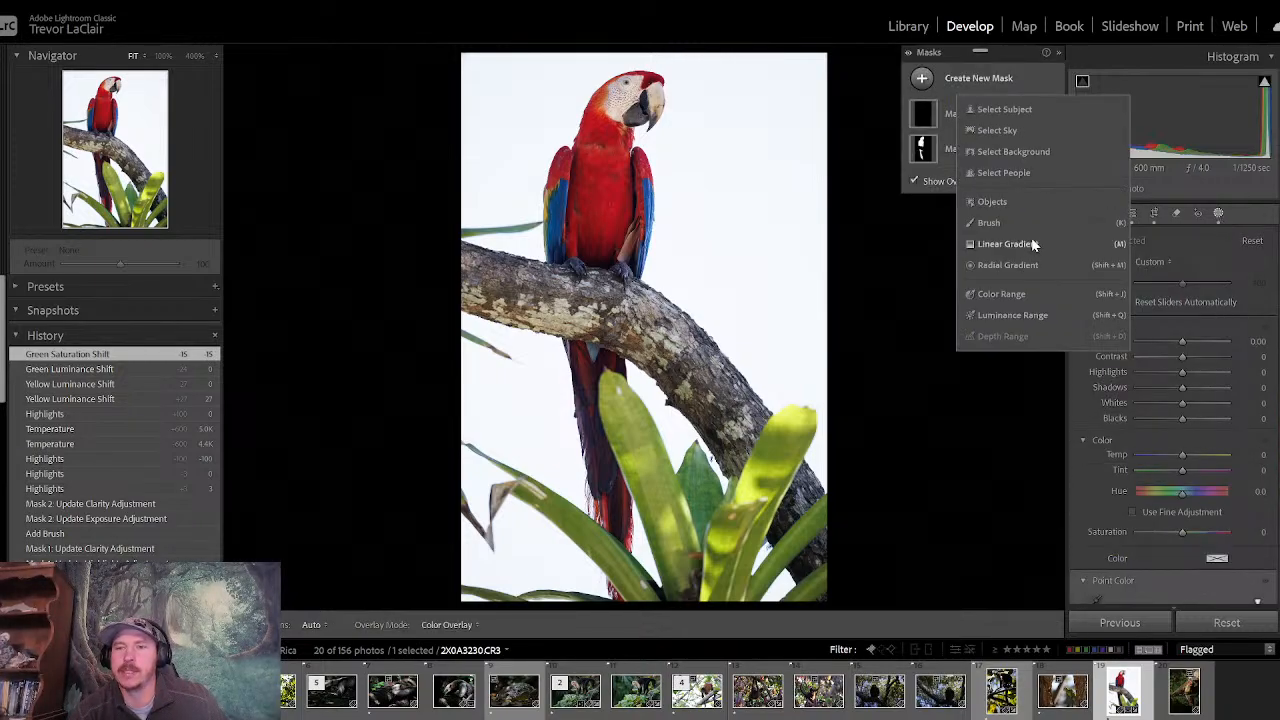
left_click(1008, 131)
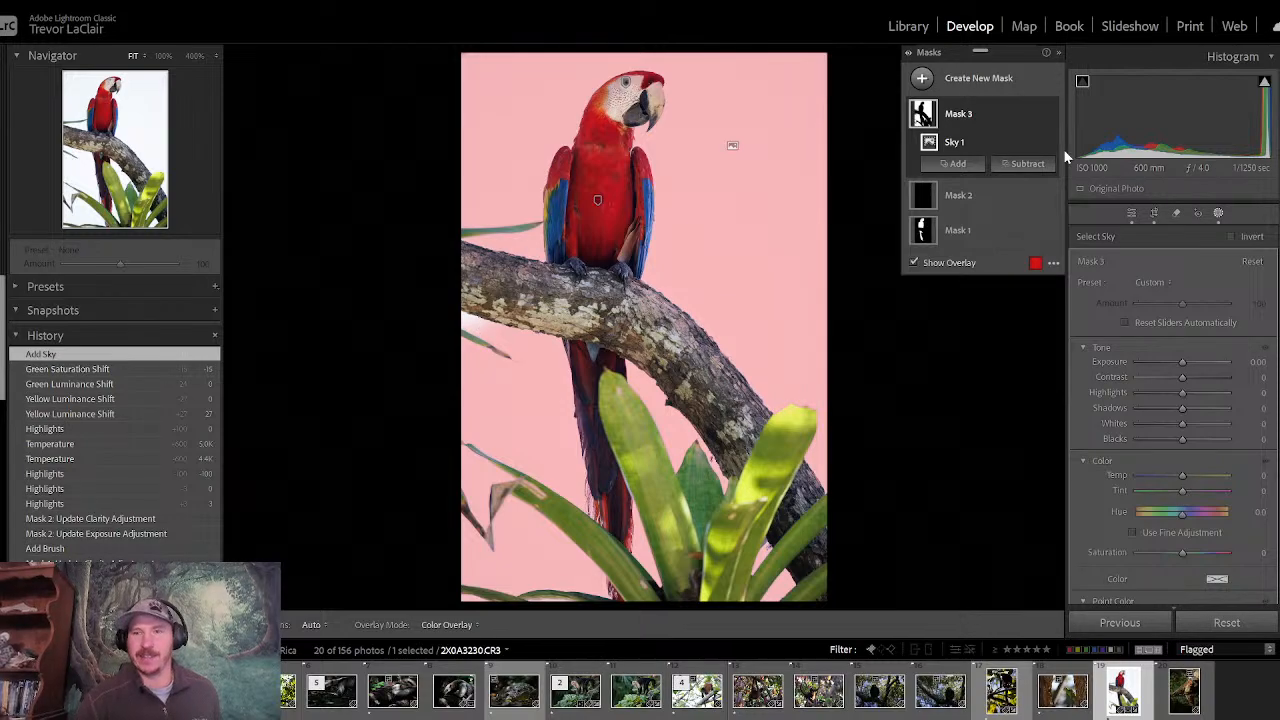
- Try adding the missed sky below the branch to the sky mask with a size 5.8 brush, and undo the brush addition
left_click(950, 164)
left_click(977, 316)
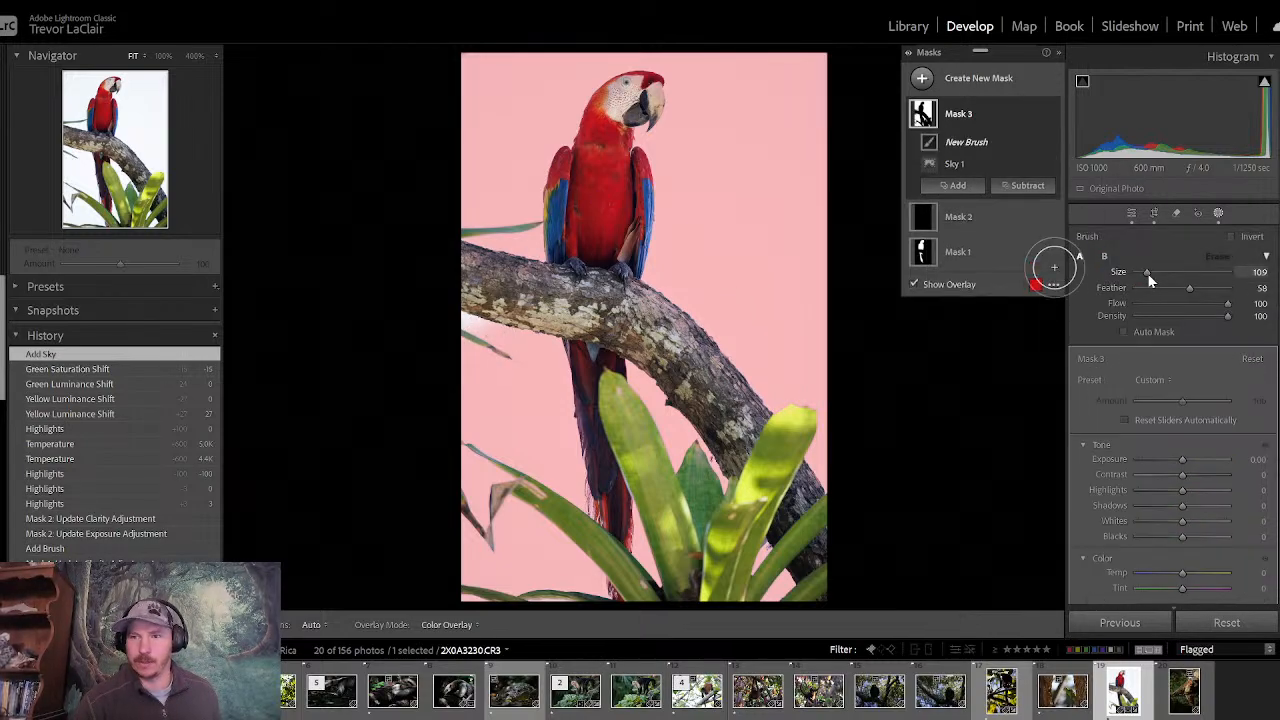
left_click_drag(1148, 277, 1141, 273)
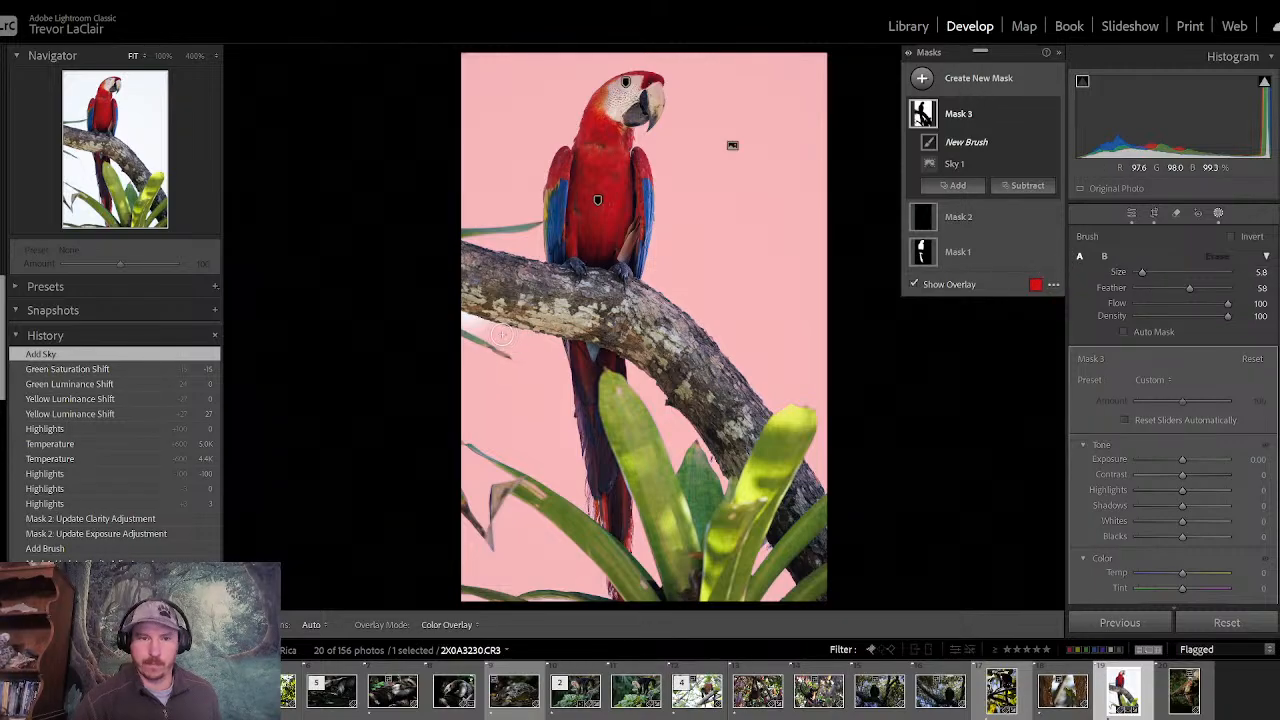
left_click_drag(497, 333, 450, 321)
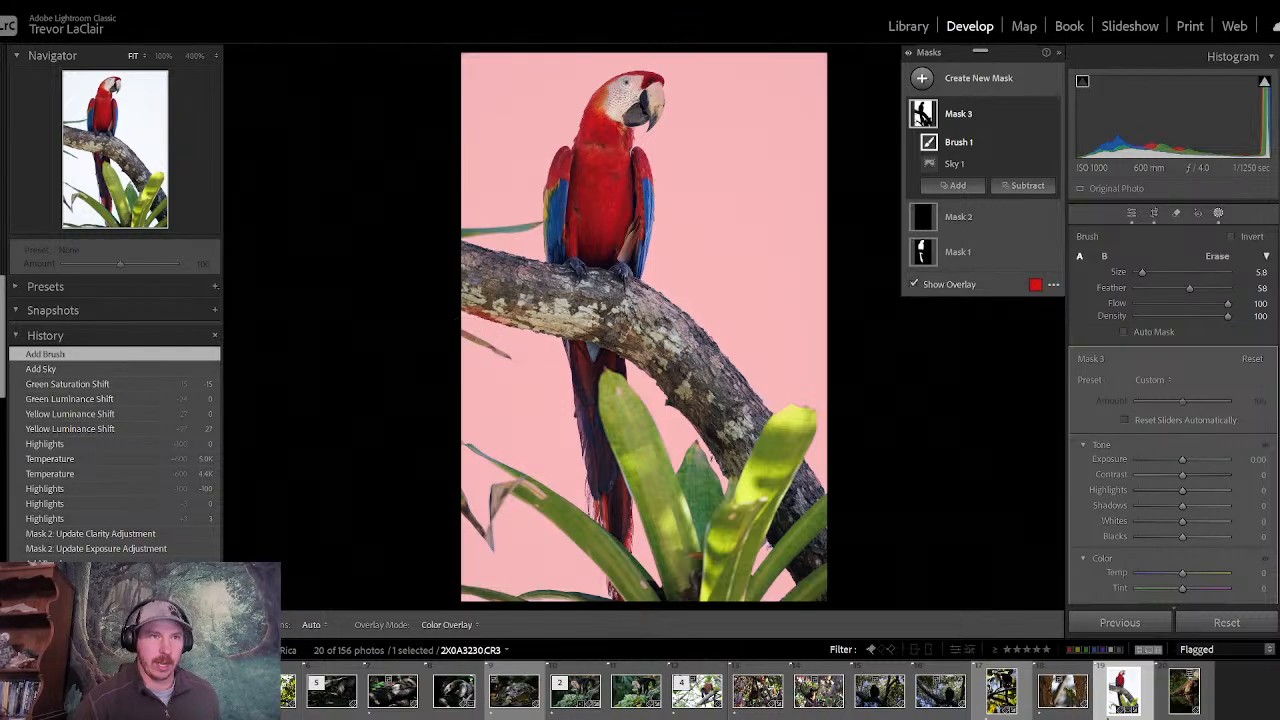
left_click(22, 1)
left_click(49, 9)
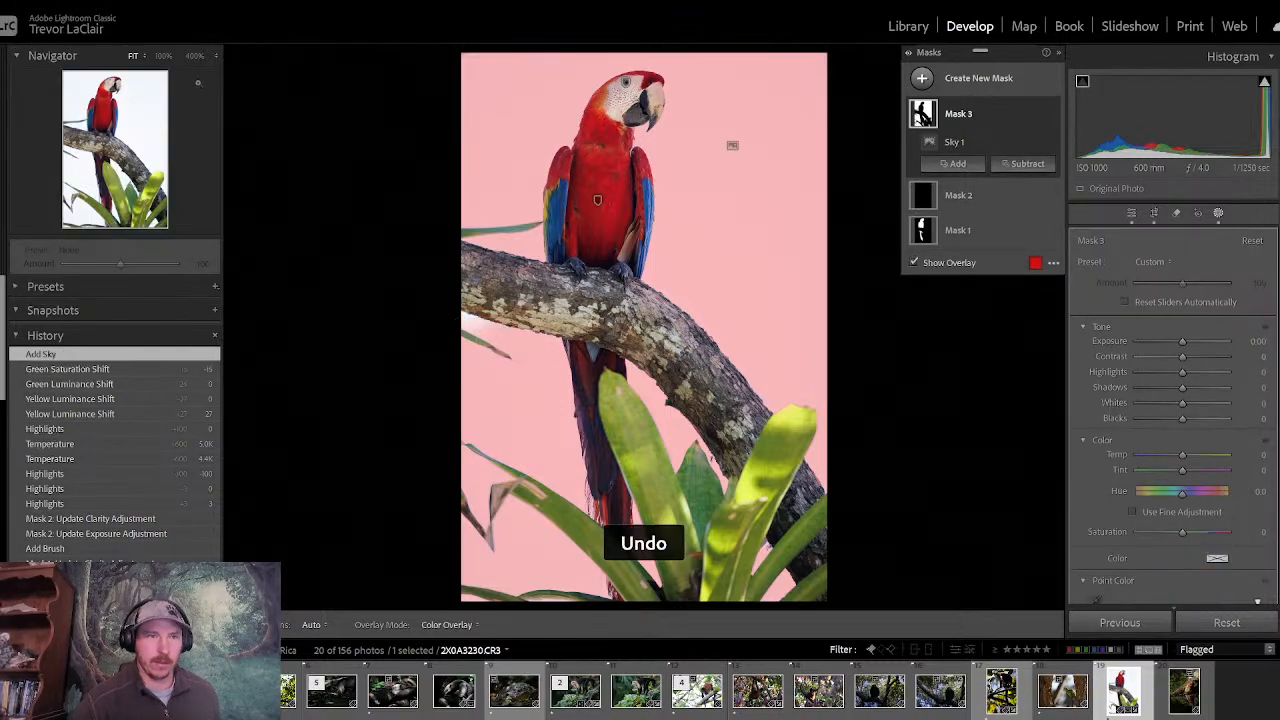
- Add a brush to the sky mask, paint the missed sky below the branch at size 18.3, and close masking
left_click(165, 56)
left_click_drag(111, 100, 88, 152)
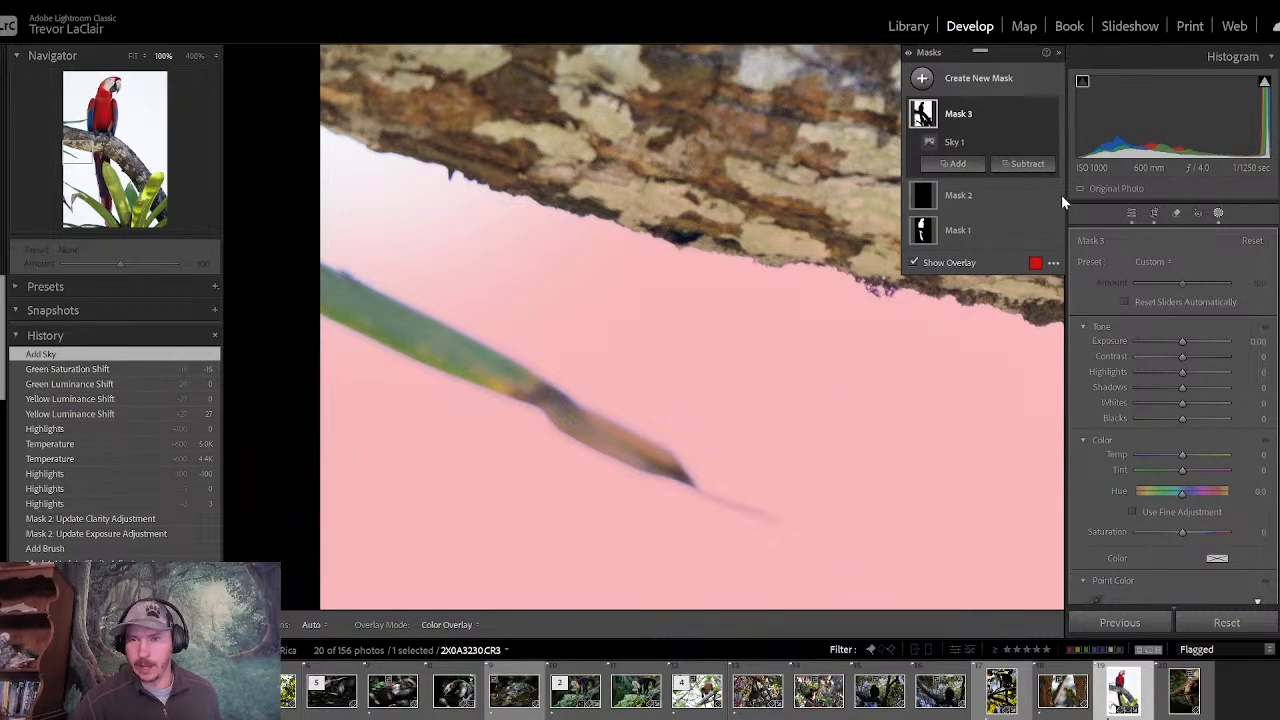
left_click(958, 165)
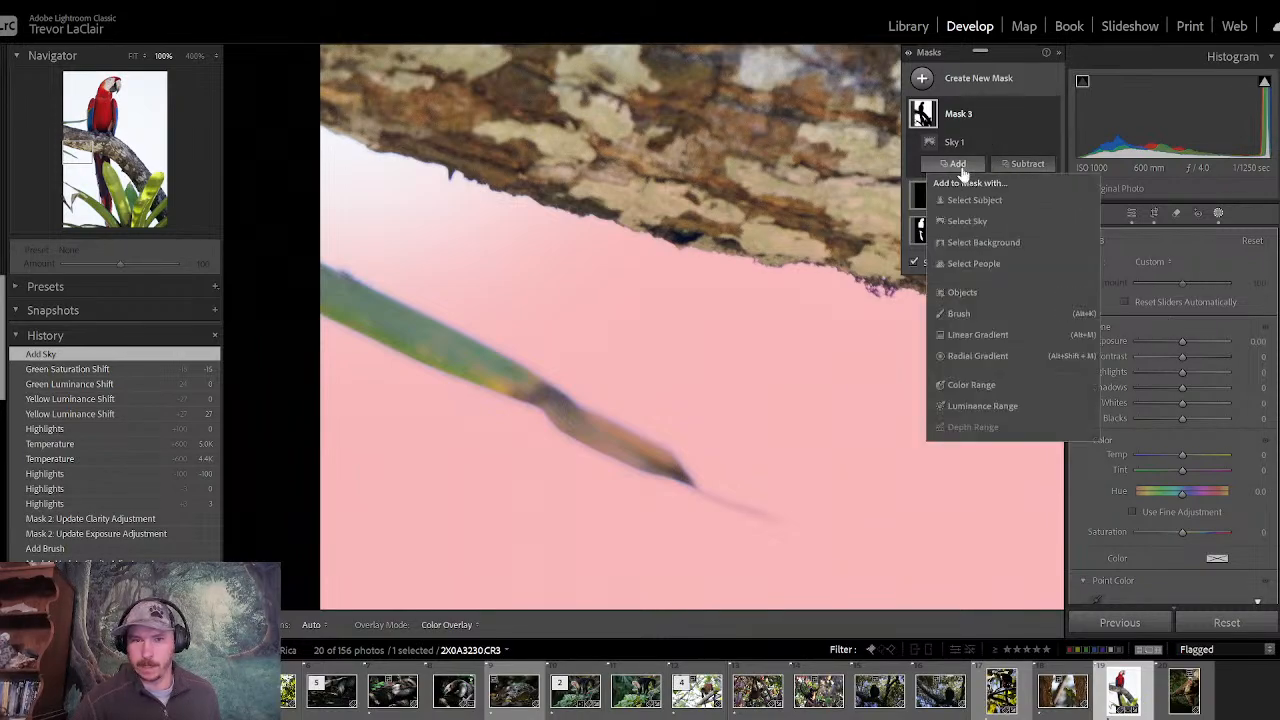
left_click(960, 314)
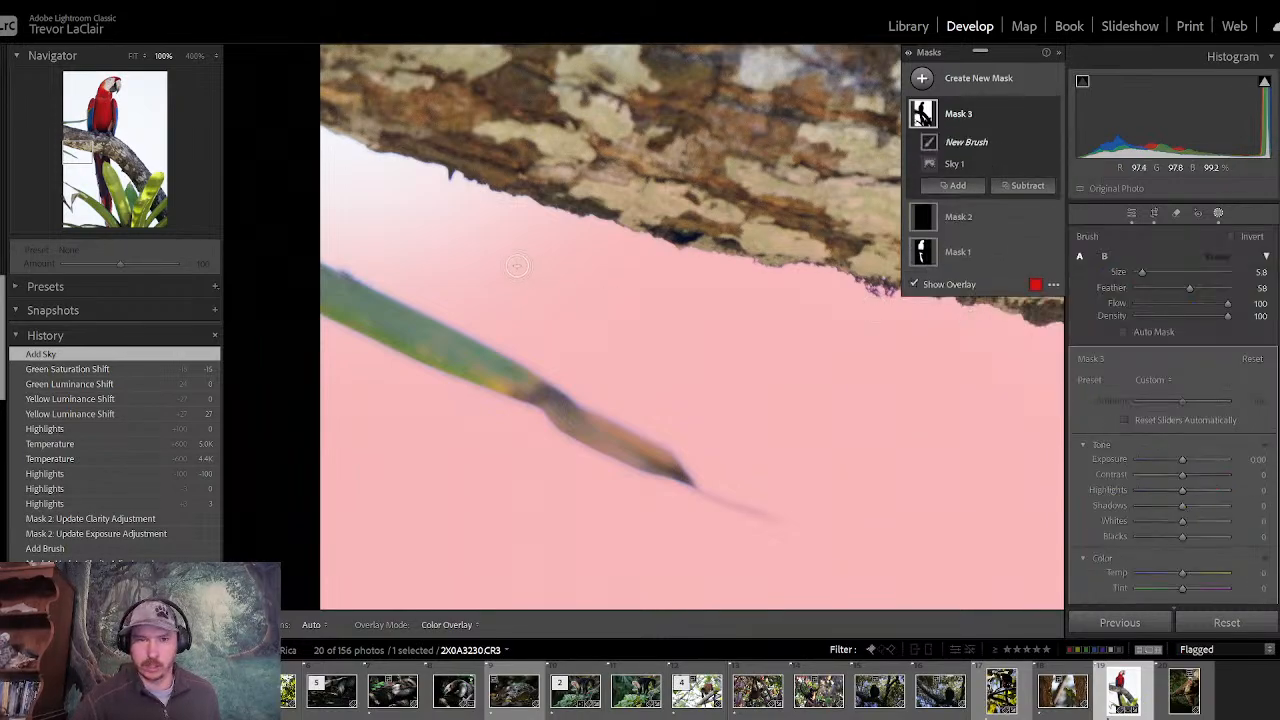
left_click(517, 265)
left_click_drag(1146, 272, 1153, 272)
key("h")
mouse_move(477, 260)
left_mouse_down()
mouse_move(365, 229)
mouse_move(317, 175)
mouse_move(368, 209)
mouse_move(426, 225)
mouse_move(409, 206)
mouse_move(459, 227)
mouse_move(550, 275)
left_mouse_up()
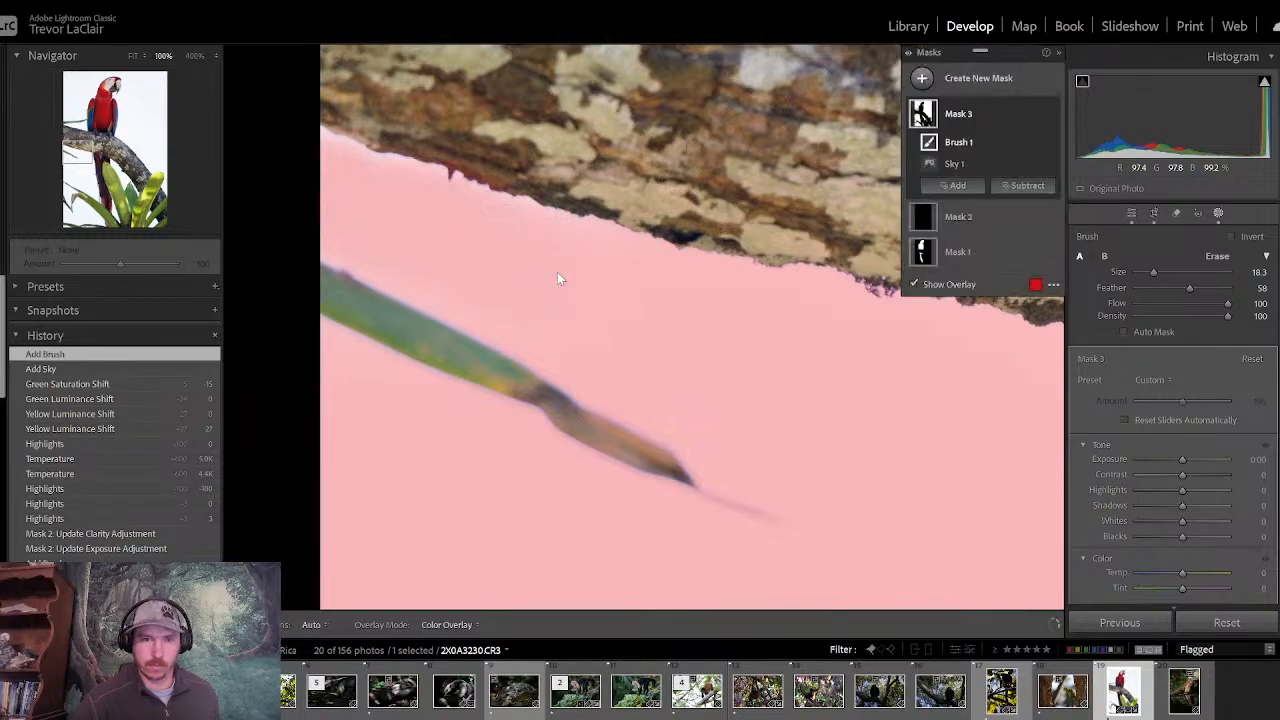
left_click(1132, 214)
left_click(848, 222)
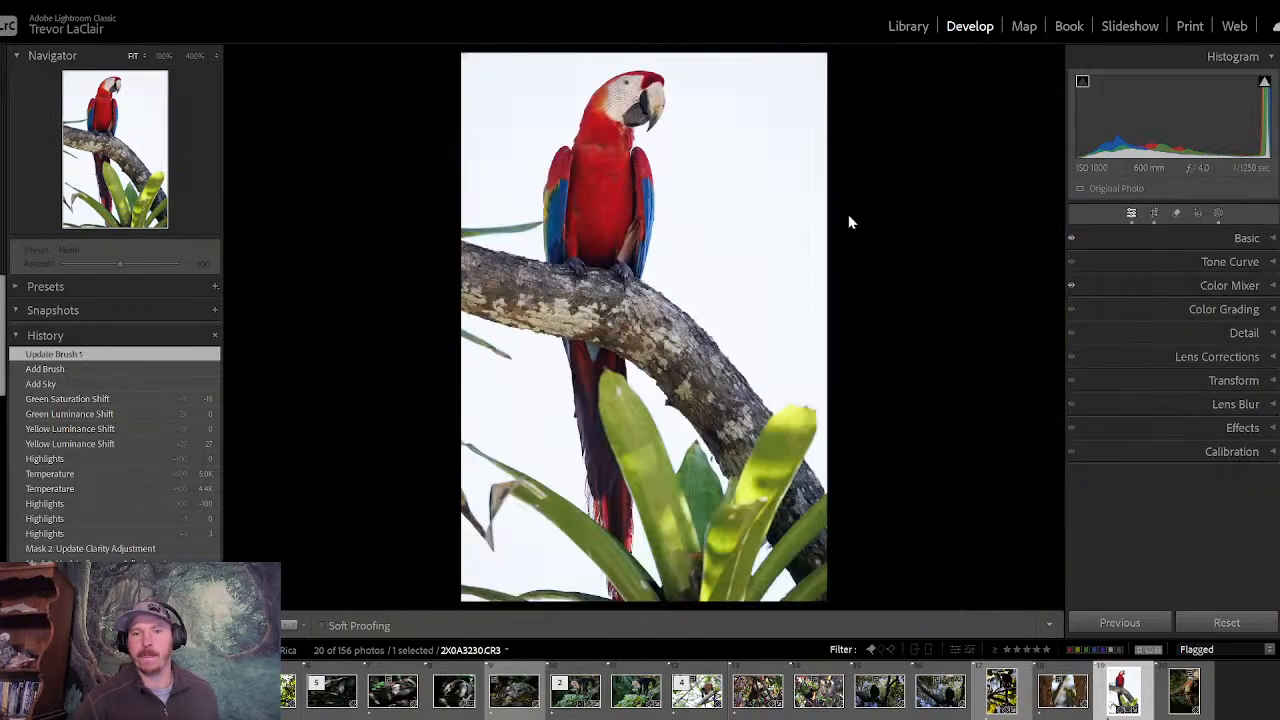
- Reopen the sky mask, try its Temp at -84 and reset it, and set Exposure to -1.67
left_click(1218, 213)
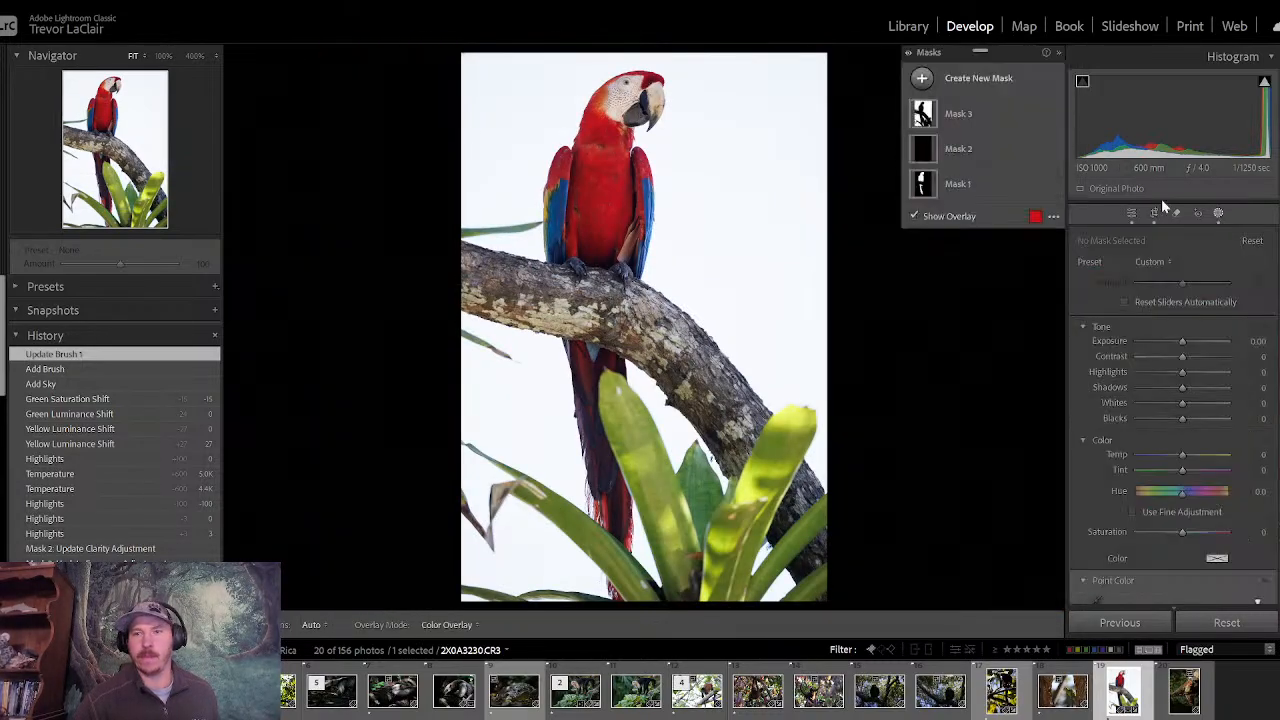
left_click(986, 120)
mouse_move(1181, 453)
left_mouse_down()
mouse_move(1120, 457)
mouse_move(1186, 457)
left_mouse_up()
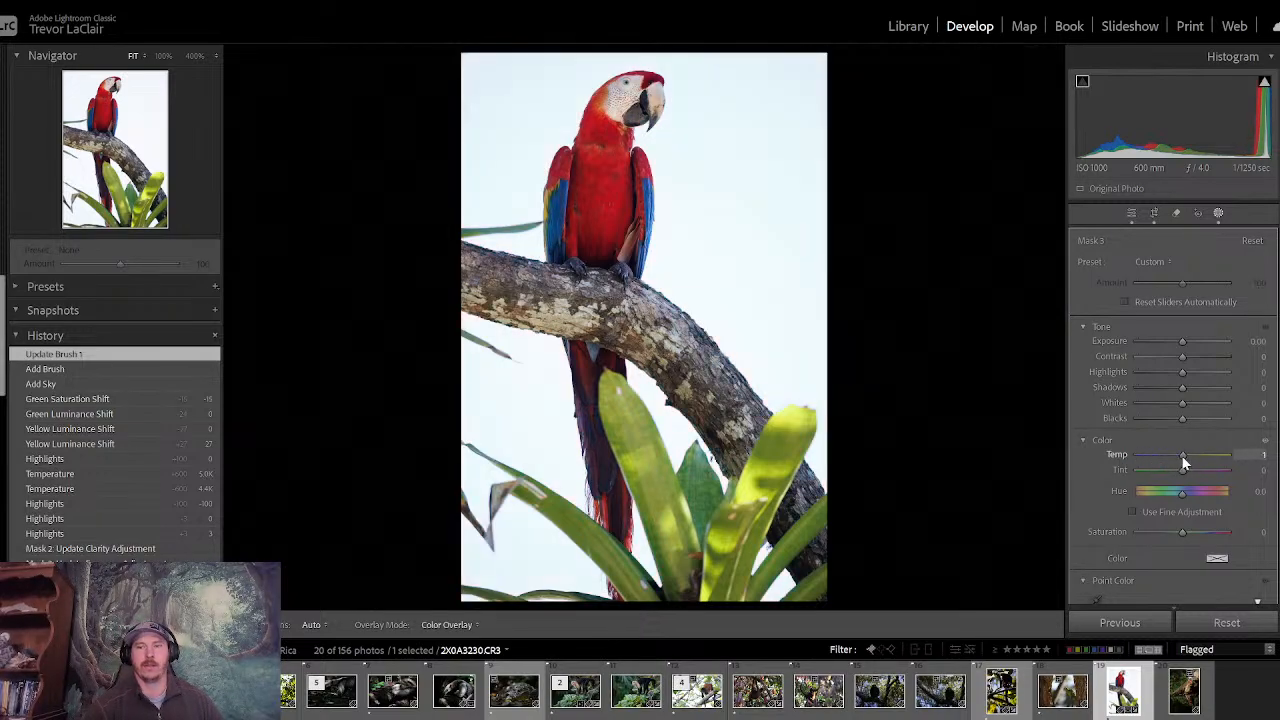
mouse_move(1183, 338)
left_mouse_down()
mouse_move(1121, 343)
mouse_move(1180, 343)
mouse_move(1167, 344)
left_mouse_up()
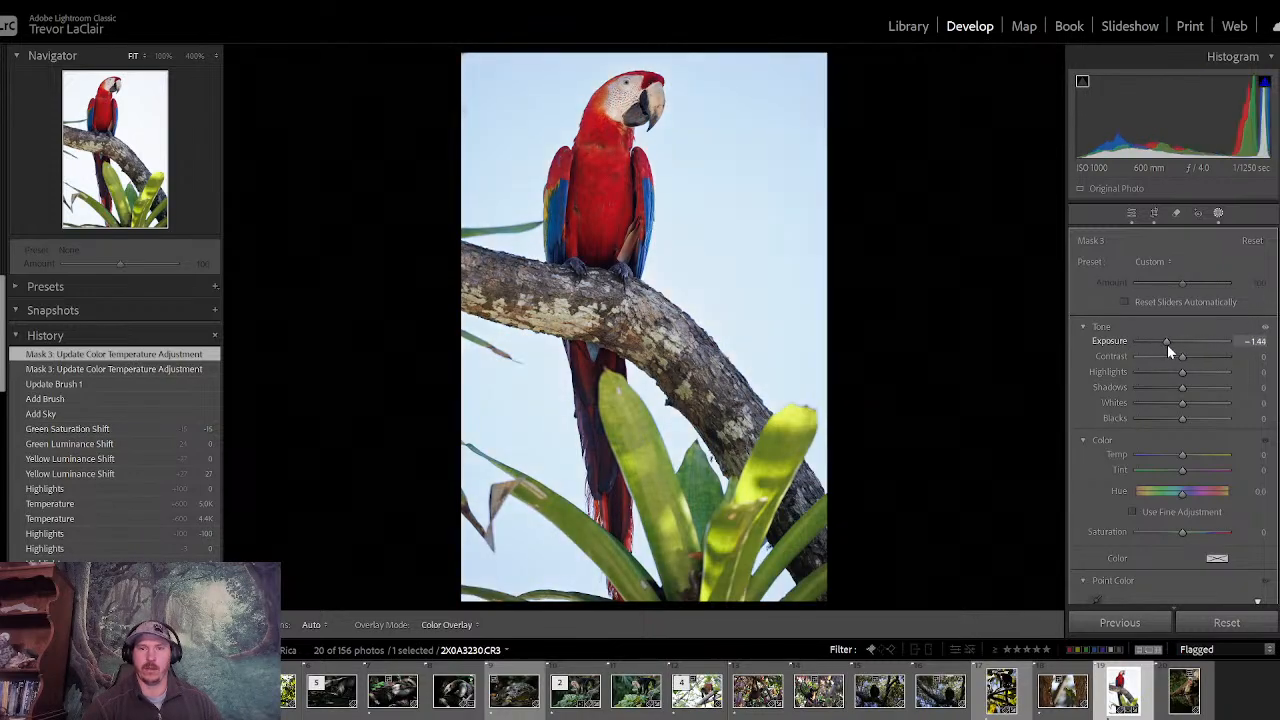
left_click_drag(1183, 456, 1148, 463)
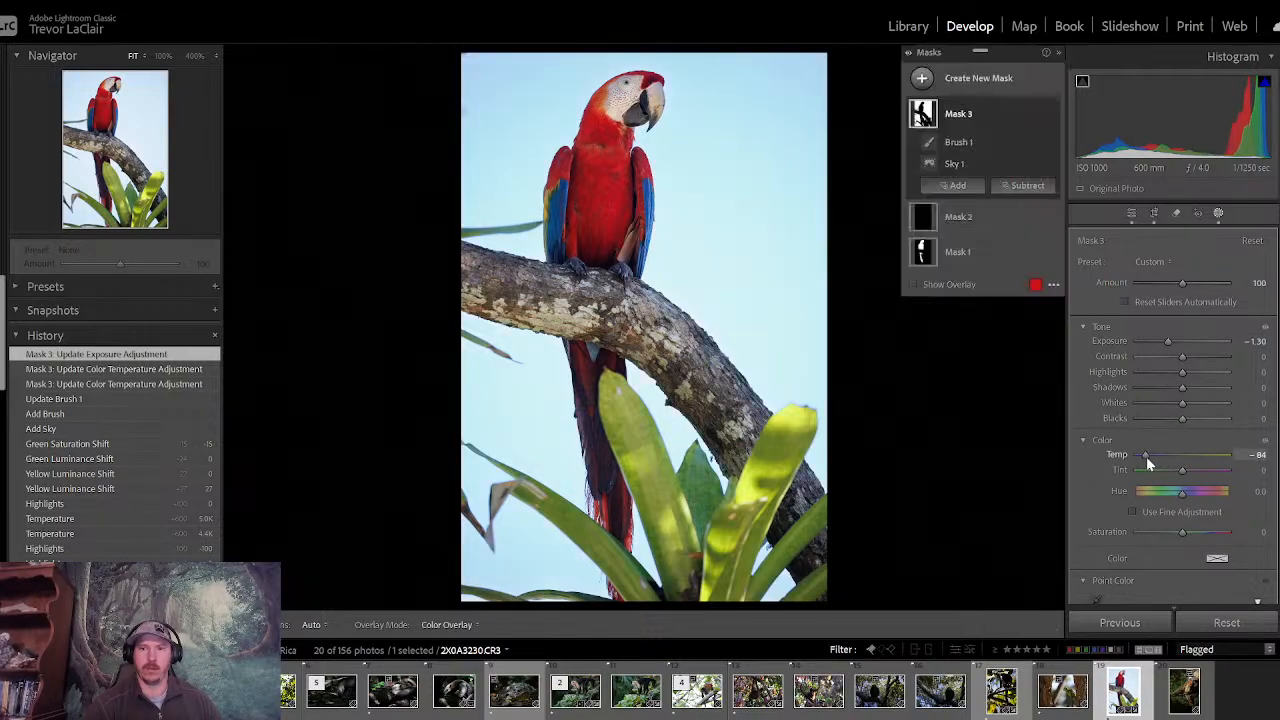
double_click(1146, 456)
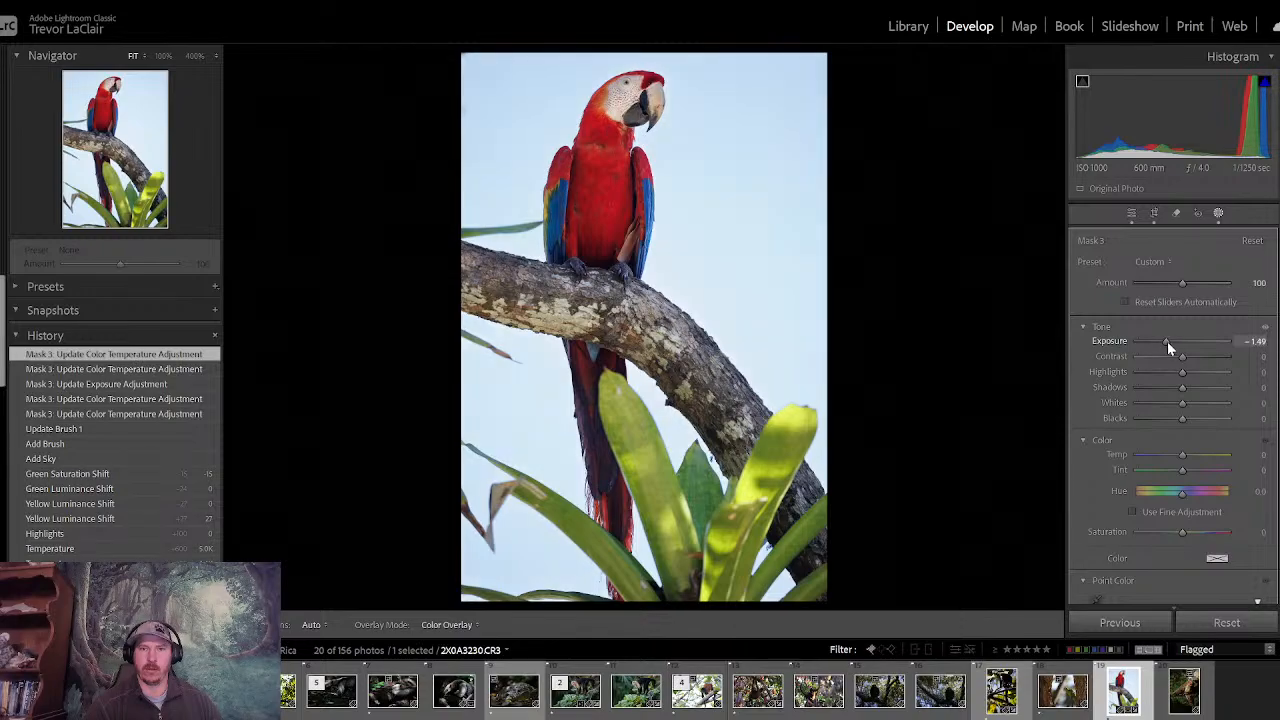
left_click_drag(1167, 341, 1165, 343)
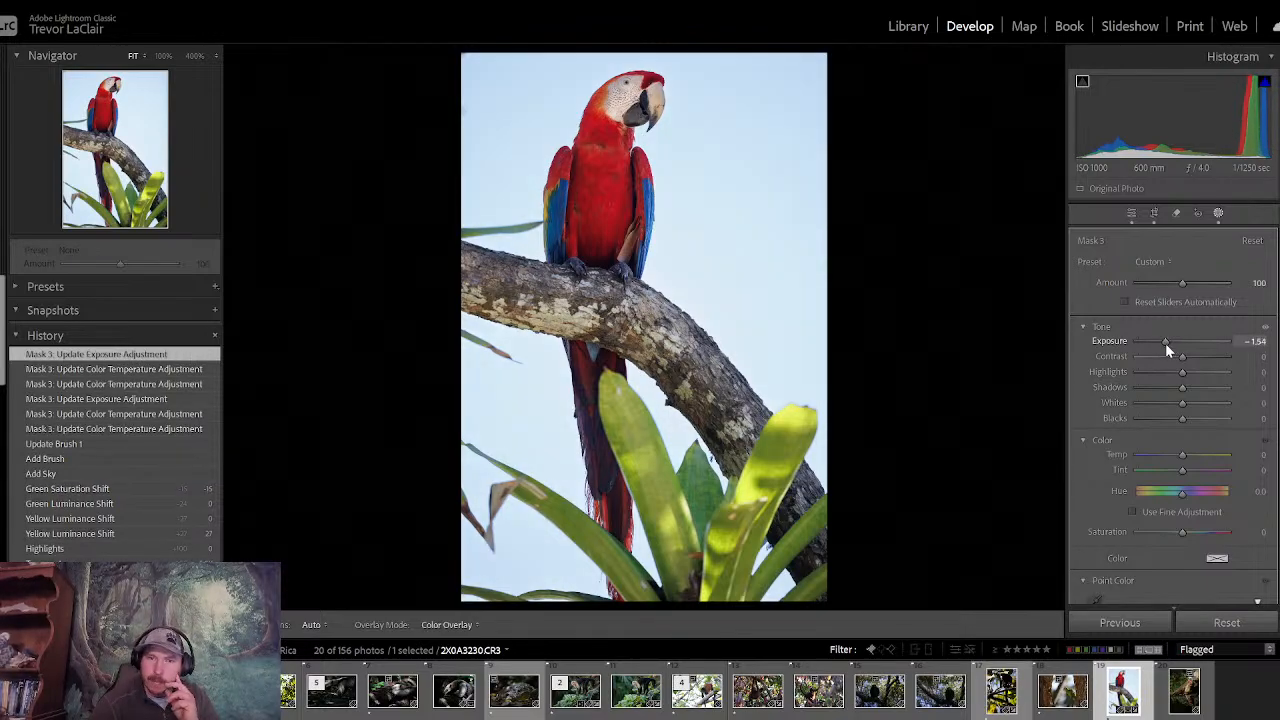
left_click_drag(1165, 344, 1166, 344)
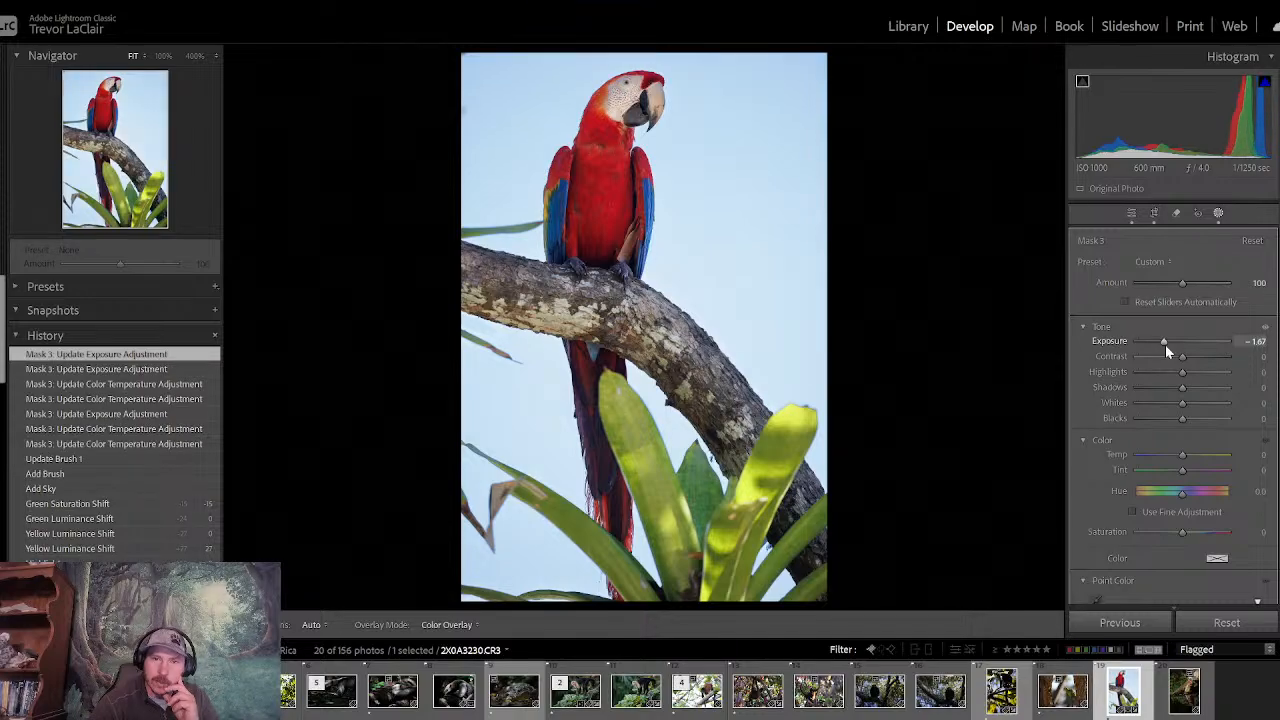
- Set the sky mask's Exposure to -1.58 and the macaw subject mask's Temp to 9, and close masking
double_click(1165, 344)
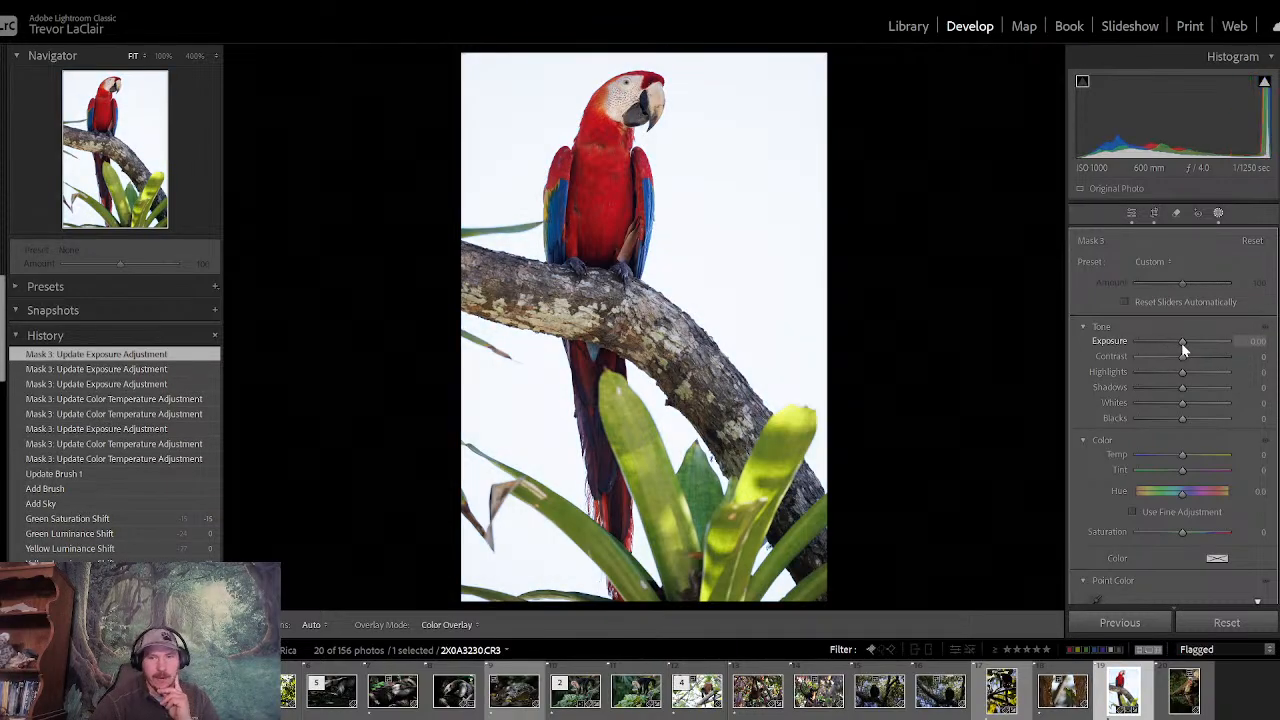
left_click_drag(1181, 342, 1163, 345)
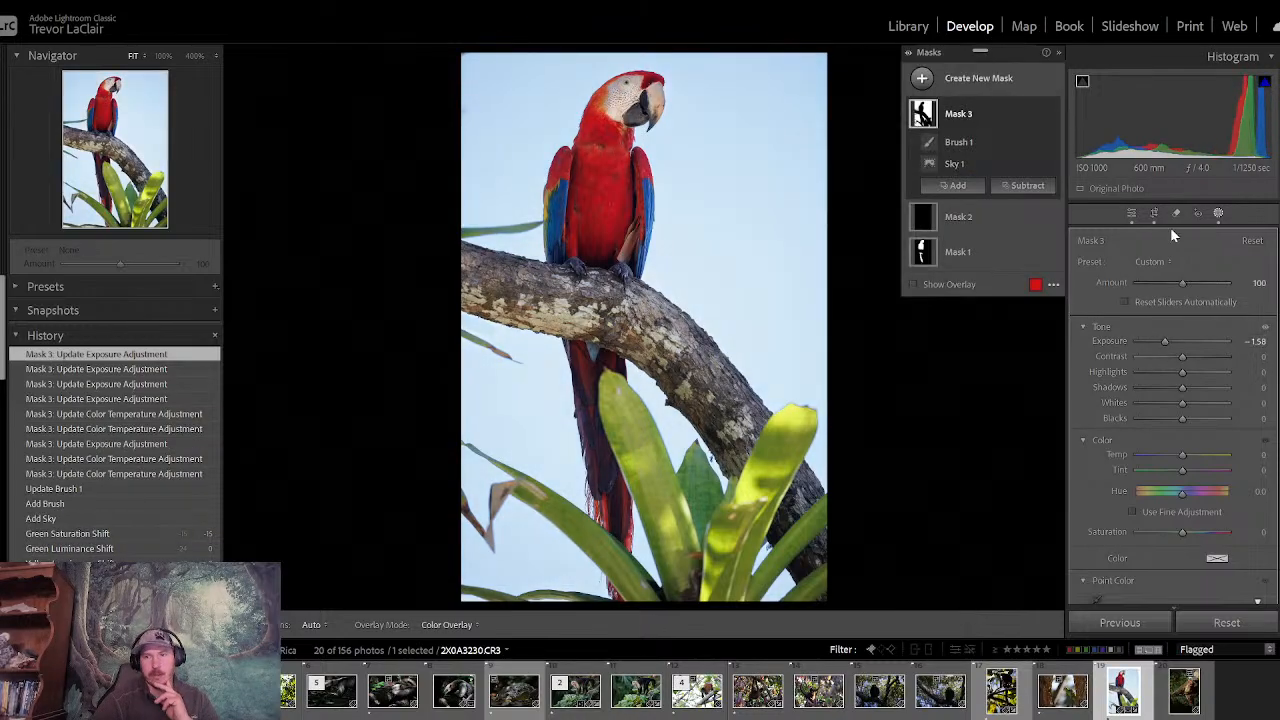
left_click(983, 250)
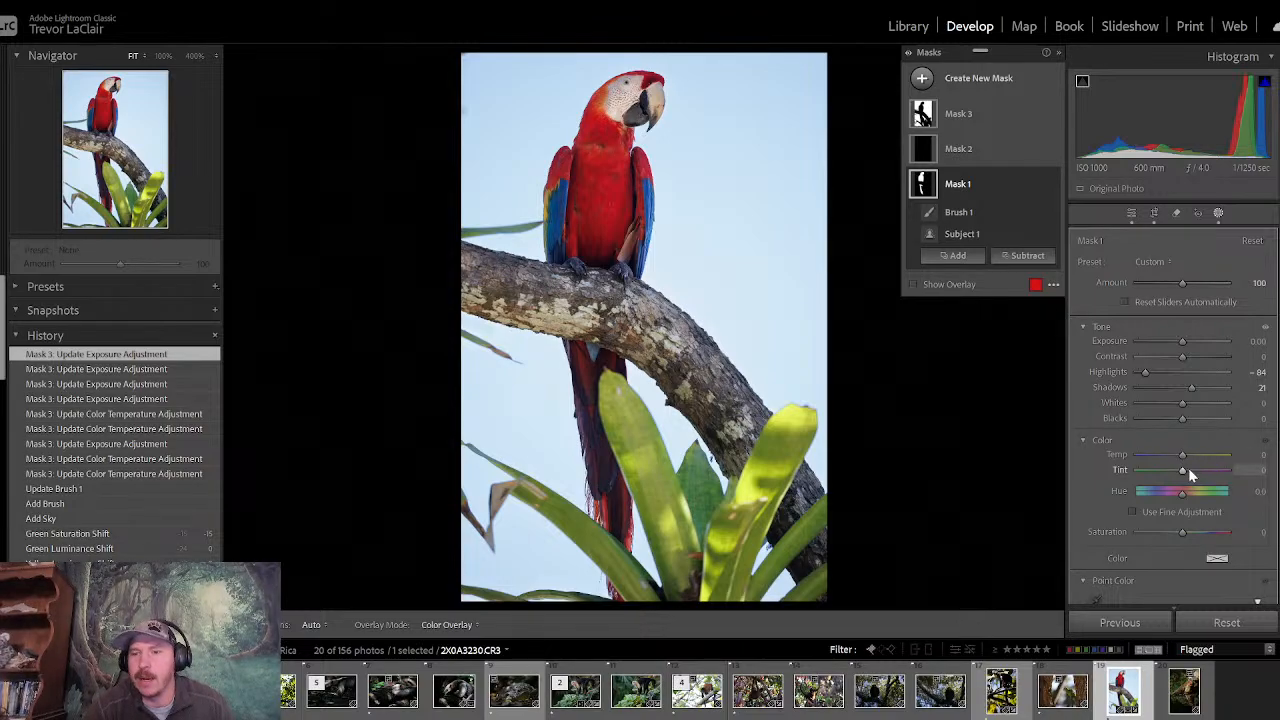
left_click_drag(1181, 456, 1177, 460)
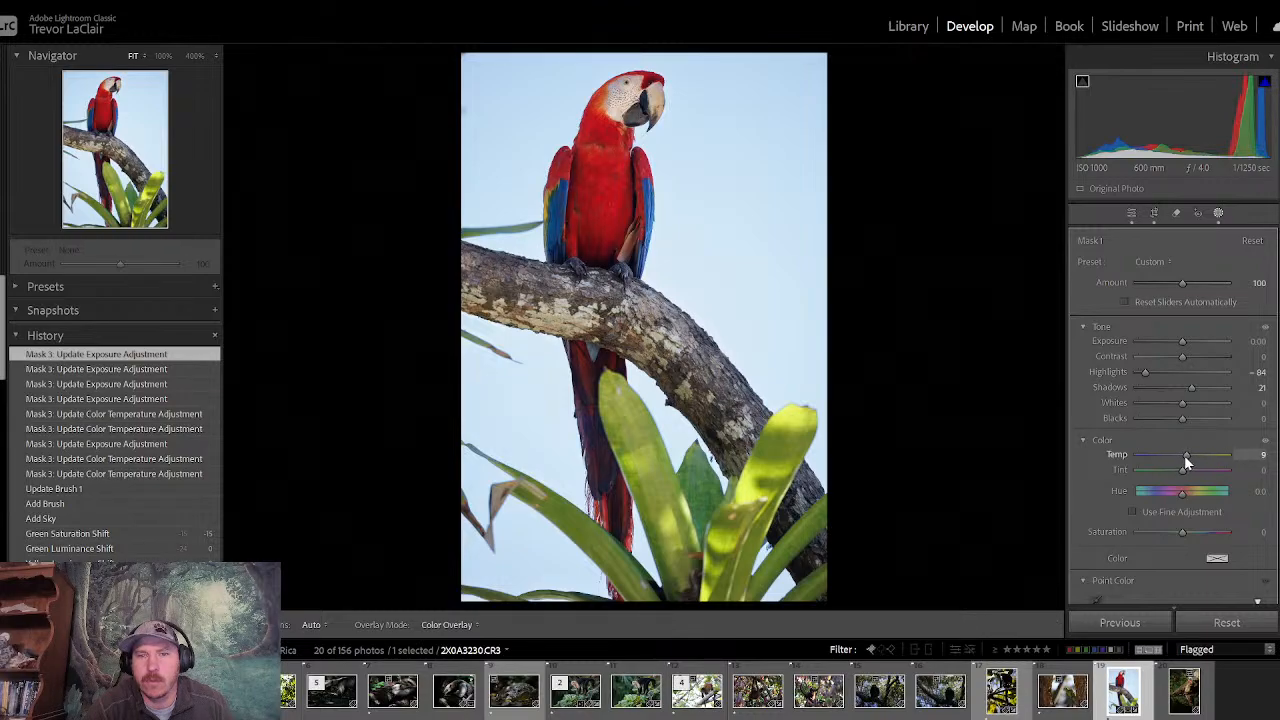
left_click(1131, 213)
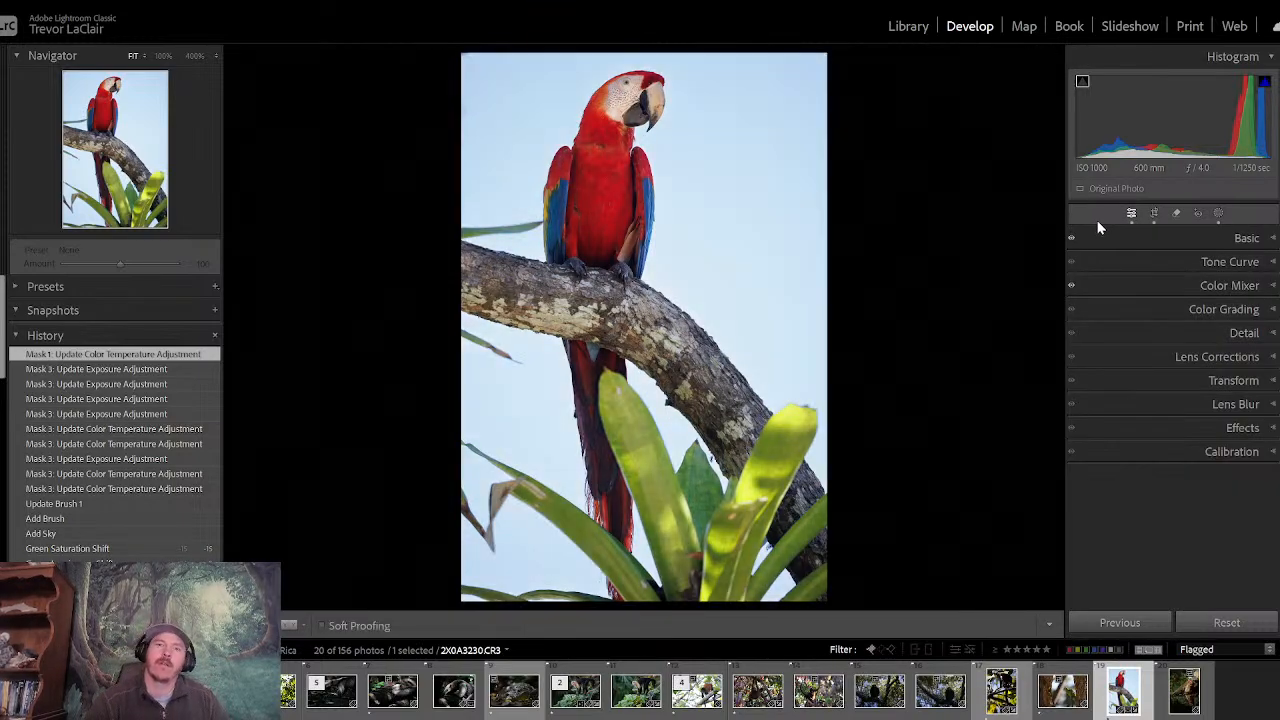
- Compare the macaw photo before and after its edits, and rate it 3 stars
key("backslash")
key("backslash")
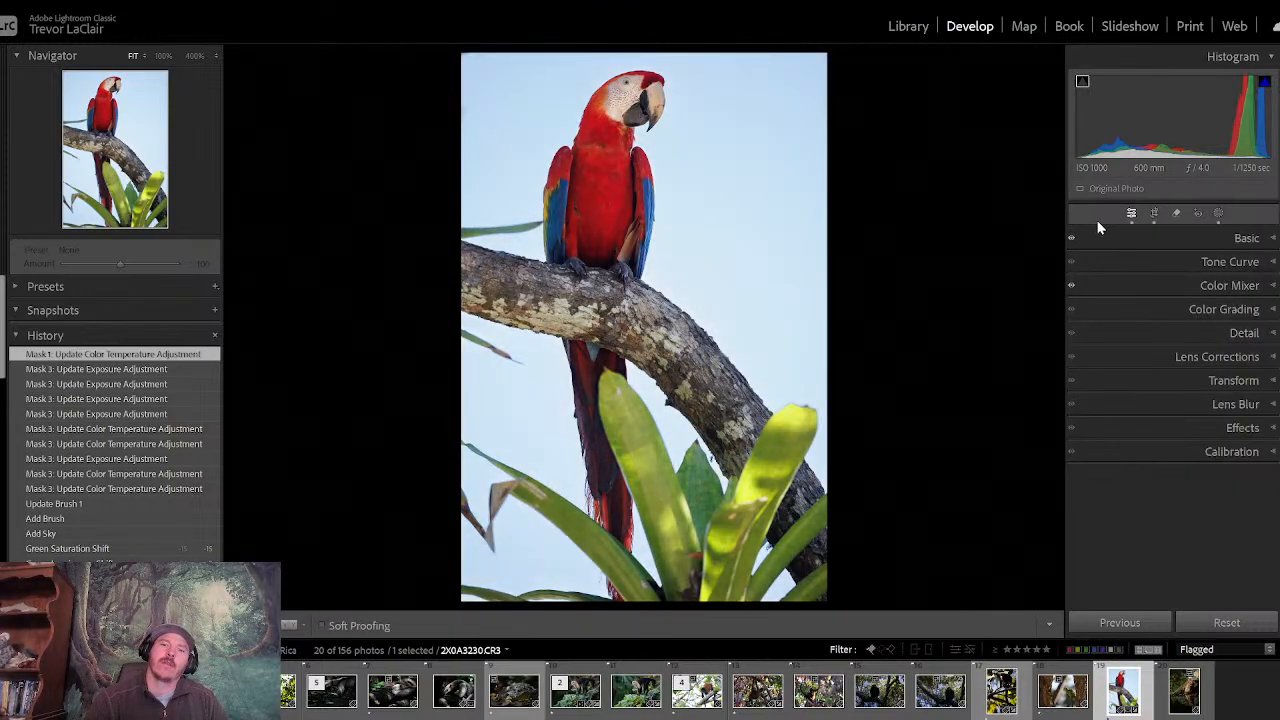
key("backslash")
key("backslash")
key("backslash")
key("backslash")
key("backslash")
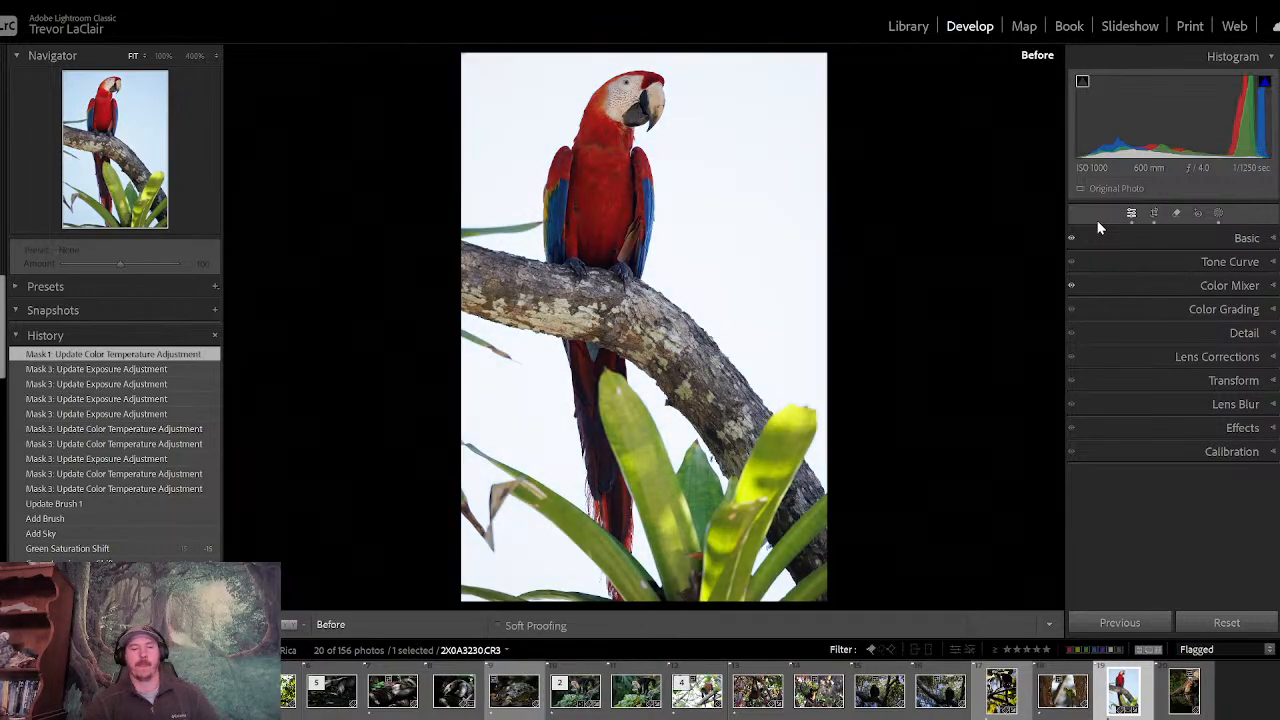
key("3")
key("backslash")
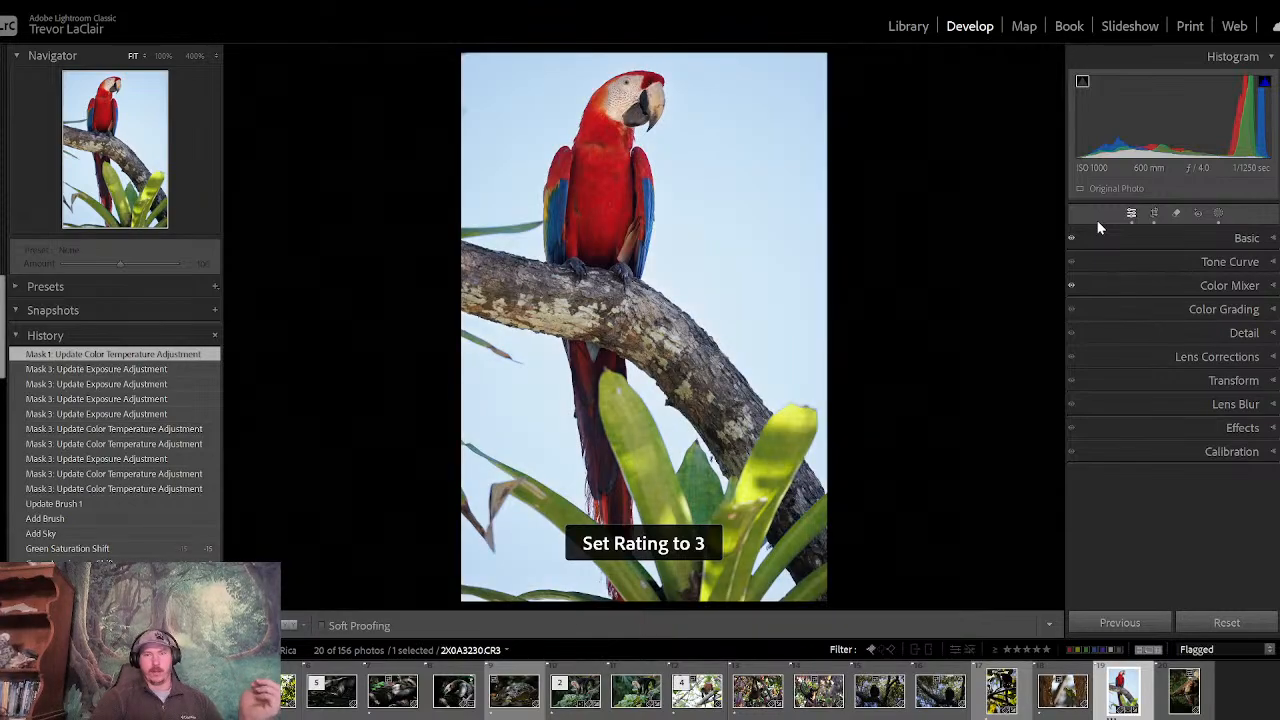
key("backslash")
key("backslash")
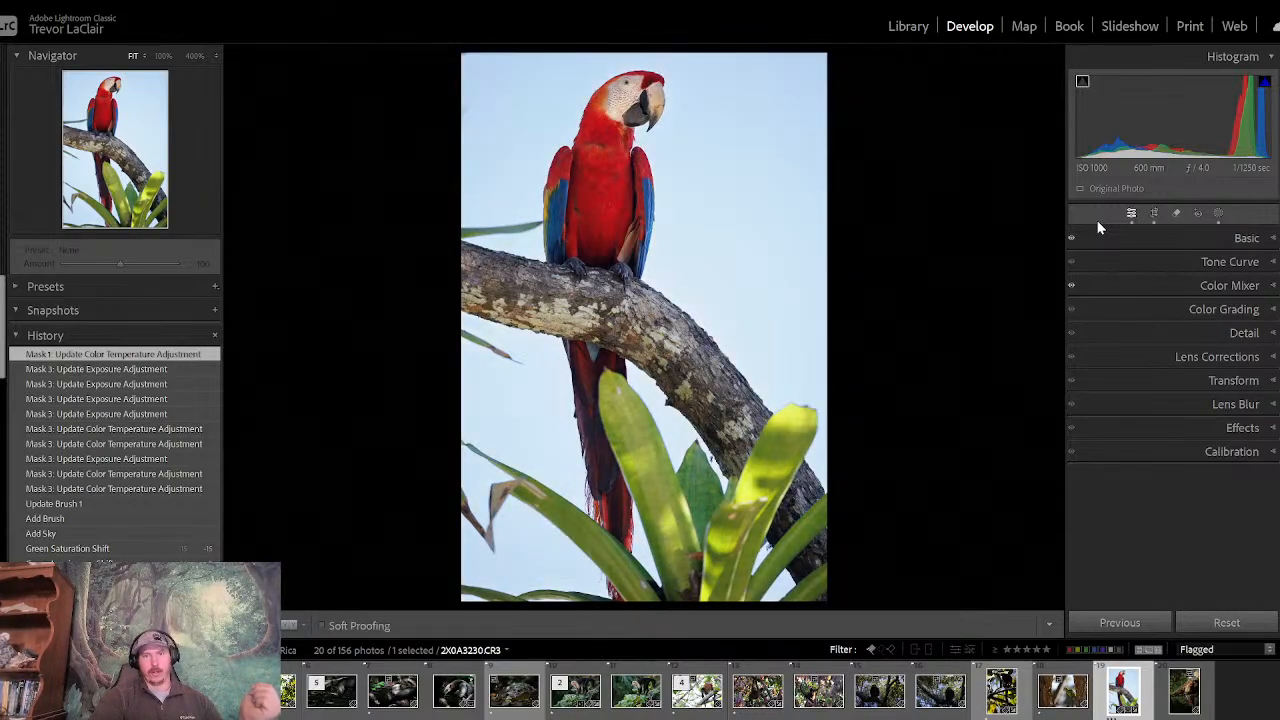
- Reopen the sky mask on the macaw photo and try its Saturation at -100
left_click(1218, 213)
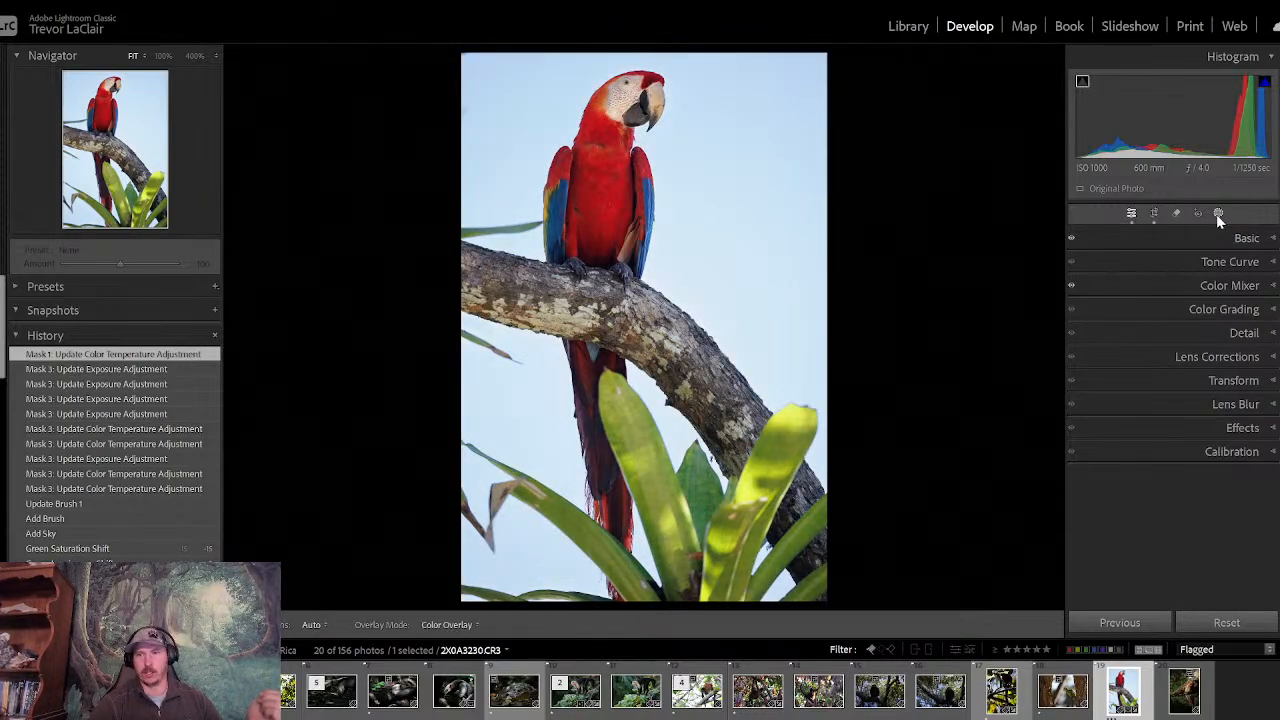
left_click(978, 116)
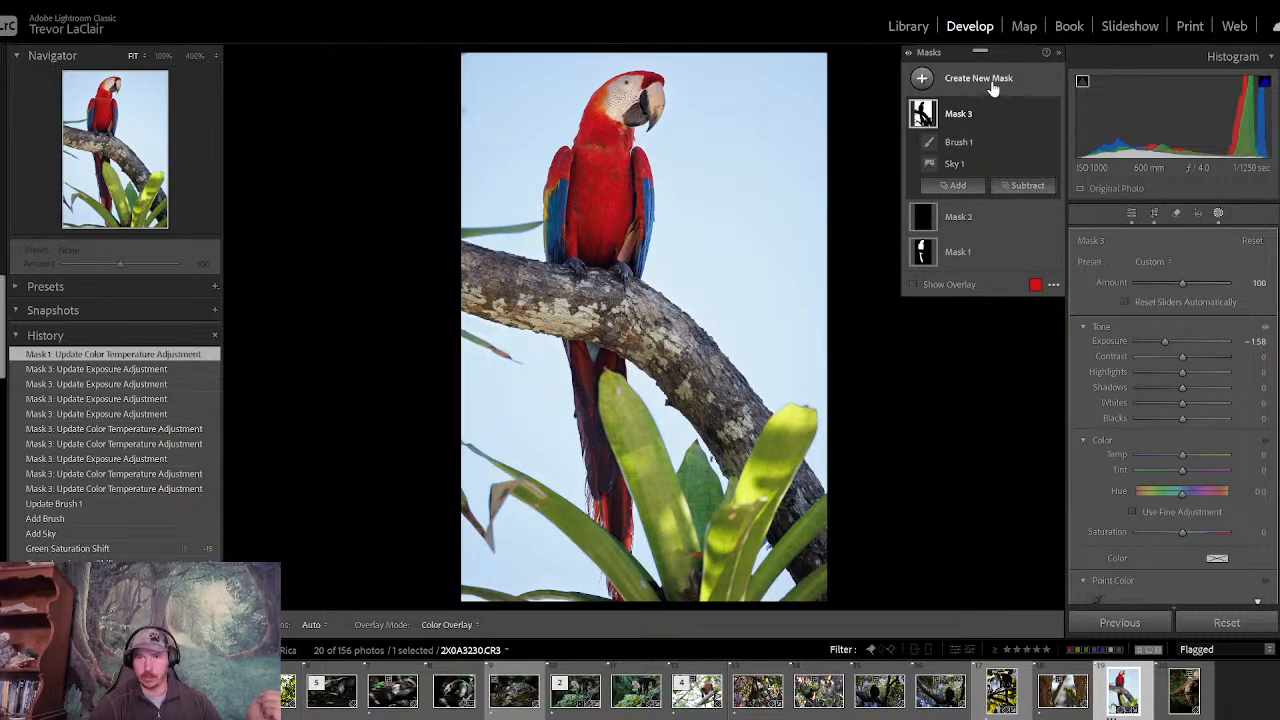
left_click_drag(1182, 533, 1063, 525)
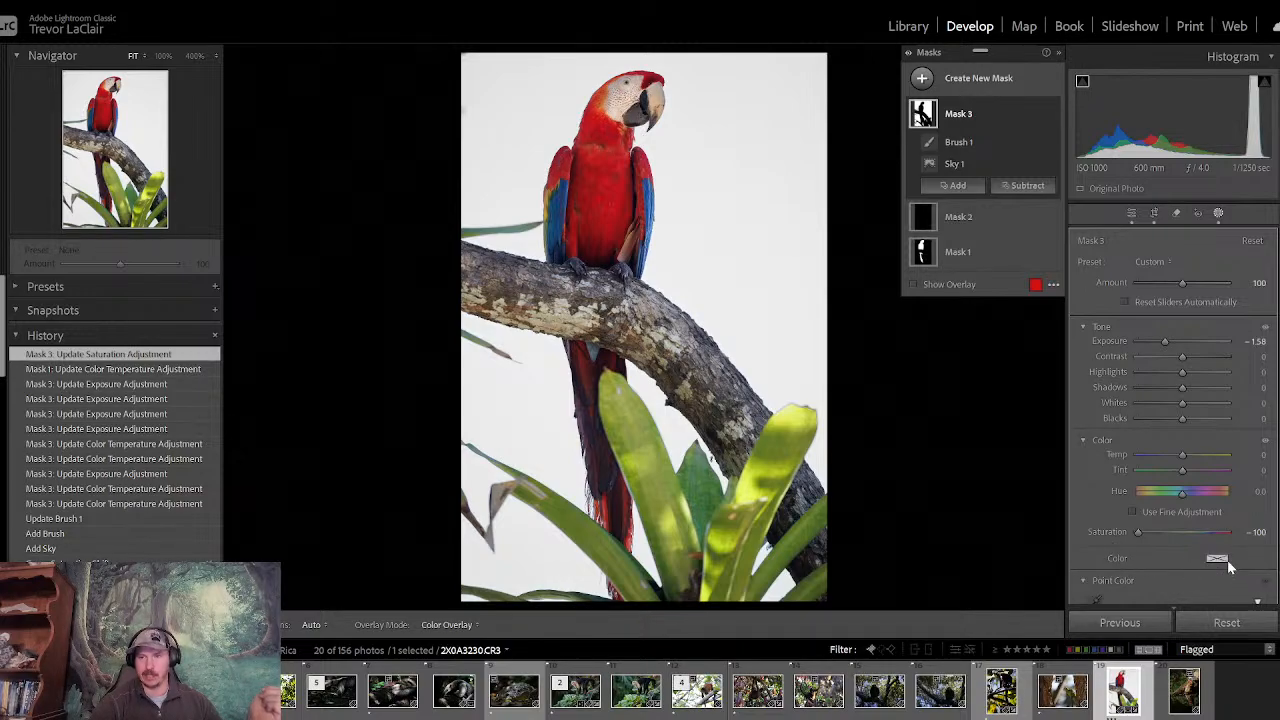
- Try blue, pink, orange and green color tints on the sky mask, ending with orange at hue 19 and saturation 72
left_click(1217, 562)
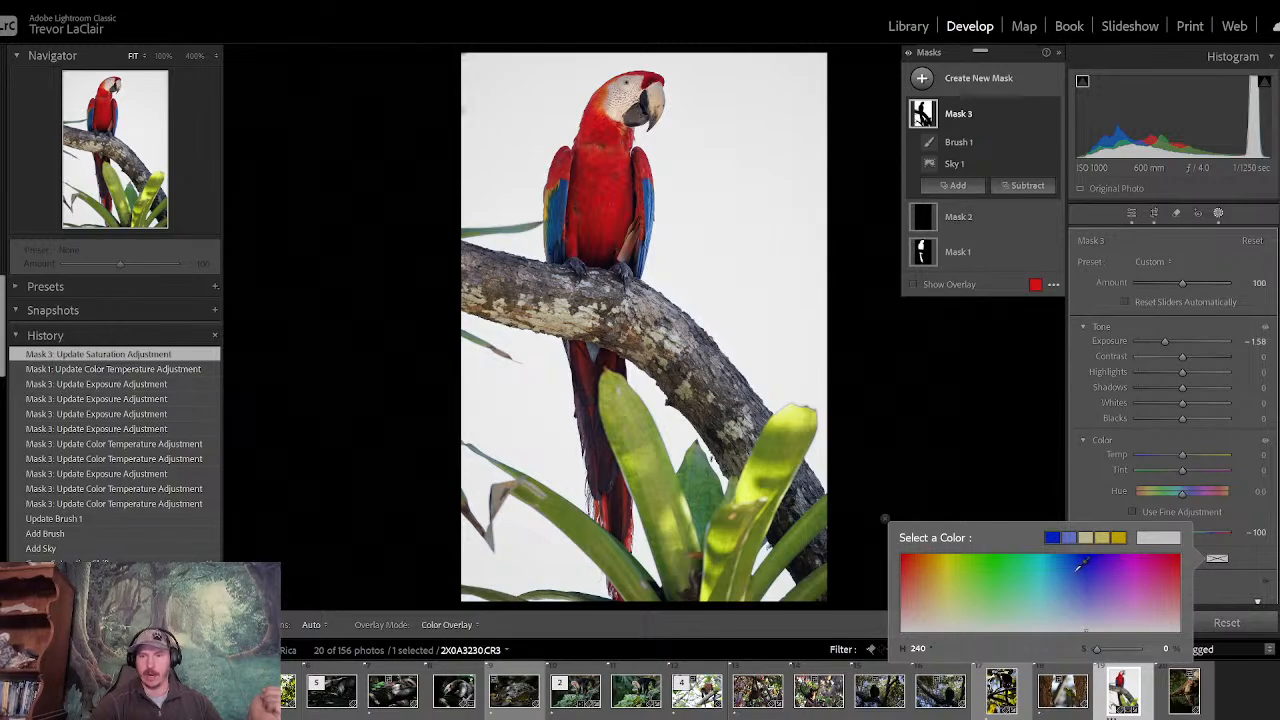
left_click(1098, 565)
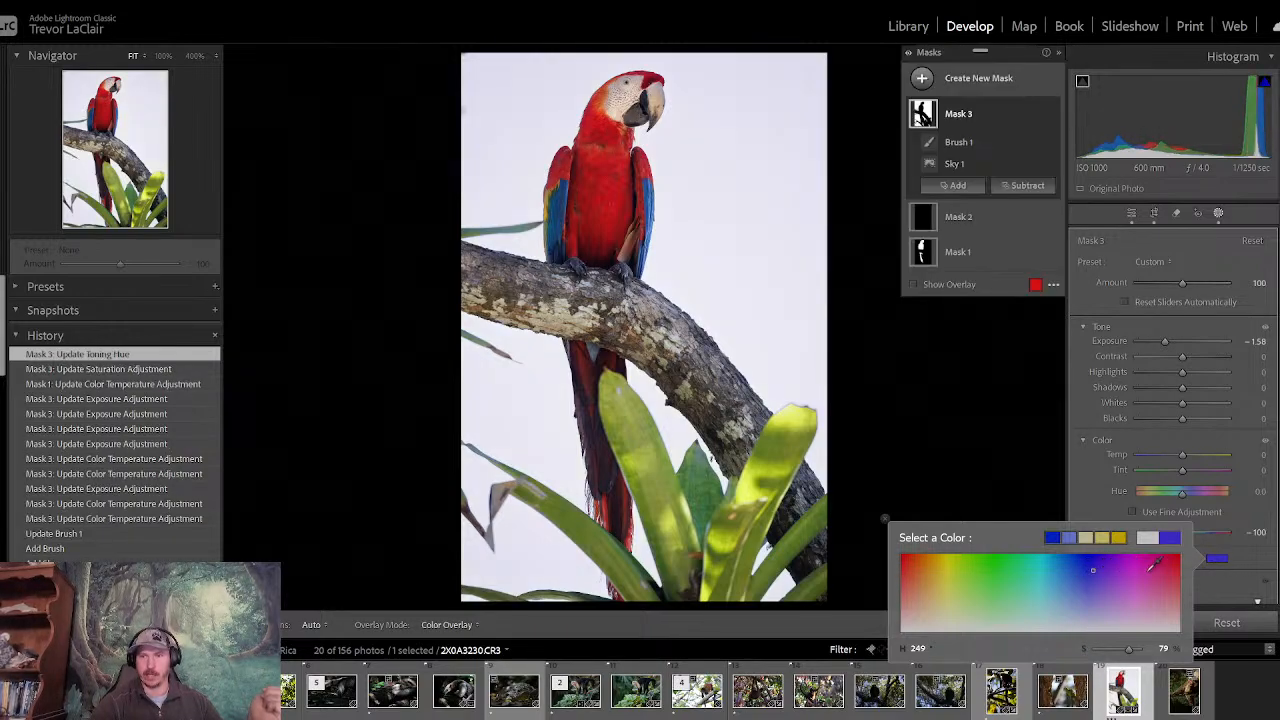
left_click(1158, 571)
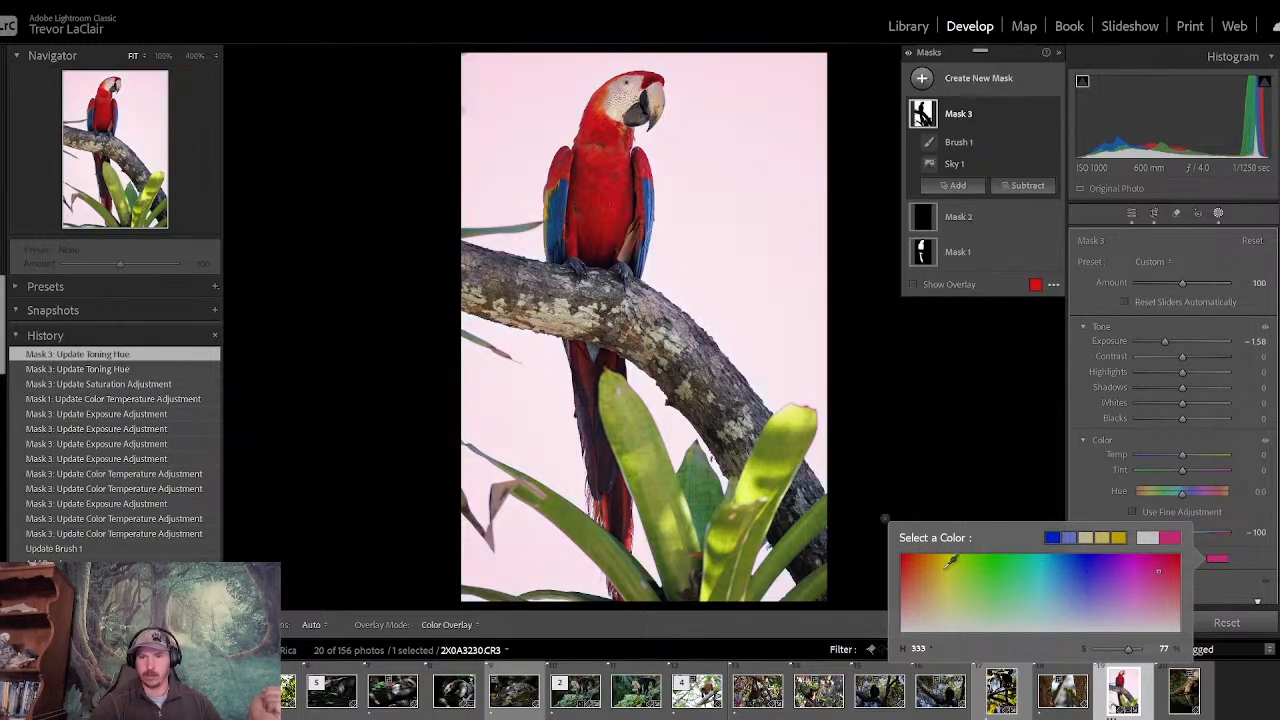
left_click(905, 570)
left_click(929, 574)
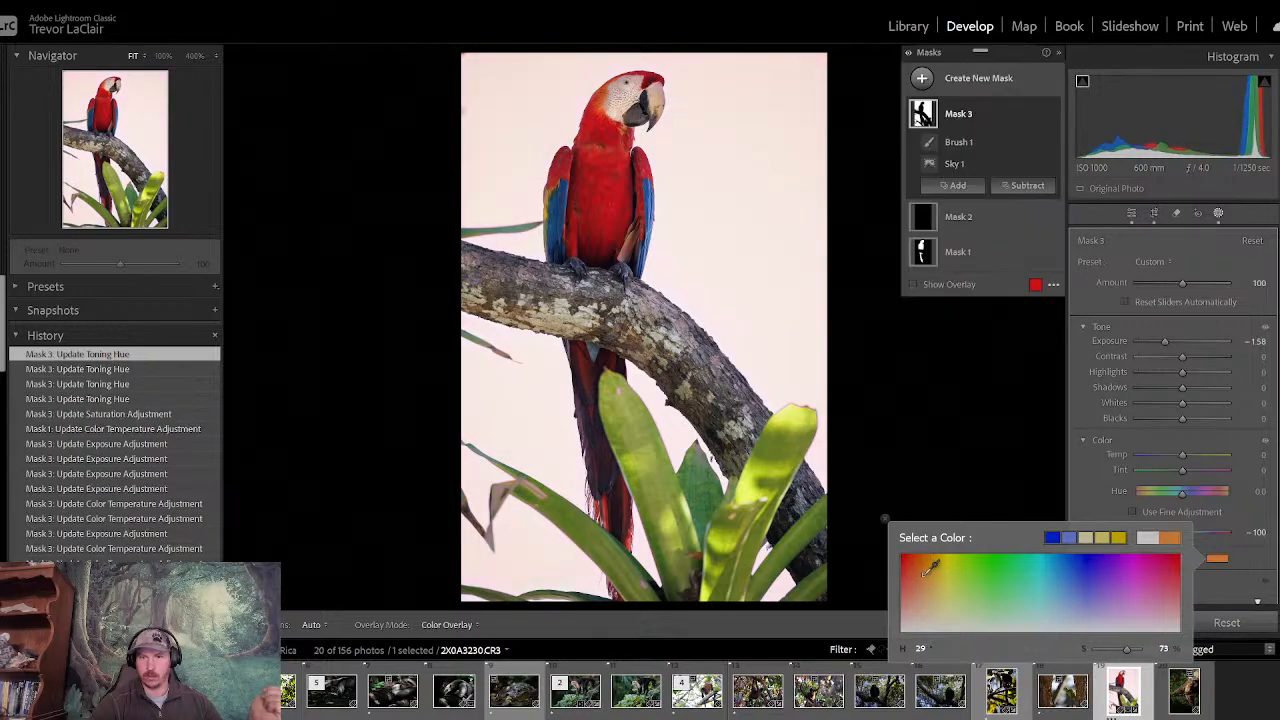
left_click(1059, 575)
left_click(1091, 576)
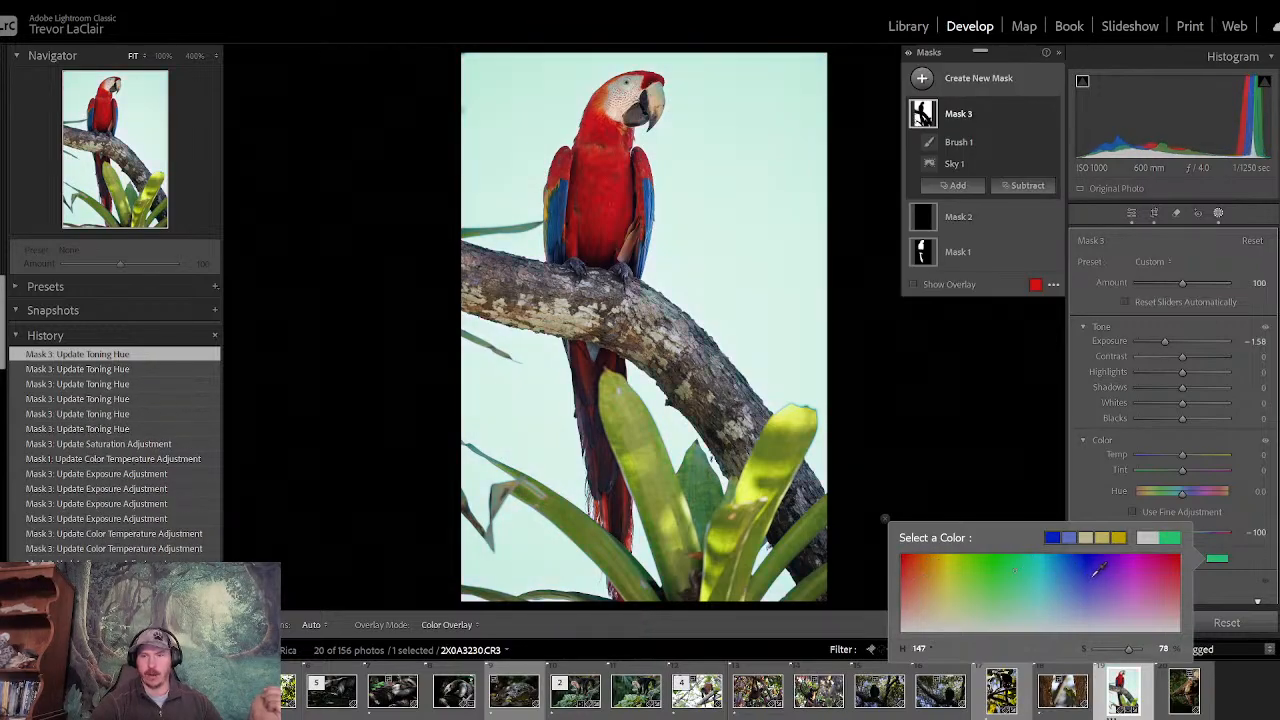
left_click(1097, 560)
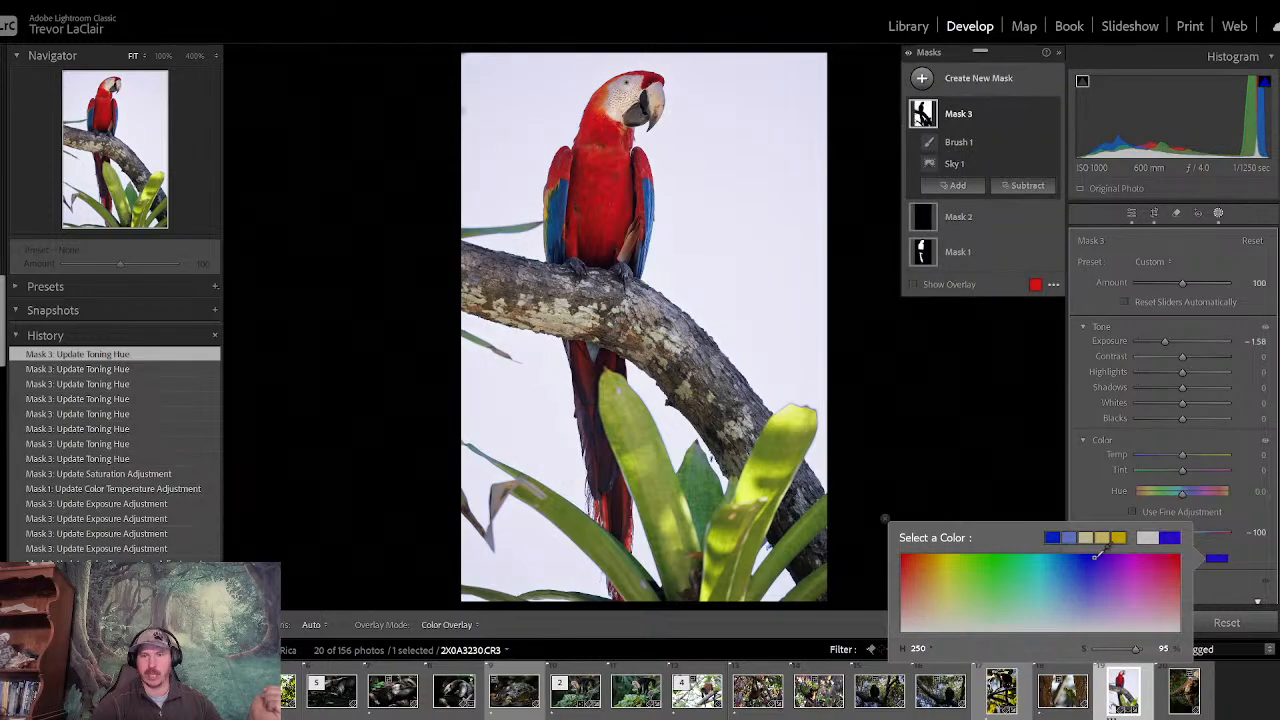
left_click(1083, 585)
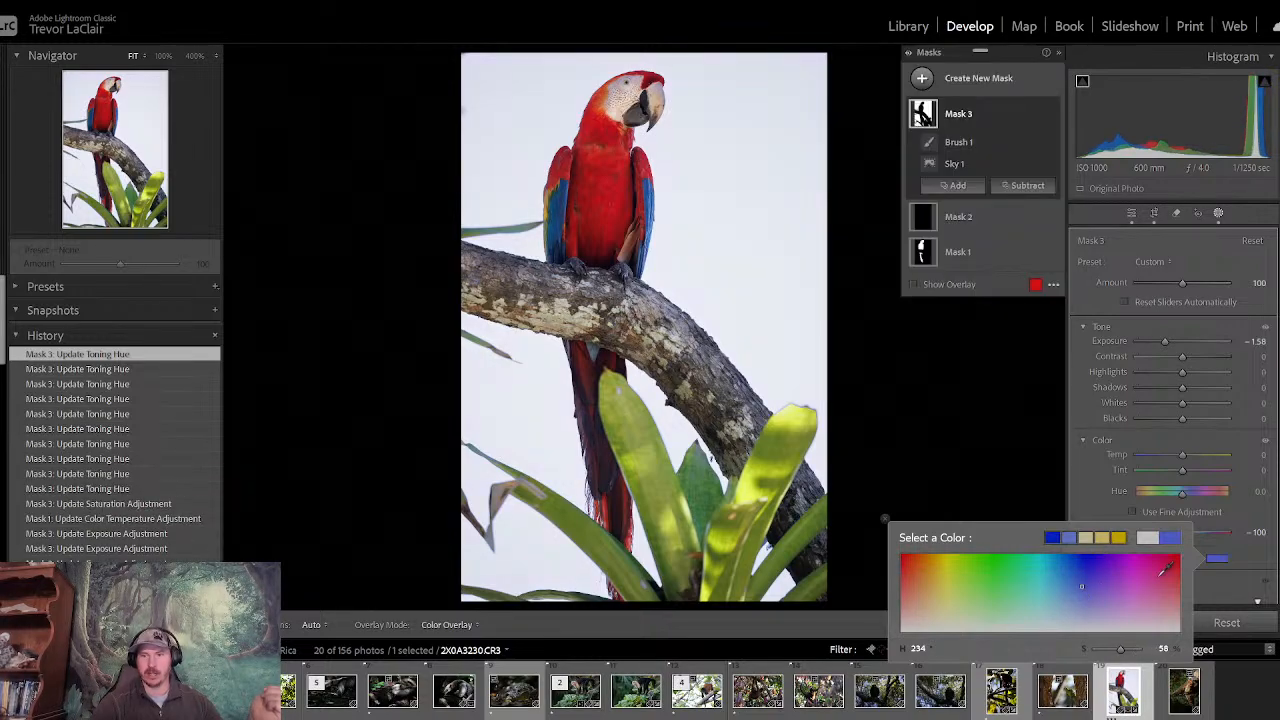
left_click(1156, 576)
left_click(933, 562)
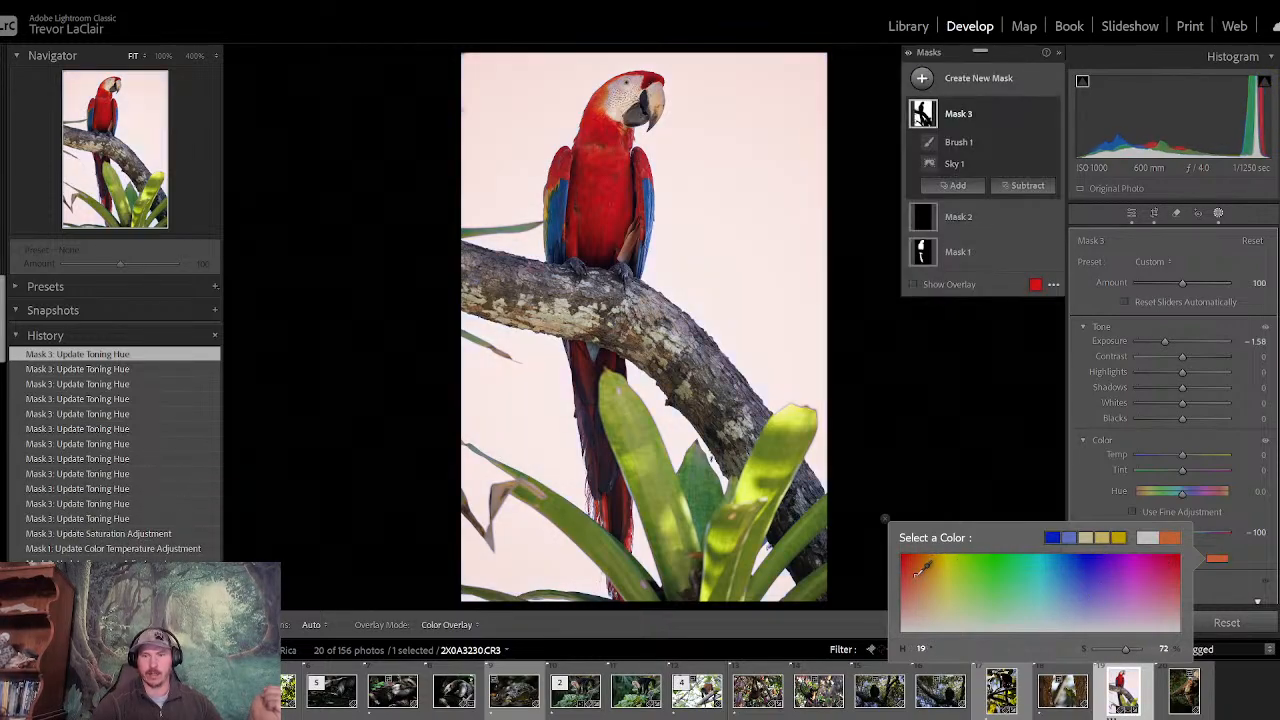
left_click(1222, 587)
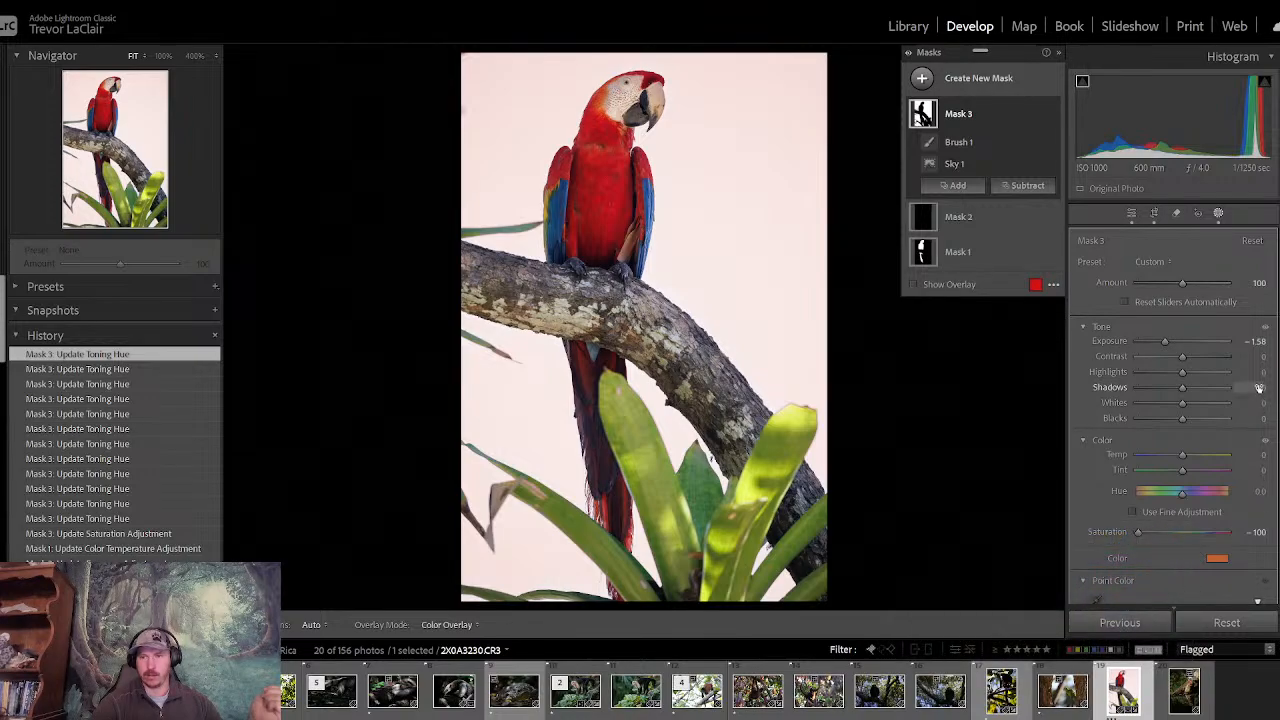
- Check the sky mask's tint color settings again and reset the mask's Saturation to 0
scroll(1170, 415, "down", 3)
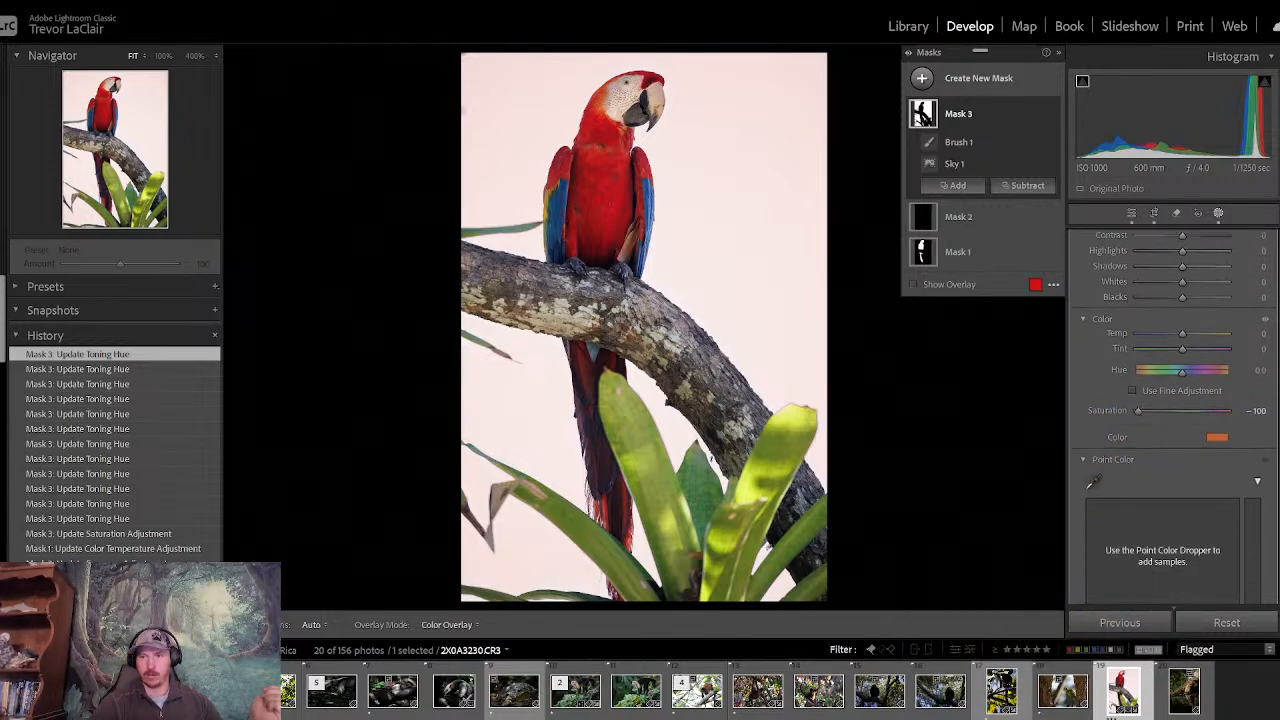
left_click(1214, 426)
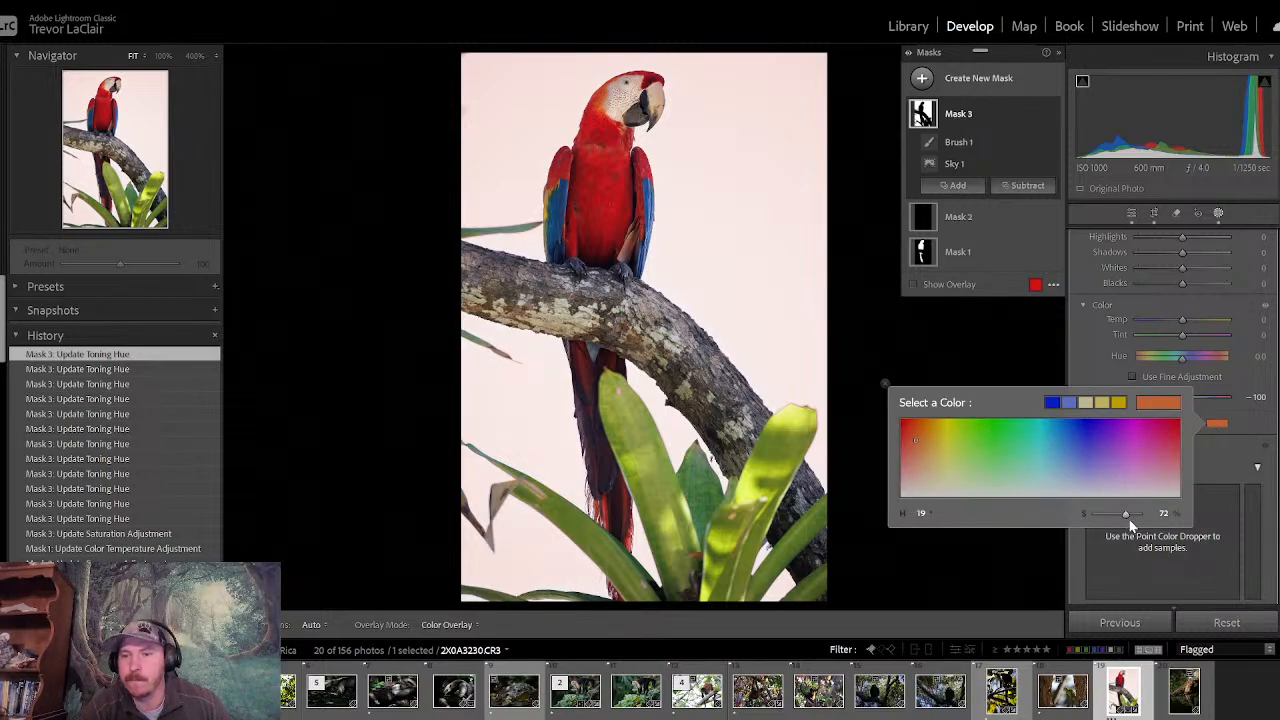
left_click(1213, 452)
double_click(1134, 395)
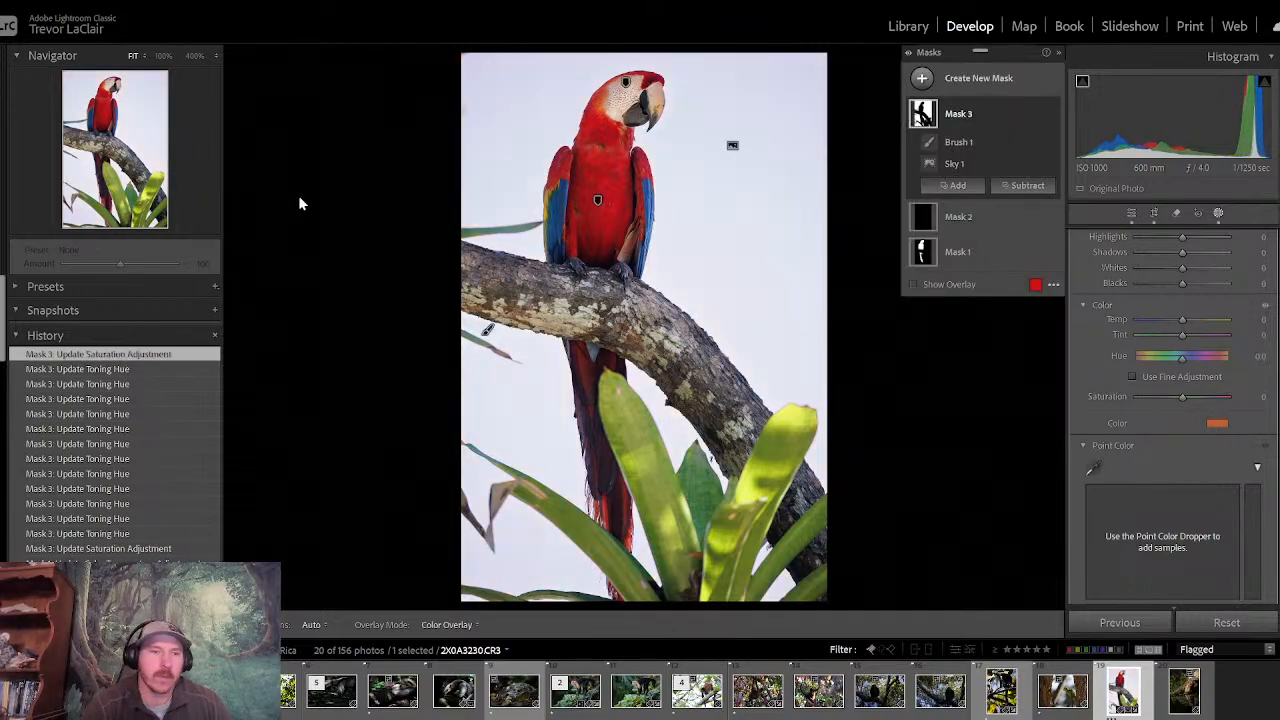
- Revert the photo to the history step of Mask 1's color temperature adjustment and clear the history above it
left_click(109, 548)
right_click(110, 549)
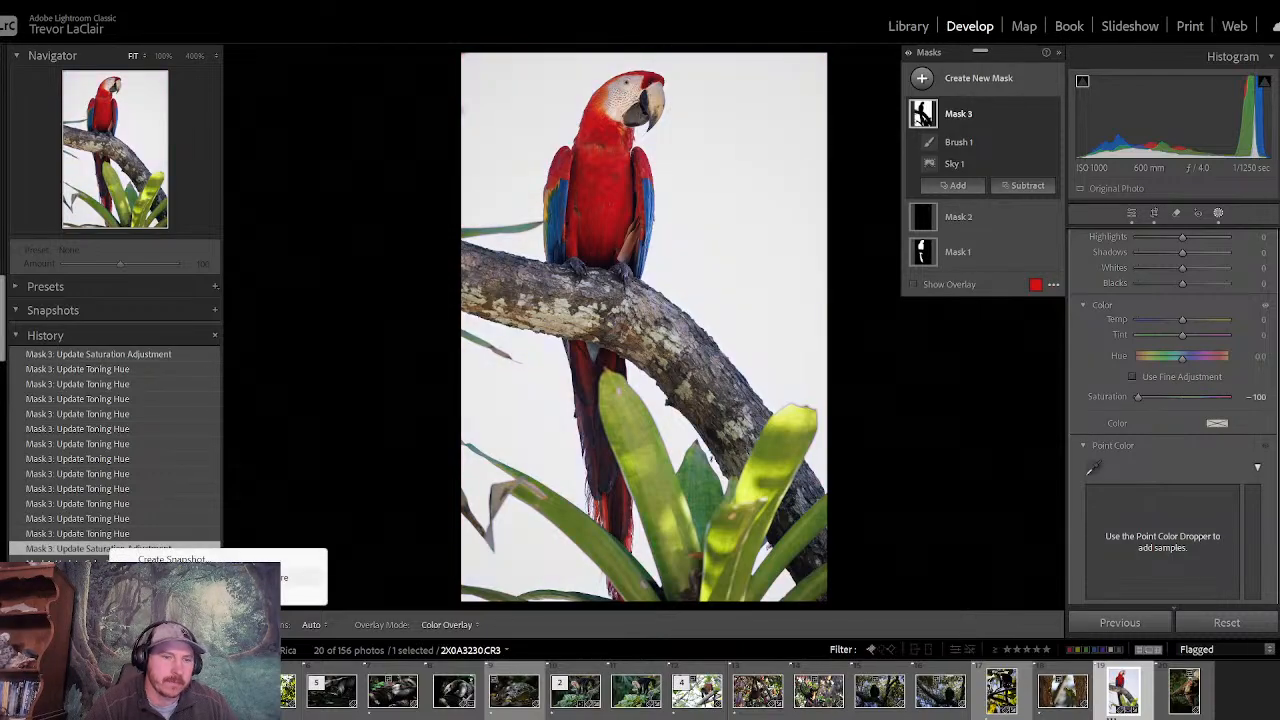
left_click(160, 595)
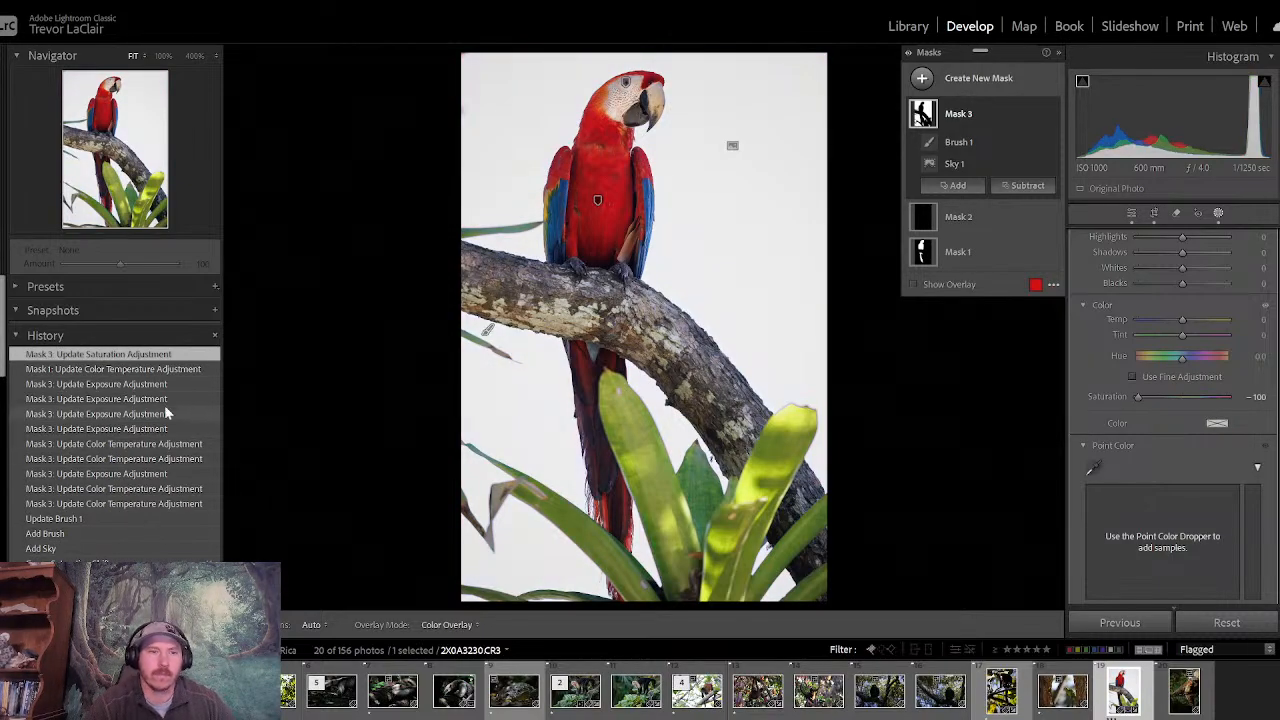
left_click(145, 370)
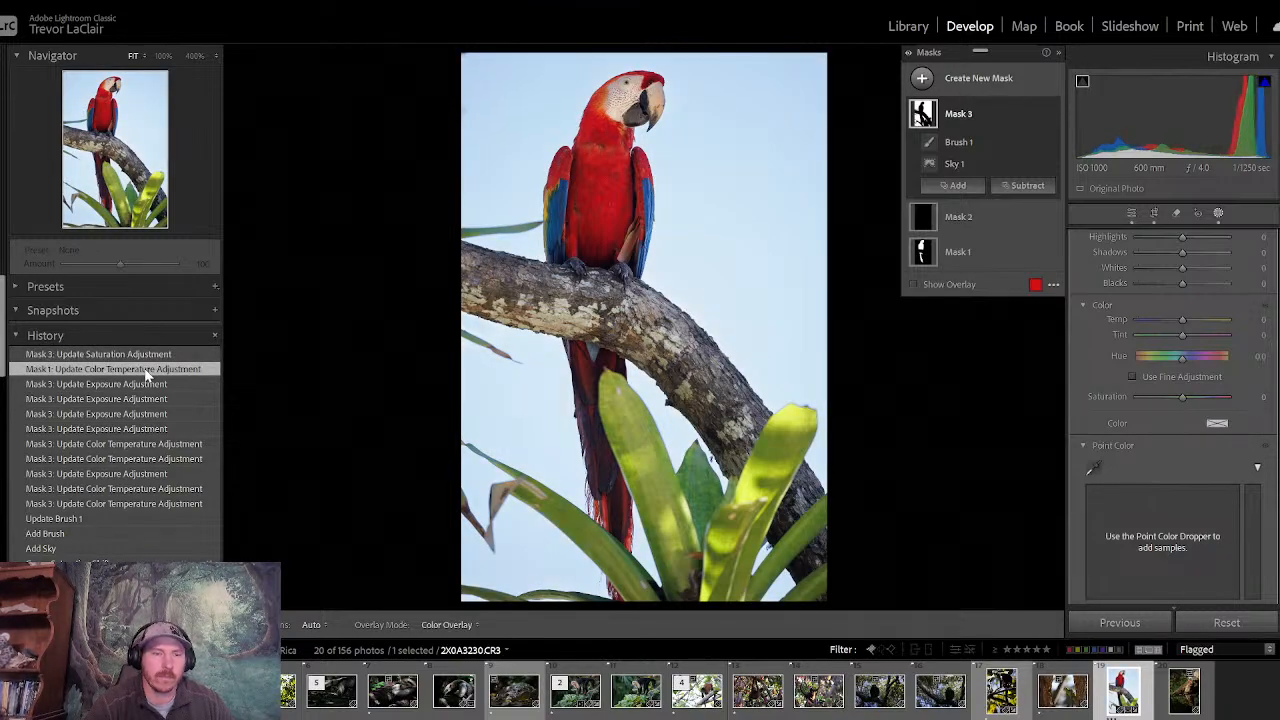
right_click(145, 370)
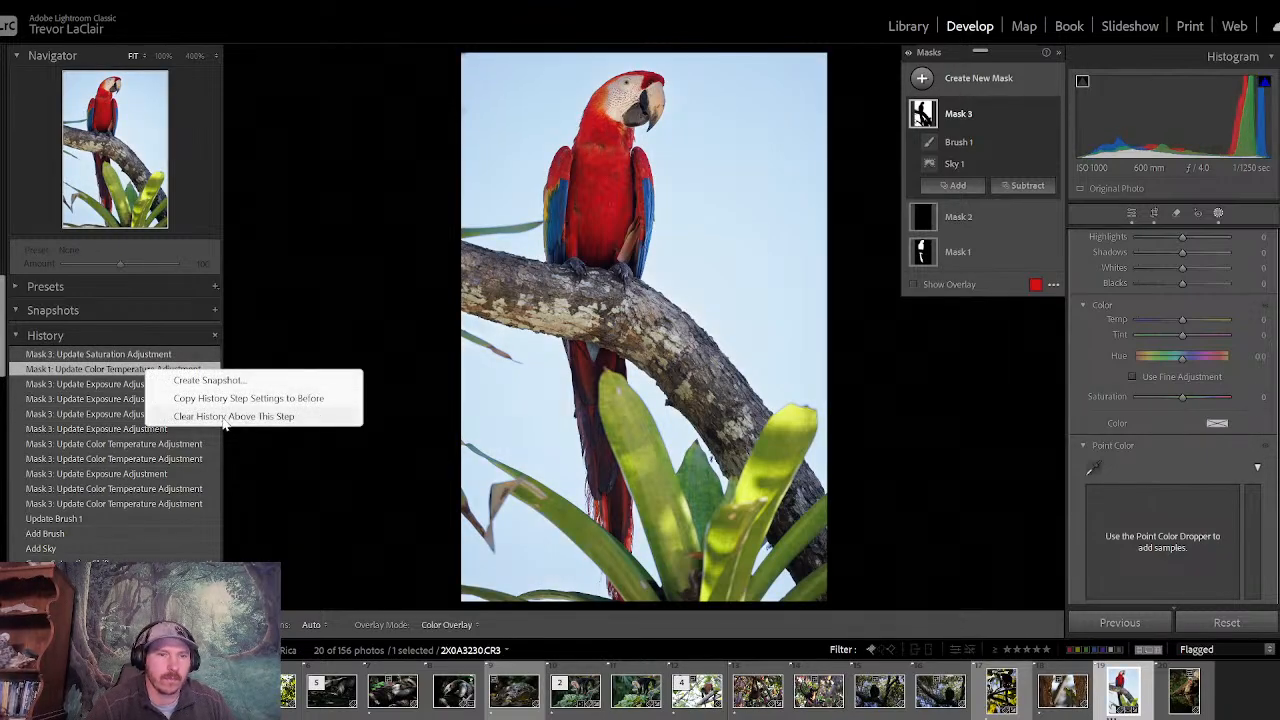
left_click(232, 416)
- Compare the macaw photo repeatedly before and after its edits, closing masking for an unobstructed view
key("backslash")
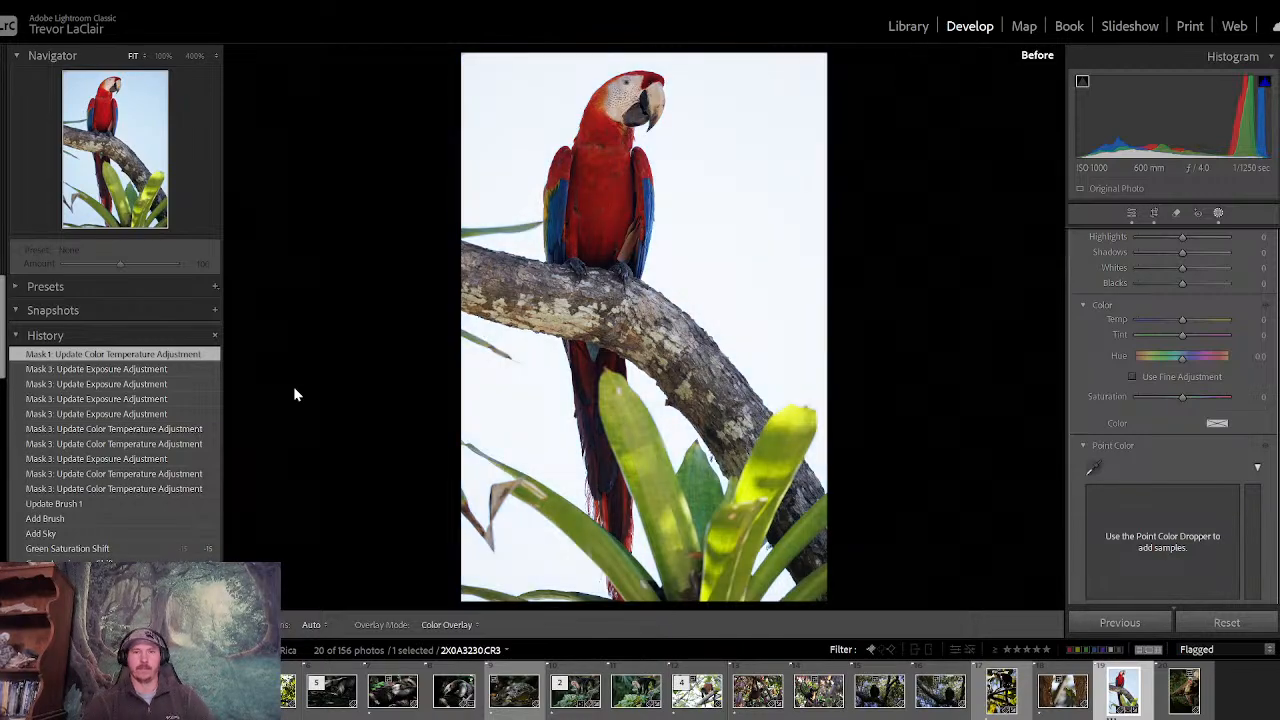
key("backslash")
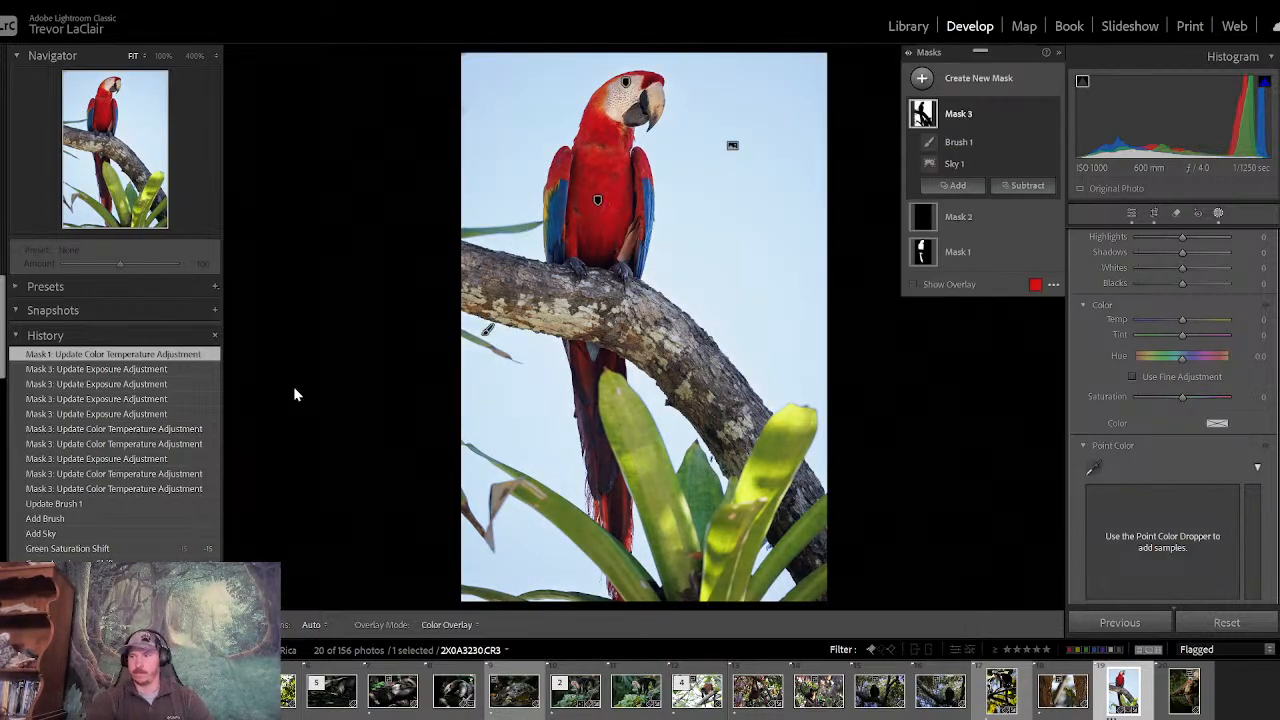
key("backslash")
key("backslash")
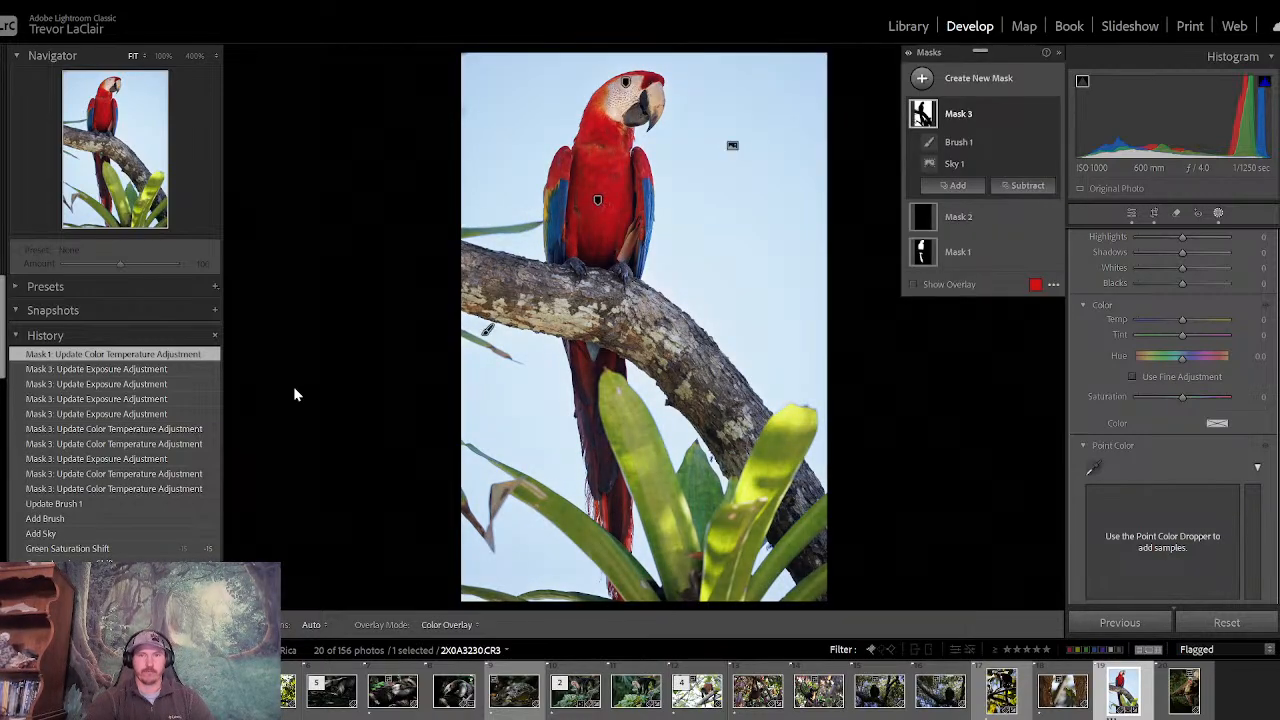
left_click(1132, 214)
key("backslash")
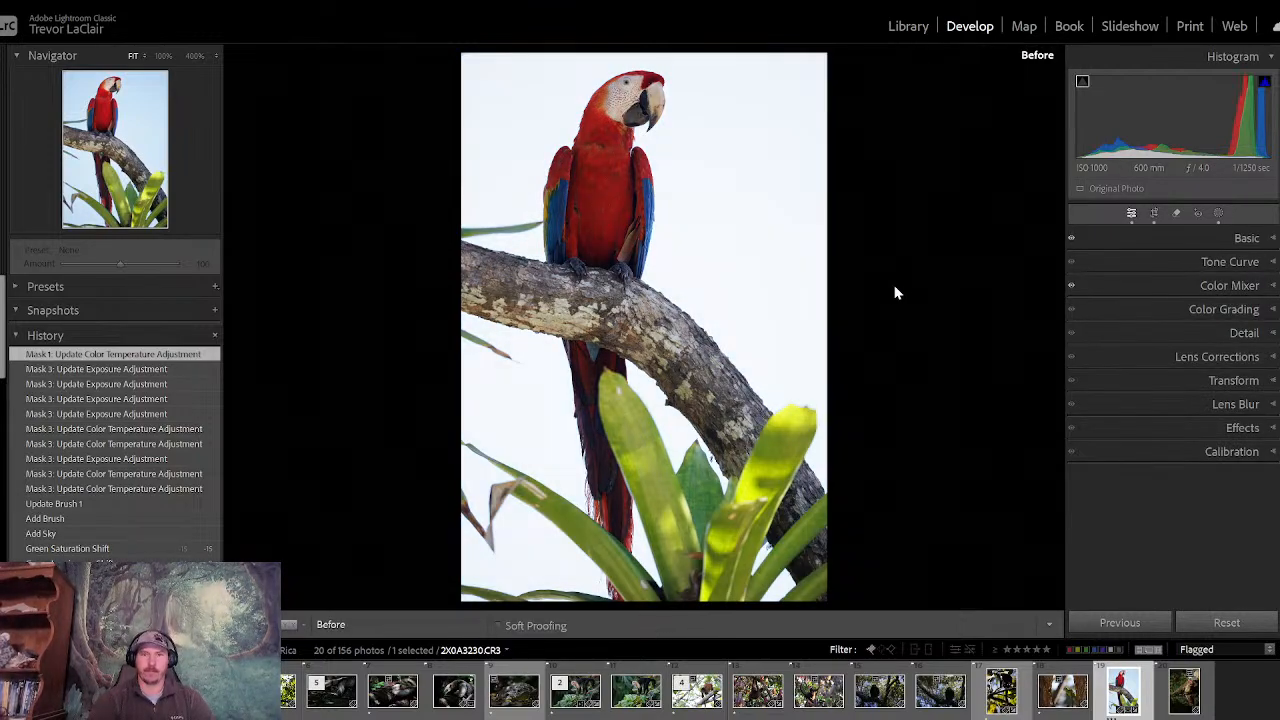
key("backslash")
key("backslash")
key("backslash")
key("backslash")
key("backslash")
key("backslash")
key("backslash")
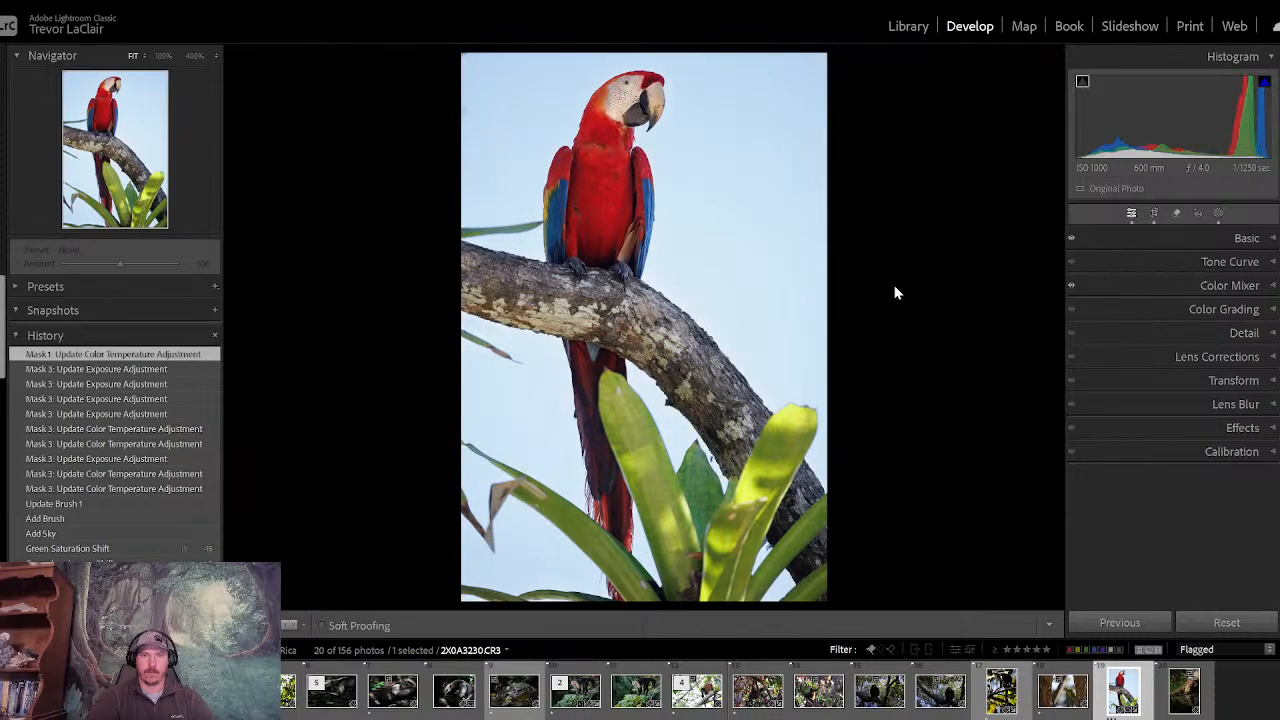
key("backslash")
key("backslash")
key("backslash")
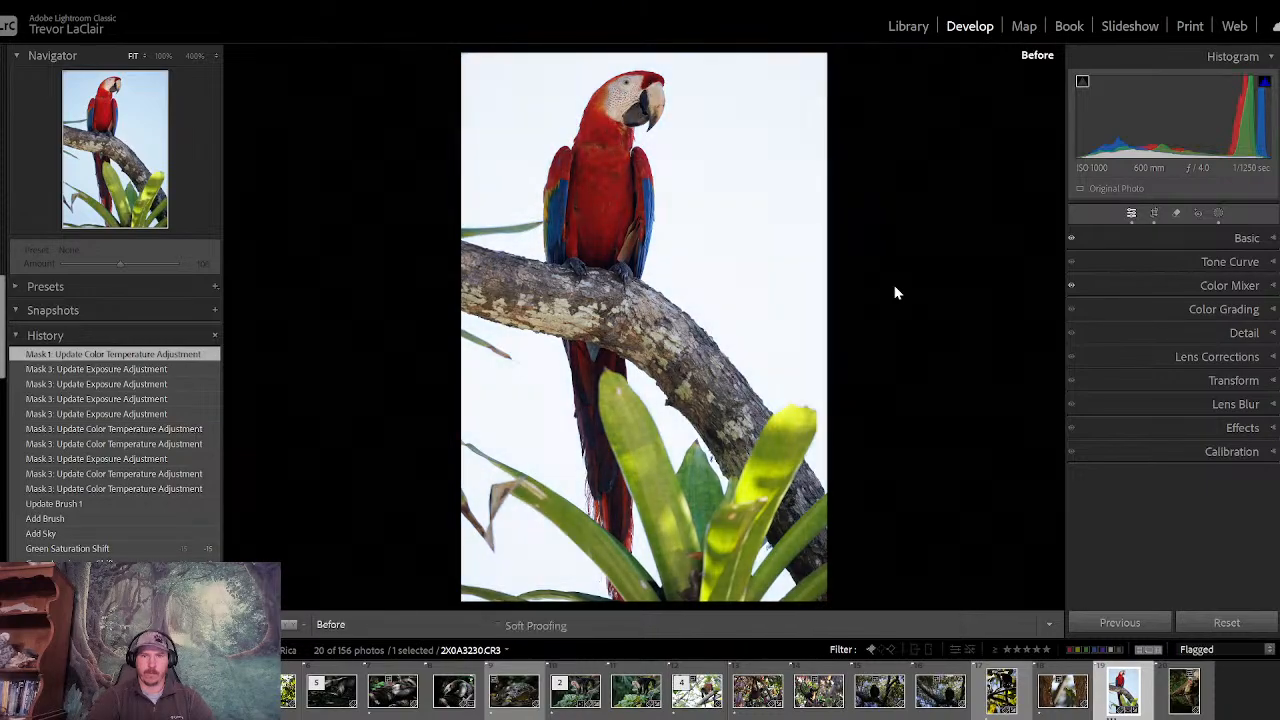
key("backslash")
key("backslash")
key("backslash")
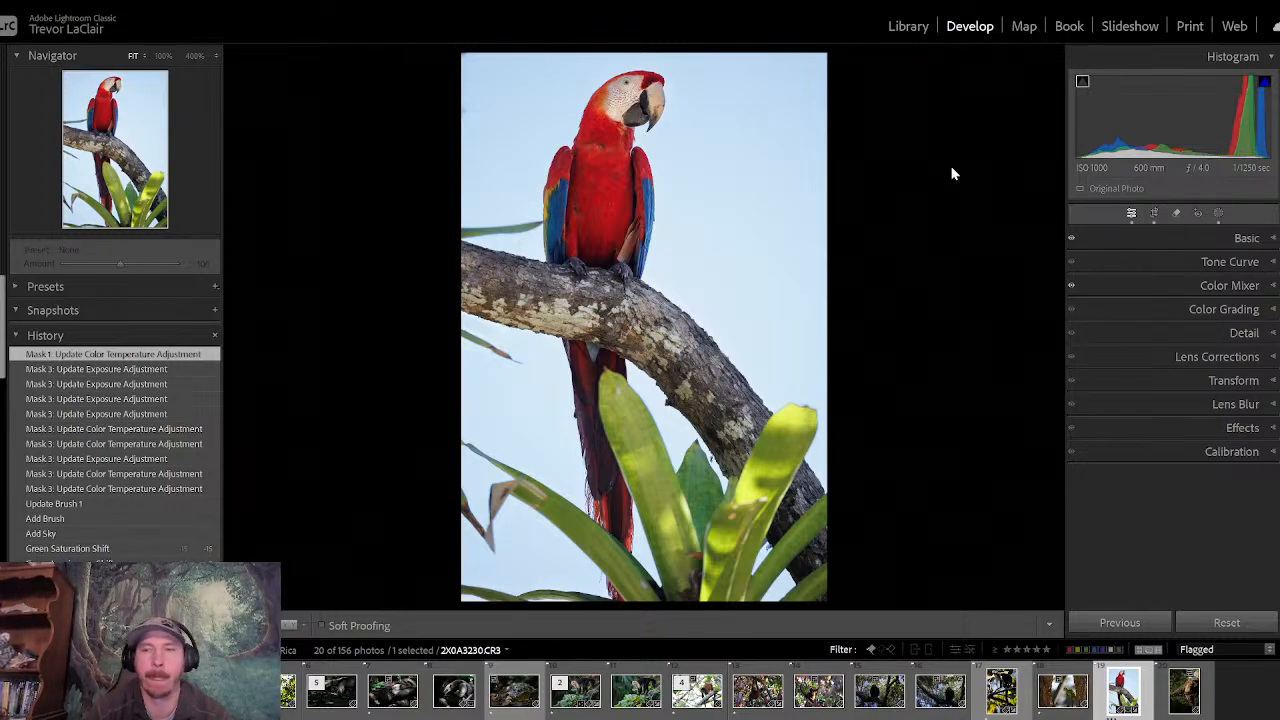
- Return to the Library grid, open the photo of the hanging spider monkey with her baby, and compare it with the next monkey photo
left_click(907, 27)
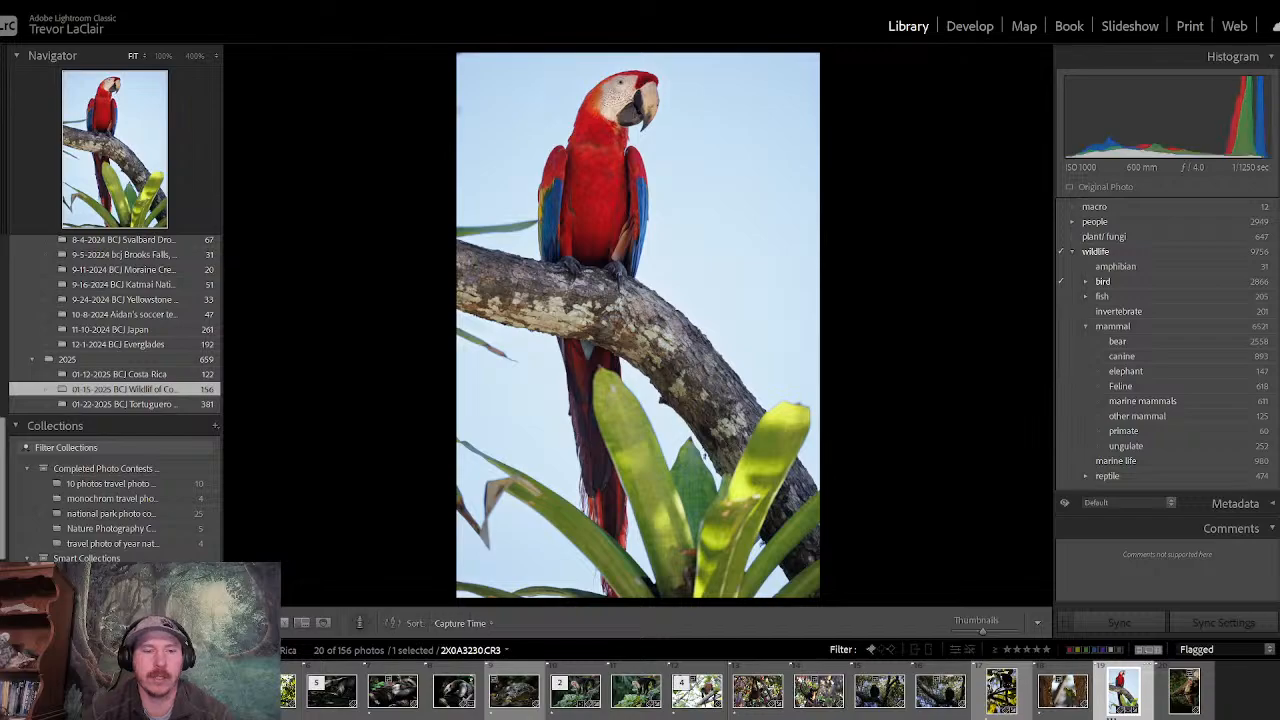
key("g")
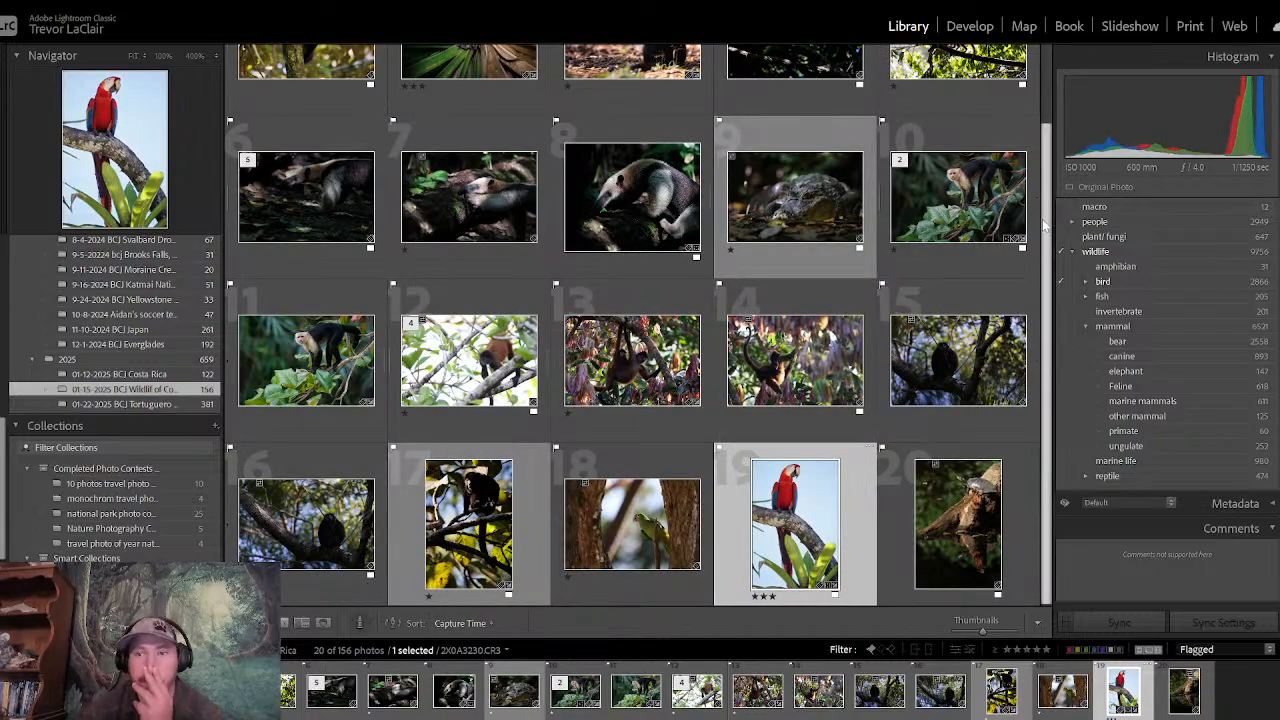
left_click_drag(1045, 226, 1040, 98)
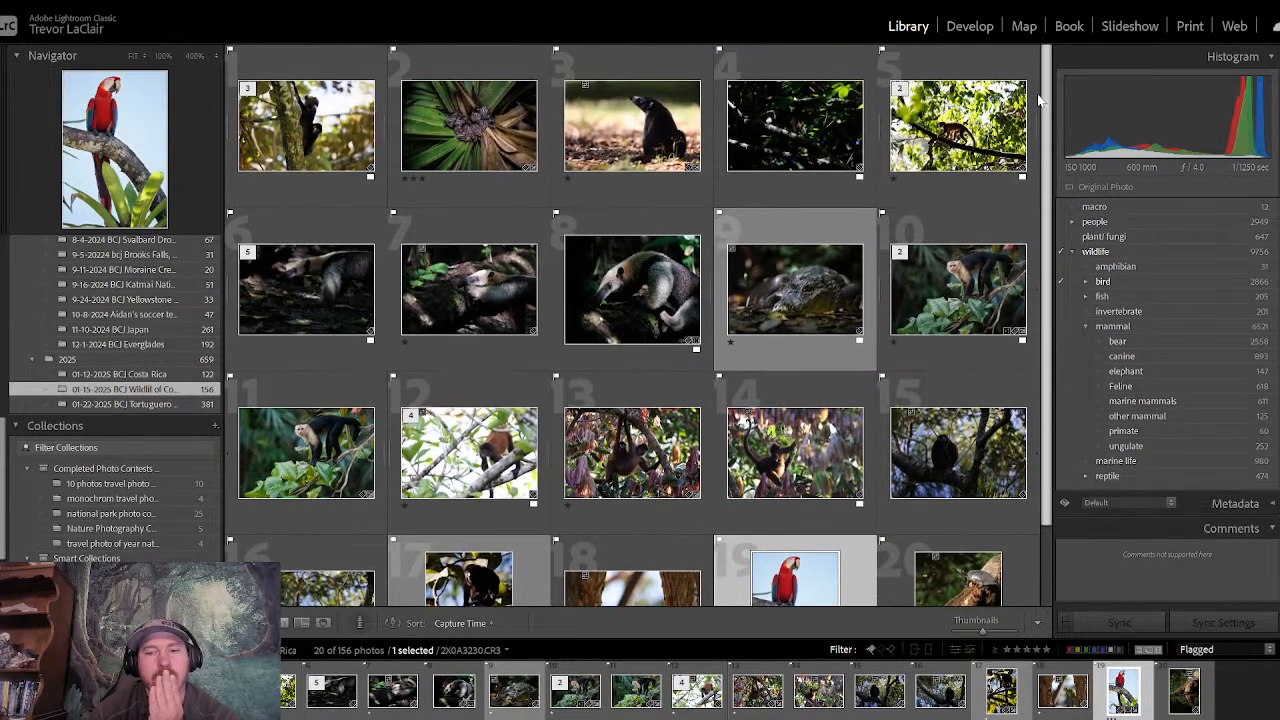
double_click(608, 456)
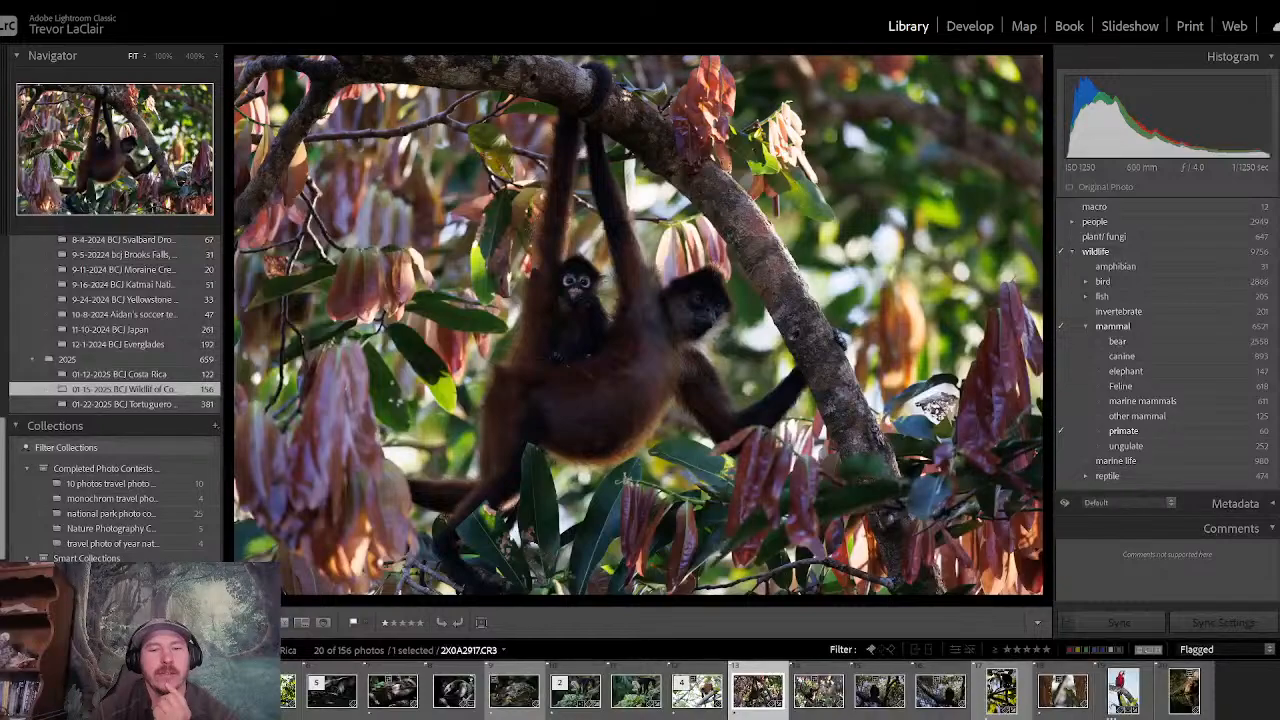
key("Right")
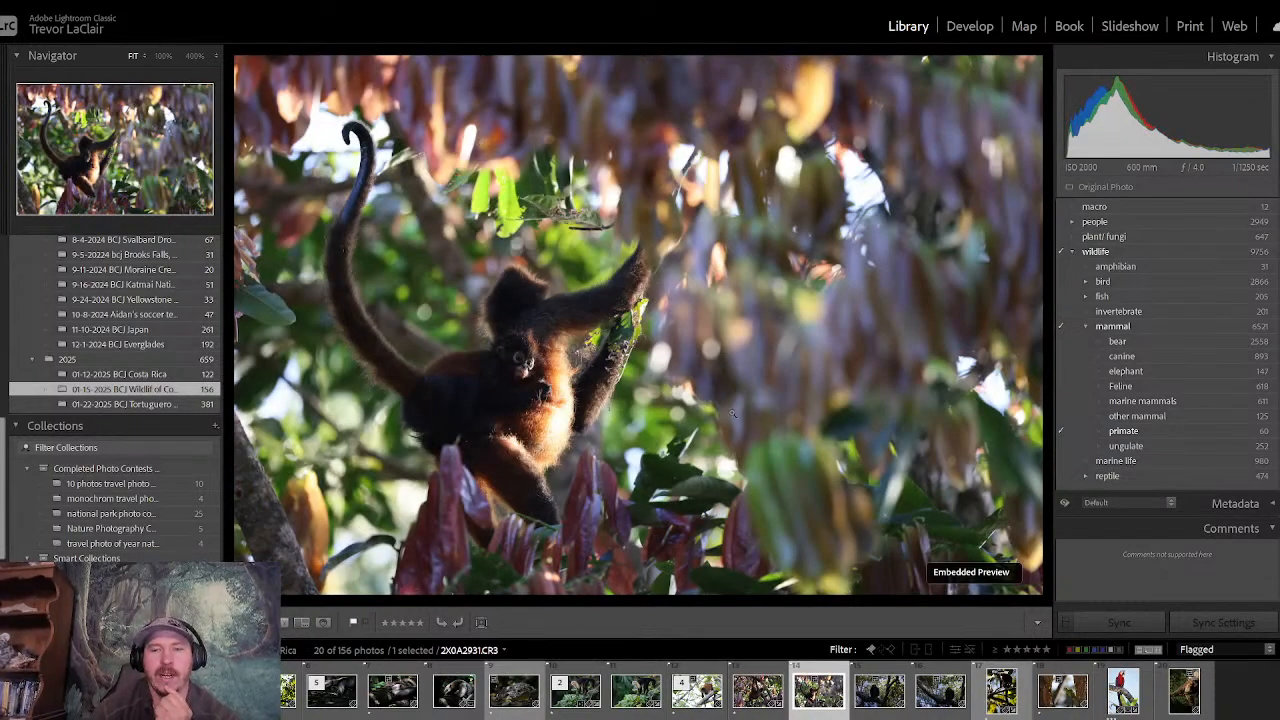
key("Left")
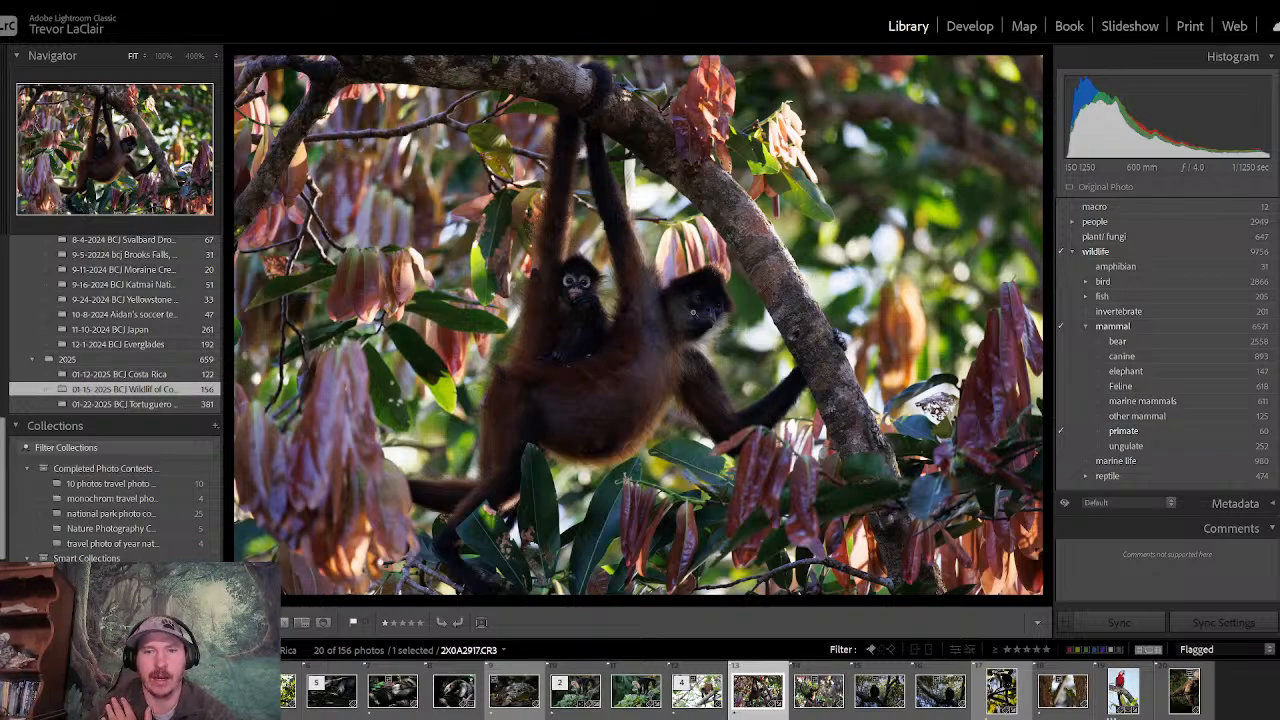
- Inspect the sharpness of the mother's and the baby's faces at 100% zoom and return to the full view
left_click(692, 312)
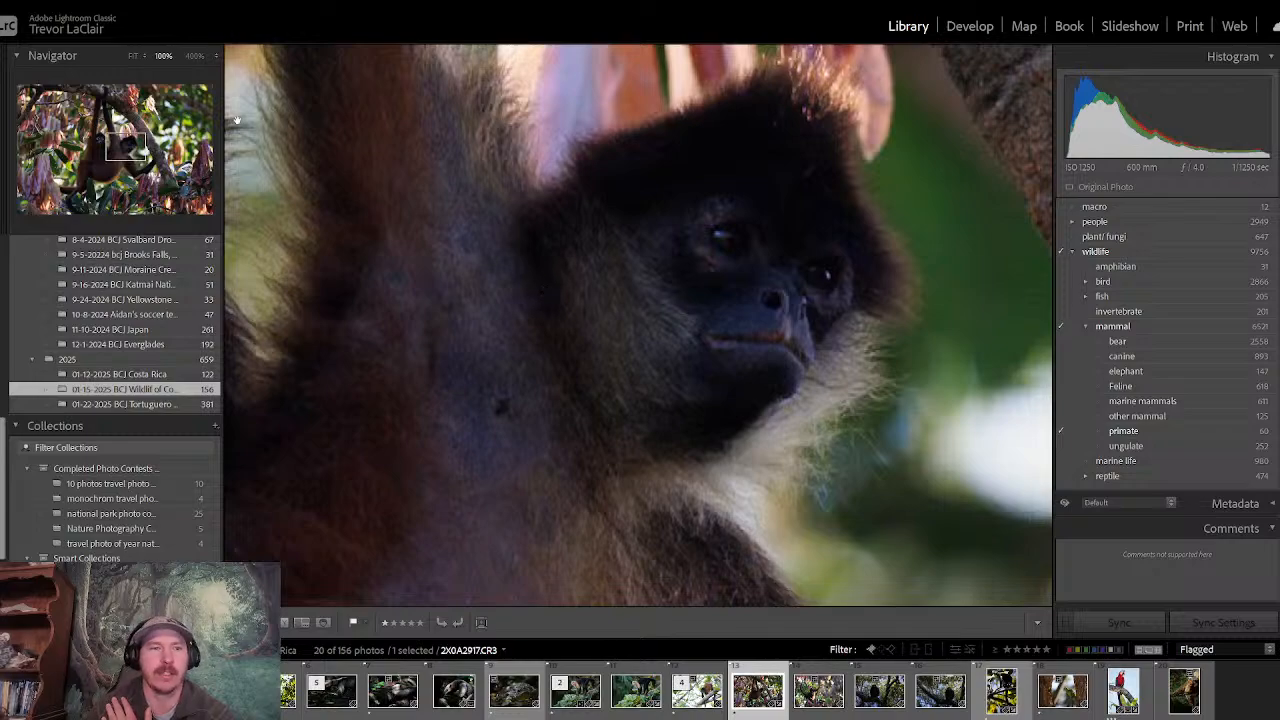
mouse_move(117, 154)
left_mouse_down()
mouse_move(129, 147)
mouse_move(101, 150)
left_mouse_up()
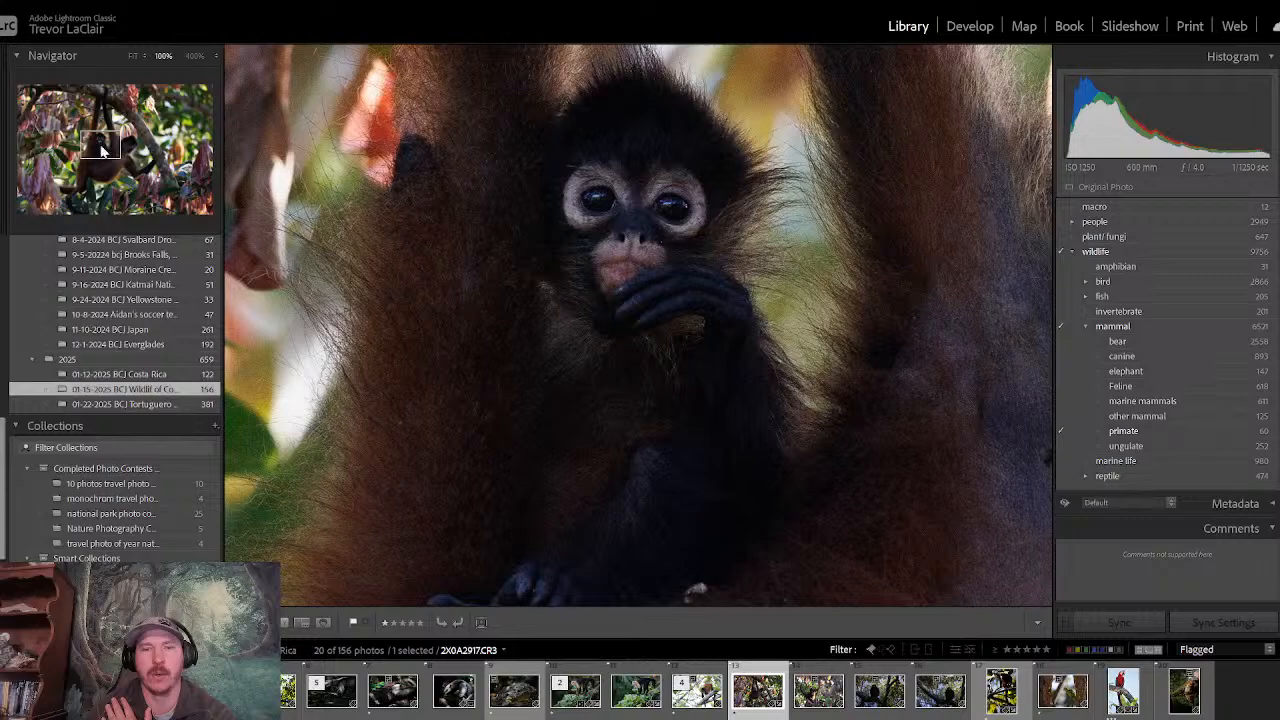
left_click(606, 222)
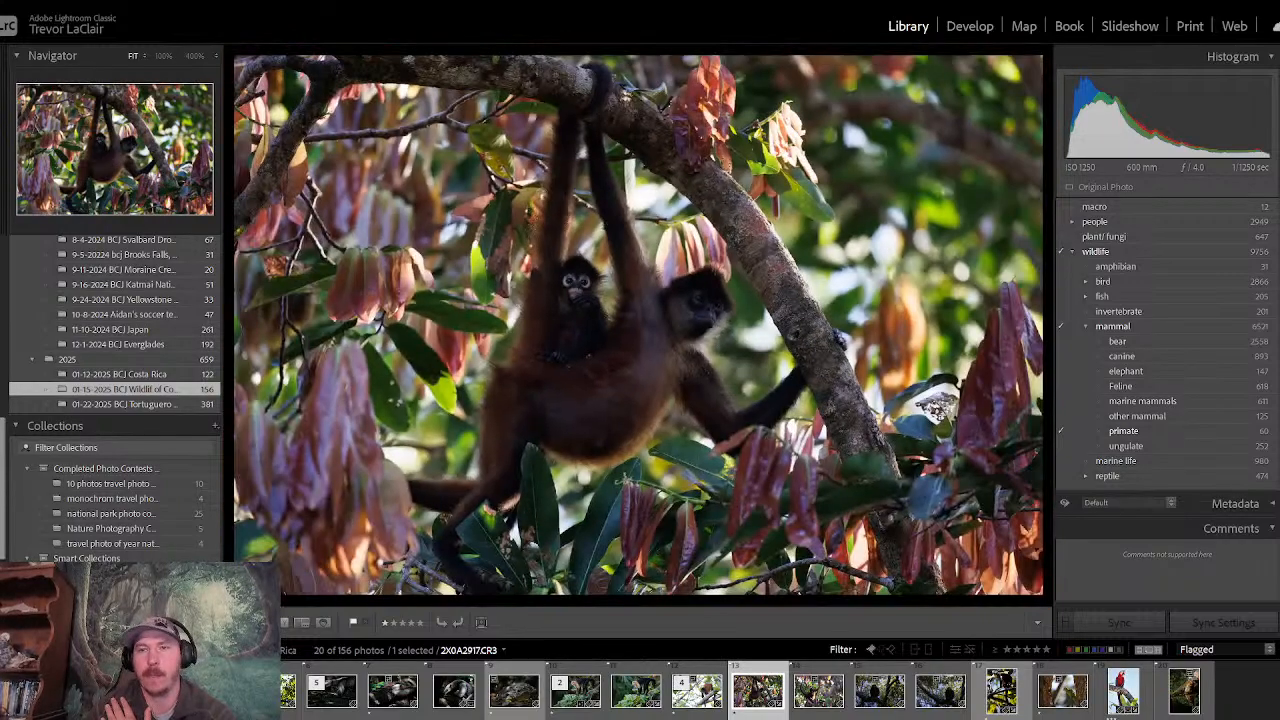
- Open the spider monkey photo's Basic adjustments in Develop and reset its Exposure to 0
left_click(970, 27)
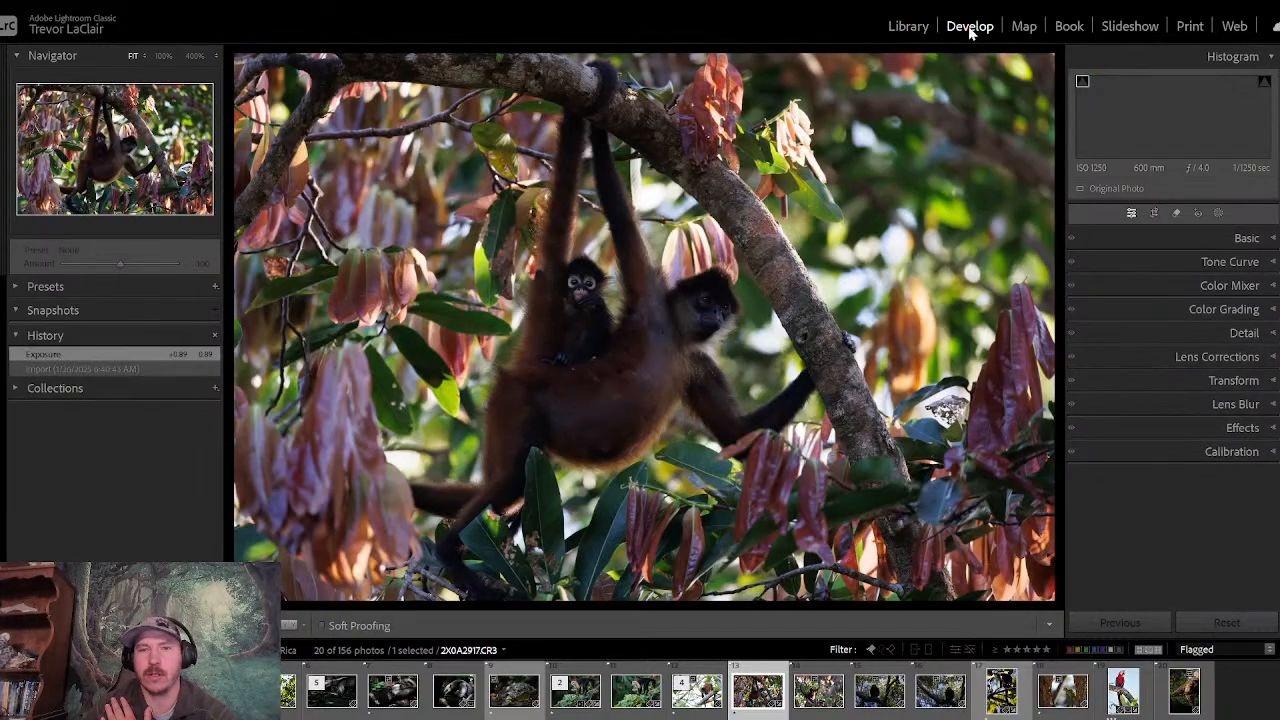
left_click(1174, 239)
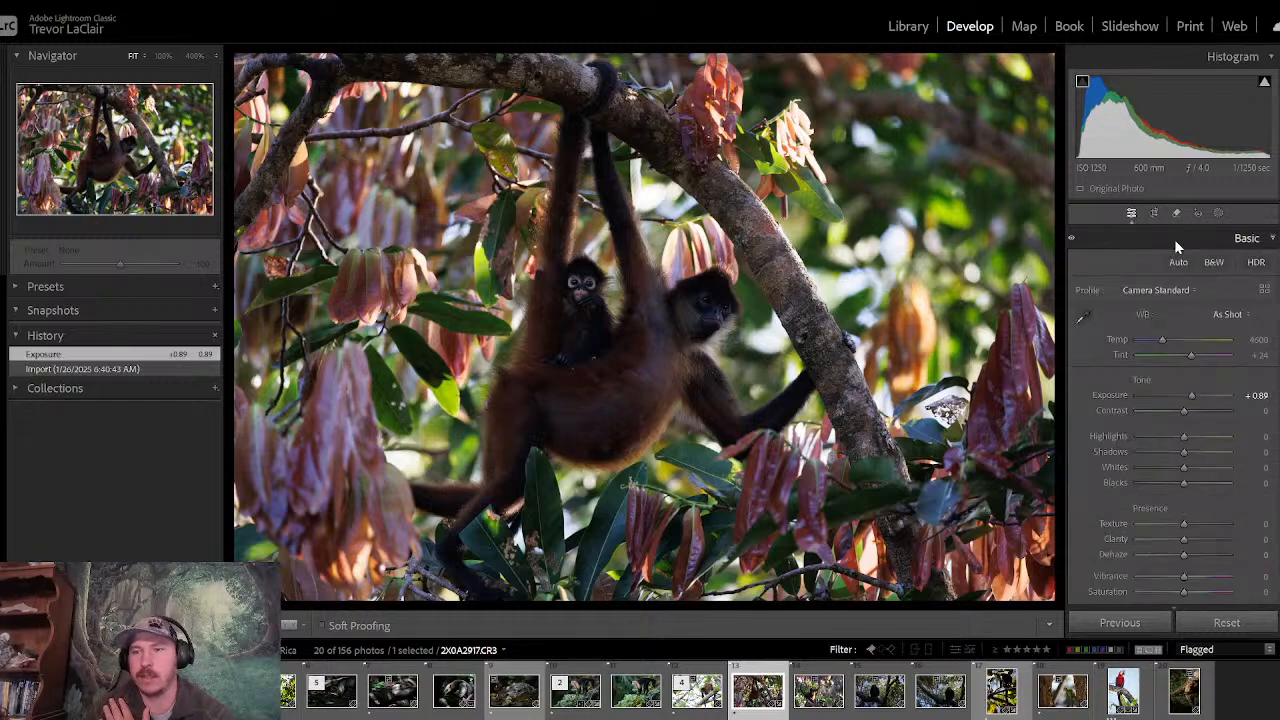
double_click(1190, 398)
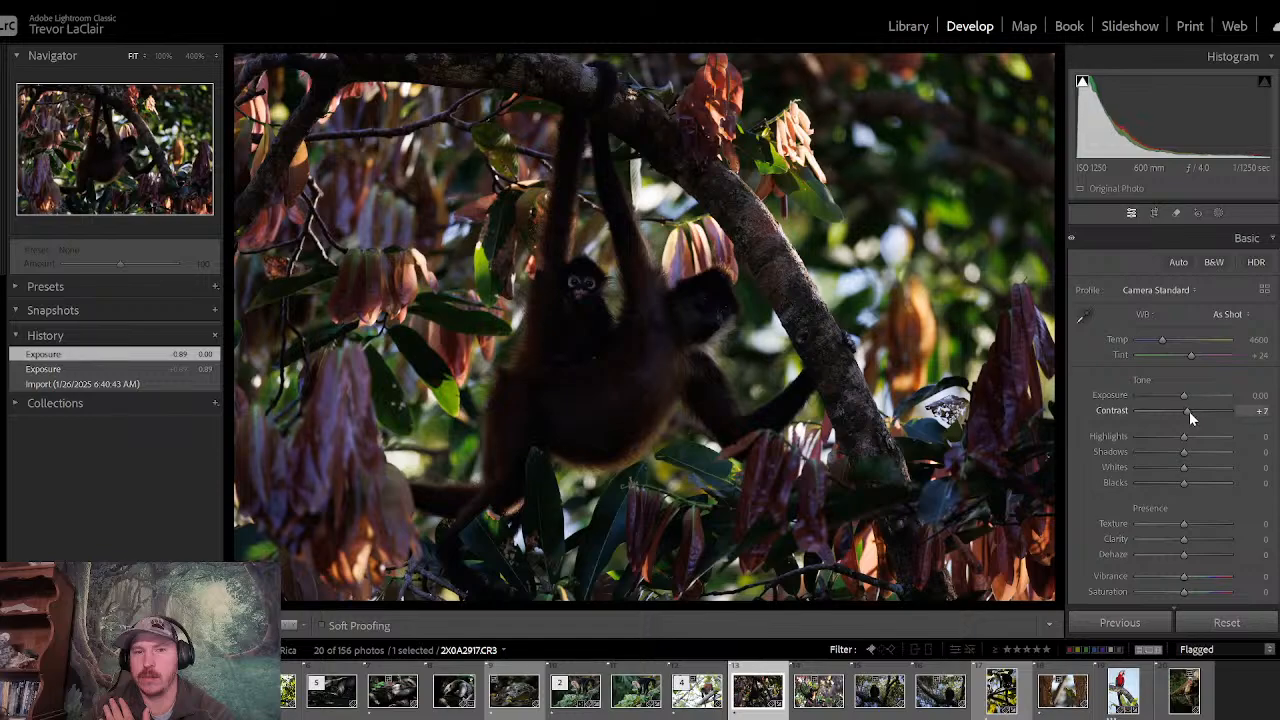
- Try Contrast +13 and Exposure +0.49 on the monkey photo and reset both to 0
left_click(1189, 411)
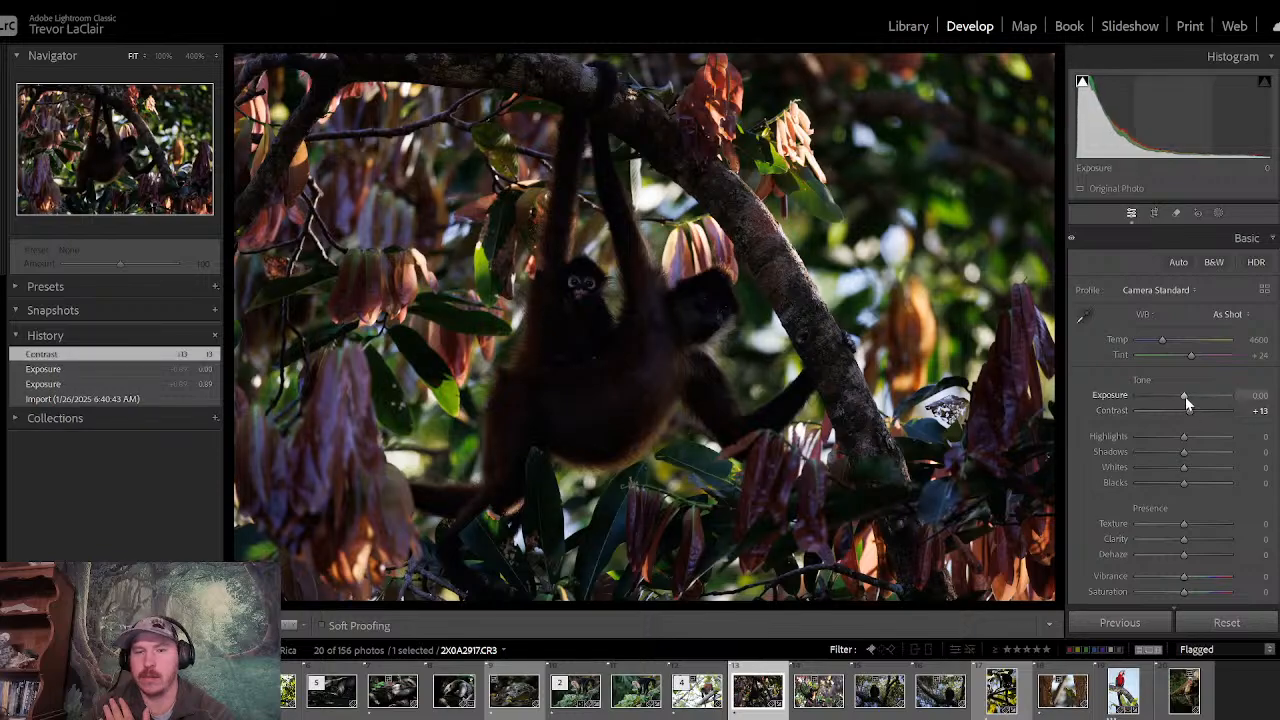
left_click_drag(1185, 396, 1189, 396)
double_click(1189, 396)
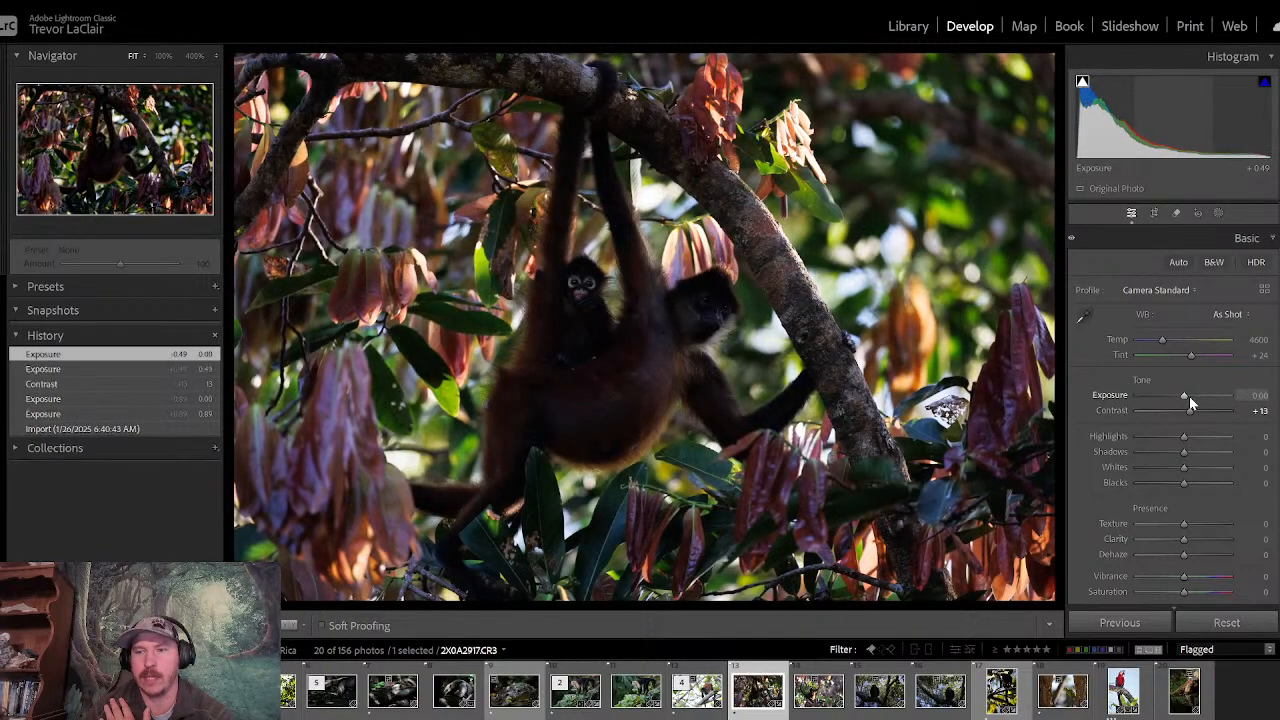
double_click(1189, 414)
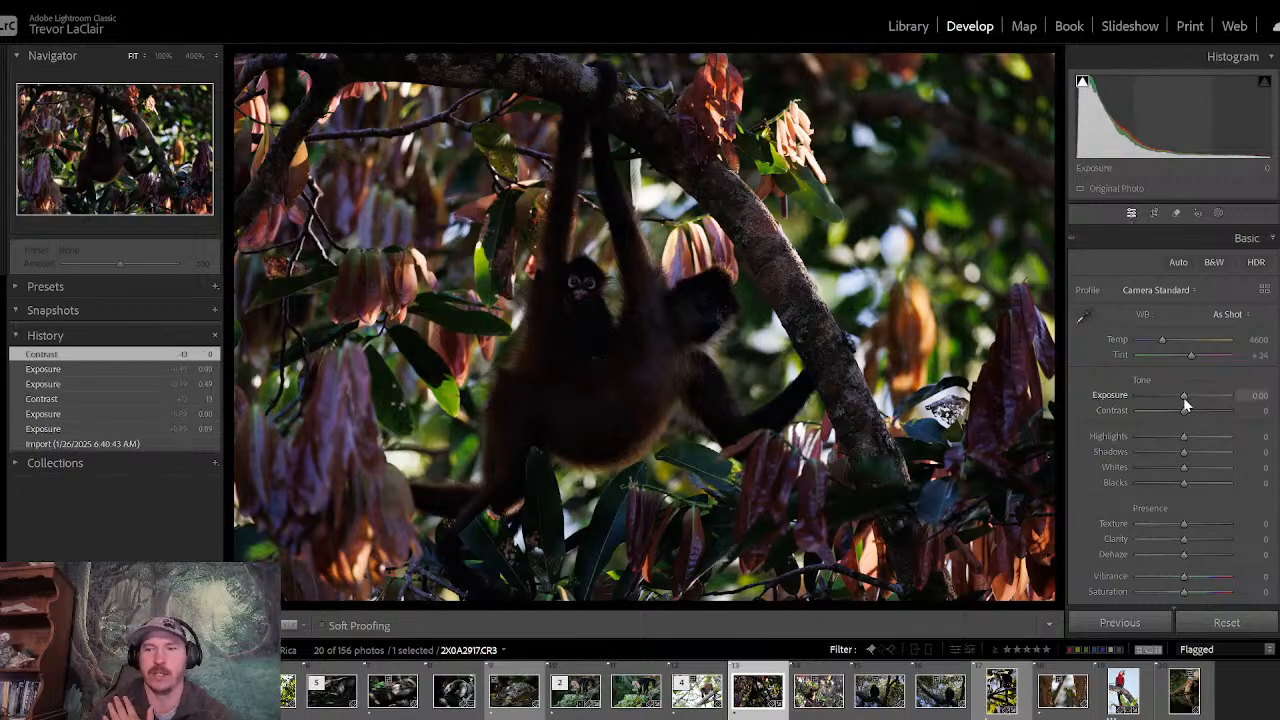
- Set the monkey photo's Exposure to +1.11, Contrast to +15, Shadows to +74 and Highlights to -41
left_click_drag(1184, 398, 1198, 396)
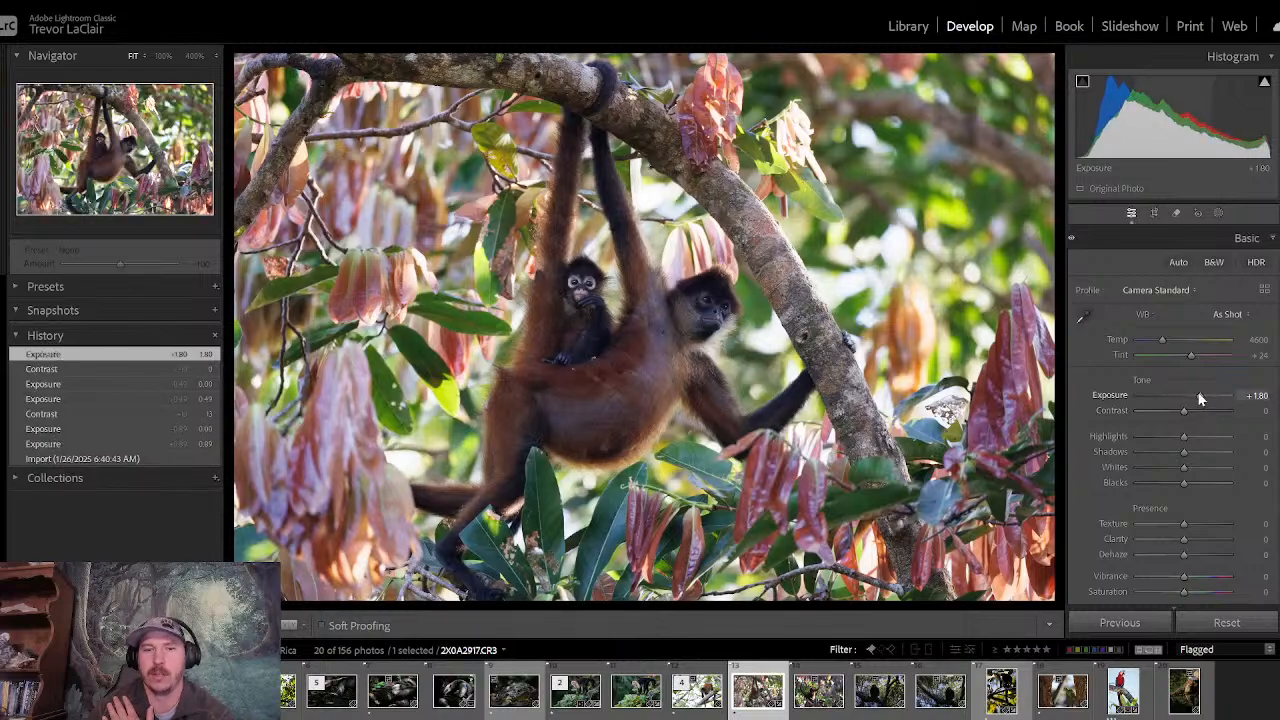
left_click_drag(1201, 399, 1190, 411)
left_click_drag(1184, 457, 1217, 457)
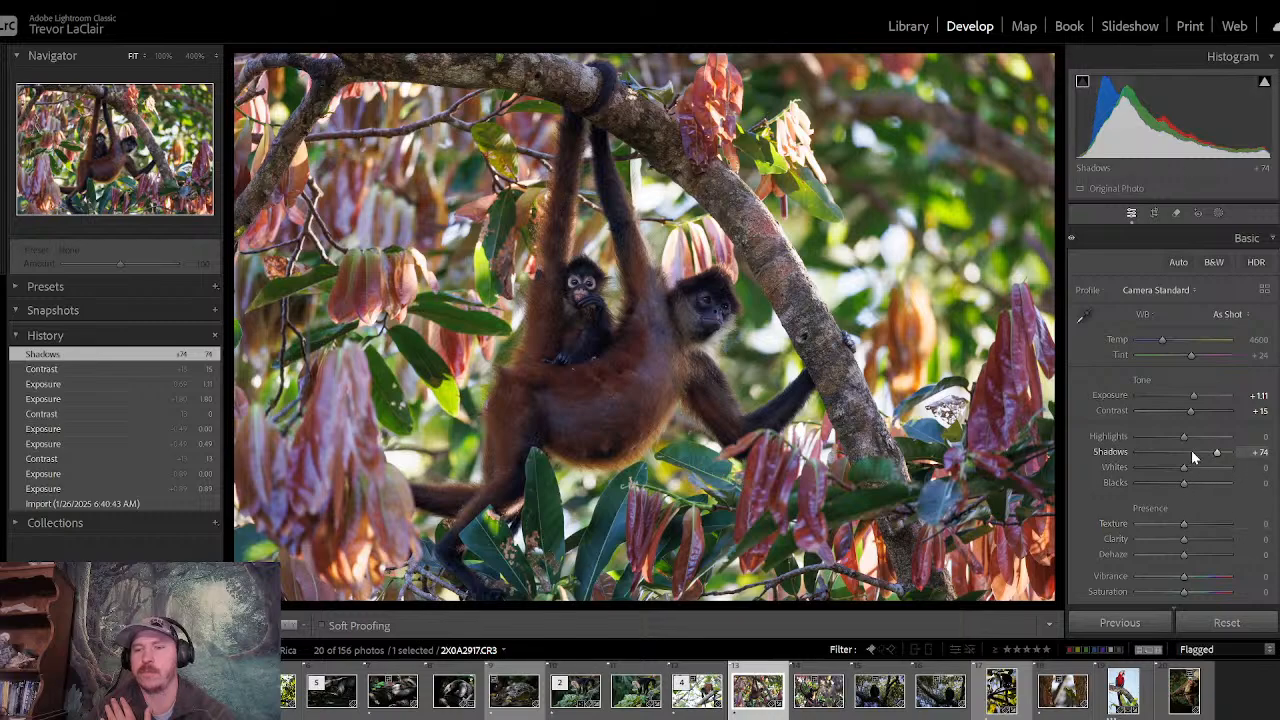
mouse_move(1185, 437)
left_mouse_down()
mouse_move(1153, 443)
mouse_move(1166, 442)
left_mouse_up()
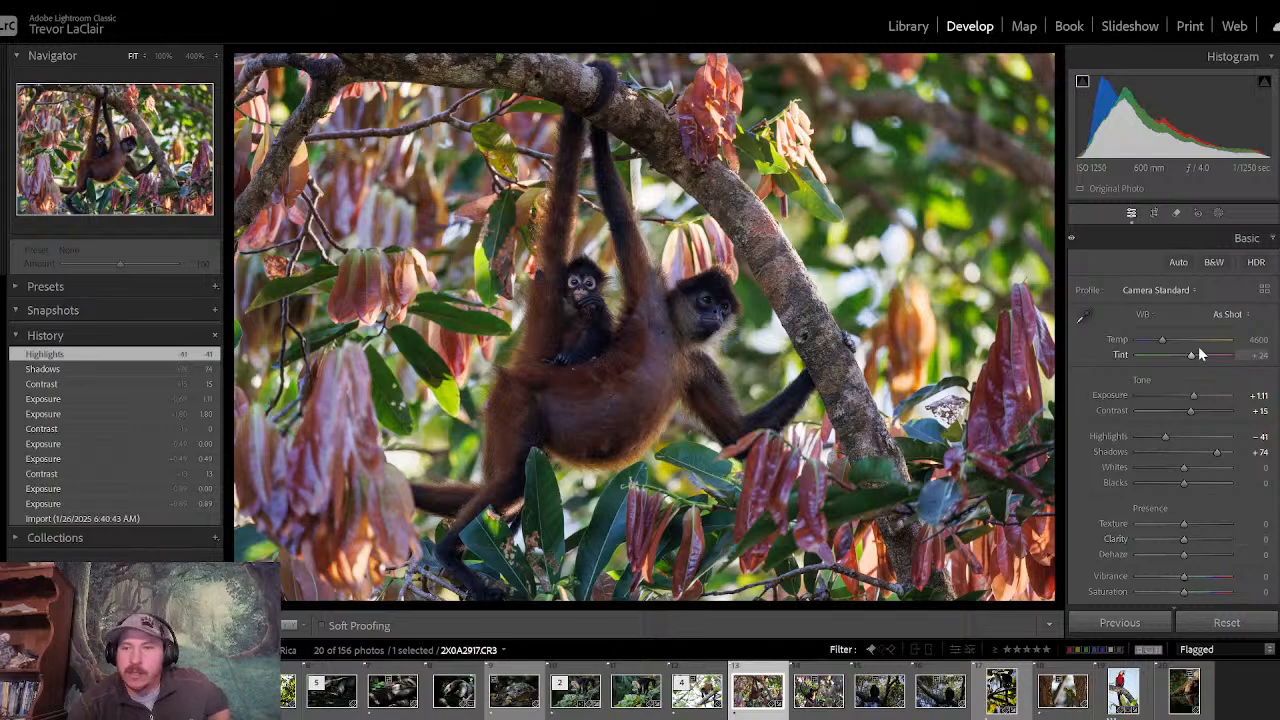
- Add a large radial gradient mask centred between the monkeys' faces, with feather 100, and invert it to cover the surroundings
left_click(1218, 213)
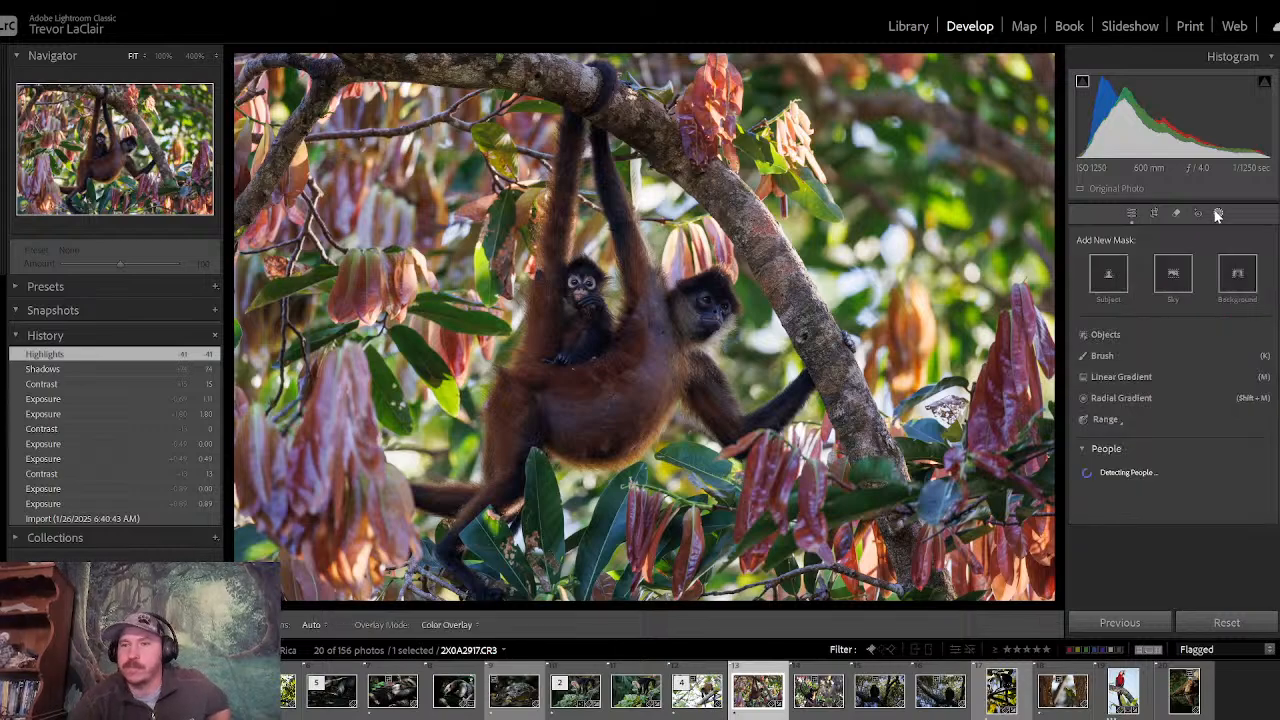
left_click(1115, 398)
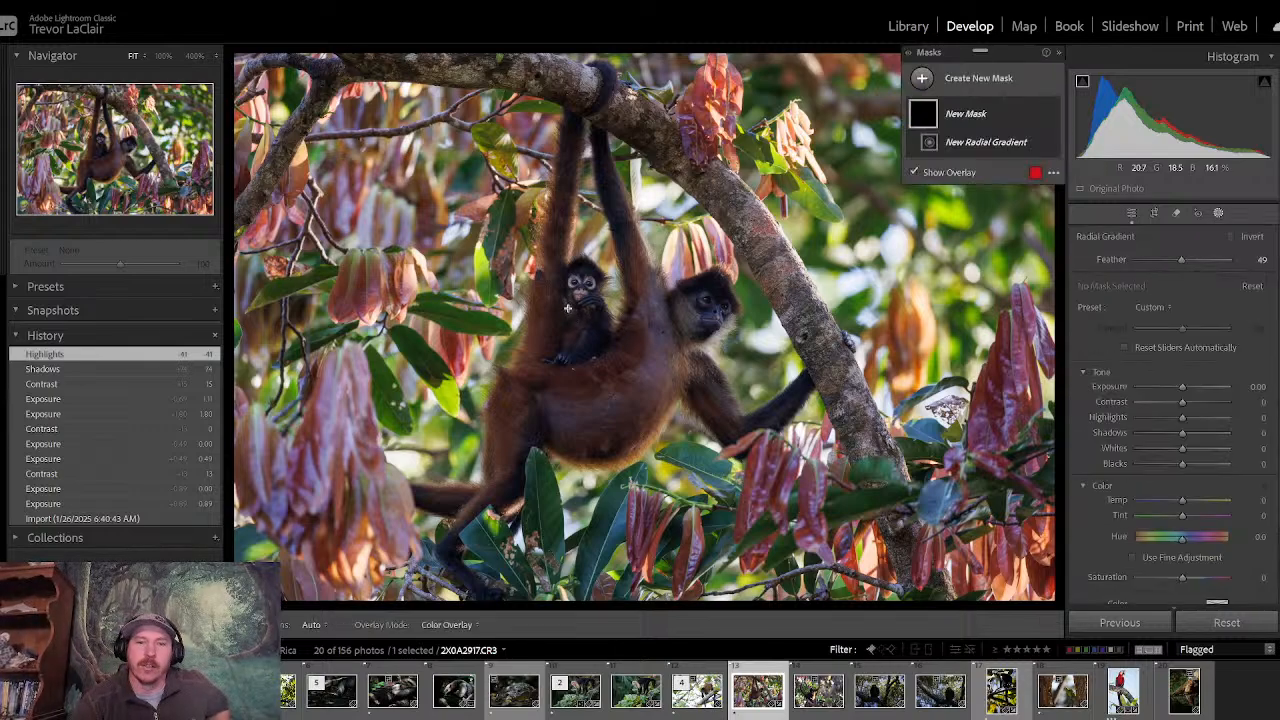
mouse_move(569, 309)
left_mouse_down()
mouse_move(990, 503)
mouse_move(1099, 617)
mouse_move(1113, 595)
mouse_move(1077, 584)
mouse_move(1100, 600)
left_mouse_up()
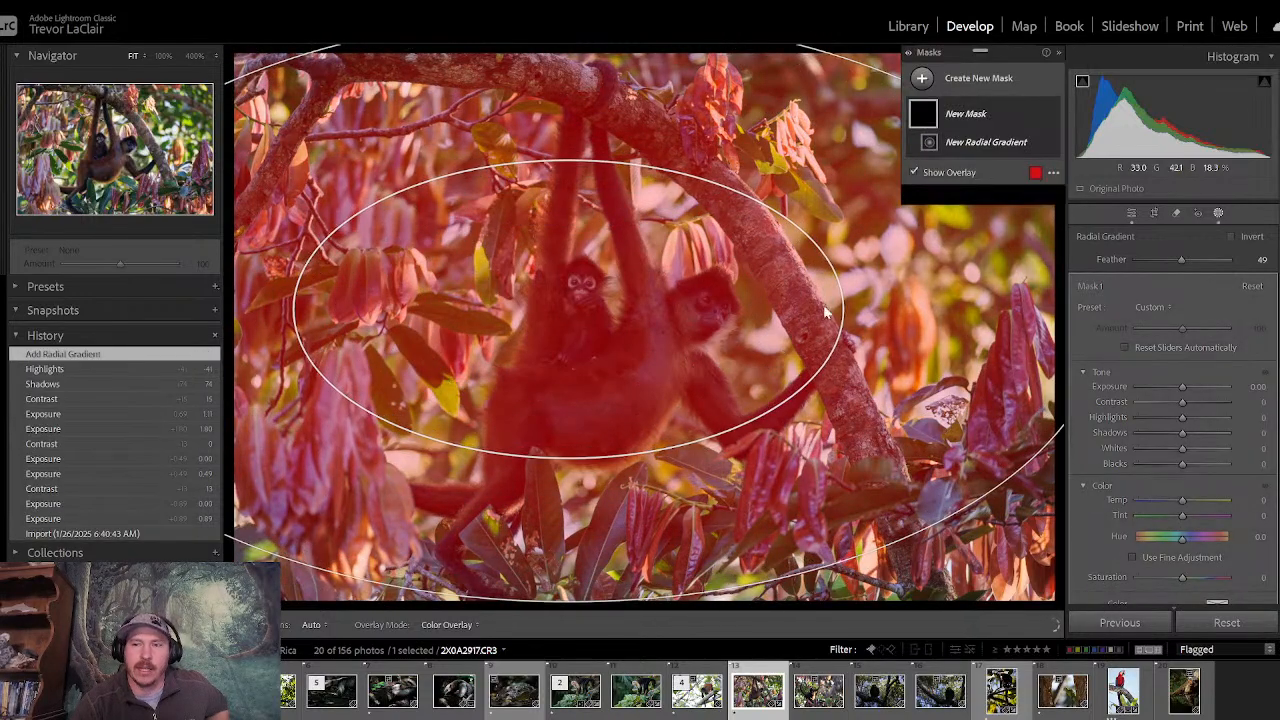
left_click_drag(1183, 263, 1254, 260)
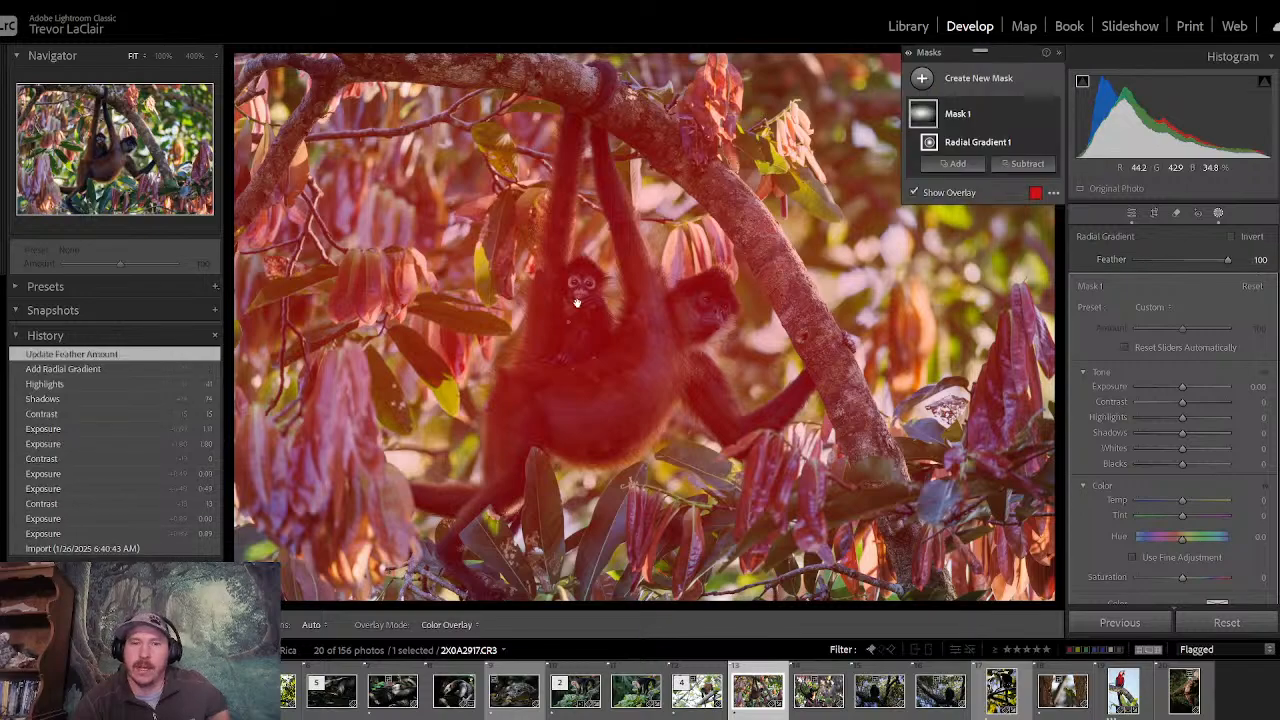
left_click_drag(568, 314, 666, 309)
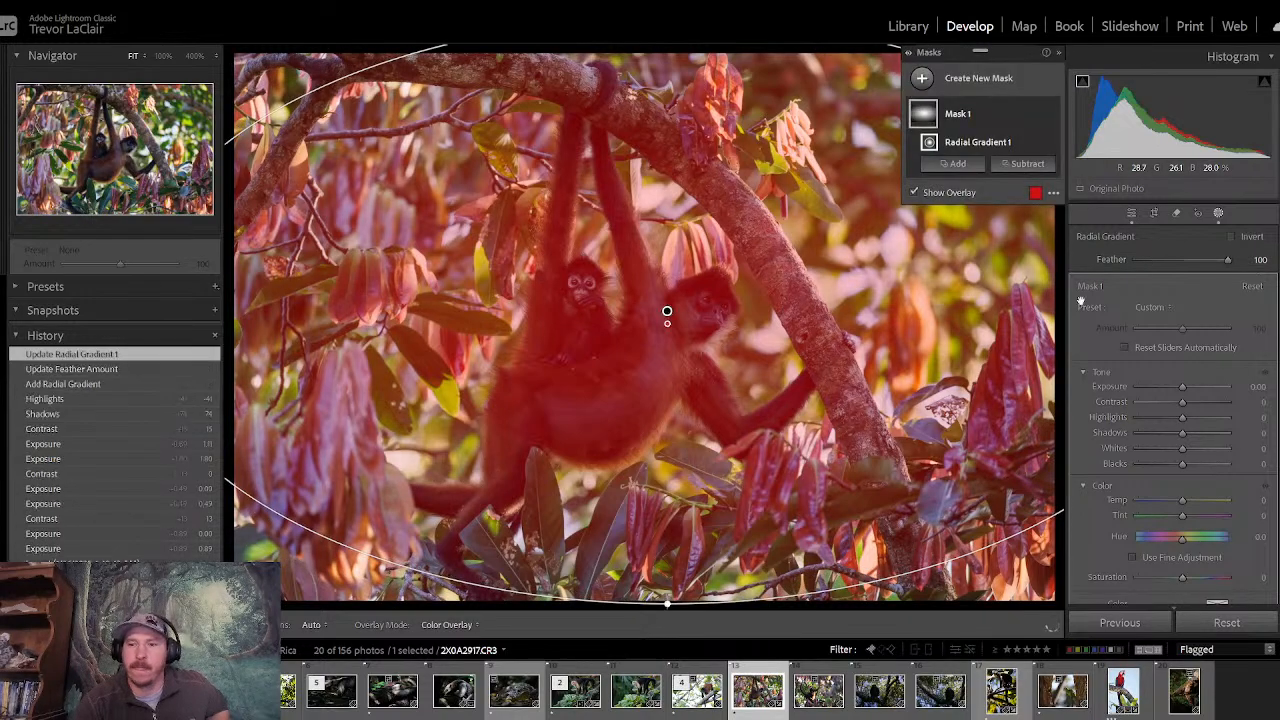
left_click(1231, 237)
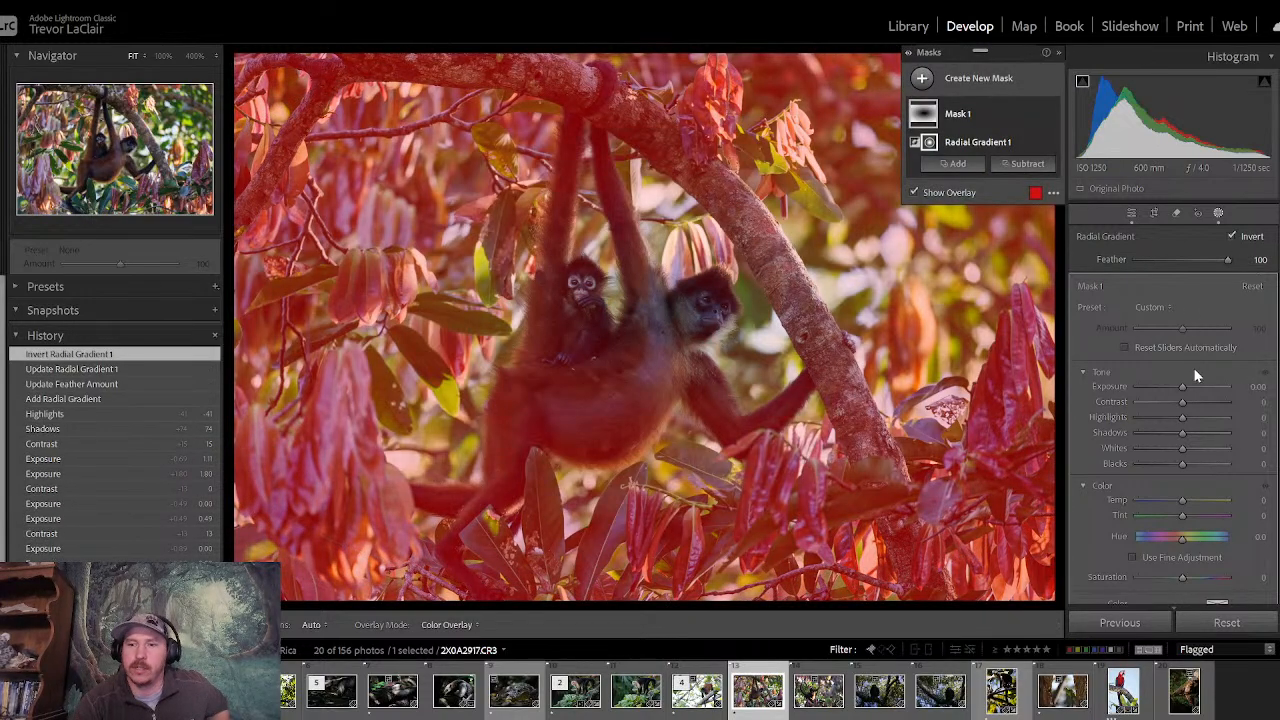
- Darken and soften the inverted radial mask with Exposure -0.56 and Clarity -43
left_click_drag(1184, 389, 1177, 391)
scroll(1175, 415, "down", 5)
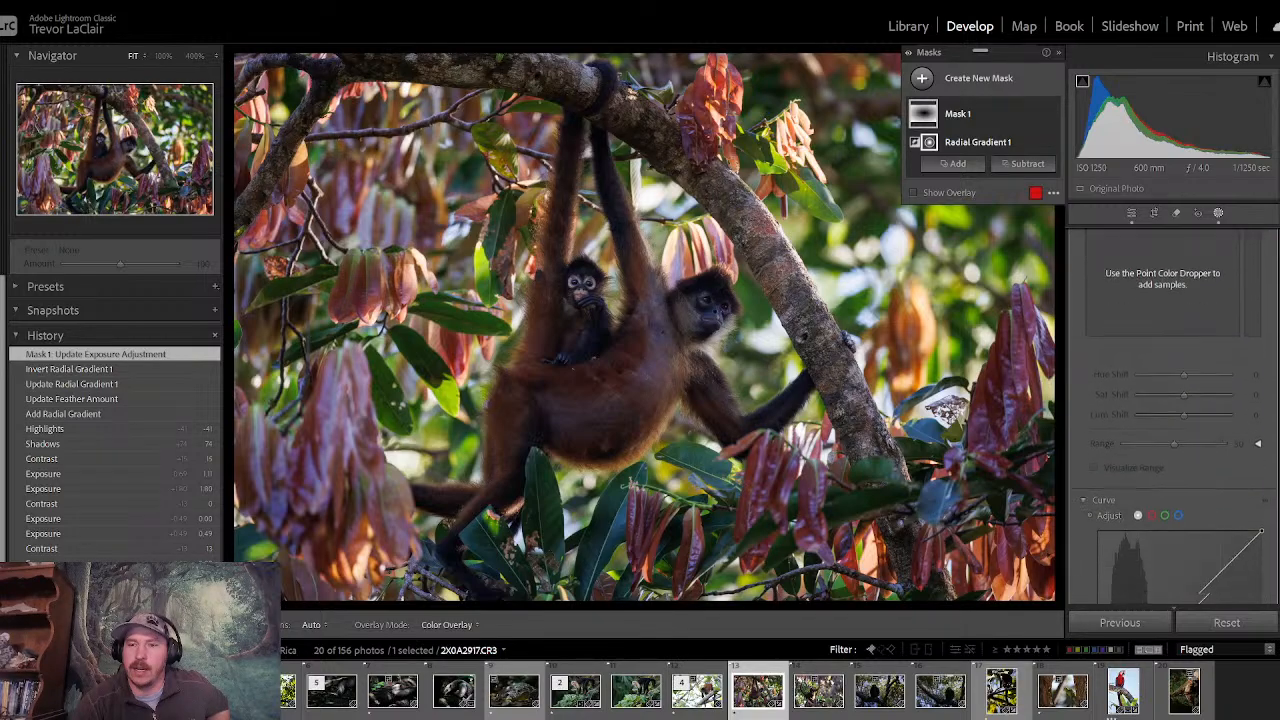
left_click_drag(1183, 477, 1163, 466)
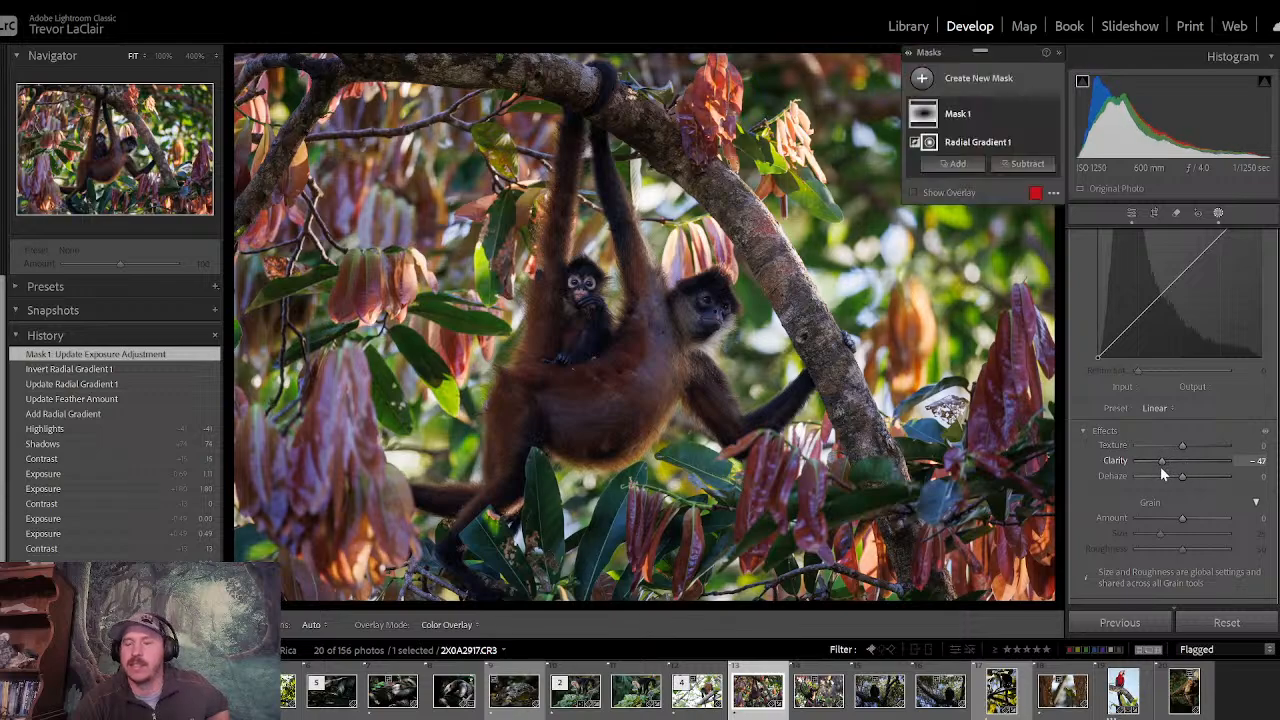
scroll(1165, 420, "up", 5)
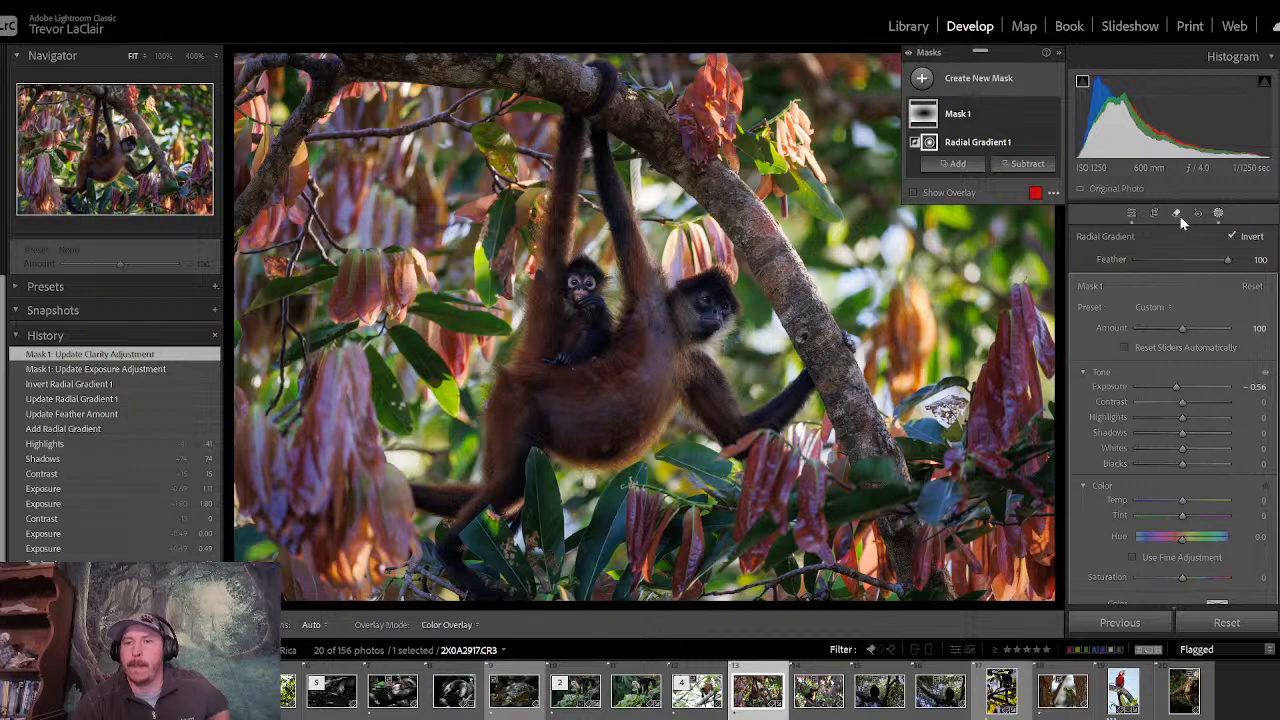
- Try a sky mask on the monkey photo, check its coverage with the overlay on and off, and delete the mask
left_click(922, 80)
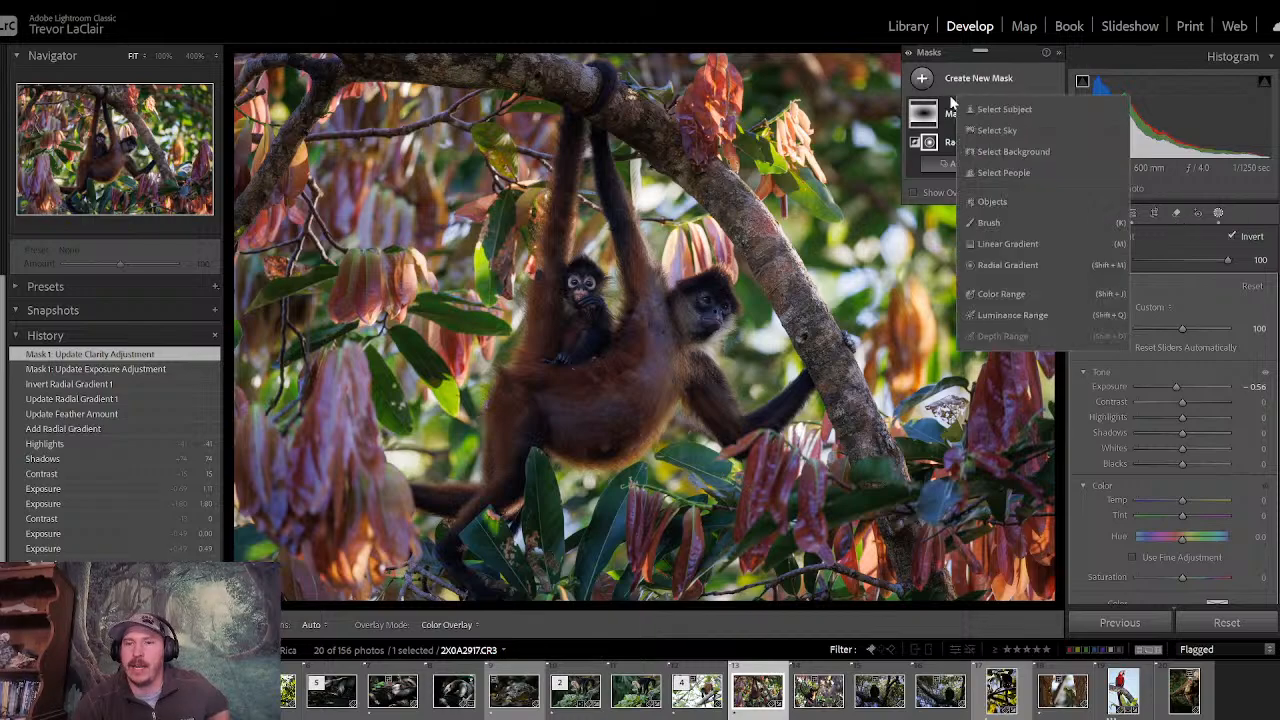
left_click(1013, 131)
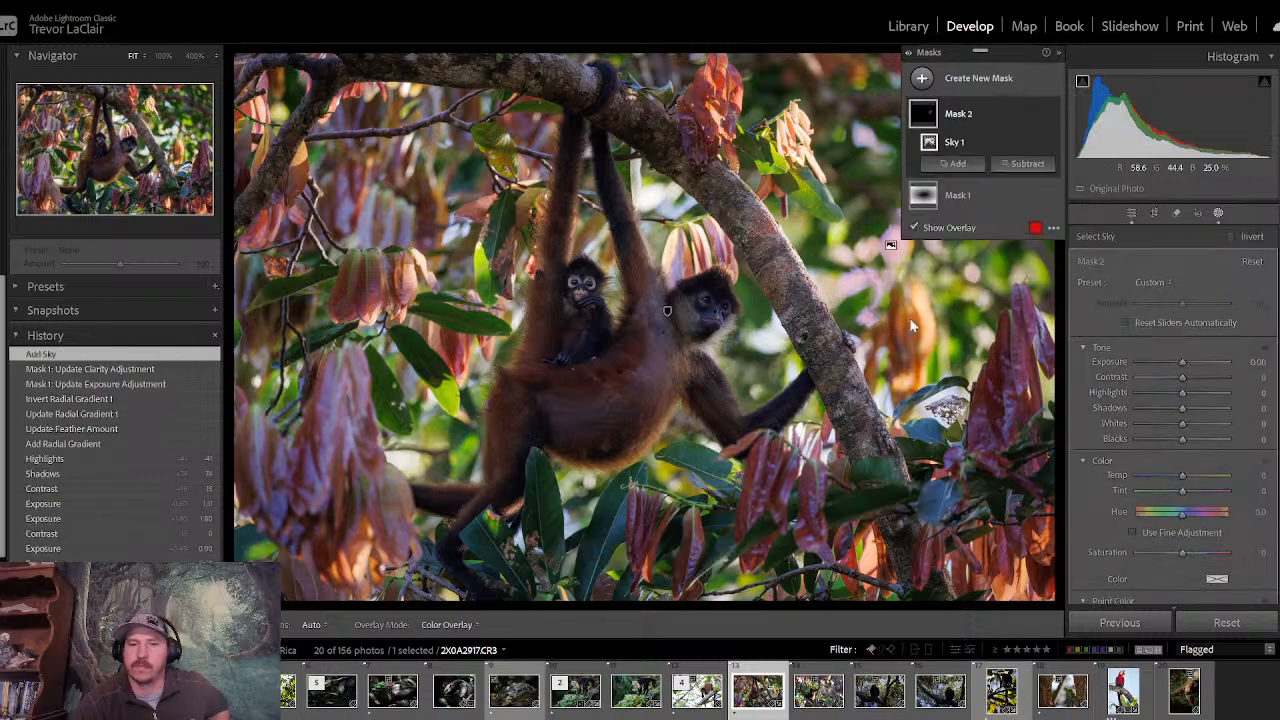
key("o")
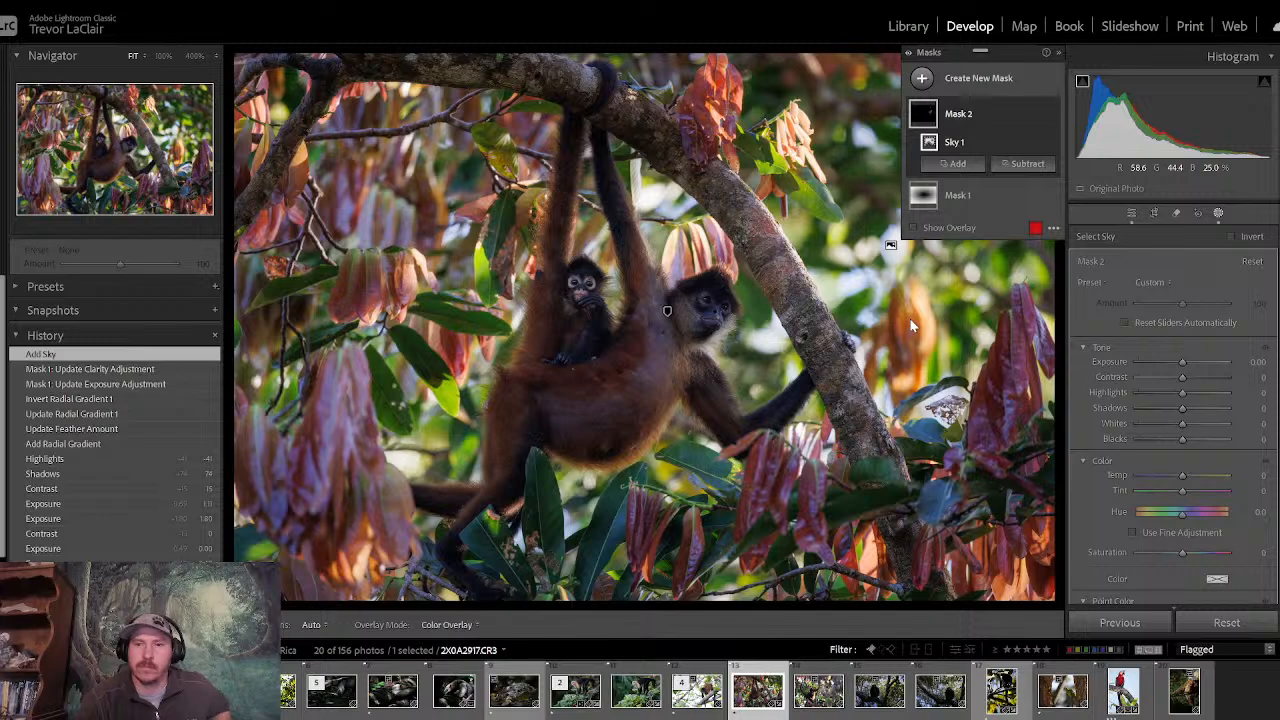
key("o")
key("o")
key("o")
key("o")
key("o")
key("o")
key("o")
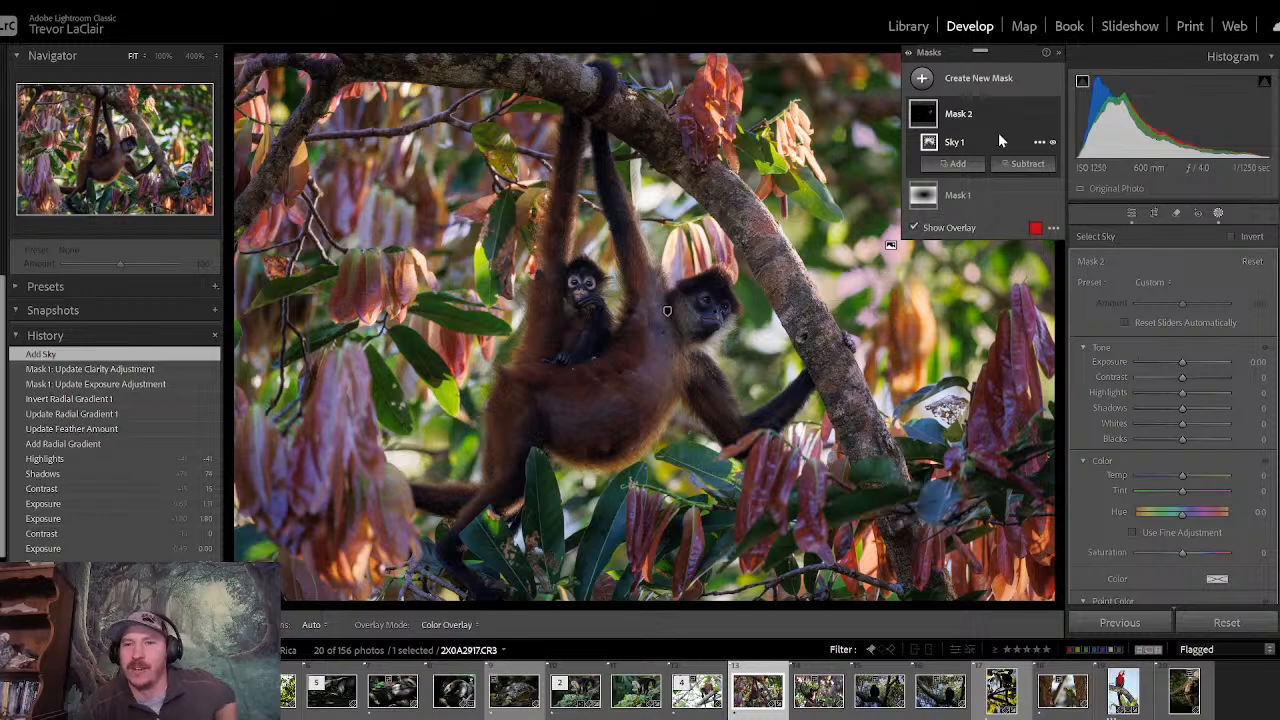
right_click(982, 108)
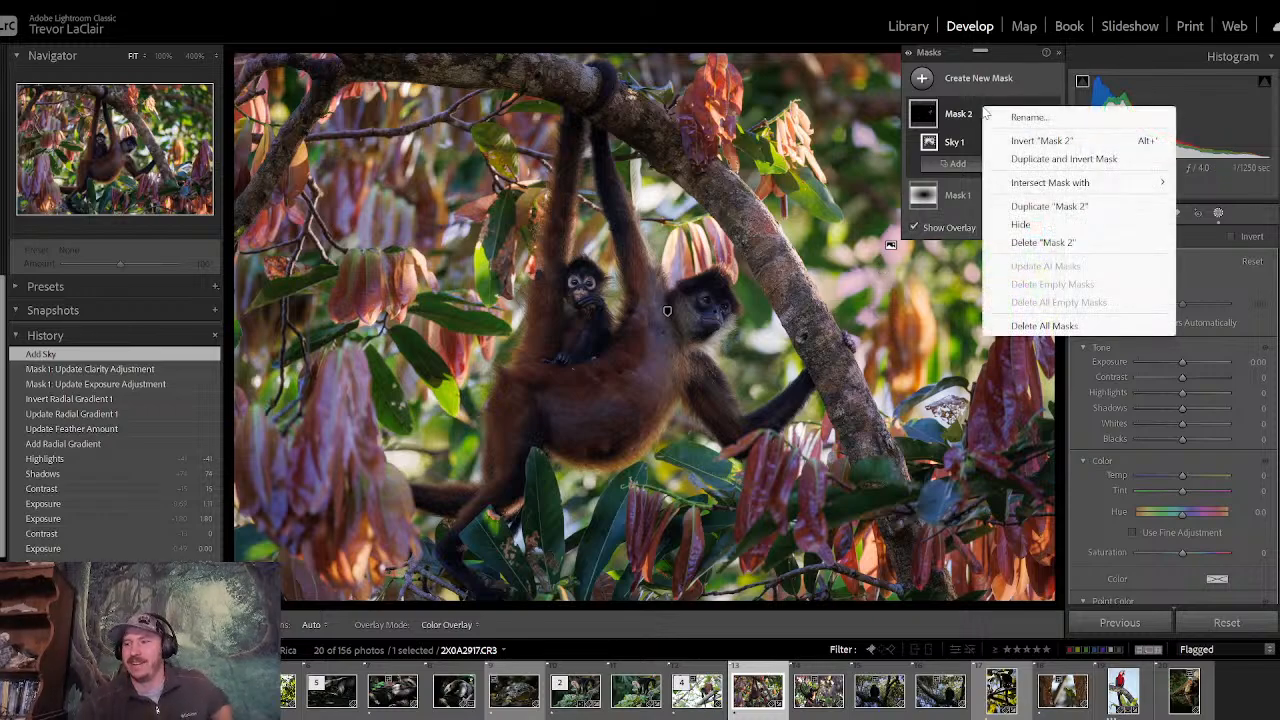
left_click(1044, 243)
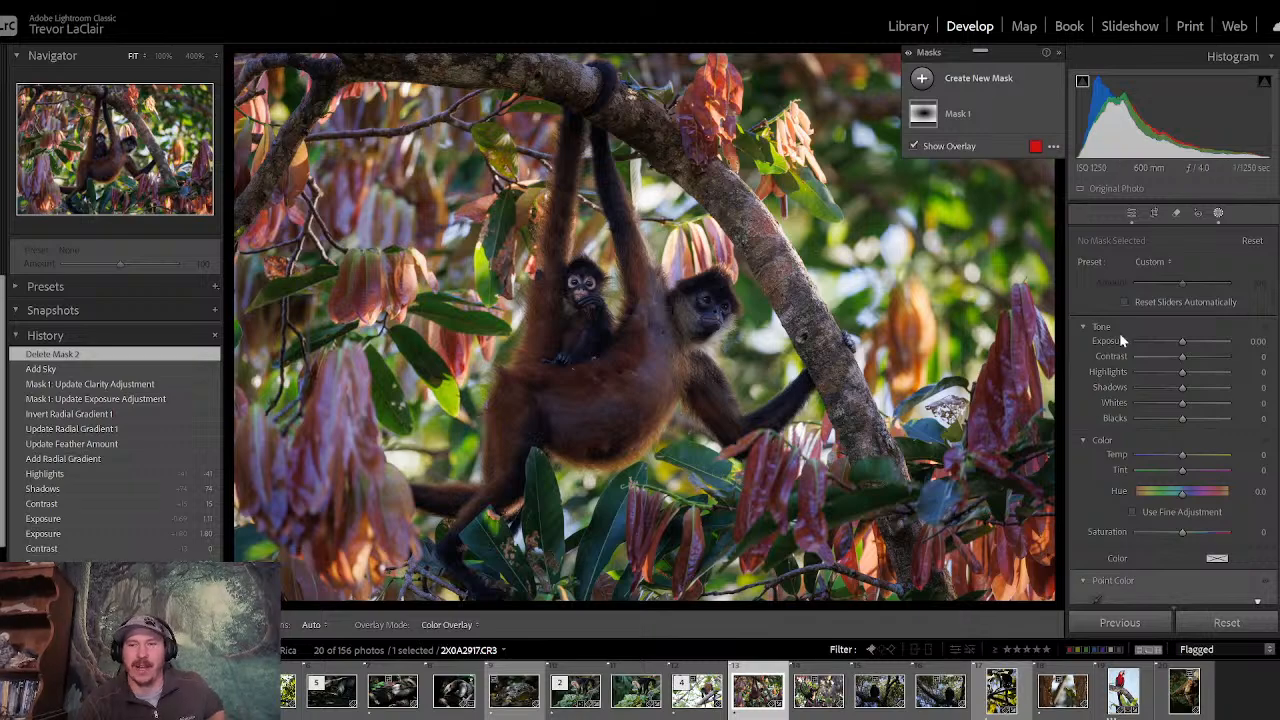
- Add a brush mask with size 10.9 and feather 58, painting over the adult monkey's belly, chest and face
left_click(922, 79)
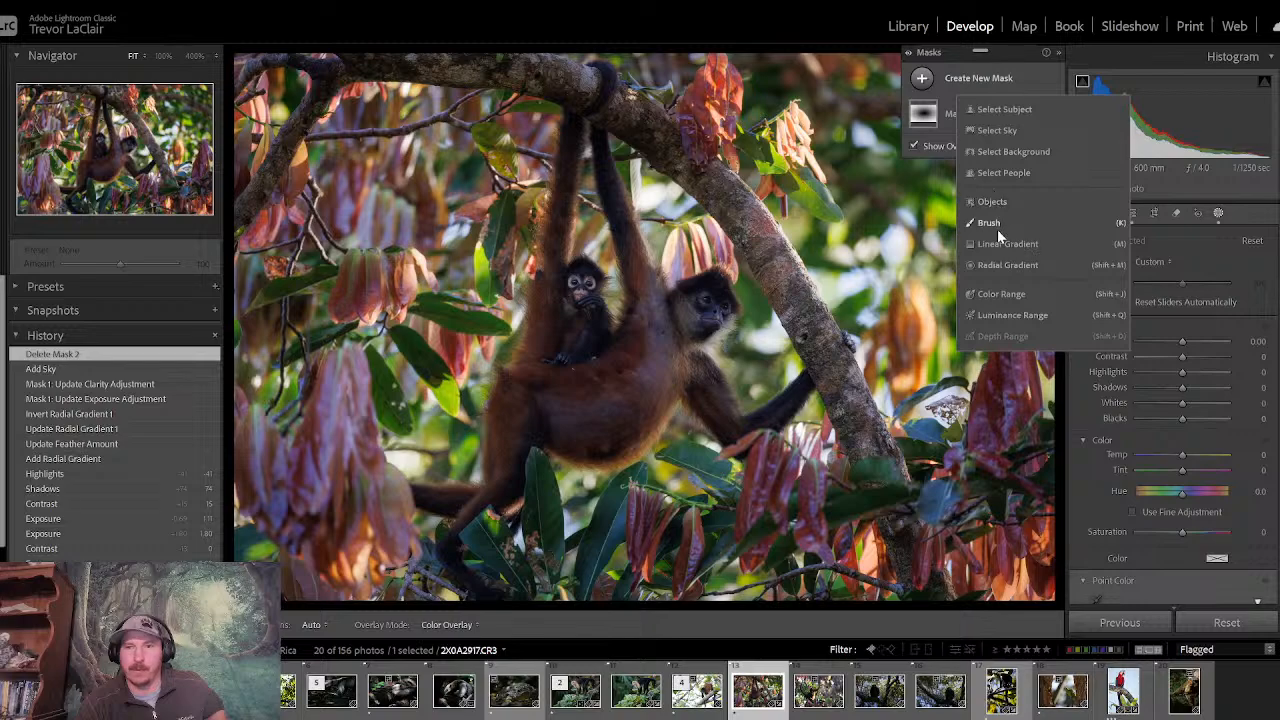
left_click(990, 222)
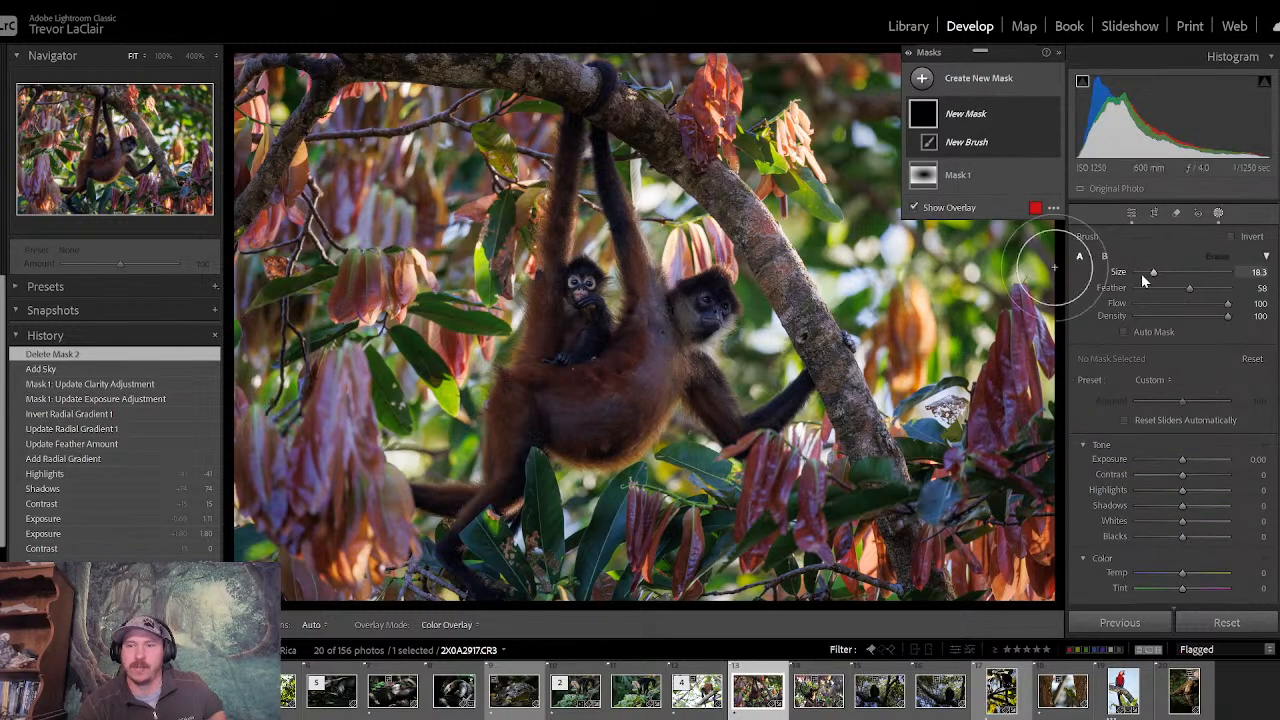
left_click_drag(1153, 271, 1147, 273)
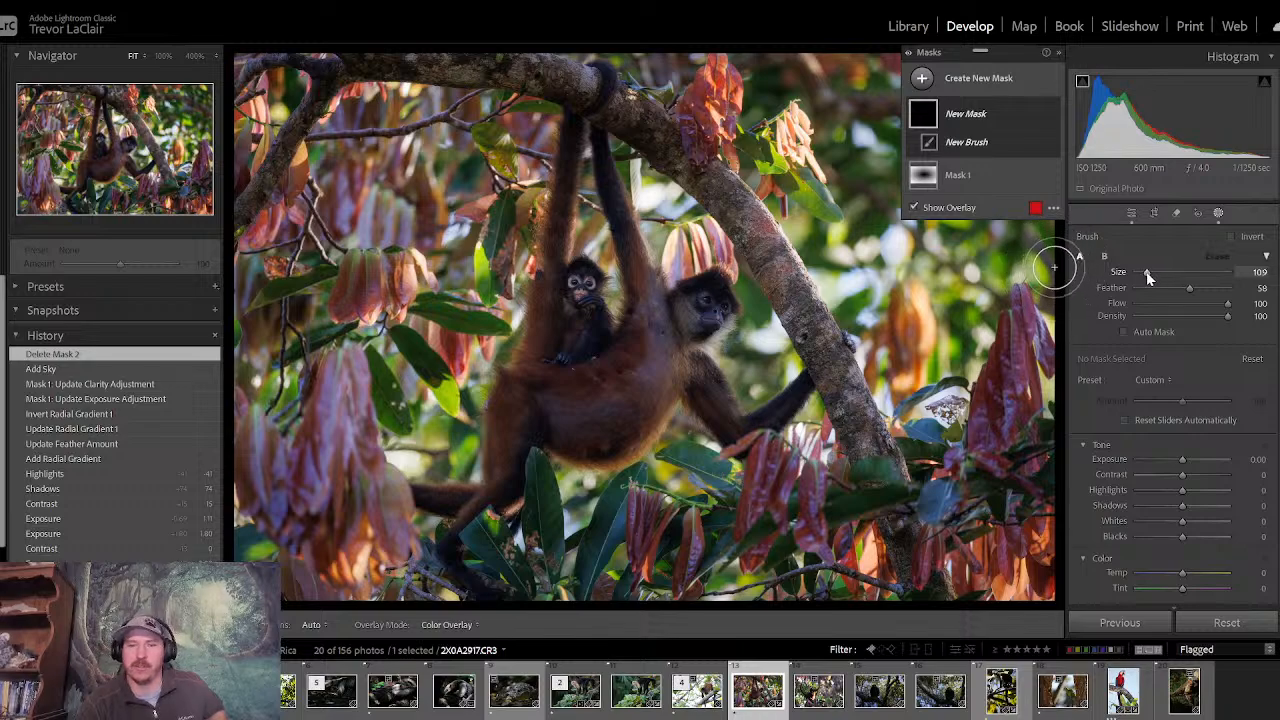
mouse_move(593, 397)
left_mouse_down()
mouse_move(551, 410)
mouse_move(629, 361)
mouse_move(582, 363)
mouse_move(591, 431)
mouse_move(571, 428)
mouse_move(601, 441)
mouse_move(648, 383)
mouse_move(657, 337)
mouse_move(700, 303)
left_mouse_up()
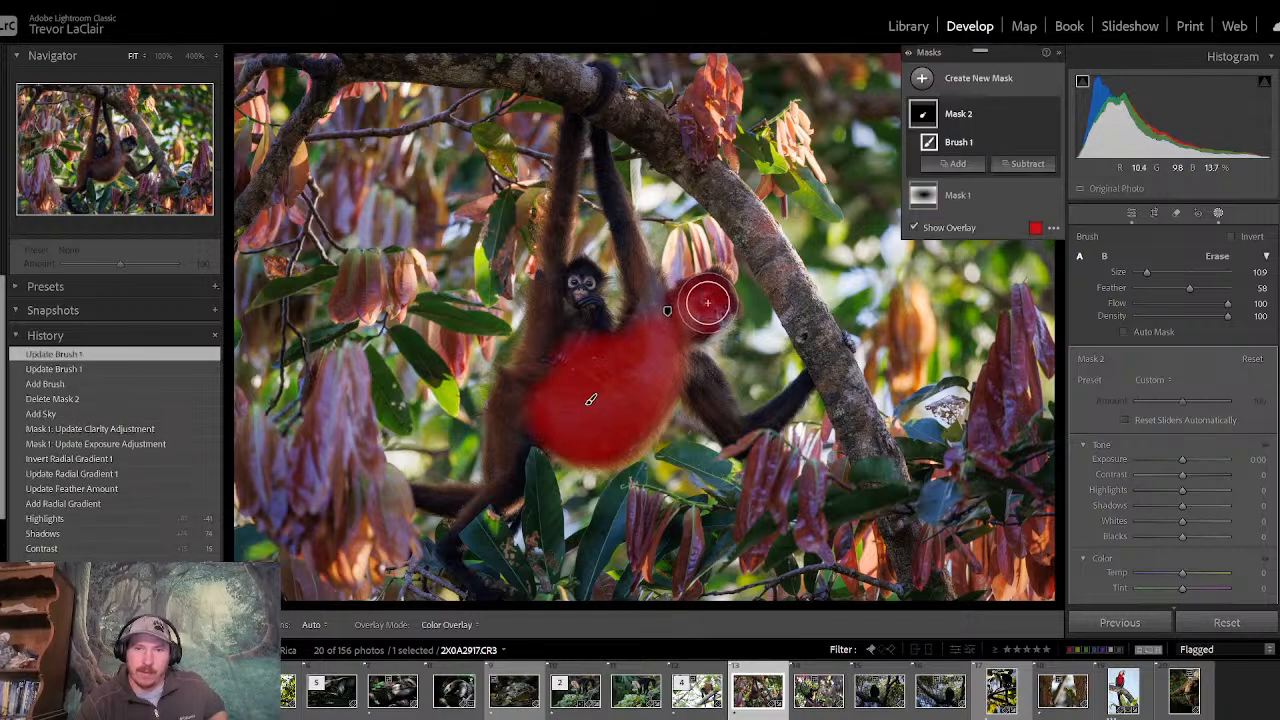
- Extend the brush mask over the baby monkey and the adult fur beside it, enlarging the brush to 20.5
left_click(158, 56)
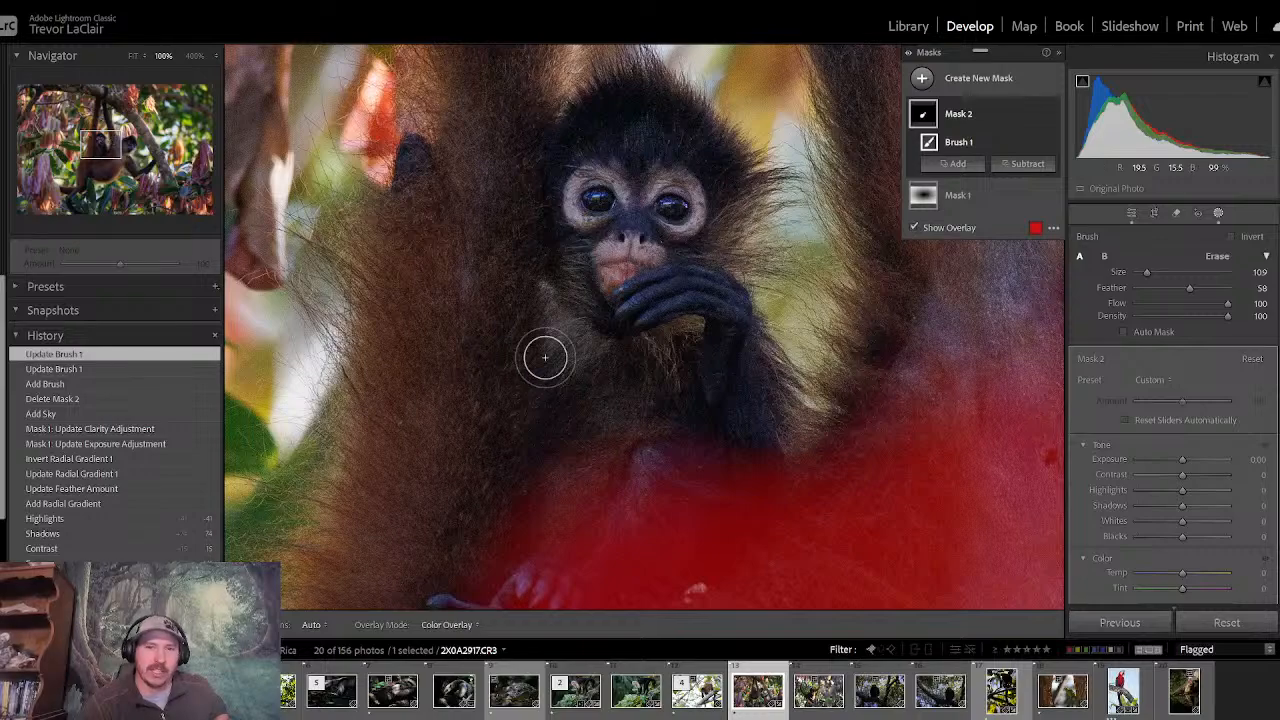
mouse_move(543, 357)
left_mouse_down()
mouse_move(581, 195)
mouse_move(610, 285)
left_mouse_up()
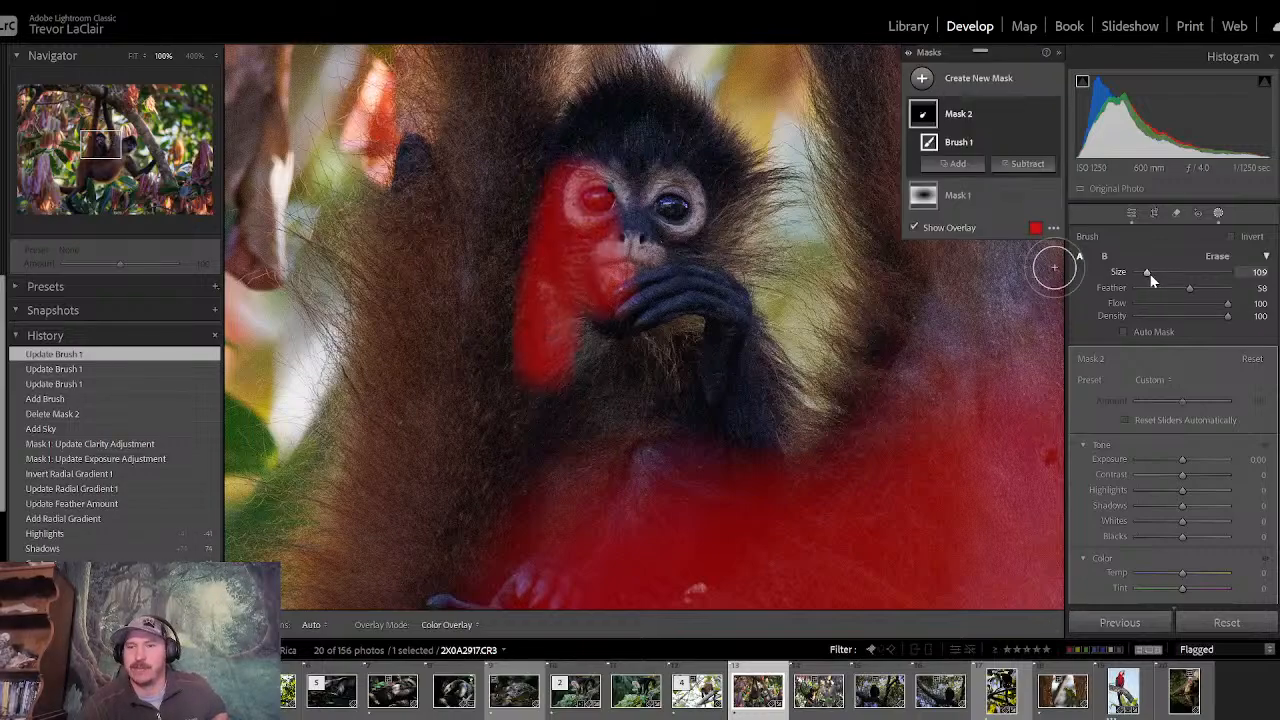
left_click_drag(1148, 272, 1155, 272)
mouse_move(712, 412)
left_mouse_down()
mouse_move(661, 395)
mouse_move(601, 342)
mouse_move(592, 201)
mouse_move(630, 122)
mouse_move(699, 180)
mouse_move(623, 259)
mouse_move(645, 290)
mouse_move(708, 318)
mouse_move(743, 399)
mouse_move(731, 453)
mouse_move(562, 451)
mouse_move(512, 503)
mouse_move(495, 564)
mouse_move(335, 598)
mouse_move(416, 449)
mouse_move(439, 276)
mouse_move(478, 403)
mouse_move(497, 413)
mouse_move(490, 217)
mouse_move(461, 363)
mouse_move(448, 210)
left_mouse_up()
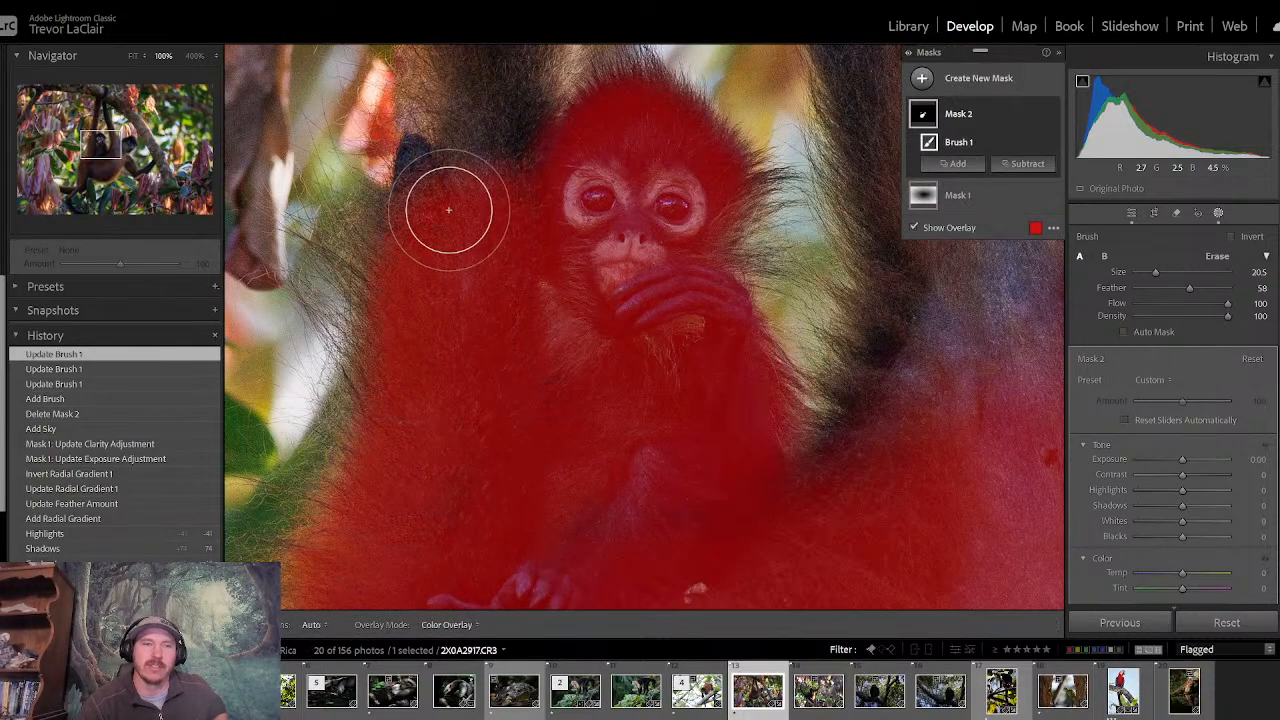
- Paint the adult's raised limb nearest the baby into the brush mask, from the branch down to the body
left_click_drag(104, 149, 100, 100)
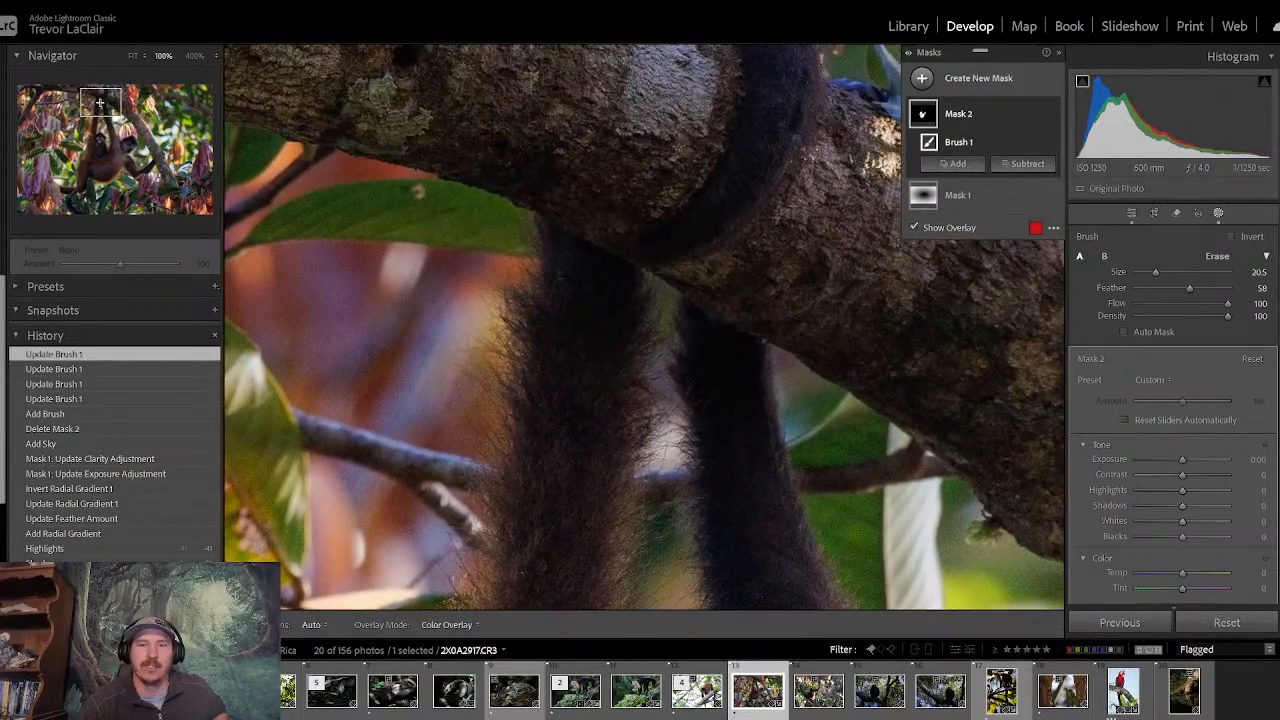
mouse_move(591, 250)
left_mouse_down()
mouse_move(564, 454)
mouse_move(600, 402)
mouse_move(566, 569)
mouse_move(535, 583)
left_mouse_up()
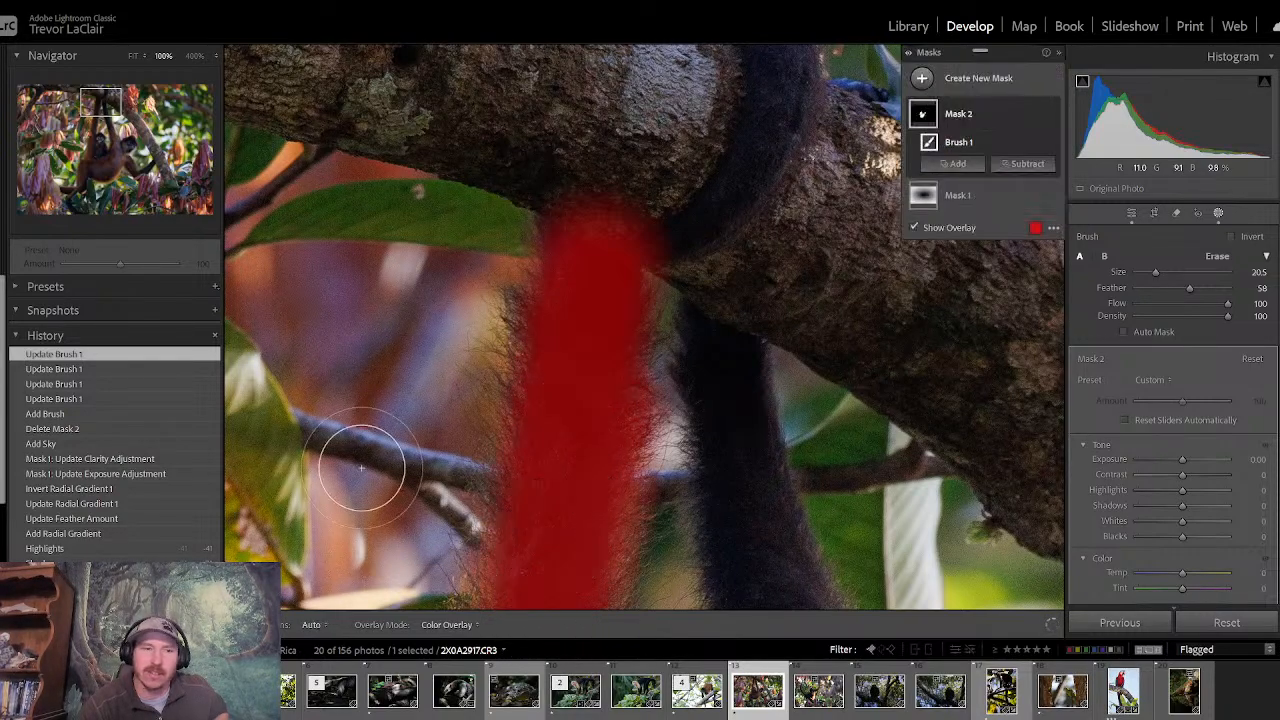
mouse_move(100, 104)
left_mouse_down()
mouse_move(100, 133)
mouse_move(99, 118)
left_mouse_up()
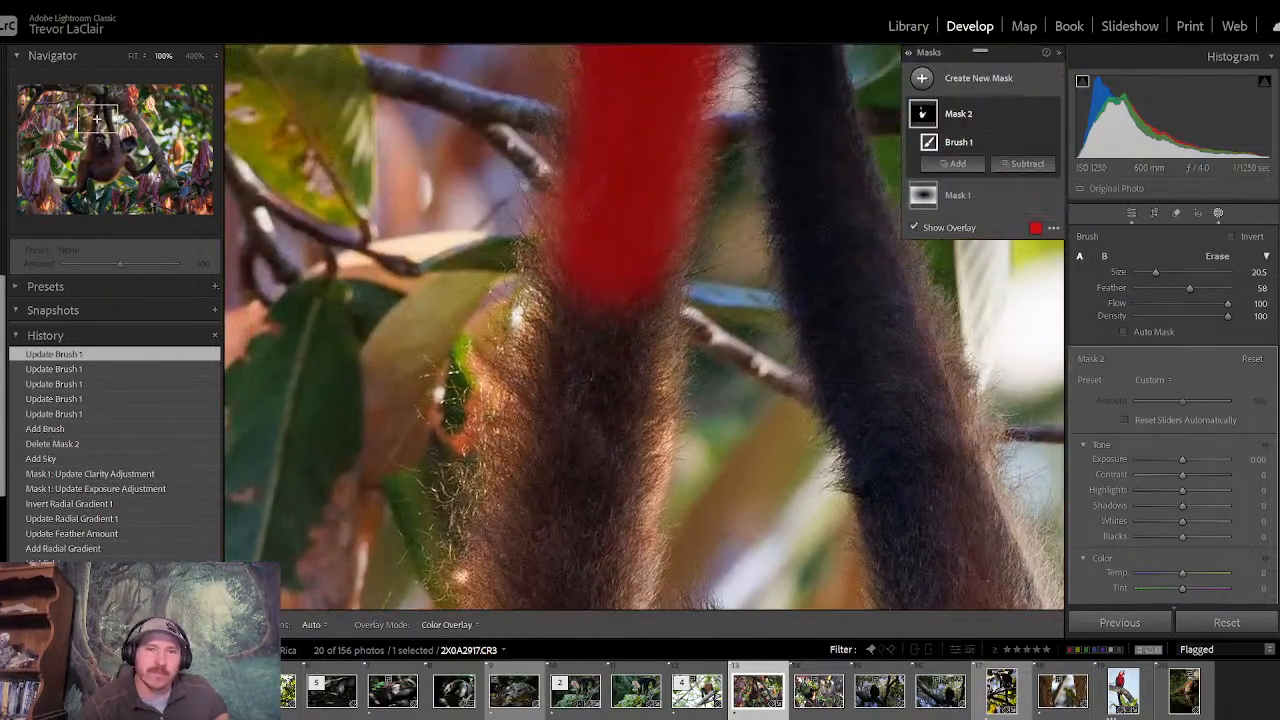
mouse_move(594, 322)
left_mouse_down()
mouse_move(580, 498)
mouse_move(609, 485)
mouse_move(585, 592)
left_mouse_up()
left_click_drag(99, 118, 101, 137)
mouse_move(456, 340)
left_mouse_down()
mouse_move(448, 111)
mouse_move(496, 343)
mouse_move(497, 325)
mouse_move(492, 263)
mouse_move(443, 297)
mouse_move(449, 346)
left_mouse_up()
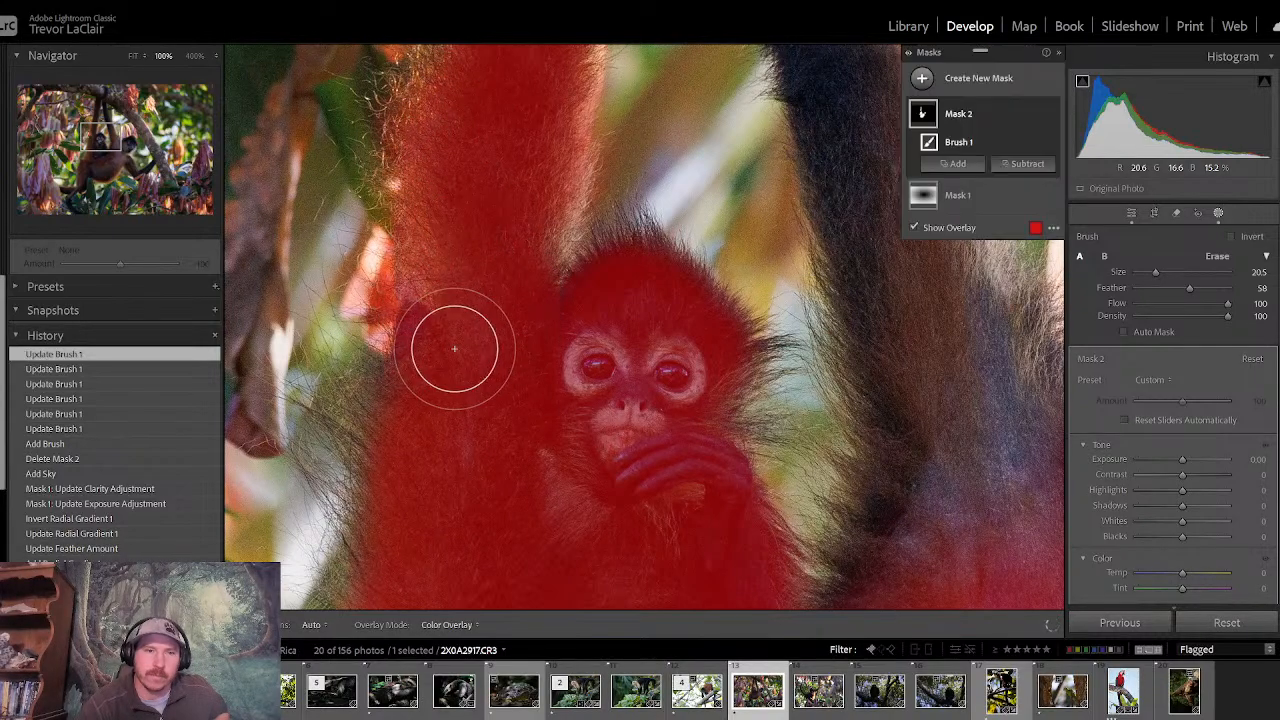
- Paint the adult's shoulder and outstretched arm into the brush mask as far as the tree trunk
left_click_drag(108, 125, 134, 170)
mouse_move(500, 260)
left_mouse_down()
mouse_move(603, 285)
mouse_move(508, 171)
mouse_move(486, 77)
mouse_move(571, 120)
mouse_move(686, 326)
mouse_move(651, 351)
mouse_move(696, 441)
mouse_move(674, 463)
mouse_move(743, 423)
mouse_move(929, 388)
mouse_move(989, 289)
left_mouse_up()
left_click_drag(145, 178, 164, 167)
mouse_move(508, 418)
left_mouse_down()
mouse_move(537, 408)
mouse_move(563, 364)
left_mouse_up()
mouse_move(414, 505)
left_mouse_down()
mouse_move(360, 534)
mouse_move(460, 500)
mouse_move(514, 462)
left_mouse_up()
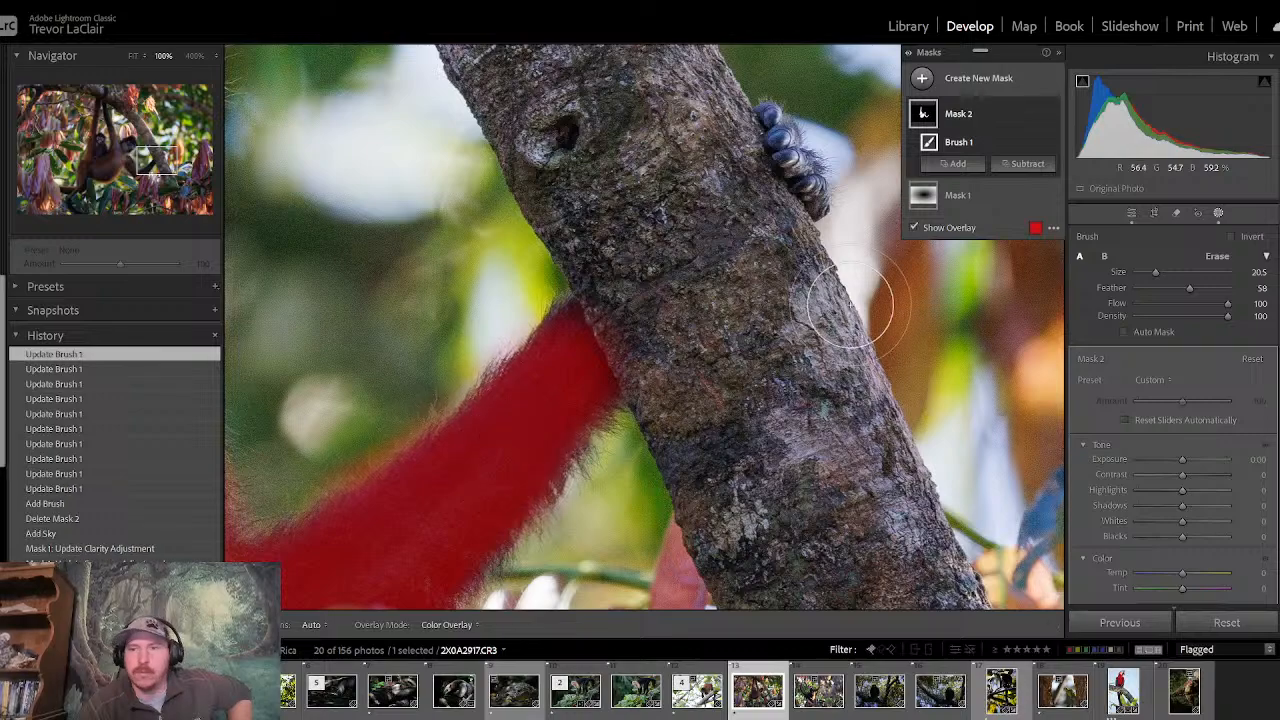
- Mask the fingers gripping the trunk and the dark fur showing behind the hanging leaves with brush size 6.3
left_click_drag(1155, 272, 1142, 274)
left_click_drag(818, 207, 810, 183)
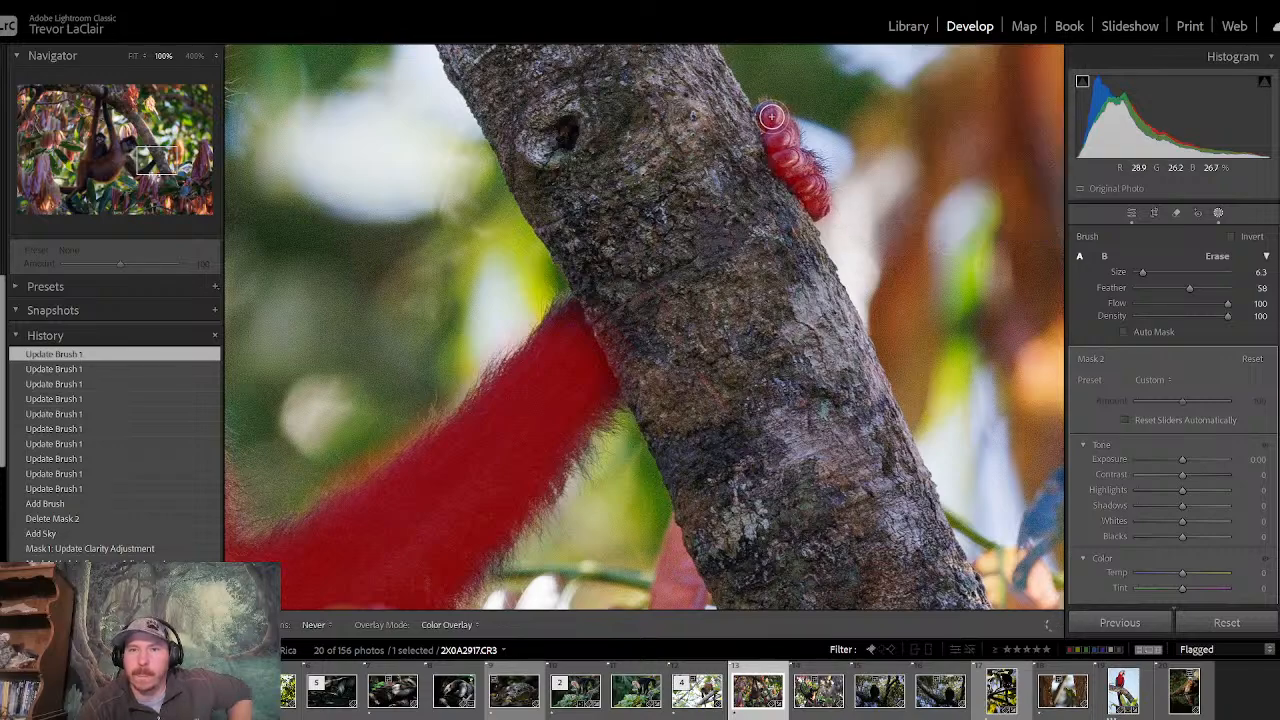
left_click_drag(772, 117, 770, 114)
left_click_drag(155, 157, 138, 180)
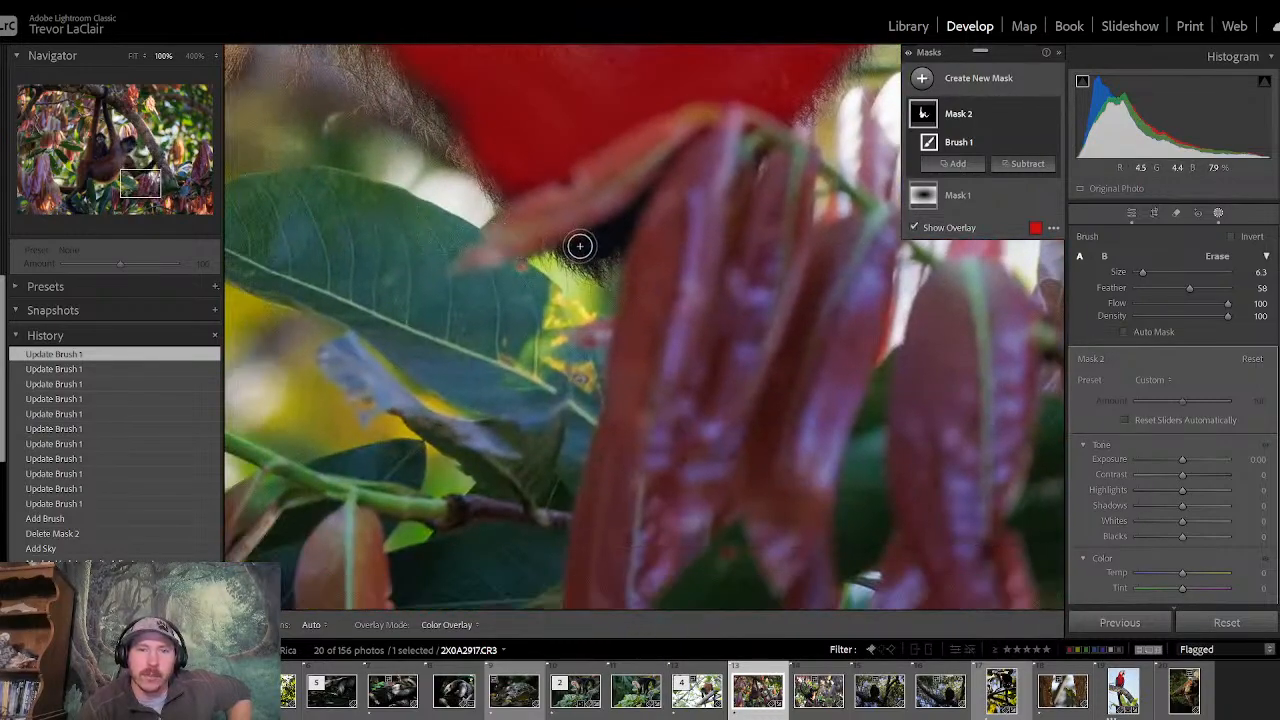
left_click_drag(579, 246, 582, 247)
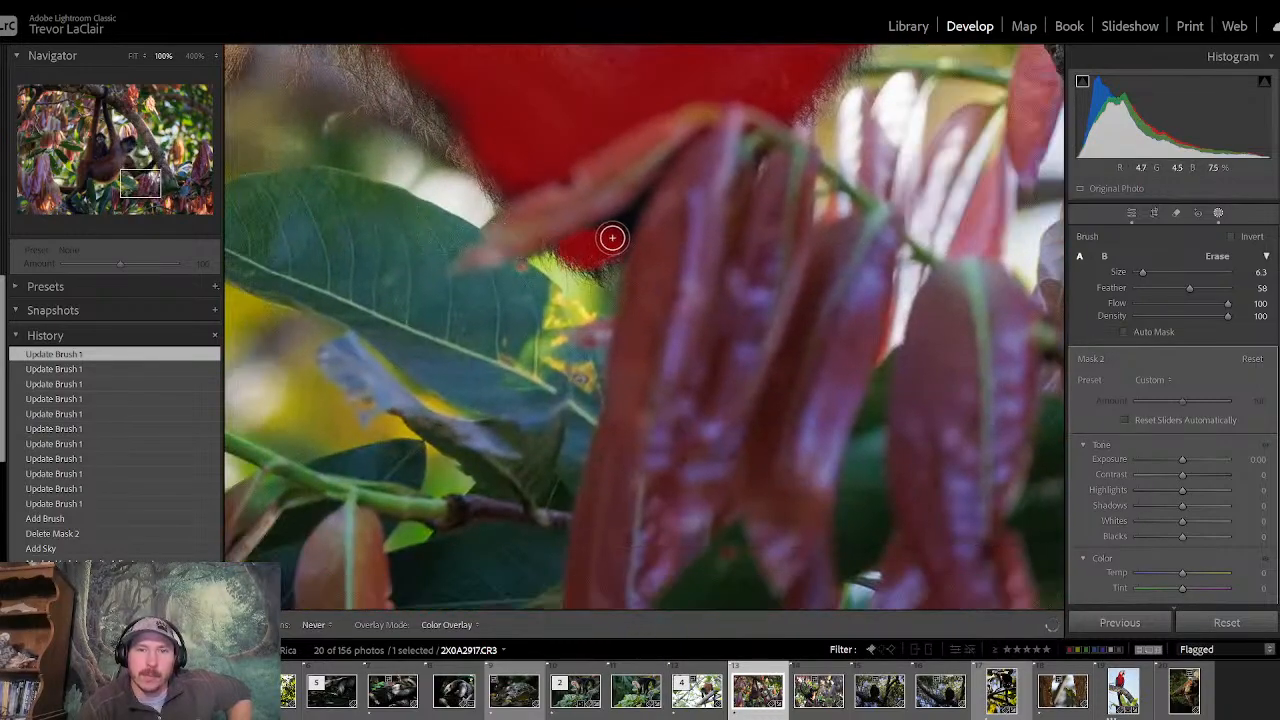
left_click_drag(632, 217, 628, 215)
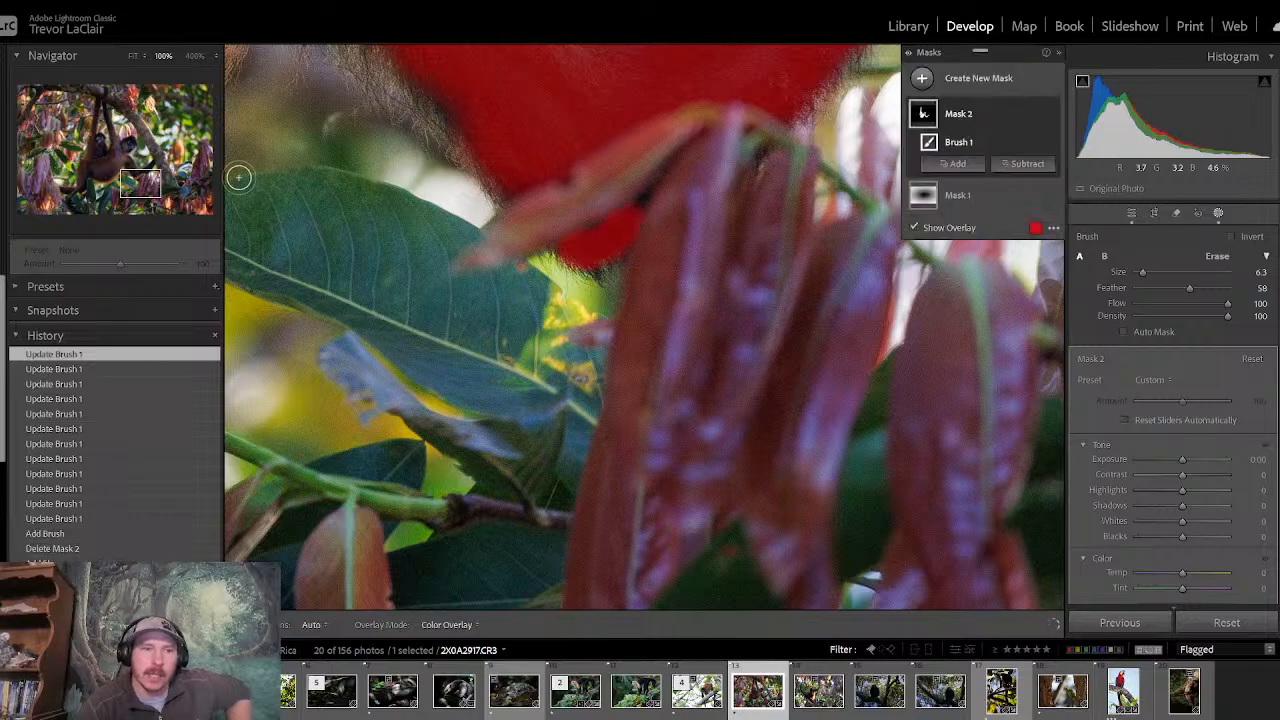
- Paint the adult's thigh and the limb stretching sideways into the mask, raising the brush size to 16.6 and 23.4
left_click_drag(148, 187, 74, 192)
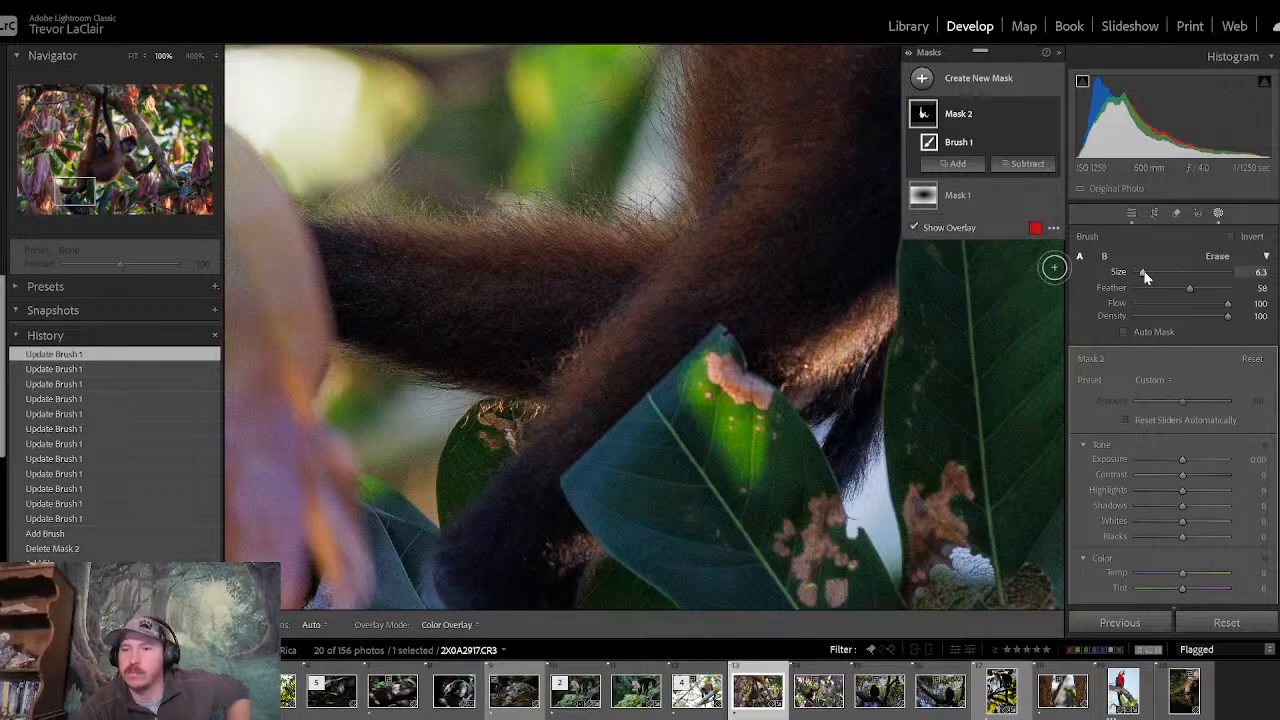
left_click_drag(1147, 277, 1156, 277)
left_click(597, 292)
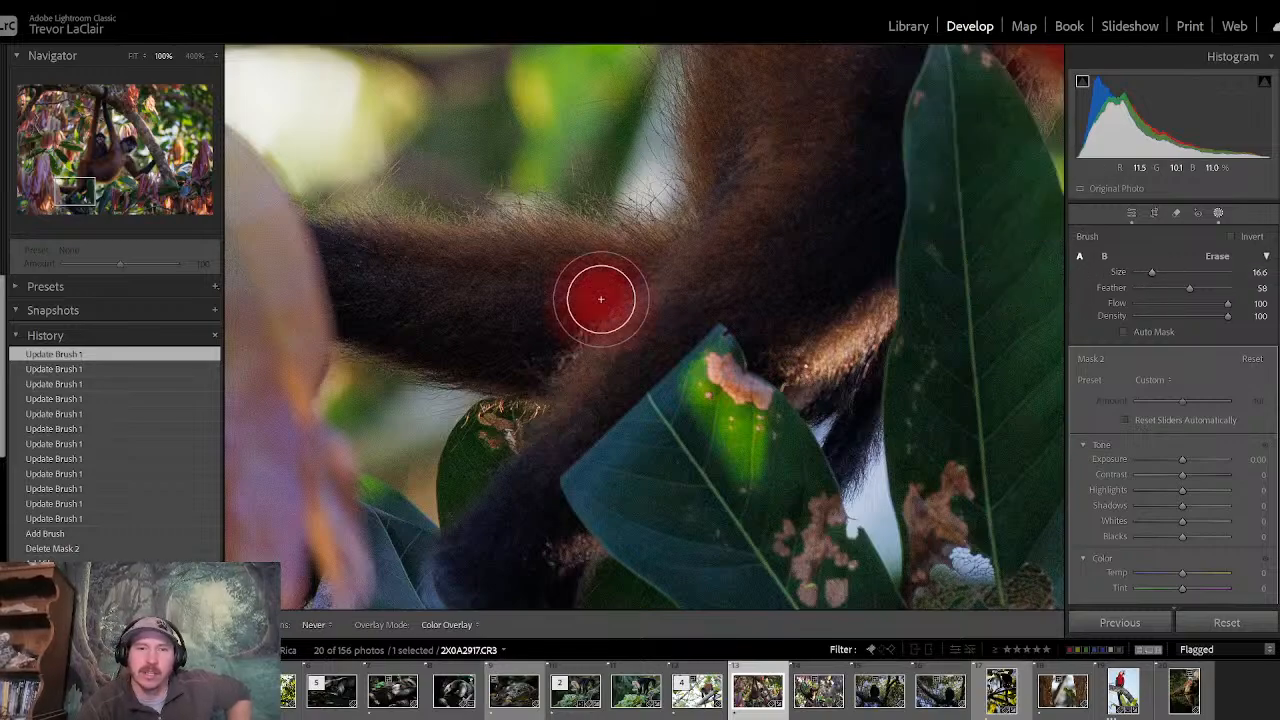
left_click_drag(1158, 276, 1164, 276)
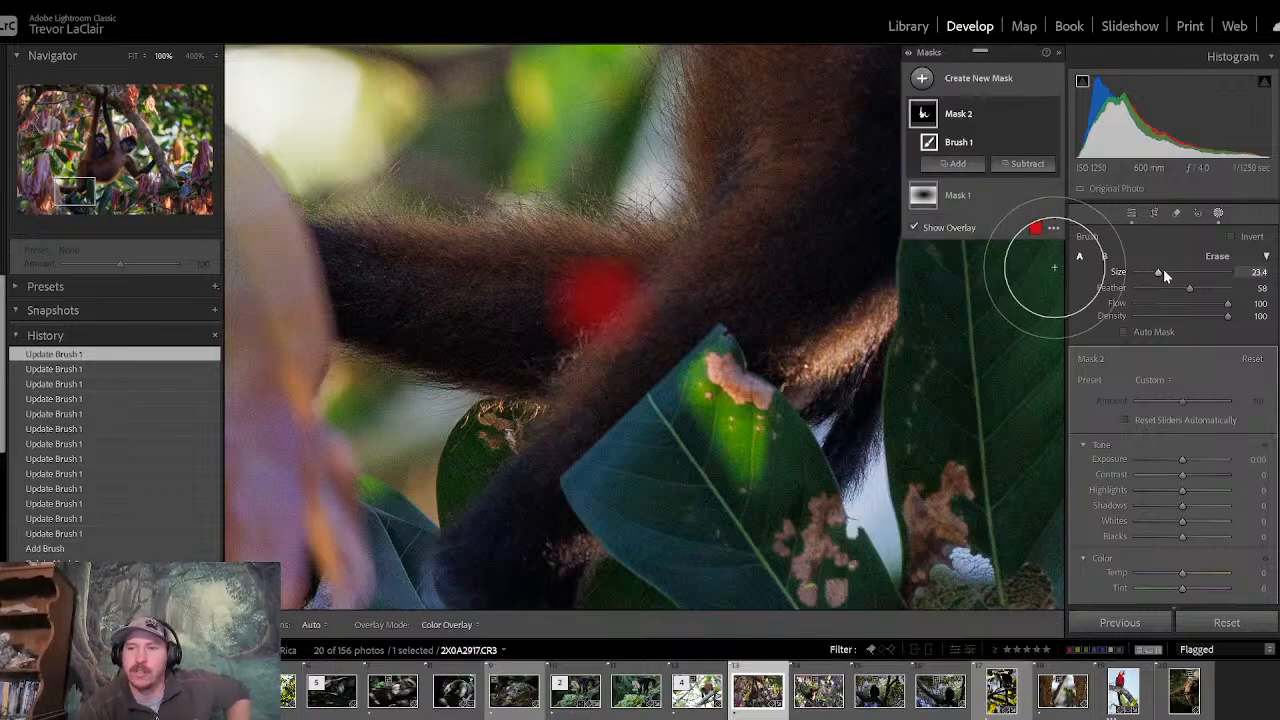
mouse_move(720, 265)
left_mouse_down()
mouse_move(458, 312)
mouse_move(399, 299)
mouse_move(386, 280)
mouse_move(575, 298)
mouse_move(687, 266)
mouse_move(743, 268)
mouse_move(772, 315)
mouse_move(833, 322)
mouse_move(794, 172)
mouse_move(750, 154)
mouse_move(749, 71)
mouse_move(818, 60)
mouse_move(844, 88)
mouse_move(843, 144)
mouse_move(837, 49)
mouse_move(834, 220)
left_mouse_up()
- Paint the adult's bent lower leg and foot at brush size 16.6, filling the fur along the leaf edge with a smaller brush
left_click_drag(78, 194, 80, 206)
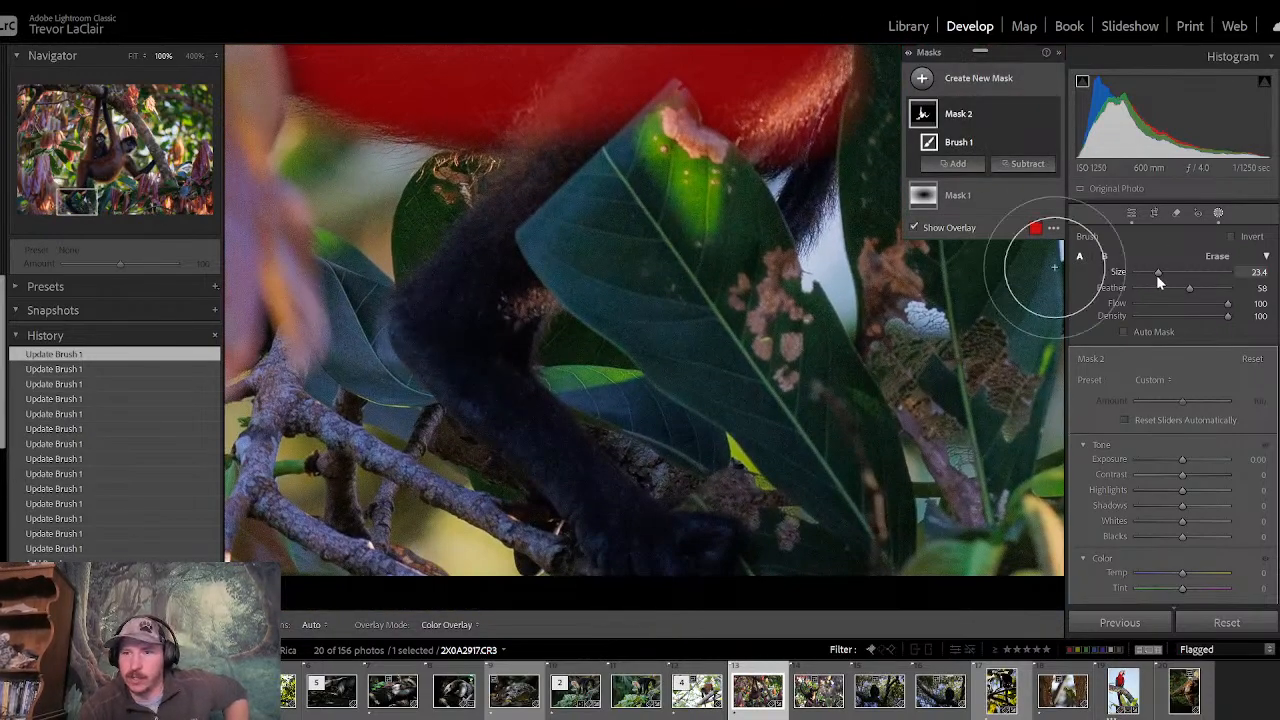
left_click_drag(1152, 278, 1150, 278)
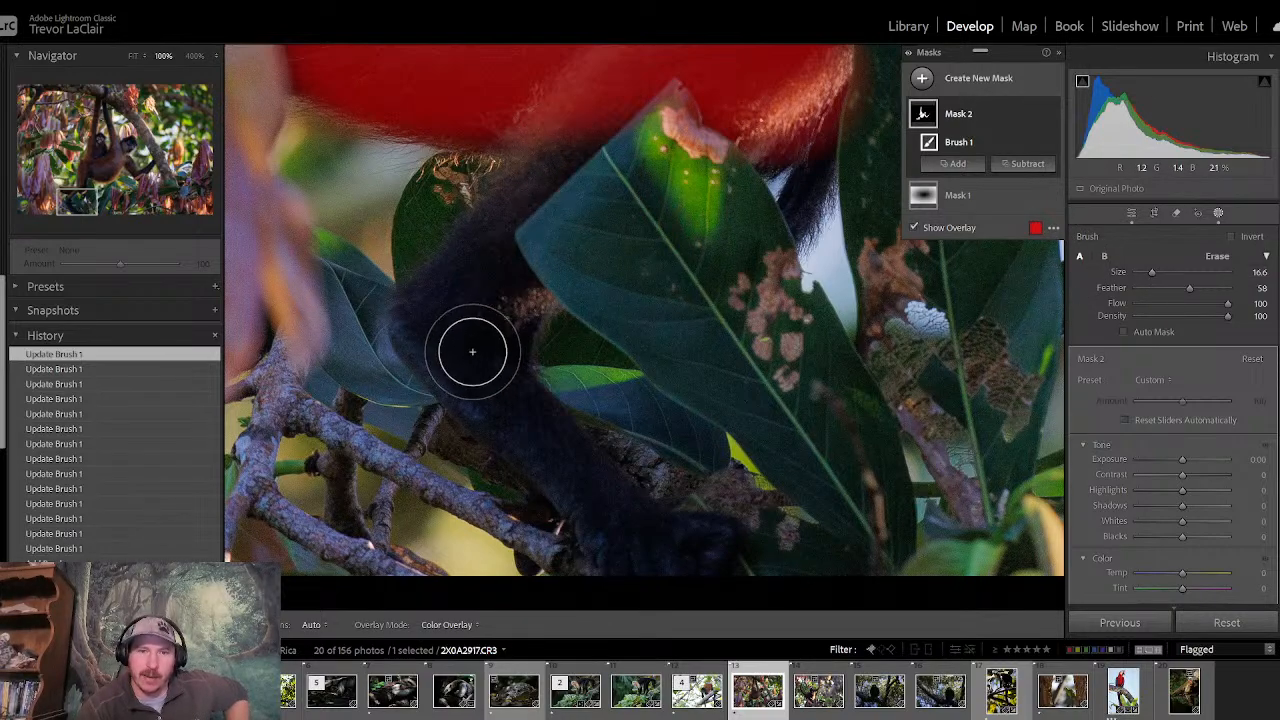
mouse_move(463, 332)
left_mouse_down()
mouse_move(437, 323)
mouse_move(489, 320)
mouse_move(472, 348)
mouse_move(494, 383)
mouse_move(657, 567)
mouse_move(700, 543)
left_mouse_up()
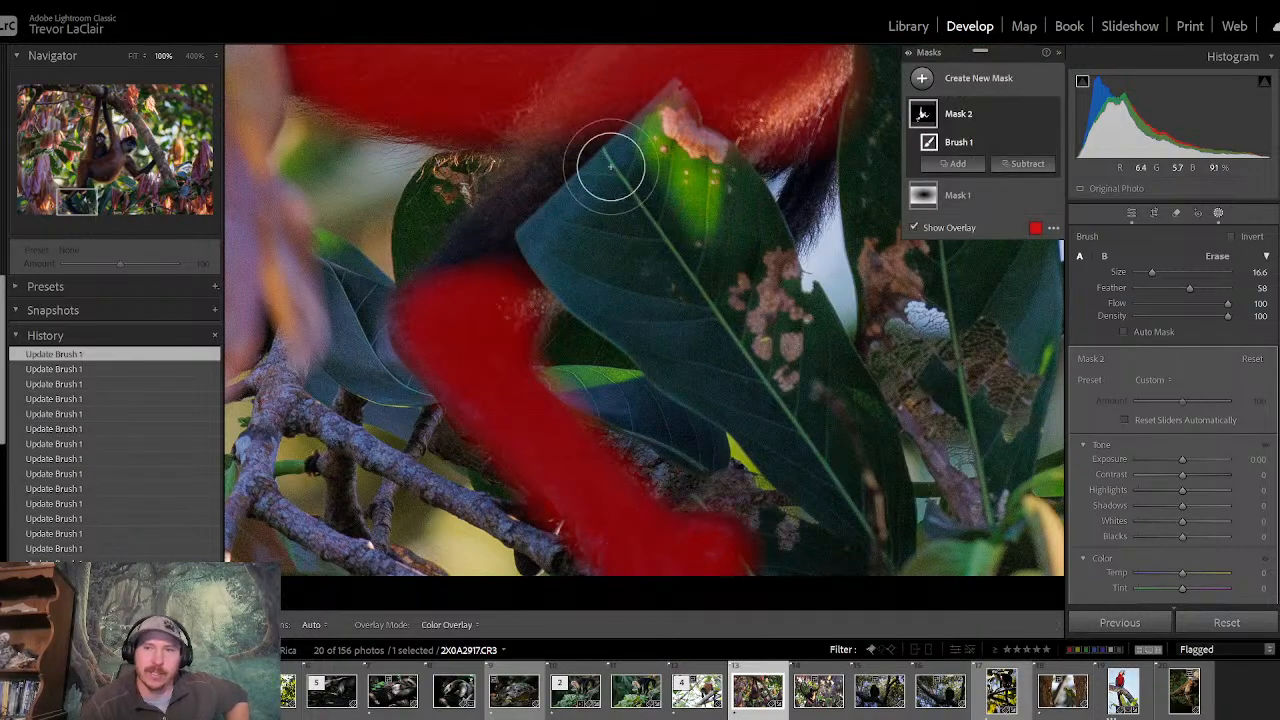
left_click_drag(1156, 274, 1144, 280)
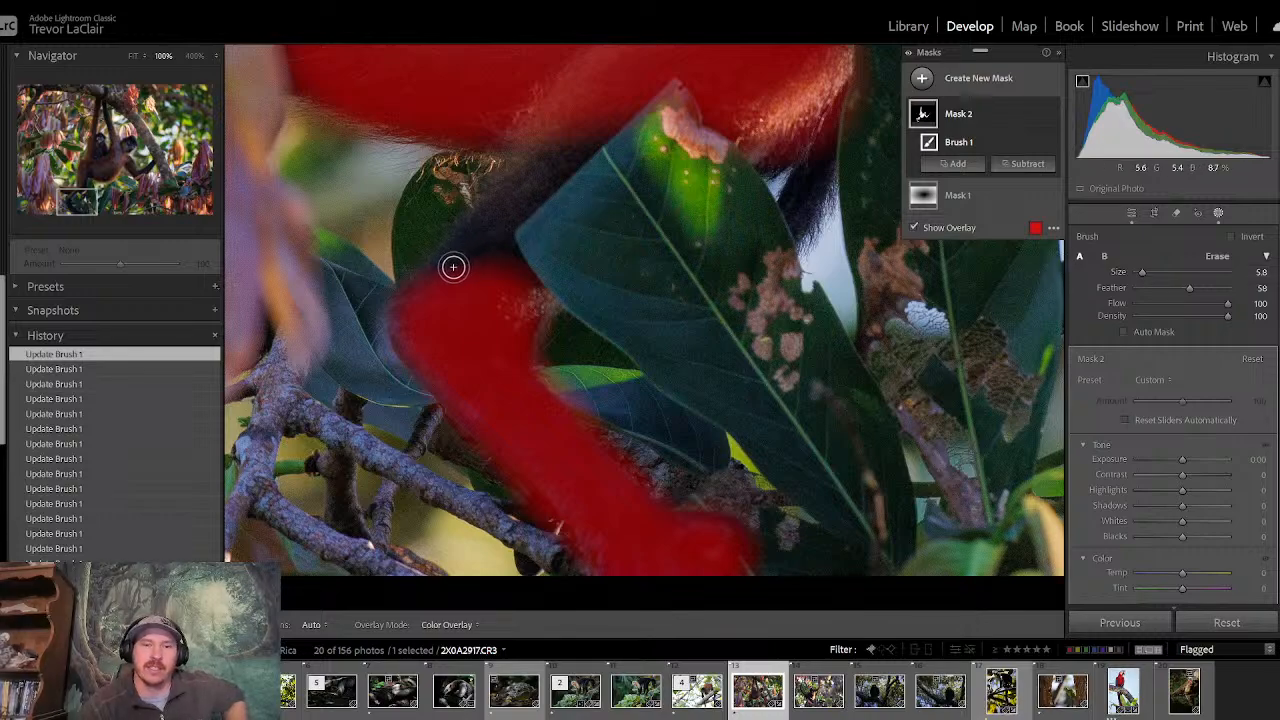
left_click_drag(1144, 273, 1148, 272)
mouse_move(574, 136)
left_mouse_down()
mouse_move(557, 151)
mouse_move(594, 108)
mouse_move(449, 282)
mouse_move(490, 281)
left_mouse_up()
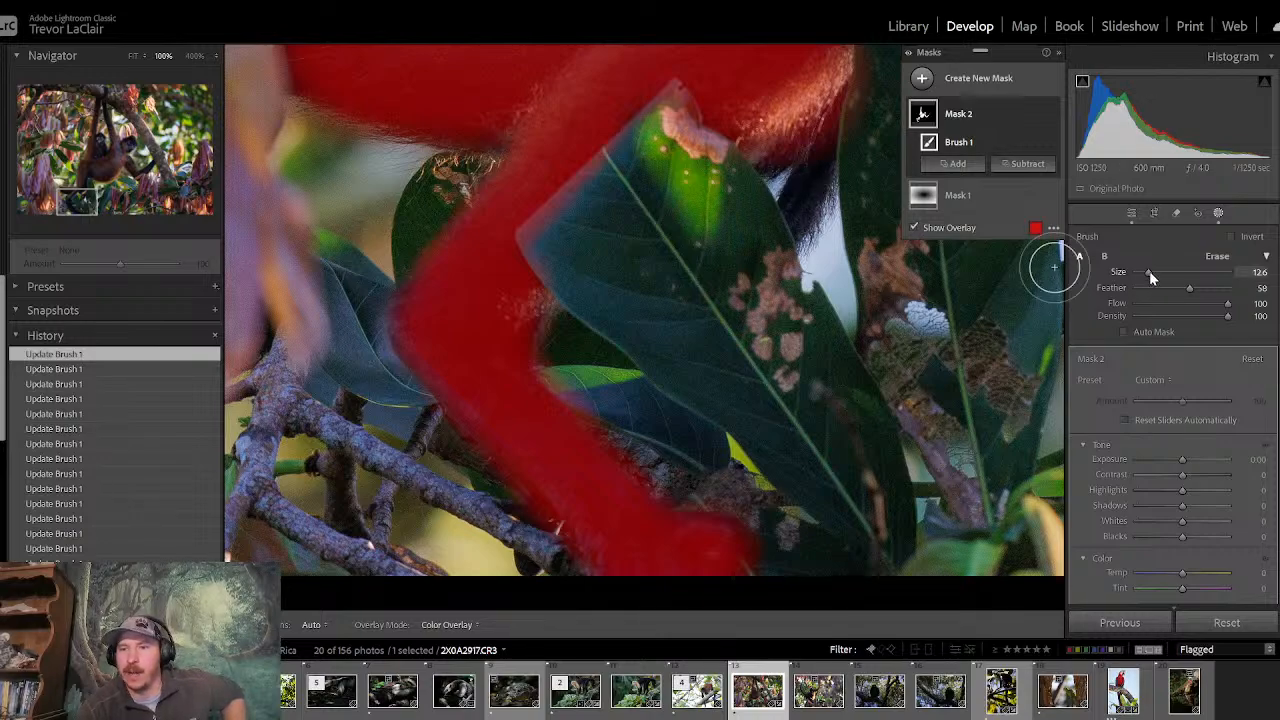
- Fill in the dark fur between the large leaves and the end of the sideways limb with brush size 10.3
left_click_drag(1150, 274, 1148, 274)
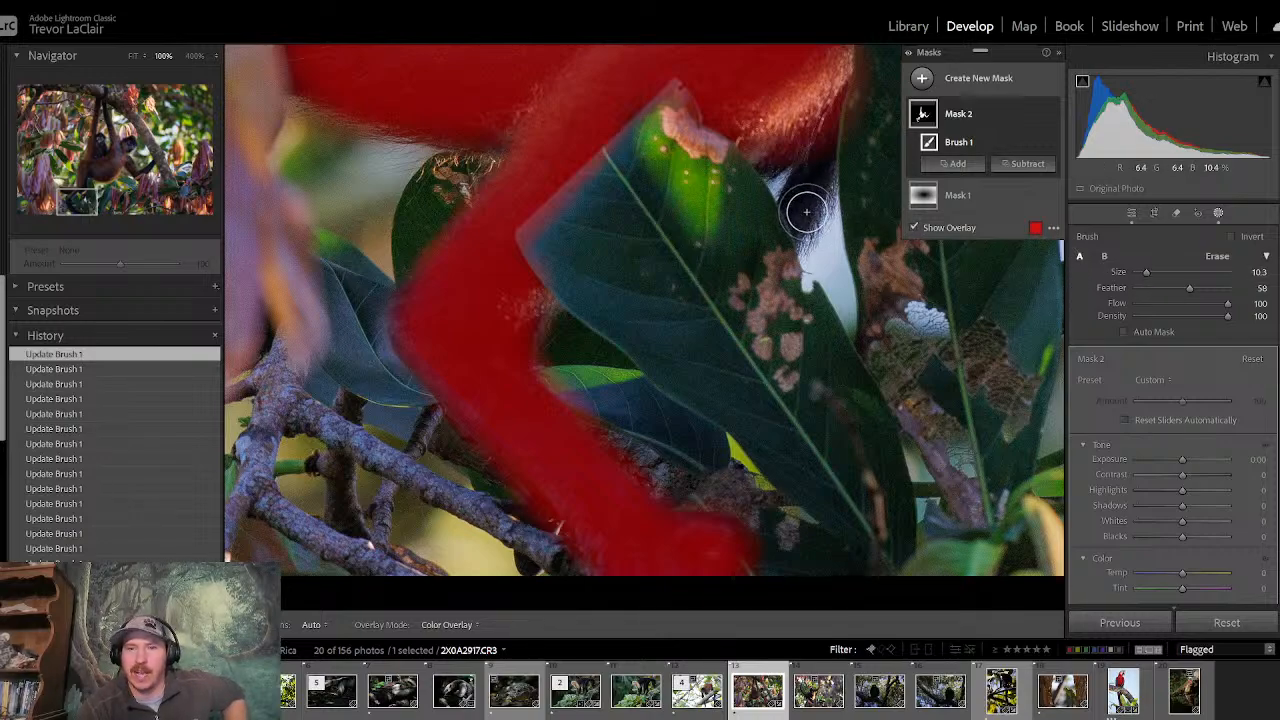
mouse_move(800, 210)
left_mouse_down()
mouse_move(814, 96)
mouse_move(767, 145)
mouse_move(810, 96)
left_mouse_up()
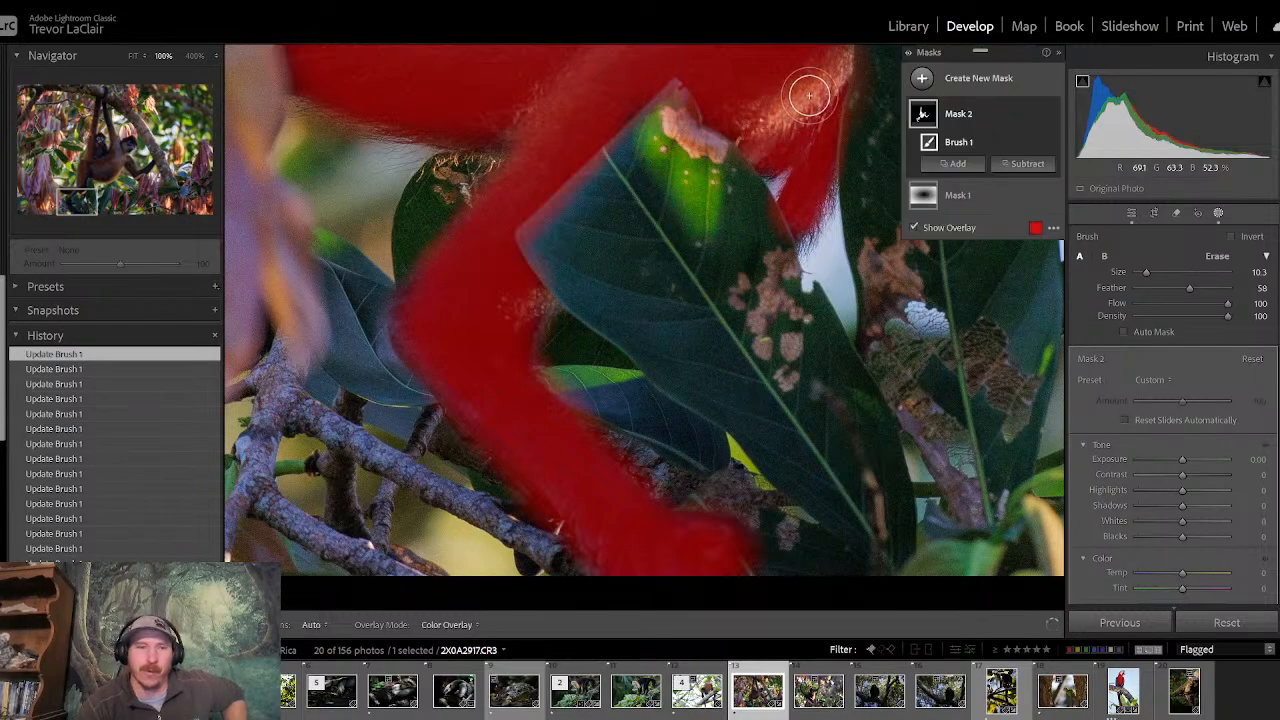
left_click_drag(77, 203, 75, 184)
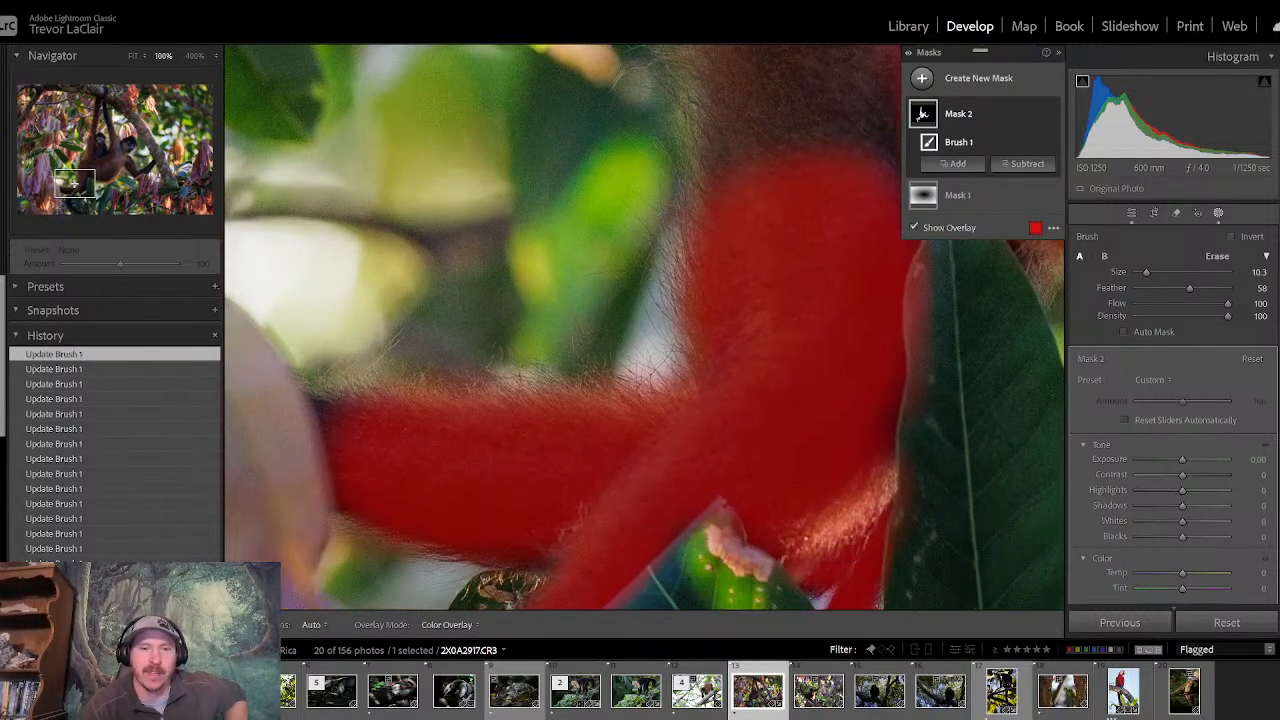
left_click_drag(343, 427, 330, 405)
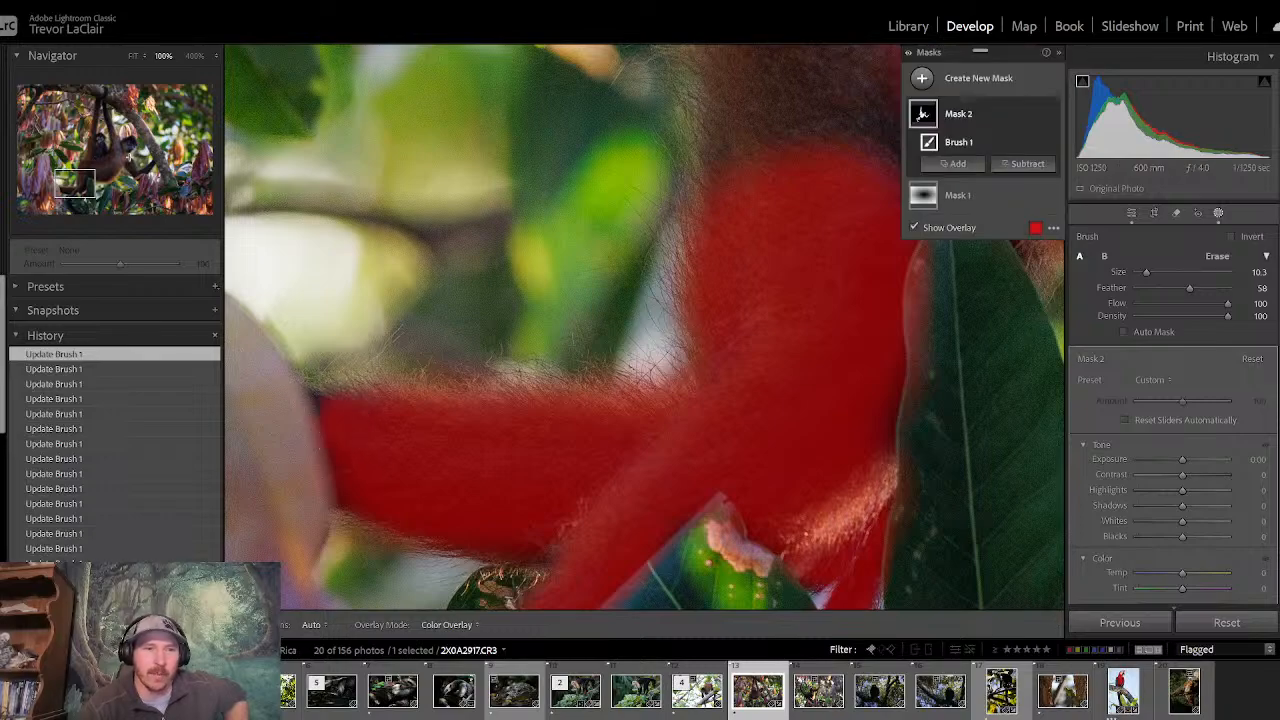
- Paint the unmasked fur on the adult's hip and flank with brush size 16.6
left_click_drag(84, 184, 102, 177)
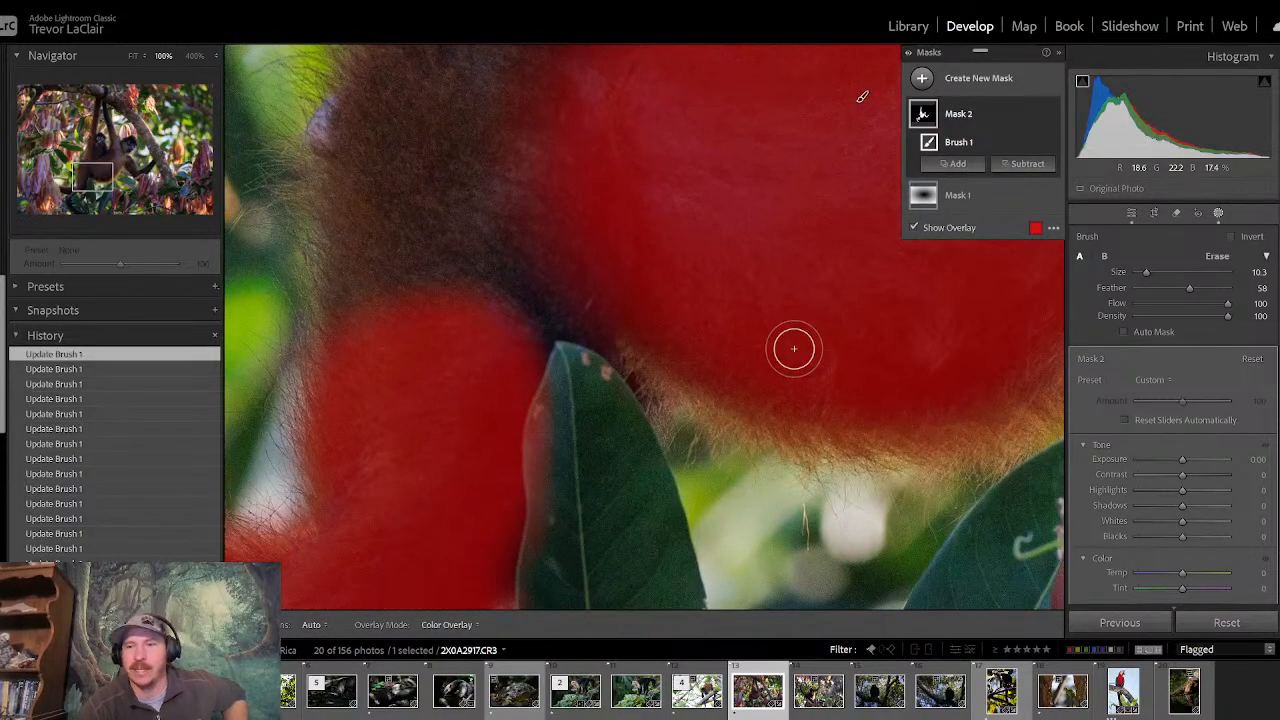
left_click_drag(1146, 278, 1151, 278)
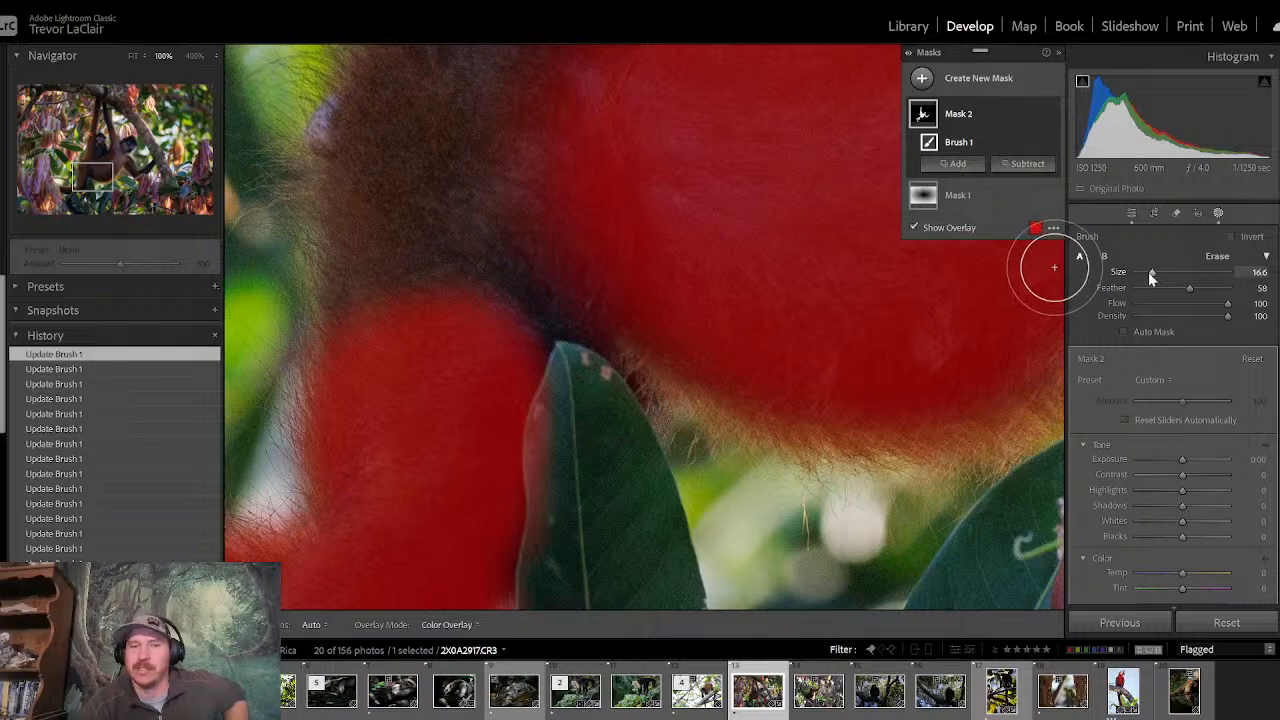
mouse_move(503, 303)
left_mouse_down()
mouse_move(550, 252)
mouse_move(507, 341)
mouse_move(537, 293)
mouse_move(608, 300)
mouse_move(655, 352)
mouse_move(623, 277)
mouse_move(560, 252)
mouse_move(361, 314)
mouse_move(390, 209)
mouse_move(381, 229)
mouse_move(391, 126)
mouse_move(375, 189)
mouse_move(534, 217)
left_mouse_up()
left_click_drag(102, 176, 94, 167)
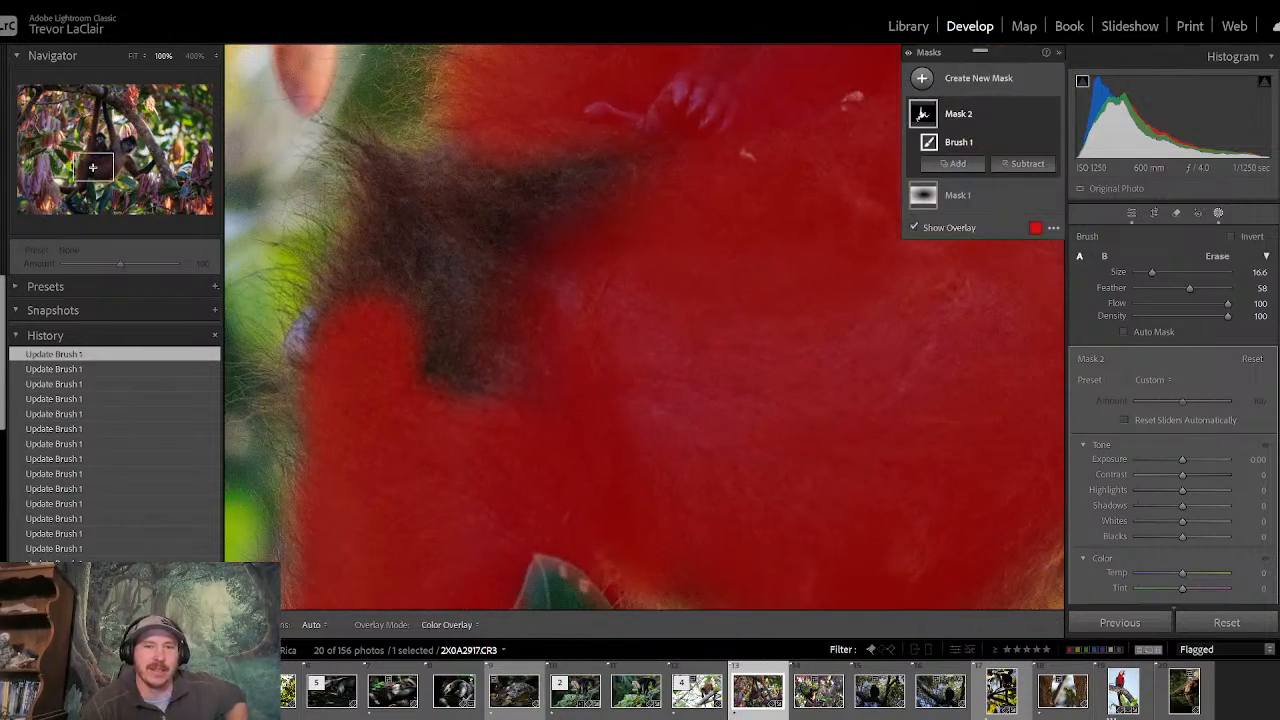
mouse_move(431, 311)
left_mouse_down()
mouse_move(489, 394)
mouse_move(512, 270)
mouse_move(648, 143)
mouse_move(475, 205)
mouse_move(360, 312)
mouse_move(401, 232)
mouse_move(392, 195)
mouse_move(455, 192)
left_mouse_up()
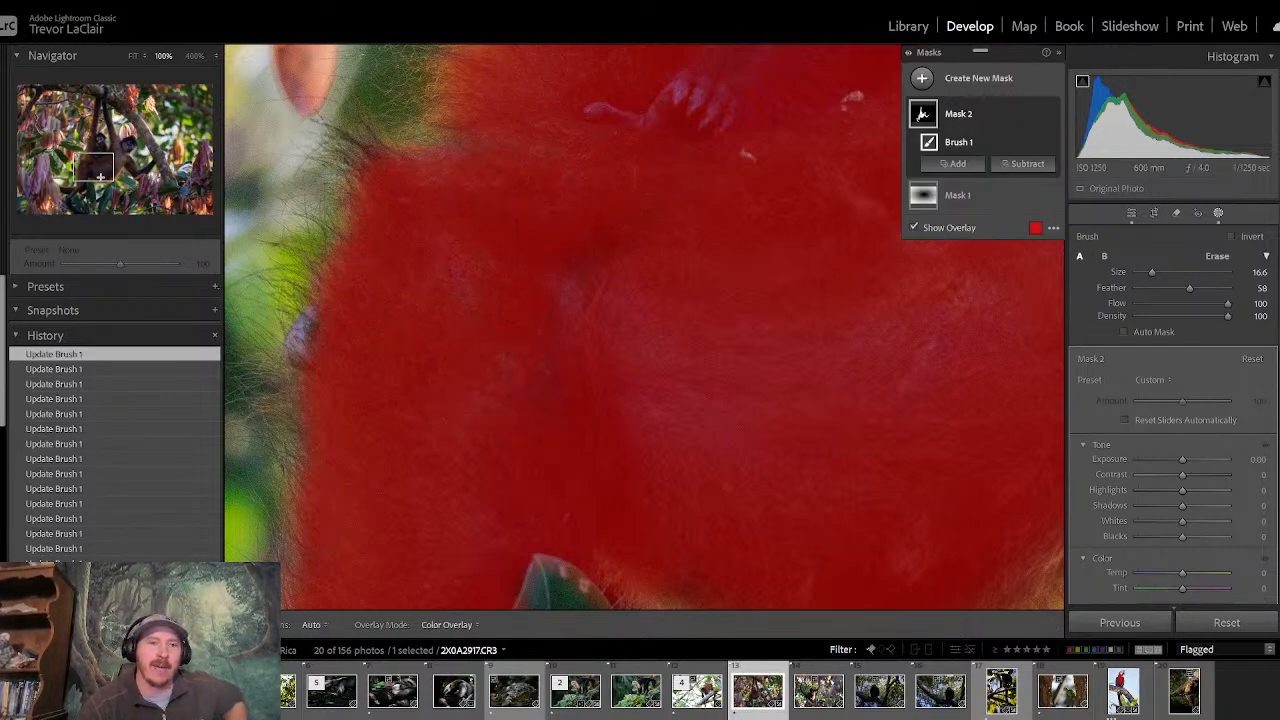
- Paint the adult's second raised limb into the brush mask from the shoulder up to the branch
mouse_move(101, 177)
left_mouse_down()
mouse_move(98, 148)
mouse_move(123, 140)
left_mouse_up()
mouse_move(423, 494)
left_mouse_down()
mouse_move(376, 505)
mouse_move(475, 394)
mouse_move(496, 483)
mouse_move(467, 333)
mouse_move(425, 451)
mouse_move(378, 528)
mouse_move(331, 570)
mouse_move(489, 478)
mouse_move(509, 380)
mouse_move(552, 361)
mouse_move(617, 480)
mouse_move(531, 310)
mouse_move(480, 298)
mouse_move(405, 366)
mouse_move(412, 270)
mouse_move(411, 397)
mouse_move(371, 481)
mouse_move(405, 263)
mouse_move(354, 46)
mouse_move(375, 152)
mouse_move(391, 46)
mouse_move(473, 238)
mouse_move(431, 125)
left_mouse_up()
left_click_drag(123, 143, 111, 120)
mouse_move(576, 392)
left_mouse_down()
mouse_move(593, 451)
mouse_move(631, 440)
mouse_move(537, 227)
mouse_move(490, 26)
mouse_move(544, 219)
mouse_move(539, 262)
mouse_move(564, 347)
mouse_move(529, 202)
mouse_move(557, 370)
mouse_move(511, 201)
mouse_move(617, 401)
left_mouse_up()
left_click_drag(121, 125, 111, 96)
mouse_move(490, 499)
left_mouse_down()
mouse_move(486, 471)
mouse_move(498, 484)
left_mouse_up()
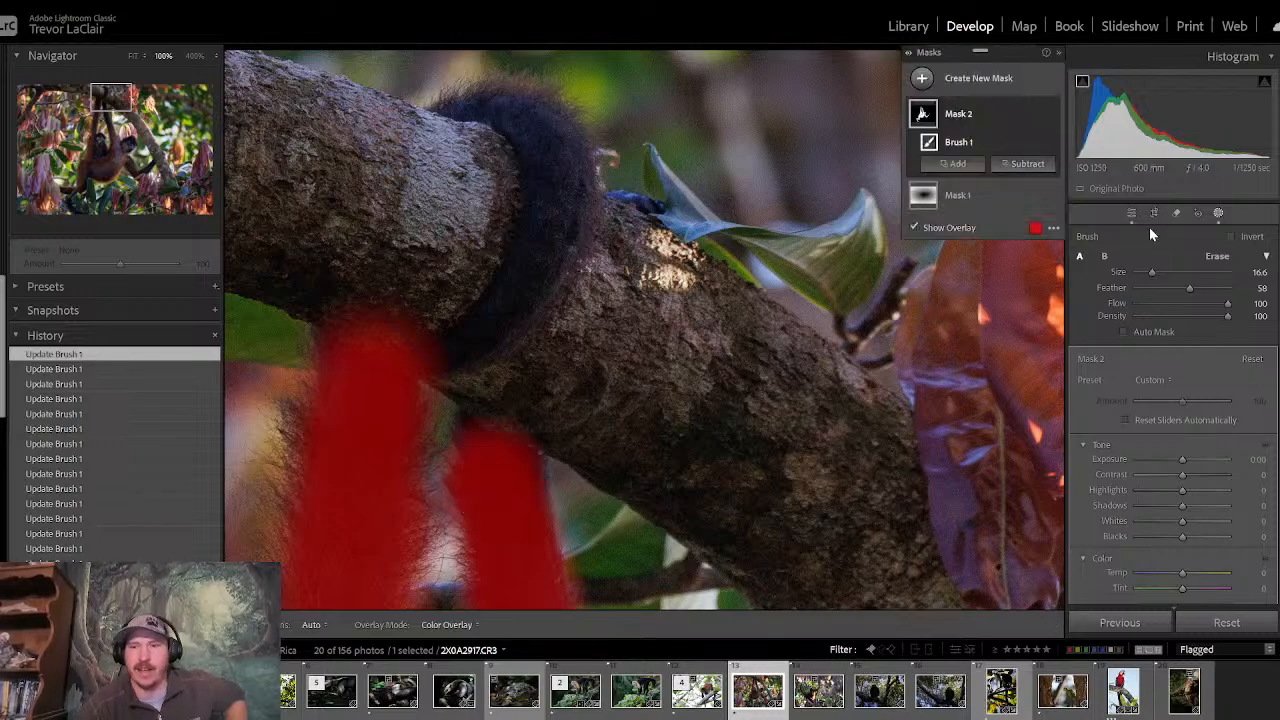
- Paint along the dark limb wrapped around the branch with brush size 9.7
left_click_drag(1154, 275, 1149, 277)
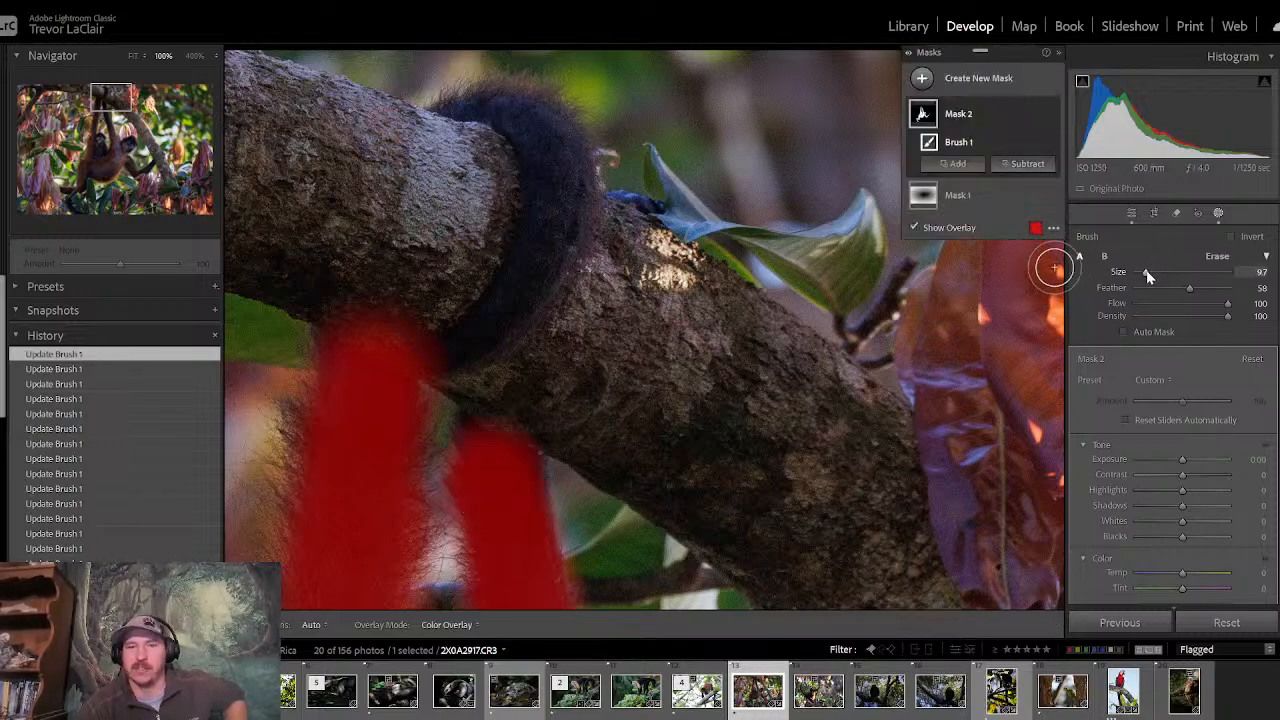
left_click_drag(554, 194, 528, 116)
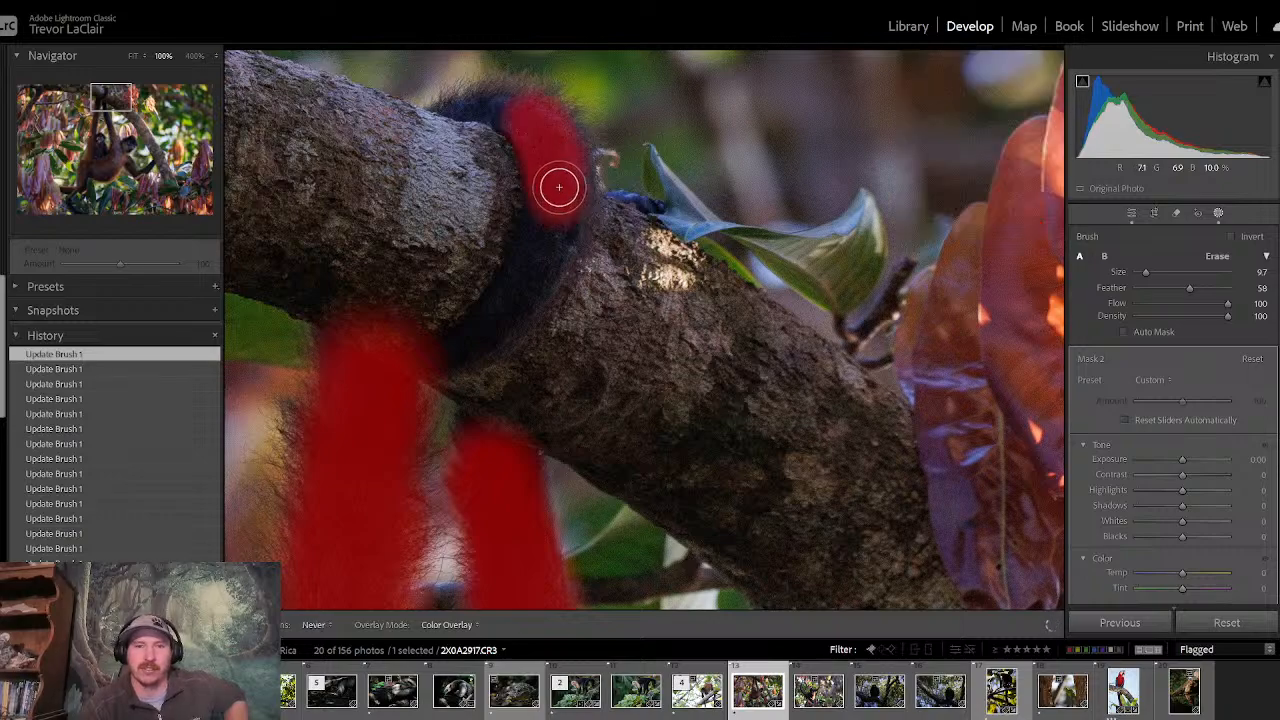
mouse_move(559, 187)
left_mouse_down()
mouse_move(526, 283)
mouse_move(433, 357)
left_mouse_up()
key("h")
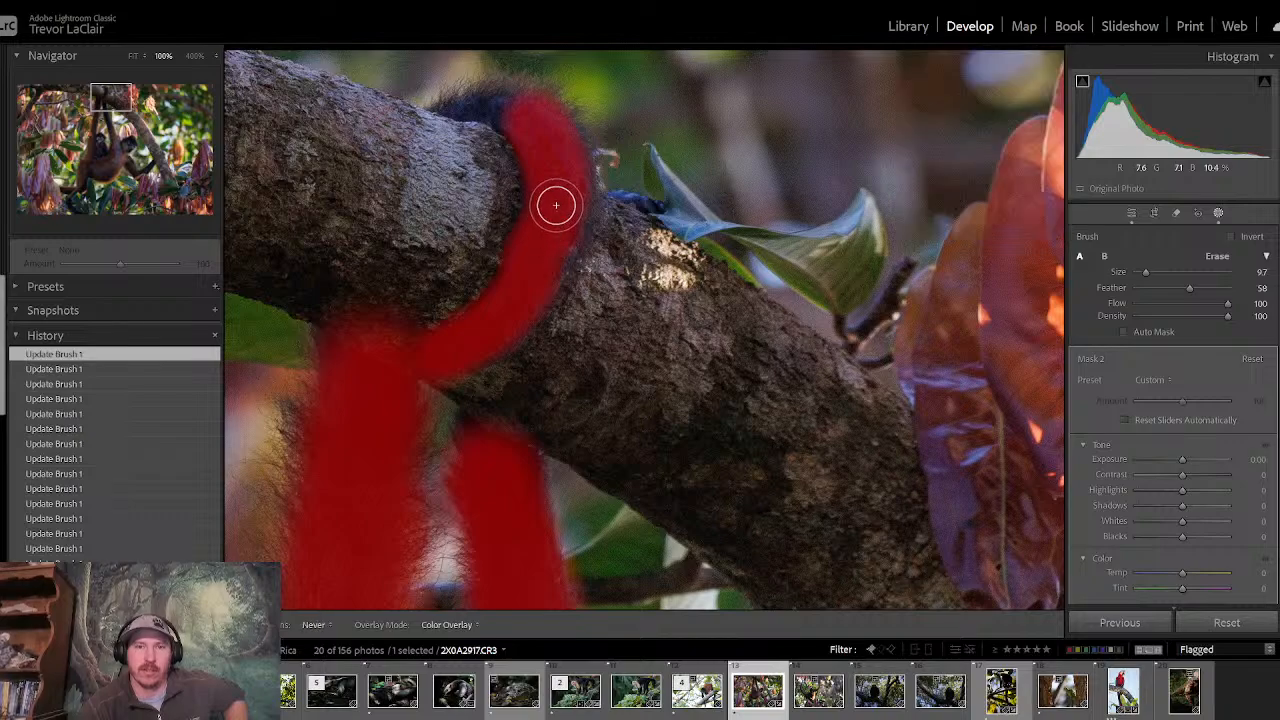
- Mask the upper tip and edges of the limb around the branch with brush size 4.1, and review the whole photo
key("h")
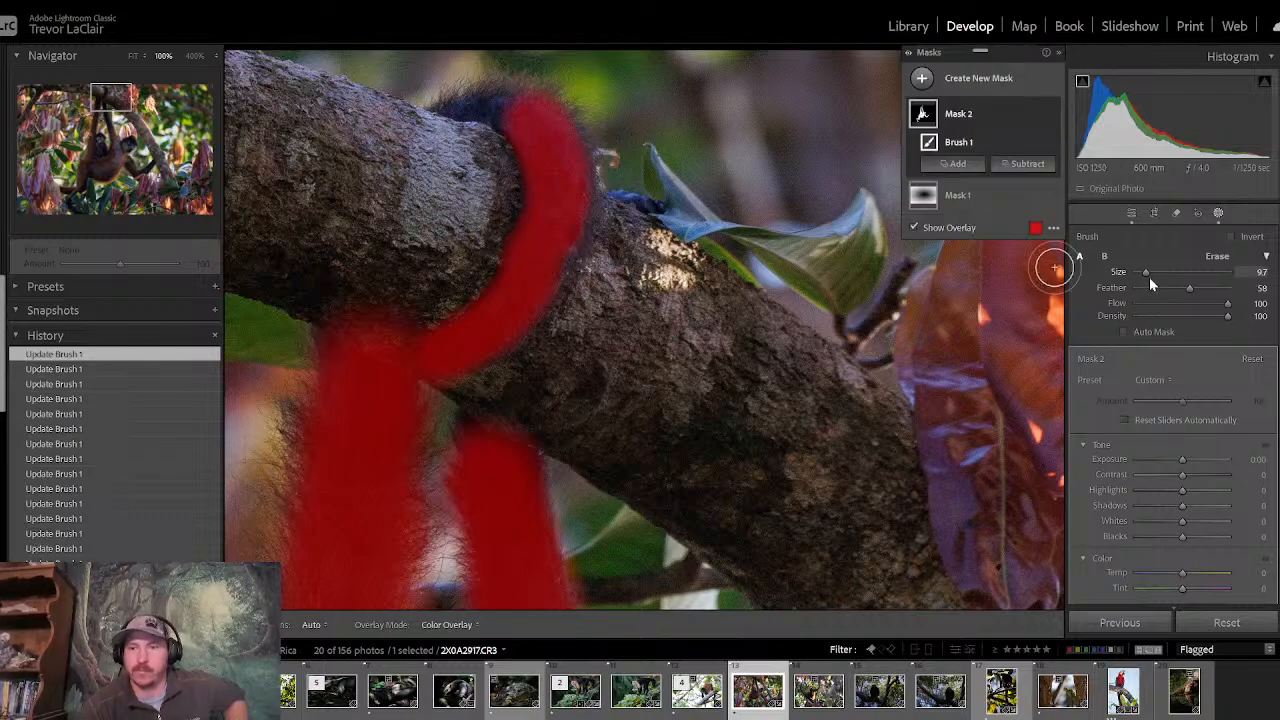
left_click_drag(1149, 277, 1143, 275)
key("h")
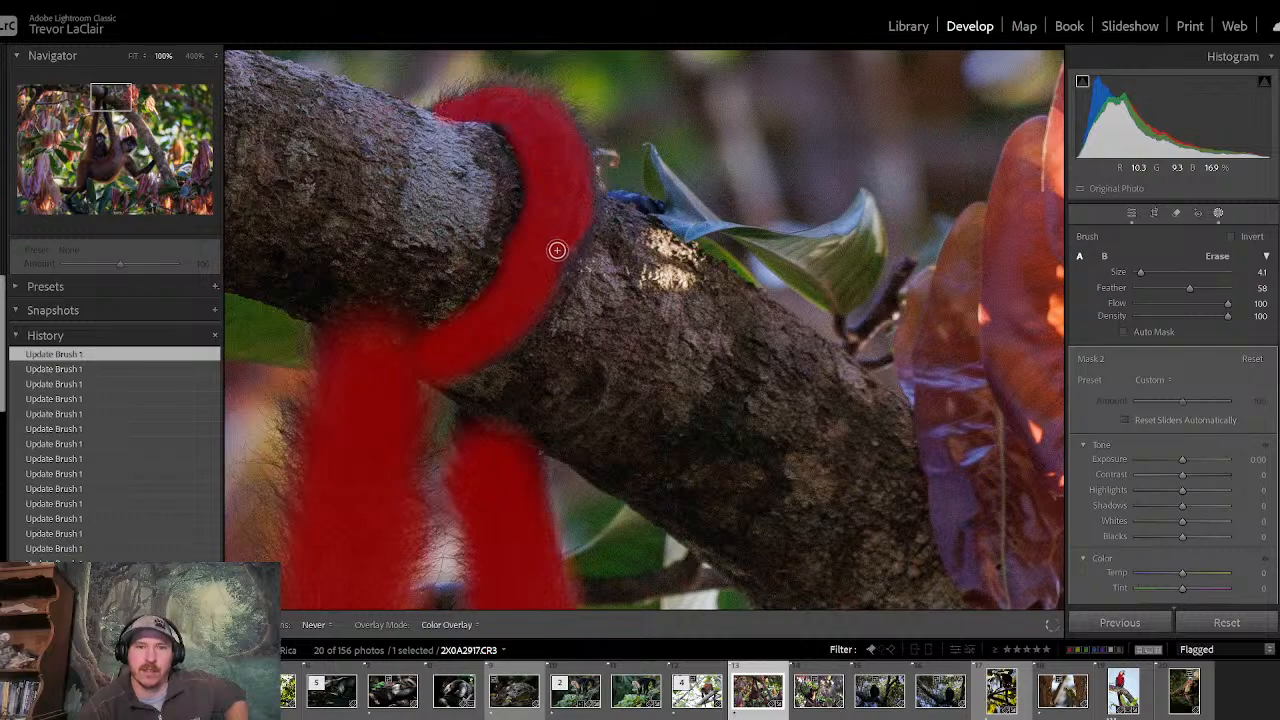
key("h")
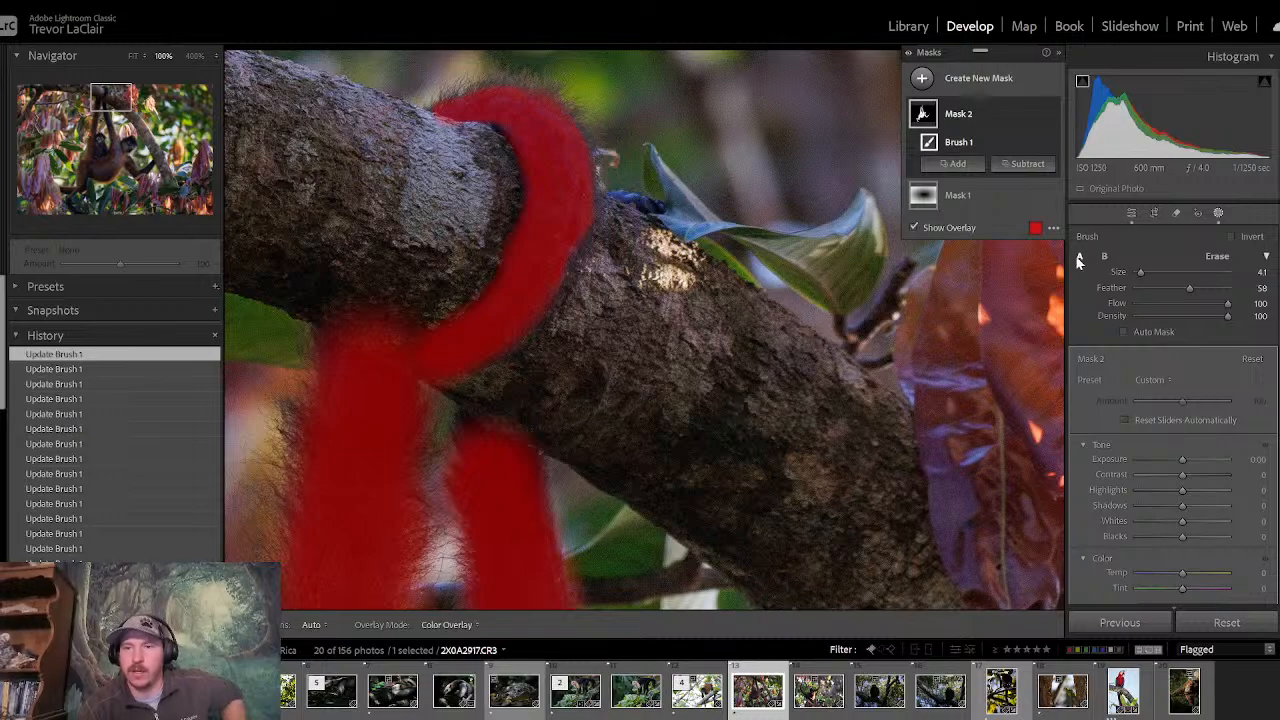
left_click(133, 57)
key("h")
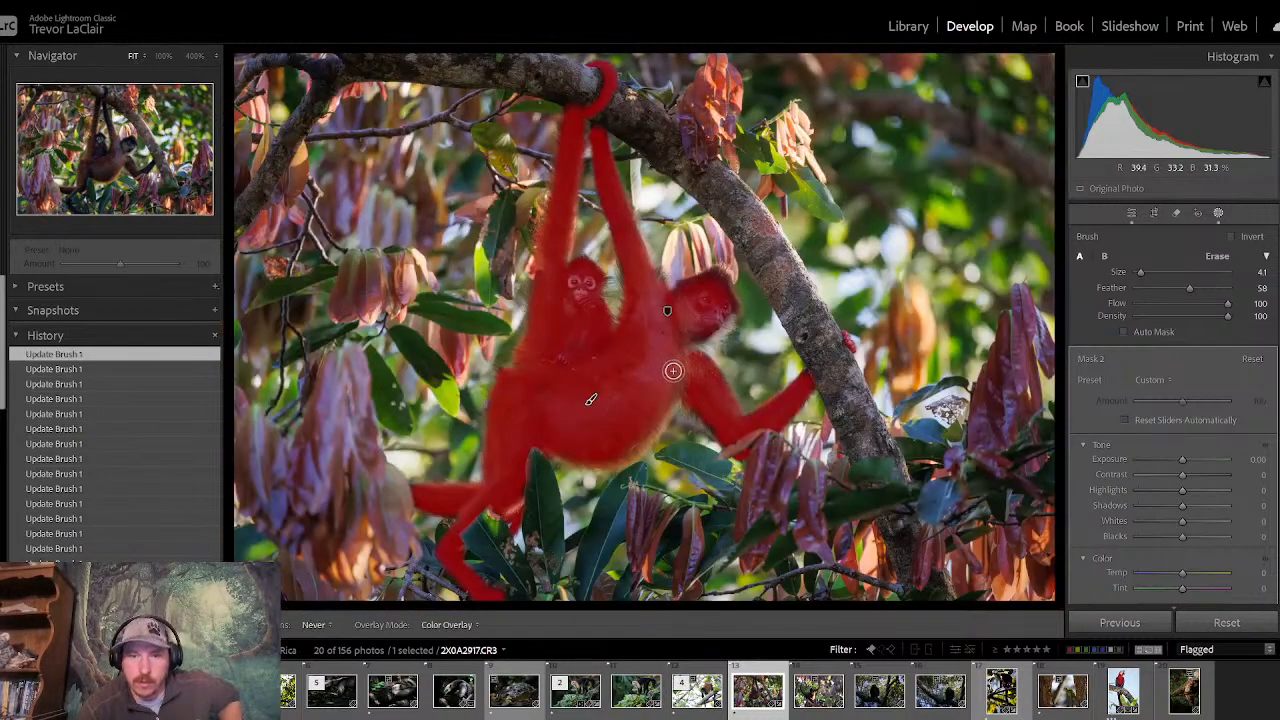
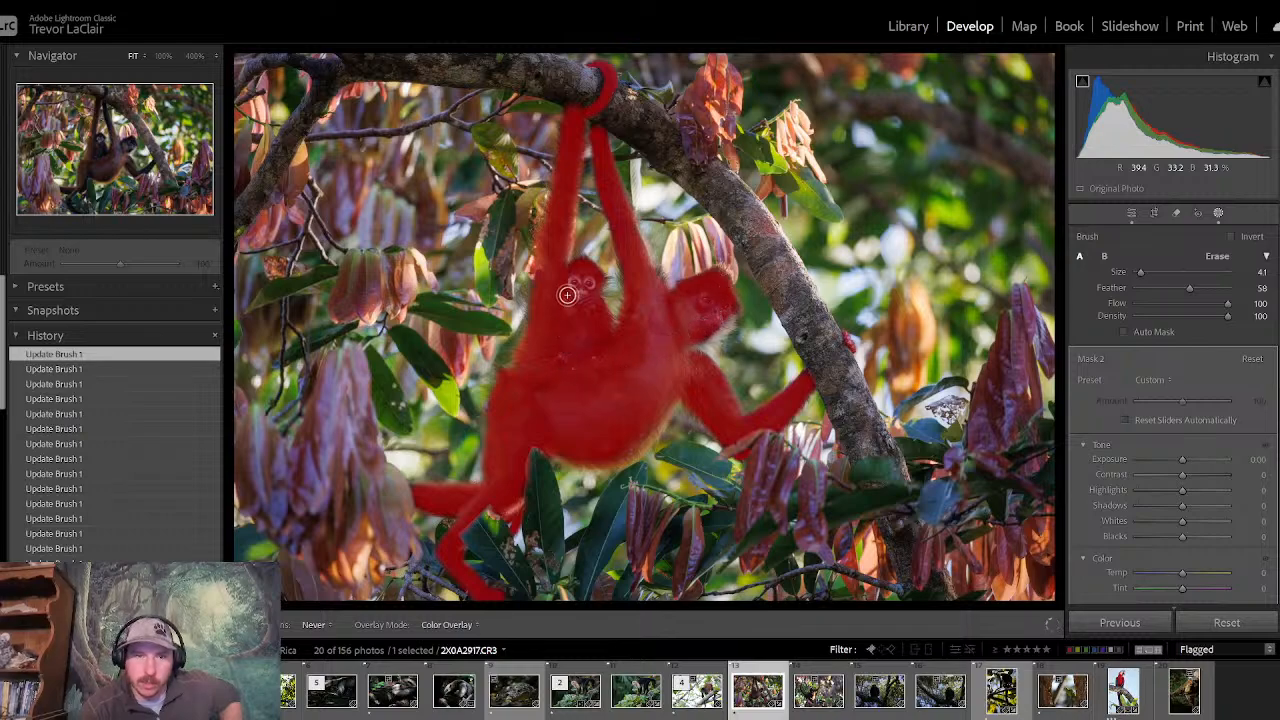
- Hide the mask overlay and raise the monkey brush mask's Shadows to 42, leaving its Exposure at 0
key("h")
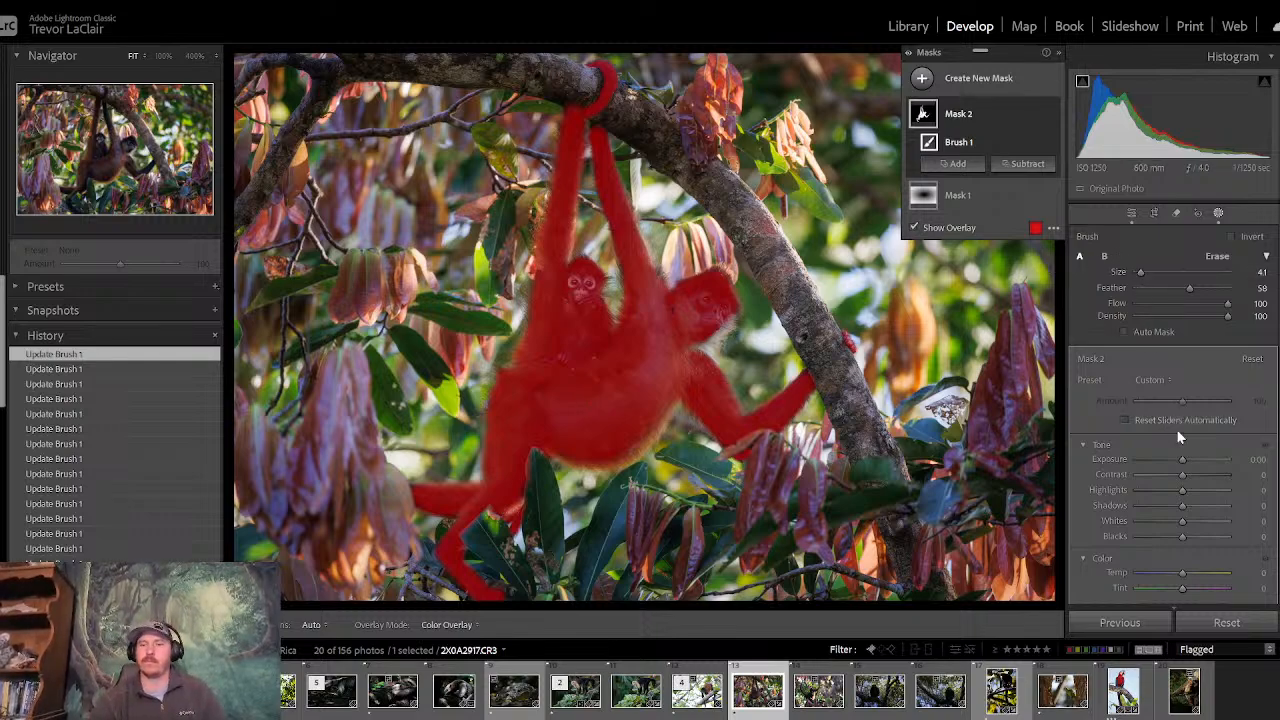
key("o")
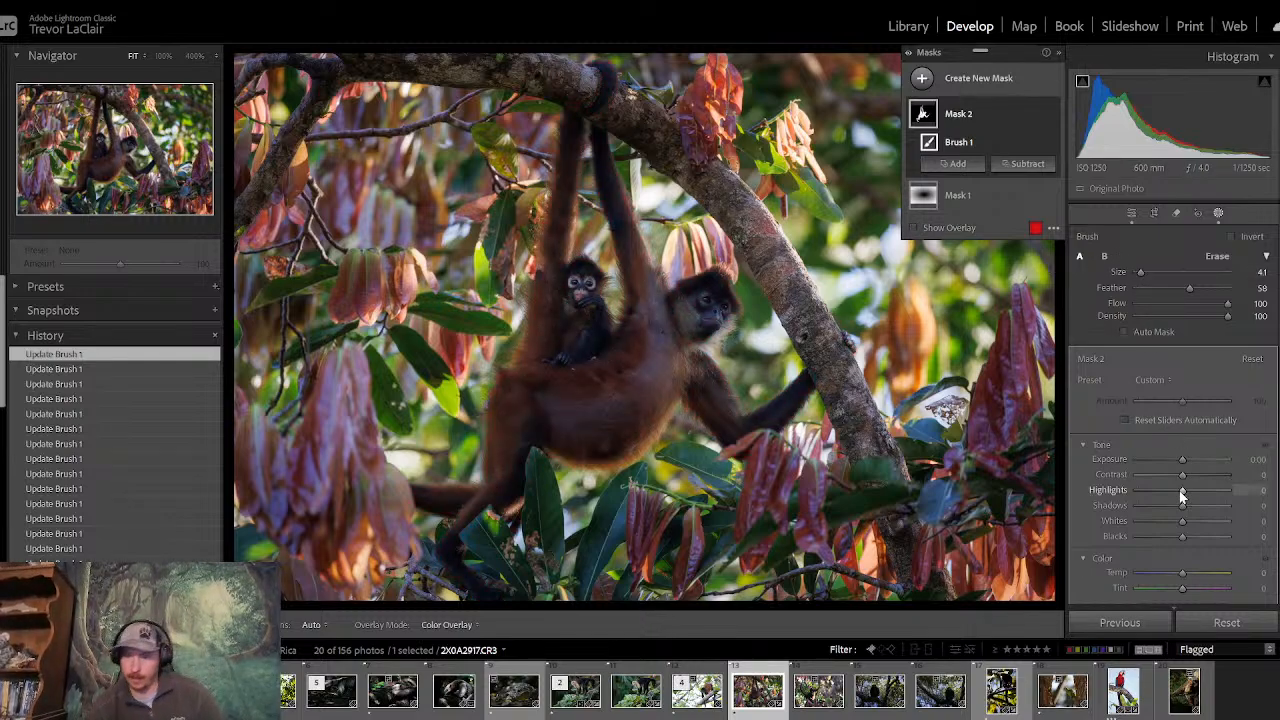
left_click_drag(1181, 508, 1199, 507)
left_click_drag(1184, 464, 1188, 464)
double_click(1188, 464)
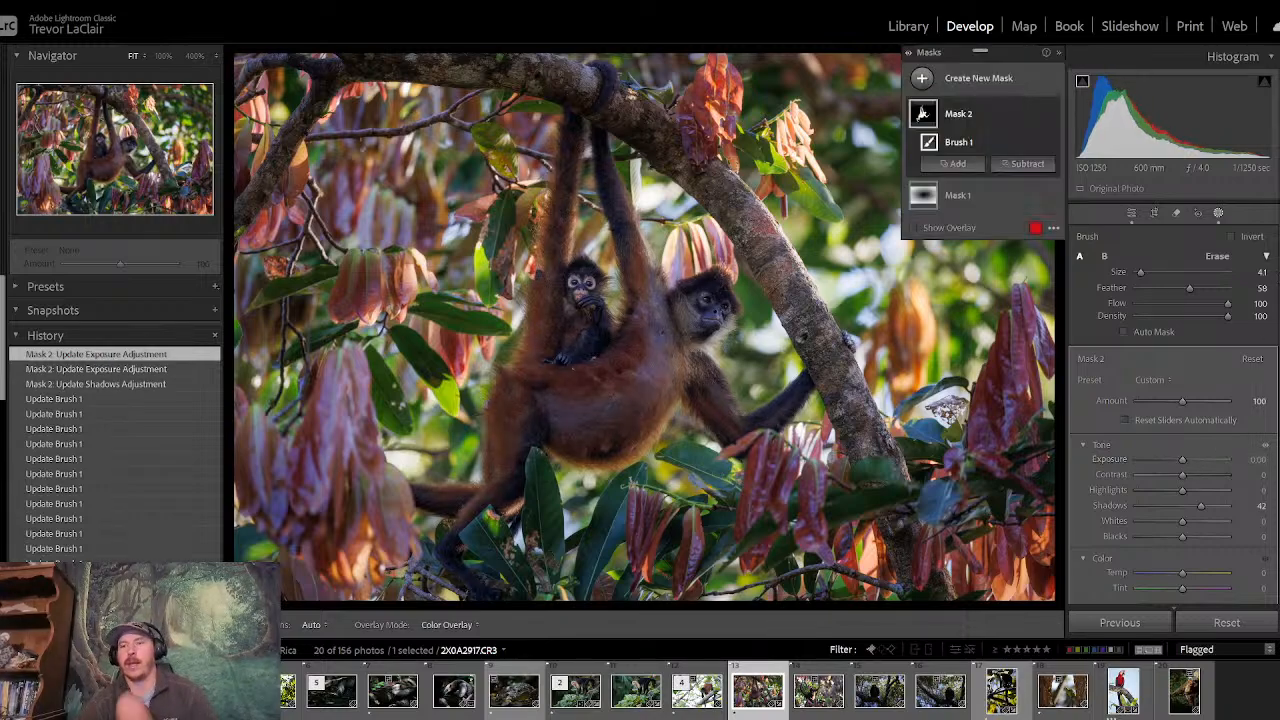
- Warm the monkey brush mask by setting Temp to about 14, and set its Clarity to 20
scroll(1177, 463, "down", 2)
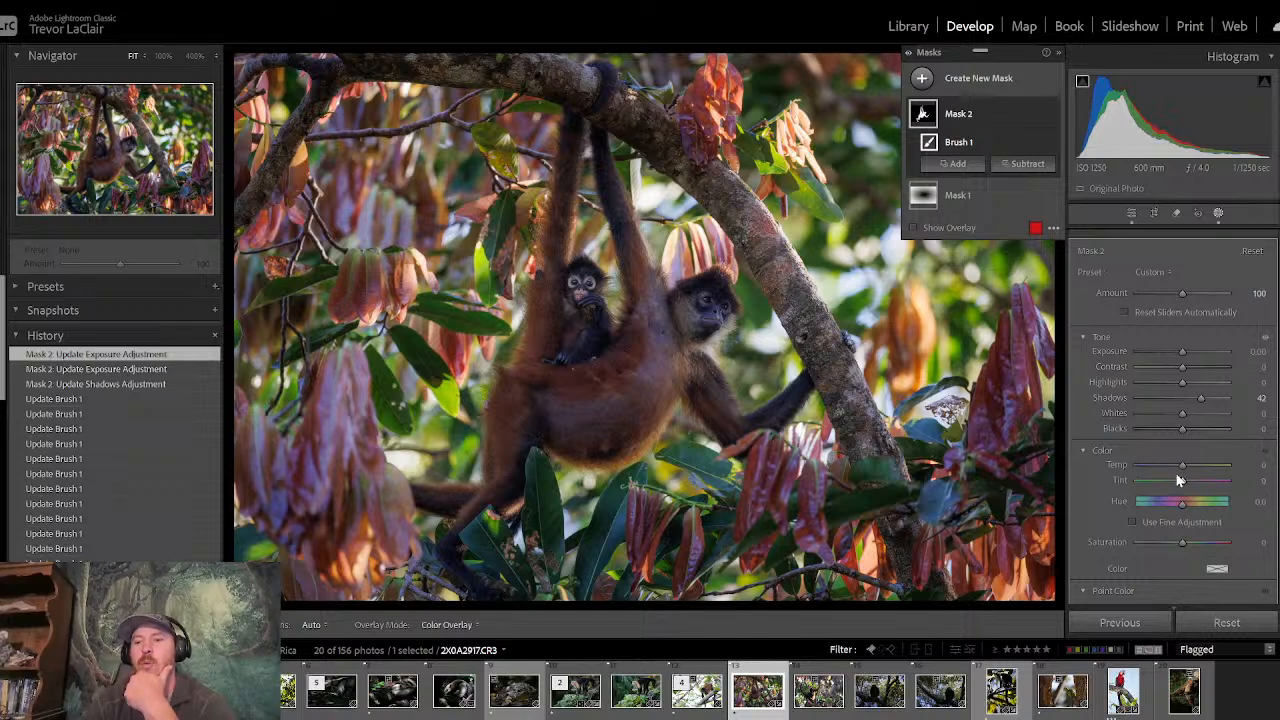
left_click_drag(1182, 466, 1182, 465)
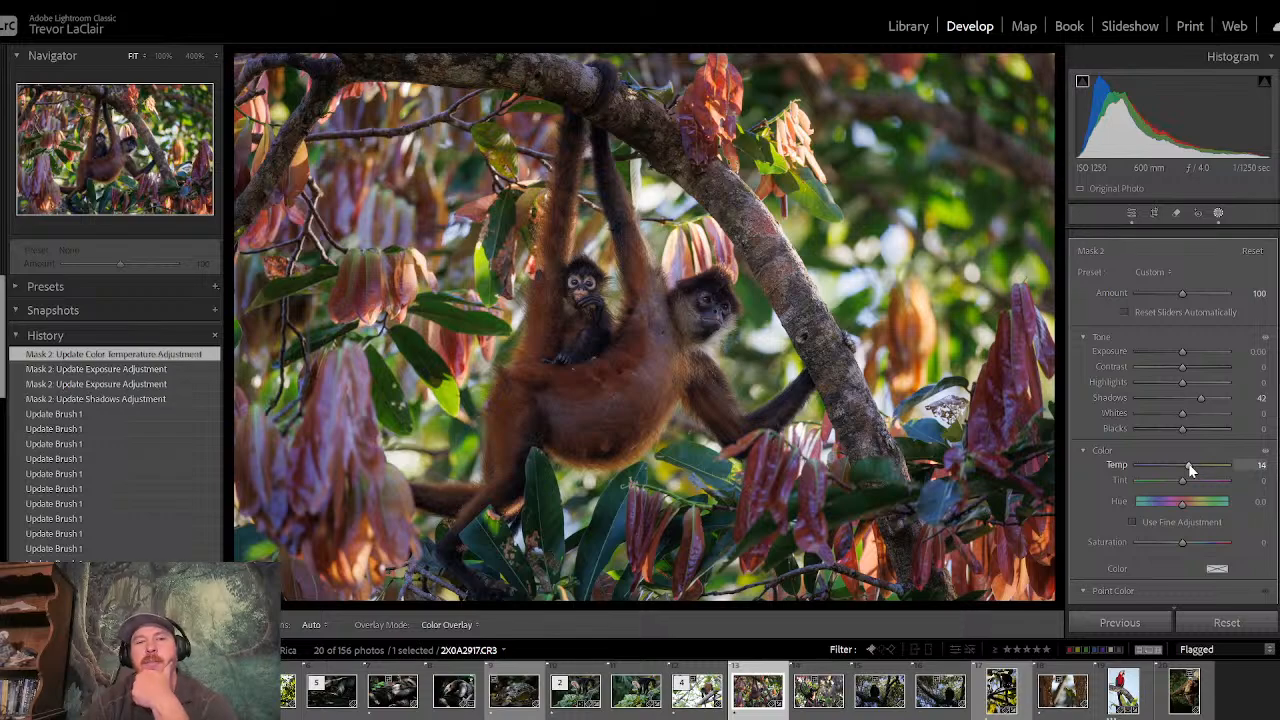
left_click_drag(1189, 469, 1189, 468)
scroll(1177, 420, "down", 8)
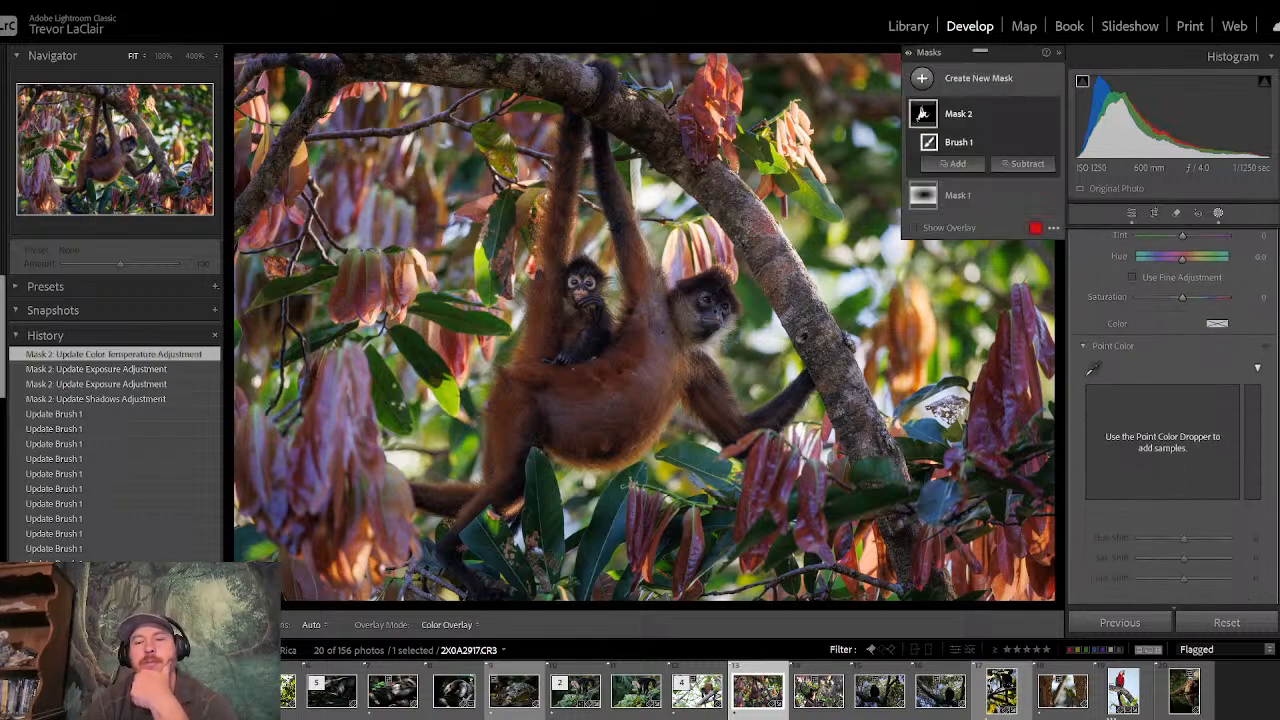
scroll(1177, 420, "down", 2)
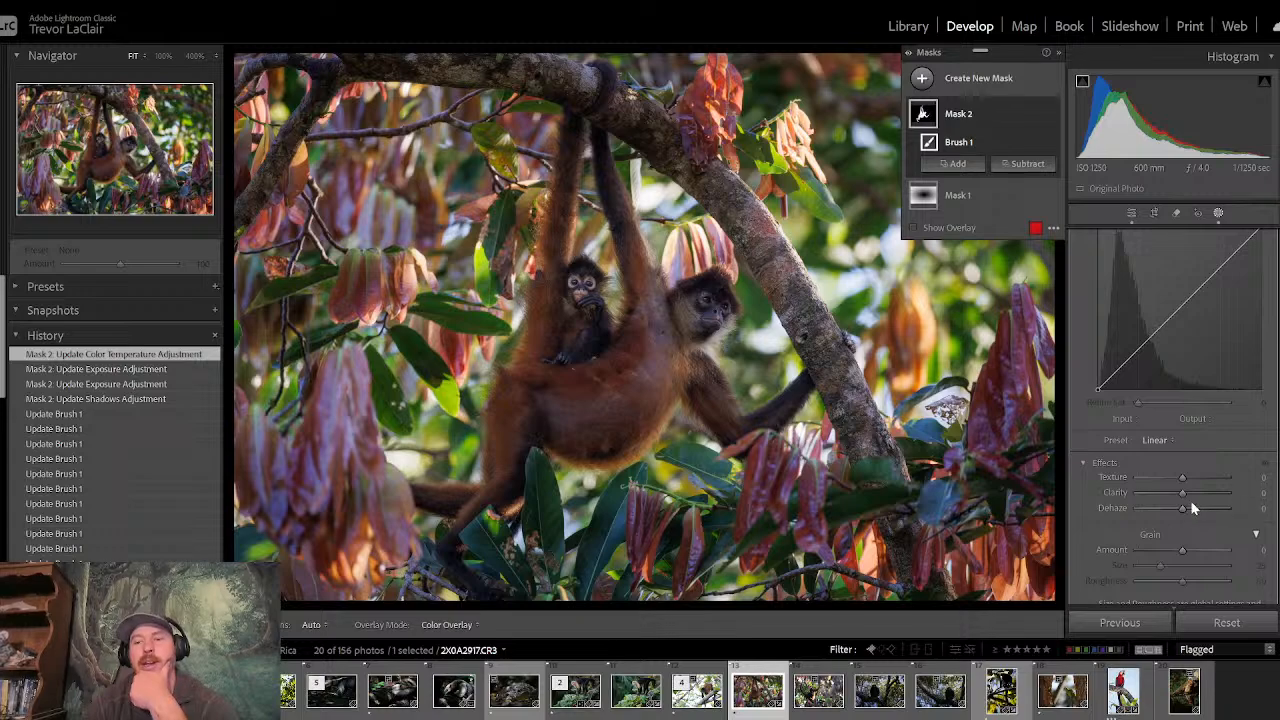
left_click_drag(1184, 498, 1190, 491)
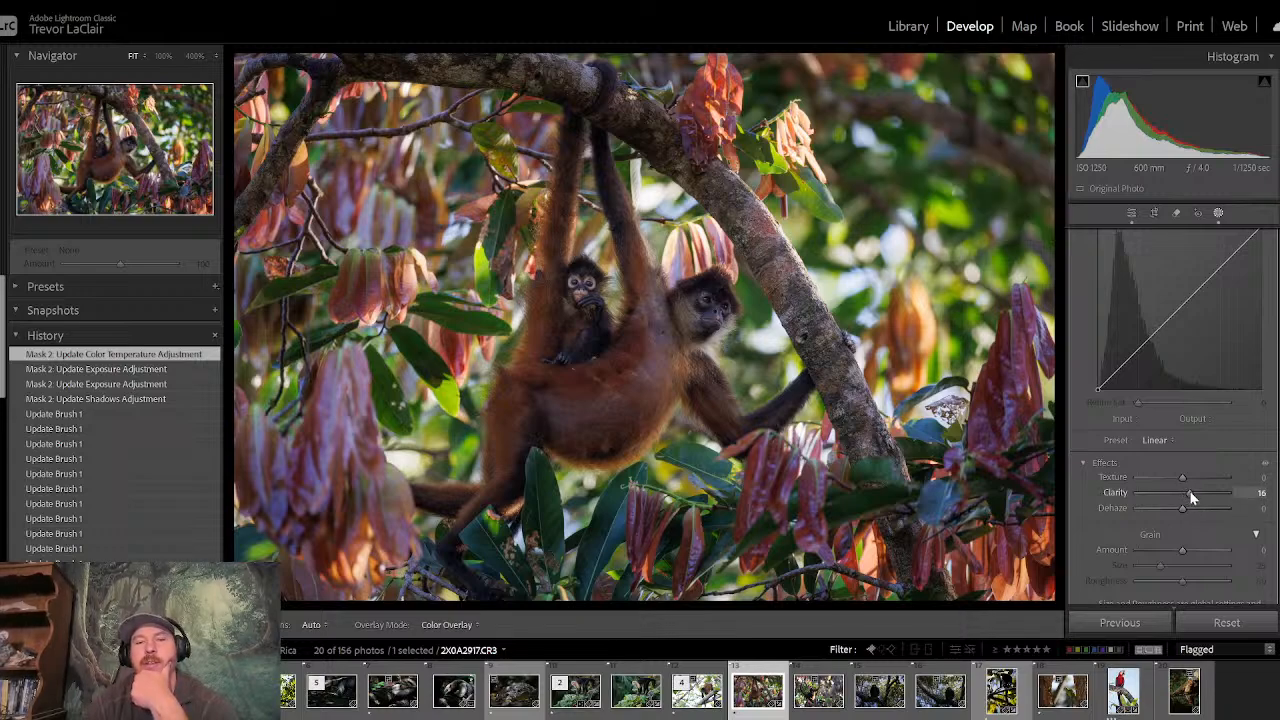
left_click_drag(1190, 490, 1191, 491)
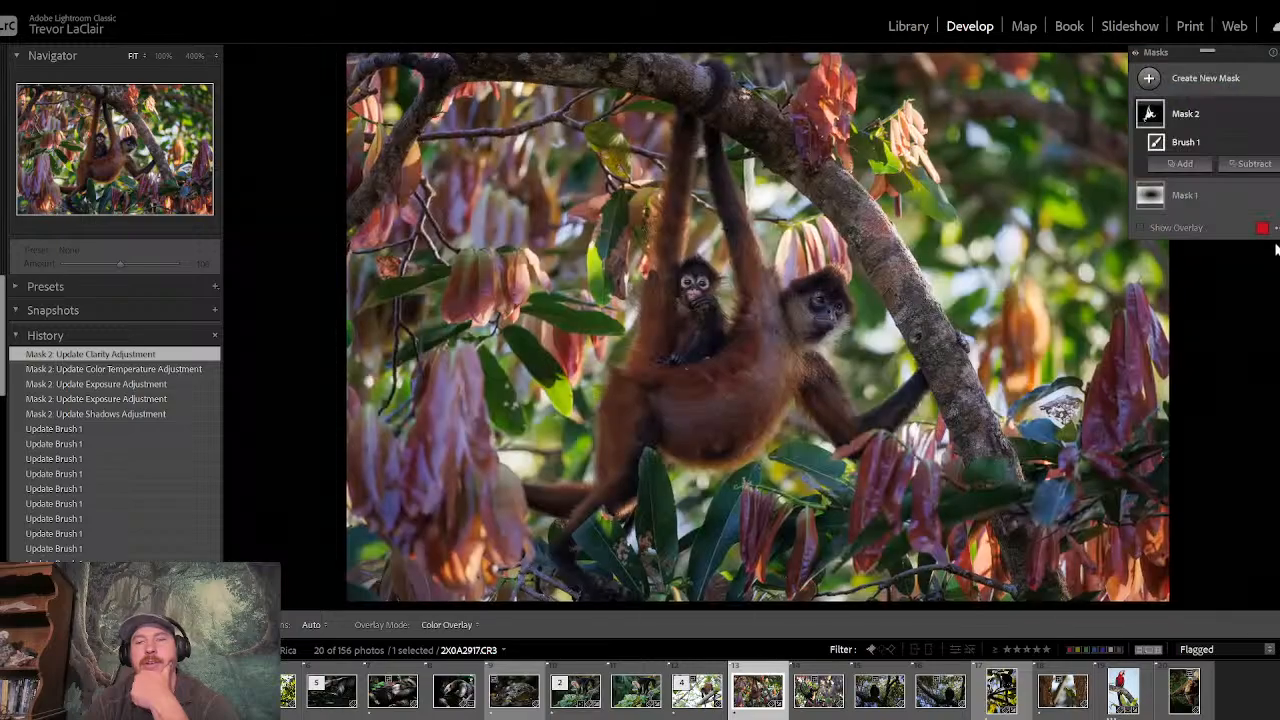
key("F8")
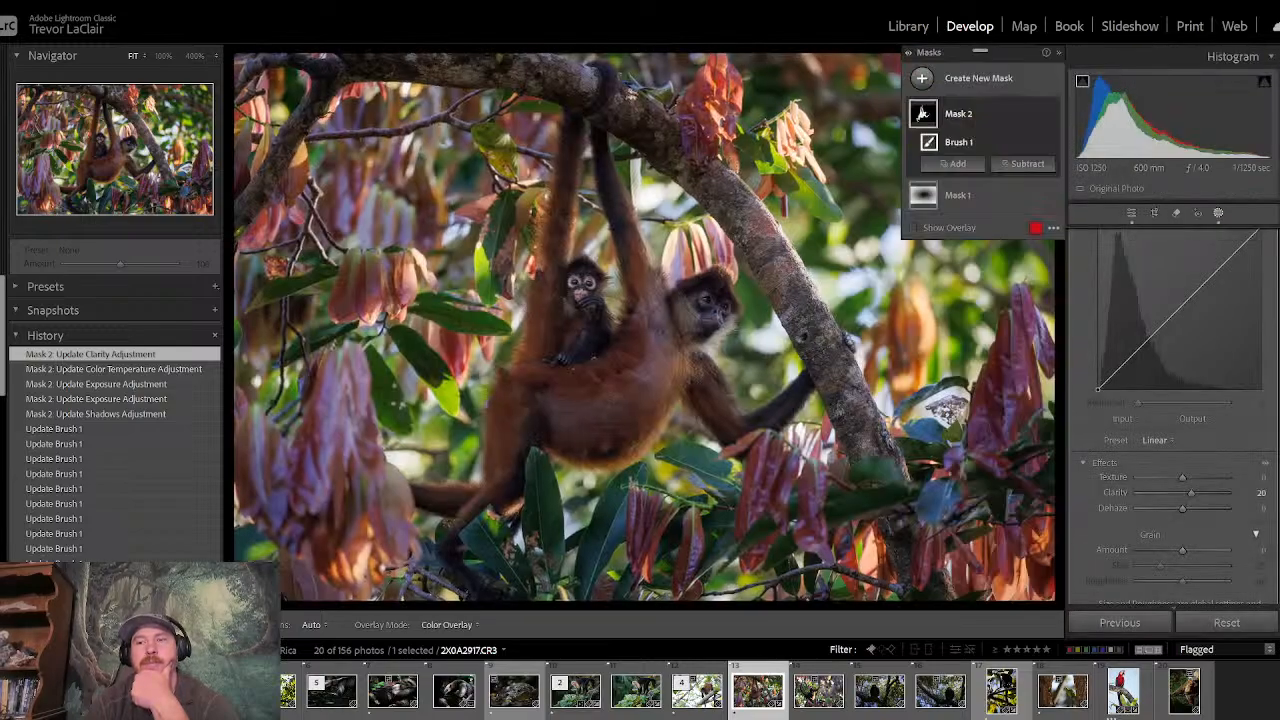
- Return to the global Basic adjustments and set the whole photo's Saturation to -13
left_click(1124, 215)
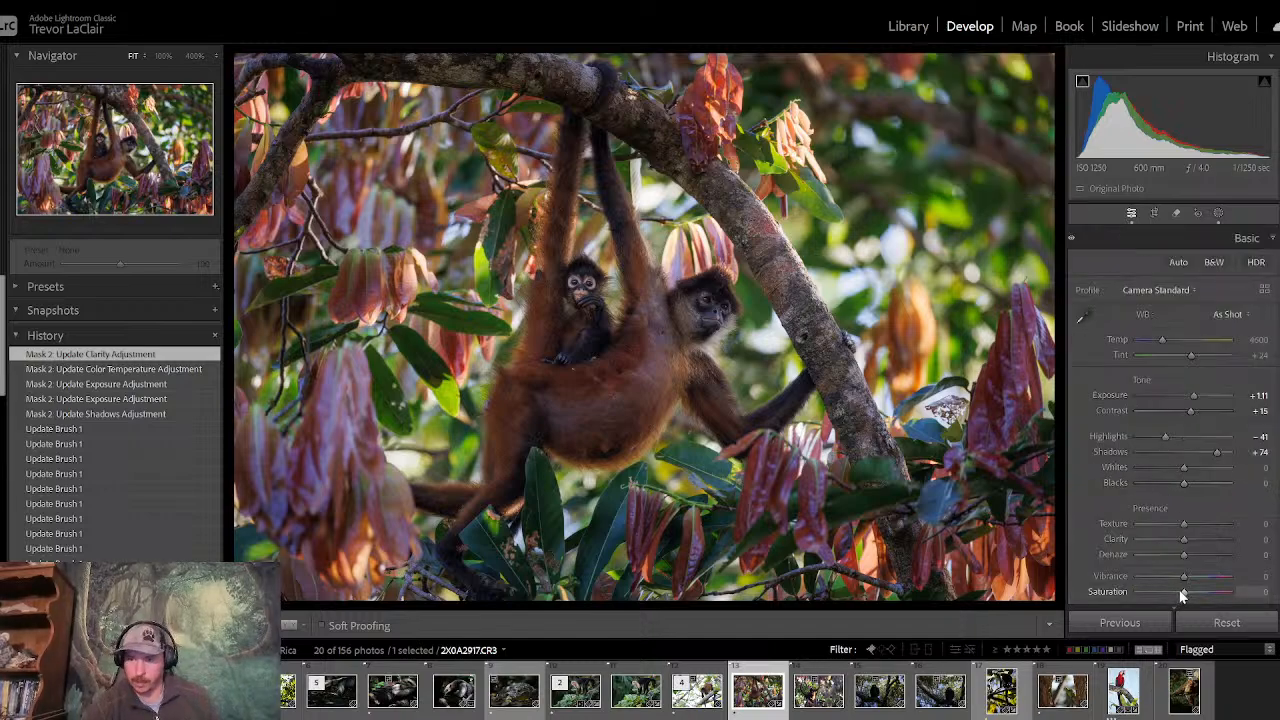
mouse_move(1182, 591)
left_mouse_down()
mouse_move(1167, 591)
mouse_move(1177, 595)
left_mouse_up()
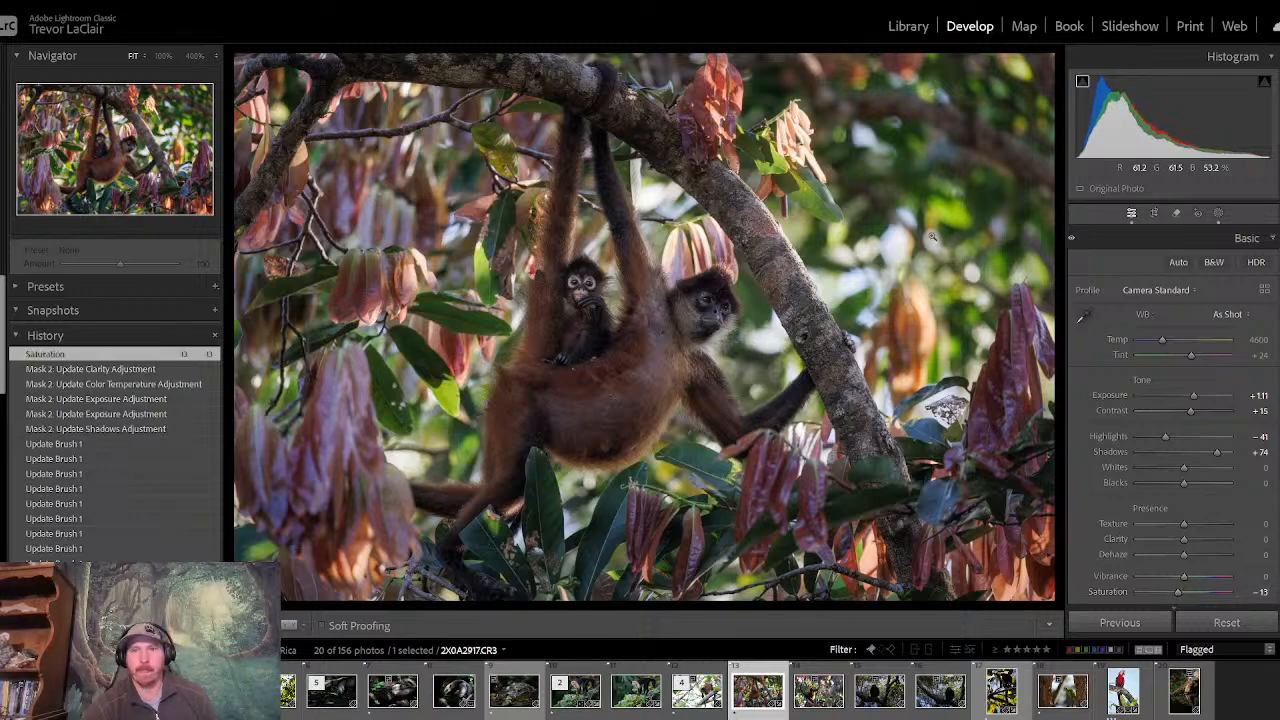
- Inspect the monkeys' fur and faces at 100% zoom, and repeatedly compare the full edited photo with its before version
left_click(682, 314)
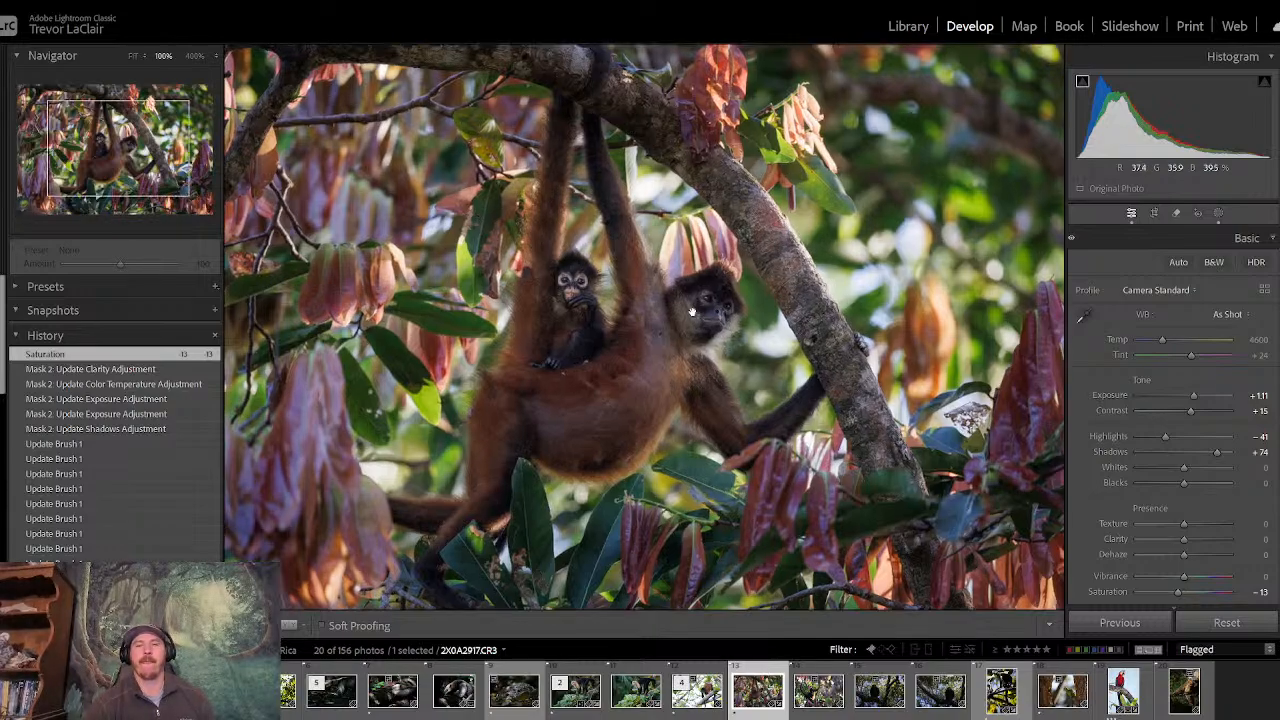
mouse_move(126, 143)
left_mouse_down()
mouse_move(105, 92)
mouse_move(100, 170)
mouse_move(59, 201)
mouse_move(142, 175)
mouse_move(123, 155)
left_mouse_up()
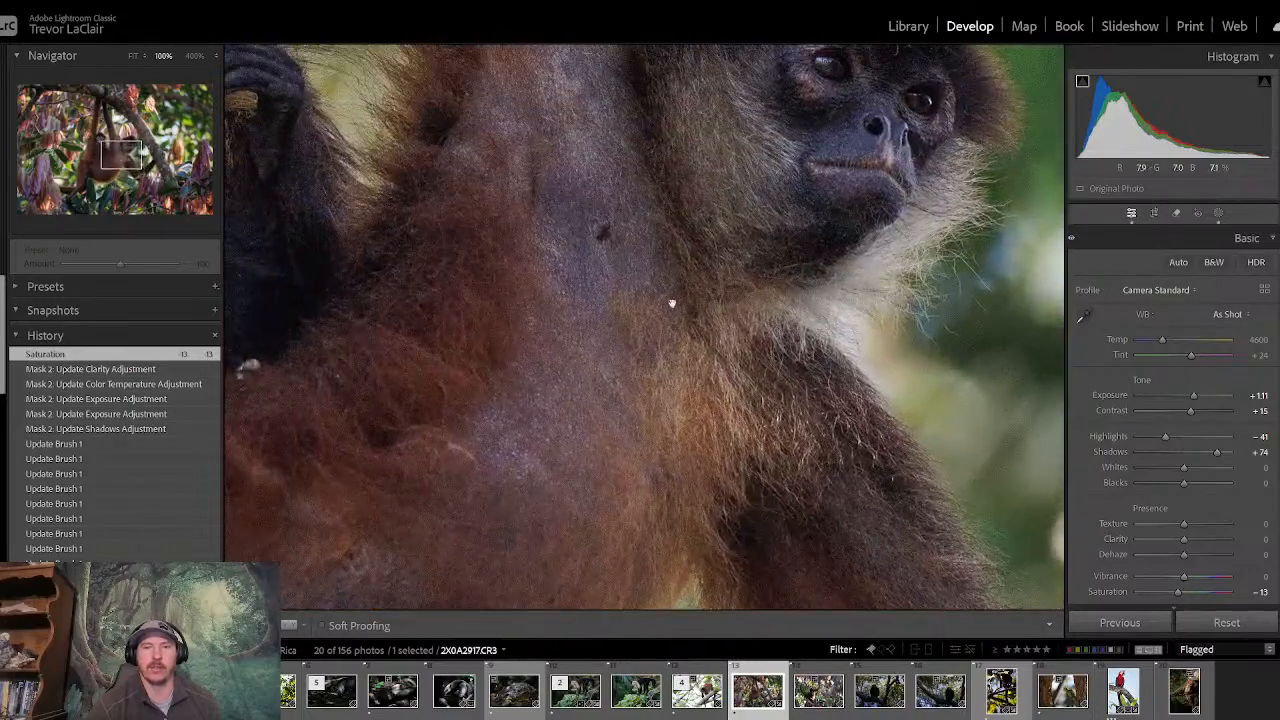
left_click(680, 308)
key("backslash")
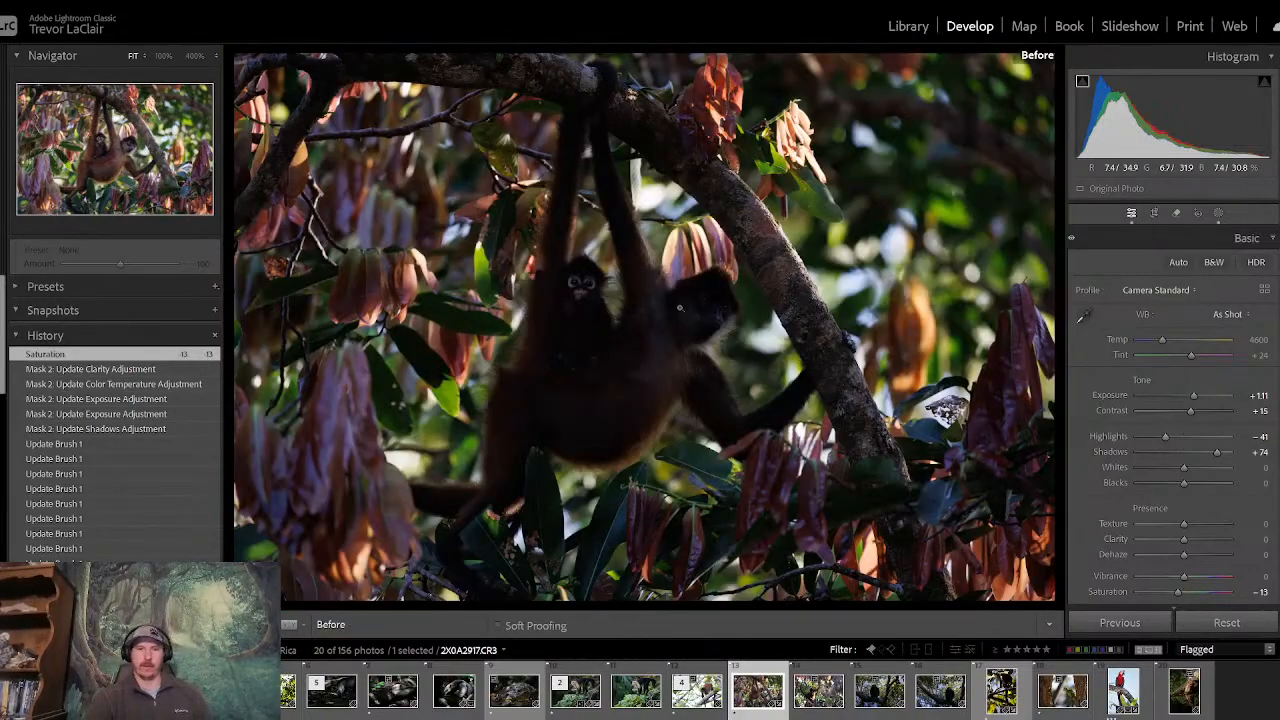
key("backslash")
key("backslash")
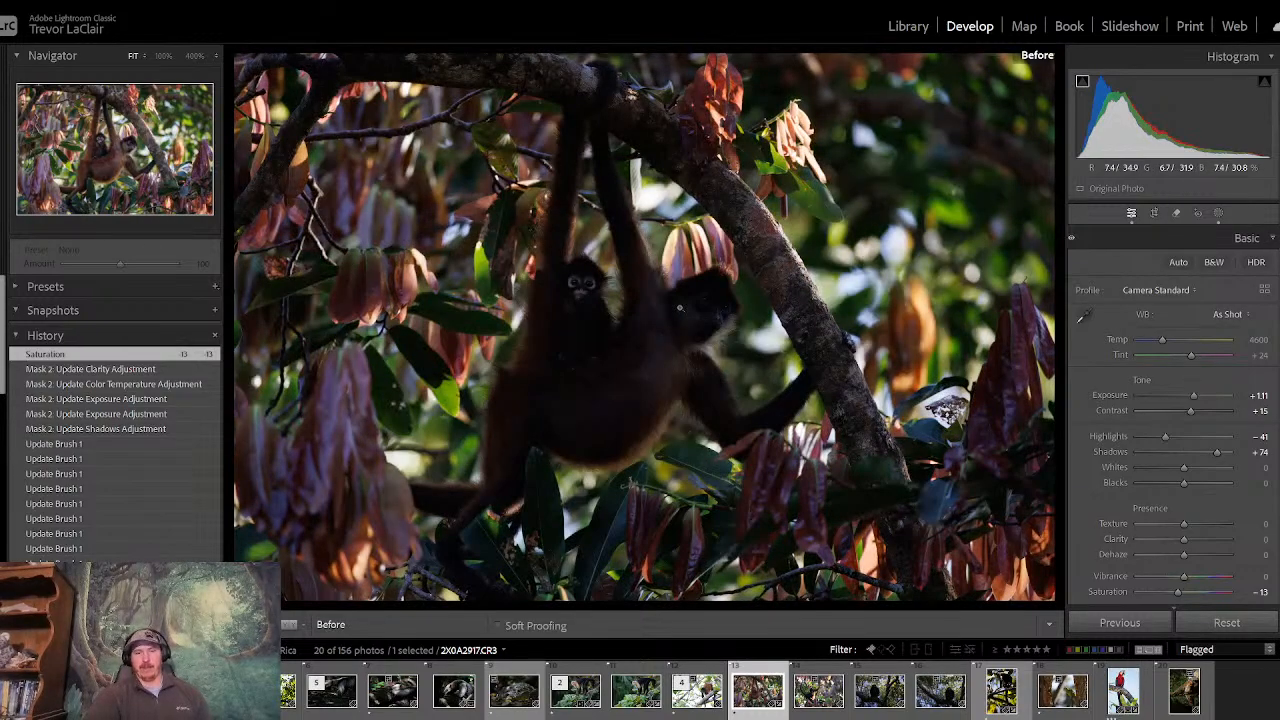
key("backslash")
key("backslash")
key("backslash")
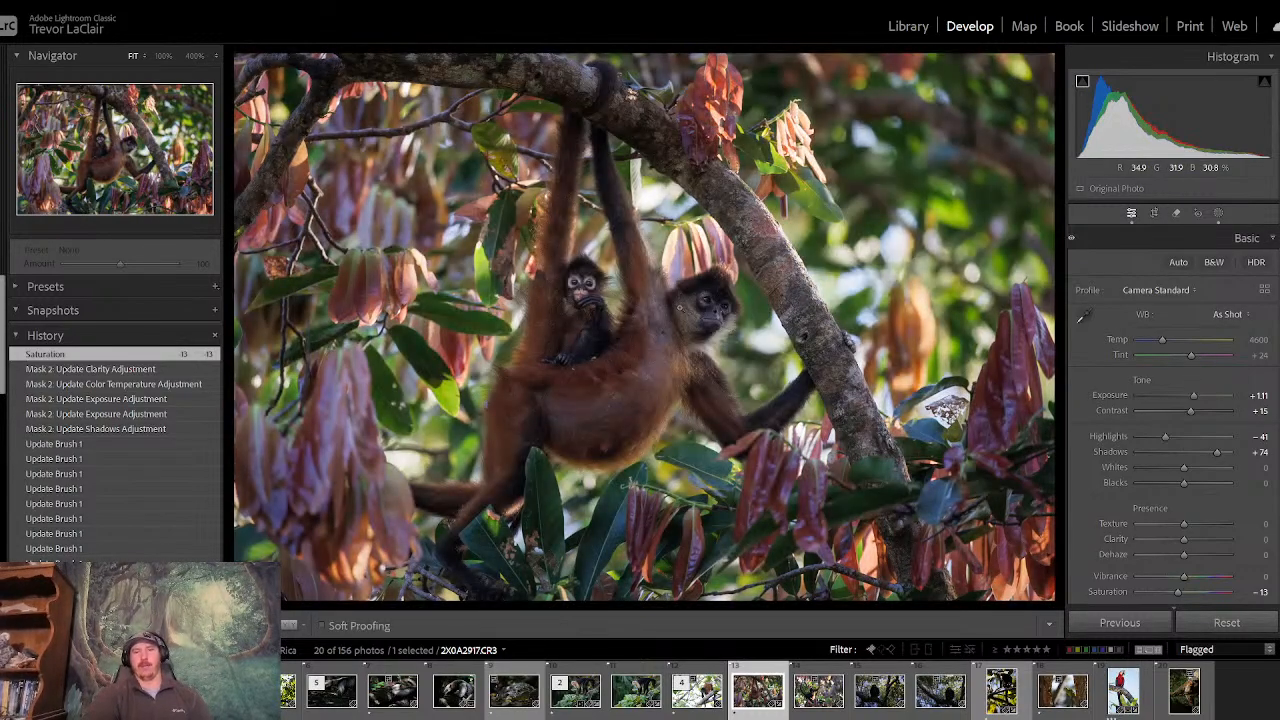
key("backslash")
key("backslash")
key("backslash")
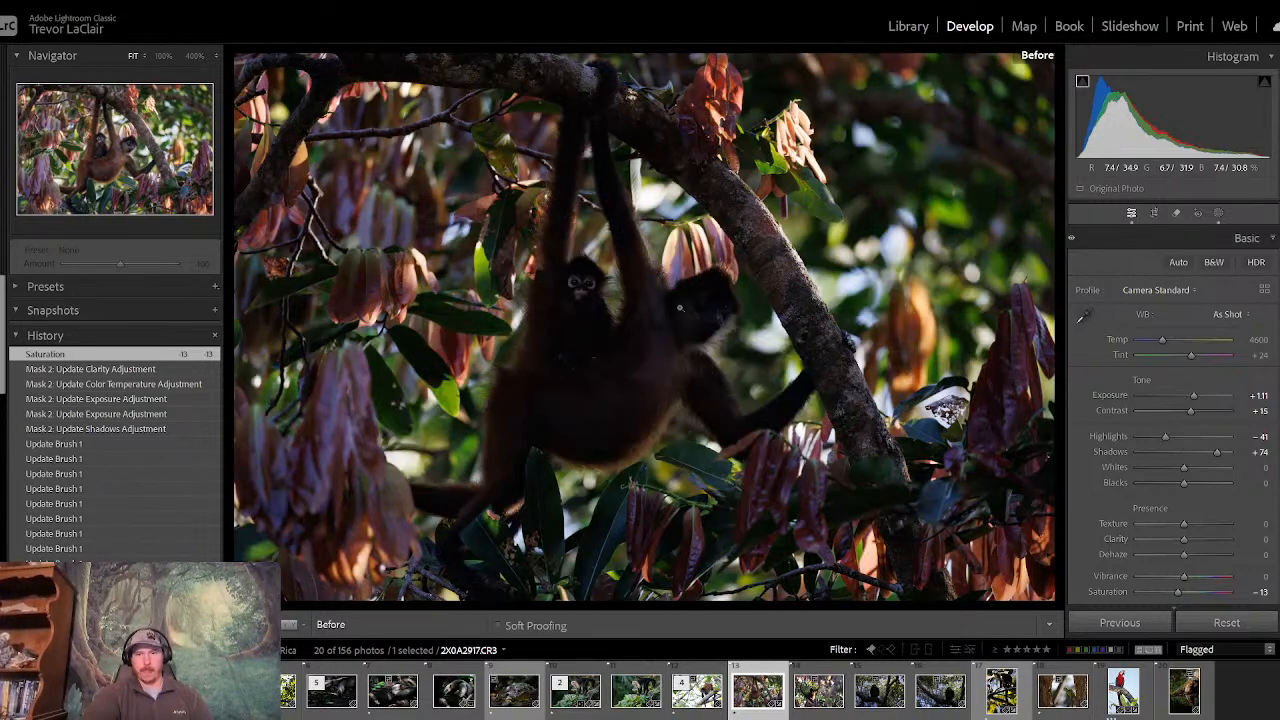
key("backslash")
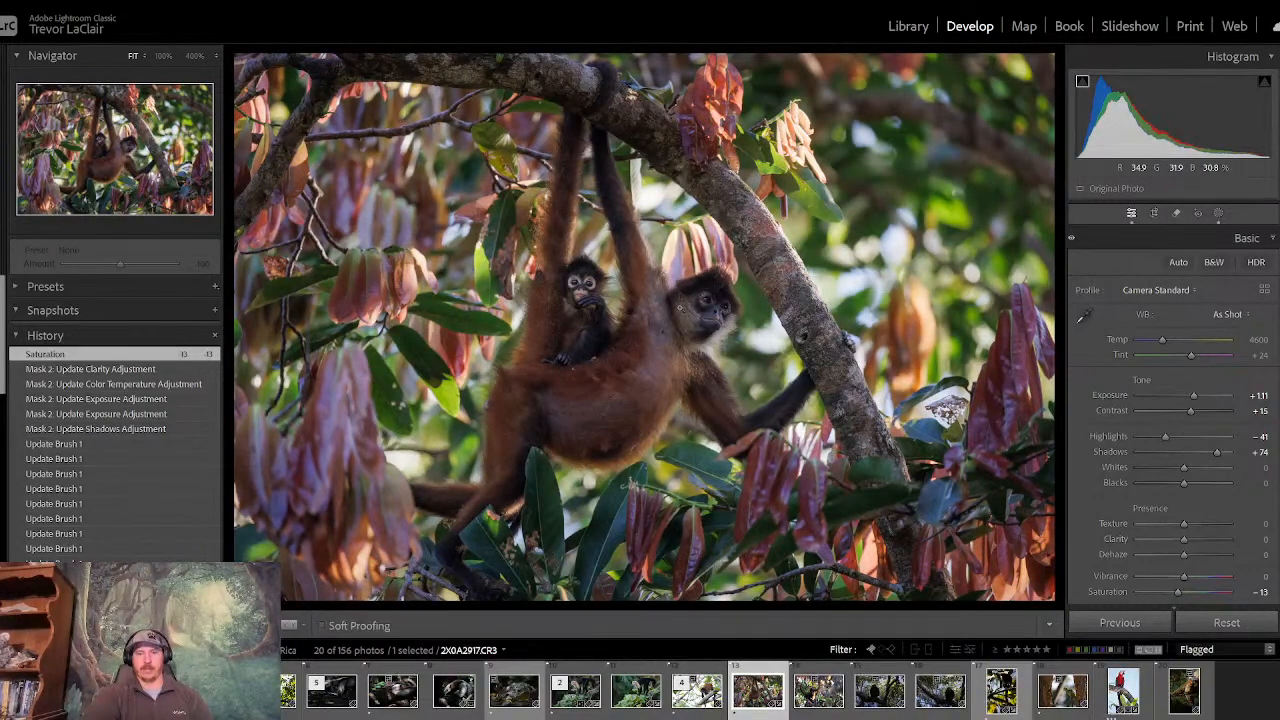
key("backslash")
key("backslash")
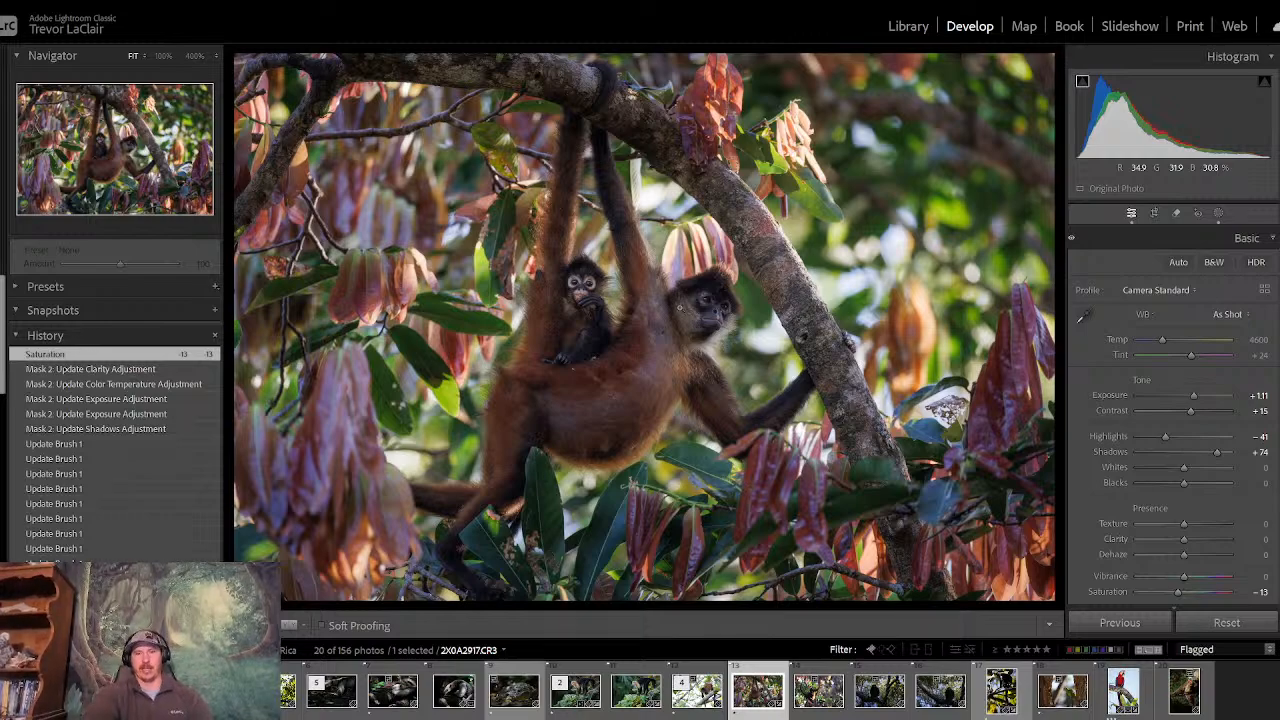
key("backslash")
key("backslash")
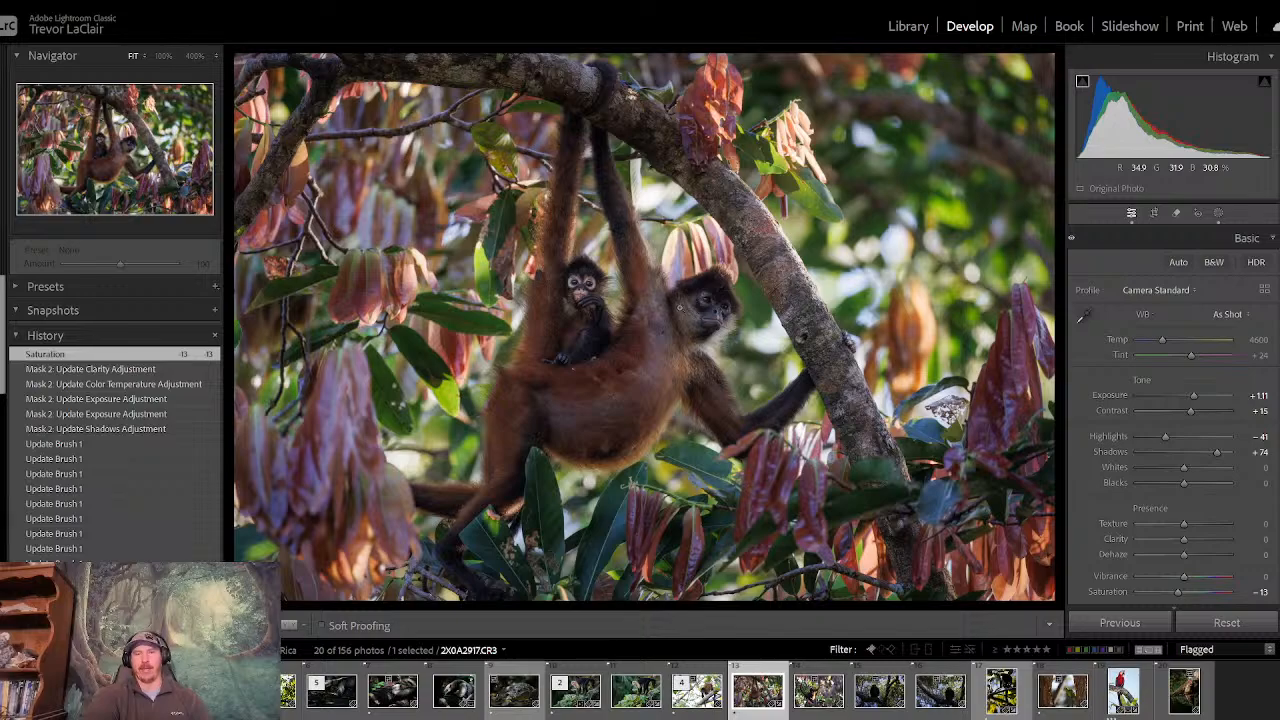
key("backslash")
key("backslash")
key("backslash")
key("backslash")
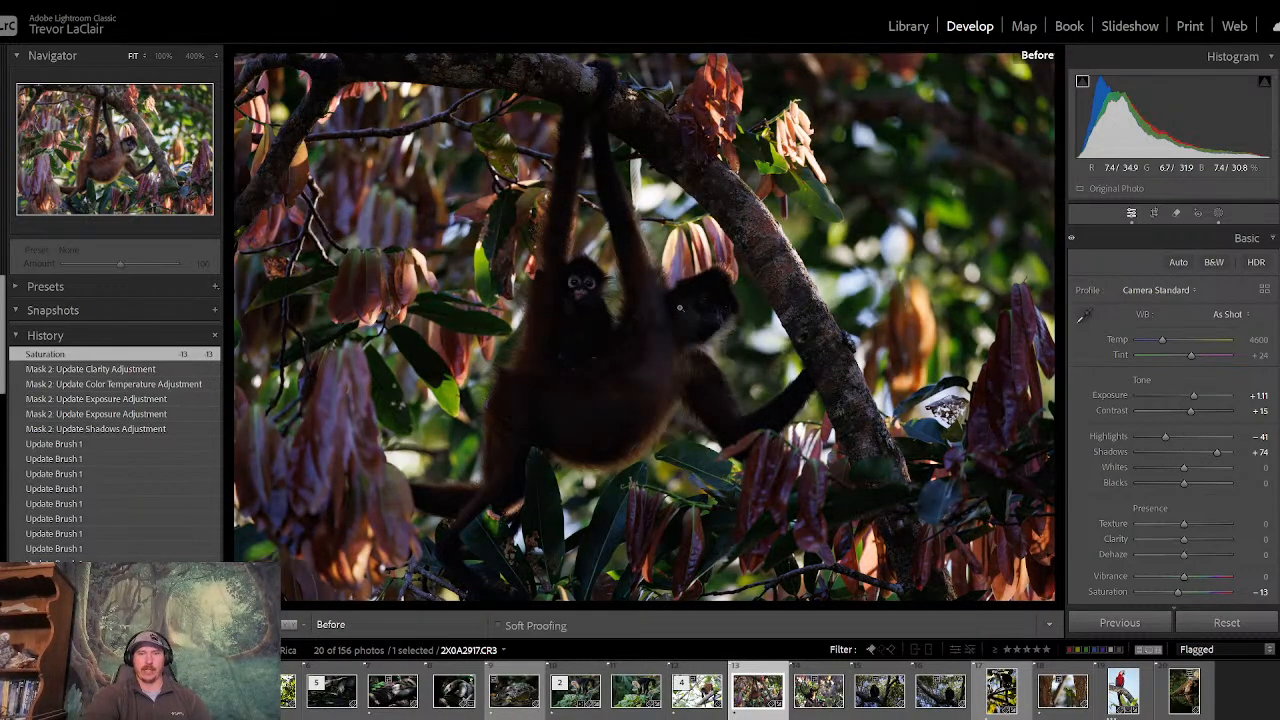
key("backslash")
key("backslash")
key("backslash")
key("backslash")
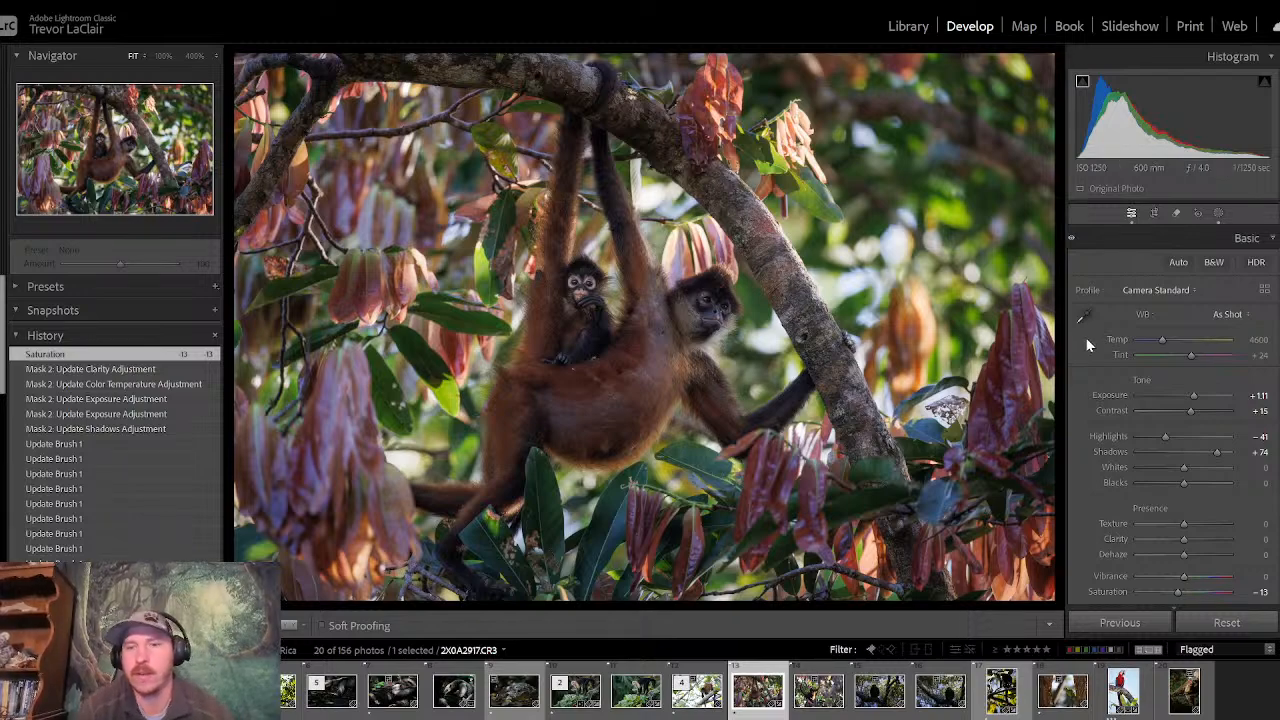
- Add a linear gradient mask over the bright background beyond the diagonal branch and angle its edge along the branch
left_click(1219, 215)
left_click(923, 78)
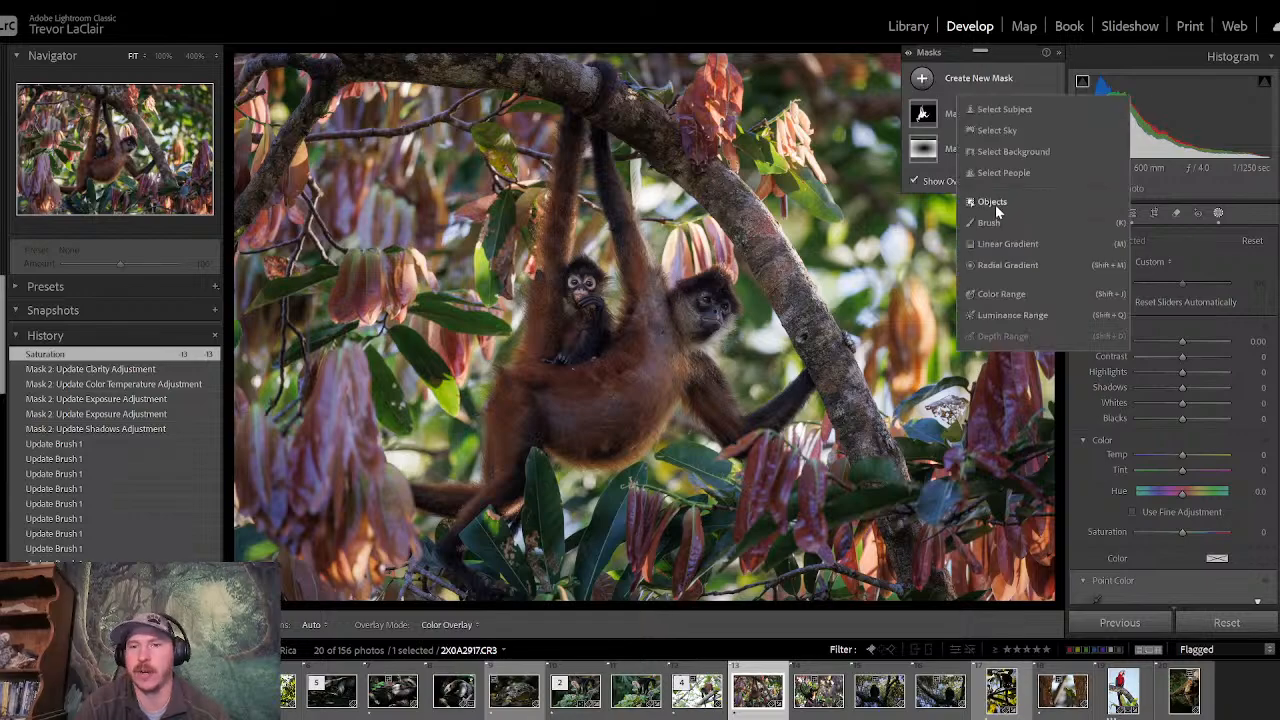
left_click(1016, 243)
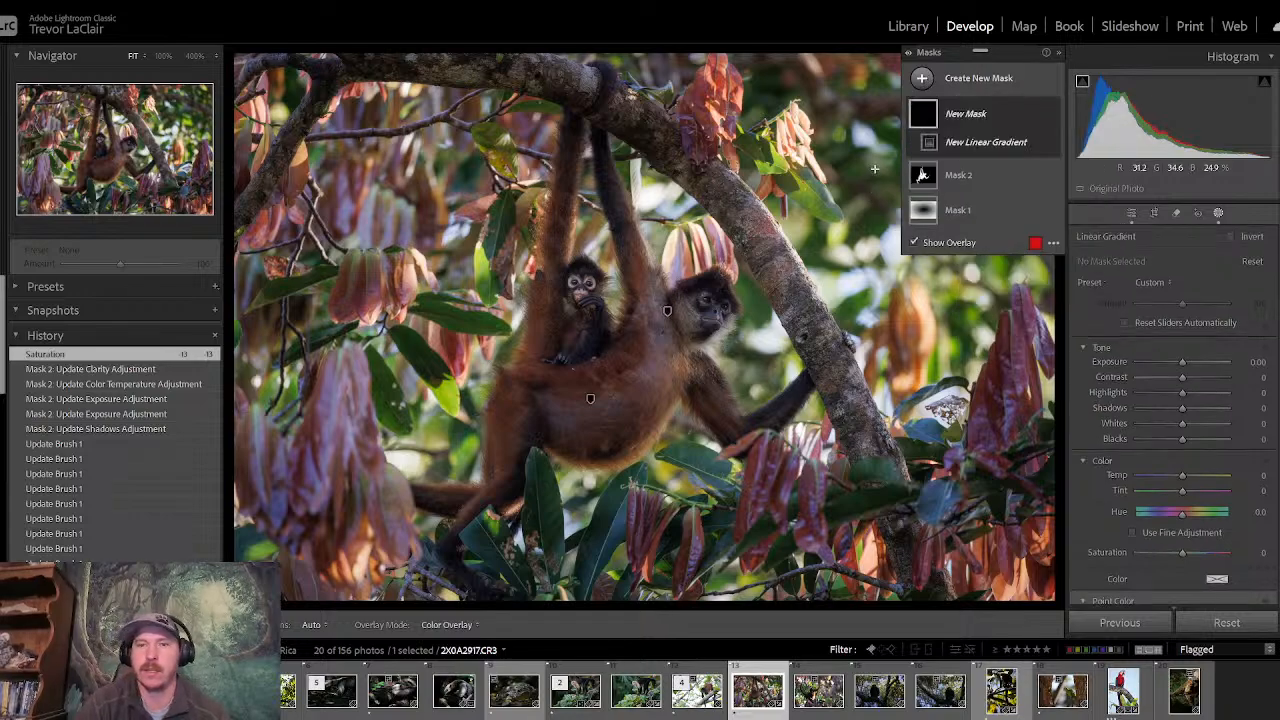
left_click_drag(879, 169, 1048, 174)
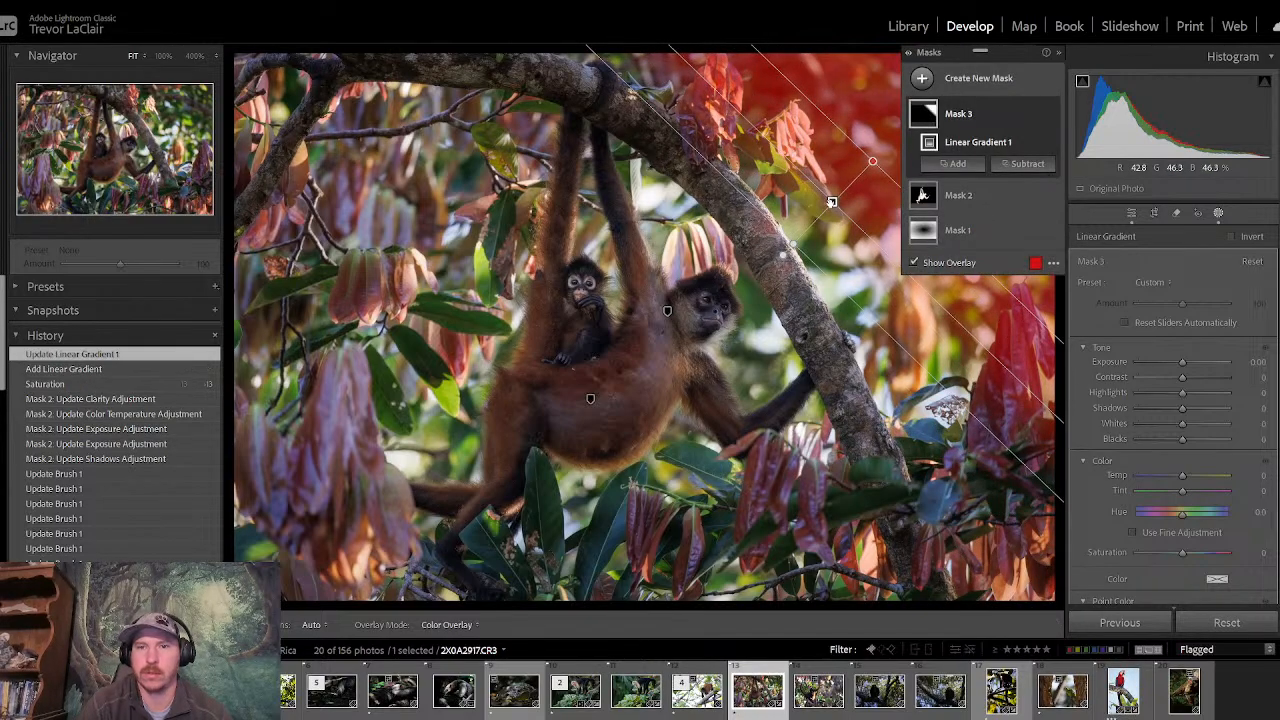
left_click_drag(831, 202, 815, 214)
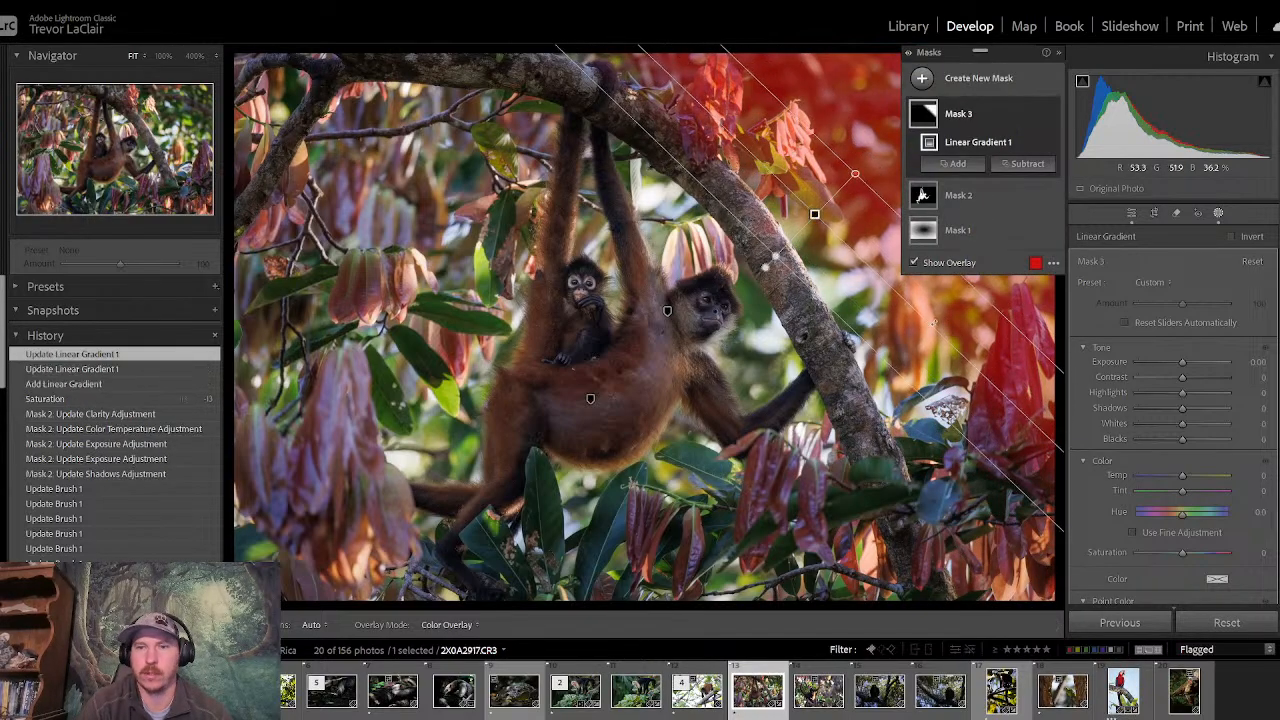
left_click_drag(934, 322, 923, 335)
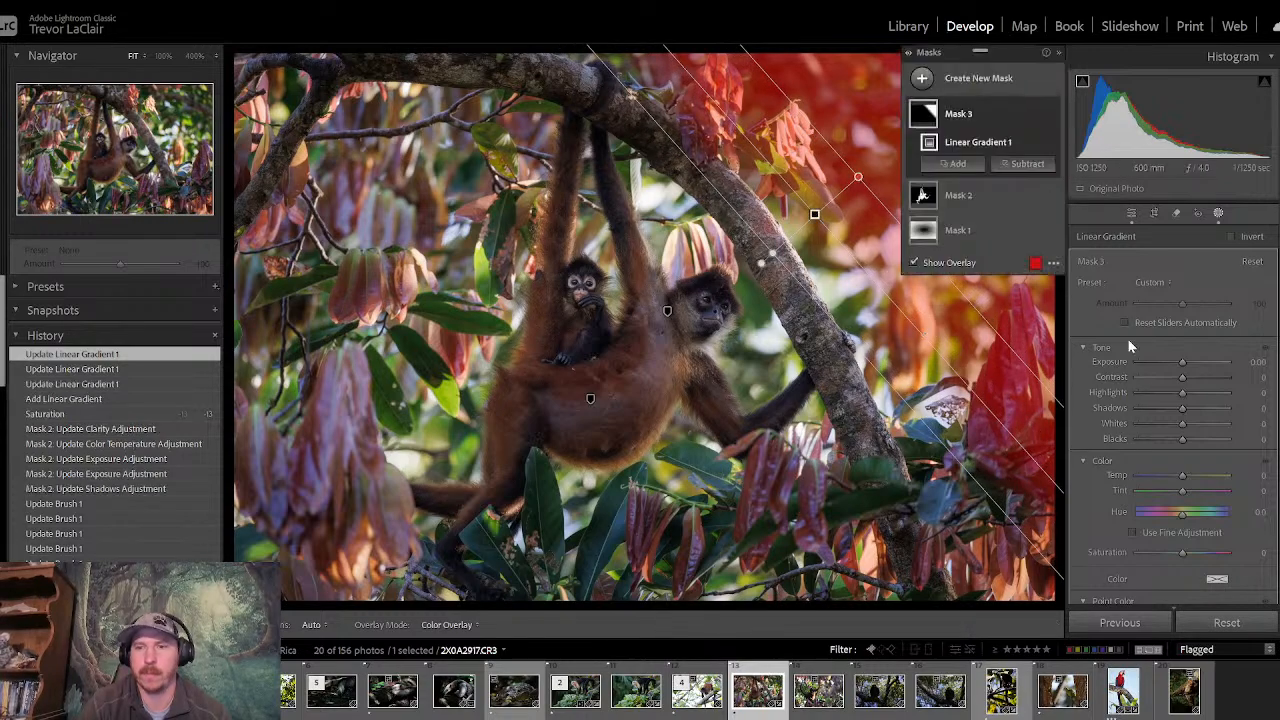
left_click_drag(1187, 363, 1184, 363)
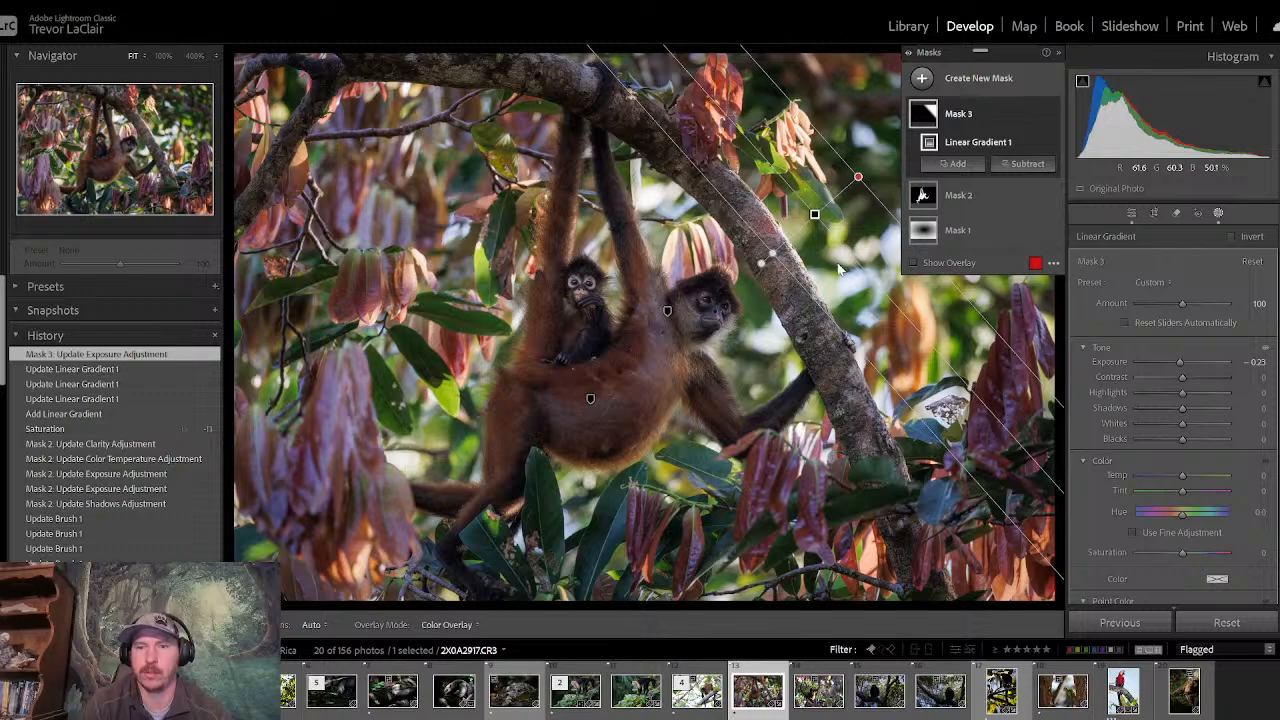
left_click_drag(840, 268, 897, 389)
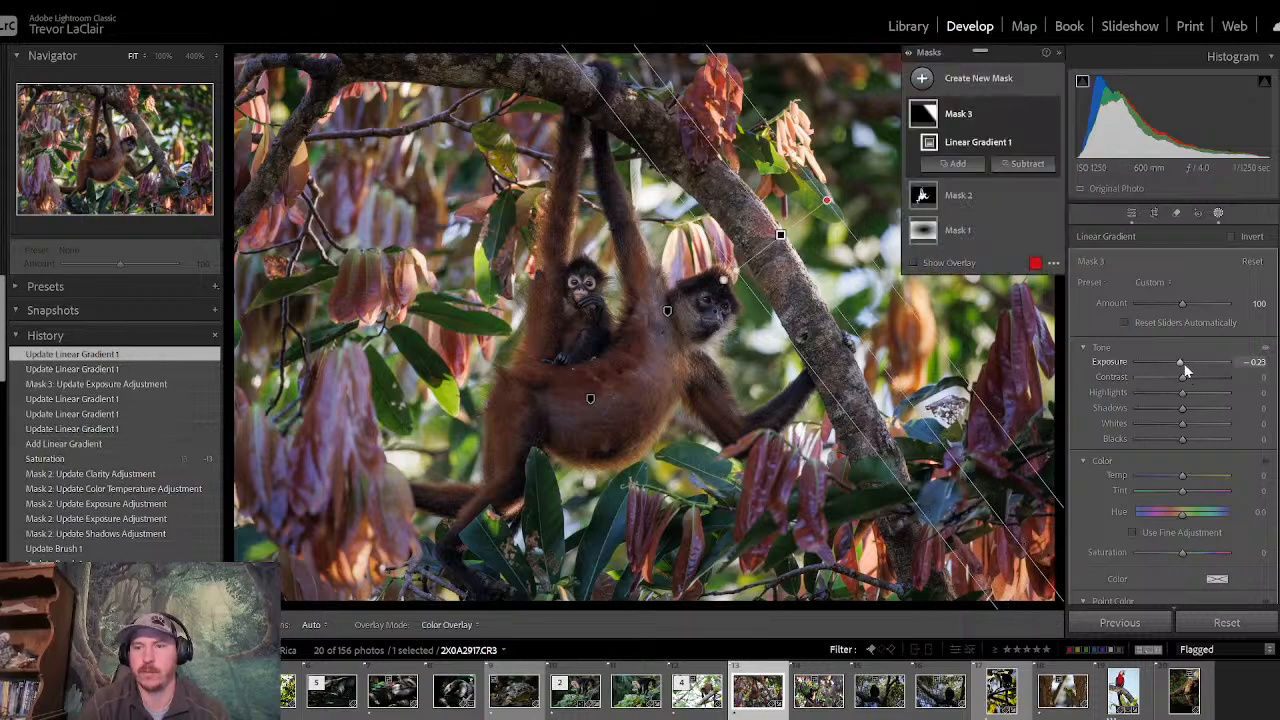
- Set the linear gradient mask's Exposure to -0.09, Highlights to -42, Clarity to -37 and Dehaze to 1
double_click(1186, 370)
mouse_move(1182, 370)
left_mouse_down()
mouse_move(1186, 400)
mouse_move(1158, 404)
mouse_move(1183, 368)
left_mouse_up()
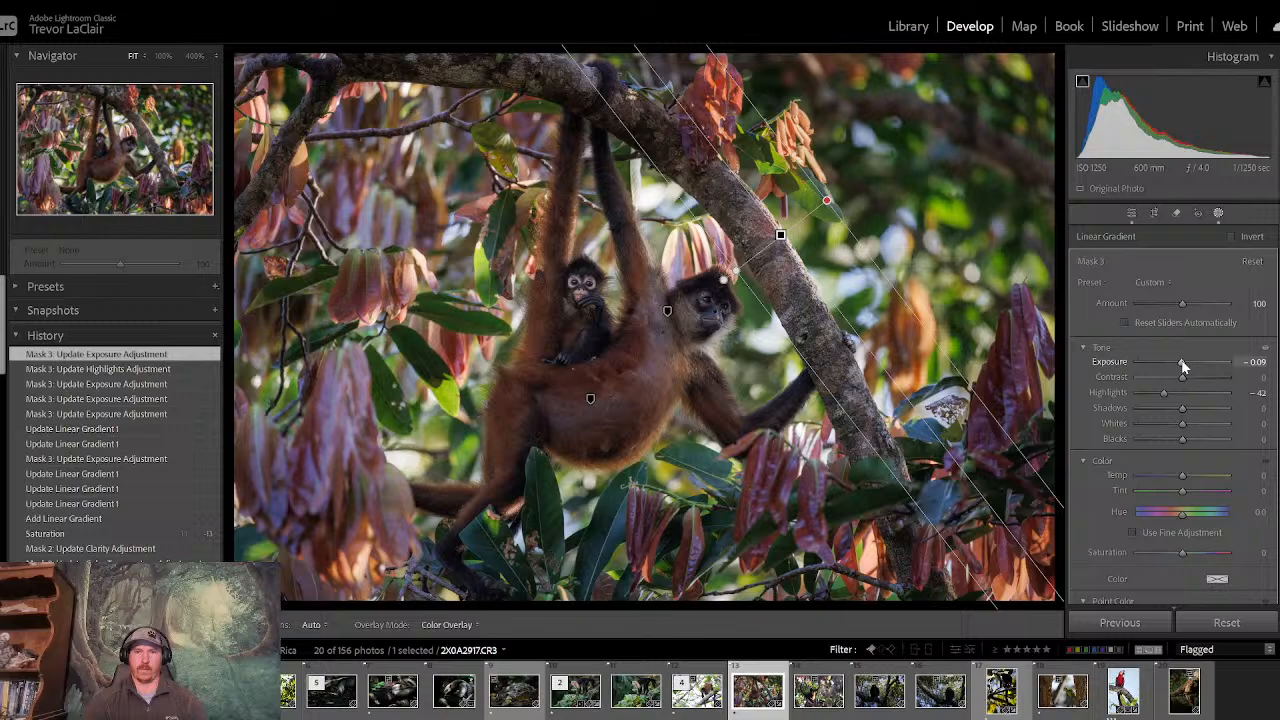
scroll(1205, 437, "down", 10)
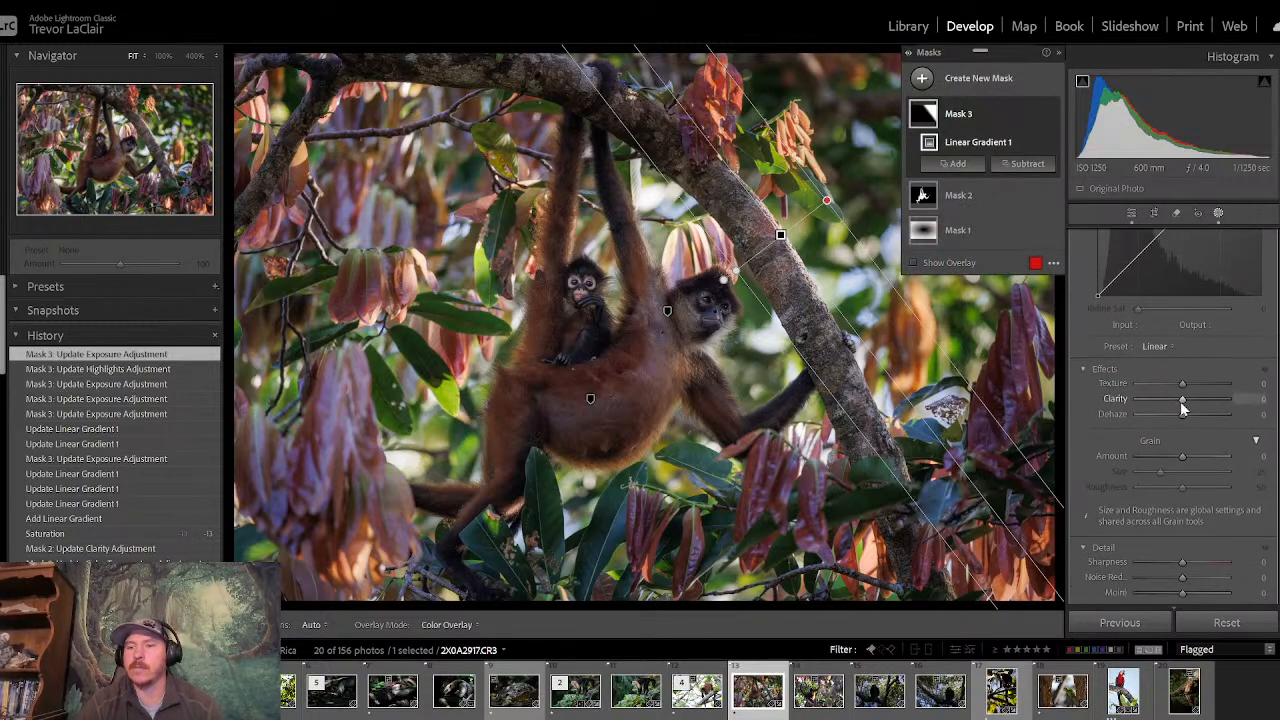
mouse_move(1184, 405)
left_mouse_down()
mouse_move(1119, 408)
mouse_move(1181, 417)
left_mouse_up()
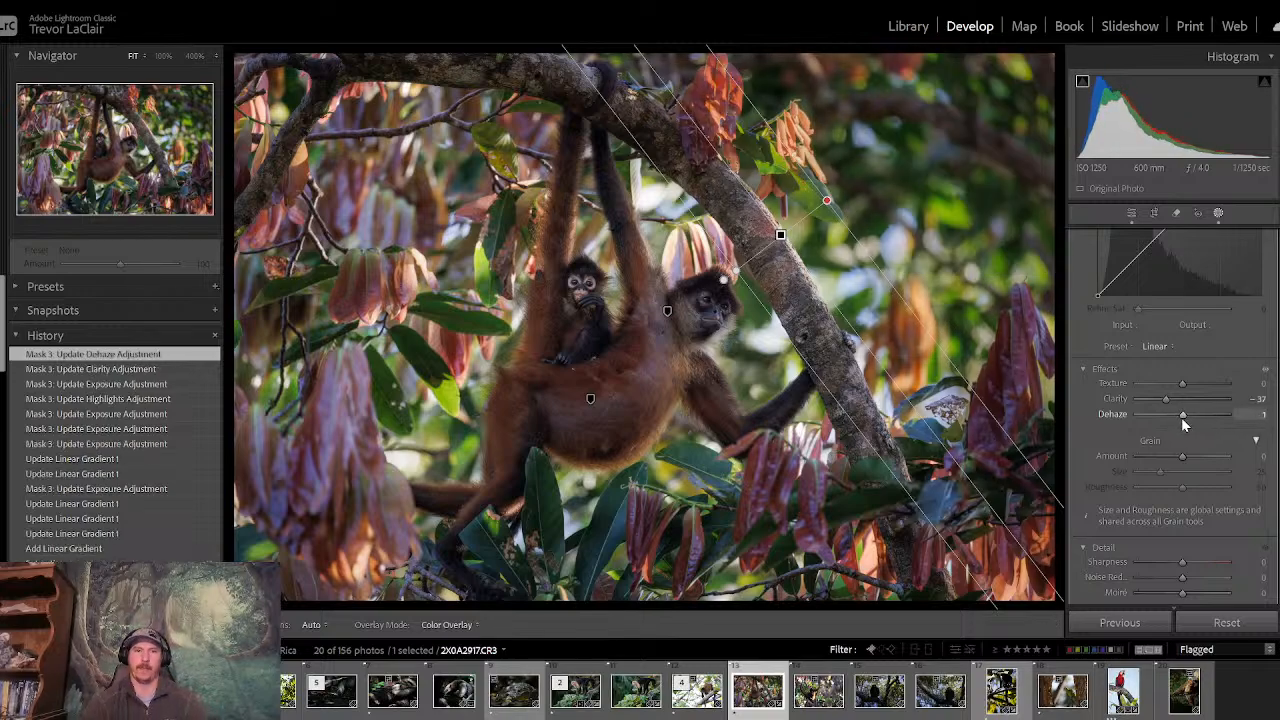
- Leave masking and compare the before and after versions to review the darkened background
left_click(1135, 214)
key("backslash")
key("backslash")
key("backslash")
key("backslash")
key("backslash")
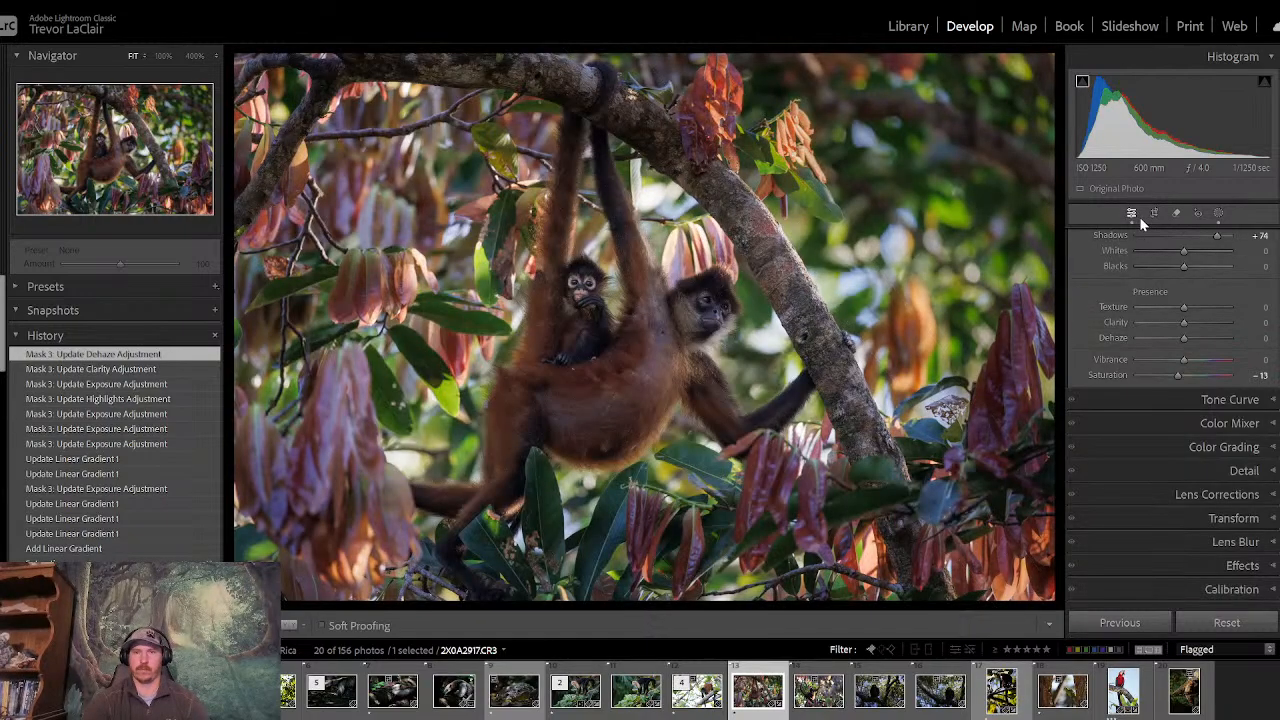
key("backslash")
key("backslash")
key("backslash")
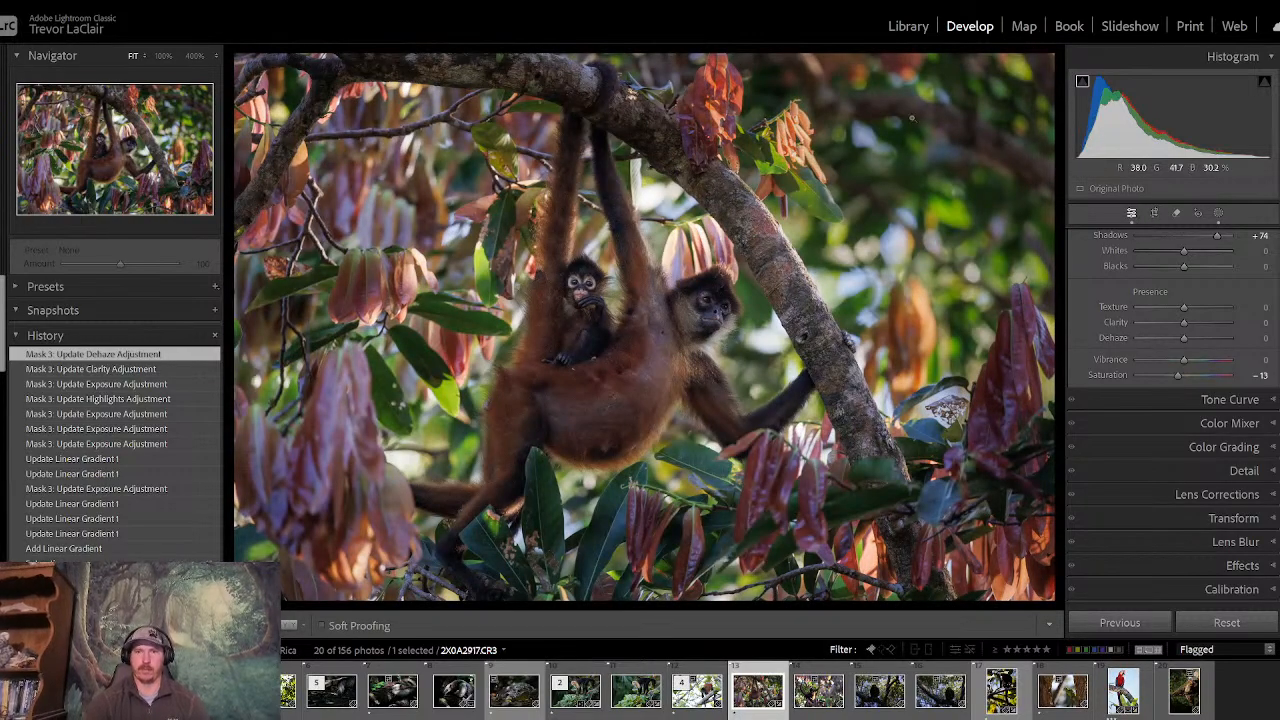
- Compare the edited spider monkey photo repeatedly with its before version, and check the baby's face at 100% zoom
key("backslash")
key("backslash")
key("backslash")
key("backslash")
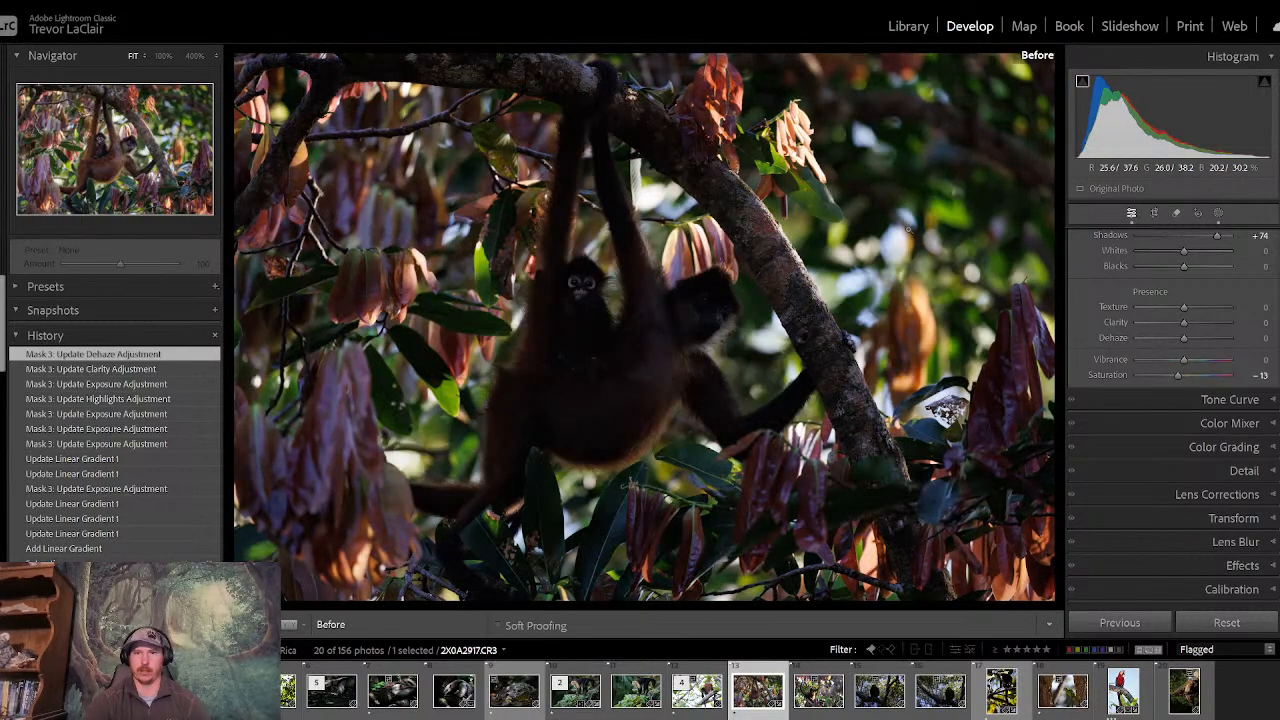
key("backslash")
key("backslash")
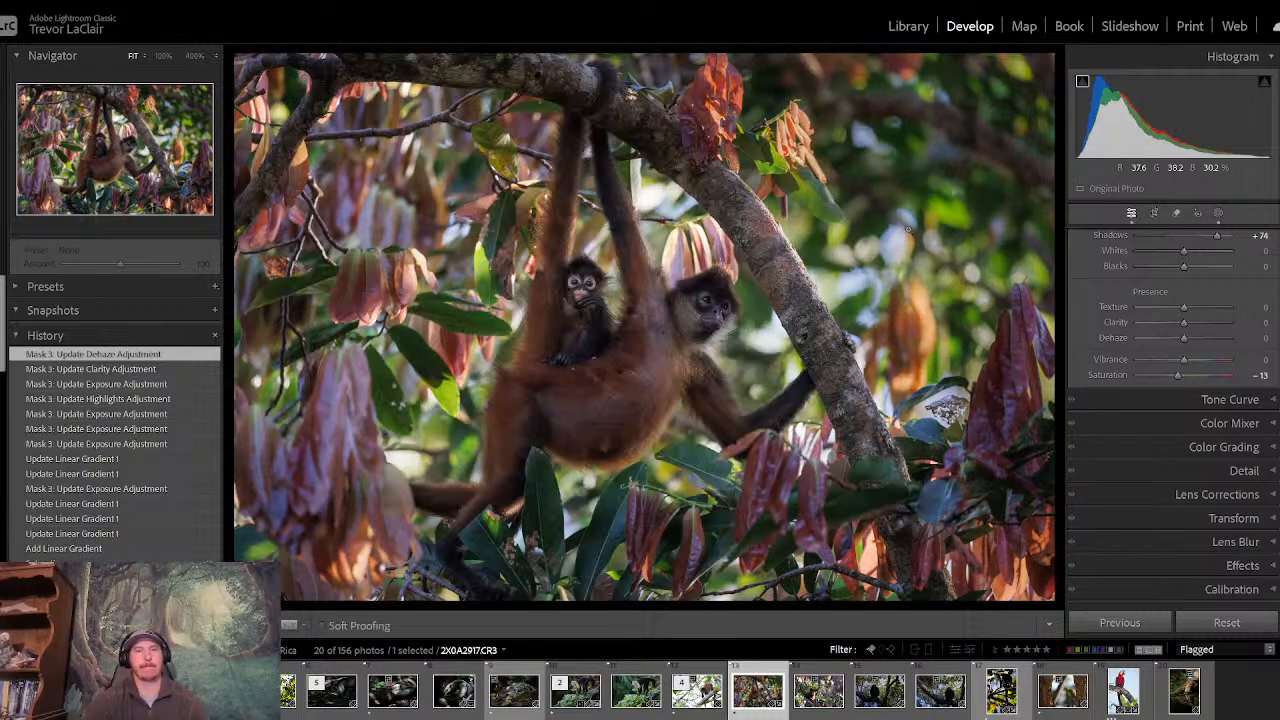
key("backslash")
key("backslash")
key("backslash")
key("backslash")
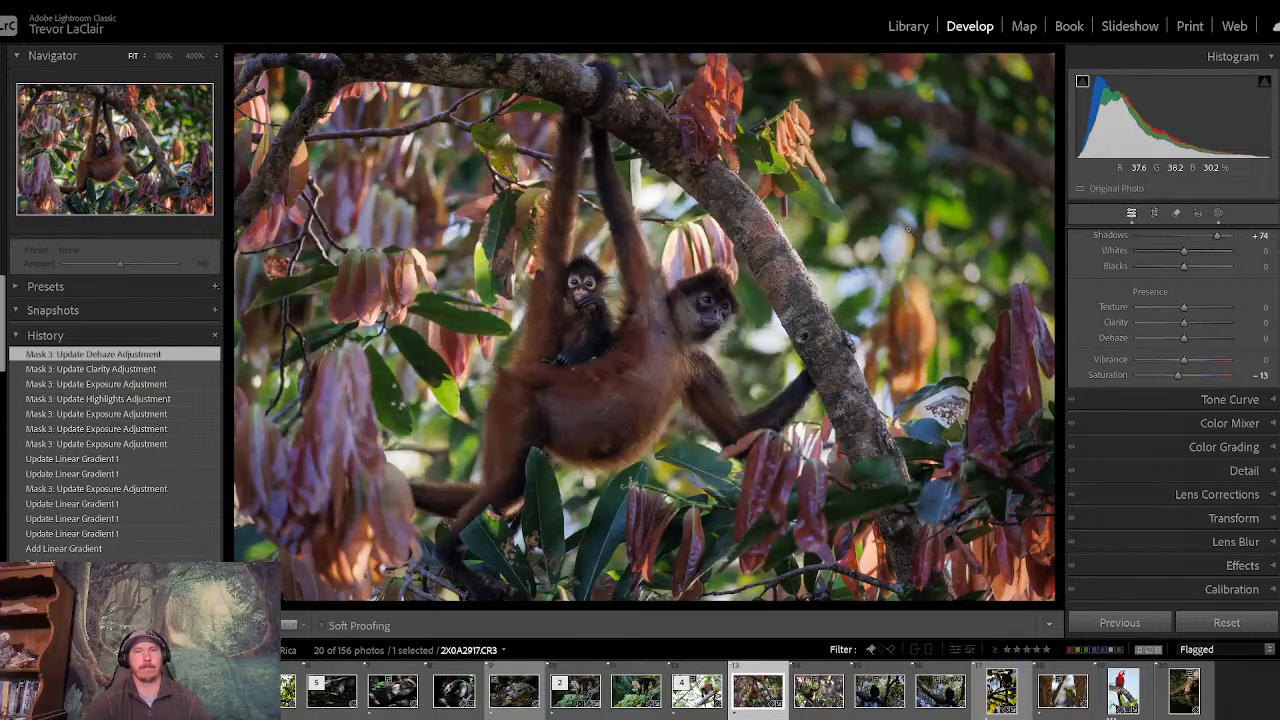
key("backslash")
key("backslash")
key("backslash")
key("backslash")
key("backslash")
key("backslash")
key("backslash")
key("backslash")
key("backslash")
key("backslash")
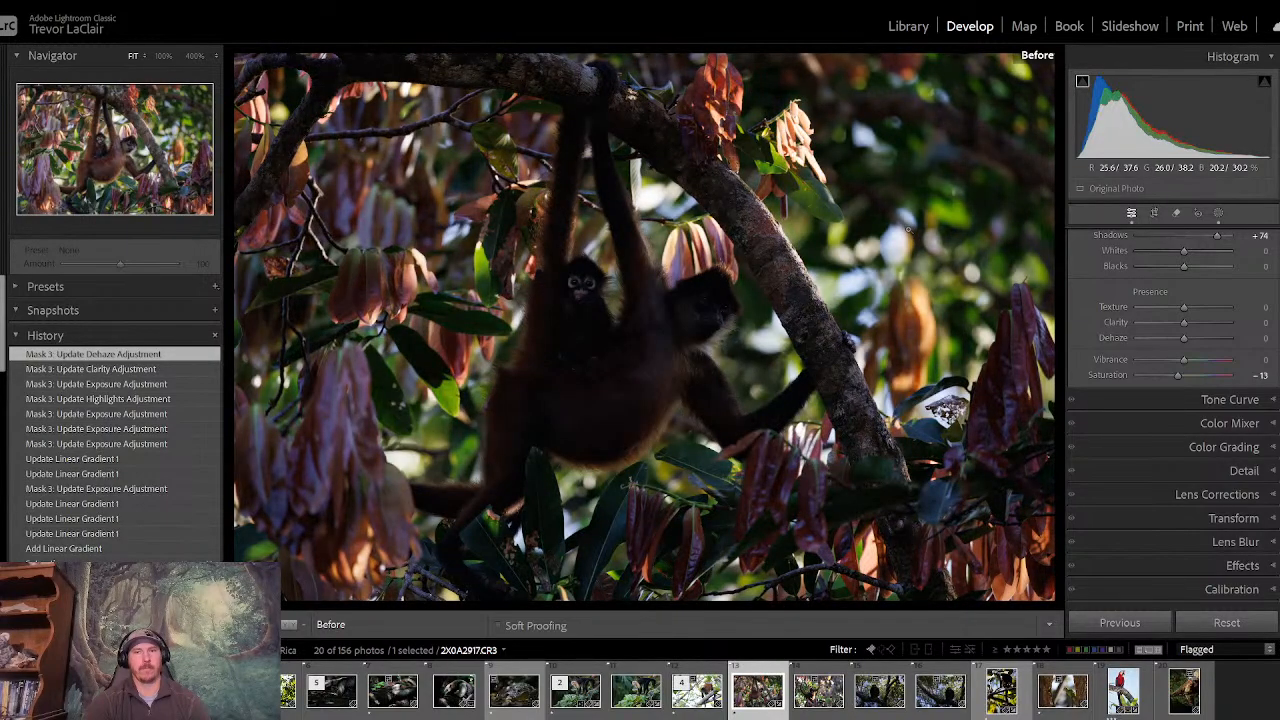
key("backslash")
key("backslash")
key("backslash")
key("backslash")
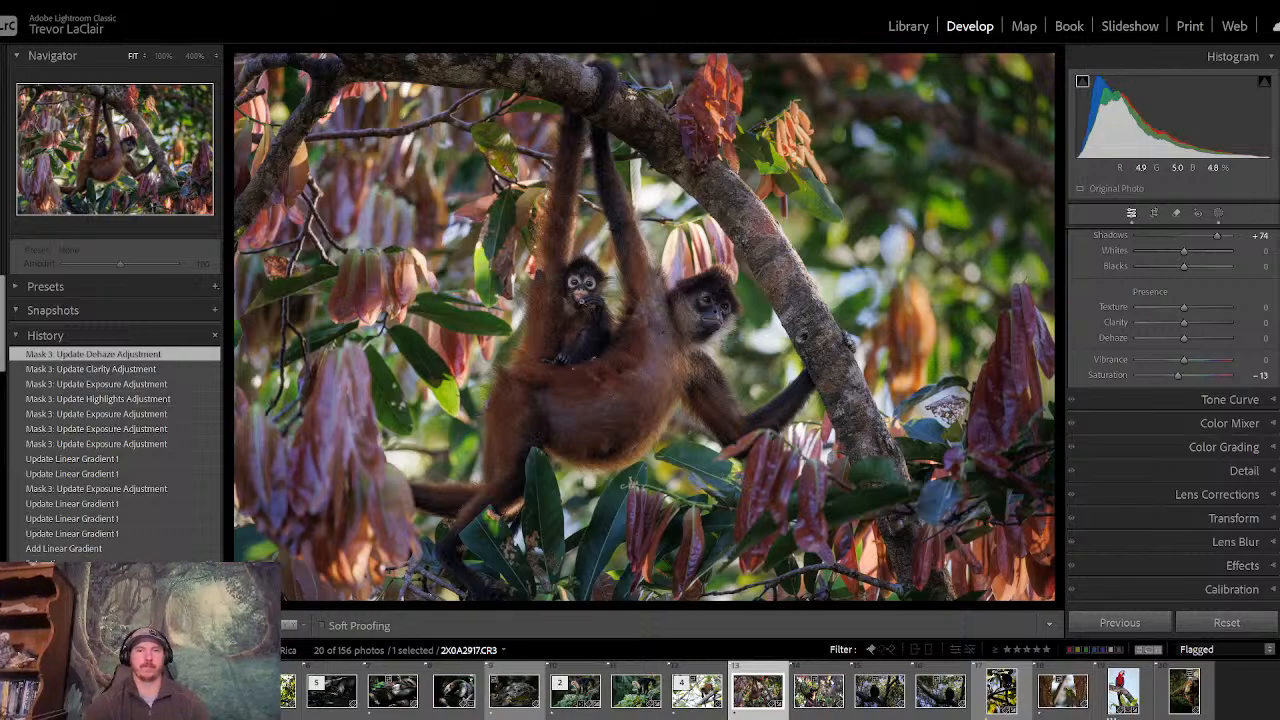
left_click(580, 299)
left_click_drag(585, 271, 548, 277)
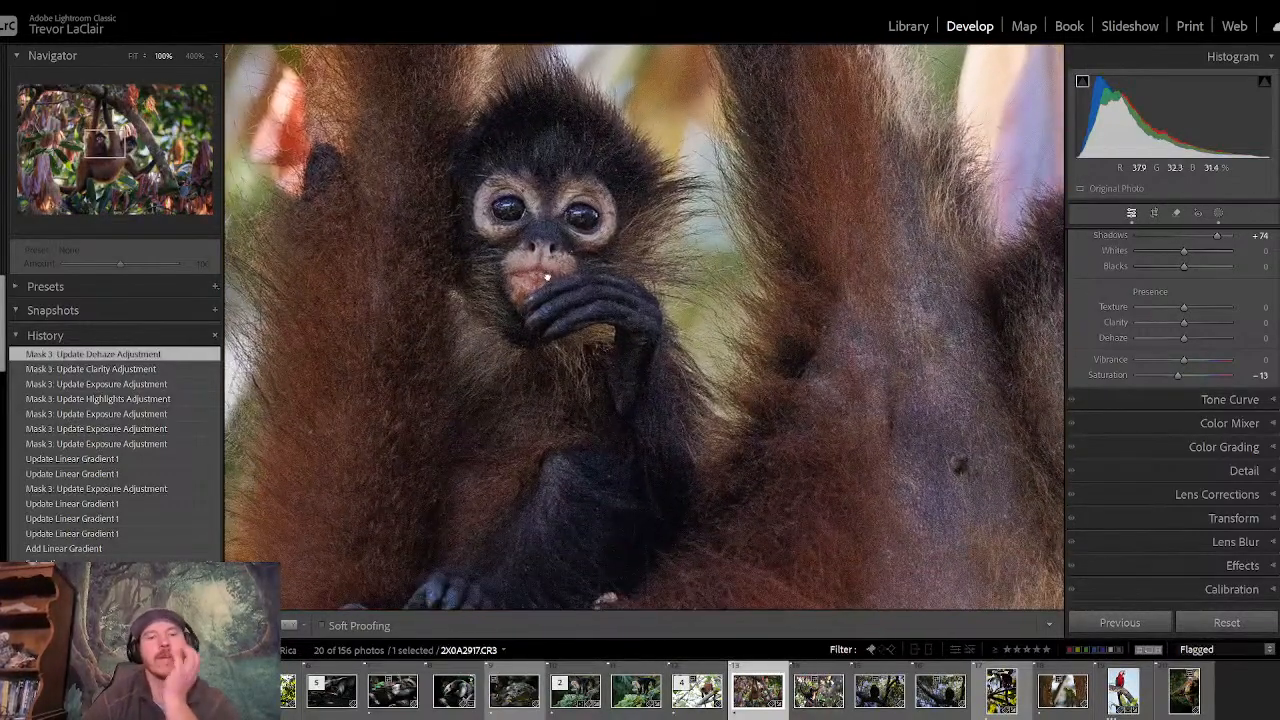
left_click(548, 277)
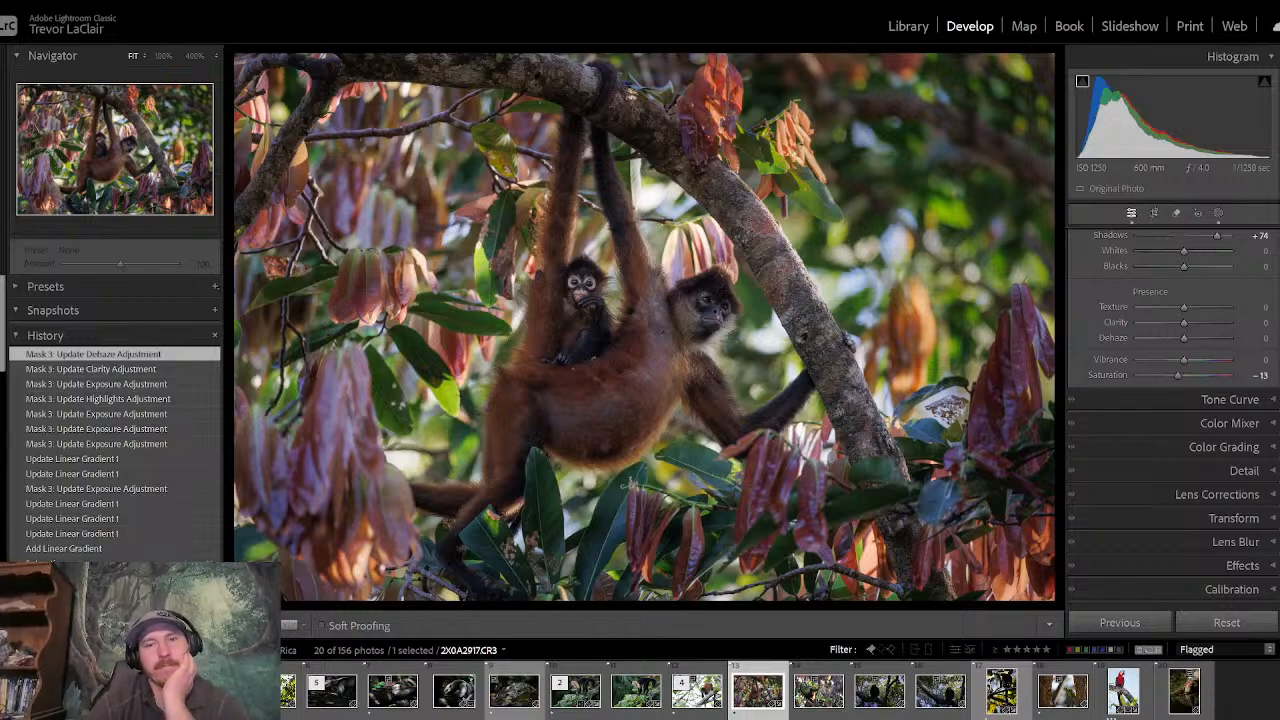
- Collapse the Basic adjustments and rate the spider monkey photo 3 stars
scroll(1257, 238, "up", 5)
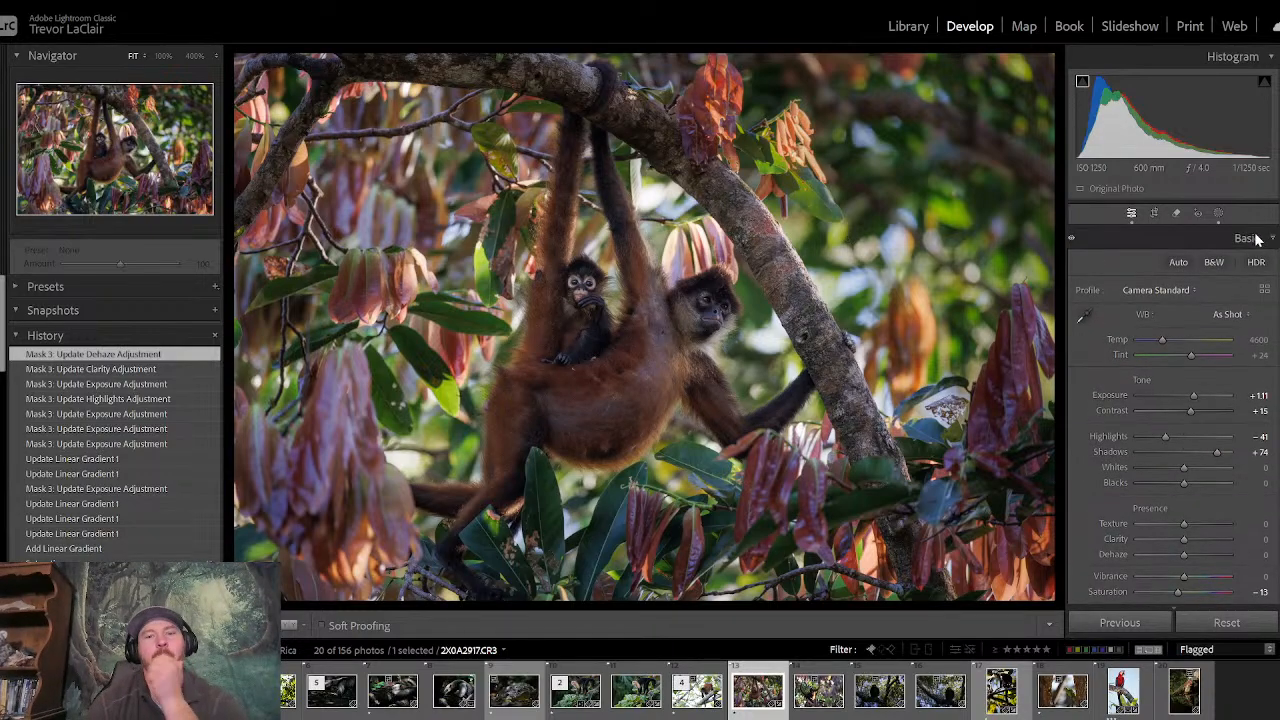
left_click(1184, 238)
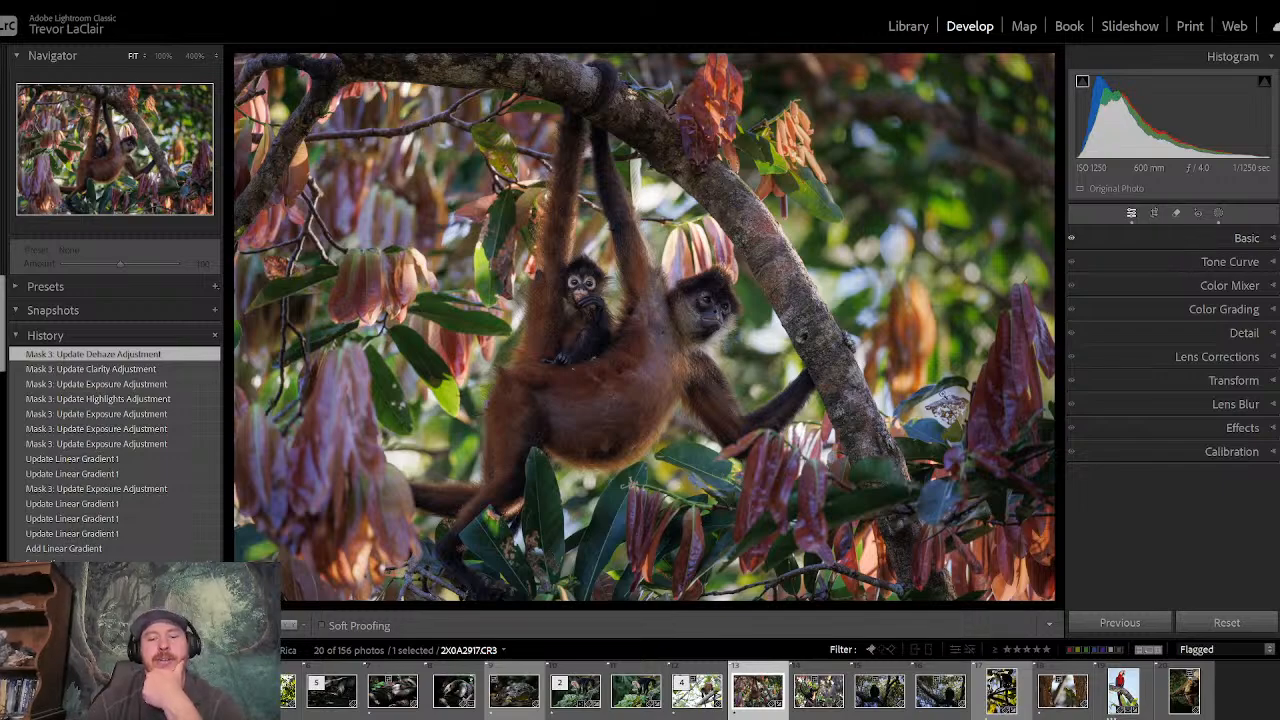
key("3")
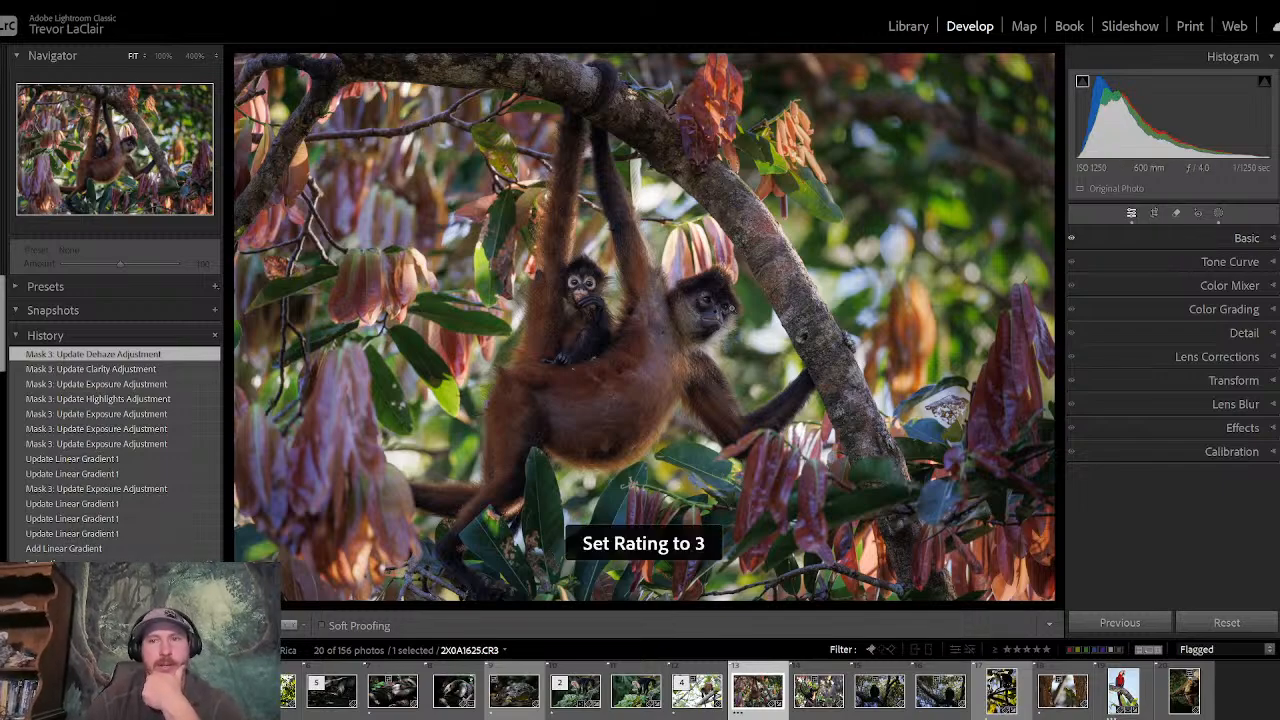
- Find the vertical photo 2X0A3021.CR3 of the dark monkey among yellow leaves and open its Basic adjustments for editing
left_click(908, 26)
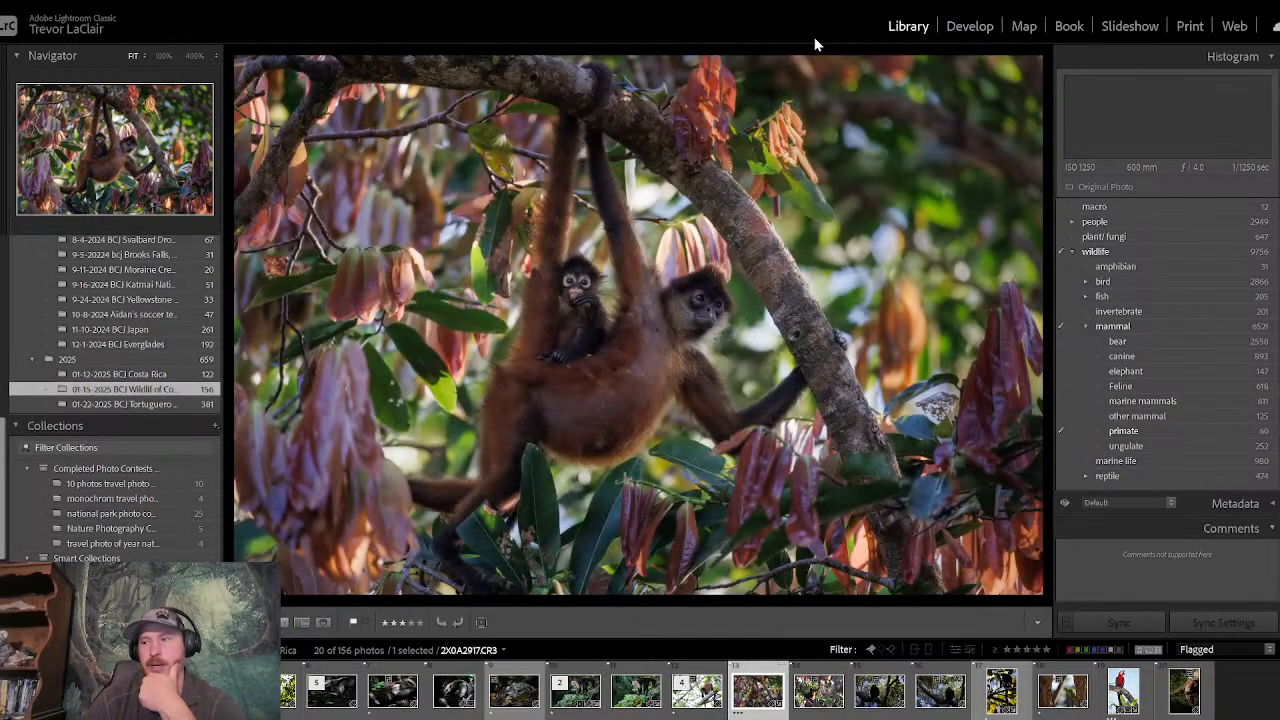
key("g")
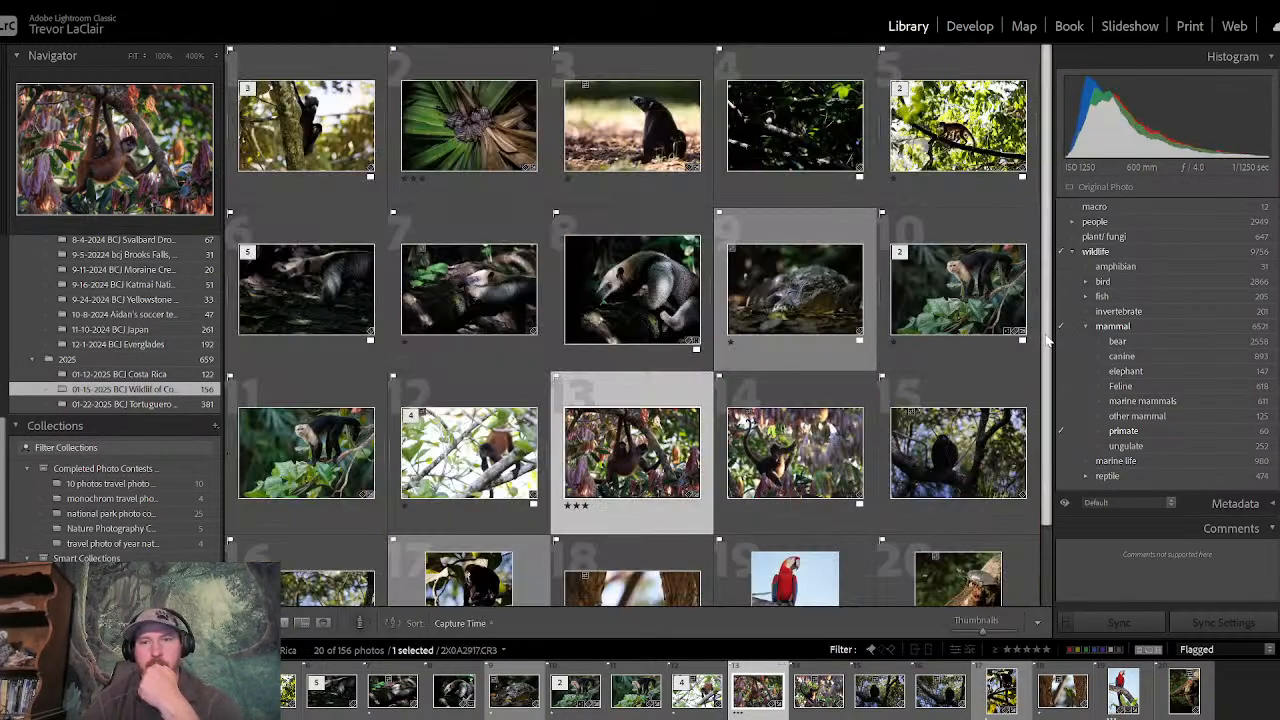
left_click(632, 125)
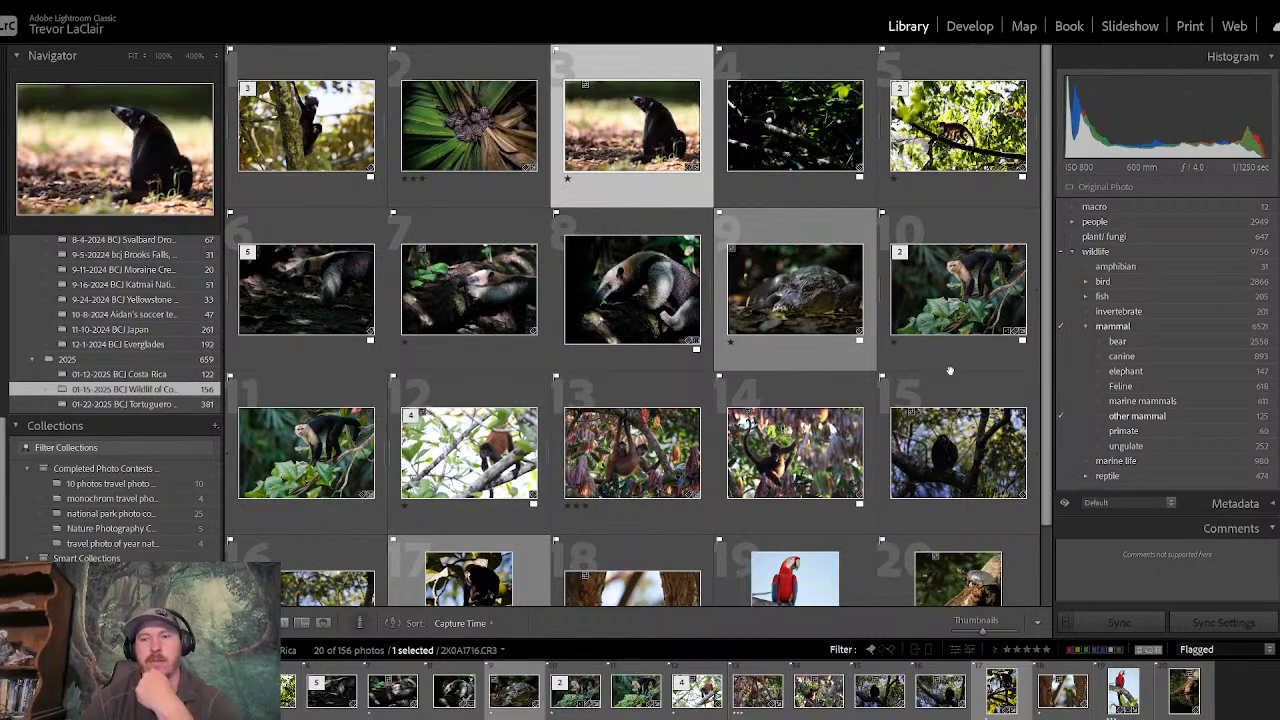
scroll(1048, 520, "down", 1)
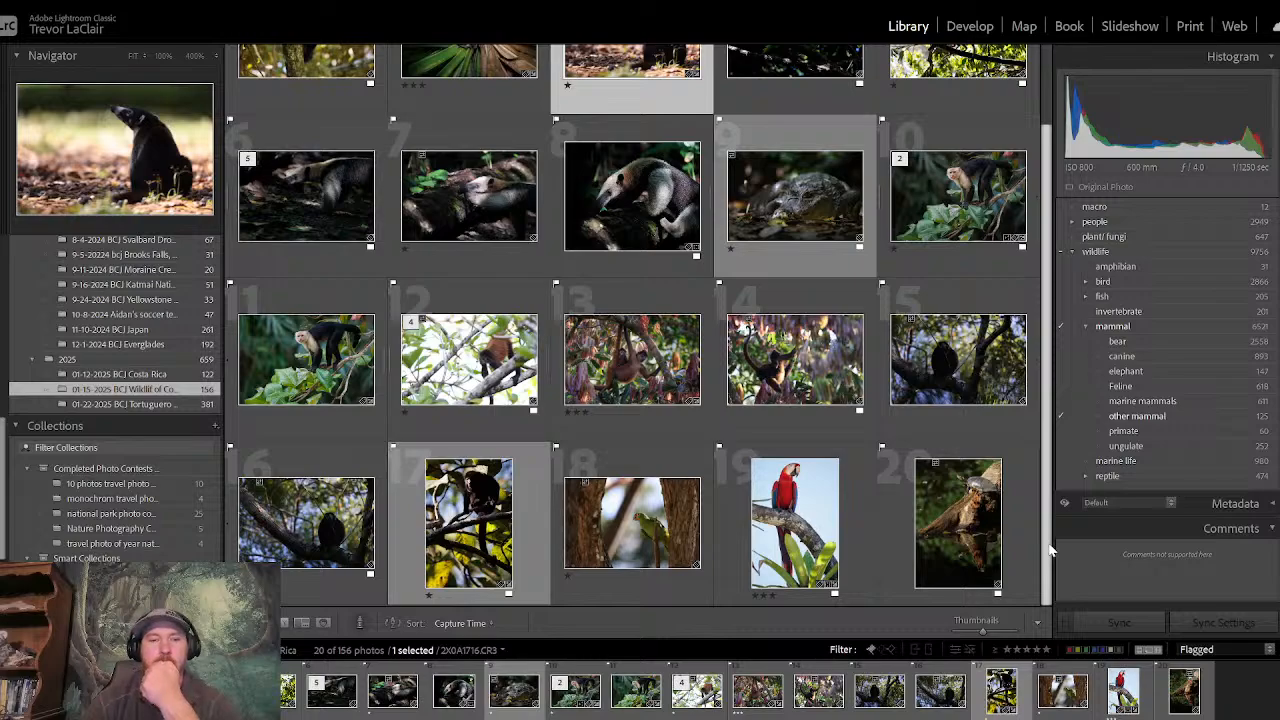
left_click(470, 540)
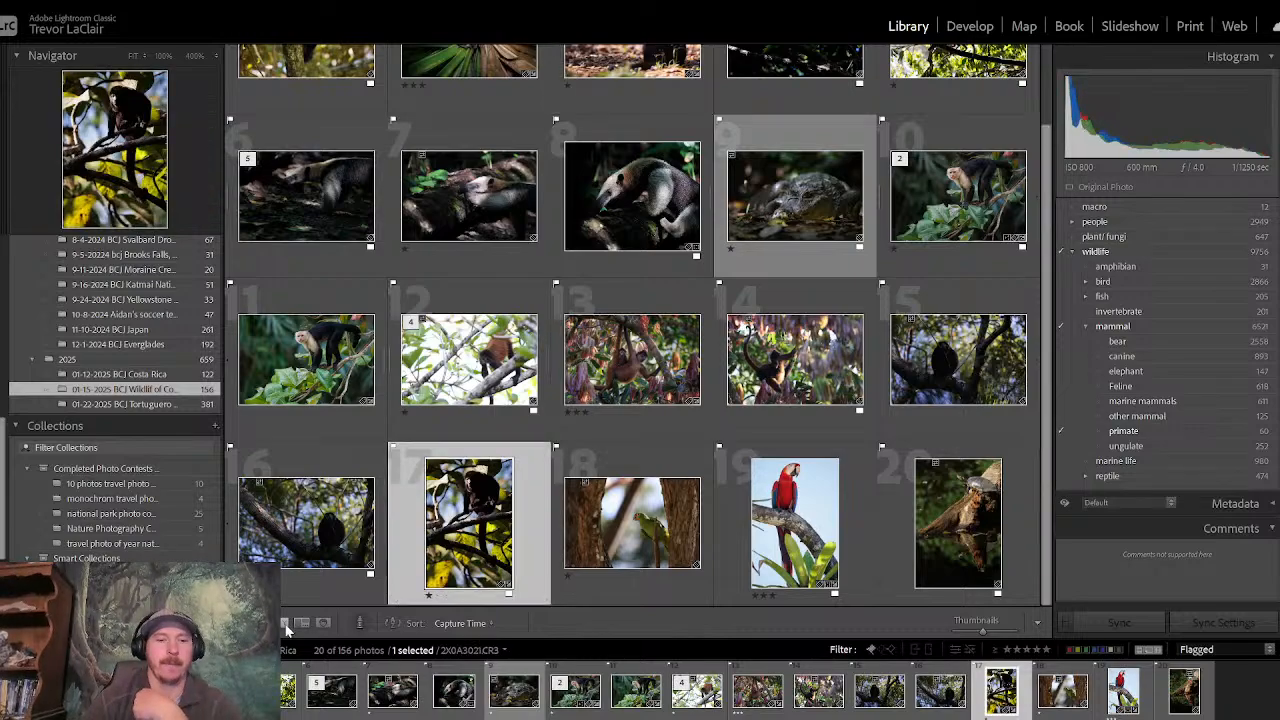
key("e")
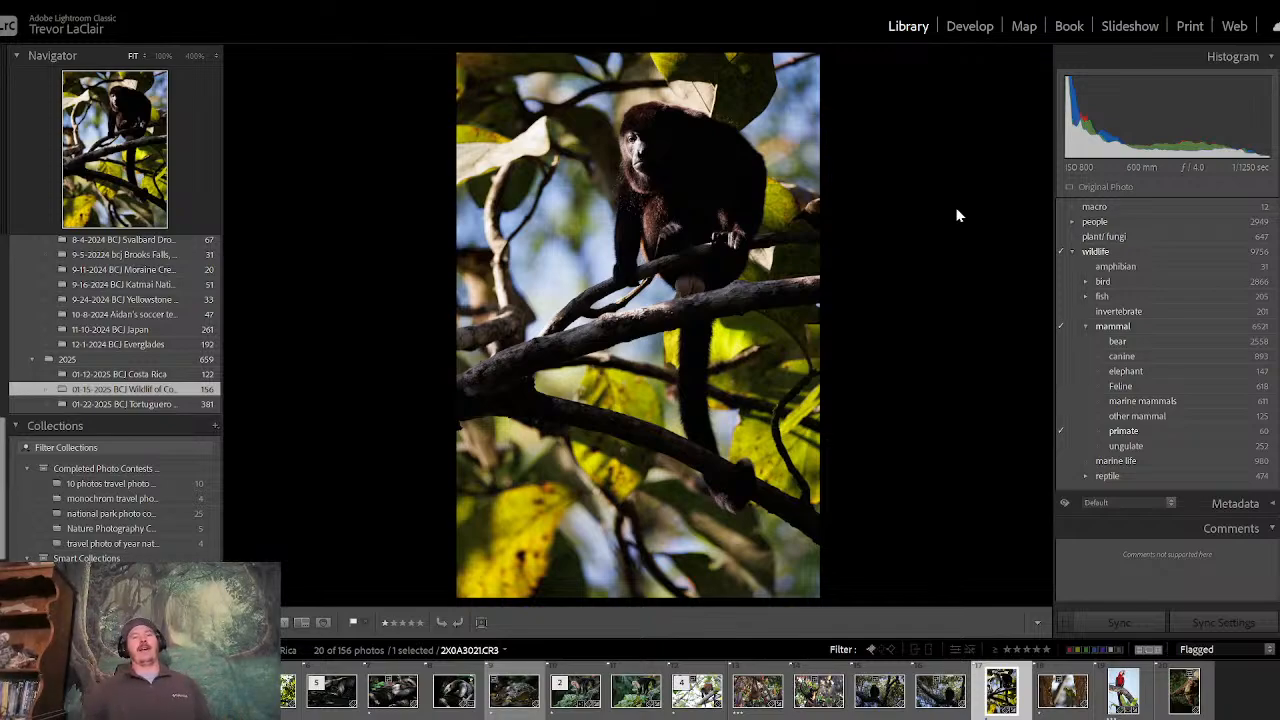
left_click(977, 28)
left_click(1175, 240)
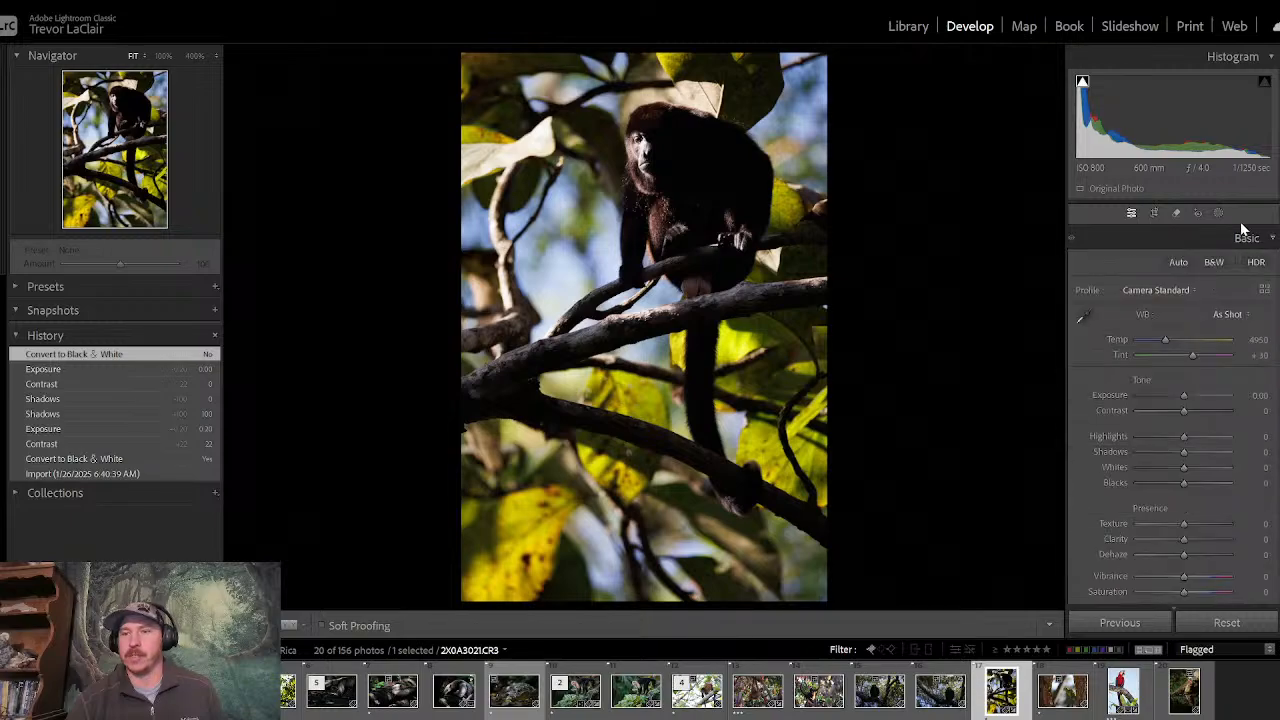
- Convert the photo to black and white and set Contrast to +13, resetting Shadows to 0 after trying a darker value
left_click(1213, 263)
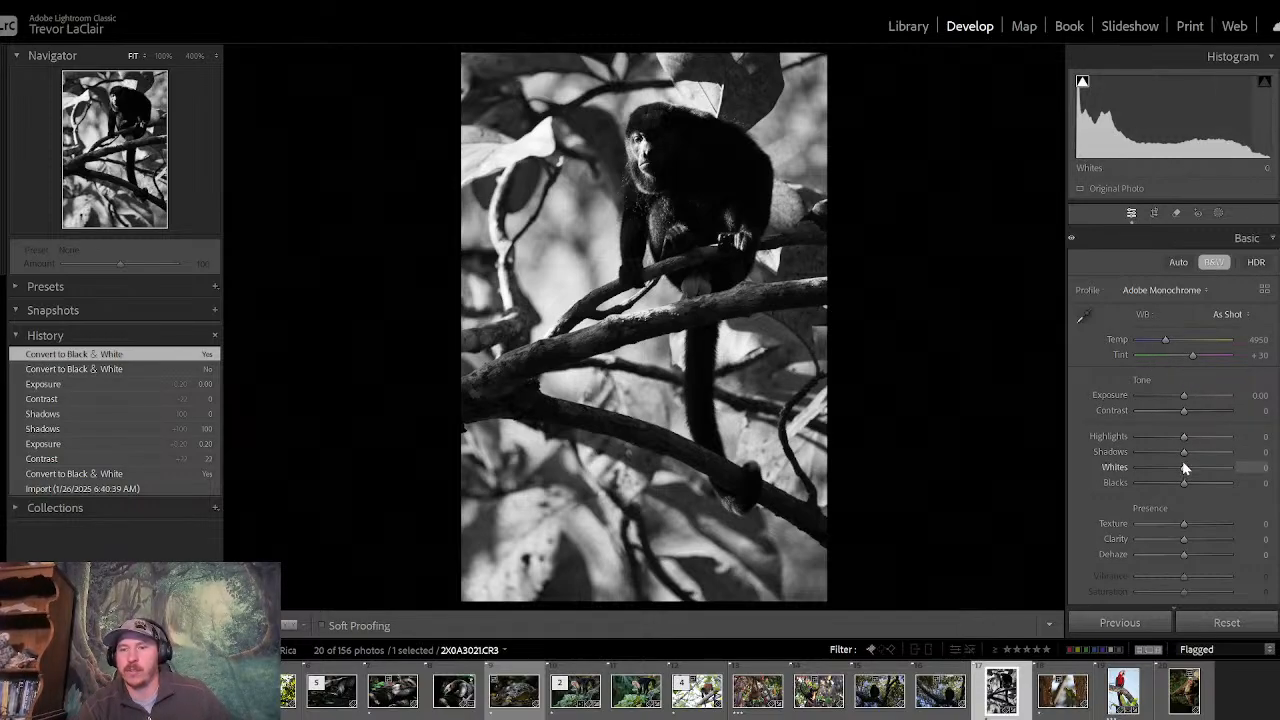
left_click_drag(1182, 412, 1188, 413)
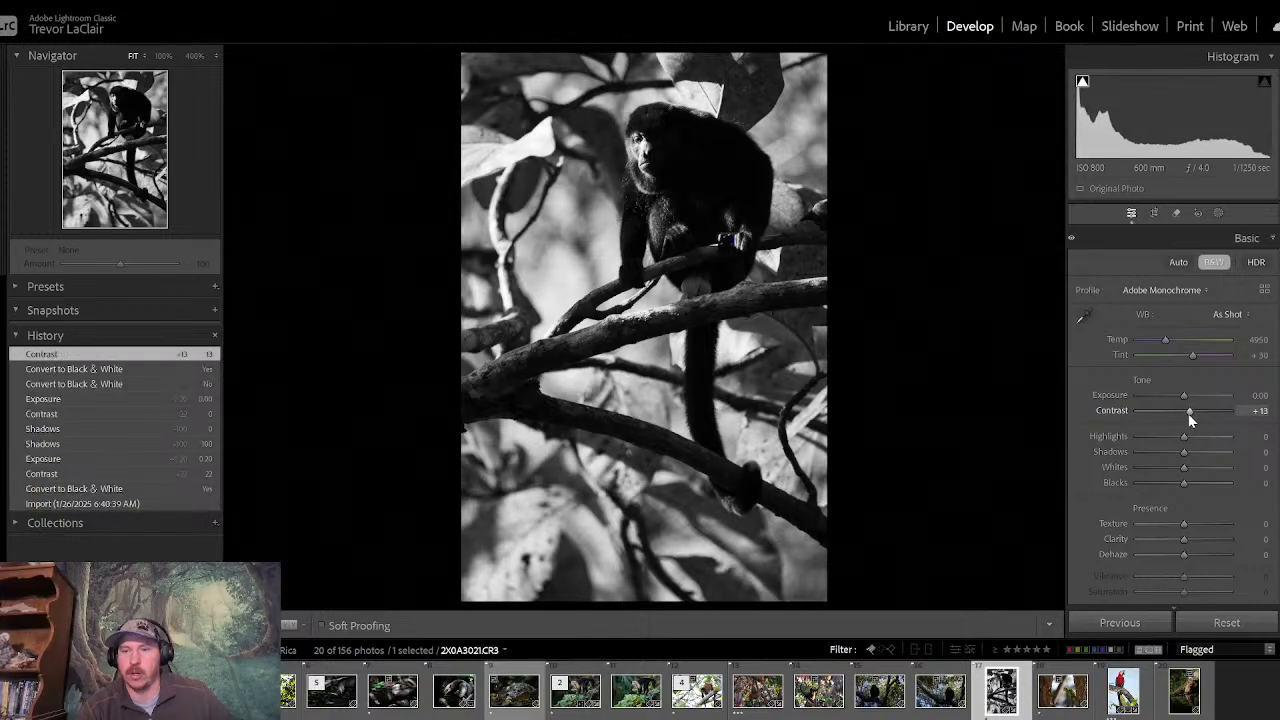
left_click_drag(1198, 458, 1159, 452)
double_click(1159, 457)
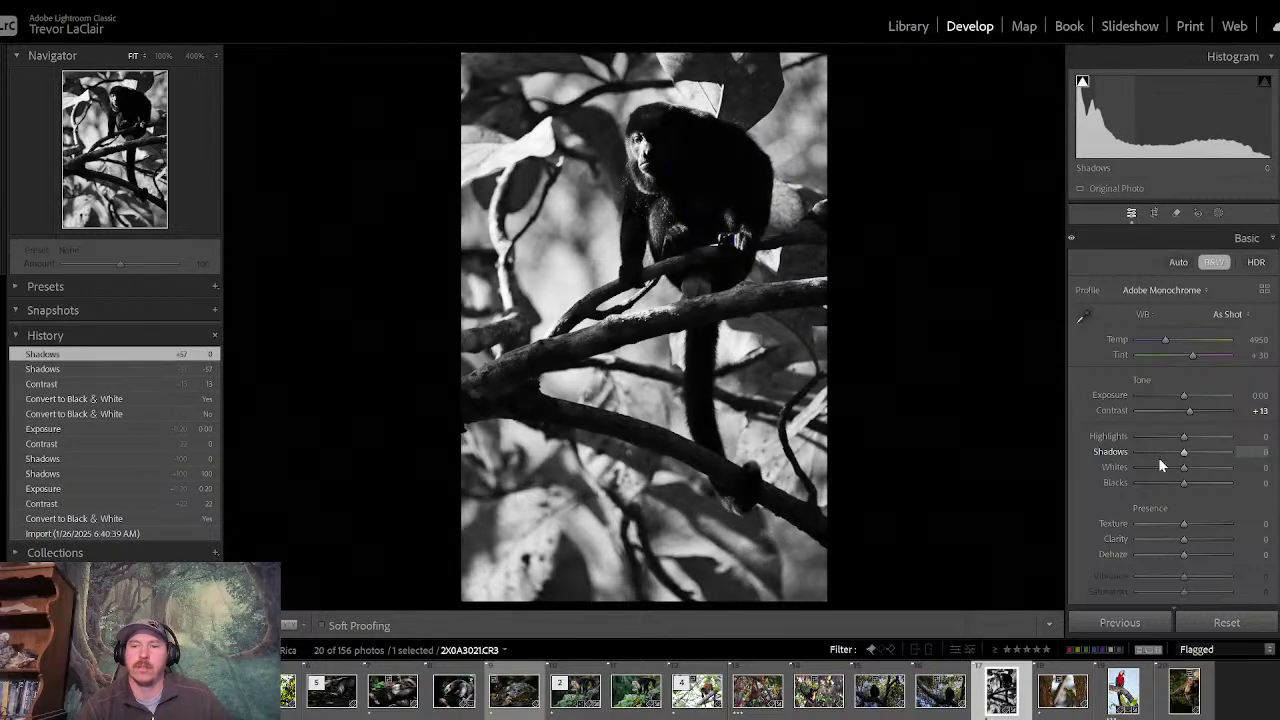
- Create a Select Subject mask on the monkey and add a subtracting brush to it
left_click(1219, 213)
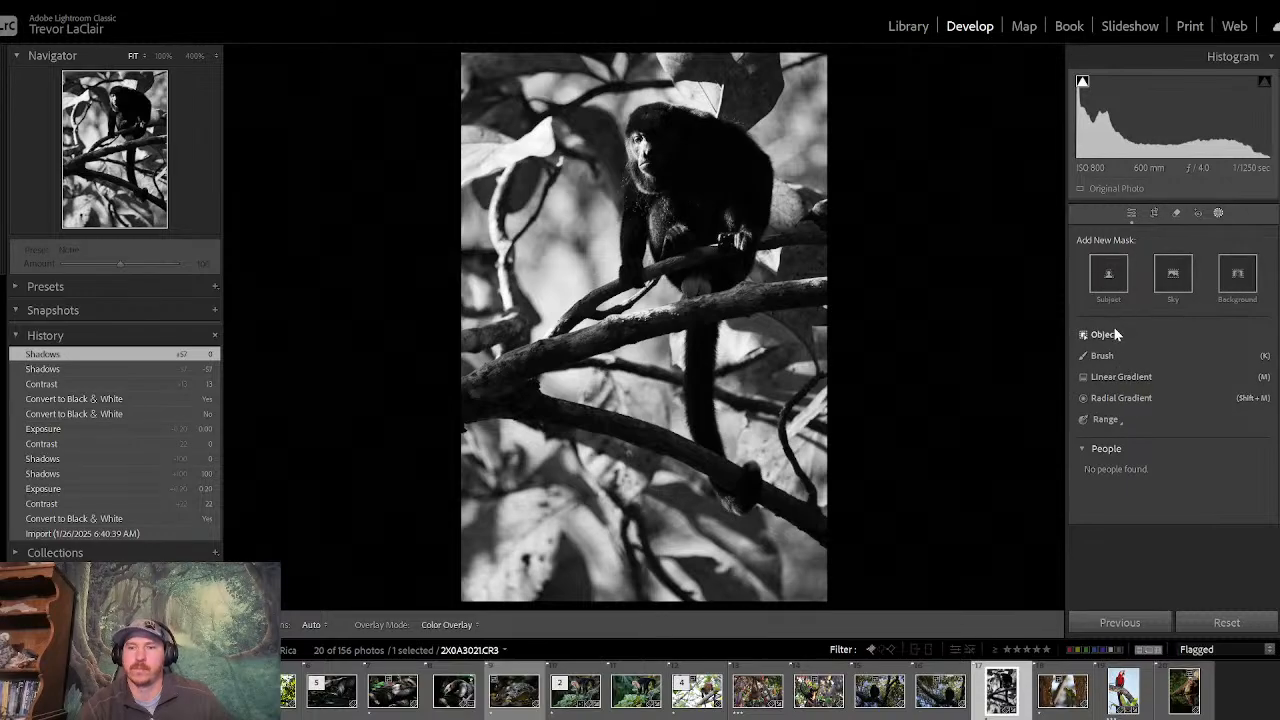
left_click(1109, 275)
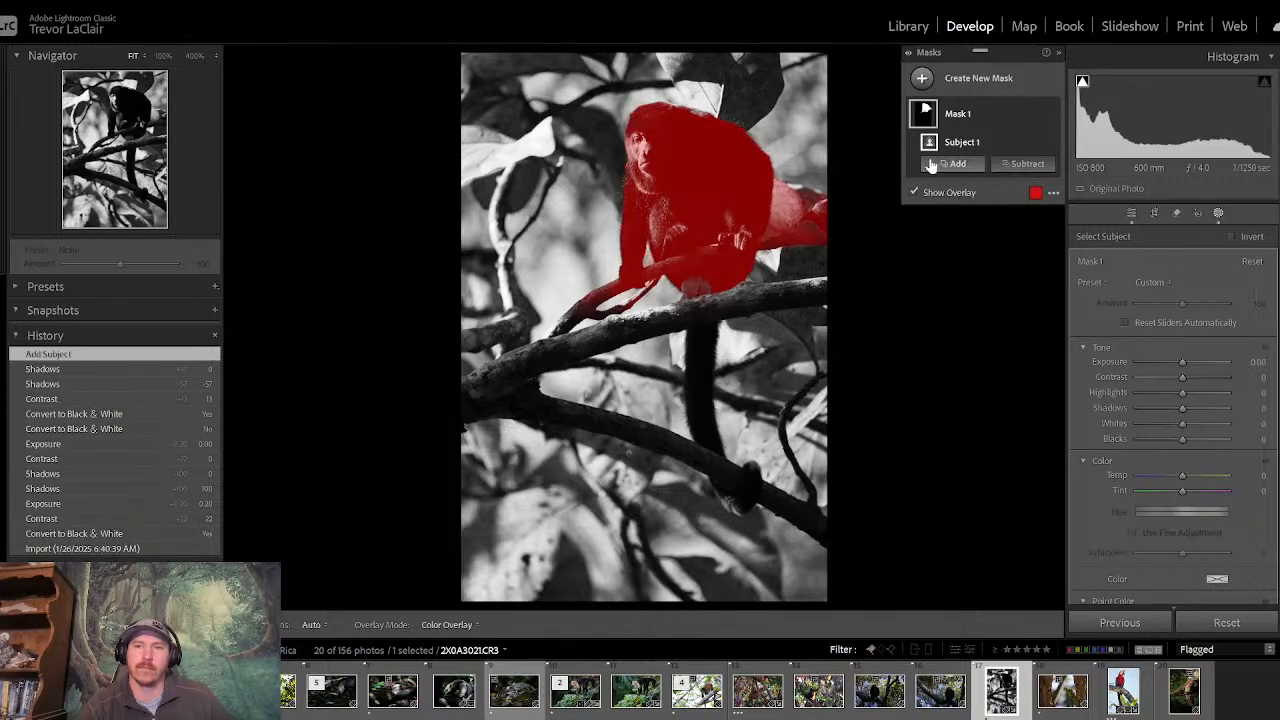
left_click(1021, 167)
left_click(1029, 313)
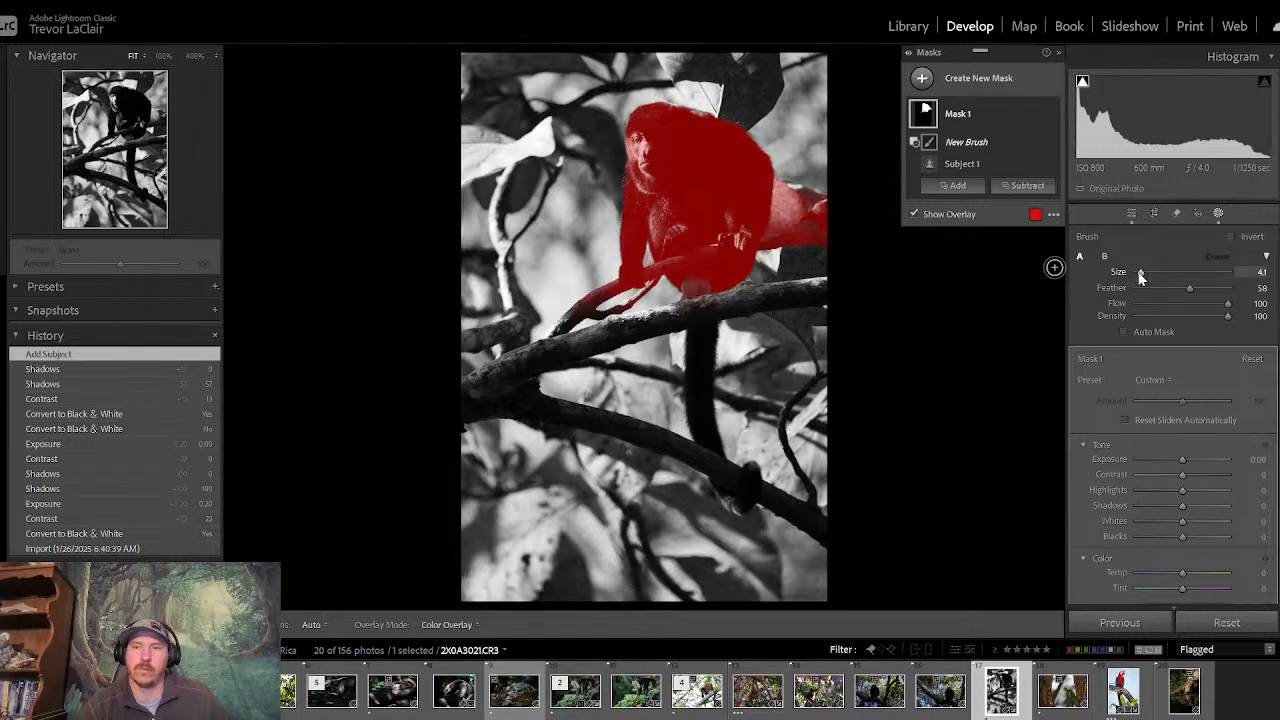
- Brush the leaf and branch ends on both sides of the monkey out of the mask, using brush sizes 20.5 and 12
left_click_drag(1140, 272, 1155, 272)
left_click_drag(837, 223, 833, 233)
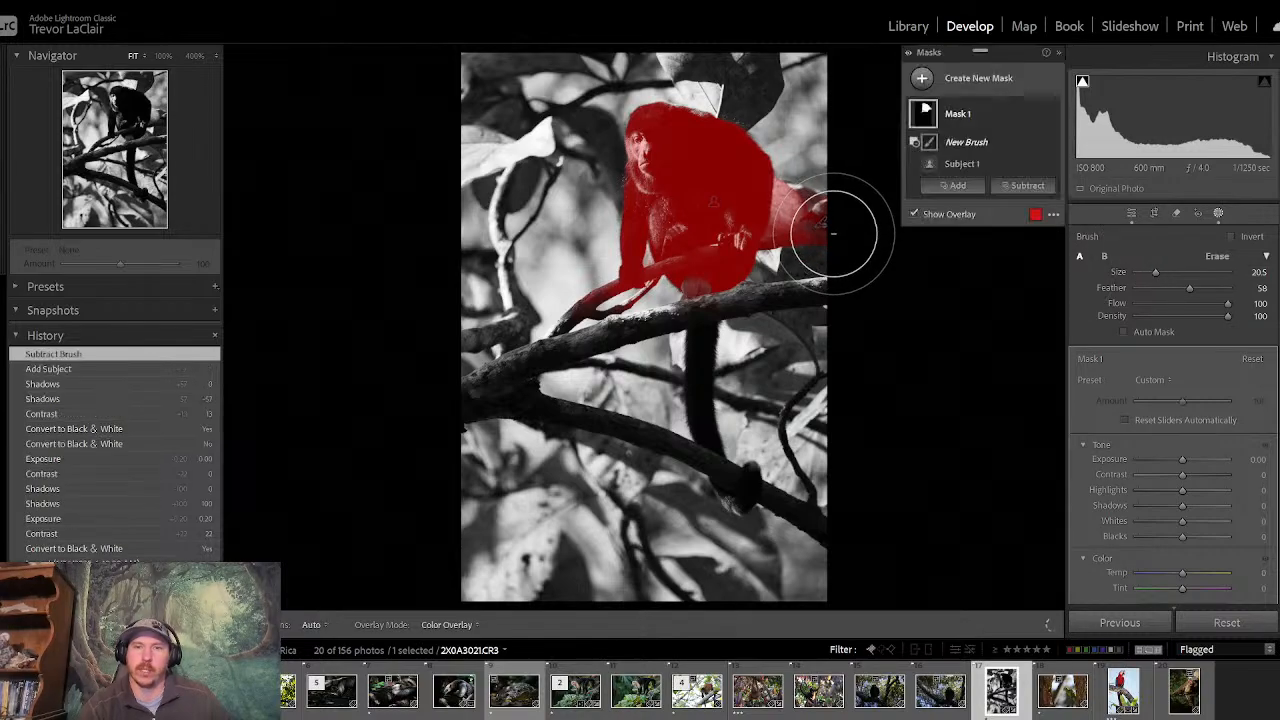
left_click_drag(1157, 278, 1148, 273)
mouse_move(806, 254)
left_mouse_down()
mouse_move(799, 170)
mouse_move(789, 255)
mouse_move(816, 202)
mouse_move(782, 261)
mouse_move(834, 311)
left_mouse_up()
mouse_move(560, 330)
left_mouse_down()
mouse_move(588, 284)
mouse_move(634, 320)
left_mouse_up()
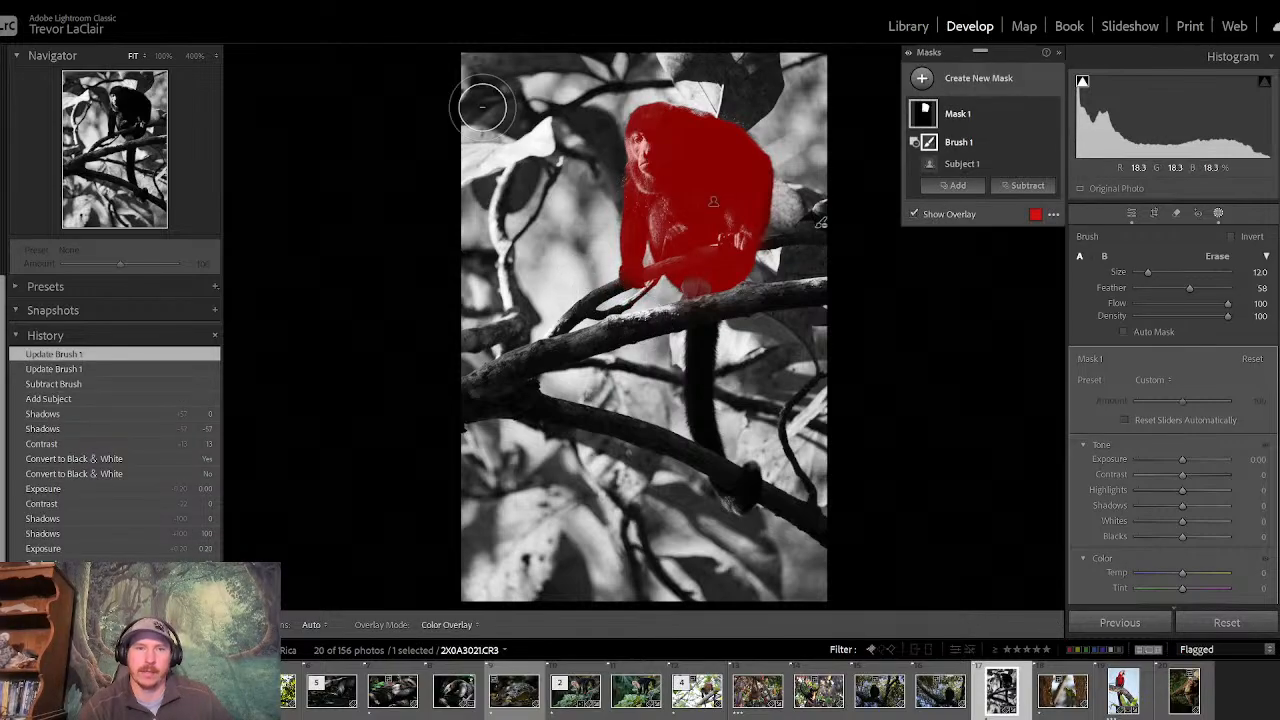
- At 100% zoom, subtract the branch and twig around the monkey's front limb from the mask
left_click(158, 46)
left_click(160, 56)
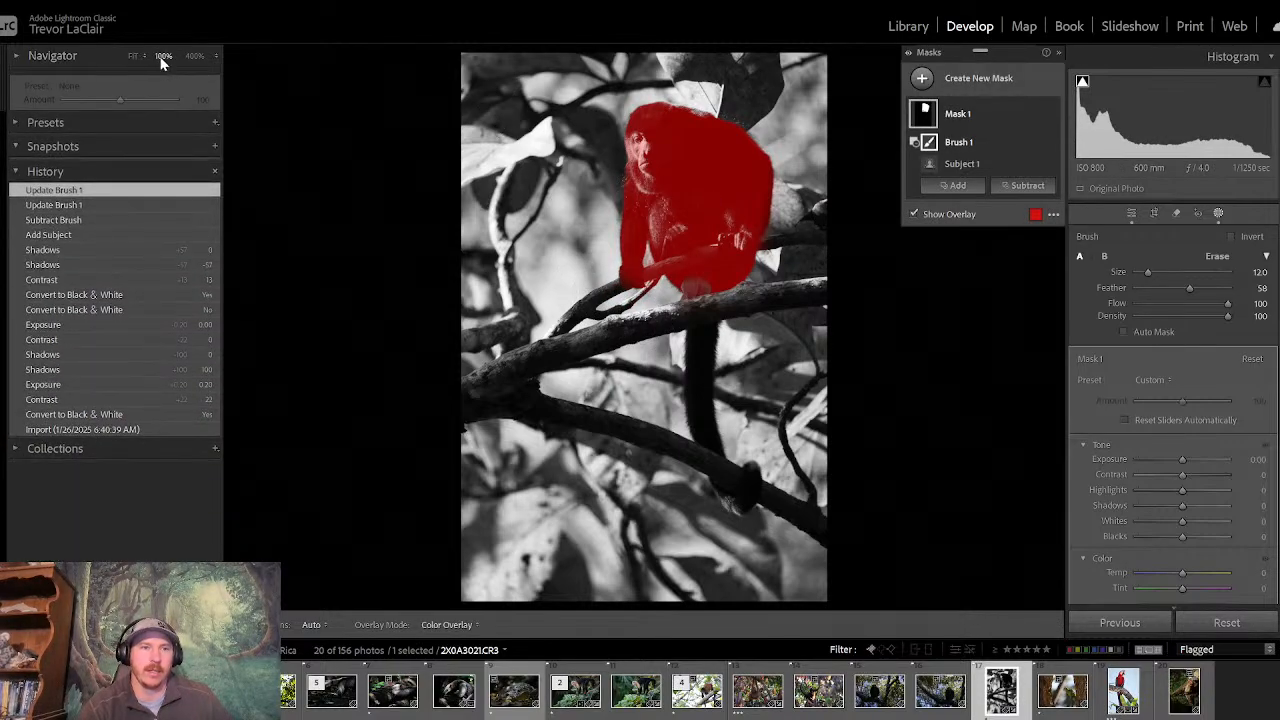
left_click(16, 57)
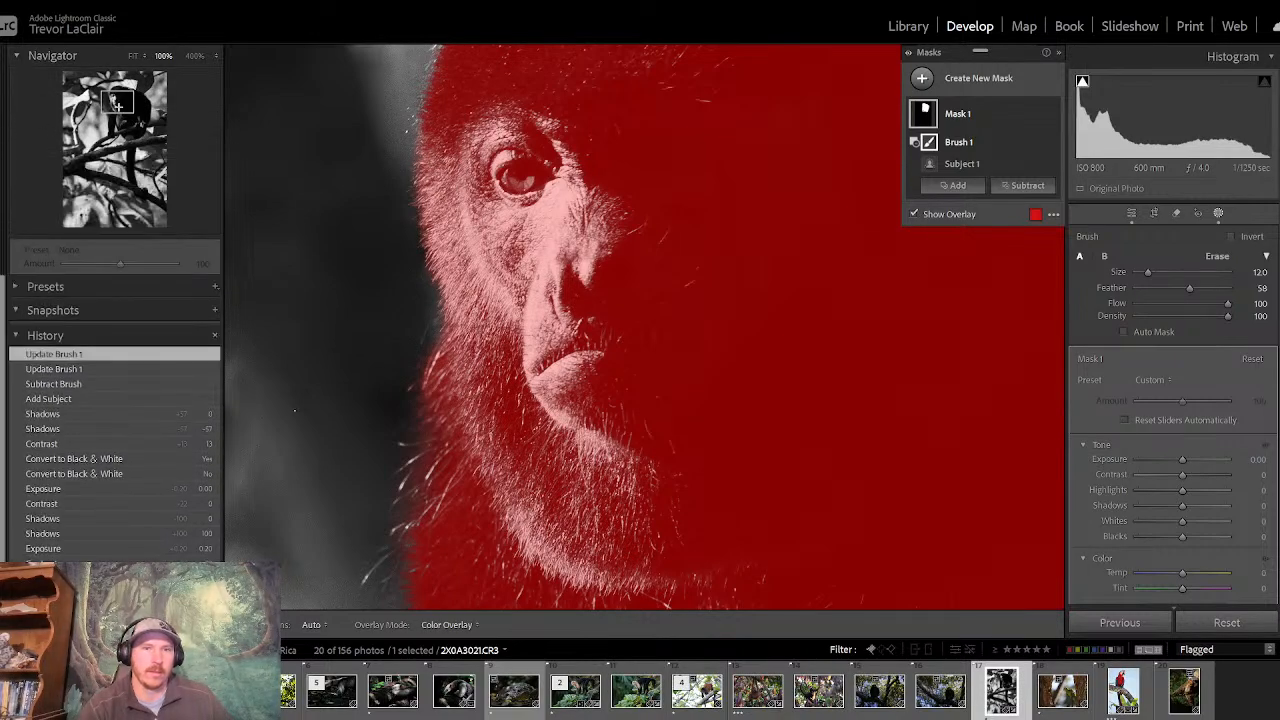
left_click_drag(118, 106, 123, 141)
left_click_drag(437, 124, 537, 260)
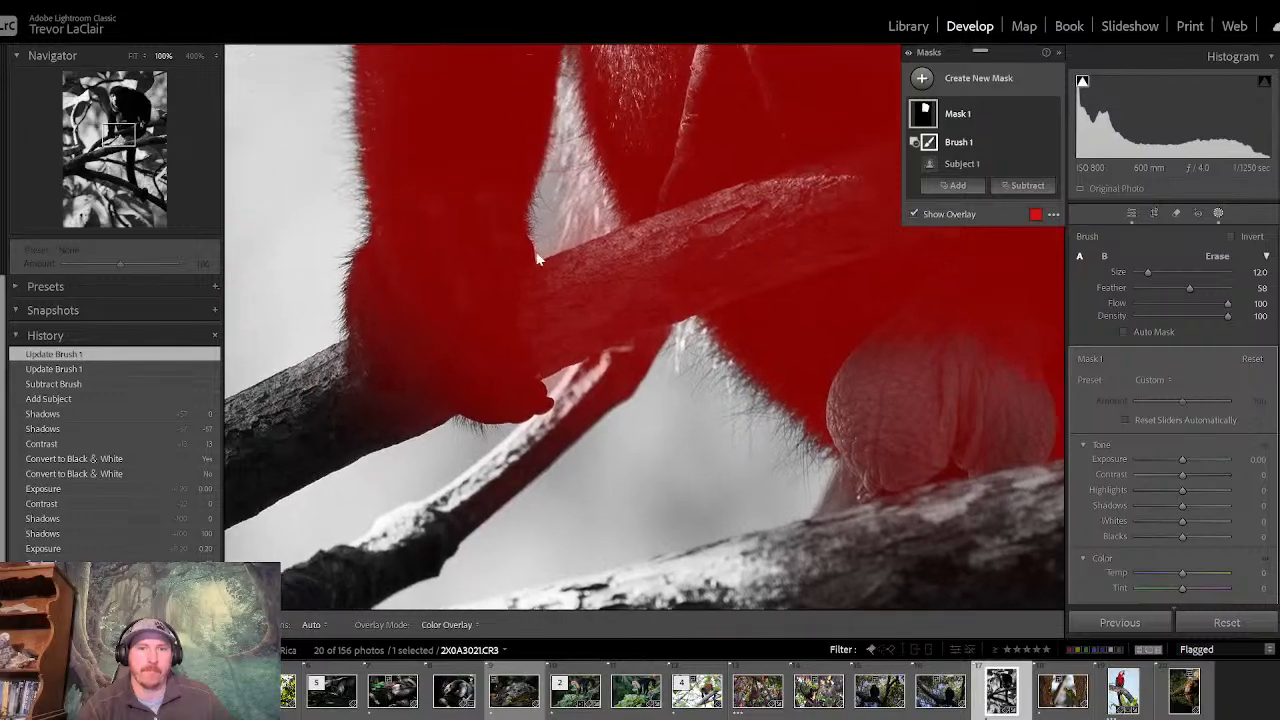
mouse_move(611, 363)
left_mouse_down()
mouse_move(618, 425)
mouse_move(569, 296)
mouse_move(570, 342)
mouse_move(559, 330)
mouse_move(556, 264)
mouse_move(655, 310)
mouse_move(611, 232)
mouse_move(628, 366)
mouse_move(621, 344)
mouse_move(569, 457)
left_mouse_up()
mouse_move(398, 433)
left_mouse_down()
mouse_move(323, 409)
mouse_move(534, 471)
mouse_move(500, 450)
left_mouse_up()
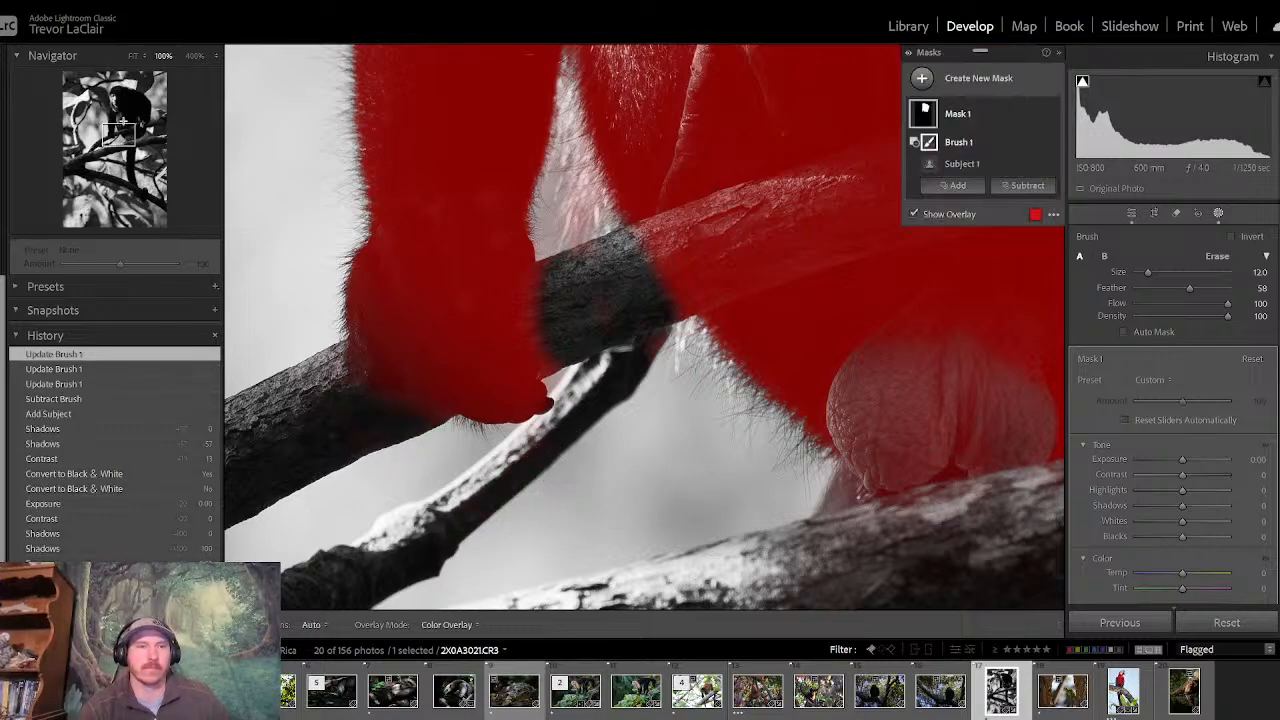
- Subtract the branch in front of the monkey's belly from the mask with a size 17.7 brush, hiding the overlay to check it
mouse_move(122, 124)
left_mouse_down()
mouse_move(120, 137)
mouse_move(129, 126)
left_mouse_up()
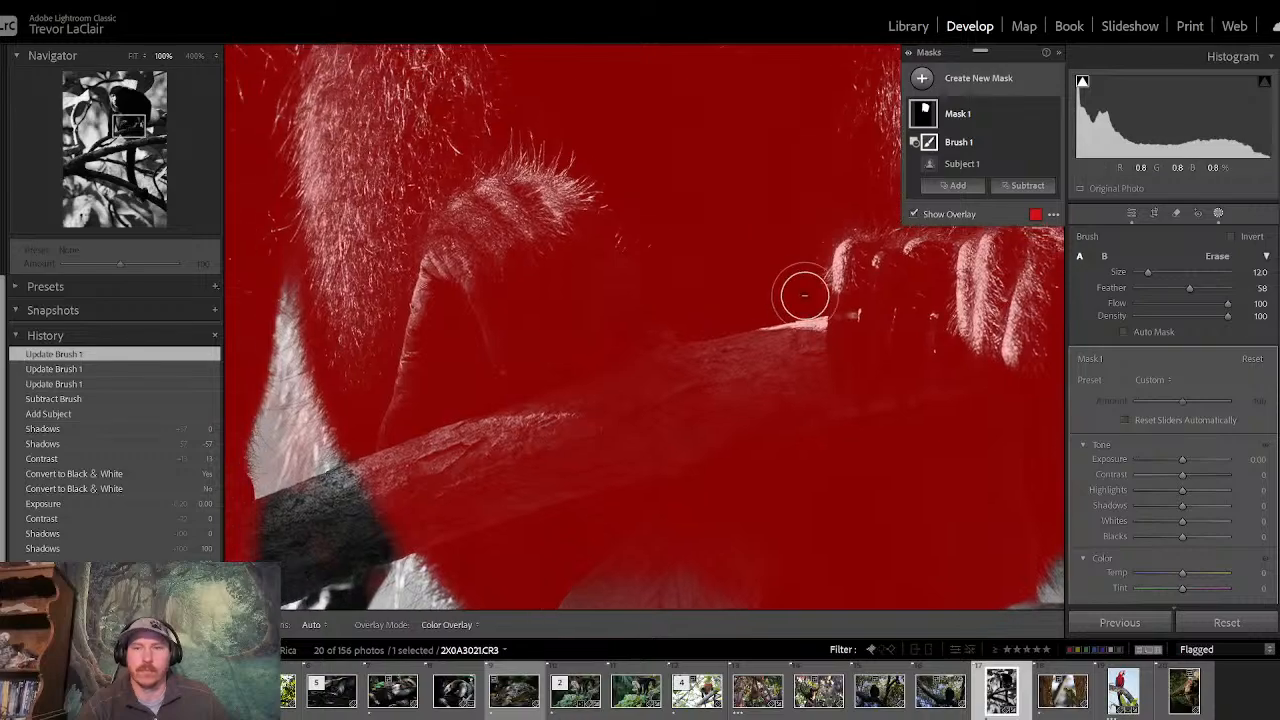
left_click_drag(1147, 272, 1153, 276)
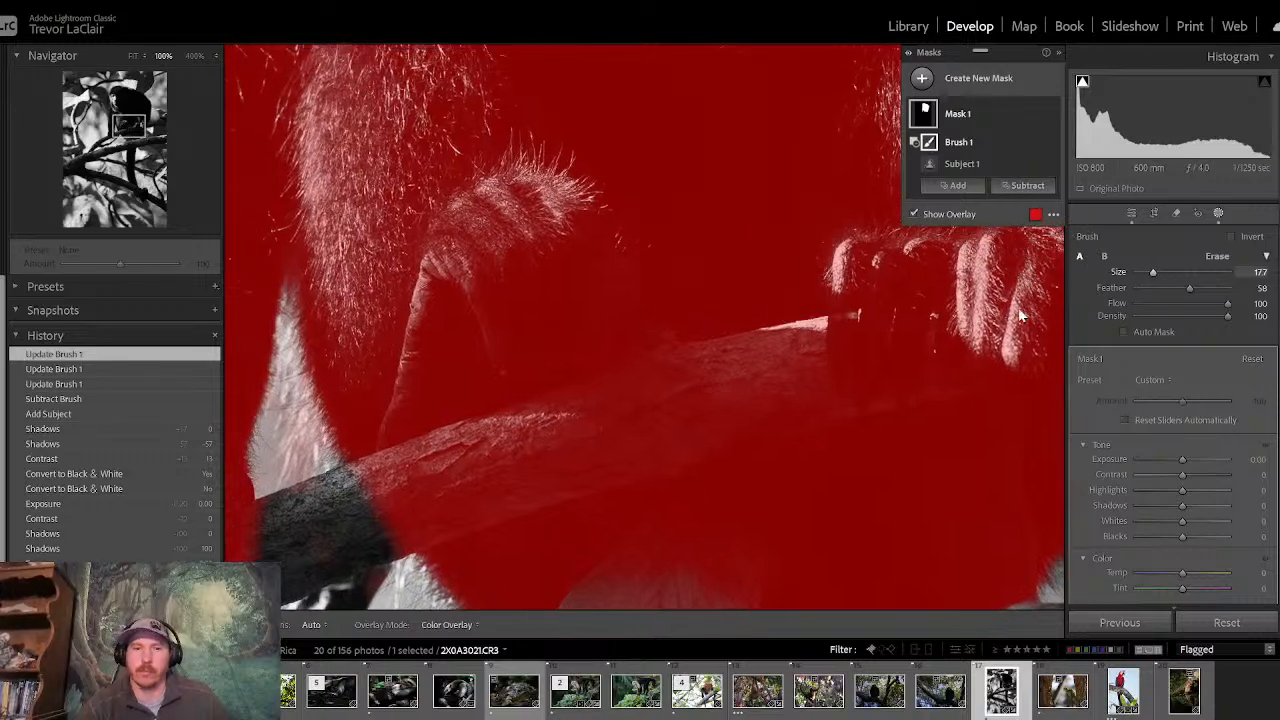
mouse_move(631, 421)
left_mouse_down()
mouse_move(548, 452)
mouse_move(352, 496)
mouse_move(440, 475)
mouse_move(404, 518)
mouse_move(828, 352)
mouse_move(574, 429)
left_mouse_up()
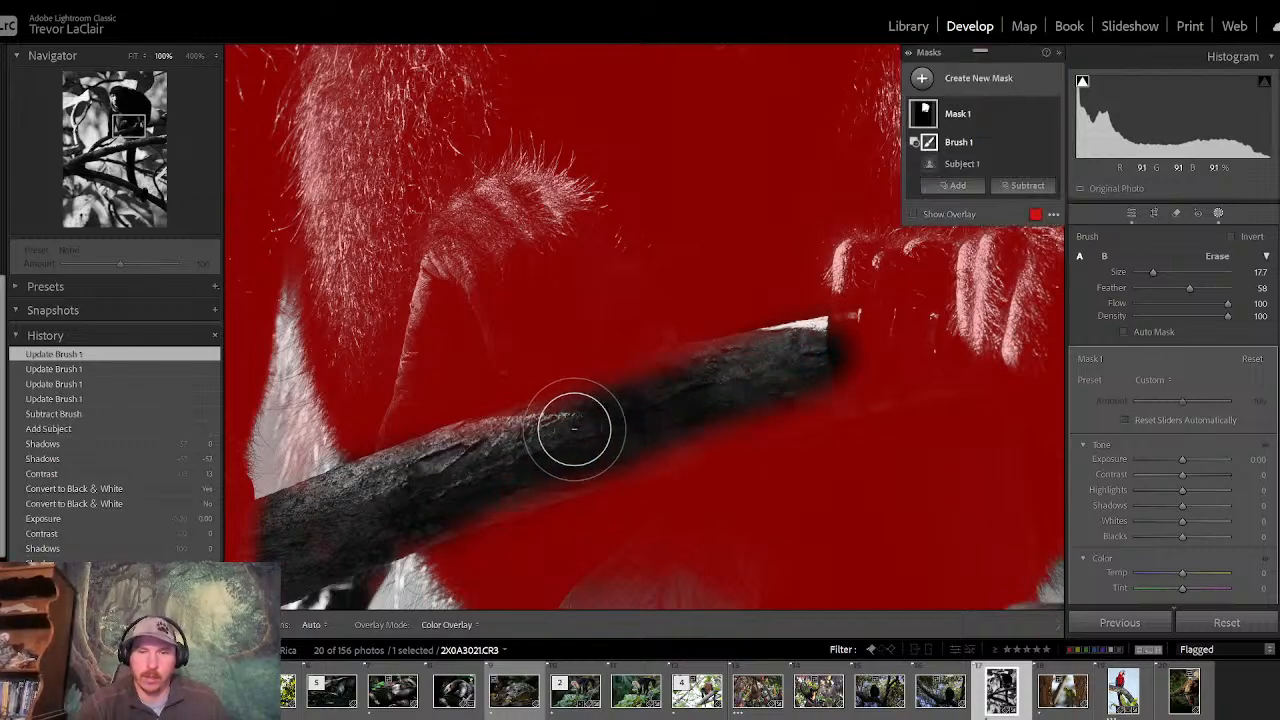
key("o")
key("h")
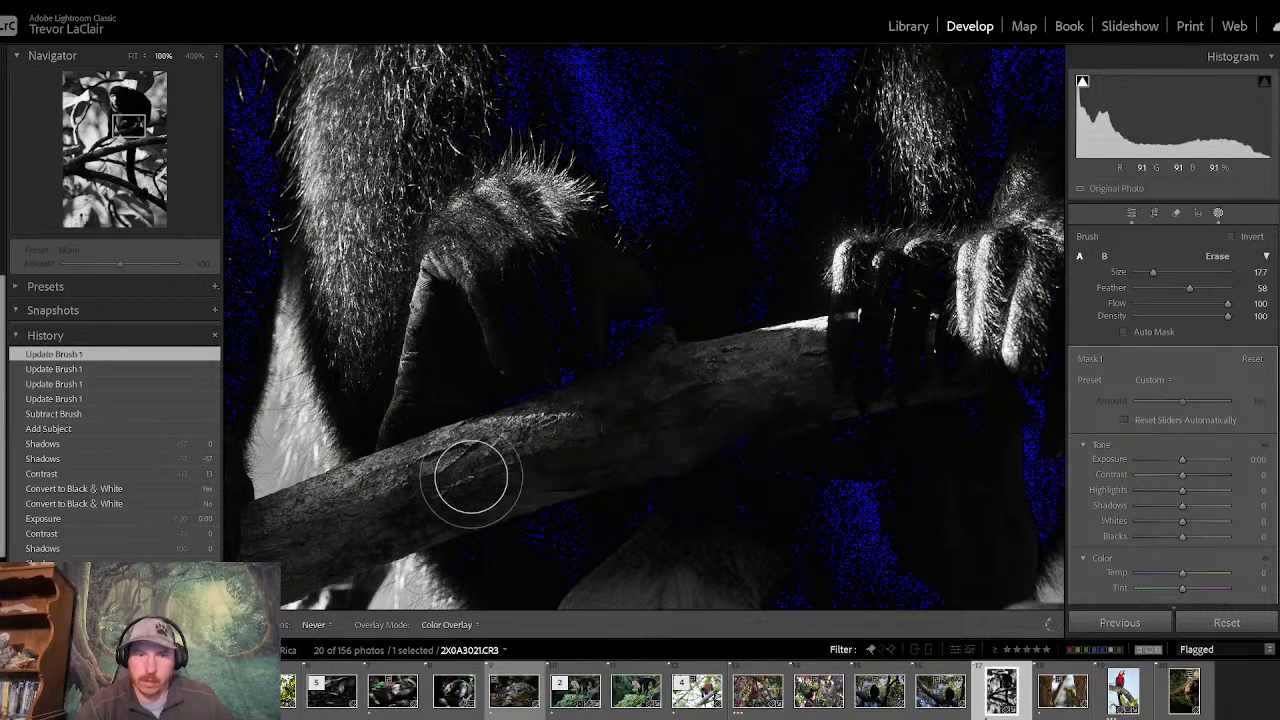
left_click(471, 478)
- Subtract the stretch of branch behind the monkey's back from the subject mask
left_click_drag(130, 124, 153, 124)
mouse_move(582, 336)
left_mouse_down()
mouse_move(486, 373)
mouse_move(657, 354)
mouse_move(494, 382)
mouse_move(490, 394)
mouse_move(543, 366)
left_mouse_up()
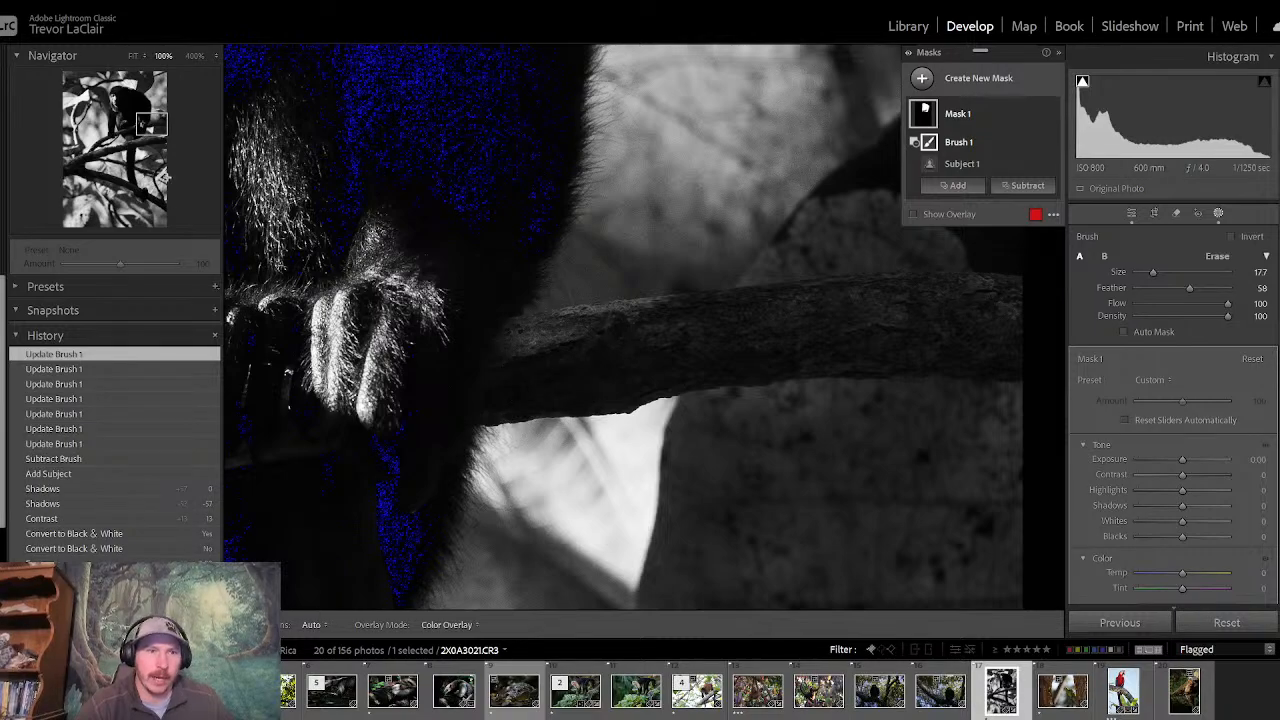
left_click_drag(151, 126, 131, 157)
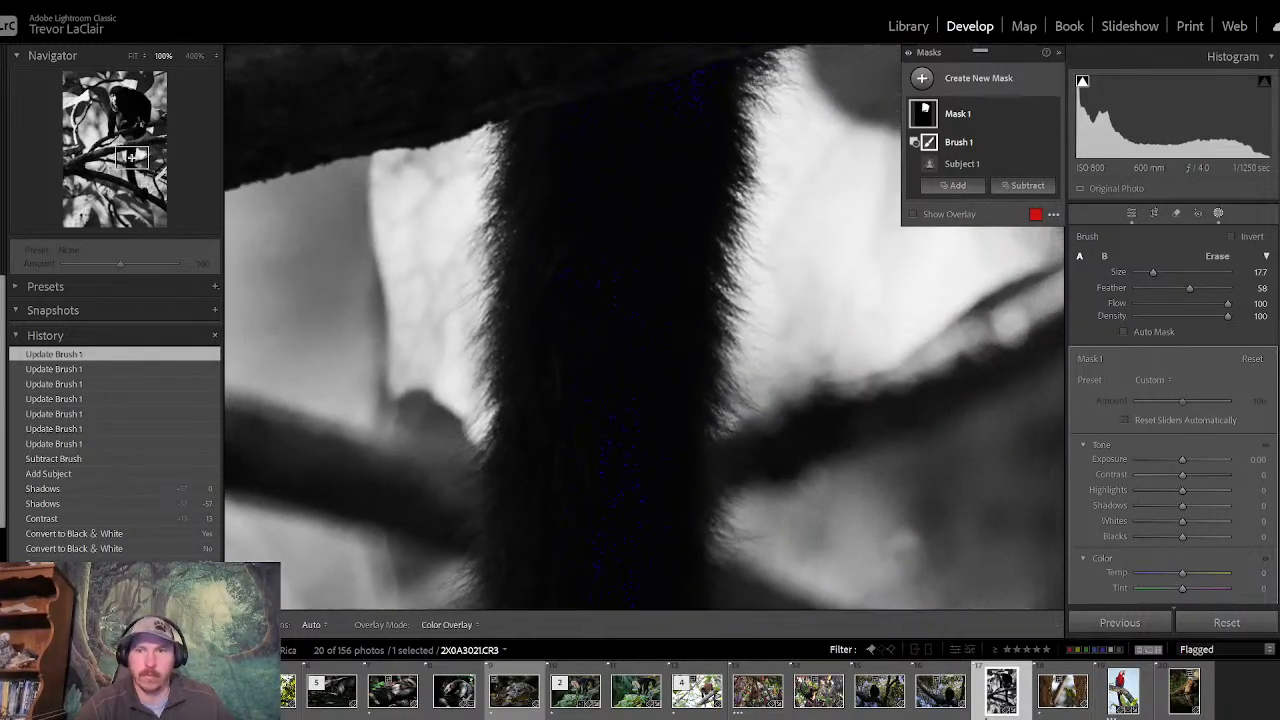
- Add a brush to the monkey mask and paint in the upper stretch of the hanging tail, enlarging the brush to size 30.8
left_click(958, 187)
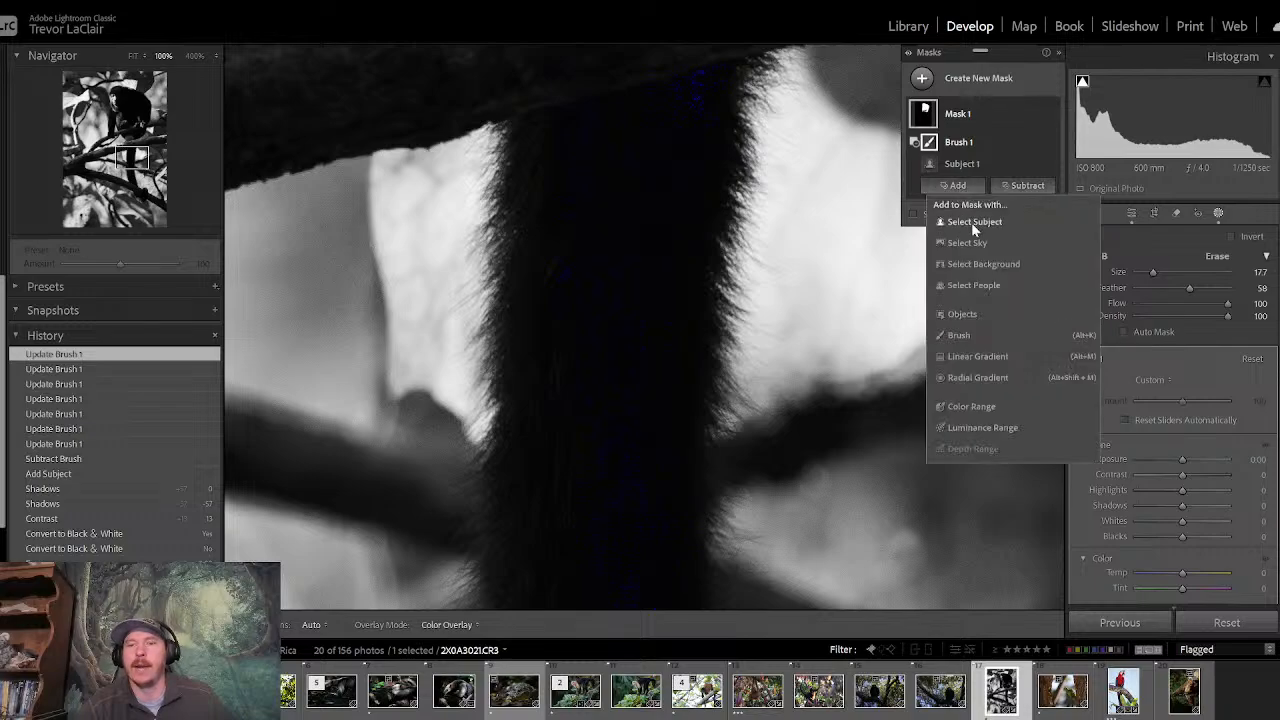
left_click(963, 336)
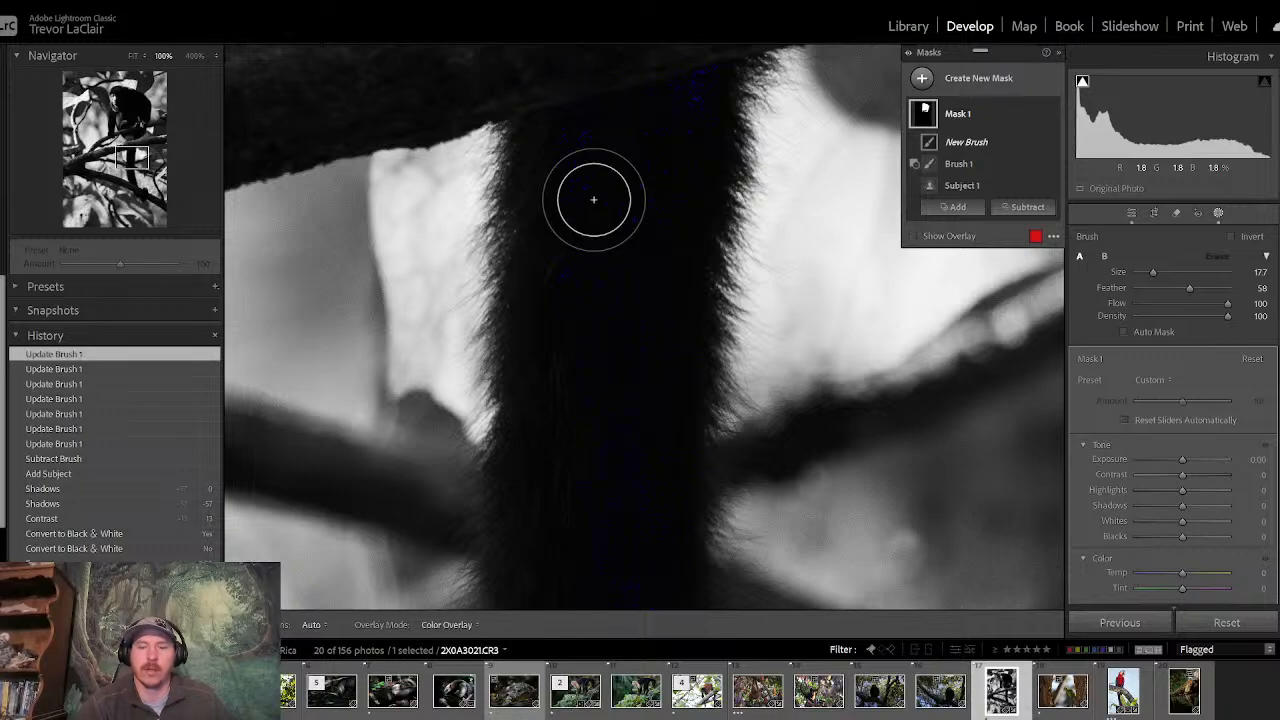
mouse_move(593, 199)
left_mouse_down()
mouse_move(583, 343)
mouse_move(634, 200)
mouse_move(646, 297)
mouse_move(623, 374)
mouse_move(680, 163)
left_mouse_up()
key("o")
left_click_drag(1155, 273, 1165, 272)
key("h")
mouse_move(610, 323)
left_mouse_down()
mouse_move(578, 353)
mouse_move(580, 201)
mouse_move(681, 173)
mouse_move(638, 569)
mouse_move(617, 585)
mouse_move(587, 491)
mouse_move(584, 549)
left_mouse_up()
- Paint the lower stretch of the tail into the mask down to the branch, reducing the brush to 21.1 and then 9.7
left_click(136, 160)
left_click_drag(136, 160, 134, 180)
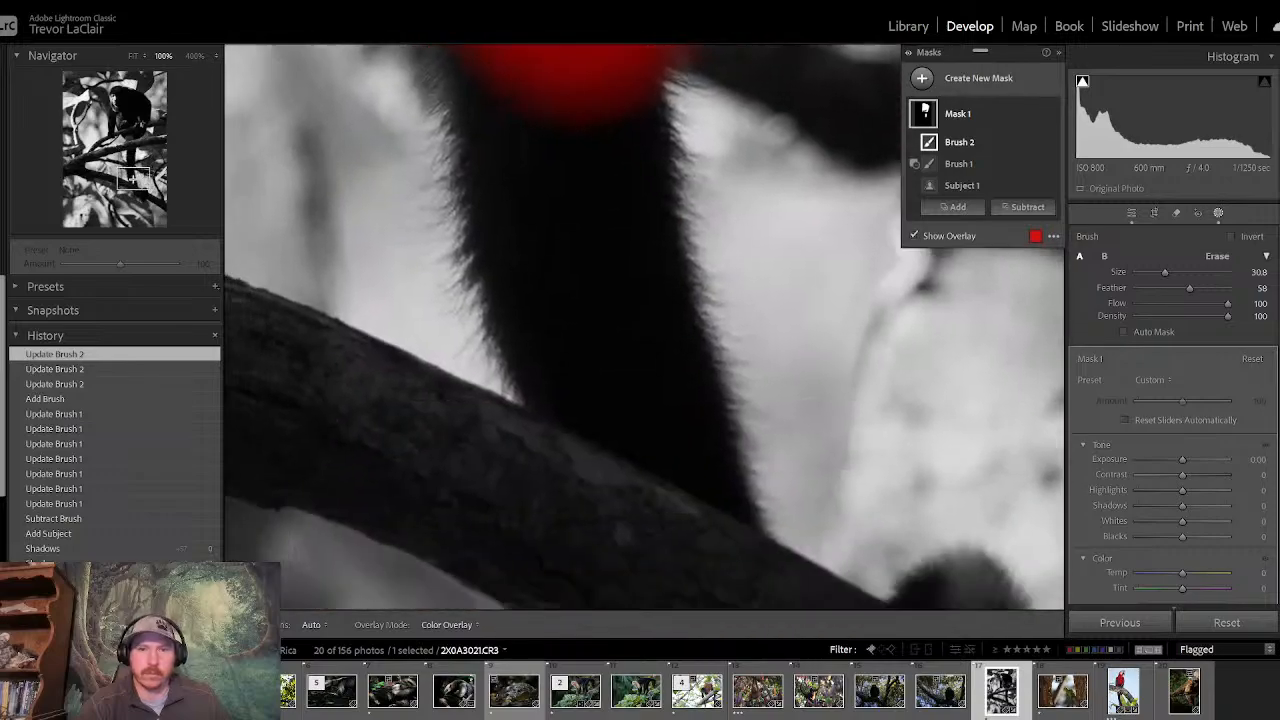
mouse_move(540, 116)
left_mouse_down()
mouse_move(540, 157)
mouse_move(598, 206)
mouse_move(589, 309)
left_mouse_up()
left_click_drag(1162, 276, 1156, 272)
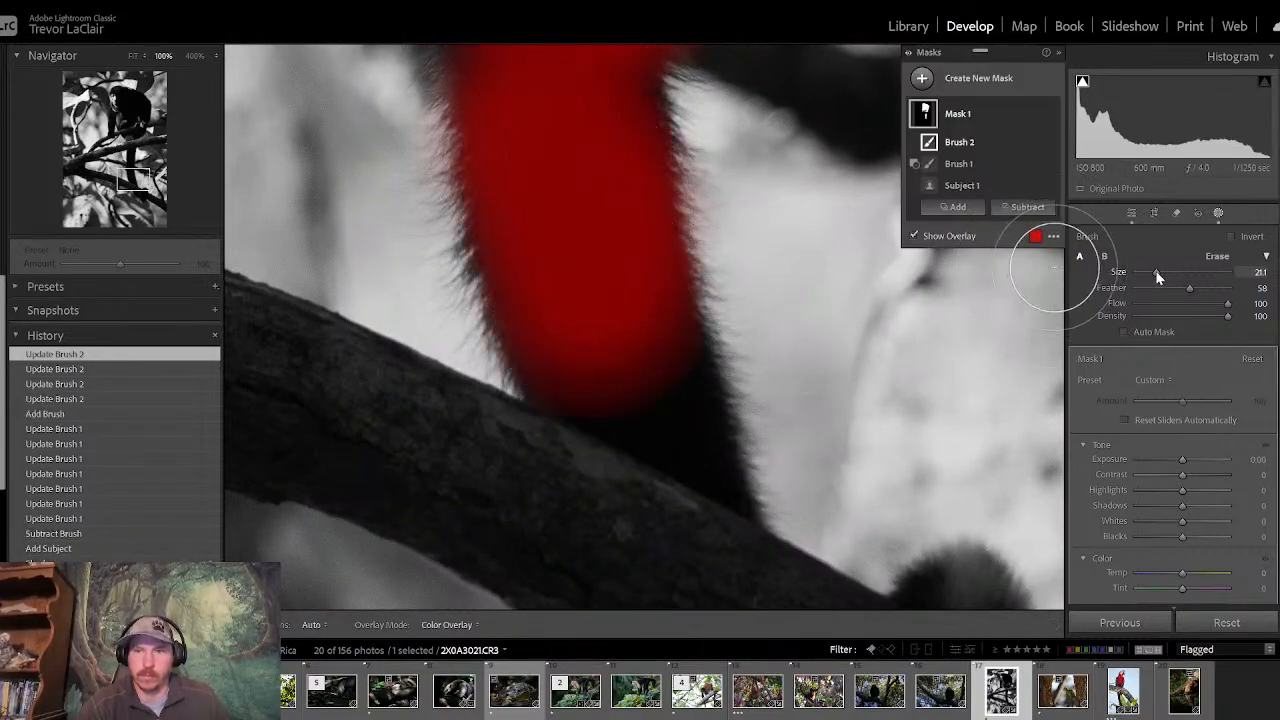
mouse_move(617, 383)
left_mouse_down()
mouse_move(679, 421)
mouse_move(665, 376)
left_mouse_up()
mouse_move(1147, 284)
left_mouse_down()
mouse_move(1157, 280)
mouse_move(1144, 283)
left_mouse_up()
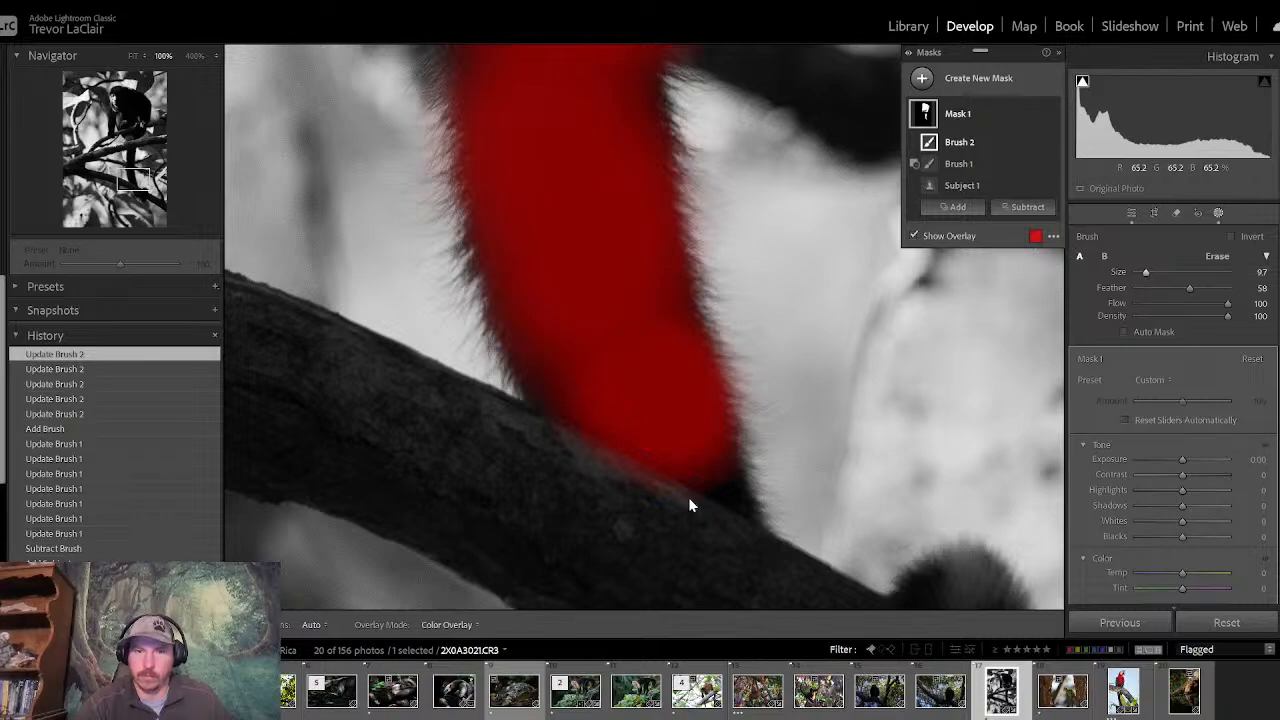
mouse_move(689, 463)
left_mouse_down()
mouse_move(738, 500)
mouse_move(698, 428)
mouse_move(688, 471)
mouse_move(658, 354)
left_mouse_up()
mouse_move(662, 304)
left_mouse_down()
mouse_move(621, 357)
mouse_move(429, 369)
left_mouse_up()
- Paint the tail tip curled around the branch into the mask, using brush sizes 18.3, 11.5 and 7.5 for the narrowing parts
left_click_drag(140, 178, 140, 194)
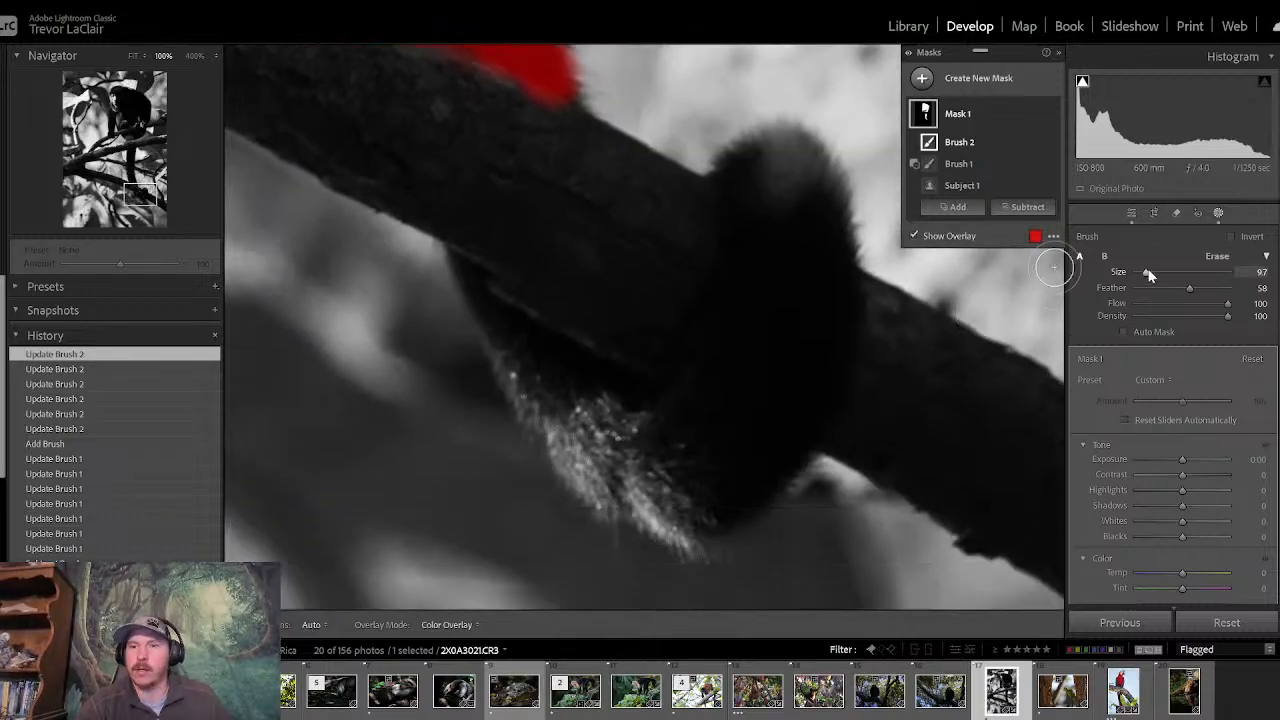
key("h")
mouse_move(777, 257)
left_mouse_down()
mouse_move(754, 206)
mouse_move(771, 174)
mouse_move(795, 218)
mouse_move(809, 317)
mouse_move(766, 451)
mouse_move(737, 380)
mouse_move(732, 446)
mouse_move(663, 474)
mouse_move(634, 451)
mouse_move(611, 457)
mouse_move(582, 408)
left_mouse_up()
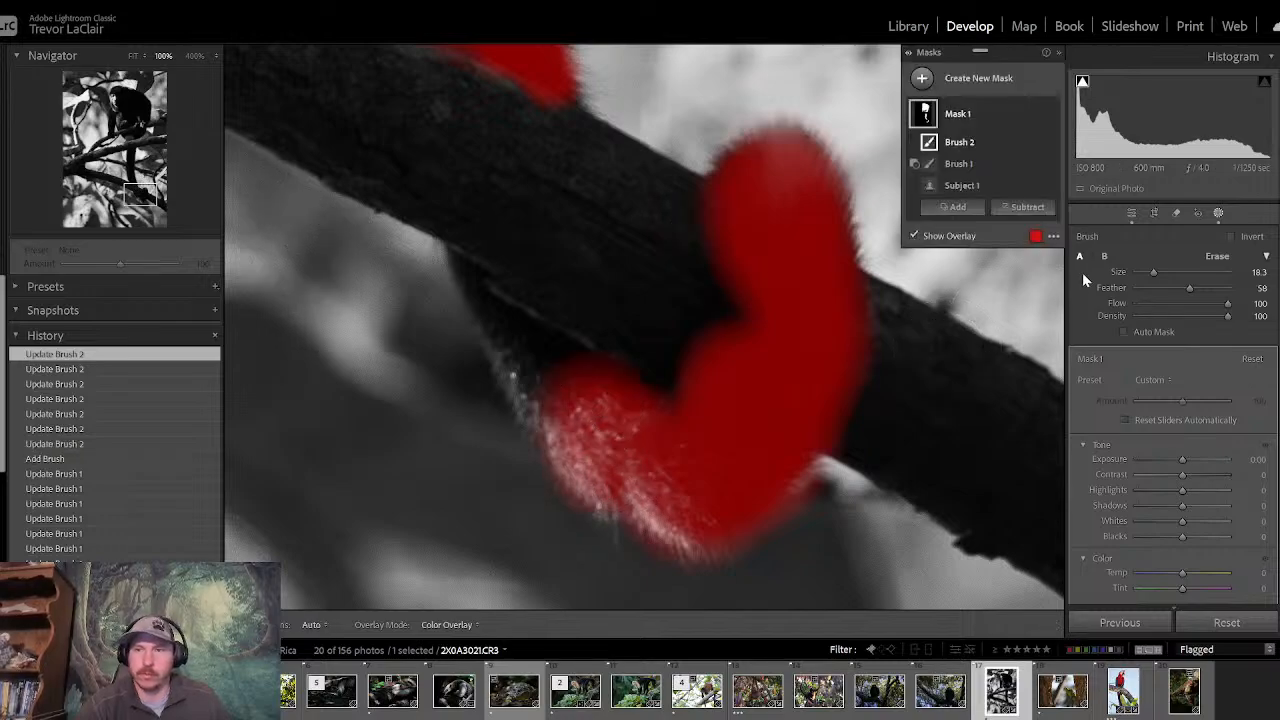
left_click_drag(1152, 277, 1146, 277)
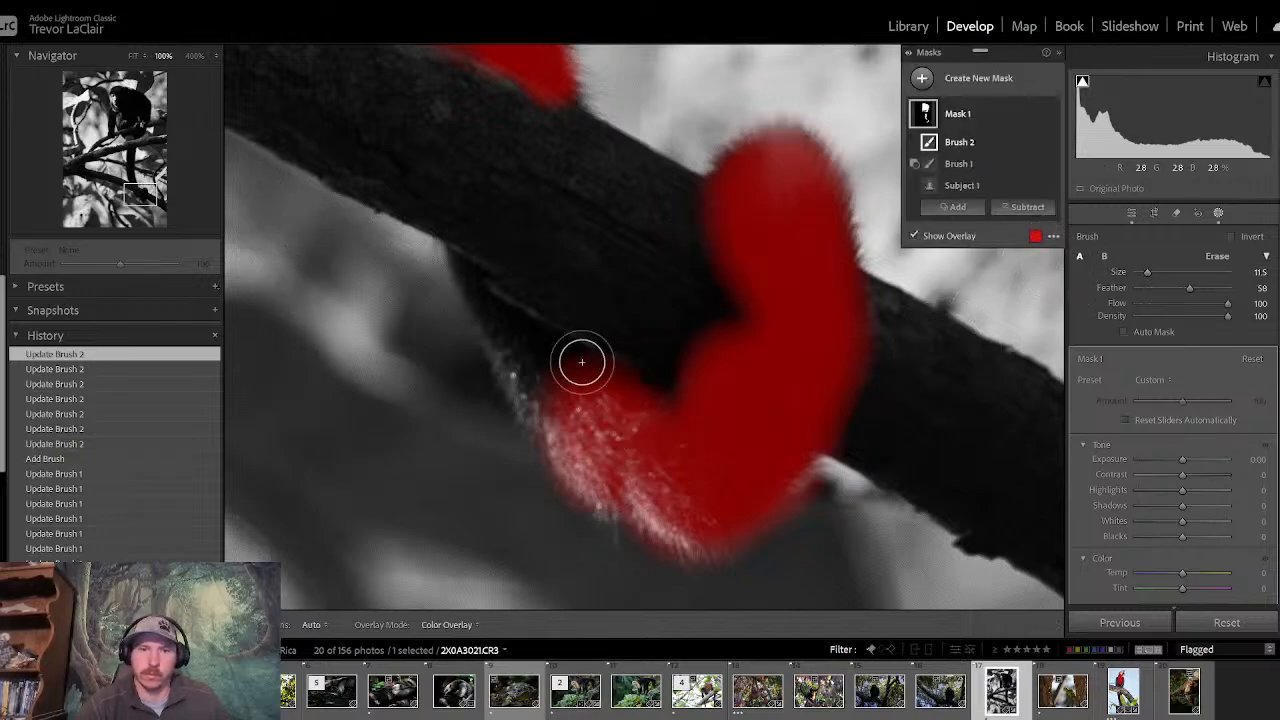
mouse_move(529, 380)
left_mouse_down()
mouse_move(539, 393)
mouse_move(500, 329)
mouse_move(563, 380)
mouse_move(560, 366)
left_mouse_up()
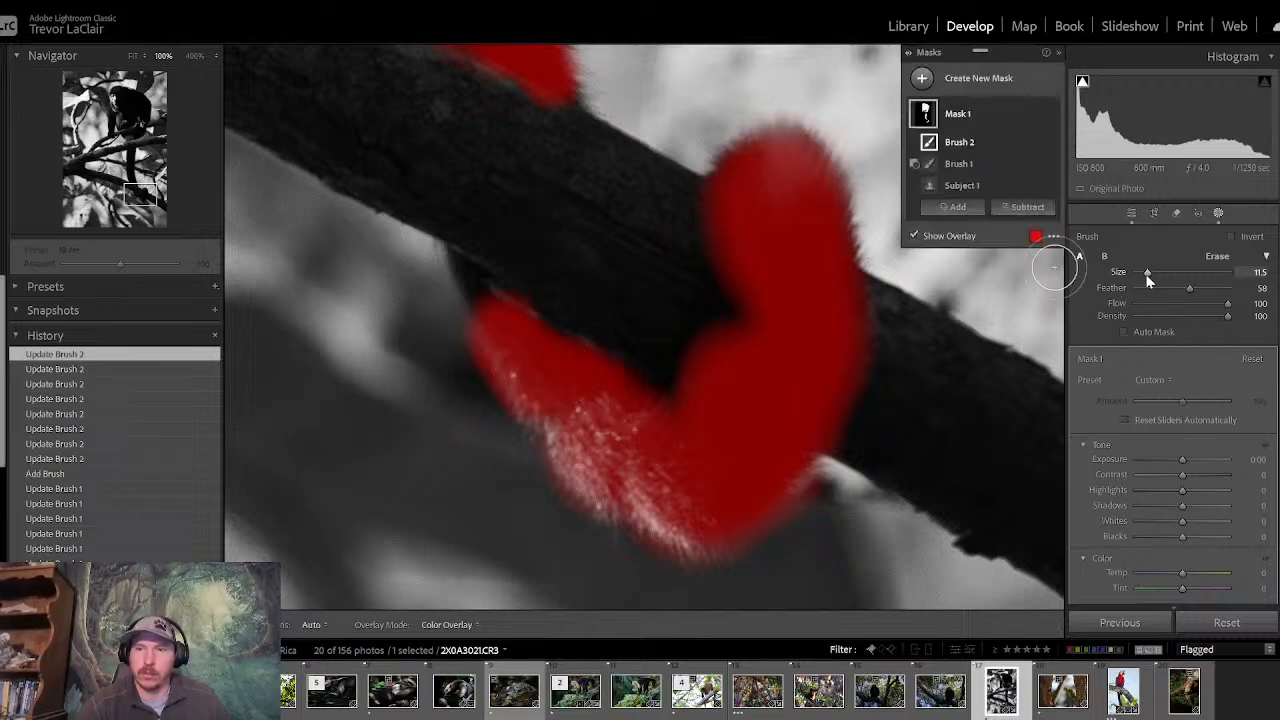
left_click_drag(1146, 273, 1143, 274)
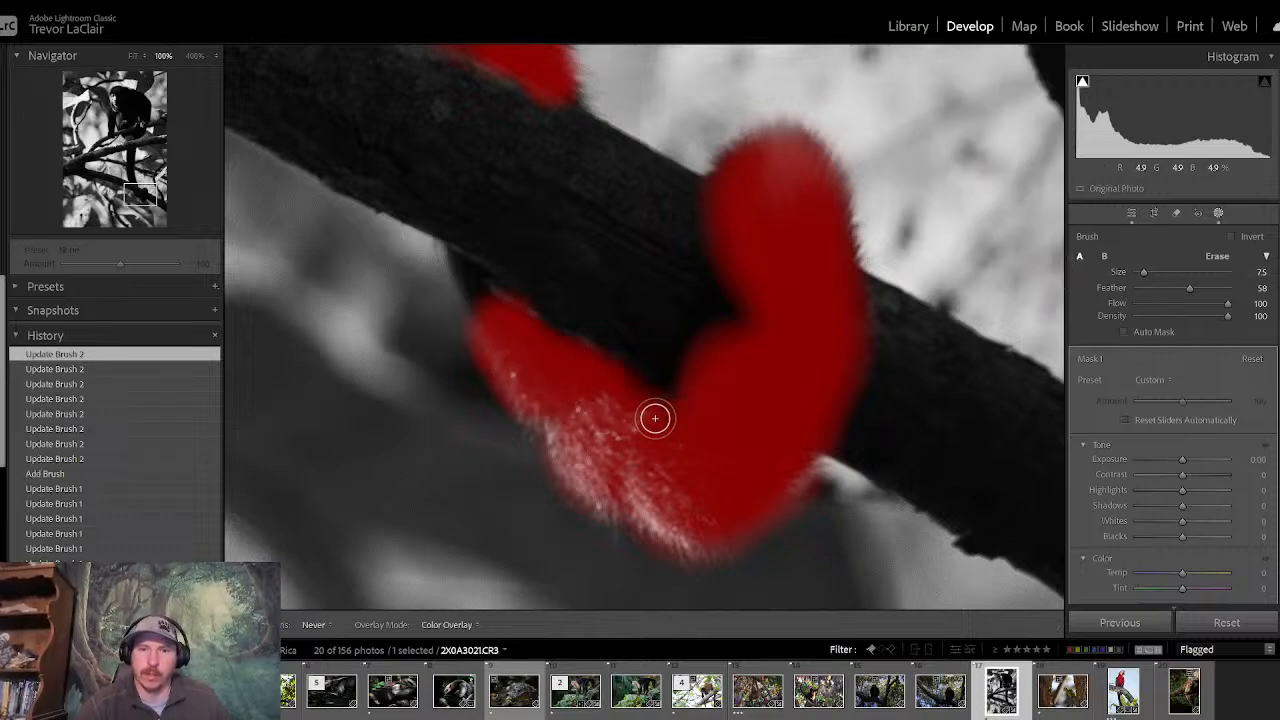
left_click(733, 342)
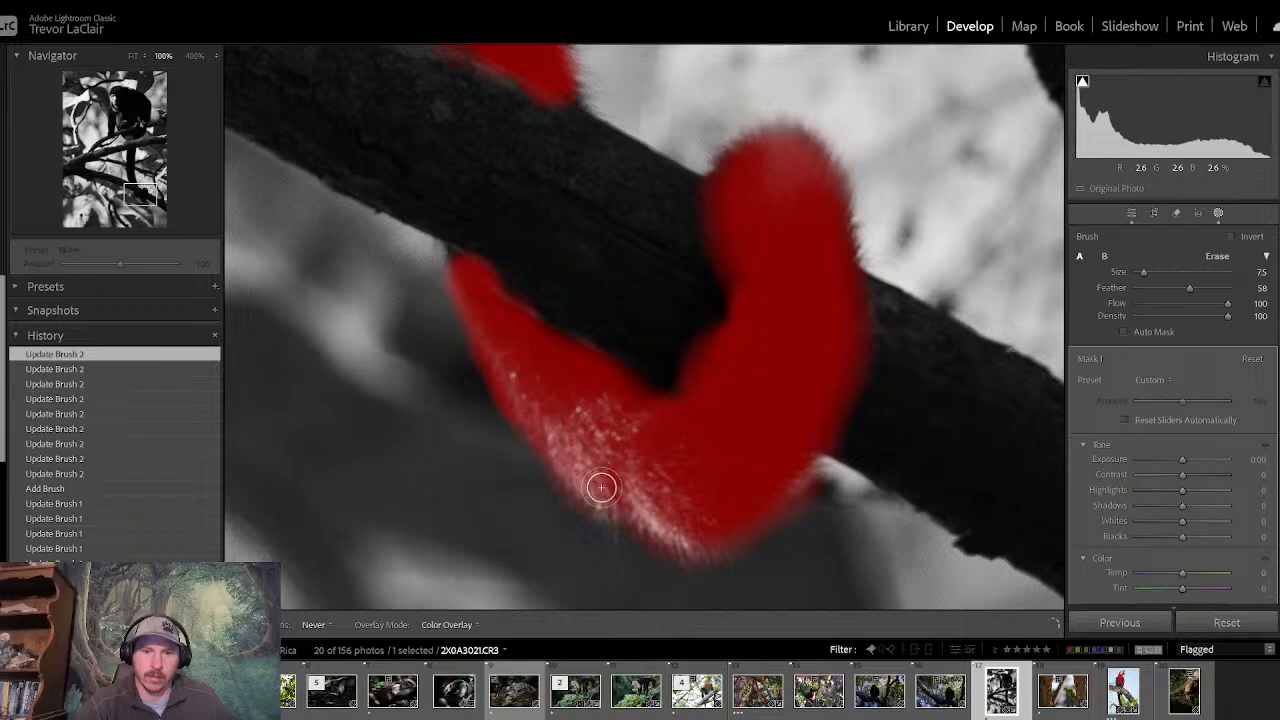
left_click(690, 537)
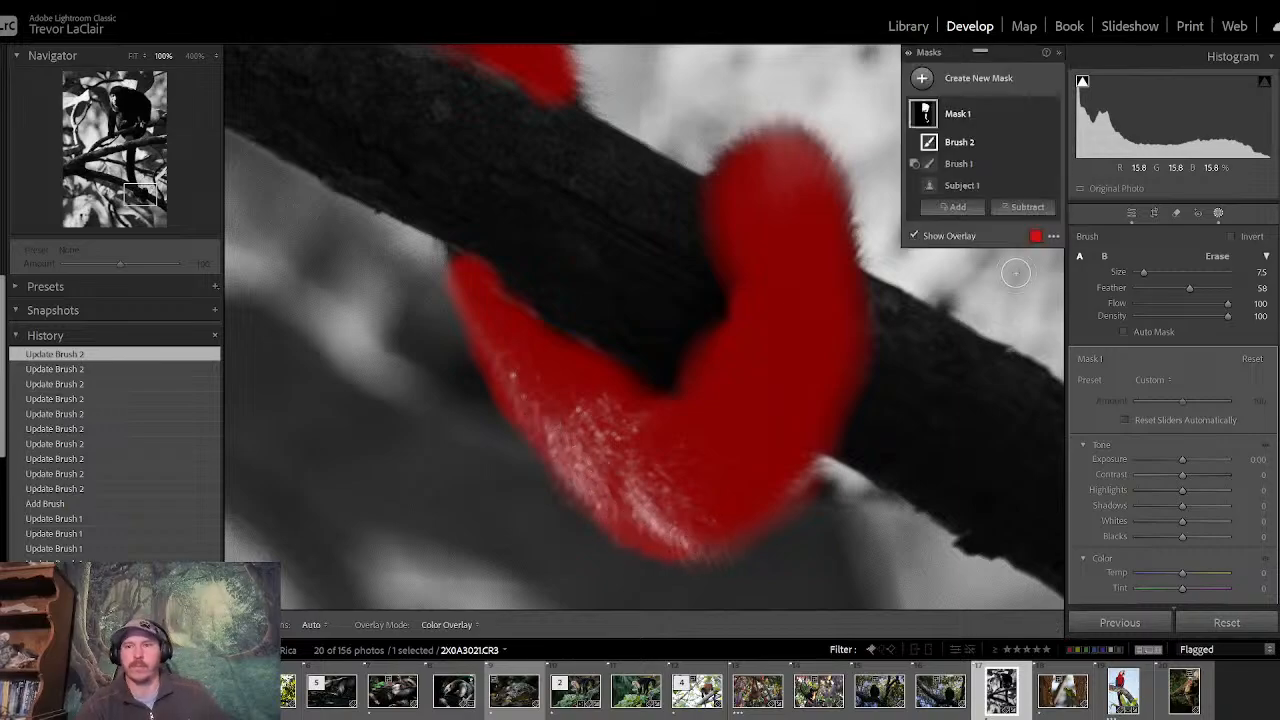
- With the whole photo in view, set the monkey mask's Shadows to 100, Exposure to 0.47 and Highlights to −100
left_click(136, 60)
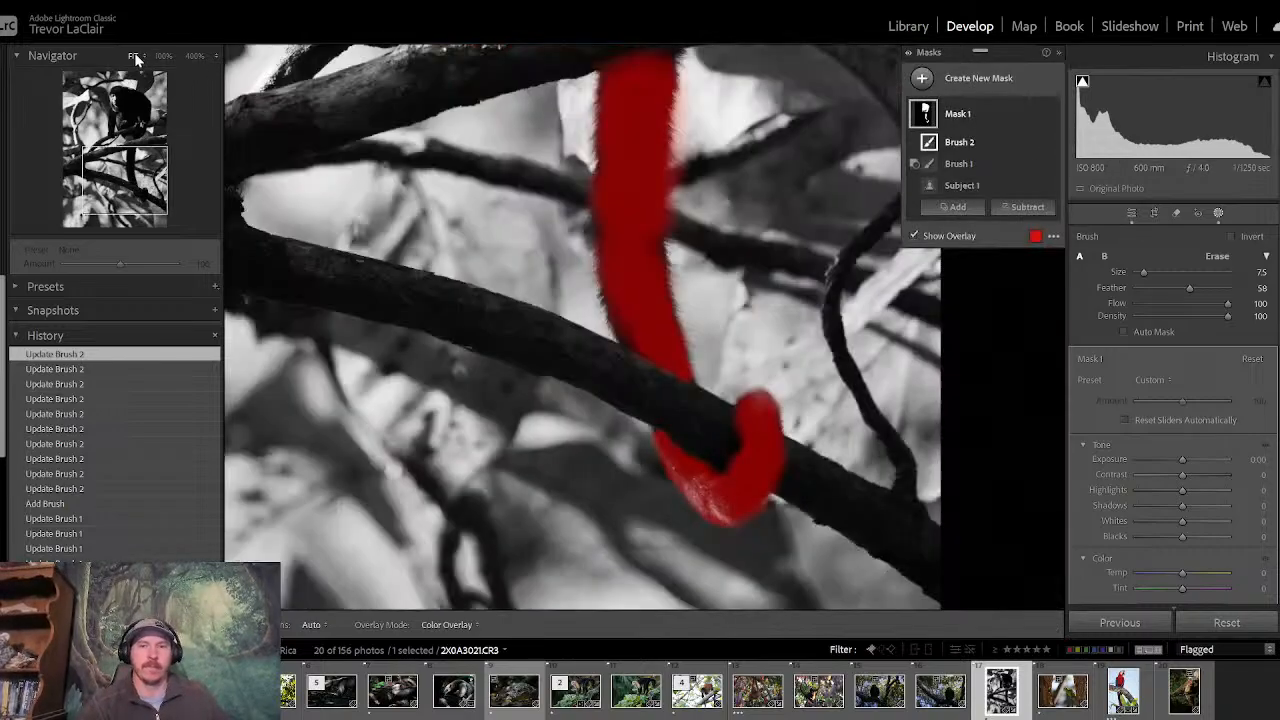
left_click(134, 57)
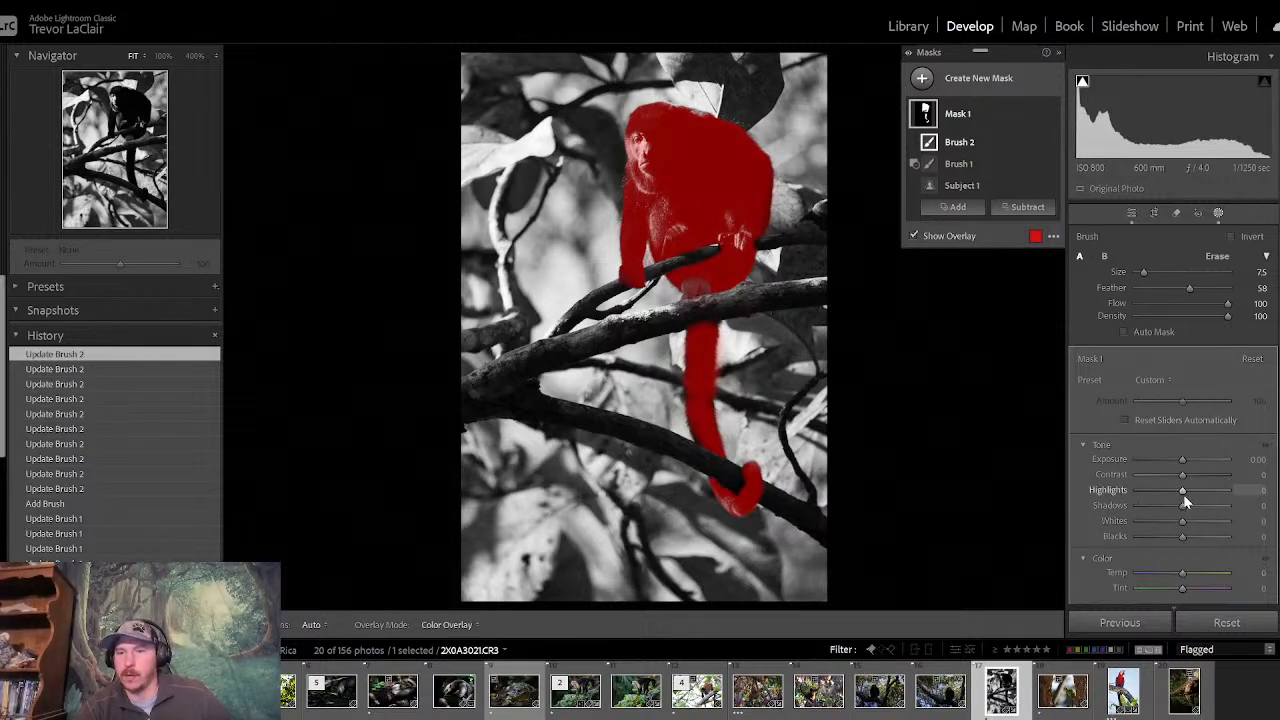
left_click_drag(1180, 510, 1265, 505)
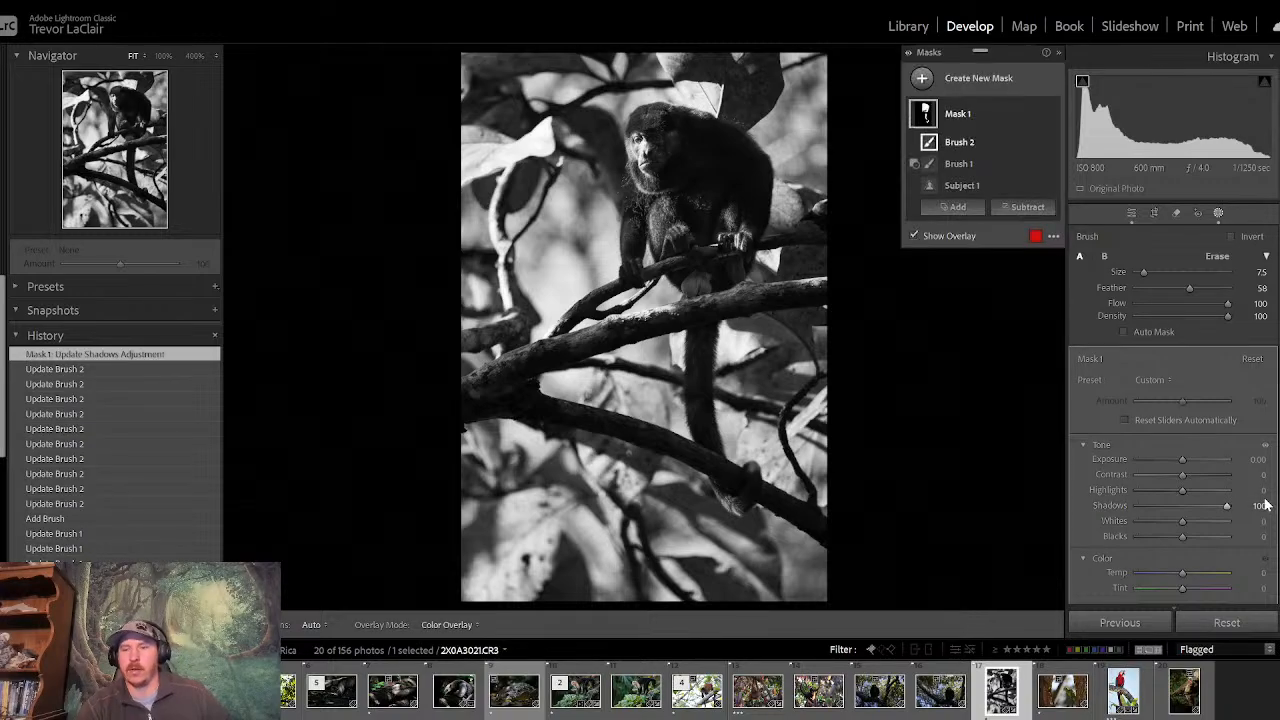
left_click_drag(1183, 462, 1078, 495)
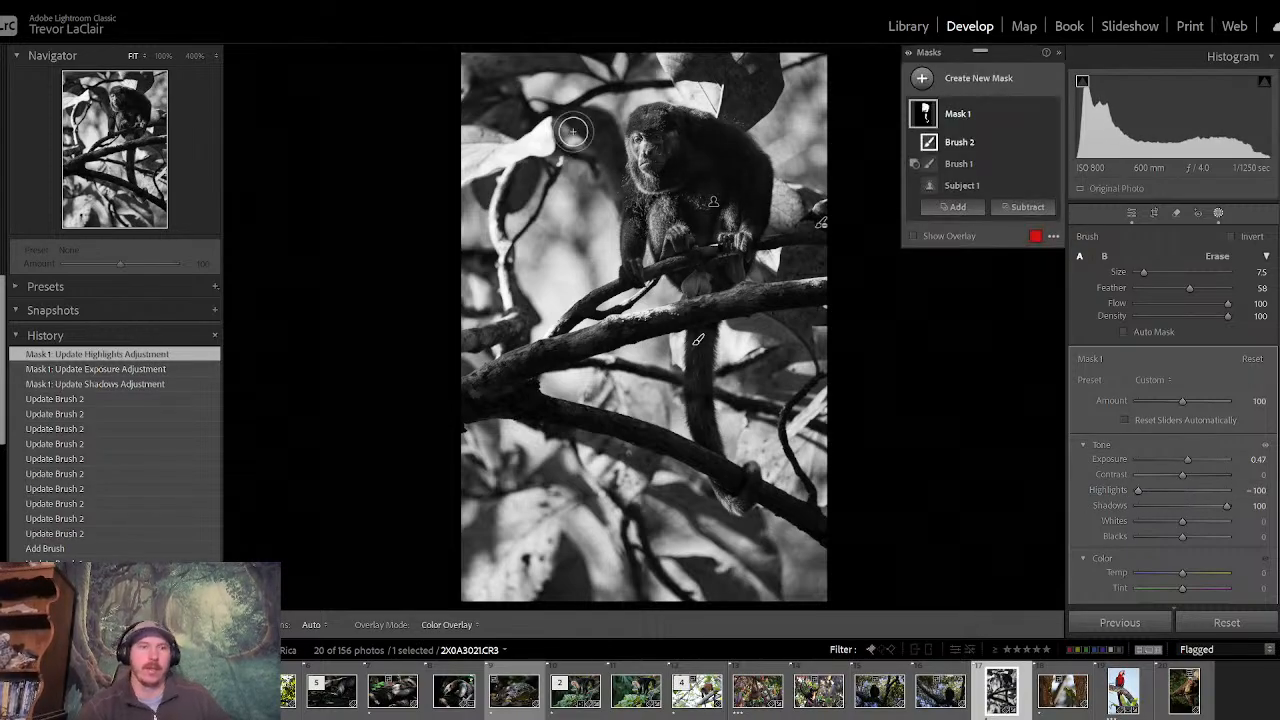
- Viewing the monkey's face at 100%, reduce the mask's Shadows to 35 and raise its Clarity to 12
left_click(163, 55)
left_click(117, 103)
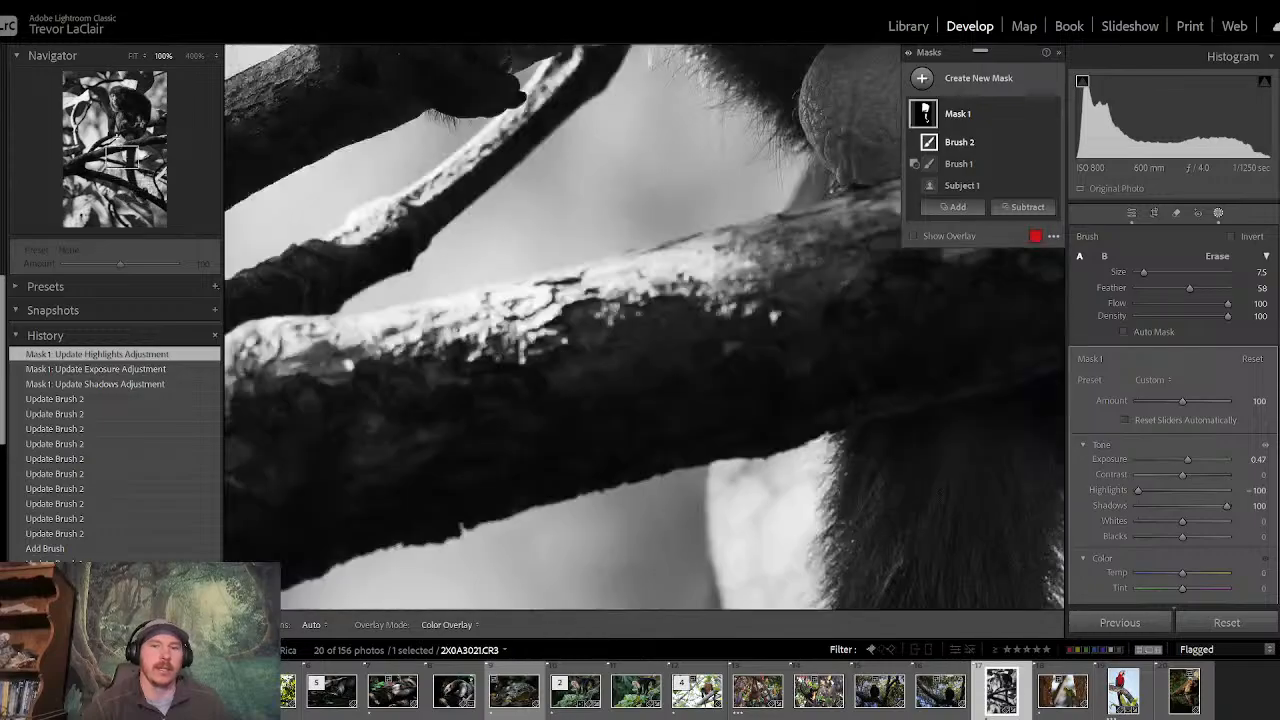
left_click_drag(117, 103, 115, 97)
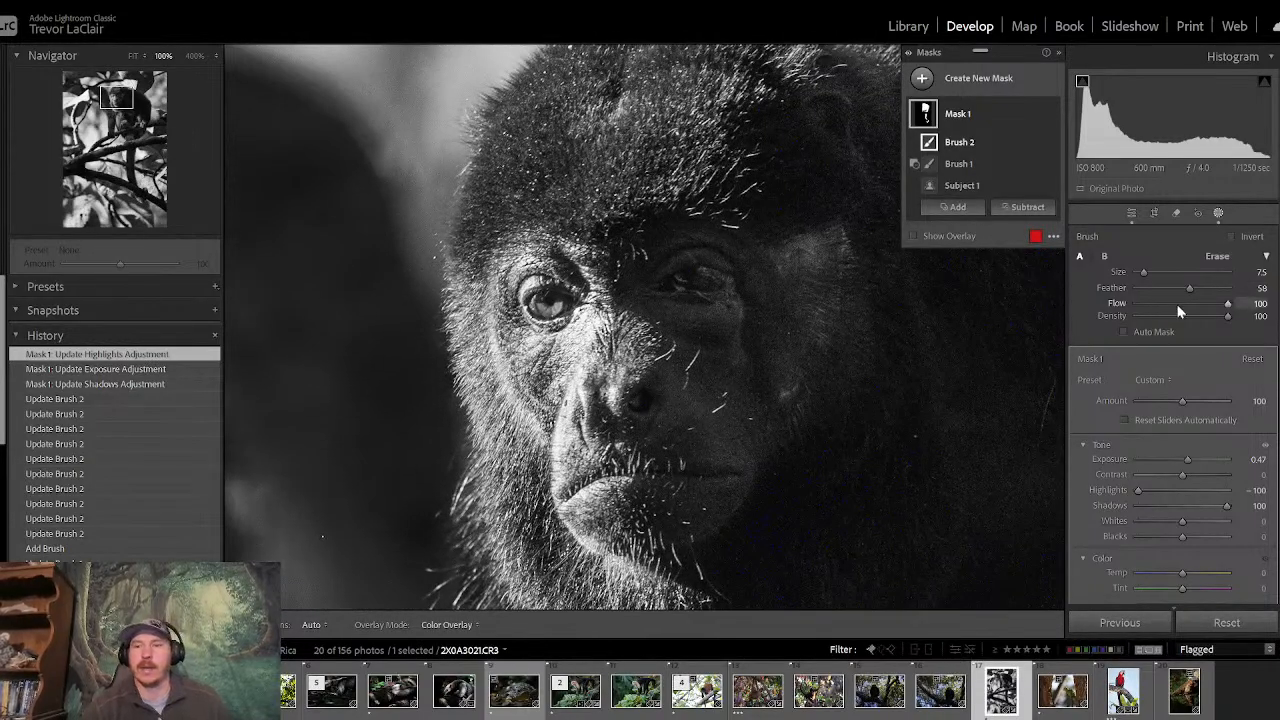
left_click(1278, 345)
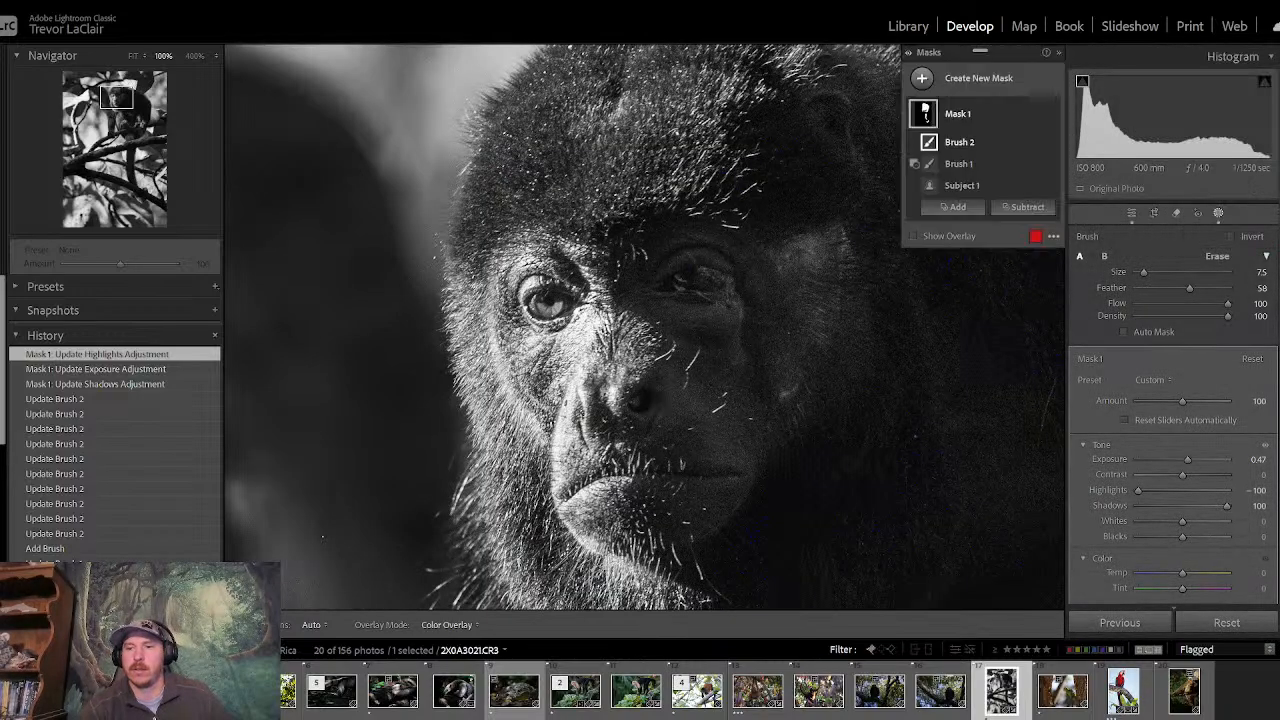
scroll(1230, 340, "down", 4)
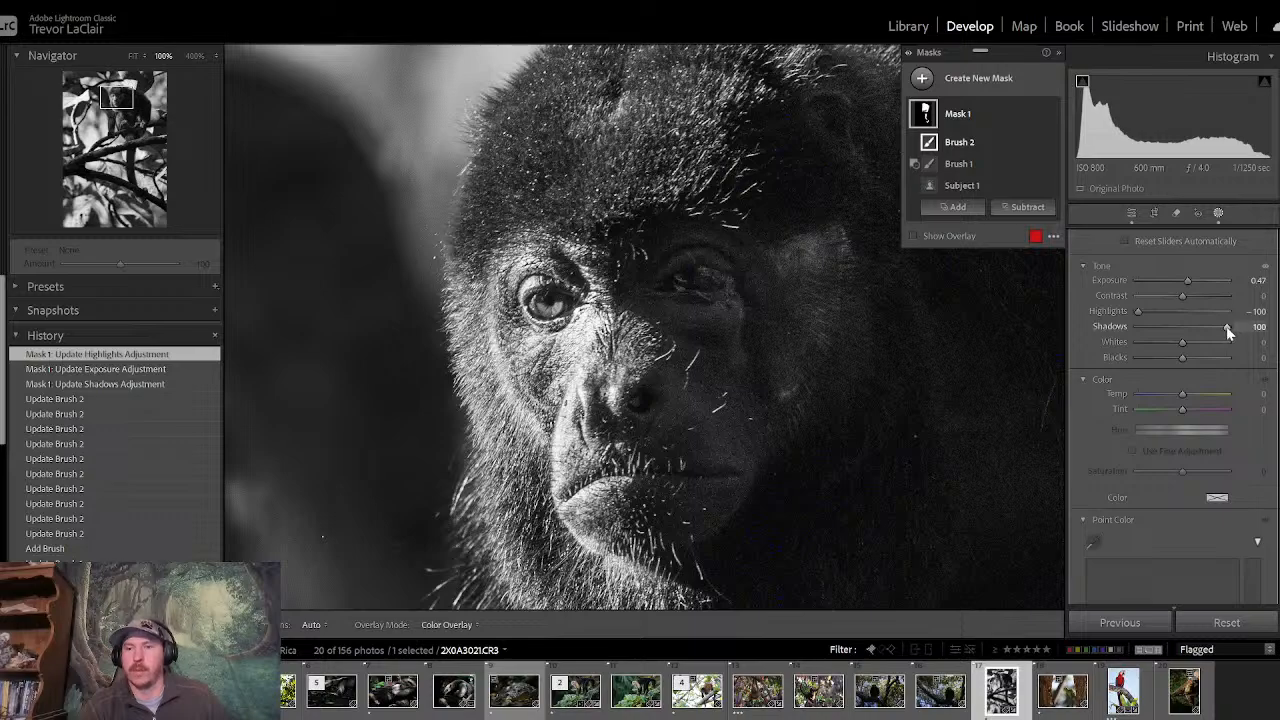
left_click_drag(1226, 326, 1200, 331)
scroll(1253, 470, "down", 8)
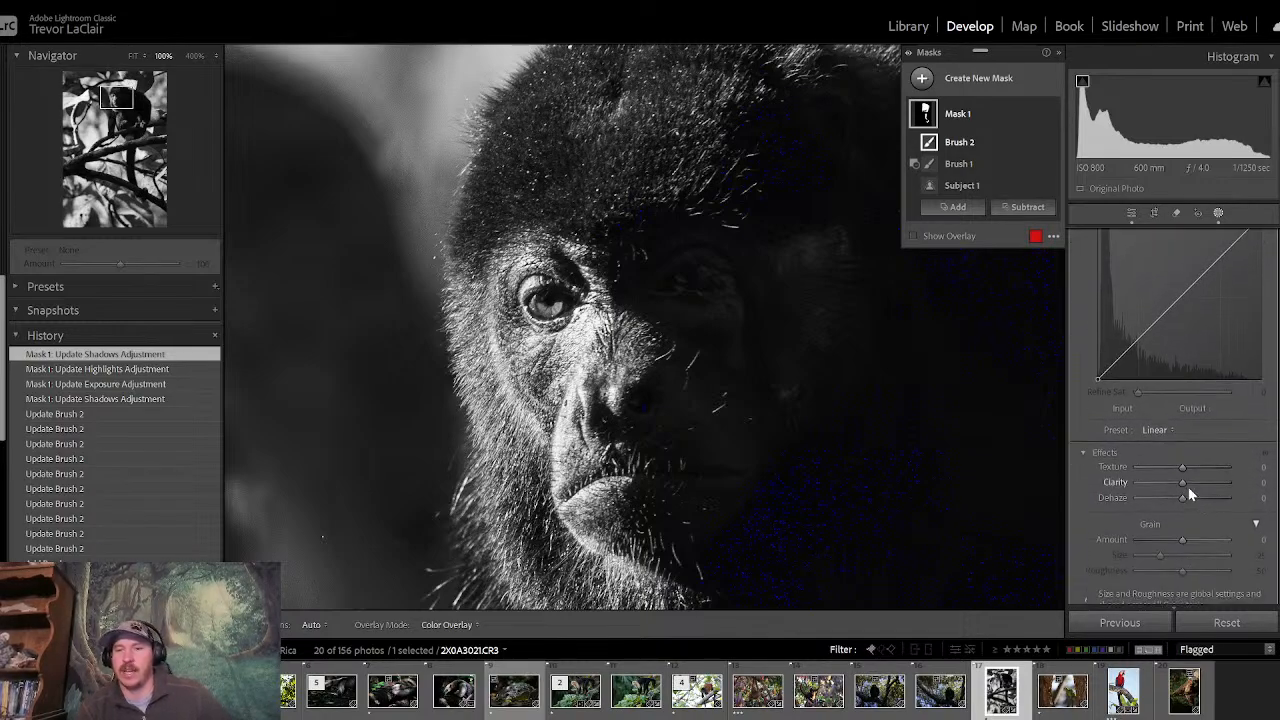
left_click_drag(1183, 488, 1190, 489)
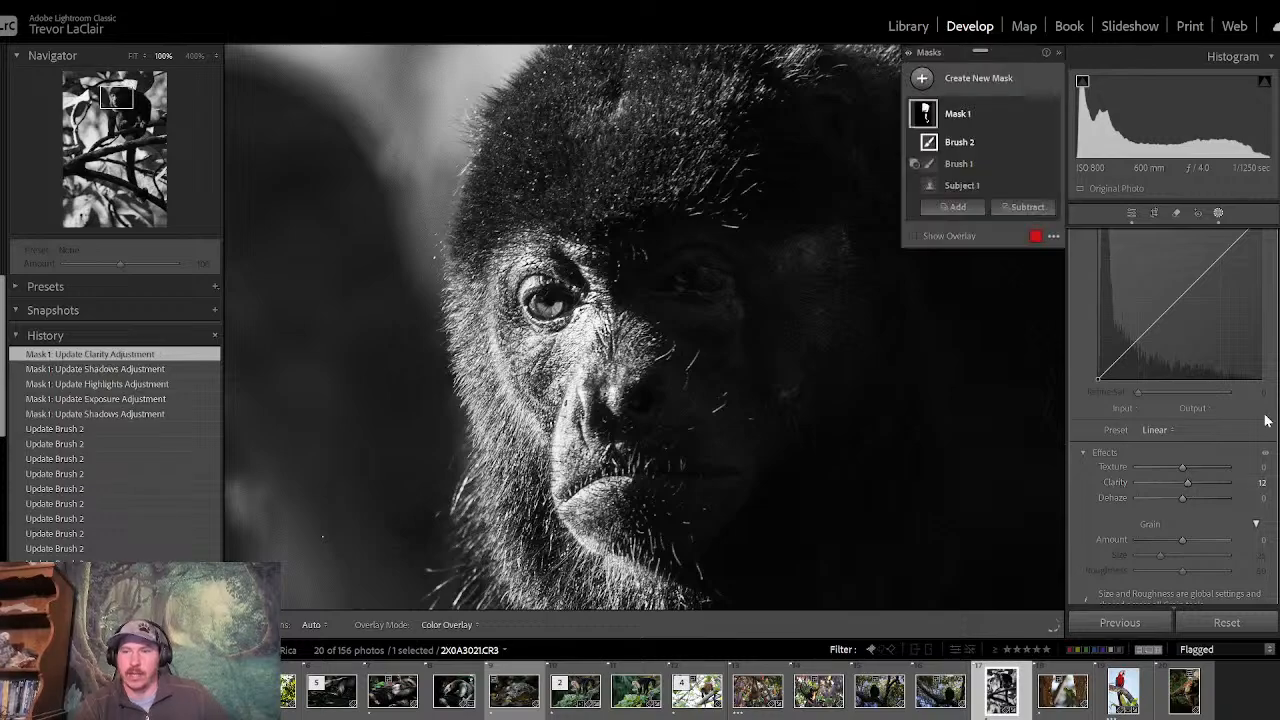
- Set the monkey mask's Whites to −19, then leave masking and view the whole photo
scroll(1172, 420, "up", 5)
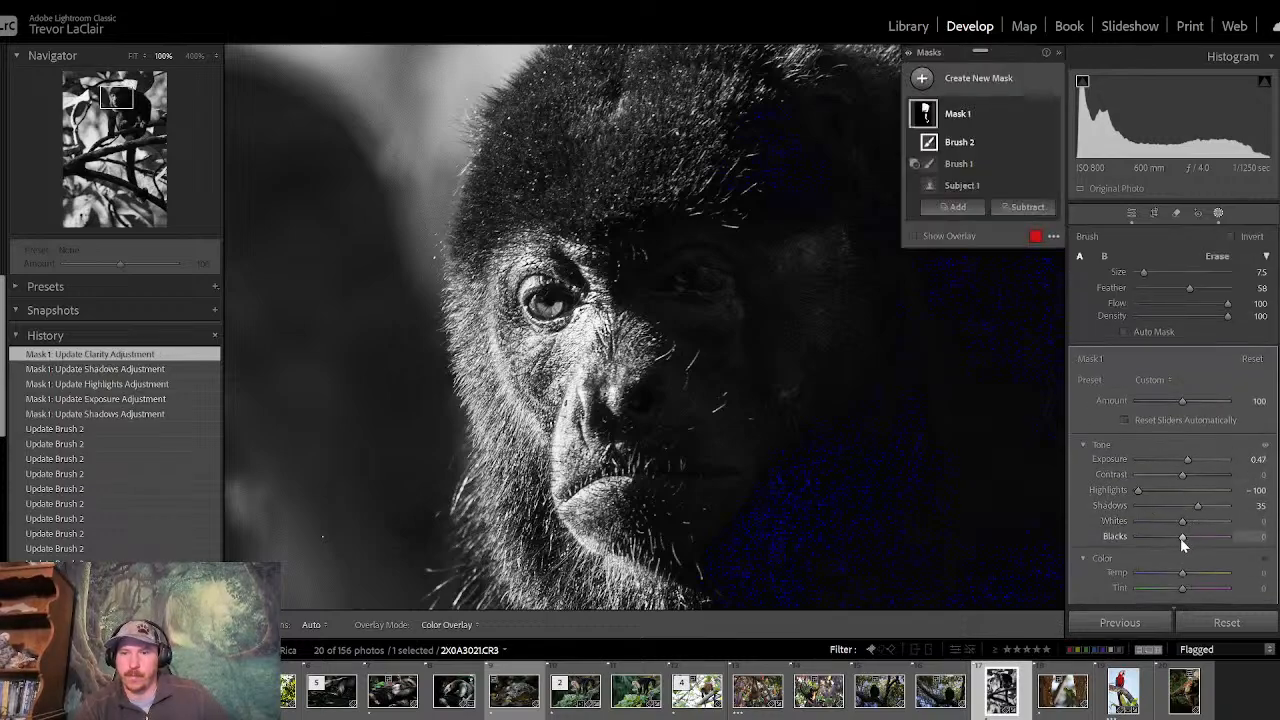
left_click_drag(1179, 521, 1171, 521)
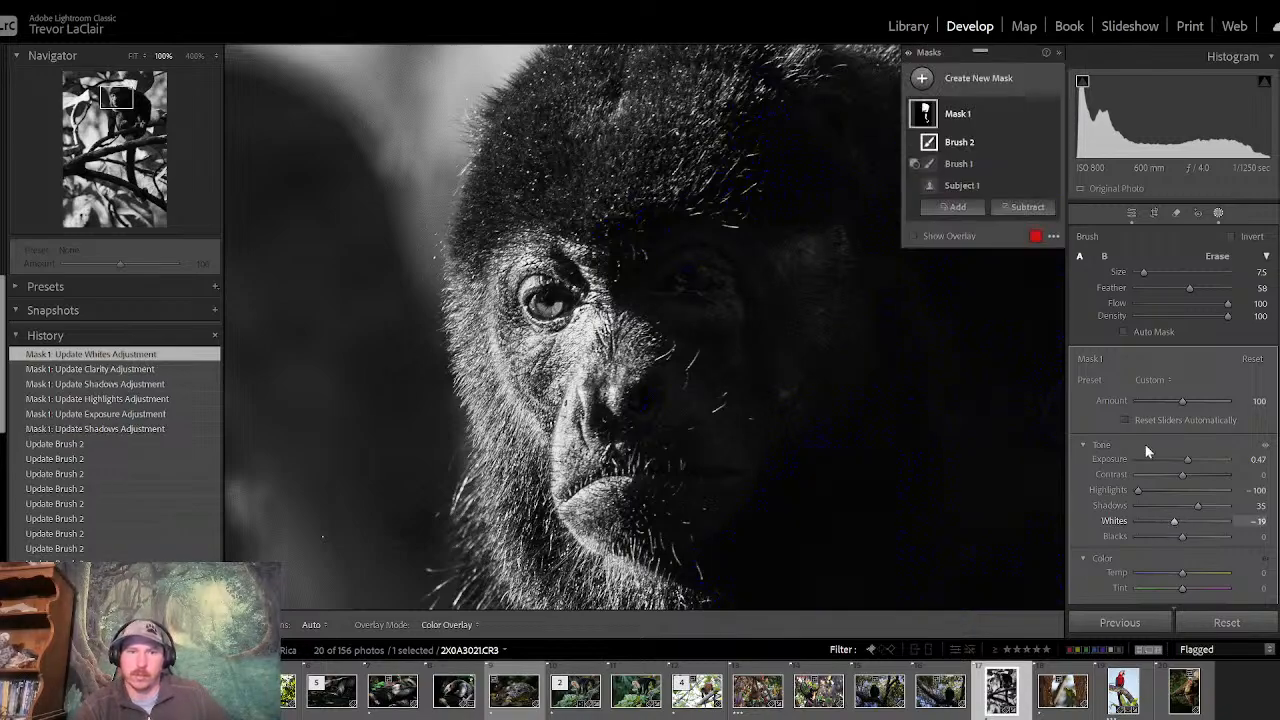
left_click(1131, 214)
left_click(685, 269)
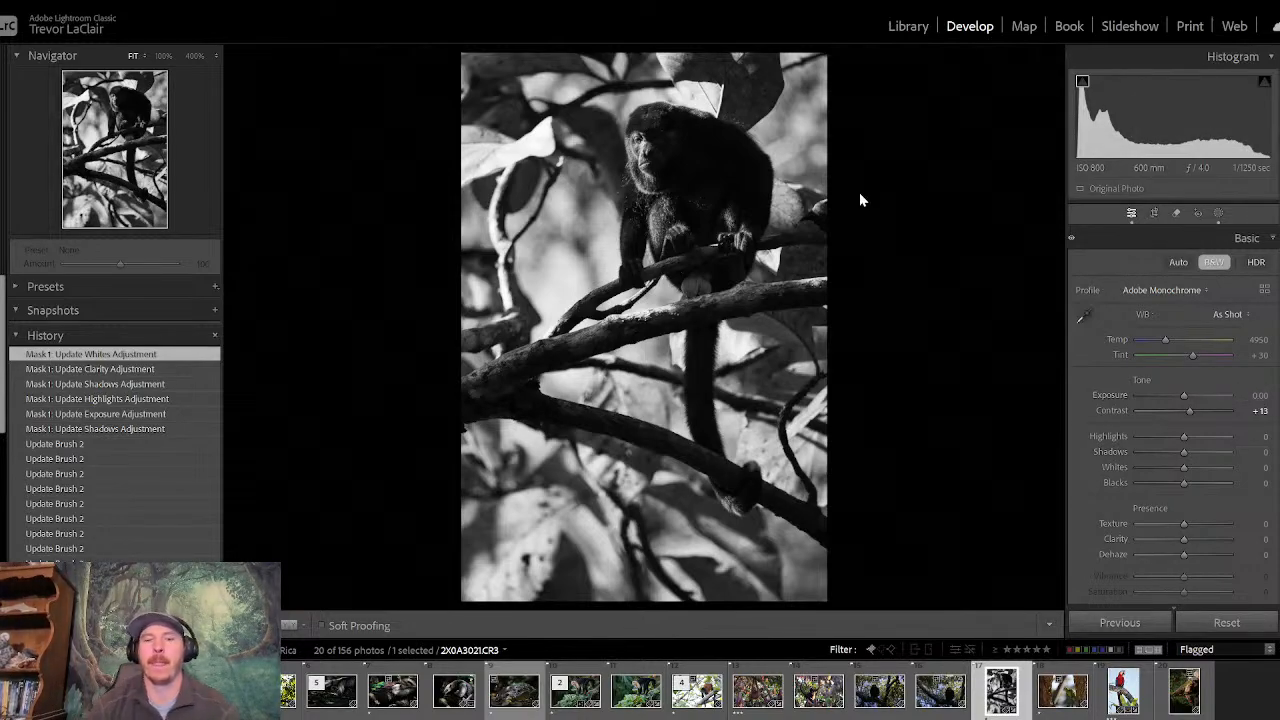
- Add a linear gradient mask from the photo's right edge toward the monkey, adjust its angle and spread, and set Exposure to −0.51
left_click(1219, 214)
left_click(922, 79)
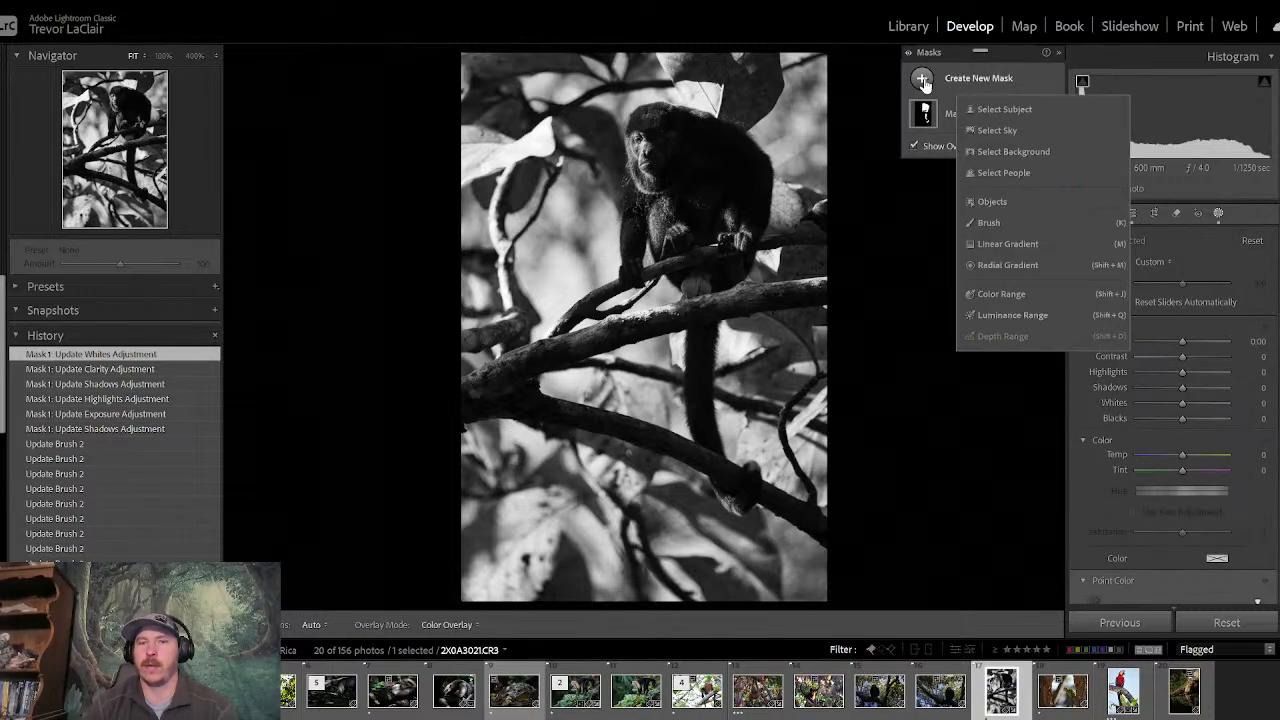
left_click(1008, 244)
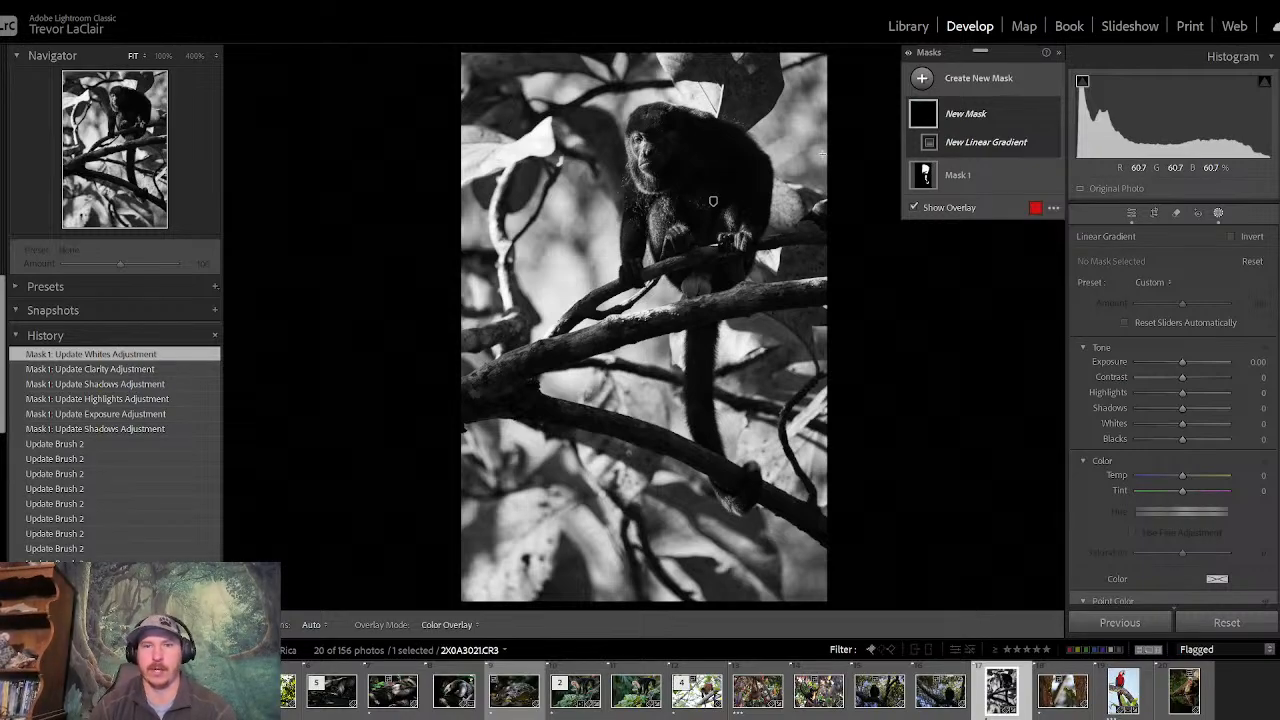
left_click_drag(822, 153, 665, 182)
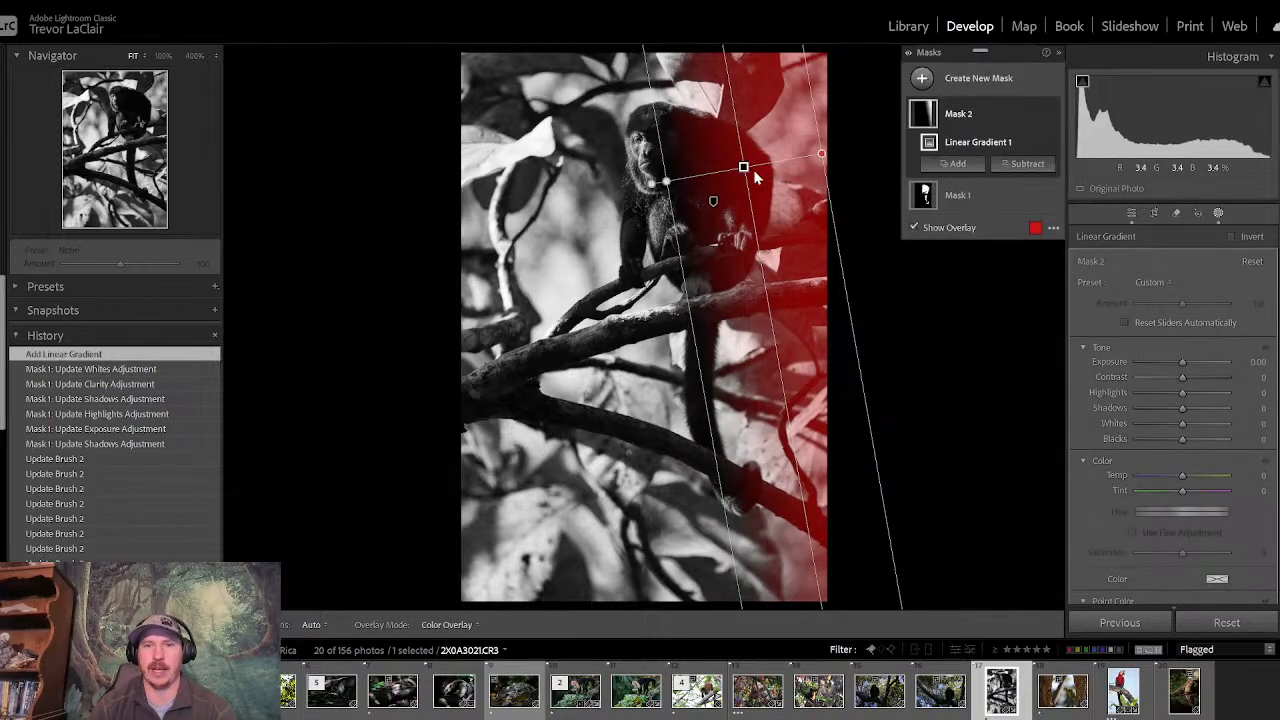
left_click_drag(755, 177, 781, 127)
left_click_drag(748, 190, 716, 192)
left_click_drag(1183, 361, 1177, 361)
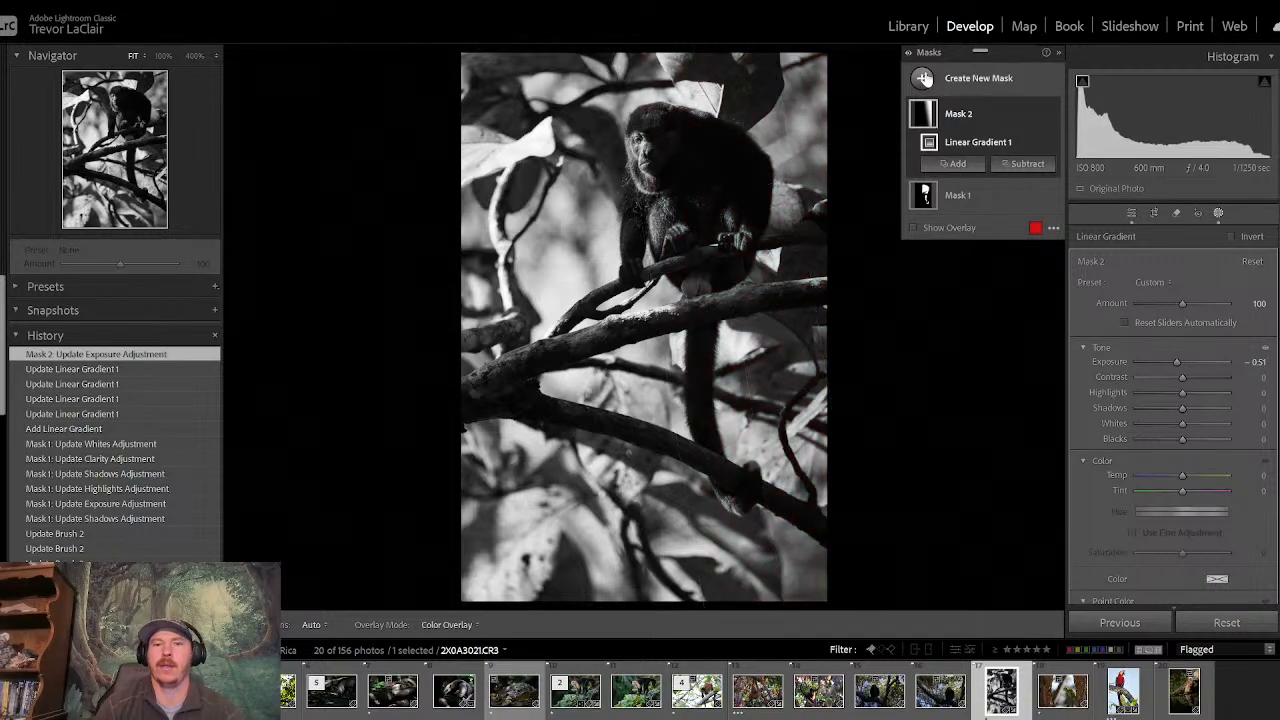
- Add a diagonal linear gradient mask from the photo's lower-left corner, extend it toward the monkey, set Exposure to −0.88 and leave masking
left_click(923, 79)
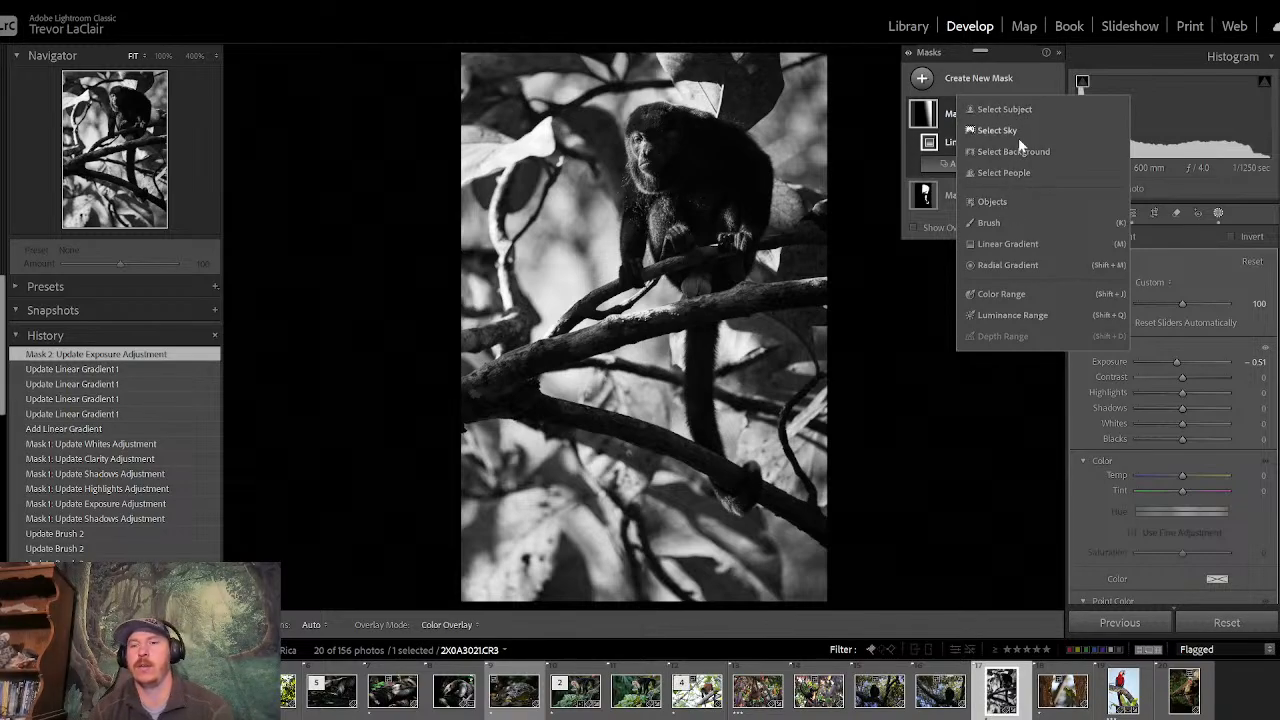
left_click(1015, 242)
left_click_drag(540, 523, 715, 196)
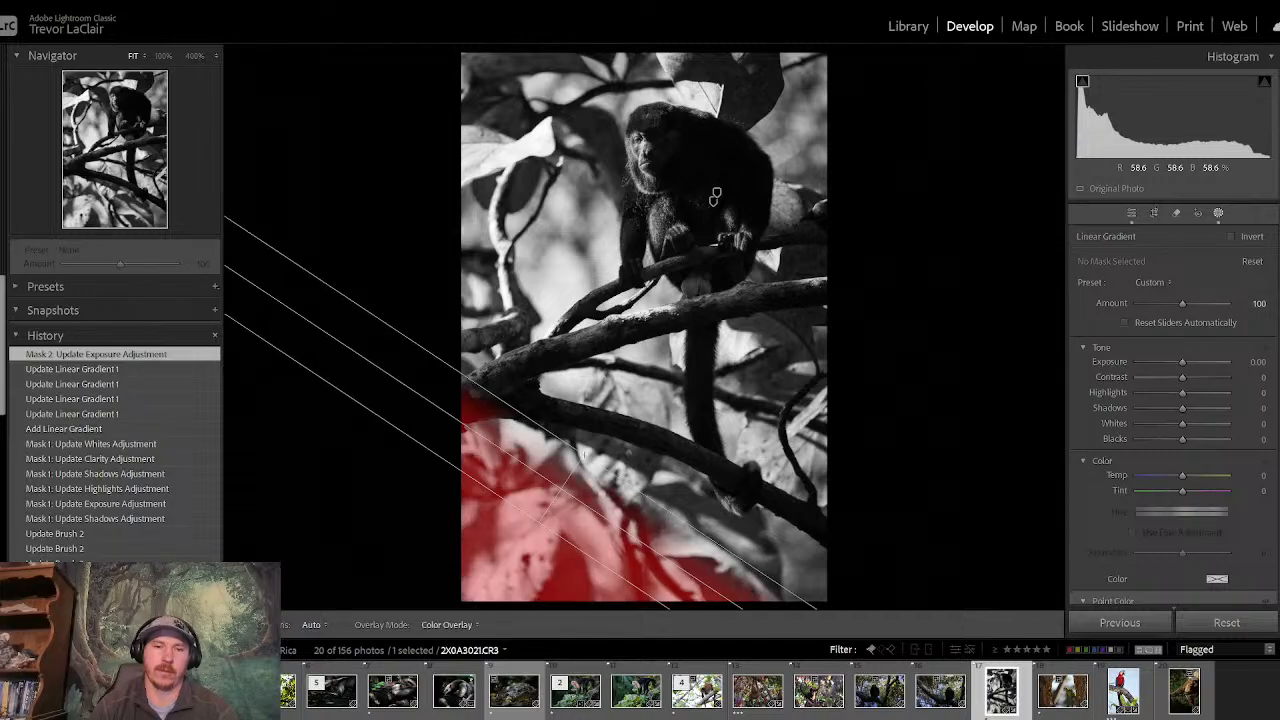
left_click_drag(584, 455, 624, 371)
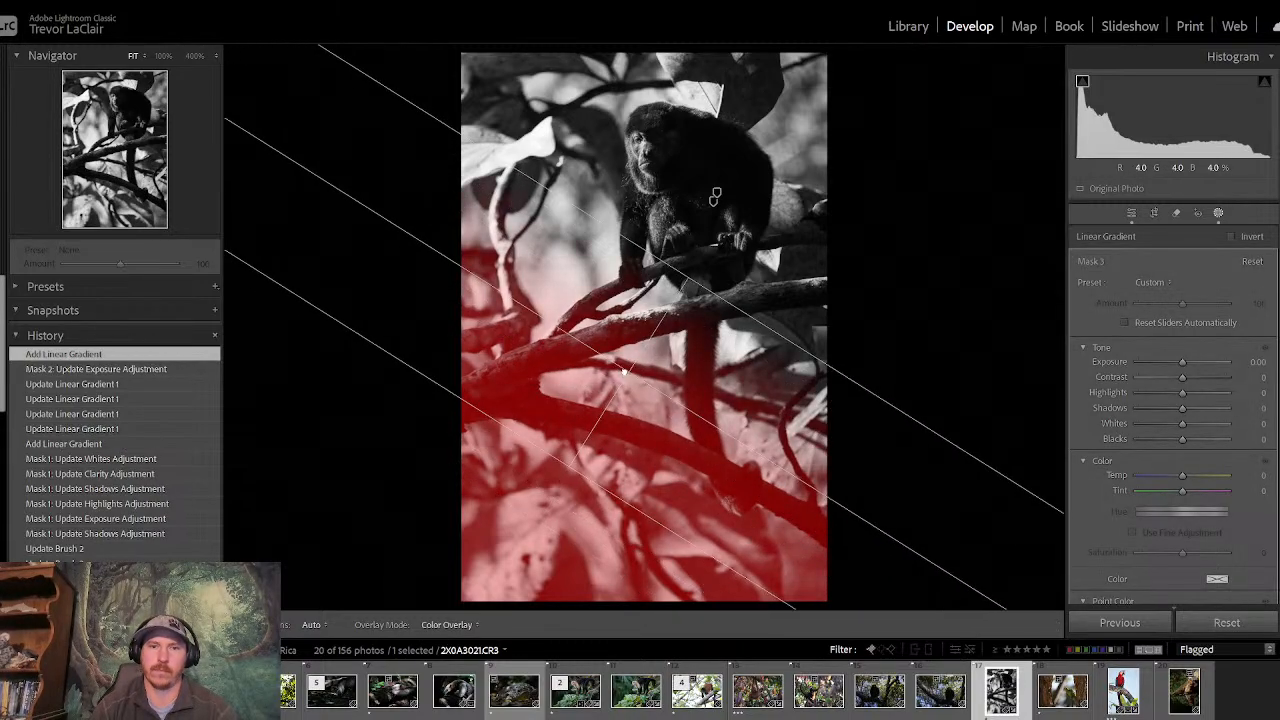
left_click_drag(1180, 360, 1175, 368)
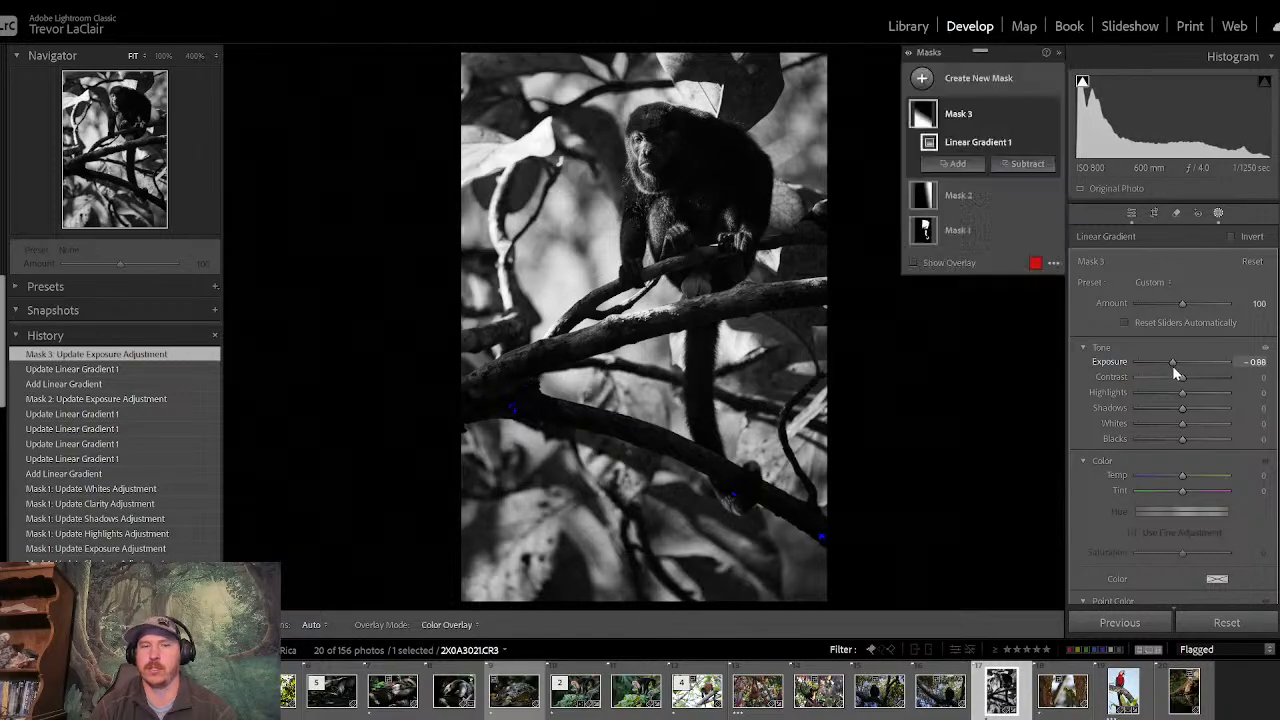
left_click(1216, 215)
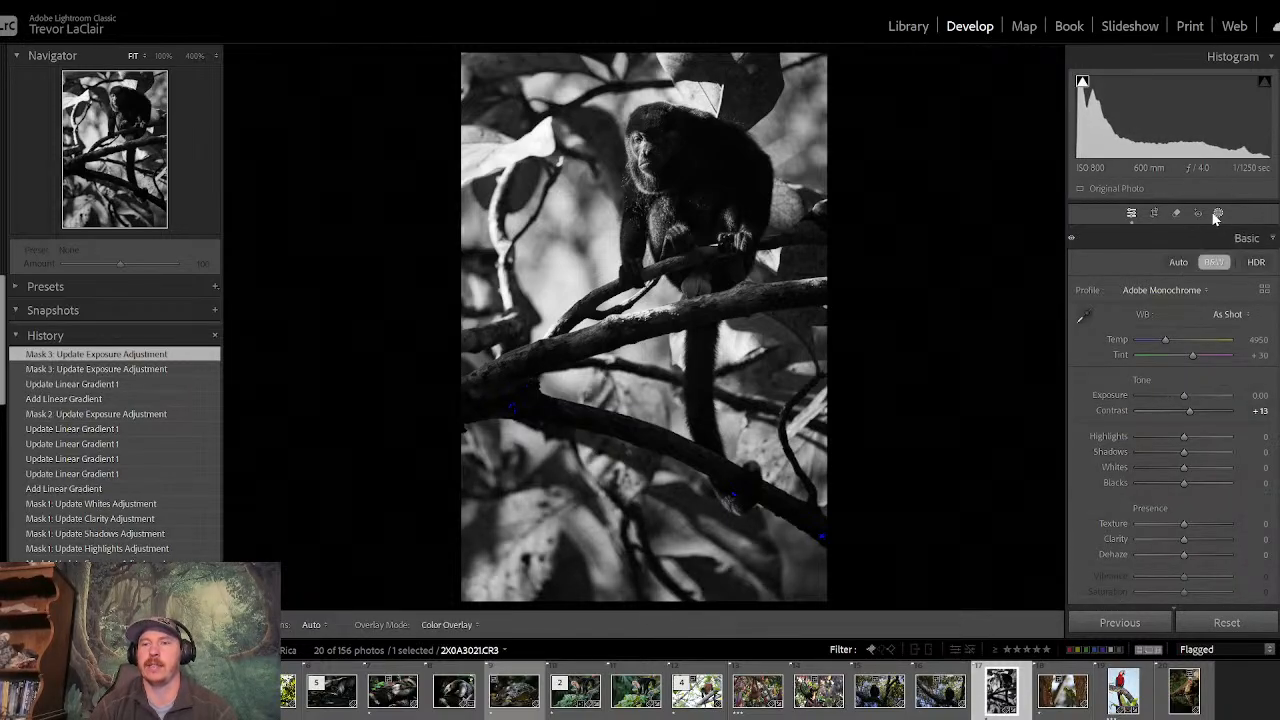
- Add a large radial gradient mask from the photo's upper-left area across the monkey, then enlarge, rotate and shift it toward the left edge
left_click(1219, 214)
left_click(967, 82)
left_click(1000, 265)
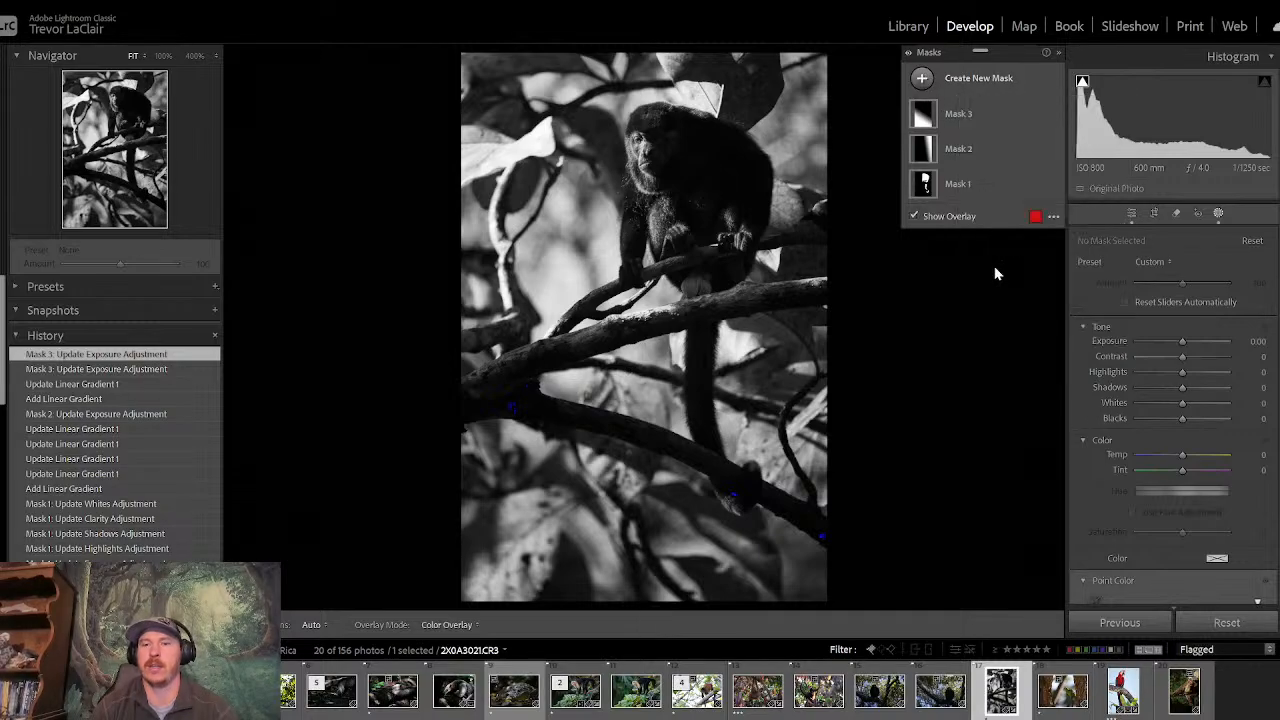
left_click_drag(705, 207, 808, 293)
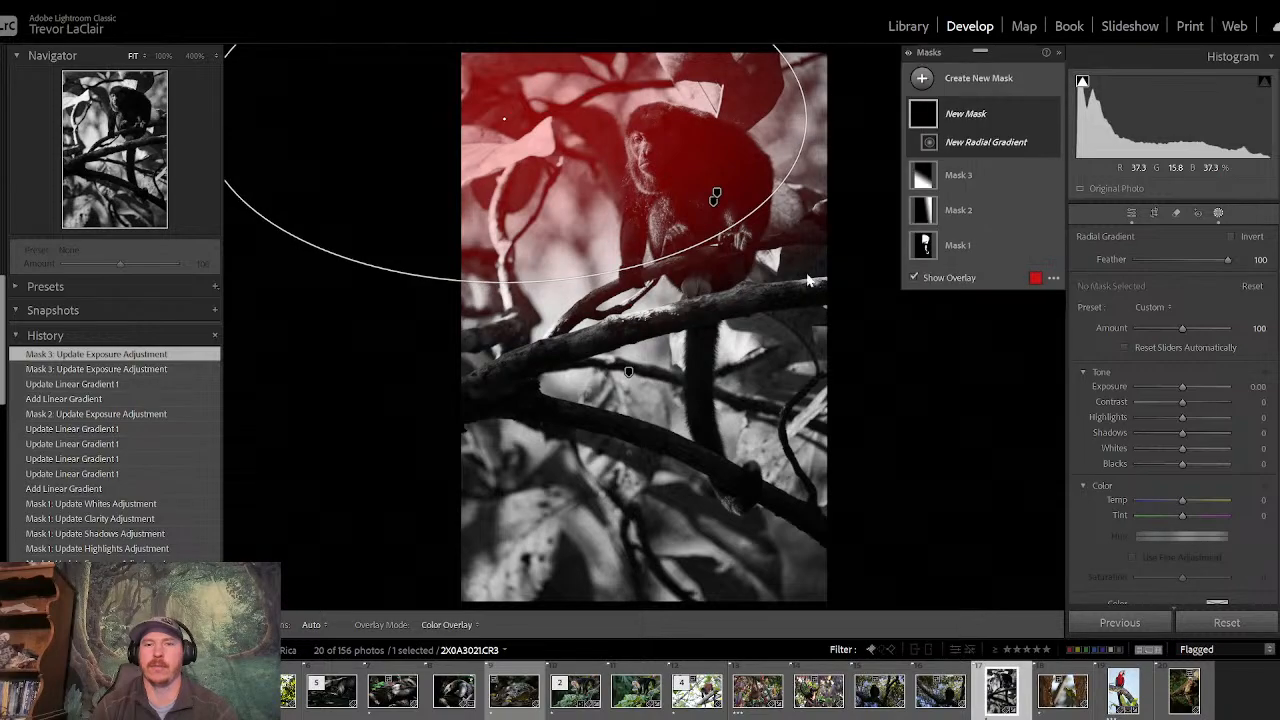
left_click_drag(819, 108, 805, 243)
left_click_drag(439, 270, 415, 322)
left_click_drag(505, 119, 449, 149)
- Set the radial gradient mask's Exposure to 0.93 and leave masking without changing the crop
left_click_drag(1182, 389, 1196, 386)
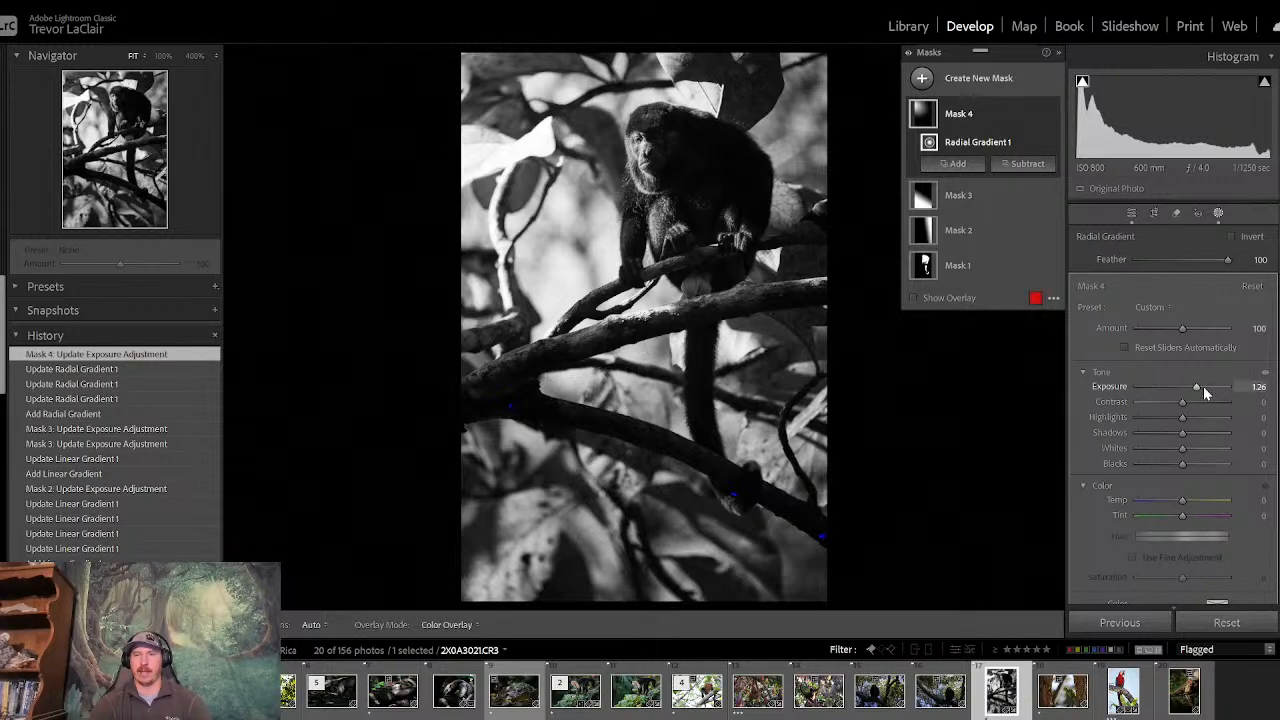
left_click_drag(1200, 387, 1197, 388)
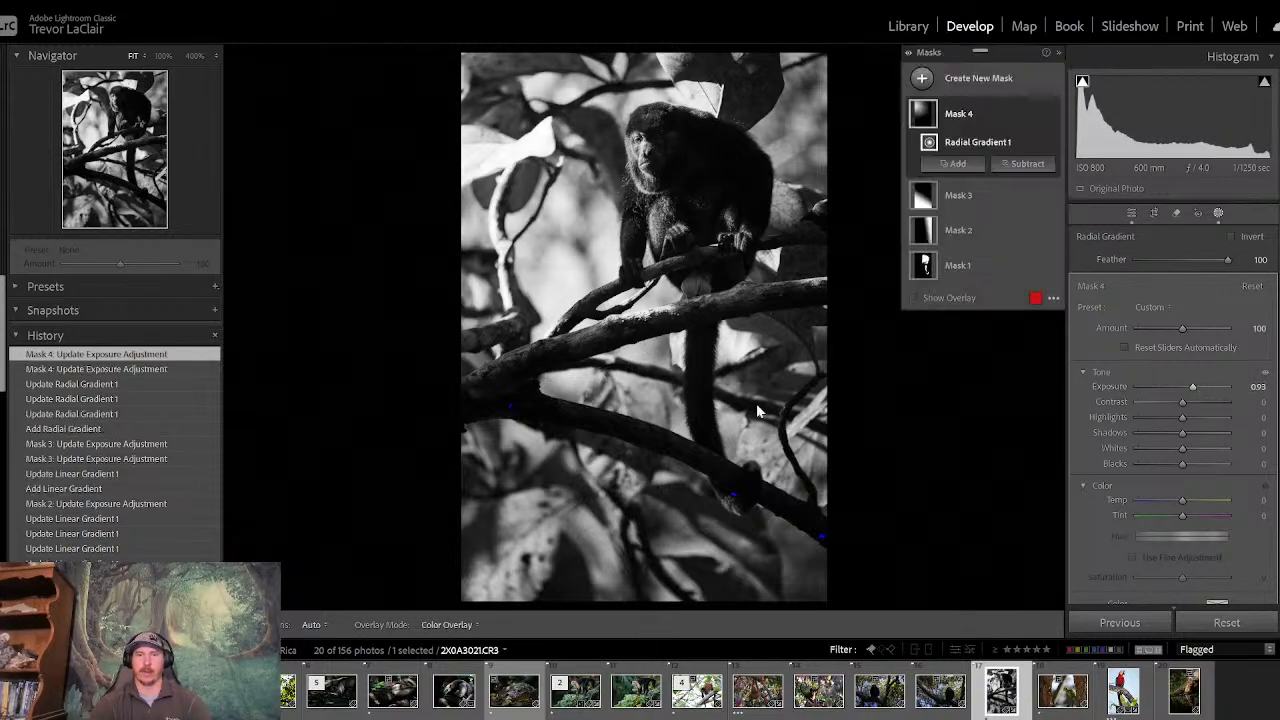
left_click(1150, 213)
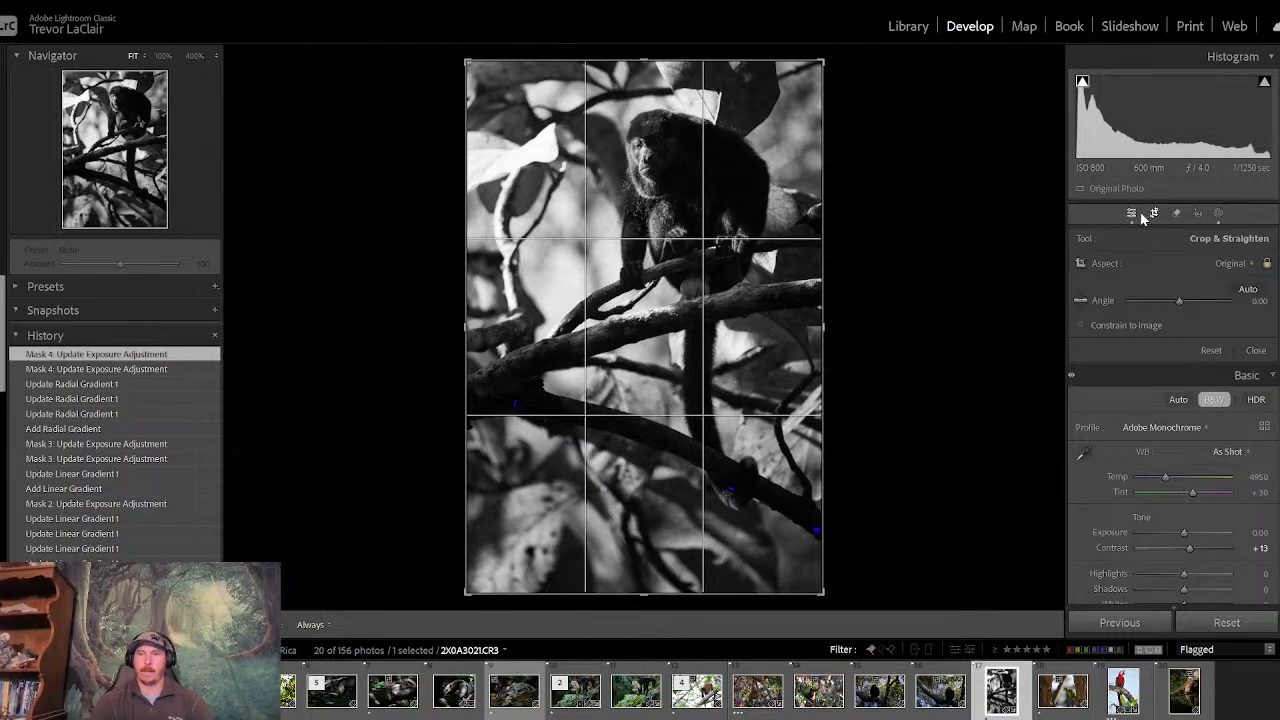
left_click(1146, 215)
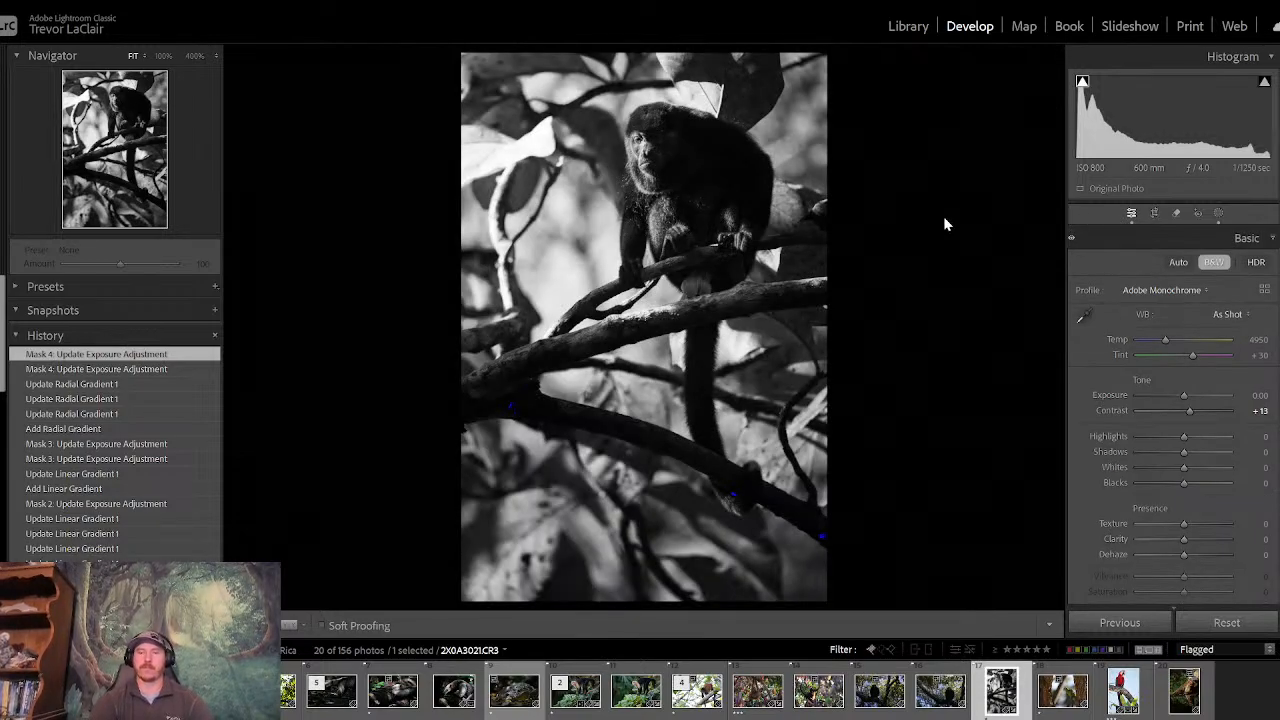
- Compare the edited monkey photo with its unedited version several times, and inspect the monkey's face at 100%
key("backslash")
key("backslash")
key("backslash")
key("backslash")
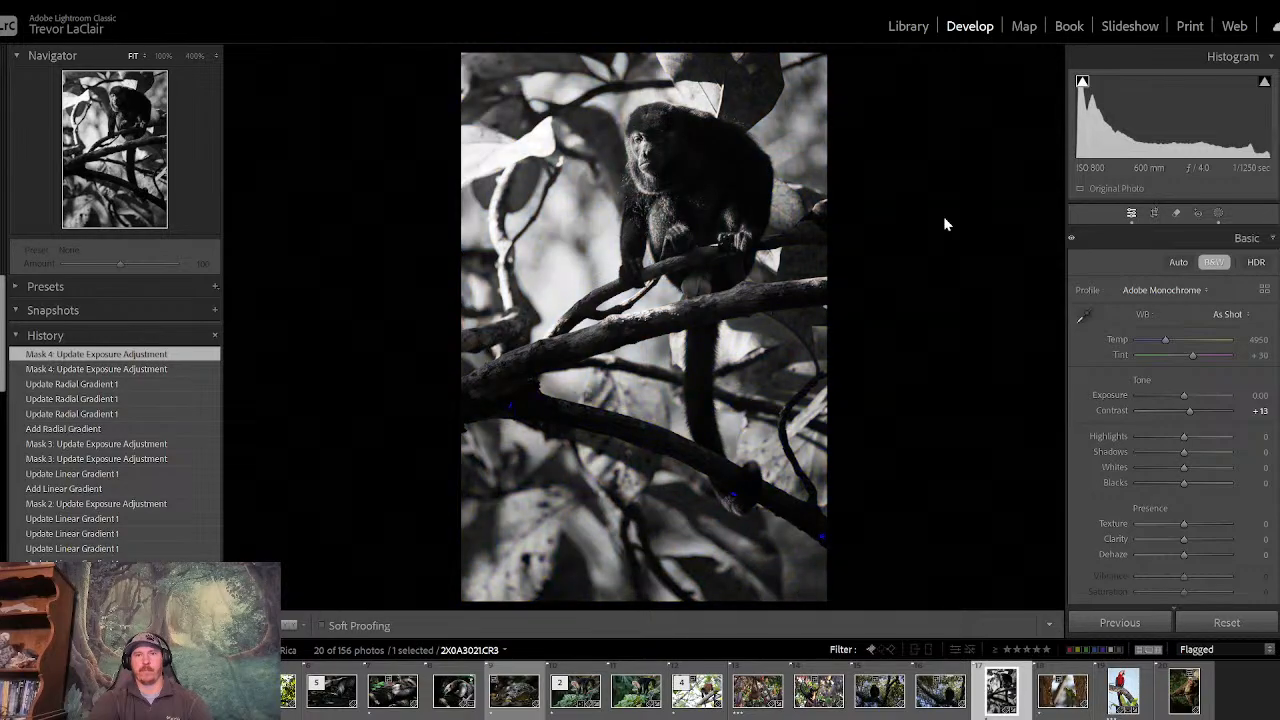
key("backslash")
key("backslash")
key("backslash")
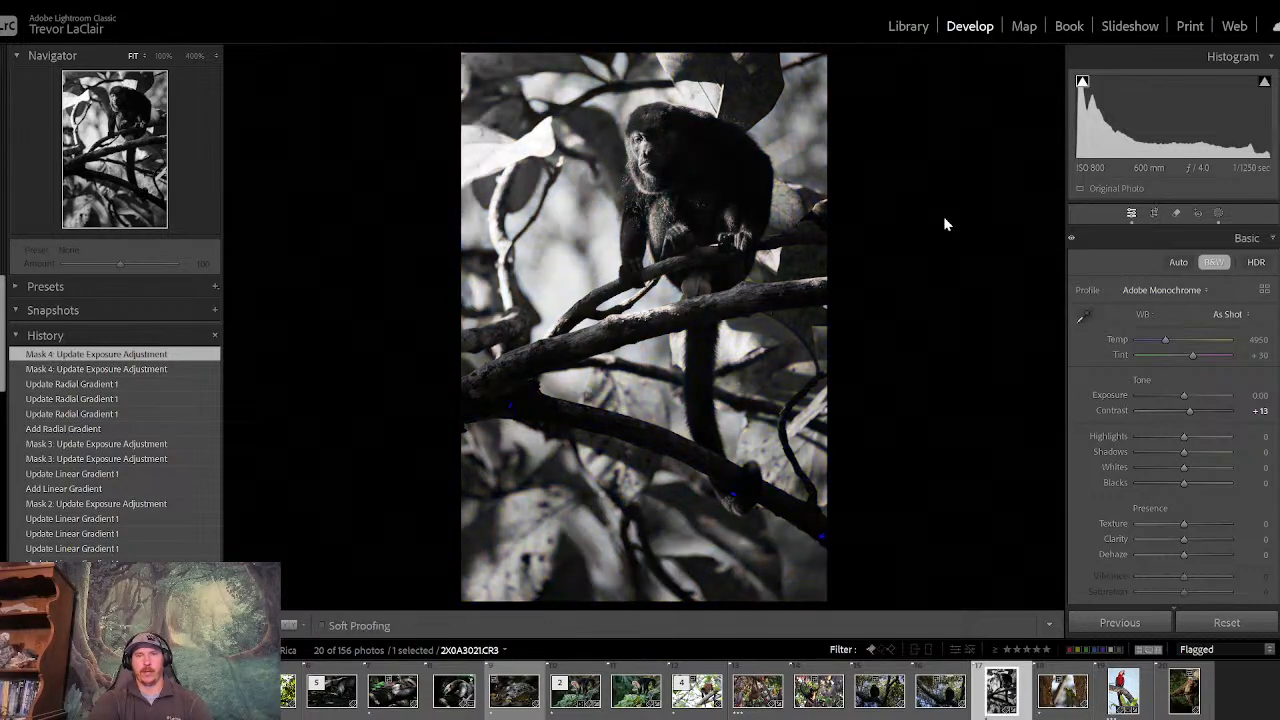
key("backslash")
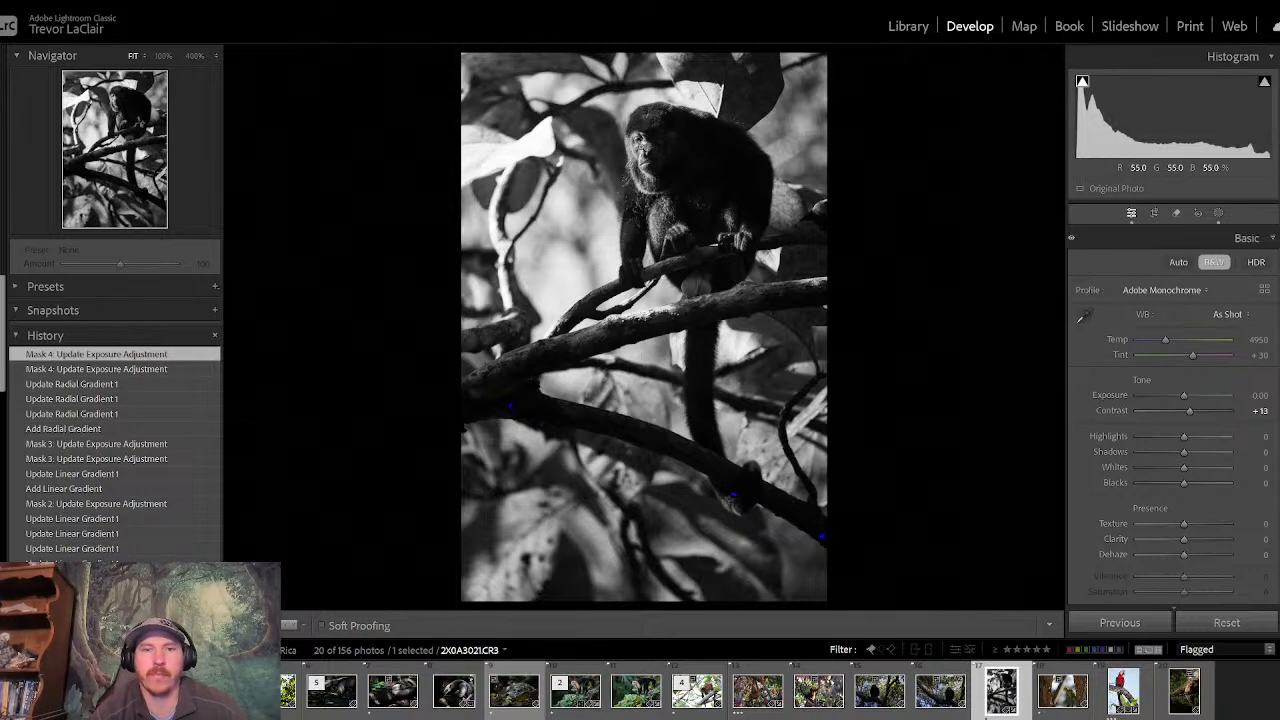
left_click(642, 149)
left_click_drag(642, 149, 709, 342)
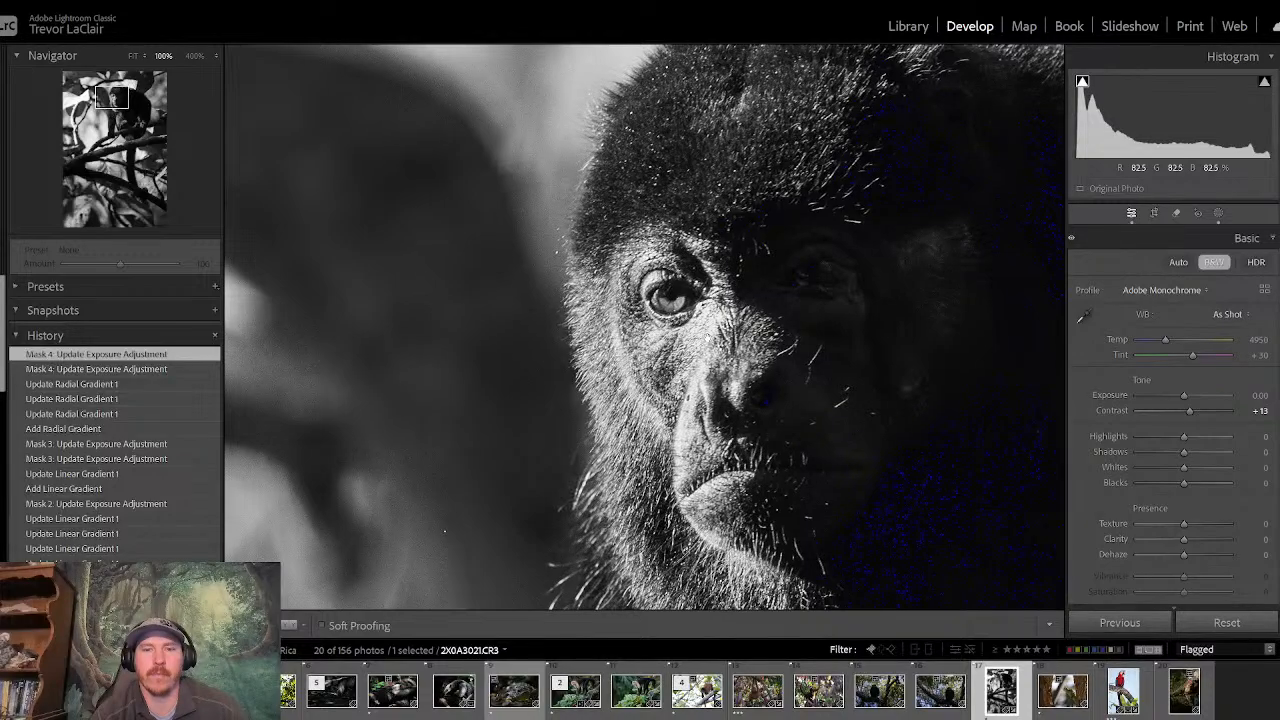
left_click(708, 339)
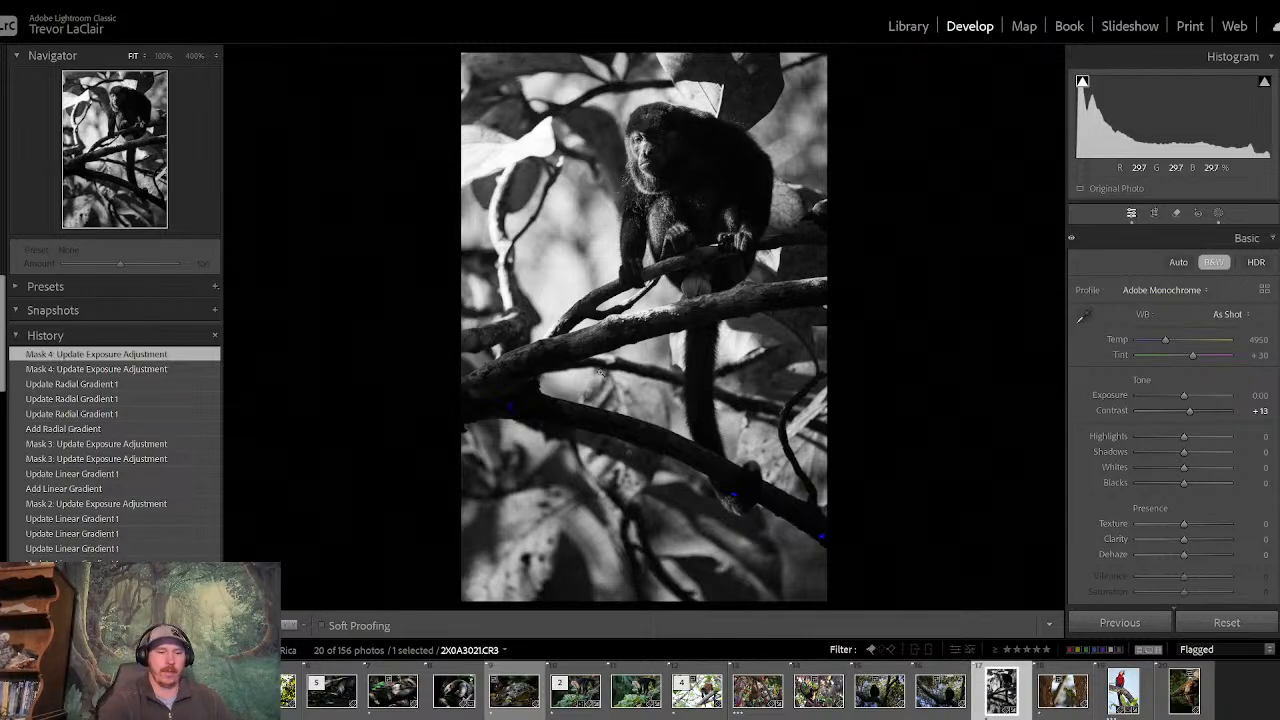
- Rate the black and white monkey photo three stars and return to the Library grid
key("3")
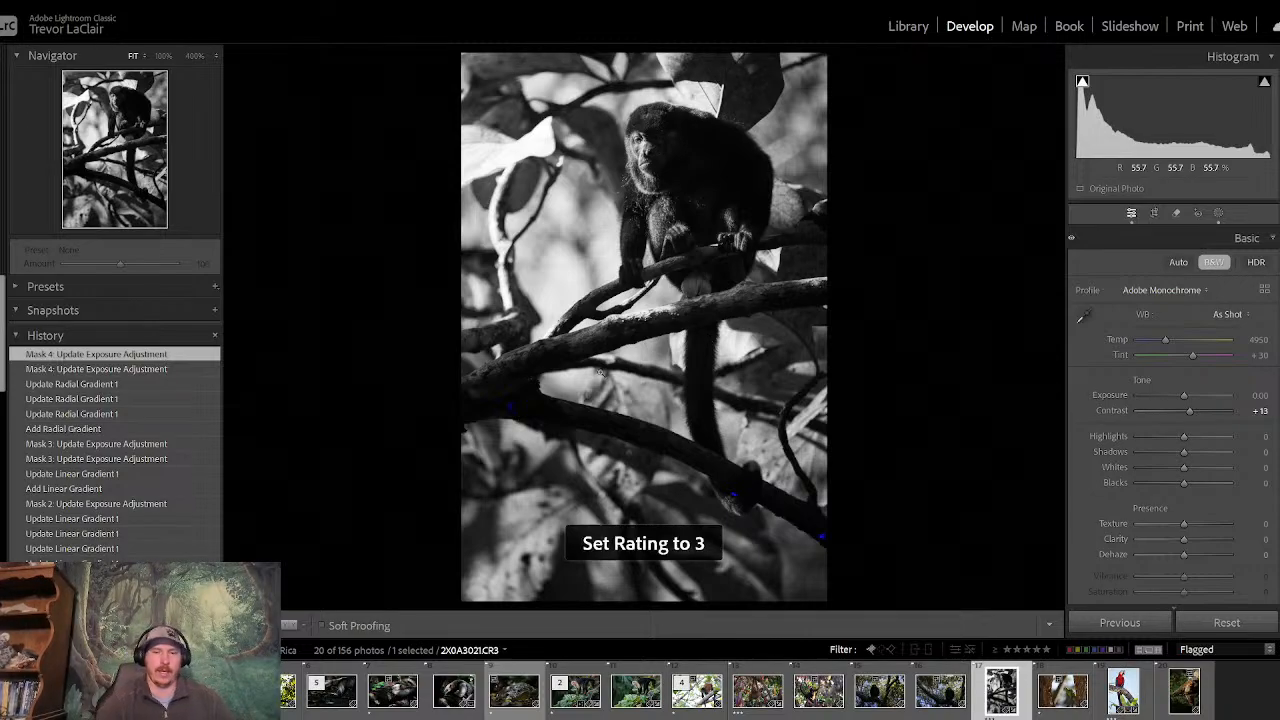
left_click(909, 27)
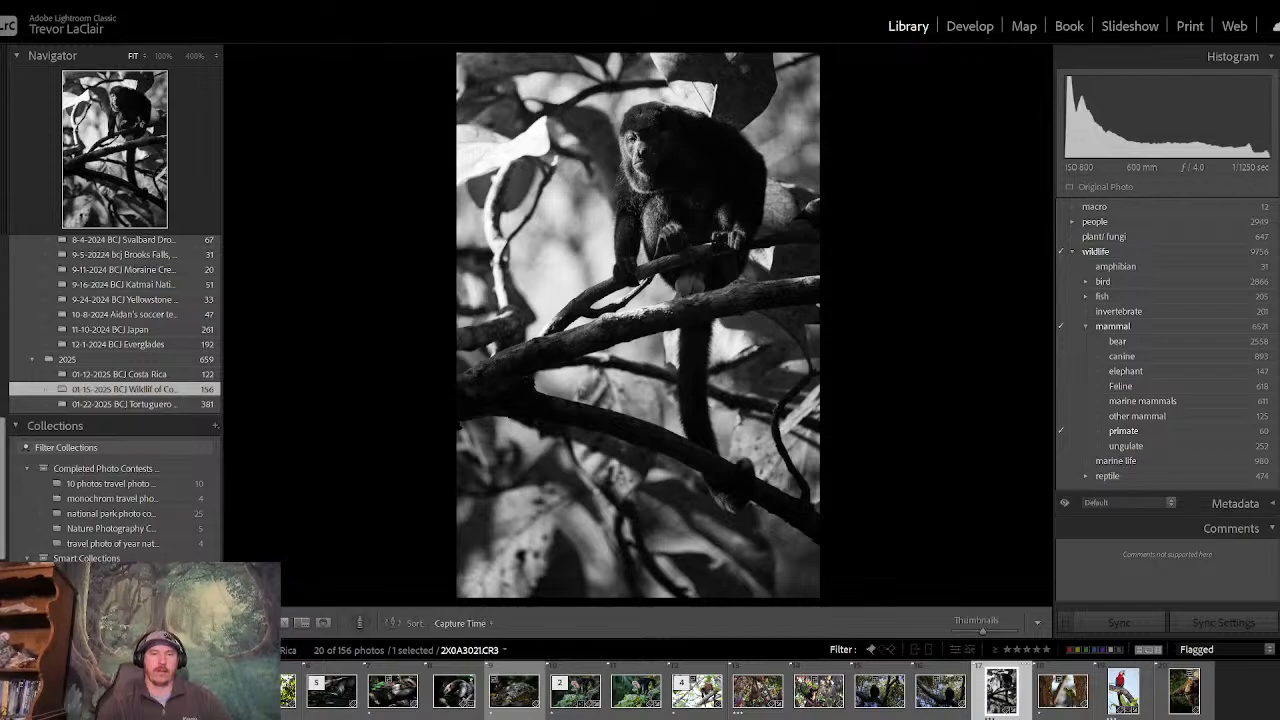
key("g")
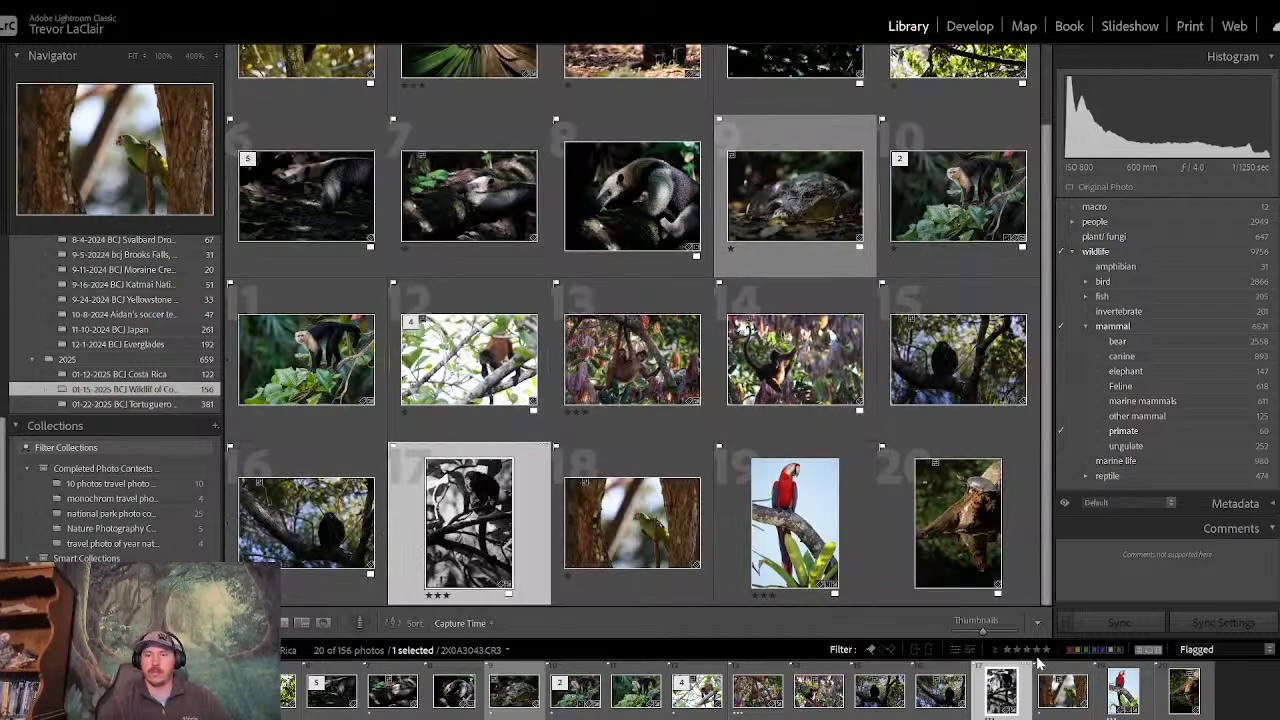
- Filter the flagged photos by three stars and higher, then by one star and higher, and clear the rating filter
left_click(1027, 649)
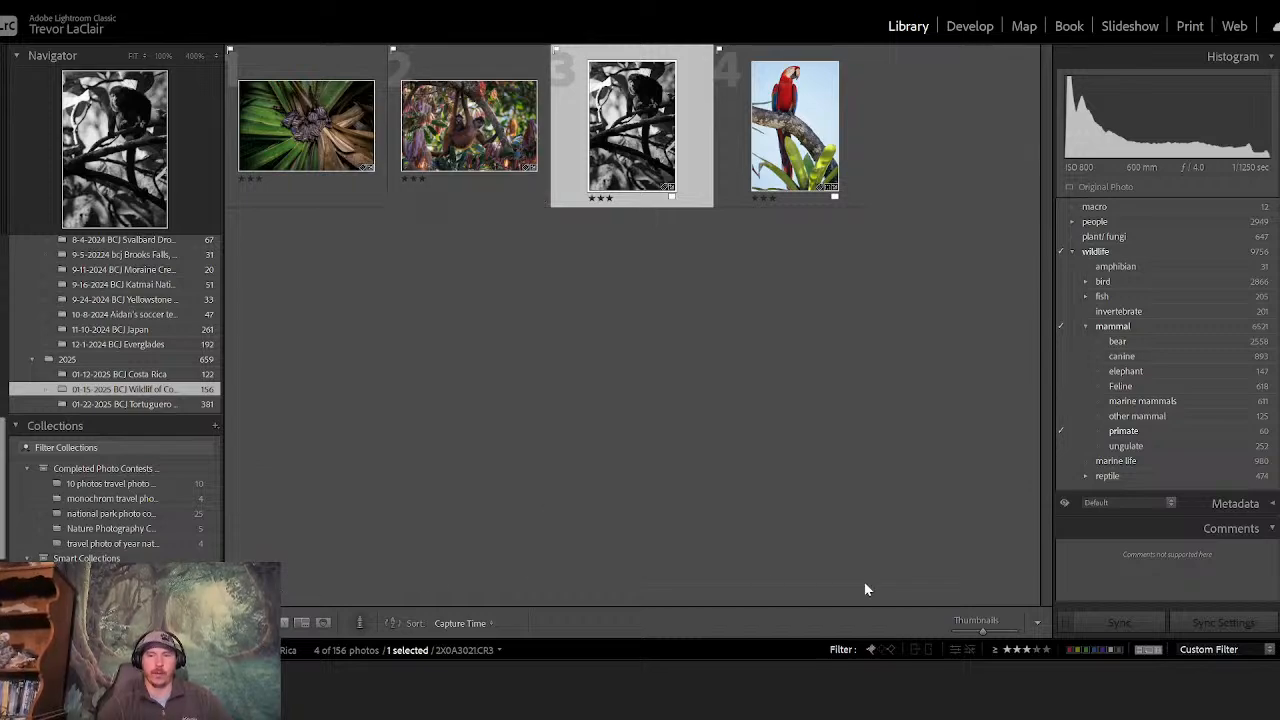
left_click(1007, 649)
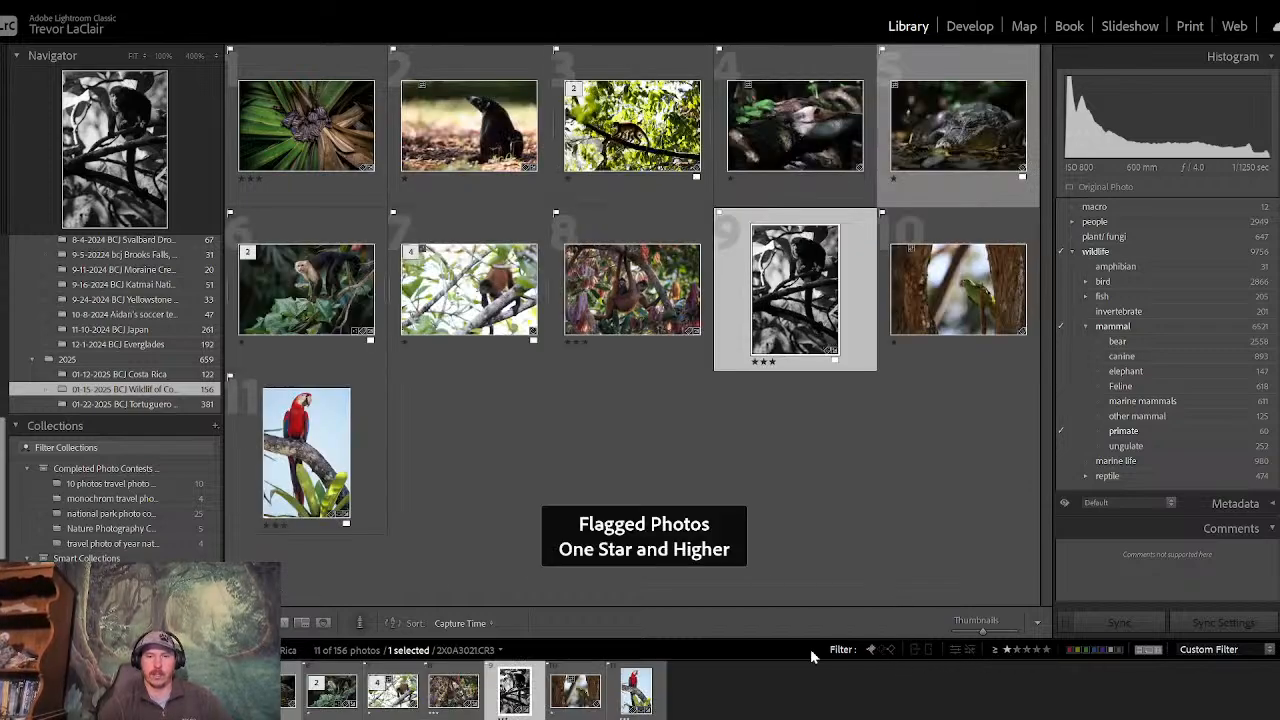
left_click(1006, 651)
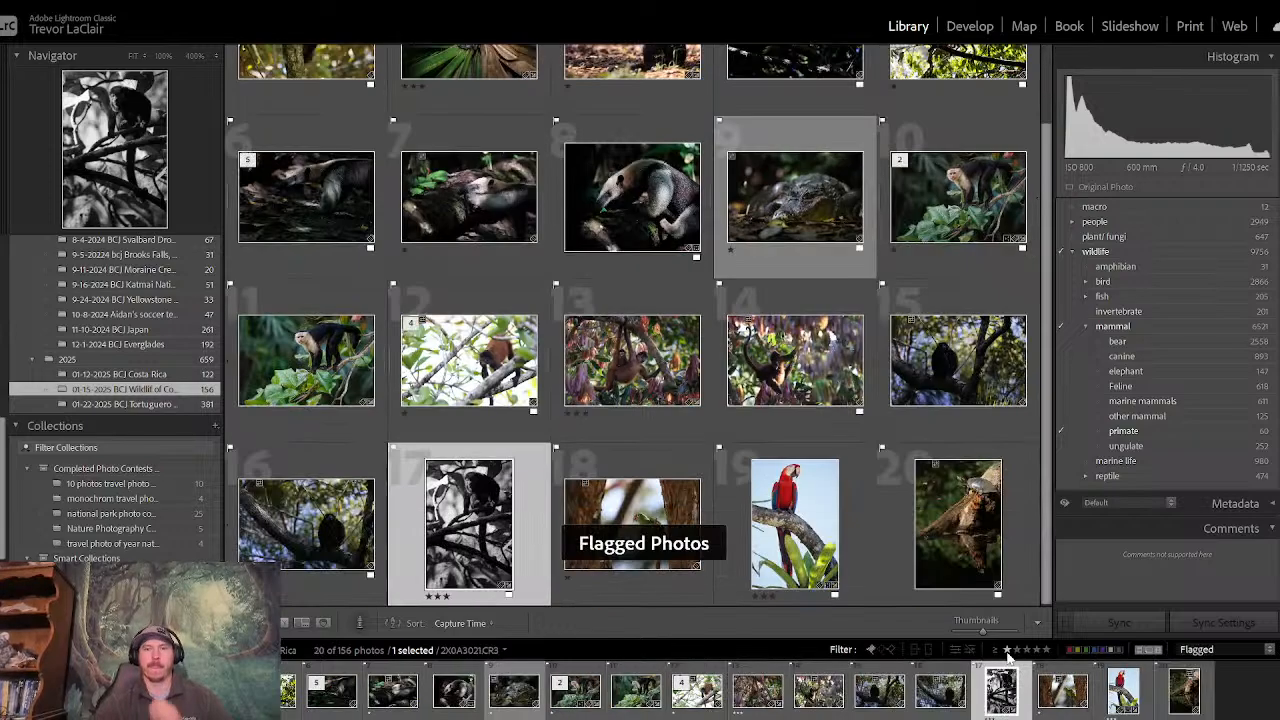
- Browse the flagged photos and view the picture of the hanging spider monkey with its baby enlarged, returning to the grid
scroll(1040, 230, "up", 2)
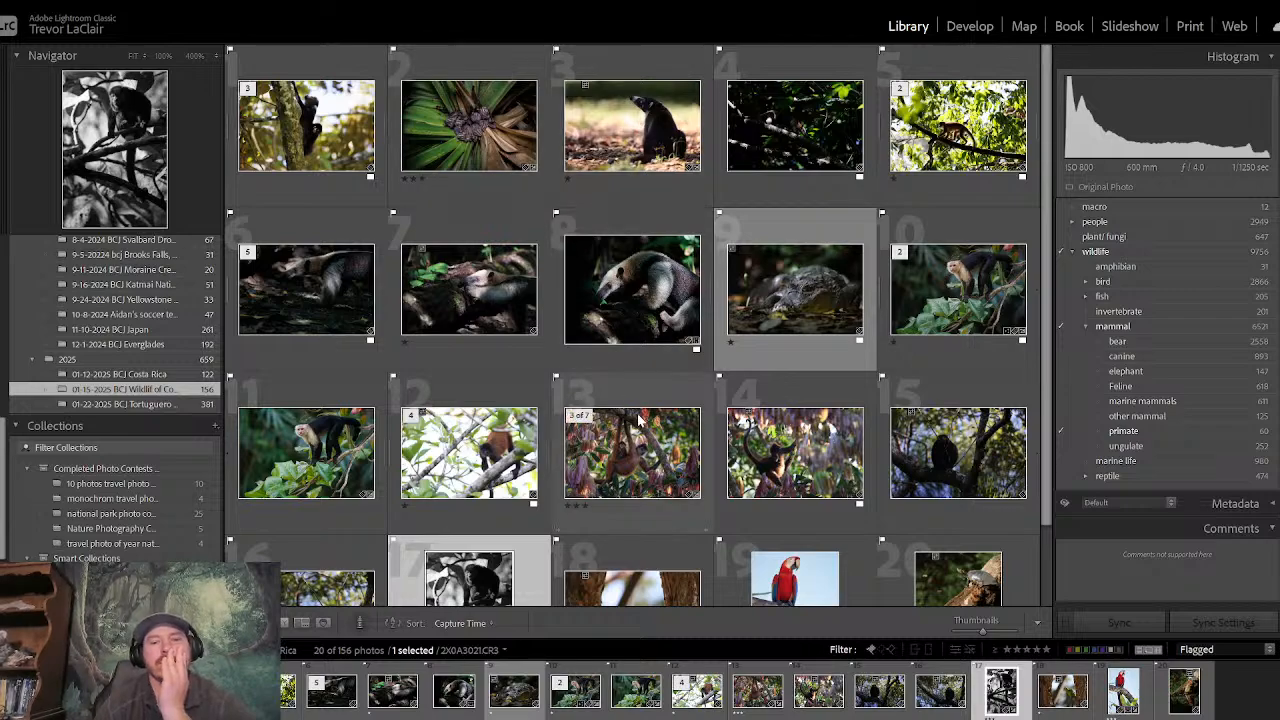
double_click(626, 466)
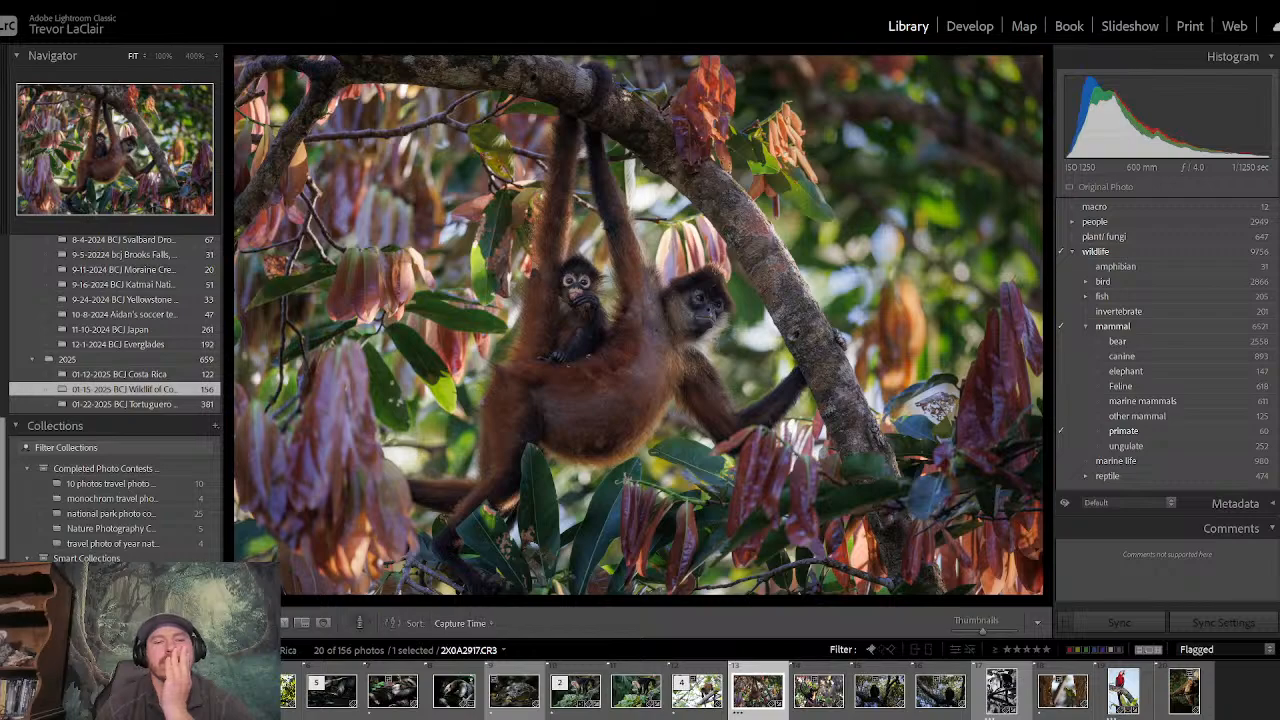
key("g")
double_click(650, 455)
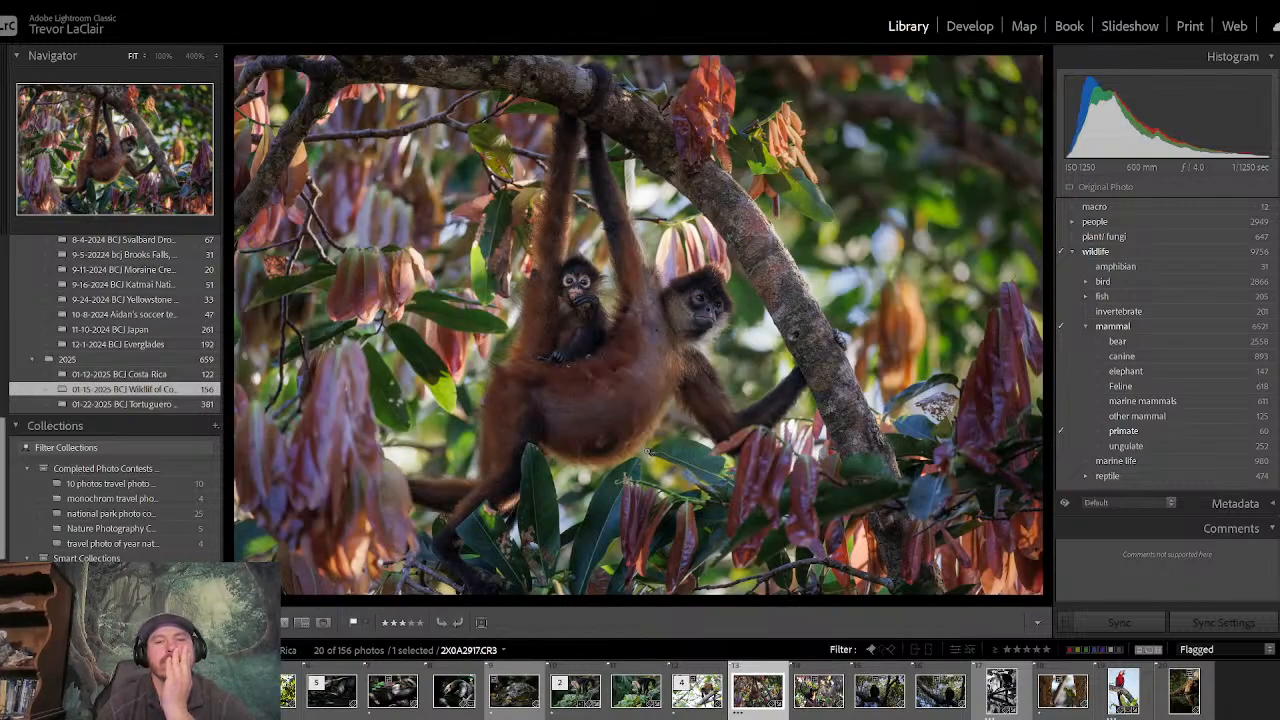
key("g")
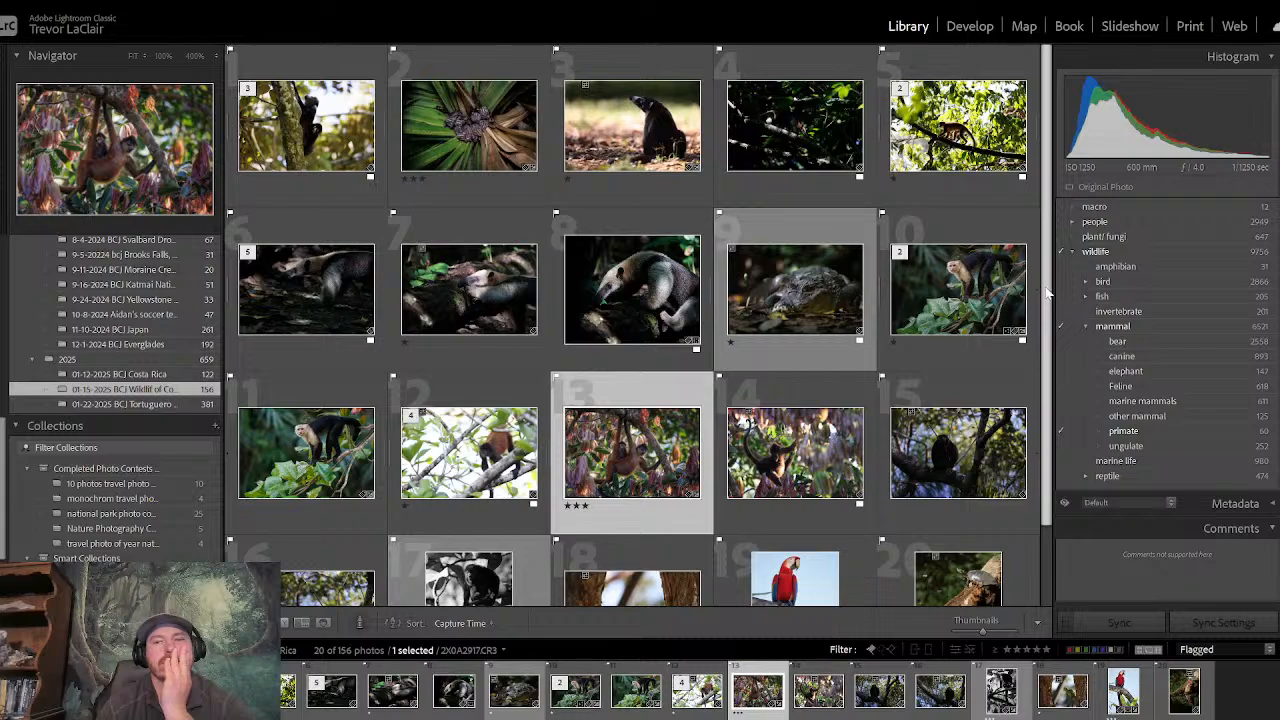
scroll(1048, 292, "down", 1)
scroll(1030, 250, "up", 1)
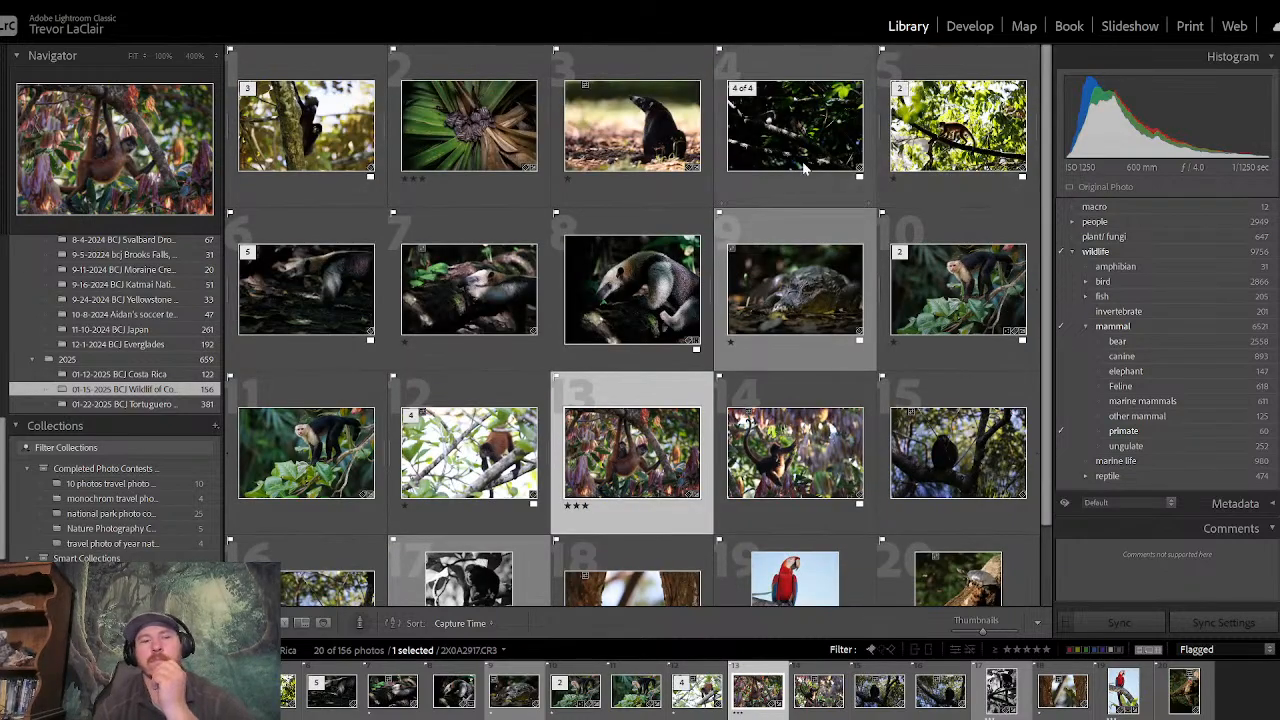
- Open the photo of the small monkey walking along a branch in Develop and set Exposure to −0.60, Shadows to −42 and Clarity to +37
double_click(958, 125)
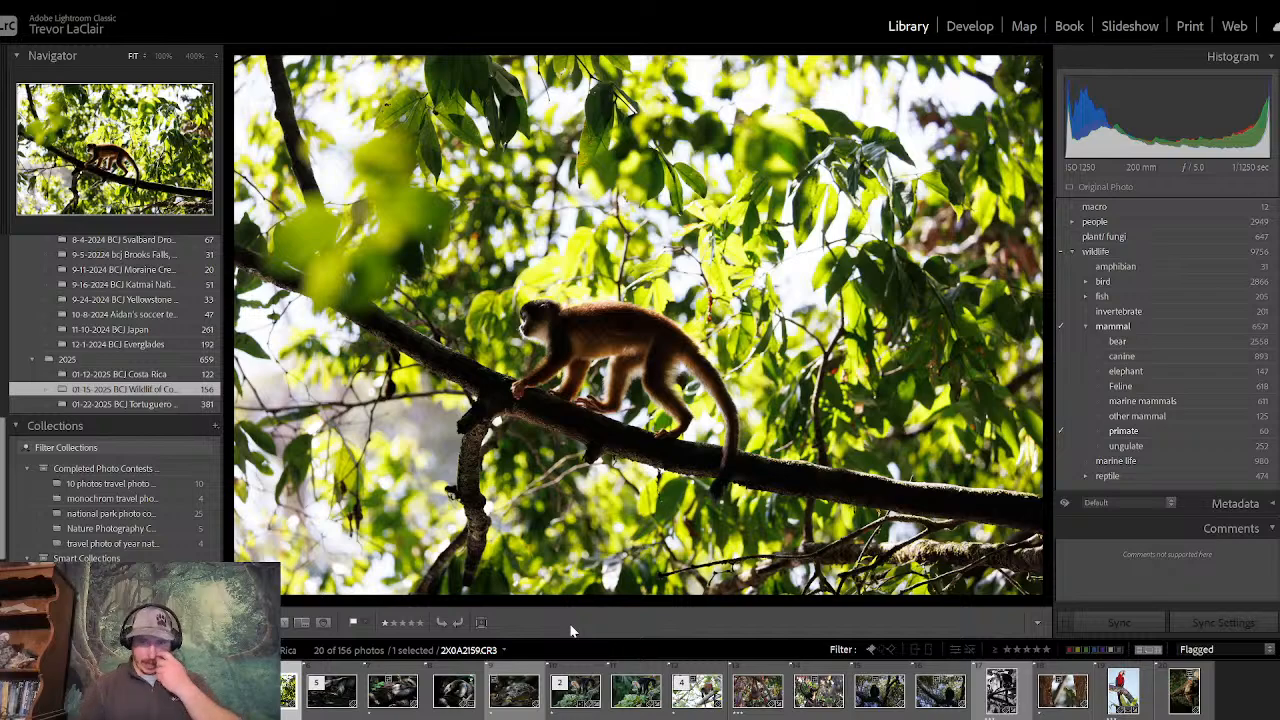
left_click(968, 27)
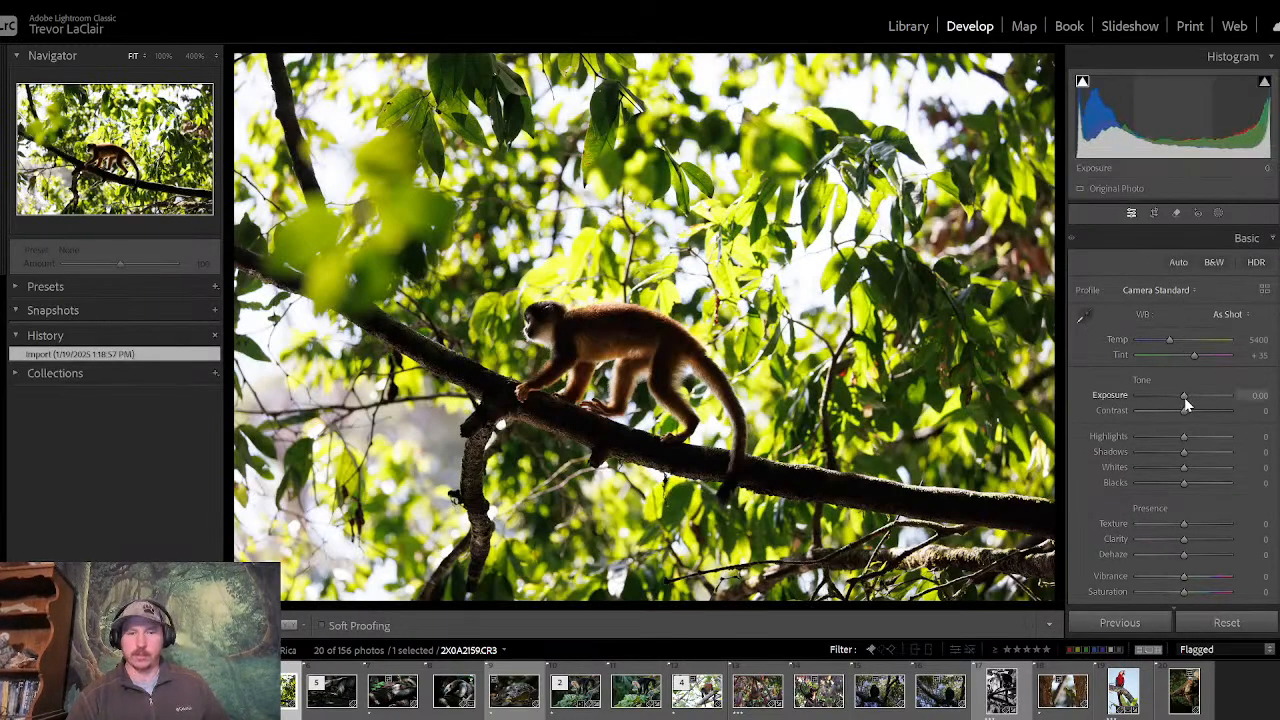
mouse_move(1186, 402)
left_mouse_down()
mouse_move(1171, 399)
mouse_move(1181, 409)
left_mouse_up()
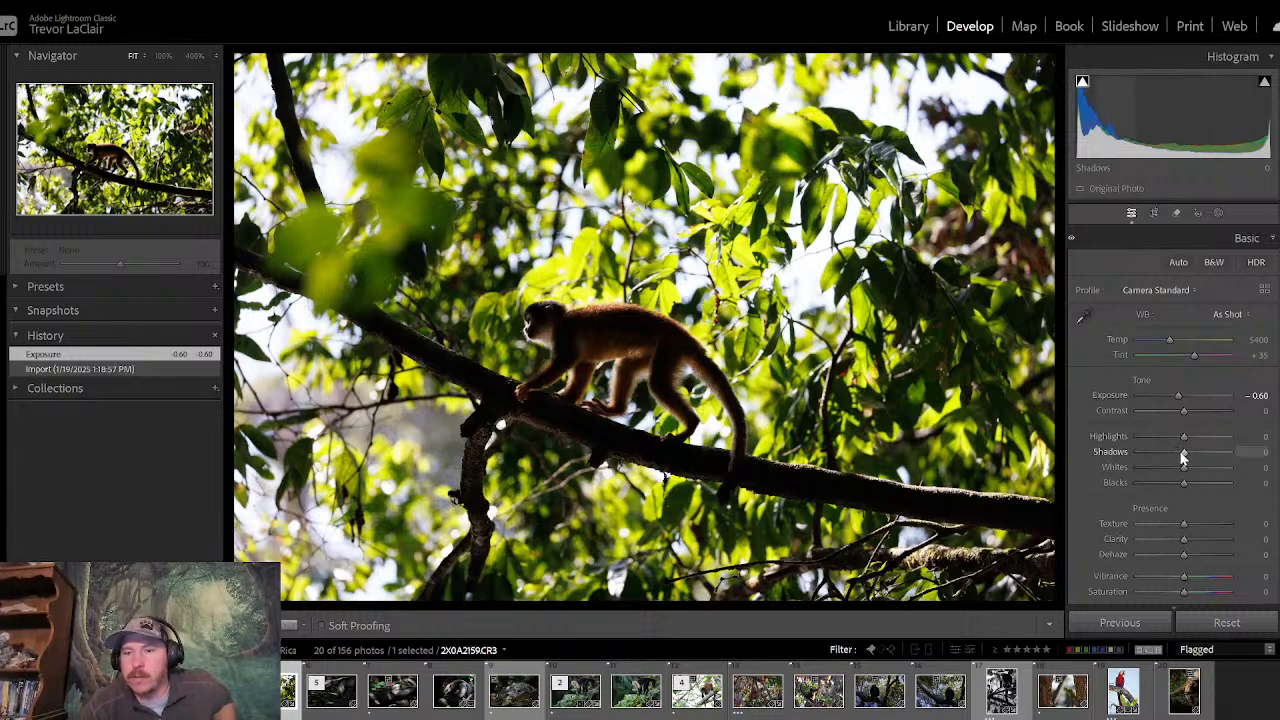
left_click_drag(1170, 458, 1163, 458)
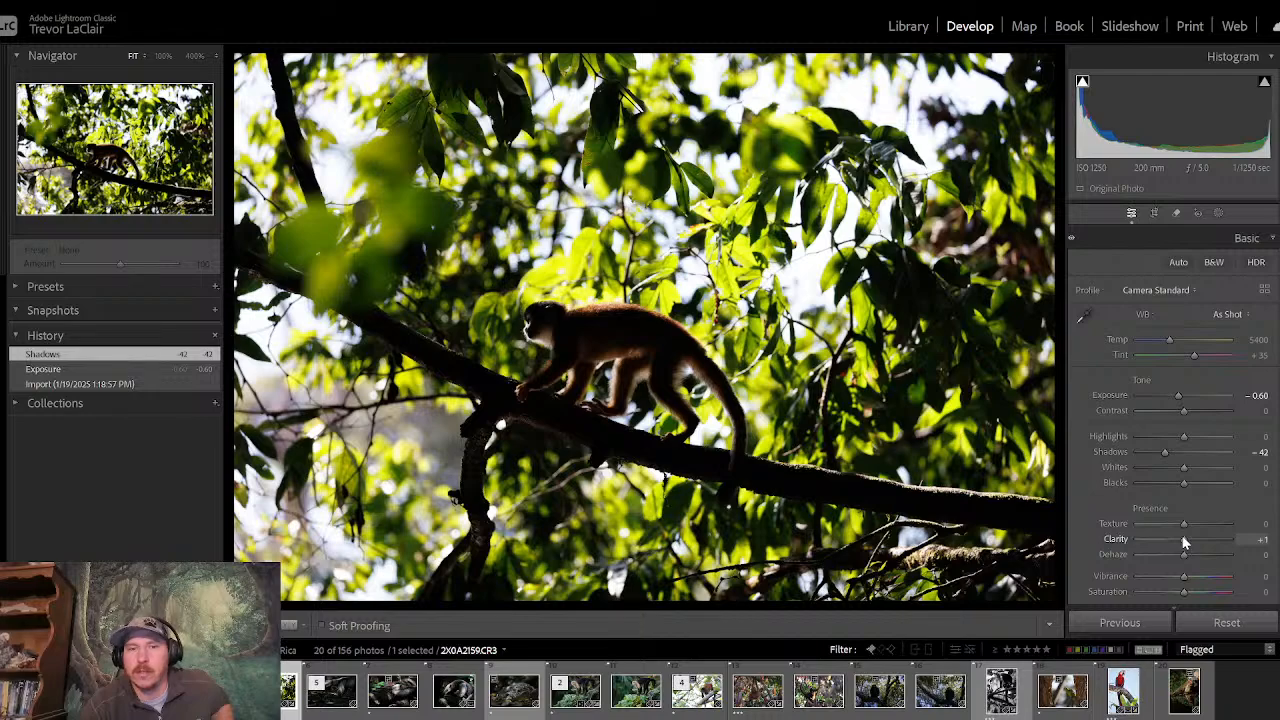
left_click_drag(1187, 541, 1198, 536)
- Add a radial gradient mask, tilt it along the branch, center it near the monkey's face and widen it
left_click(1218, 214)
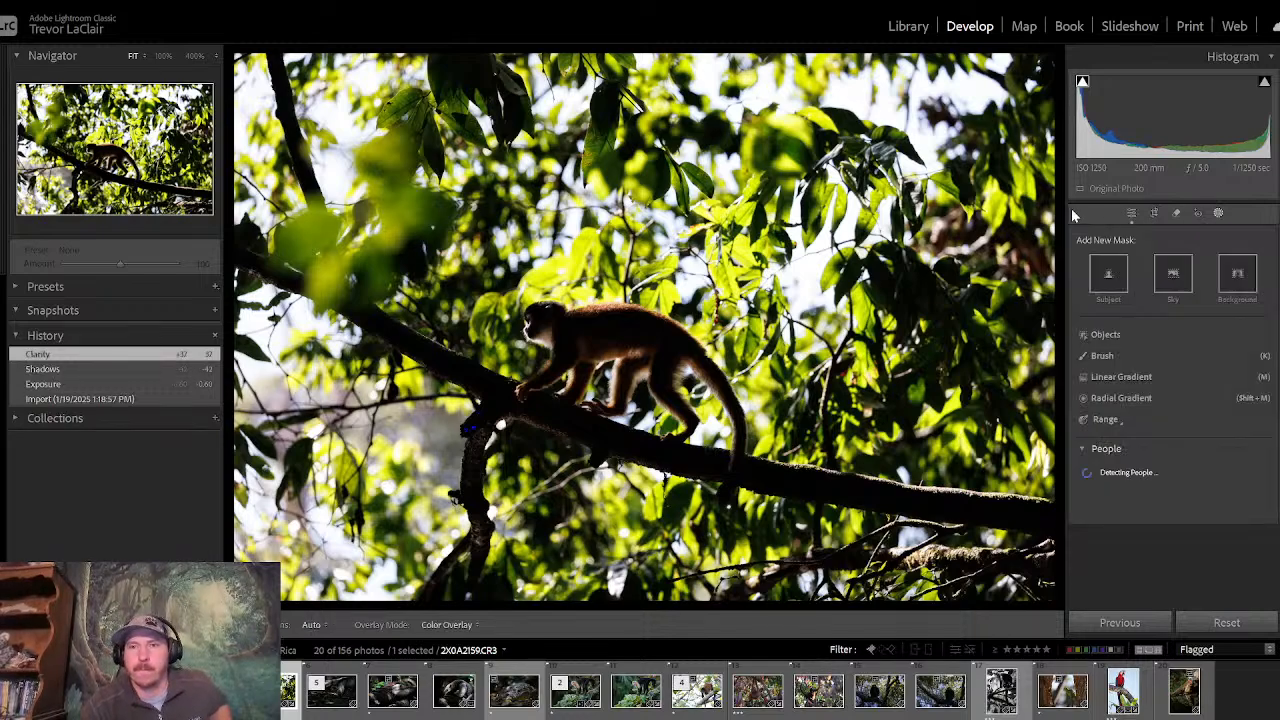
left_click(1120, 399)
mouse_move(431, 235)
left_mouse_down()
mouse_move(991, 515)
mouse_move(1014, 588)
mouse_move(1030, 410)
mouse_move(1050, 400)
mouse_move(1076, 427)
left_mouse_up()
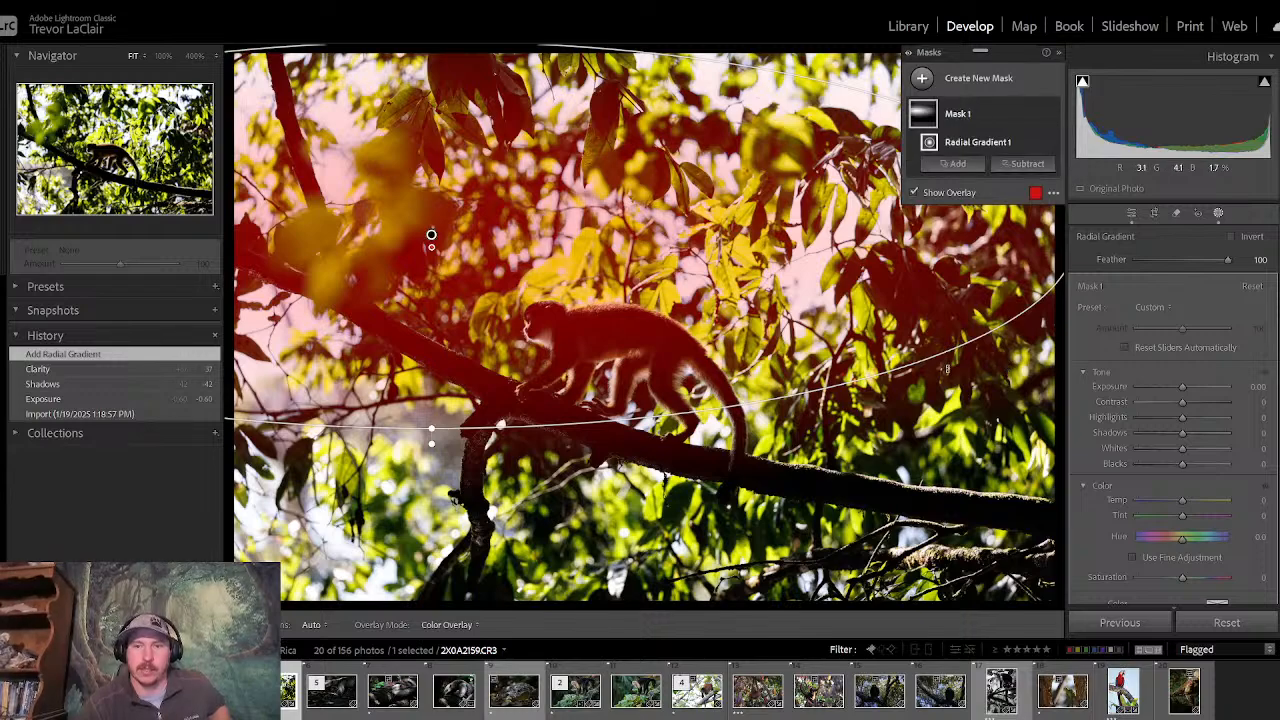
left_click_drag(947, 369, 1025, 480)
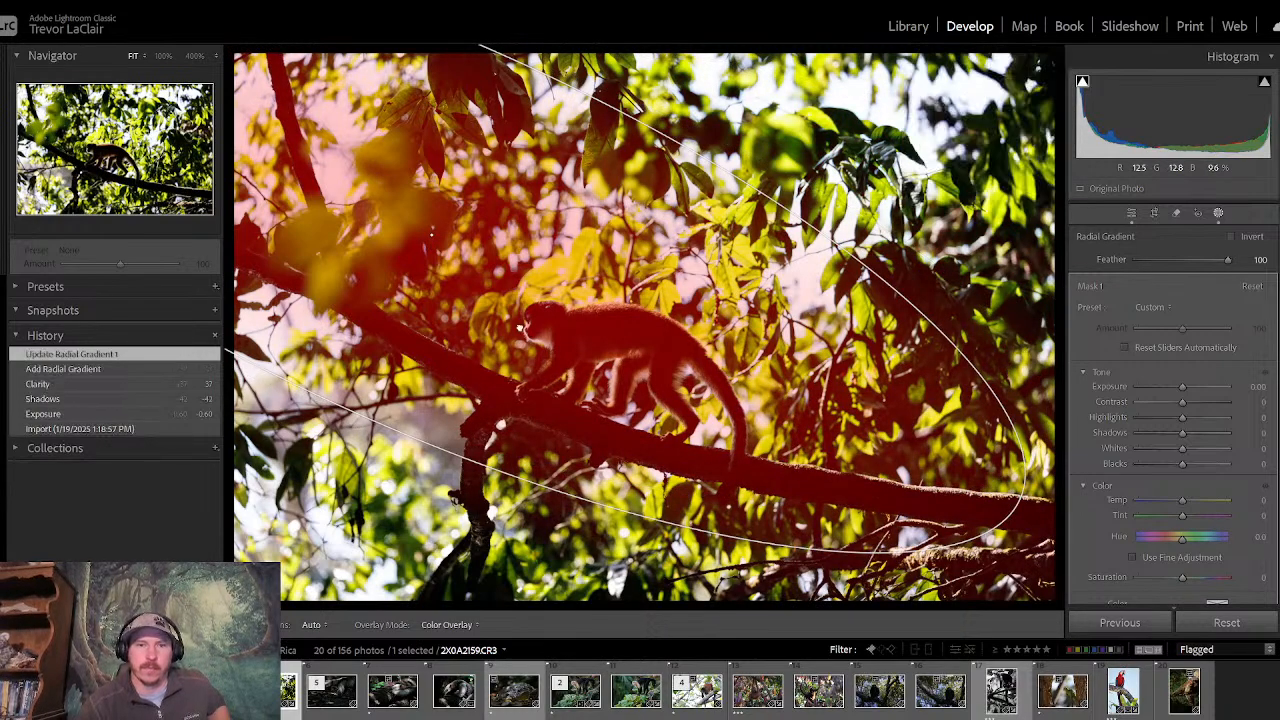
left_click_drag(520, 328, 597, 427)
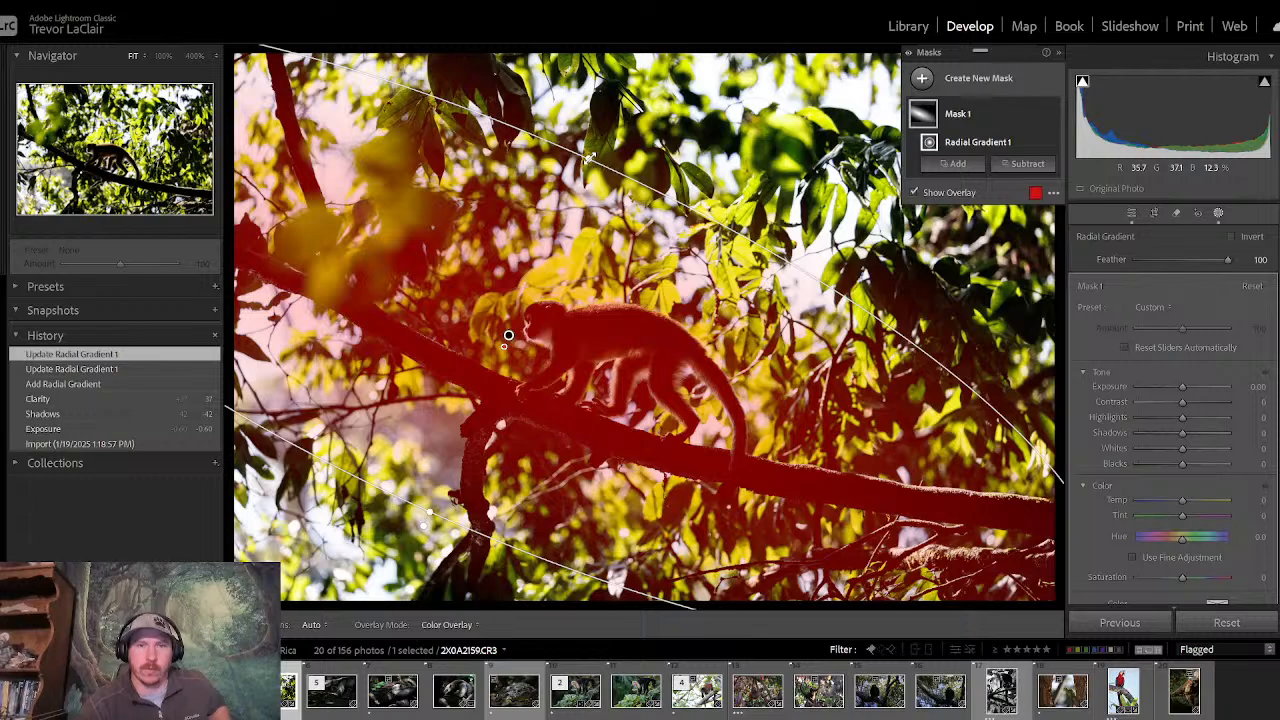
left_click_drag(590, 162, 624, 98)
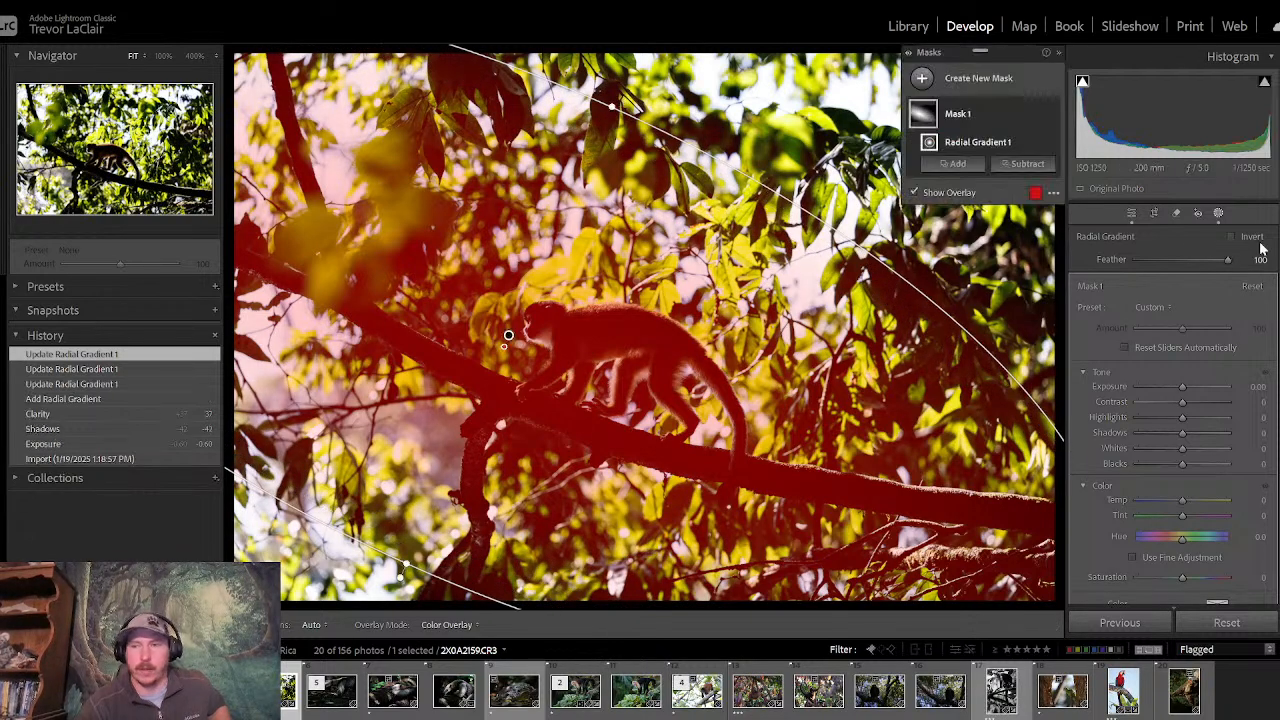
- Invert the radial gradient mask to cover the surroundings, then set its Exposure to −0.51 and Dehaze to −27
left_click(1232, 236)
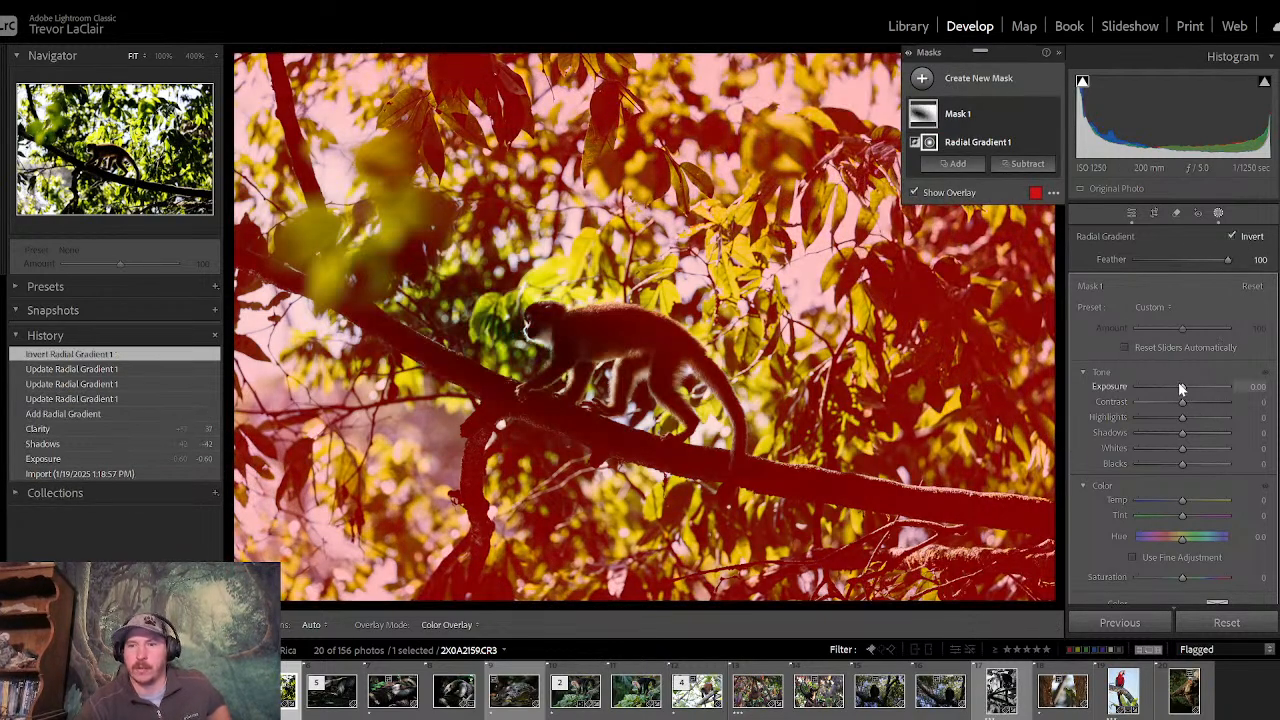
left_click_drag(1182, 384, 1176, 386)
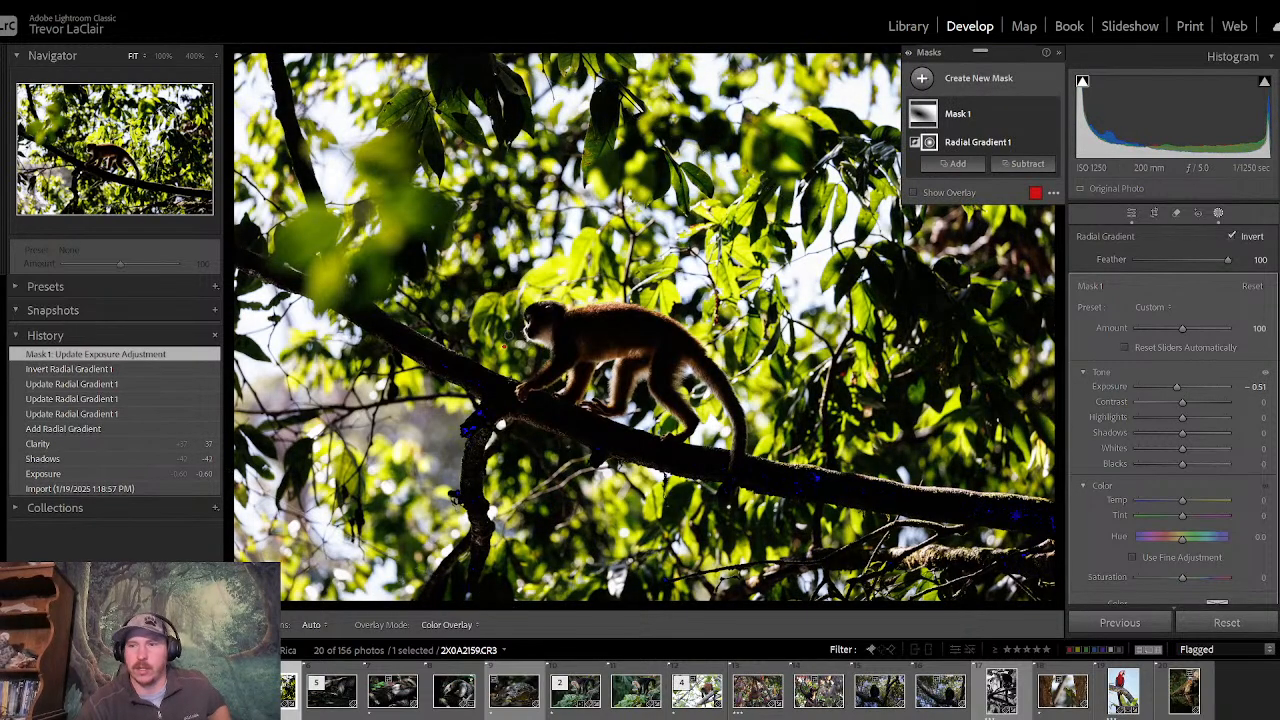
scroll(1170, 415, "down", 10)
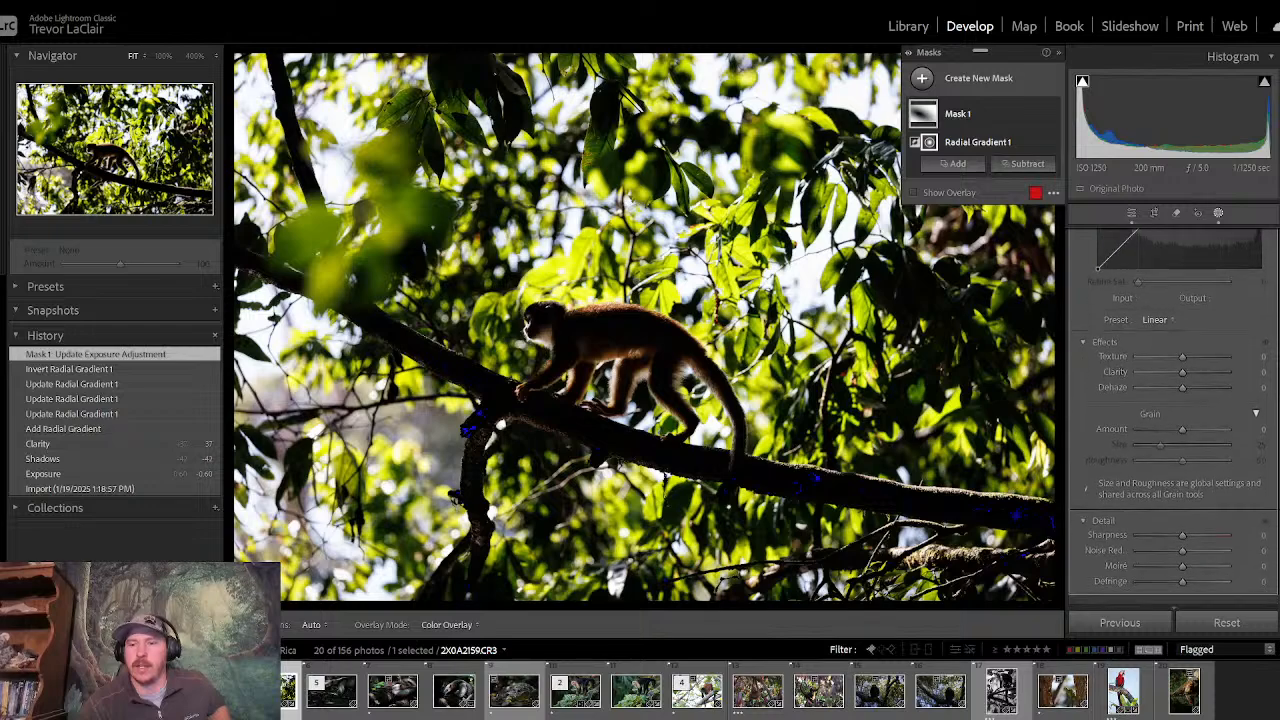
mouse_move(1181, 388)
left_mouse_down()
mouse_move(1153, 393)
mouse_move(1172, 391)
left_mouse_up()
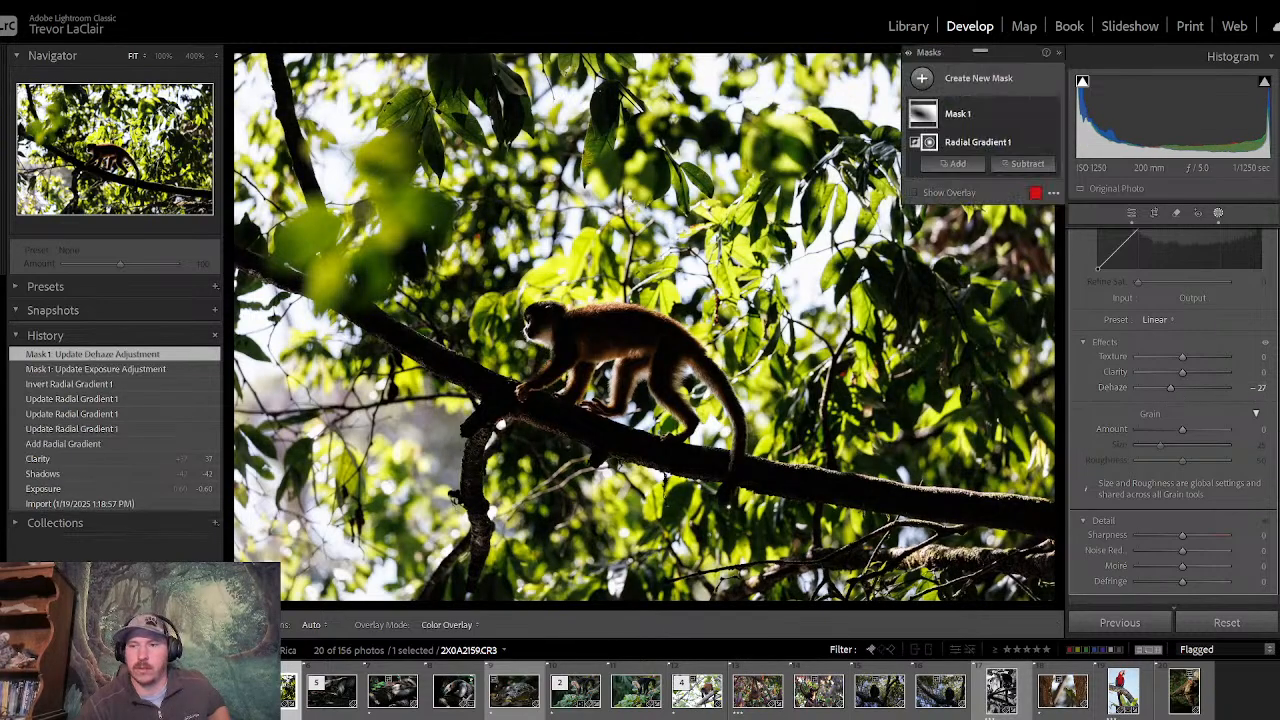
- Leave the mask adjustments and warm the whole photo's white balance to a Temp of 6171
scroll(1170, 400, "up", 10)
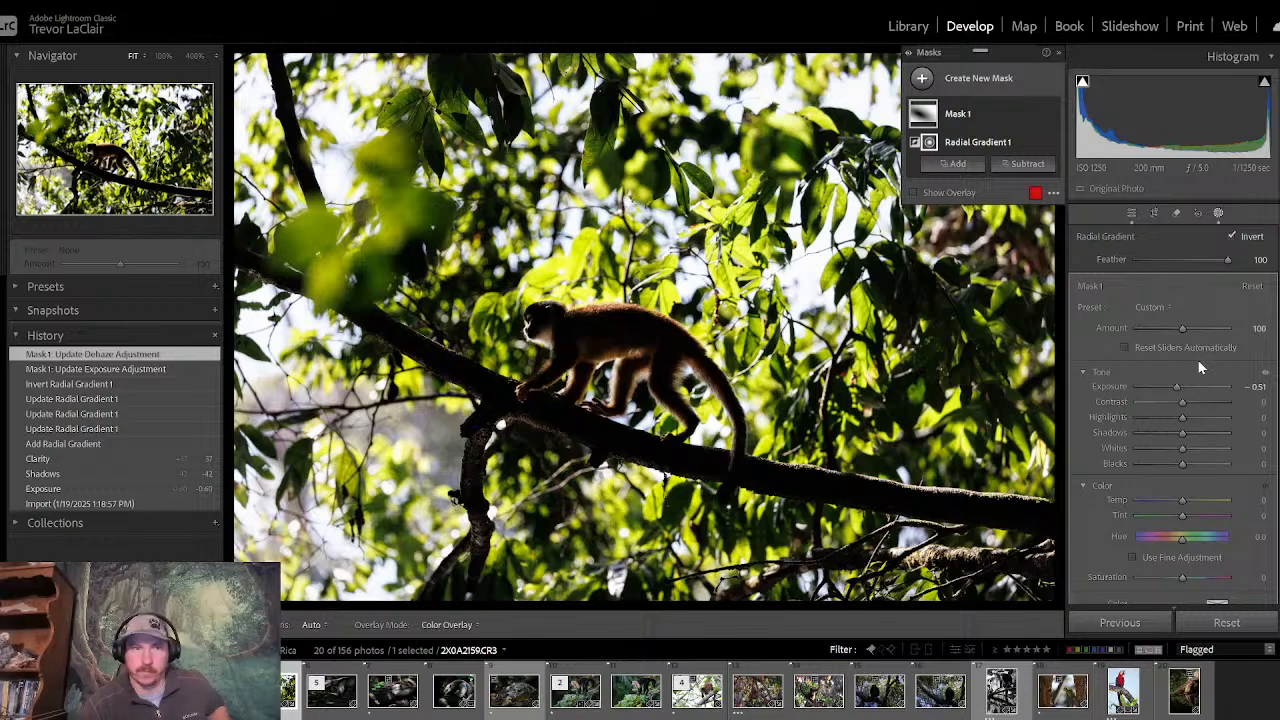
left_click(1131, 216)
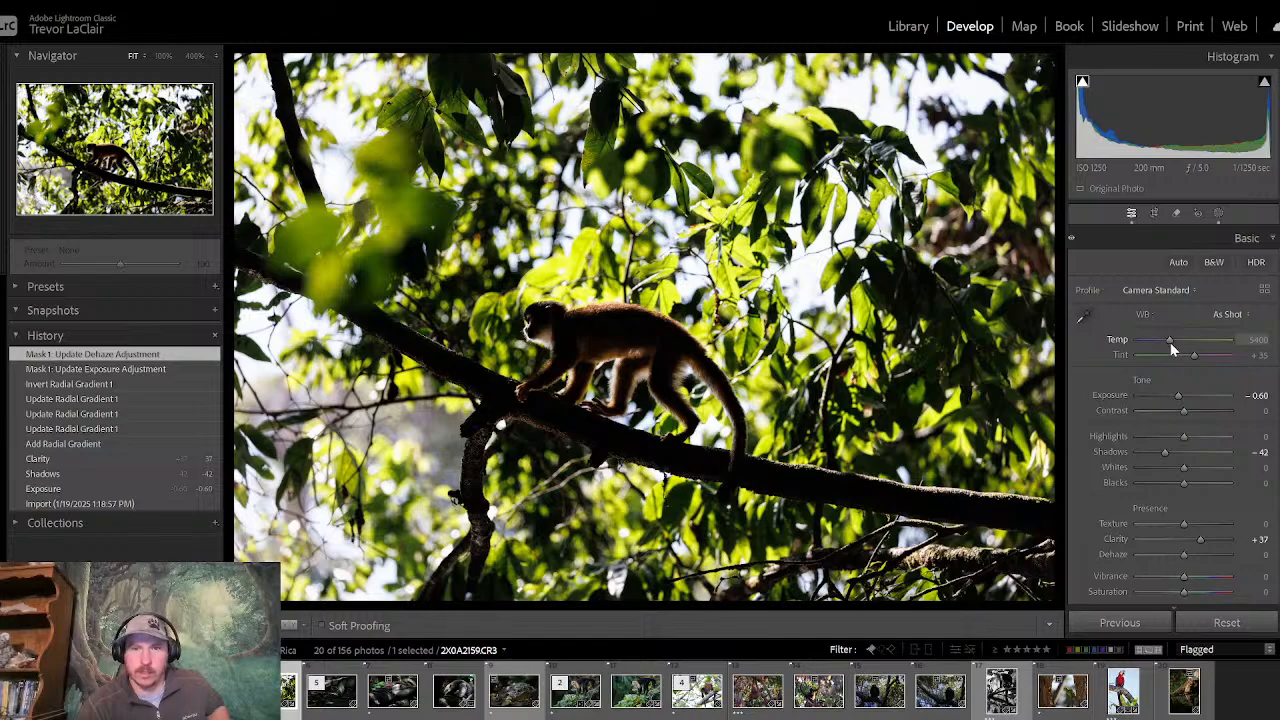
left_click_drag(1170, 342, 1170, 343)
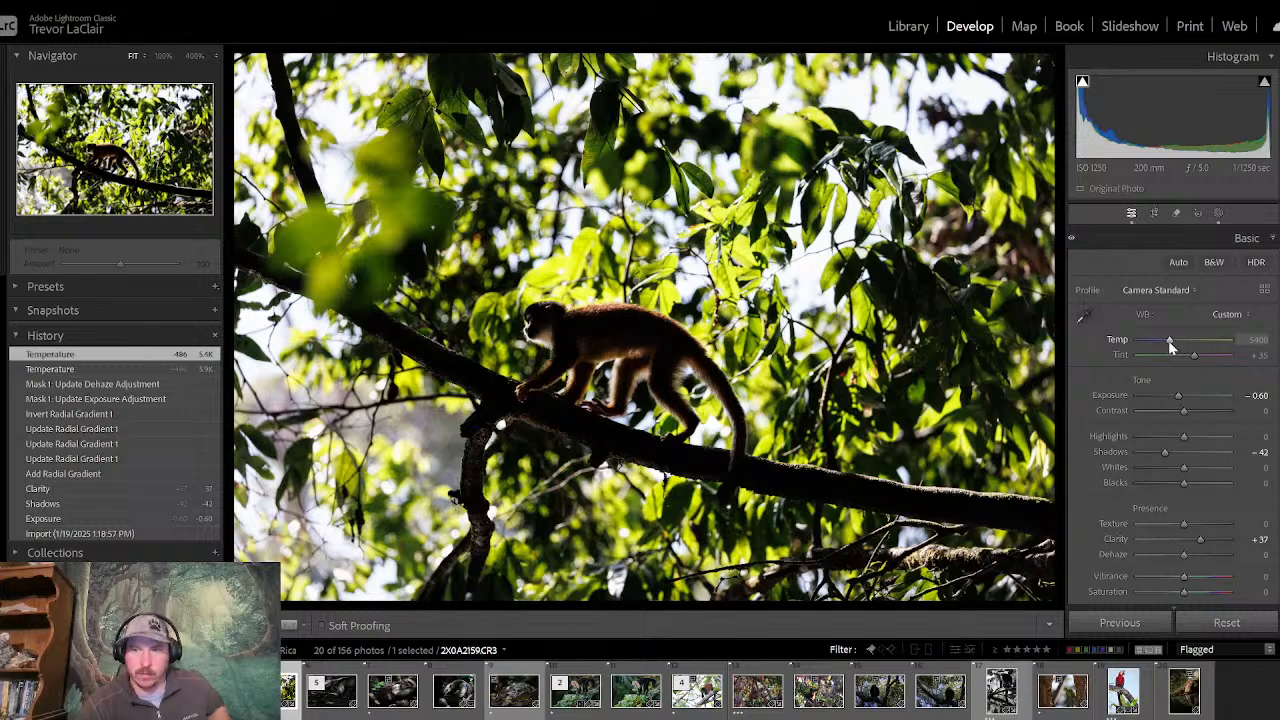
left_click_drag(1171, 344, 1176, 345)
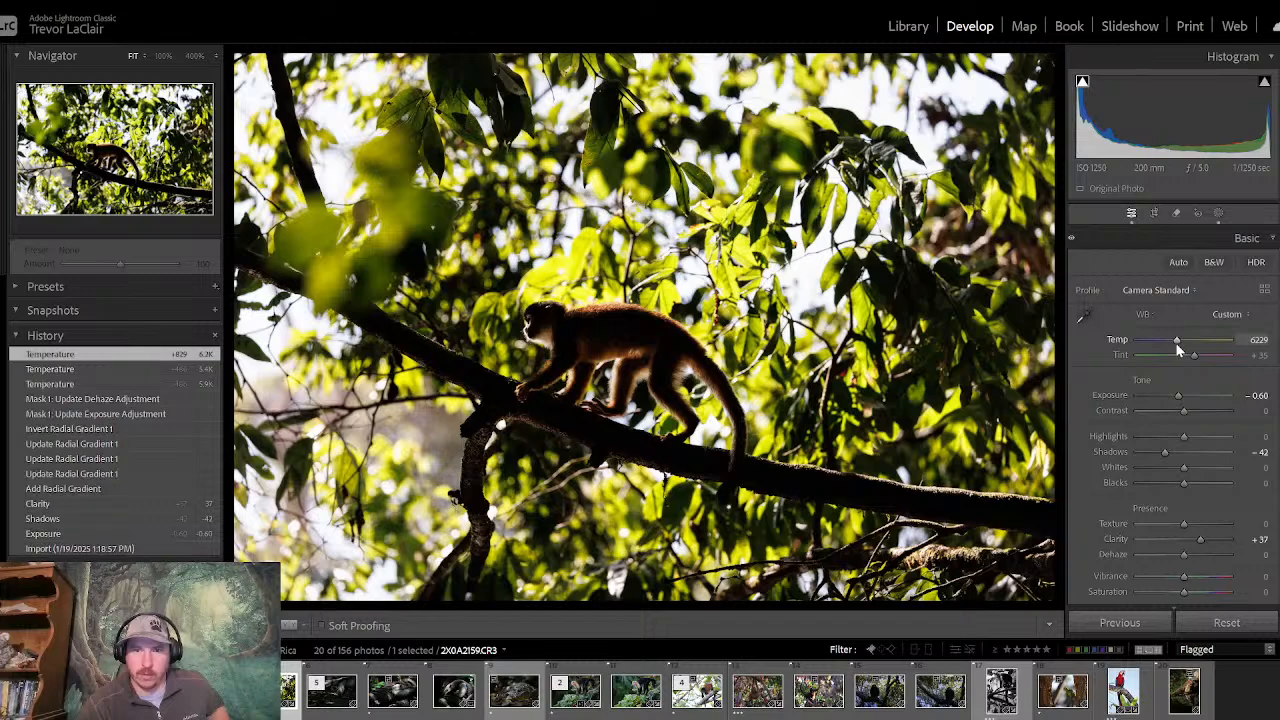
double_click(1176, 345)
left_click(1175, 342)
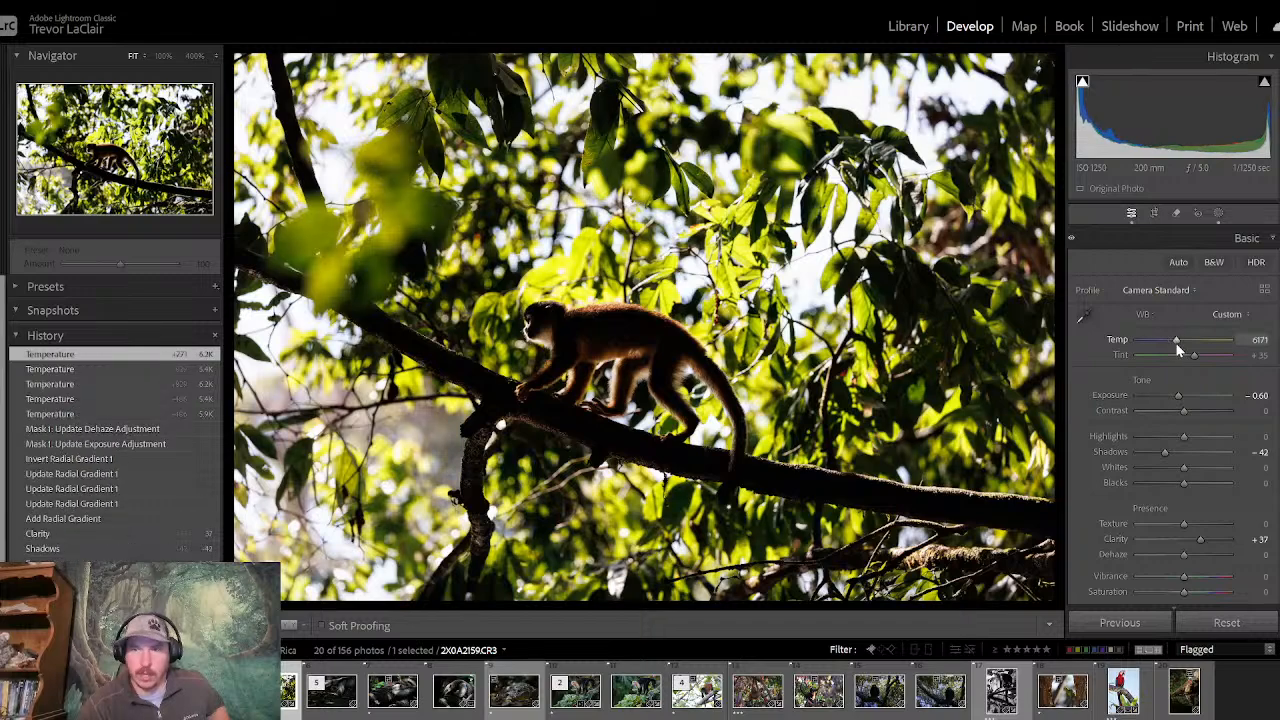
- Color grade the photo with warm highlights at hue 14 and blue shadows at hue 235, saturation 19
left_click(1197, 237)
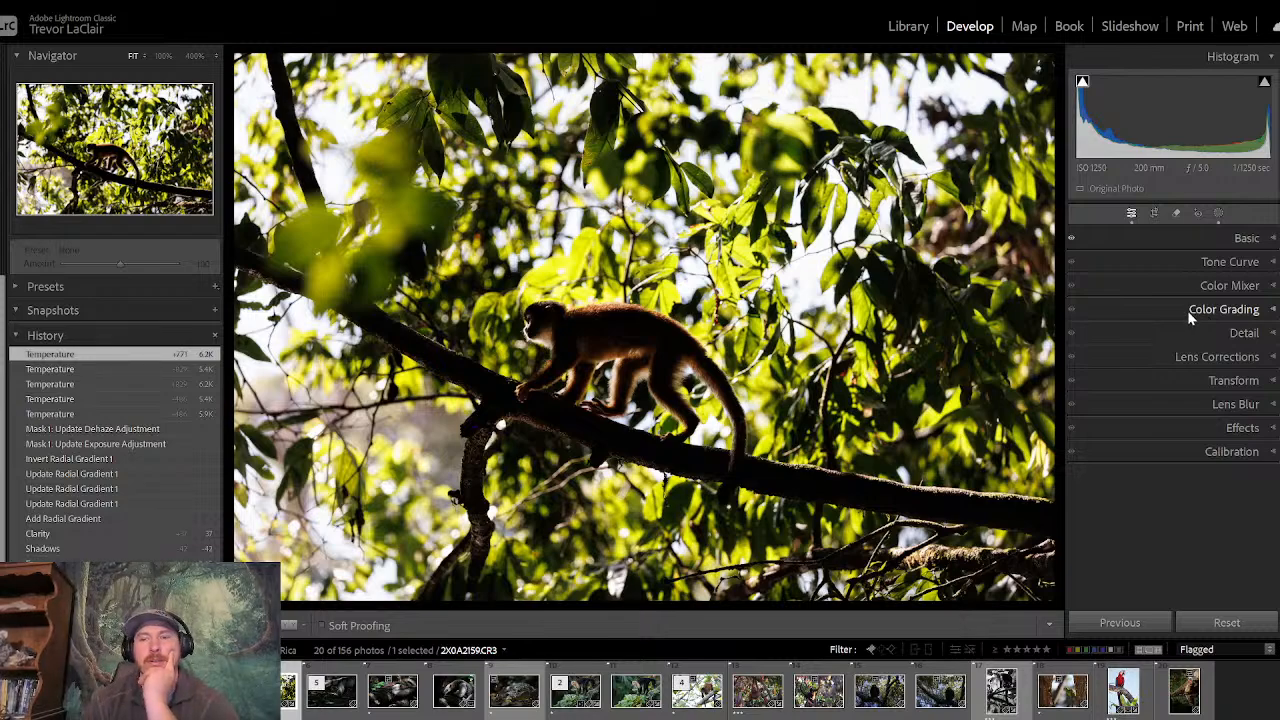
left_click(1177, 307)
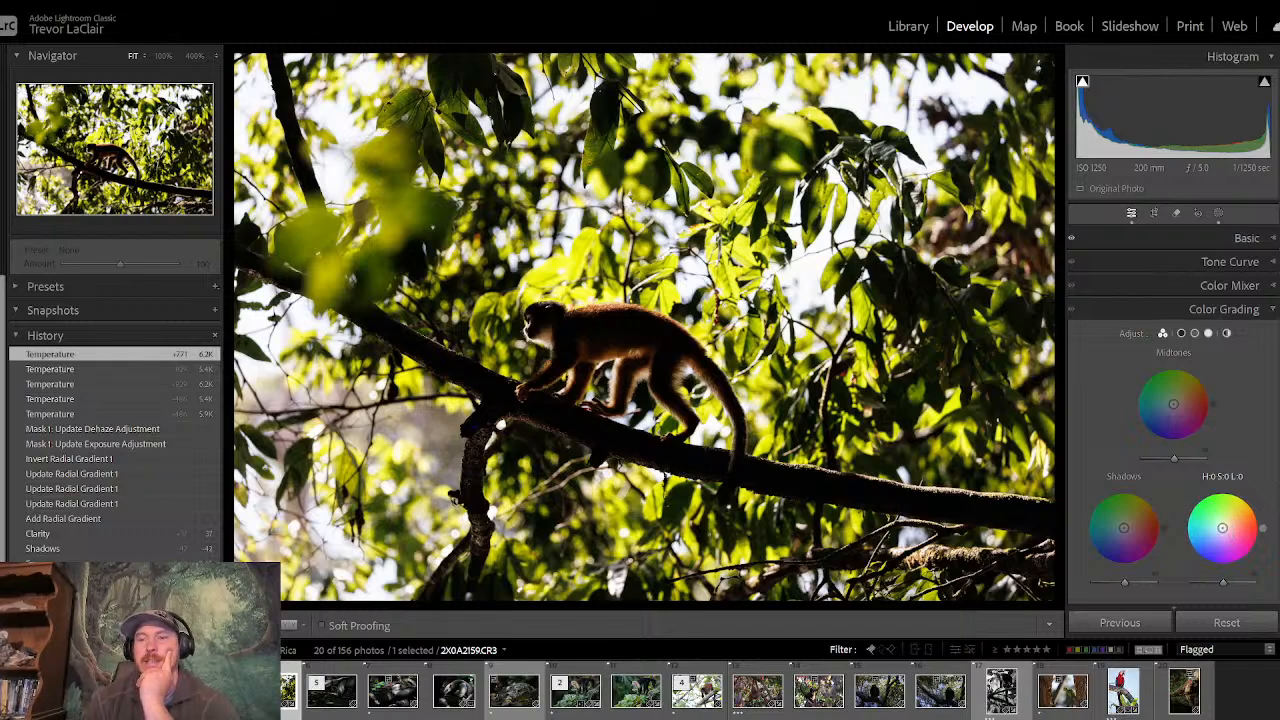
left_click_drag(1222, 528, 1224, 524)
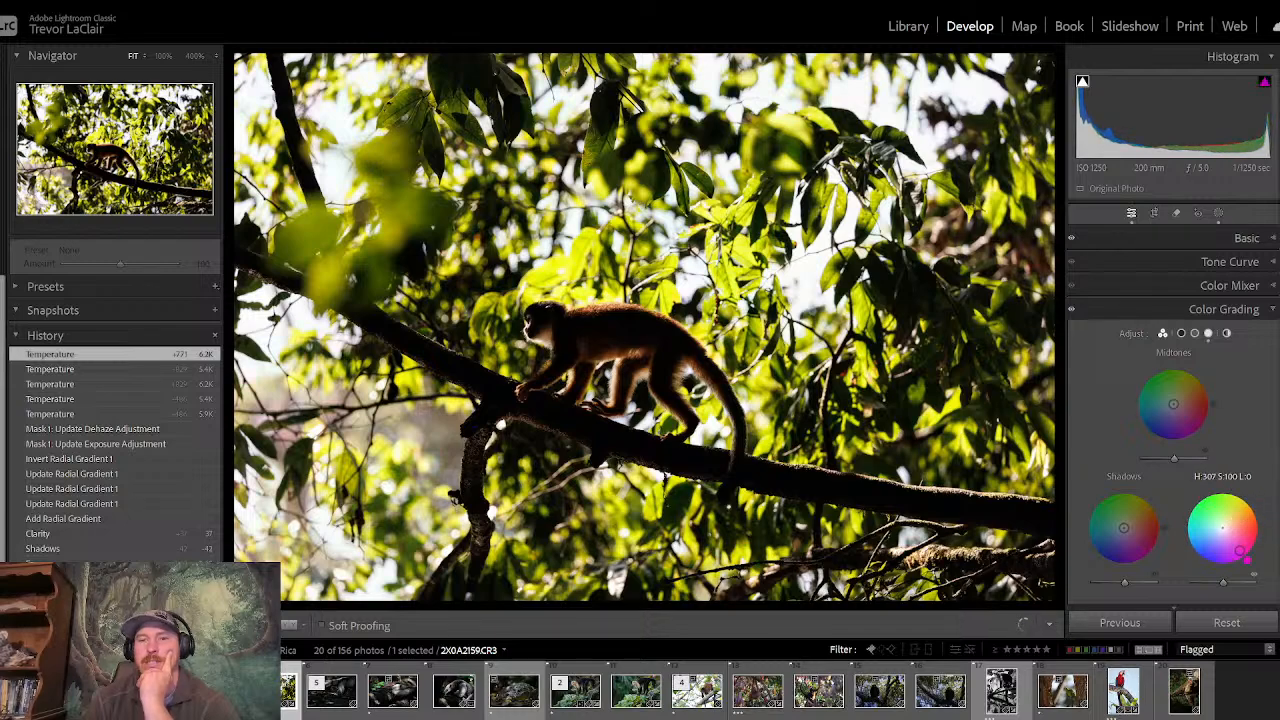
left_click_drag(1245, 557, 1230, 519)
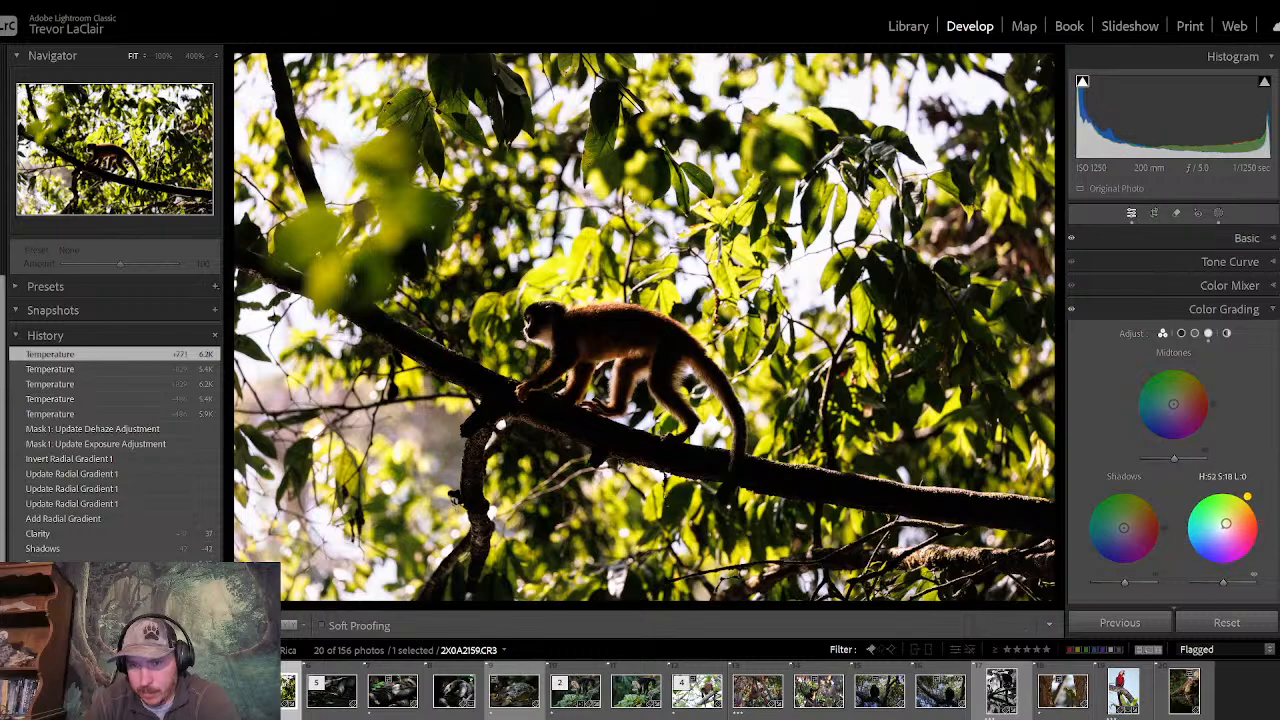
left_click_drag(1226, 521, 1228, 526)
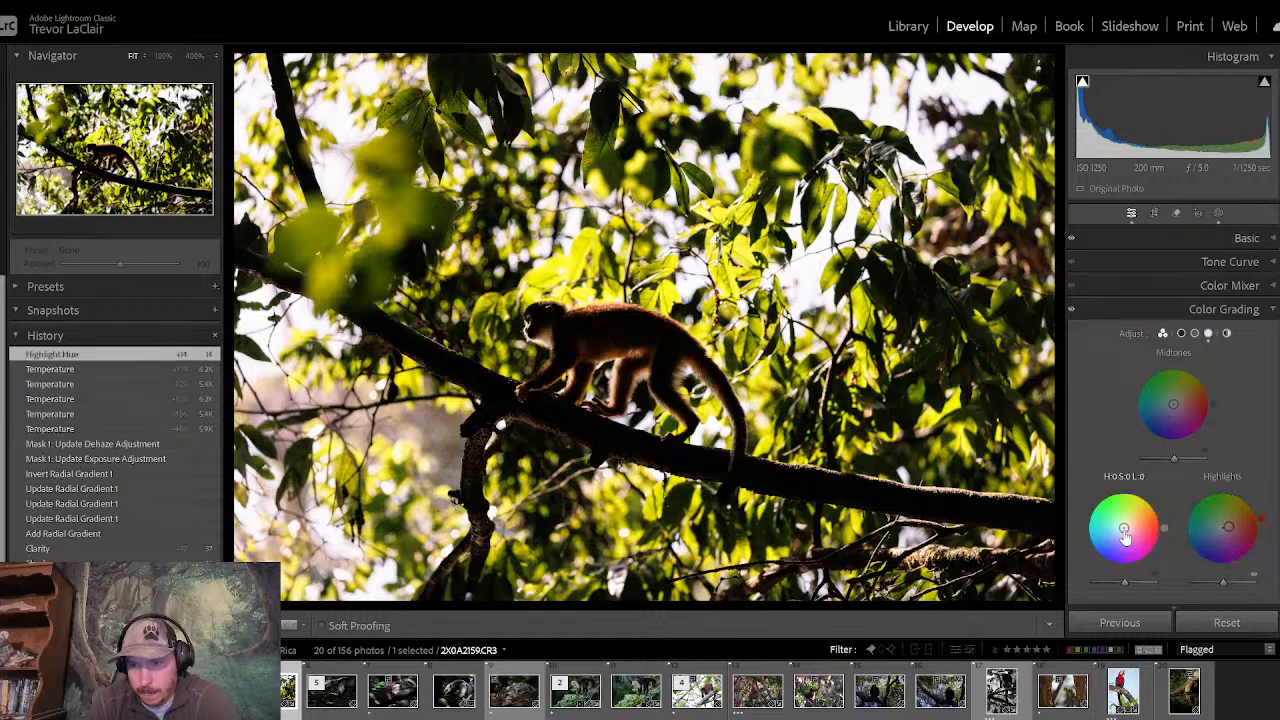
mouse_move(1124, 527)
left_mouse_down()
mouse_move(1086, 526)
mouse_move(1098, 545)
mouse_move(1147, 544)
mouse_move(1125, 530)
mouse_move(1090, 547)
mouse_move(1120, 532)
left_mouse_up()
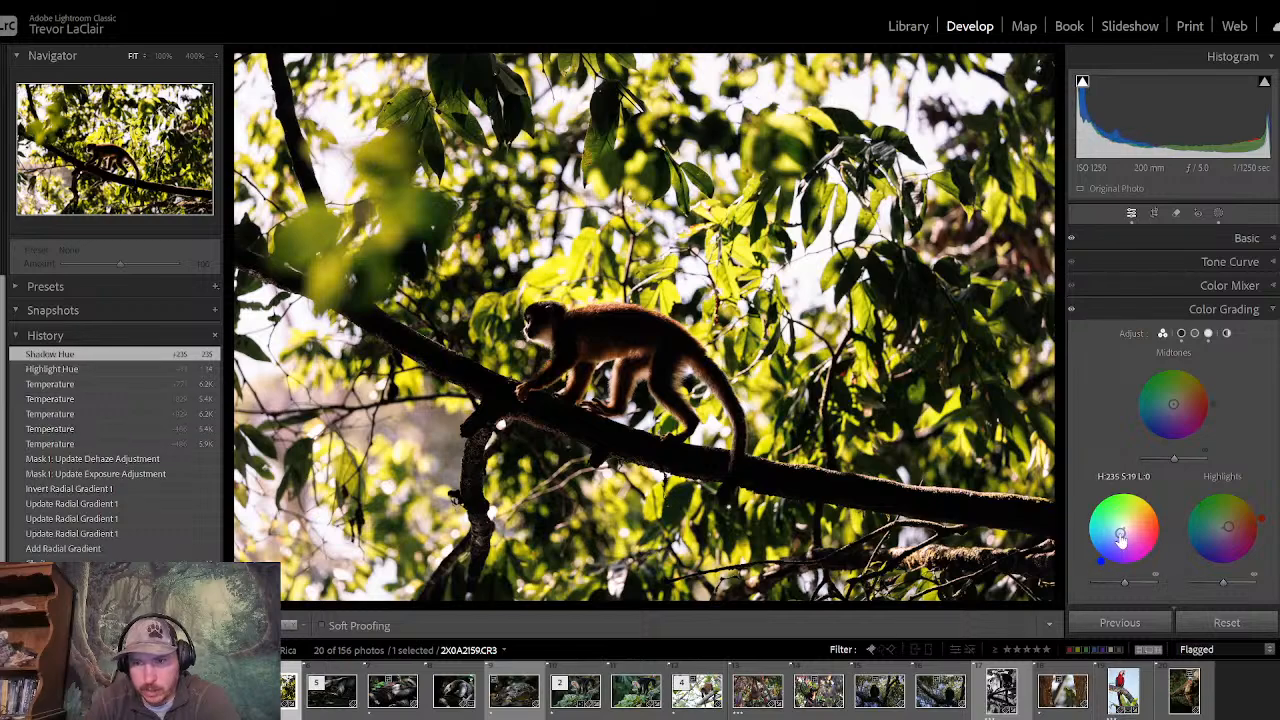
left_click(1138, 311)
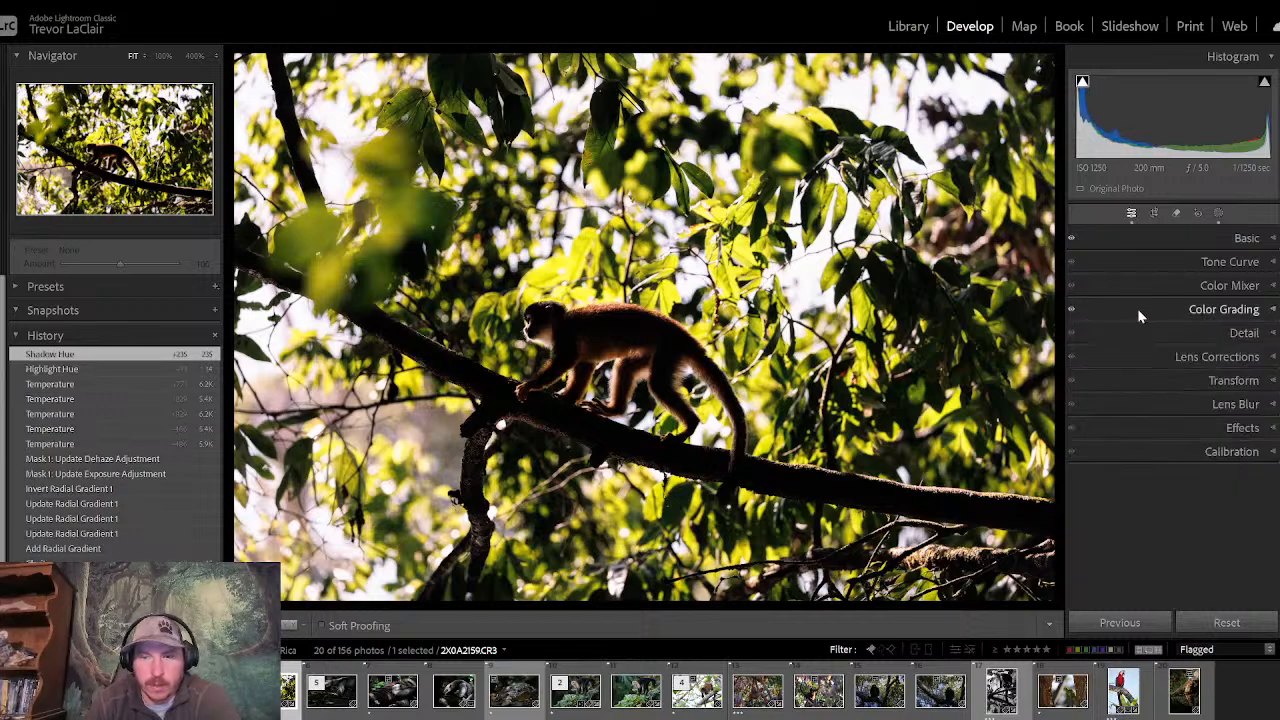
- Compare the edited branch-walking monkey photo with its unedited version several times
left_click(1185, 238)
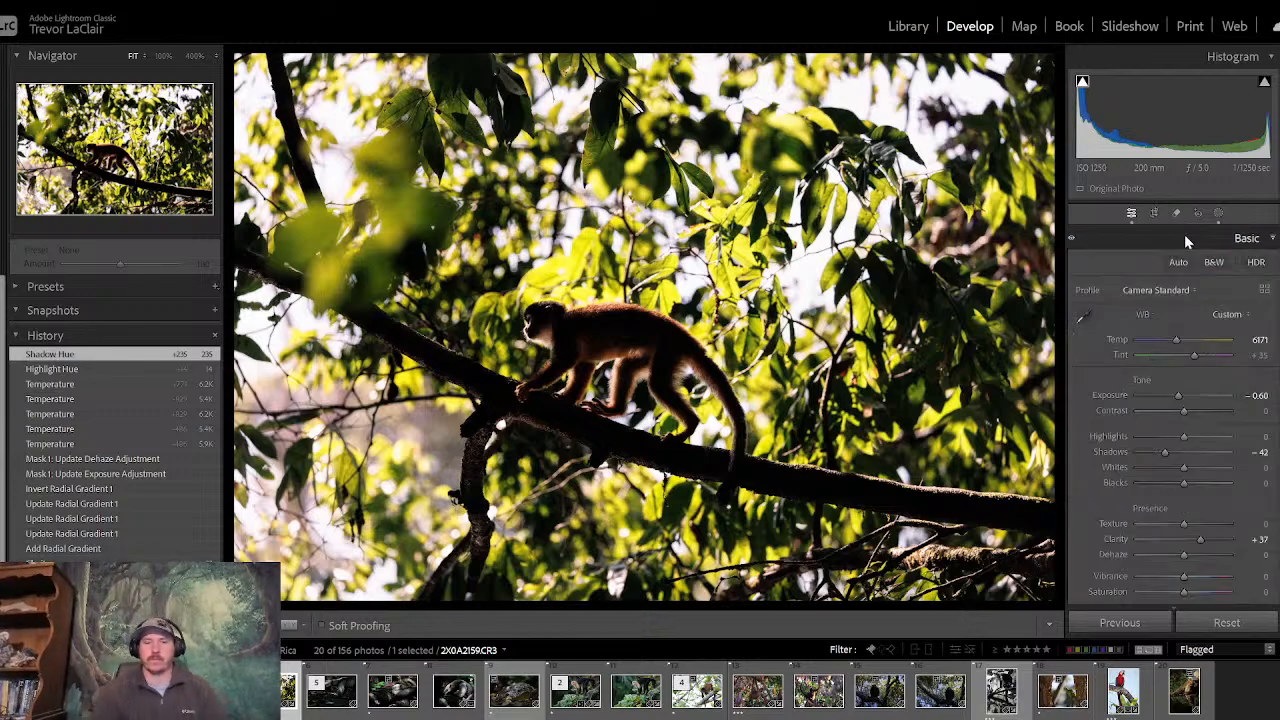
key("backslash")
key("backslash")
key("backslash")
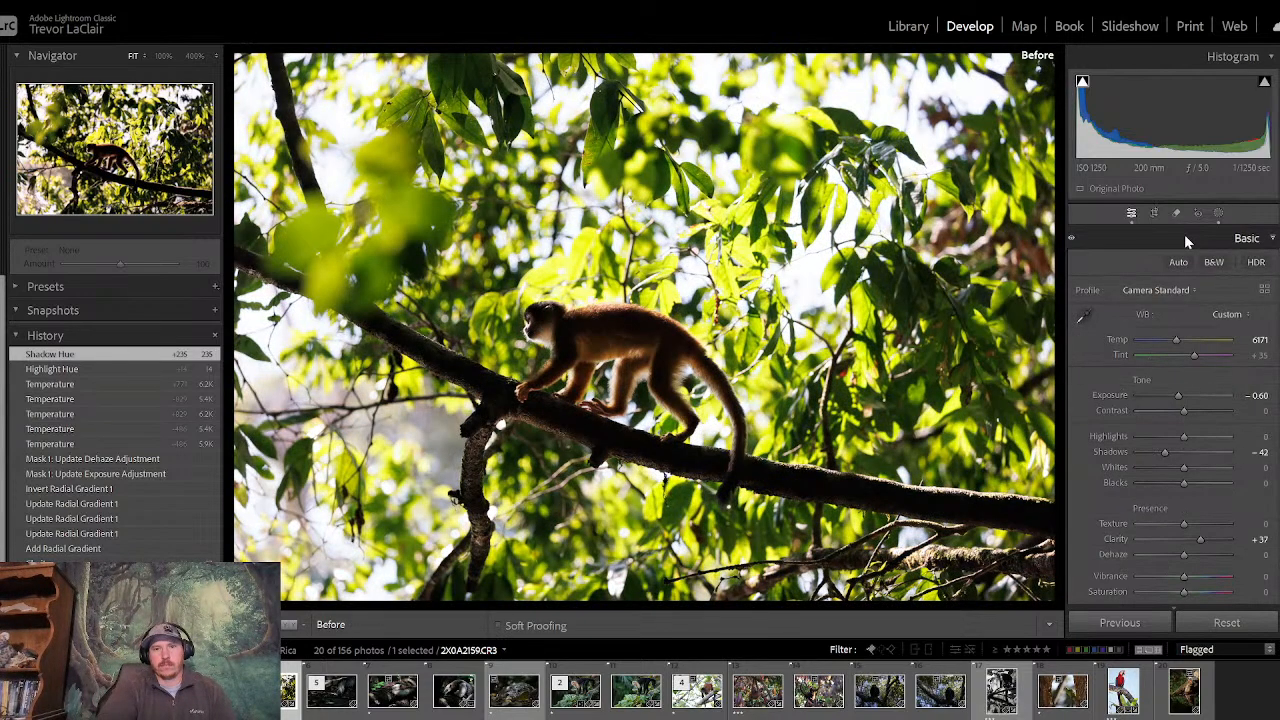
key("backslash")
key("backslash")
key("backslash")
key("backslash")
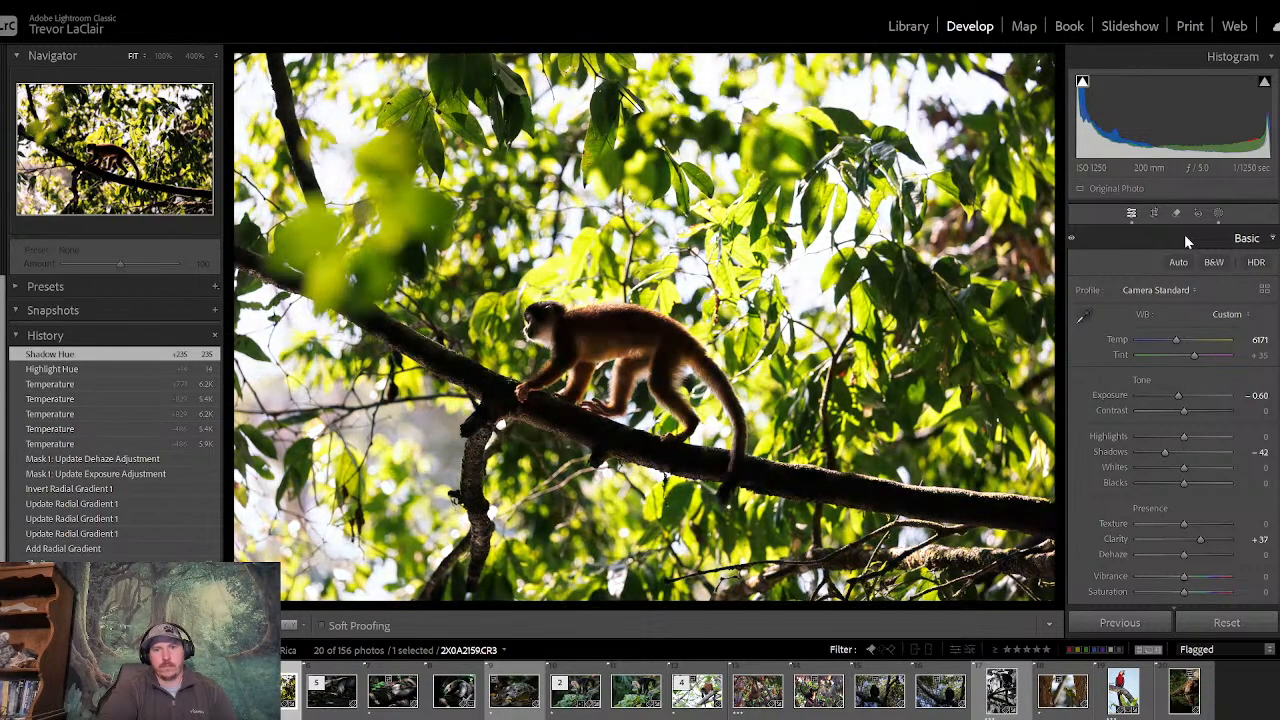
key("backslash")
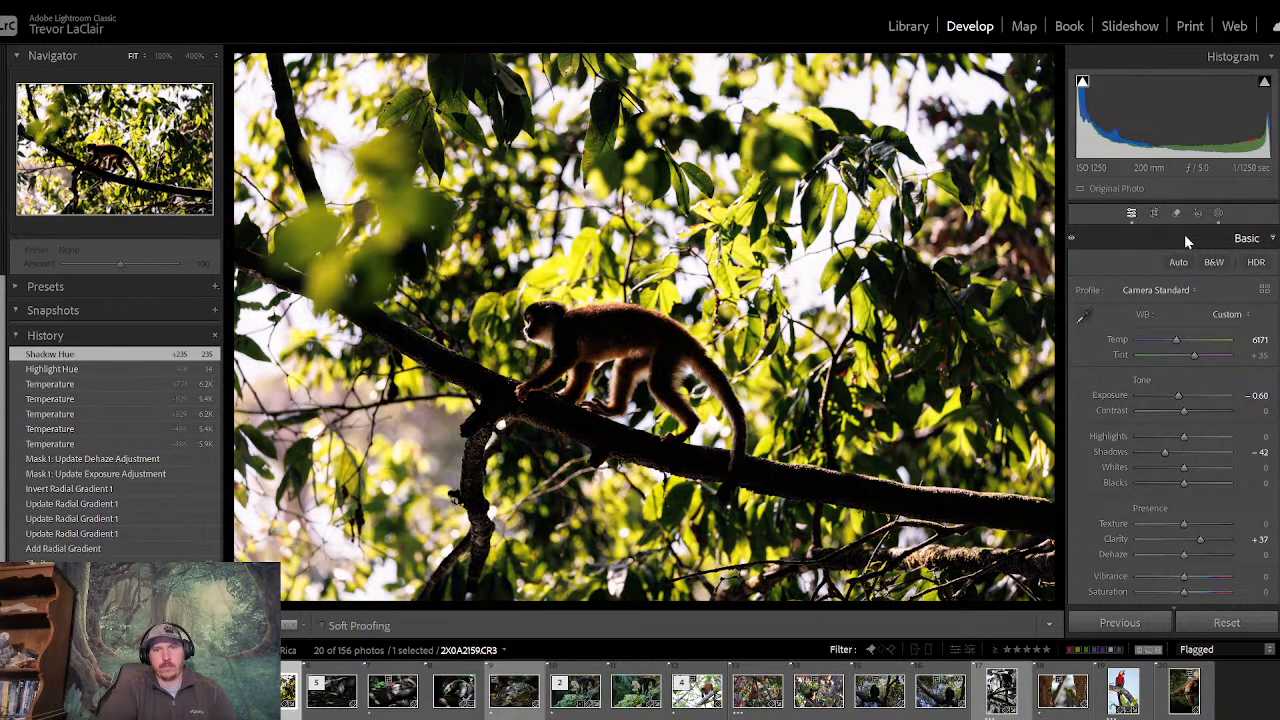
key("backslash")
key("backslash")
key("backslash")
key("backslash")
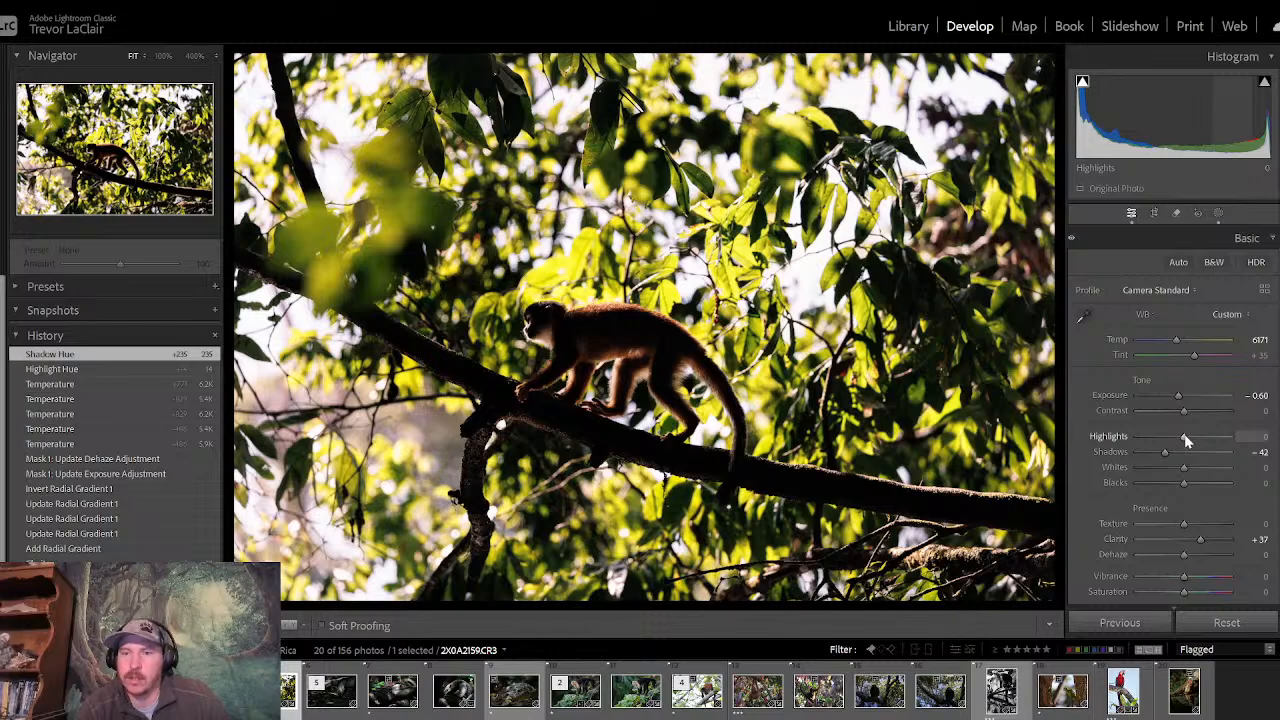
- Set the whole photo's Highlights to −38 and Exposure to −0.83
mouse_move(1188, 441)
left_mouse_down()
mouse_move(1115, 437)
mouse_move(1193, 443)
mouse_move(1113, 452)
mouse_move(1181, 441)
mouse_move(1167, 443)
left_mouse_up()
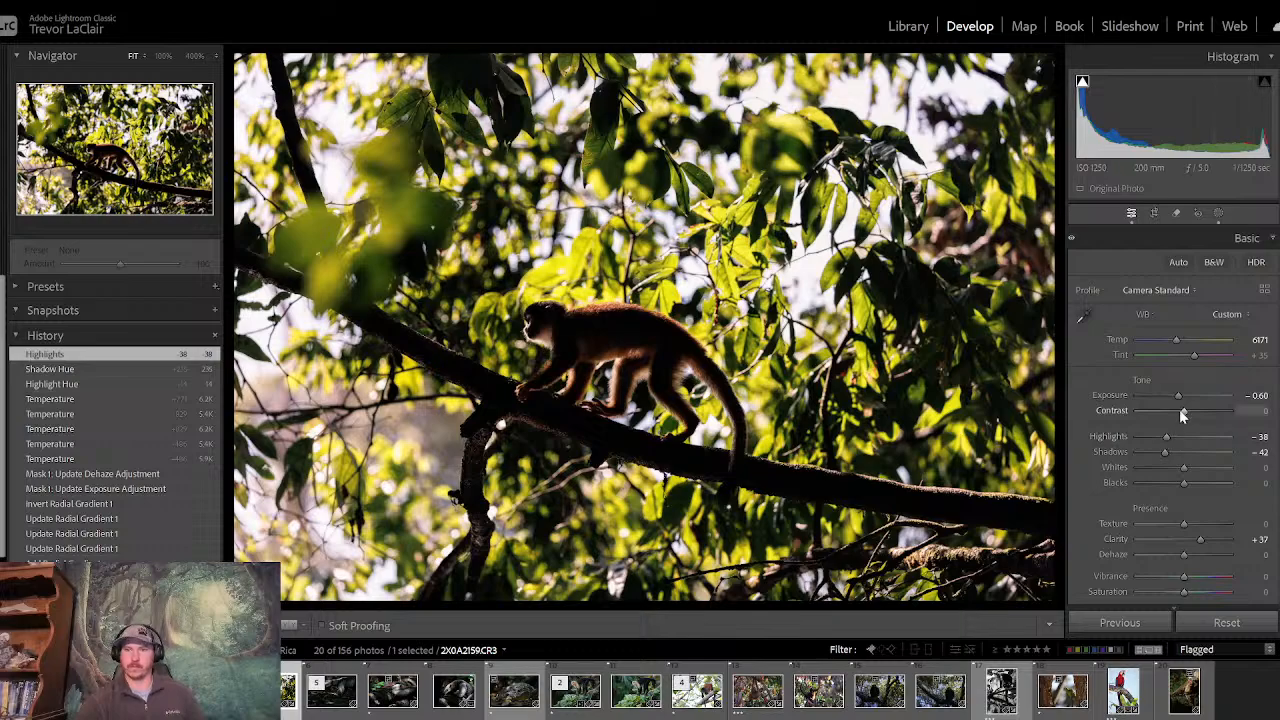
mouse_move(1179, 396)
left_mouse_down()
mouse_move(1165, 408)
mouse_move(1177, 405)
left_mouse_up()
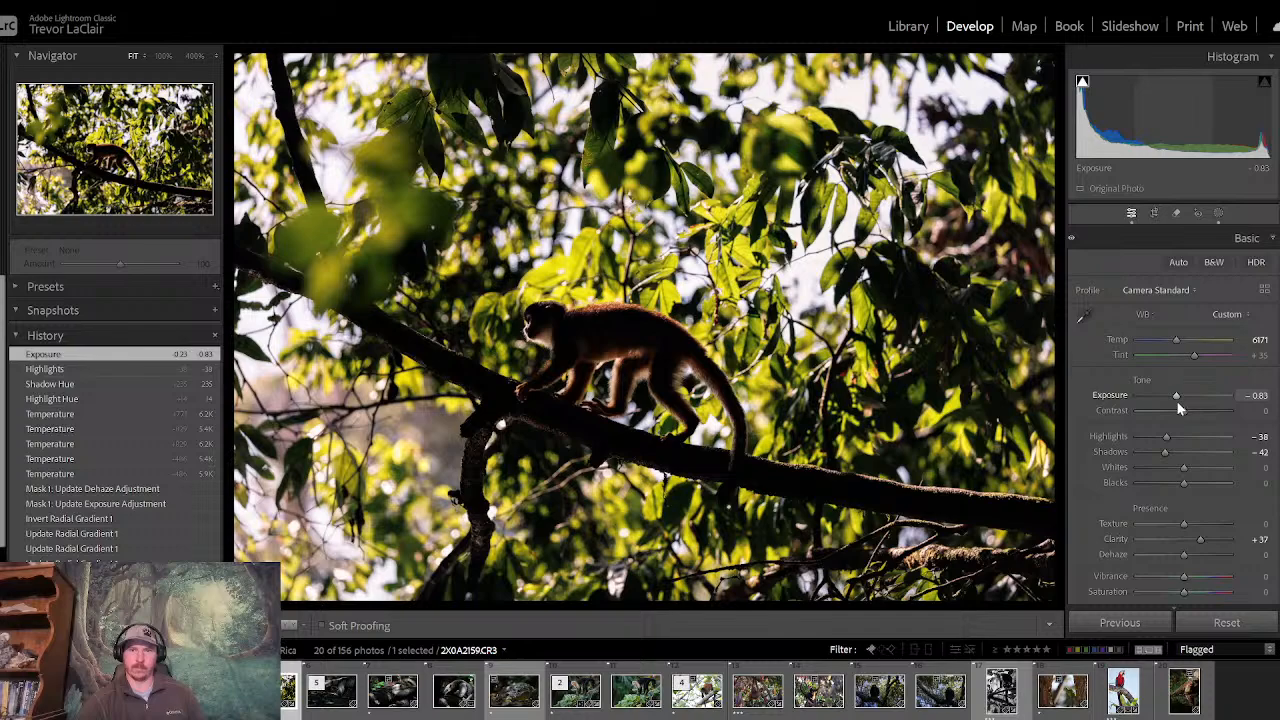
- Create a new mask with Select Subject to cover the monkey
left_click(1219, 214)
left_click(922, 79)
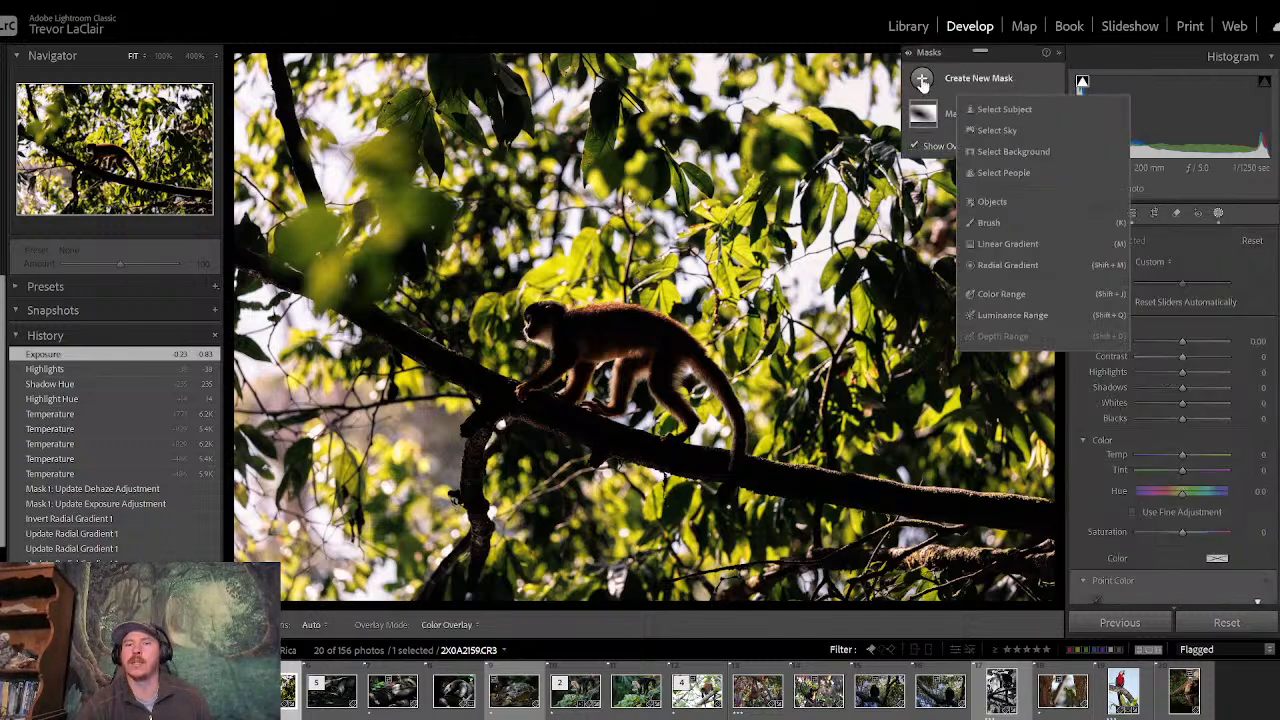
left_click(1016, 109)
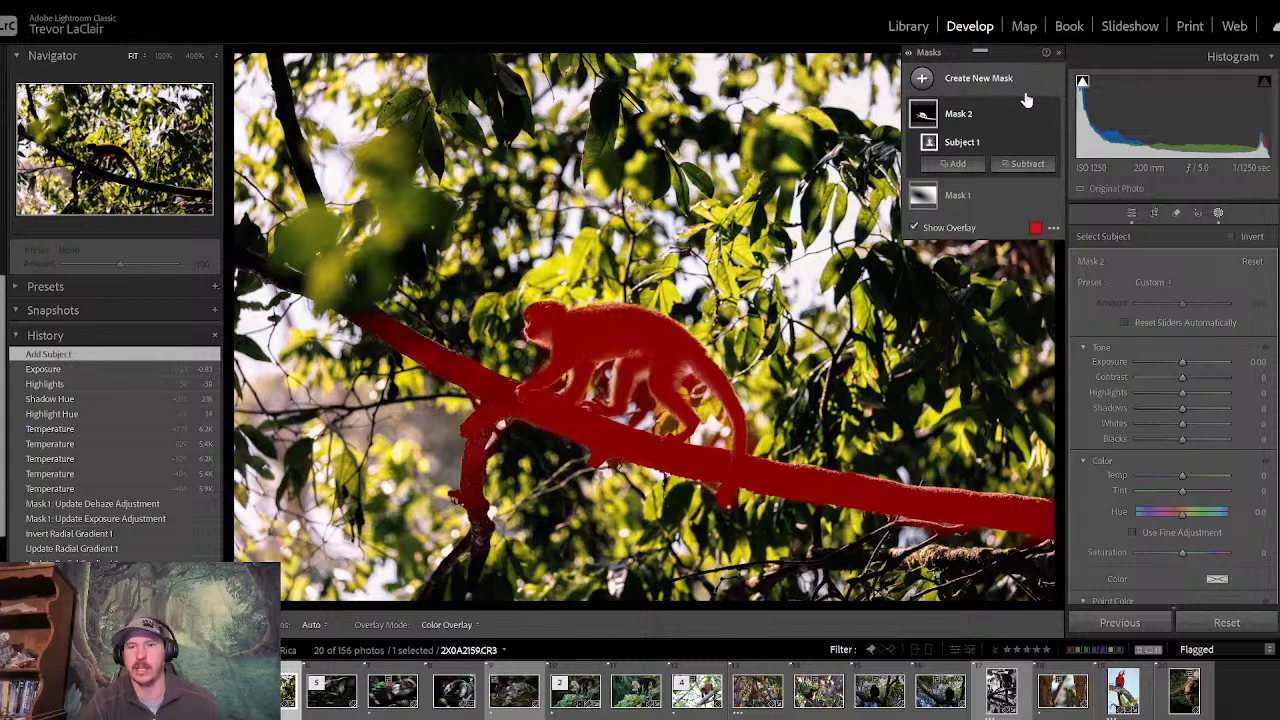
- Subtract the outer parts of the branch on both sides of the monkey from the subject mask with a size 14.9 brush
left_click(1027, 163)
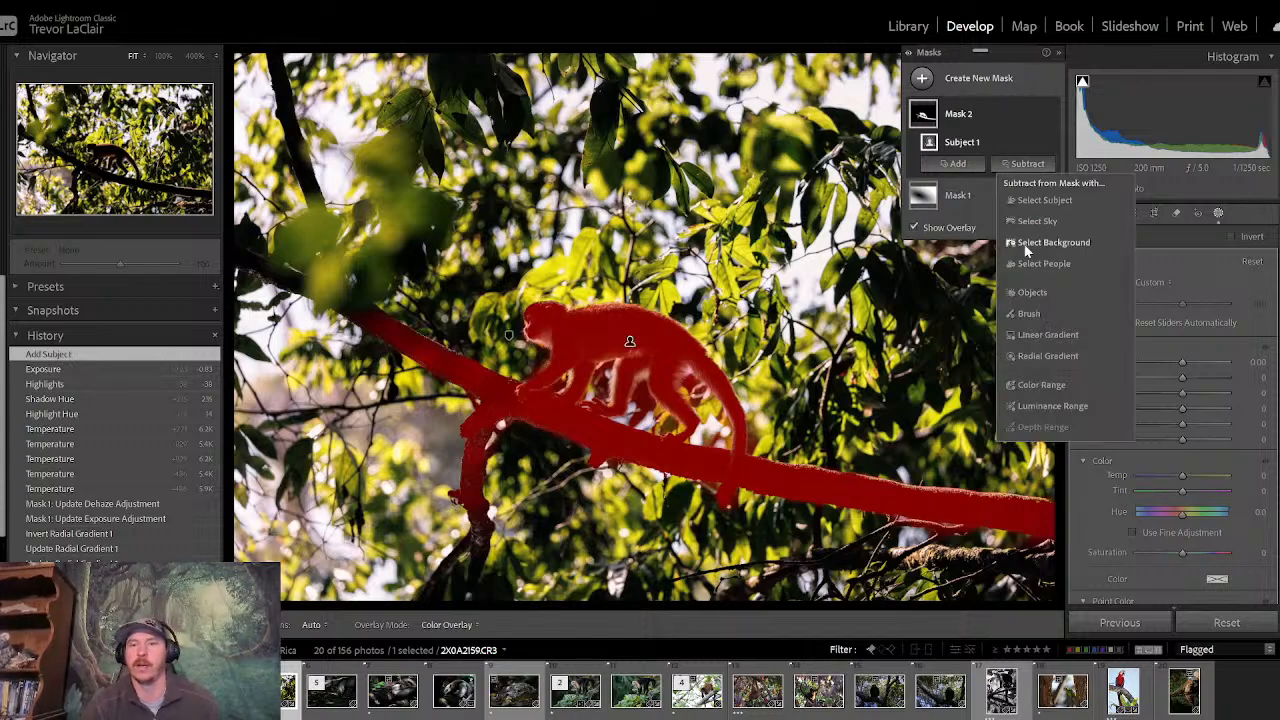
left_click(1036, 313)
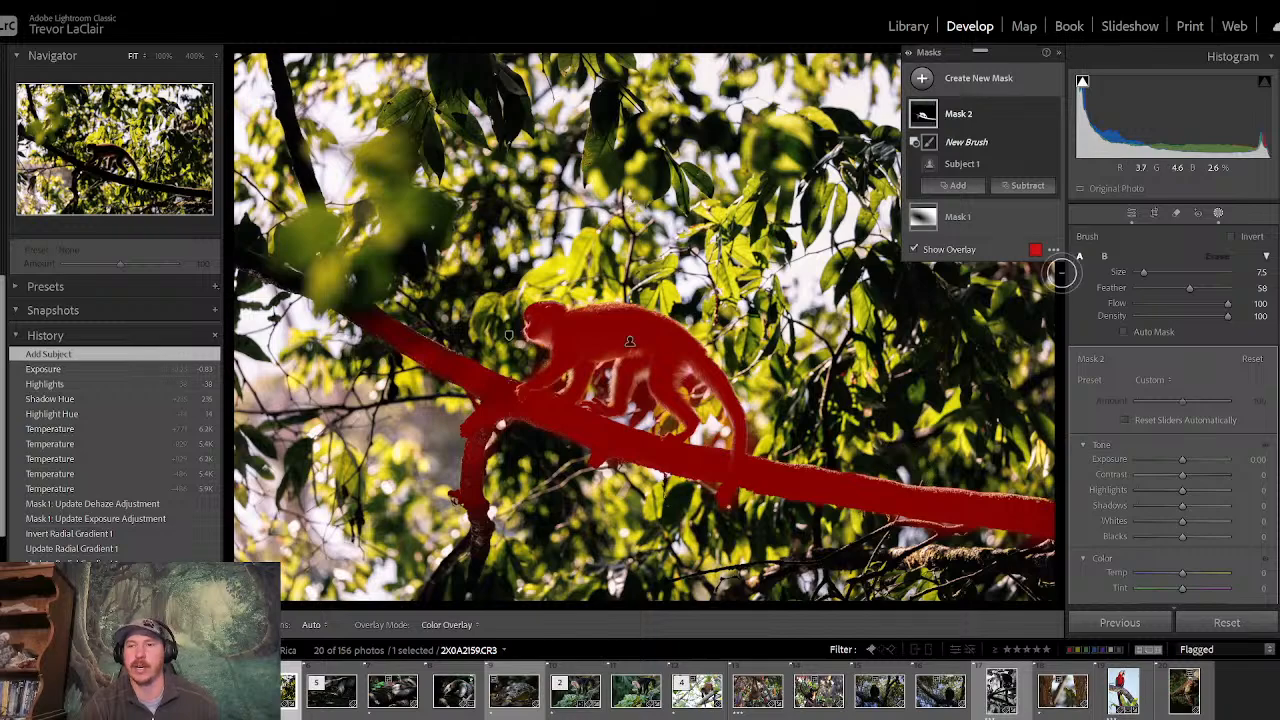
left_click_drag(1148, 272, 1151, 272)
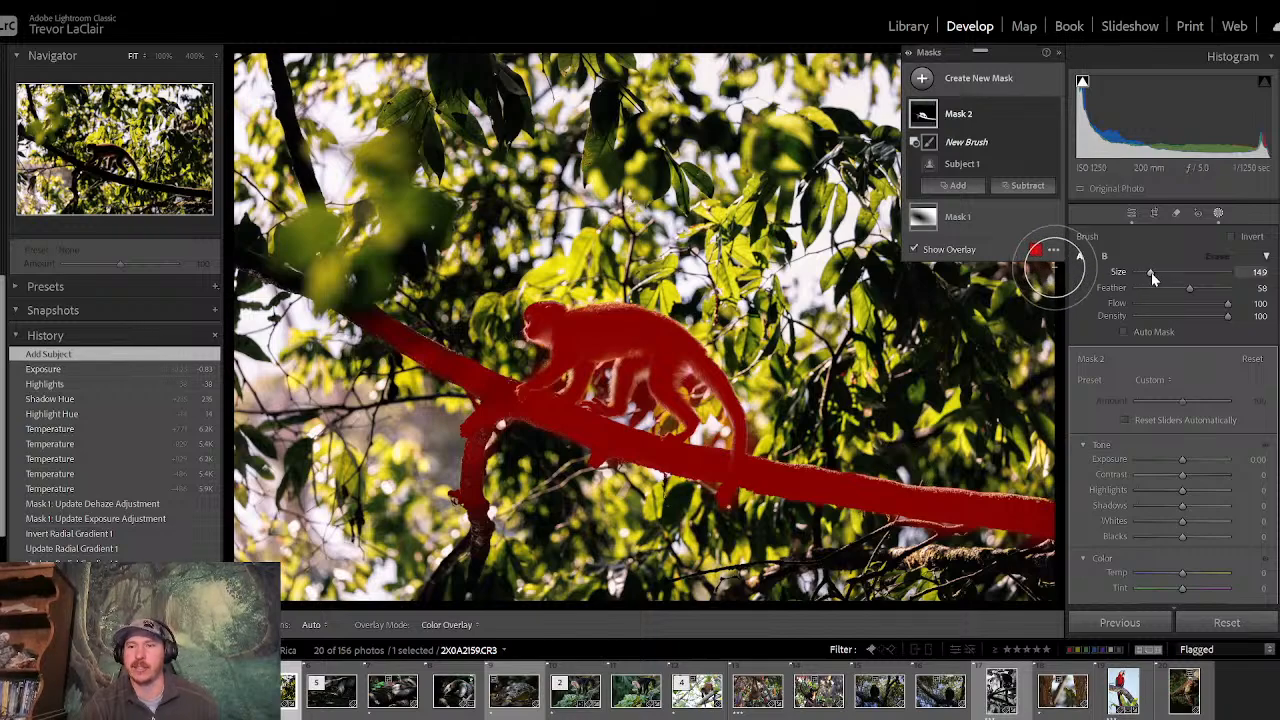
mouse_move(1023, 514)
left_mouse_down()
mouse_move(951, 500)
mouse_move(1034, 520)
mouse_move(850, 482)
mouse_move(760, 488)
mouse_move(790, 486)
left_mouse_up()
mouse_move(475, 540)
left_mouse_down()
mouse_move(477, 424)
mouse_move(429, 348)
mouse_move(357, 316)
mouse_move(468, 374)
left_mouse_up()
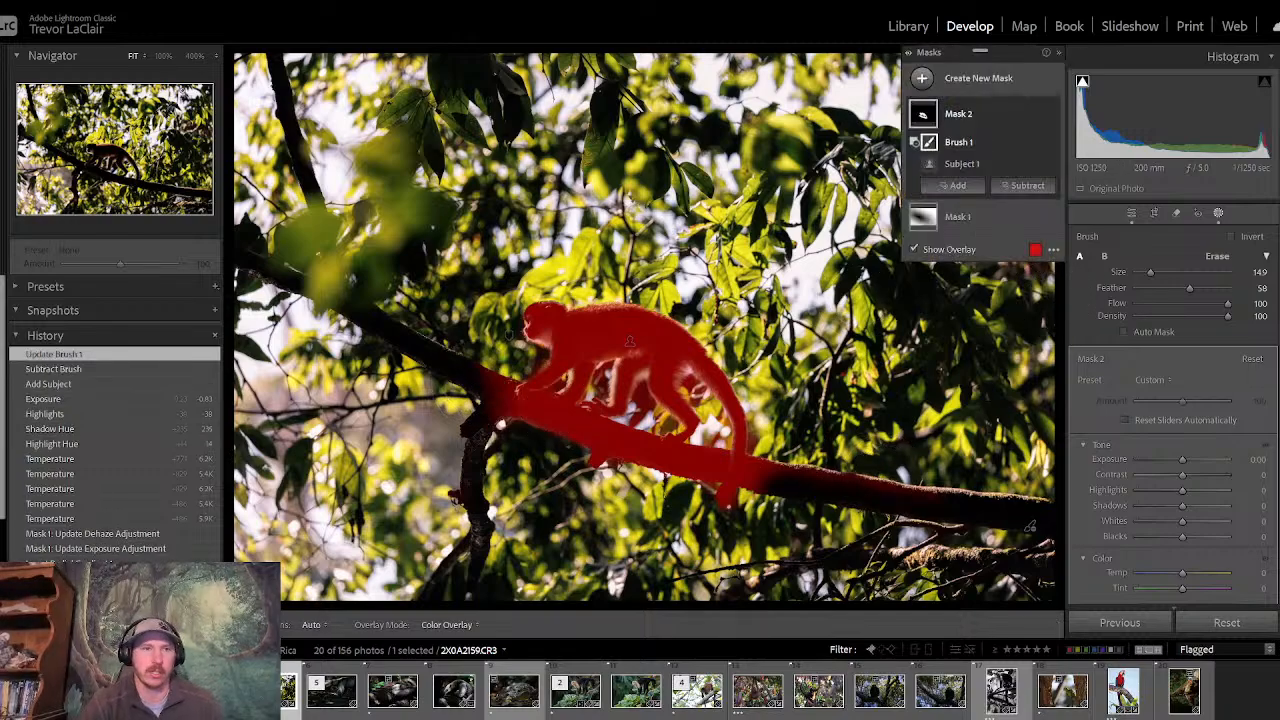
- View the photo at 100% and brush the branch around the monkey's front hand out of the subject mask
left_click(163, 56)
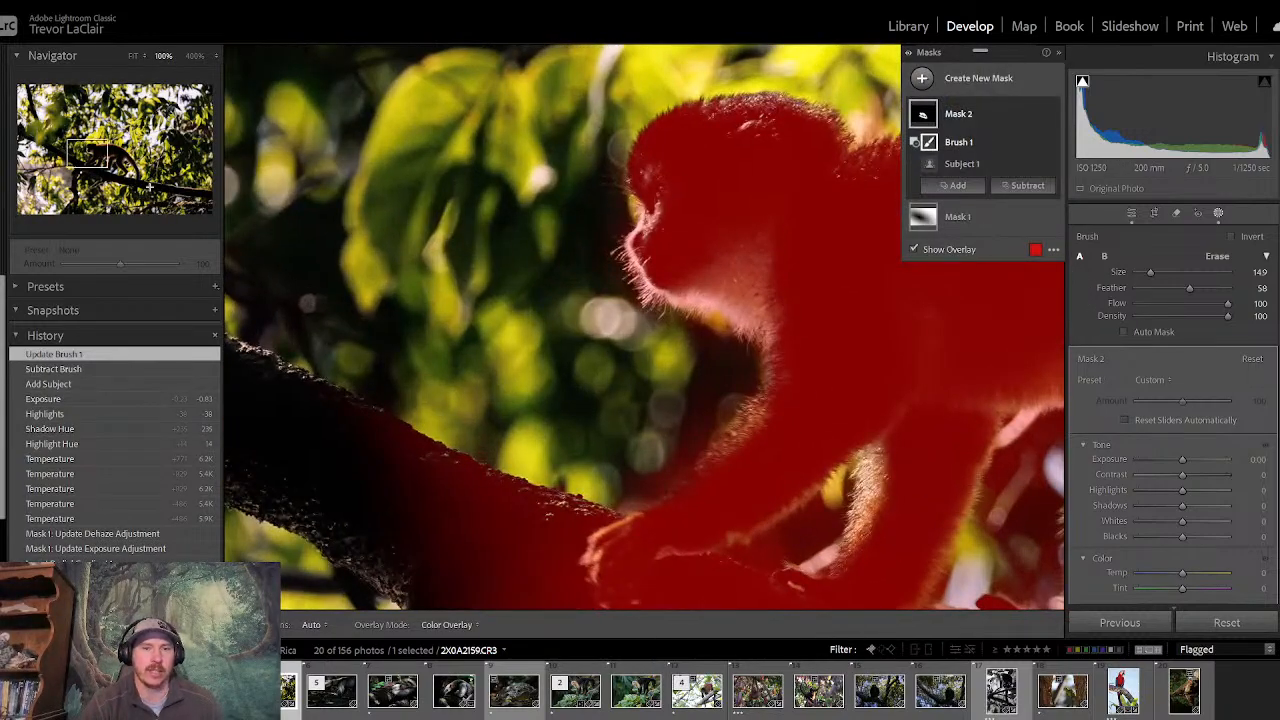
left_click_drag(103, 154, 80, 160)
mouse_move(662, 345)
left_mouse_down()
mouse_move(711, 360)
mouse_move(737, 349)
mouse_move(566, 374)
left_mouse_up()
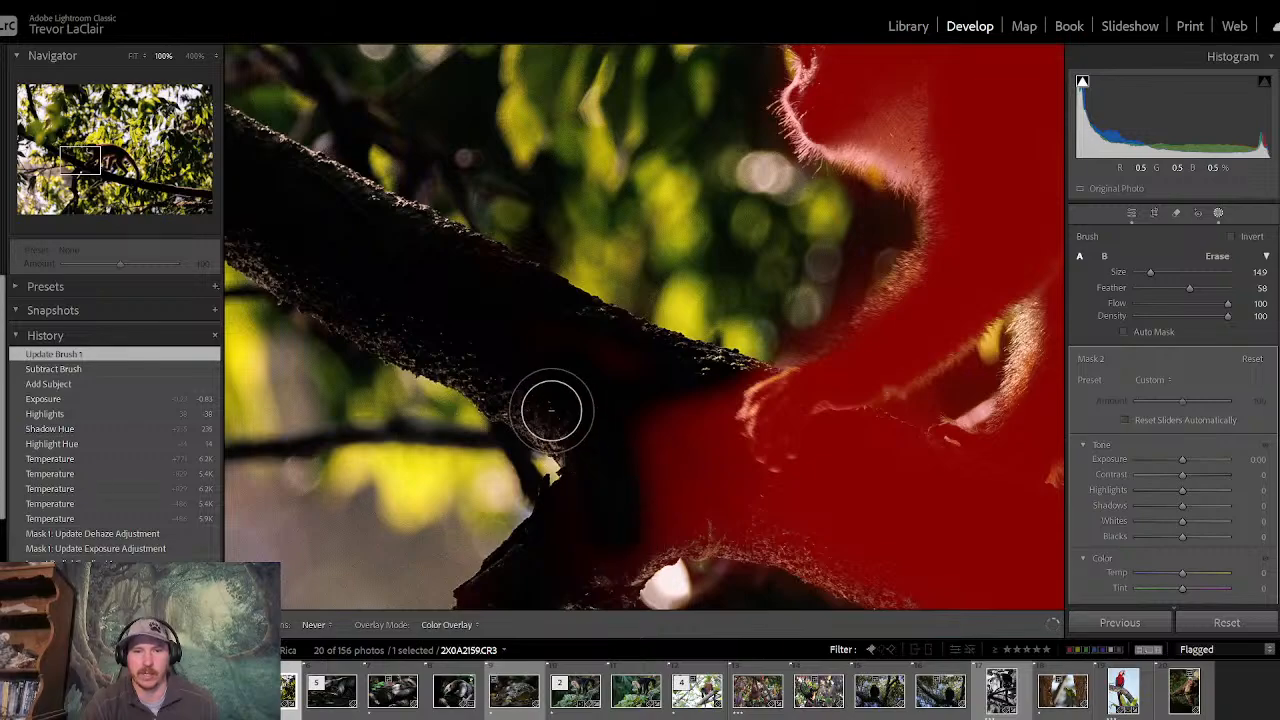
mouse_move(634, 534)
left_mouse_down()
mouse_move(654, 449)
mouse_move(695, 405)
mouse_move(597, 354)
mouse_move(700, 426)
mouse_move(740, 520)
mouse_move(700, 506)
mouse_move(800, 514)
mouse_move(844, 447)
mouse_move(903, 446)
mouse_move(814, 531)
mouse_move(860, 566)
left_mouse_up()
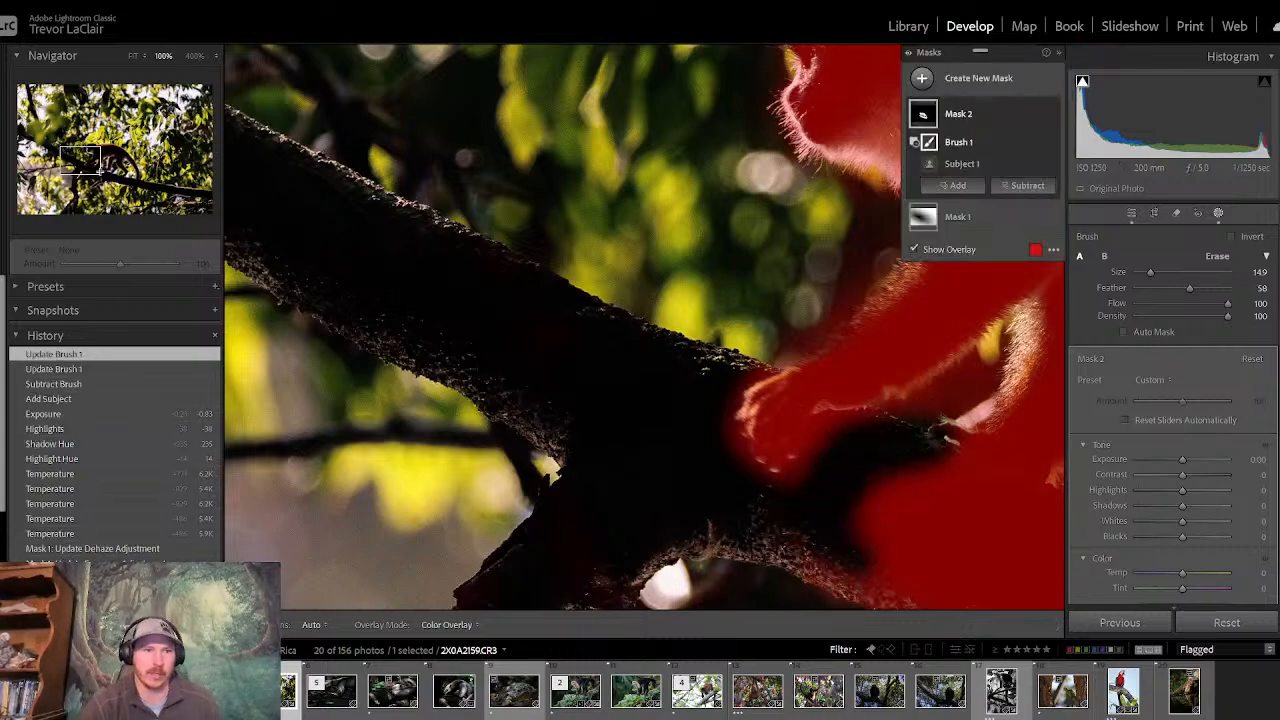
- Enlarge the subtracting brush to size 20 and remove the thick branch beneath the monkey's feet from the mask
left_click_drag(80, 163, 120, 183)
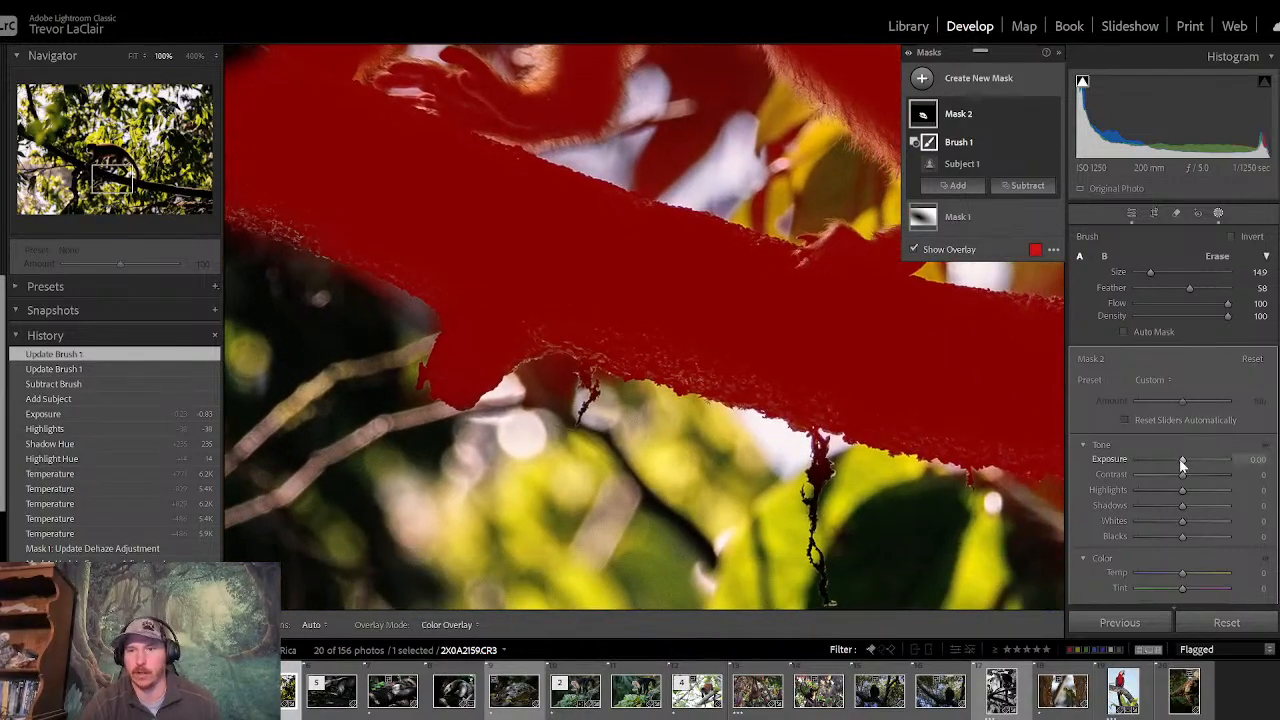
left_click_drag(1148, 273, 1153, 273)
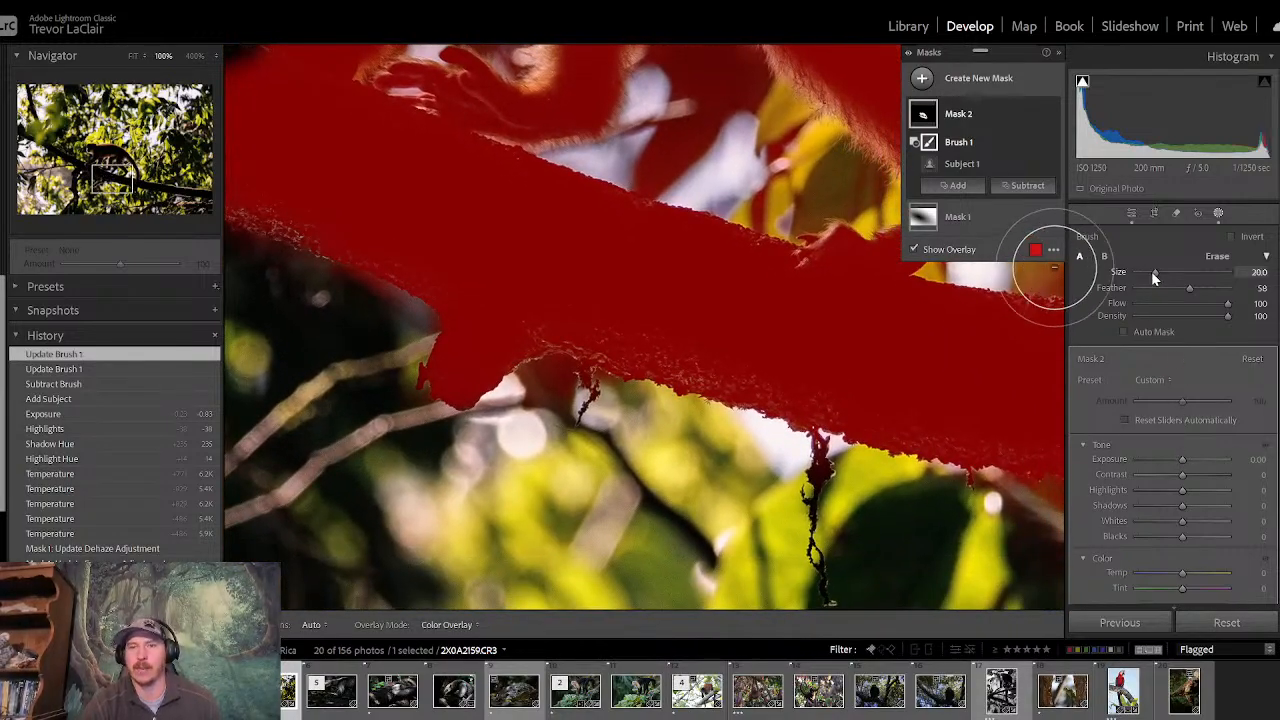
mouse_move(577, 328)
left_mouse_down()
mouse_move(460, 397)
mouse_move(535, 332)
mouse_move(523, 271)
mouse_move(646, 206)
mouse_move(649, 297)
mouse_move(612, 338)
mouse_move(529, 206)
mouse_move(366, 271)
mouse_move(263, 229)
mouse_move(535, 335)
left_mouse_up()
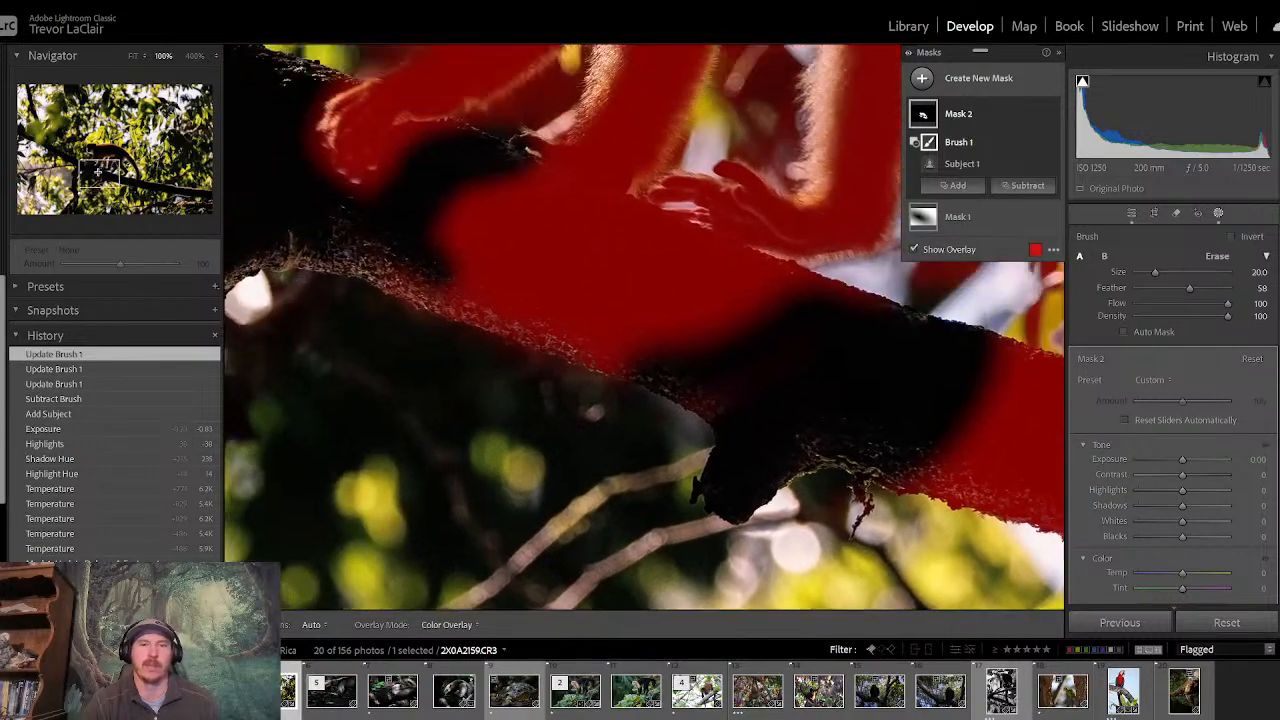
left_click_drag(304, 240, 377, 257)
mouse_move(552, 300)
left_mouse_down()
mouse_move(455, 300)
mouse_move(761, 366)
mouse_move(713, 366)
mouse_move(602, 322)
mouse_move(544, 269)
mouse_move(594, 207)
mouse_move(631, 262)
mouse_move(511, 228)
mouse_move(632, 213)
mouse_move(703, 267)
mouse_move(857, 336)
mouse_move(667, 295)
mouse_move(793, 298)
mouse_move(968, 341)
mouse_move(846, 363)
mouse_move(782, 394)
mouse_move(793, 298)
mouse_move(753, 263)
mouse_move(599, 199)
left_mouse_up()
left_click(598, 199)
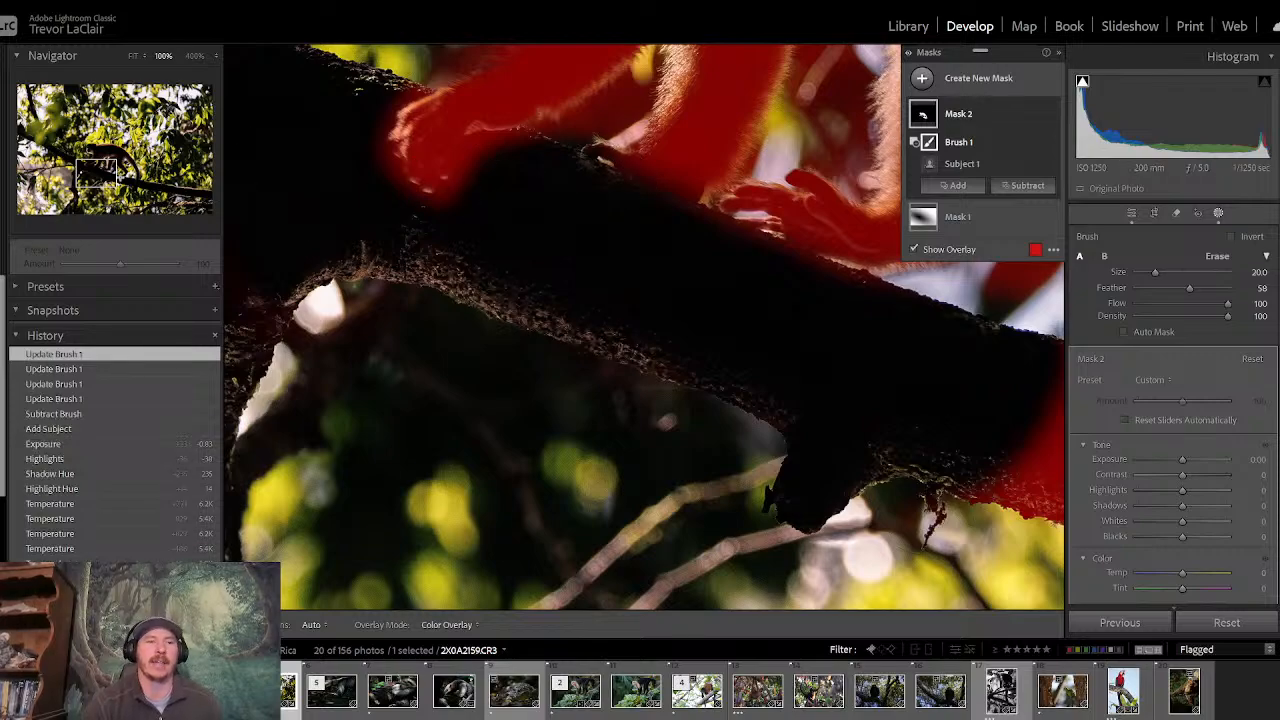
- Subtract the background gap between the monkey's front and hind legs from the mask and set its Exposure to −0.51
left_click_drag(111, 175, 114, 163)
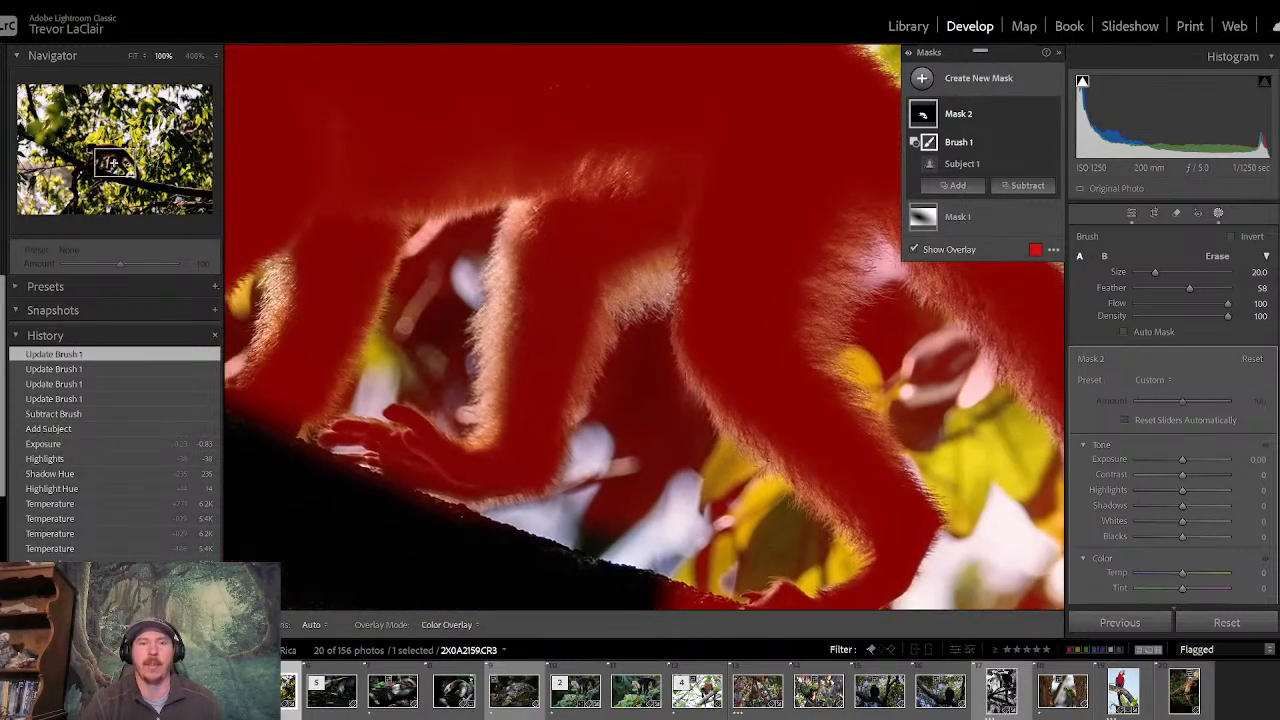
key("h")
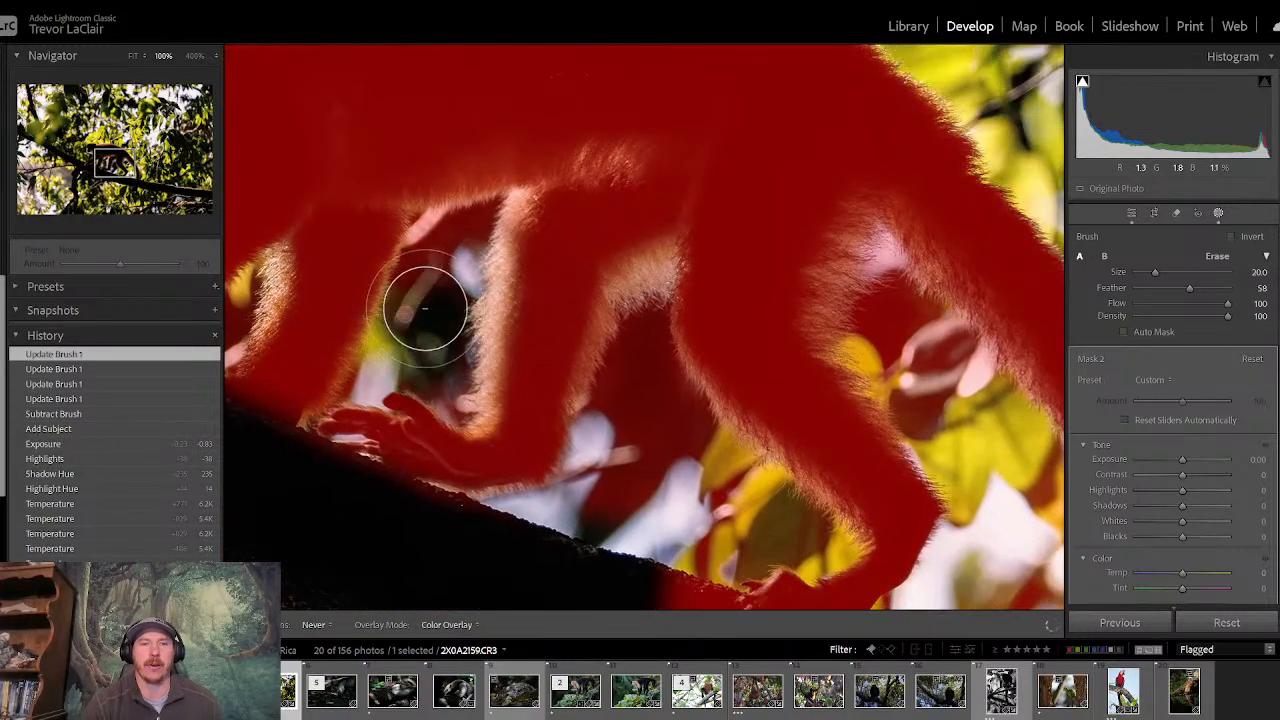
mouse_move(455, 240)
left_mouse_down()
mouse_move(435, 342)
mouse_move(440, 270)
left_mouse_up()
key("h")
left_click_drag(1180, 459, 1176, 460)
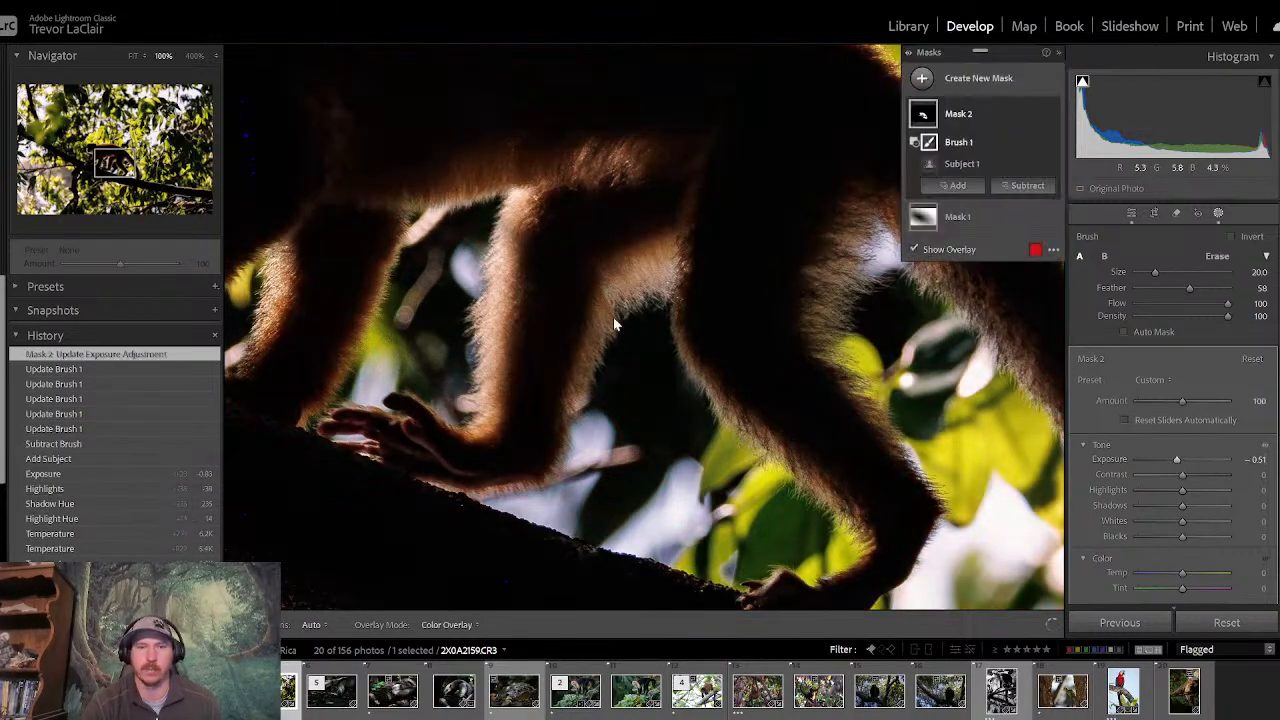
- Reset the mask's Exposure to 0, show its overlay, and refine the gap between front and hind legs with a size 15.4 subtracting brush
double_click(1177, 462)
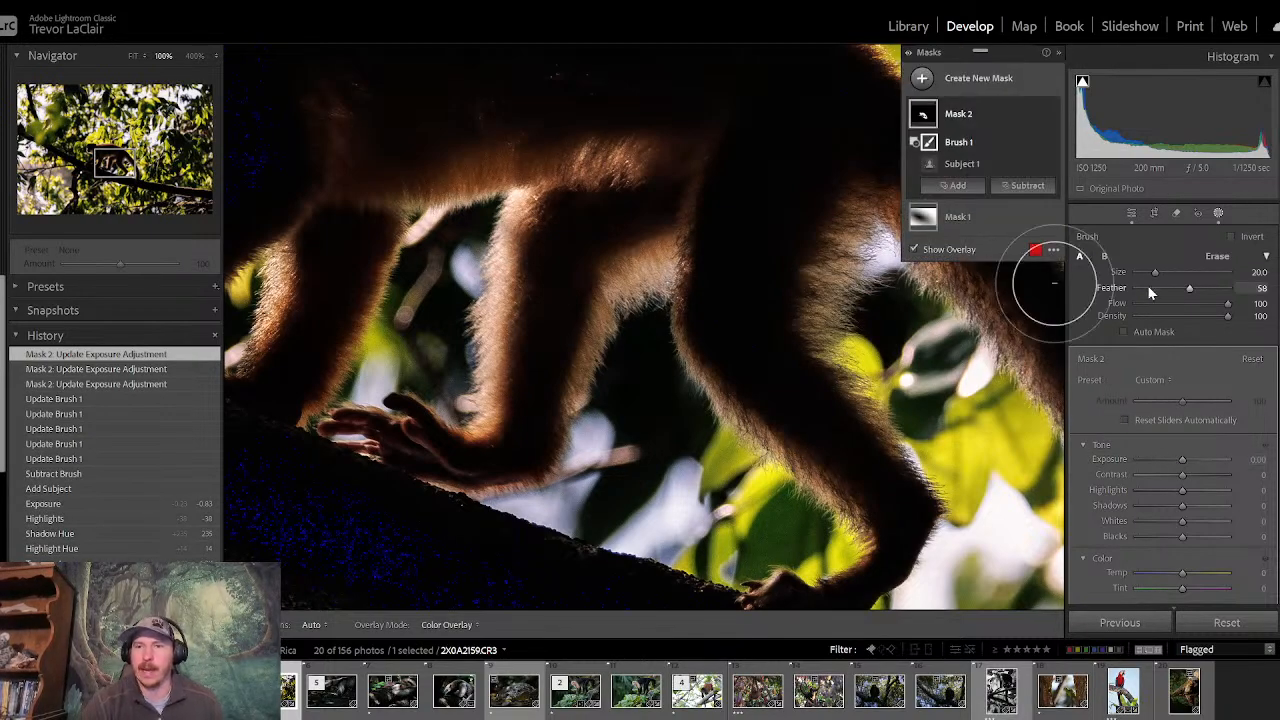
key("o")
left_click_drag(1155, 277, 1152, 277)
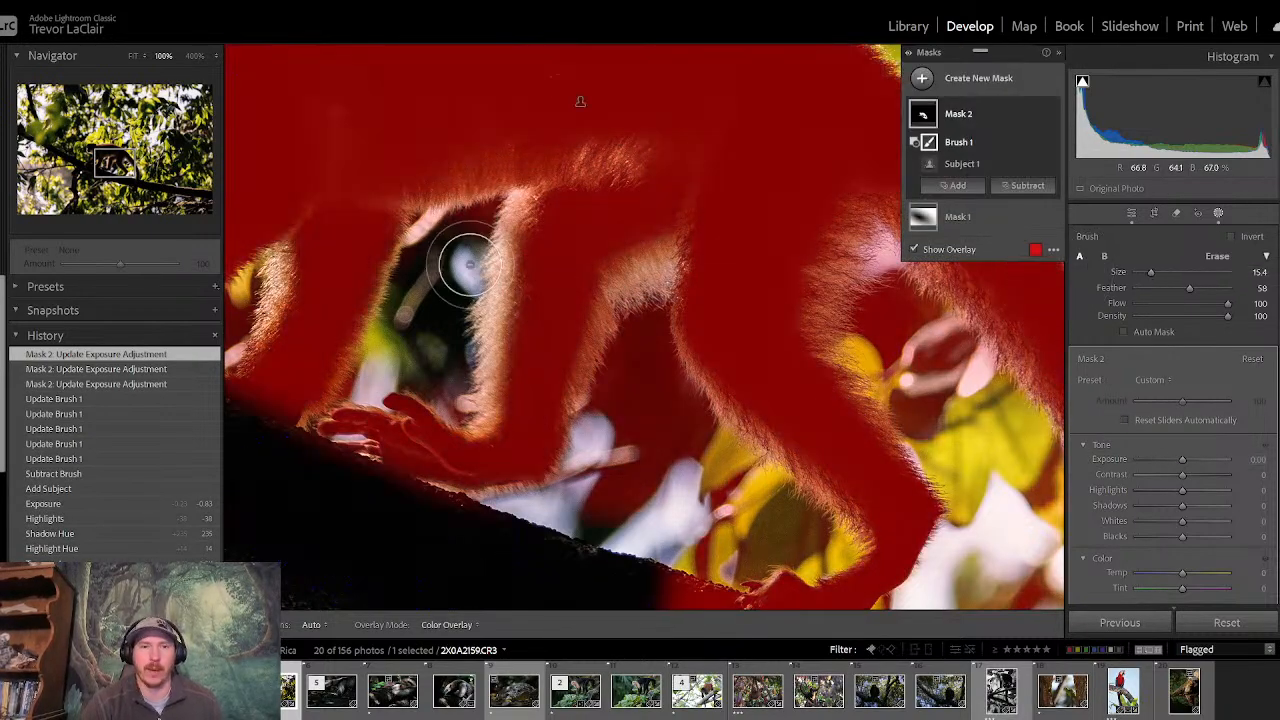
key("h")
left_click(470, 238)
key("h")
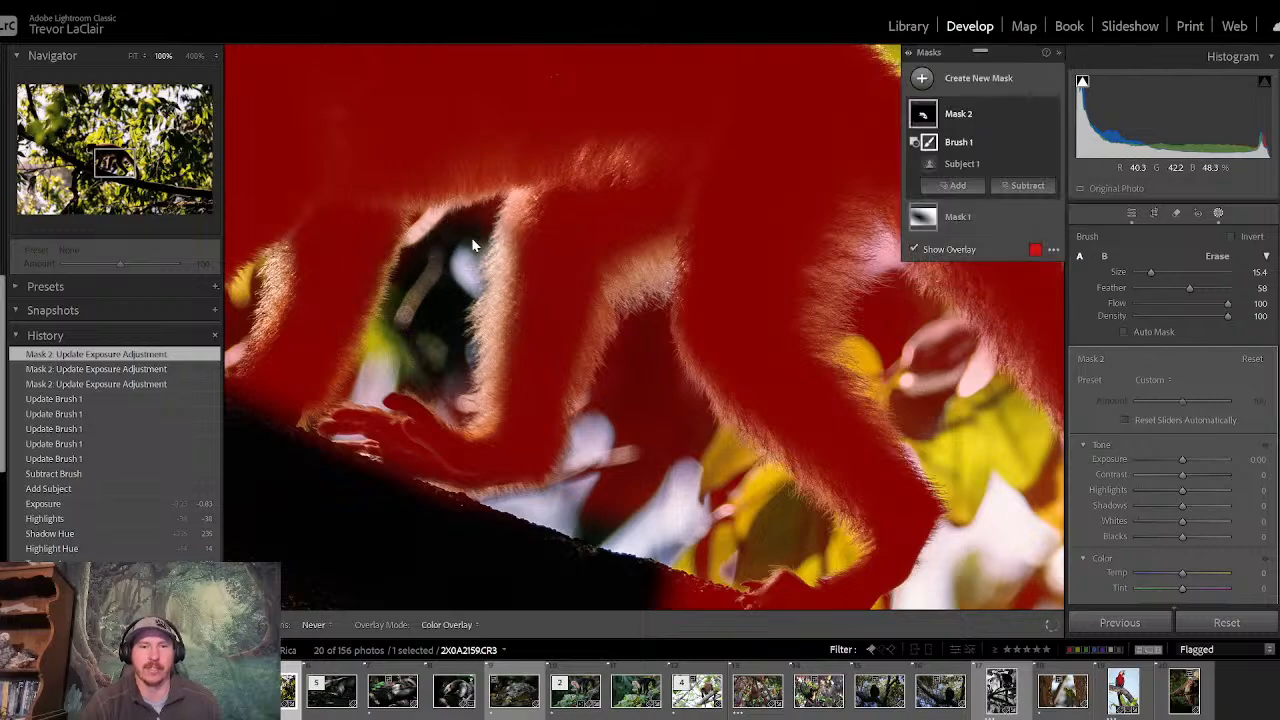
- Subtract the background beside the monkey's leading front arm and, with a size 9.2 brush, the small gap between its front arms
left_click_drag(115, 157, 92, 164)
key("h")
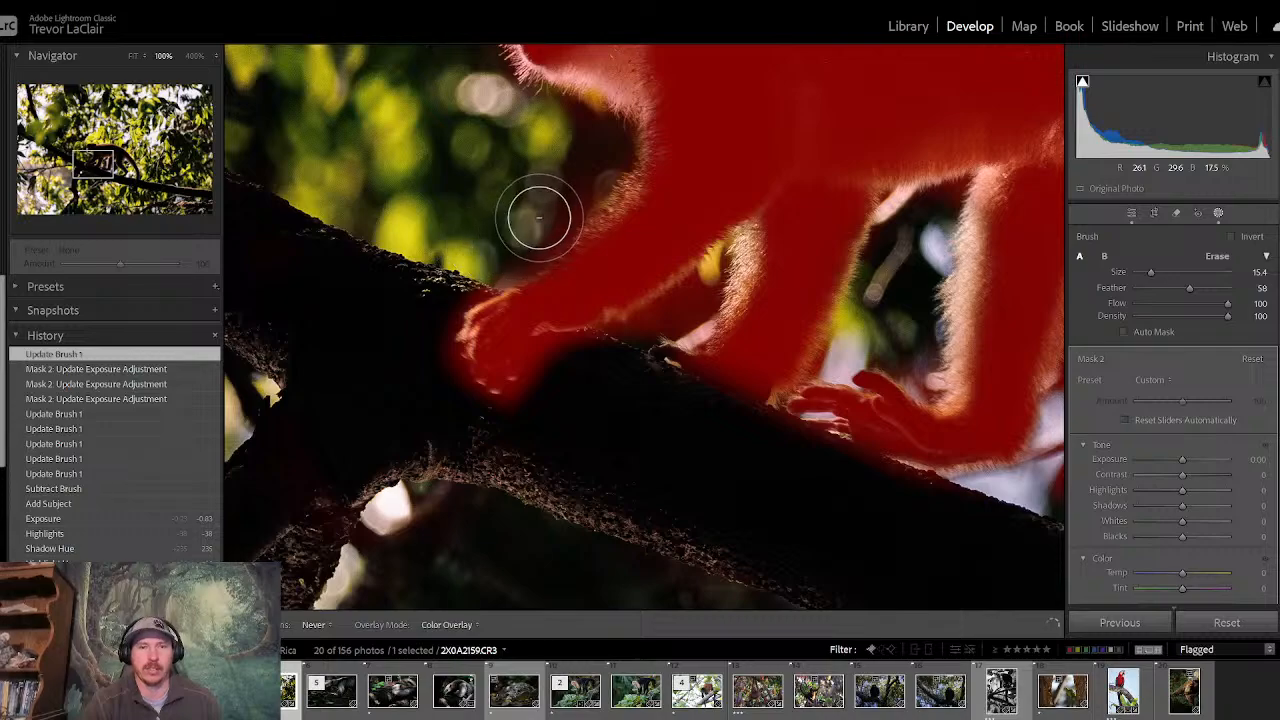
left_click(585, 133)
key("h")
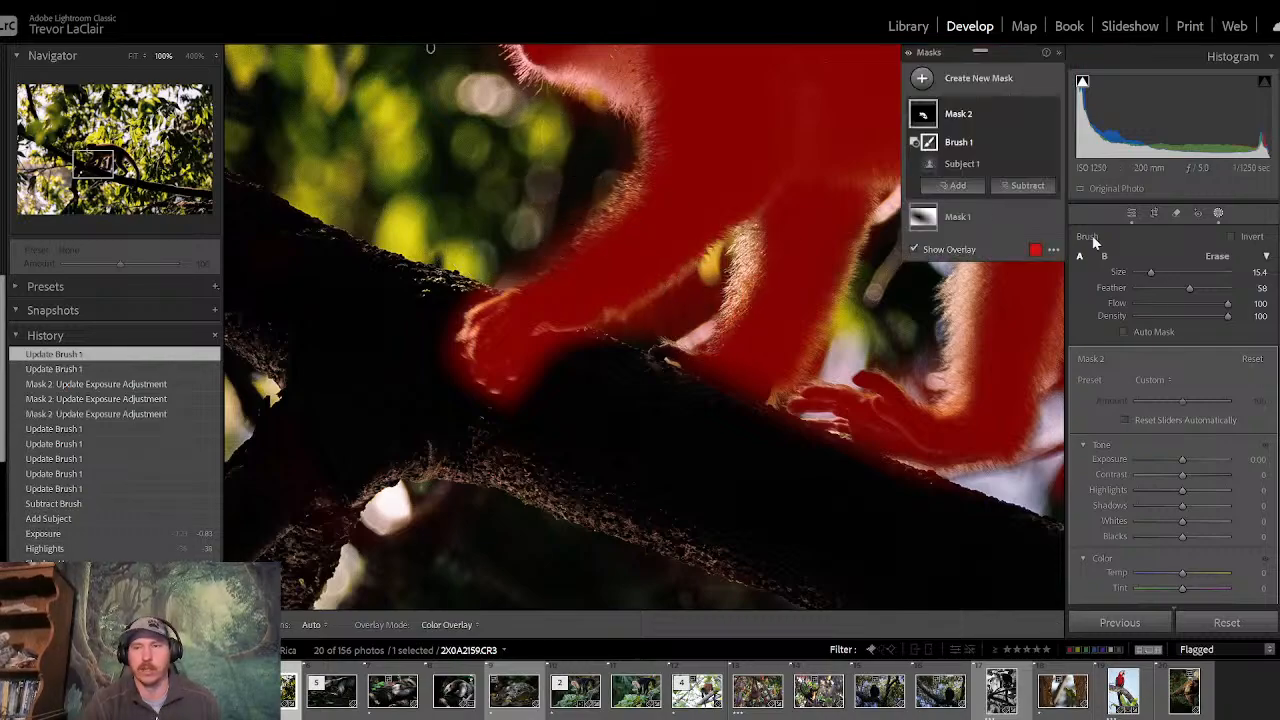
left_click_drag(1152, 273, 1147, 274)
mouse_move(693, 312)
left_mouse_down()
mouse_move(717, 256)
mouse_move(630, 334)
mouse_move(678, 315)
left_mouse_up()
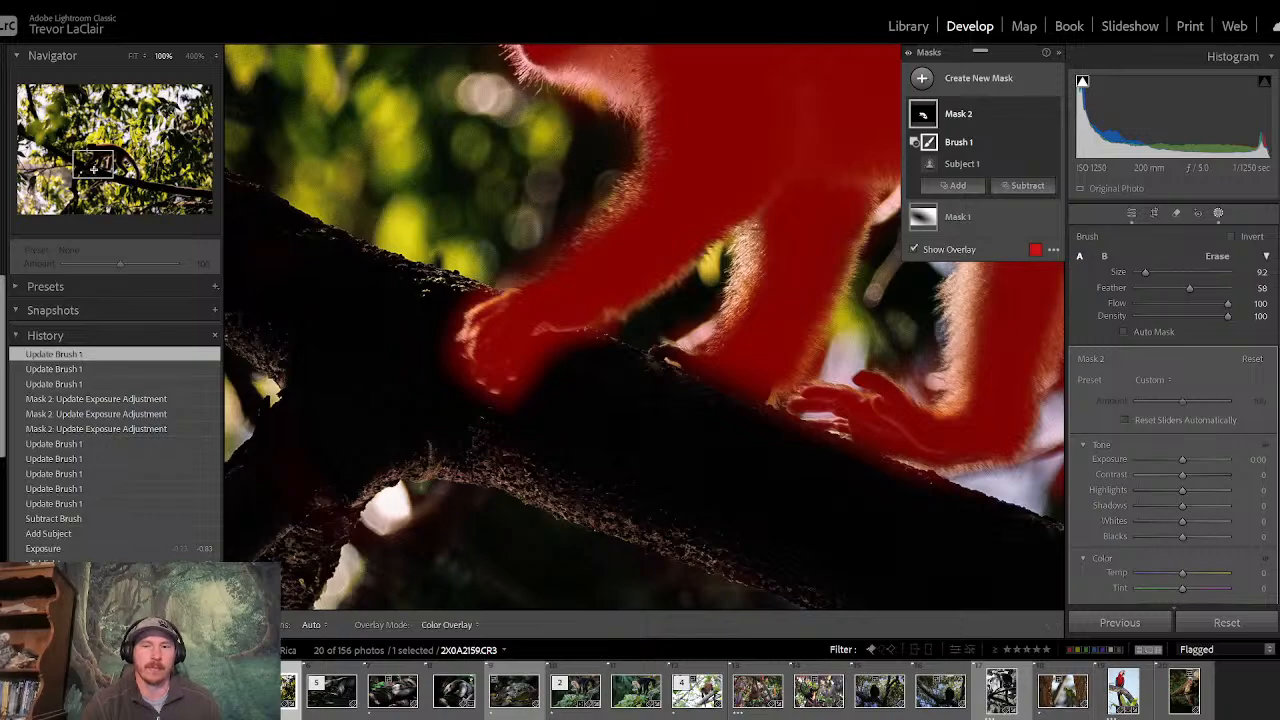
- Set the subtracting brush to size 14.3 and remove the background between the monkey's two hind legs from the mask
left_click_drag(94, 170, 119, 176)
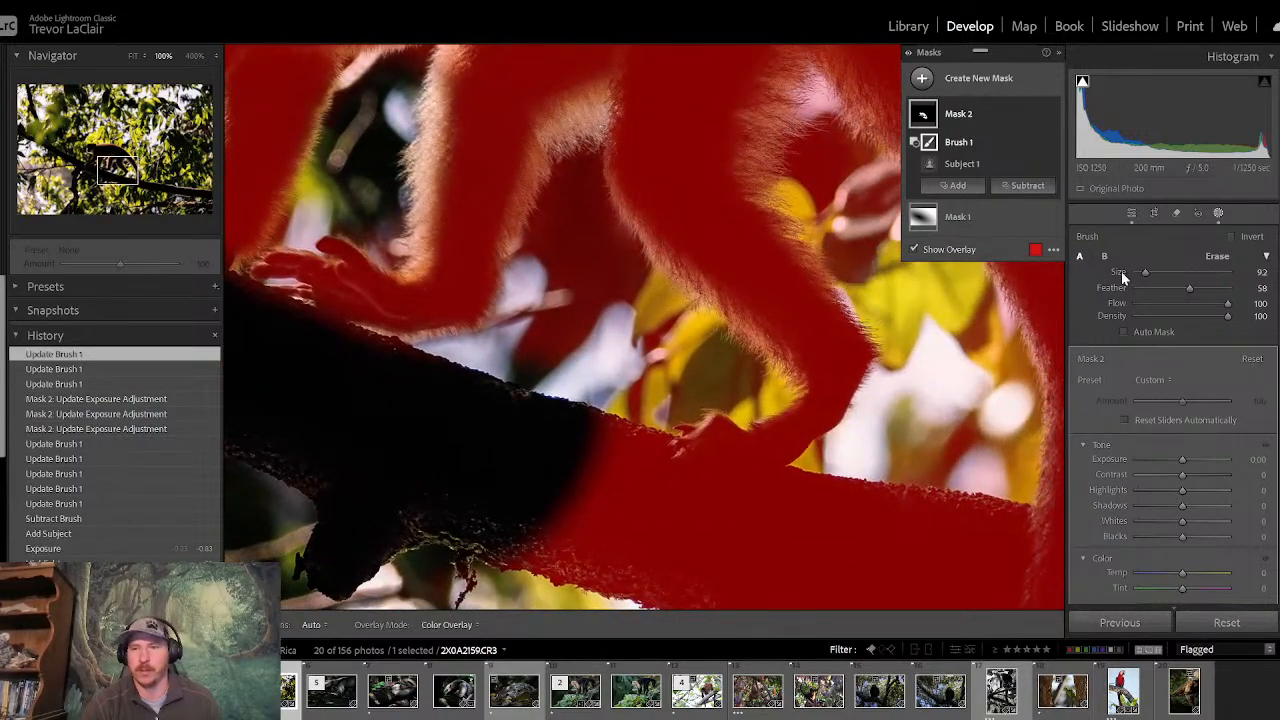
left_click_drag(1145, 280, 1151, 280)
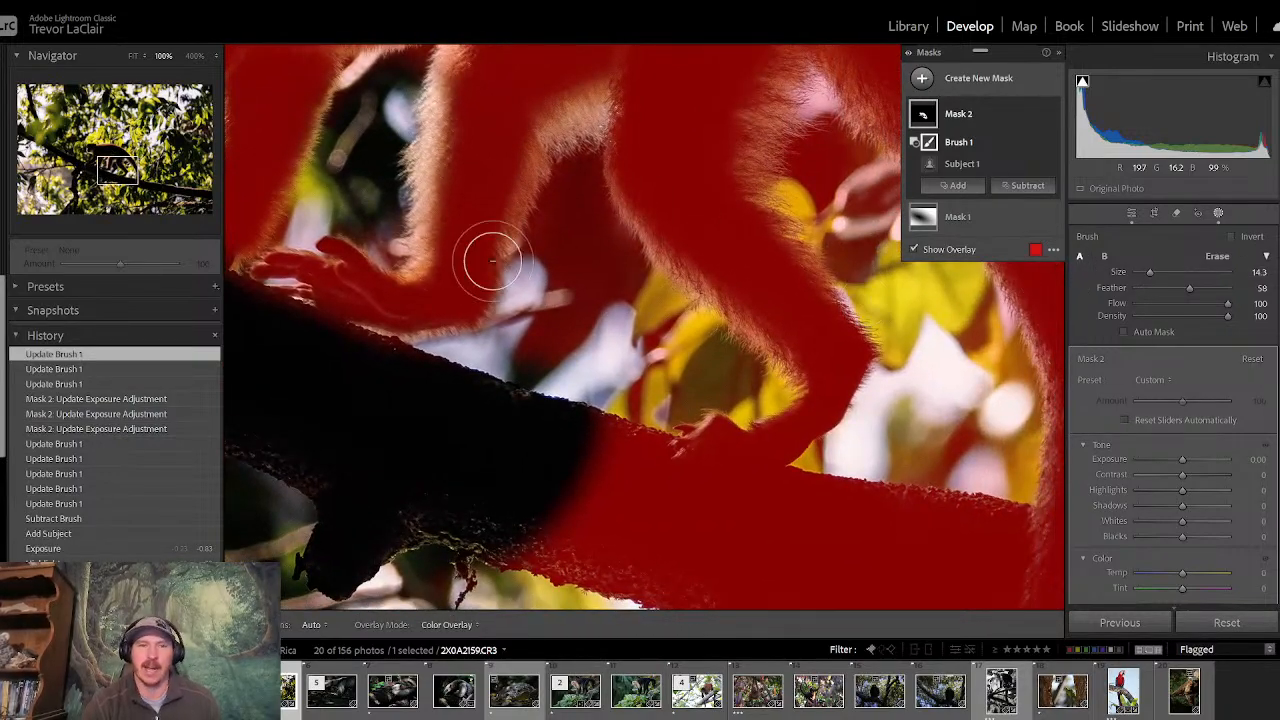
mouse_move(543, 294)
left_mouse_down()
mouse_move(534, 346)
mouse_move(577, 166)
mouse_move(606, 251)
mouse_move(651, 303)
mouse_move(560, 263)
mouse_move(557, 370)
mouse_move(414, 377)
mouse_move(601, 340)
mouse_move(650, 315)
mouse_move(743, 380)
mouse_move(665, 383)
mouse_move(593, 459)
mouse_move(591, 480)
mouse_move(631, 486)
mouse_move(500, 591)
mouse_move(473, 545)
mouse_move(574, 506)
mouse_move(564, 142)
mouse_move(424, 285)
mouse_move(355, 286)
left_mouse_up()
- Subtract the branch between the rear hind foot and the tail from the mask with brush sizes 31.3 and 21.1
mouse_move(464, 376)
left_mouse_down()
mouse_move(348, 353)
mouse_move(365, 246)
mouse_move(565, 374)
left_mouse_up()
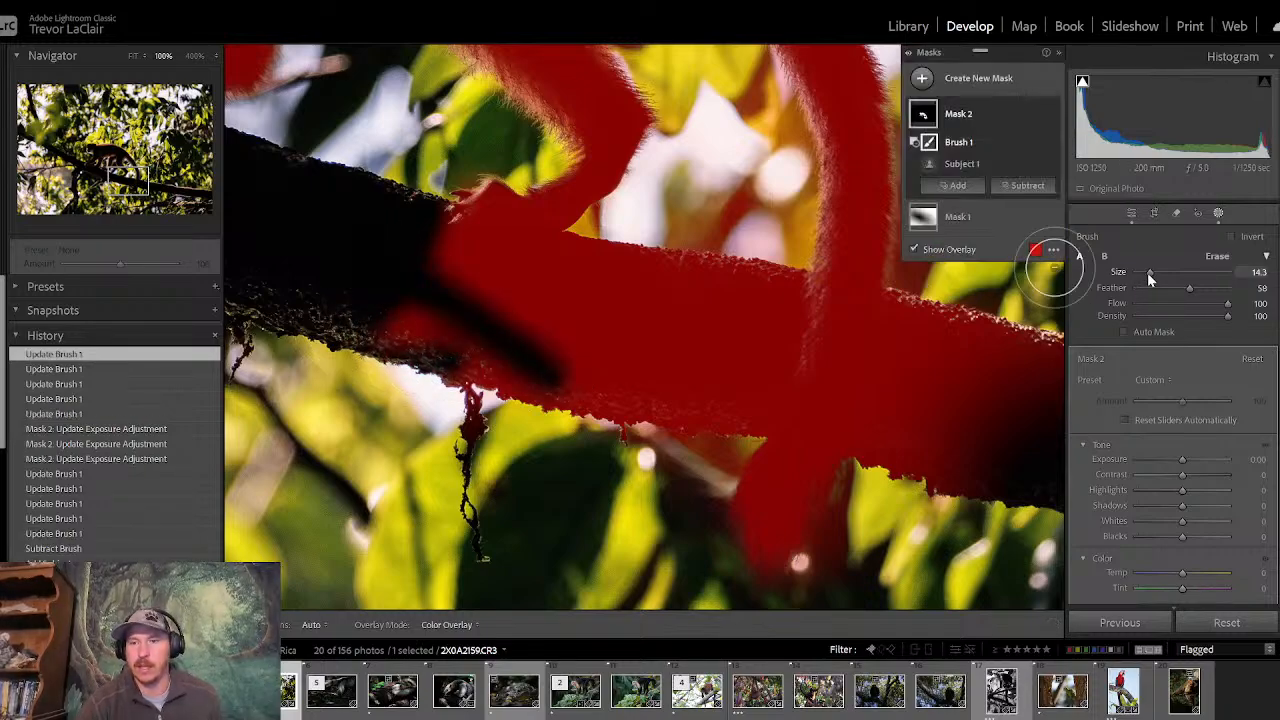
left_click_drag(1147, 272, 1163, 274)
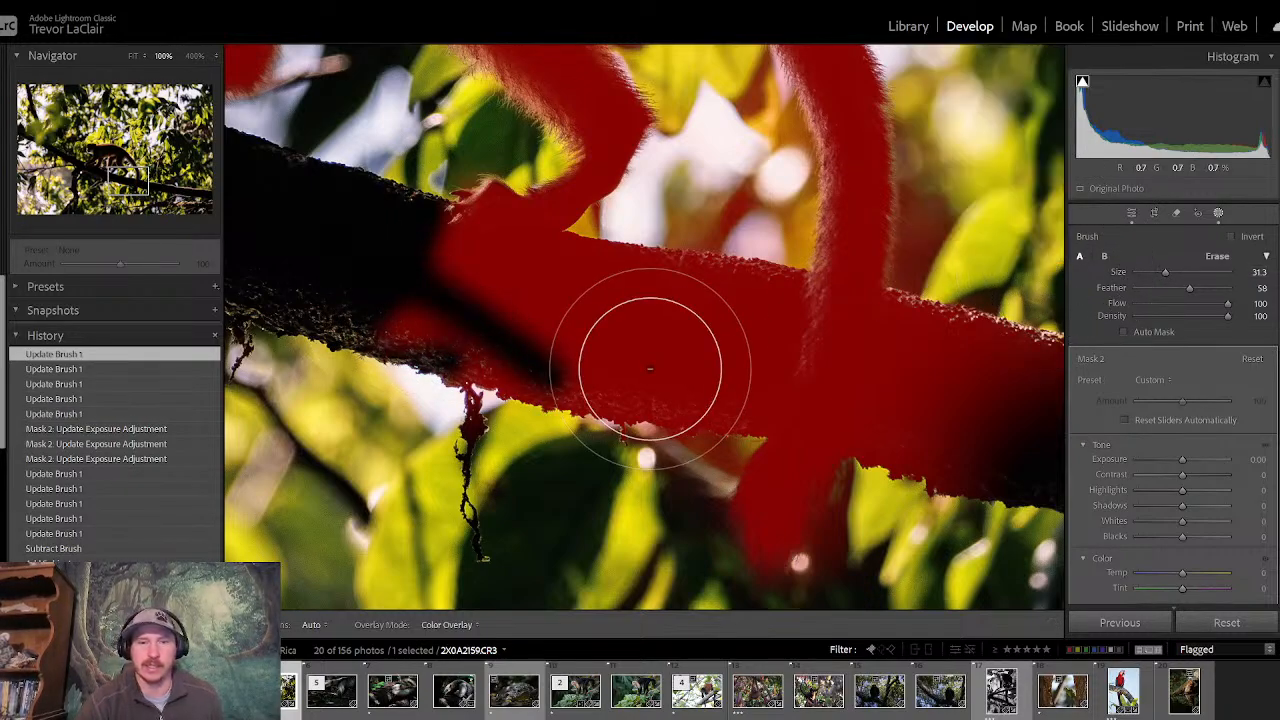
mouse_move(650, 370)
left_mouse_down()
mouse_move(391, 358)
mouse_move(594, 359)
mouse_move(635, 374)
mouse_move(628, 425)
mouse_move(682, 330)
mouse_move(691, 396)
mouse_move(703, 391)
mouse_move(706, 305)
mouse_move(737, 286)
left_mouse_up()
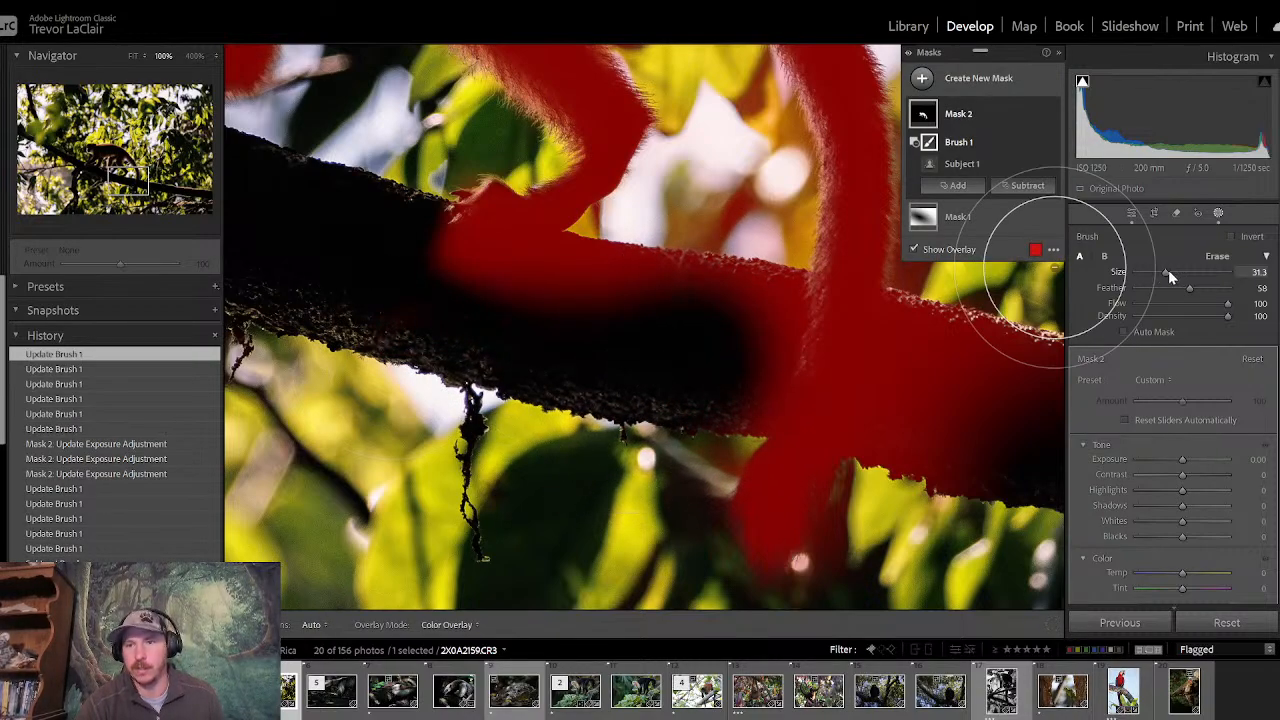
left_click_drag(1168, 272, 1156, 272)
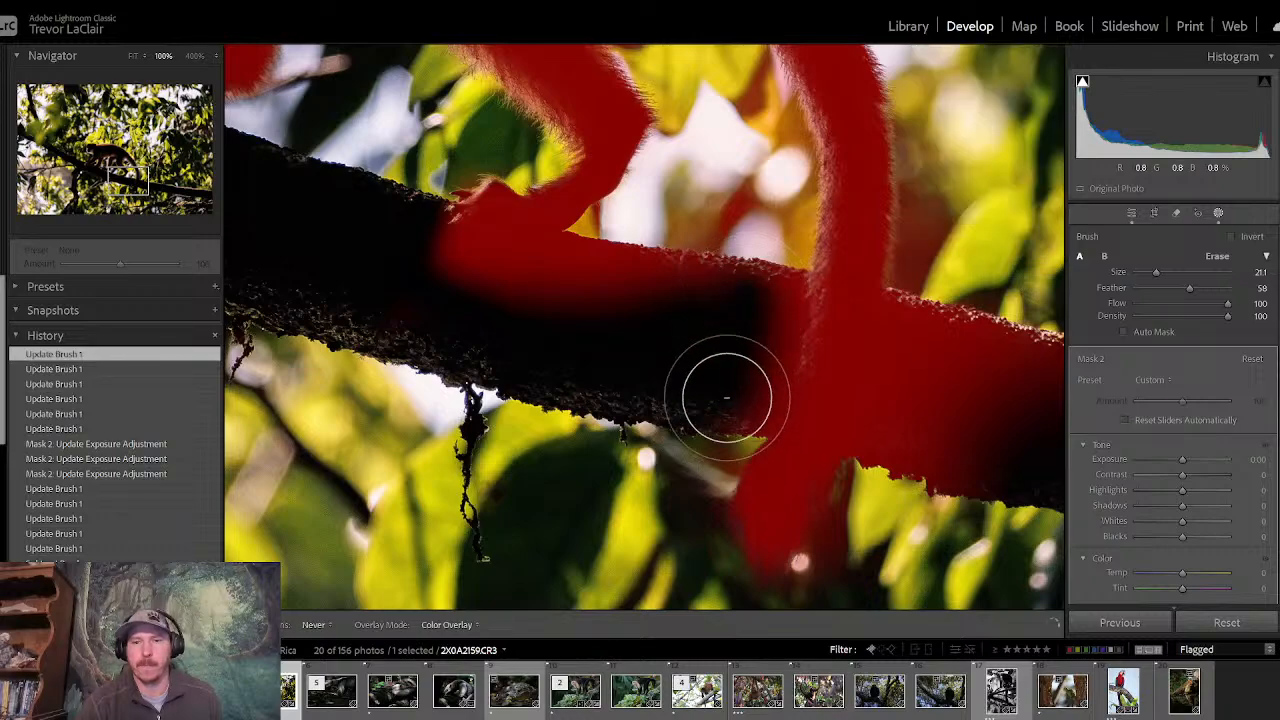
mouse_move(727, 398)
left_mouse_down()
mouse_move(751, 246)
mouse_move(695, 405)
mouse_move(684, 295)
mouse_move(526, 273)
mouse_move(421, 280)
mouse_move(572, 269)
mouse_move(688, 224)
mouse_move(722, 194)
mouse_move(734, 156)
mouse_move(746, 231)
mouse_move(778, 179)
left_mouse_up()
- Subtract the background between the hind leg and tail from the mask, using a size 10.3 brush near the tail's base
left_click_drag(132, 183, 136, 178)
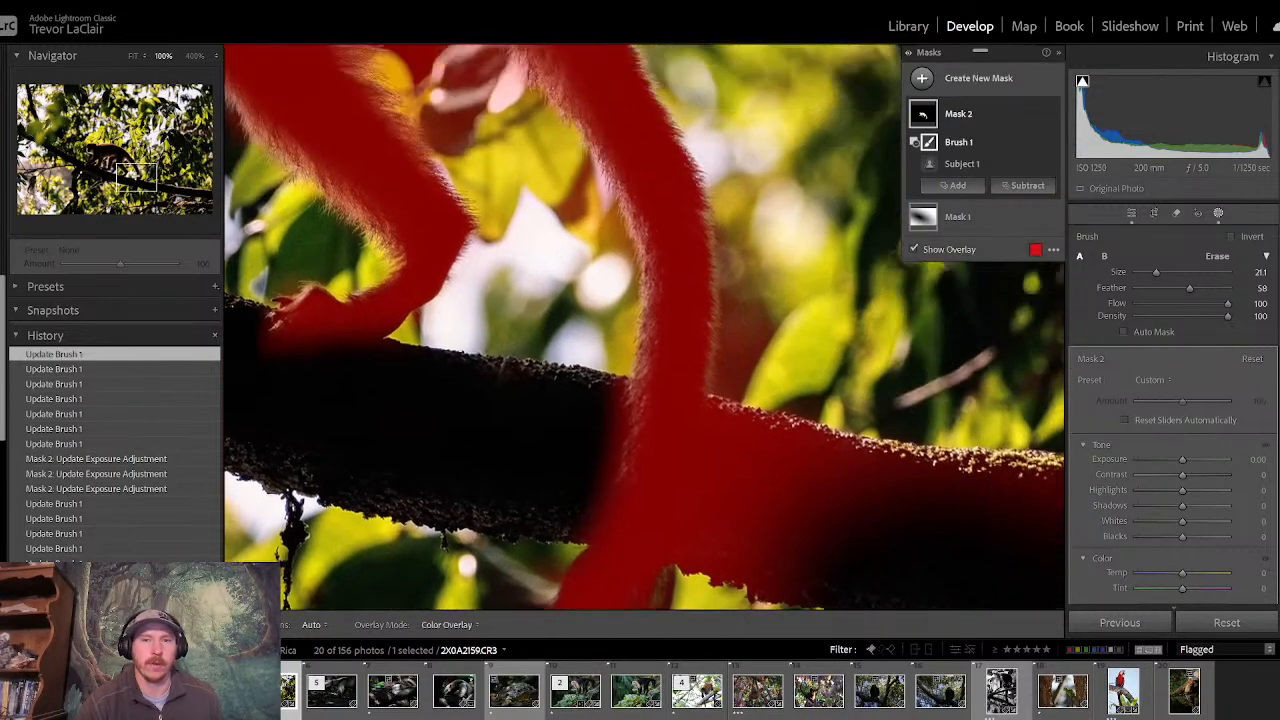
left_click_drag(312, 95, 400, 177)
mouse_move(654, 296)
left_mouse_down()
mouse_move(605, 228)
mouse_move(559, 187)
mouse_move(524, 116)
mouse_move(515, 147)
mouse_move(564, 177)
mouse_move(596, 244)
left_mouse_up()
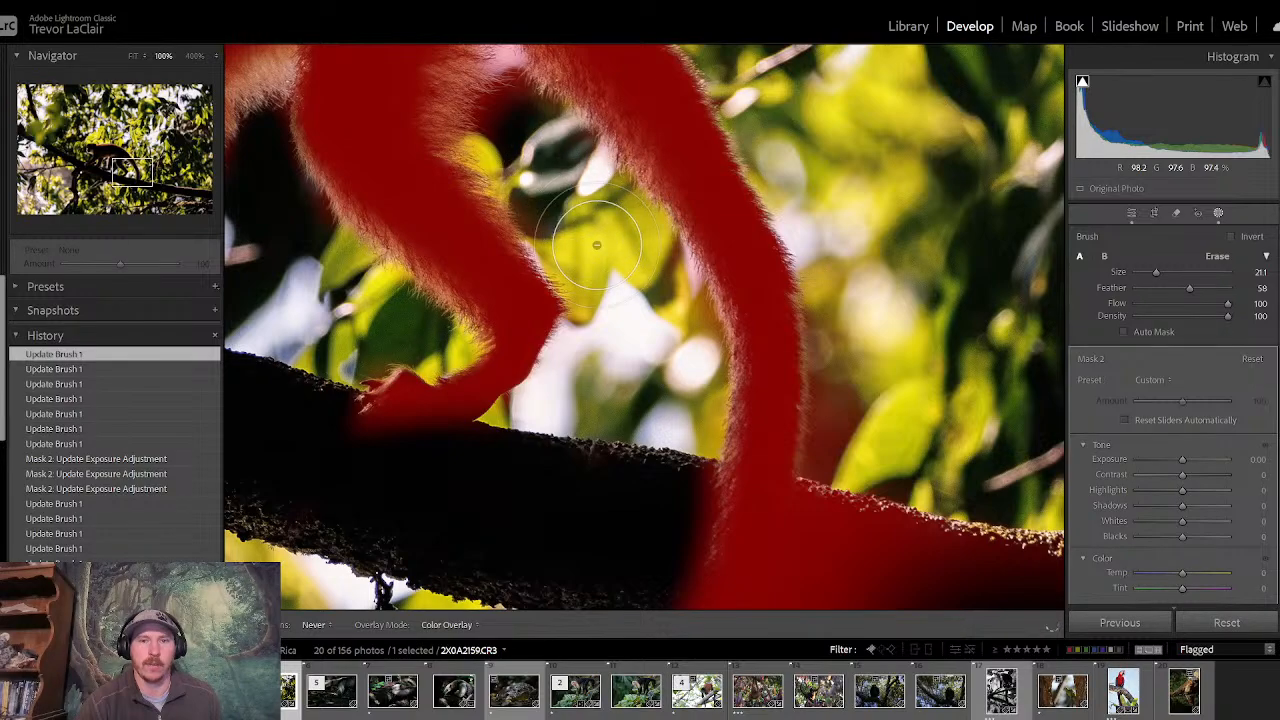
left_click_drag(667, 406, 660, 432)
left_click(124, 161)
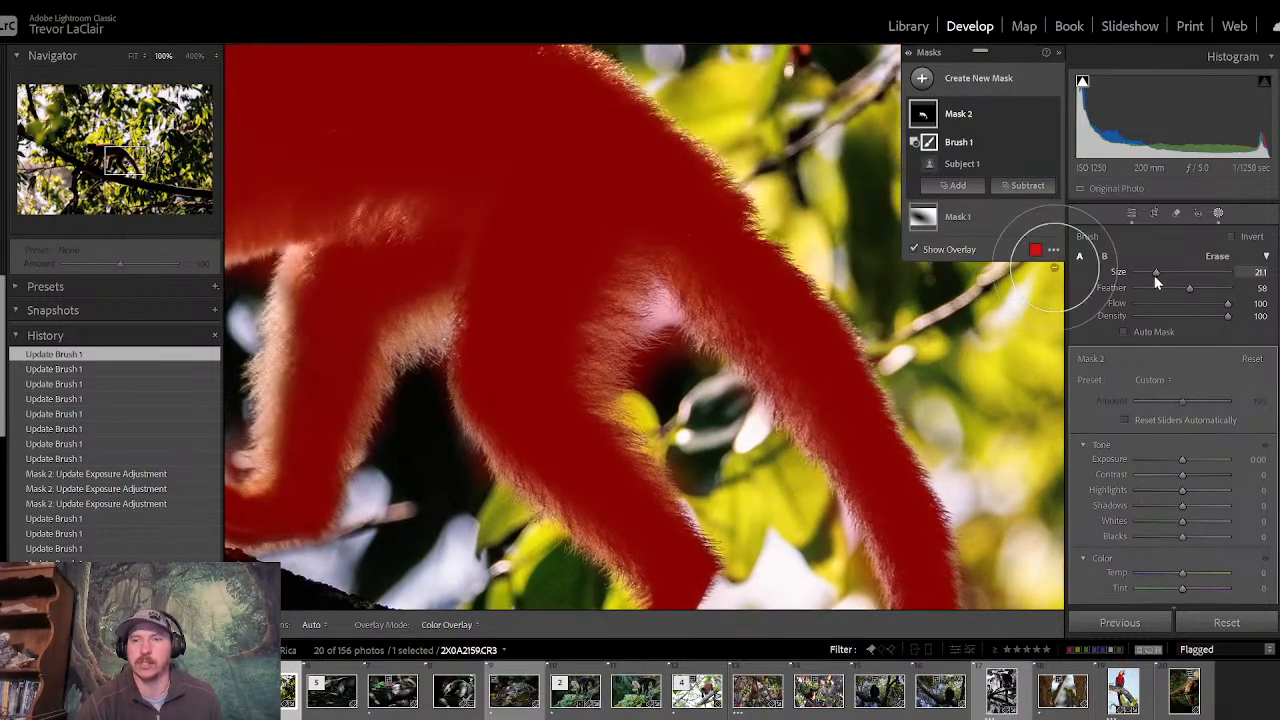
left_click_drag(1154, 275, 1144, 275)
key("h")
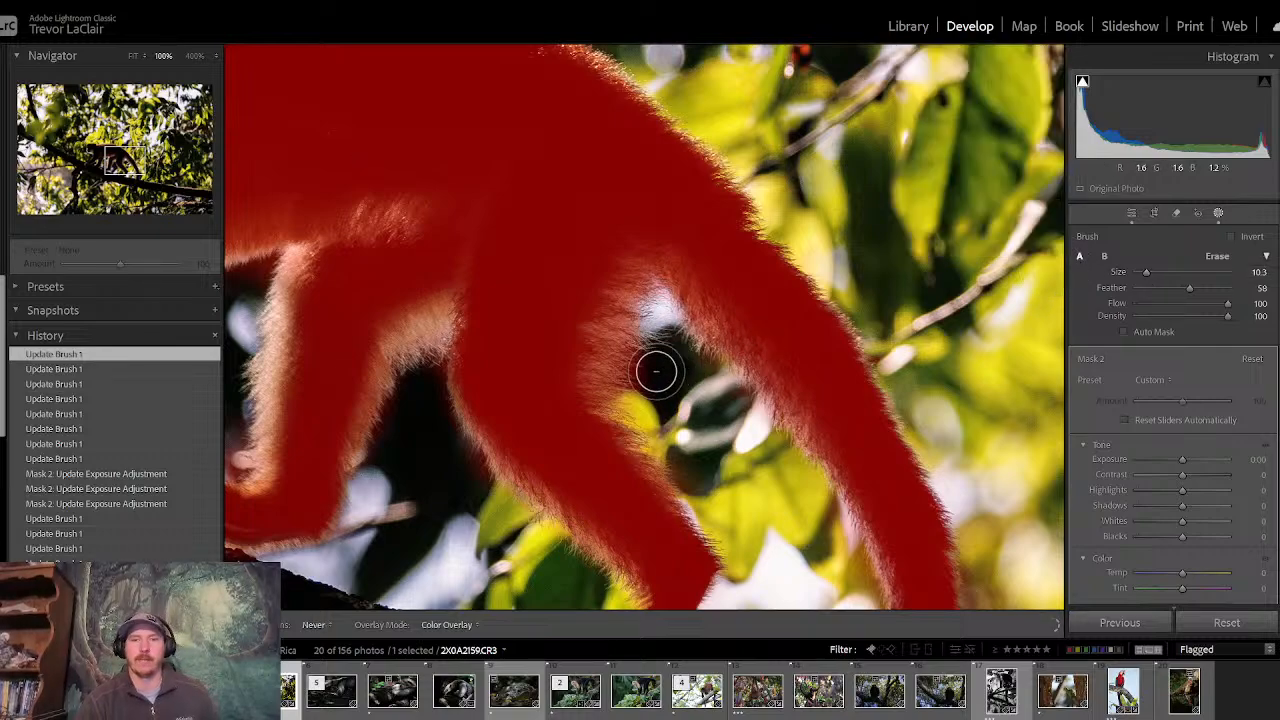
key("h")
- Enlarge the subtracting brush to size 23.9 and remove the branch section just behind the hanging tail from the mask
left_click_drag(107, 163, 138, 181)
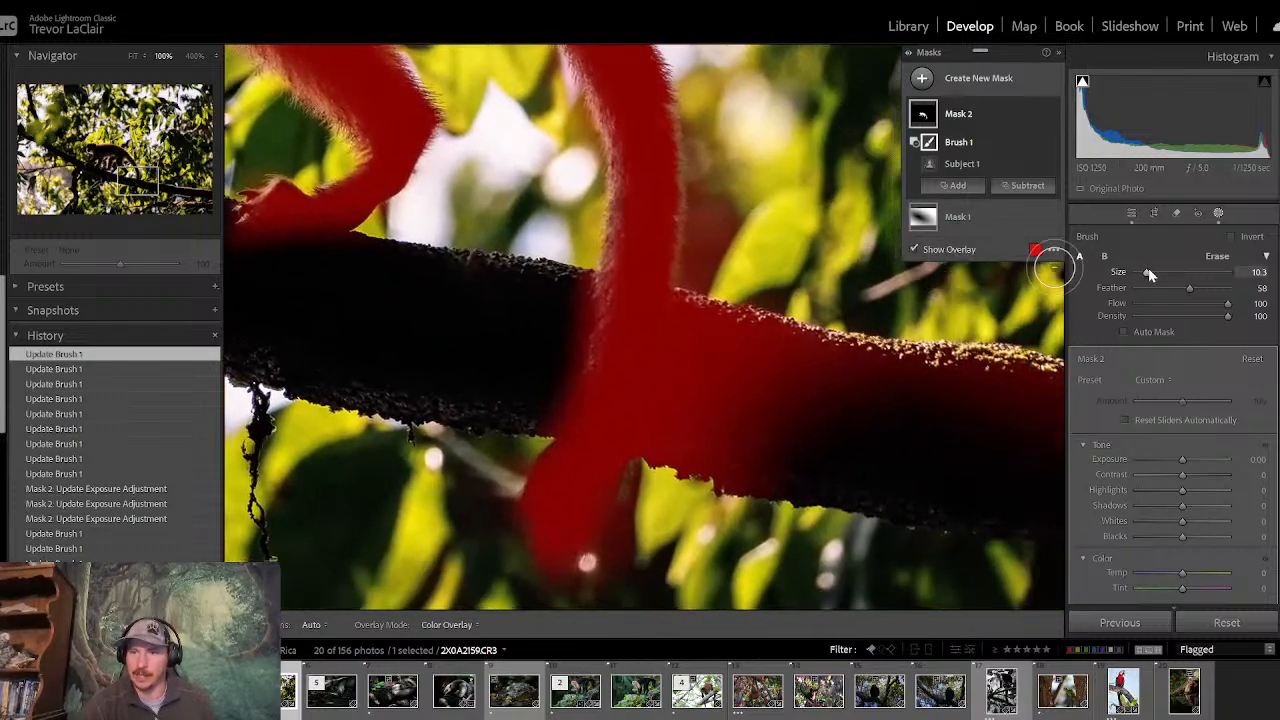
left_click_drag(1152, 274, 1160, 271)
key("h")
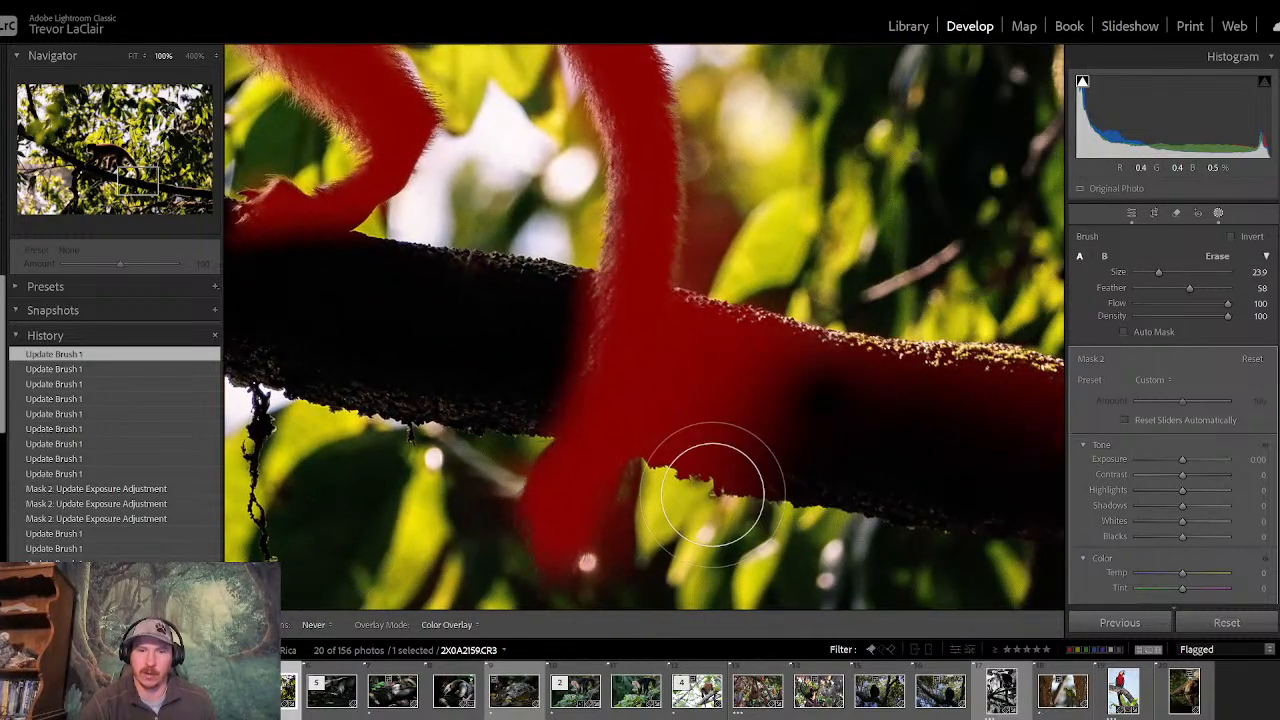
mouse_move(755, 344)
left_mouse_down()
mouse_move(696, 469)
mouse_move(735, 349)
mouse_move(734, 432)
mouse_move(703, 552)
mouse_move(654, 572)
left_mouse_up()
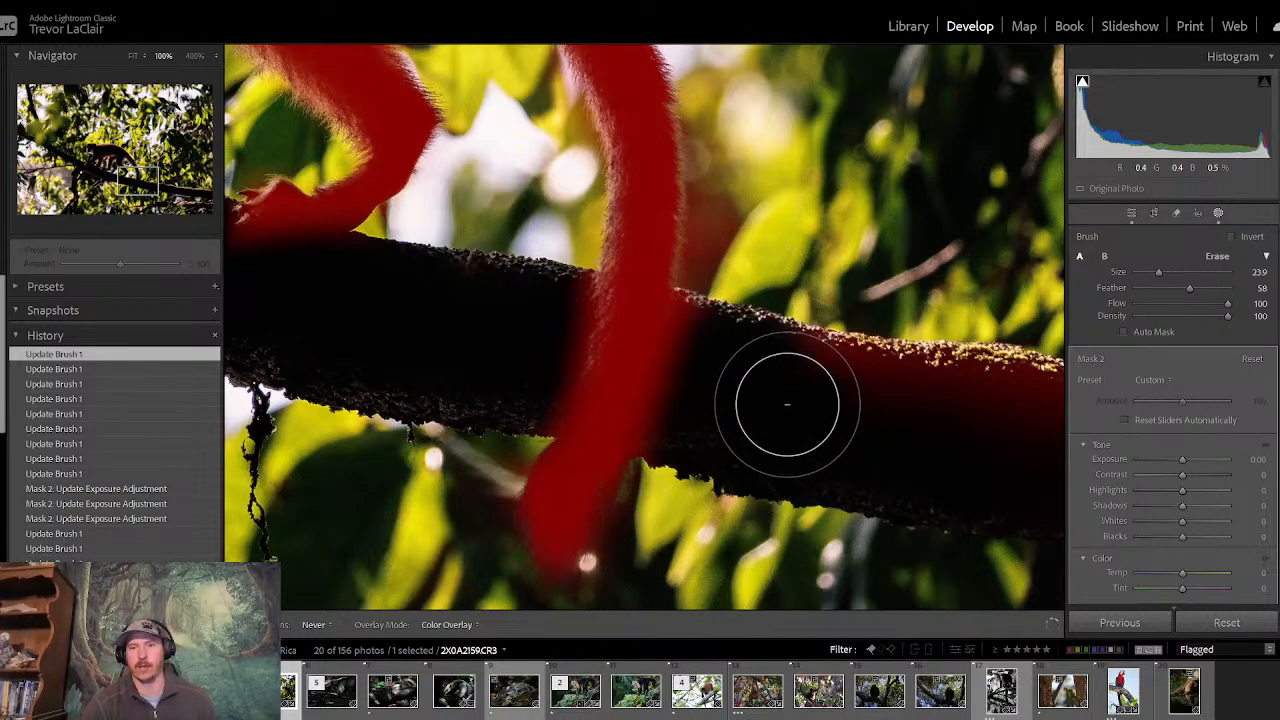
left_click_drag(968, 345, 840, 340)
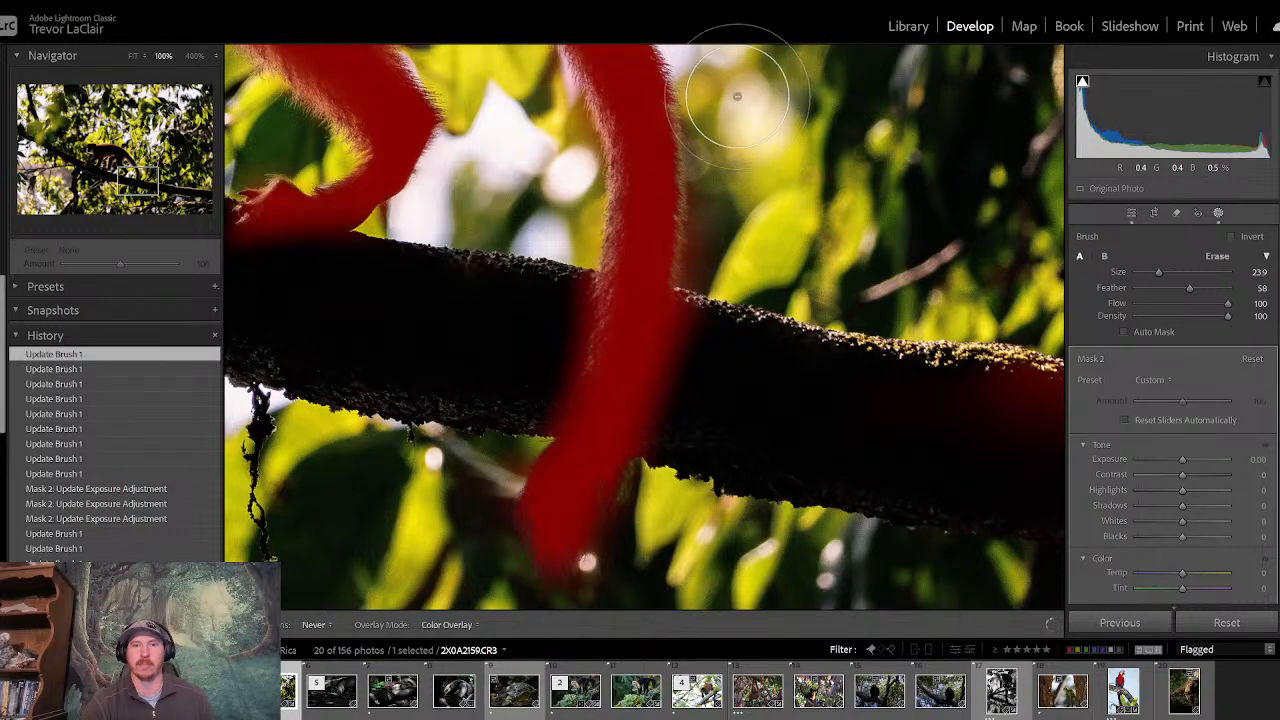
- Subtract the remaining stretch of branch from behind the tail out to the photo's edge from the mask
key("h")
left_click_drag(120, 178, 160, 185)
key("h")
mouse_move(500, 277)
left_mouse_down()
mouse_move(741, 340)
mouse_move(453, 298)
mouse_move(814, 419)
mouse_move(1002, 423)
mouse_move(795, 357)
mouse_move(966, 397)
left_mouse_up()
key("h")
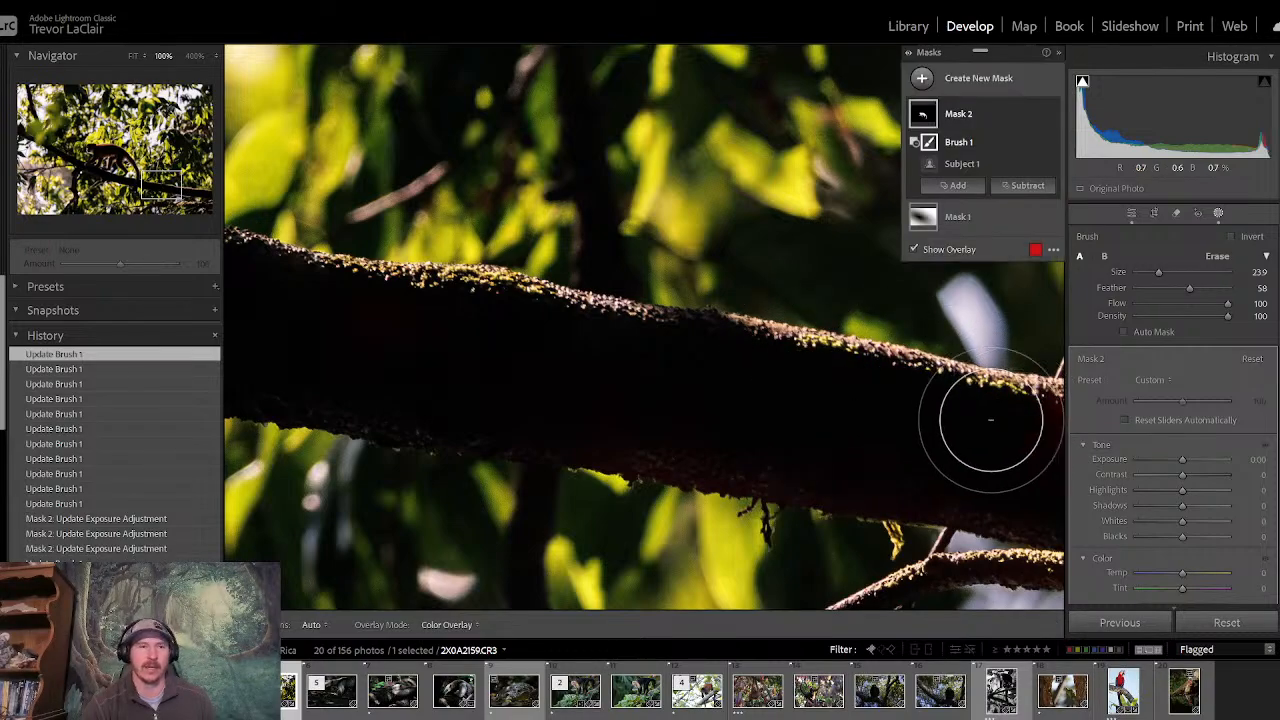
left_click(192, 207)
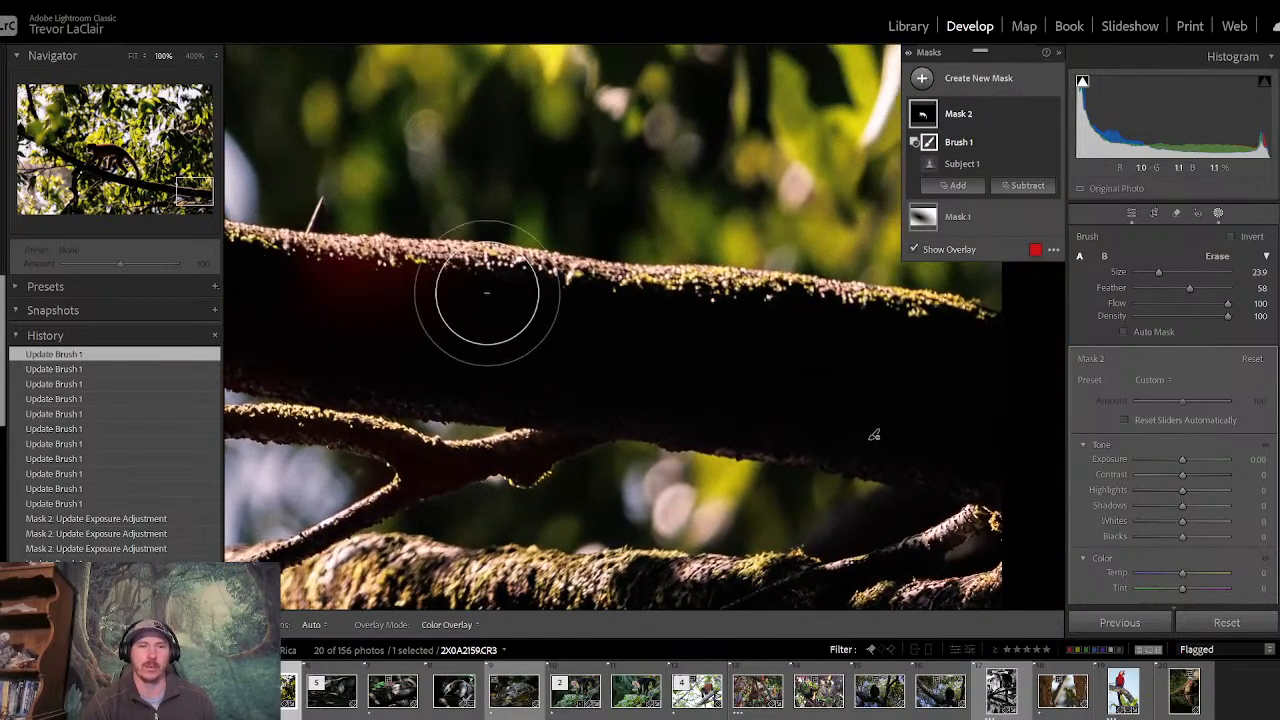
key("h")
left_click_drag(348, 263, 323, 254)
mouse_move(195, 191)
left_mouse_down()
mouse_move(128, 152)
mouse_move(105, 161)
left_mouse_up()
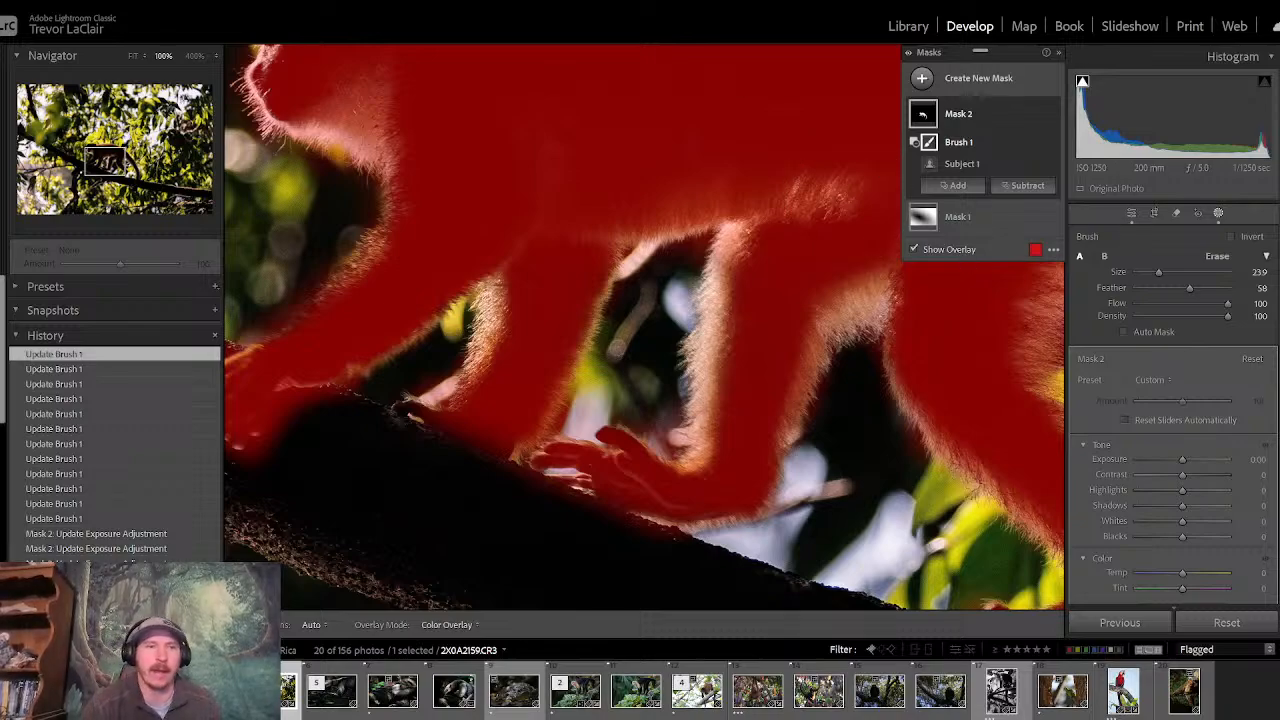
- Fit the whole photo in view and set the monkey mask's Clarity to 30 and Temp to 8
left_click(136, 58)
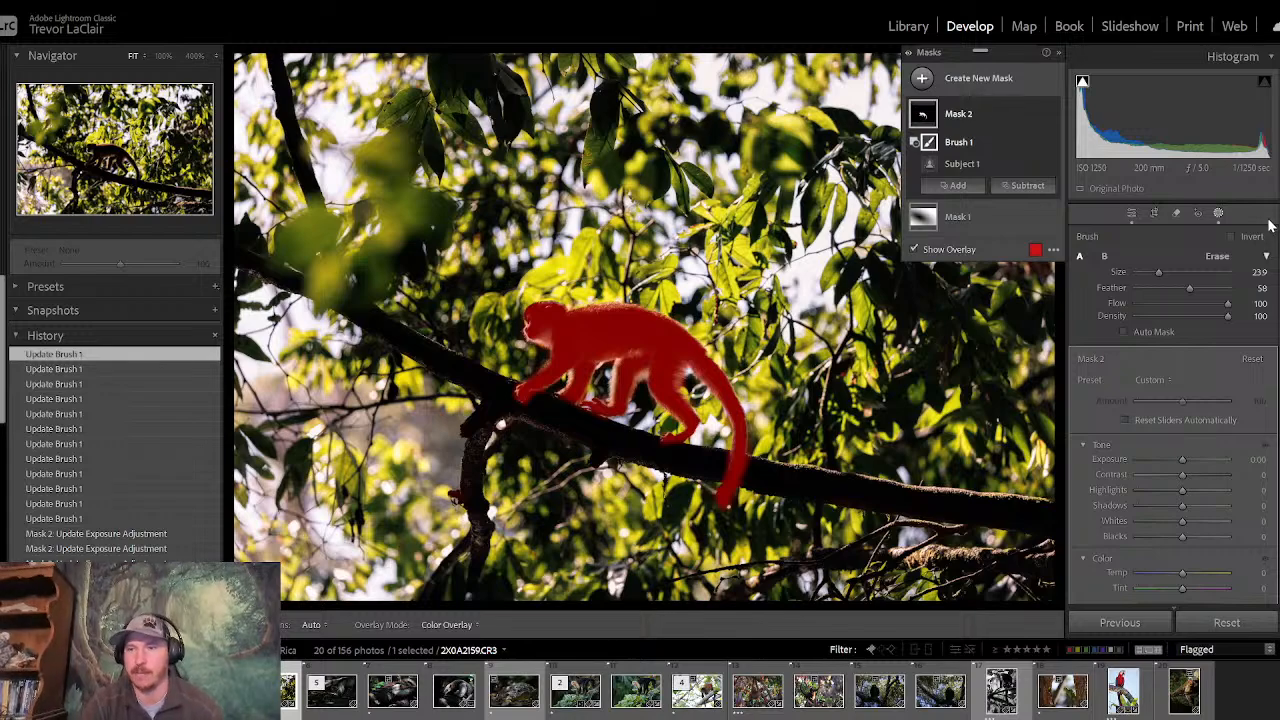
scroll(1172, 420, "down", 10)
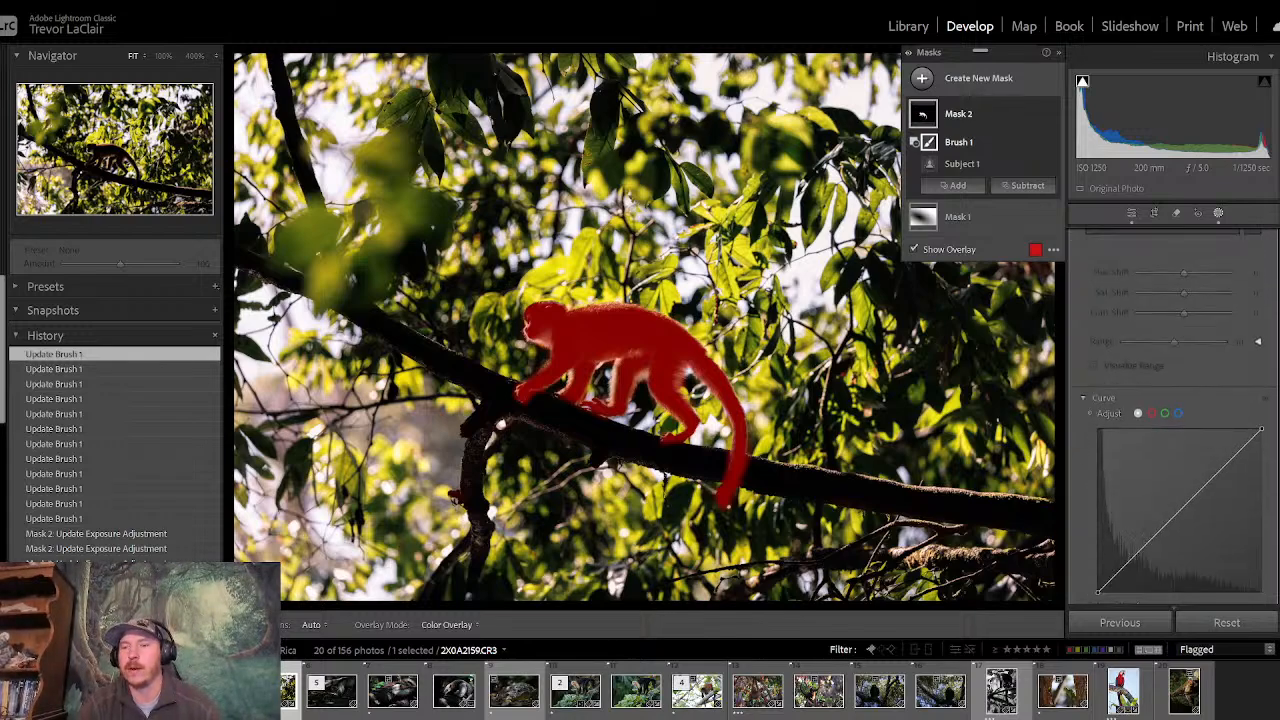
left_click_drag(1181, 325, 1195, 333)
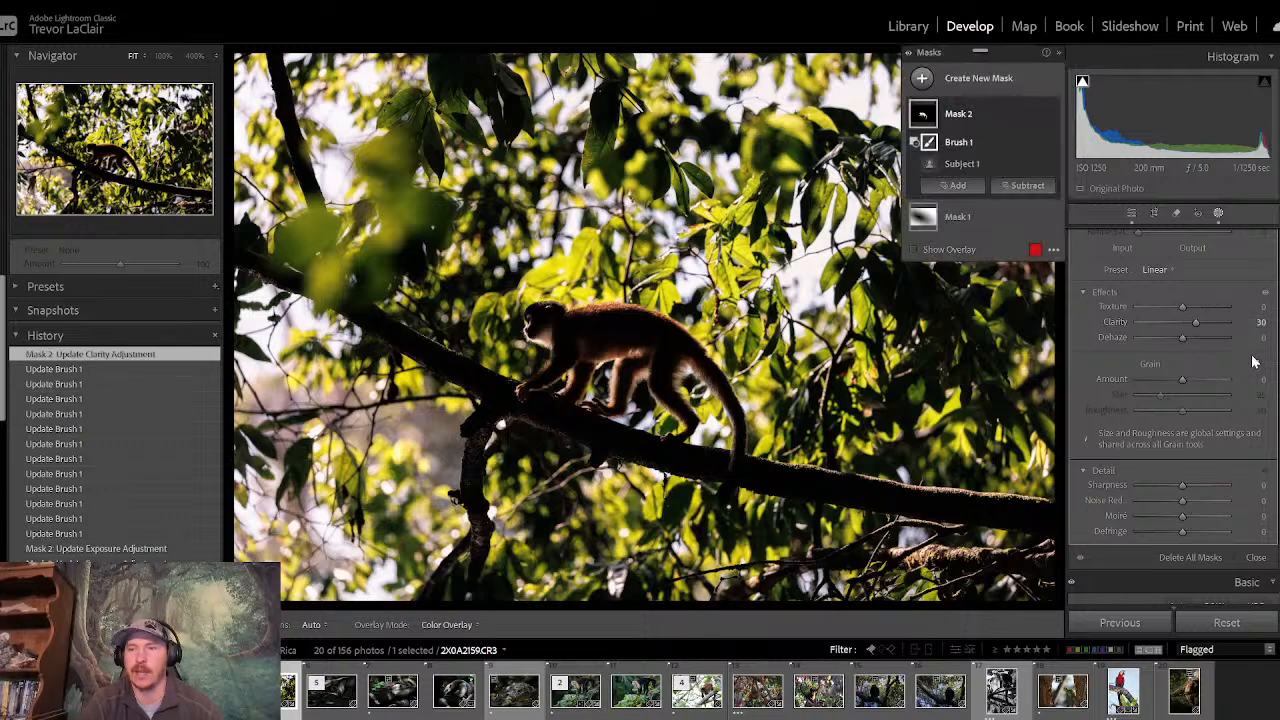
scroll(1267, 303, "up", 10)
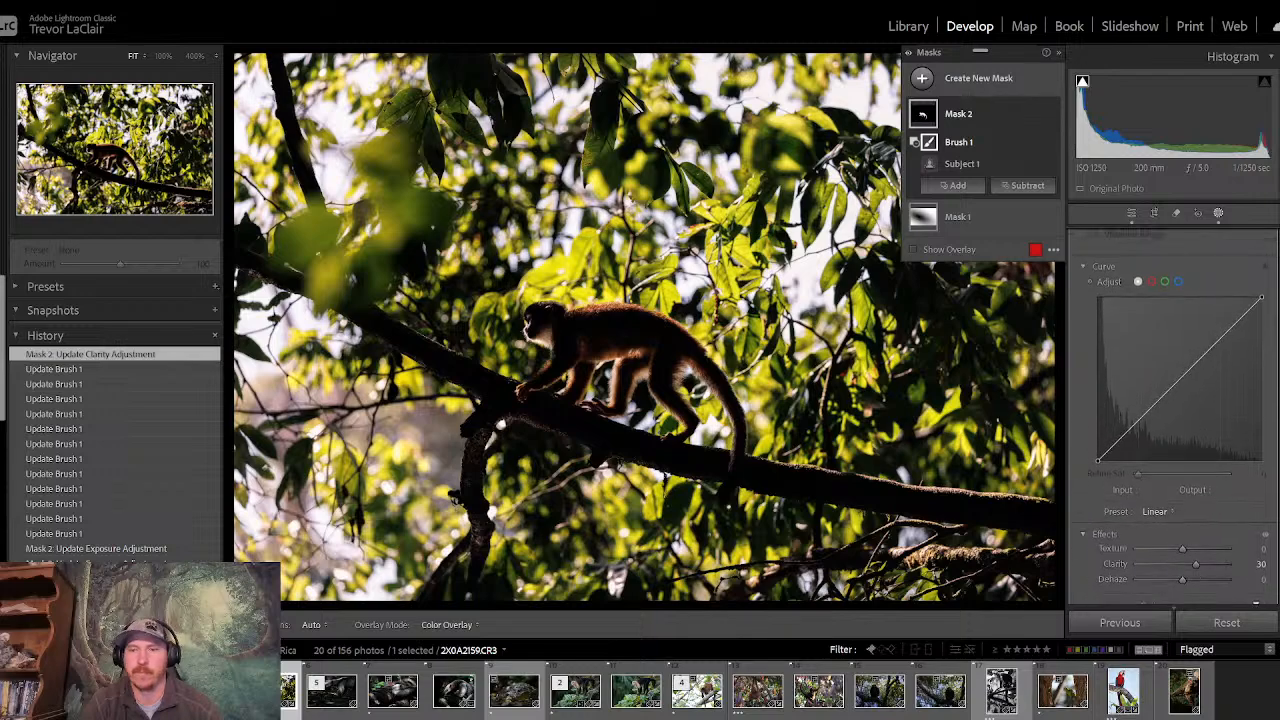
scroll(1266, 296, "up", 3)
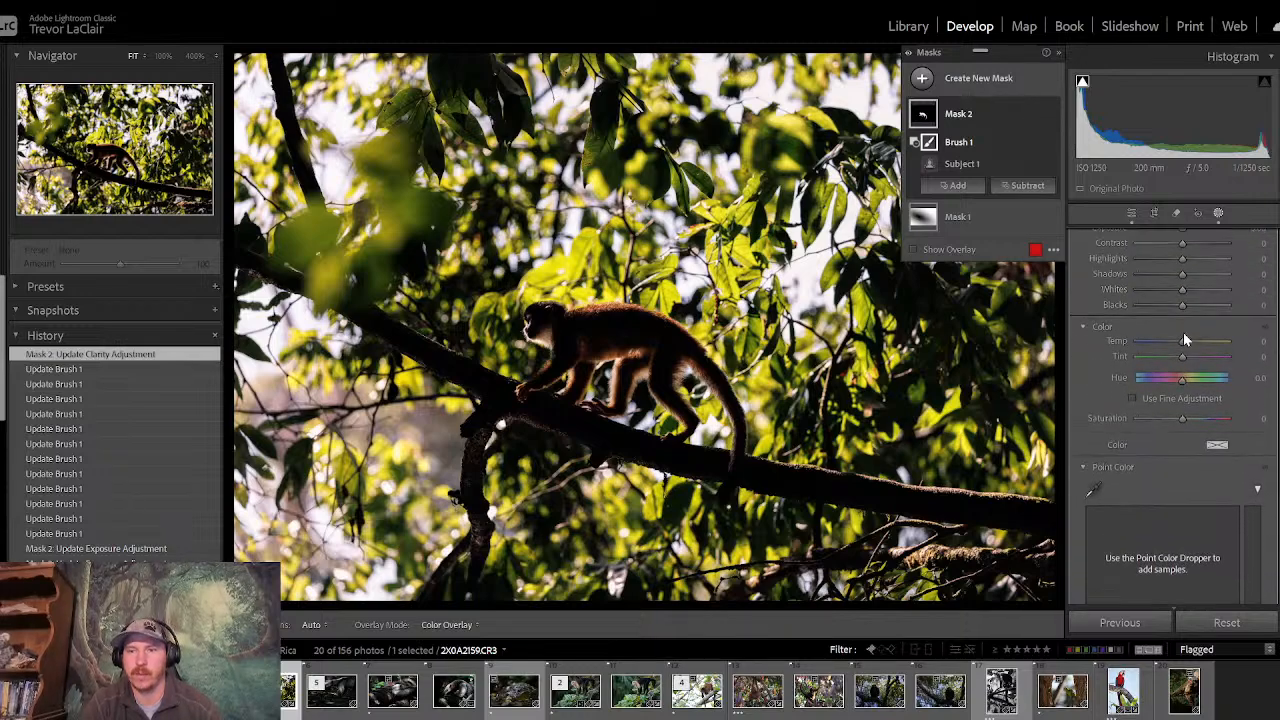
left_click_drag(1179, 343, 1192, 340)
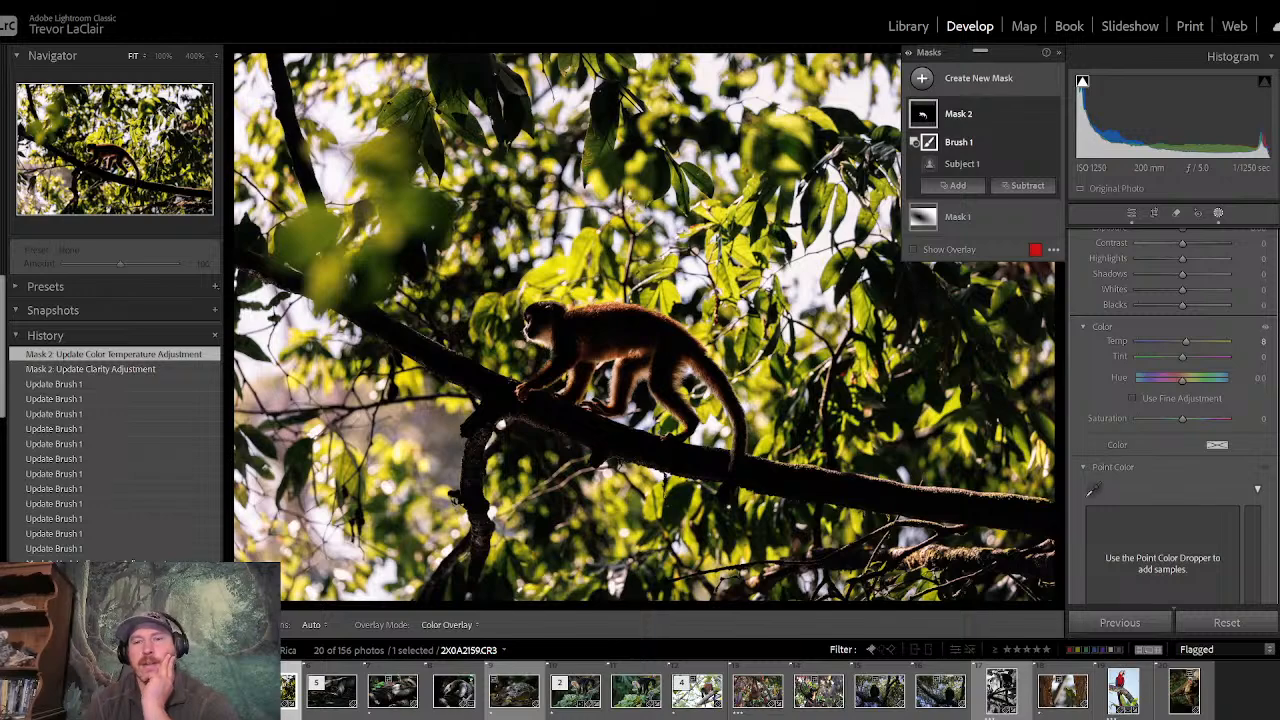
- Set the monkey mask's Shadows to −12 and Highlights to 57
scroll(1174, 417, "up", 3)
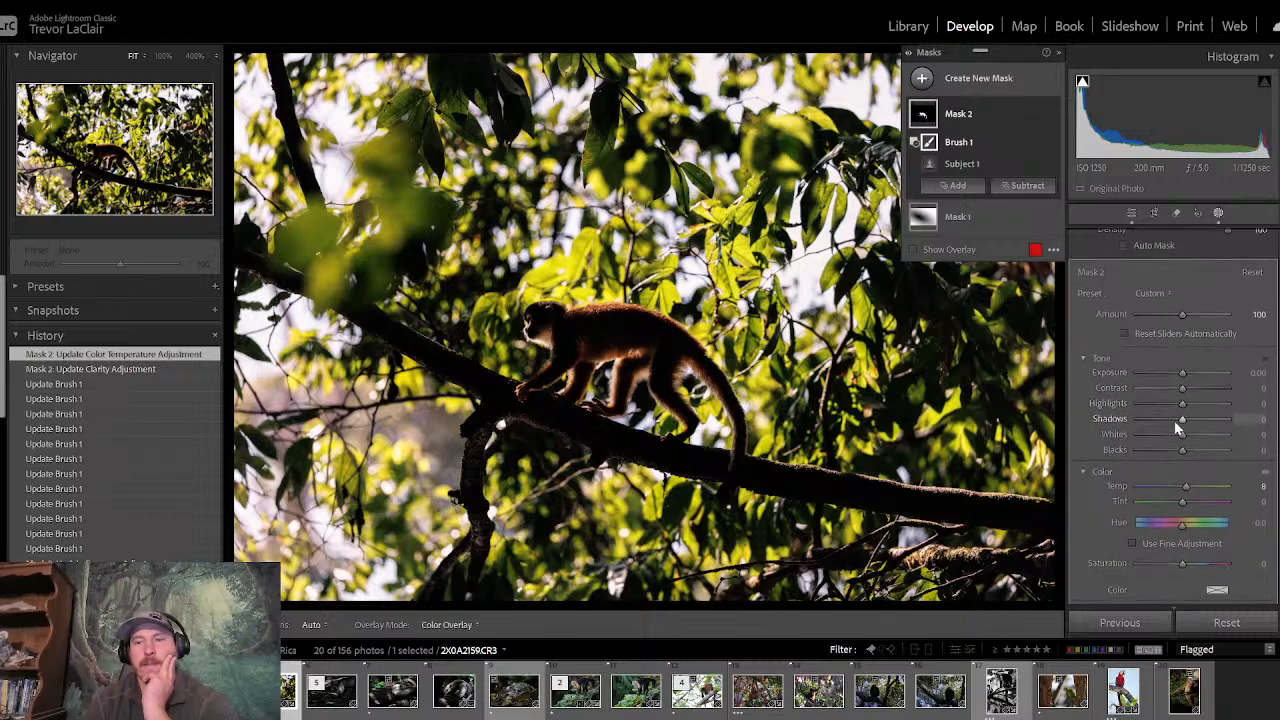
left_click_drag(1181, 418, 1177, 420)
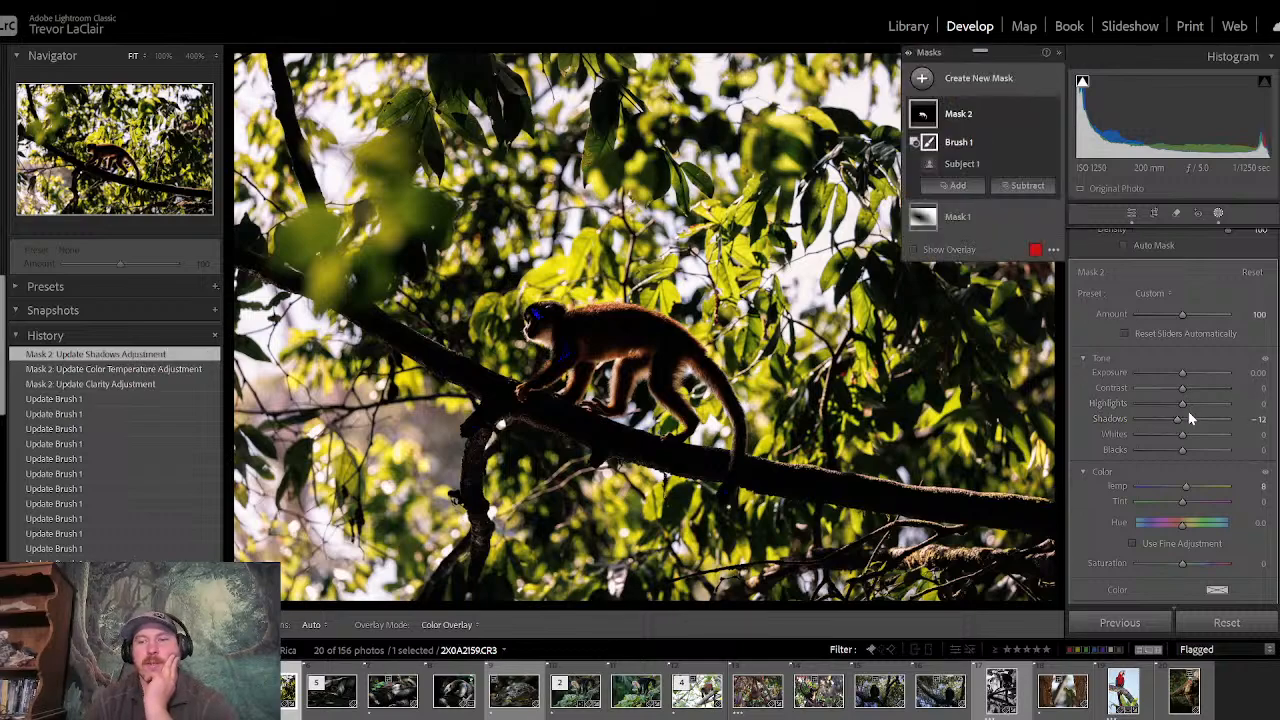
left_click_drag(1183, 403, 1208, 417)
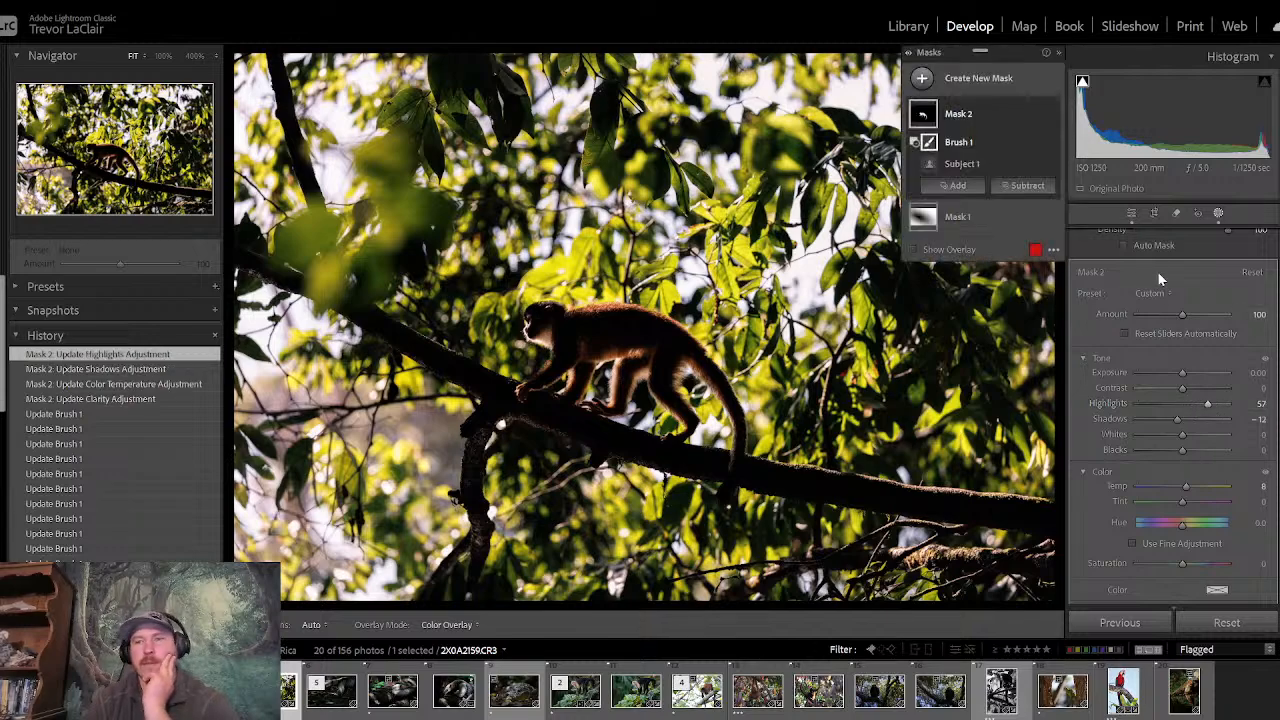
- Return to the global edits, set Saturation to −10, and show the before version for comparison
left_click(1131, 214)
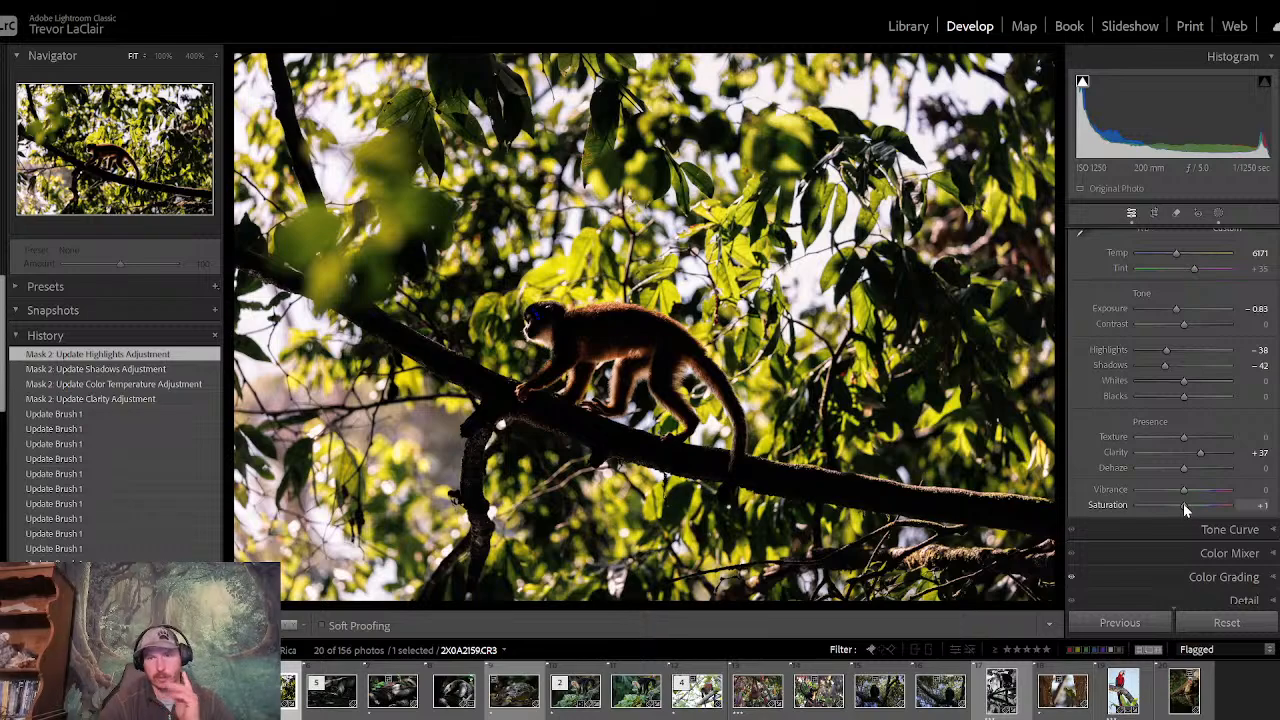
left_click_drag(1183, 503, 1180, 506)
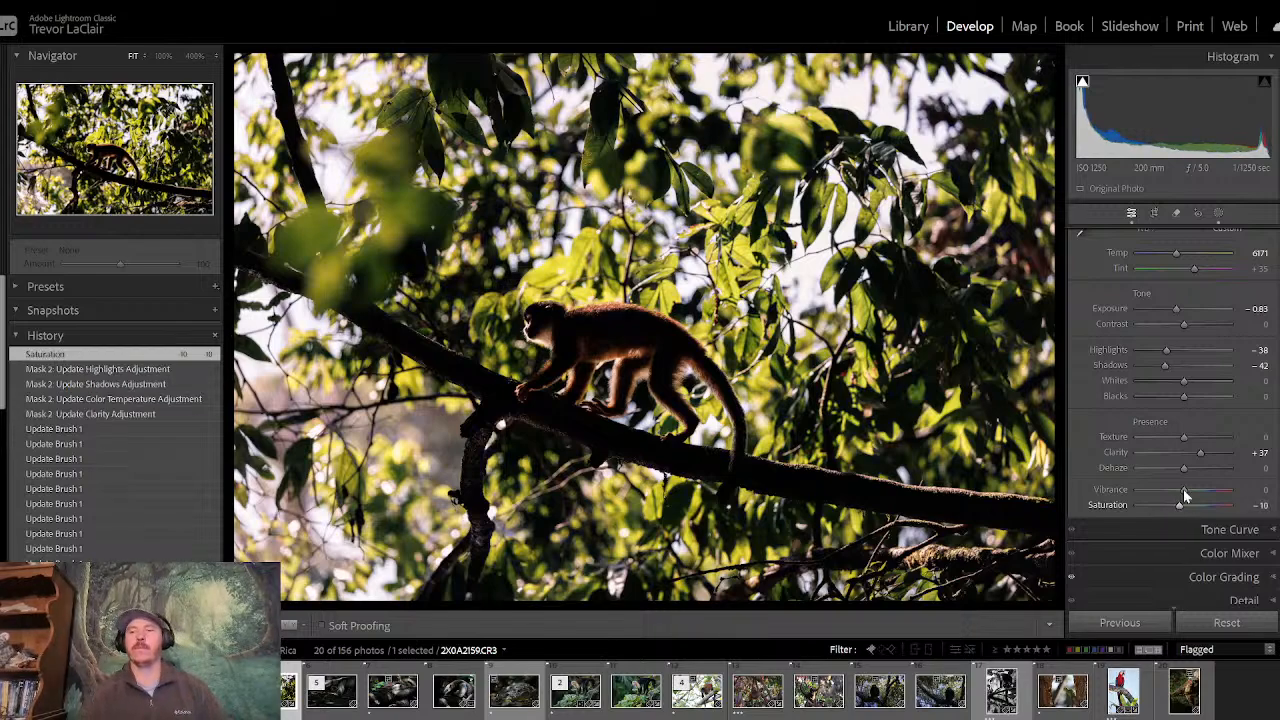
key("backslash")
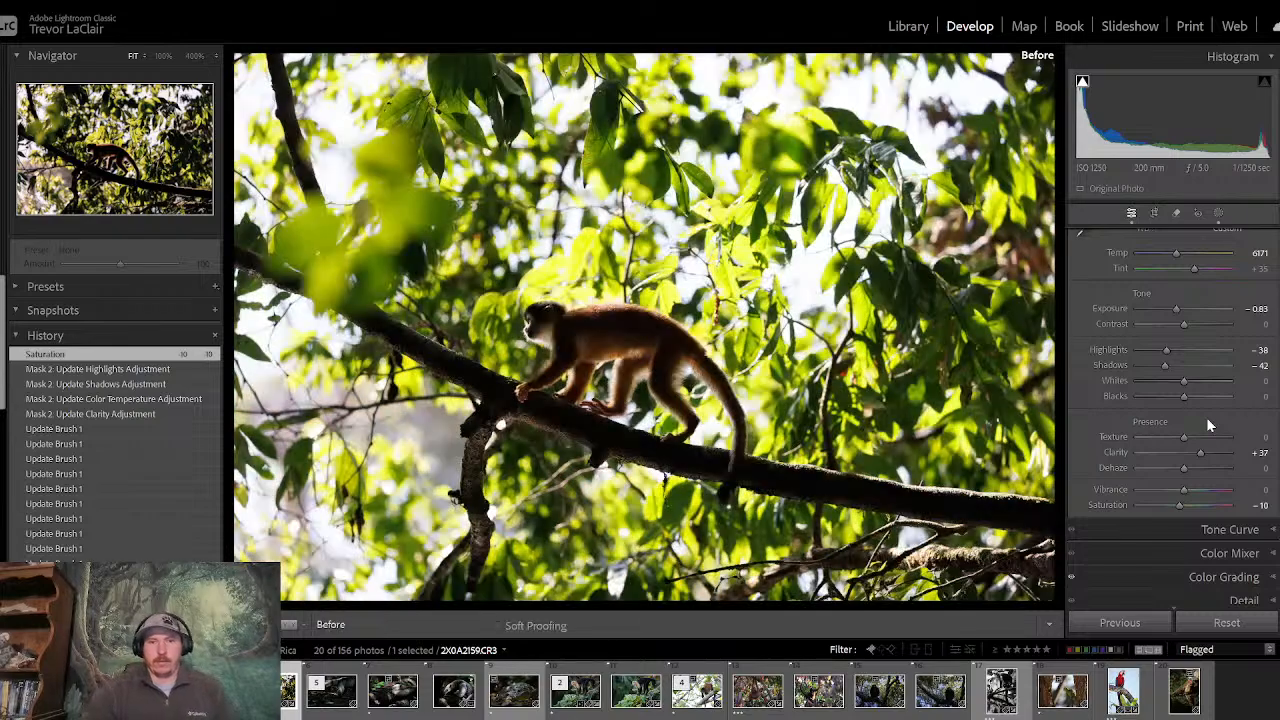
- Compare the branch-walking monkey's edited version with its before version several times, finishing on the edited one
key("backslash")
key("backslash")
key("backslash")
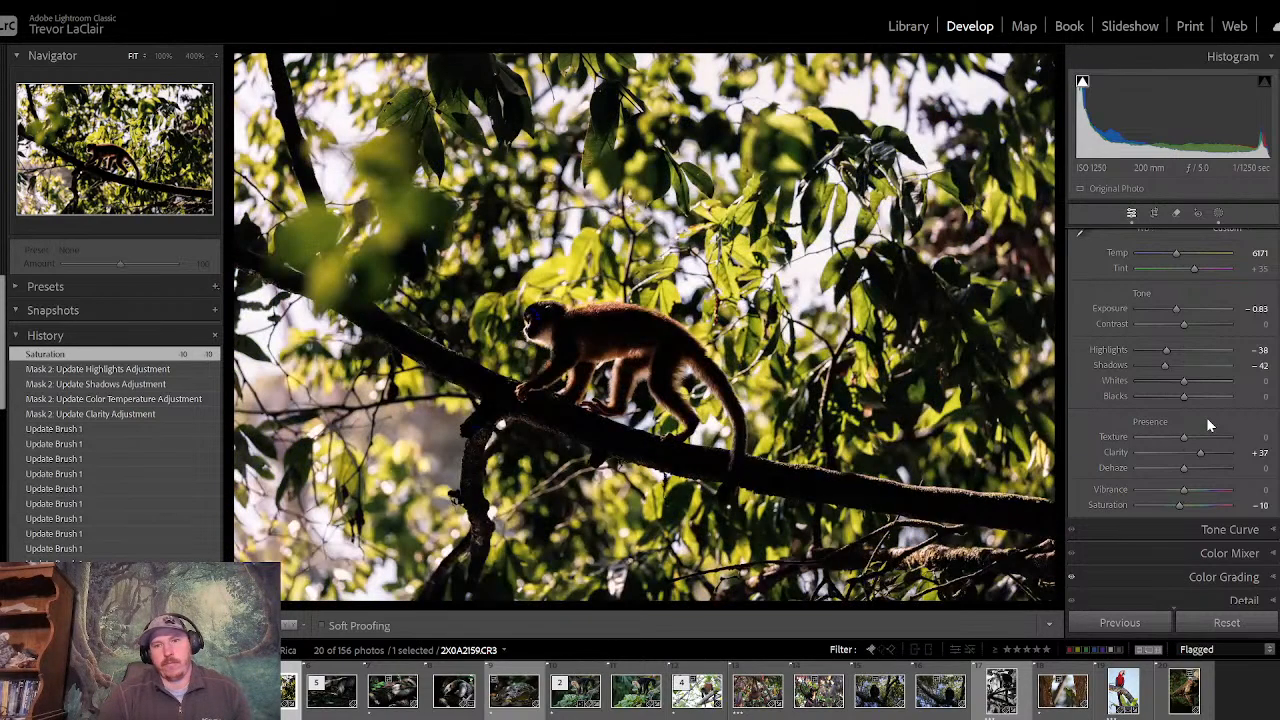
key("backslash")
key("backslash")
key("backslash")
key("backslash")
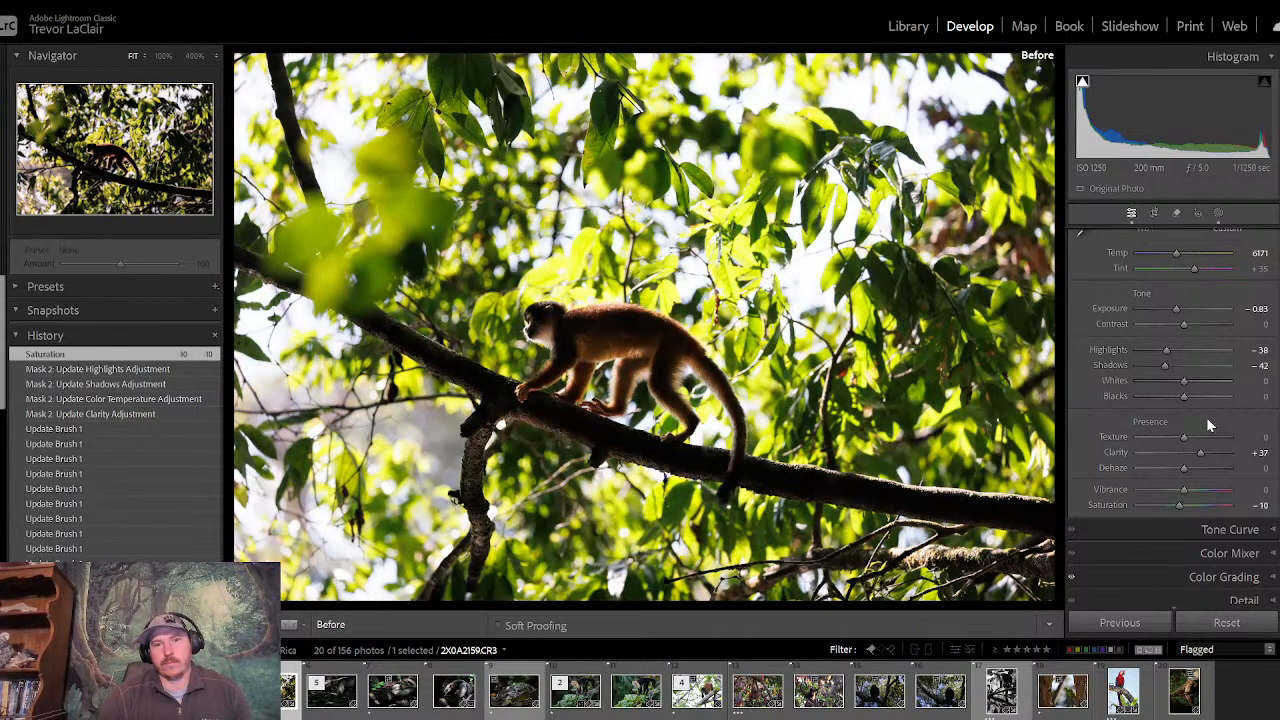
key("backslash")
key("backslash")
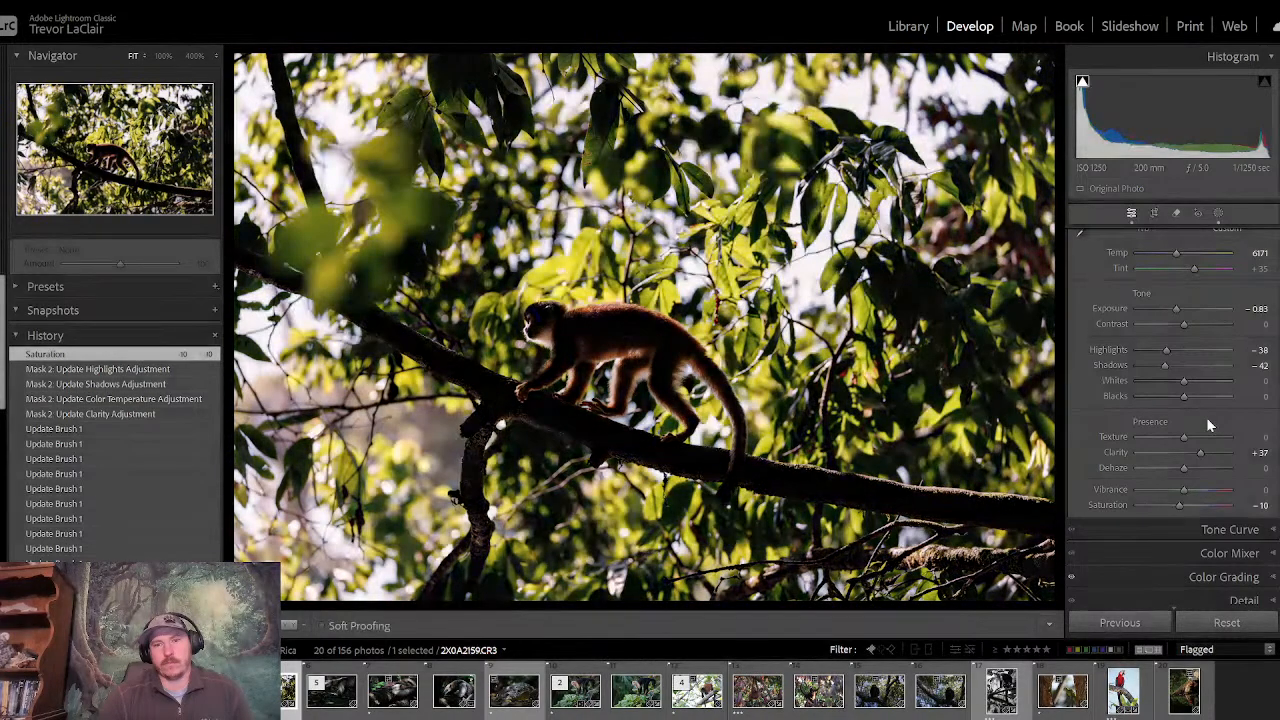
key("backslash")
key("backslash")
key("backslash")
key("backslash")
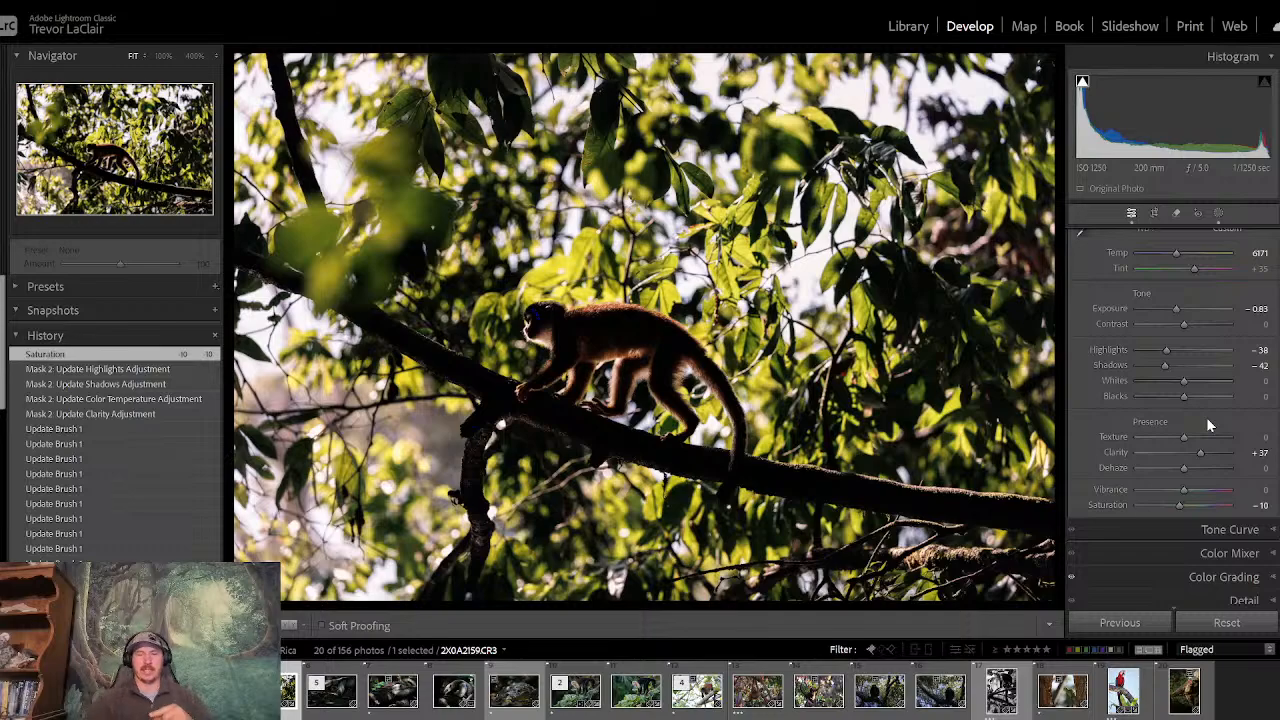
key("backslash")
key("backslash")
key("backslash")
key("backslash")
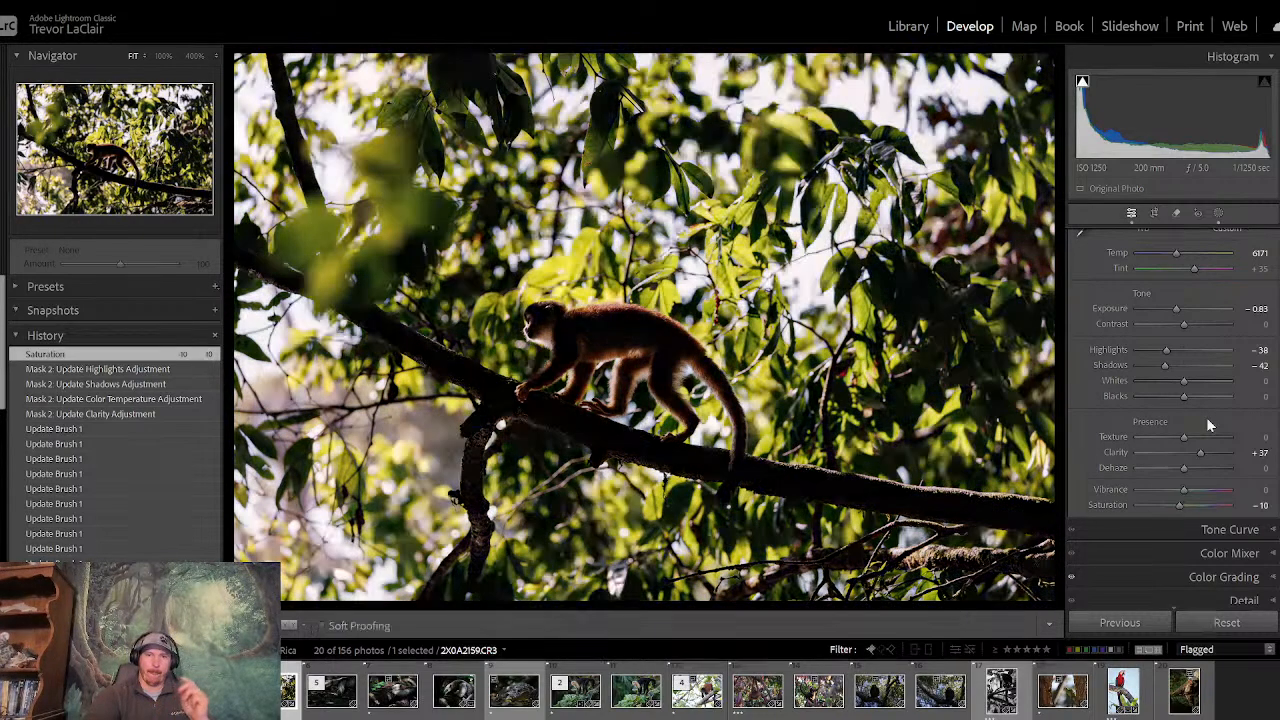
key("backslash")
key("backslash")
key("backslash")
key("backslash")
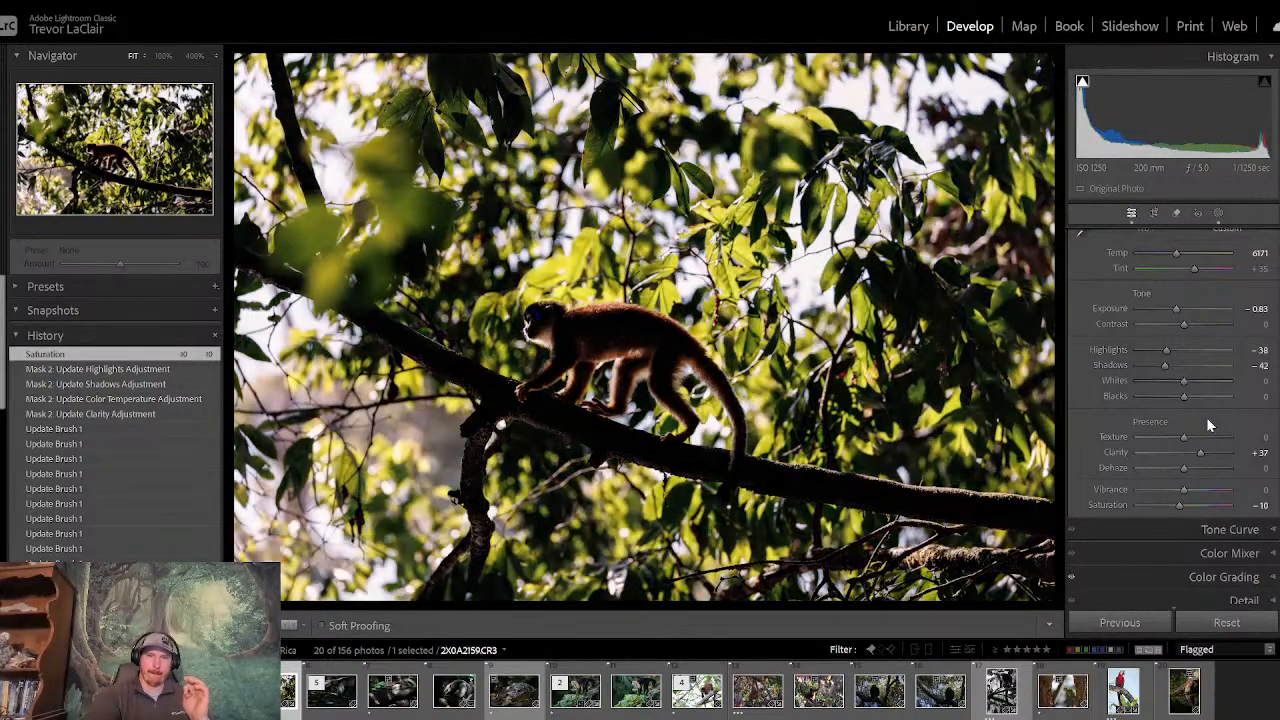
key("backslash")
key("backslash")
key("backslash")
key("backslash")
key("backslash")
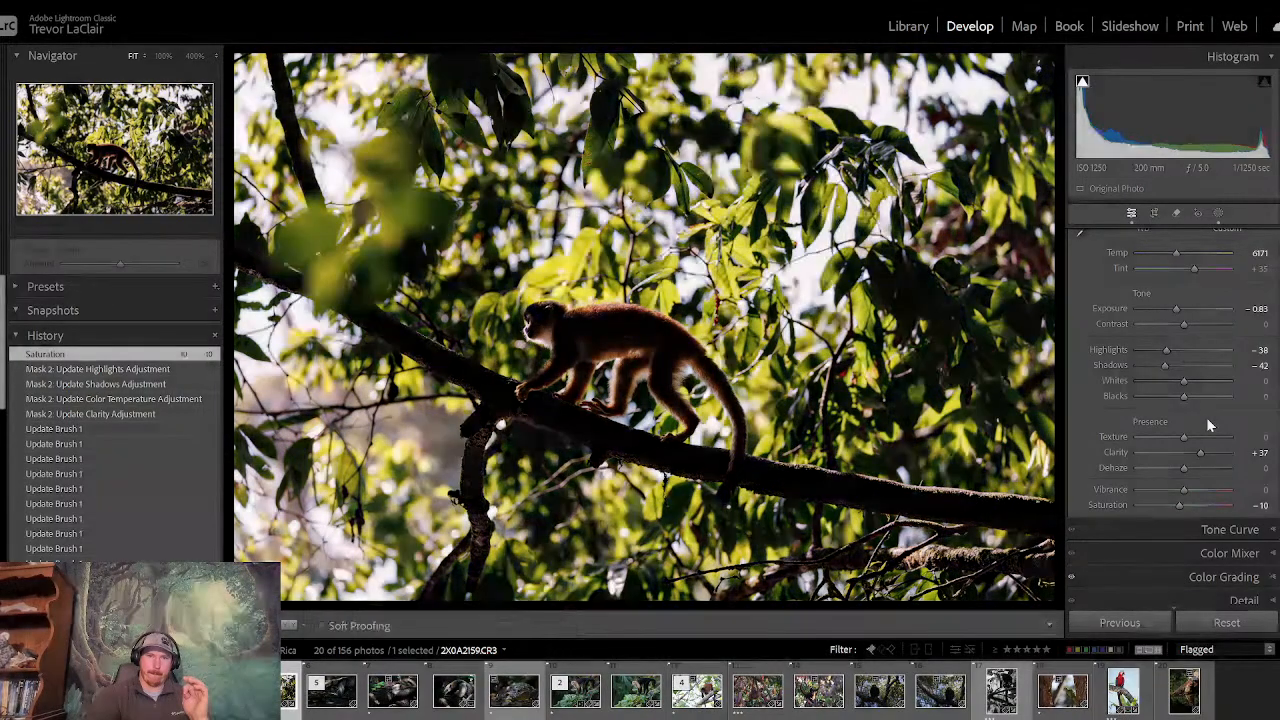
key("backslash")
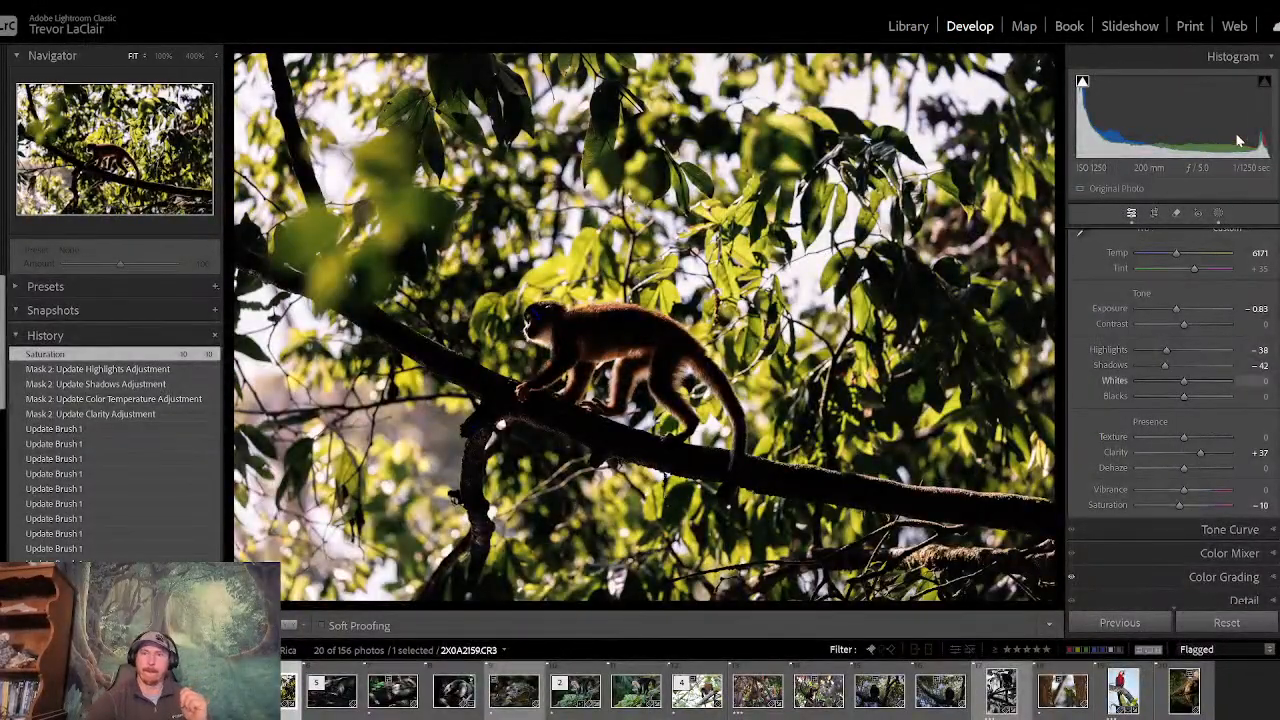
- Return to the Library's thumbnail grid and open anteater photo 2X0A2247.CR3 as a single image fitted to the view
left_click(910, 28)
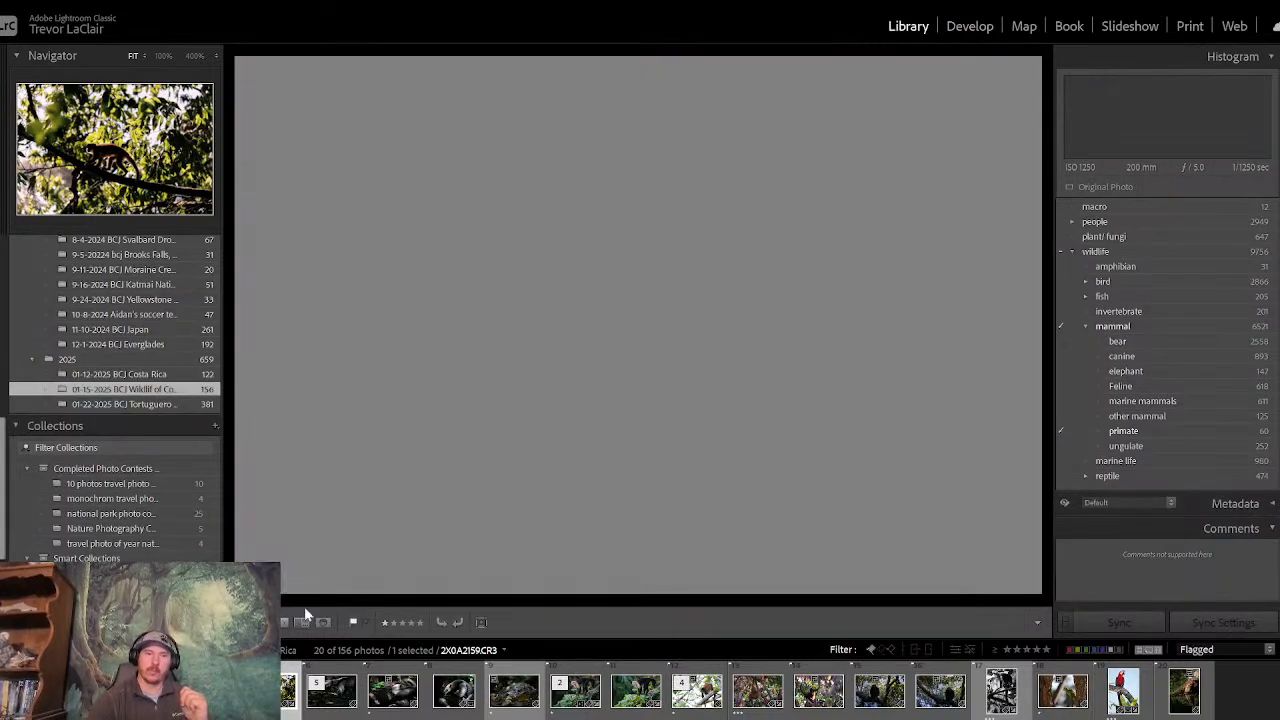
left_click(296, 624)
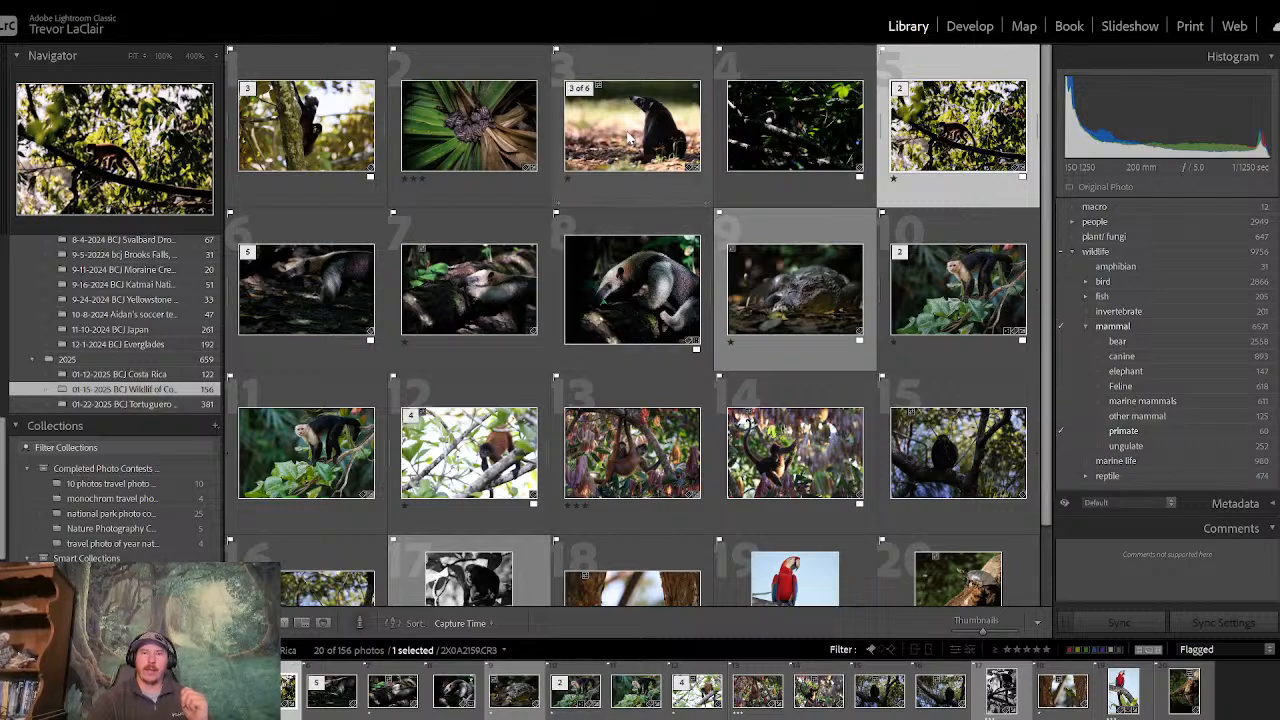
left_click(630, 138)
left_click(838, 316)
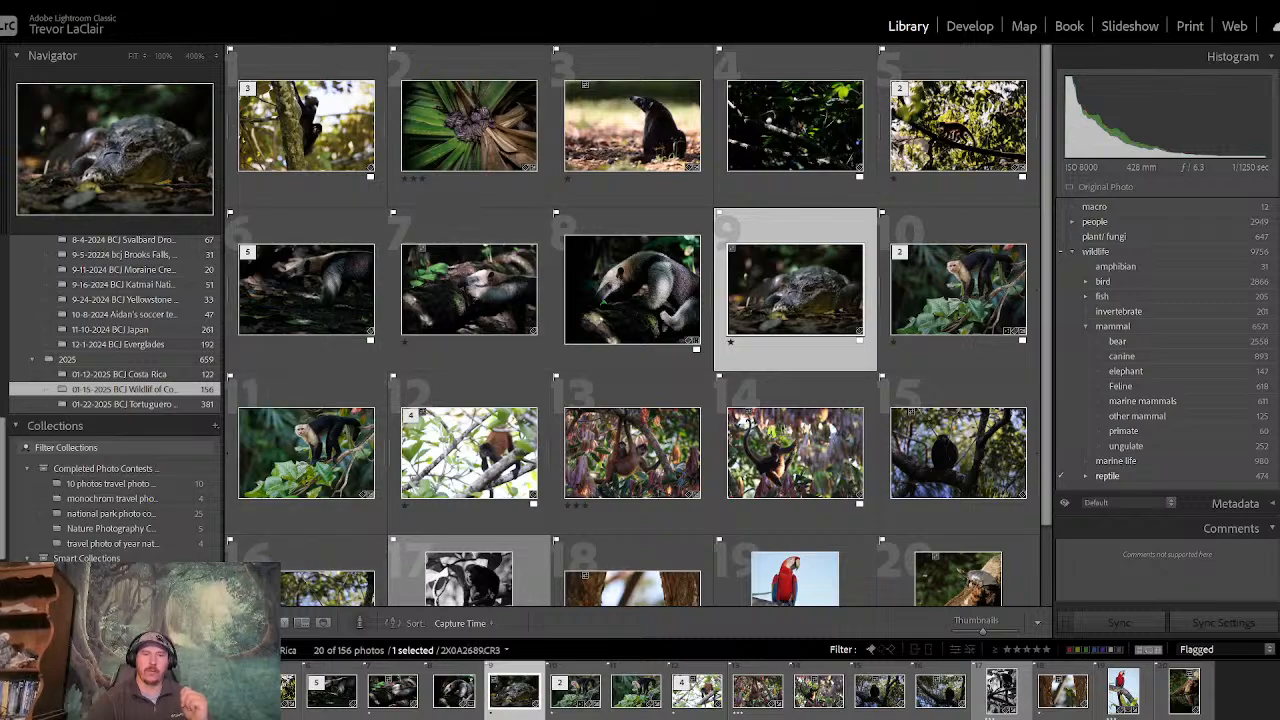
double_click(592, 331)
left_click(590, 330)
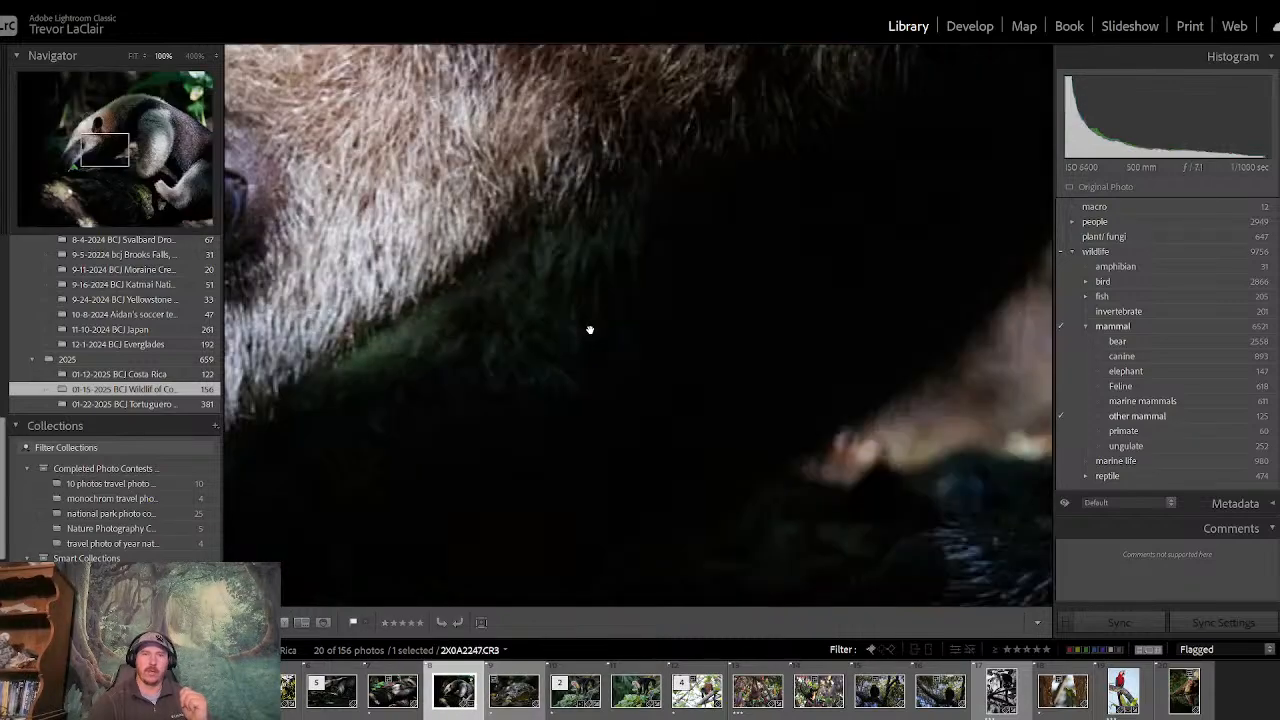
left_click(590, 330)
- Compare the anteater photo 2X0A2247.CR3 with the neighbouring flagged shots, return to it, and view its keywords
key("Left")
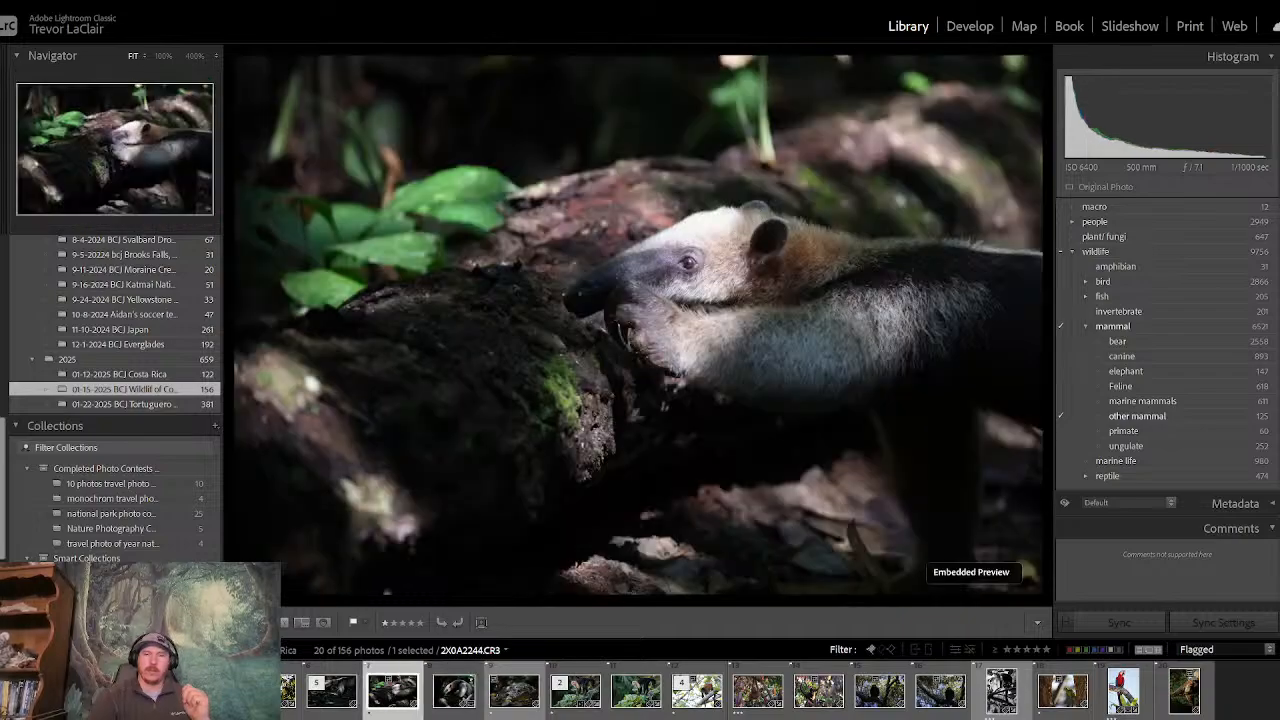
key("Left")
key("Right")
key("Right")
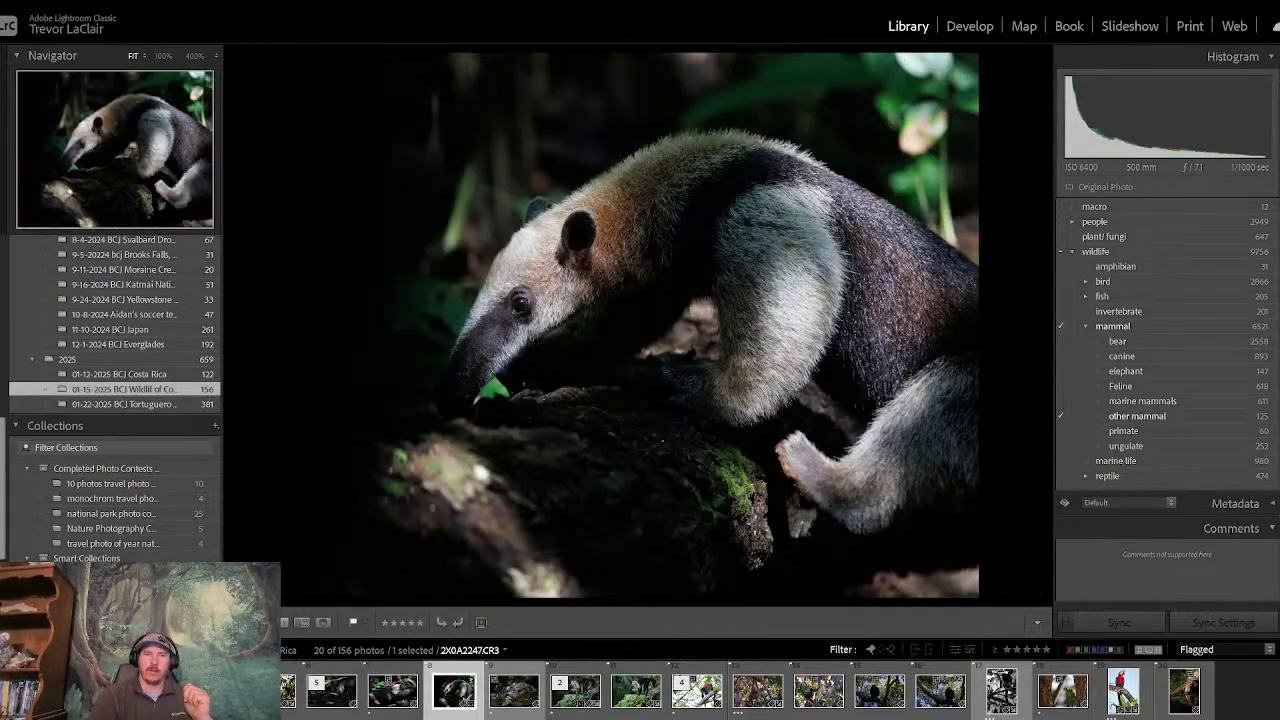
key("Left")
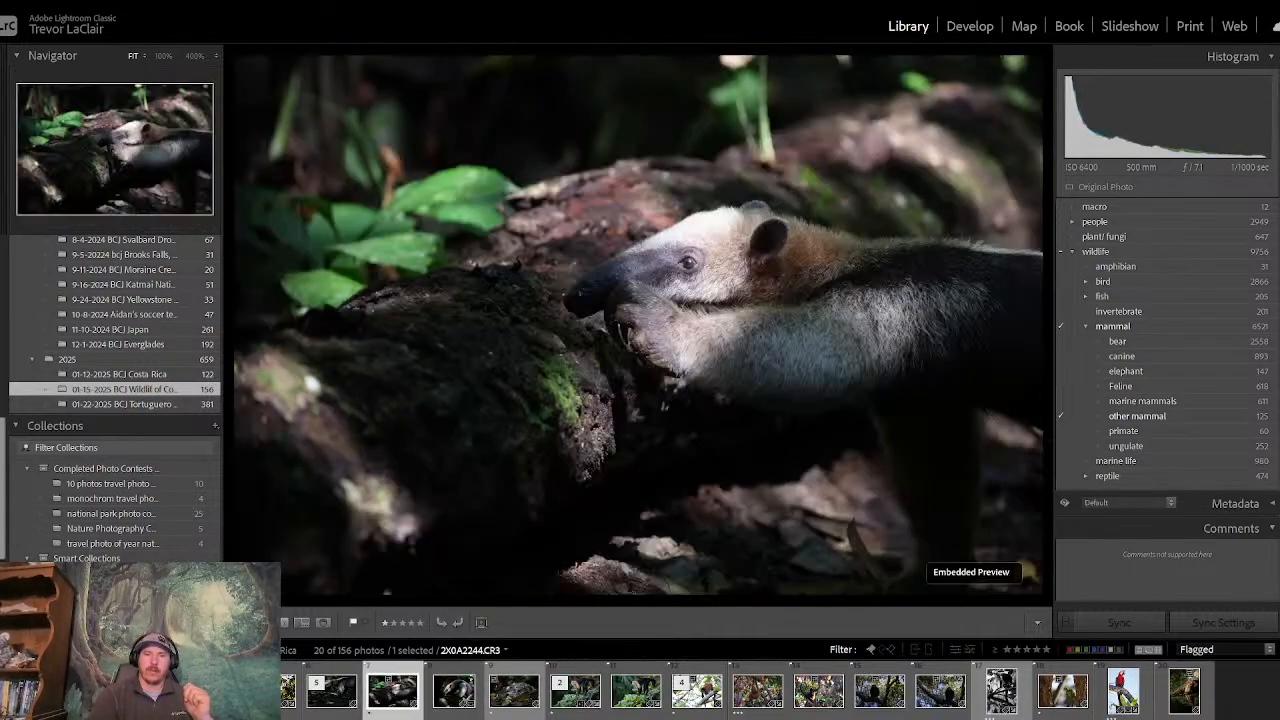
key("Right")
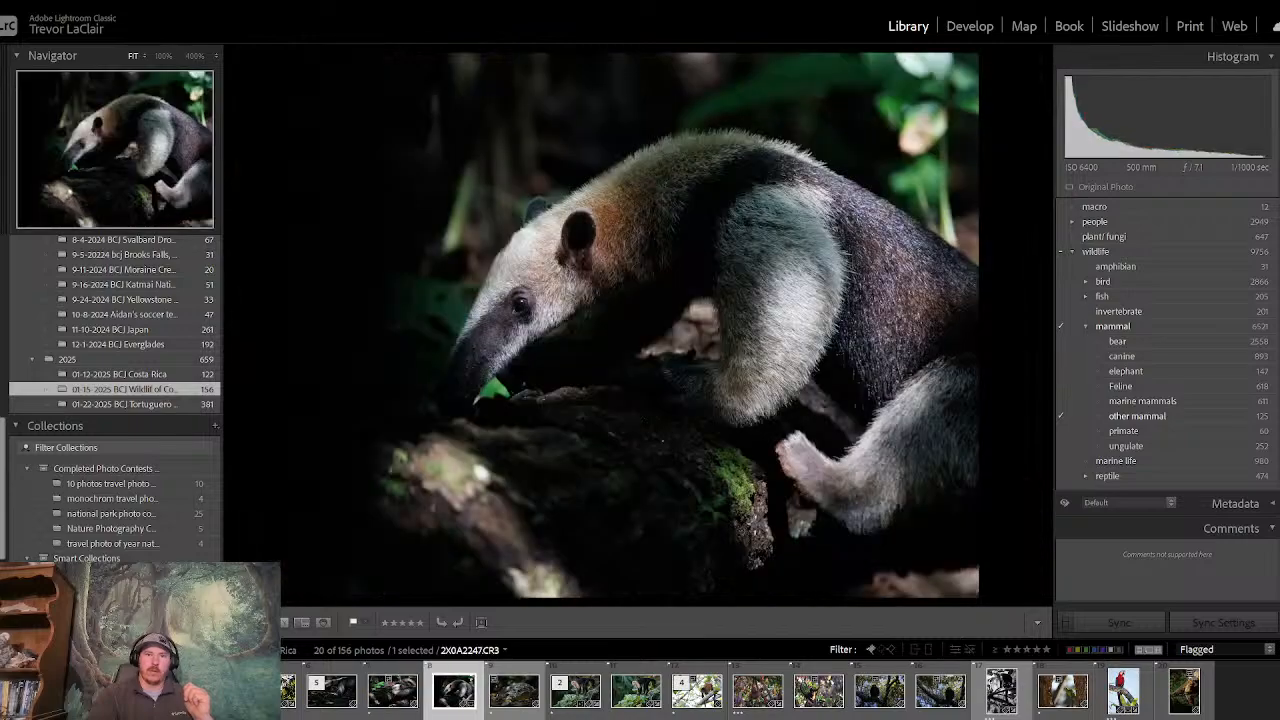
key("Right")
key("Right")
key("Left")
key("Left")
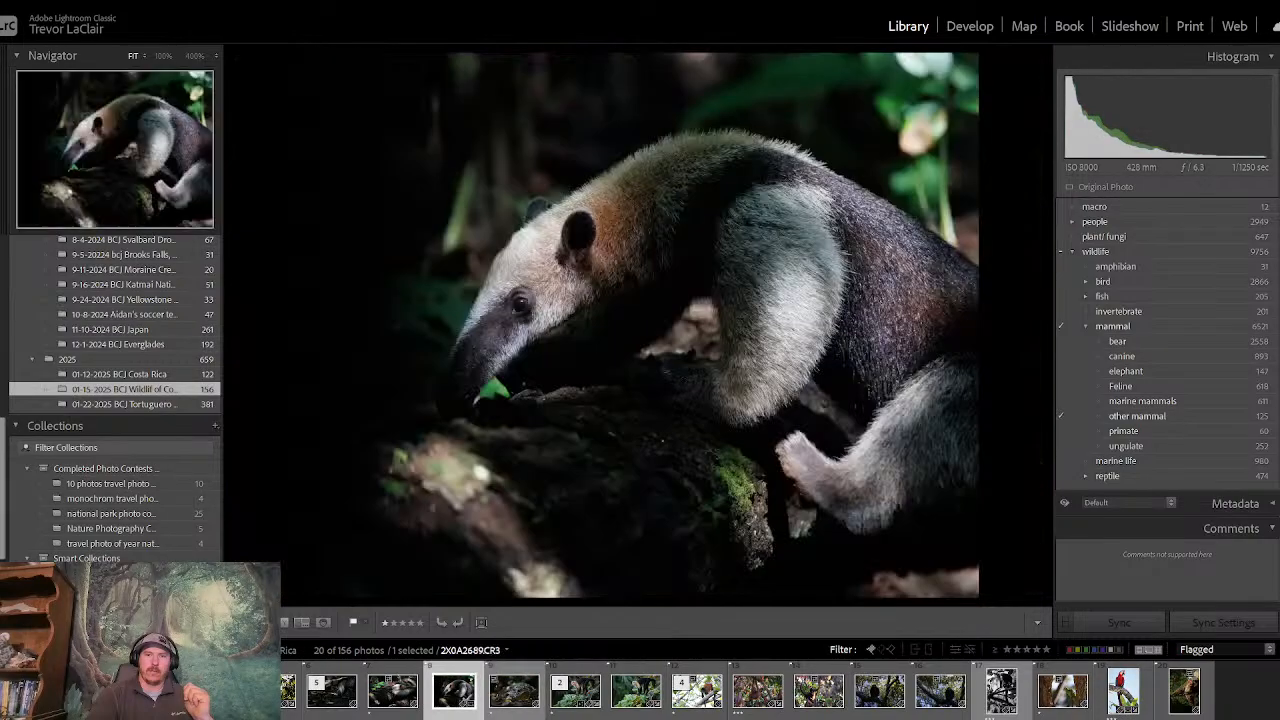
key("Left")
key("Left")
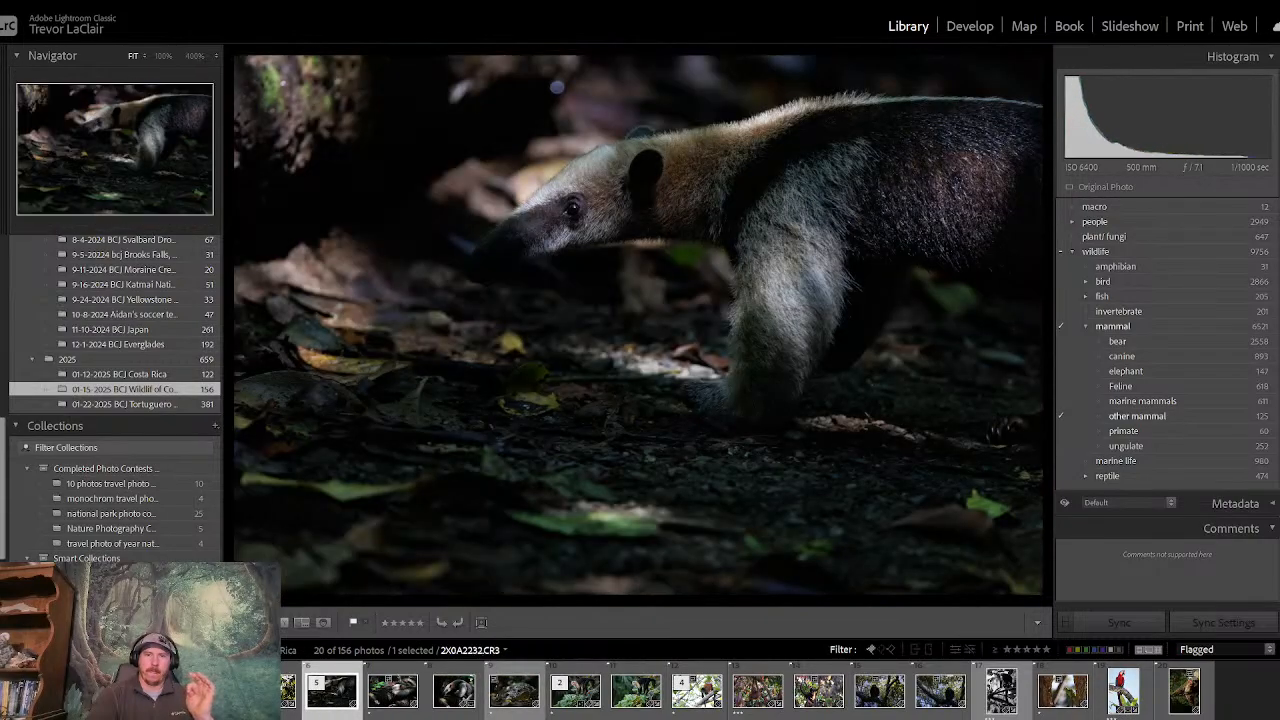
key("Right")
key("Right")
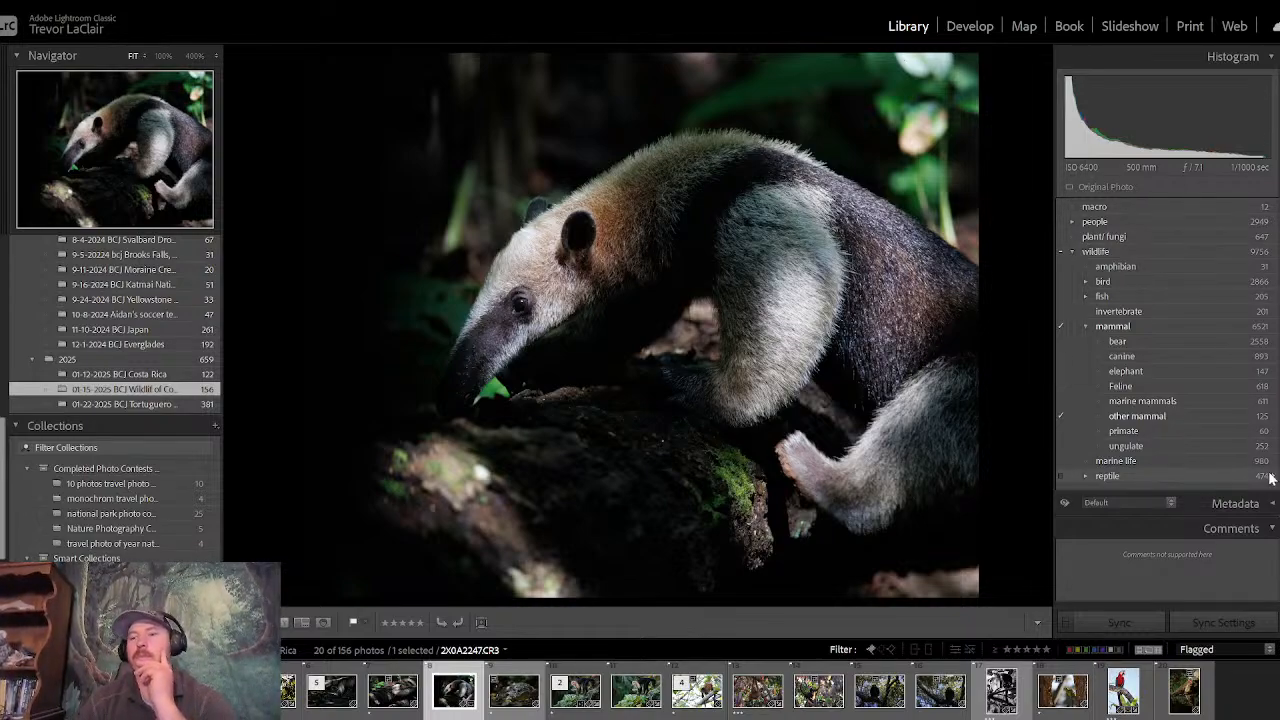
scroll(1165, 350, "up", 10)
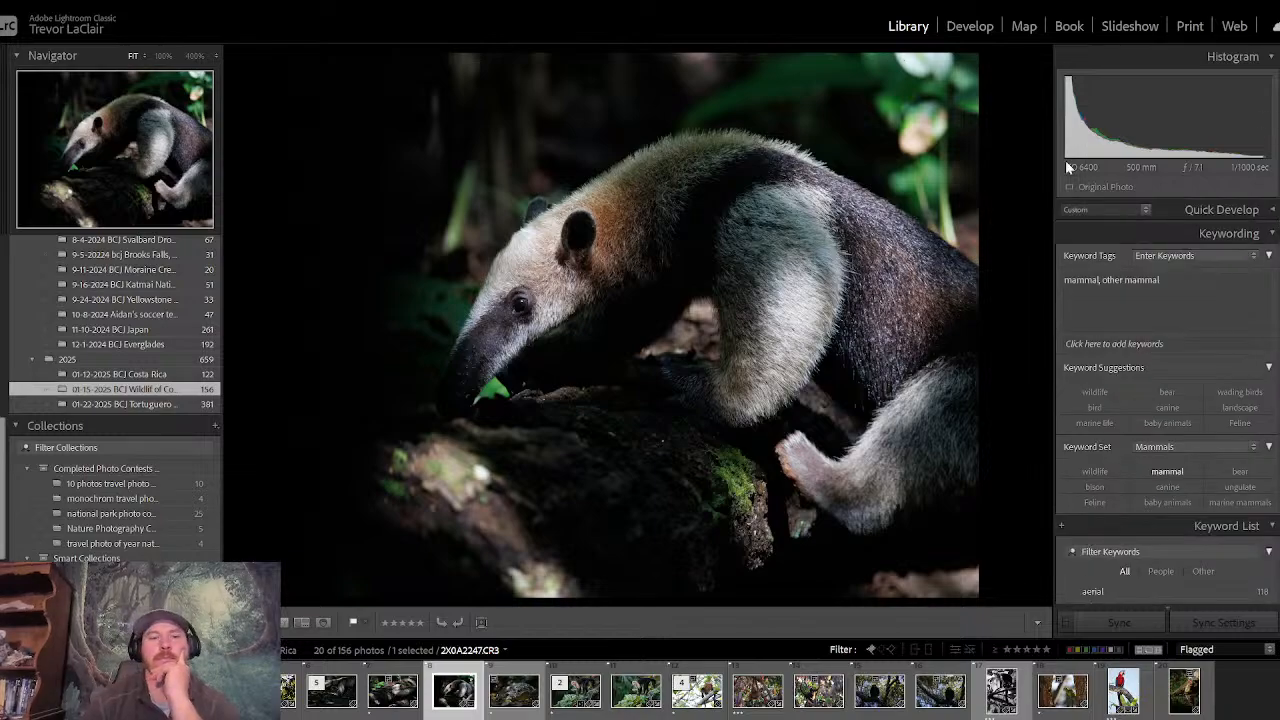
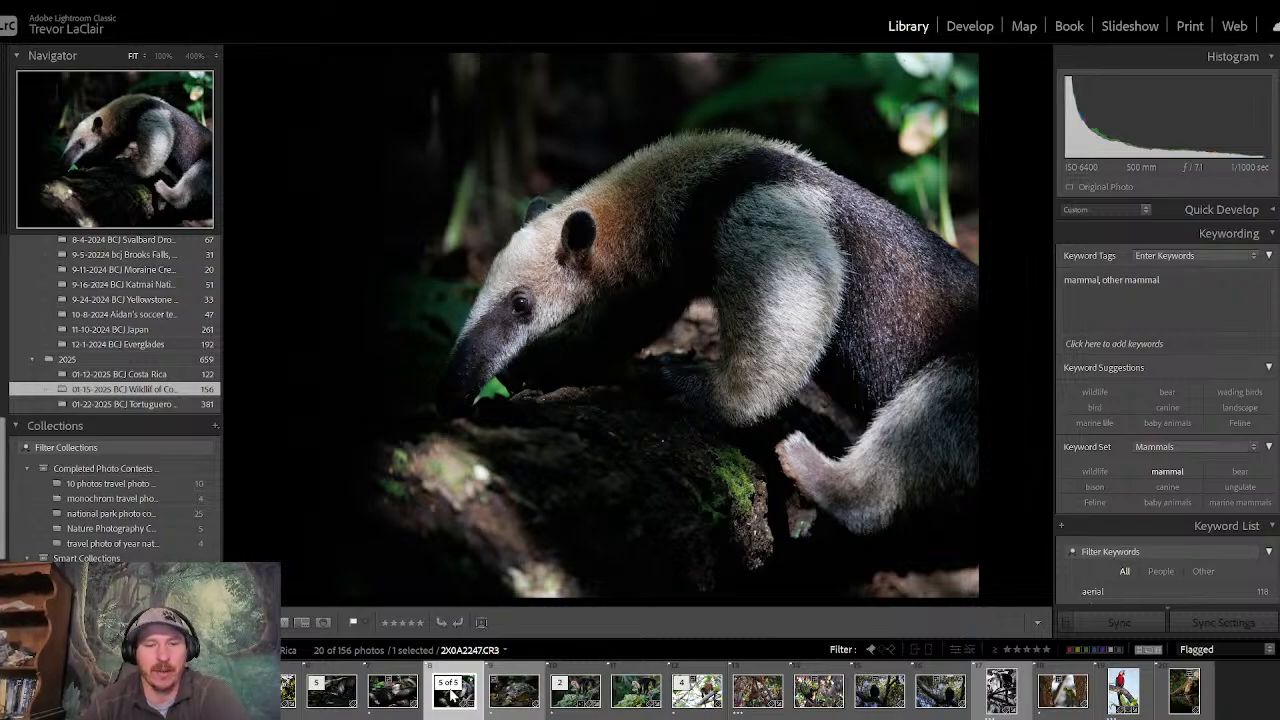
- Compare anteater photo 2X0A2247.CR3 with the two preceding flagged shots, 2X0A2244.CR3 and 2X0A2232.CR3, and return to it
key("Left")
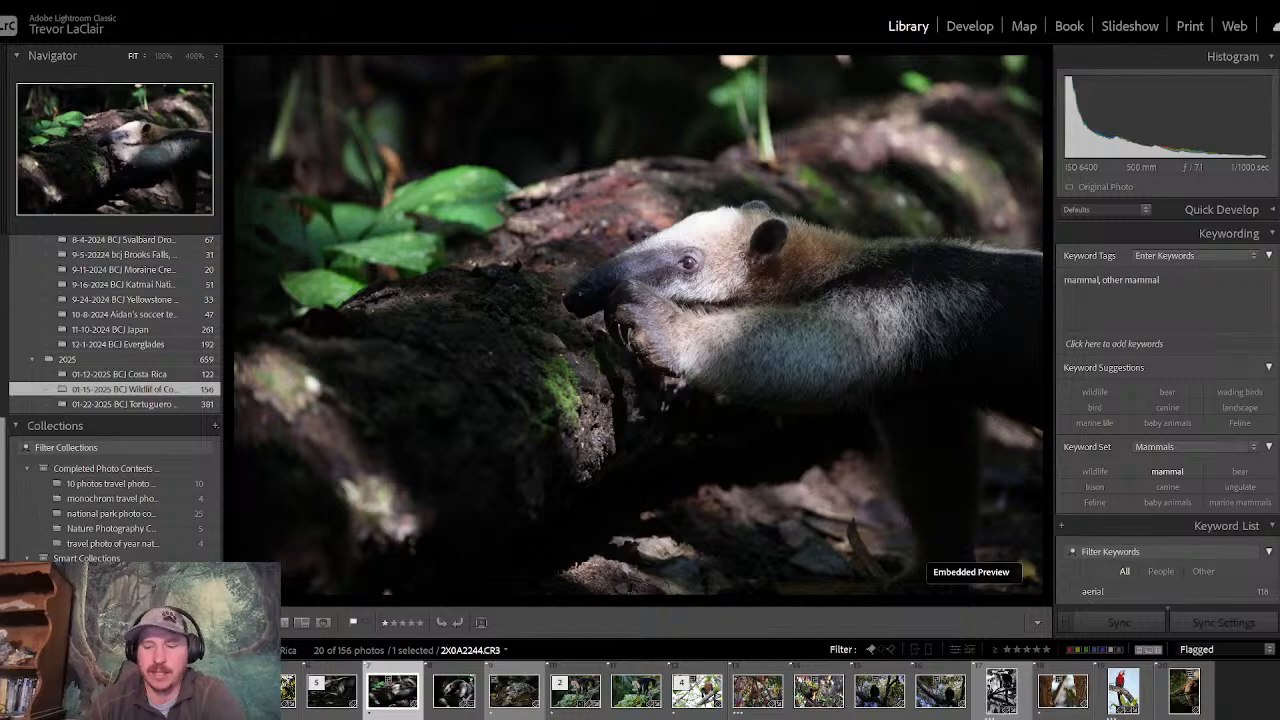
key("Left")
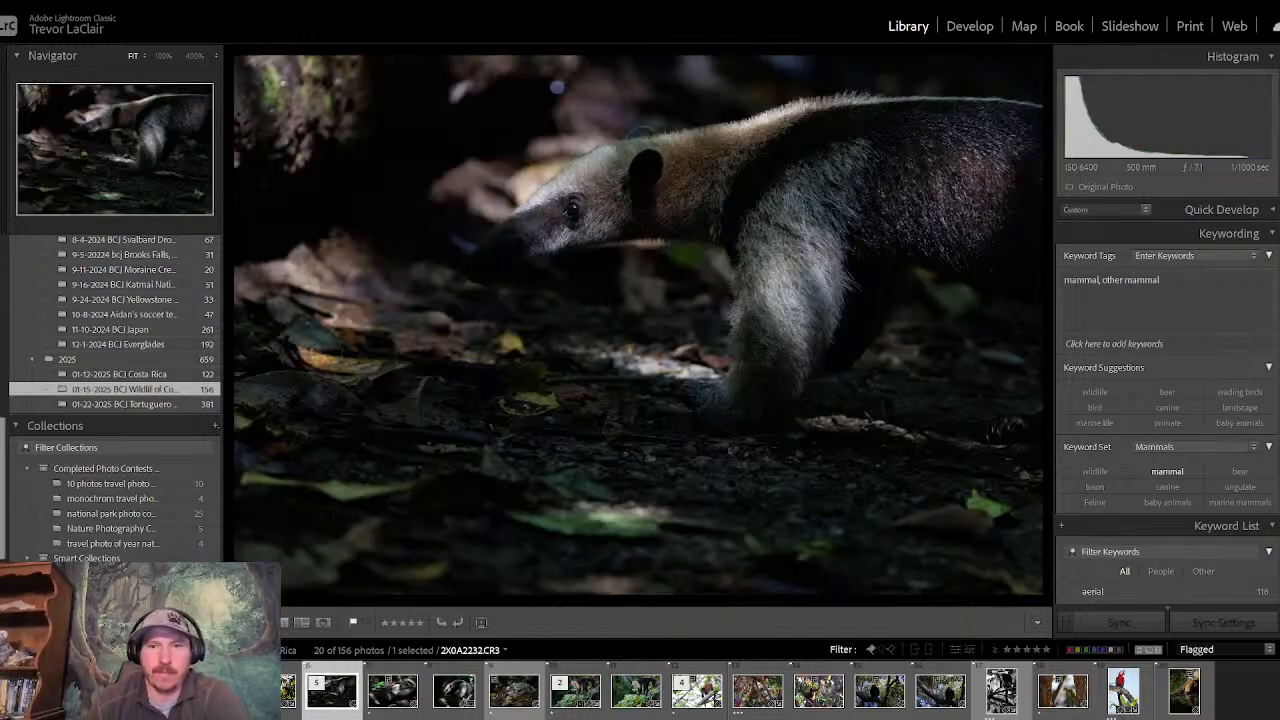
key("Right")
key("Right")
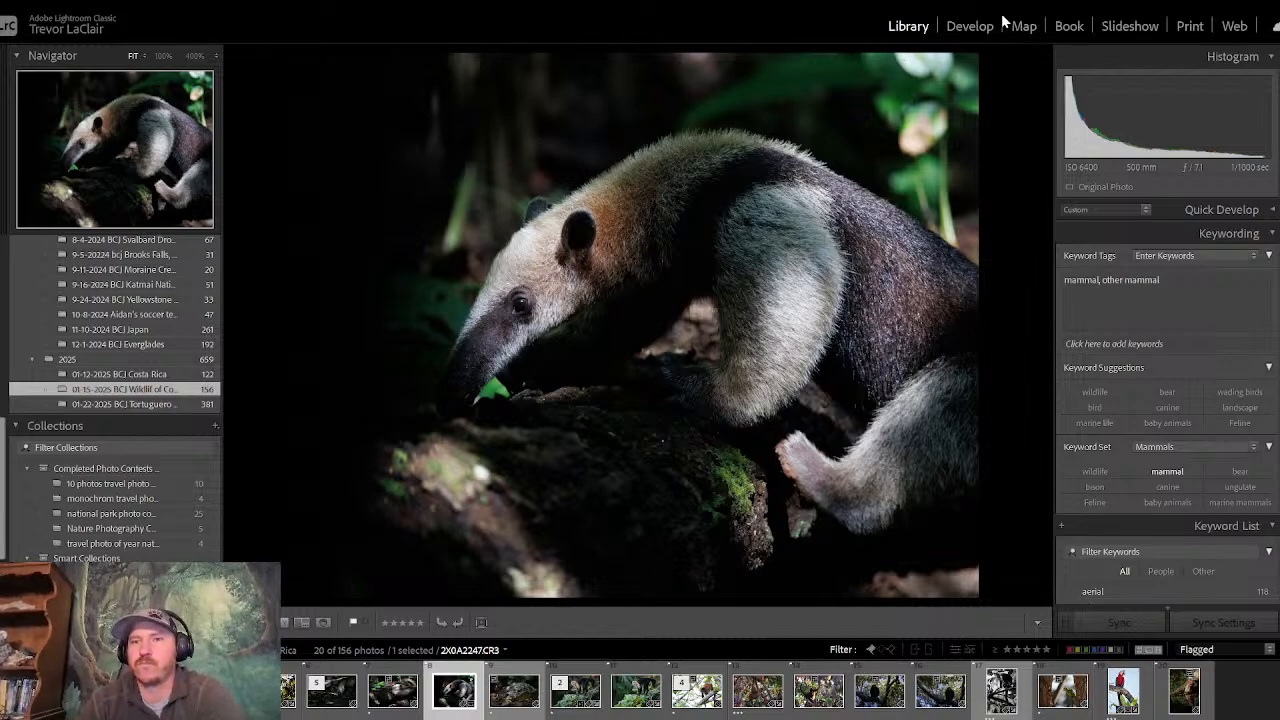
- Open 2X0A2247.CR3 for developing and set Exposure to −0.26, Highlights to −2 and Contrast to +13
left_click(970, 27)
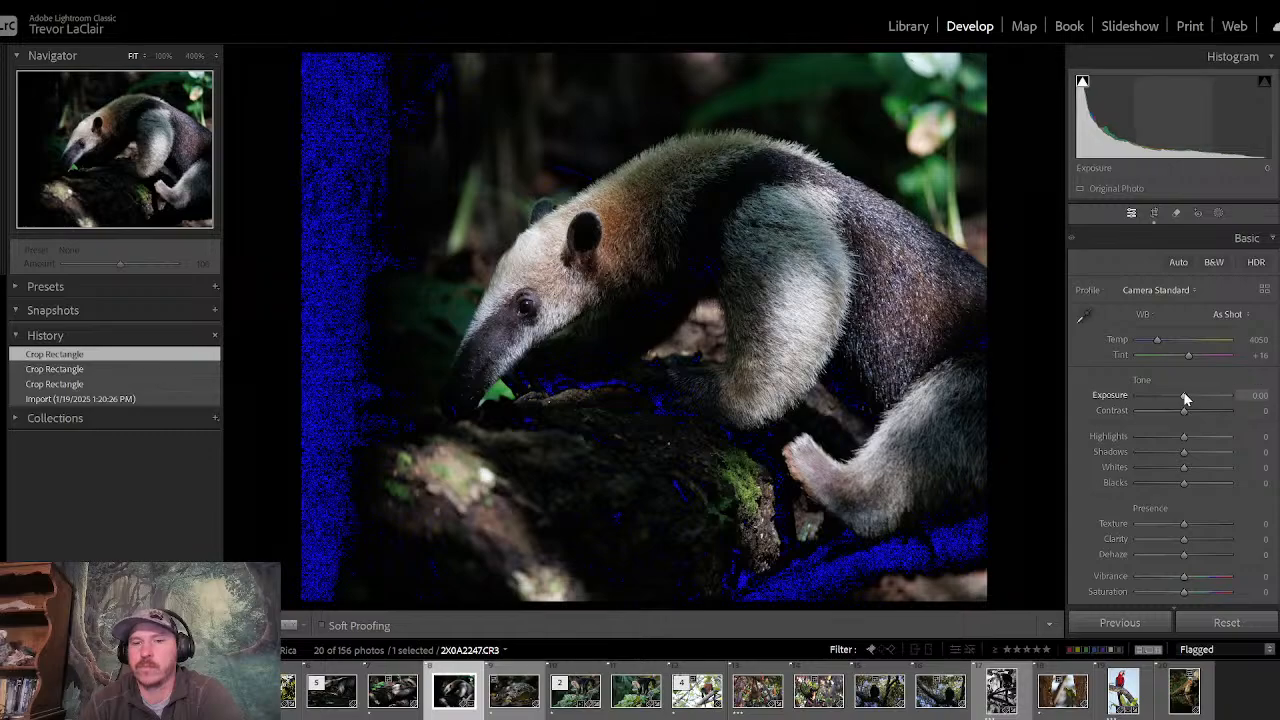
left_click_drag(1184, 395, 1181, 395)
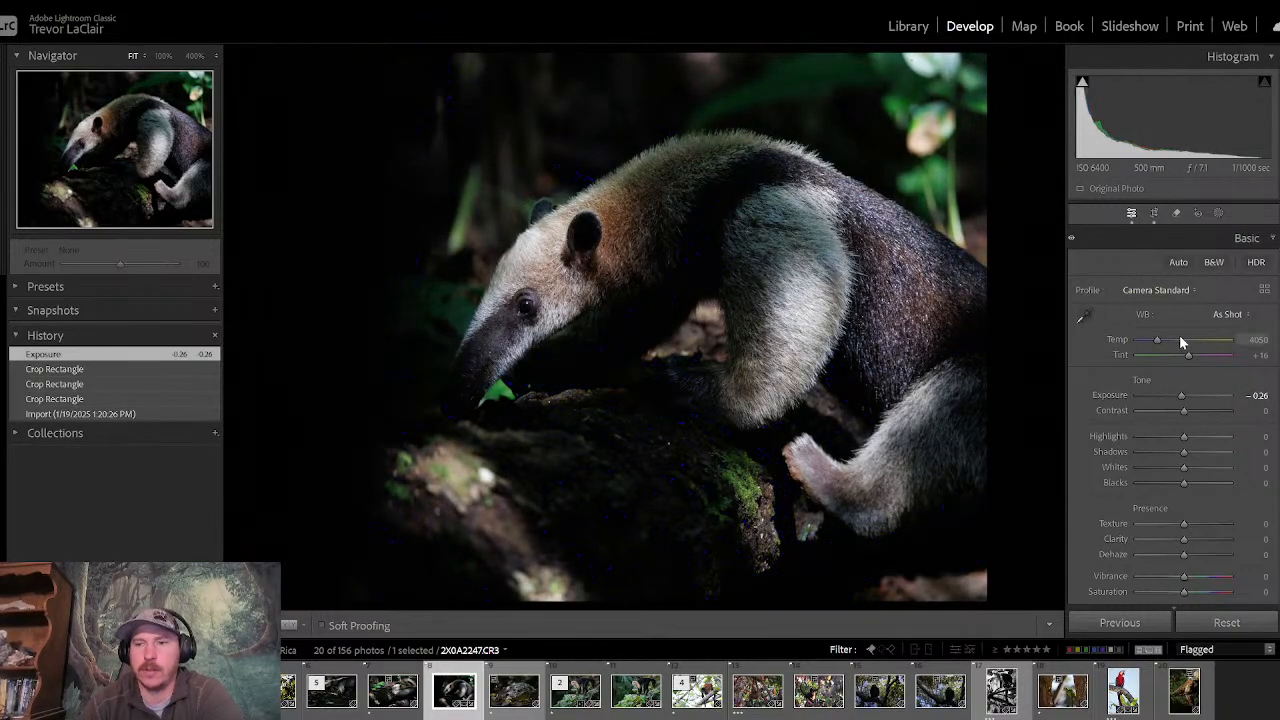
double_click(1184, 396)
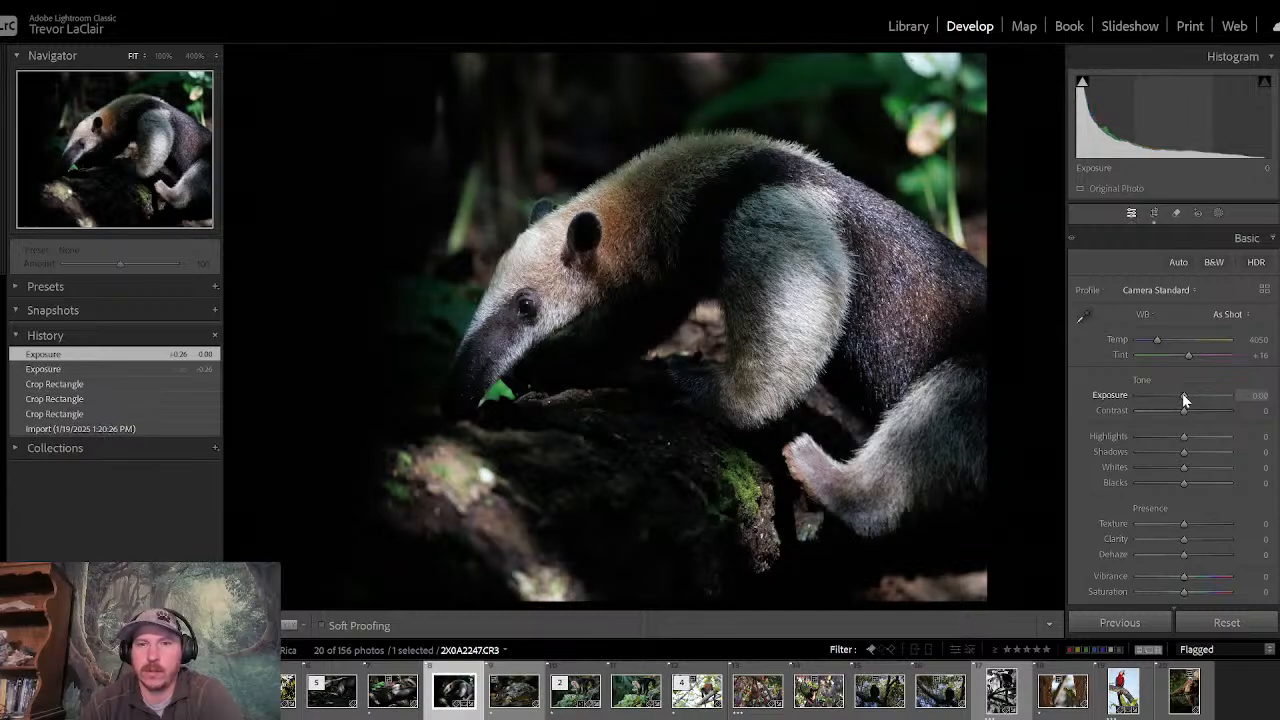
mouse_move(1182, 393)
left_mouse_down()
mouse_move(1153, 437)
mouse_move(1187, 437)
mouse_move(1188, 414)
left_mouse_up()
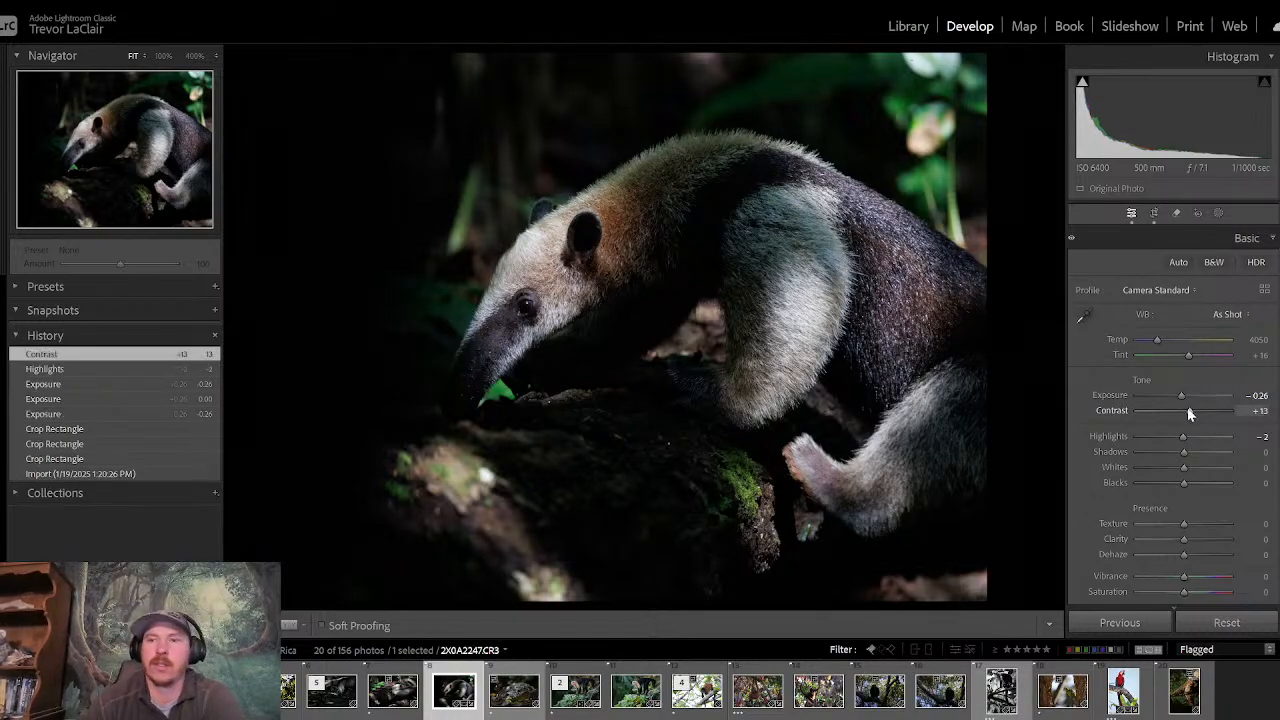
- Reframe the photo with a 4 x 5 / 8 x 10 crop, moving the anteater toward the right edge with more dark space before its snout
left_click(1154, 213)
left_click(1216, 276)
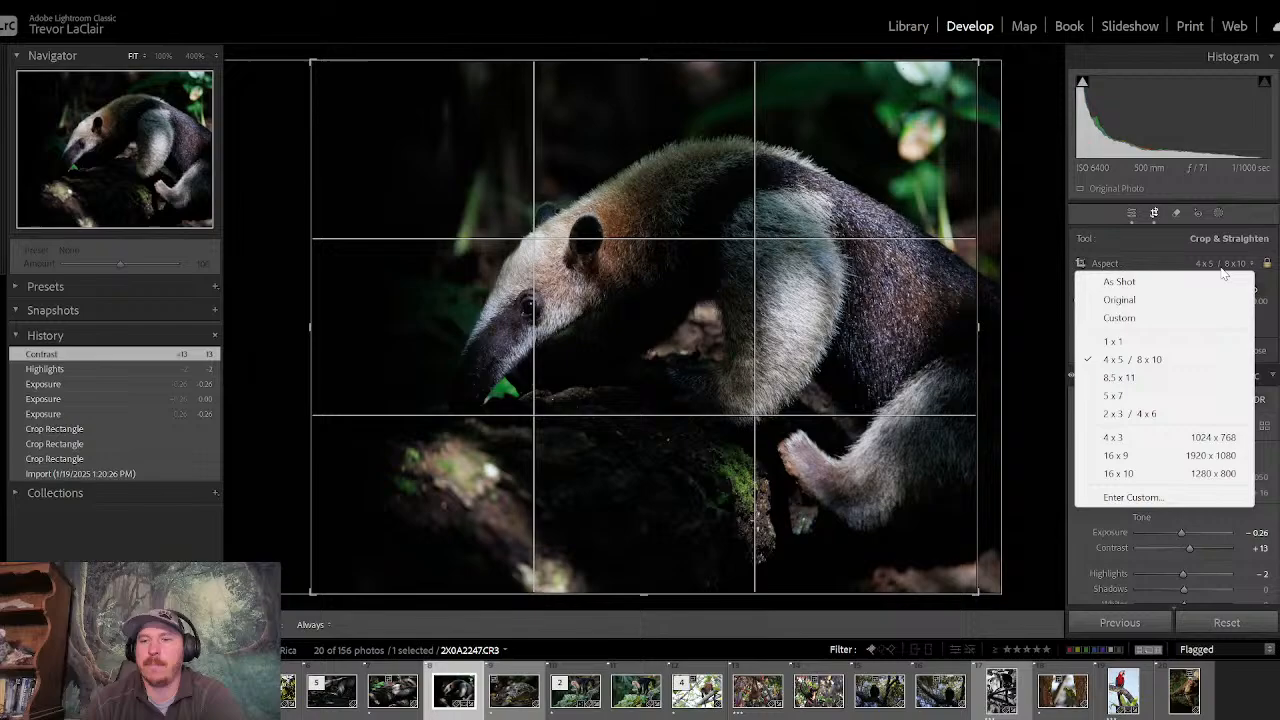
left_click(1172, 362)
left_click_drag(758, 354, 863, 372)
key("Return")
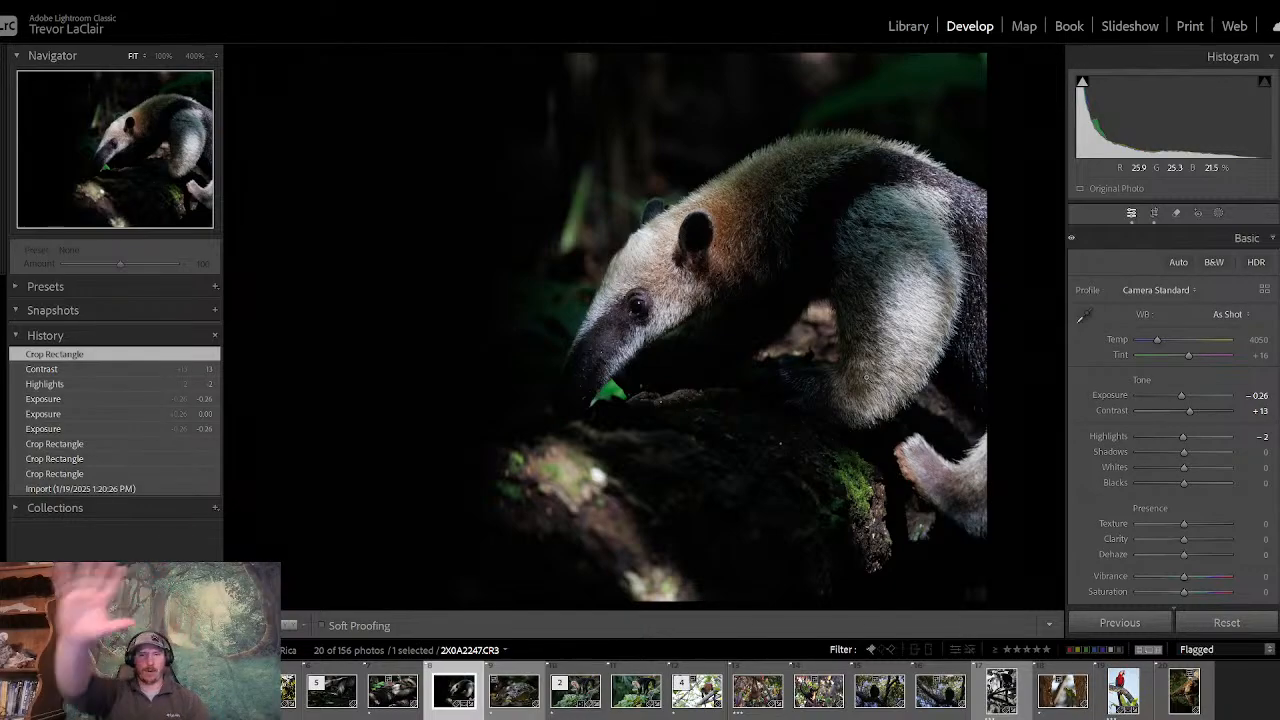
- Compare the recropped anteater photo with the neighbouring flagged shots, check their crop frames, and bring up 2X0A2232.CR3 for cropping
key("Right")
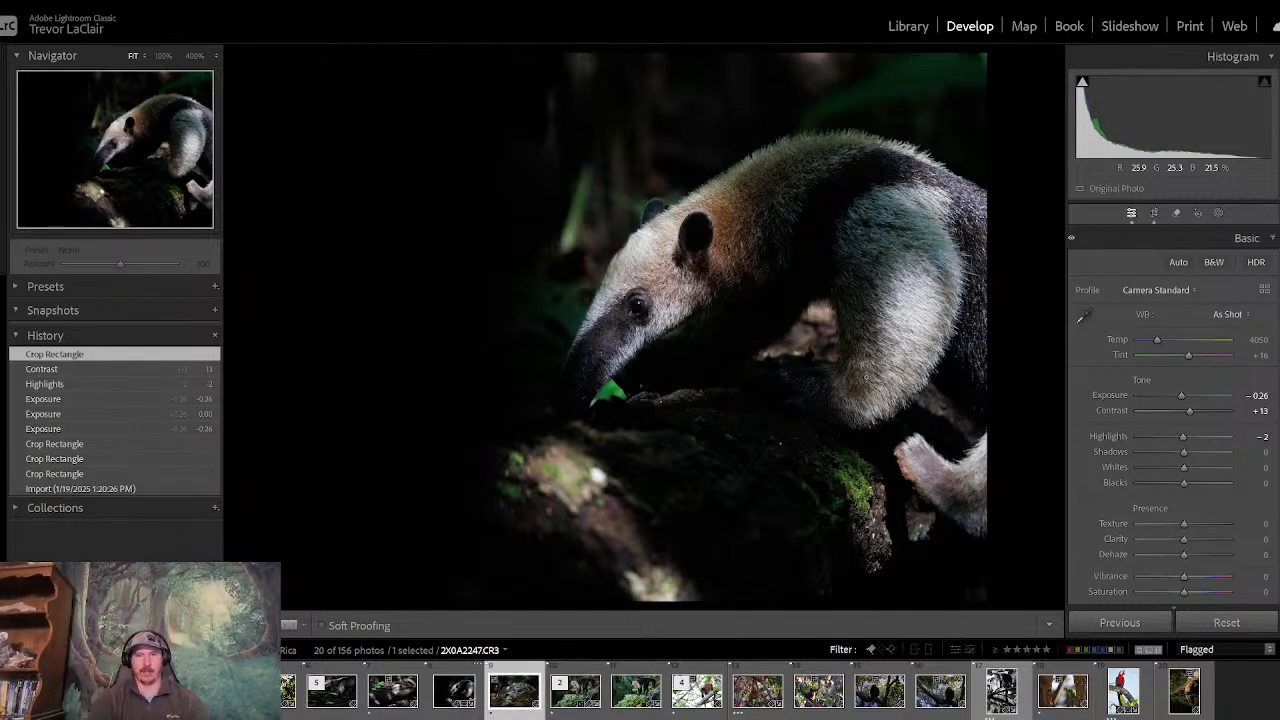
key("Left")
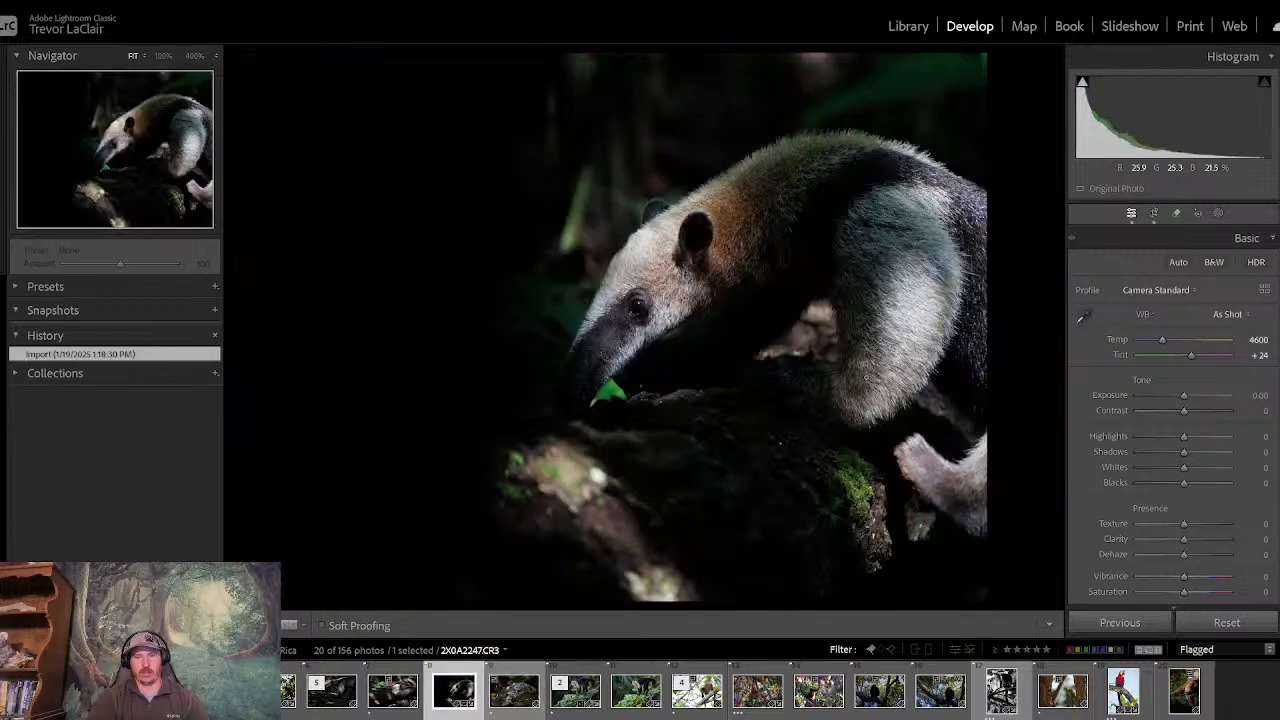
key("Left")
key("Left")
key("Right")
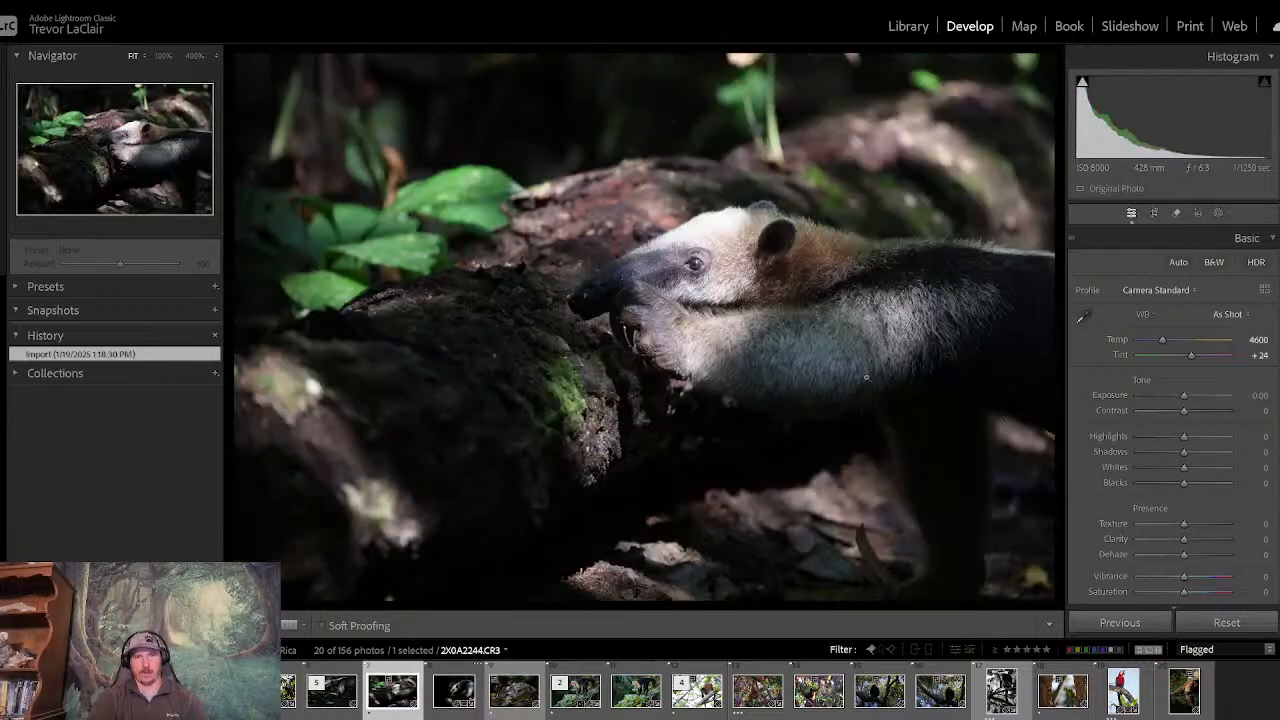
key("Right")
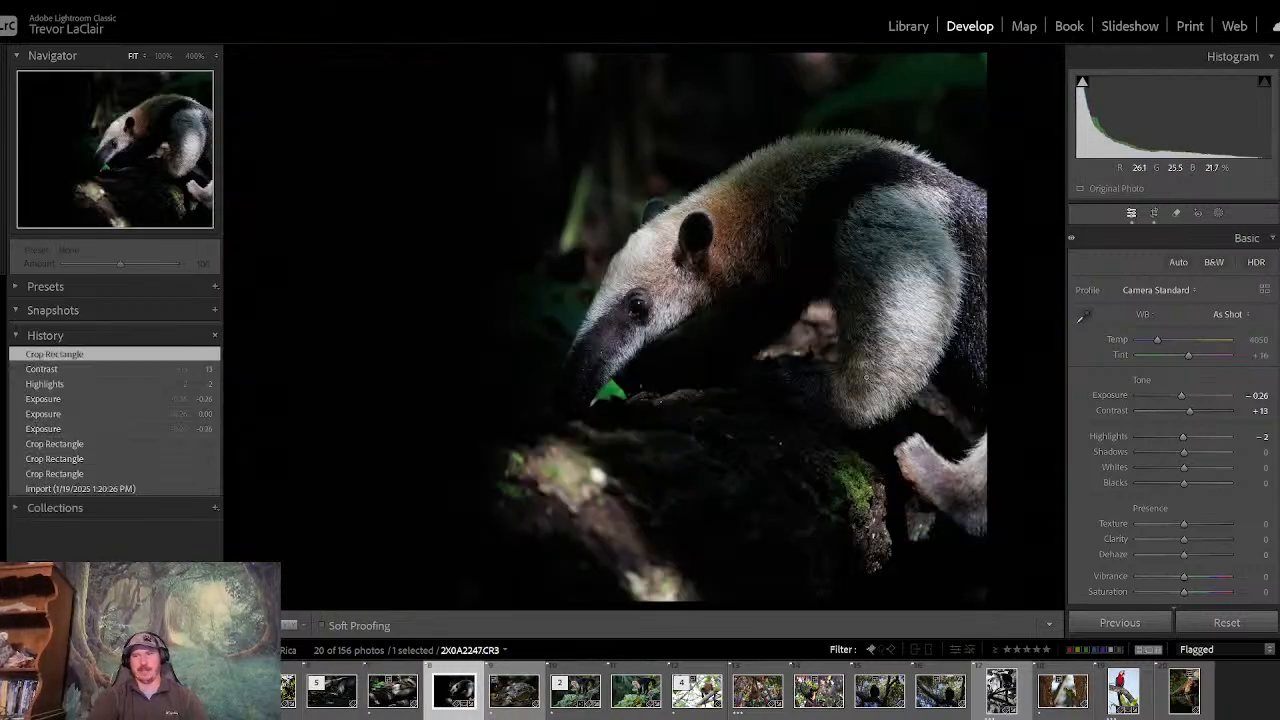
key("Left")
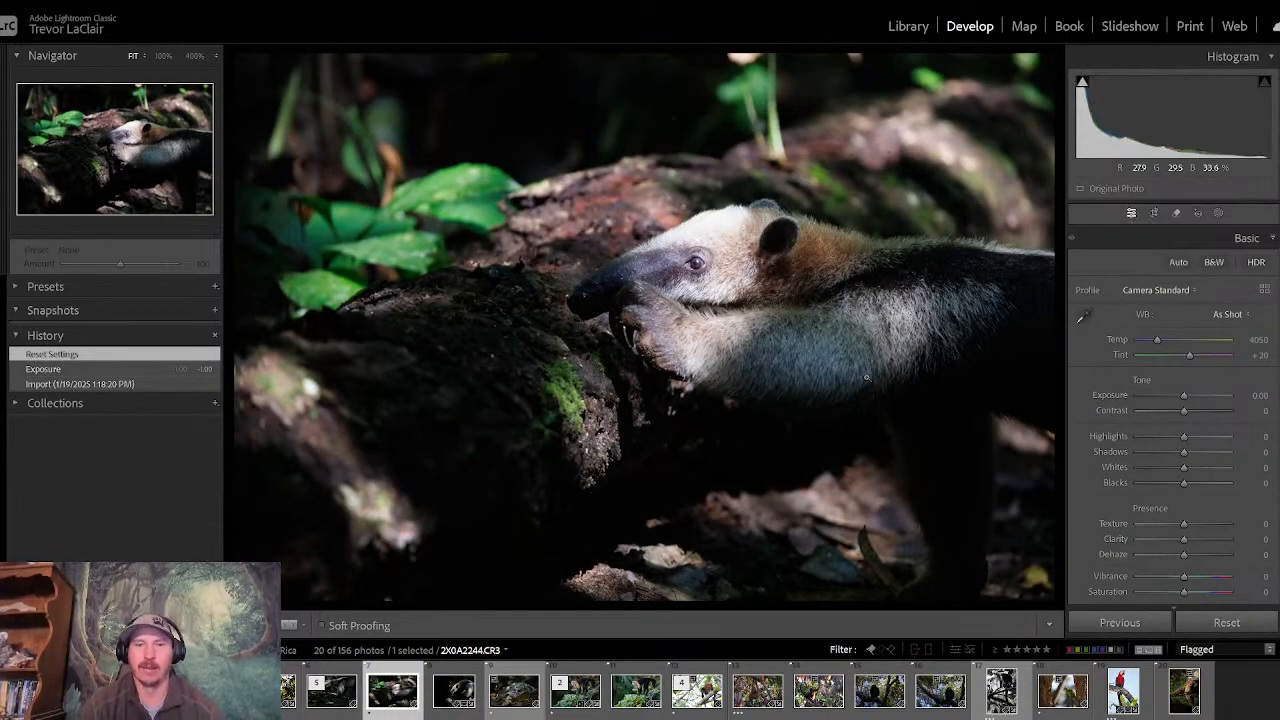
left_click(1155, 215)
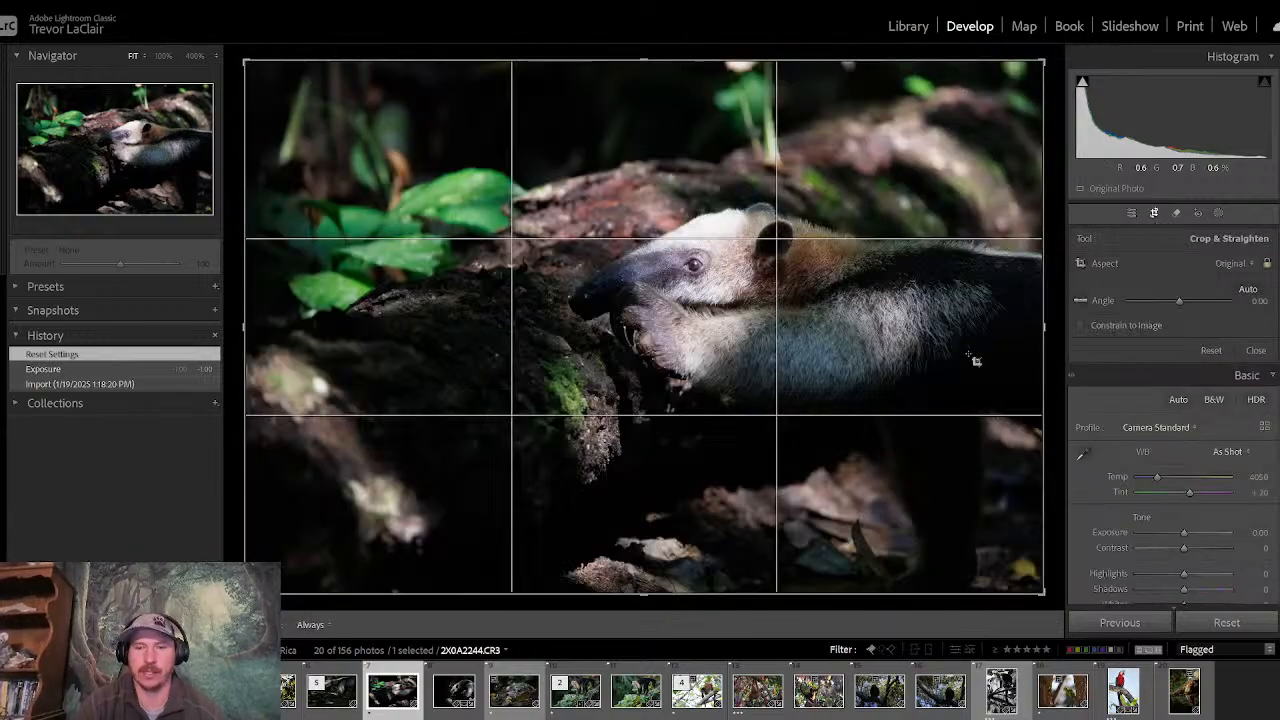
left_click(443, 700)
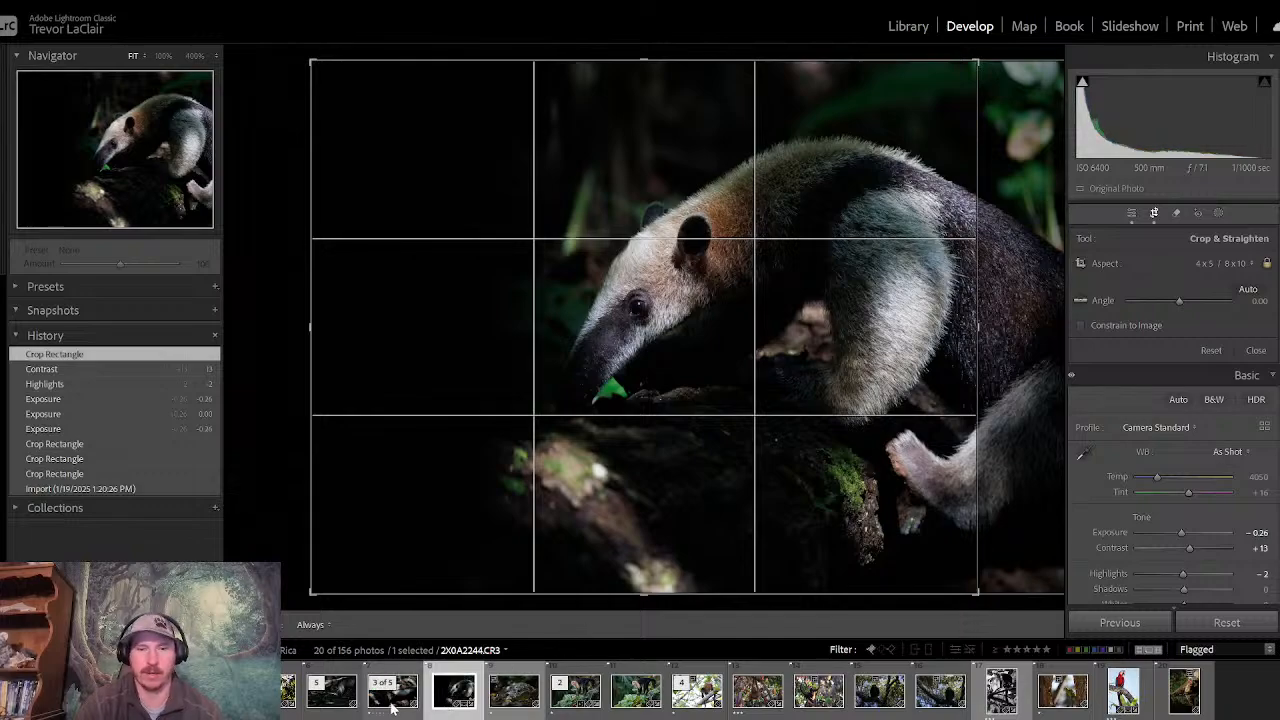
left_click(333, 700)
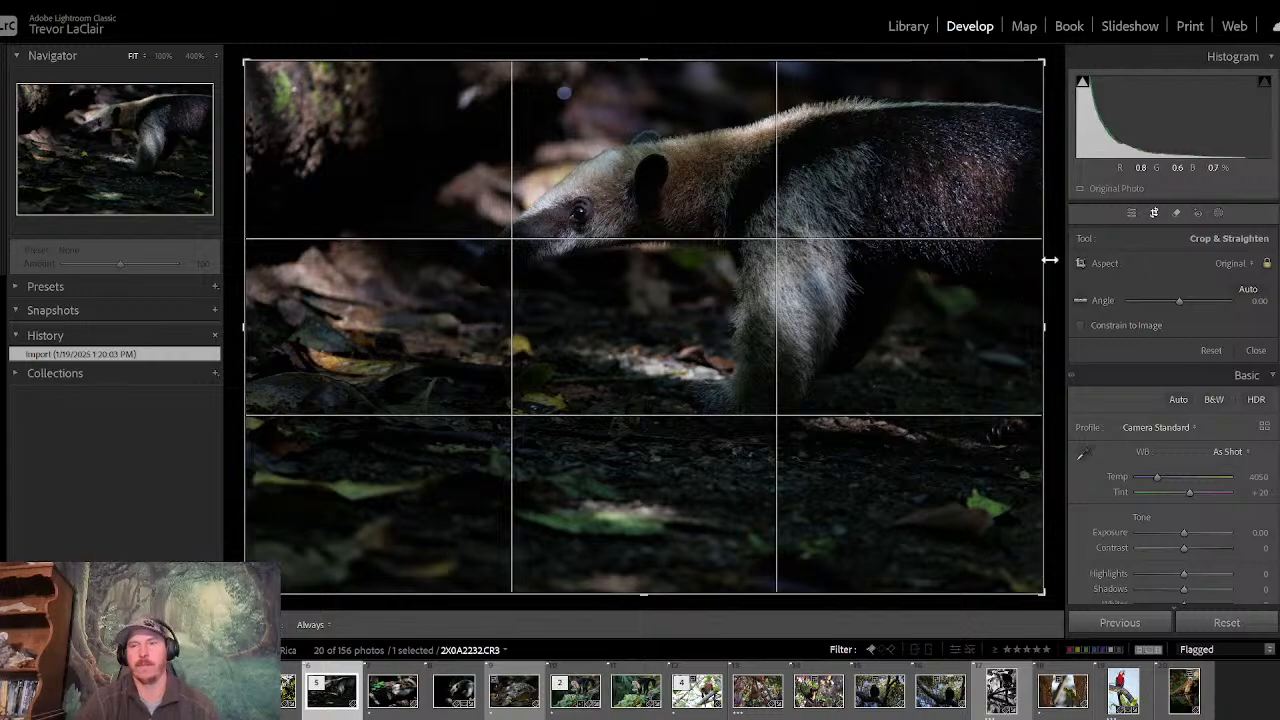
- Try the 16 x 10 and 4 x 5 / 8 x 10 crop ratios on 2X0A2232.CR3, then restore the Original ratio
left_click(1228, 263)
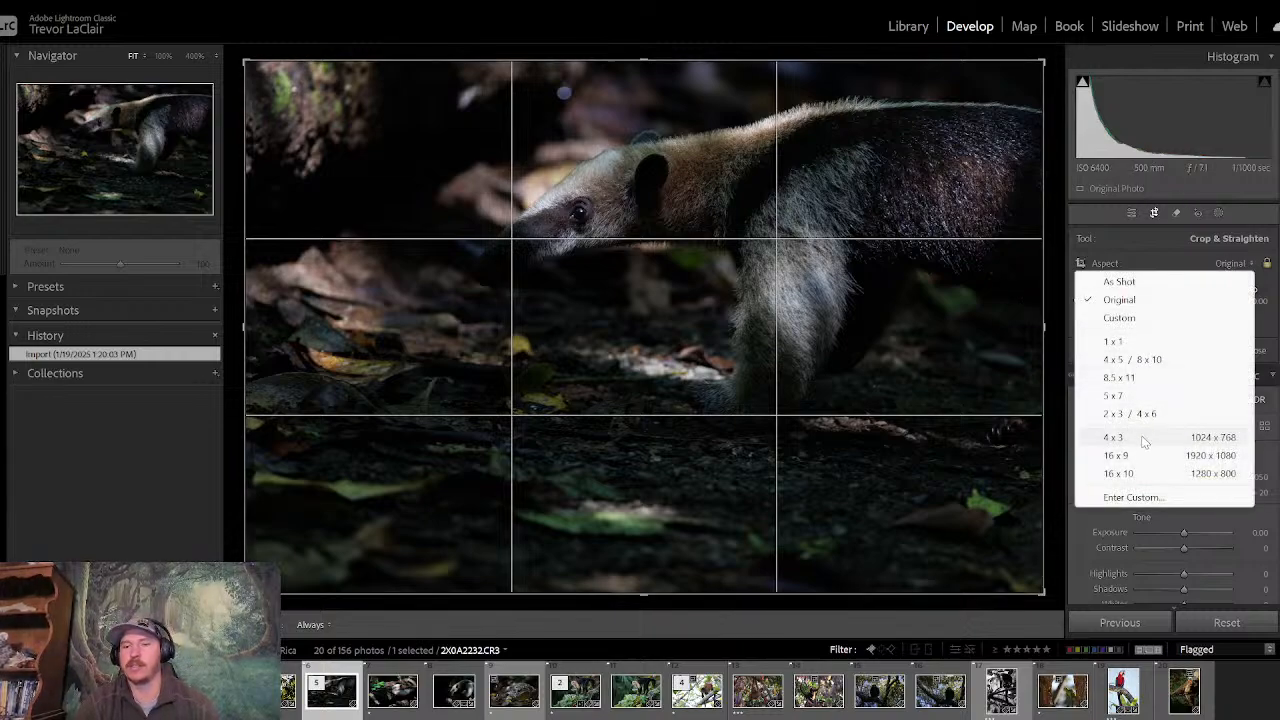
left_click(1138, 473)
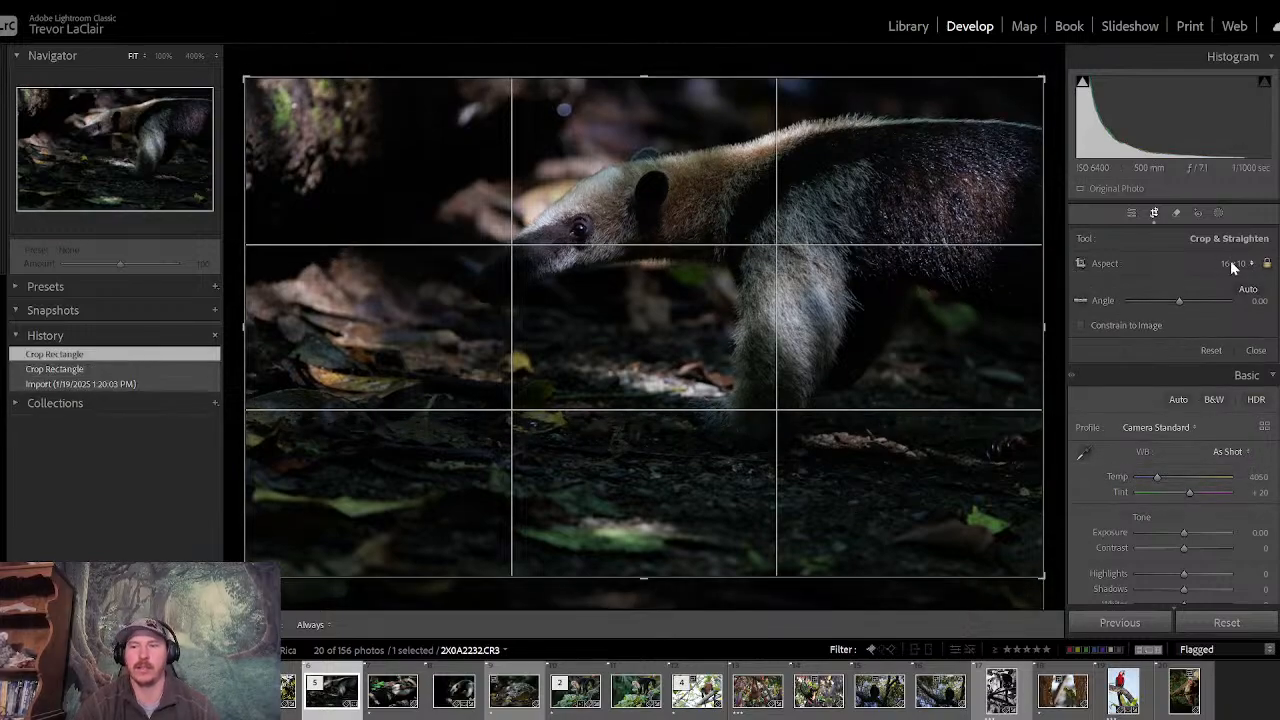
left_click(1230, 263)
left_click(1130, 345)
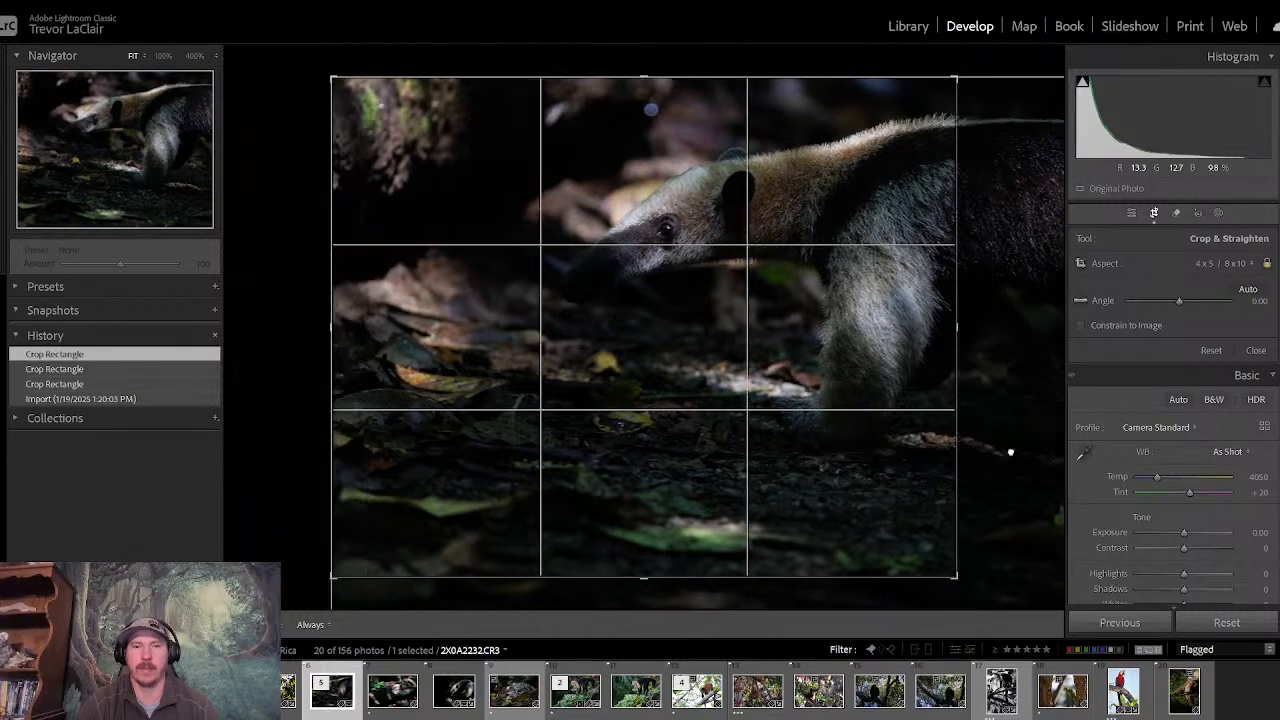
left_click(1230, 263)
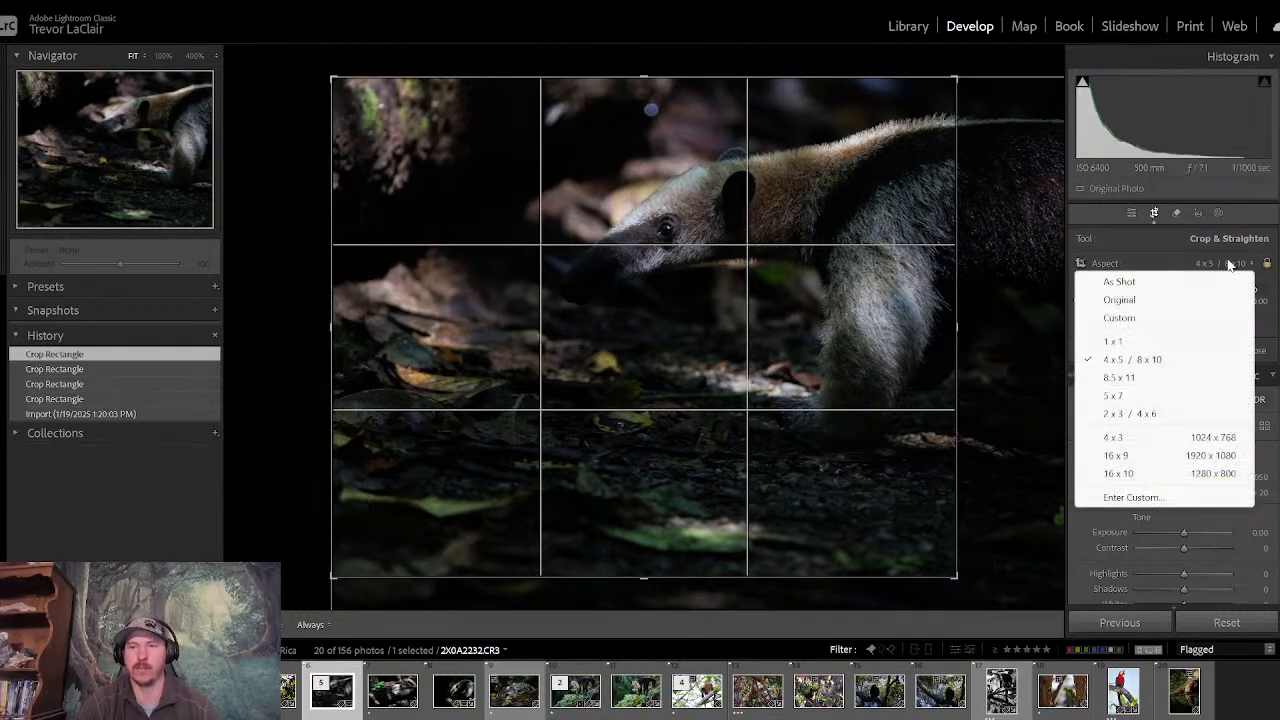
left_click(1127, 301)
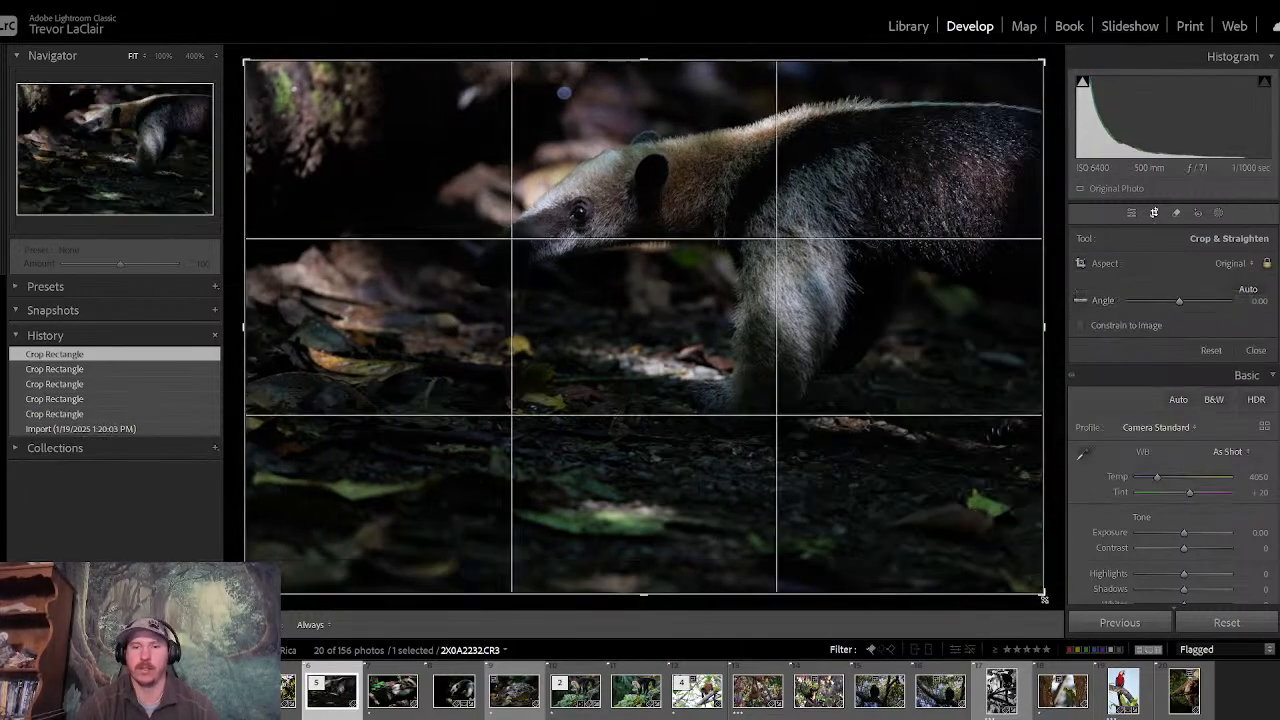
- Crop 2X0A2232.CR3 tighter around the anteater's head and foreleg, and set Contrast to +9 and Highlights to −21
left_click_drag(1046, 590, 1014, 545)
left_click_drag(811, 449, 723, 466)
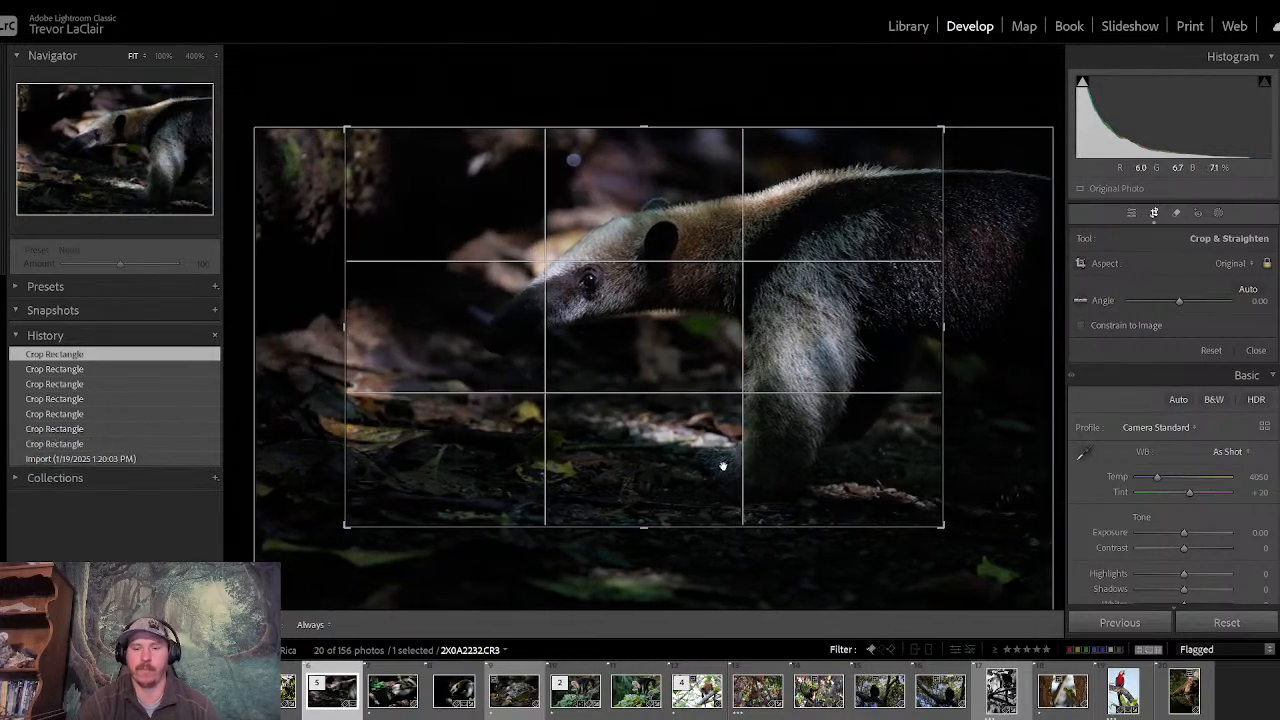
key("Return")
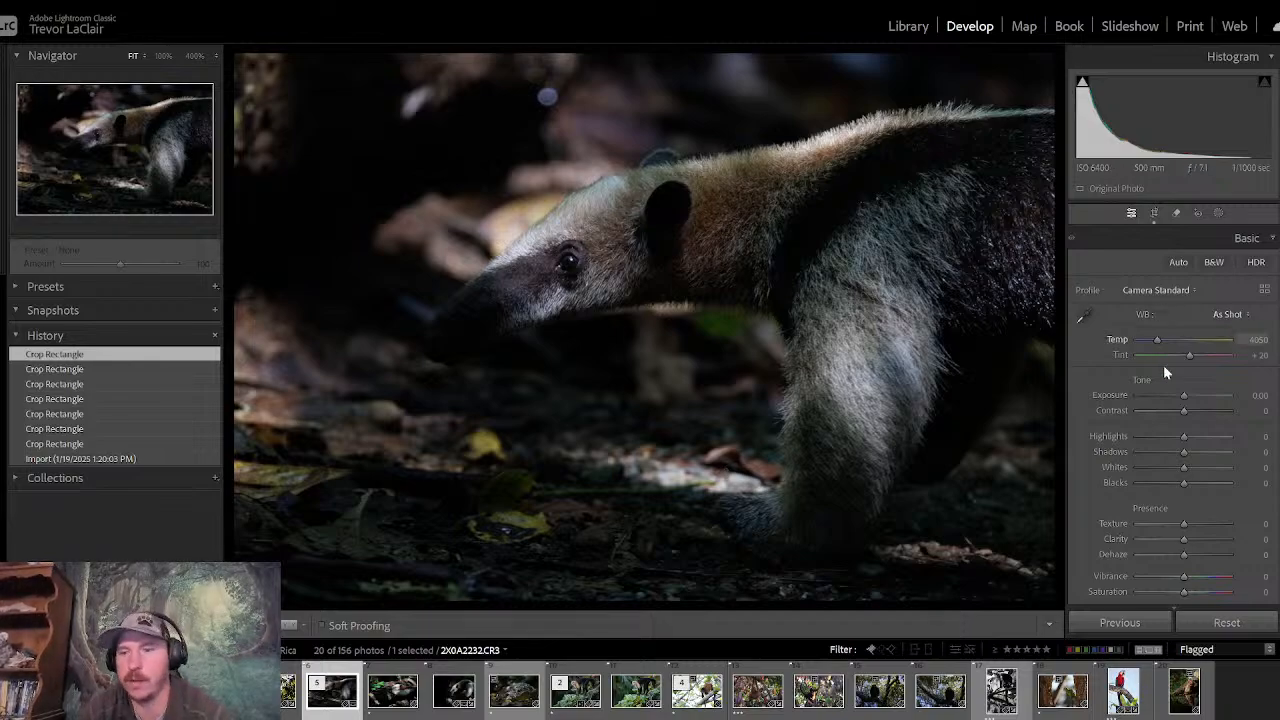
left_click_drag(1182, 411, 1173, 436)
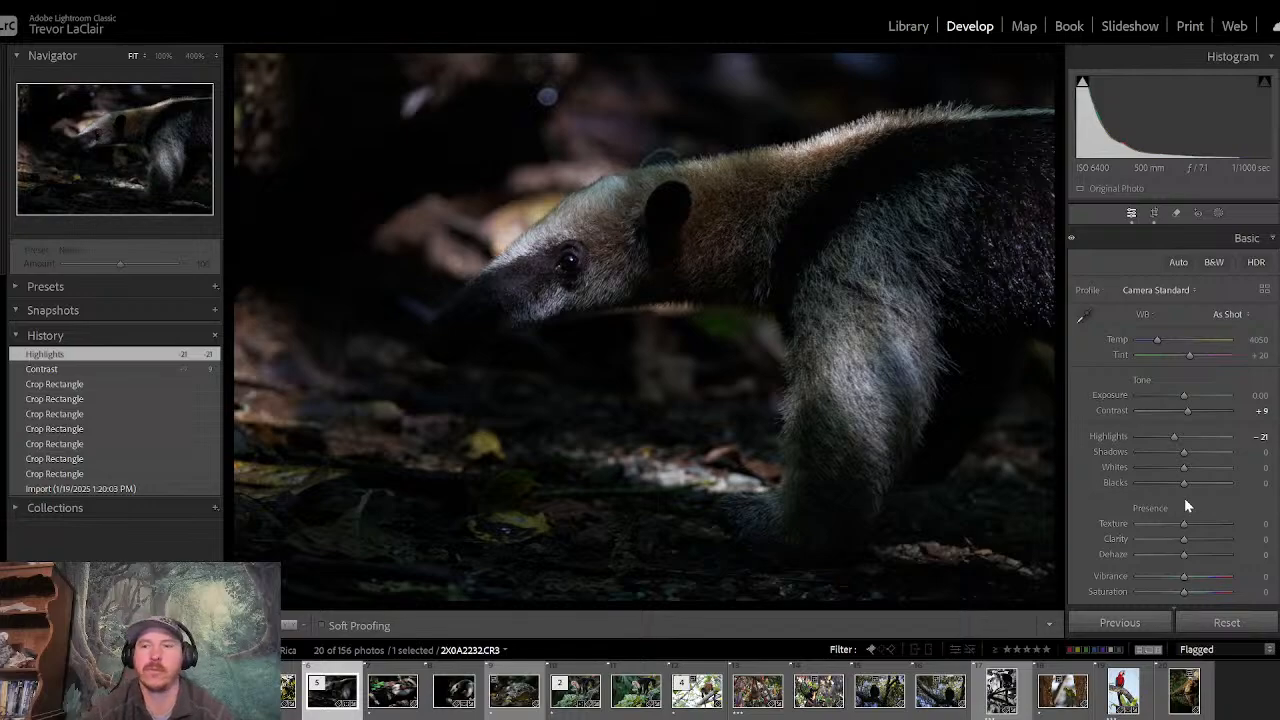
- Add a large radial gradient mask centred on the anteater's eye, invert it, and set its Exposure to −0.28
left_click(1219, 213)
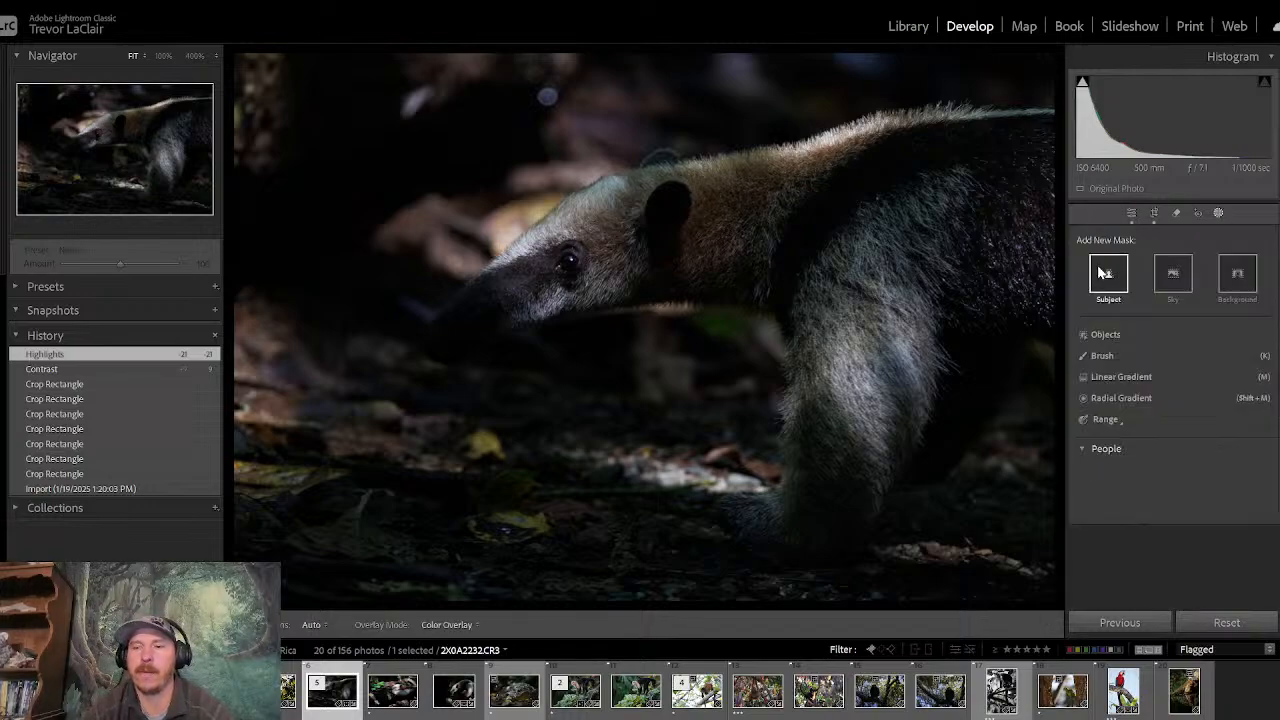
left_click(1108, 398)
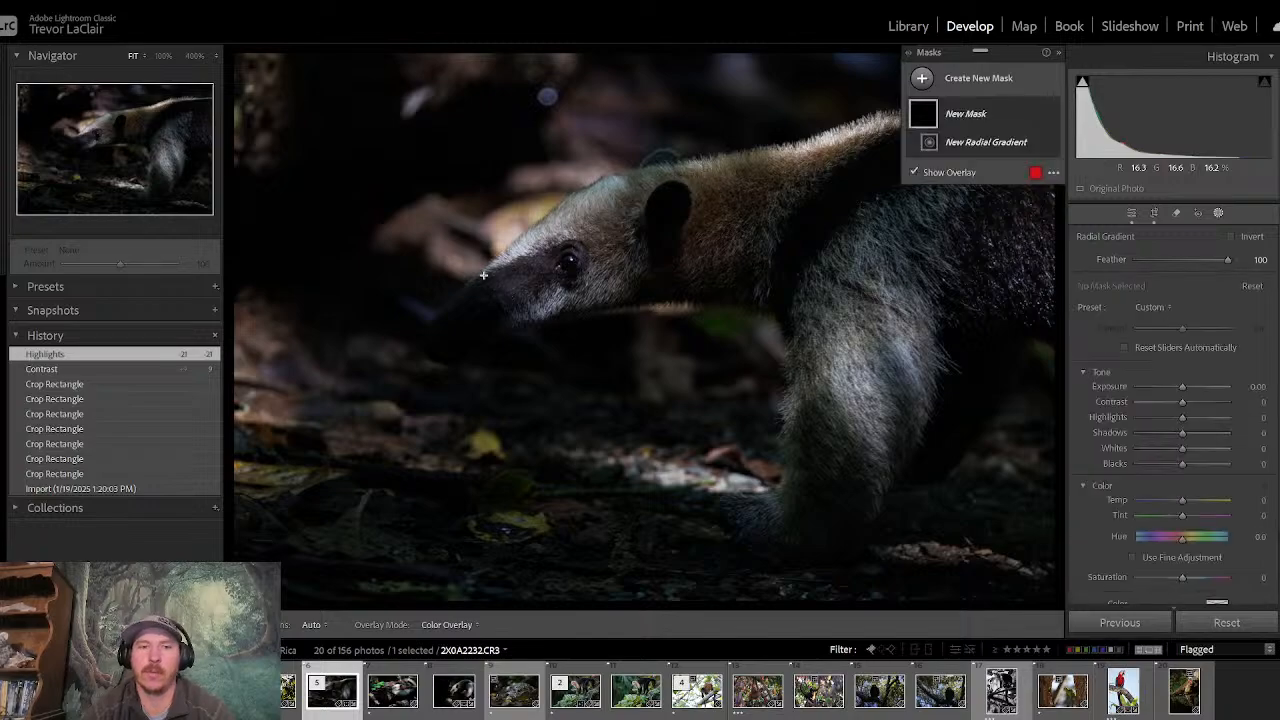
left_click_drag(486, 284, 1115, 560)
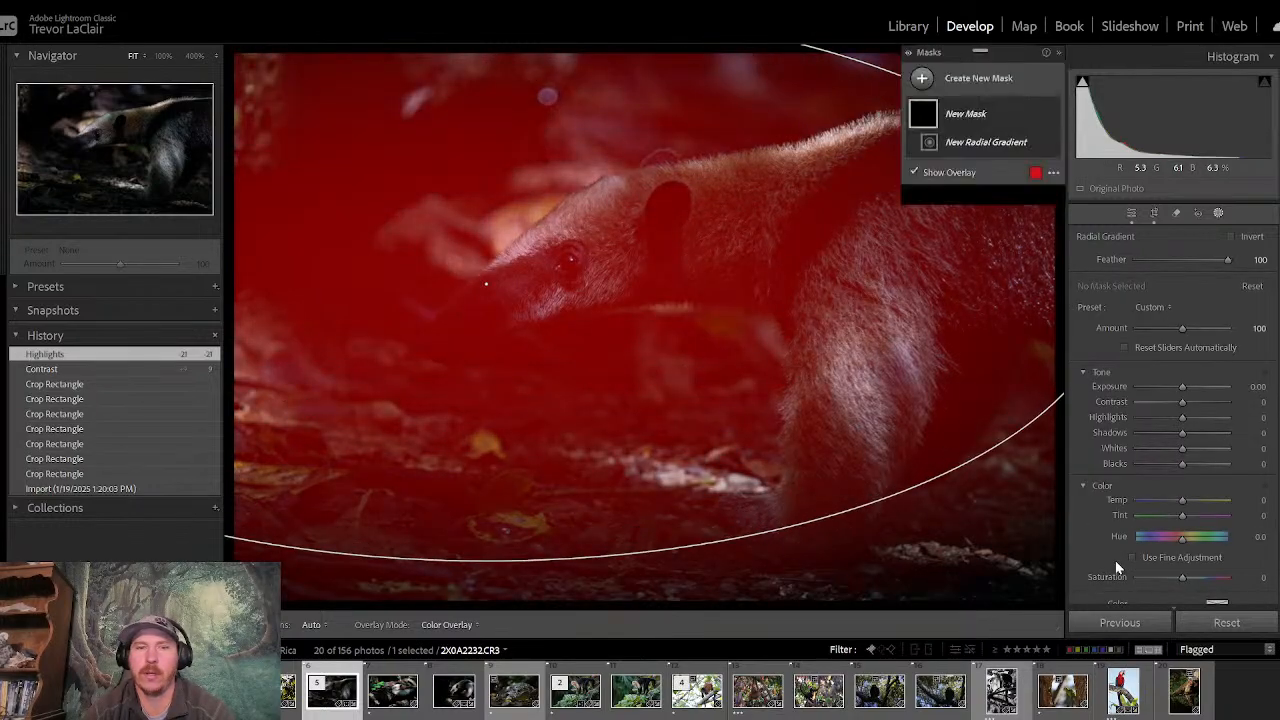
left_click_drag(483, 280, 569, 266)
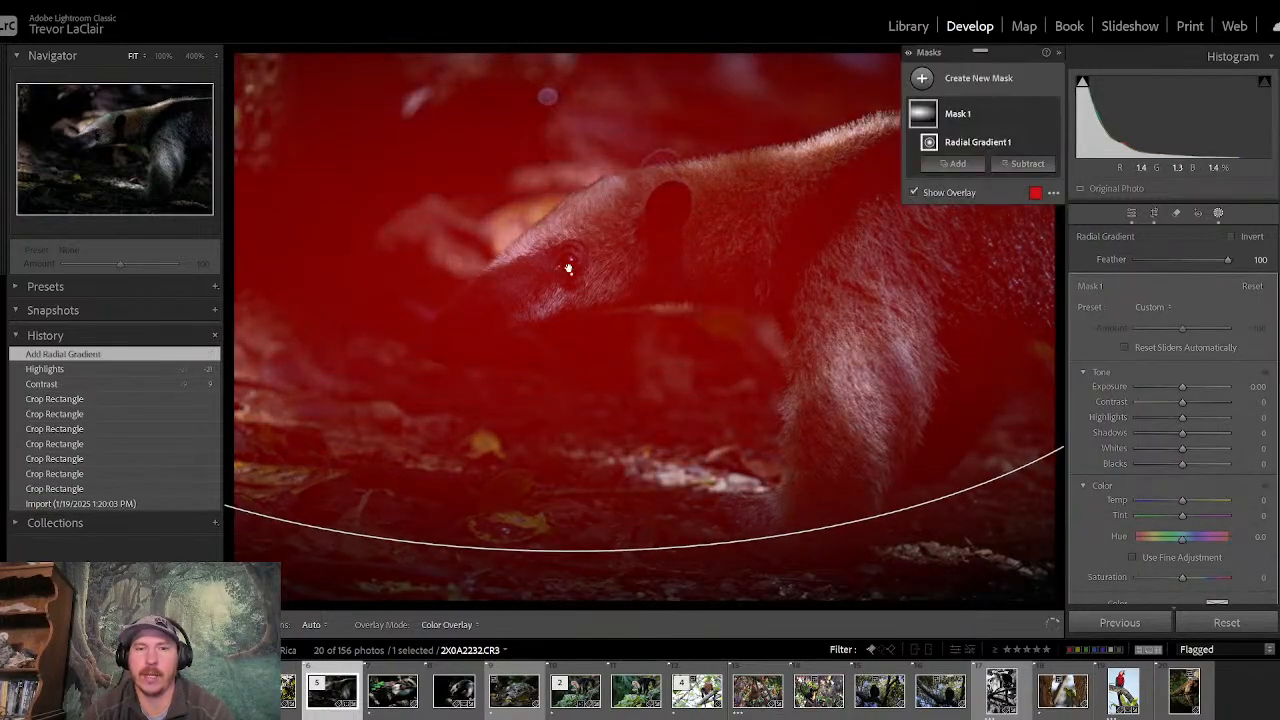
left_click(1232, 237)
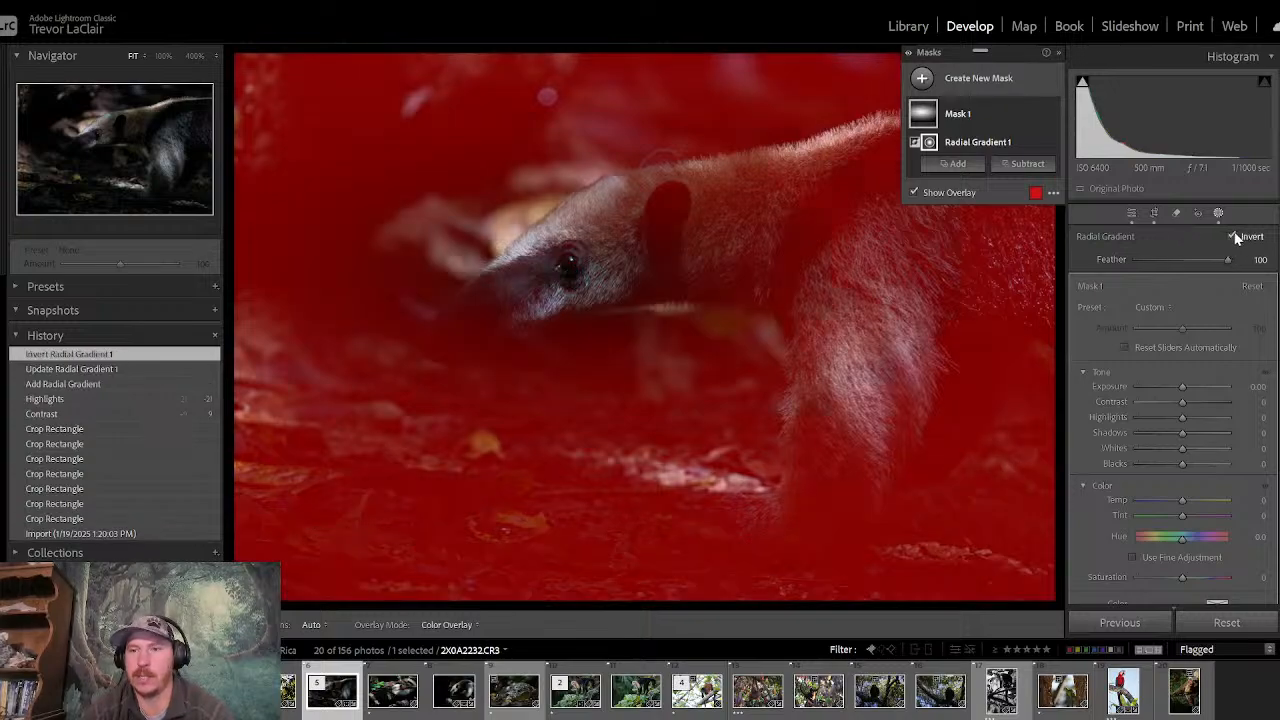
left_click_drag(1180, 386, 1181, 386)
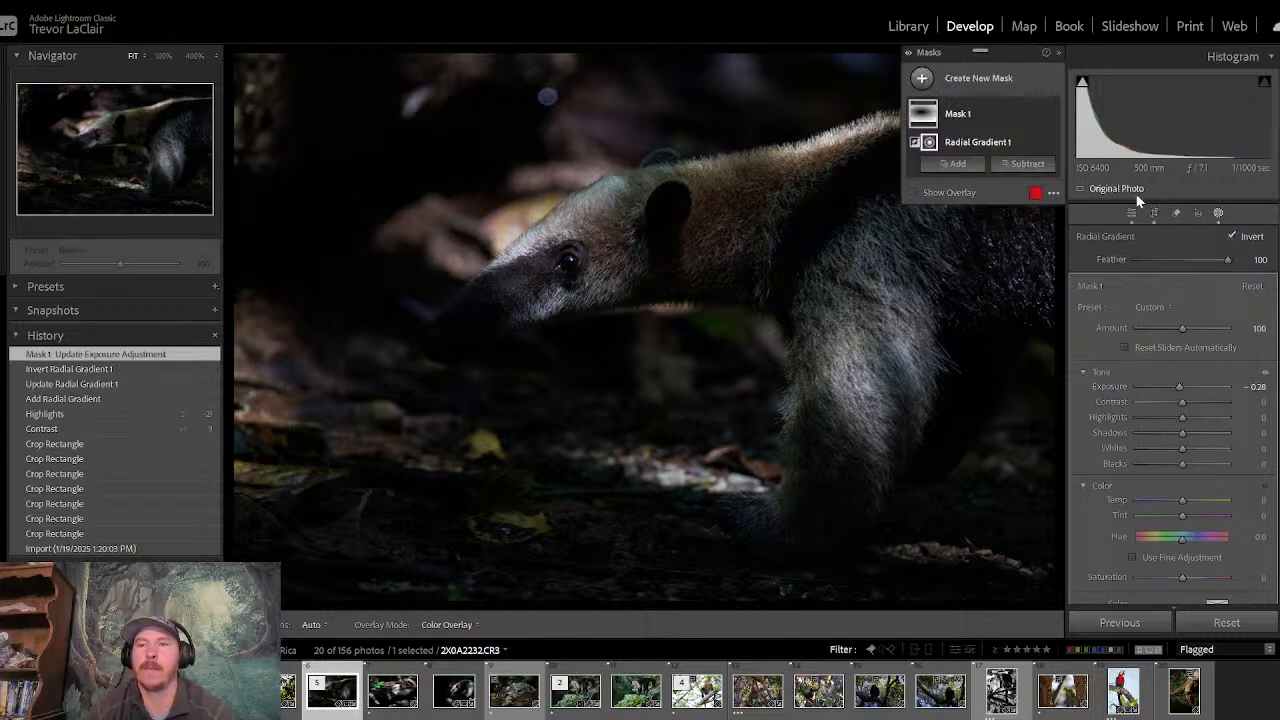
- Add a subject mask over the anteater, then return to the Library and view the photo's wildlife keywords in the Keyword List
left_click(922, 78)
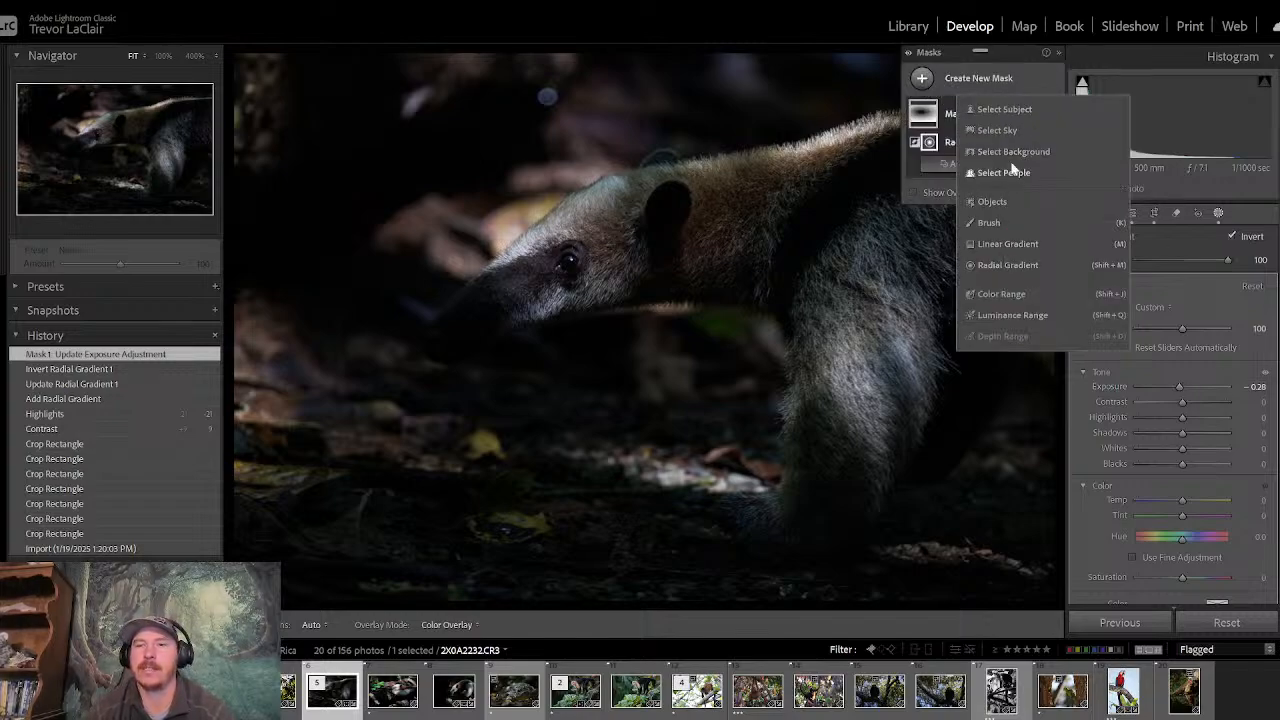
left_click(1028, 108)
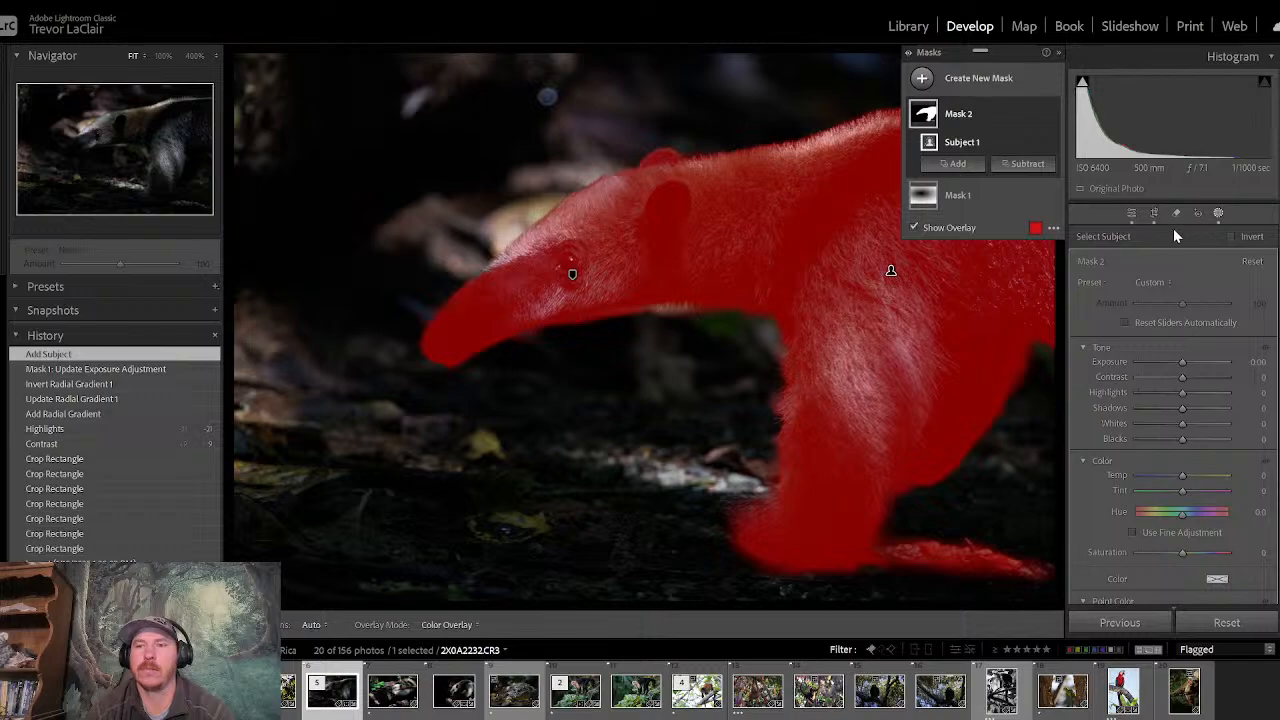
left_click(908, 26)
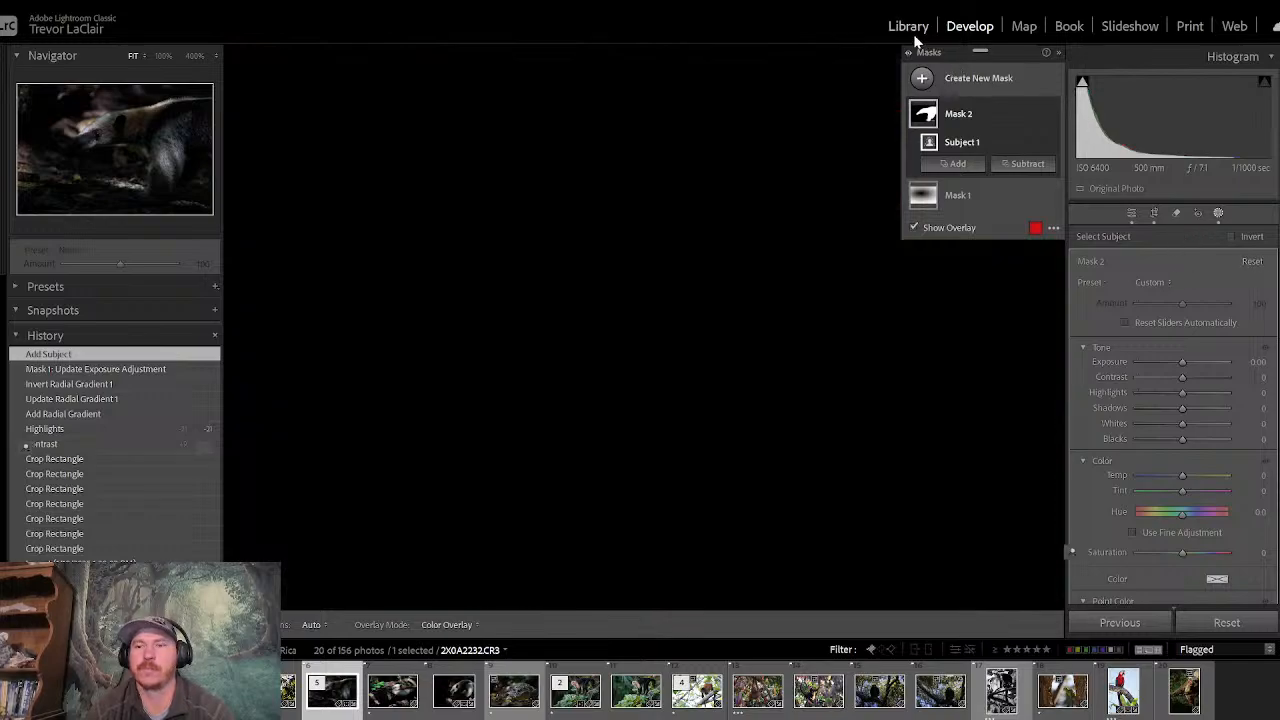
left_click(1272, 525)
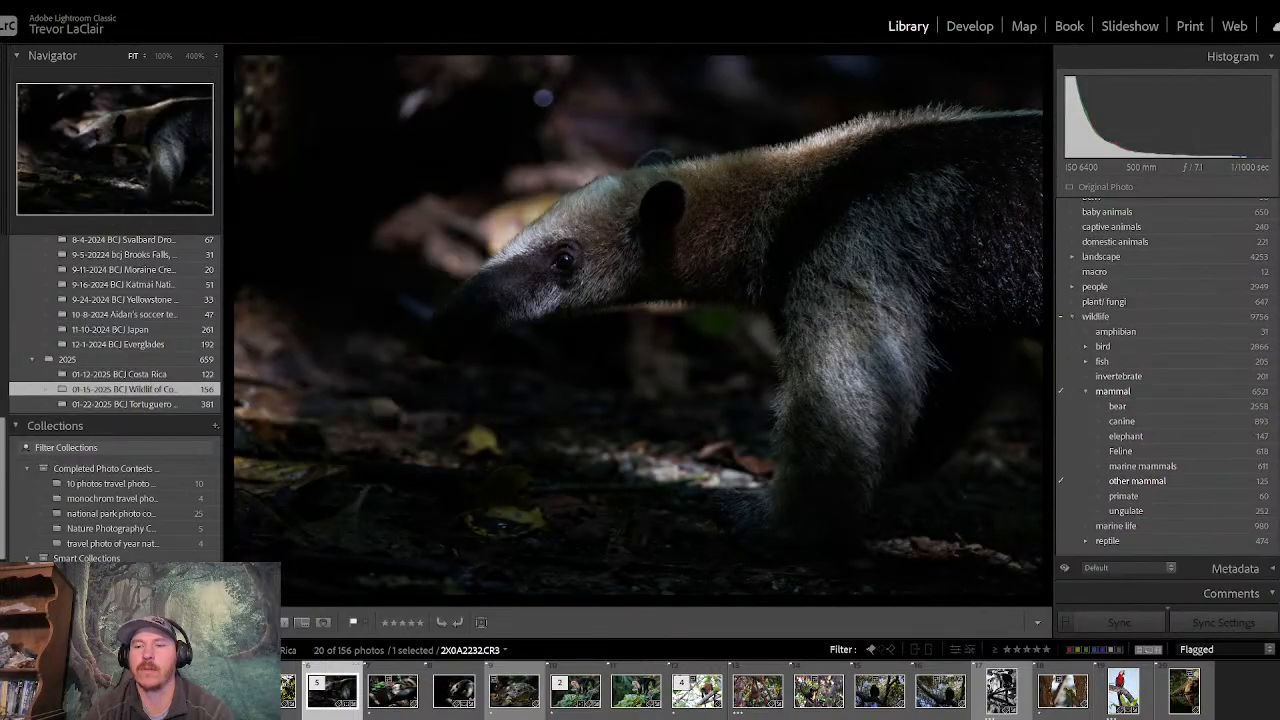
- Check the metadata and keyword tags of 2X0A2232.CR3, then reopen its masks in Develop
left_click(1200, 505)
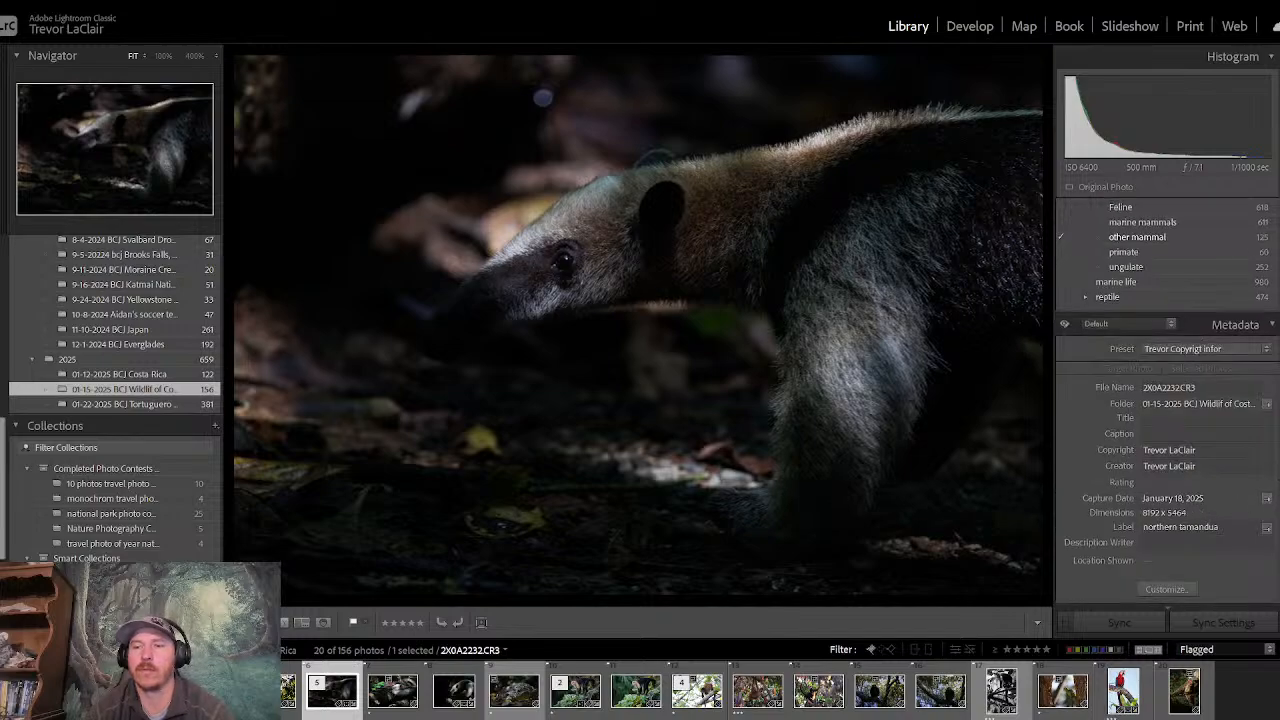
scroll(1166, 400, "down", 1)
scroll(1200, 300, "up", 10)
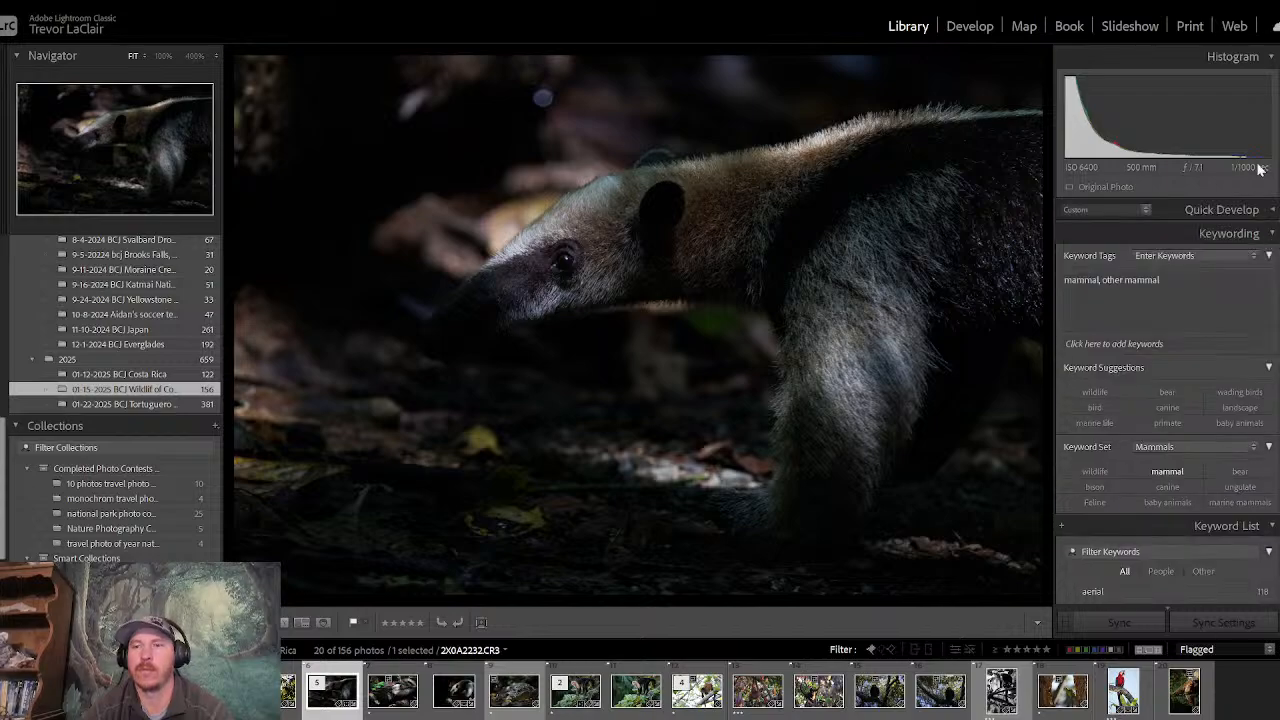
left_click(968, 26)
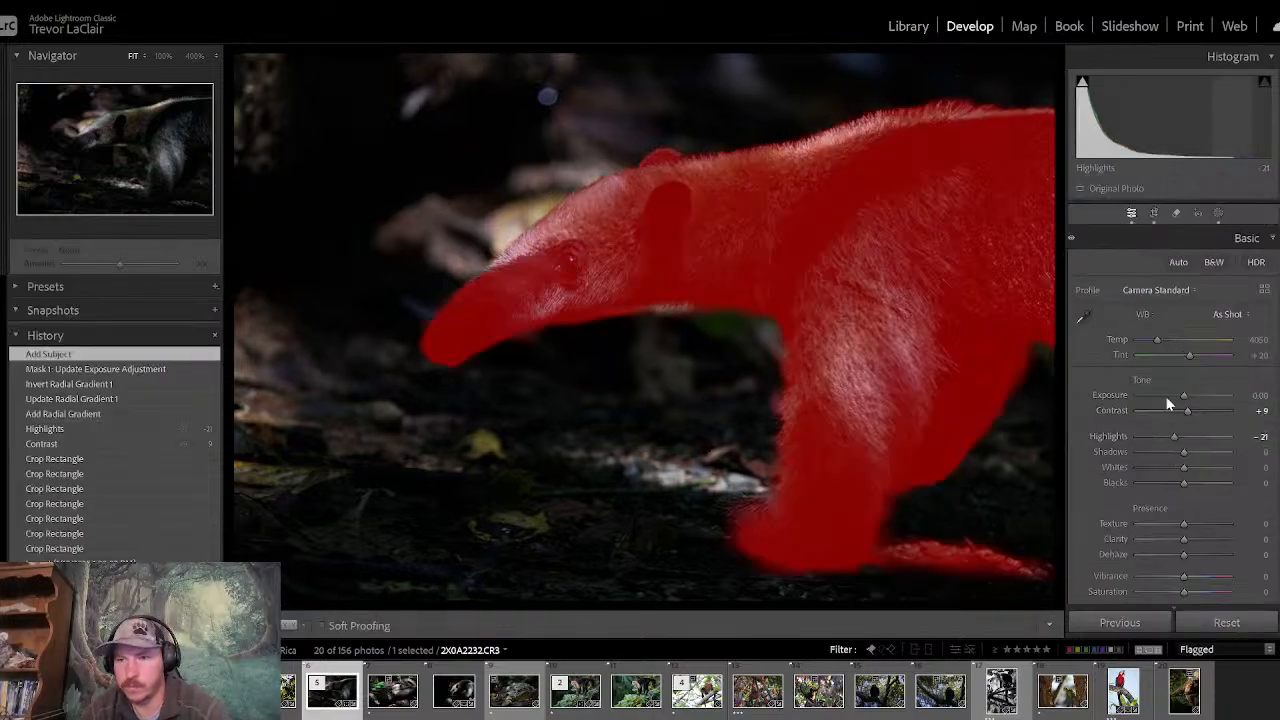
left_click(1217, 214)
left_click(924, 79)
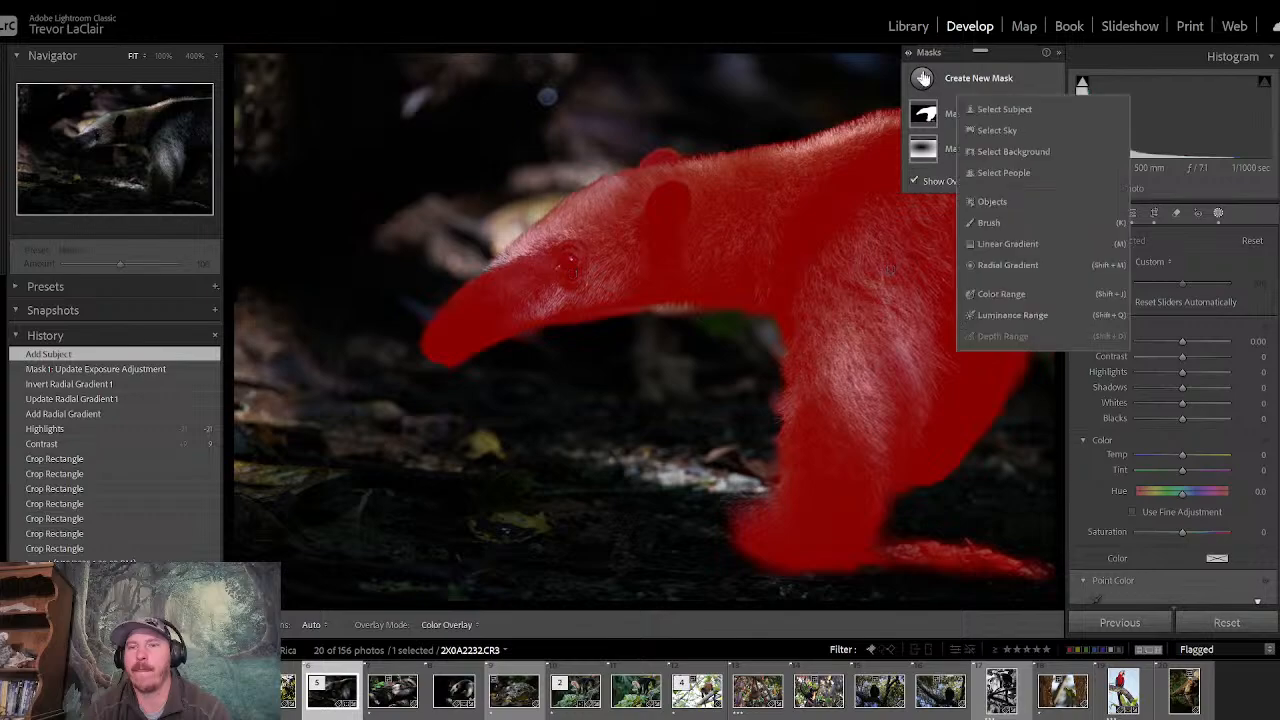
left_click(990, 228)
mouse_move(950, 561)
left_mouse_down()
mouse_move(1038, 551)
mouse_move(963, 571)
left_mouse_up()
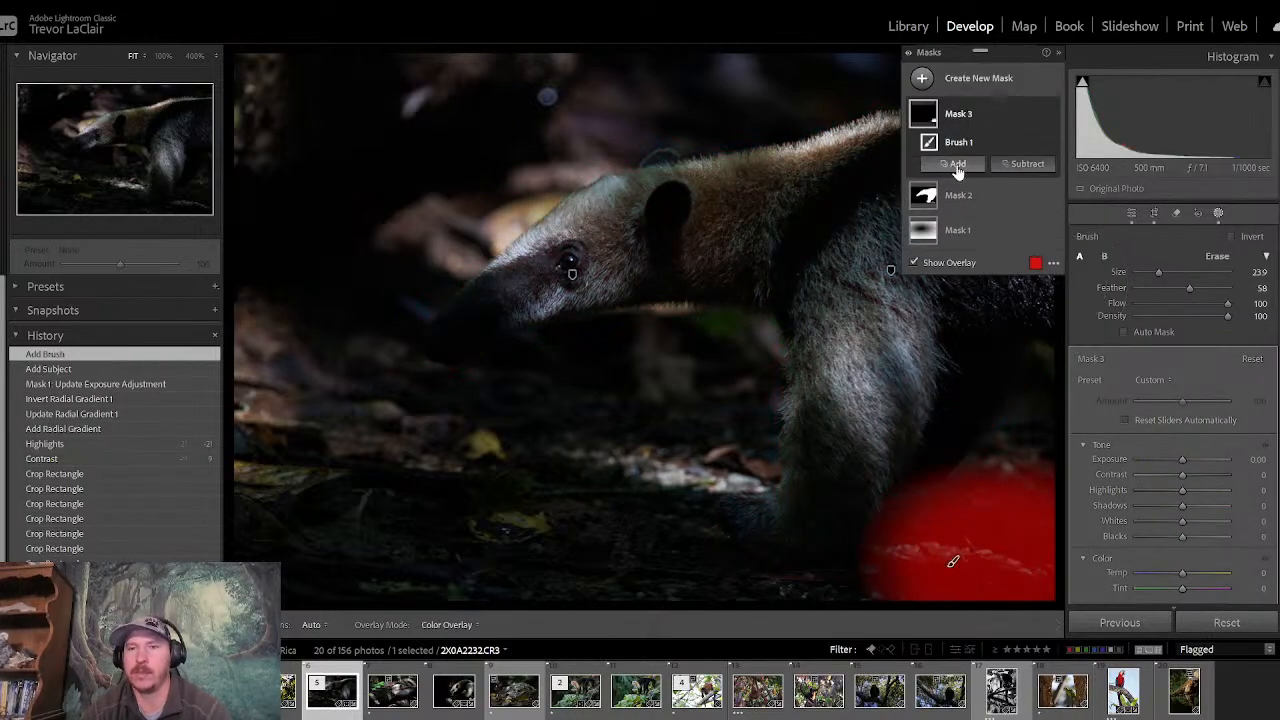
left_click(20, 1)
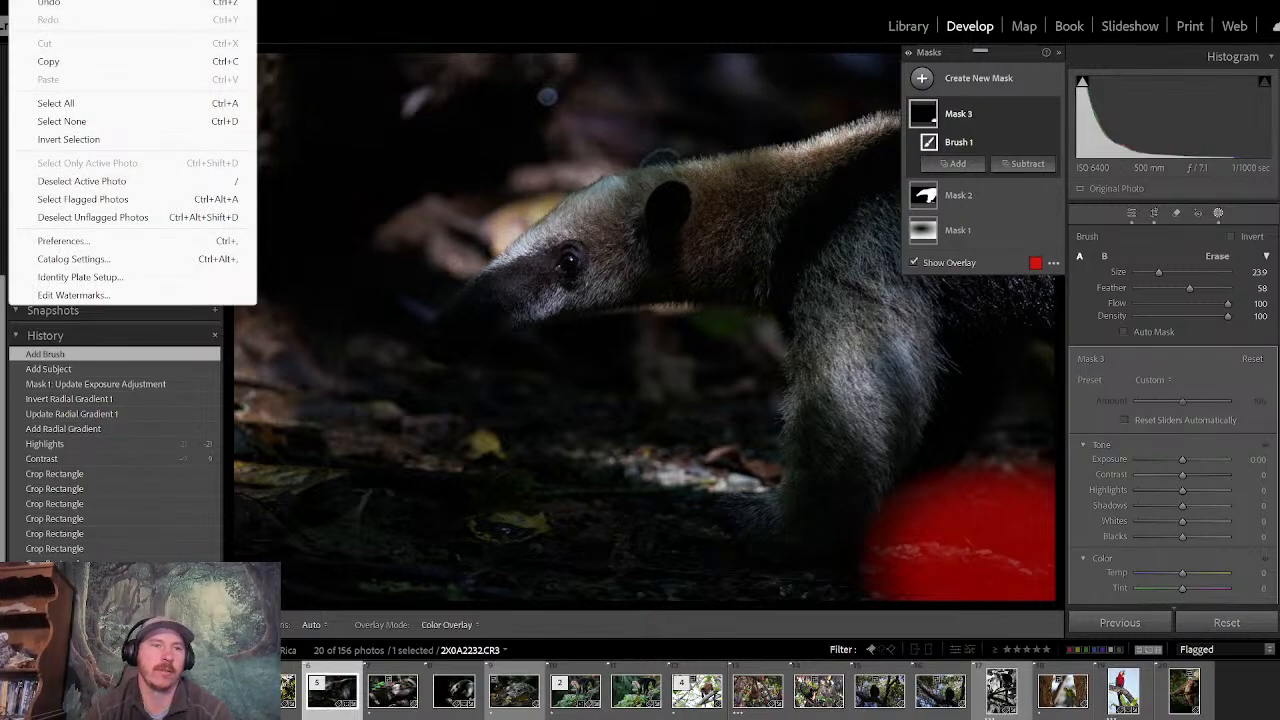
left_click(42, 5)
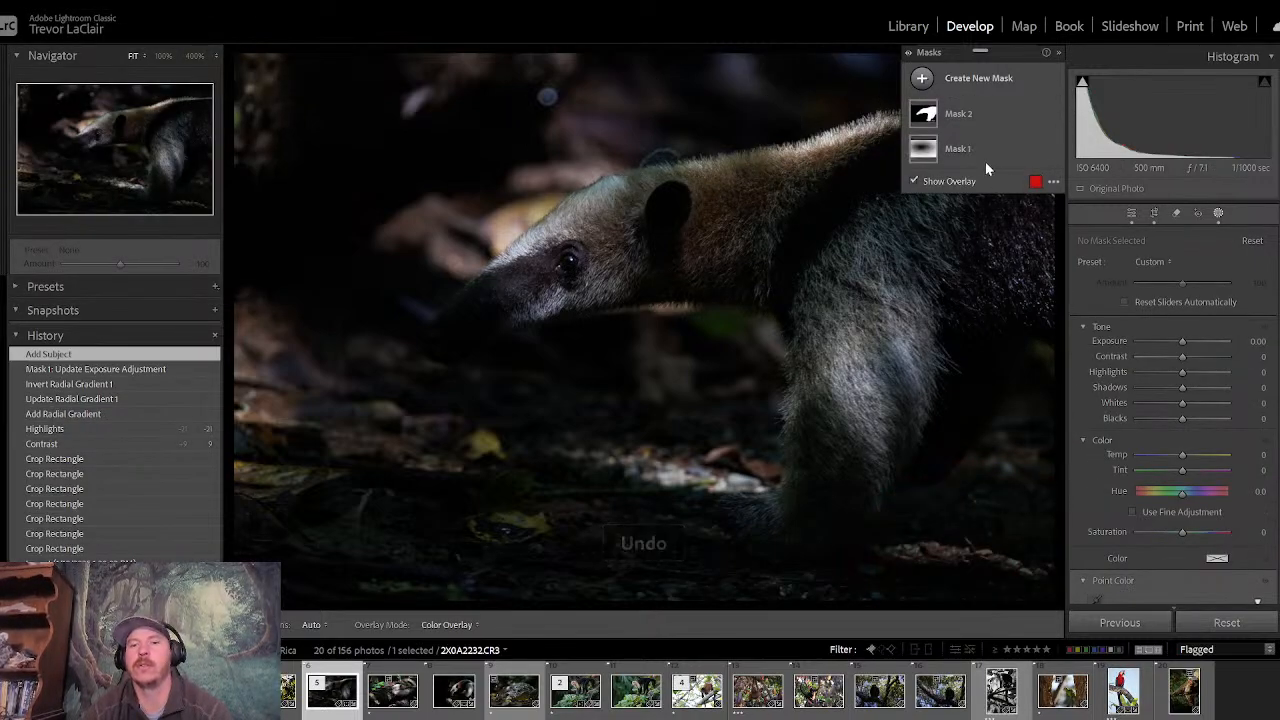
left_click(921, 79)
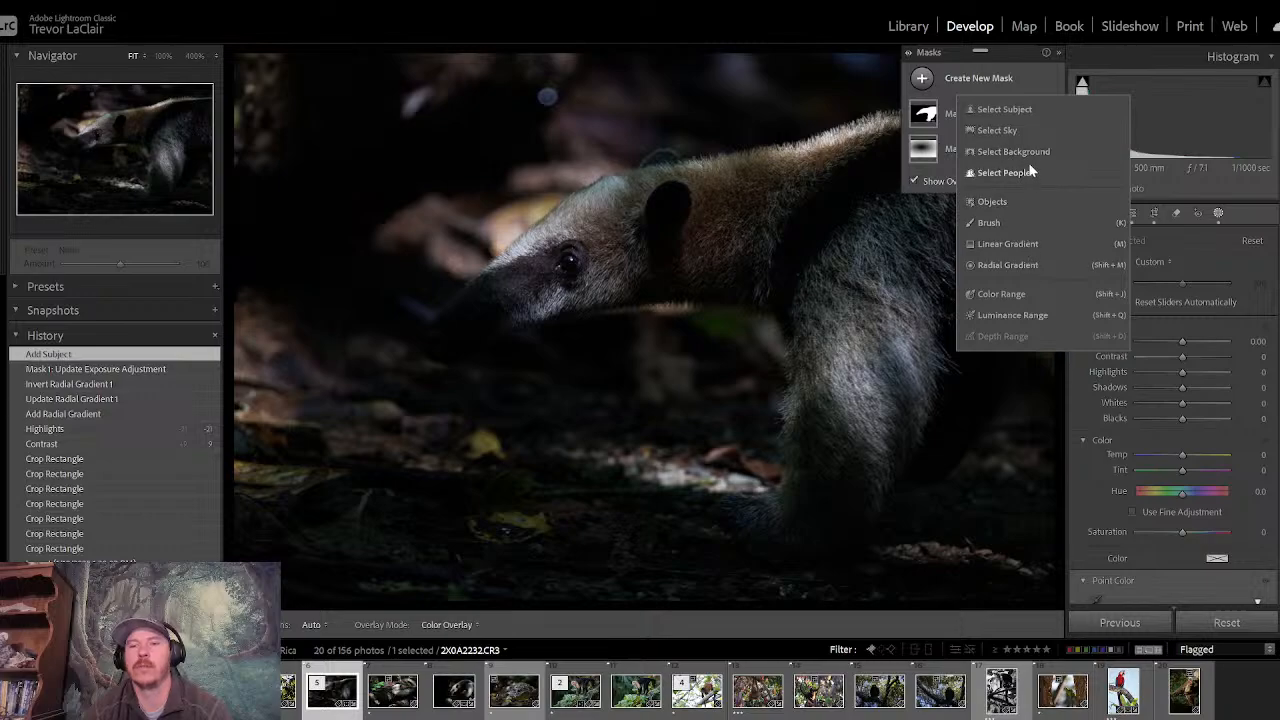
left_click(1024, 226)
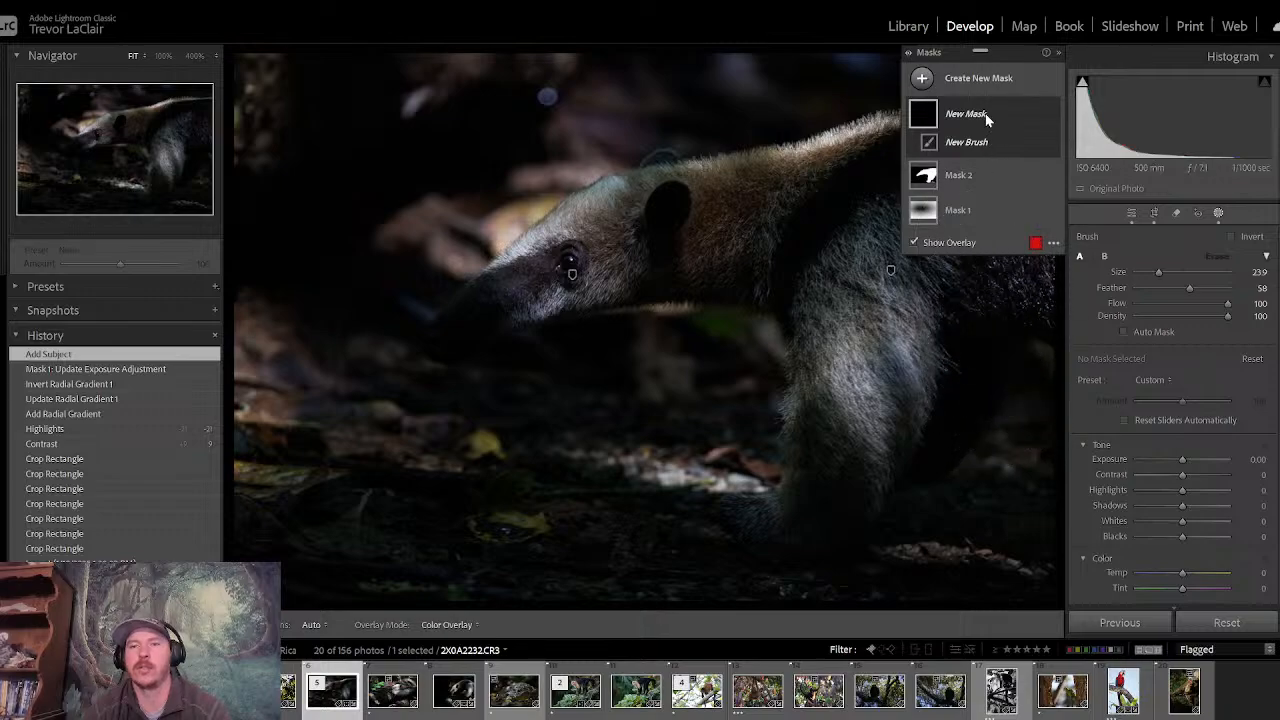
- Subtract the lit leaf litter behind the anteater's foot from the subject mask with a brush
left_click(990, 179)
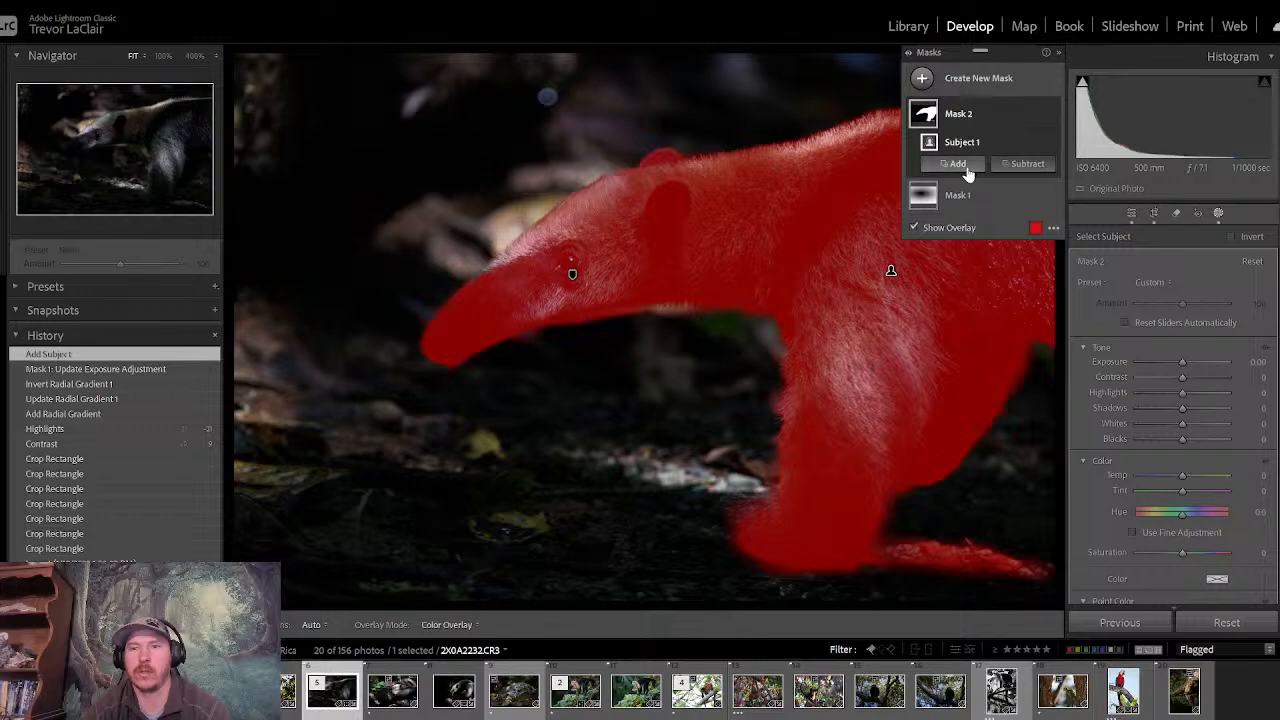
left_click(1025, 165)
left_click(1030, 313)
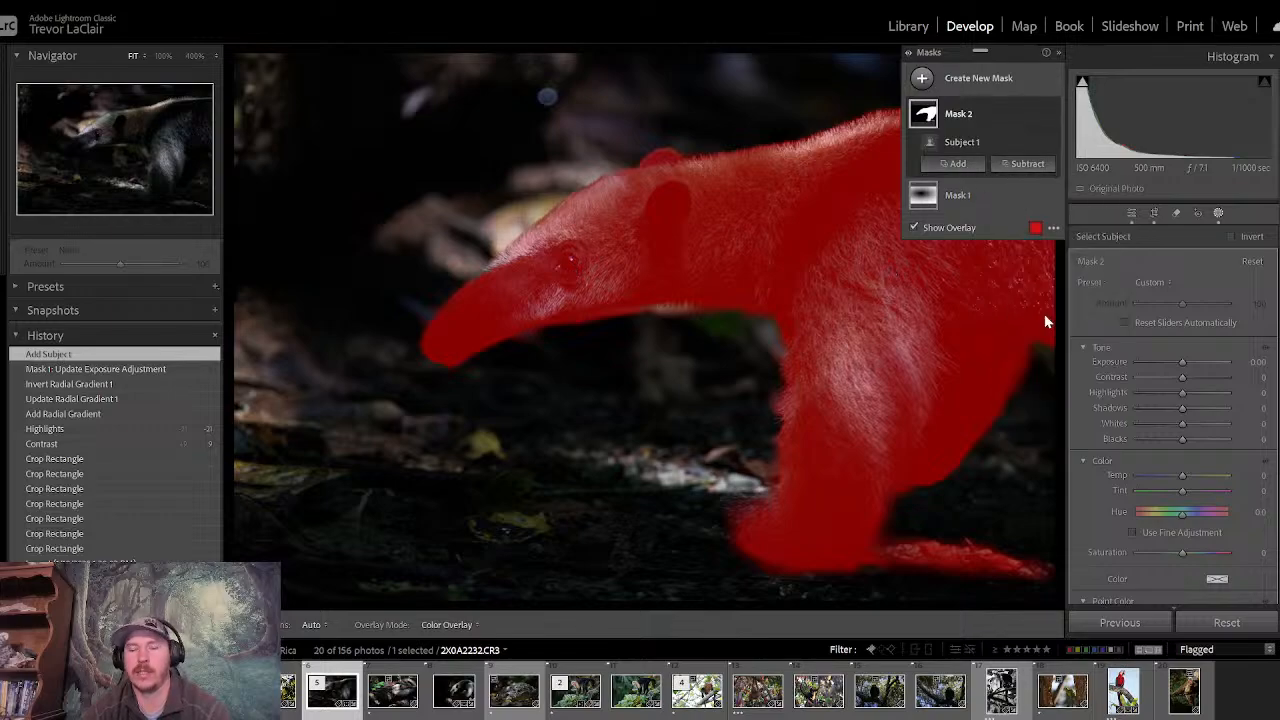
mouse_move(991, 564)
left_mouse_down()
mouse_move(926, 573)
mouse_move(1031, 571)
mouse_move(926, 565)
mouse_move(991, 563)
left_mouse_up()
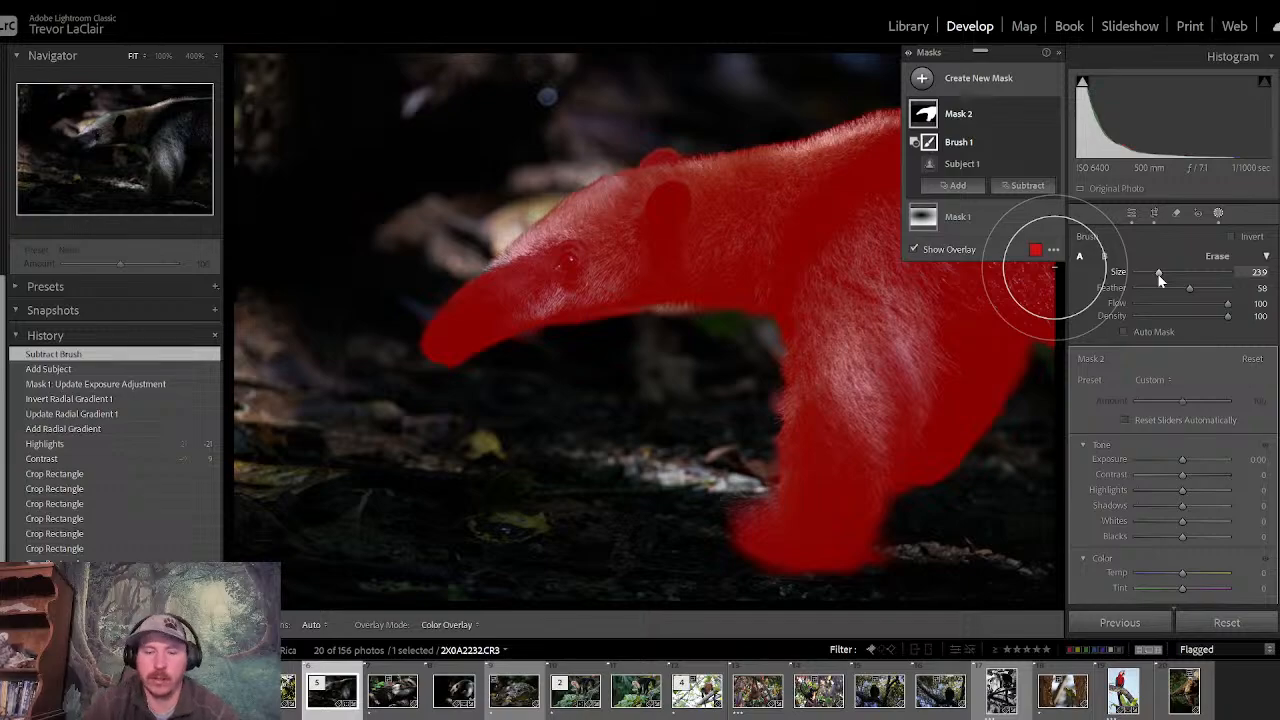
- Set the anteater subject mask's Shadows to 44, Clarity to 14 and Highlights to −8, with the overlay hidden
key("o")
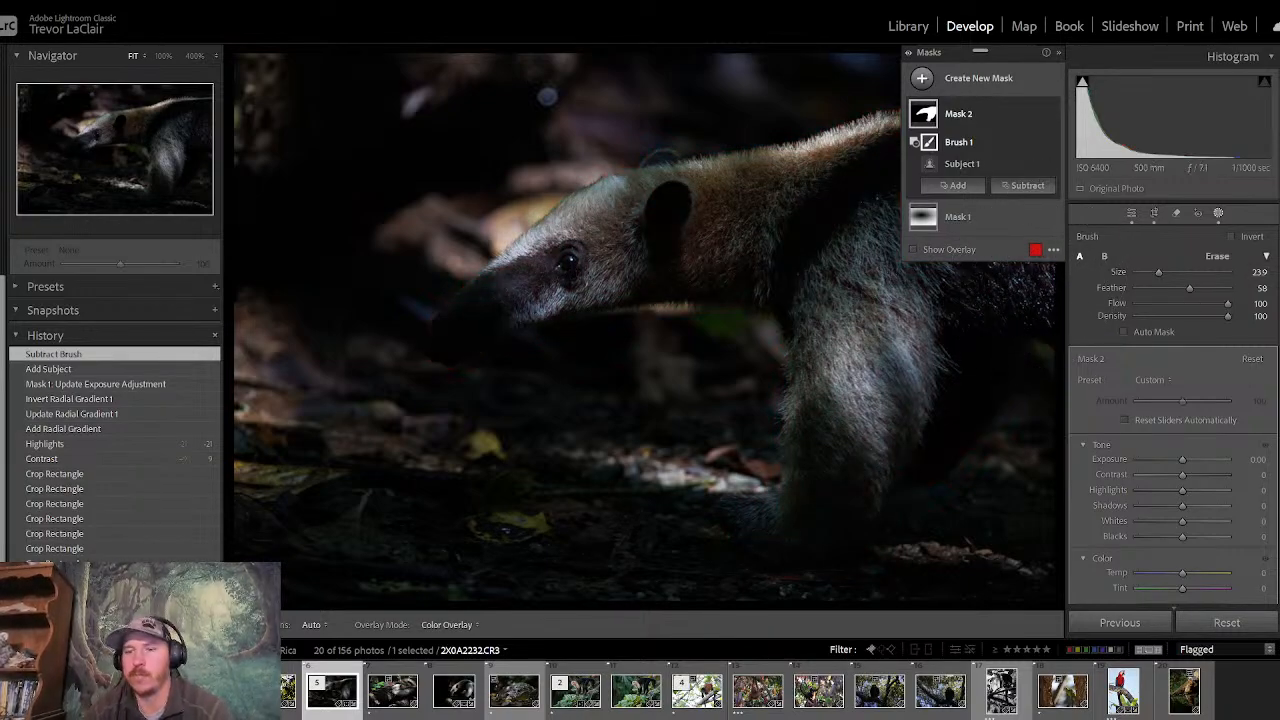
scroll(1172, 415, "down", 3)
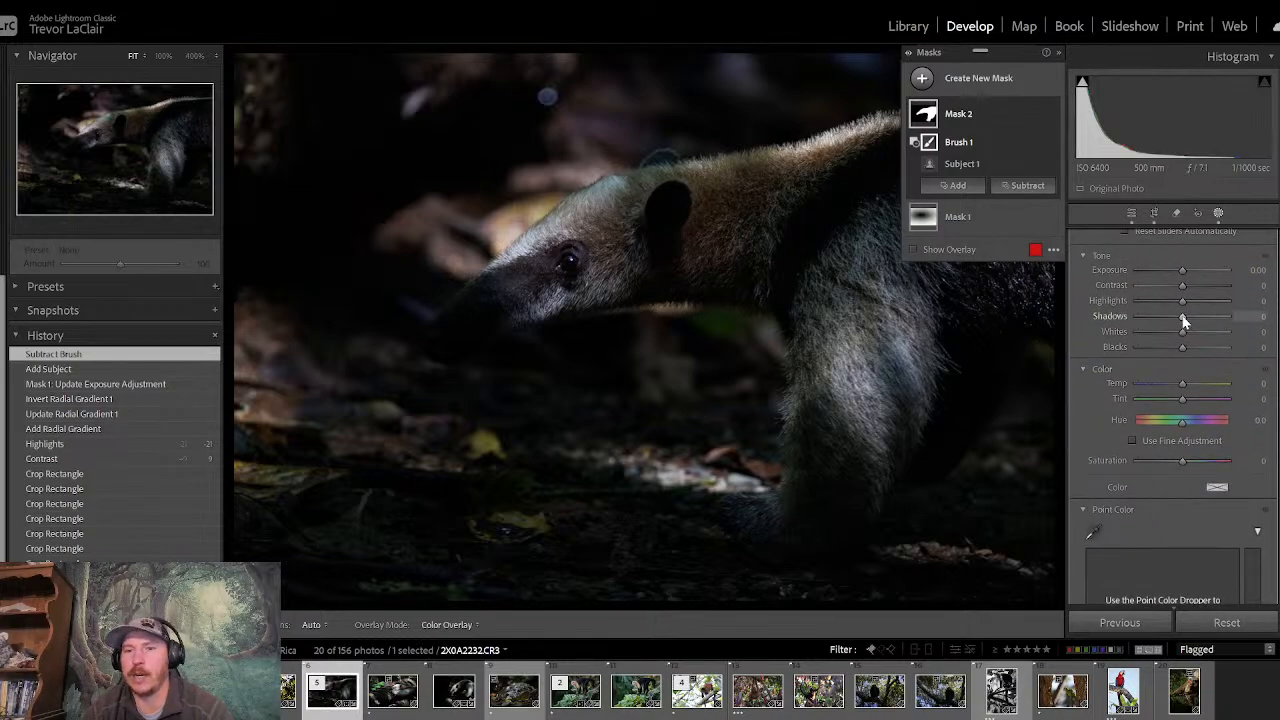
left_click_drag(1182, 316, 1203, 320)
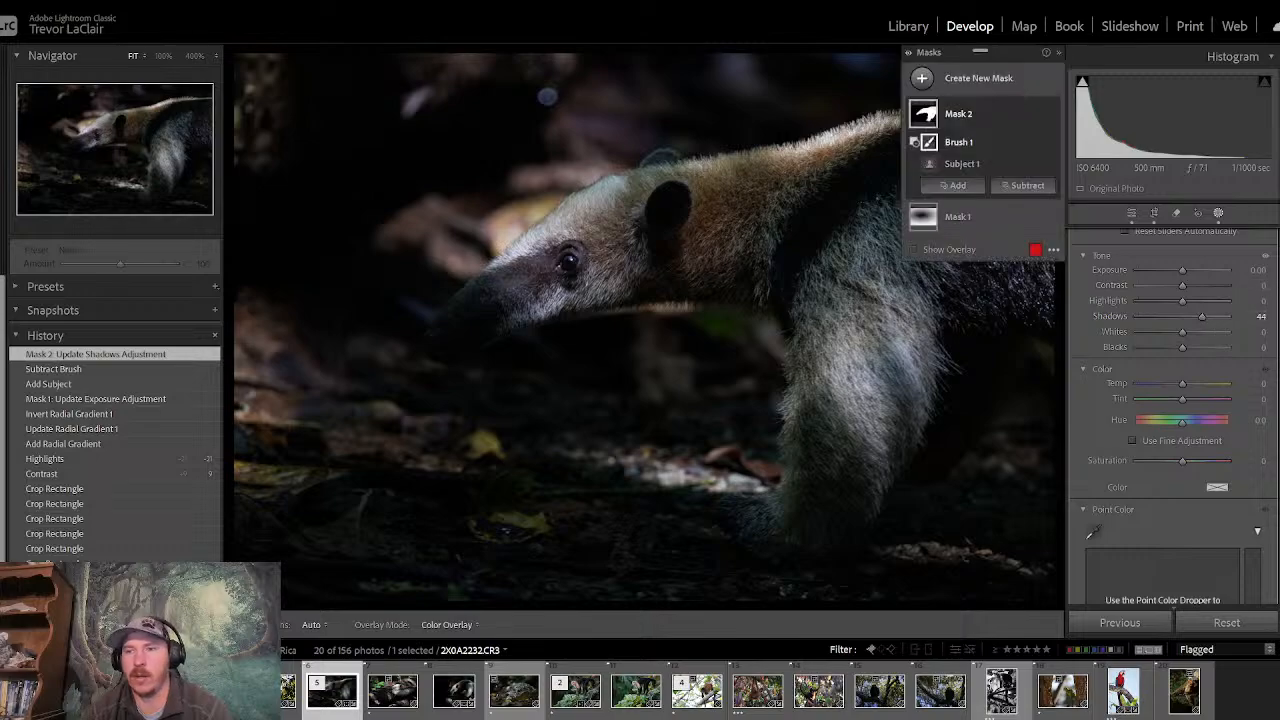
scroll(1174, 416, "down", 5)
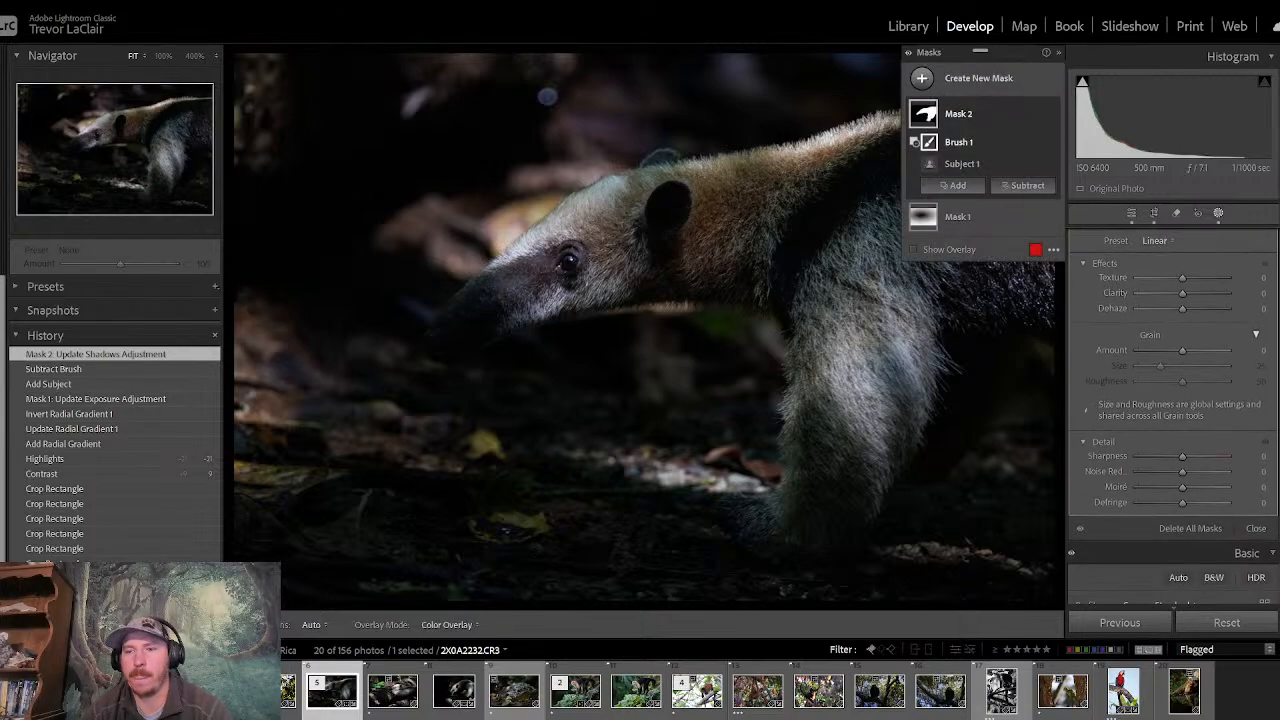
left_click_drag(1186, 295, 1192, 296)
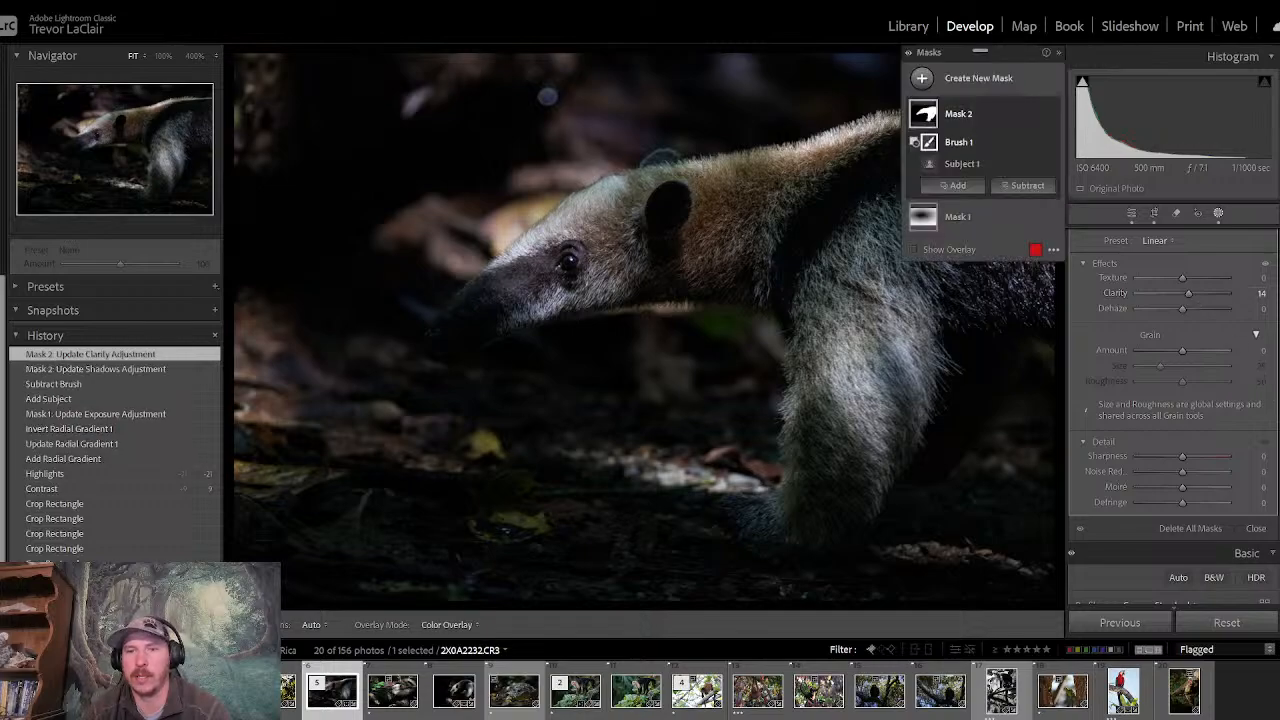
scroll(1262, 238, "up", 10)
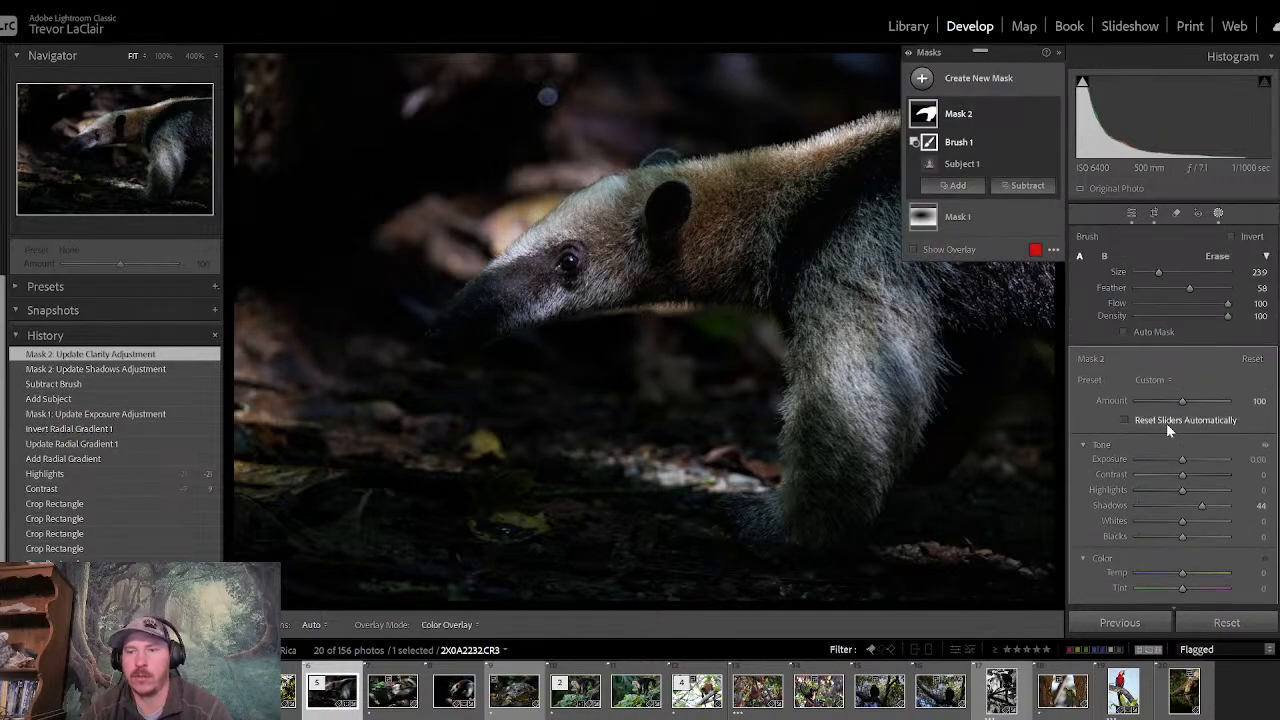
mouse_move(1181, 488)
left_mouse_down()
mouse_move(1168, 489)
mouse_move(1178, 494)
left_mouse_up()
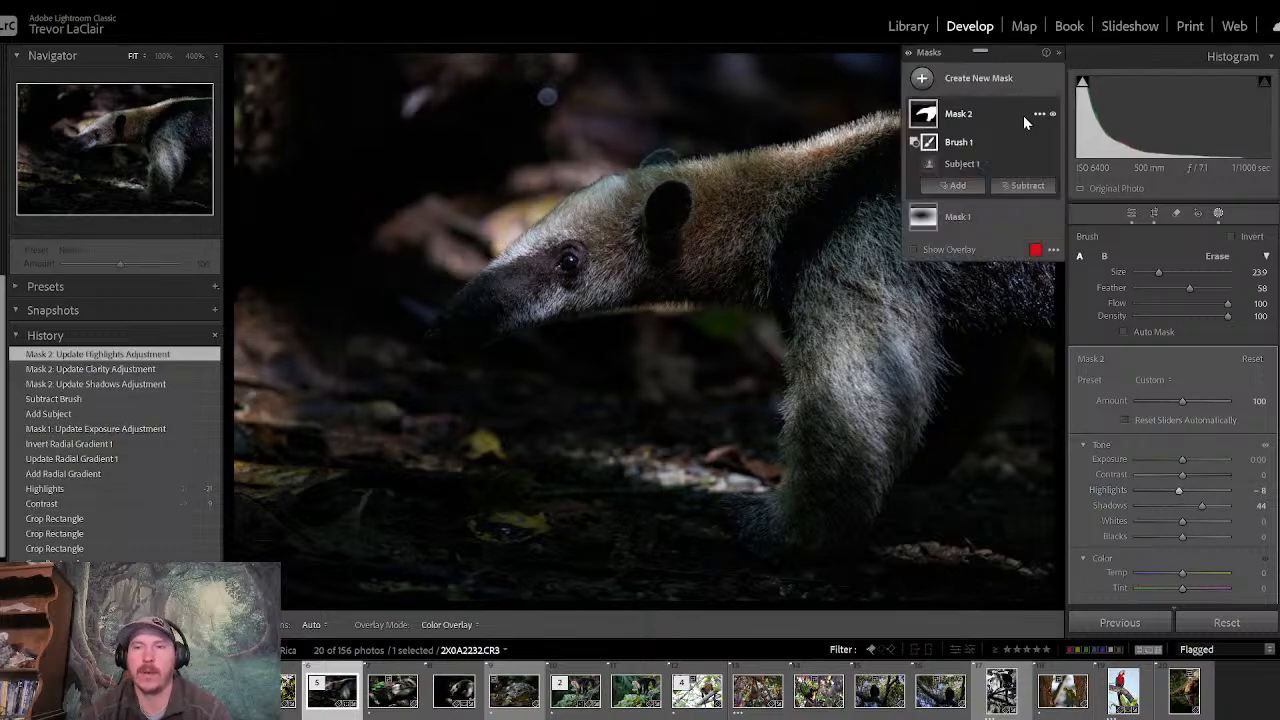
- Create a new brush mask with brush size 15 and paint it over the anteater's dark snout at 100% zoom
left_click(921, 78)
left_click(998, 222)
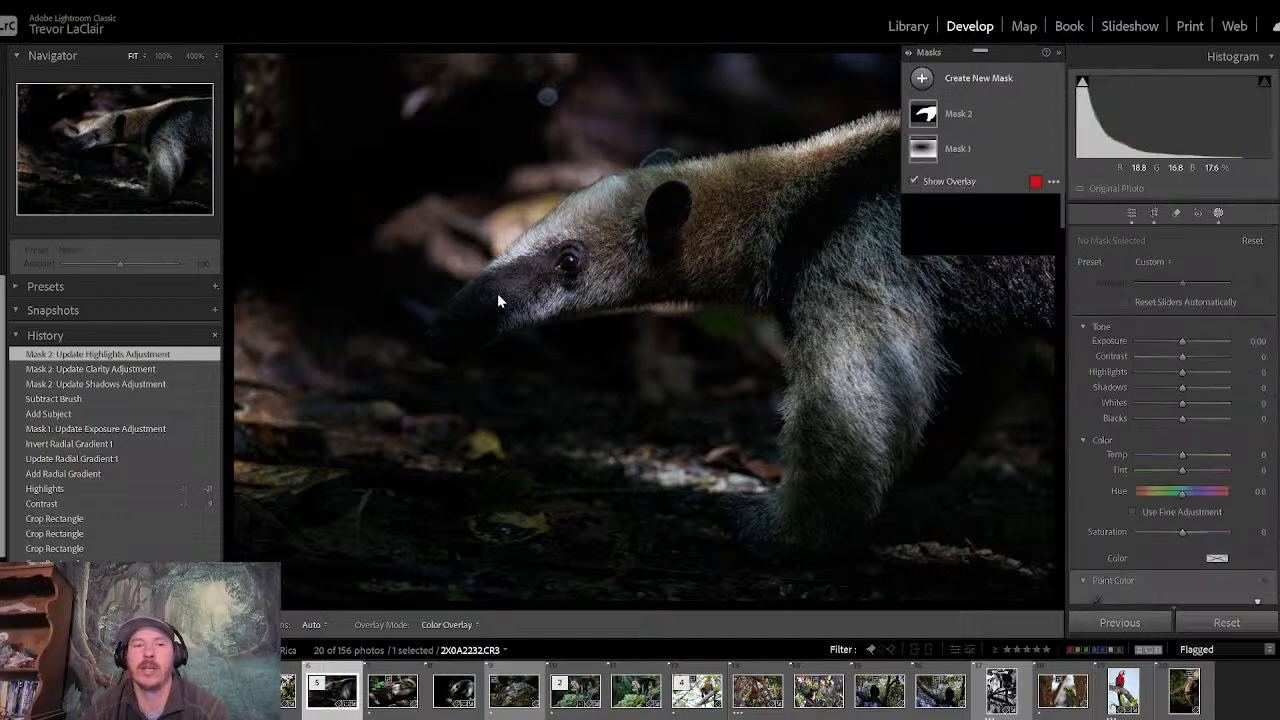
left_click_drag(1158, 271, 1147, 269)
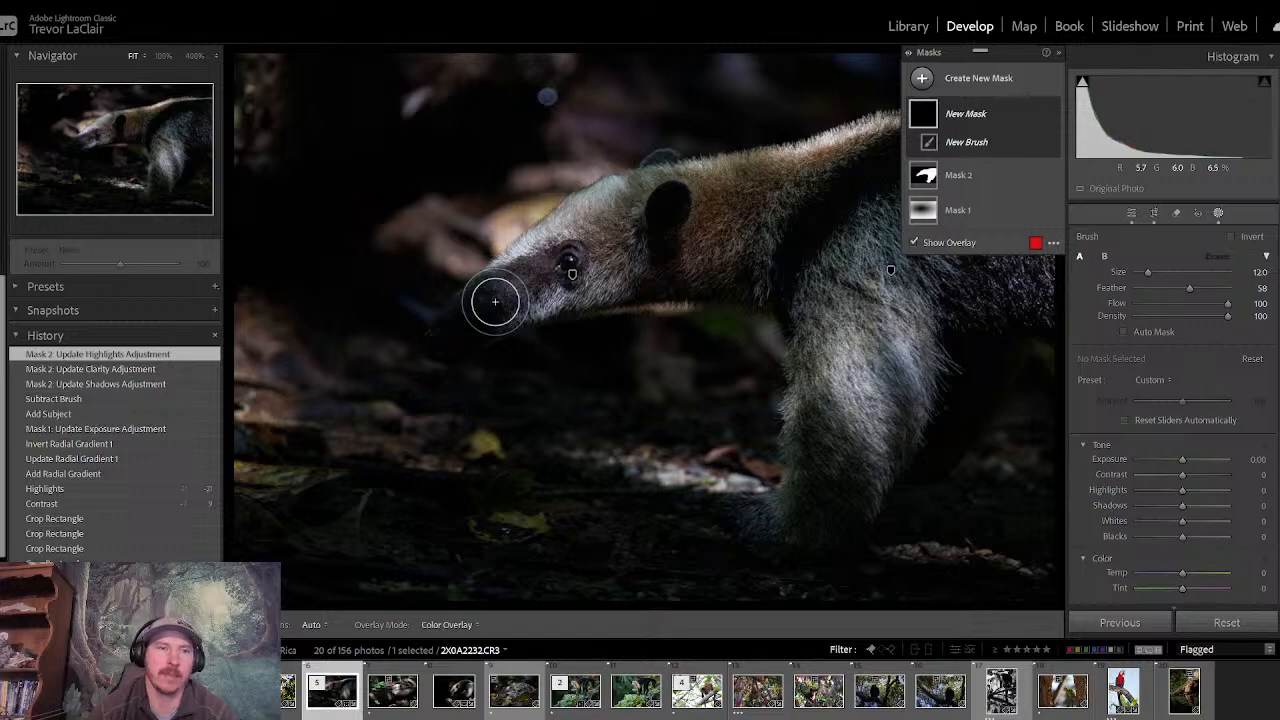
left_click(163, 55)
left_click(104, 130)
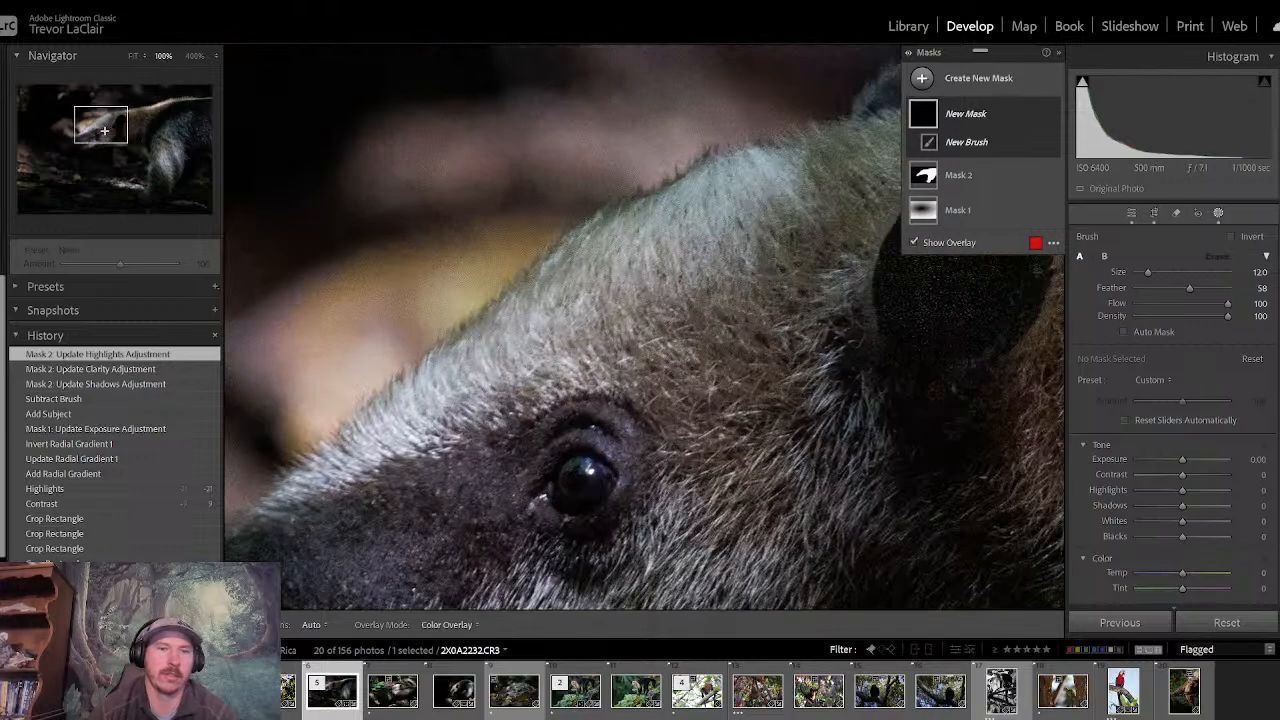
left_click_drag(104, 130, 80, 149)
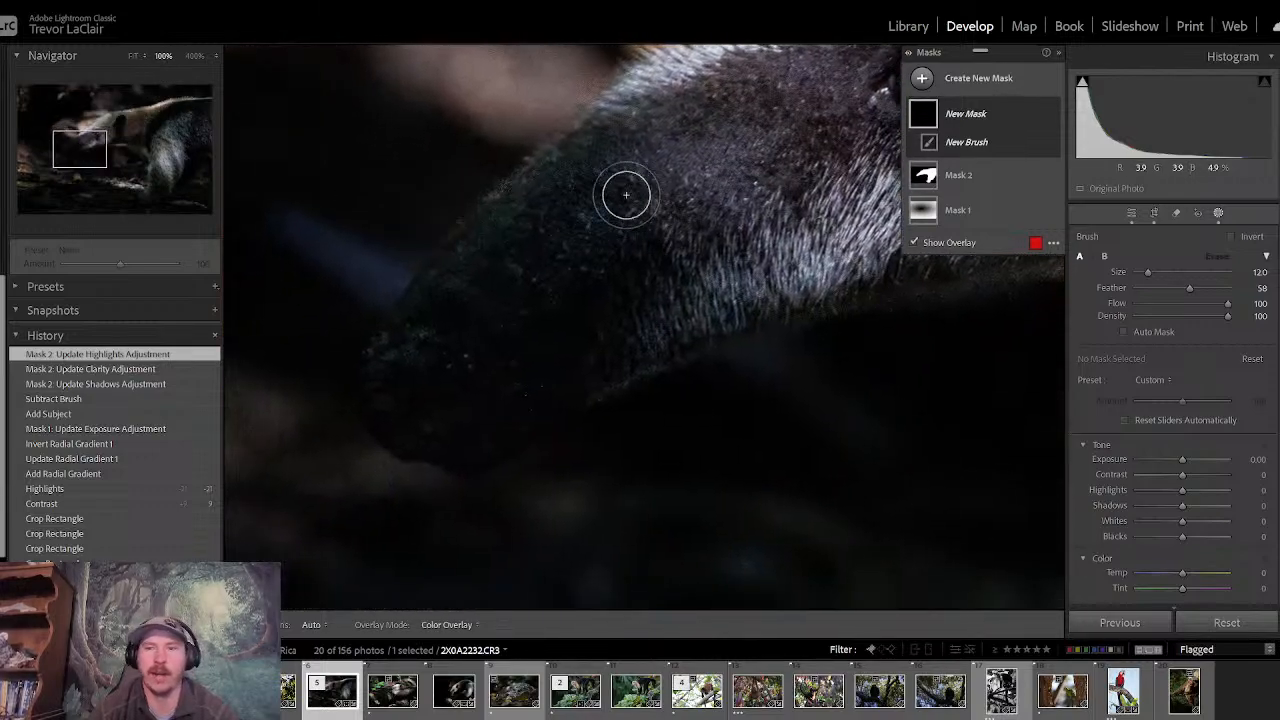
left_click_drag(1143, 284, 1147, 276)
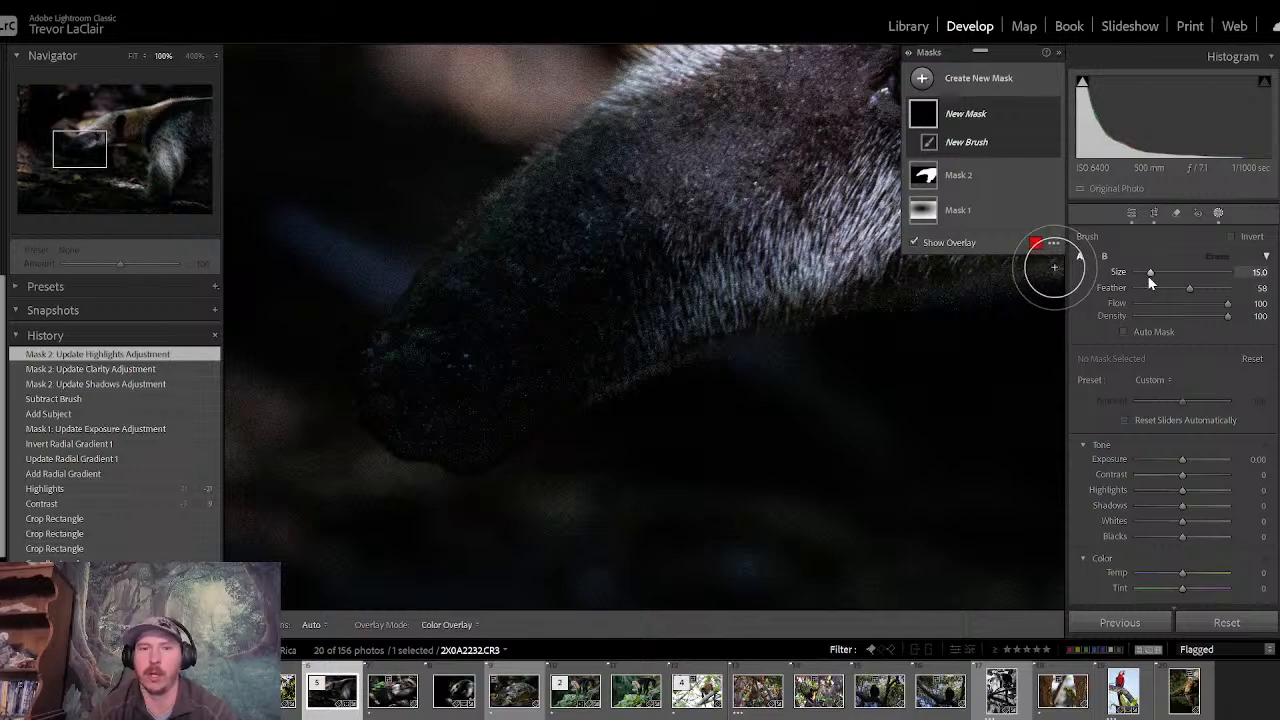
mouse_move(566, 214)
left_mouse_down()
mouse_move(619, 158)
mouse_move(620, 139)
mouse_move(454, 296)
mouse_move(411, 371)
mouse_move(430, 414)
mouse_move(459, 403)
mouse_move(465, 428)
mouse_move(511, 382)
mouse_move(731, 298)
mouse_move(725, 268)
mouse_move(686, 234)
mouse_move(493, 335)
mouse_move(606, 226)
left_mouse_up()
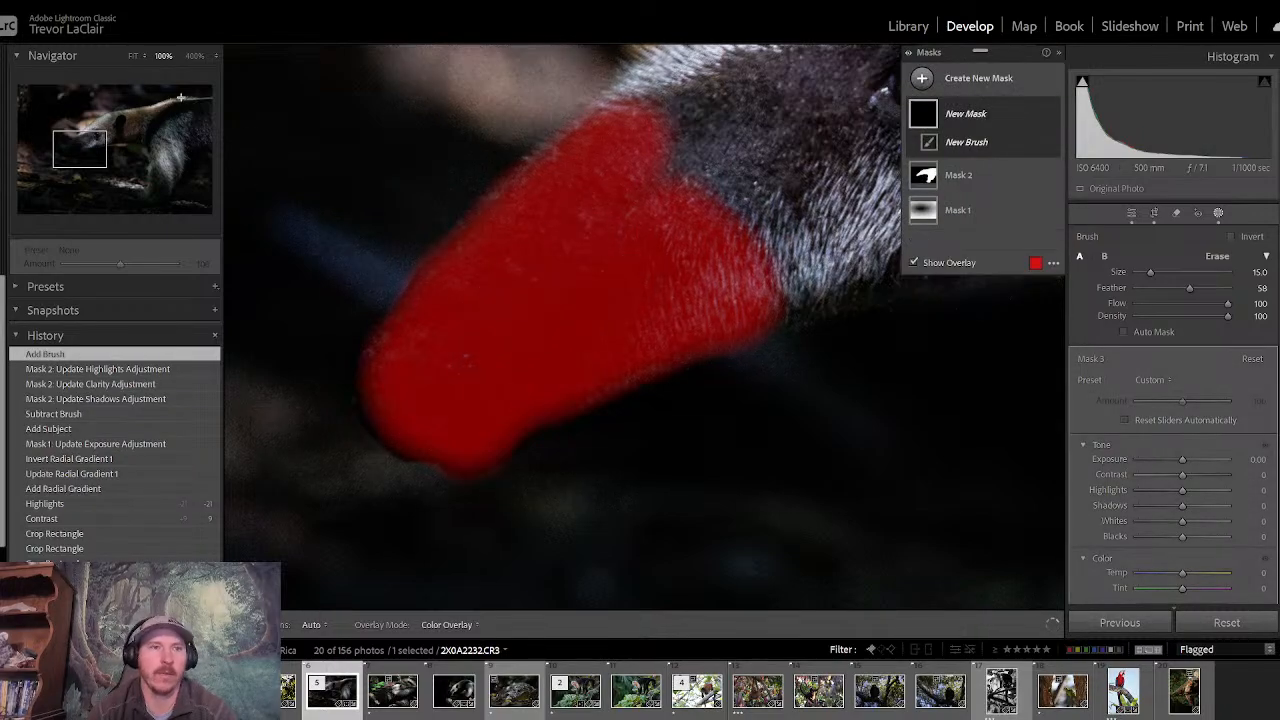
- Brighten the snout mask with Shadows 43 and Exposure 0.33, then leave masking
left_click(133, 55)
key("o")
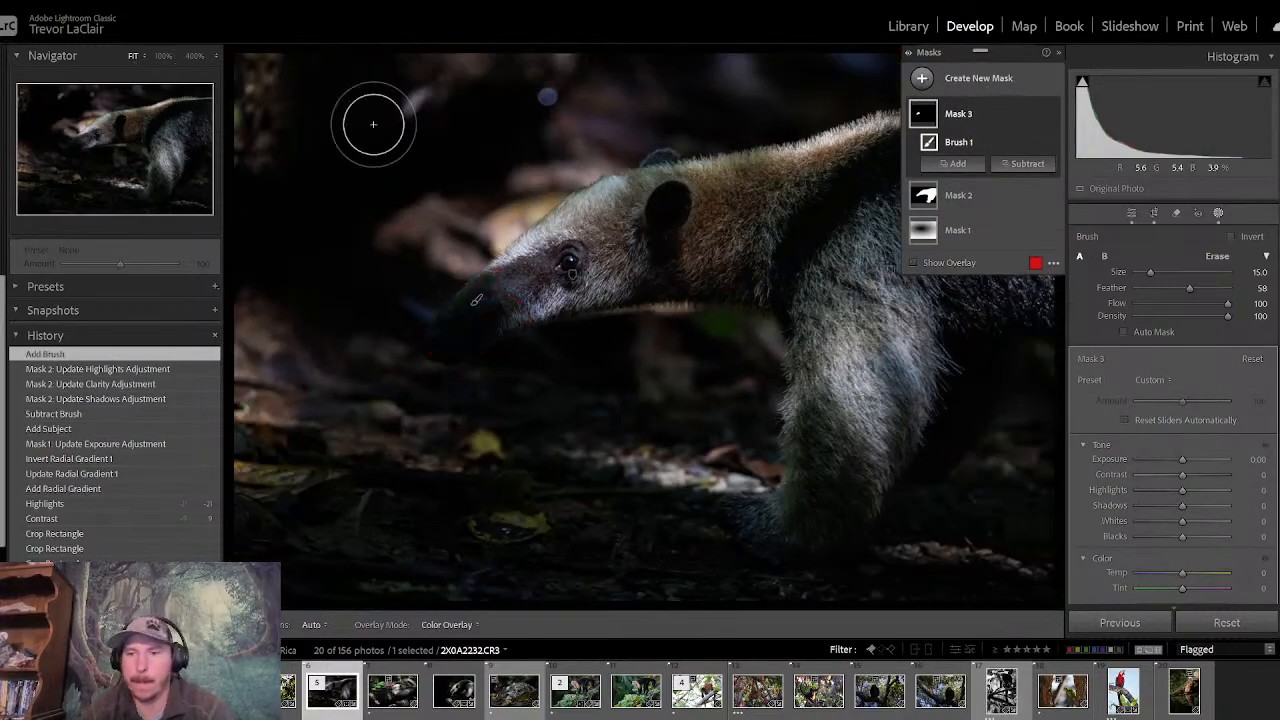
left_click_drag(1182, 459, 1192, 456)
double_click(1192, 456)
key("o")
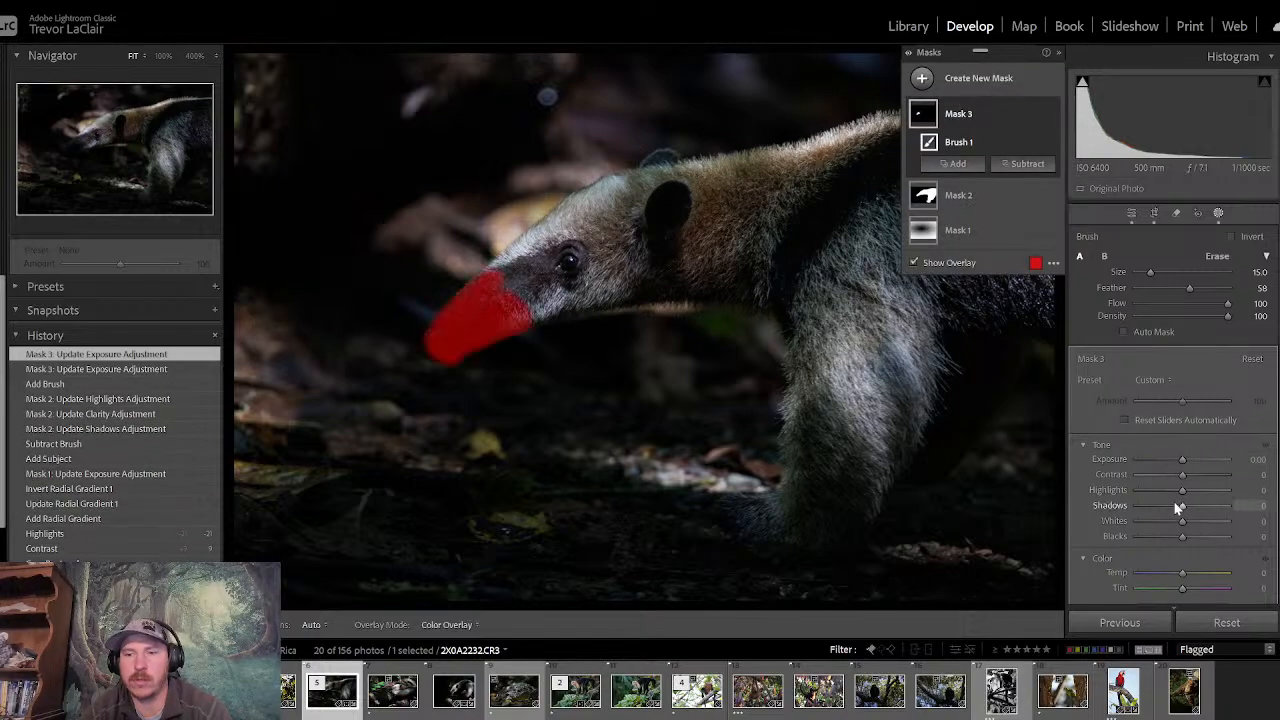
left_click_drag(1182, 509, 1201, 505)
left_click(1179, 457)
left_click_drag(1180, 457, 1183, 465)
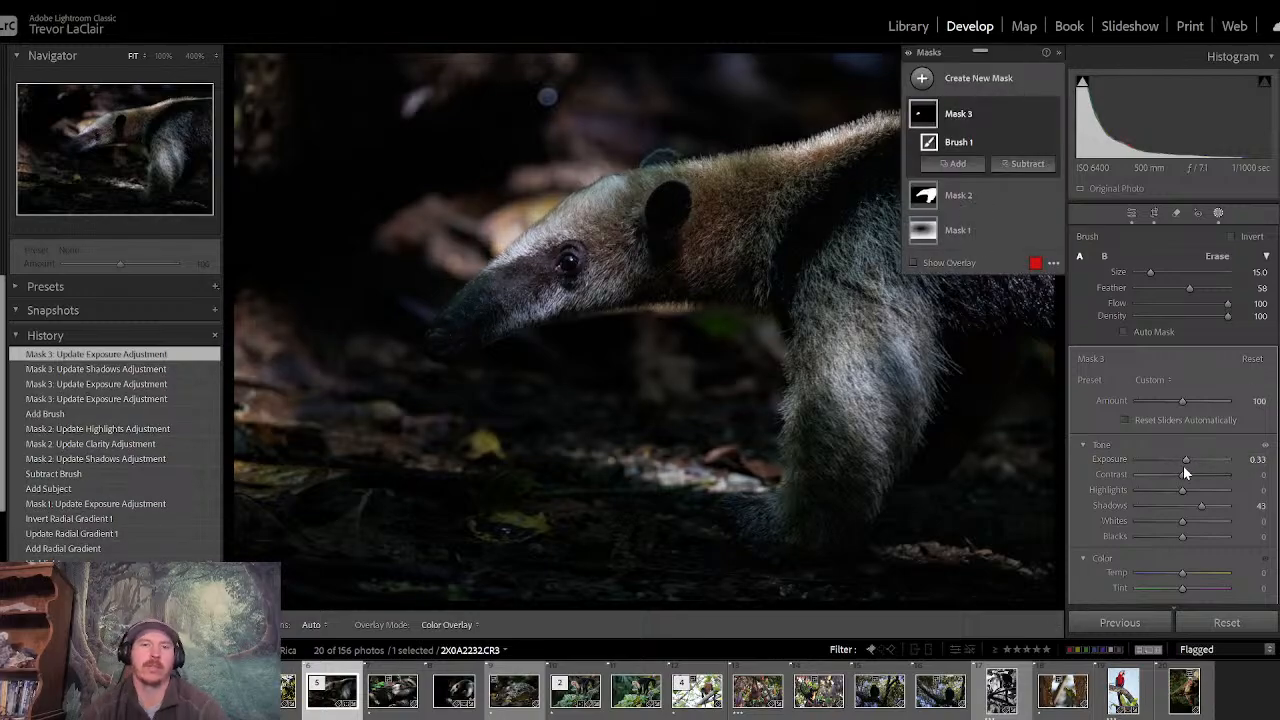
left_click(1130, 215)
- Add a brush mask over the anteater's eye, set its Exposure to 0.93 and leave masking
left_click(563, 256)
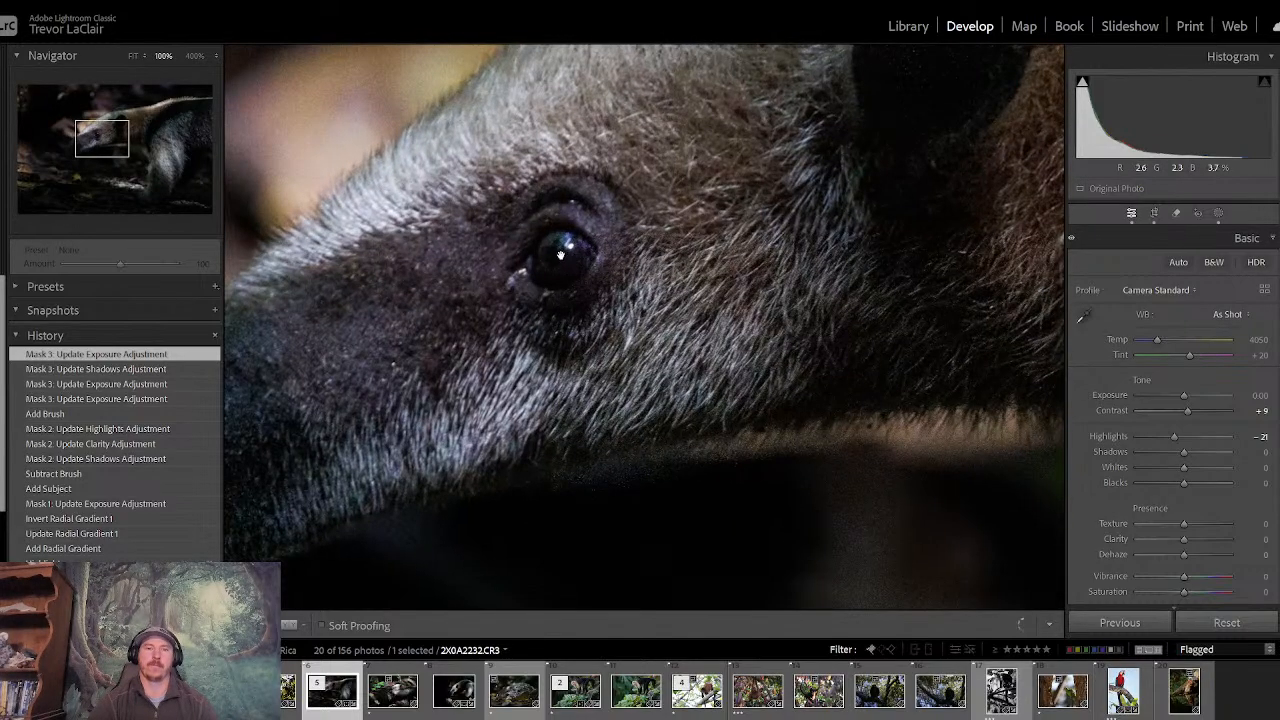
left_click(1218, 213)
left_click(924, 78)
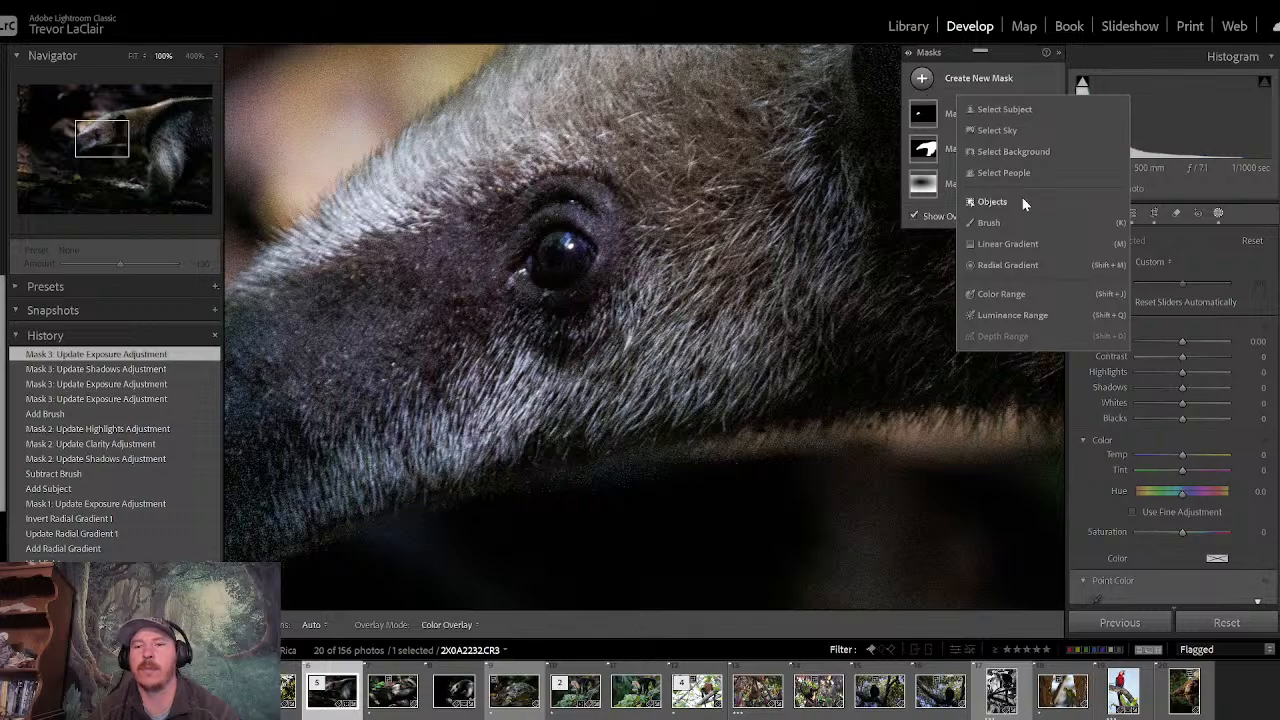
left_click(1003, 222)
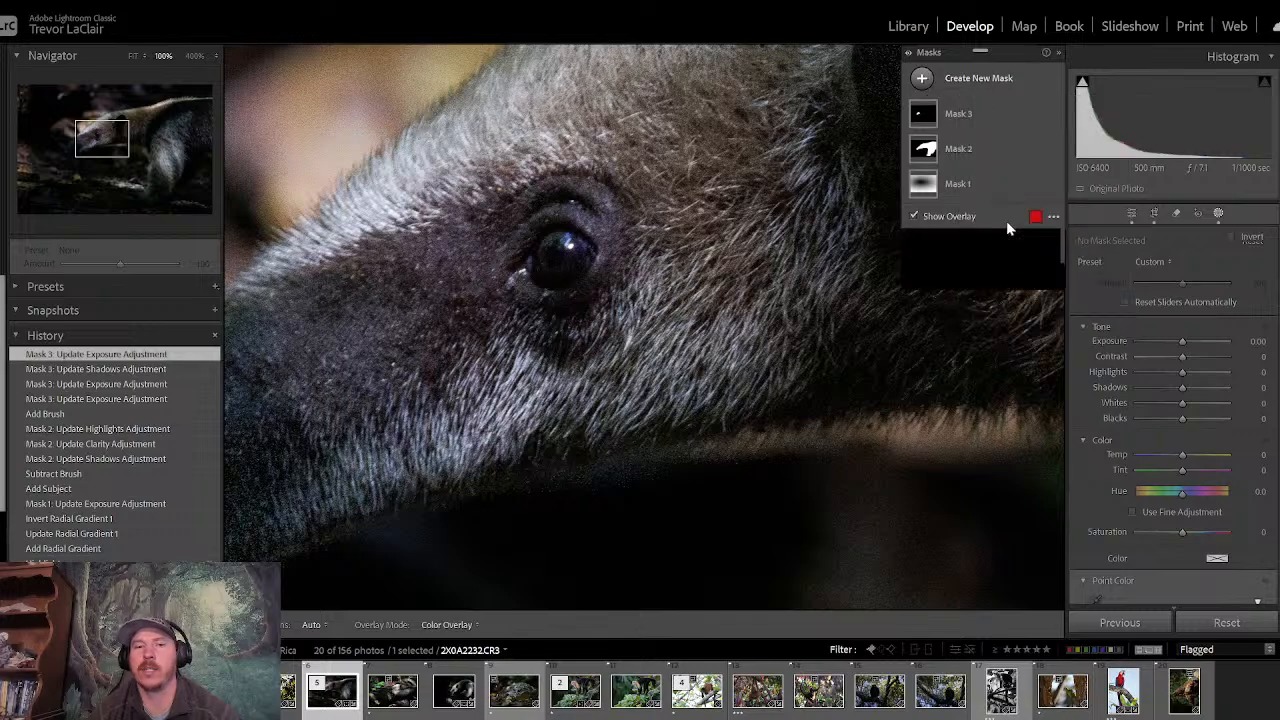
left_click(560, 255)
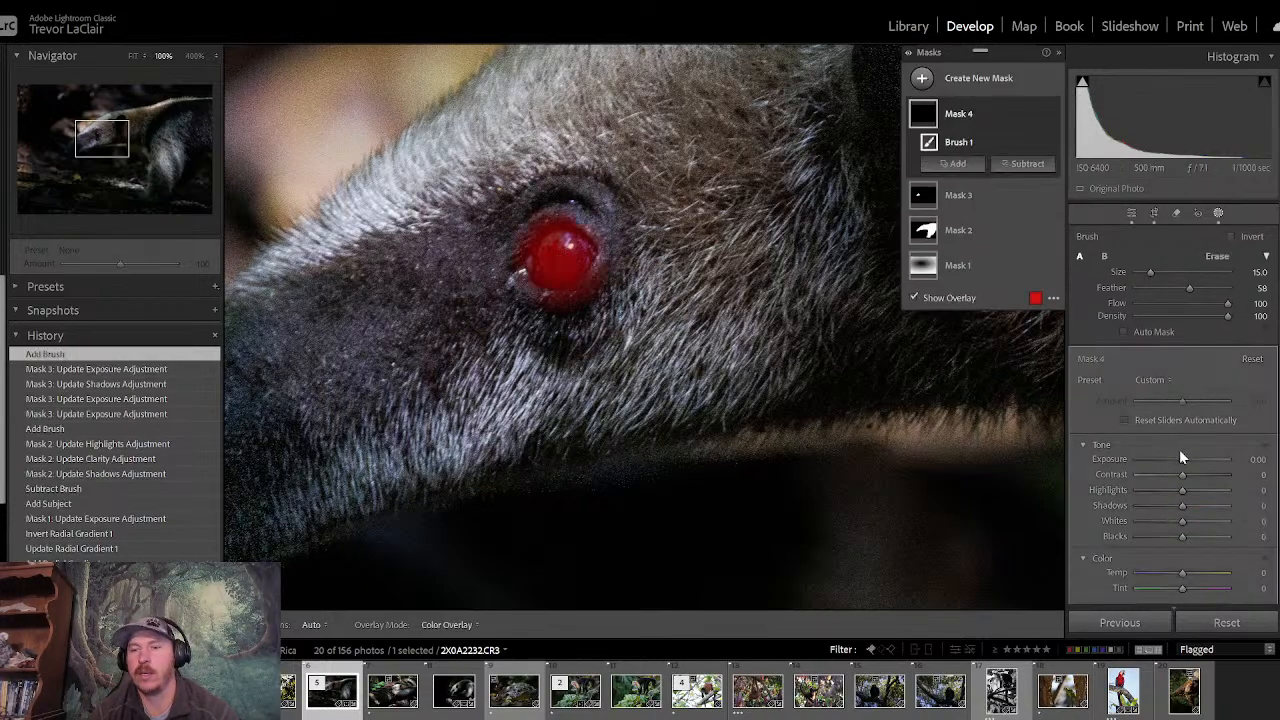
left_click_drag(1181, 461, 1189, 459)
left_click(1131, 213)
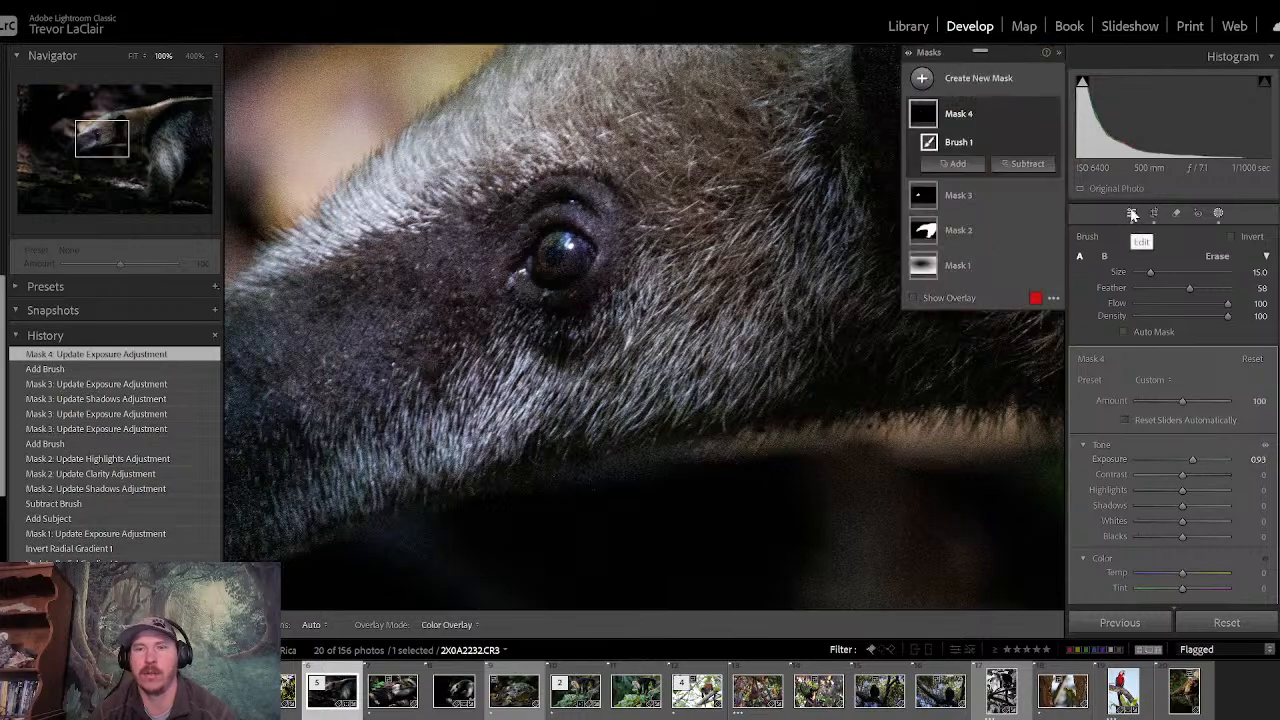
- Compare the before and after versions of the whole anteater photo
key("z")
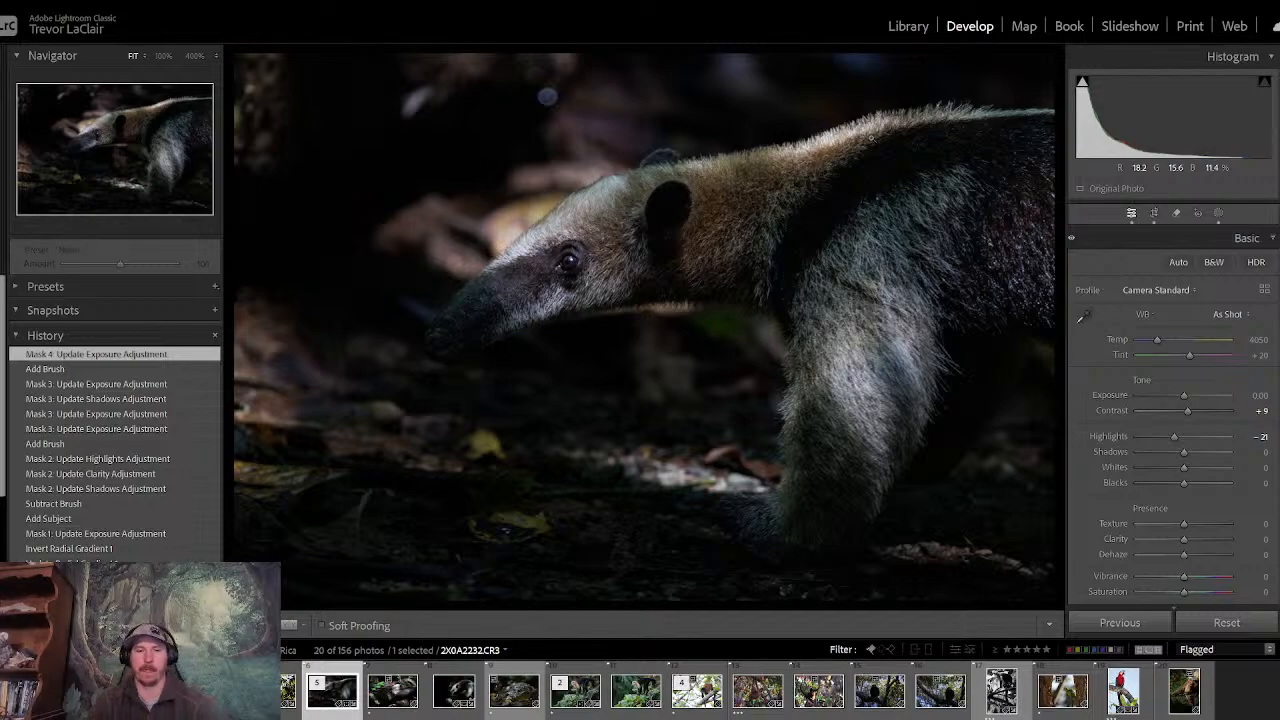
key("backslash")
- Switch the anteater photo repeatedly between its original and edited states to judge the masking adjustments
key("backslash")
key("backslash")
key("backslash")
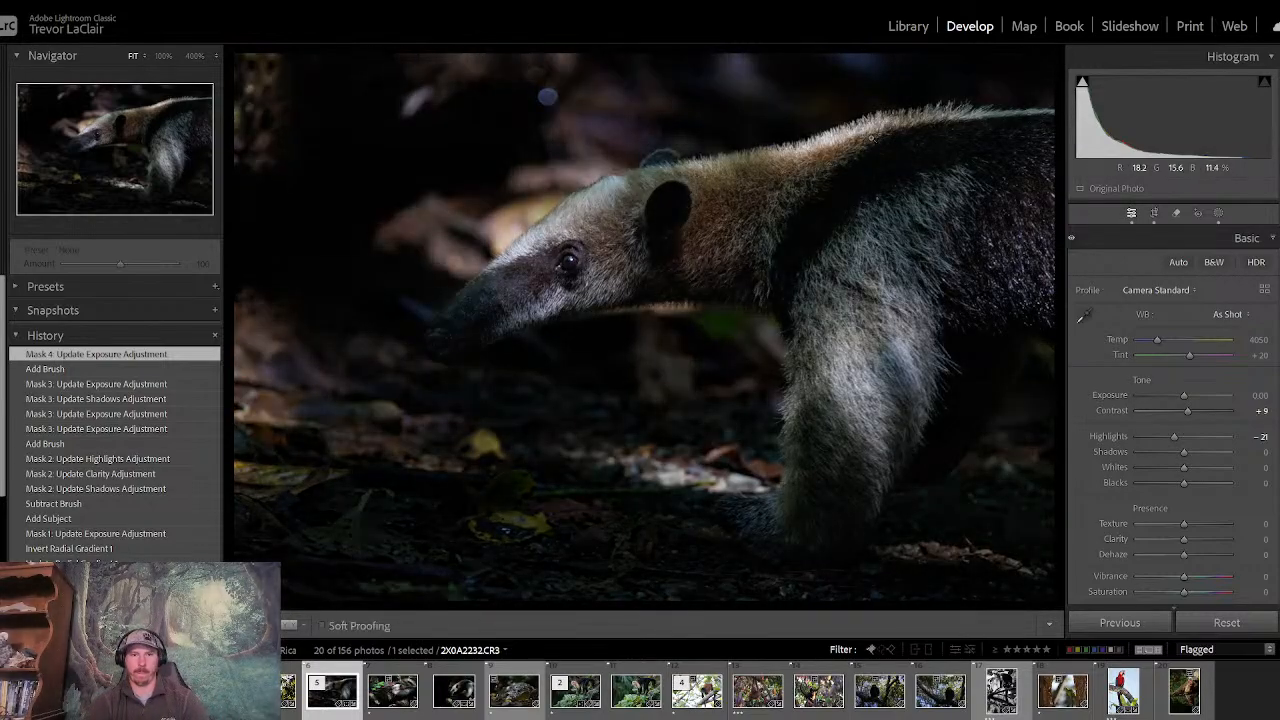
key("backslash")
key("backslash")
key("backslash")
key("backslash")
key("backslash")
key("backslash")
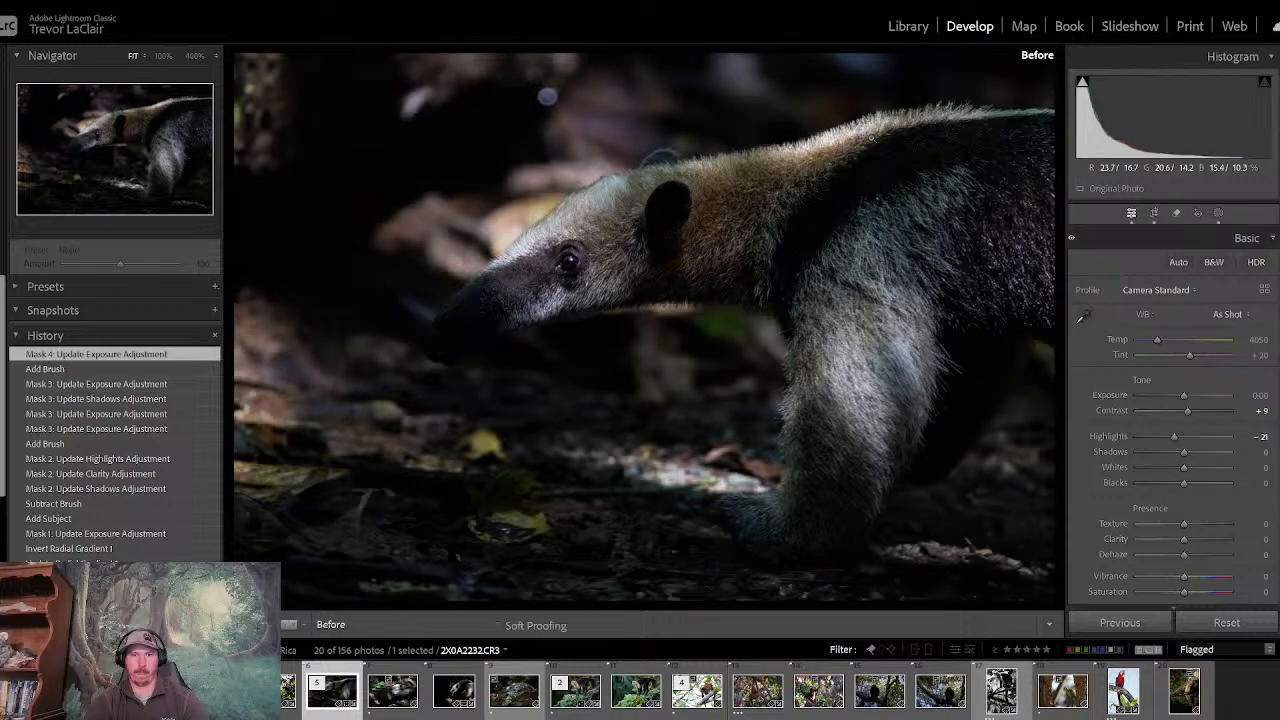
key("backslash")
key("backslash")
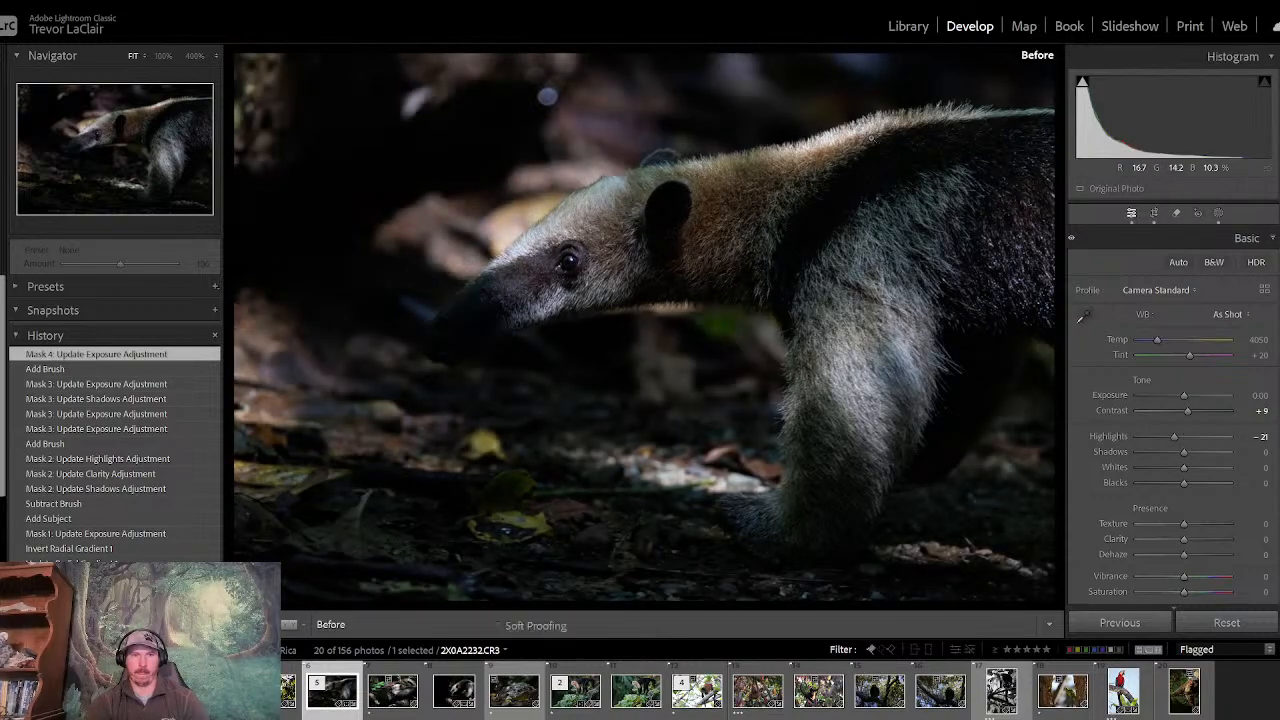
key("backslash")
key("backslash")
key("backslash")
key("backslash")
key("backslash")
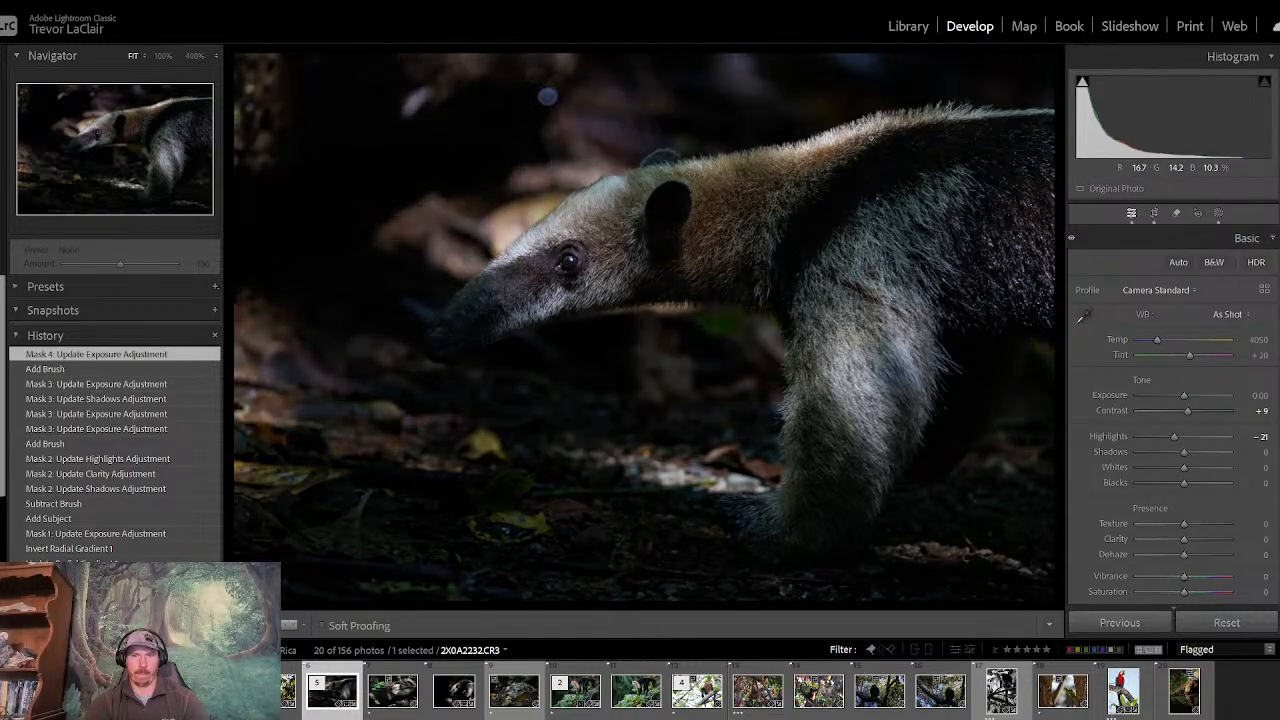
key("backslash")
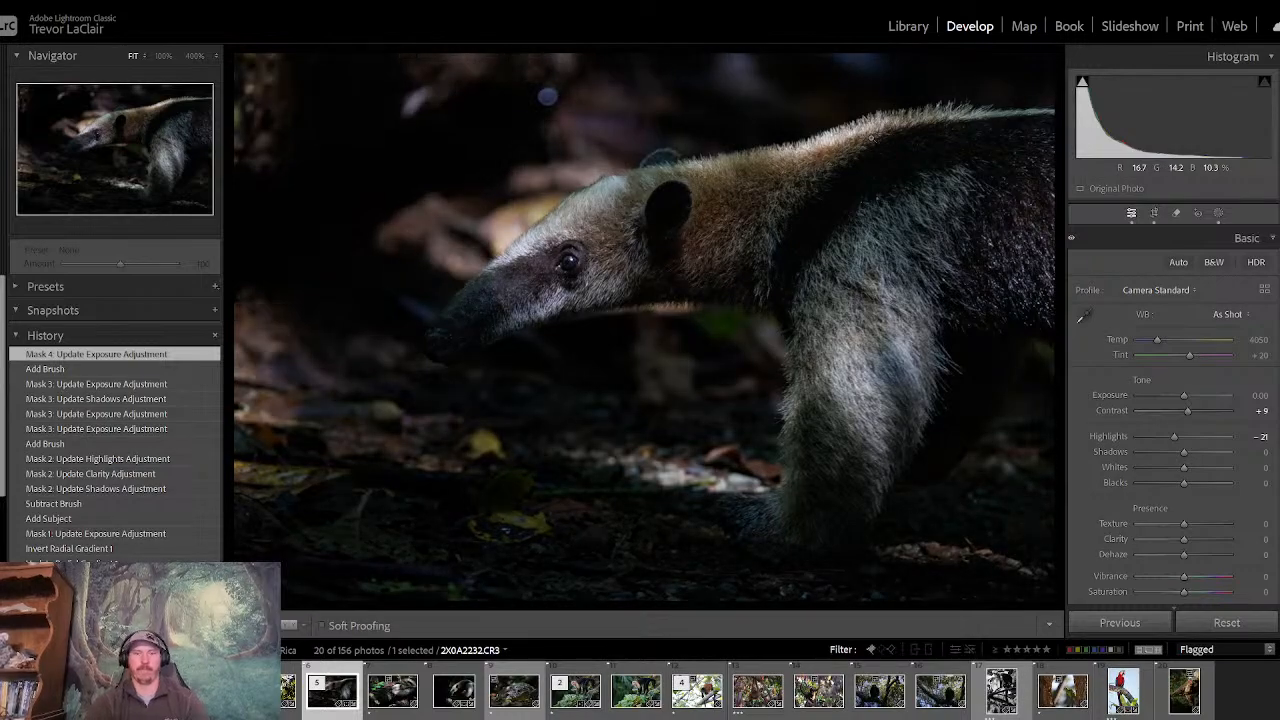
- Check the library grid filtered at three stars and one star or higher, and return to all flagged photos
left_click(907, 26)
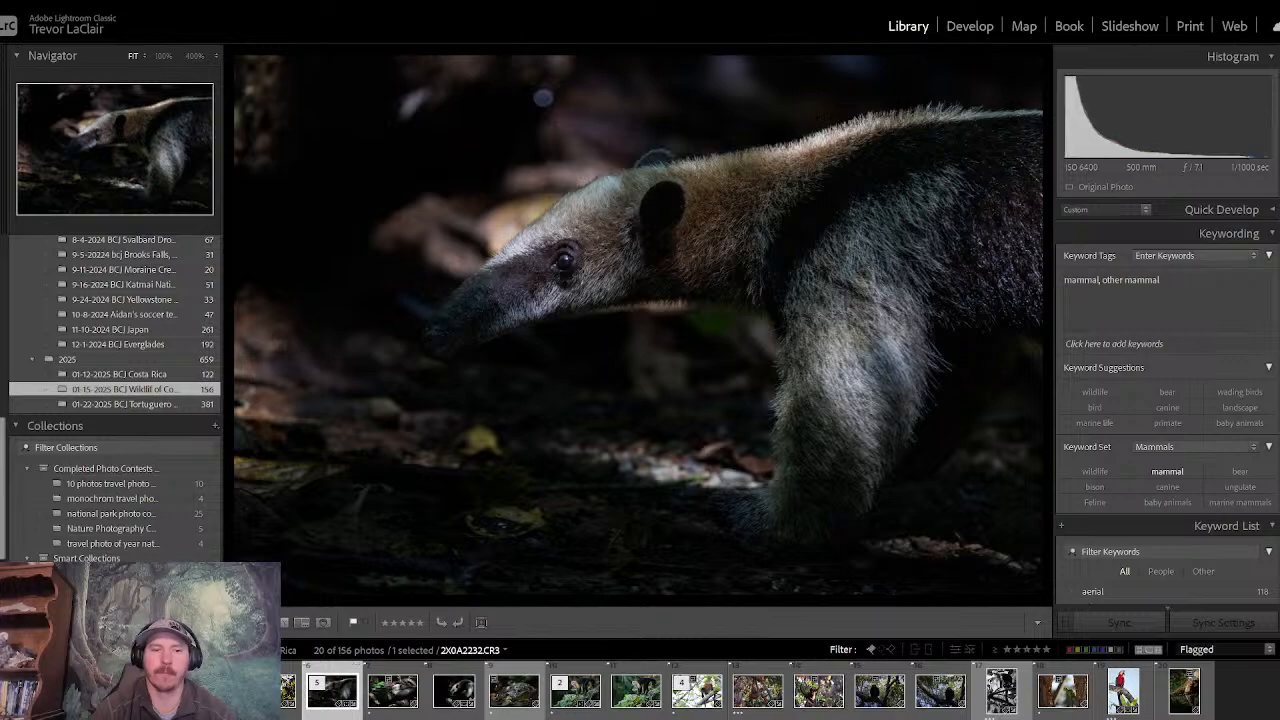
key("g")
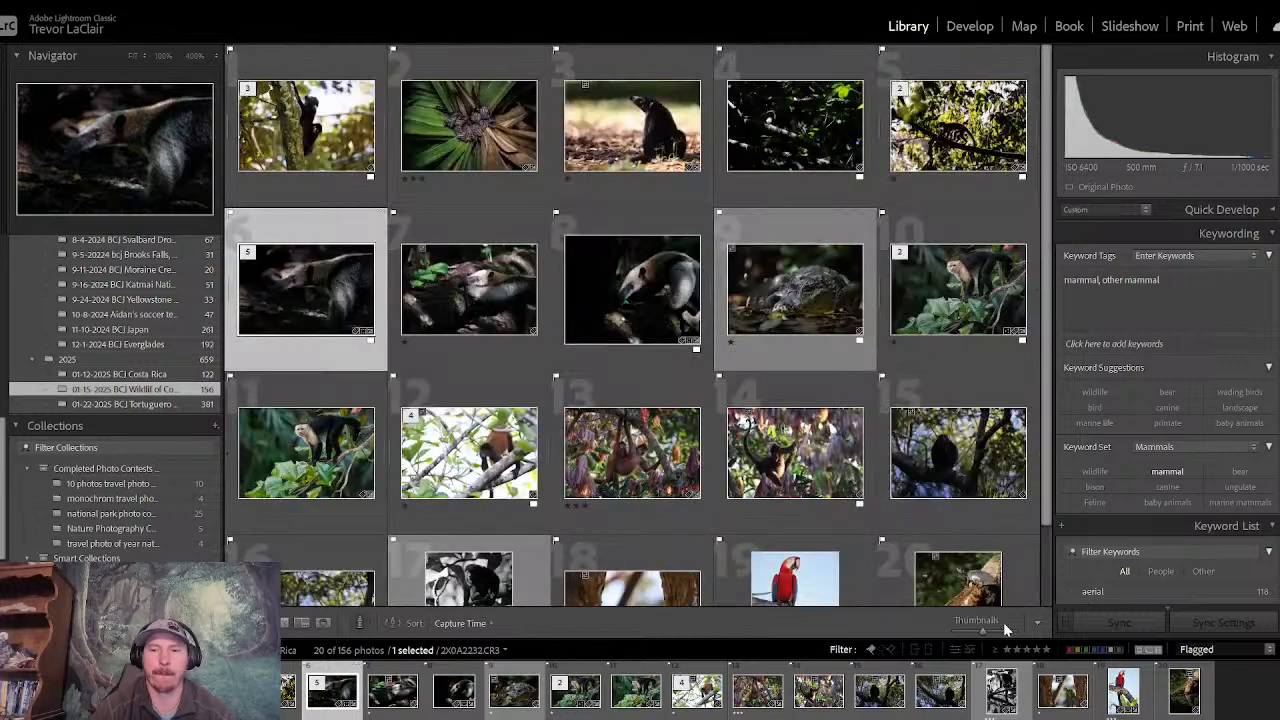
left_click(1026, 650)
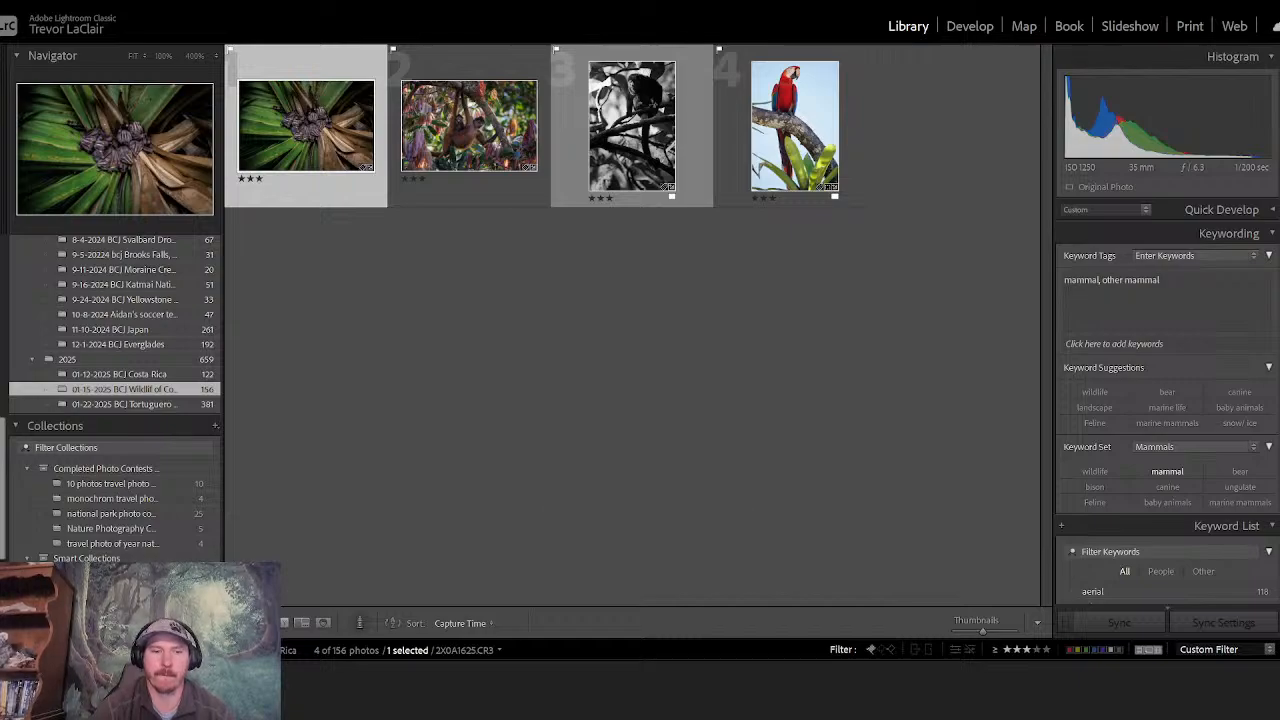
left_click(1007, 650)
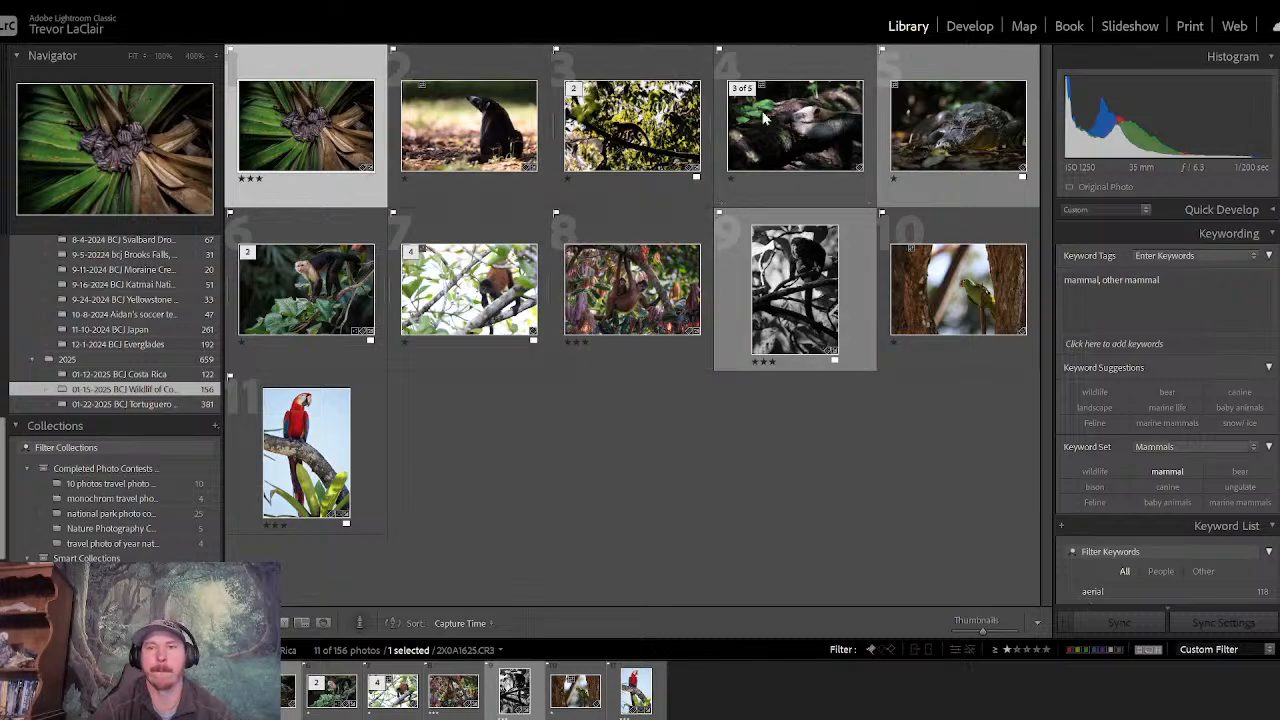
left_click(1005, 650)
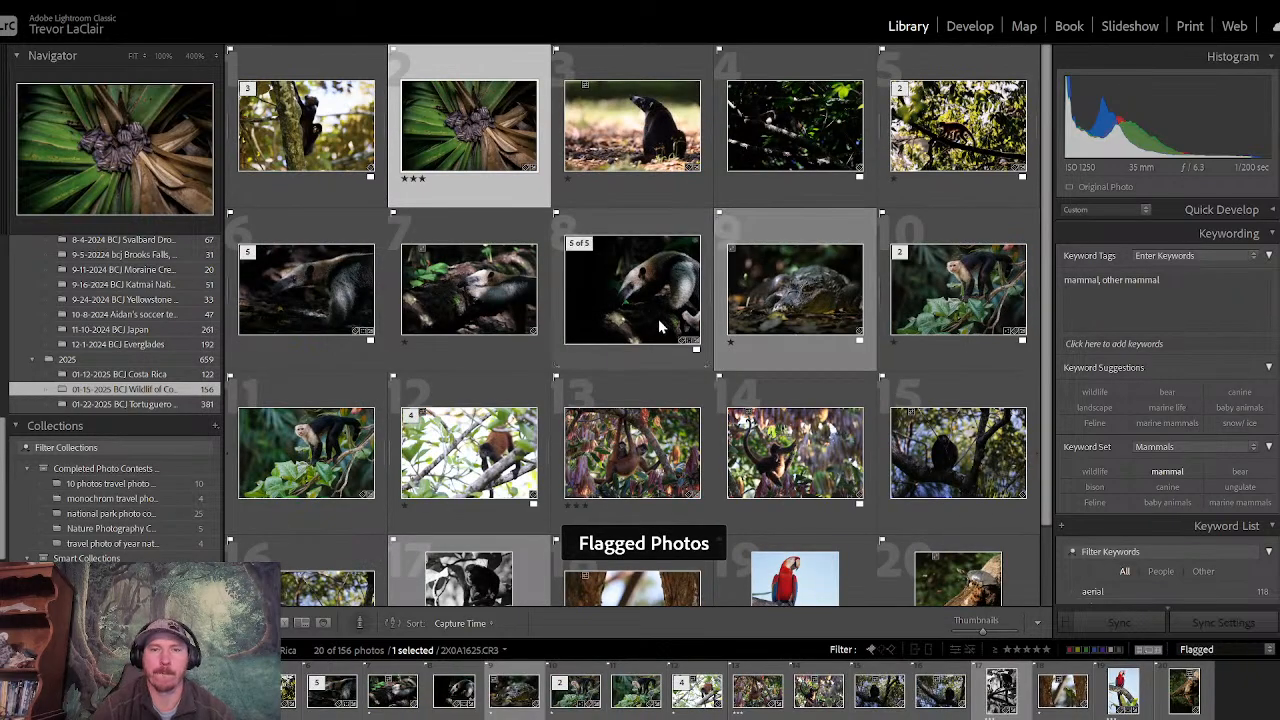
- Rate the edited anteater photo three stars and filter the flagged photos to three stars and higher
left_click(301, 308)
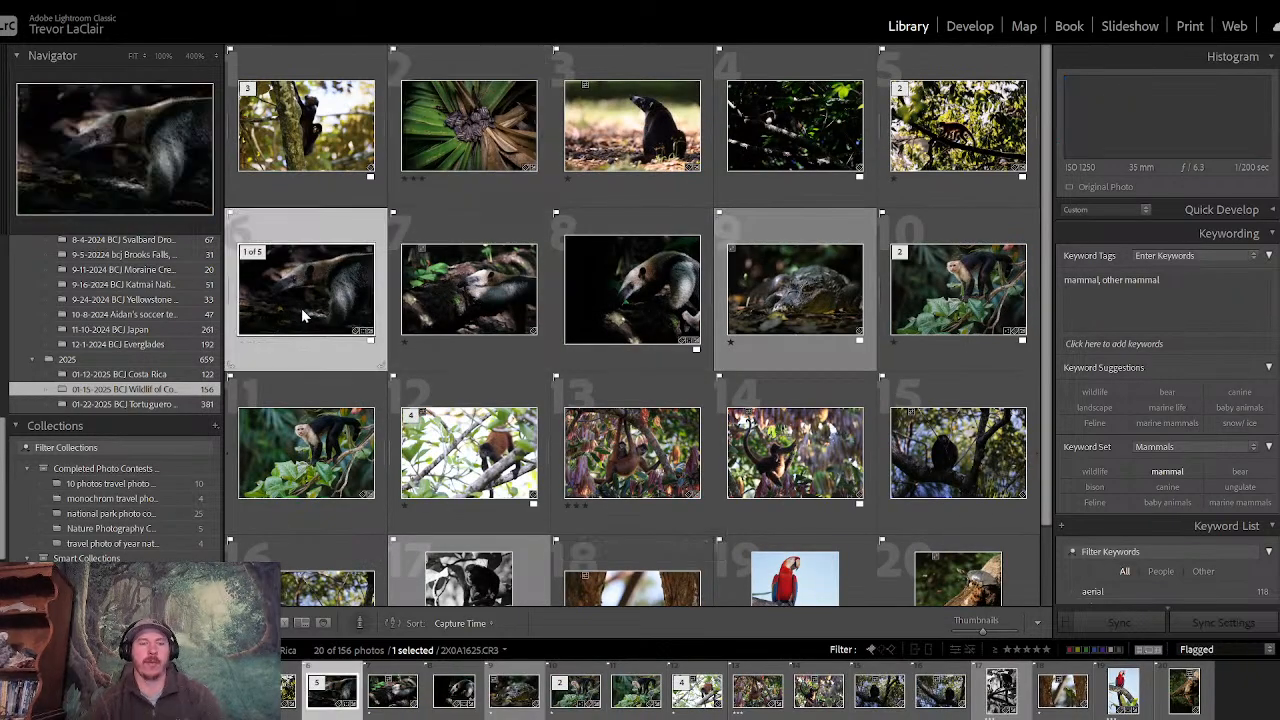
key("3")
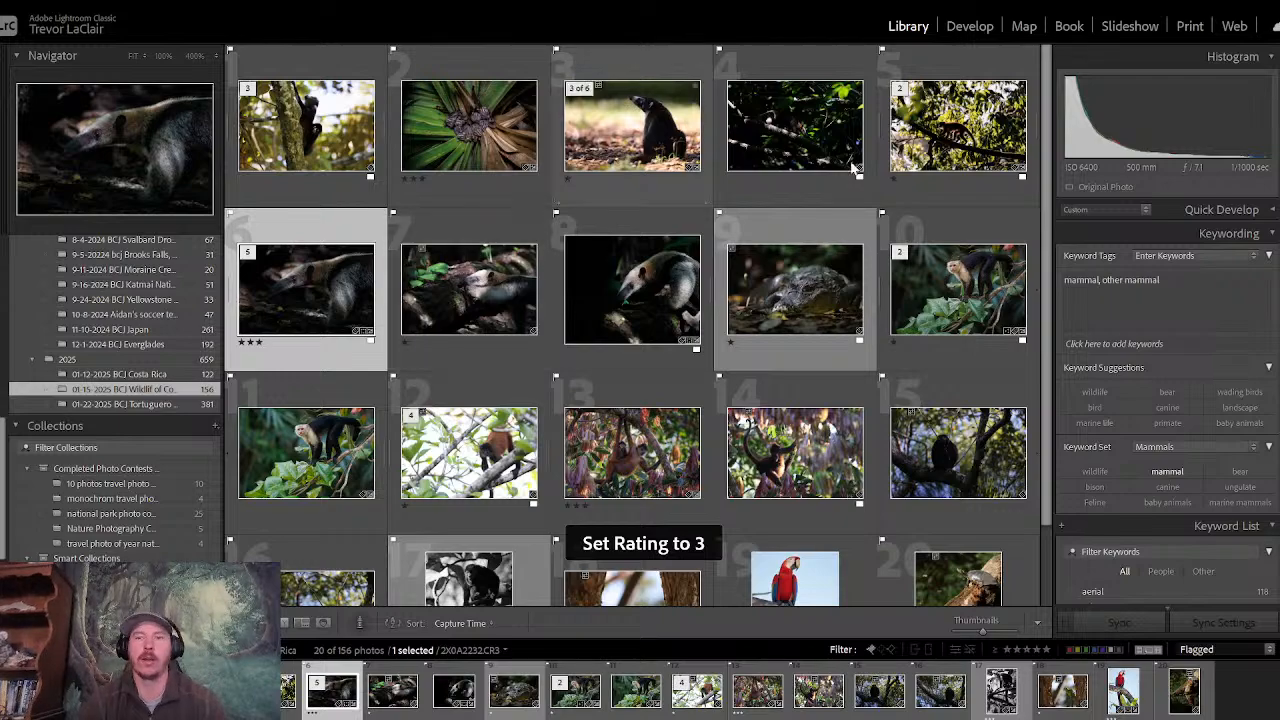
scroll(1050, 213, "down", 2)
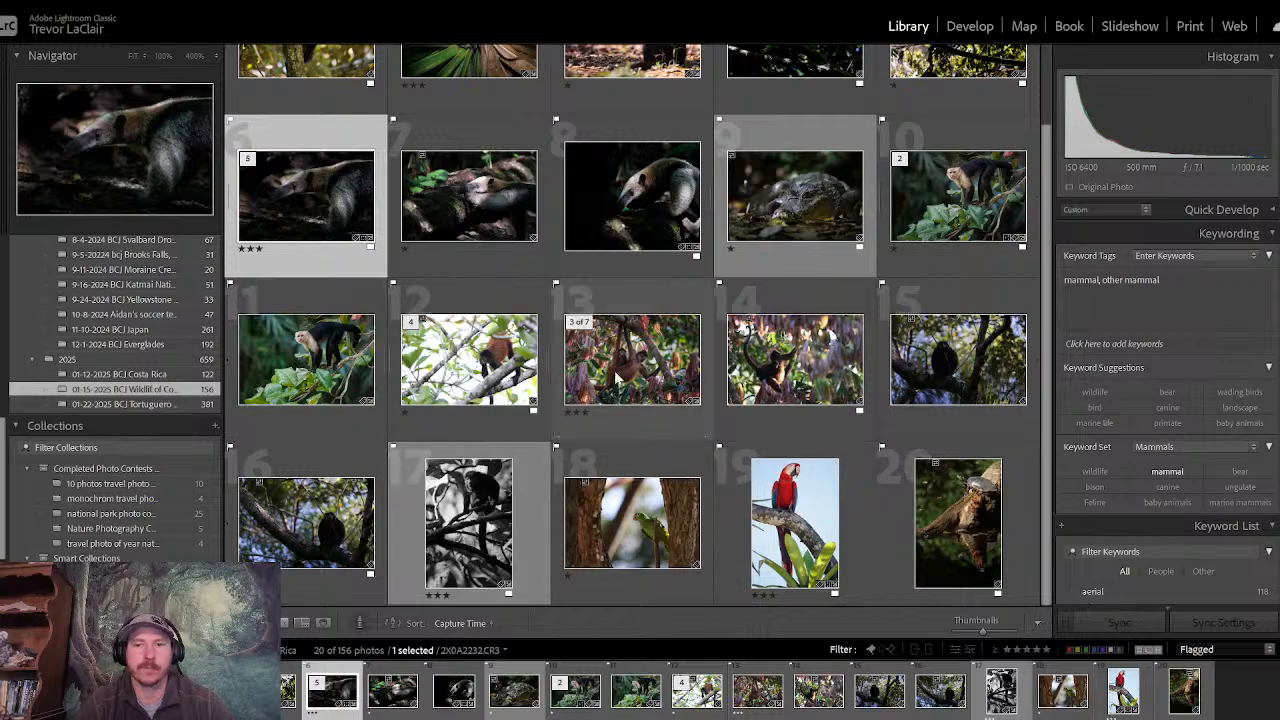
left_click(1030, 650)
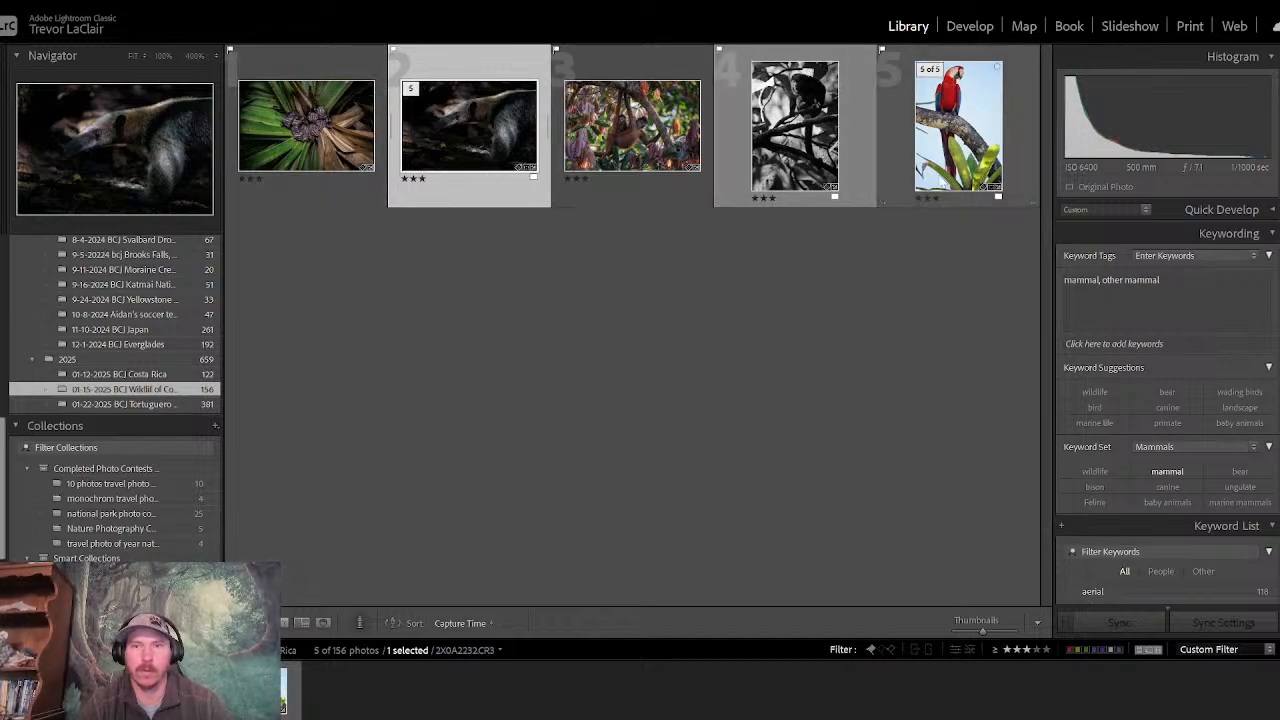
- Inspect the scarlet macaw photo 2X0A3230.CR3 full screen, zoomed in and in loupe view, and return to the grid
left_click(287, 150)
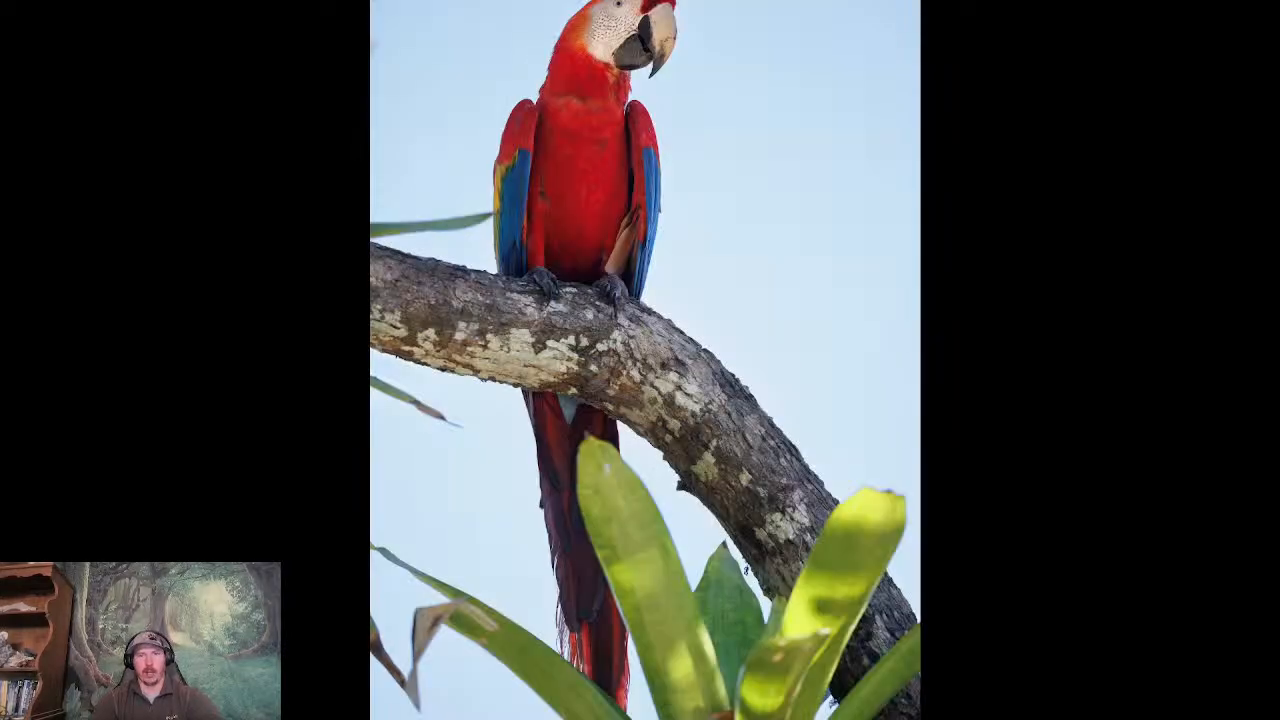
left_click(504, 170)
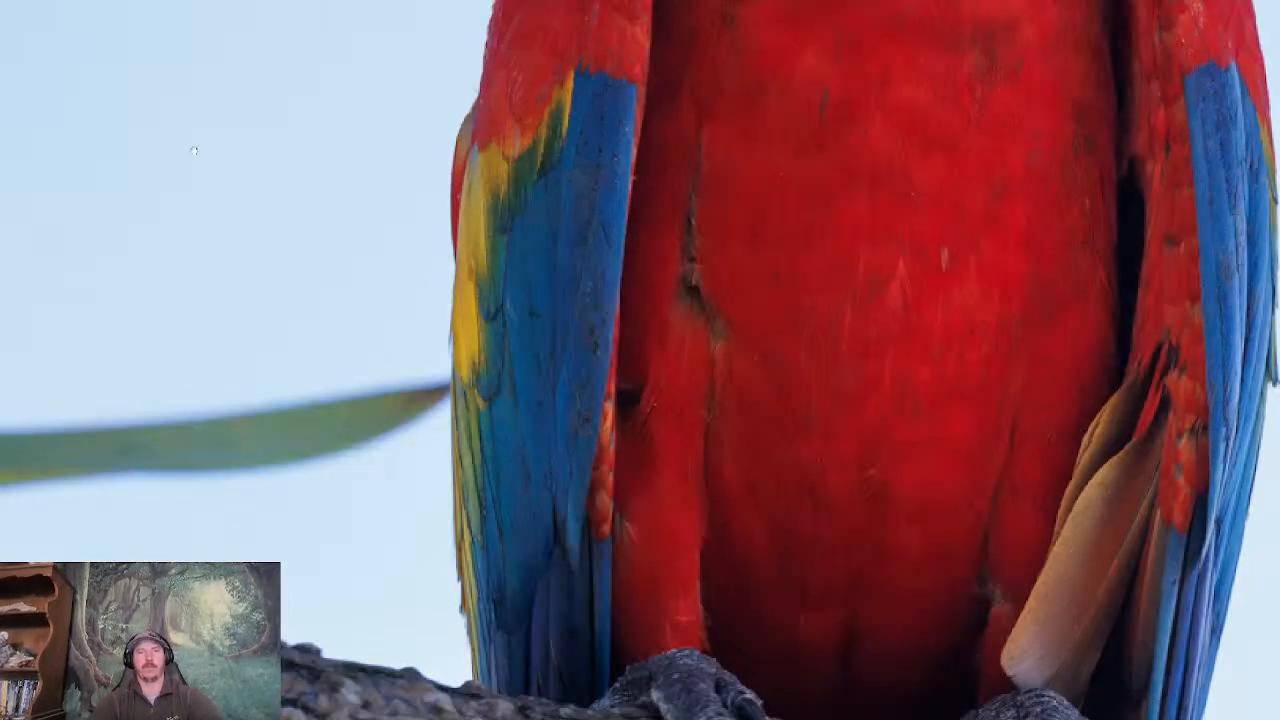
left_click(195, 173)
key("Escape")
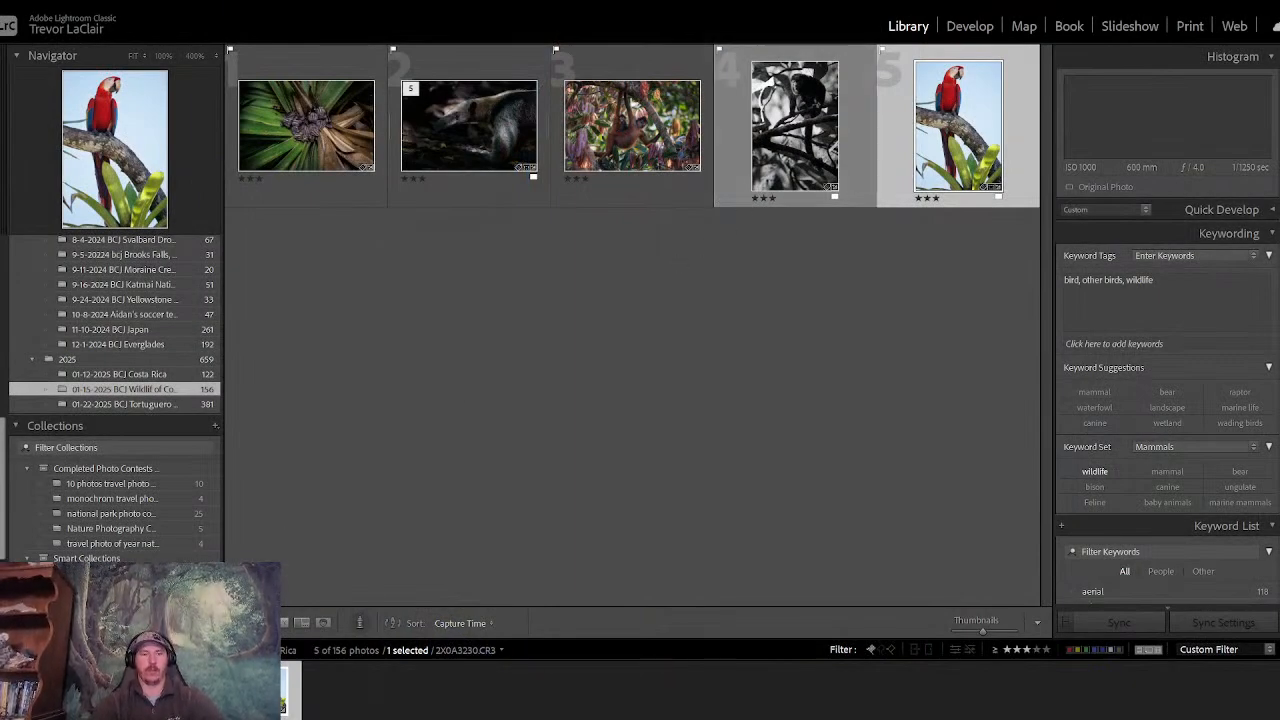
key("e")
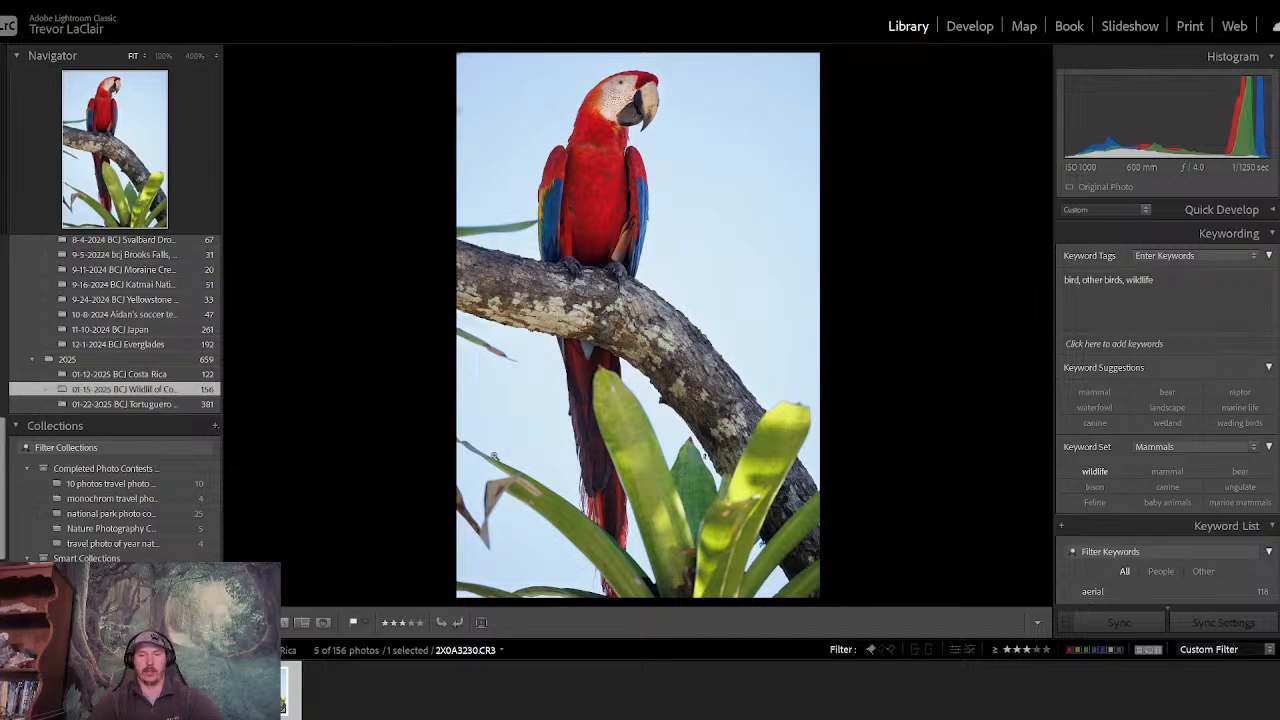
key("g")
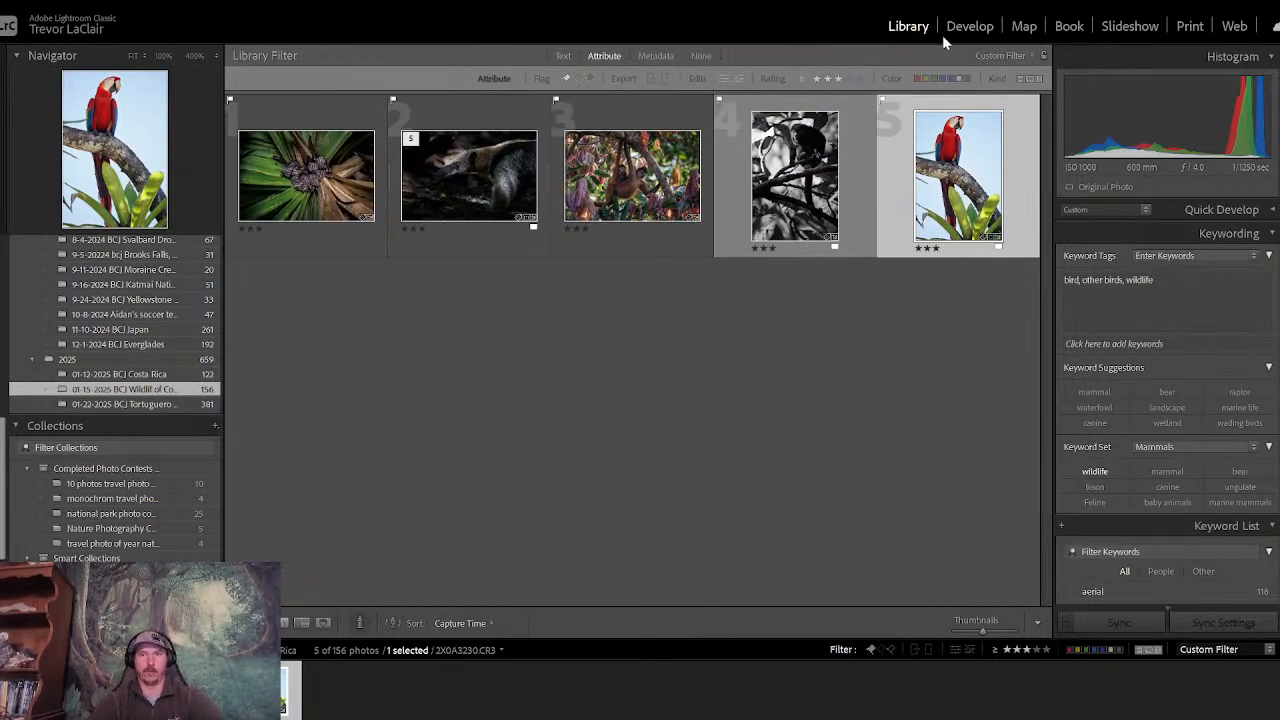
- Open the macaw photo in Develop and compare its before and after versions
left_click(957, 26)
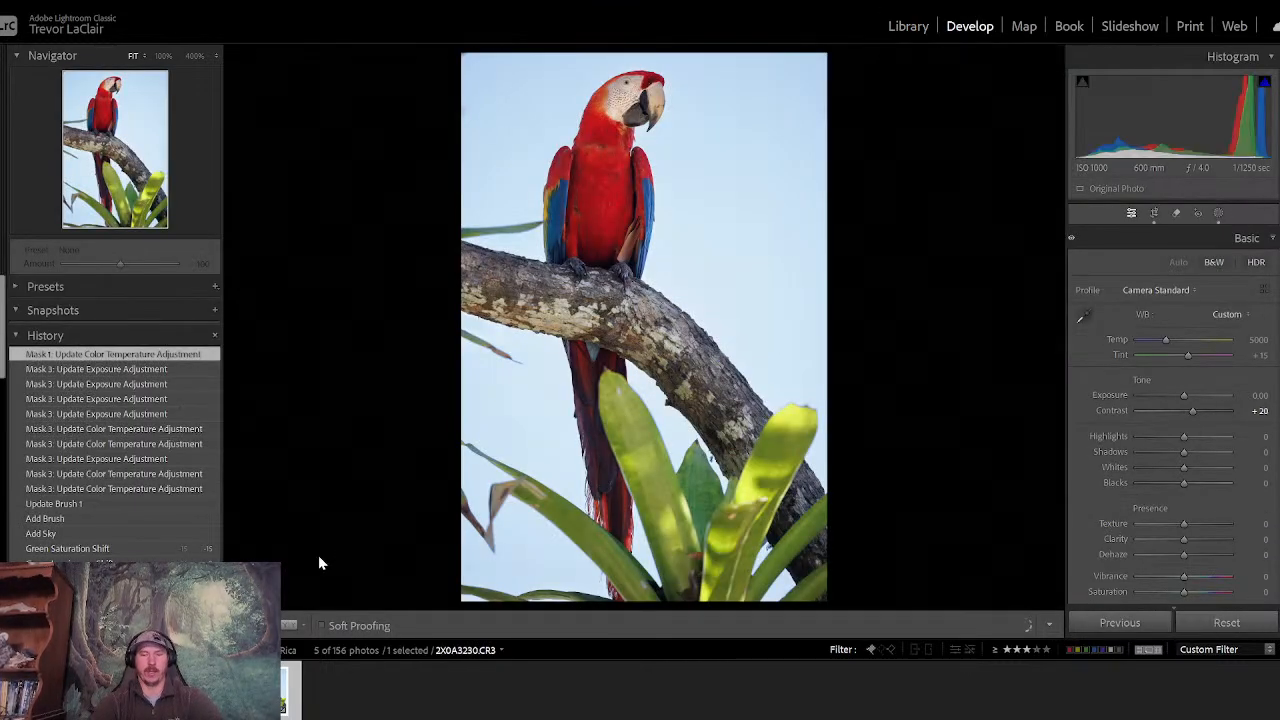
key("backslash")
- Compare the black-and-white monkey photo 2X0A3021.CR3 with its original color version
key("backslash")
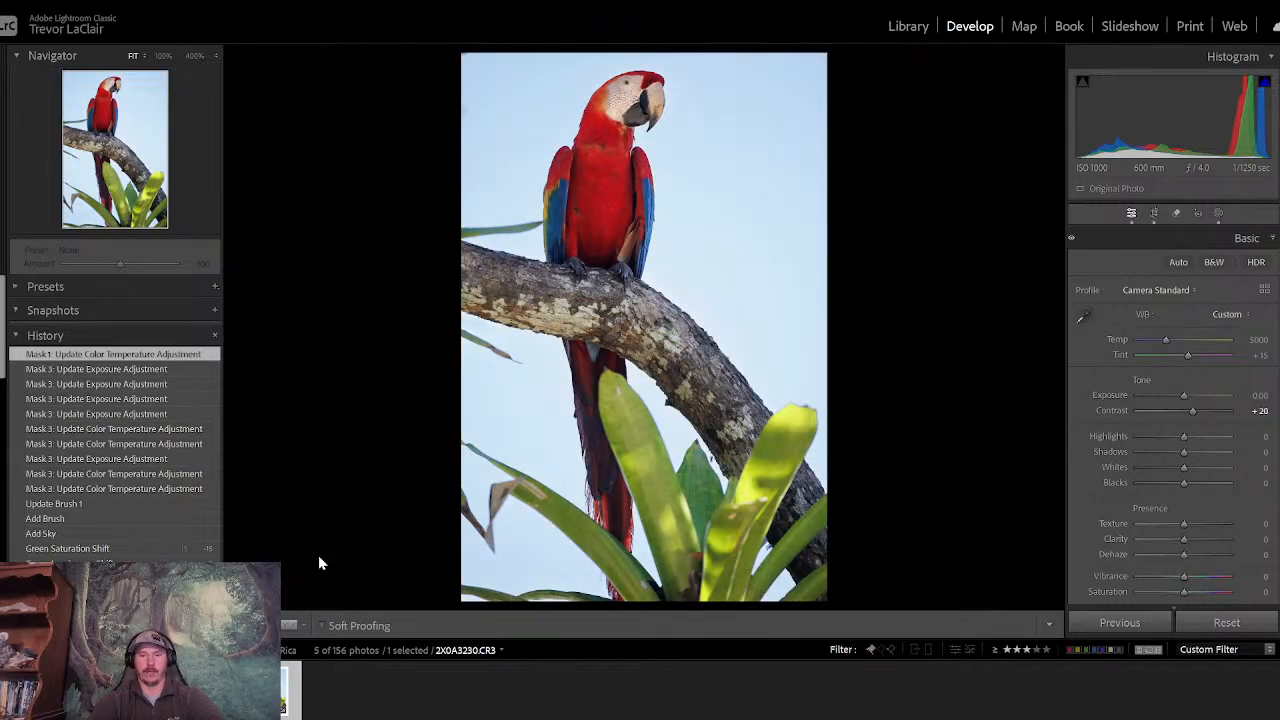
key("Right")
key("backslash")
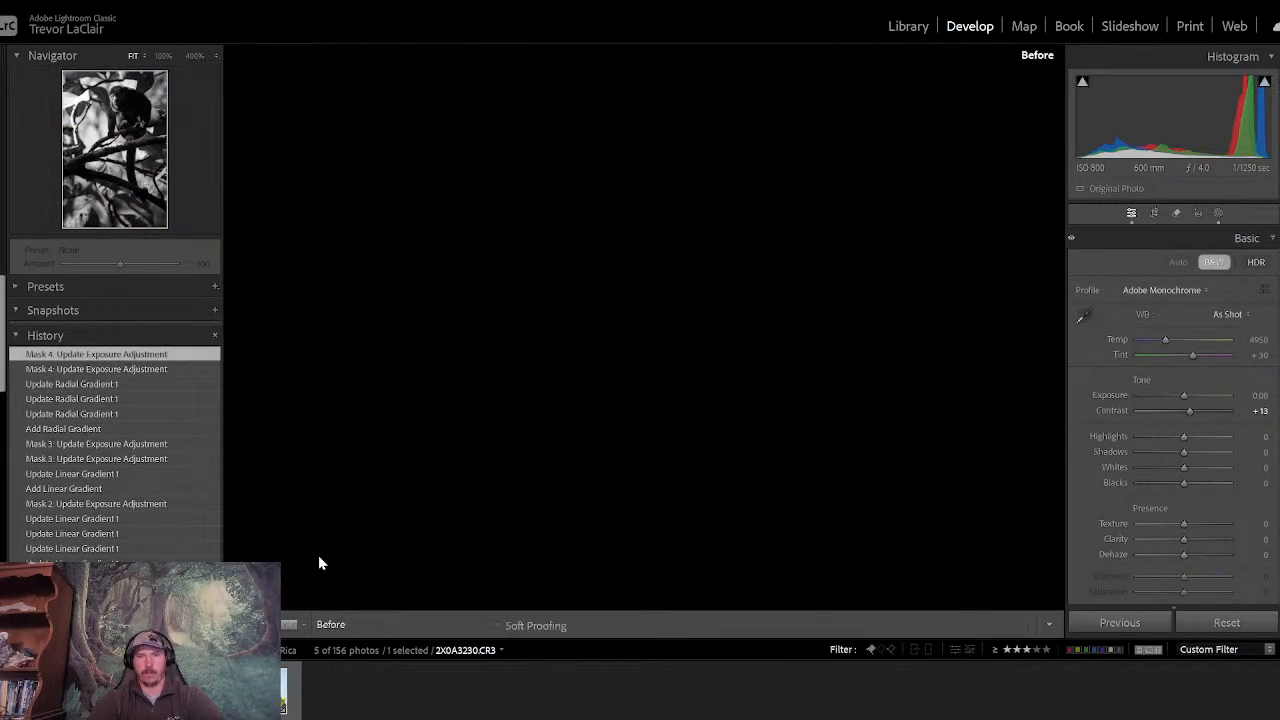
key("backslash")
key("backslash")
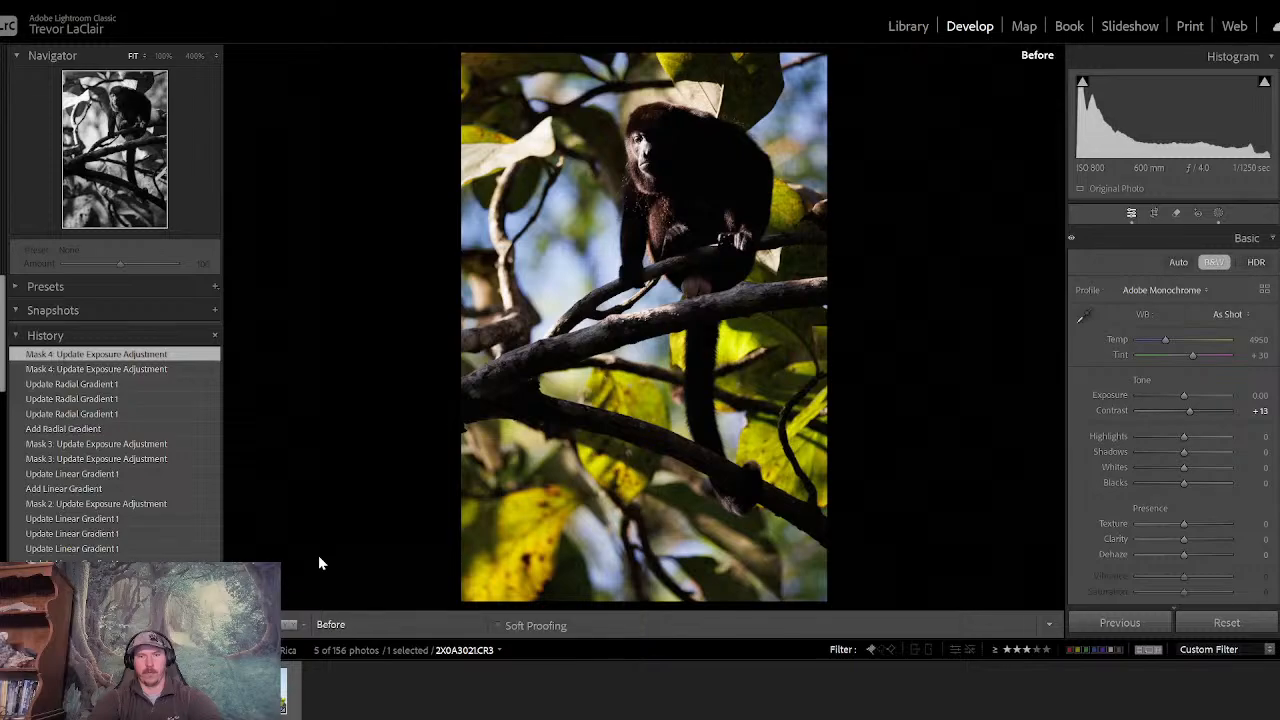
- Review the edited spider monkey photo 2X0A2917.CR3 and compare the before and after versions of the anteater photo
key("Right")
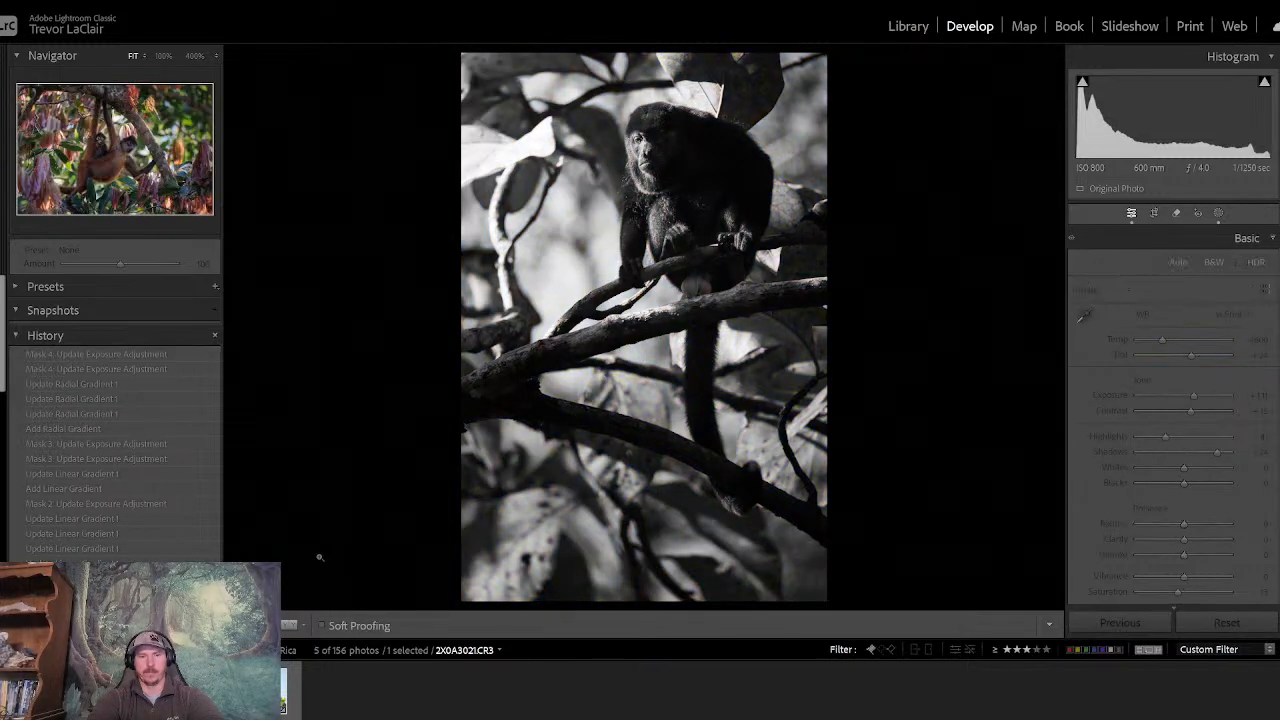
key("Right")
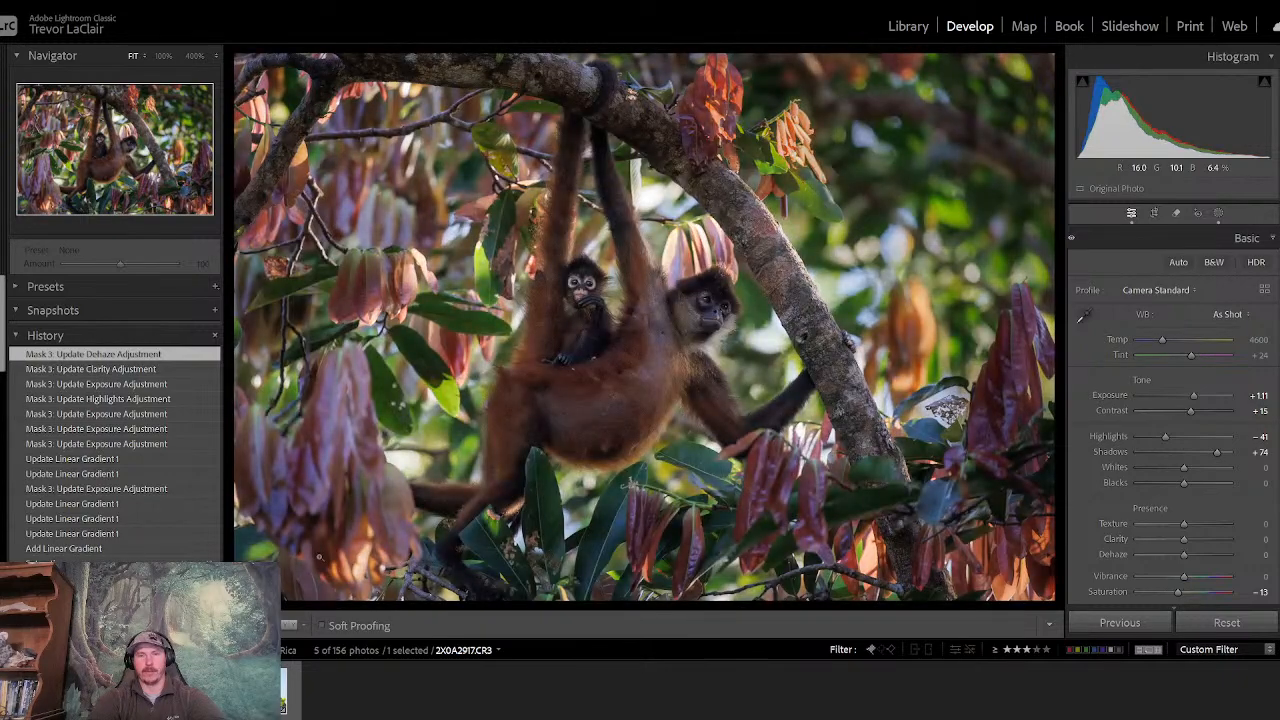
key("Right")
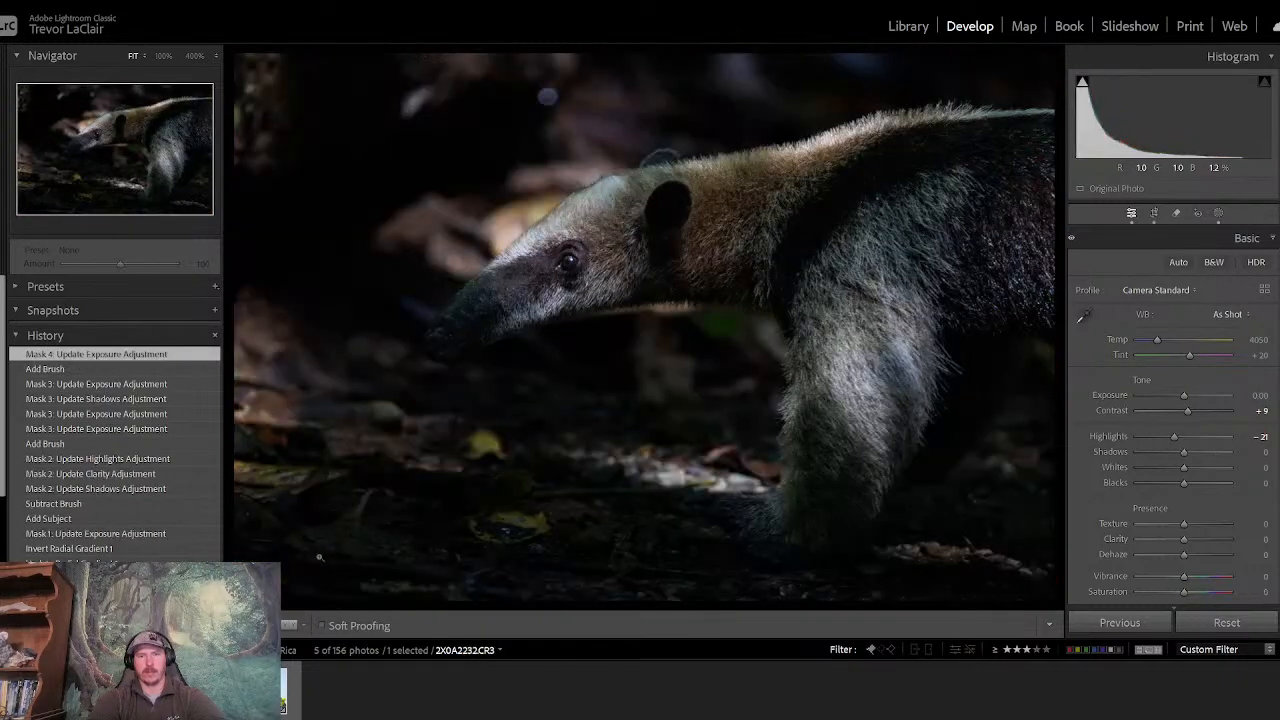
key("backslash")
- Compare the before and after versions of the bat cluster photo 2X0A1625.CR3
key("backslash")
key("backslash")
key("backslash")
key("Right")
key("backslash")
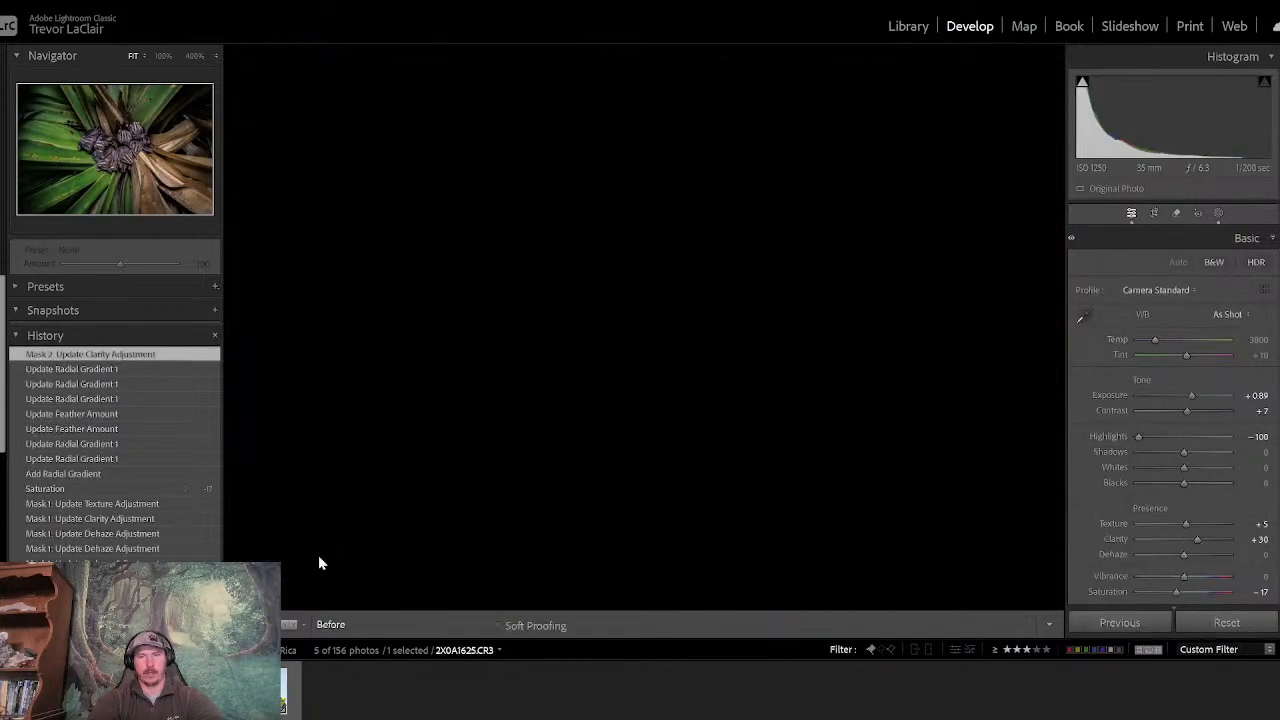
key("backslash")
key("backslash")
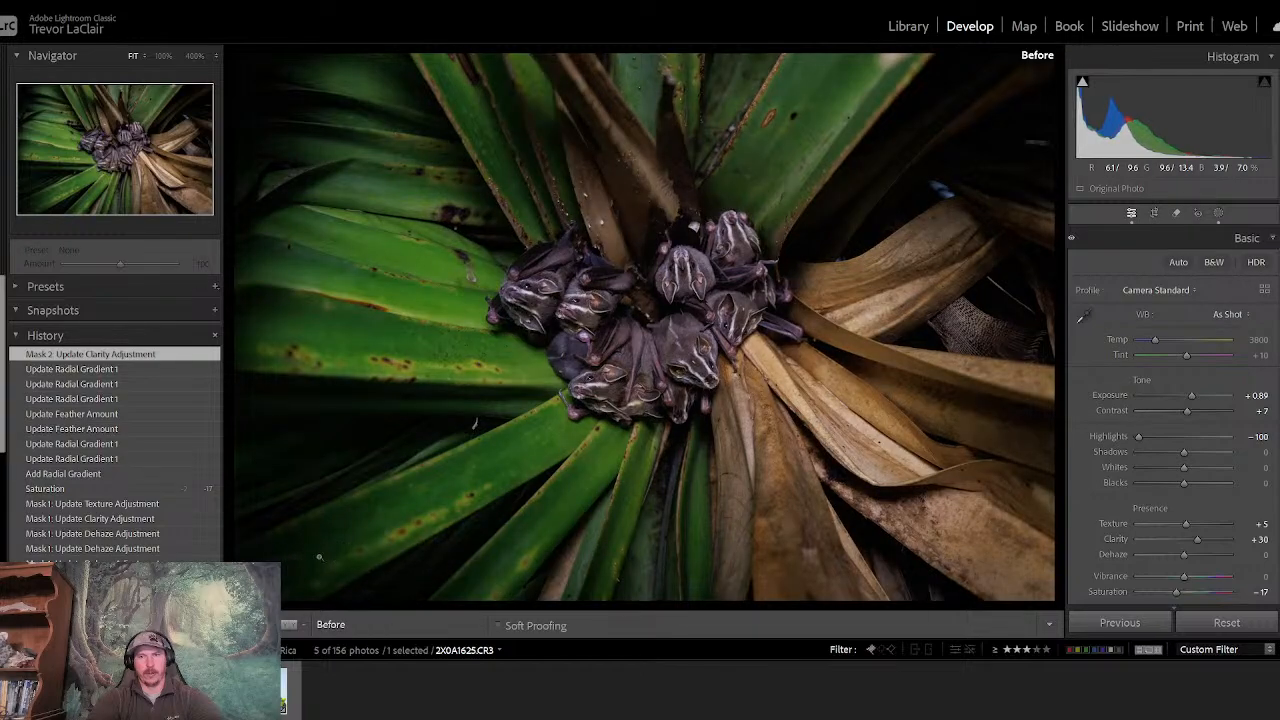
key("backslash")
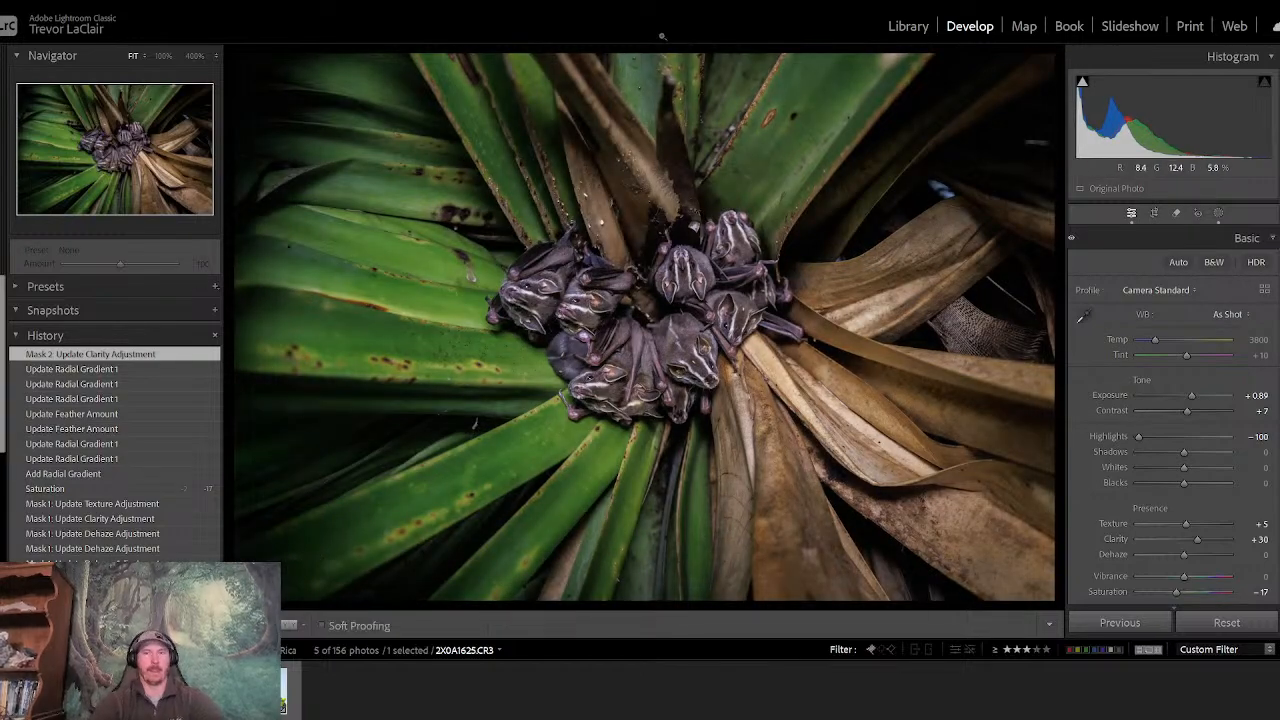
- Open the 01-22-2025 BCJ Tortuguero folder in the library and filter it to flagged photos with no star minimum
left_click(901, 30)
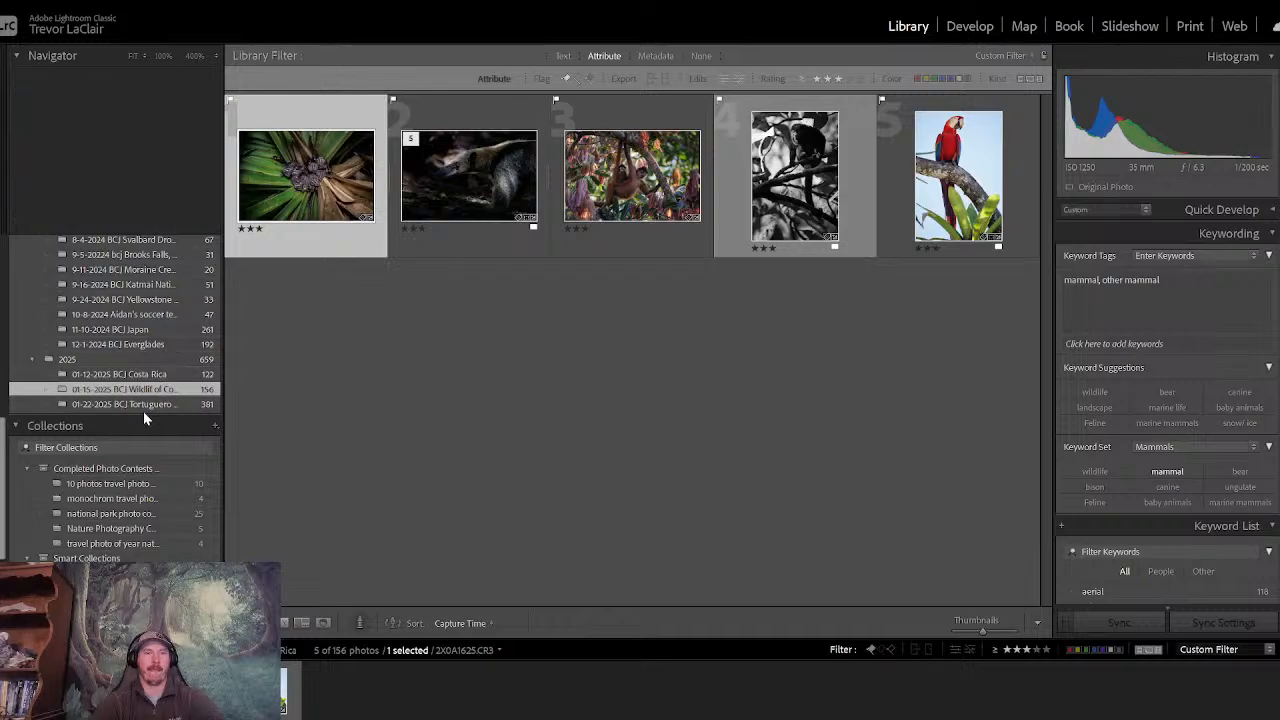
left_click(141, 405)
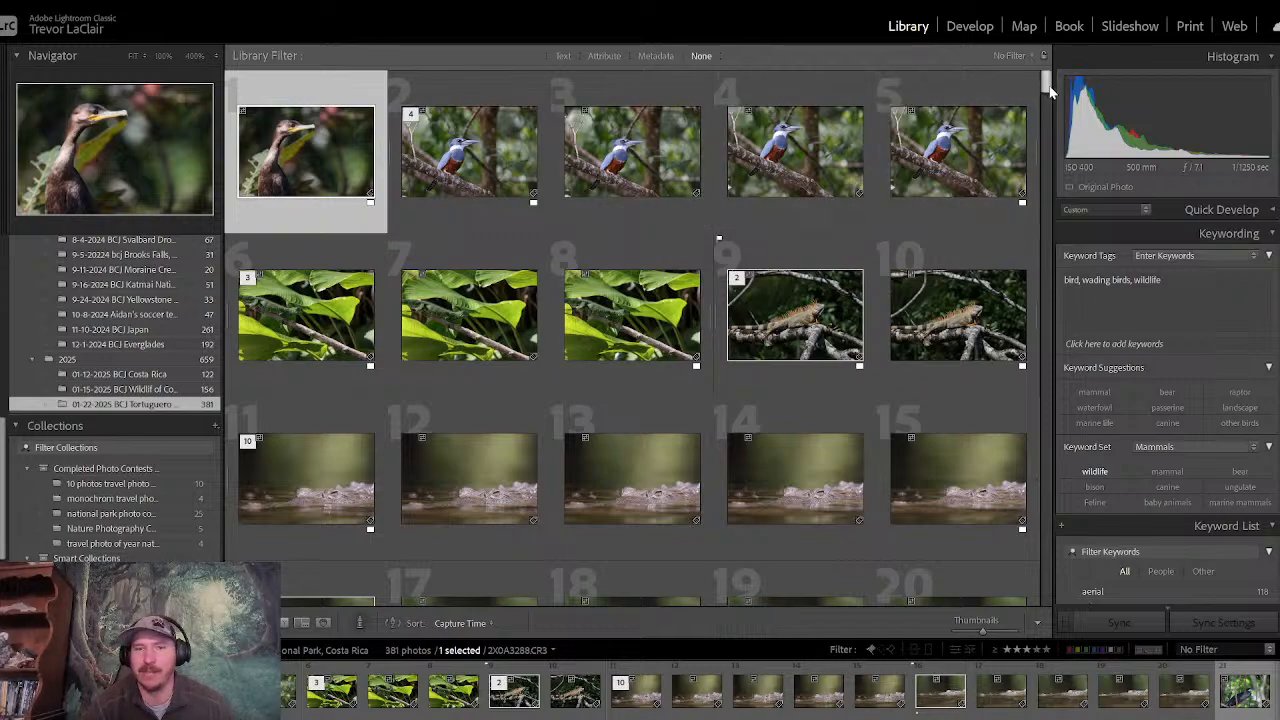
left_click_drag(1045, 85, 1021, 150)
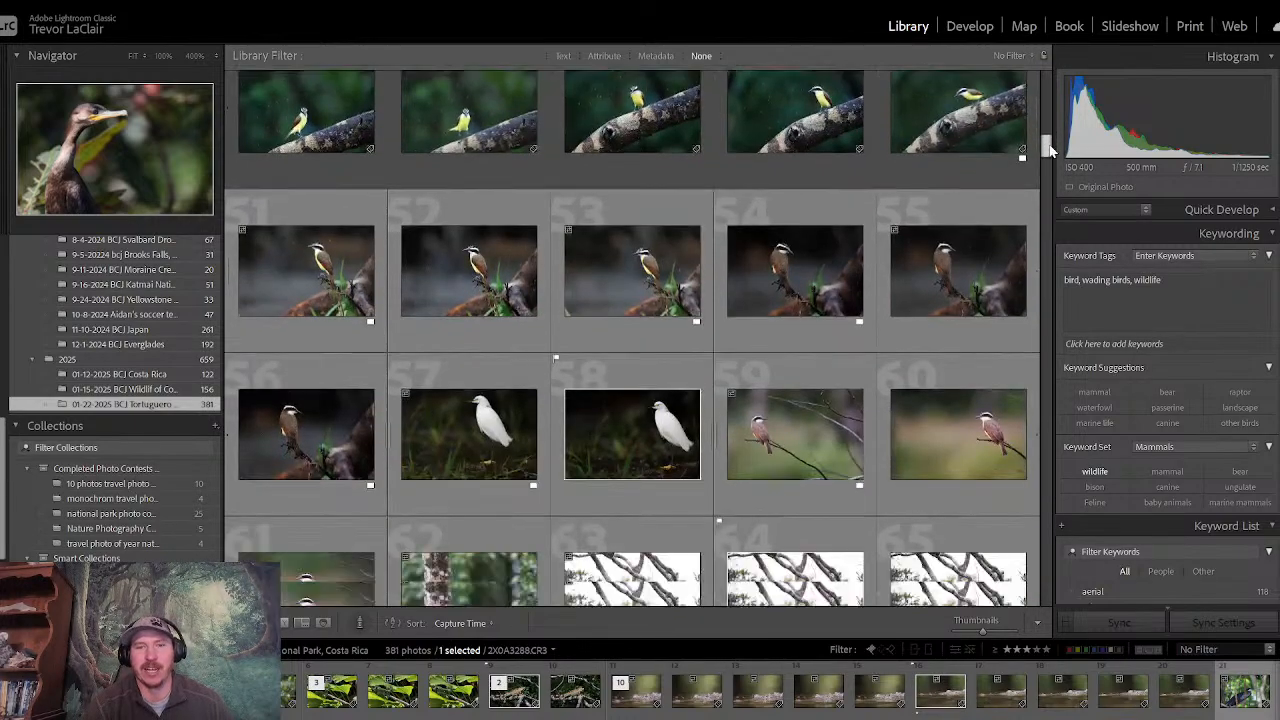
left_click(867, 651)
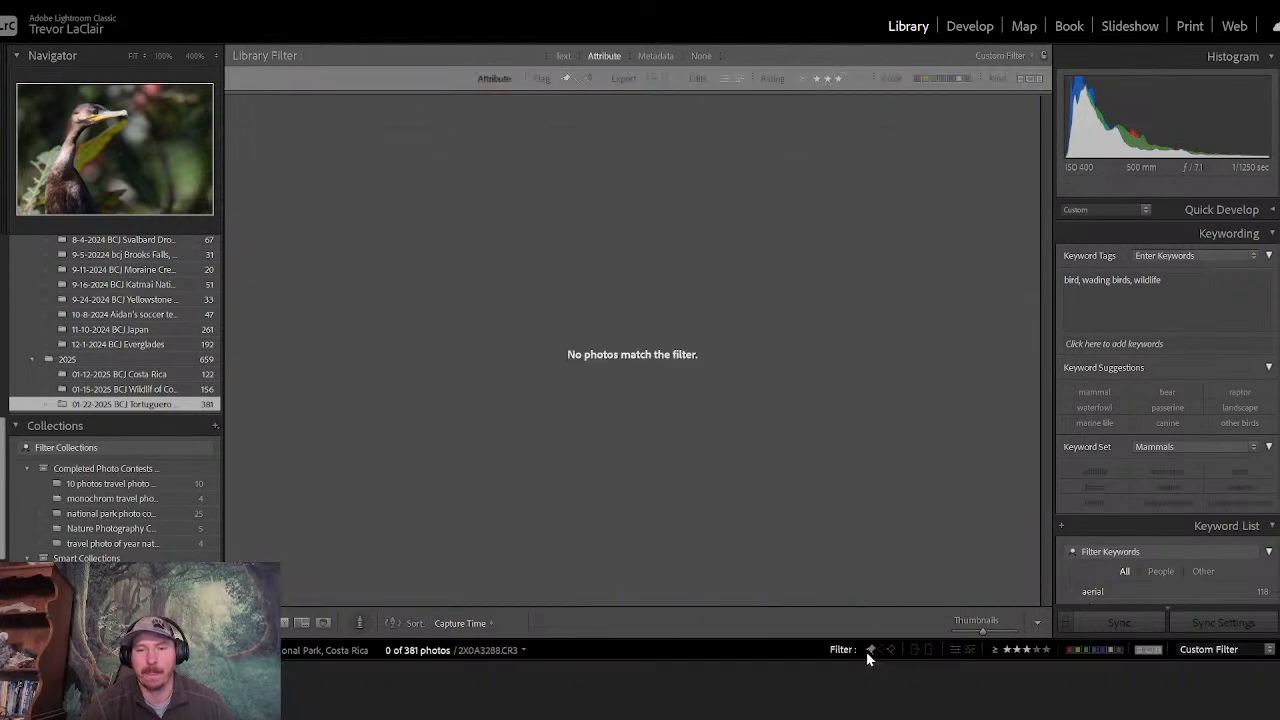
left_click(1007, 650)
left_click(1007, 650)
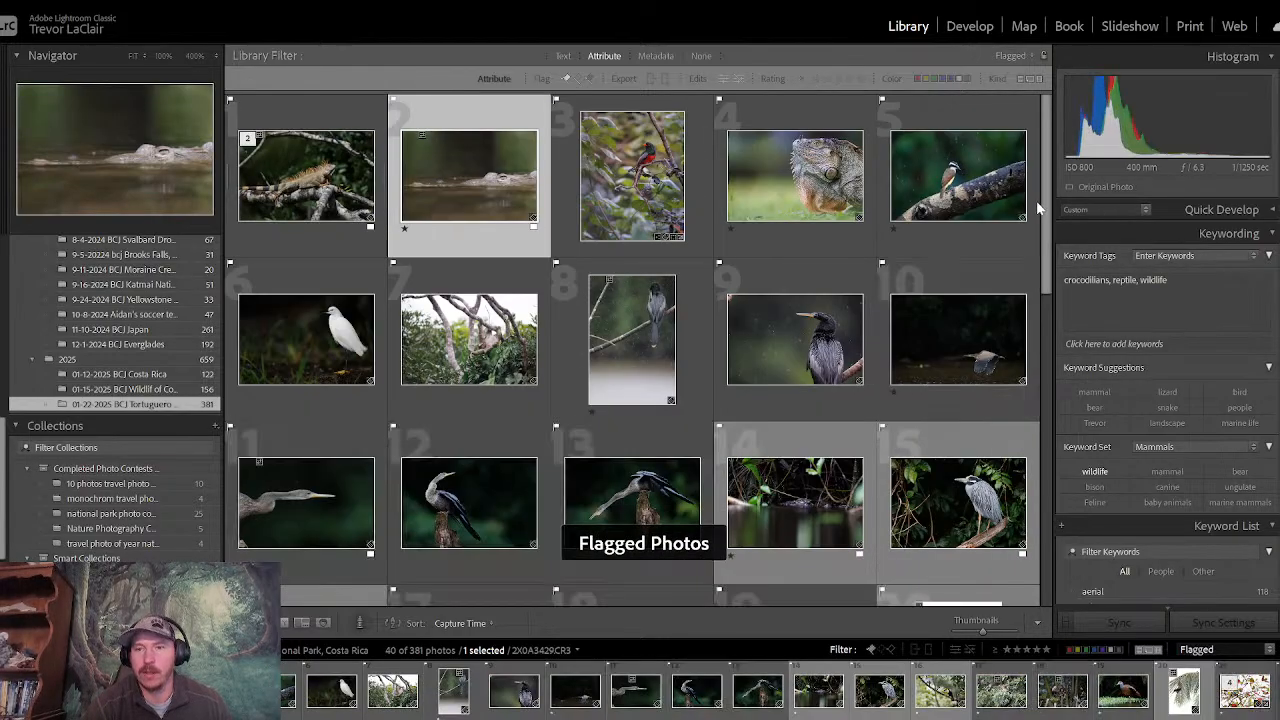
- Select the photo of the lizard in the treetop, 2X0A7241.CR3, at the end of the flagged grid
scroll(1034, 330, "down", 5)
scroll(1034, 452, "down", 3)
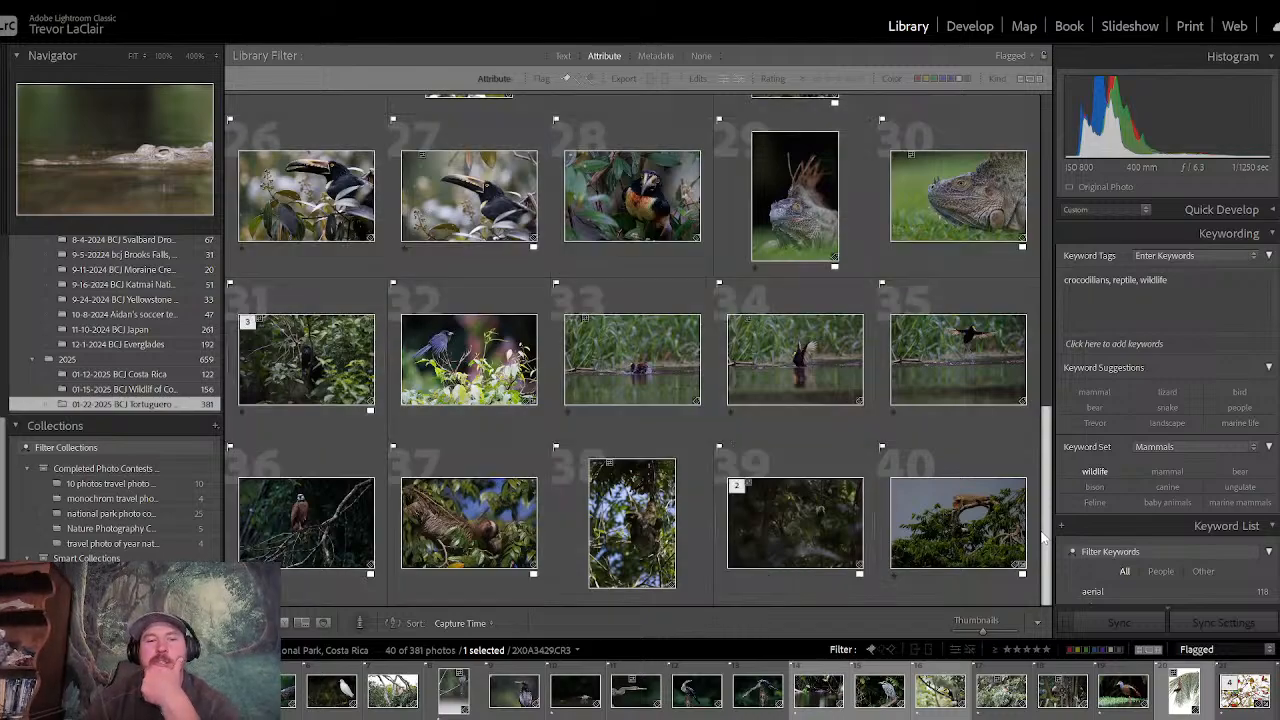
left_click(957, 488)
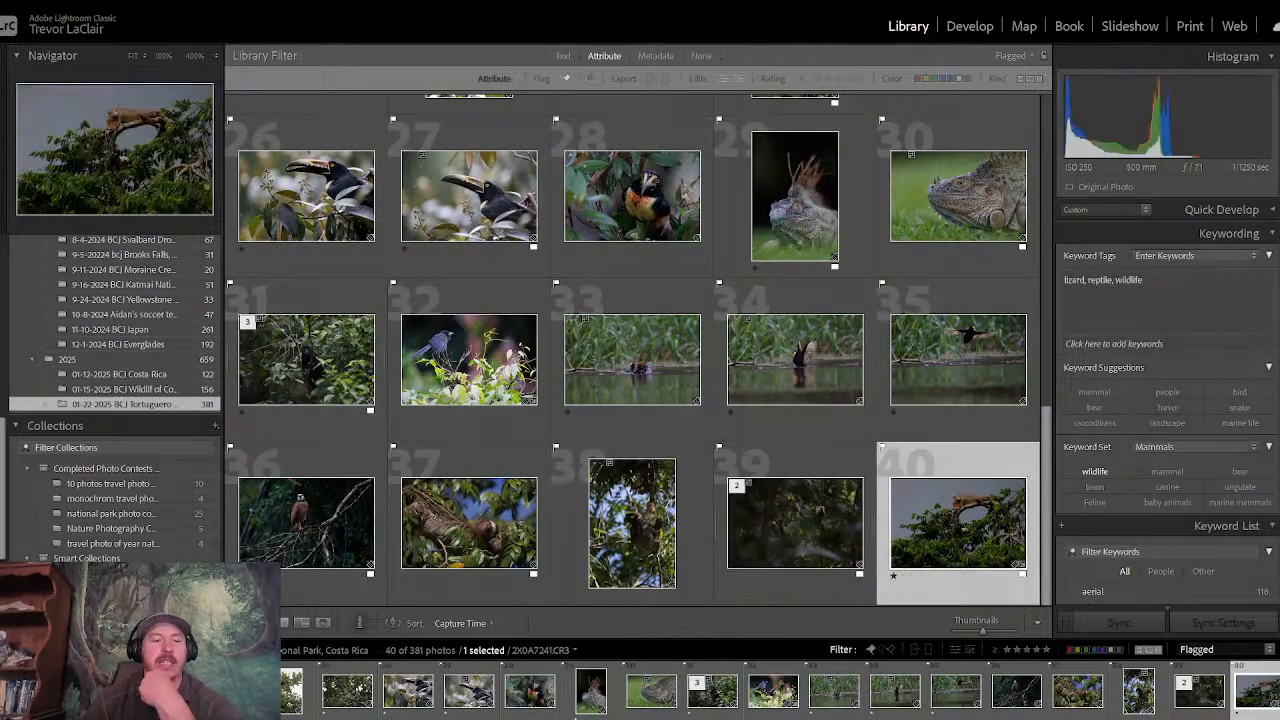
- Open the treetop lizard photo 2X0A7241.CR3 for developing and reset all of its existing adjustments
key("e")
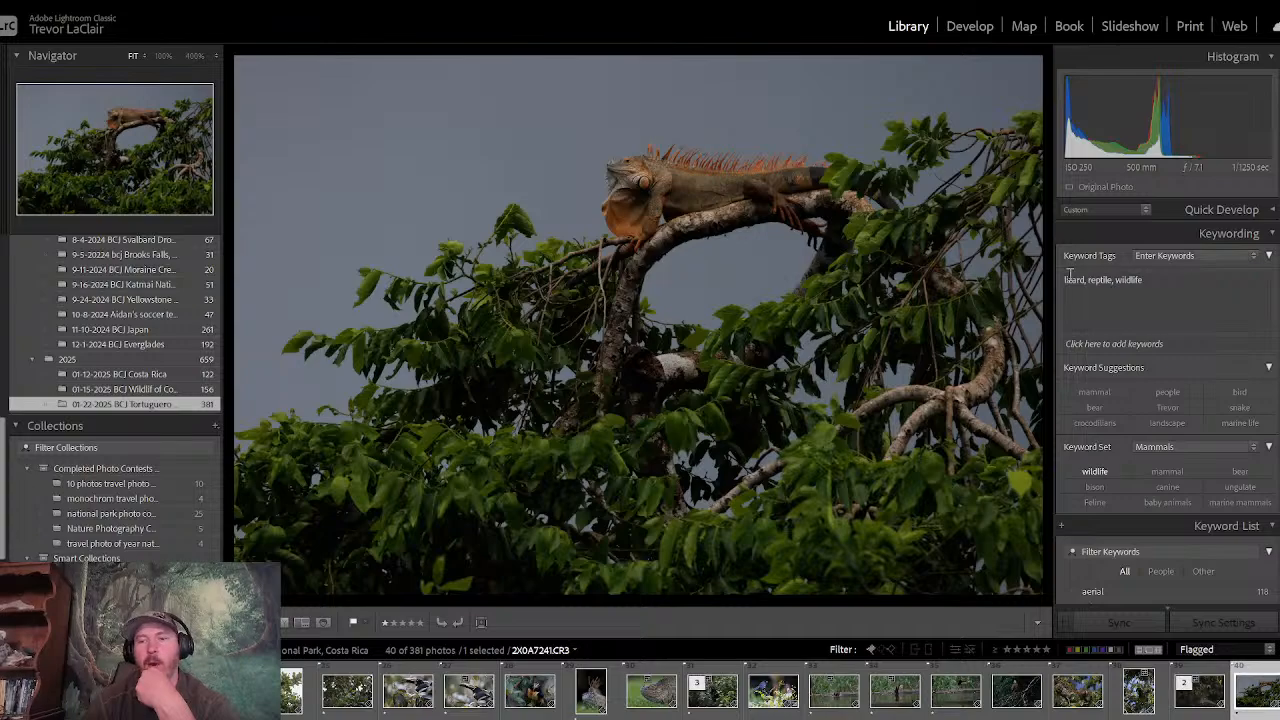
left_click(970, 34)
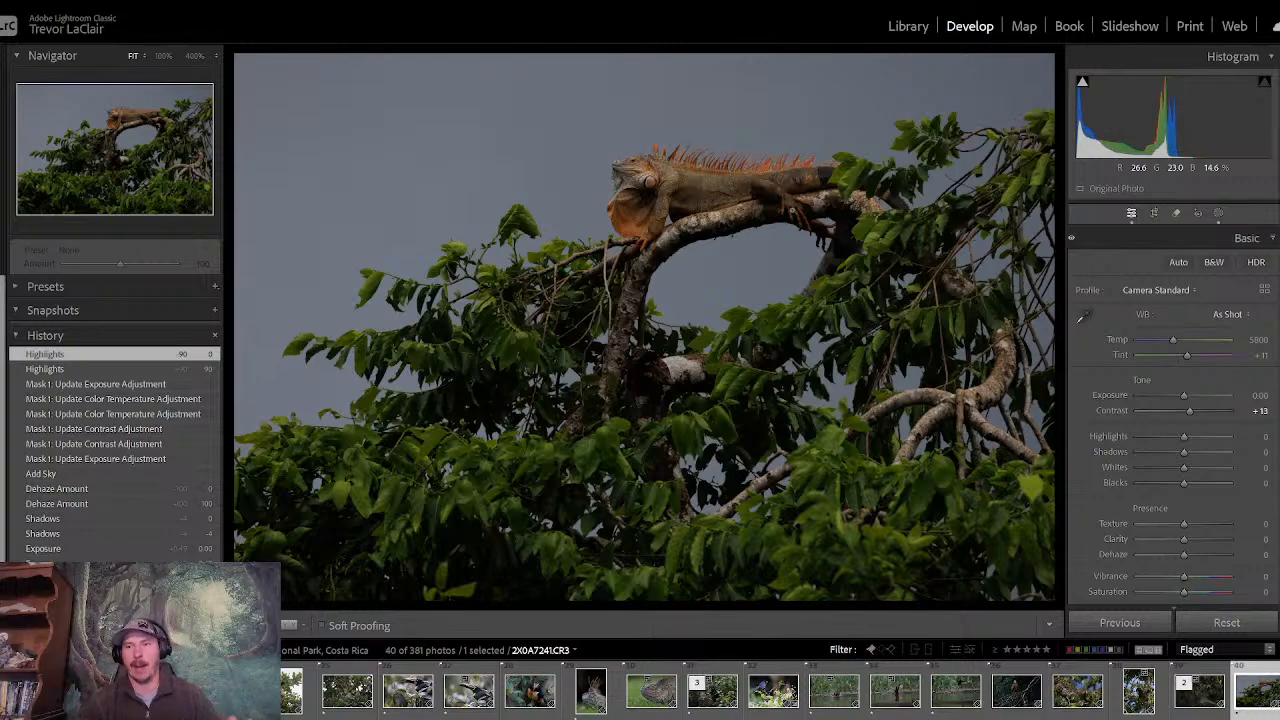
double_click(1198, 416)
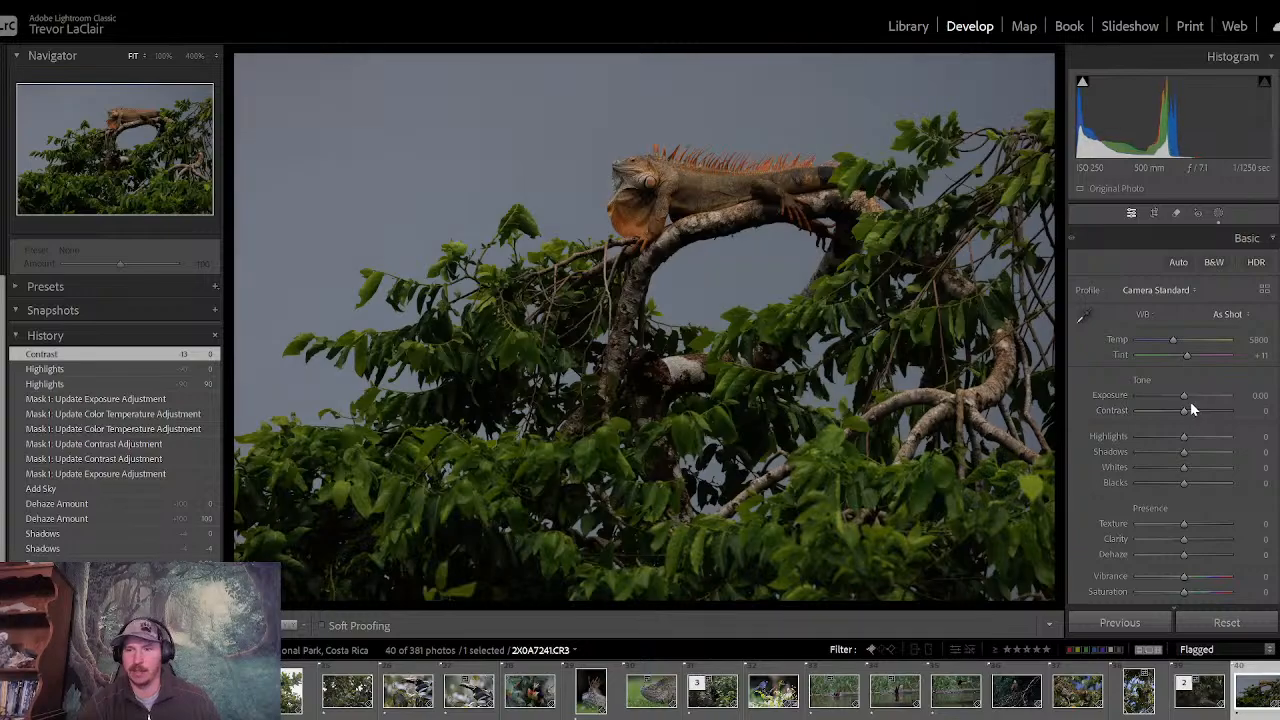
left_click(1213, 630)
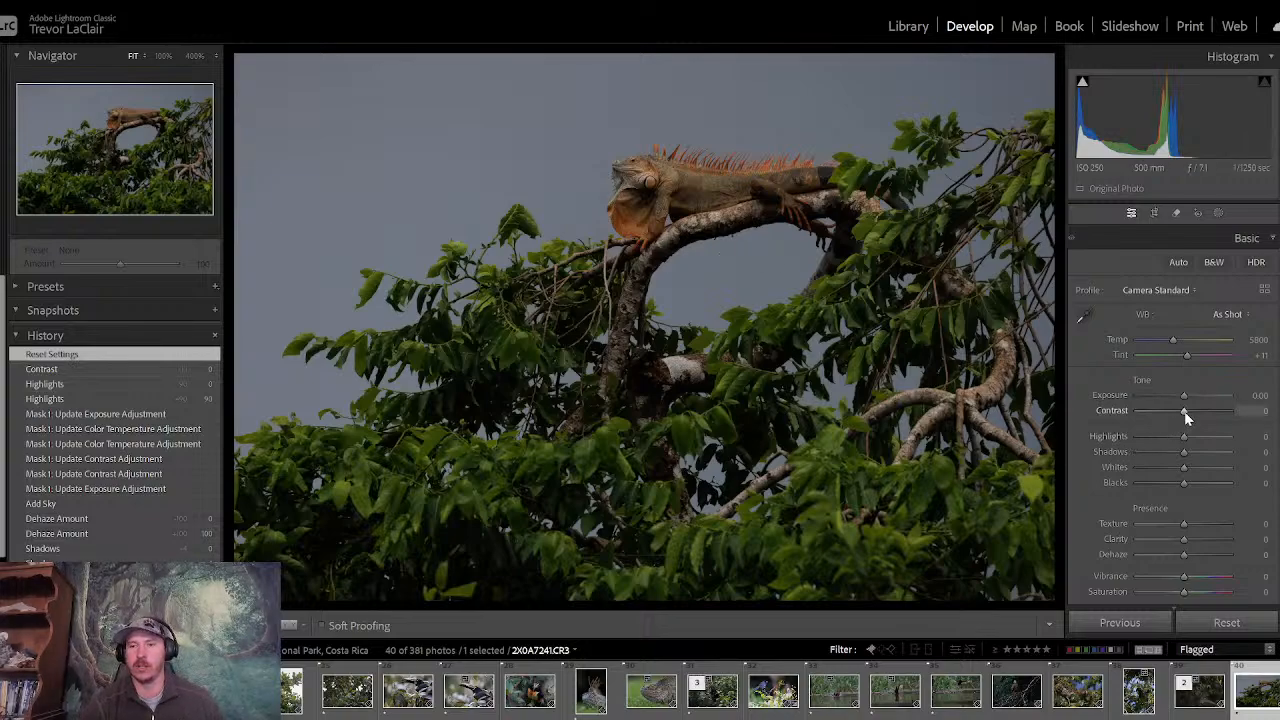
- Set the photo's contrast to +11, exposure to +0.66, highlights to -26, clarity to +29 and saturation to -9
left_click_drag(1184, 411, 1190, 398)
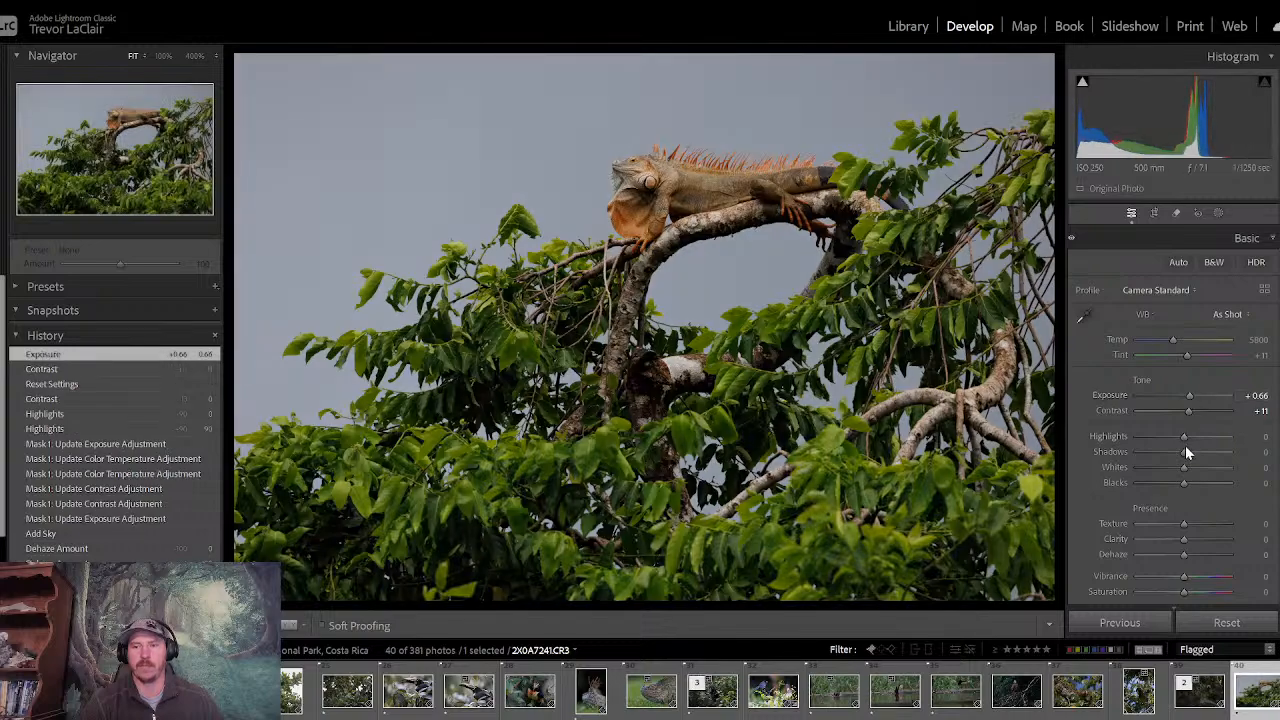
mouse_move(1185, 445)
left_mouse_down()
mouse_move(1145, 445)
mouse_move(1190, 440)
mouse_move(1173, 443)
left_mouse_up()
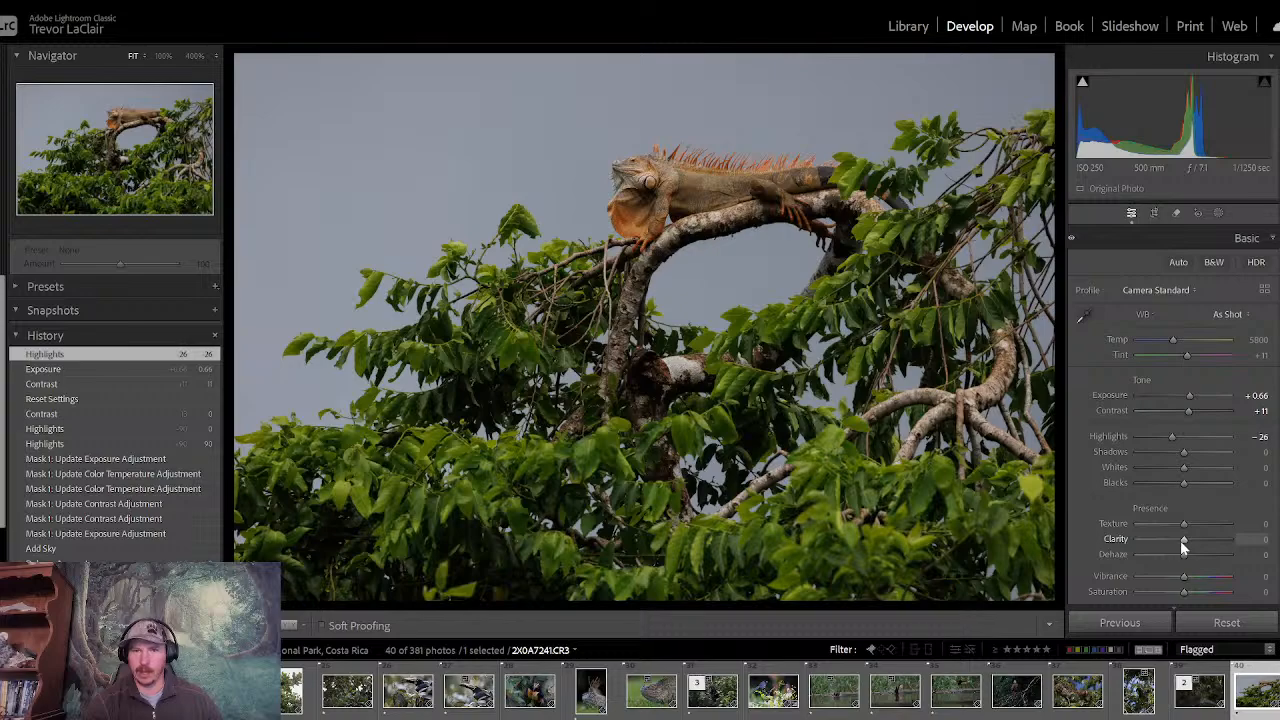
left_click_drag(1180, 540, 1194, 542)
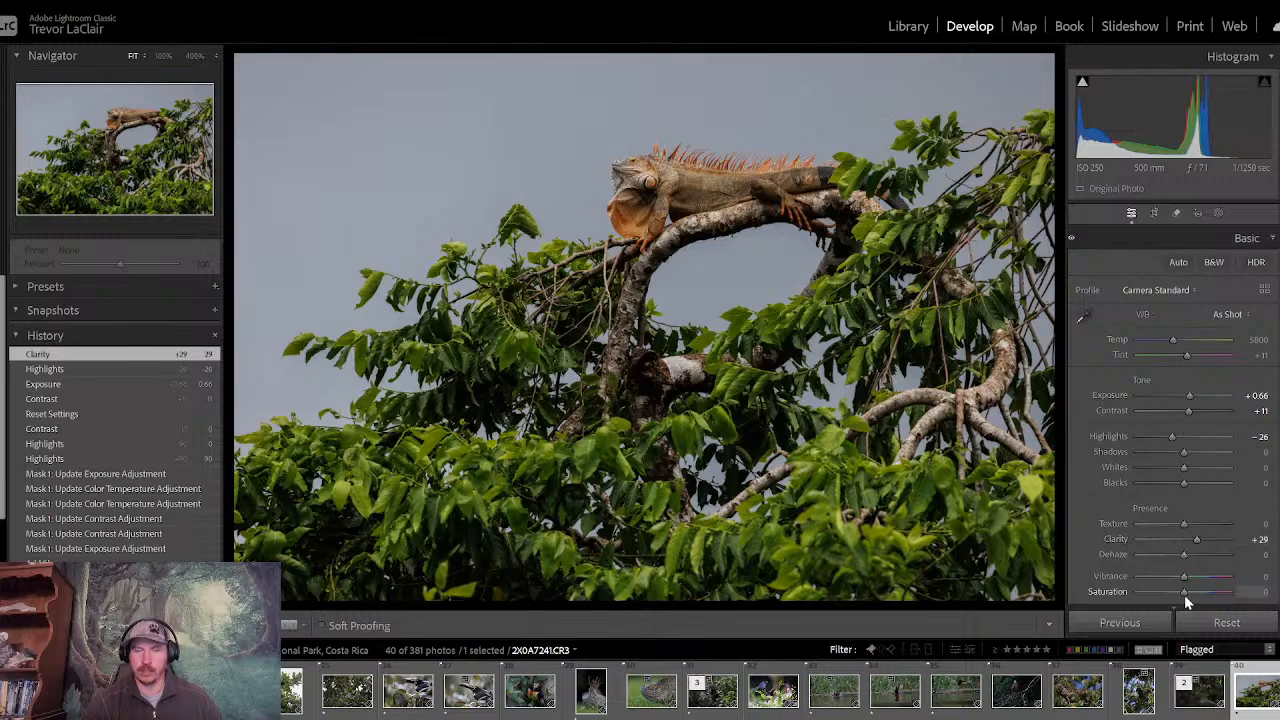
left_click_drag(1184, 594, 1180, 595)
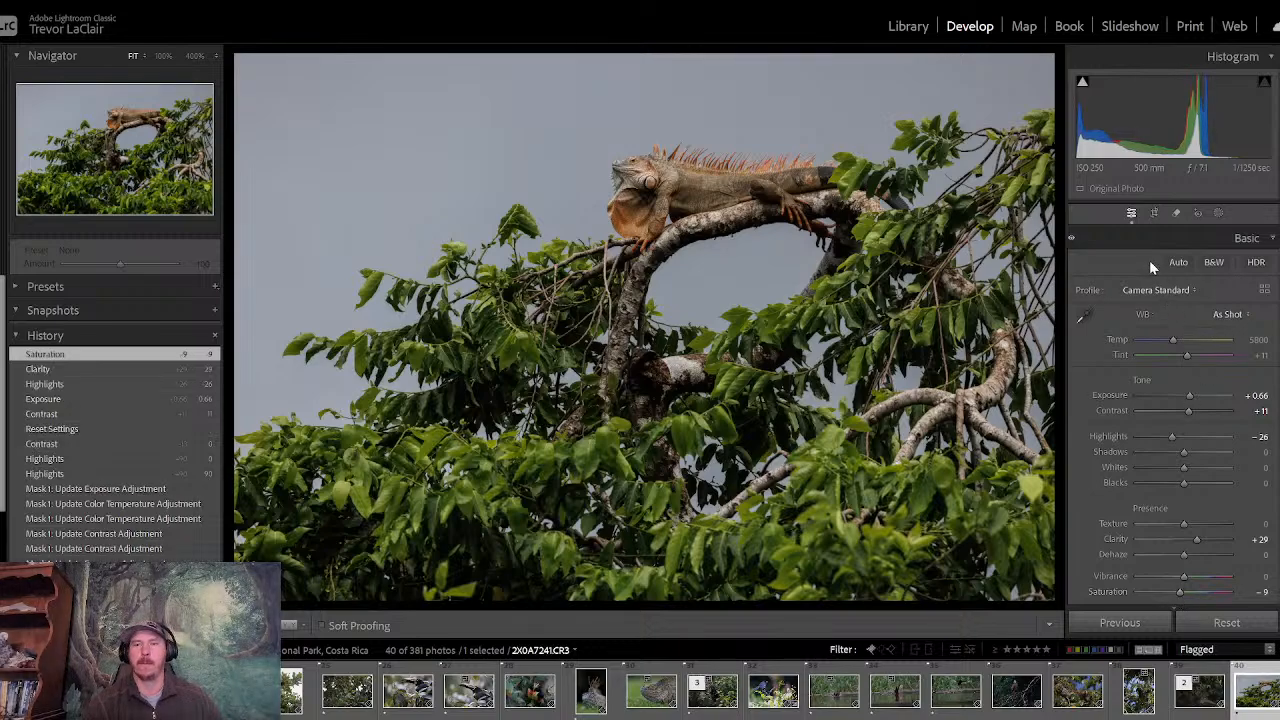
- Create a sky mask and brush the missed patch of sky between the lizard's front leg and belly into it
left_click(1217, 213)
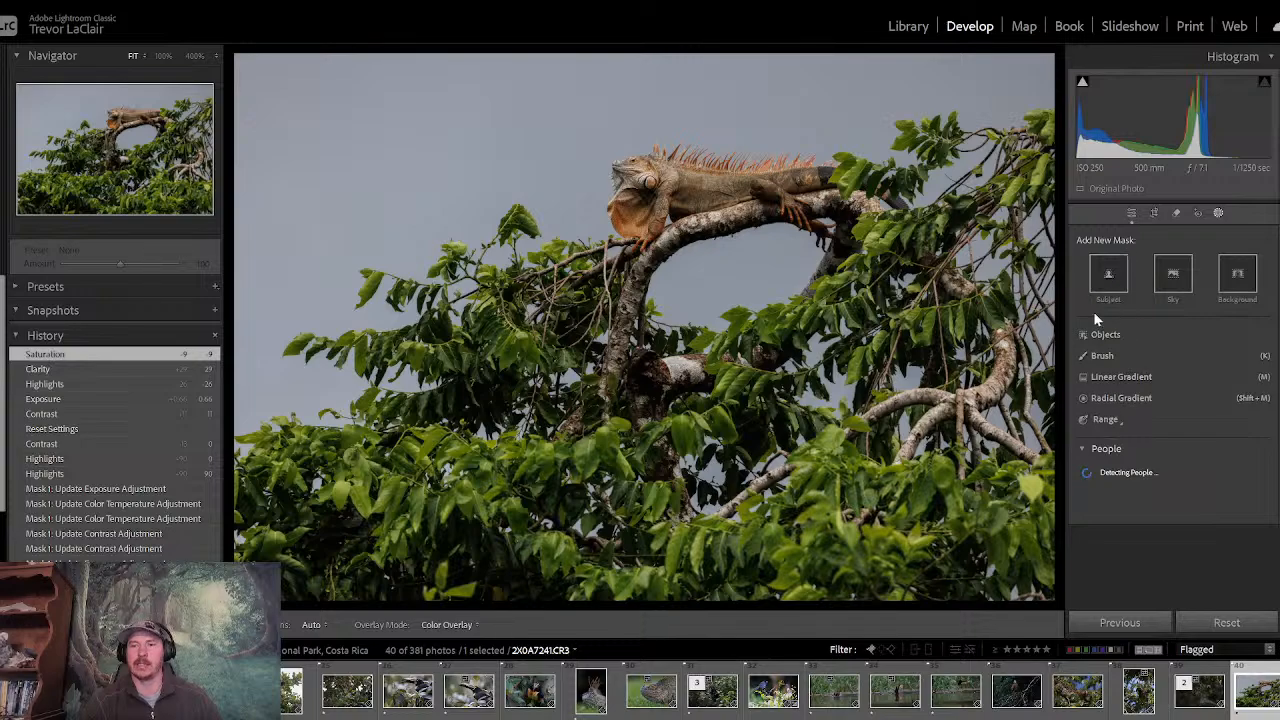
left_click(1165, 278)
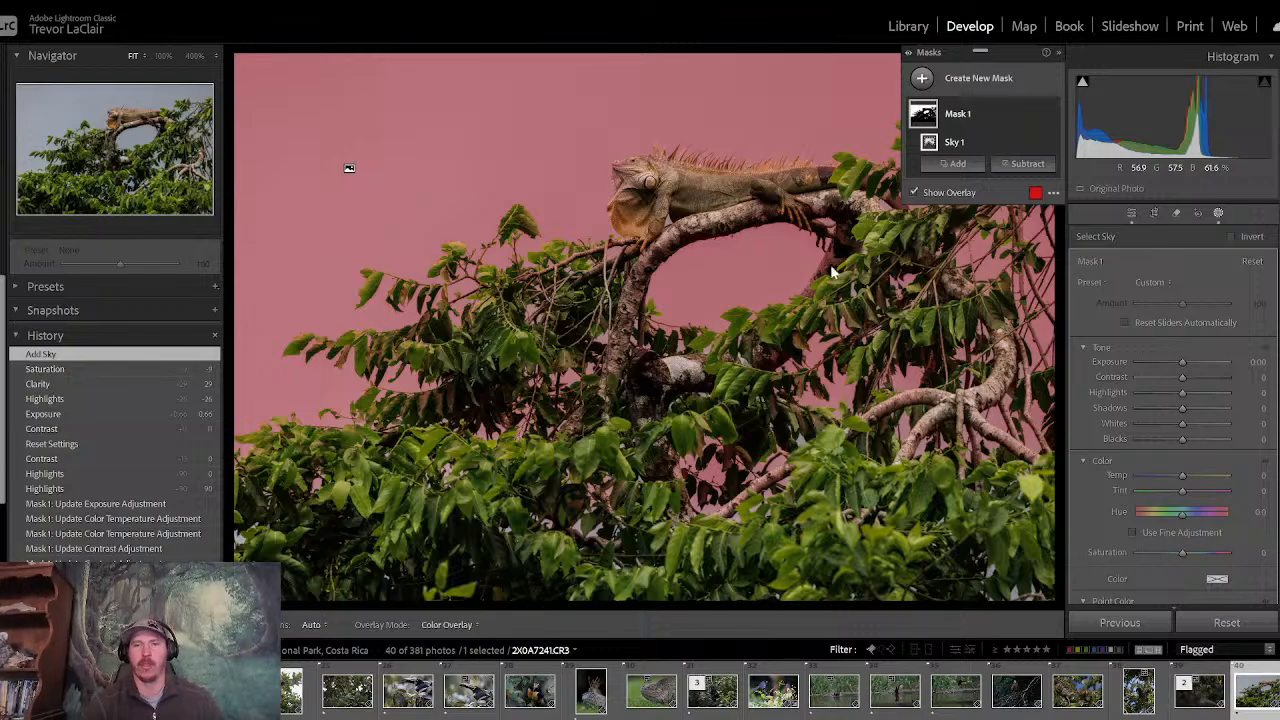
left_click(965, 170)
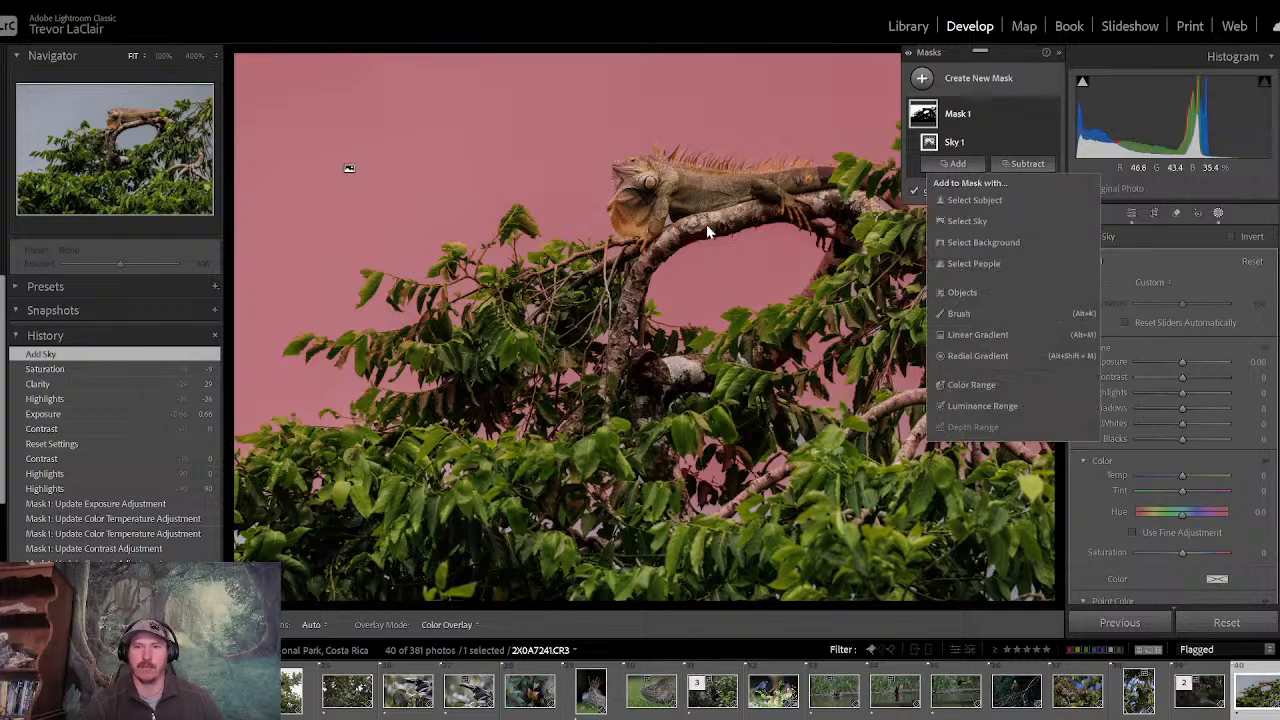
left_click(971, 313)
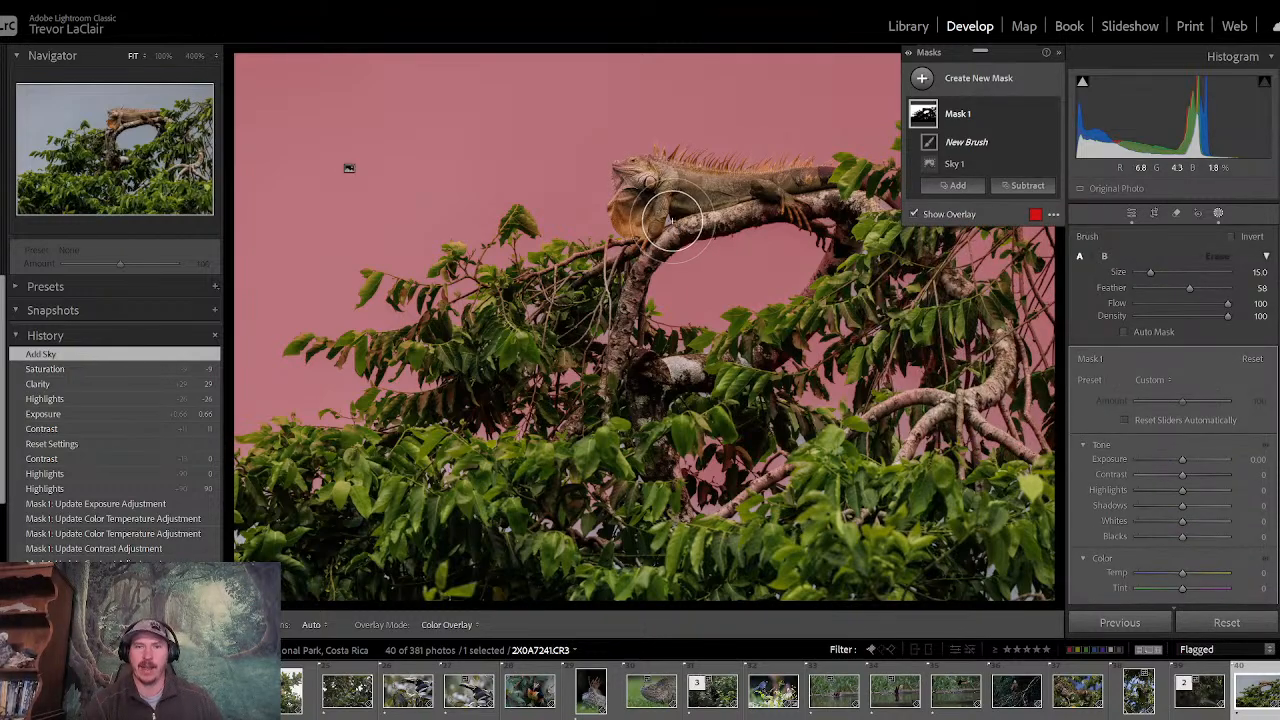
left_click(163, 57)
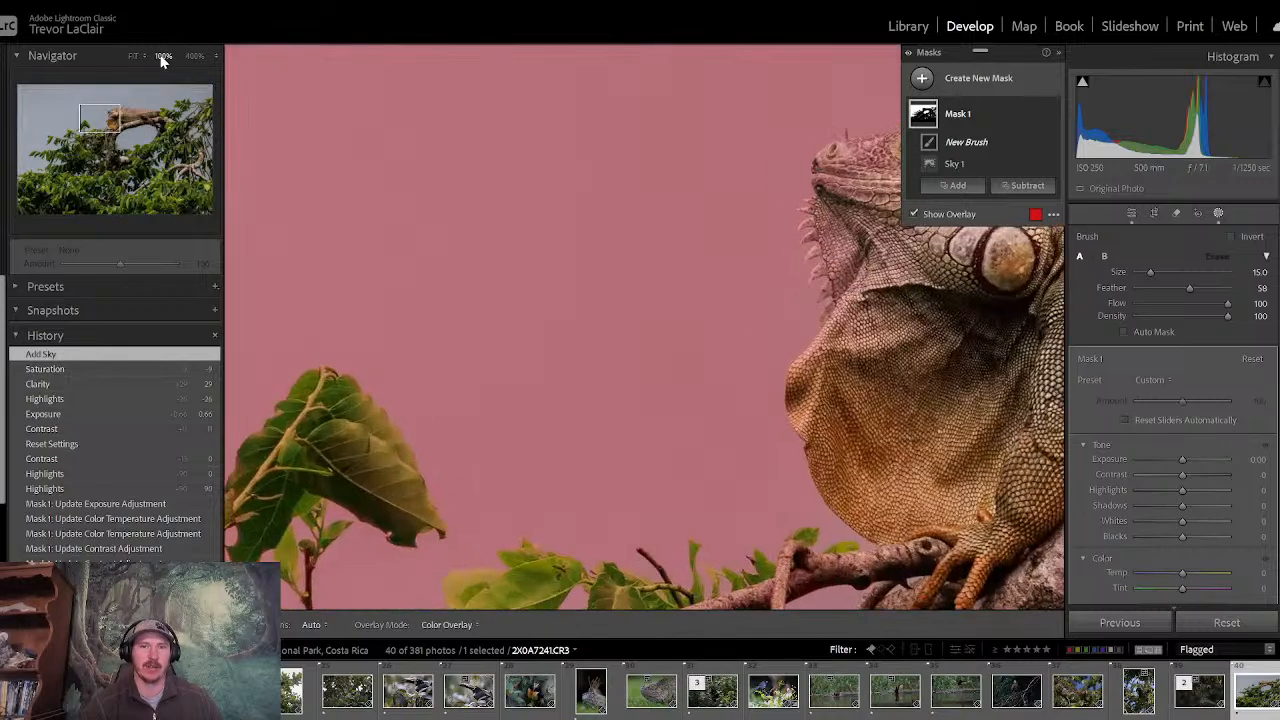
left_click_drag(113, 117, 122, 126)
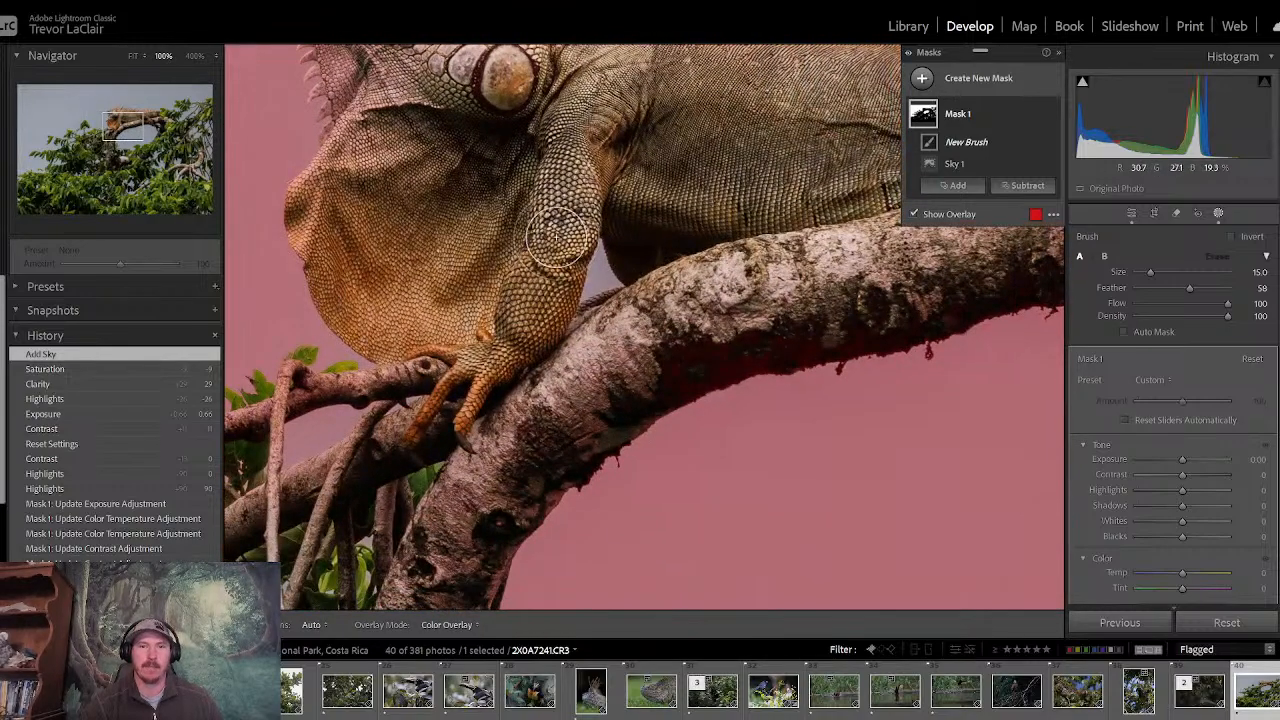
left_click(194, 56)
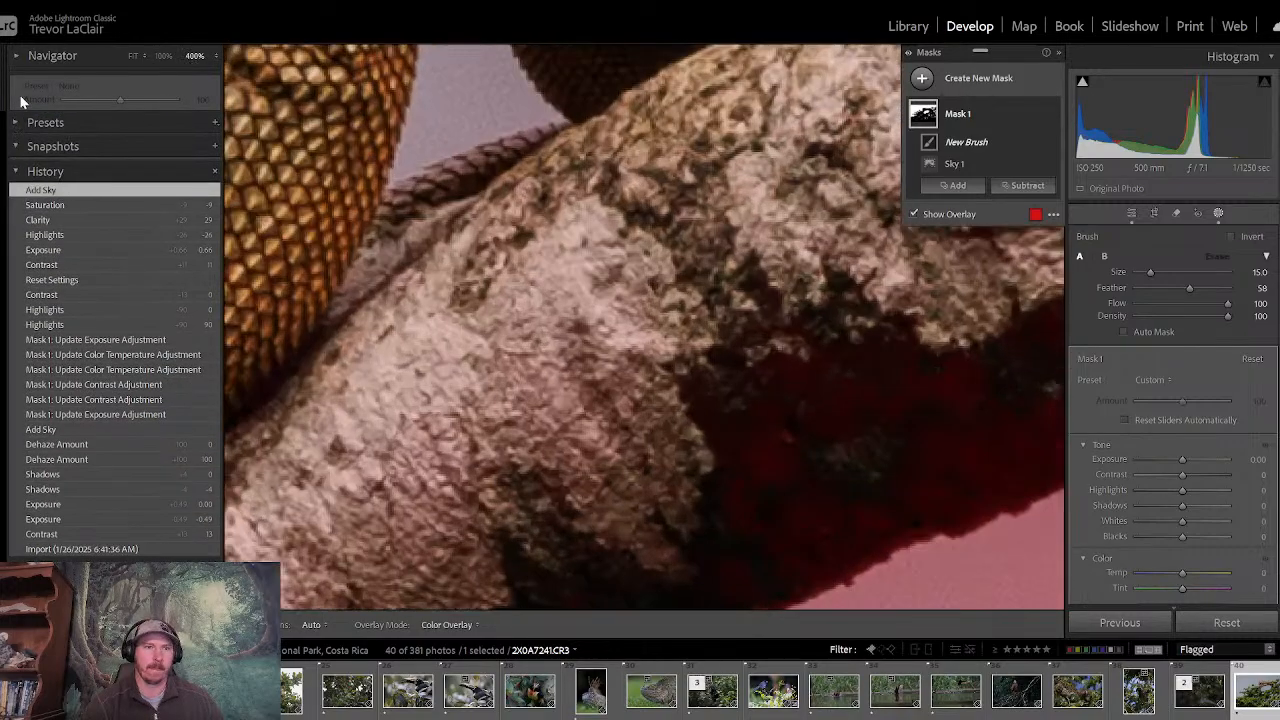
left_click(15, 58)
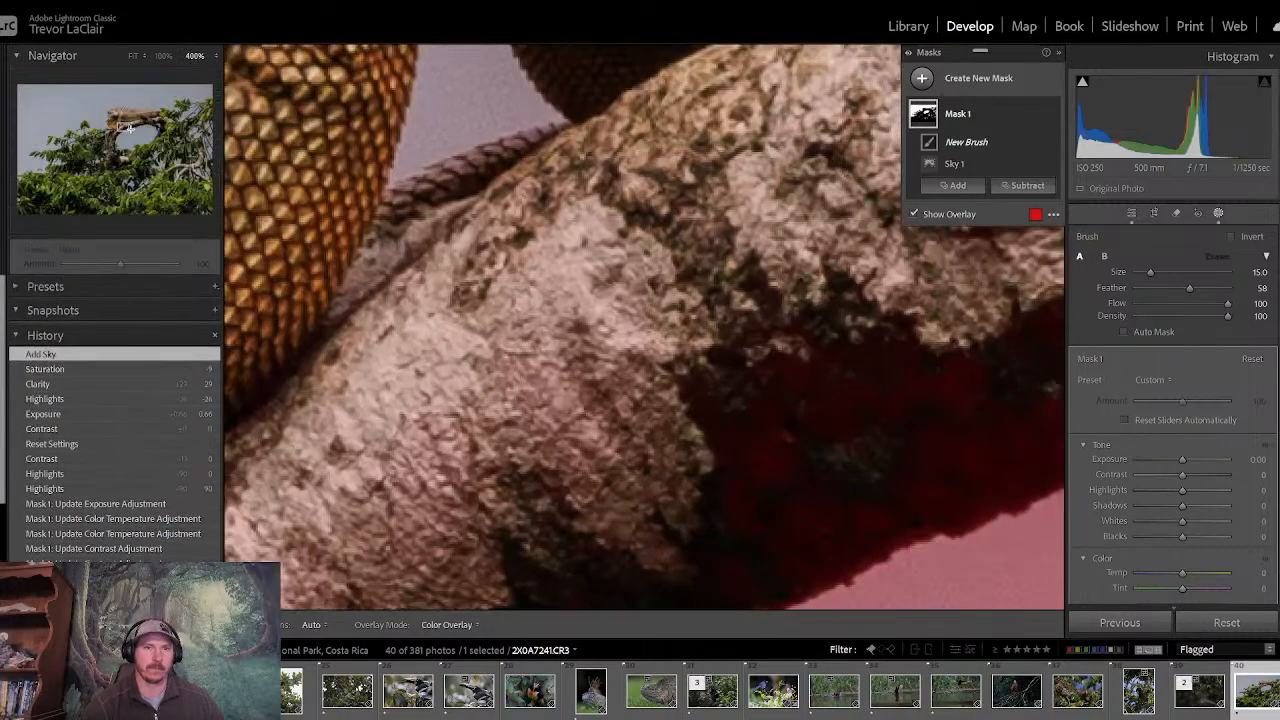
left_click_drag(127, 127, 120, 122)
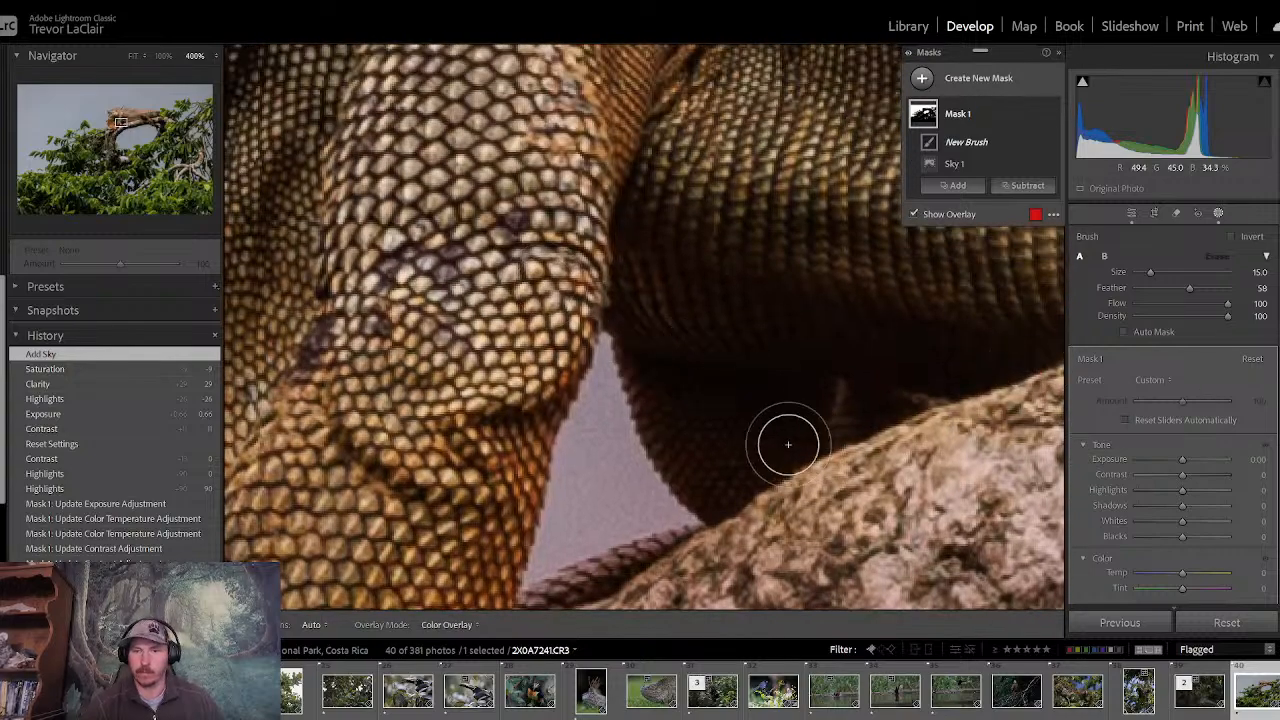
mouse_move(623, 494)
left_mouse_down()
mouse_move(598, 505)
mouse_move(629, 506)
mouse_move(580, 523)
mouse_move(591, 428)
left_mouse_up()
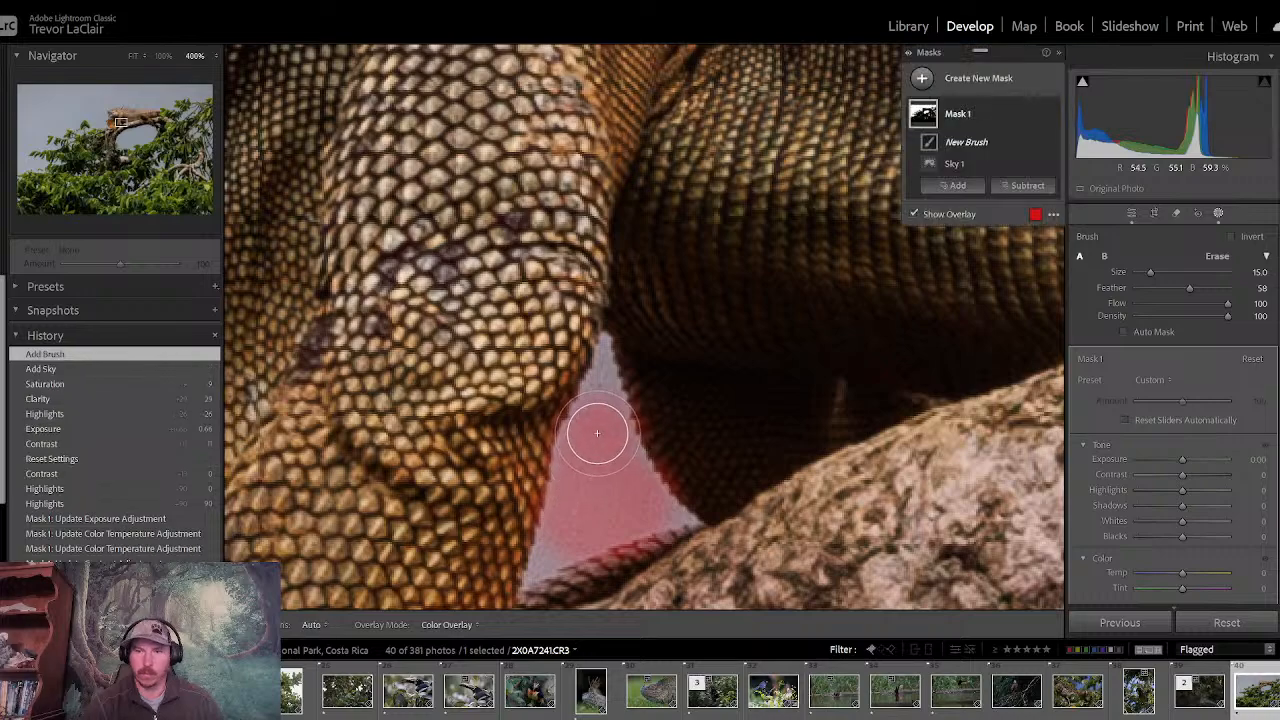
- Turn on Auto Mask for the brush and fill the rest of the sky gap beneath the lizard up to its edges
left_click(1123, 333)
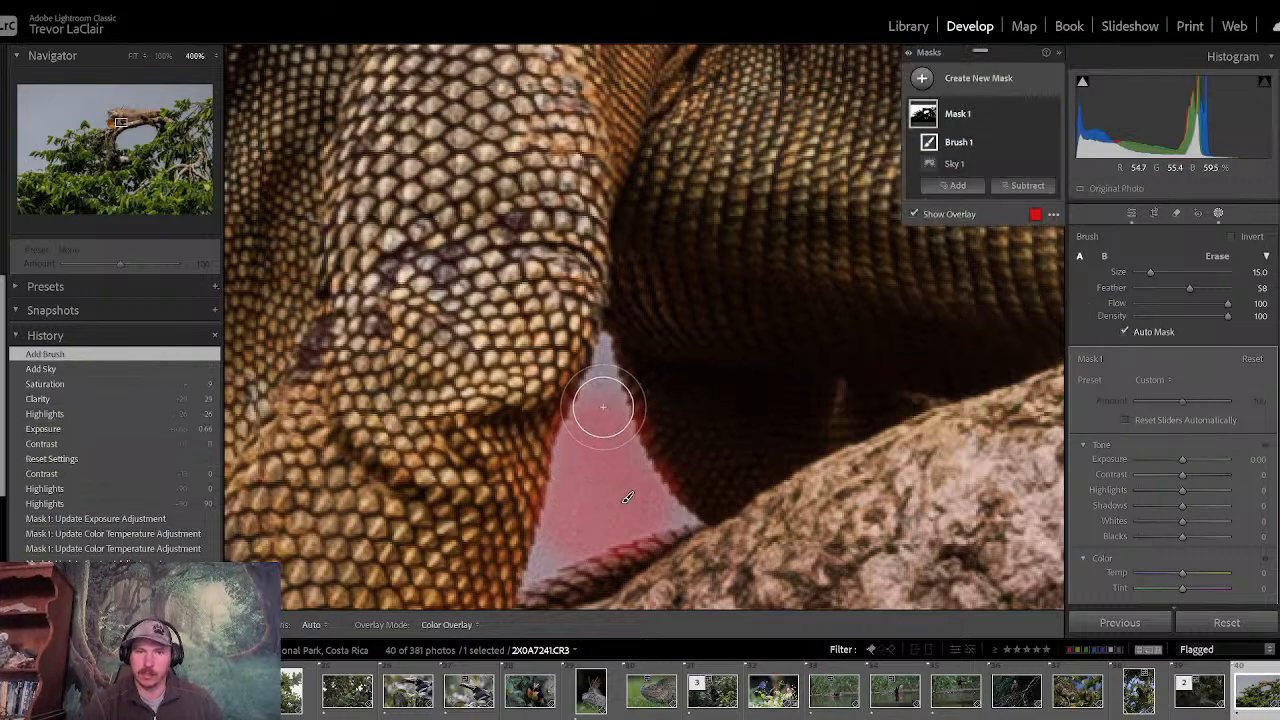
mouse_move(603, 407)
left_mouse_down()
mouse_move(579, 496)
mouse_move(545, 558)
mouse_move(611, 510)
mouse_move(680, 518)
left_mouse_up()
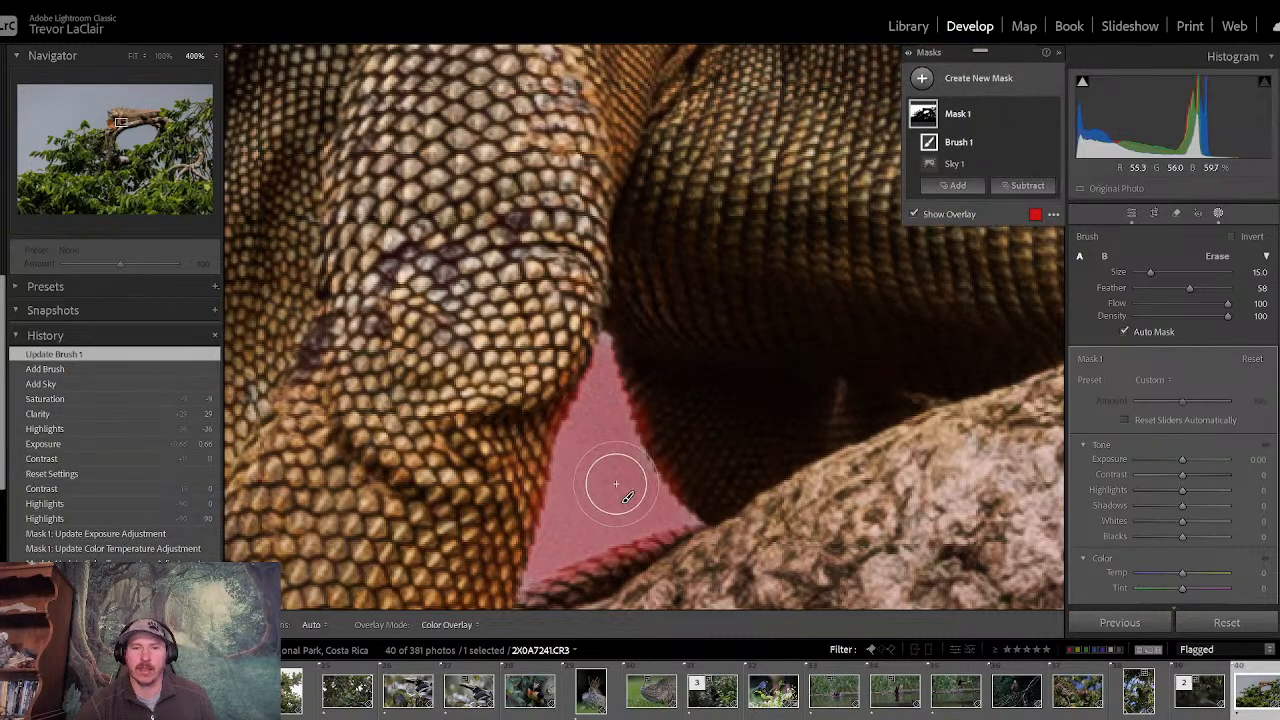
left_click_drag(619, 476, 617, 466)
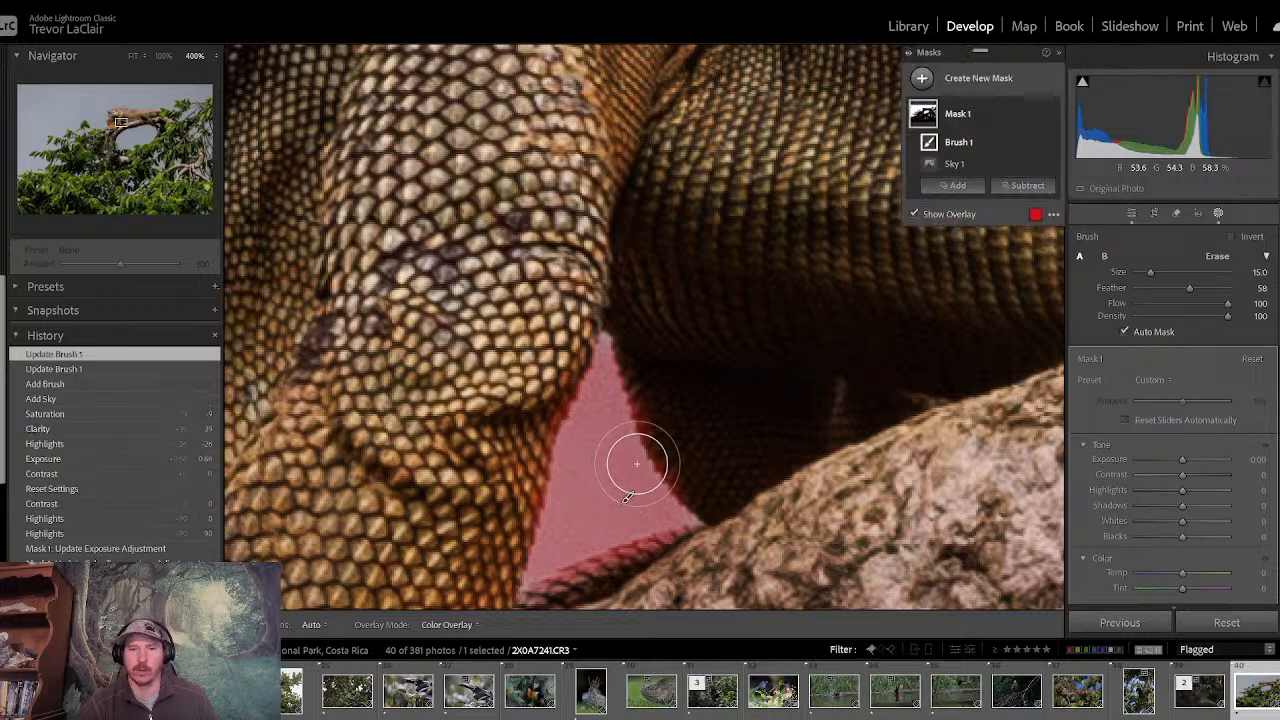
key("h")
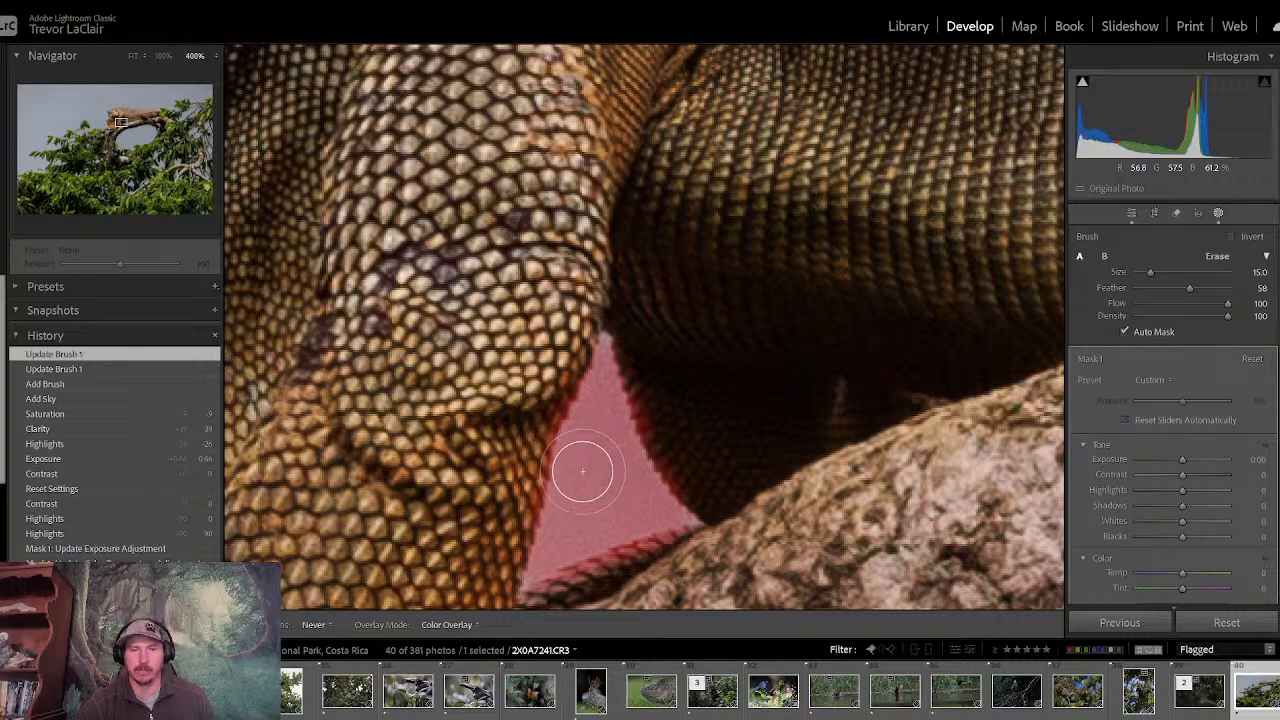
left_click(587, 494)
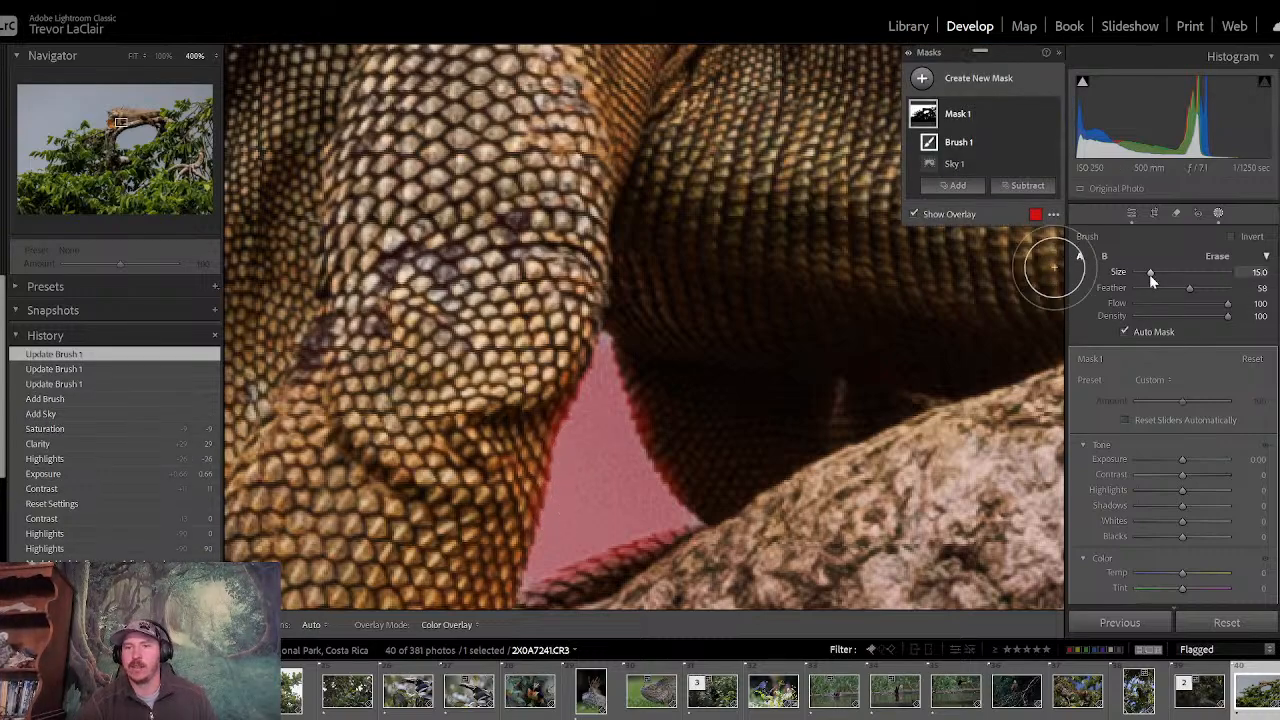
- Subtract mask spill from the lizard's belly, claw and front leg around the sky gap with a size 8 brush
left_click_drag(1149, 274, 1144, 275)
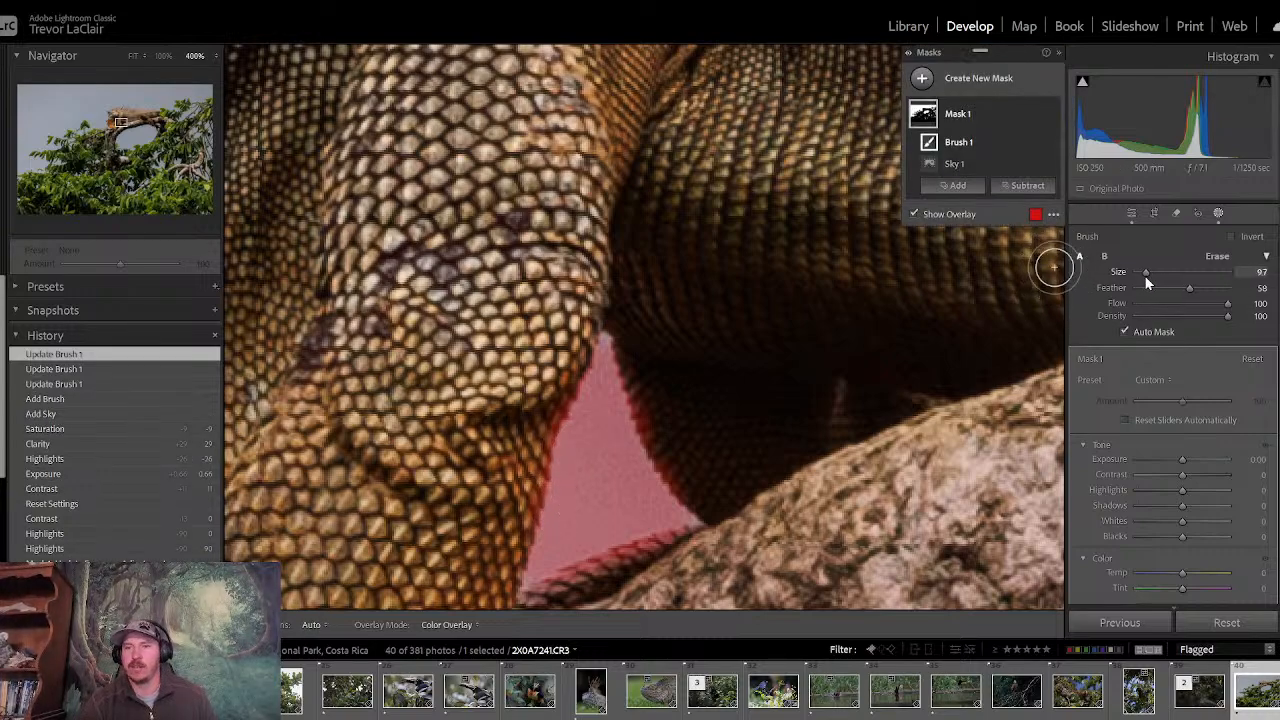
left_click(1027, 186)
left_click(1034, 331)
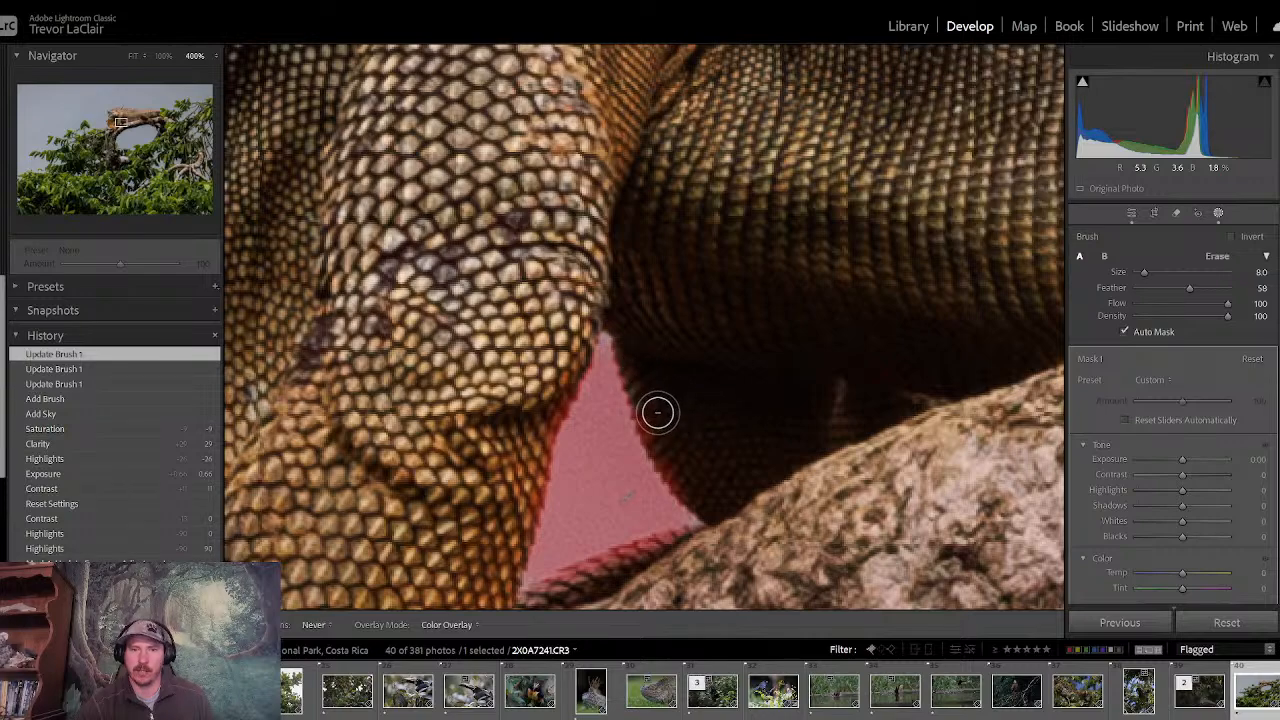
left_click_drag(661, 427, 651, 409)
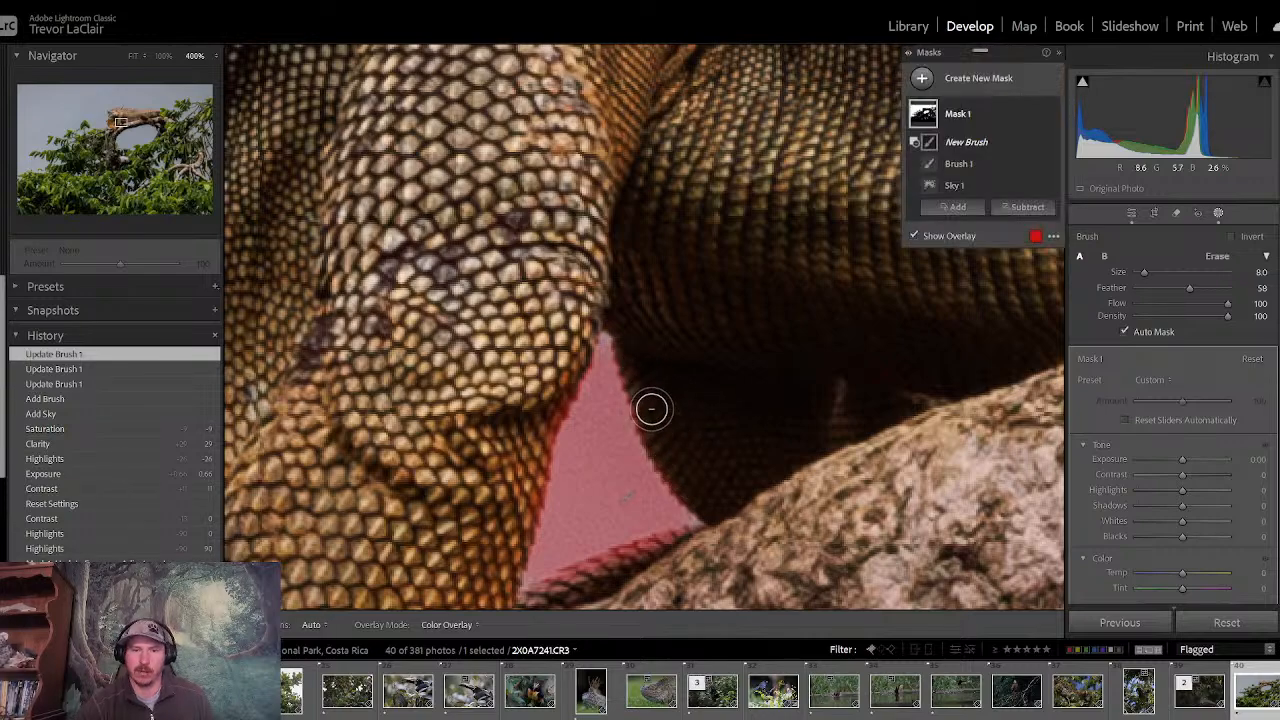
left_click_drag(660, 556, 598, 572)
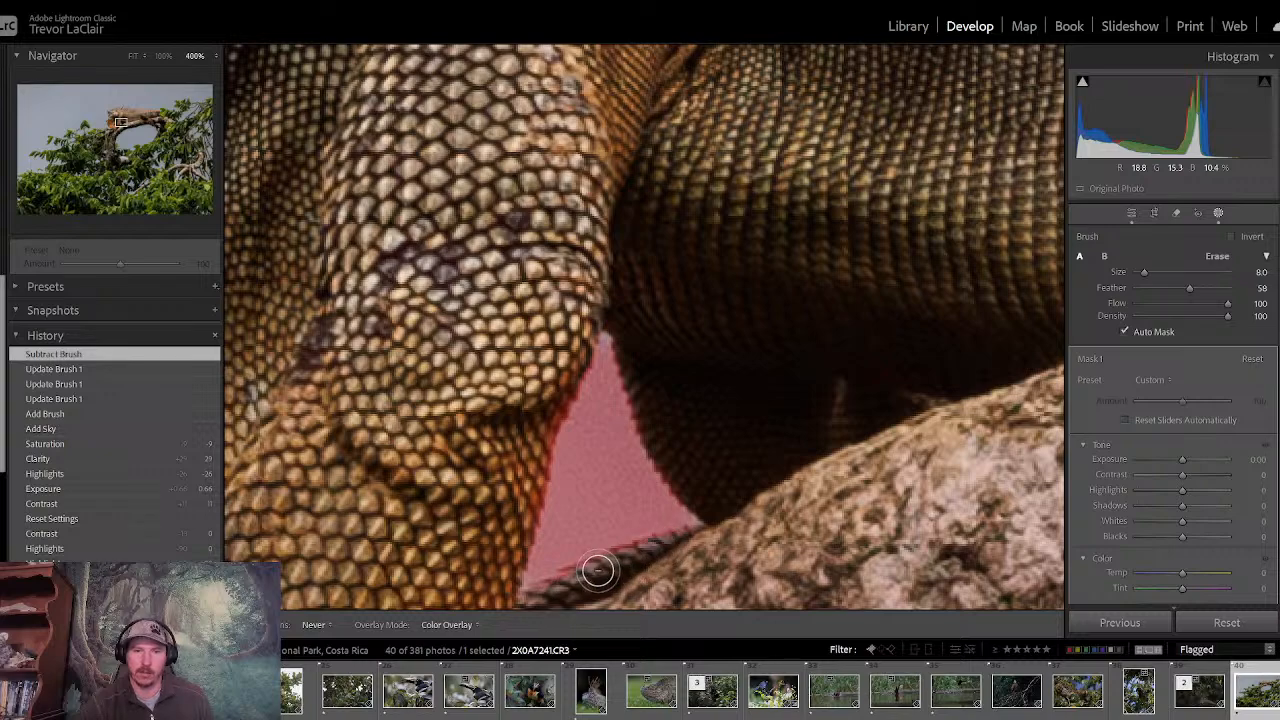
left_click_drag(552, 594, 545, 598)
left_click_drag(497, 527, 512, 532)
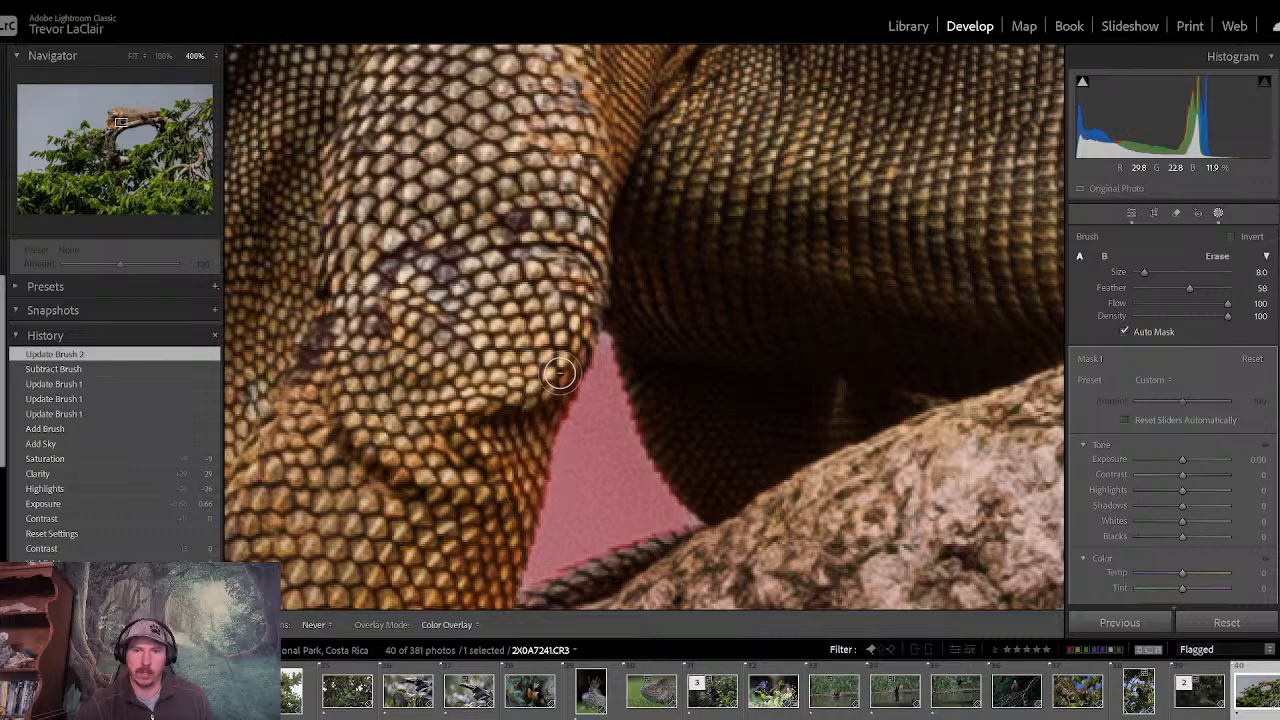
left_click_drag(559, 373, 561, 368)
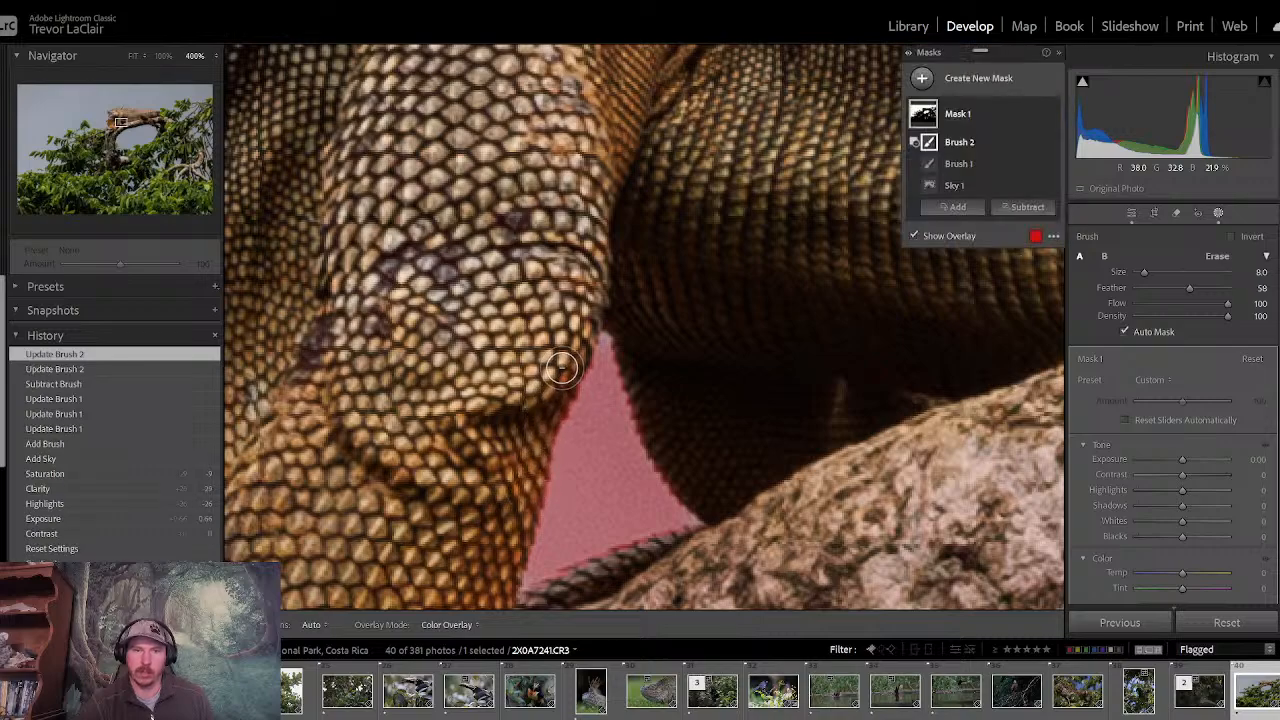
- Set the sky mask's exposure to -0.23, contrast to 34, temperature to -13 and saturation to -12
left_click(134, 56)
left_click_drag(1181, 459, 1178, 458)
left_click_drag(1179, 575, 1174, 572)
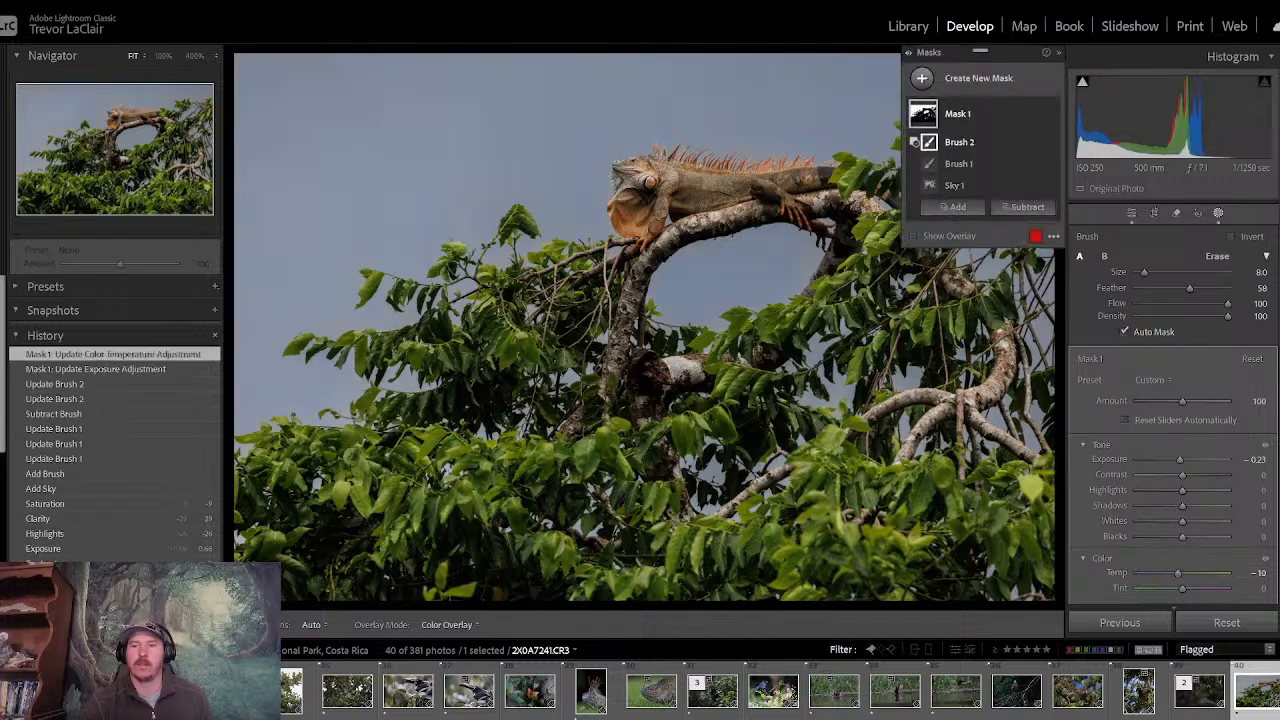
scroll(1172, 400, "down", 3)
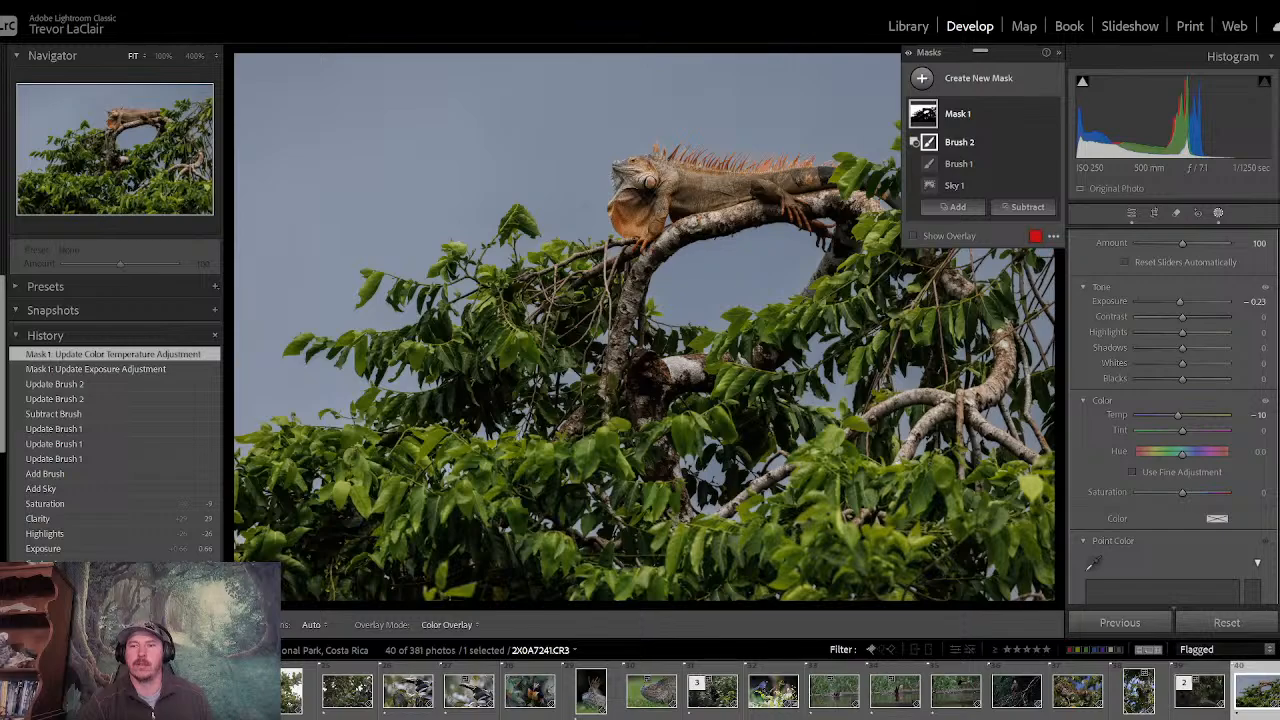
scroll(1174, 417, "up", 2)
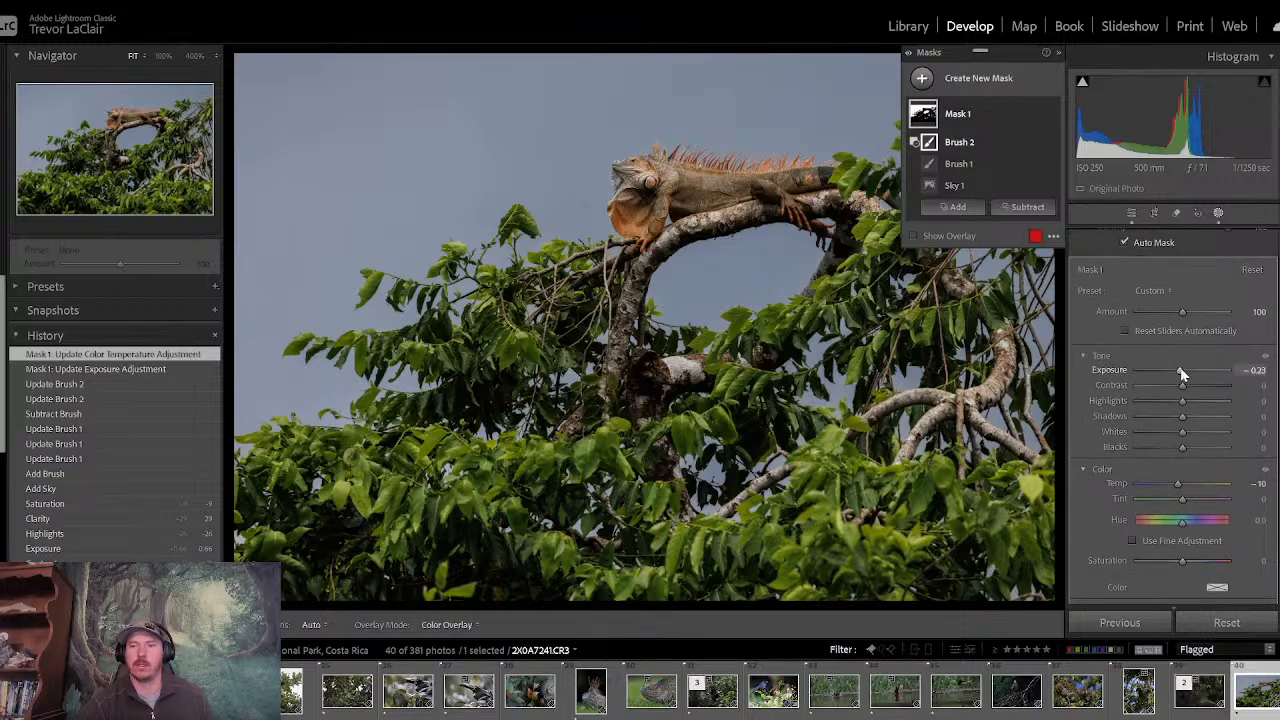
mouse_move(1184, 388)
left_mouse_down()
mouse_move(1204, 384)
mouse_move(1182, 392)
mouse_move(1195, 391)
left_mouse_up()
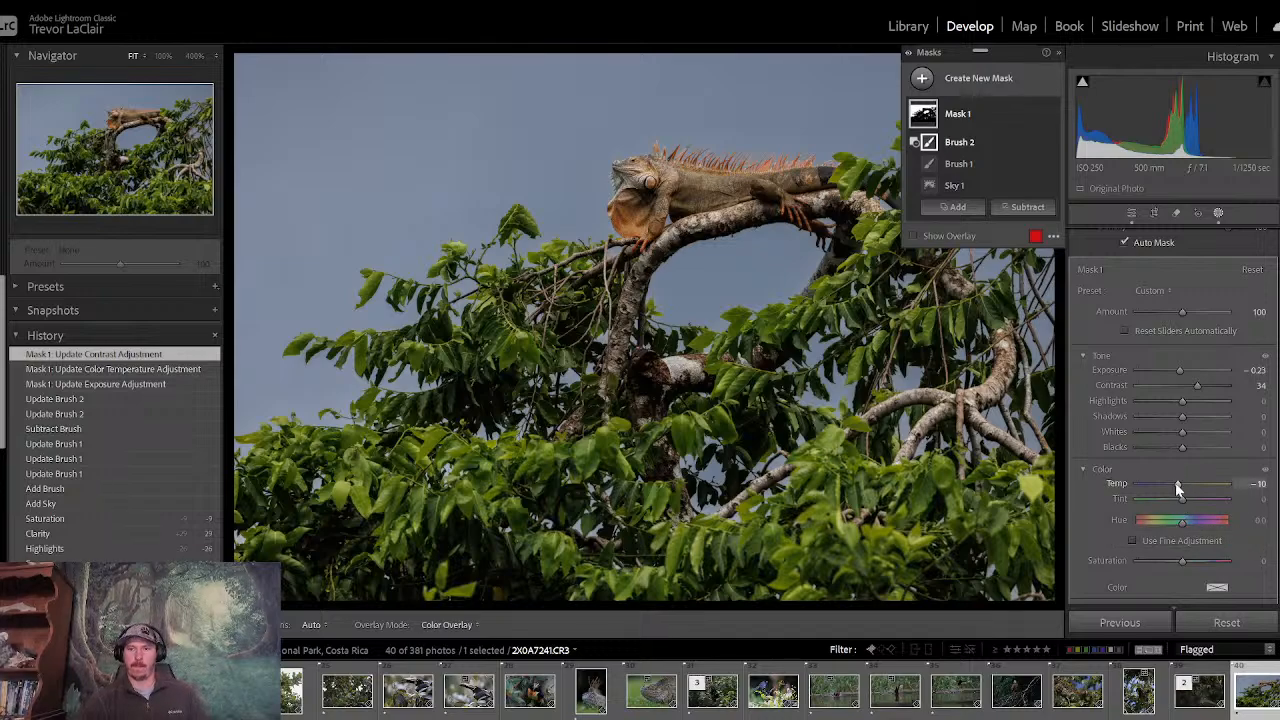
left_click_drag(1176, 484, 1176, 488)
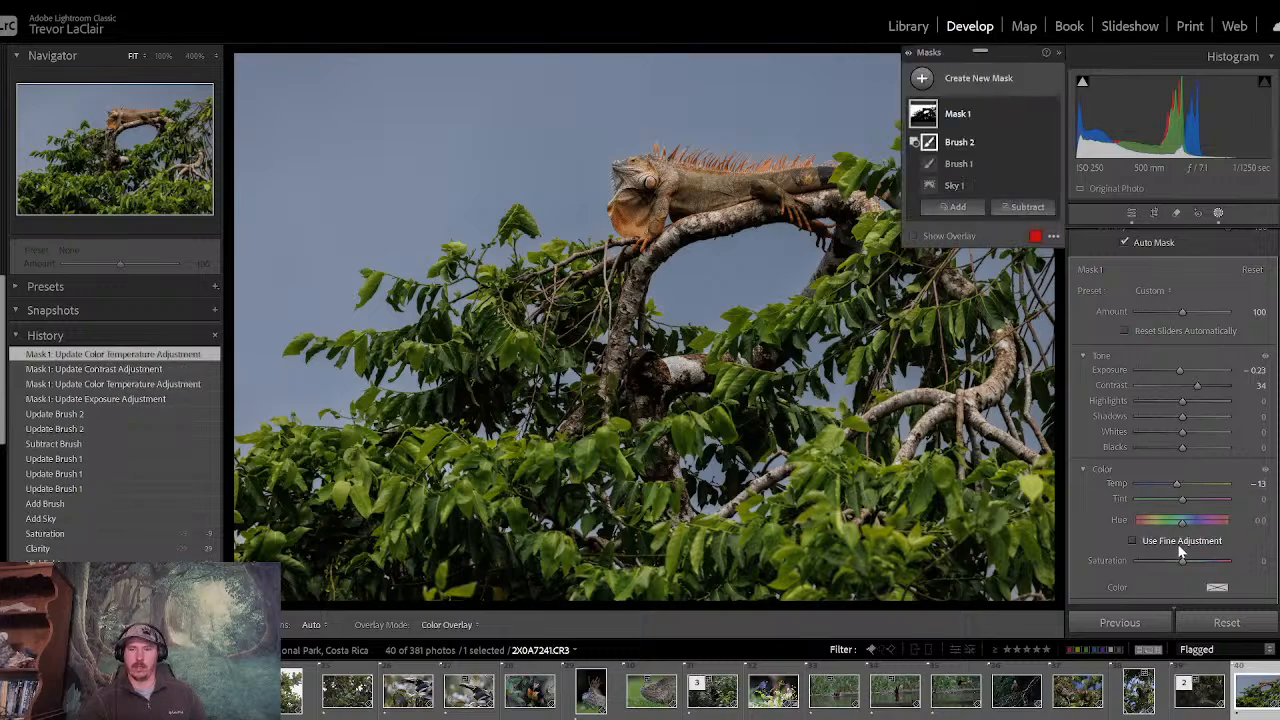
mouse_move(1184, 565)
left_mouse_down()
mouse_move(1213, 563)
mouse_move(1160, 567)
mouse_move(1177, 570)
left_mouse_up()
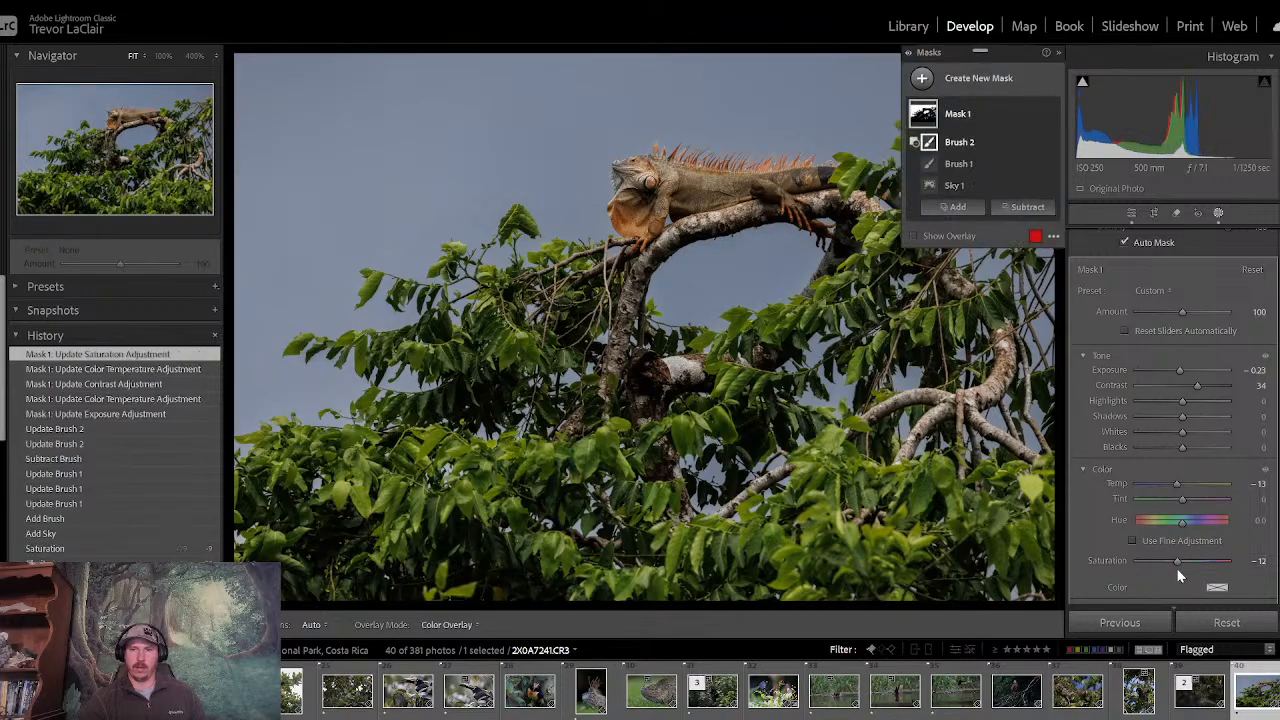
- Reset the sky mask's saturation to 0 and return to the photo's general edit settings
double_click(1178, 563)
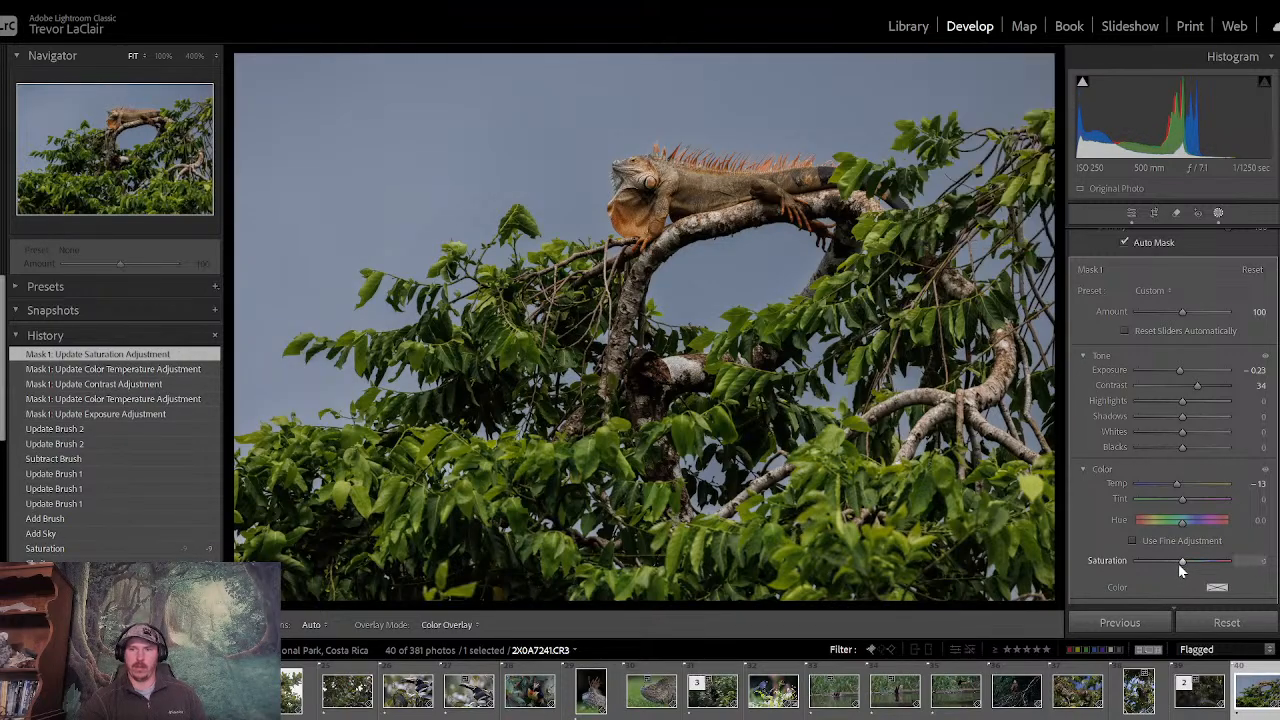
left_click(1133, 215)
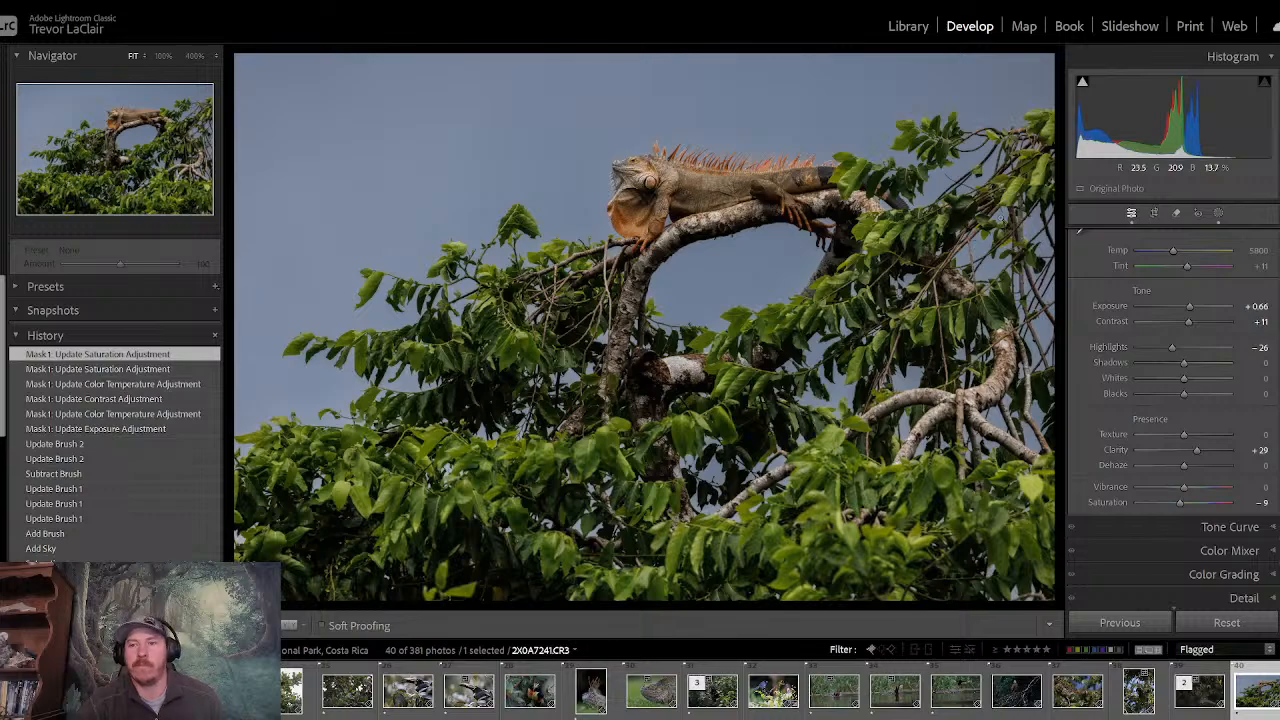
- Create a new mask that automatically selects the subject of the photo
left_click(1218, 214)
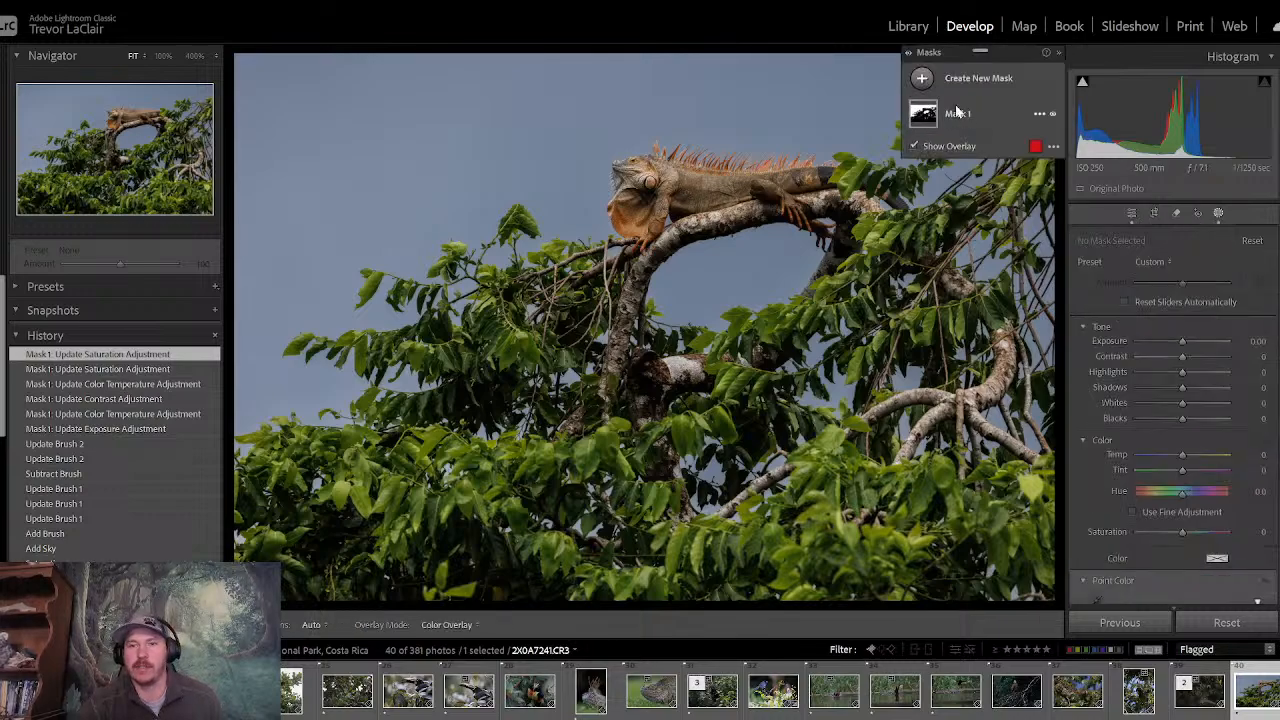
left_click(921, 78)
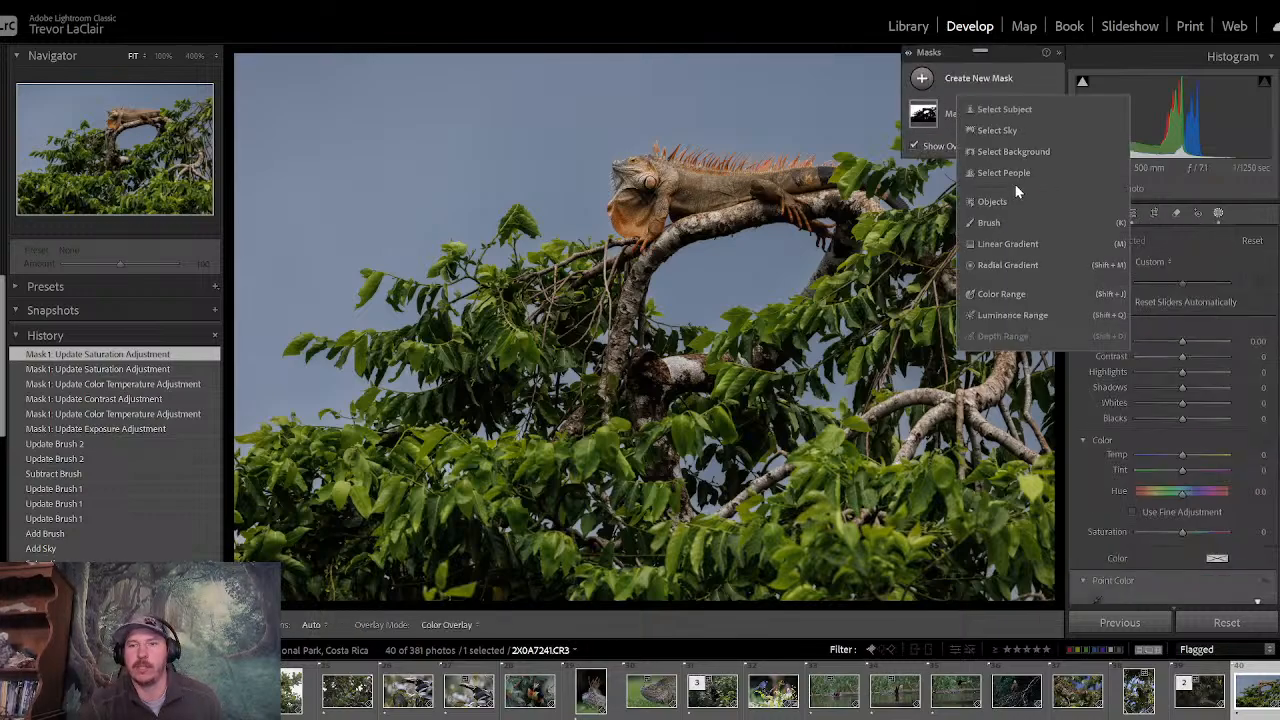
left_click(1005, 111)
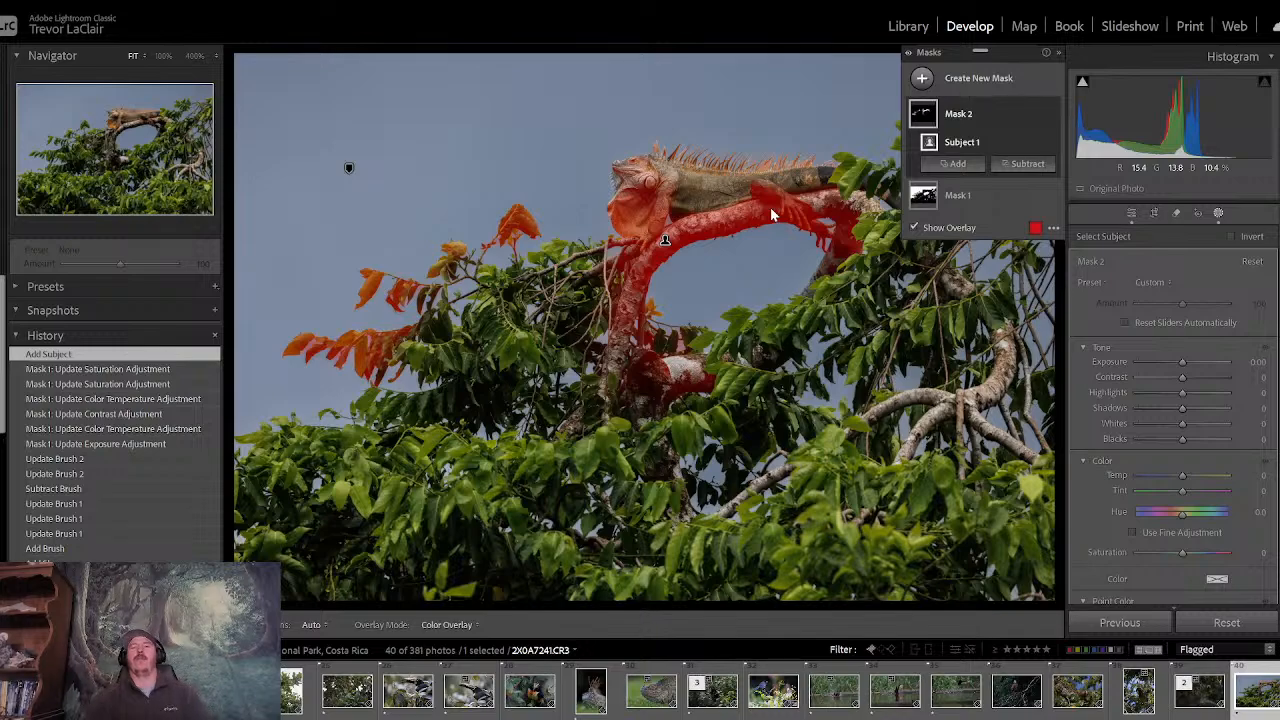
- Subtract the outlying leaves and the lower branch stub from the subject mask with a size 23.9 brush
left_click(1022, 164)
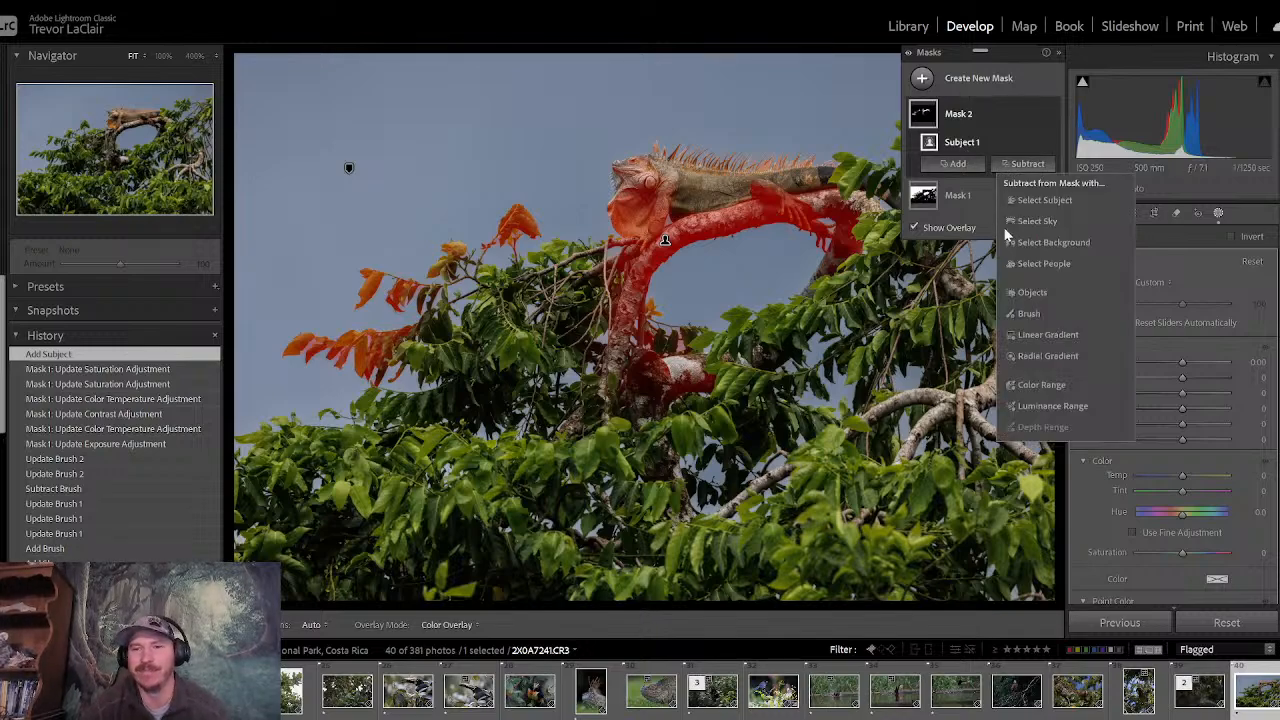
left_click(1043, 315)
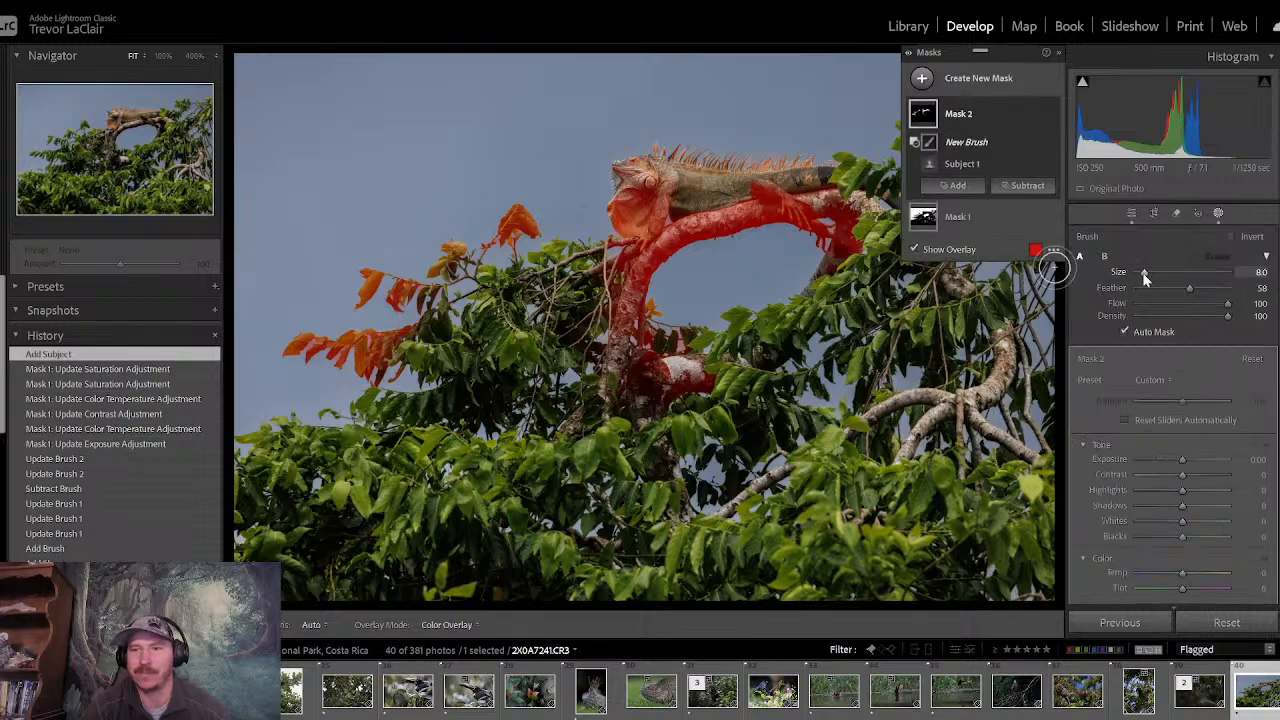
left_click_drag(1155, 278, 1160, 277)
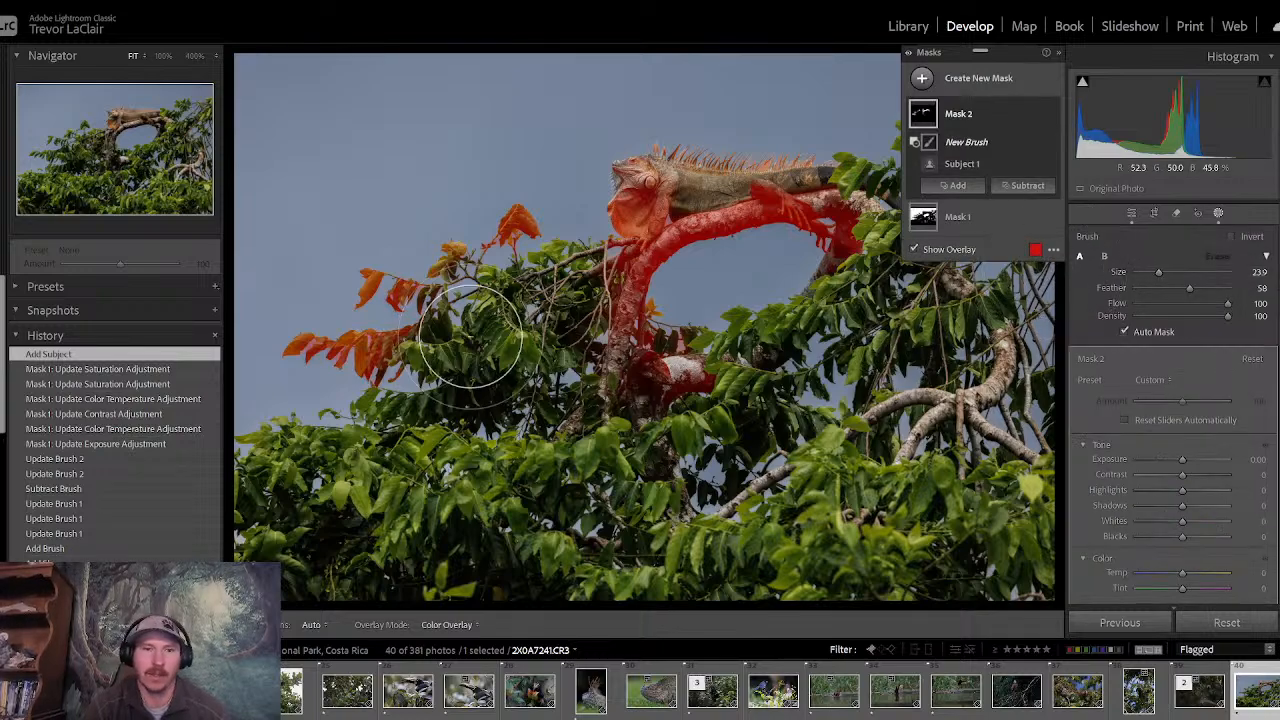
mouse_move(368, 362)
left_mouse_down()
mouse_move(362, 328)
mouse_move(235, 367)
mouse_move(403, 247)
mouse_move(296, 394)
mouse_move(321, 329)
mouse_move(287, 363)
mouse_move(327, 354)
mouse_move(454, 255)
mouse_move(504, 196)
mouse_move(517, 234)
mouse_move(508, 260)
mouse_move(515, 215)
left_mouse_up()
mouse_move(680, 371)
left_mouse_down()
mouse_move(724, 353)
mouse_move(640, 330)
left_mouse_up()
- Subtract the trunk below the lizard's front foot and the branch behind its hind foot with a size 13.2 brush
left_click_drag(1162, 272, 1148, 272)
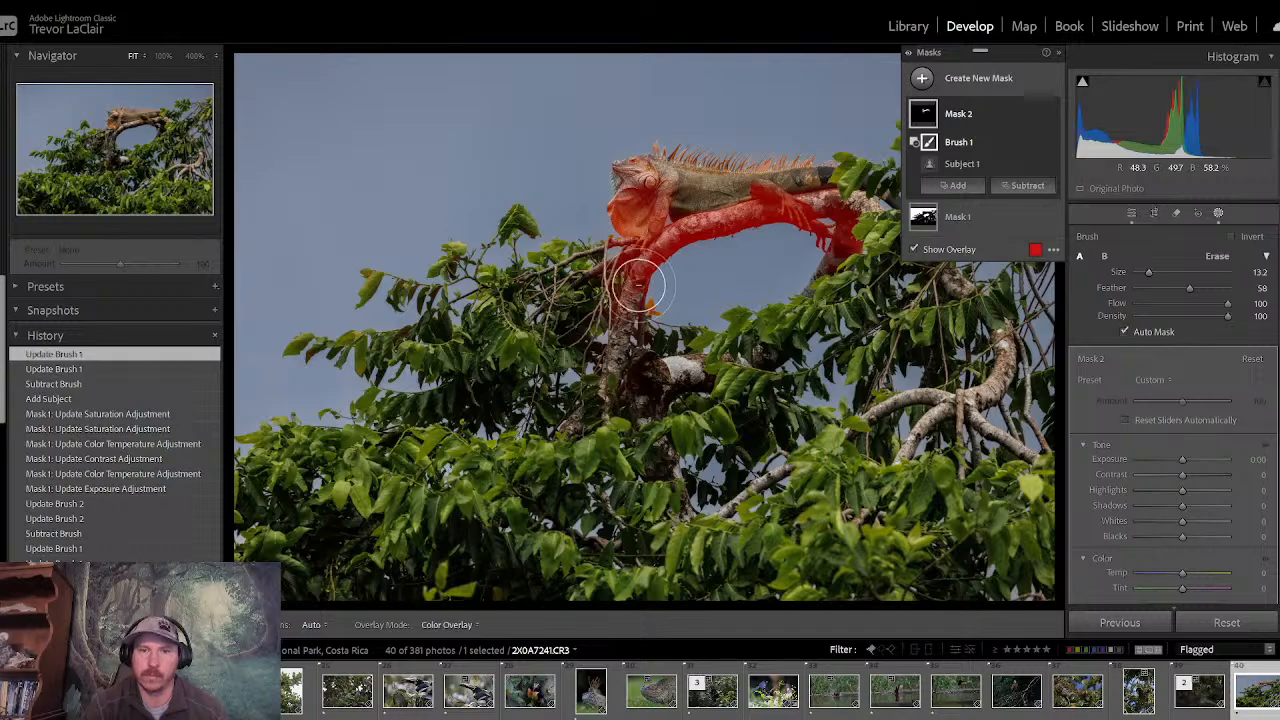
mouse_move(626, 286)
left_mouse_down()
mouse_move(593, 328)
mouse_move(587, 283)
mouse_move(612, 340)
left_mouse_up()
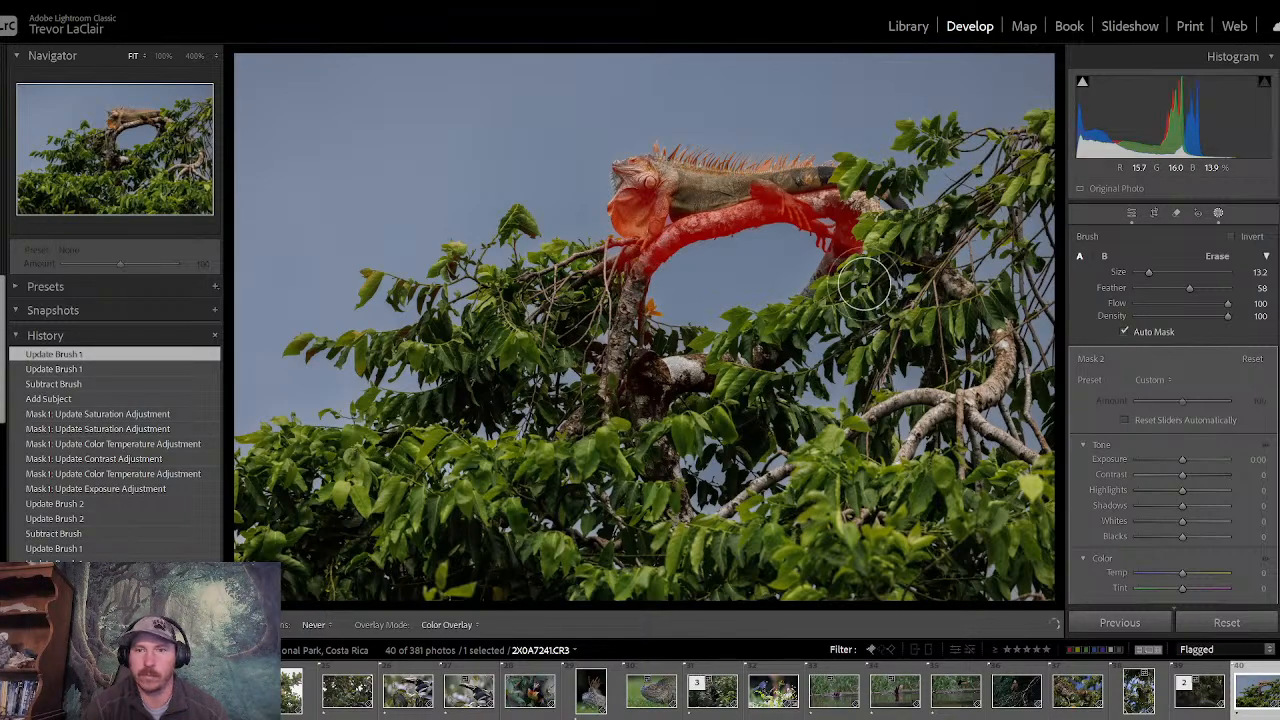
mouse_move(867, 245)
left_mouse_down()
mouse_move(821, 248)
mouse_move(860, 227)
left_mouse_up()
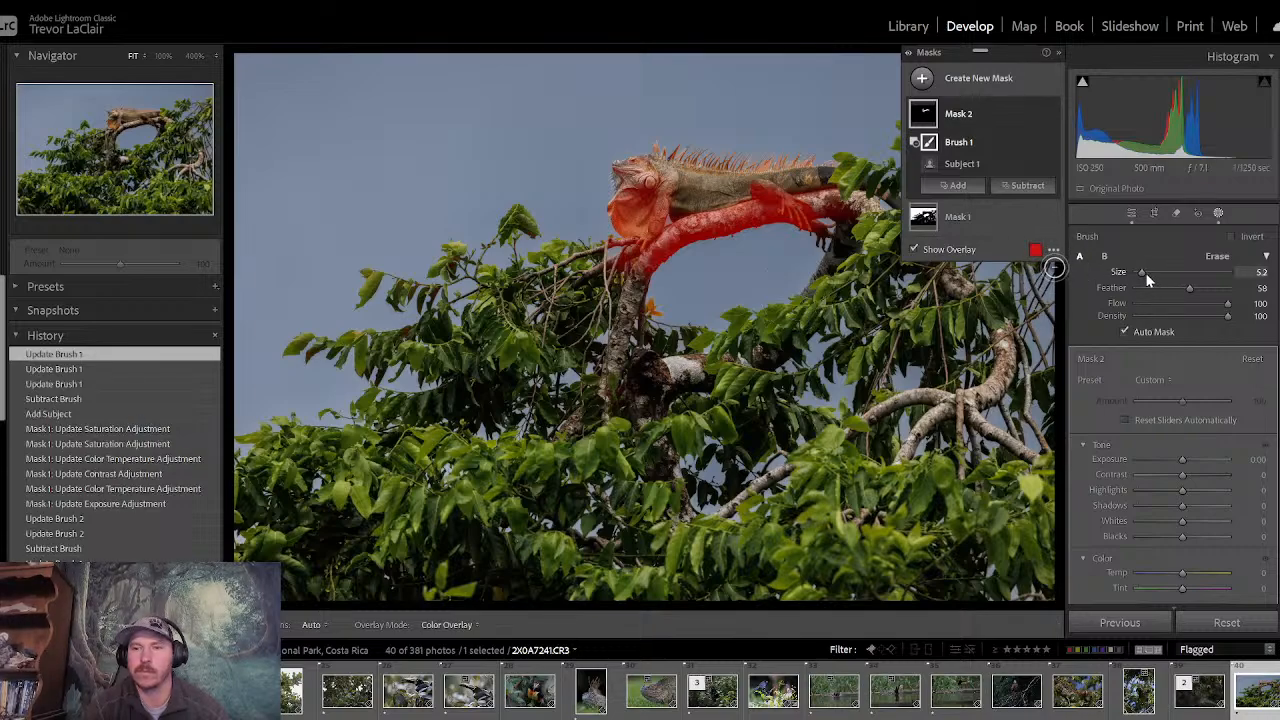
- Subtract part of the shaded branch beneath the lizard's belly from the subject mask with a size 8 brush
left_click_drag(1145, 271, 1150, 271)
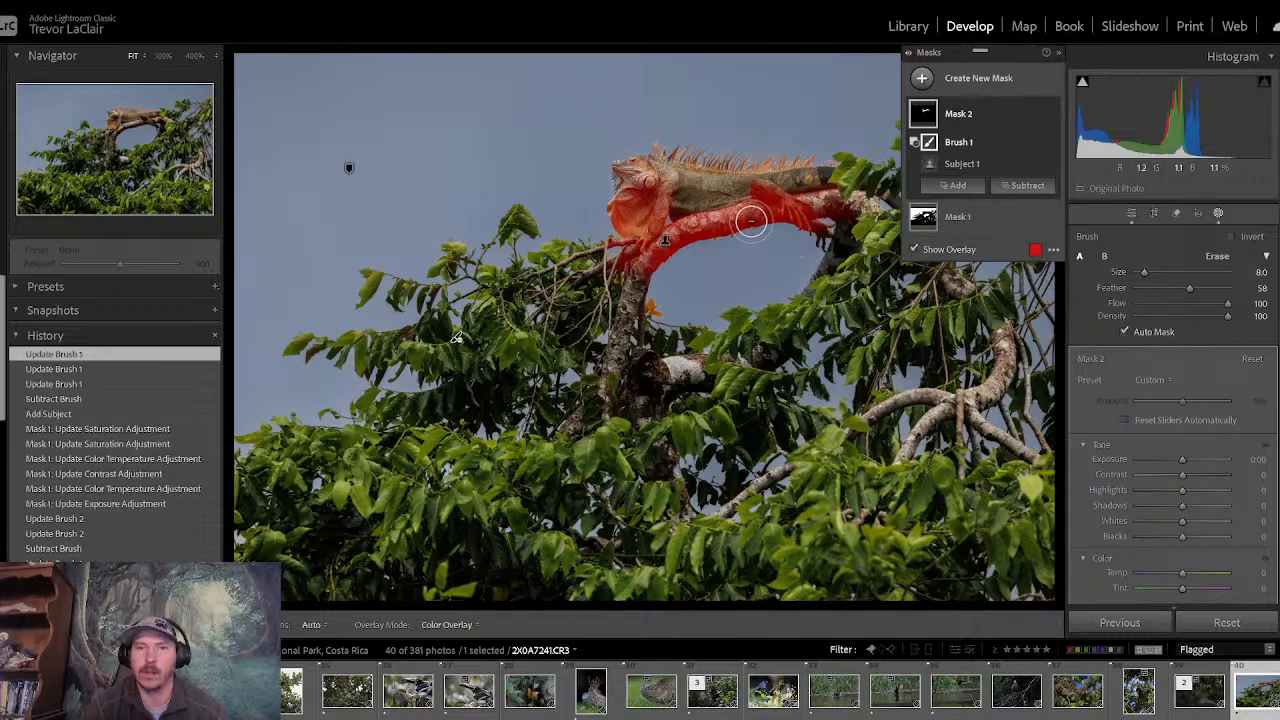
key("h")
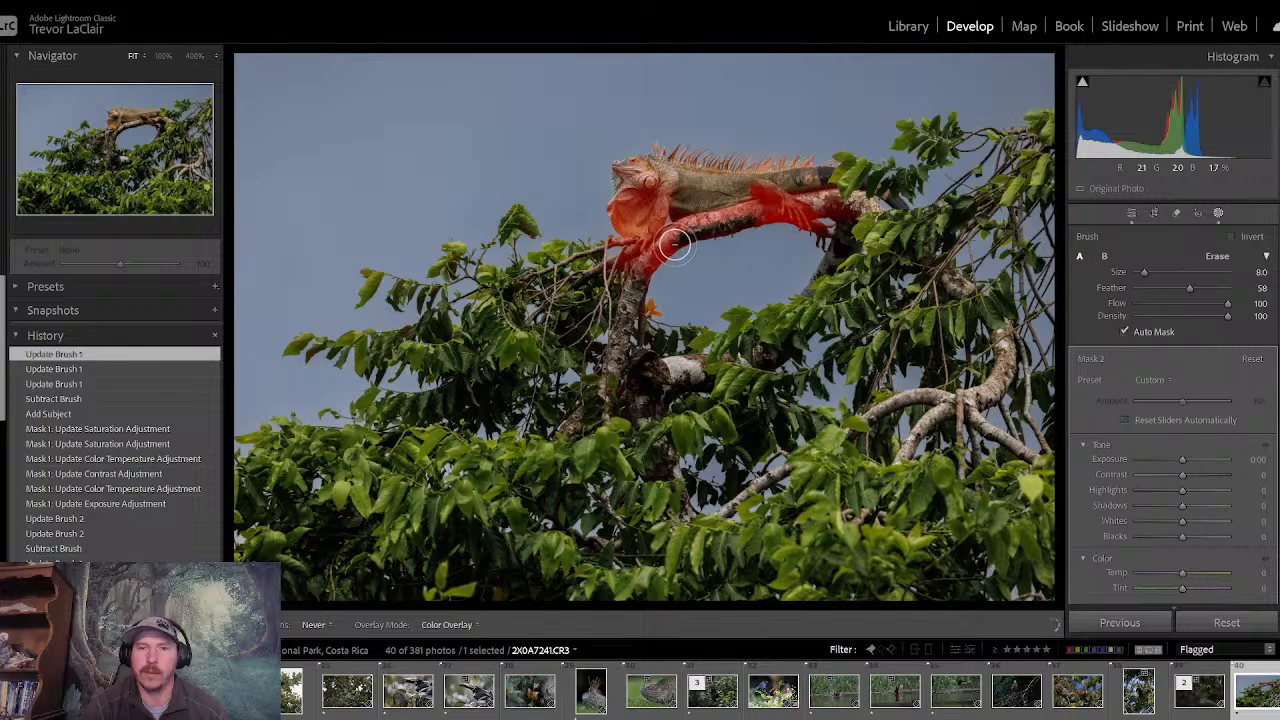
key("h")
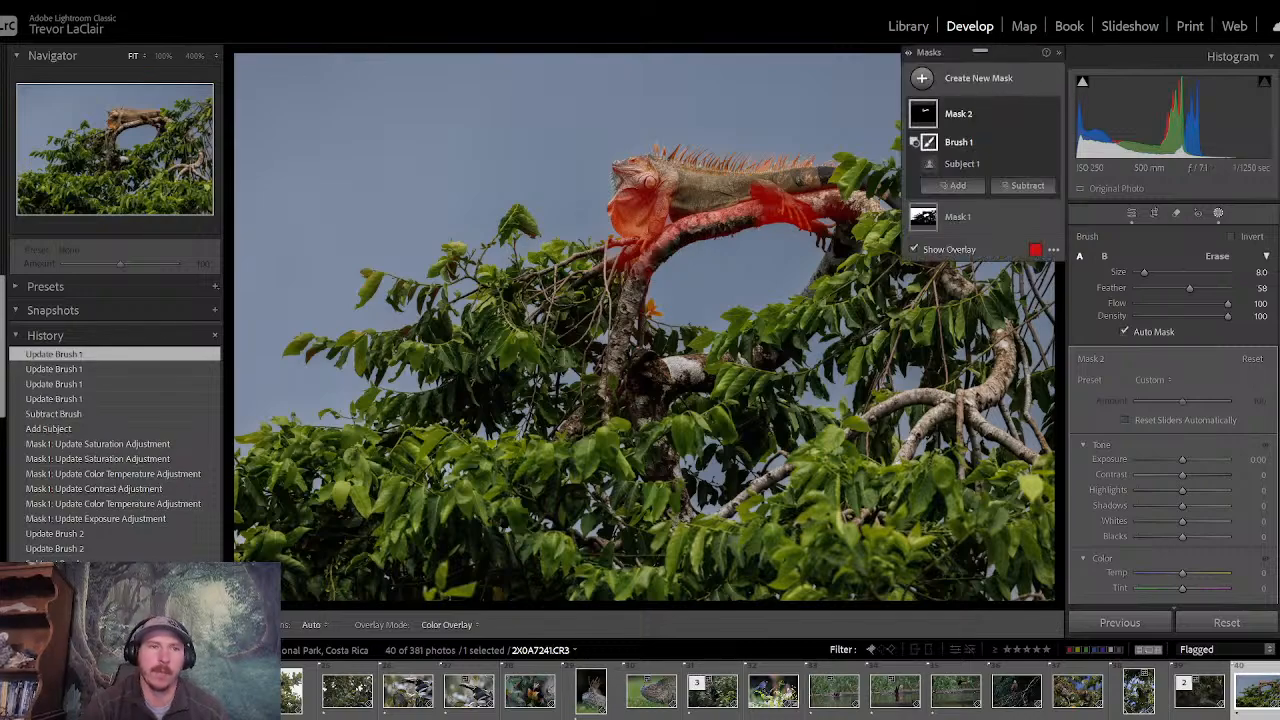
- At 100% zoom, subtract the trunk and side branches around the lizard's front claws with a size 15 brush
left_click(163, 59)
left_click(164, 55)
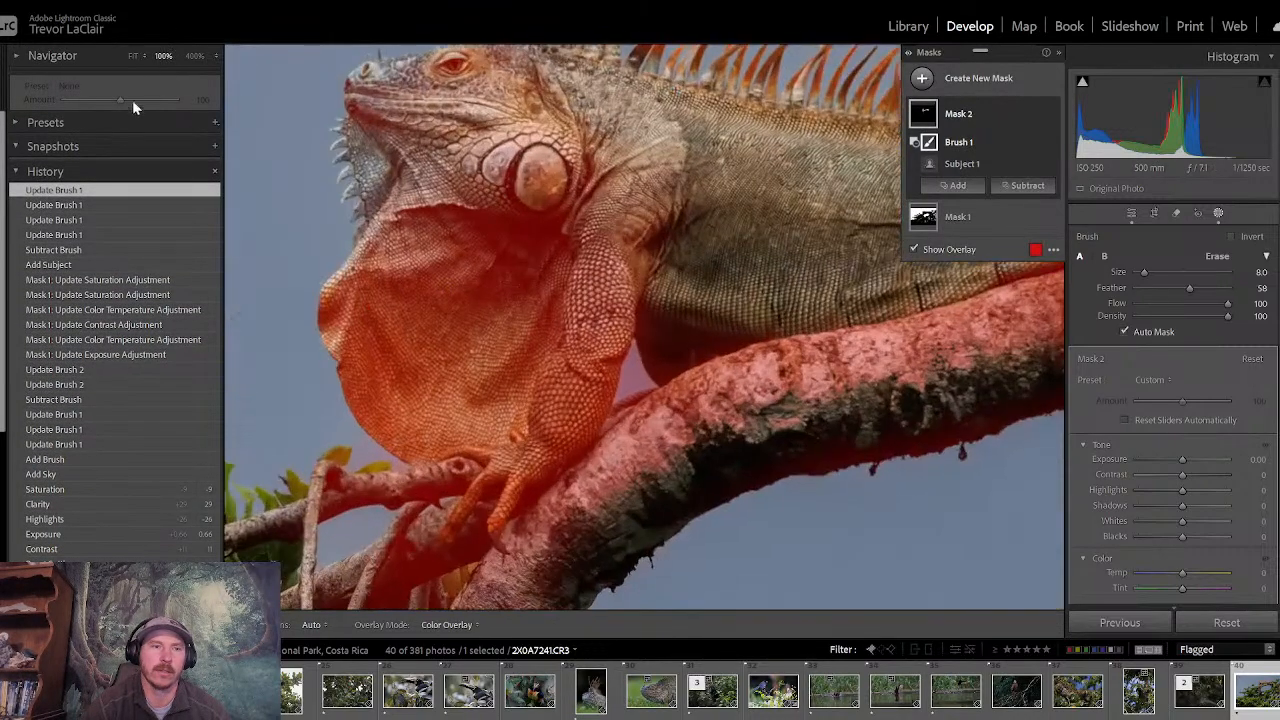
left_click(15, 122)
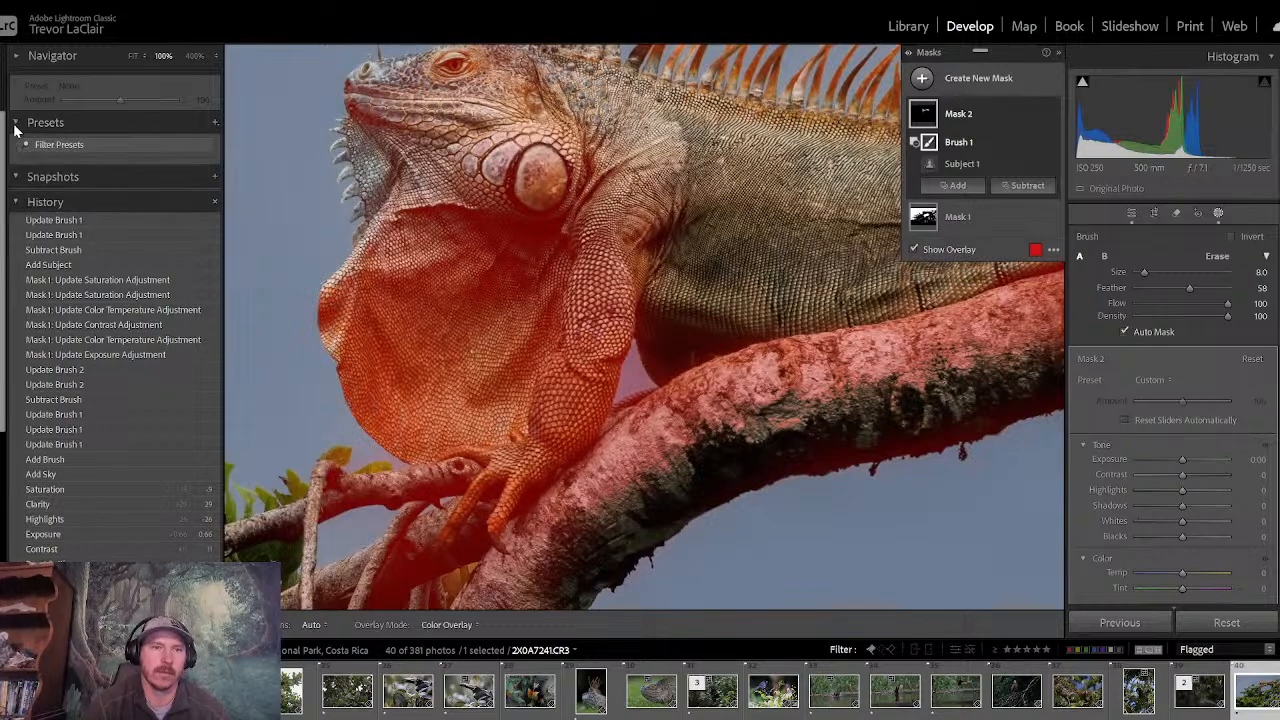
left_click(23, 58)
left_click_drag(127, 128, 122, 147)
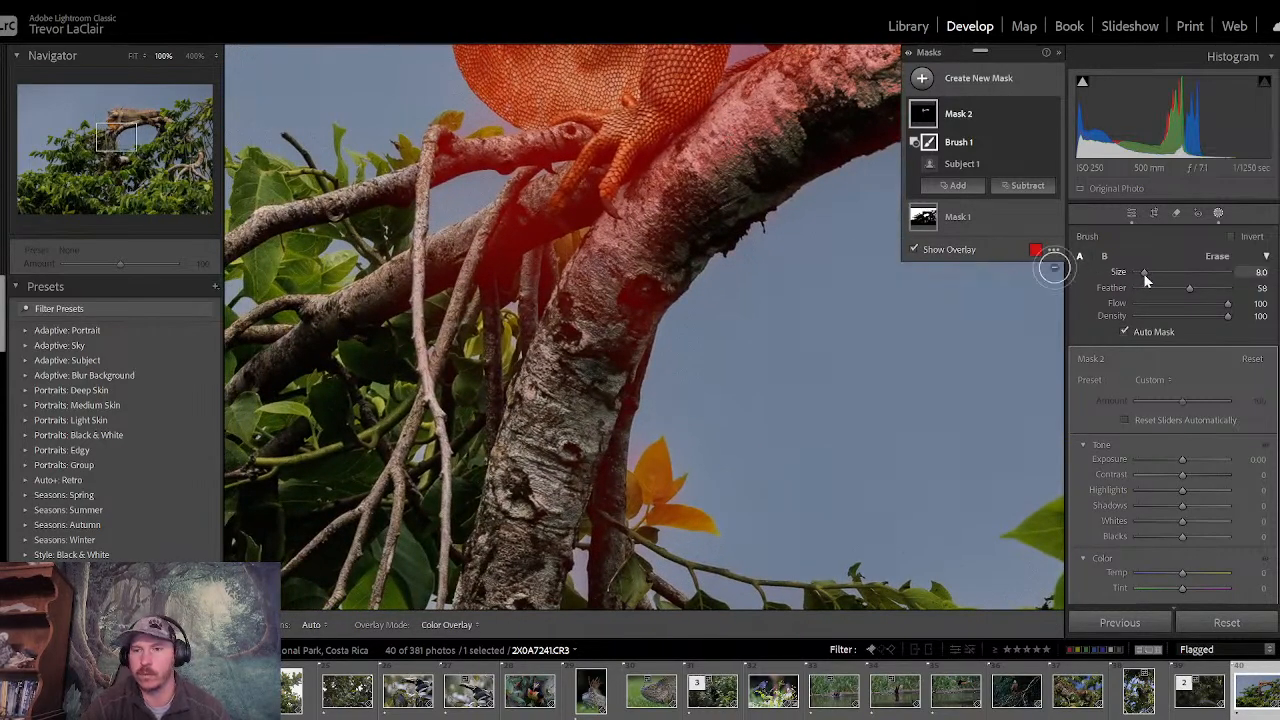
left_click_drag(1145, 273, 1150, 275)
key("h")
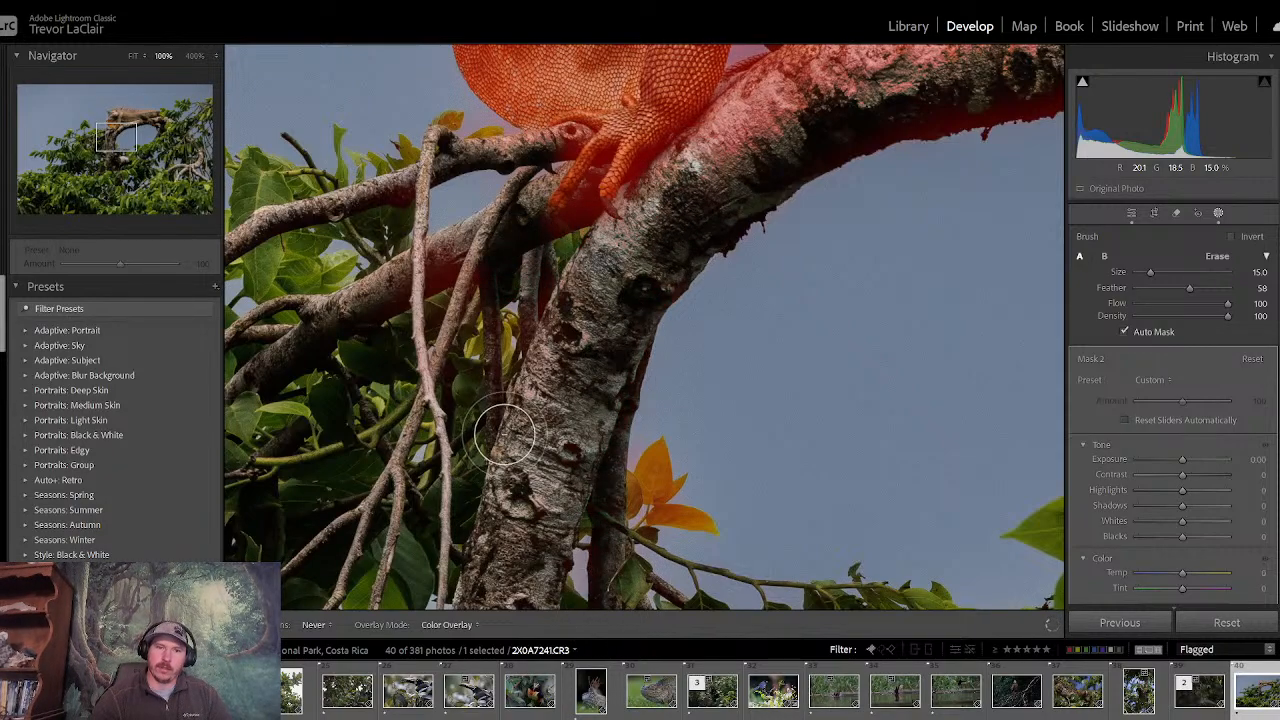
key("h")
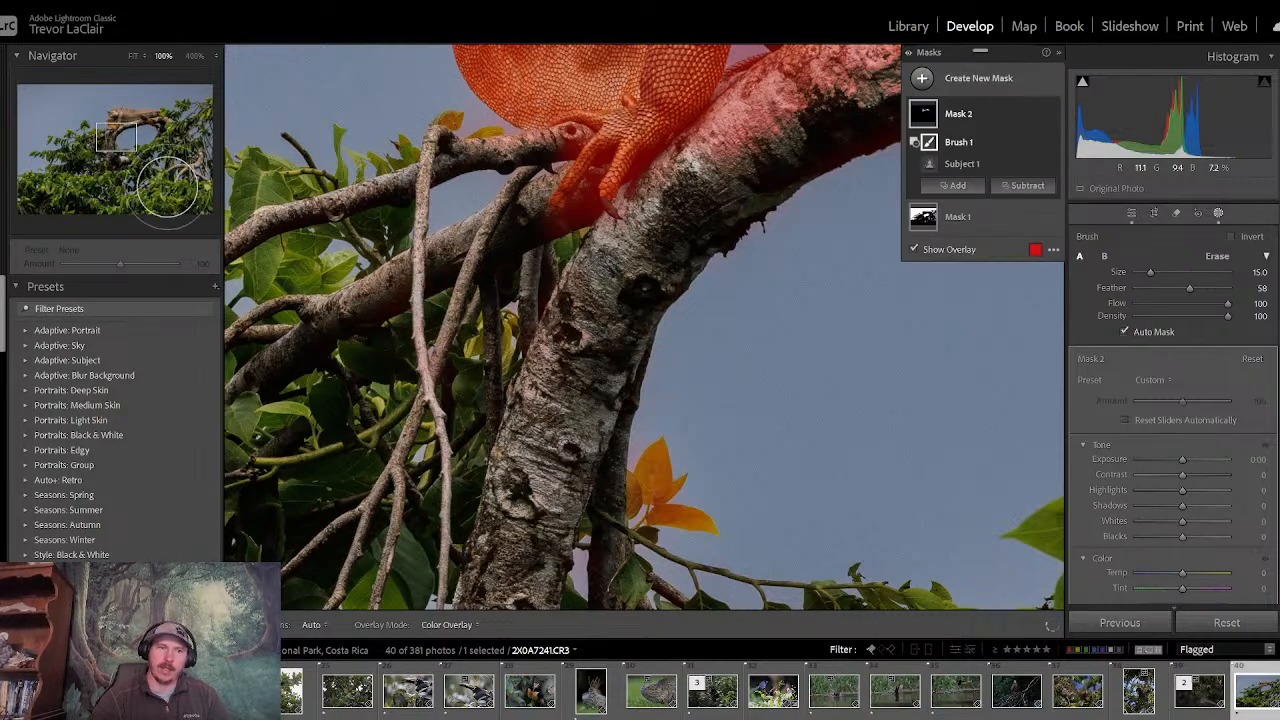
- Subtract the branch beneath the lizard's belly from the subject mask, turning off Auto Mask to clear the remaining bark
left_click_drag(129, 147, 127, 127)
key("h")
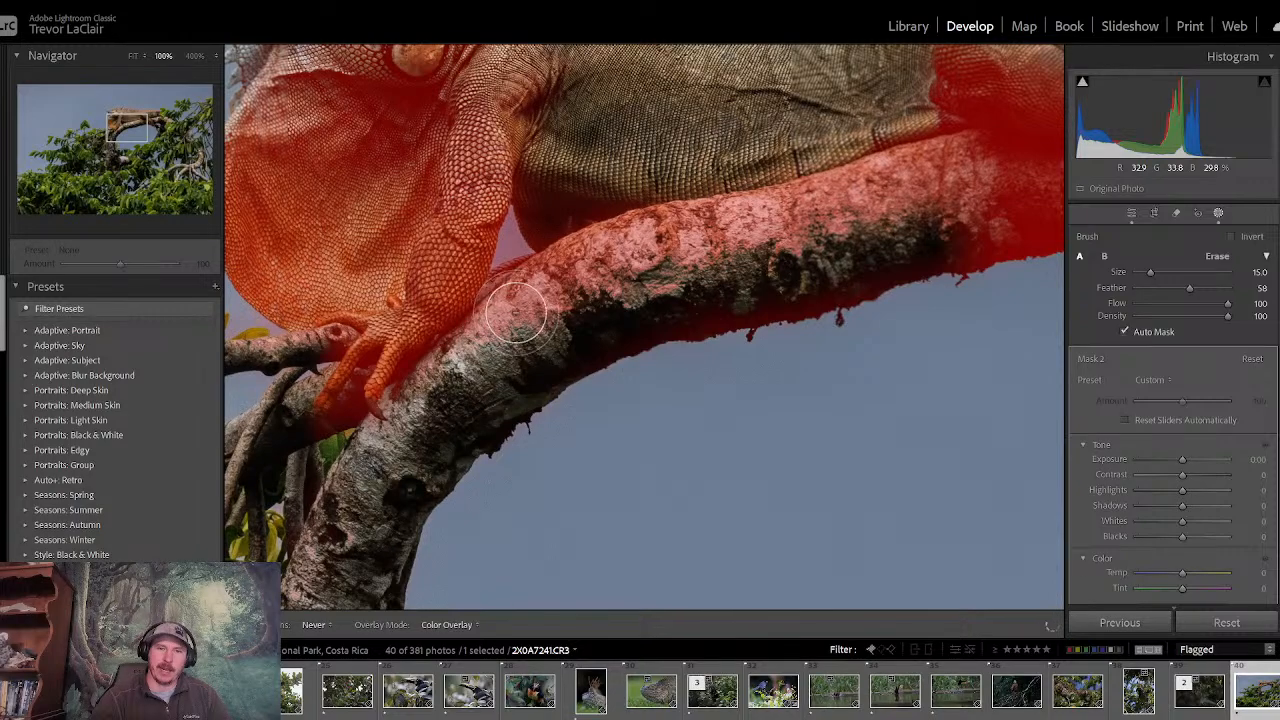
mouse_move(527, 297)
left_mouse_down()
mouse_move(625, 248)
mouse_move(568, 276)
mouse_move(640, 283)
mouse_move(624, 313)
mouse_move(792, 305)
mouse_move(752, 291)
mouse_move(863, 262)
mouse_move(928, 193)
mouse_move(905, 178)
mouse_move(670, 258)
left_mouse_up()
key("h")
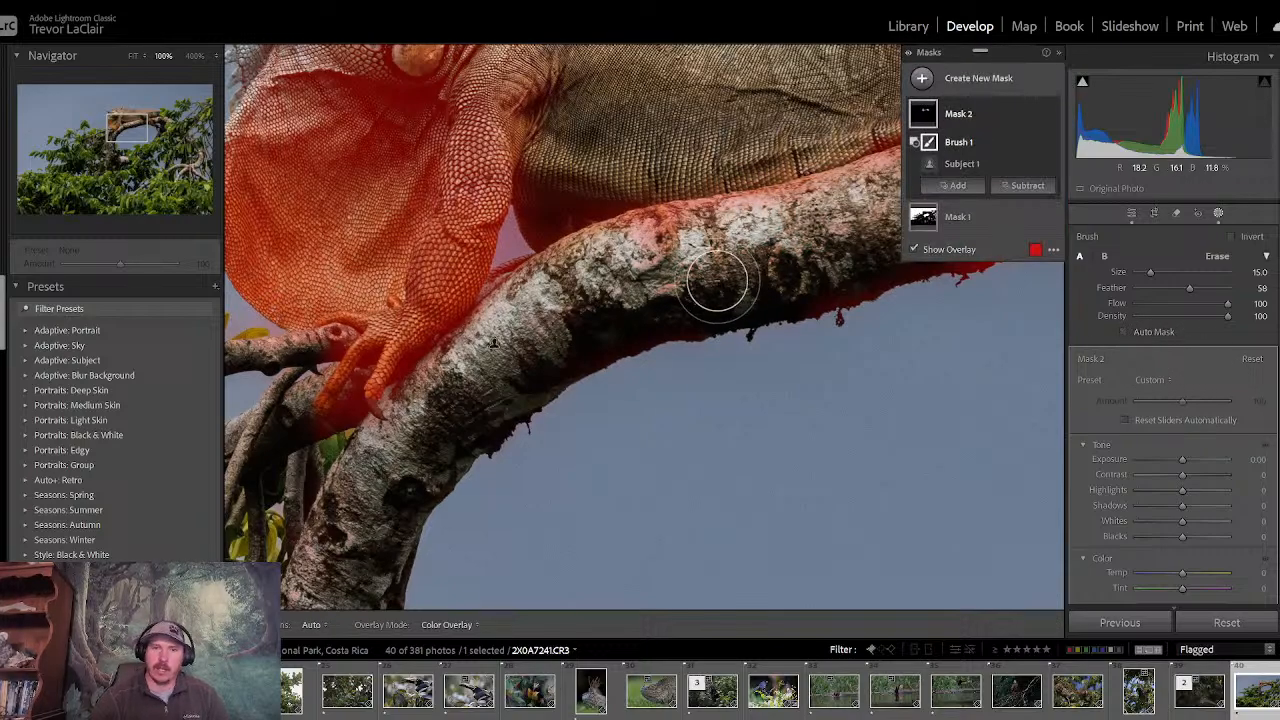
key("h")
mouse_move(551, 274)
left_mouse_down()
mouse_move(637, 273)
mouse_move(672, 237)
mouse_move(827, 208)
left_mouse_up()
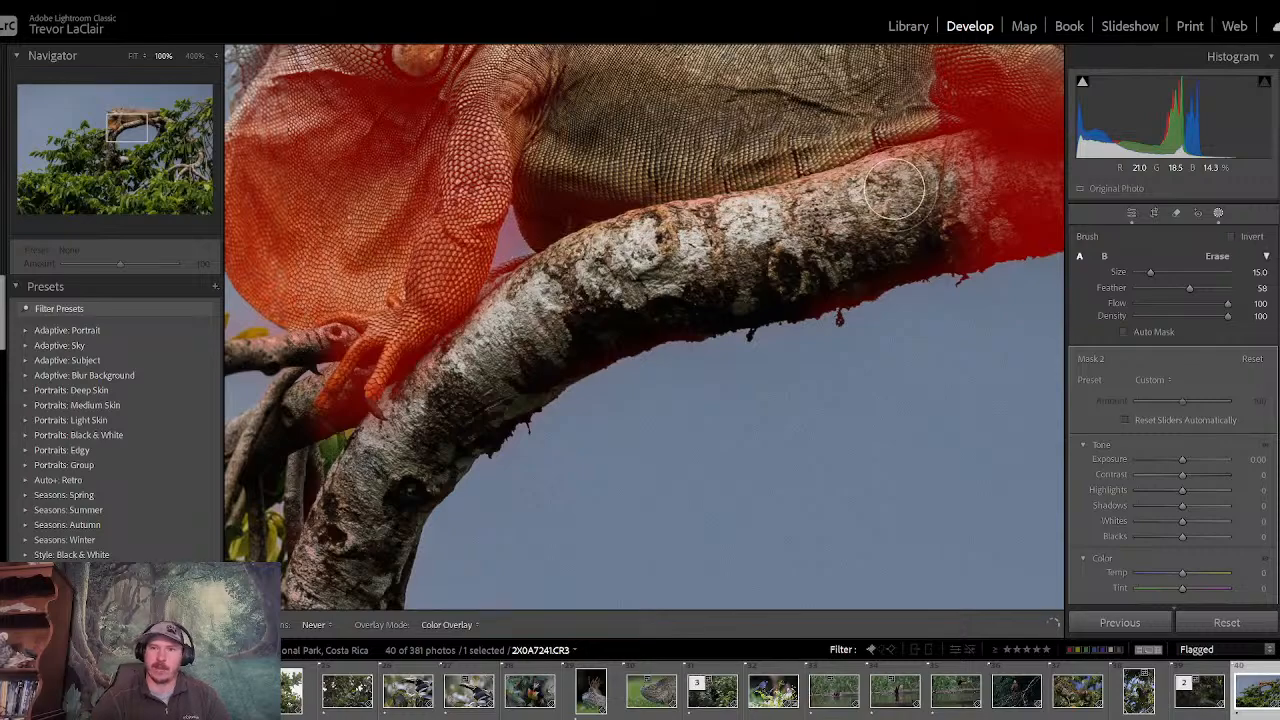
key("h")
- Subtract the stretch of branch and its underside beneath the lizard's hind leg, up to the hind toes
left_click_drag(137, 135, 152, 131)
key("h")
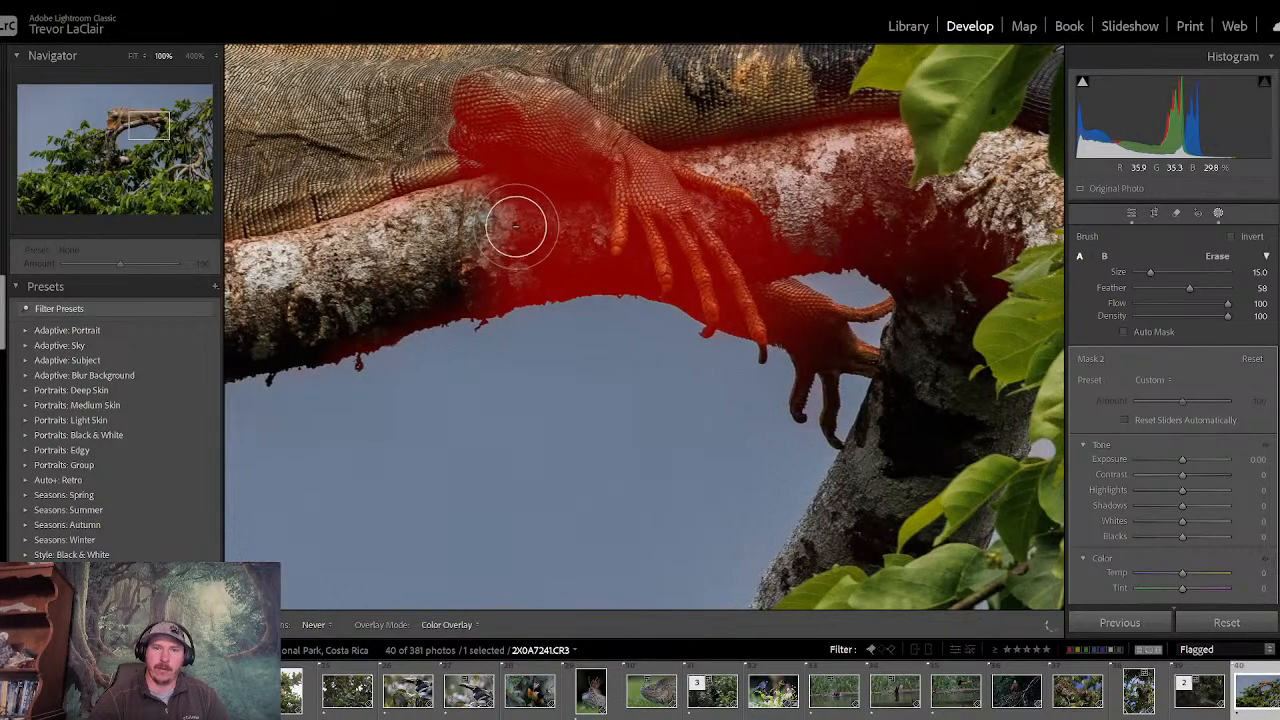
mouse_move(557, 225)
left_mouse_down()
mouse_move(515, 279)
mouse_move(315, 350)
mouse_move(628, 286)
left_mouse_up()
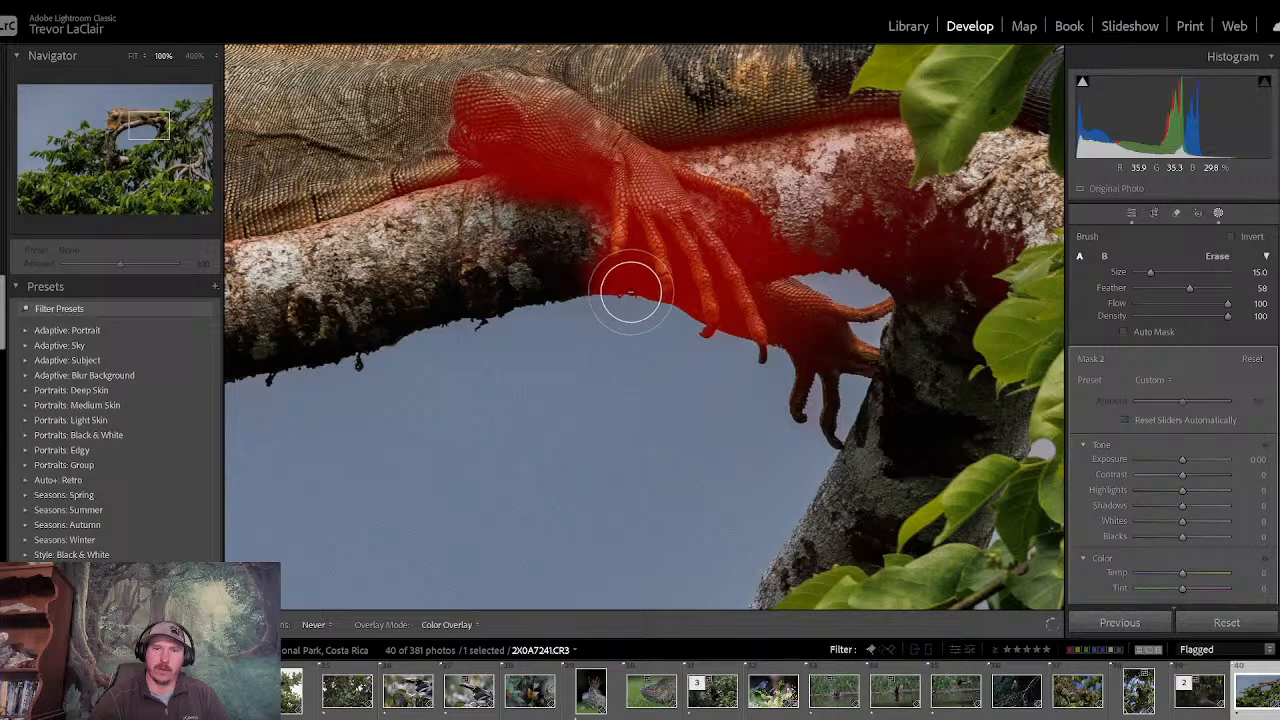
key("h")
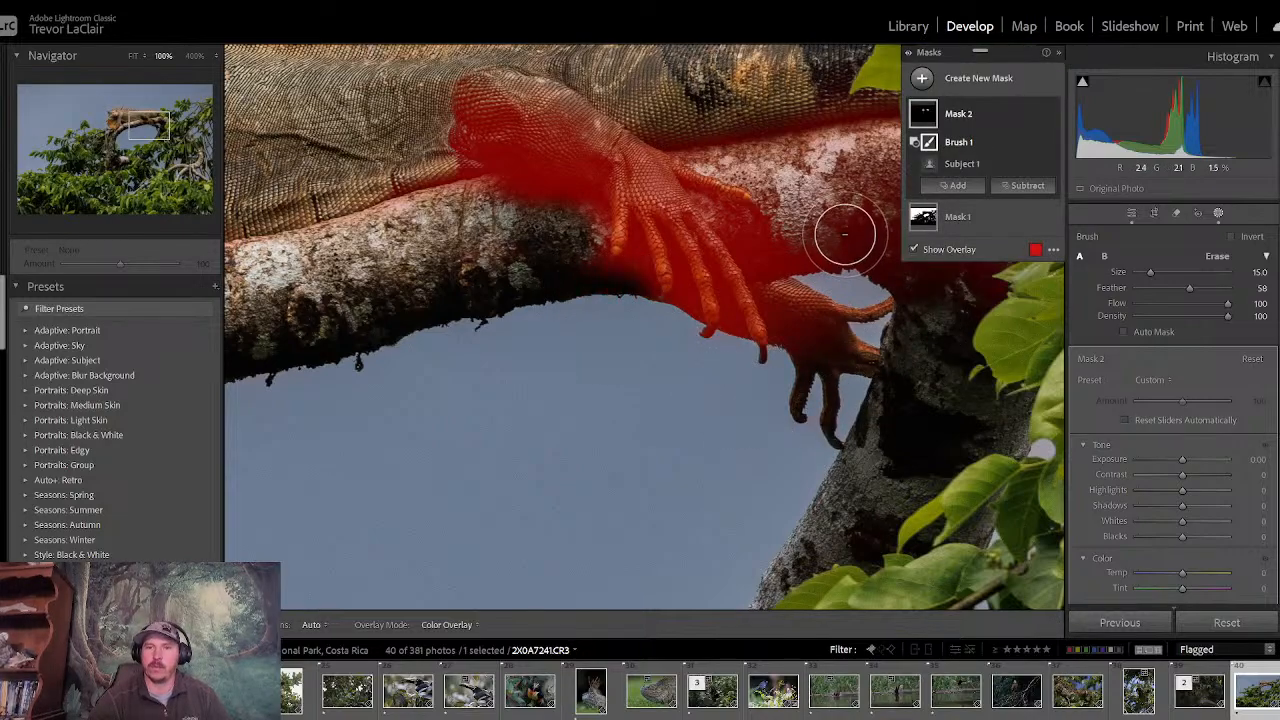
- Subtract the branch section between the lizard's hind foot and the leaves over its tail from the subject mask
key("h")
mouse_move(737, 155)
left_mouse_down()
mouse_move(930, 166)
mouse_move(874, 181)
mouse_move(919, 262)
mouse_move(872, 245)
mouse_move(1003, 270)
mouse_move(934, 194)
mouse_move(1018, 249)
mouse_move(888, 156)
mouse_move(932, 142)
left_mouse_up()
key("h")
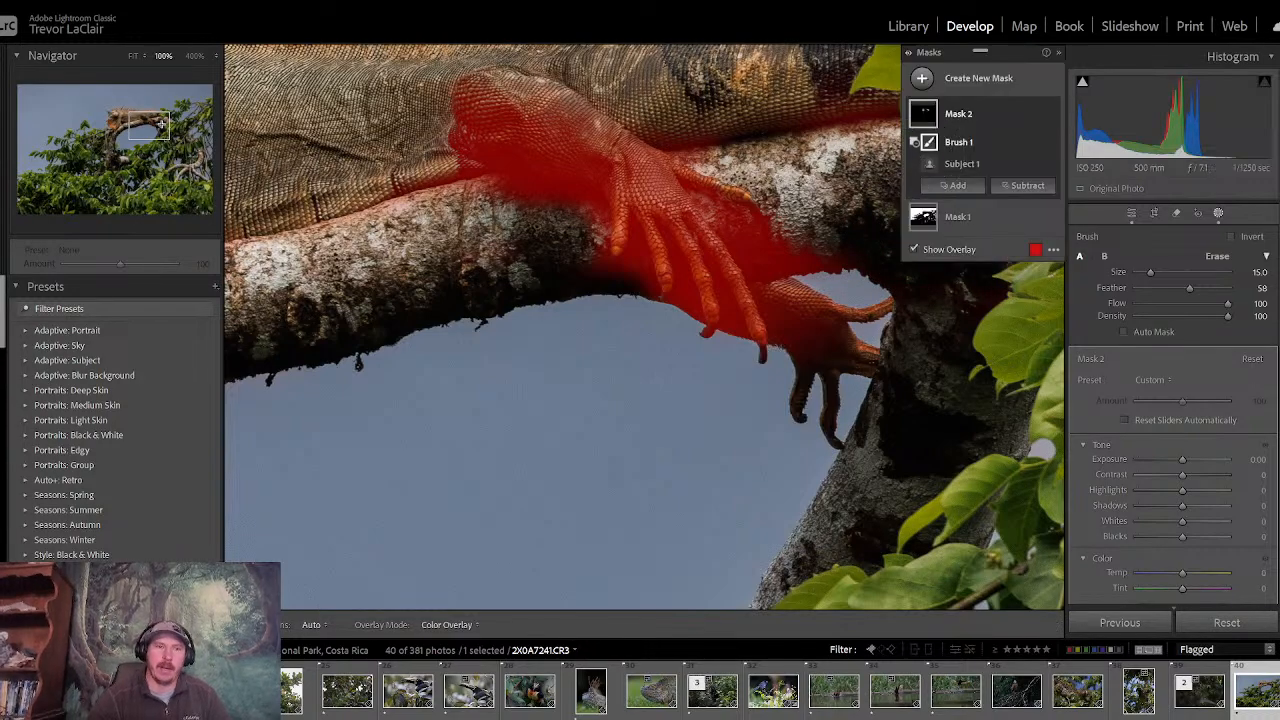
left_click_drag(140, 124, 167, 133)
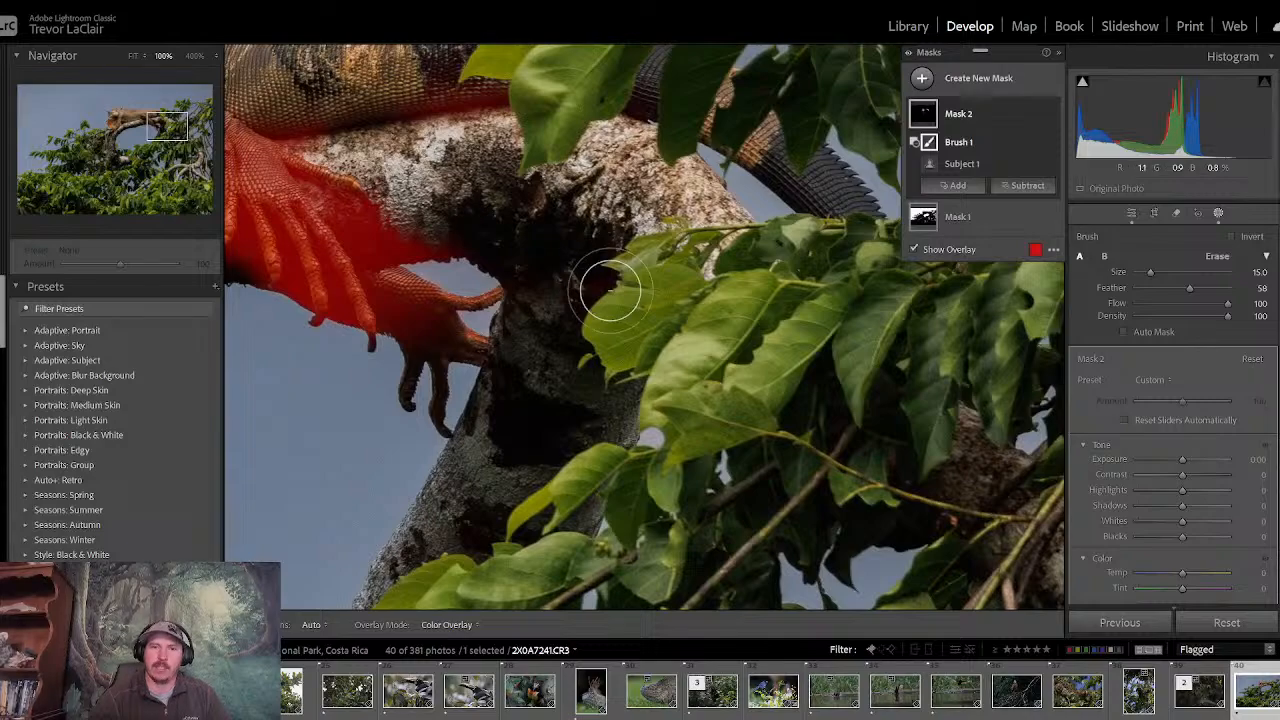
key("h")
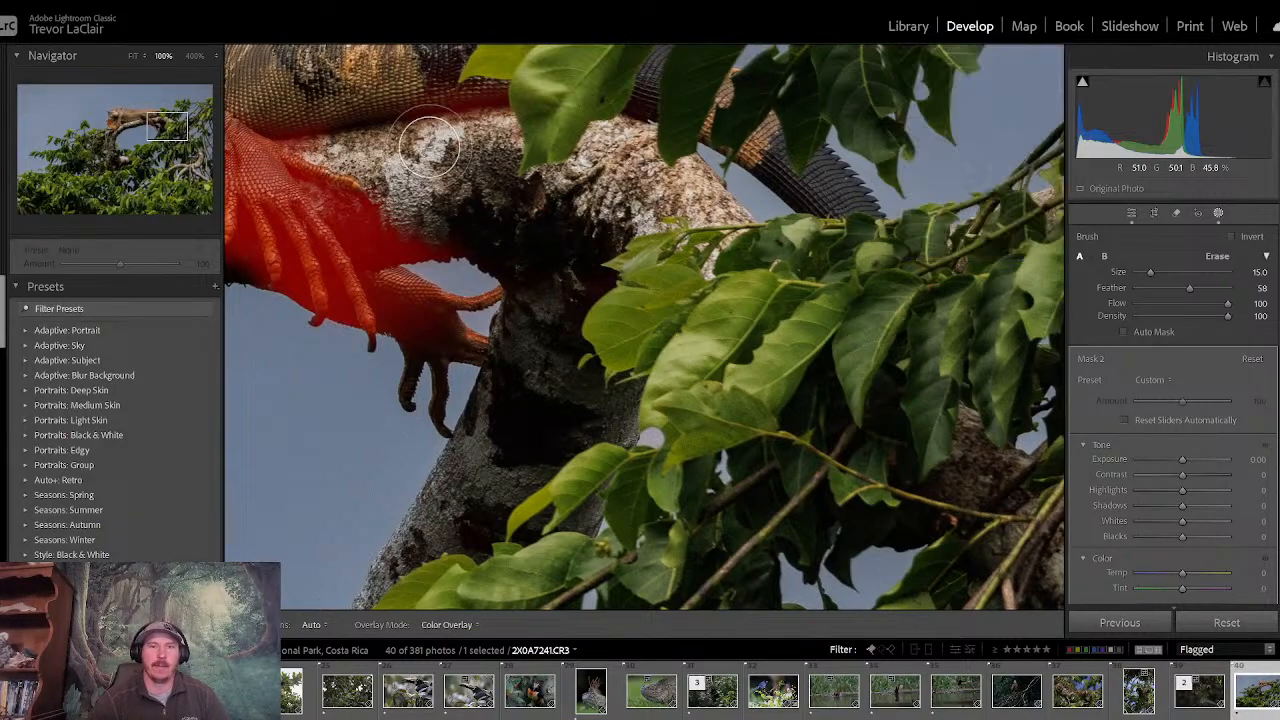
key("h")
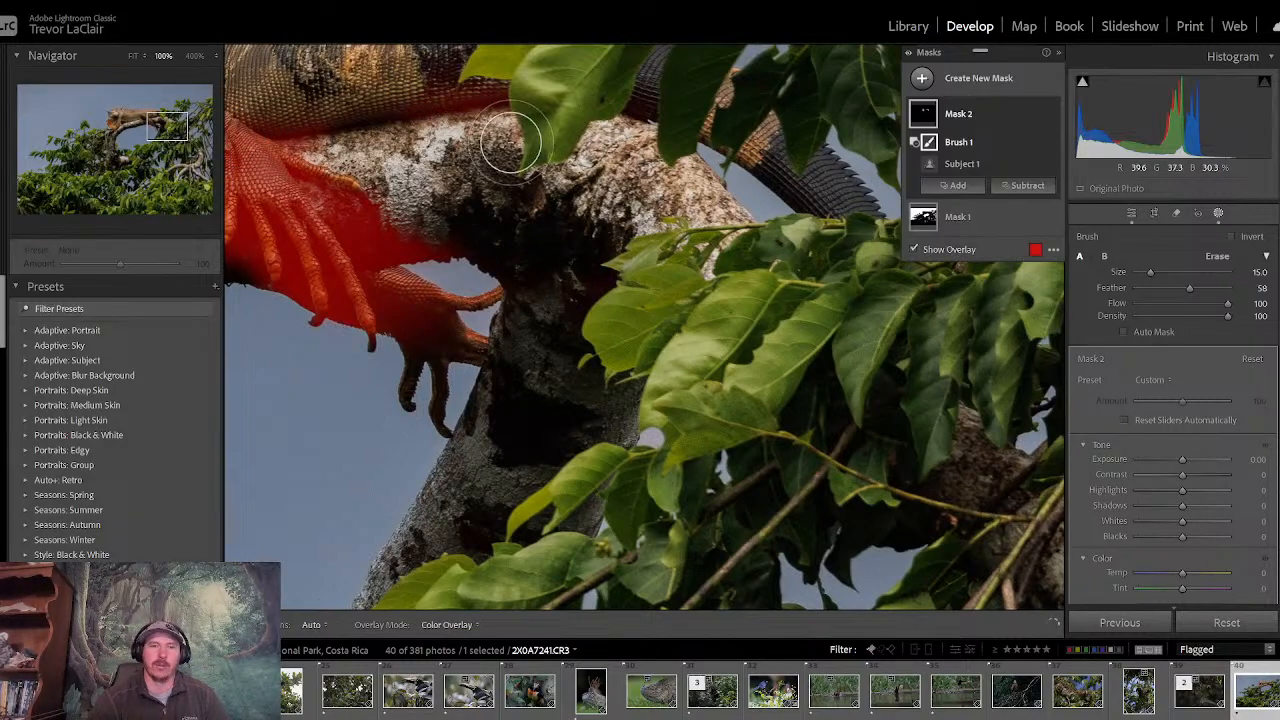
- Subtract the remaining mask spill on the branch between the lizard's near hind toes and far hind foot
left_click_drag(167, 128, 150, 121)
key("h")
mouse_move(756, 330)
left_mouse_down()
mouse_move(789, 335)
mouse_move(762, 342)
mouse_move(738, 326)
mouse_move(773, 340)
mouse_move(825, 333)
left_mouse_up()
key("h")
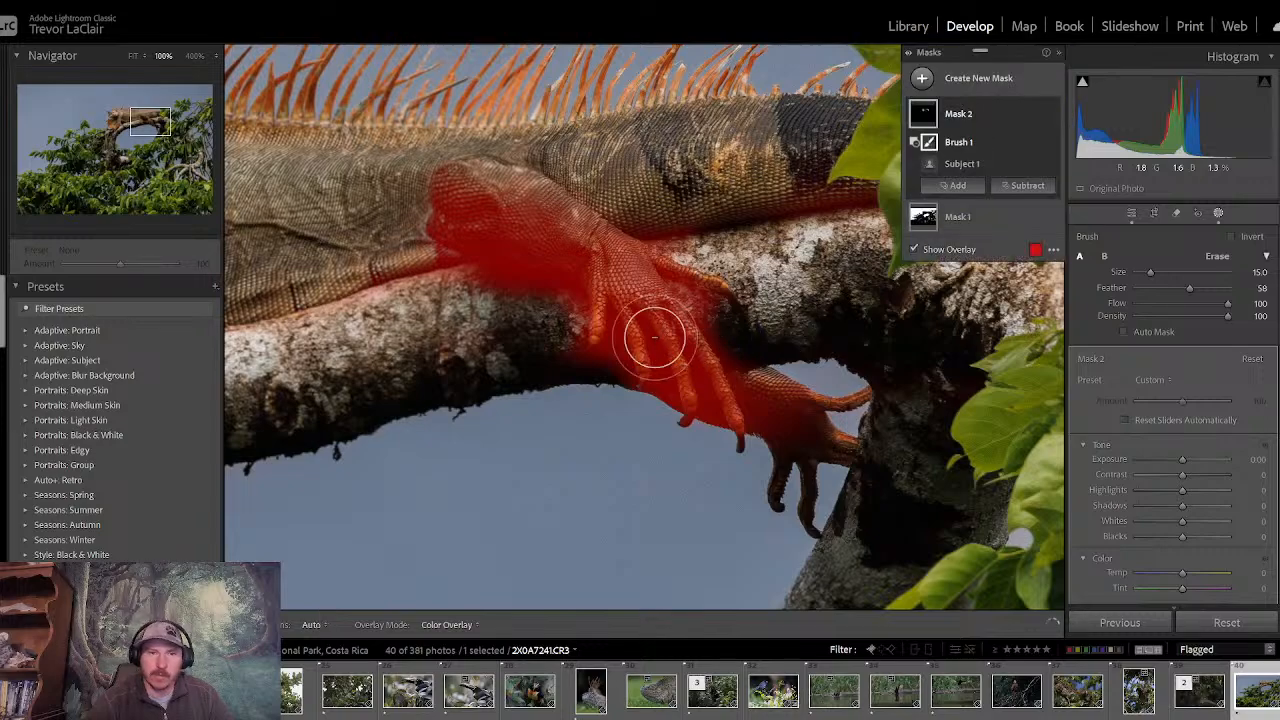
key("h")
key("h")
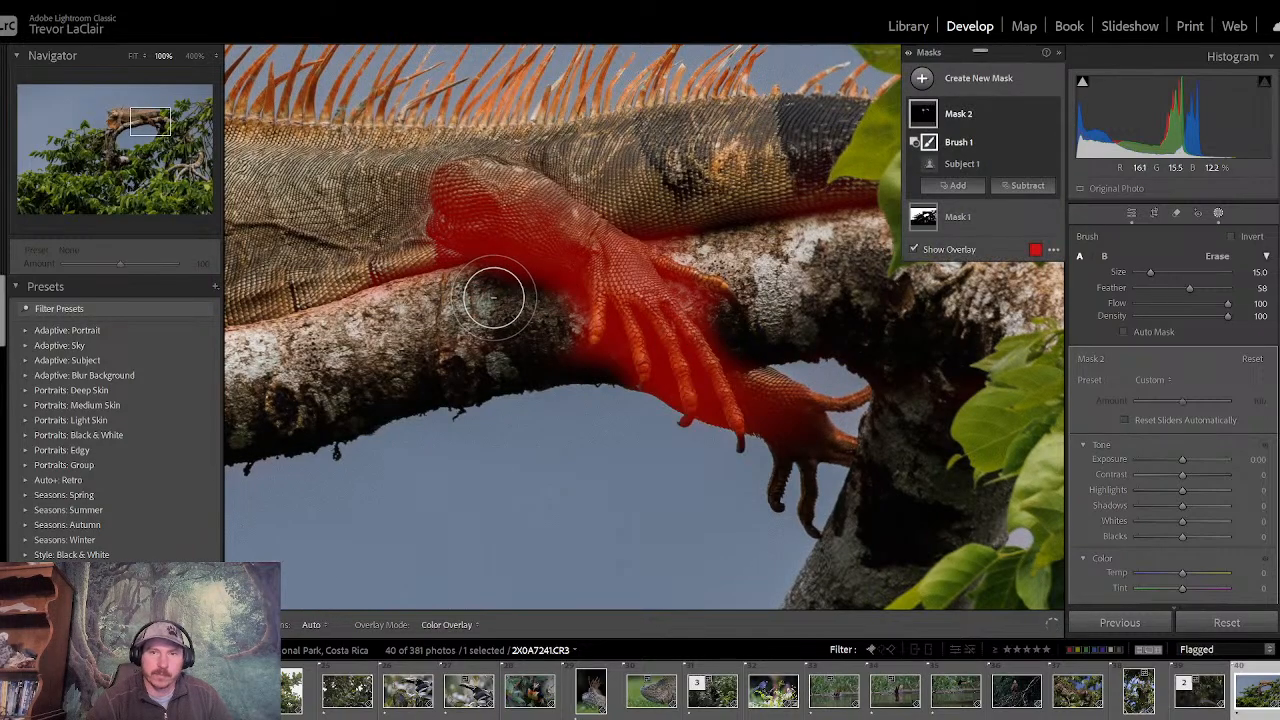
- Add a brush to the lizard's subject mask and paint over the tail base and the back above the hind leg
left_click(952, 186)
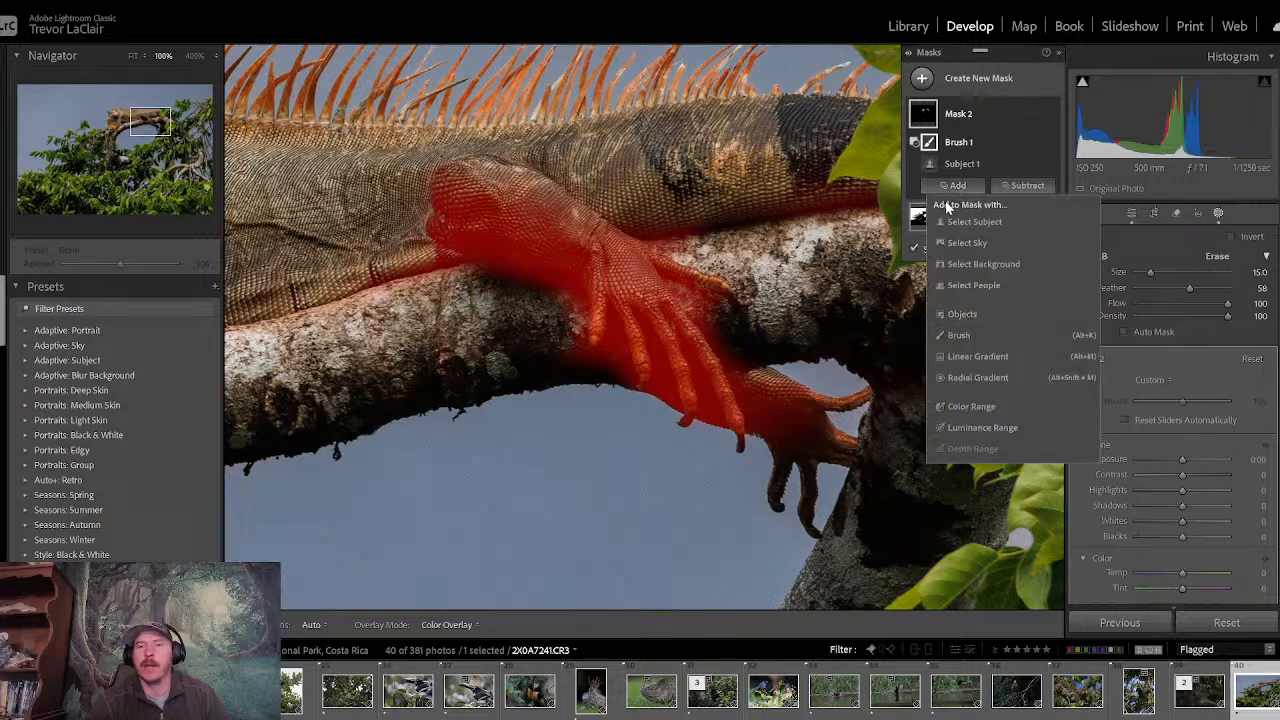
left_click(958, 336)
key("h")
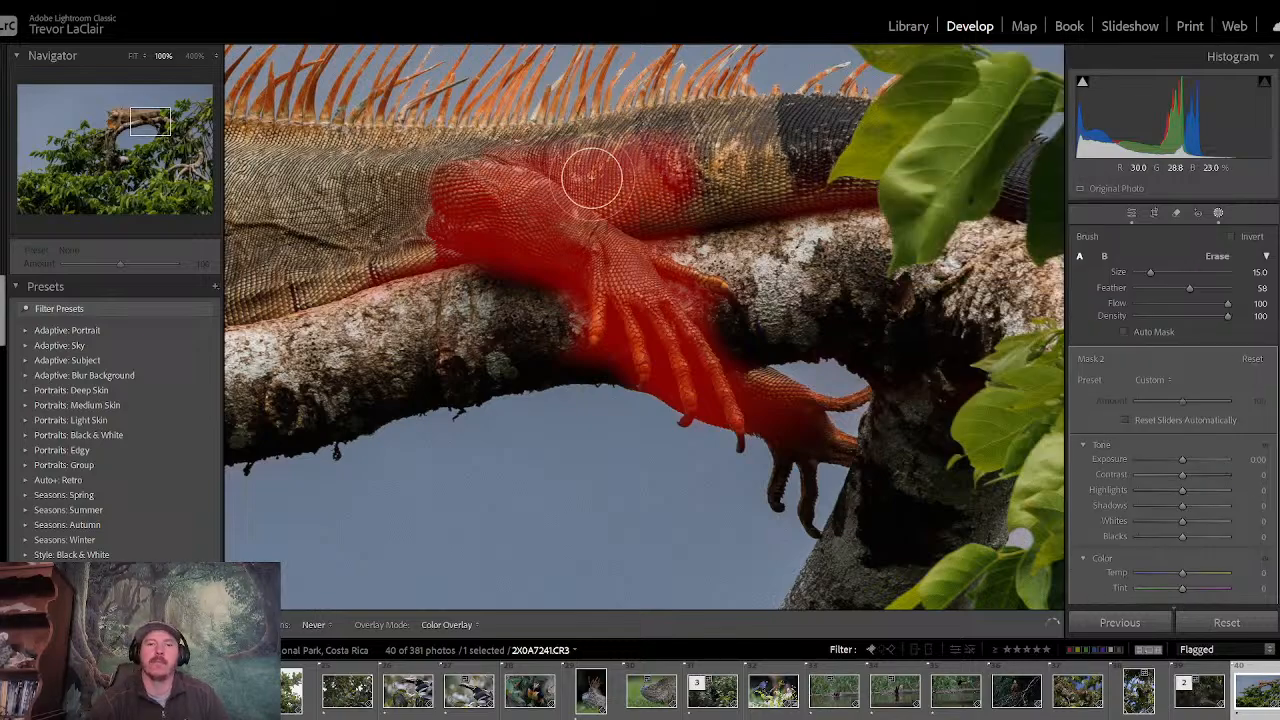
mouse_move(591, 178)
left_mouse_down()
mouse_move(794, 183)
mouse_move(815, 132)
mouse_move(417, 179)
left_mouse_up()
key("h")
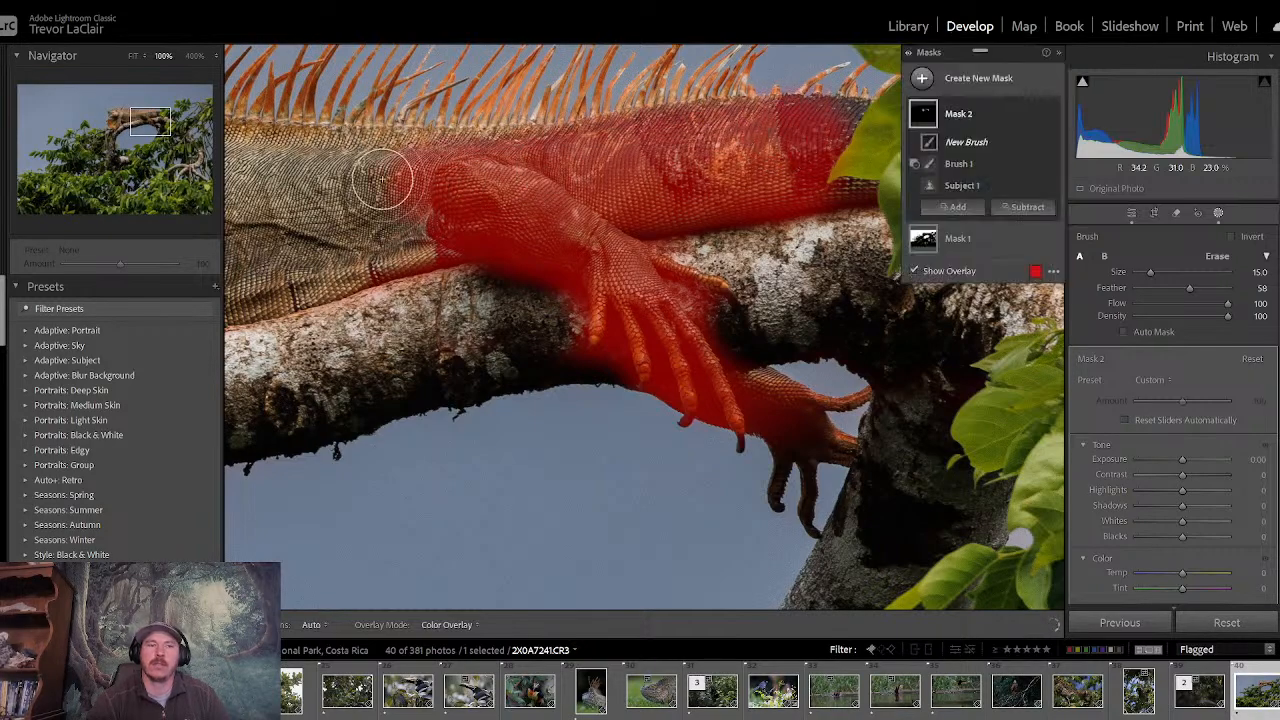
- Paint the lizard's shoulder, upper flank and spiny back ridge into the subject mask, turning on Auto Mask for the ridge
left_click_drag(160, 122, 125, 121)
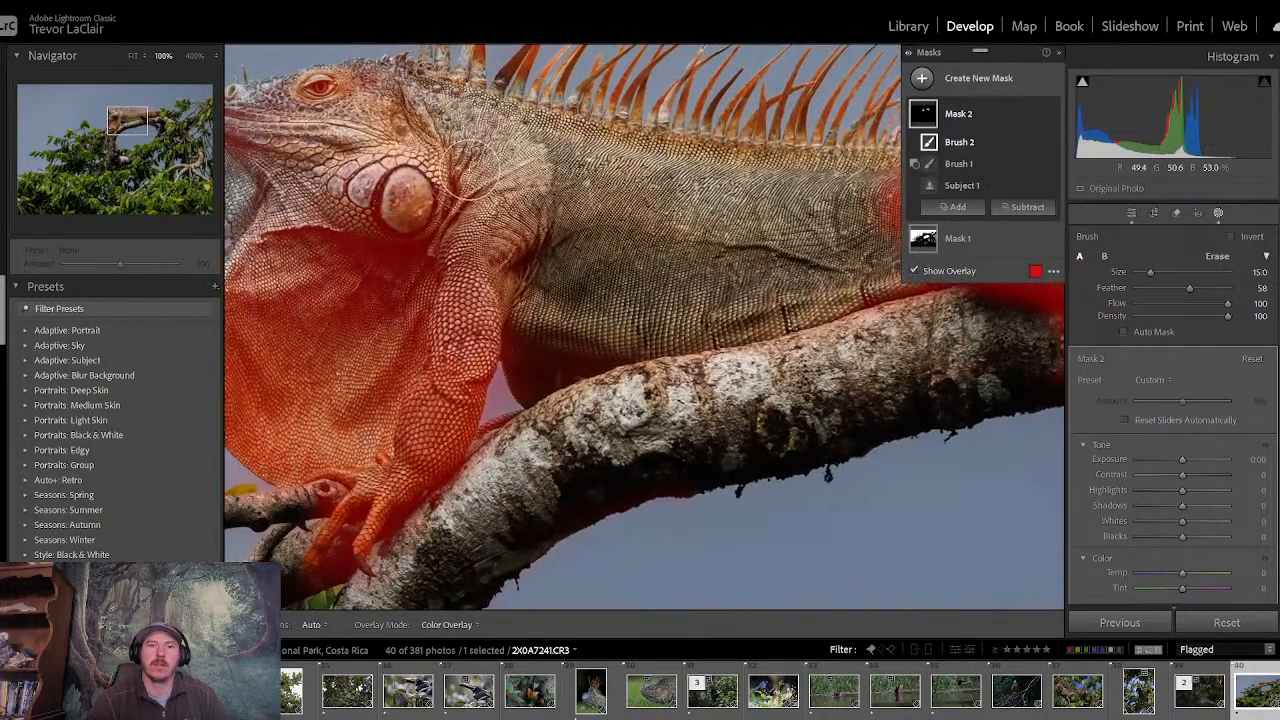
mouse_move(491, 185)
left_mouse_down()
mouse_move(568, 168)
mouse_move(667, 208)
mouse_move(571, 209)
mouse_move(747, 231)
left_mouse_up()
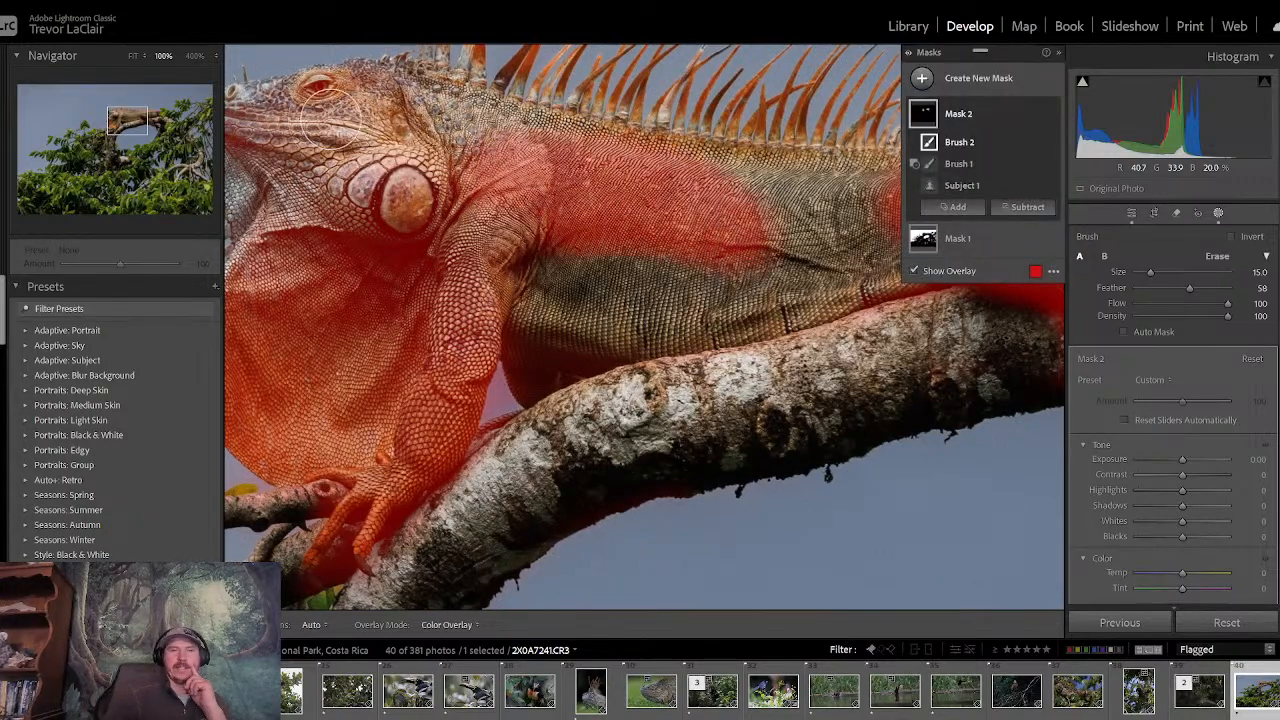
left_click_drag(127, 134, 141, 127)
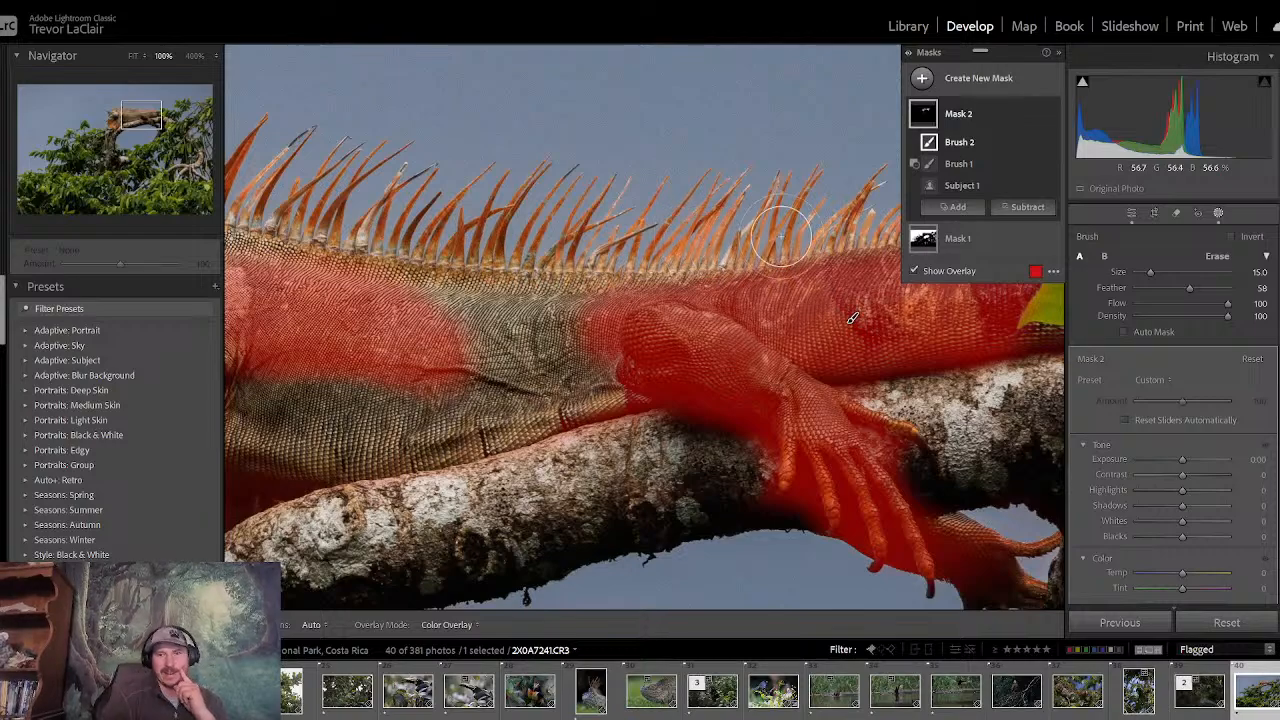
left_click(1124, 331)
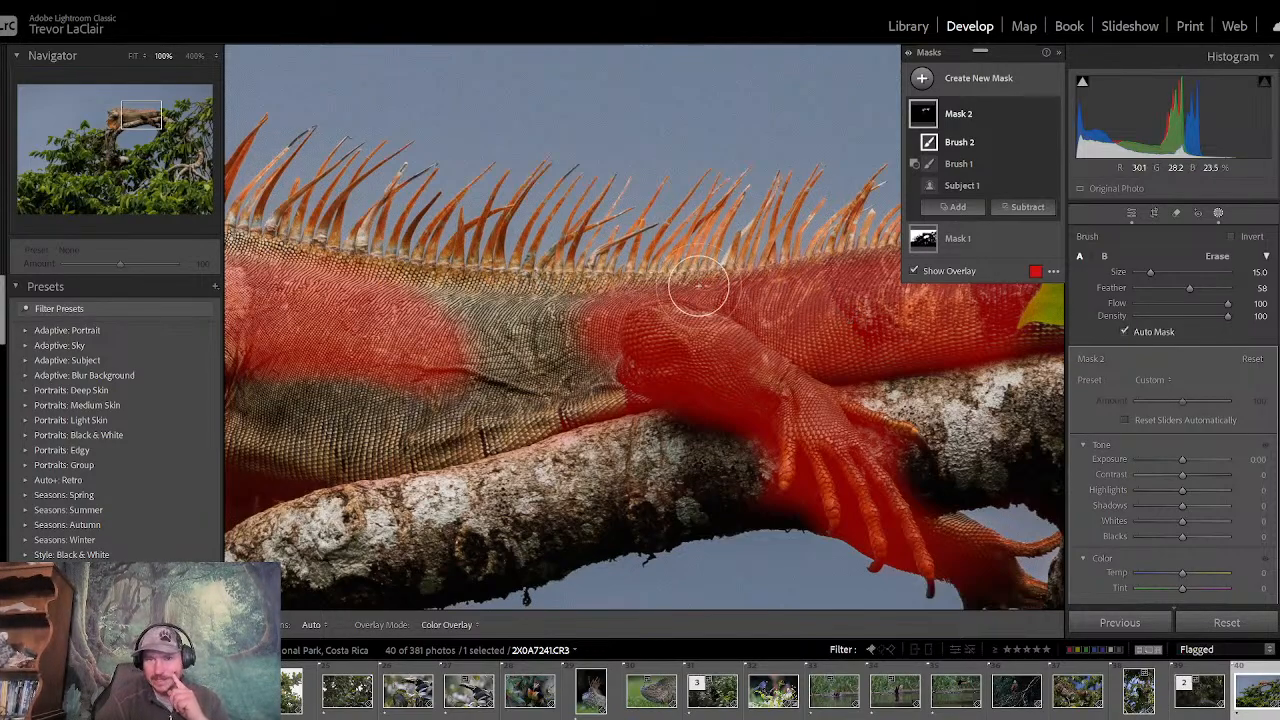
mouse_move(591, 297)
left_mouse_down()
mouse_move(525, 315)
mouse_move(559, 281)
mouse_move(518, 252)
mouse_move(330, 232)
left_mouse_up()
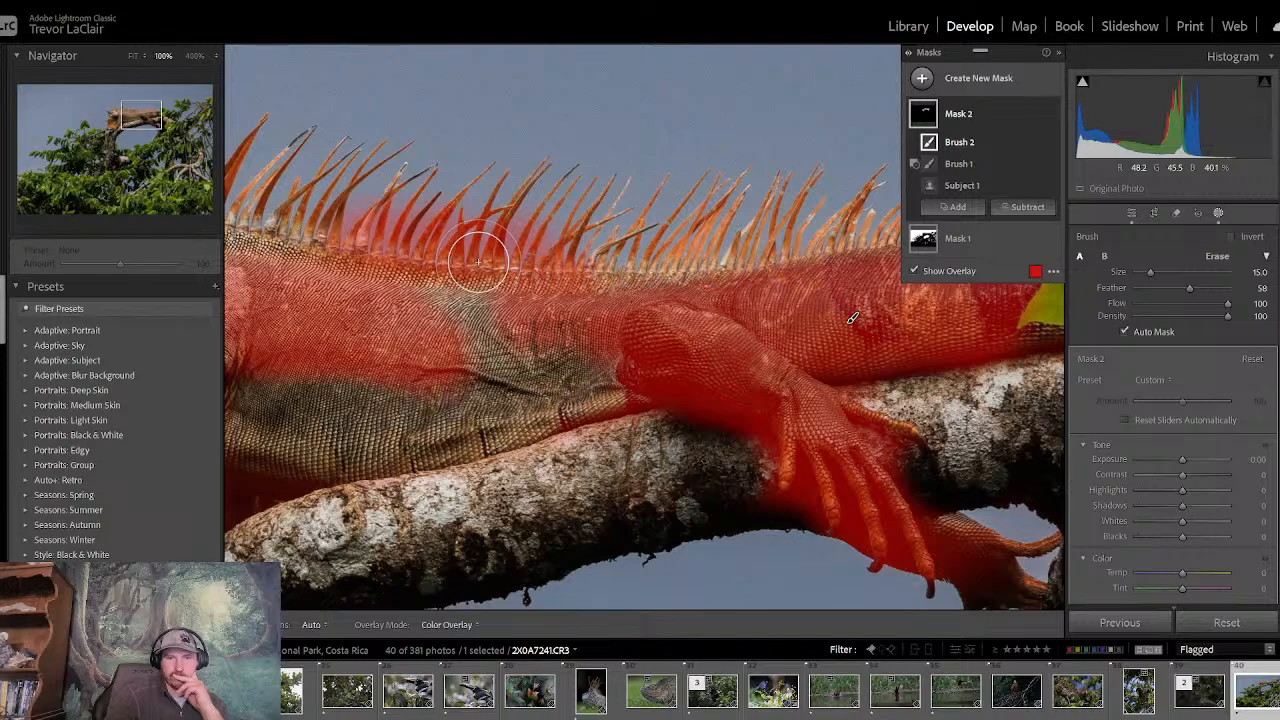
- Delete the lizard's subject mask, Mask 2, keeping only the sky mask
left_click(1009, 119)
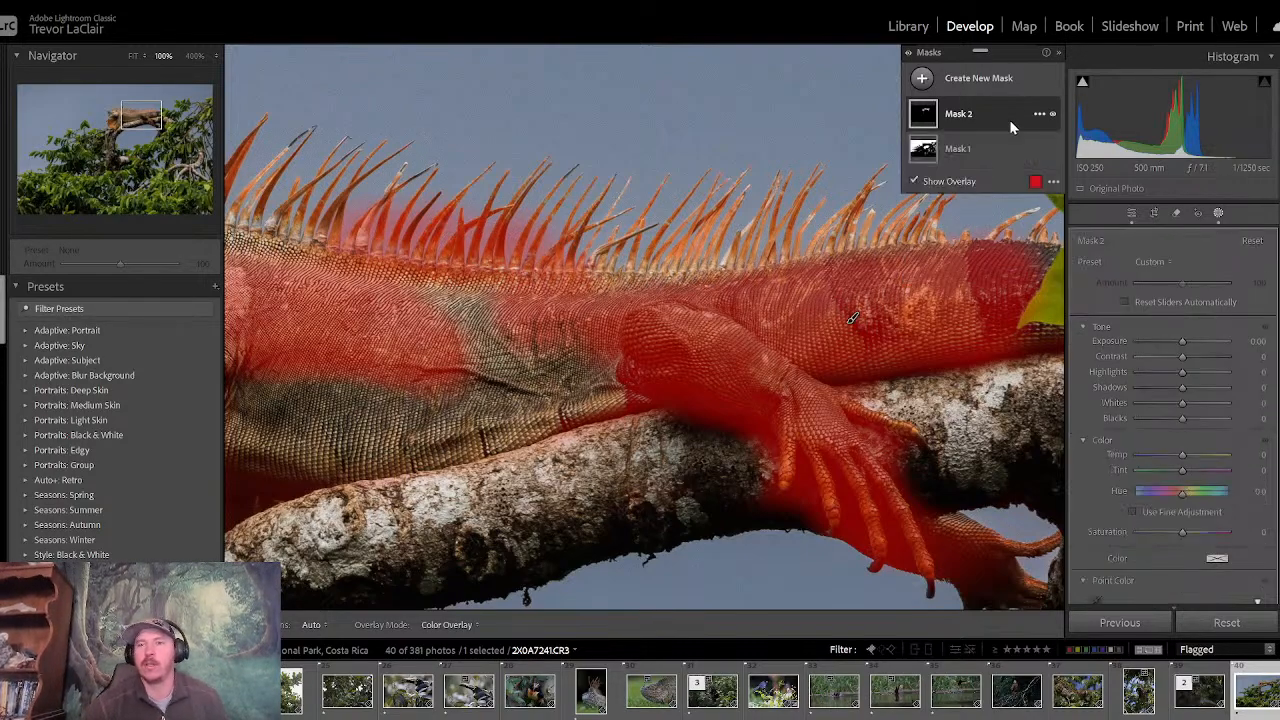
right_click(1010, 120)
left_click(1070, 257)
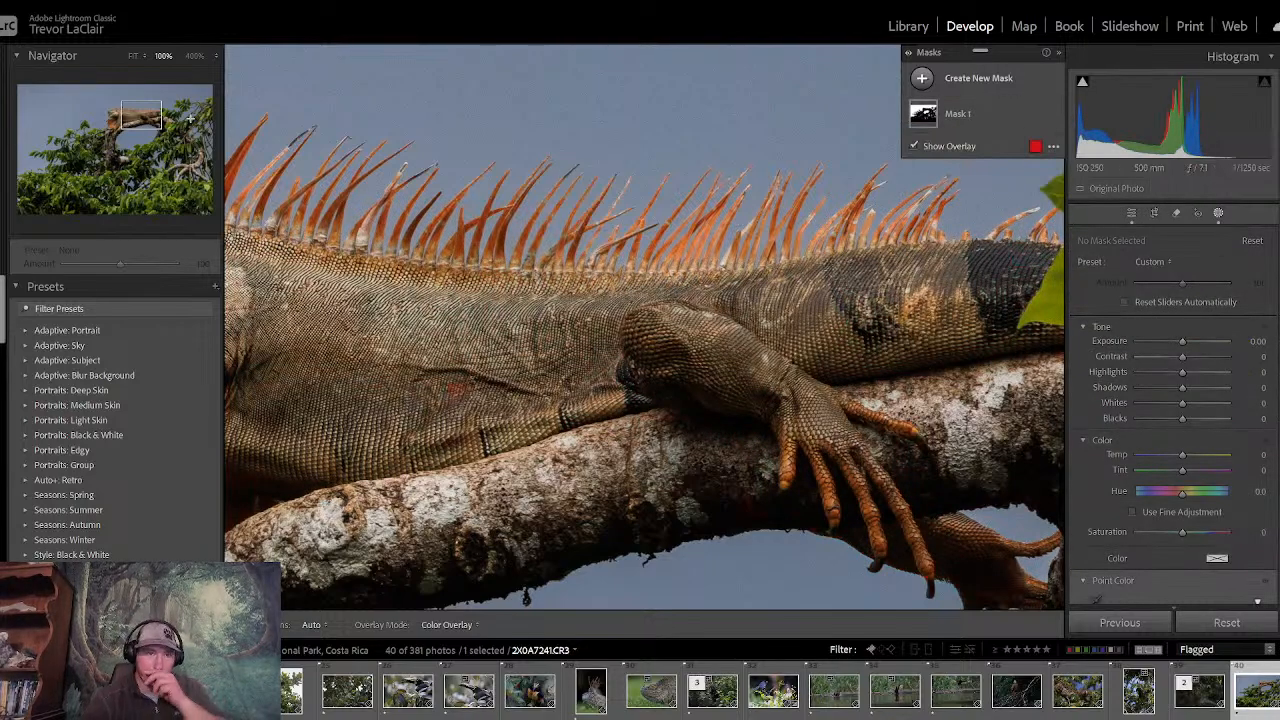
- Brighten the lizard's body with targeted luminance adjustment in the Color Mixer, bringing Orange to +24 and Yellow to +32
left_click_drag(540, 250, 430, 93)
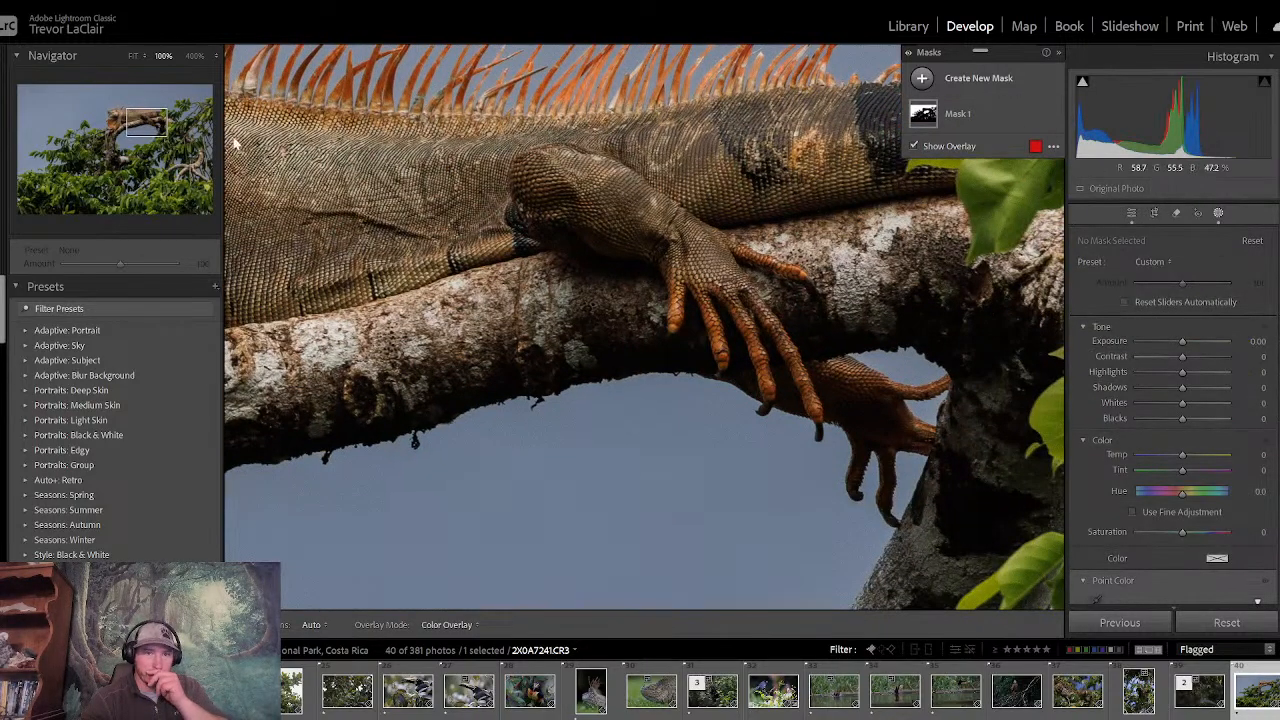
left_click(134, 57)
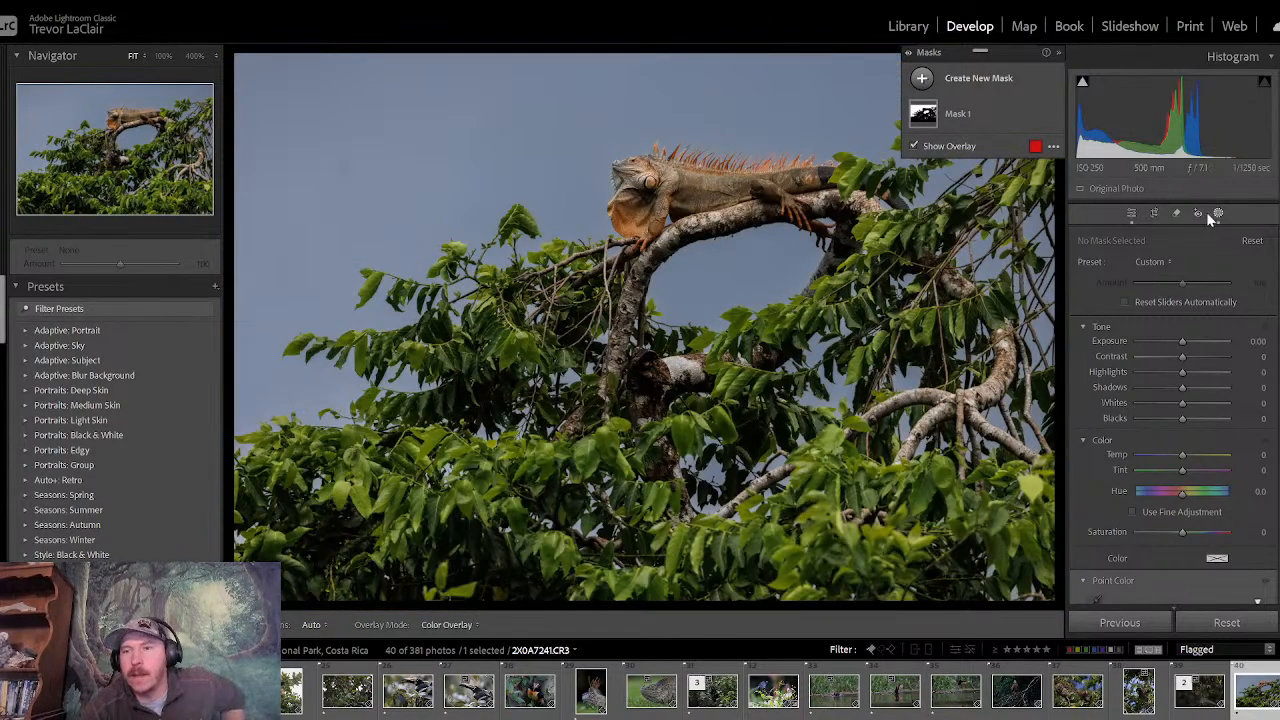
left_click(1131, 213)
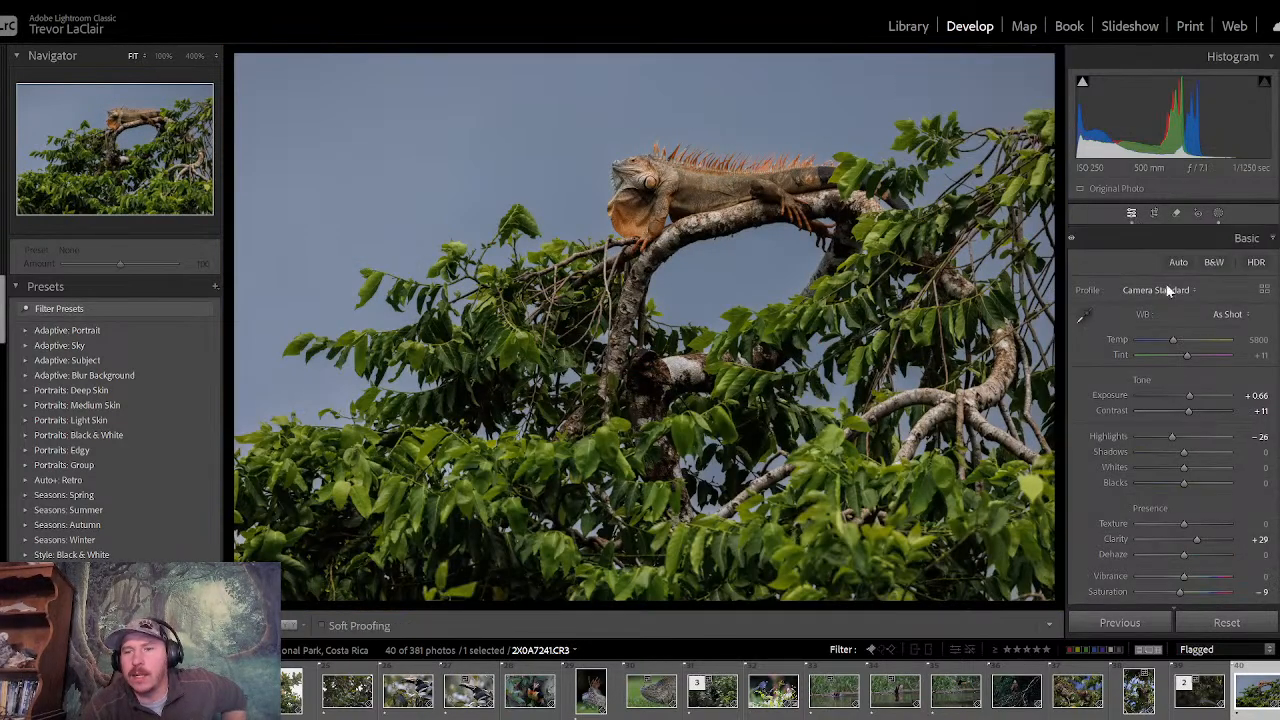
left_click(1268, 245)
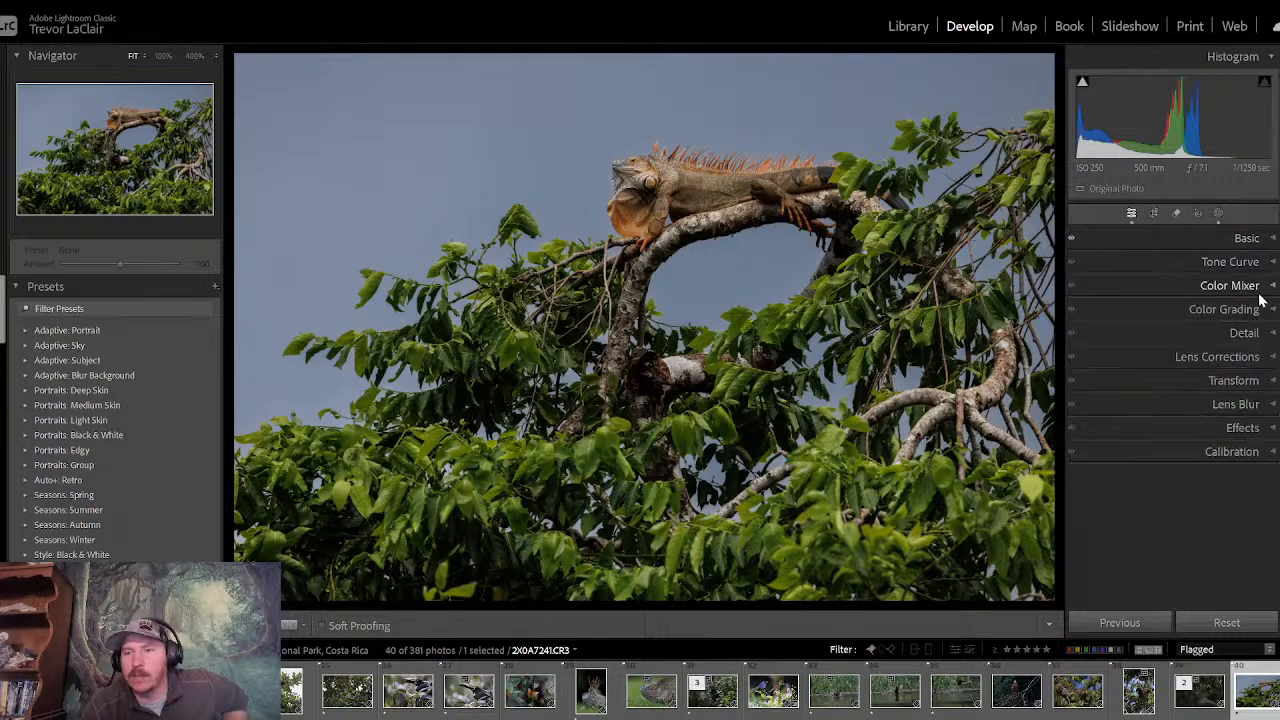
left_click(1182, 292)
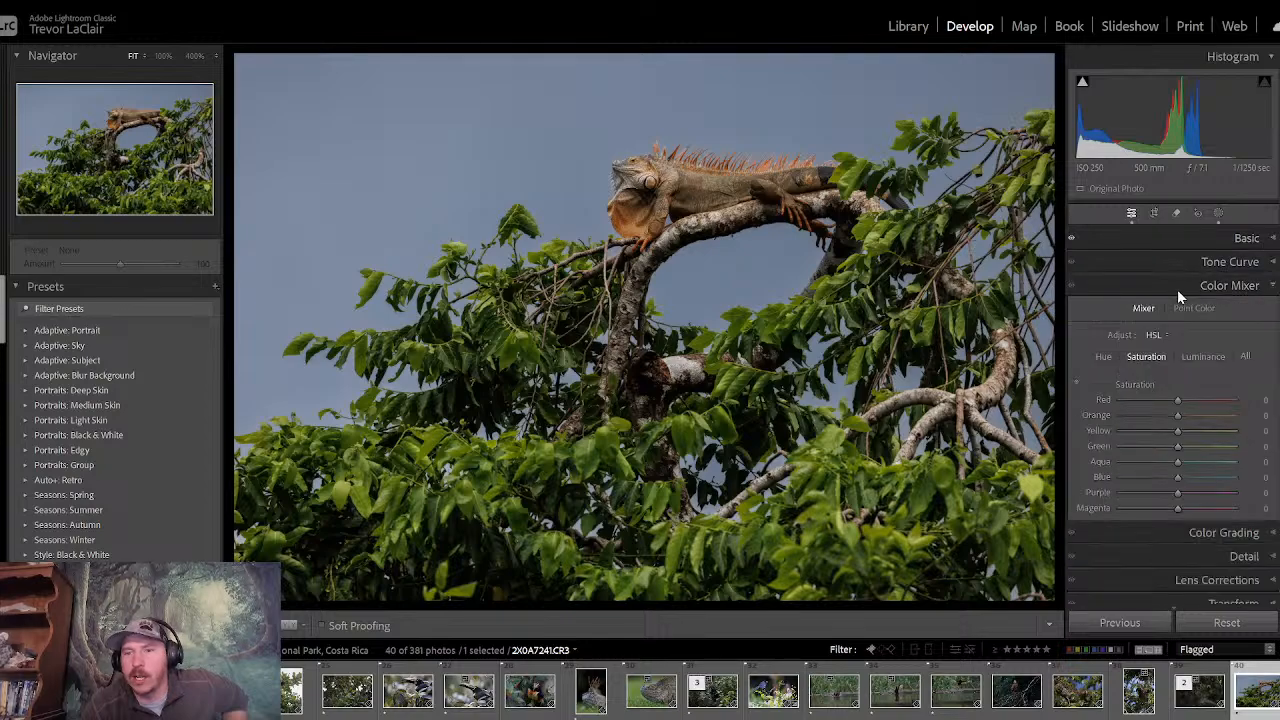
left_click(1198, 356)
left_click(1076, 385)
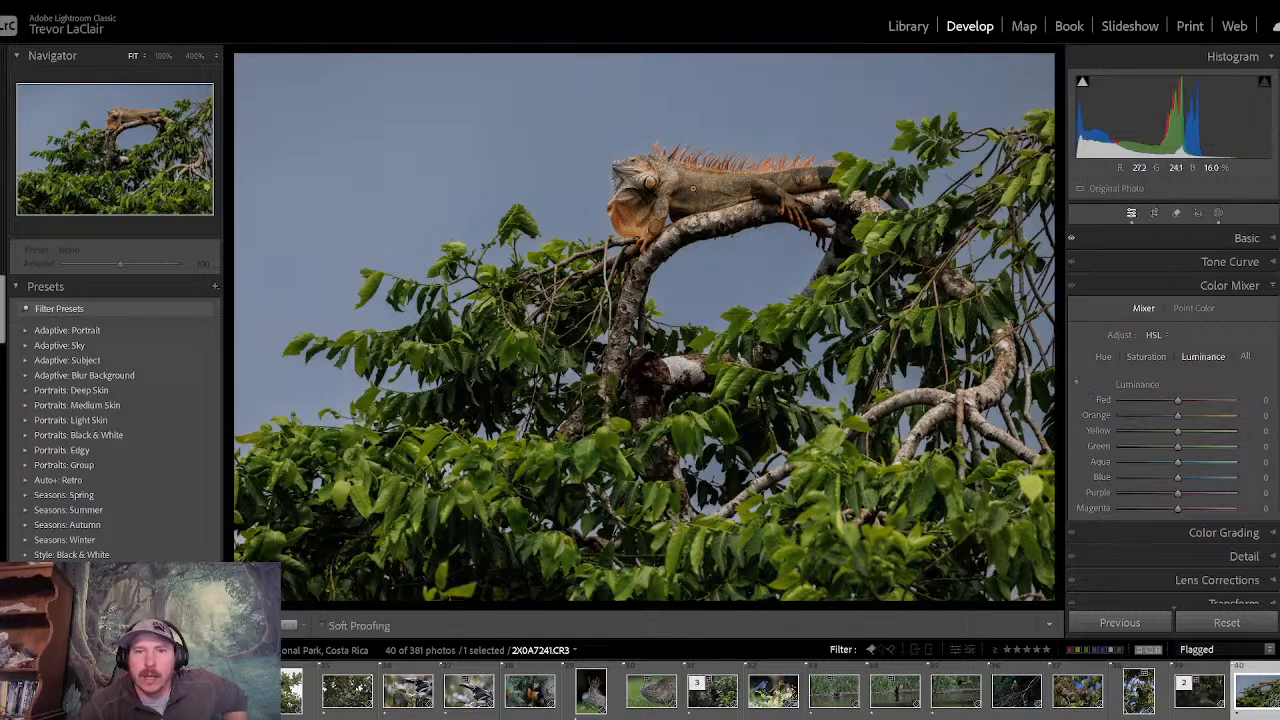
left_click(703, 186)
left_click(703, 186)
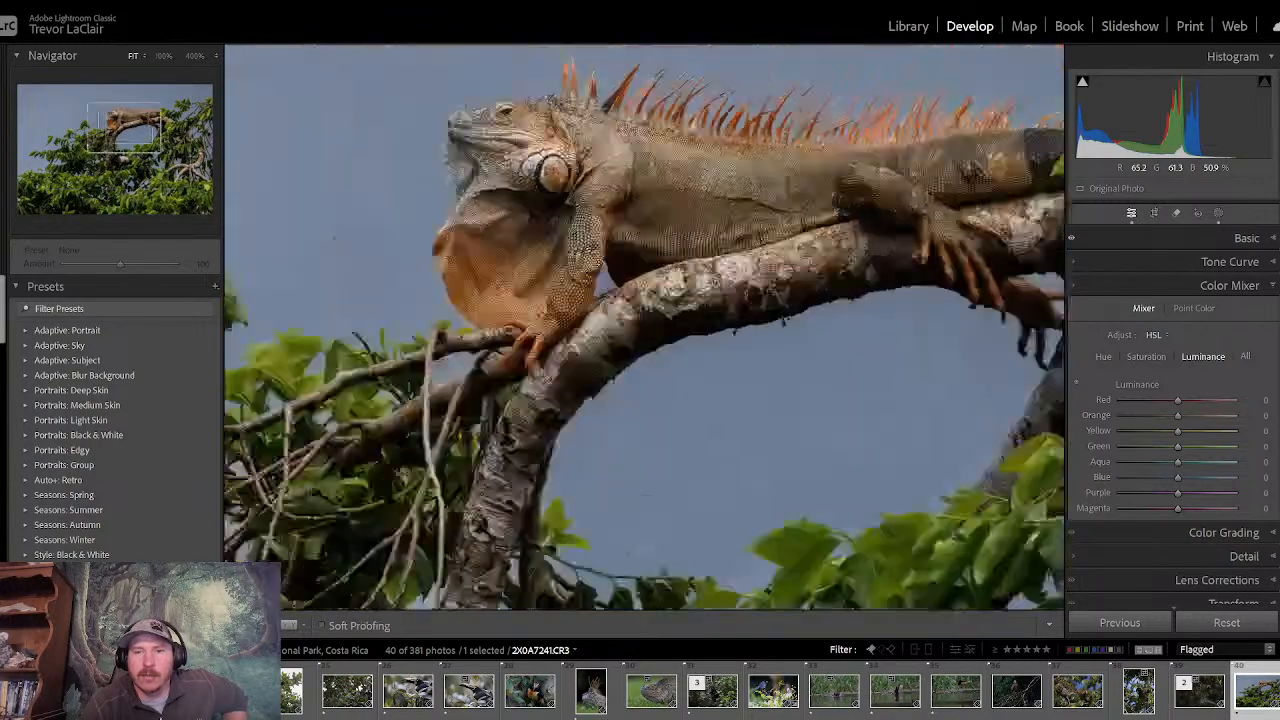
left_click(1077, 384)
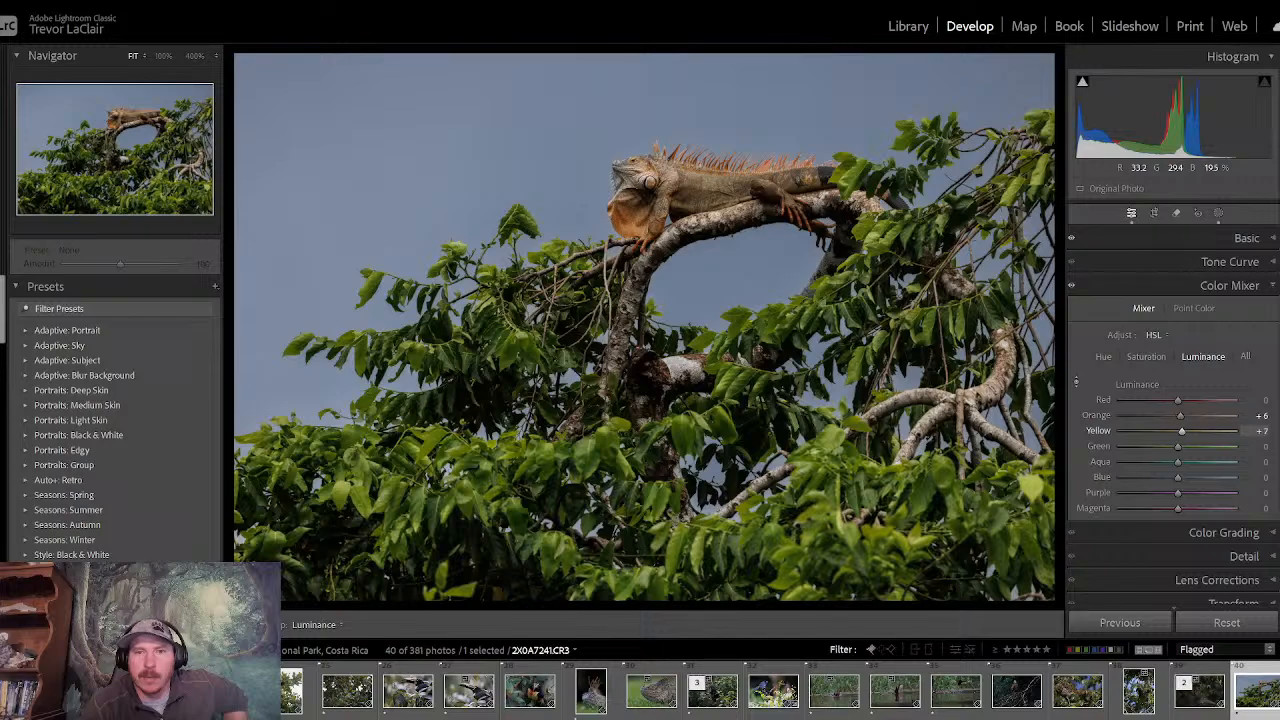
left_click_drag(712, 180, 712, 166)
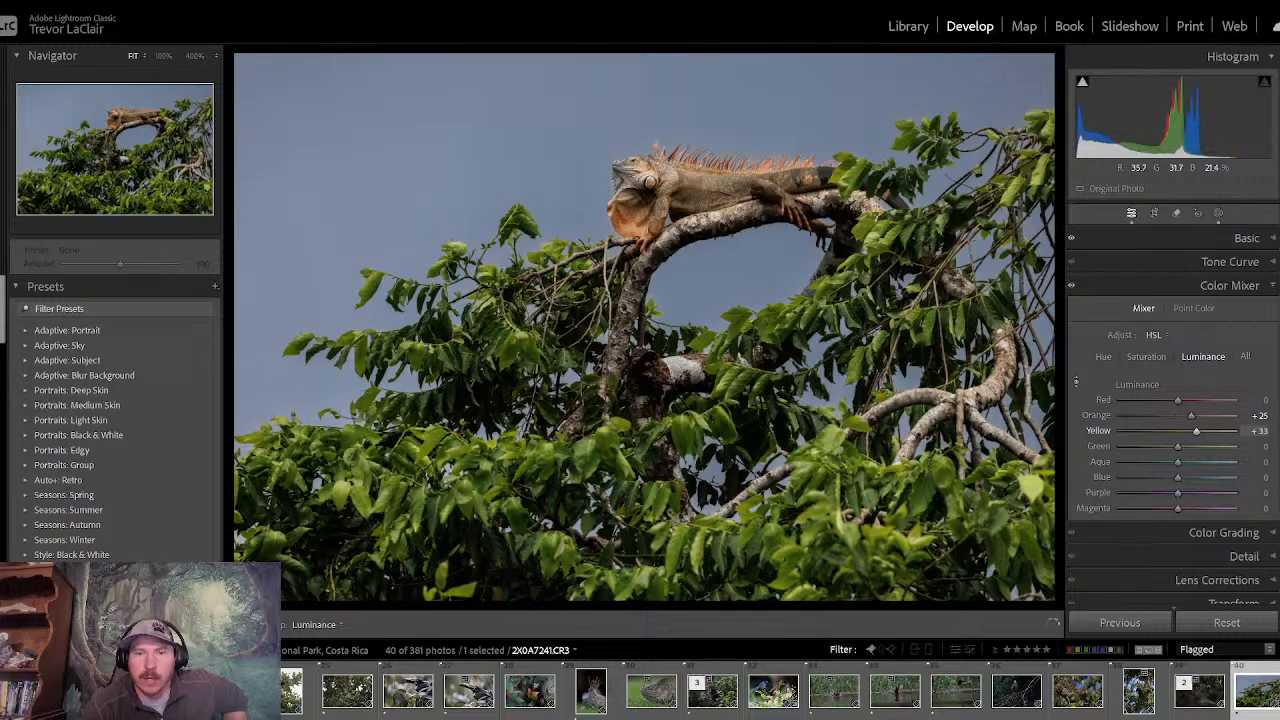
left_click_drag(712, 180, 712, 178)
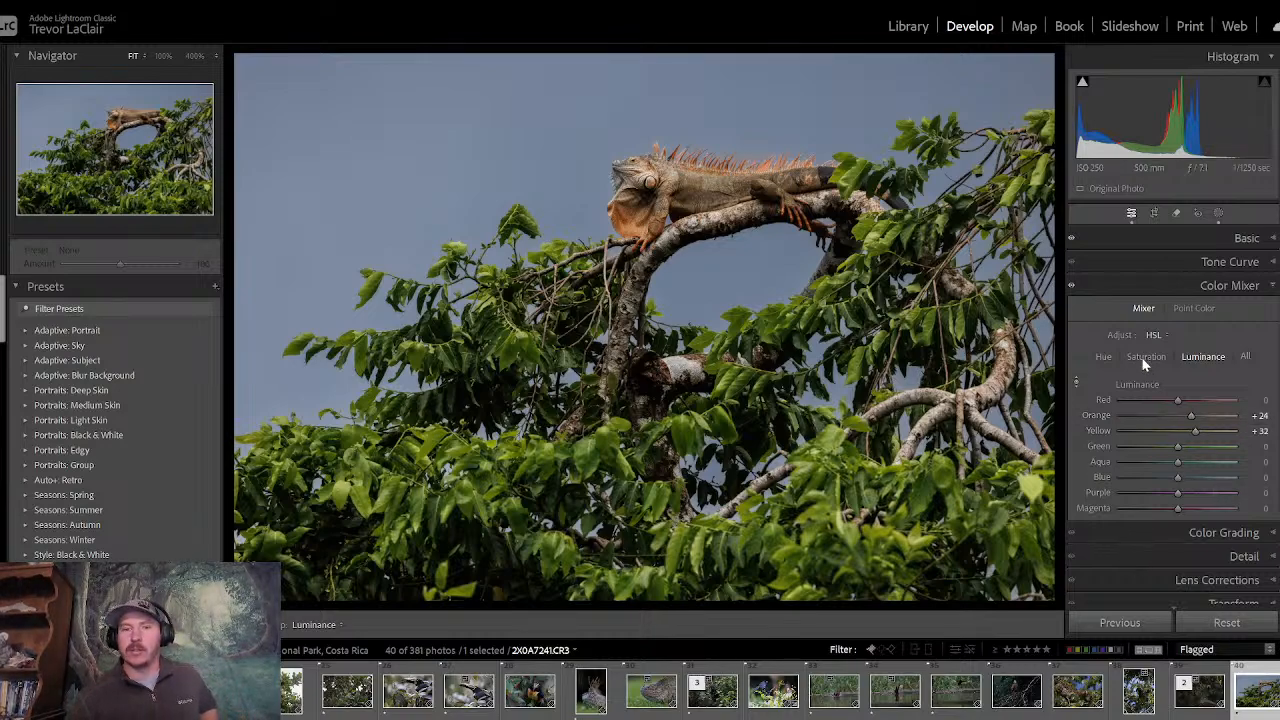
- Raise the photo's overall exposure to +0.94
left_click(1163, 287)
left_click(1182, 241)
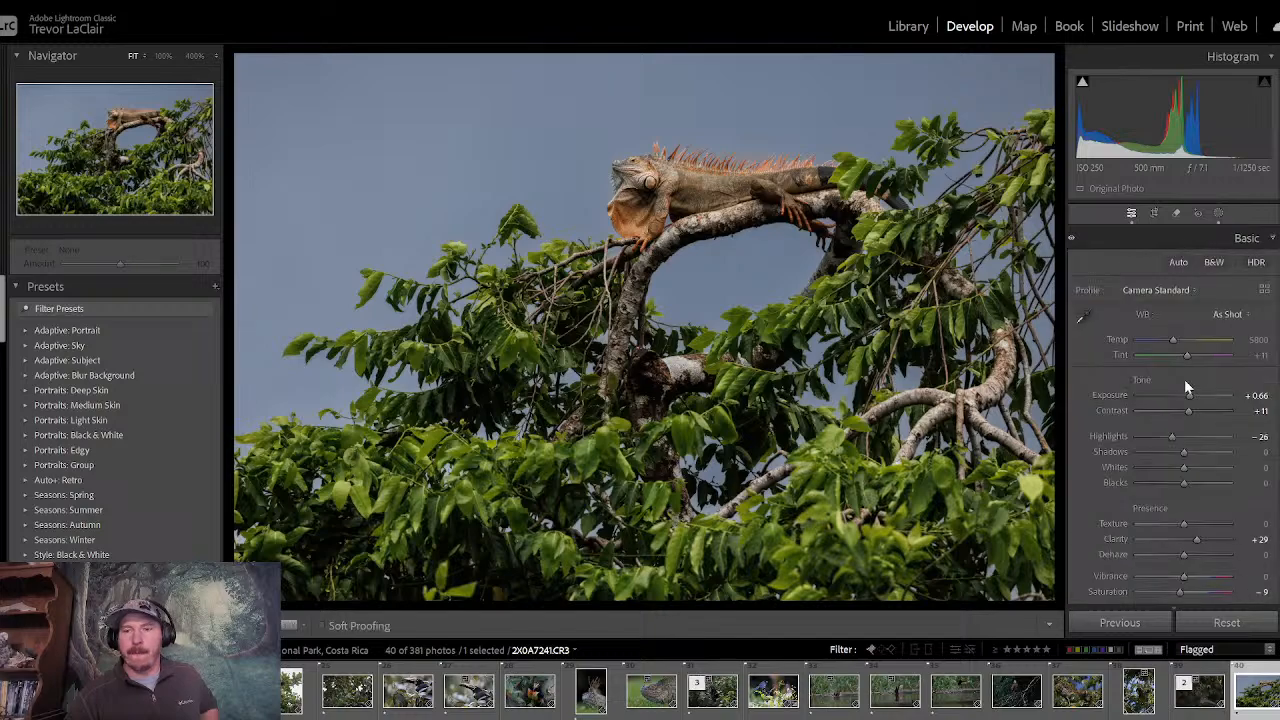
left_click_drag(1190, 400, 1191, 404)
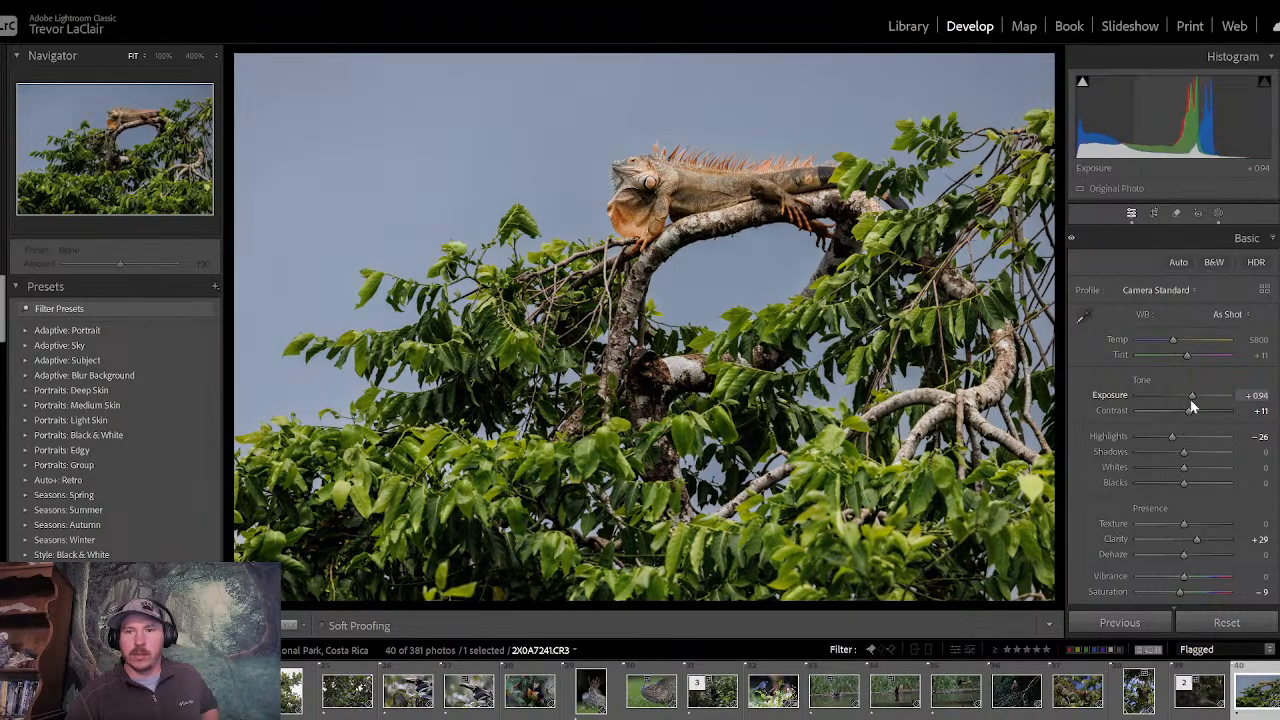
- Lower the sky mask's exposure to -0.42 and set the photo's overall exposure to +0.89
left_click(1216, 213)
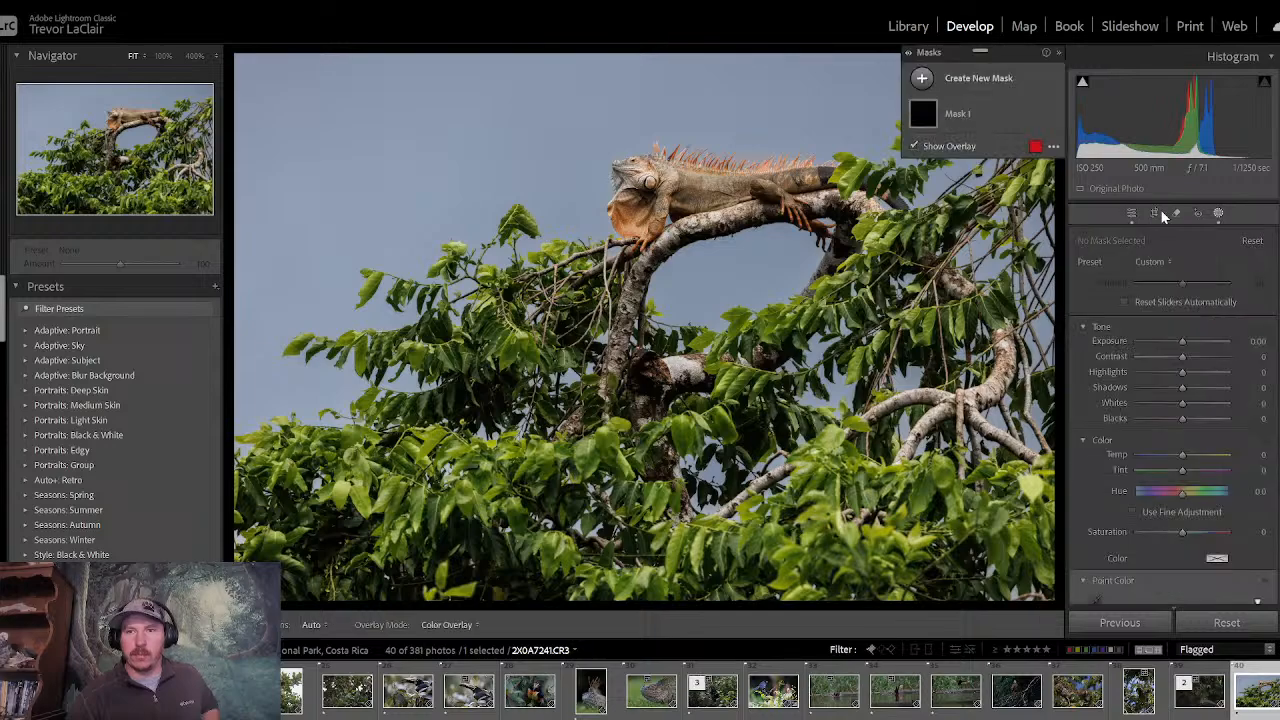
left_click(1000, 122)
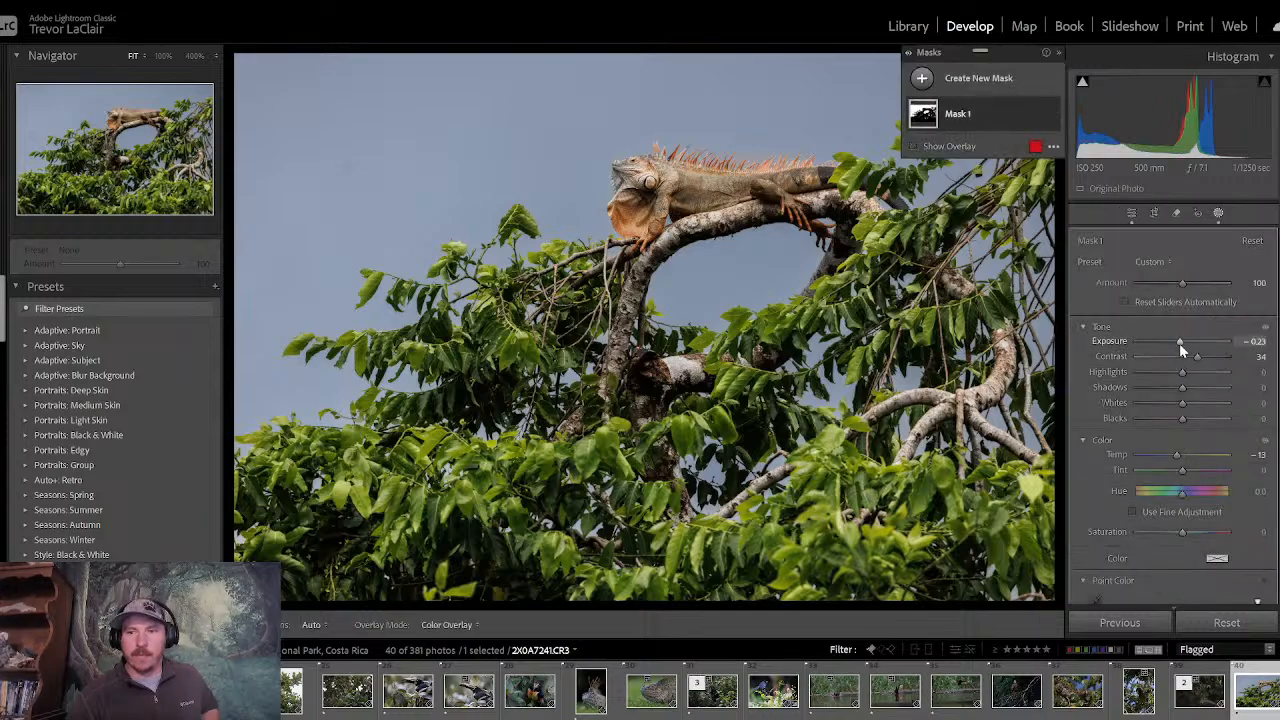
left_click_drag(1179, 343, 1177, 346)
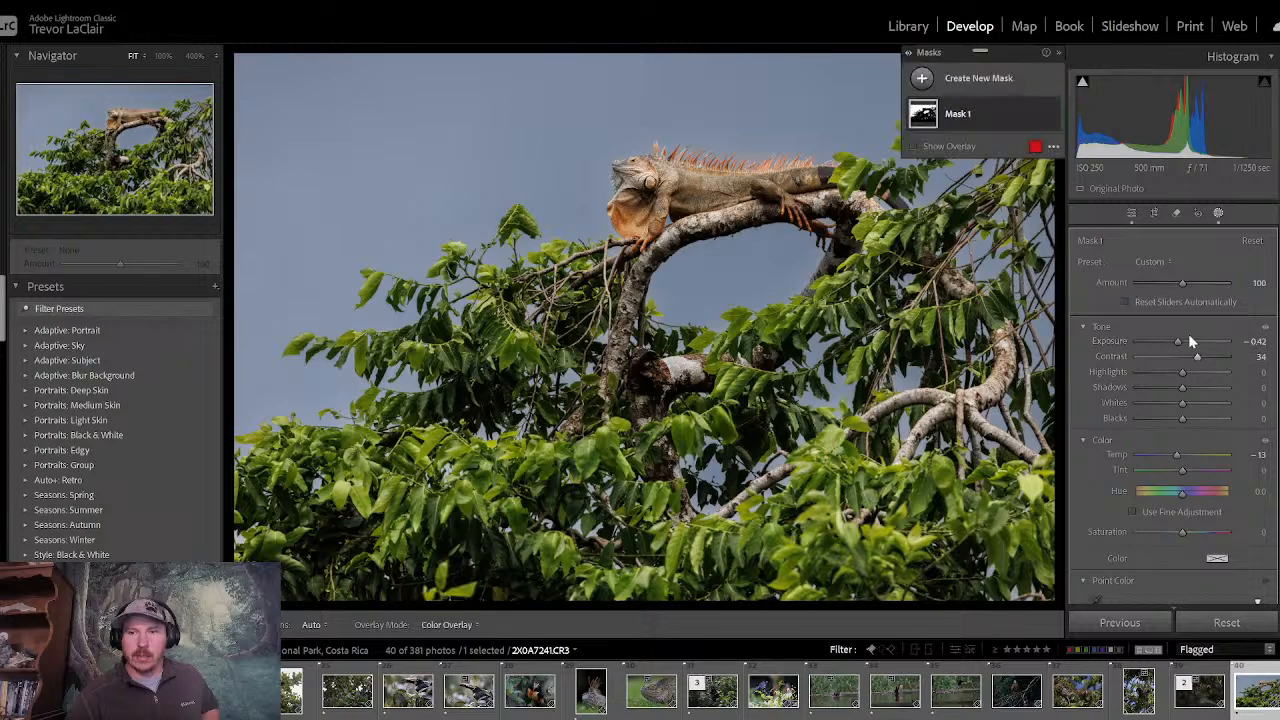
left_click(1131, 213)
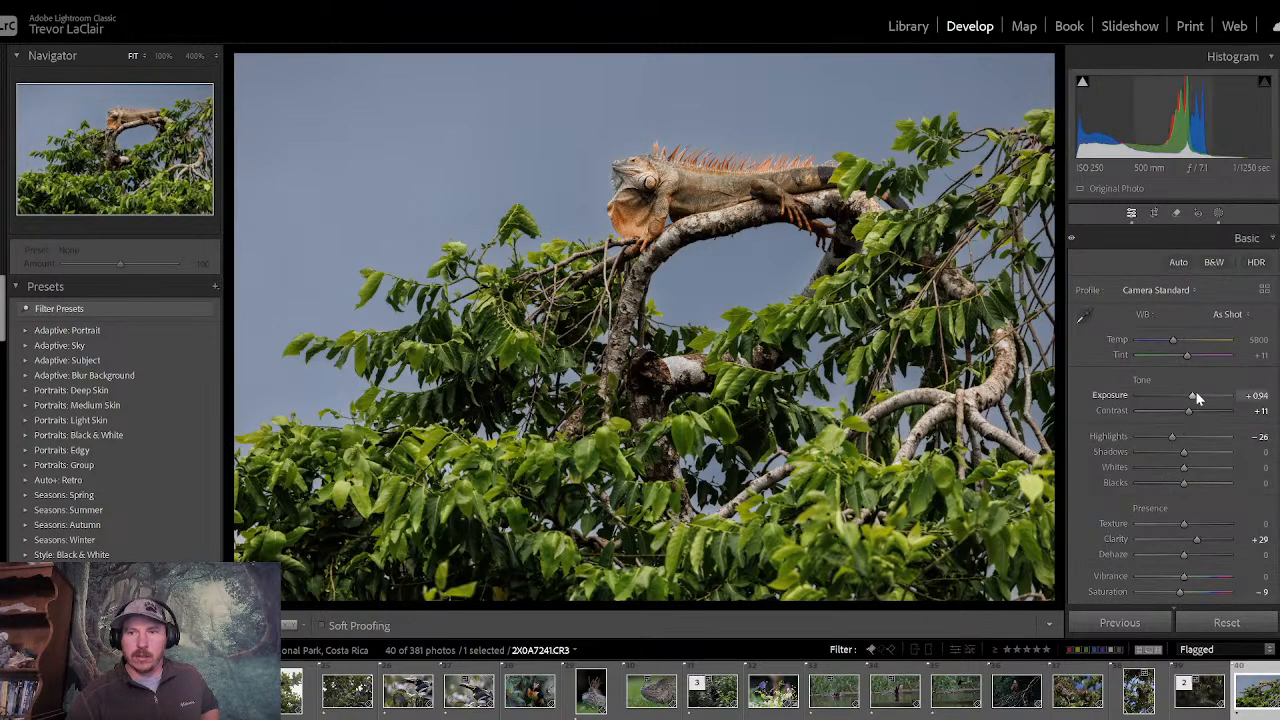
left_click_drag(1196, 395, 1194, 397)
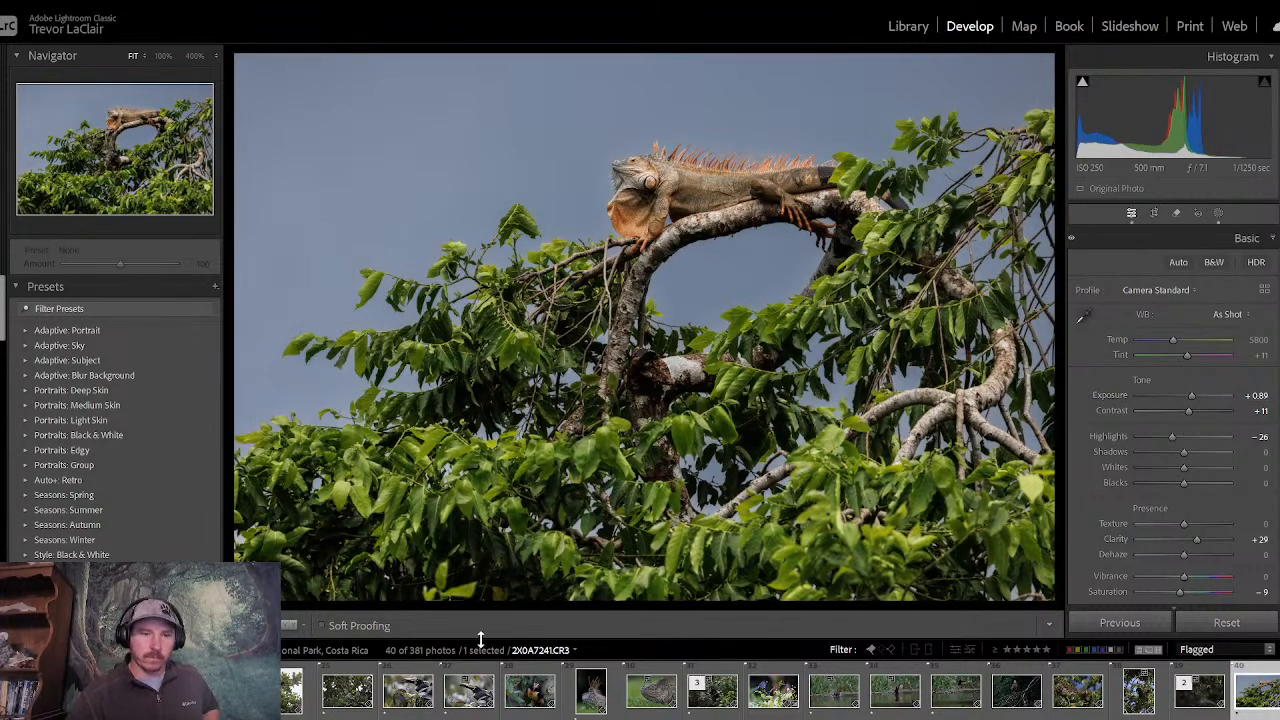
- Compare the edited lizard photo repeatedly with its unedited version
key("backslash")
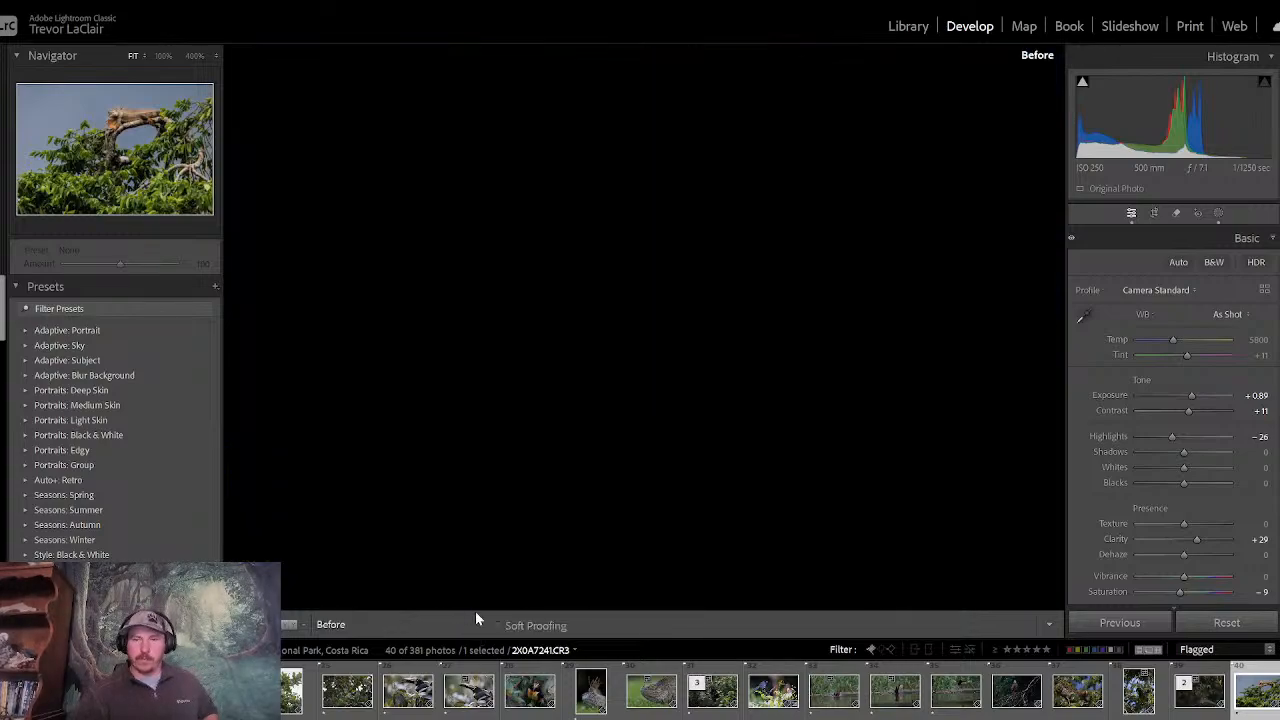
key("backslash")
key("backslash")
key("backslash")
key("backslash")
key("backslash")
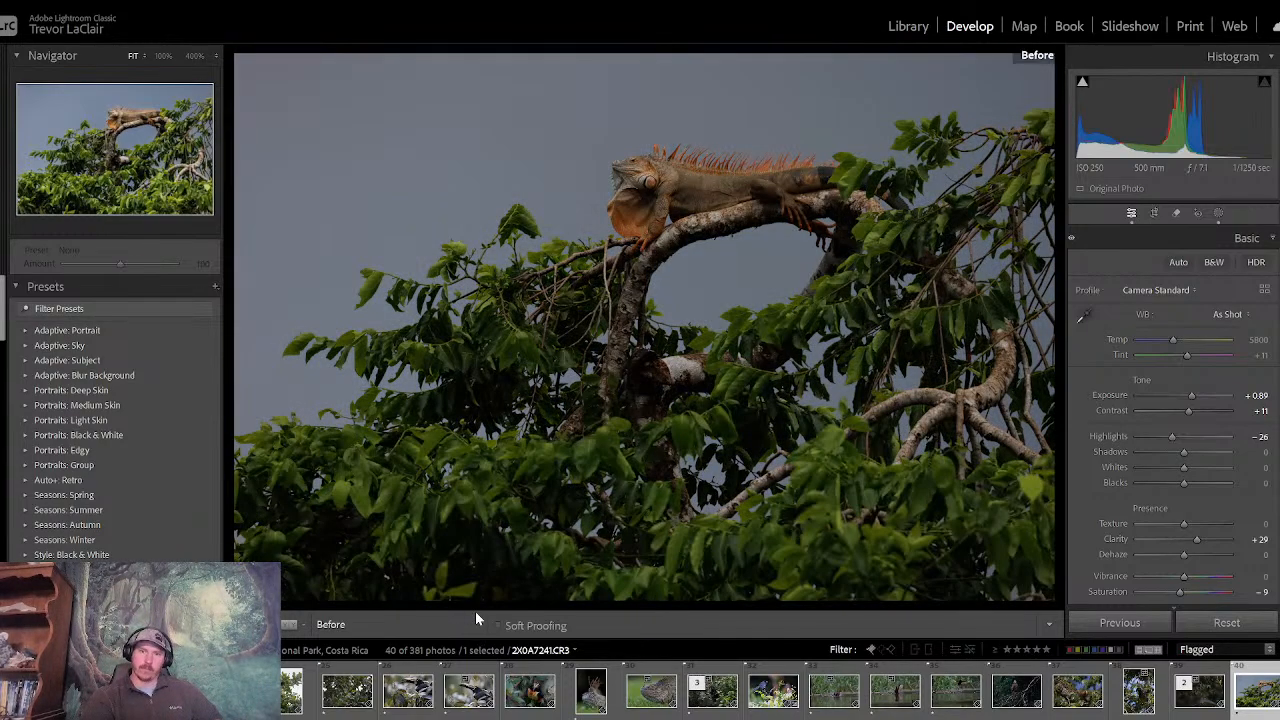
key("backslash")
key("backslash")
key("backslash")
key("backslash")
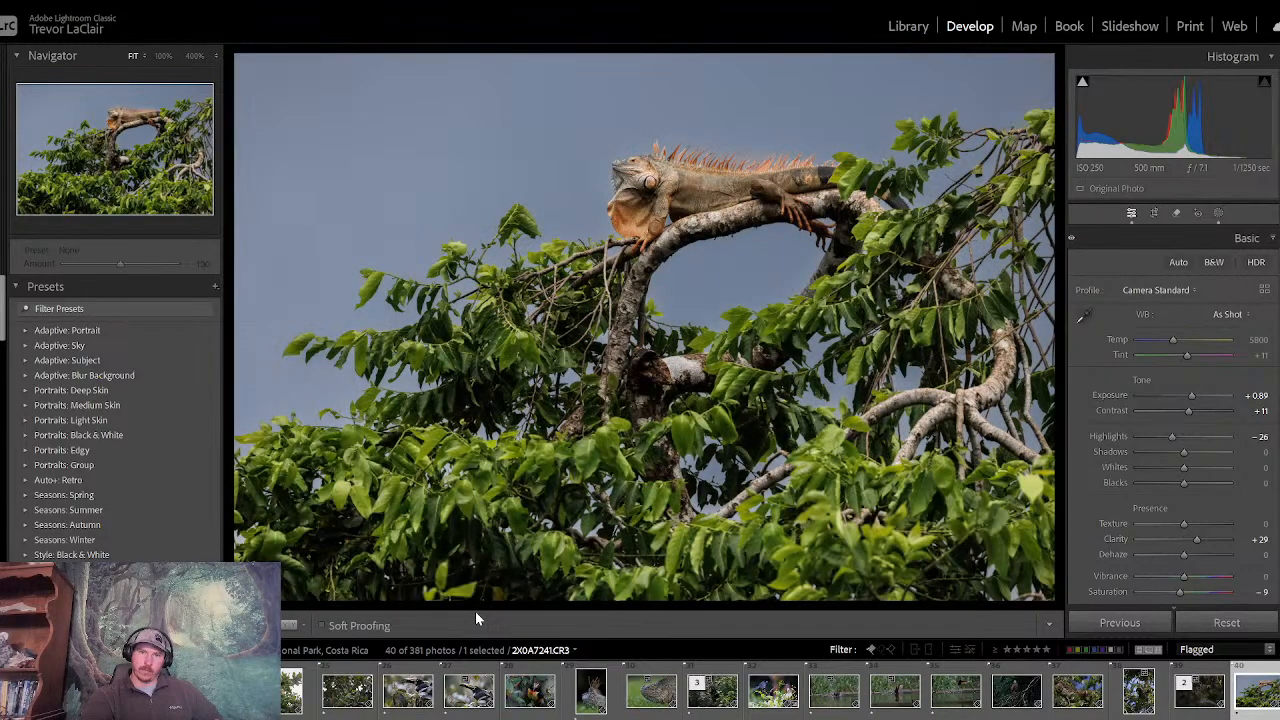
key("backslash")
key("backslash")
key("backslash")
key("backslash")
key("backslash")
key("backslash")
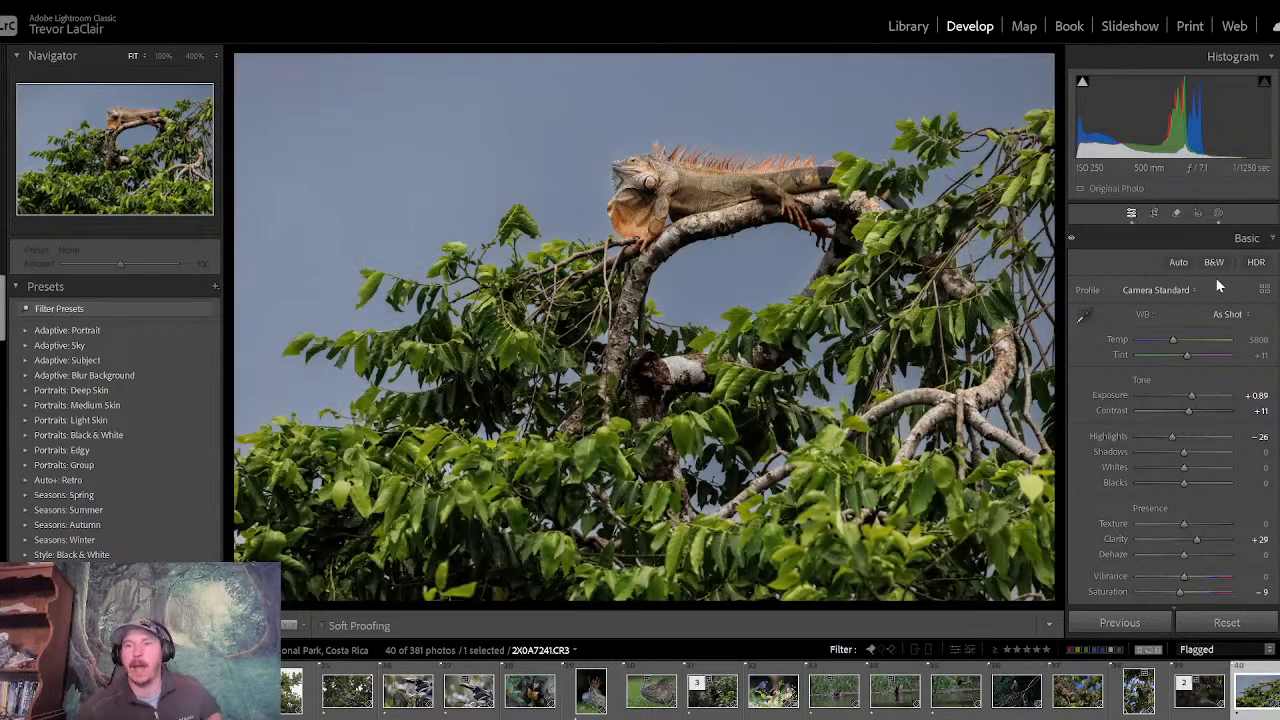
- Create a linear gradient mask over the lower foliage, tilted slightly and fading out upward at the lizard's body
left_click(1218, 214)
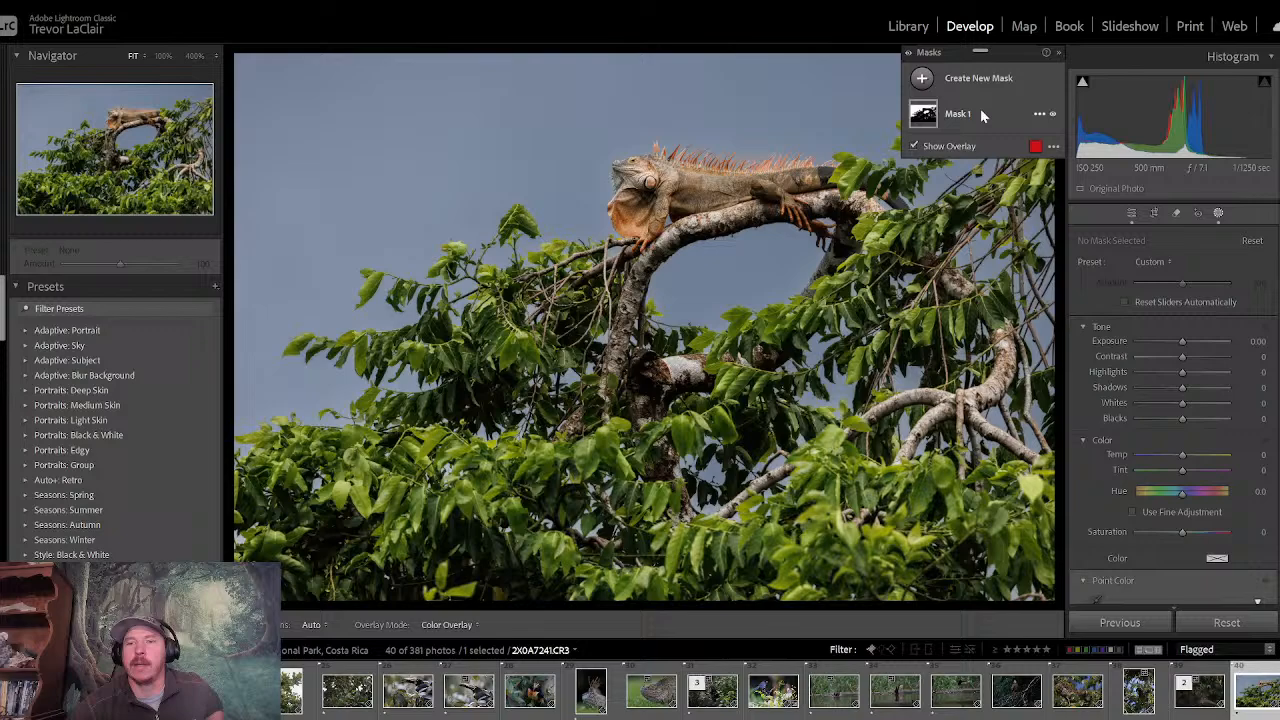
left_click(922, 80)
left_click(991, 248)
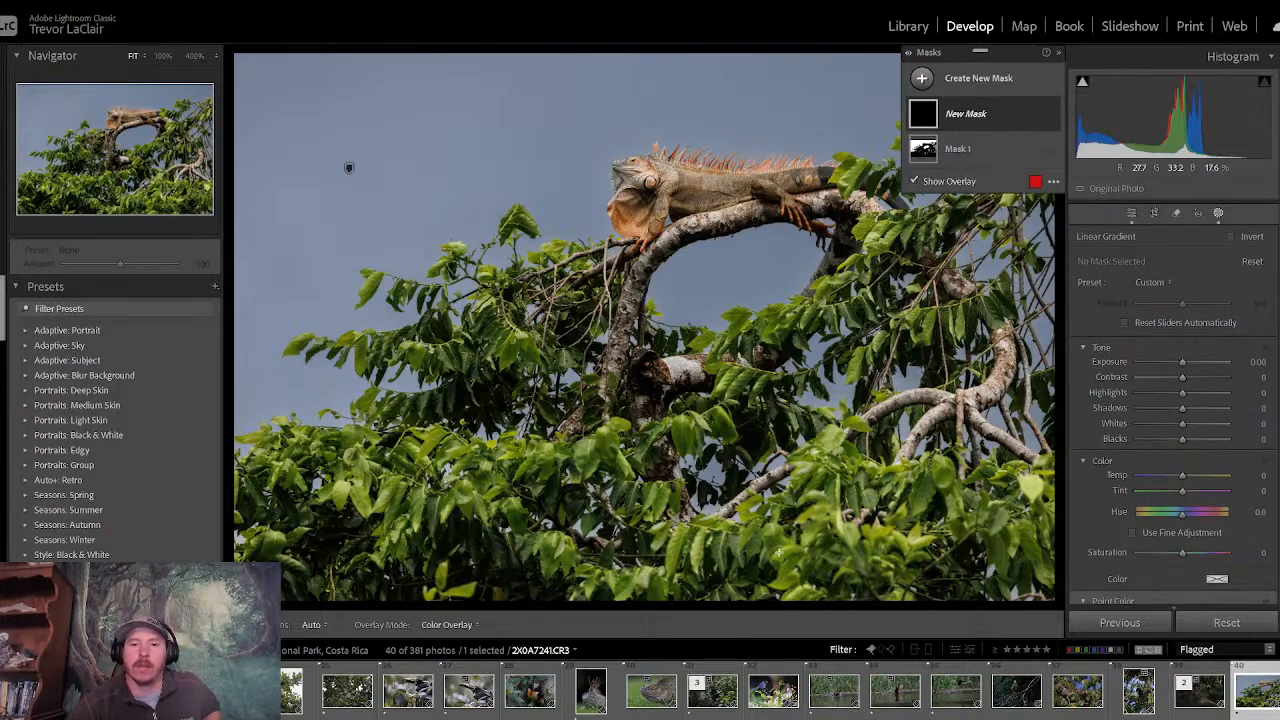
left_click_drag(795, 561, 738, 306)
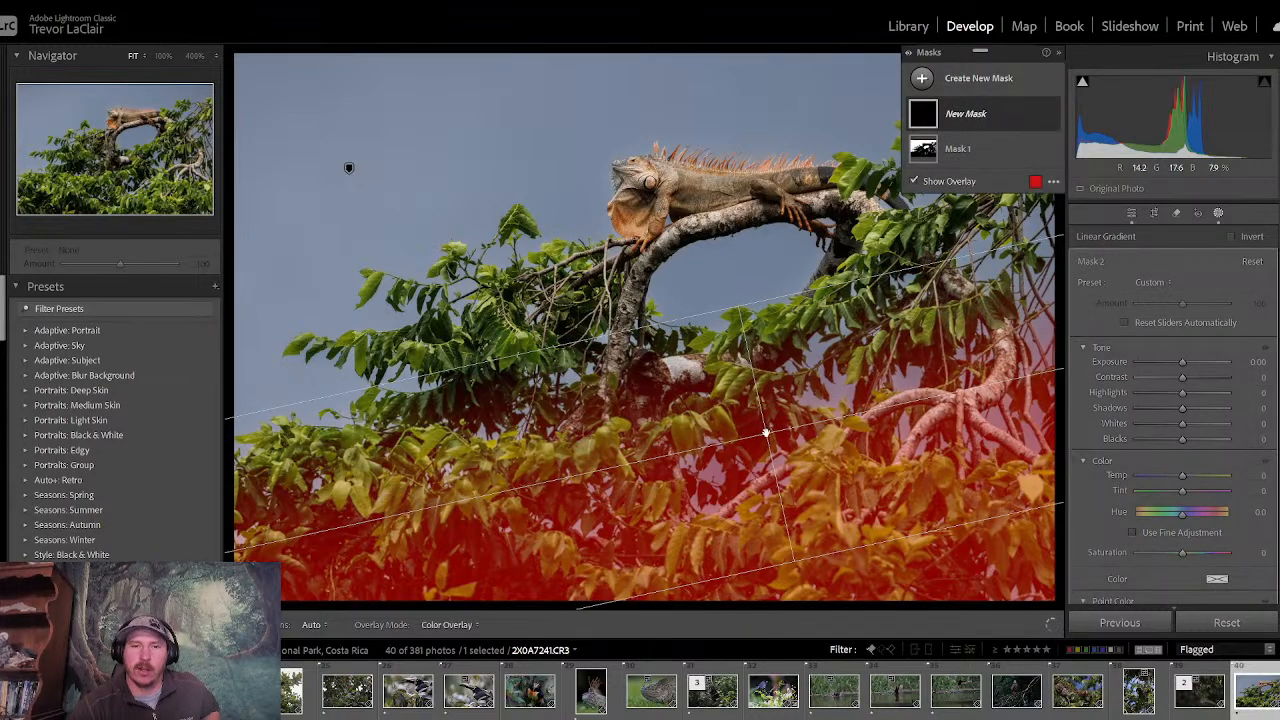
left_click_drag(767, 433, 748, 319)
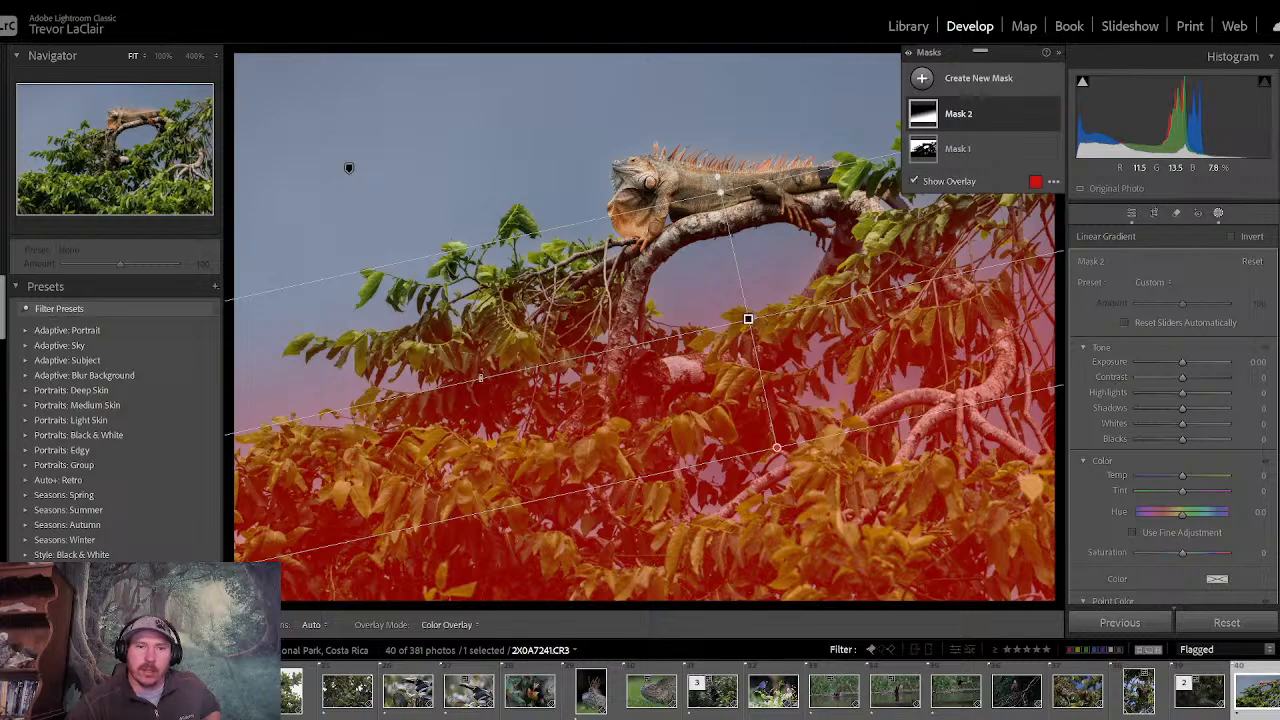
- Set the foliage gradient mask's exposure to -0.33, move the gradient slightly upward and reduce its clarity a little
left_click_drag(1183, 361, 1180, 362)
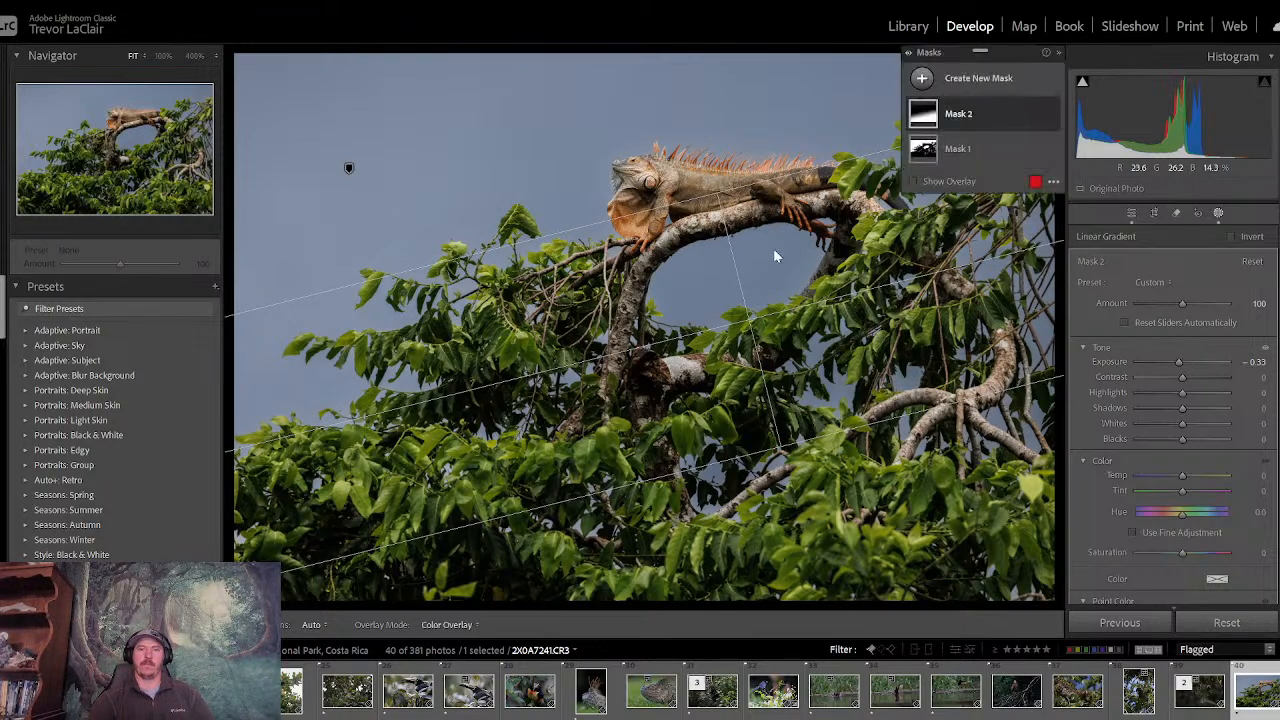
left_click_drag(749, 319, 739, 281)
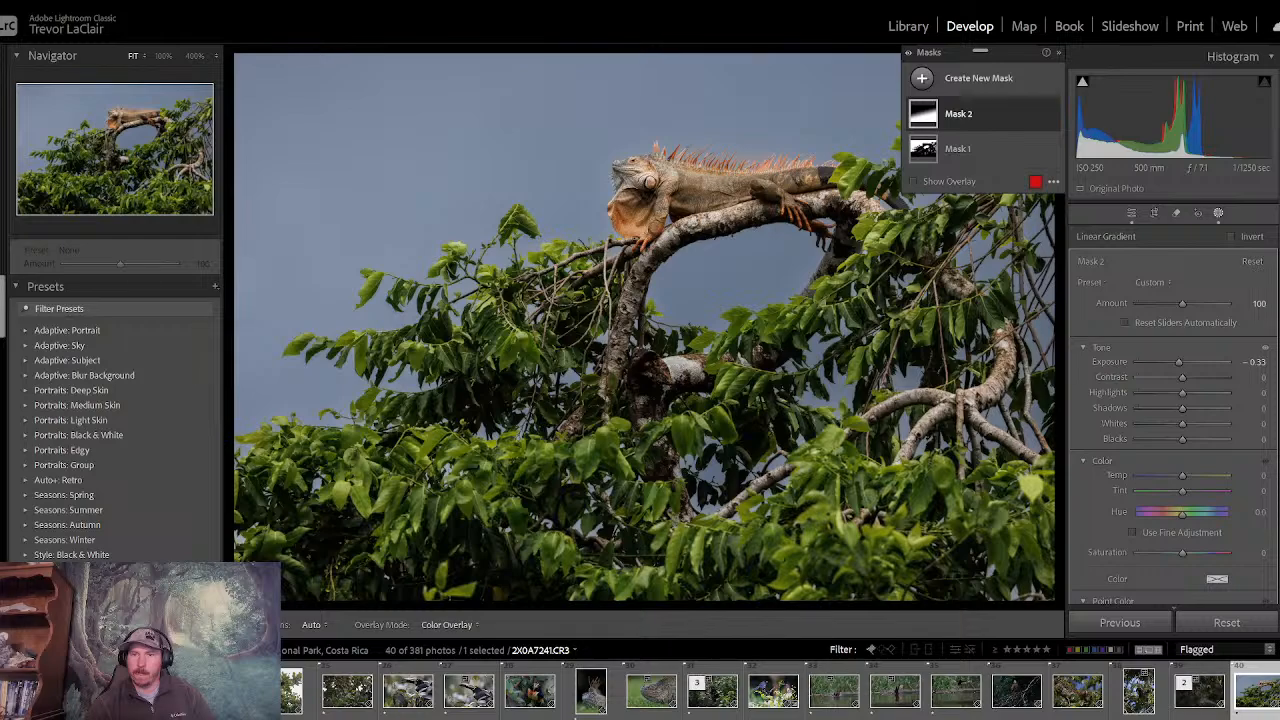
scroll(1189, 366, "down", 10)
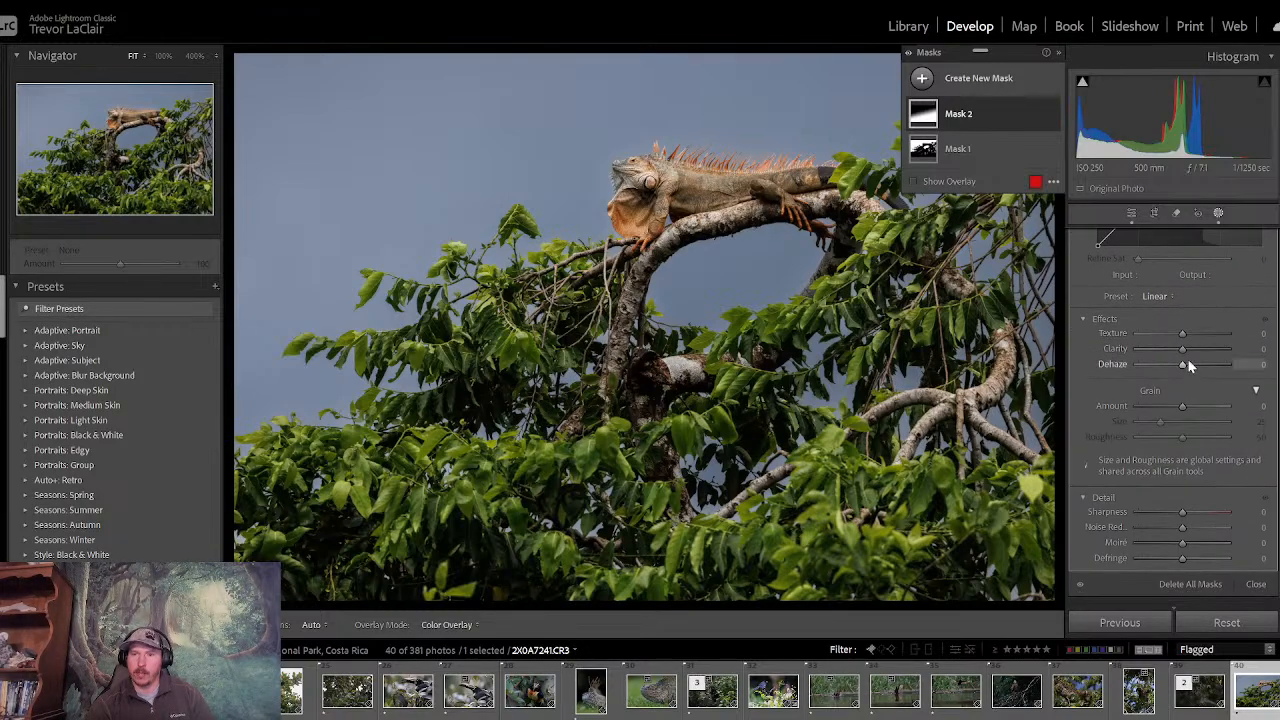
left_click_drag(1183, 351, 1176, 350)
left_click(1131, 214)
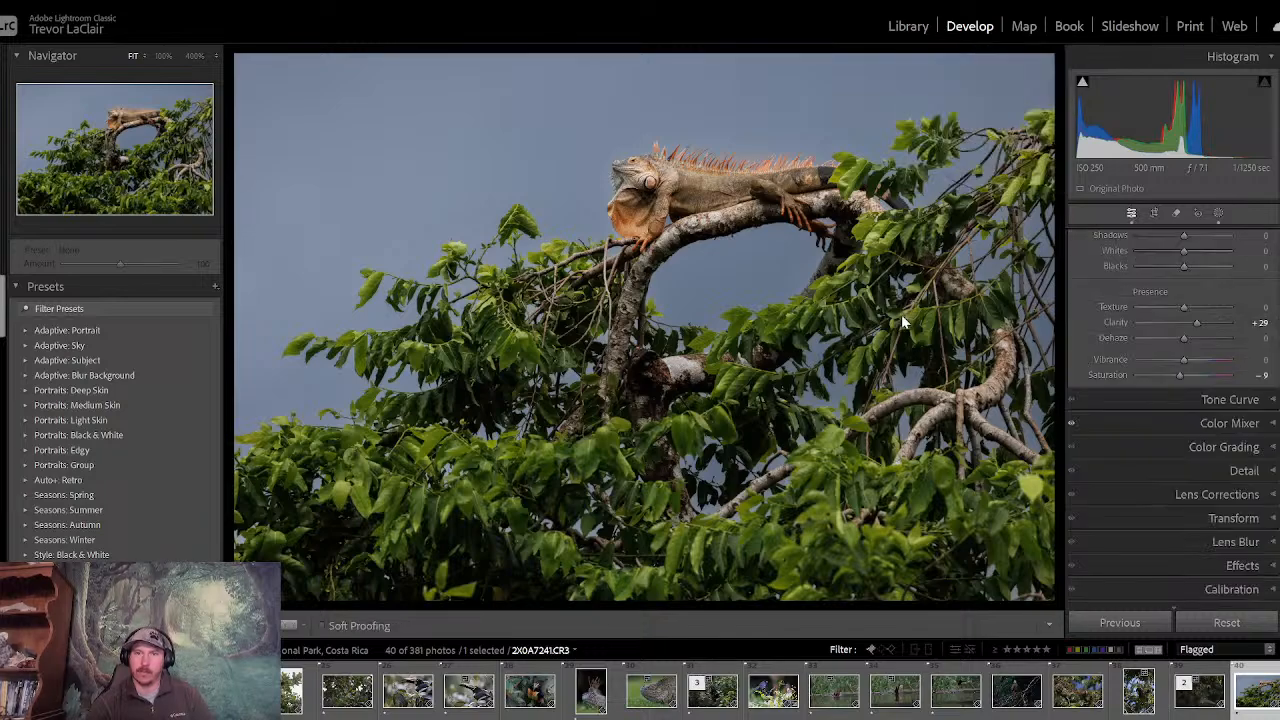
- Compare the lizard photo with the darkened foliage against its unedited version several times
key("backslash")
key("backslash")
key("backslash")
key("backslash")
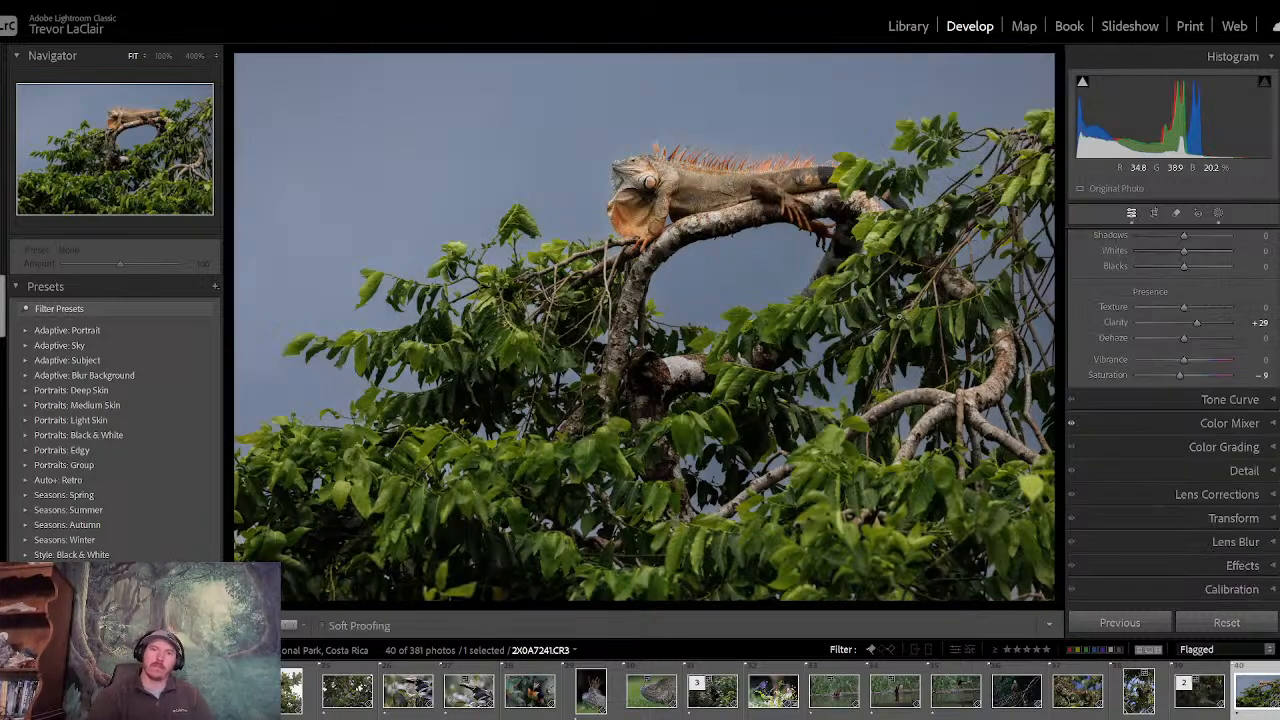
key("backslash")
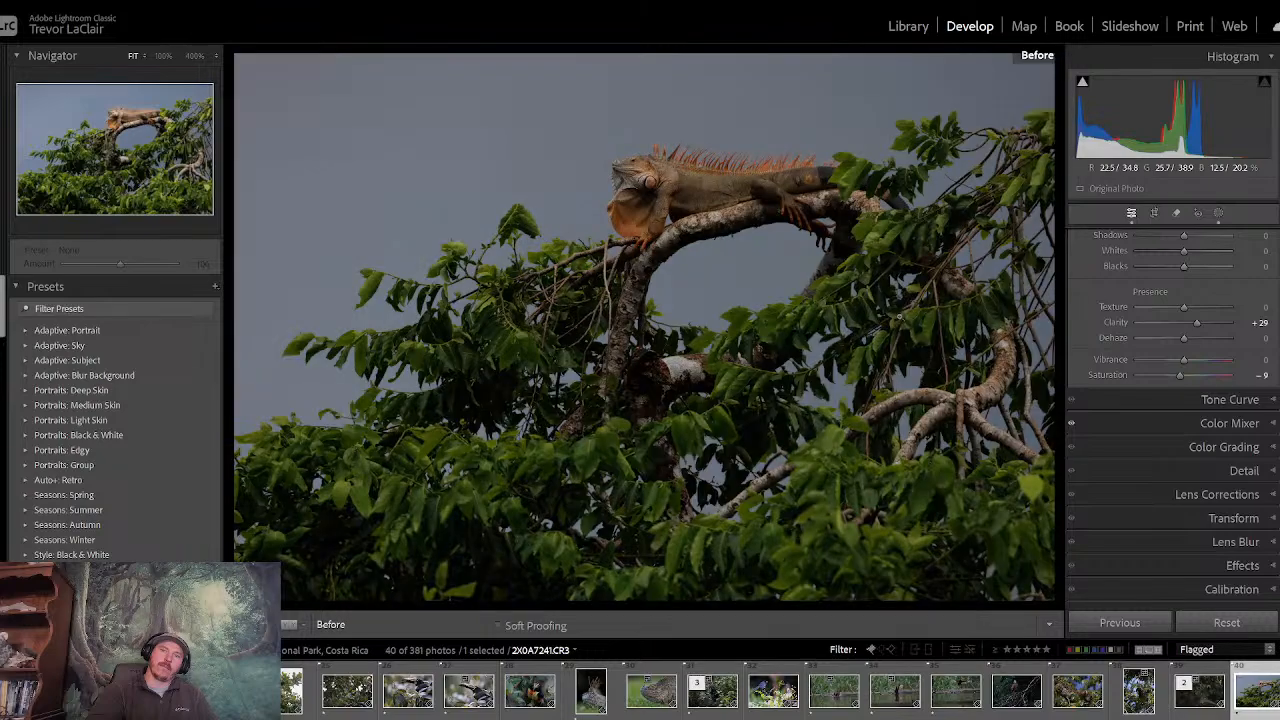
key("backslash")
key("backslash")
key("backslash")
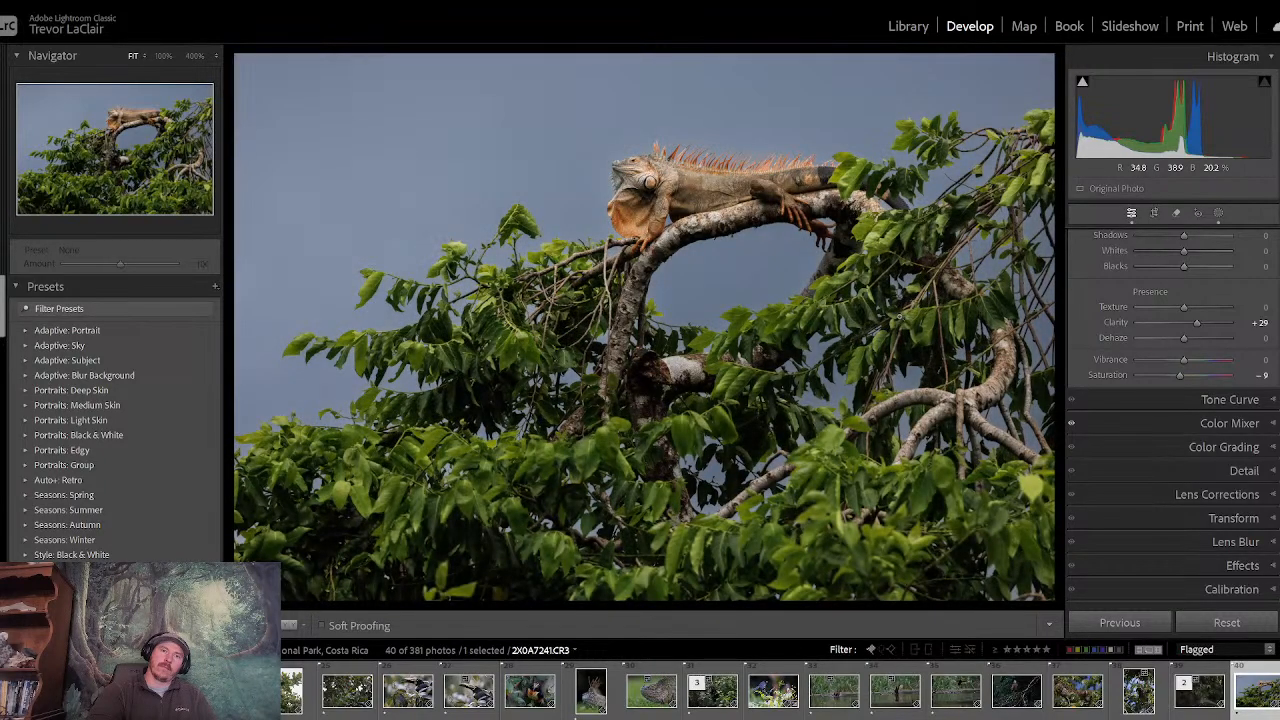
key("backslash")
key("backslash")
key("backslash")
key("backslash")
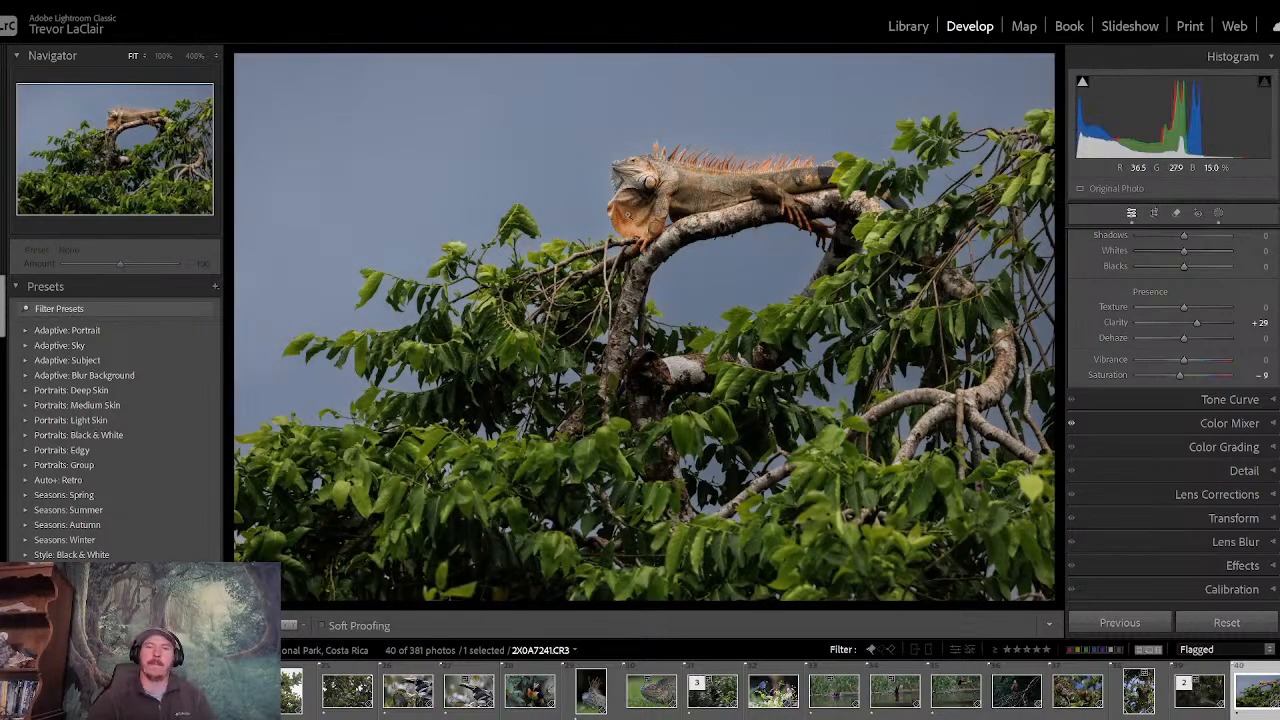
- Paint a new brush mask over the lizard's eye with brush size 11.5 and Auto Mask off
key("z")
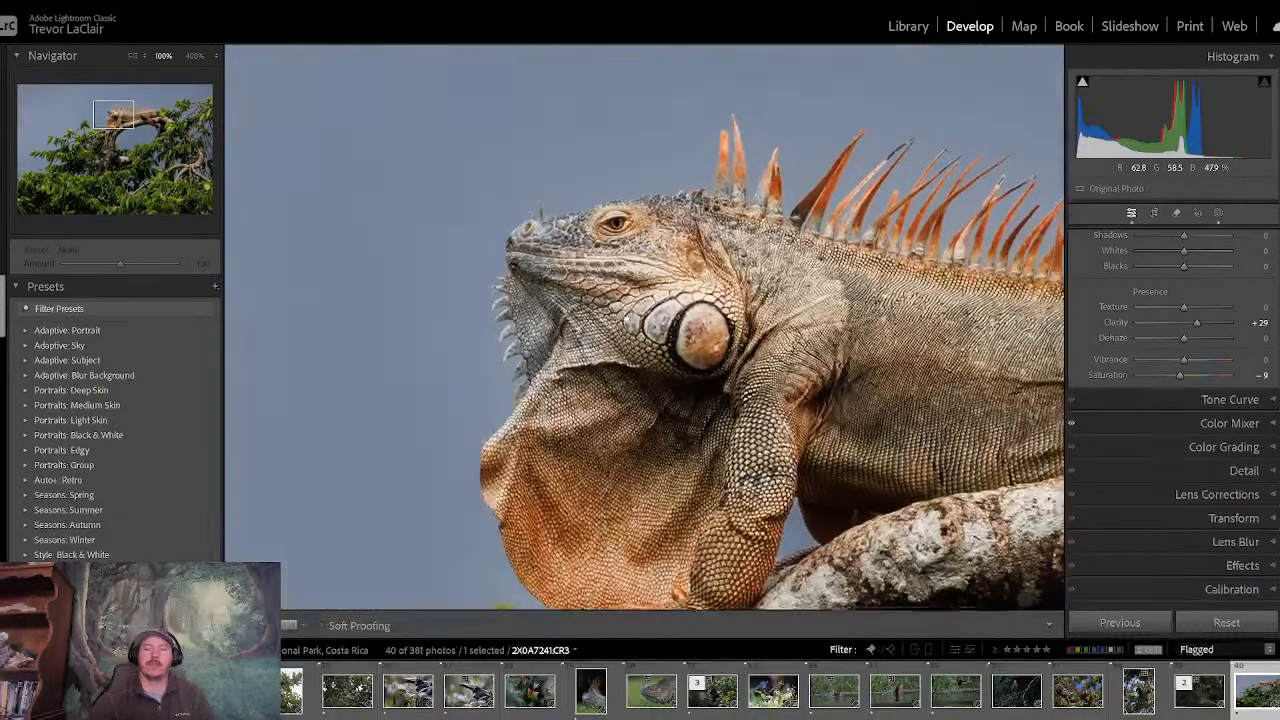
left_click(195, 57)
left_click_drag(457, 126, 499, 513)
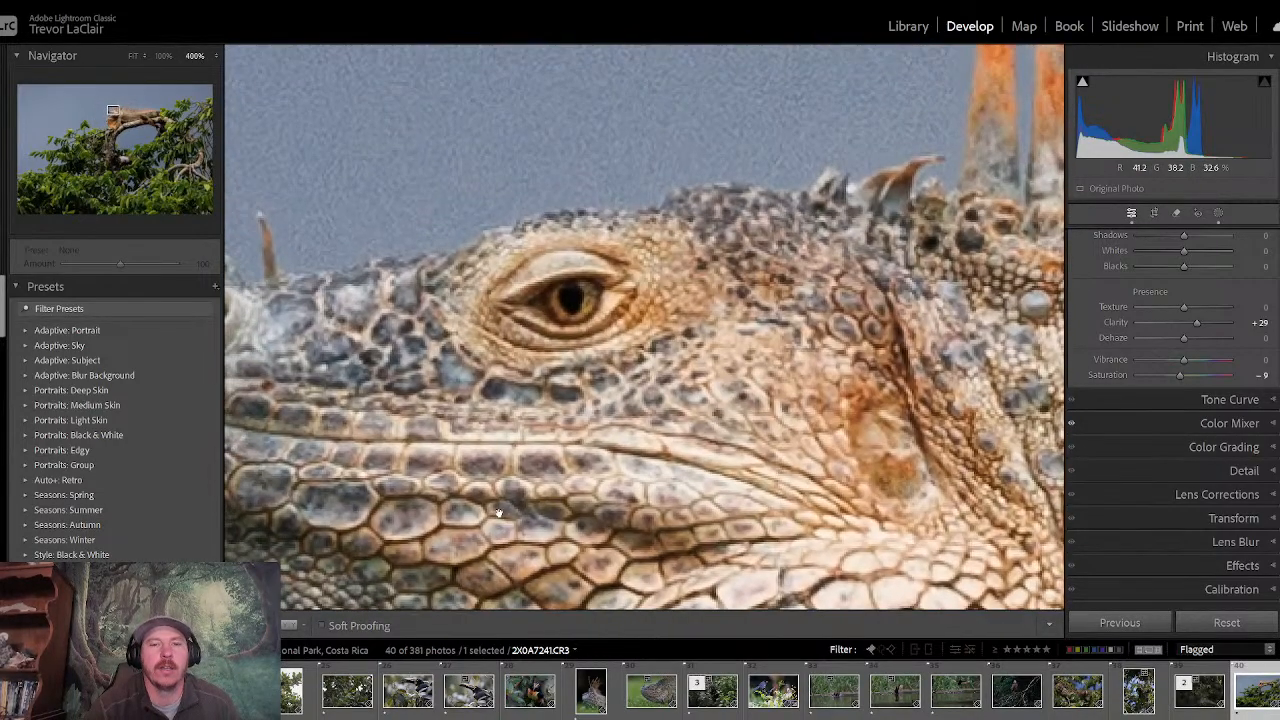
left_click(1218, 212)
left_click(921, 79)
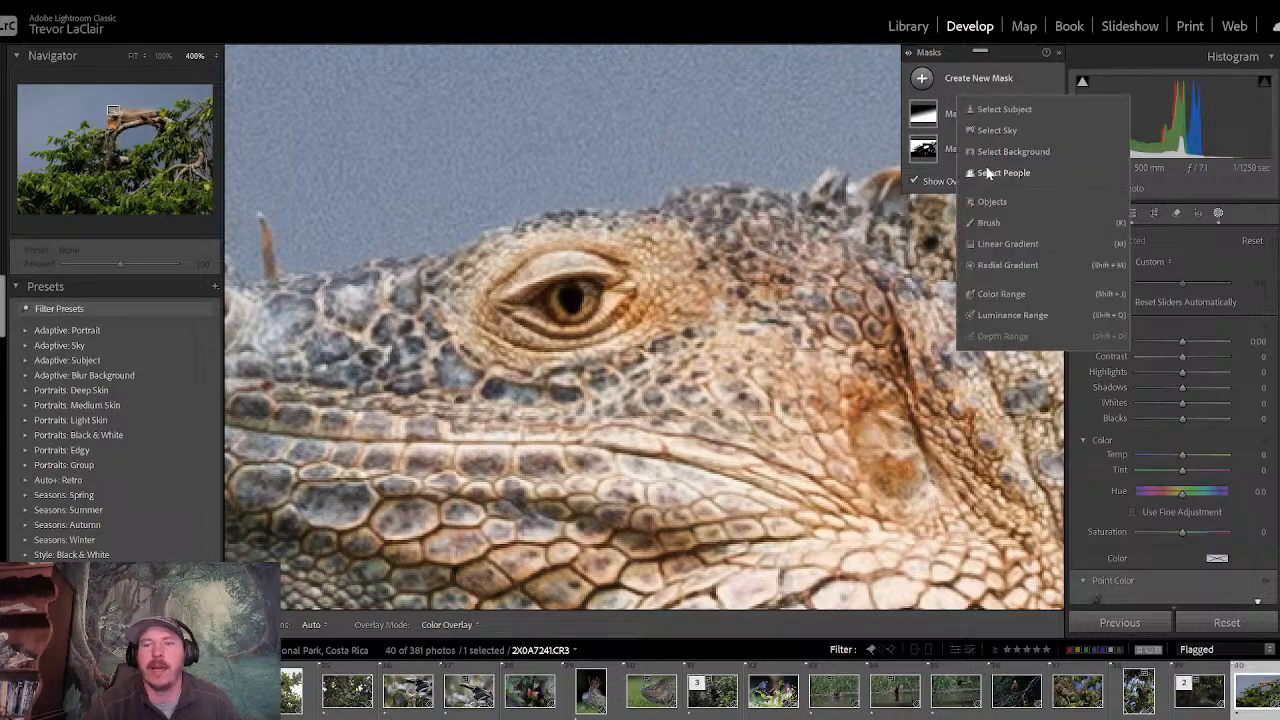
left_click(987, 206)
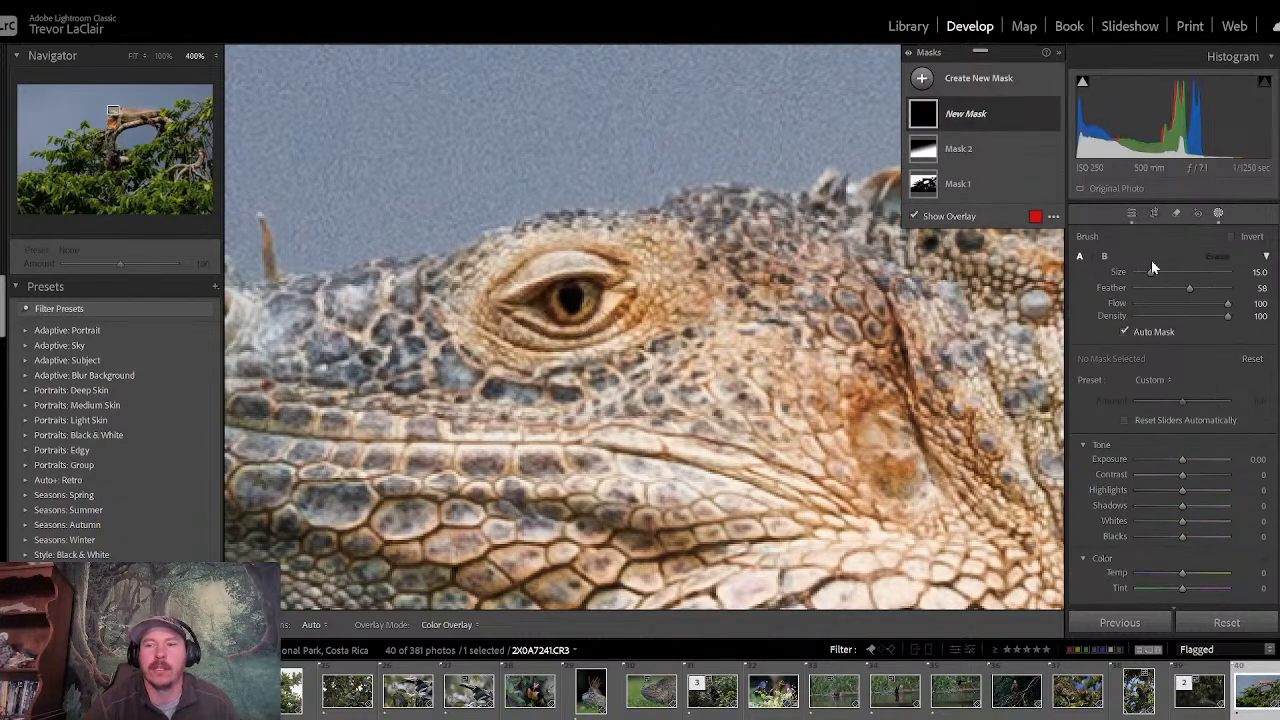
left_click_drag(1150, 280, 1147, 280)
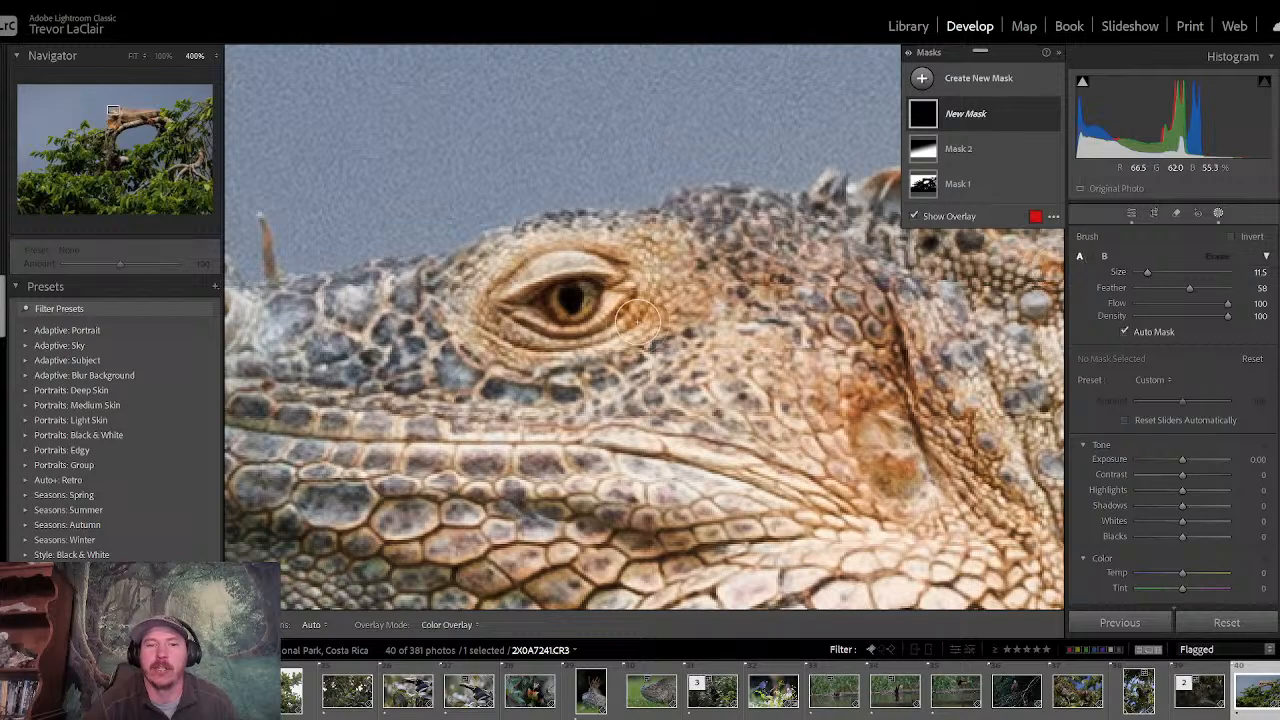
left_click_drag(571, 303, 572, 302)
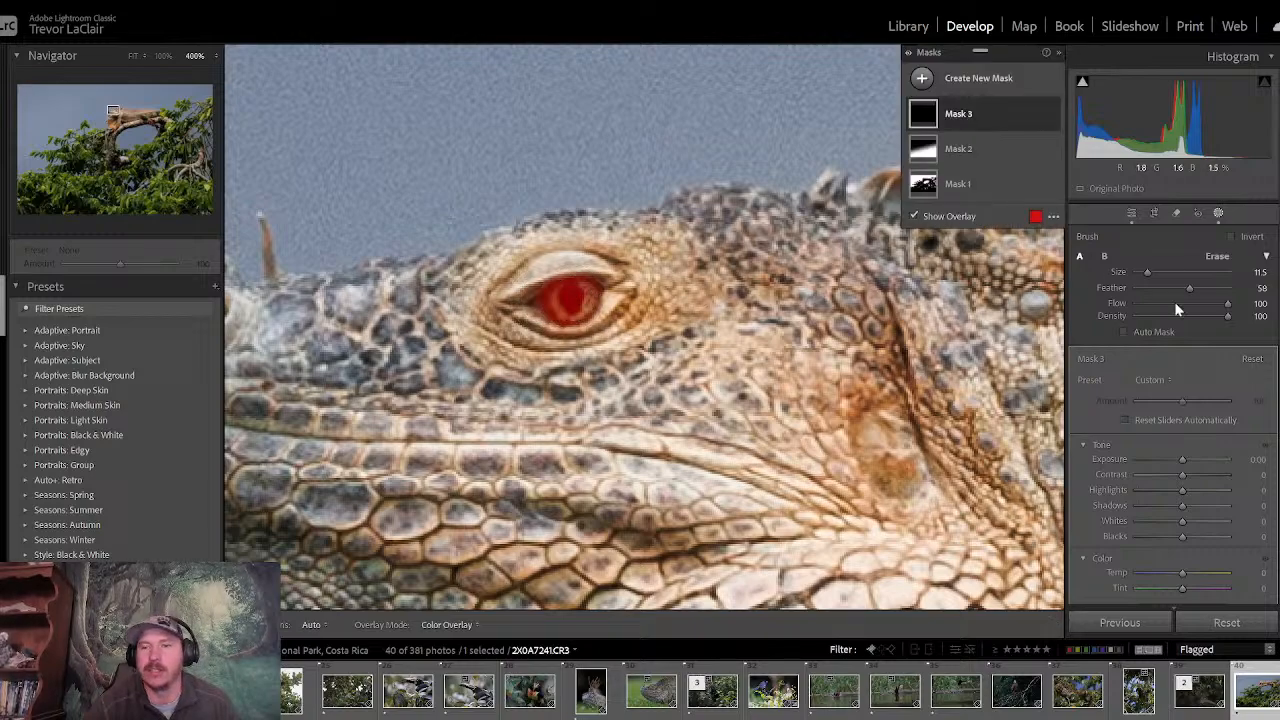
- Set the eye mask's exposure to 0.51 and its blacks to -12
left_click_drag(1181, 460, 1184, 460)
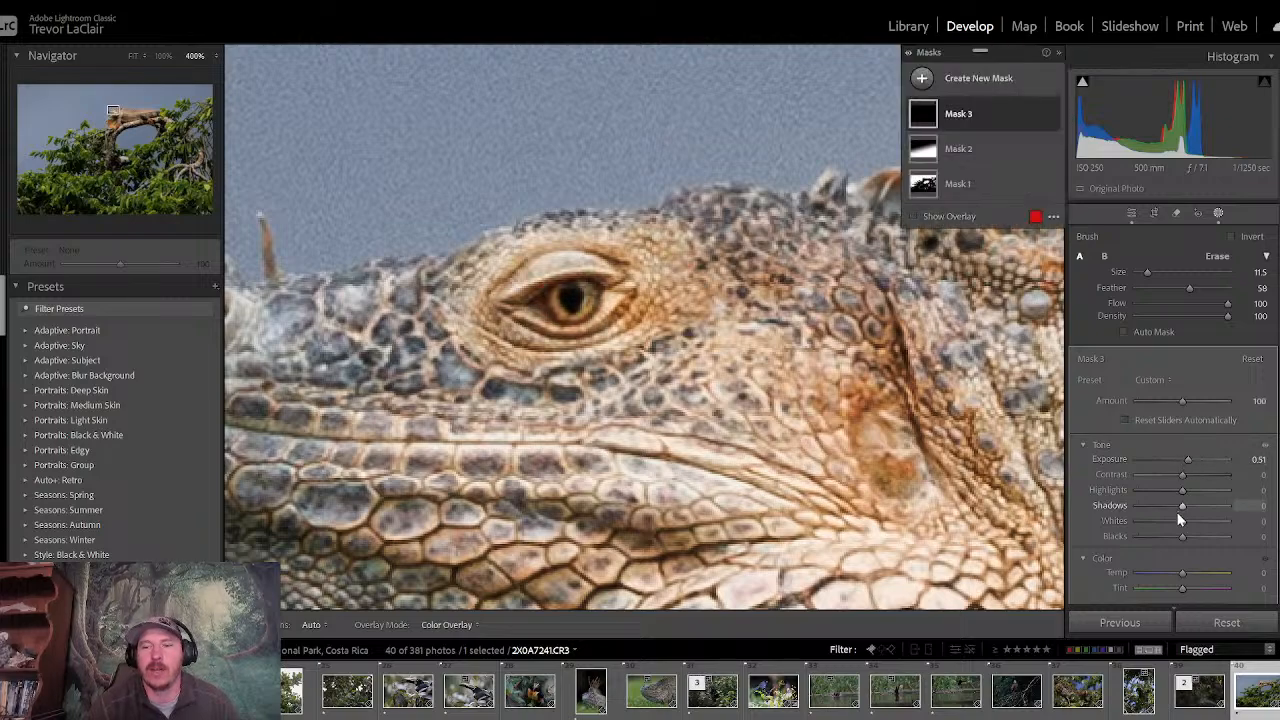
left_click_drag(1181, 537, 1174, 536)
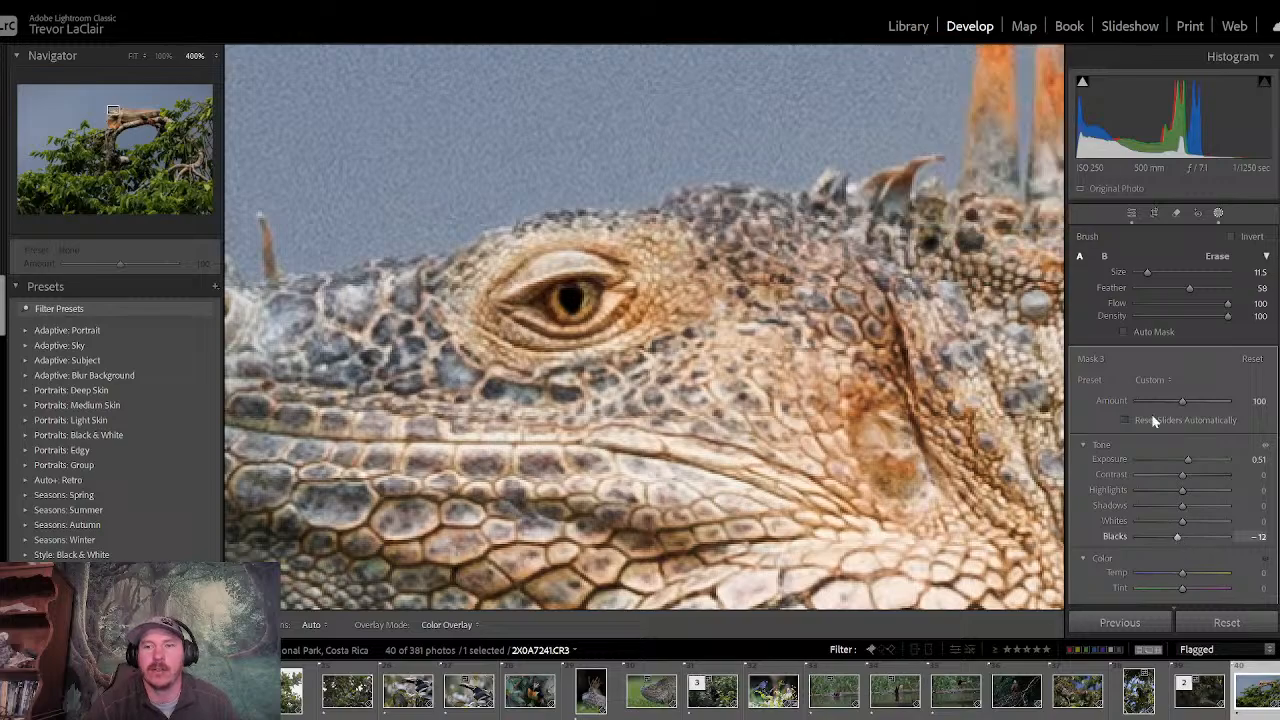
left_click(1131, 212)
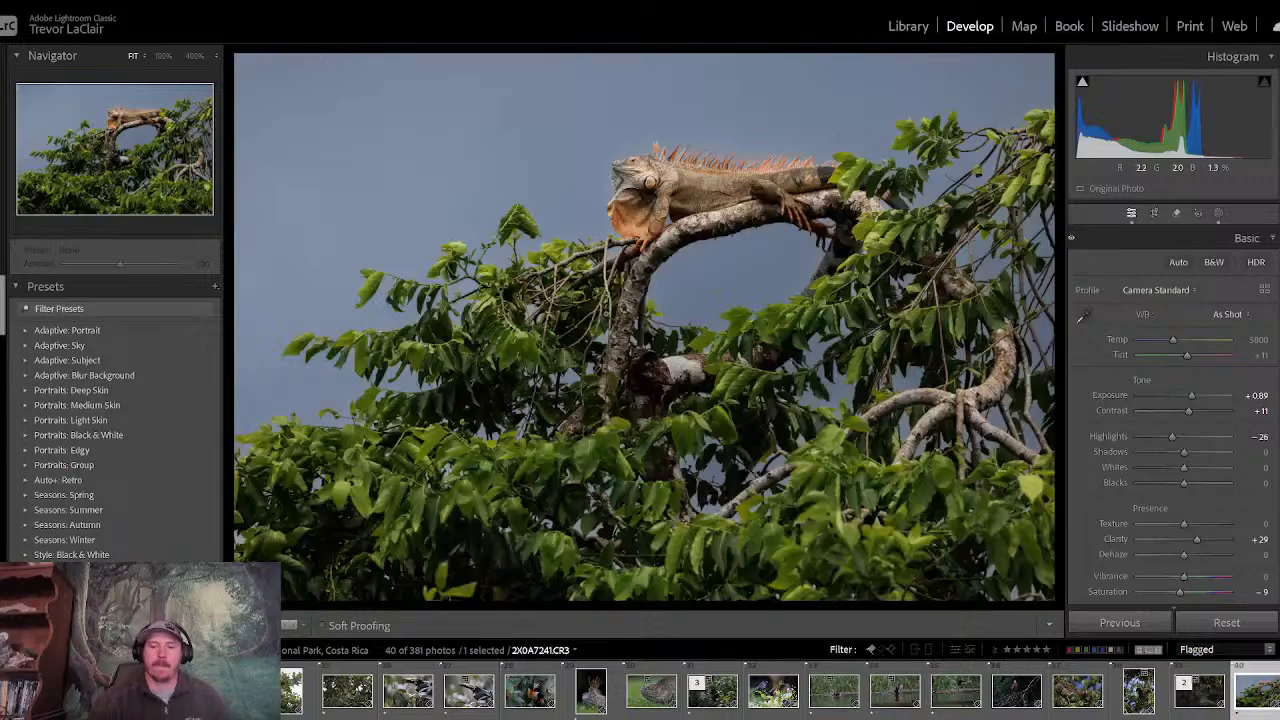
- Compare the full lizard photo, including the eye adjustment, with its unedited version
key("backslash")
key("backslash")
key("backslash")
key("backslash")
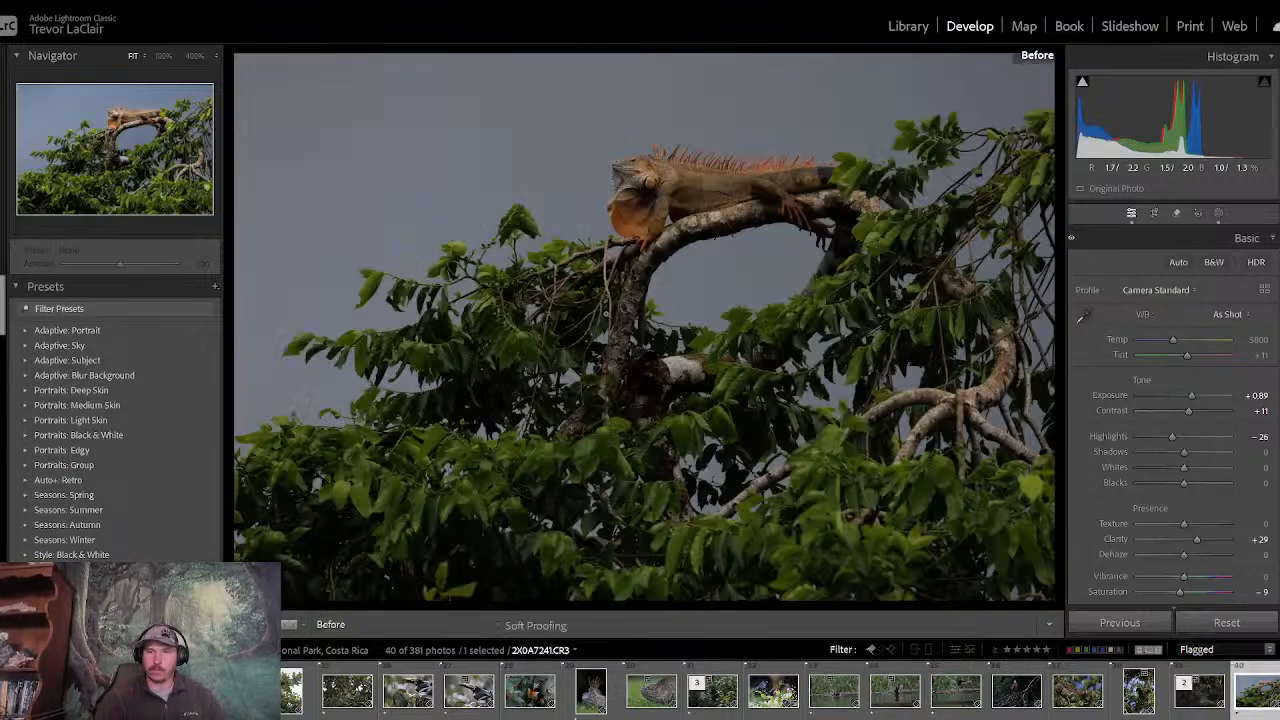
key("backslash")
key("backslash")
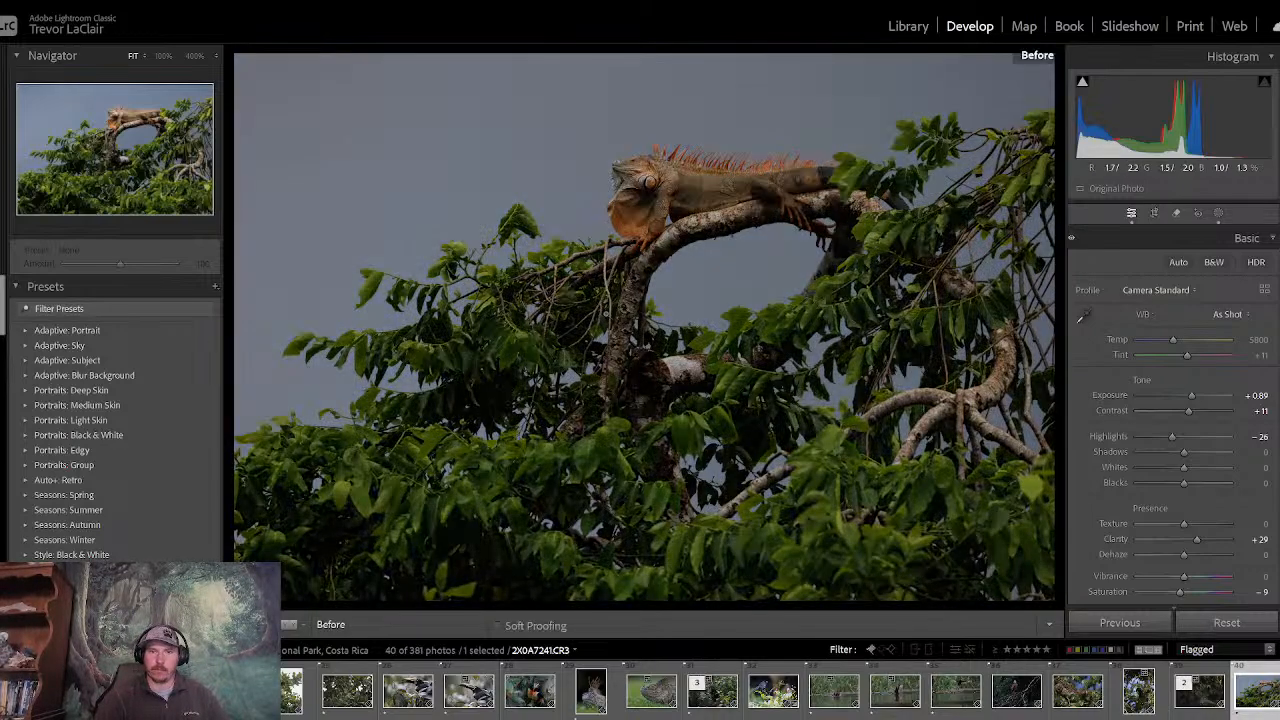
key("backslash")
key("backslash")
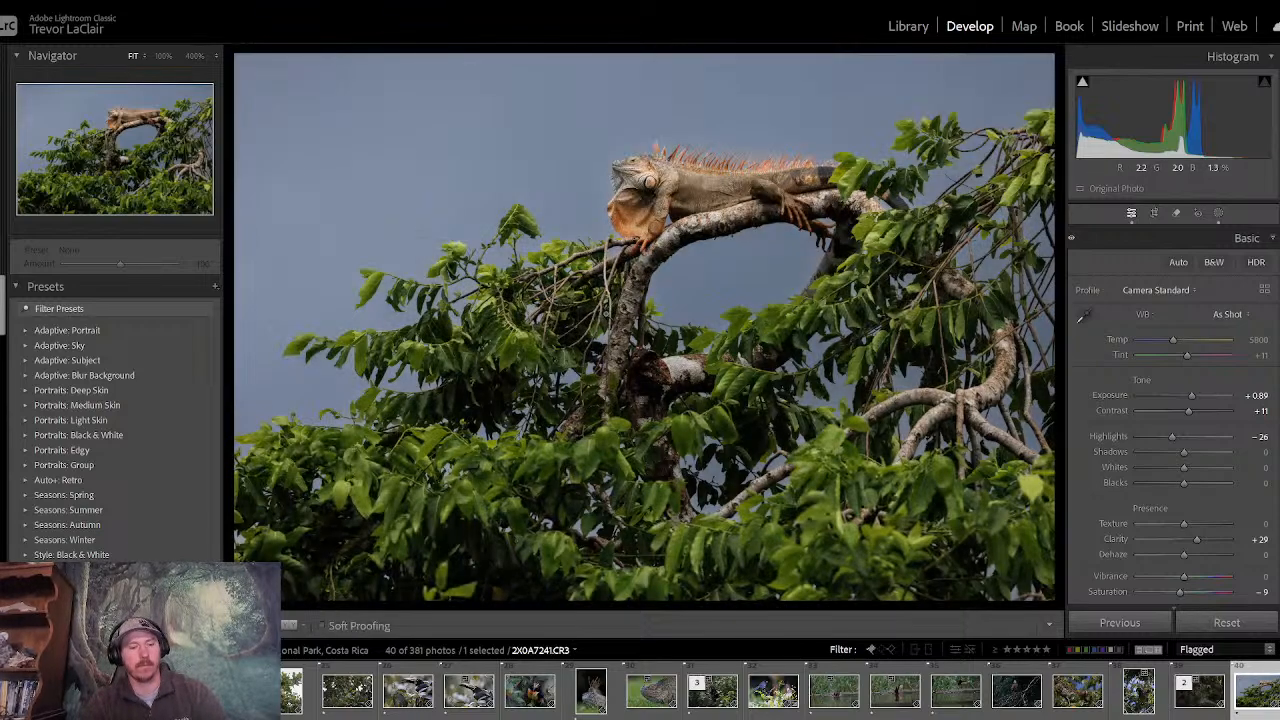
- Rate the lizard photo three stars and return to the first flagged photos in the library grid
key("3")
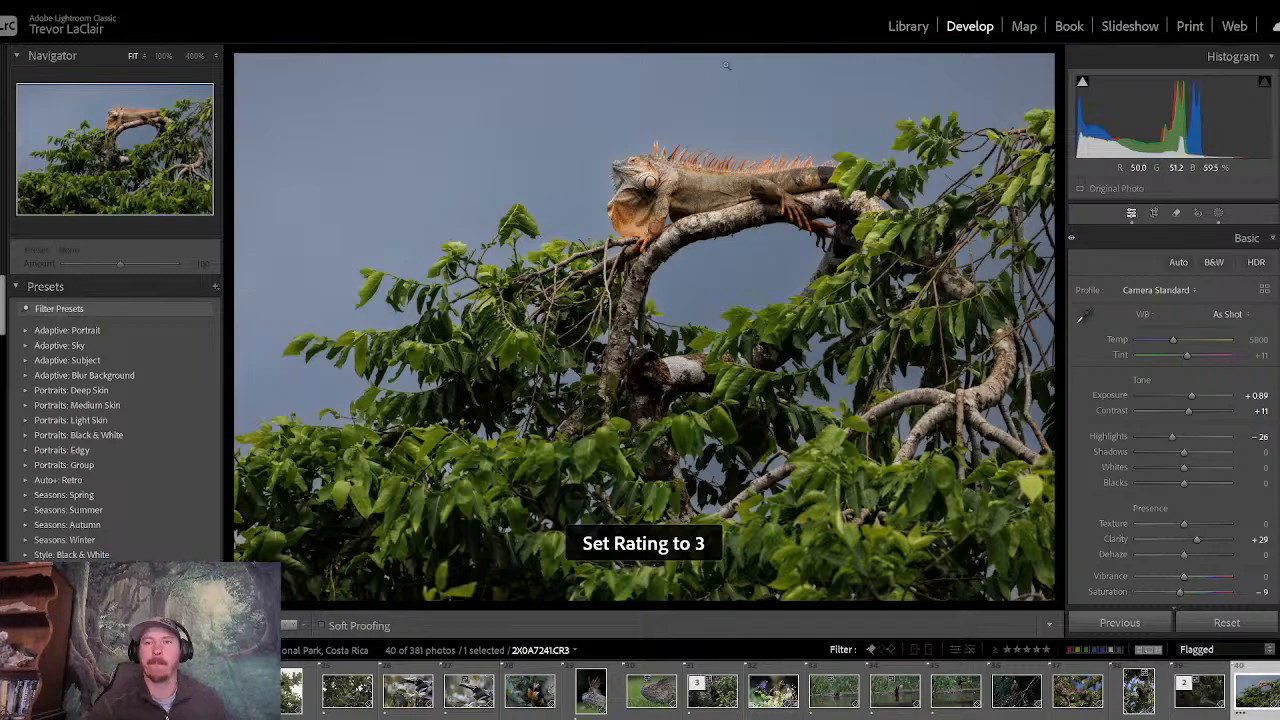
left_click(908, 27)
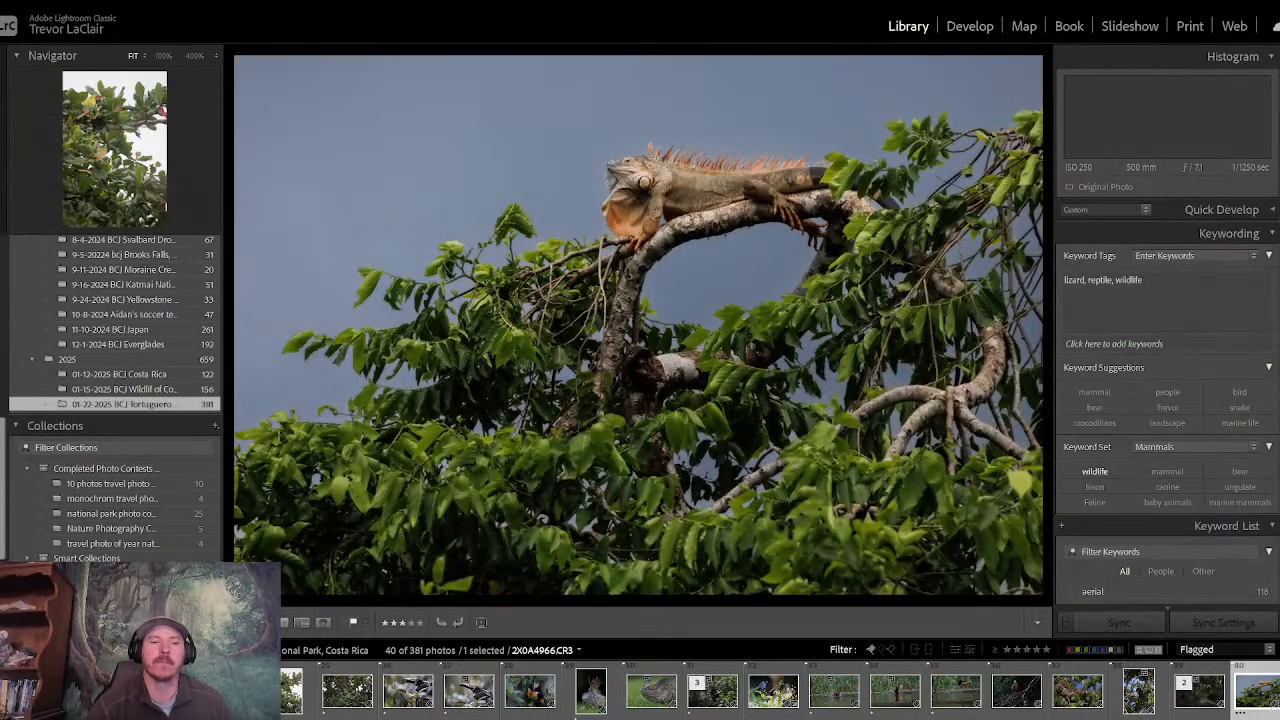
key("g")
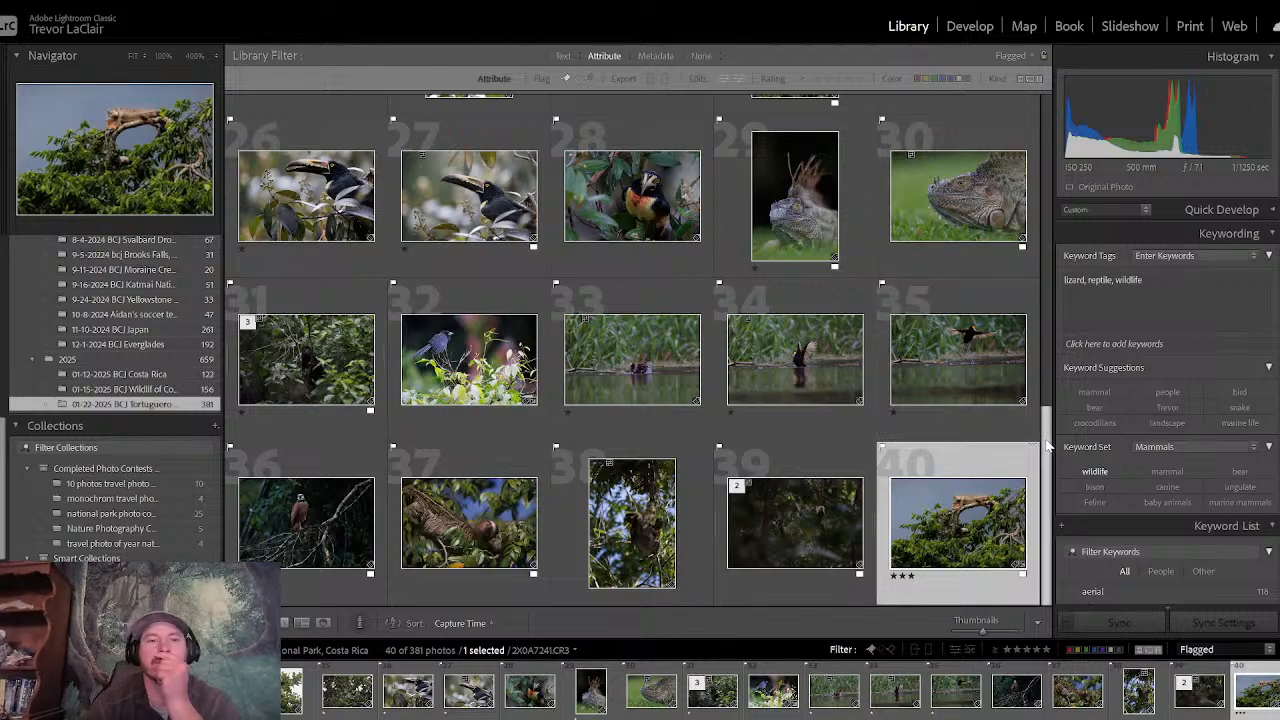
left_click_drag(1050, 447, 1020, 118)
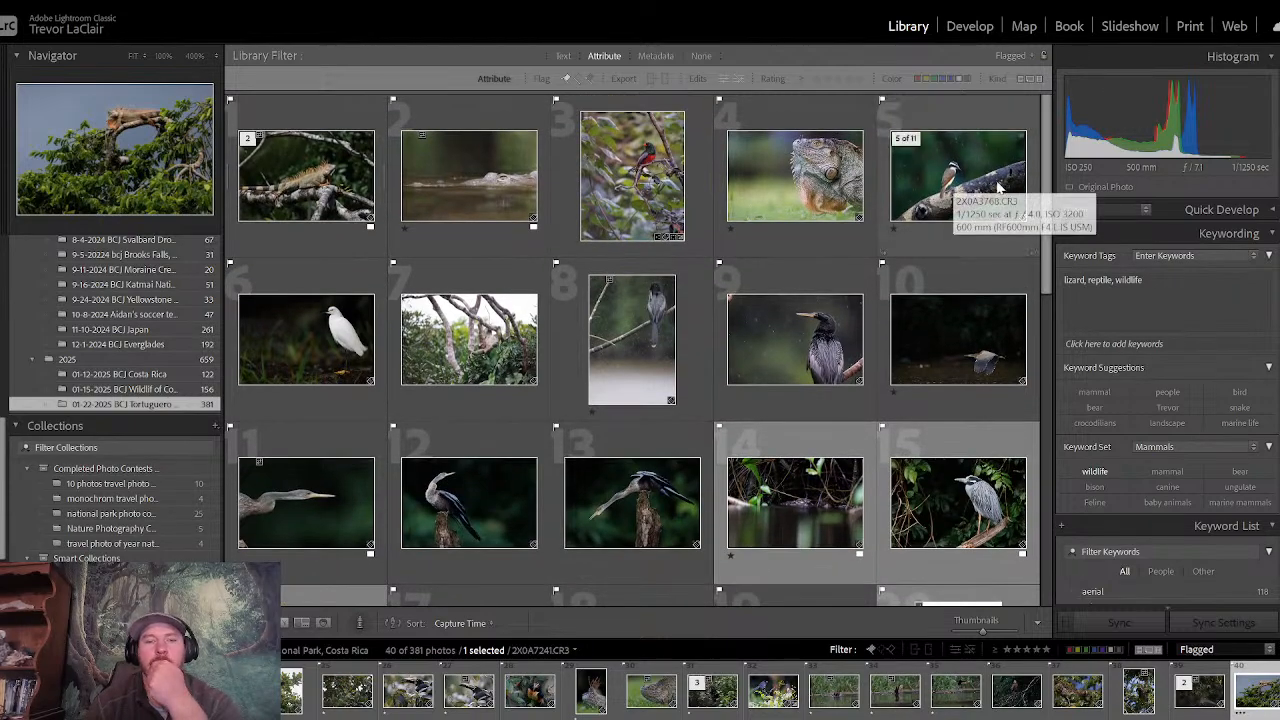
left_click_drag(1049, 224, 1010, 184)
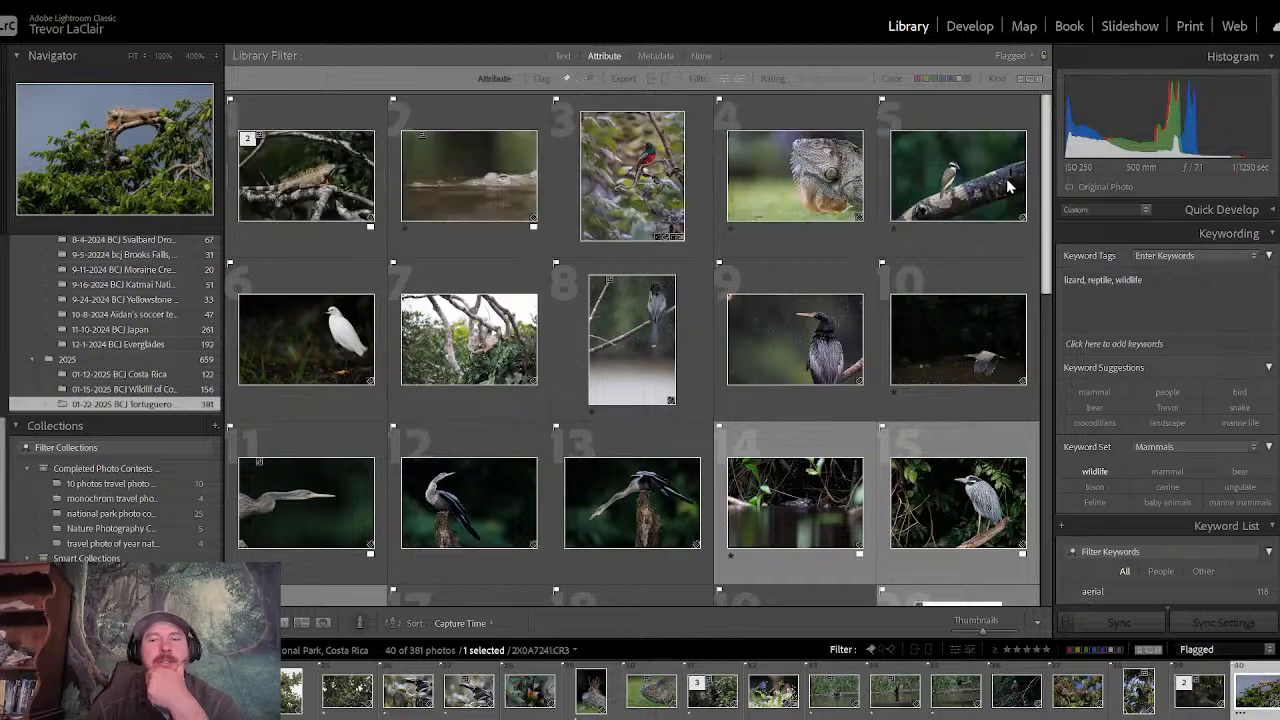
- Open the hanging sloth photo and inspect the sloth's face at 400% and 100% magnification
double_click(510, 337)
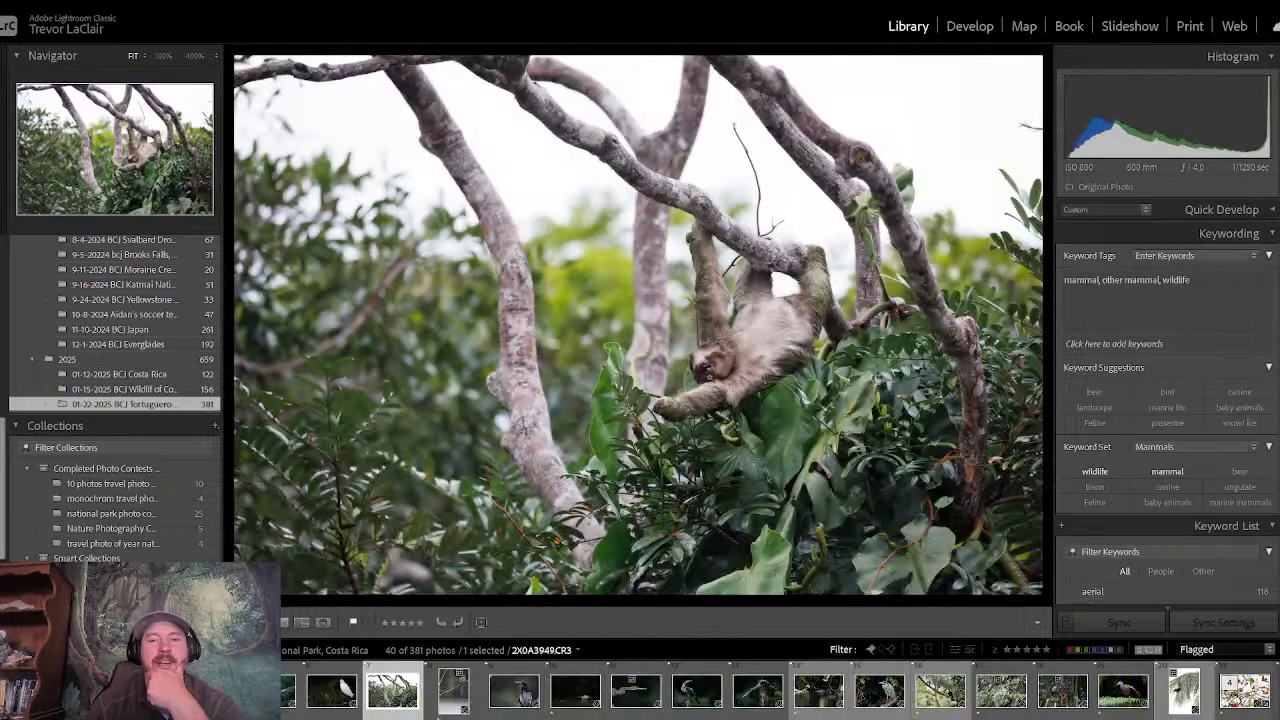
left_click(711, 381)
left_click_drag(704, 413, 717, 210)
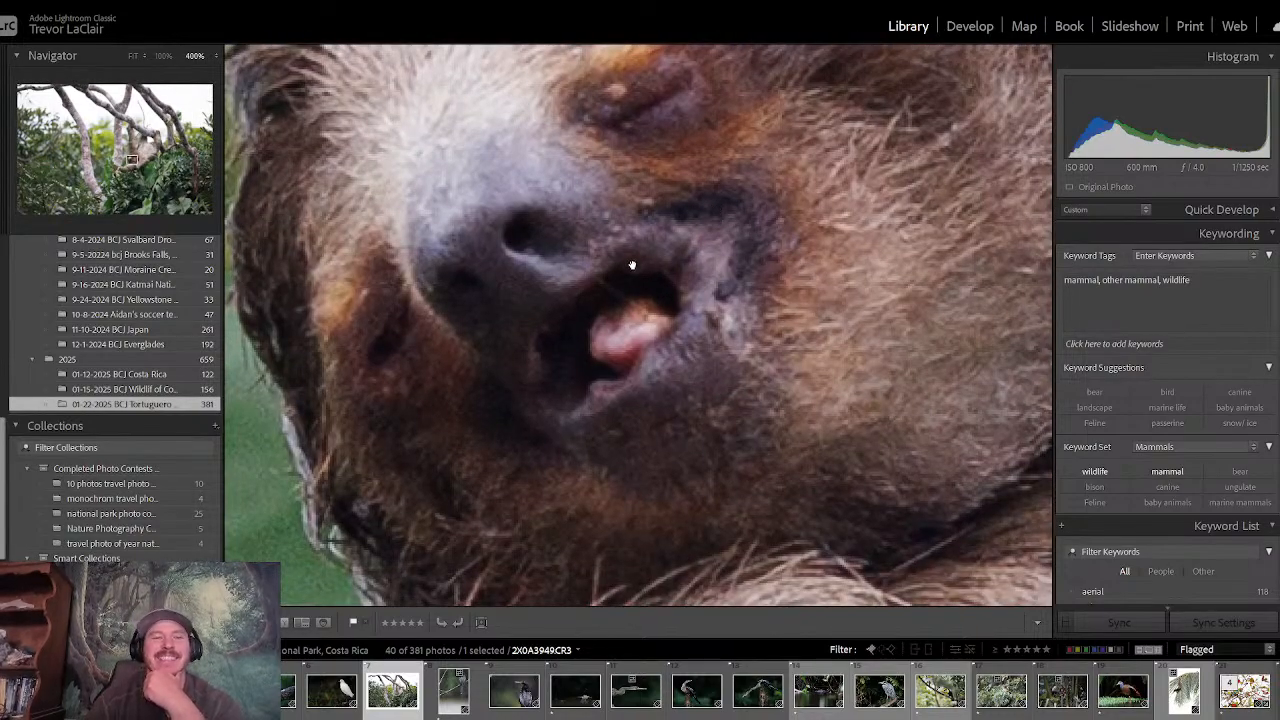
left_click(162, 56)
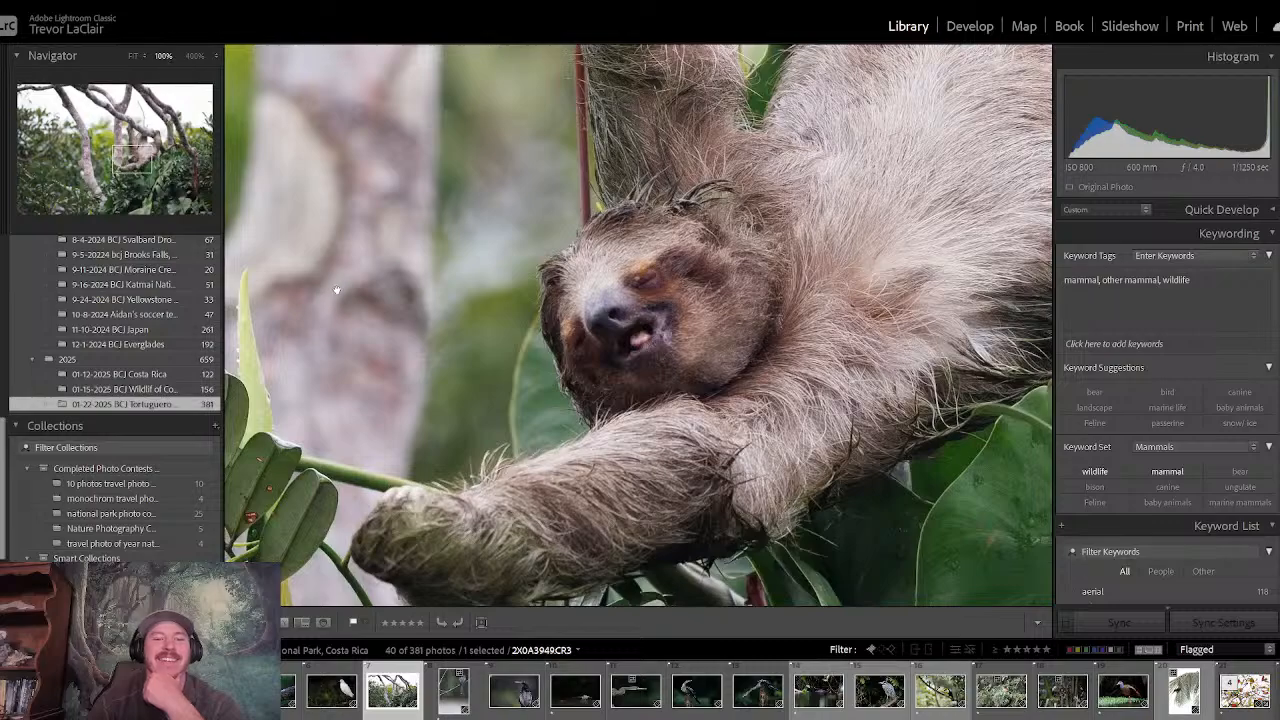
left_click_drag(592, 362, 573, 190)
left_click(640, 172)
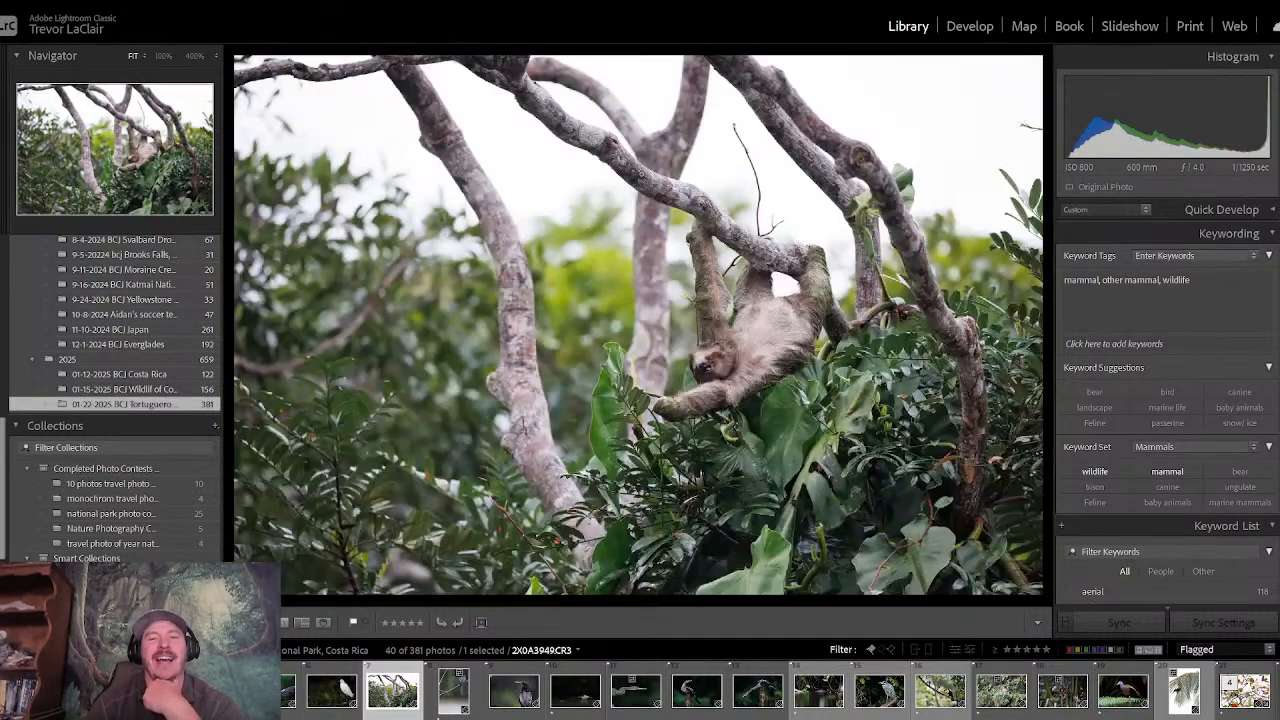
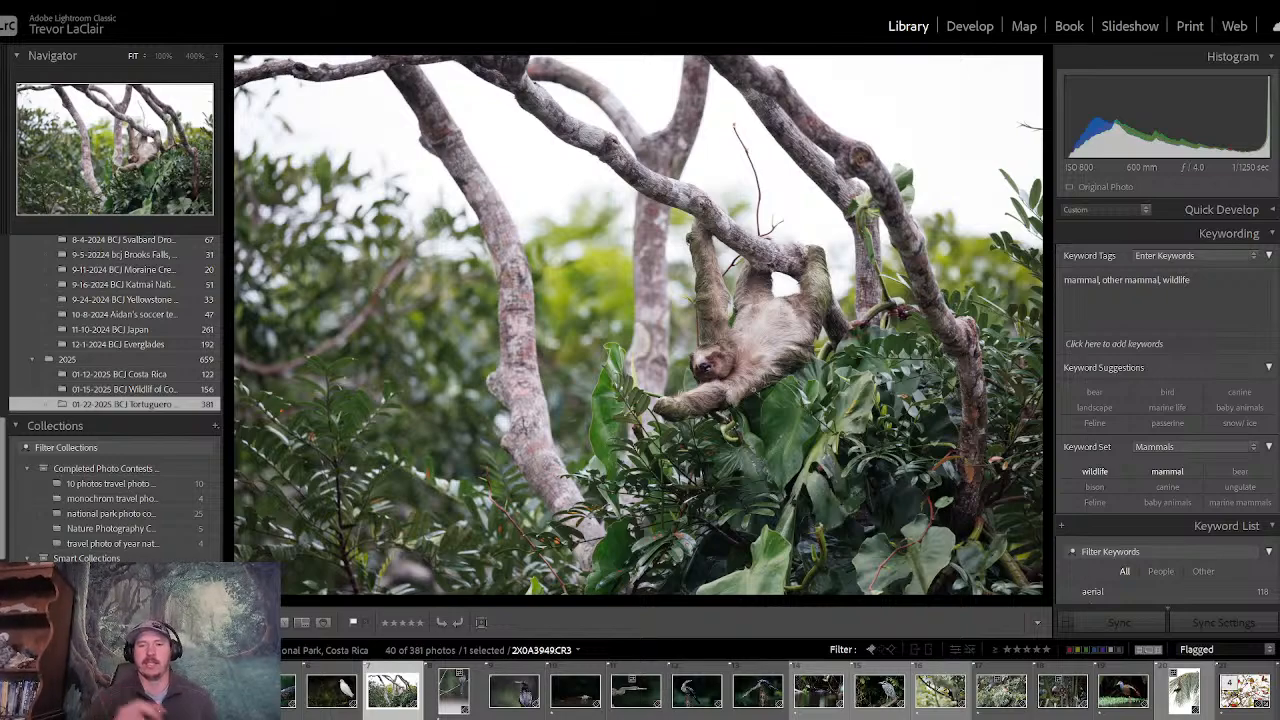
- Start developing the hanging sloth photo, setting its highlights to -70, contrast to +36 and exposure to -0.31
left_click(1158, 235)
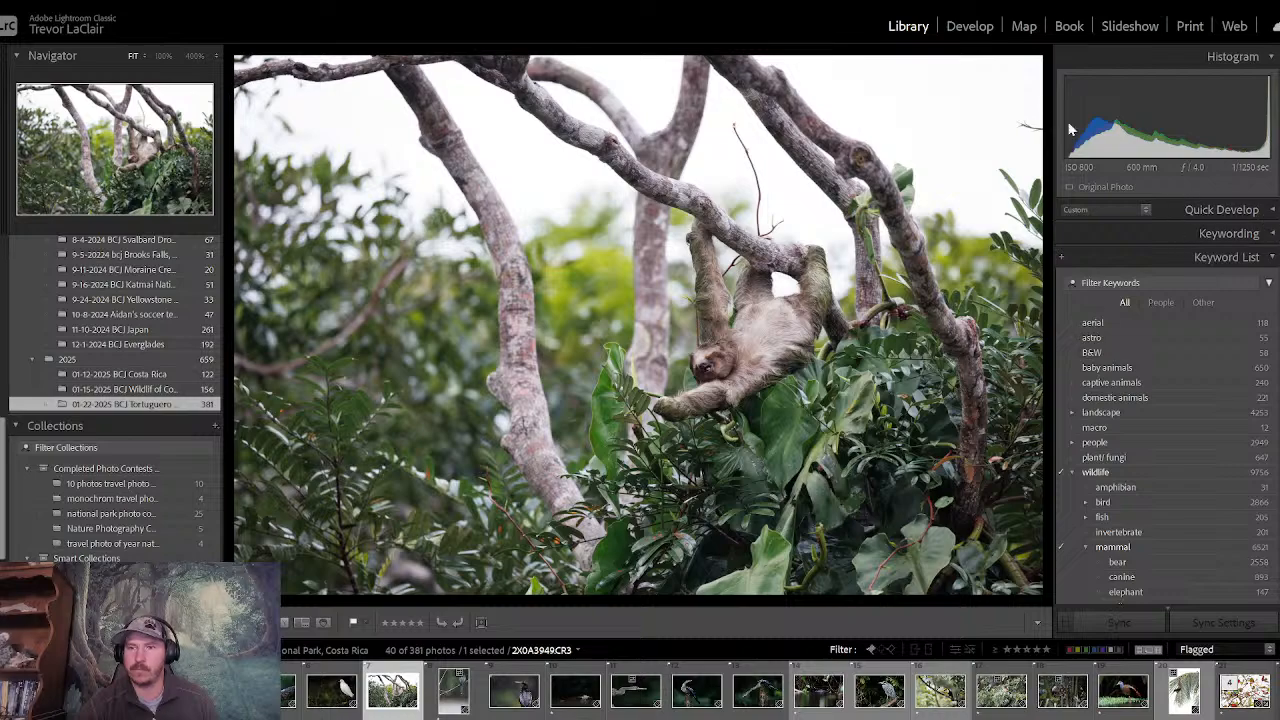
left_click(972, 34)
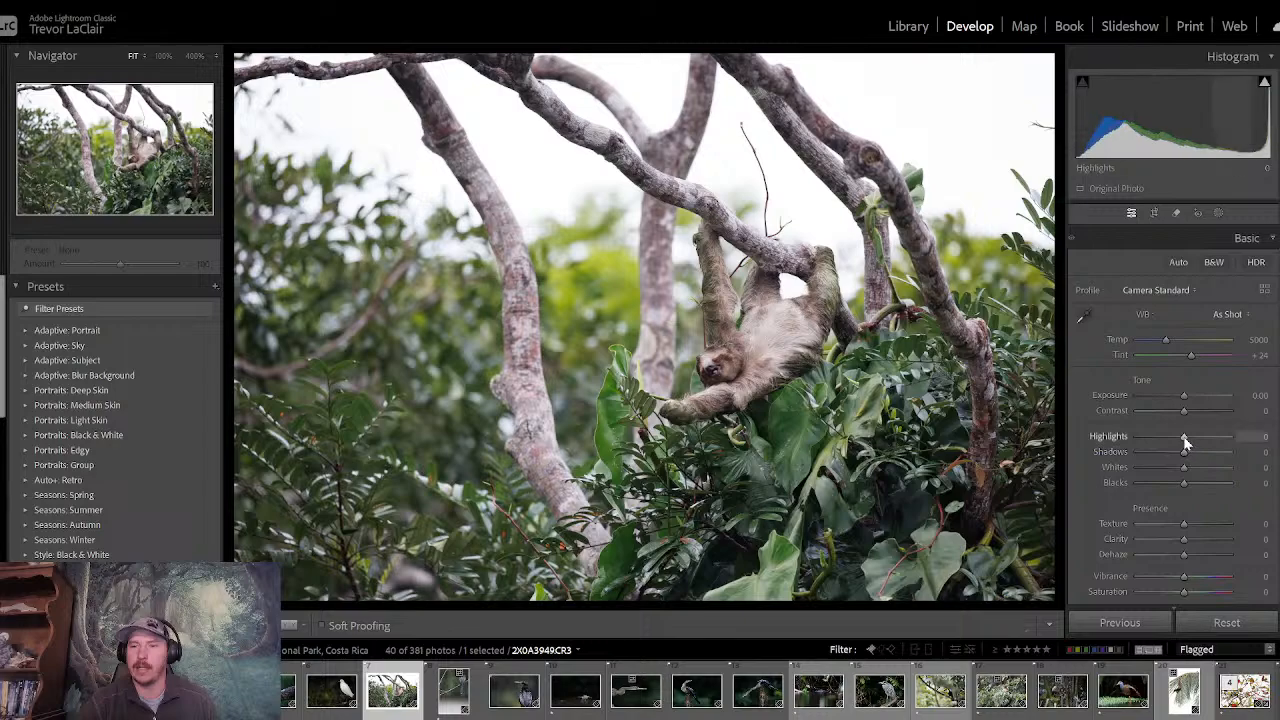
left_click_drag(1183, 436, 1152, 443)
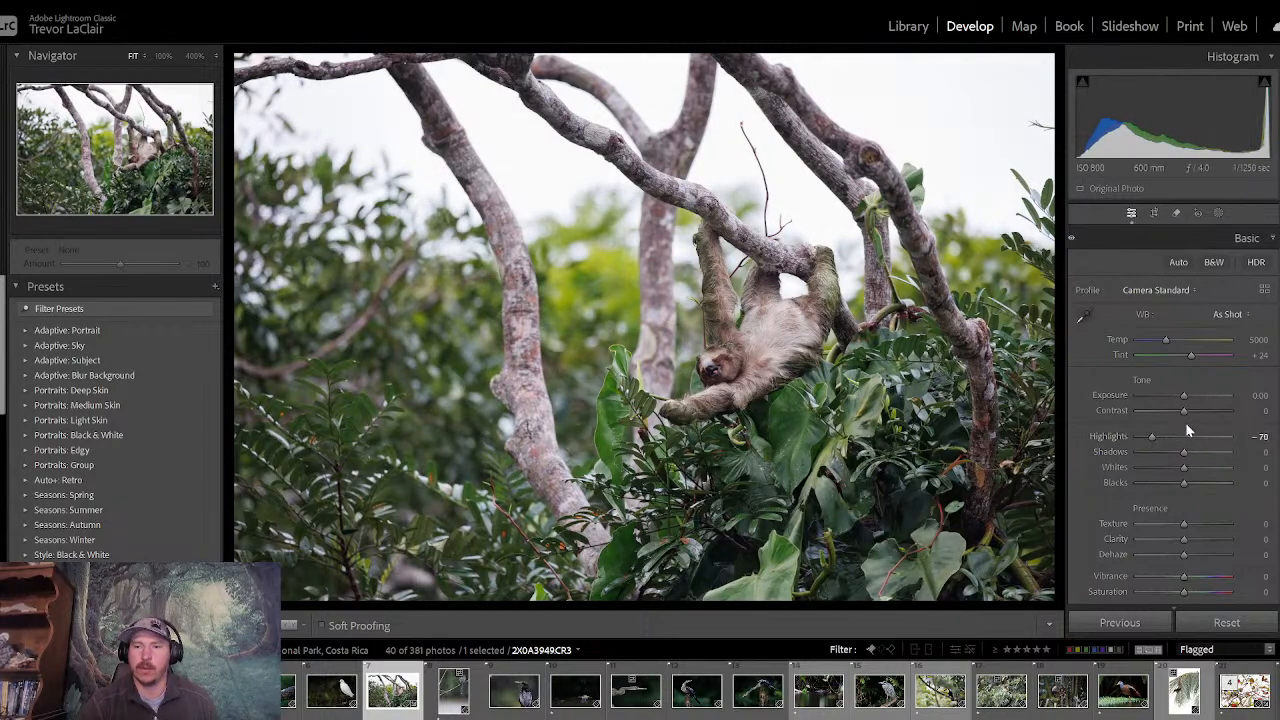
mouse_move(1184, 412)
left_mouse_down()
mouse_move(1200, 418)
mouse_move(1180, 398)
left_mouse_up()
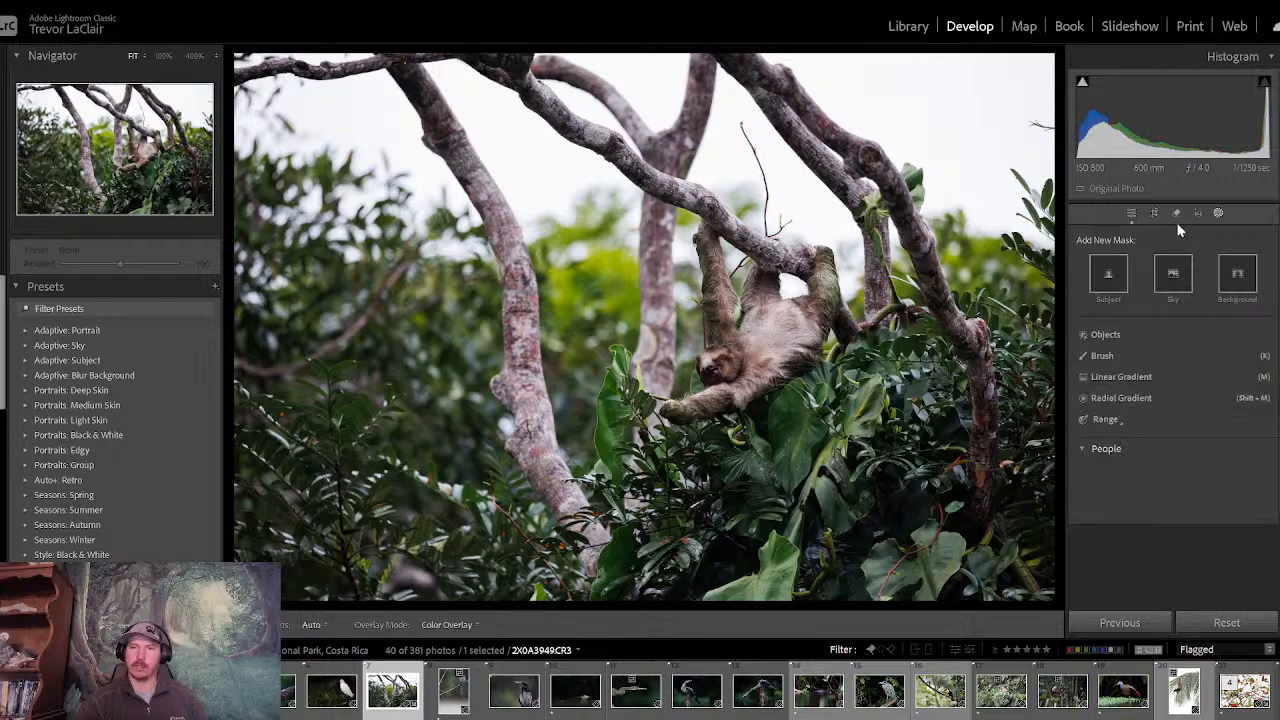
- Try a sky mask with exposure at -0.88, temperature at -23 and highlights at -100
left_click(1218, 213)
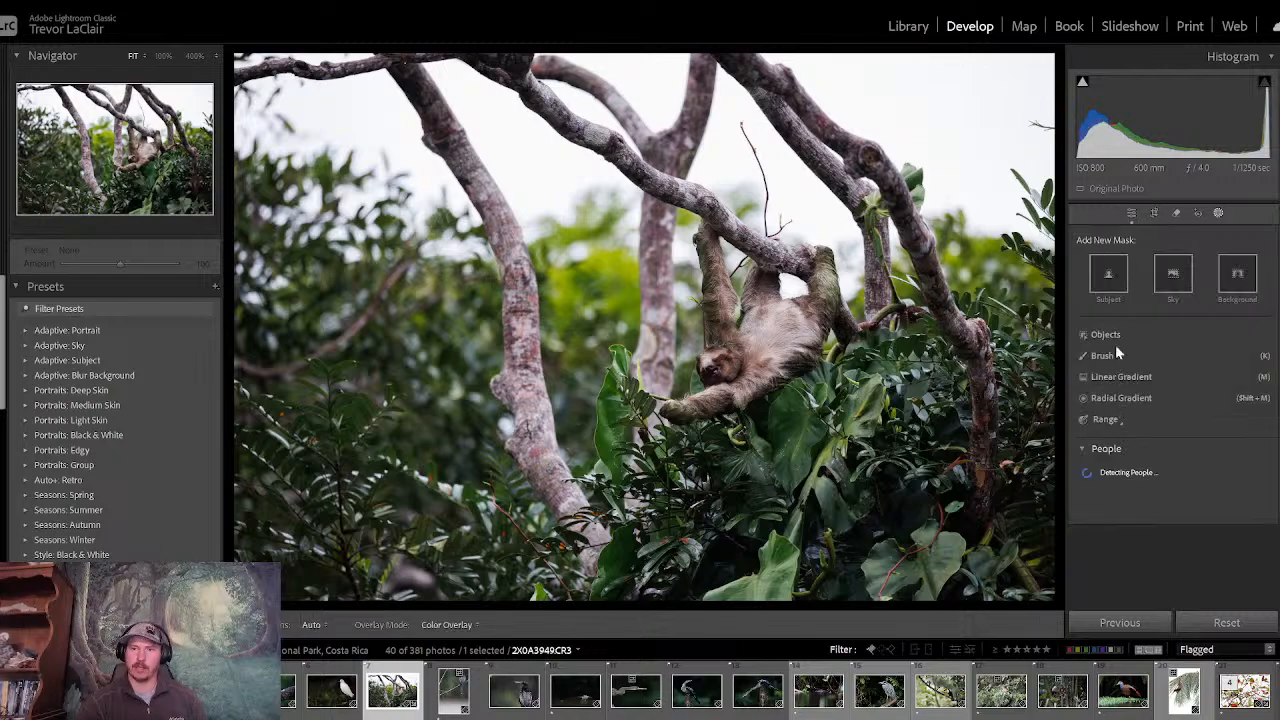
left_click(1167, 278)
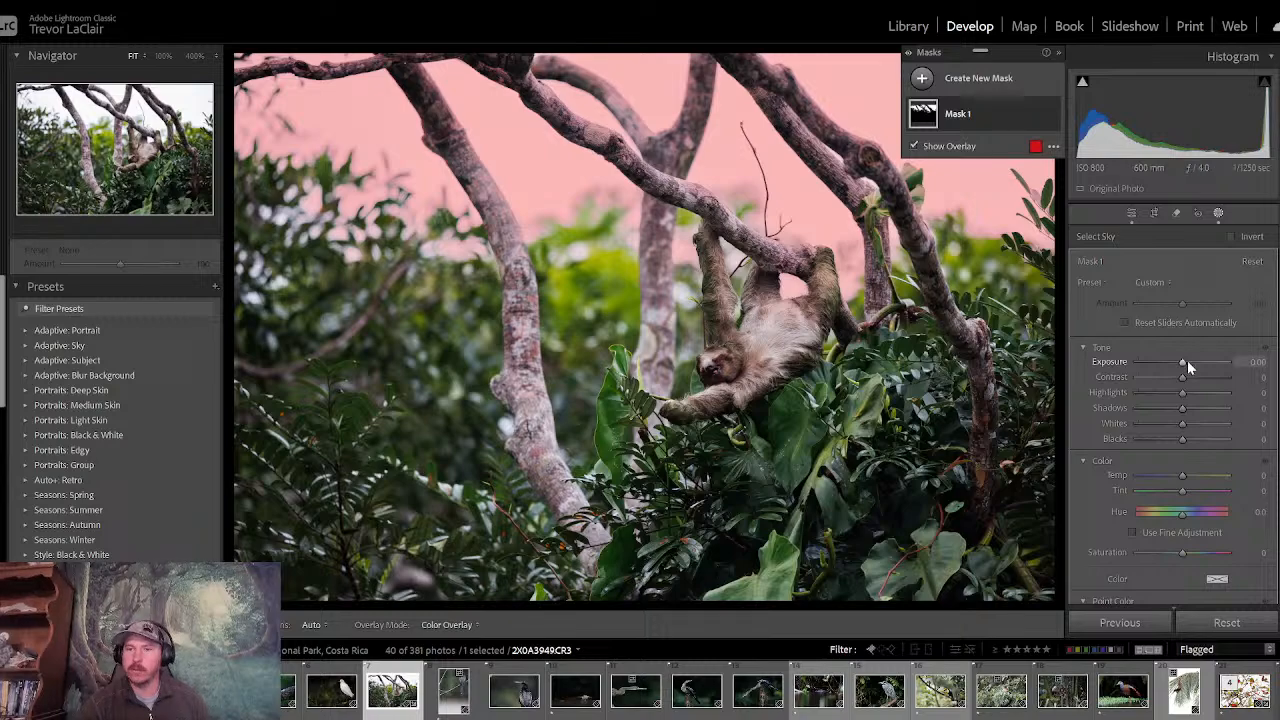
left_click_drag(1186, 360, 1176, 361)
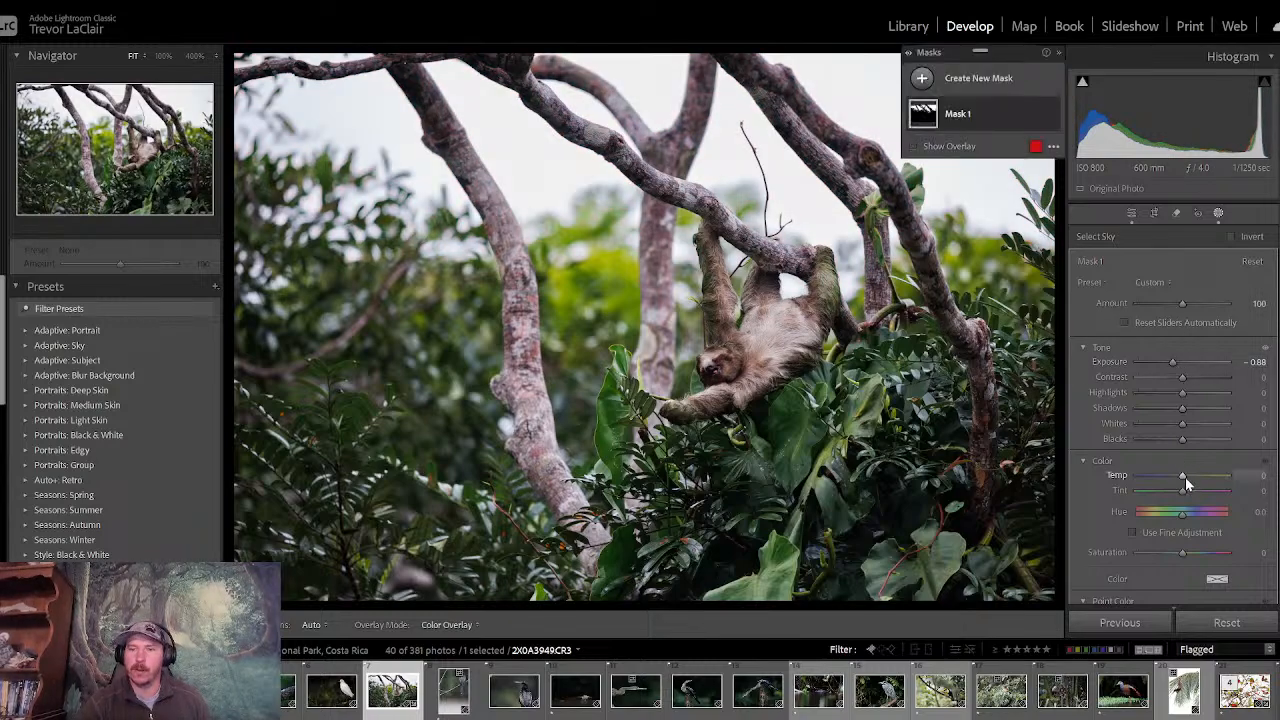
left_click_drag(1185, 477, 1174, 476)
left_click_drag(1182, 393, 1128, 397)
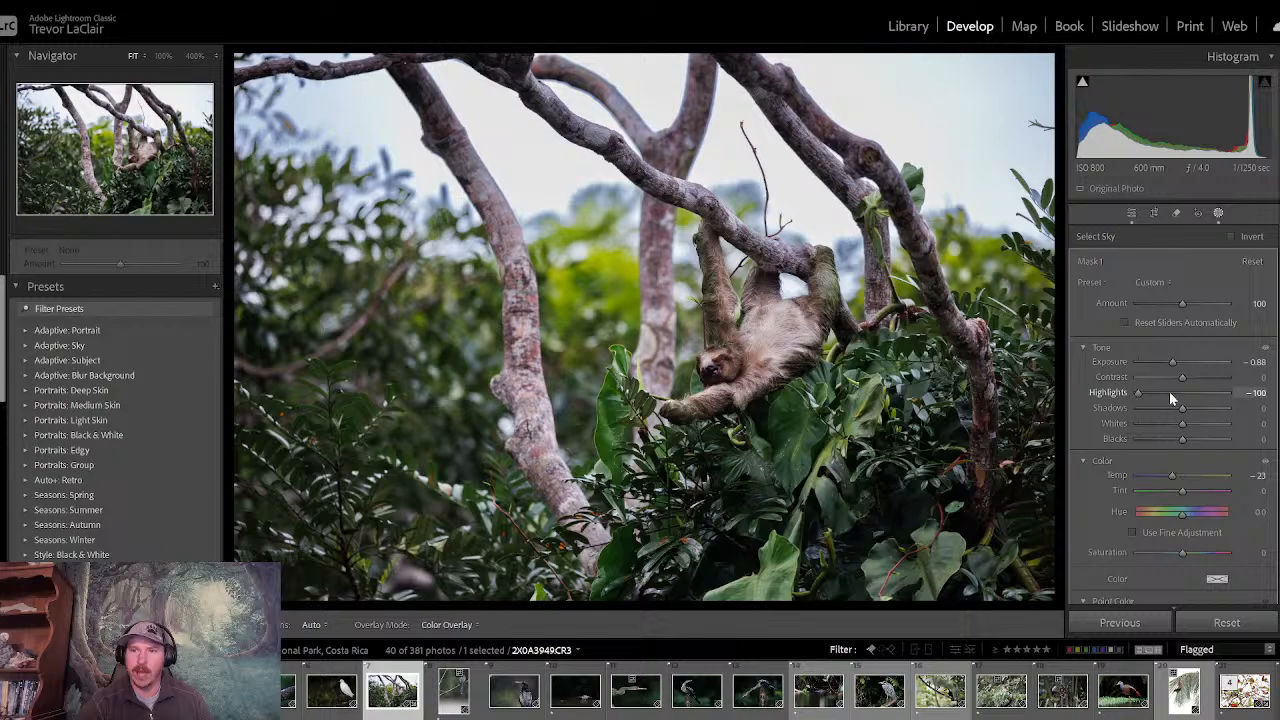
- Reset the sky mask's highlights and exposure, adjust its temperature to -22, and delete the mask
double_click(1142, 392)
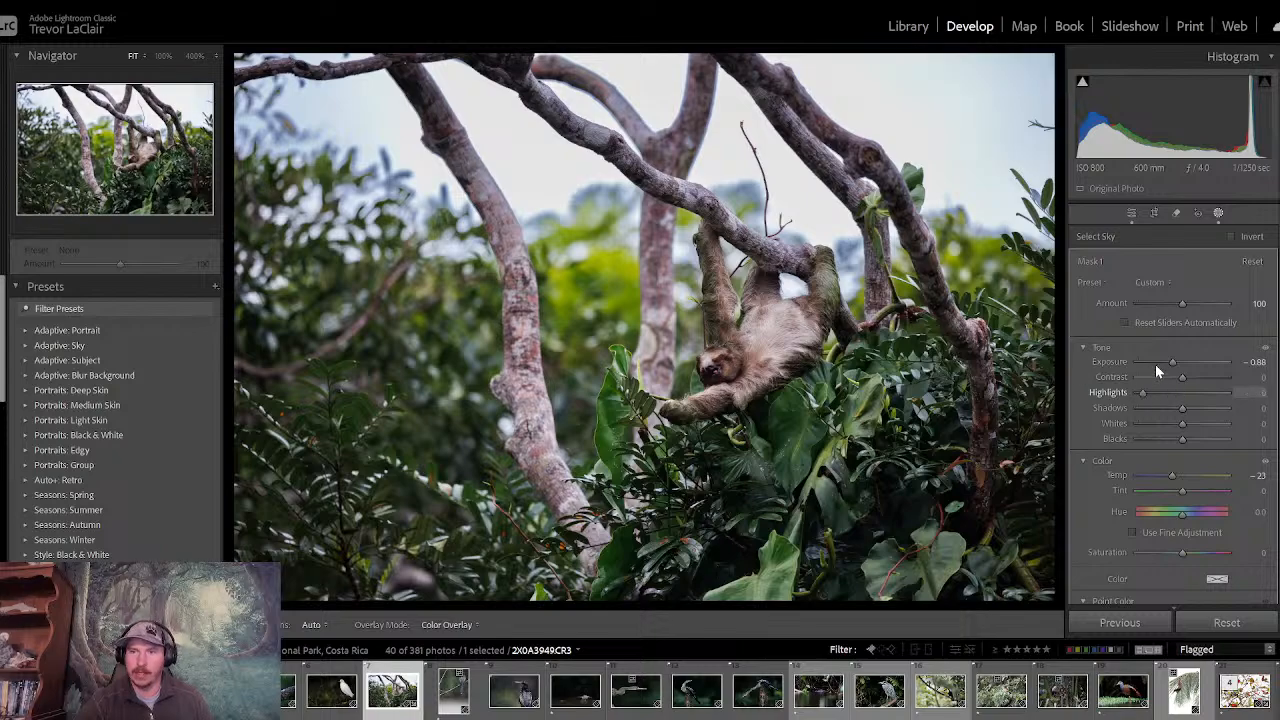
double_click(1155, 363)
left_click_drag(1172, 476, 1173, 476)
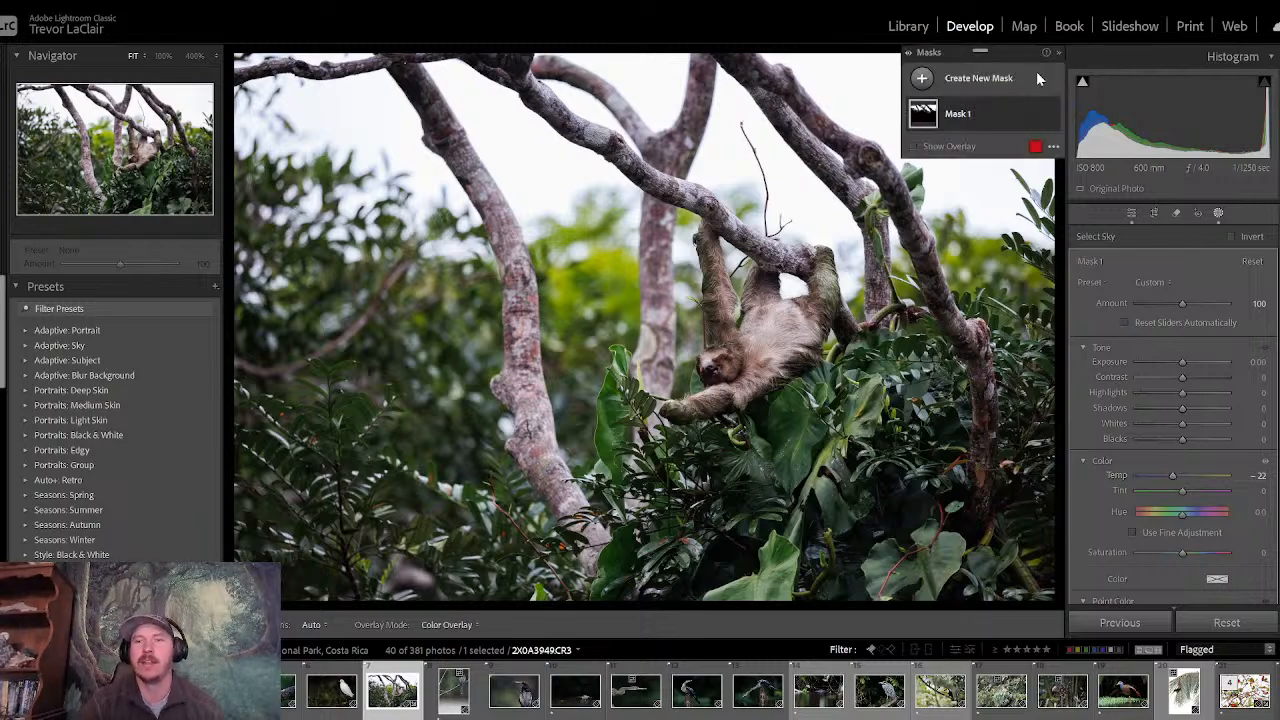
right_click(984, 115)
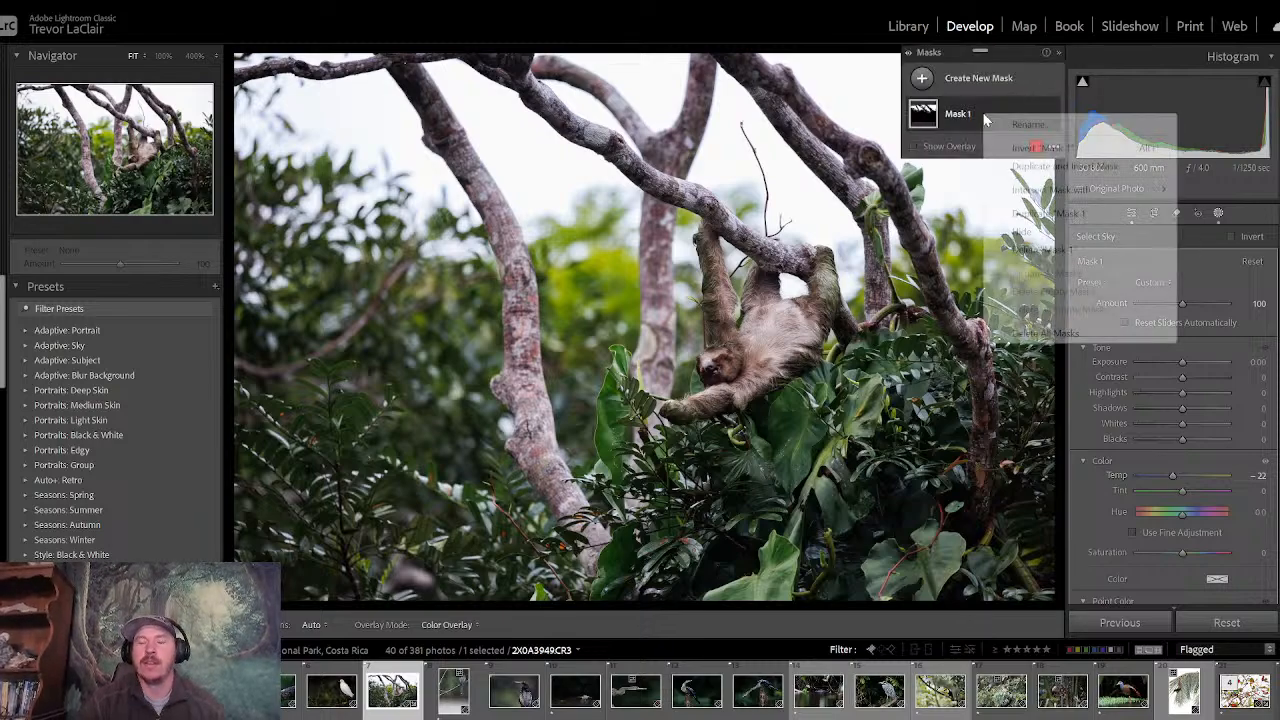
left_click(1026, 251)
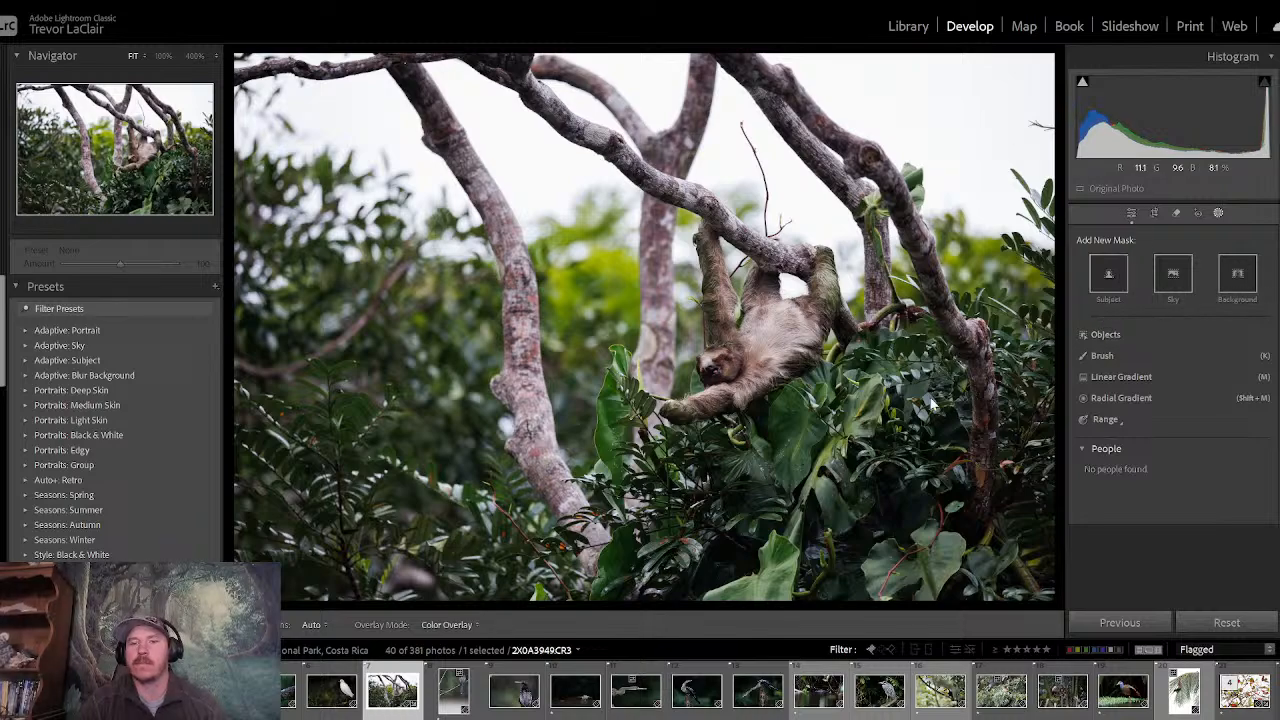
- Add a large radial gradient mask around the sloth, tilt it diagonally and centre it near the sloth's head
left_click(1134, 401)
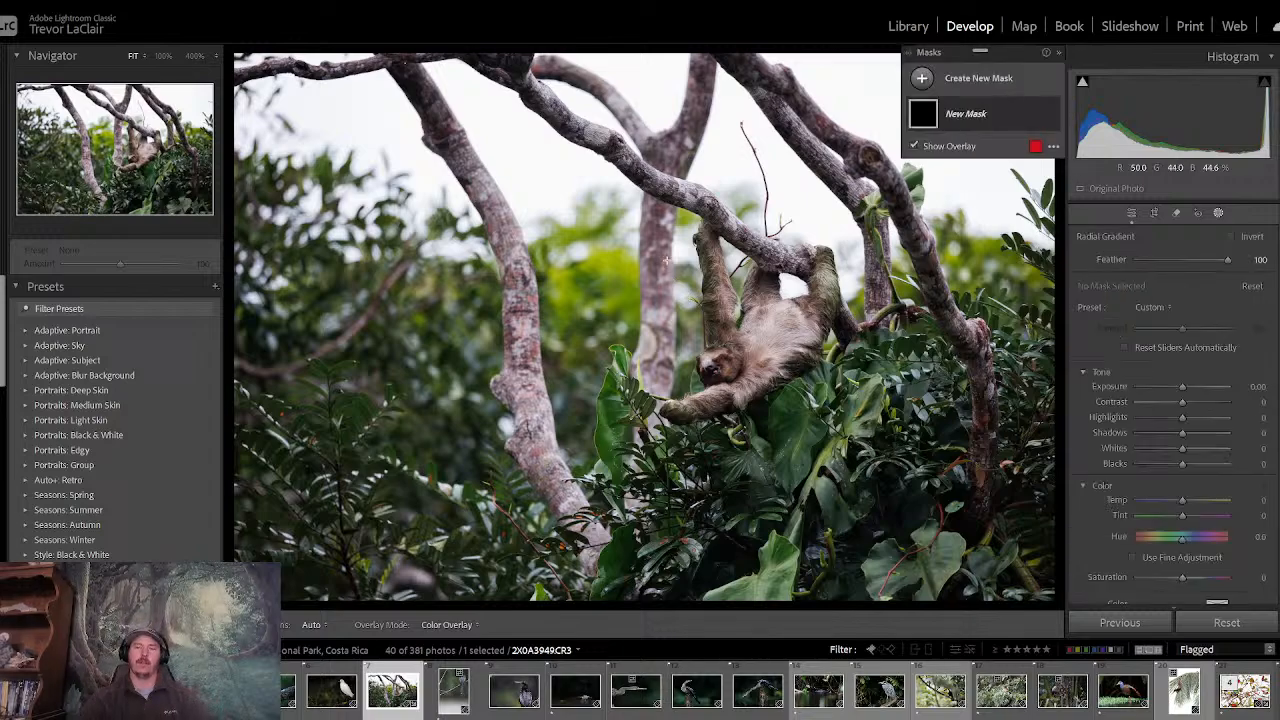
mouse_move(665, 259)
left_mouse_down()
mouse_move(930, 560)
mouse_move(825, 578)
mouse_move(921, 638)
left_mouse_up()
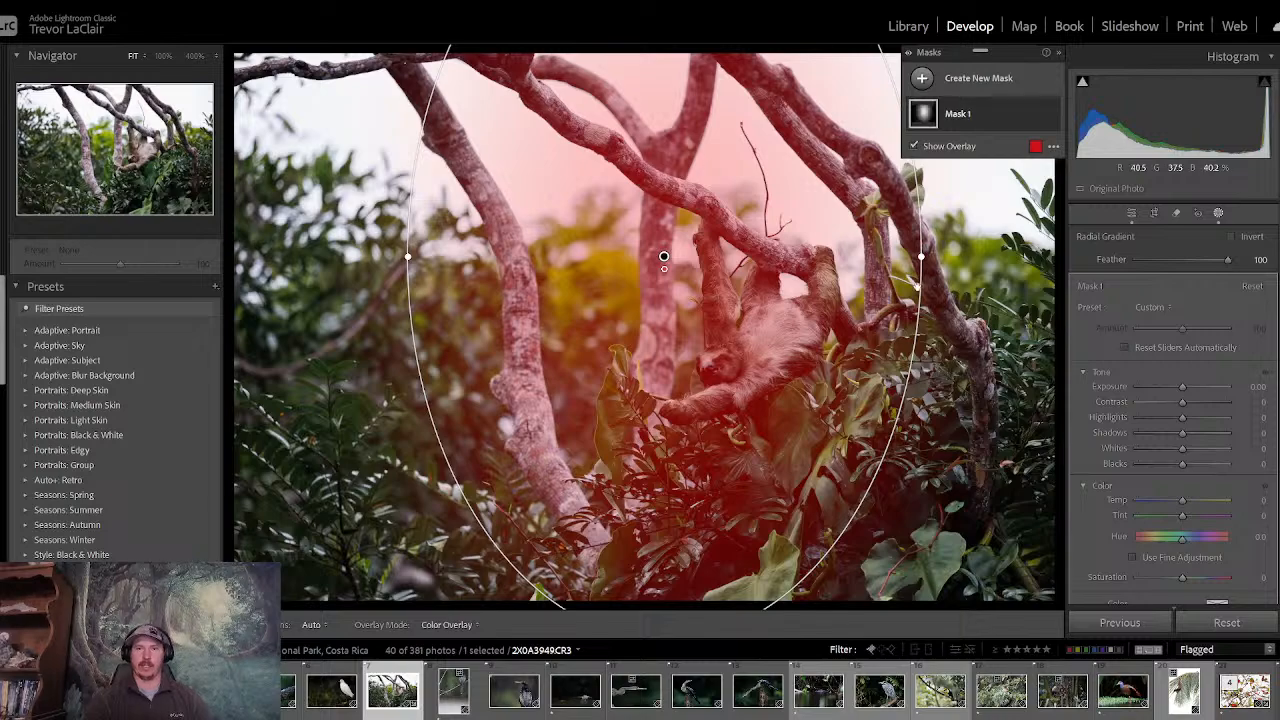
left_click_drag(938, 266, 918, 113)
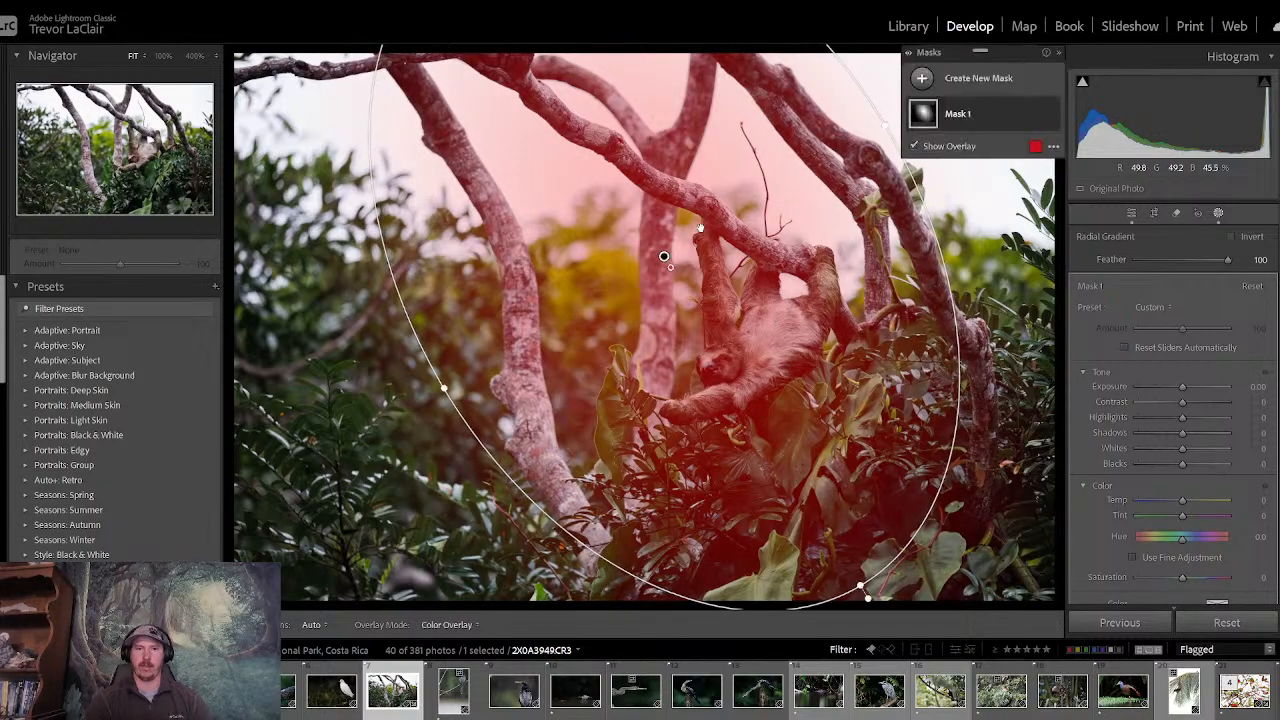
left_click_drag(699, 228, 748, 310)
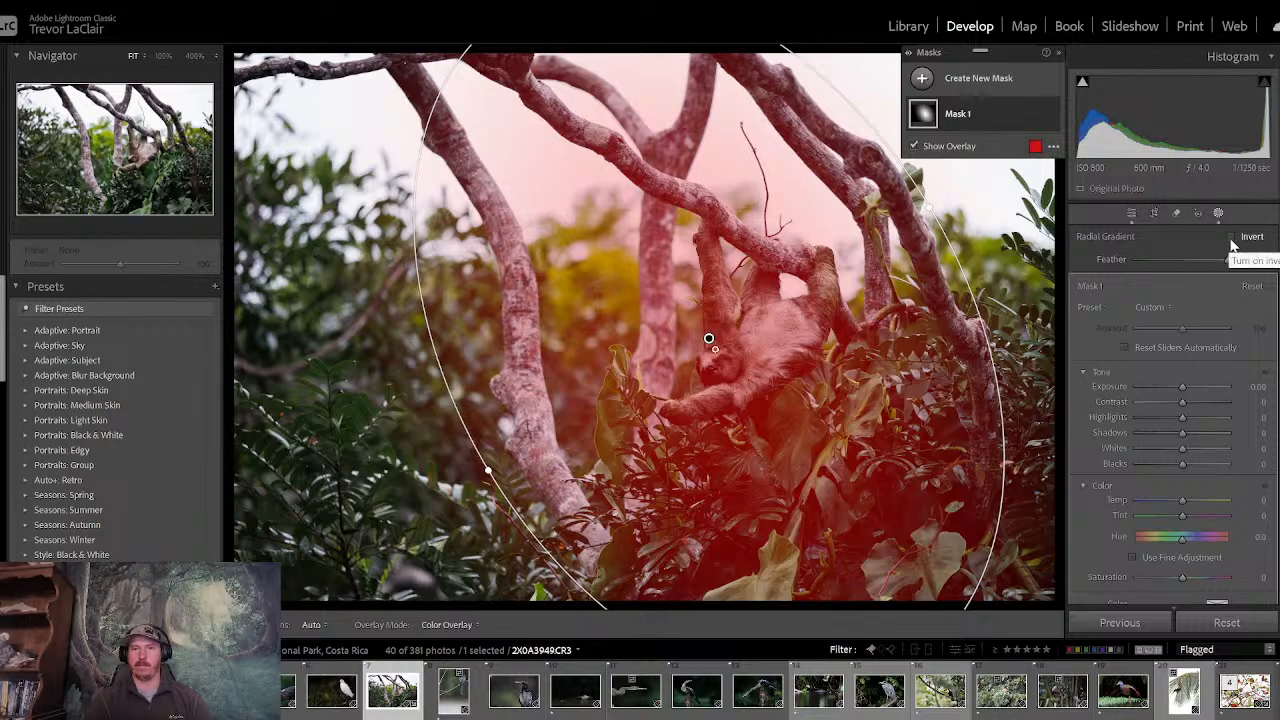
- Set the radial mask's exposure to 0.88 and highlights to -100, and move its centre onto the sloth's face
left_click(1183, 390)
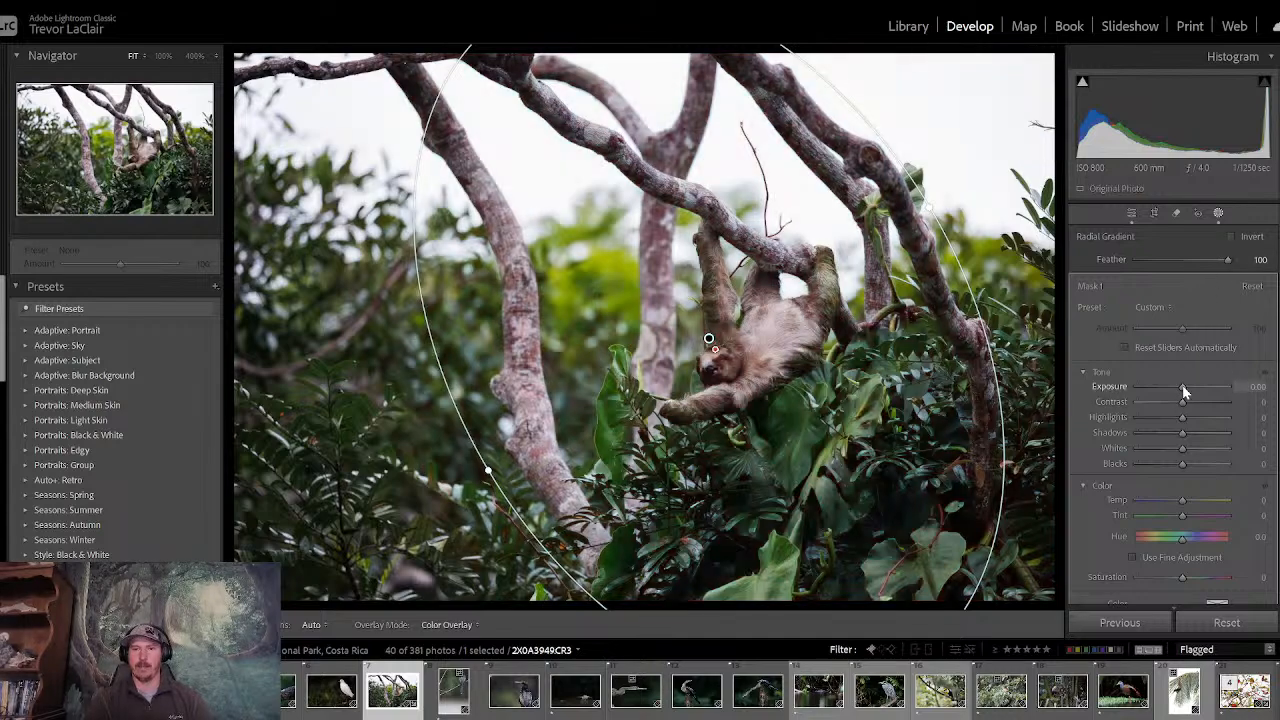
left_click_drag(1183, 388, 1126, 418)
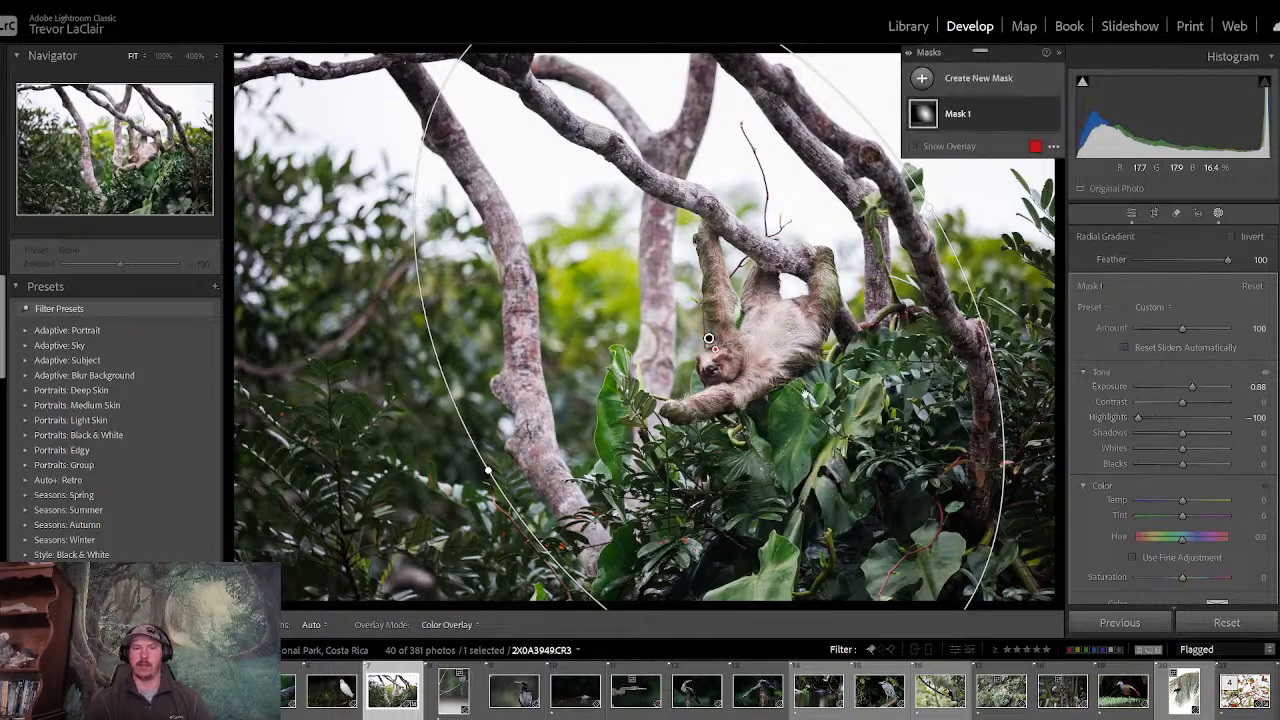
left_click_drag(711, 342, 725, 362)
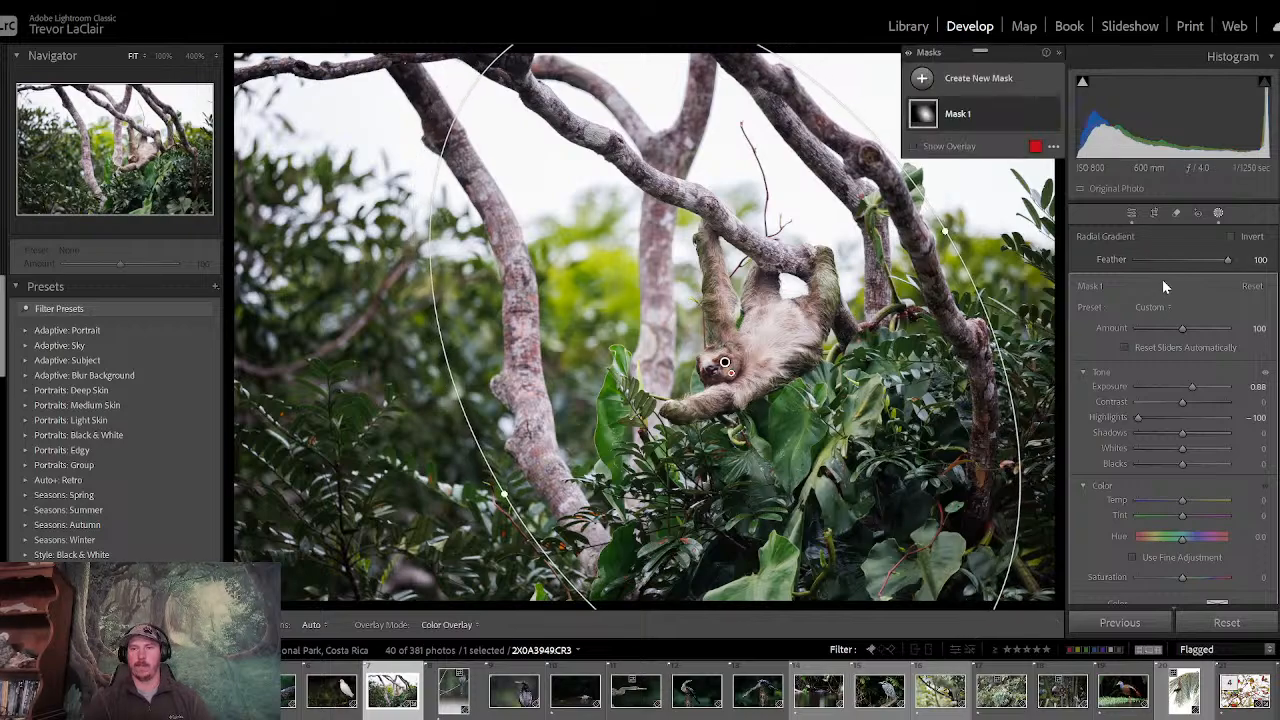
- Lower the overall exposure of the sloth photo slightly further in the basic adjustments
left_click(1131, 213)
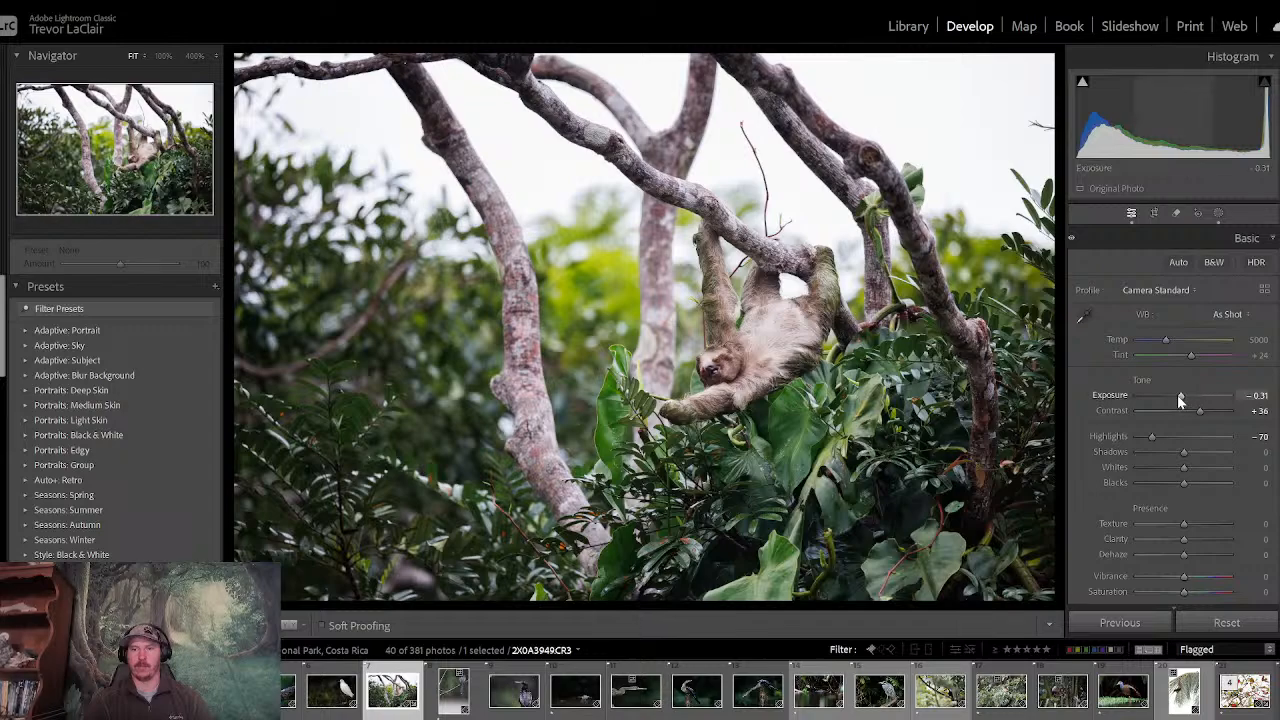
left_click_drag(1180, 400, 1177, 400)
- Set the radial mask's feather to 78 and its exposure to 0.79
left_click(1220, 218)
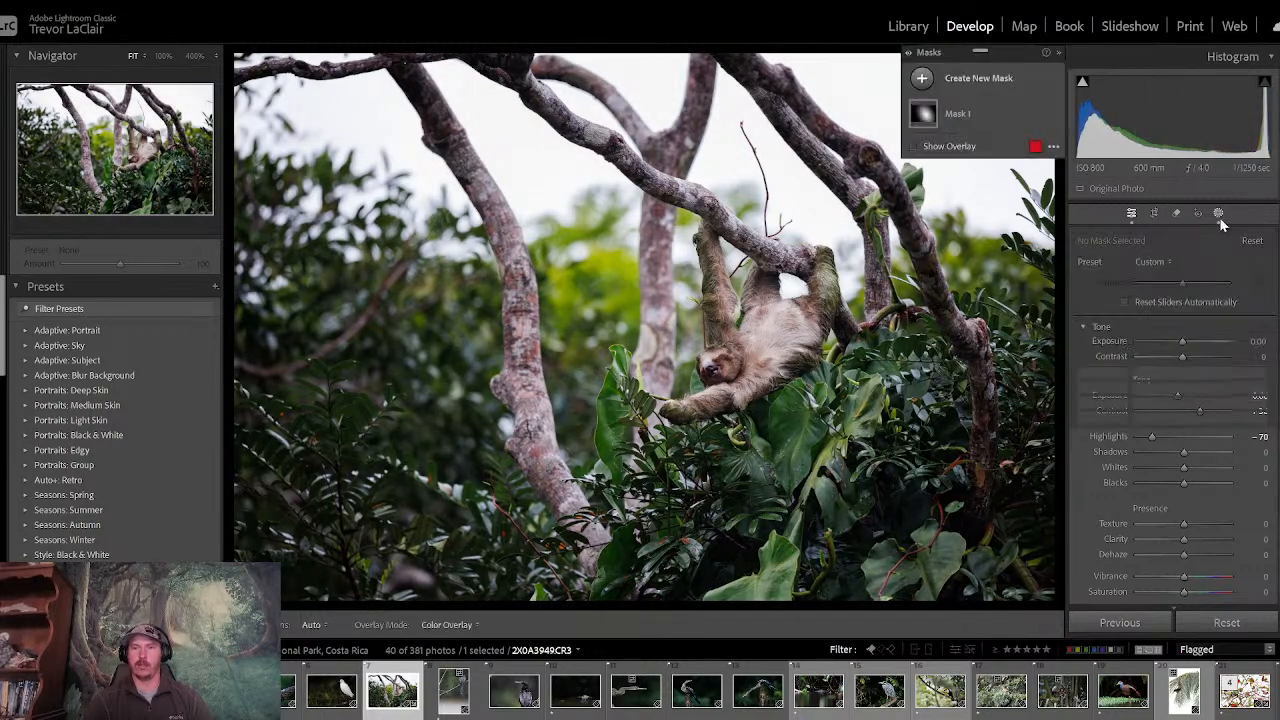
left_click(982, 111)
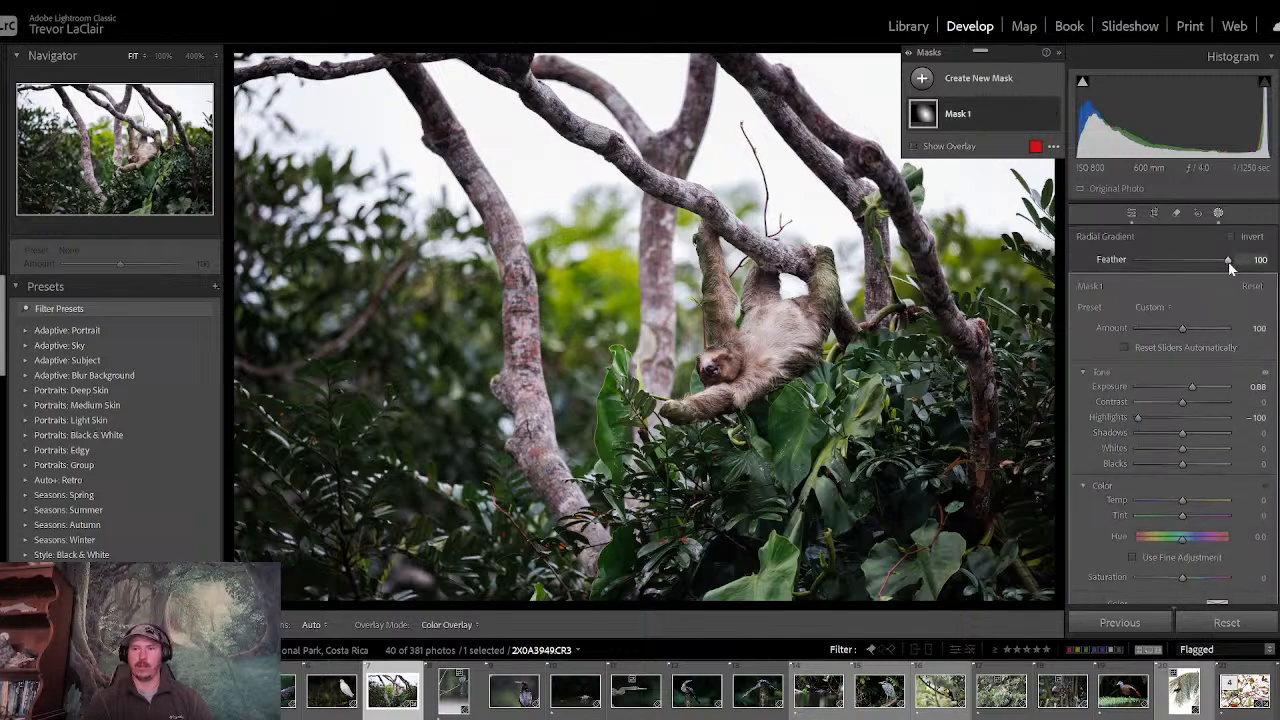
left_click_drag(1228, 261, 1208, 263)
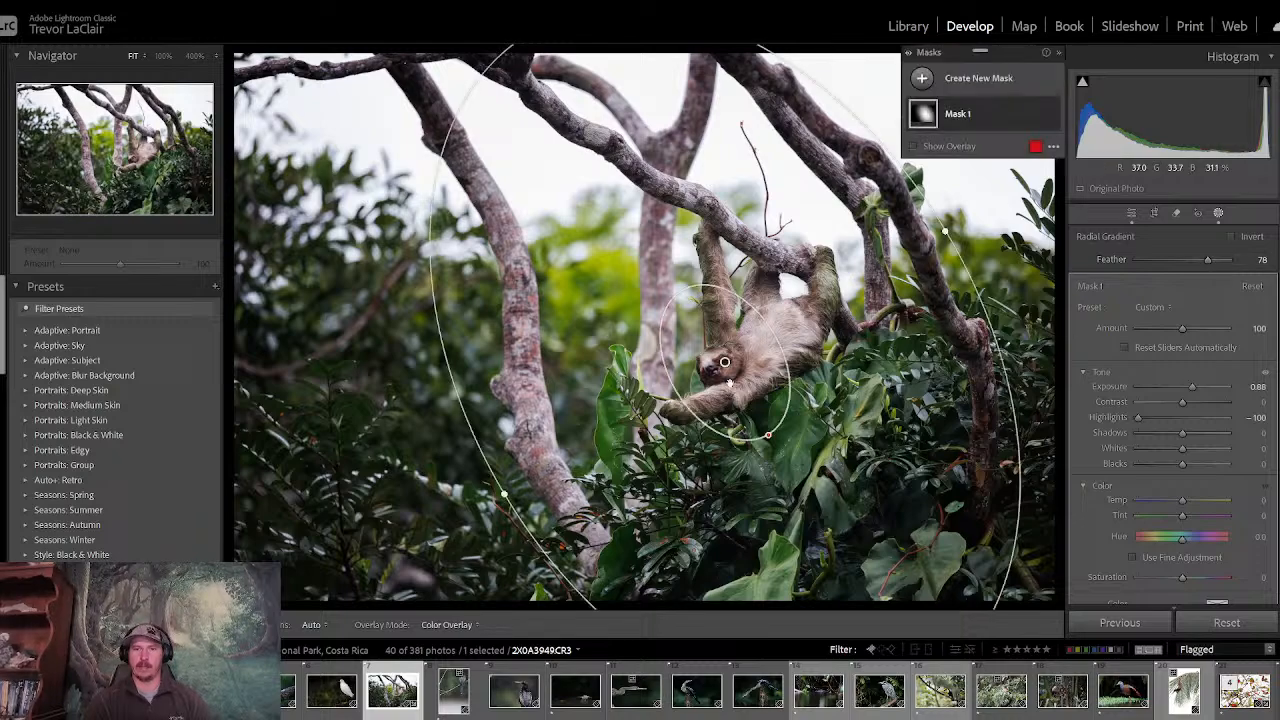
double_click(1194, 386)
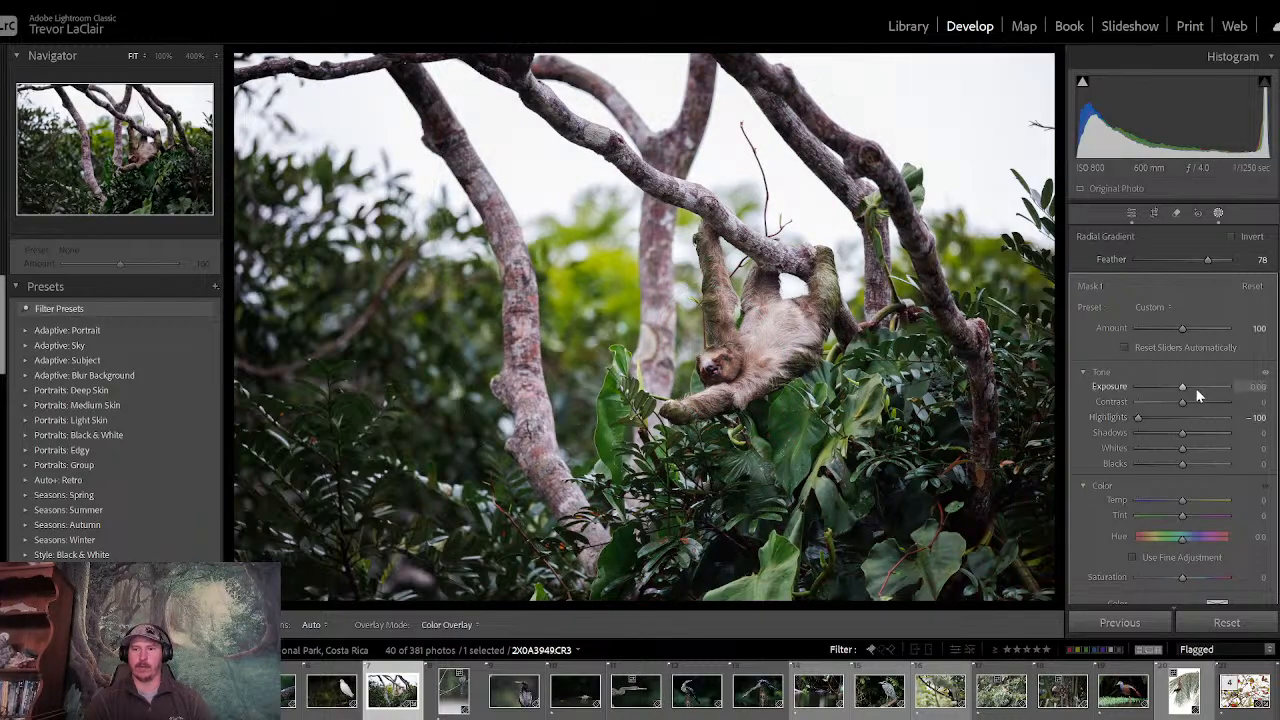
left_click_drag(1181, 390, 1189, 390)
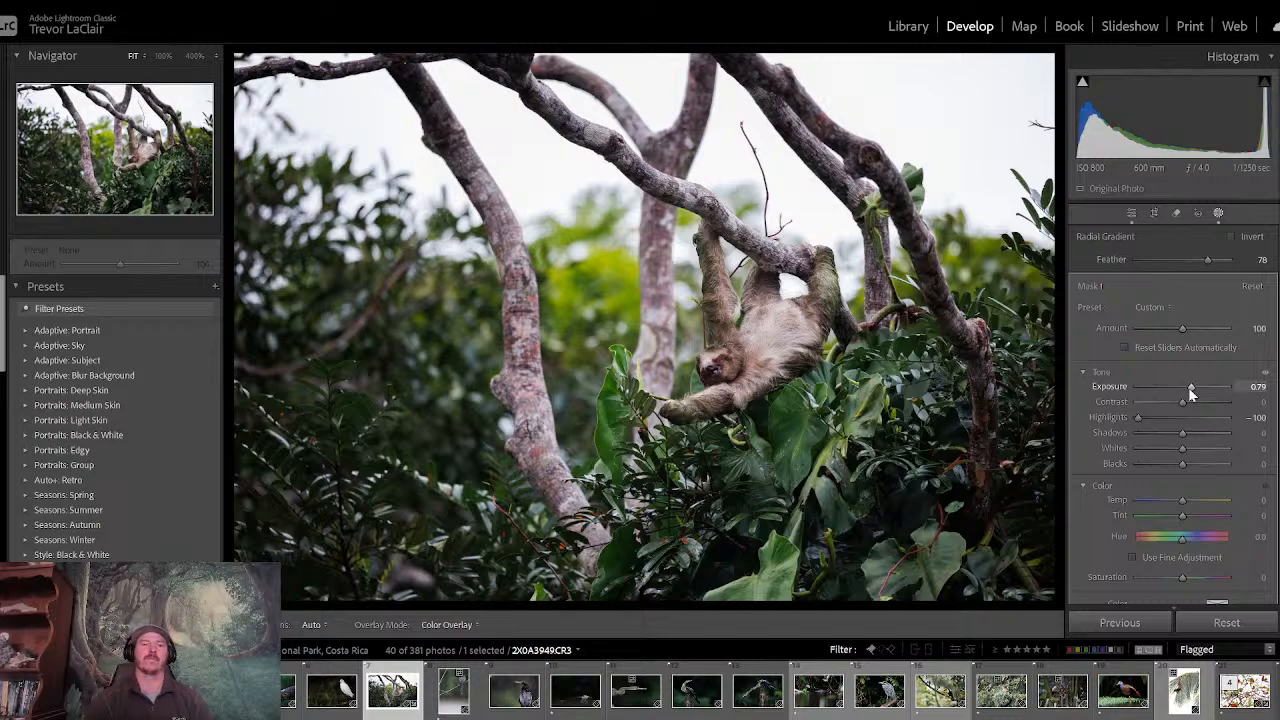
- Add a linear gradient mask over the foliage on the photo's left side, angled and shifted to reach the leaning trunk
left_click(1218, 212)
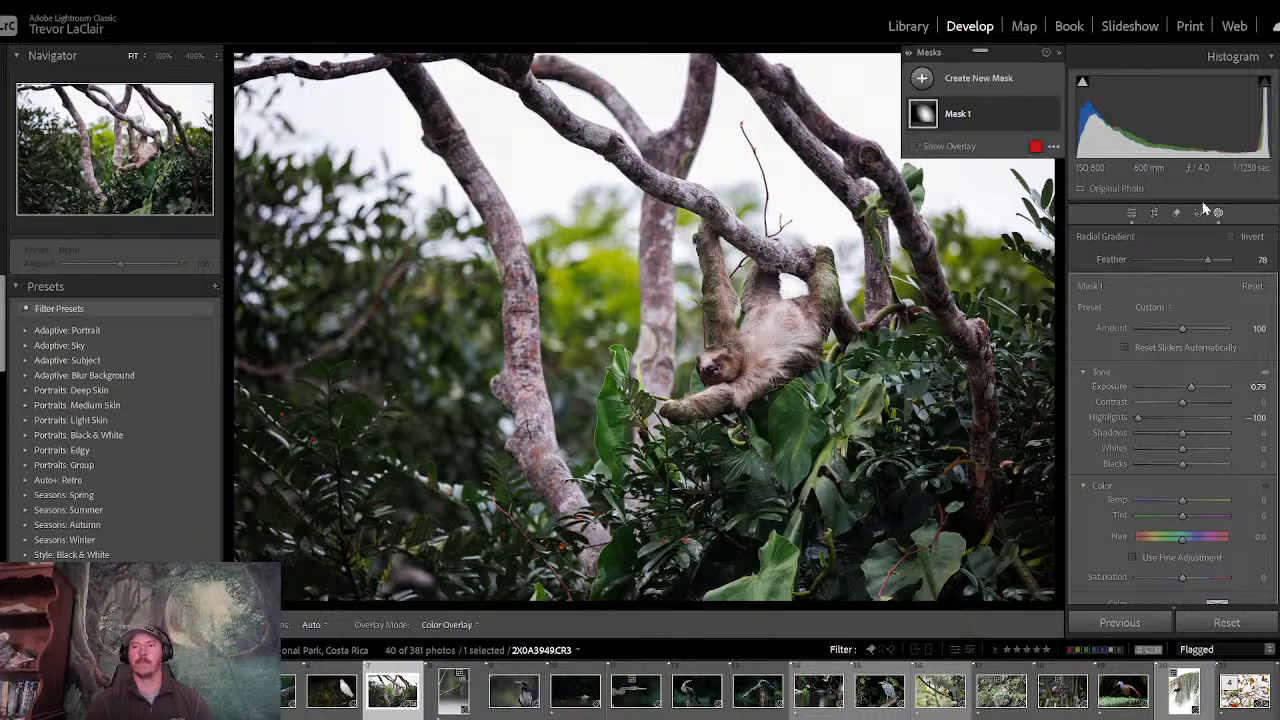
left_click(922, 79)
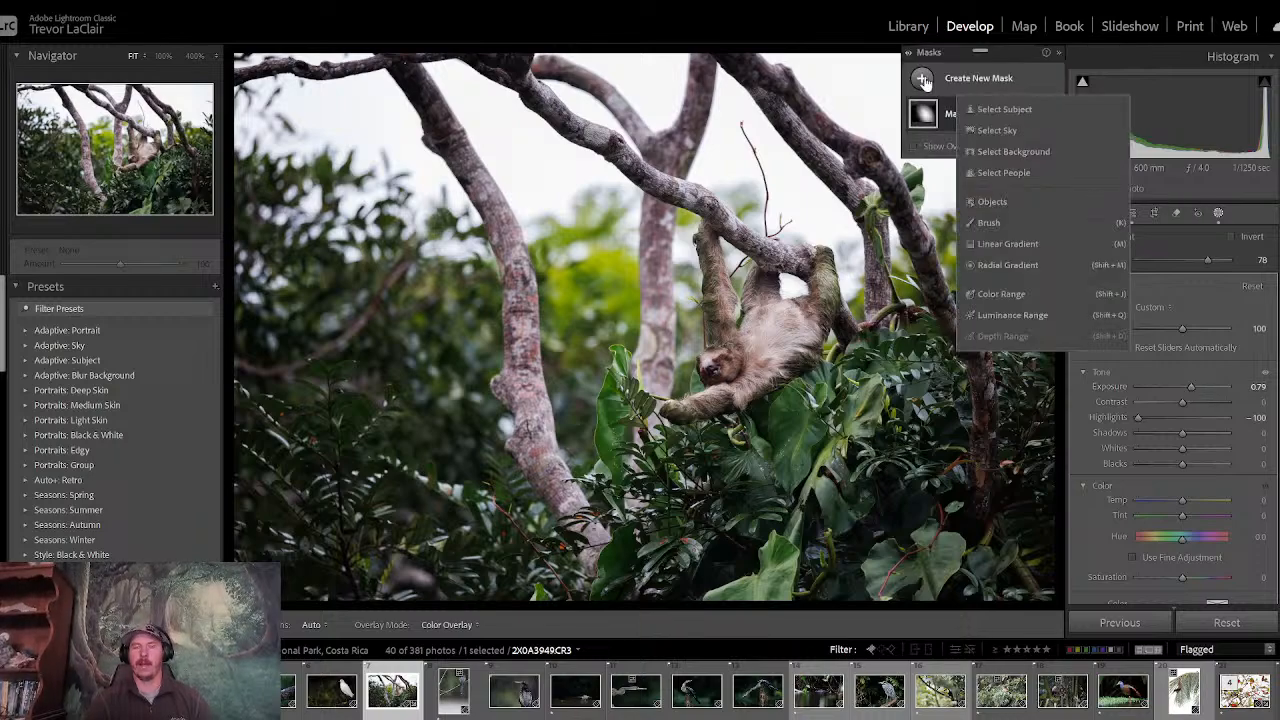
left_click(1010, 244)
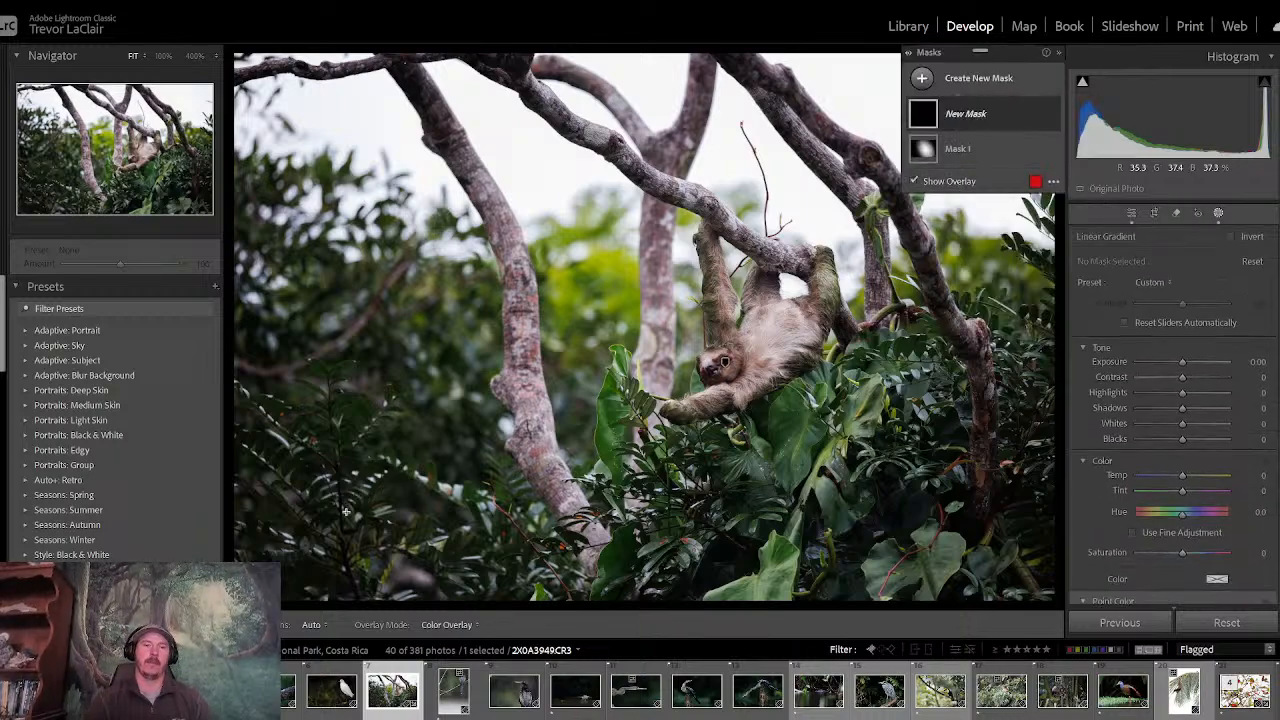
left_click_drag(346, 512, 536, 450)
left_click_drag(437, 471, 465, 527)
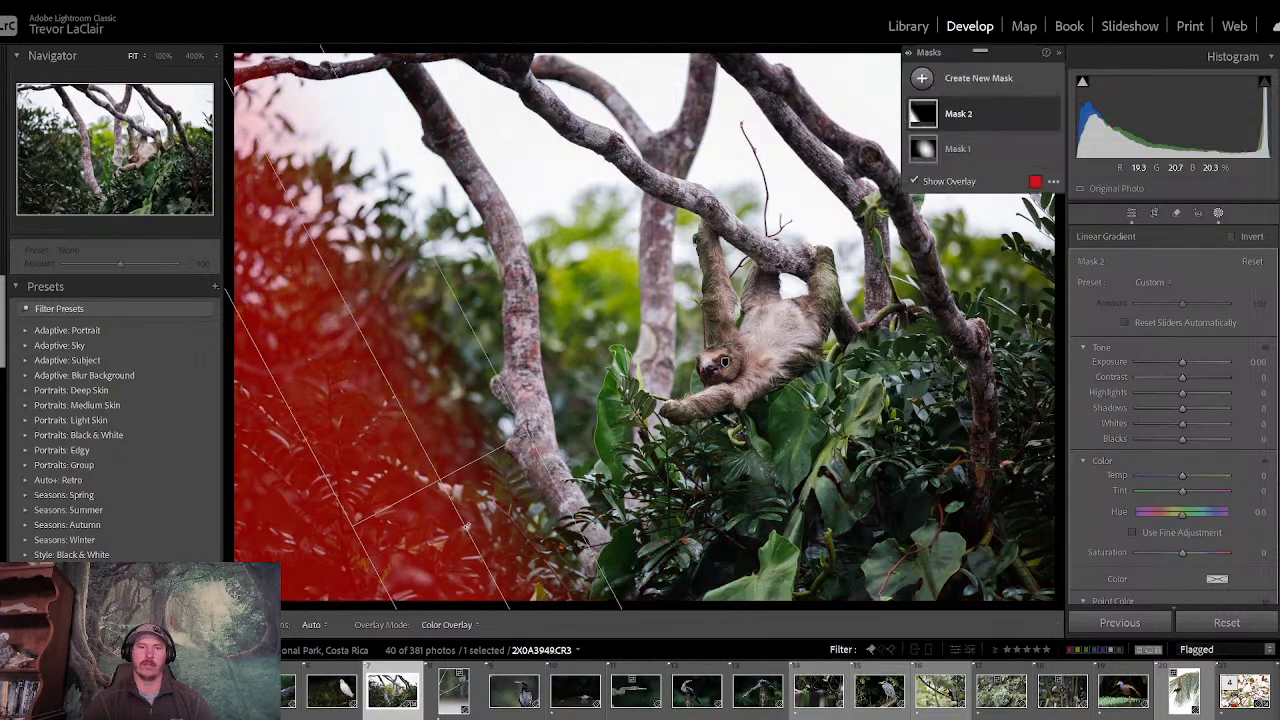
left_click_drag(440, 472, 494, 437)
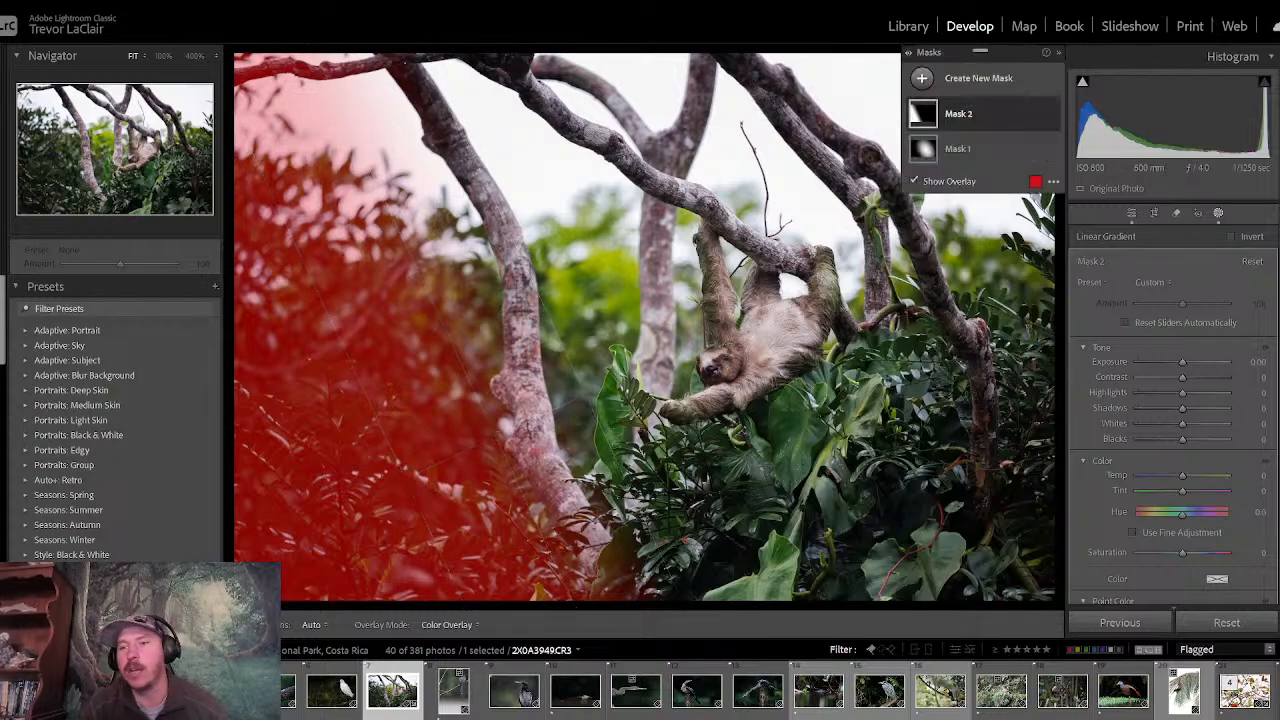
- Set the linear gradient mask's clarity to -70 to soften the foliage
scroll(1188, 425, "down", 10)
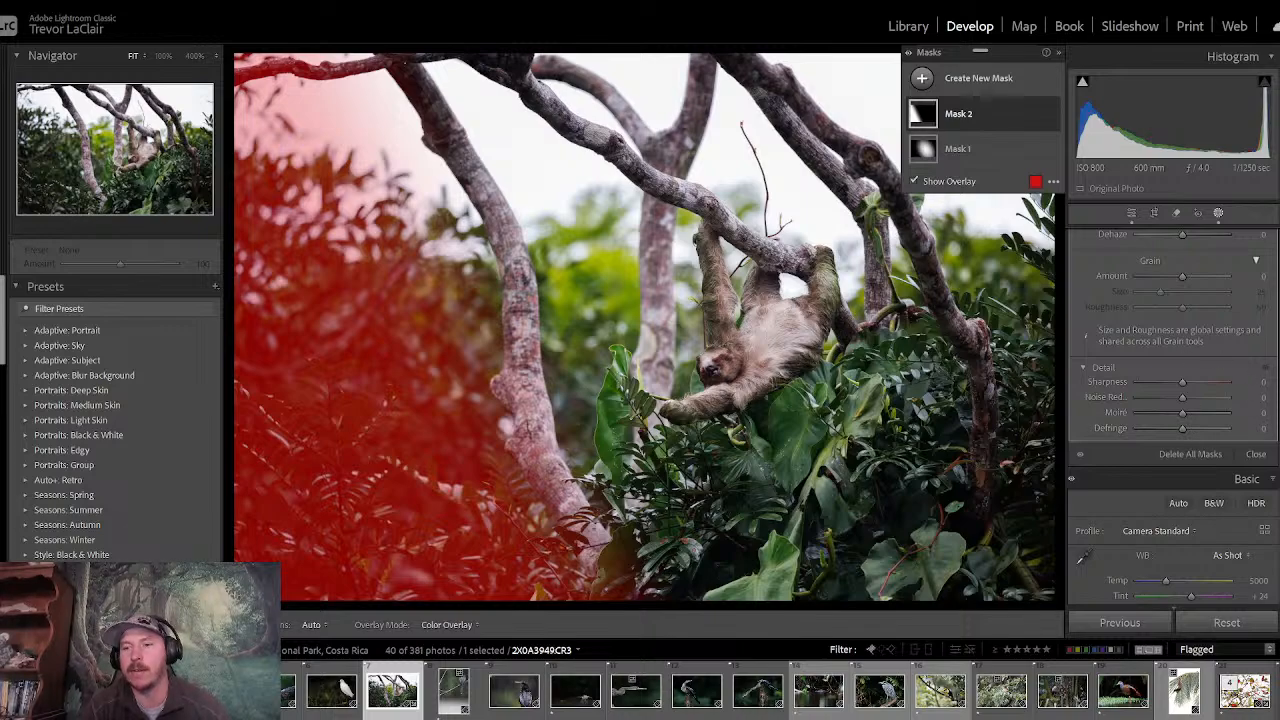
scroll(1190, 458, "up", 5)
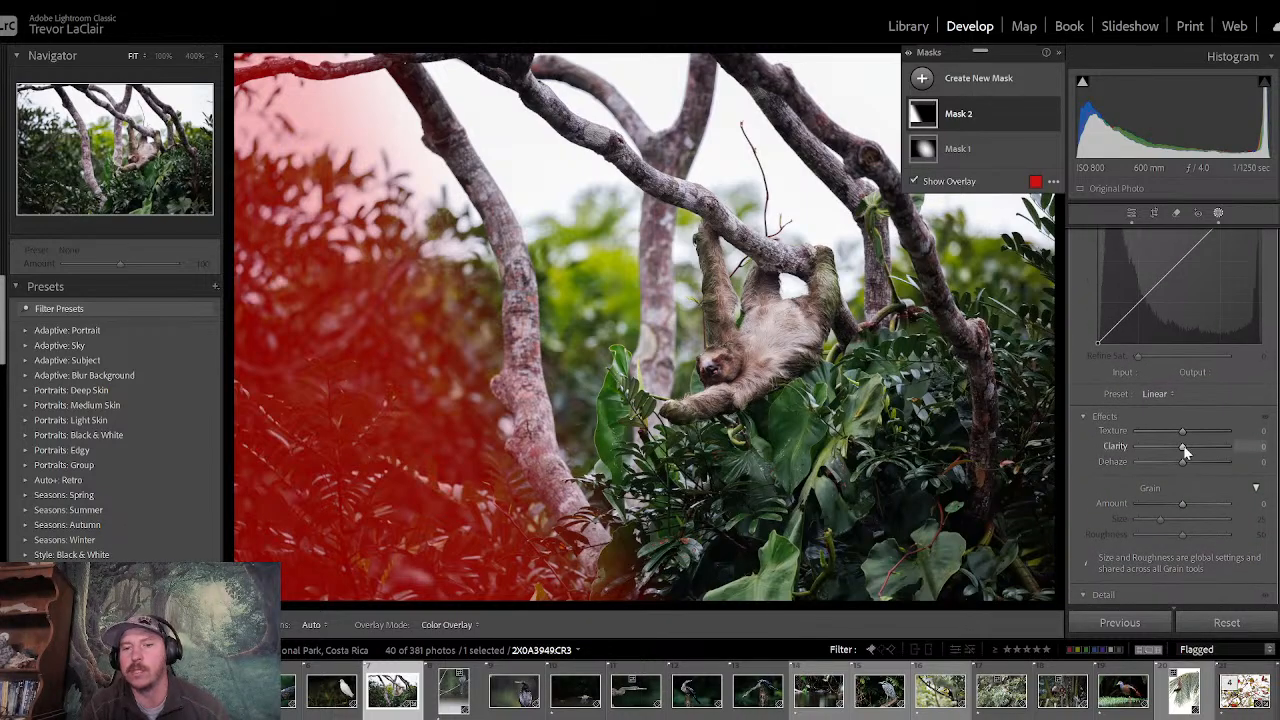
left_click_drag(1184, 449, 1168, 451)
left_click_drag(1149, 449, 1152, 451)
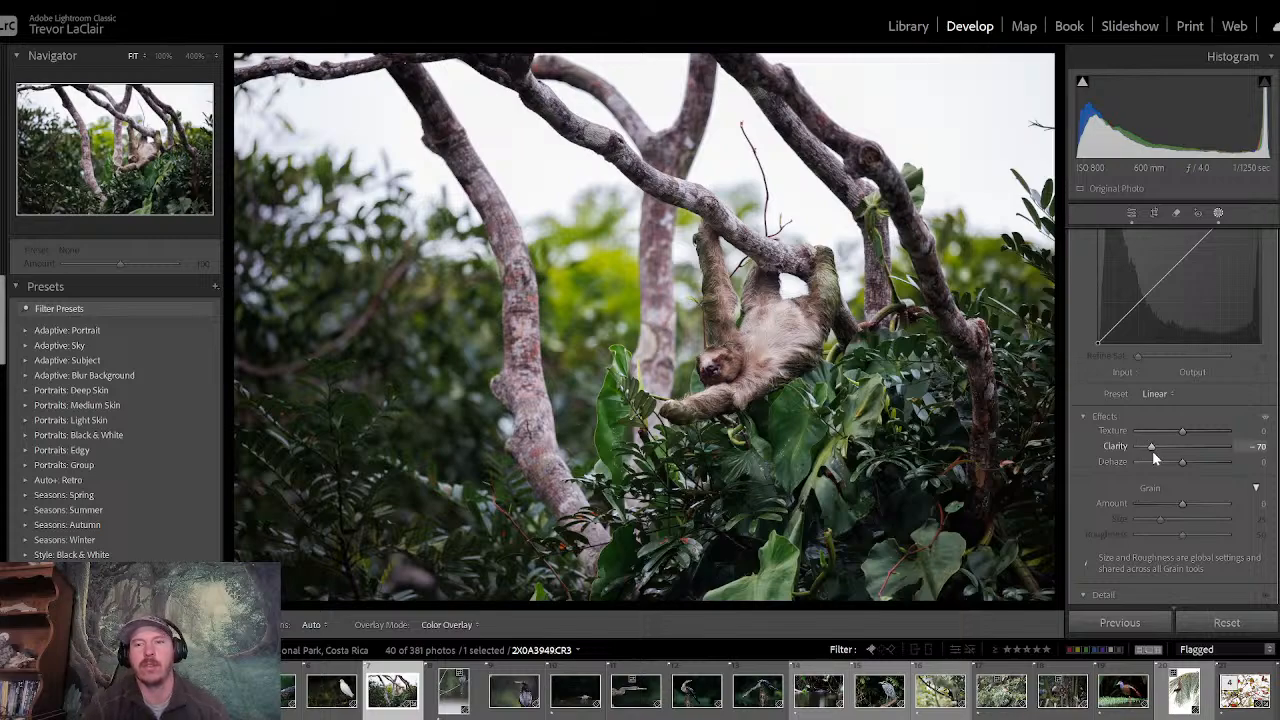
key("shift+w")
- Add a linear gradient mask across the photo's upper-right corner, angled inward over the branches, and set its clarity to -27
left_click(926, 80)
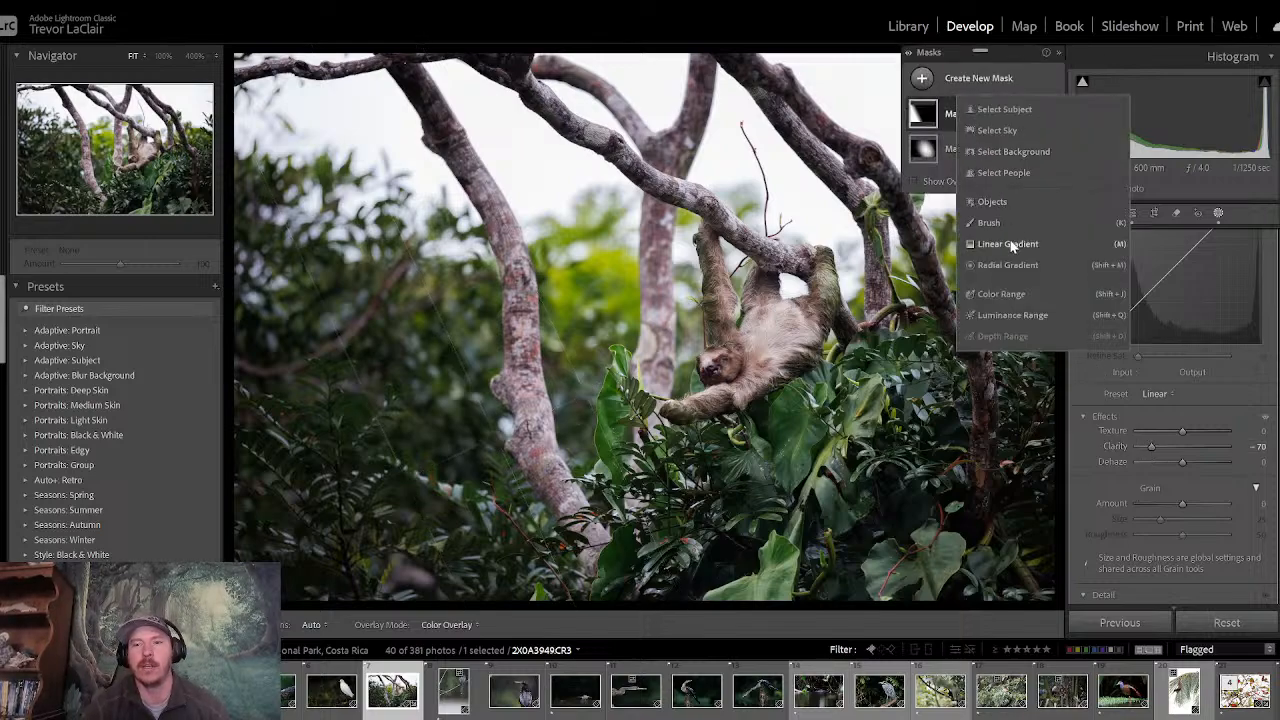
left_click(1010, 246)
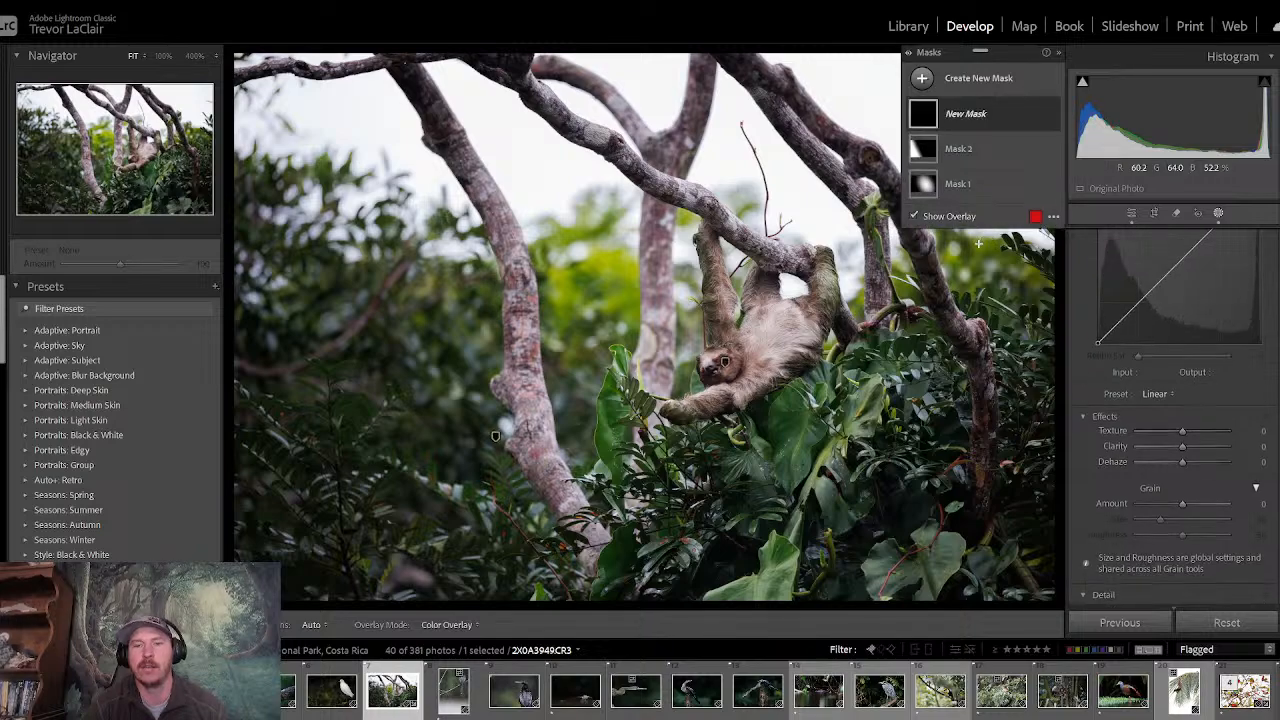
left_click_drag(978, 242, 908, 297)
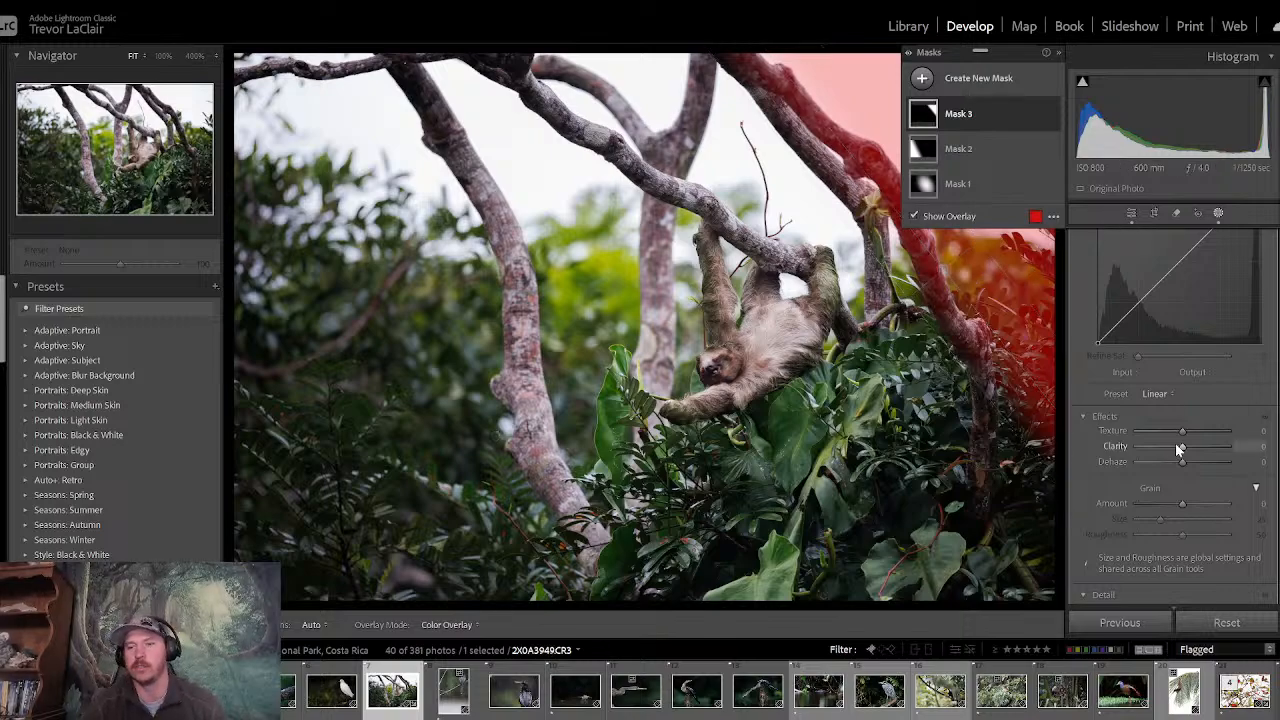
scroll(1172, 418, "down", 5)
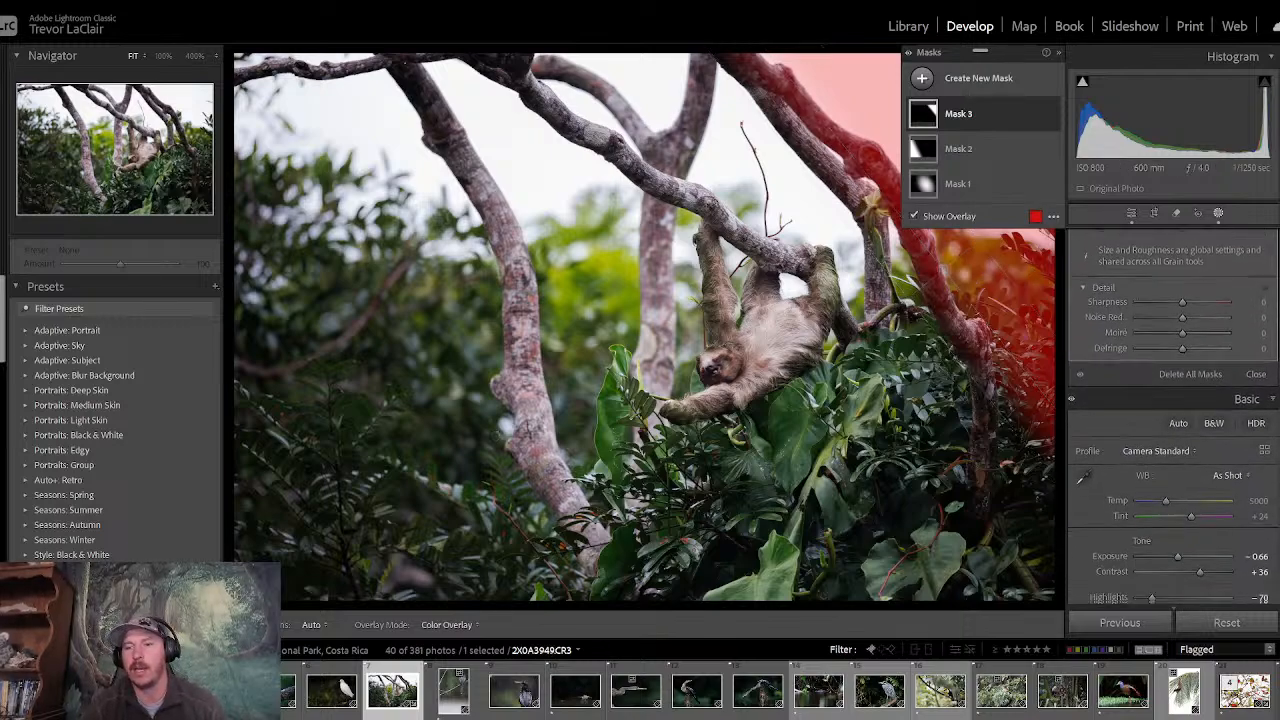
scroll(1172, 418, "up", 5)
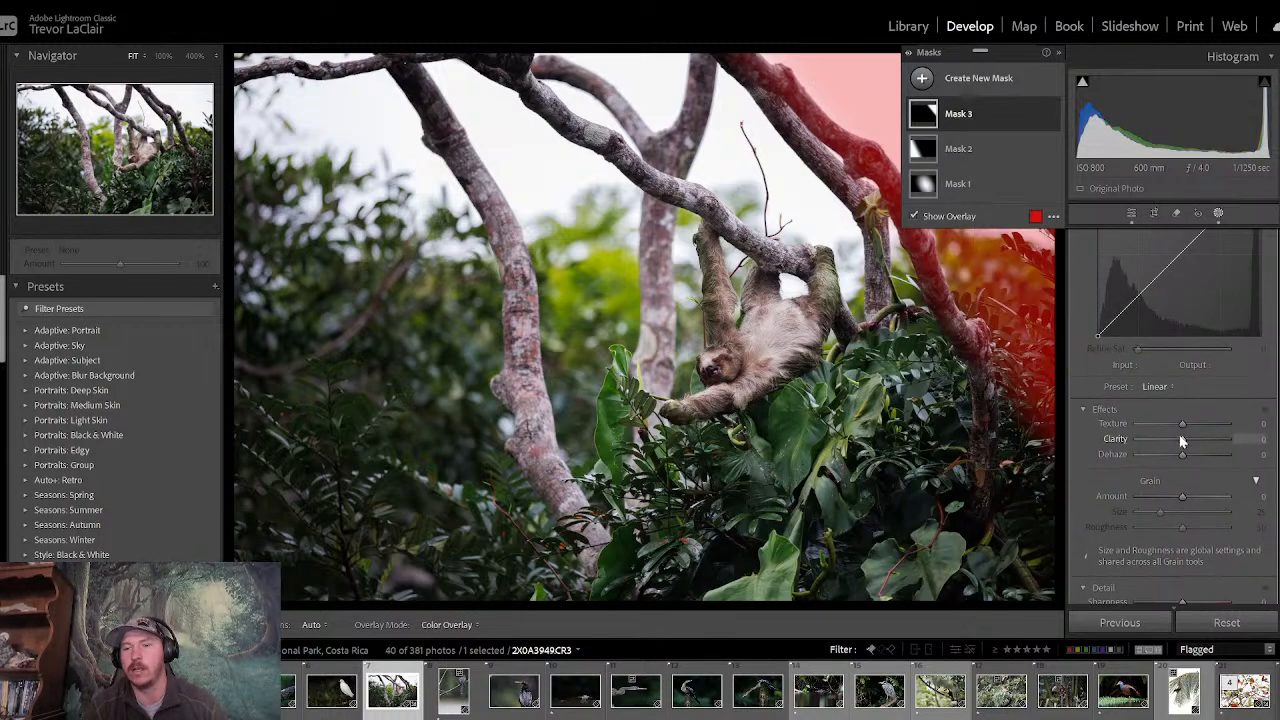
left_click_drag(1183, 440, 1174, 441)
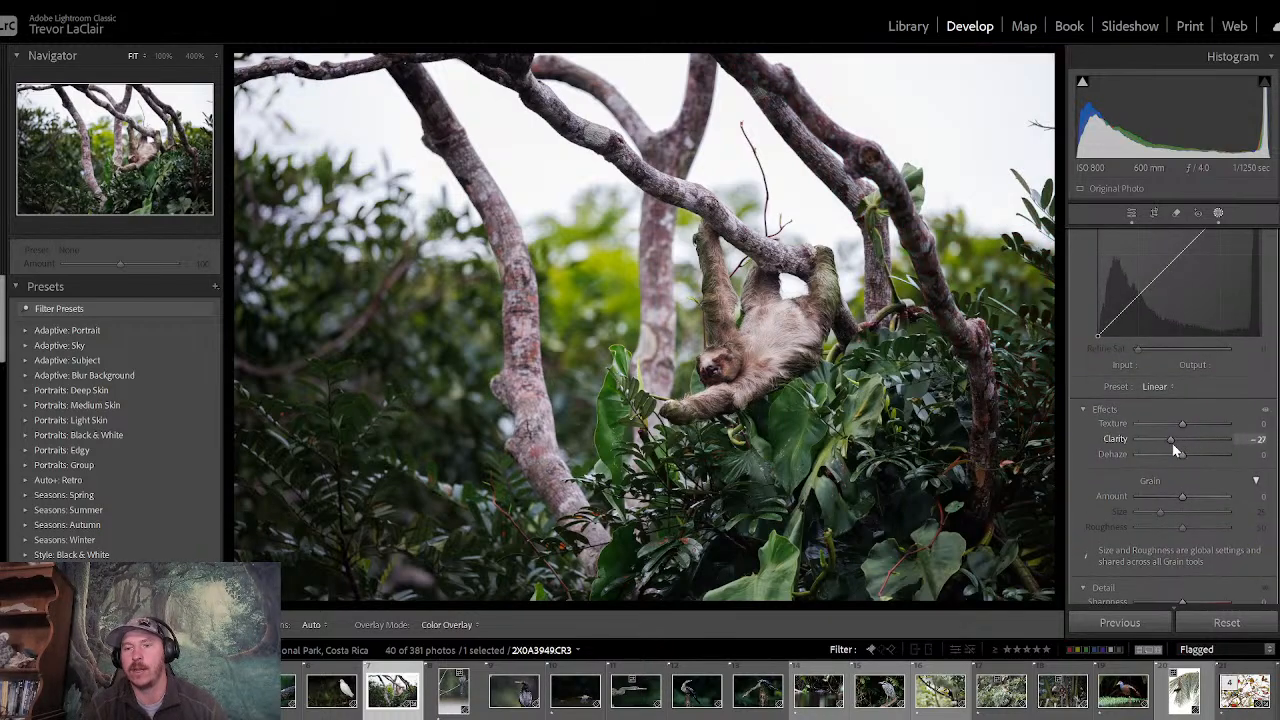
left_click(1134, 219)
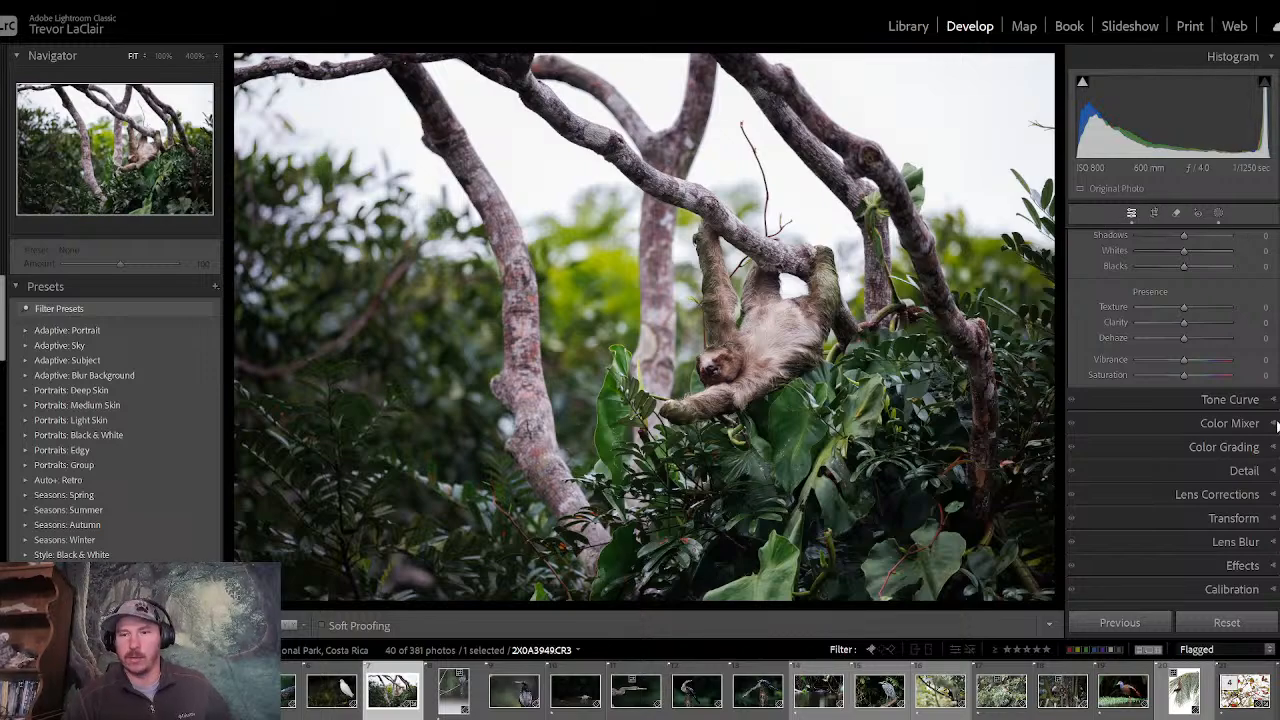
left_click(1158, 421)
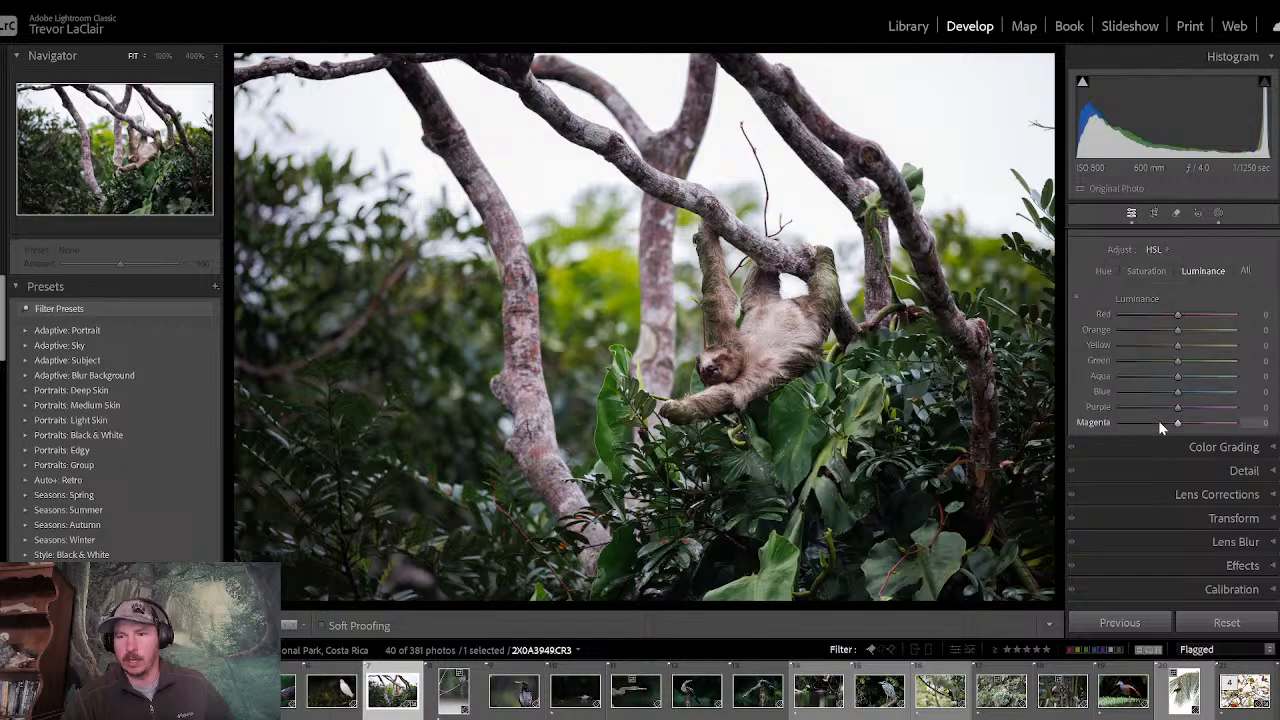
left_click(1103, 271)
left_click(1077, 298)
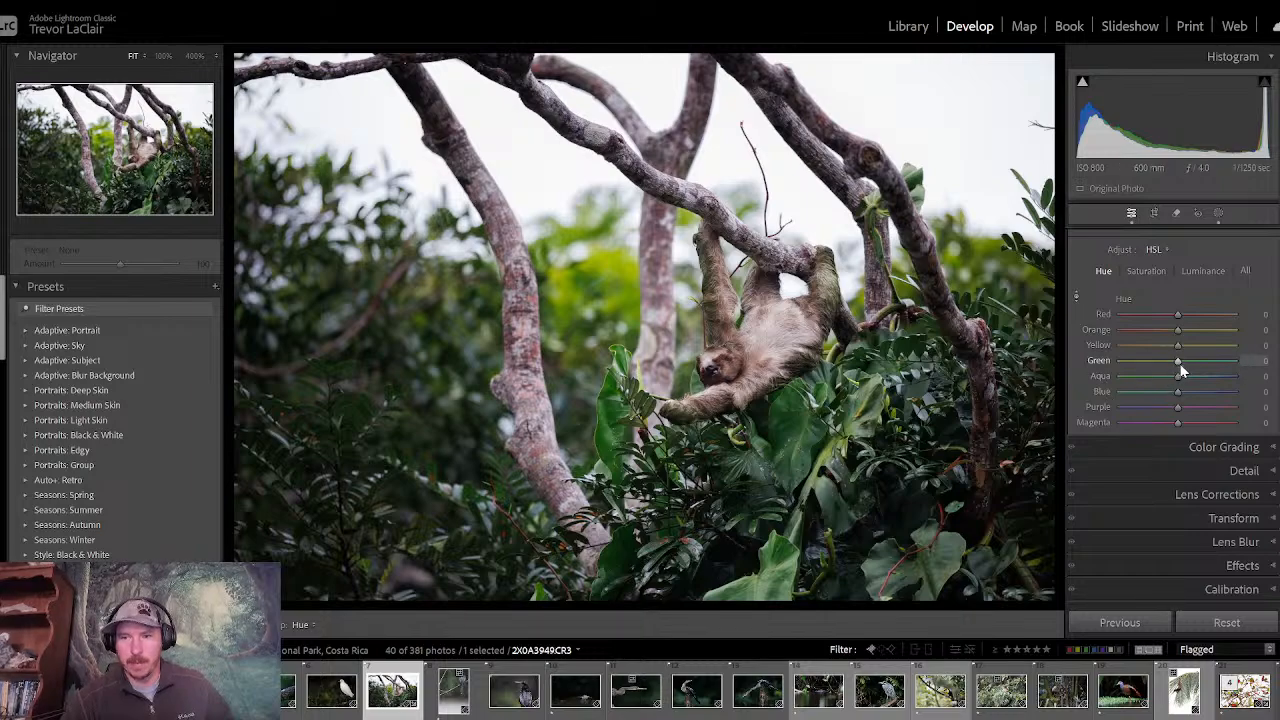
left_click(1218, 214)
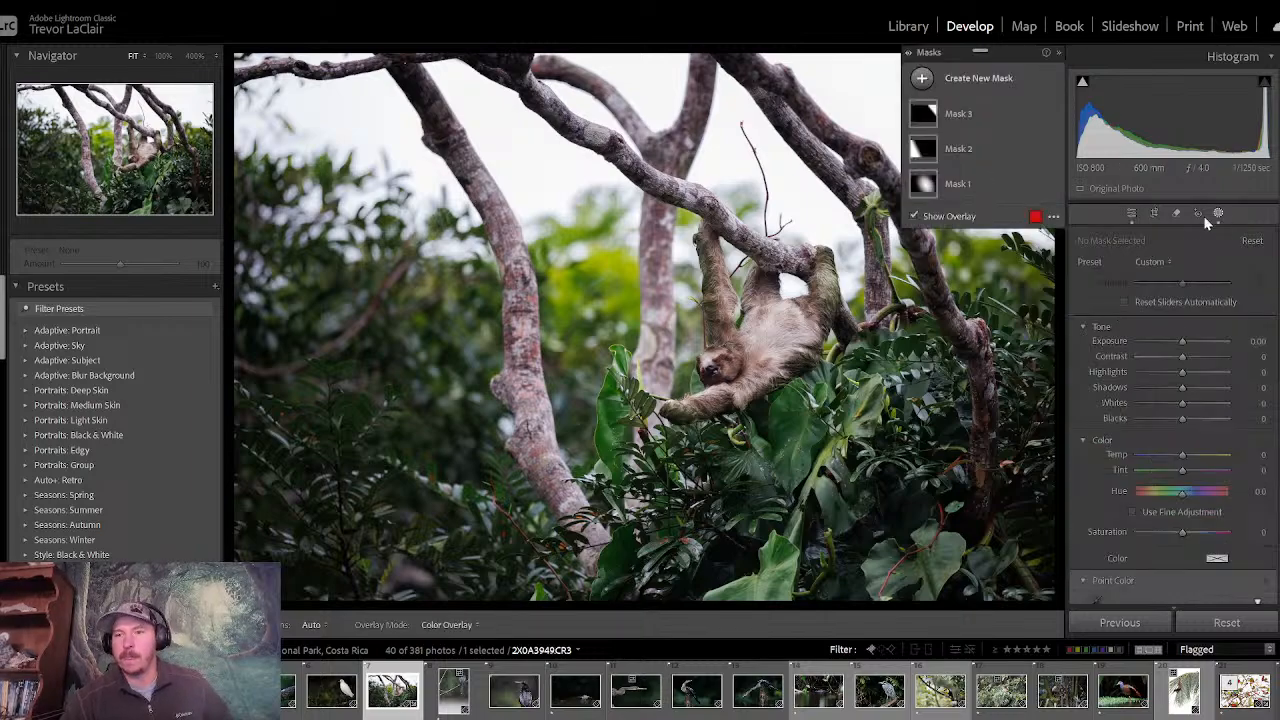
left_click(1130, 214)
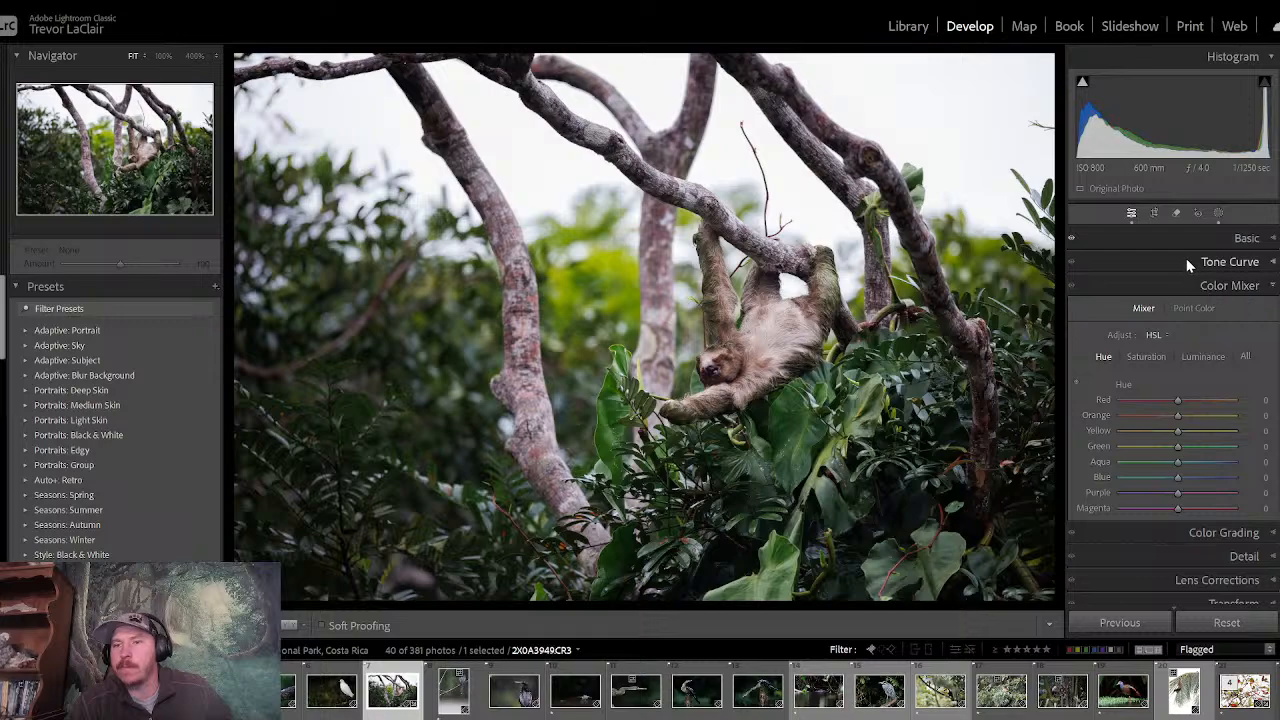
- Set the overall saturation of the sloth photo to -3 in the basic adjustments
left_click(1165, 241)
scroll(1205, 408, "down", 3)
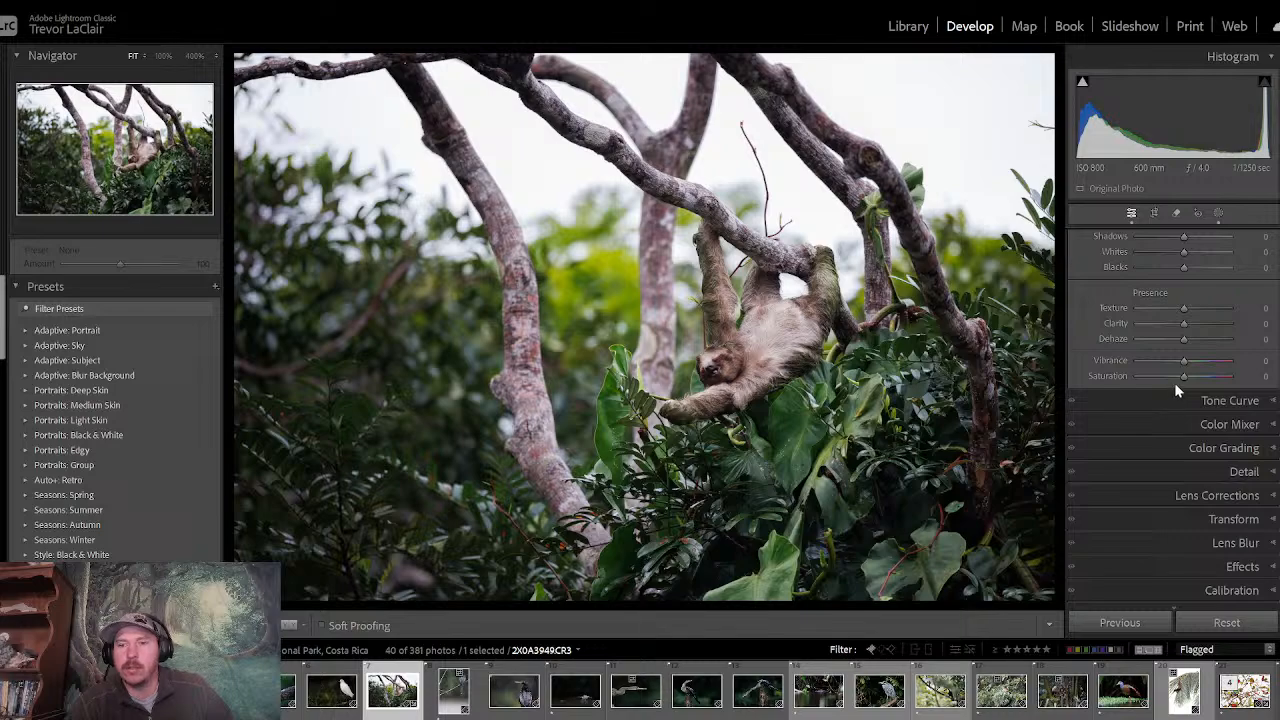
left_click_drag(1183, 376, 1179, 378)
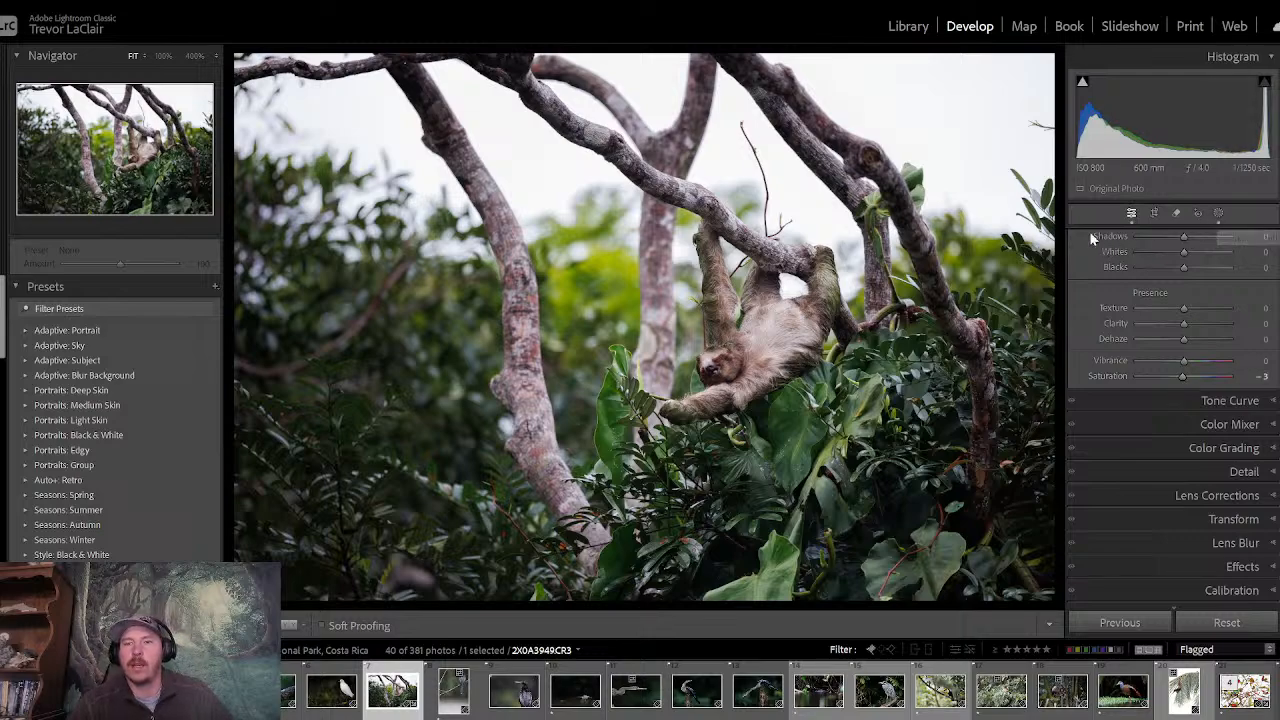
- Create a new mask with automatic subject selection on the sloth photo
left_click(1219, 214)
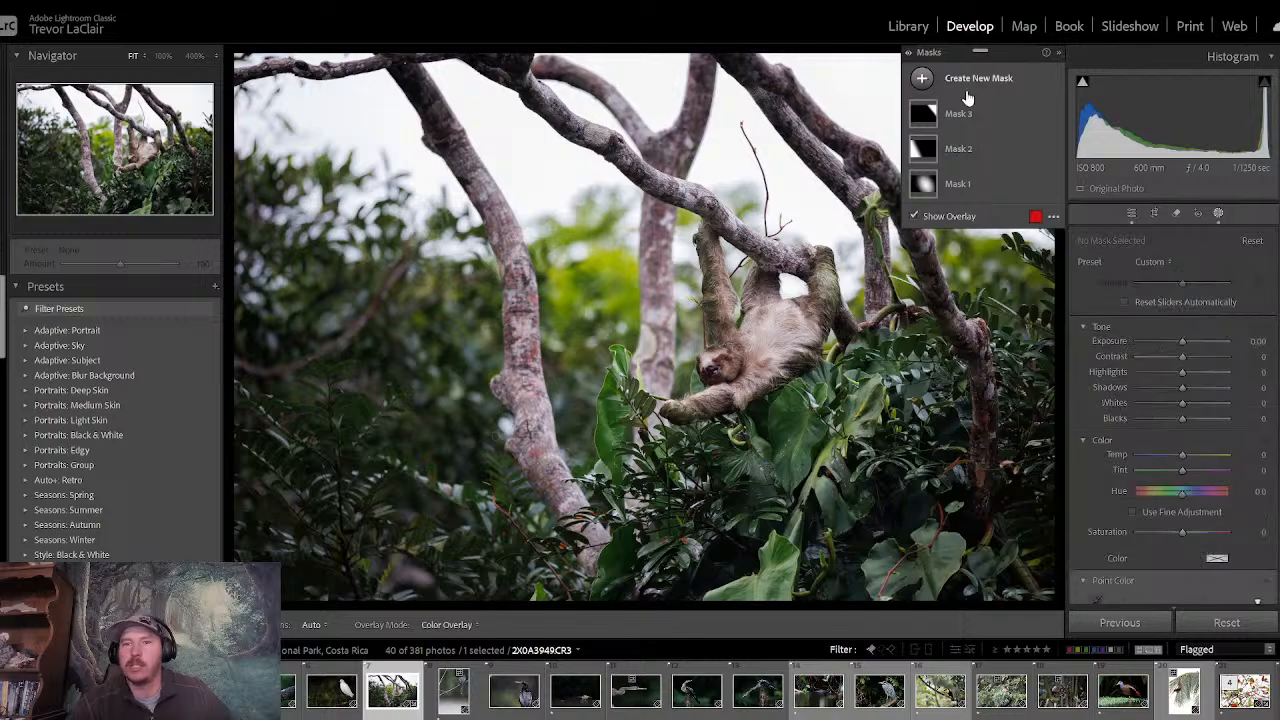
left_click(922, 80)
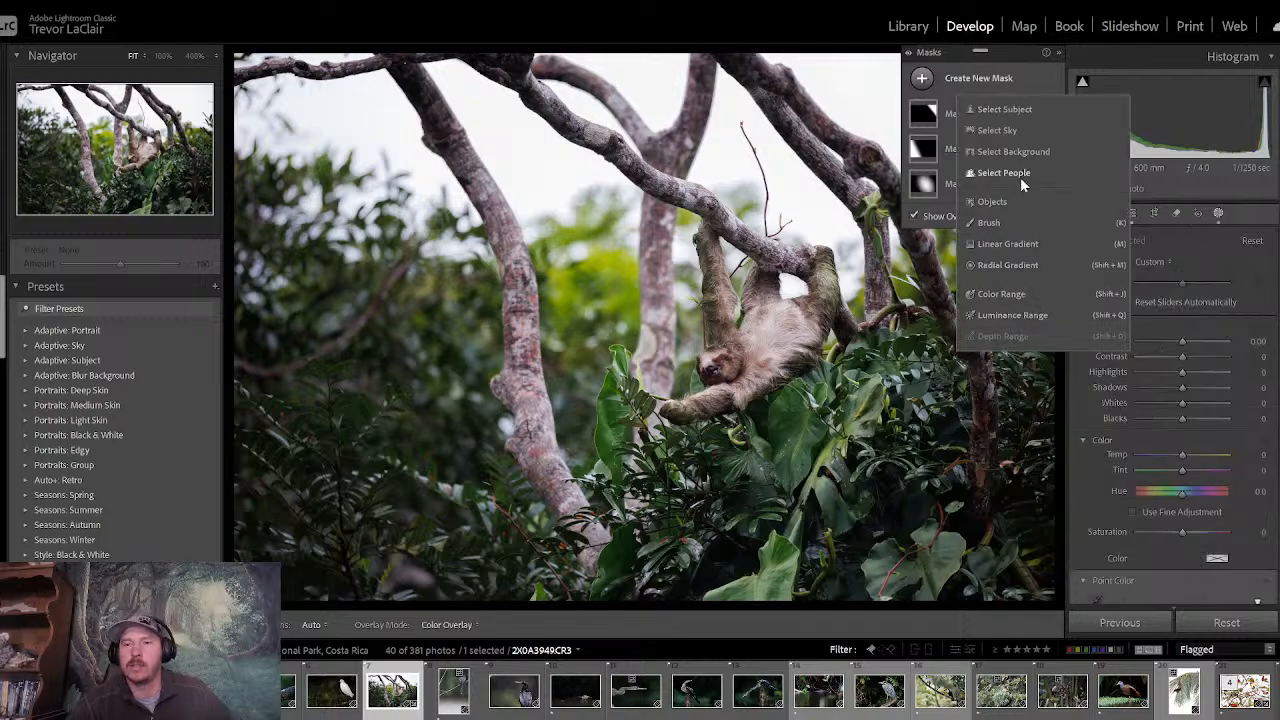
left_click(1005, 110)
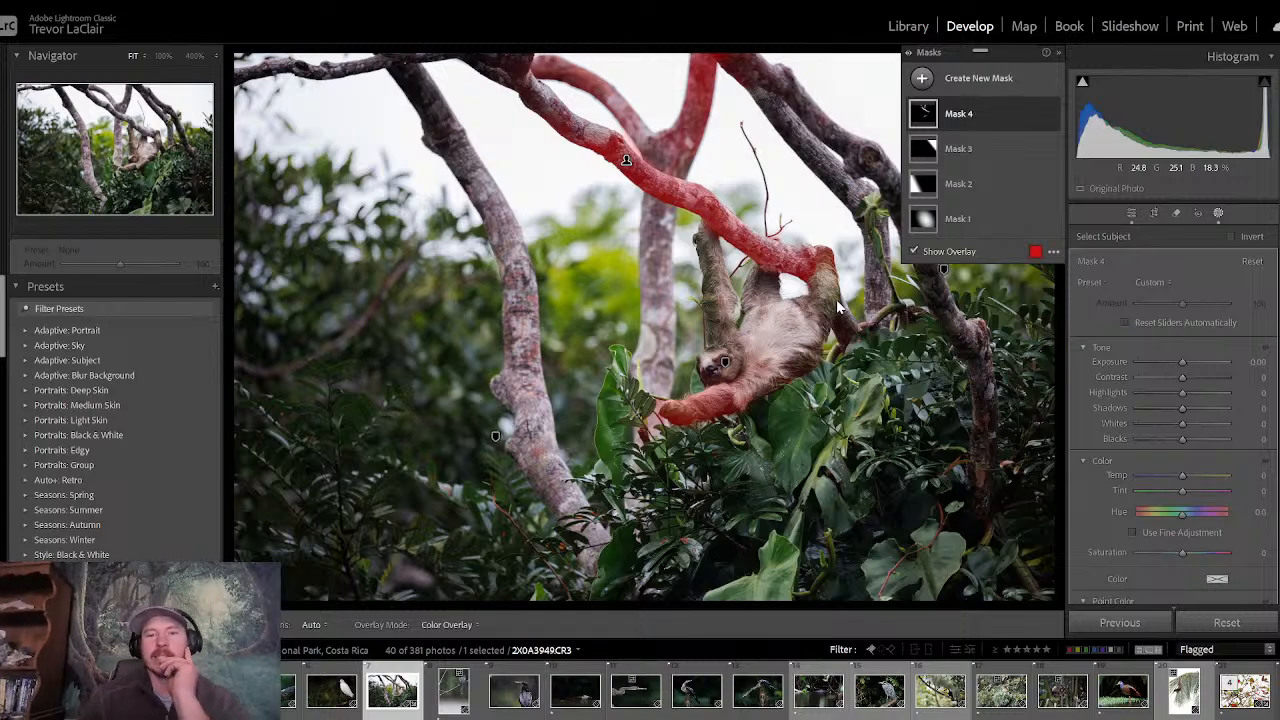
- Subtract the branches from the subject mask with a size 11.5 brush, keeping the sloth's outstretched arm selected
left_click(955, 113)
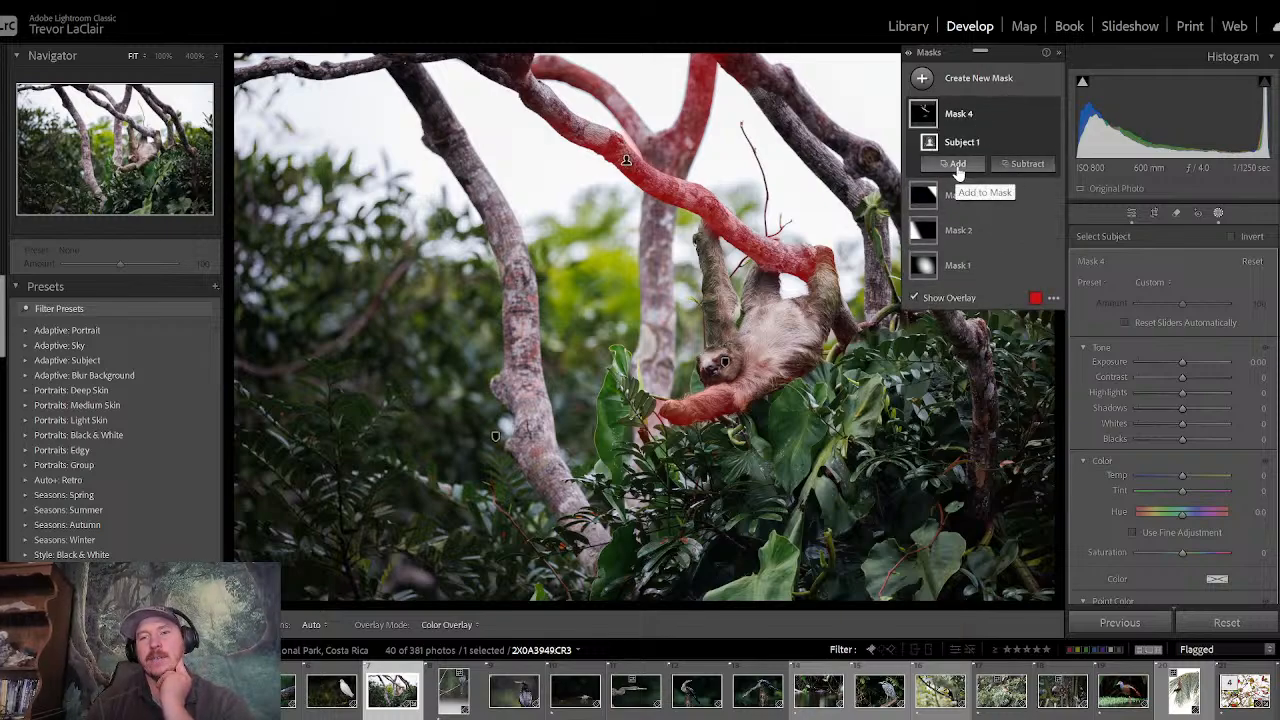
left_click(1025, 164)
left_click(1030, 313)
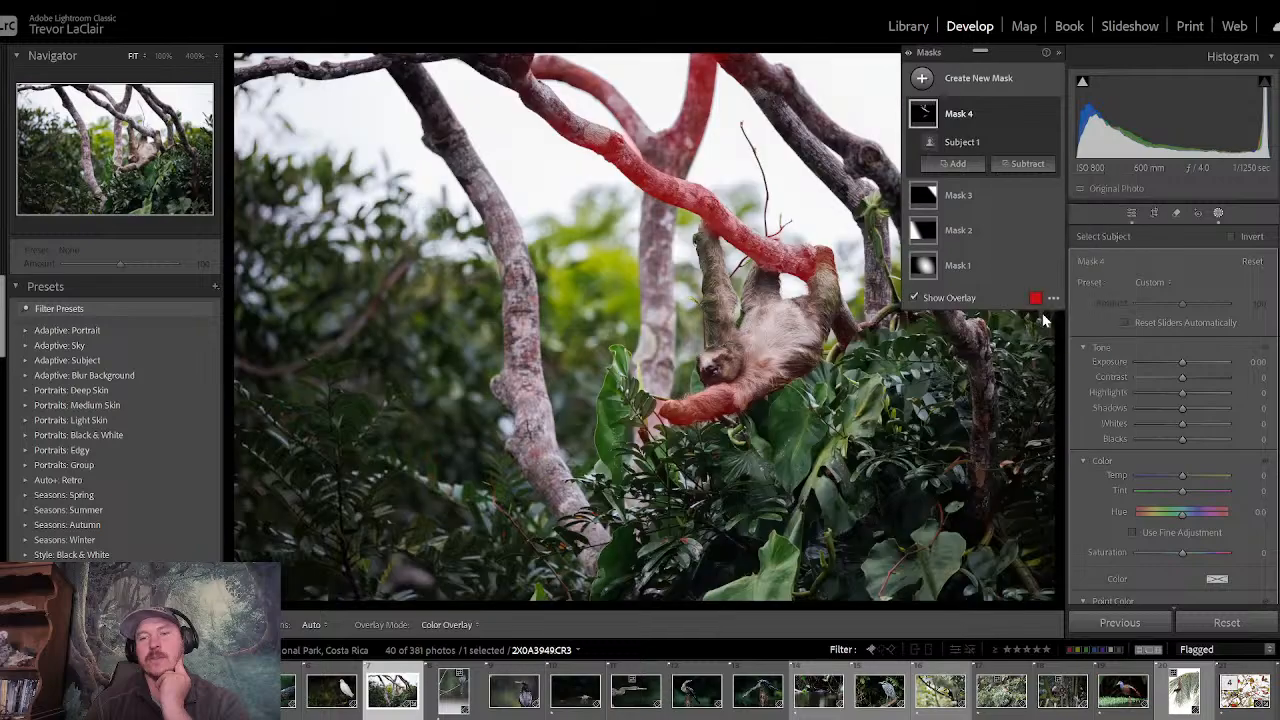
mouse_move(688, 181)
left_mouse_down()
mouse_move(623, 185)
mouse_move(527, 112)
mouse_move(585, 105)
mouse_move(516, 62)
mouse_move(677, 143)
mouse_move(720, 34)
mouse_move(687, 147)
mouse_move(746, 38)
mouse_move(578, 172)
mouse_move(640, 146)
mouse_move(692, 160)
mouse_move(750, 227)
mouse_move(720, 218)
mouse_move(708, 200)
mouse_move(755, 245)
mouse_move(835, 250)
mouse_move(774, 257)
mouse_move(815, 262)
left_mouse_up()
mouse_move(624, 428)
left_mouse_down()
mouse_move(647, 449)
mouse_move(623, 416)
left_mouse_up()
key("h")
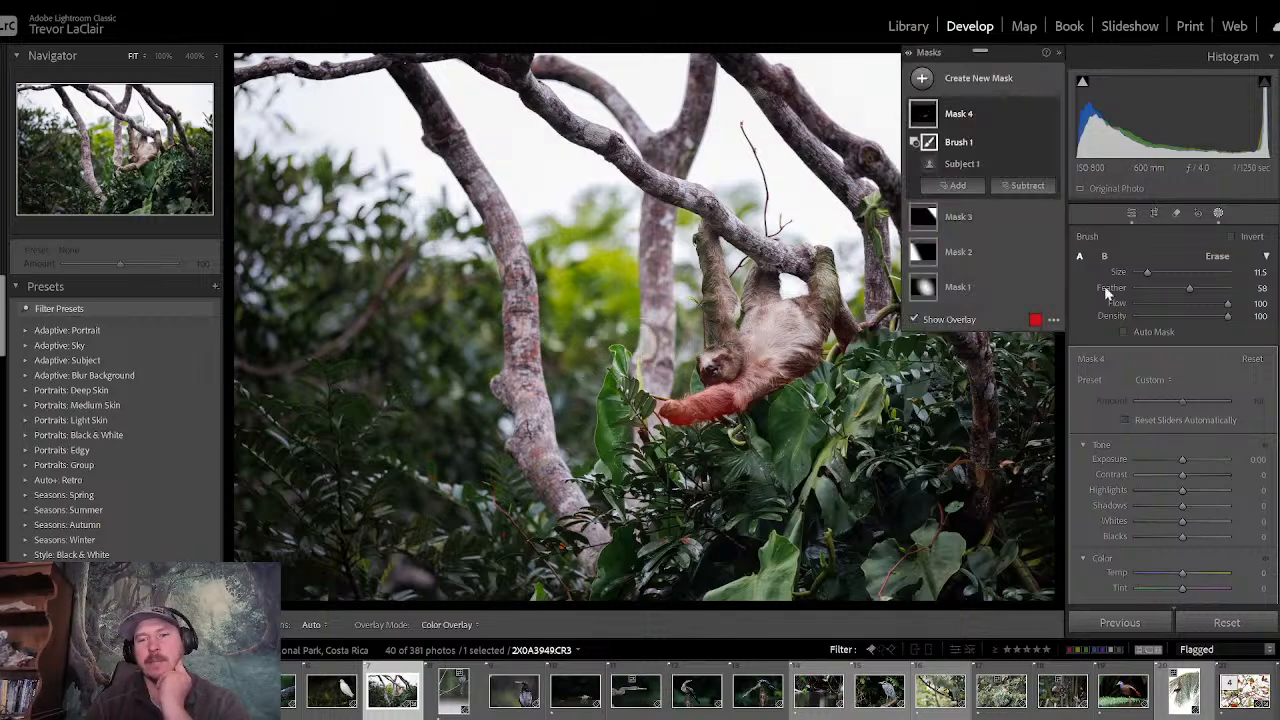
- Add a brush to the subject mask and, at size 22.8, paint over the sloth's face, chest and the base of its raised limb
left_click(950, 186)
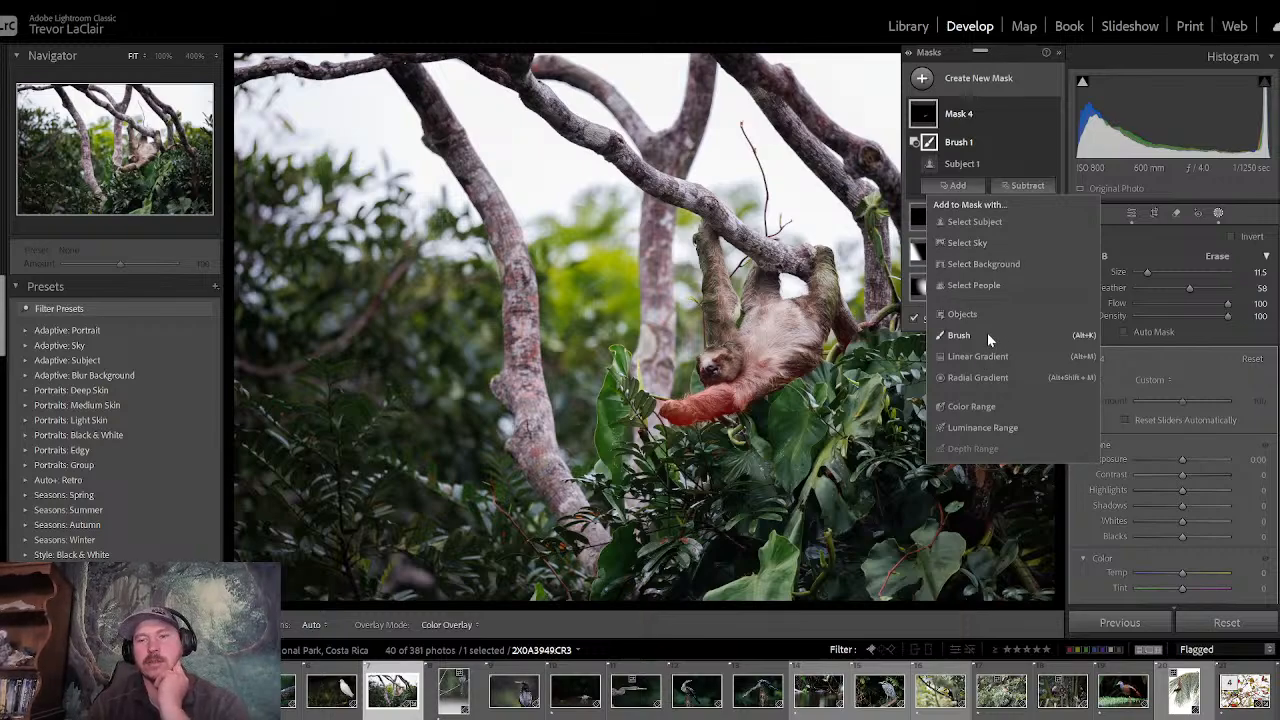
left_click(958, 335)
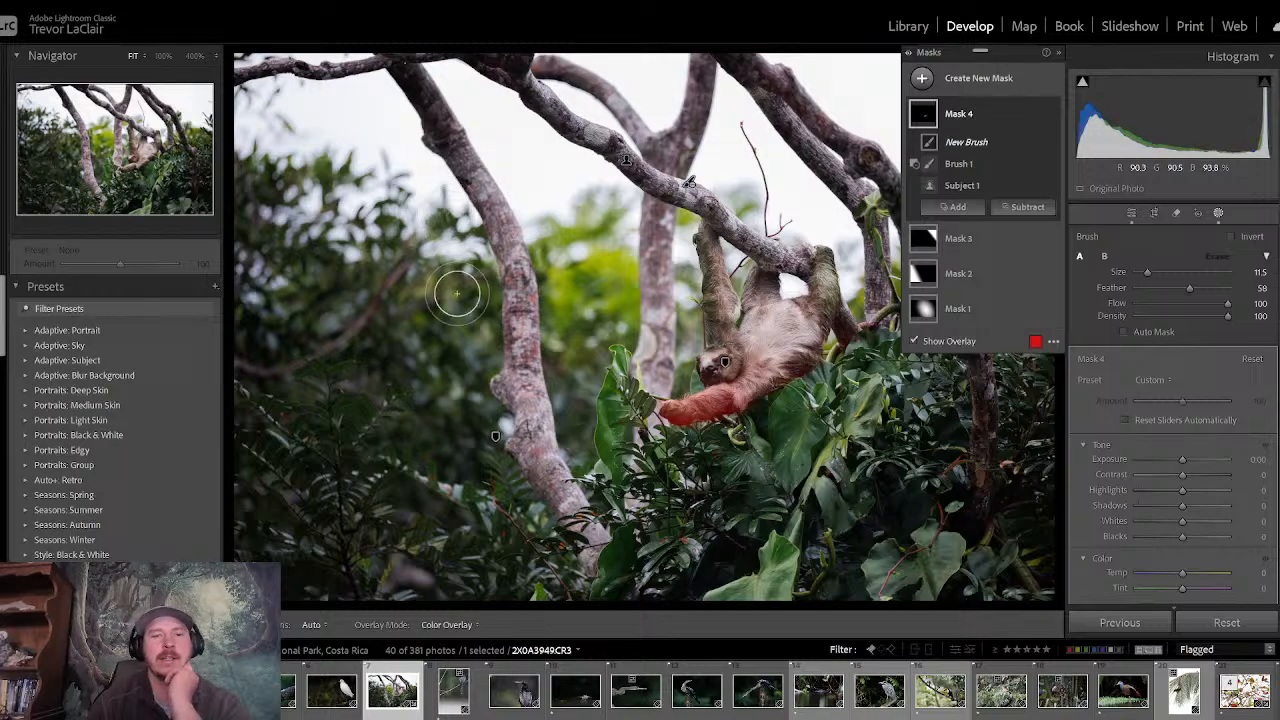
left_click(163, 57)
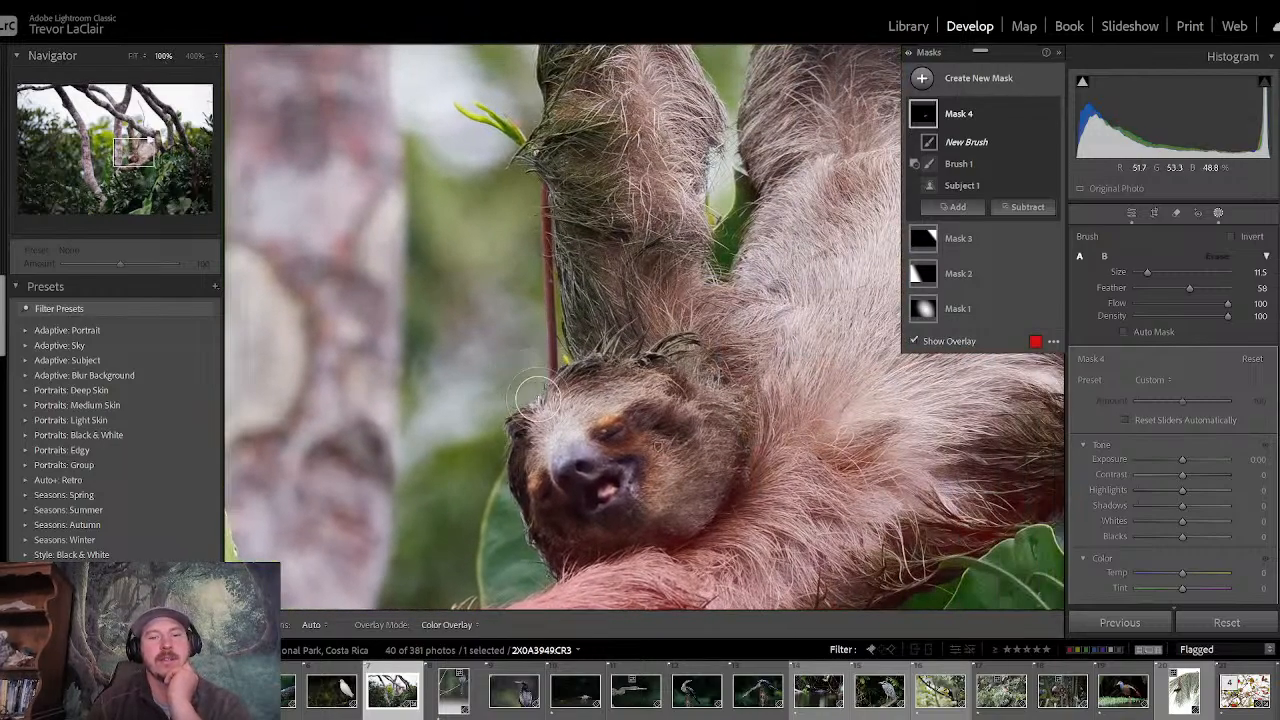
left_click_drag(1147, 272, 1158, 272)
key("h")
mouse_move(629, 486)
left_mouse_down()
mouse_move(590, 500)
mouse_move(577, 457)
mouse_move(662, 424)
mouse_move(697, 497)
mouse_move(866, 365)
mouse_move(842, 381)
mouse_move(796, 364)
mouse_move(818, 372)
mouse_move(891, 325)
mouse_move(916, 290)
mouse_move(951, 283)
mouse_move(931, 250)
mouse_move(929, 298)
mouse_move(931, 213)
mouse_move(899, 296)
mouse_move(779, 330)
mouse_move(798, 262)
mouse_move(828, 216)
mouse_move(843, 512)
mouse_move(644, 391)
mouse_move(618, 215)
left_mouse_up()
key("h")
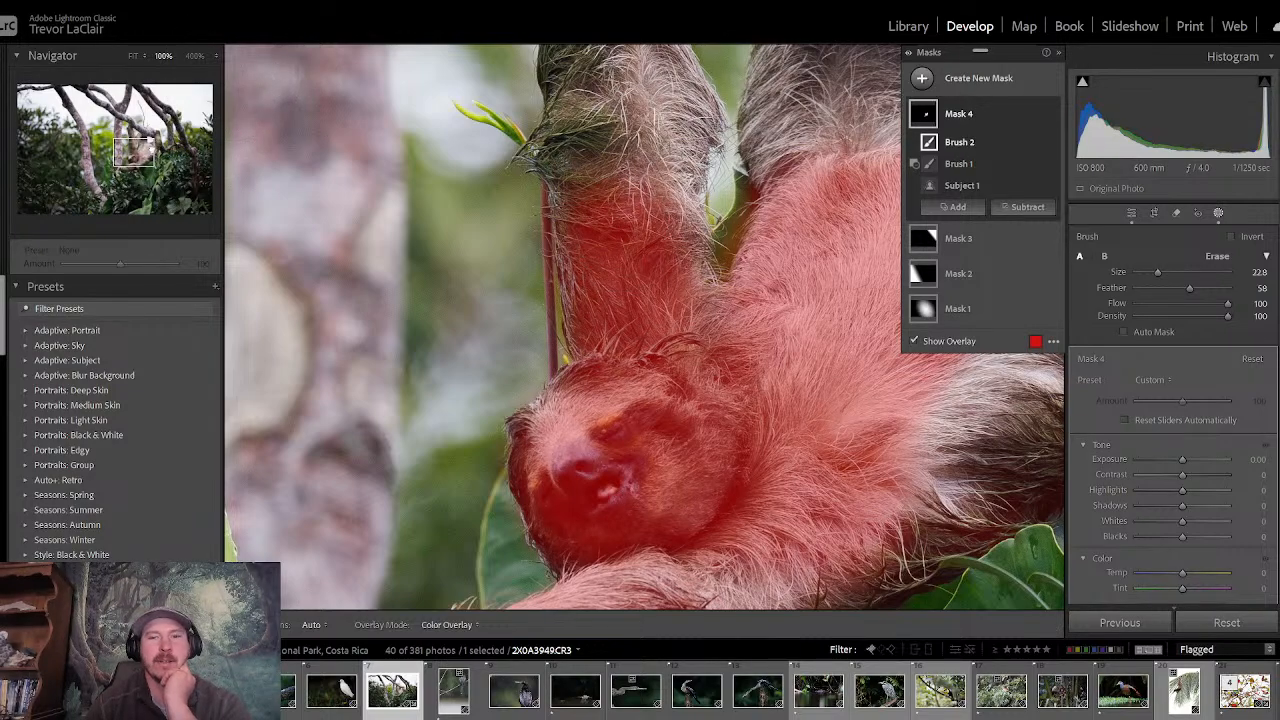
- Extend the brushed mask up the raised limb beside the face to the branch, reducing the brush size to 13.7
left_click_drag(134, 153, 135, 142)
mouse_move(661, 533)
left_mouse_down()
mouse_move(601, 365)
mouse_move(600, 347)
mouse_move(630, 336)
mouse_move(630, 383)
mouse_move(630, 345)
left_mouse_up()
left_click_drag(1157, 275, 1149, 273)
mouse_move(645, 283)
left_mouse_down()
mouse_move(599, 150)
mouse_move(574, 298)
mouse_move(554, 135)
mouse_move(591, 87)
mouse_move(599, 221)
mouse_move(660, 335)
left_mouse_up()
left_click_drag(148, 142, 138, 130)
mouse_move(464, 346)
left_mouse_down()
mouse_move(476, 273)
mouse_move(465, 241)
mouse_move(488, 285)
mouse_move(518, 302)
left_mouse_up()
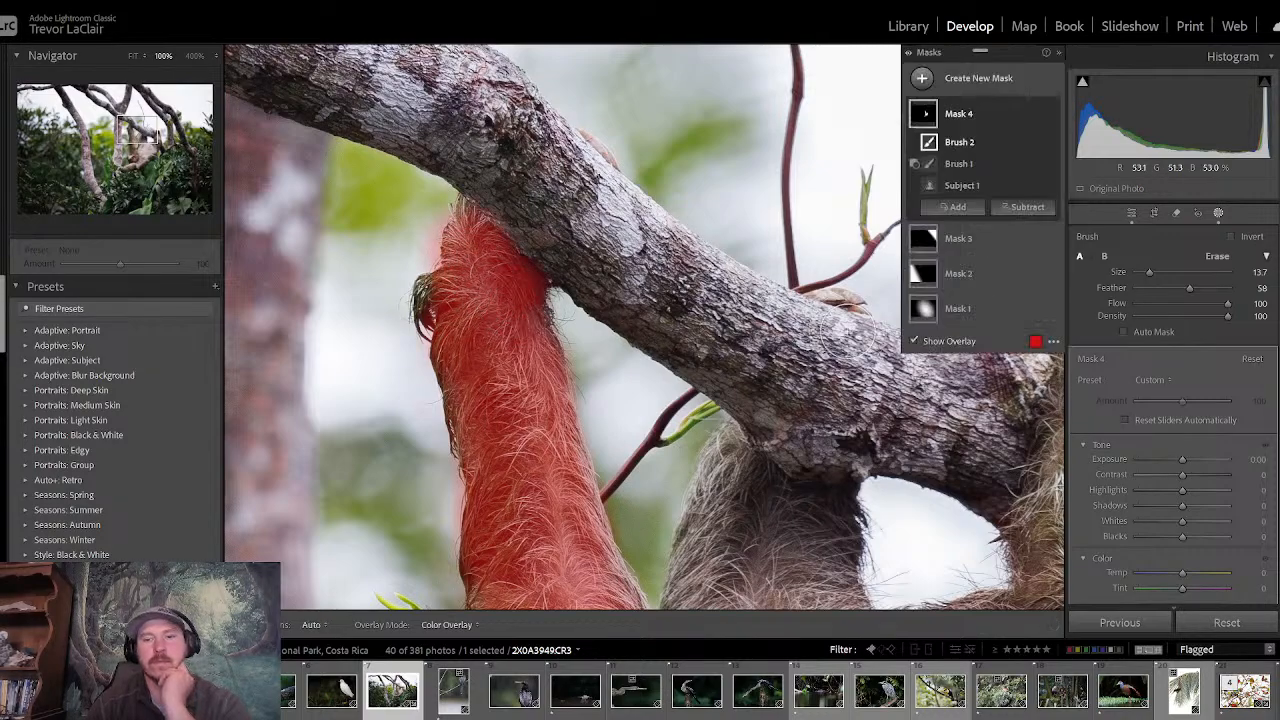
- Paint the mask over the middle limb, hip, dark flank and shoulder, enlarging the brush to 23.4 for the flank
mouse_move(742, 502)
left_mouse_down()
mouse_move(725, 459)
mouse_move(755, 504)
mouse_move(835, 535)
mouse_move(819, 590)
mouse_move(847, 600)
mouse_move(707, 592)
mouse_move(723, 524)
mouse_move(700, 598)
left_mouse_up()
left_click_drag(138, 130, 145, 153)
mouse_move(540, 137)
left_mouse_down()
mouse_move(735, 165)
mouse_move(786, 148)
mouse_move(835, 265)
left_mouse_up()
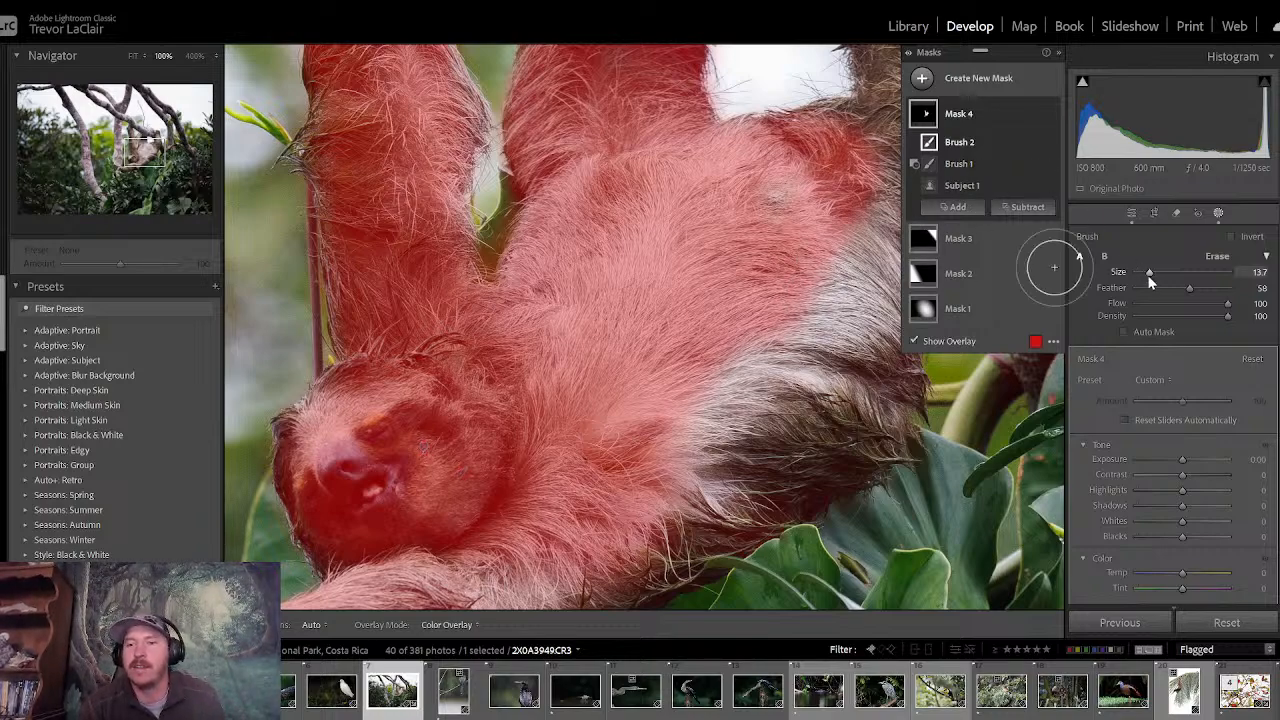
left_click_drag(1148, 275, 1157, 277)
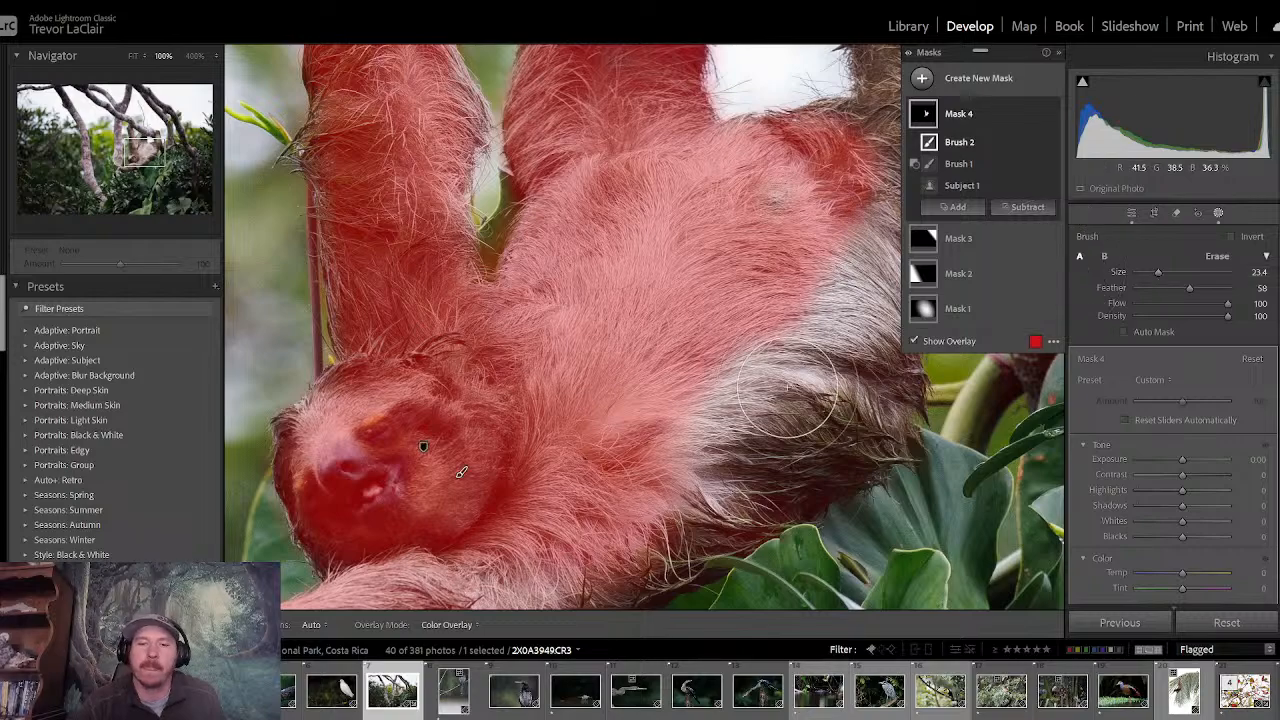
mouse_move(800, 392)
left_mouse_down()
mouse_move(658, 459)
mouse_move(649, 489)
mouse_move(823, 421)
mouse_move(827, 260)
mouse_move(801, 408)
mouse_move(852, 326)
mouse_move(896, 151)
mouse_move(872, 252)
left_mouse_up()
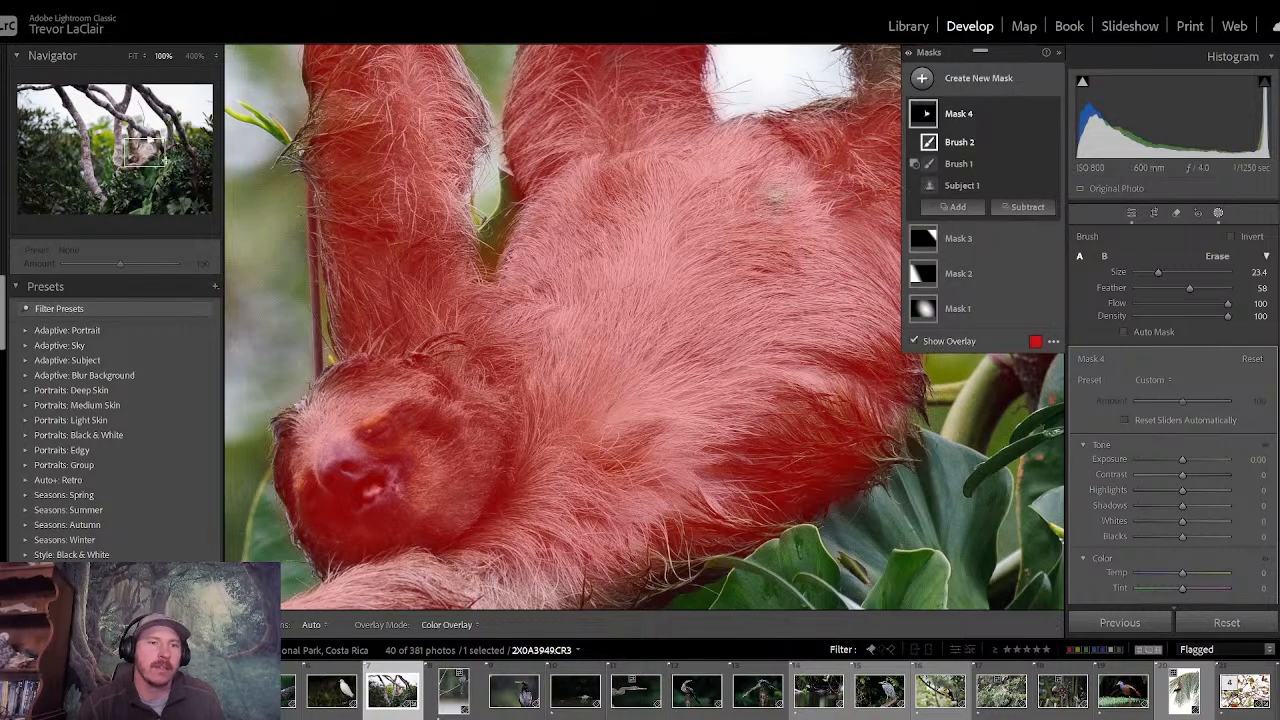
mouse_move(148, 153)
left_mouse_down()
mouse_move(141, 164)
mouse_move(152, 155)
left_mouse_up()
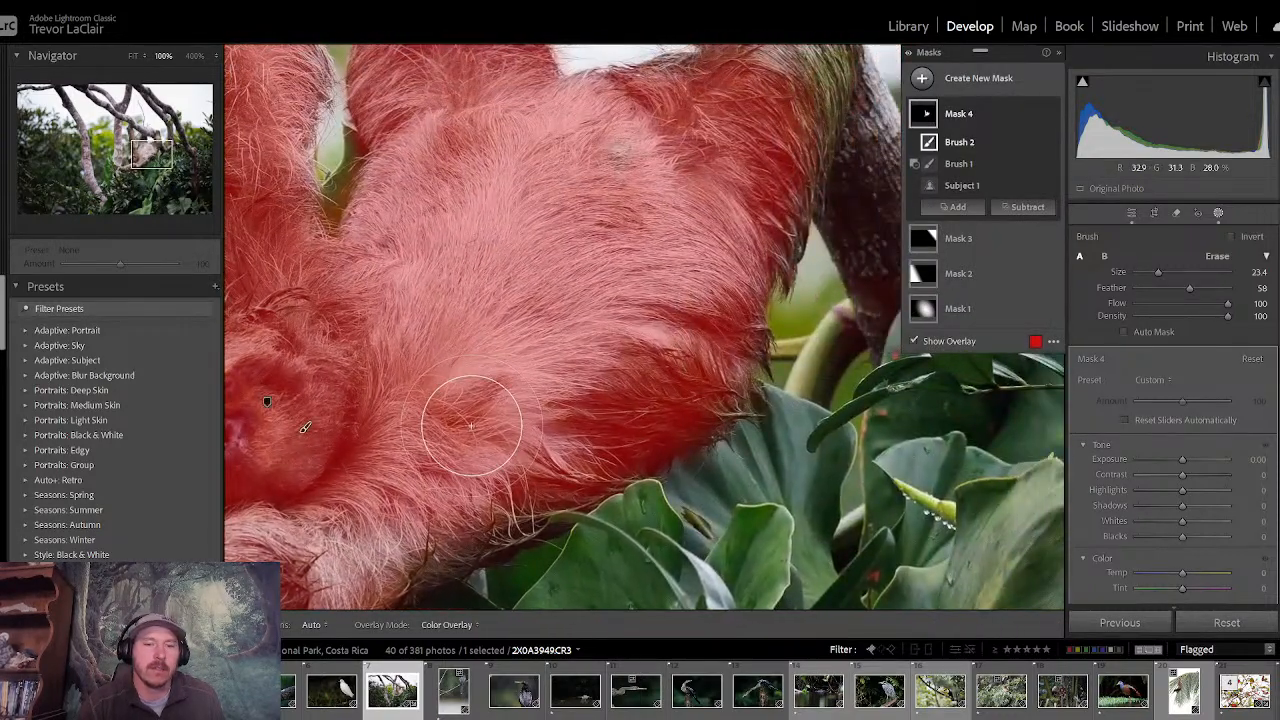
mouse_move(482, 482)
left_mouse_down()
mouse_move(484, 494)
mouse_move(398, 521)
mouse_move(466, 470)
left_mouse_up()
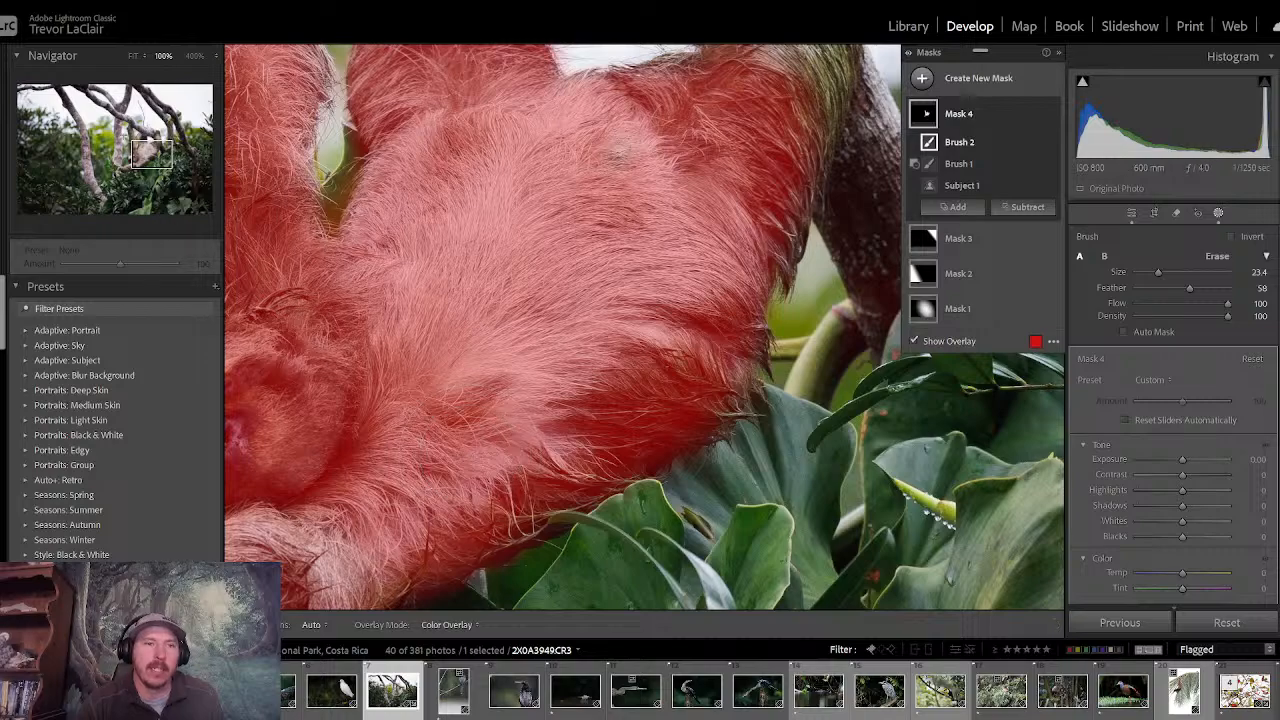
- Extend the mask up the far limb gripping the branch, reducing the brush to 11.5, and fill in missed patches on the belly
left_click_drag(150, 153, 161, 137)
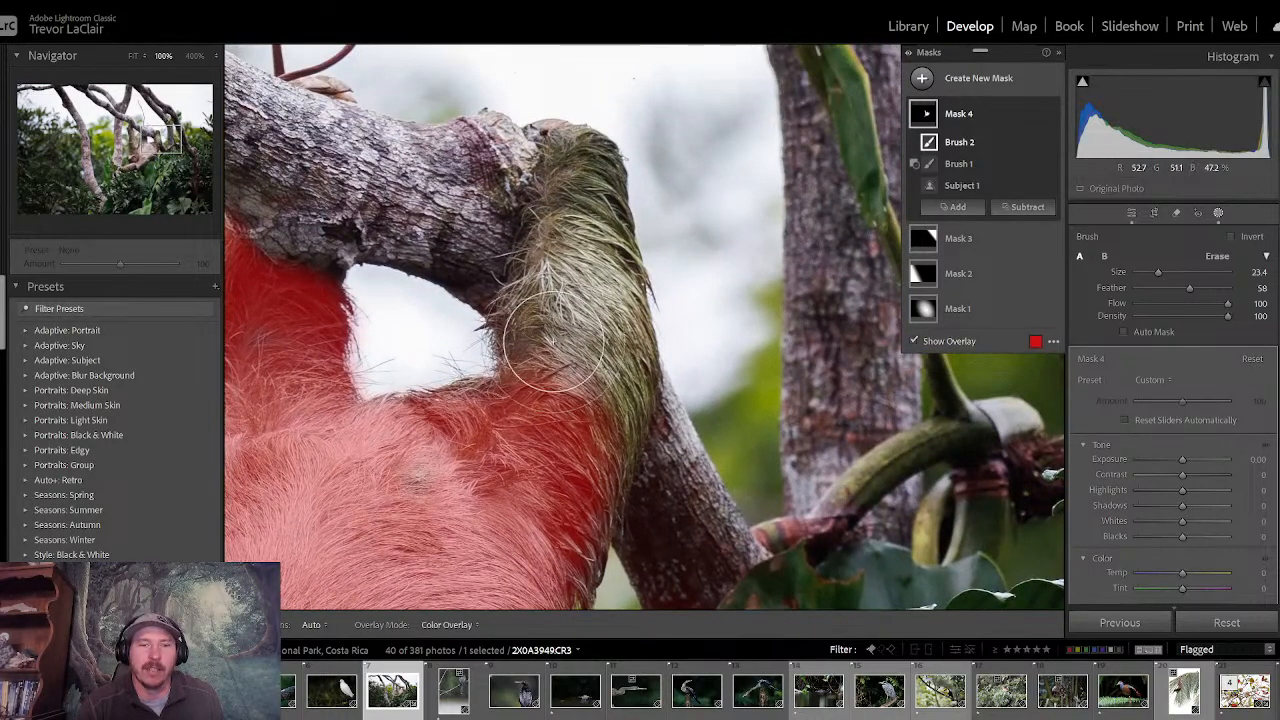
mouse_move(552, 342)
left_mouse_down()
mouse_move(564, 450)
mouse_move(582, 366)
mouse_move(552, 474)
left_mouse_up()
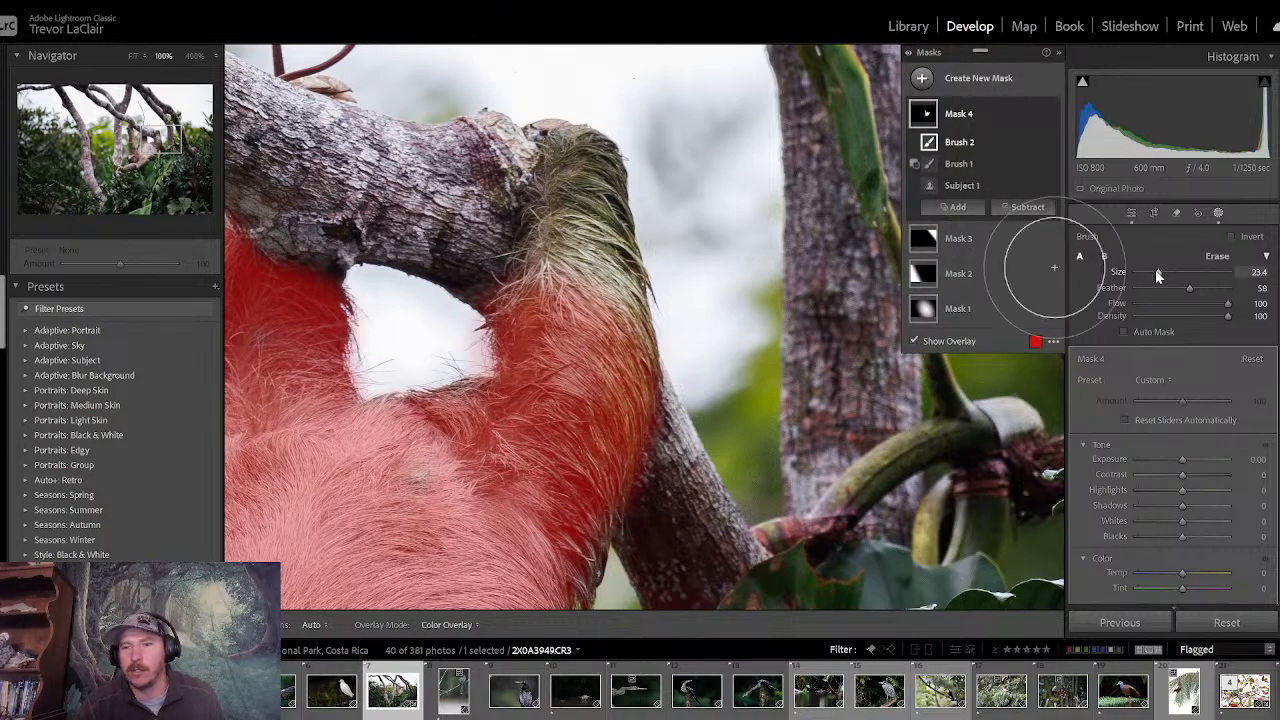
left_click_drag(1158, 278, 1147, 278)
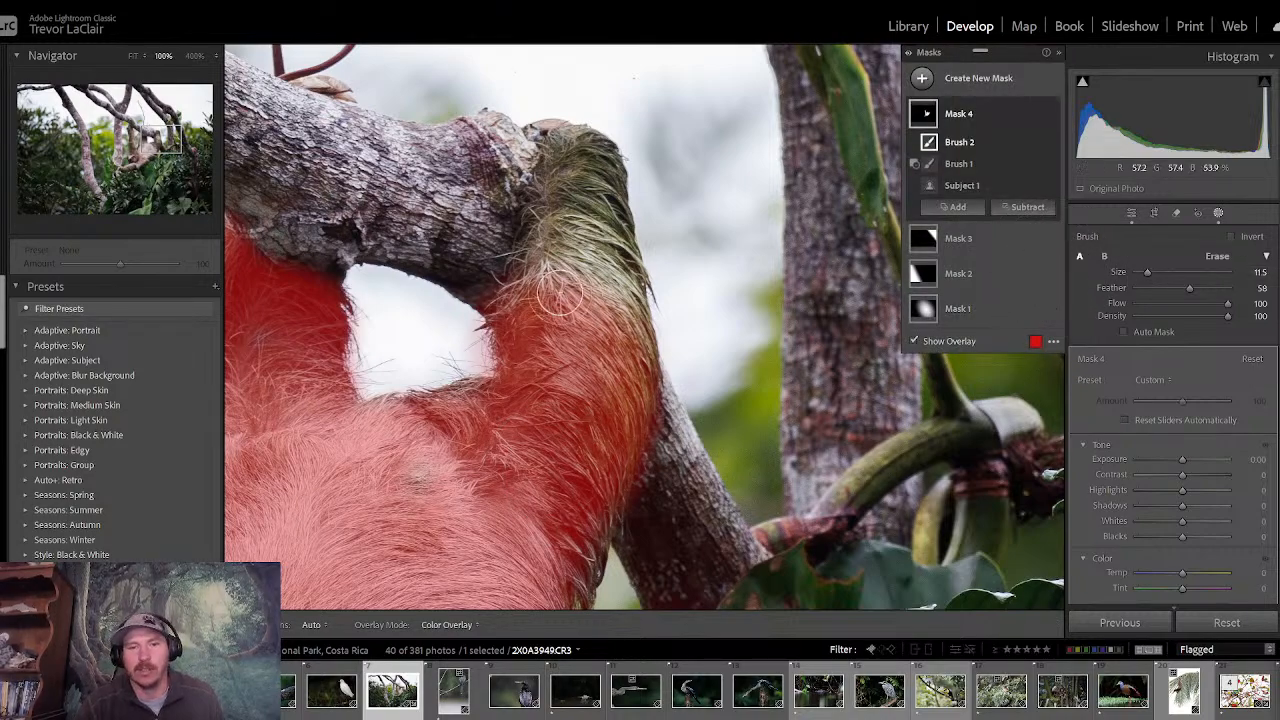
mouse_move(562, 290)
left_mouse_down()
mouse_move(555, 150)
mouse_move(587, 158)
mouse_move(617, 360)
mouse_move(586, 206)
mouse_move(591, 409)
mouse_move(572, 545)
mouse_move(547, 591)
left_mouse_up()
left_click_drag(173, 142, 157, 151)
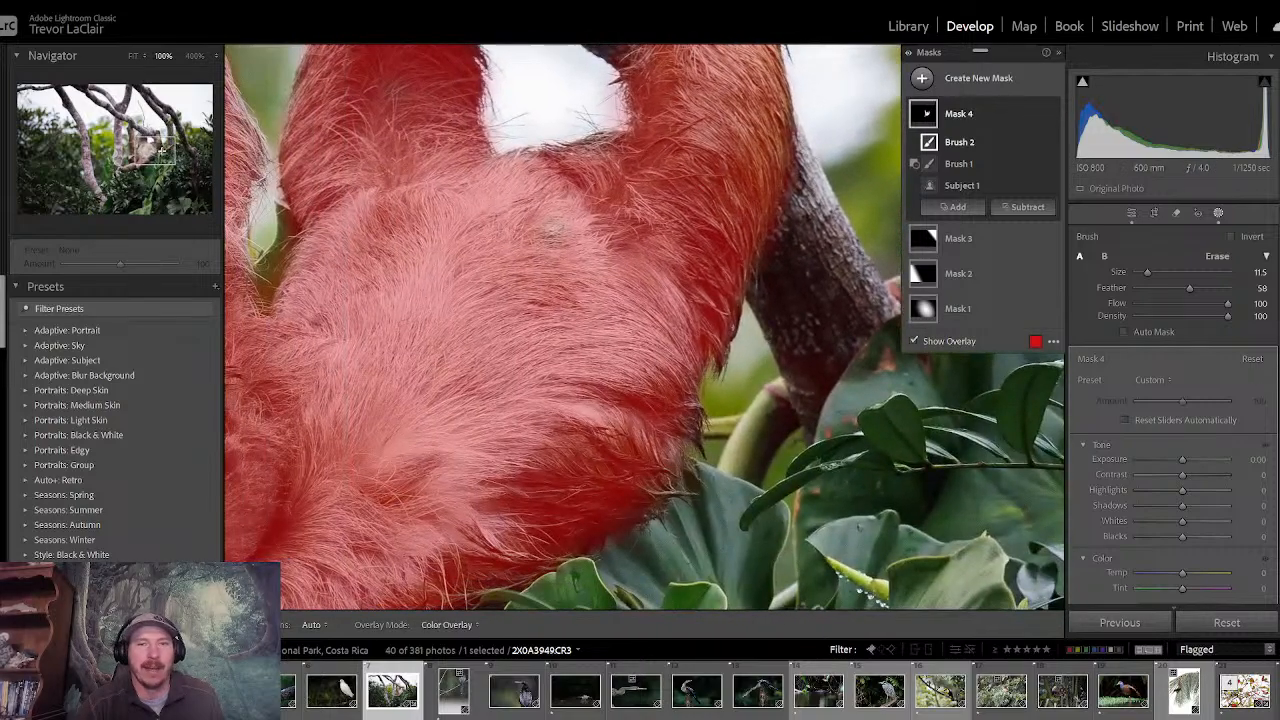
mouse_move(543, 243)
left_mouse_down()
mouse_move(564, 197)
mouse_move(605, 159)
mouse_move(619, 427)
left_mouse_up()
- Check the brushed mask's coverage along the sloth's raised limbs and face, and reduce the brush size to 7.5
mouse_move(143, 154)
left_mouse_down()
mouse_move(128, 160)
mouse_move(145, 139)
left_mouse_up()
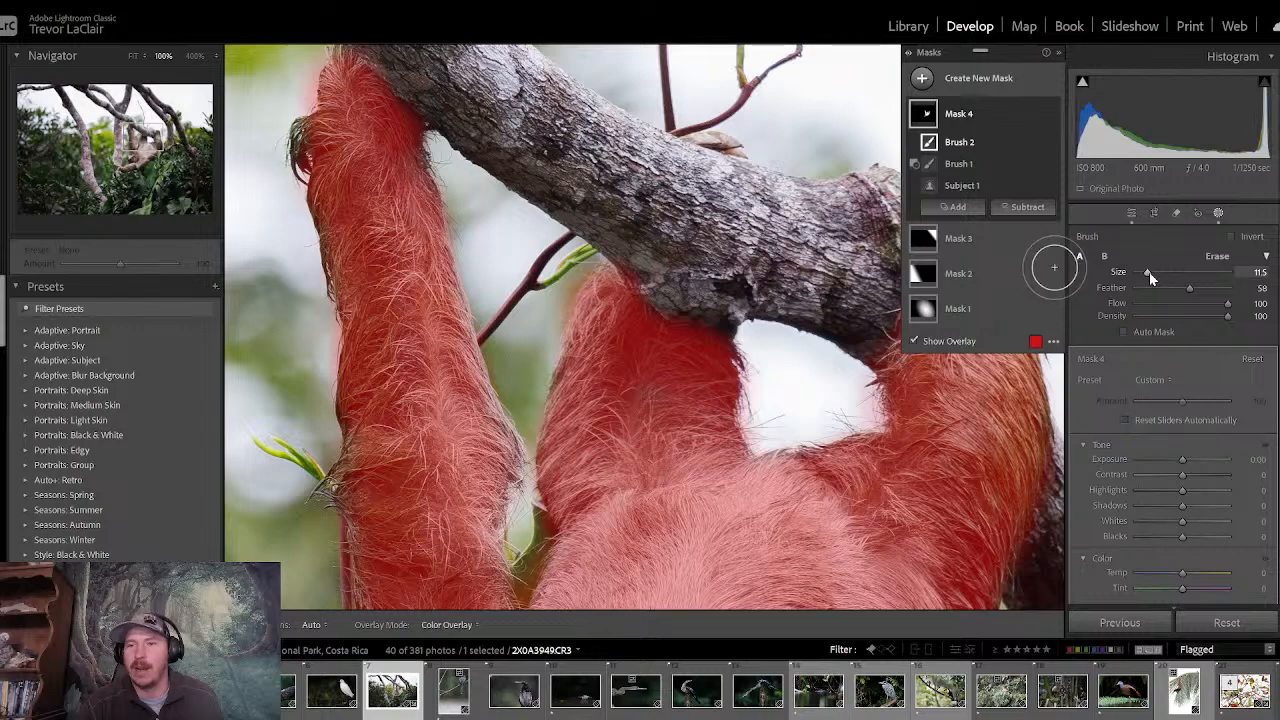
left_click_drag(1149, 272, 1145, 271)
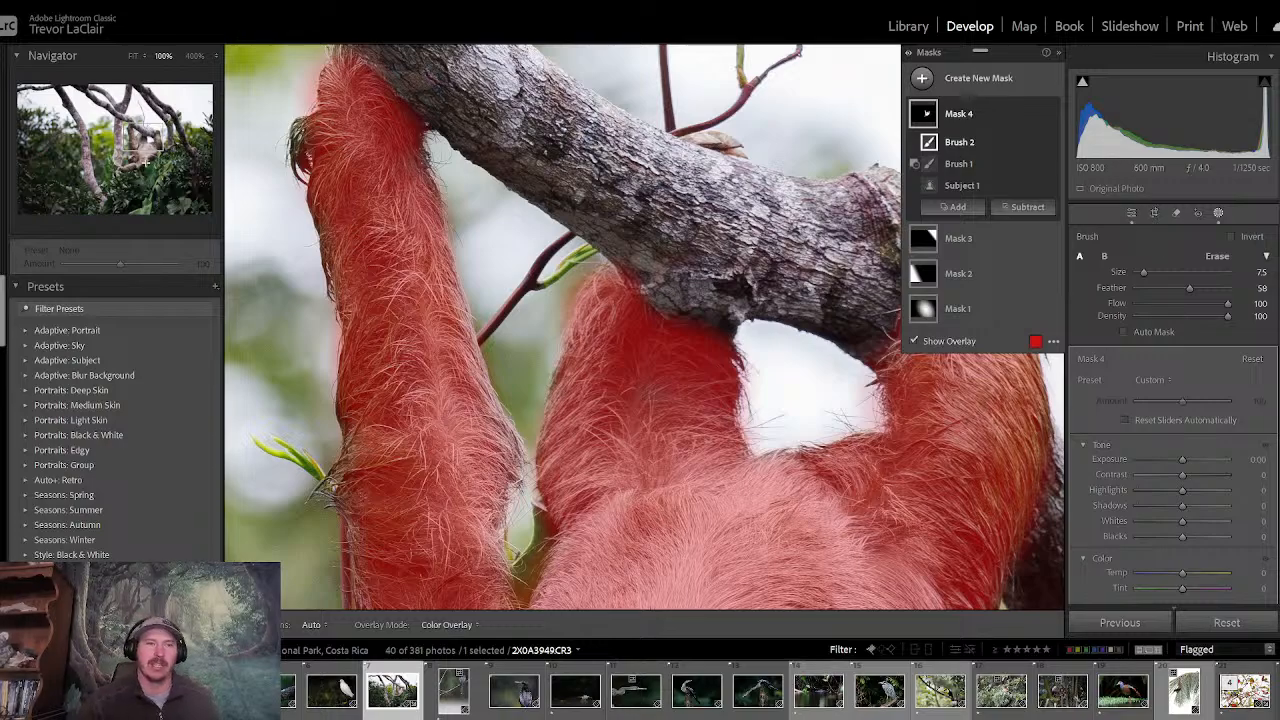
left_click_drag(142, 143, 136, 160)
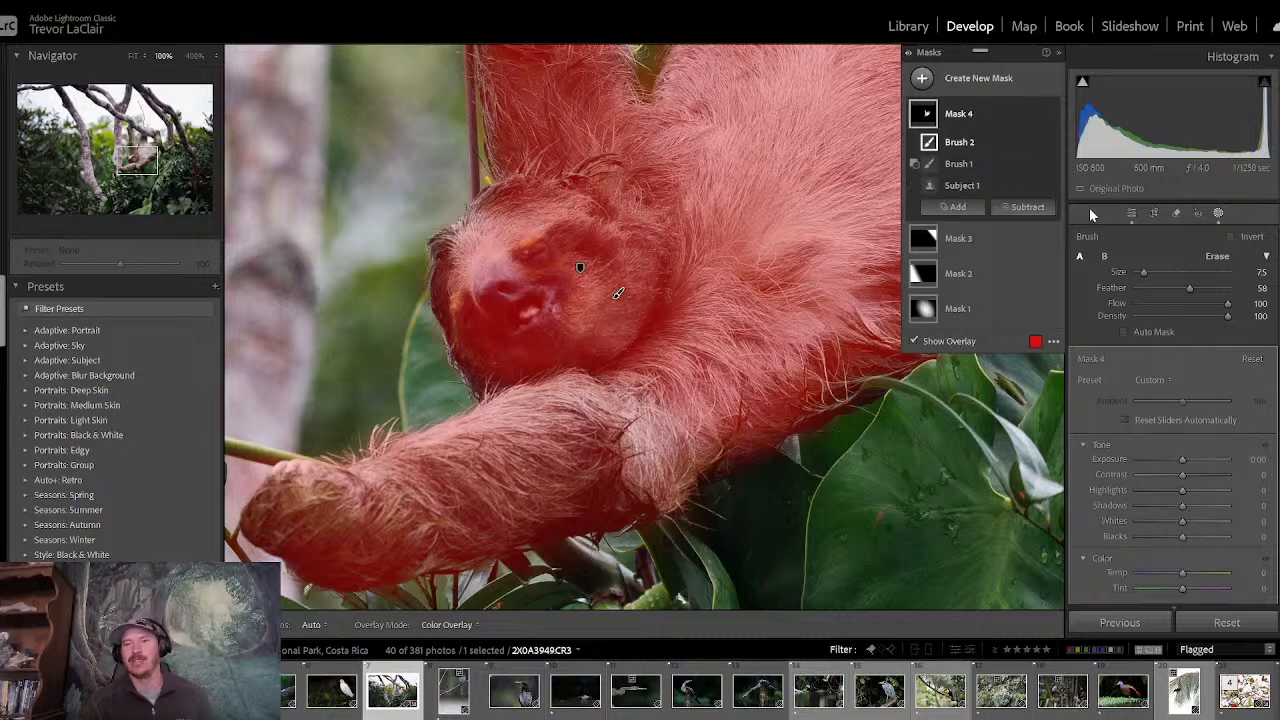
- Reselect the sloth's subject mask, Mask 4, raise its Clarity slightly and set its Highlights to -50
left_click(1126, 214)
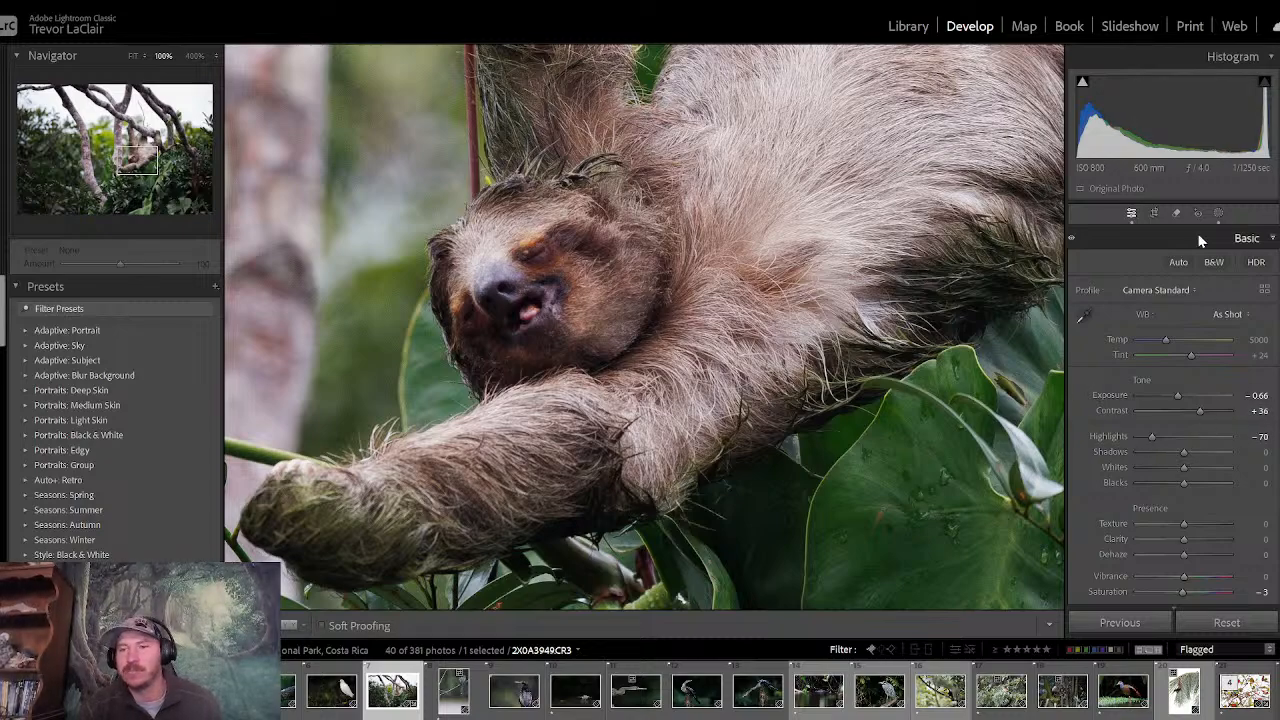
left_click(1219, 213)
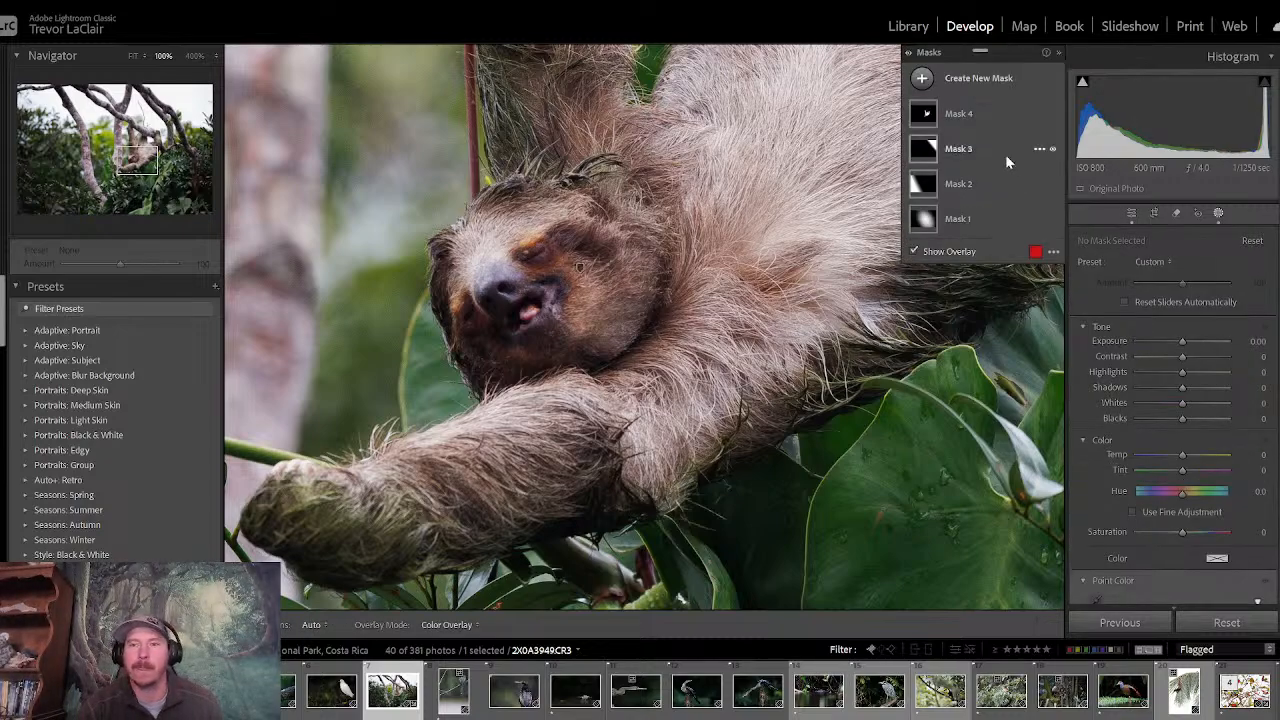
left_click(991, 101)
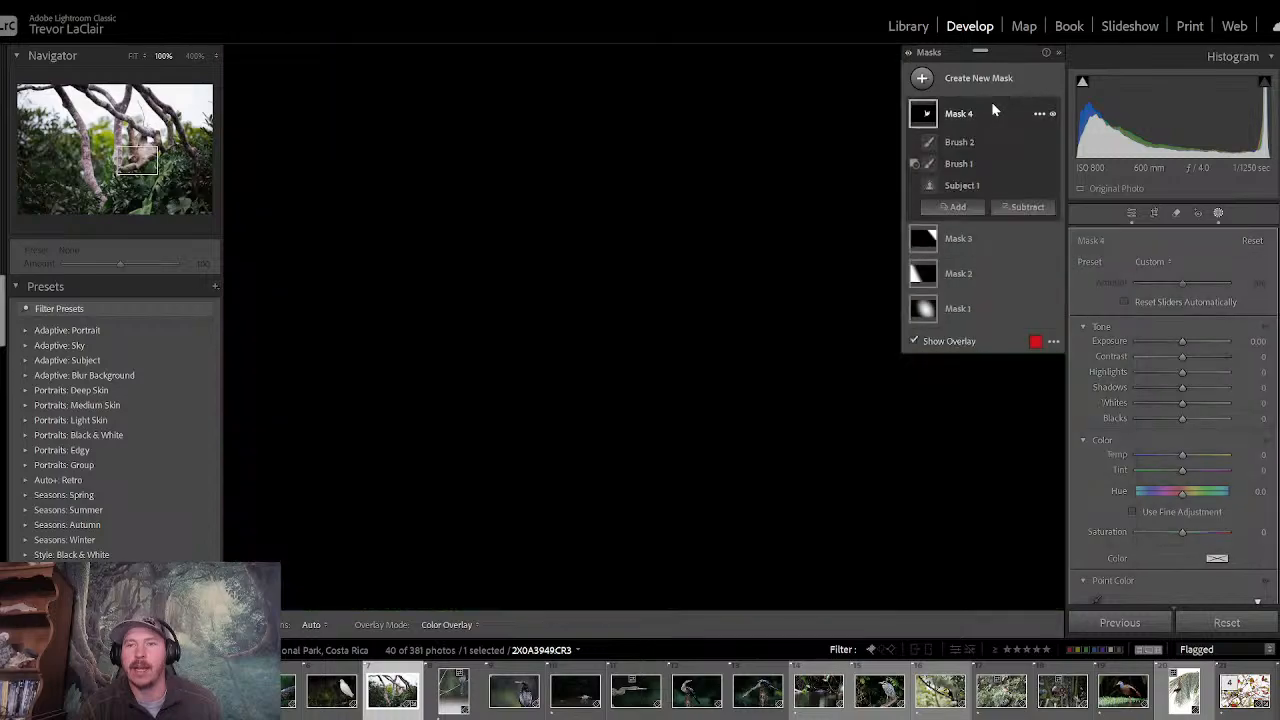
scroll(1270, 440, "down", 5)
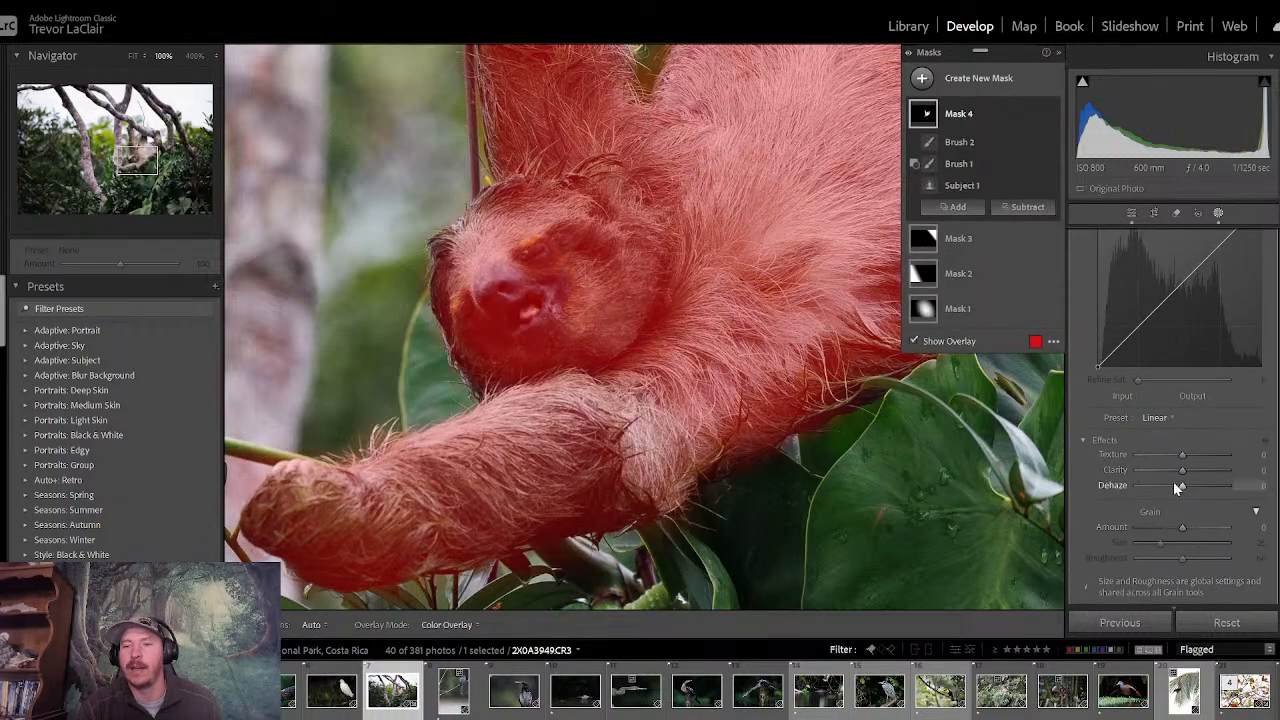
left_click_drag(1183, 472, 1191, 476)
scroll(1226, 337, "up", 10)
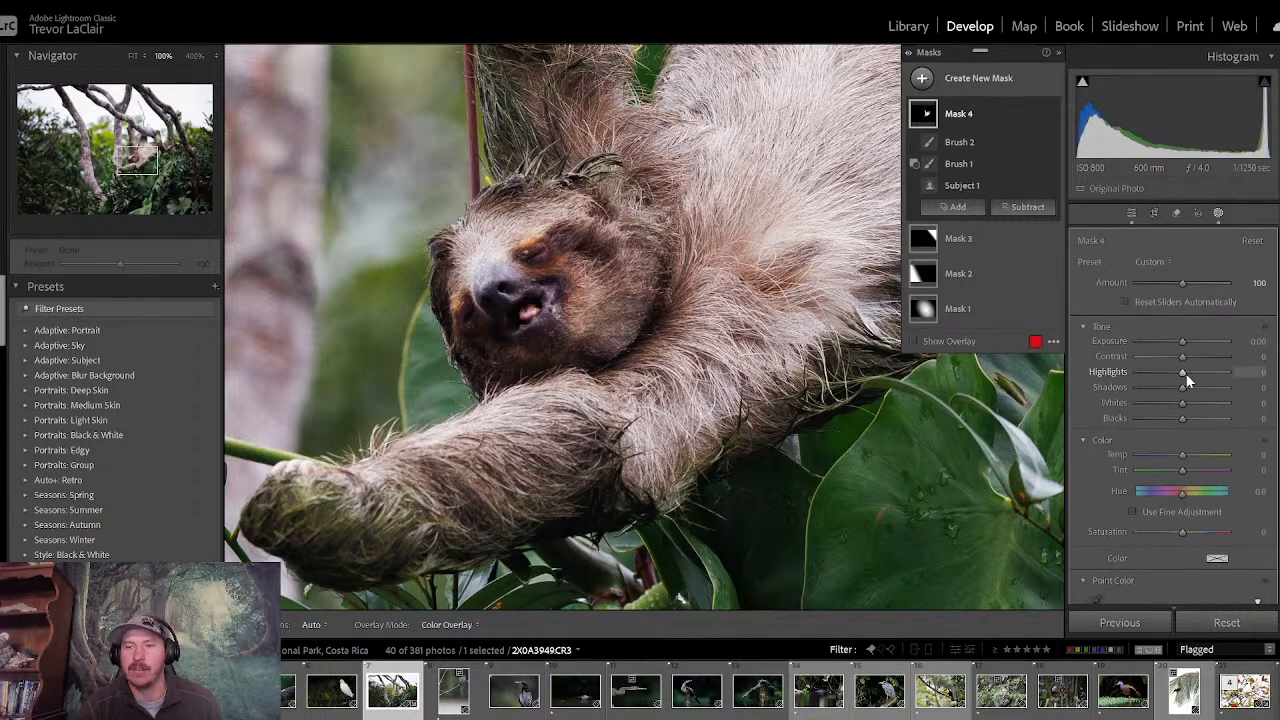
mouse_move(1182, 380)
left_mouse_down()
mouse_move(1131, 374)
mouse_move(1160, 378)
left_mouse_up()
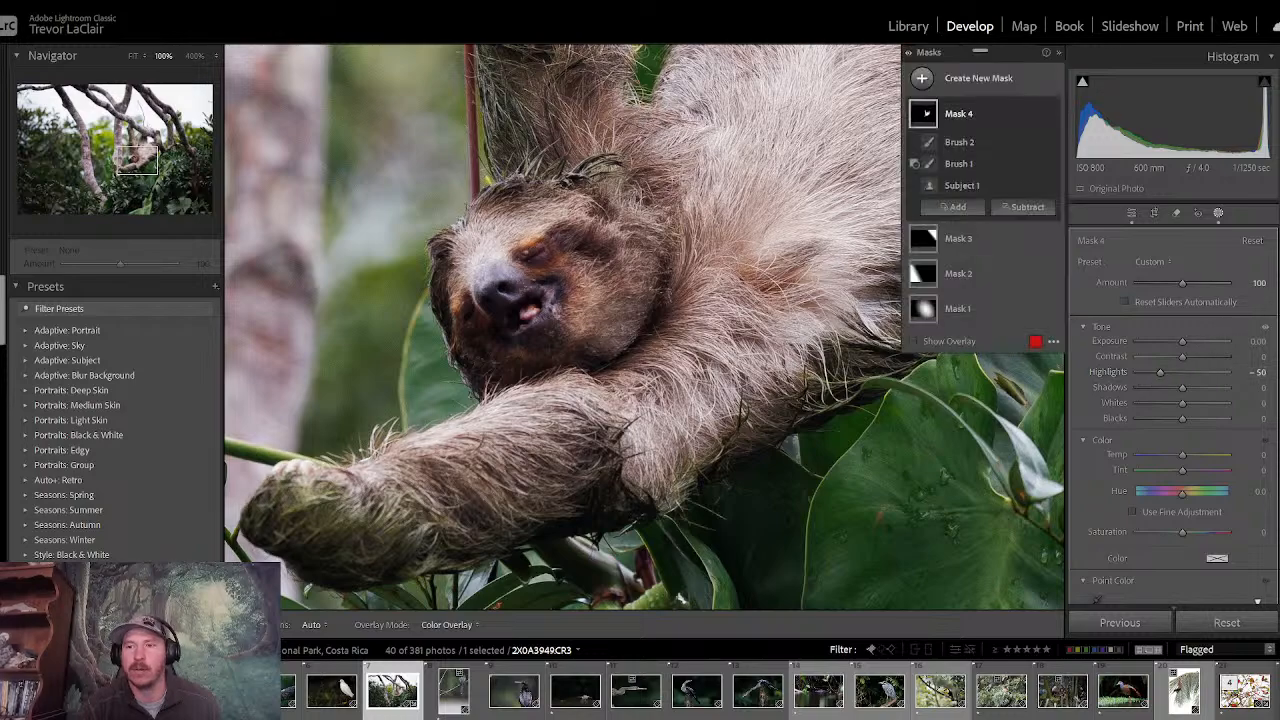
- Warm the sloth by setting the subject mask's Temp to 5 and leave masking
left_click(132, 150)
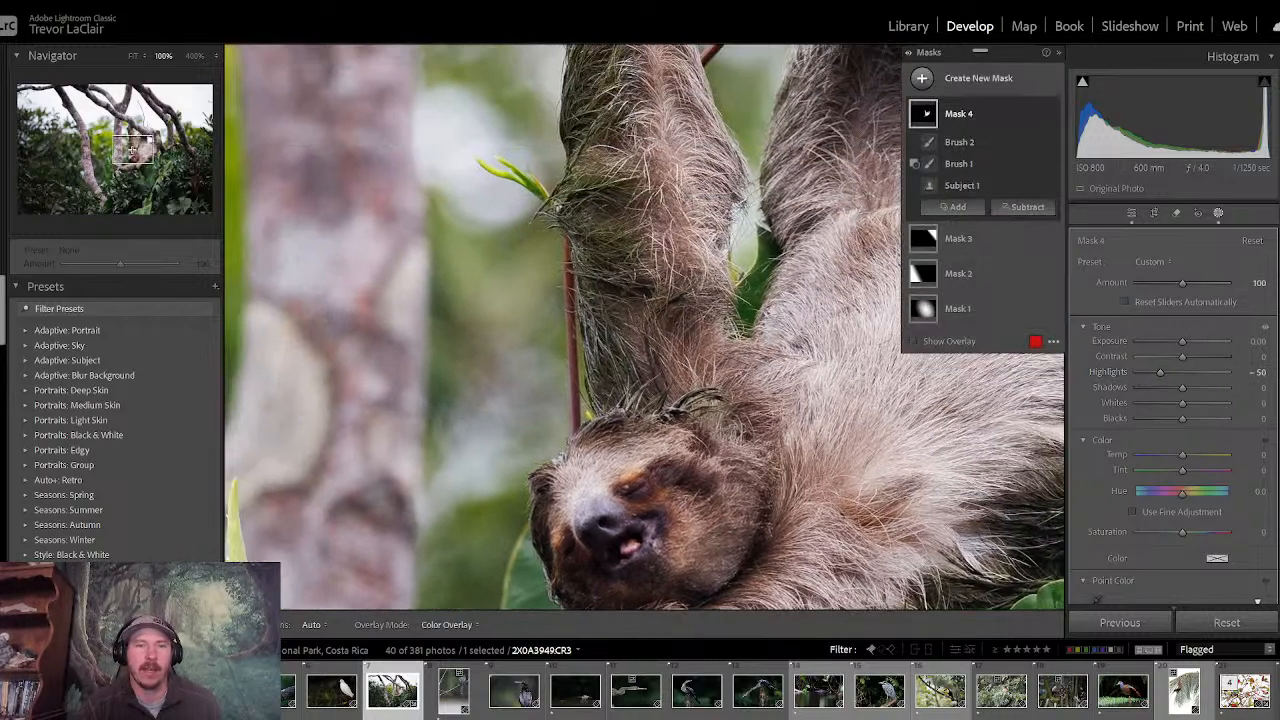
left_click(132, 55)
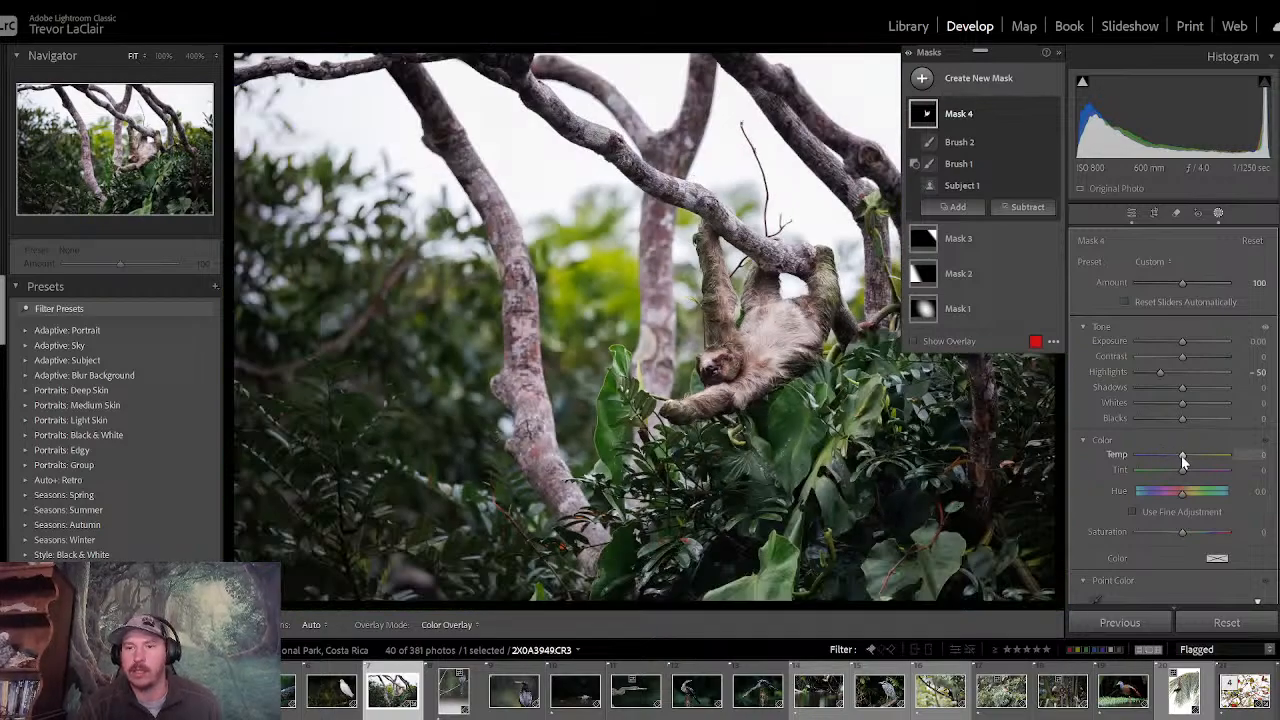
left_click_drag(1182, 456, 1184, 457)
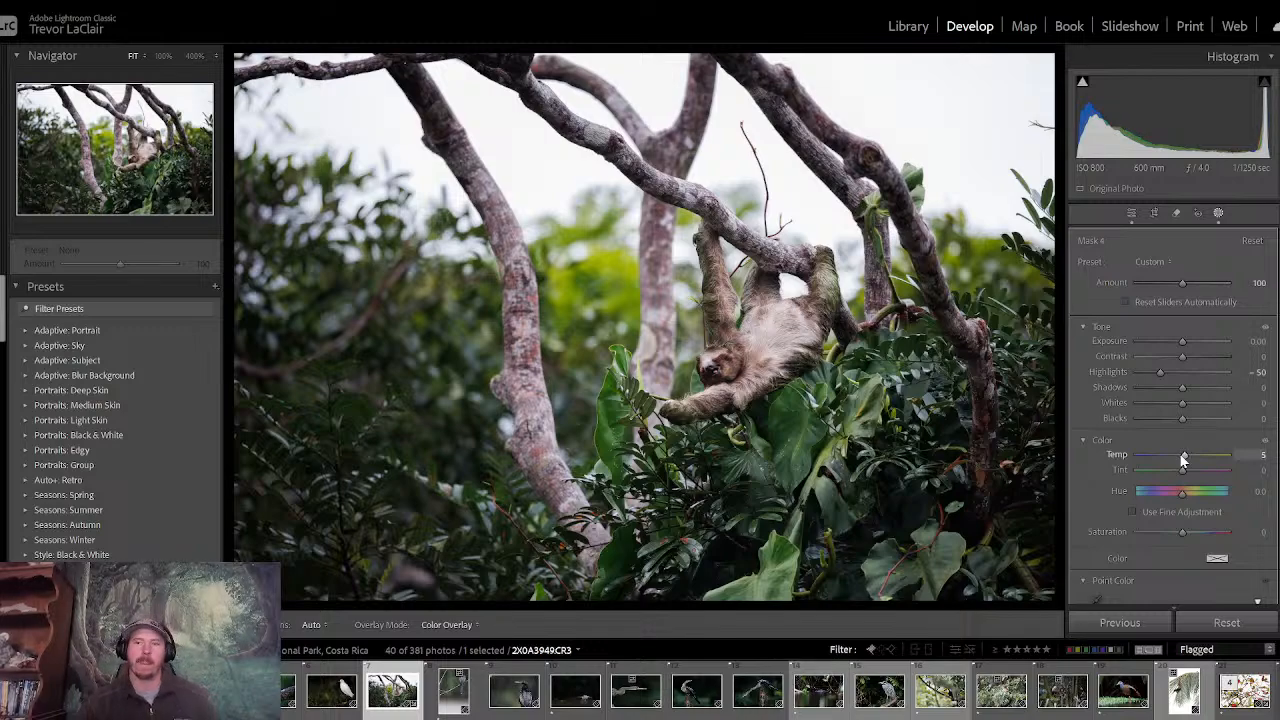
left_click_drag(1183, 459, 1183, 459)
left_click(1132, 213)
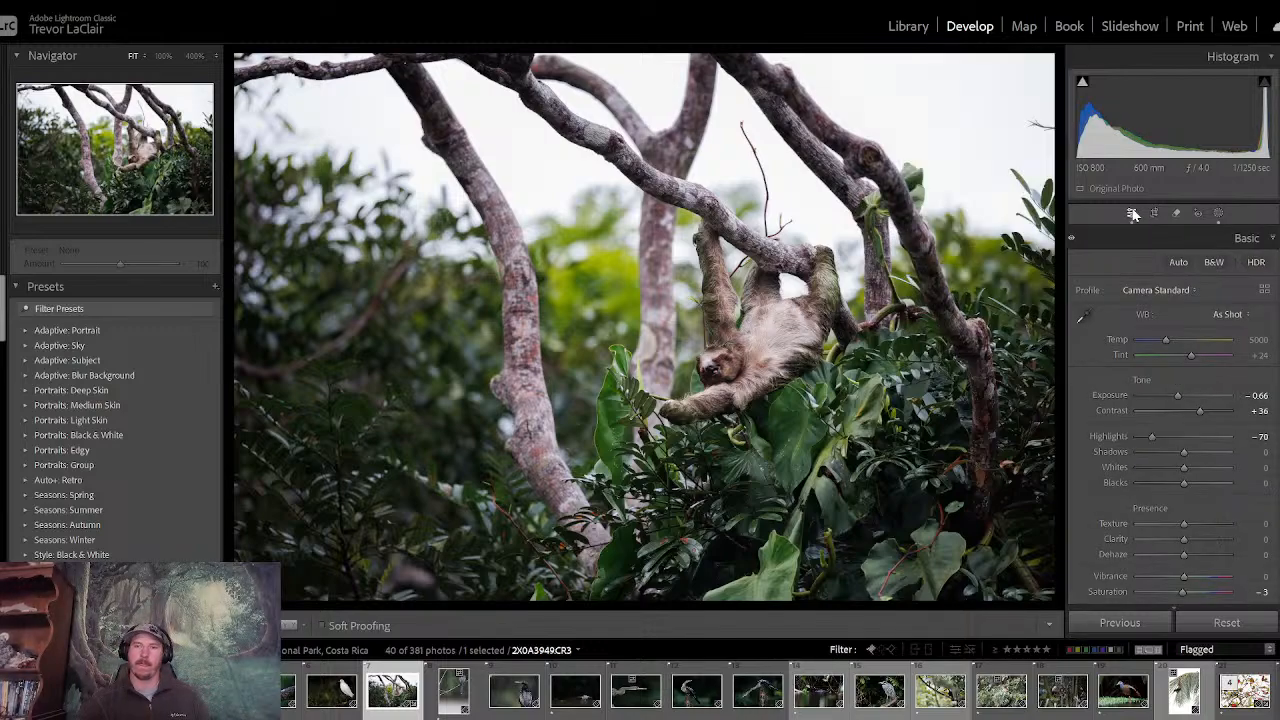
- Compare the sloth photo before and after its edits to judge the effect of the masks
key("backslash")
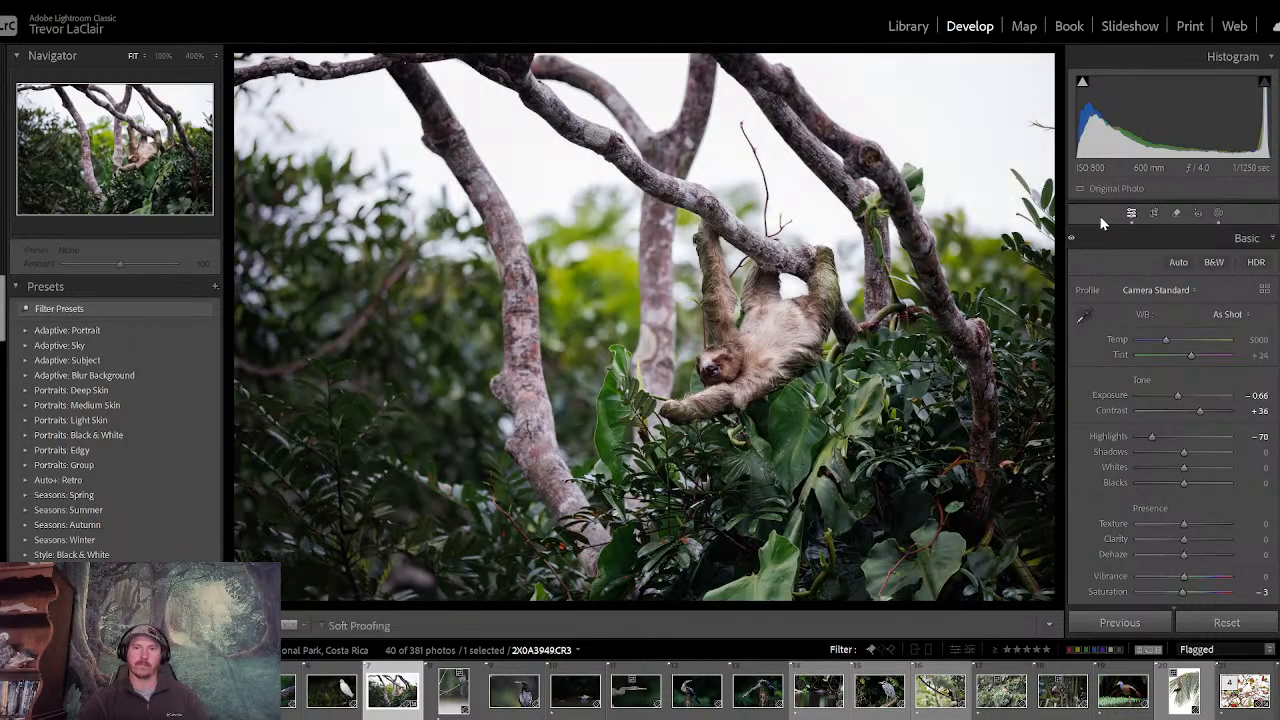
key("backslash")
key("backslash")
key("backslash")
key("backslash")
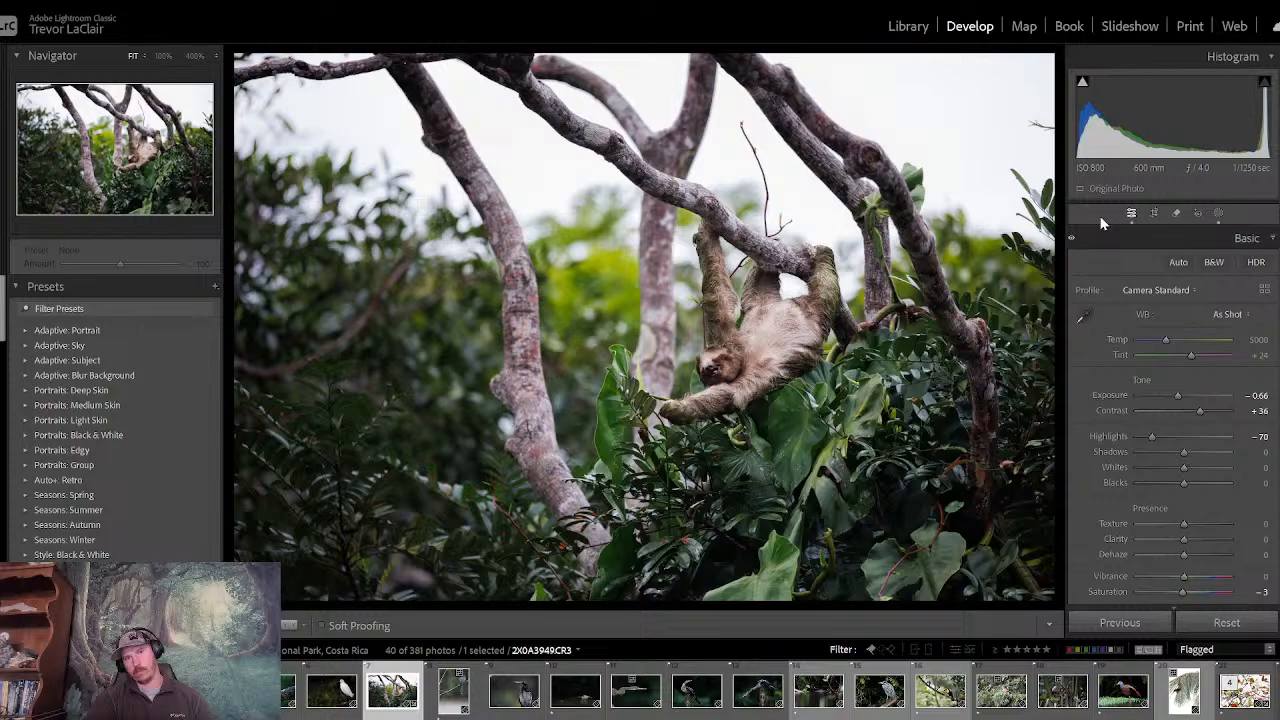
key("backslash")
key("backslash")
key("backslash")
key("backslash")
key("backslash")
key("backslash")
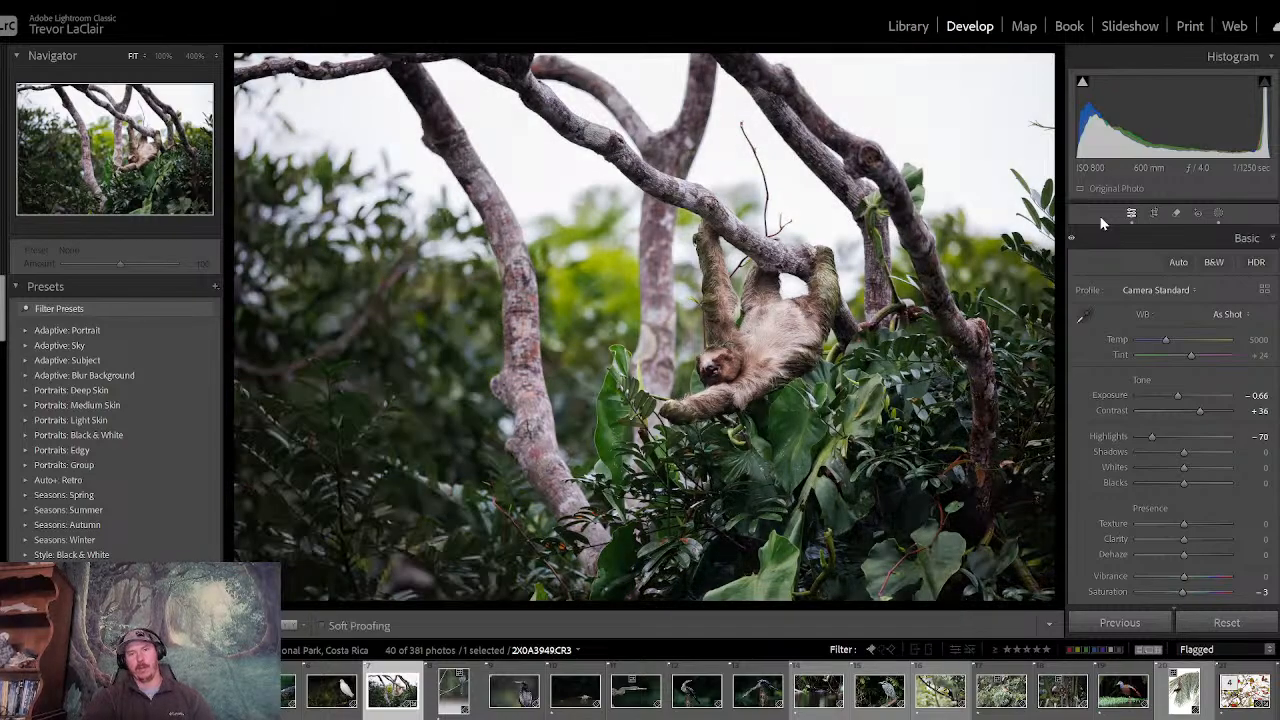
key("backslash")
key("backslash")
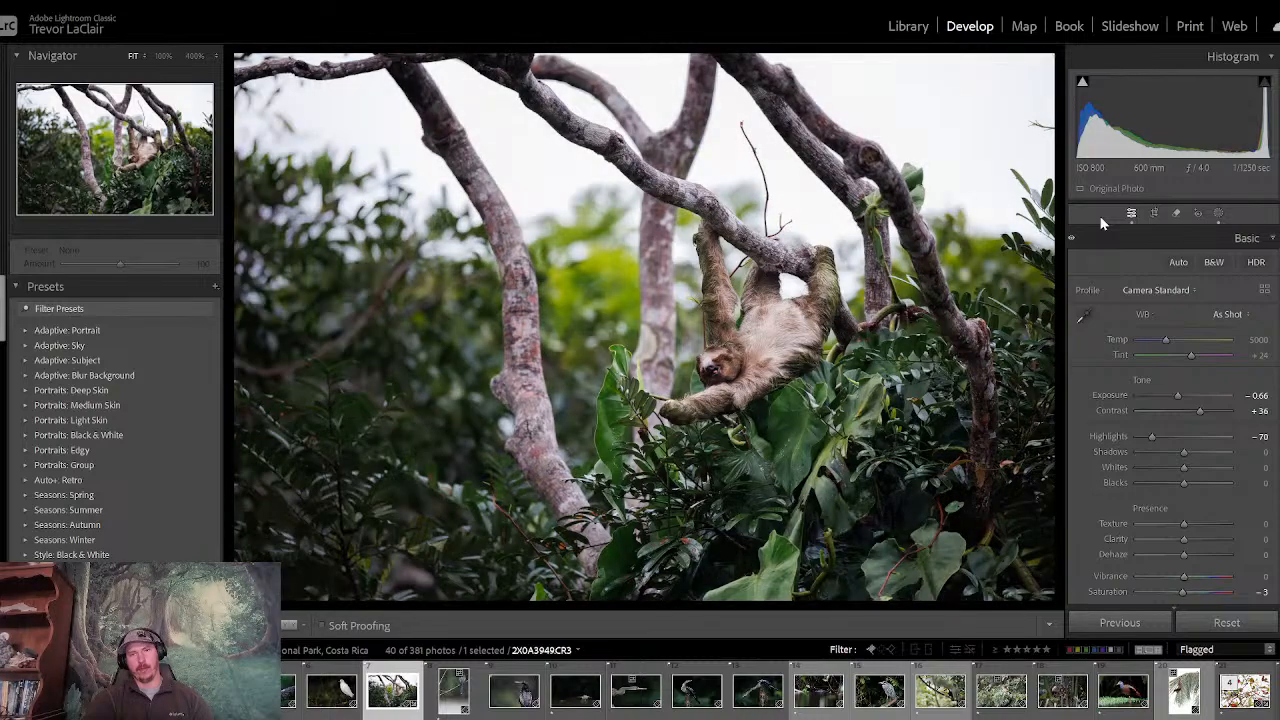
key("backslash")
key("backslash")
- Brush a new mask at size 14.9 over the bright foliage between the trunks, with Highlights -33 and Exposure -0.47
left_click(1218, 213)
left_click(925, 84)
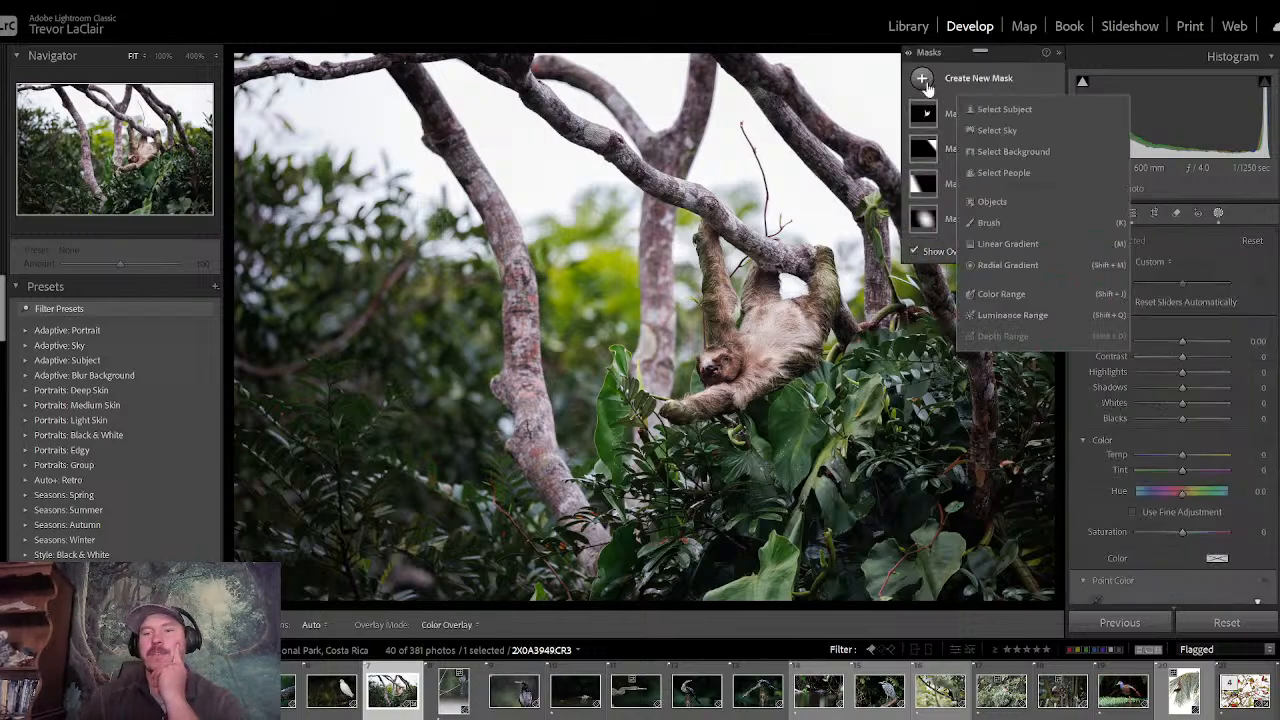
left_click(993, 220)
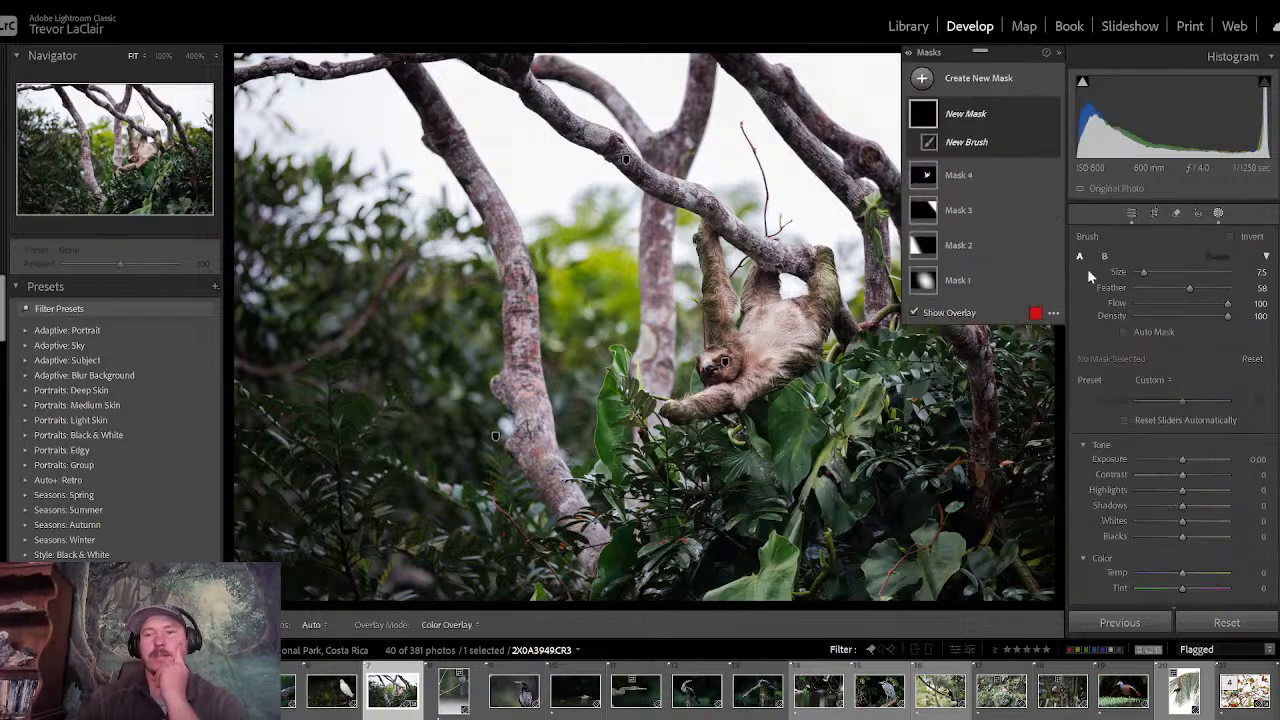
left_click_drag(1151, 273, 1154, 274)
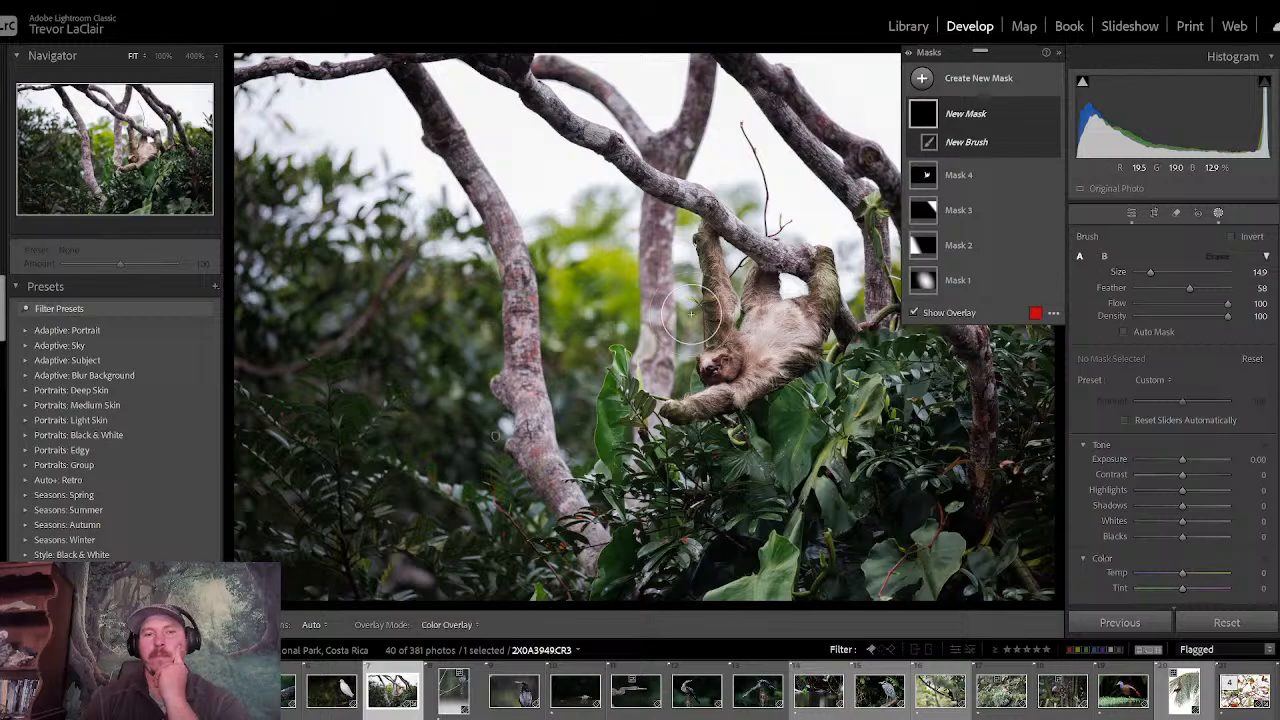
mouse_move(603, 319)
left_mouse_down()
mouse_move(591, 368)
mouse_move(574, 267)
mouse_move(590, 222)
mouse_move(583, 424)
left_mouse_up()
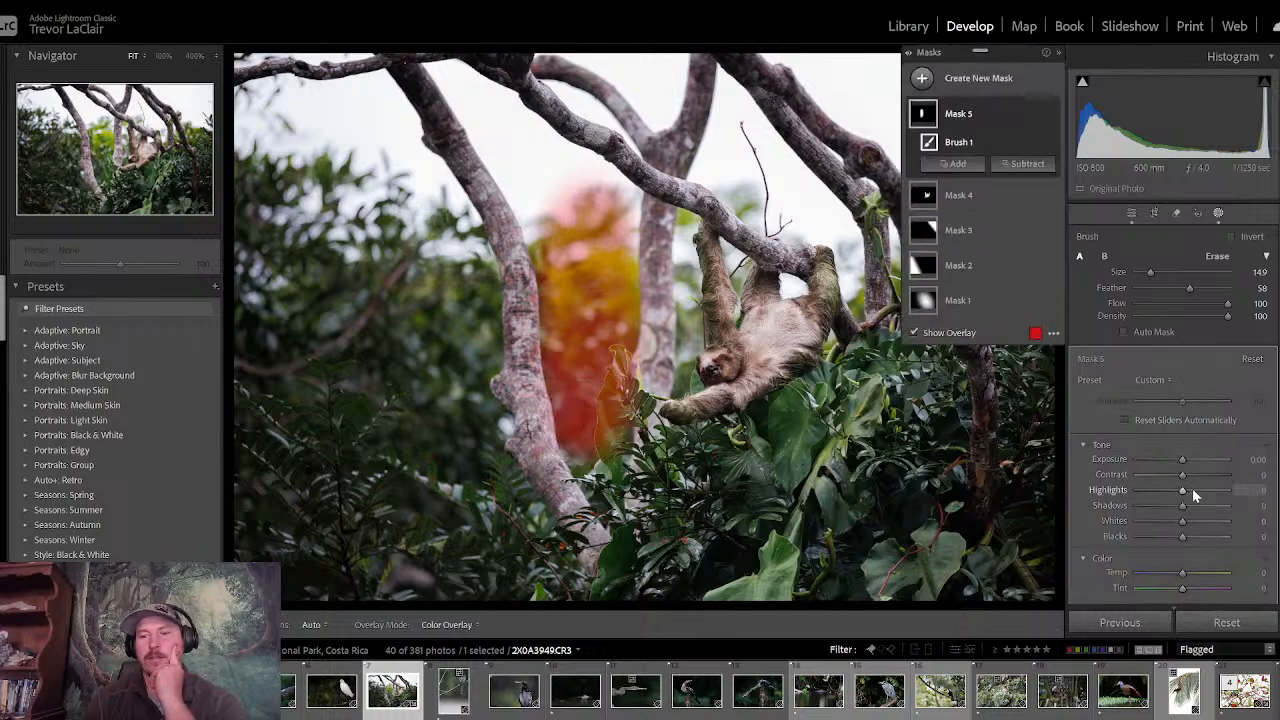
mouse_move(1181, 491)
left_mouse_down()
mouse_move(1167, 491)
mouse_move(1181, 467)
left_mouse_up()
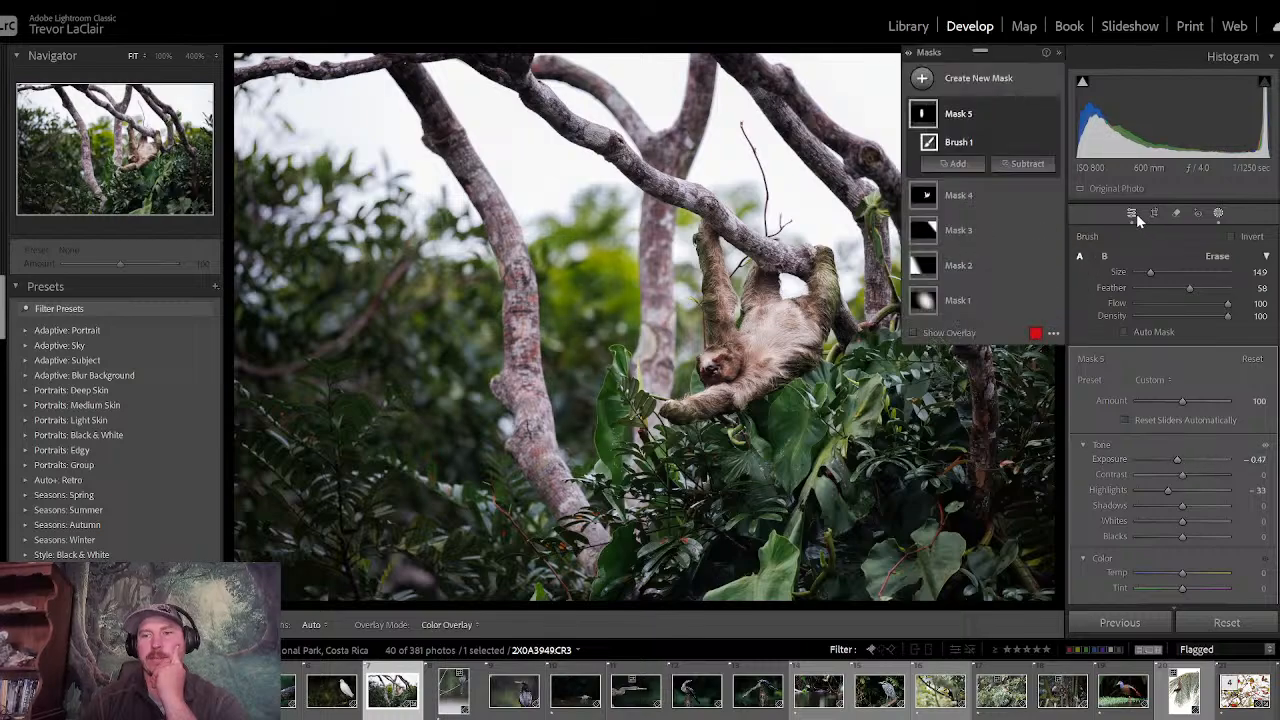
- Leave masking and compare the before and after views to examine the darkened foliage beside the sloth
left_click(1131, 213)
key("backslash")
key("backslash")
key("backslash")
key("backslash")
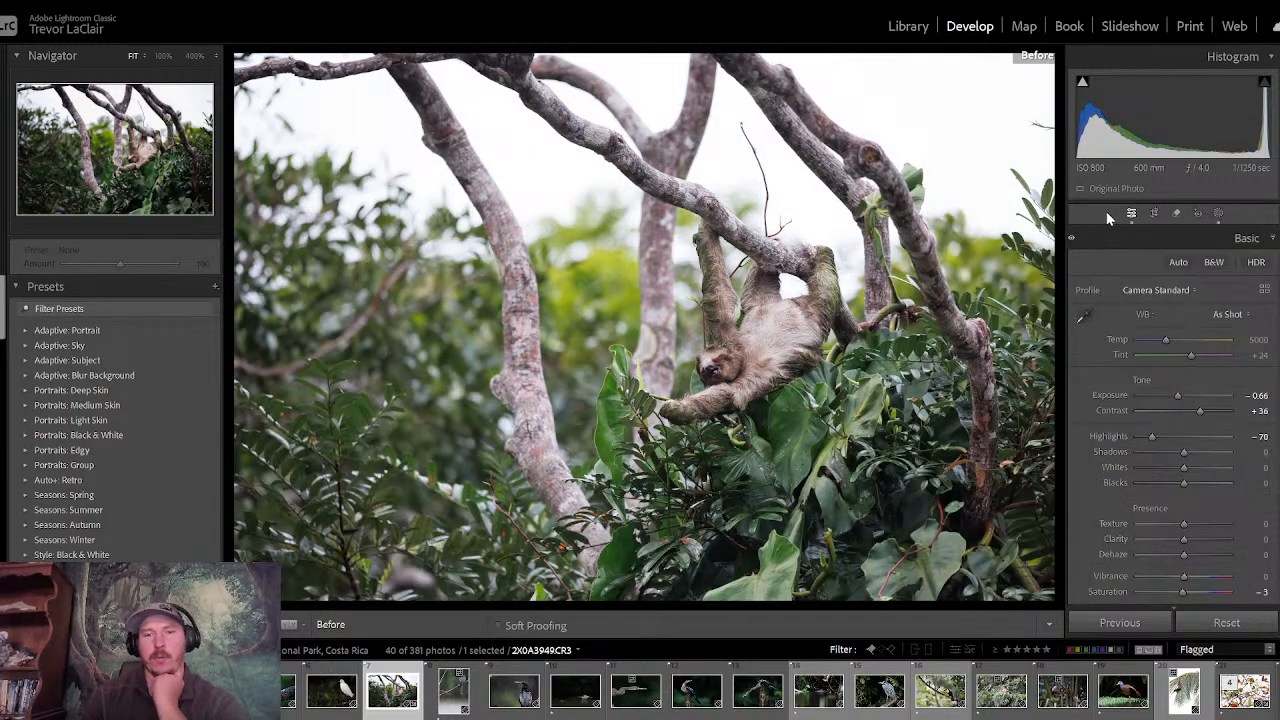
key("backslash")
key("backslash")
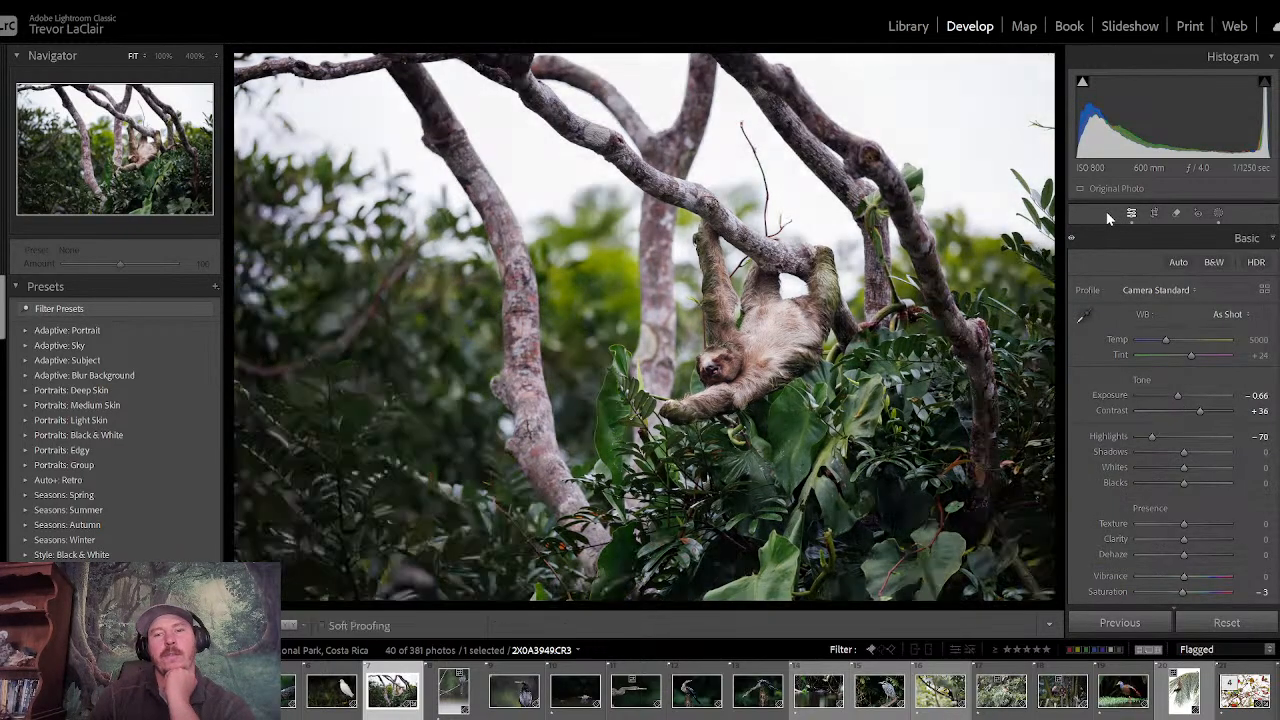
key("backslash")
key("backslash")
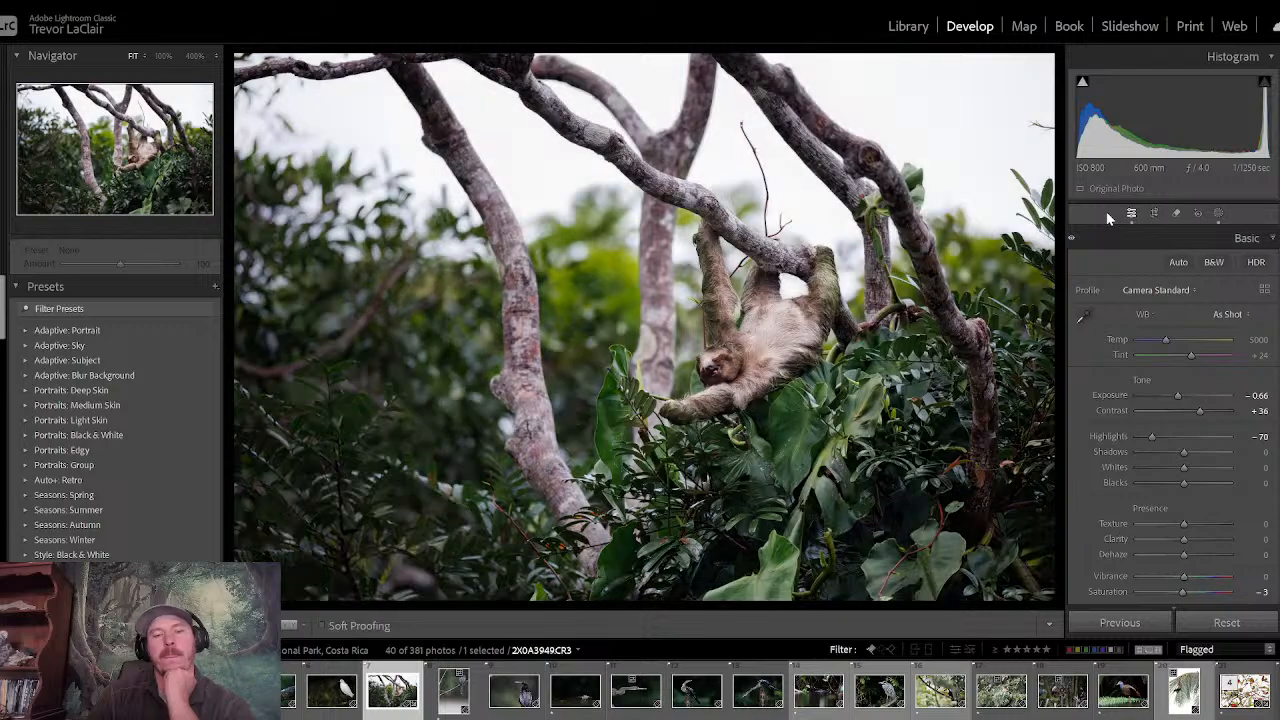
key("backslash")
key("backslash")
key("backslash")
key("backslash")
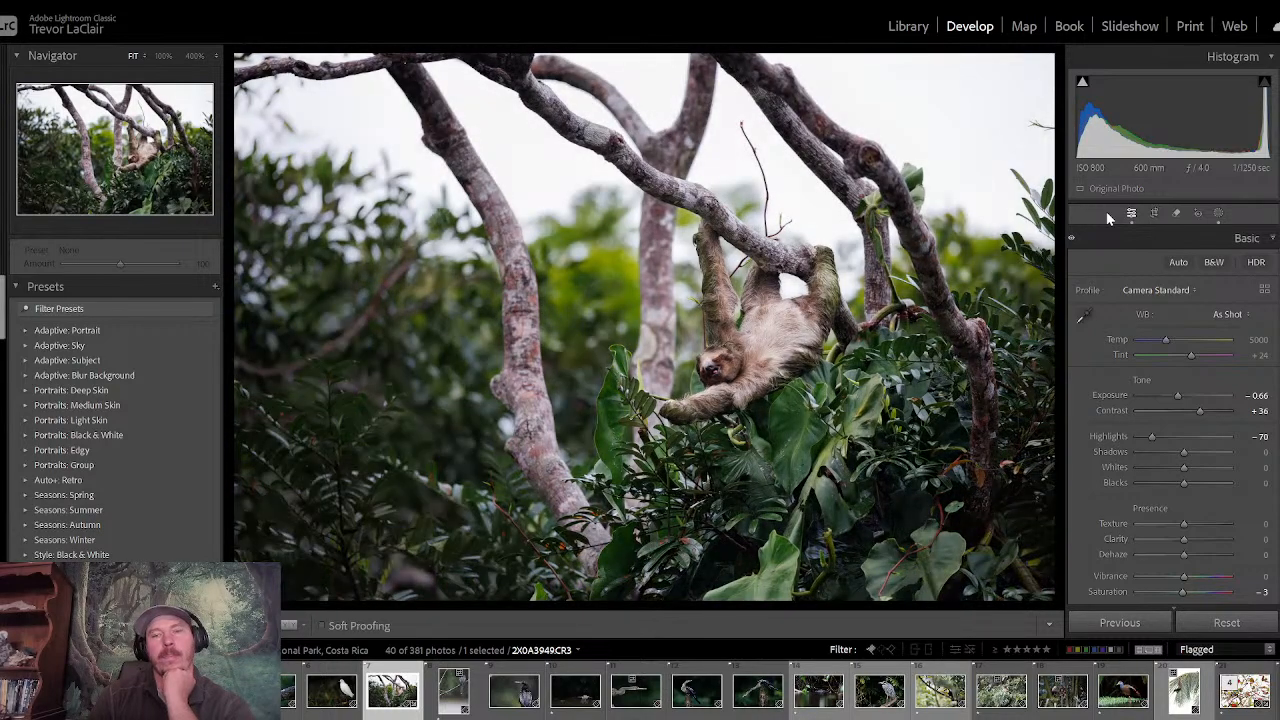
key("backslash")
key("backslash")
key("backslash")
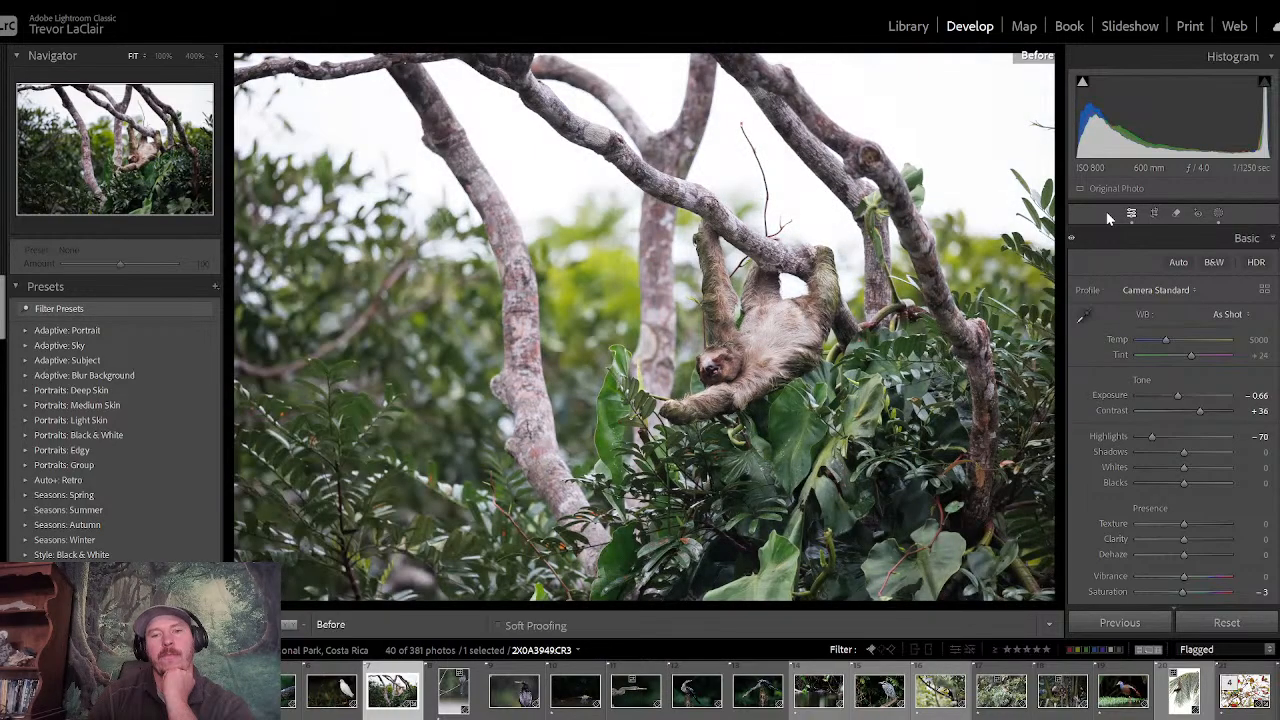
key("backslash")
key("backslash")
key("backslash")
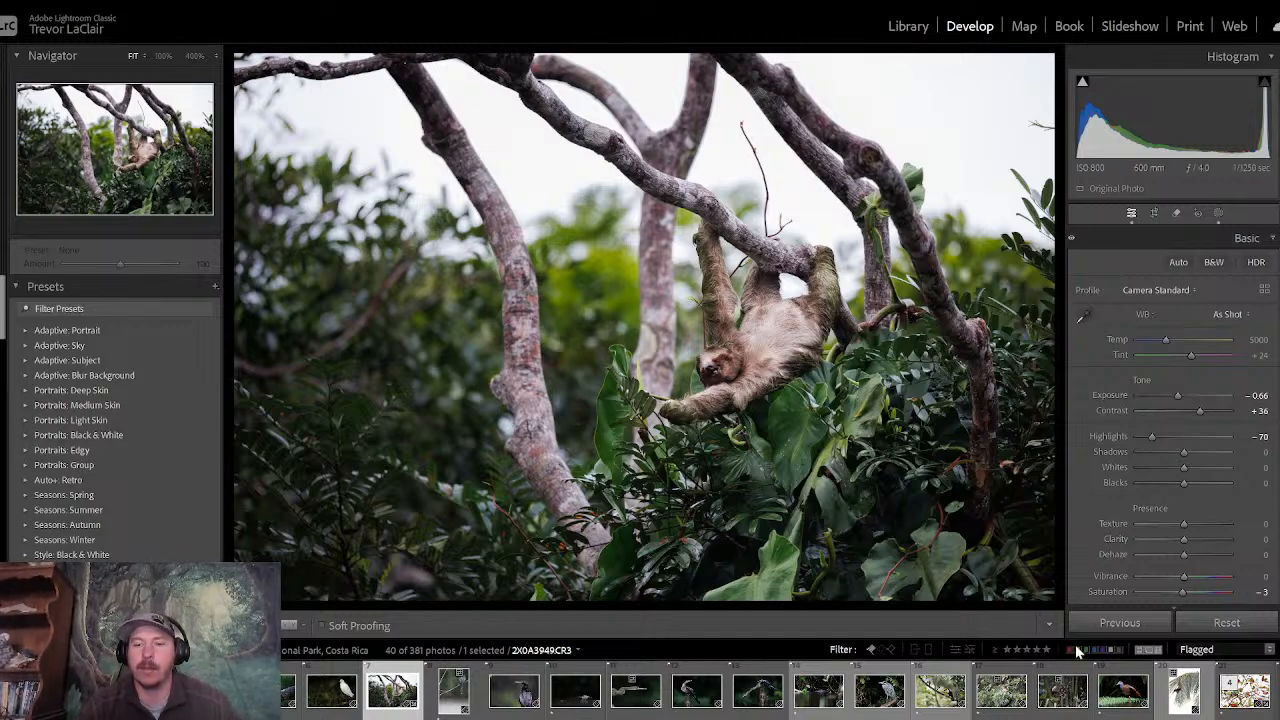
- Switch to the Library grid, trying three-star and one-star filters on the flagged photos and clearing the rating filter again
left_click(1034, 651)
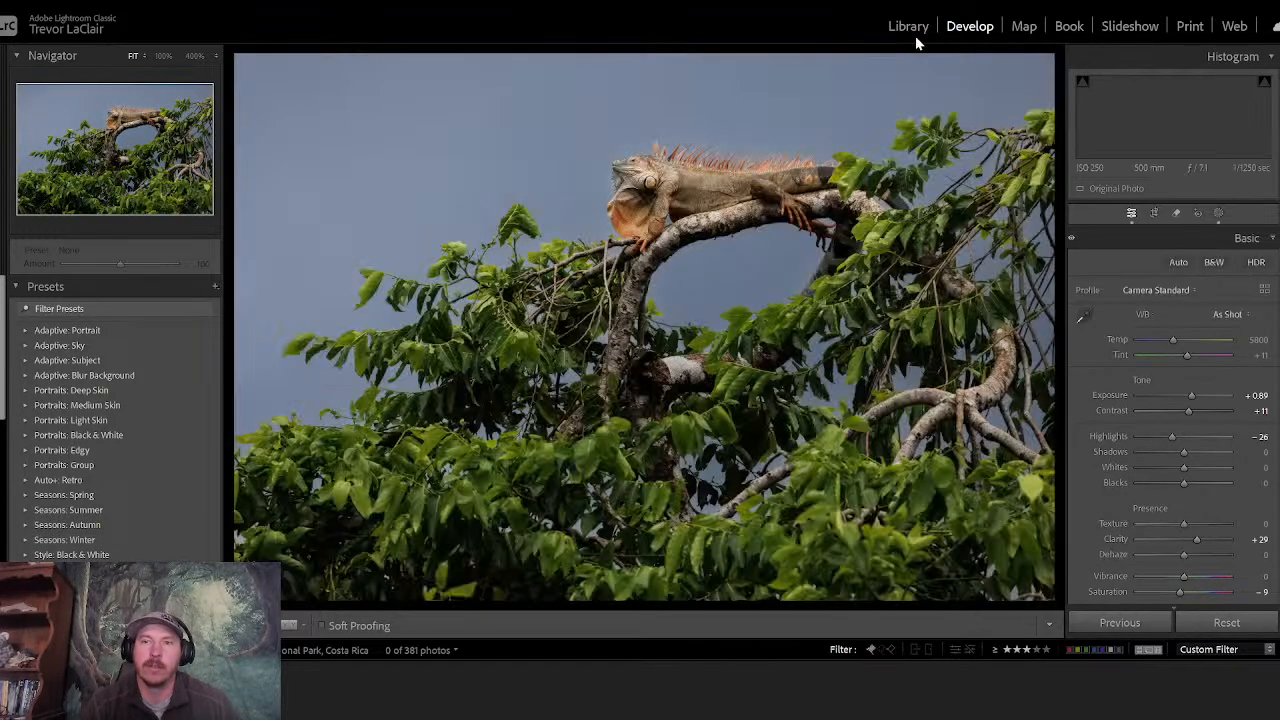
left_click(909, 28)
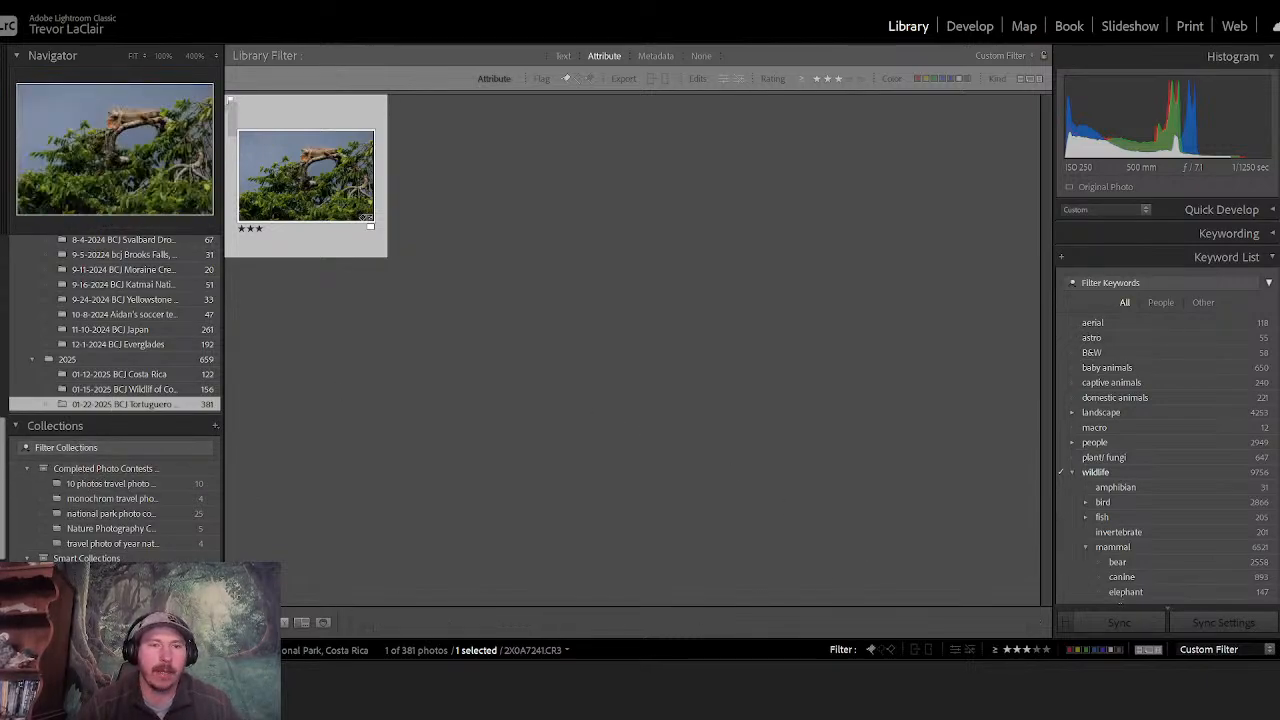
key("e")
key("g")
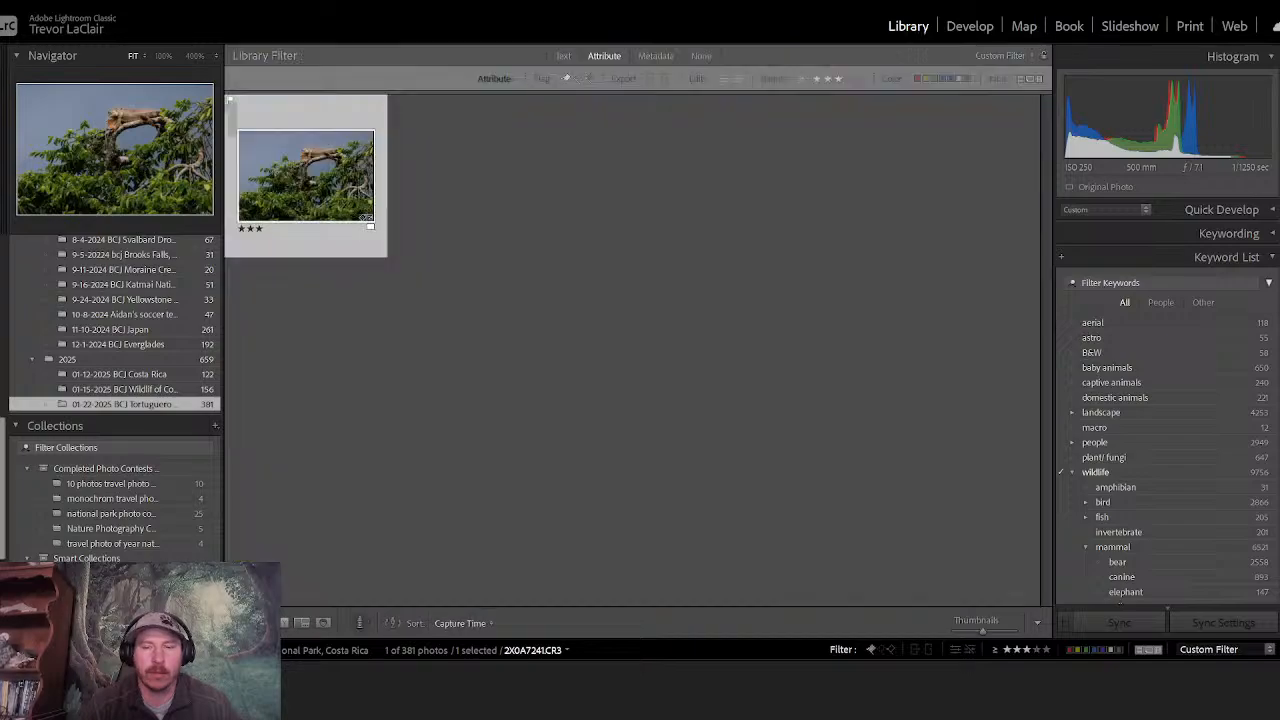
left_click(1009, 648)
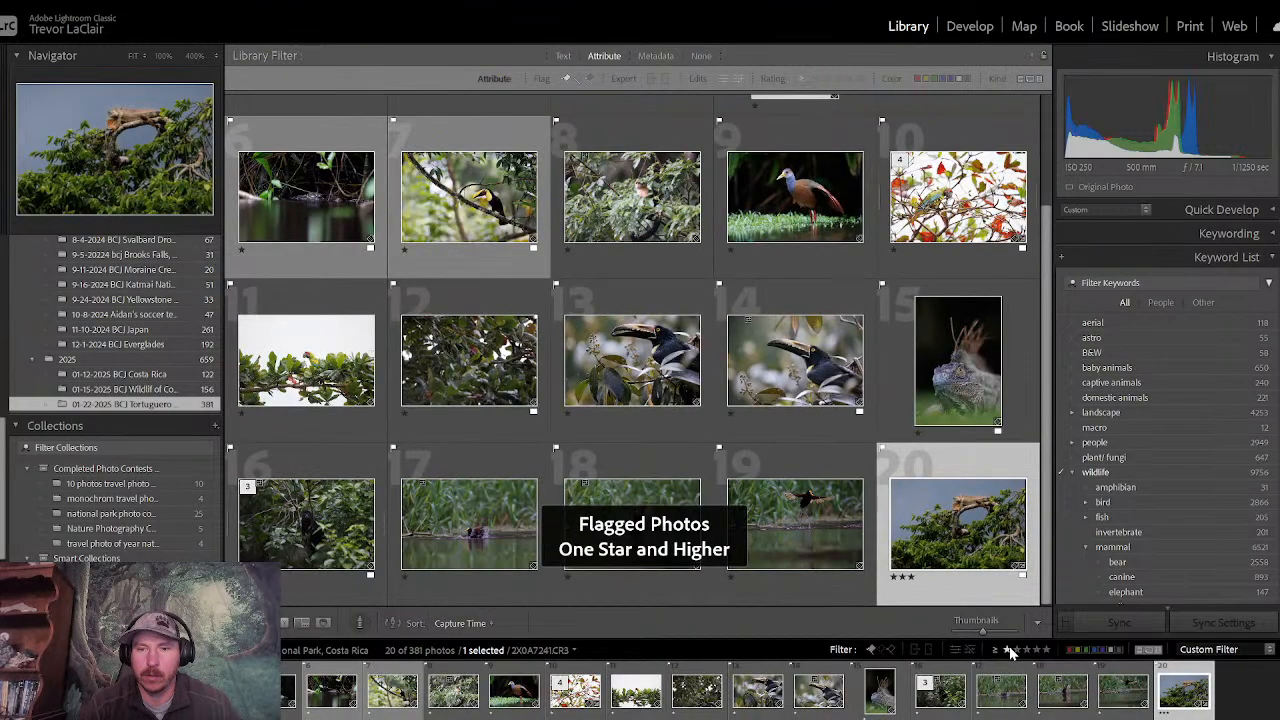
left_click(1009, 649)
- Select the hanging sloth photo in the grid and rate it three stars
left_click_drag(1048, 465, 1043, 296)
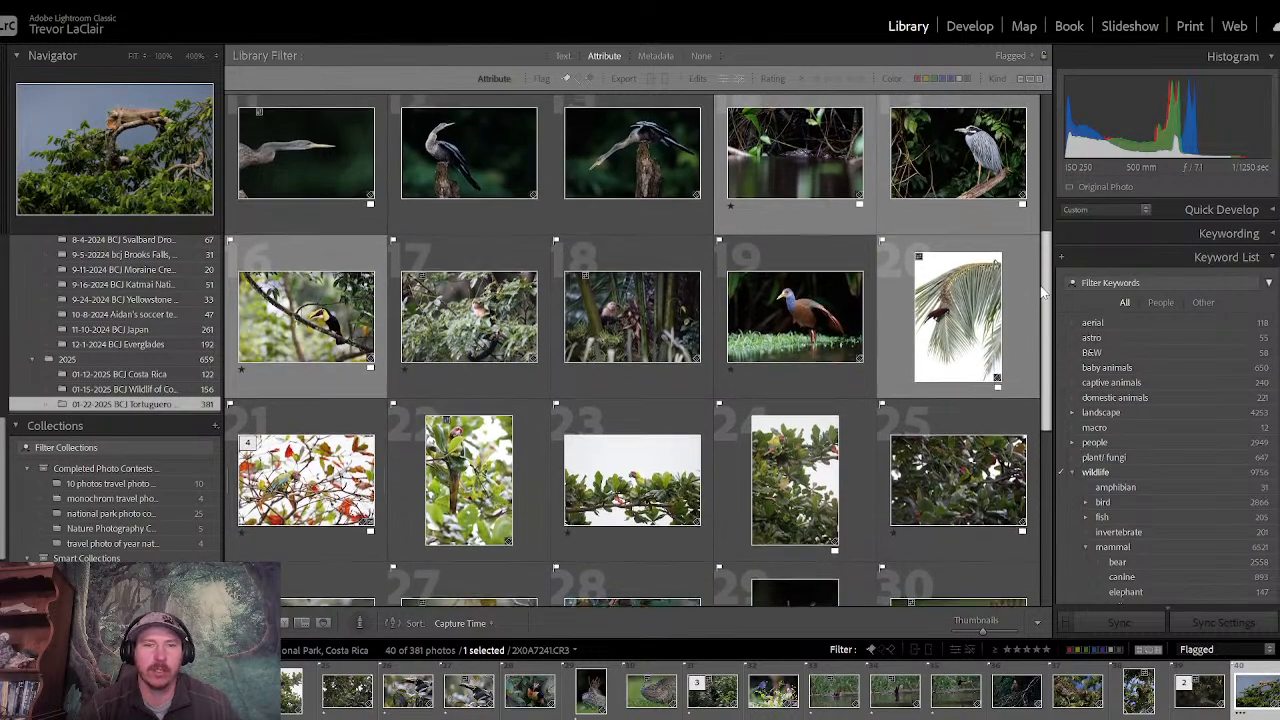
scroll(700, 215, "up", 5)
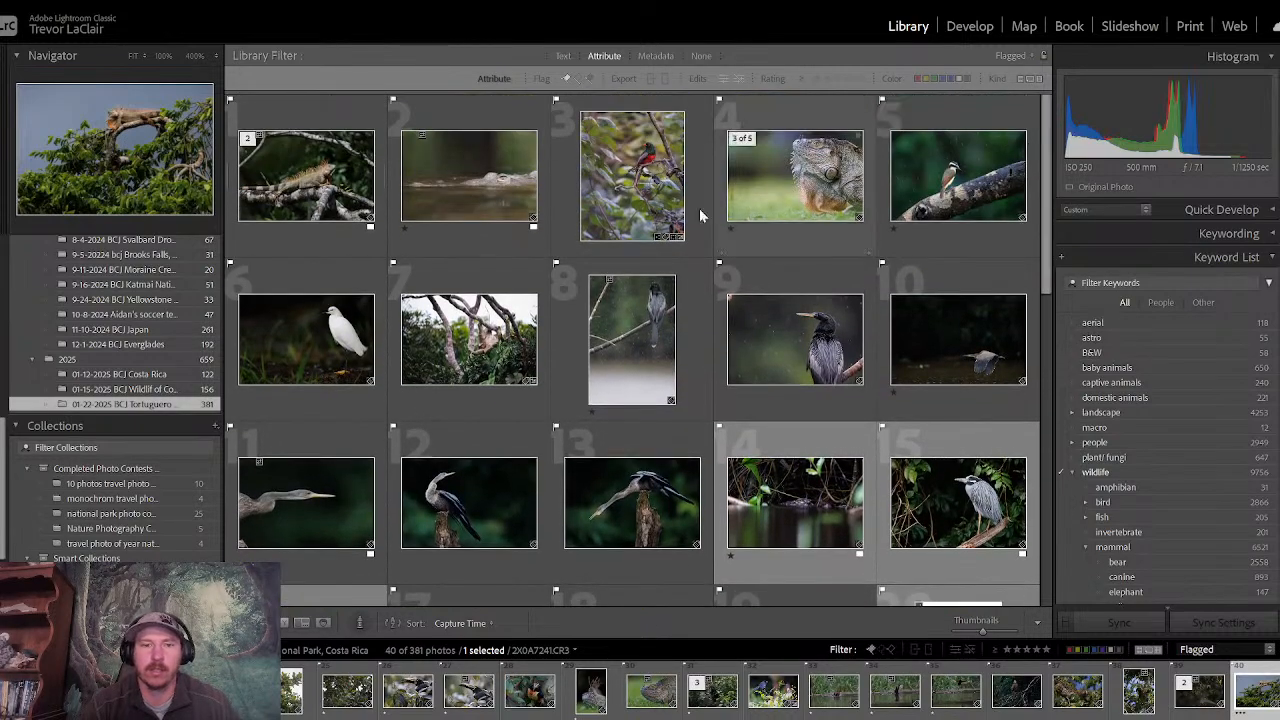
left_click(440, 342)
key("3")
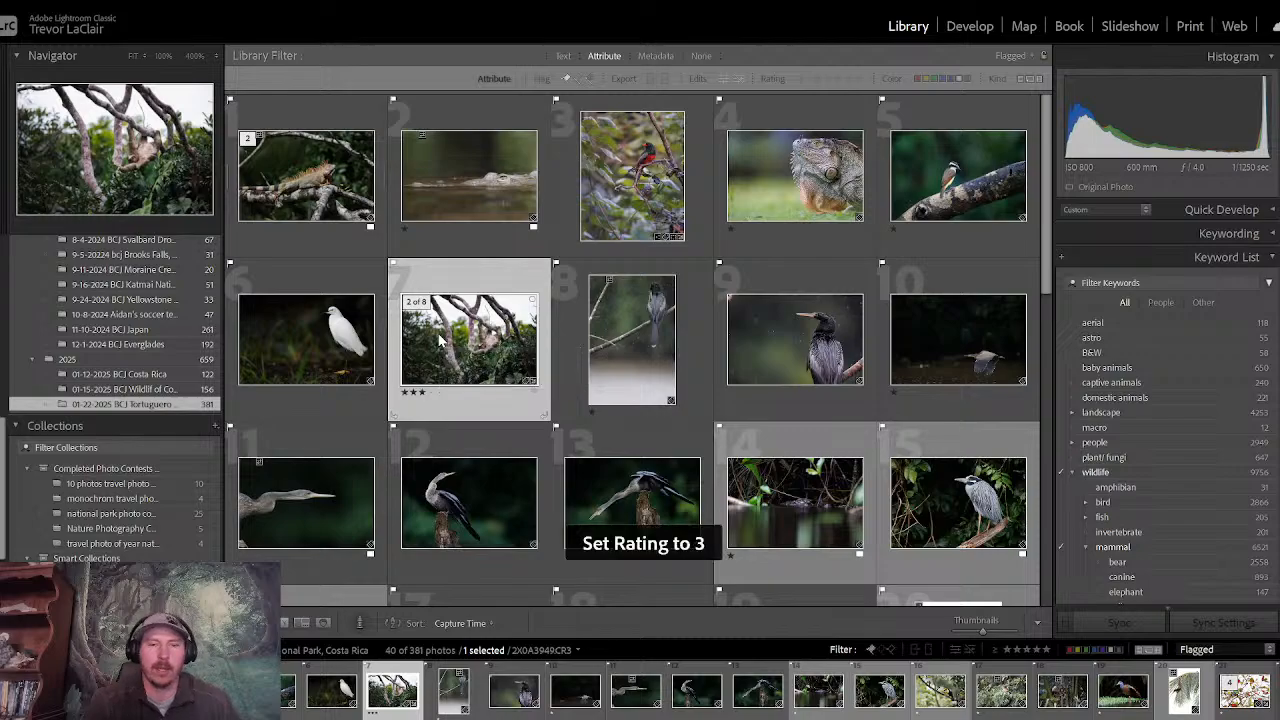
- Find the flying heron photo in the flagged grid, open it in the enlarged single-photo view and collapse the keyword list
left_click_drag(1050, 268, 1042, 206)
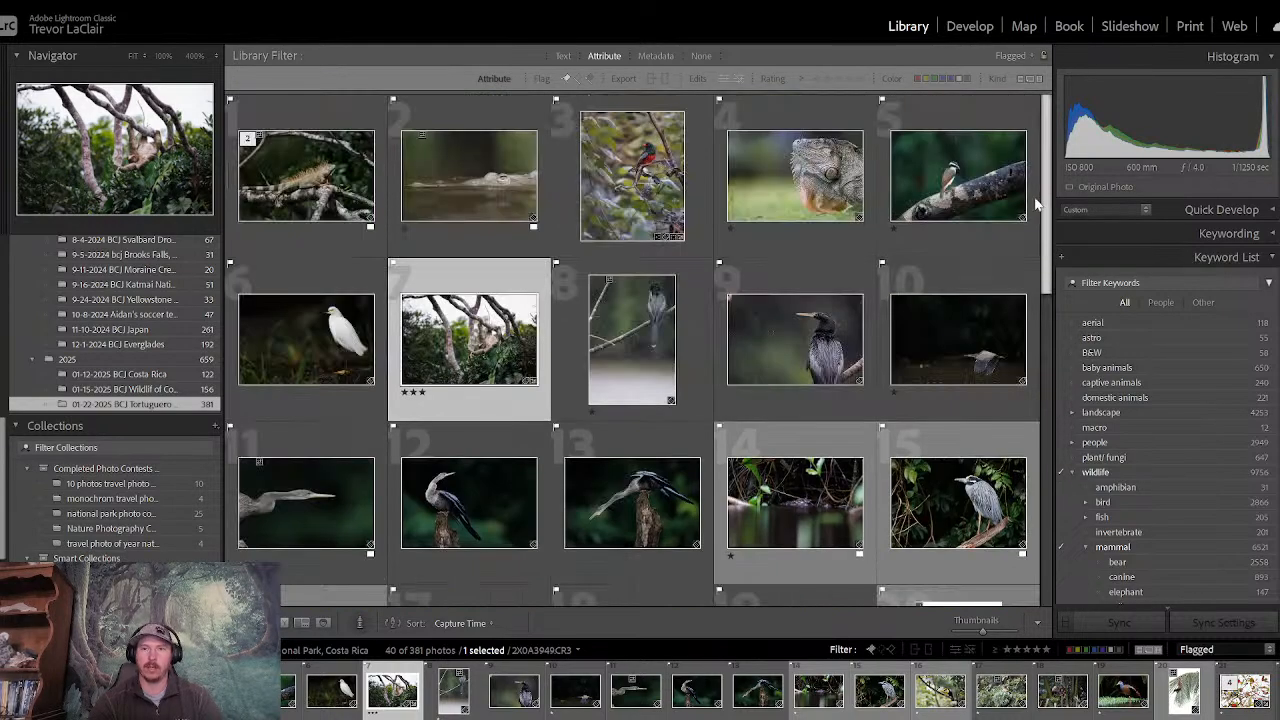
left_click_drag(1043, 148, 1035, 315)
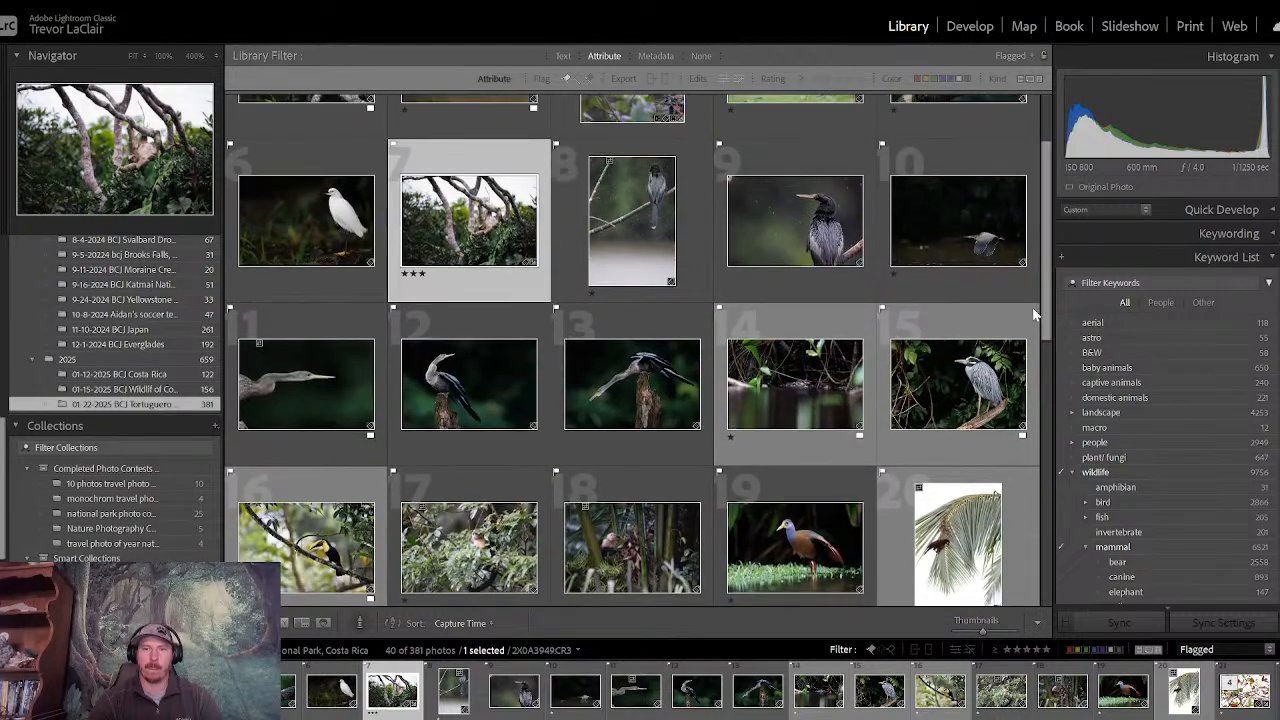
left_click(955, 225)
key("e")
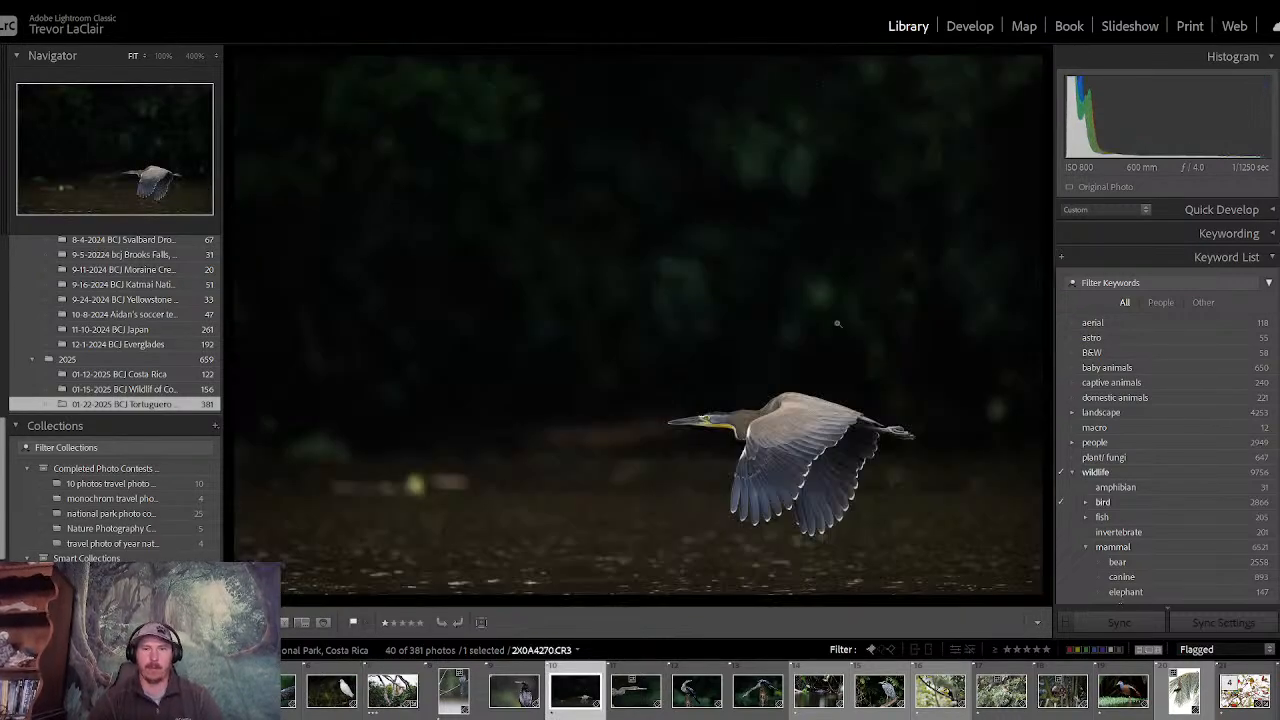
left_click(1143, 255)
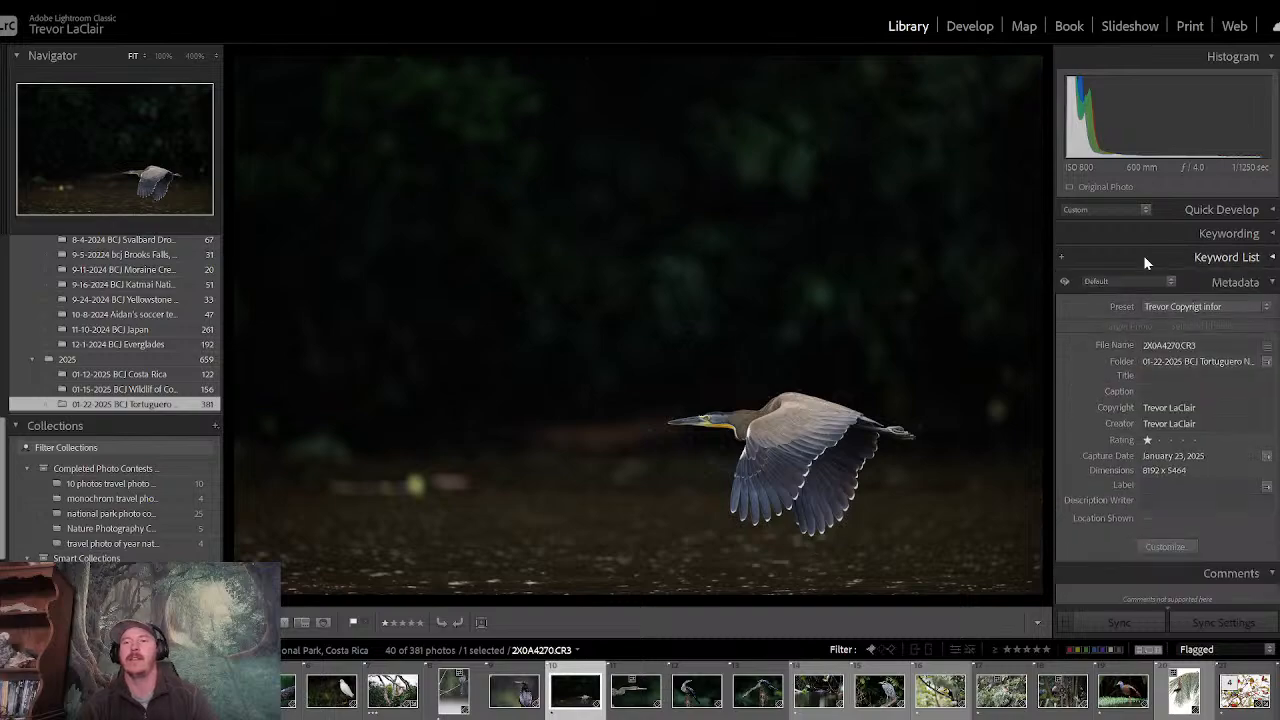
- Take the flying heron photo into Develop, set Contrast to +22 and reset Exposure to 0.00 after trying a darker value
left_click(972, 26)
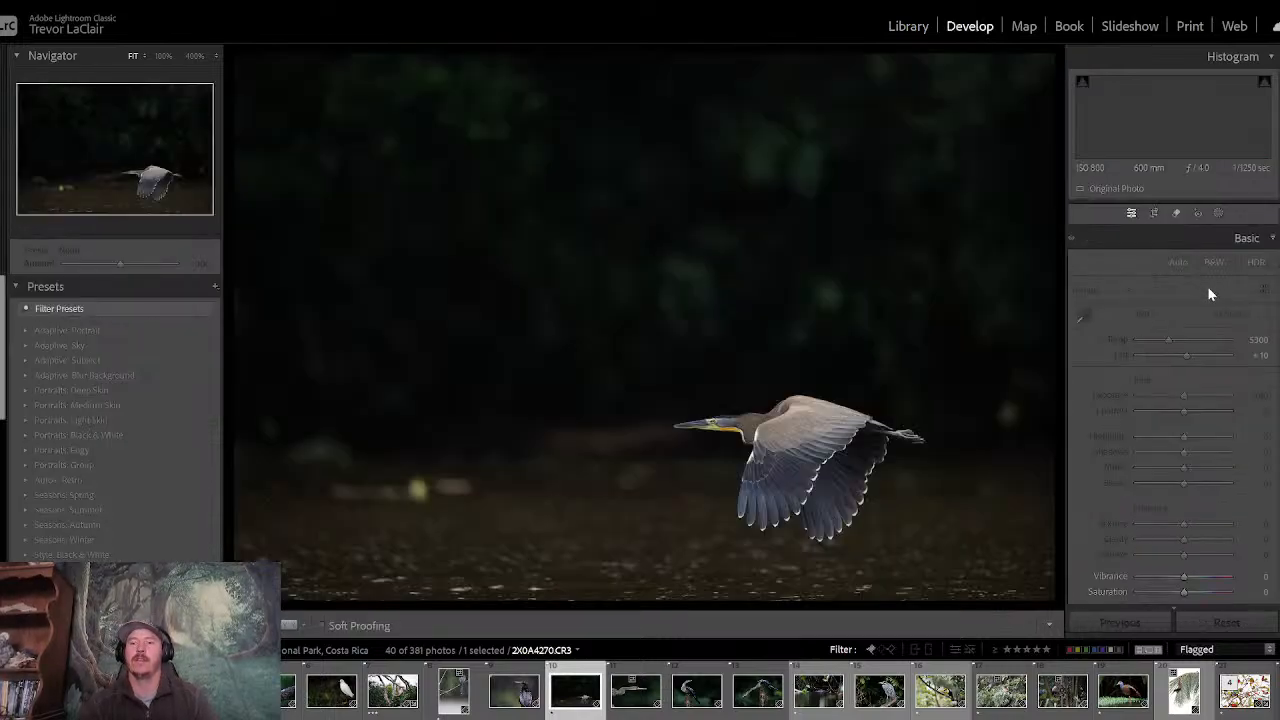
mouse_move(1181, 415)
left_mouse_down()
mouse_move(1193, 415)
mouse_move(1183, 396)
left_mouse_up()
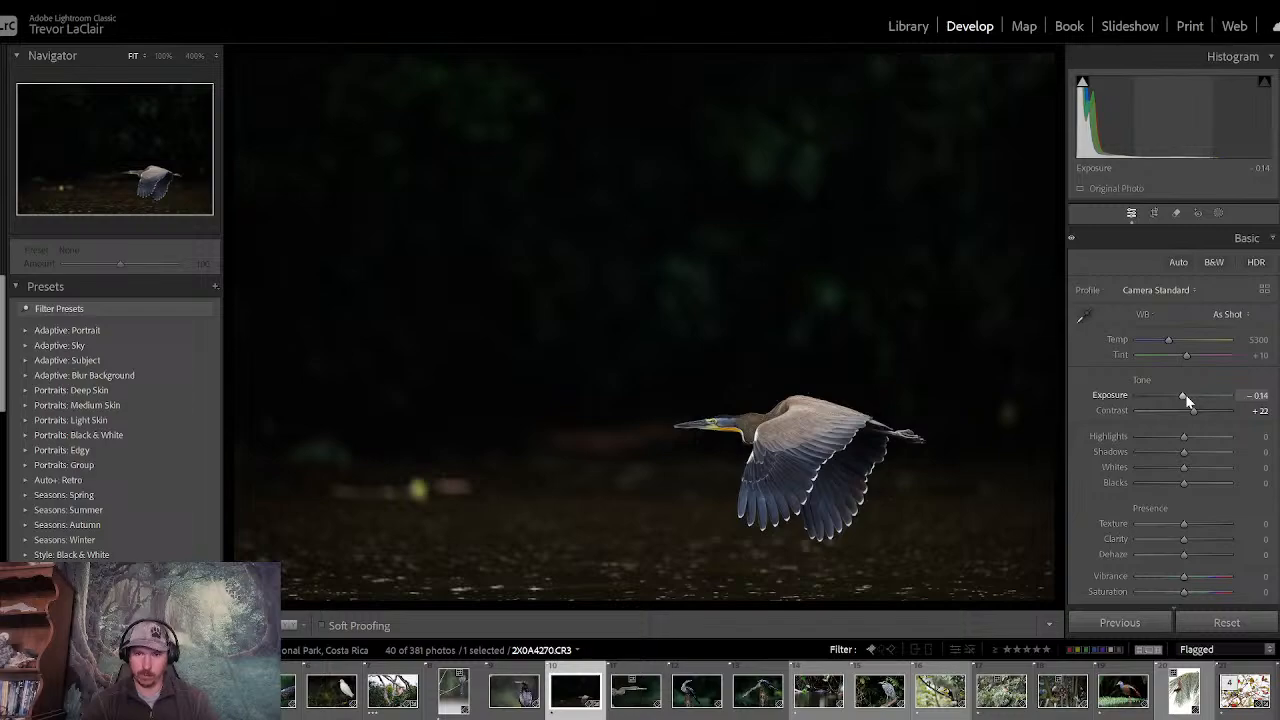
double_click(1185, 395)
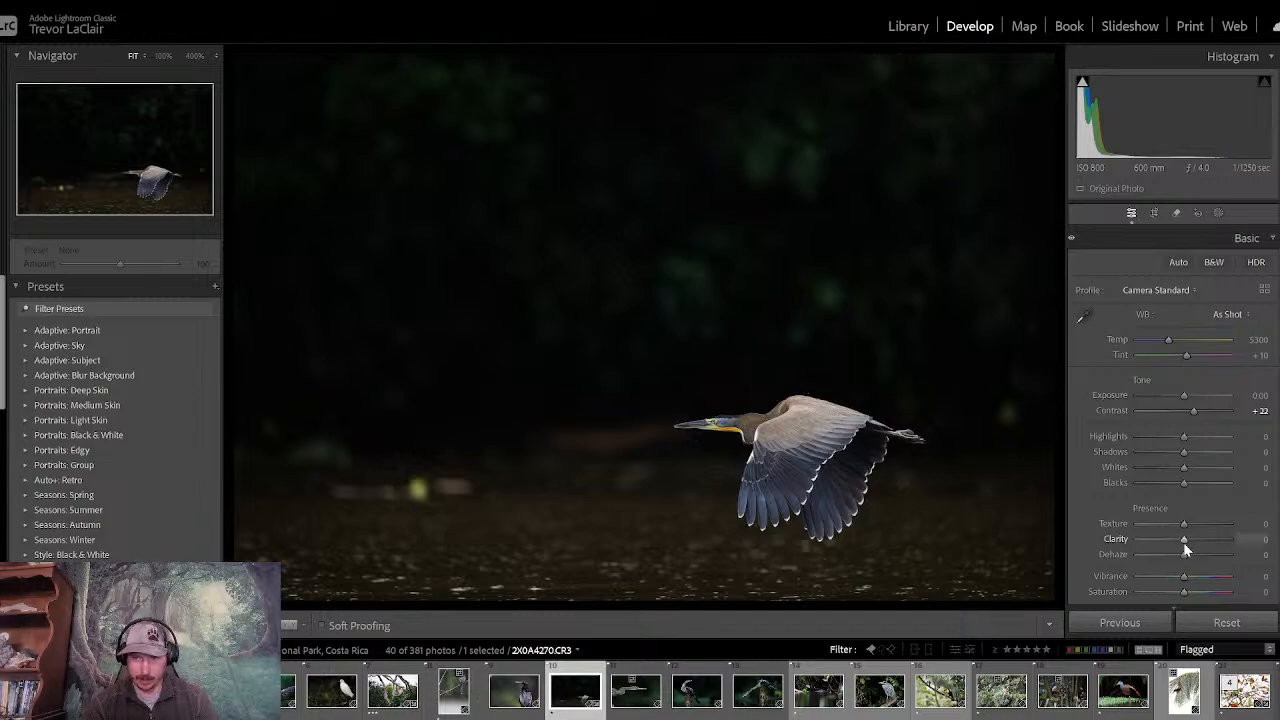
- Create a Select Subject mask on the flying heron and raise its Clarity slightly
left_click(1220, 213)
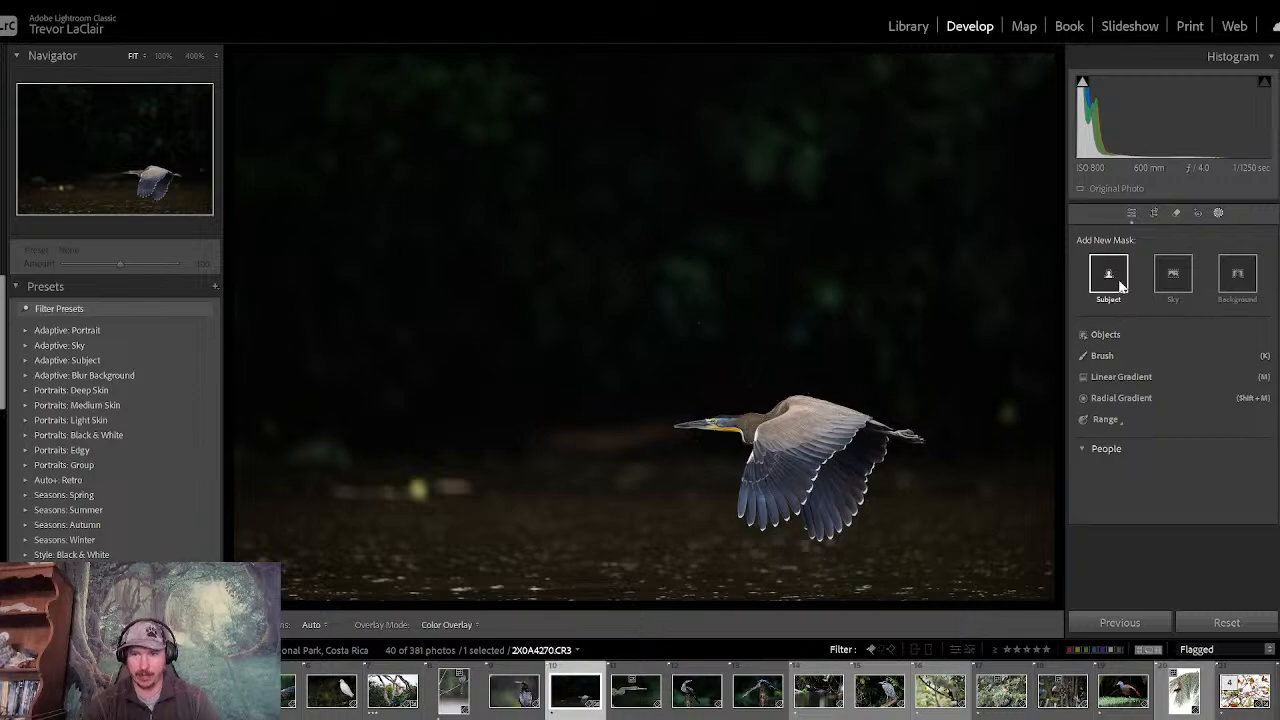
left_click(1121, 285)
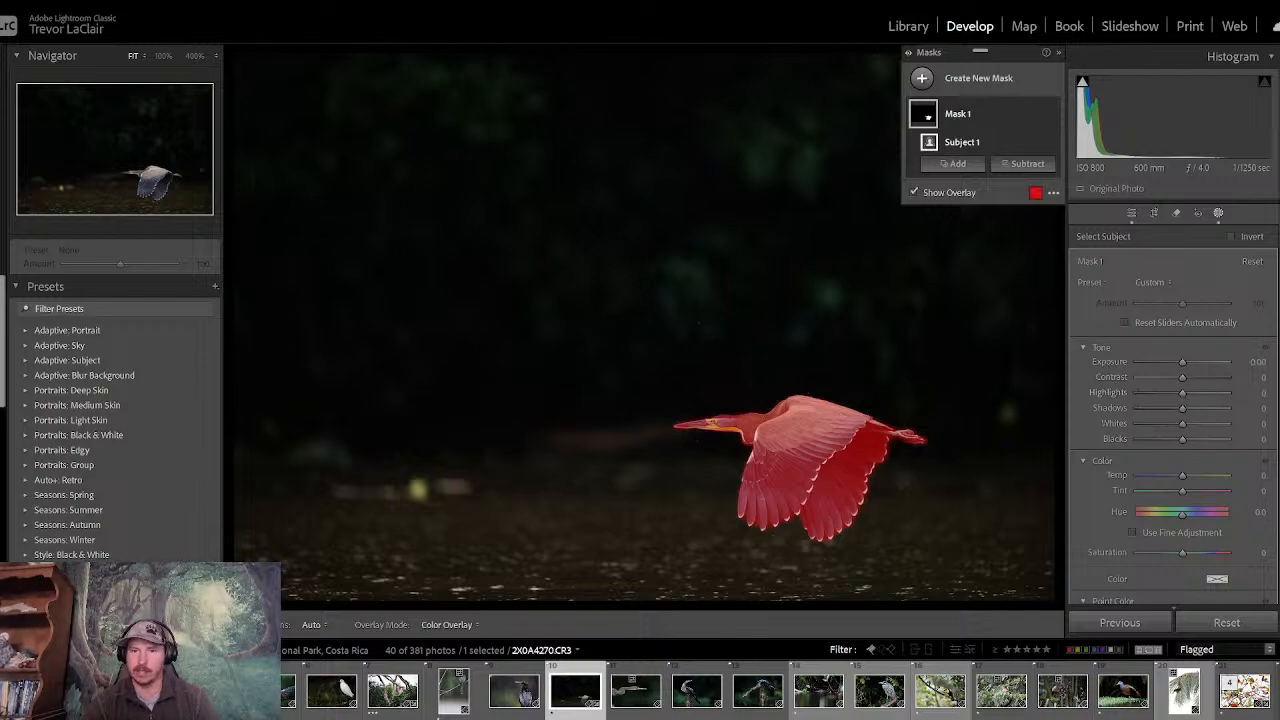
scroll(1172, 416, "down", 10)
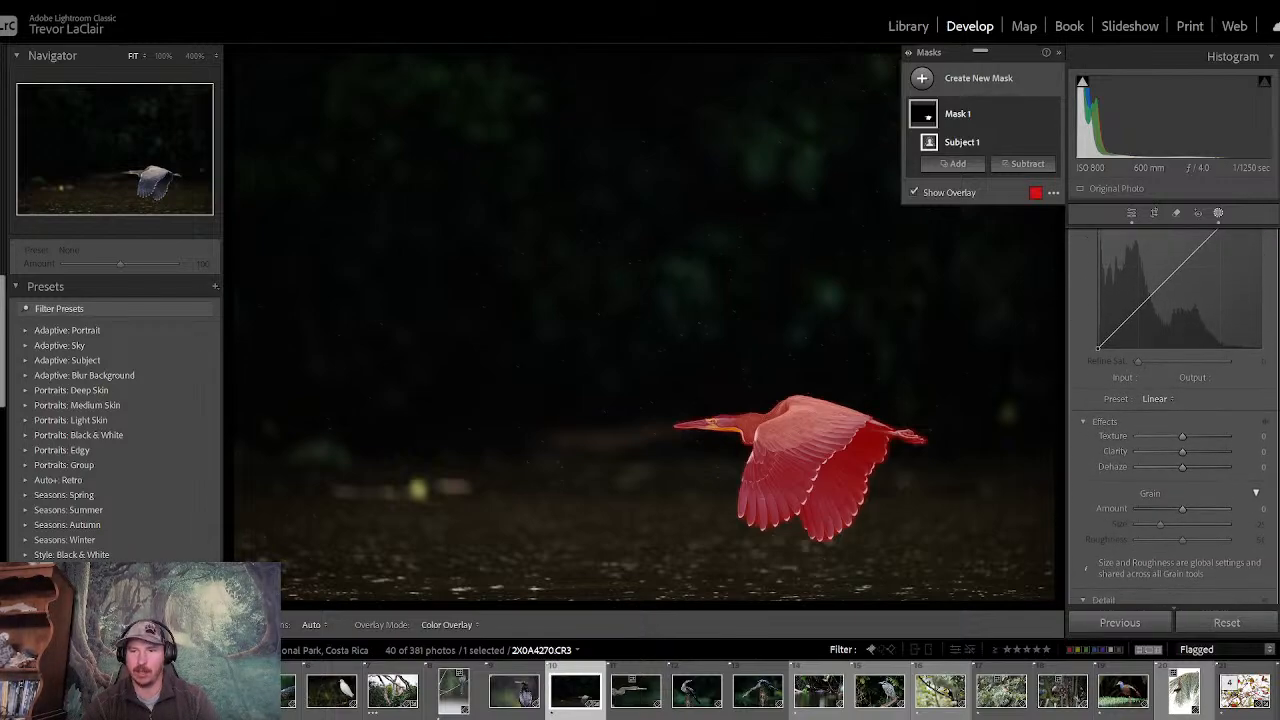
left_click_drag(1183, 453, 1189, 455)
- Adjust the heron's subject mask to Exposure 0.23, Highlights -37 and Shadows 67
scroll(1172, 416, "up", 10)
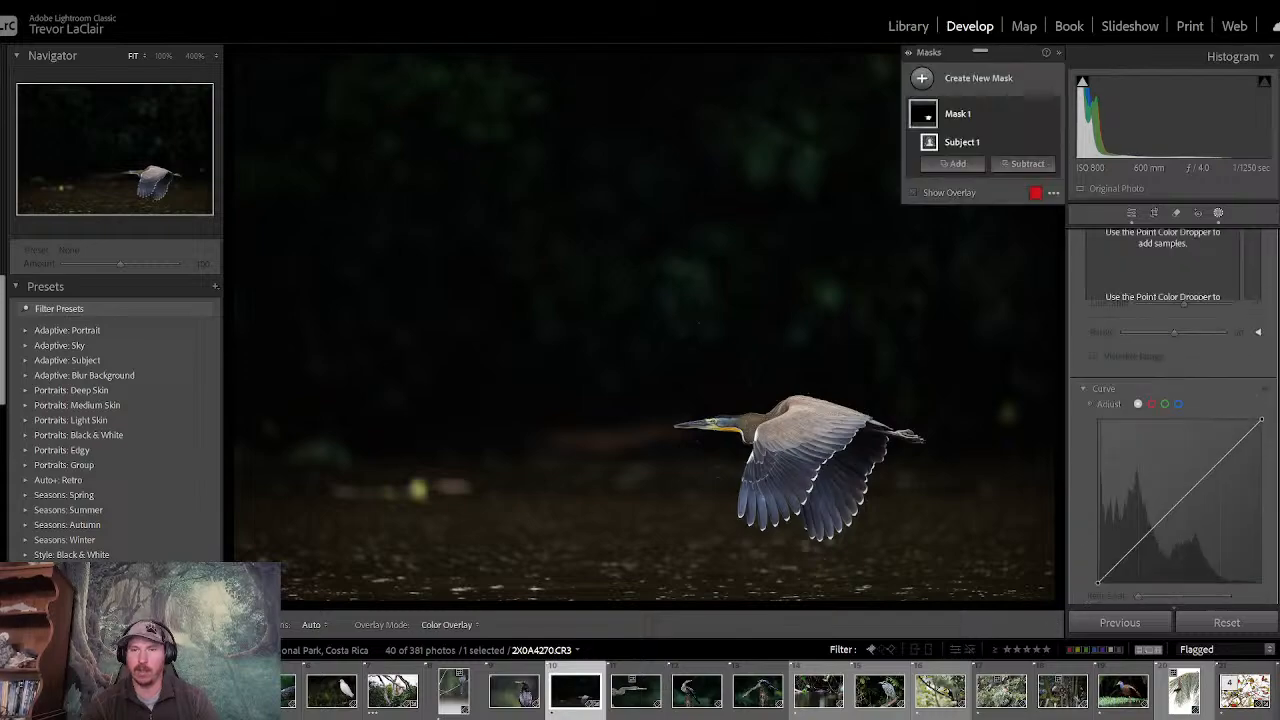
scroll(1181, 354, "up", 2)
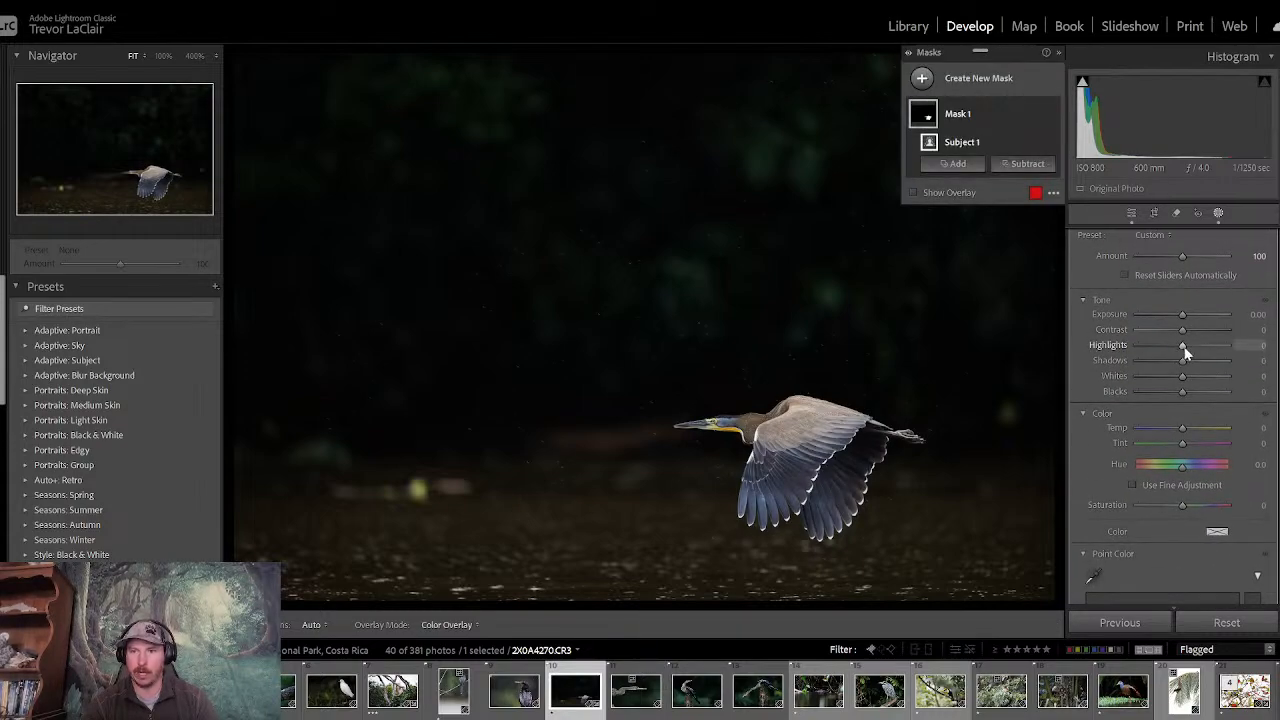
mouse_move(1184, 347)
left_mouse_down()
mouse_move(1182, 363)
mouse_move(1198, 364)
left_mouse_up()
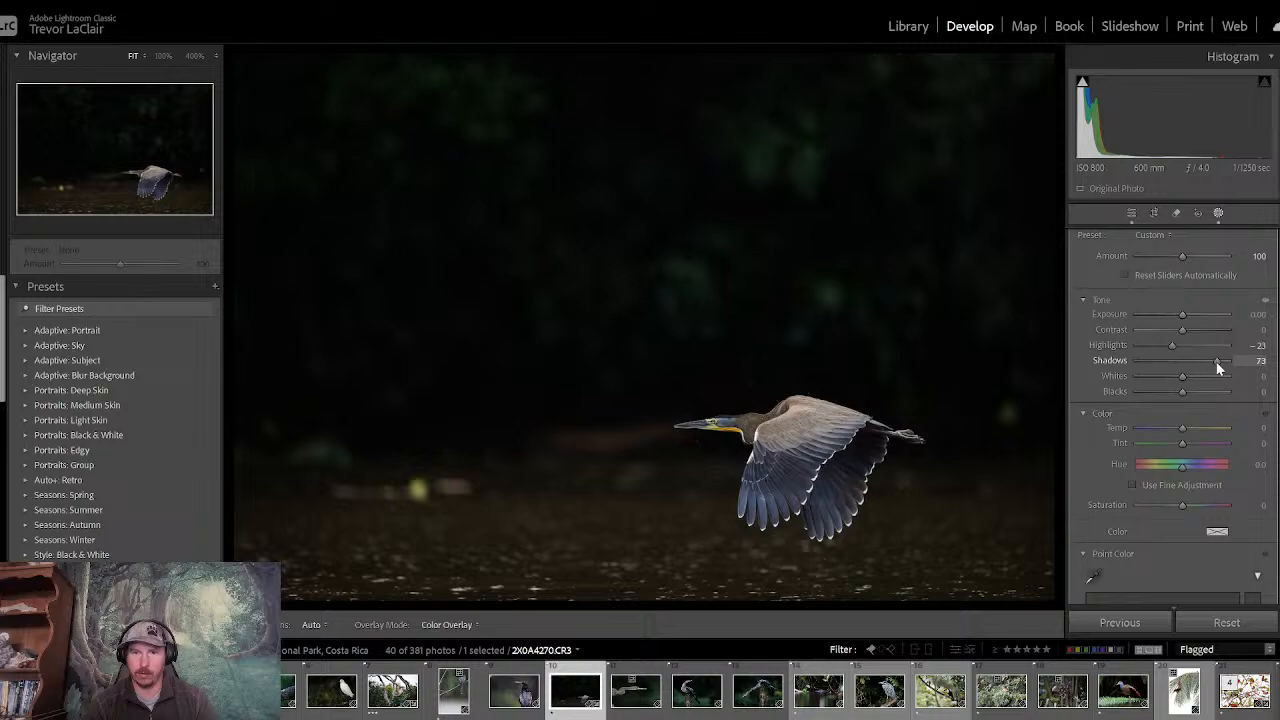
left_click_drag(1218, 368, 1211, 363)
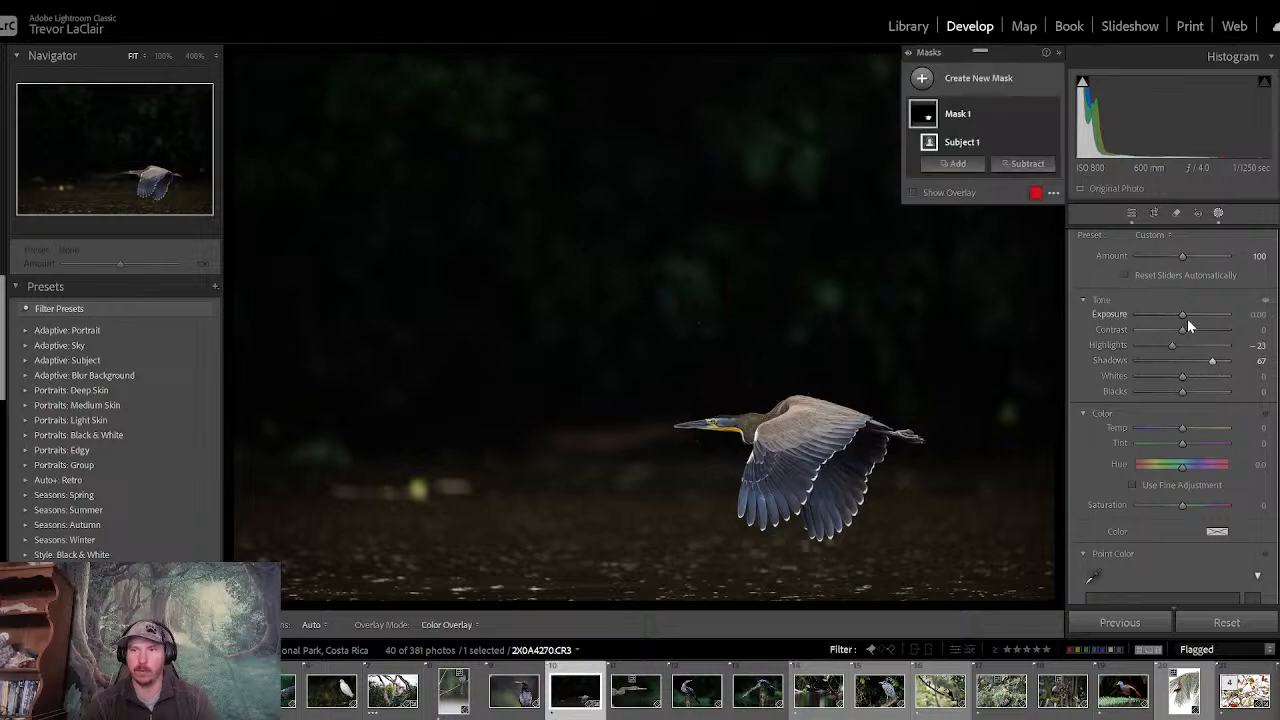
left_click_drag(1183, 315, 1171, 345)
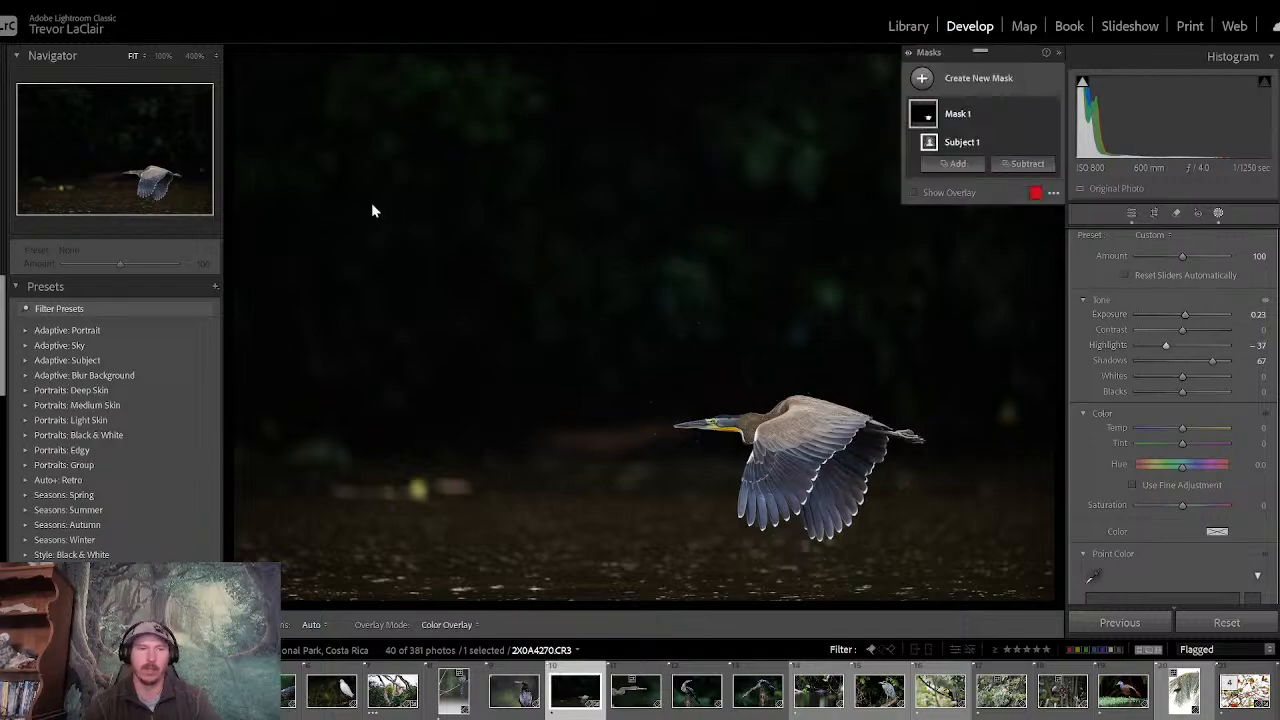
- Examine the dark background around the heron's beak at 100%, and return to the fitted view with the navigator preview open
left_click(163, 55)
left_click(135, 165)
mouse_move(135, 165)
left_mouse_down()
mouse_move(154, 194)
mouse_move(163, 150)
mouse_move(170, 165)
mouse_move(123, 167)
left_mouse_up()
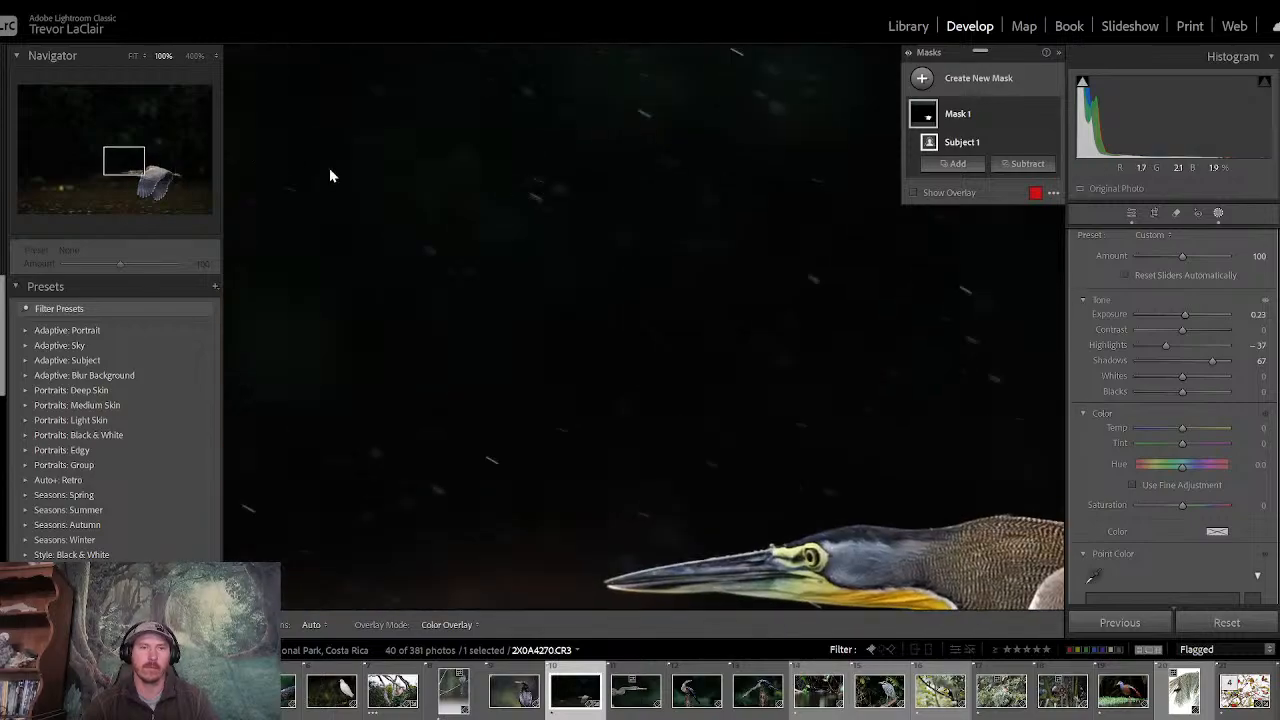
left_click(133, 59)
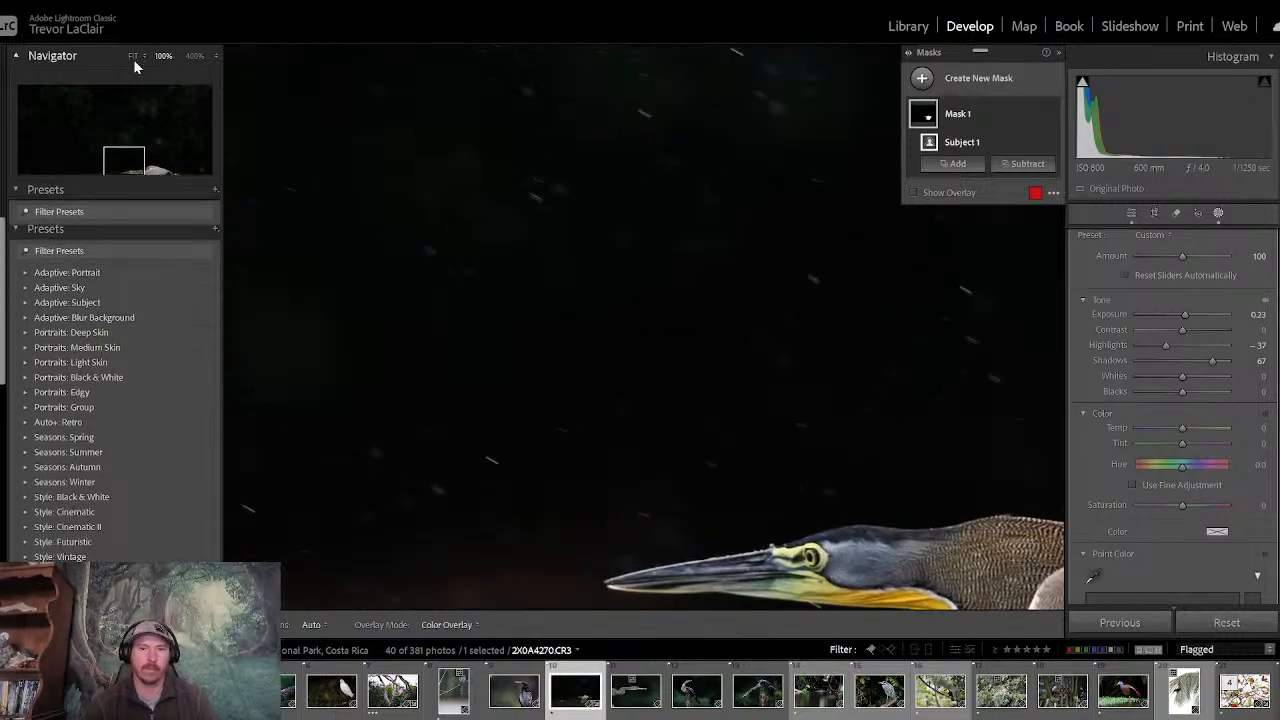
left_click(129, 57)
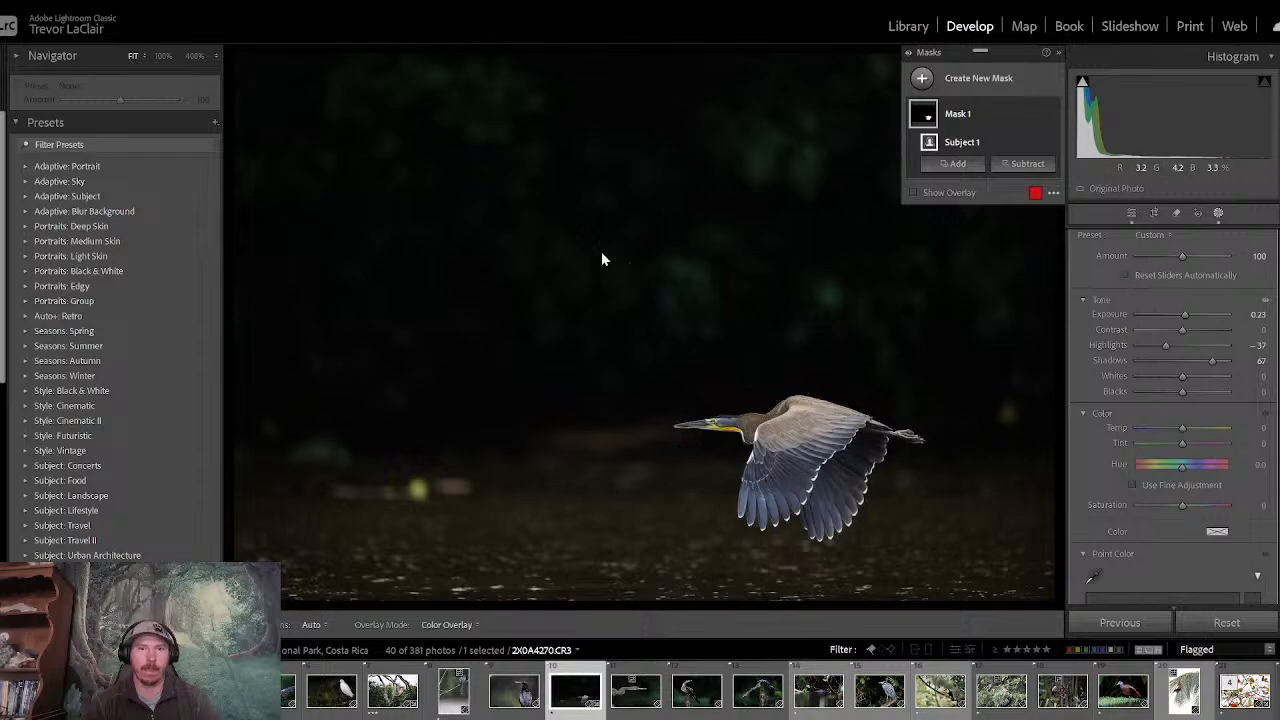
left_click(16, 57)
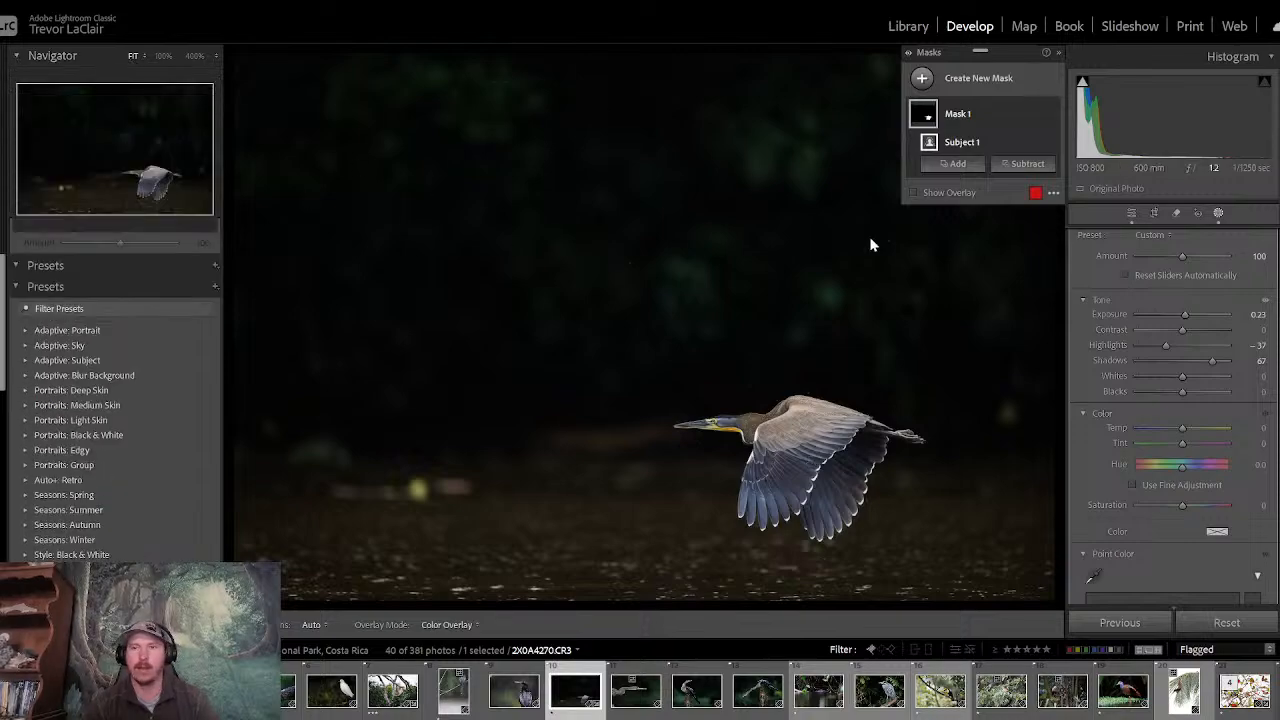
- Add a radial gradient mask as a wide ellipse reaching past the photo's sides, centred on the heron's head
left_click(950, 80)
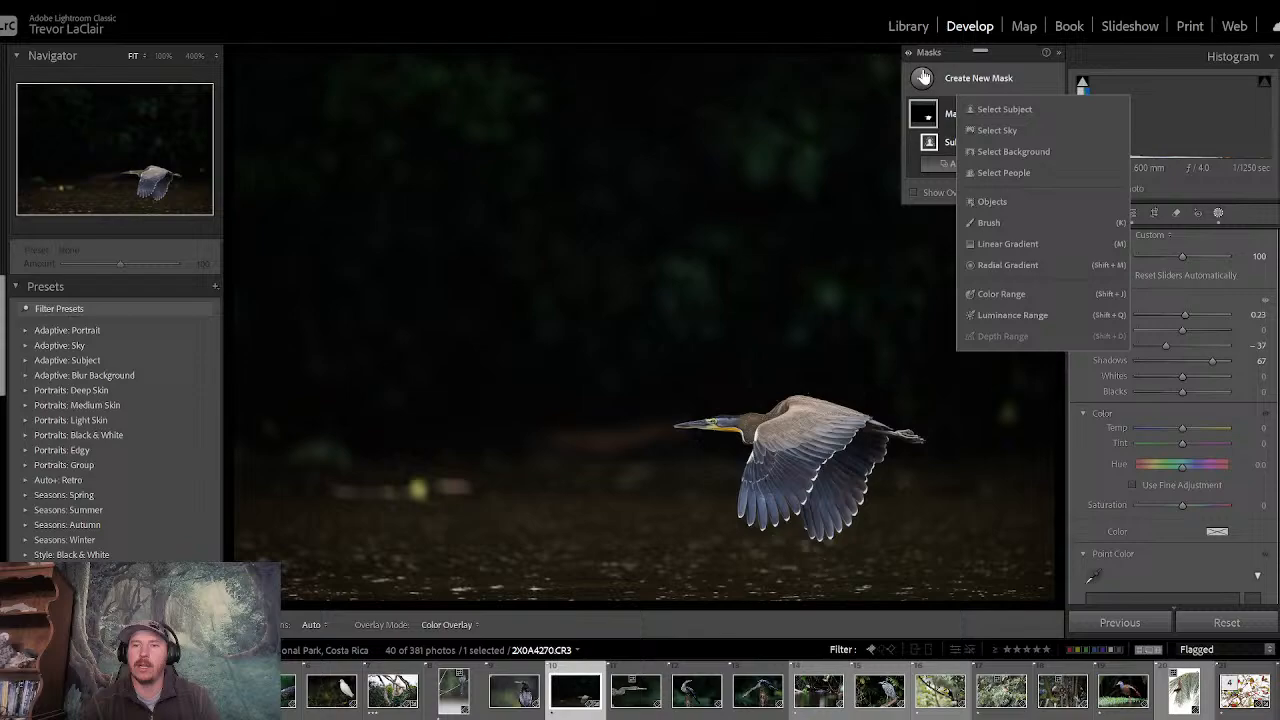
left_click(1010, 266)
left_click_drag(505, 352, 1145, 596)
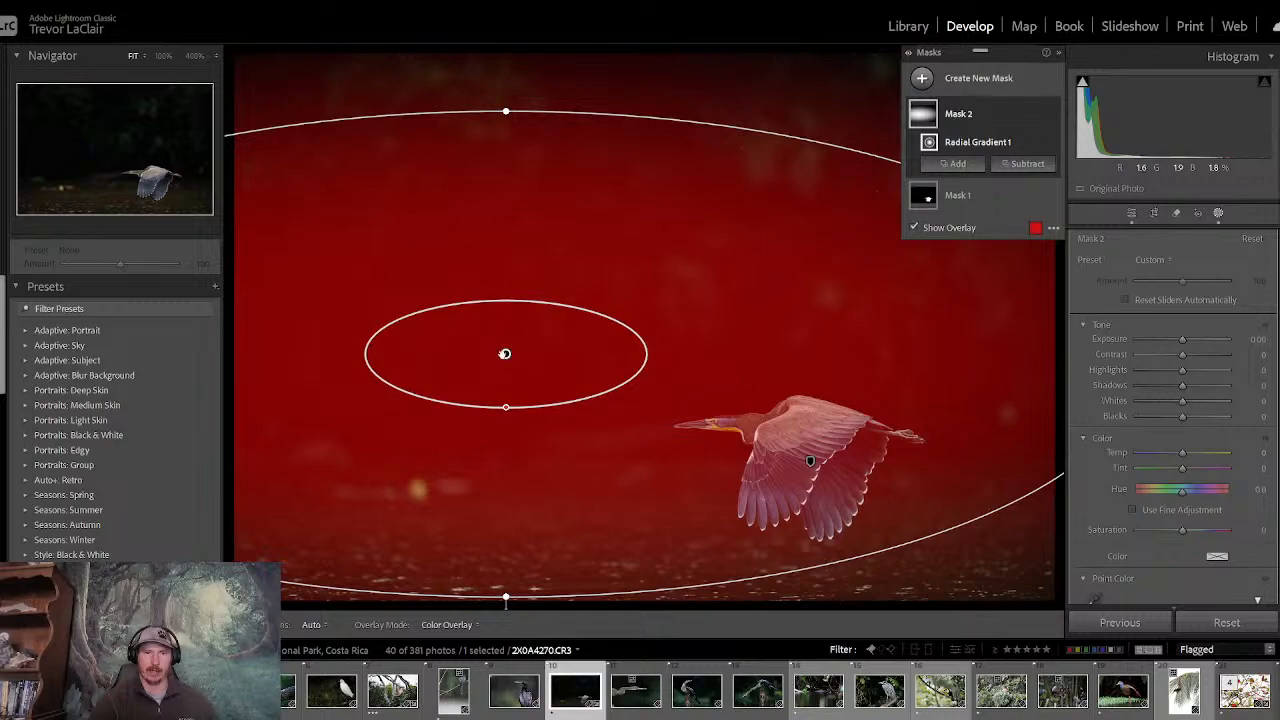
left_click_drag(505, 354, 701, 431)
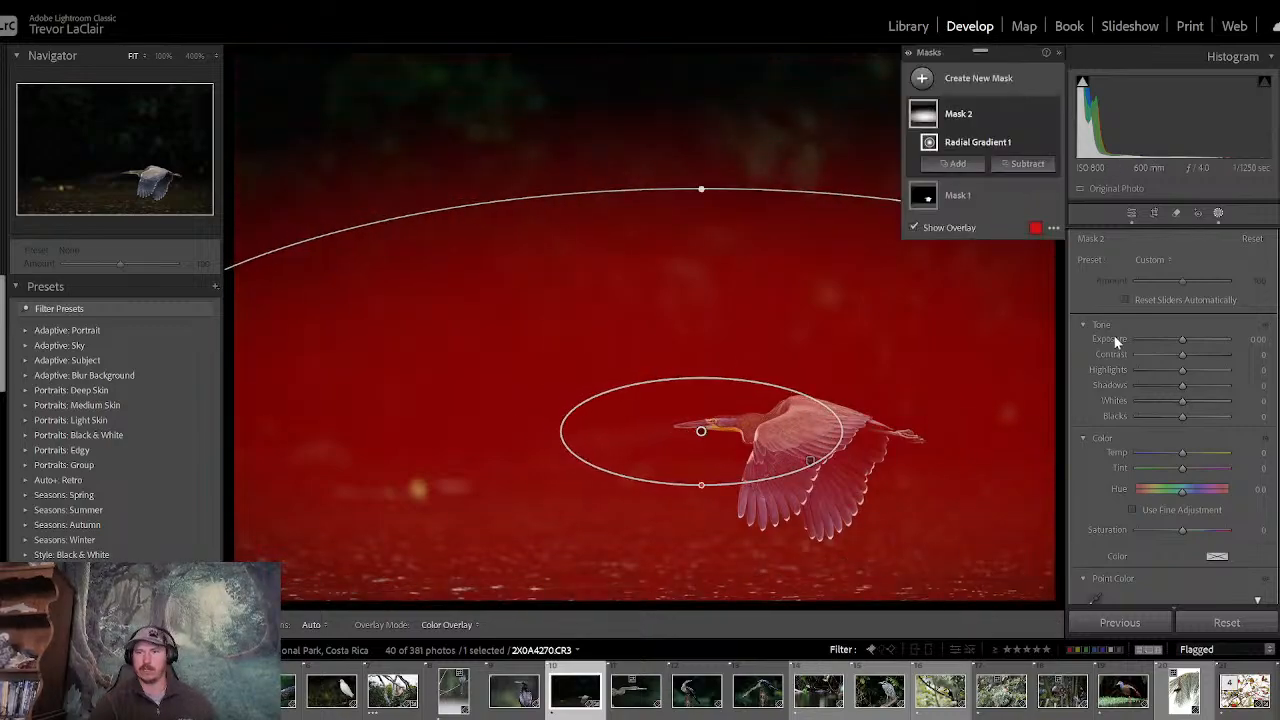
- Invert the radial gradient and set its Exposure to -0.23 to darken the surroundings of the heron's head
left_click(1180, 339)
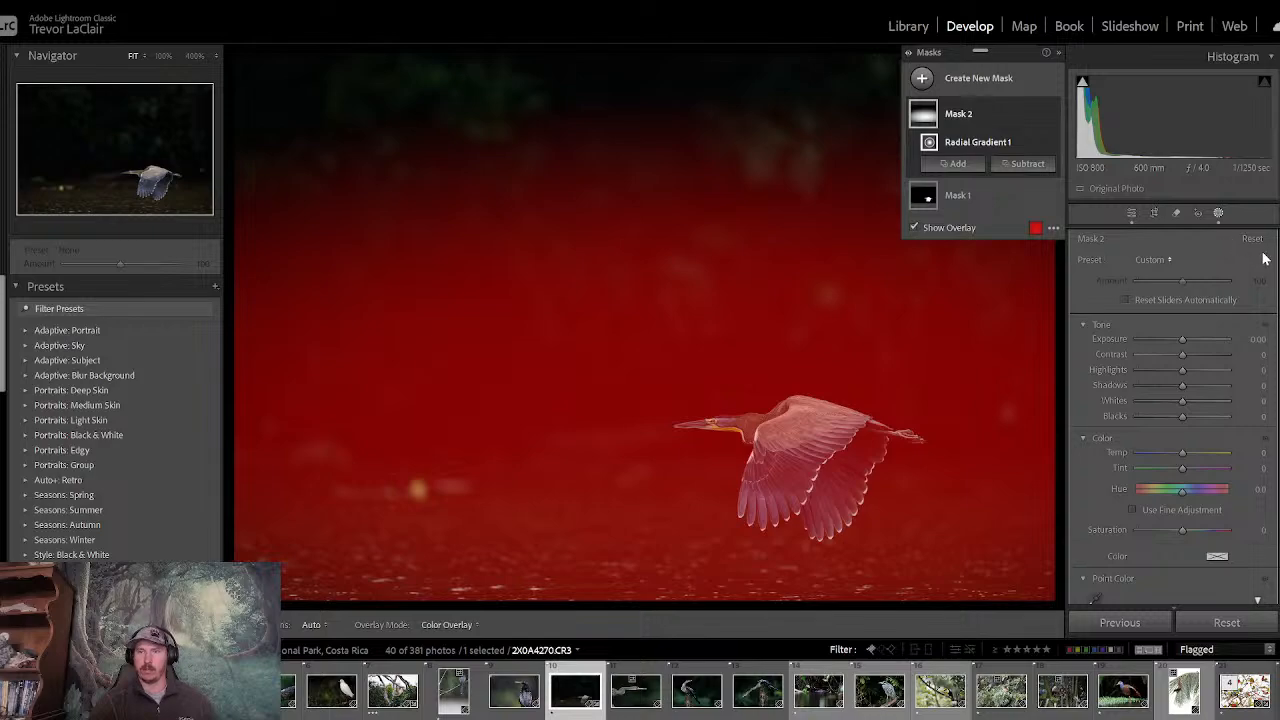
scroll(1174, 415, "up", 1)
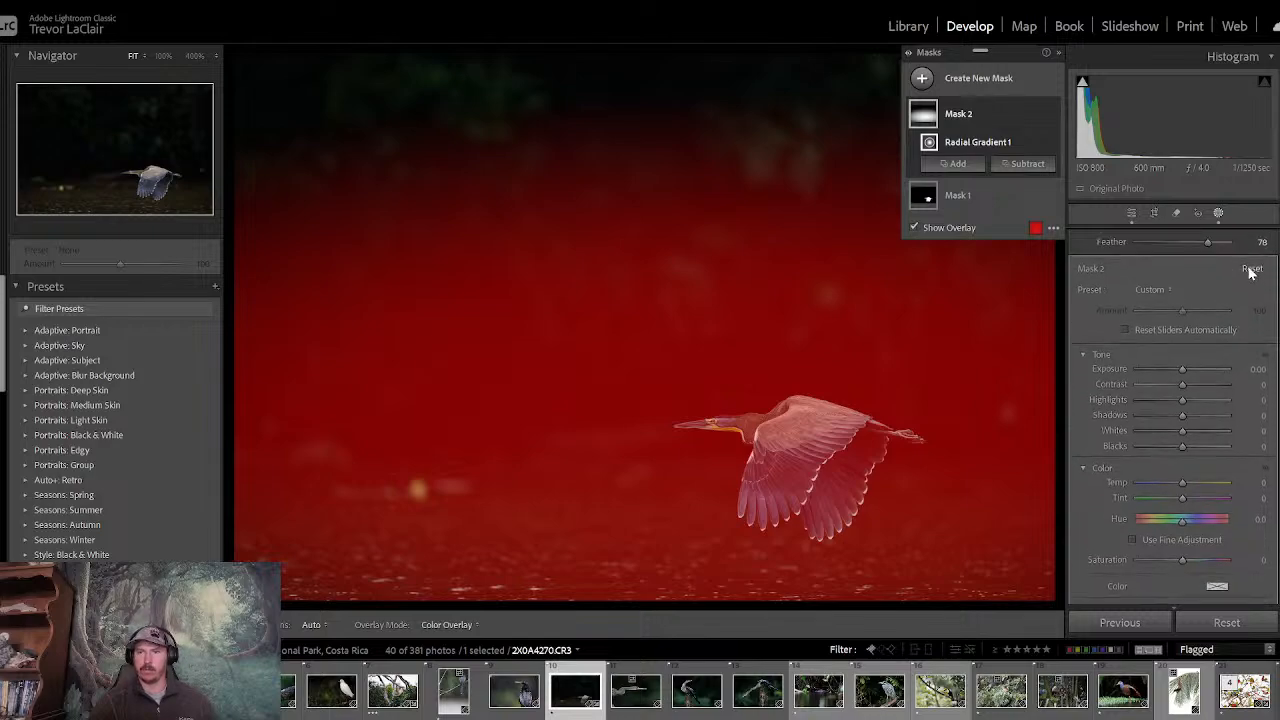
scroll(1174, 415, "up", 1)
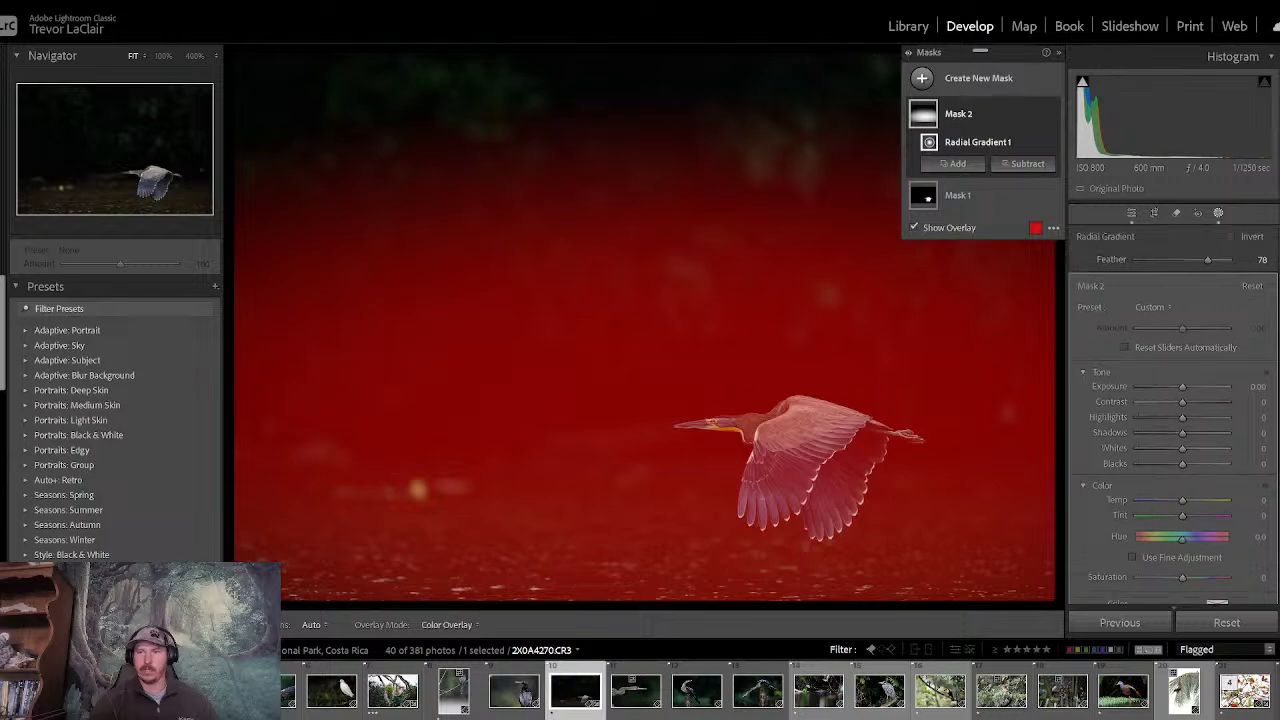
left_click(1231, 237)
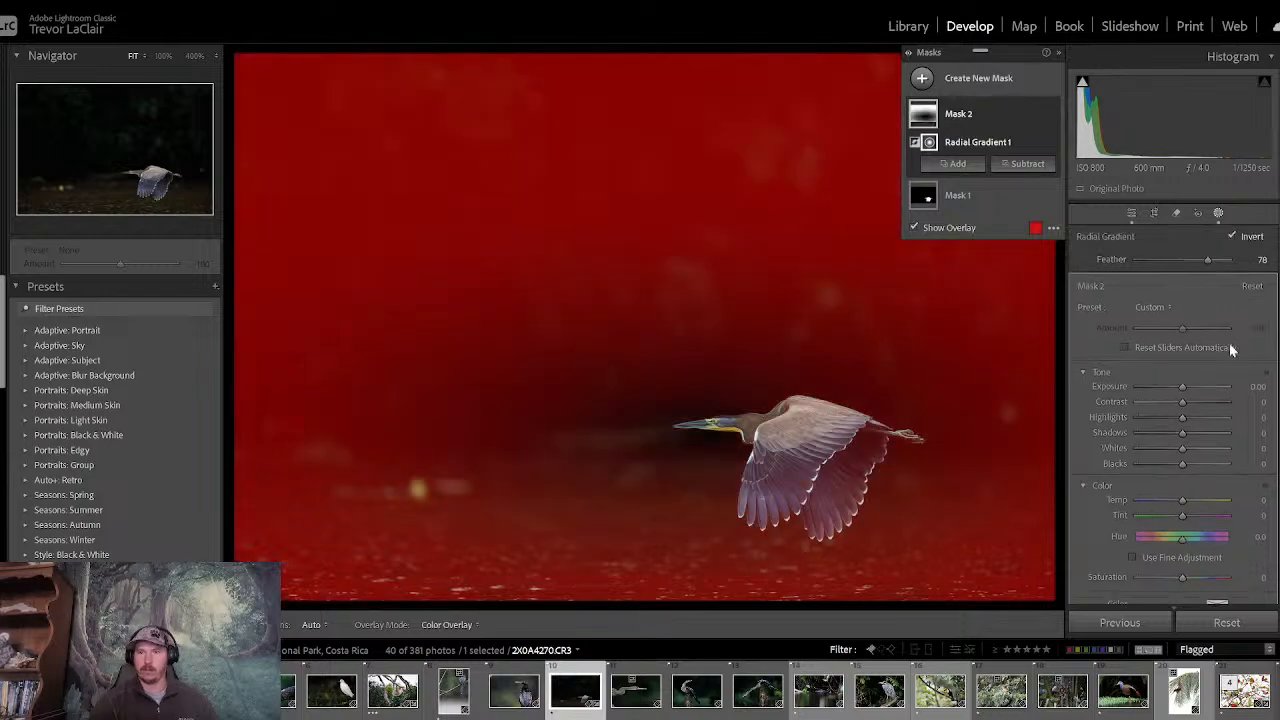
mouse_move(1182, 386)
left_mouse_down()
mouse_move(1170, 385)
mouse_move(1180, 388)
left_mouse_up()
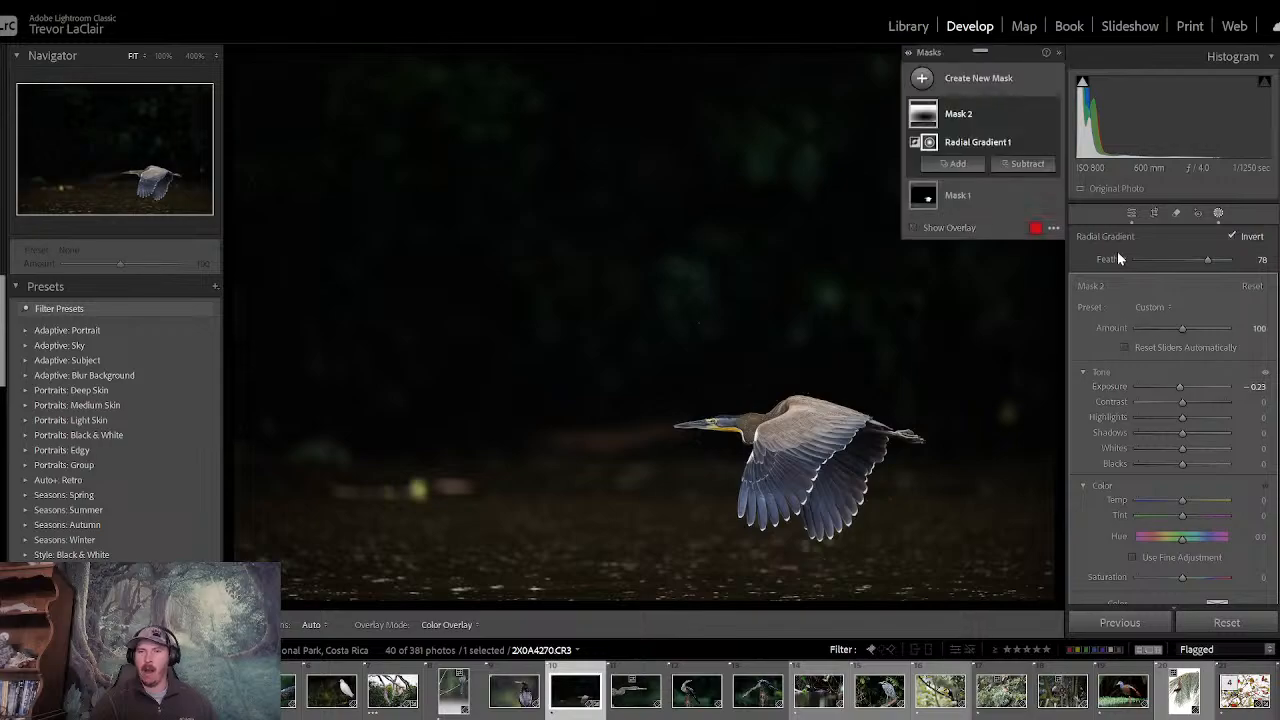
- Leave masking, inspect the heron's head at 100% and compare the before and after views of the whole photo
left_click(1131, 213)
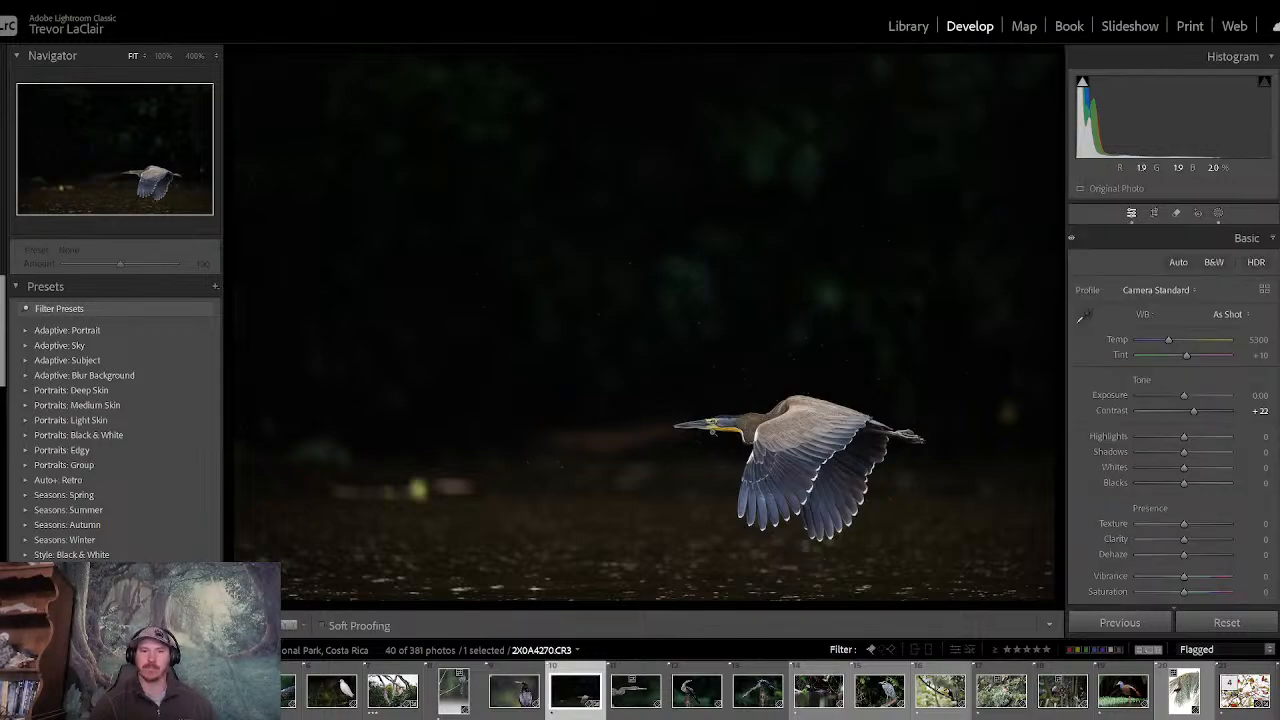
left_click(711, 433)
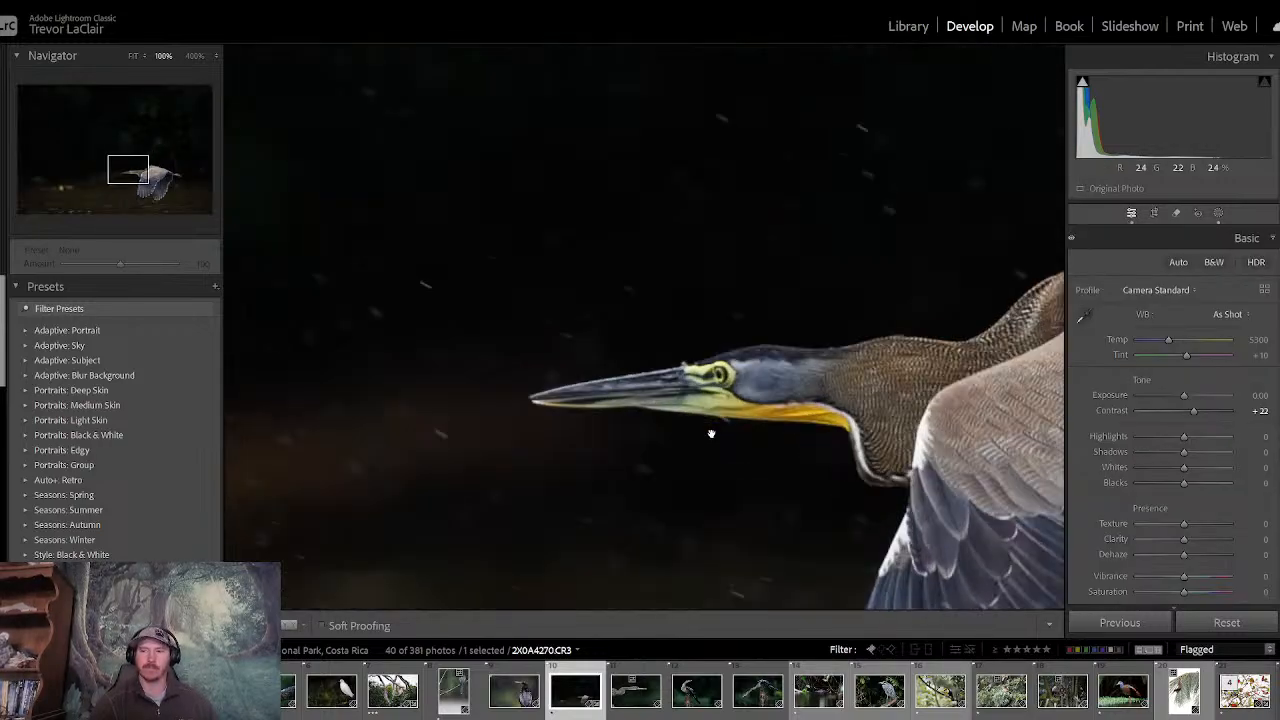
left_click(716, 374)
key("backslash")
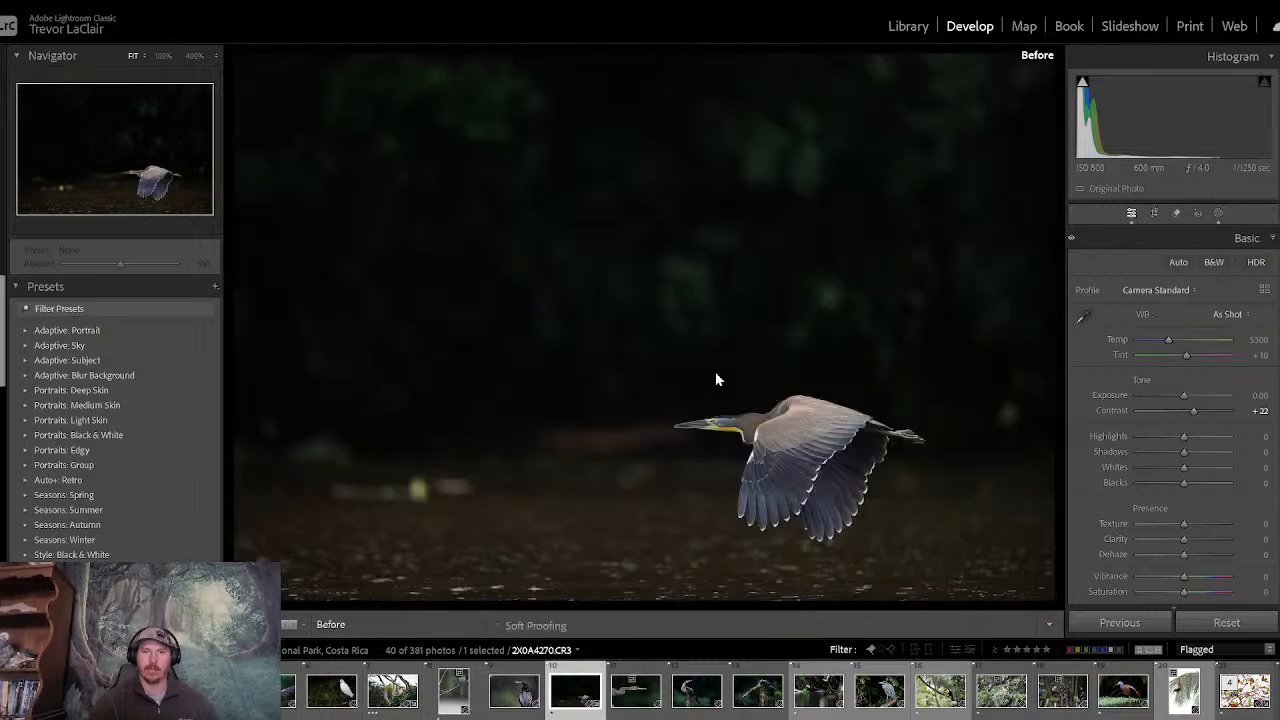
key("backslash")
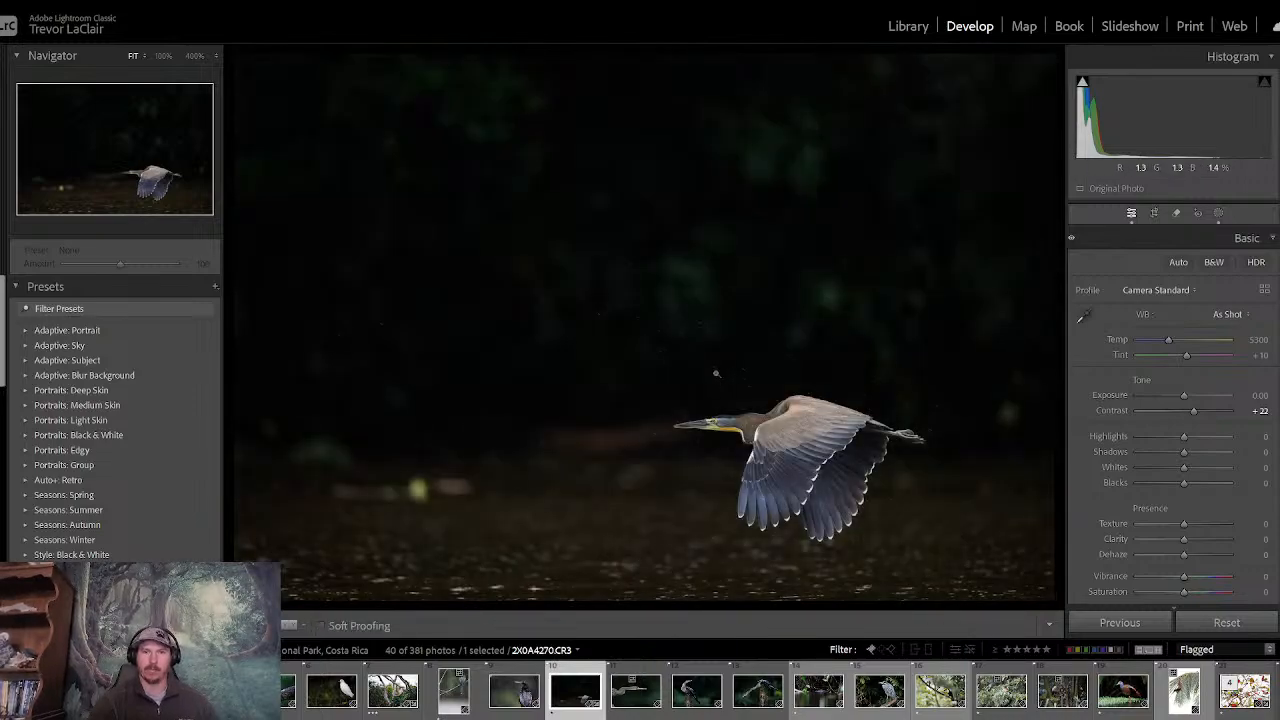
key("backslash")
key("backslash")
key("backslash")
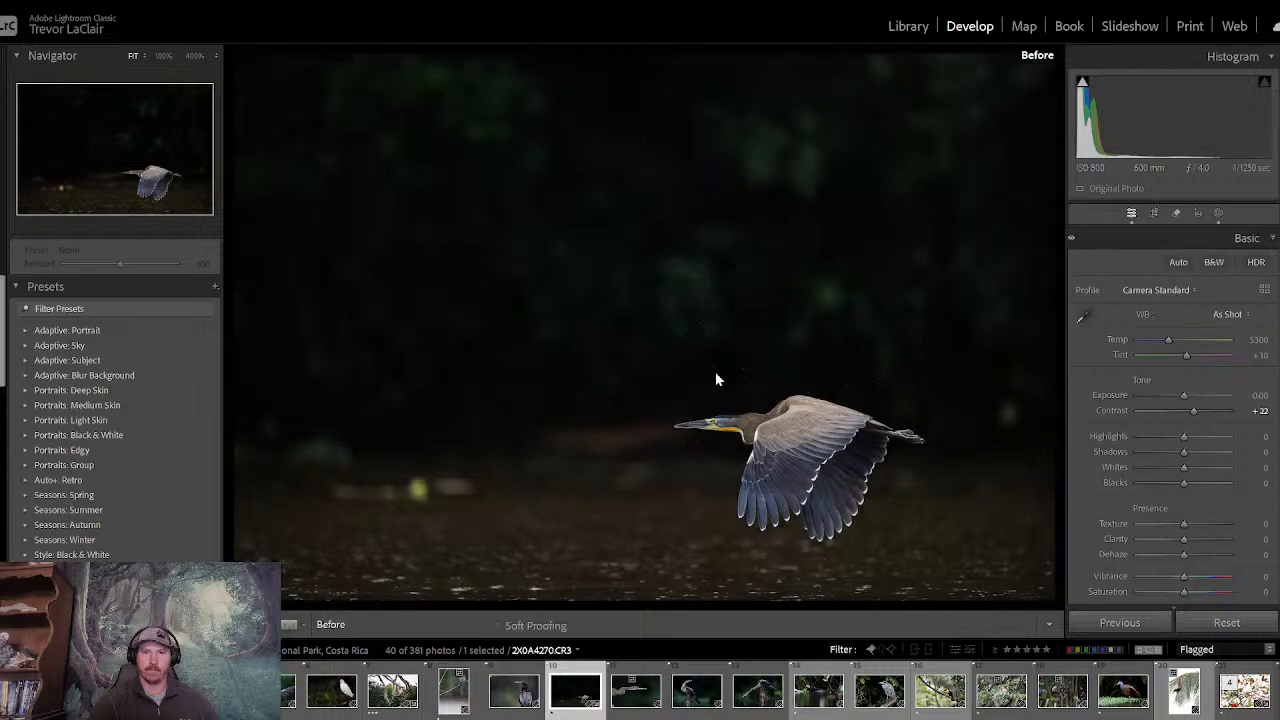
key("backslash")
key("backslash")
key("backslash")
key("backslash")
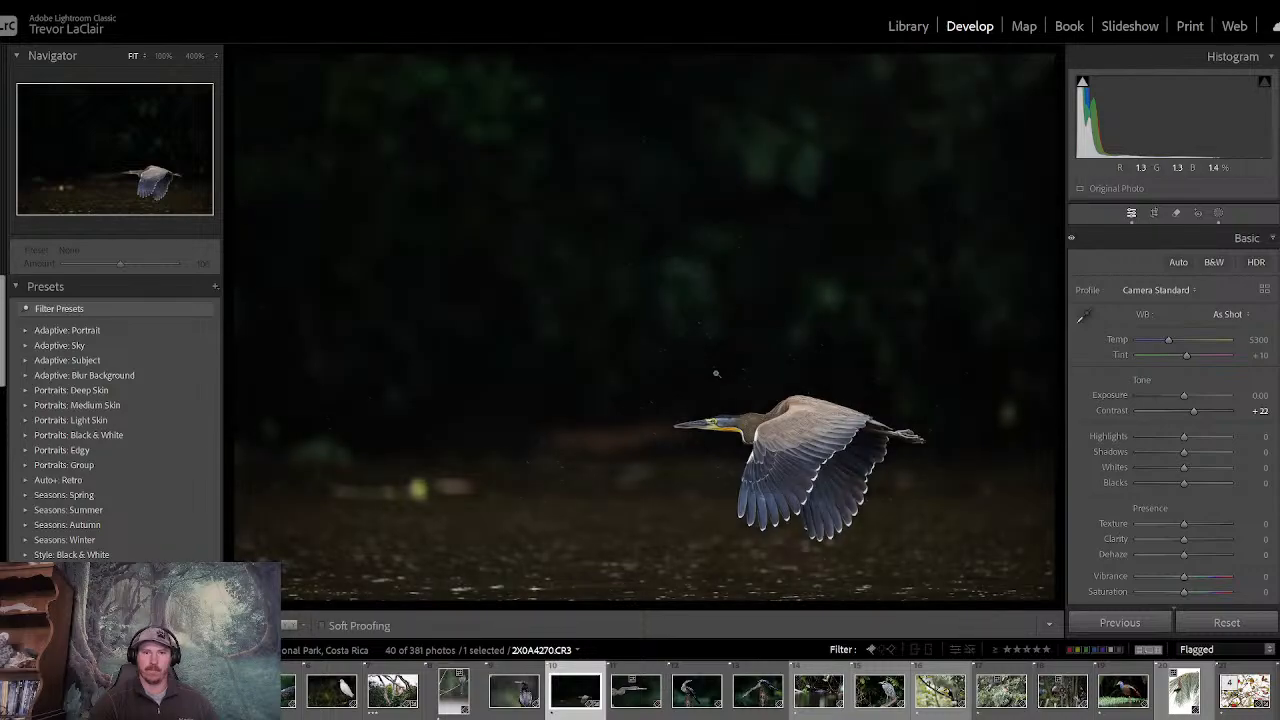
key("backslash")
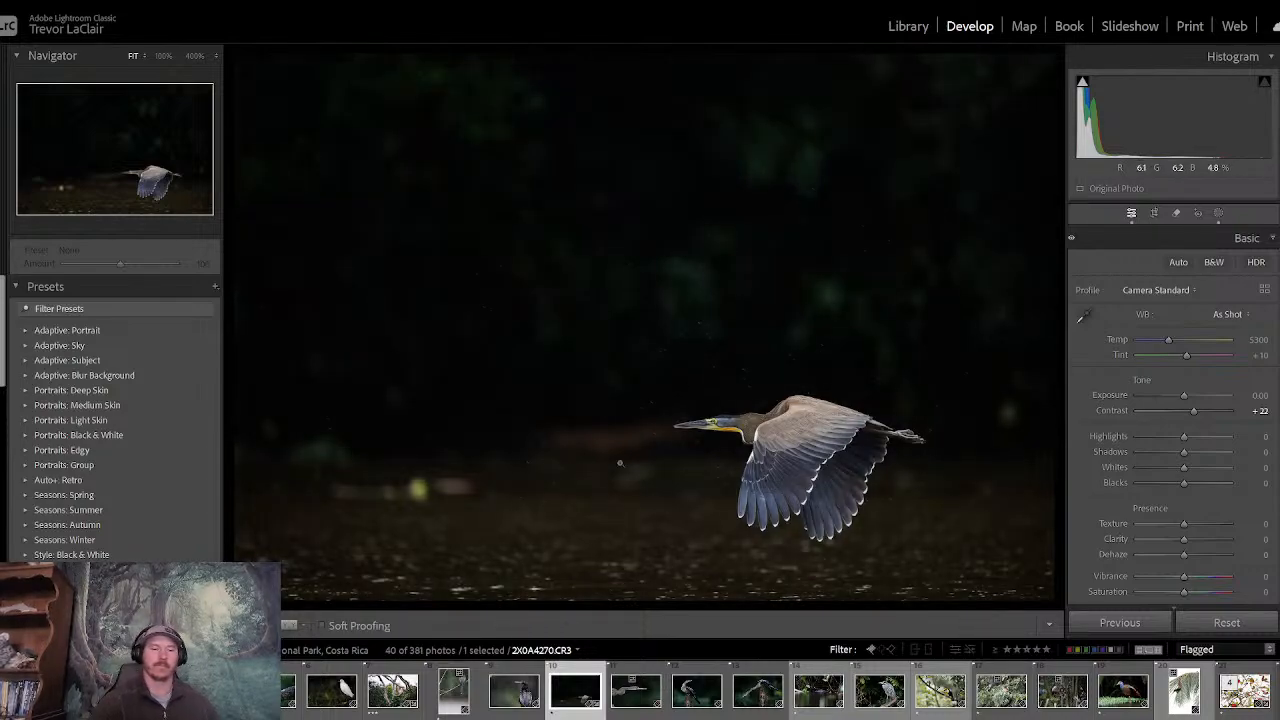
- Rate the flying heron photo three stars
key("3")
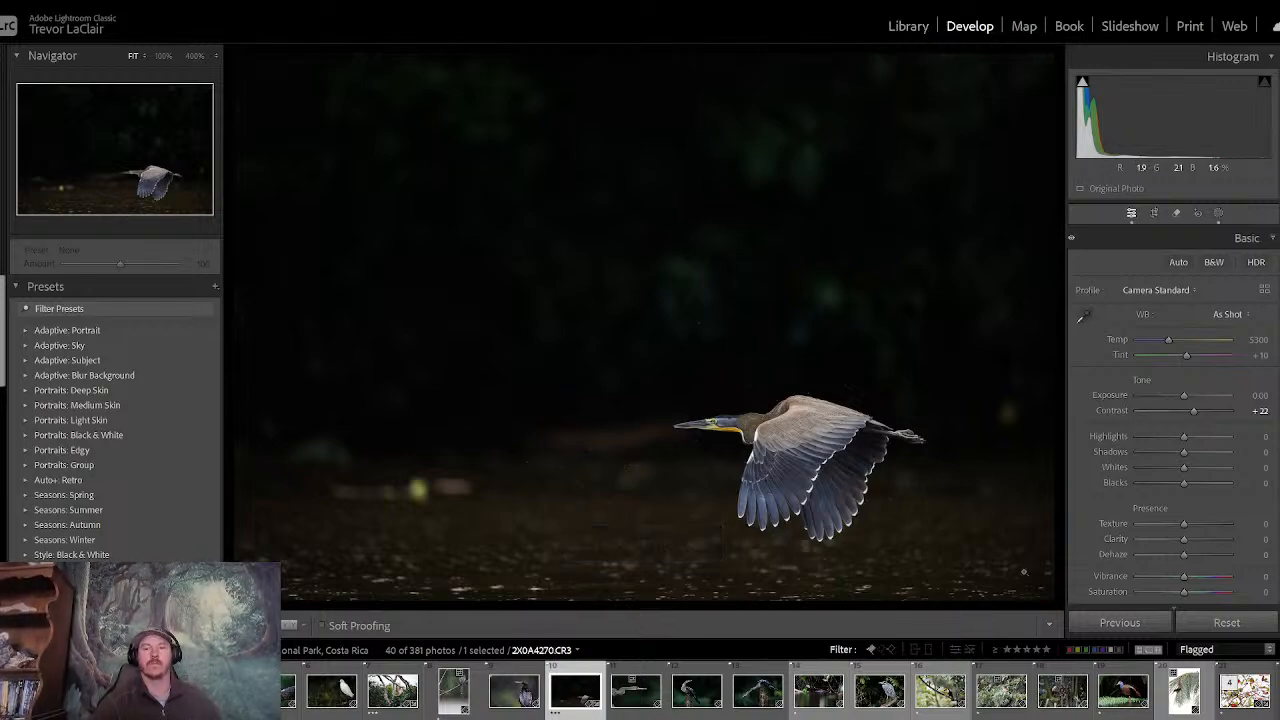
- Filter the flagged photos to three stars and higher and review the matching photos in the Library's loupe and grid views
left_click(1033, 650)
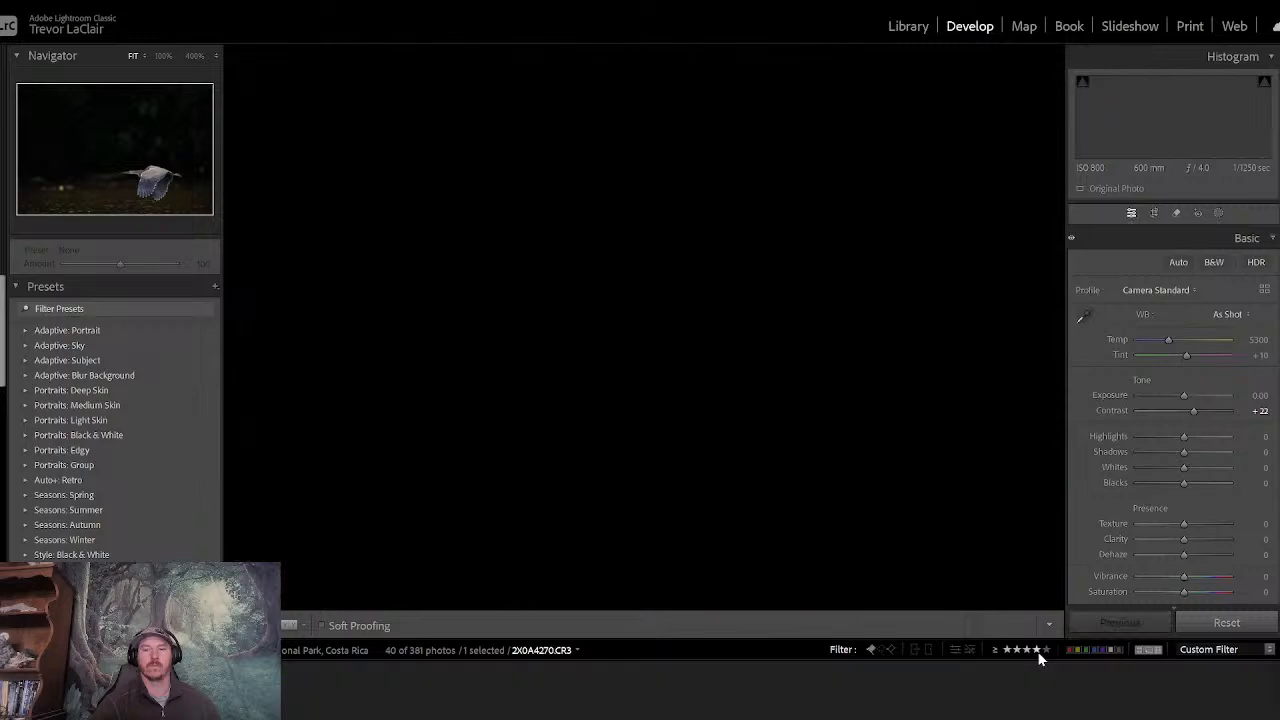
left_click(1023, 650)
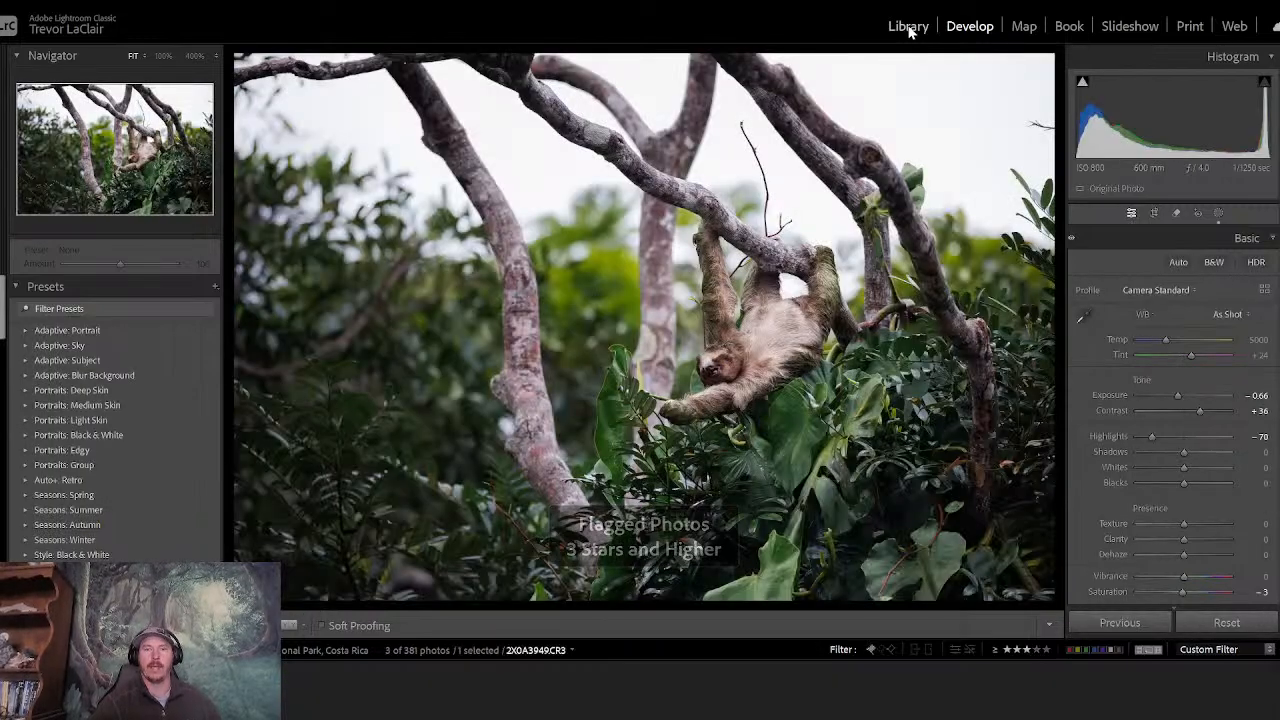
key("e")
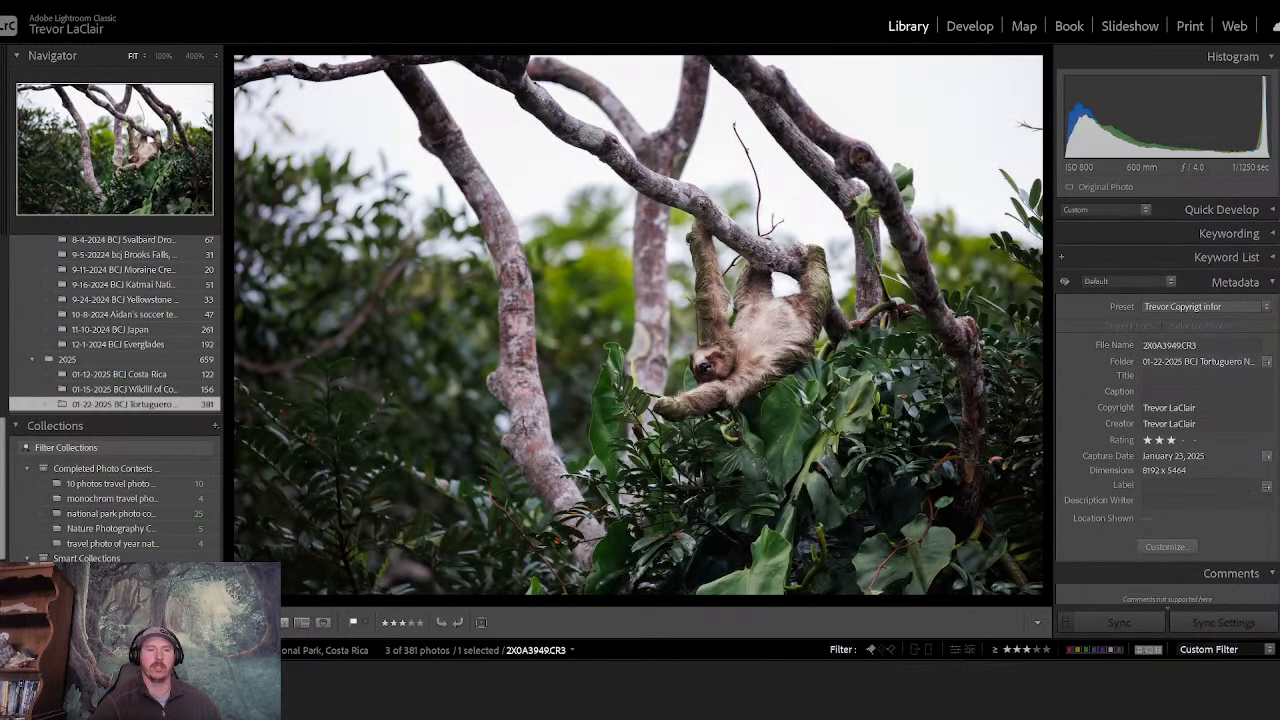
key("g")
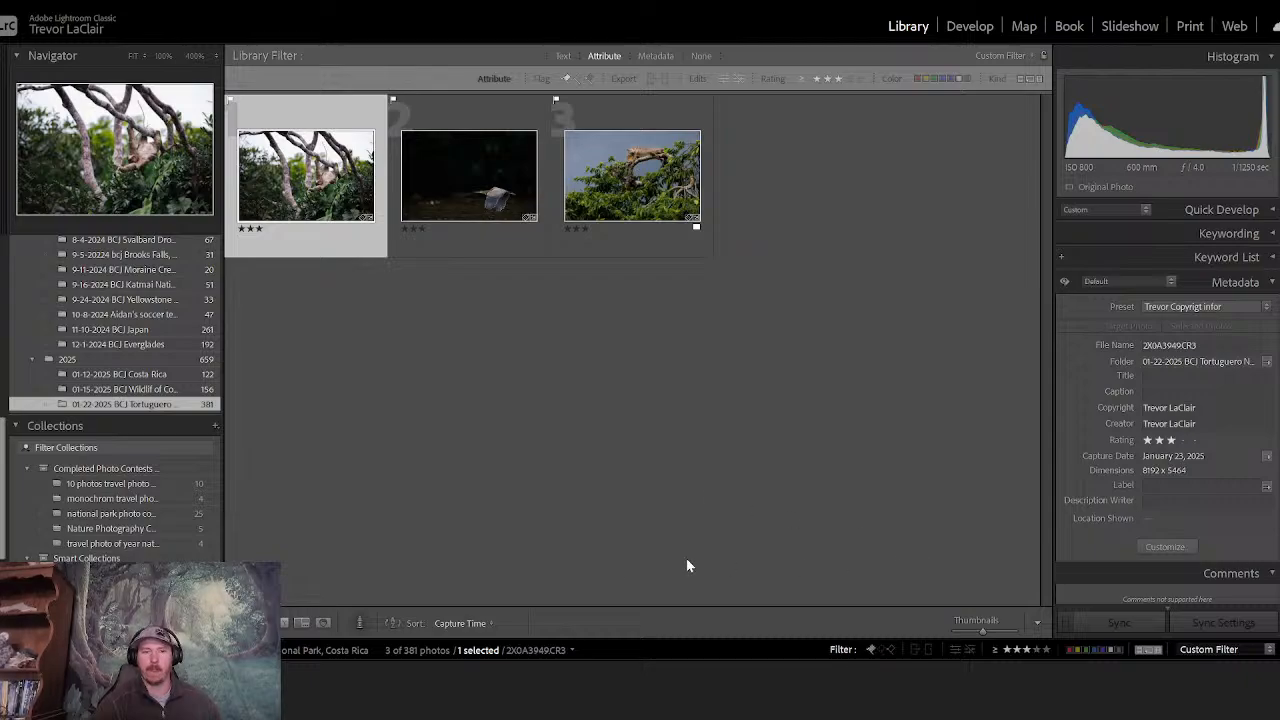
key("e")
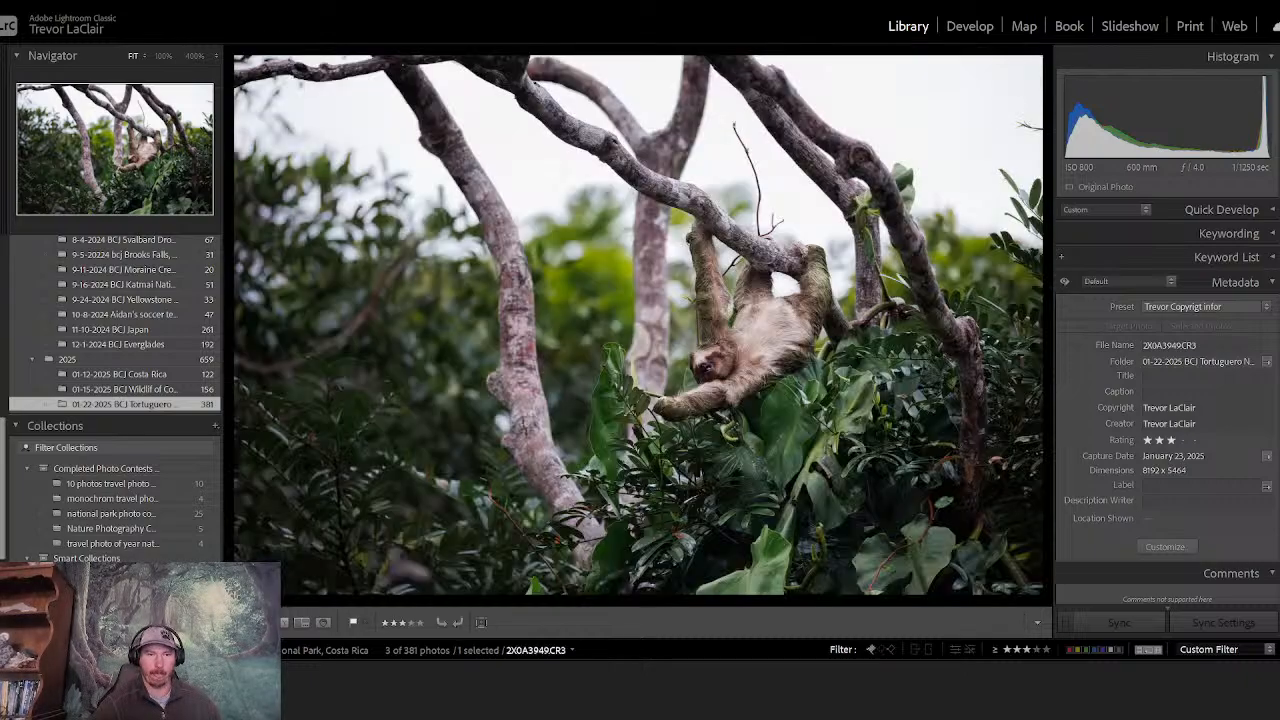
key("g")
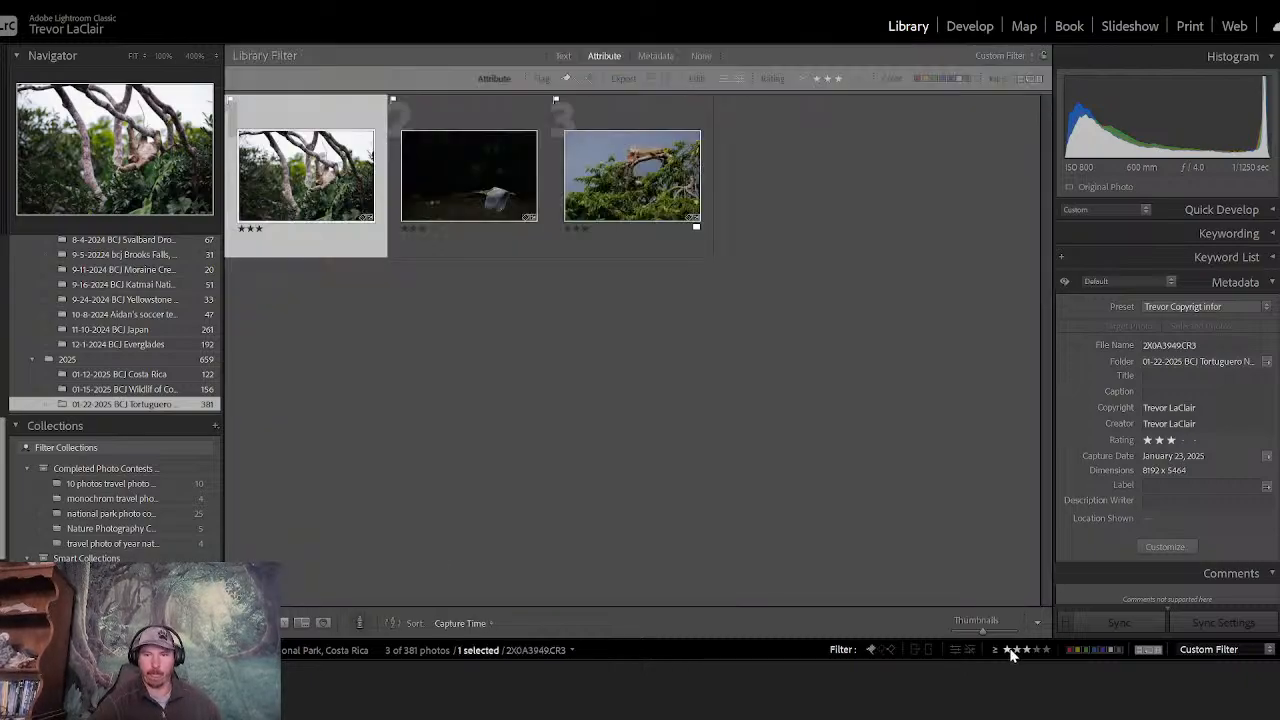
- Clear the star rating filter and open the side-profile toucan photo 2X0A5103.CR3 from the flagged photos
left_click(1010, 651)
left_click(1006, 650)
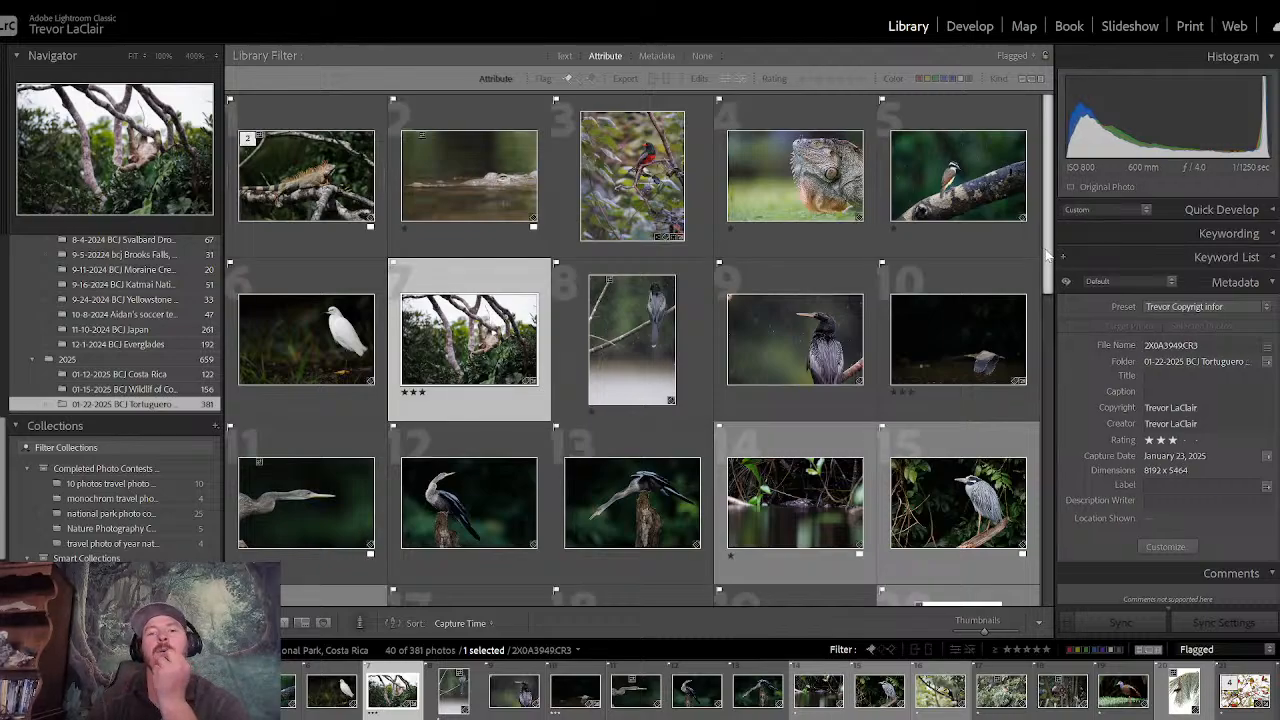
left_click_drag(1047, 257, 1092, 450)
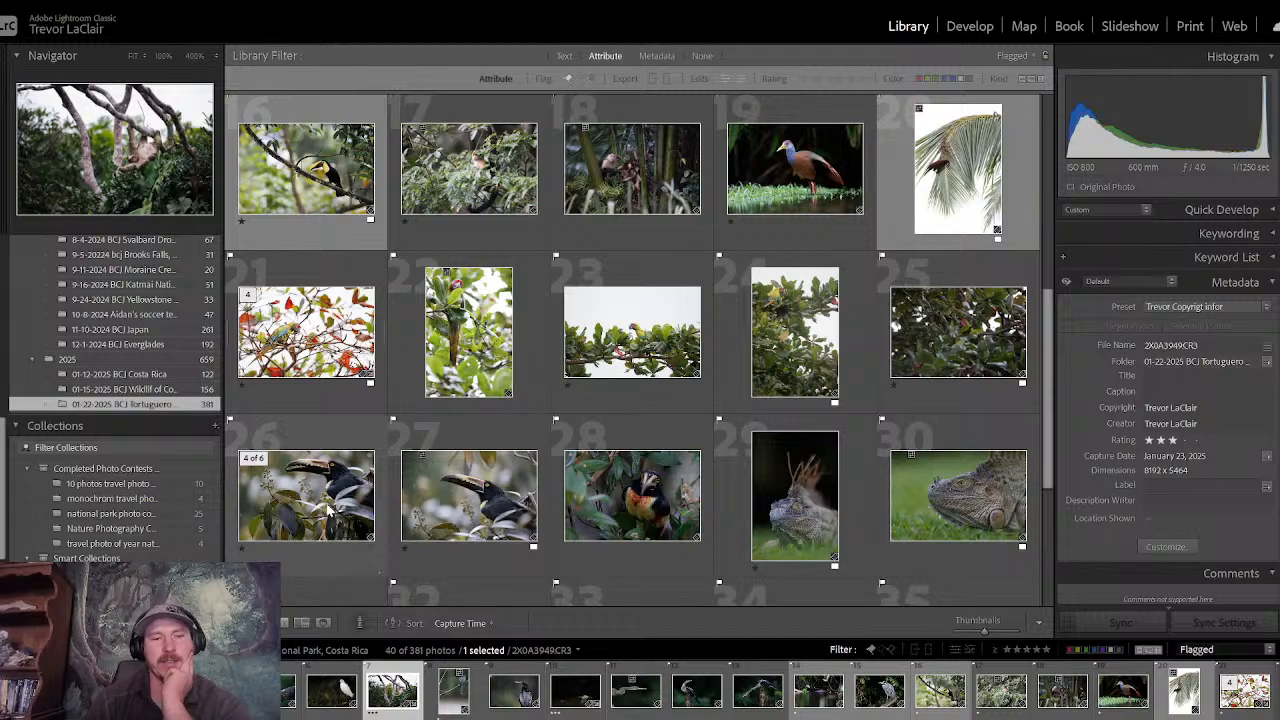
double_click(330, 509)
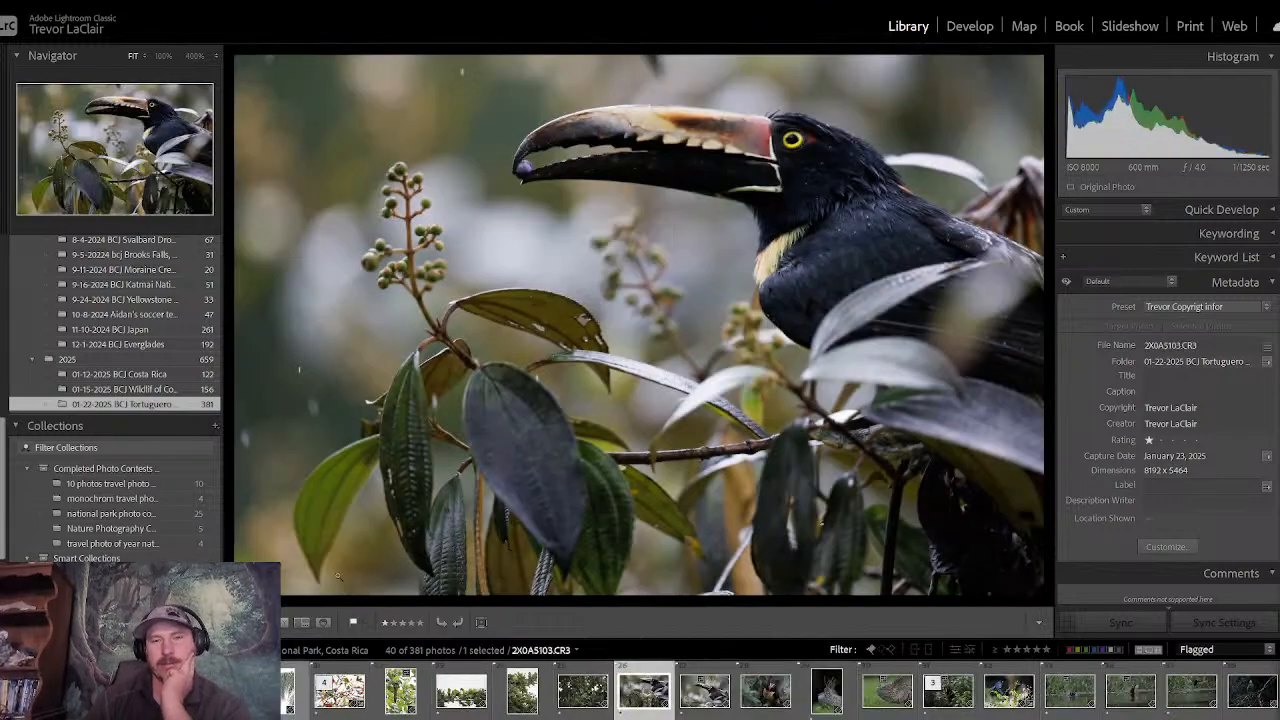
- Compare the side-profile toucan photo with the neighbouring toucan shots, ending on 2X0A5103.CR3
key("Right")
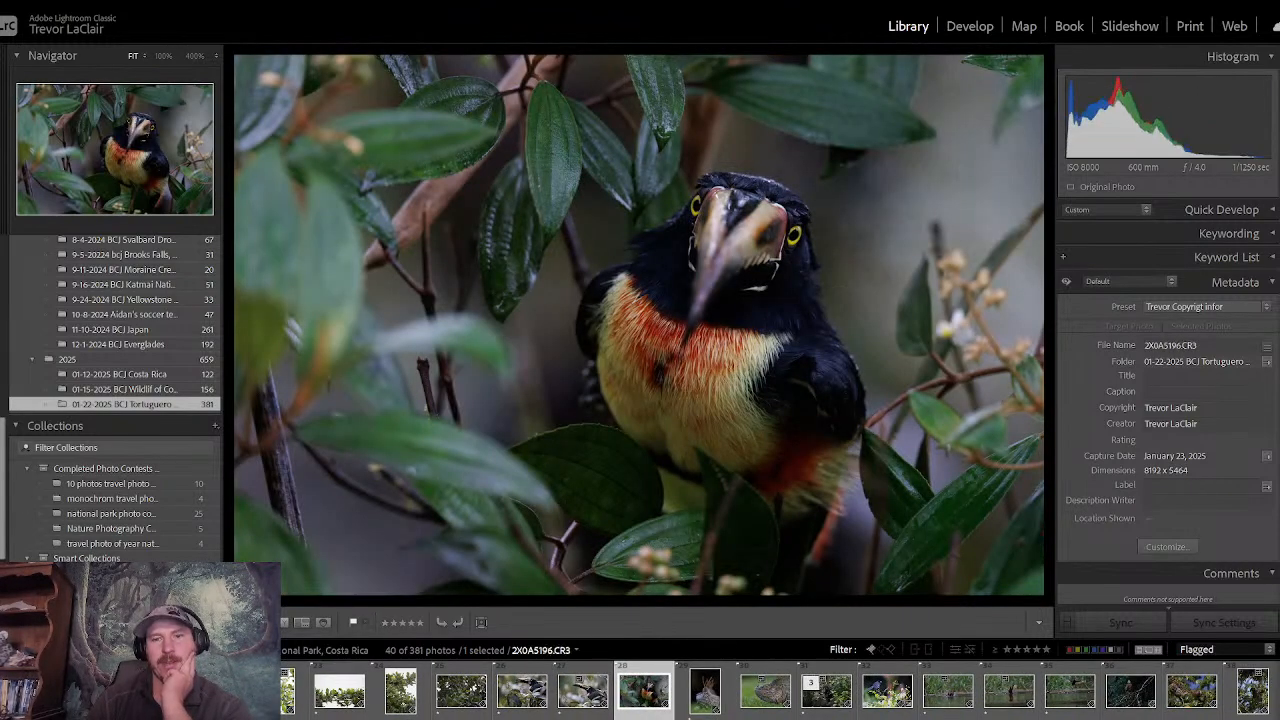
key("Left")
key("Right")
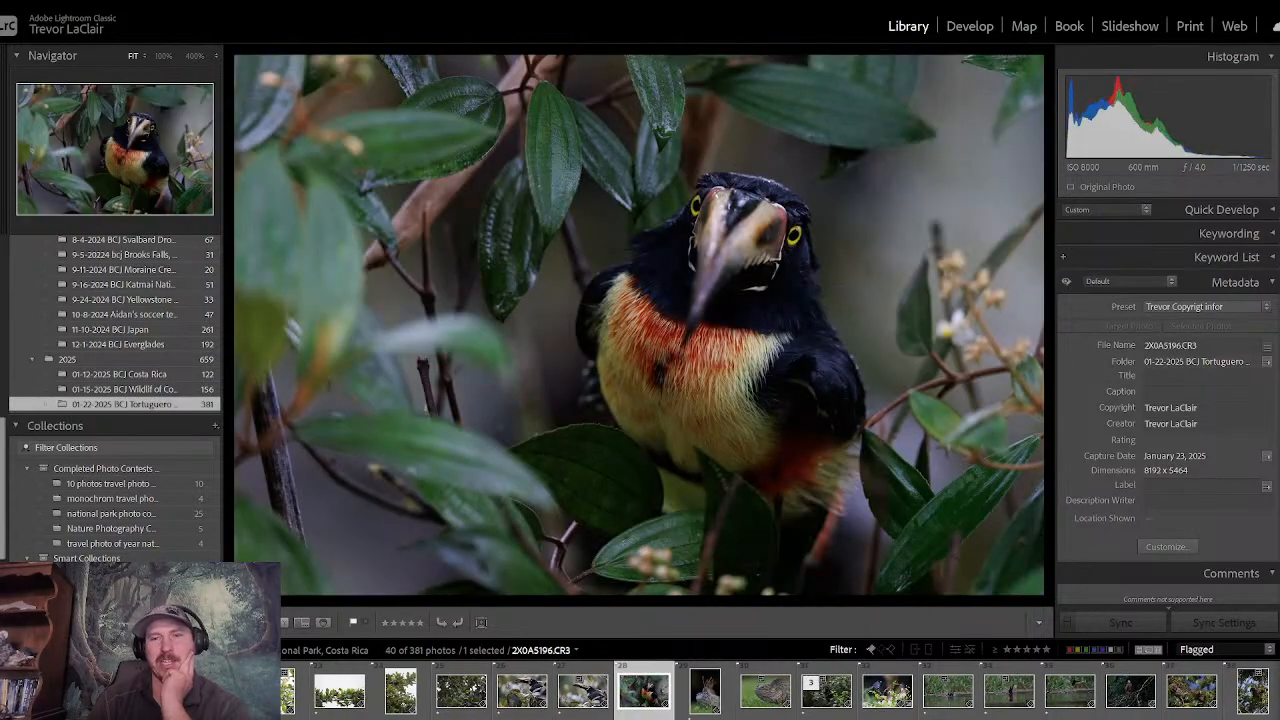
key("Left")
key("Left")
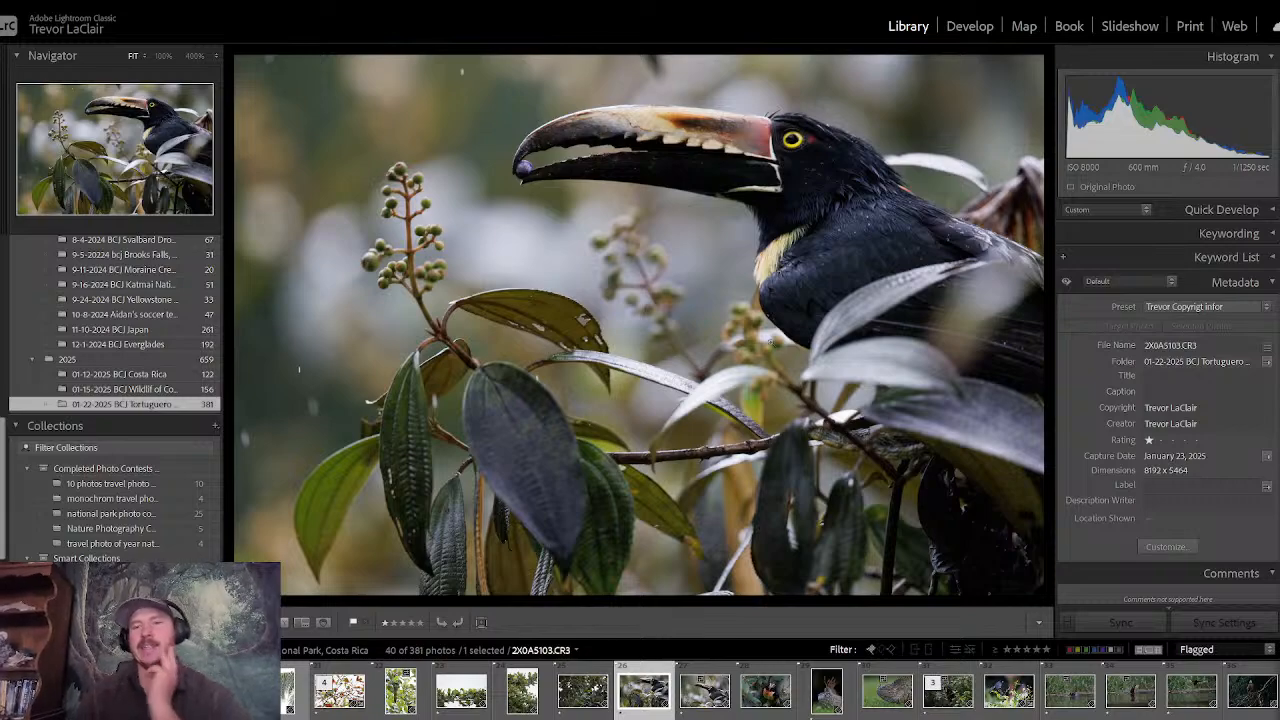
- Develop the toucan photo with Contrast +23, Highlights -41 and Exposure +0.77
left_click(962, 30)
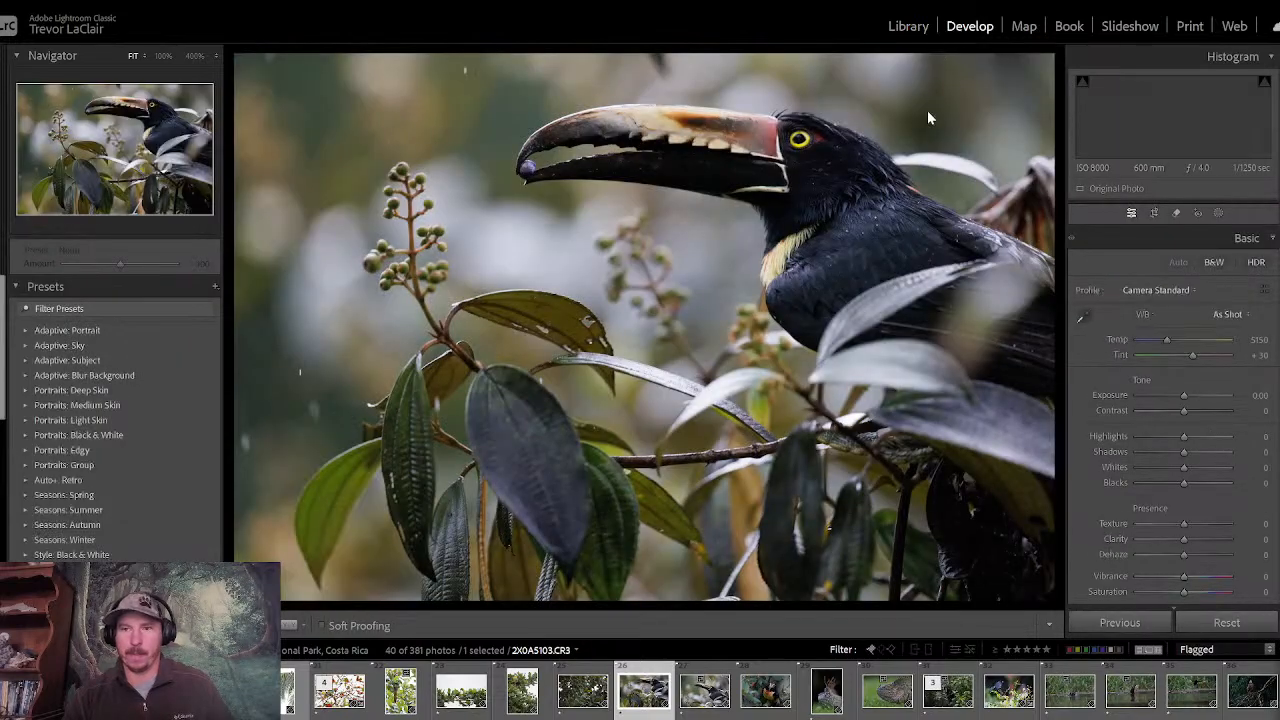
left_click_drag(1184, 412, 1165, 440)
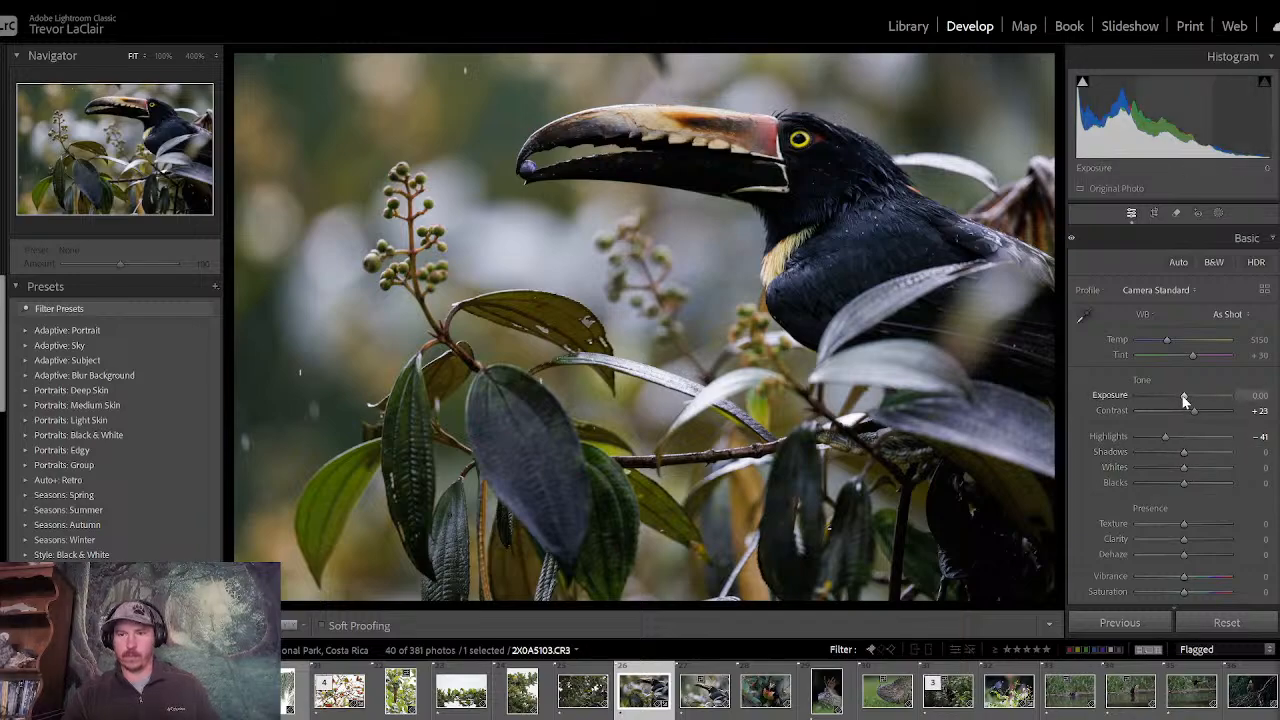
left_click_drag(1183, 398, 1188, 400)
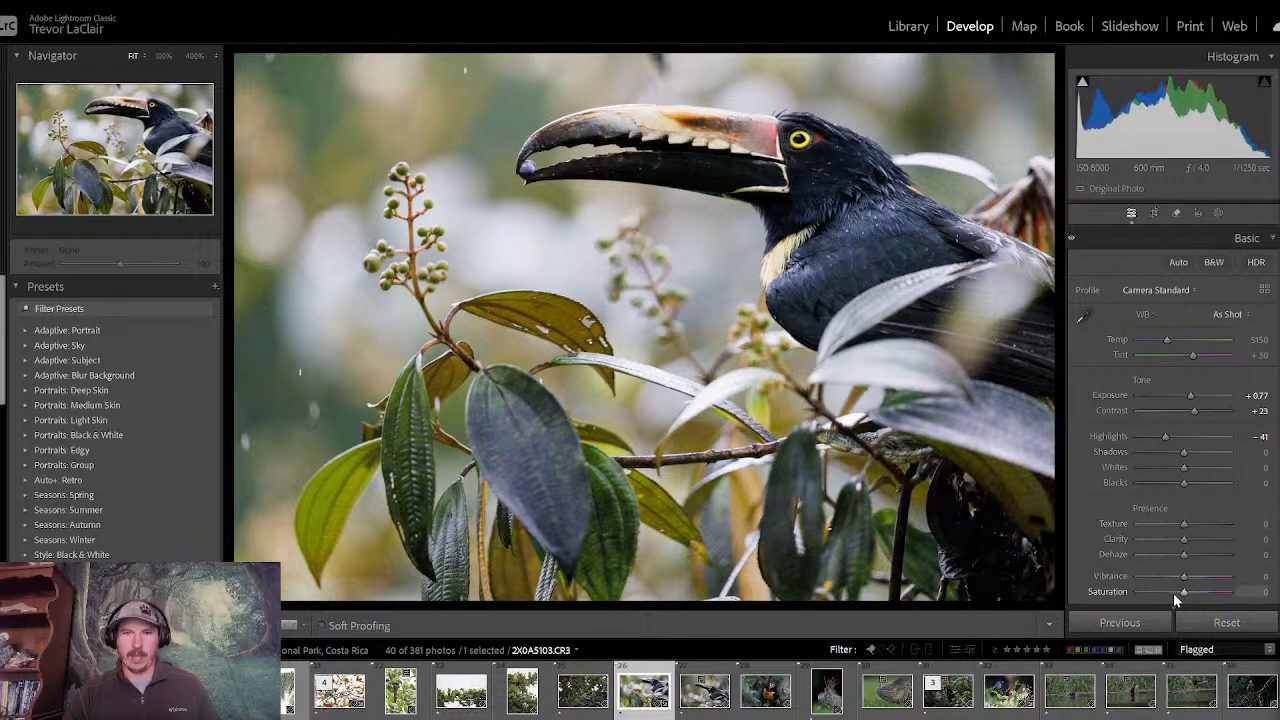
- Preview the toucan photo in black and white and return it to colour
left_click(1213, 262)
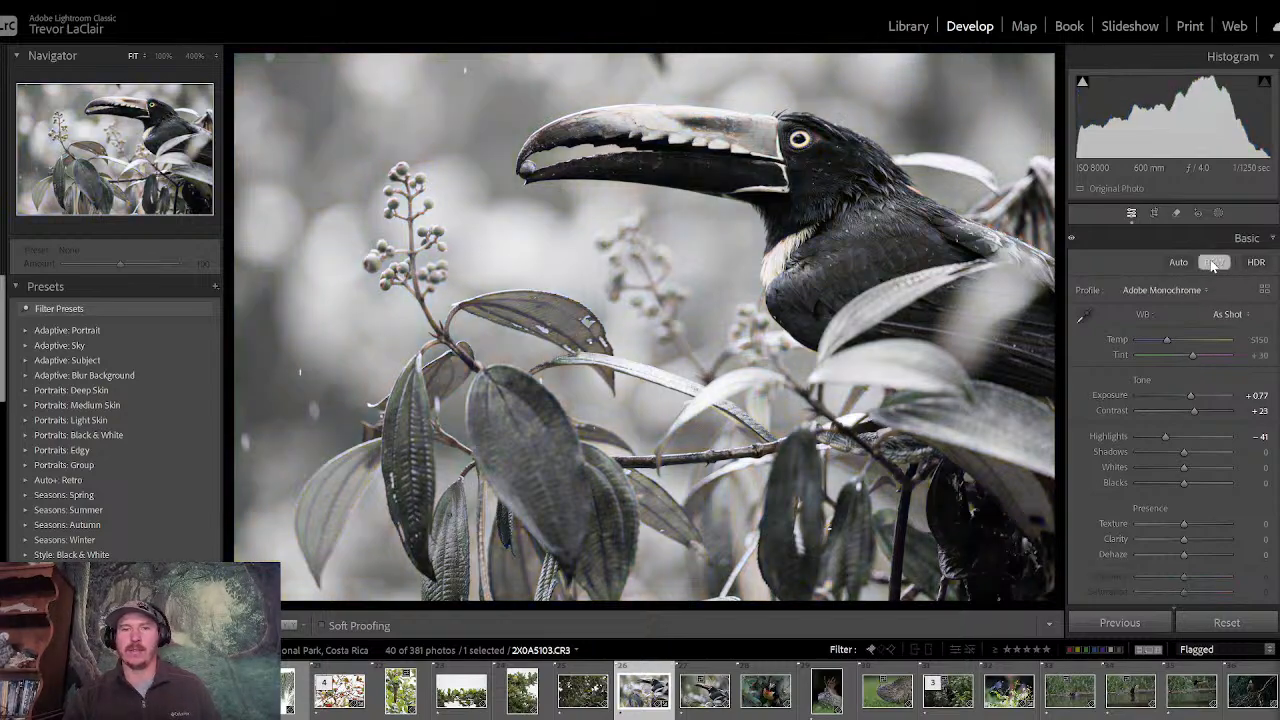
left_click(1213, 262)
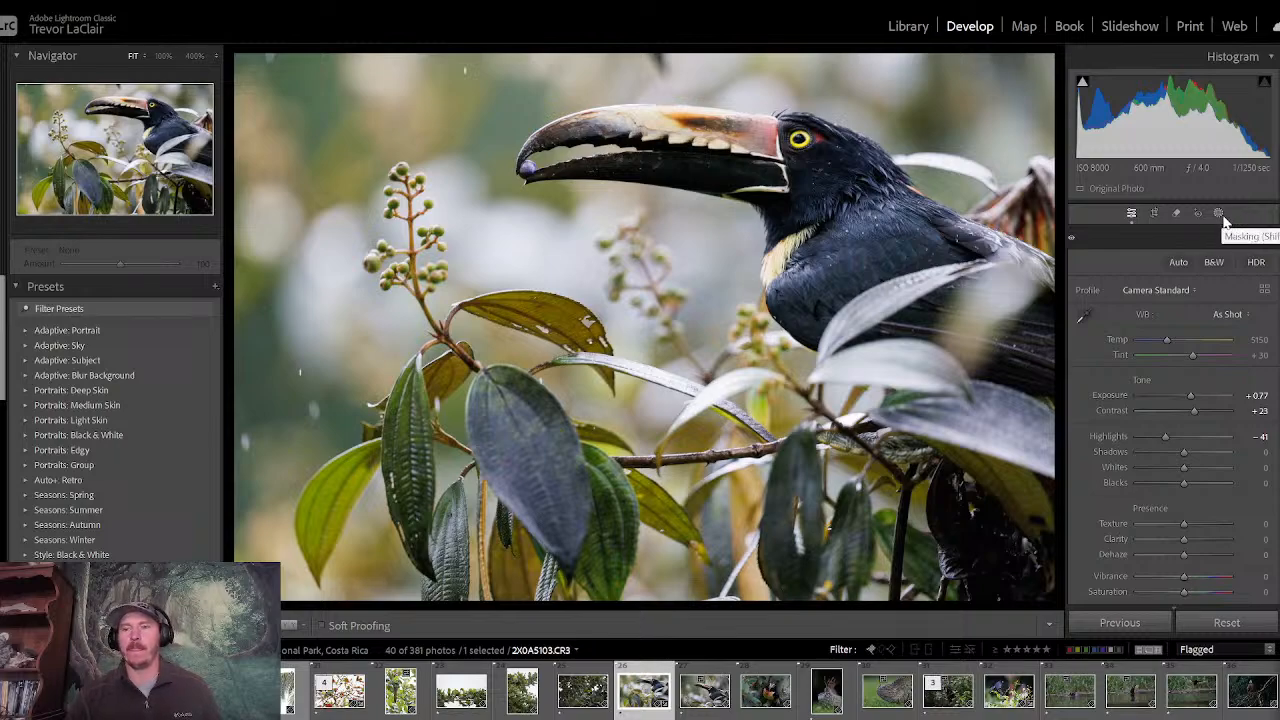
- Mask the toucan as the subject and subtract the hanging leaves below the berries with a size 22.8 brush
left_click(1221, 214)
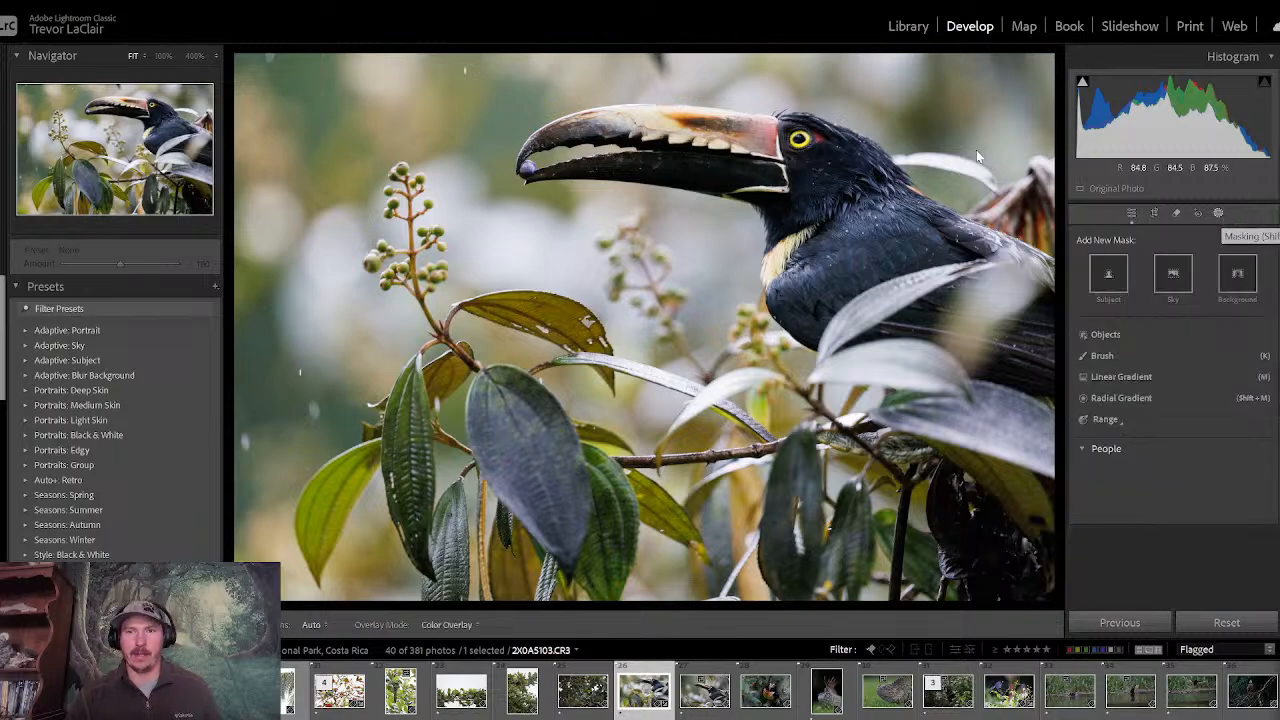
left_click(1106, 276)
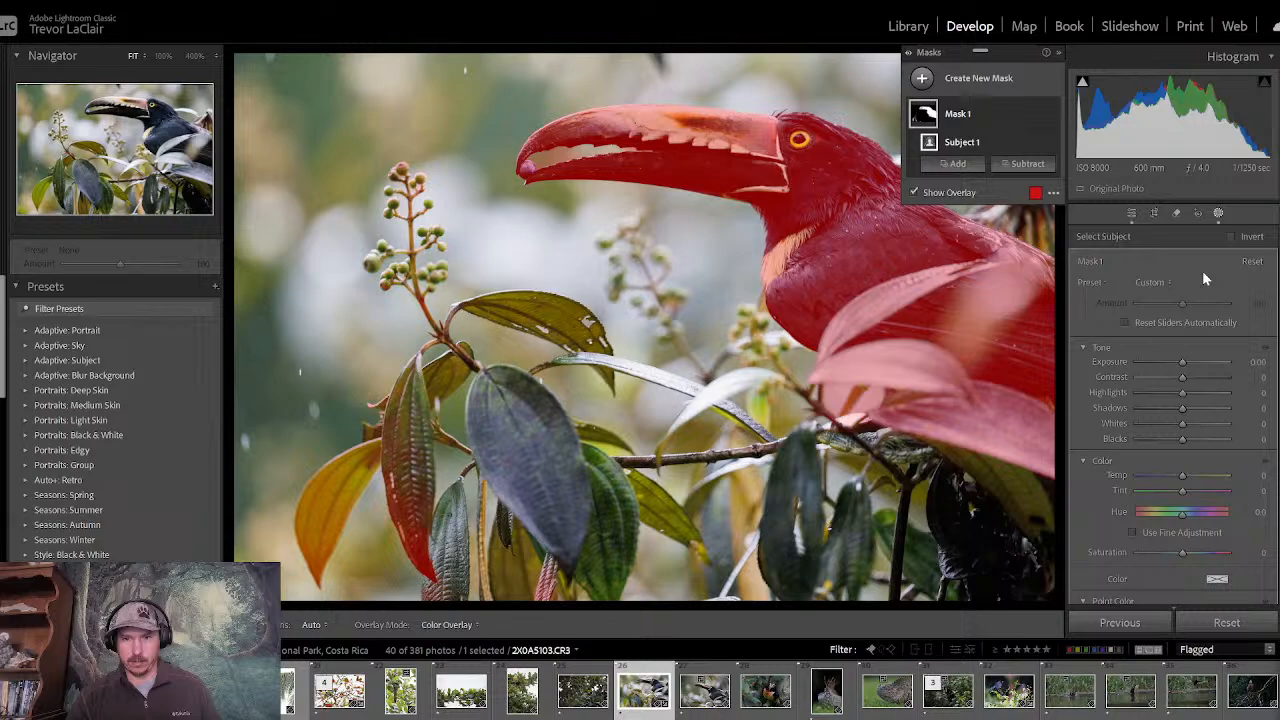
left_click(1030, 163)
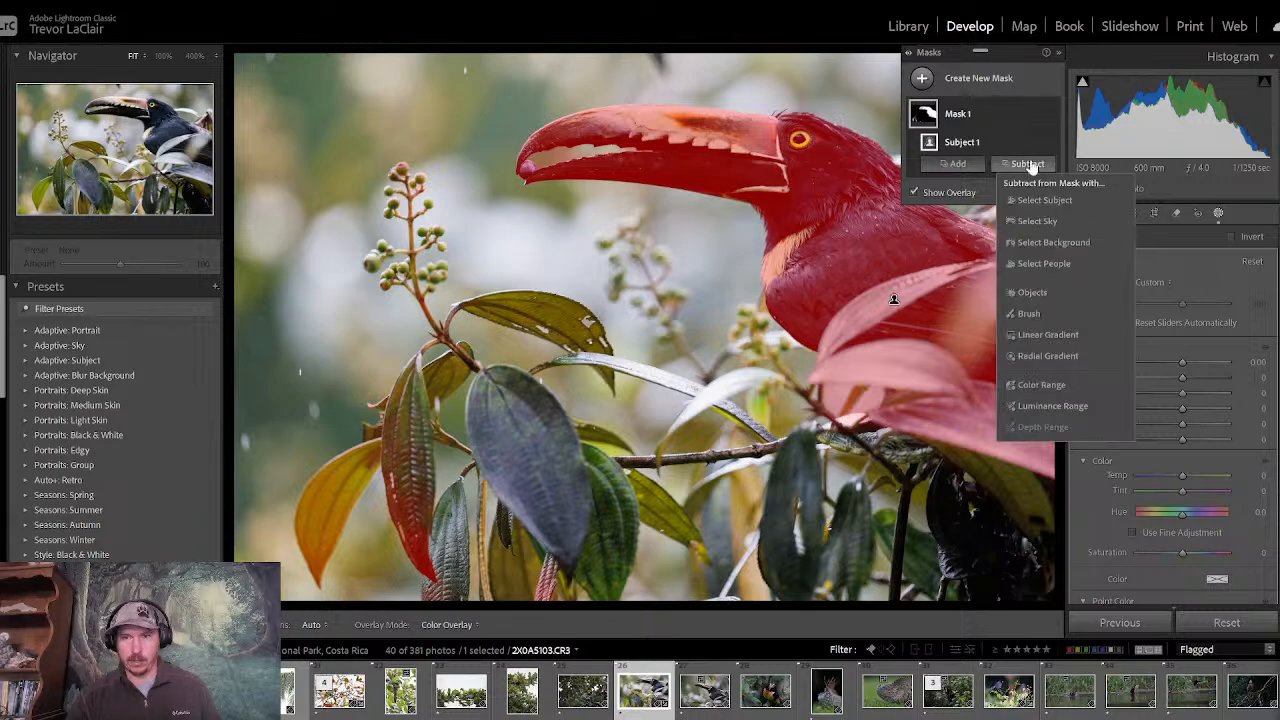
left_click(1050, 311)
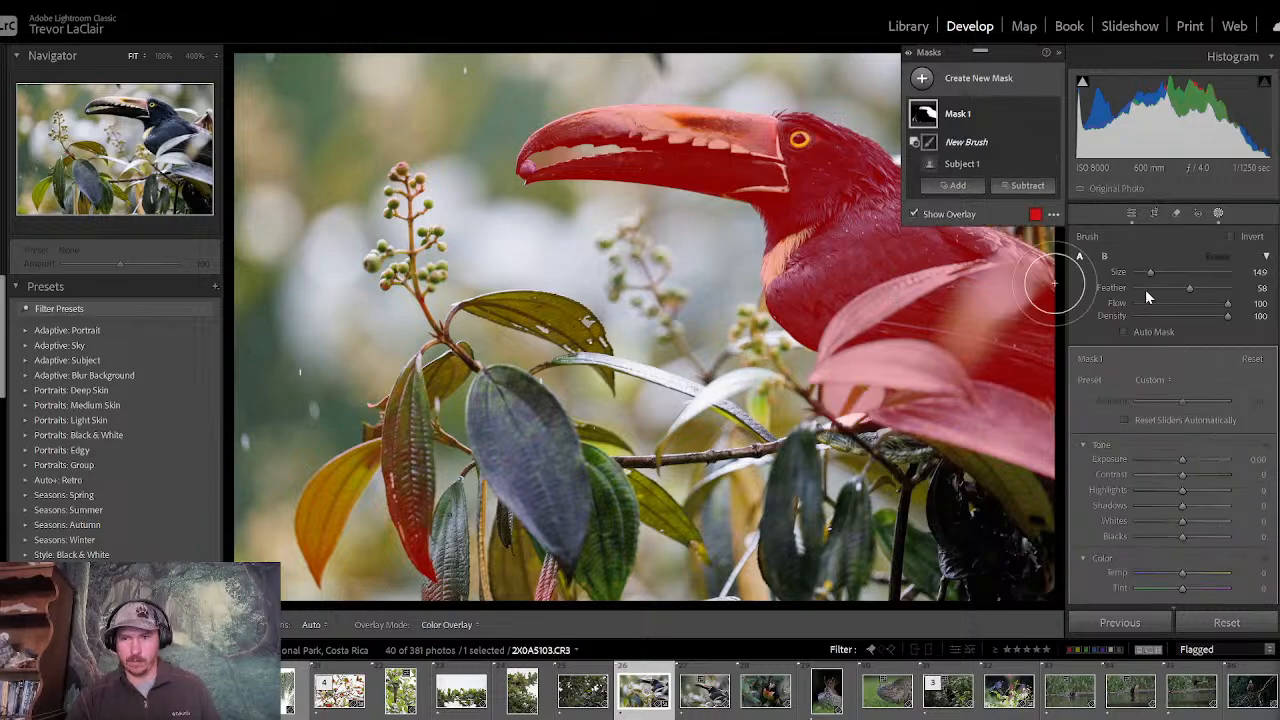
left_click_drag(1149, 272, 1157, 272)
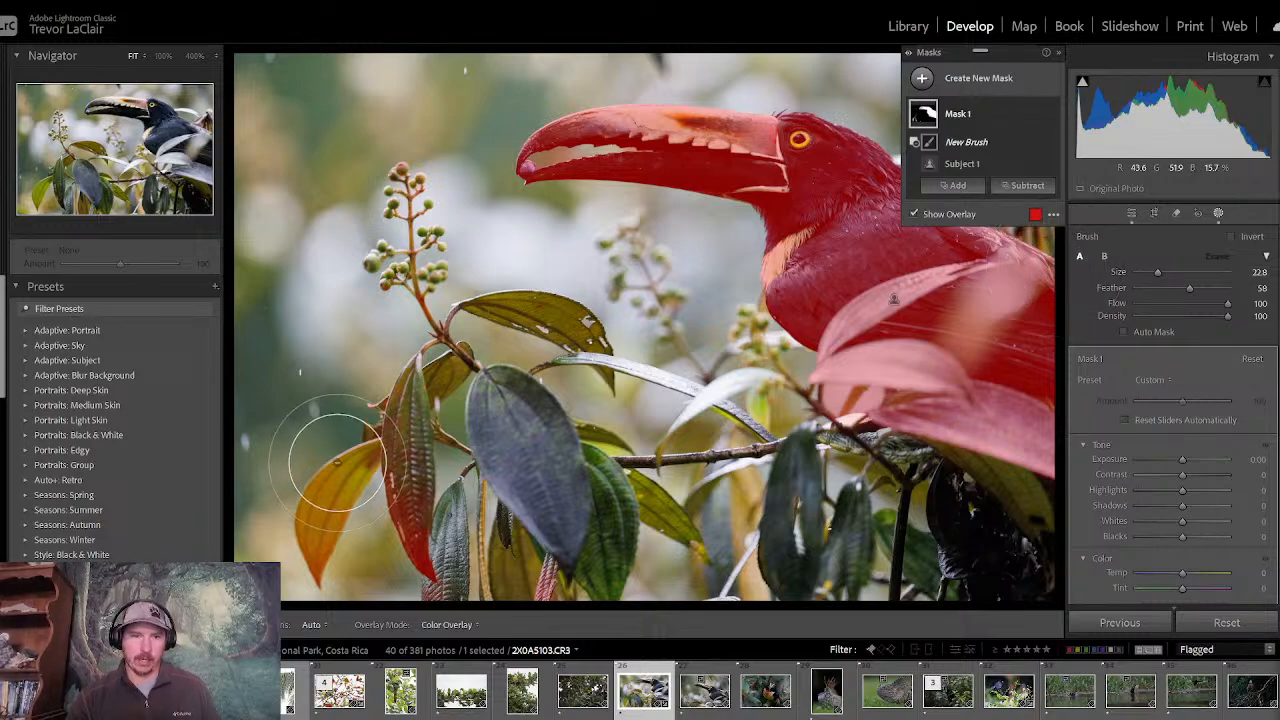
key("h")
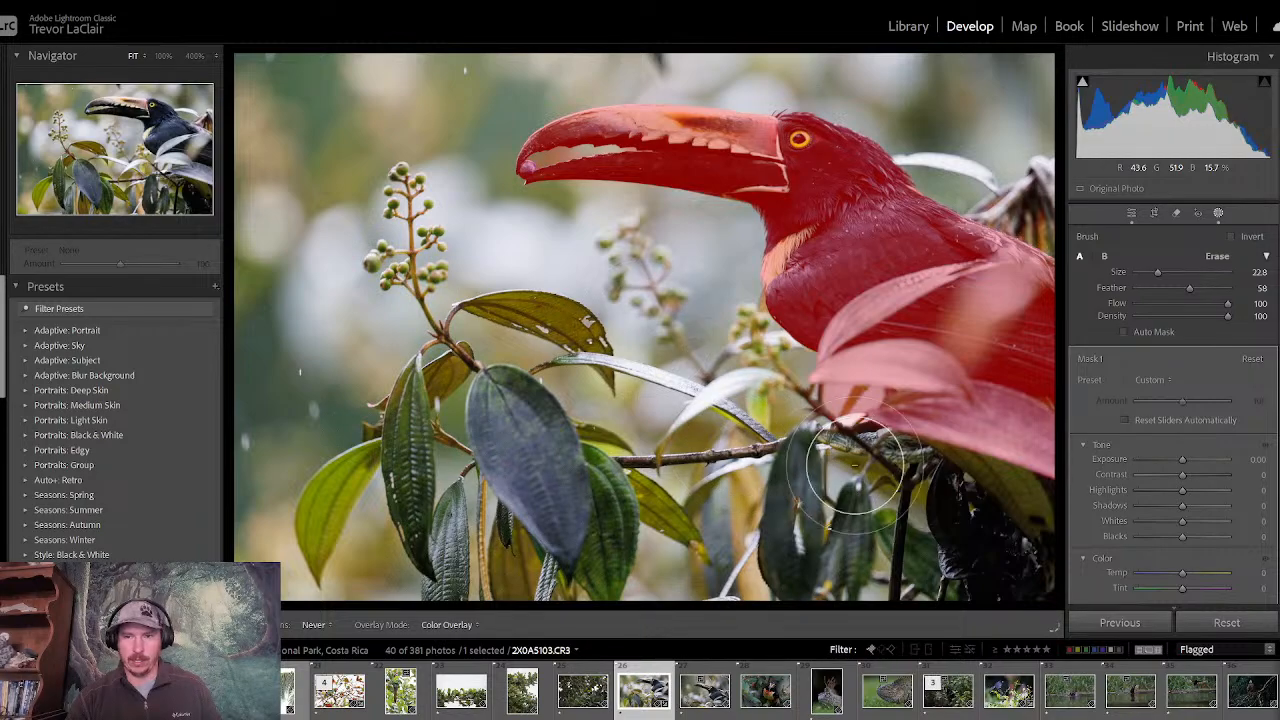
key("h")
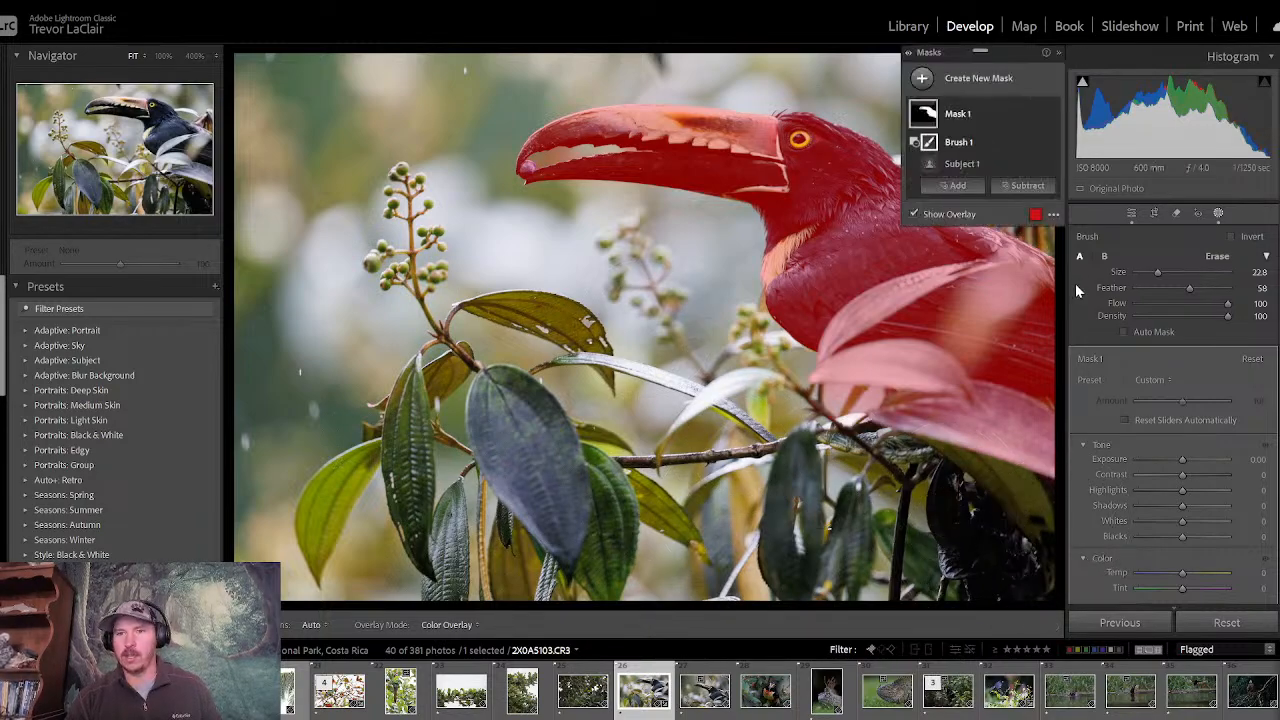
- Subtract the two large pale leaves in front of the toucan's lower body from the mask with a size 12.0 brush
left_click_drag(1157, 272, 1147, 273)
key("h")
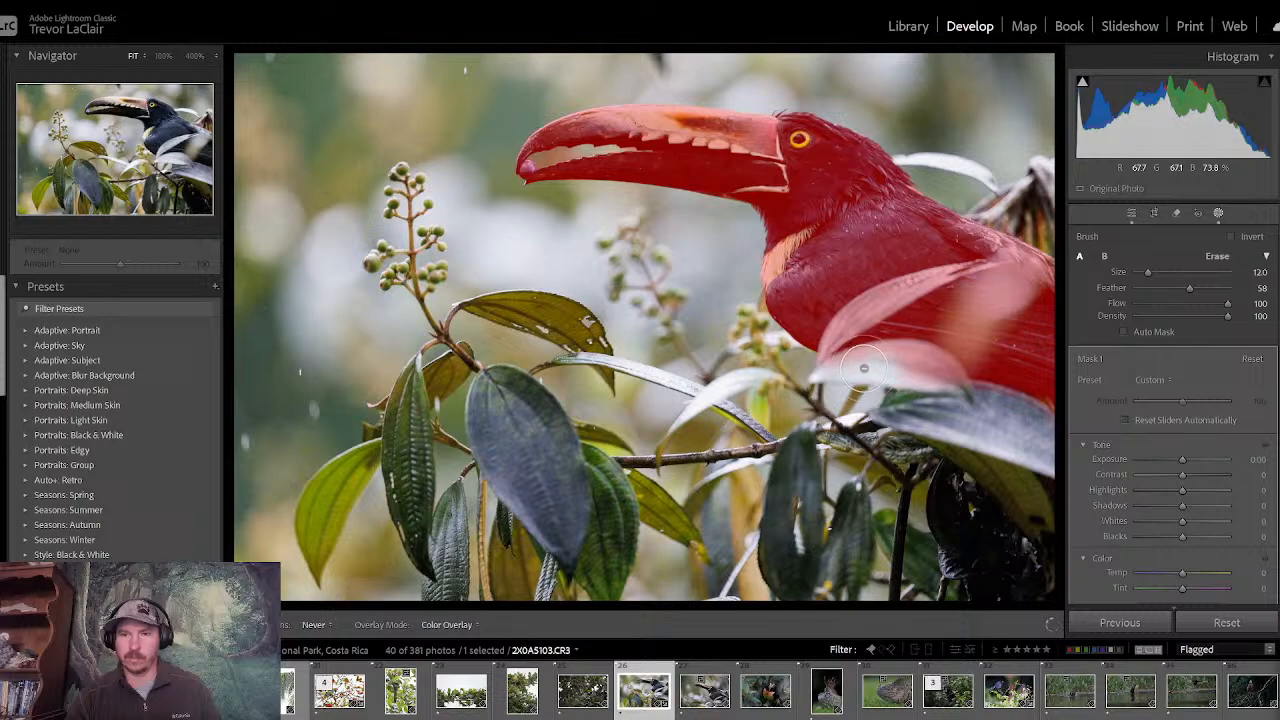
mouse_move(864, 368)
left_mouse_down()
mouse_move(925, 368)
mouse_move(954, 401)
mouse_move(899, 404)
mouse_move(806, 381)
left_mouse_up()
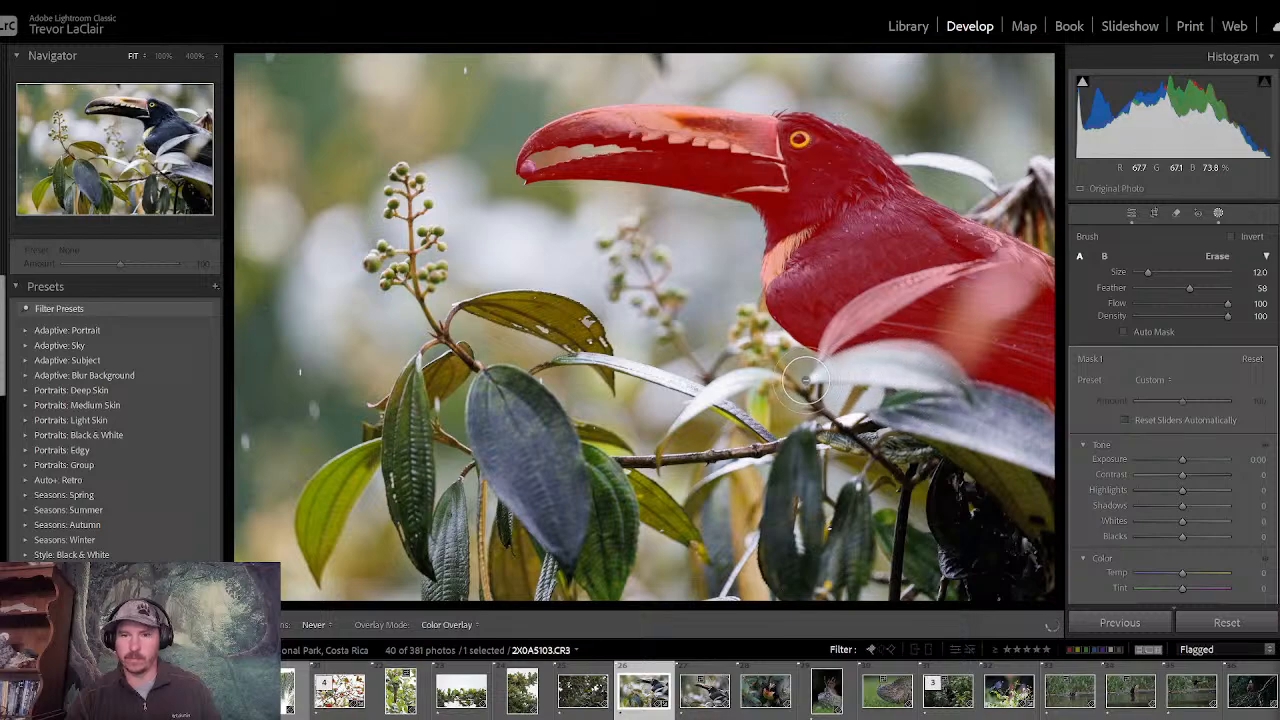
key("h")
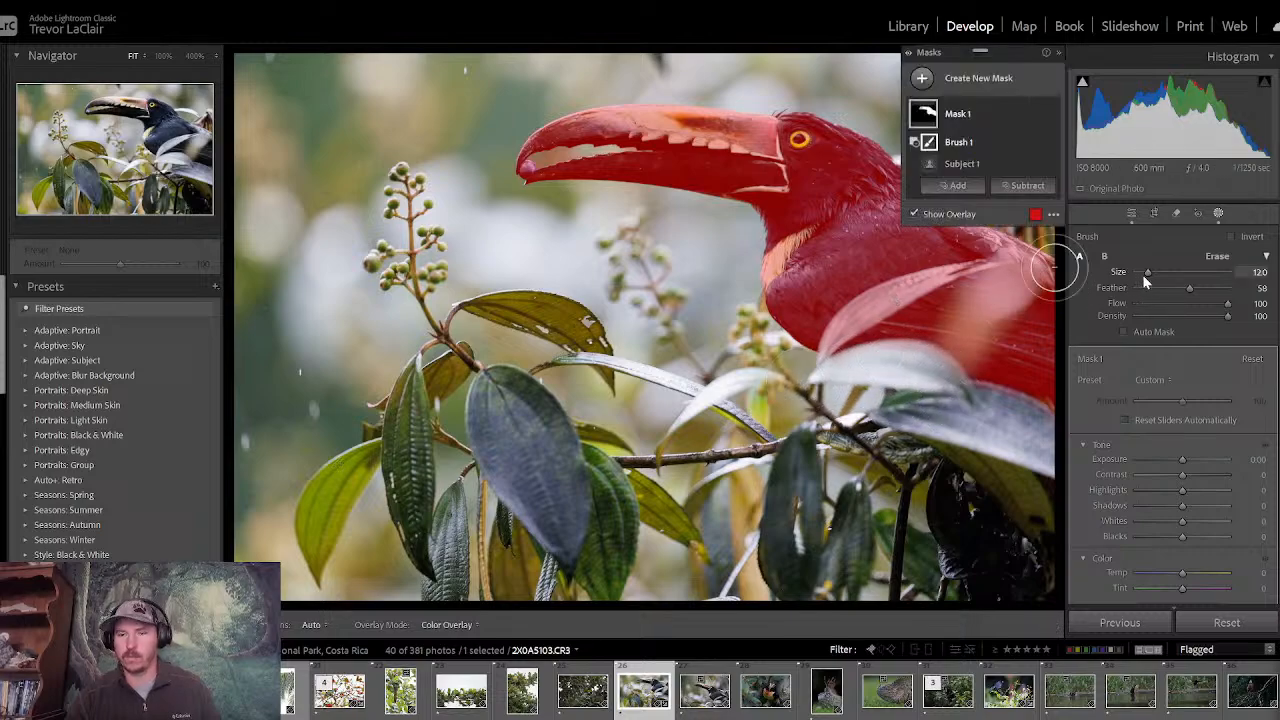
- Subtract the narrow leaf crossing the toucan's wing from the mask with a size 6.9 brush
left_click_drag(1146, 276, 1142, 276)
key("h")
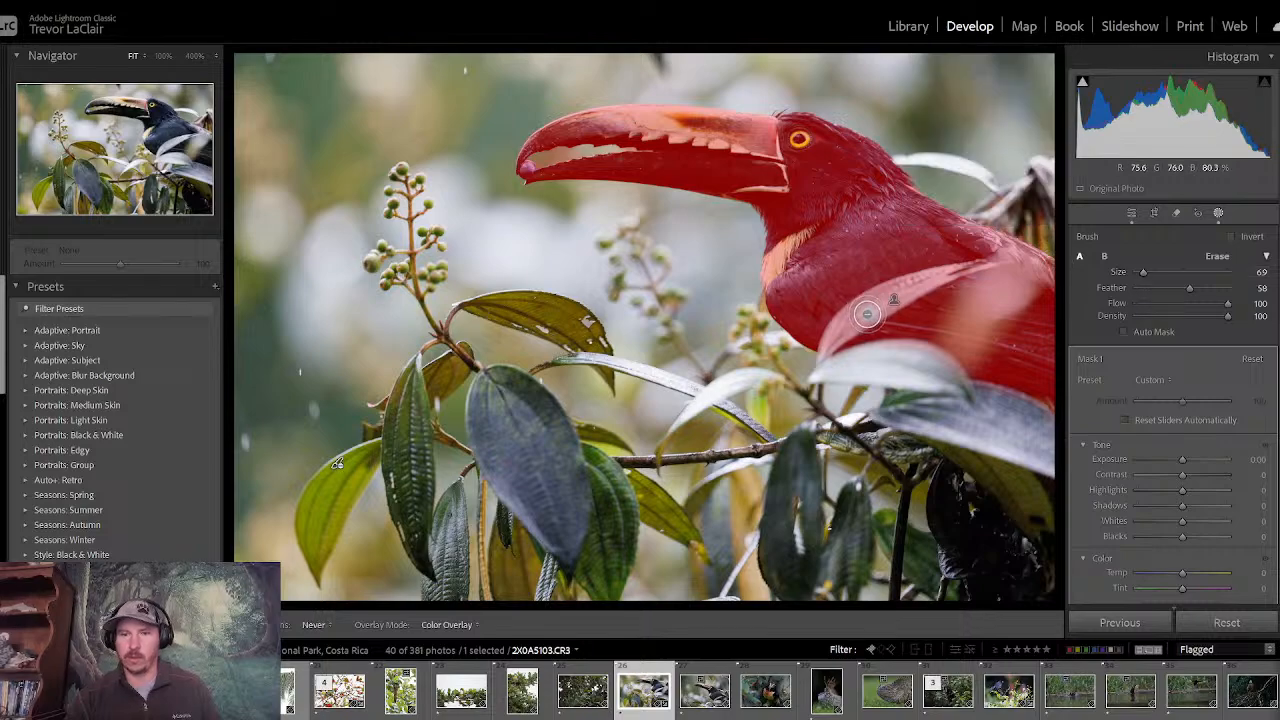
mouse_move(867, 314)
left_mouse_down()
mouse_move(827, 349)
mouse_move(831, 331)
mouse_move(912, 294)
left_mouse_up()
key("h")
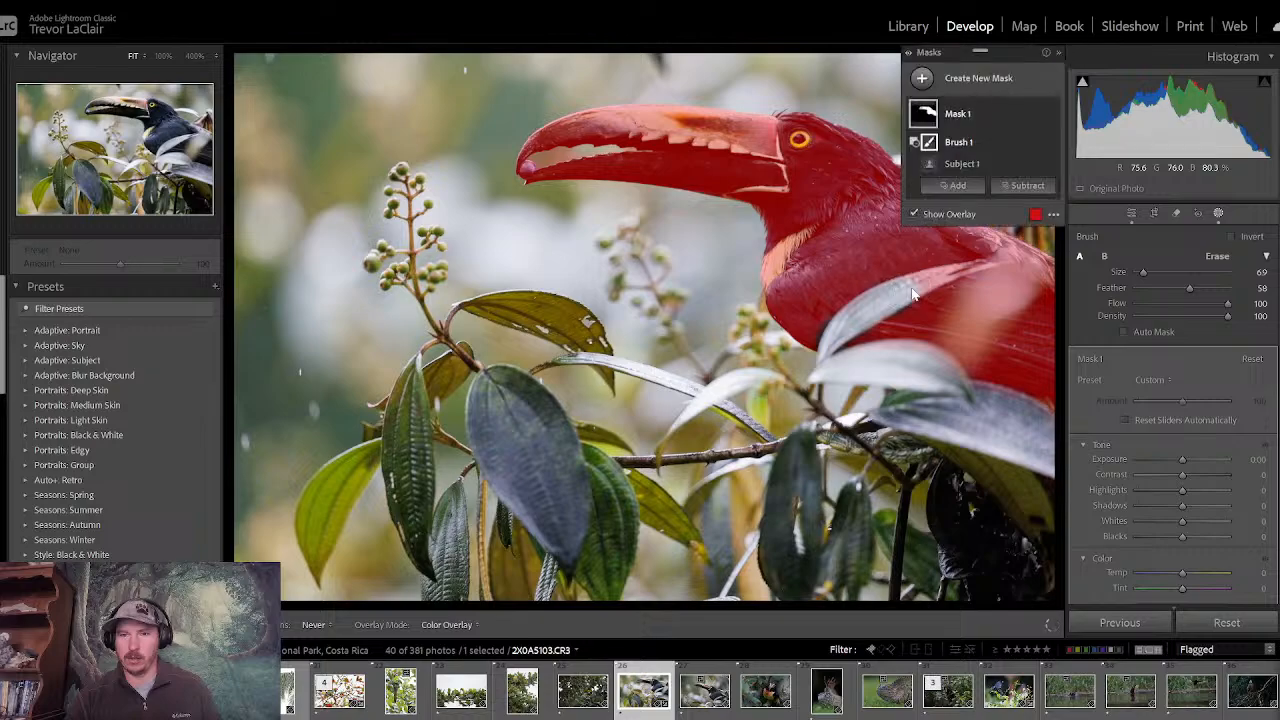
- Subtract the narrow leaf's tip and the gap in the open beak from the mask with a size 1.8 brush, and leave masking
left_click_drag(1140, 278, 1131, 278)
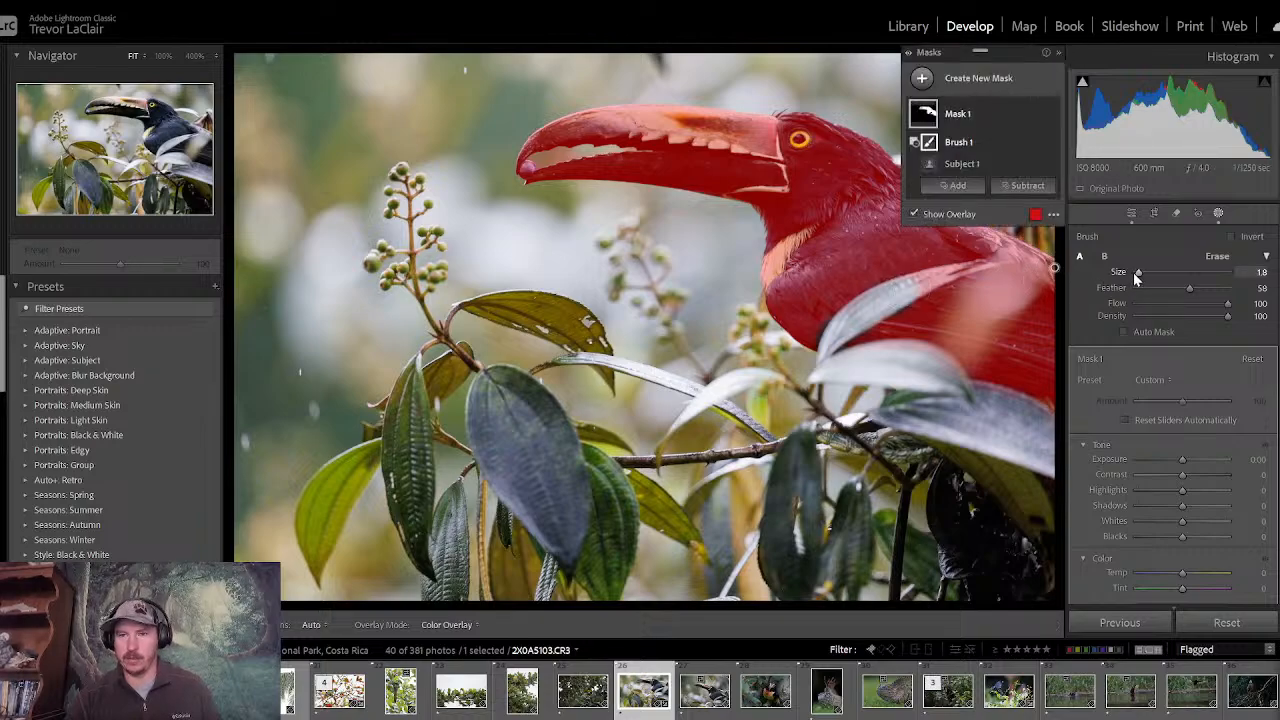
key("h")
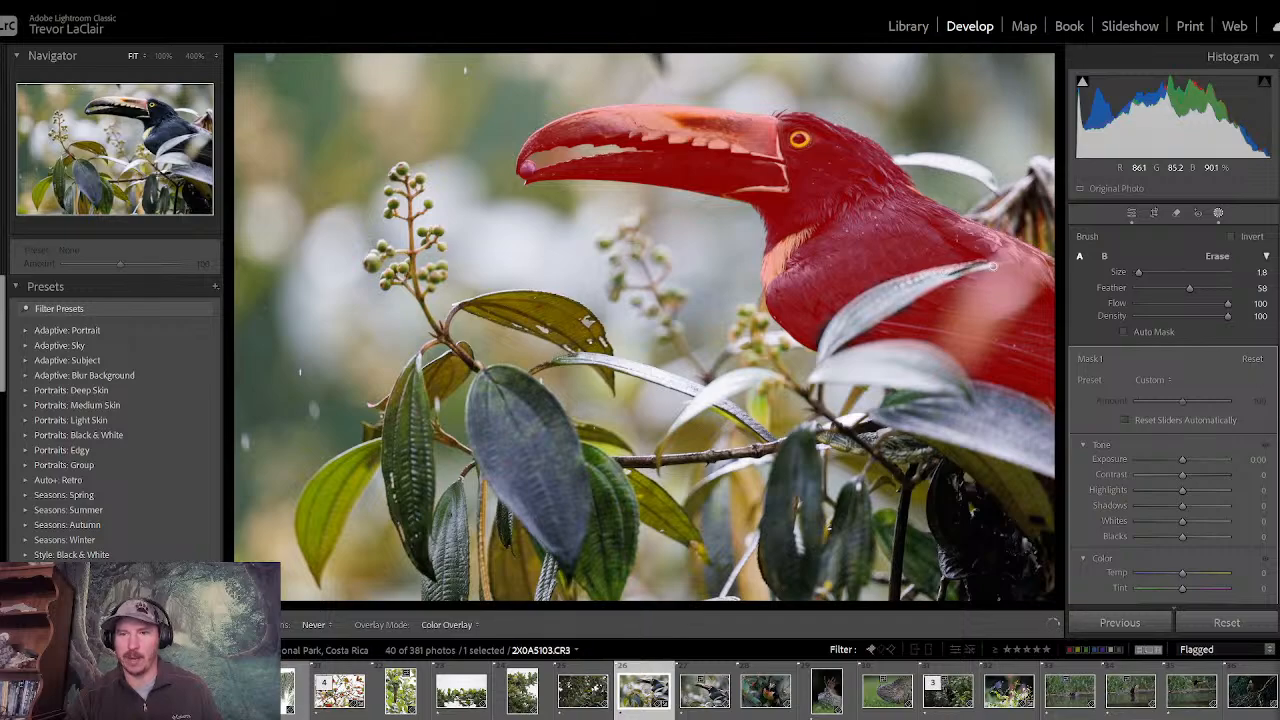
key("h")
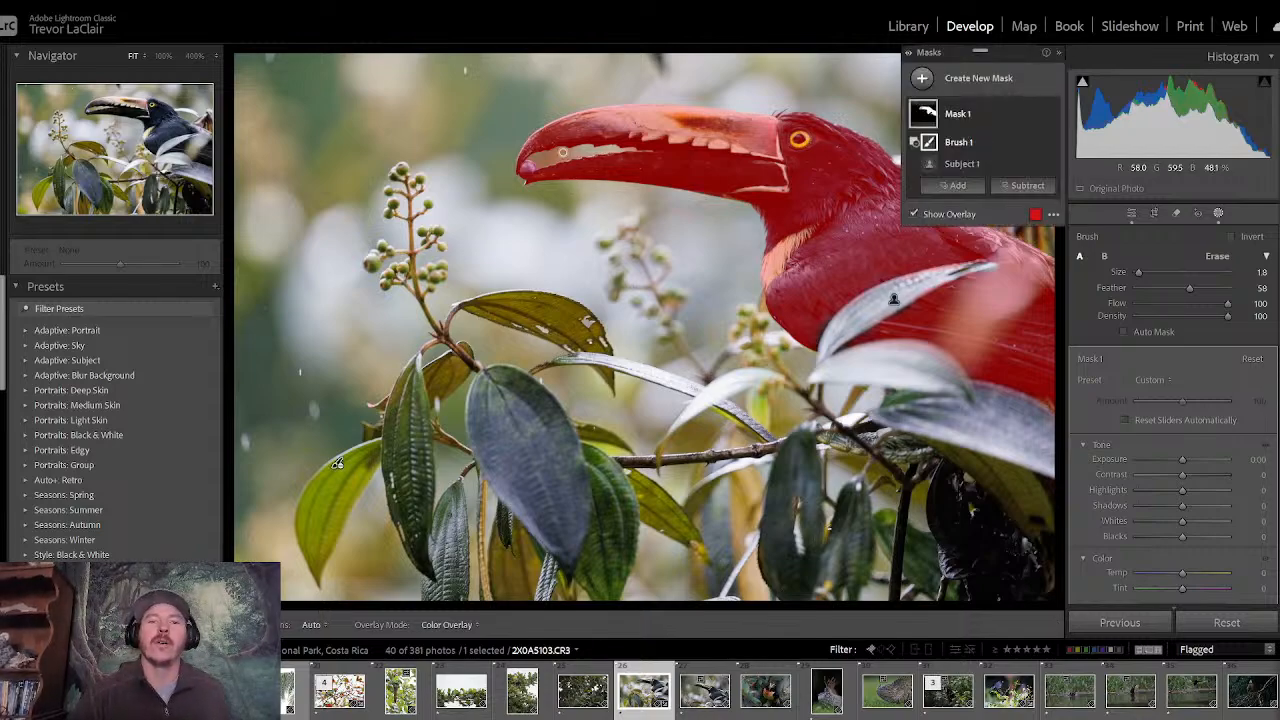
key("h")
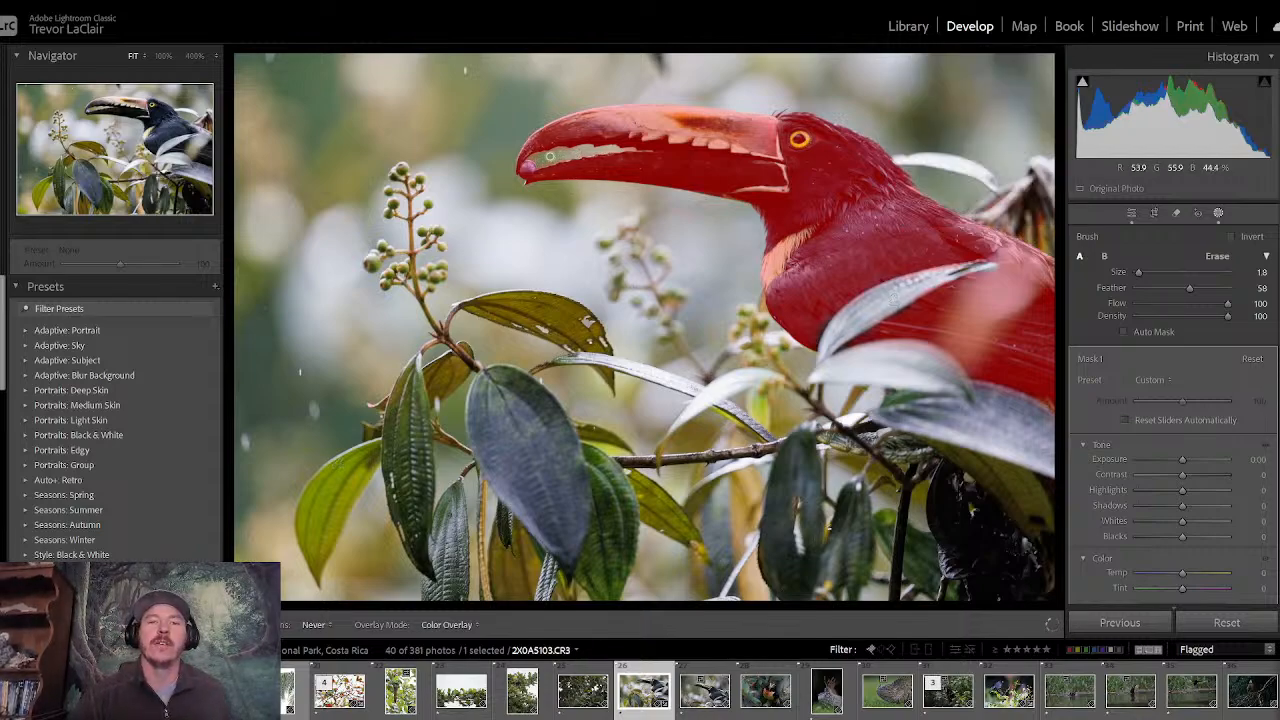
key("h")
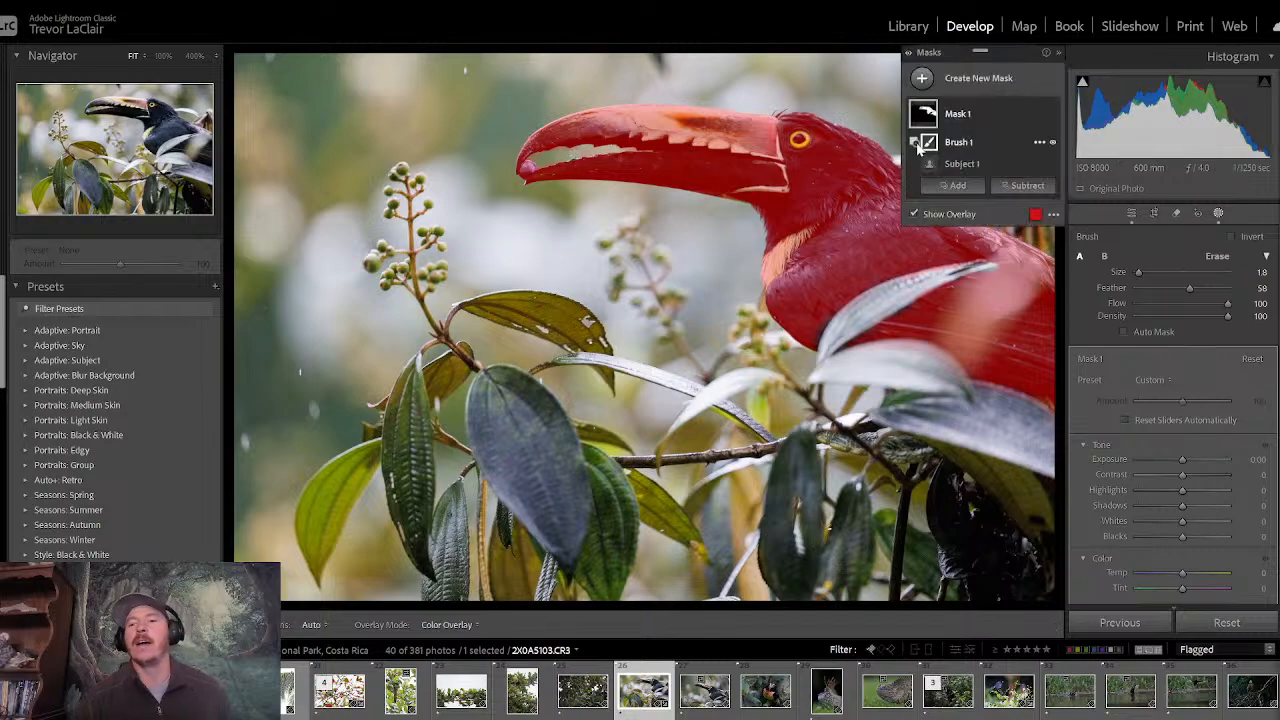
left_click(1130, 212)
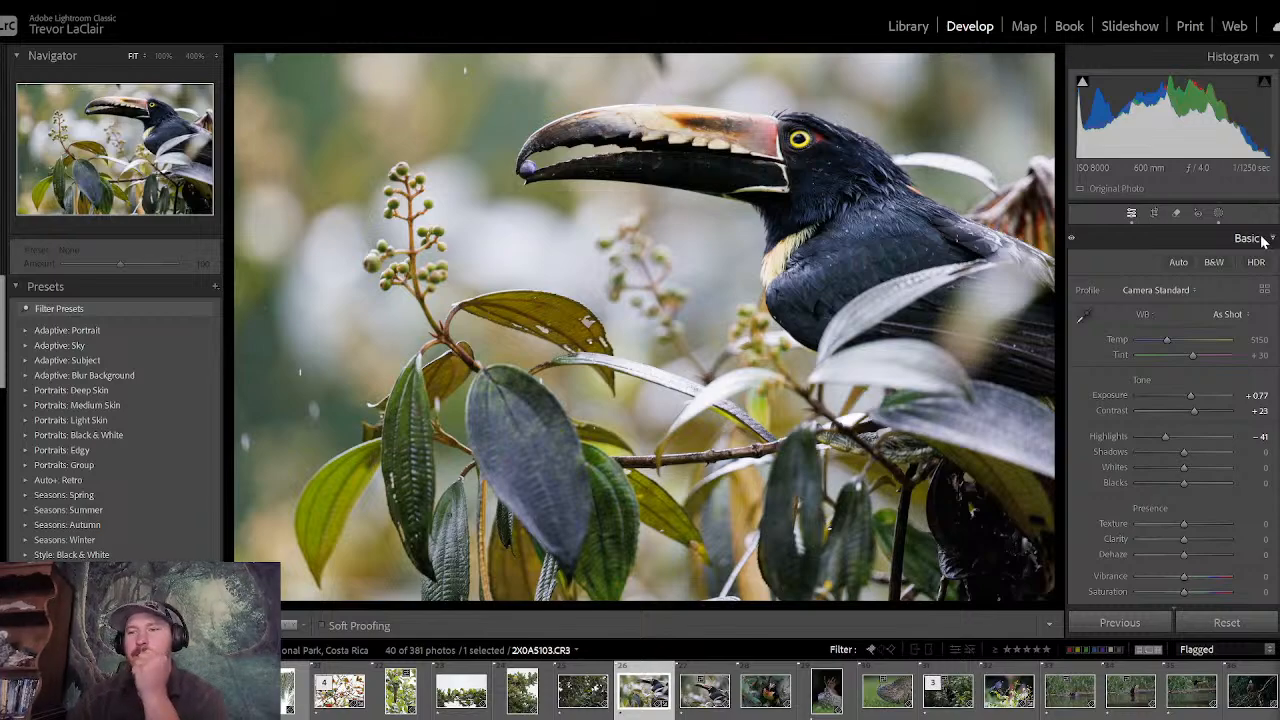
- Set clarity to 17, highlights to −33 and shadows to 38 on the toucan's subject mask
left_click(1218, 214)
left_click(1009, 118)
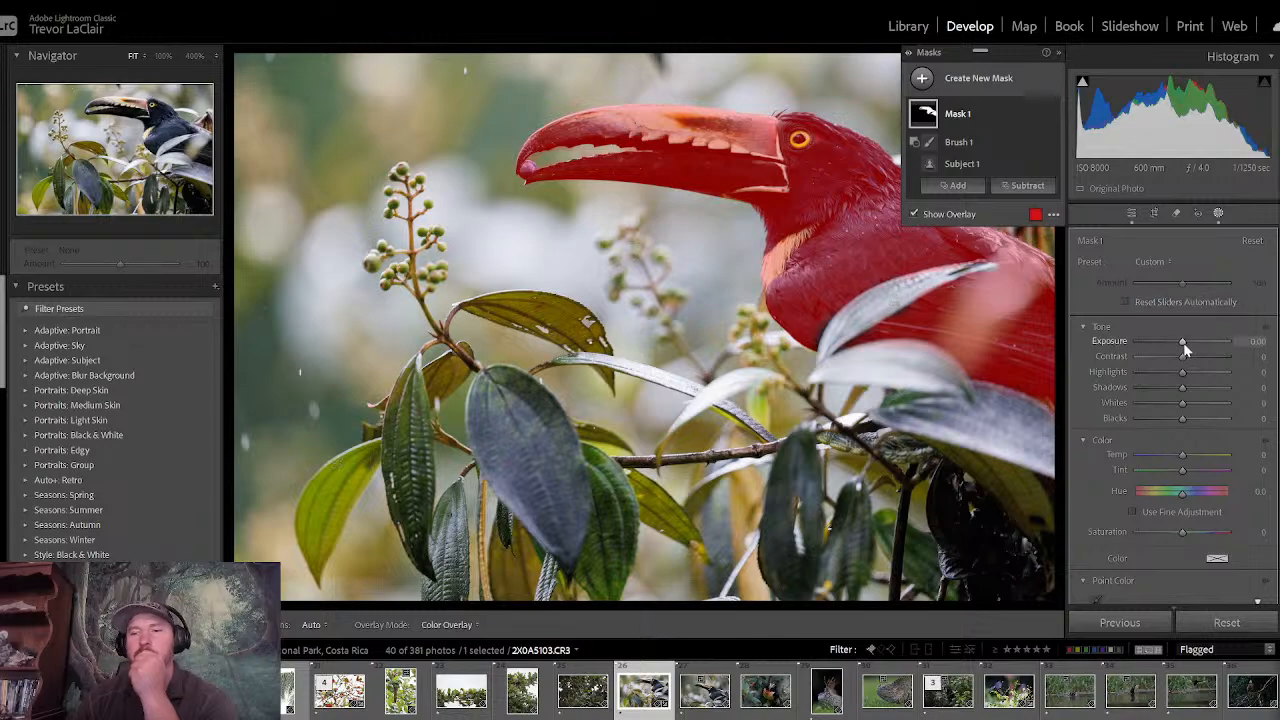
left_click_drag(1183, 341, 1190, 342)
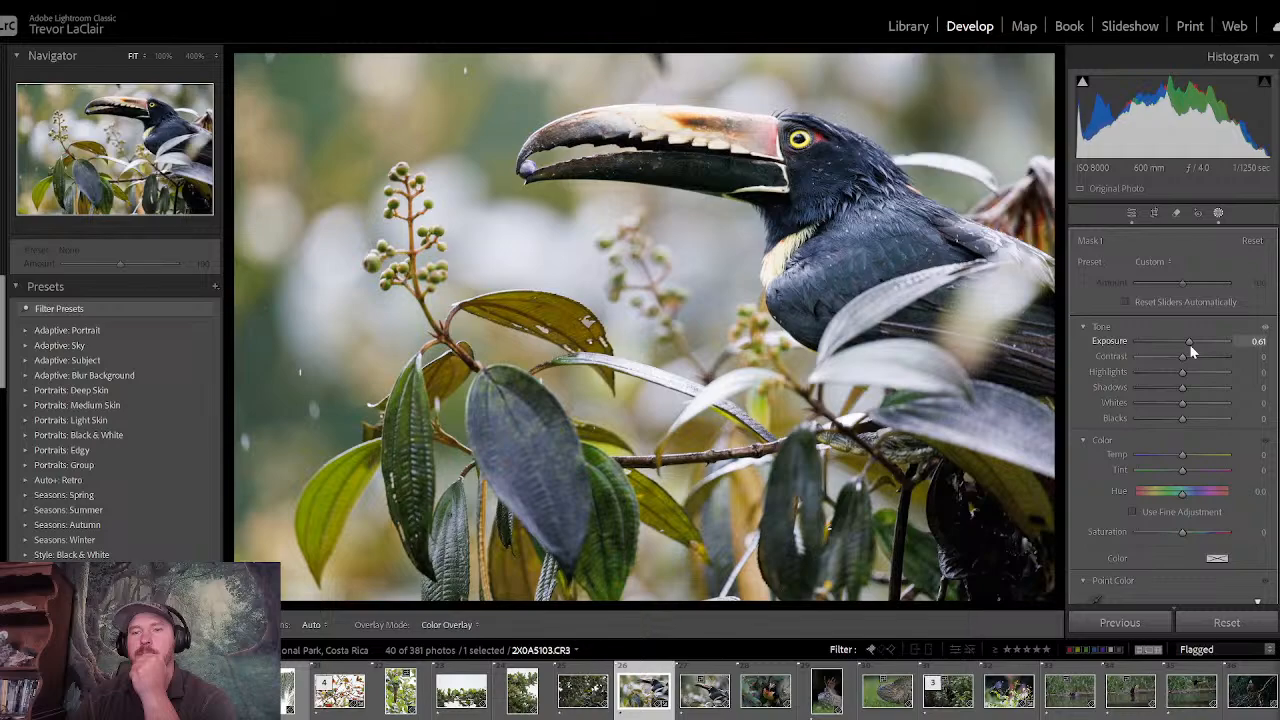
double_click(1189, 342)
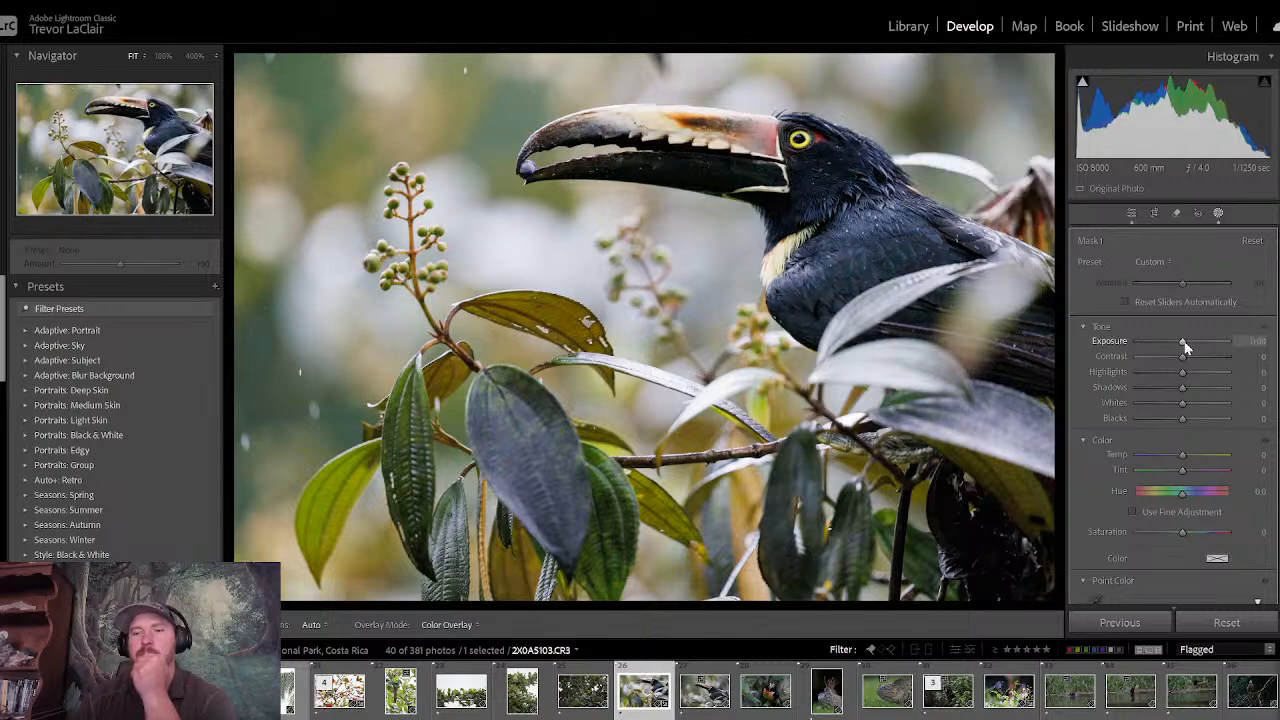
scroll(1234, 437, "down", 10)
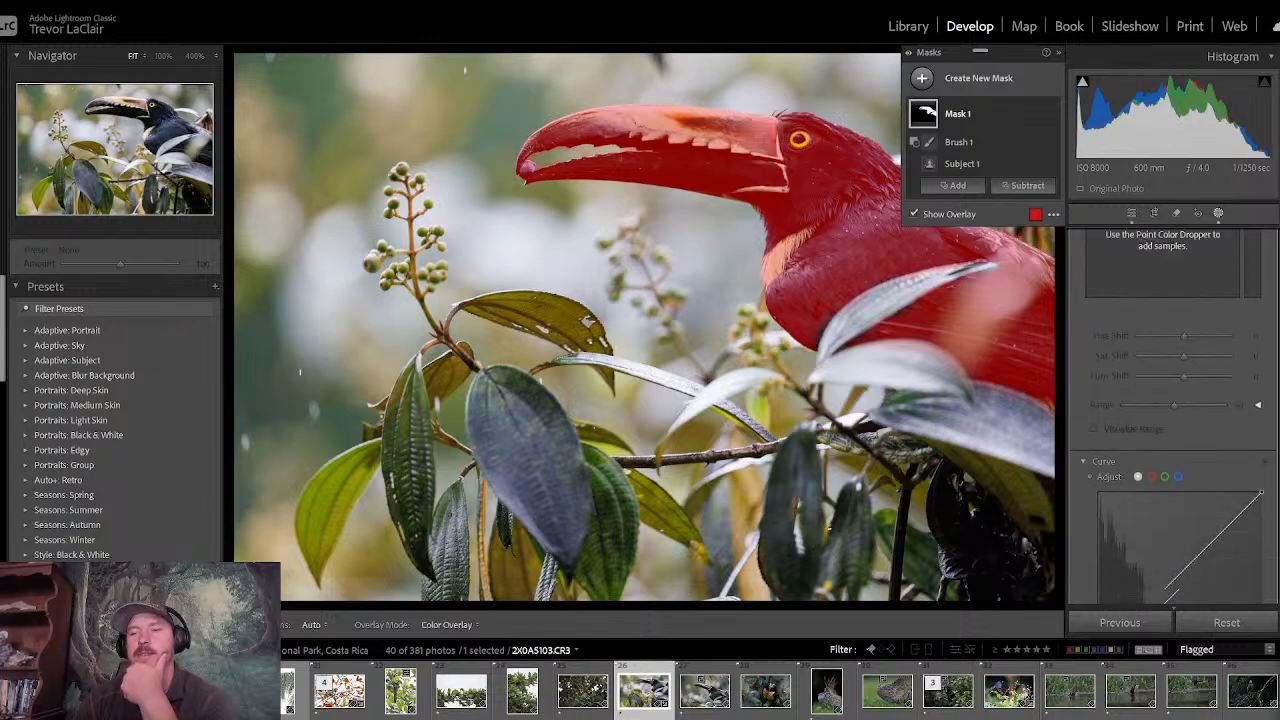
left_click_drag(1182, 411, 1190, 420)
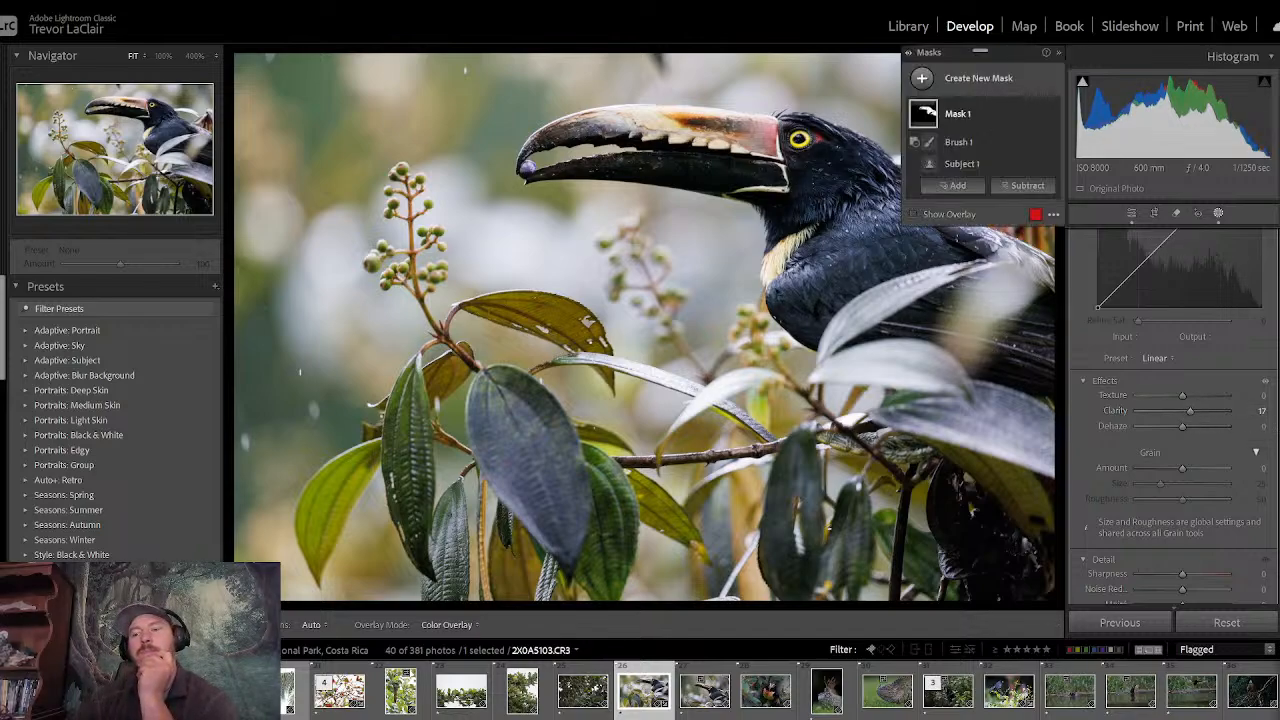
scroll(1180, 420, "up", 5)
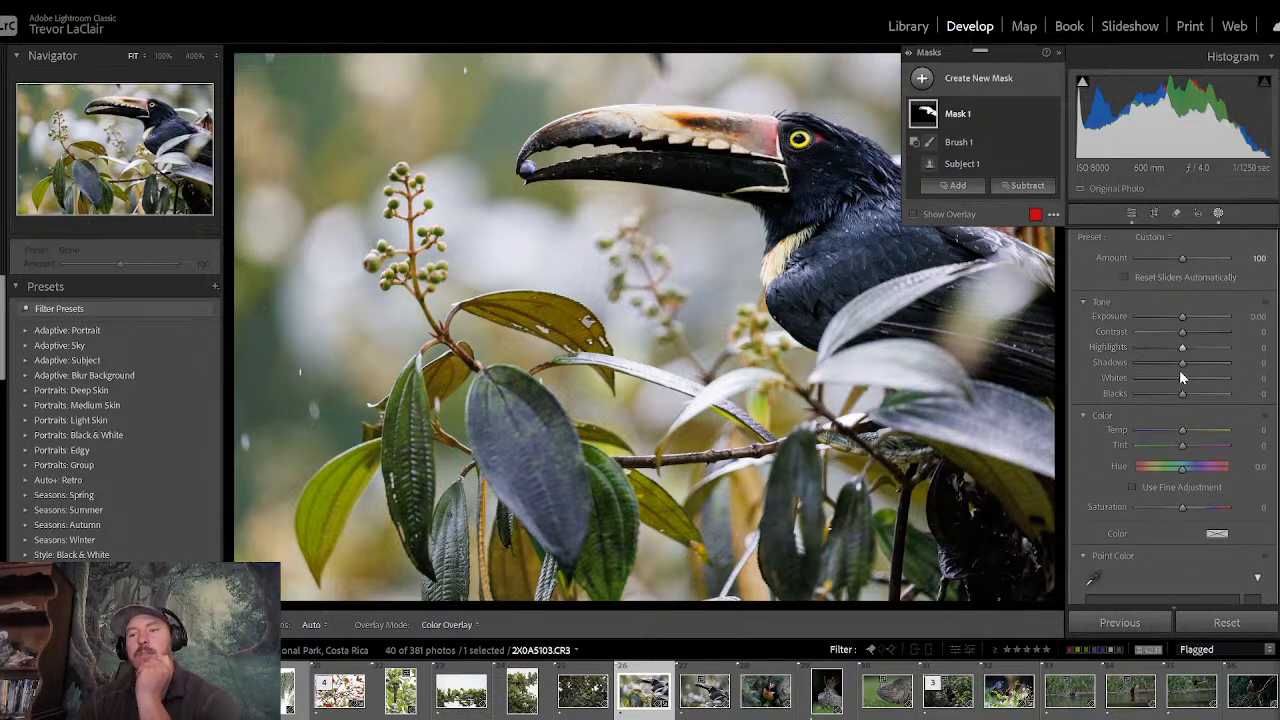
mouse_move(1180, 369)
left_mouse_down()
mouse_move(1214, 368)
mouse_move(1170, 350)
left_mouse_up()
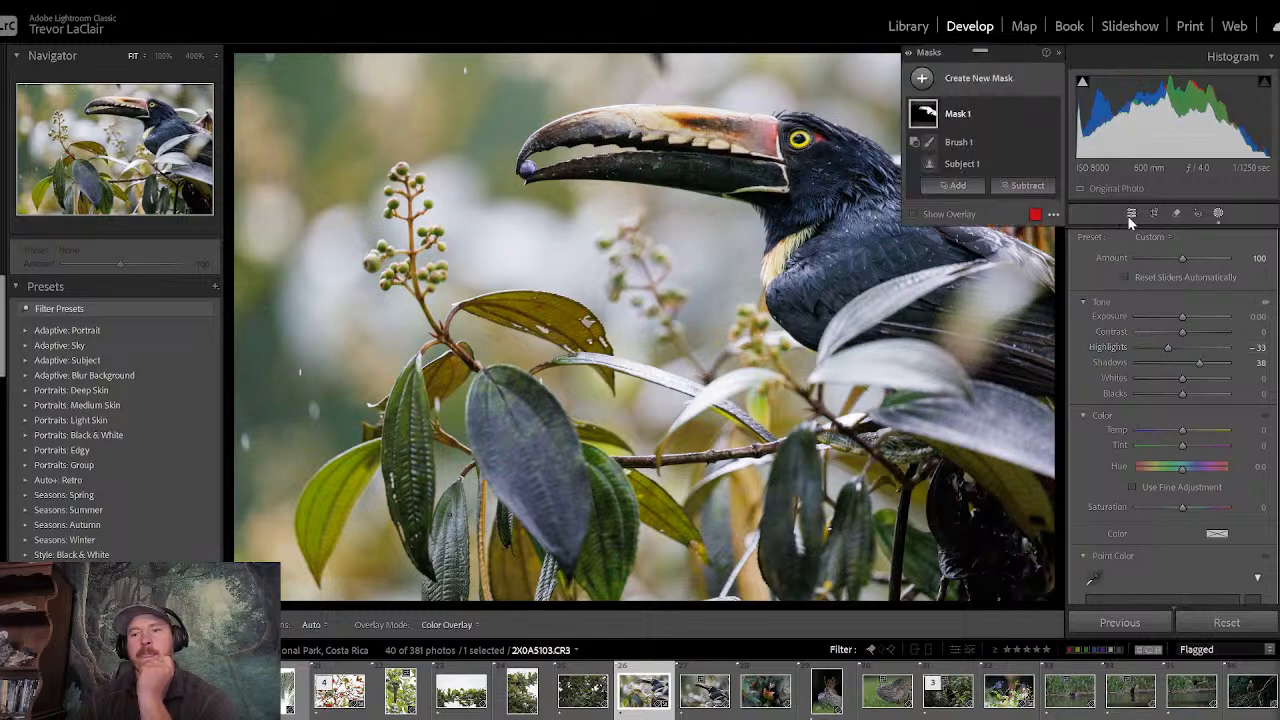
- Add a wide radial gradient mask and centre it over the base of the toucan's beak
left_click(922, 78)
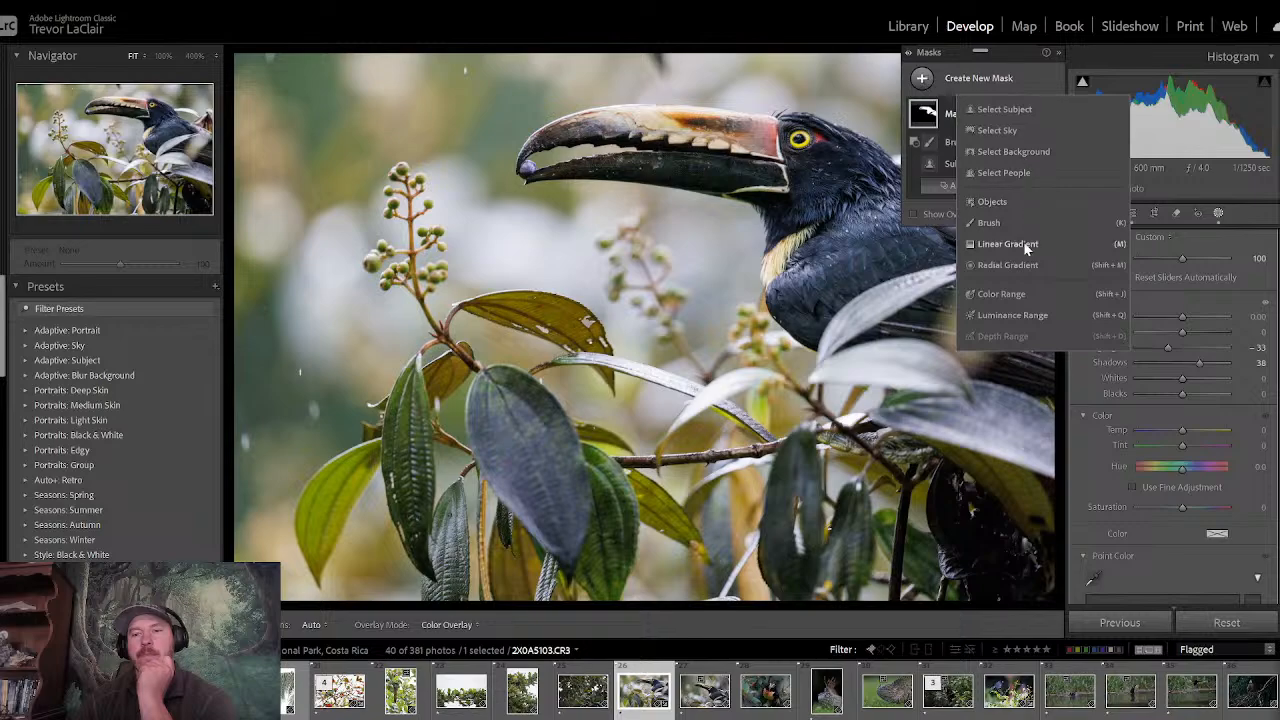
left_click(1007, 265)
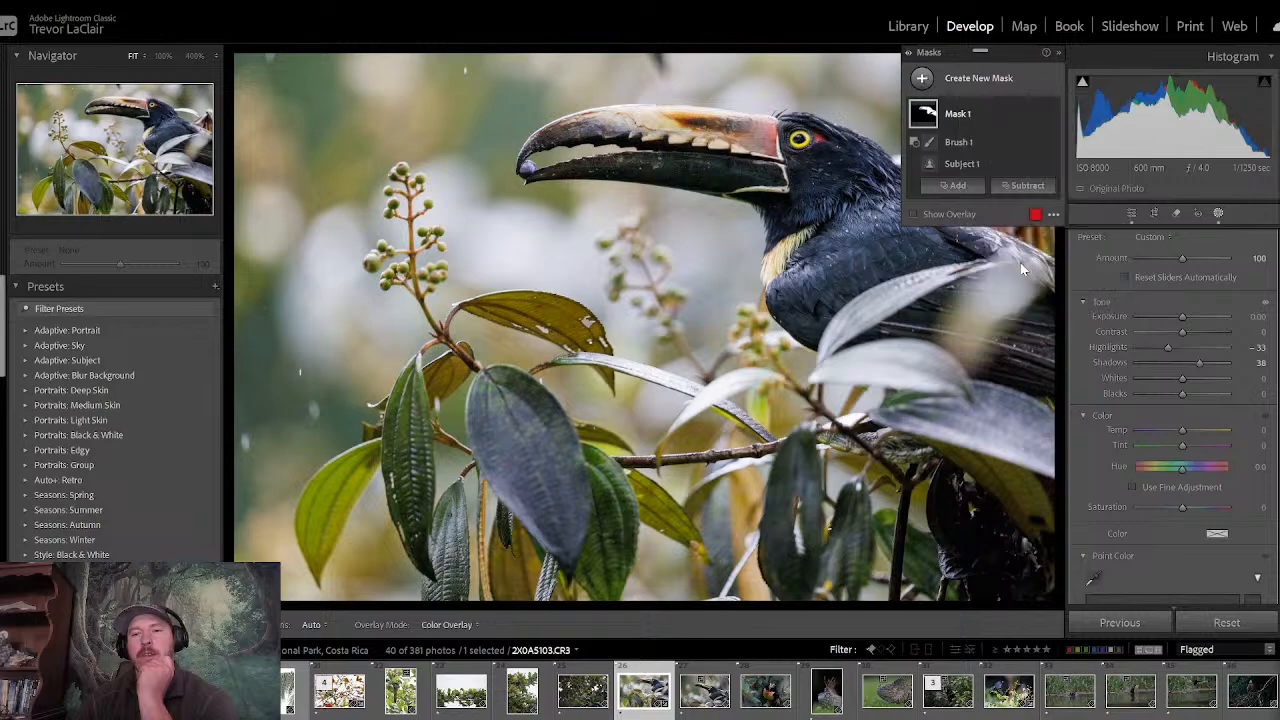
left_click(922, 78)
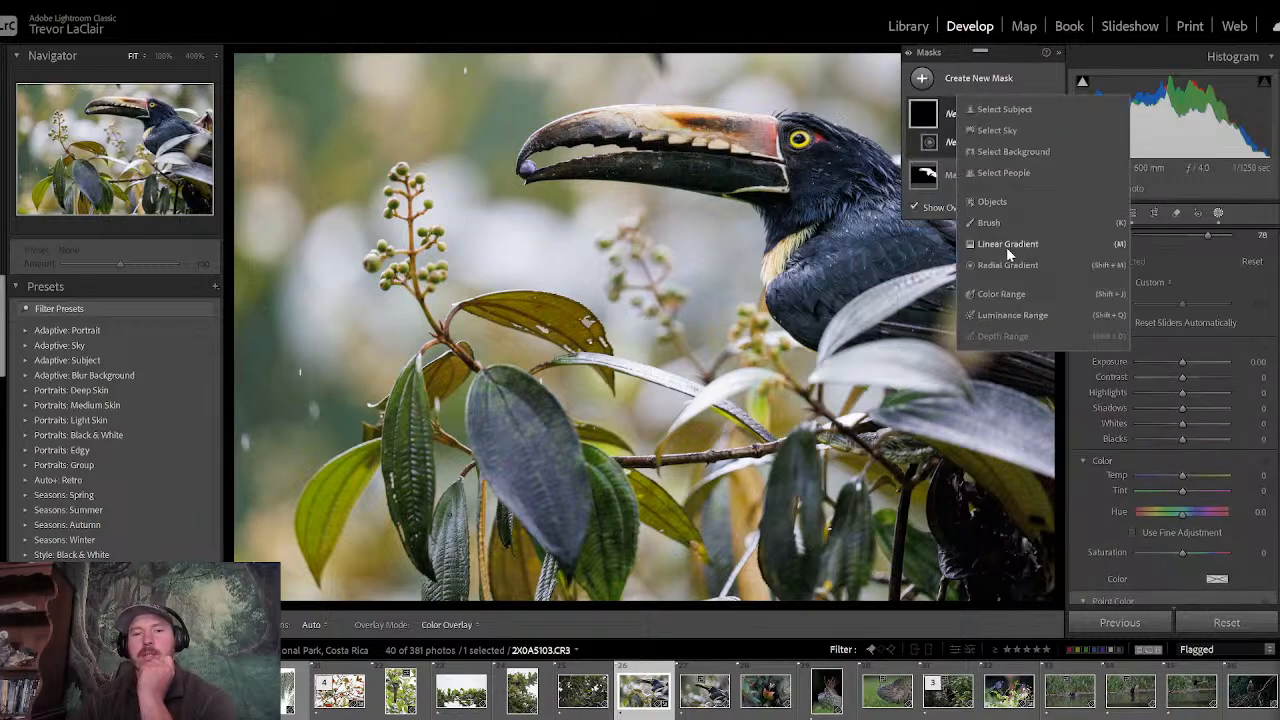
left_click_drag(545, 299, 1179, 564)
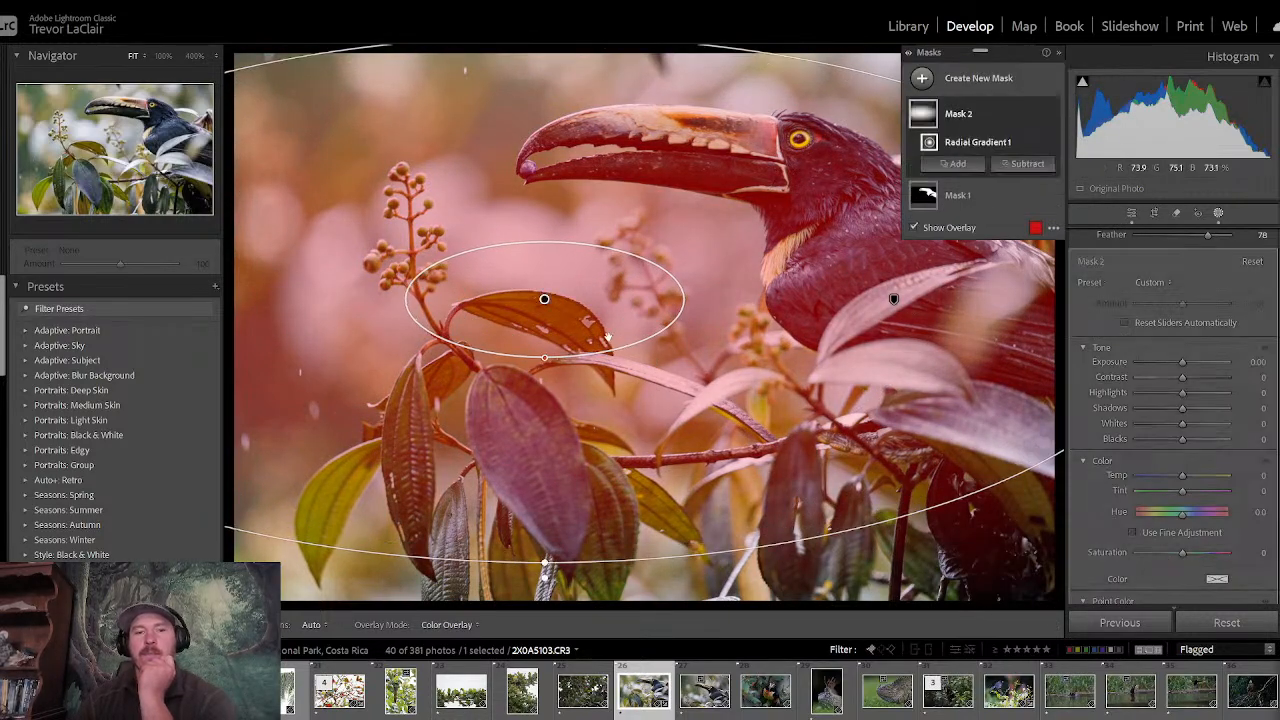
left_click_drag(544, 299, 778, 162)
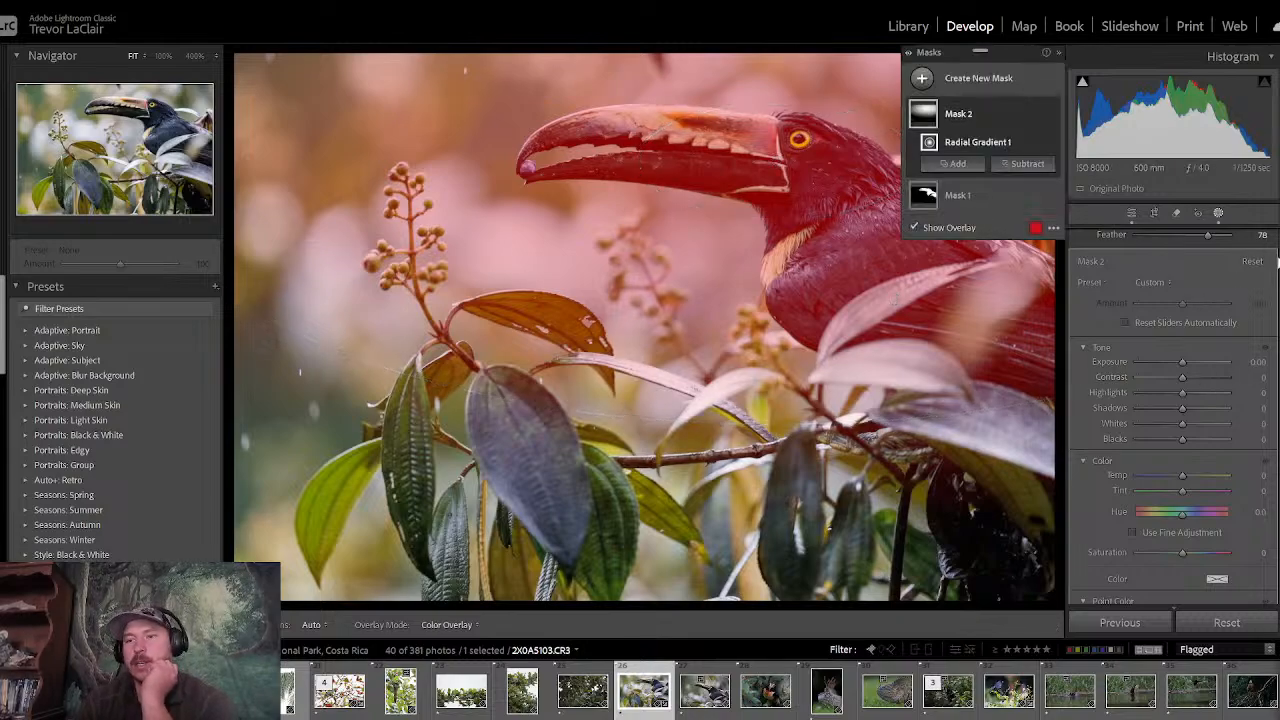
- Invert the radial gradient, set its exposure to −0.47 and leave masking
scroll(1250, 250, "up", 1)
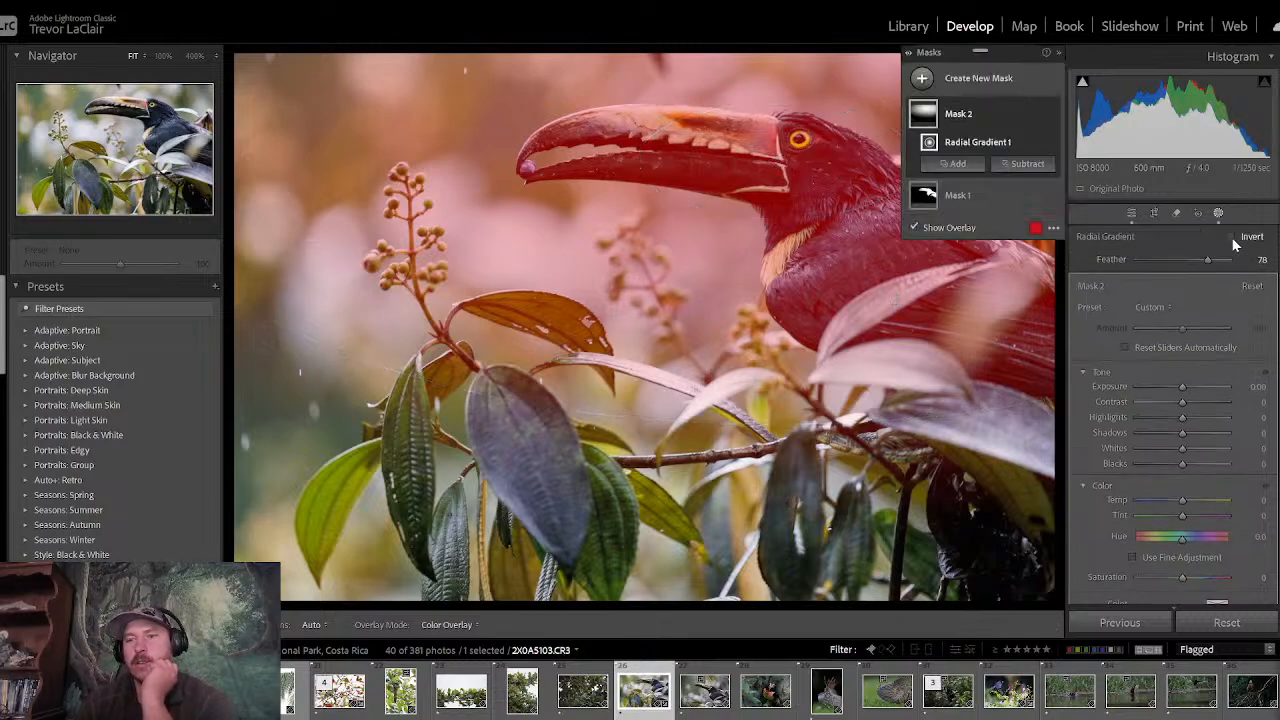
left_click(1240, 237)
left_click_drag(1183, 387, 1178, 393)
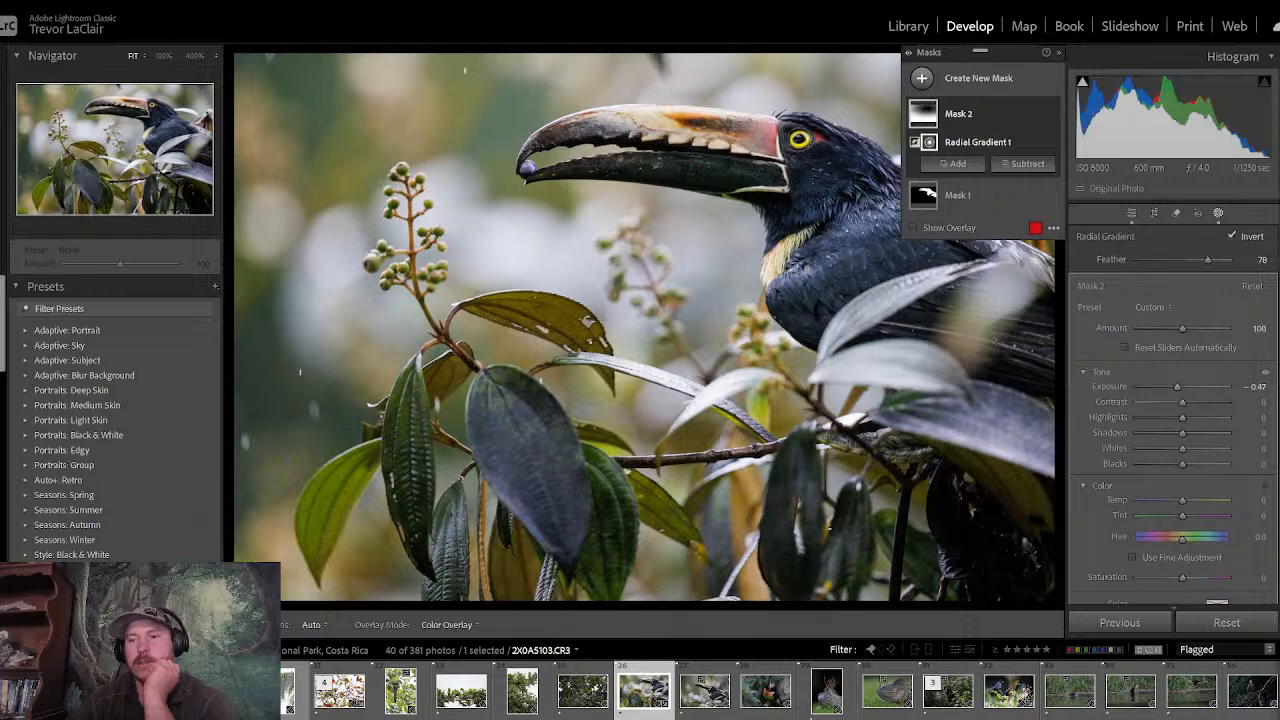
scroll(1177, 390, "down", 5)
scroll(1177, 390, "down", 8)
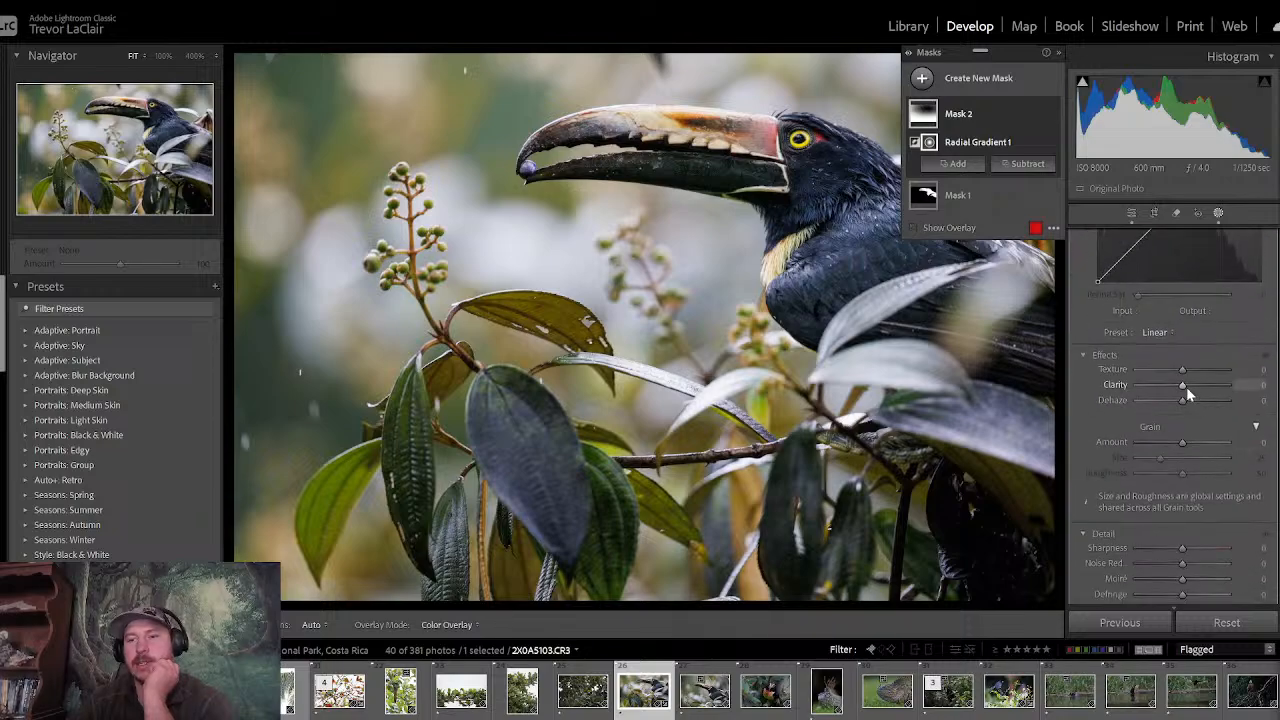
left_click(1131, 212)
- Paint a new brush mask over the toucan's pupil with a size 9.7 brush
left_click(798, 141)
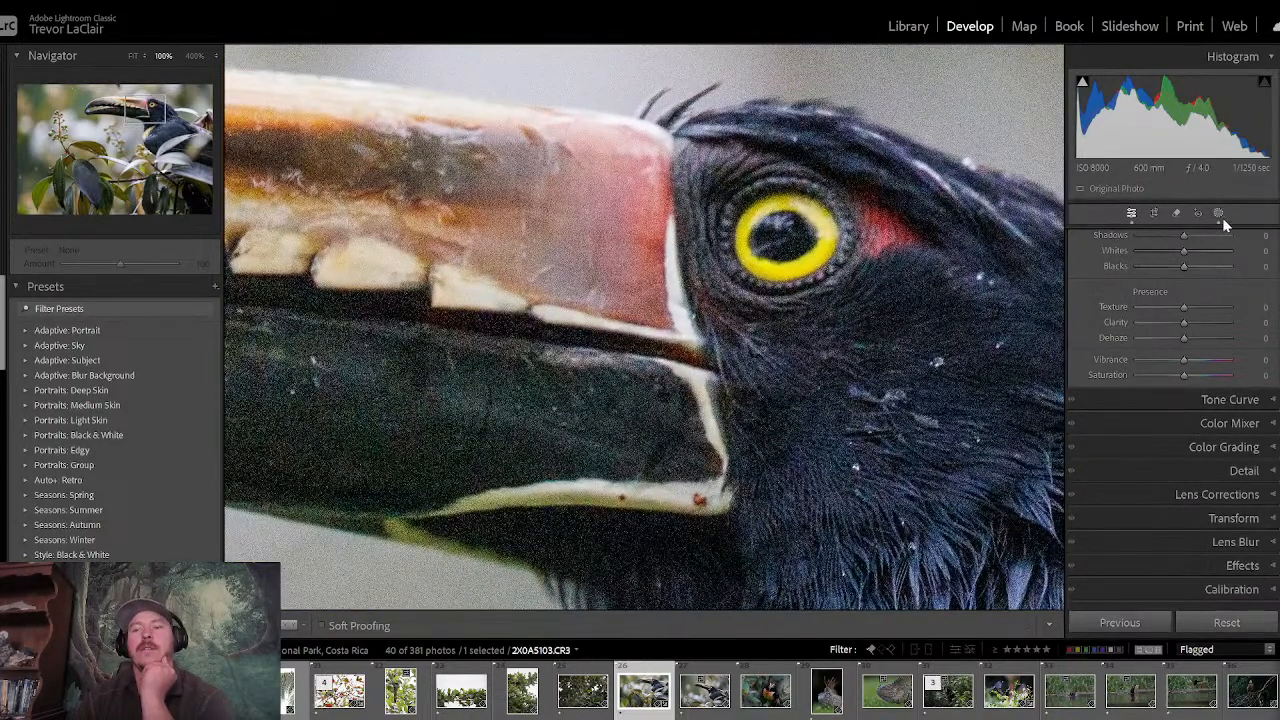
left_click(1218, 213)
left_click(922, 78)
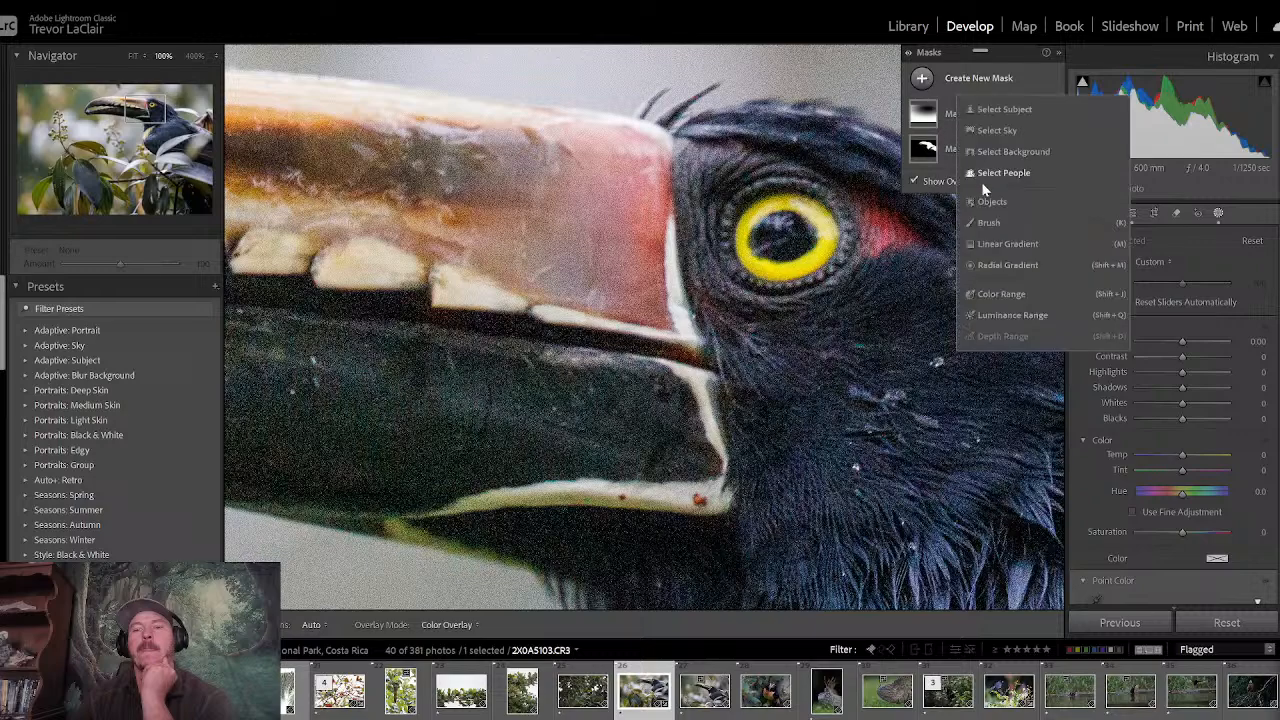
left_click(1000, 222)
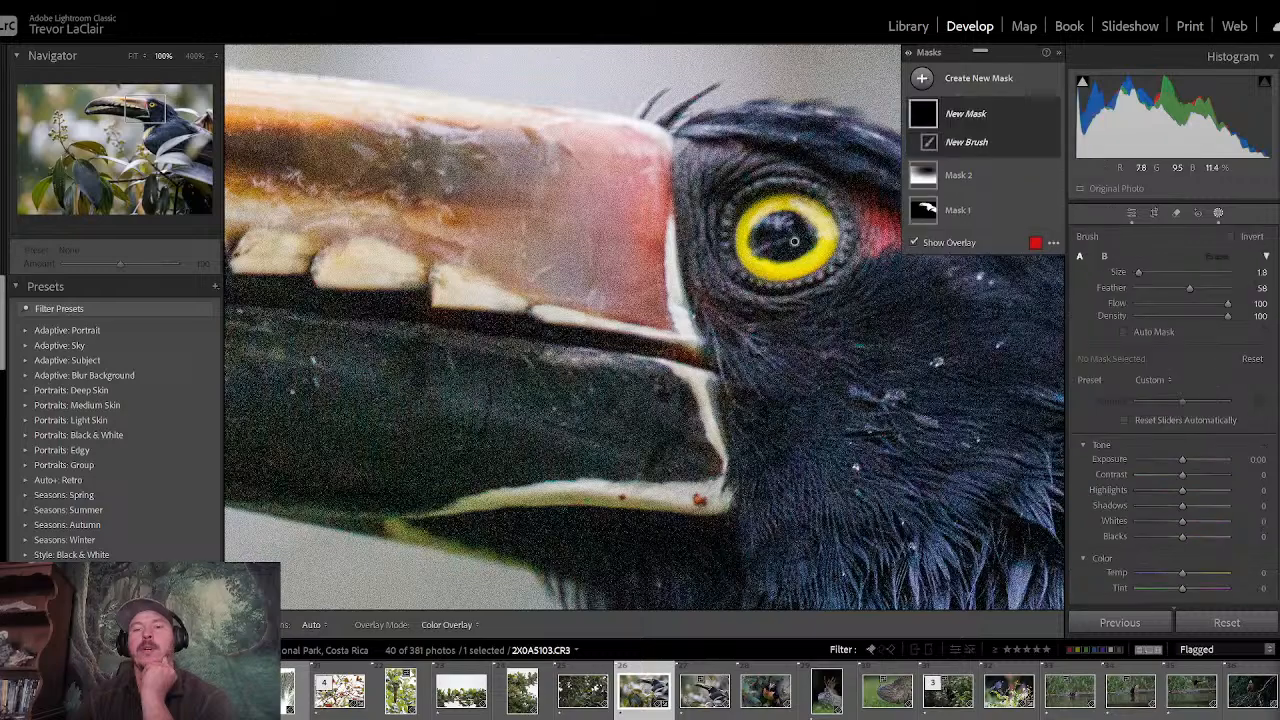
left_click(1146, 272)
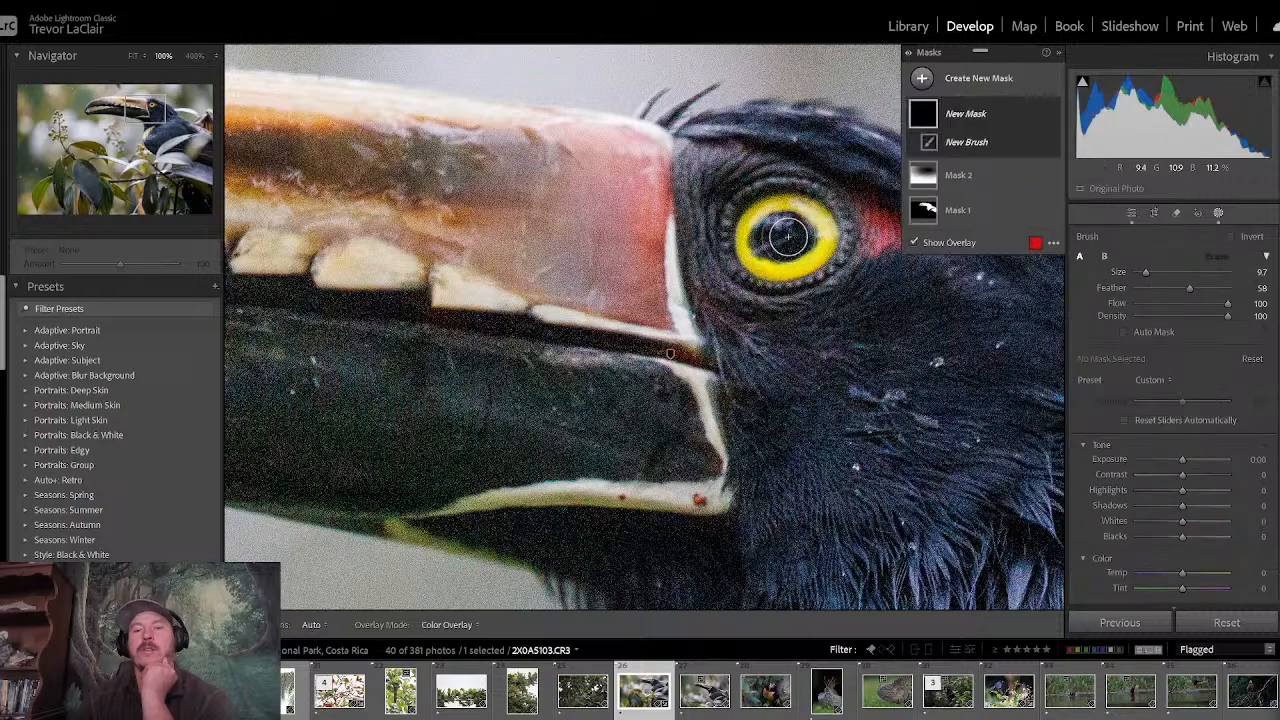
mouse_move(787, 236)
left_mouse_down()
mouse_move(778, 242)
mouse_move(794, 239)
left_mouse_up()
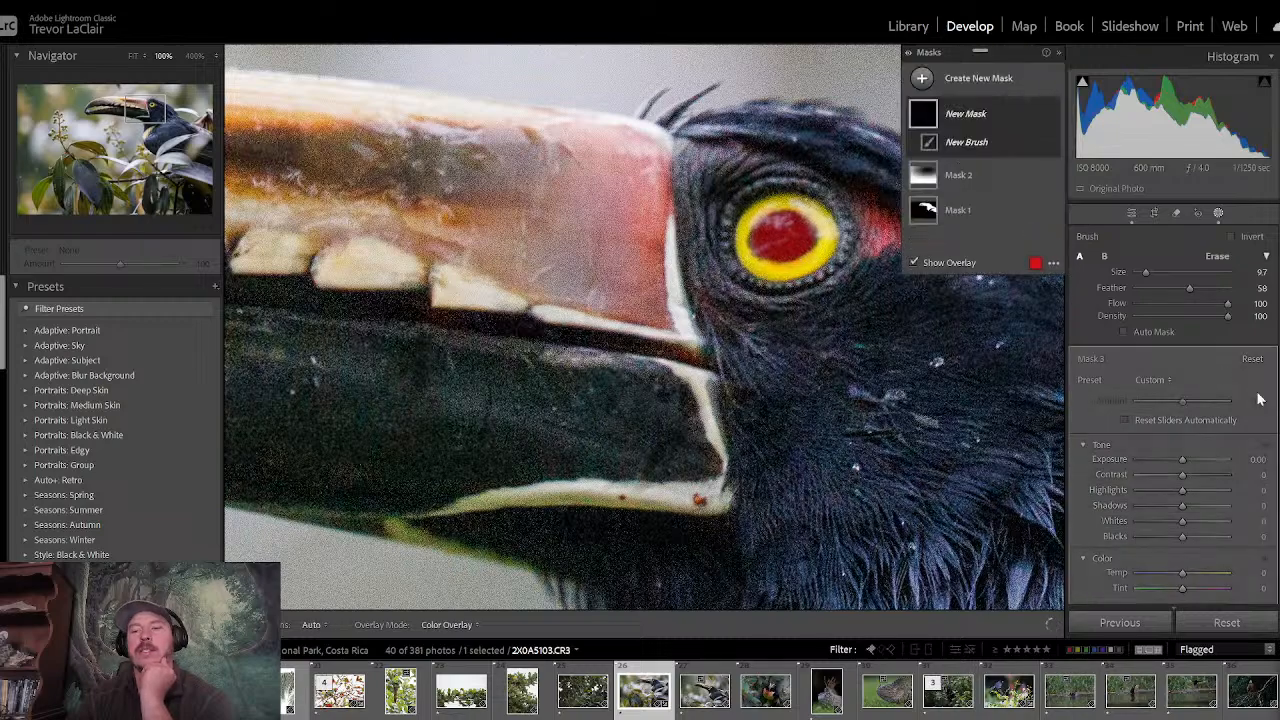
- Set blacks to −38 on the pupil mask, leave masking and return to the full photo
left_click_drag(1183, 536, 1165, 537)
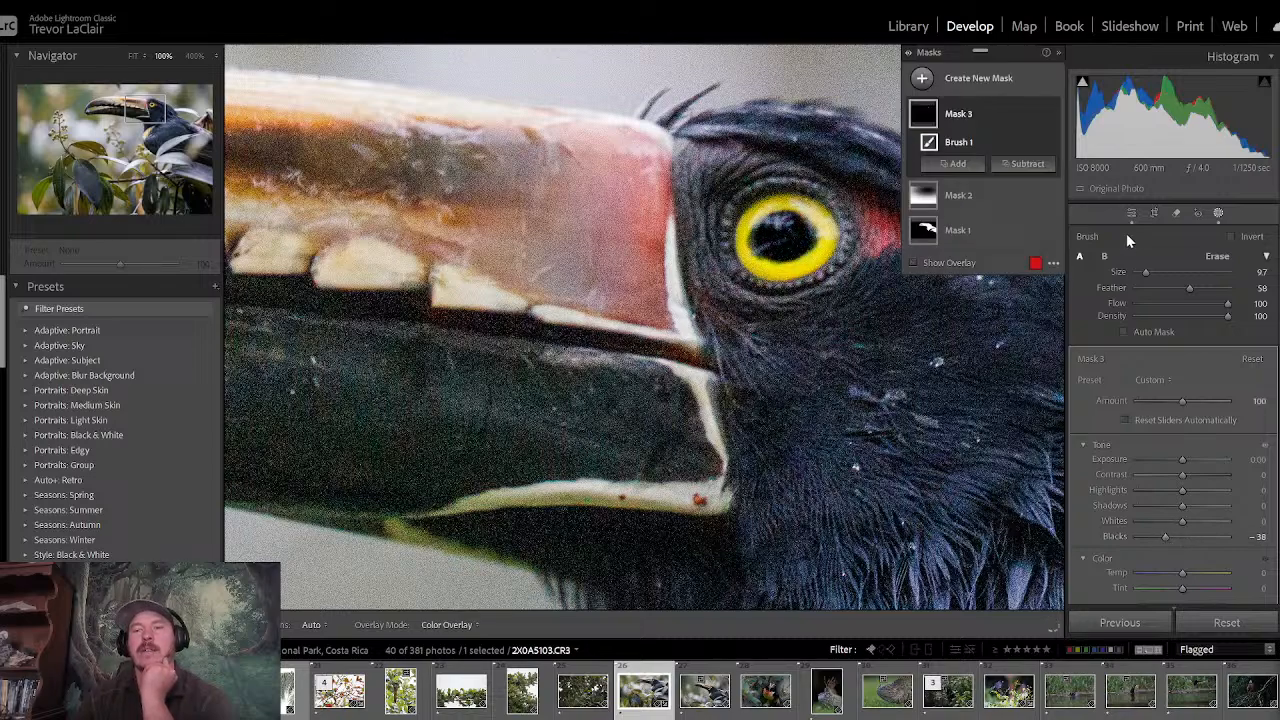
left_click(1131, 213)
left_click(763, 268)
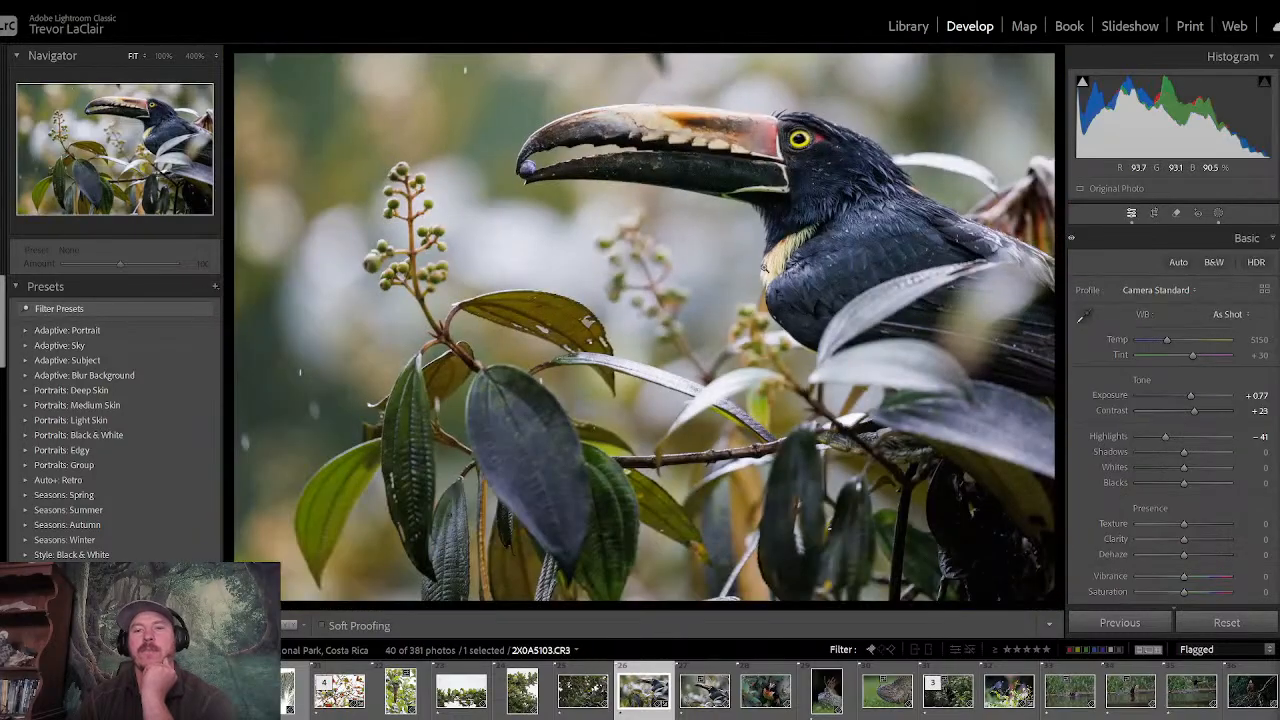
- Compare the toucan photo before and after the edits several times
key("backslash")
key("backslash")
key("backslash")
key("backslash")
key("backslash")
key("backslash")
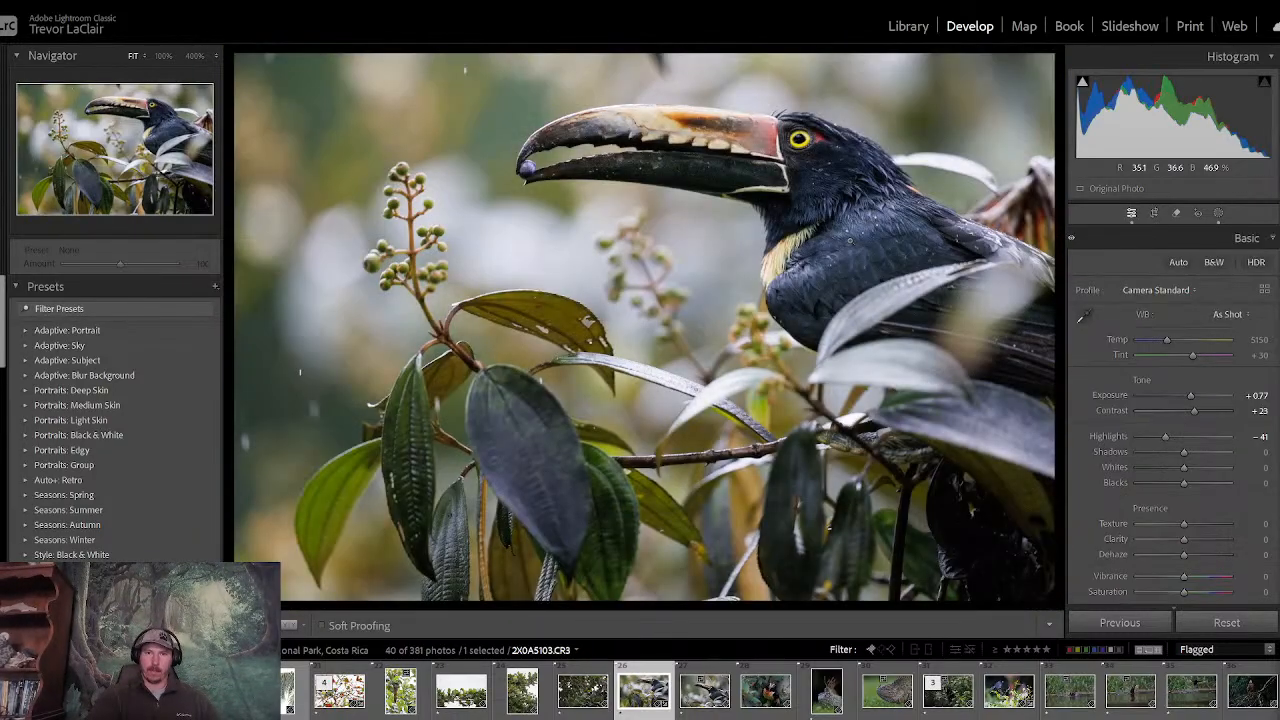
key("backslash")
key("backslash")
key("backslash")
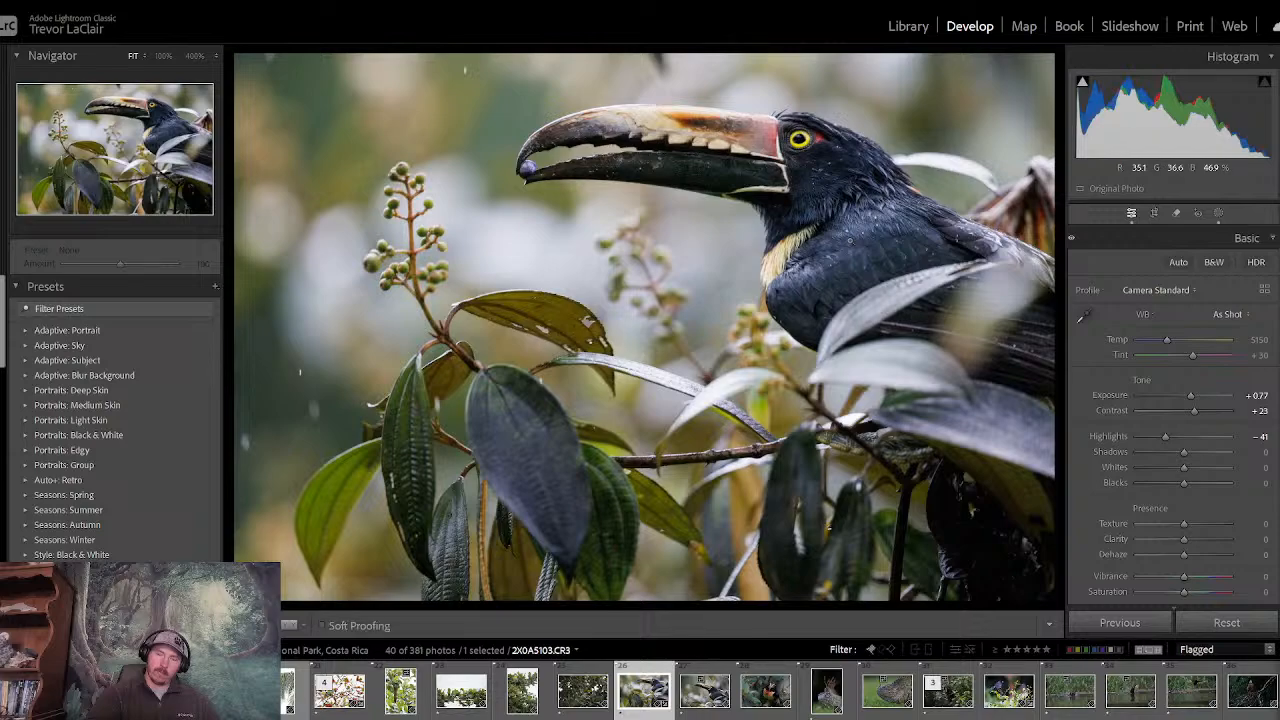
key("backslash")
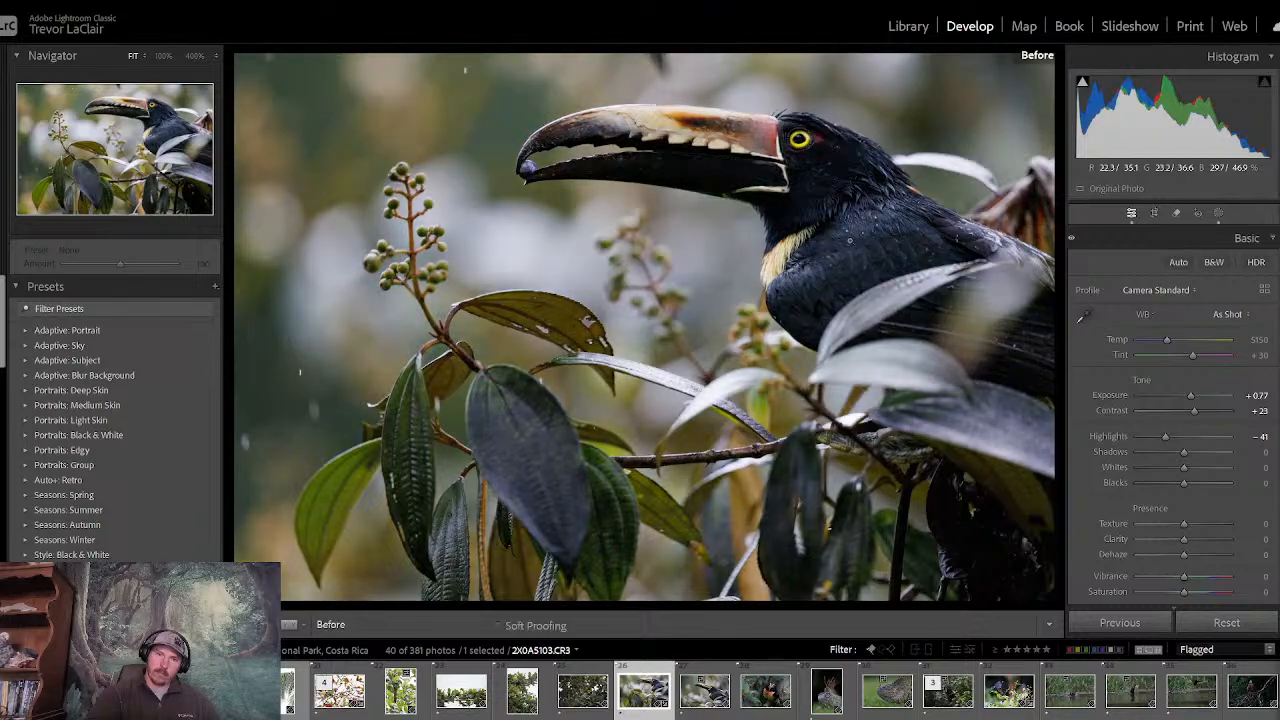
key("backslash")
key("backslash")
key("backslash")
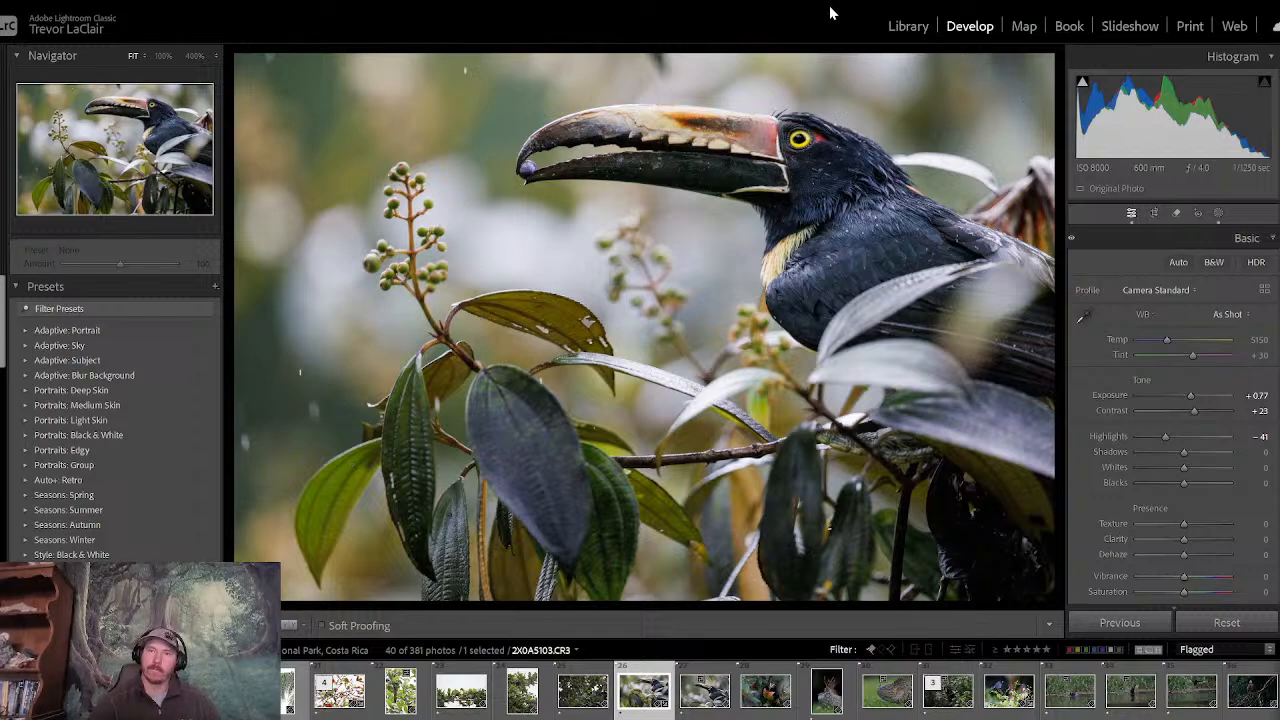
- Rate the toucan photo three stars in the Library and return to the thumbnail grid
left_click(898, 30)
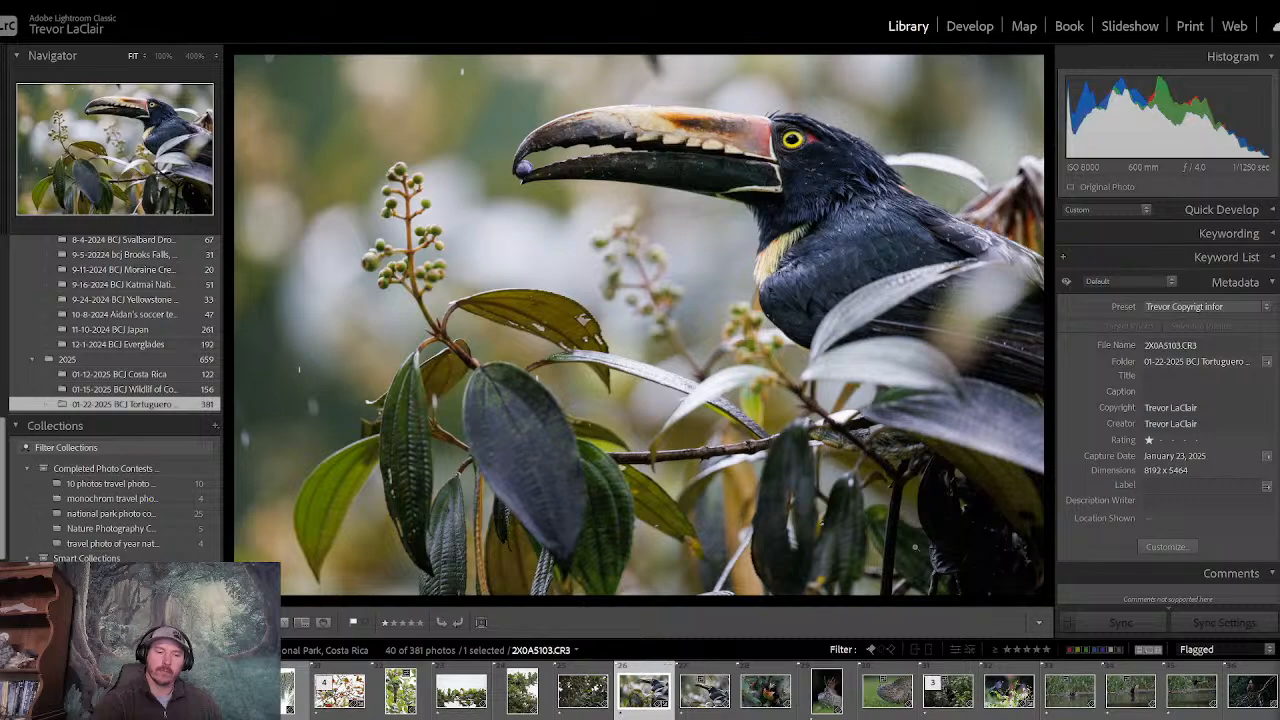
key("3")
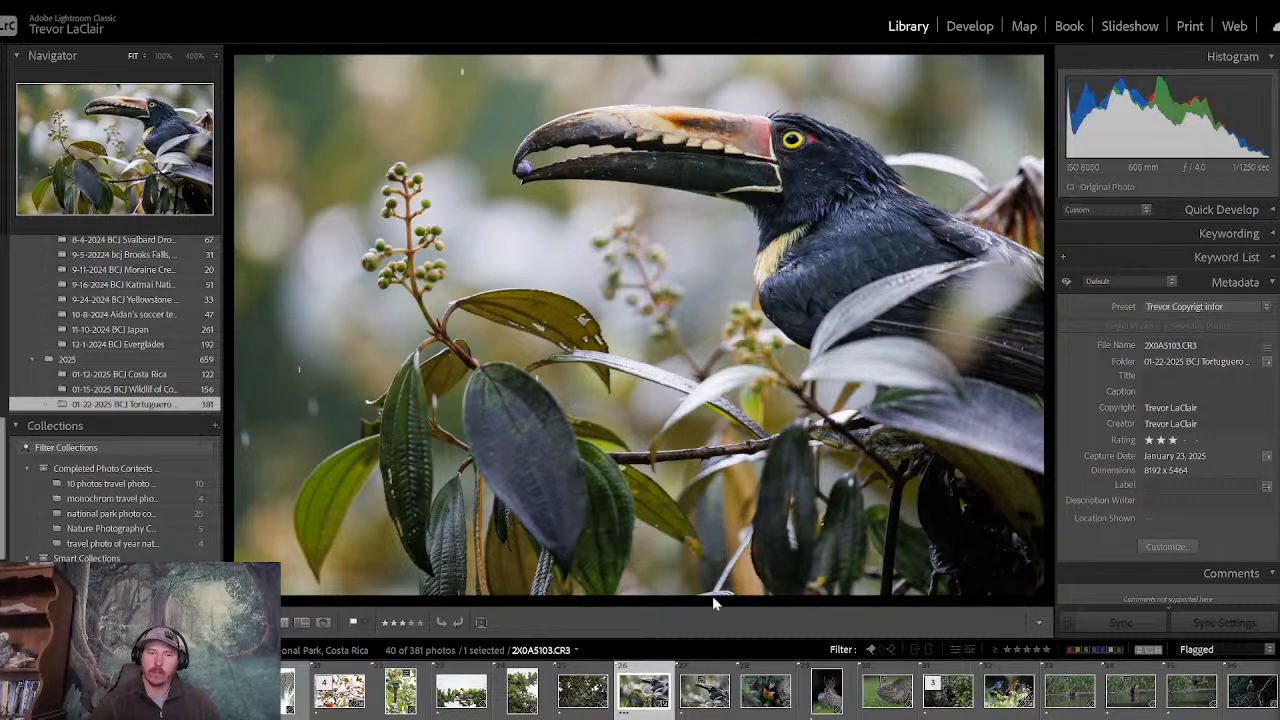
key("g")
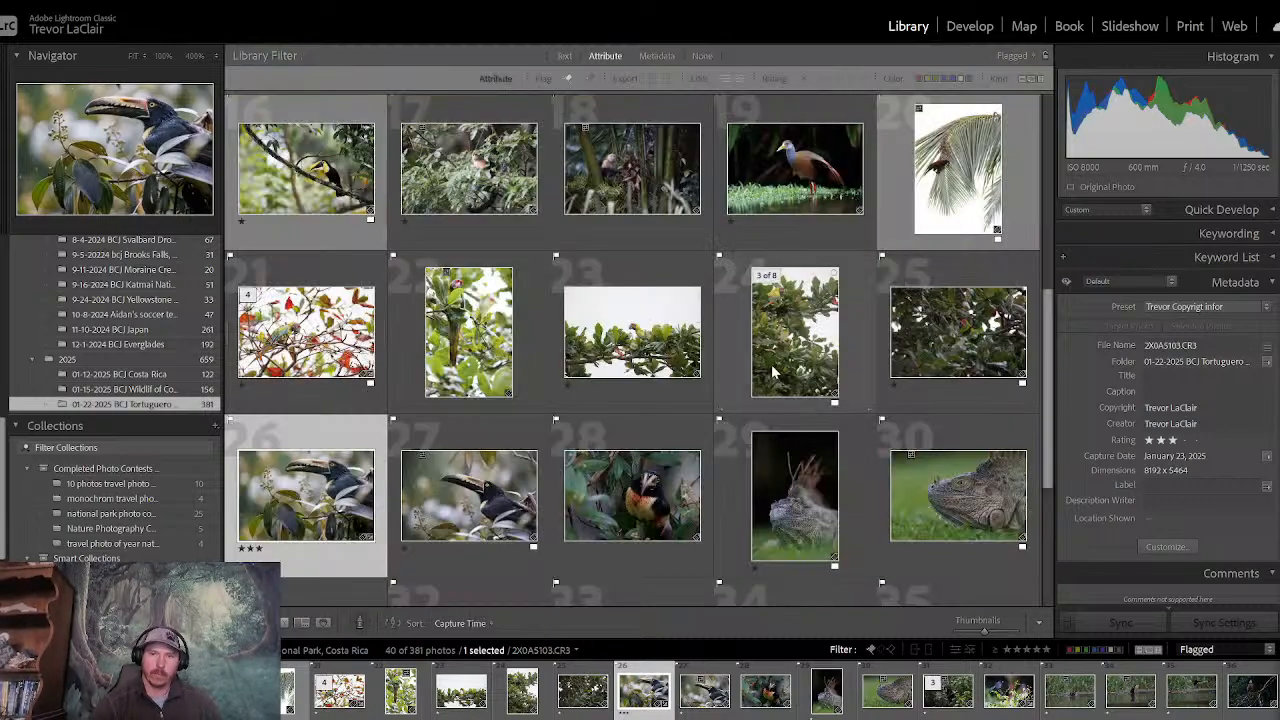
- Review the great green macaw photos one by one, starting with the macaw among red leaves
left_click_drag(1042, 376, 1058, 353)
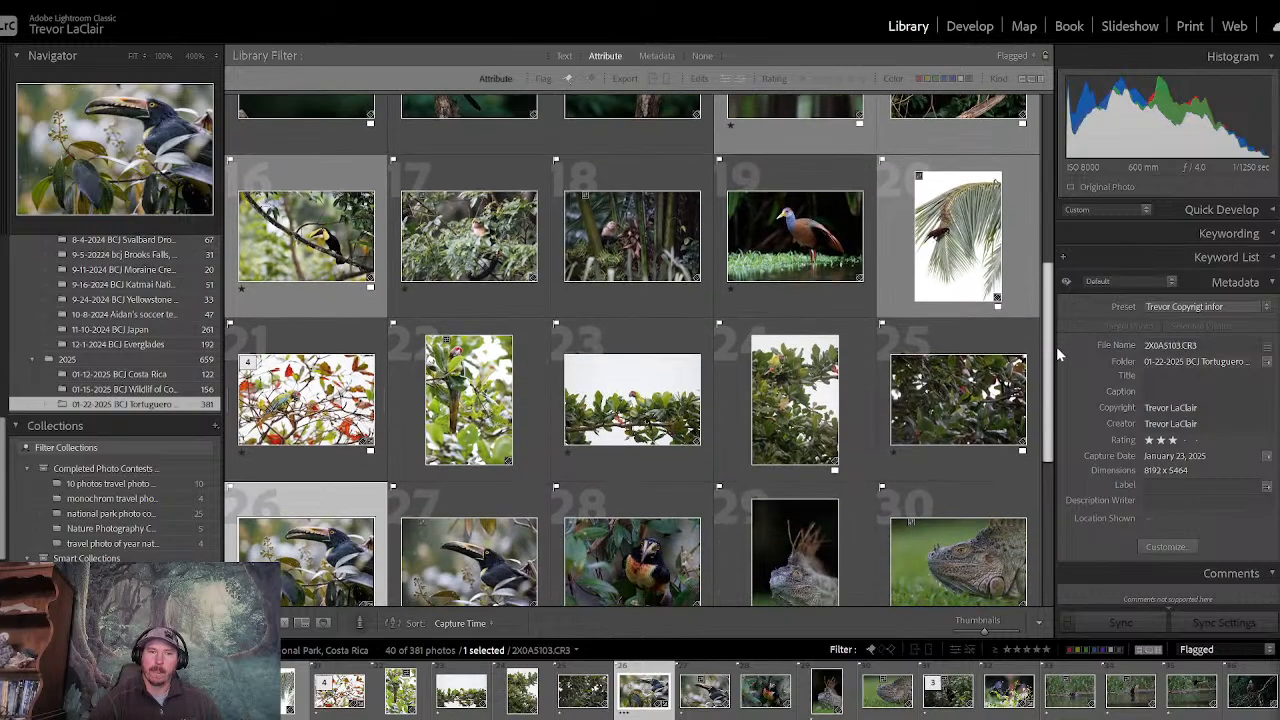
double_click(293, 397)
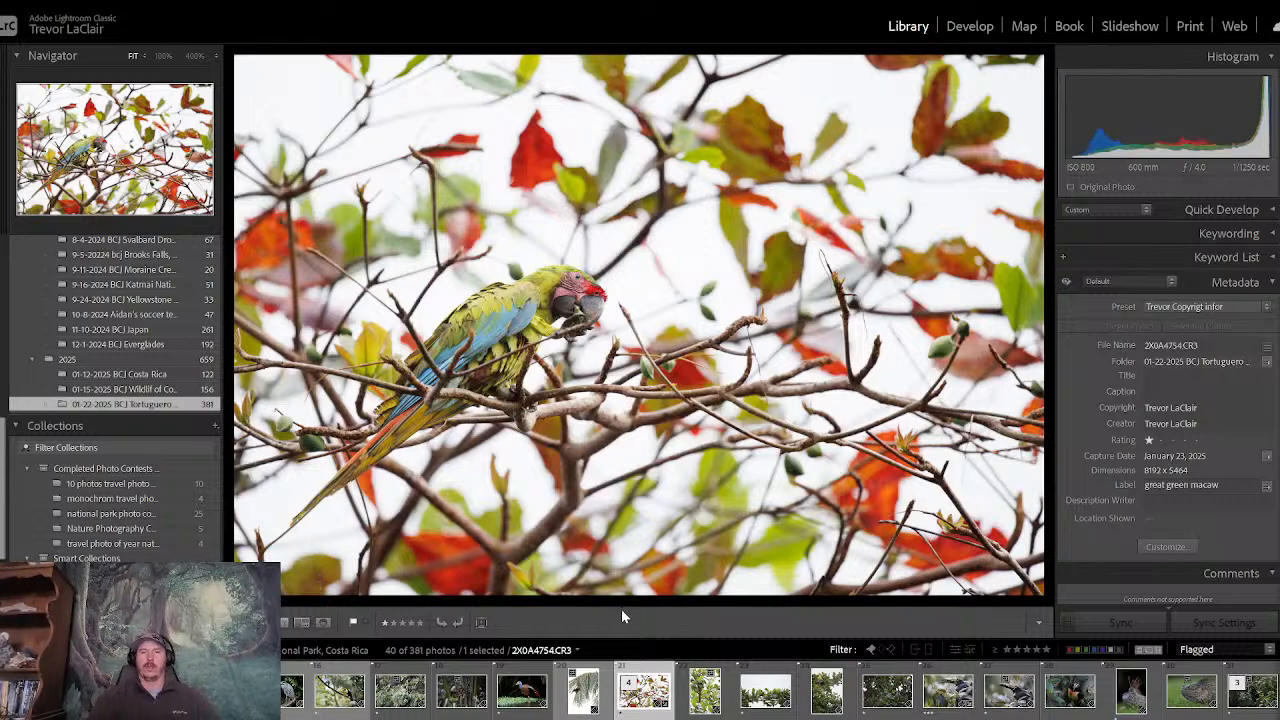
key("Right")
key("Right")
key("Right")
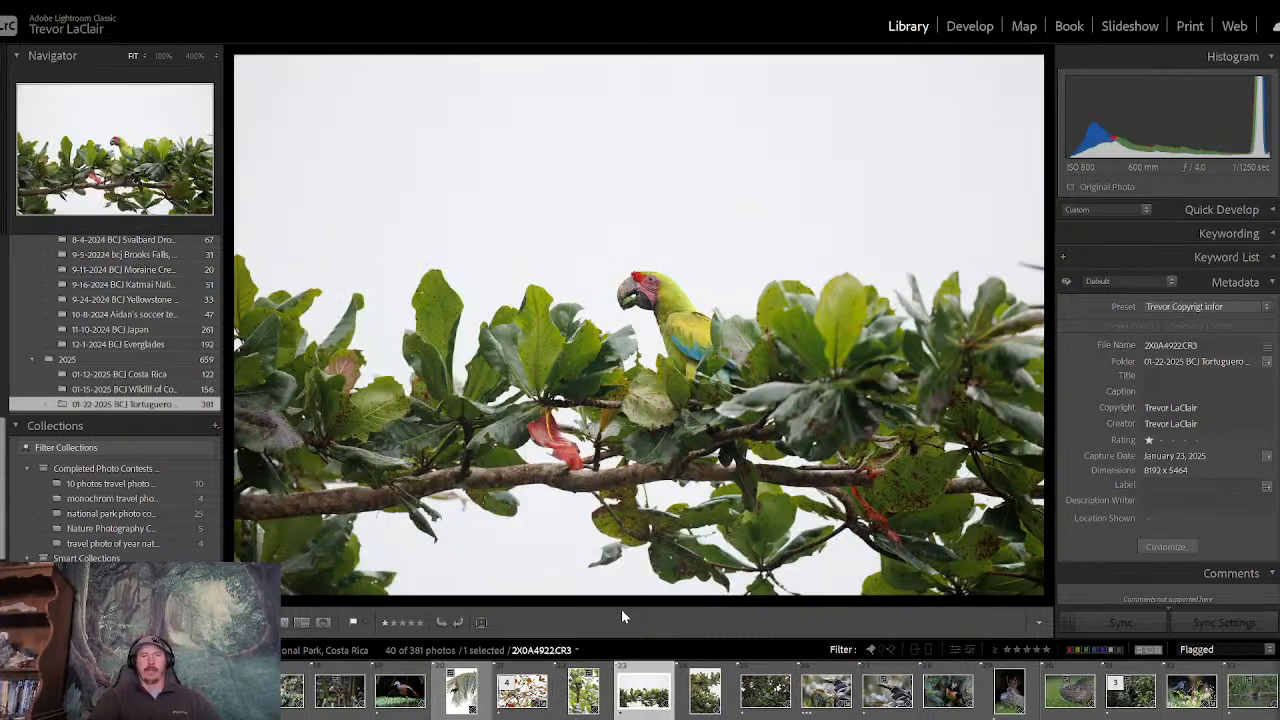
key("Right")
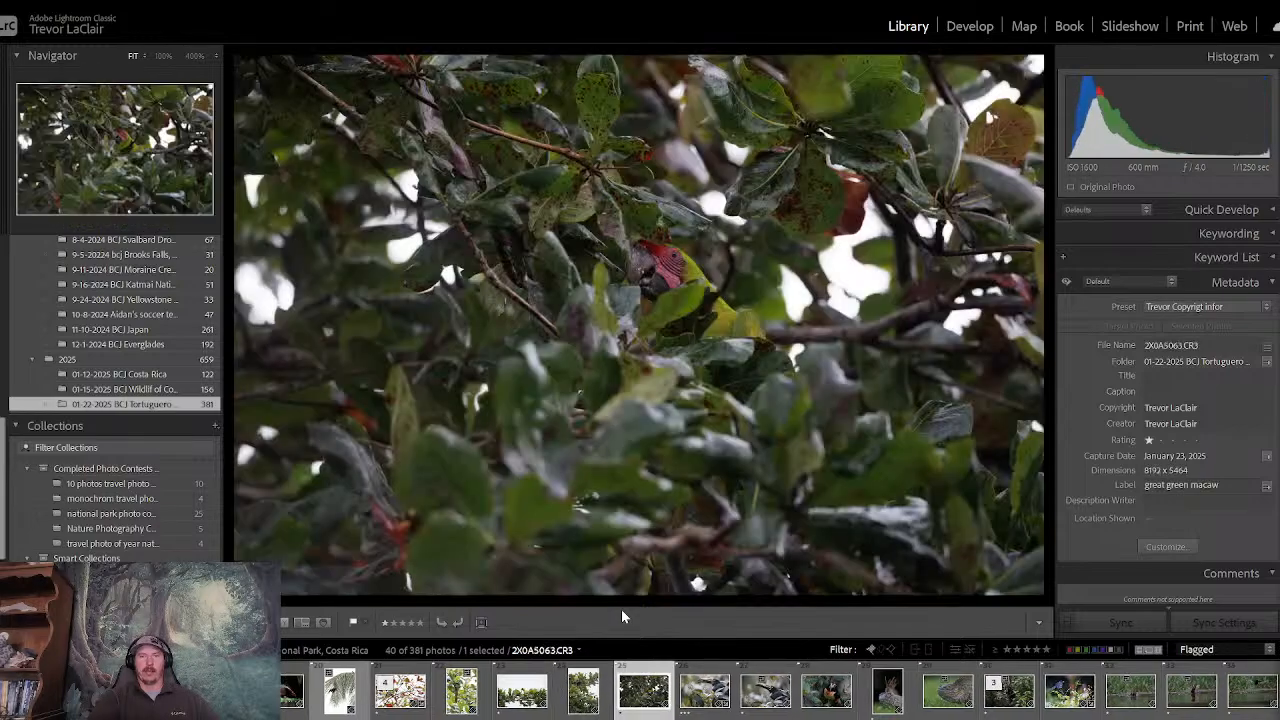
key("Right")
key("Left")
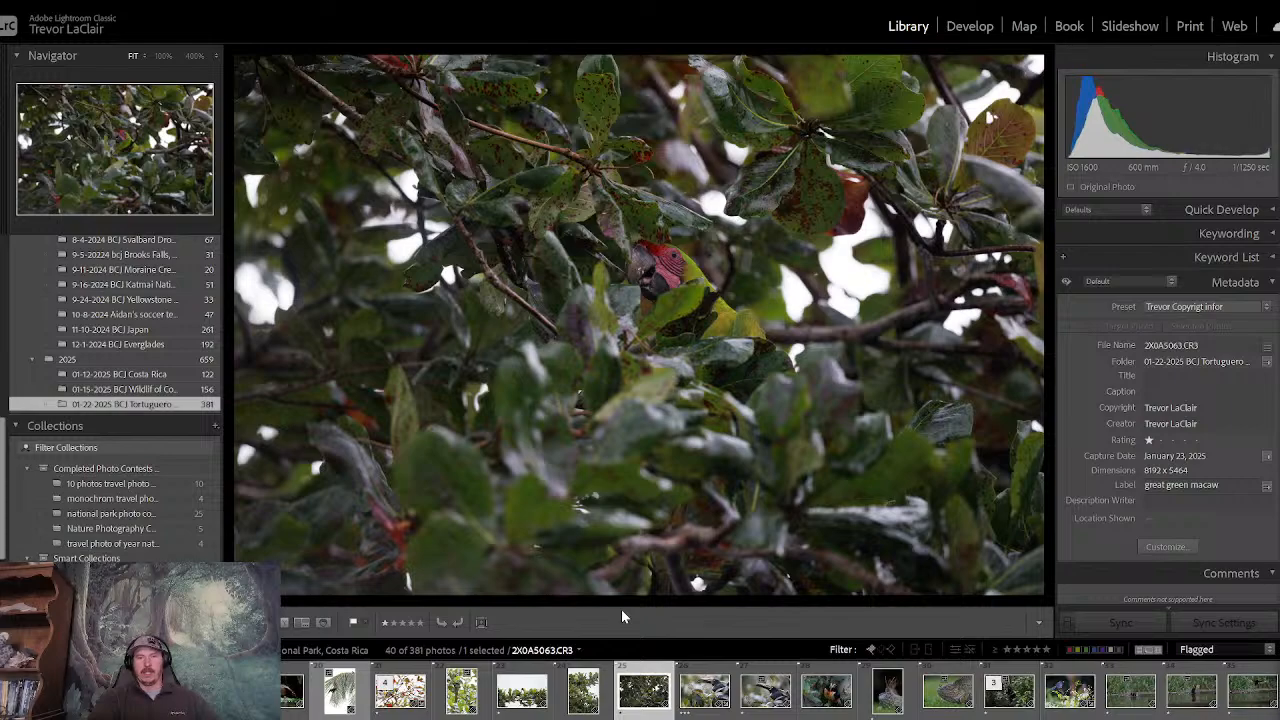
key("Left")
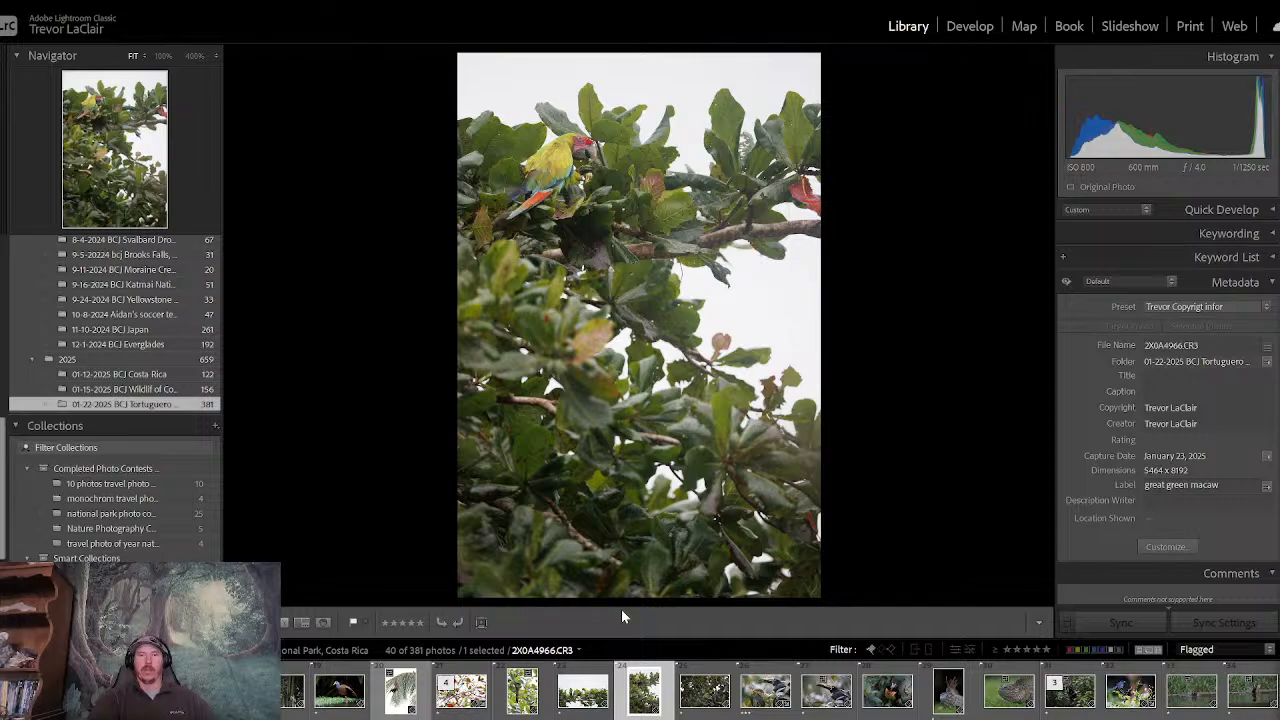
- Compare the macaw among red leaves with the macaw perched on the leafy branch against the white sky, glancing at the neighbouring palm frond photo
key("Left")
key("Right")
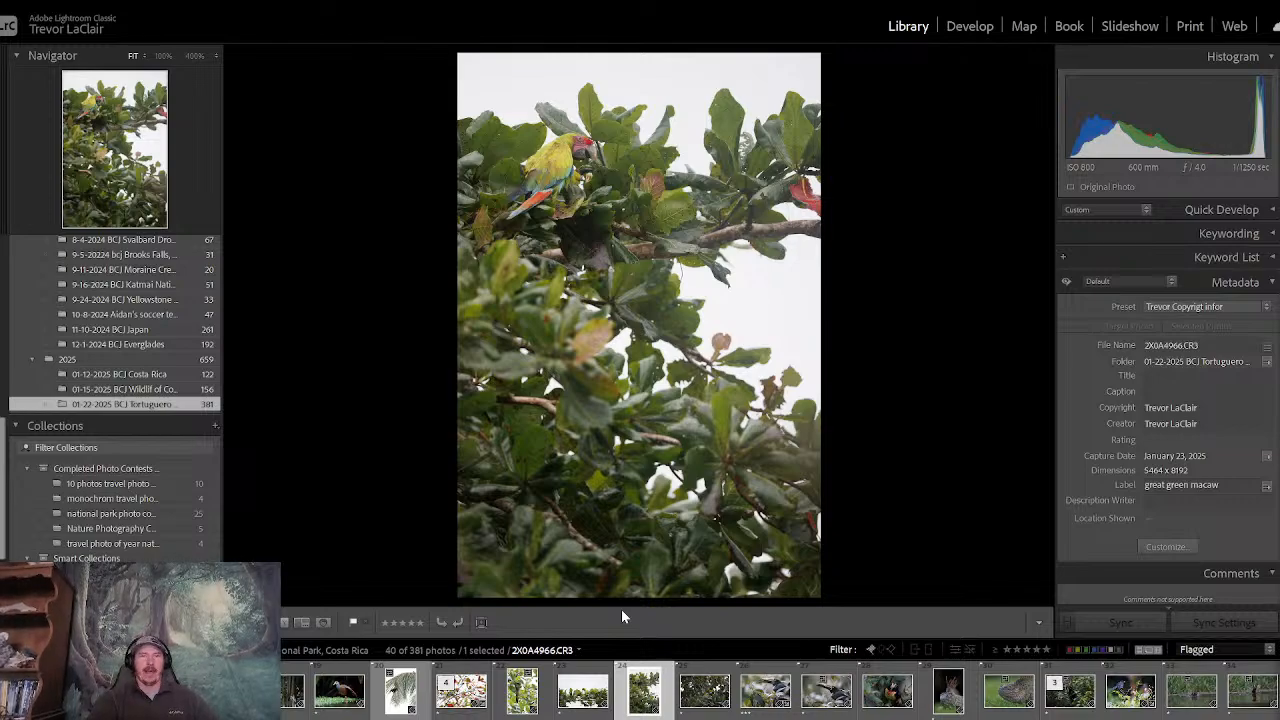
key("Left")
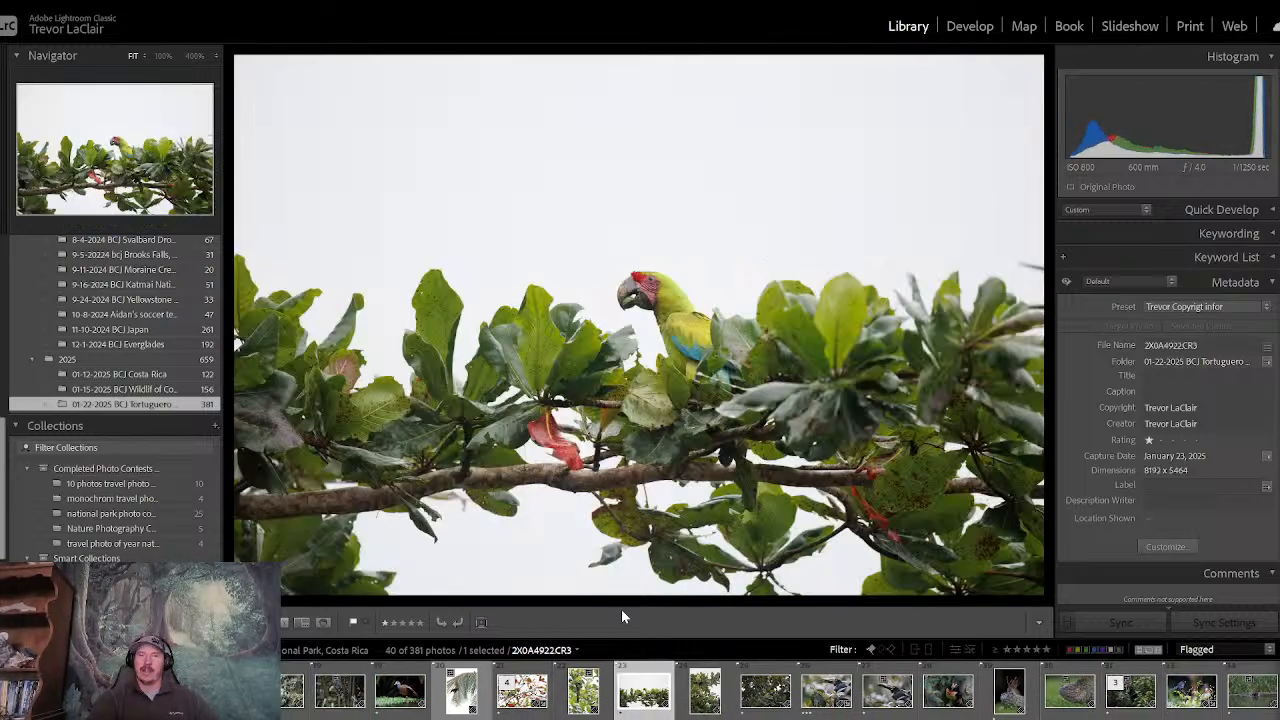
key("Left")
key("Left")
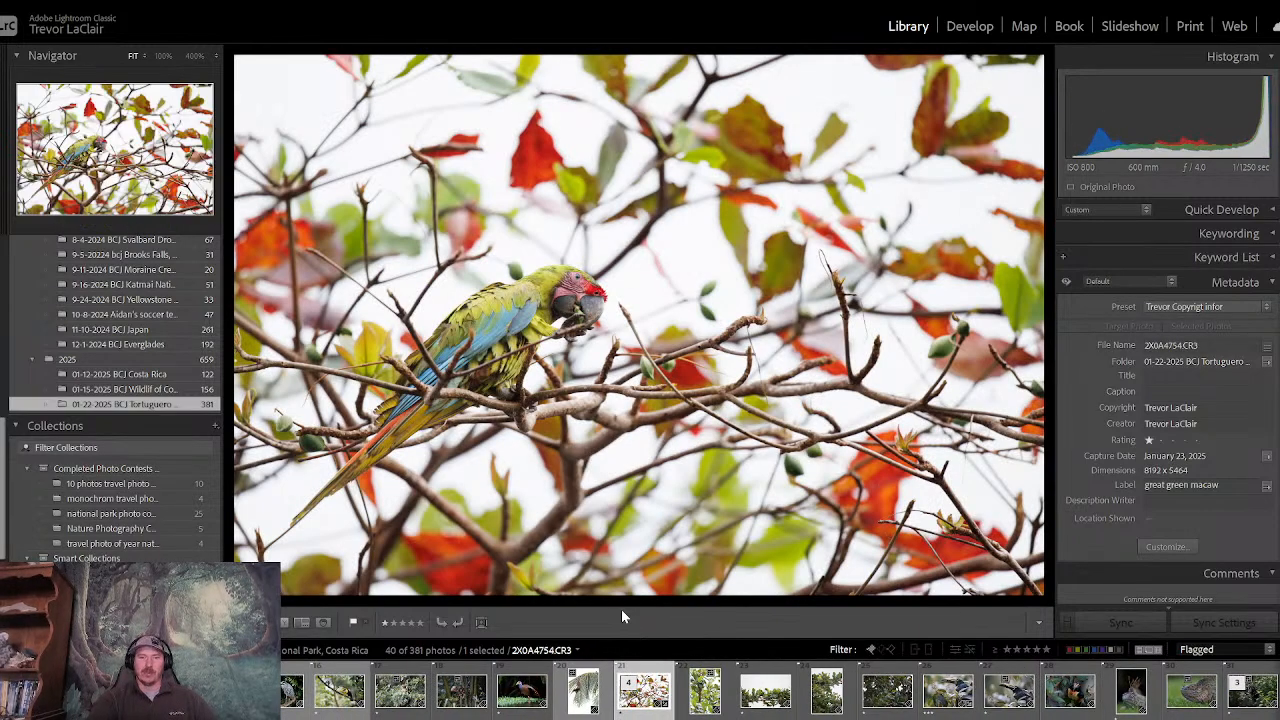
key("Left")
key("Right")
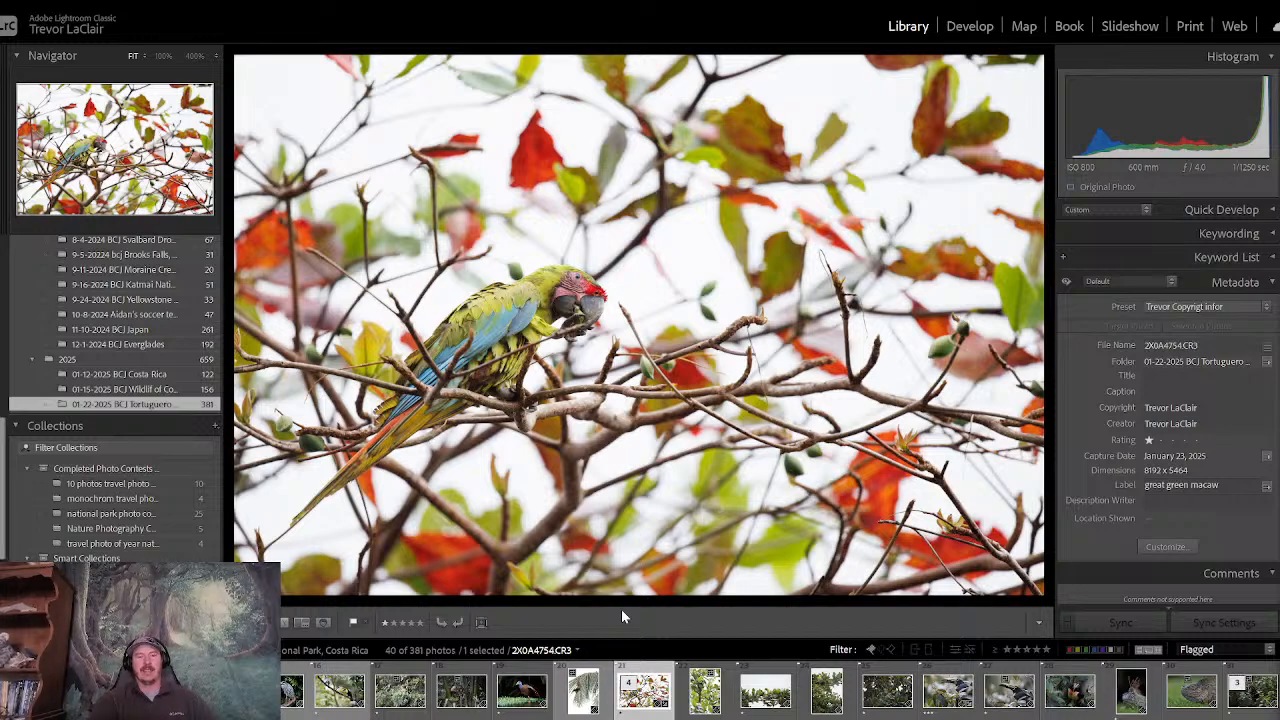
key("Left")
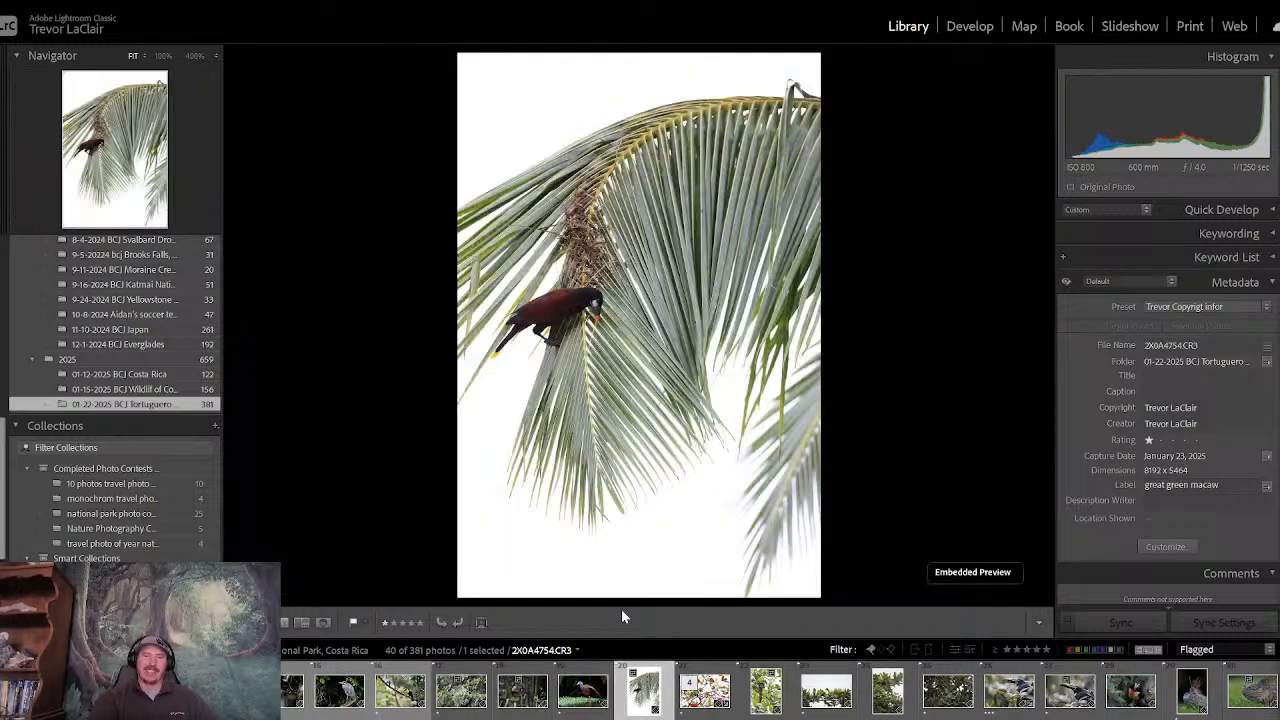
key("Right")
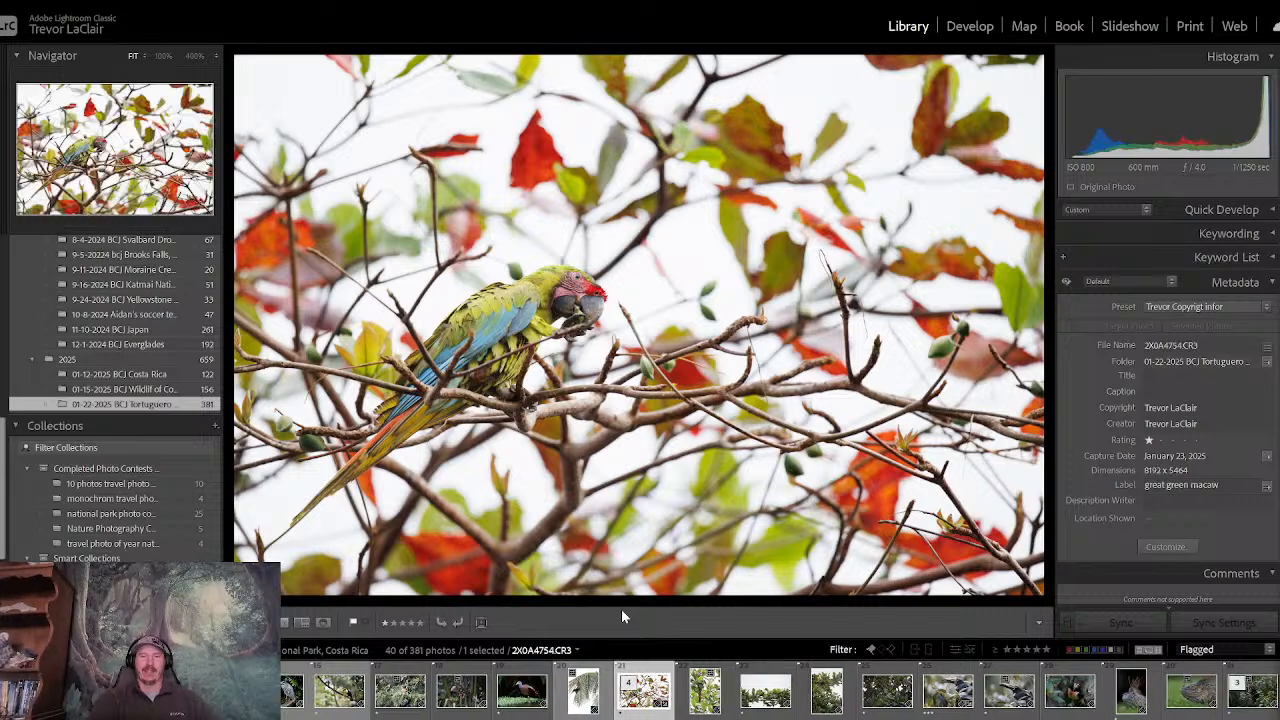
key("Right")
key("Right")
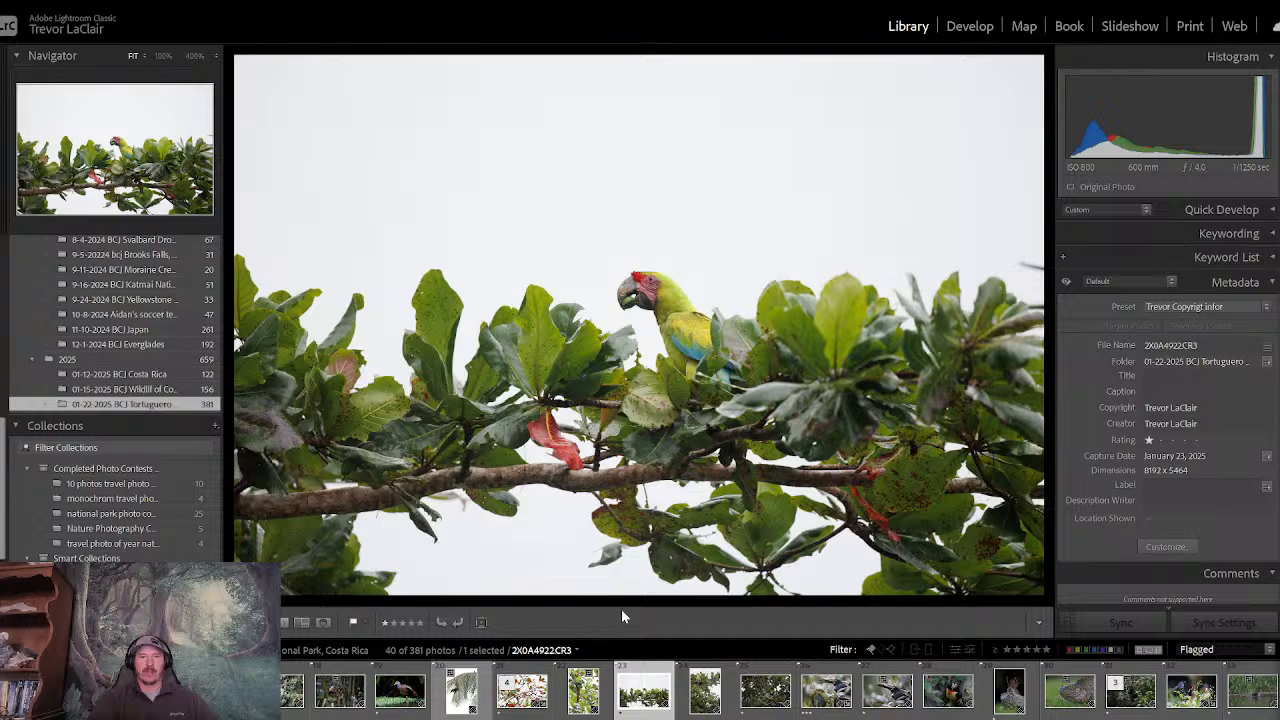
key("Left")
key("Left")
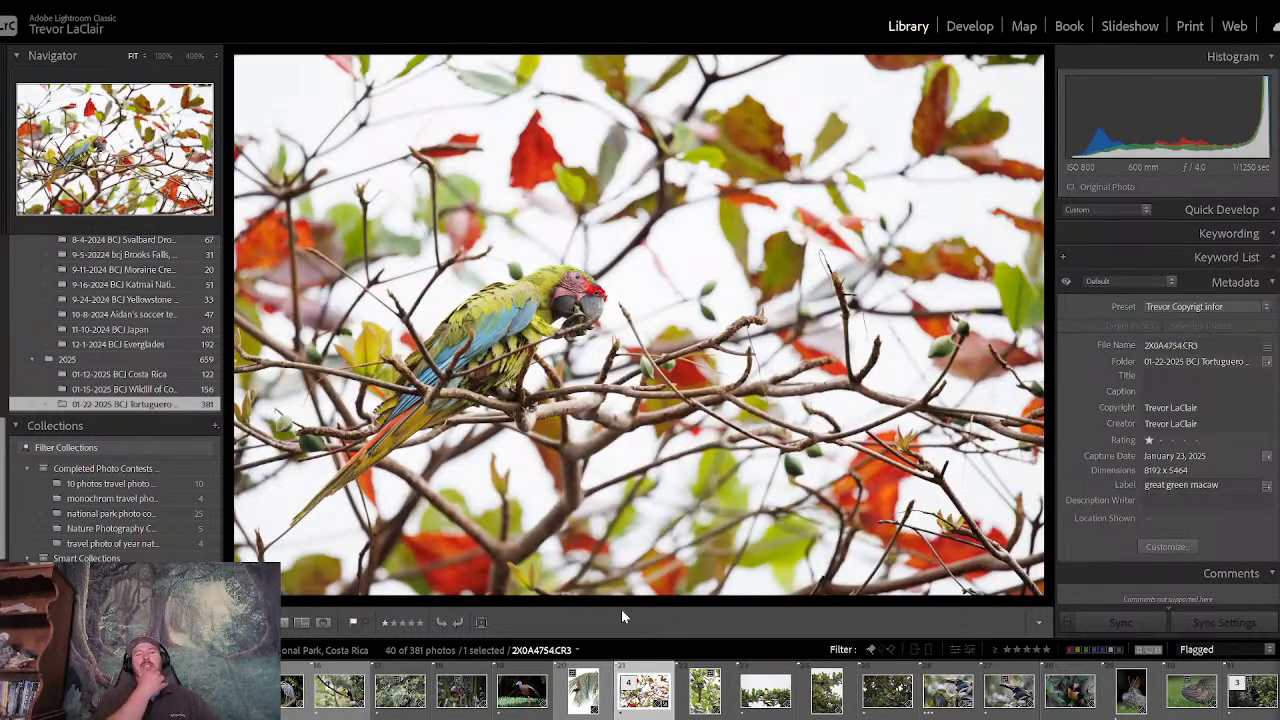
- Compare the macaw on the open branch with the one hidden in dark foliage, and return to the macaw among red leaves
key("Right")
key("Right")
key("Right")
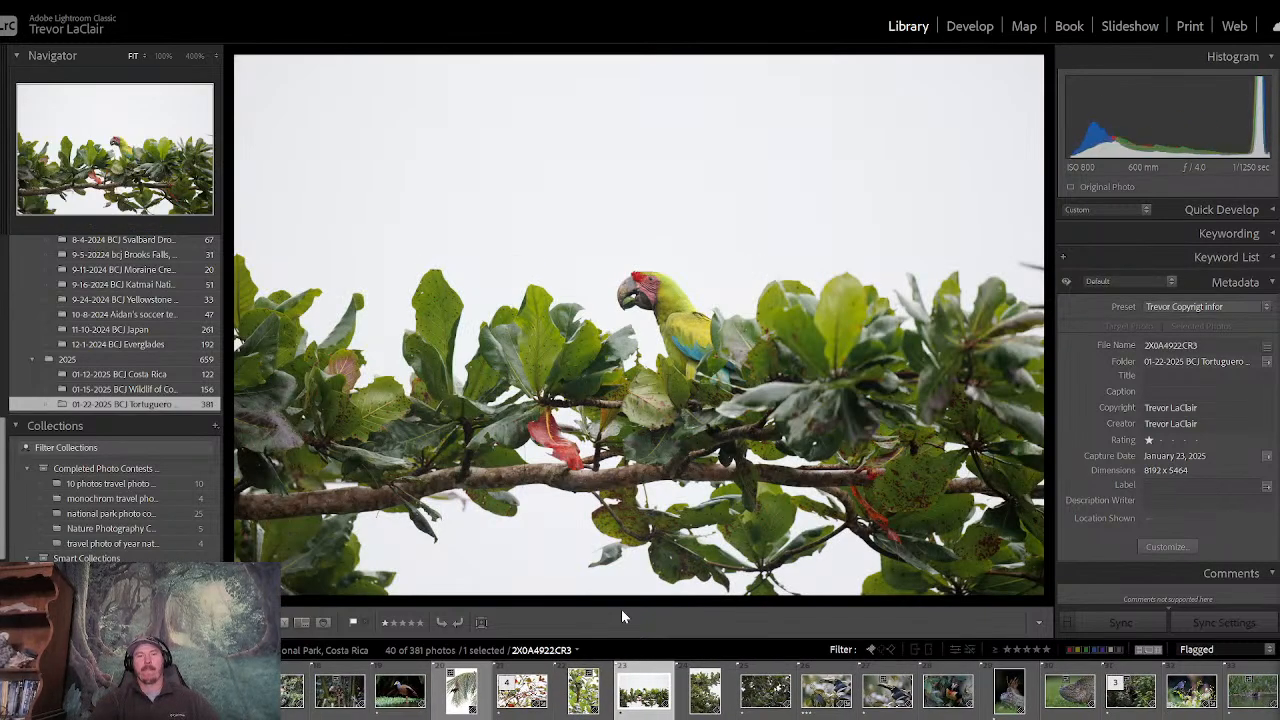
key("Left")
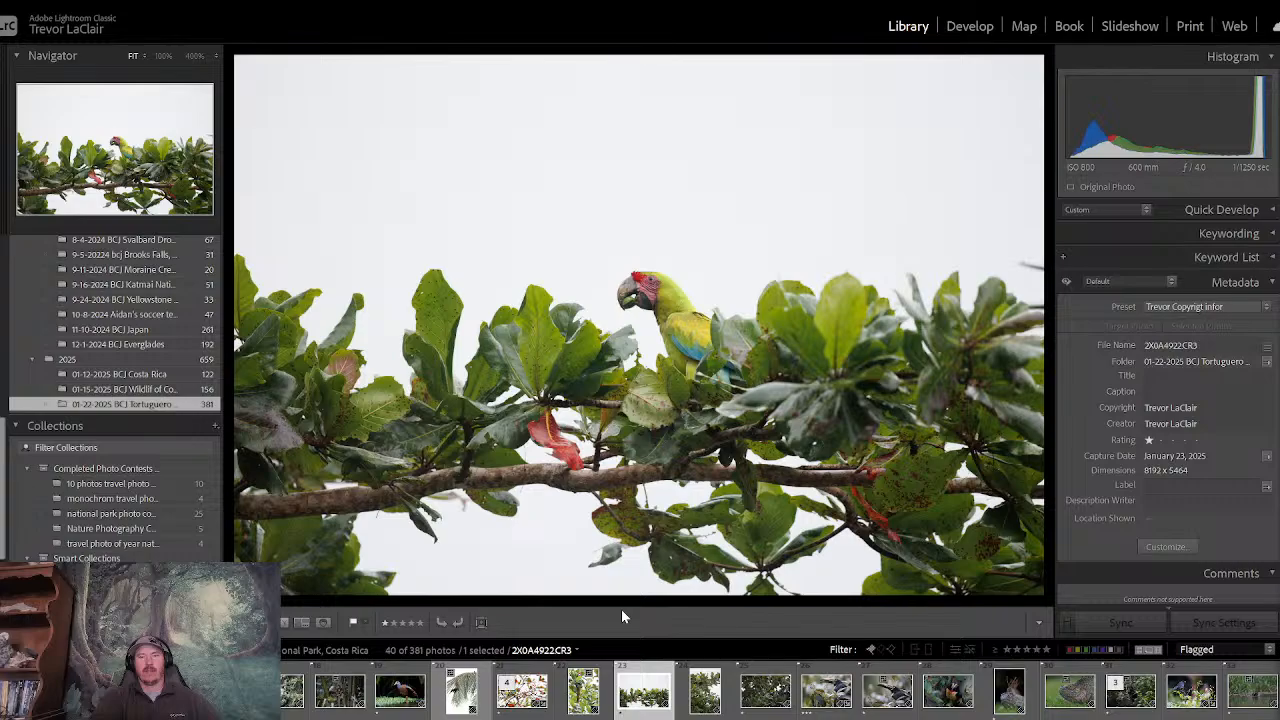
key("Right")
key("Right")
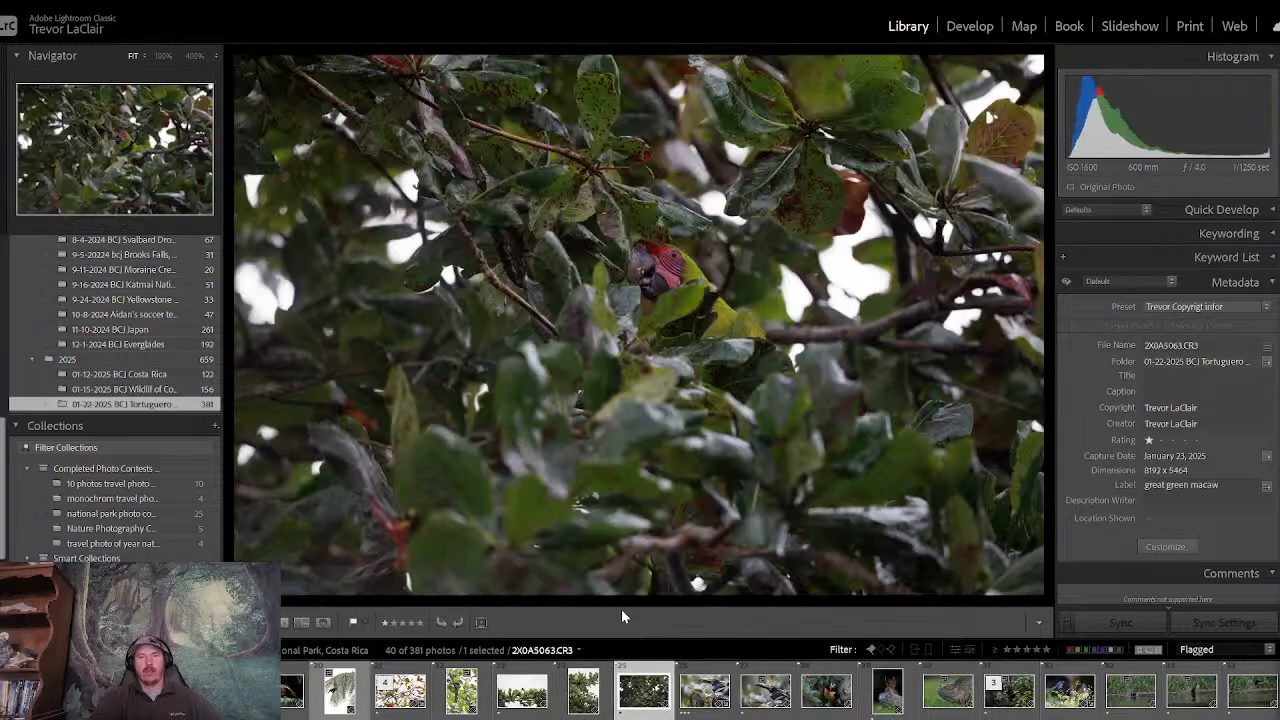
key("Left")
key("Left")
key("Left")
key("Left")
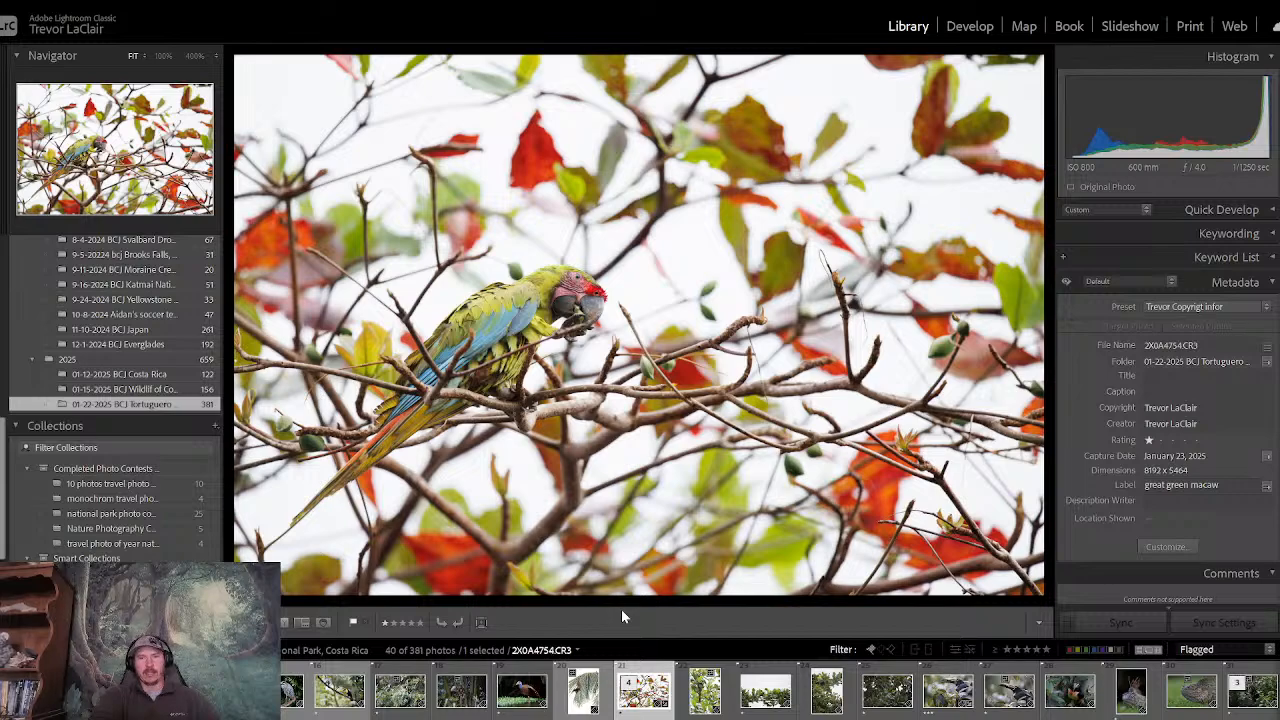
- Examine the vertical macaw portrait and each following macaw shot up to the one in dark foliage, and go back to the portrait
key("Right")
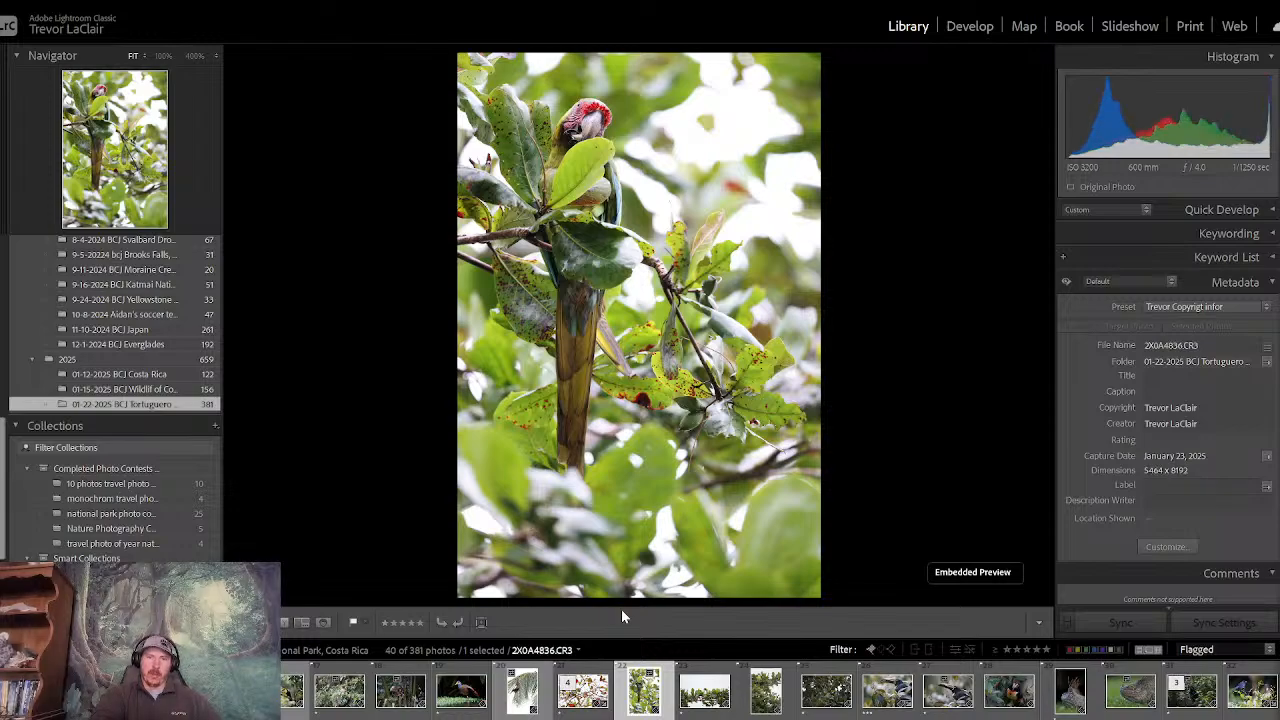
key("Right")
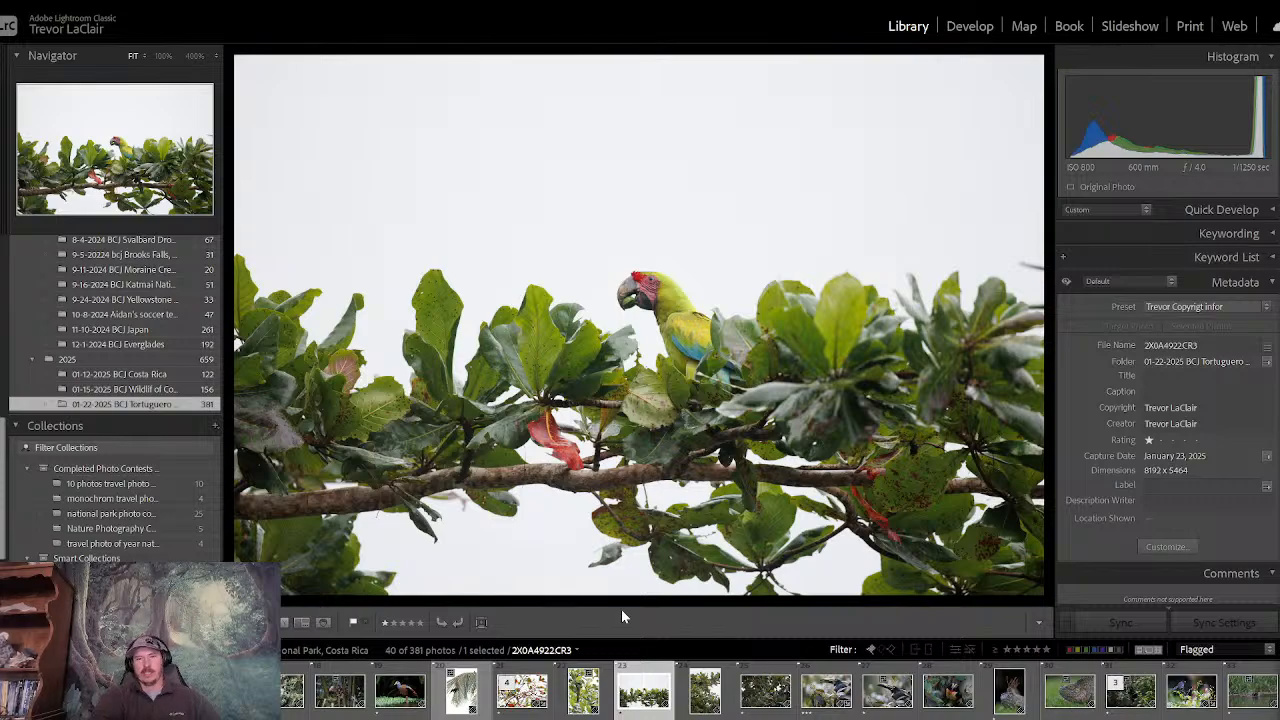
key("Right")
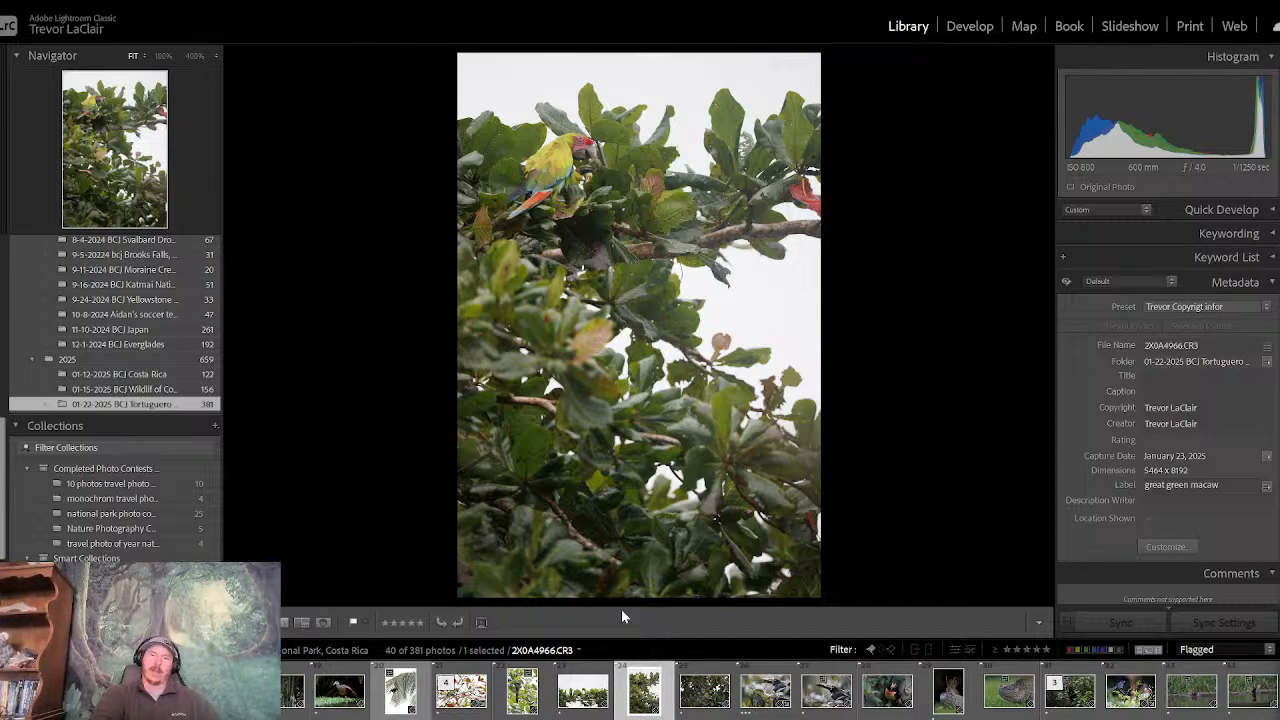
key("Right")
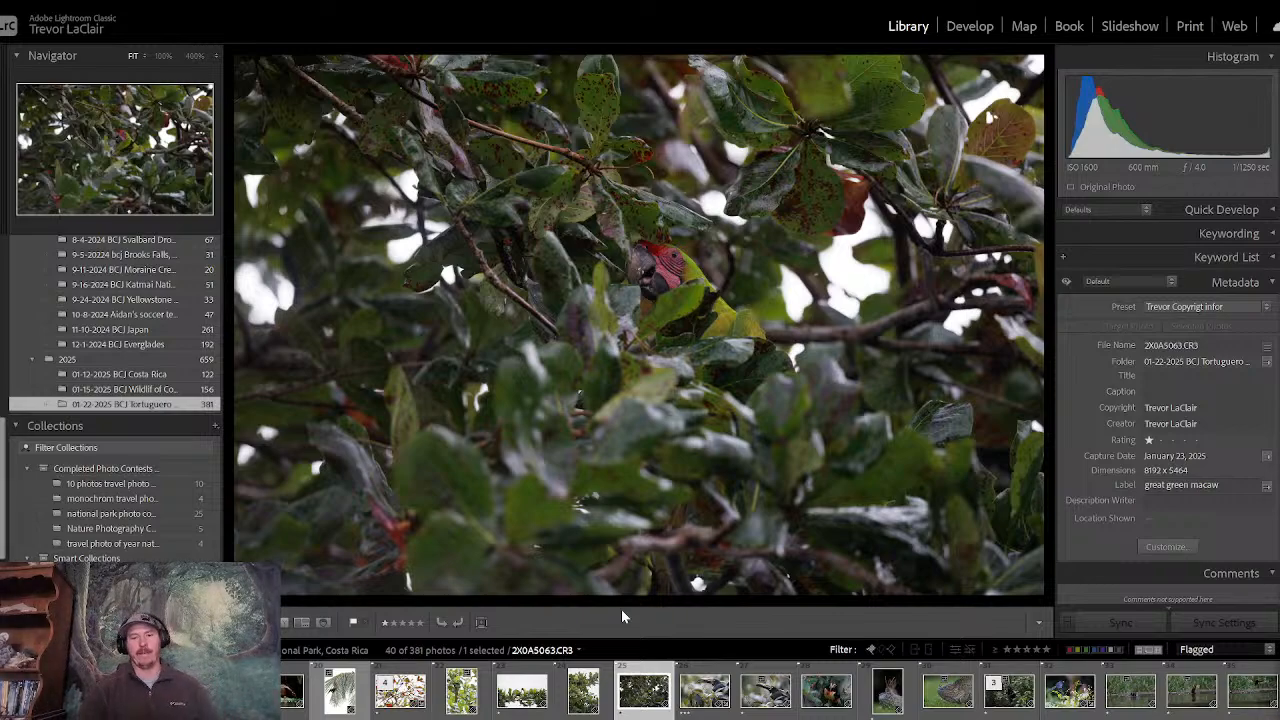
key("Left")
key("Left")
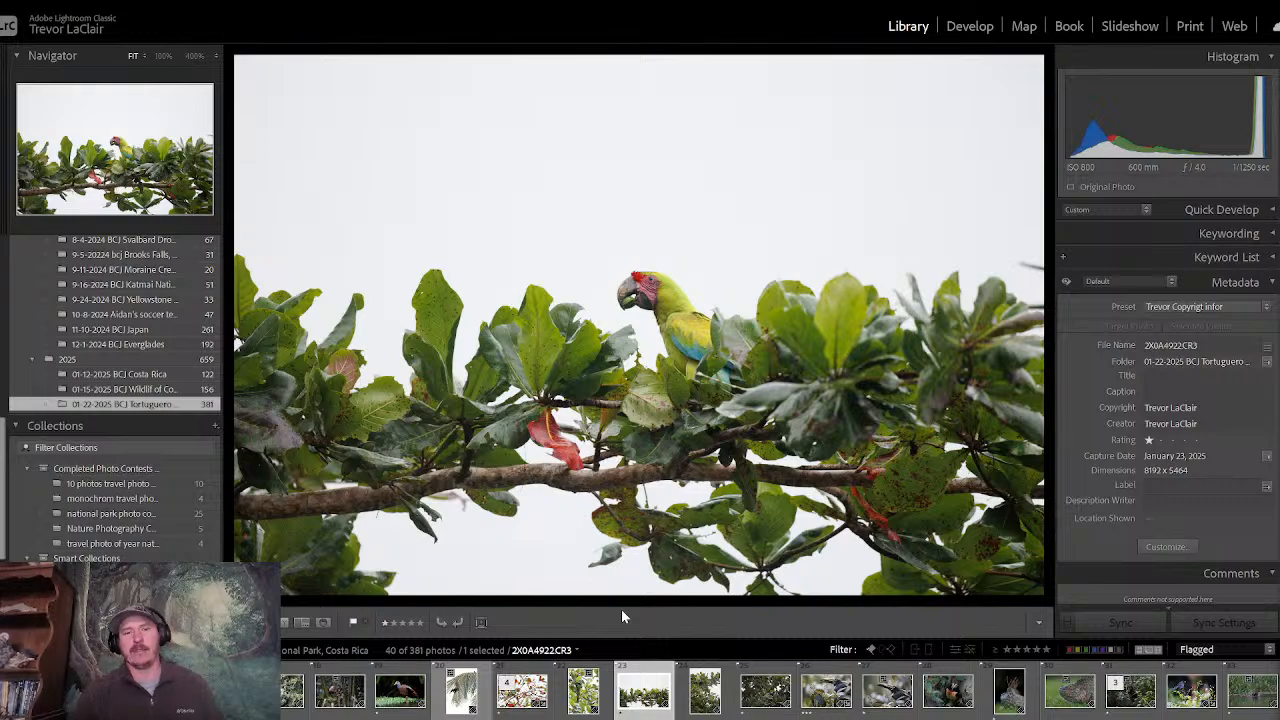
key("Left")
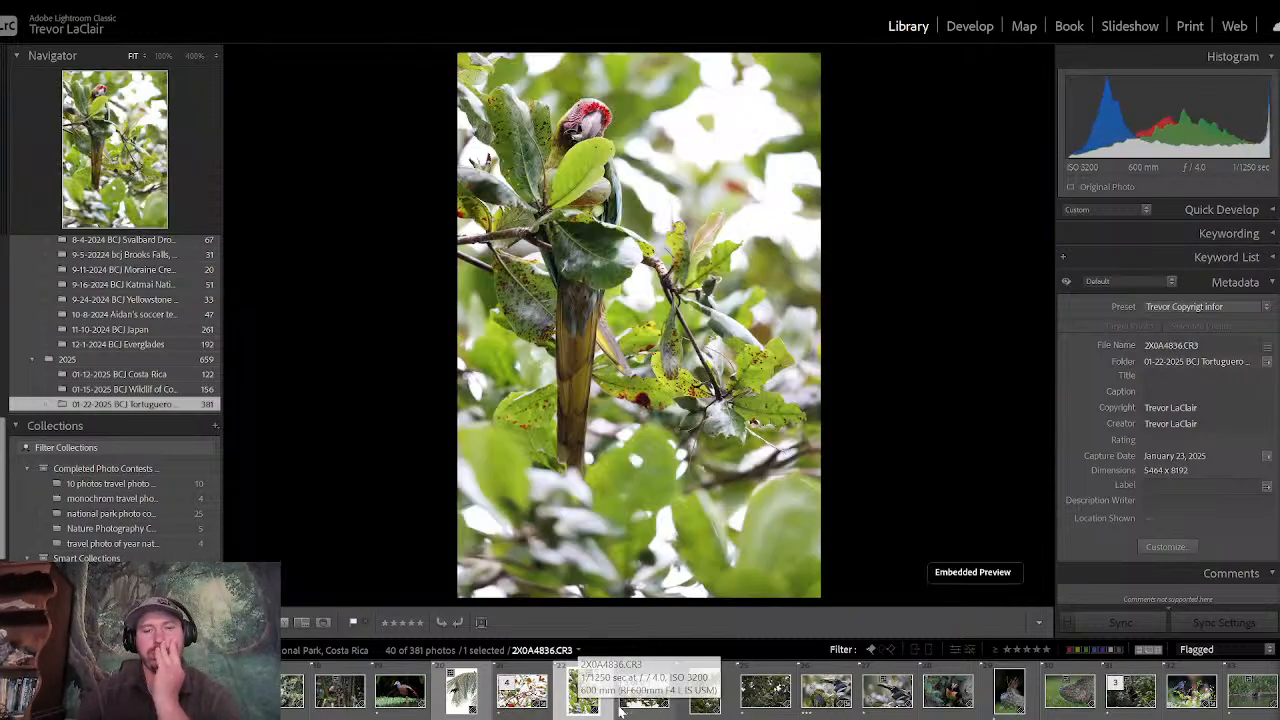
- Weigh the open-branch macaw, the vertical portrait and the dark-foliage shot against the macaw among red leaves, ending on the red-leaf photo
left_click(630, 705)
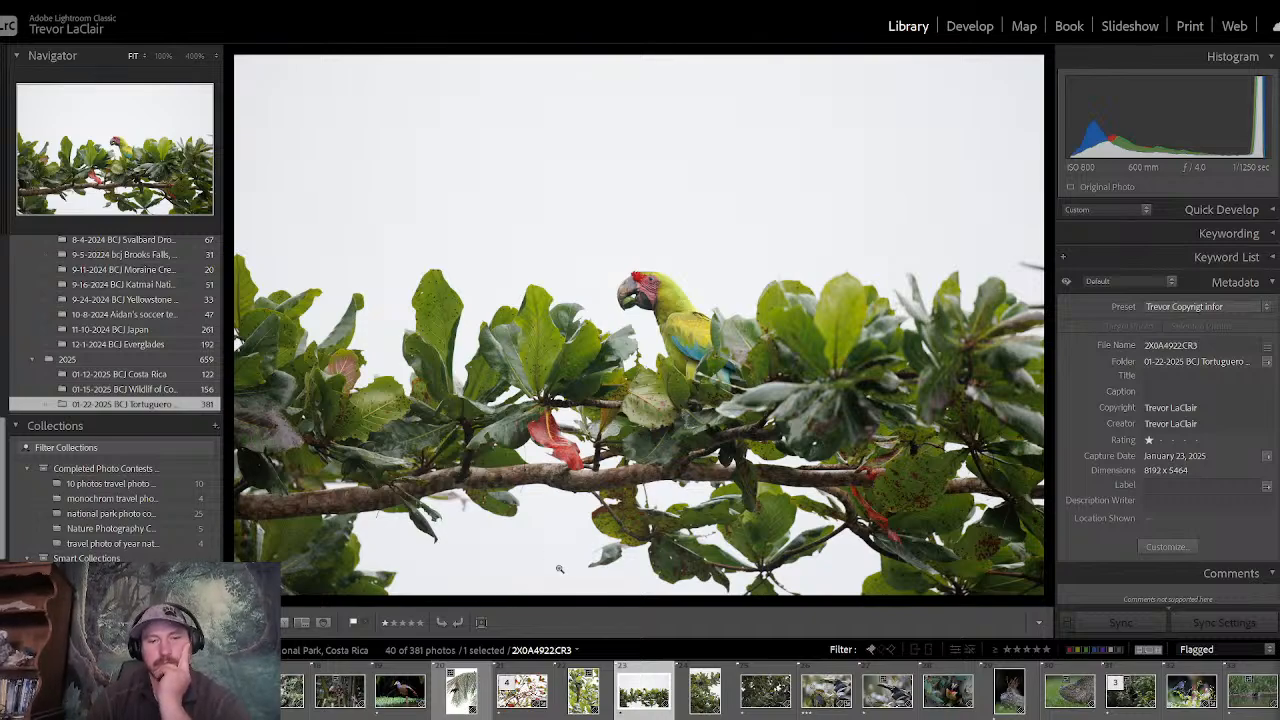
left_click(584, 705)
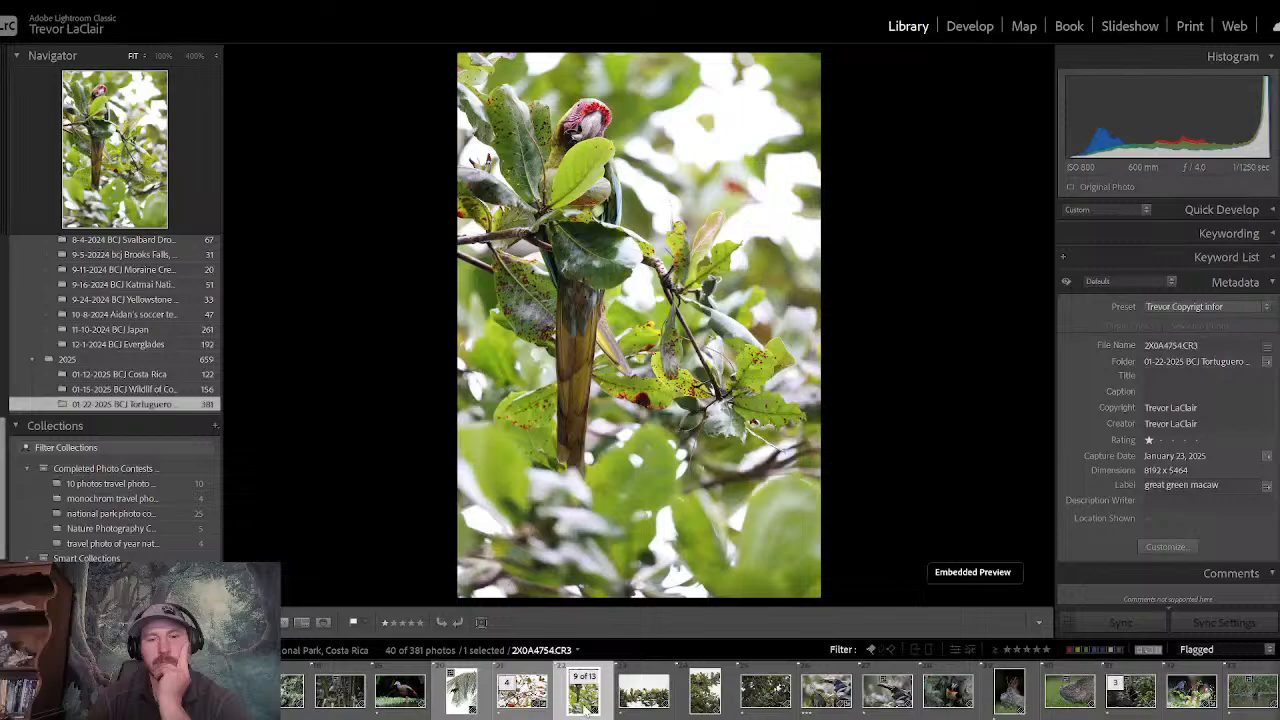
left_click(512, 704)
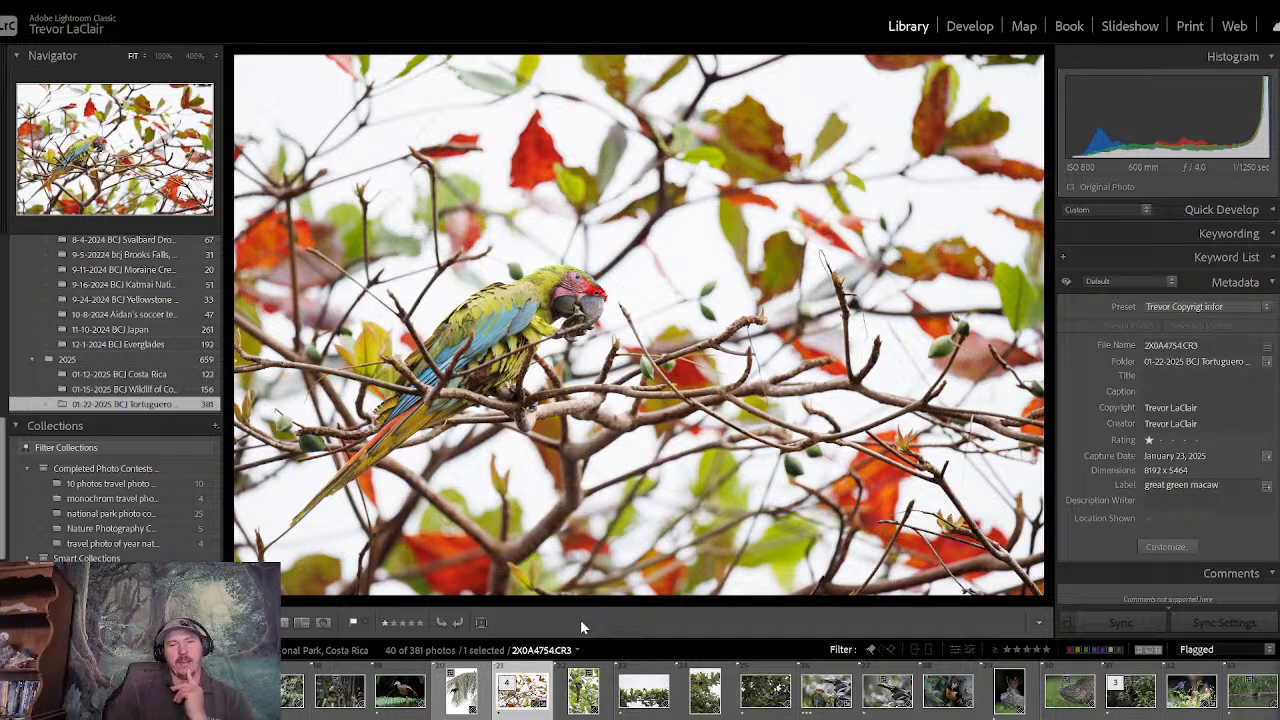
key("Right")
key("Right")
key("Left")
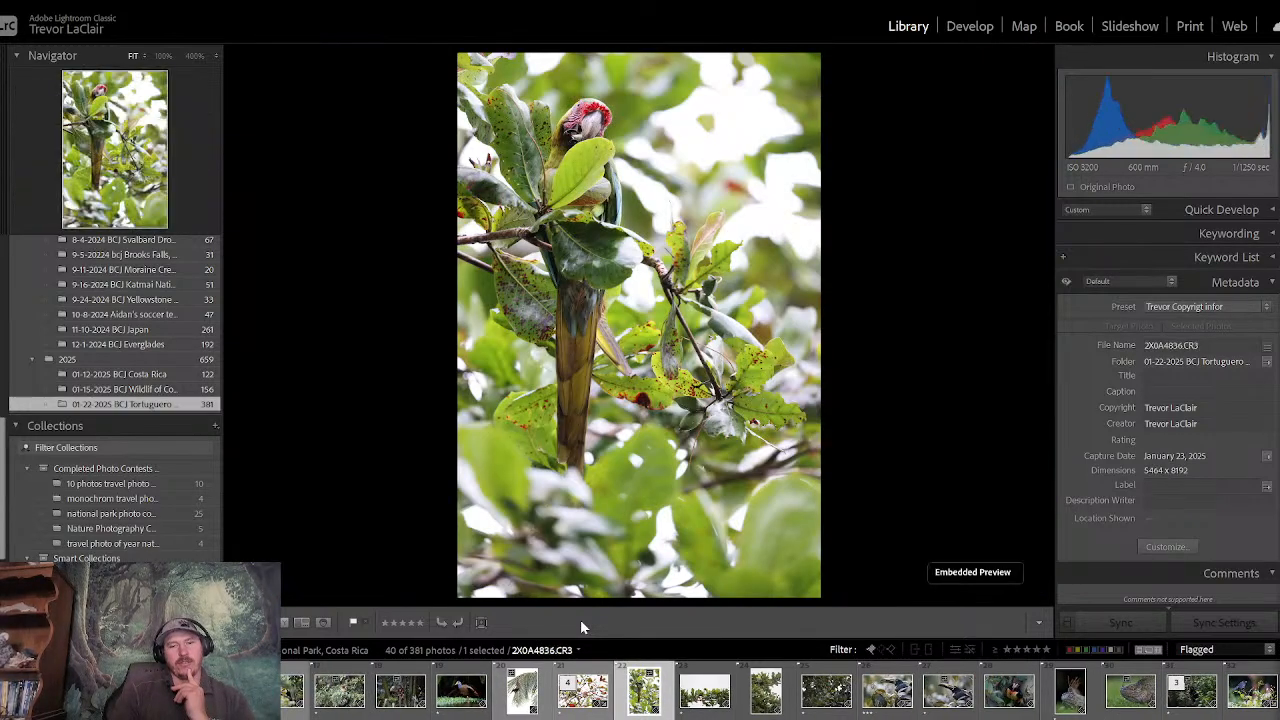
key("Right")
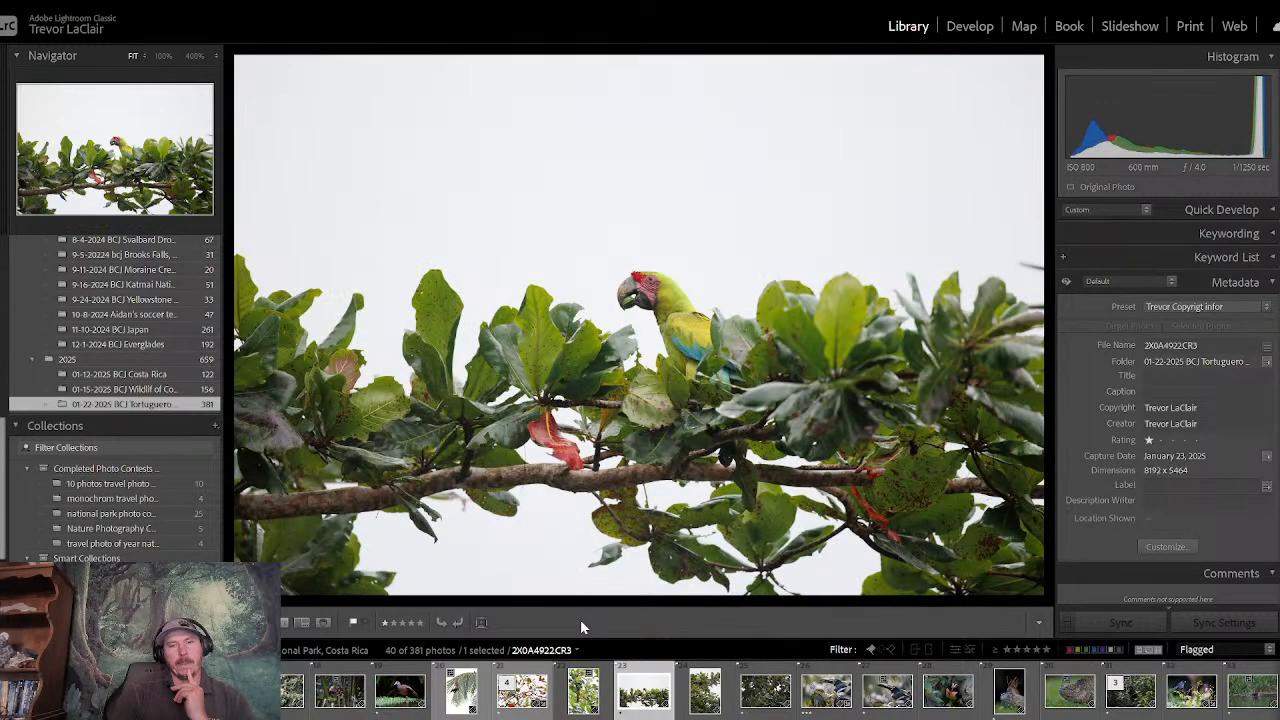
key("Right")
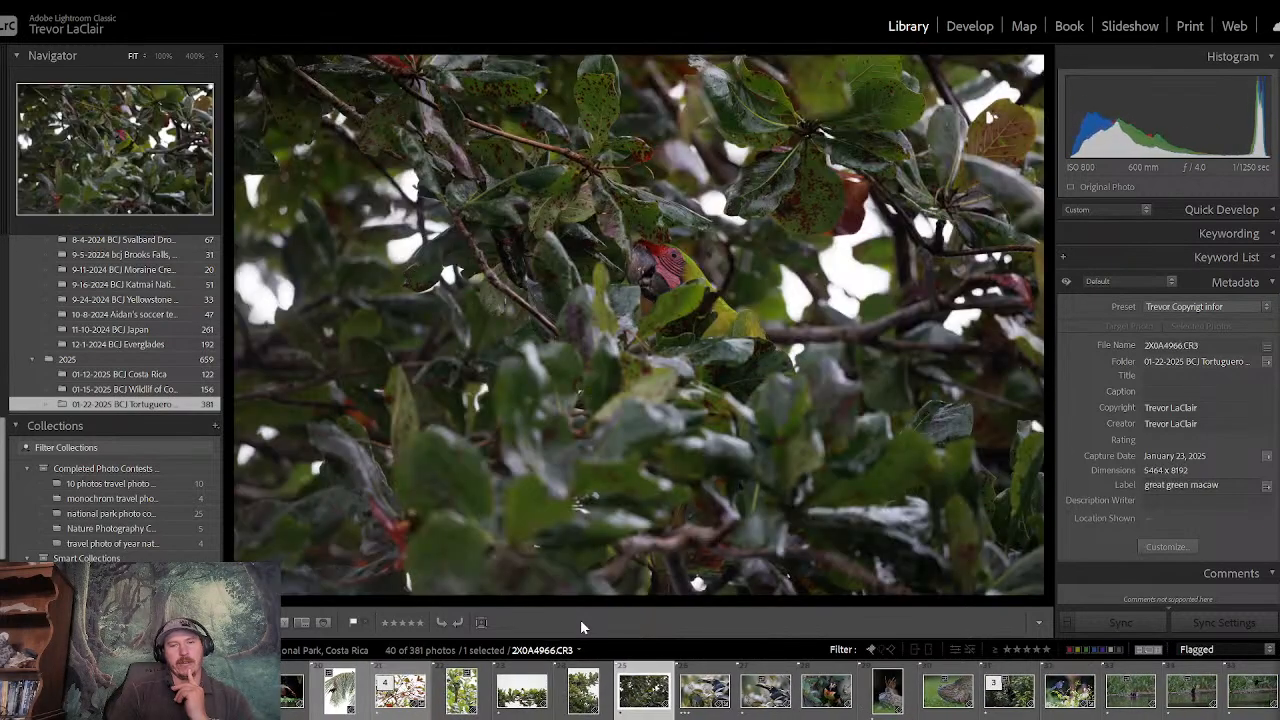
key("Right")
key("Left")
key("Left")
key("Left")
key("Left")
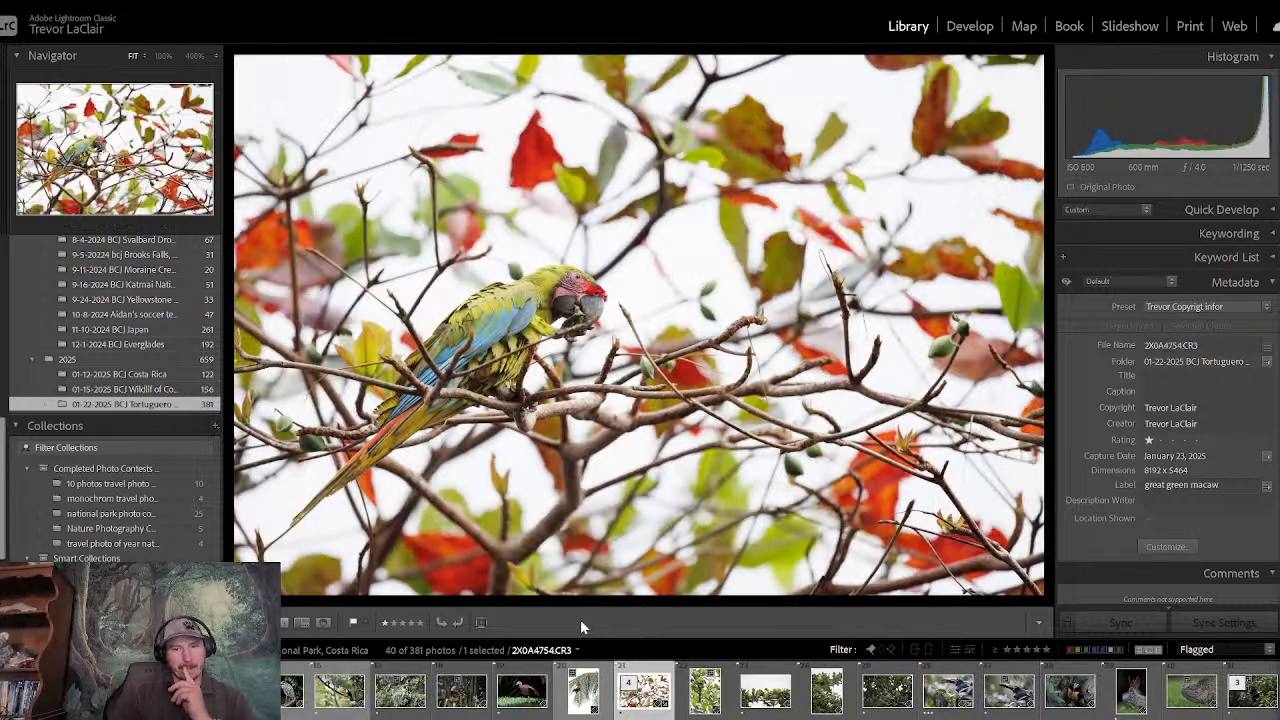
- Go through the whole macaw series once more, from the vertical portrait to the dark-foliage shot, and return to the macaw among red leaves
key("Right")
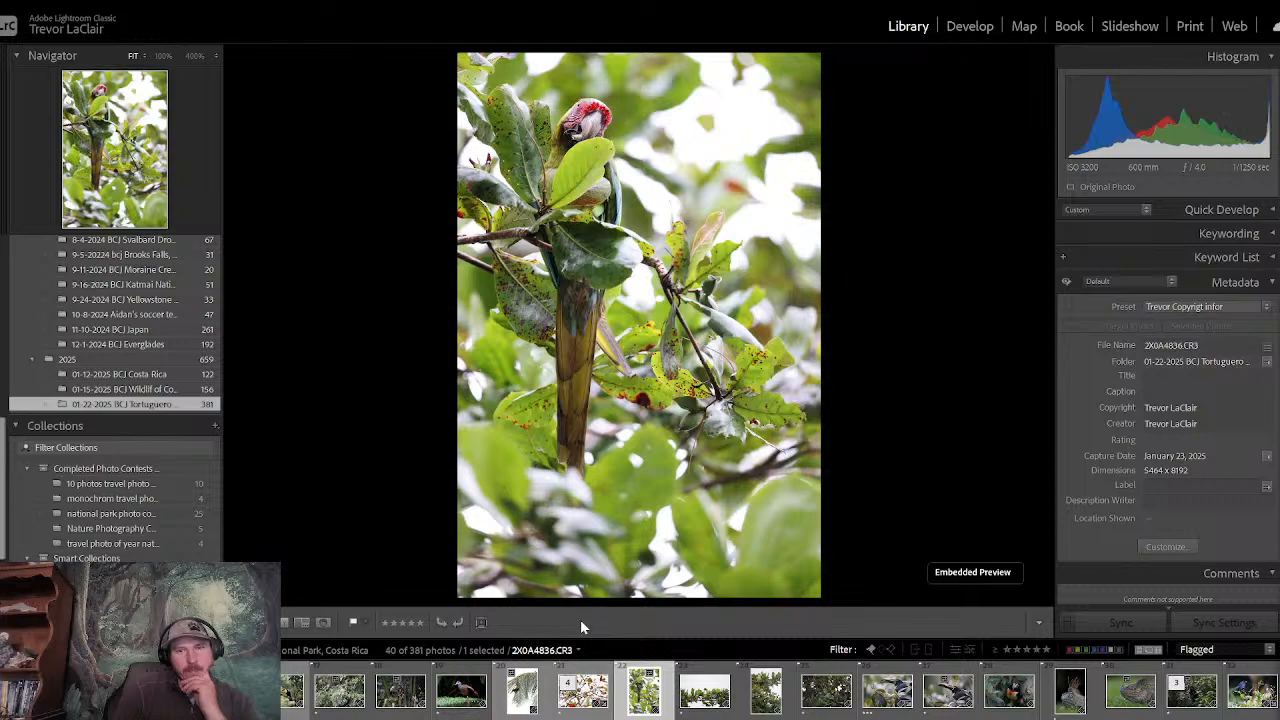
key("Right")
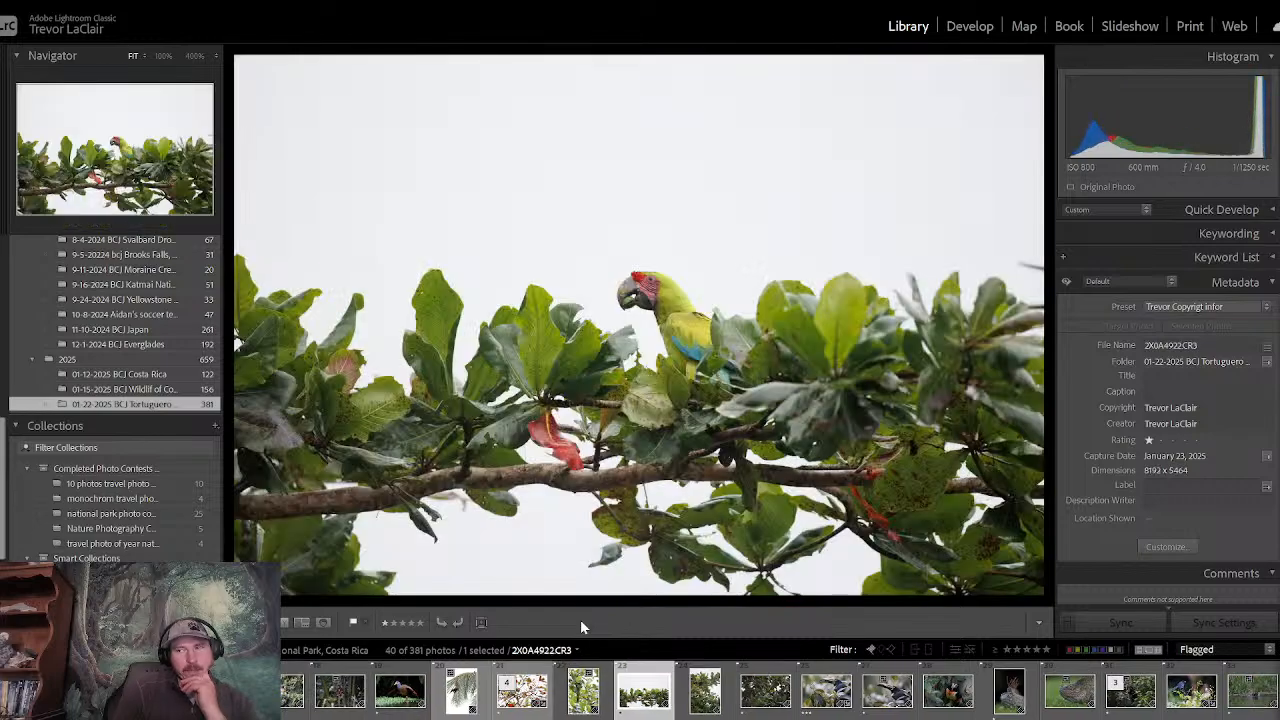
key("Right")
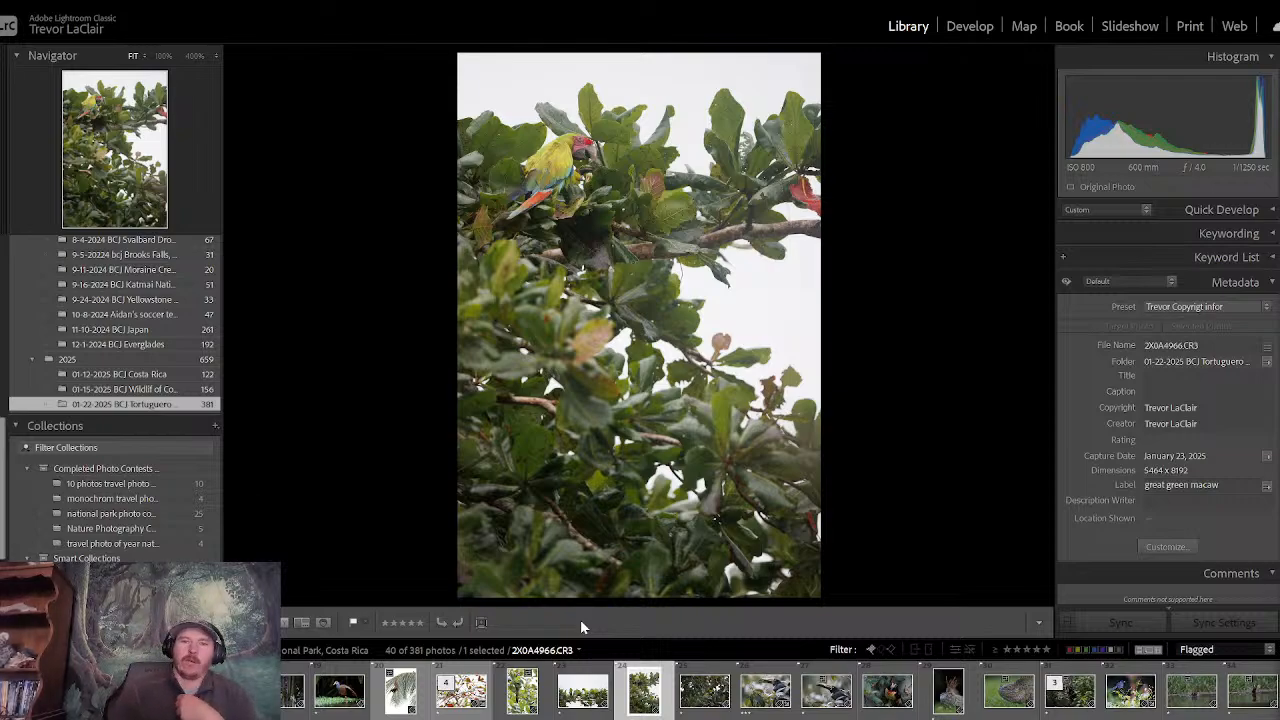
key("Right")
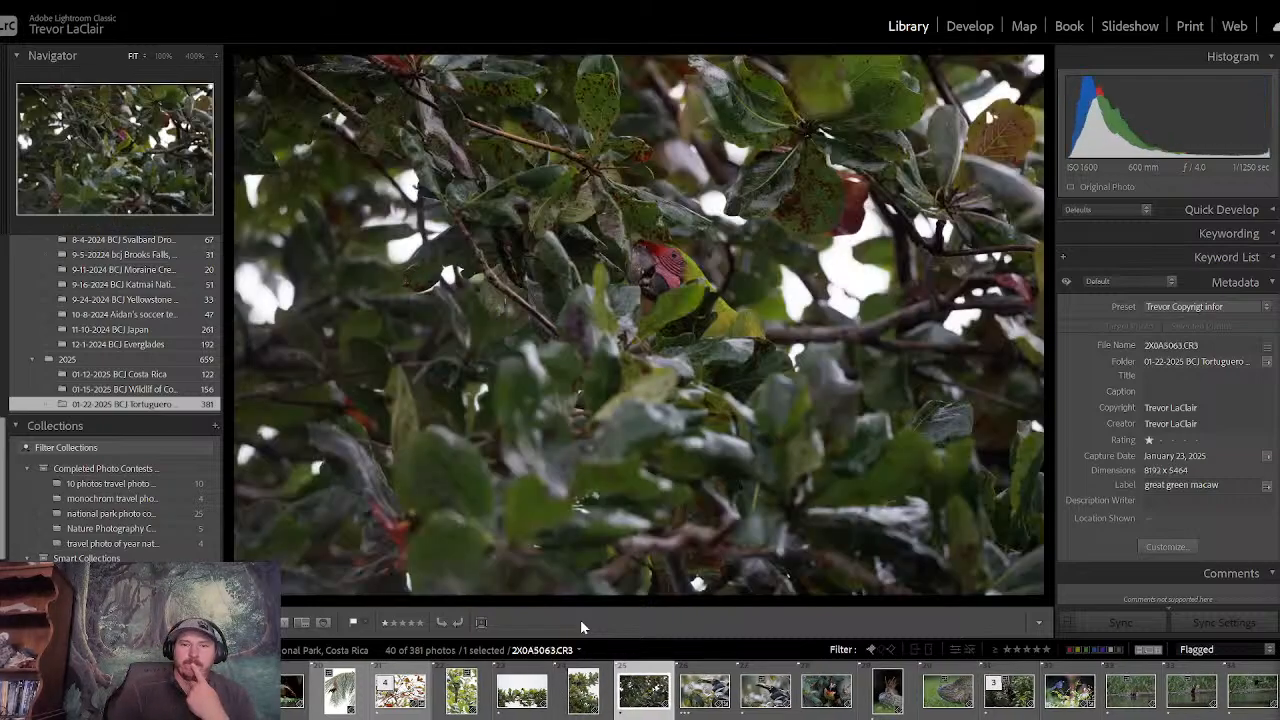
key("Left")
key("Left")
key("Left")
key("Left")
key("Left")
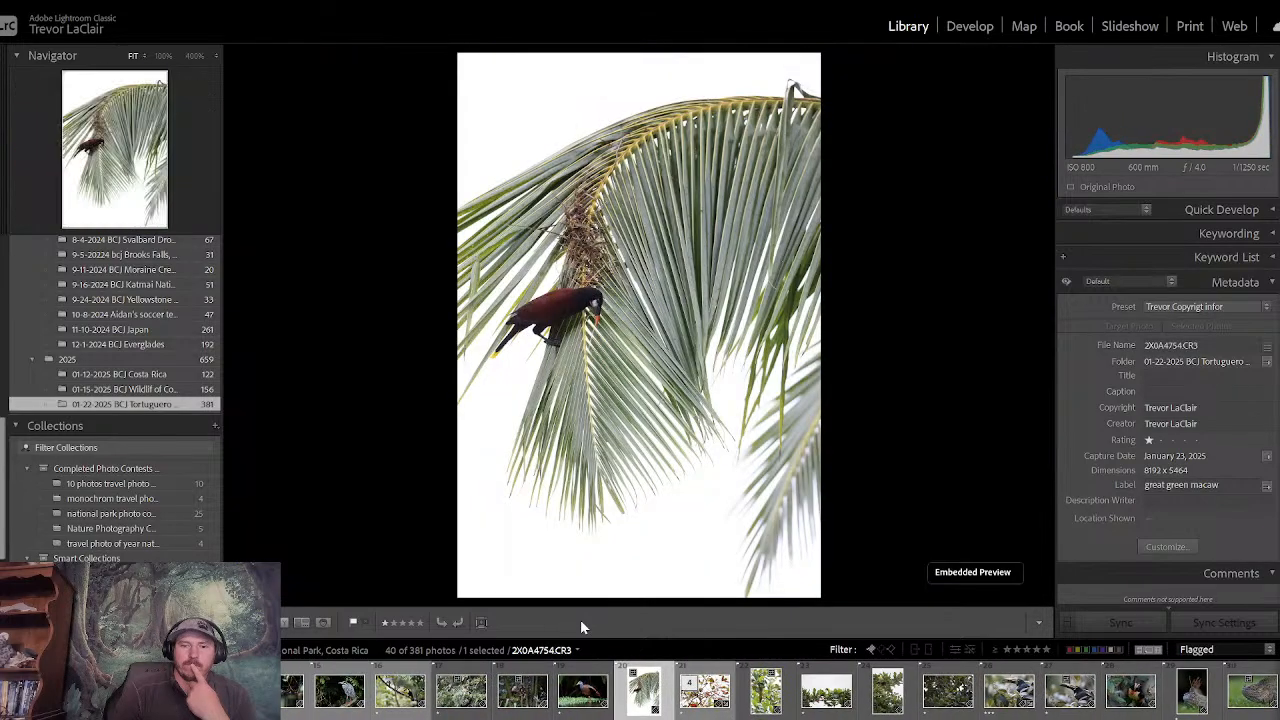
key("Right")
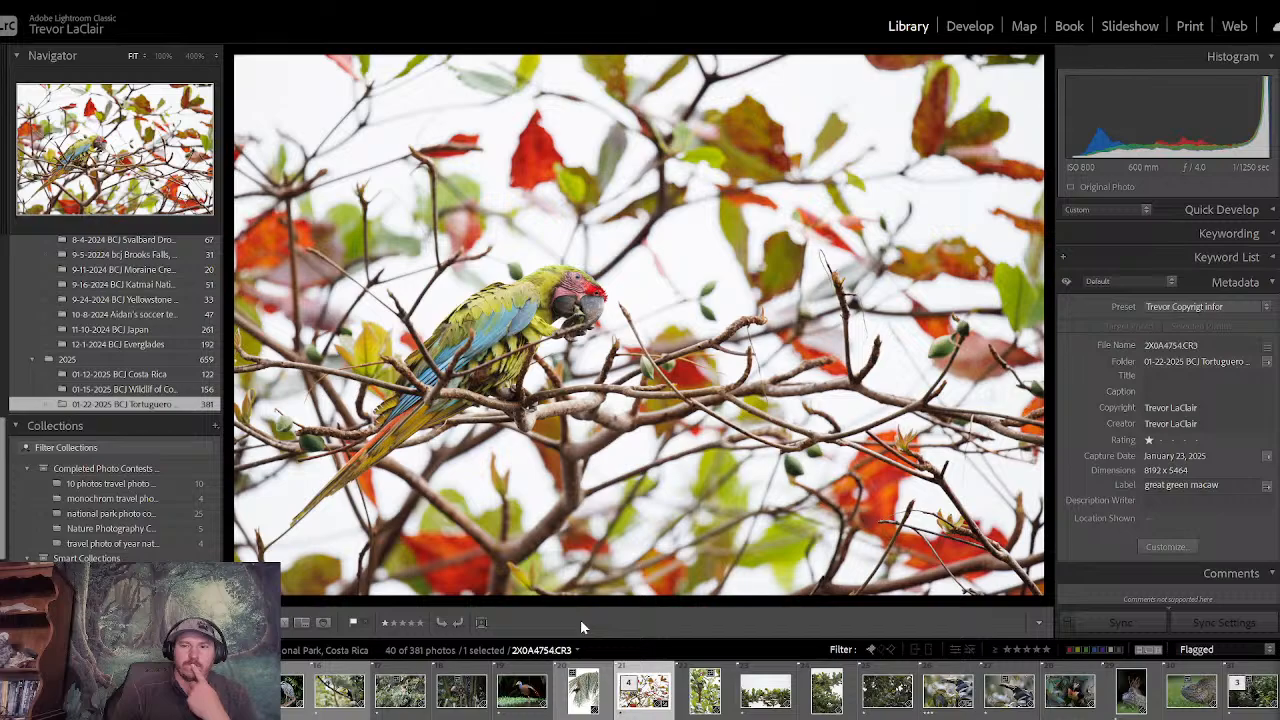
- Look back through the earlier toucan and heron photos and stop at the spectacled caiman in the water
key("Left")
key("Left")
key("Left")
key("Left")
key("Left")
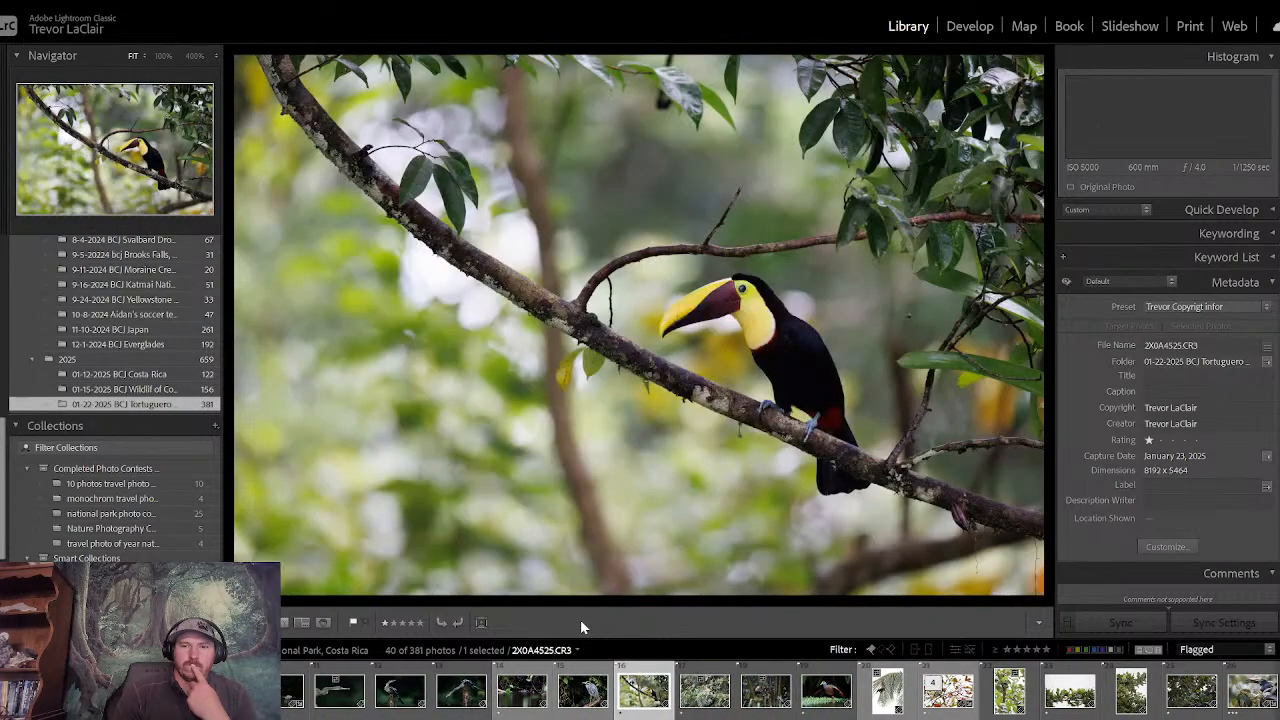
key("Left")
key("Left")
key("Right")
key("Right")
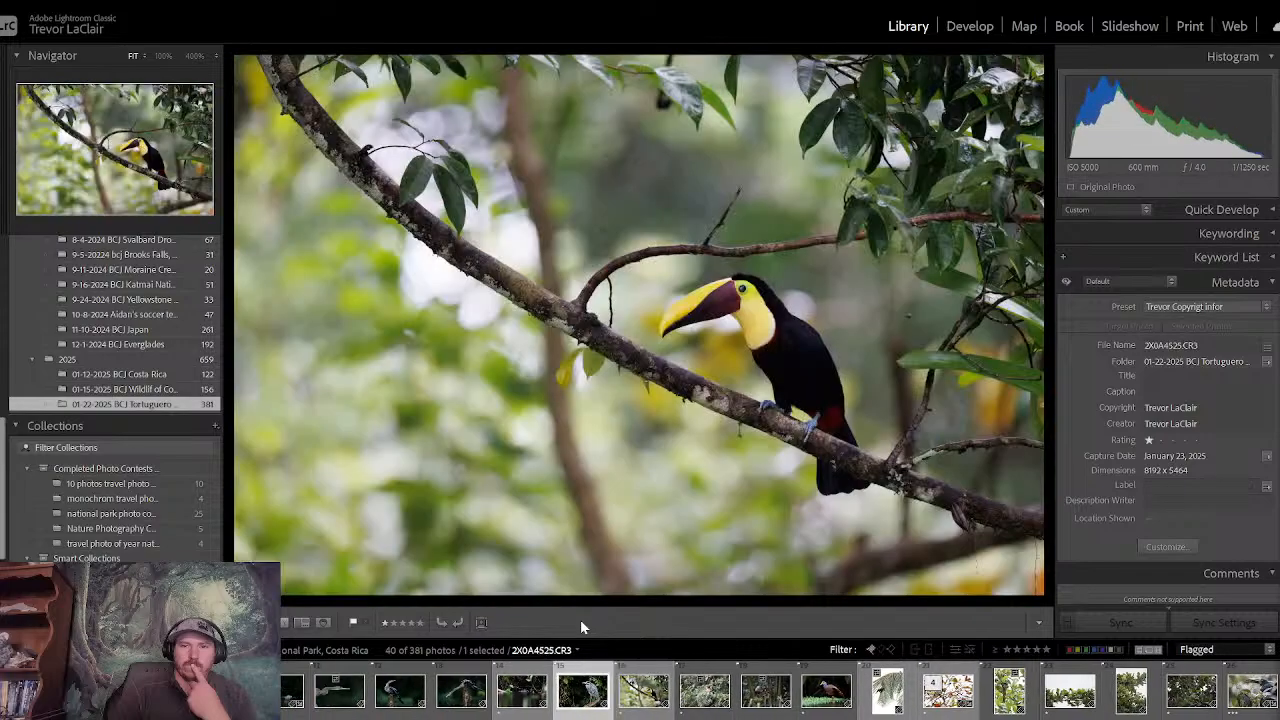
key("Right")
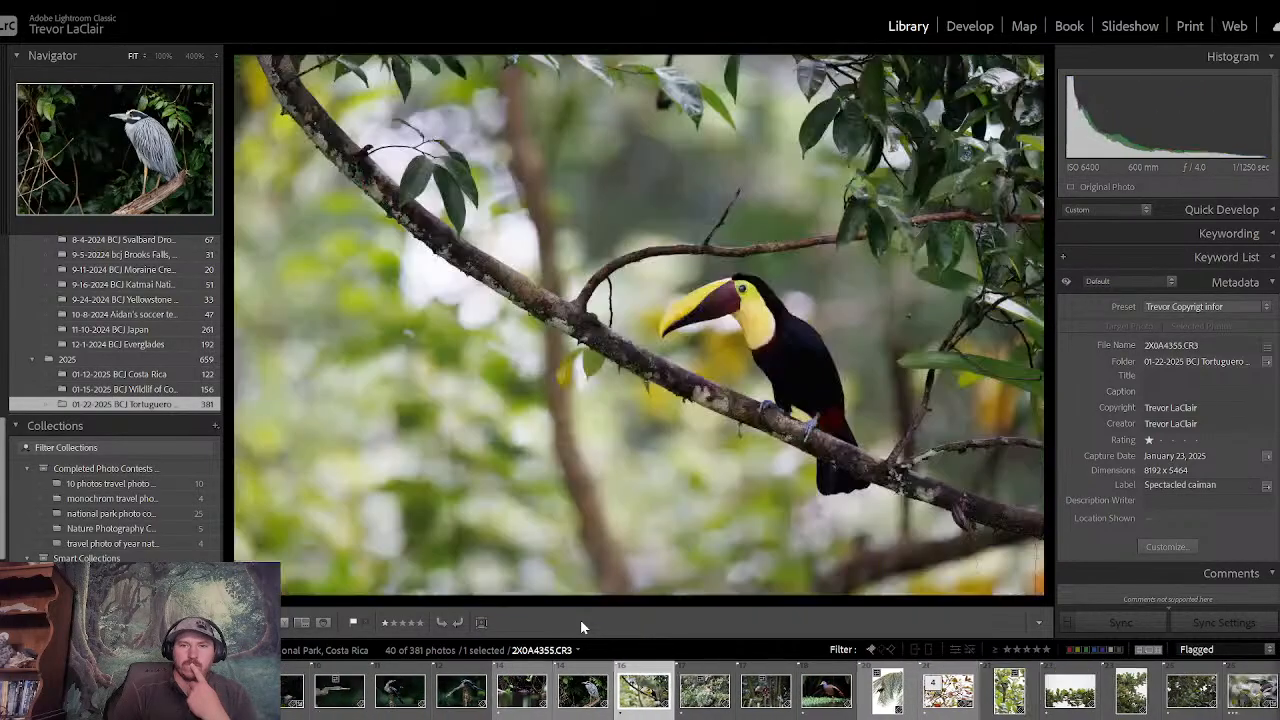
key("Right")
key("Left")
key("Left")
key("Left")
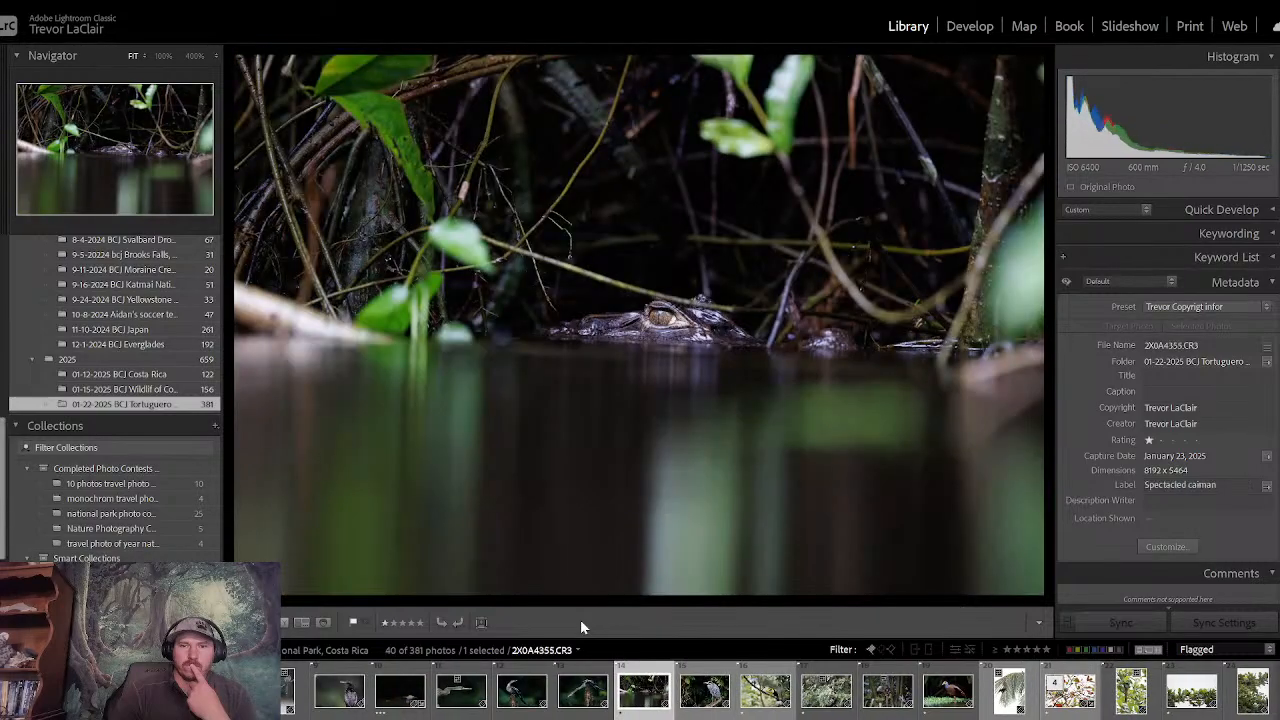
- Look through the photos from the caiman to the macaw perched on a branch against the white sky
key("Right")
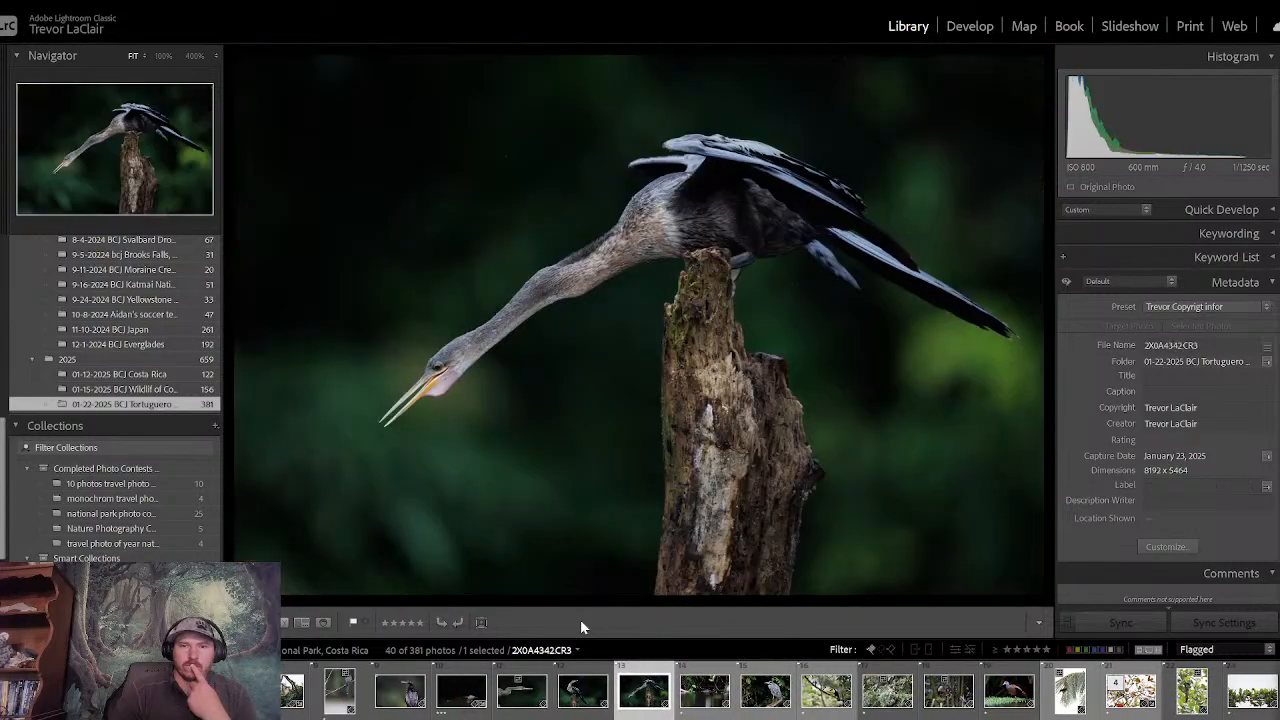
key("Right")
key("Right")
key("Right")
key("Right")
key("Right")
key("Right")
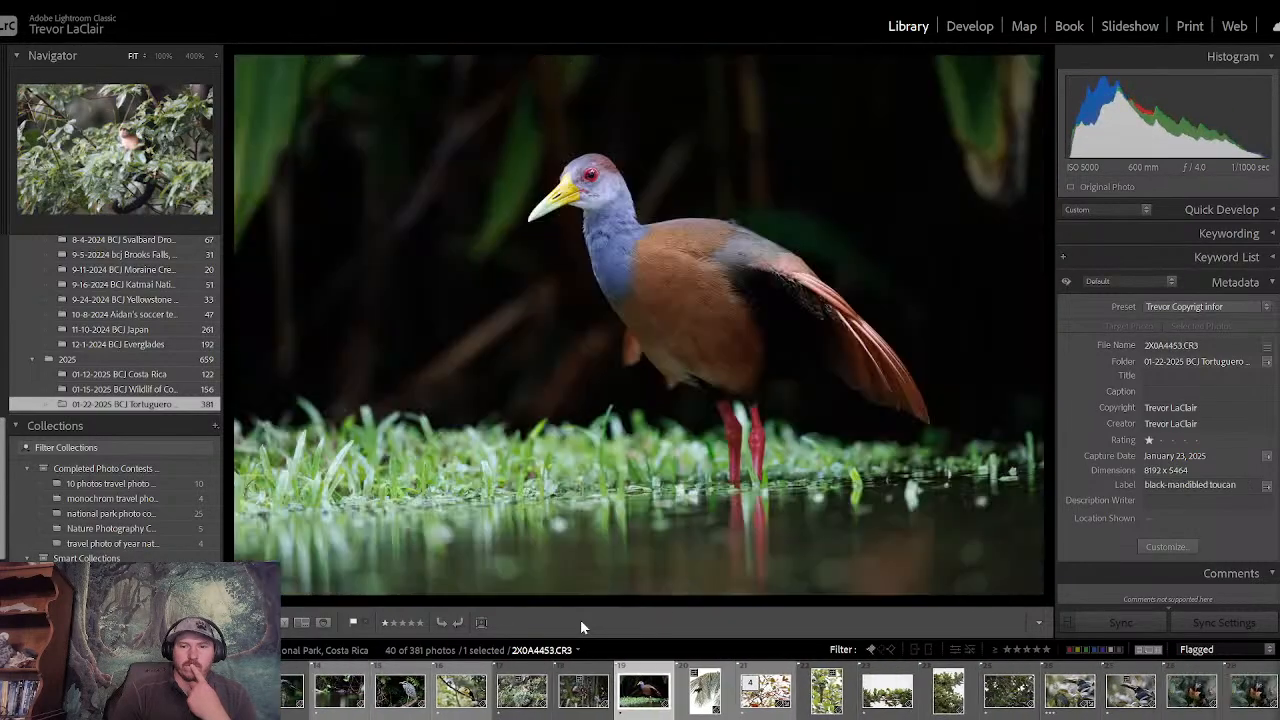
key("Right")
key("Right")
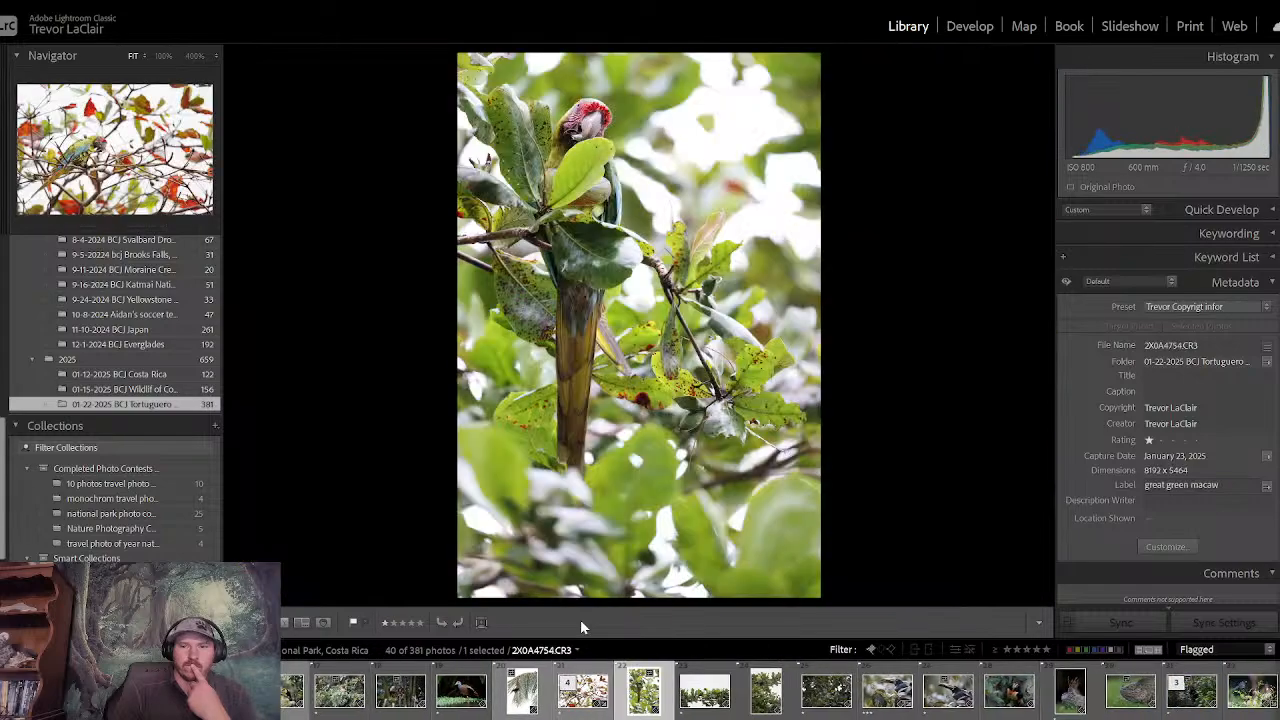
key("Left")
key("Right")
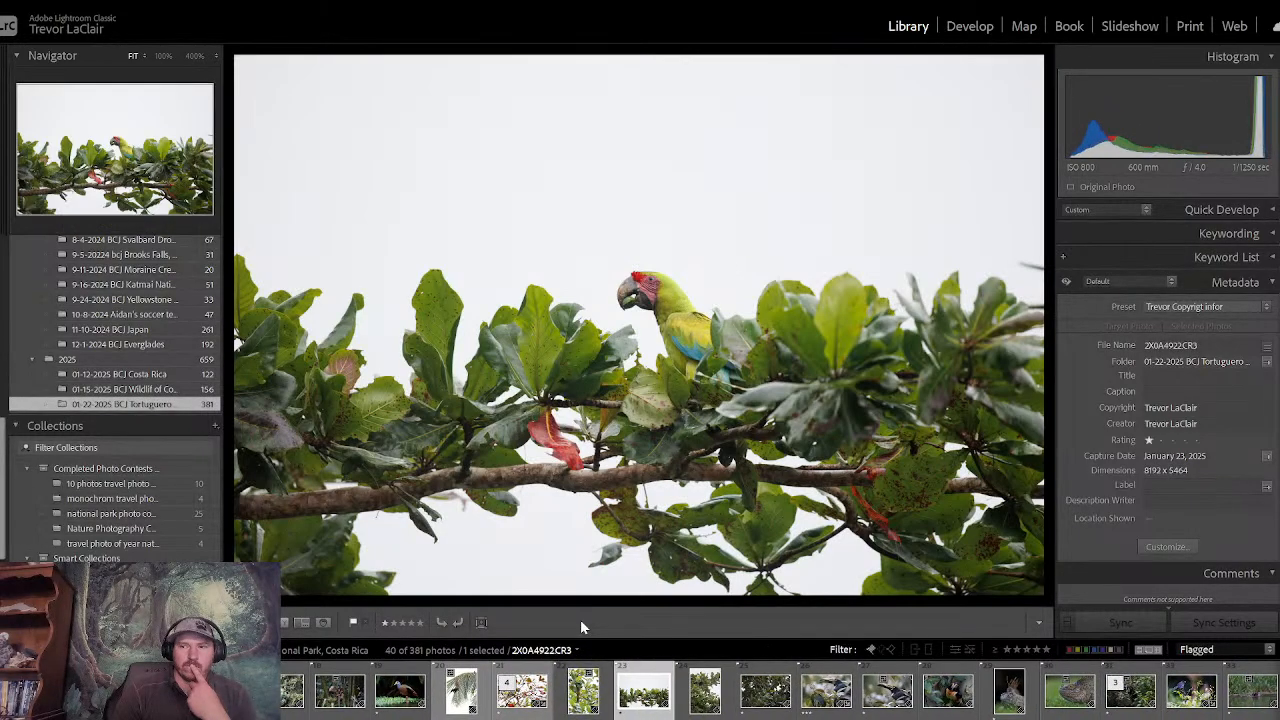
- Crop the white-sky macaw photo tighter at the original aspect ratio, placing the bird slightly off-centre above the main branch
left_click(965, 28)
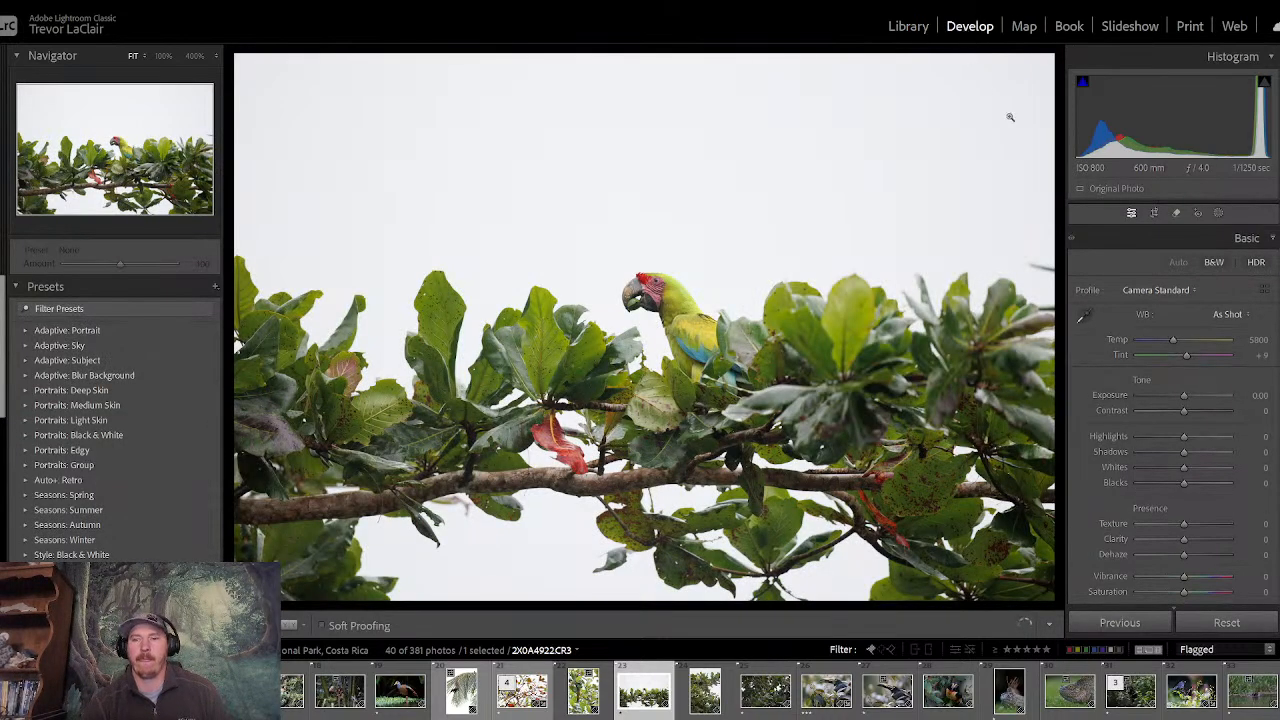
left_click(1155, 214)
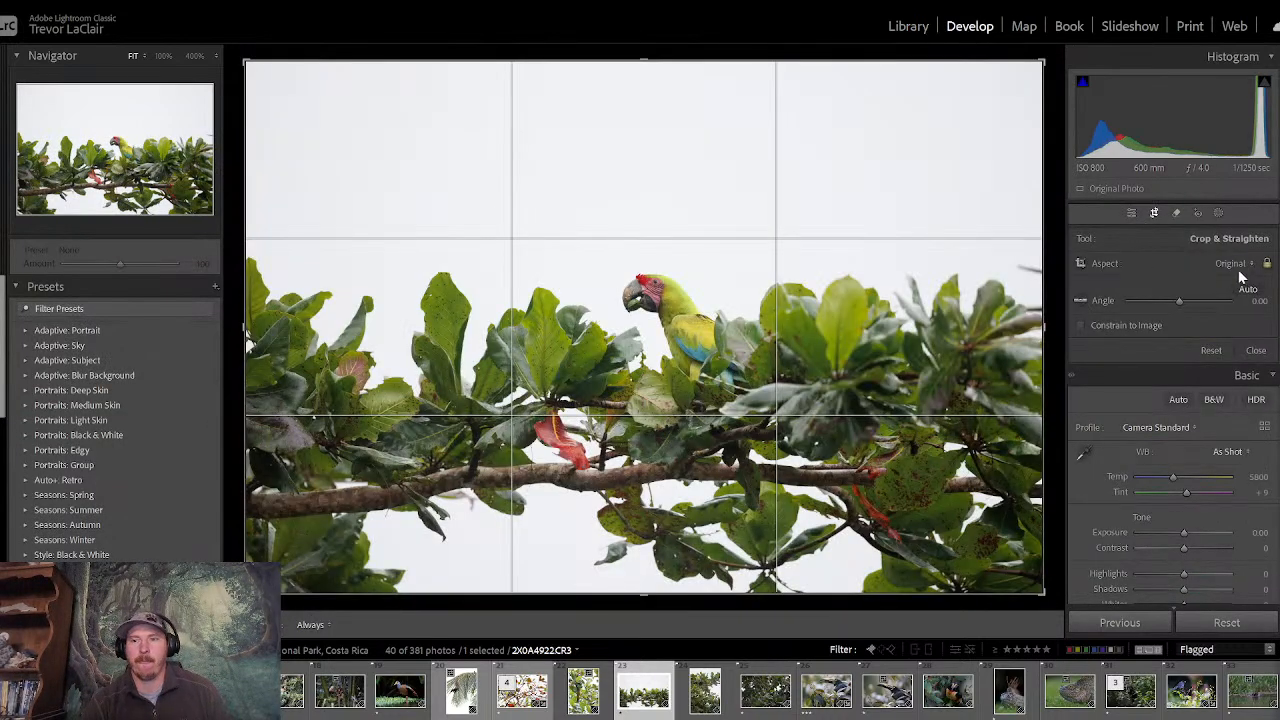
left_click_drag(1042, 62, 938, 131)
left_click_drag(834, 233, 754, 230)
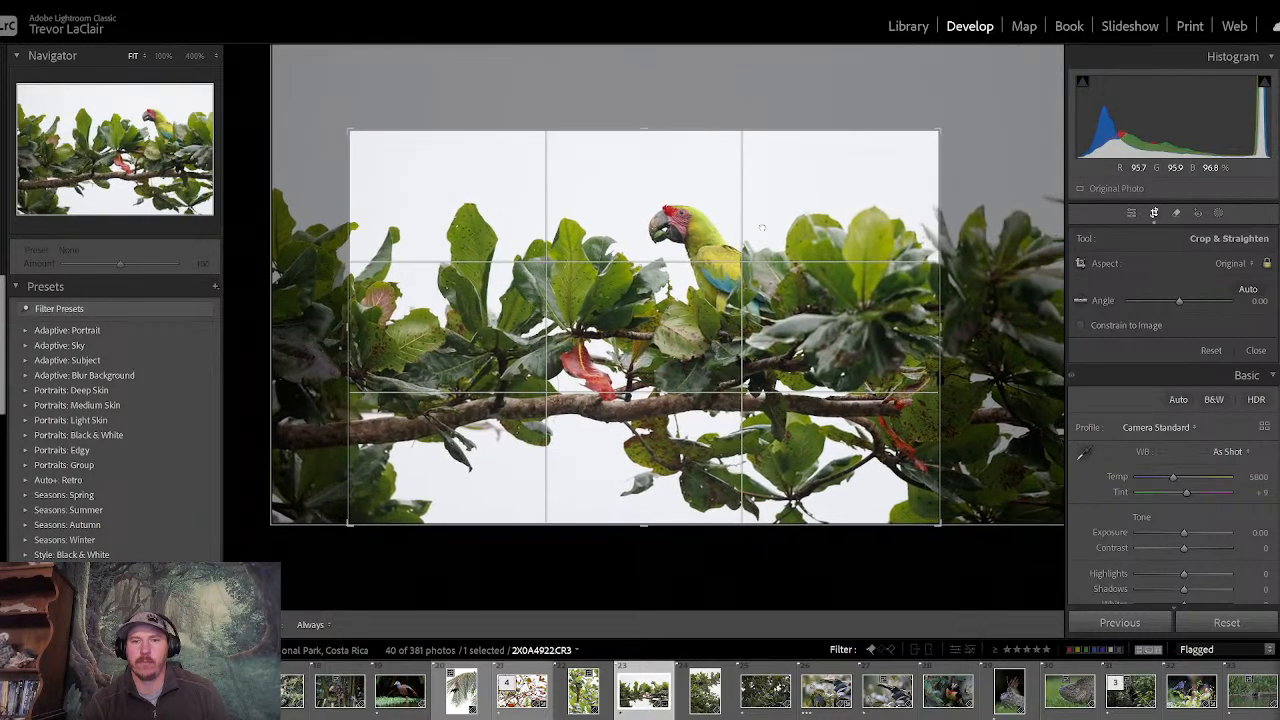
key("Return")
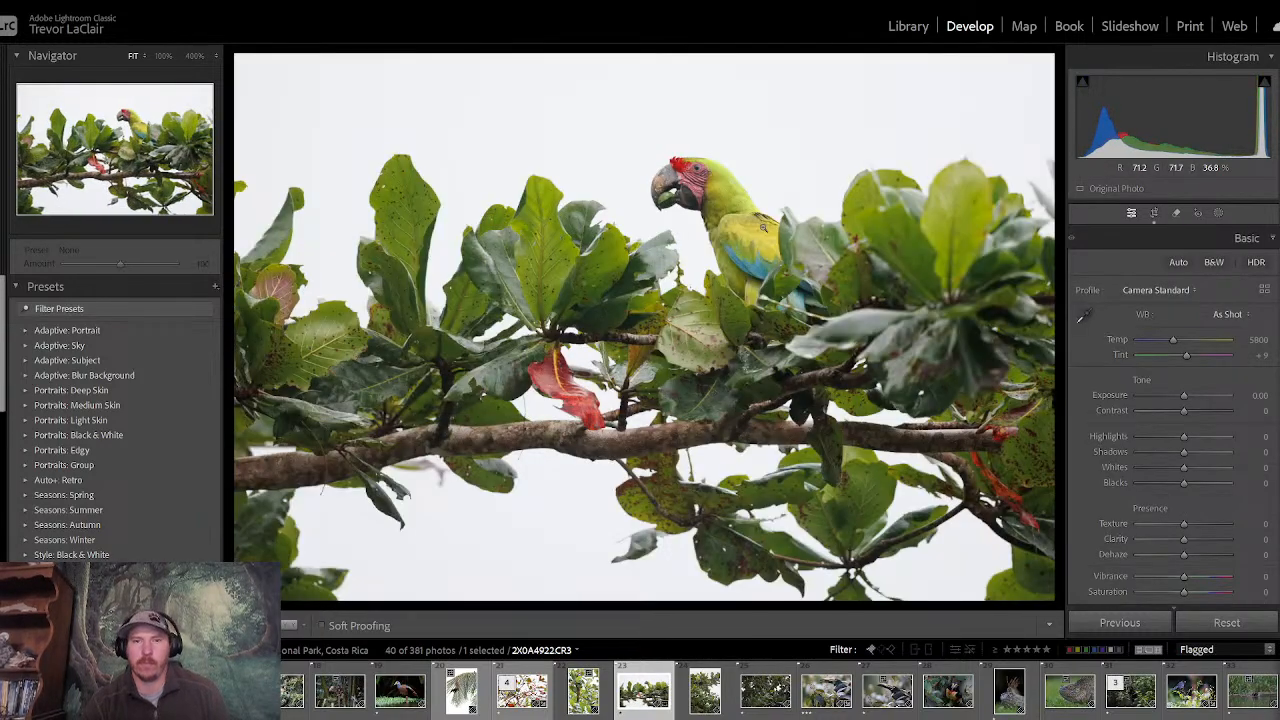
left_click(1154, 213)
left_click_drag(760, 296, 740, 295)
key("Return")
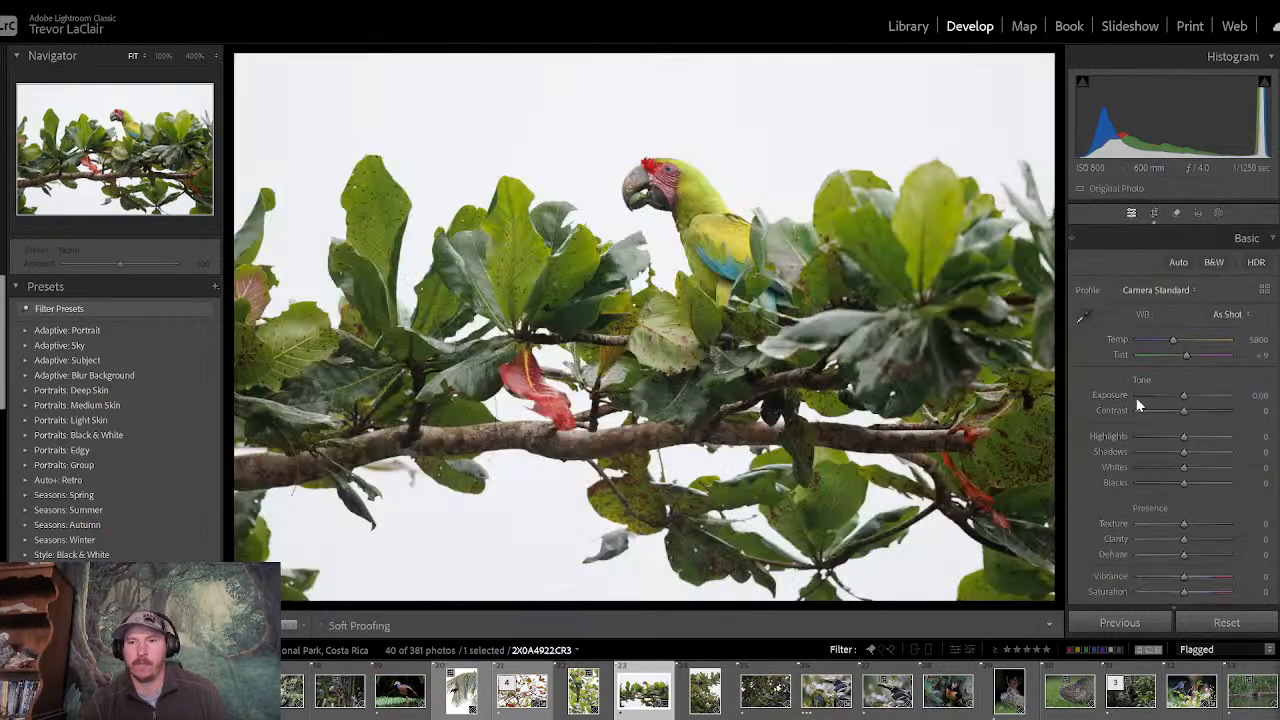
- Set the macaw photo's contrast to +25
left_click_drag(1186, 416, 1162, 449)
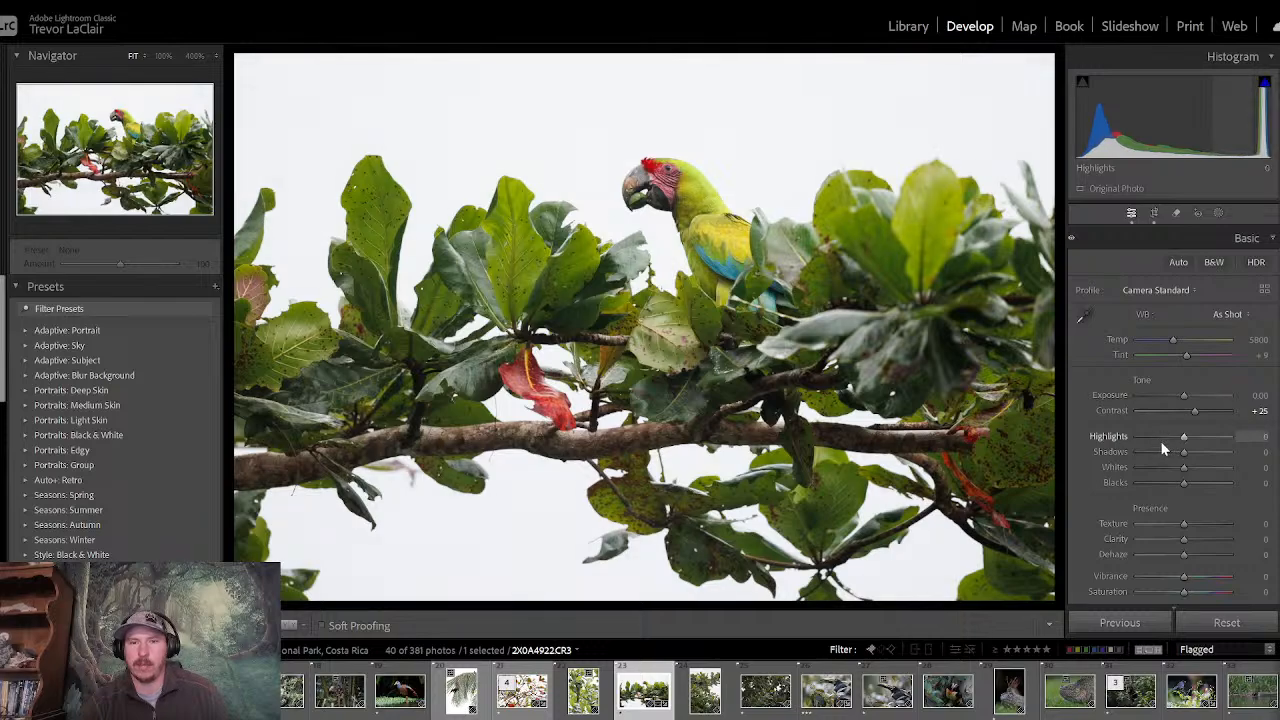
- Try reducing the macaw photo's saturation to -22, and reset it to its default
left_click_drag(1180, 591, 1173, 592)
double_click(1173, 592)
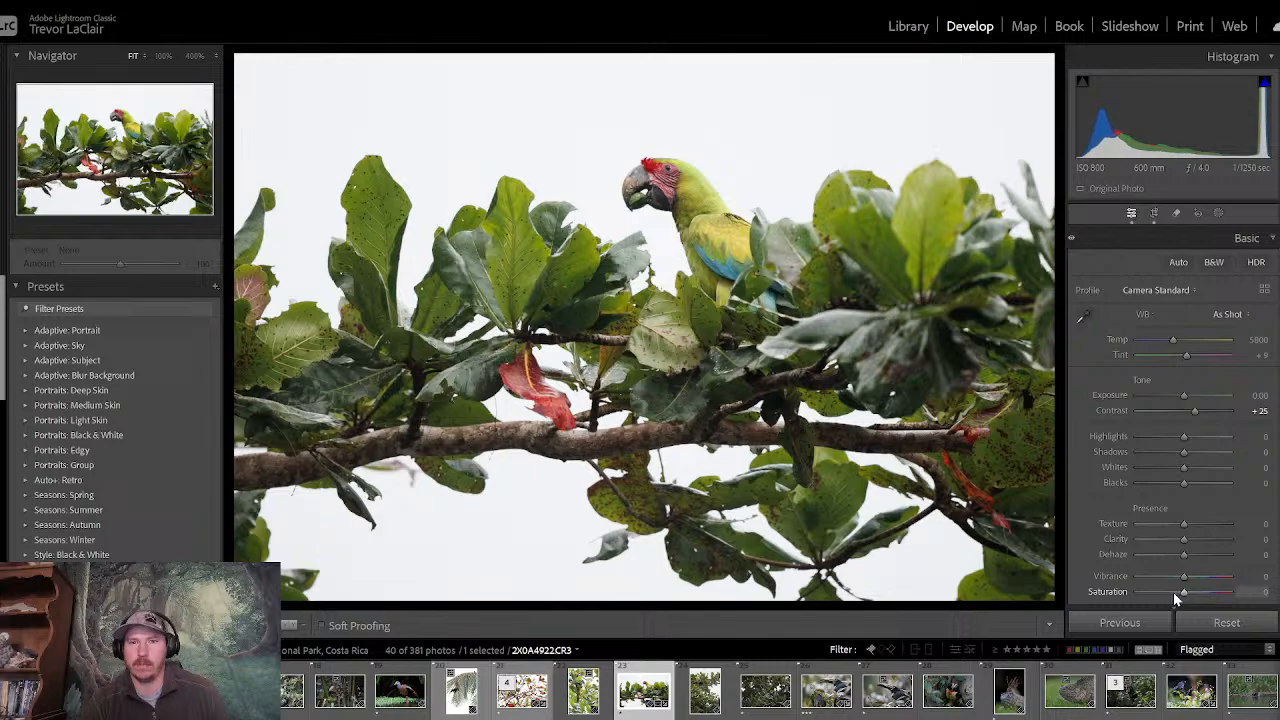
left_click(1173, 592)
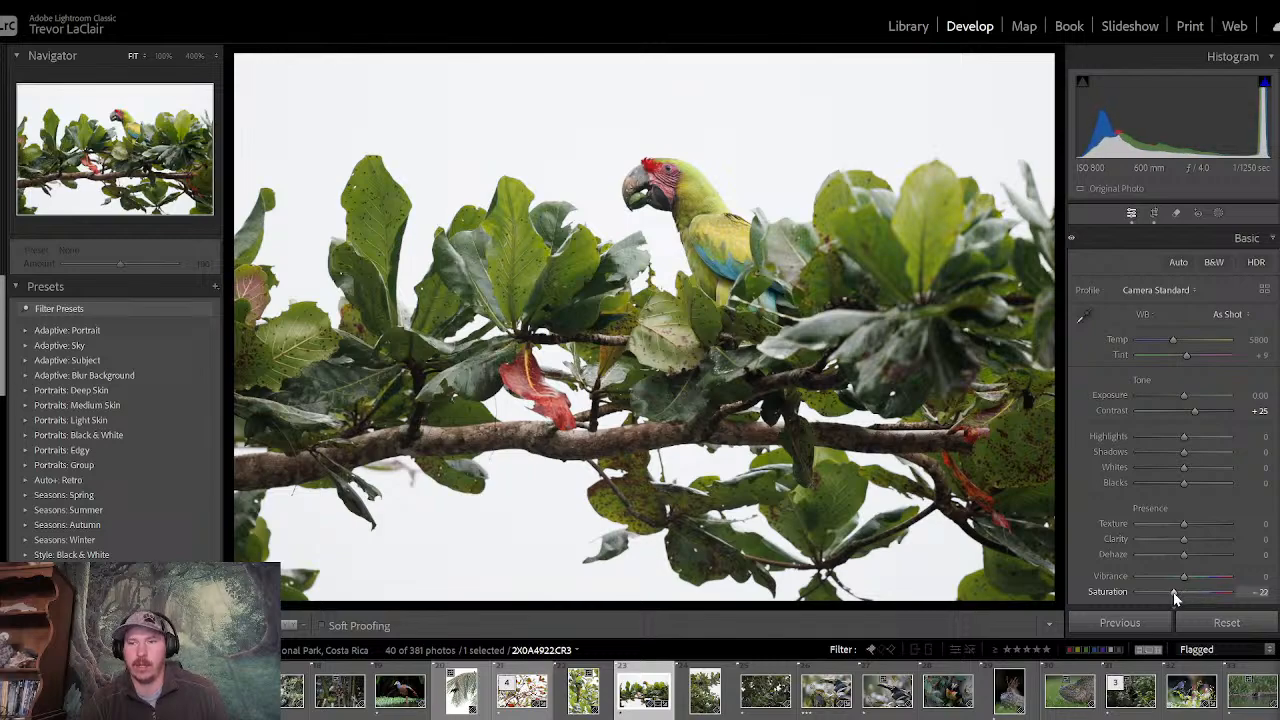
double_click(1173, 592)
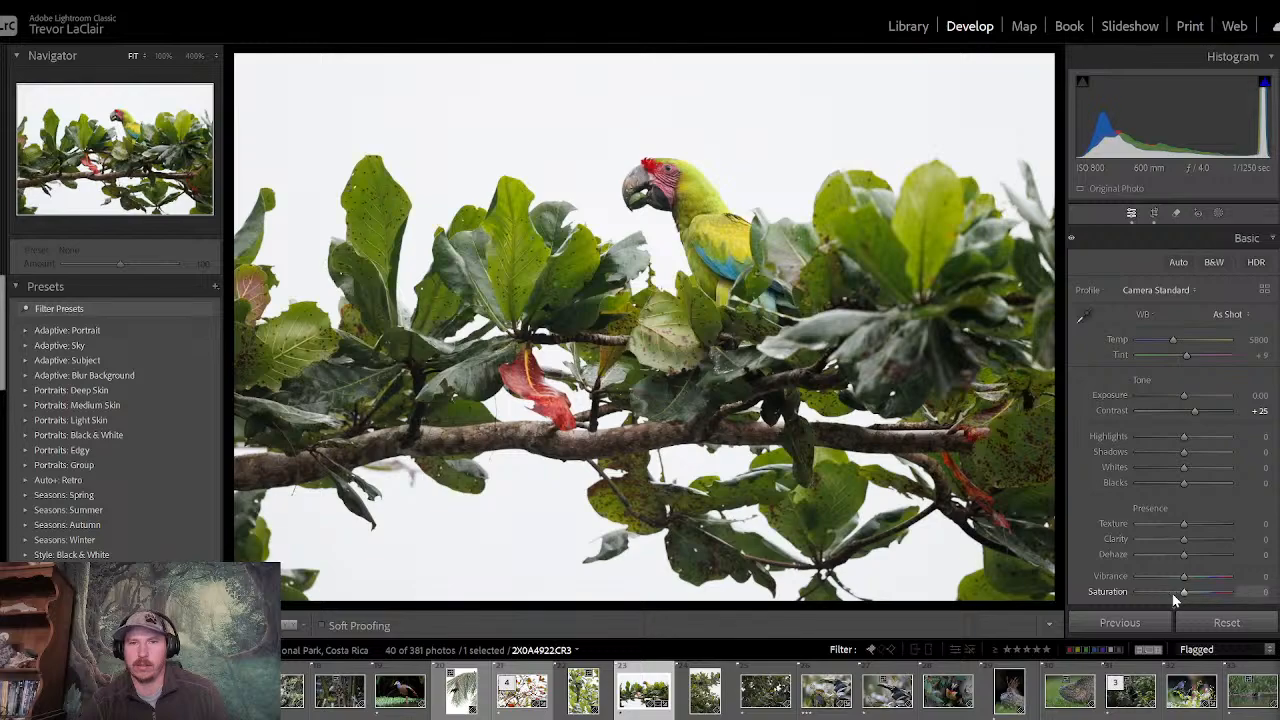
- Set the macaw photo's clarity to +15 and texture to +14
scroll(1170, 440, "down", 1)
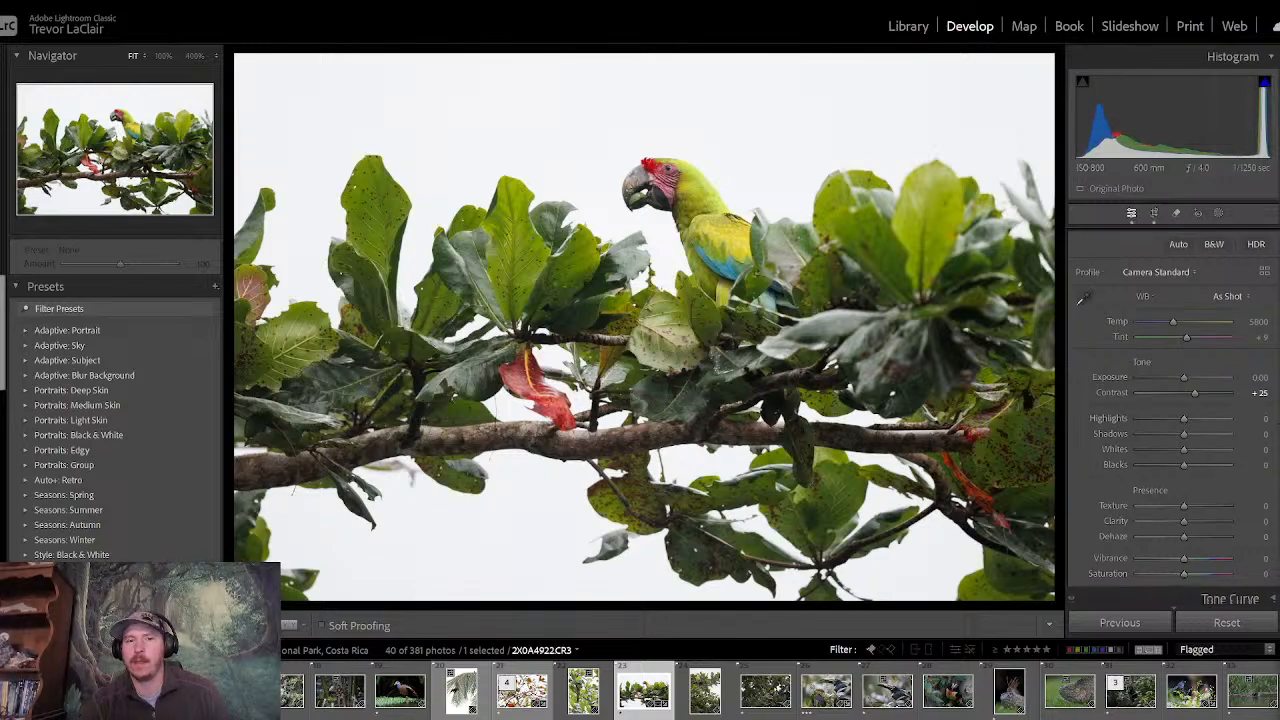
scroll(1185, 419, "down", 4)
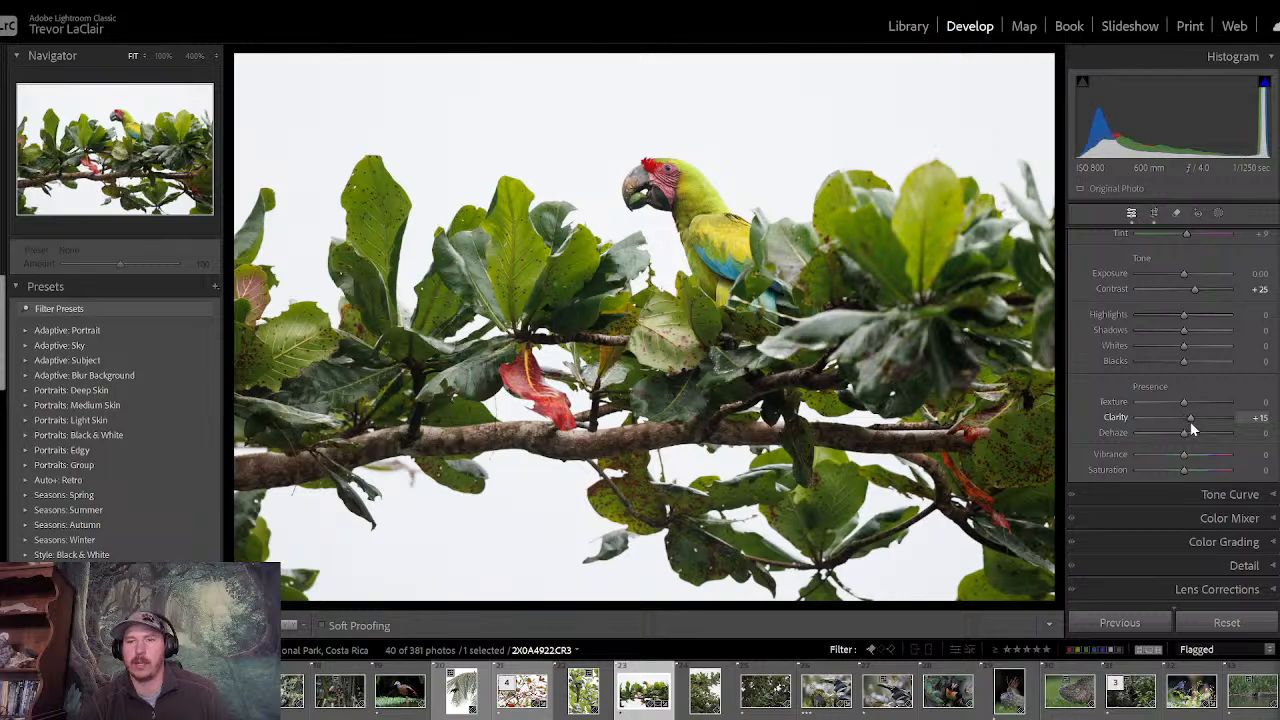
left_click_drag(1183, 404, 1190, 408)
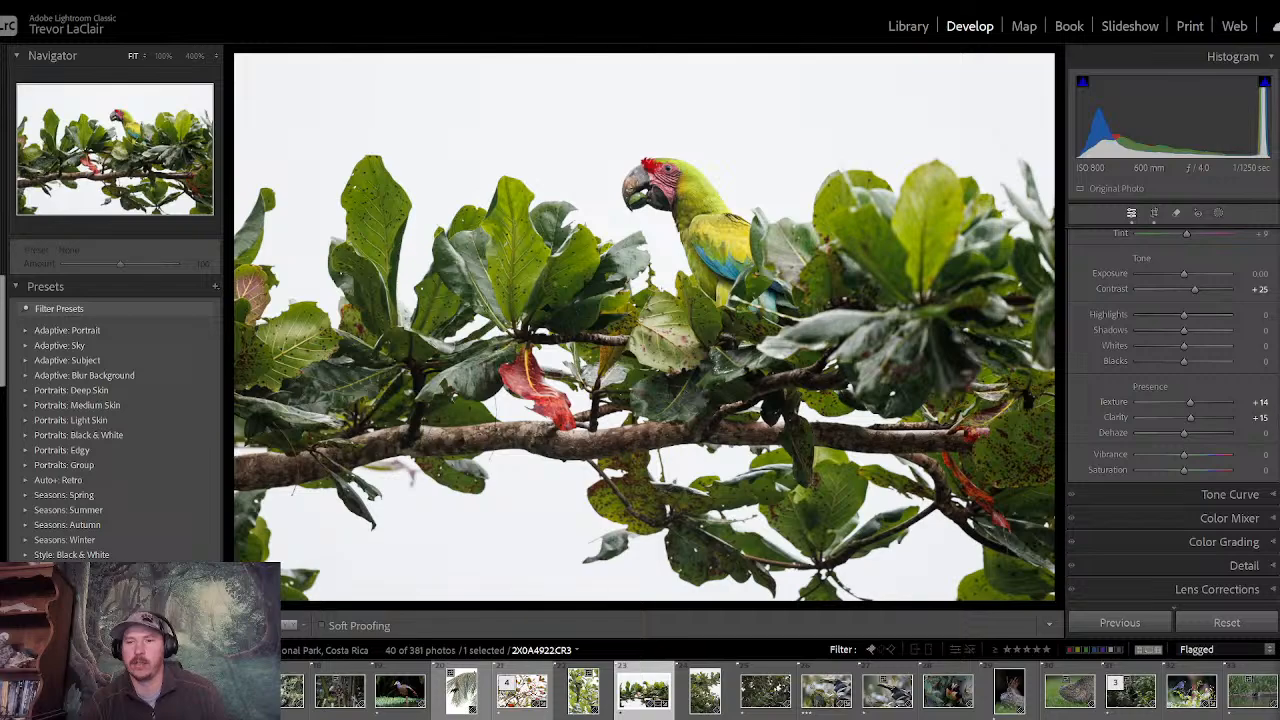
- Add a wide radial gradient mask over the macaw, move its centre beside the bird's beak, and reduce its height
scroll(1276, 320, "up", 5)
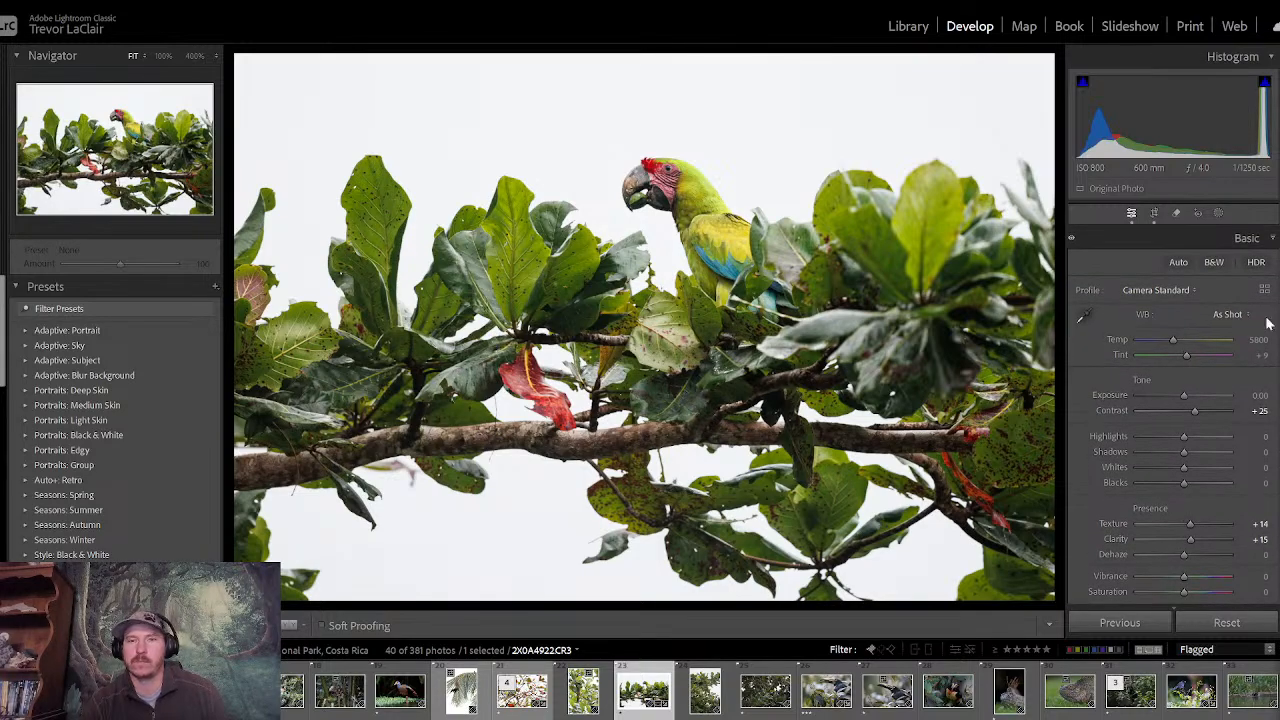
left_click(1217, 213)
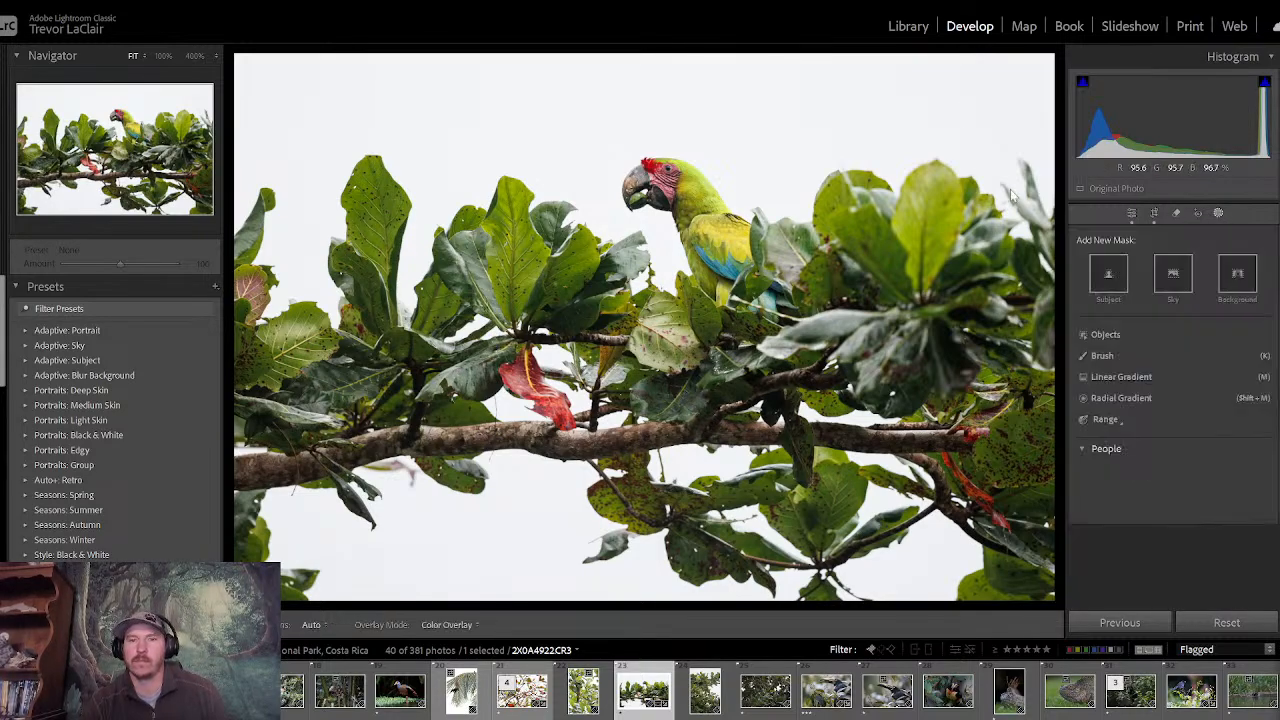
left_click(1120, 398)
left_click_drag(551, 311, 1141, 587)
left_click_drag(551, 311, 623, 218)
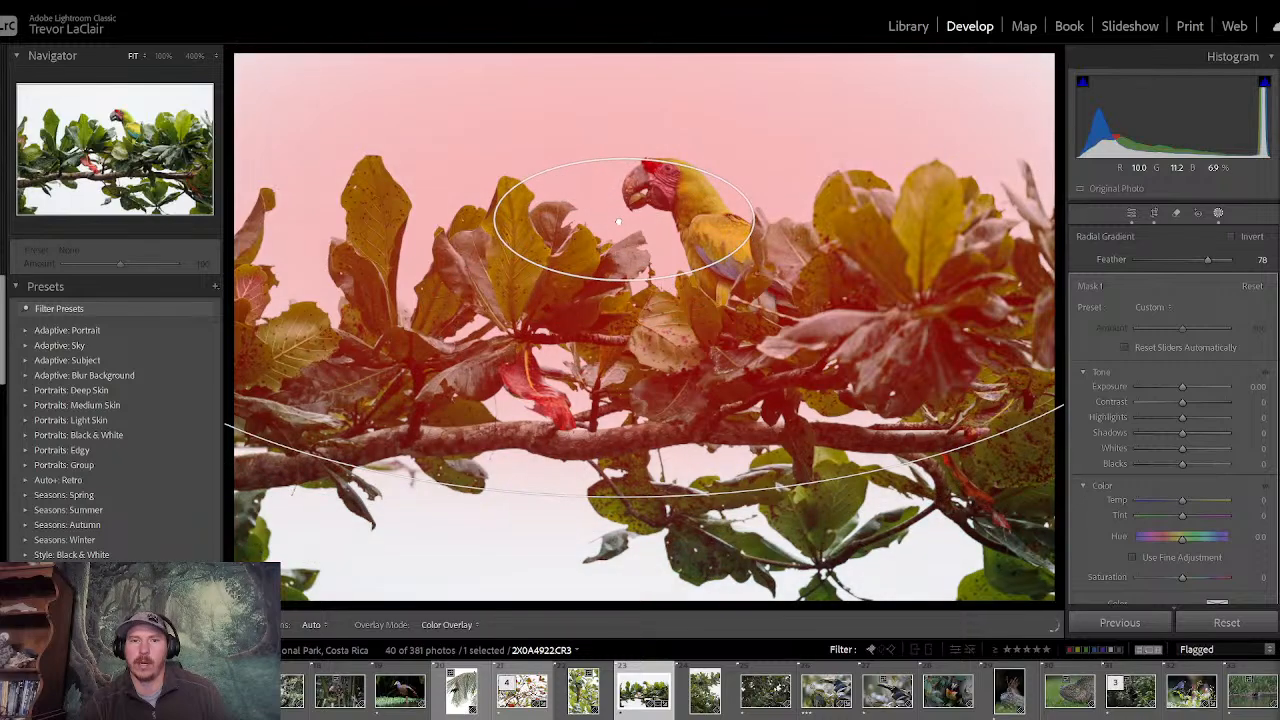
left_click_drag(628, 496, 628, 411)
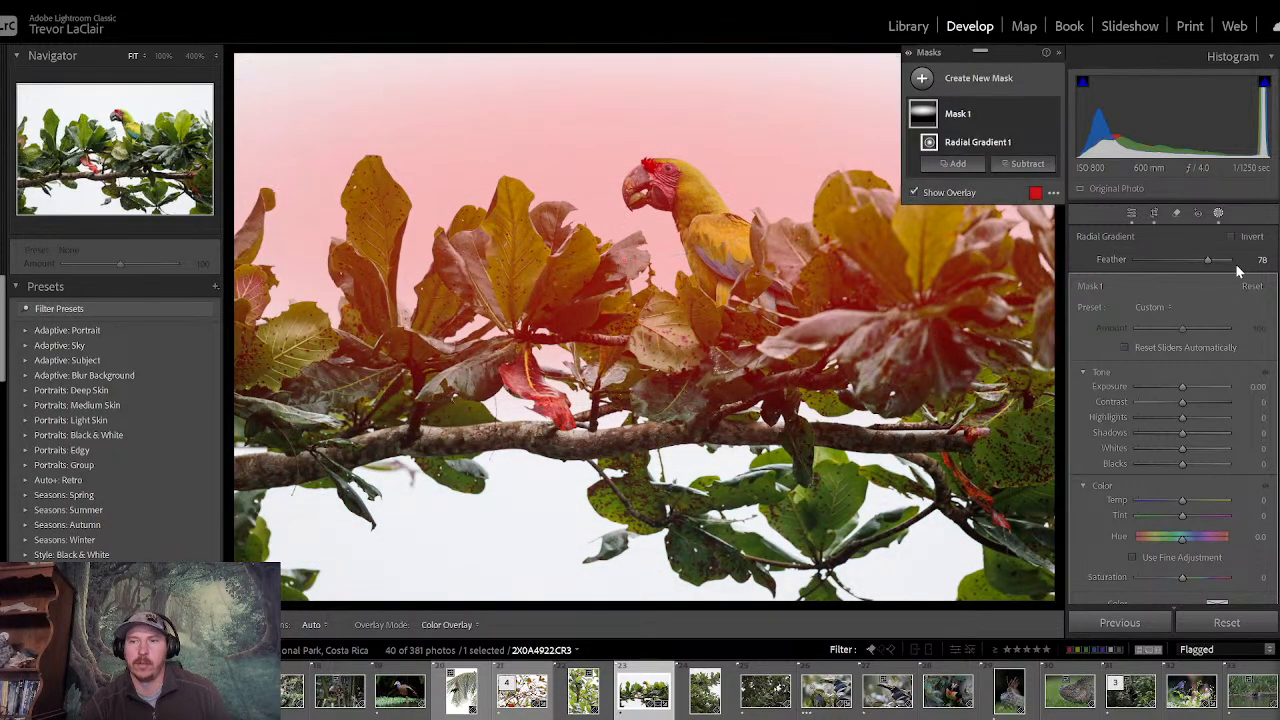
- Set the radial mask's feather to 100, centre it on the macaw's head, and invert it to cover the surroundings
left_click_drag(1206, 262, 1250, 262)
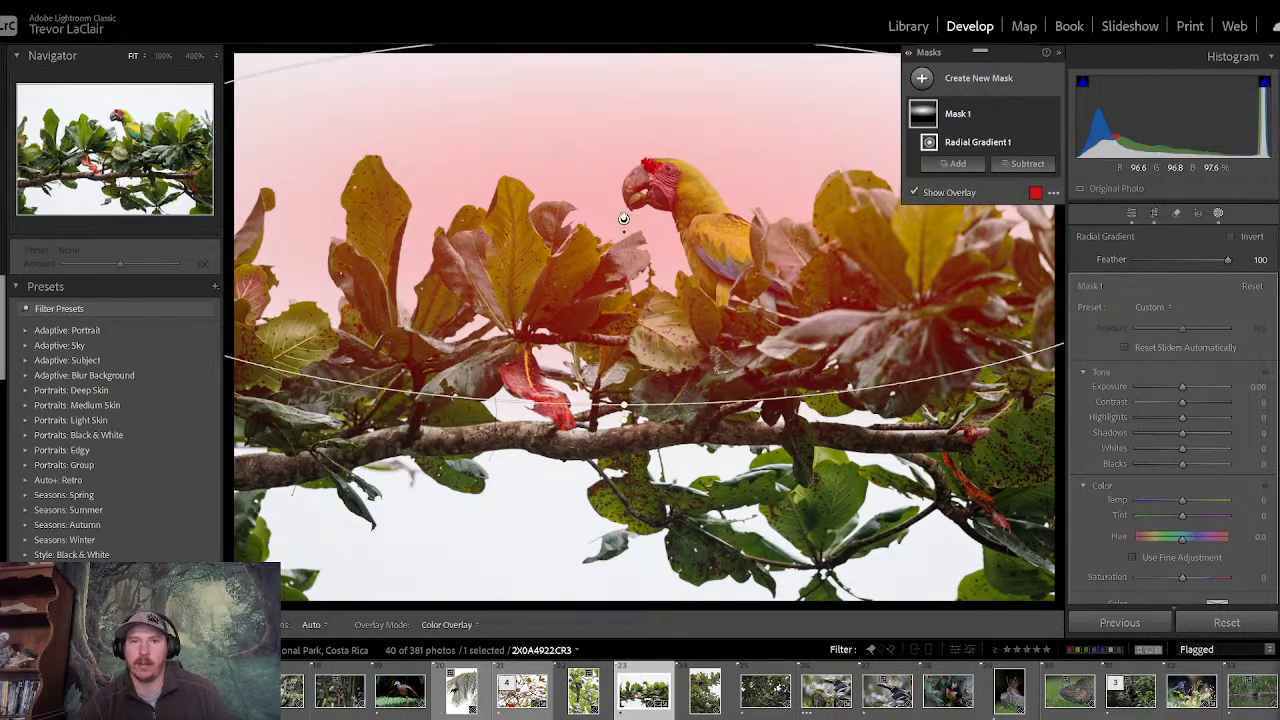
left_click_drag(625, 218, 646, 199)
left_click(1231, 236)
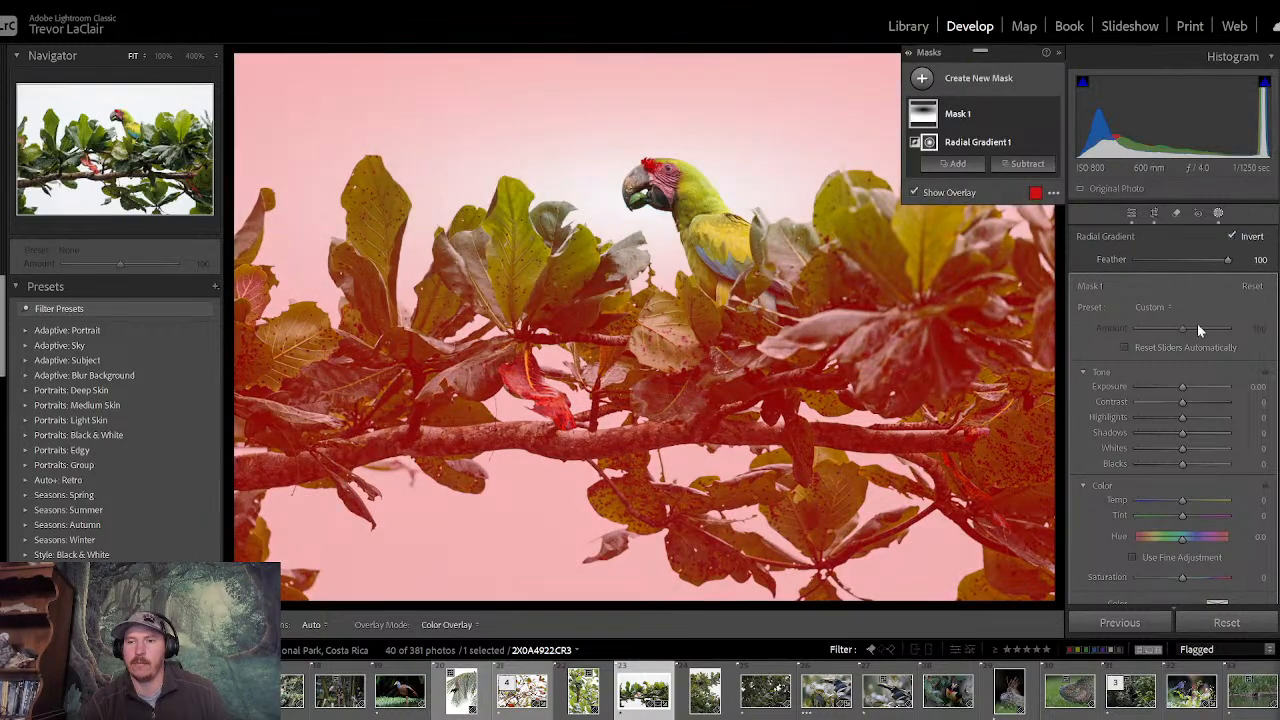
- Lower the inverted radial mask's exposure slightly to darken the area around the macaw, and return to the global adjustments
left_click_drag(1180, 388, 1175, 387)
left_click(1131, 214)
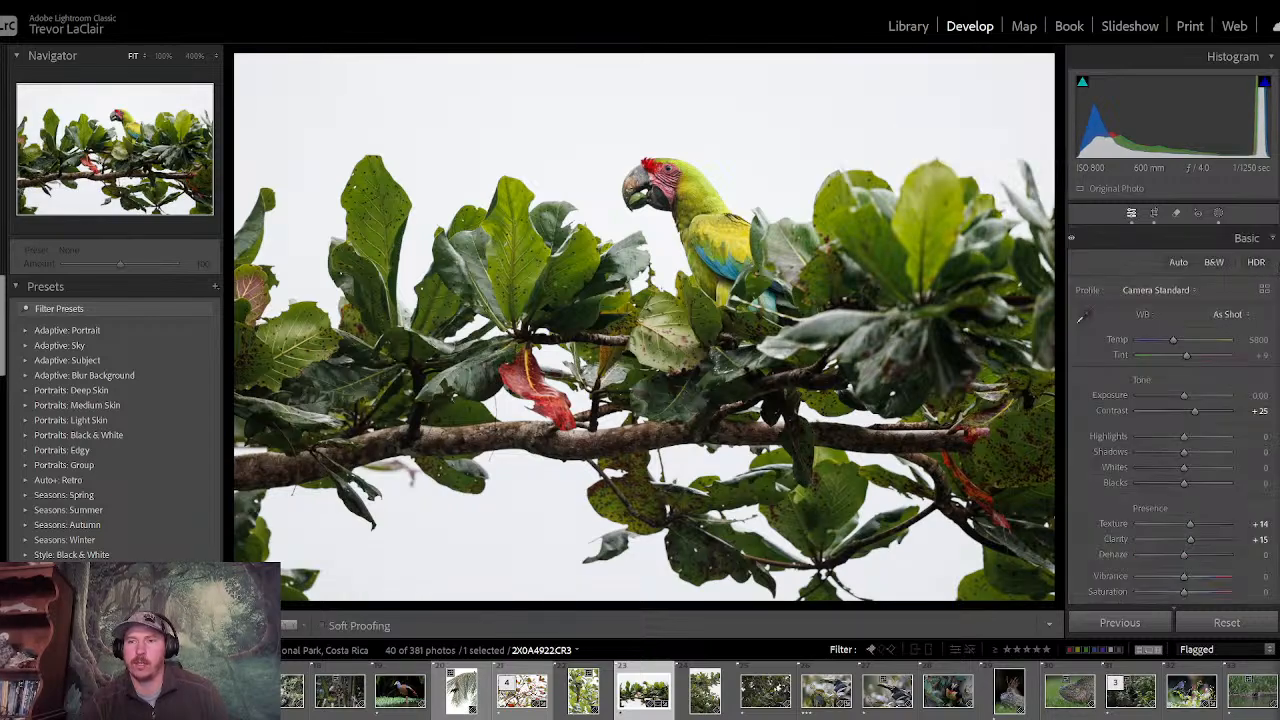
key("F8")
key("F8")
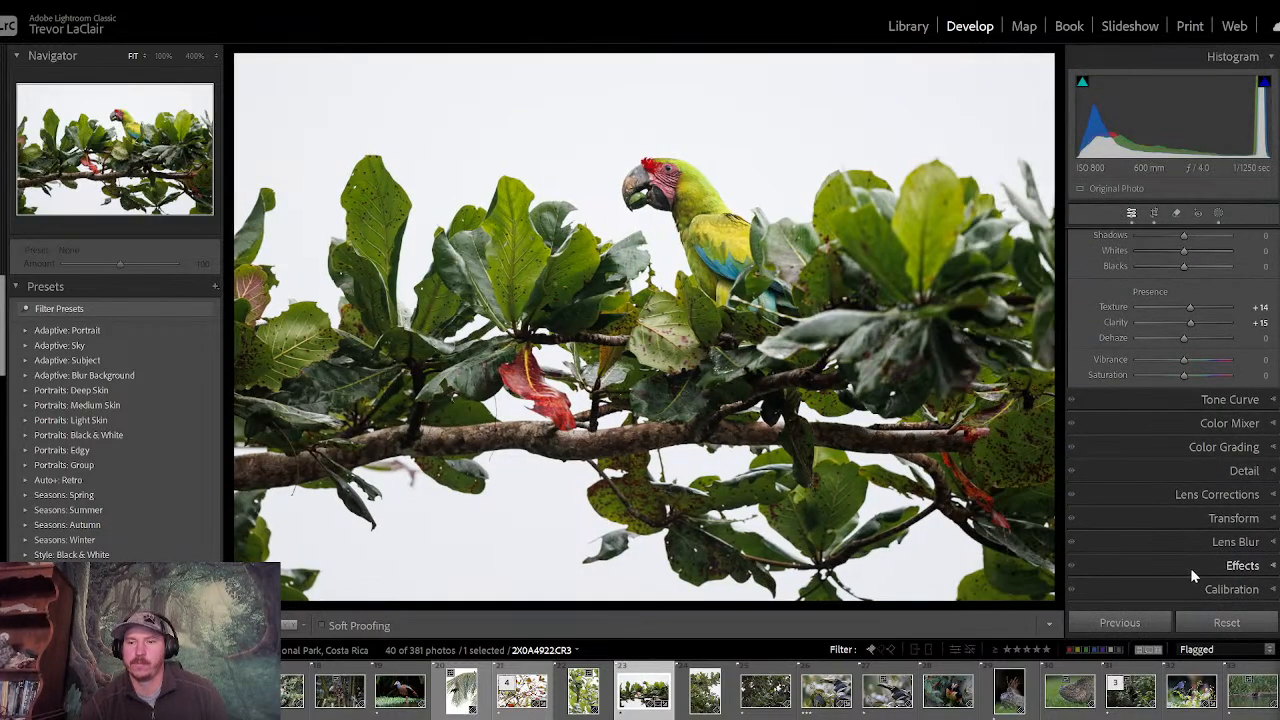
- Add a post-crop vignette with an amount of -15 and return to the basic adjustments
left_click(1240, 565)
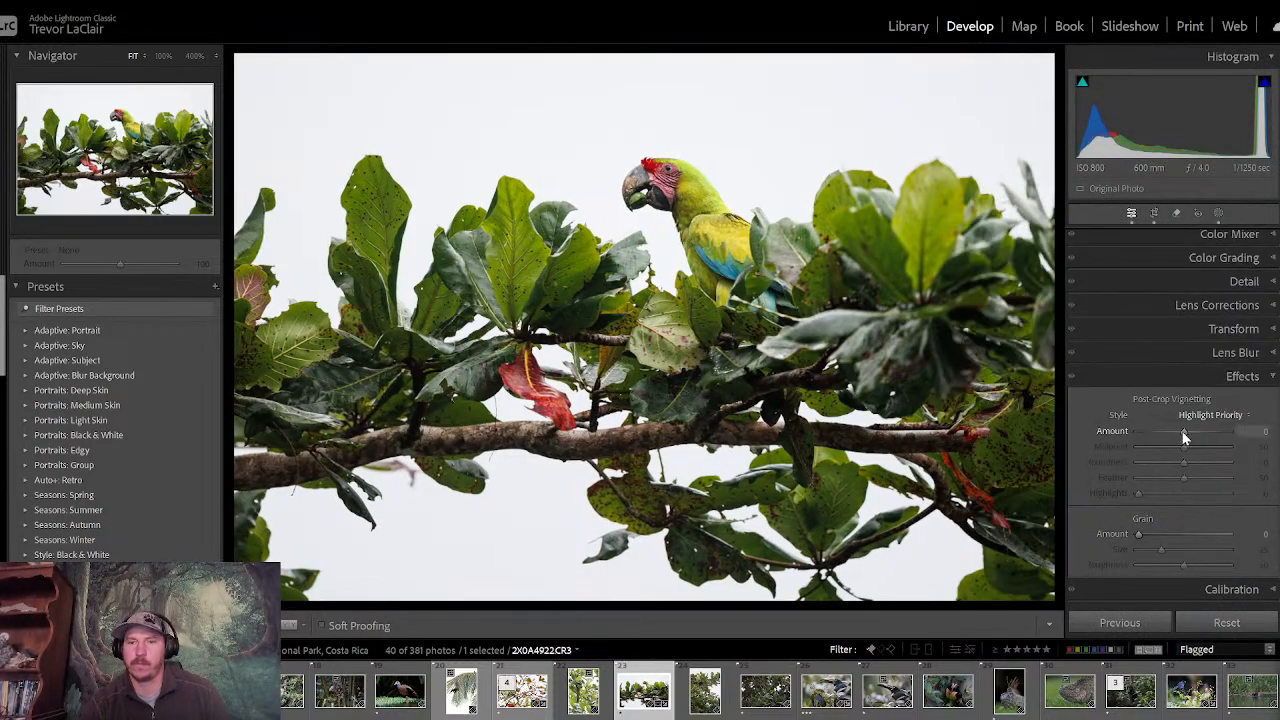
left_click_drag(1183, 432, 1176, 431)
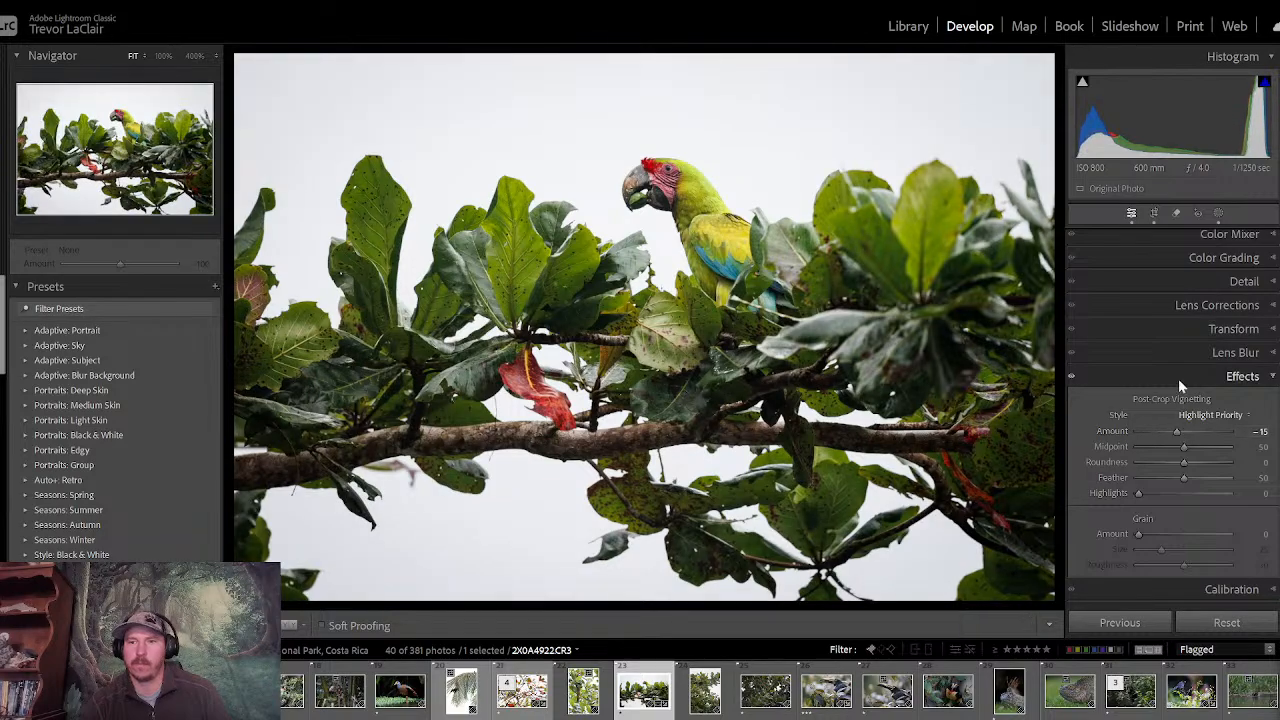
left_click(1178, 382)
left_click(1157, 237)
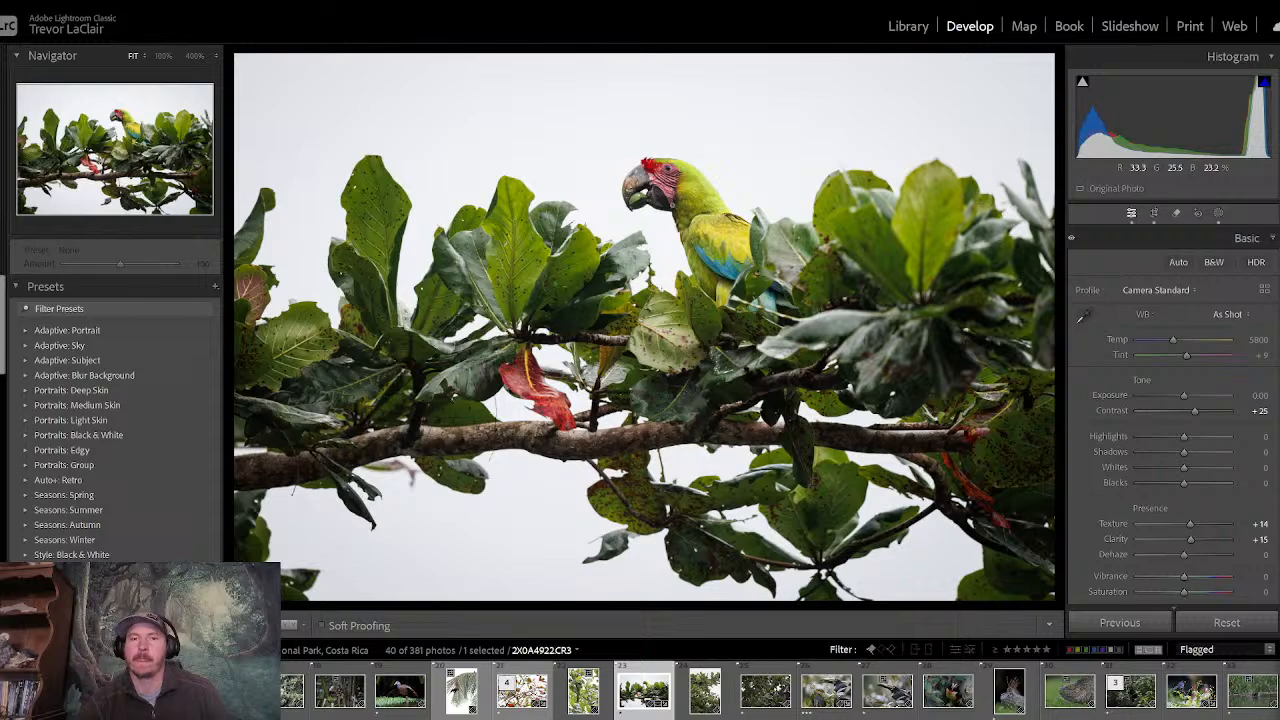
- Paint a new brush mask over the macaw's face and set its exposure to 0.61
left_click(674, 190)
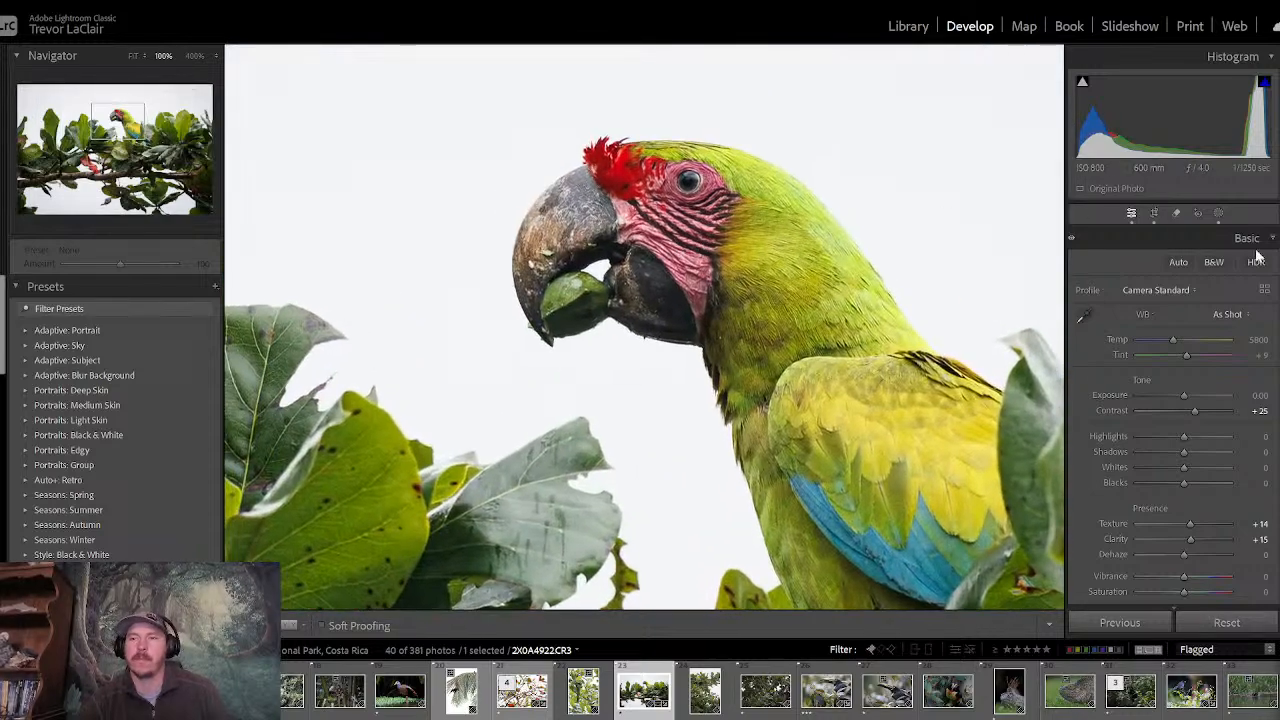
left_click(1218, 213)
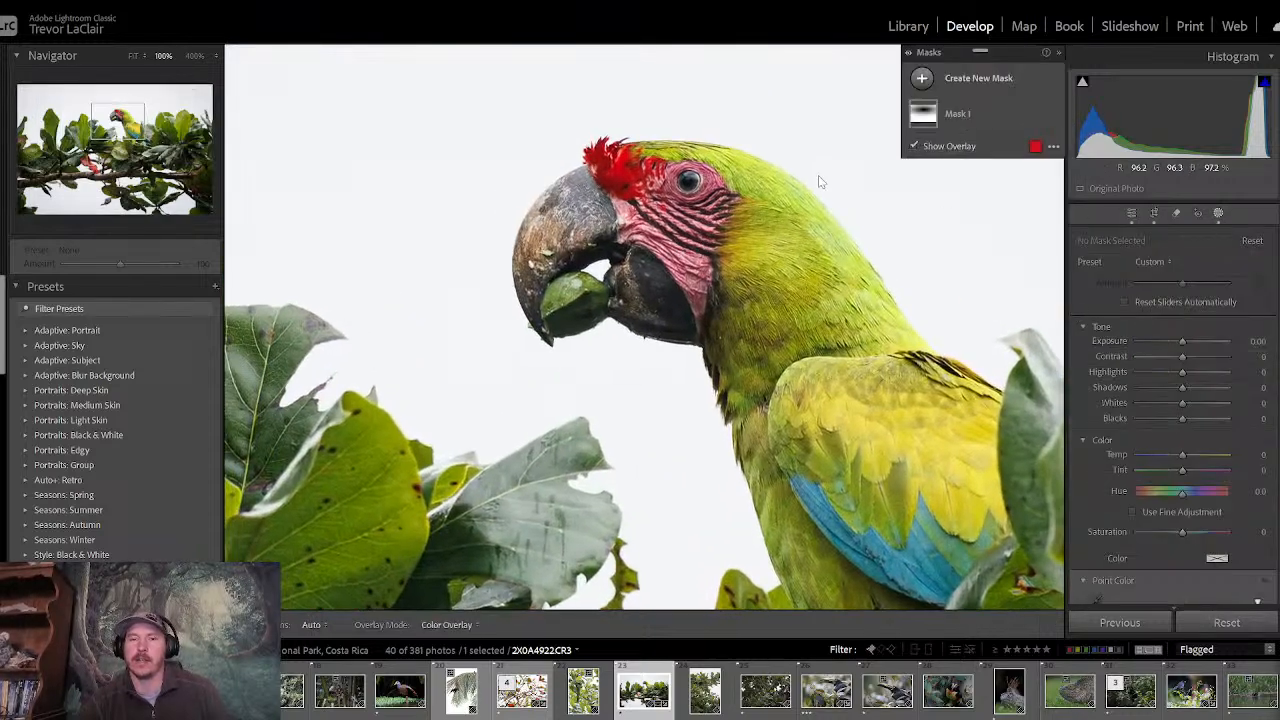
left_click(922, 80)
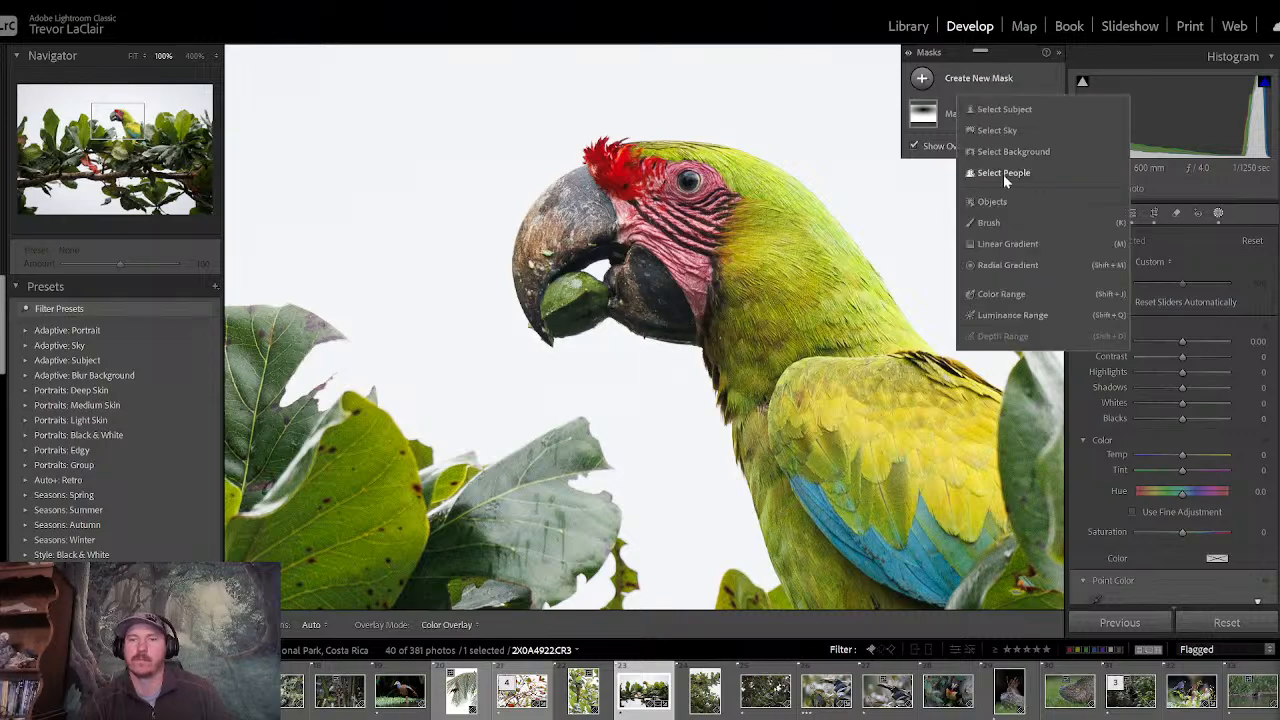
left_click(1004, 221)
mouse_move(660, 235)
left_mouse_down()
mouse_move(690, 245)
mouse_move(710, 310)
mouse_move(632, 215)
mouse_move(620, 178)
mouse_move(692, 186)
mouse_move(704, 203)
mouse_move(690, 230)
left_mouse_up()
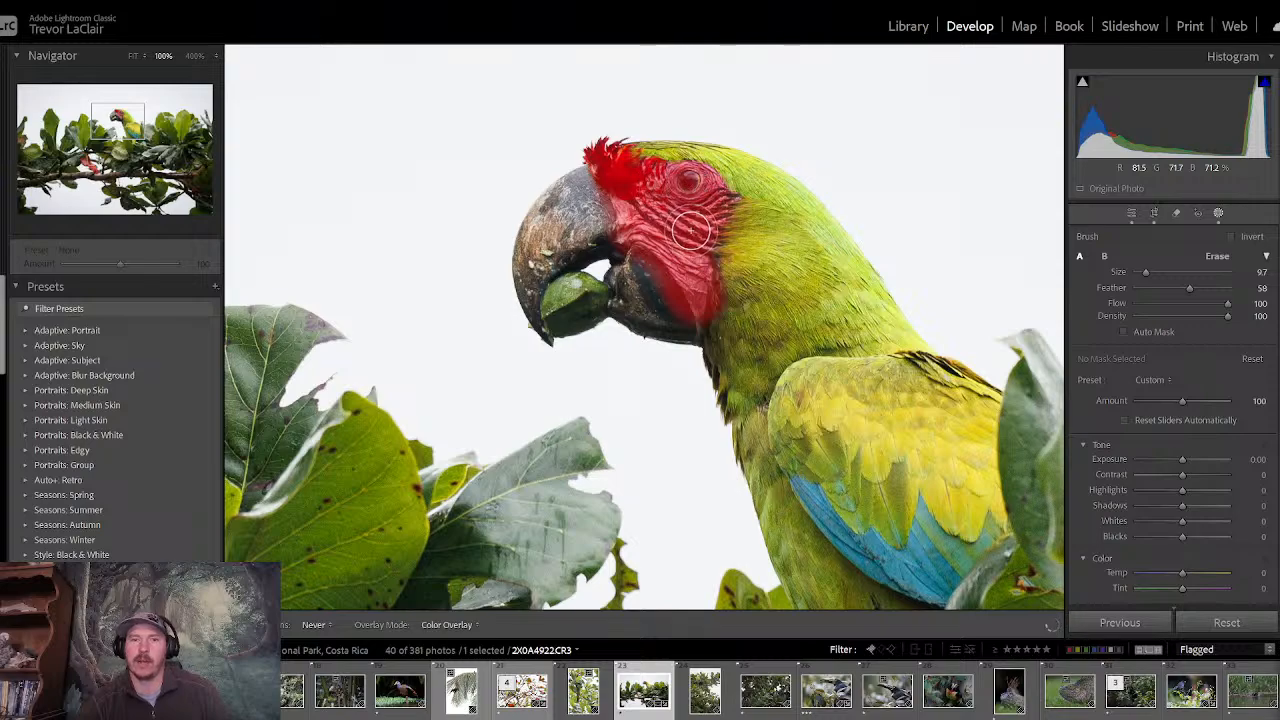
left_click_drag(1180, 460, 1188, 470)
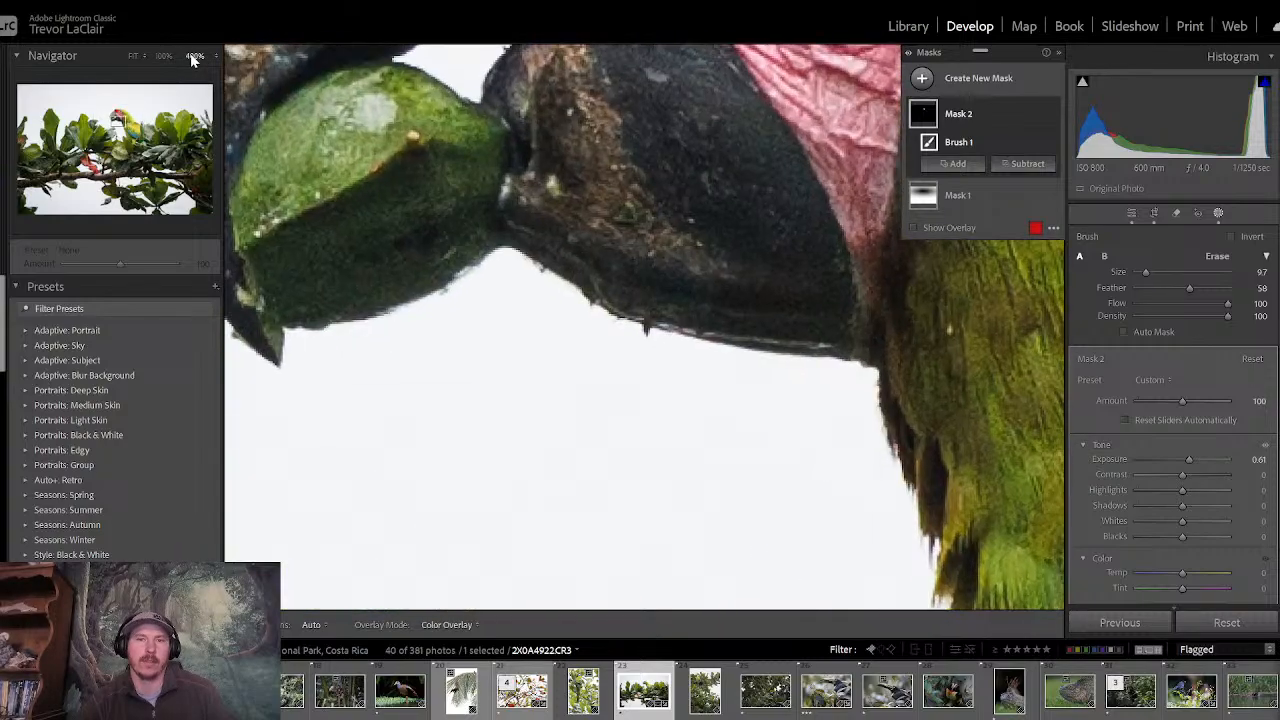
- Paint a new brush mask over the macaw's eye and set its exposure to 0.23
left_click(195, 55)
left_click_drag(119, 121, 122, 115)
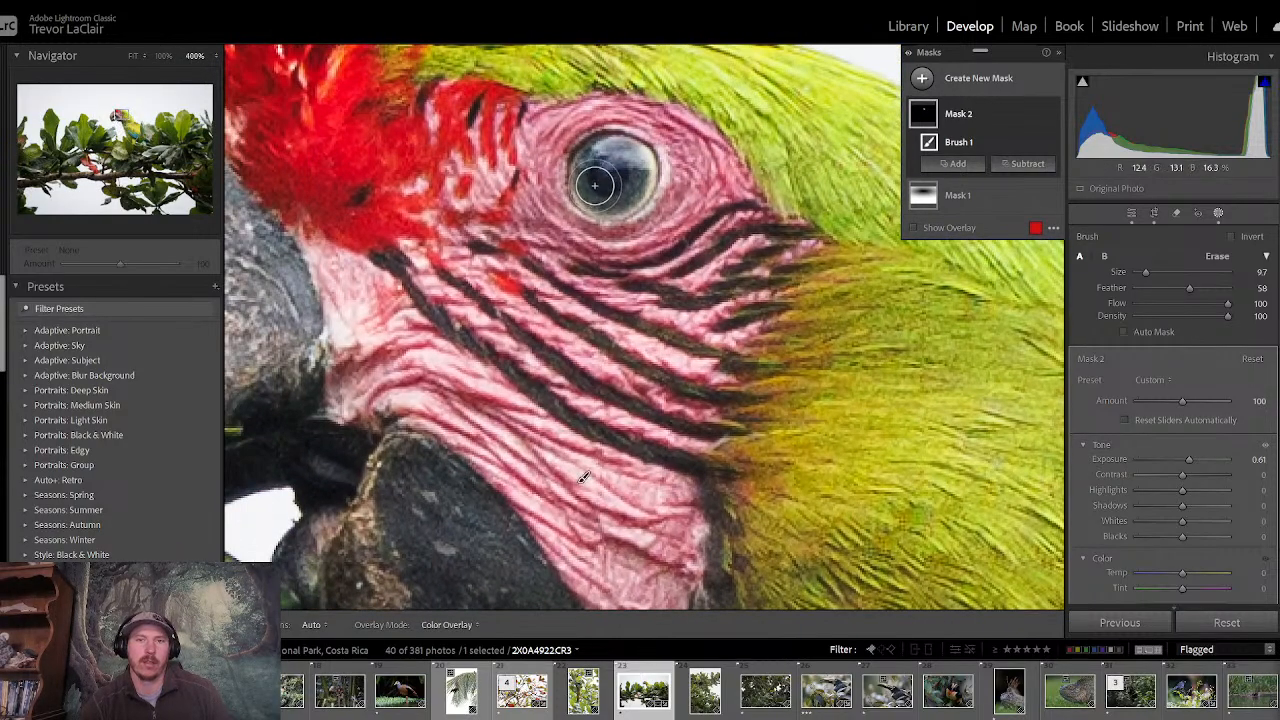
key("h")
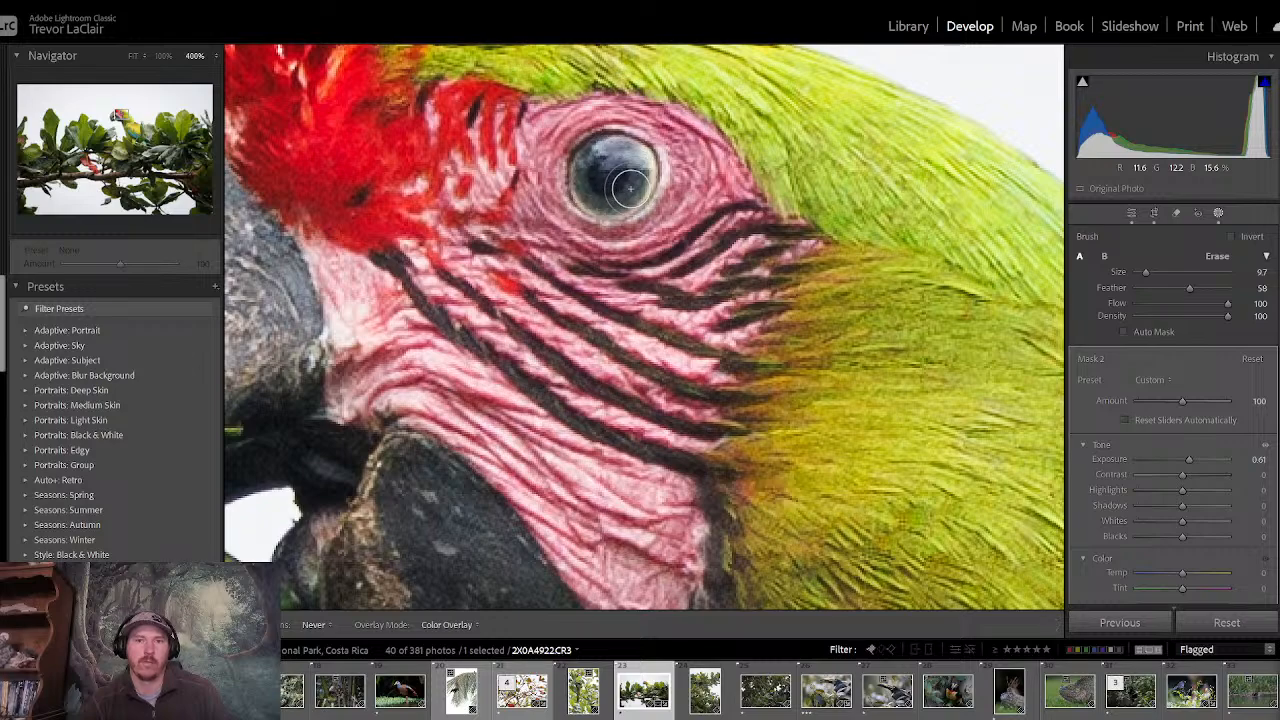
key("h")
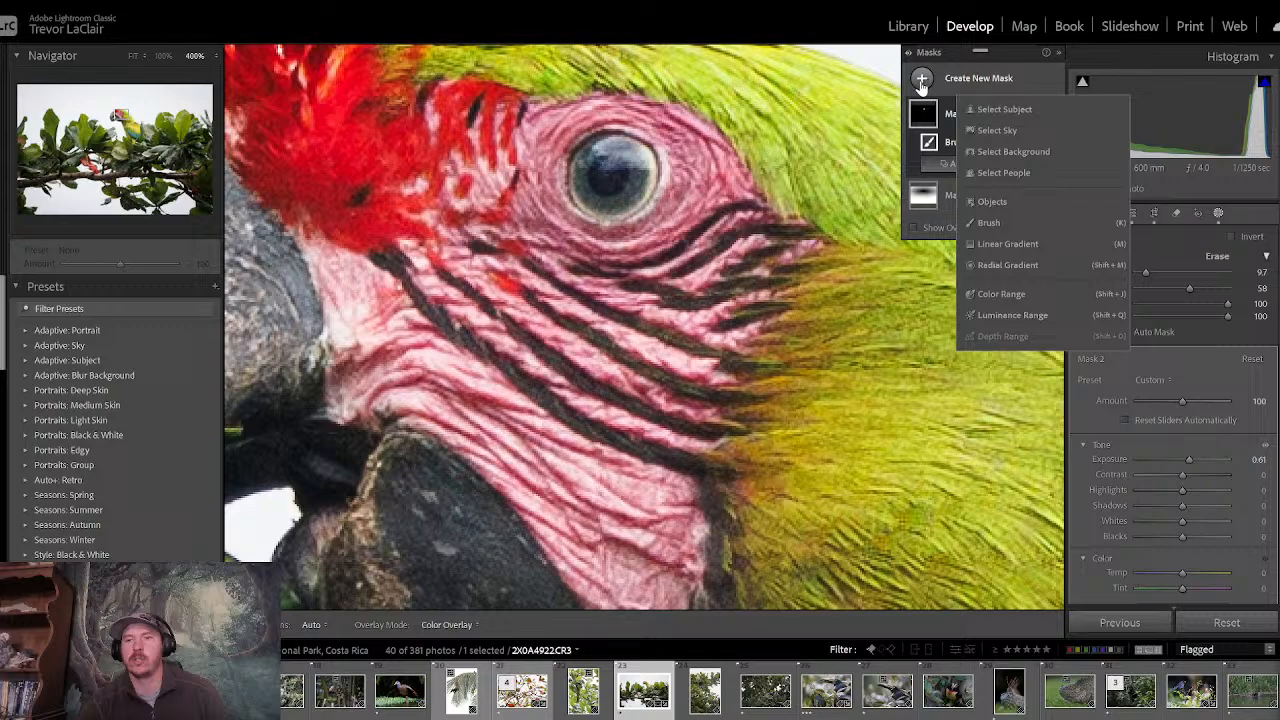
left_click(988, 222)
mouse_move(617, 190)
left_mouse_down()
mouse_move(590, 177)
mouse_move(598, 162)
mouse_move(627, 163)
mouse_move(622, 190)
mouse_move(590, 182)
left_mouse_up()
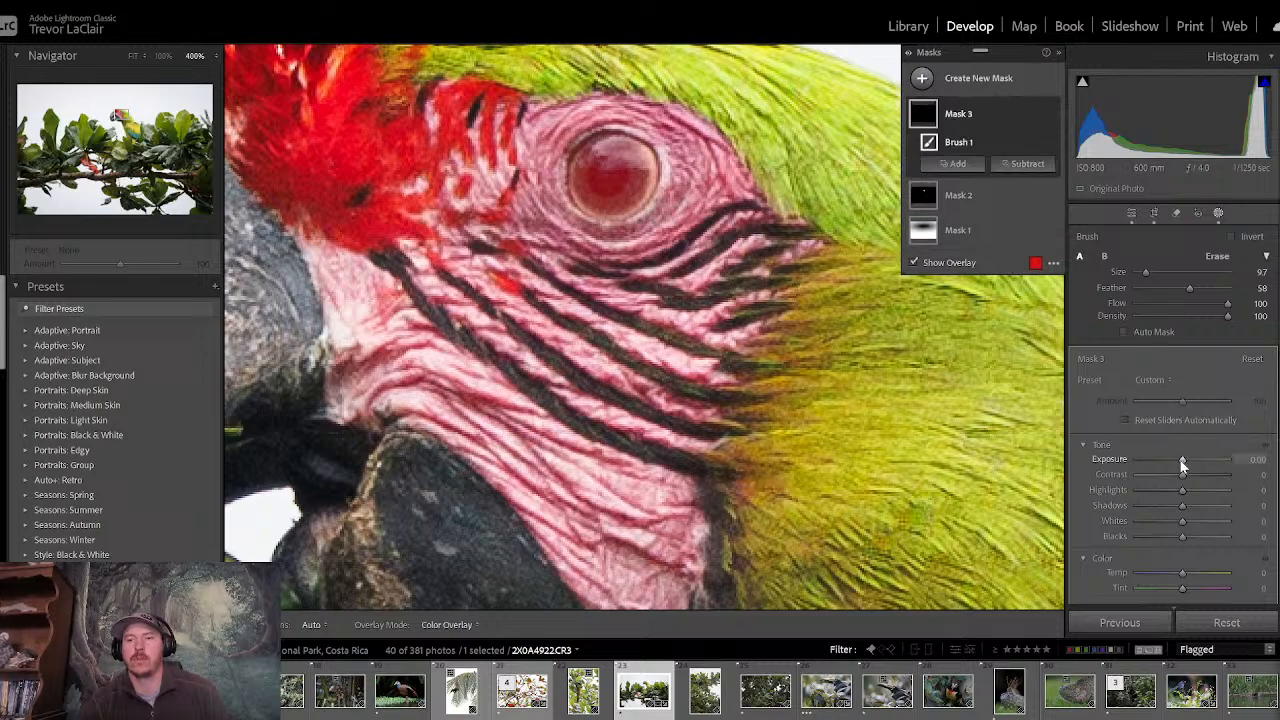
left_click_drag(1180, 460, 1182, 465)
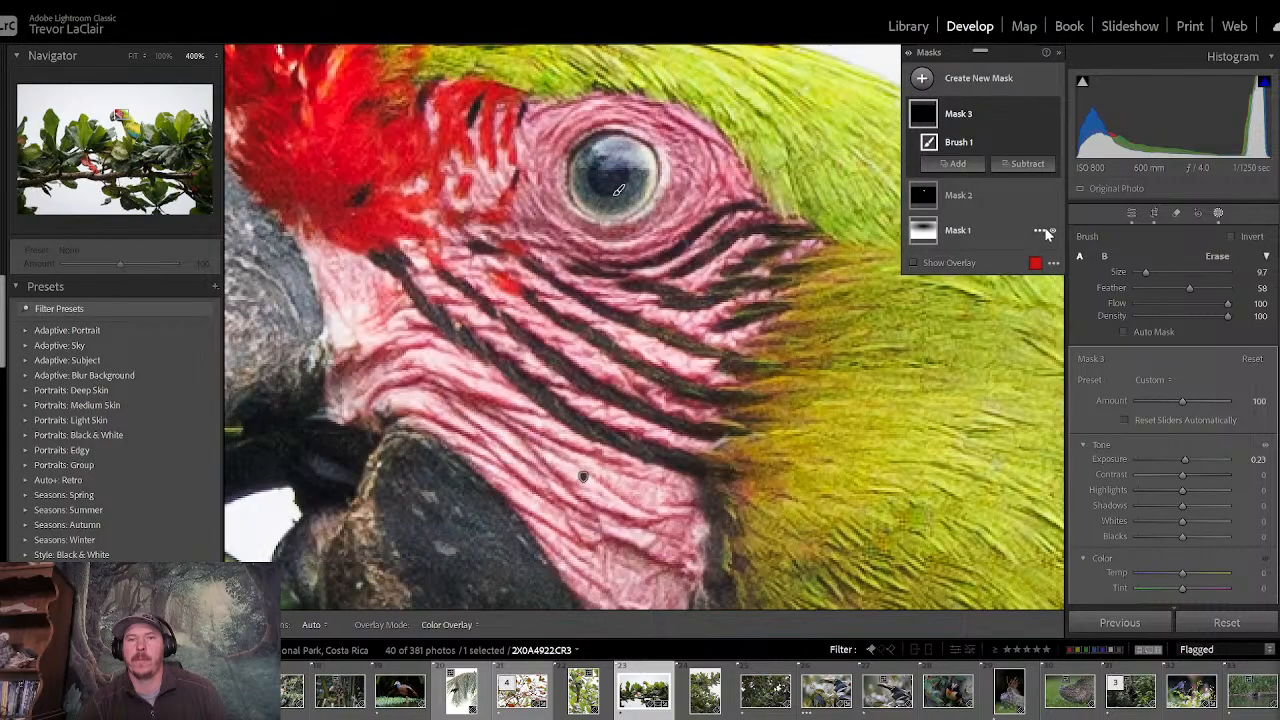
- Paint another brush mask over the macaw's pupil, set its blacks to -17, and return to the basic adjustments
left_click(922, 80)
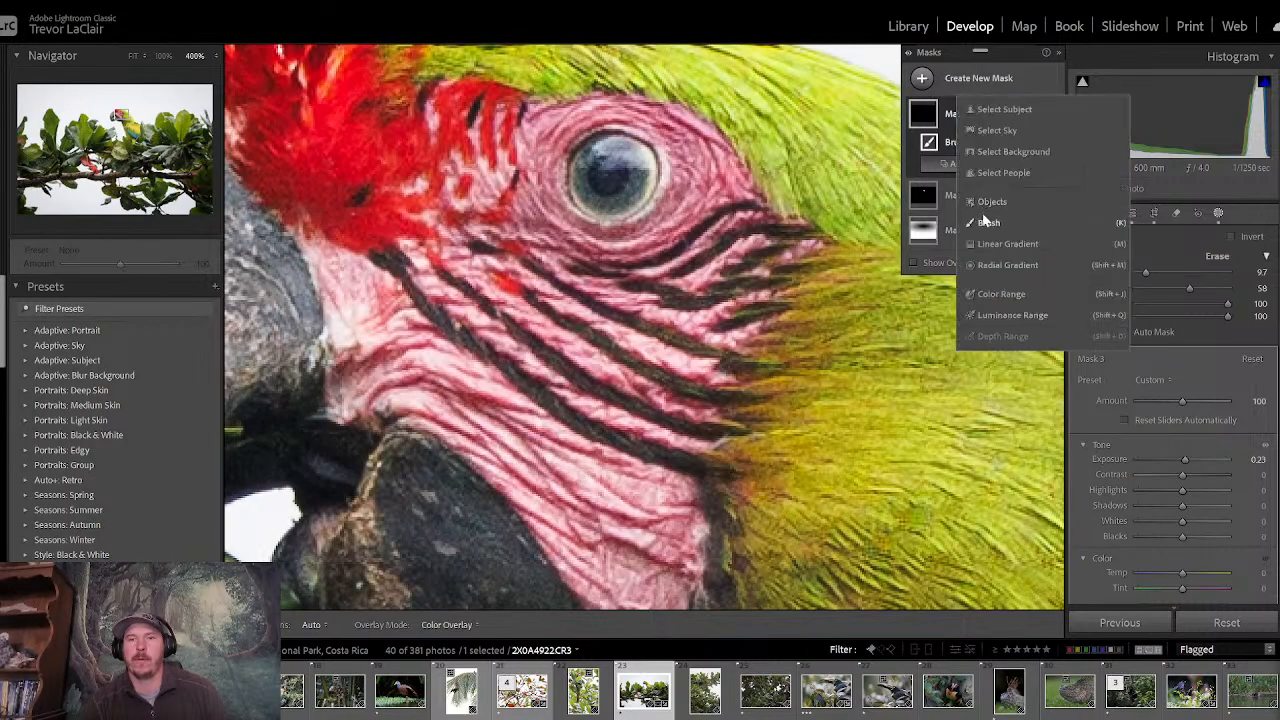
left_click(985, 222)
mouse_move(623, 177)
left_mouse_down()
mouse_move(605, 185)
mouse_move(615, 170)
left_mouse_up()
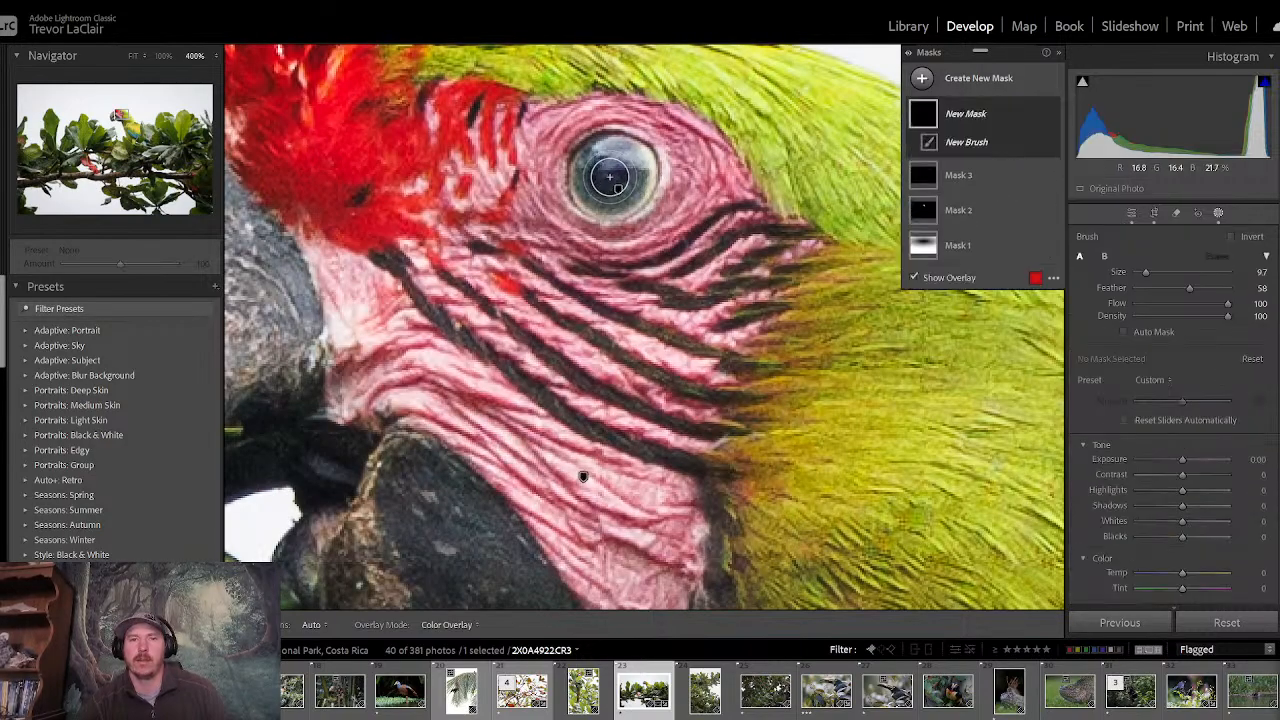
left_click_drag(1183, 537, 1173, 537)
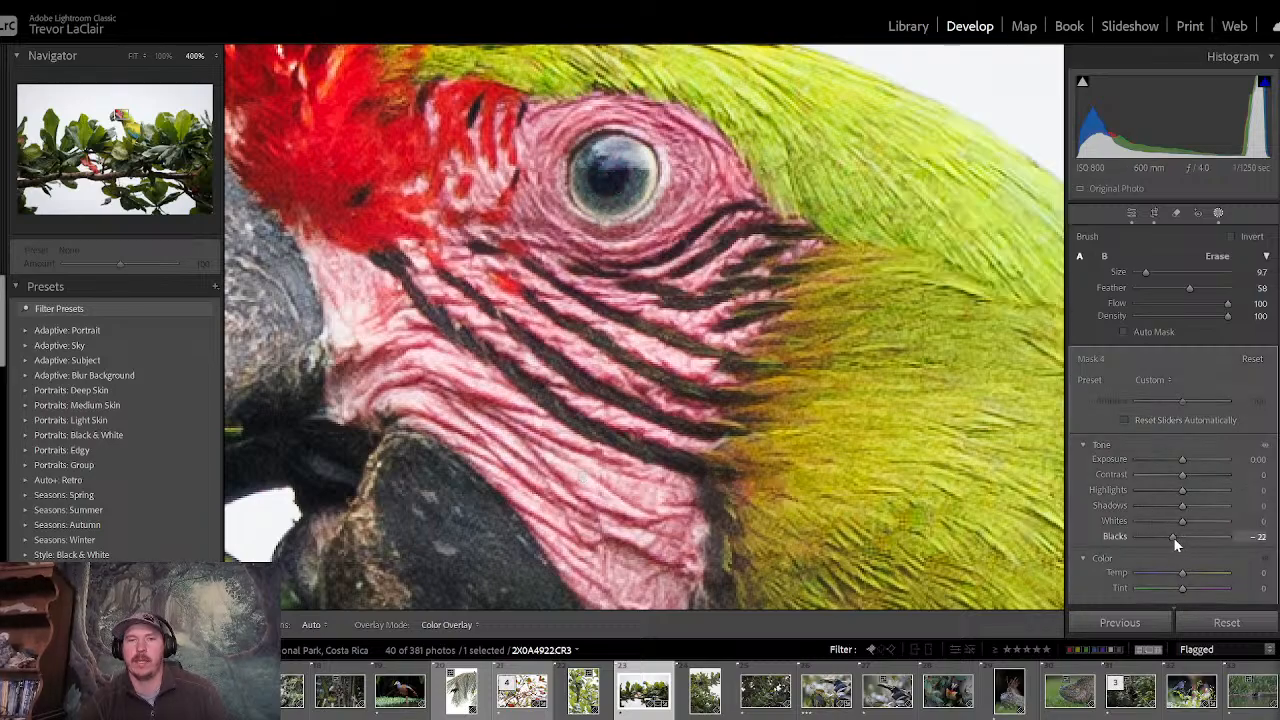
left_click(1131, 212)
- View the whole macaw photo and compare its before and after versions
left_click(727, 279)
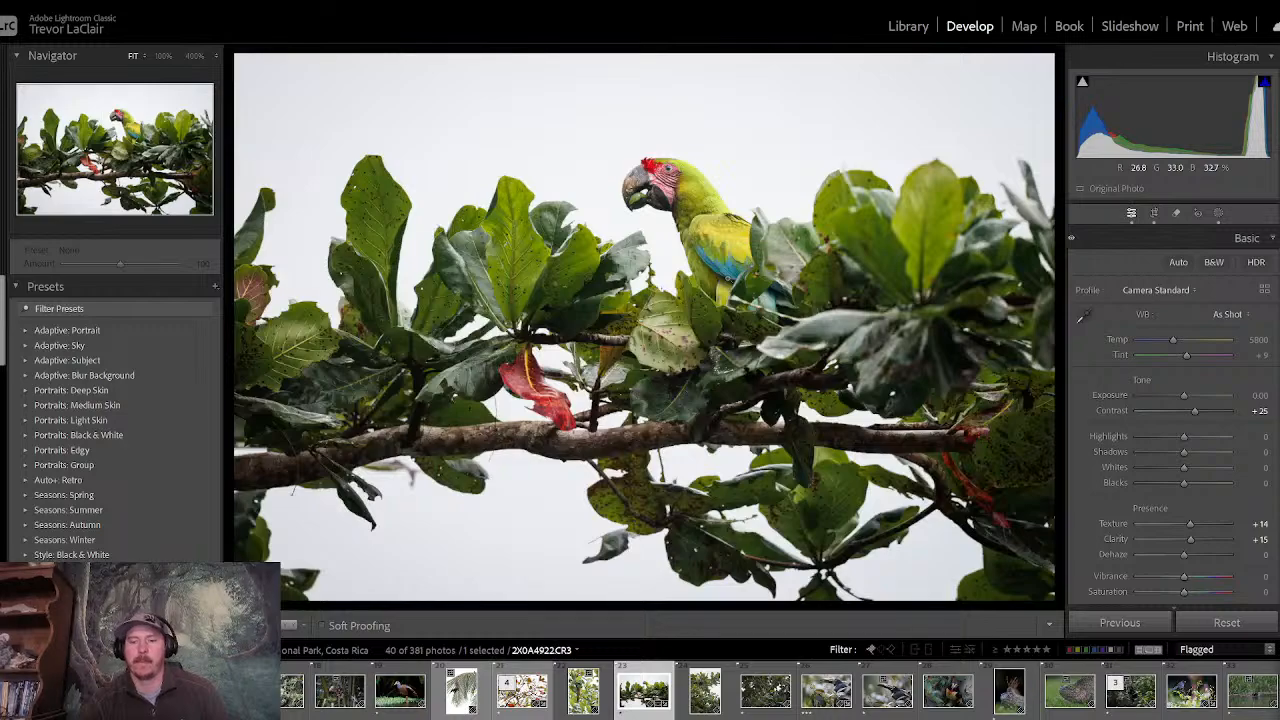
key("backslash")
key("backslash")
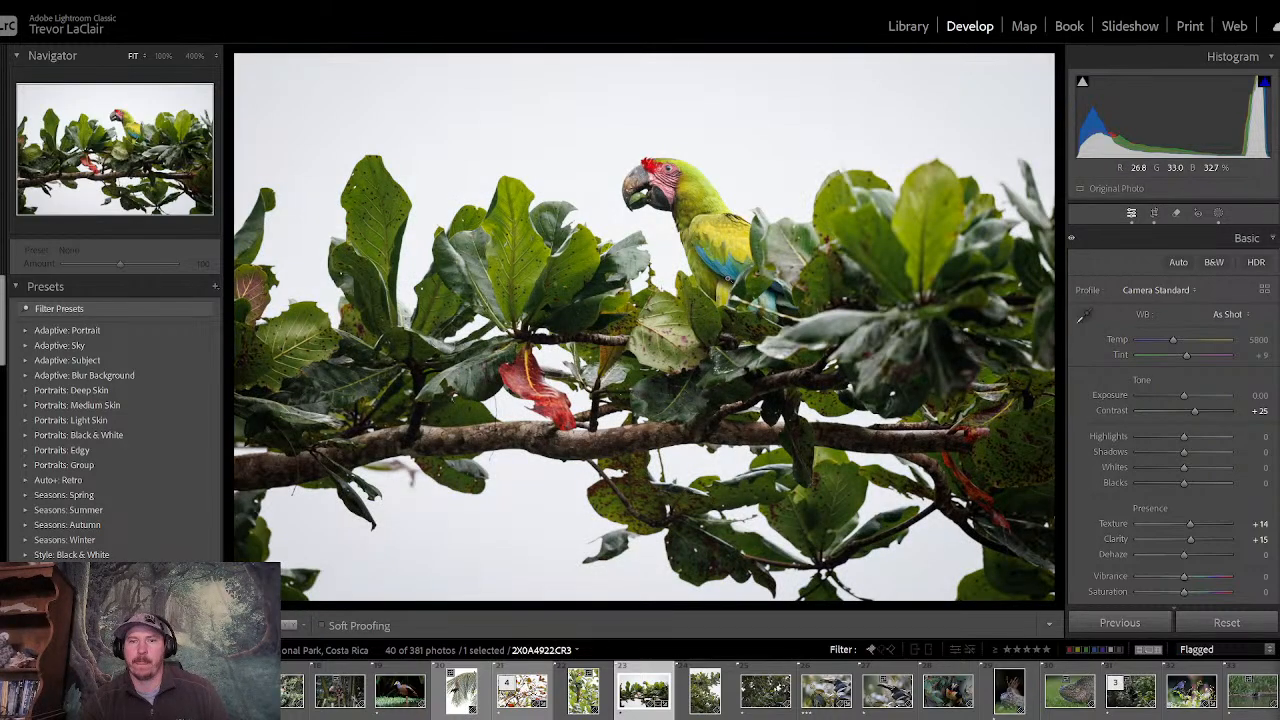
key("backslash")
key("backslash")
key("backslash")
key("backslash")
key("backslash")
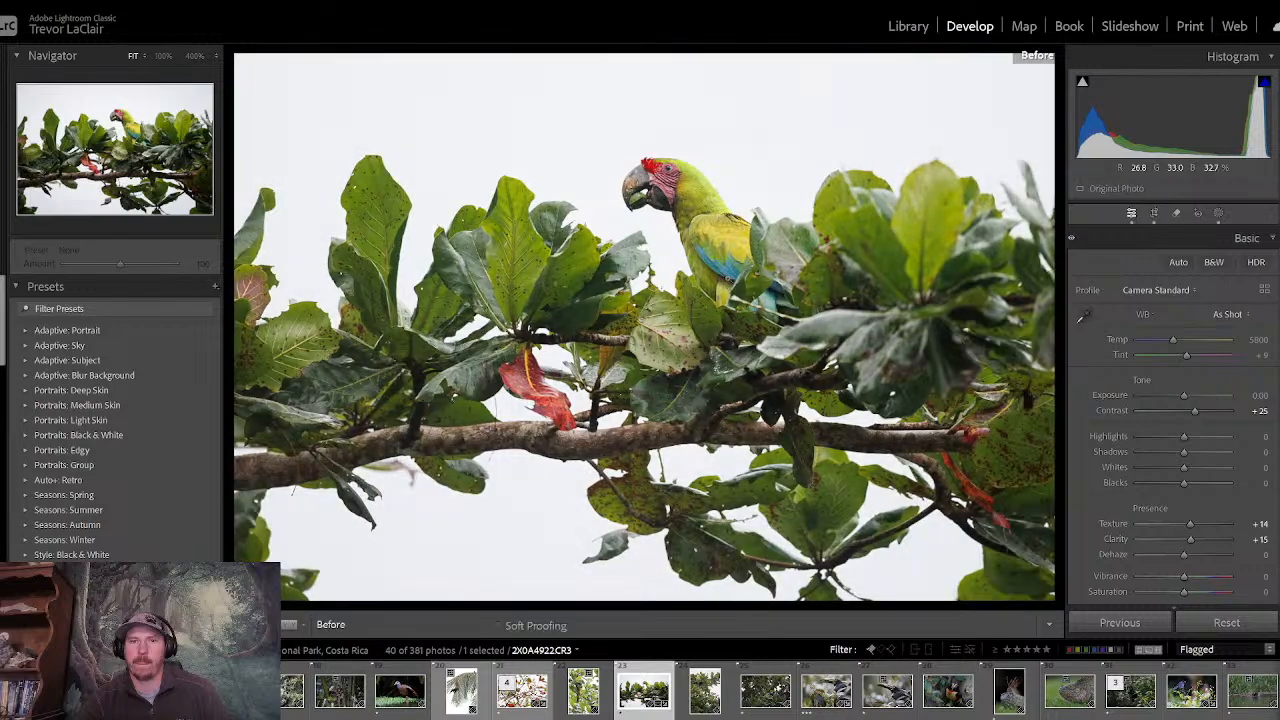
key("backslash")
key("backslash")
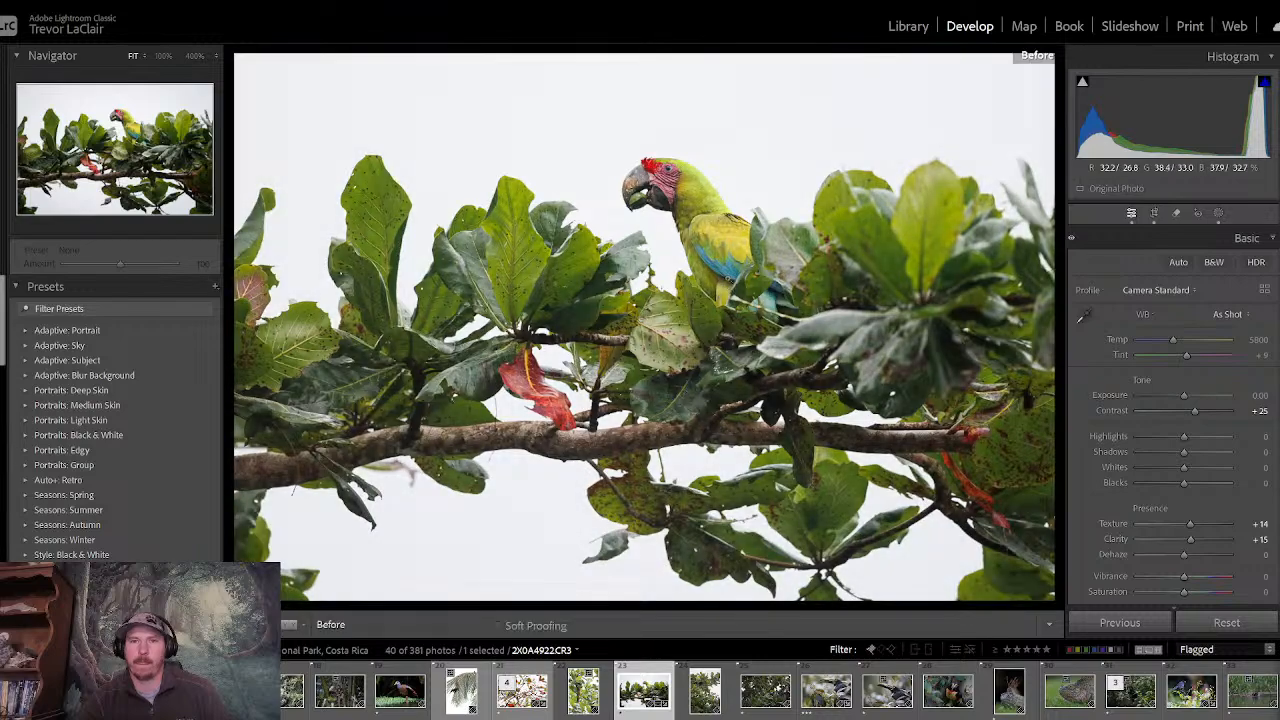
key("backslash")
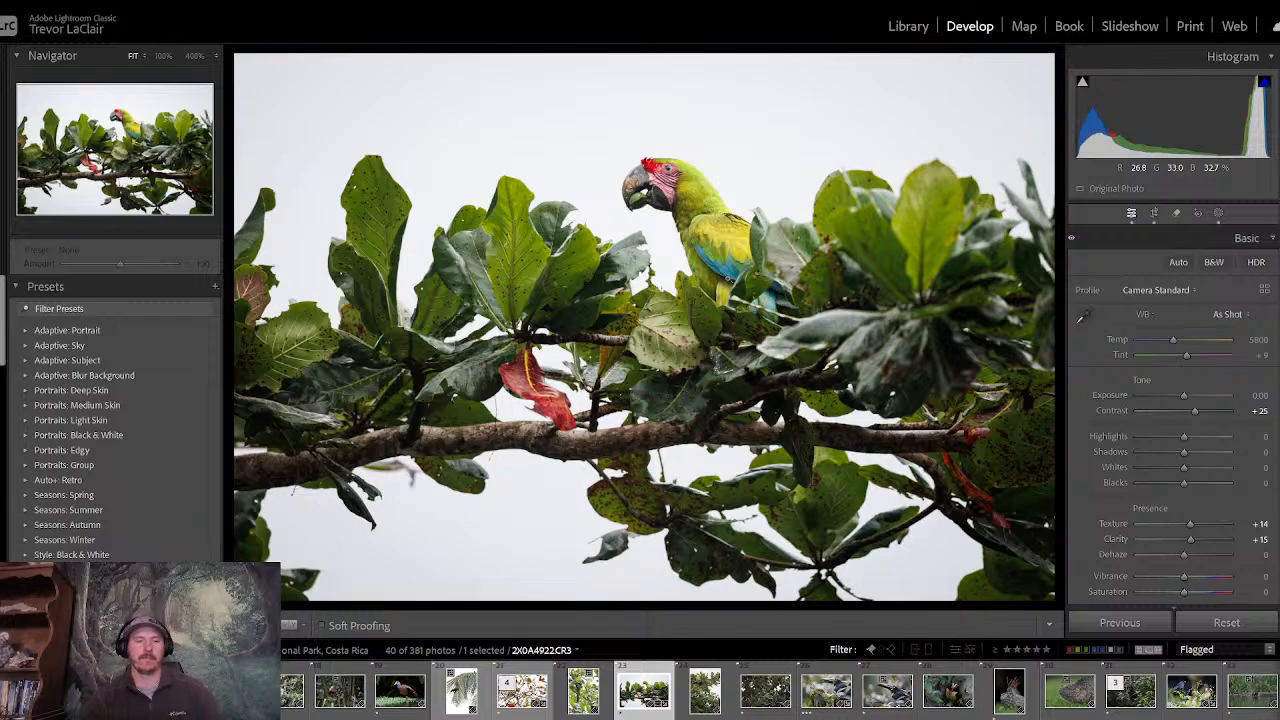
- Rate the macaw photo 3 stars, and open the sloth photo from the folder filtered to three stars and higher
key("3")
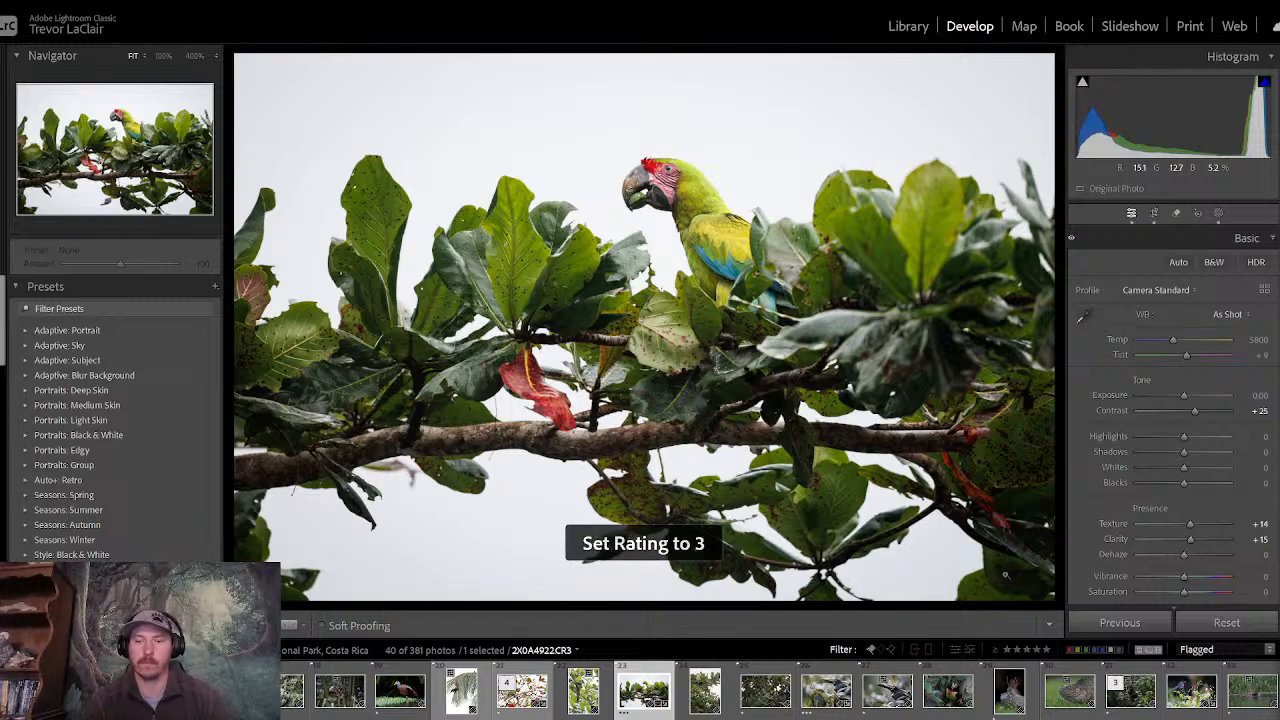
left_click(1024, 649)
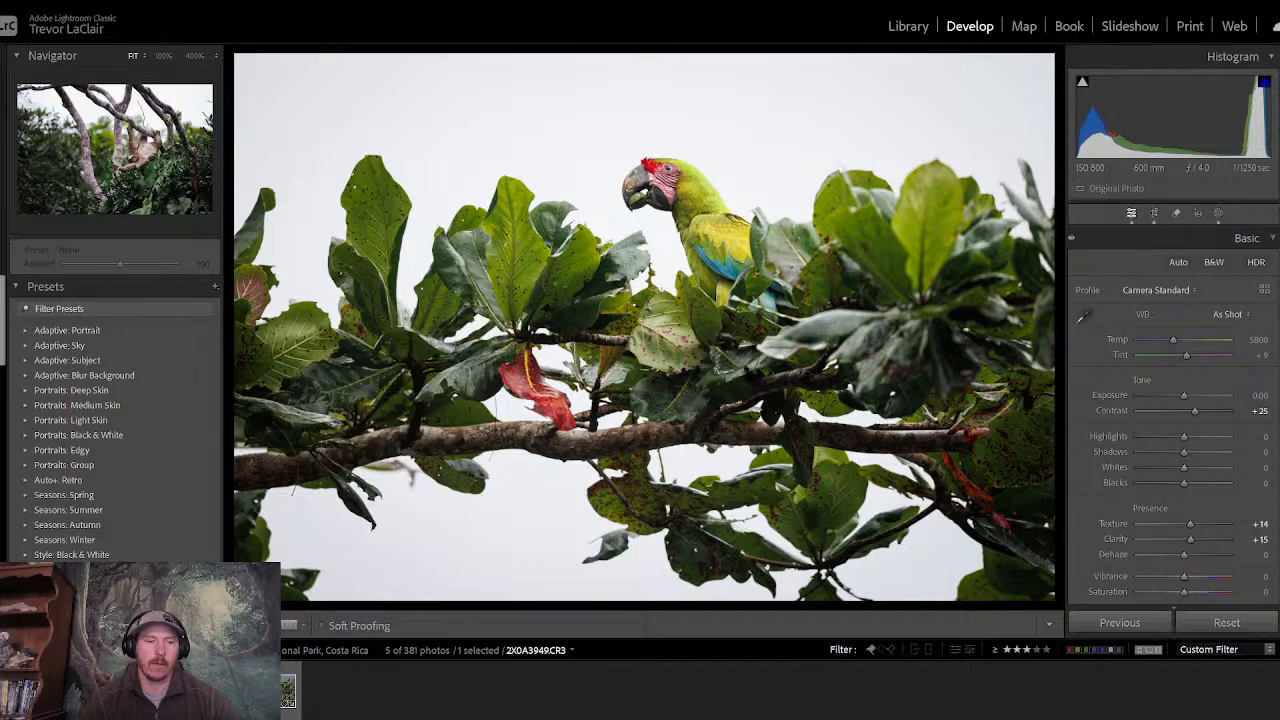
left_click(283, 687)
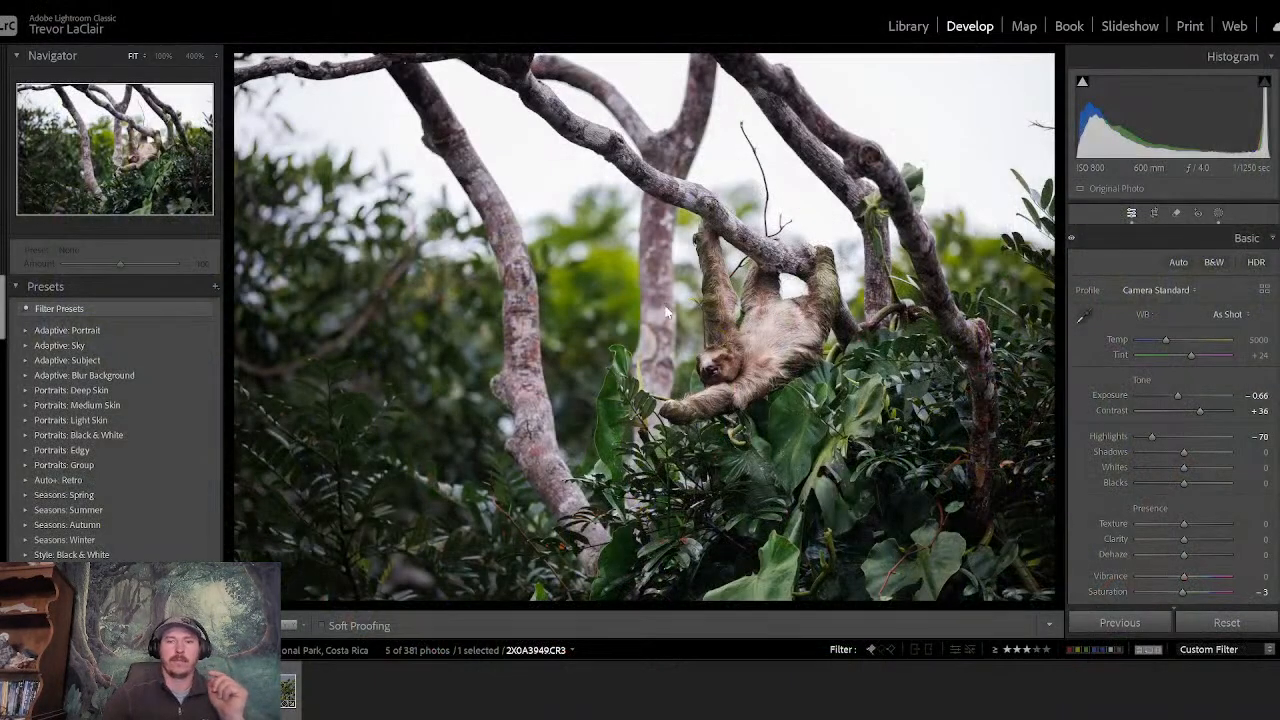
- Filter the Library's 2025 folder to flagged photos with three stars and higher, and open the slaty flowerpiercer photo
left_click(908, 27)
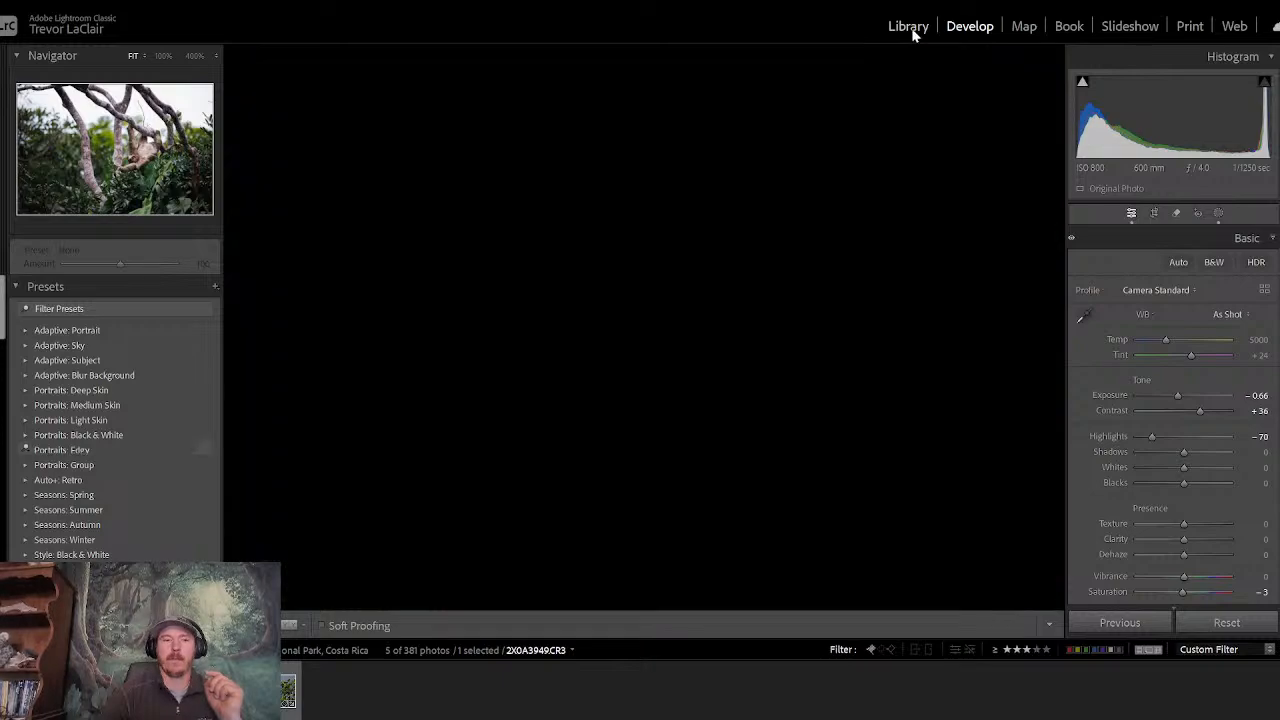
left_click(66, 360)
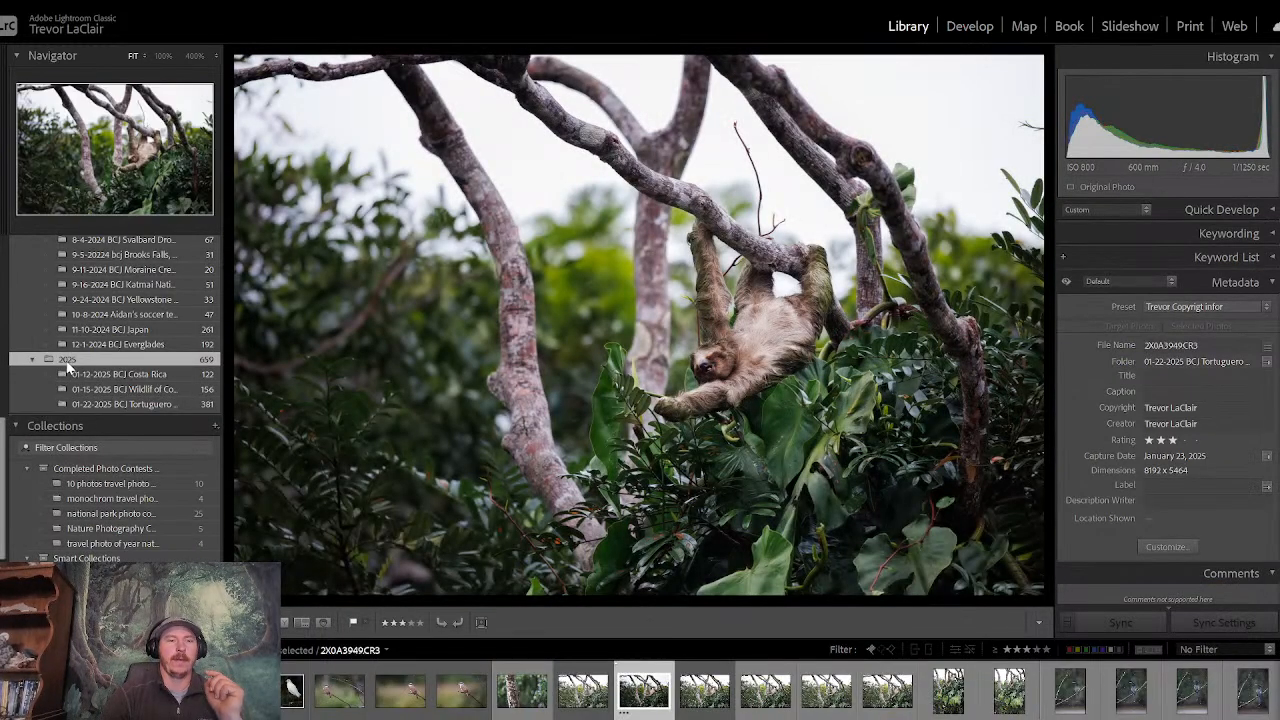
left_click(1028, 650)
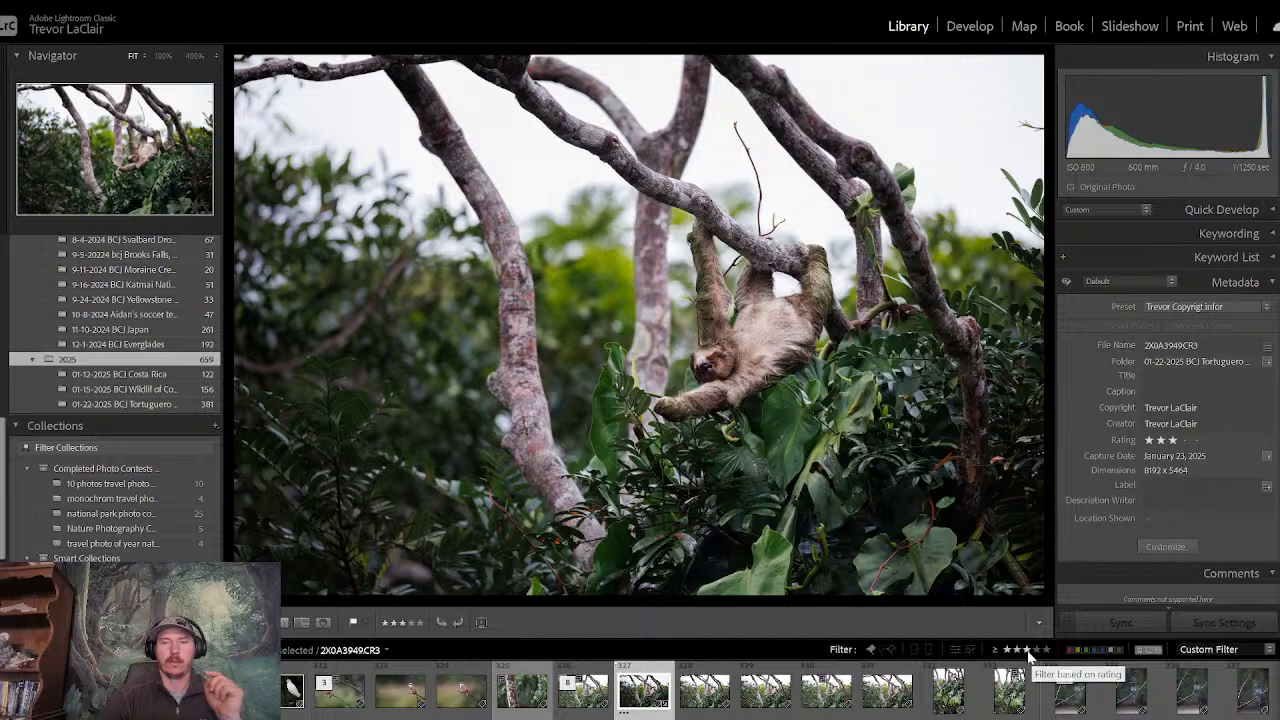
left_click(1027, 650)
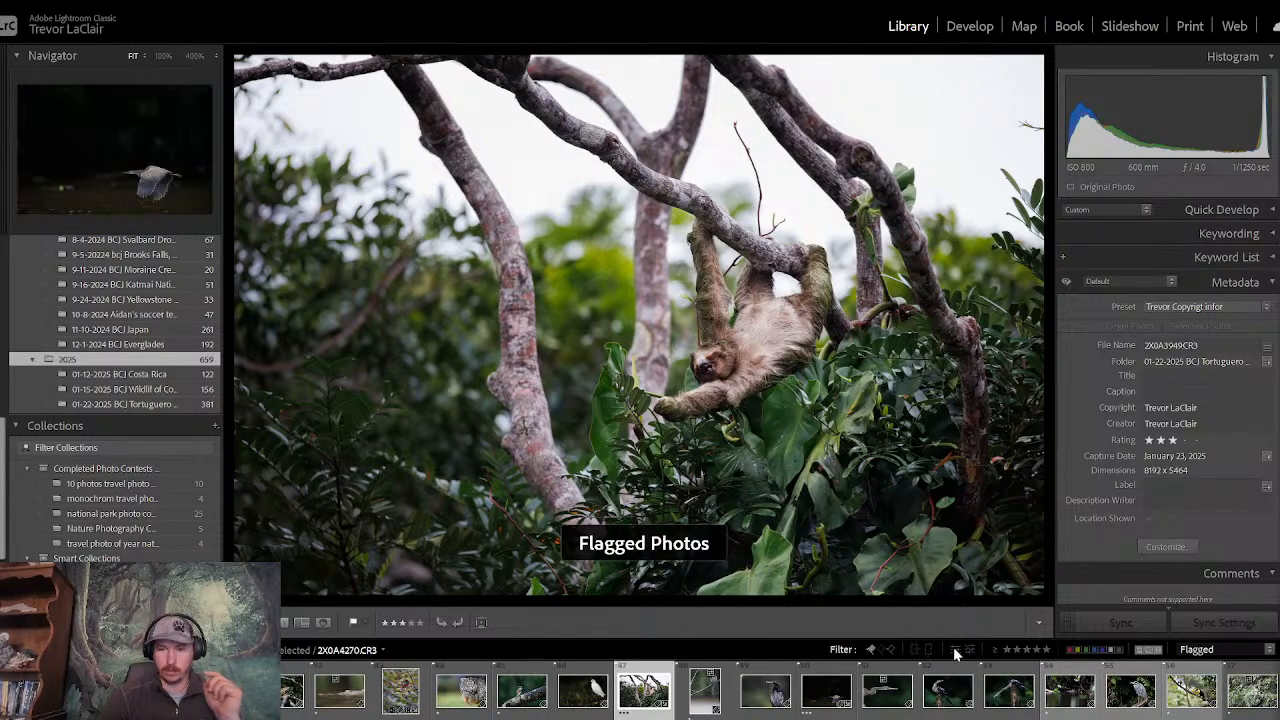
left_click(1028, 650)
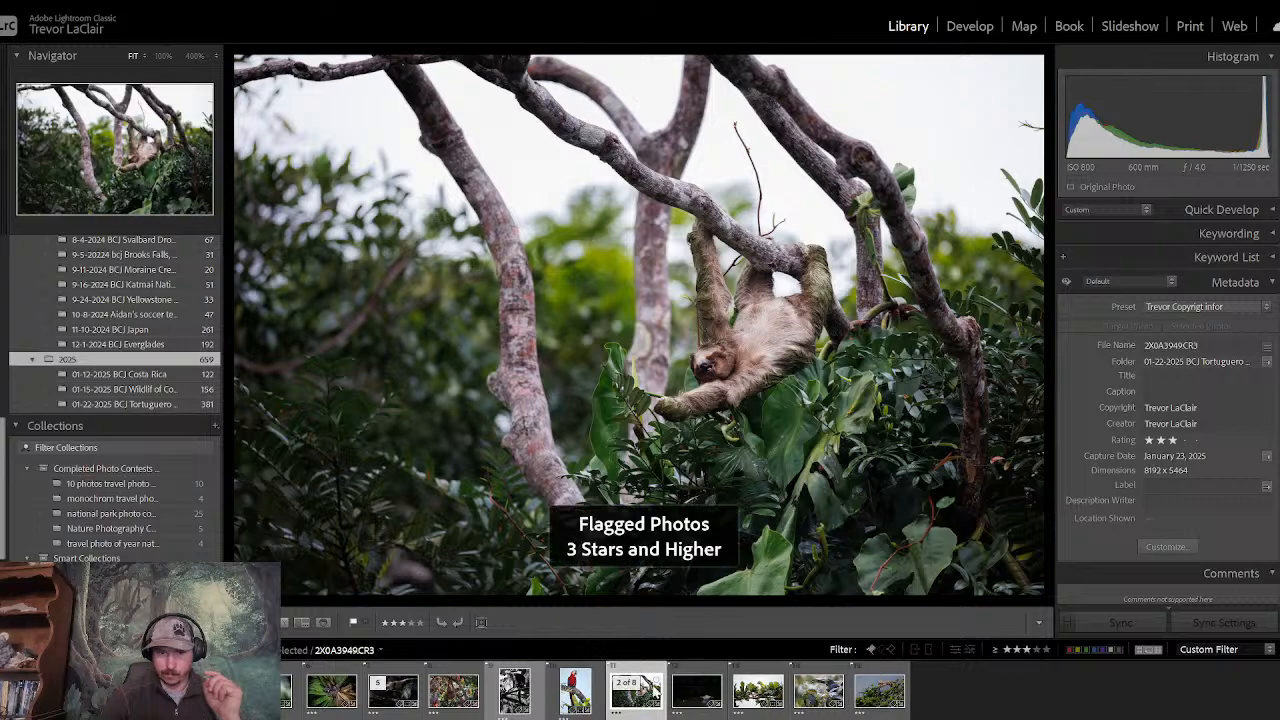
left_click(30, 690)
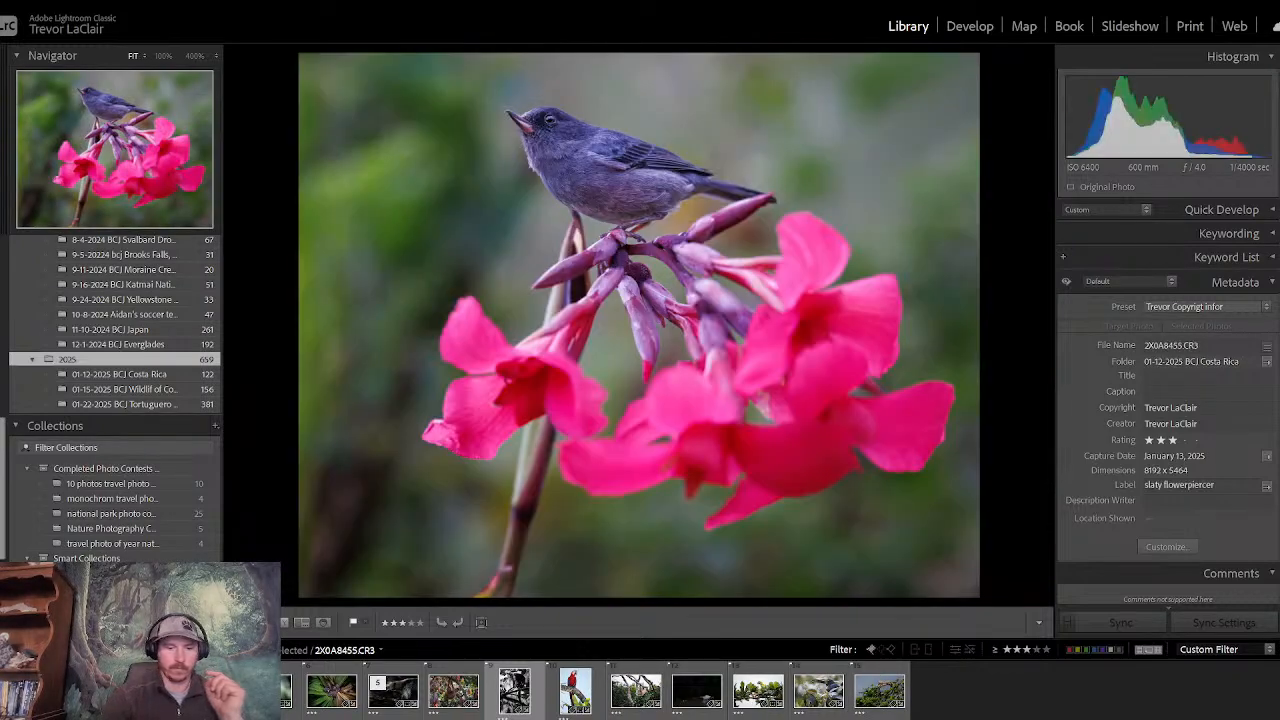
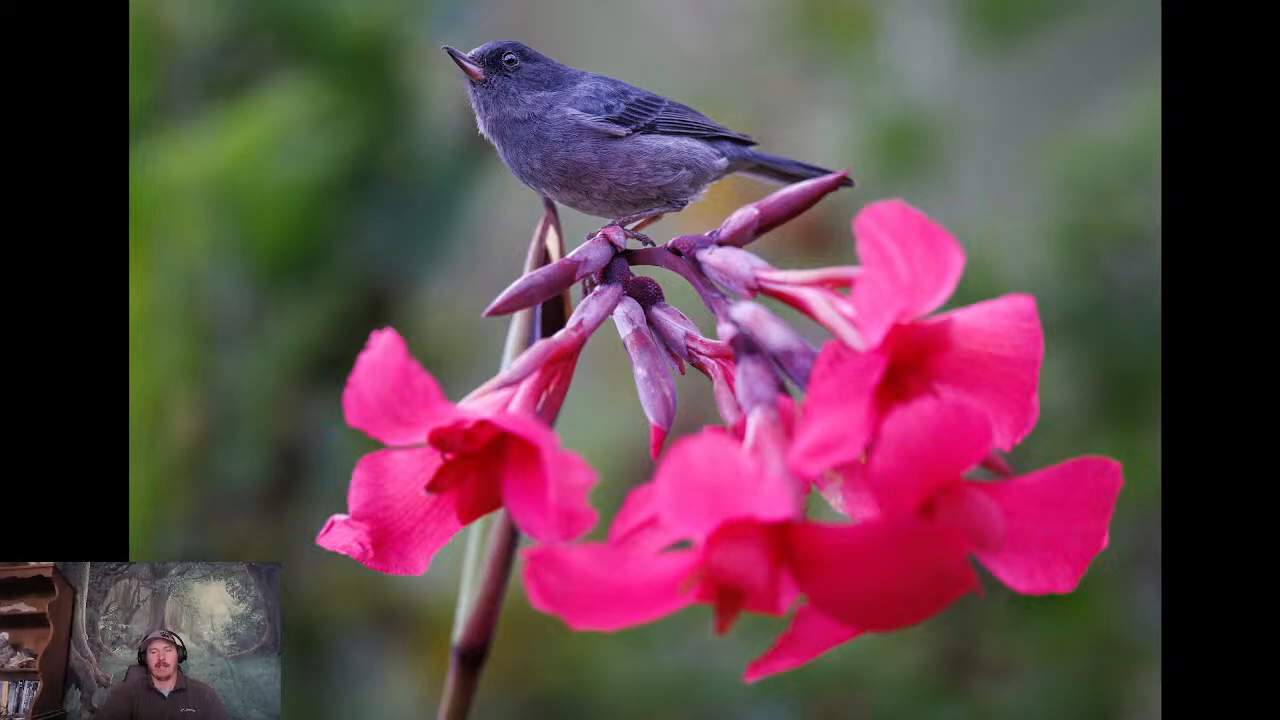
- Review the filtered photos one by one in full screen, from the slaty flowerpiercer through to the iguana on the branch
key("Right")
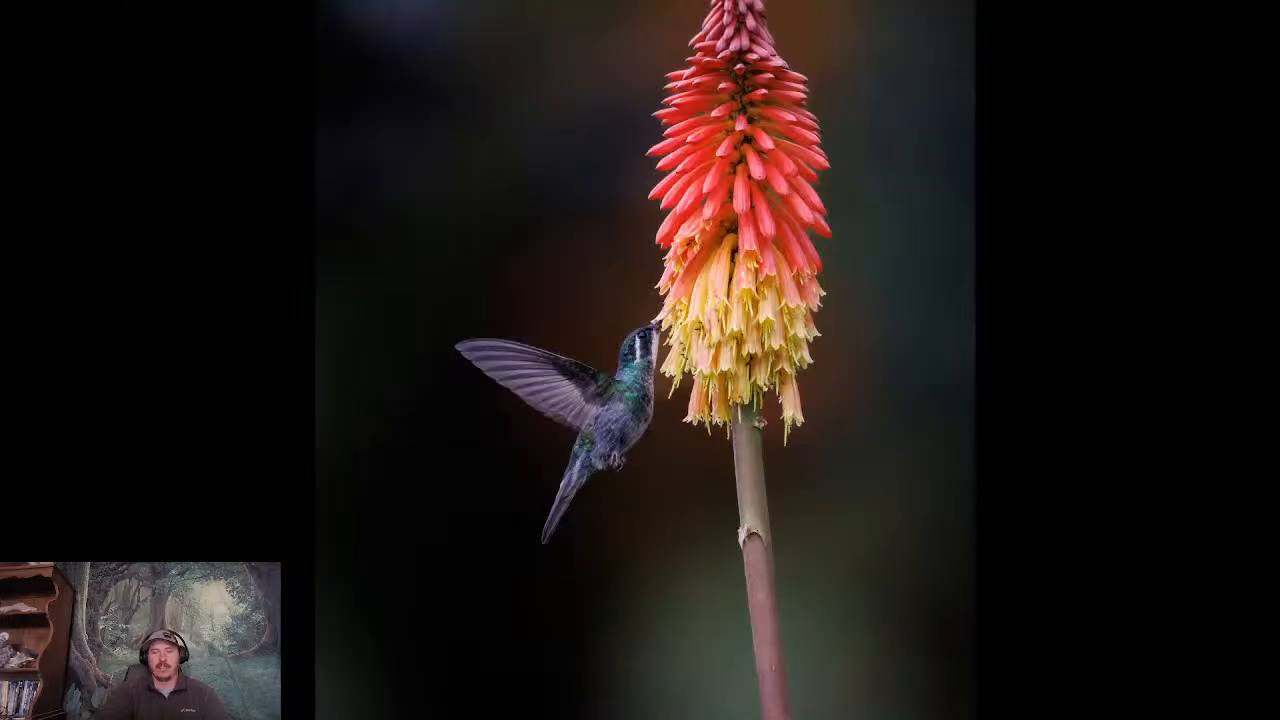
key("Right")
key("Right")
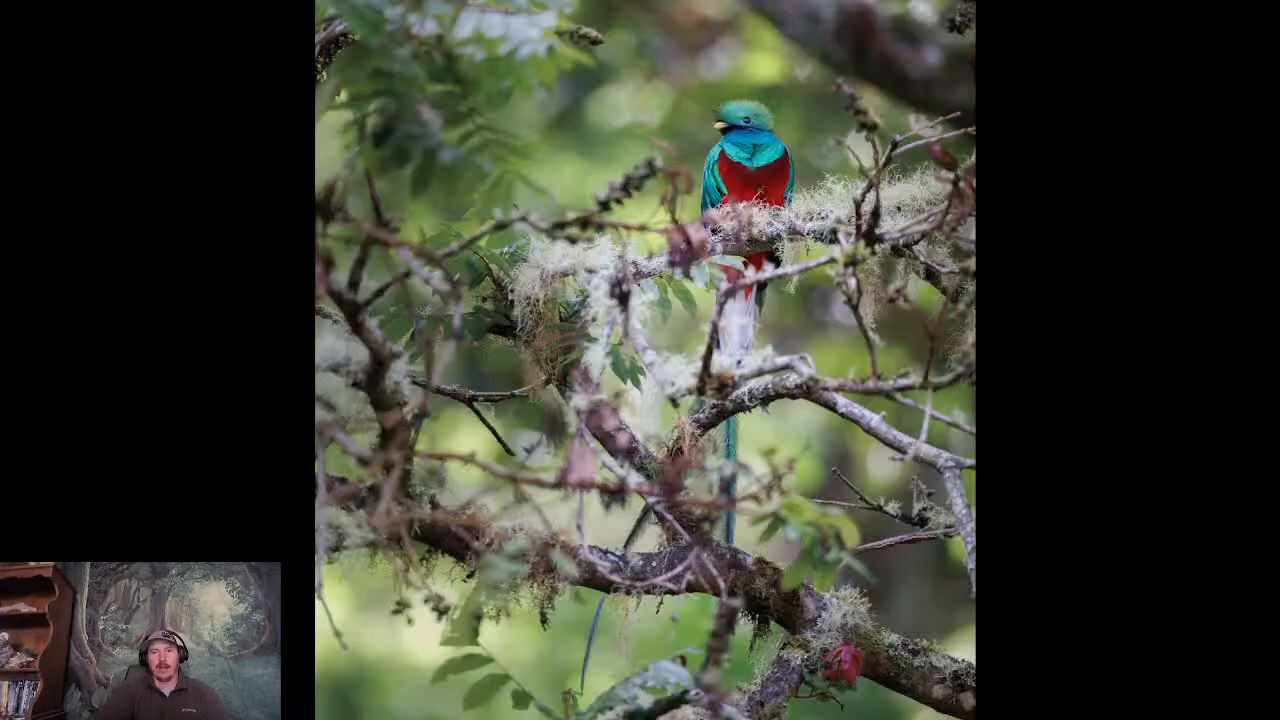
key("Right")
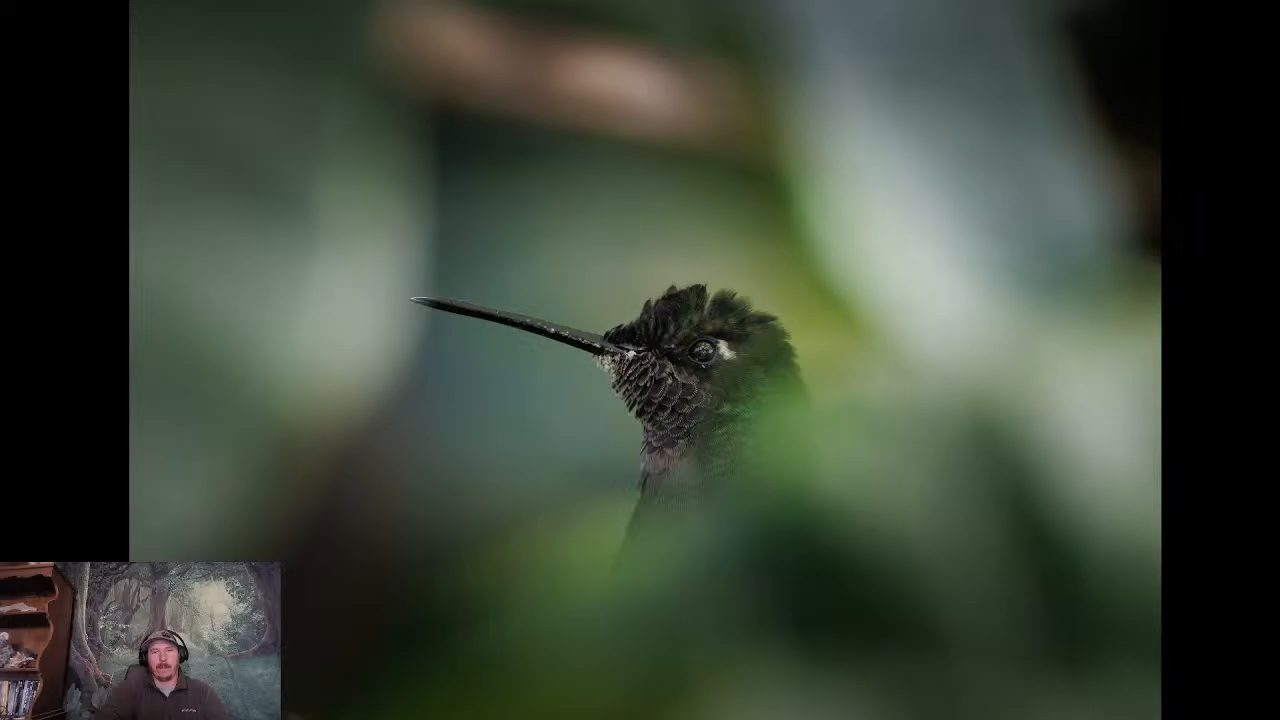
key("Right")
key("Right")
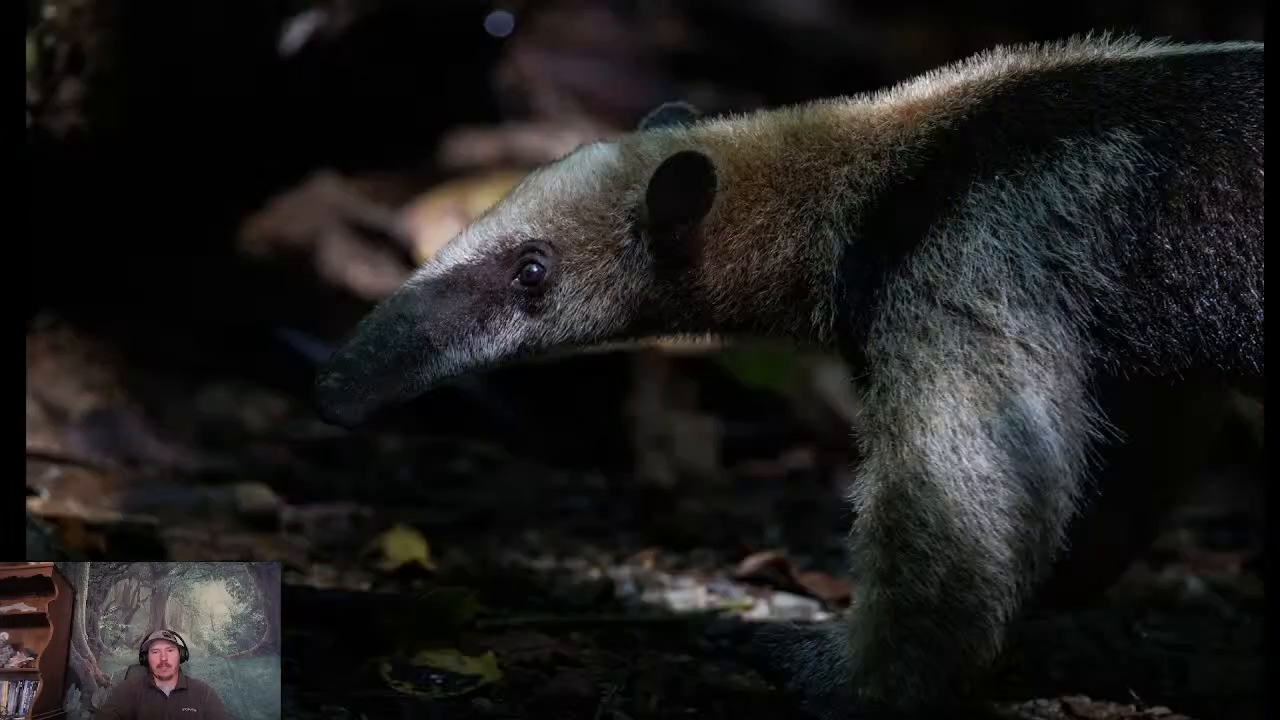
key("Right")
key("Right")
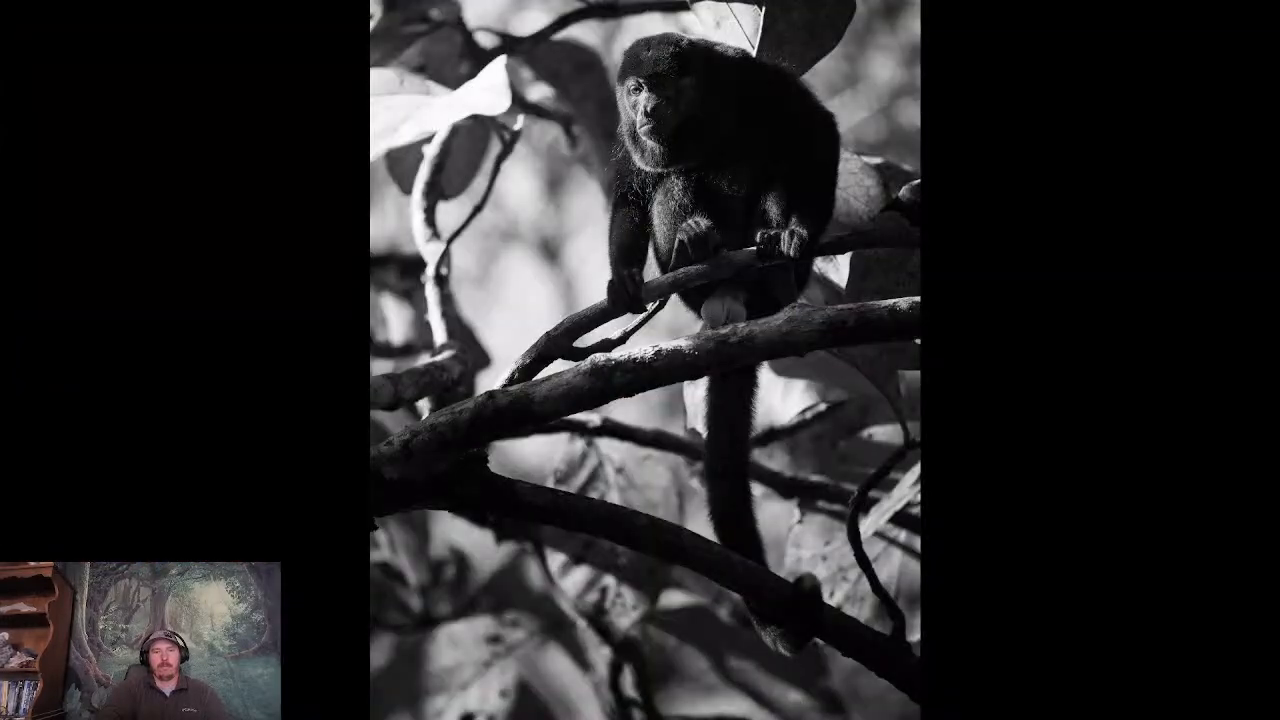
key("Right")
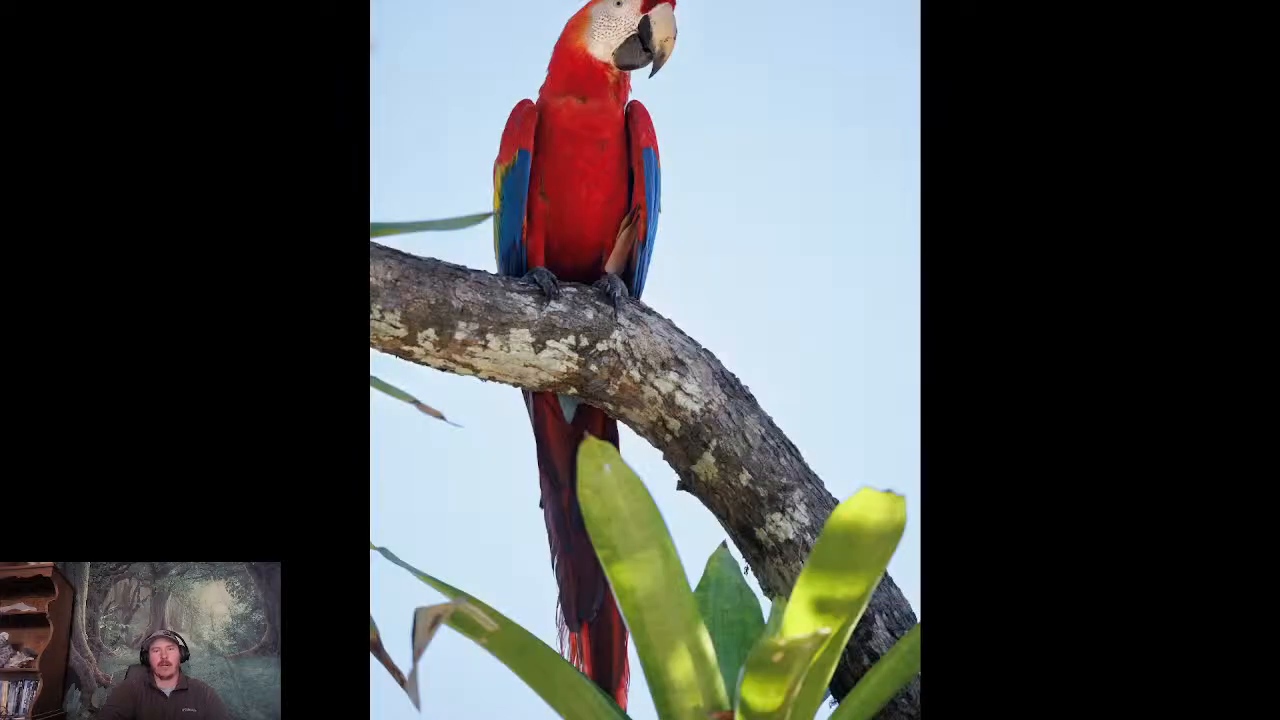
key("Right")
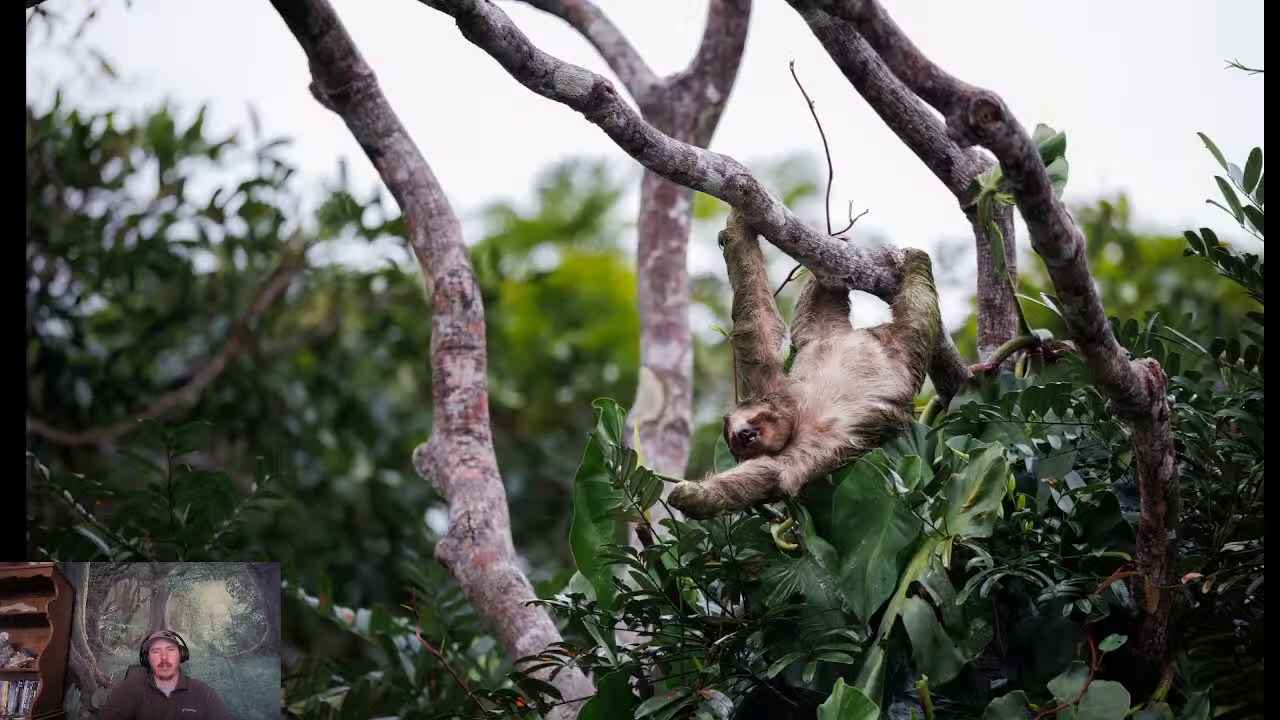
key("Right")
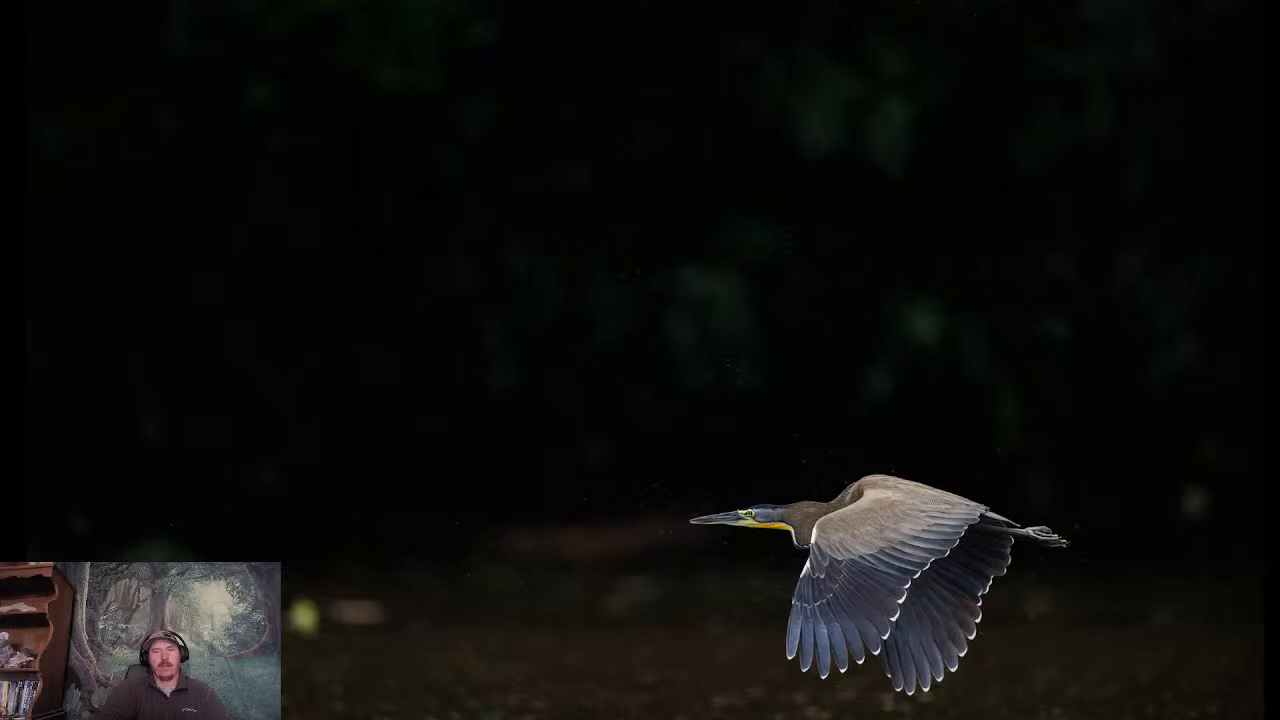
key("Right")
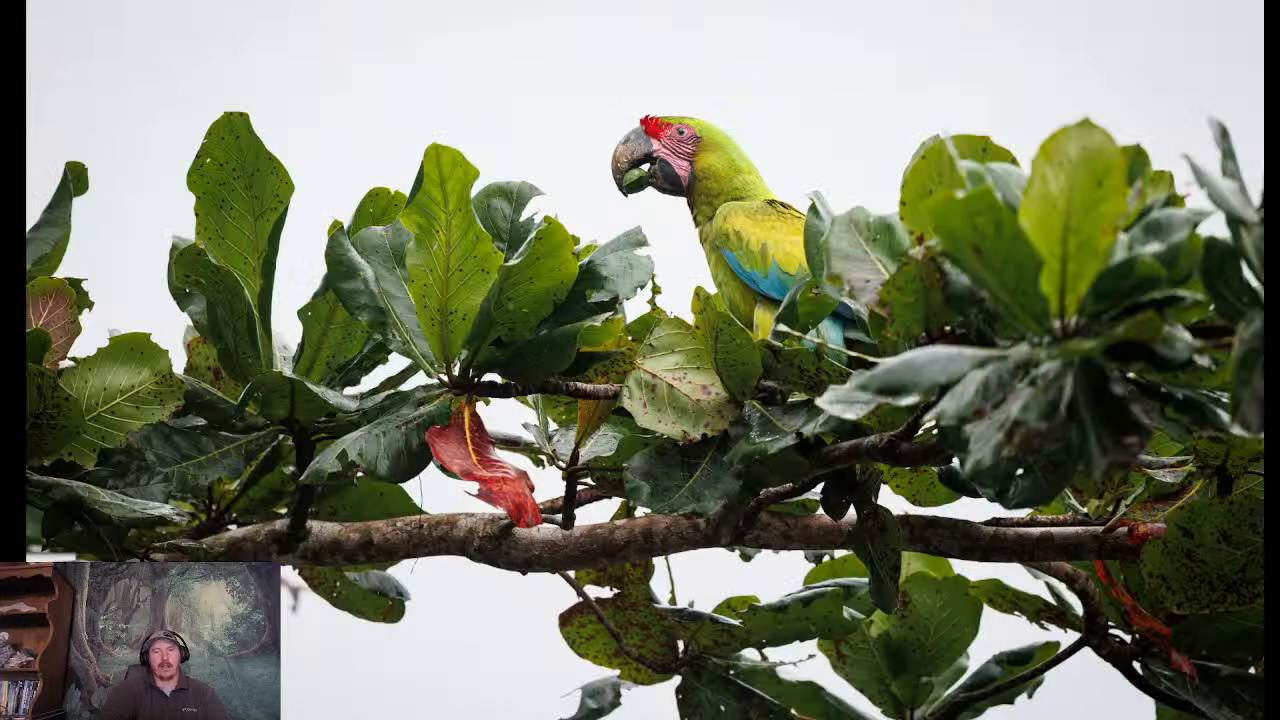
key("Right")
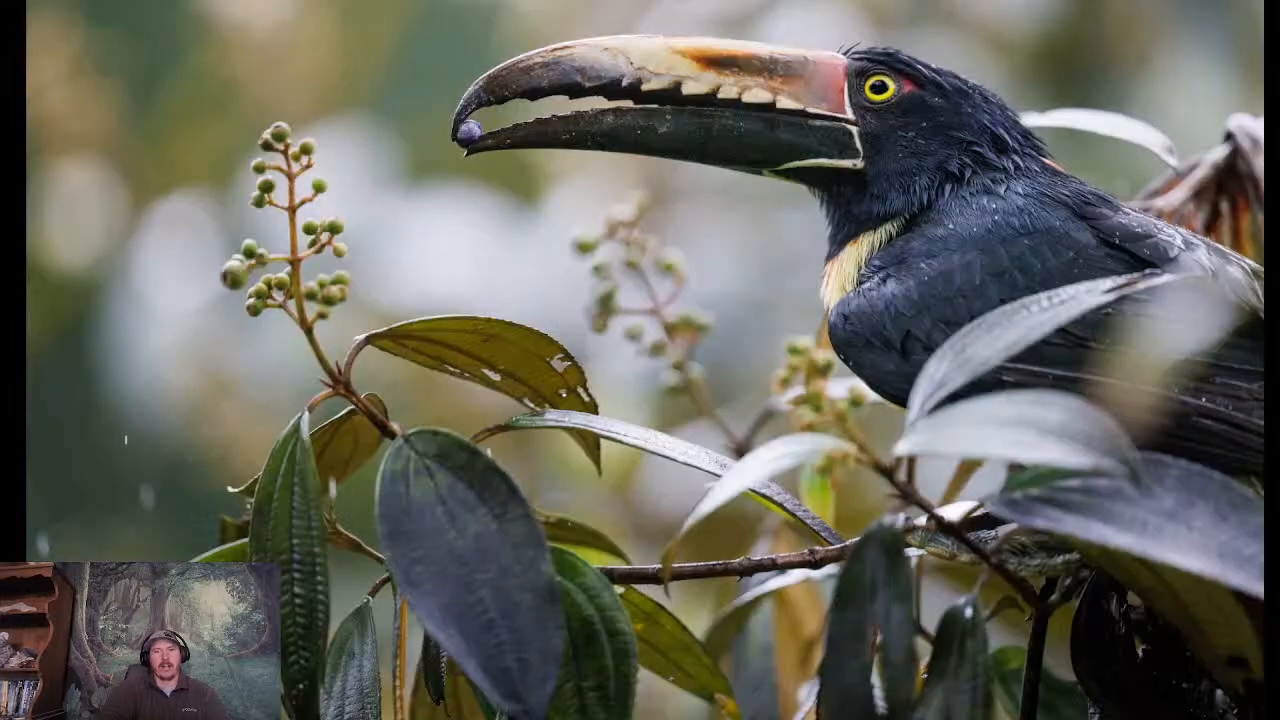
key("Right")
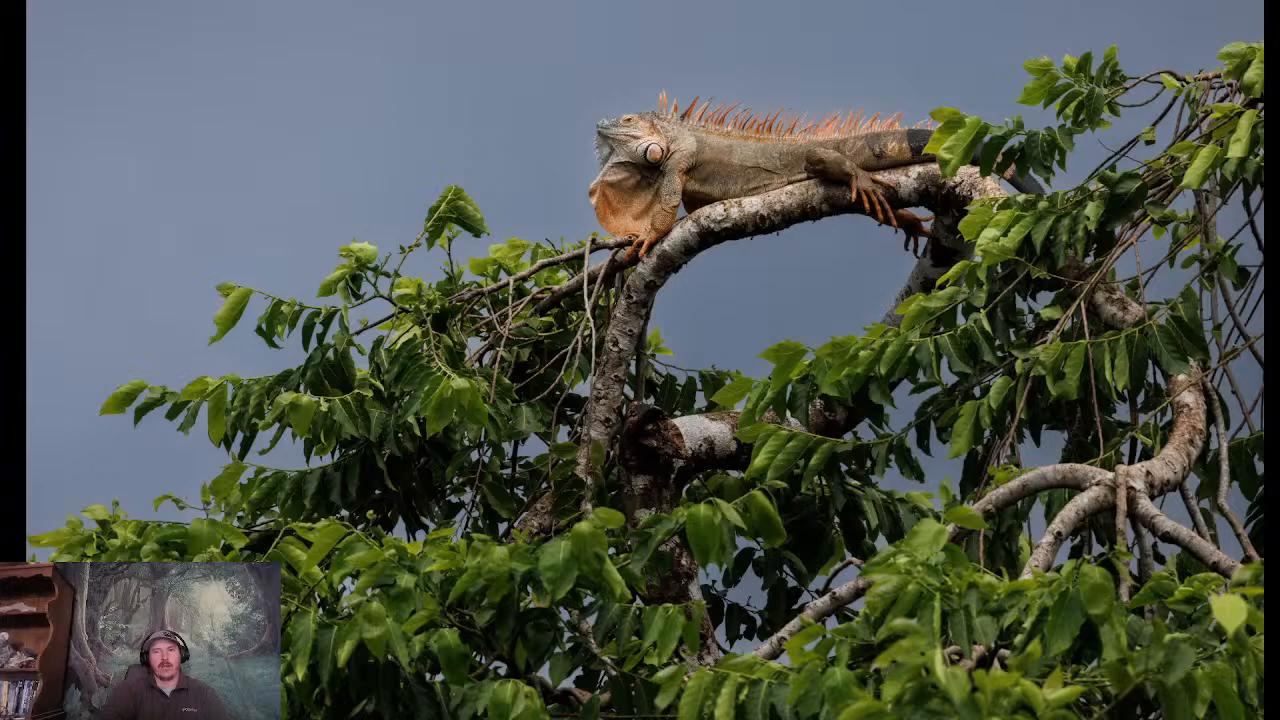
- Page back through the filtered photos from the iguana to the slaty flowerpiercer, and leave the full-screen view
key("Right")
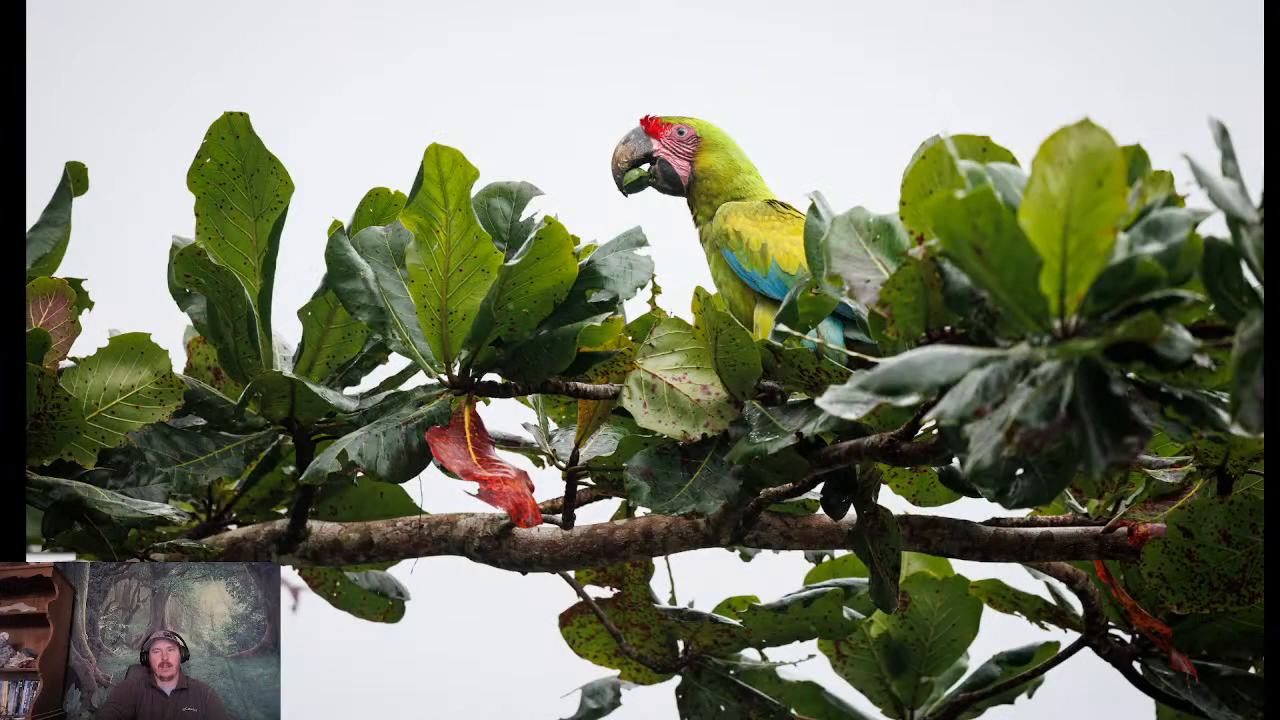
key("Right")
key("Right")
key("Right")
key("Right")
key("Right")
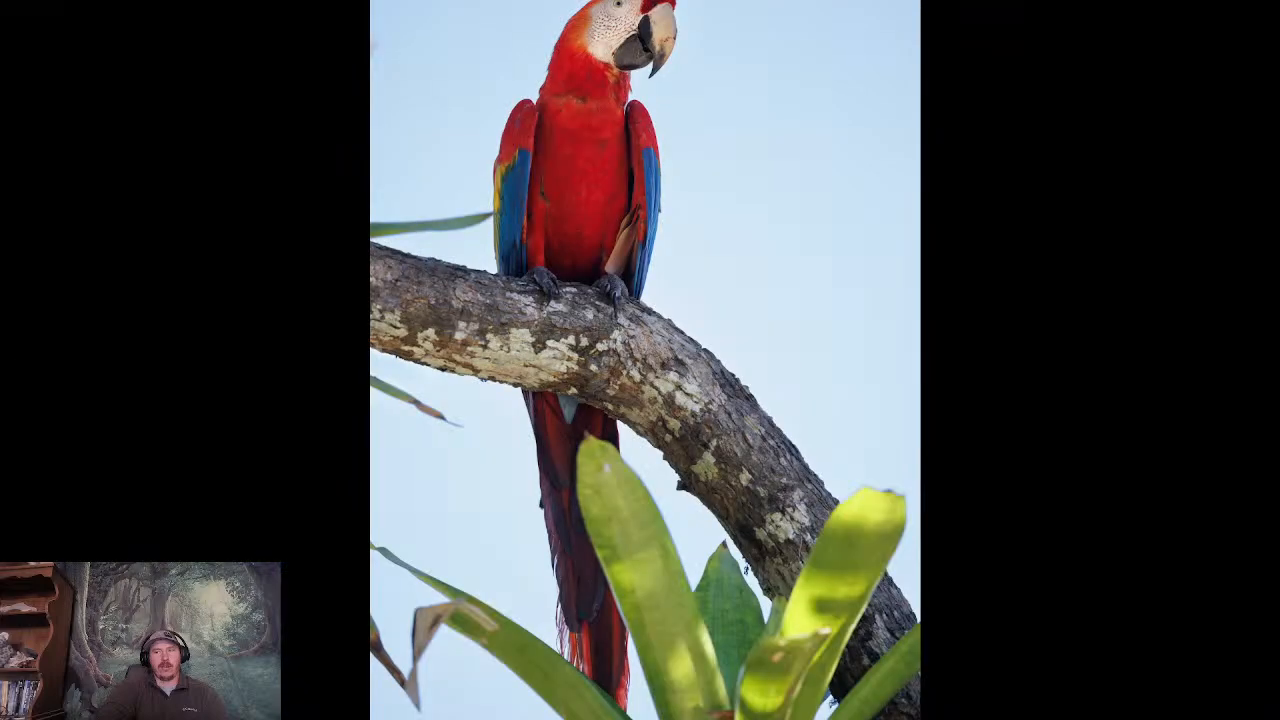
key("Right")
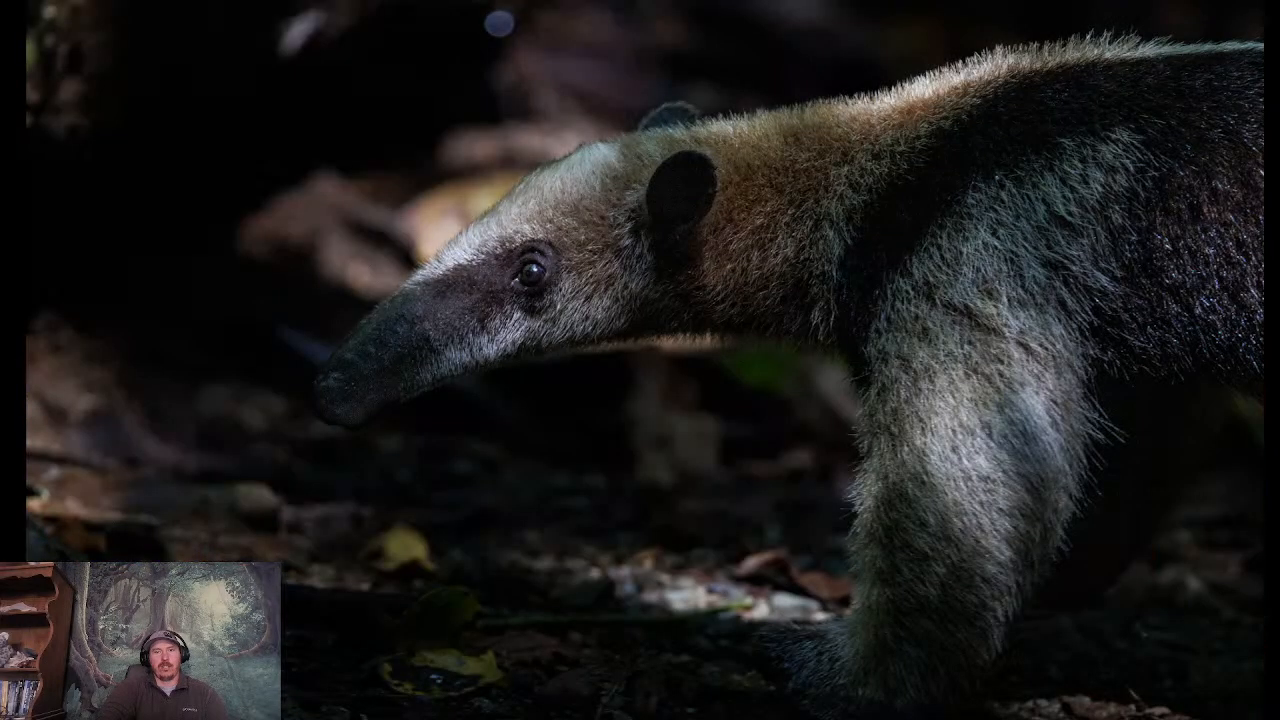
key("Right")
key("Right")
key("Right")
key("Right")
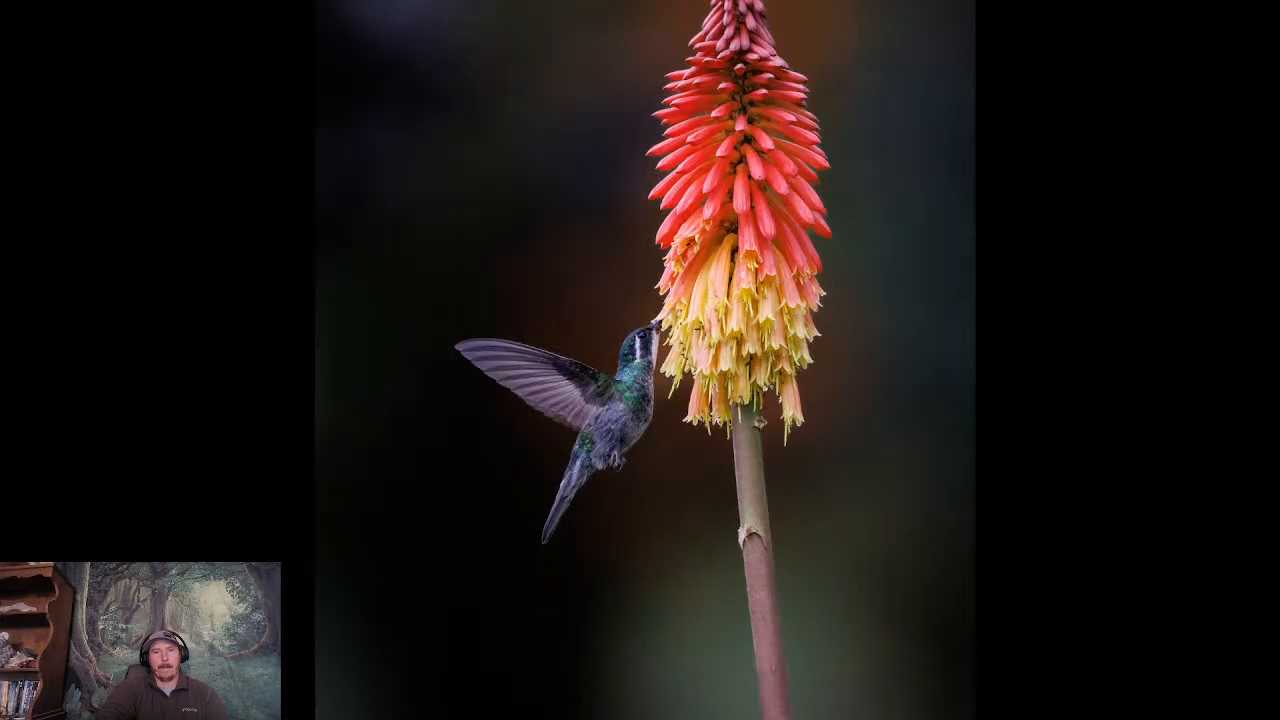
key("Right")
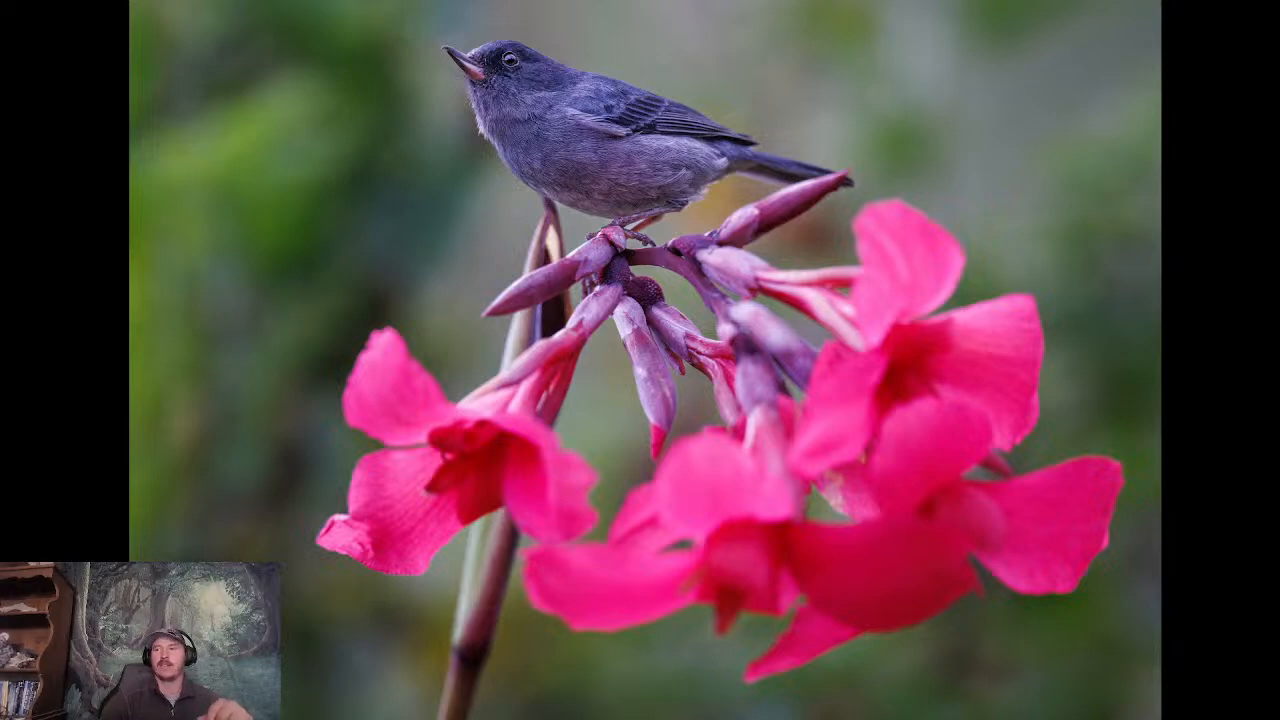
key("f")
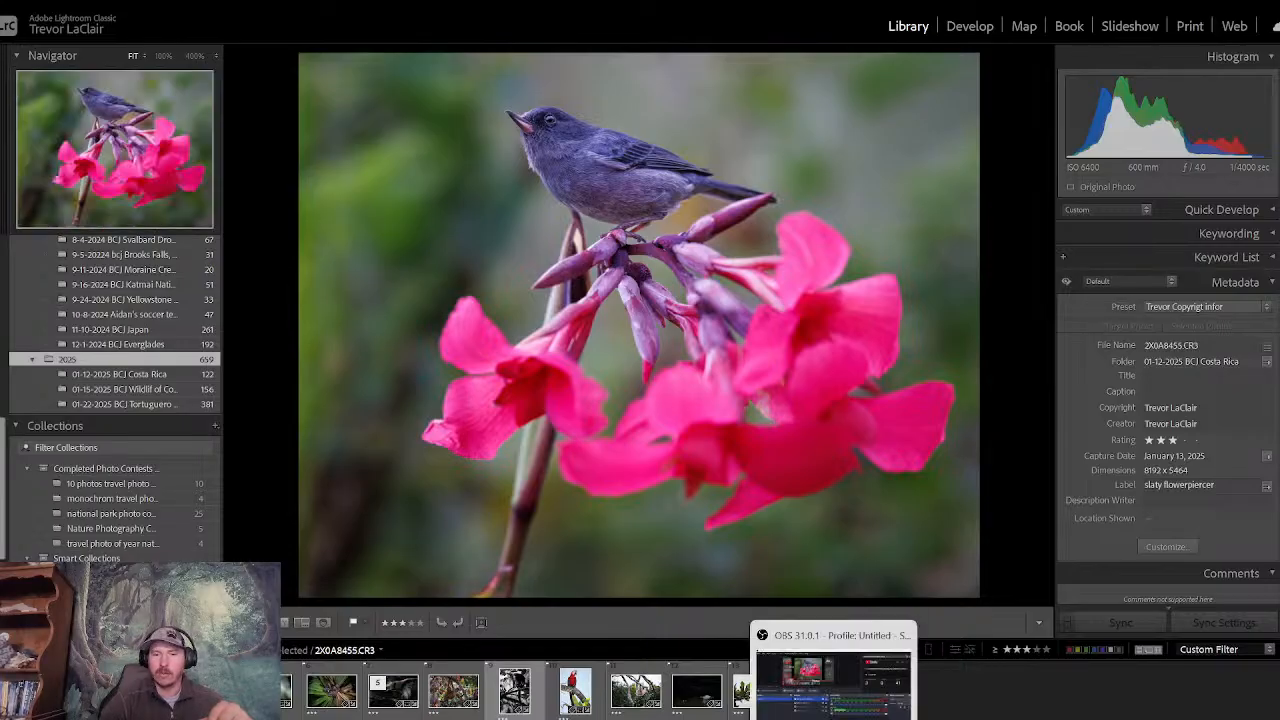
- Switch to YouTube Studio and end the Costa Rica photo editing live stream
left_click(850, 718)
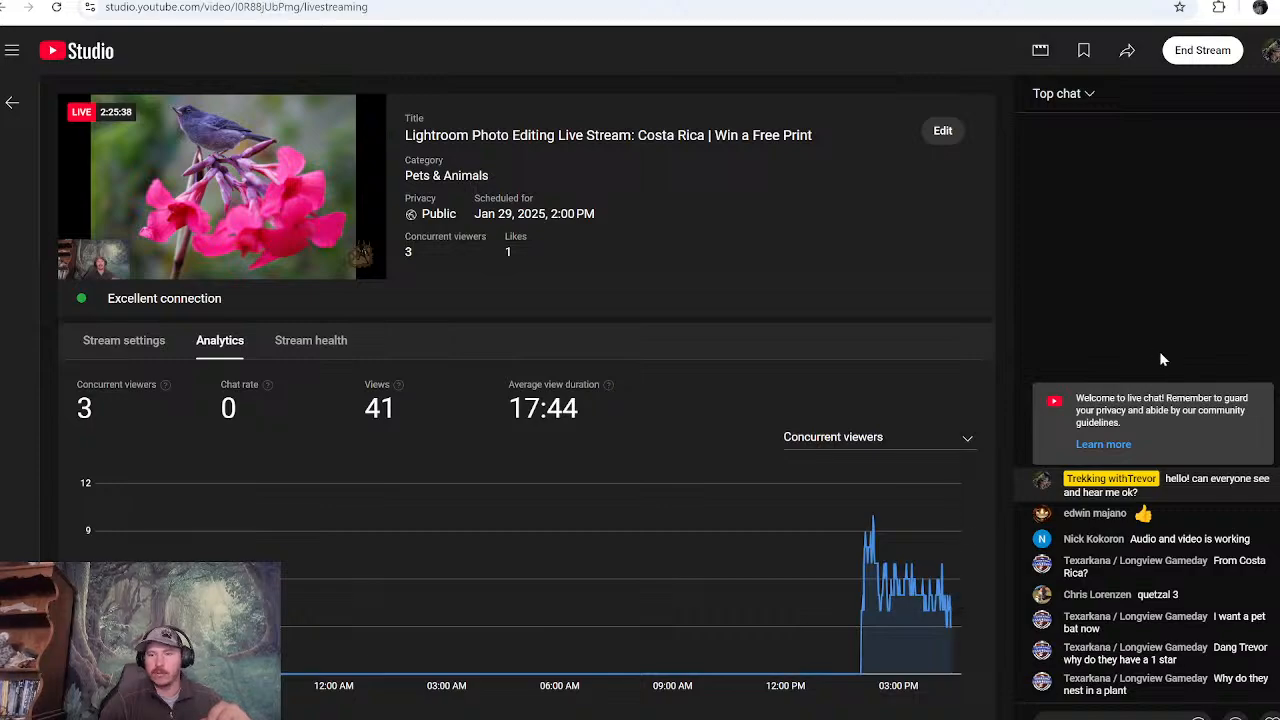
left_click(1204, 52)
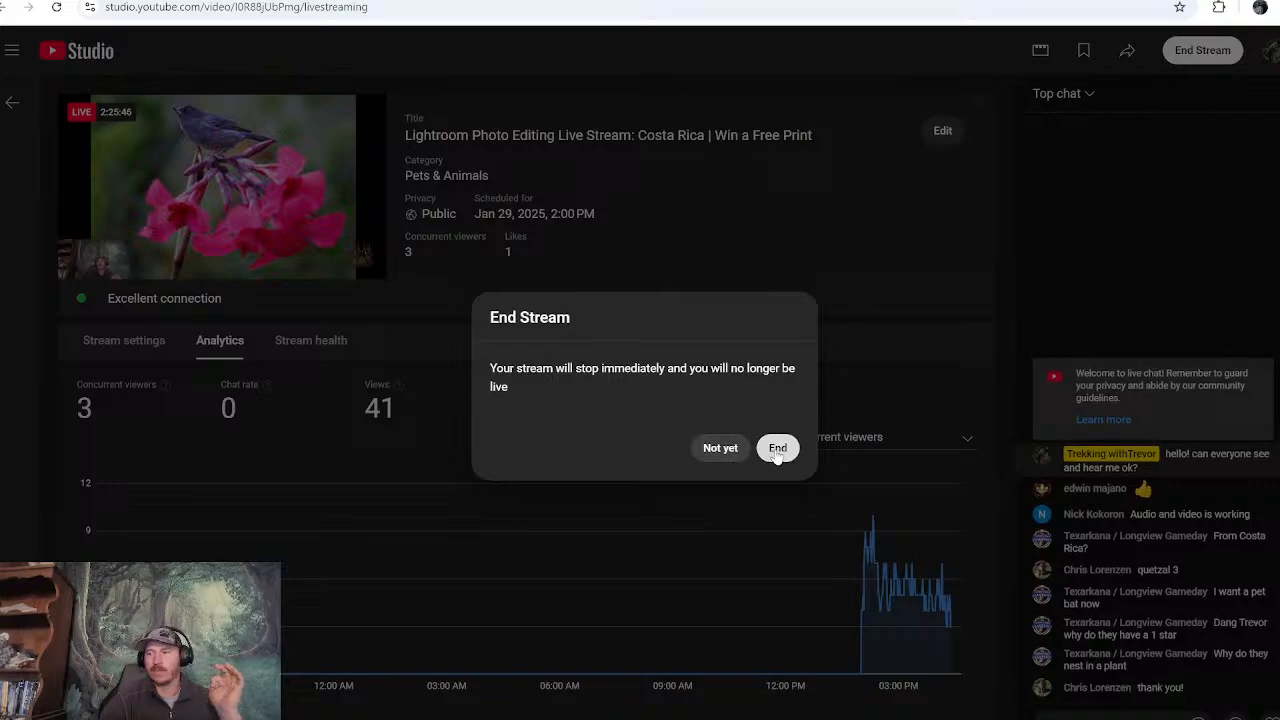
left_click(777, 448)
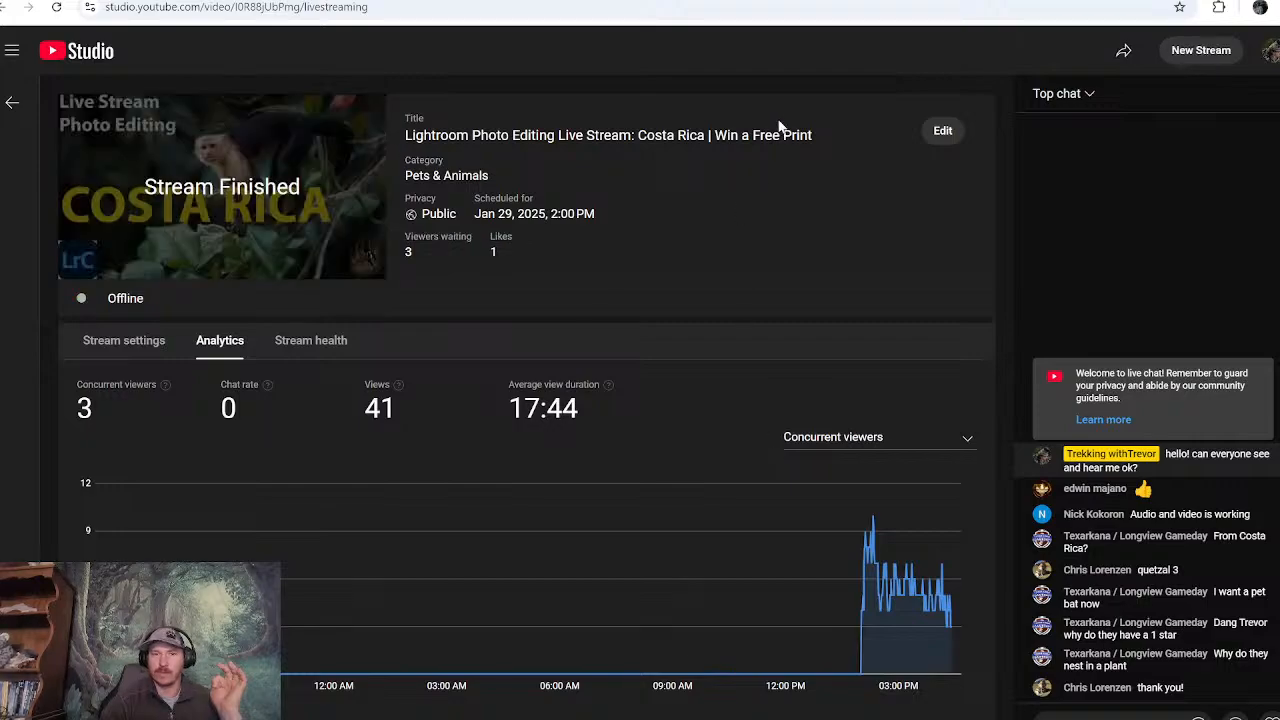